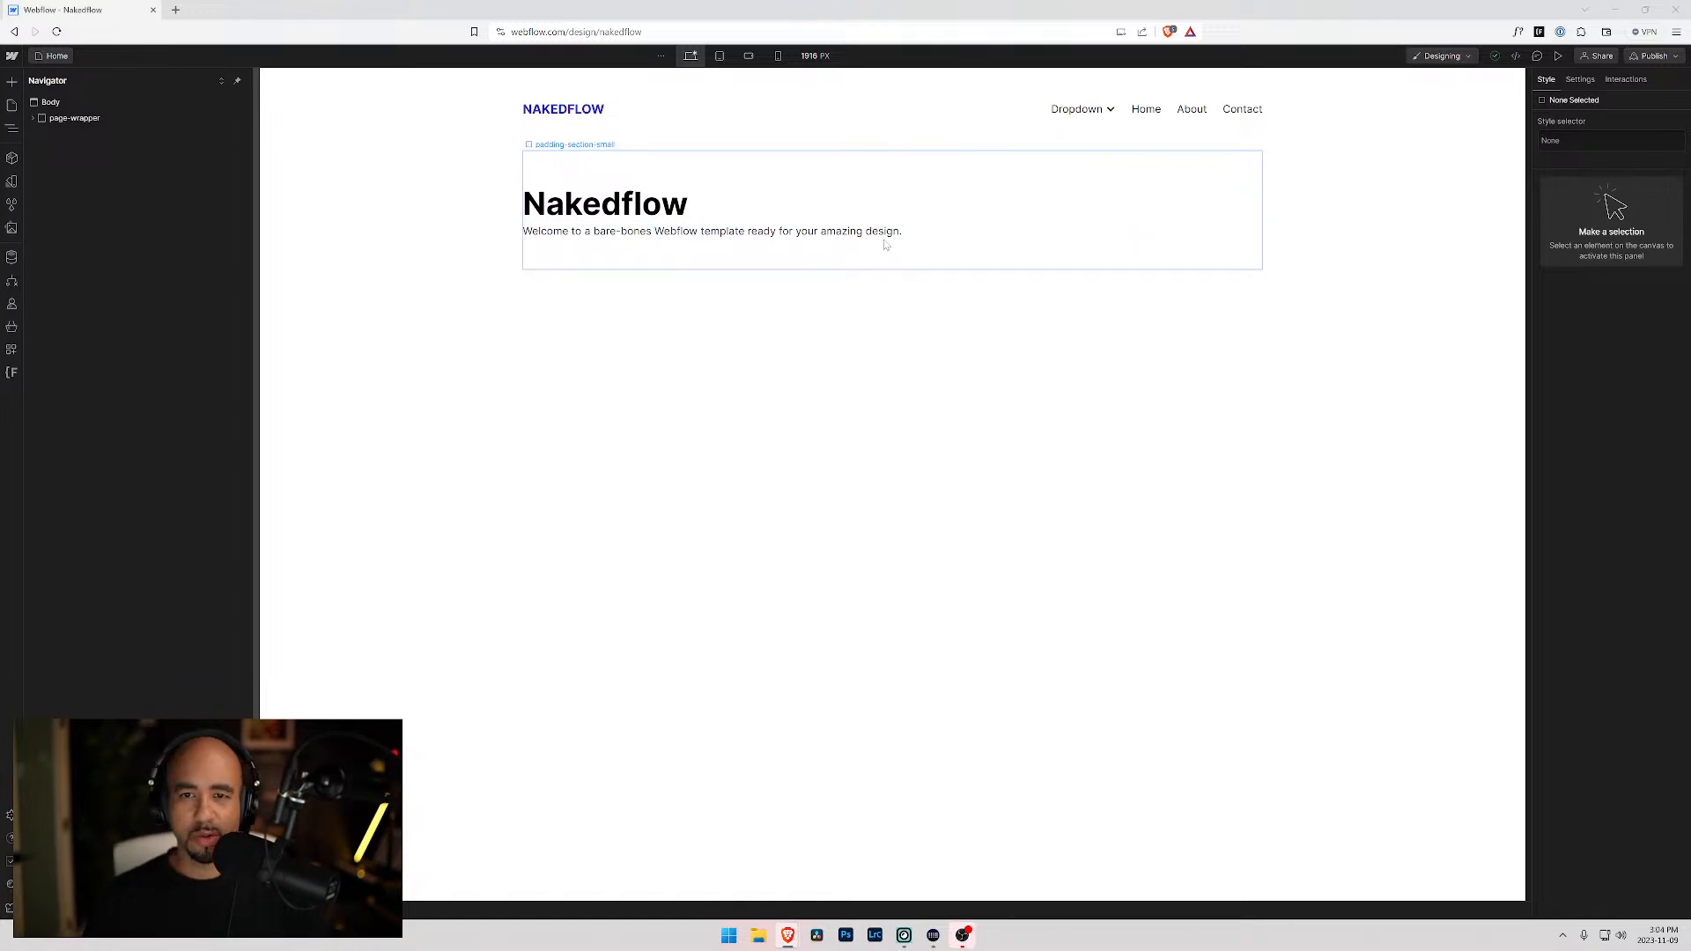
- Expand section_header in the element tree down to the children of navbar-1_menu to examine the navbar structure
{"action": "left_click", "coordinate": [885, 245]}
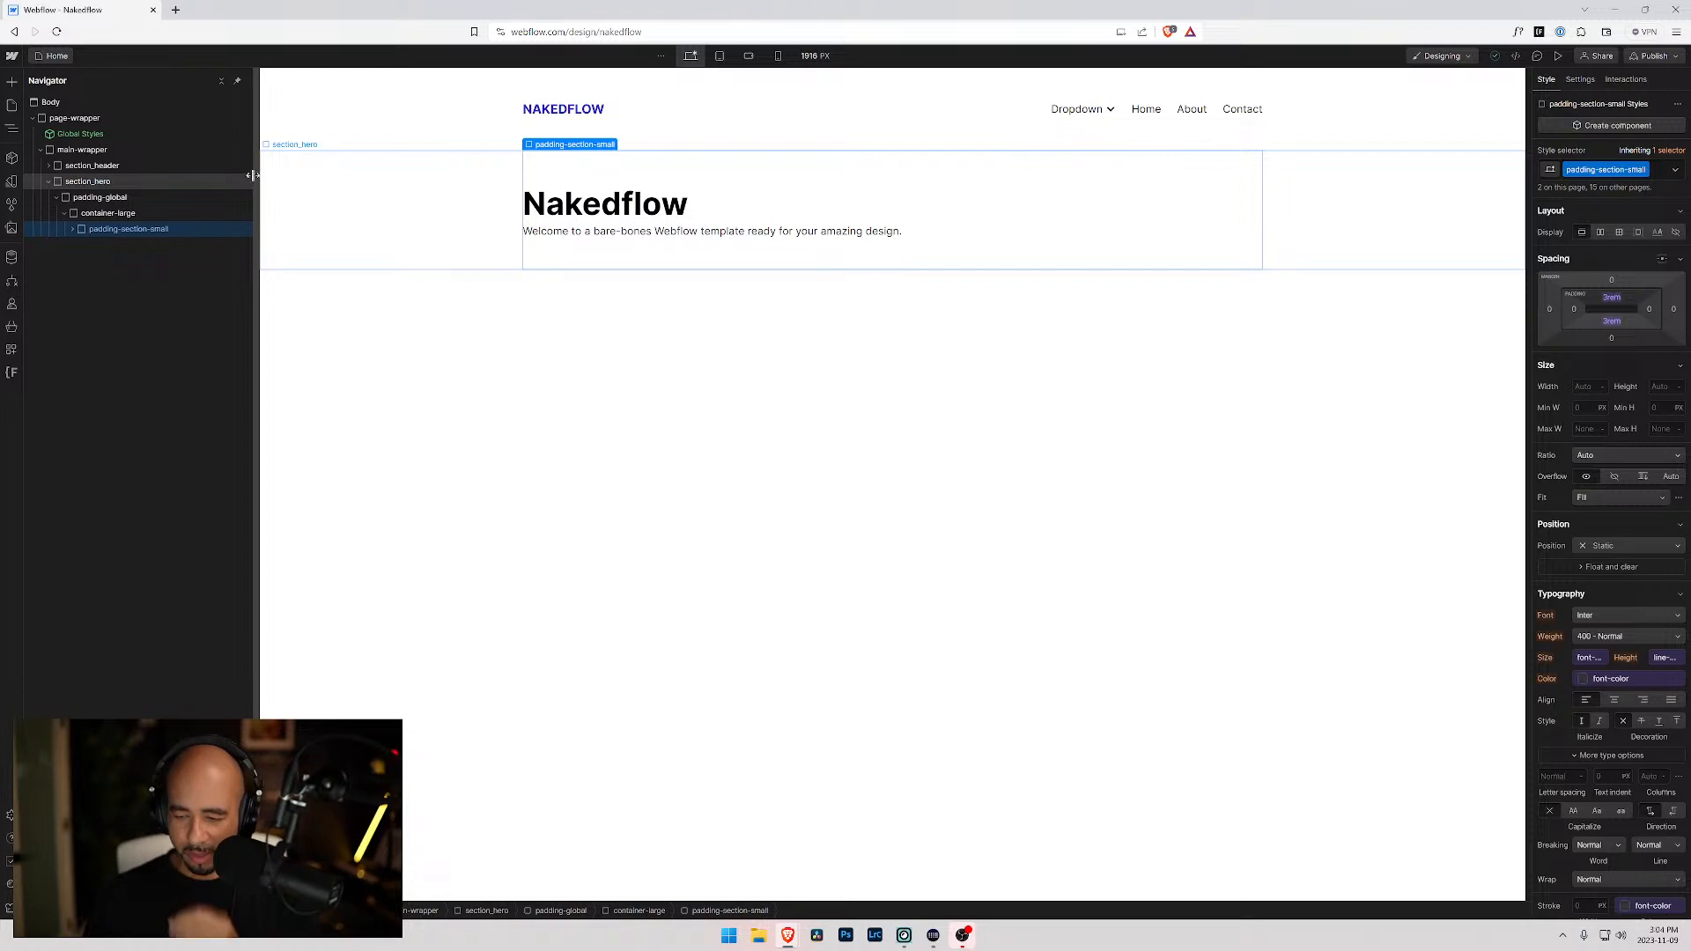
{"action": "left_click", "coordinate": [854, 130]}
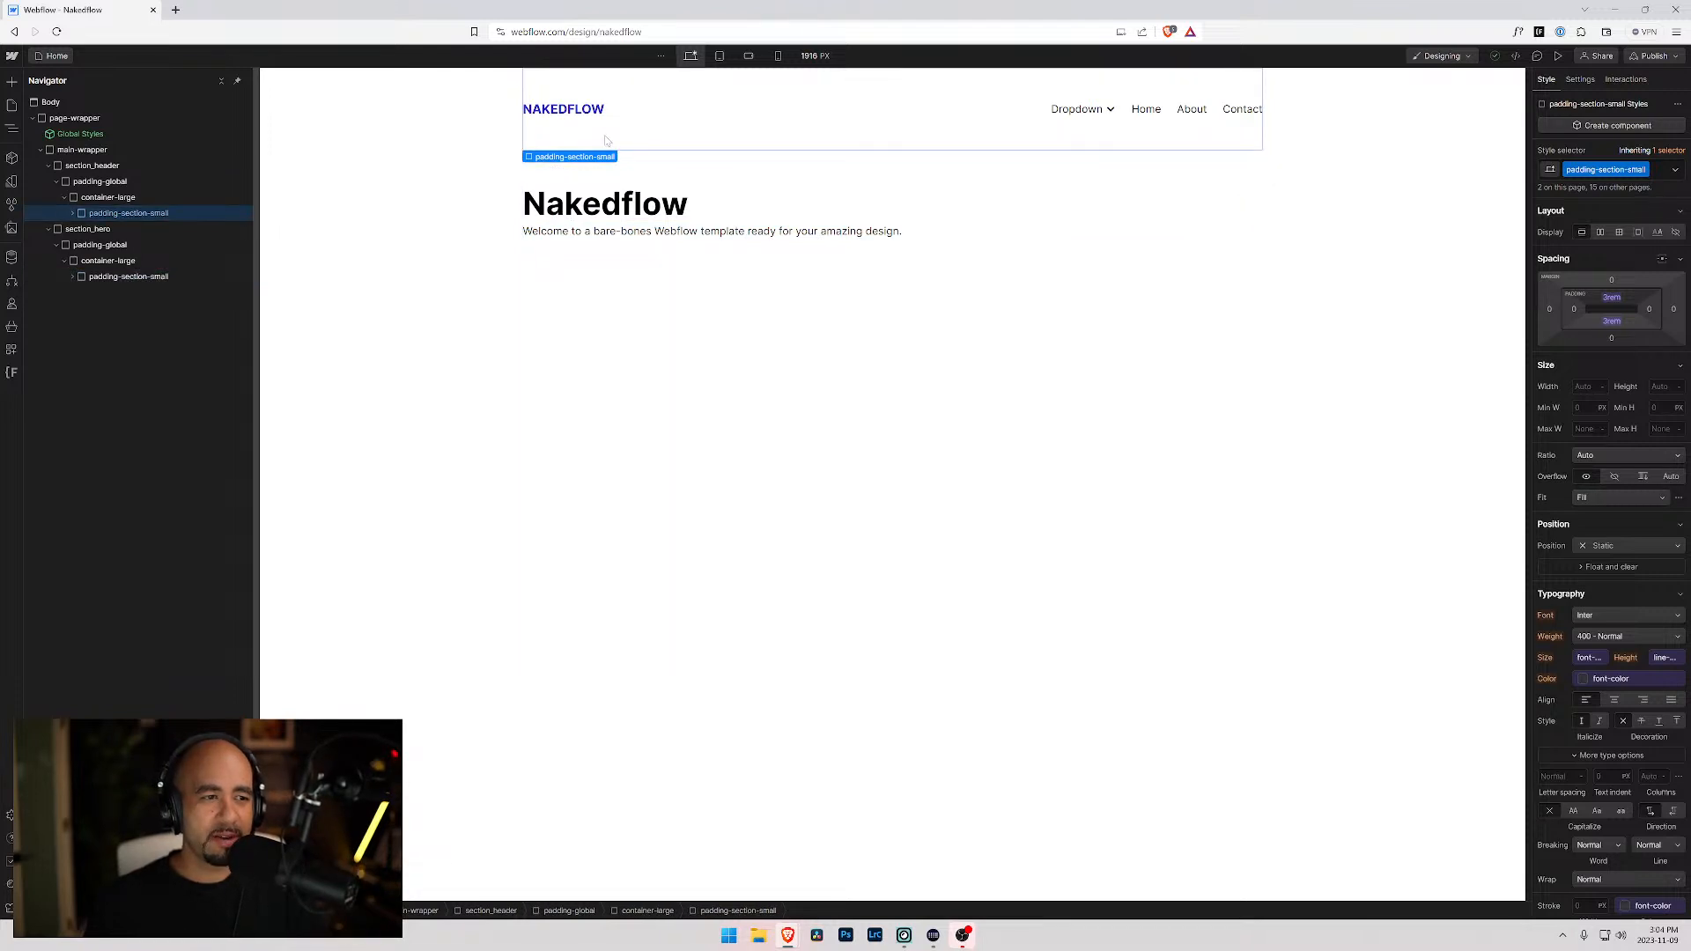
{"action": "left_click", "coordinate": [70, 213]}
{"action": "left_click", "coordinate": [80, 229]}
{"action": "left_click", "coordinate": [92, 246]}
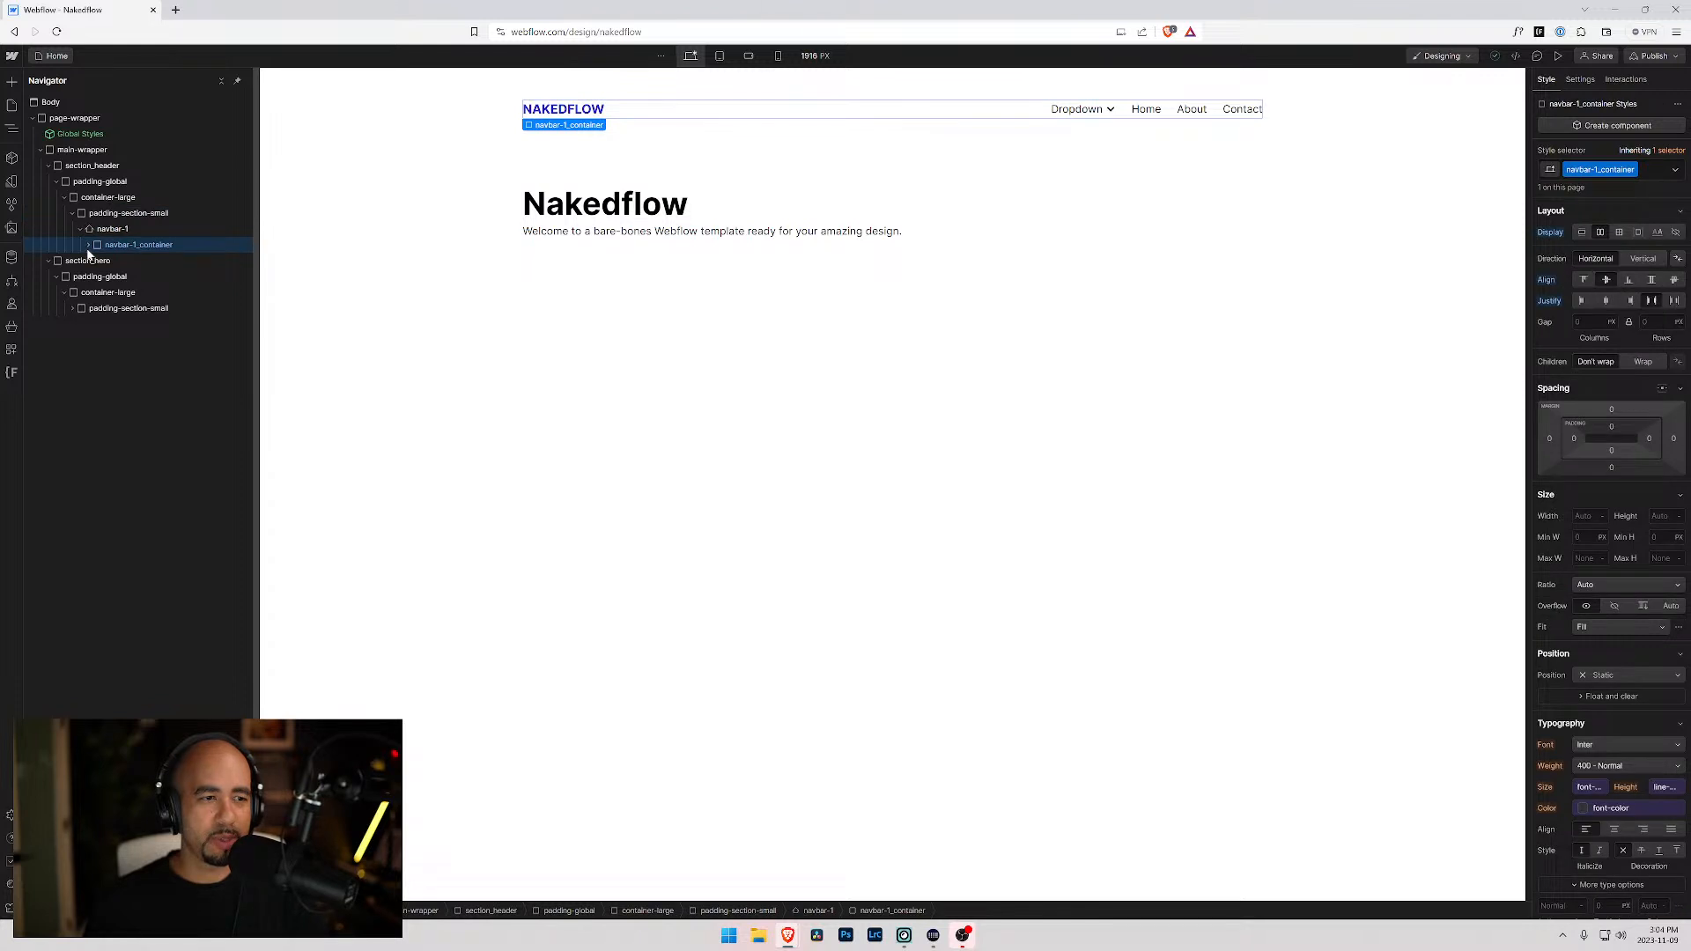
{"action": "left_click", "coordinate": [88, 246]}
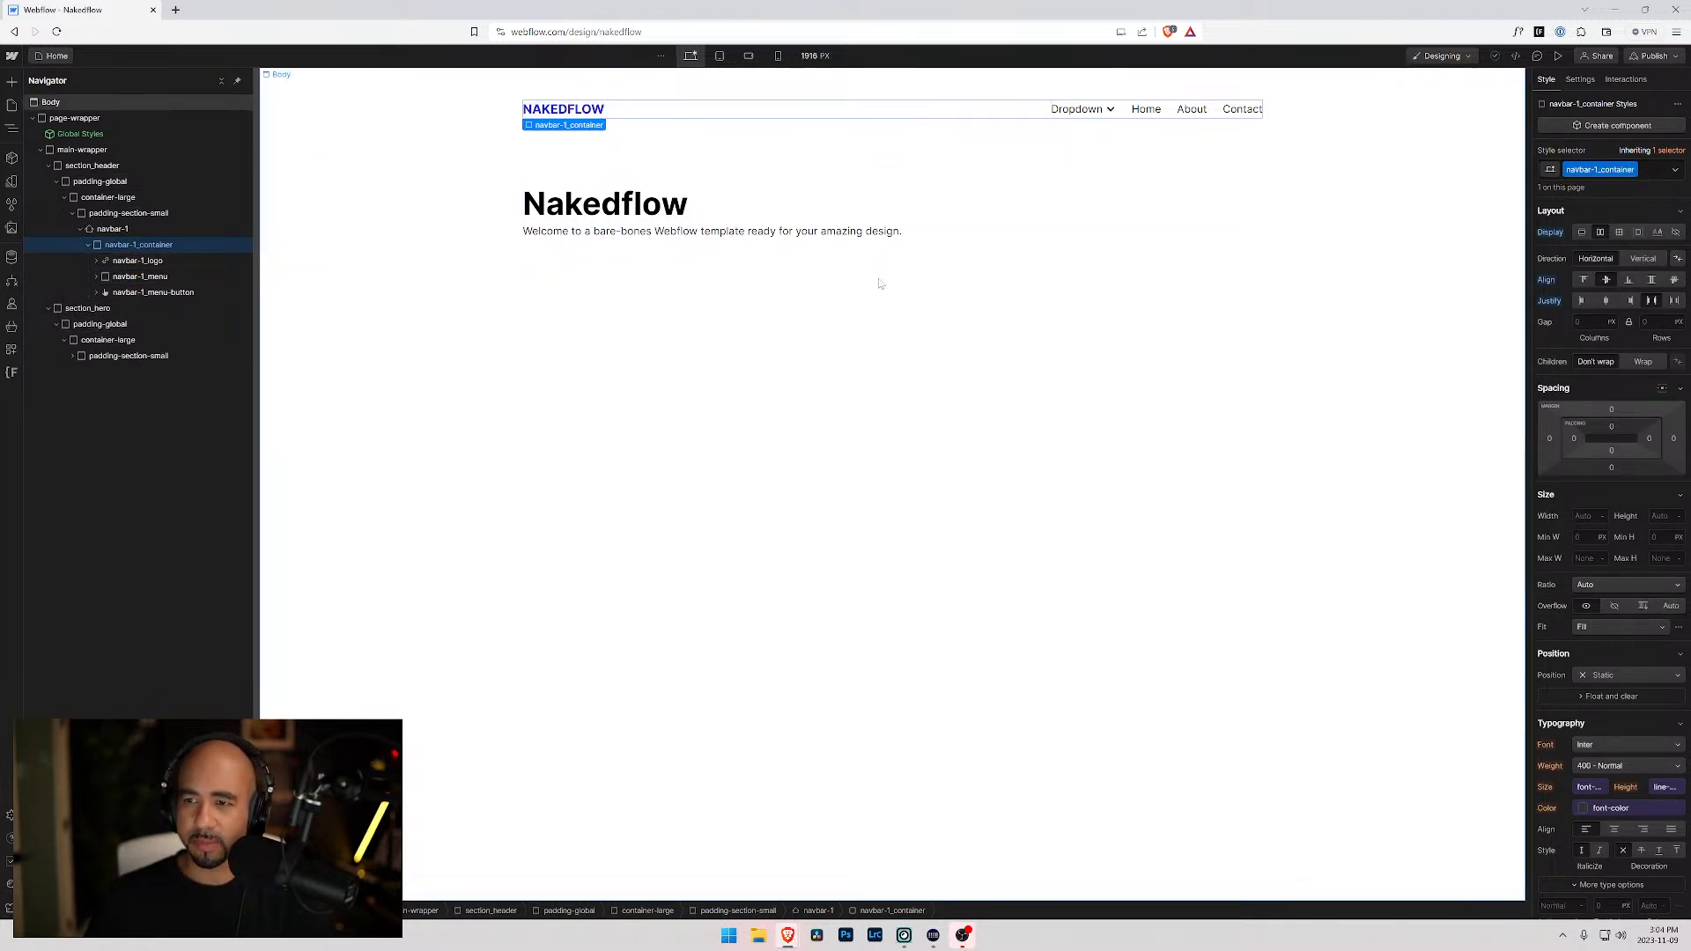
{"action": "key", "text": "ctrl+plus"}
{"action": "key", "text": "ctrl+plus"}
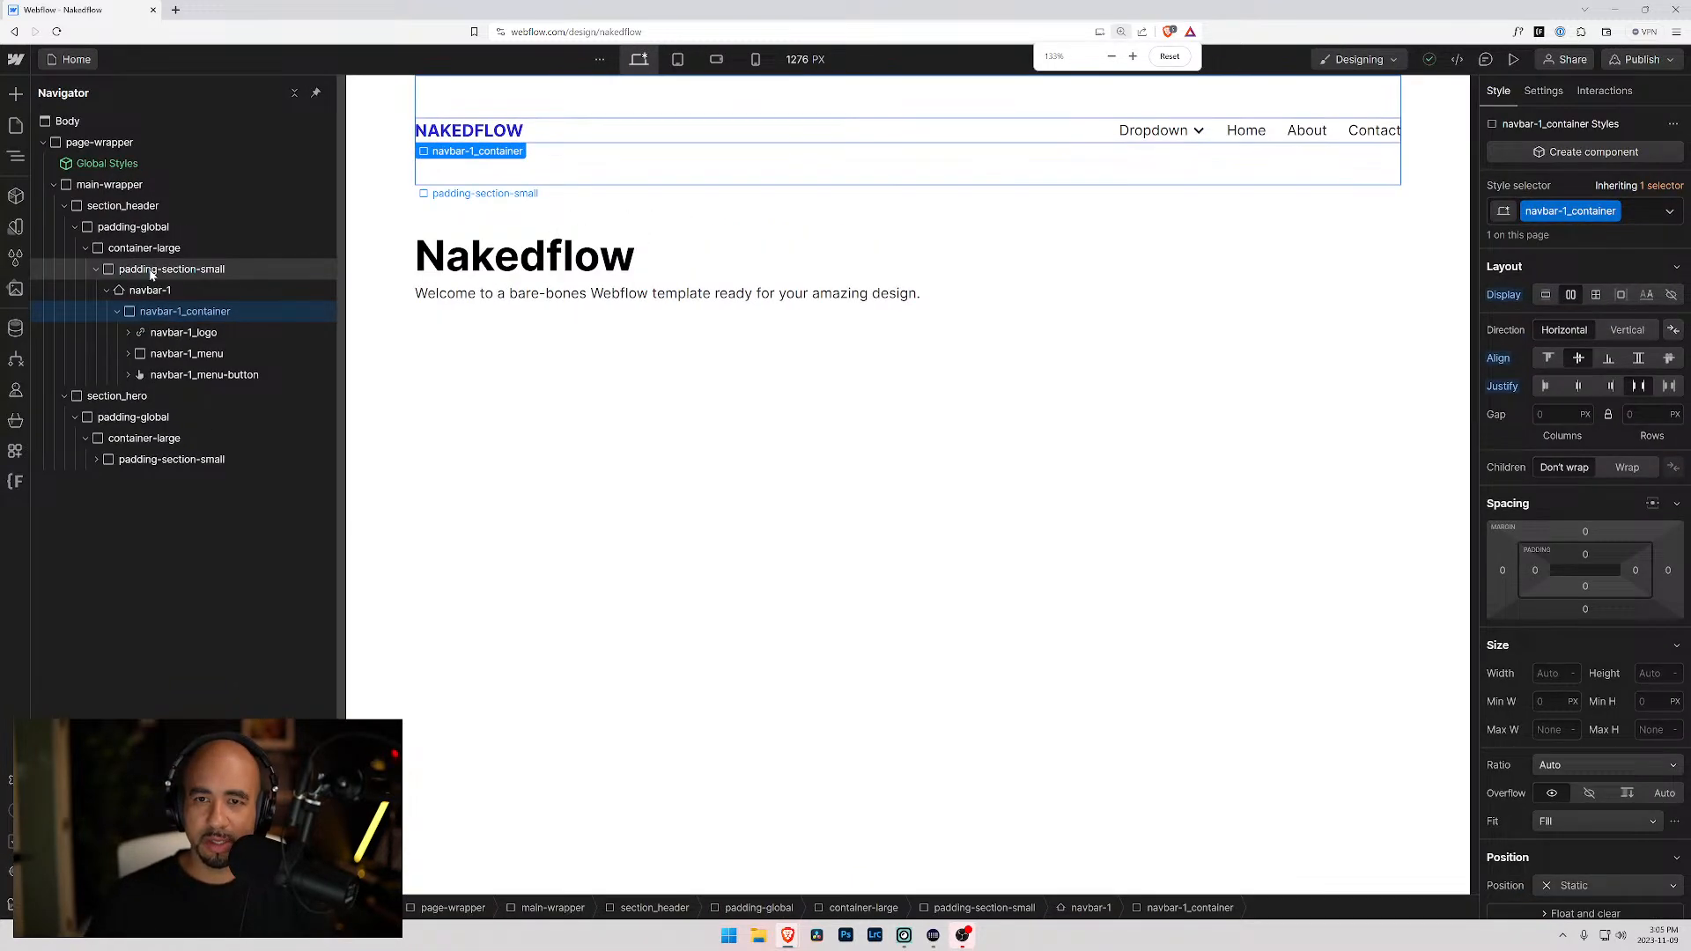
{"action": "left_click", "coordinate": [129, 354]}
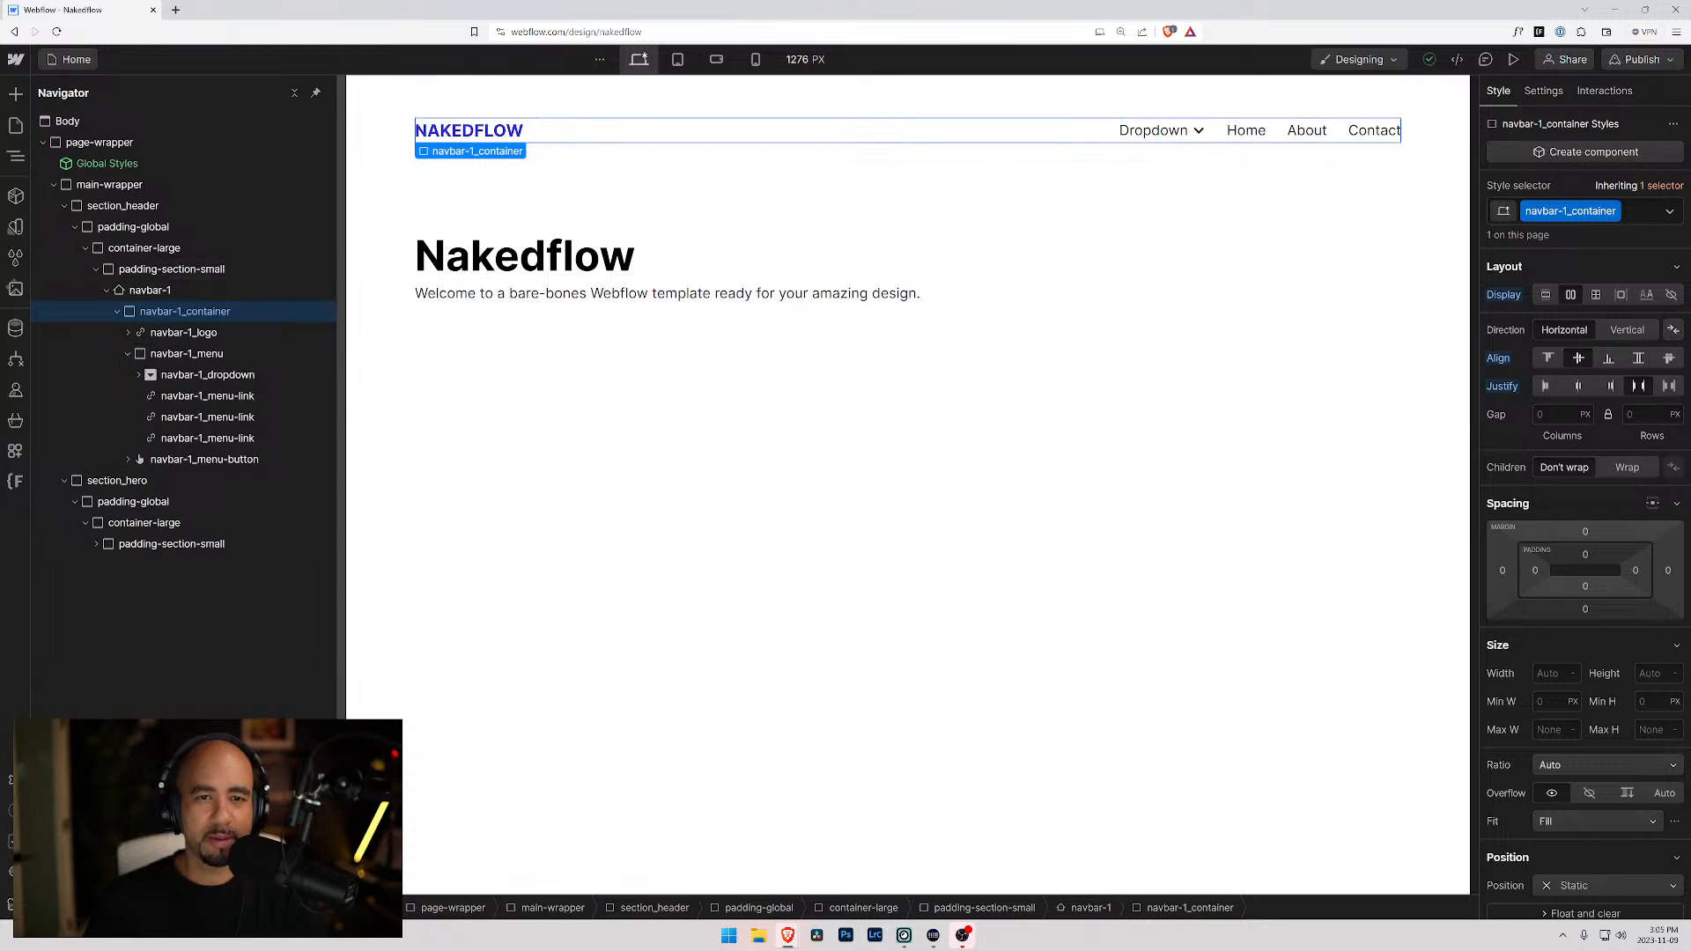
- Preview the page and test the navbar dropdown at desktop size and the hamburger menu with its dropdown at tablet size
{"action": "left_click", "coordinate": [1513, 59]}
{"action": "left_click", "coordinate": [1121, 132]}
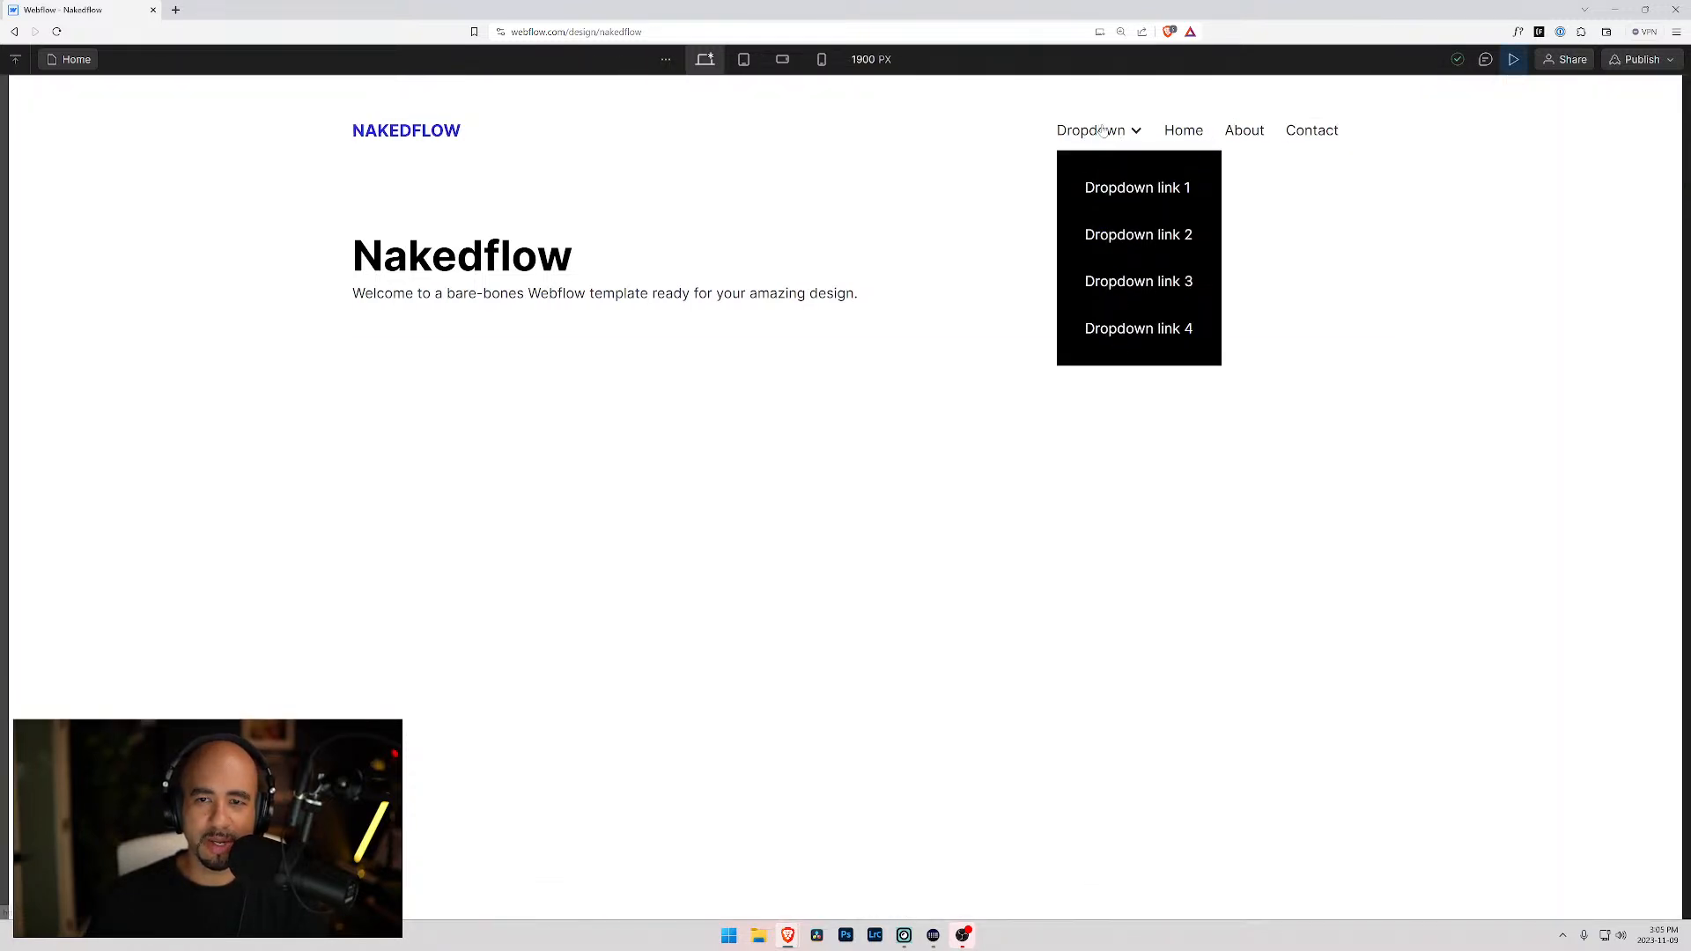
{"action": "left_click", "coordinate": [744, 59]}
{"action": "left_click", "coordinate": [1130, 130]}
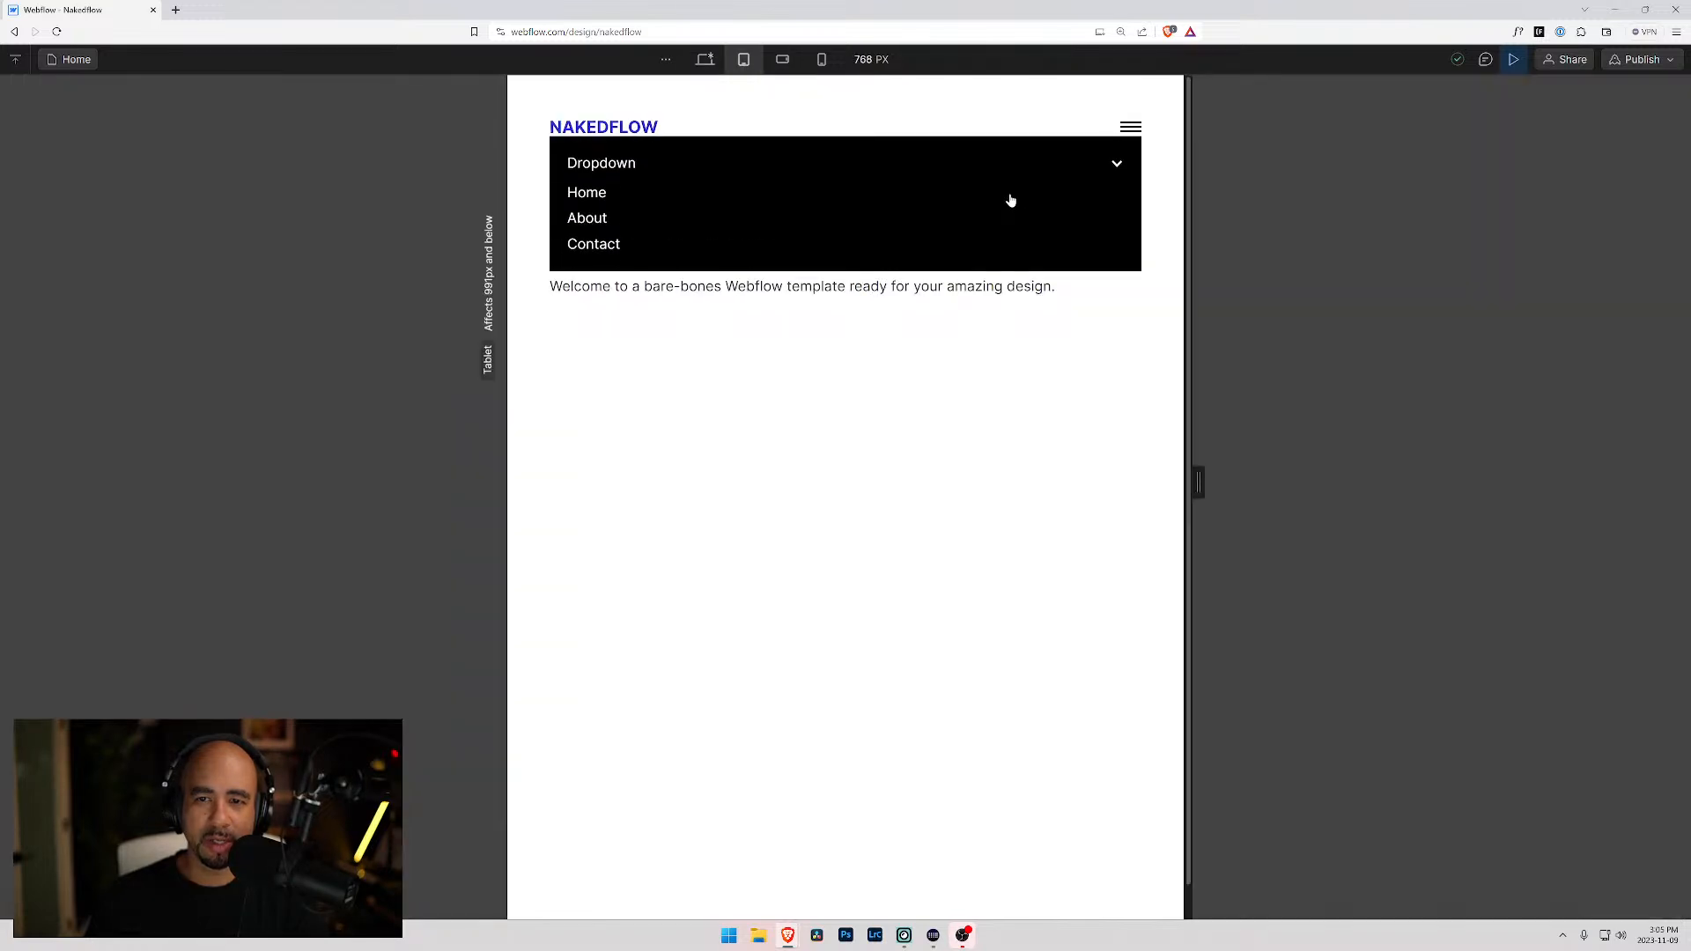
{"action": "left_click", "coordinate": [634, 185]}
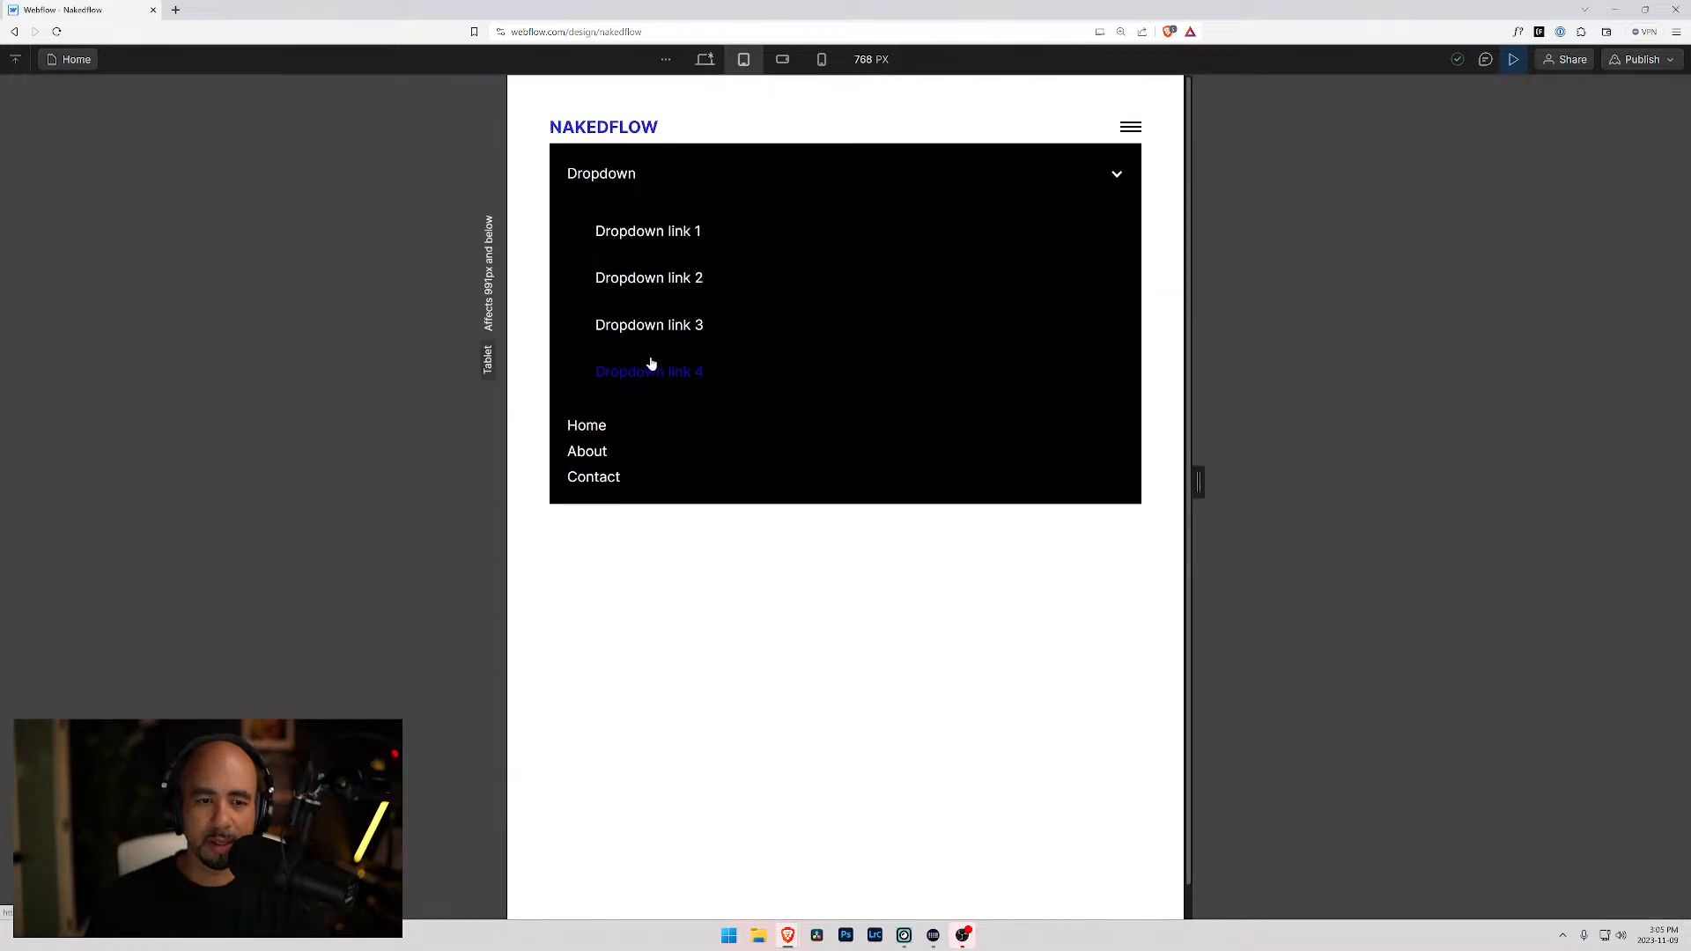
{"action": "left_click", "coordinate": [592, 174]}
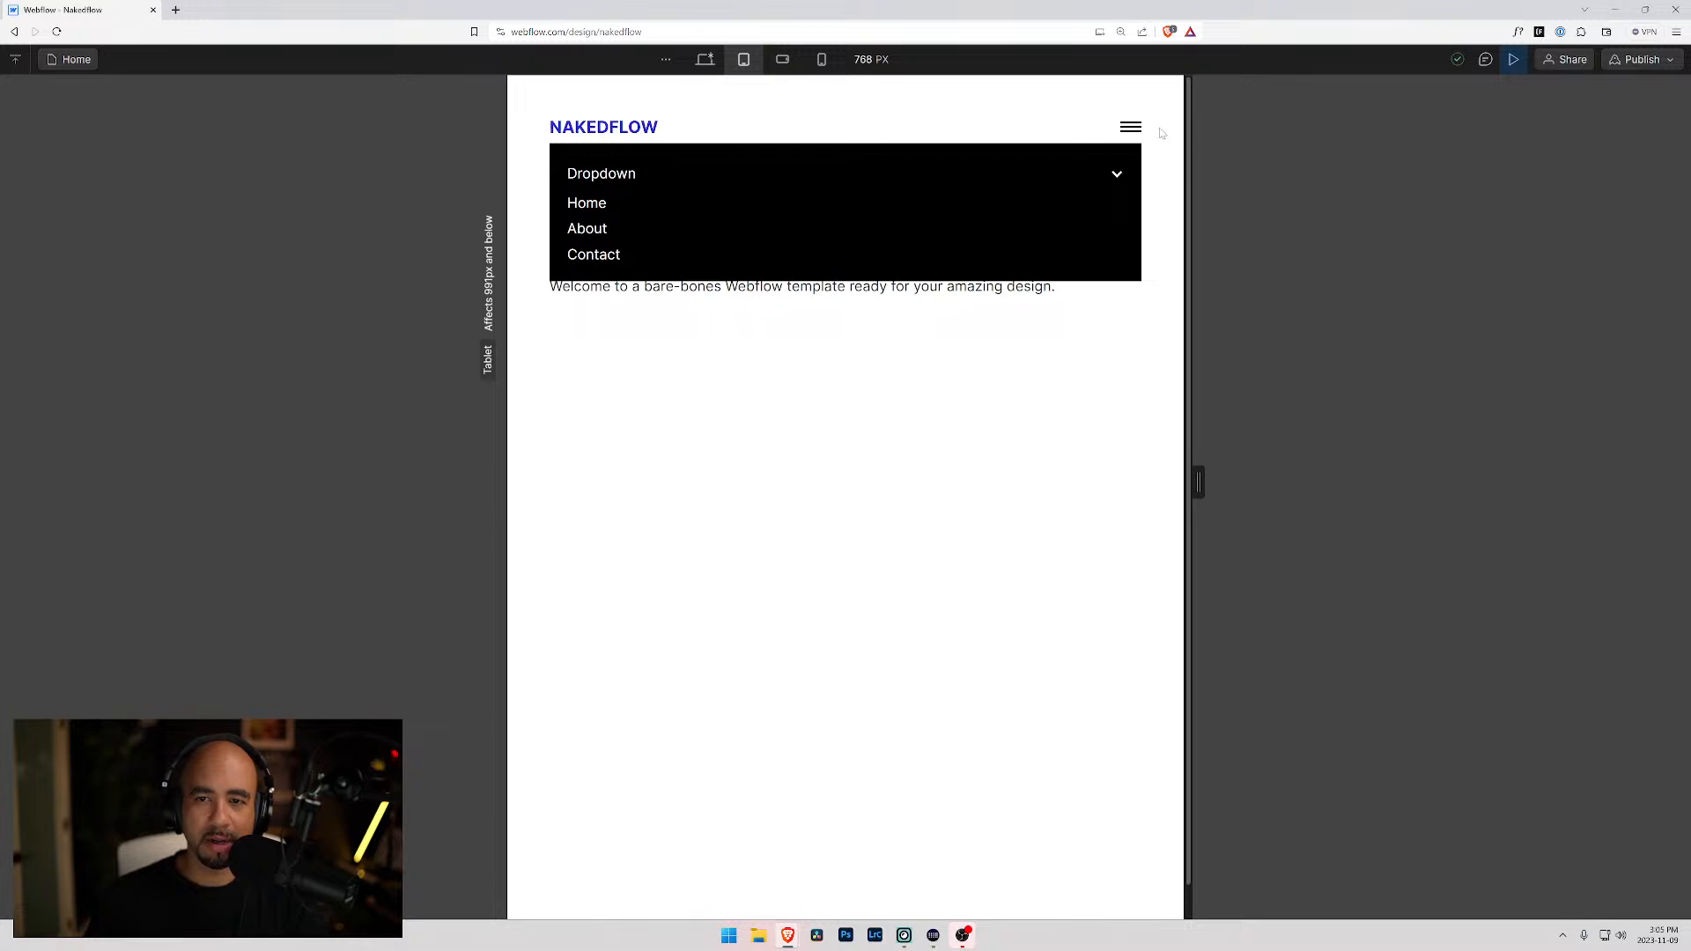
{"action": "left_click", "coordinate": [705, 59]}
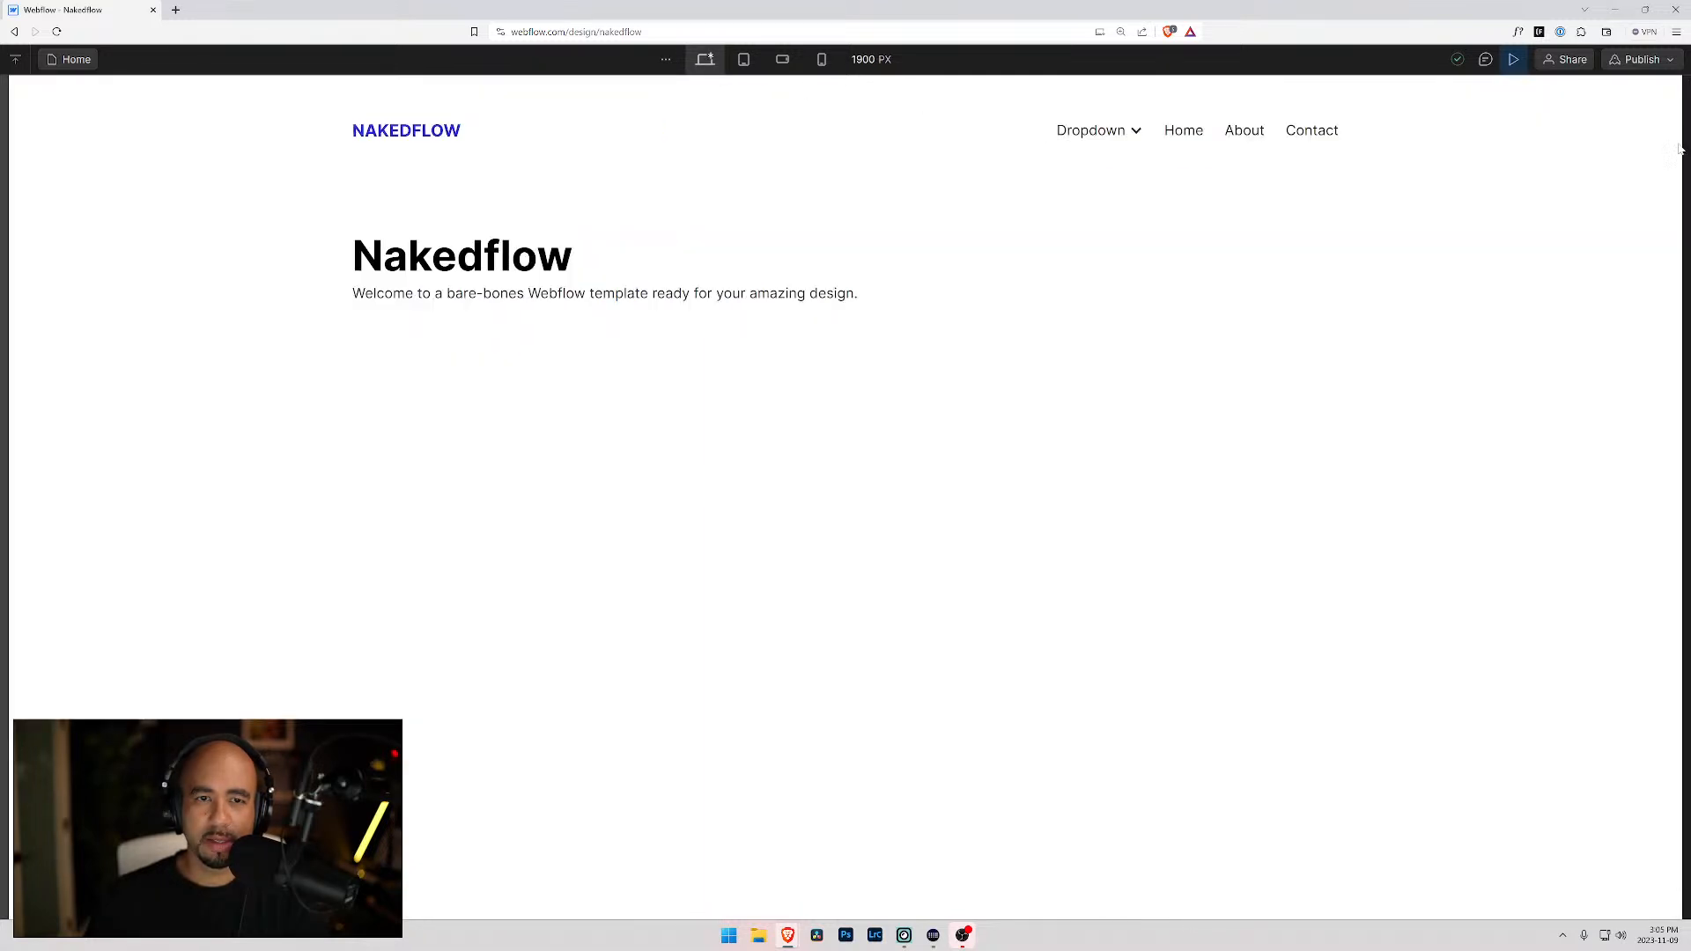
{"action": "left_click", "coordinate": [1513, 61]}
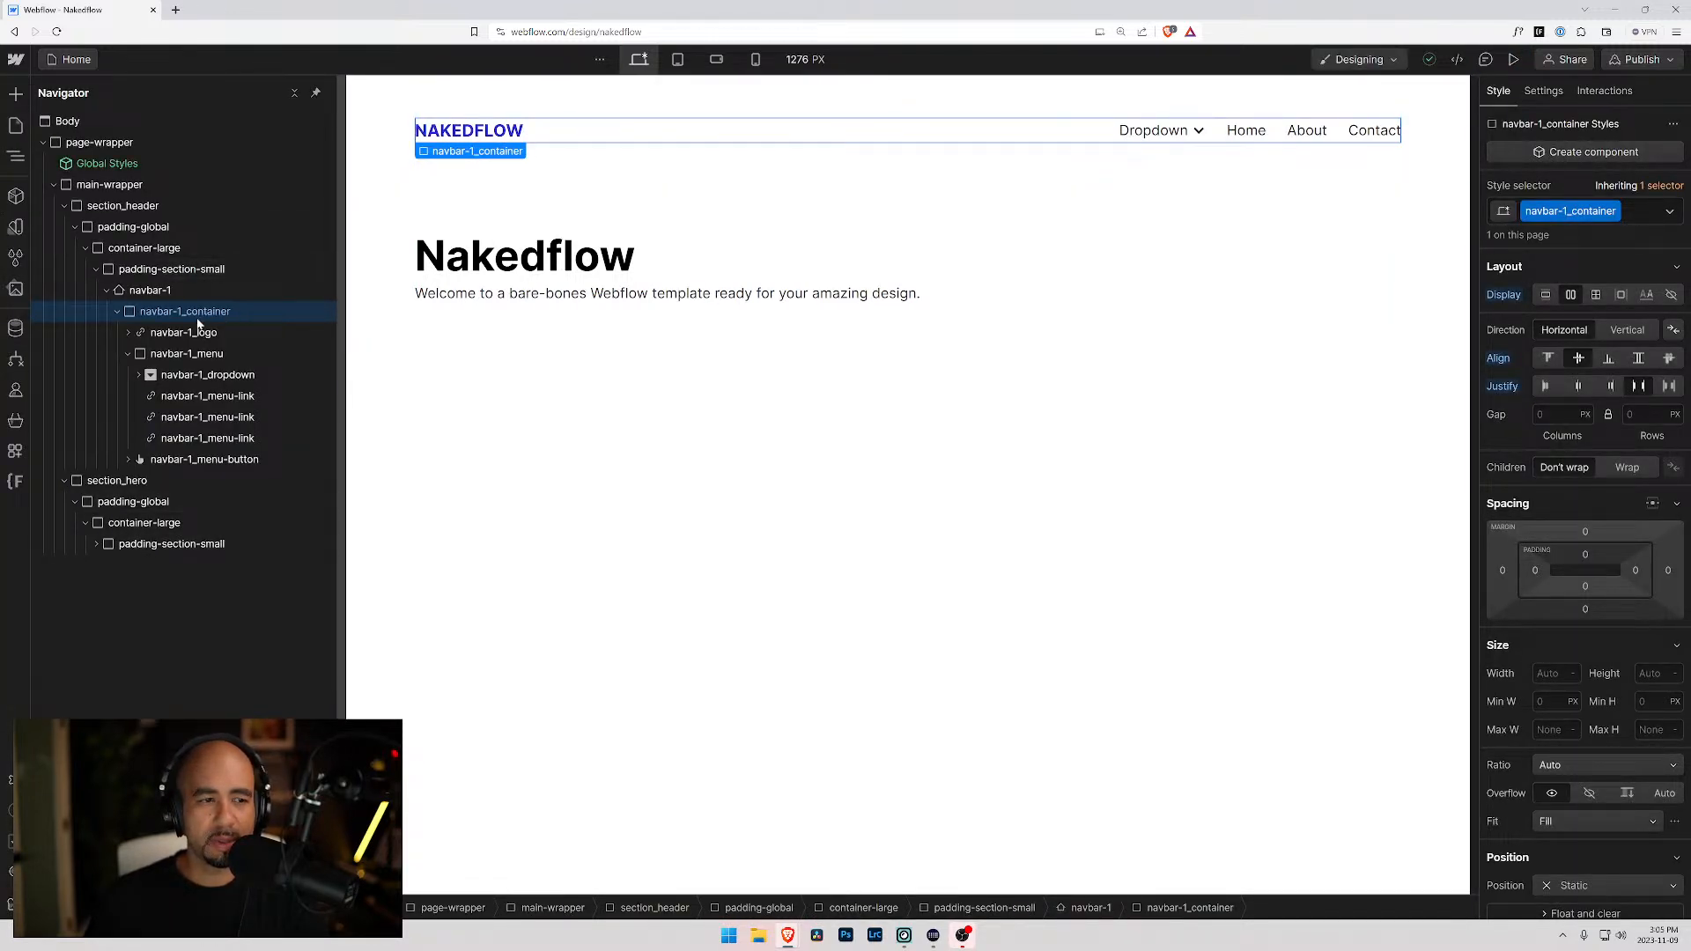
- Select navbar-1_dropdown inside navbar-1_menu and set its dropdown menu to Show on the canvas
{"action": "left_click", "coordinate": [139, 376]}
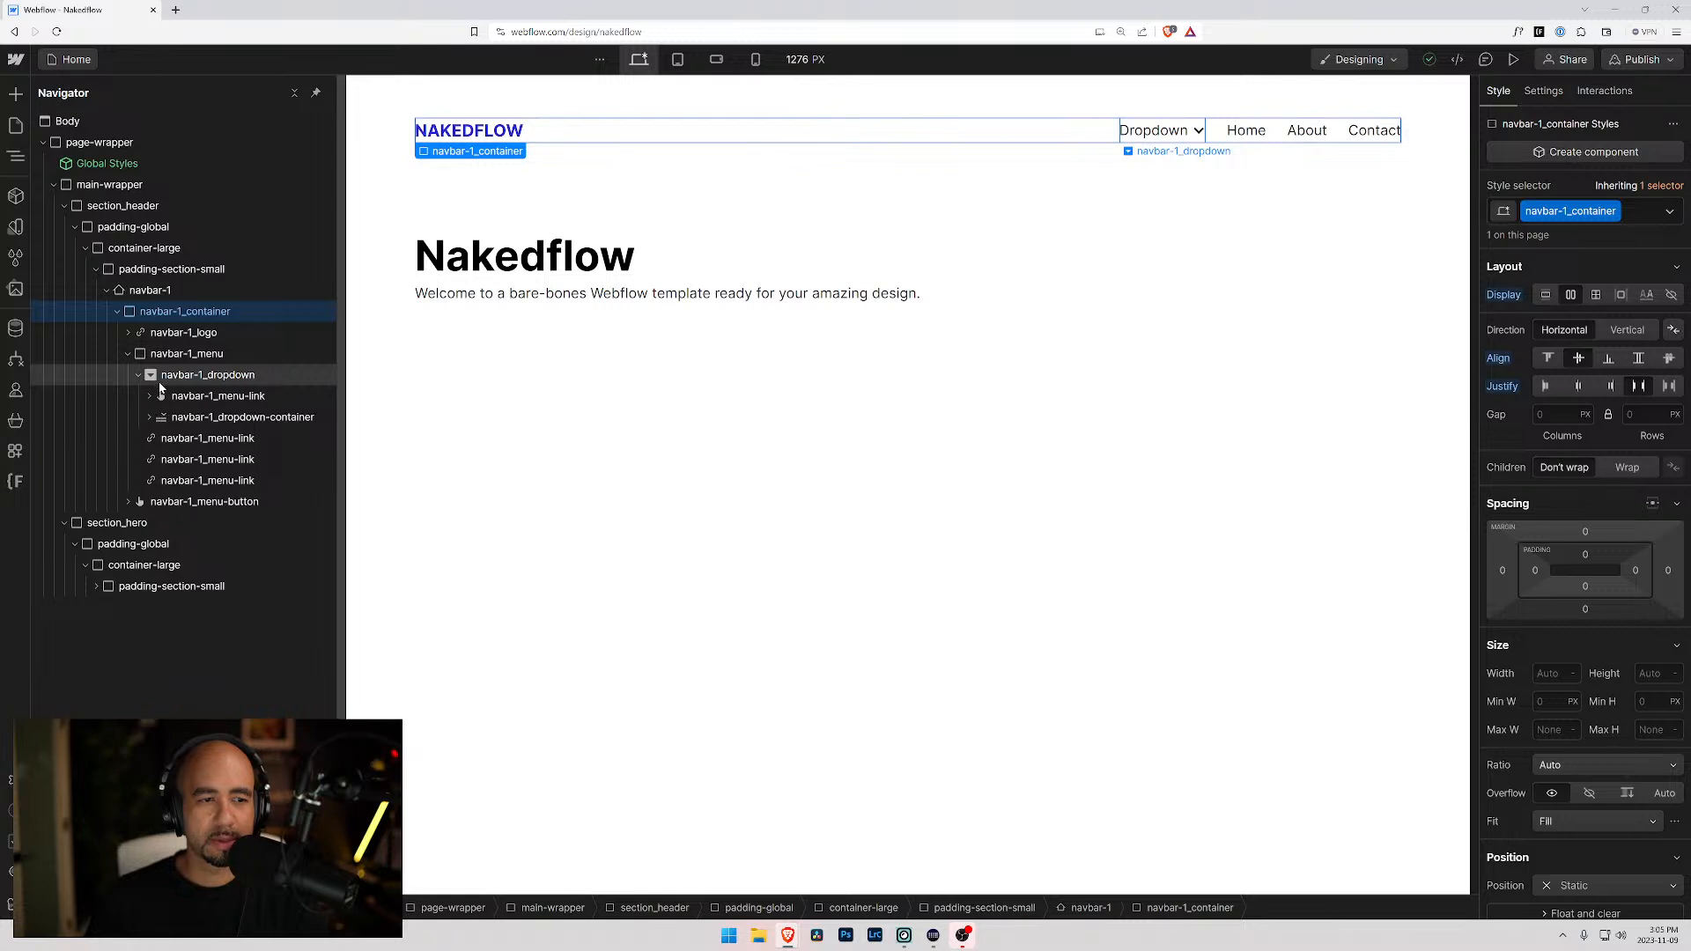
{"action": "left_click", "coordinate": [185, 375]}
{"action": "left_click", "coordinate": [174, 358]}
{"action": "left_click", "coordinate": [164, 377]}
{"action": "left_click", "coordinate": [1543, 90]}
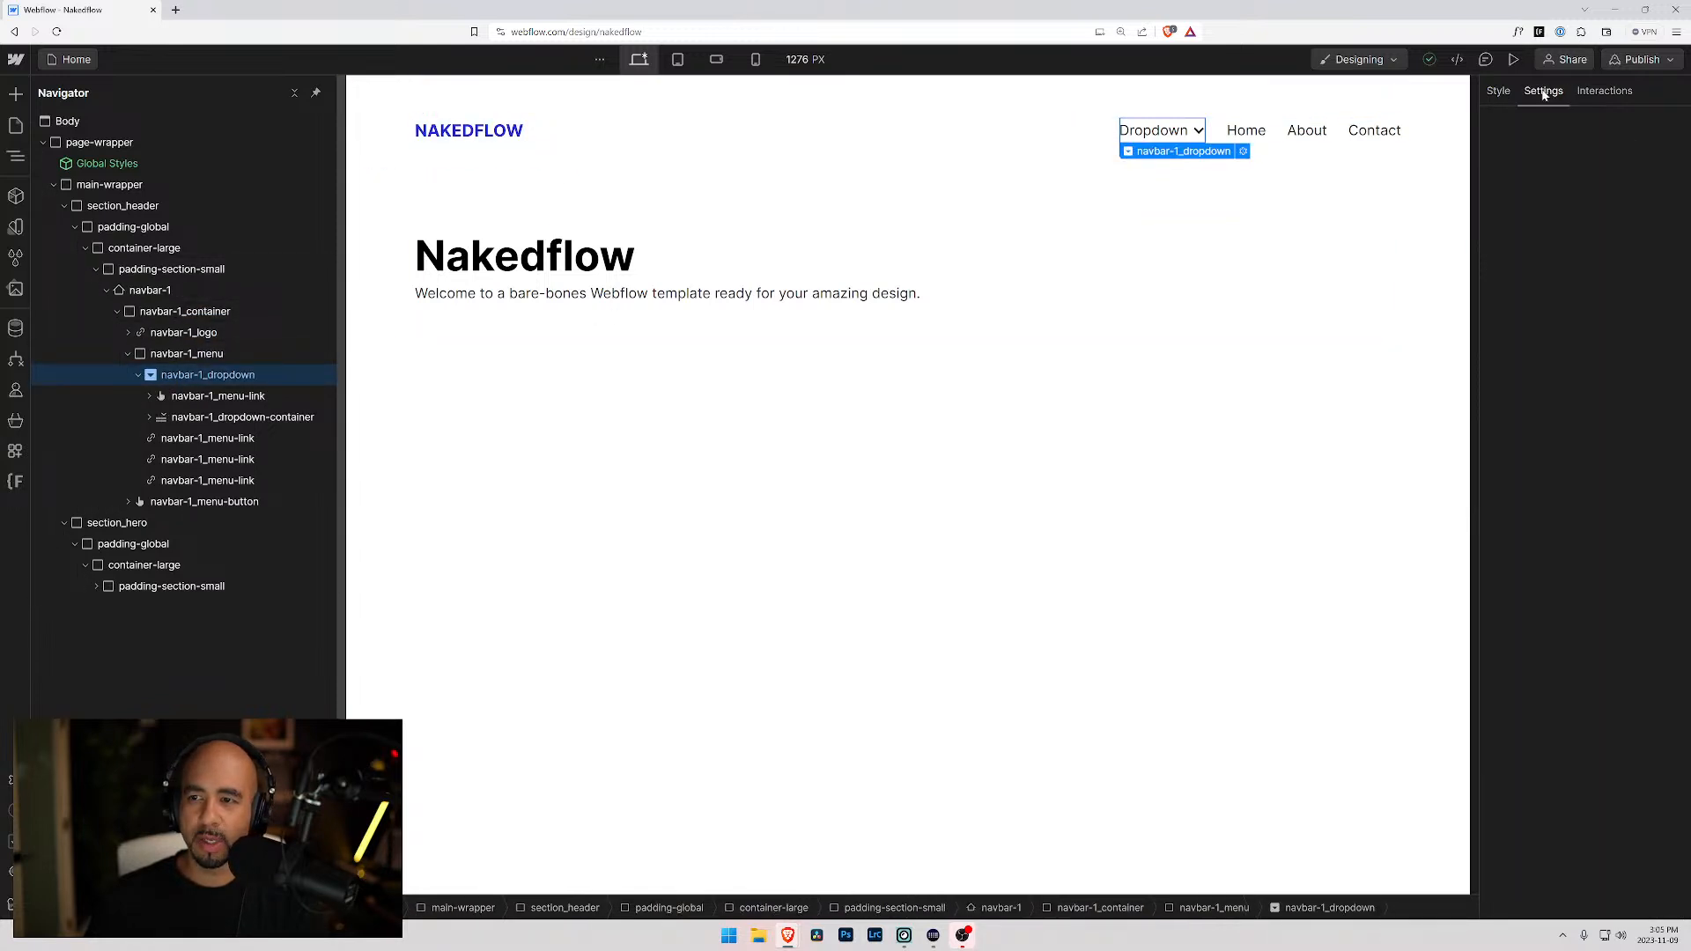
{"action": "left_click", "coordinate": [1572, 346]}
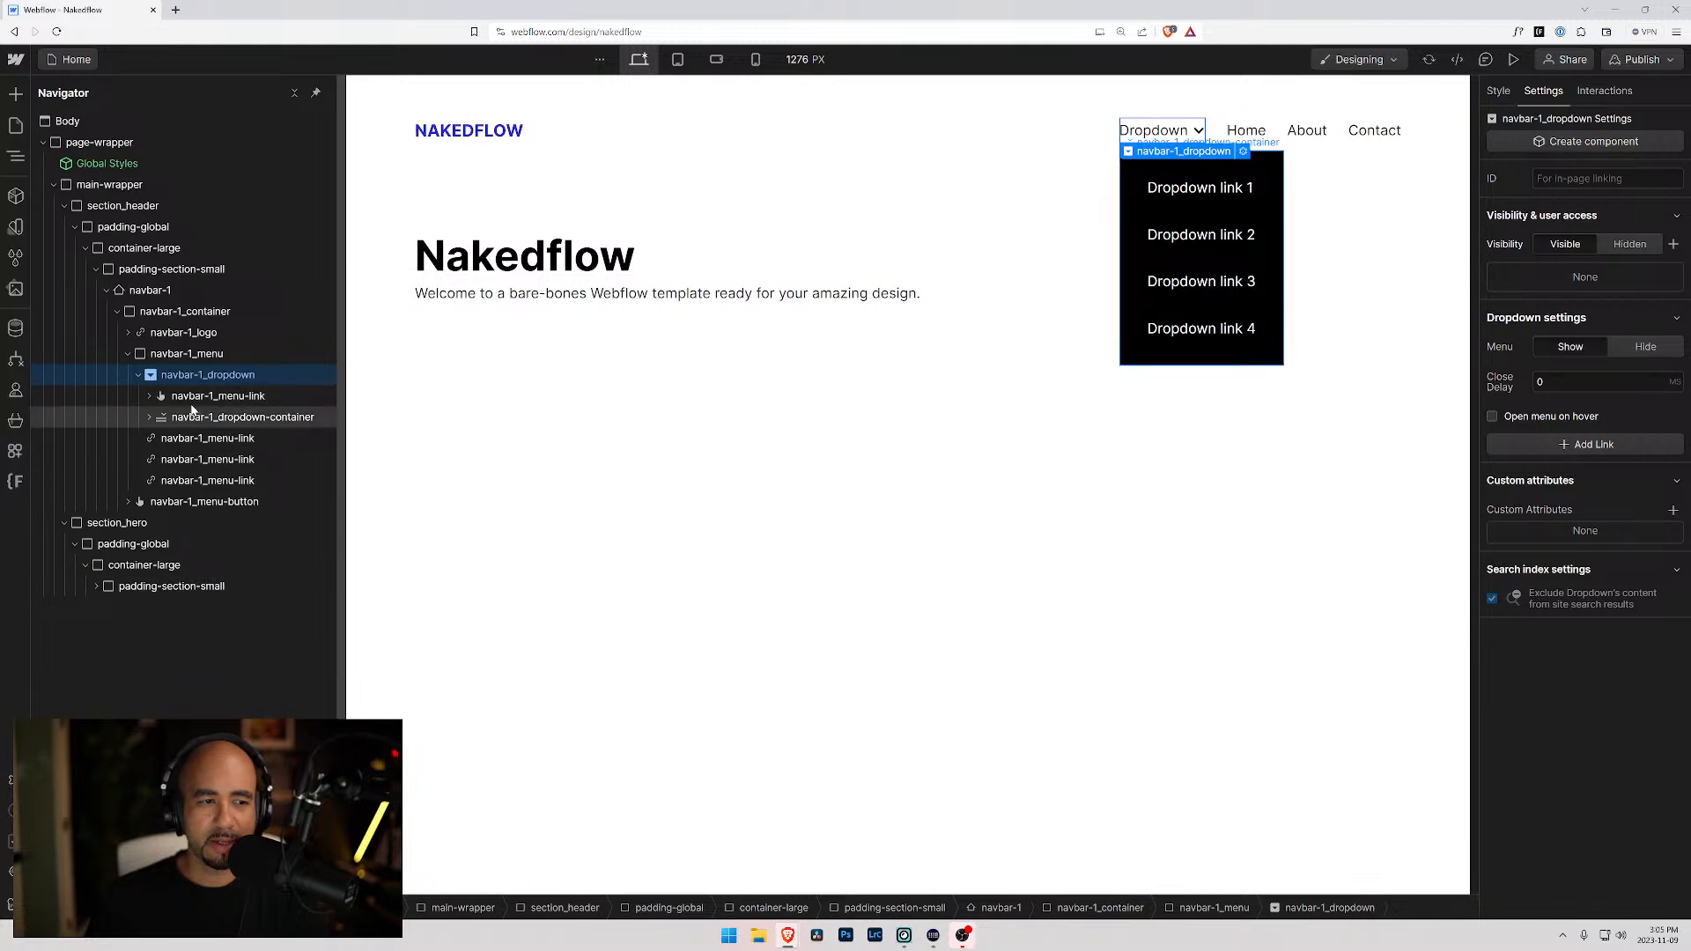
- Expand the dropdown's navbar-1_menu-link and navbar-1_dropdown-container, and select the first navbar-1_dropdown-link
{"action": "left_click", "coordinate": [155, 401]}
{"action": "left_click", "coordinate": [150, 398]}
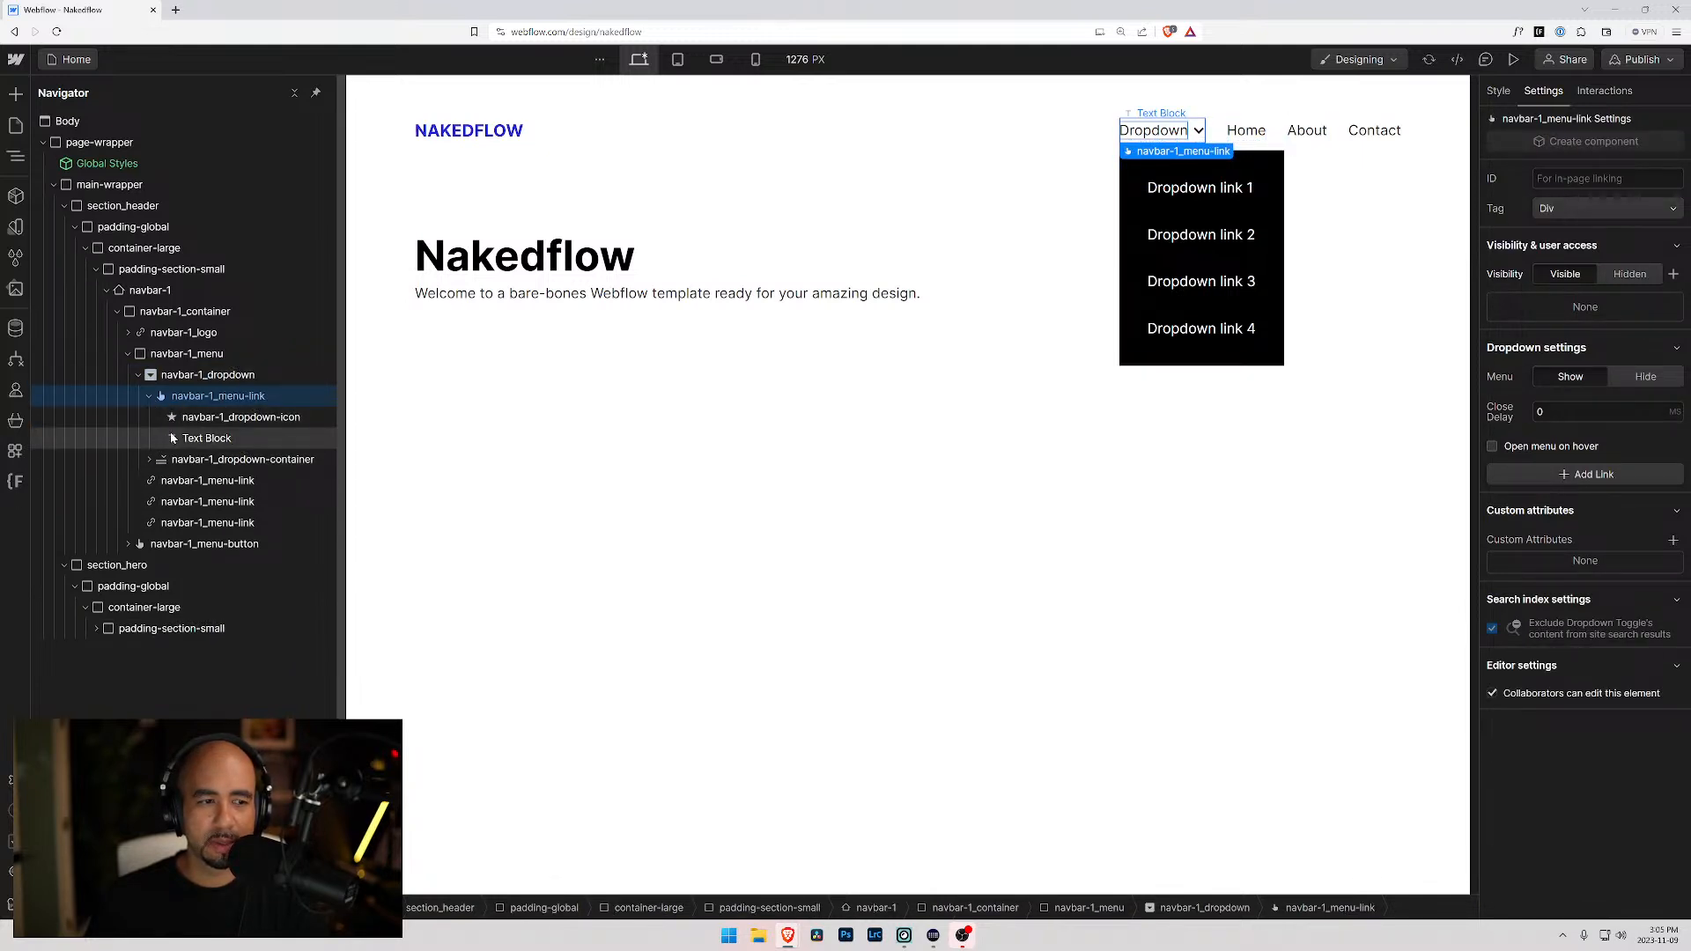
{"action": "left_click", "coordinate": [149, 461]}
{"action": "left_click", "coordinate": [211, 480]}
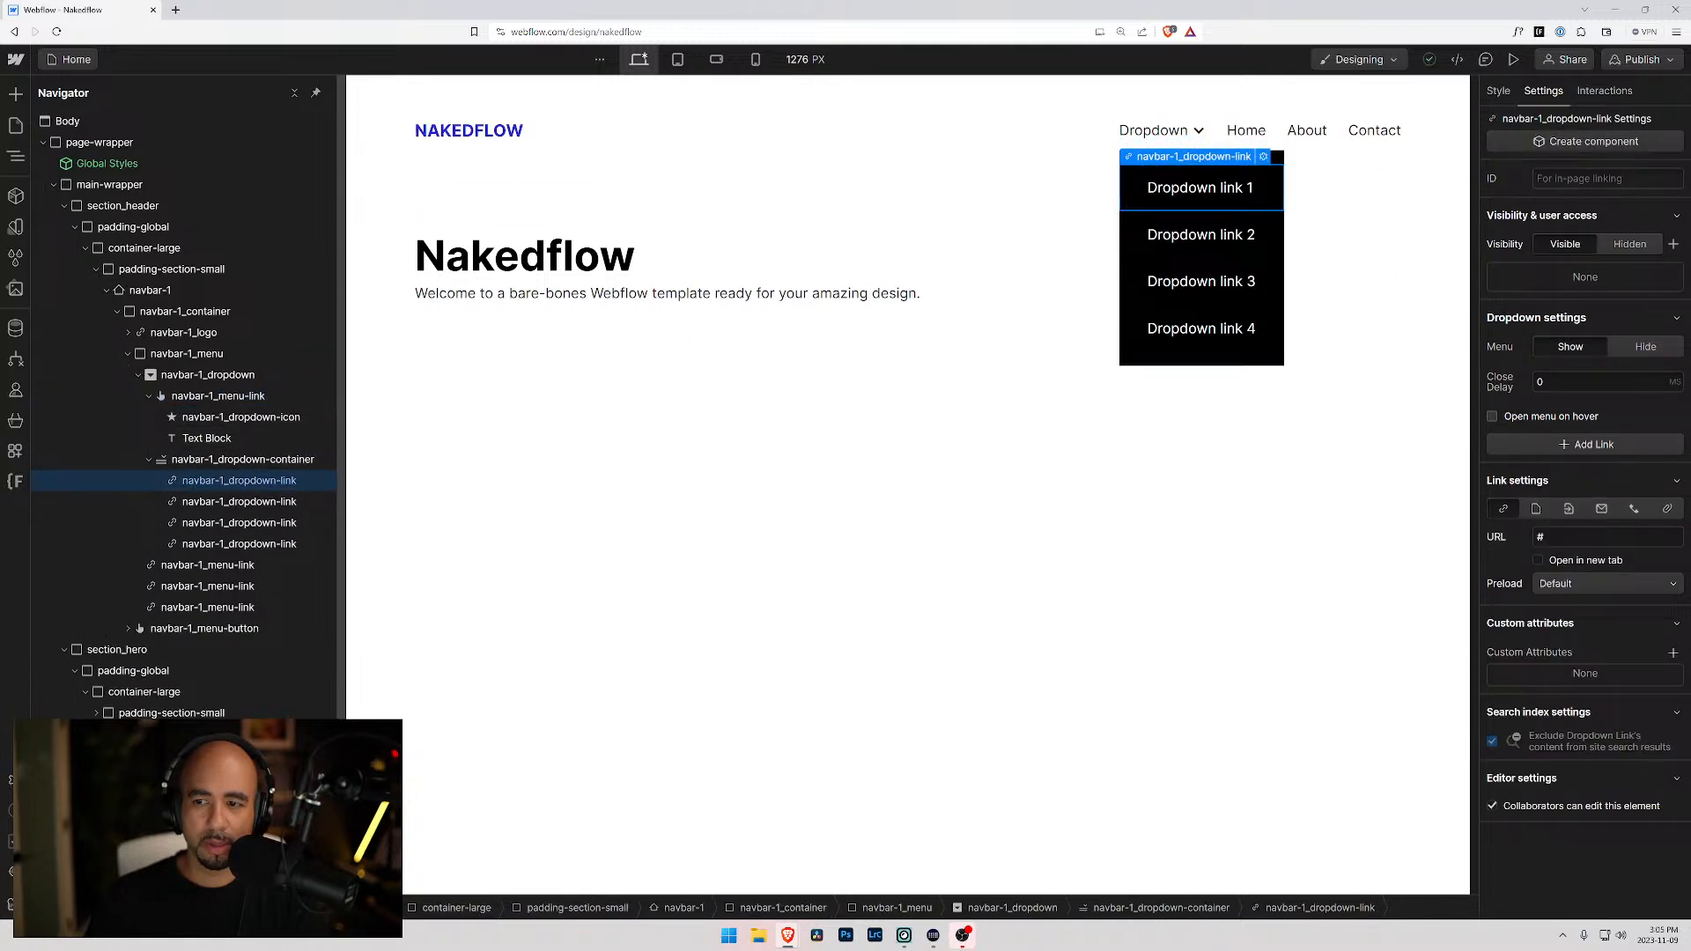
- Examine the Hover state styles of navbar-1_dropdown-link and check the open dropdown in the desktop preview
{"action": "left_click", "coordinate": [1496, 92]}
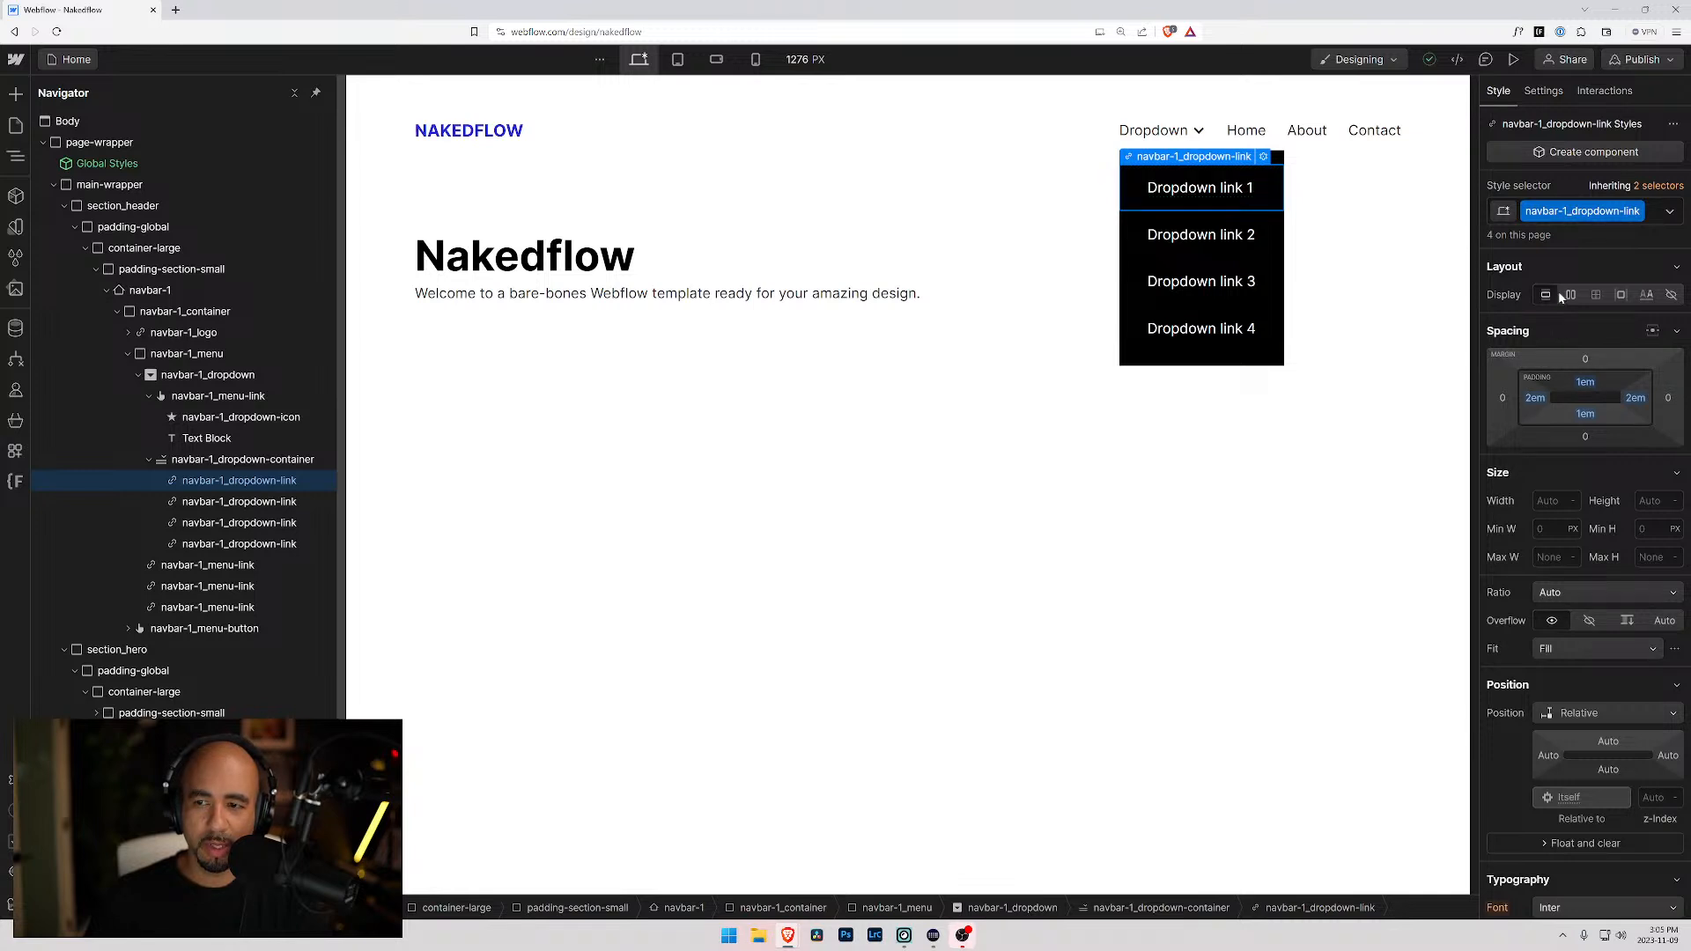
{"action": "left_click", "coordinate": [1669, 211]}
{"action": "left_click", "coordinate": [1514, 288]}
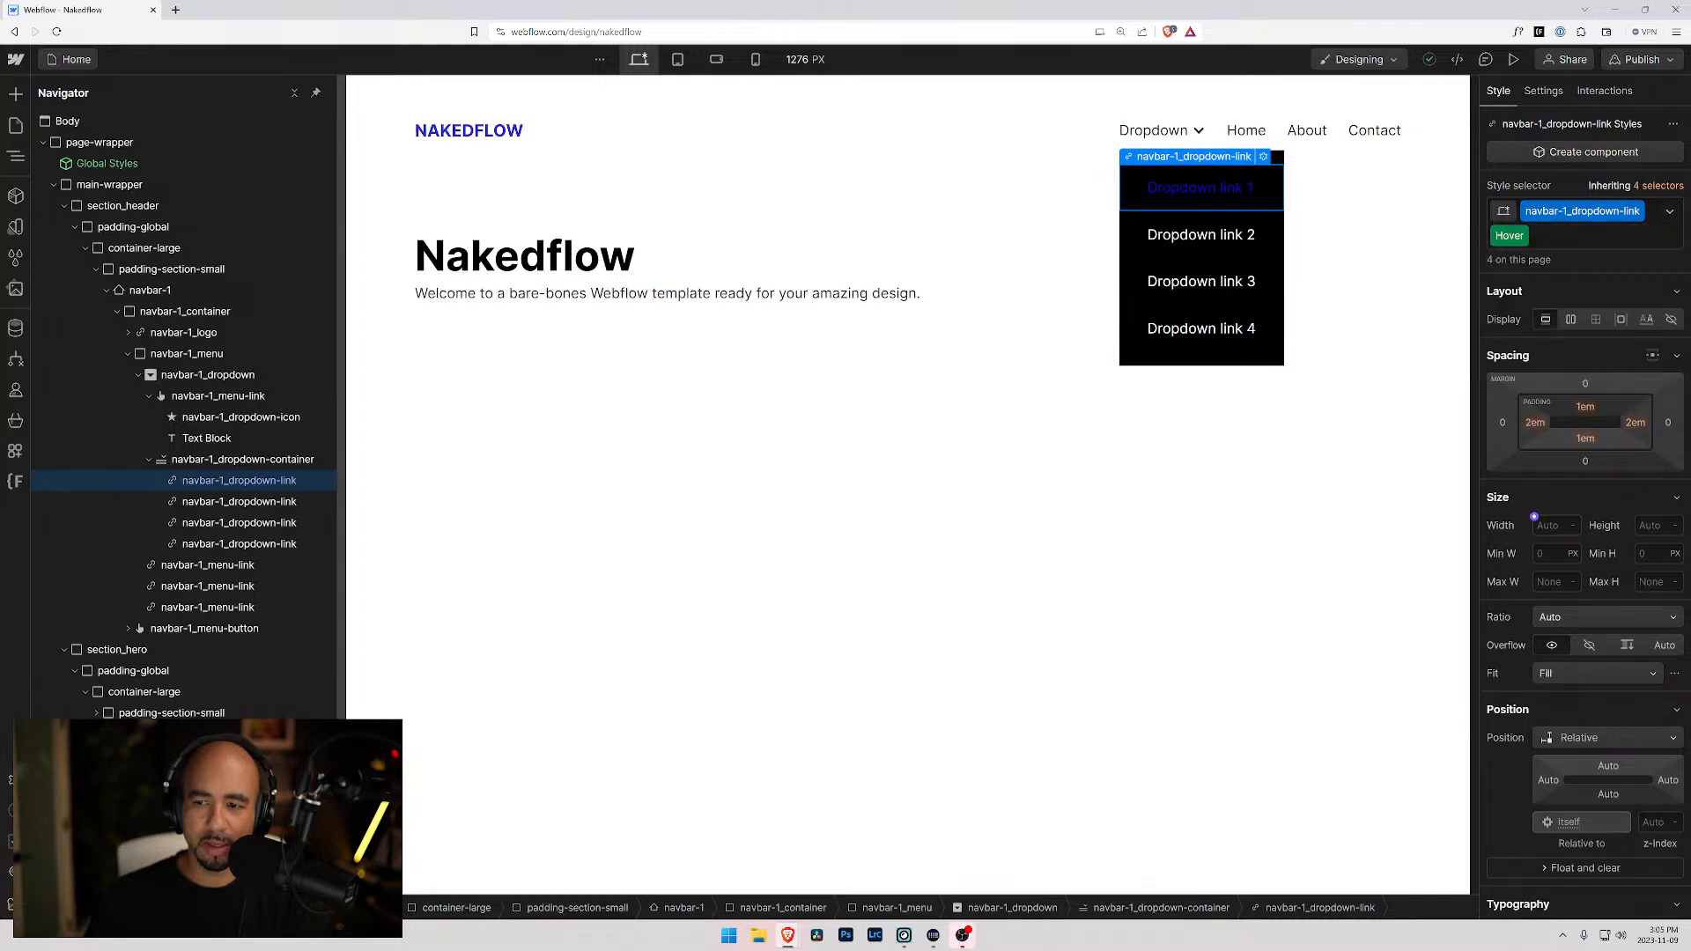
{"action": "scroll", "coordinate": [1562, 532], "scroll_direction": "down", "scroll_amount": 5}
{"action": "scroll", "coordinate": [1542, 546], "scroll_direction": "down", "scroll_amount": 2}
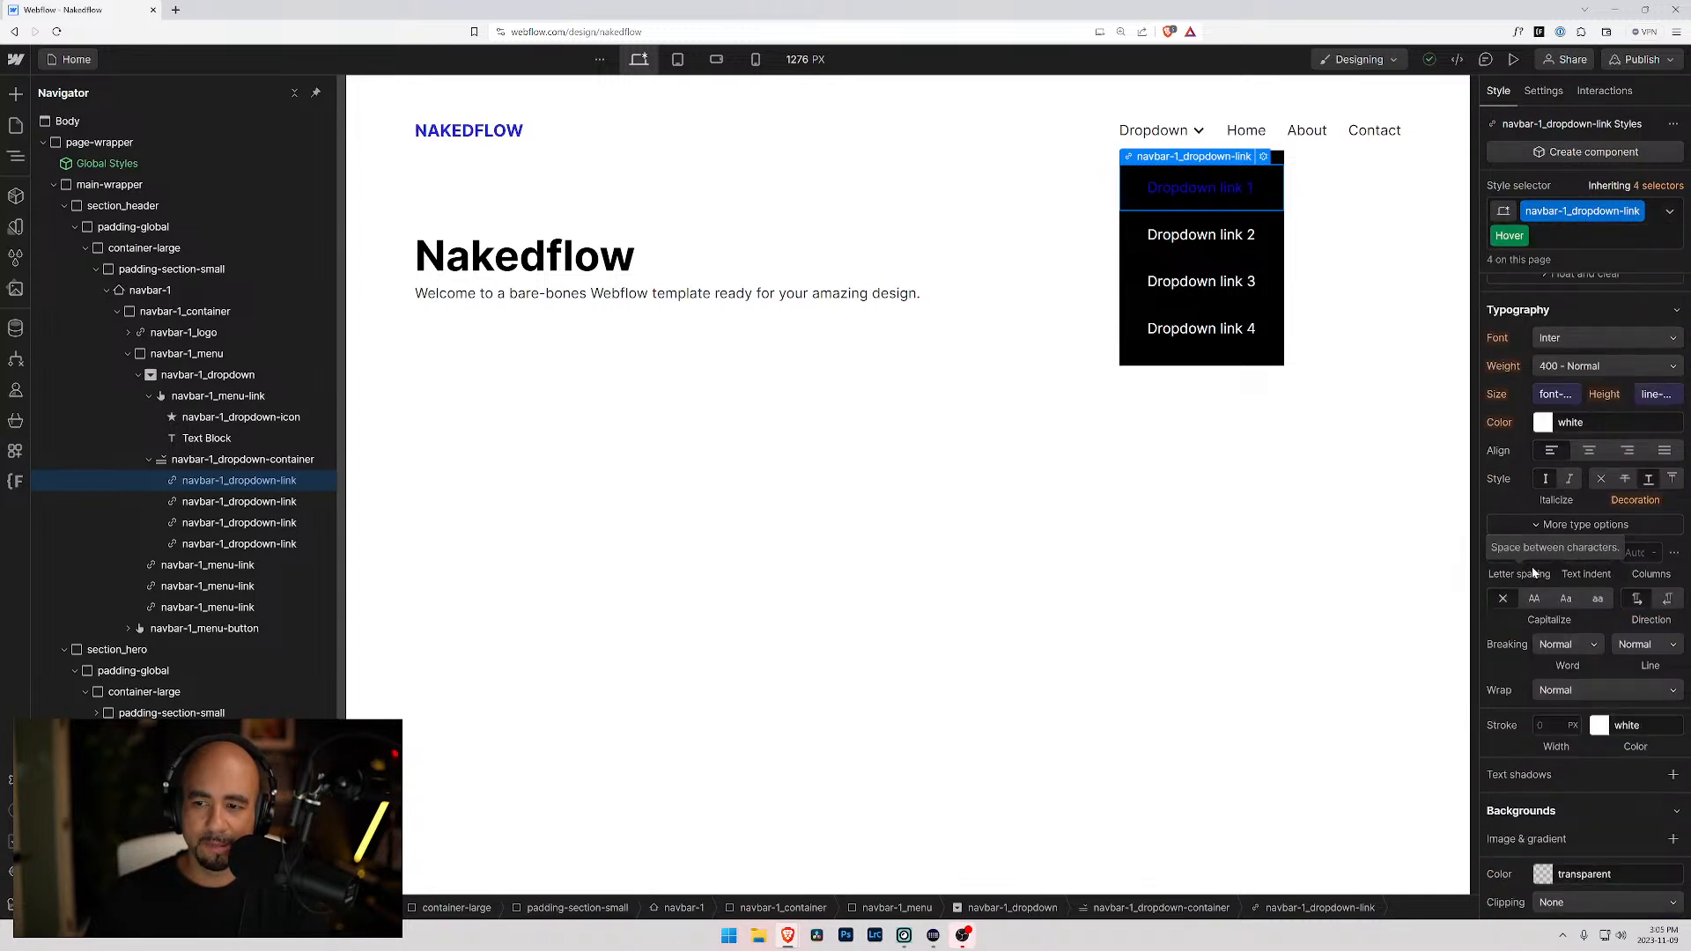
{"action": "scroll", "coordinate": [1533, 574], "scroll_direction": "down", "scroll_amount": 5}
{"action": "scroll", "coordinate": [1530, 567], "scroll_direction": "up", "scroll_amount": 5}
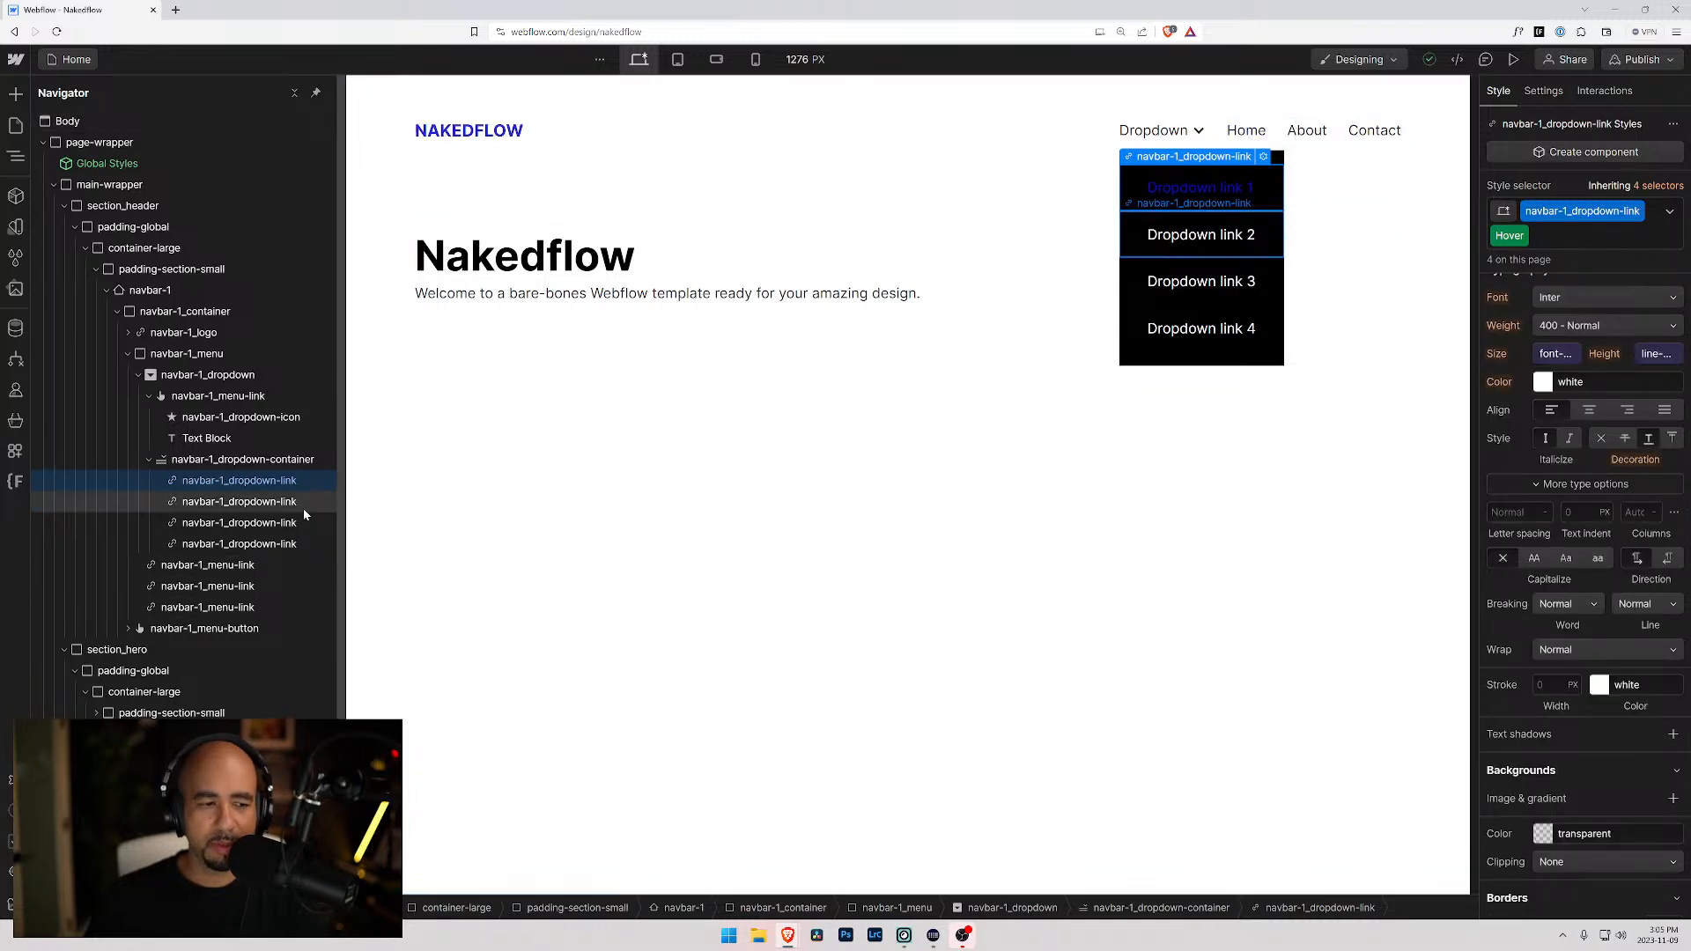
{"action": "left_click", "coordinate": [1512, 59]}
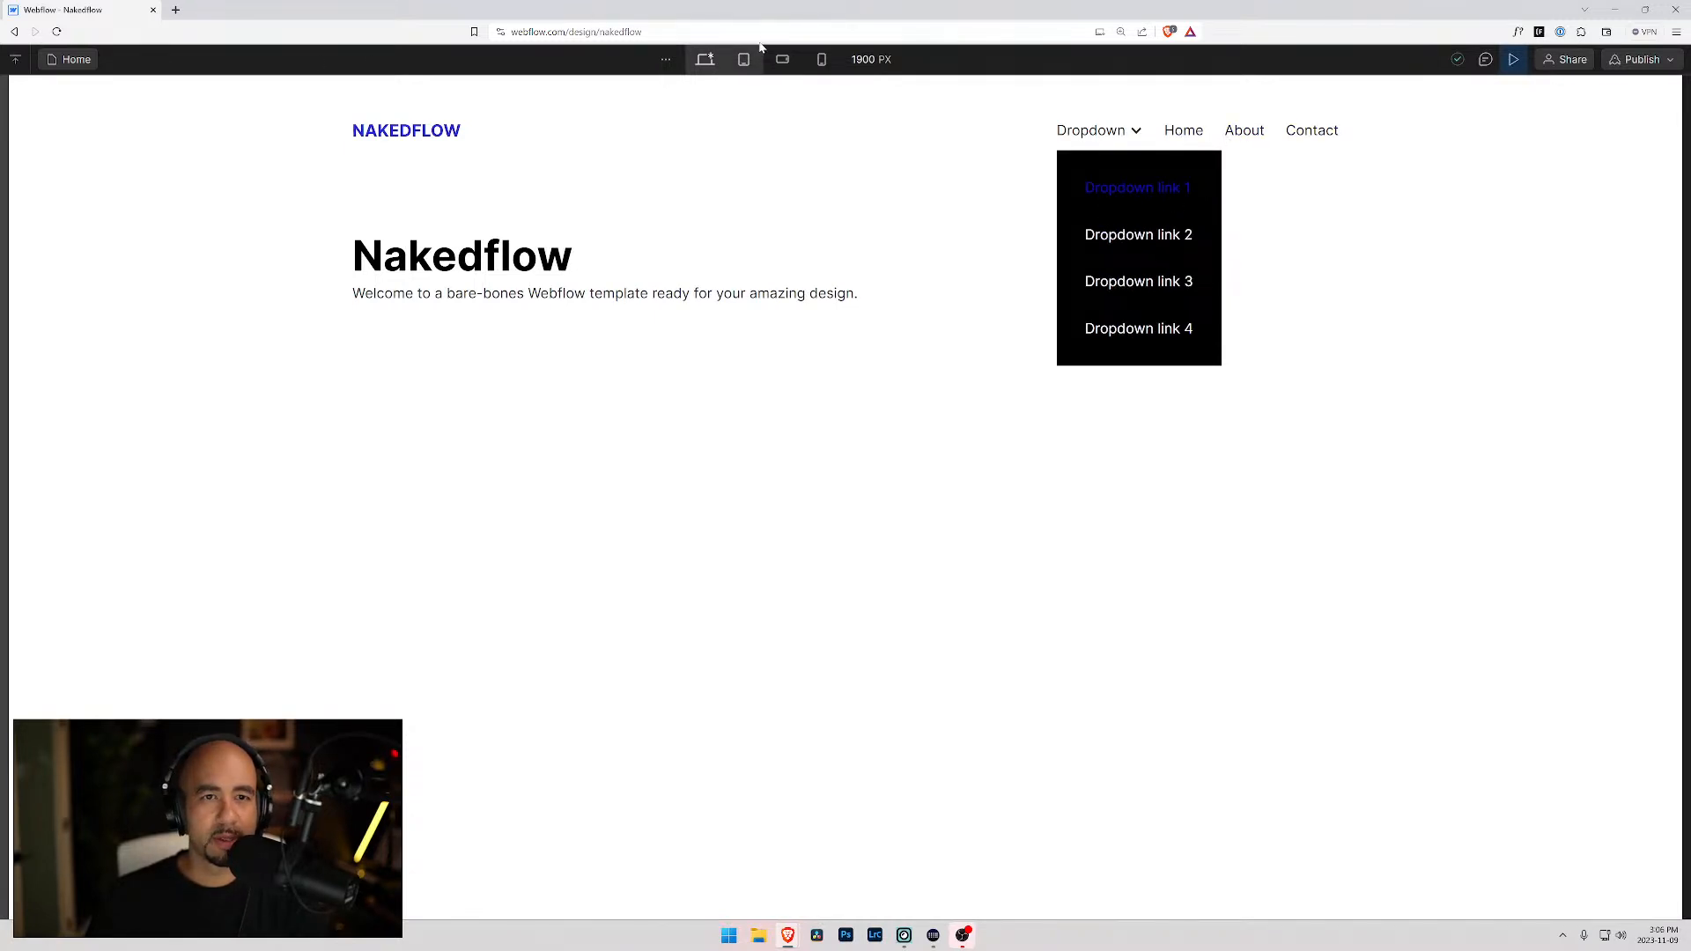
{"action": "left_click", "coordinate": [1519, 66]}
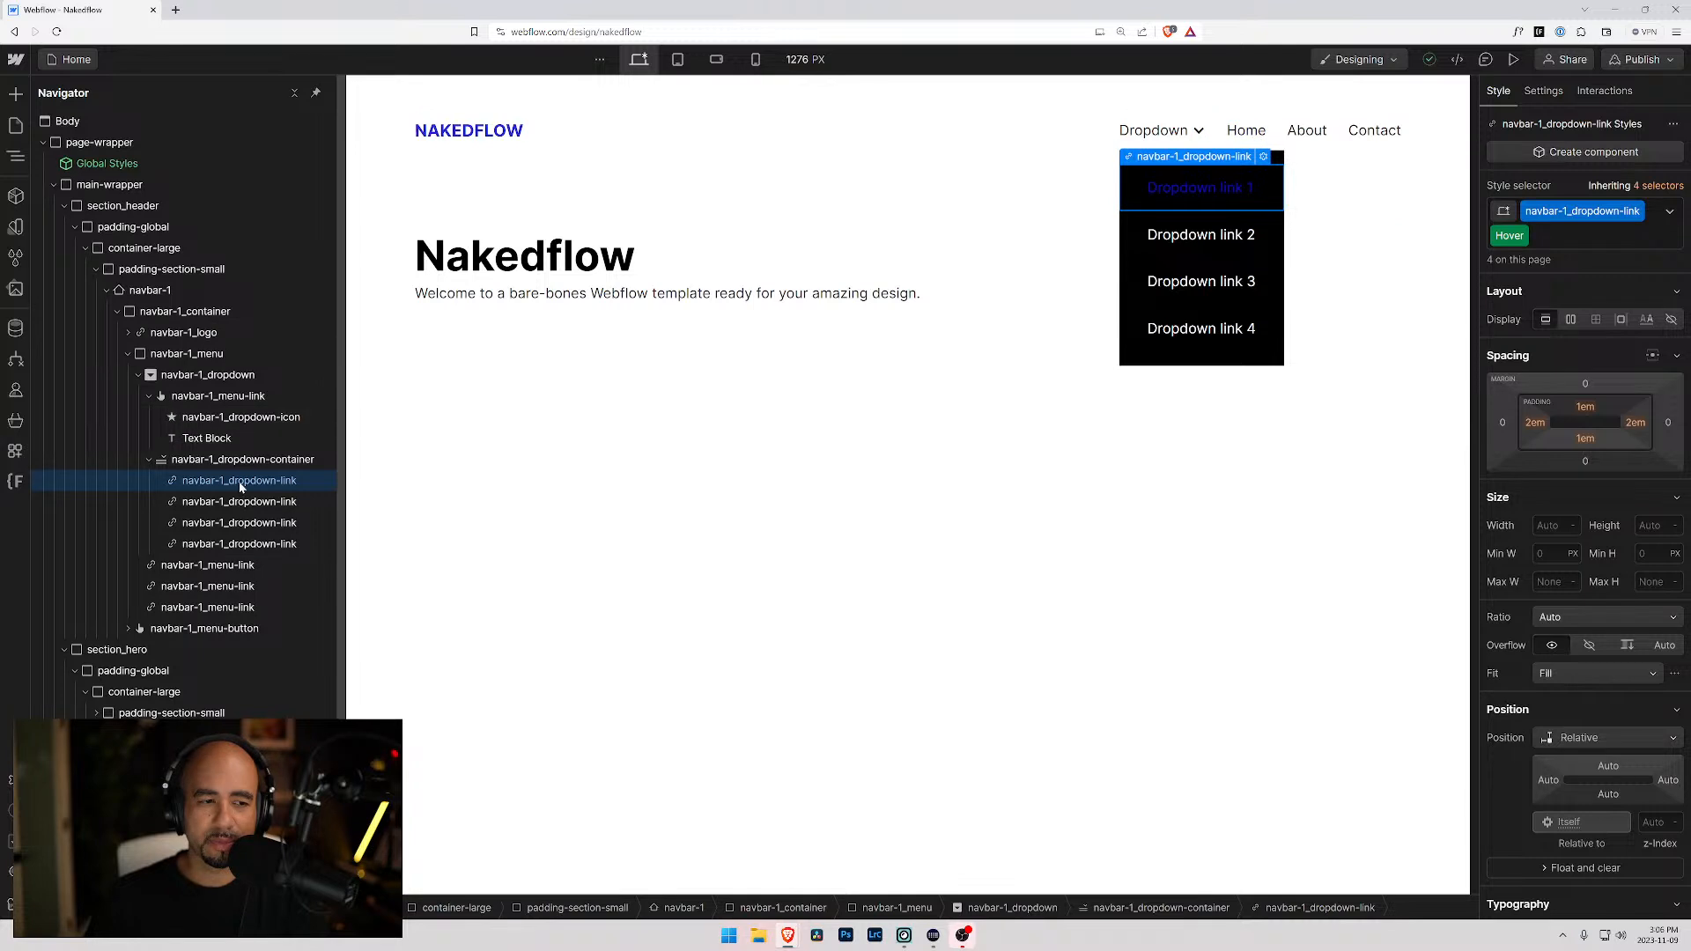
- Switch to the tablet breakpoint, collapse navbar-1_menu in the element tree and set its menu to Show on the canvas
{"action": "left_click", "coordinate": [677, 60]}
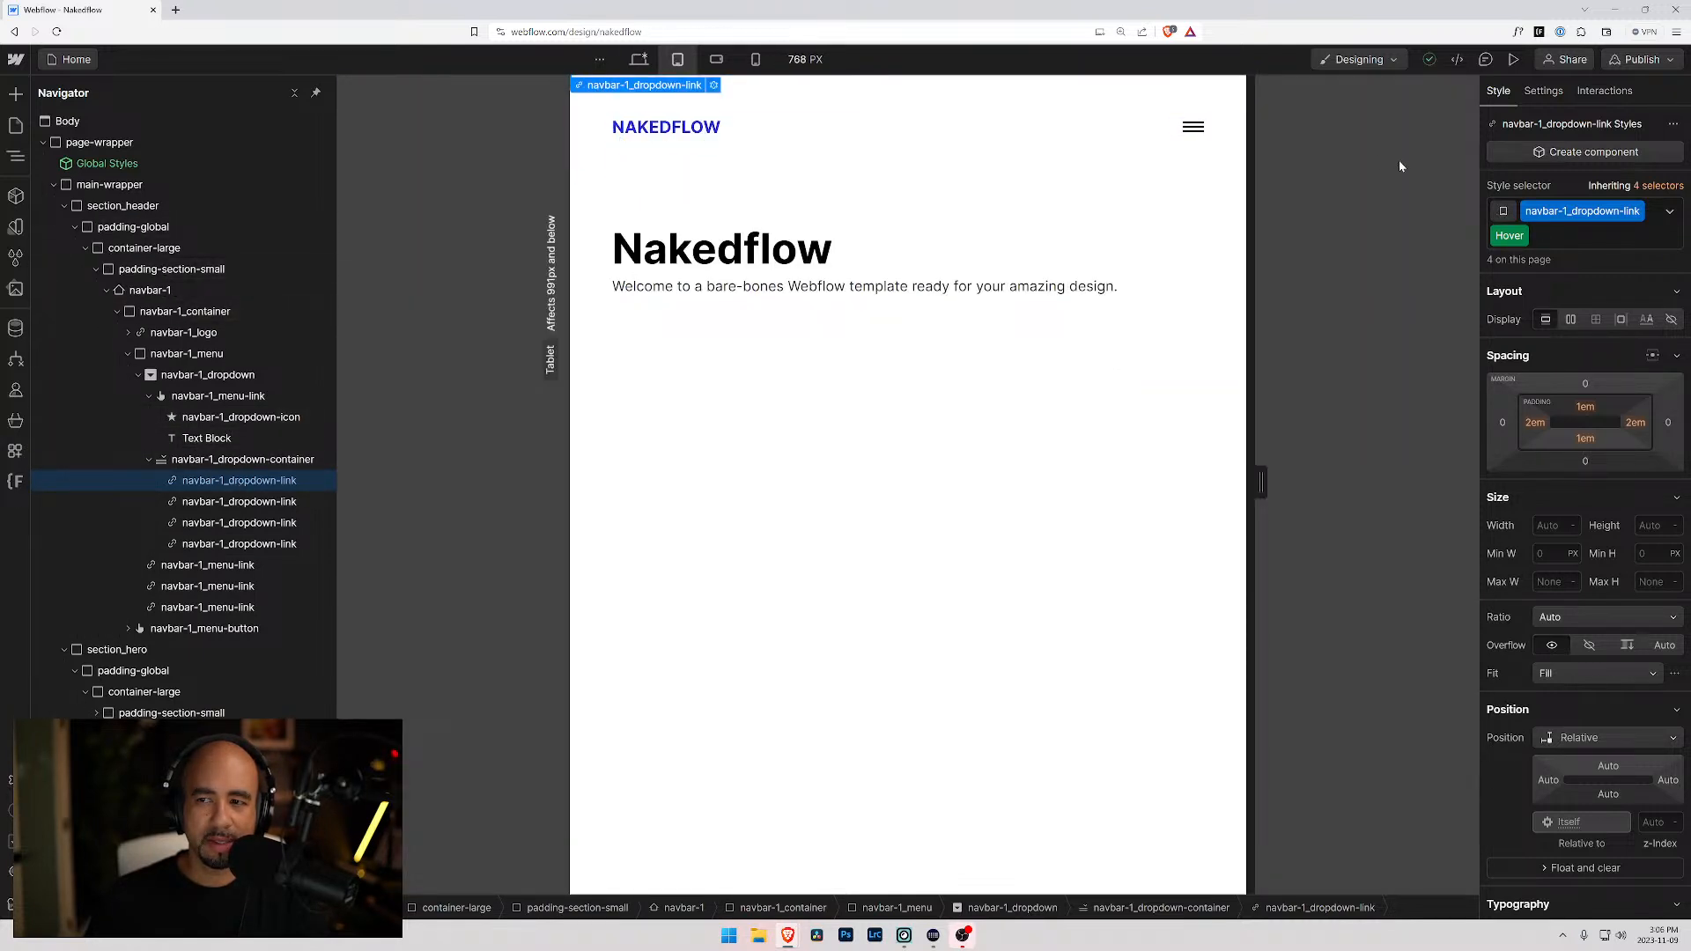
{"action": "left_click", "coordinate": [189, 459]}
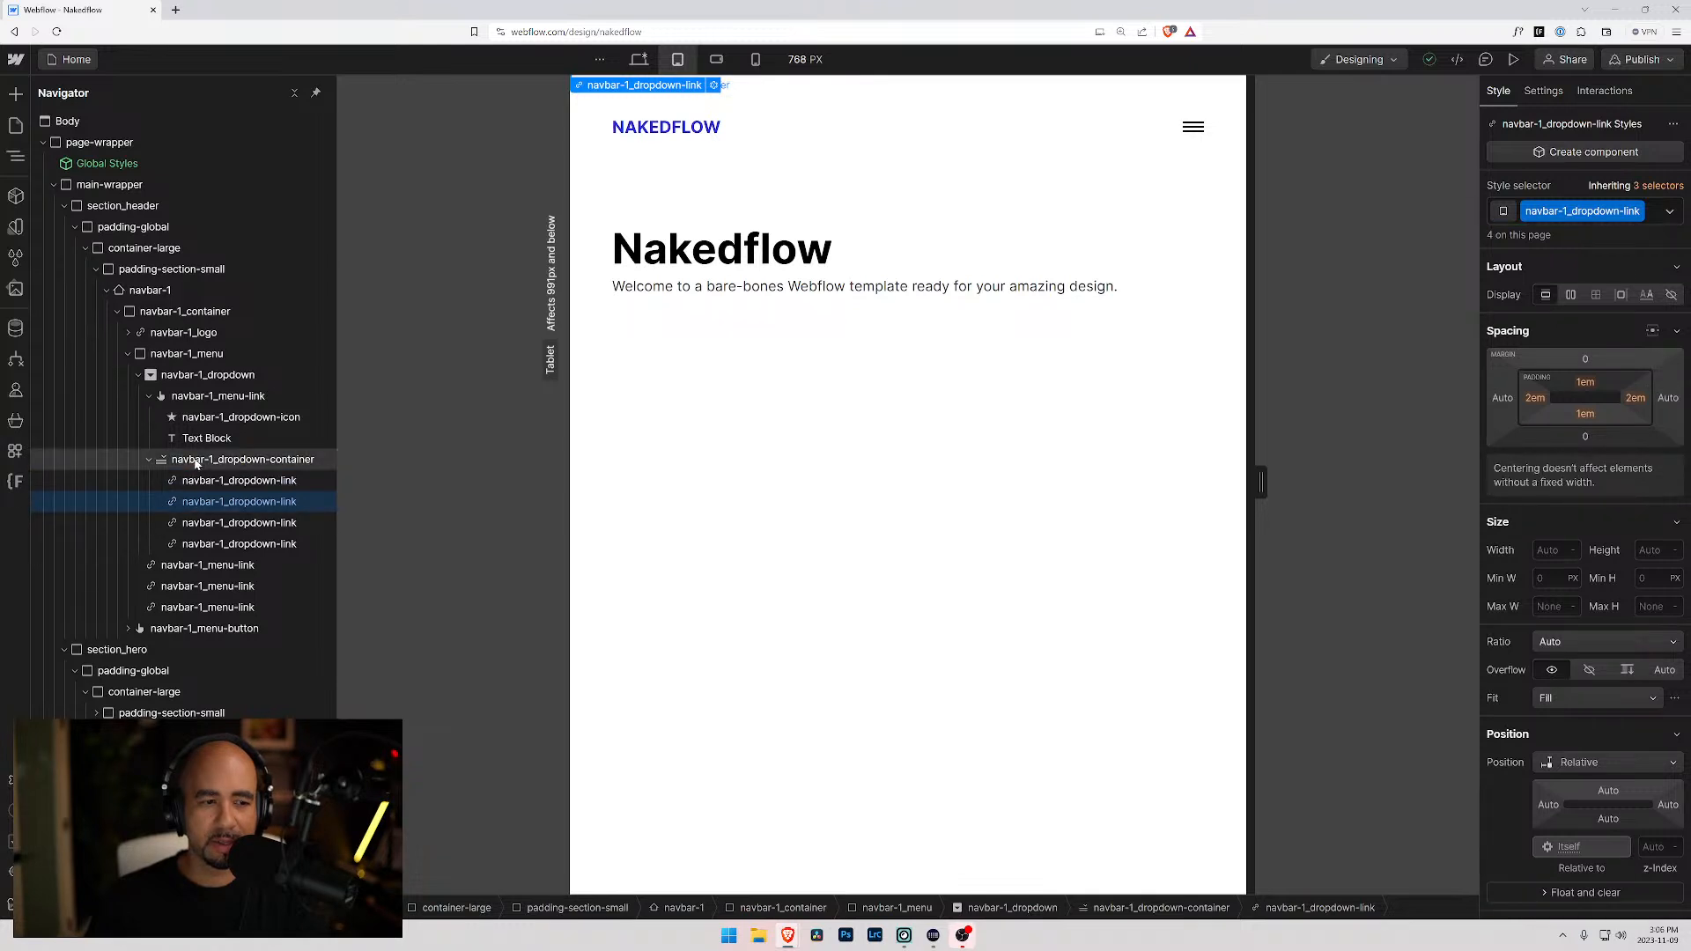
{"action": "left_click", "coordinate": [188, 396]}
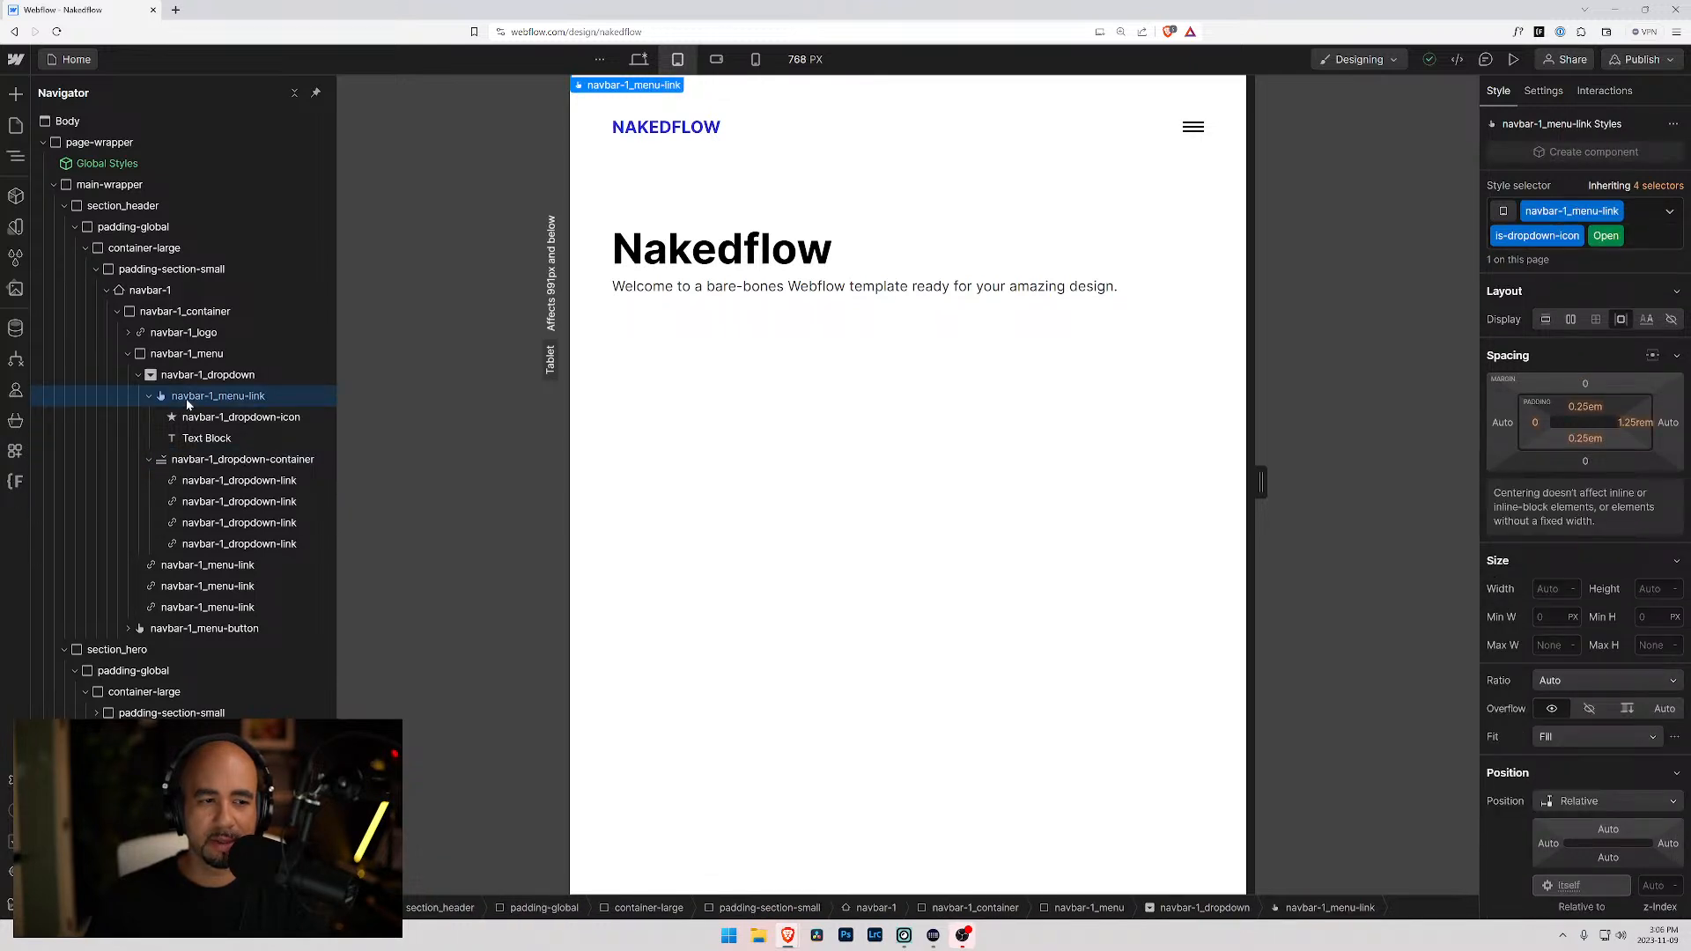
{"action": "left_click", "coordinate": [188, 376]}
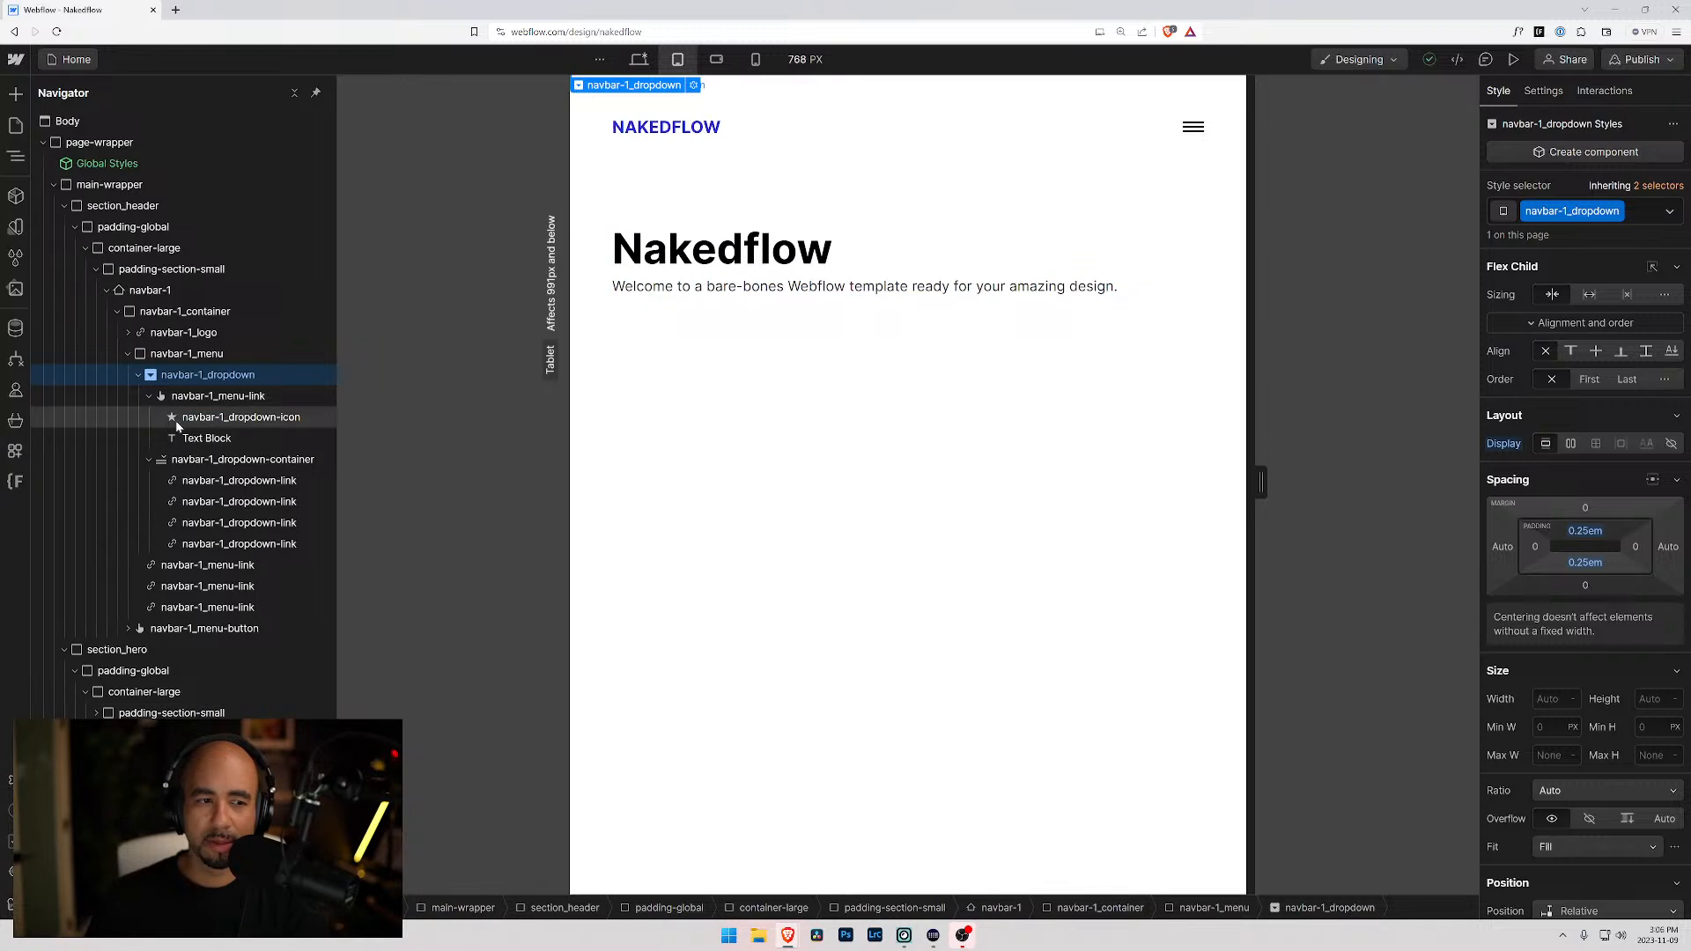
{"action": "left_click", "coordinate": [183, 311]}
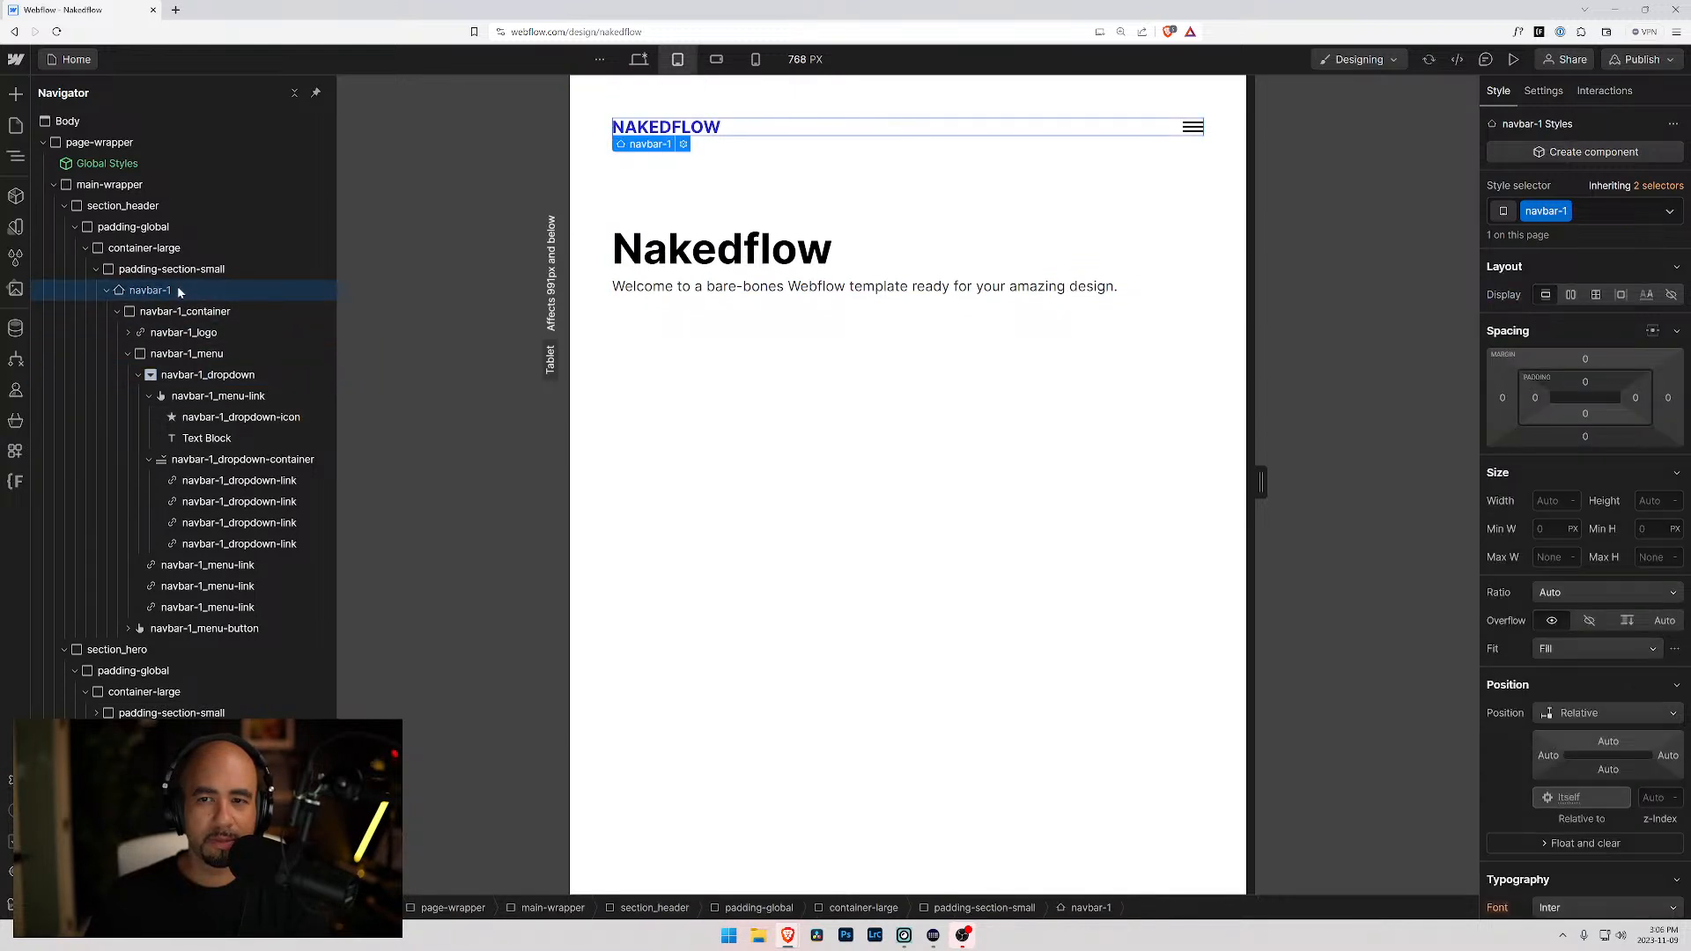
{"action": "left_click", "coordinate": [130, 355]}
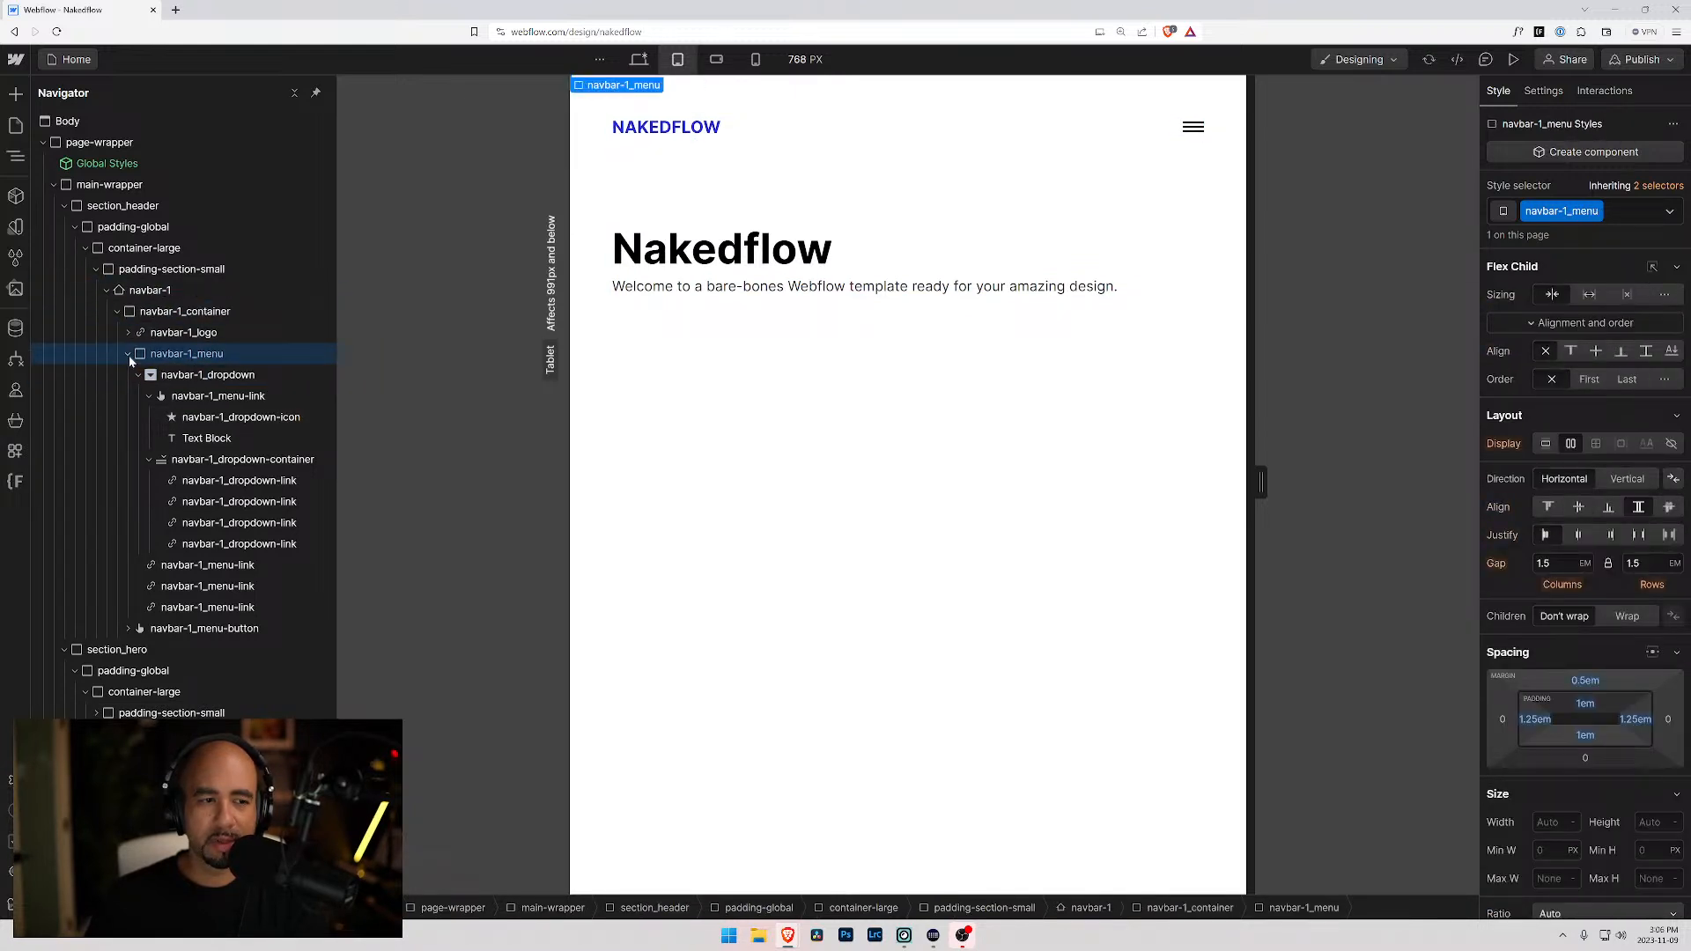
{"action": "left_click", "coordinate": [128, 354]}
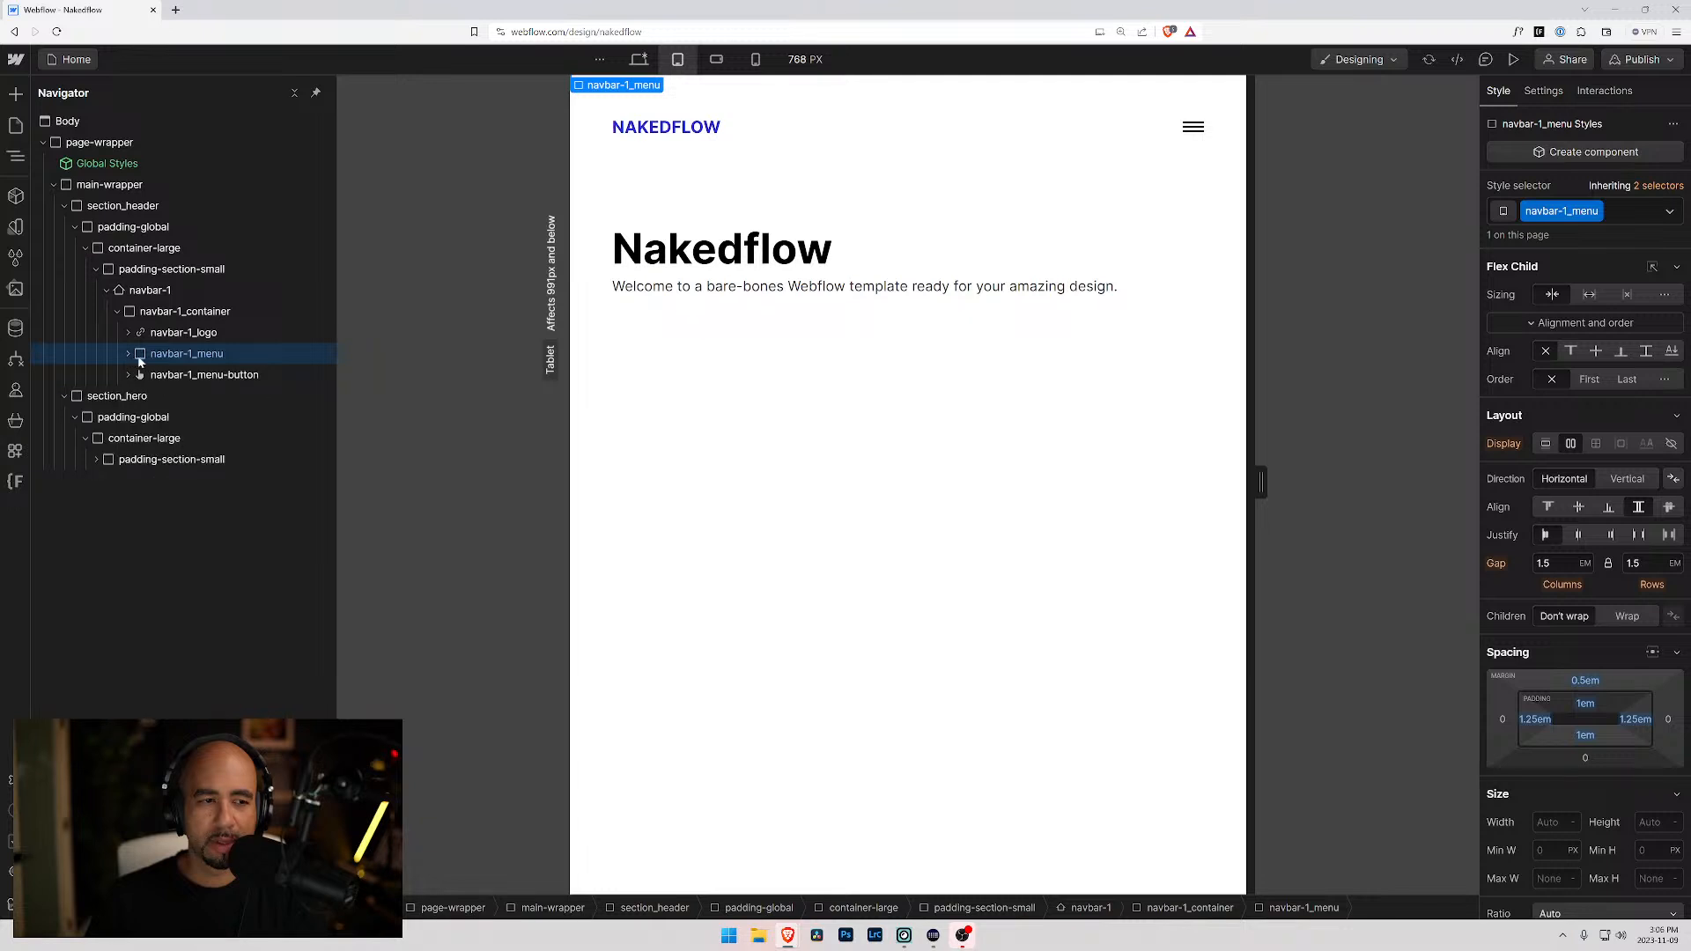
{"action": "left_click", "coordinate": [1543, 91]}
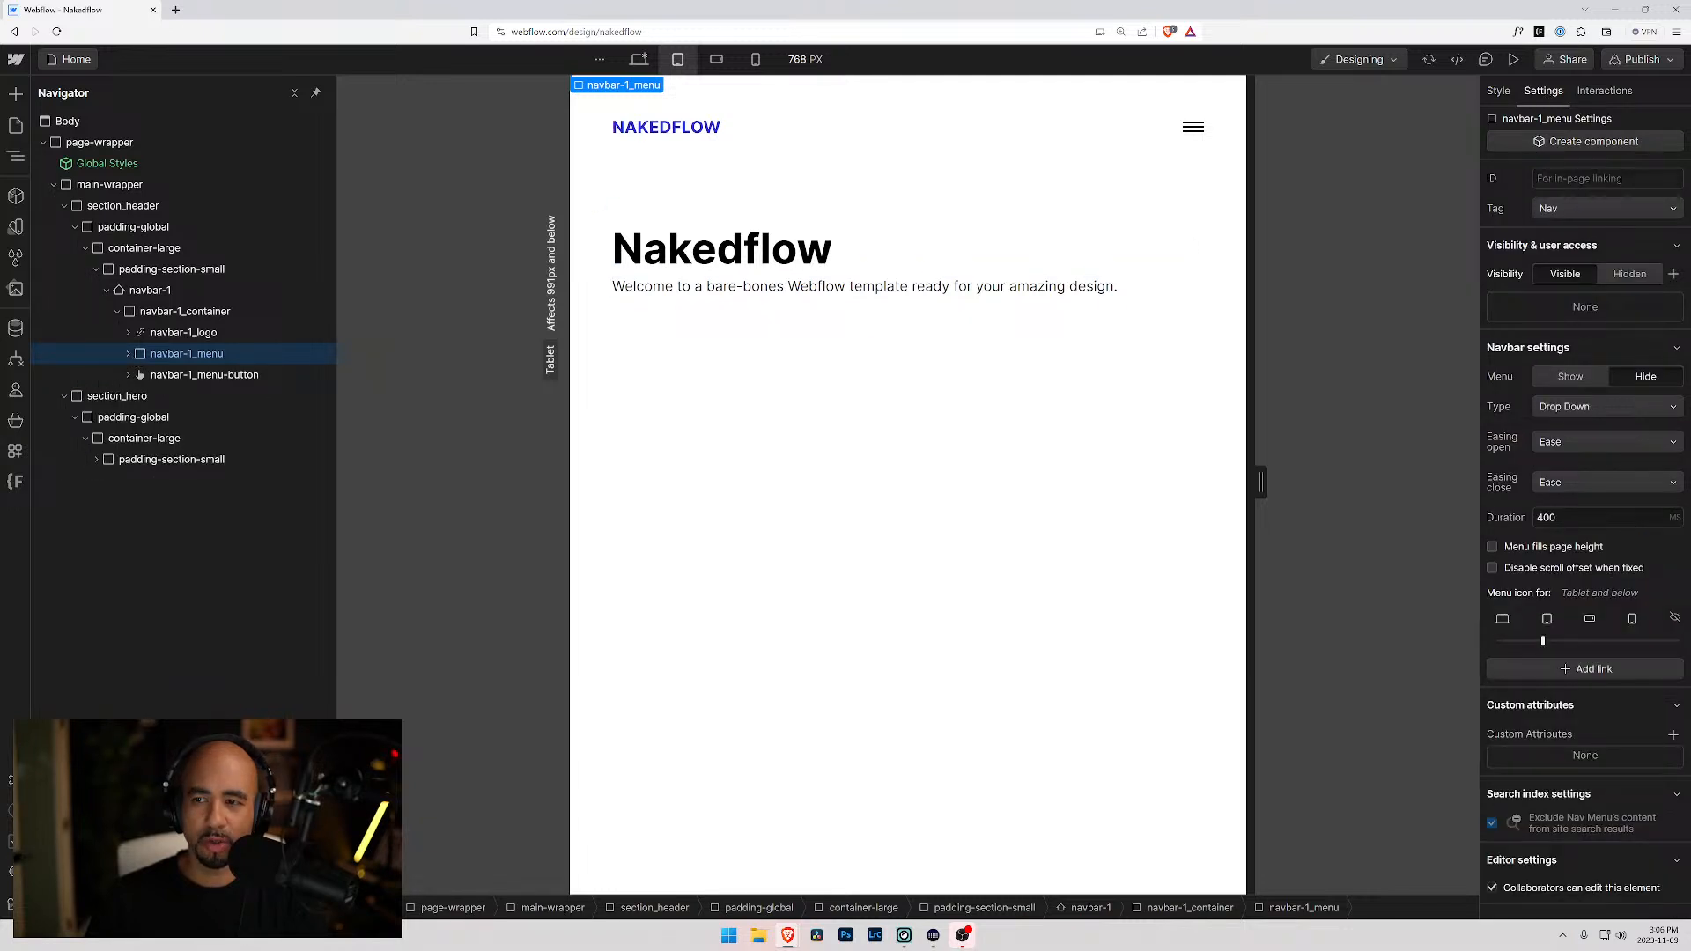
{"action": "left_click", "coordinate": [1630, 274]}
{"action": "left_click", "coordinate": [1553, 276]}
{"action": "left_click", "coordinate": [1568, 377]}
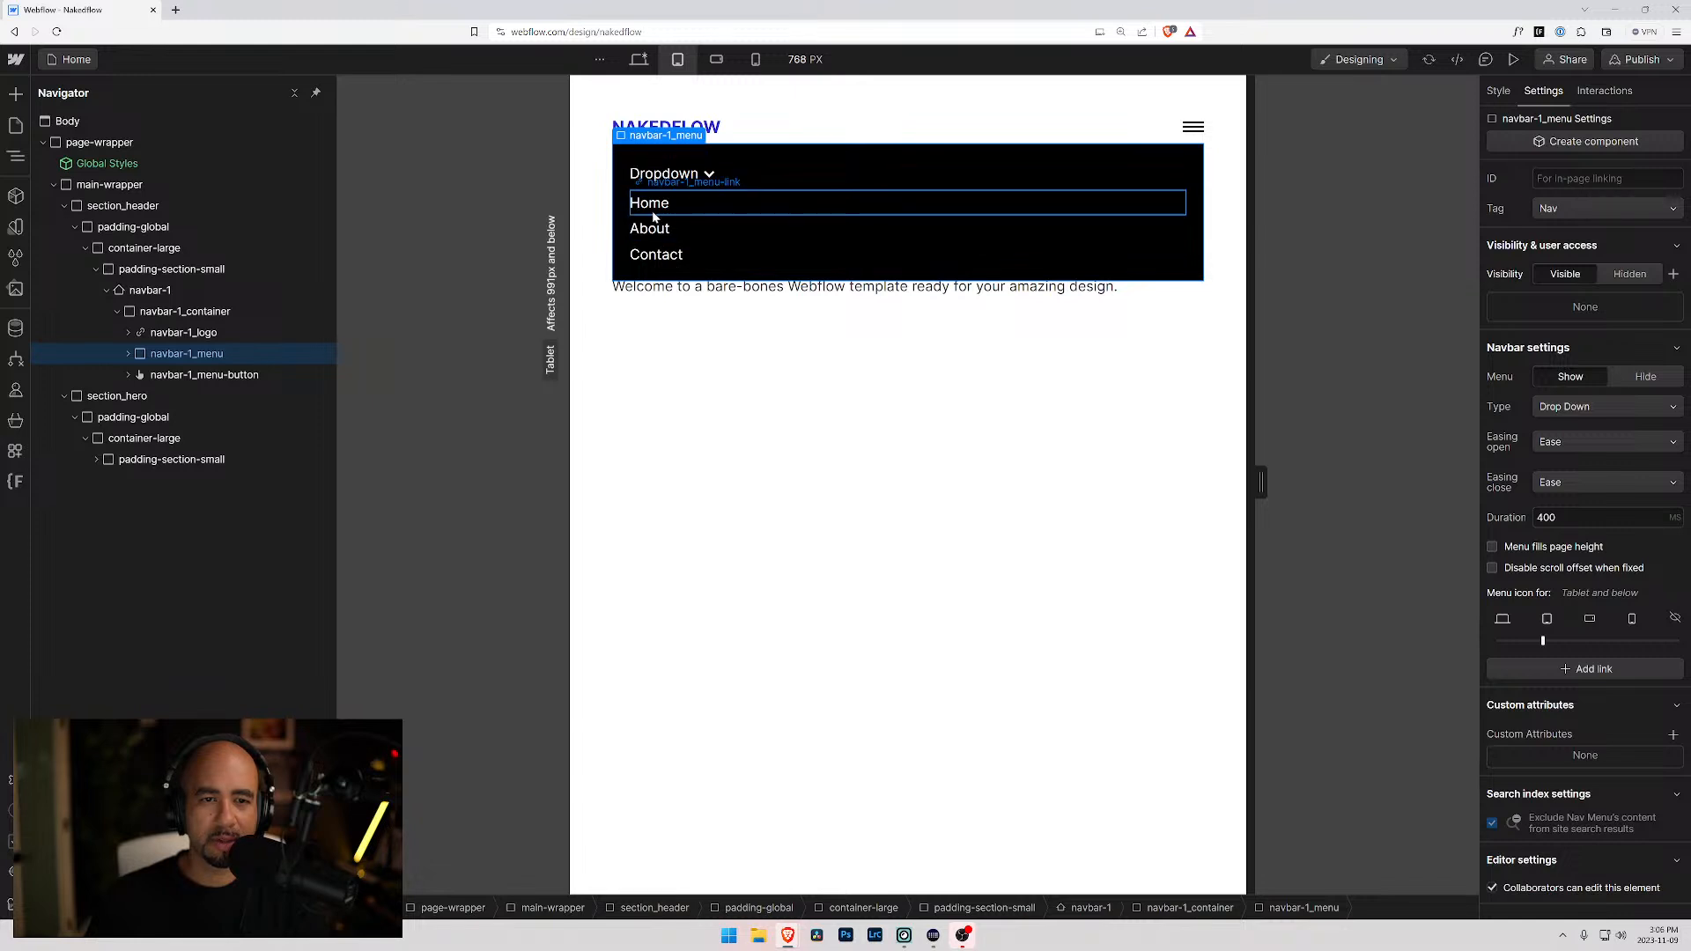
- Reduce the top and bottom padding of navbar-1_dropdown in the open tablet menu
{"action": "left_click", "coordinate": [775, 171]}
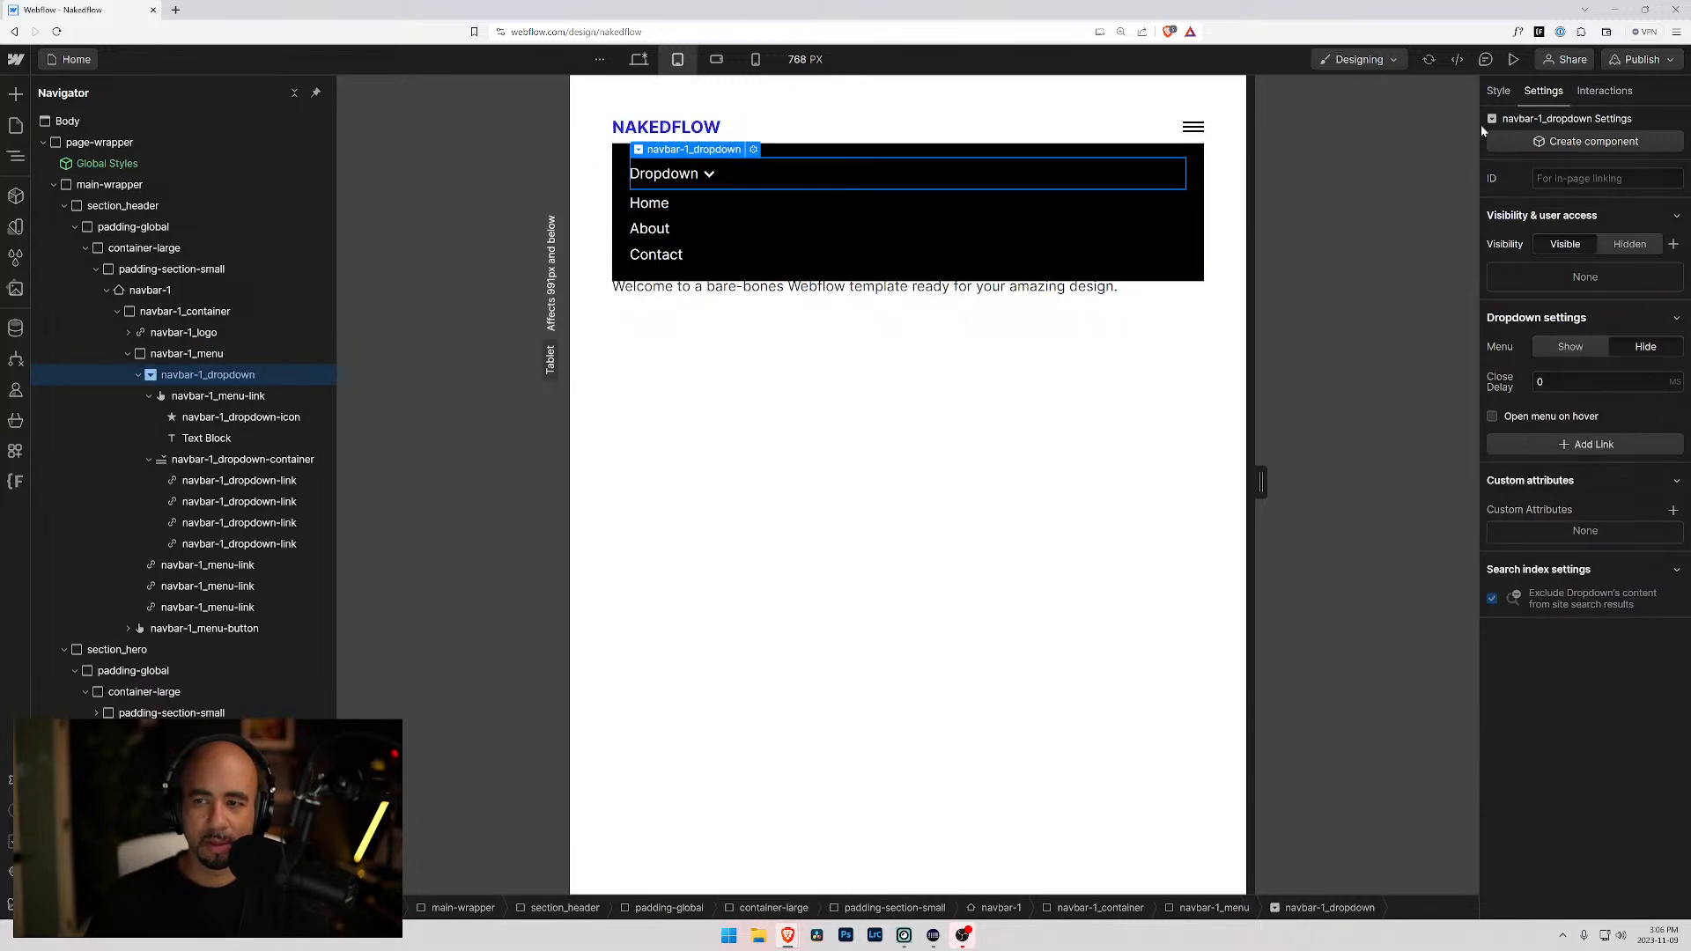
{"action": "left_click", "coordinate": [1506, 93]}
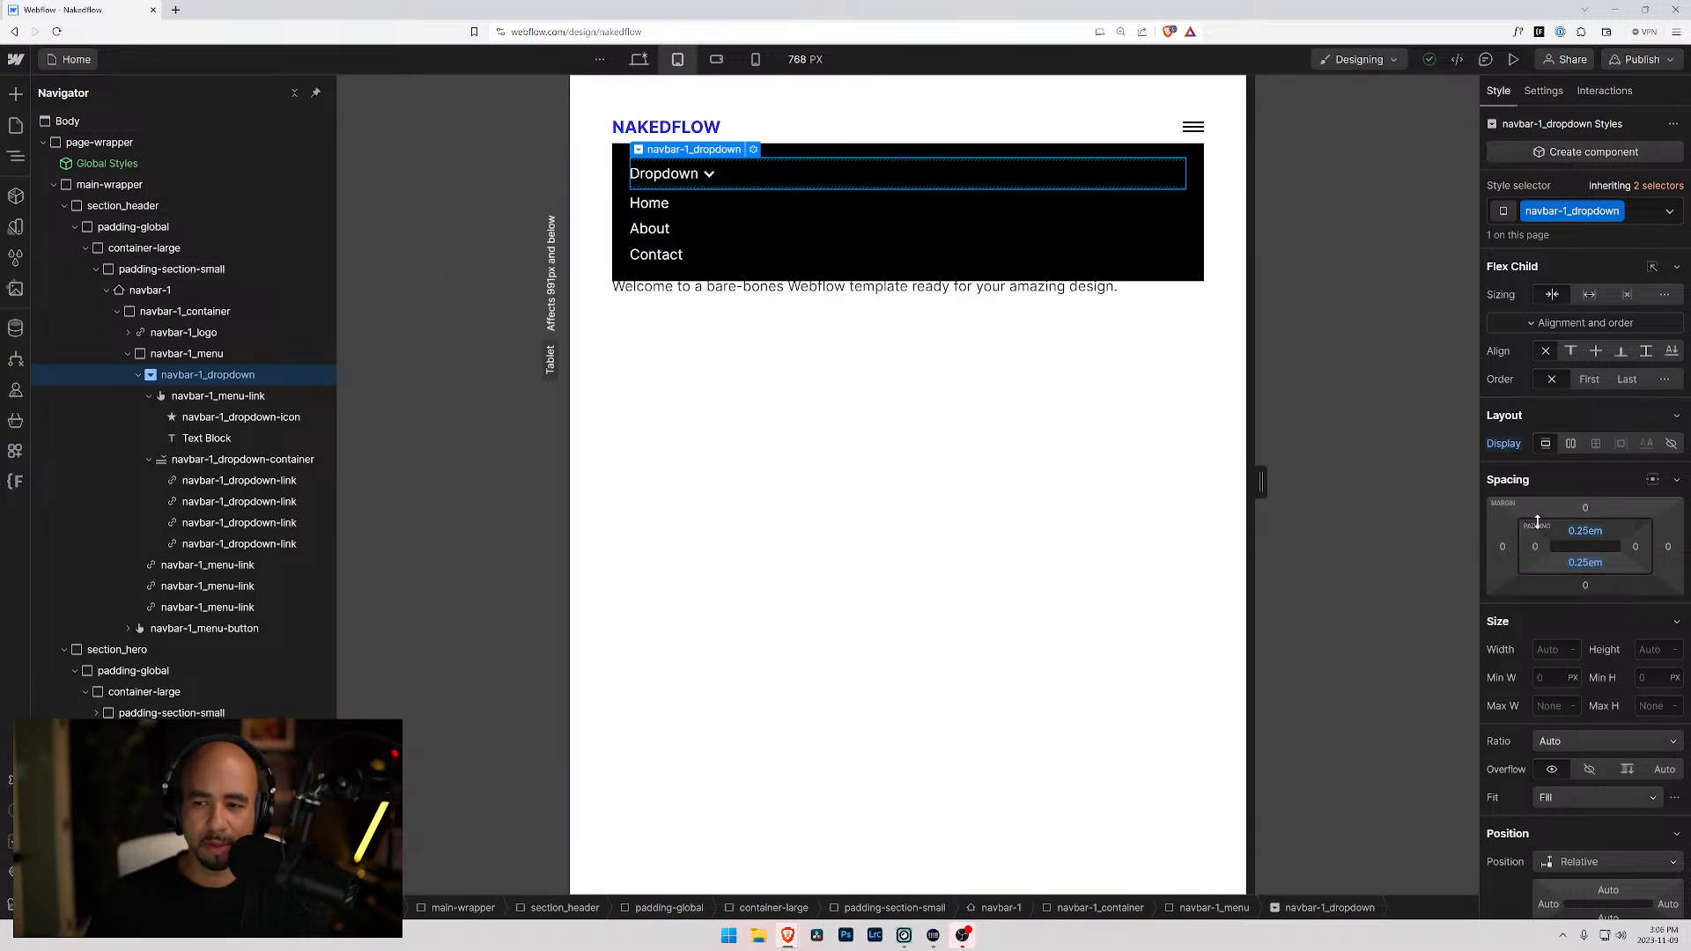
{"action": "left_click_drag", "start_coordinate": [1585, 532], "coordinate": [1592, 501]}
{"action": "left_click", "coordinate": [599, 376]}
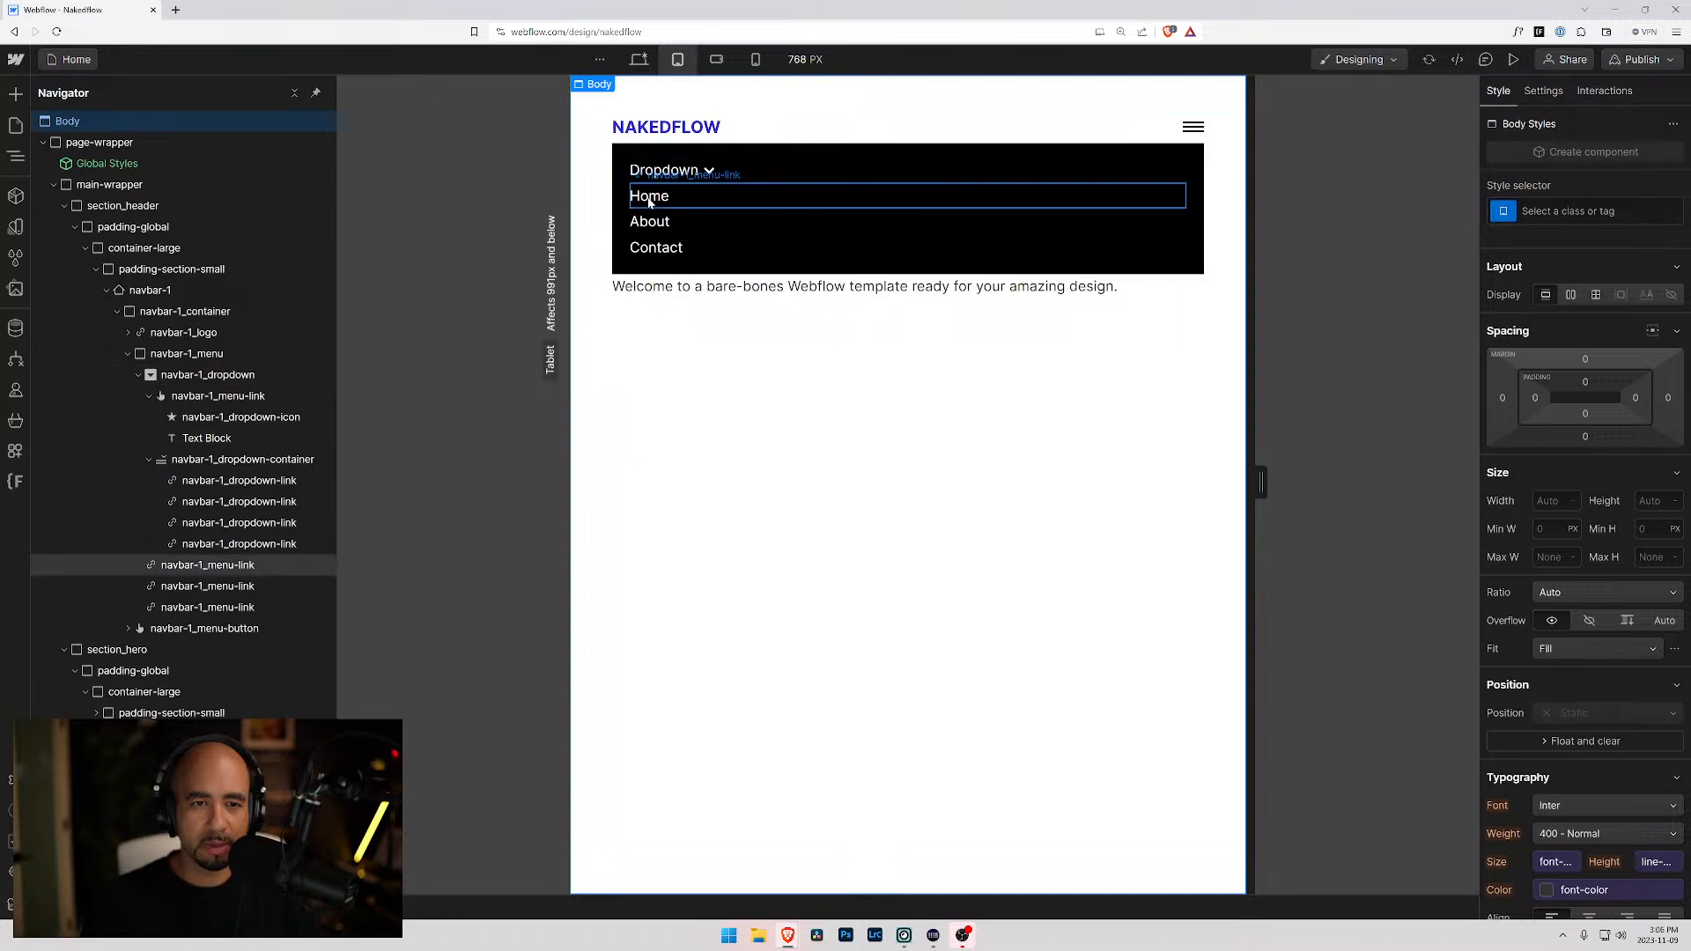
- Select navbar-1_dropdown-container inside navbar-1_dropdown and set its dropdown menu to Show on the canvas
{"action": "left_click", "coordinate": [226, 459]}
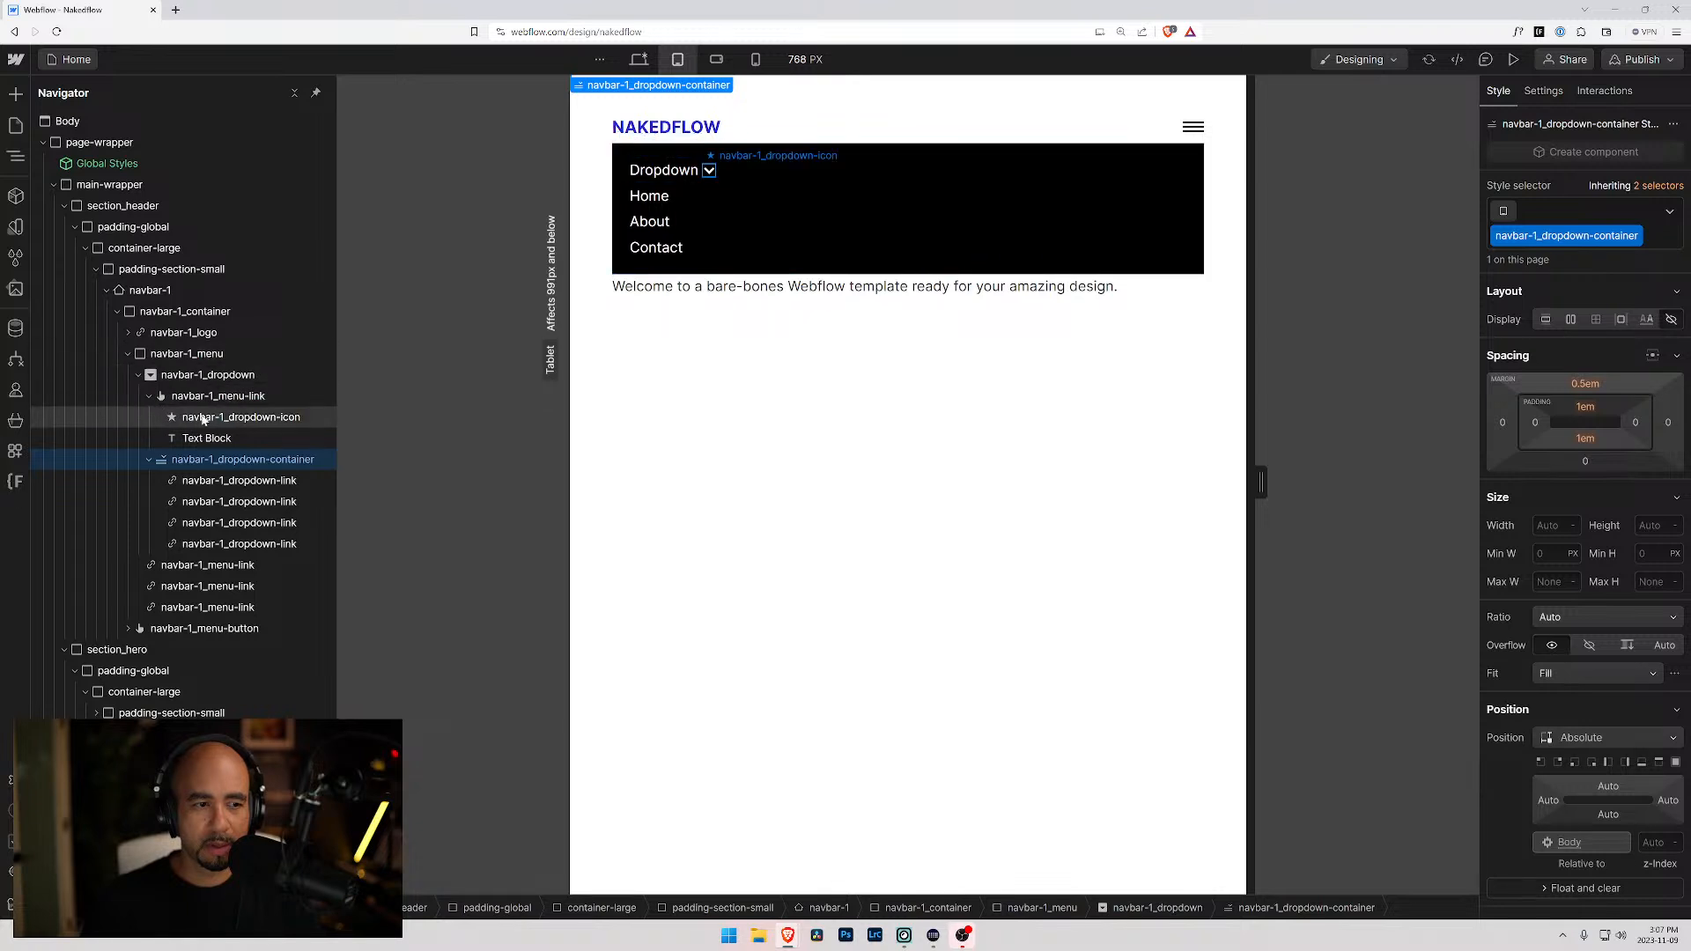
{"action": "left_click", "coordinate": [203, 379]}
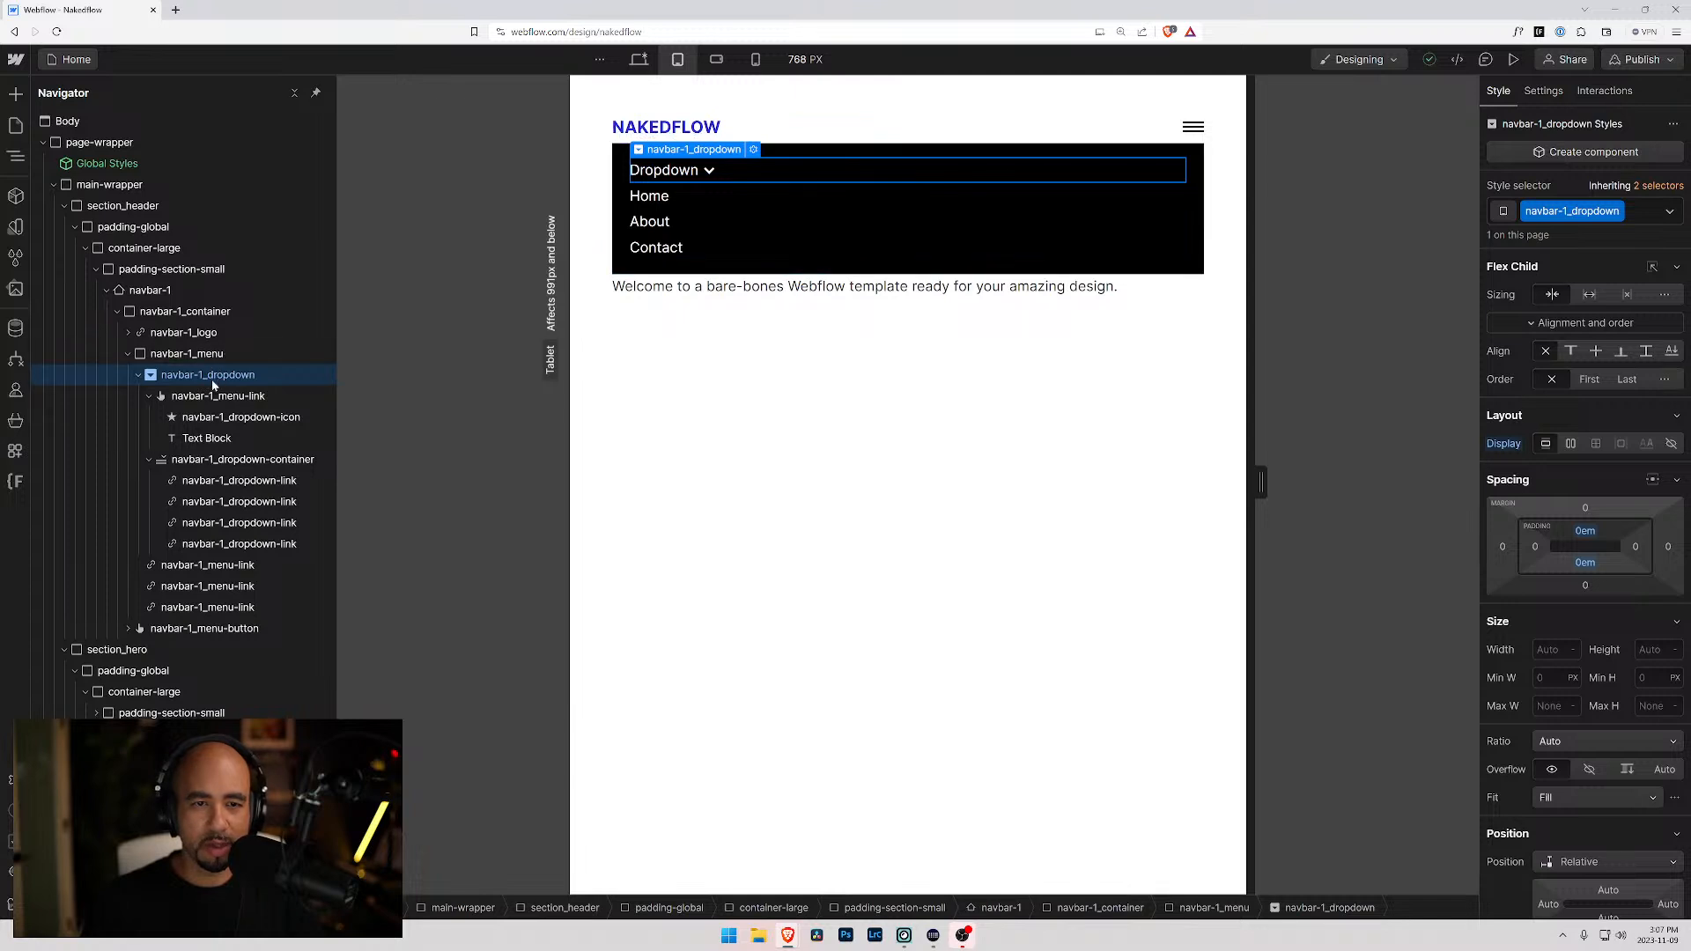
{"action": "left_click", "coordinate": [178, 459]}
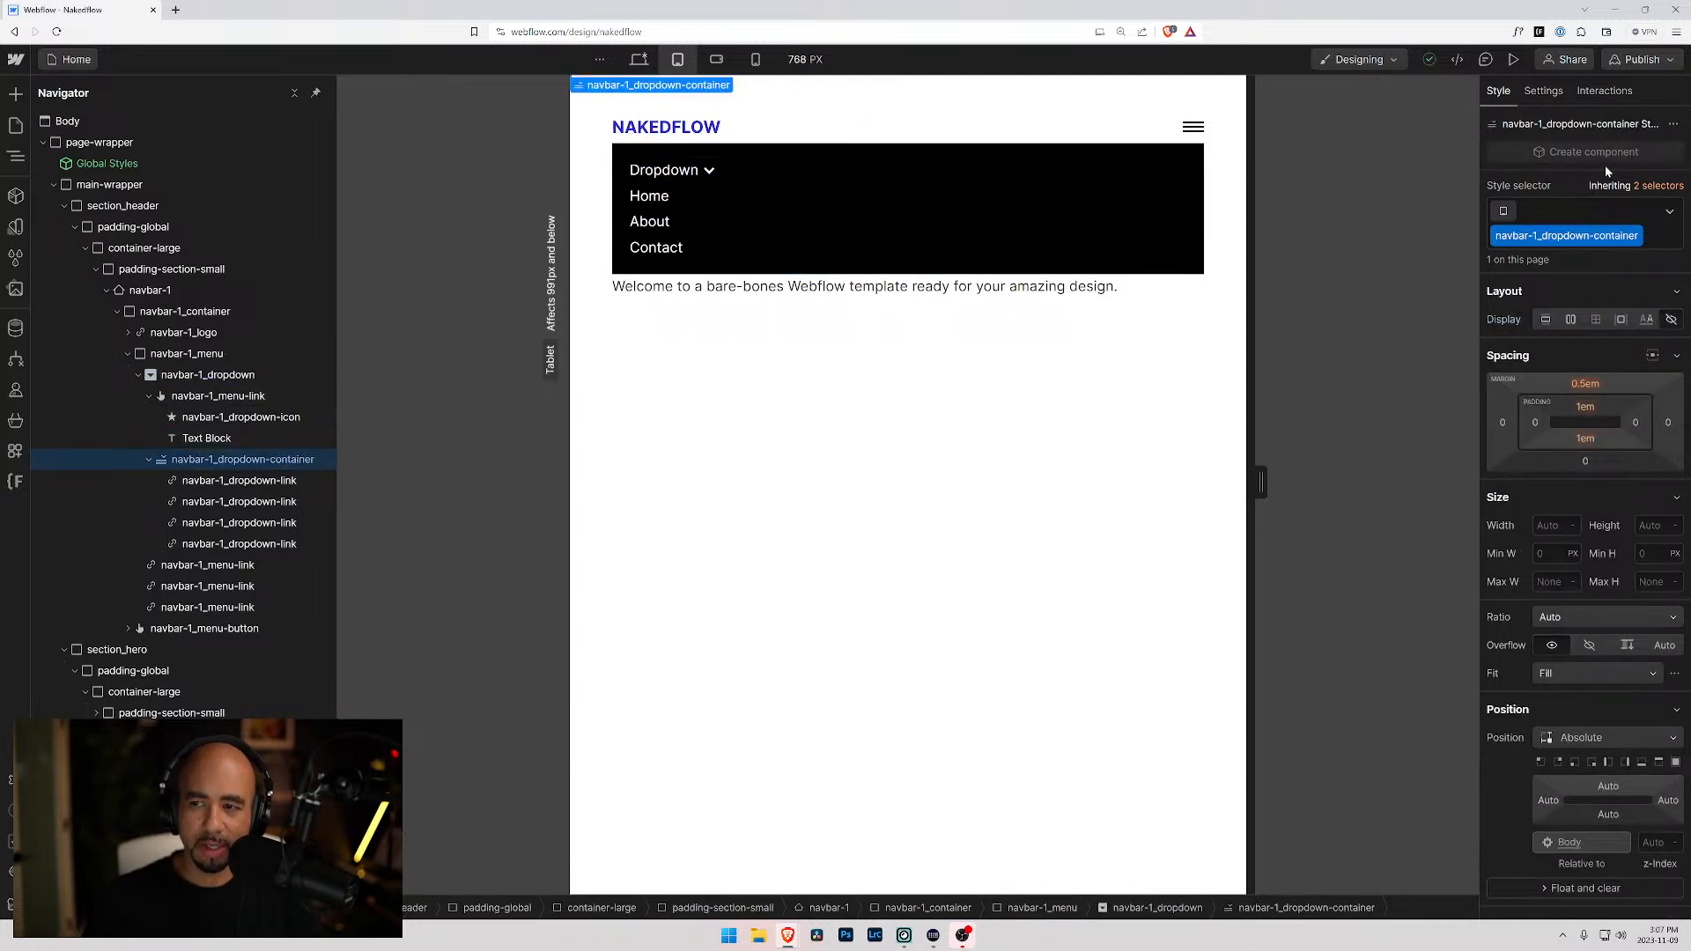
{"action": "left_click", "coordinate": [1545, 90]}
{"action": "left_click", "coordinate": [1570, 377]}
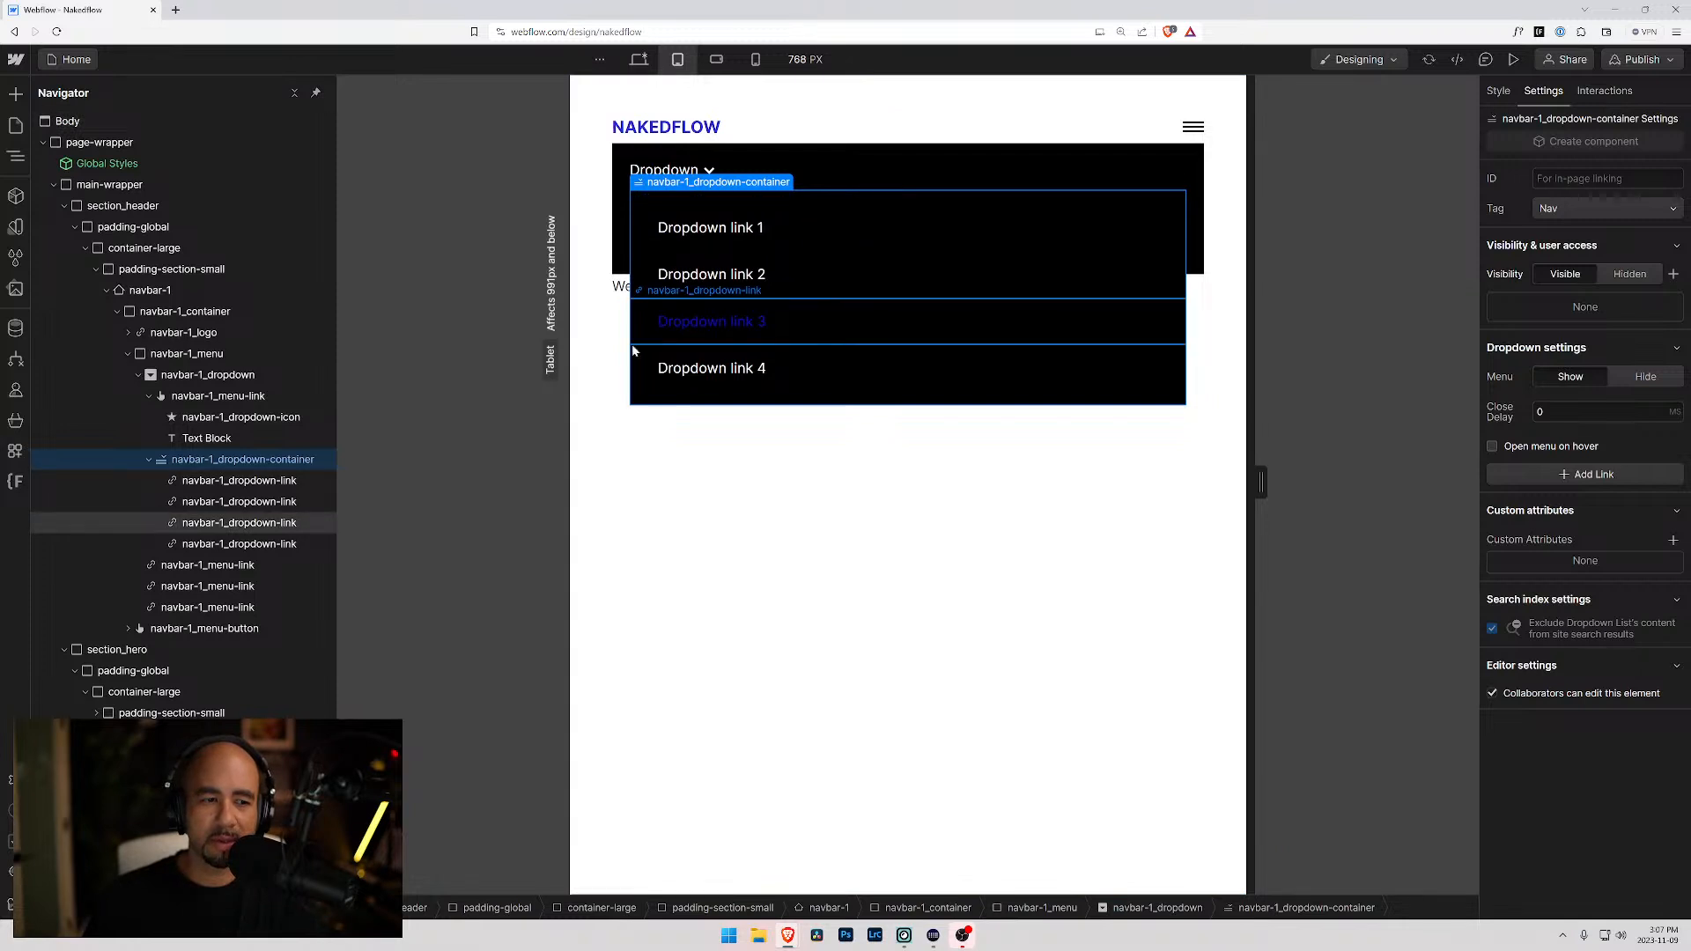
- Set the position of navbar-1_dropdown-container to Relative on the tablet breakpoint
{"action": "left_click", "coordinate": [1502, 97]}
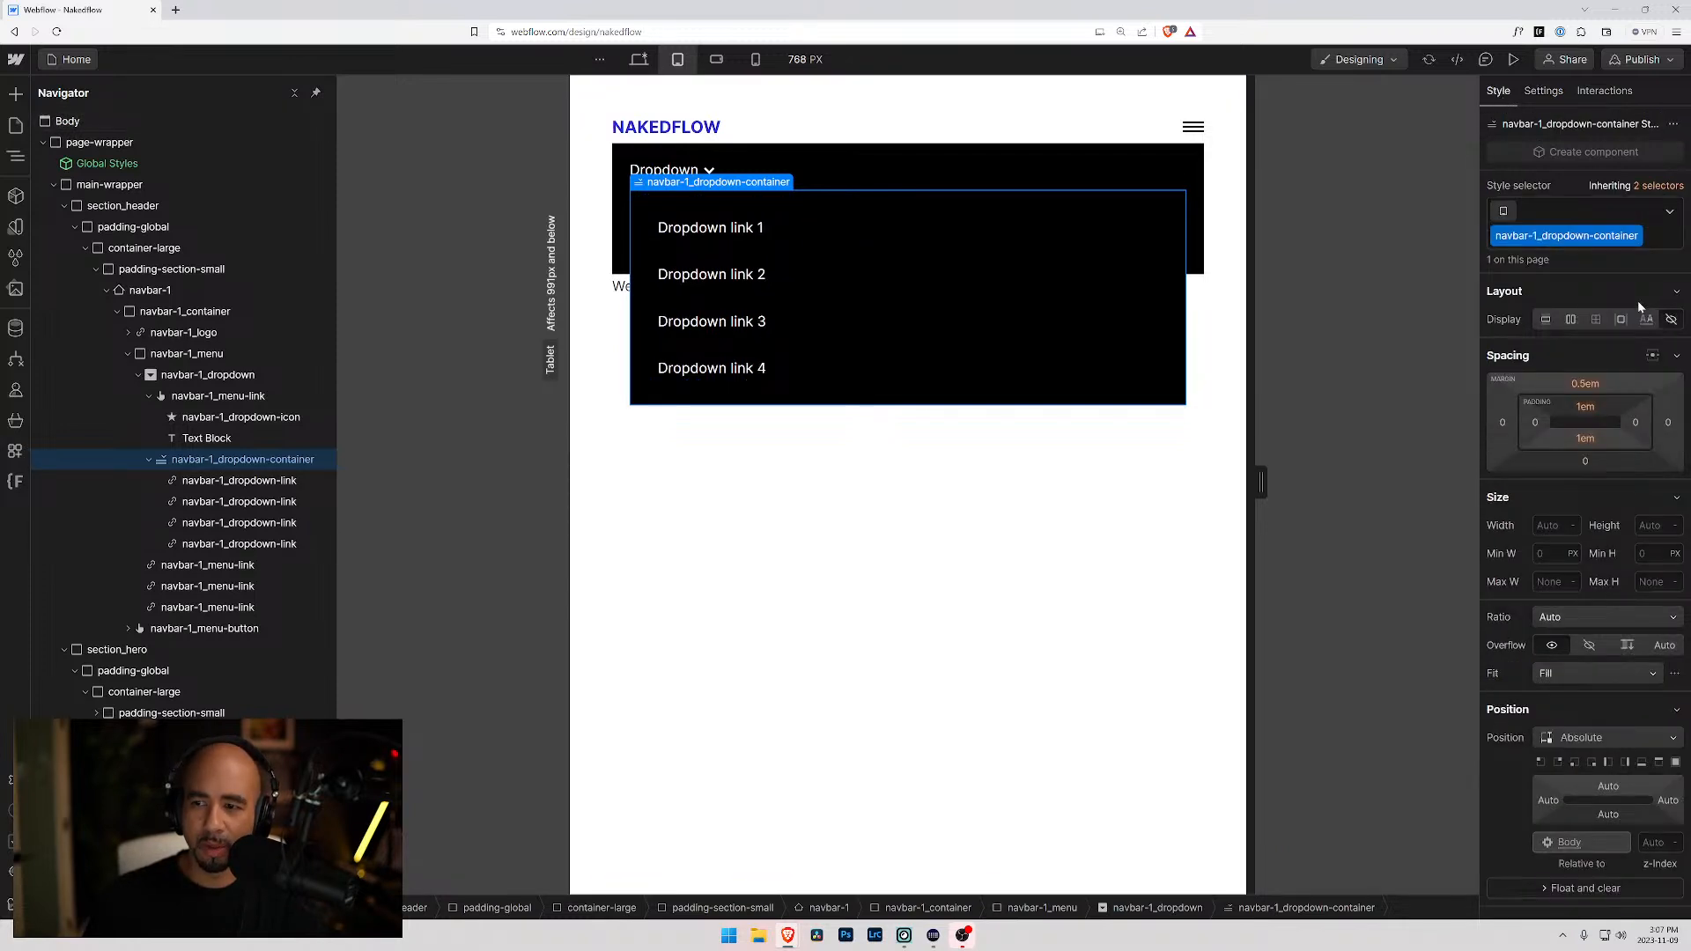
{"action": "scroll", "coordinate": [1578, 407], "scroll_direction": "down", "scroll_amount": 1}
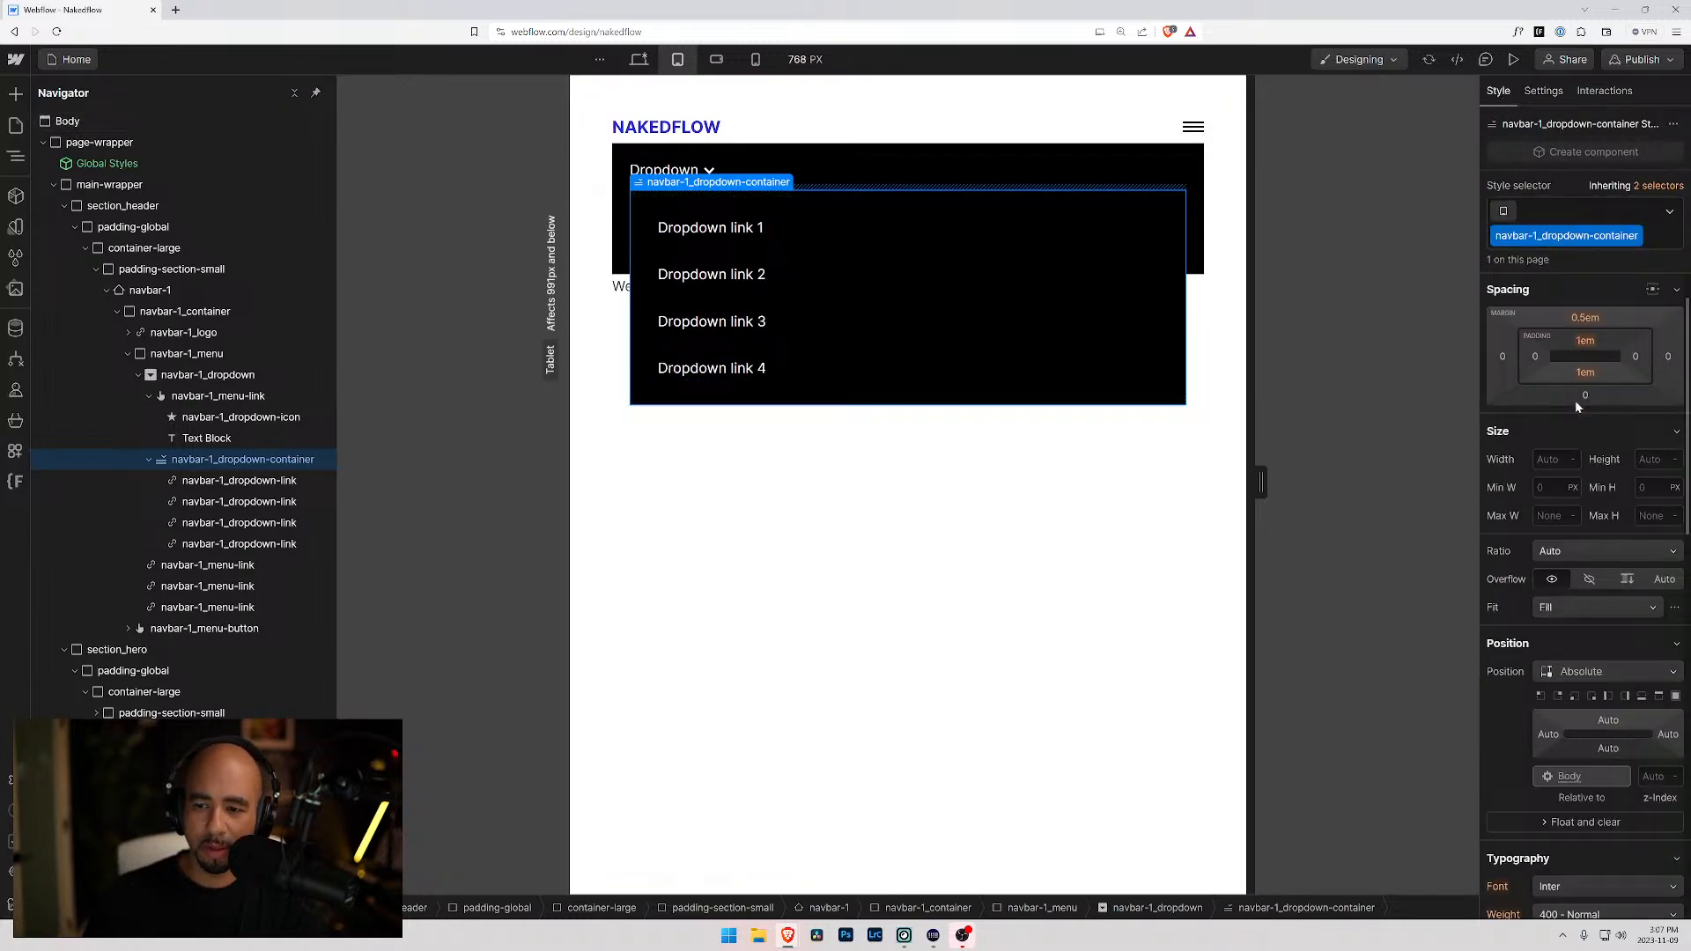
{"action": "scroll", "coordinate": [1576, 405], "scroll_direction": "down", "scroll_amount": 2}
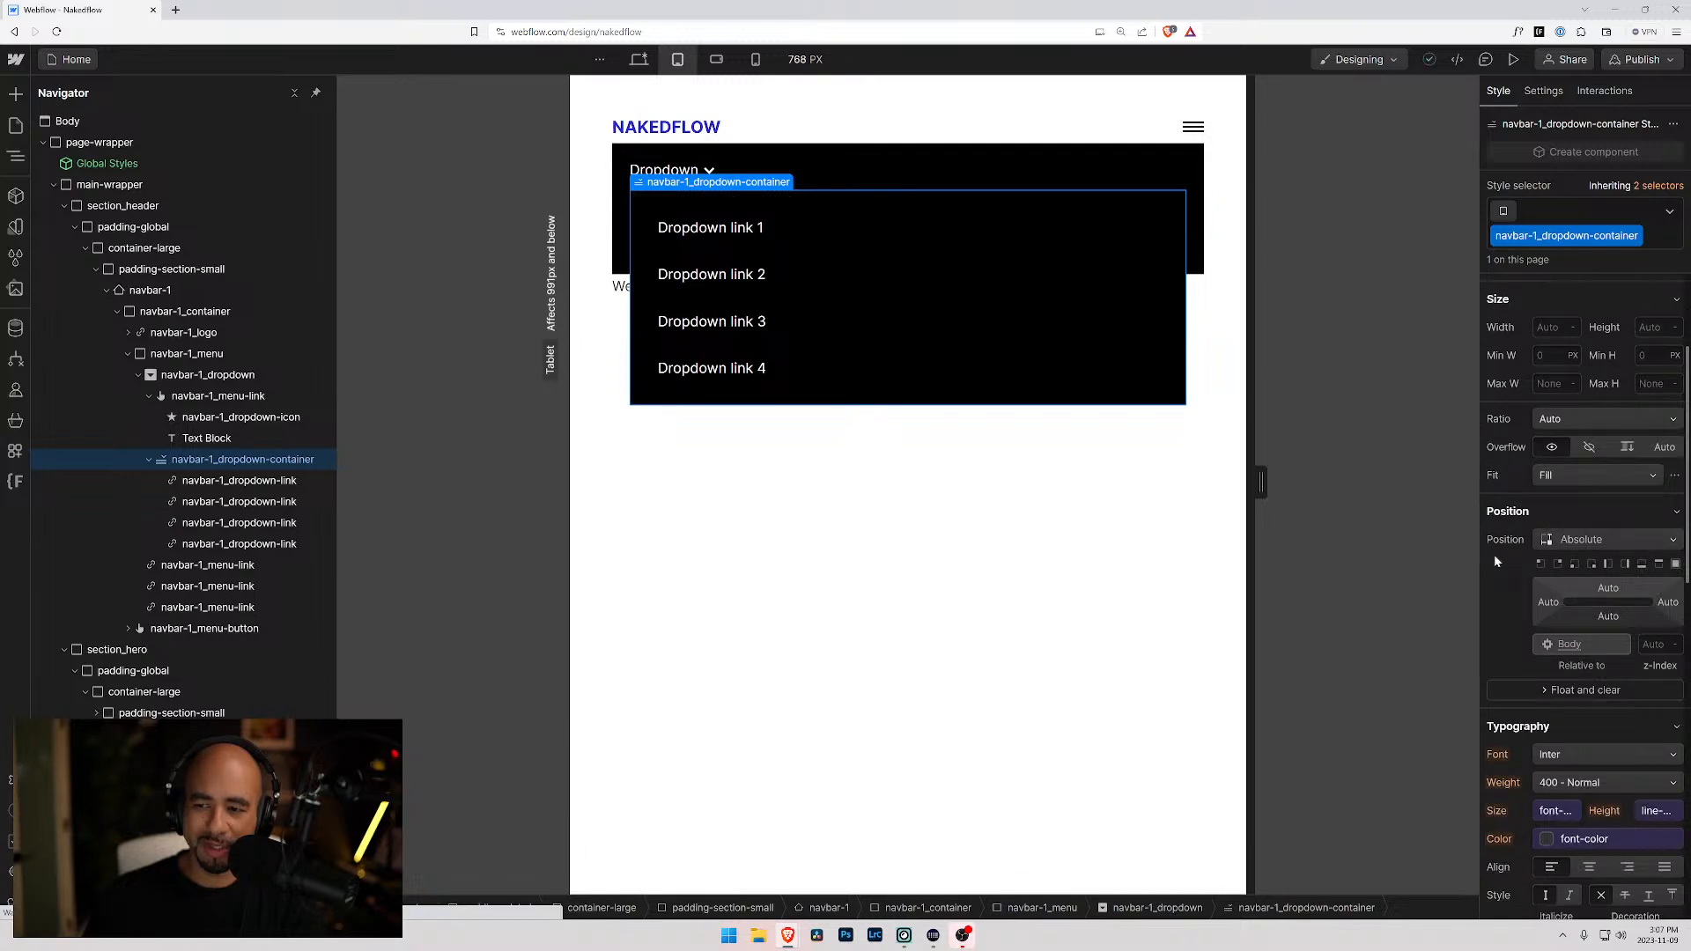
{"action": "left_click", "coordinate": [1558, 540]}
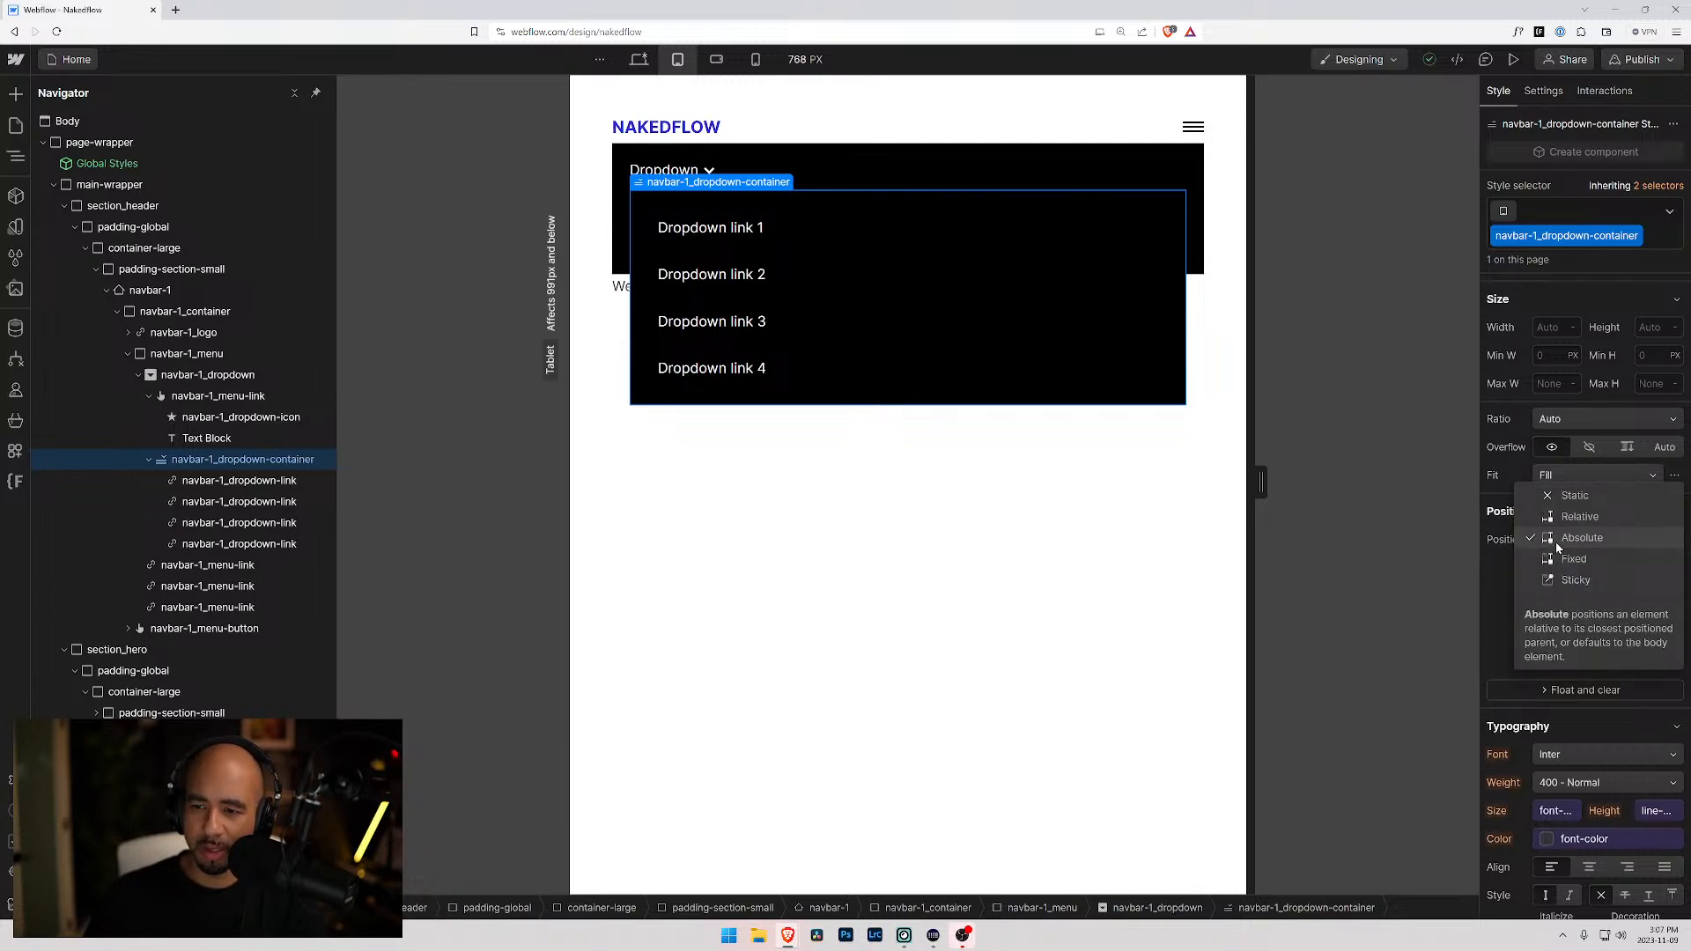
{"action": "left_click", "coordinate": [1557, 517]}
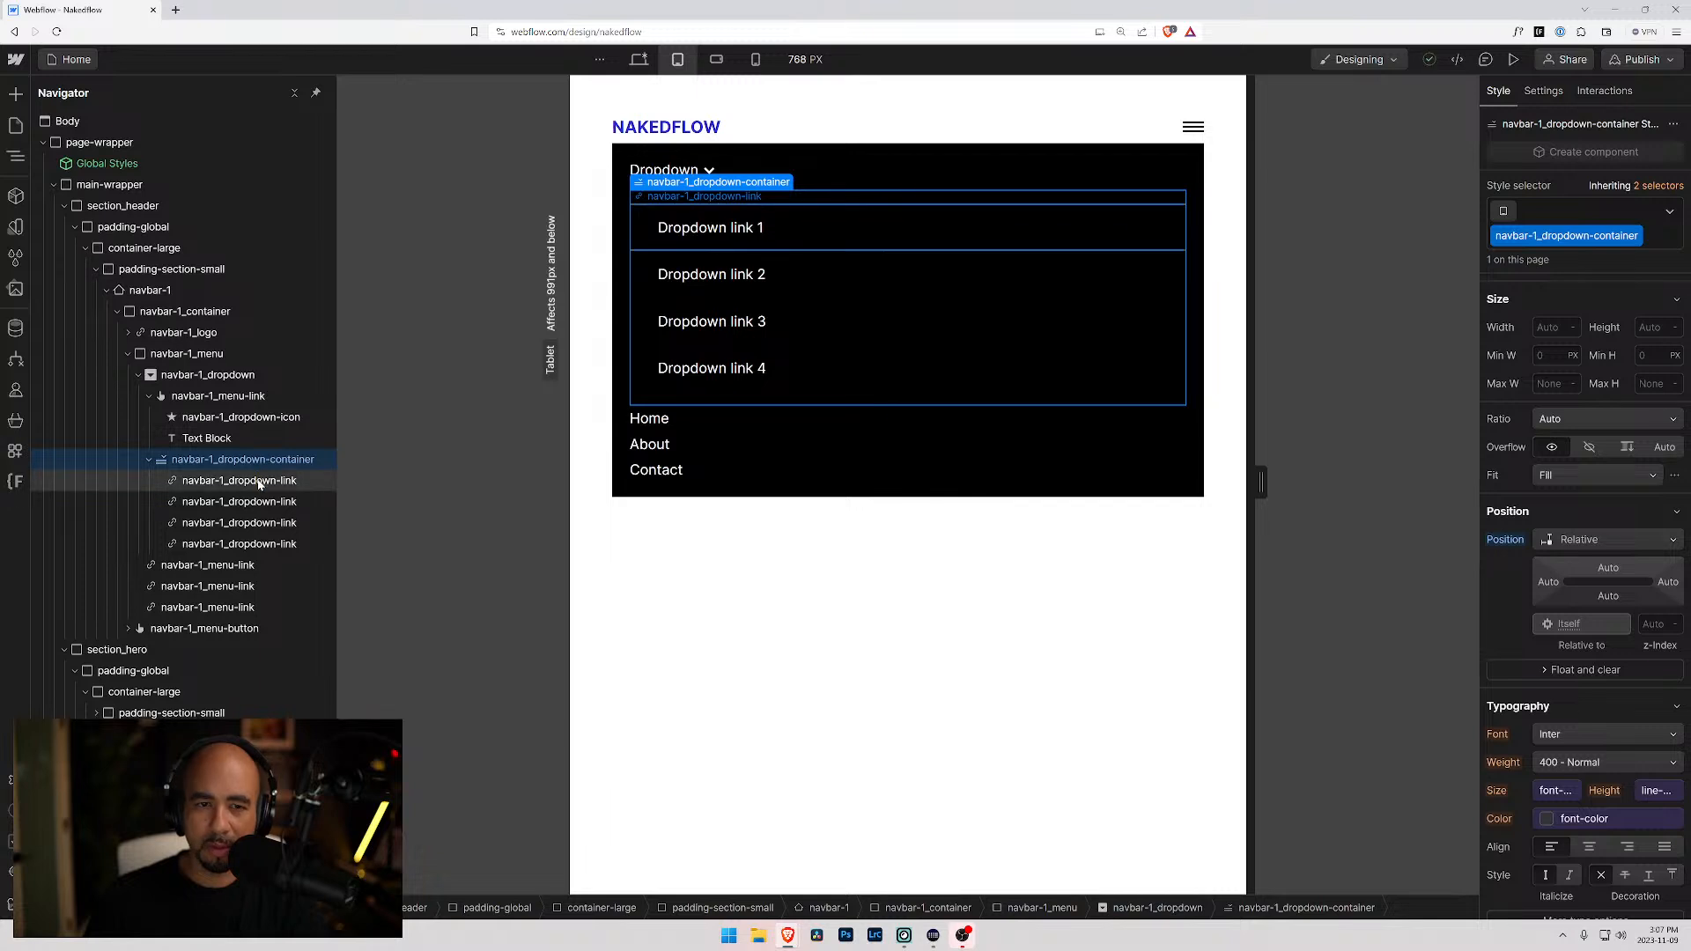
- Try the inline-block display on the first navbar-1_dropdown-link
{"action": "left_click", "coordinate": [260, 483]}
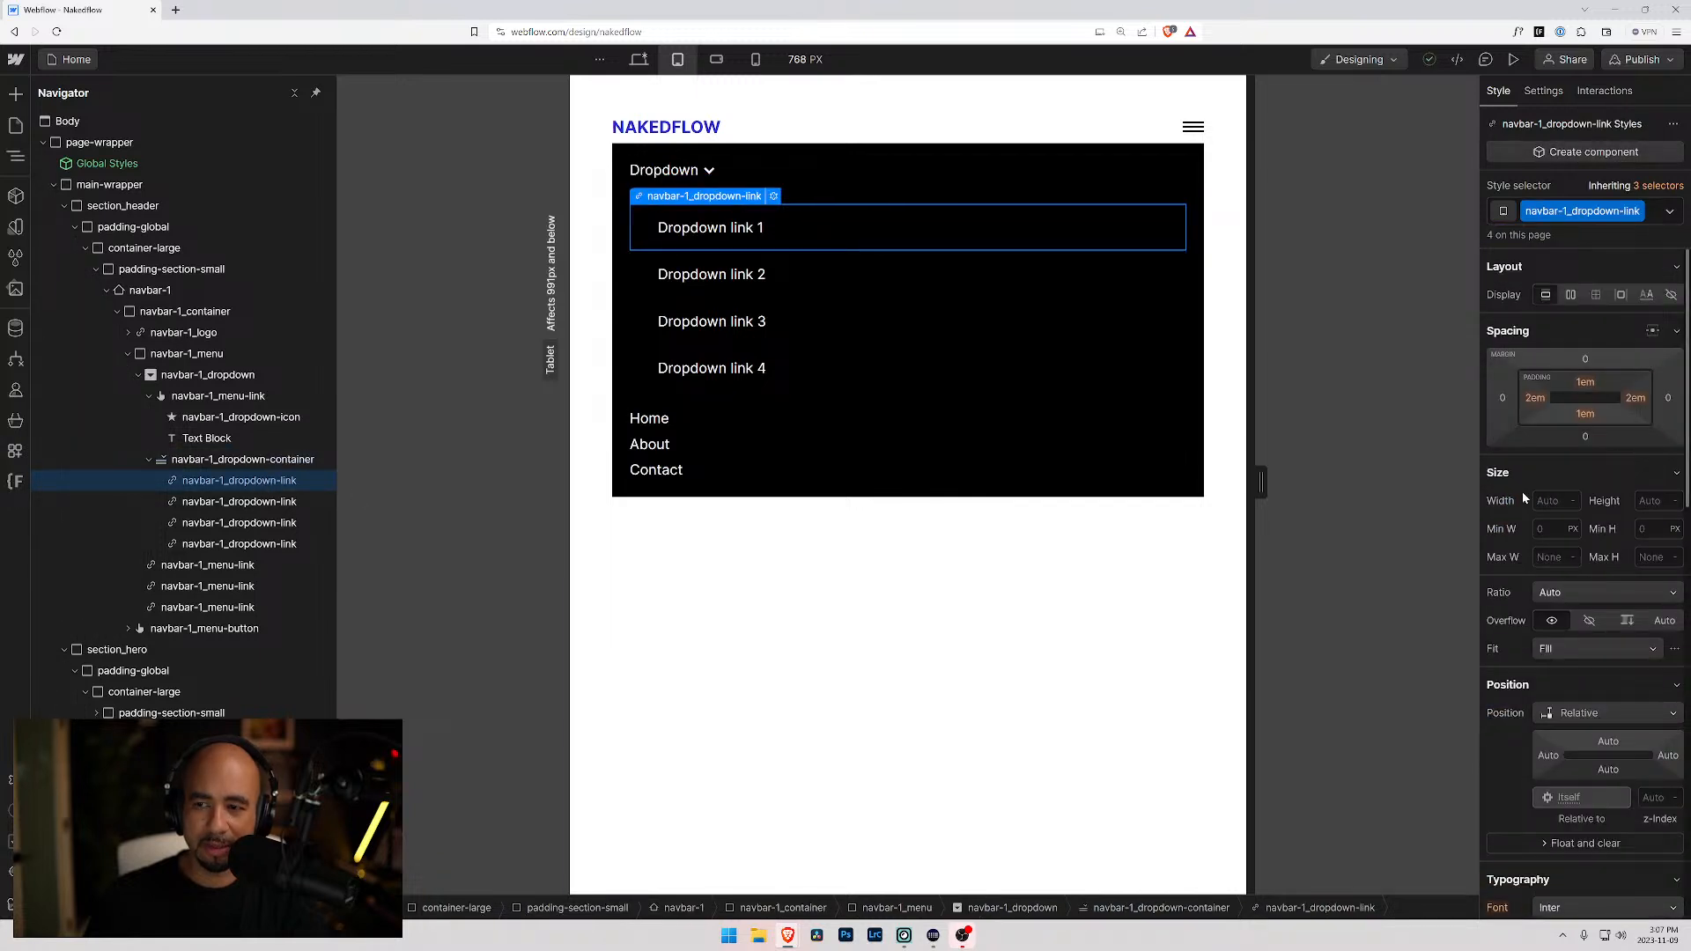
{"action": "left_click", "coordinate": [1623, 298]}
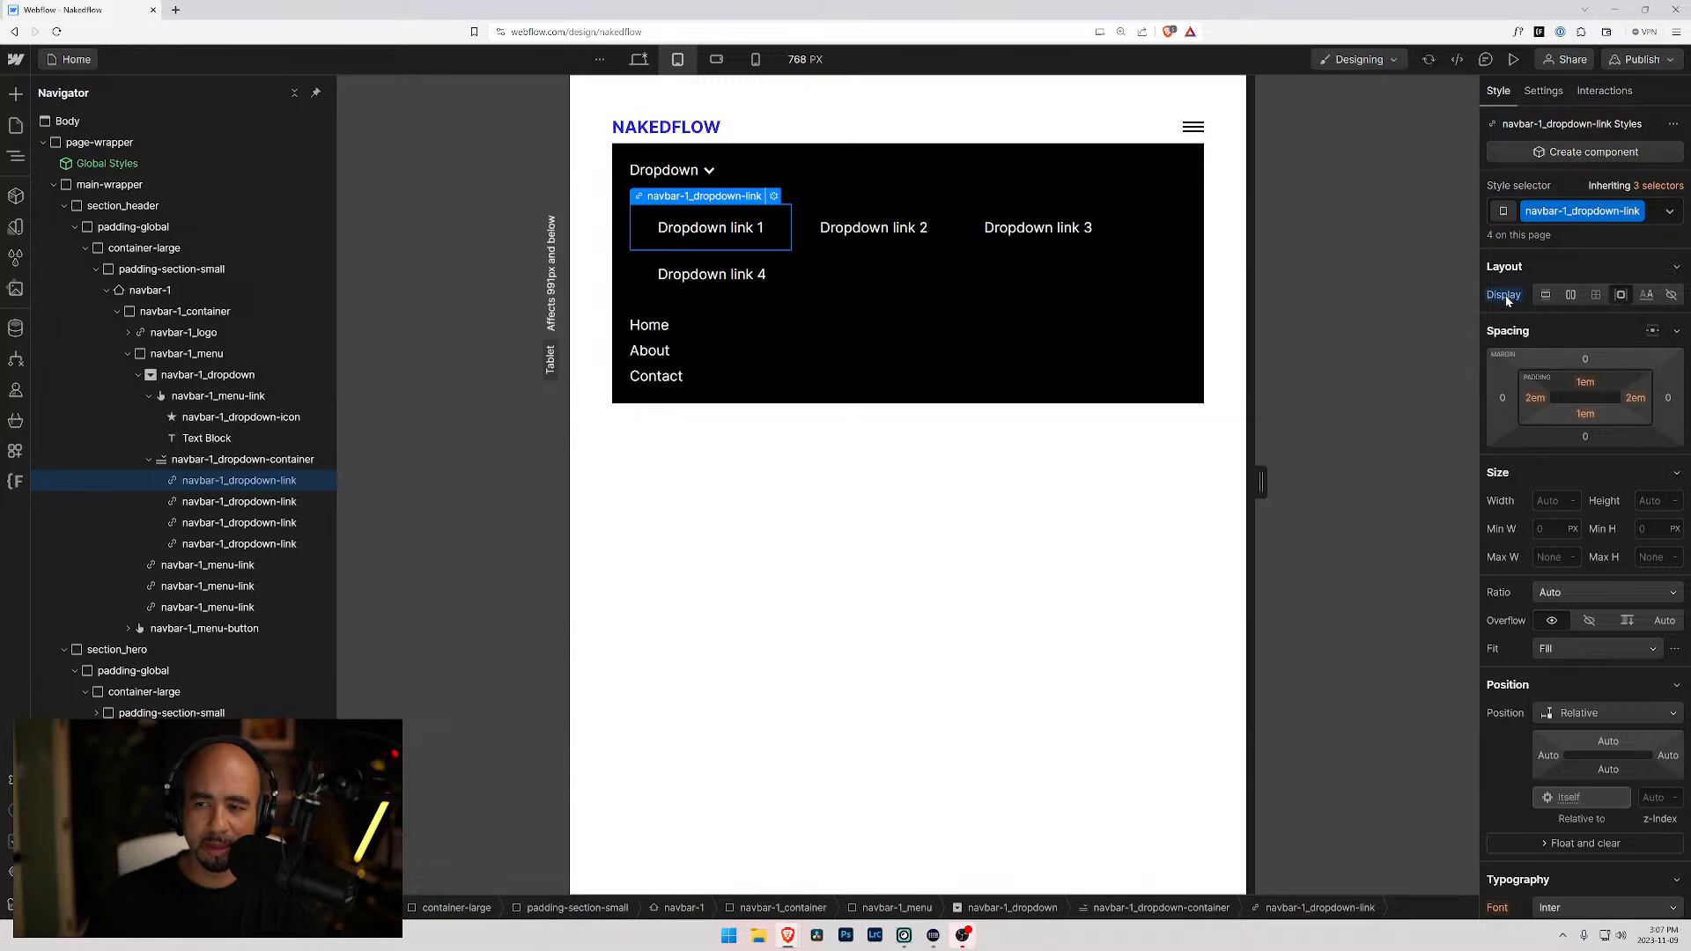
{"action": "left_click", "coordinate": [1646, 296]}
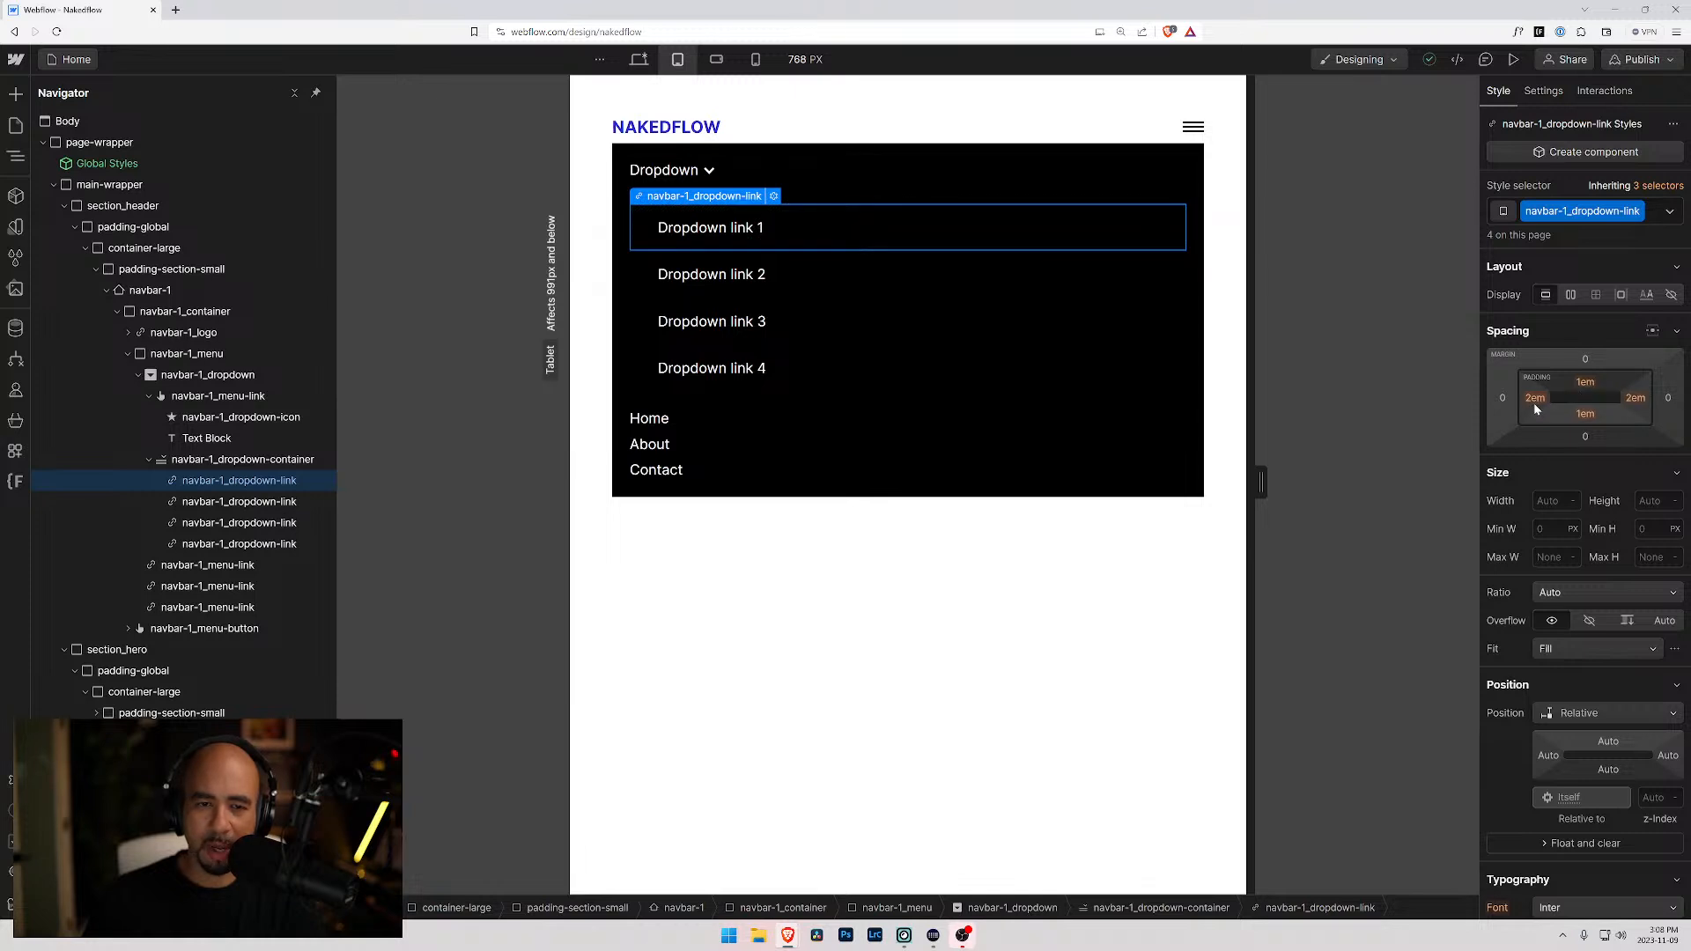
- Set the top and bottom padding of navbar-1_dropdown-link to 0.25rem each
{"action": "left_click", "coordinate": [1585, 383]}
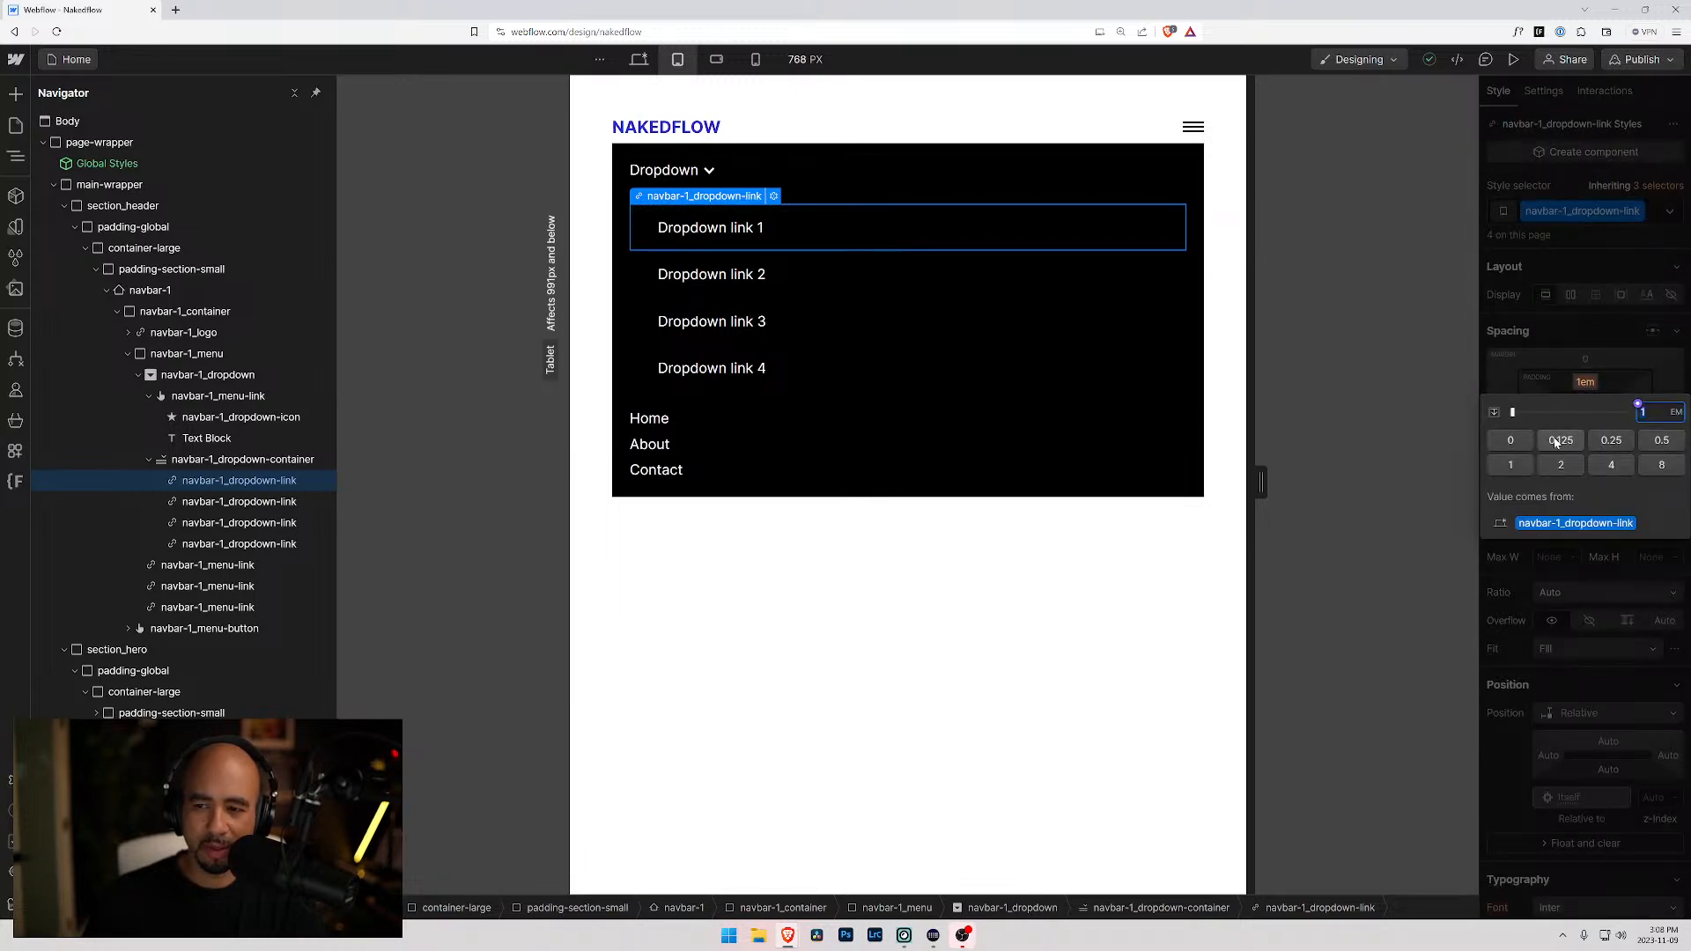
{"action": "left_click", "coordinate": [1609, 440]}
{"action": "left_click", "coordinate": [1598, 384]}
{"action": "left_click", "coordinate": [1598, 385]}
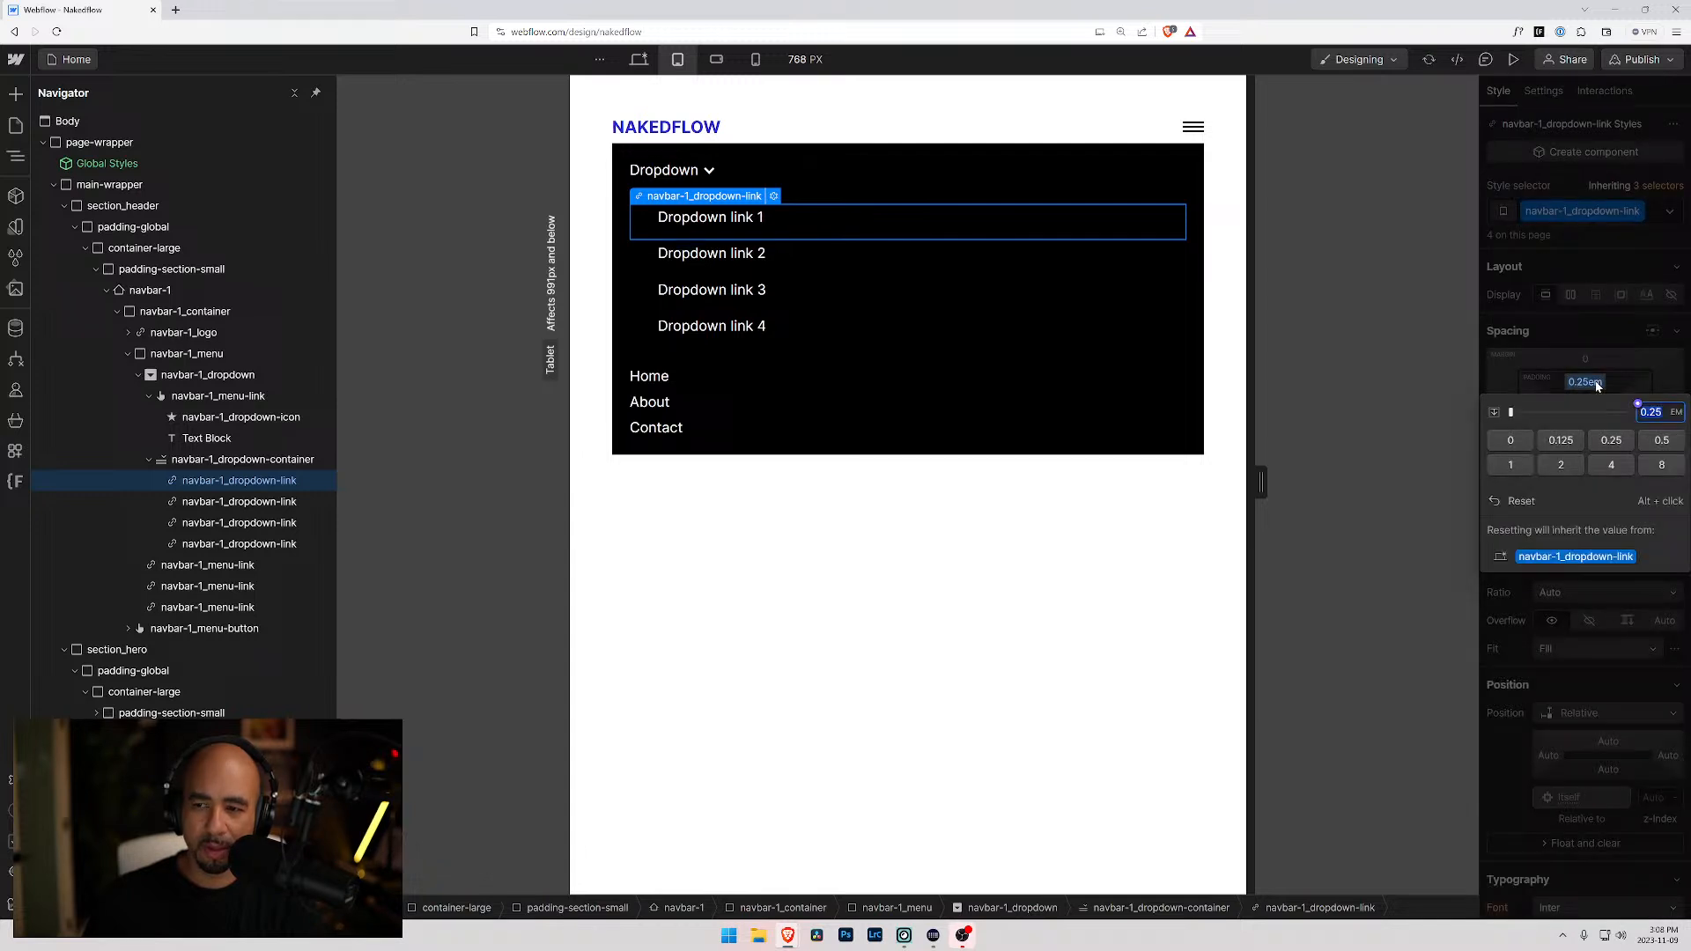
{"action": "left_click", "coordinate": [1676, 412]}
{"action": "left_click", "coordinate": [1638, 430]}
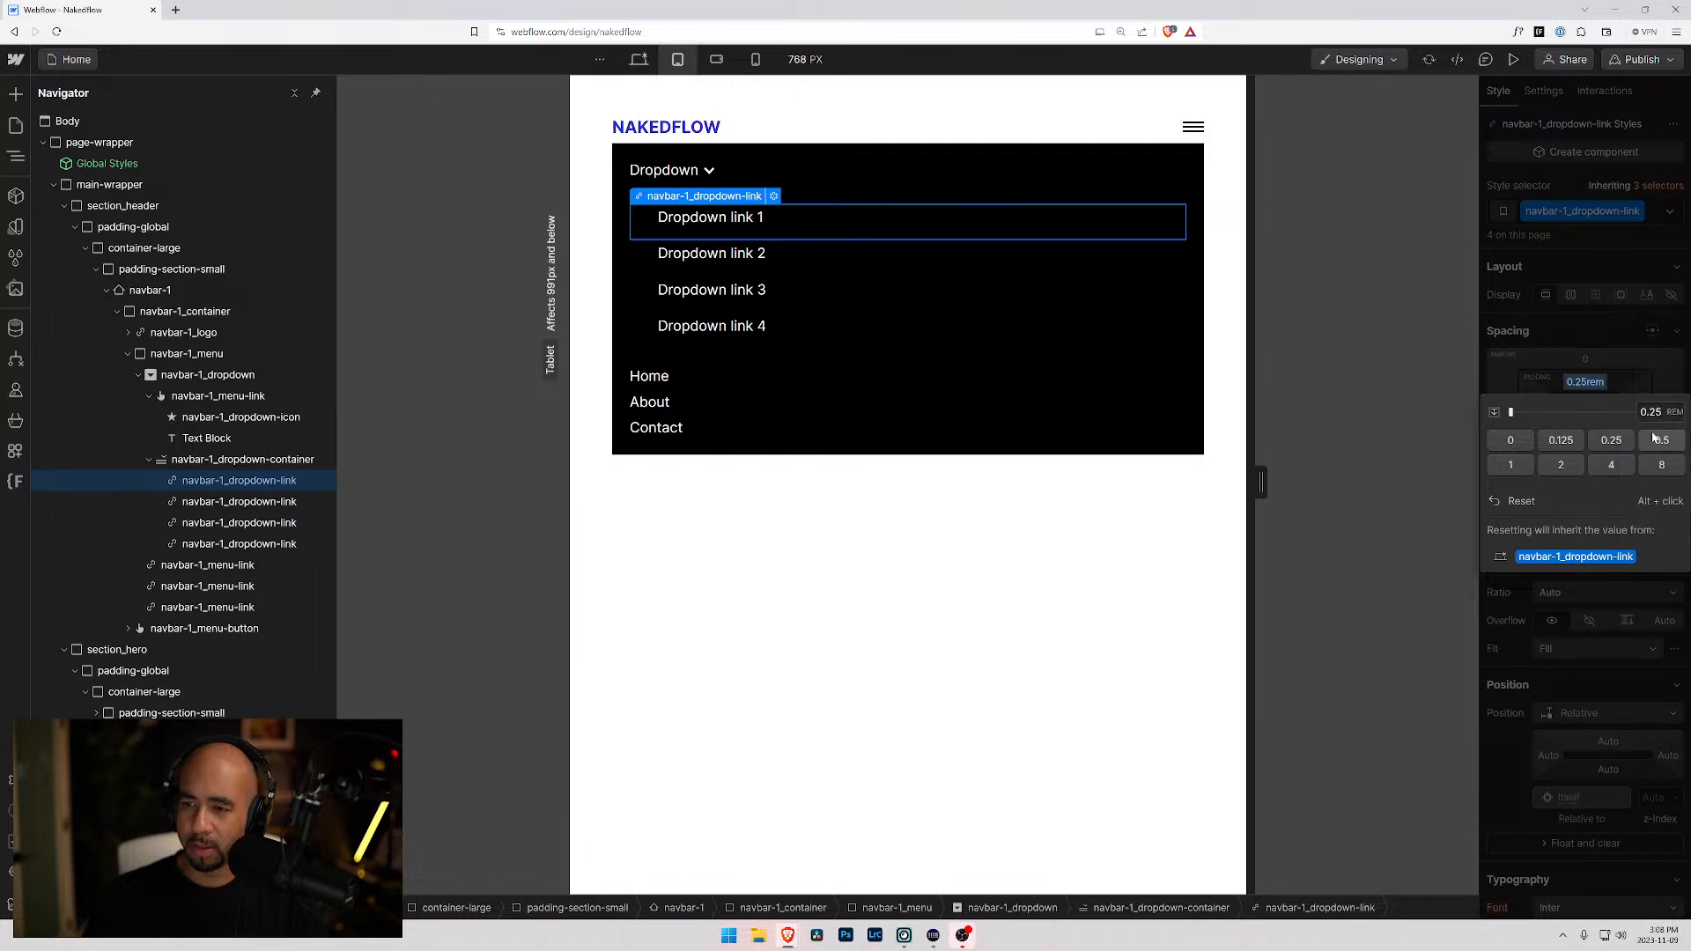
{"action": "left_click", "coordinate": [1595, 384]}
{"action": "left_click", "coordinate": [1586, 414]}
{"action": "type", "text": "0.25rem"}
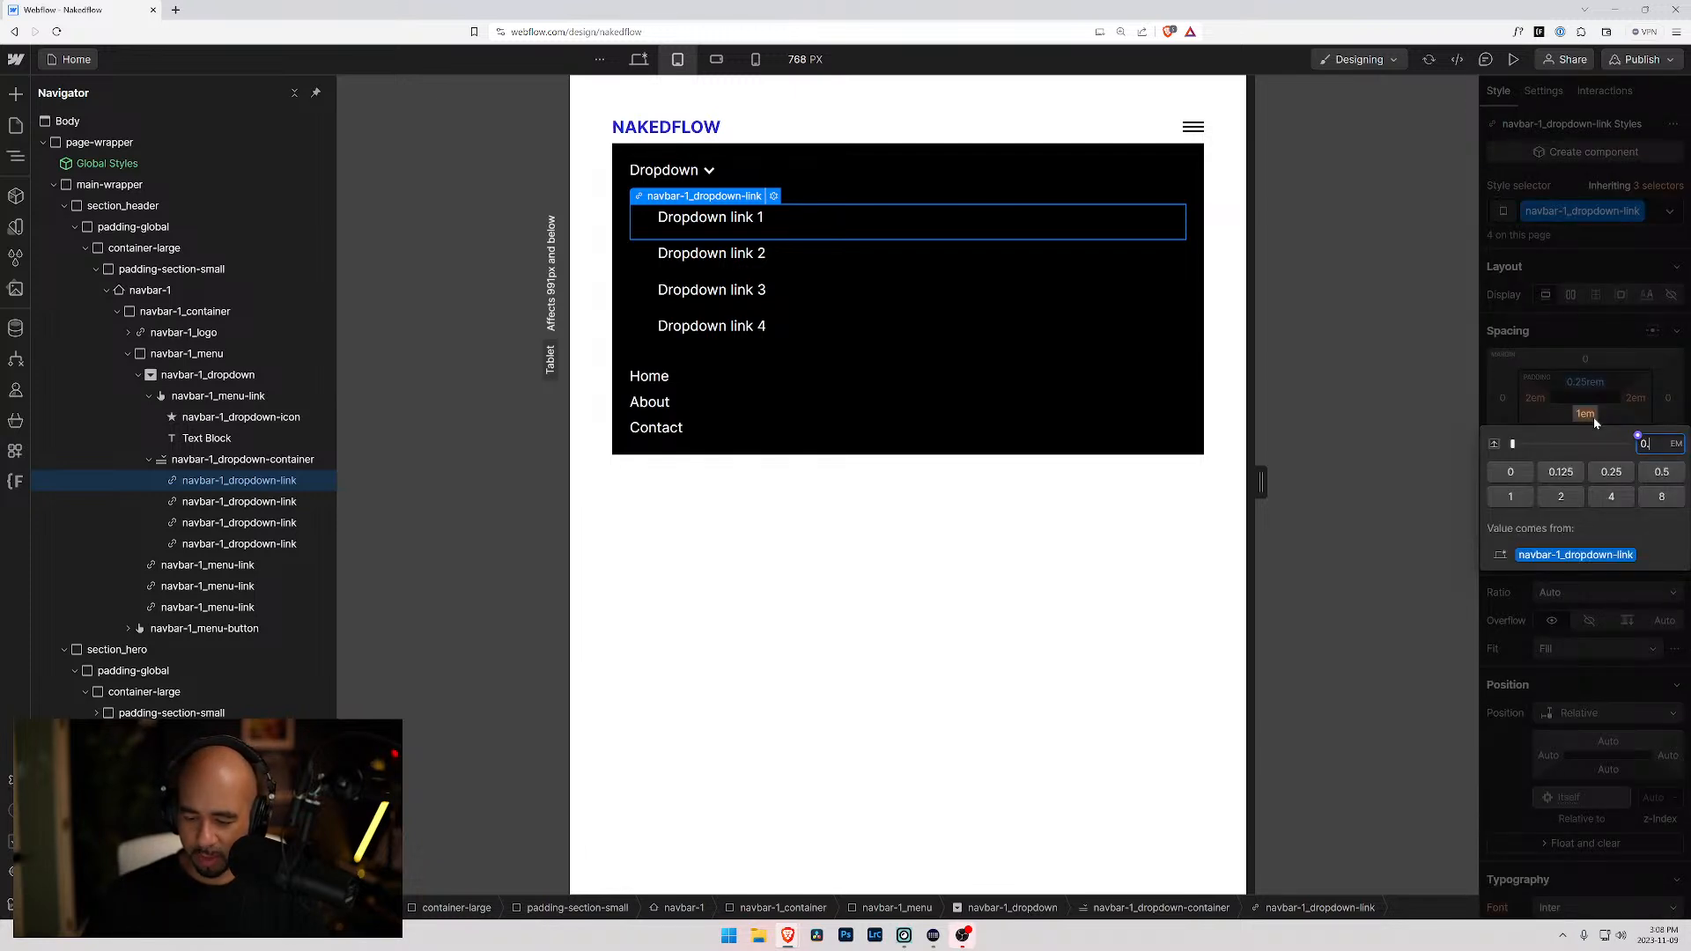
{"action": "key", "text": "Return"}
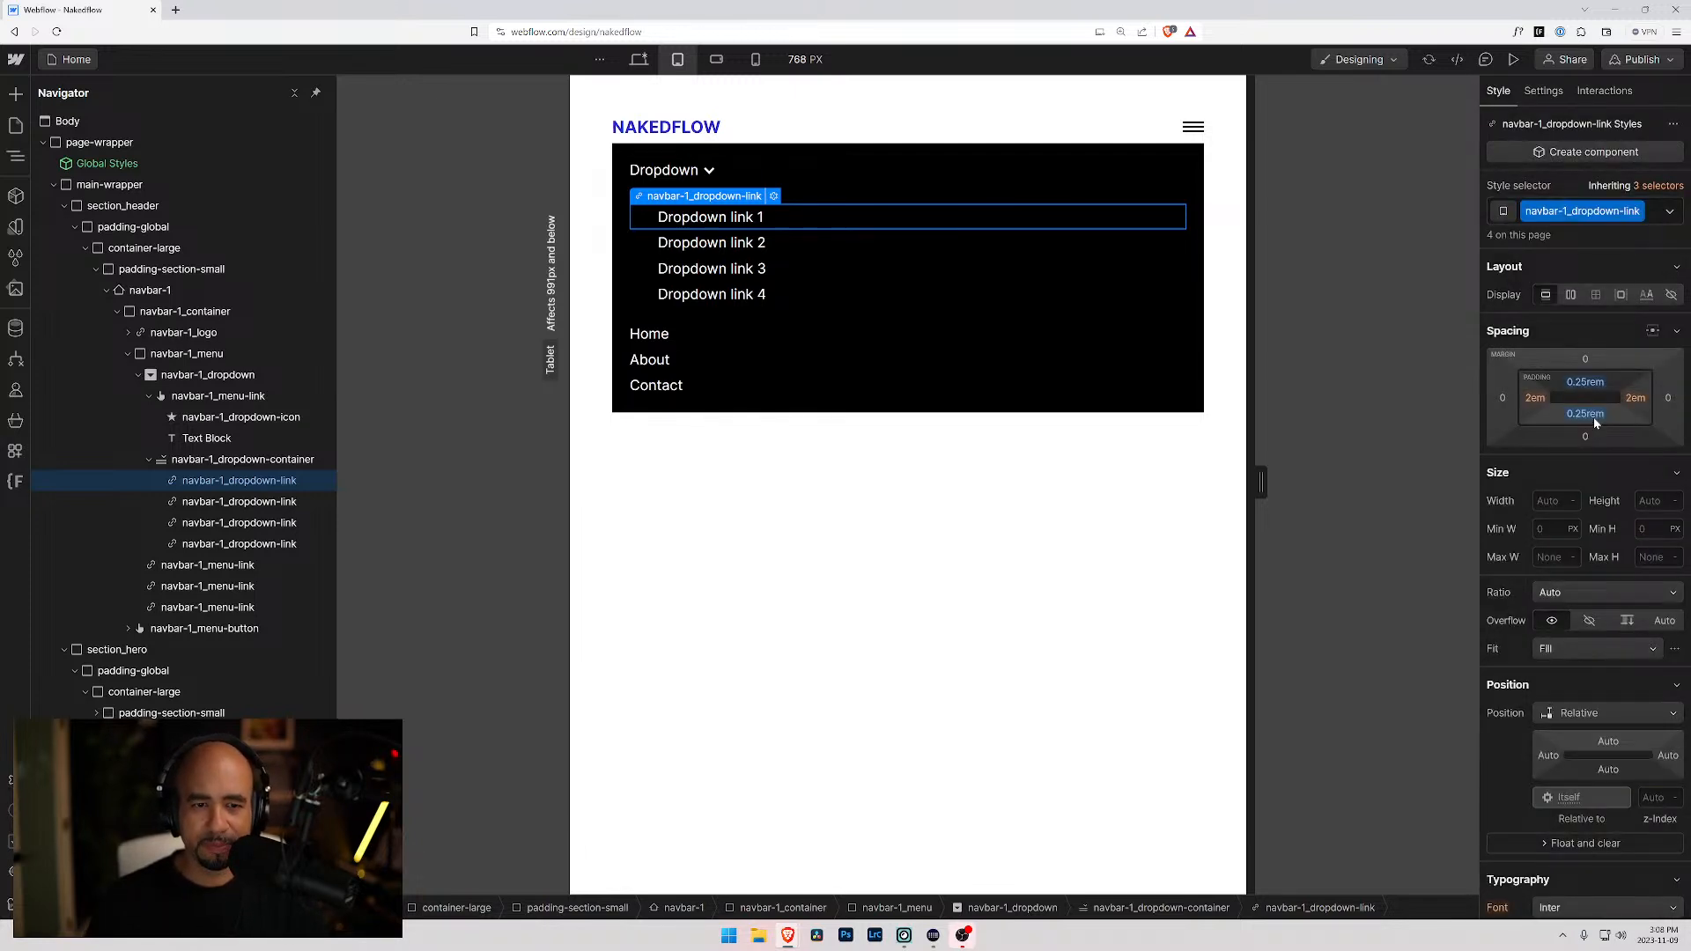
- Set the right and left padding of navbar-1_dropdown-link to 0em
{"action": "left_click", "coordinate": [1635, 399]}
{"action": "left_click", "coordinate": [1511, 456]}
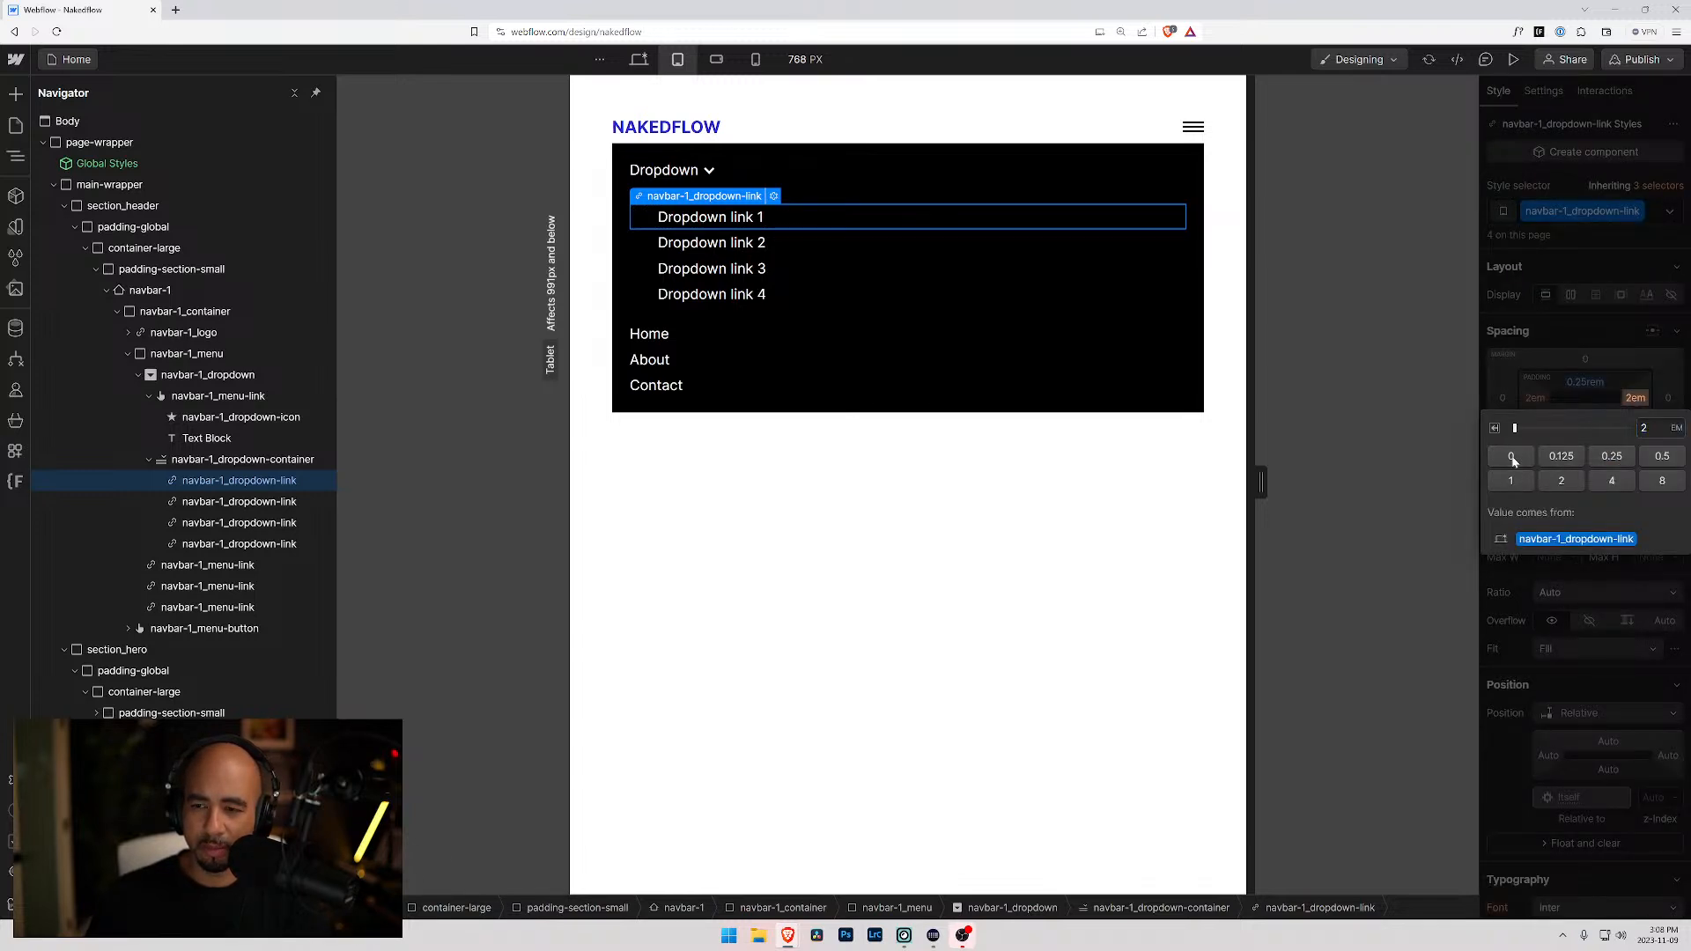
{"action": "left_click", "coordinate": [1534, 398]}
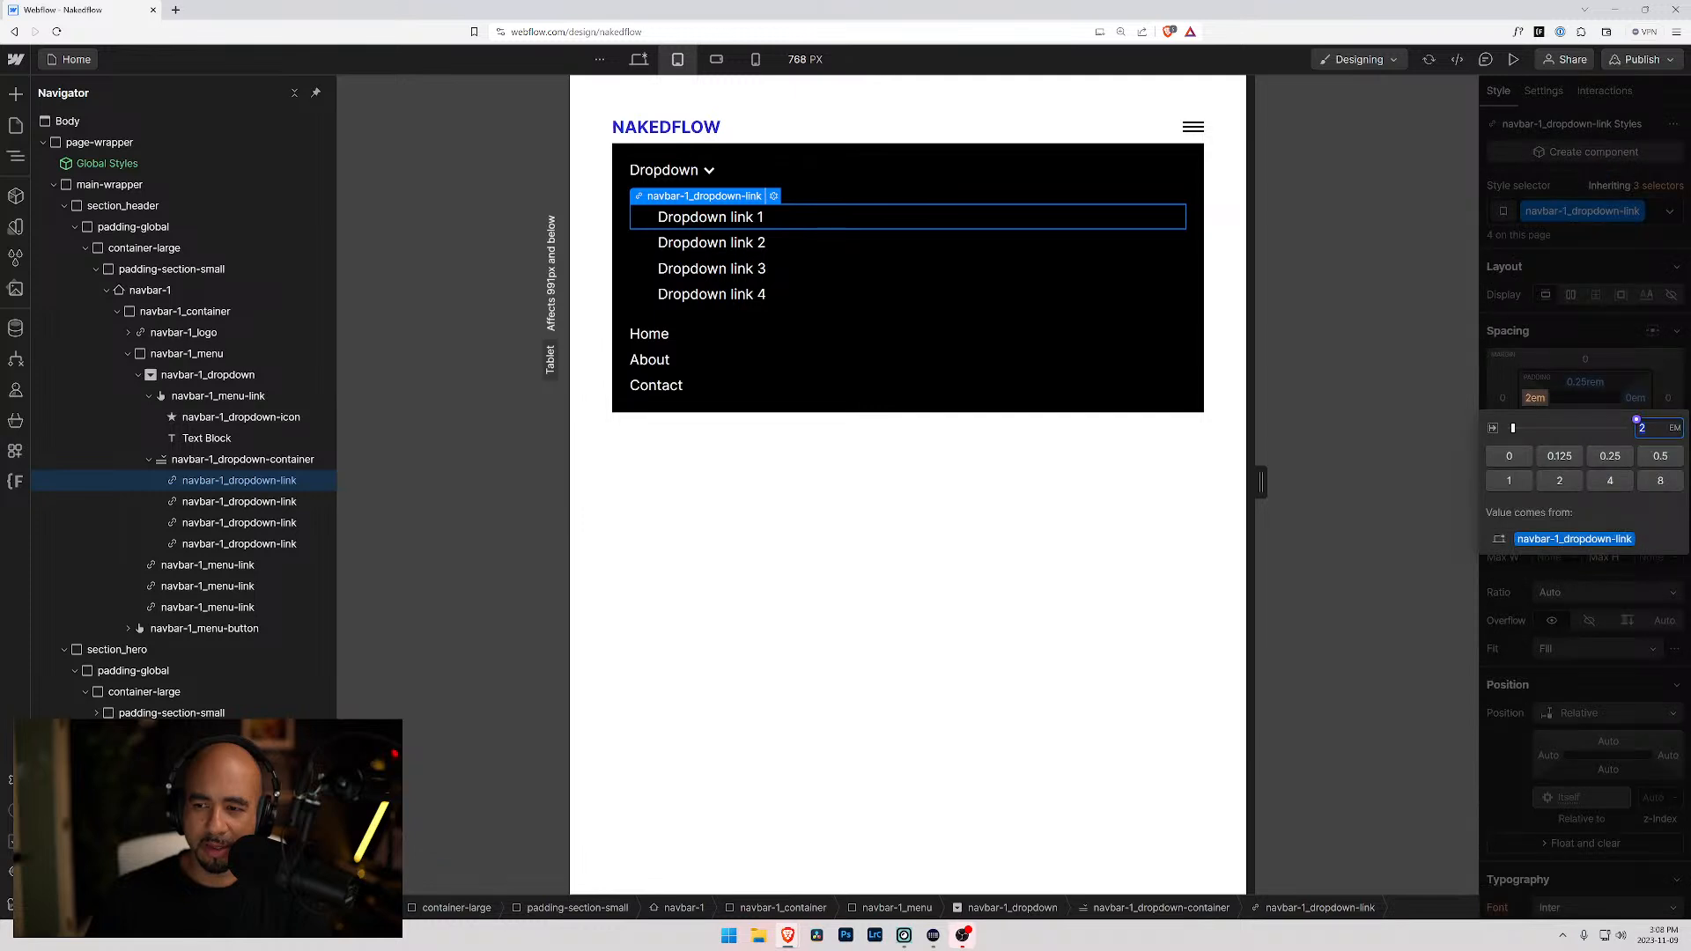
{"action": "left_click", "coordinate": [1512, 456]}
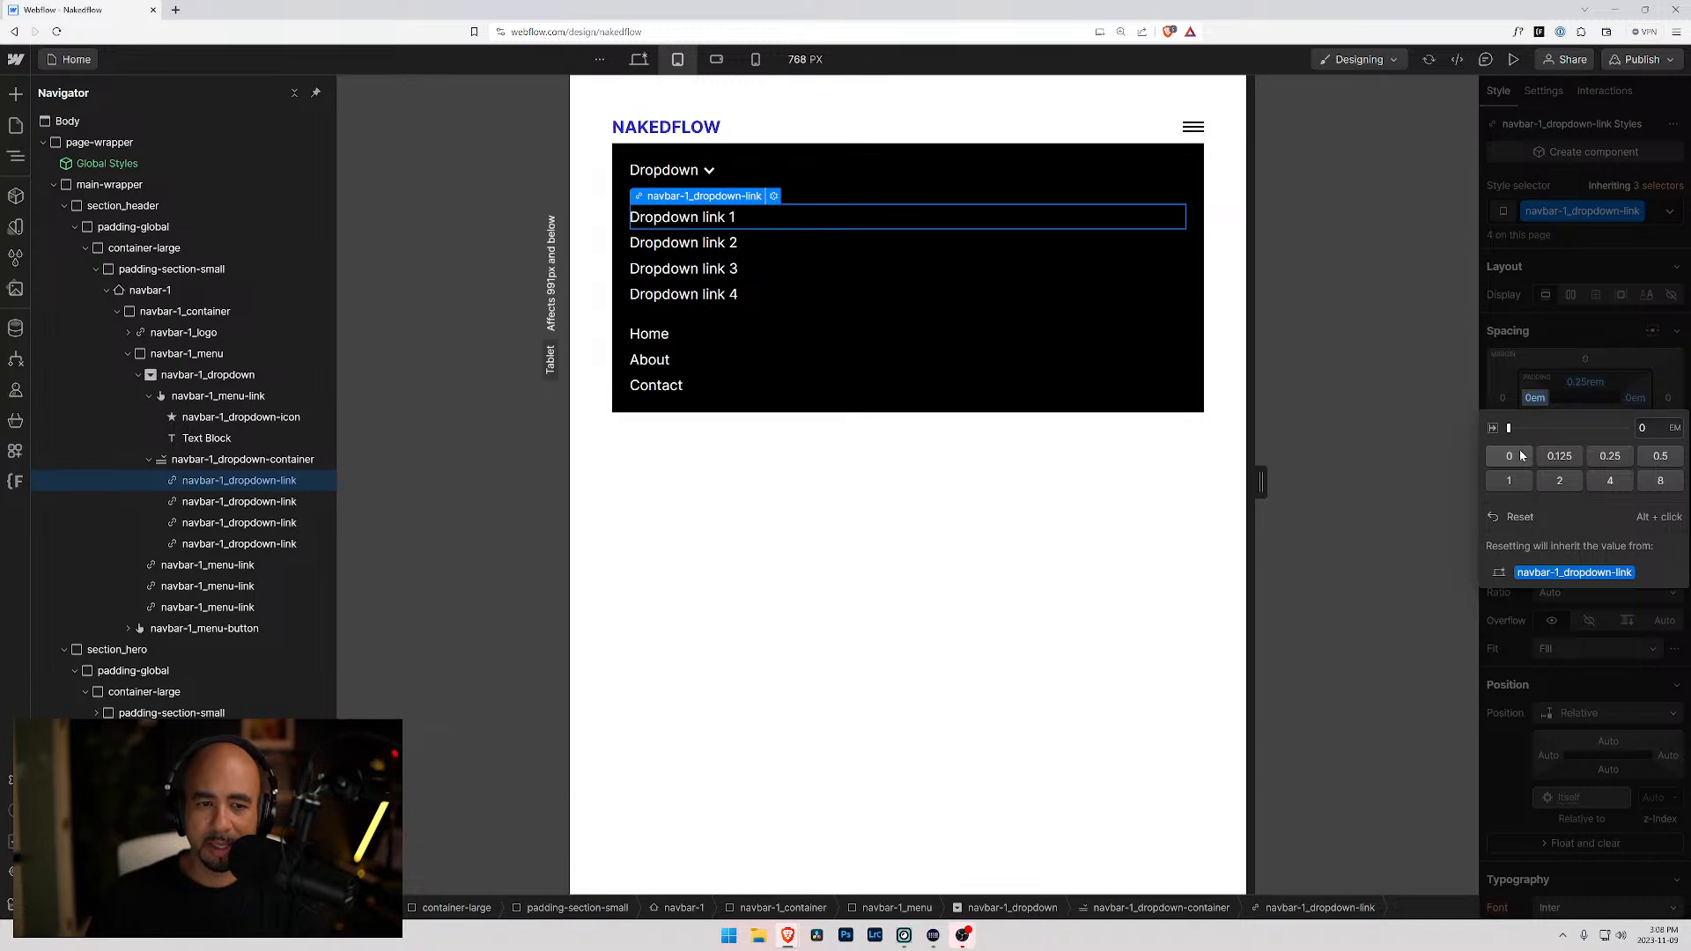
- Indent the dropdown links by giving navbar-1_dropdown-link a left padding of 0.5rem and raising it to 1rem
{"action": "left_click", "coordinate": [1535, 399]}
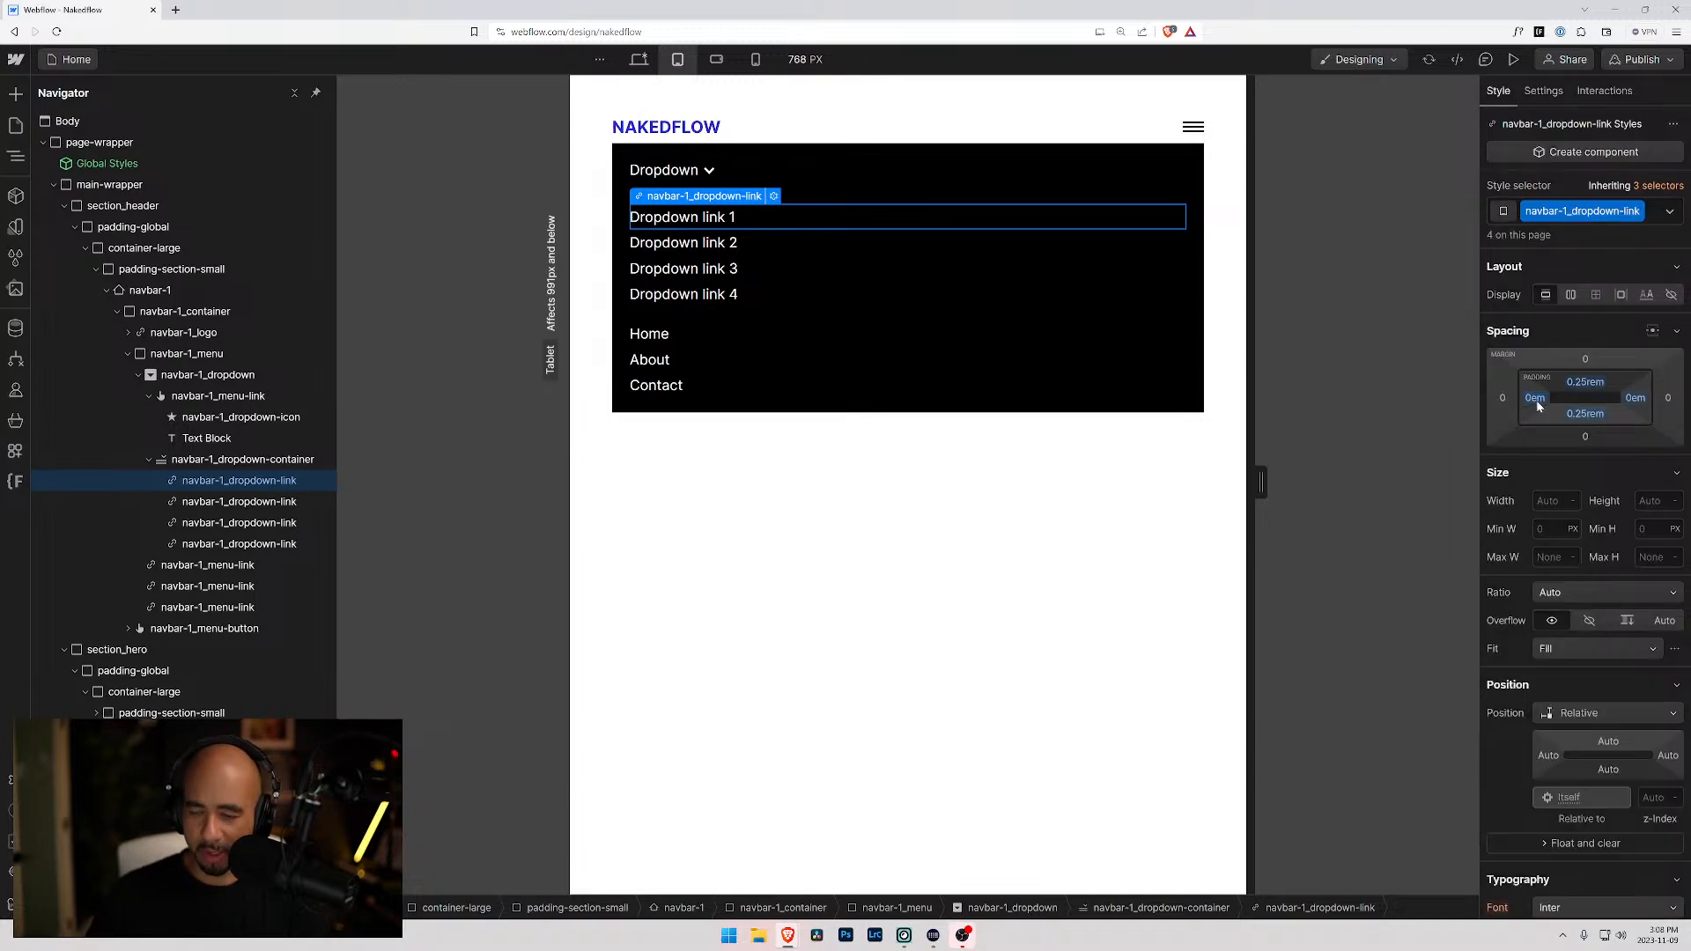
{"action": "key", "text": "w"}
{"action": "key", "text": "Escape"}
{"action": "left_click", "coordinate": [1526, 398]}
{"action": "type", "text": "0.5rem"}
{"action": "key", "text": "Return"}
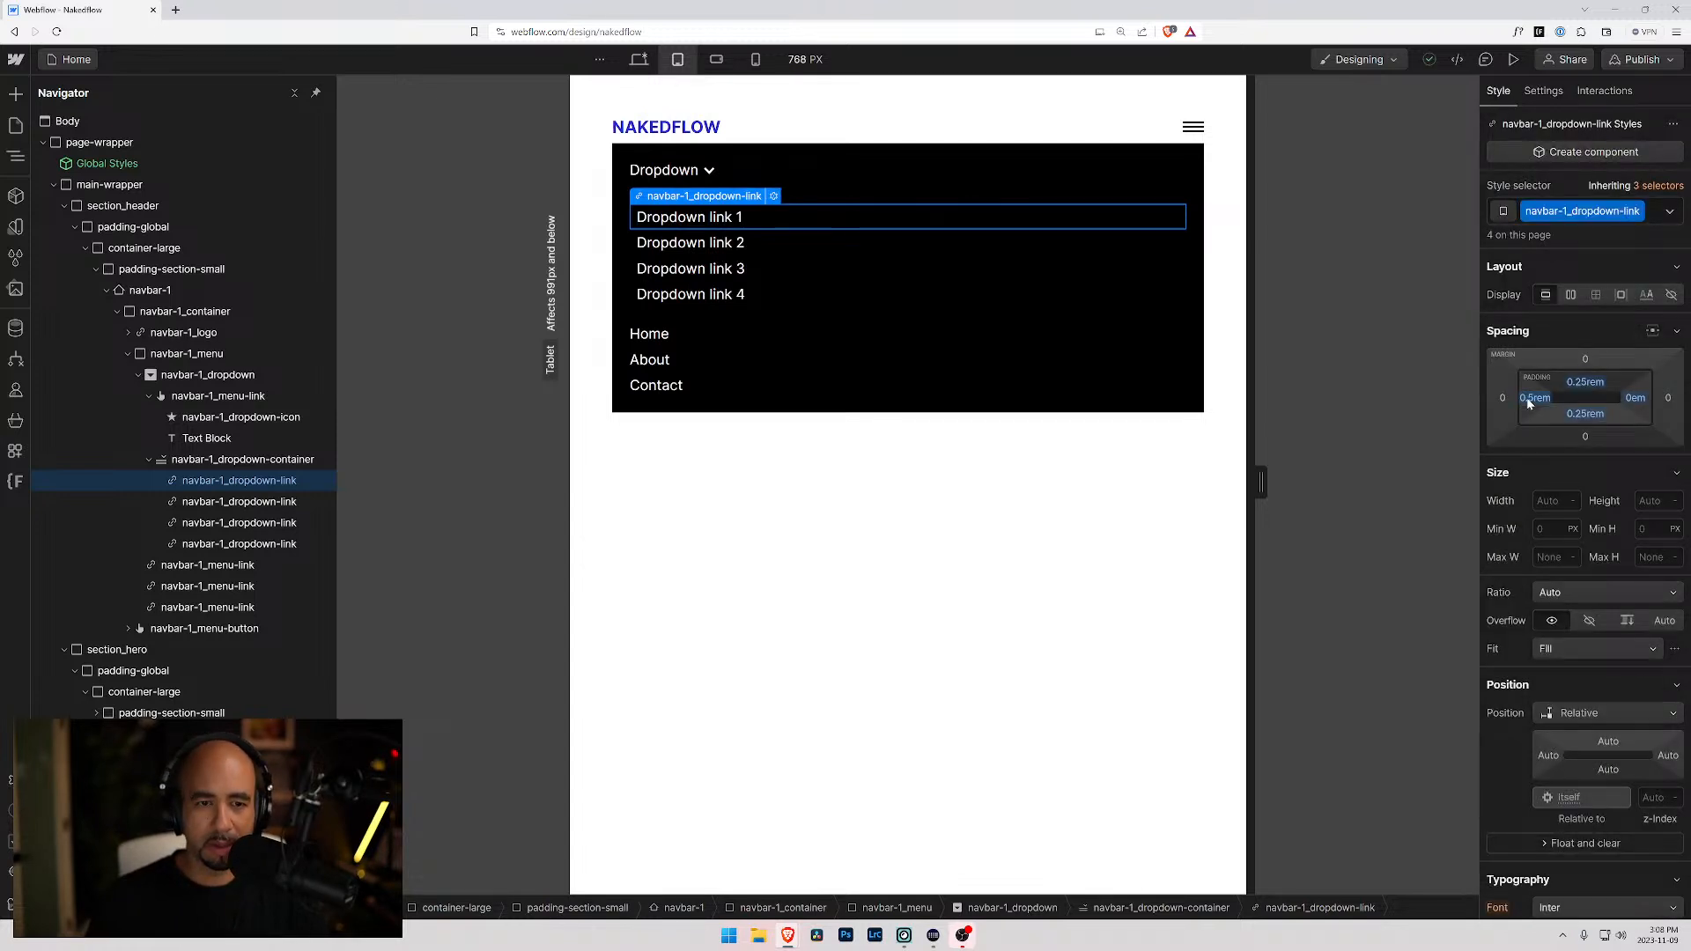
{"action": "left_click", "coordinate": [1530, 403]}
{"action": "type", "text": "1"}
{"action": "key", "text": "Return"}
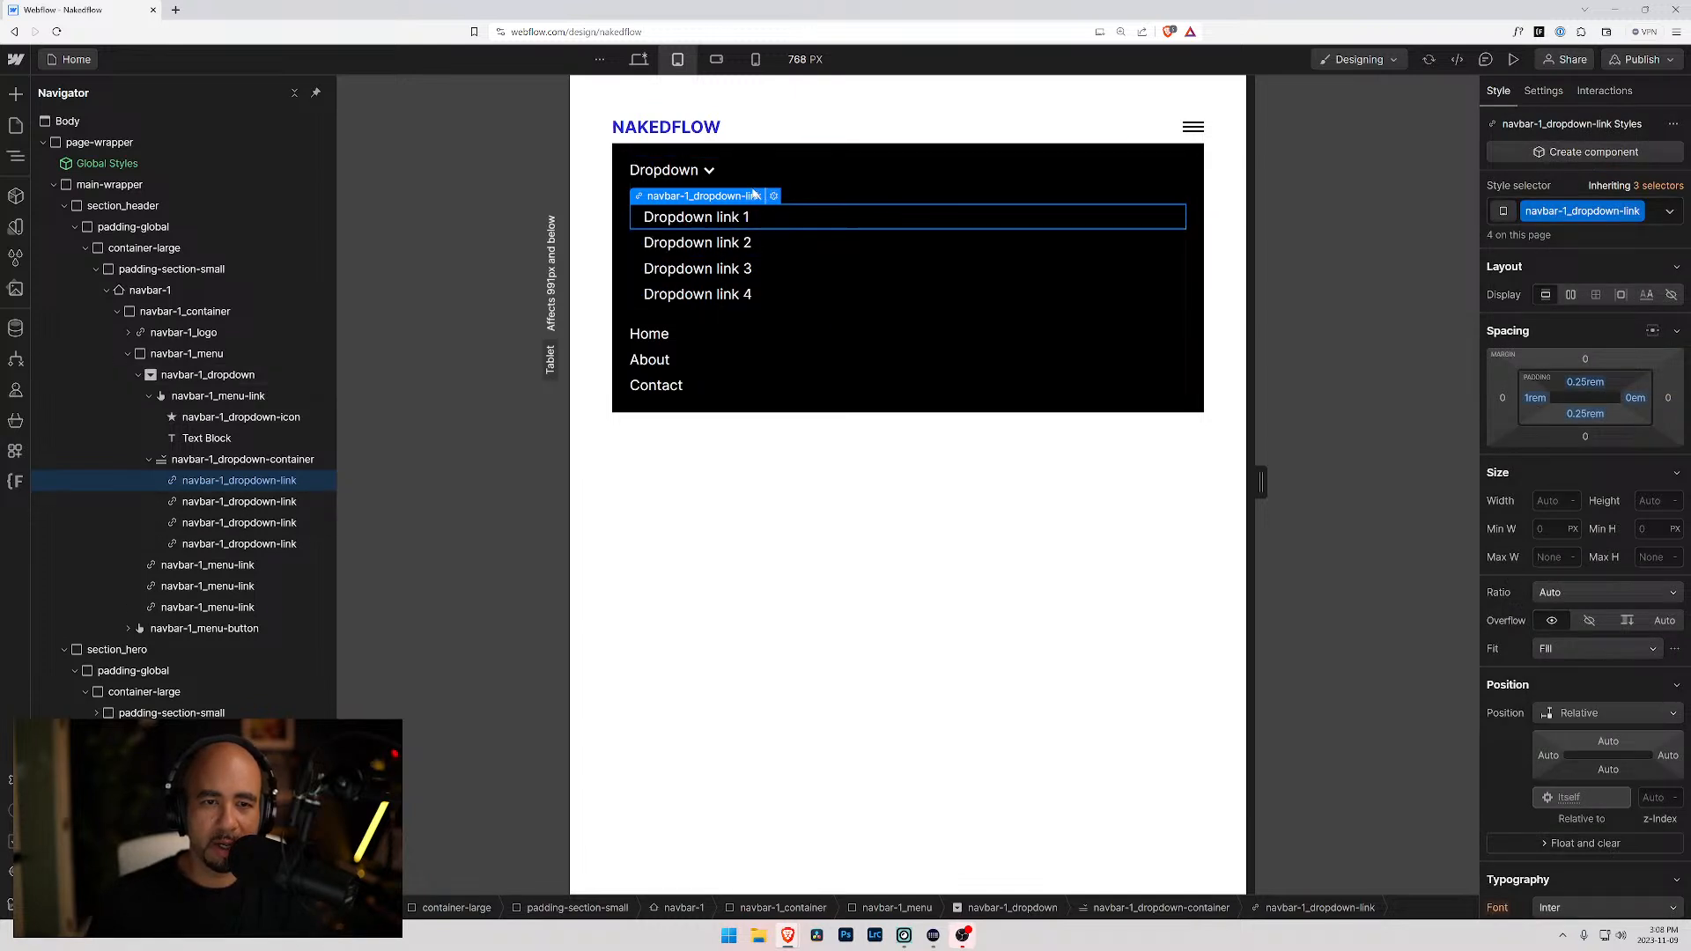
- Set the top margin of the open navbar-1_dropdown-container to 0em and deselect it
{"action": "left_click", "coordinate": [220, 467]}
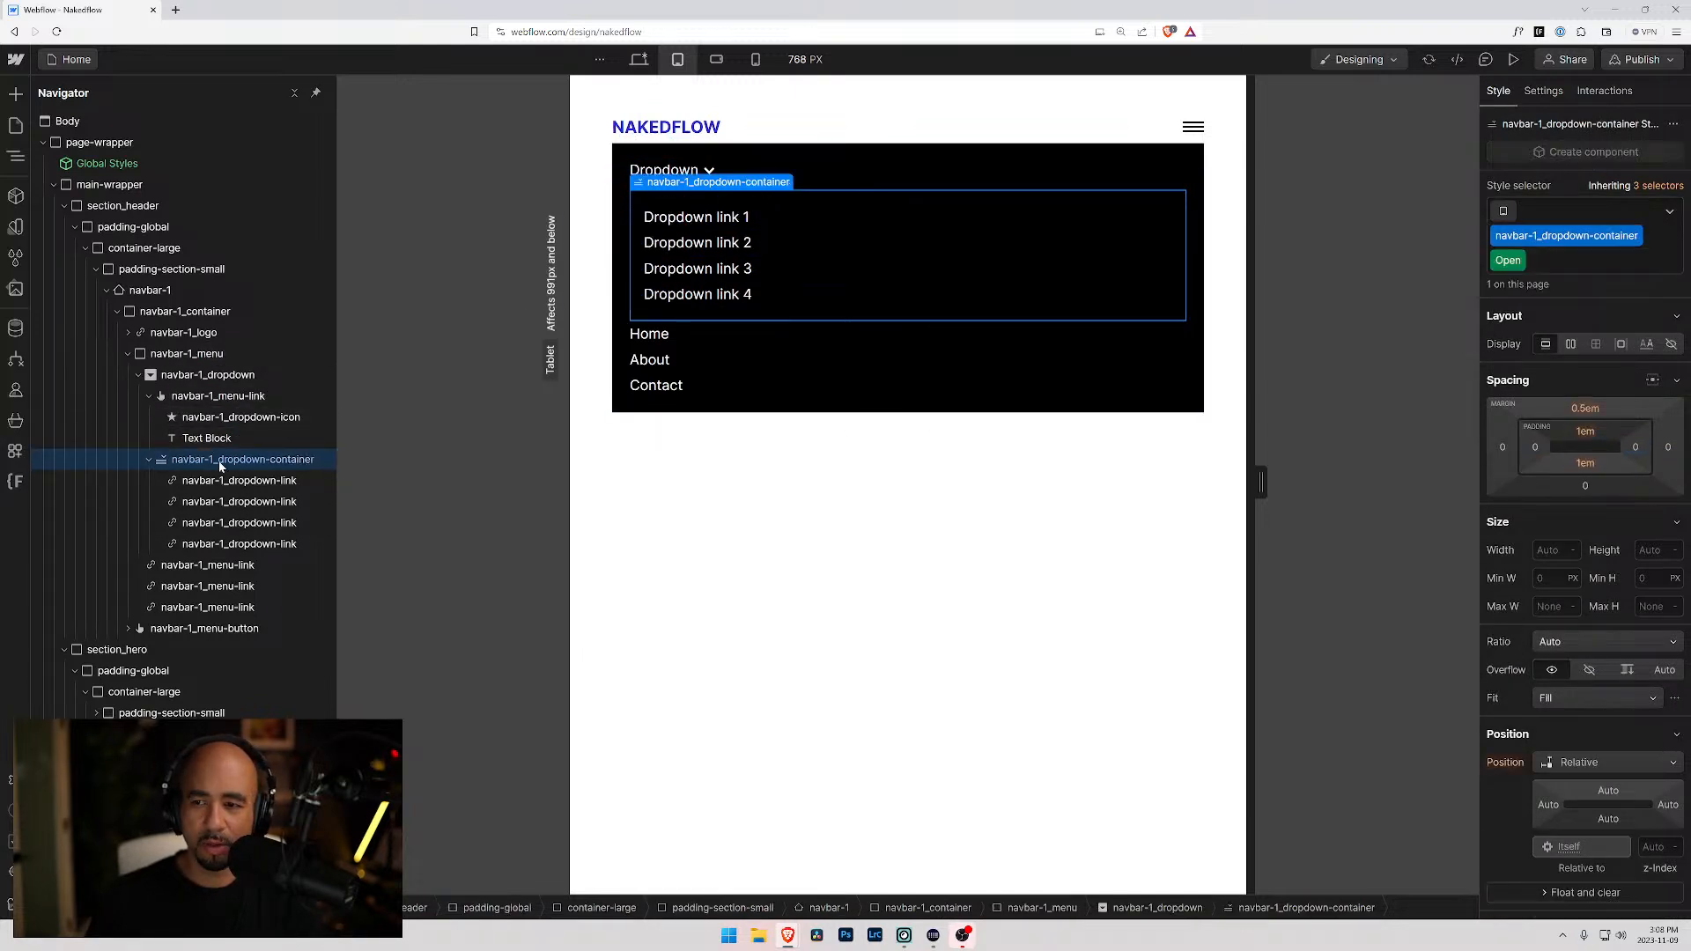
{"action": "left_click", "coordinate": [1585, 410]}
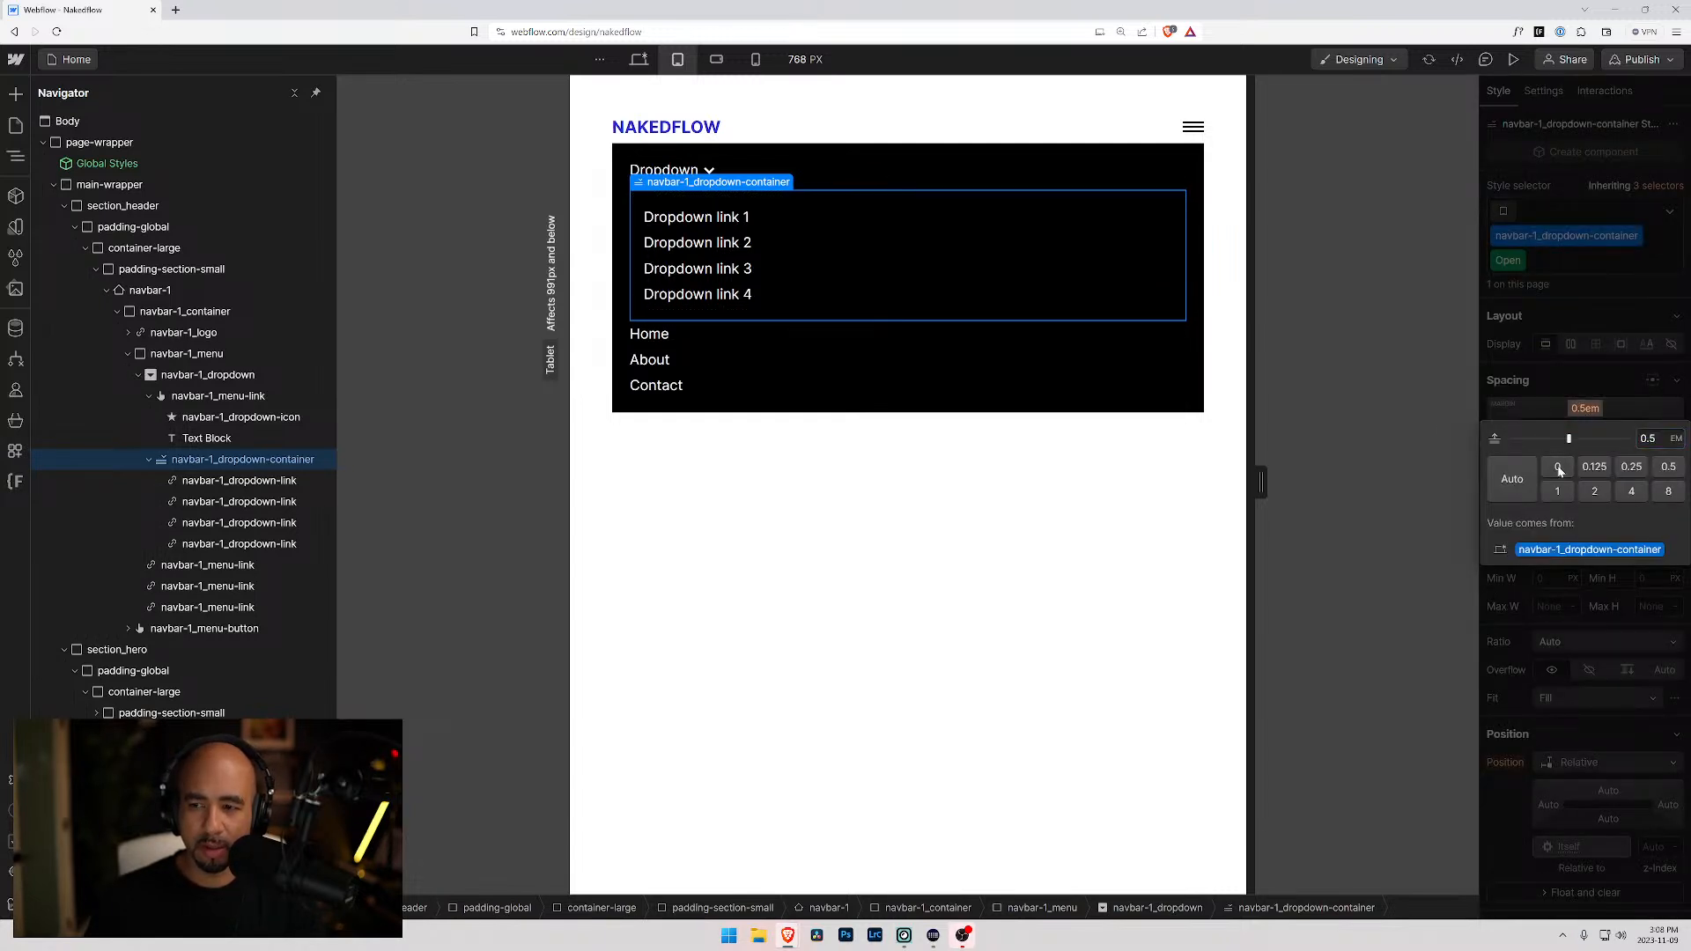
{"action": "left_click", "coordinate": [1557, 466]}
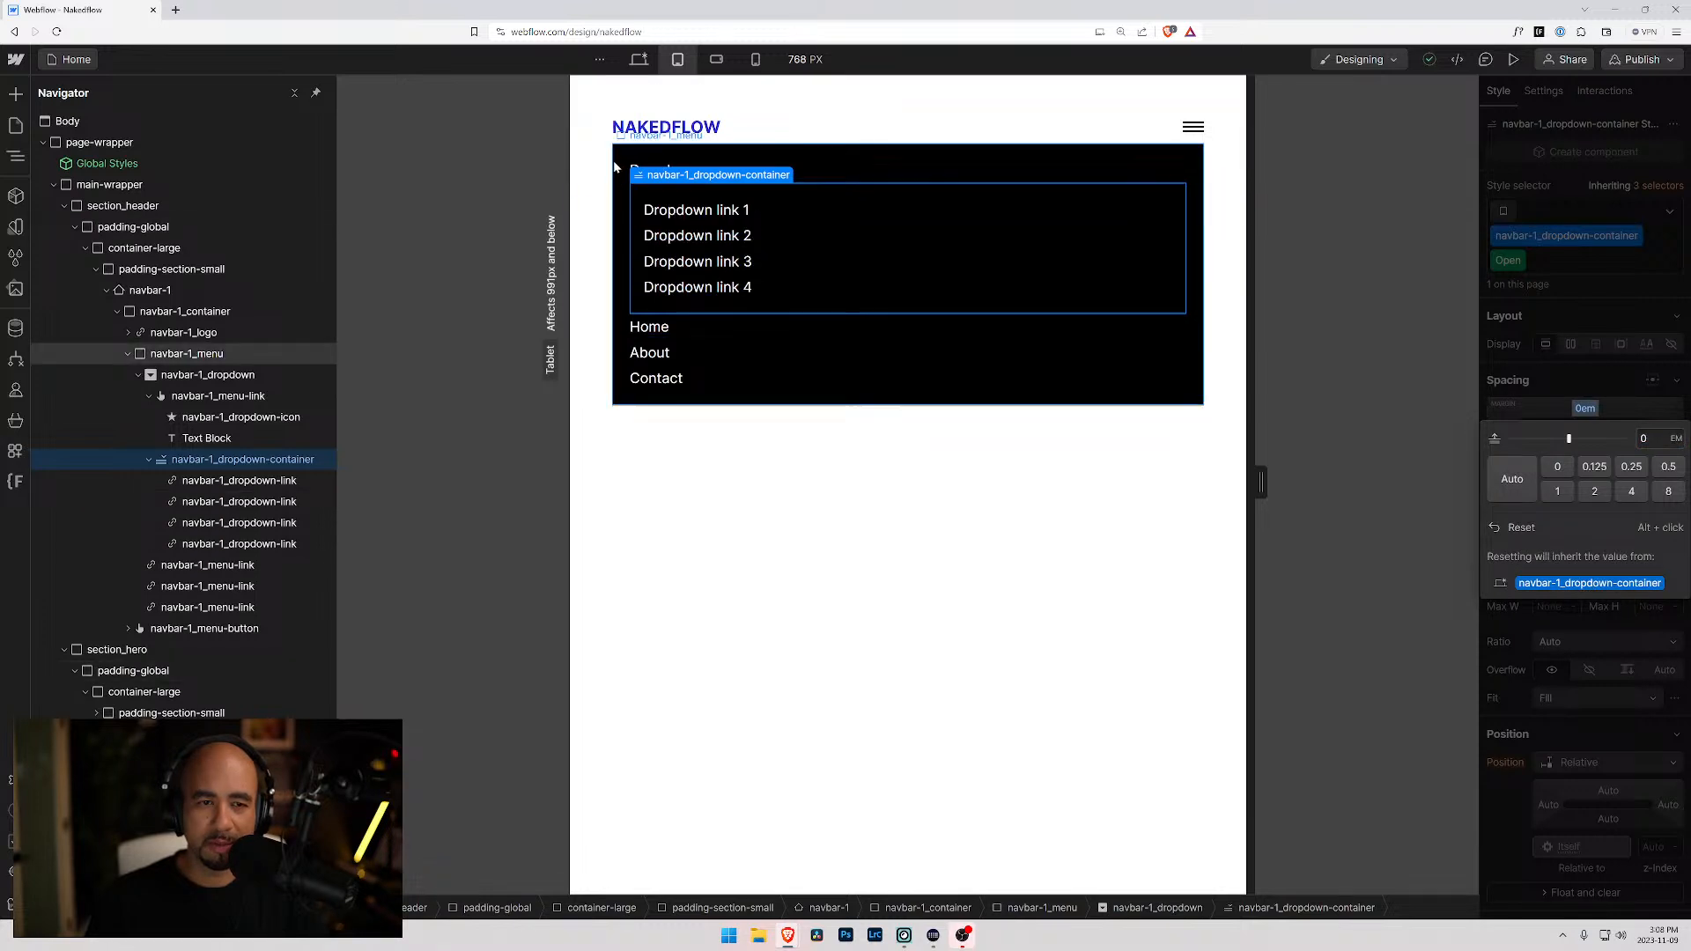
{"action": "left_click", "coordinate": [669, 170]}
{"action": "left_click", "coordinate": [760, 439]}
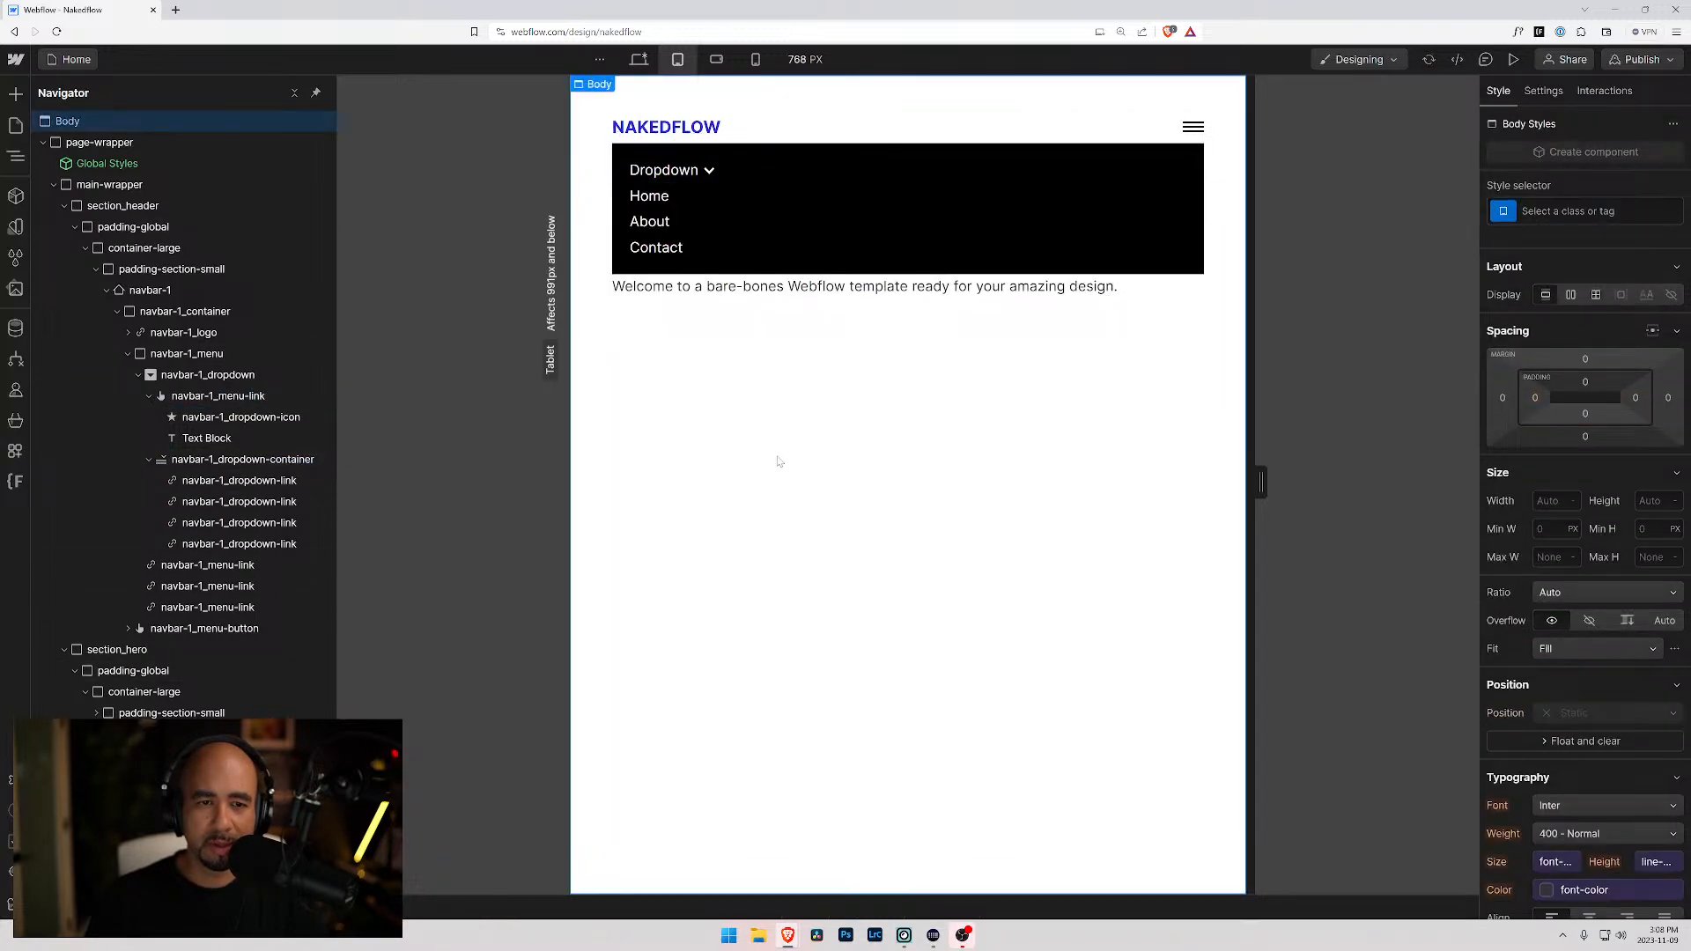
- Reselect navbar-1_dropdown-container and show its dropdown menu on the canvas again, keeping its visibility set to Visible
{"action": "left_click", "coordinate": [677, 173]}
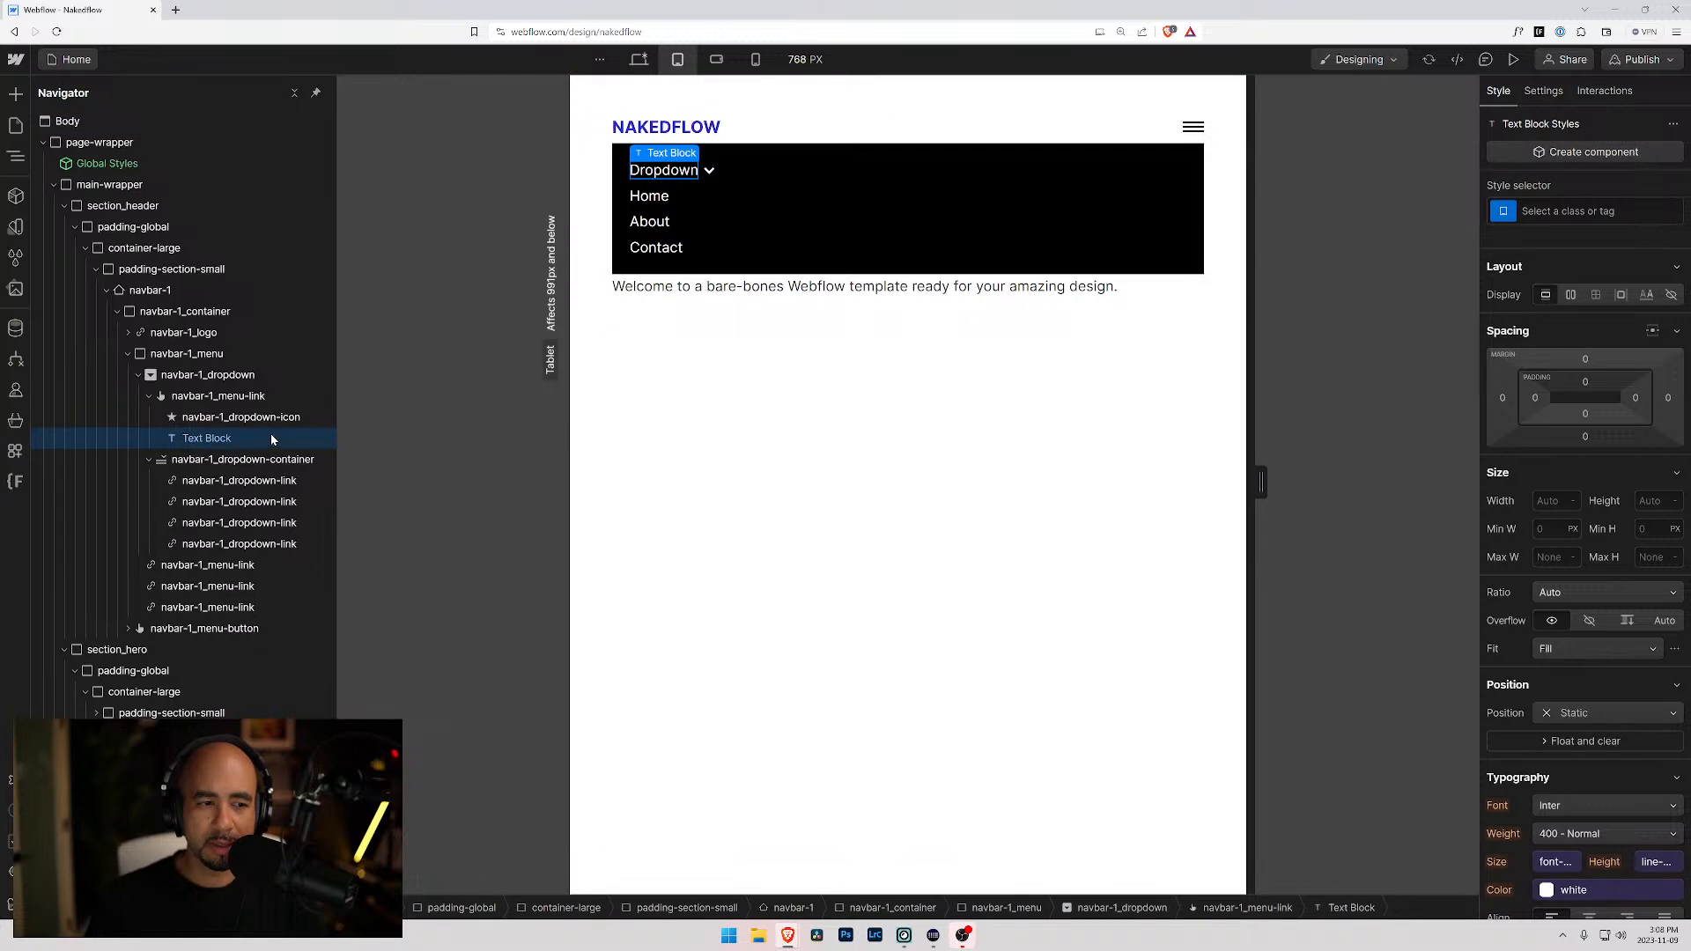
{"action": "left_click", "coordinate": [256, 459]}
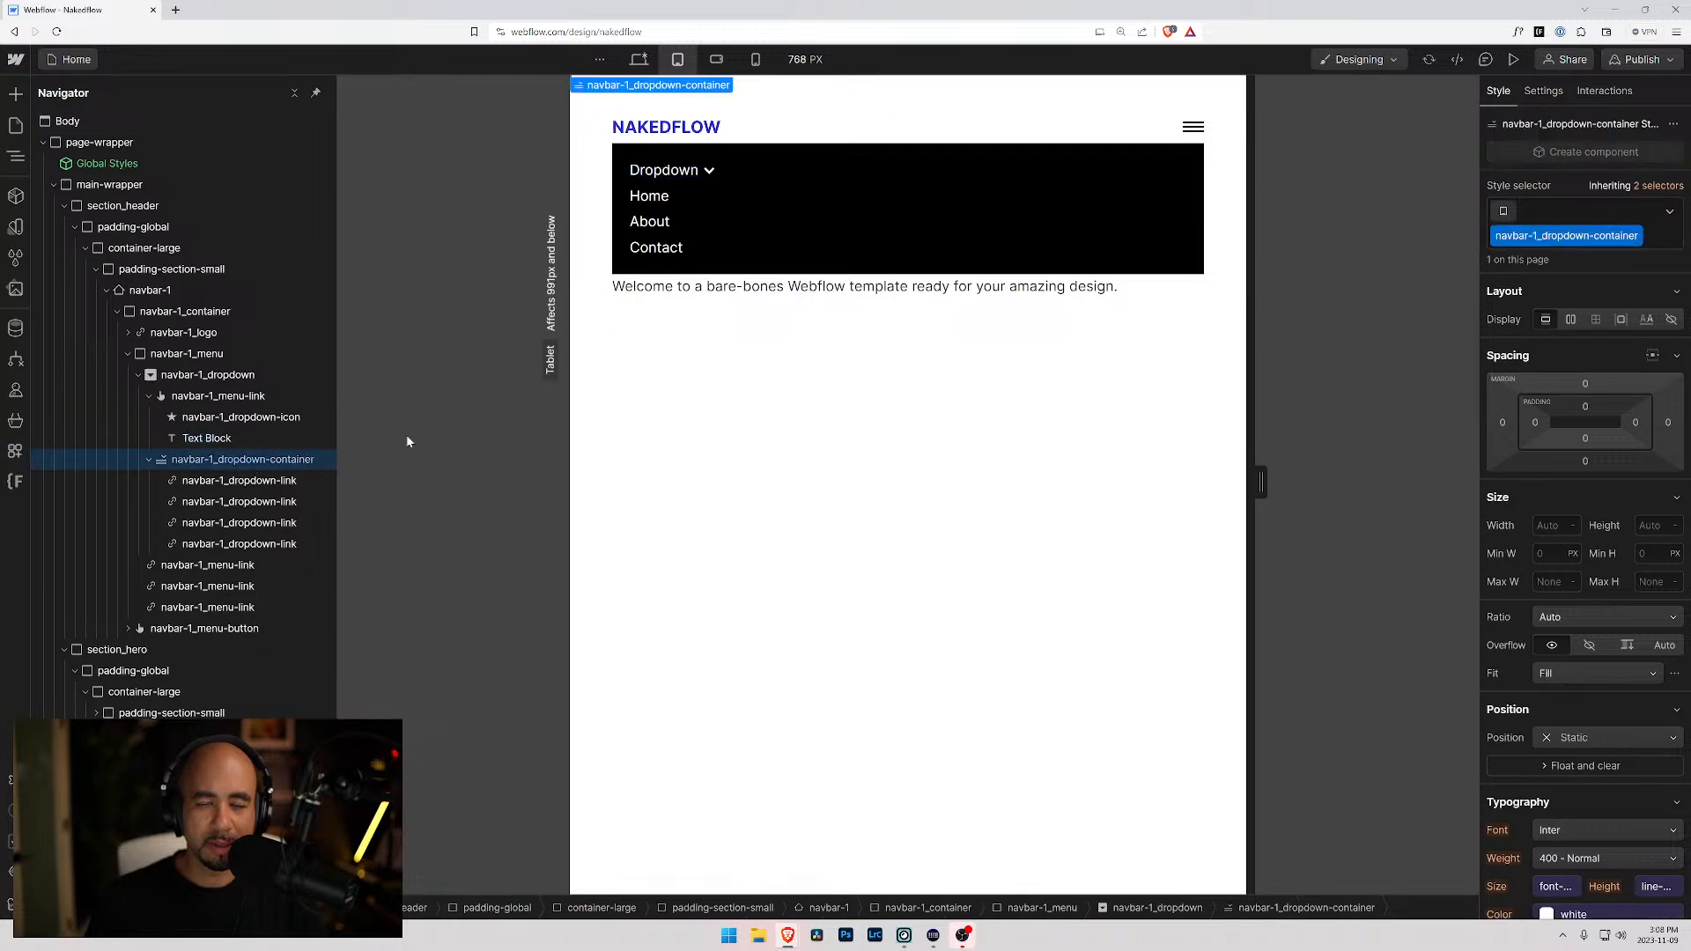
{"action": "left_click", "coordinate": [1543, 91]}
{"action": "left_click", "coordinate": [1567, 378]}
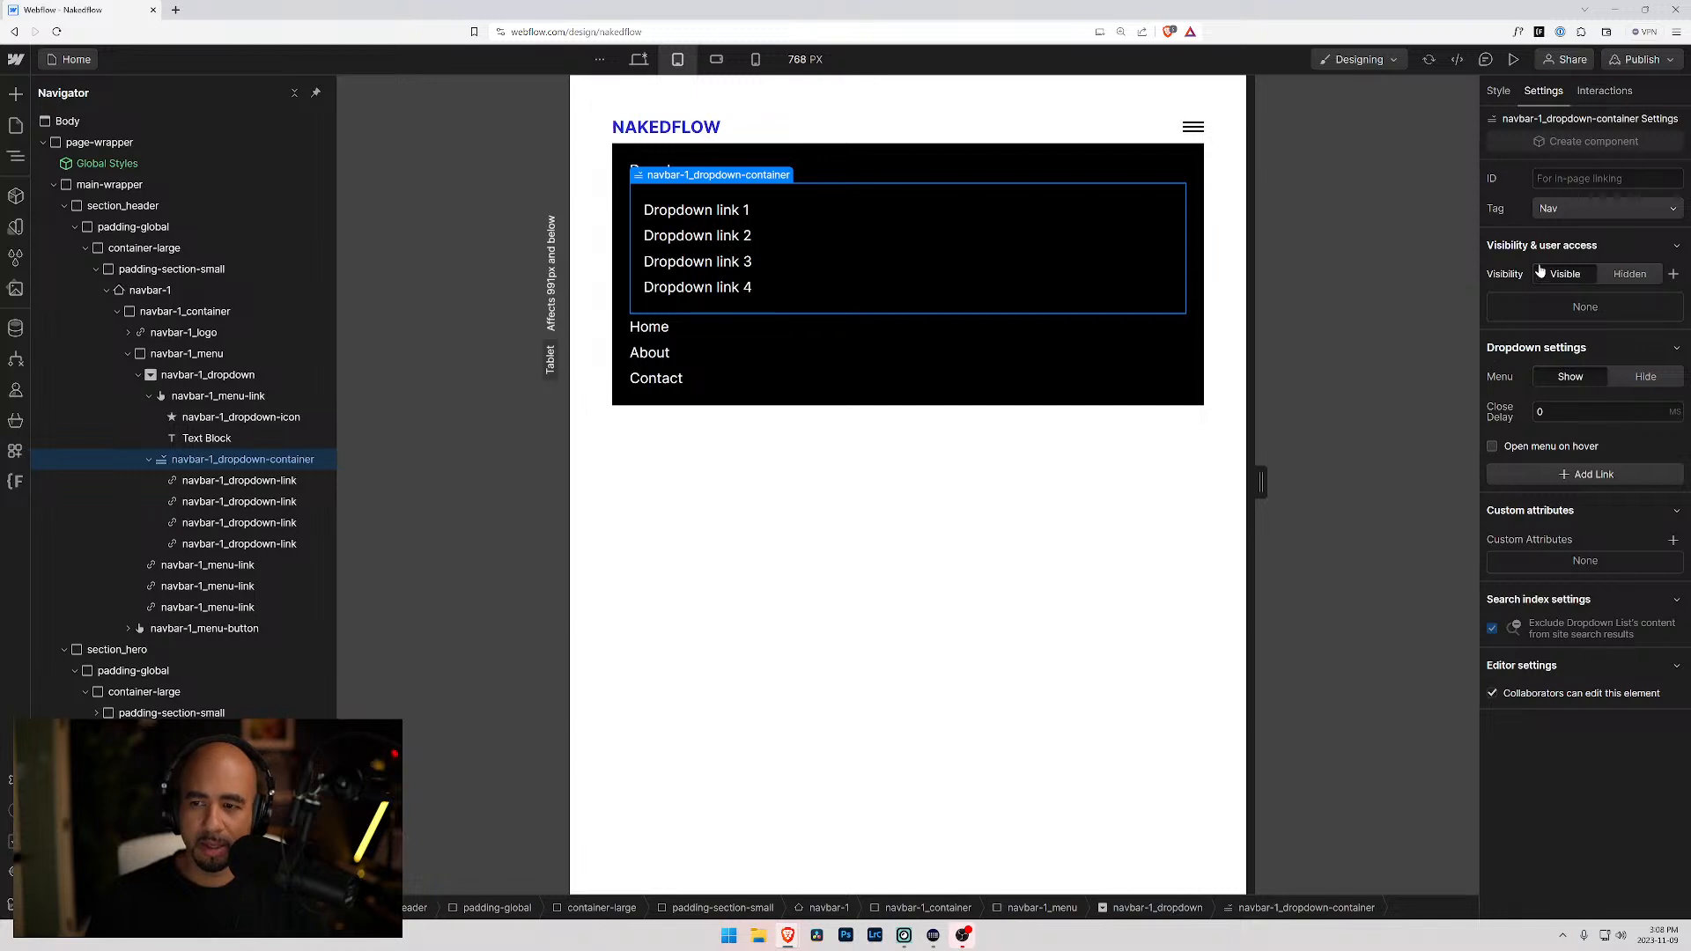
{"action": "left_click", "coordinate": [1631, 273]}
{"action": "left_click", "coordinate": [1566, 274]}
- Set the top and bottom padding of navbar-1_dropdown-container to 0.25rem
{"action": "key", "text": "s"}
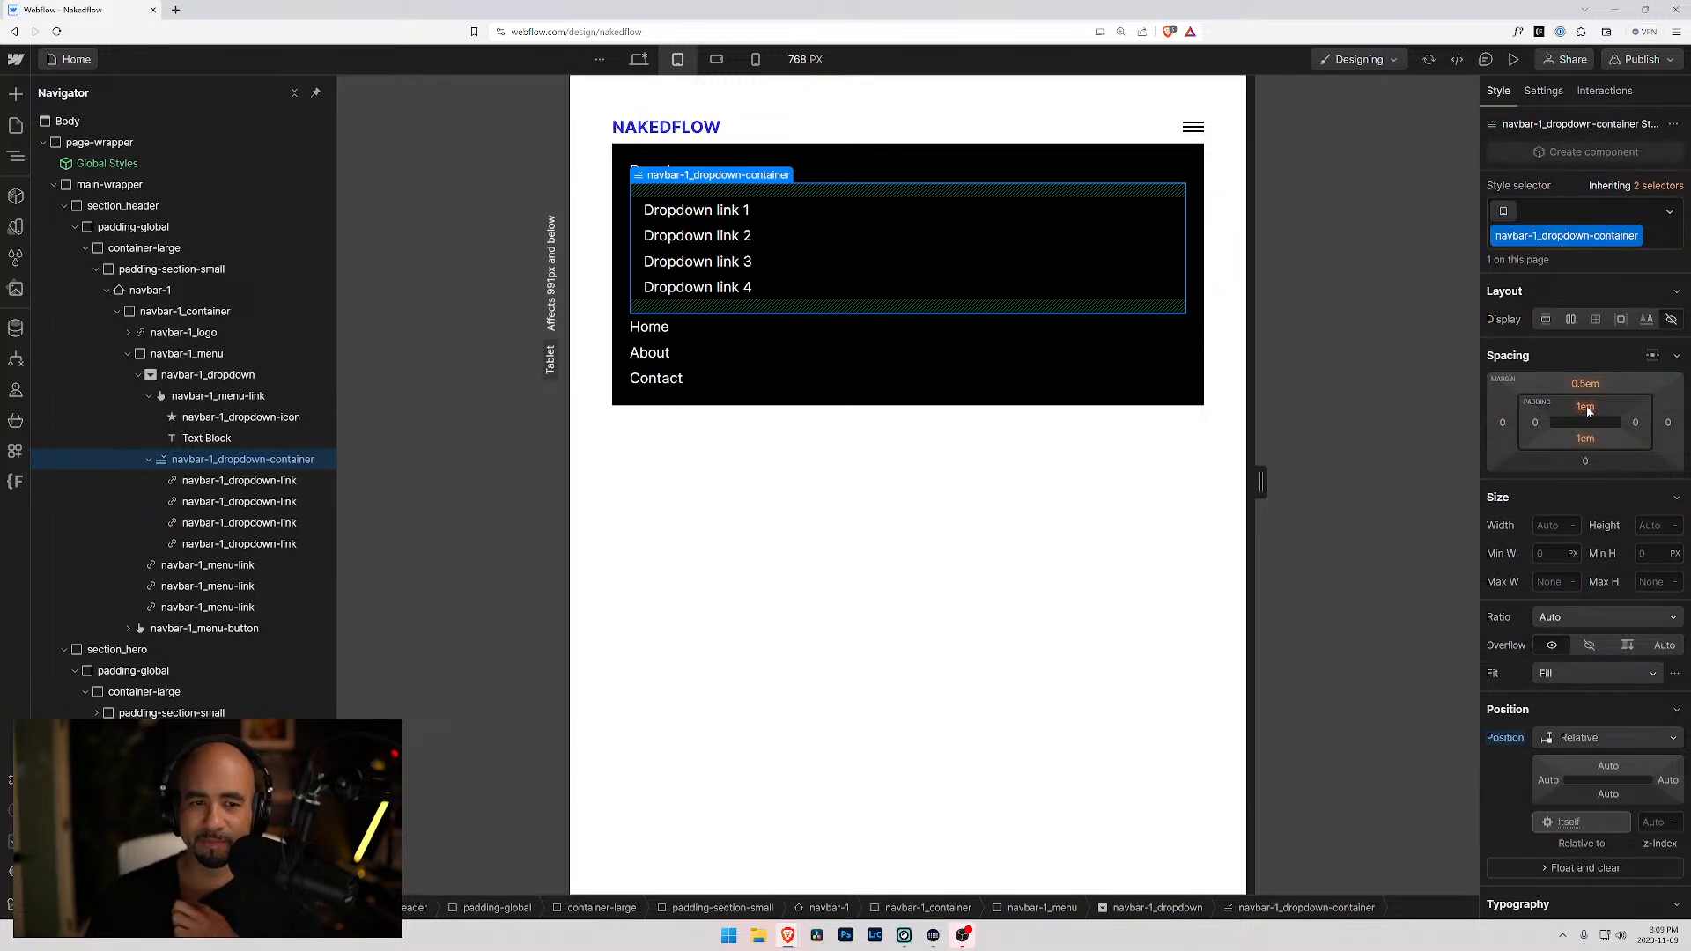
{"action": "left_click", "coordinate": [1587, 408]}
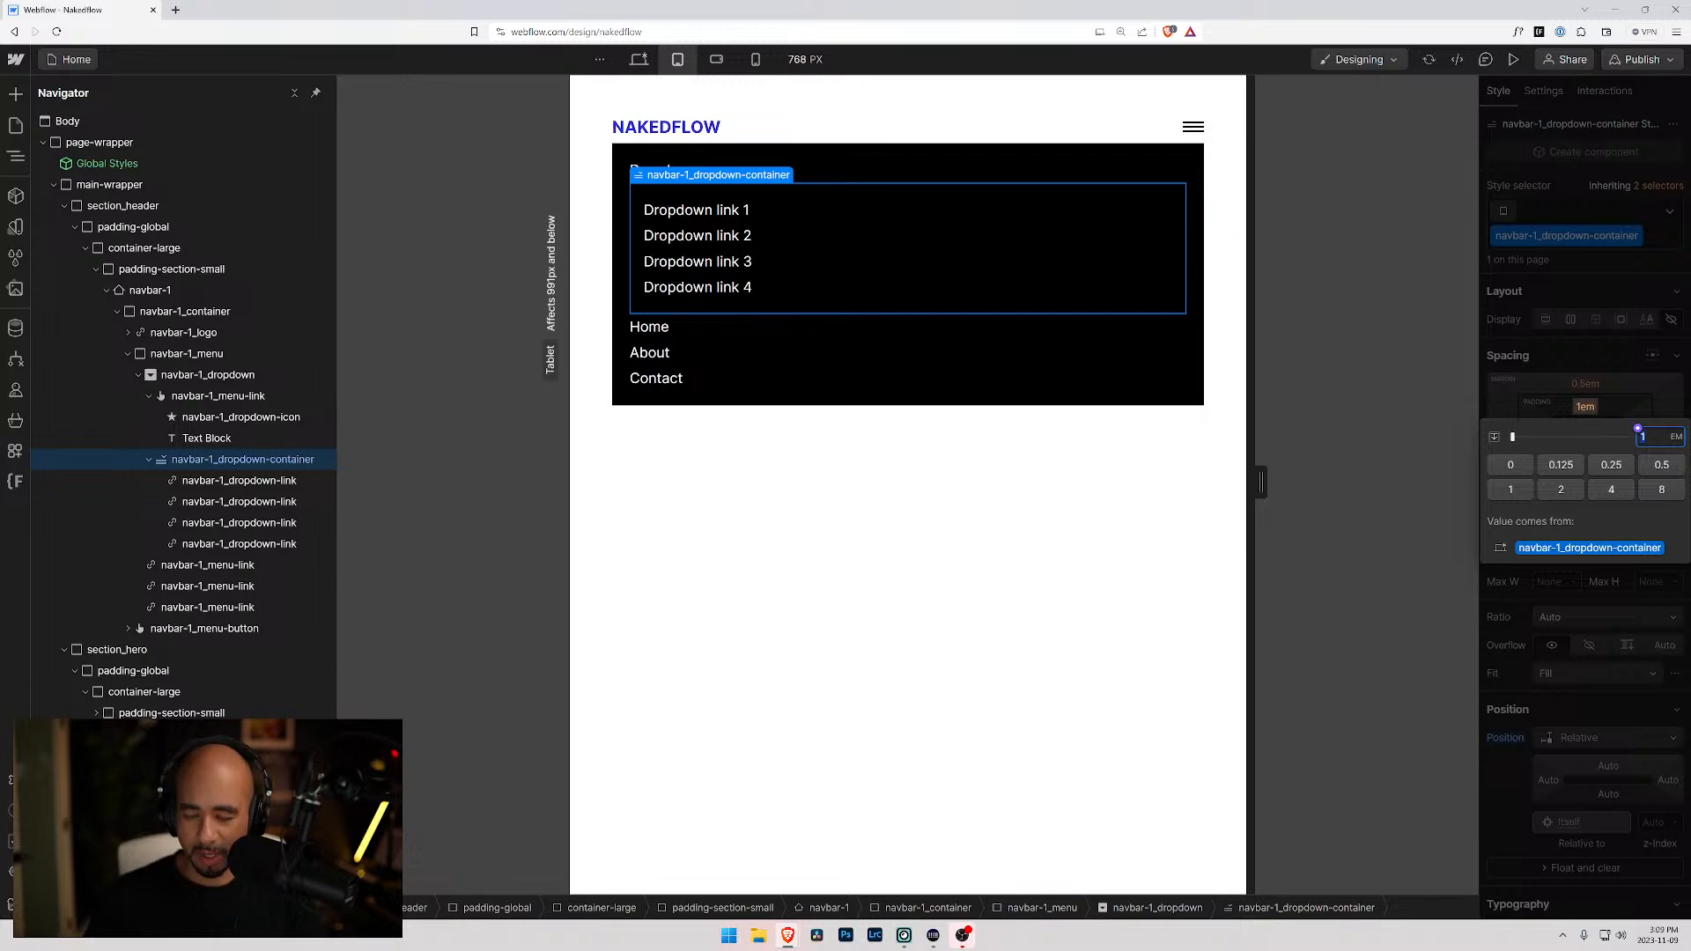
{"action": "type", "text": "0.25rem"}
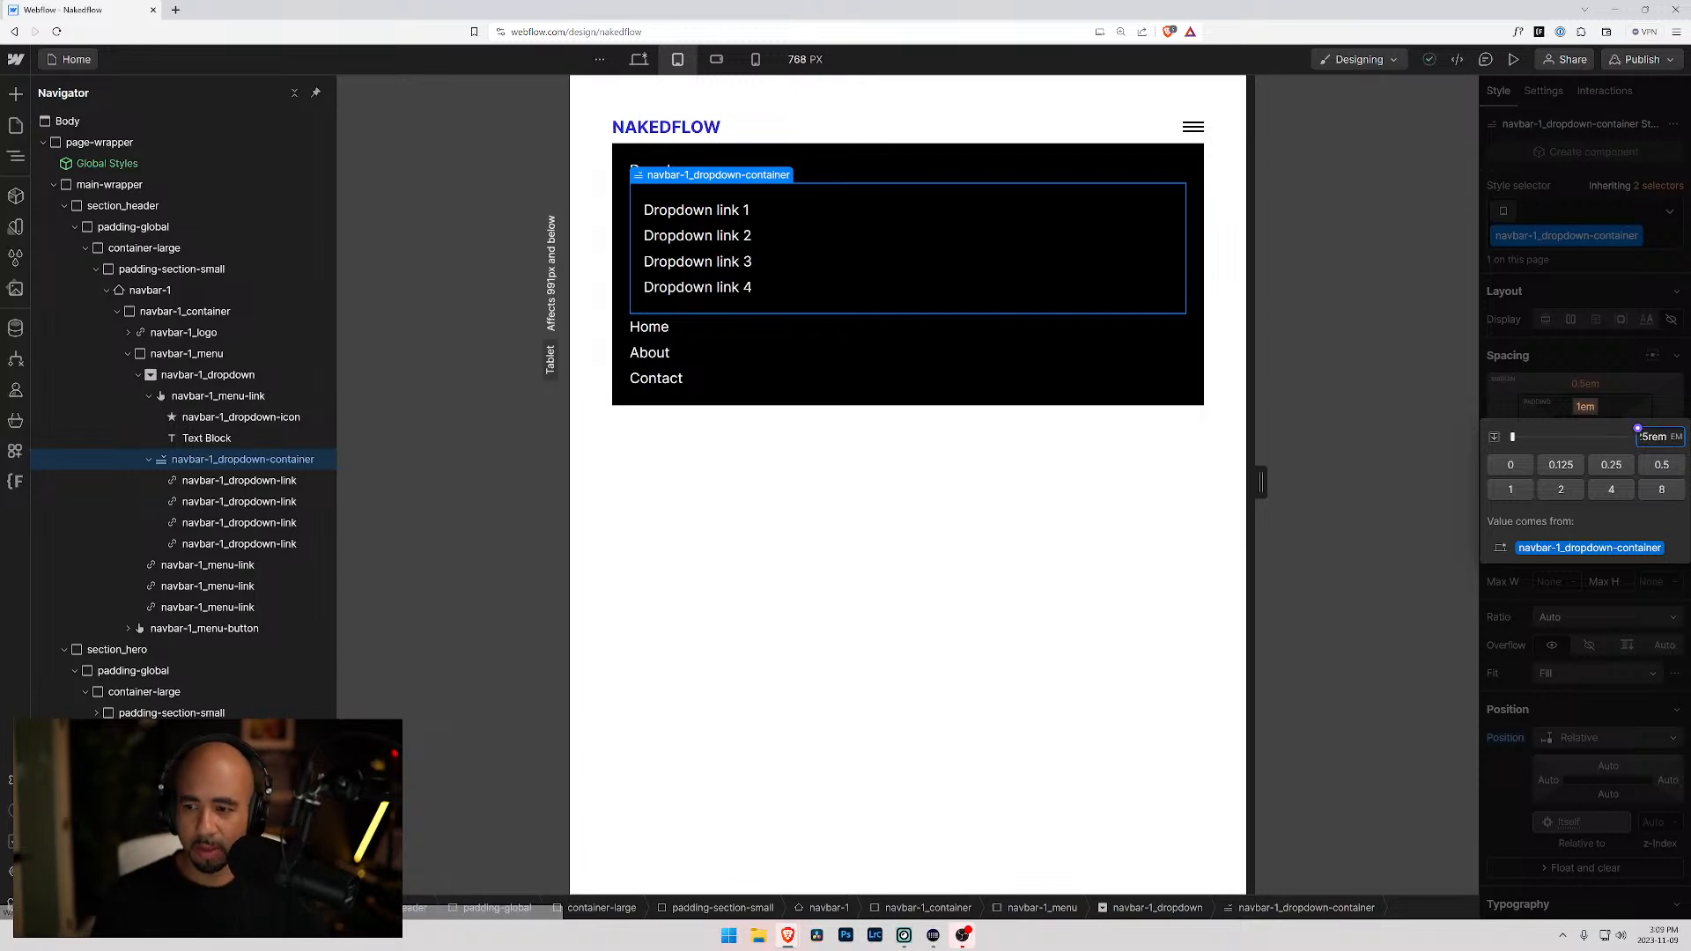
{"action": "key", "text": "Return"}
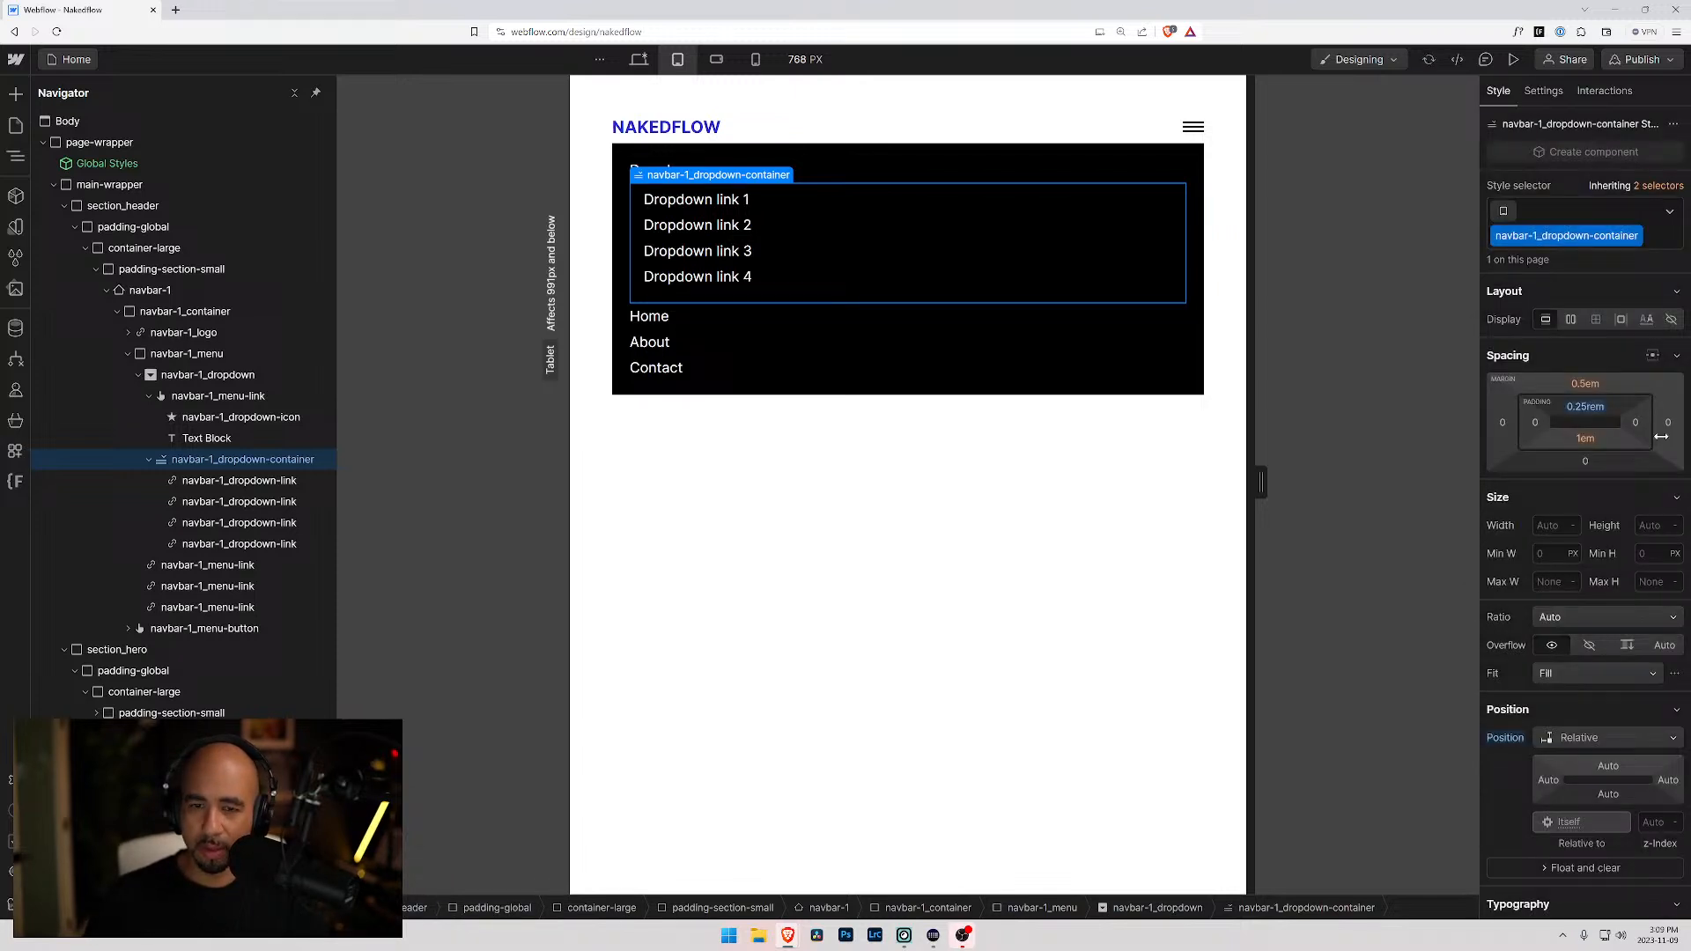
{"action": "left_click", "coordinate": [1590, 441]}
{"action": "type", "text": "0.25rem"}
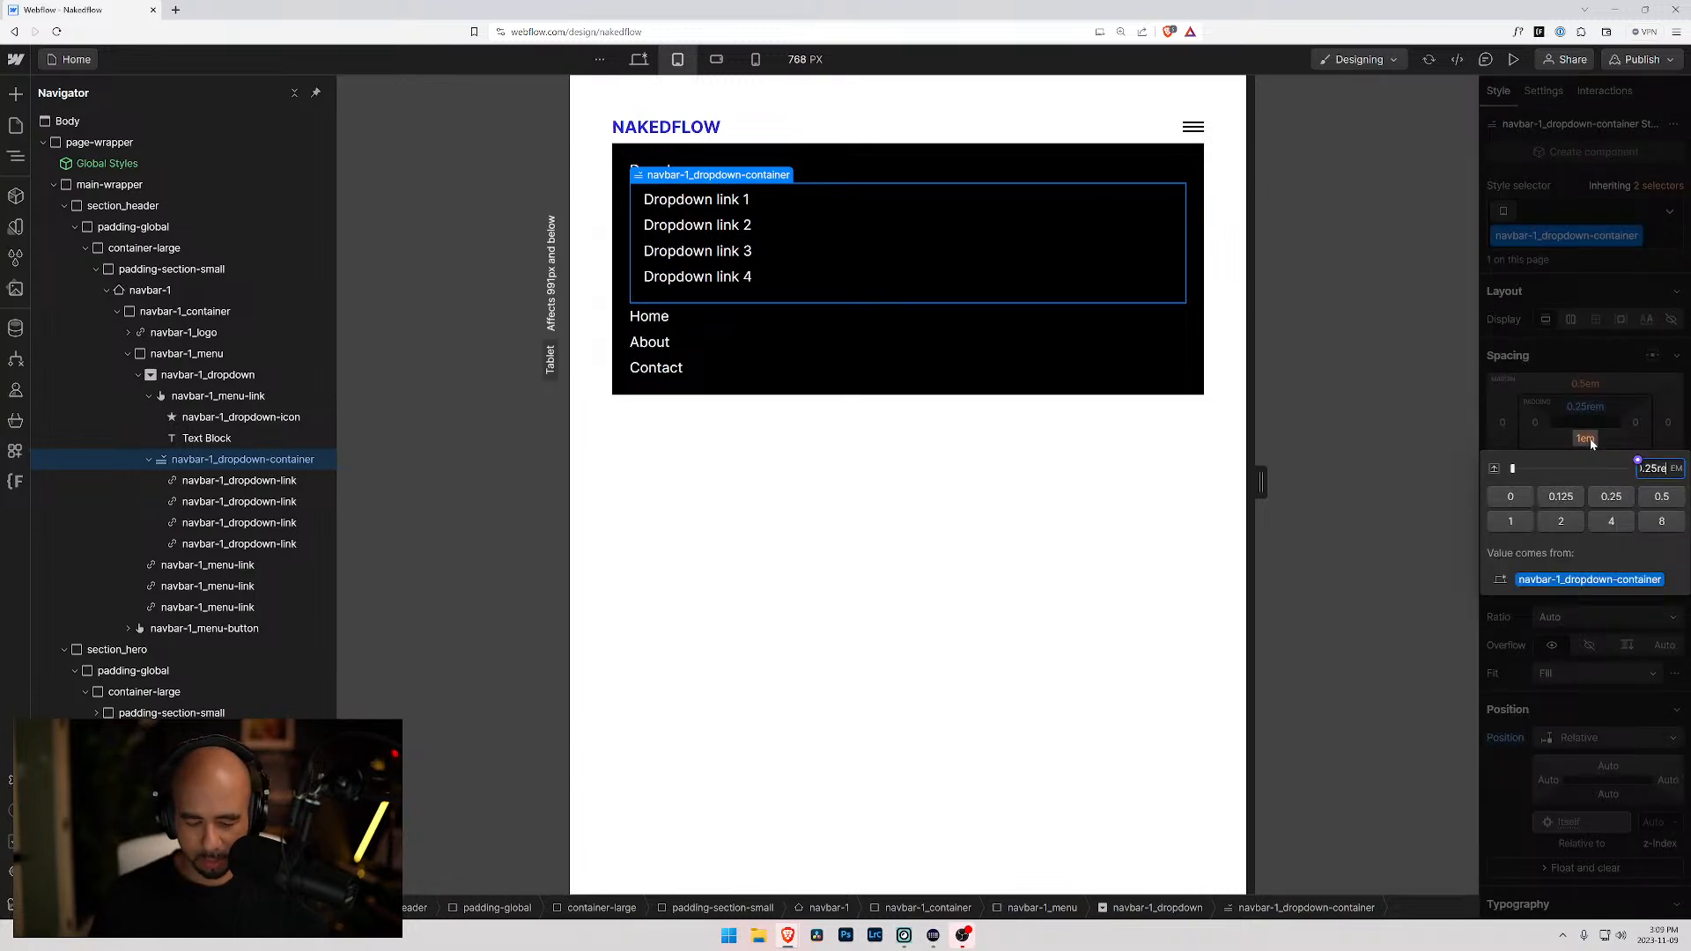
{"action": "key", "text": "Return"}
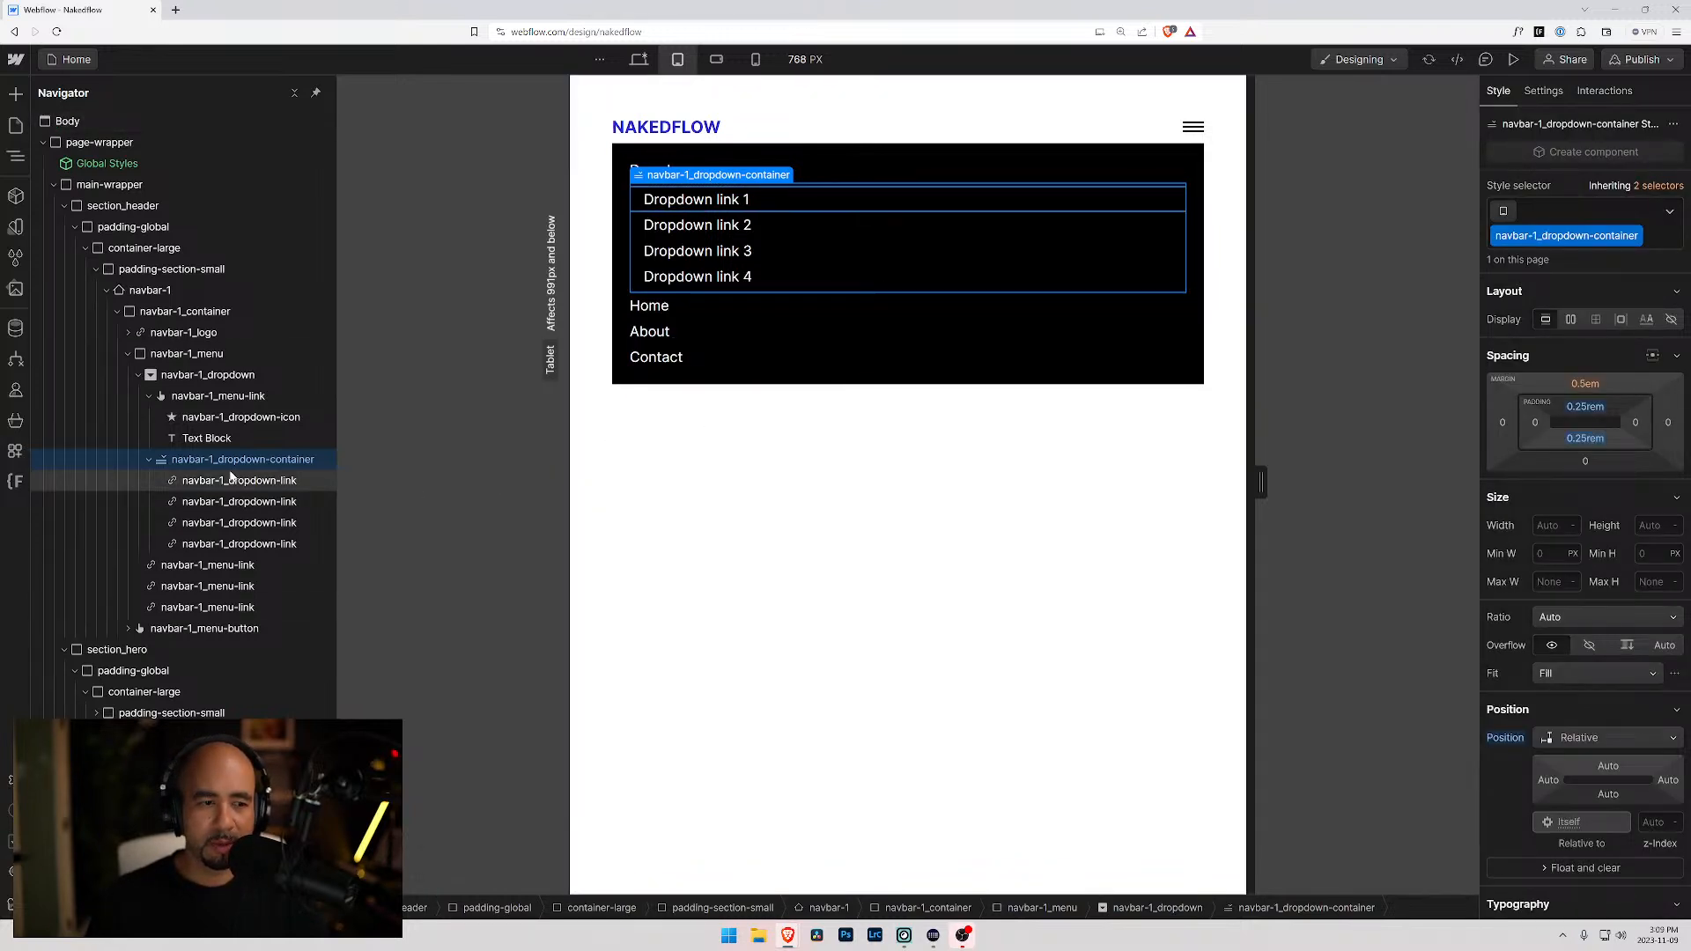
- Check the styles of the dropdown's nested elements and preview the tablet menu with its dropdown expanded, returning to editing
{"action": "left_click", "coordinate": [198, 480]}
{"action": "left_click", "coordinate": [201, 461]}
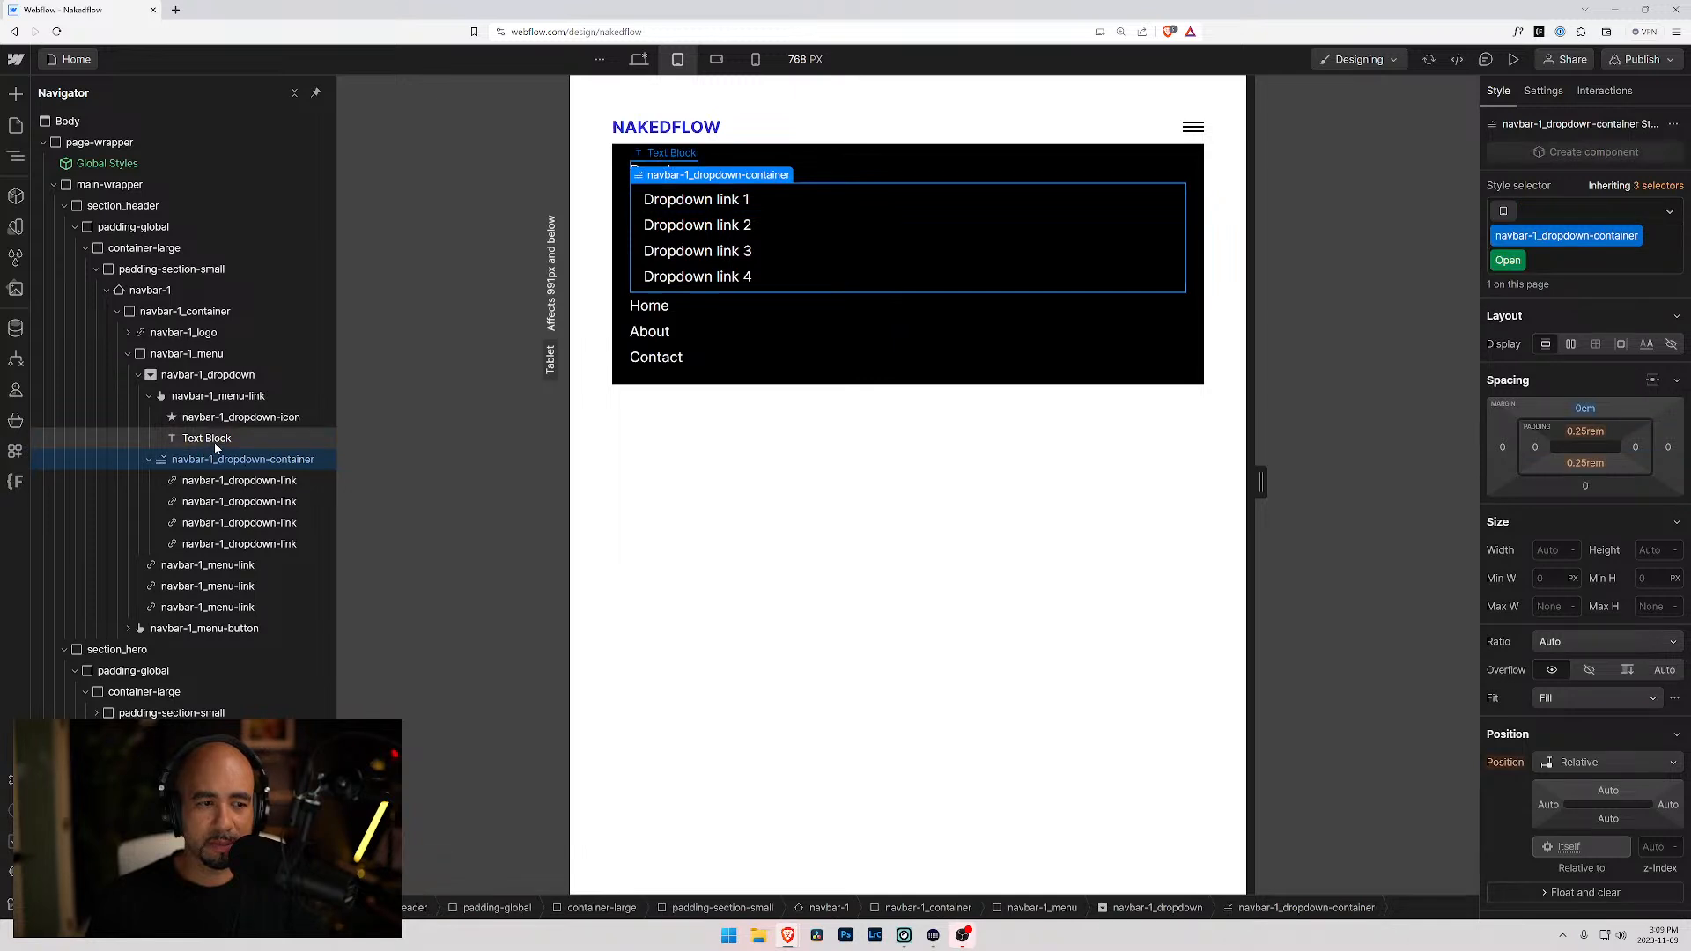
{"action": "left_click", "coordinate": [214, 439]}
{"action": "left_click", "coordinate": [239, 377]}
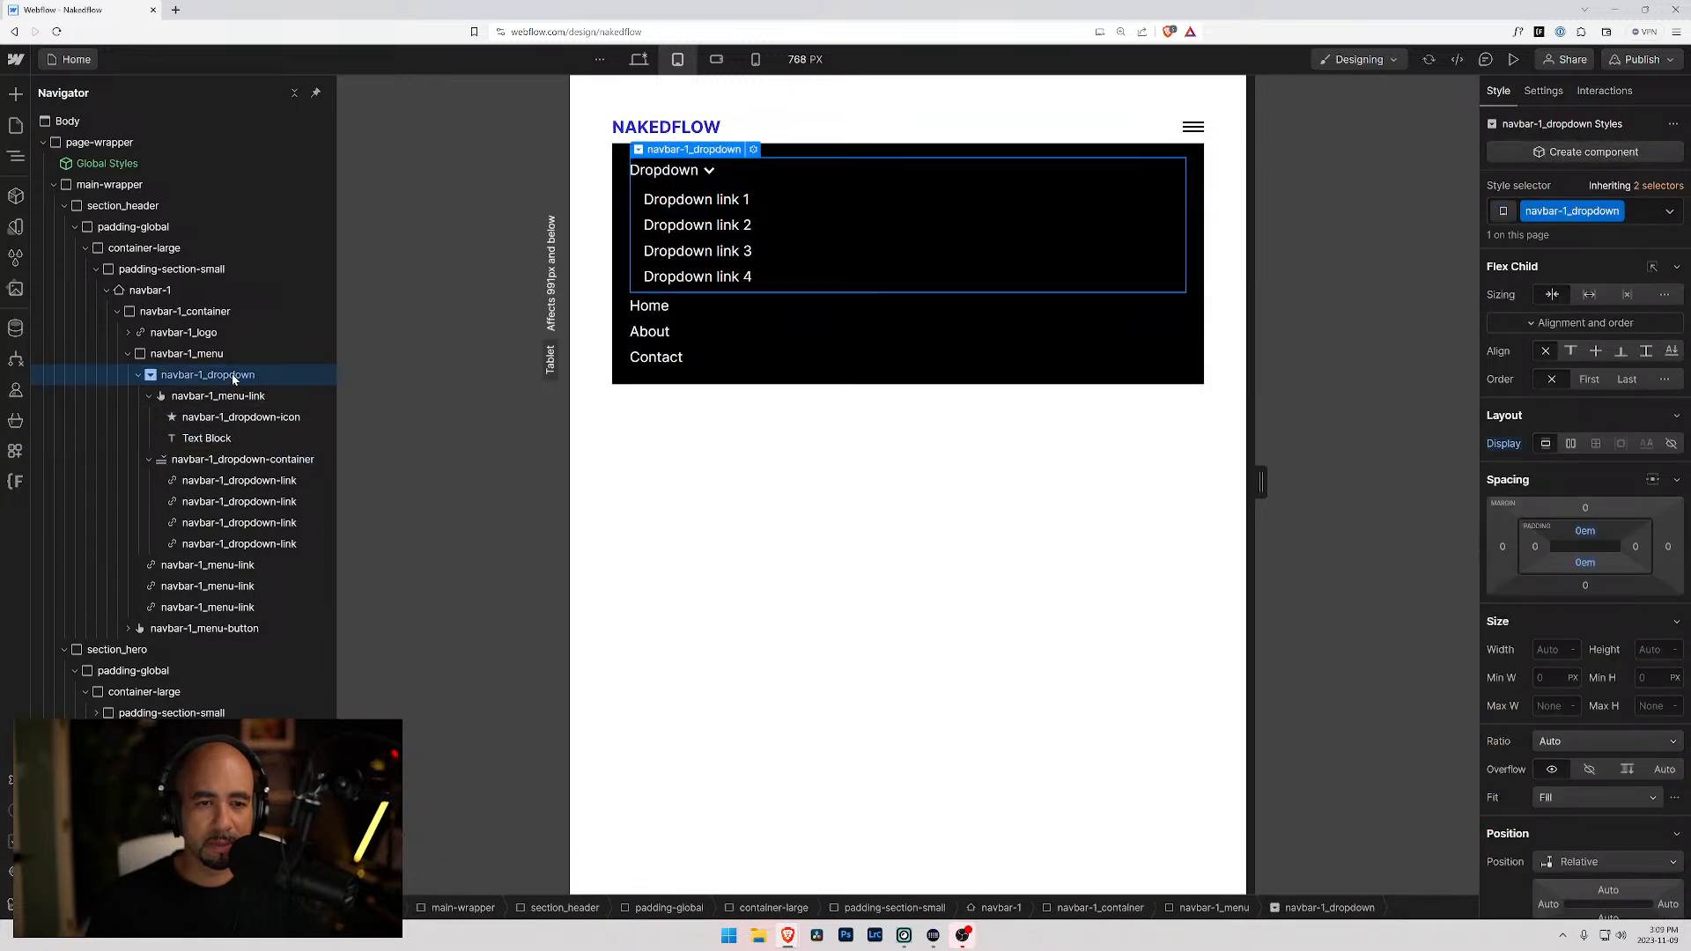
{"action": "left_click", "coordinate": [198, 355]}
{"action": "left_click", "coordinate": [198, 376]}
{"action": "left_click", "coordinate": [170, 461]}
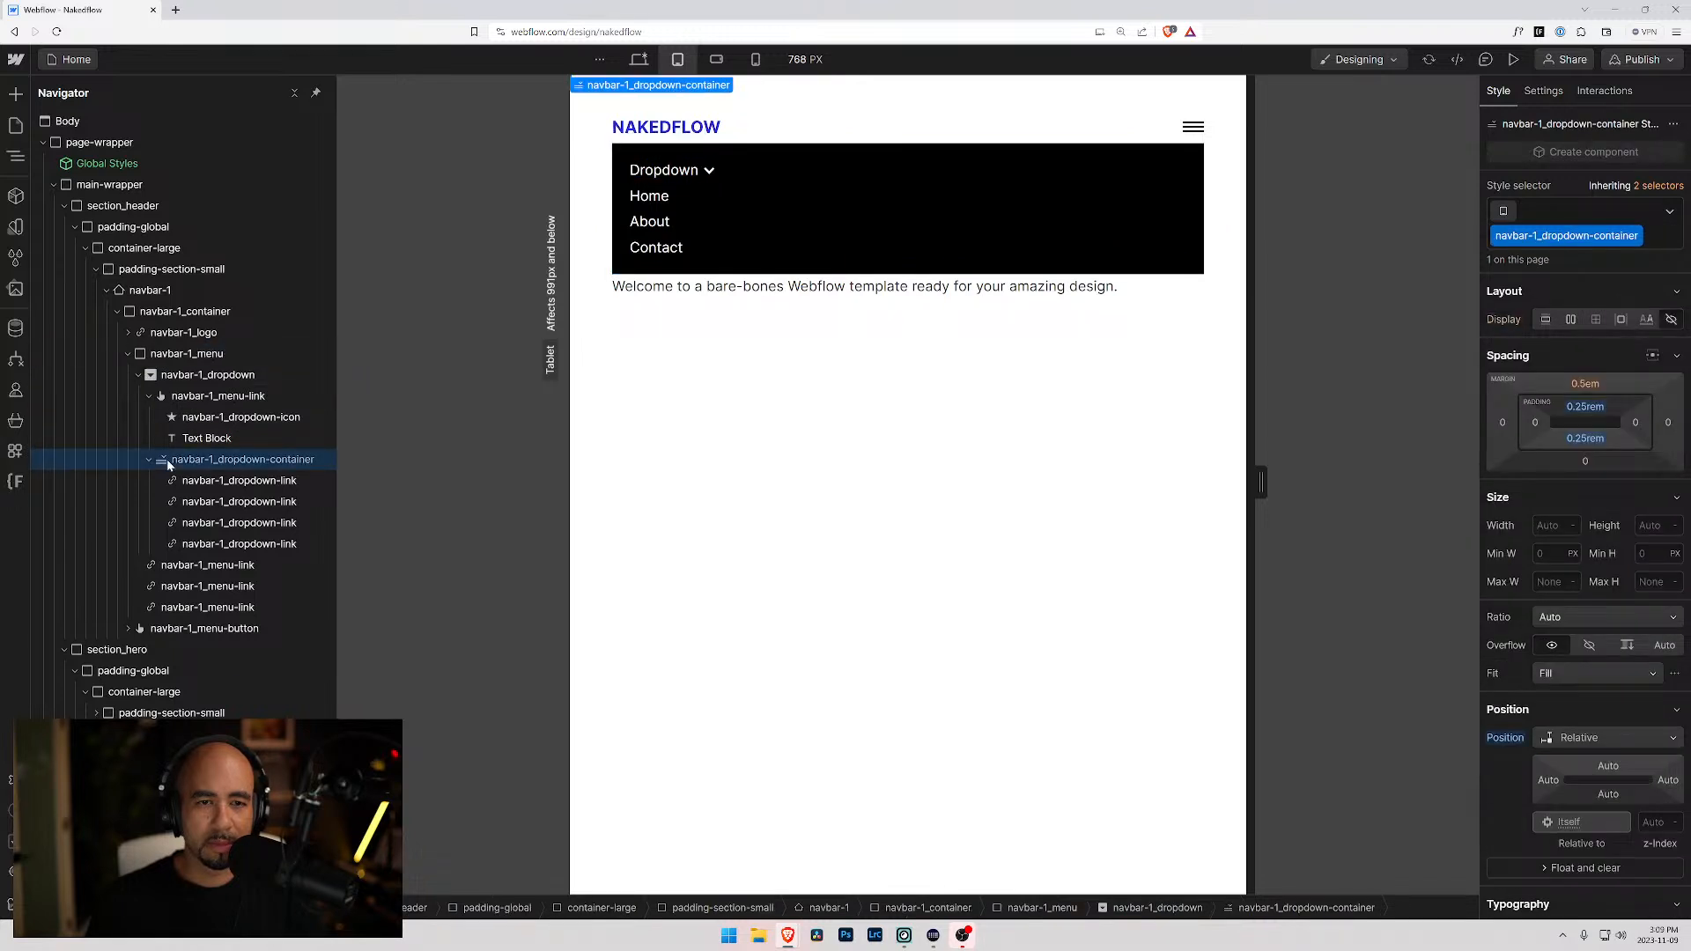
{"action": "left_click", "coordinate": [1513, 59]}
{"action": "left_click", "coordinate": [622, 170]}
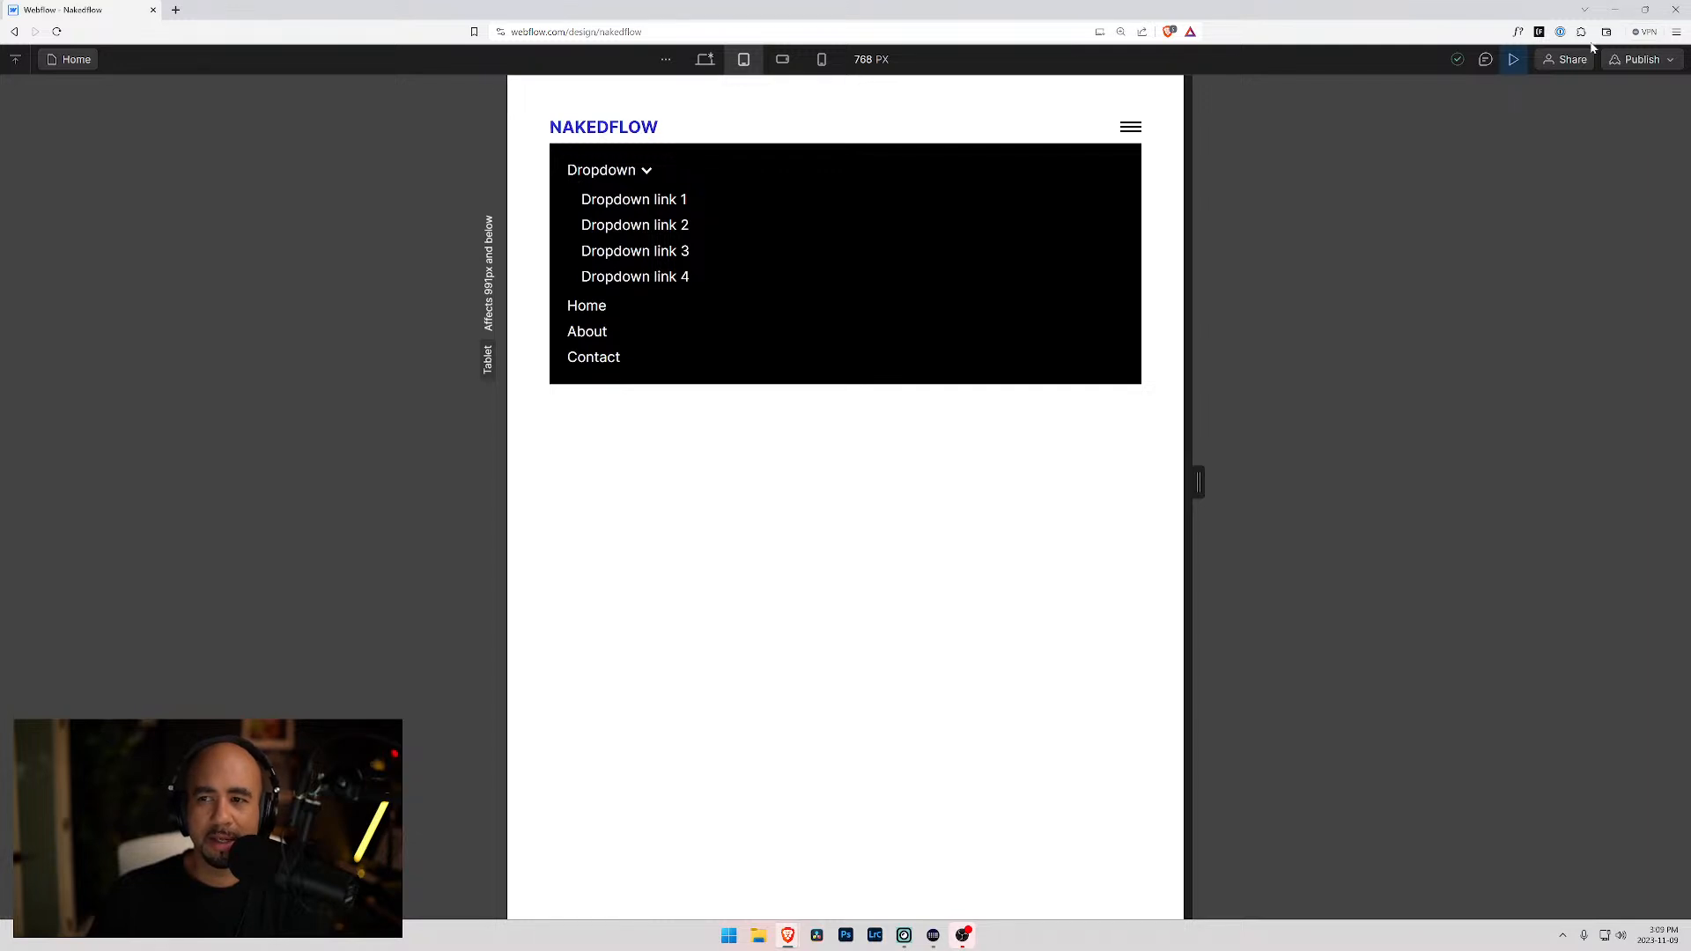
{"action": "left_click", "coordinate": [1514, 59]}
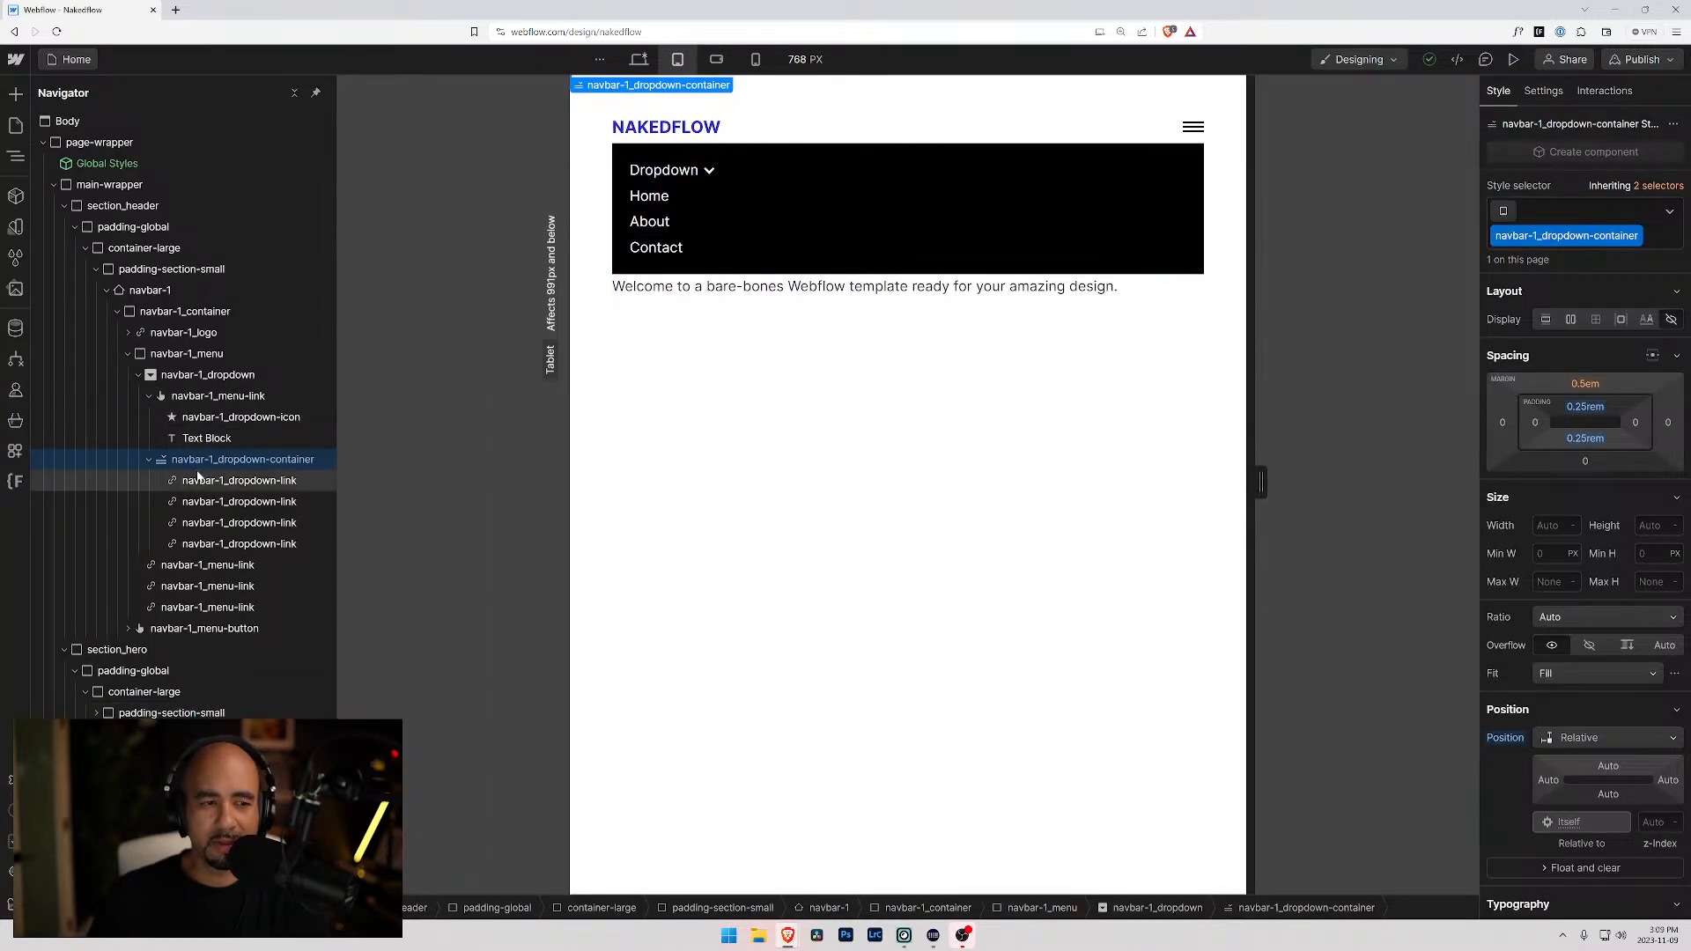
- Show the dropdown menu on the canvas, set navbar-1_dropdown-container's top and bottom padding to 0rem, and deselect it
{"action": "left_click", "coordinate": [1543, 91]}
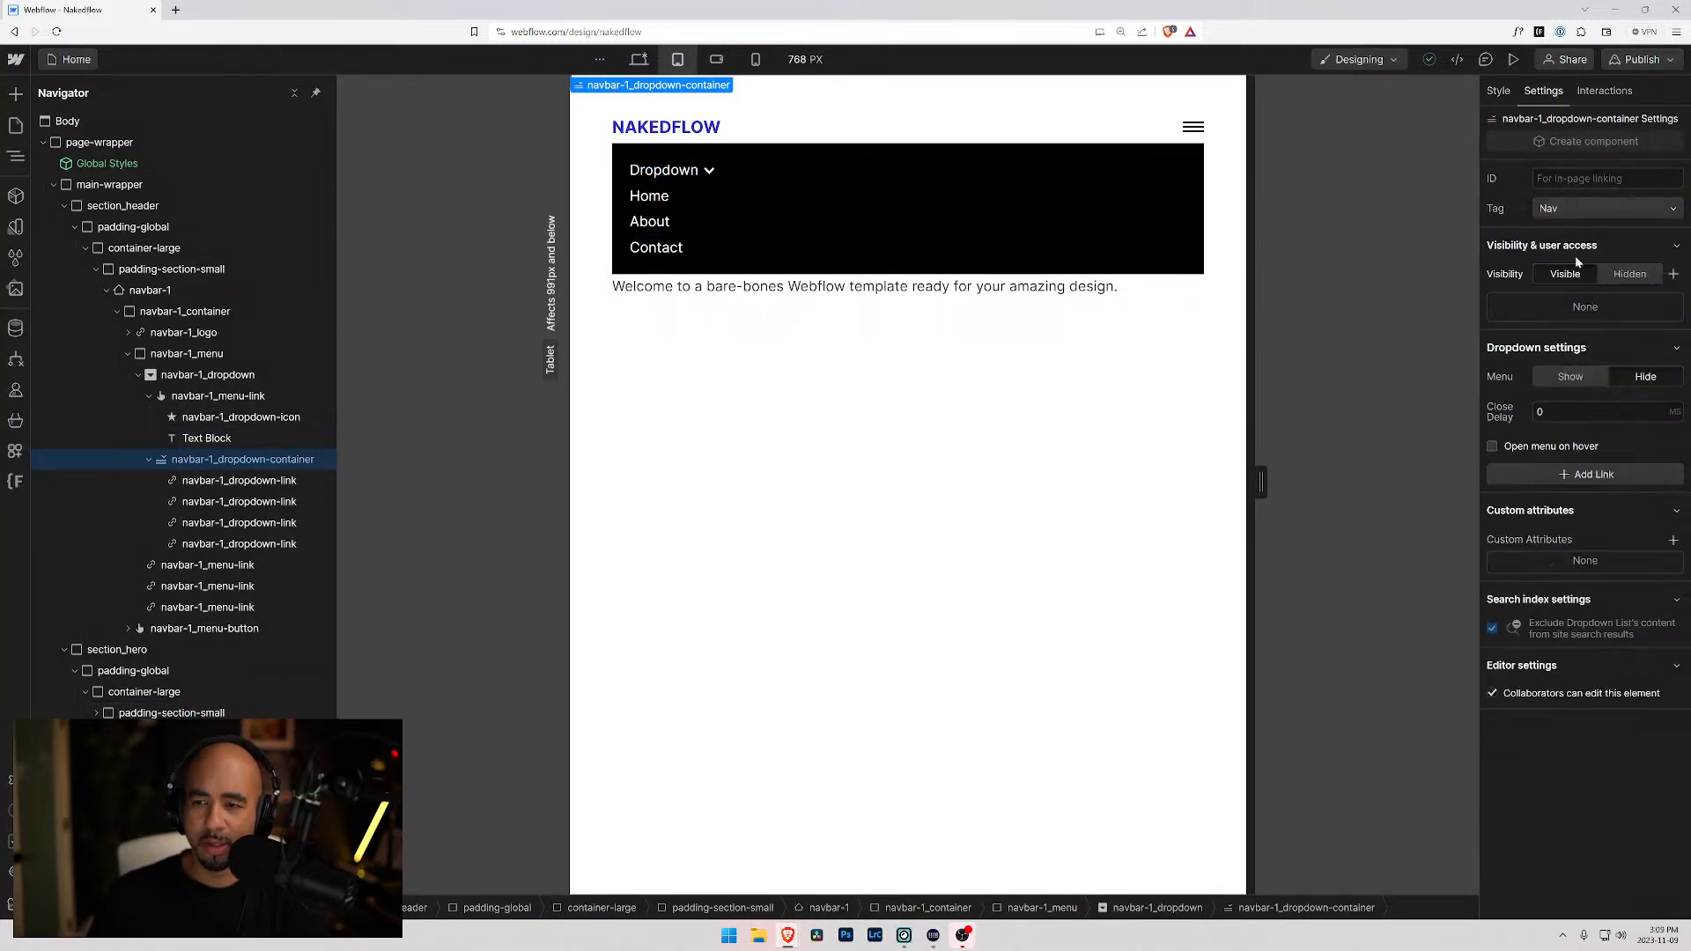
{"action": "left_click", "coordinate": [1565, 378]}
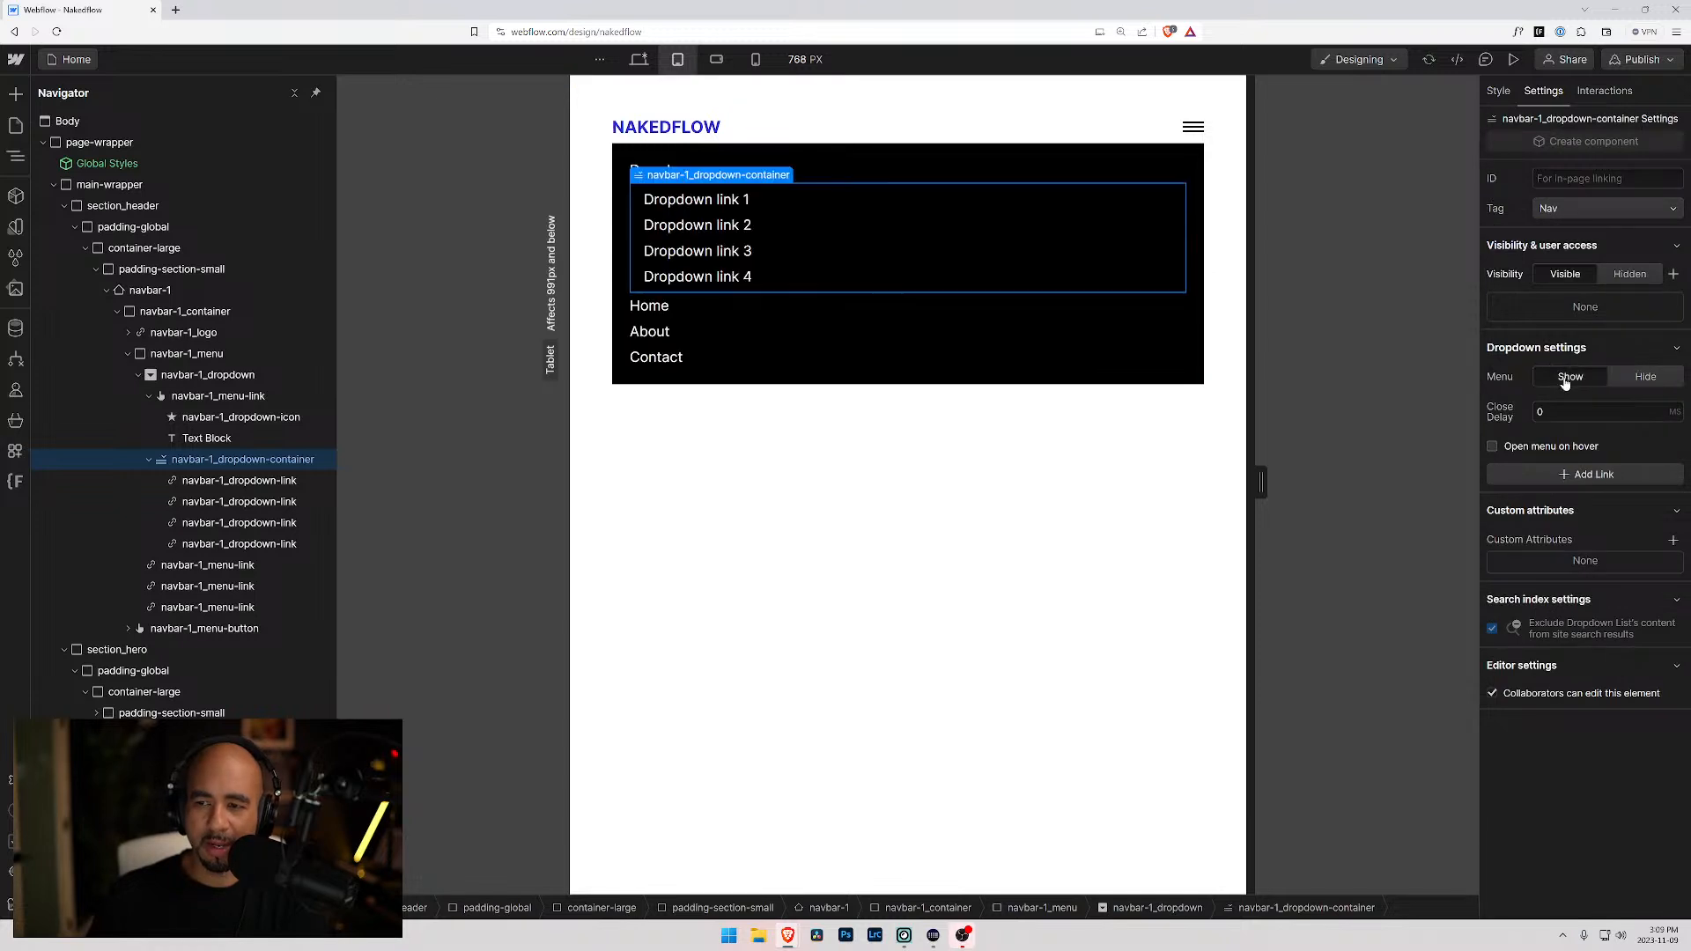
{"action": "left_click", "coordinate": [1497, 92]}
{"action": "left_click_drag", "start_coordinate": [1585, 438], "coordinate": [1612, 370]}
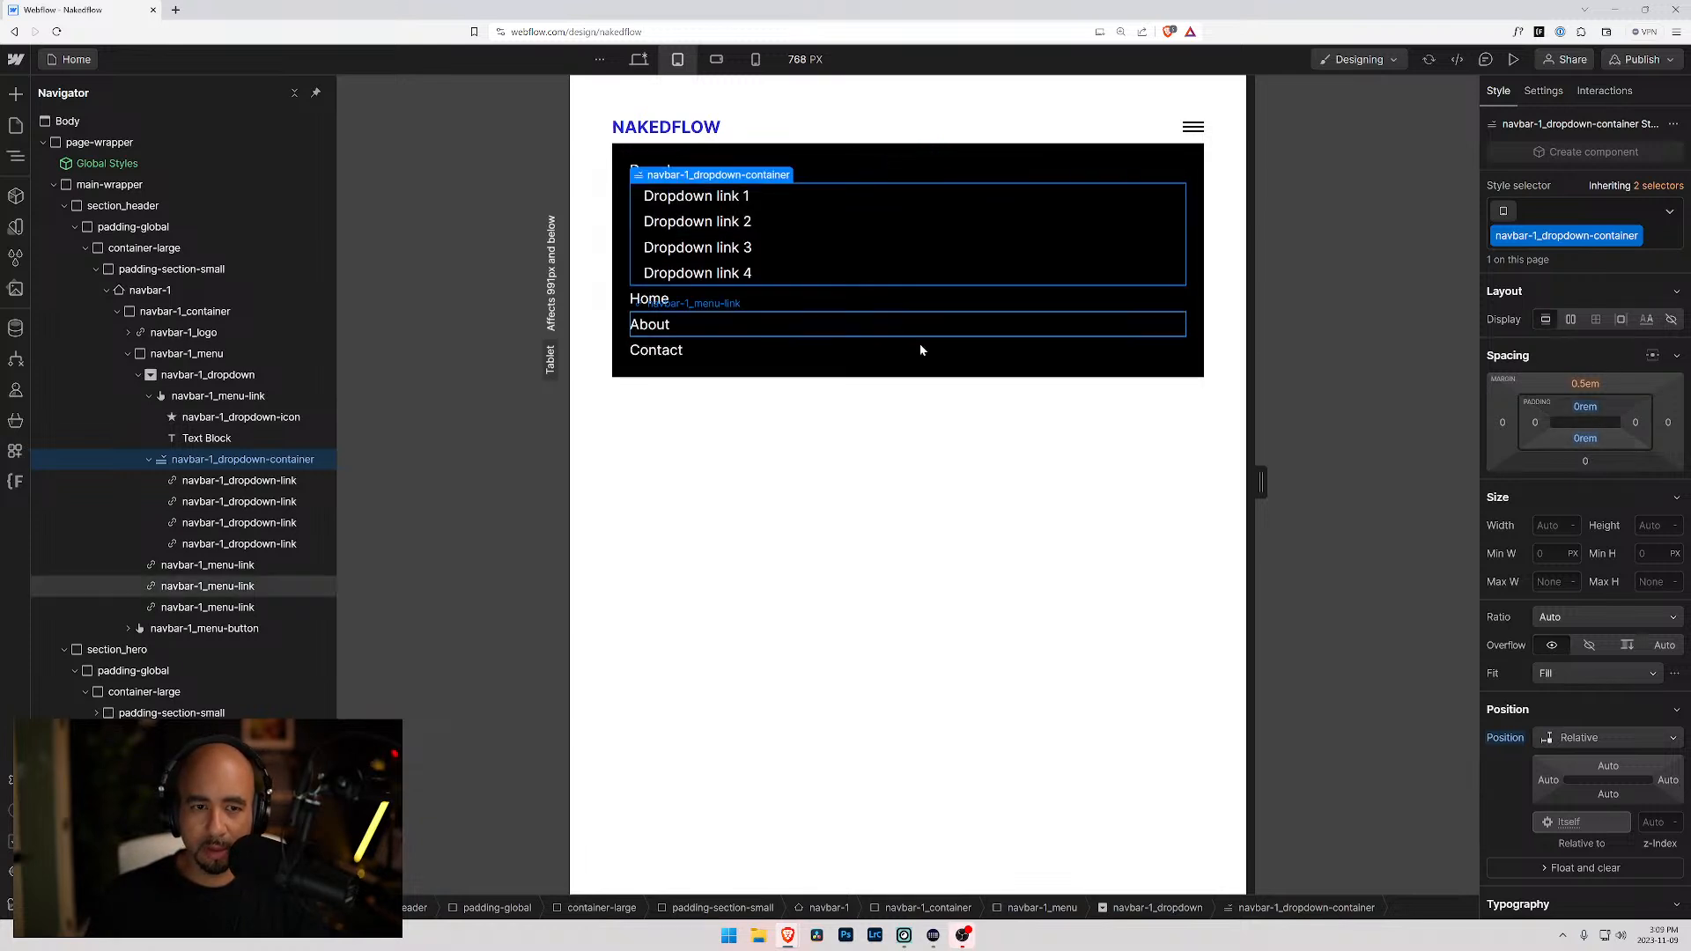
{"action": "left_click", "coordinate": [681, 459]}
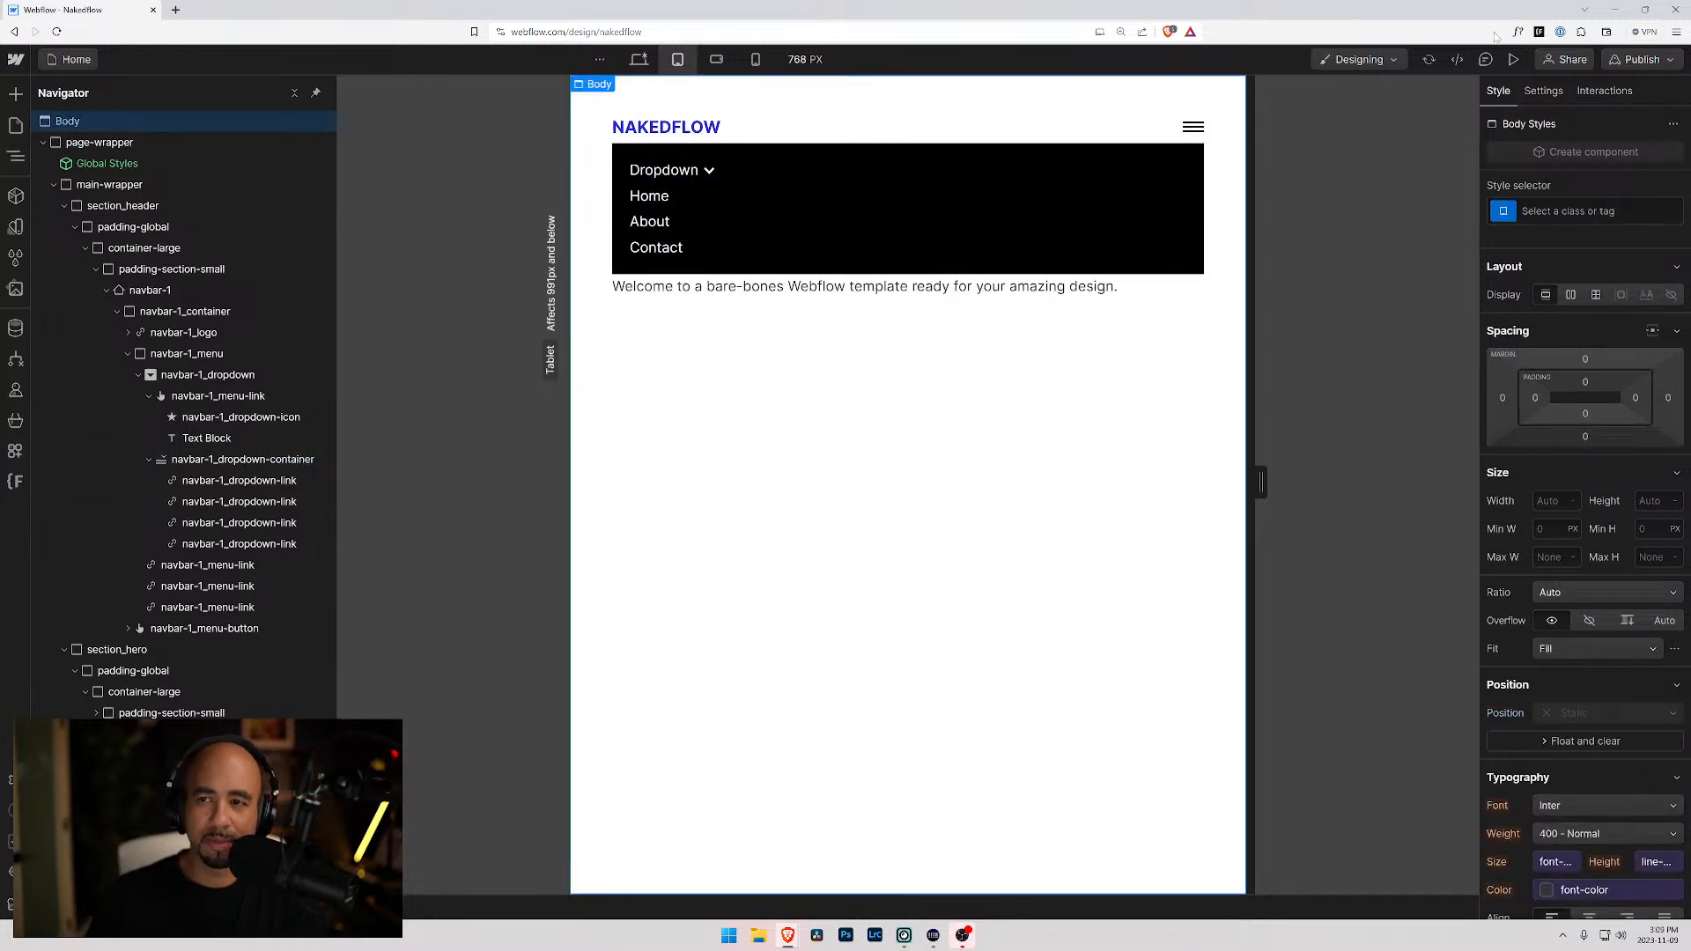
- Preview the tablet page and repeatedly open and close the dropdown to check how its links stack
{"action": "left_click", "coordinate": [1513, 59]}
{"action": "left_click", "coordinate": [610, 171]}
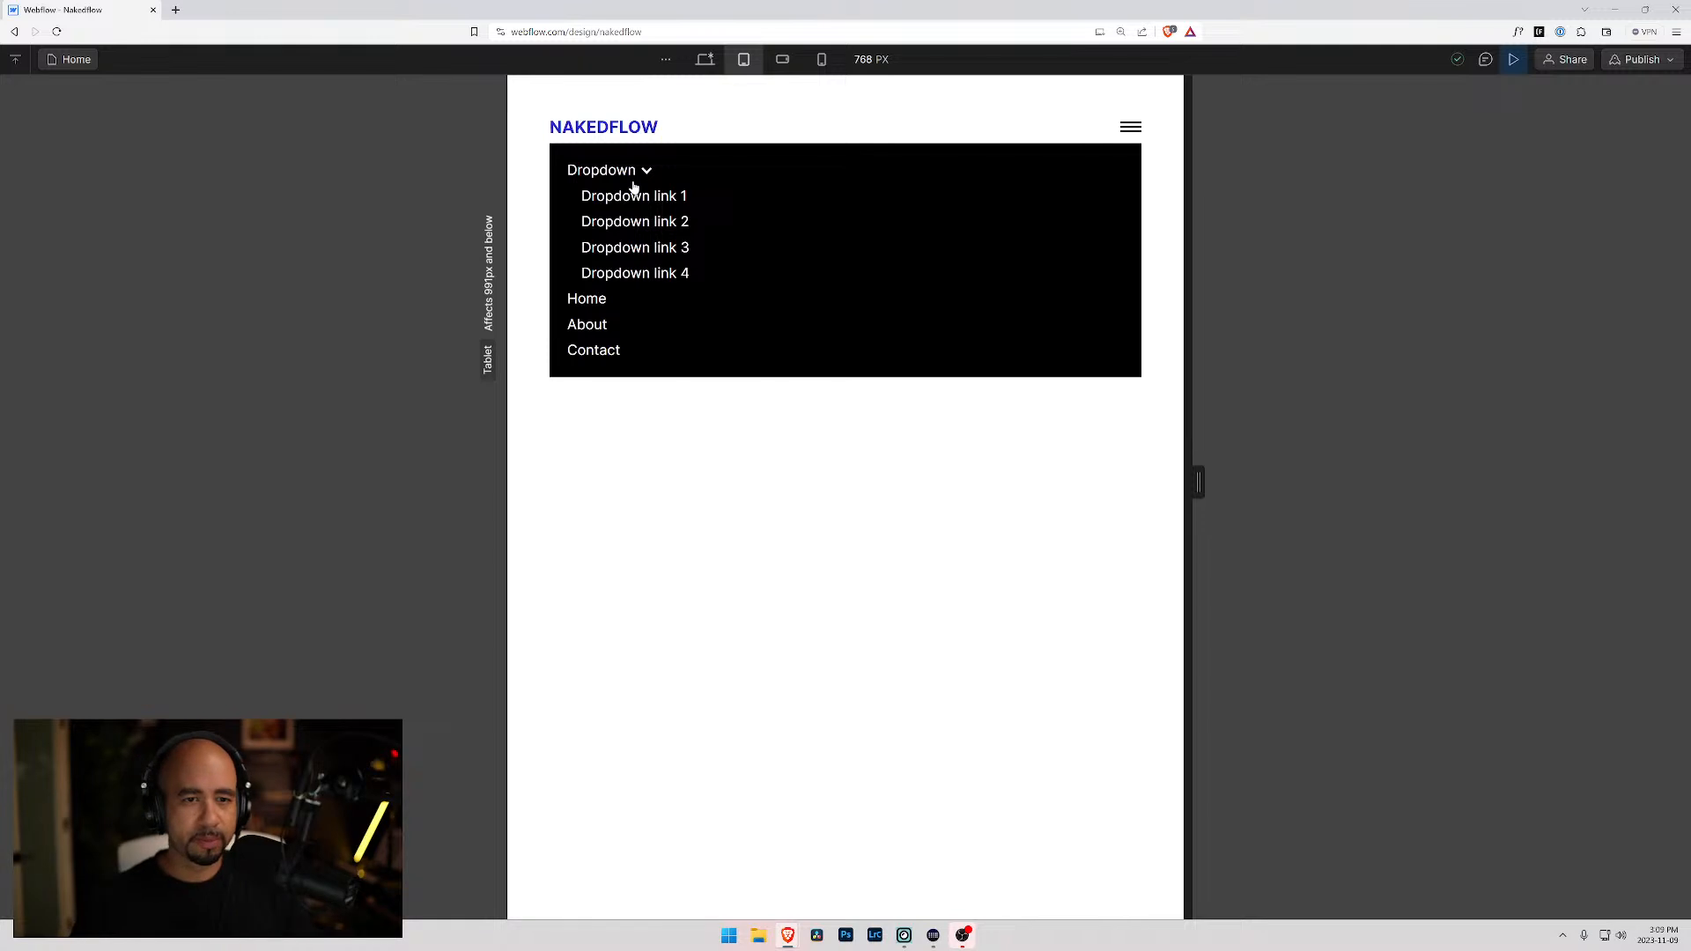
{"action": "left_click", "coordinate": [590, 173]}
{"action": "left_click", "coordinate": [600, 175]}
{"action": "left_click", "coordinate": [601, 174]}
{"action": "left_click", "coordinate": [600, 174]}
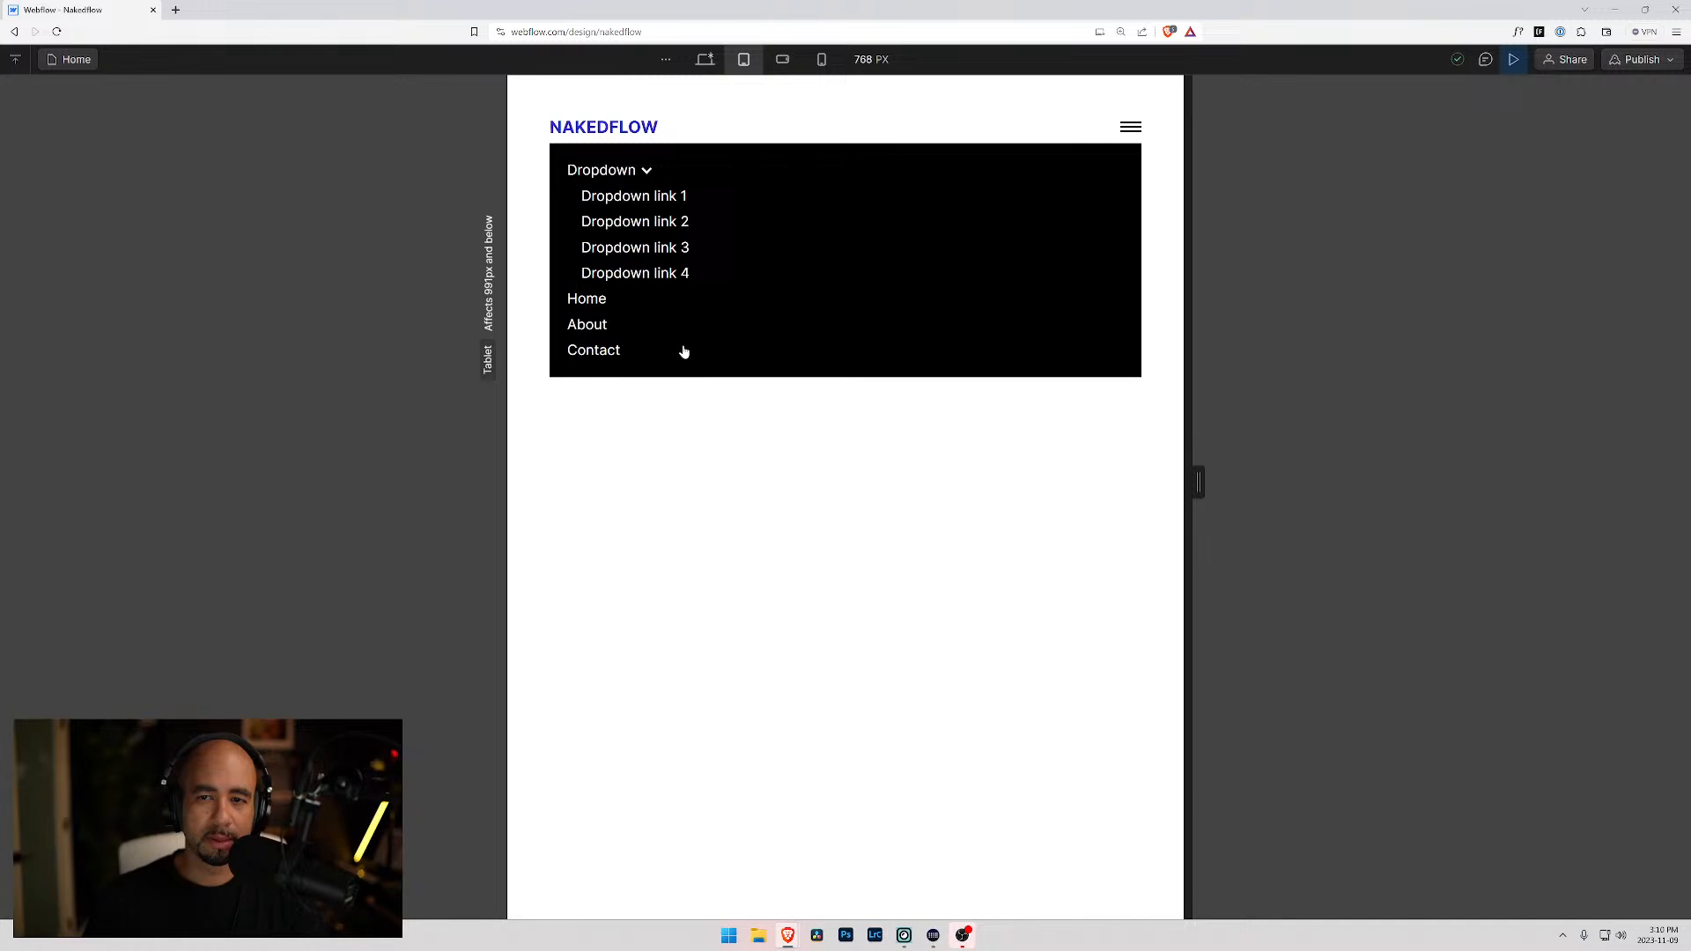
{"action": "left_click", "coordinate": [614, 178]}
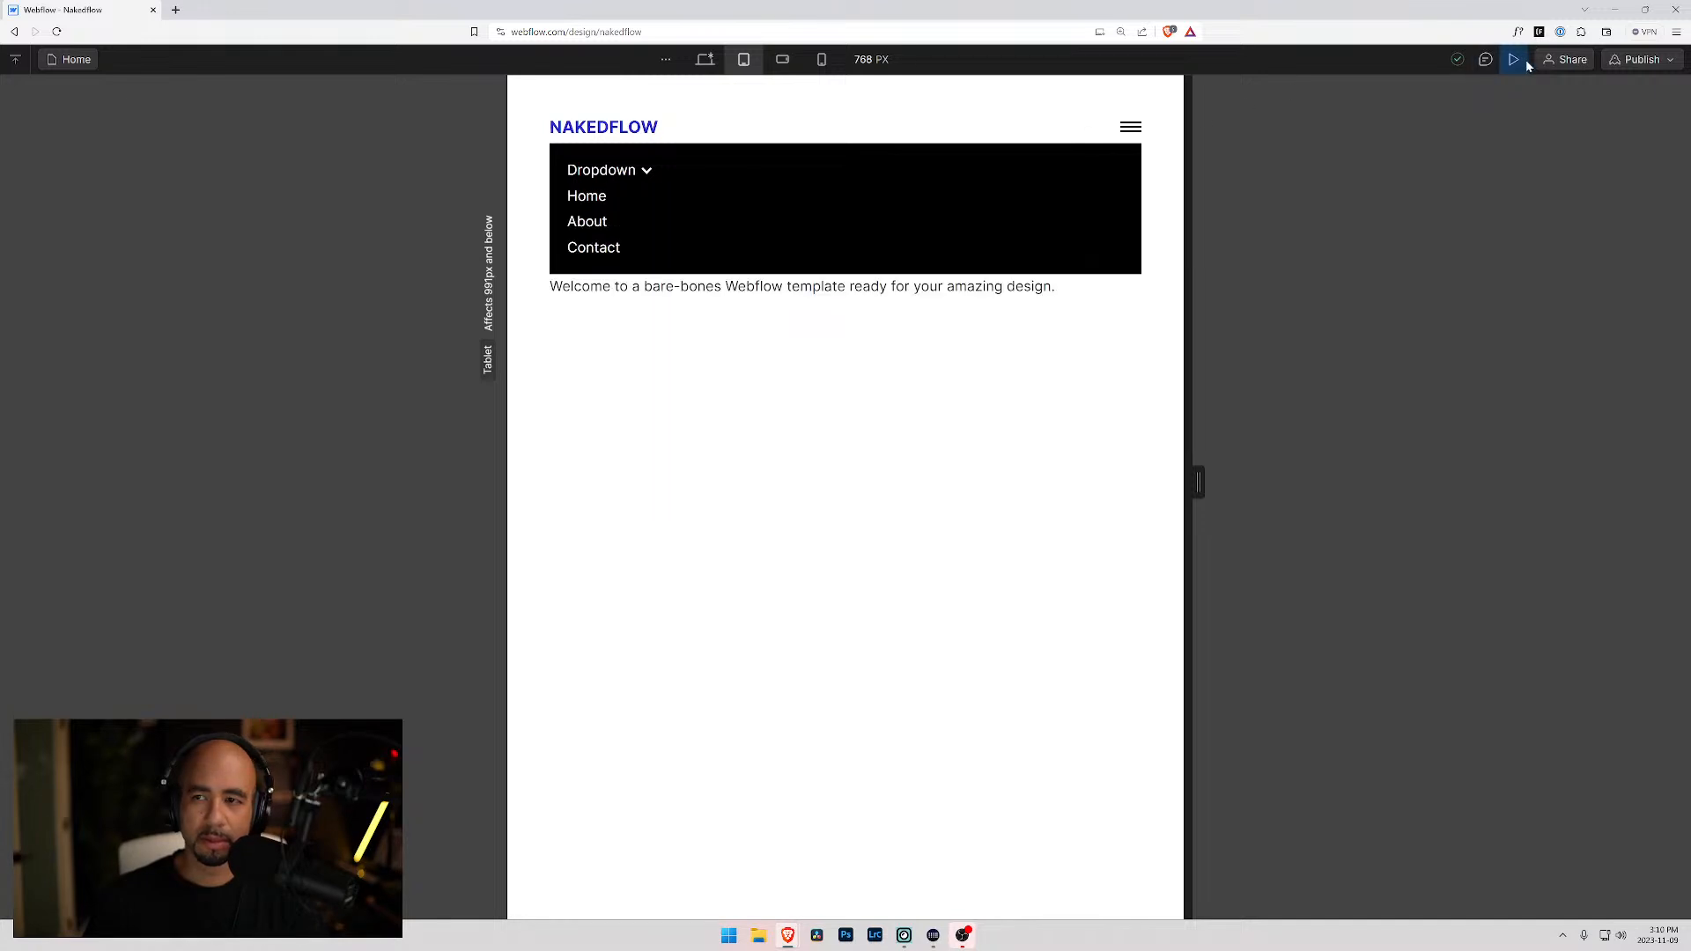
- Preview the menu at the mobile portrait, tablet and desktop breakpoints, expanding the dropdown on mobile, and exit the preview
{"action": "left_click", "coordinate": [821, 59]}
{"action": "left_click", "coordinate": [823, 177]}
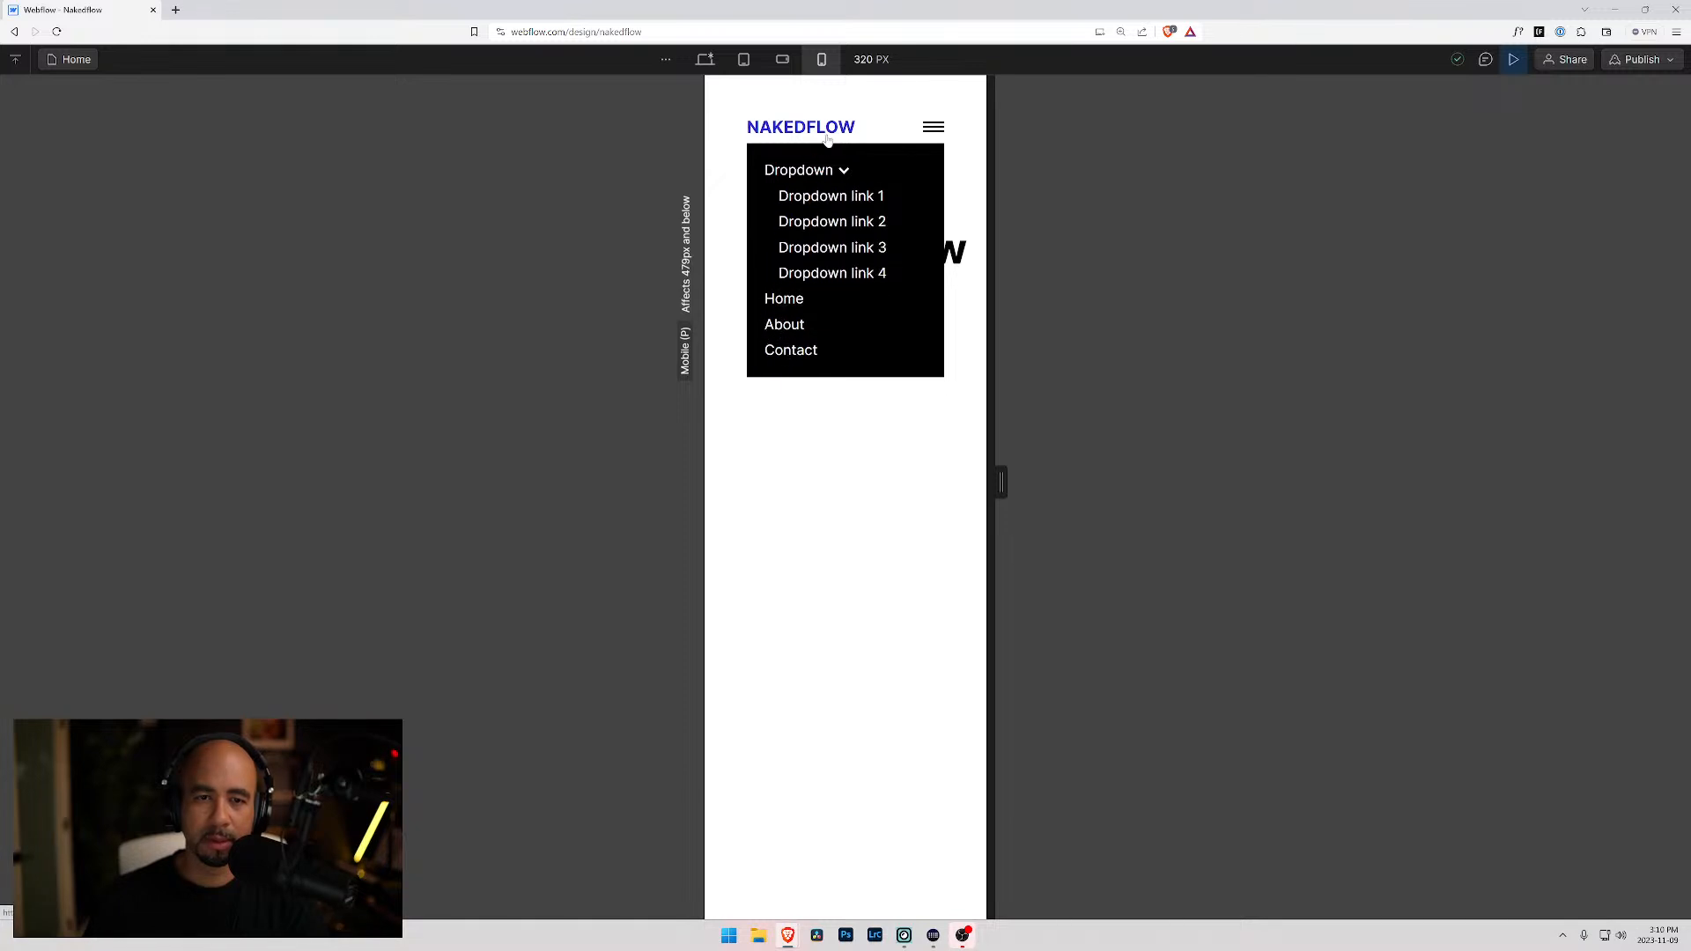
{"action": "left_click", "coordinate": [743, 59]}
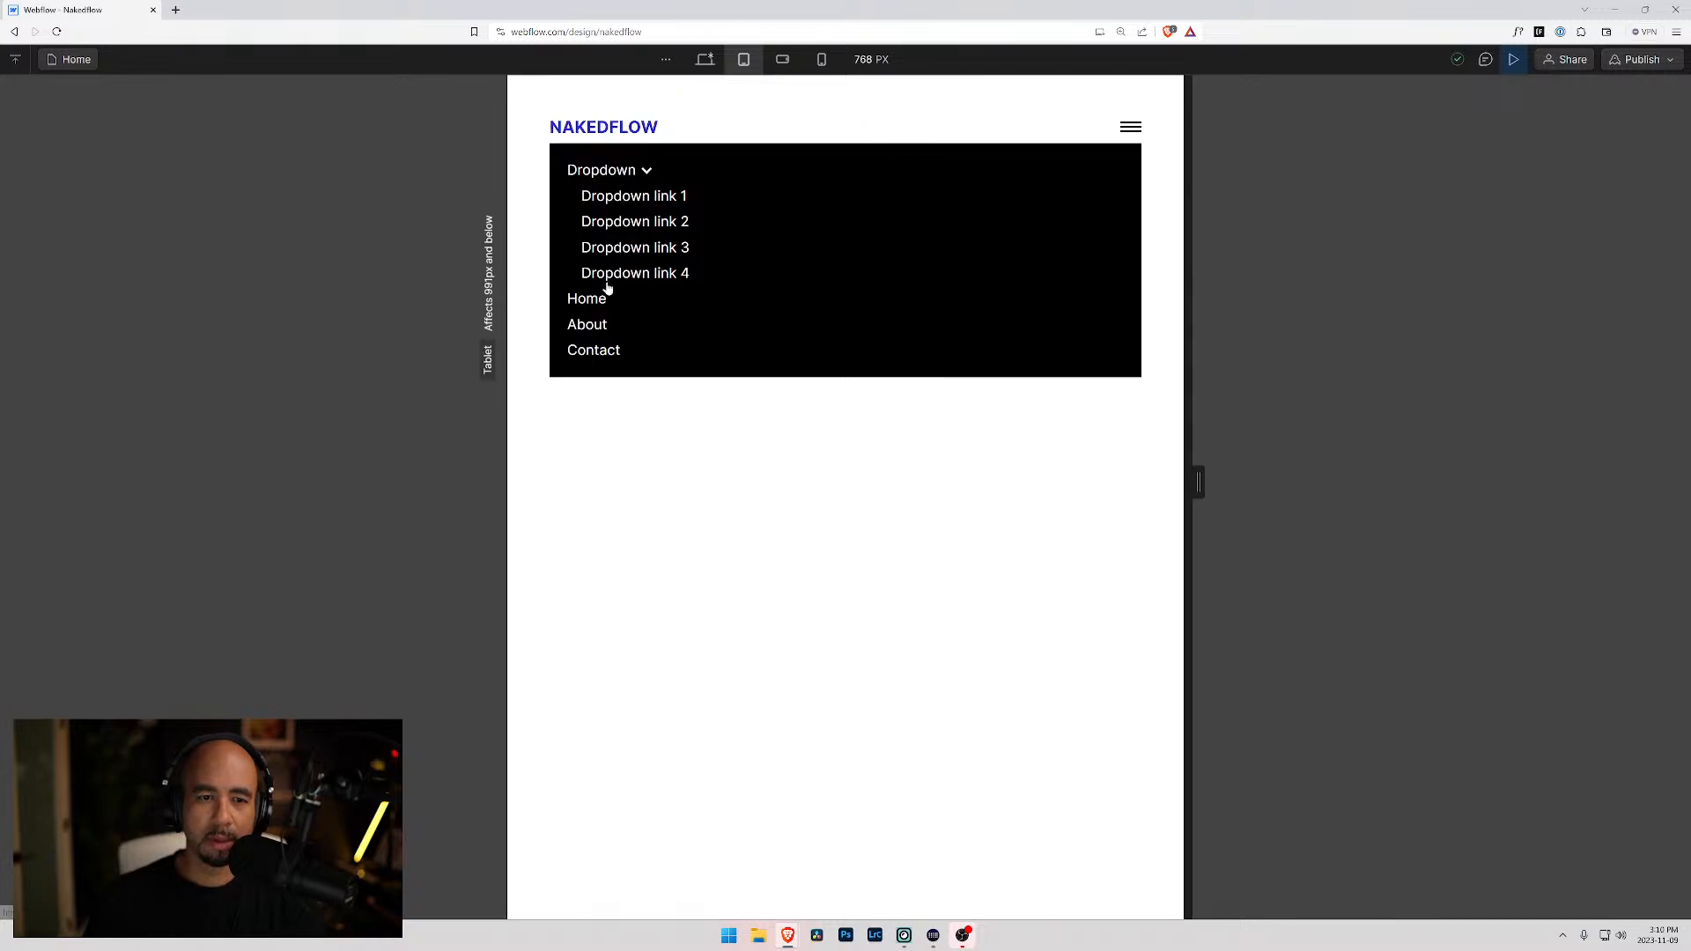
{"action": "left_click", "coordinate": [707, 59]}
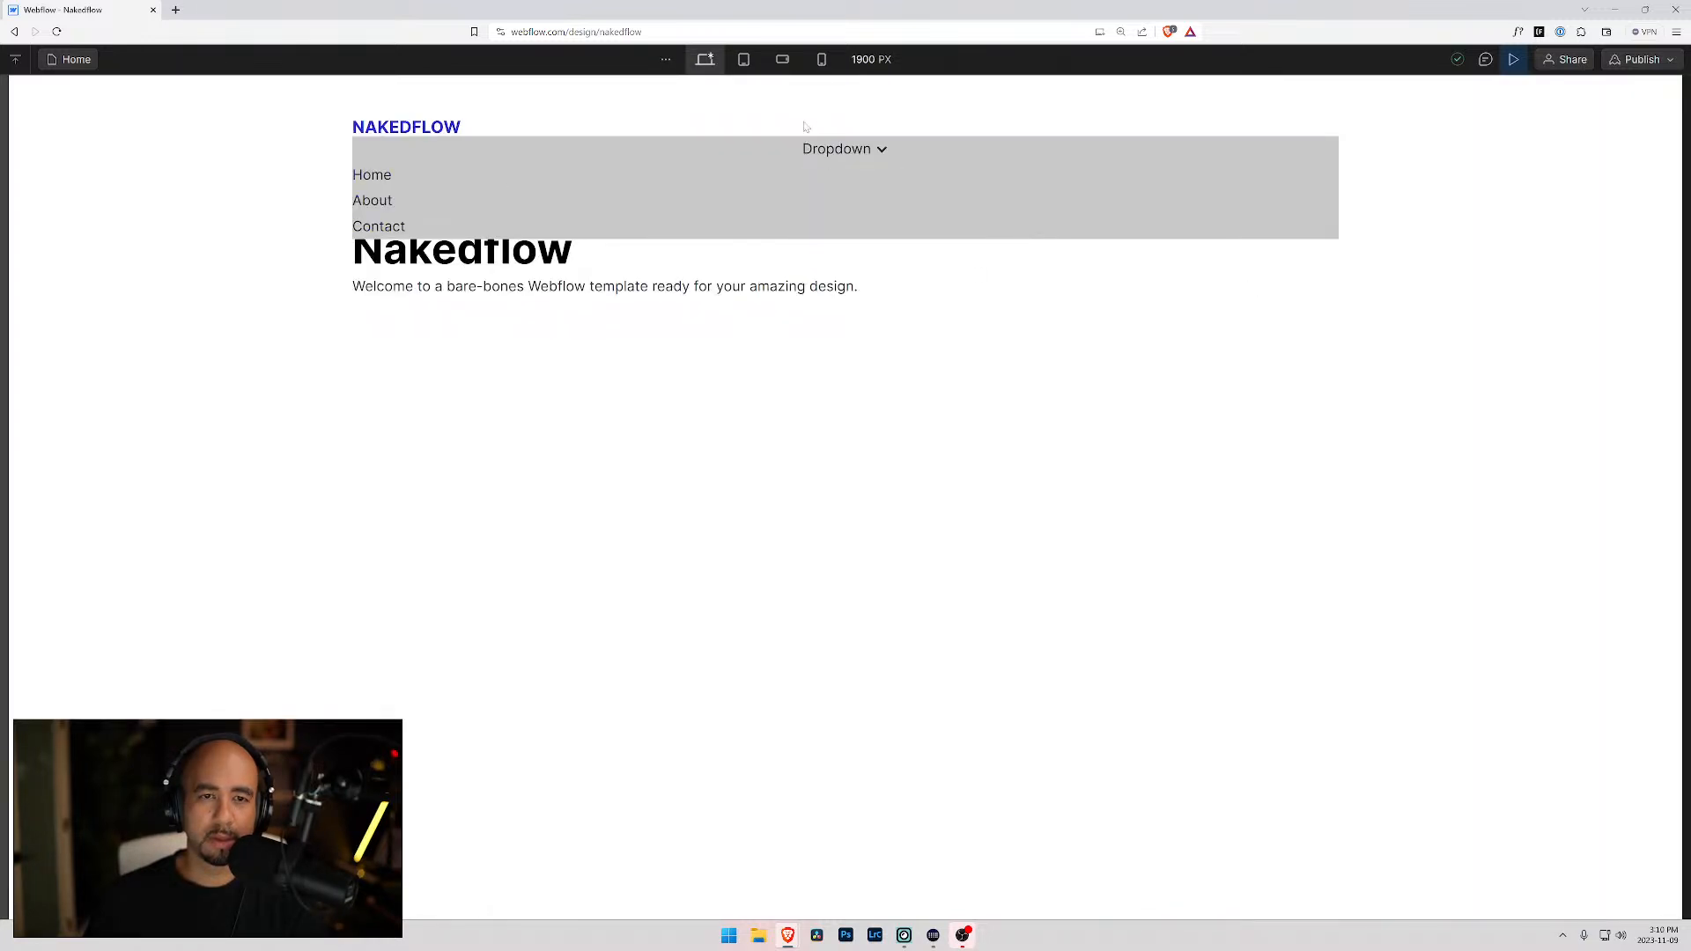
{"action": "left_click", "coordinate": [1513, 62]}
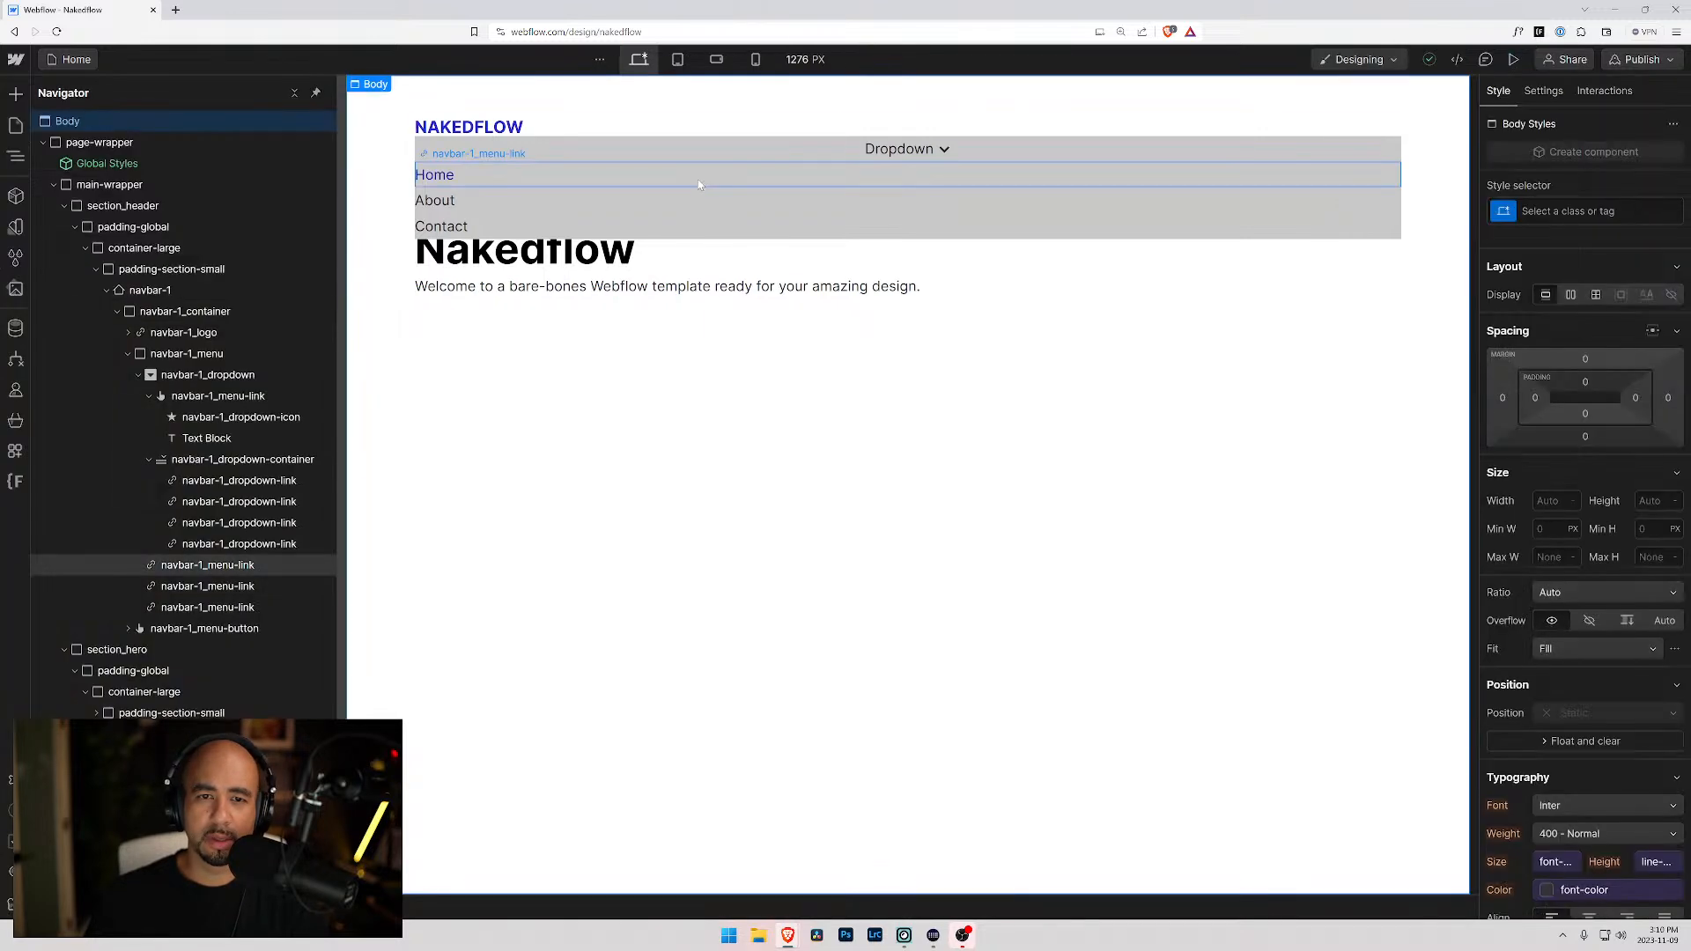
- Examine the desktop styles of the navbar's menu, dropdown, dropdown container and outer containers, collapsing navbar-1_menu in the element tree
{"action": "left_click", "coordinate": [508, 145]}
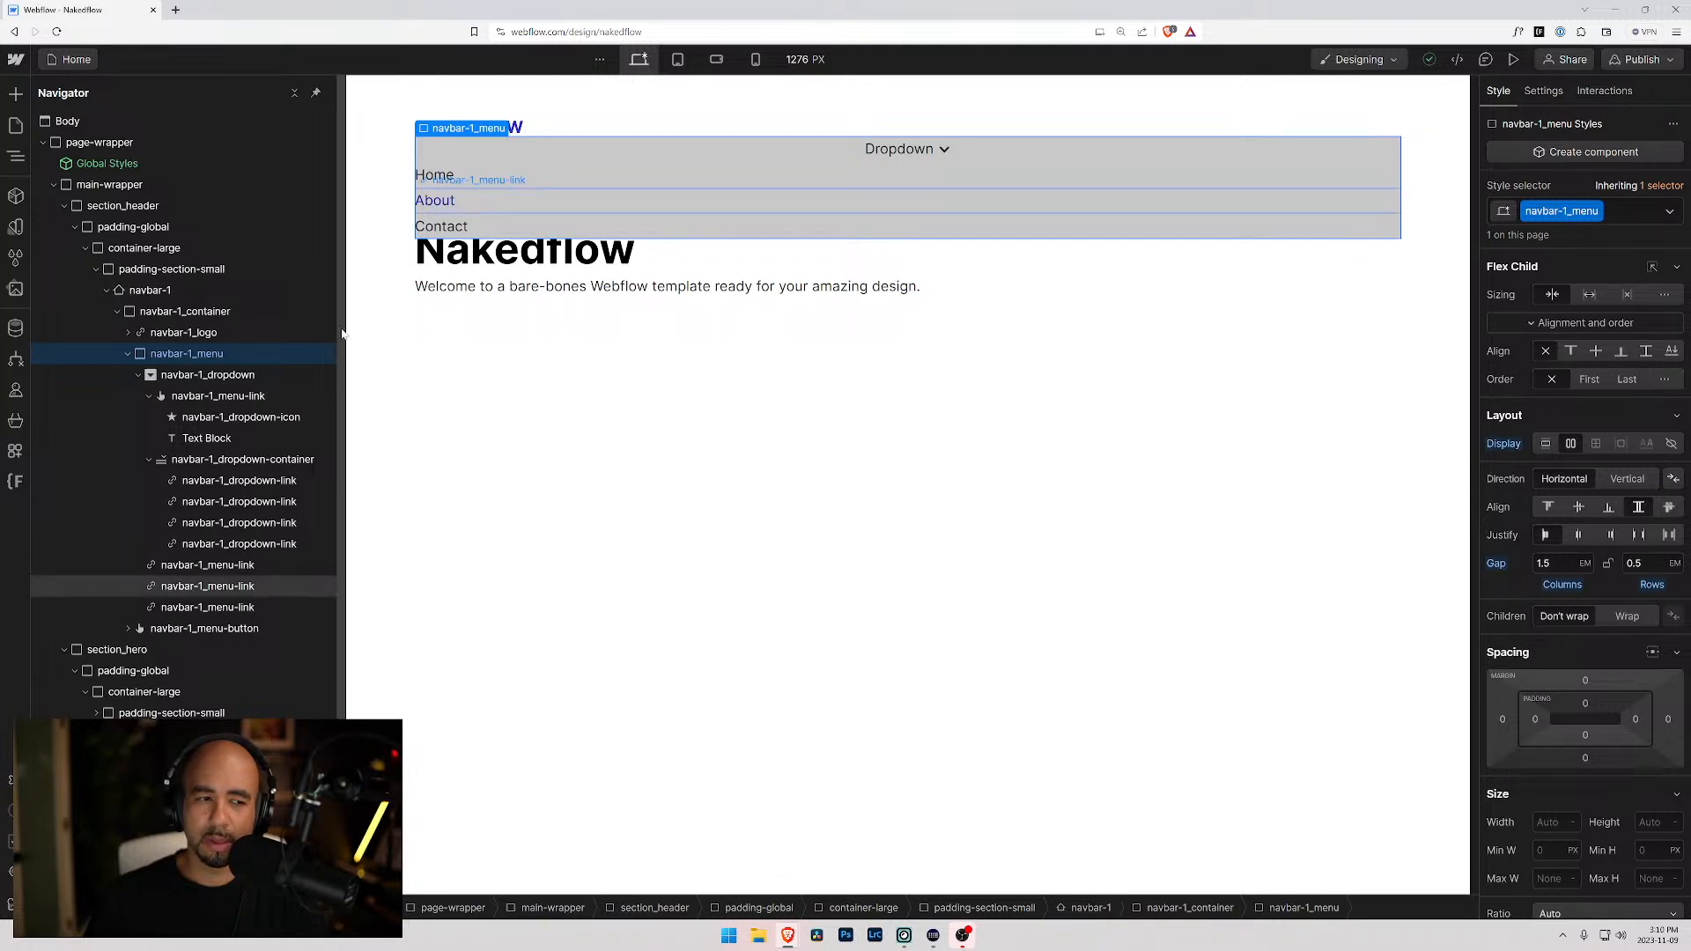
{"action": "left_click", "coordinate": [232, 462]}
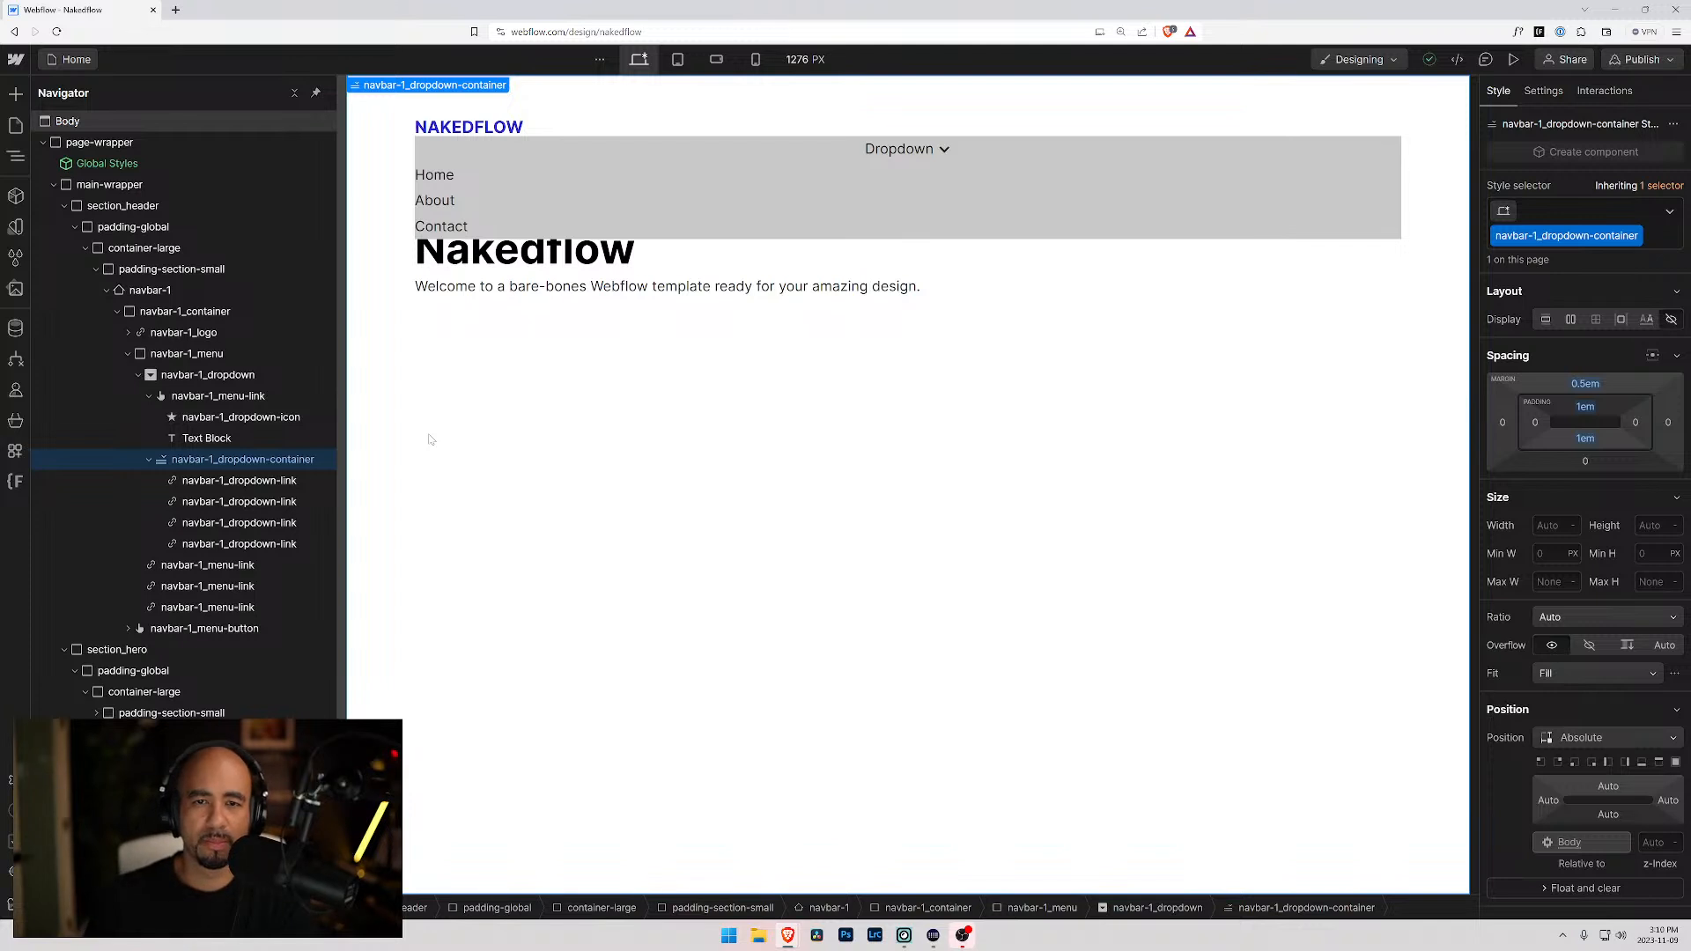
{"action": "left_click", "coordinate": [198, 397]}
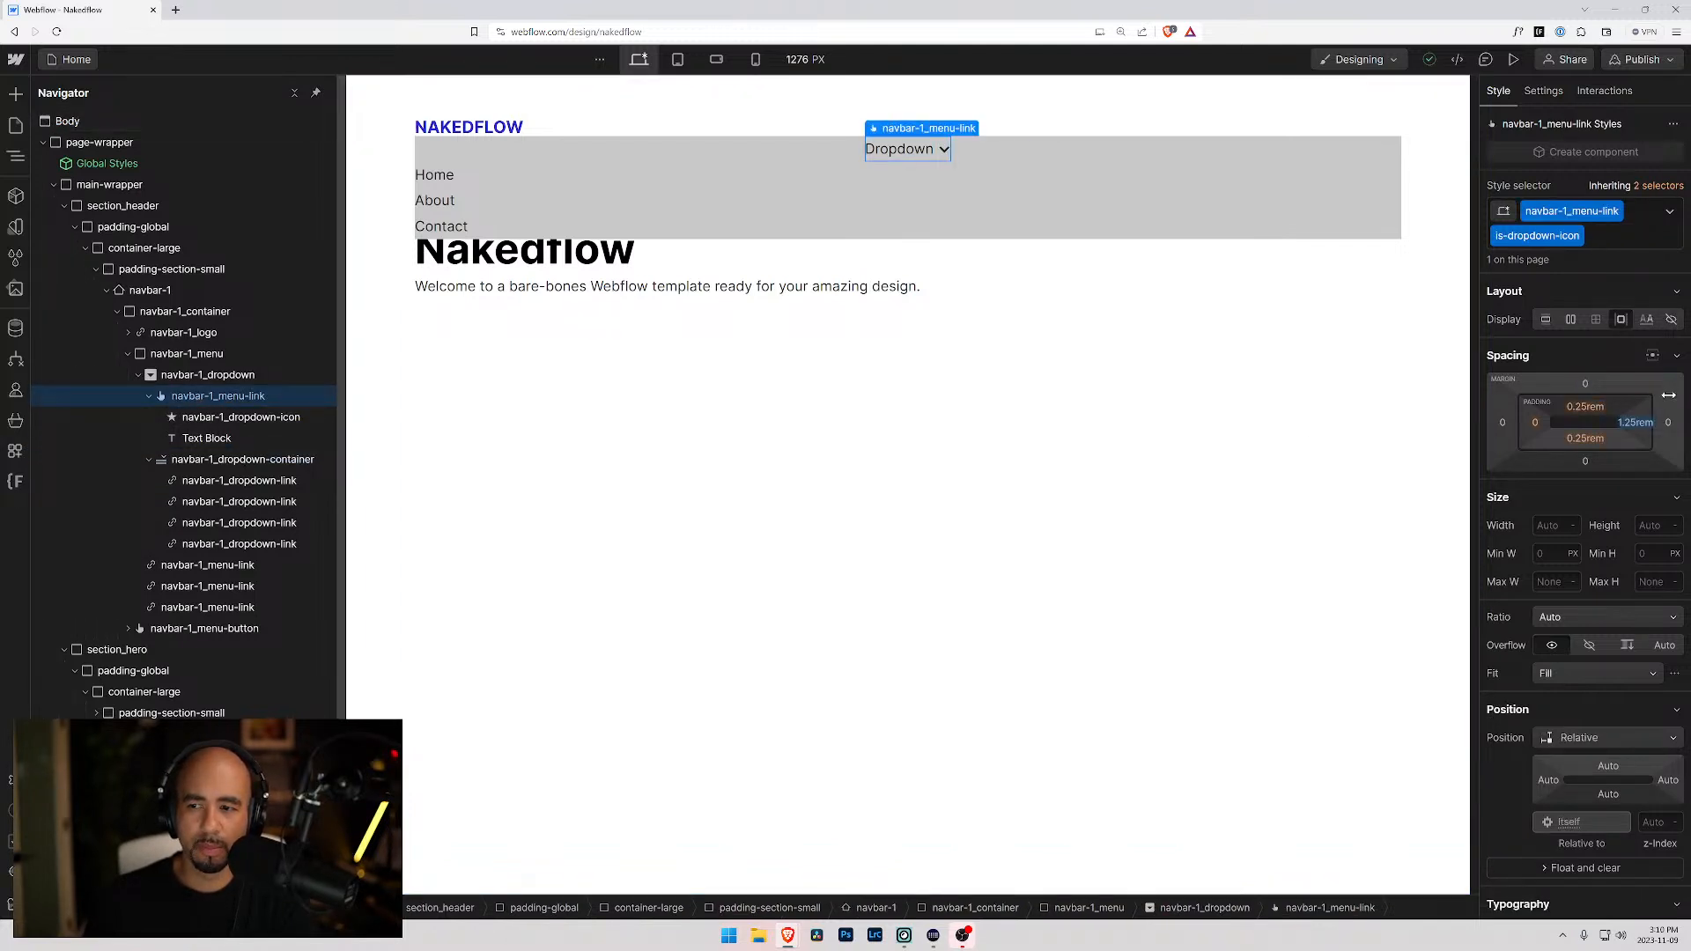
{"action": "left_click", "coordinate": [227, 375]}
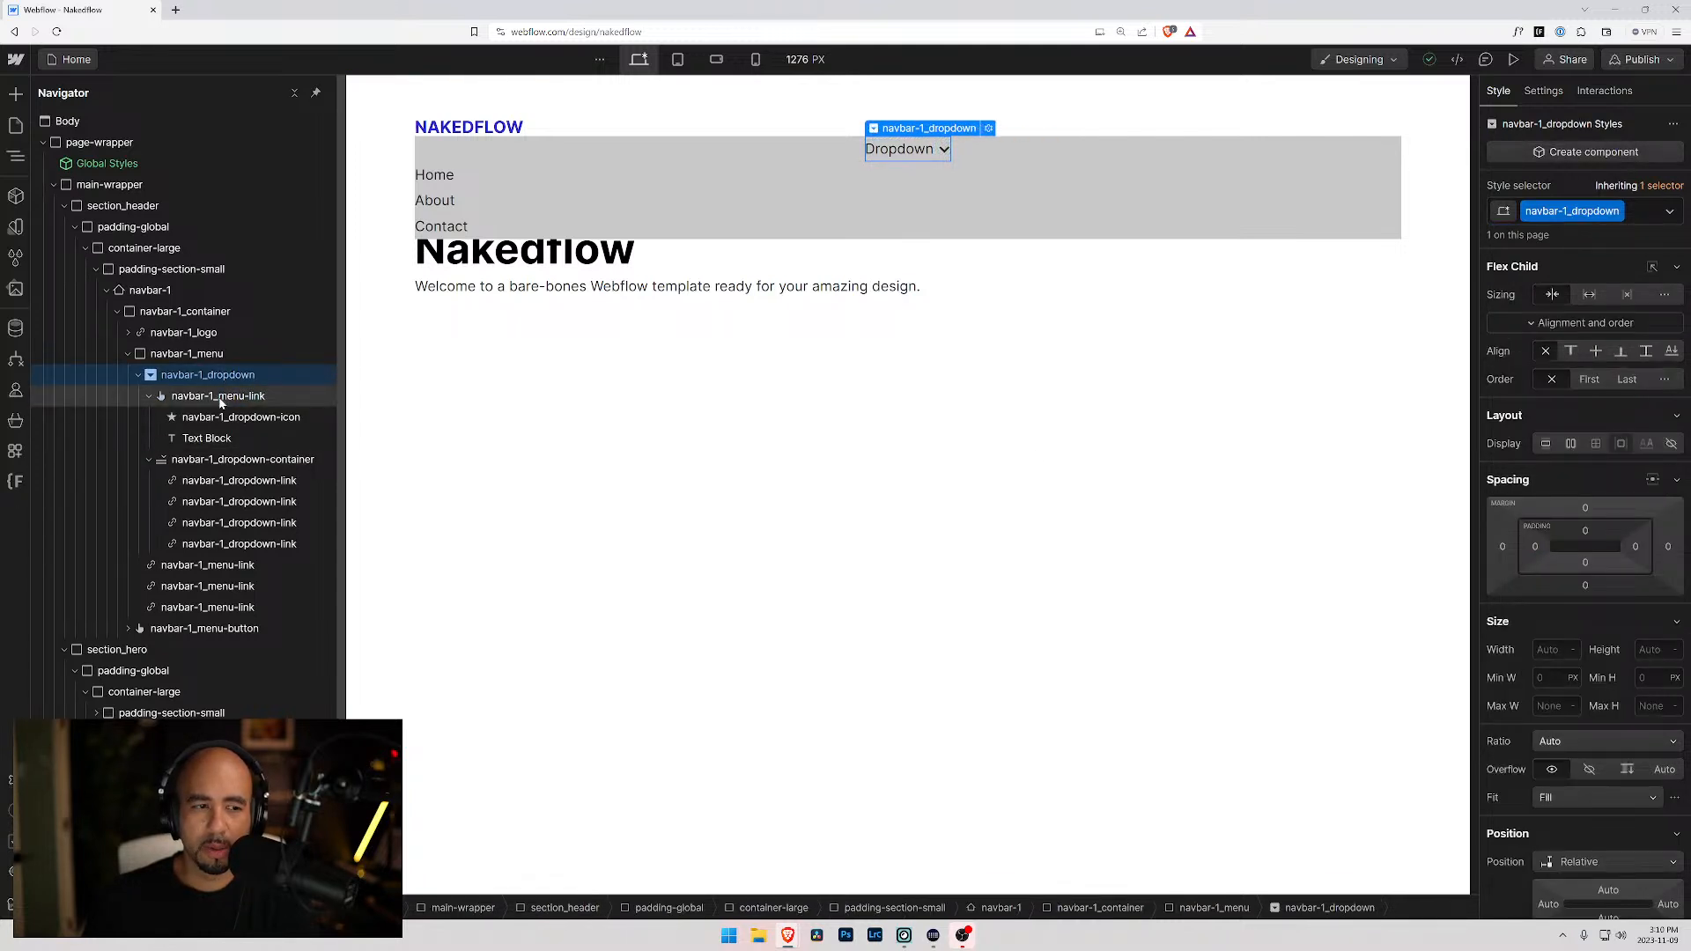
{"action": "left_click", "coordinate": [185, 354]}
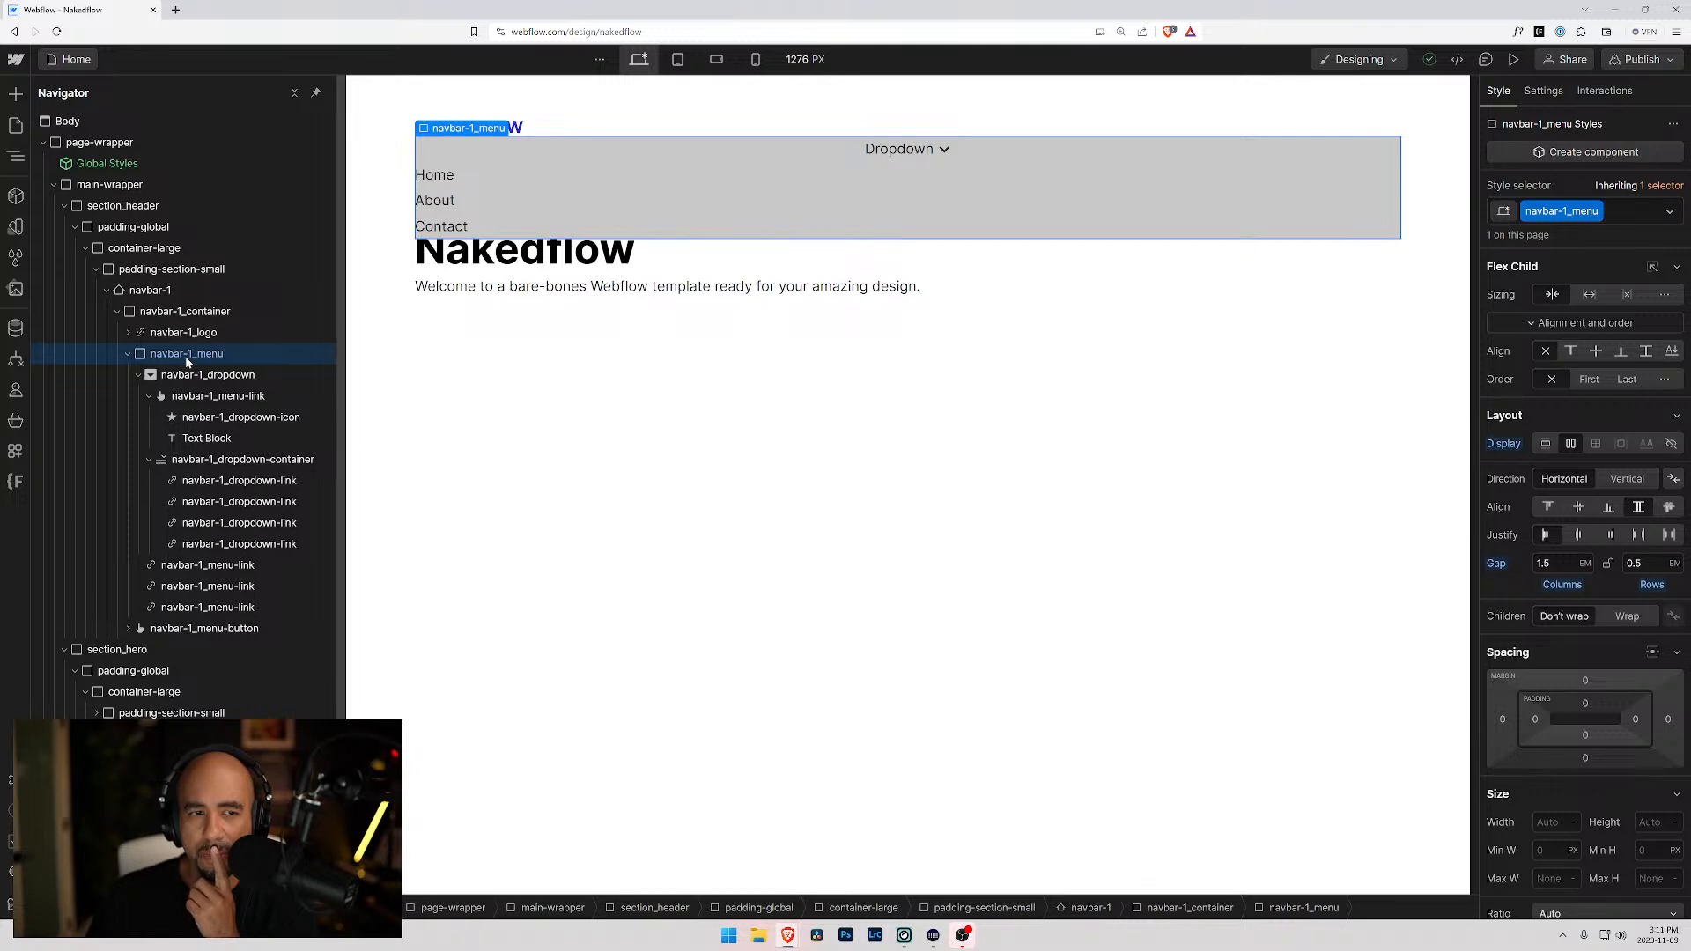
{"action": "left_click", "coordinate": [167, 314]}
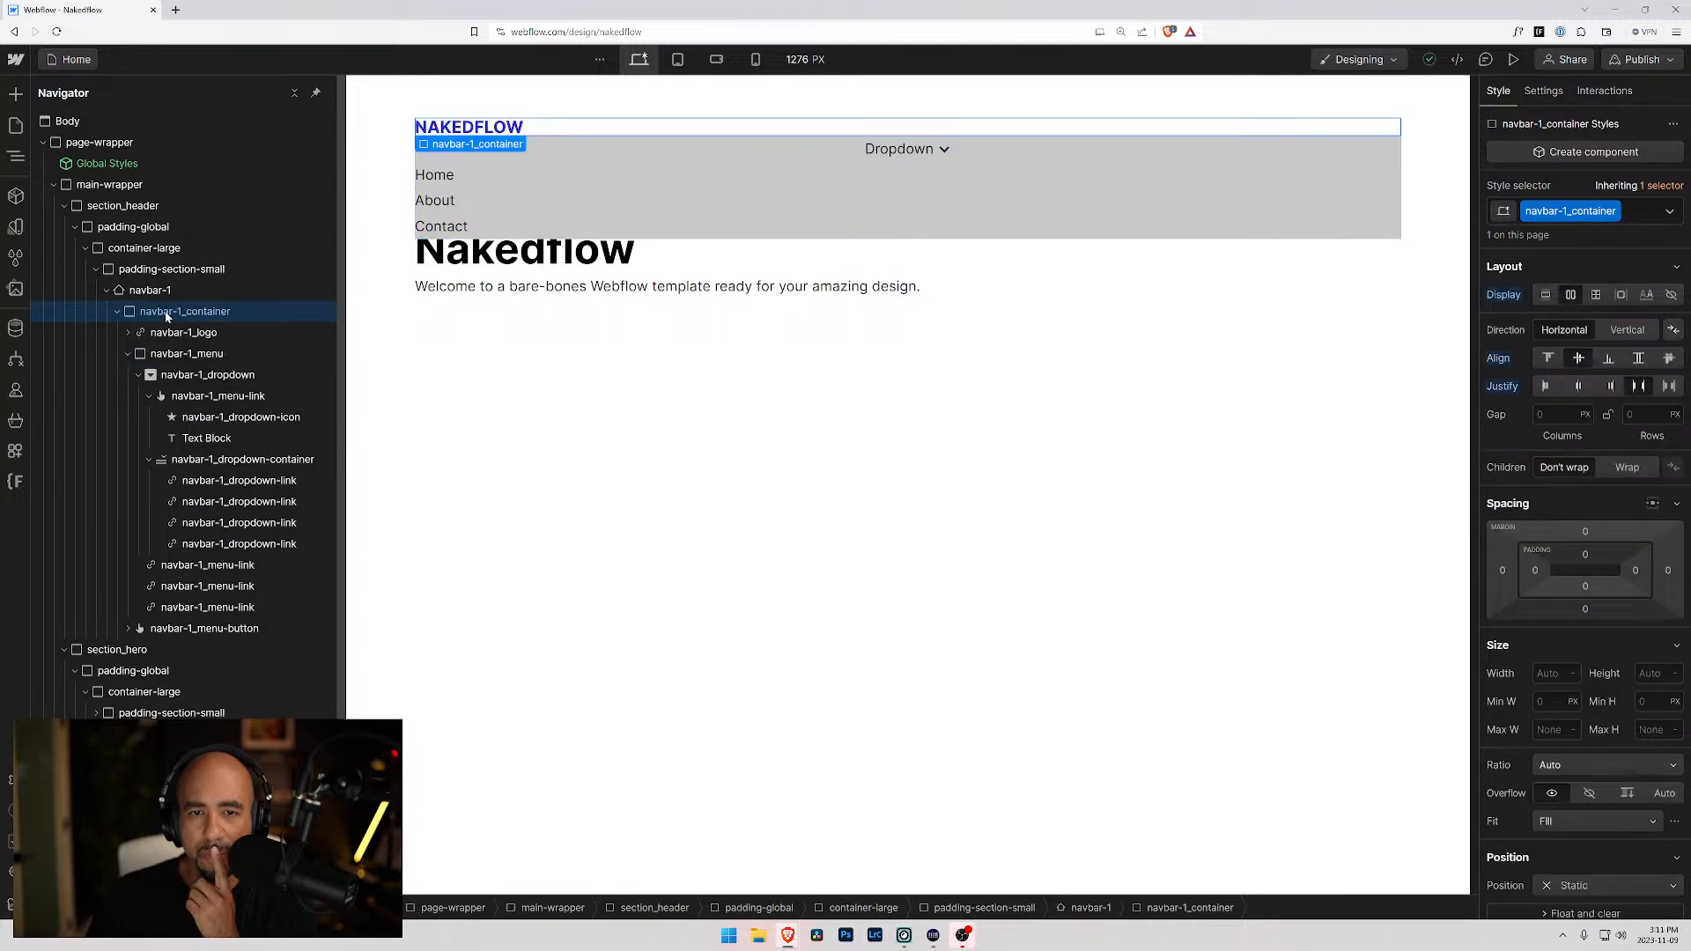
{"action": "left_click", "coordinate": [158, 294]}
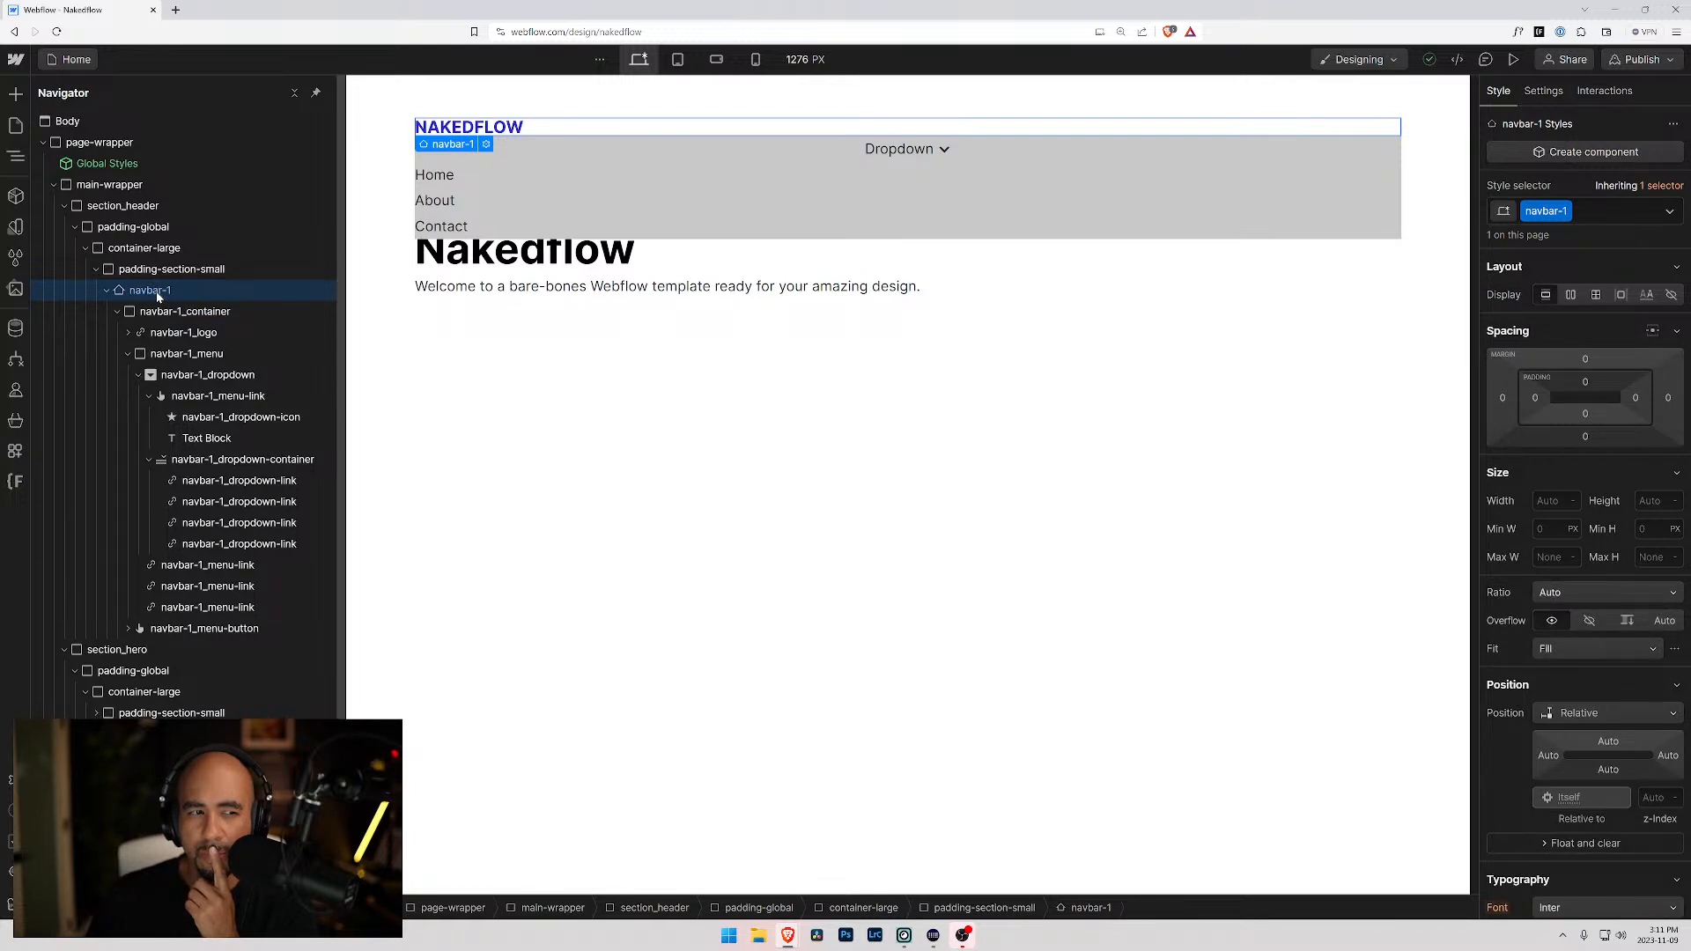
{"action": "left_click", "coordinate": [118, 313]}
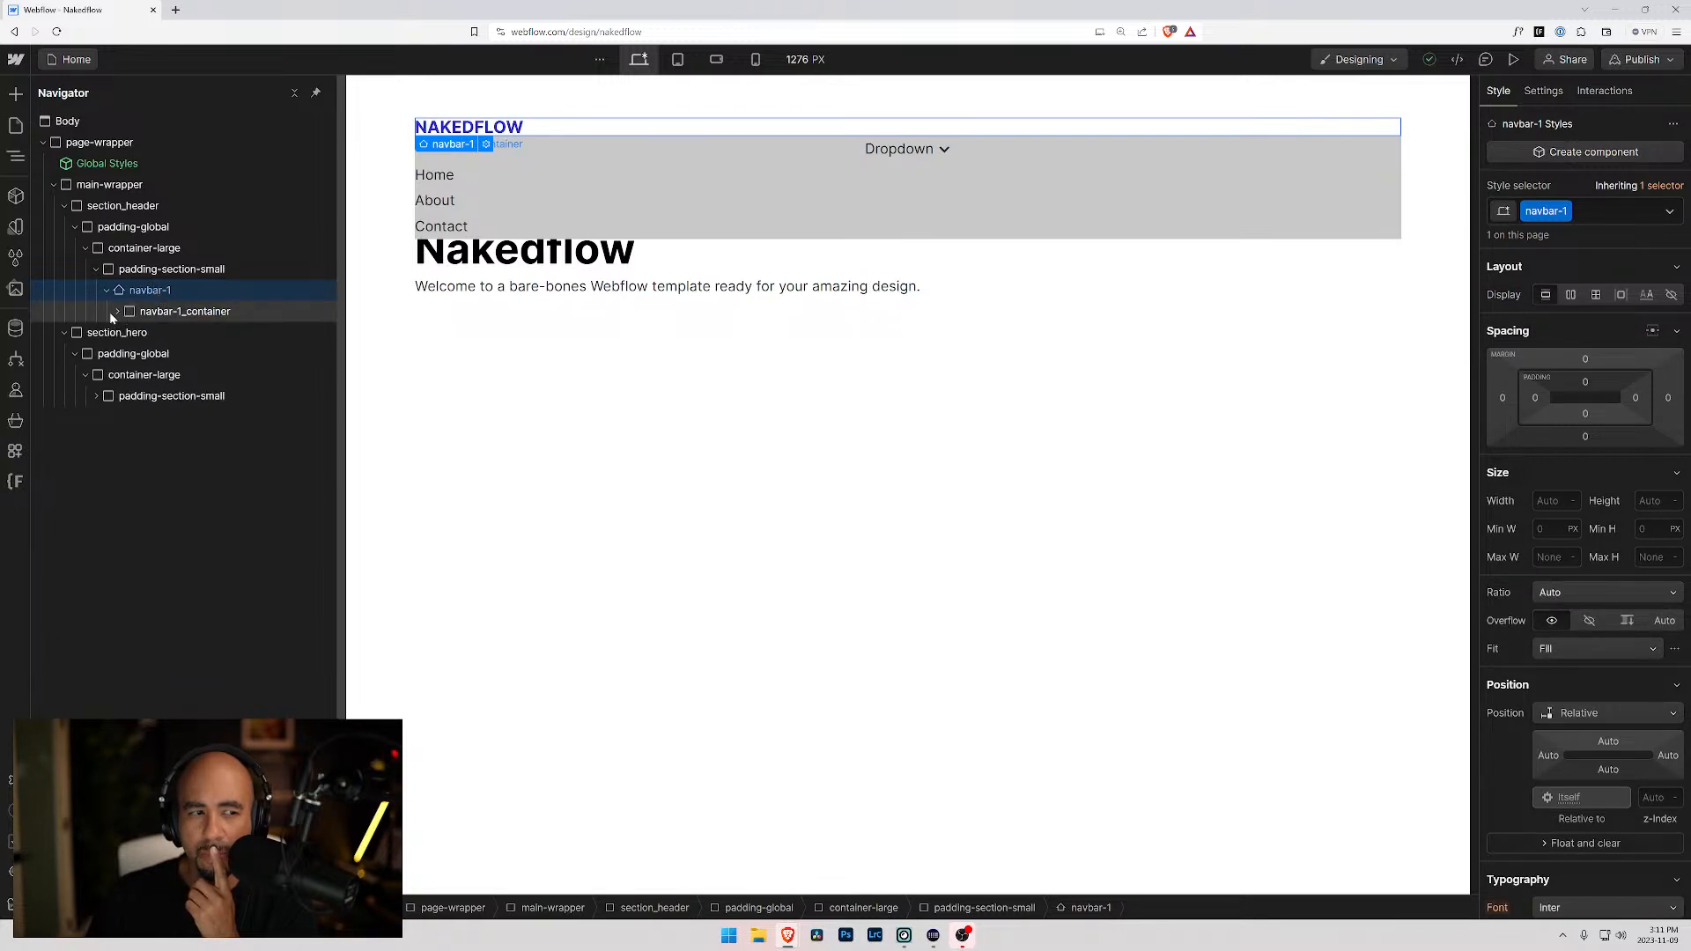
{"action": "left_click", "coordinate": [117, 312]}
{"action": "left_click", "coordinate": [129, 353]}
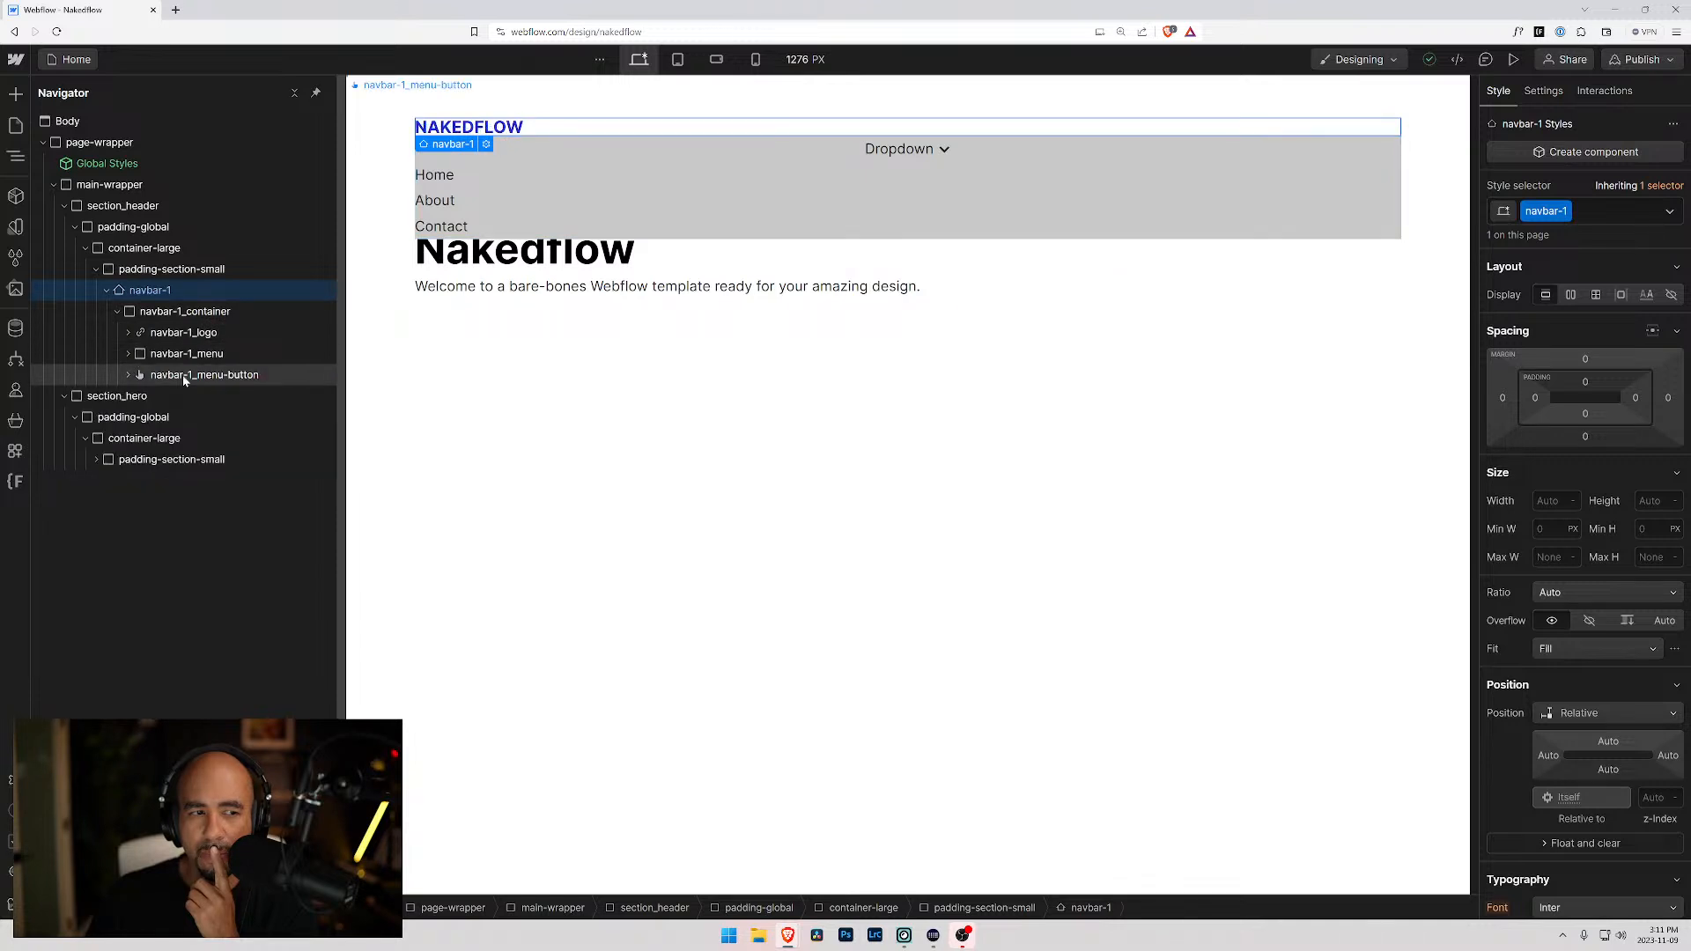
{"action": "left_click", "coordinate": [157, 317]}
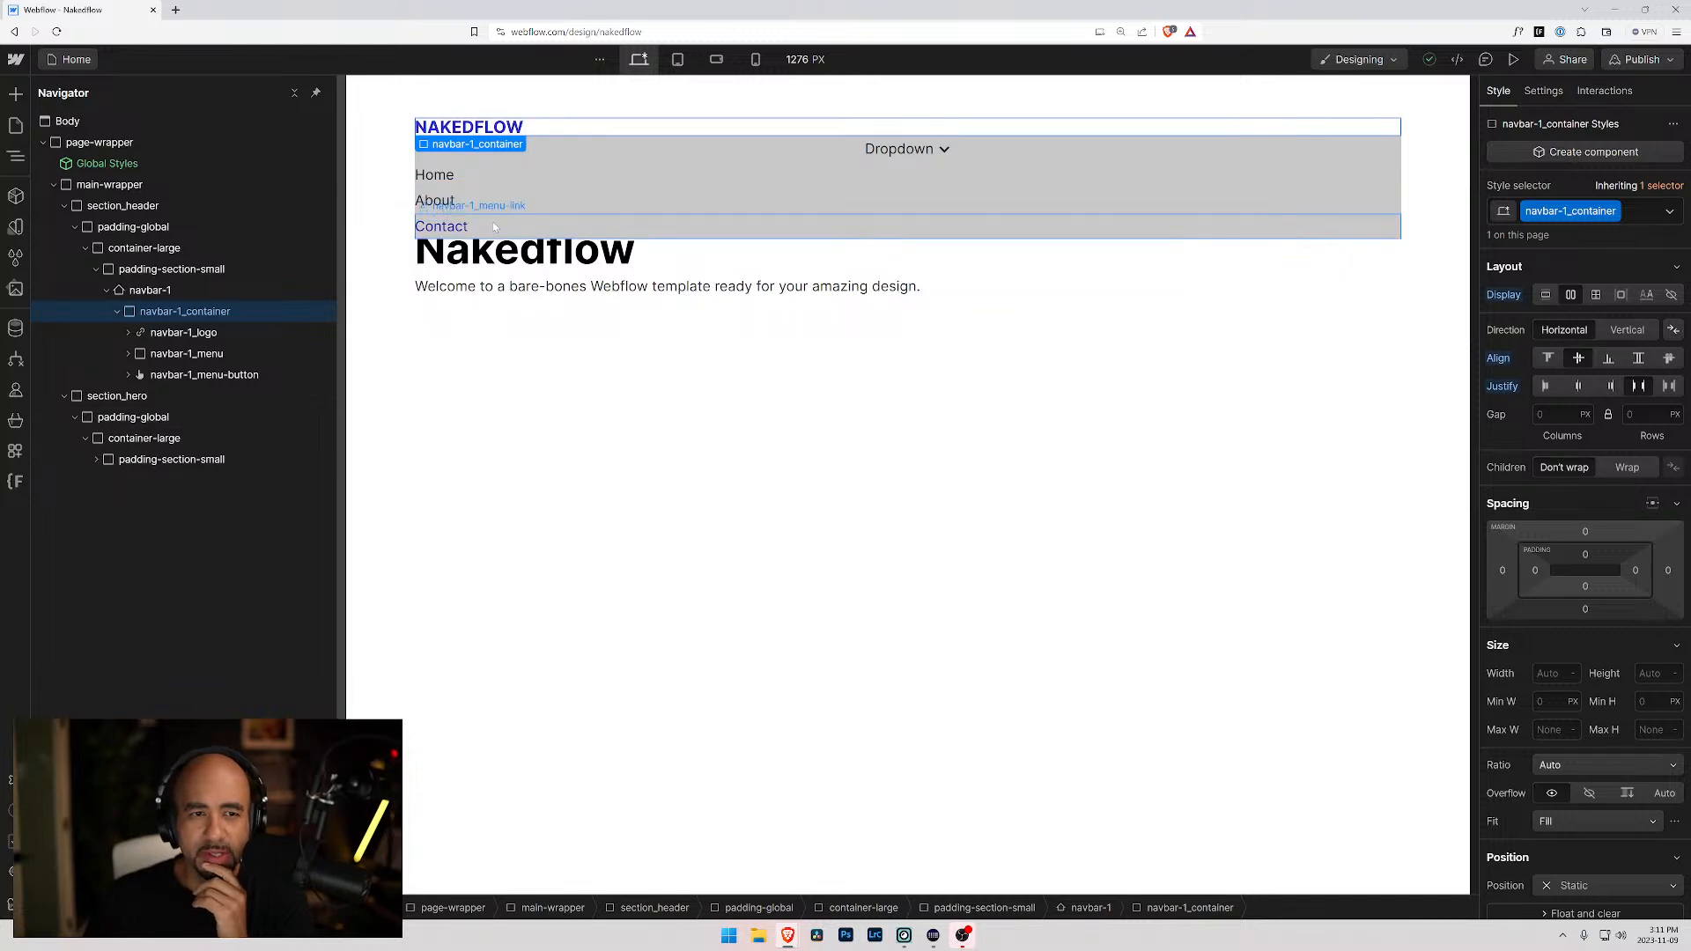
- Refresh the desktop navbar by switching to the tablet breakpoint and back, and select the surrounding padding-section-small
{"action": "left_click", "coordinate": [686, 62]}
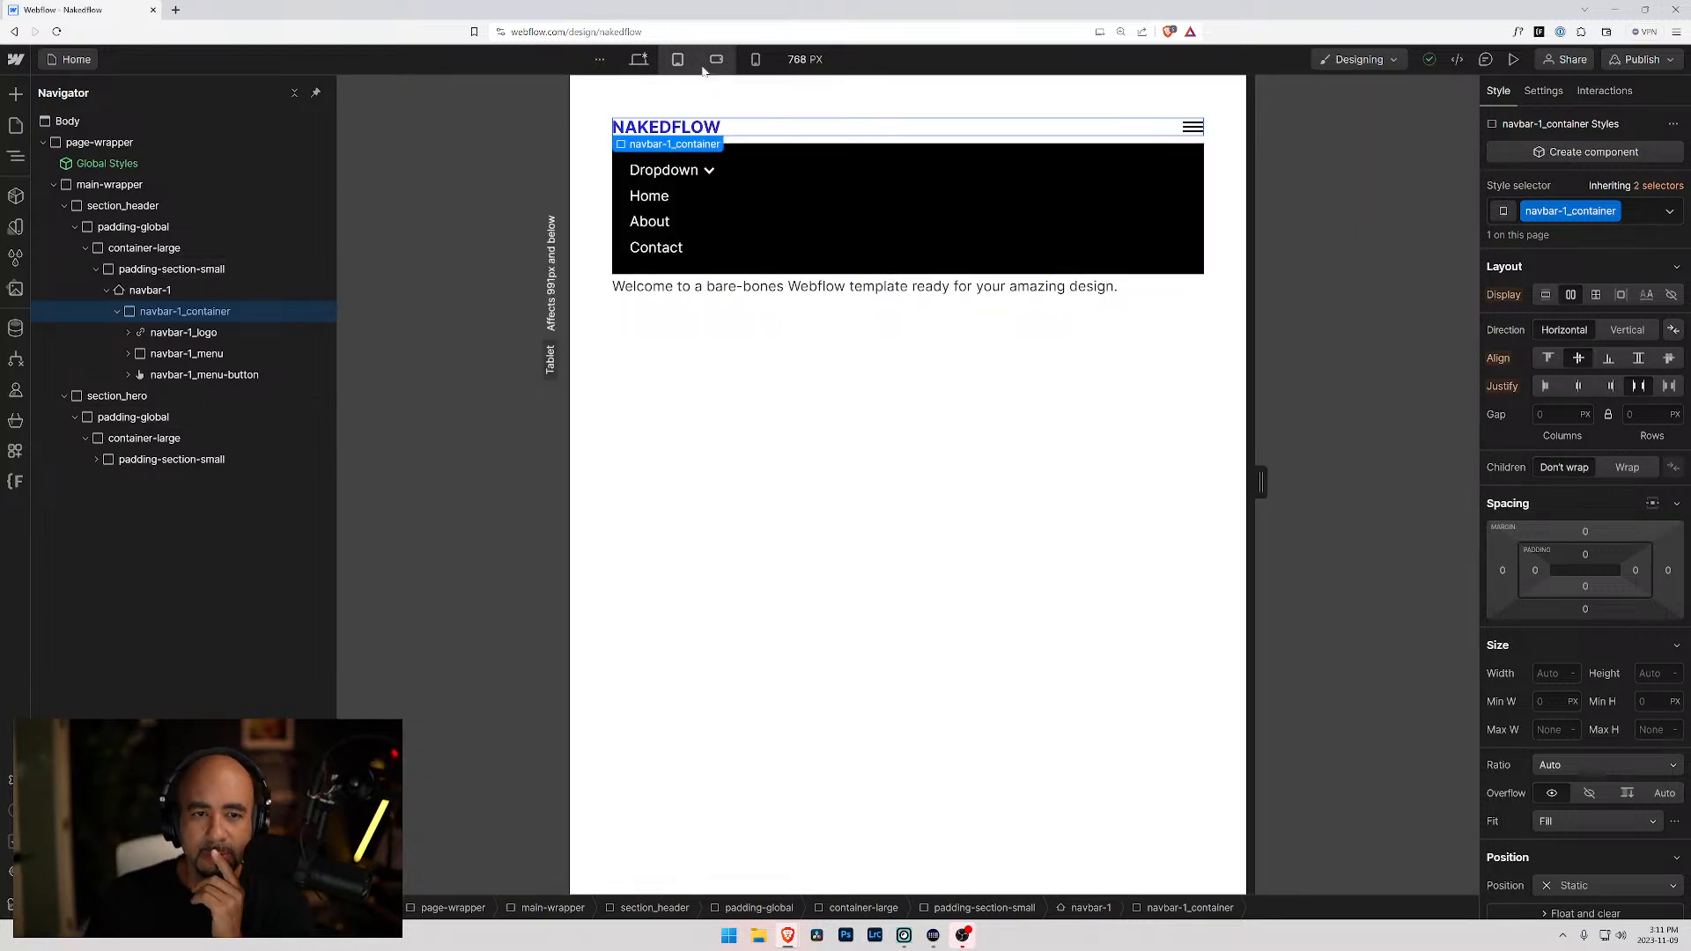
{"action": "left_click", "coordinate": [637, 60]}
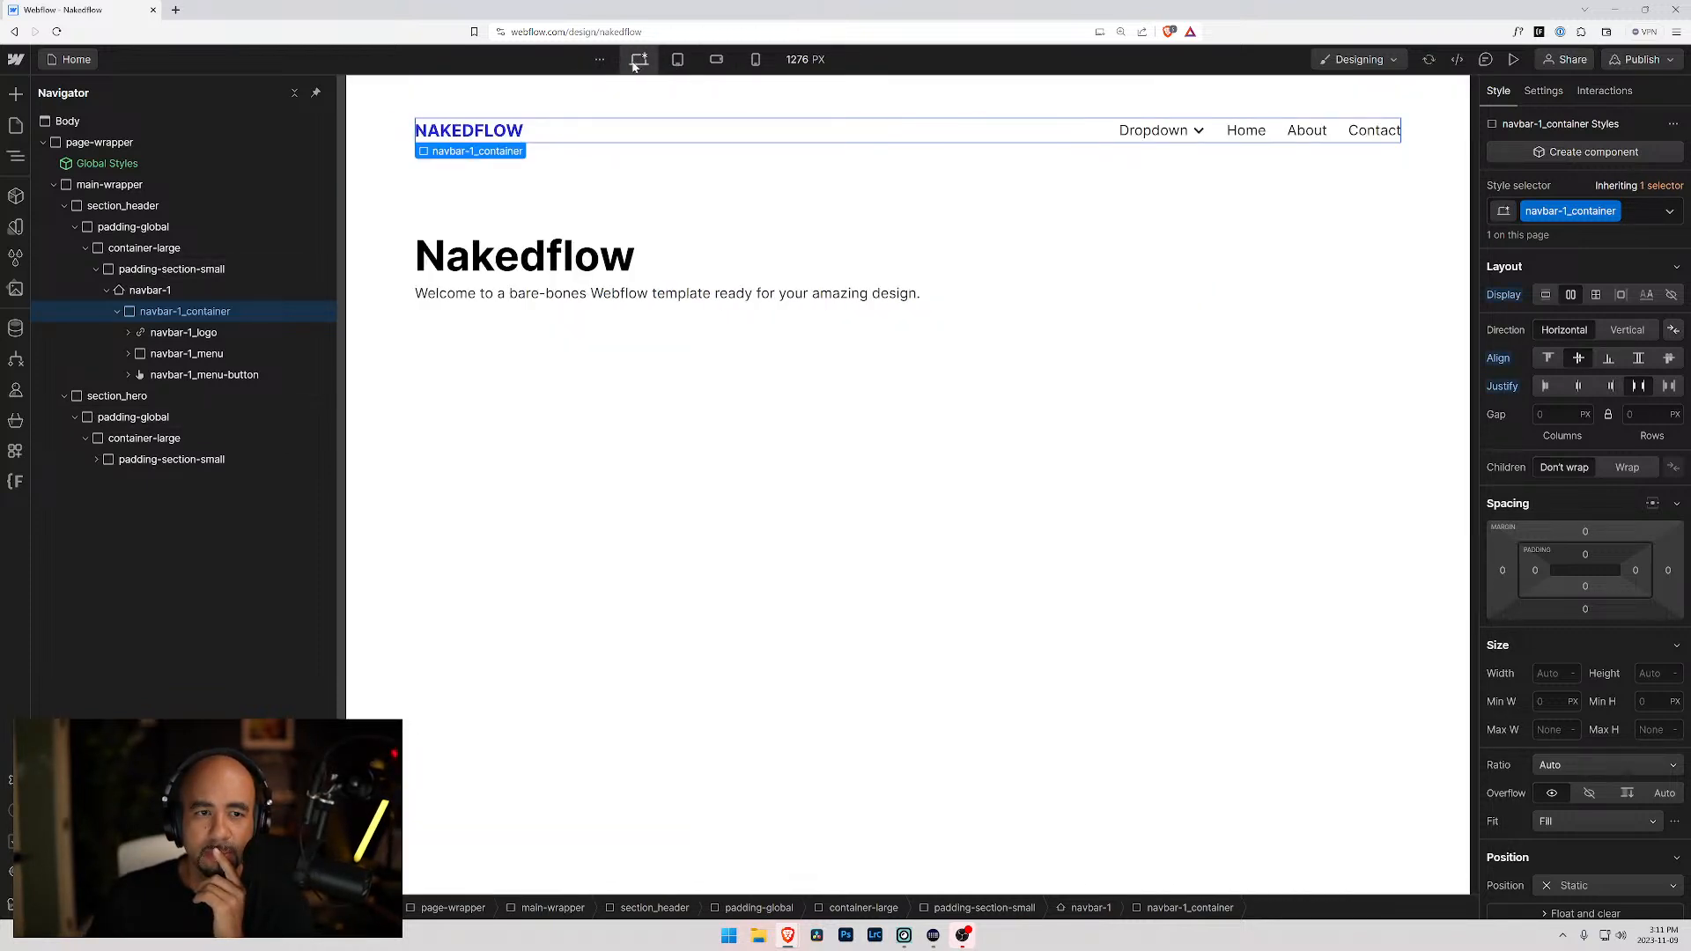
{"action": "left_click", "coordinate": [528, 167]}
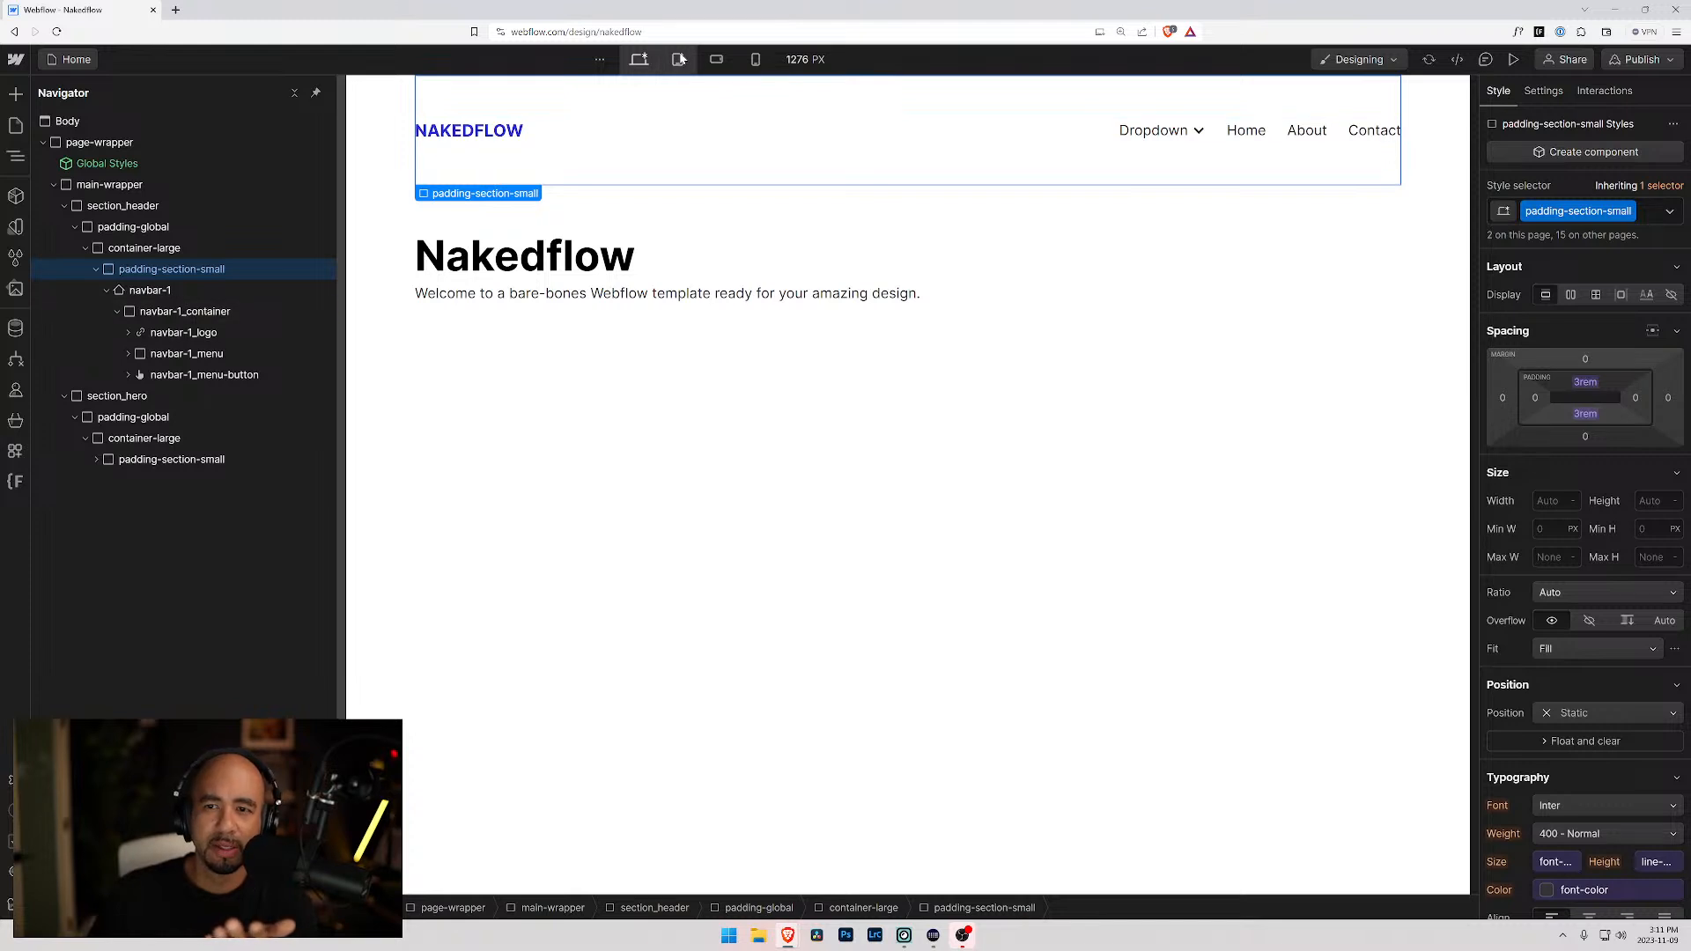
- Reload the Designer page and select the header section's padding-section-small
{"action": "left_click", "coordinate": [703, 260]}
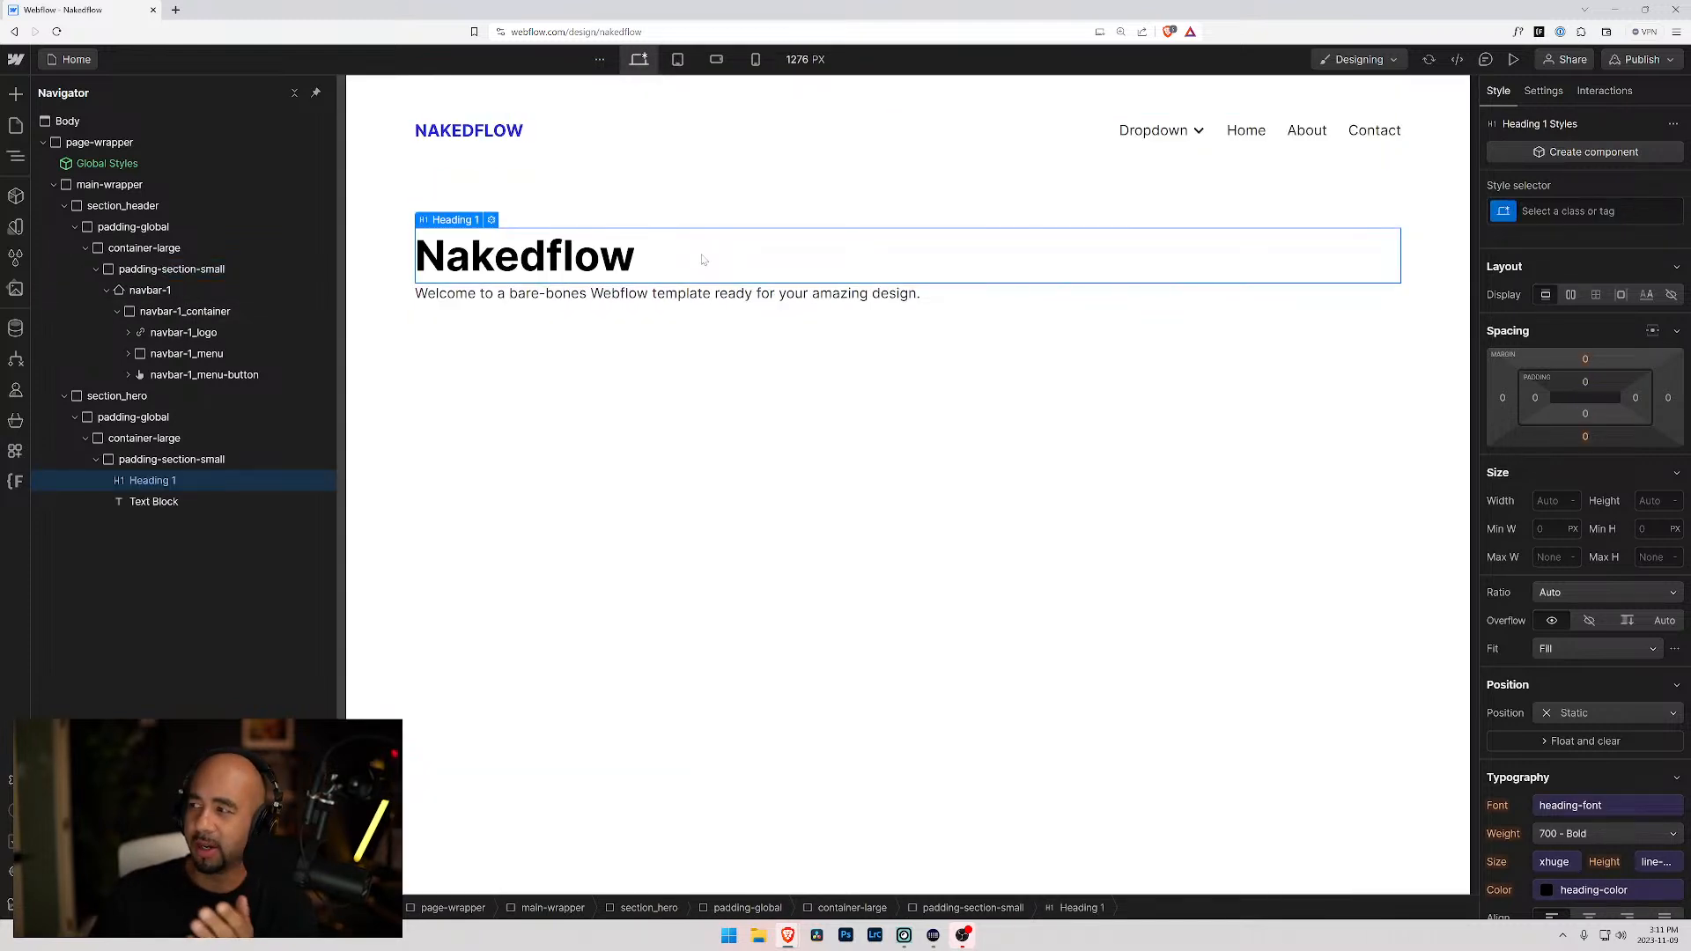
{"action": "left_click", "coordinate": [56, 32]}
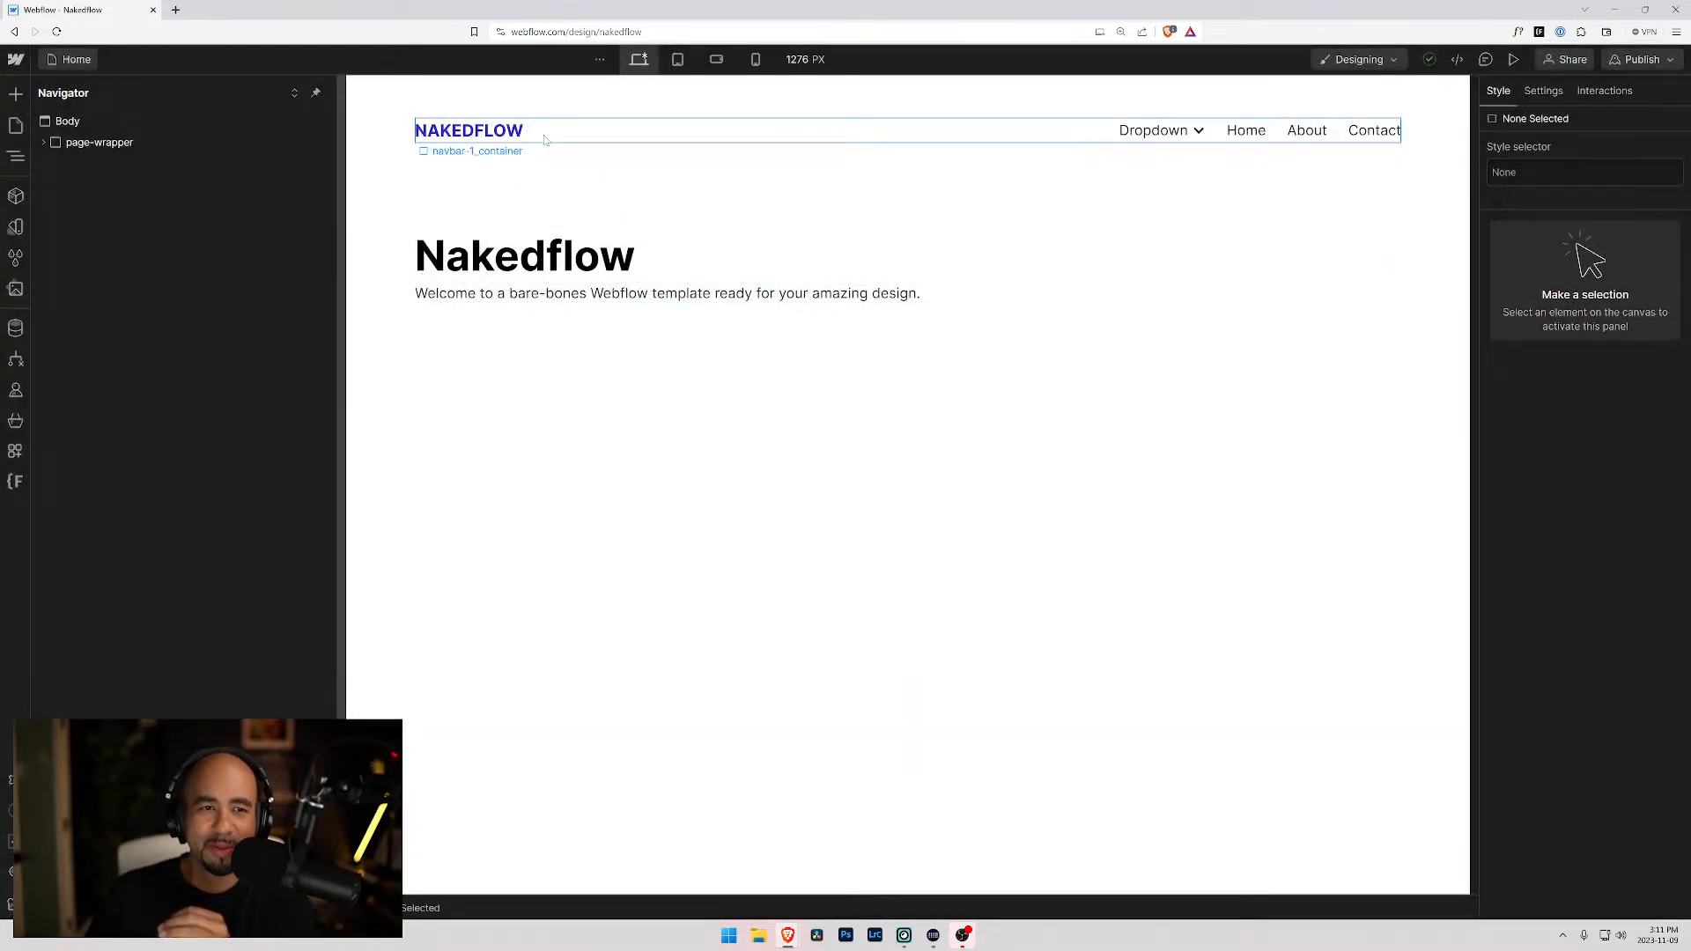
{"action": "left_click", "coordinate": [545, 150]}
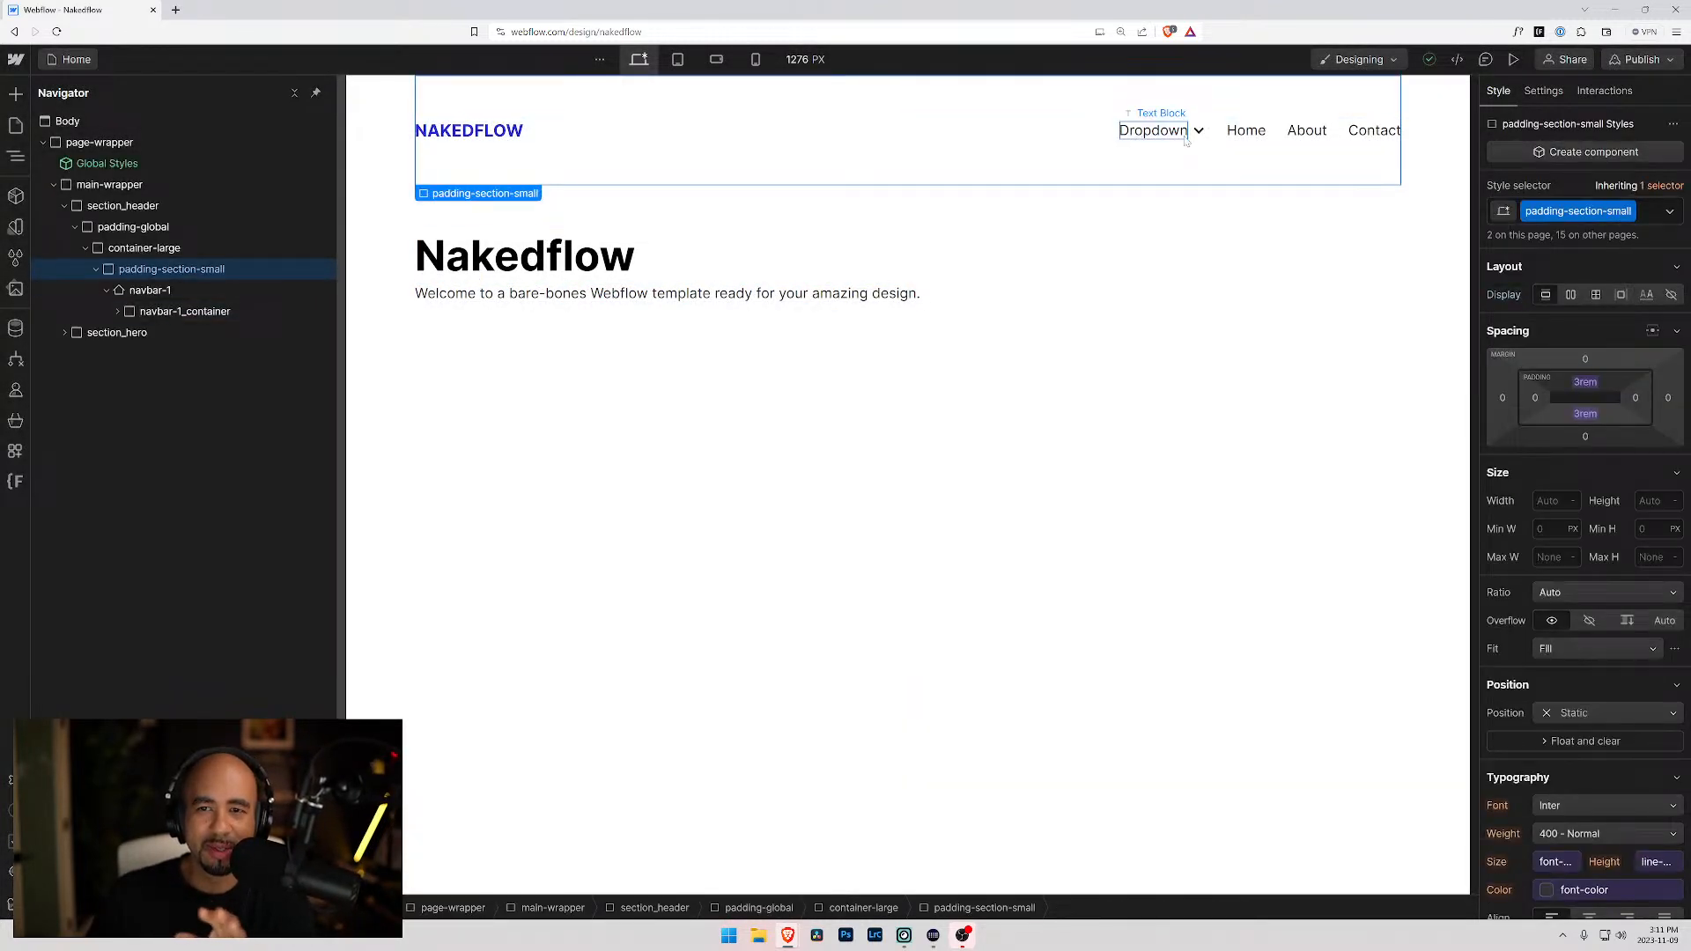
- Preview the desktop page, open the navbar dropdown, switch to the tablet breakpoint and back, and exit the preview
{"action": "left_click", "coordinate": [1512, 59]}
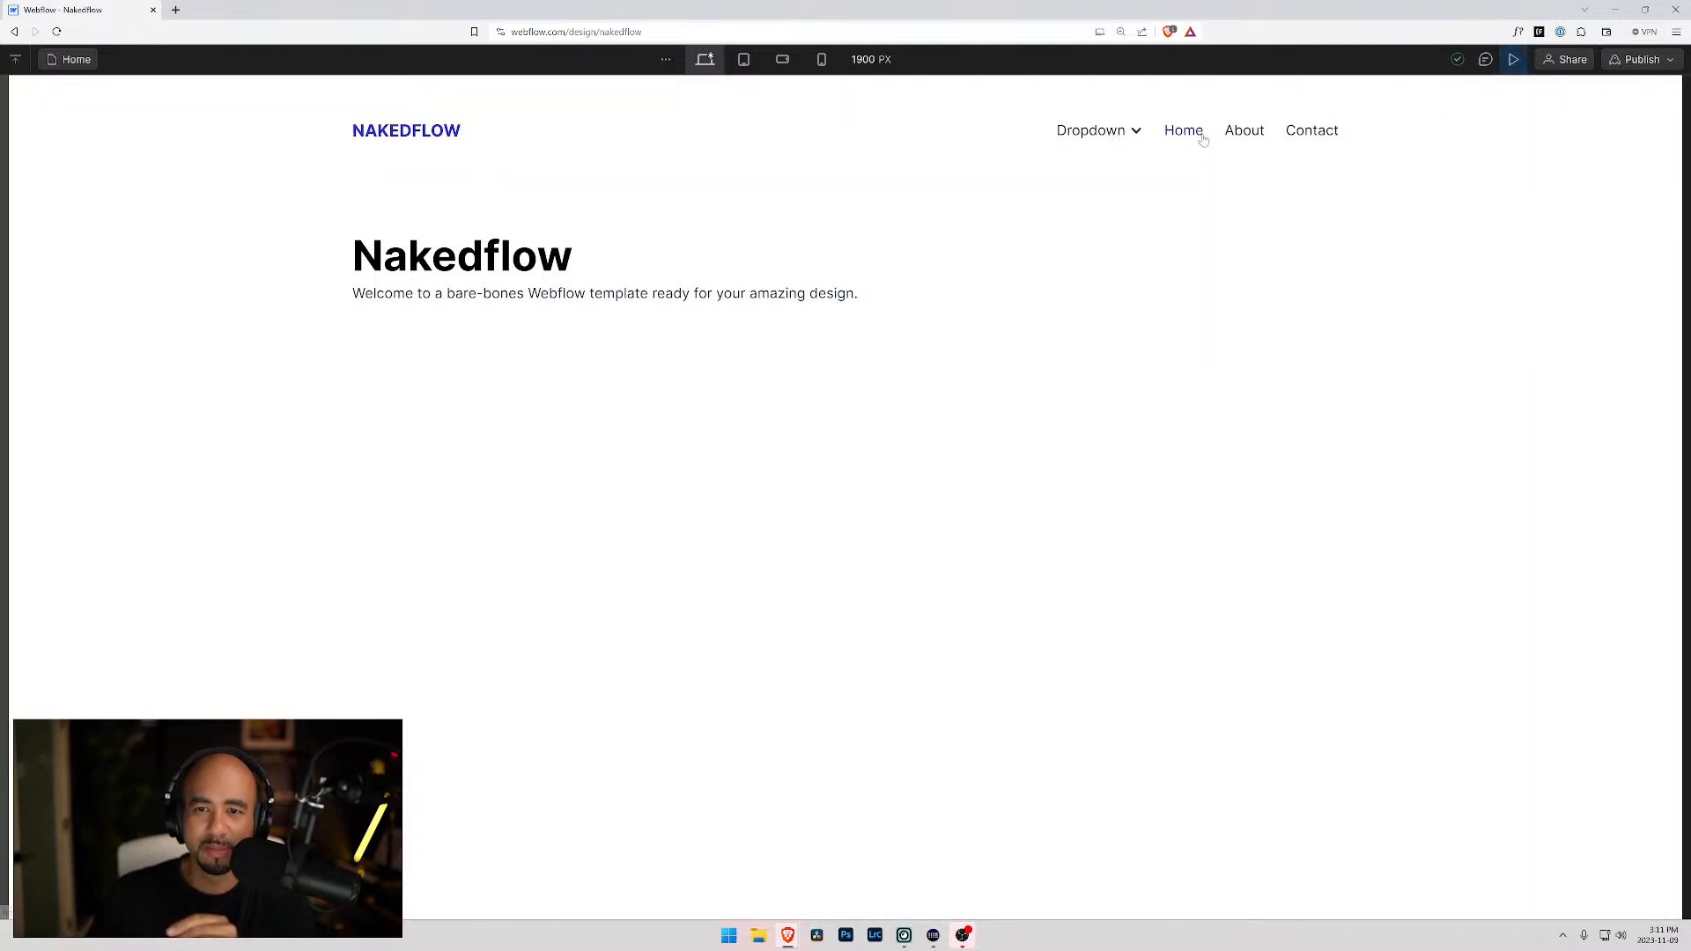
{"action": "mouse_move", "coordinate": [1106, 132]}
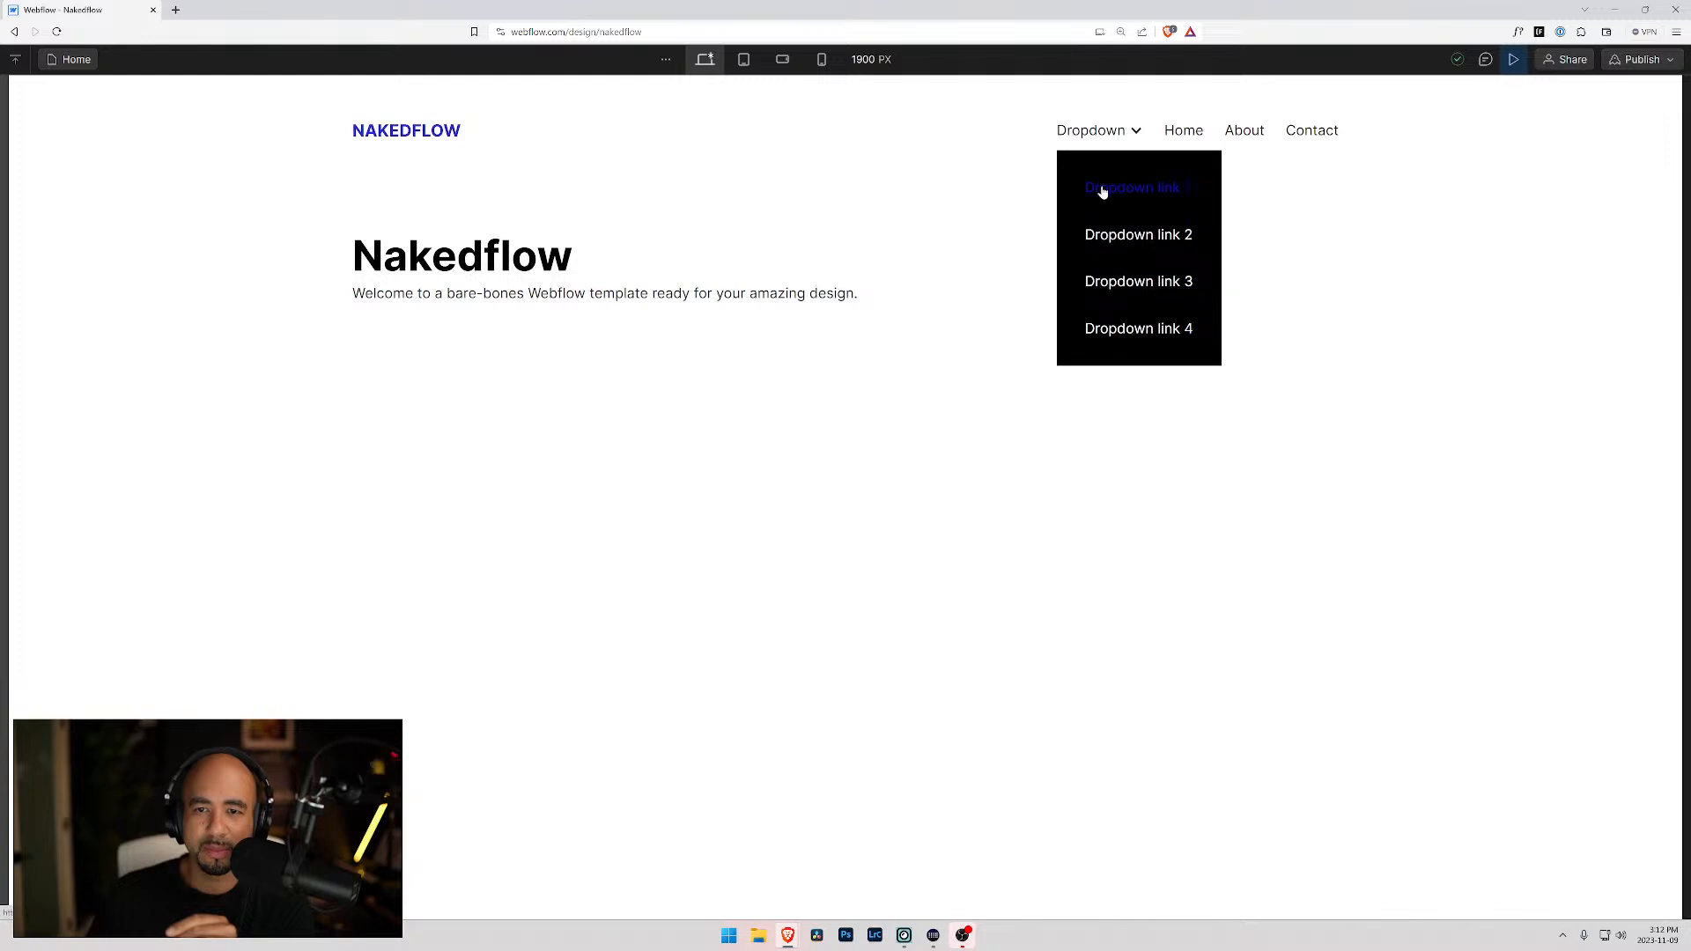
{"action": "left_click", "coordinate": [743, 59]}
{"action": "left_click", "coordinate": [704, 59]}
{"action": "left_click", "coordinate": [1078, 139]}
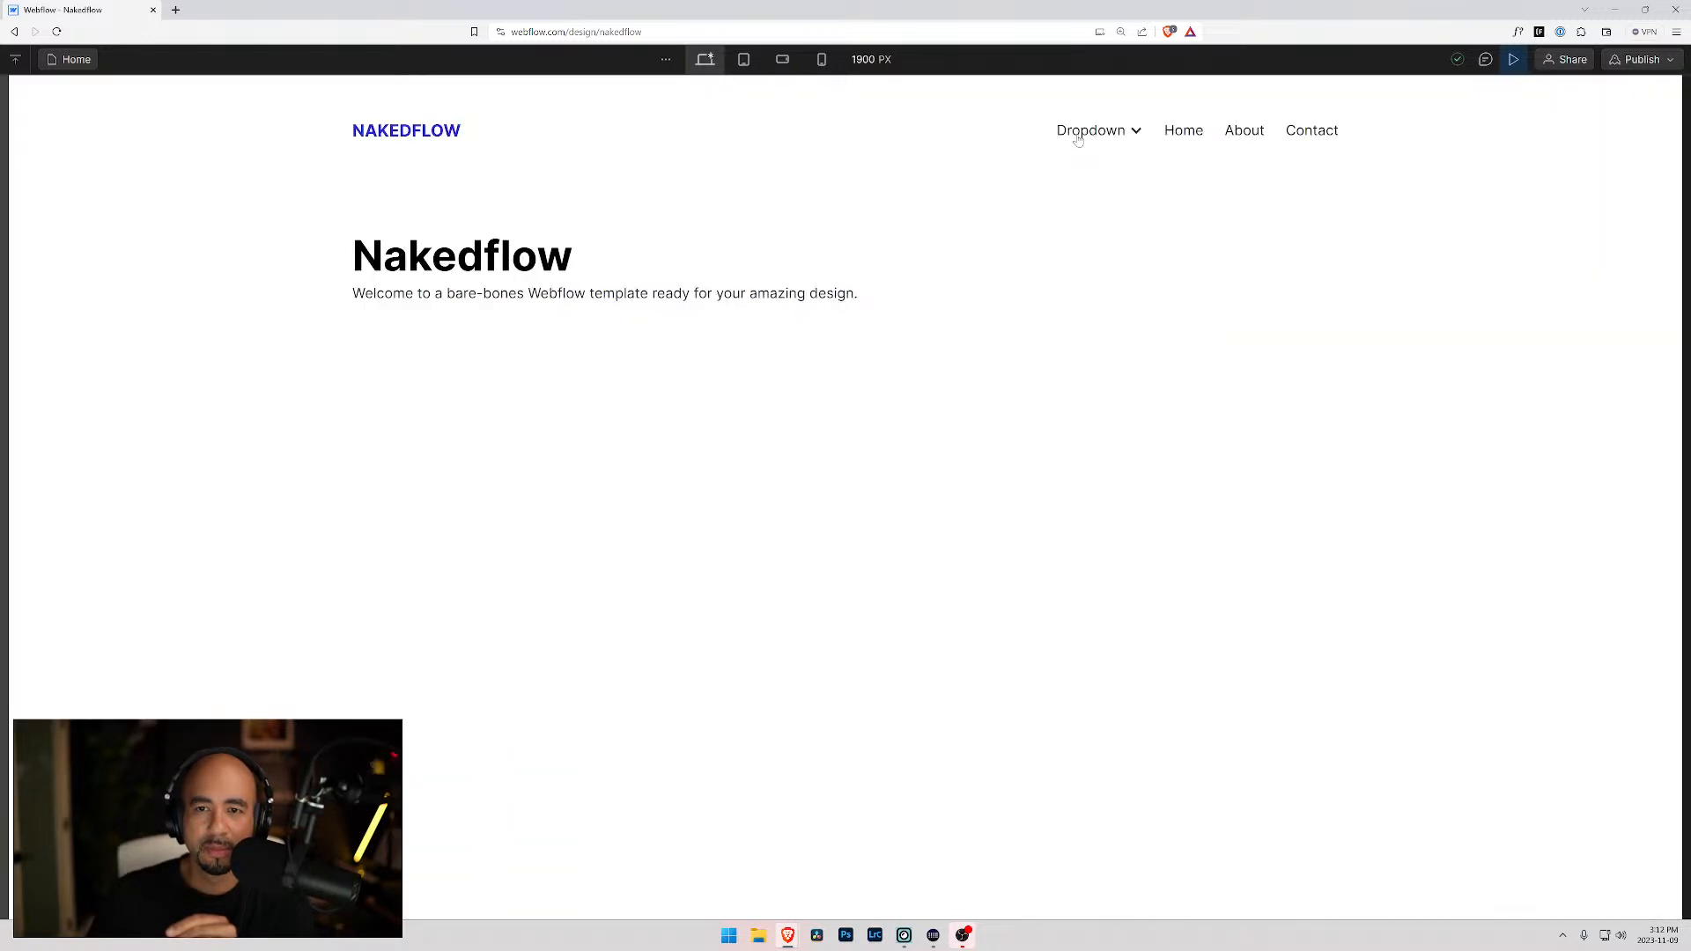
{"action": "left_click", "coordinate": [1511, 62]}
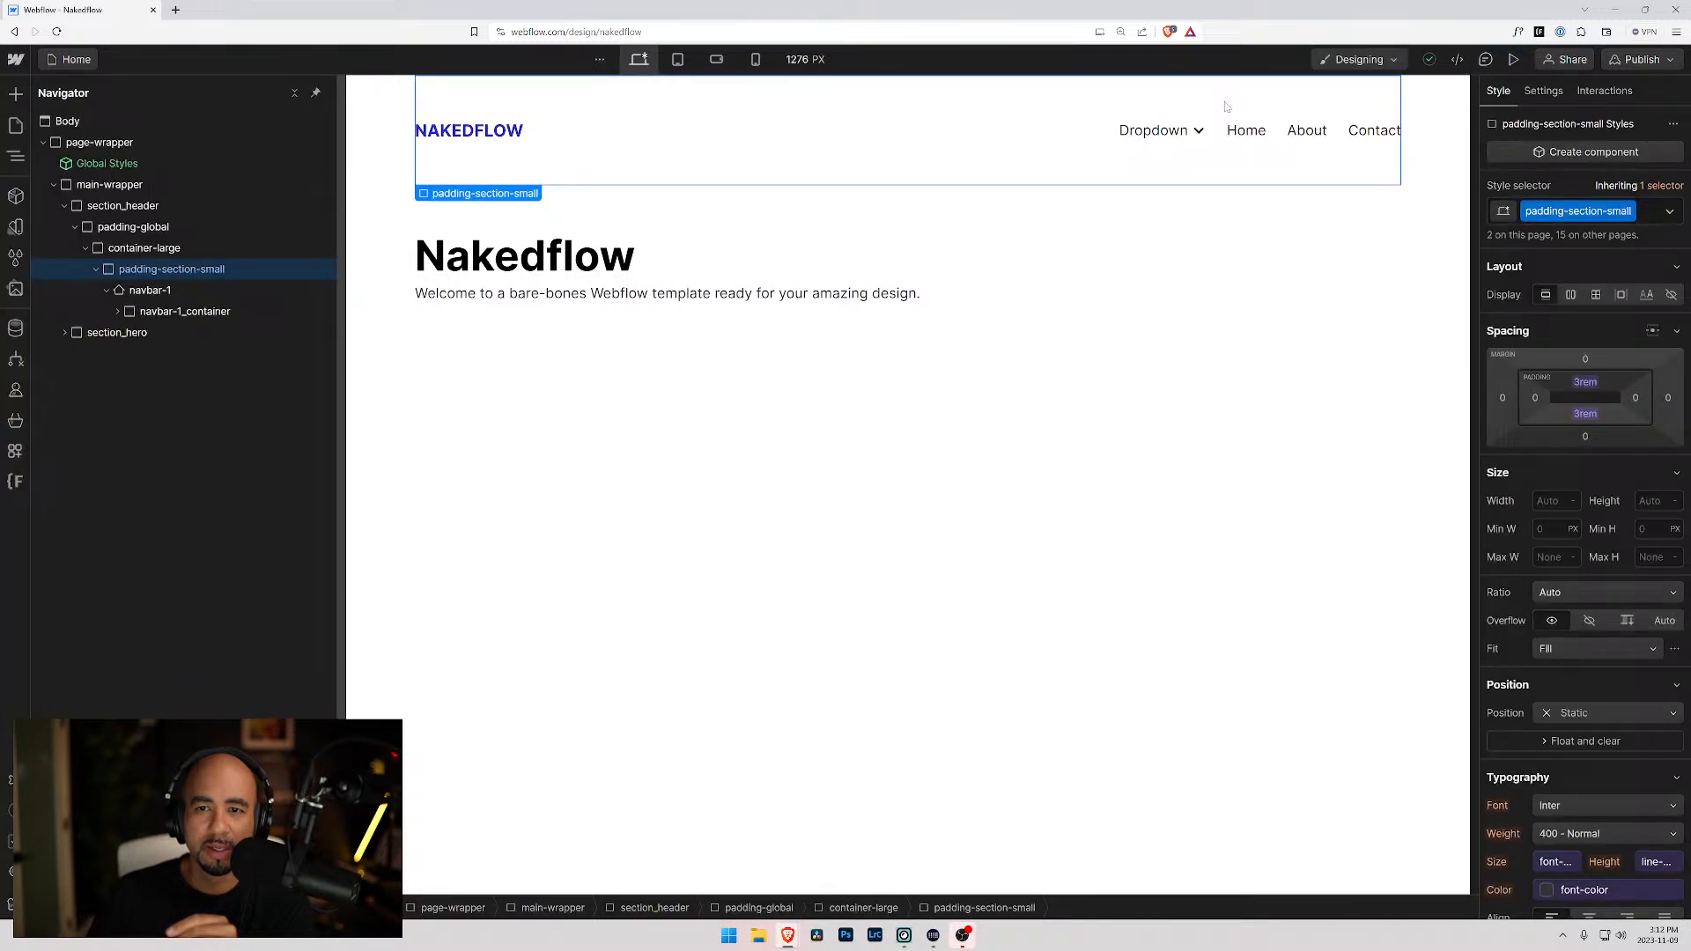
- Select navbar-1_dropdown-container inside the navbar dropdown and set its menu to Show on the desktop canvas
{"action": "left_click", "coordinate": [1155, 143]}
{"action": "left_click", "coordinate": [1162, 149]}
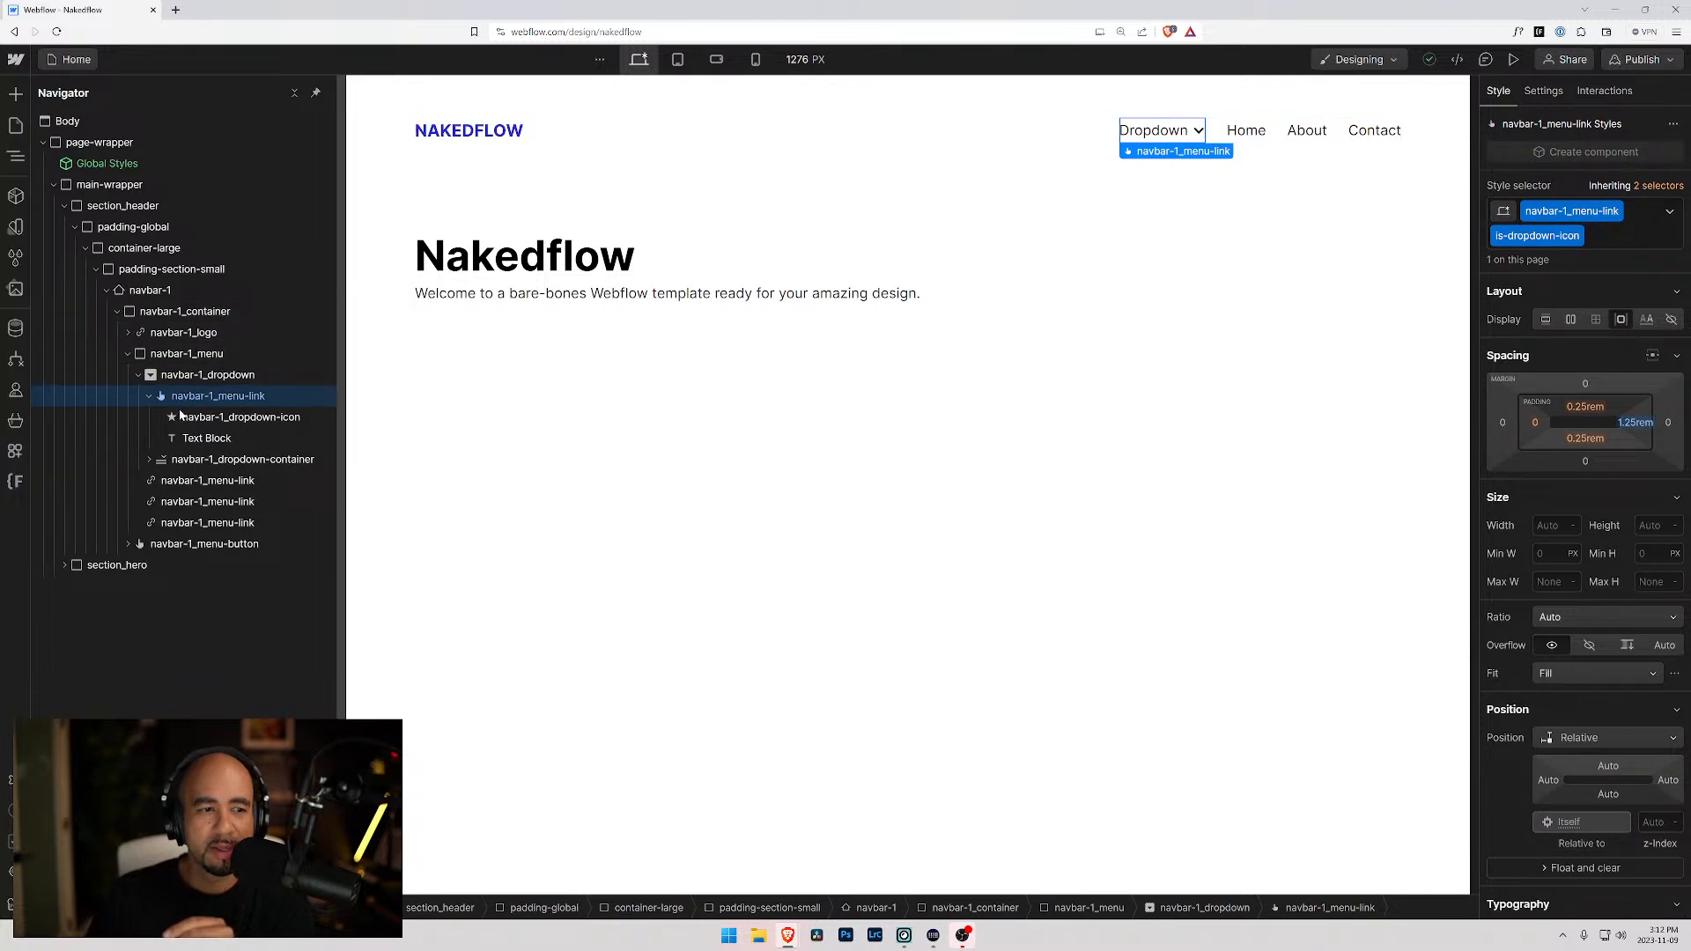
{"action": "left_click", "coordinate": [180, 465]}
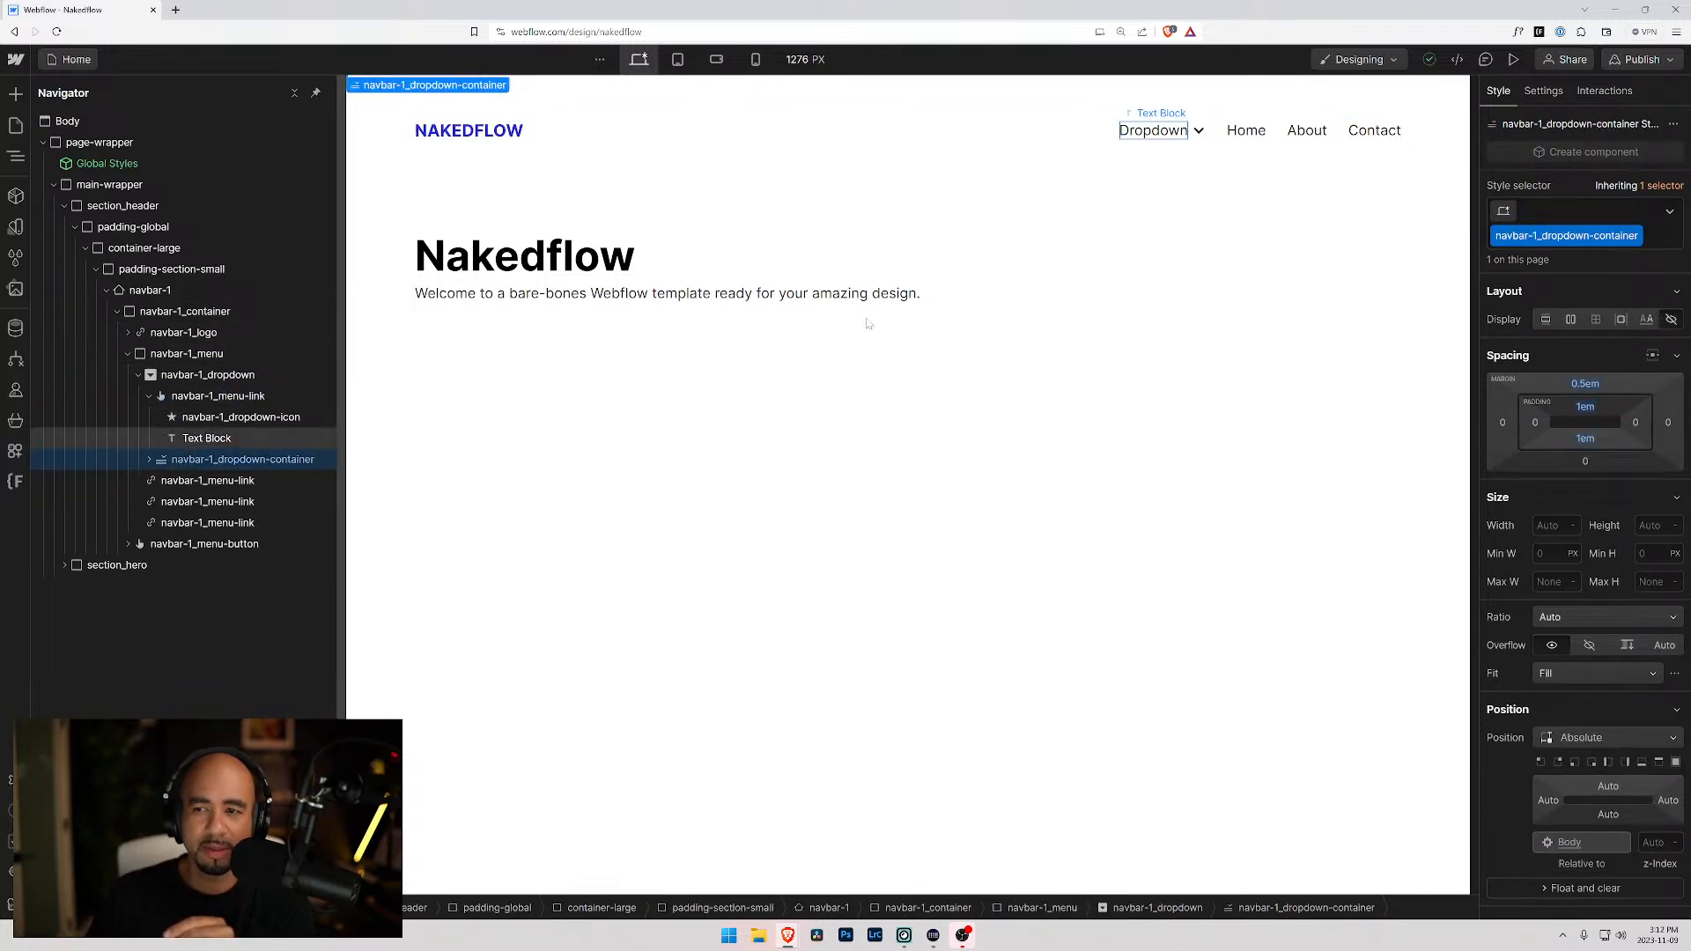
{"action": "left_click", "coordinate": [1537, 92]}
{"action": "left_click", "coordinate": [1576, 378]}
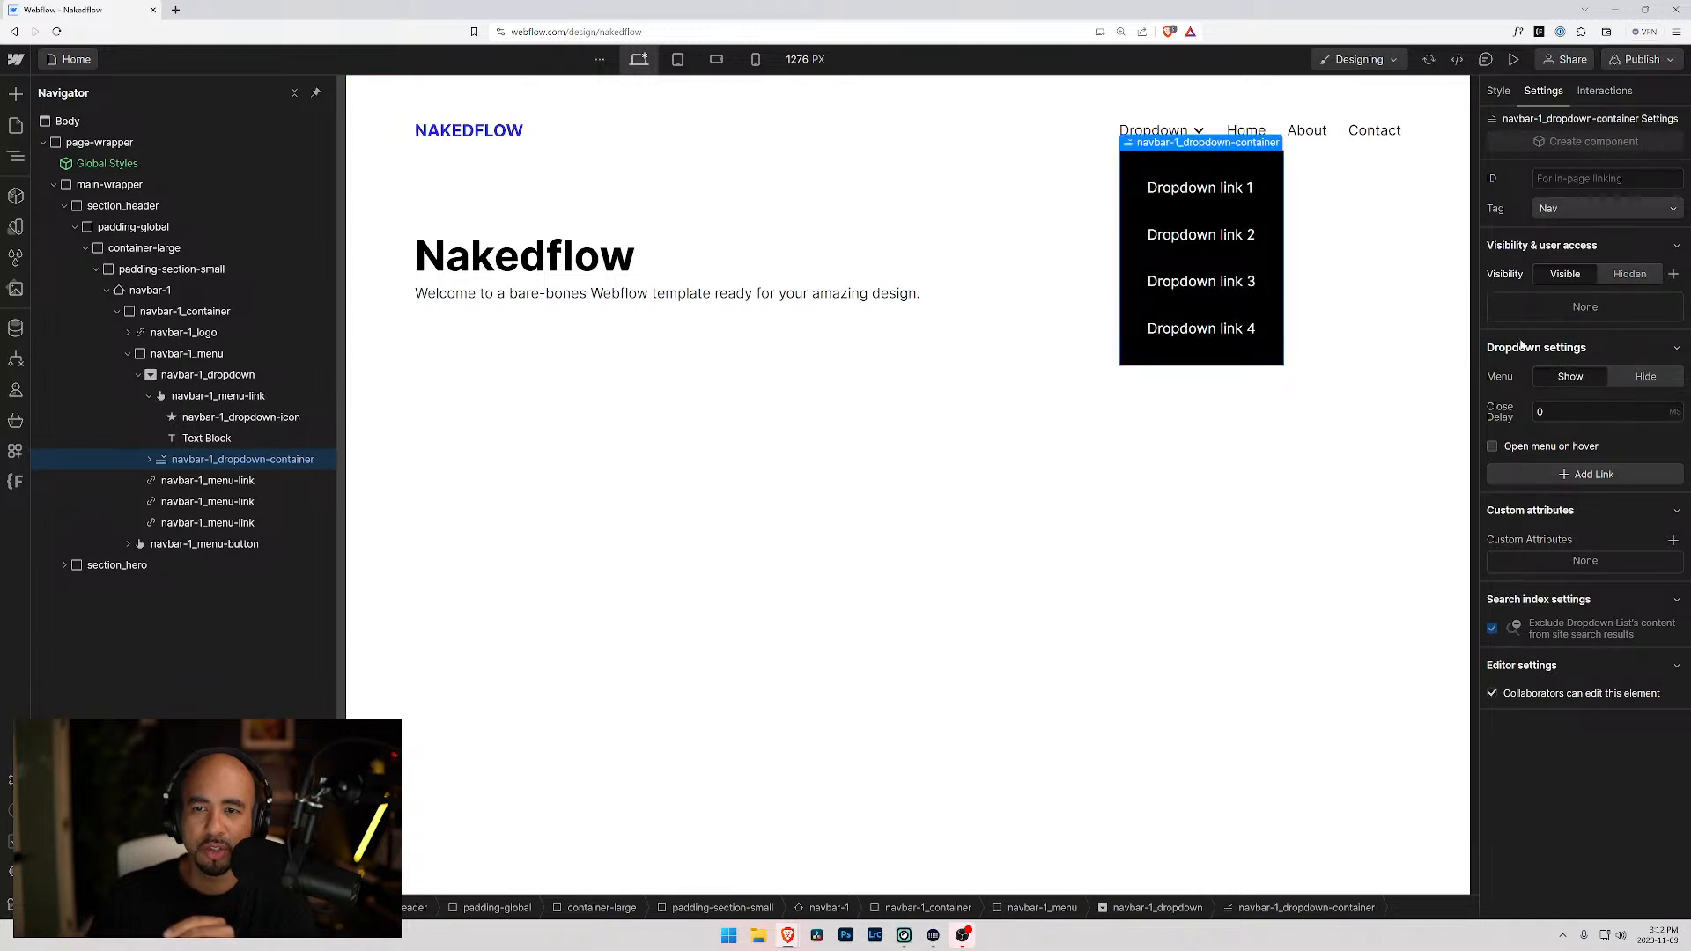
- Expand the dropdown container and set the left and right padding of the navbar-1_dropdown-link class to 1rem
{"action": "left_click", "coordinate": [148, 459]}
{"action": "left_click", "coordinate": [185, 482]}
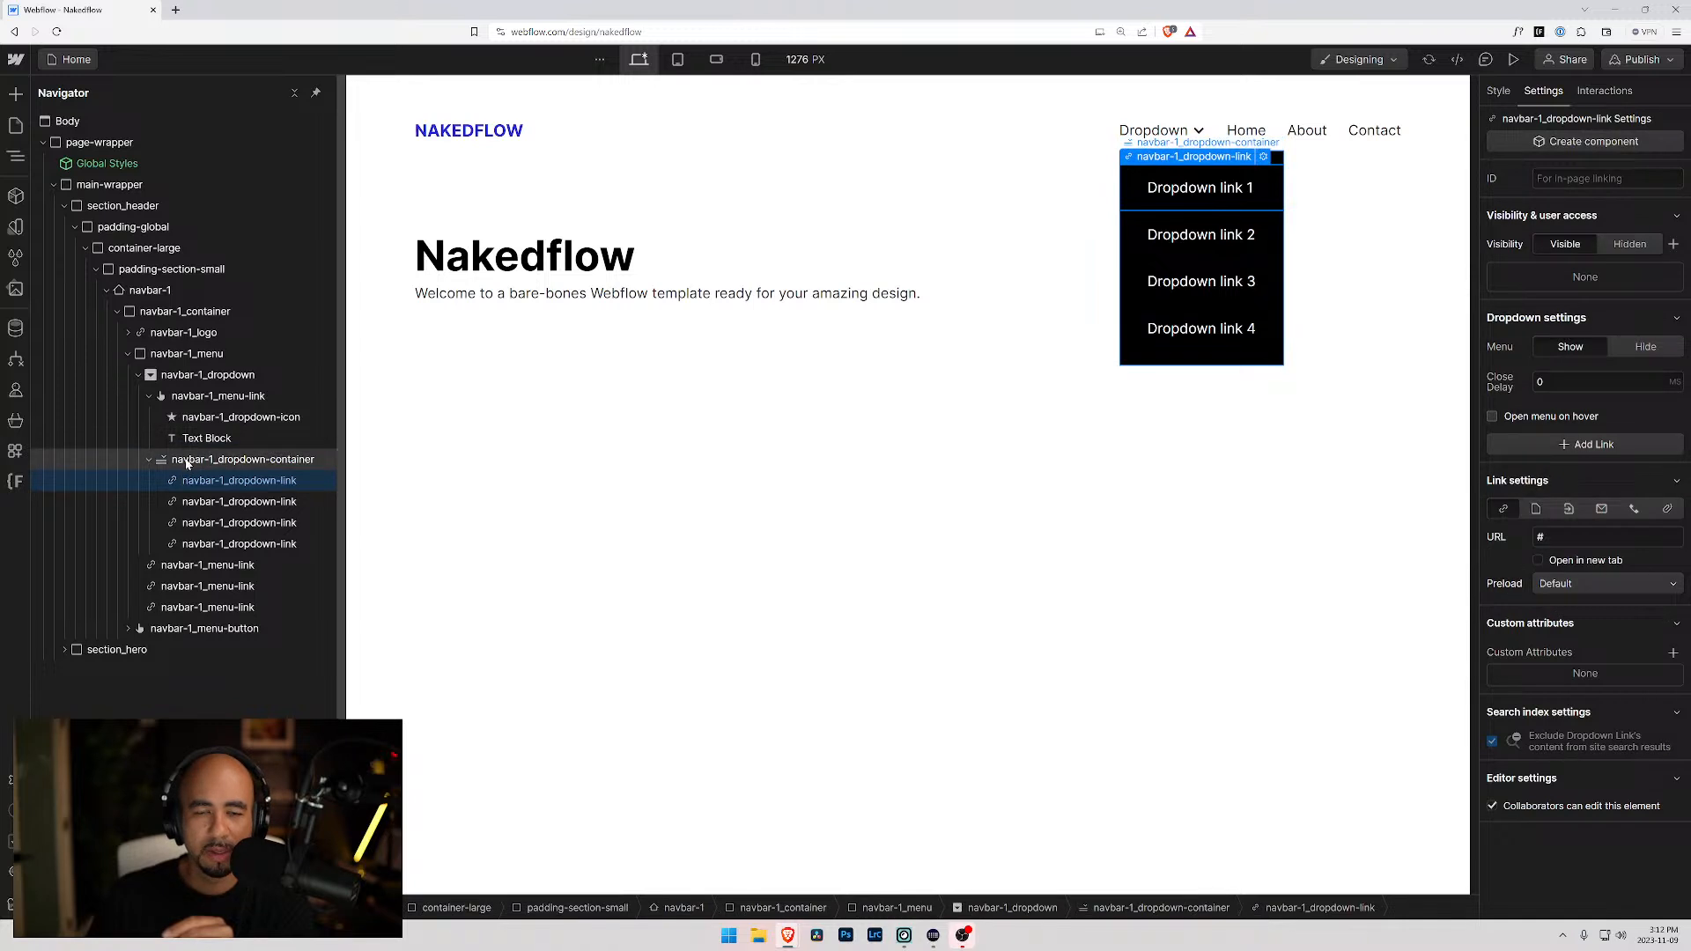
{"action": "left_click", "coordinate": [225, 460]}
{"action": "left_click", "coordinate": [1497, 92]}
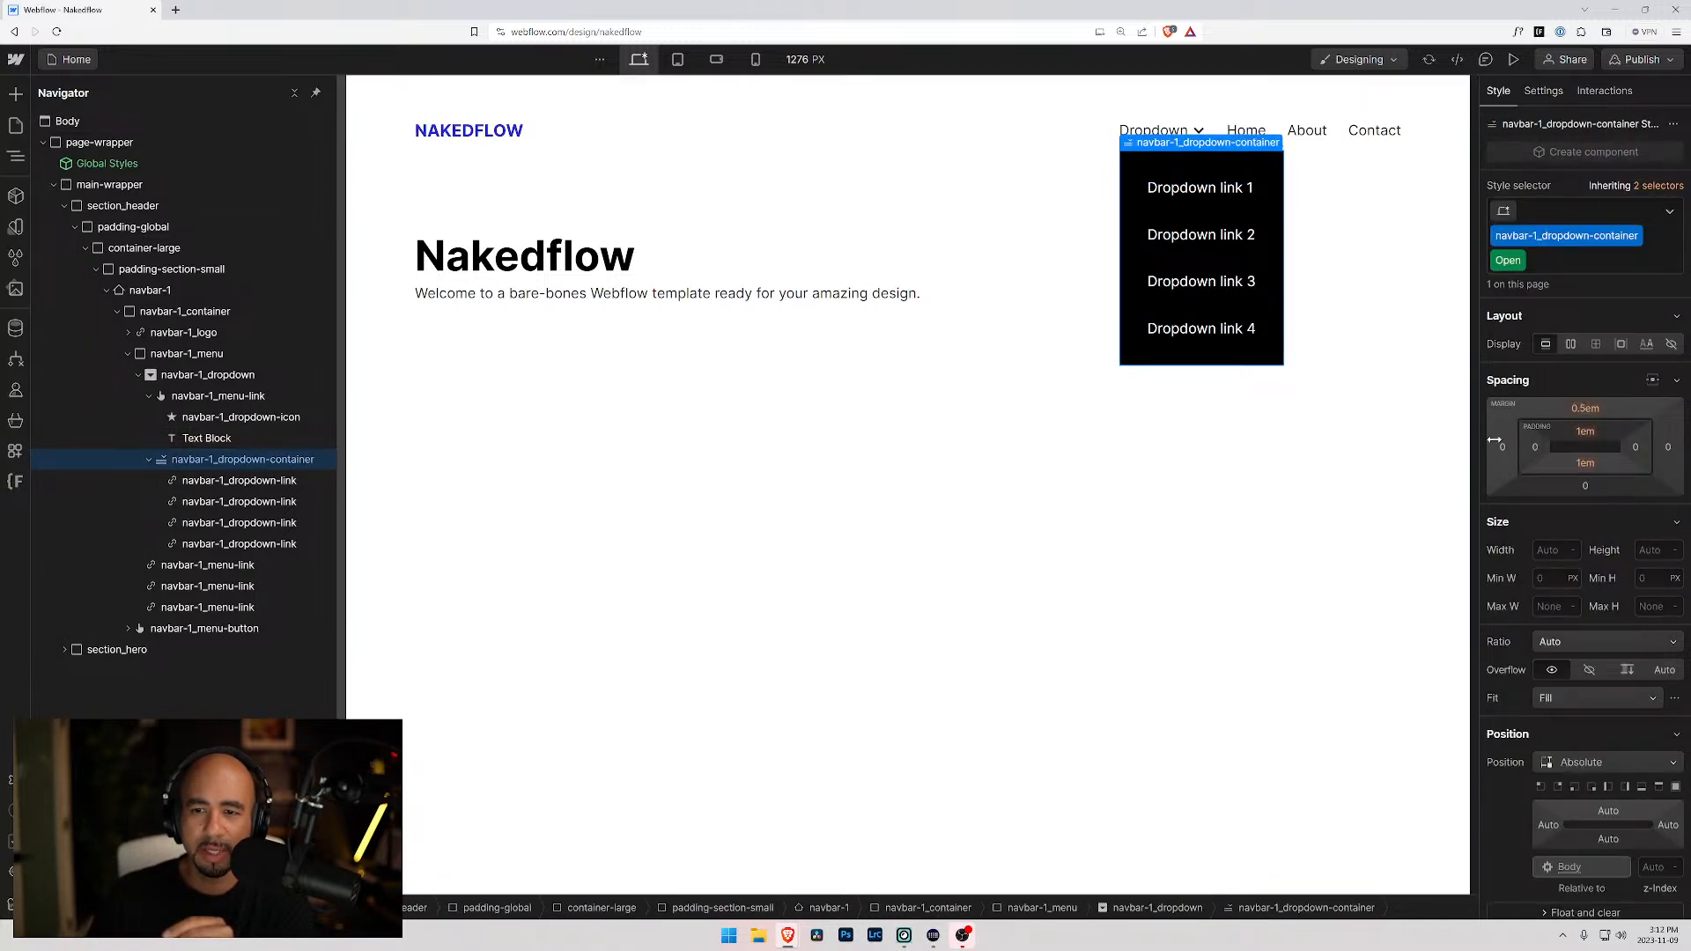
{"action": "left_click", "coordinate": [236, 487]}
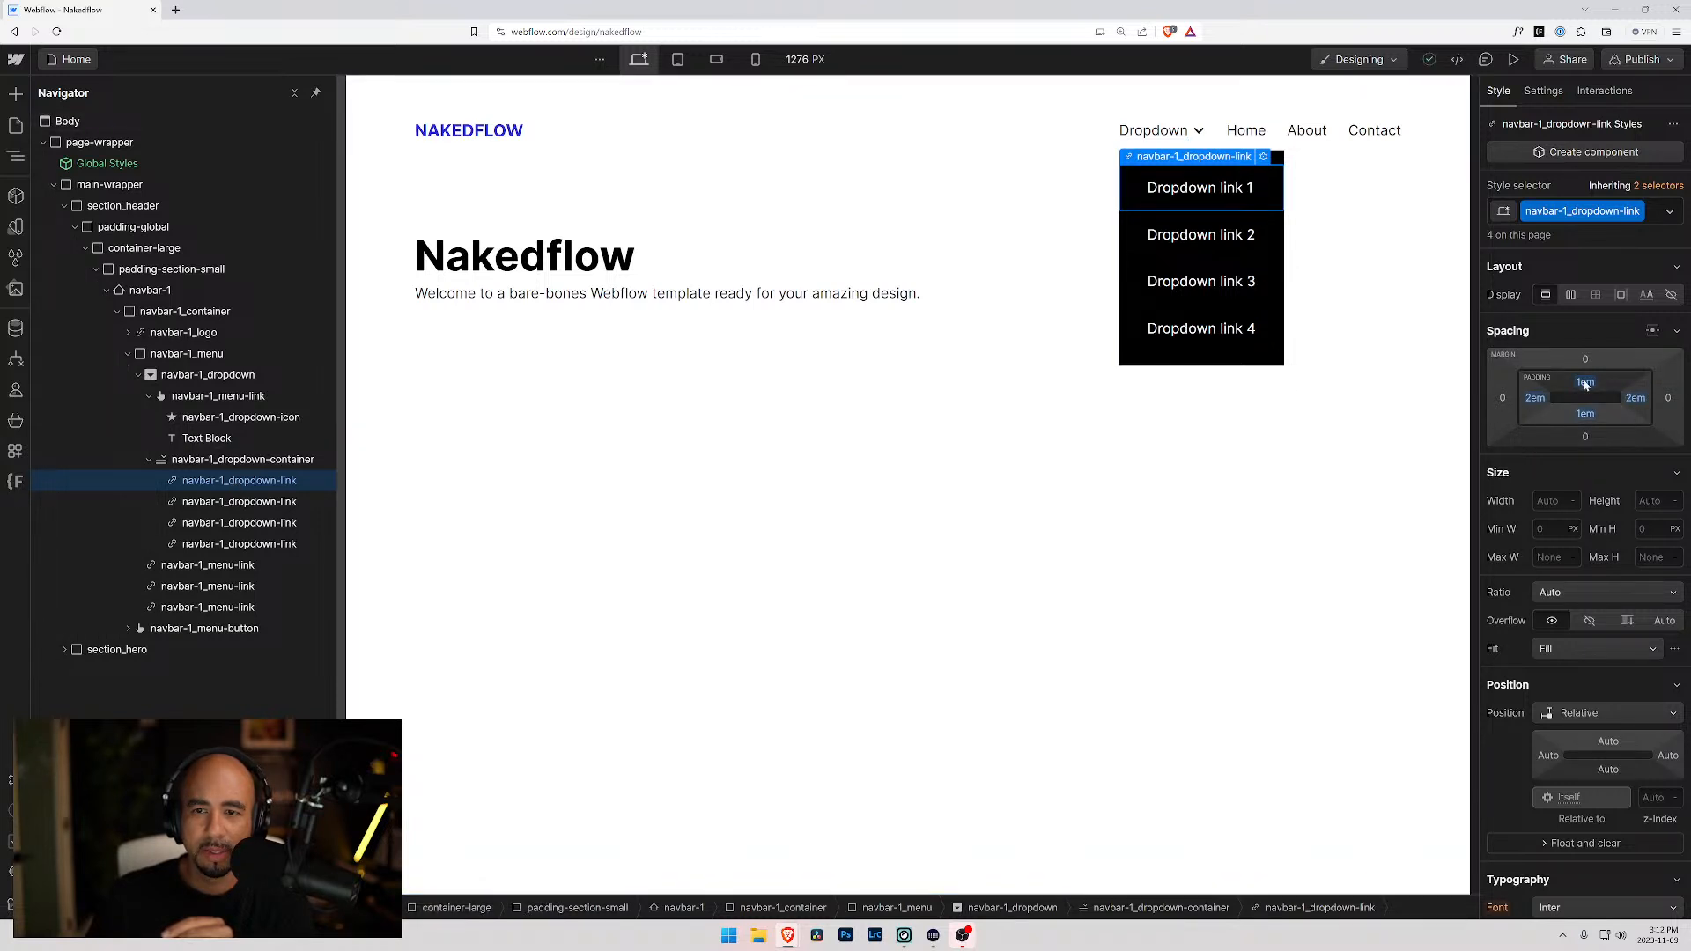
{"action": "left_click", "coordinate": [1535, 399]}
{"action": "type", "text": "1r"}
{"action": "key", "text": "Return"}
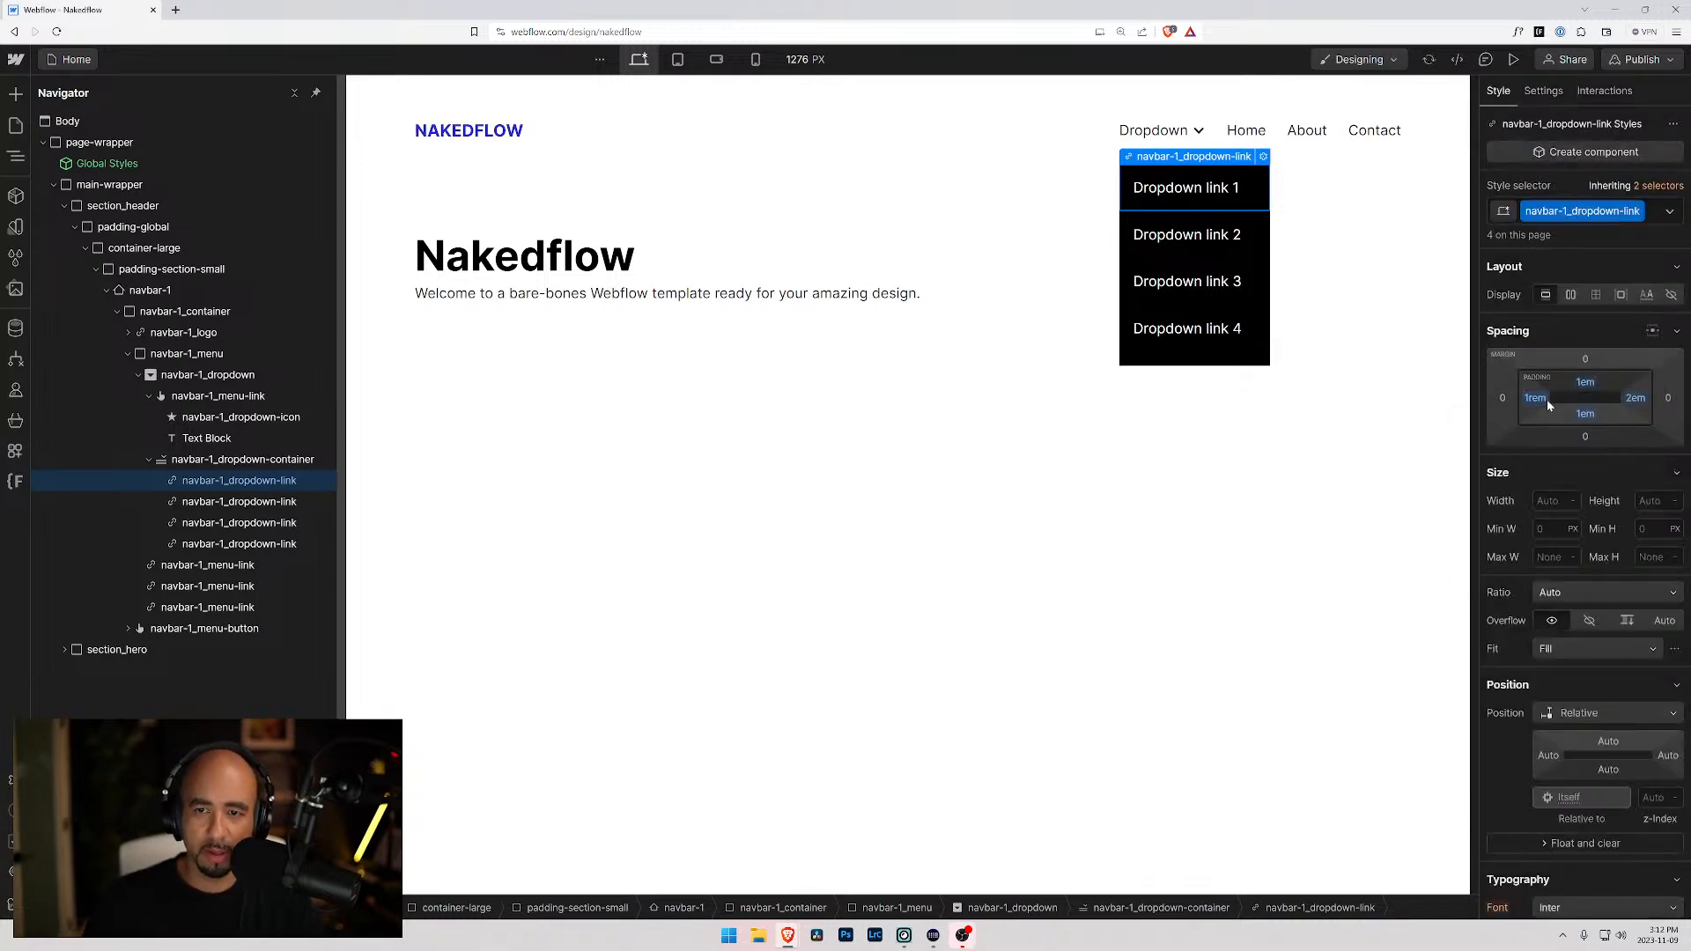
{"action": "left_click", "coordinate": [1635, 399]}
{"action": "type", "text": "1r"}
{"action": "key", "text": "Return"}
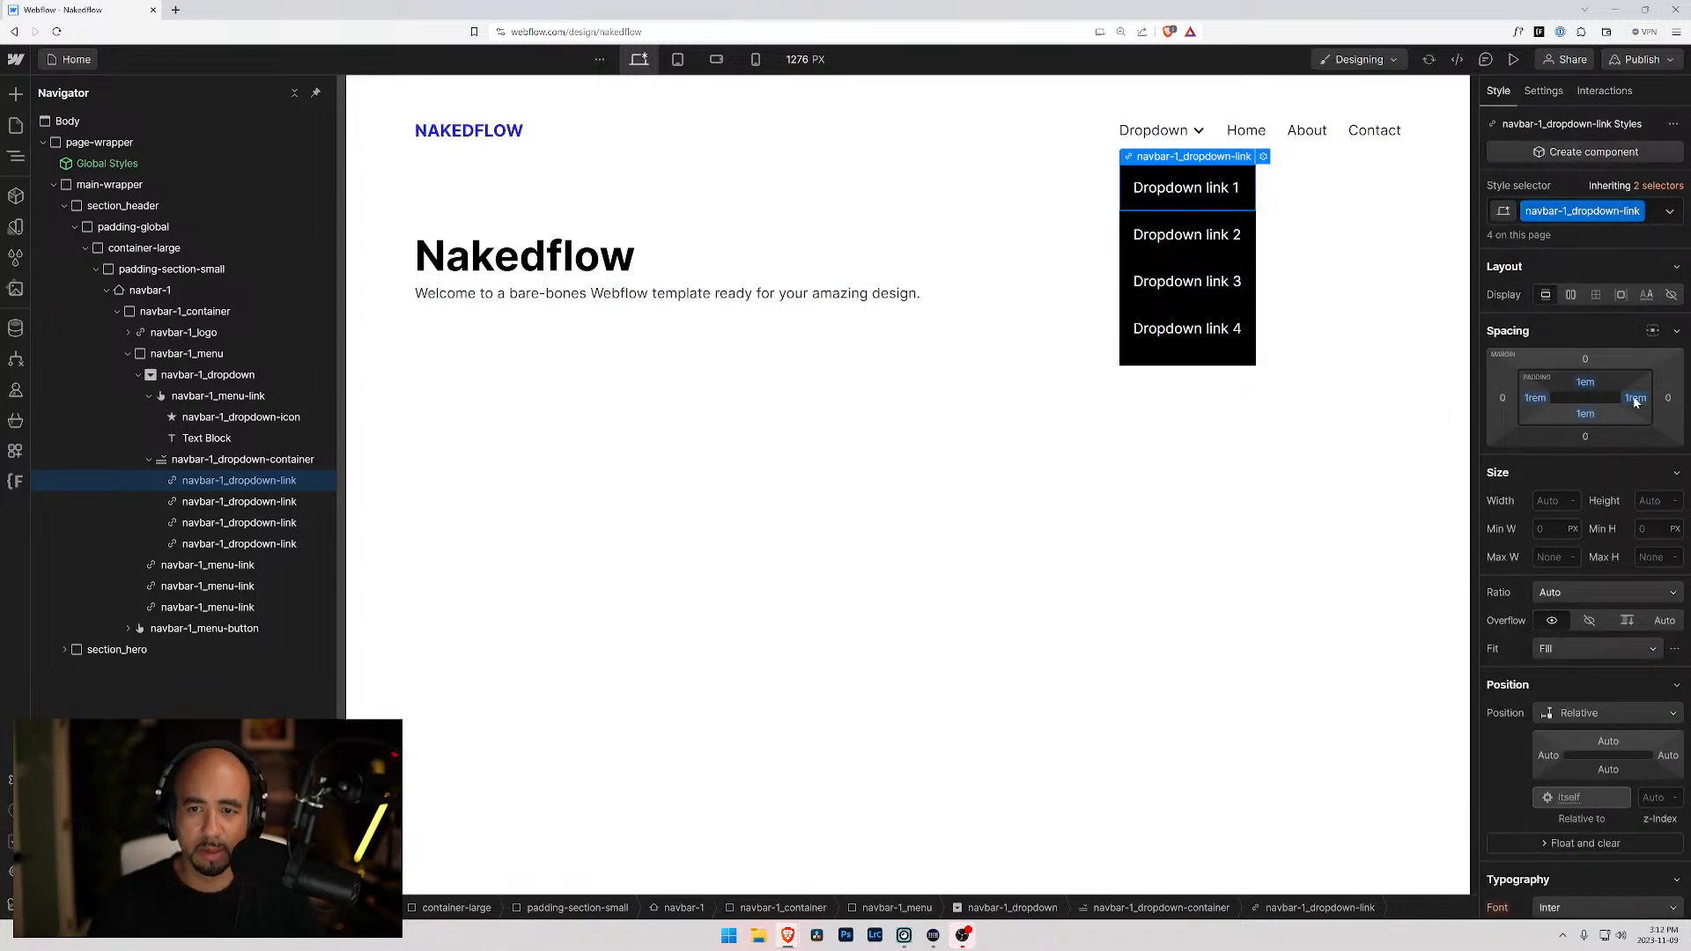
- Set the top and bottom padding of navbar-1_dropdown-link to 0.5rem
{"action": "left_click", "coordinate": [1587, 383]}
{"action": "type", "text": "0.5"}
{"action": "key", "text": "Return"}
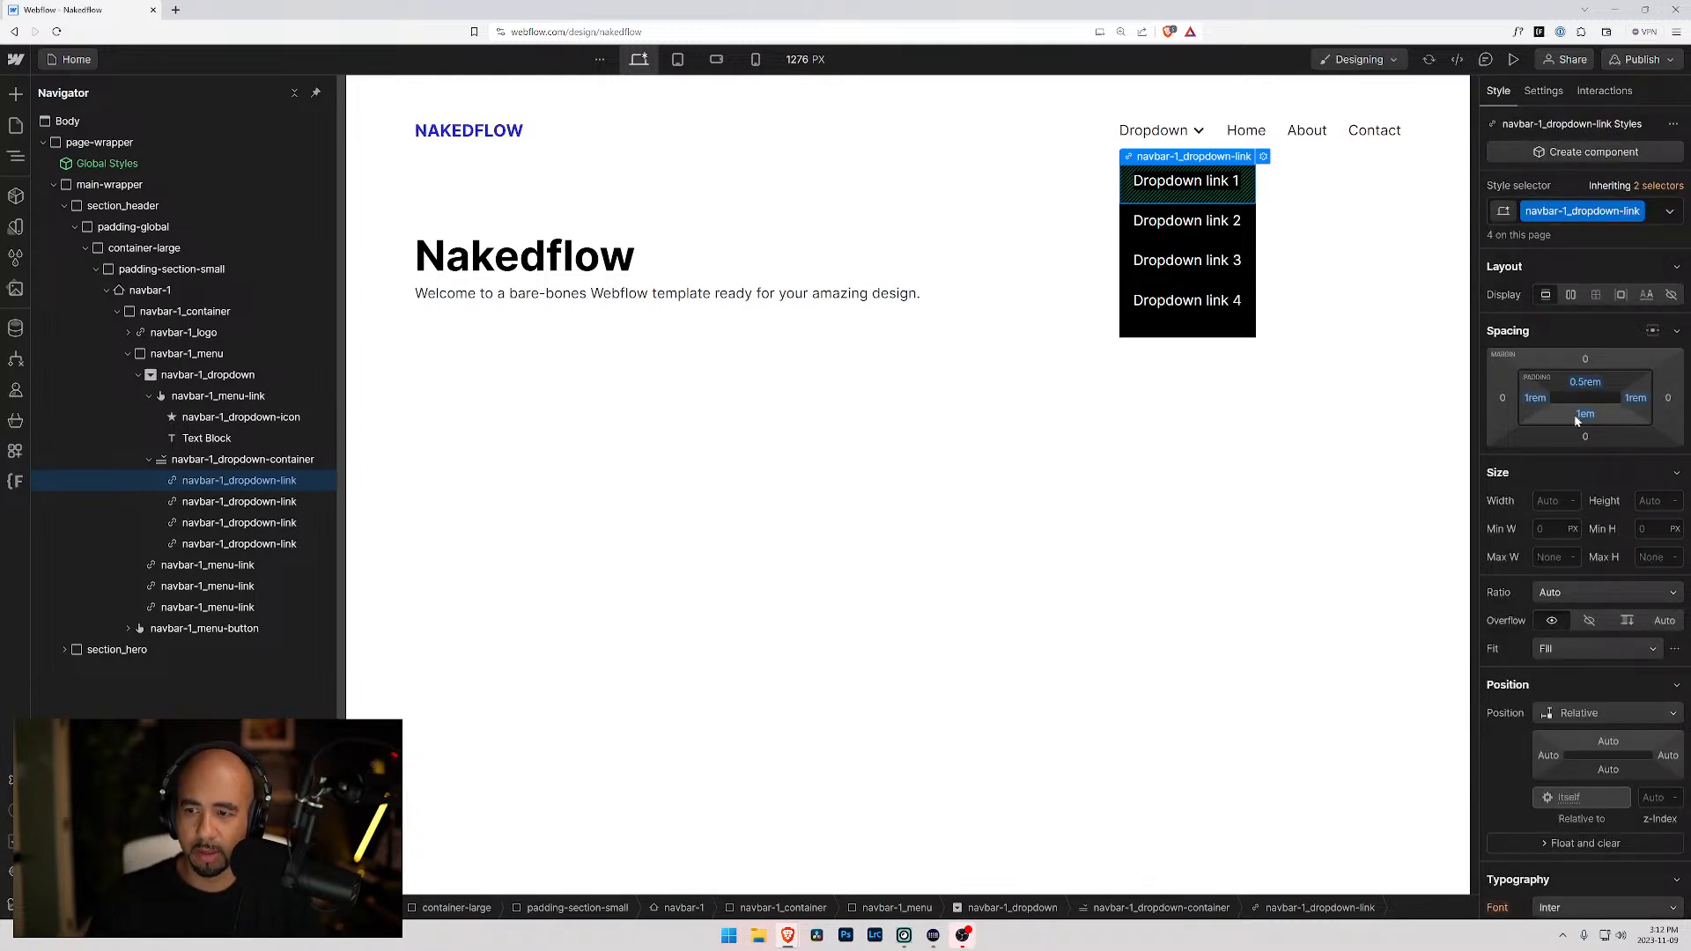
{"action": "left_click", "coordinate": [1585, 414]}
{"action": "type", "text": "0.5"}
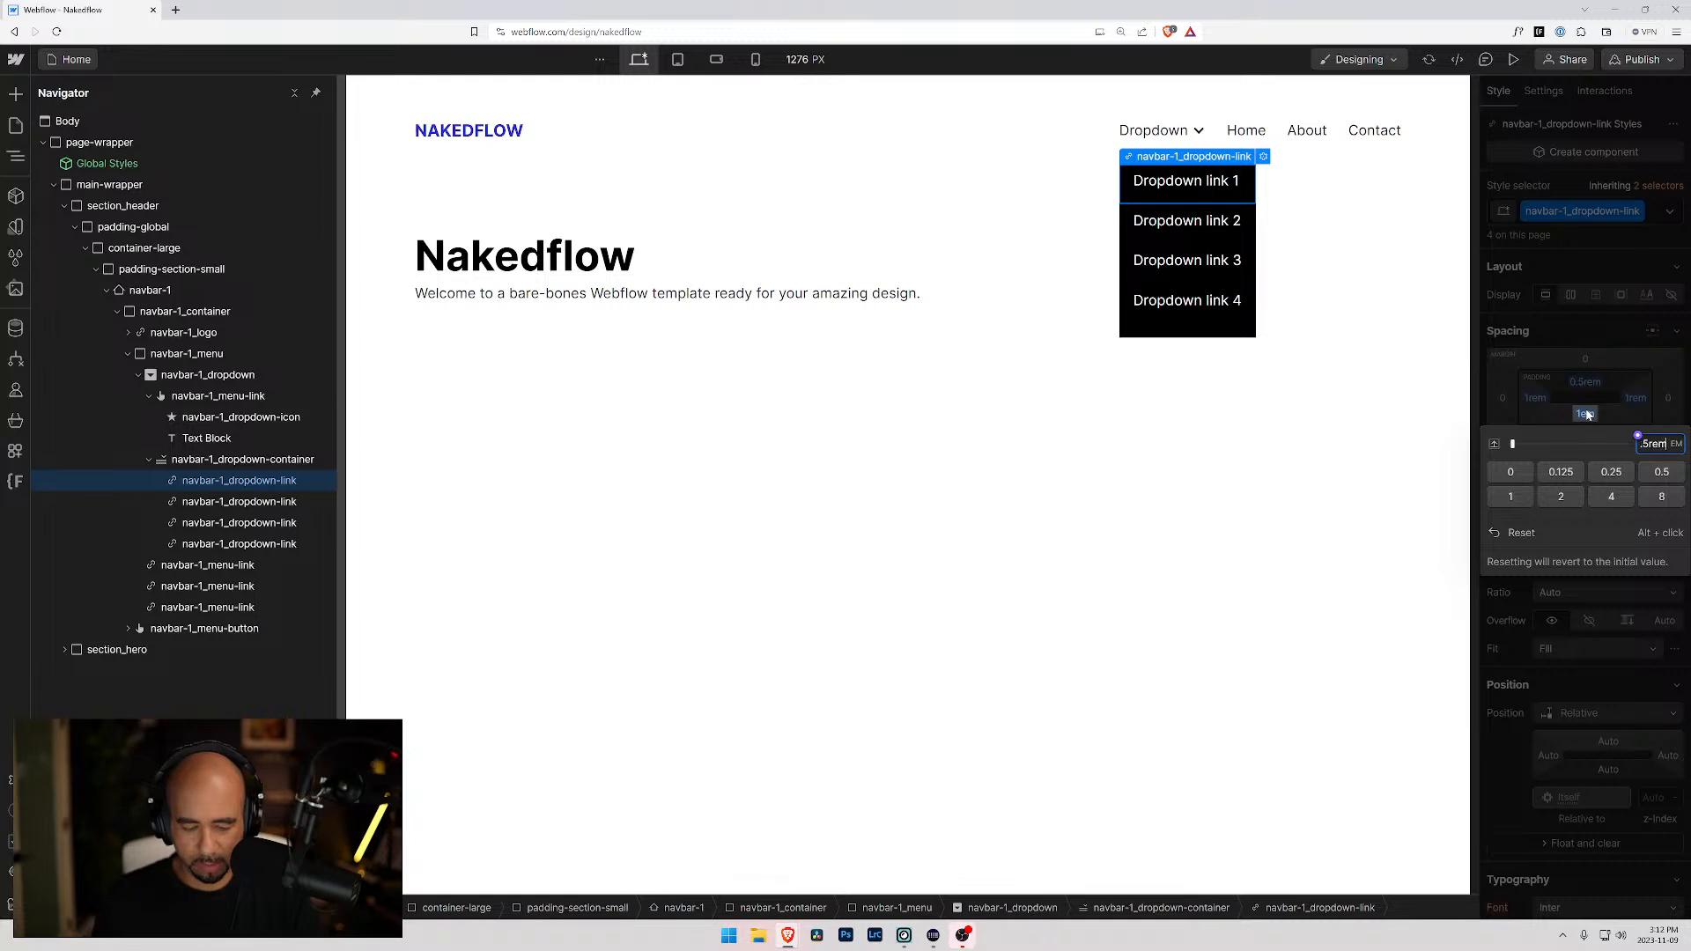
{"action": "key", "text": "Return"}
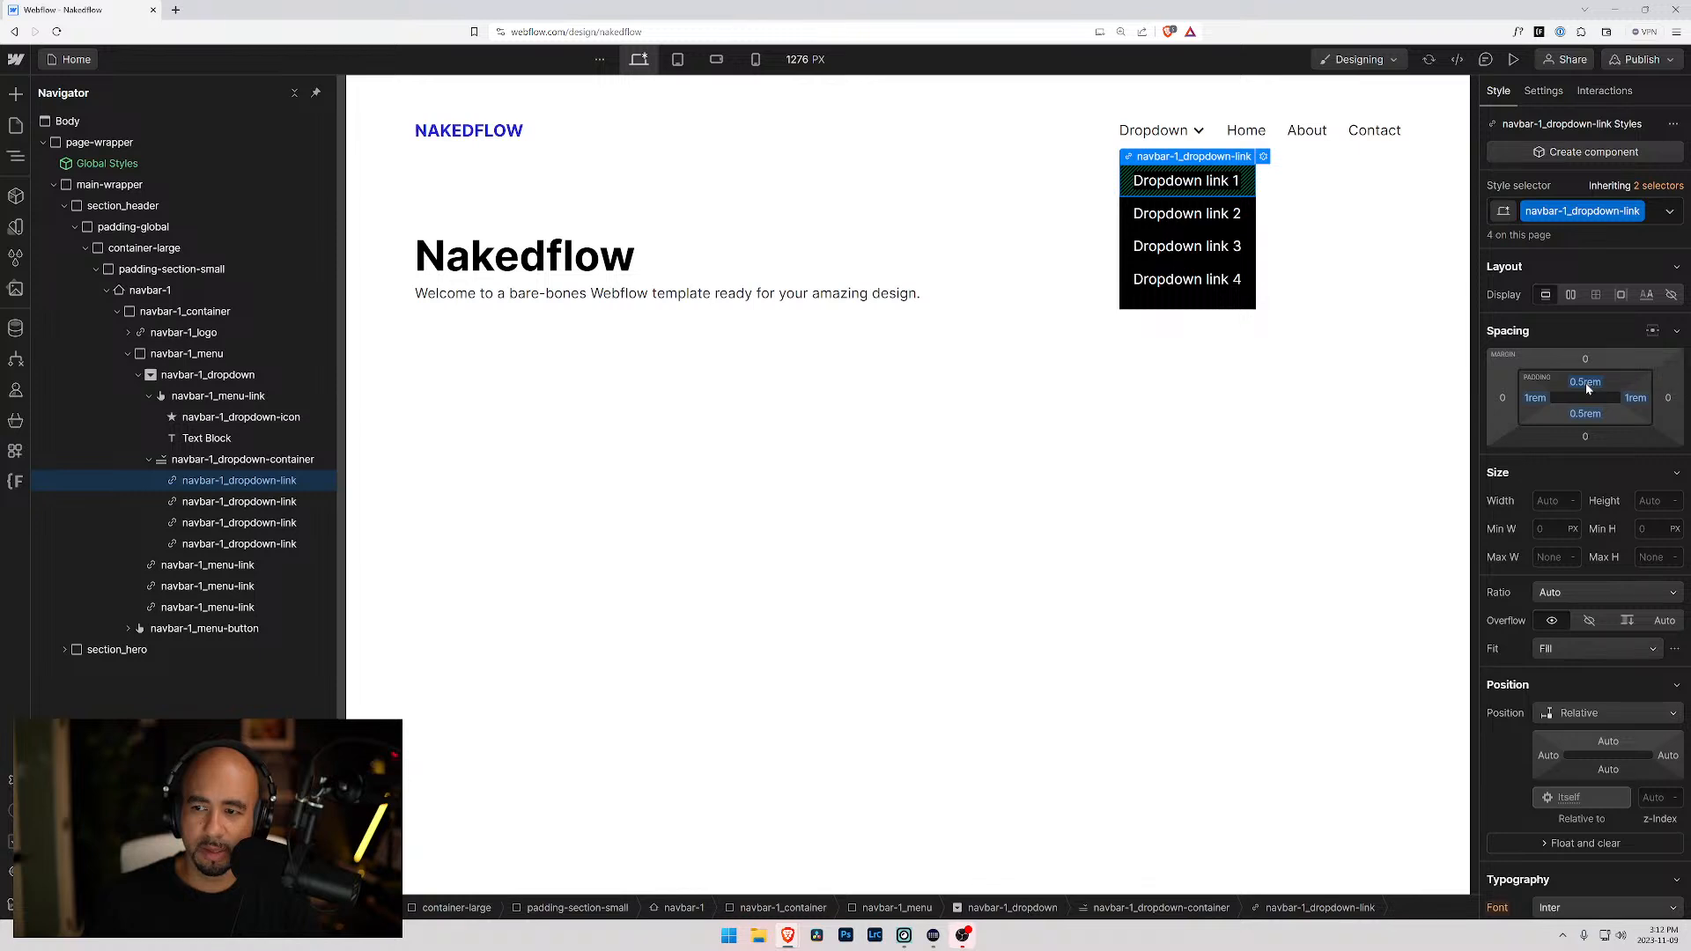
- Reduce the dropdown links' top and bottom padding to 0rem and deselect the link
{"action": "left_click_drag", "start_coordinate": [1590, 388], "coordinate": [1590, 384]}
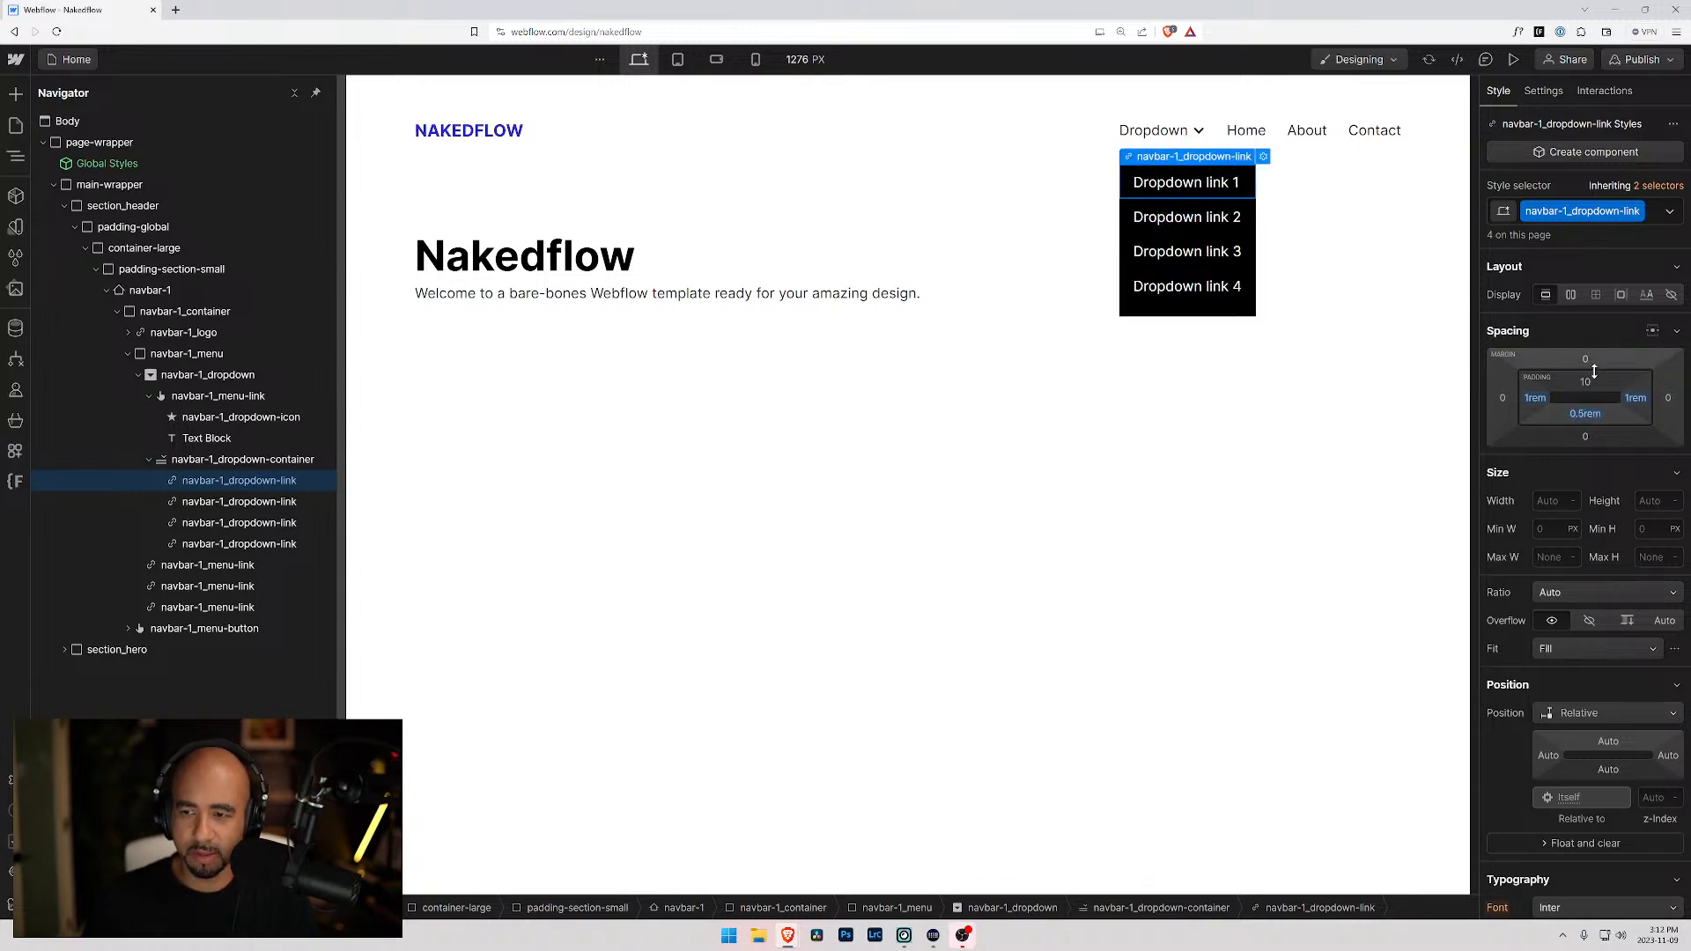
{"action": "mouse_move", "coordinate": [1590, 415]}
{"action": "left_mouse_down"}
{"action": "mouse_move", "coordinate": [1591, 388]}
{"action": "mouse_move", "coordinate": [1598, 441]}
{"action": "left_mouse_up"}
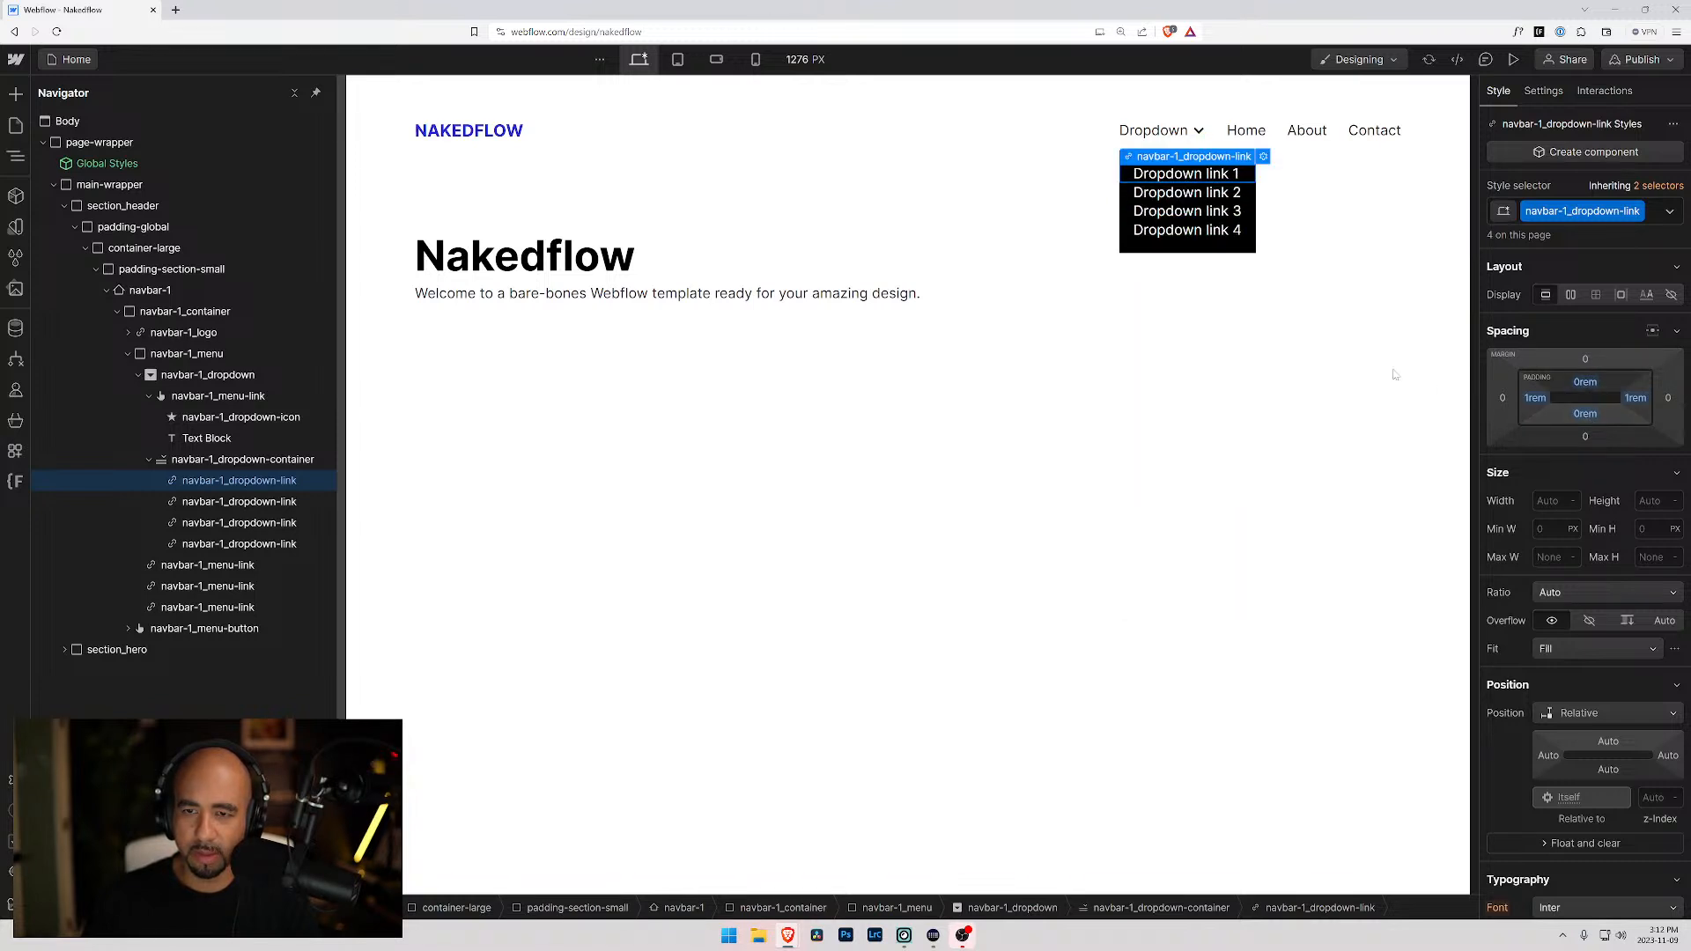
{"action": "left_click", "coordinate": [1353, 324]}
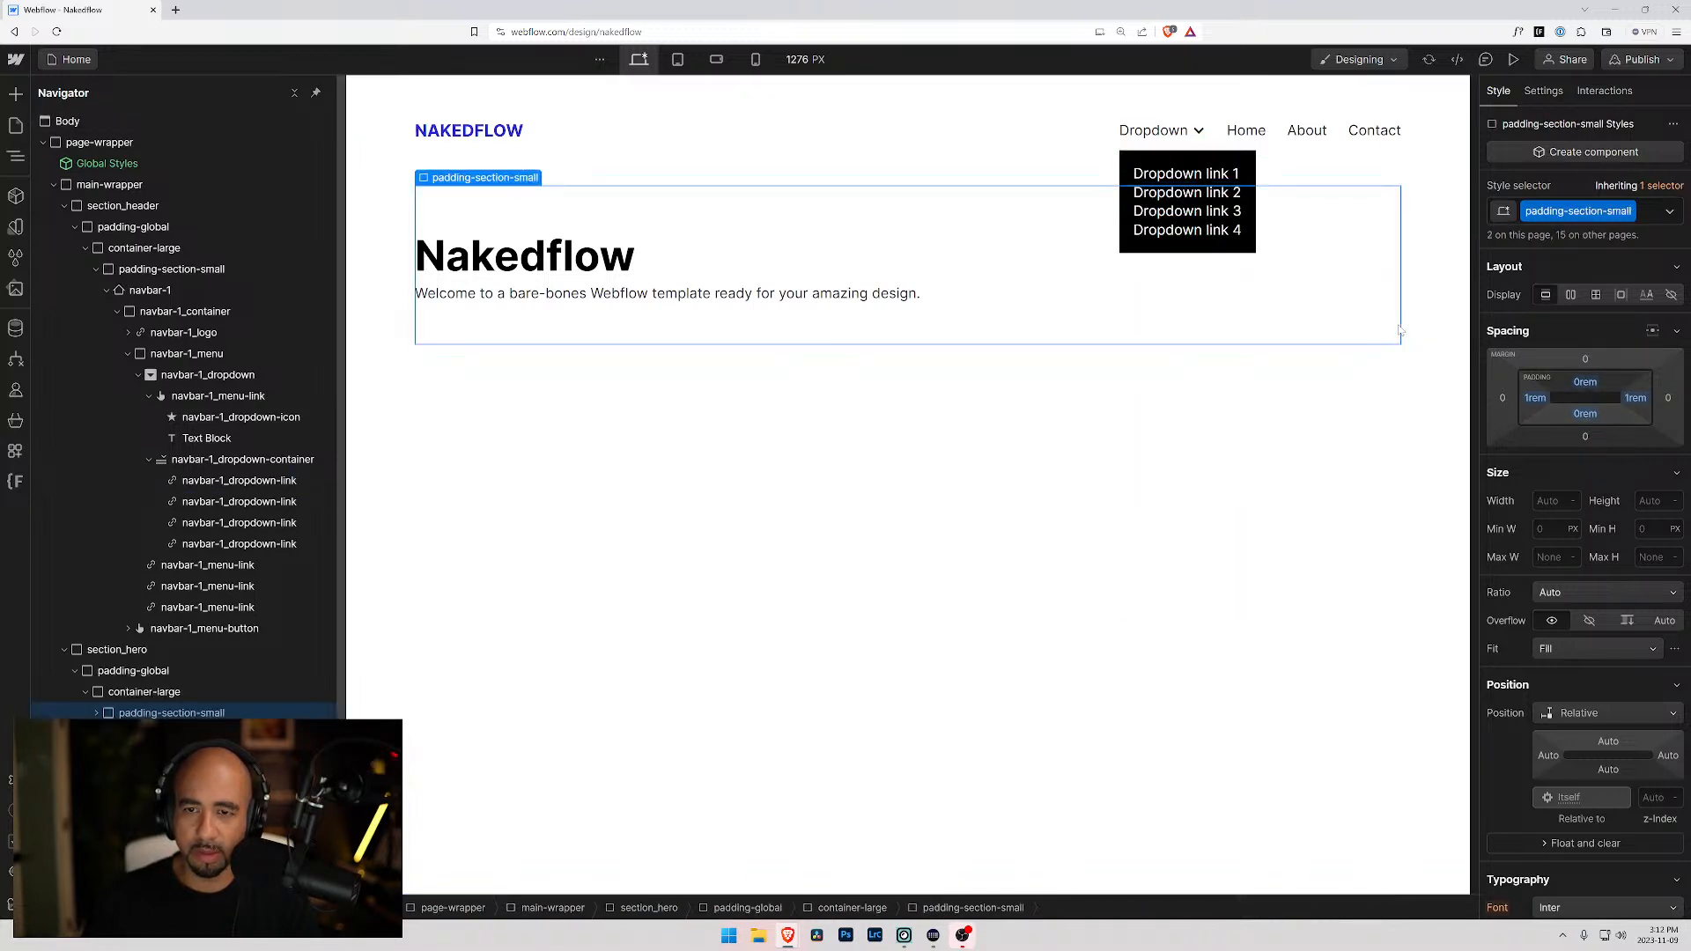
- Reselect navbar-1_dropdown-container and show its dropdown menu on the canvas again
{"action": "left_click", "coordinate": [1193, 139]}
{"action": "left_click", "coordinate": [196, 460]}
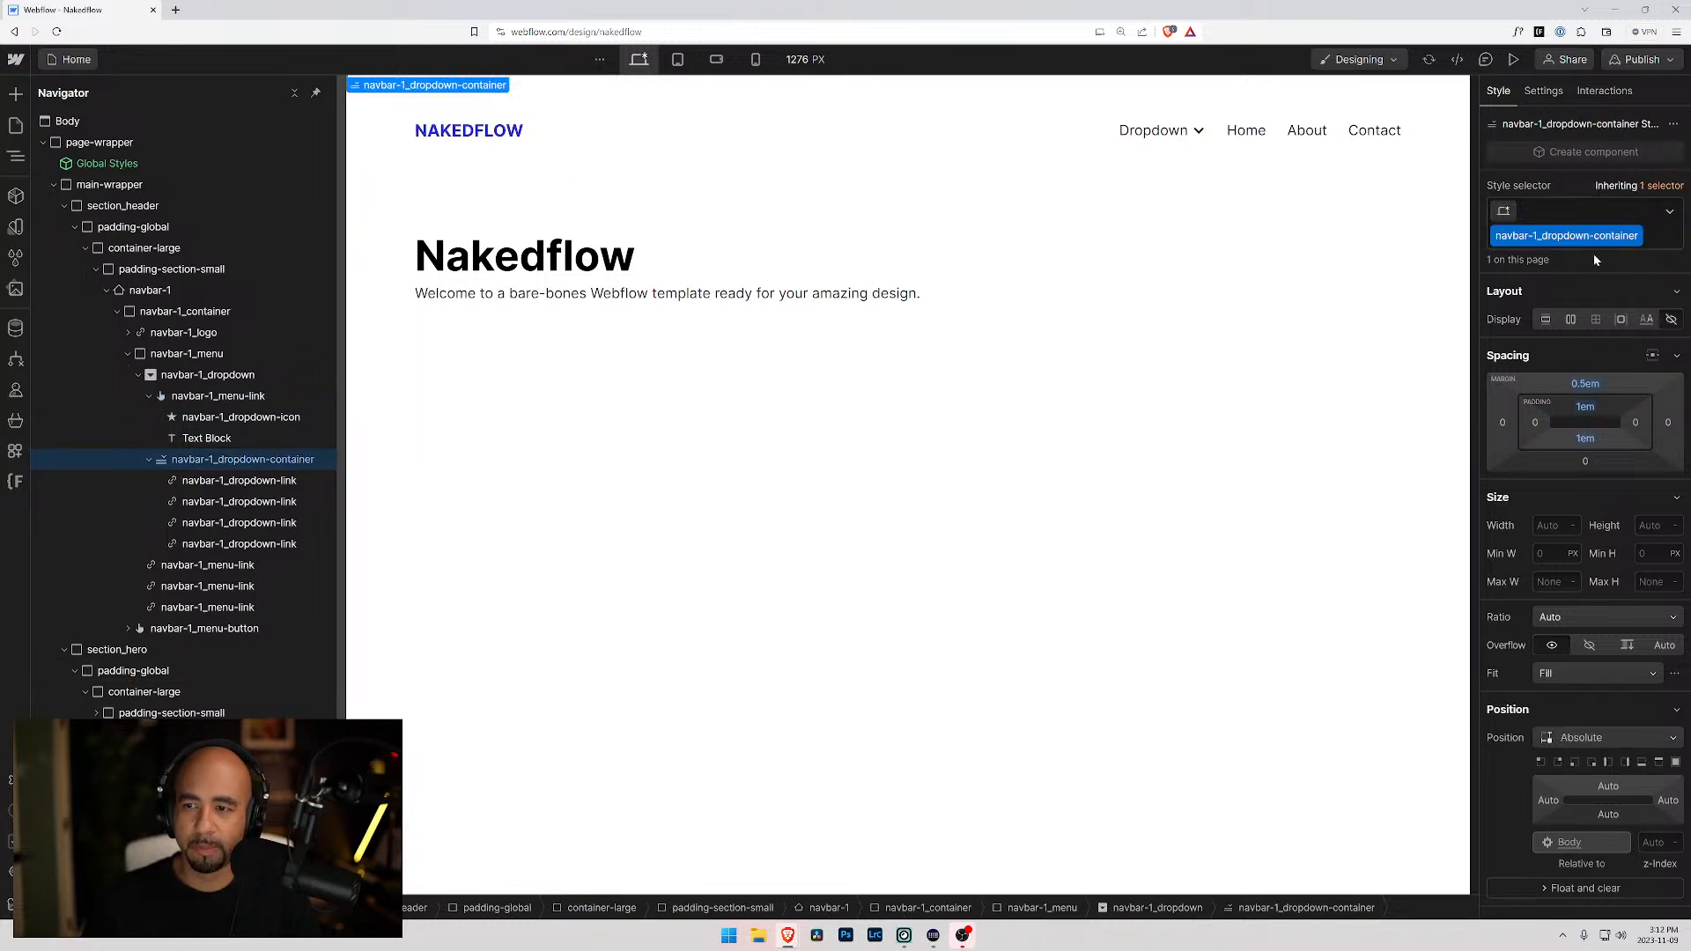
{"action": "key", "text": "d"}
{"action": "left_click", "coordinate": [1570, 379]}
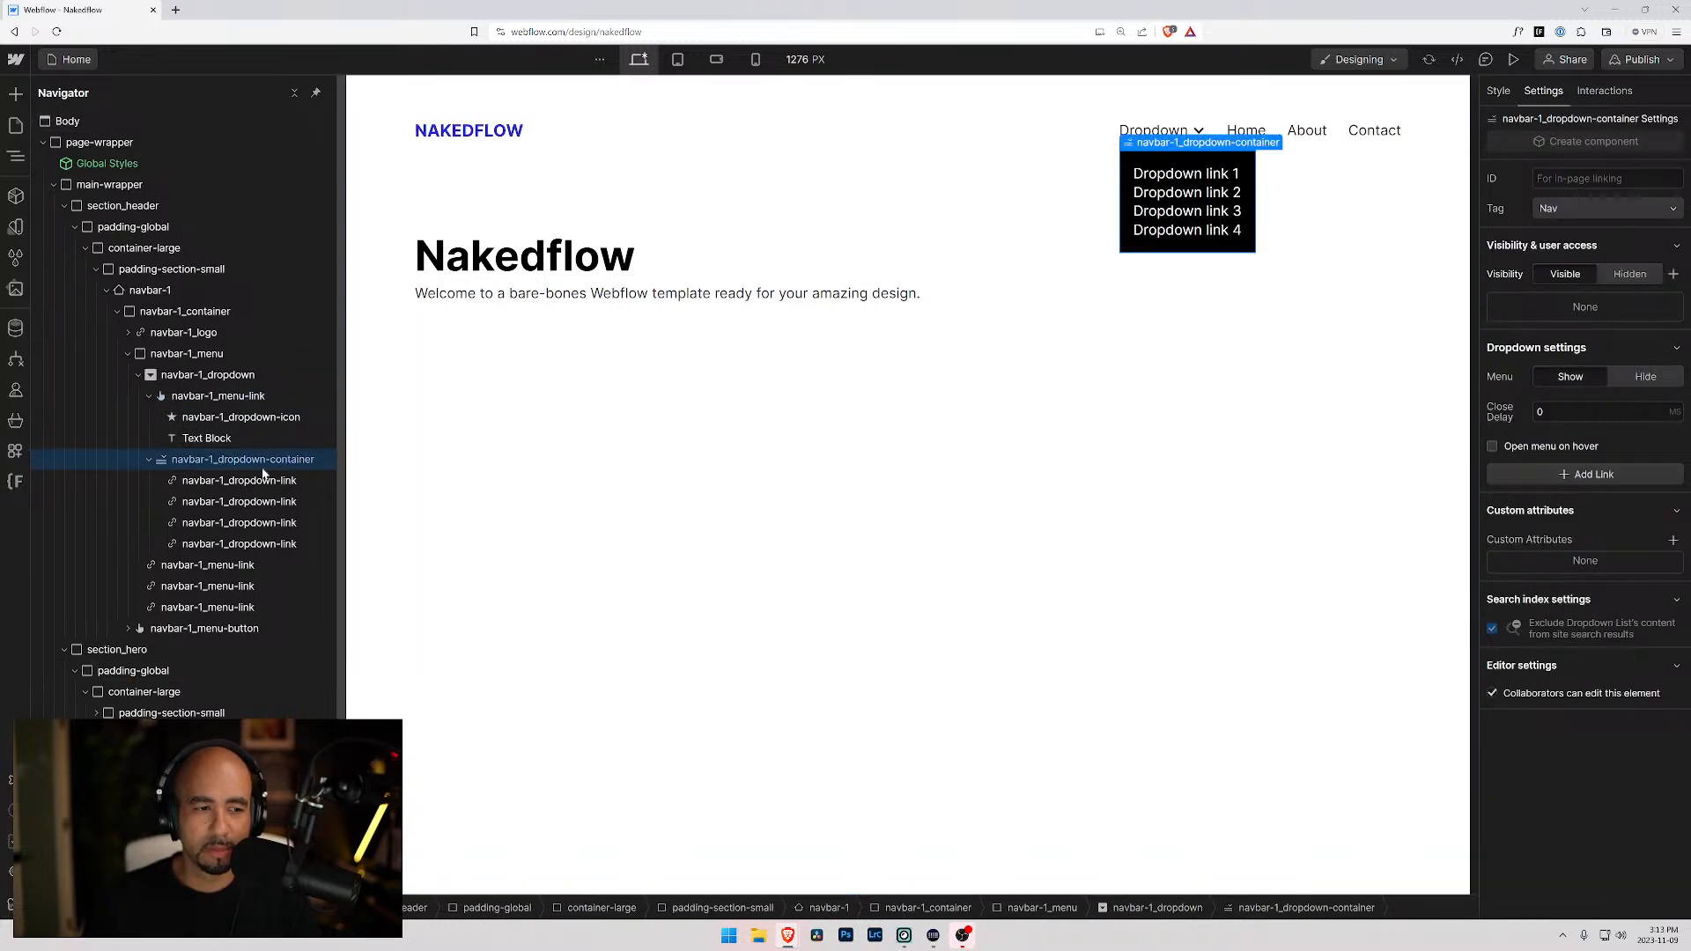
- Select the first dropdown link and set the navbar-1_dropdown-link class's bottom and top padding to 0.5rem each
{"action": "left_click", "coordinate": [241, 485]}
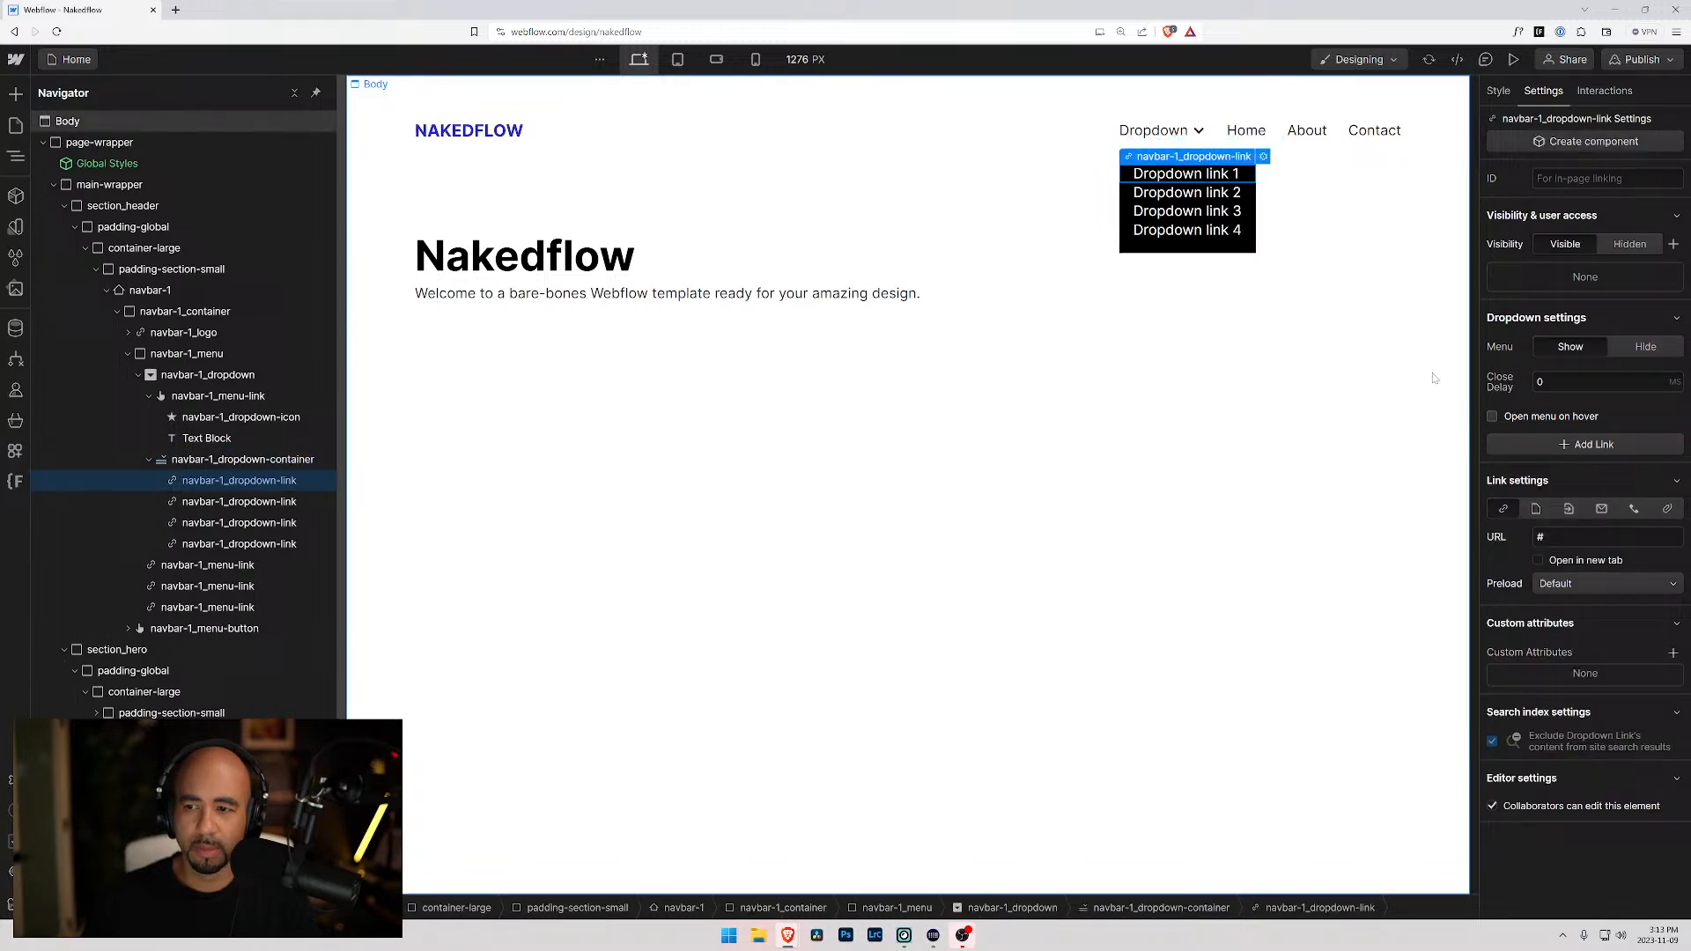
{"action": "left_click", "coordinate": [1497, 91]}
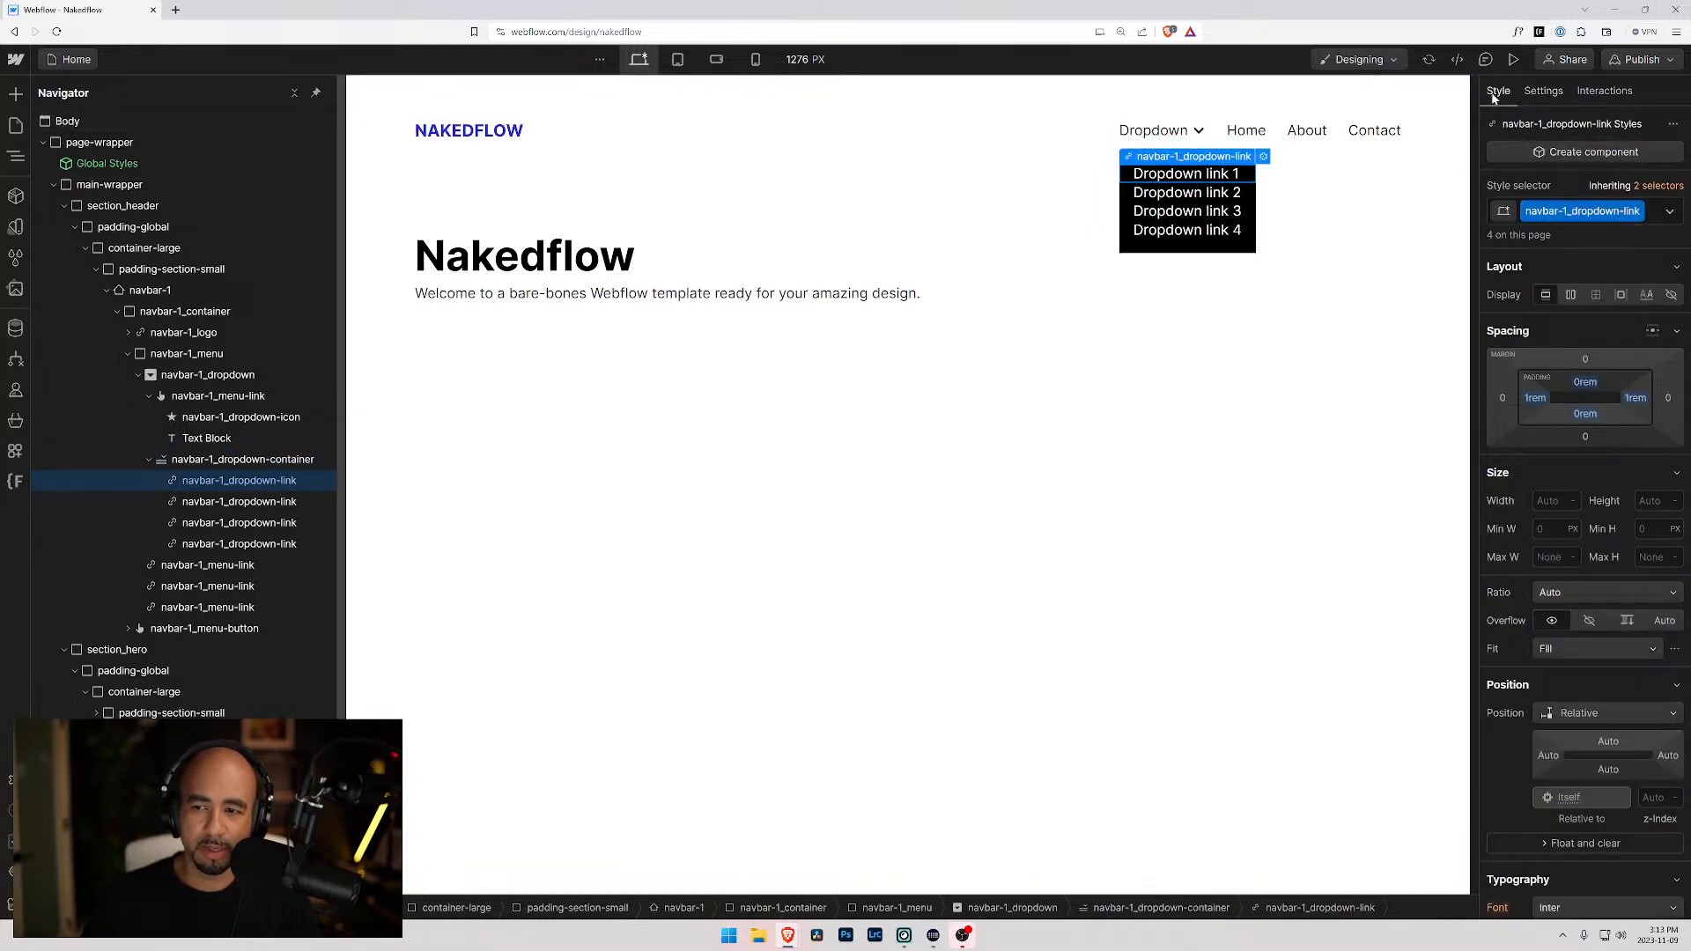
{"action": "left_click_drag", "start_coordinate": [1585, 417], "coordinate": [1594, 412]}
{"action": "left_click", "coordinate": [1586, 414]}
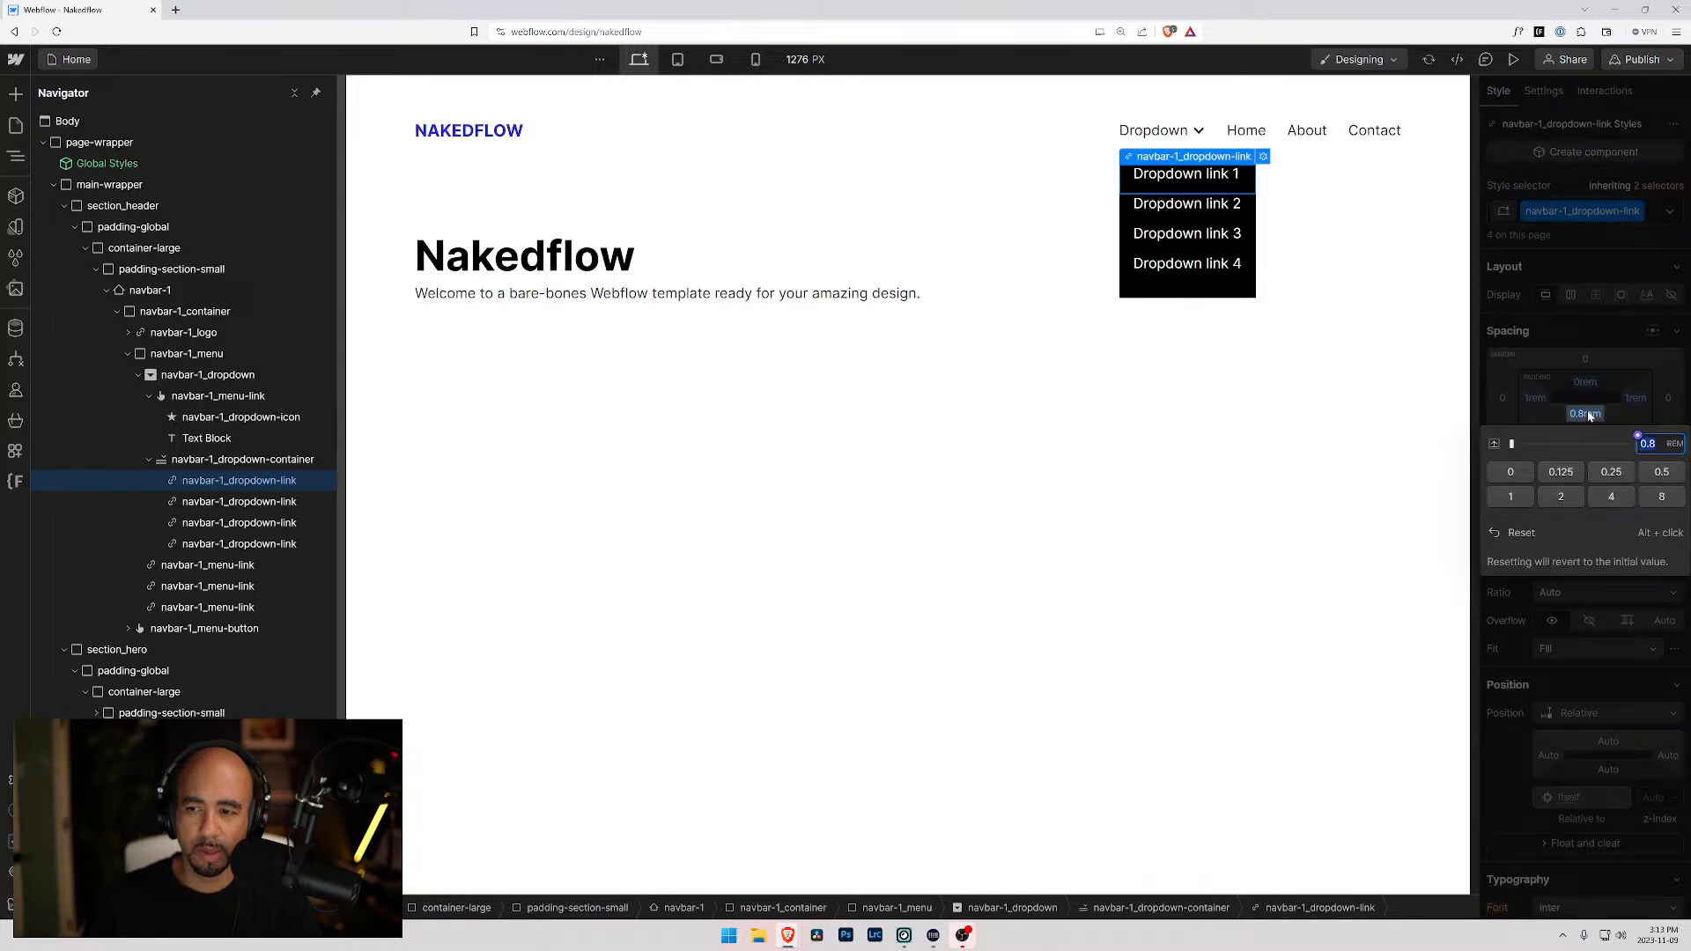
{"action": "type", "text": "0.5"}
{"action": "key", "text": "Return"}
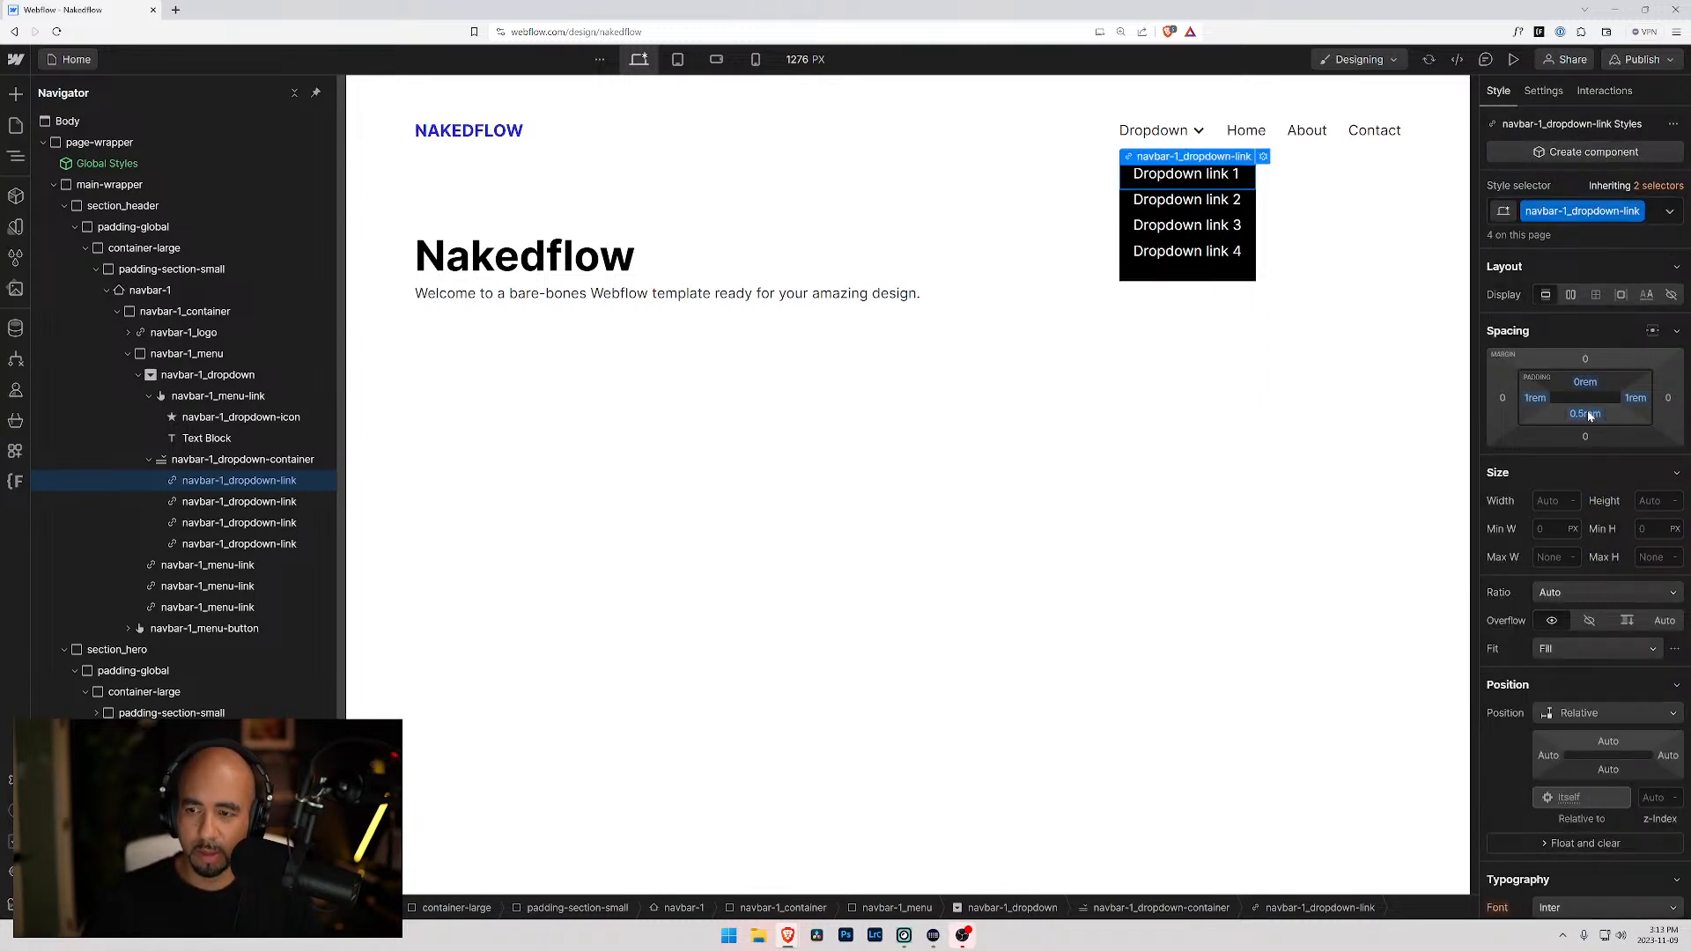
{"action": "left_click", "coordinate": [1580, 382]}
{"action": "type", "text": "0.5re"}
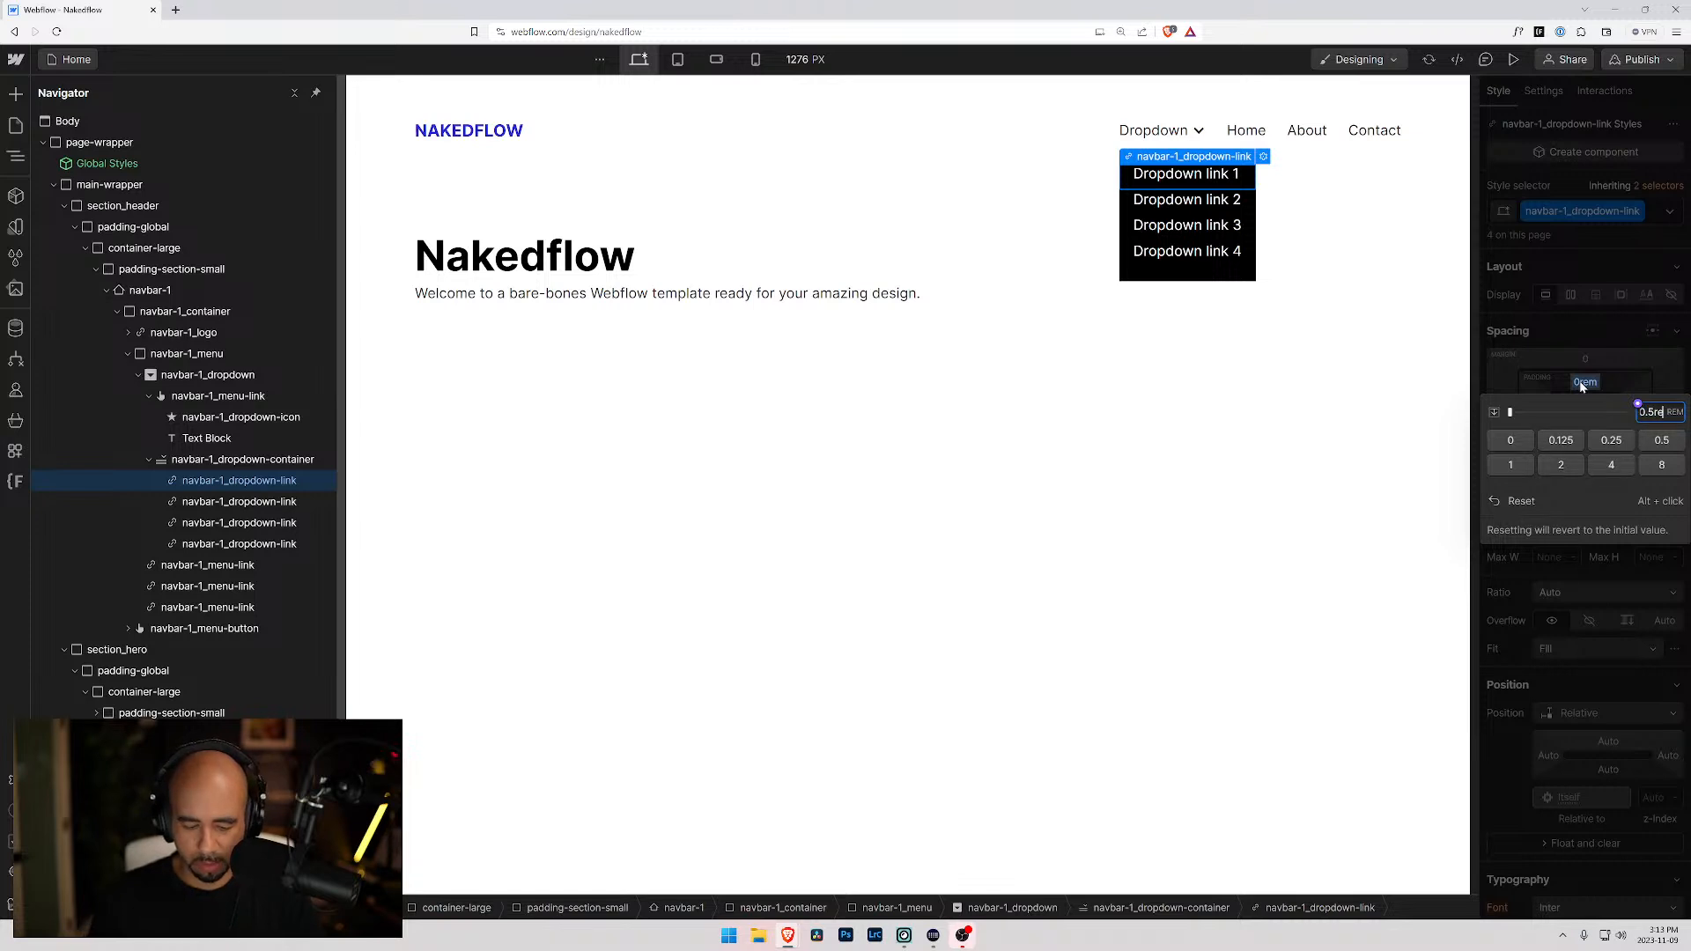
{"action": "key", "text": "Return"}
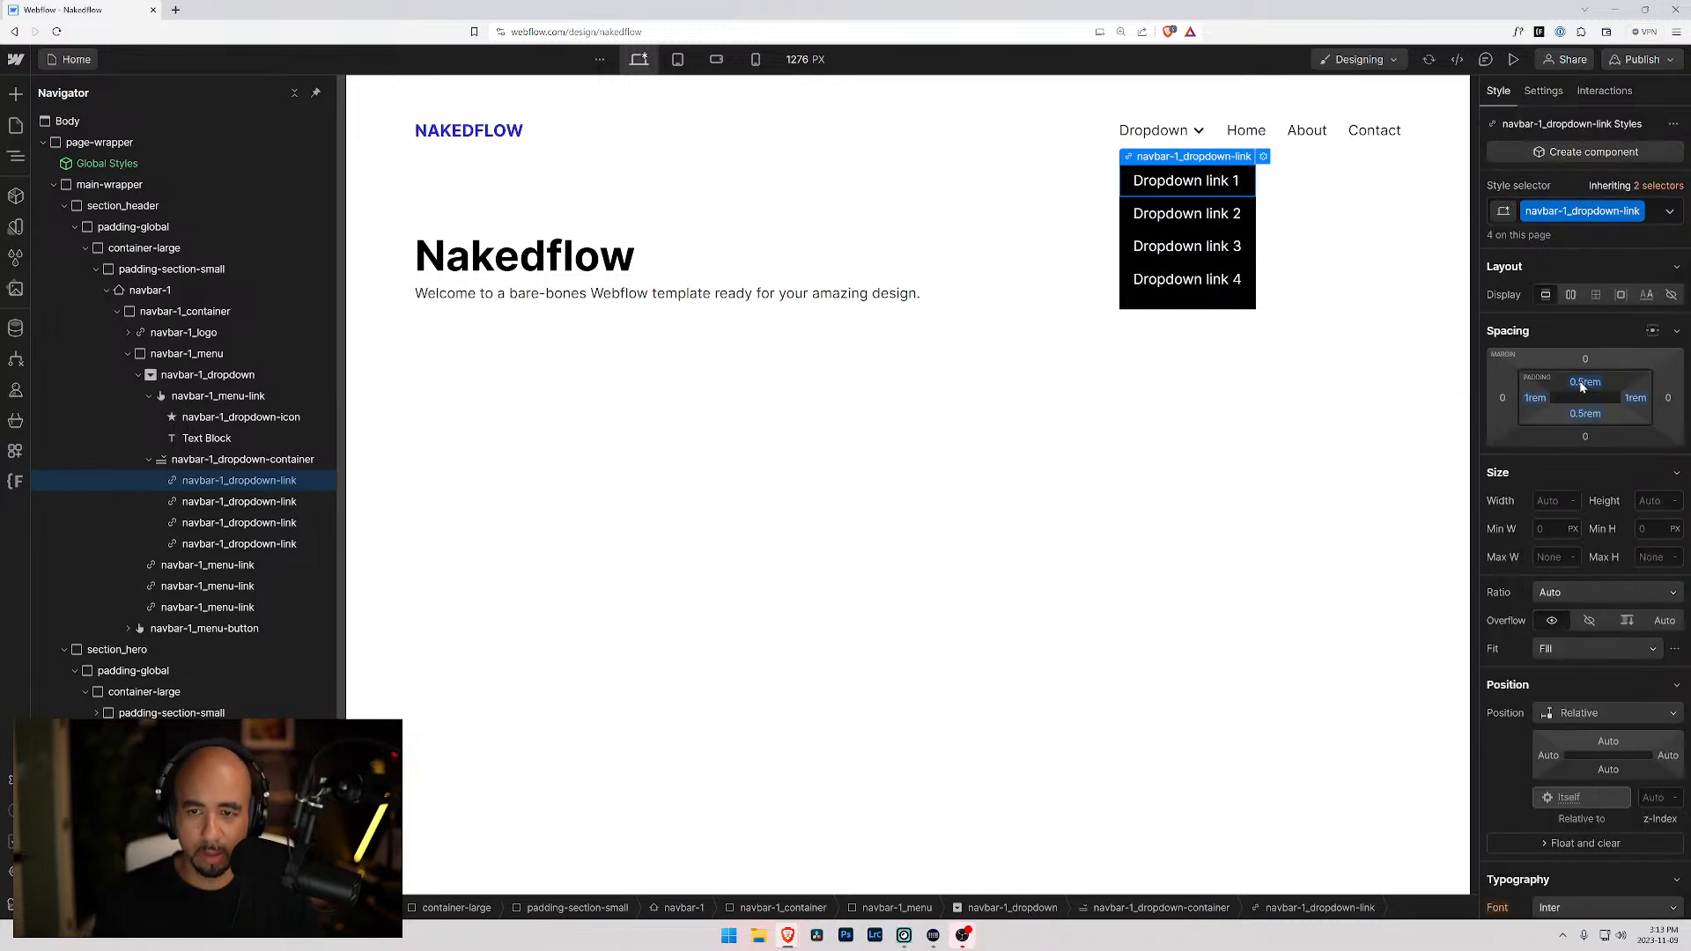
- Set the top and bottom padding of the open navbar-1_dropdown-container to 0rem
{"action": "left_click", "coordinate": [215, 462]}
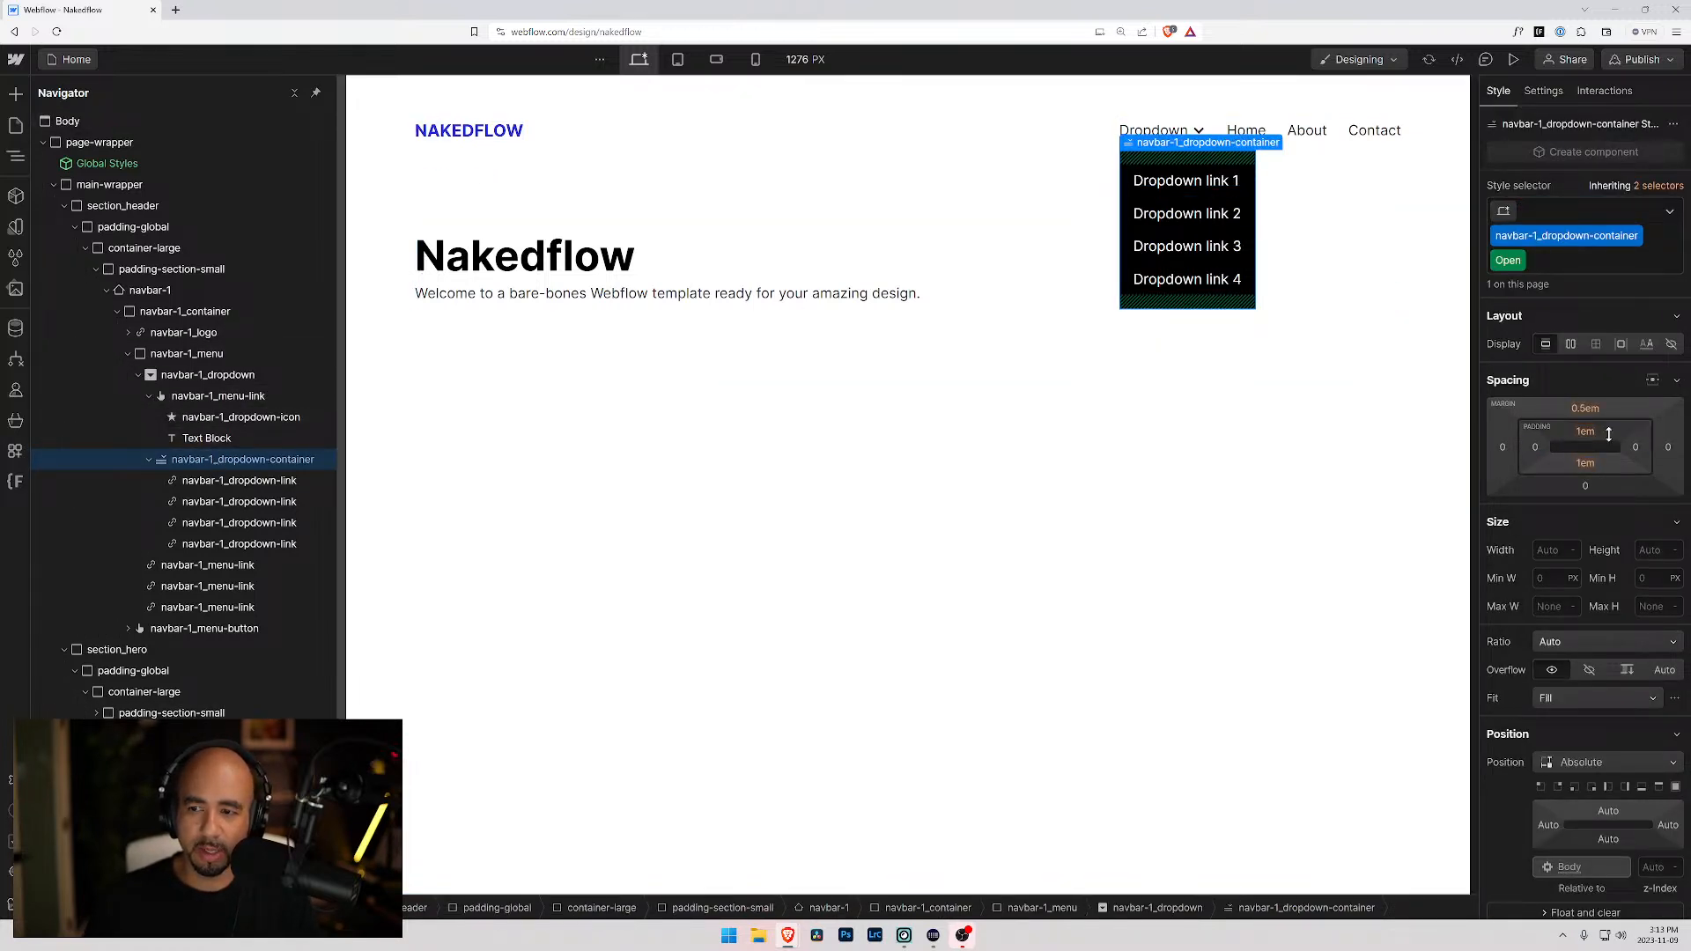
{"action": "left_click", "coordinate": [1587, 435]}
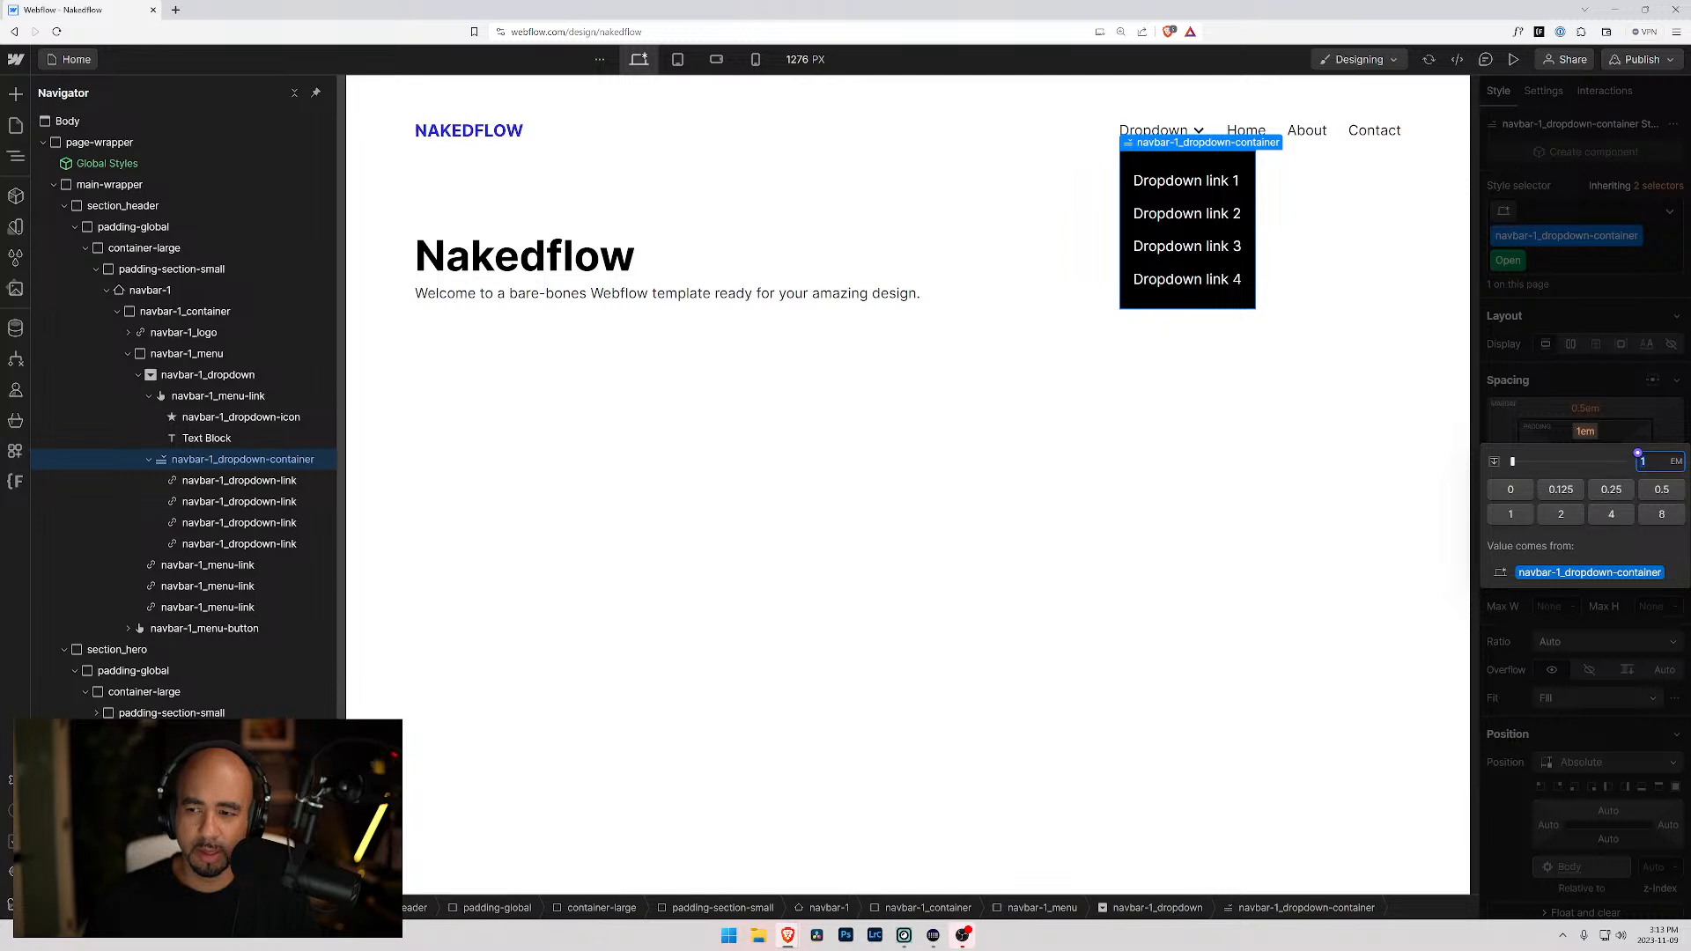
{"action": "key", "text": "Return"}
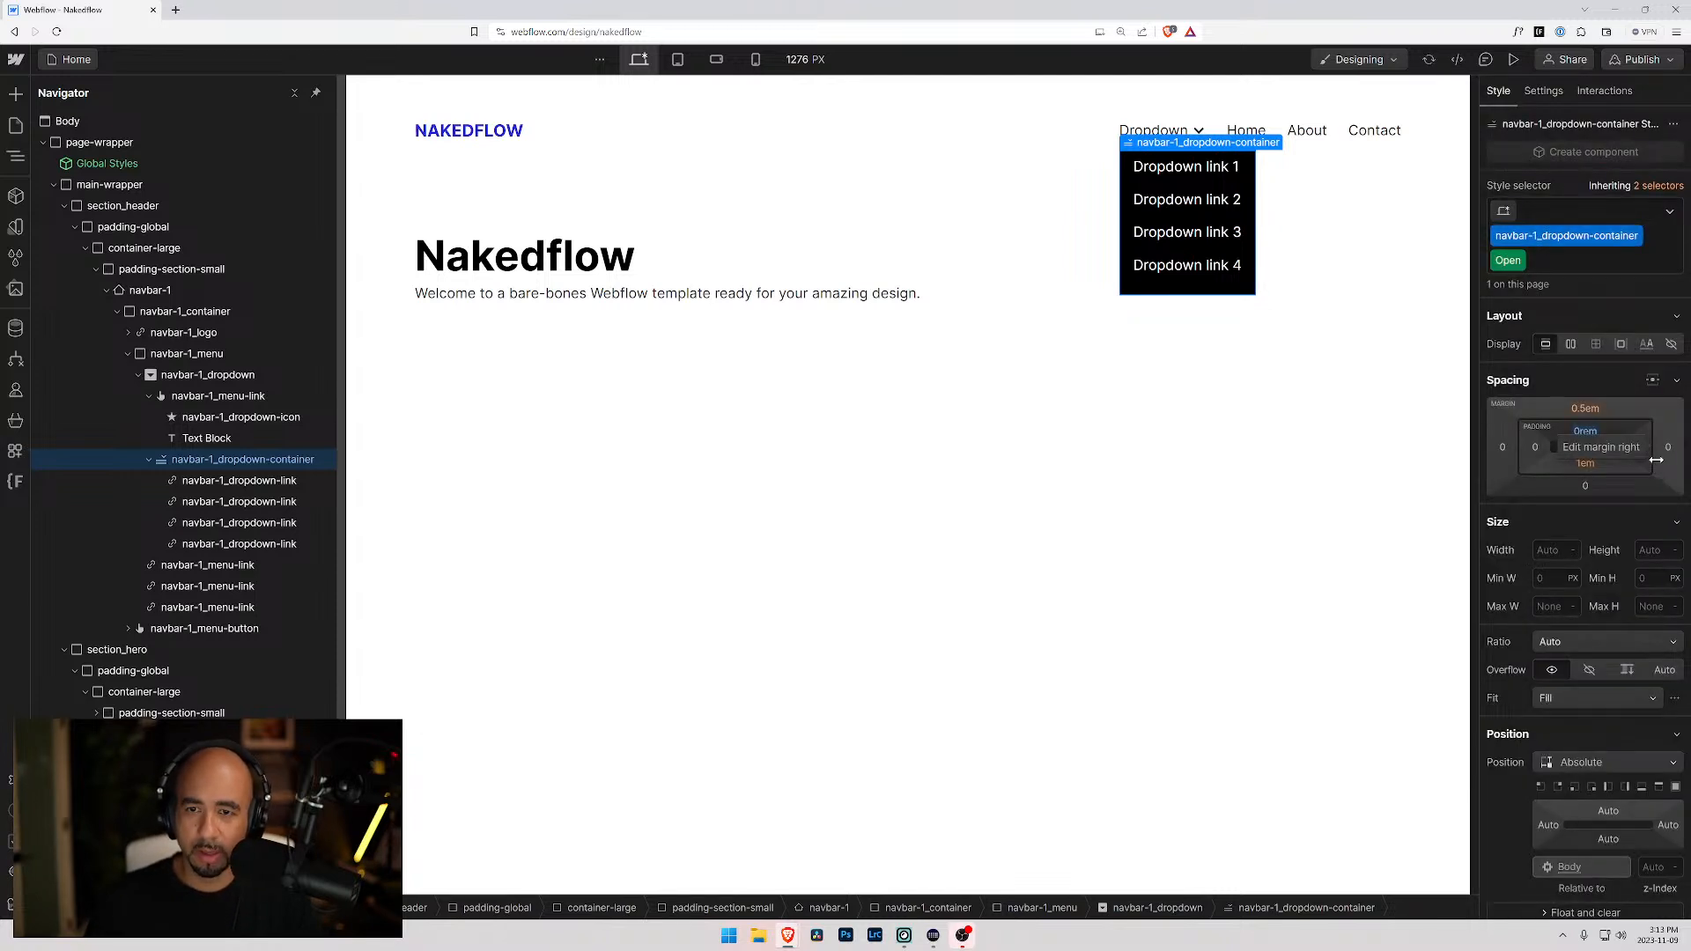
{"action": "left_click", "coordinate": [1573, 465]}
{"action": "type", "text": "0."}
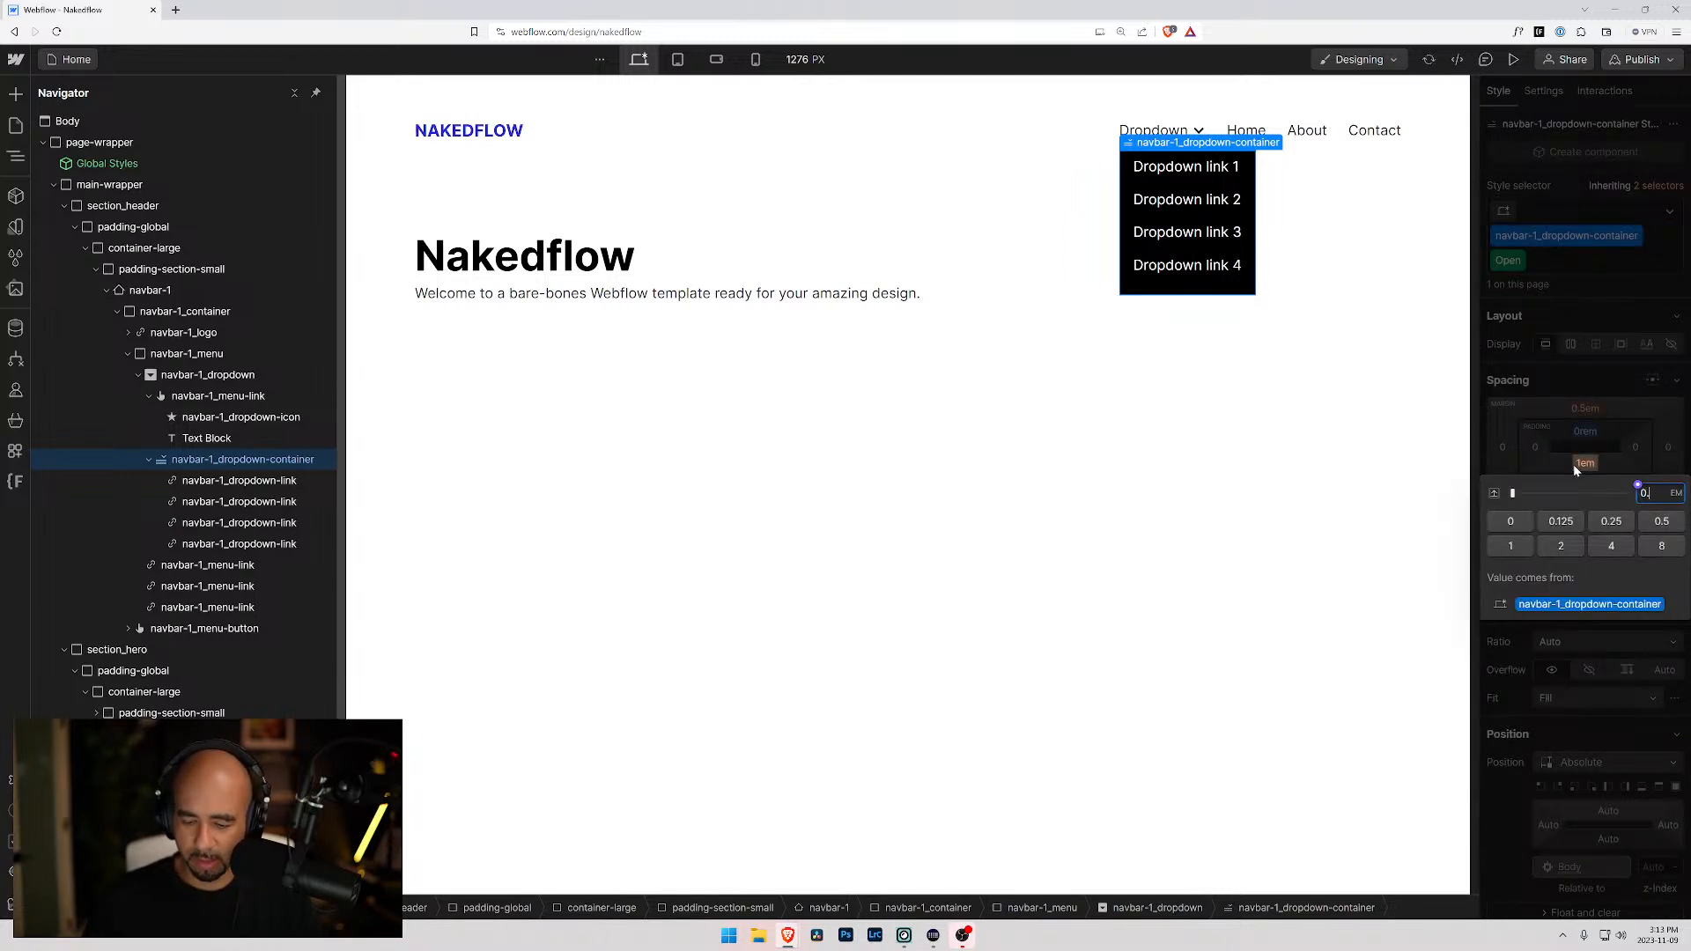
{"action": "type", "text": "00"}
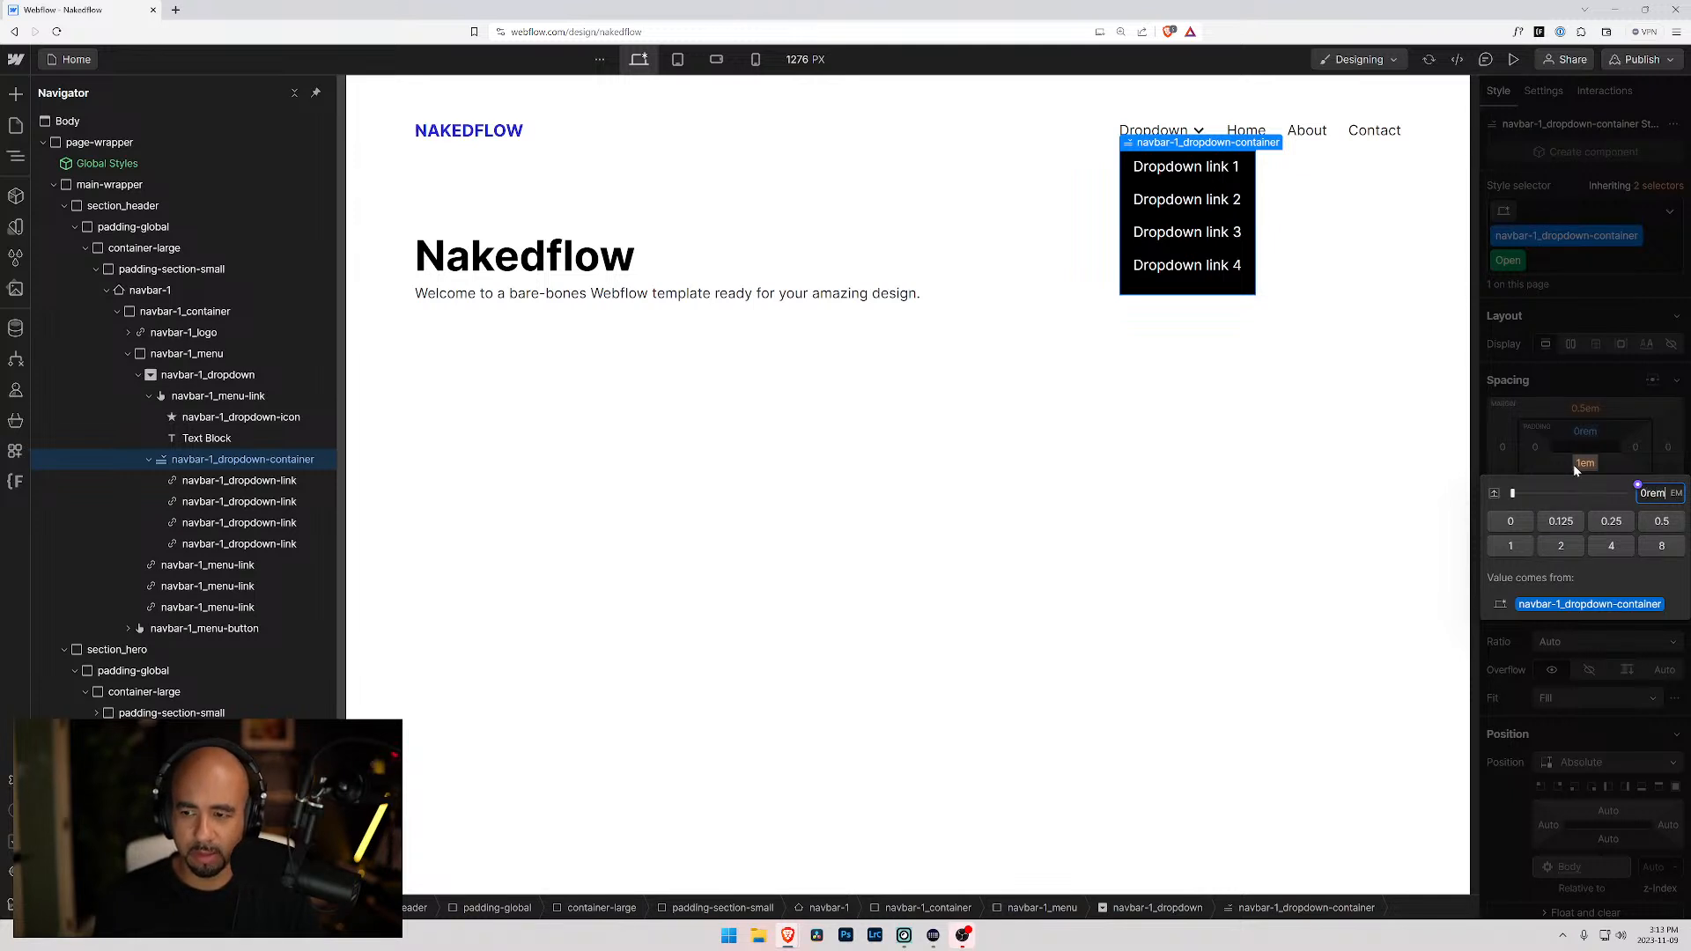
{"action": "key", "text": "Return"}
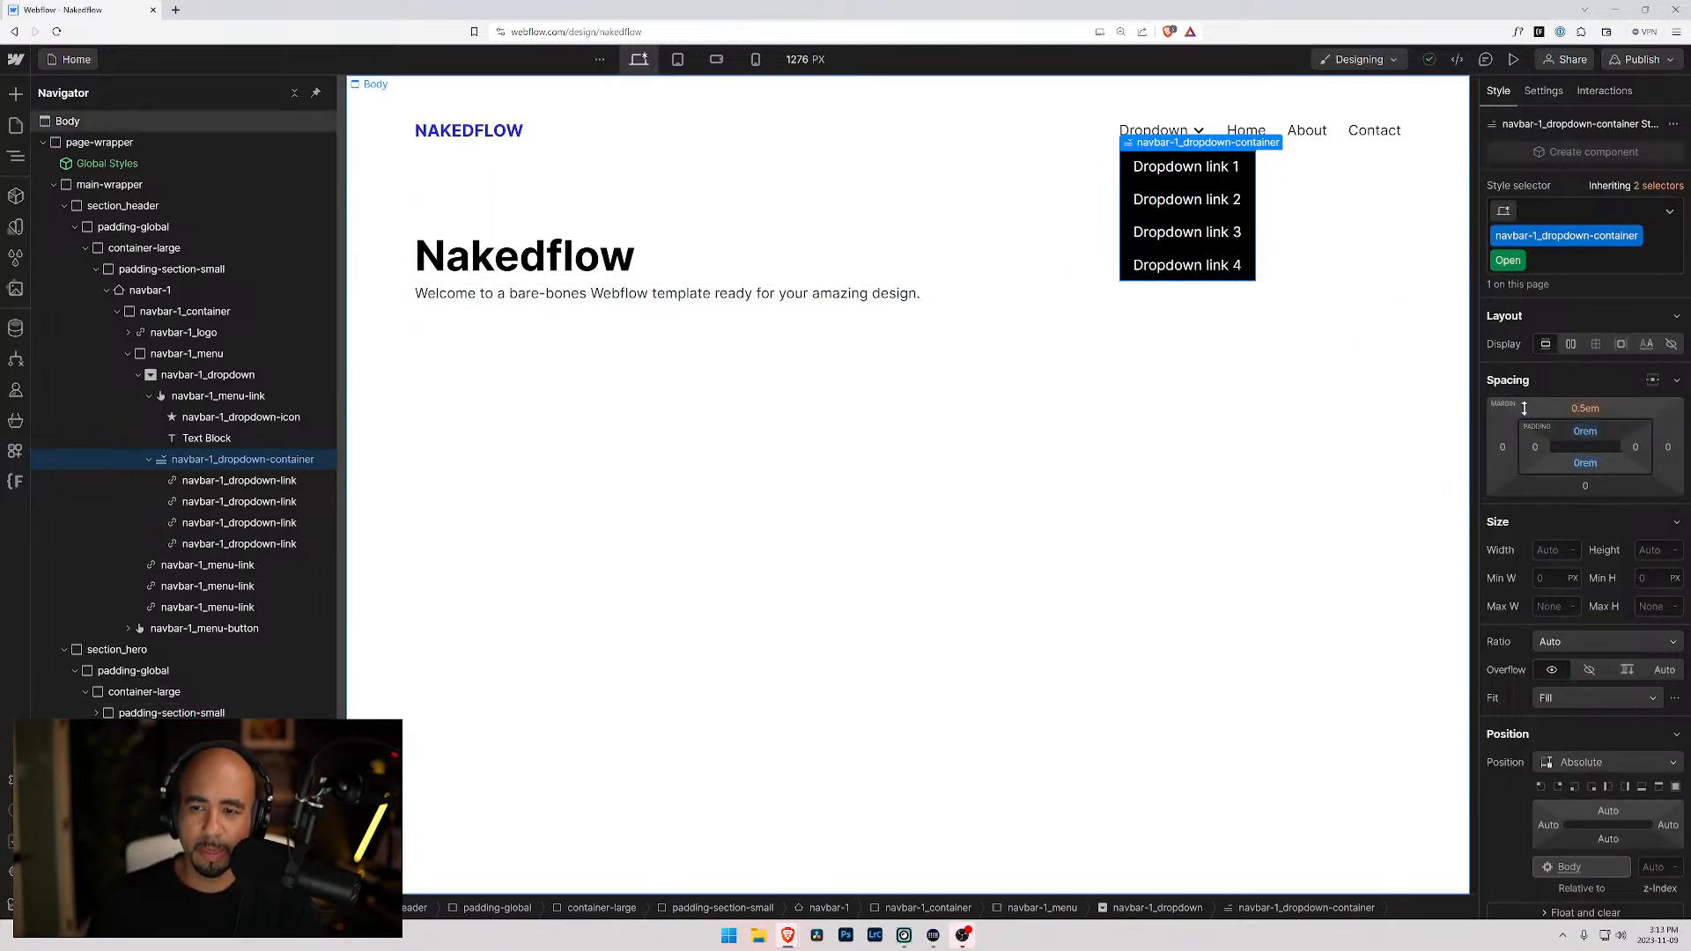
- Set the bottom and top padding of the open navbar-1_dropdown-container to 0.5rem each
{"action": "left_click", "coordinate": [1584, 465]}
{"action": "type", "text": ".5em"}
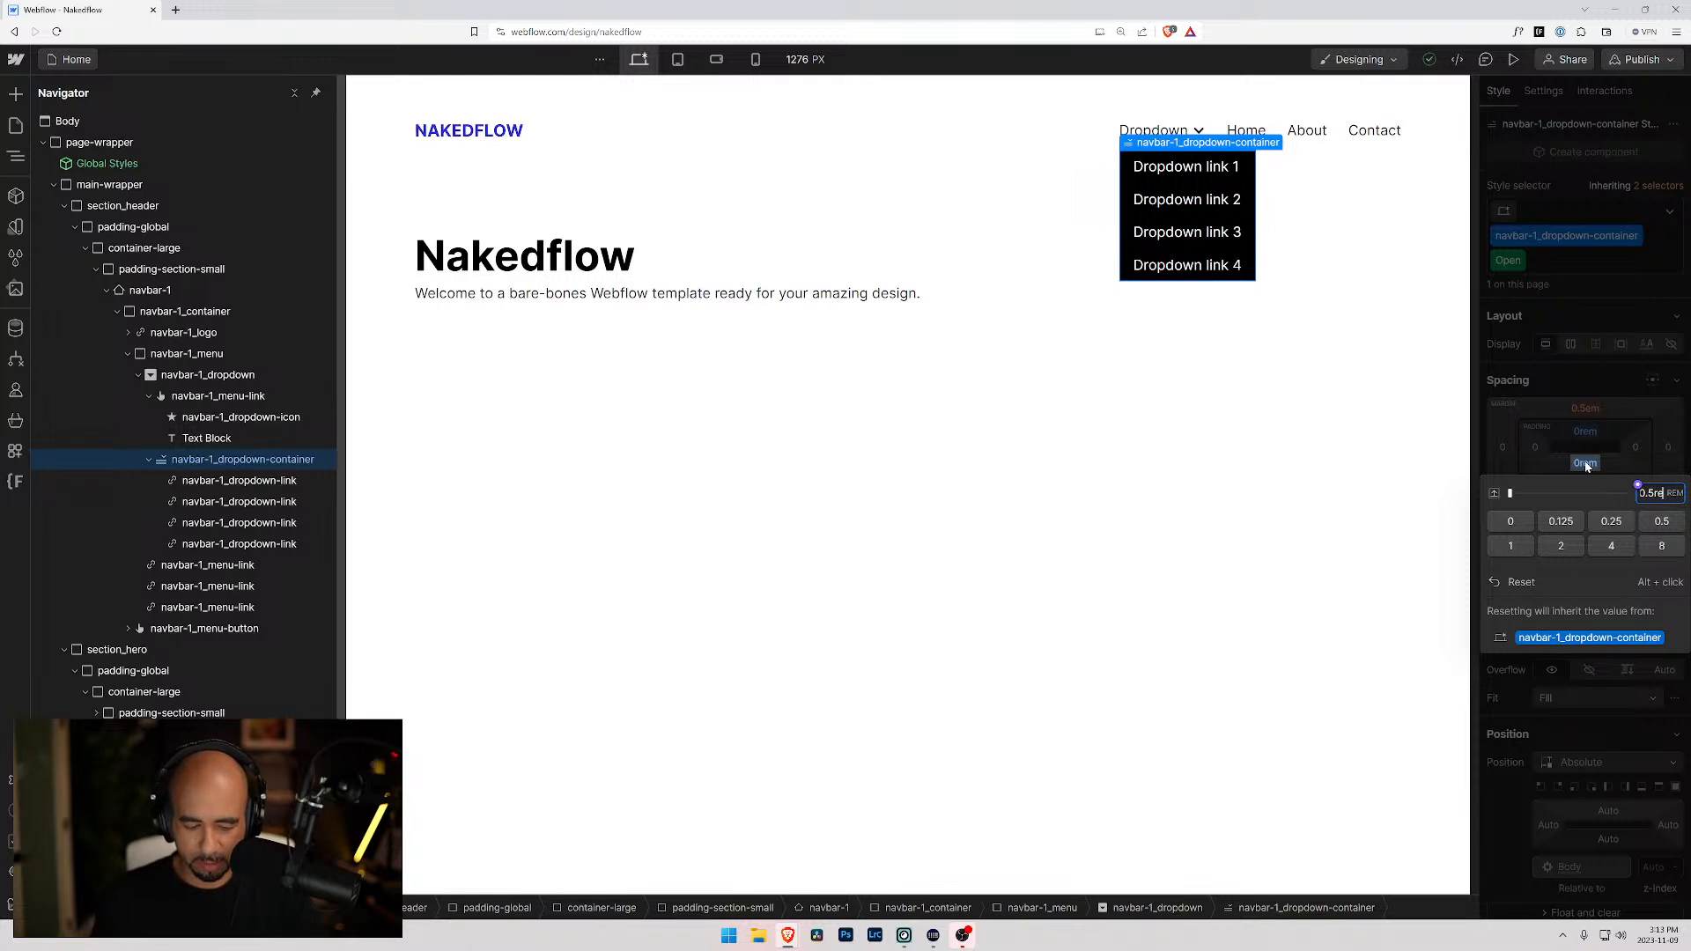
{"action": "key", "text": "Return"}
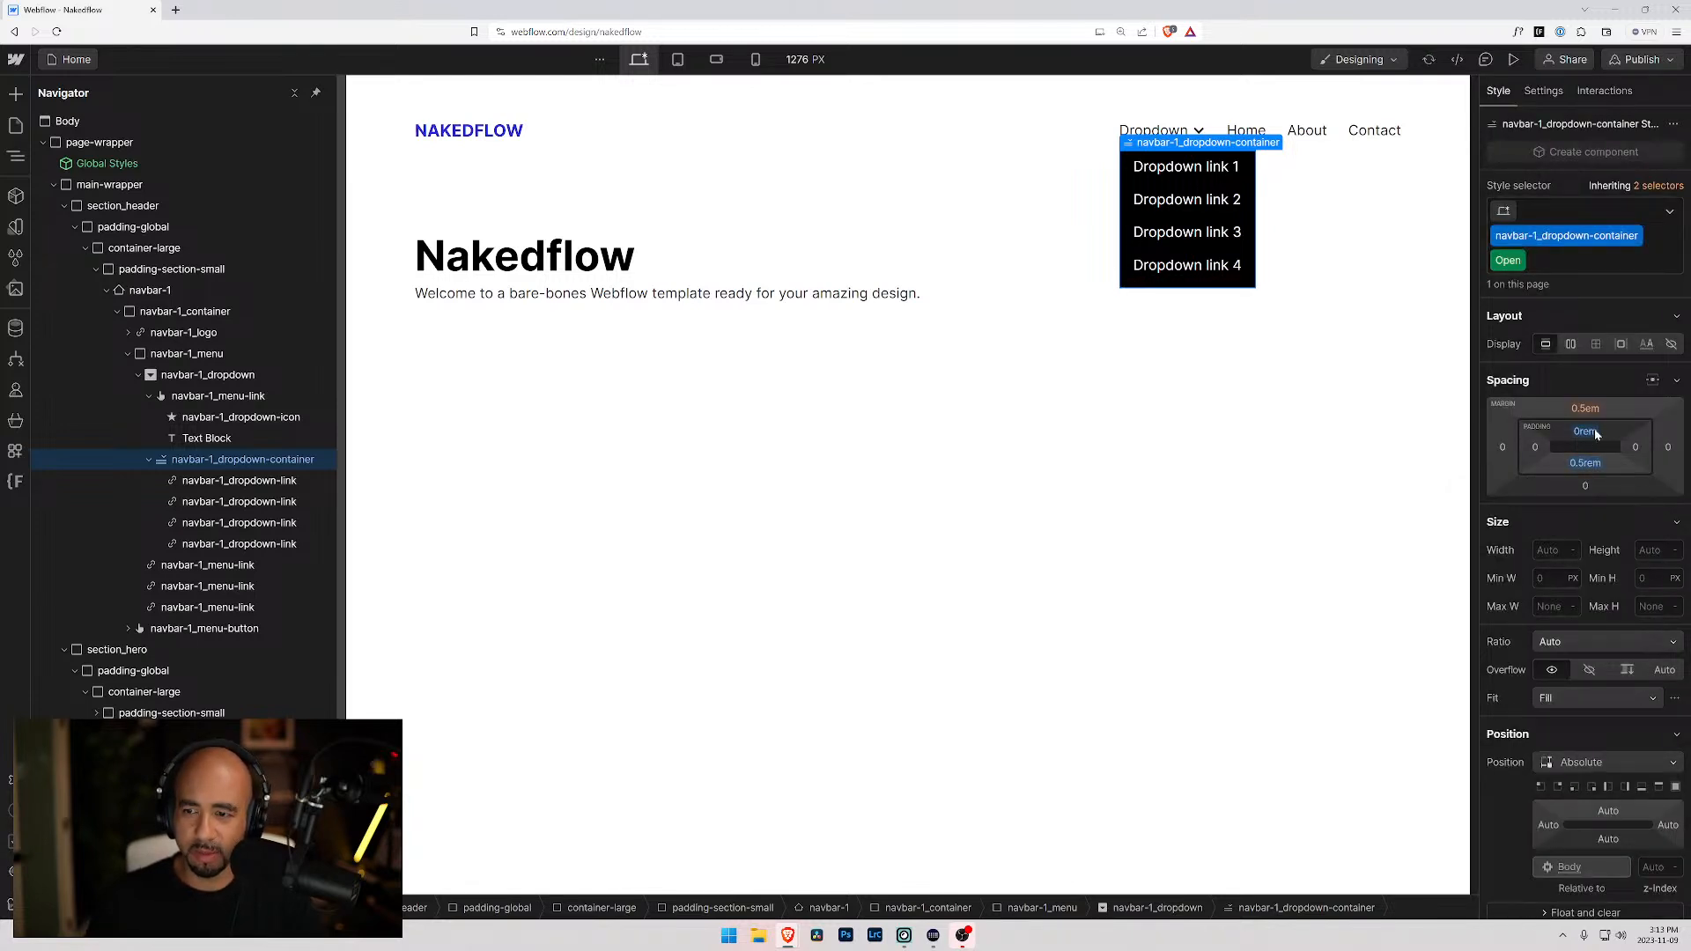
{"action": "left_click", "coordinate": [1586, 432]}
{"action": "type", "text": ".5"}
{"action": "key", "text": "Return"}
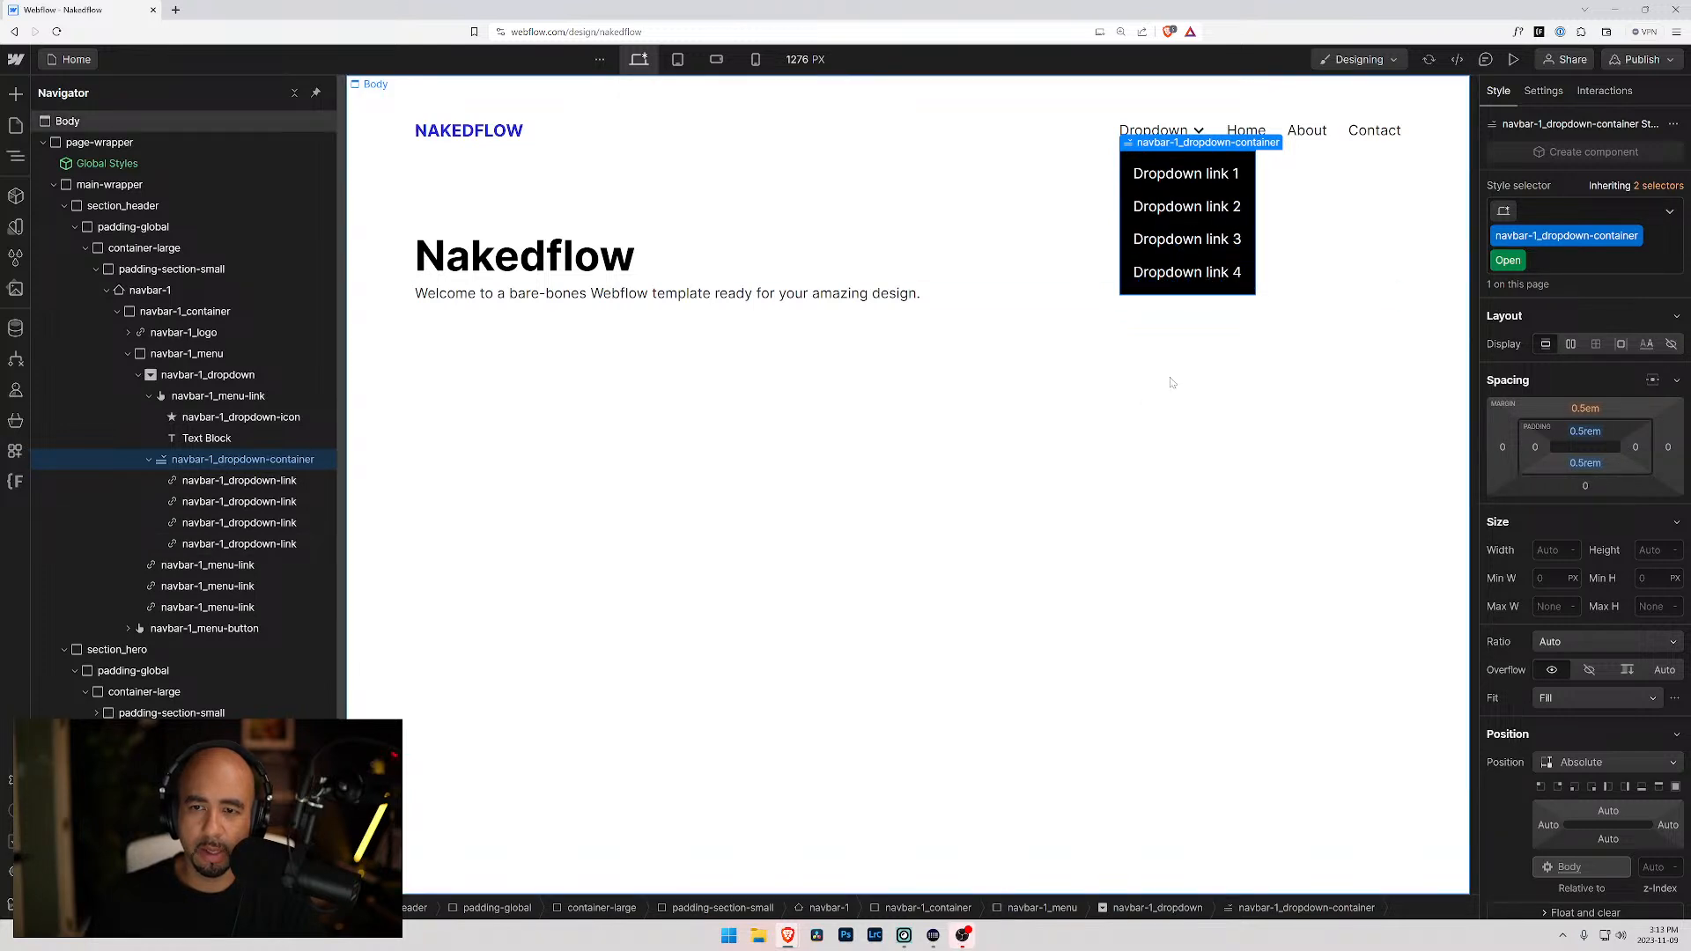
- Set the dropdown container's top margin to 0.5rem and close the dropdown by selecting elsewhere on the canvas
{"action": "left_click", "coordinate": [1585, 409]}
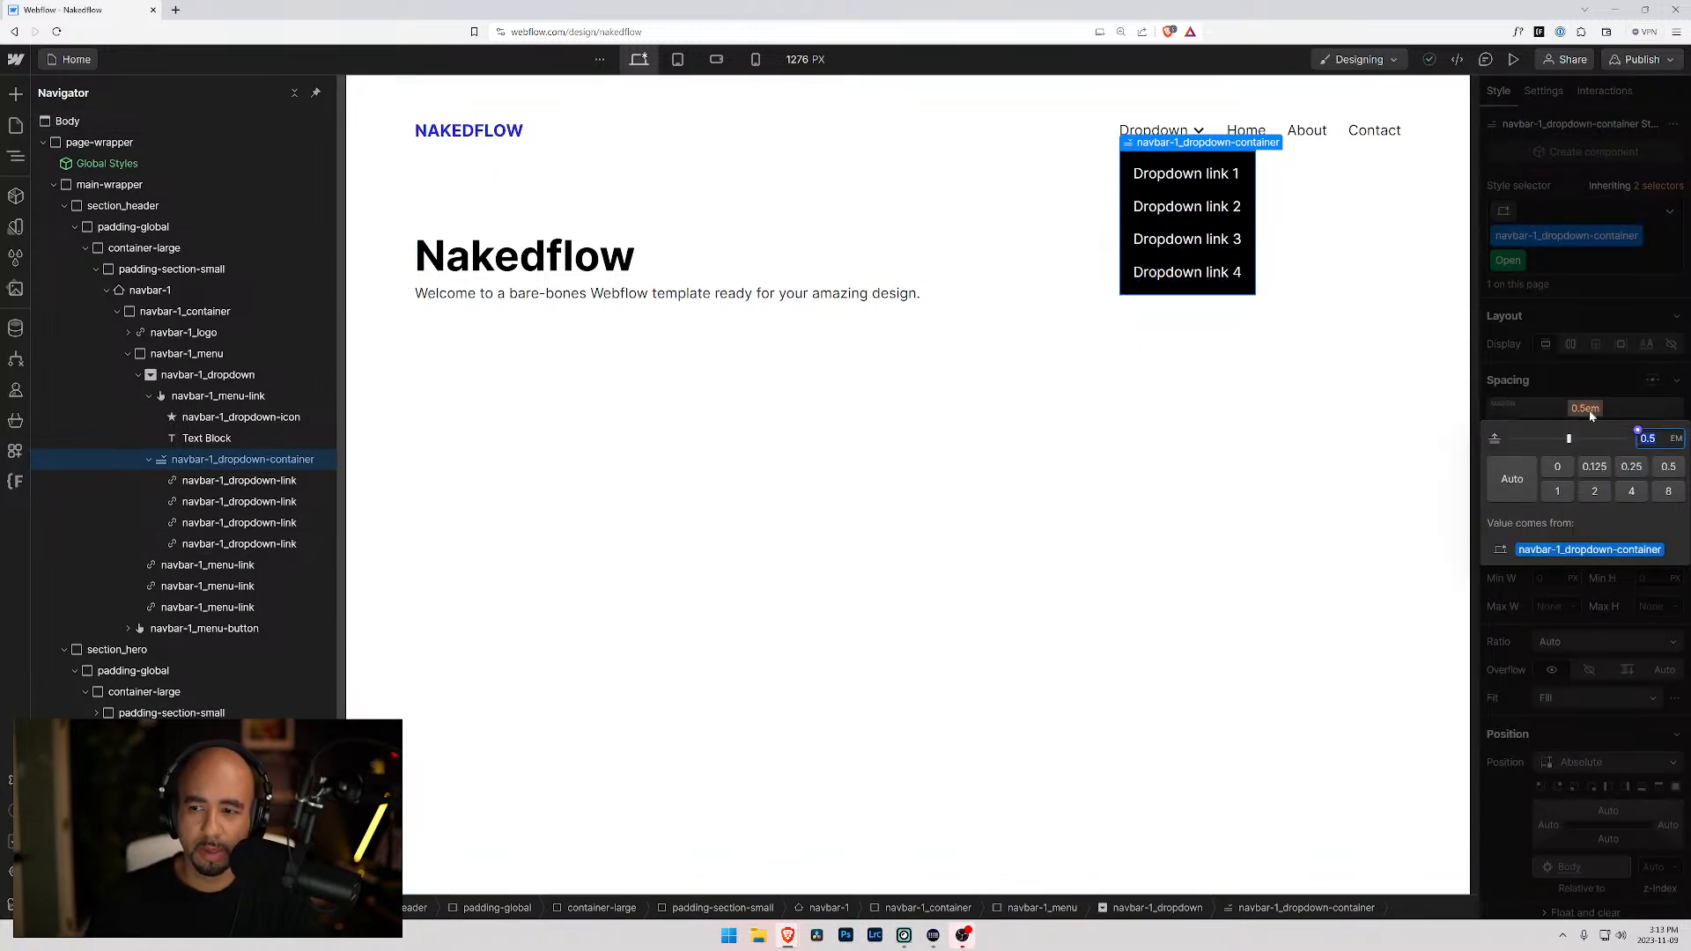
{"action": "type", "text": "0.5rem"}
{"action": "key", "text": "Return"}
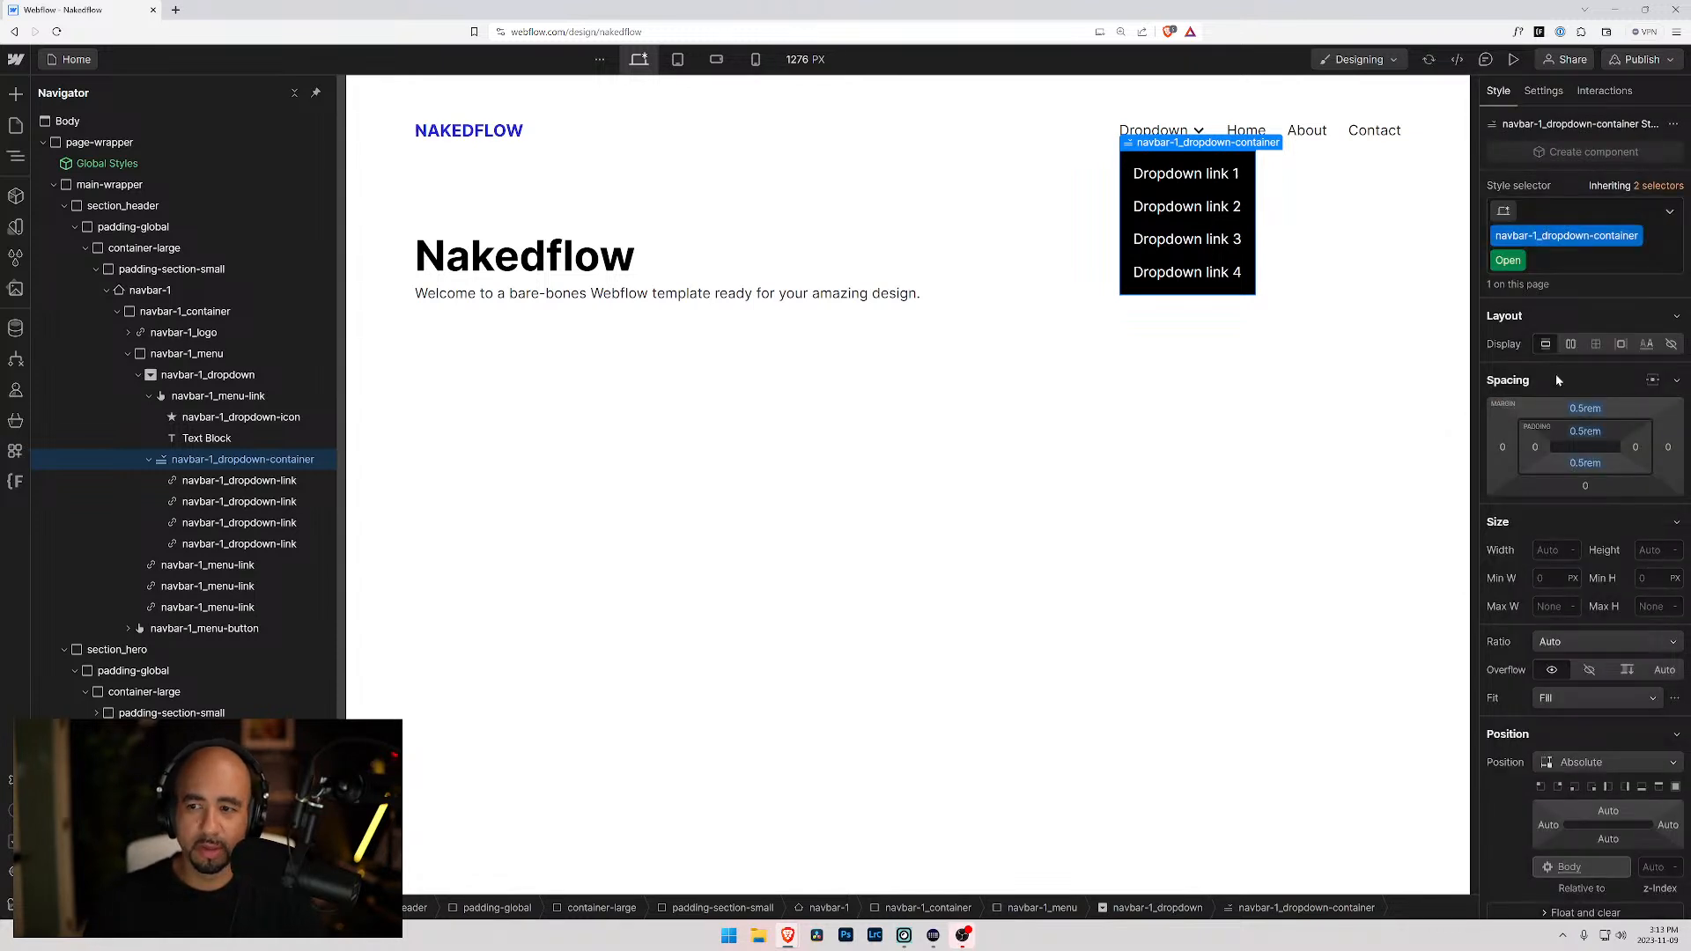
{"action": "left_click", "coordinate": [1208, 230]}
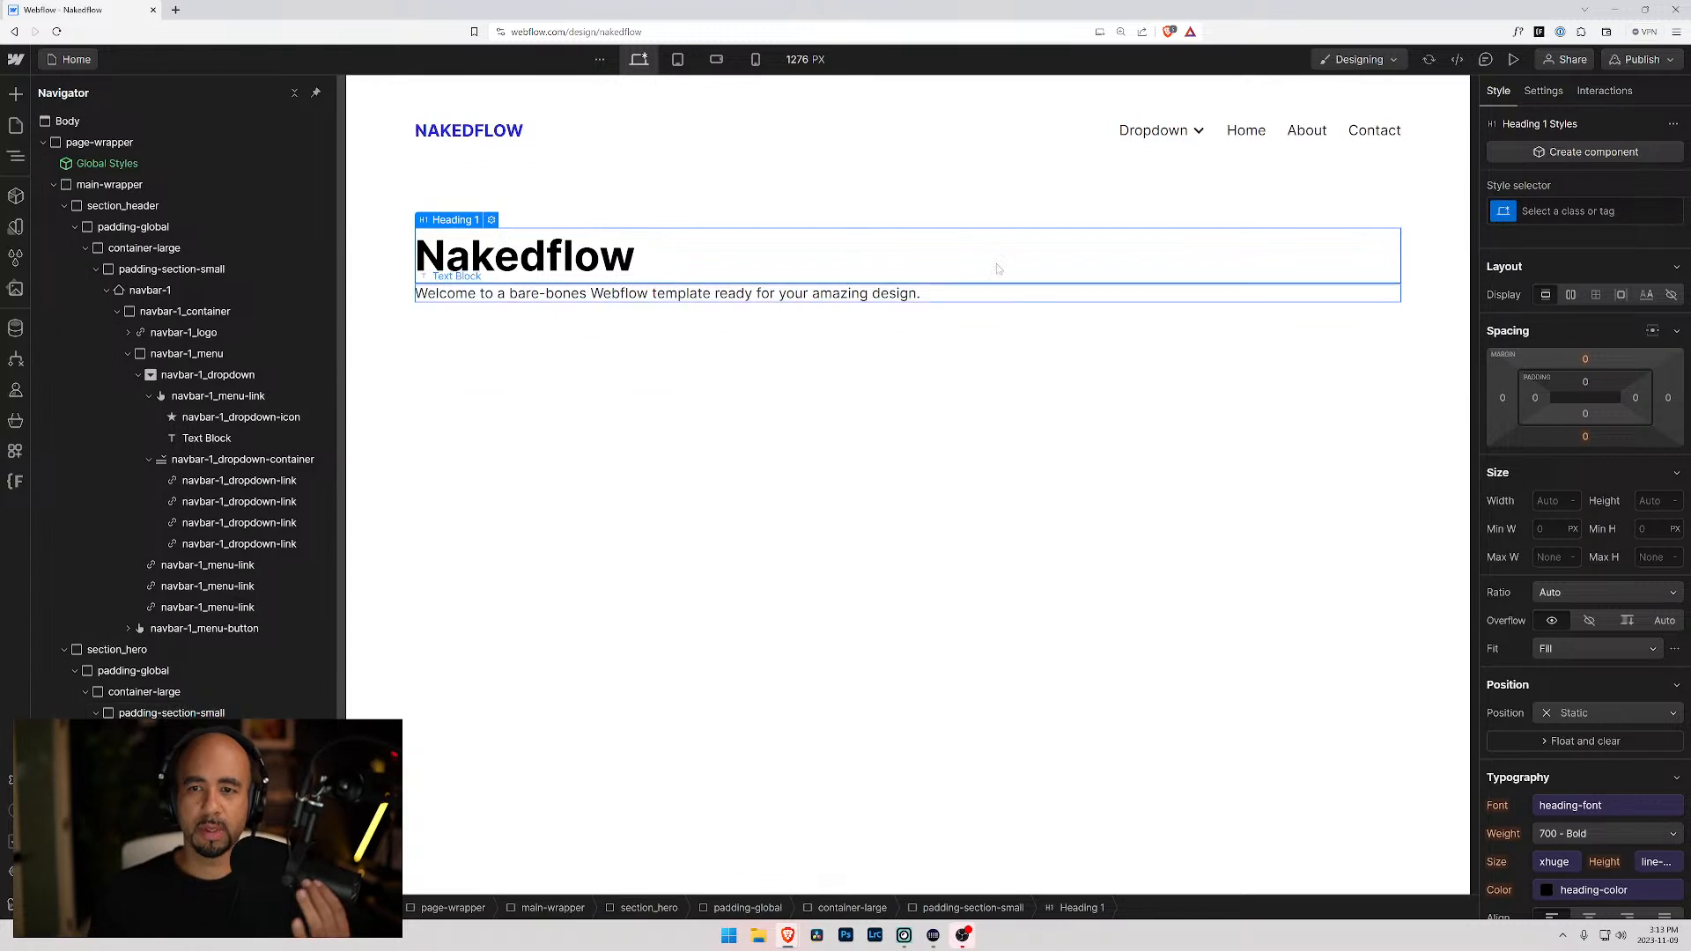
{"action": "left_click", "coordinate": [825, 158]}
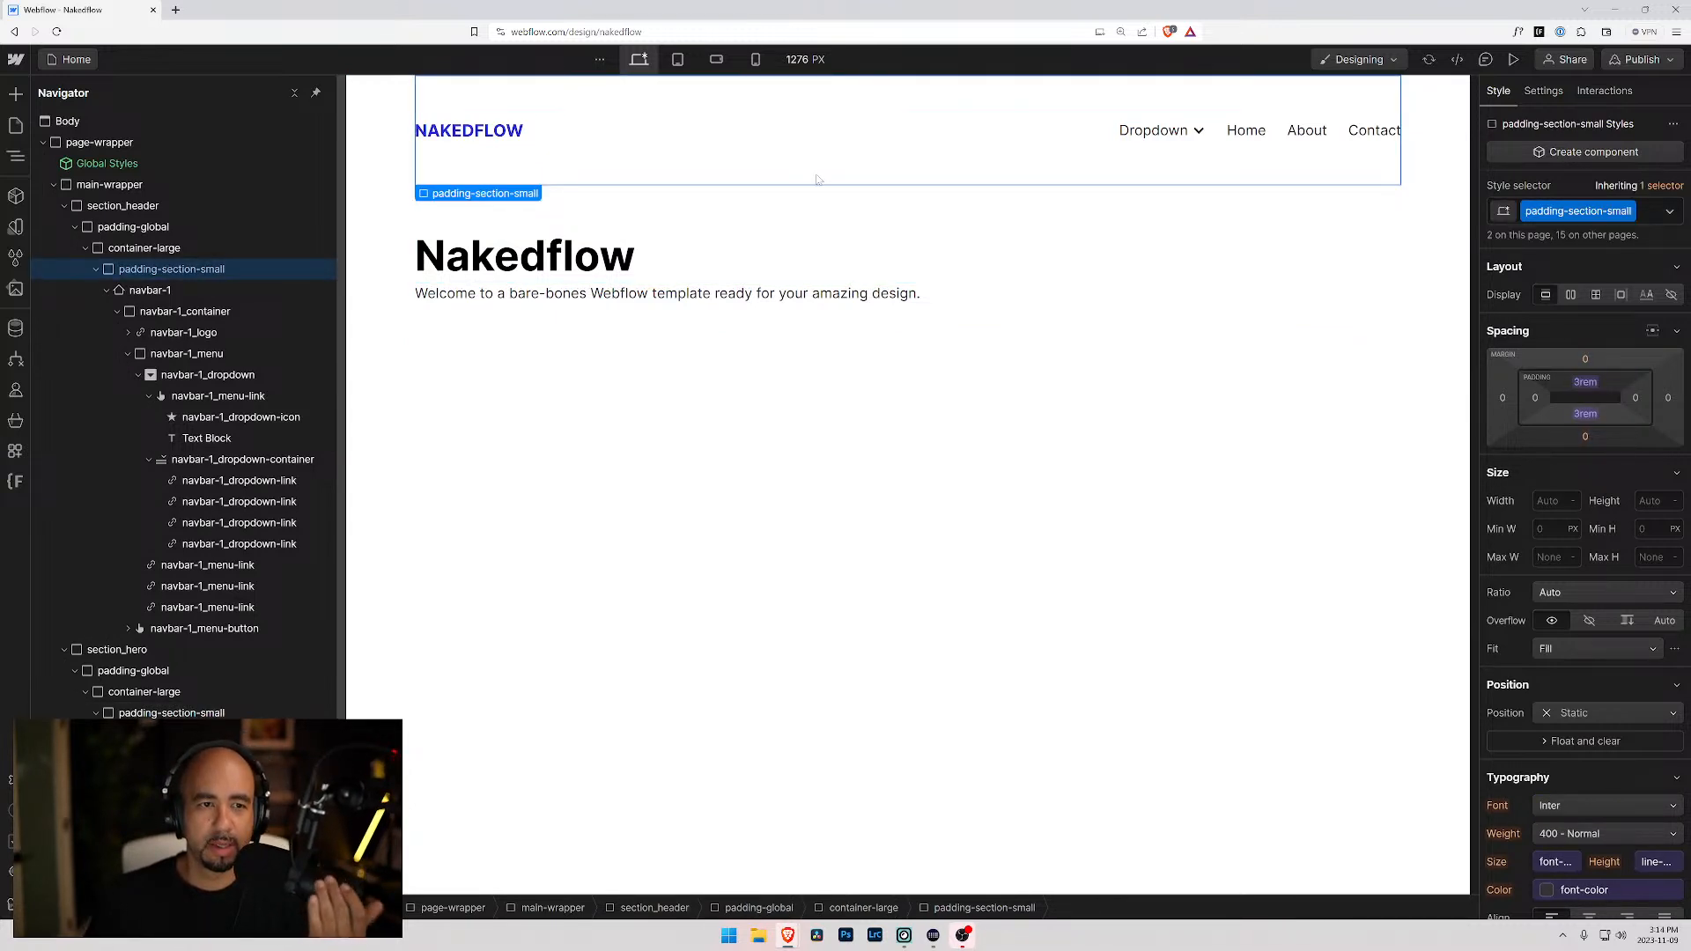
- Select navbar-1_container and open the navbar-1 folder in Finsweet's Client-First Folders tool
{"action": "left_click", "coordinate": [176, 311]}
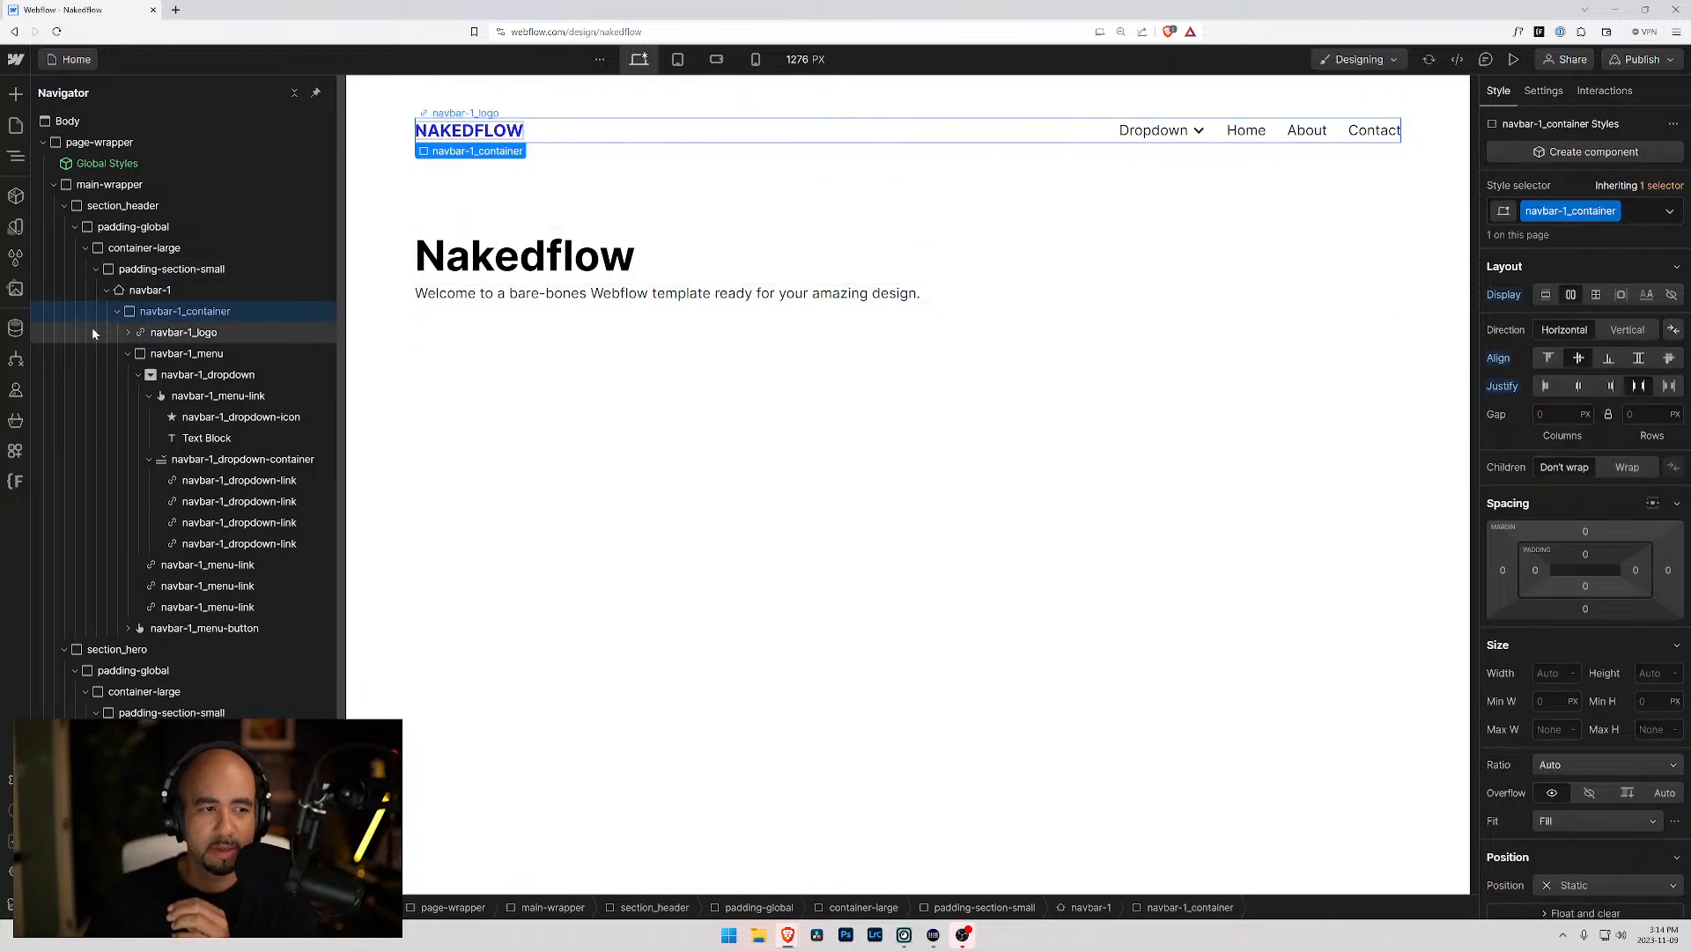
{"action": "left_click", "coordinate": [107, 291]}
{"action": "left_click", "coordinate": [108, 290]}
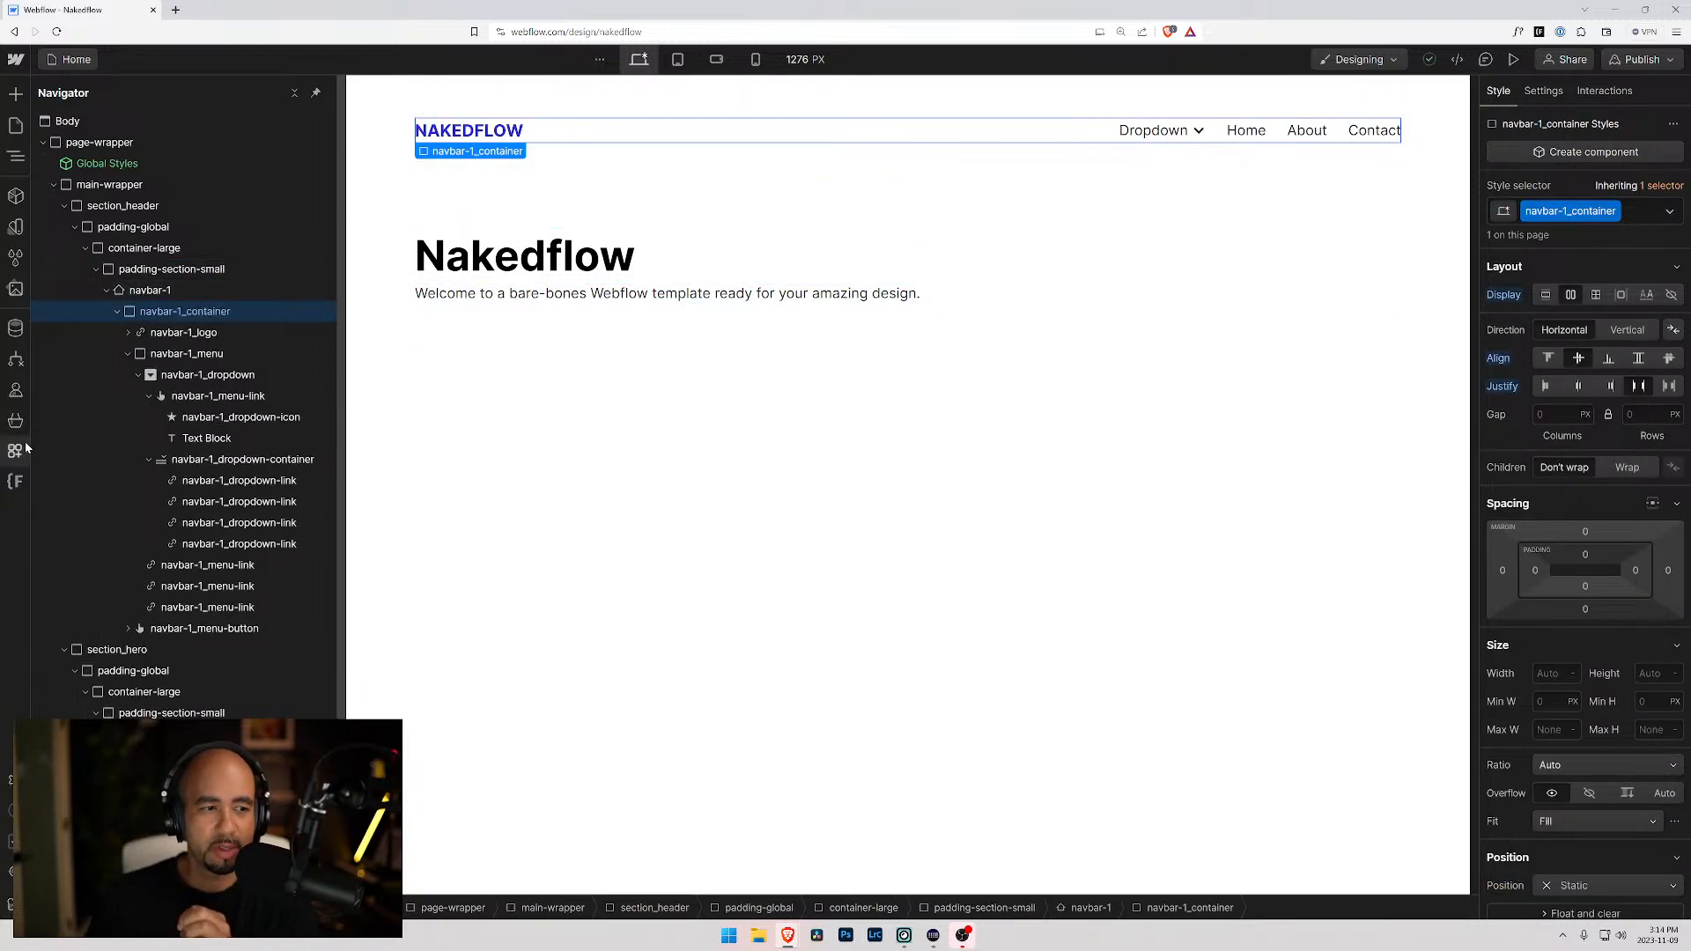
{"action": "left_click", "coordinate": [15, 481]}
{"action": "left_click", "coordinate": [128, 174]}
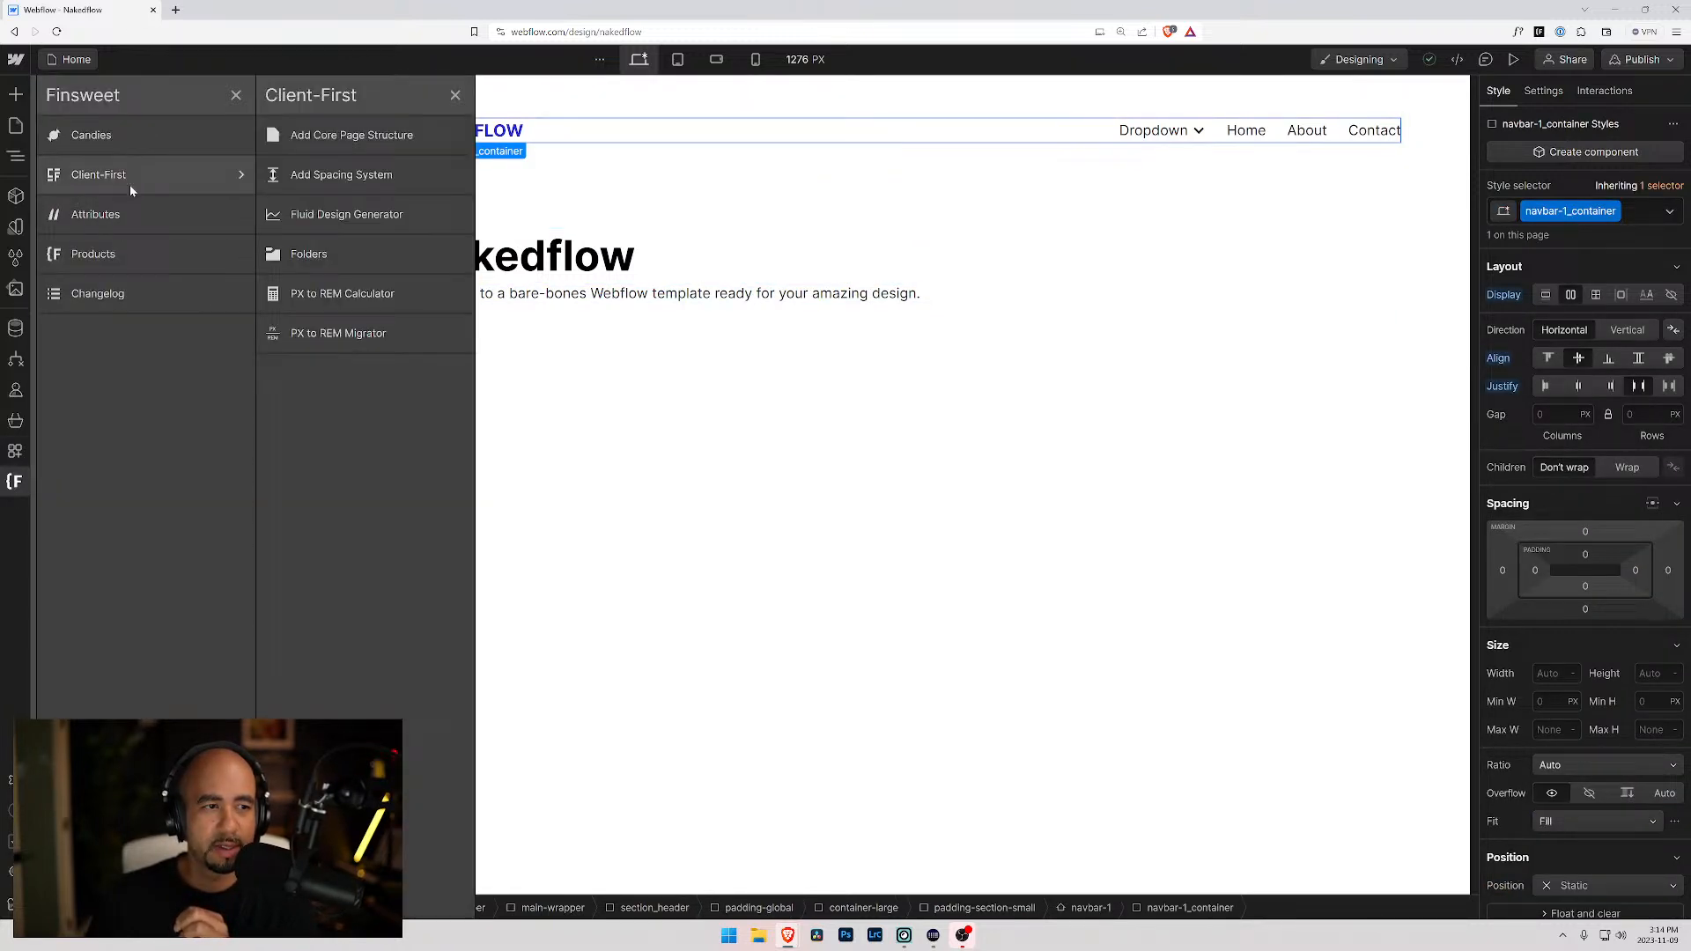
{"action": "left_click", "coordinate": [341, 264]}
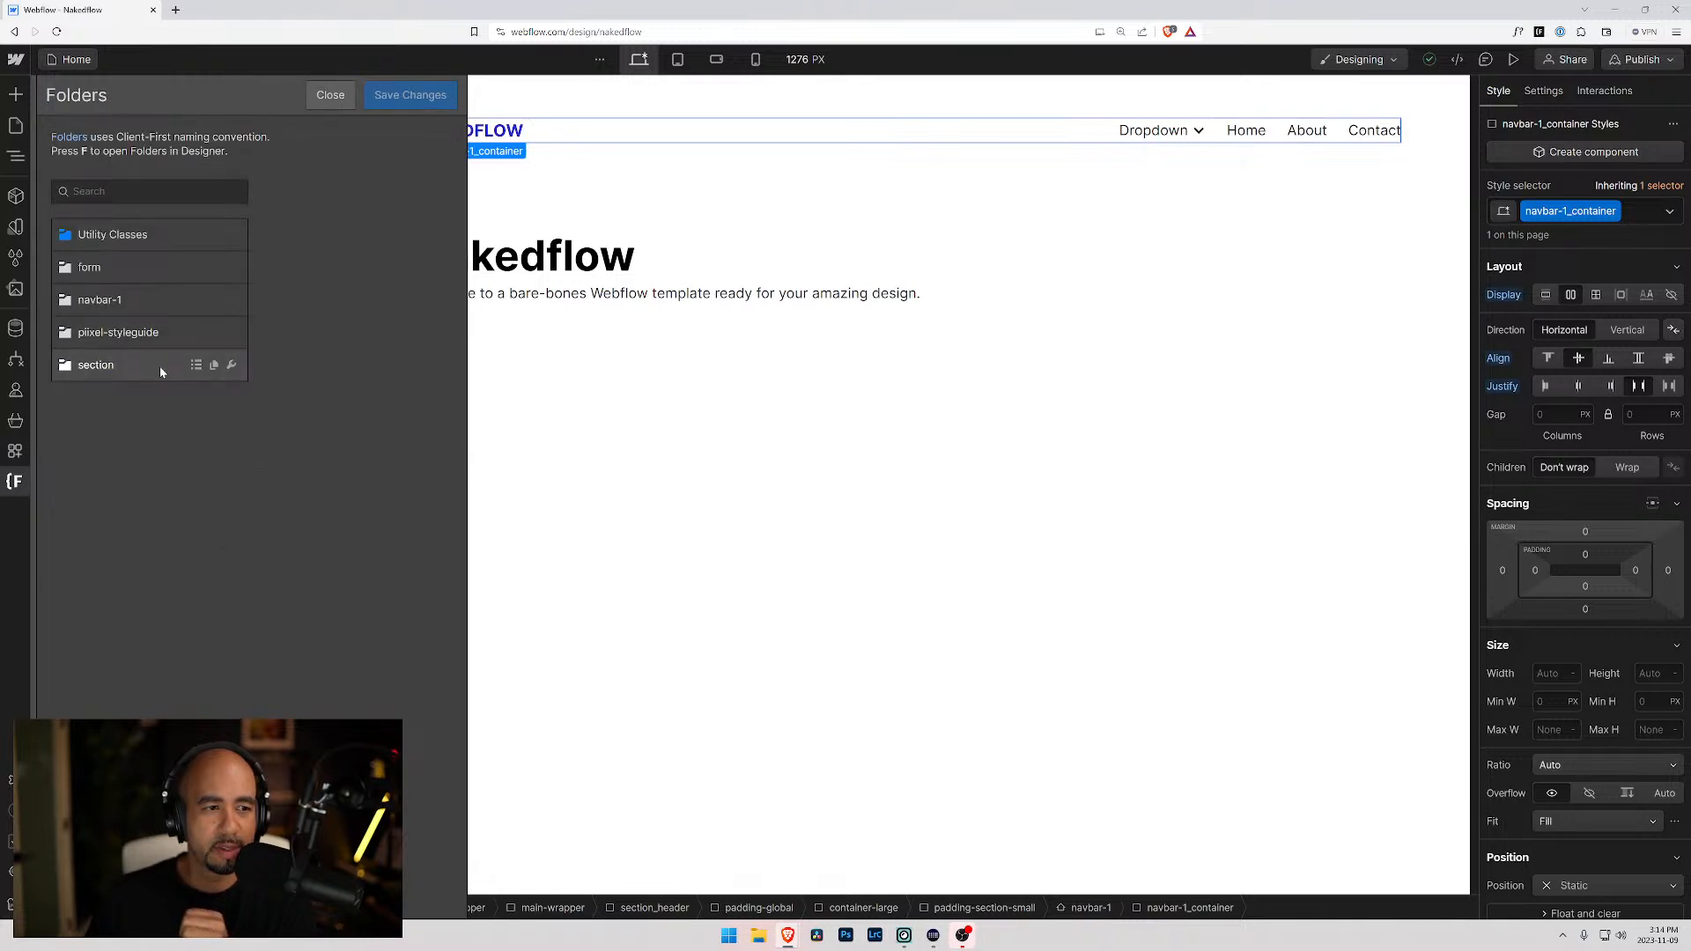
{"action": "left_click", "coordinate": [113, 305]}
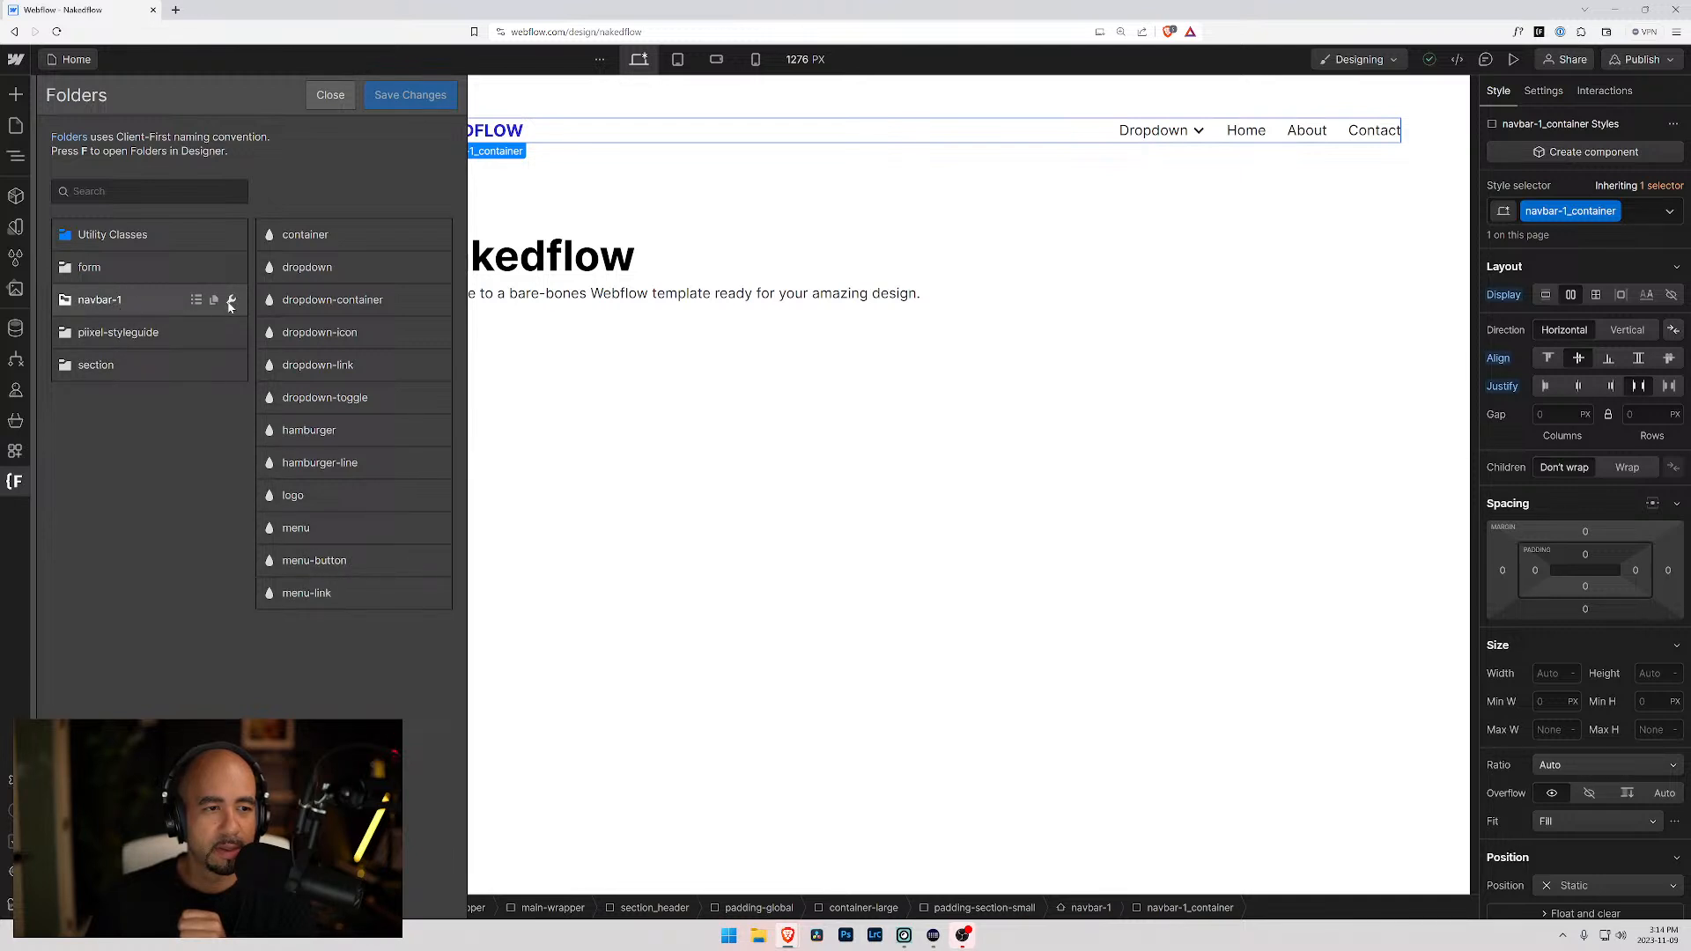
- Rename the navbar-1 class folder to navbar-2, save the change and accept the Designer reload
{"action": "left_click", "coordinate": [230, 303]}
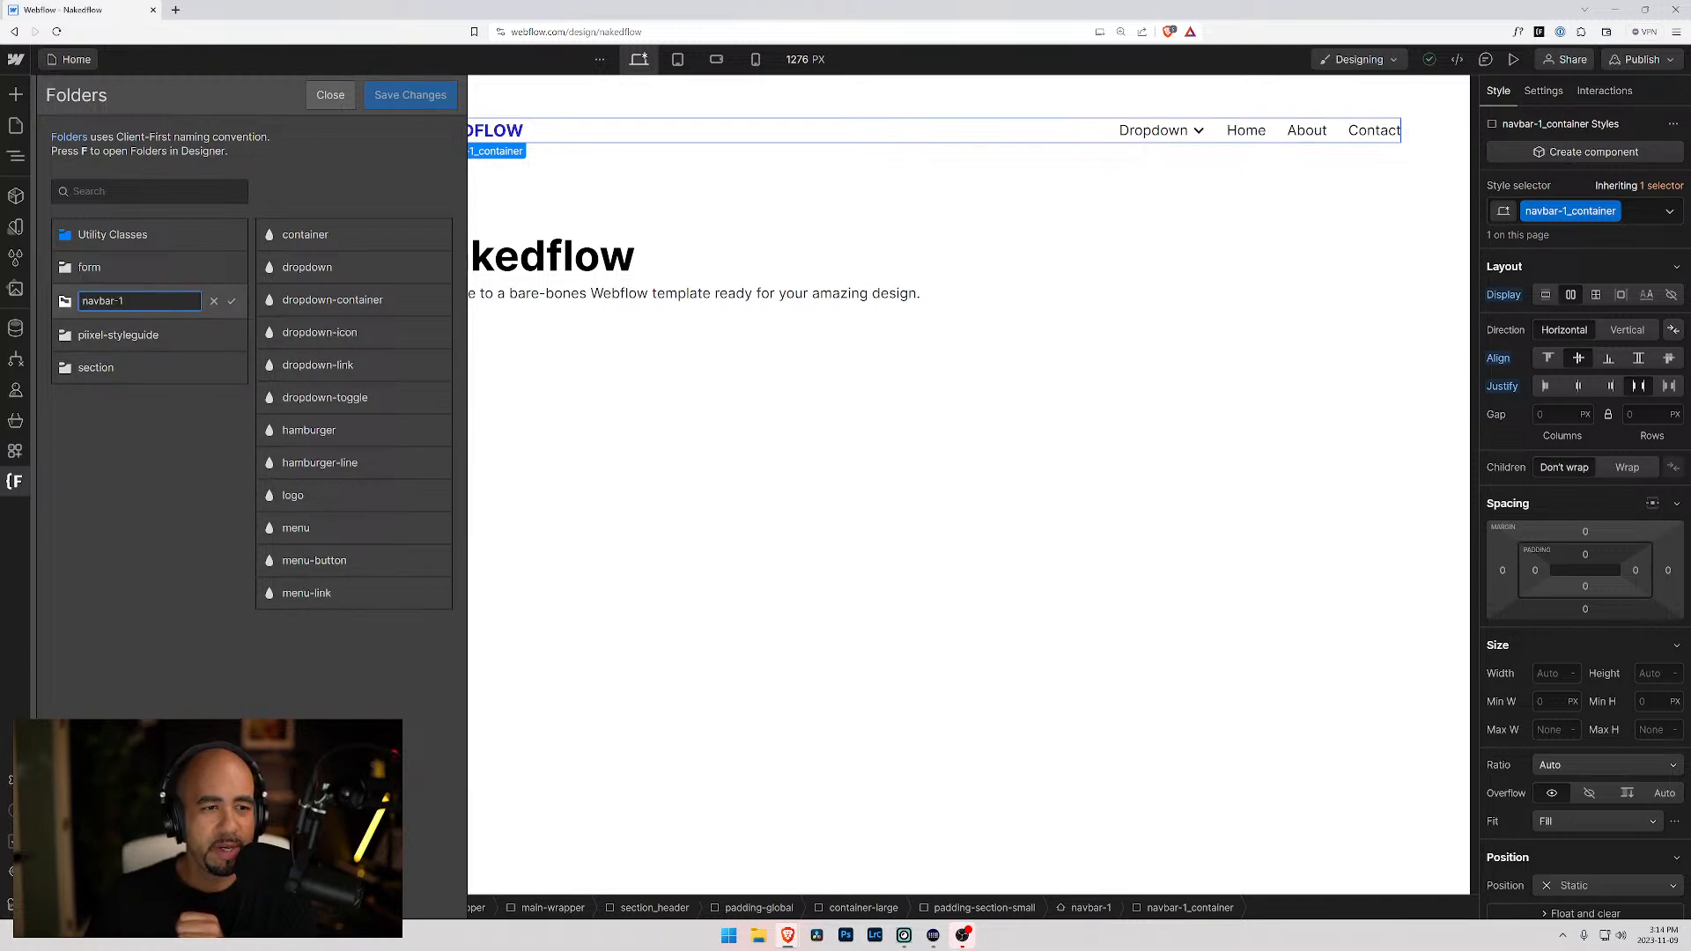
{"action": "key", "text": "BackSpace"}
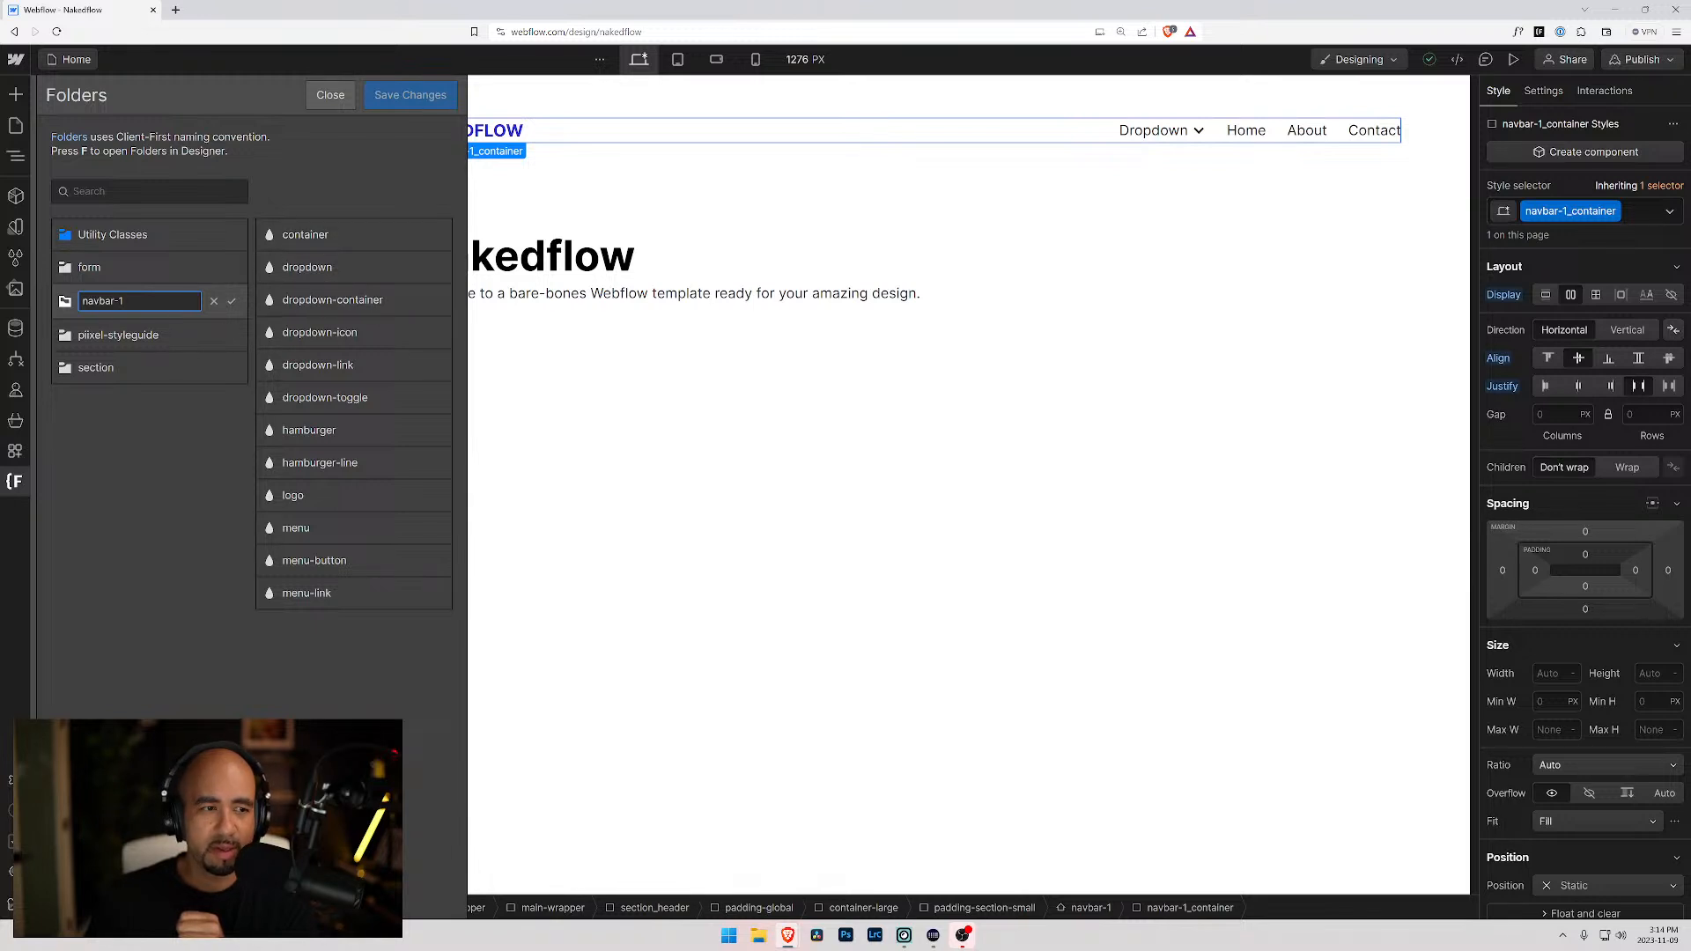
{"action": "type", "text": "2"}
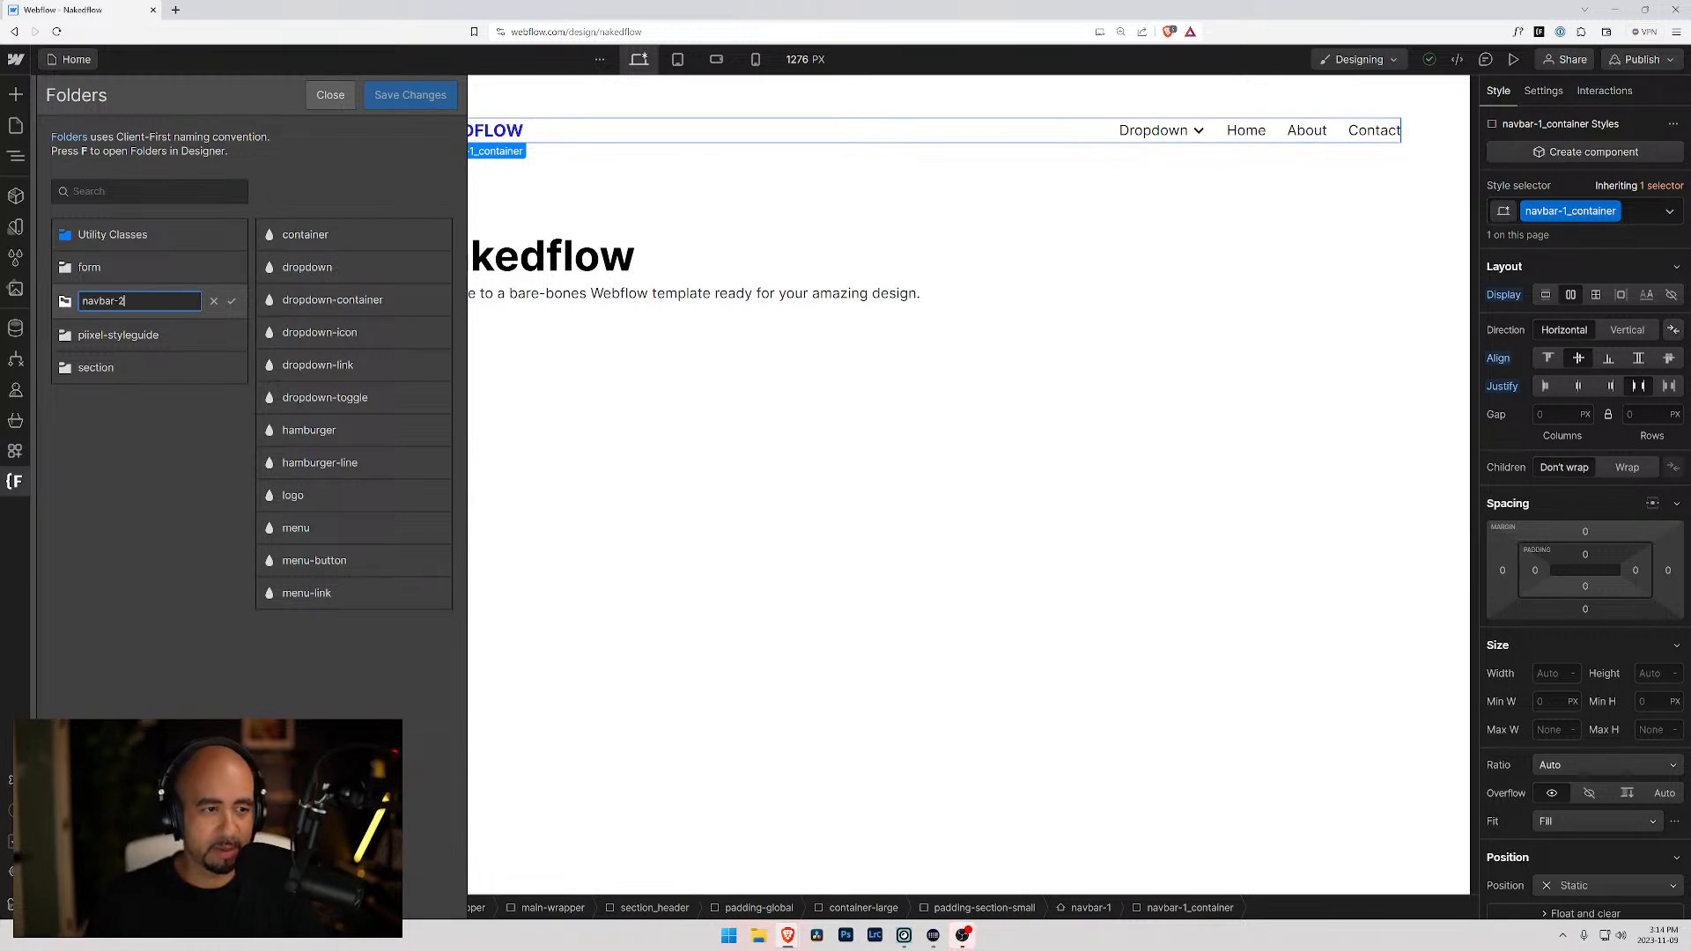
{"action": "left_click", "coordinate": [236, 299]}
{"action": "left_click", "coordinate": [401, 95]}
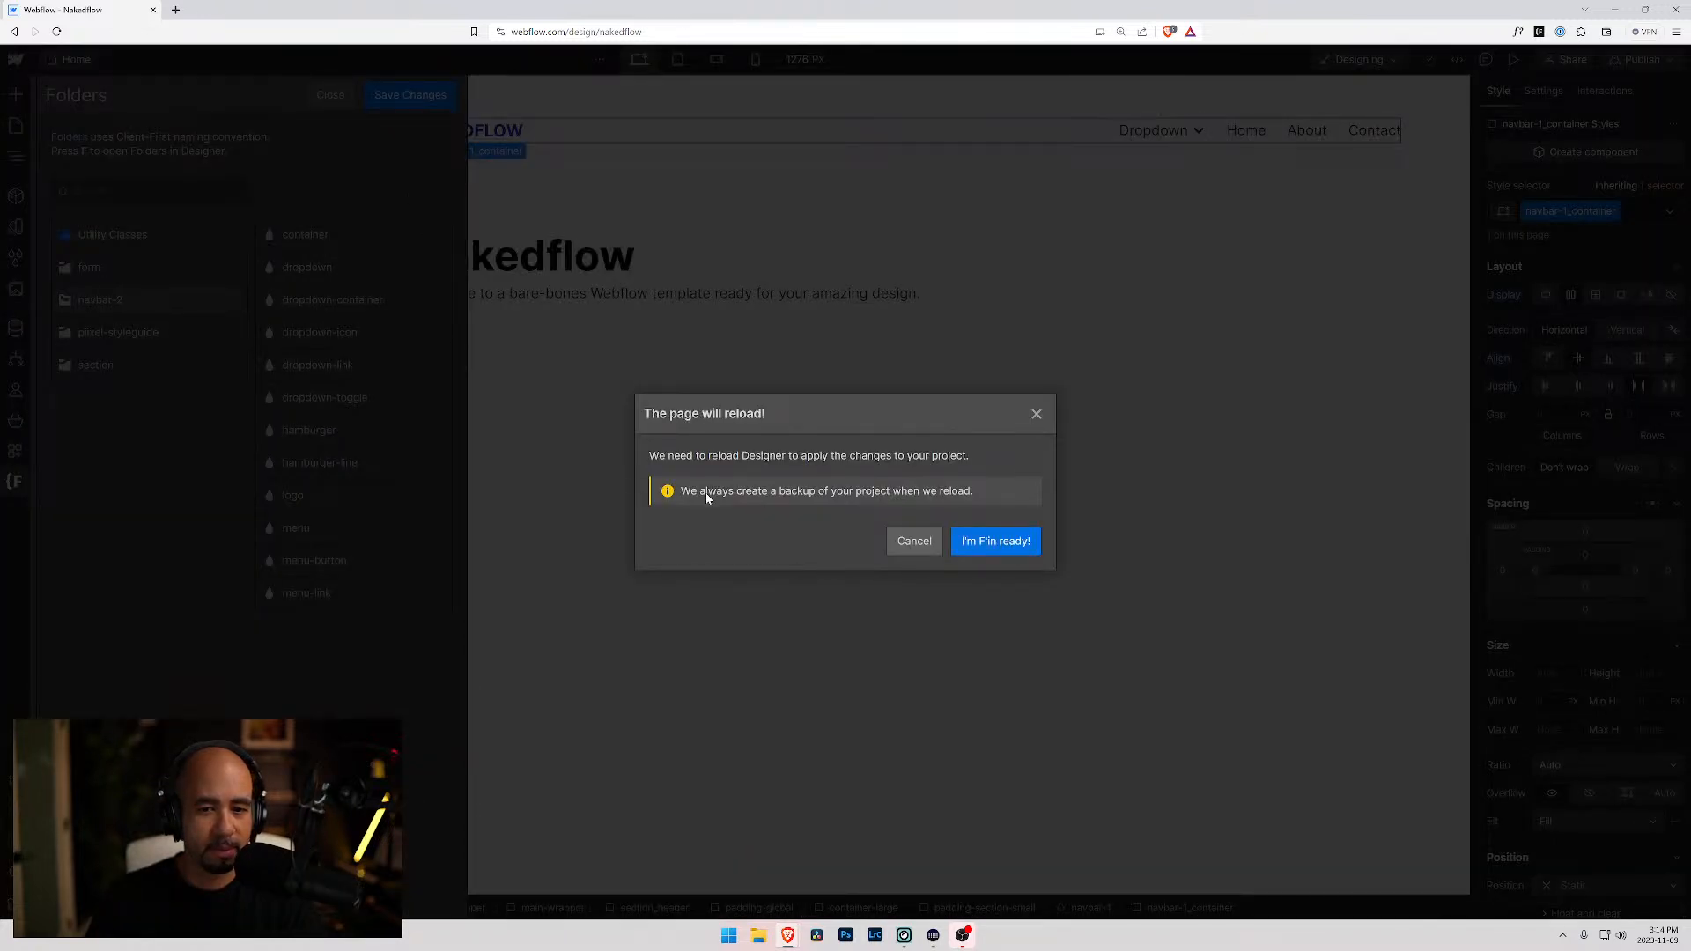
{"action": "left_click", "coordinate": [998, 542]}
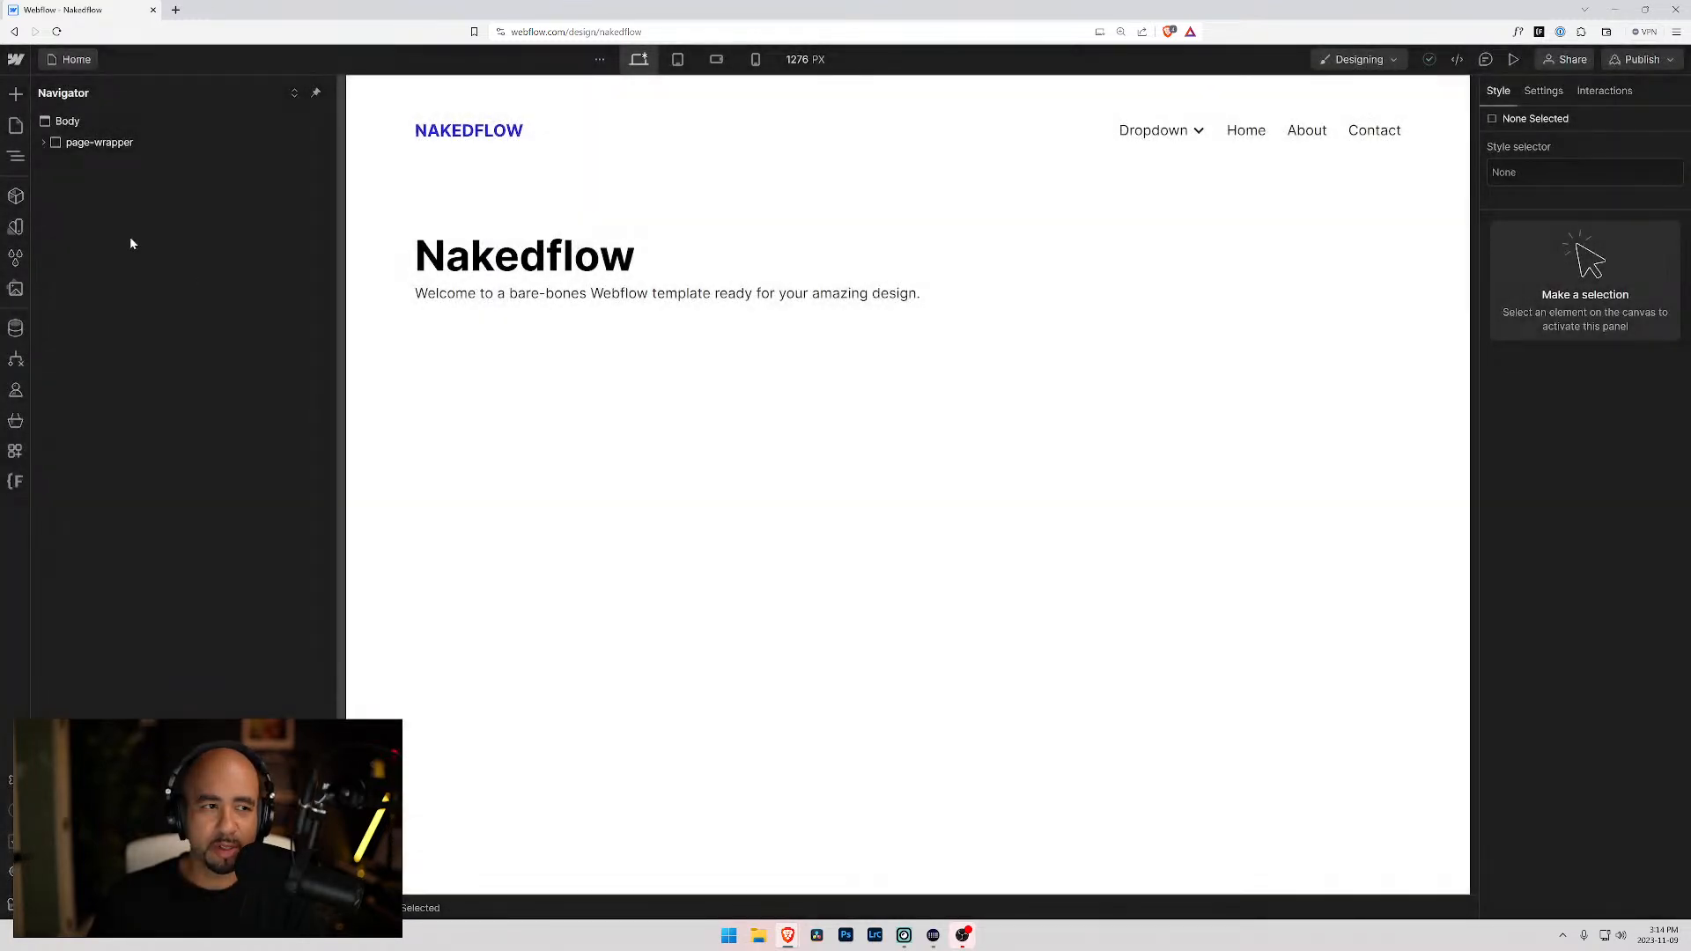
- Expand the element tree from page-wrapper through section_header to the navbar and select navbar-1
{"action": "left_click", "coordinate": [43, 142]}
{"action": "left_click", "coordinate": [53, 184]}
{"action": "left_click", "coordinate": [65, 208]}
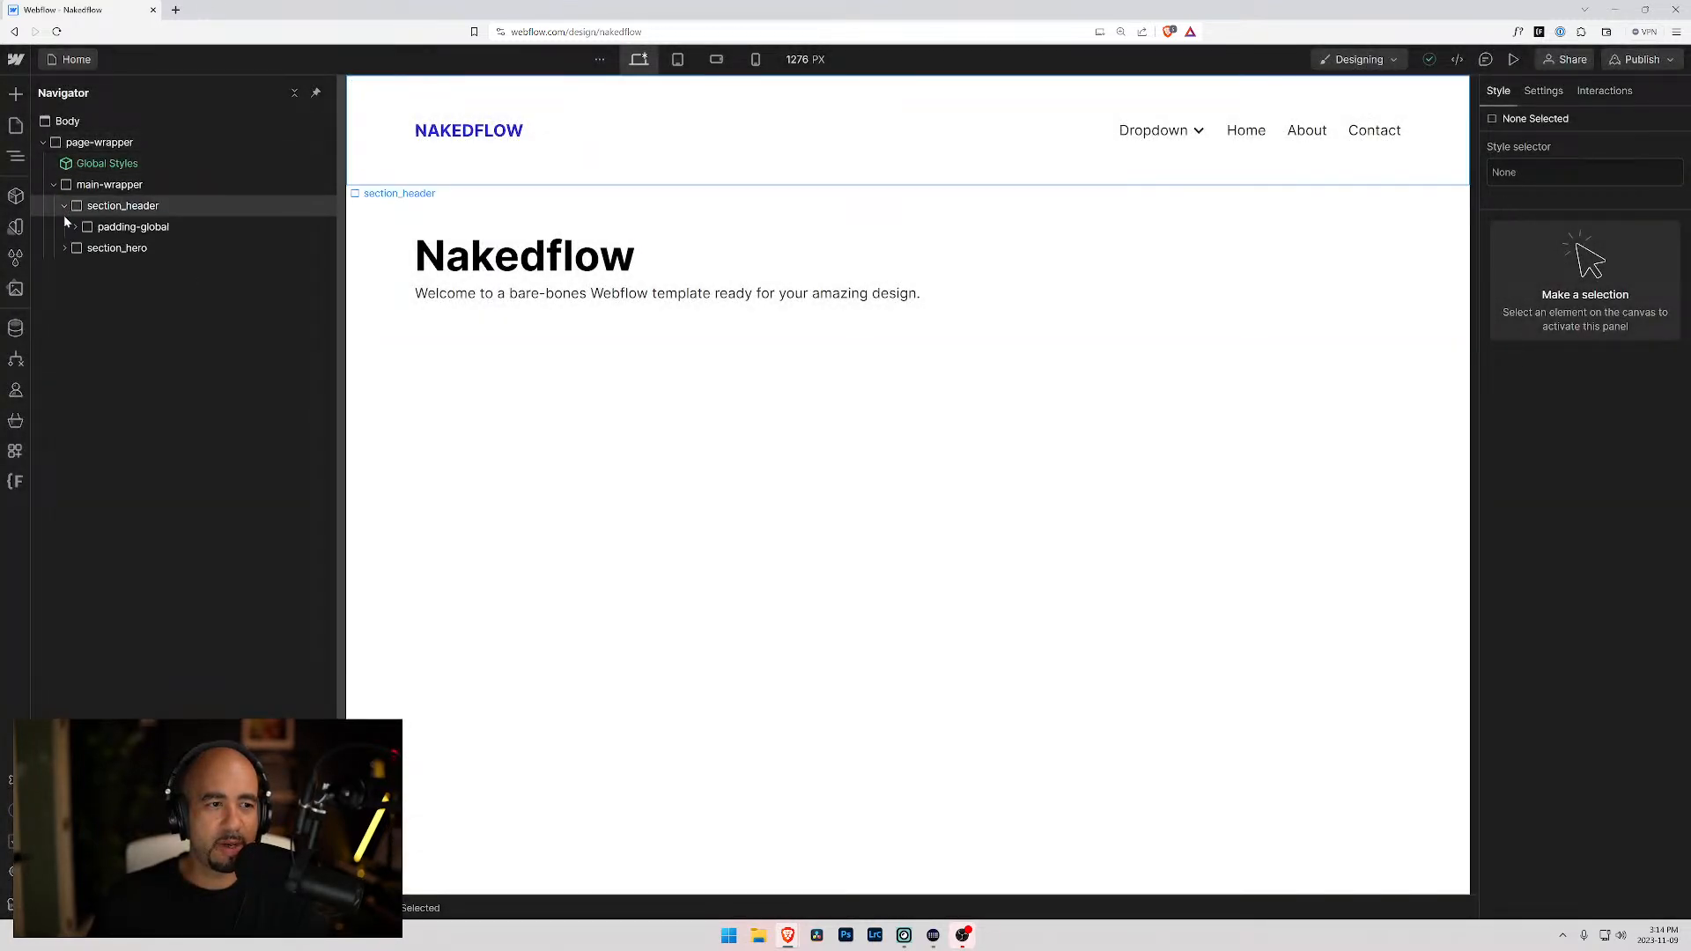
{"action": "left_click", "coordinate": [66, 247]}
{"action": "left_click", "coordinate": [75, 227]}
{"action": "left_click", "coordinate": [85, 247]}
{"action": "left_click", "coordinate": [96, 268]}
{"action": "left_click", "coordinate": [119, 290]}
{"action": "left_click", "coordinate": [106, 290]}
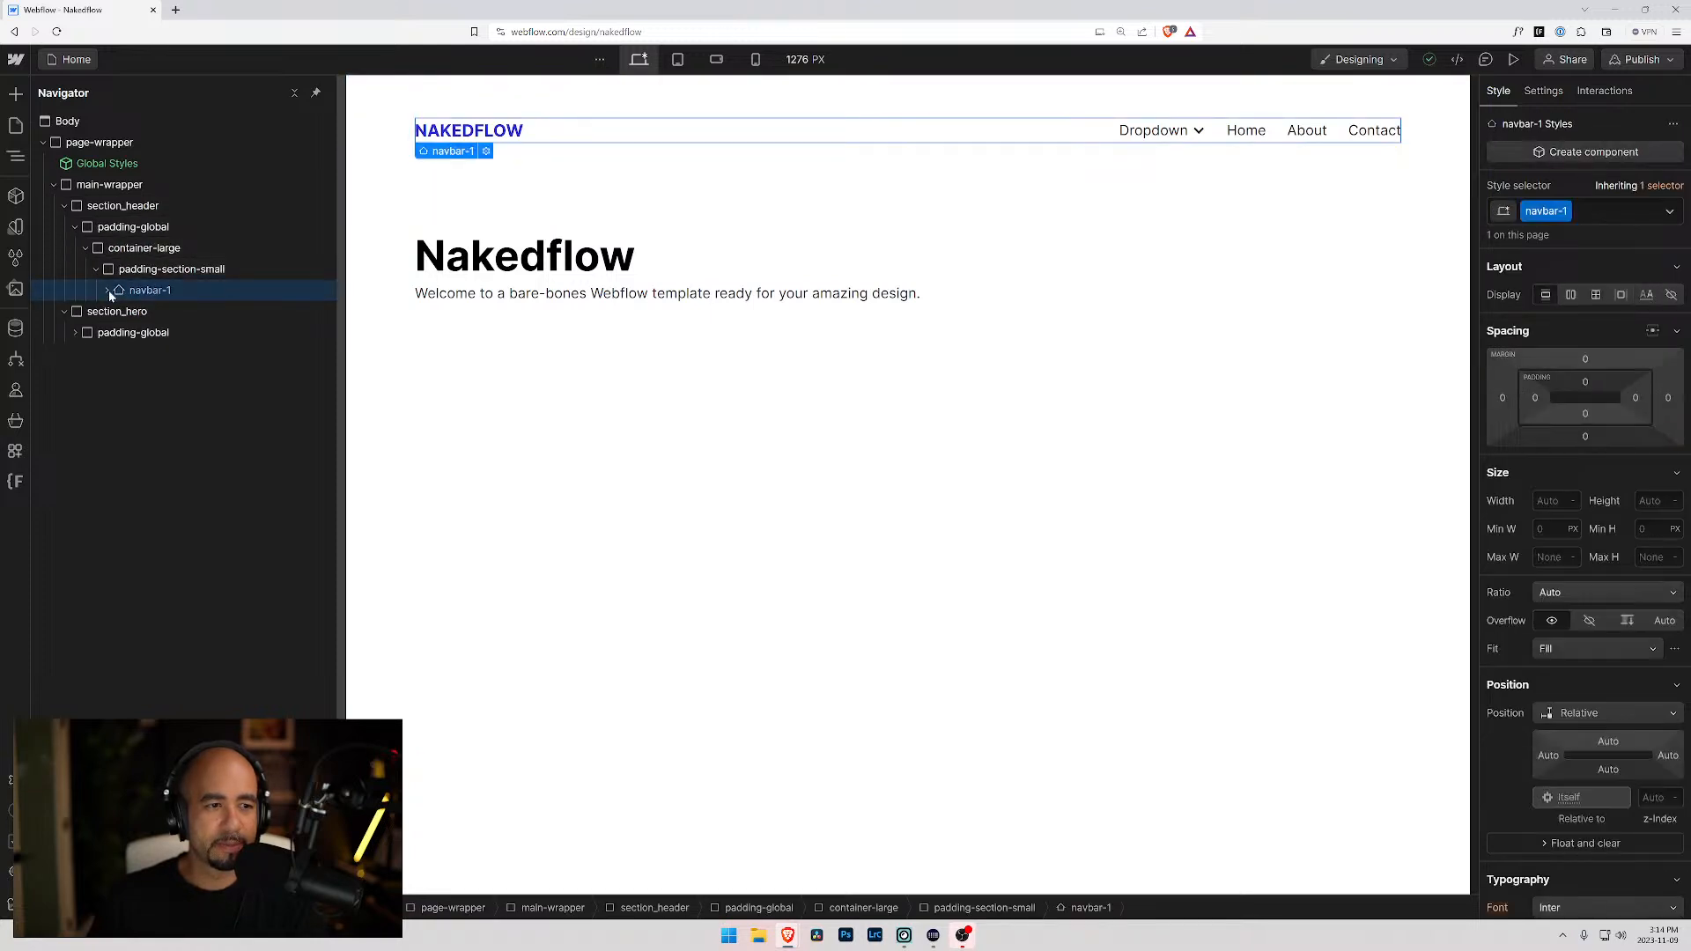
- Expand the navbar's container, logo, menu and menu button to check the class names of the nested elements
{"action": "left_click", "coordinate": [117, 311]}
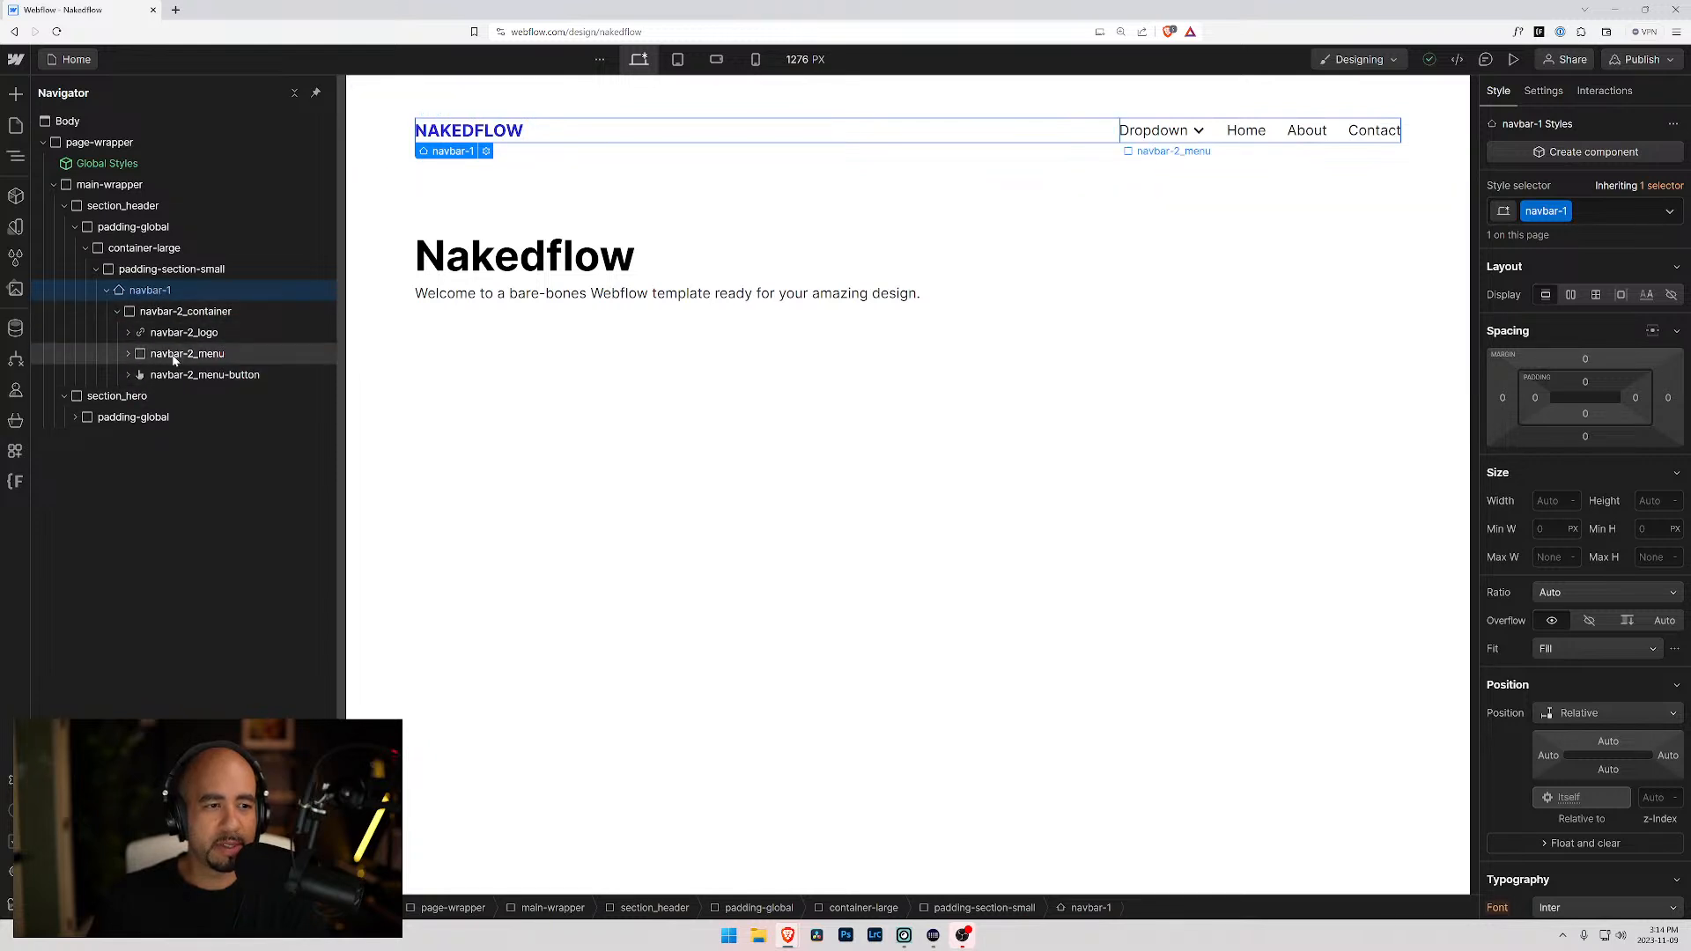
{"action": "left_click", "coordinate": [168, 311]}
{"action": "left_click", "coordinate": [128, 374]}
{"action": "left_click", "coordinate": [127, 353]}
{"action": "left_click", "coordinate": [123, 332]}
{"action": "left_click", "coordinate": [123, 332]}
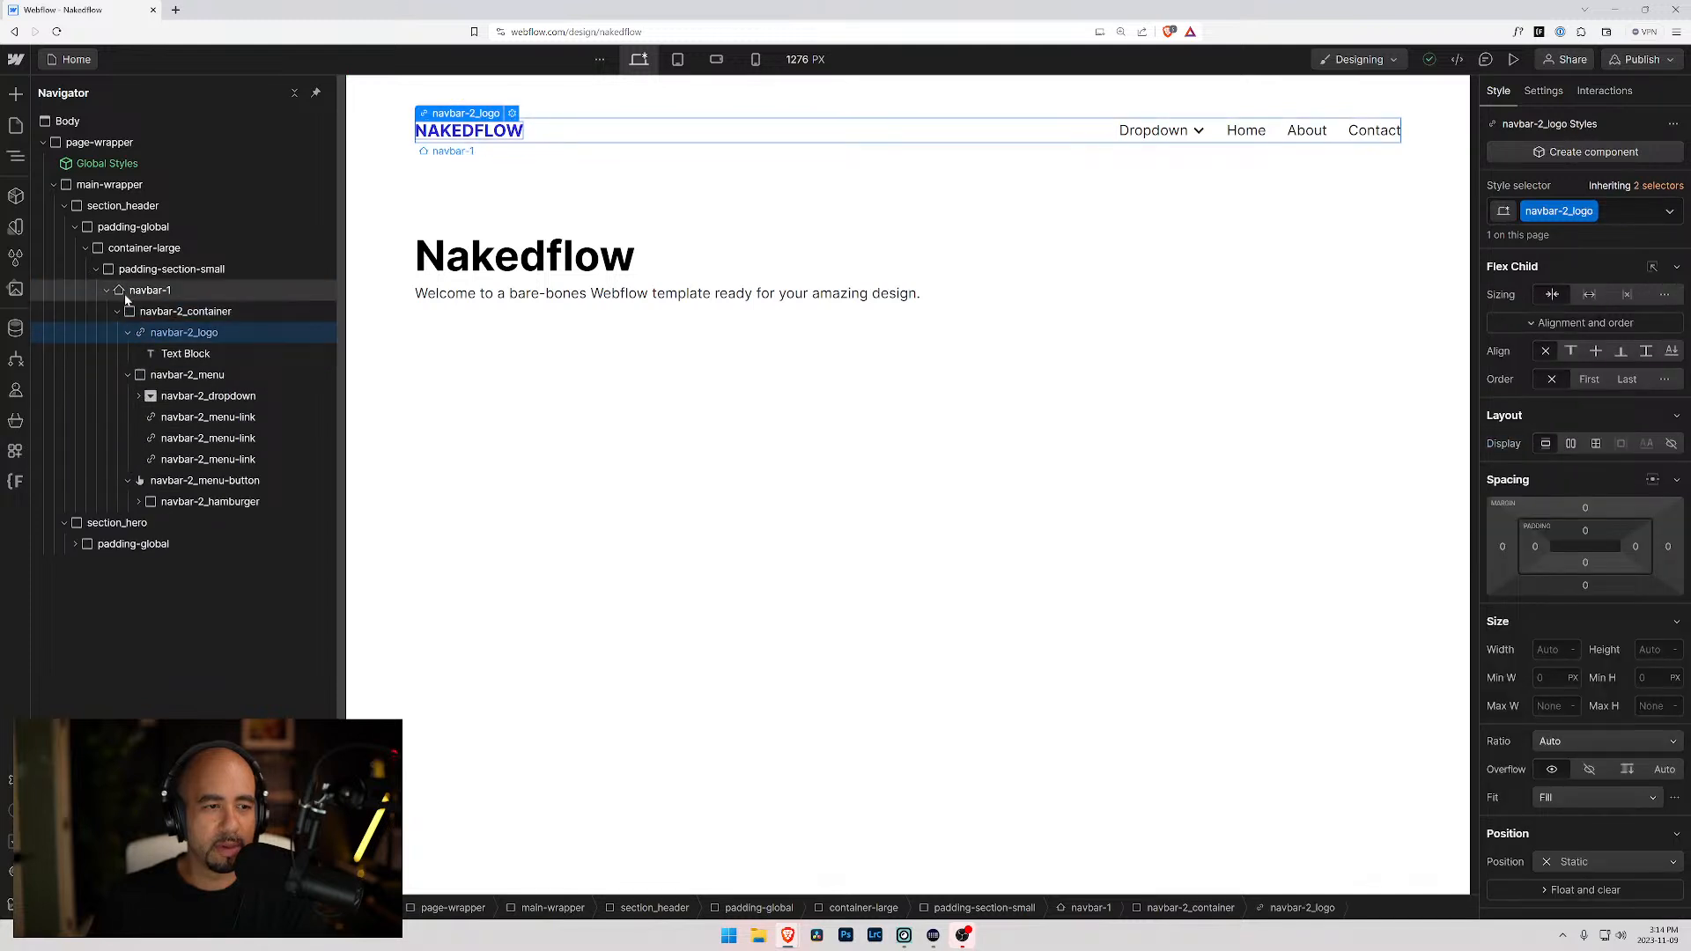
- Select navbar-1, reopen the Client-First Folders tool and look through the Utility Classes folder for its class
{"action": "left_click", "coordinate": [150, 291]}
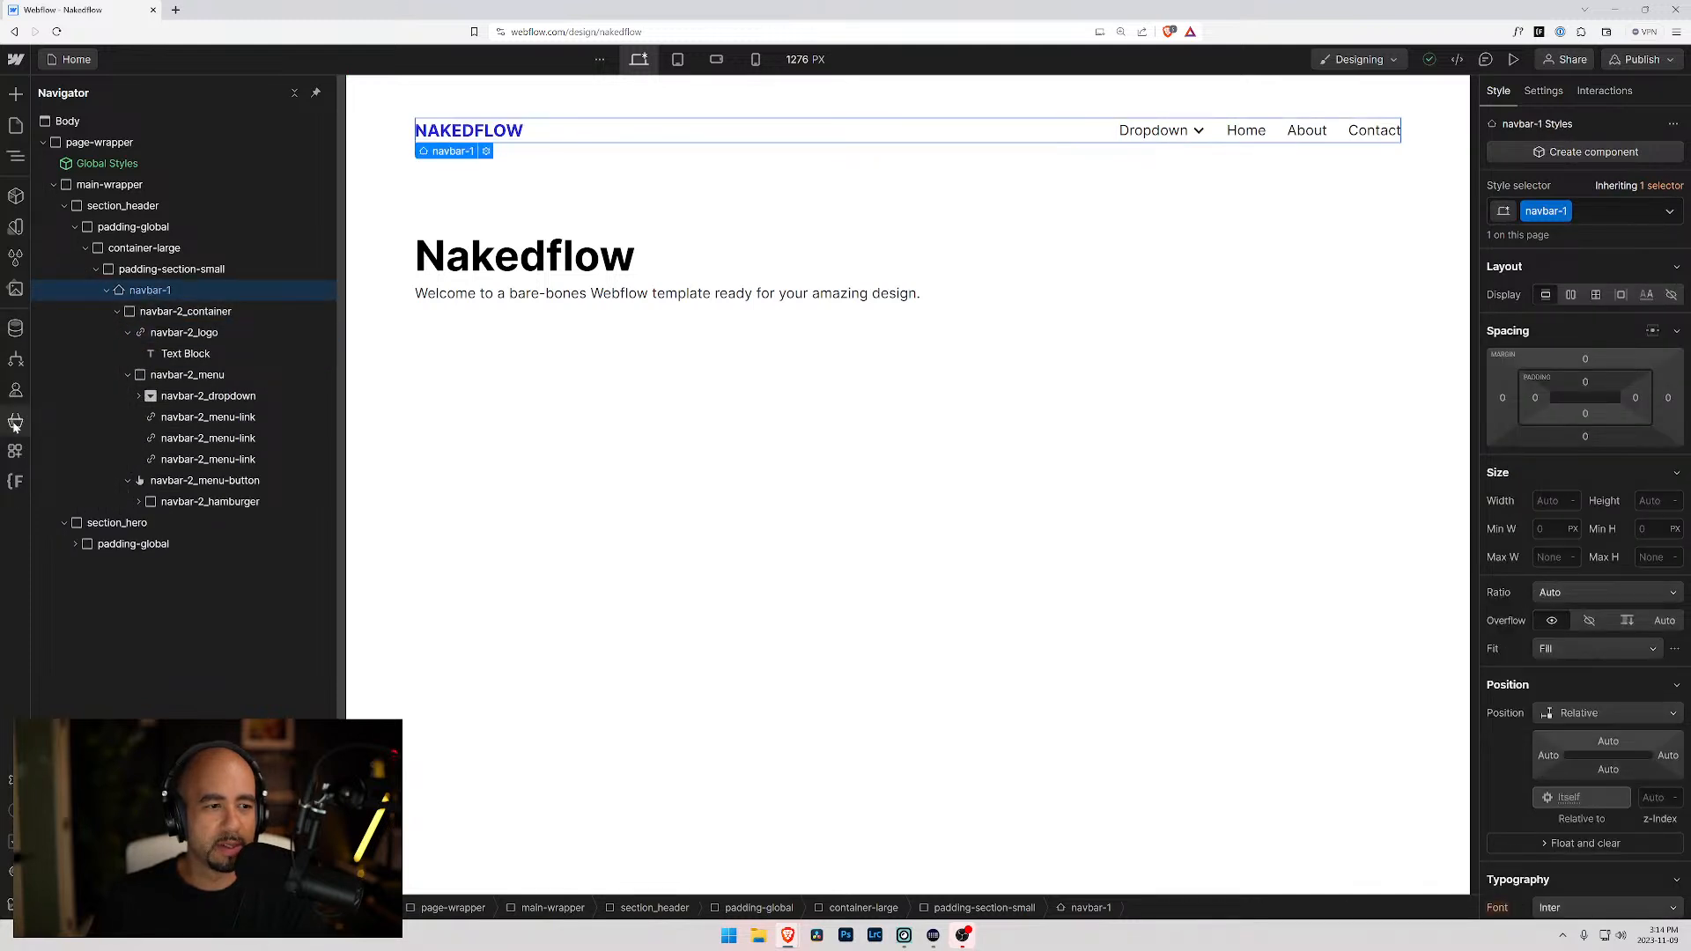
{"action": "left_click", "coordinate": [24, 486]}
{"action": "left_click", "coordinate": [135, 170]}
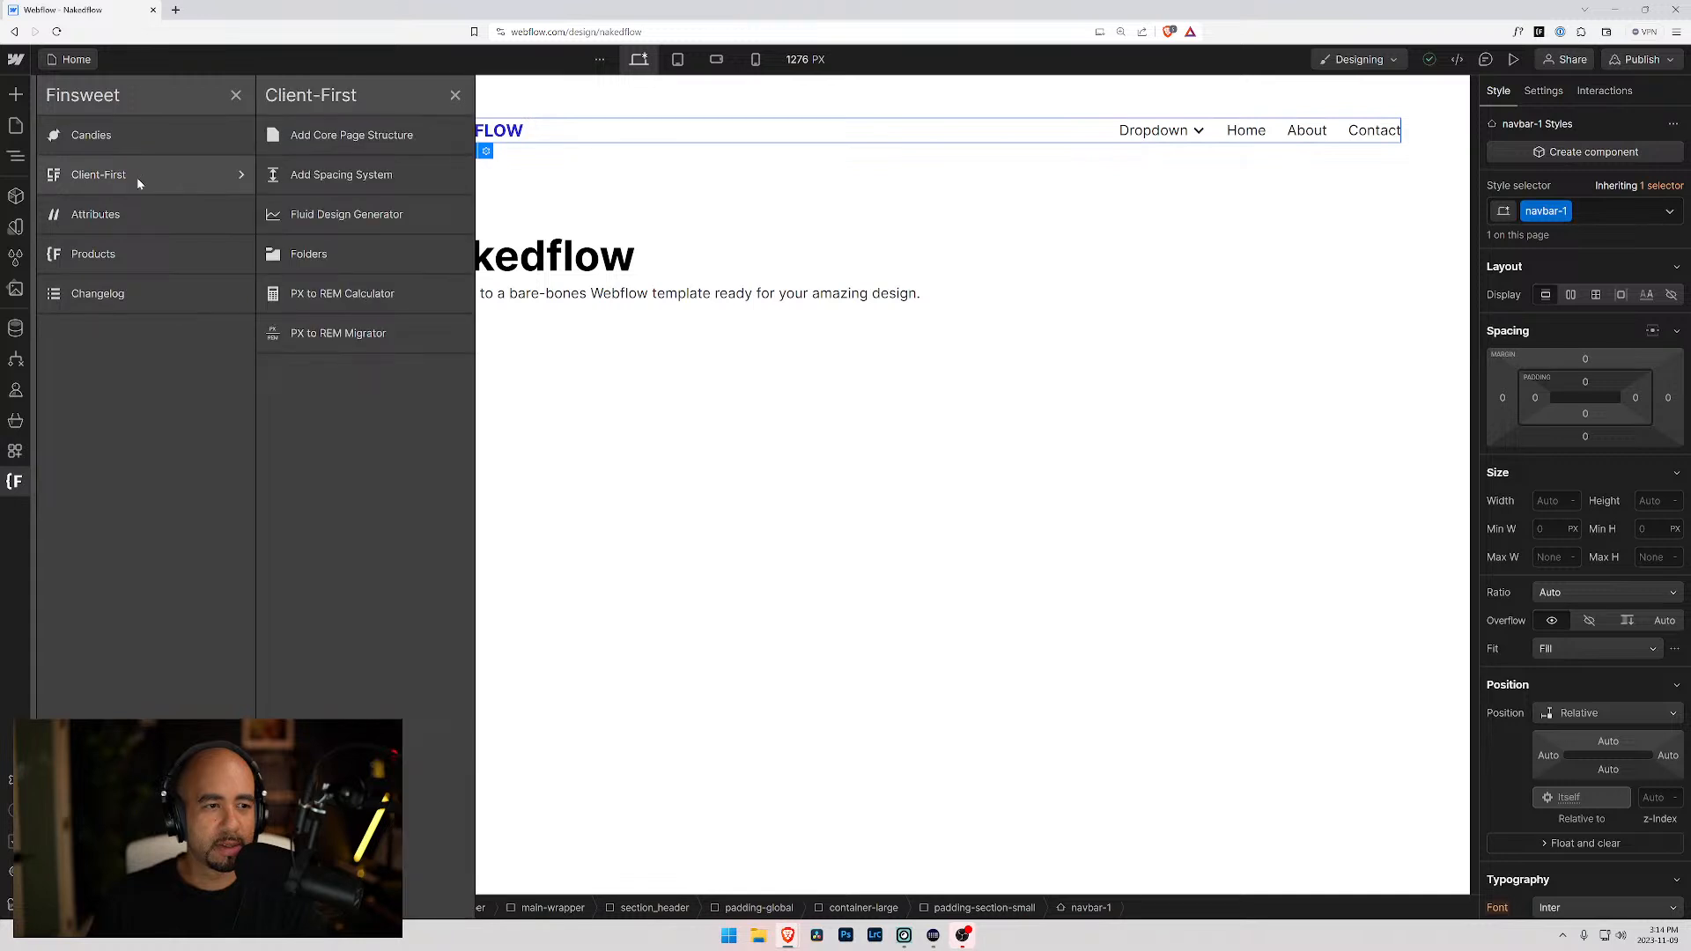
{"action": "left_click", "coordinate": [275, 254]}
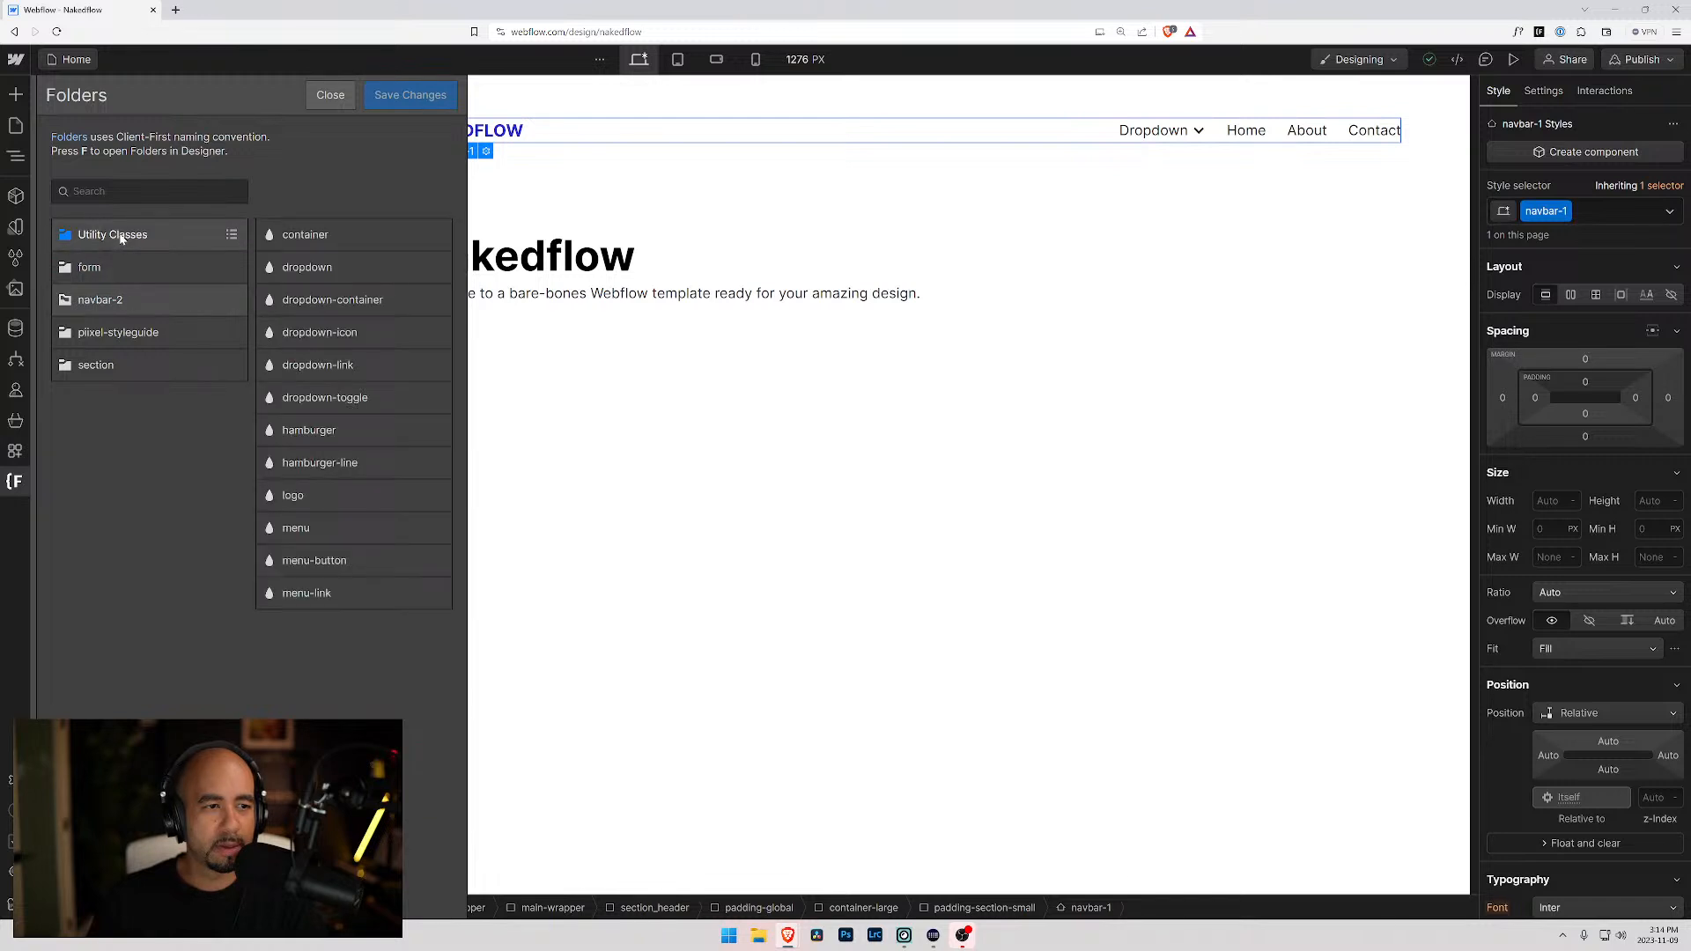
{"action": "scroll", "coordinate": [335, 651], "scroll_direction": "down", "scroll_amount": 10}
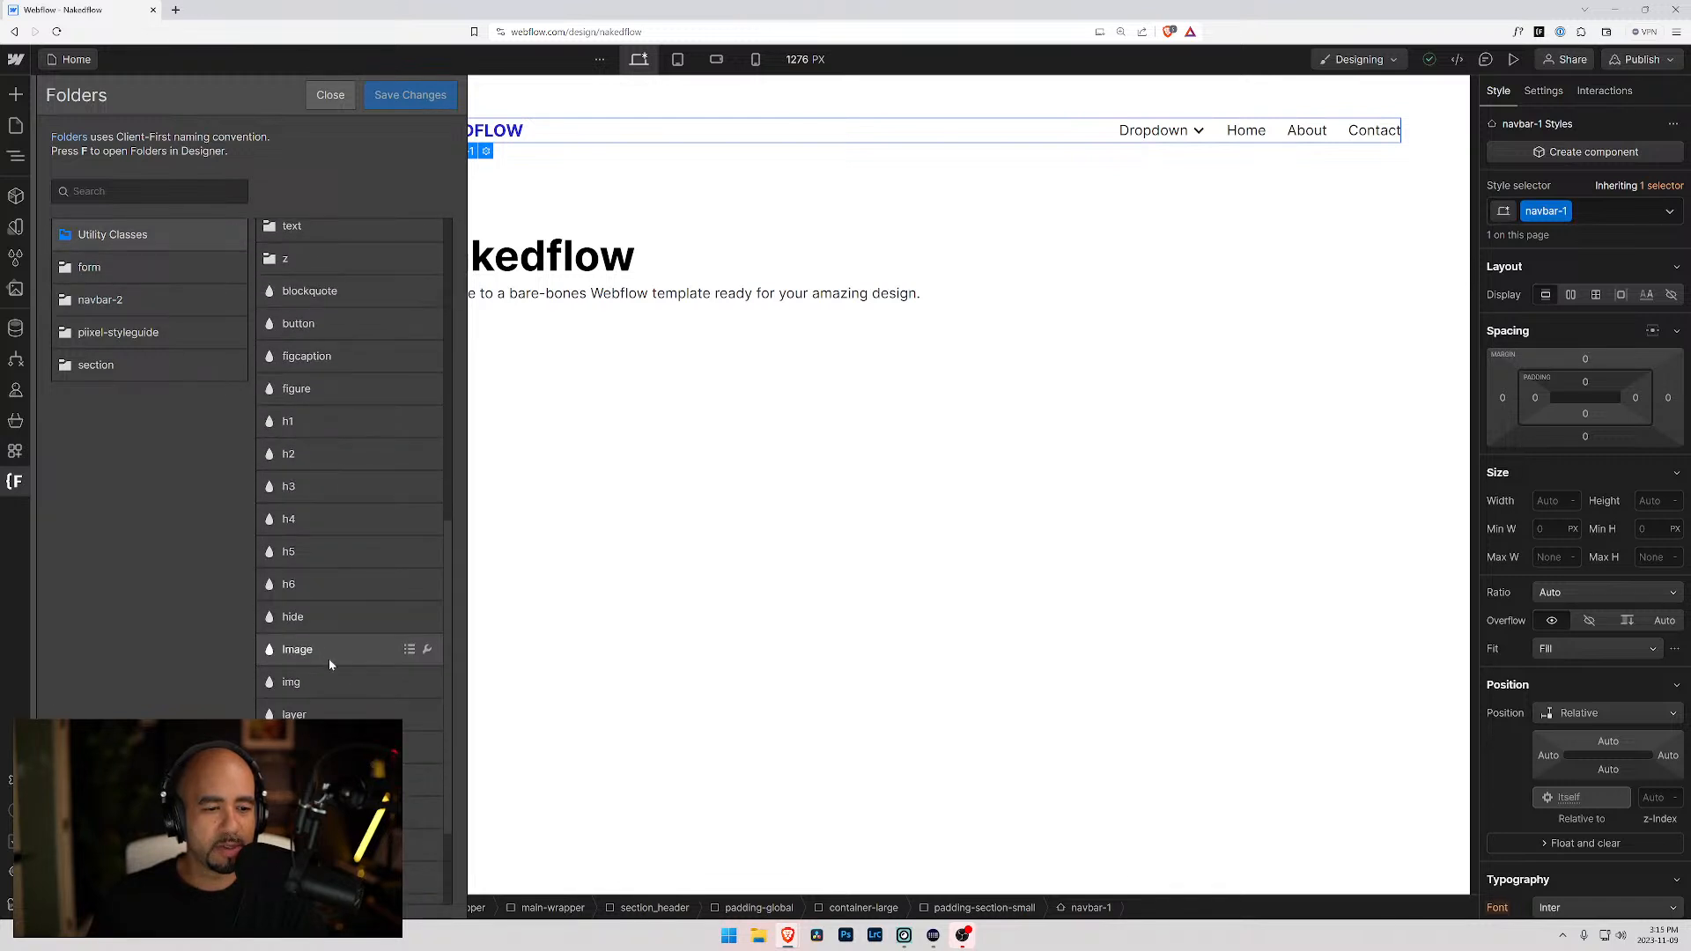
{"action": "scroll", "coordinate": [361, 652], "scroll_direction": "up", "scroll_amount": 10}
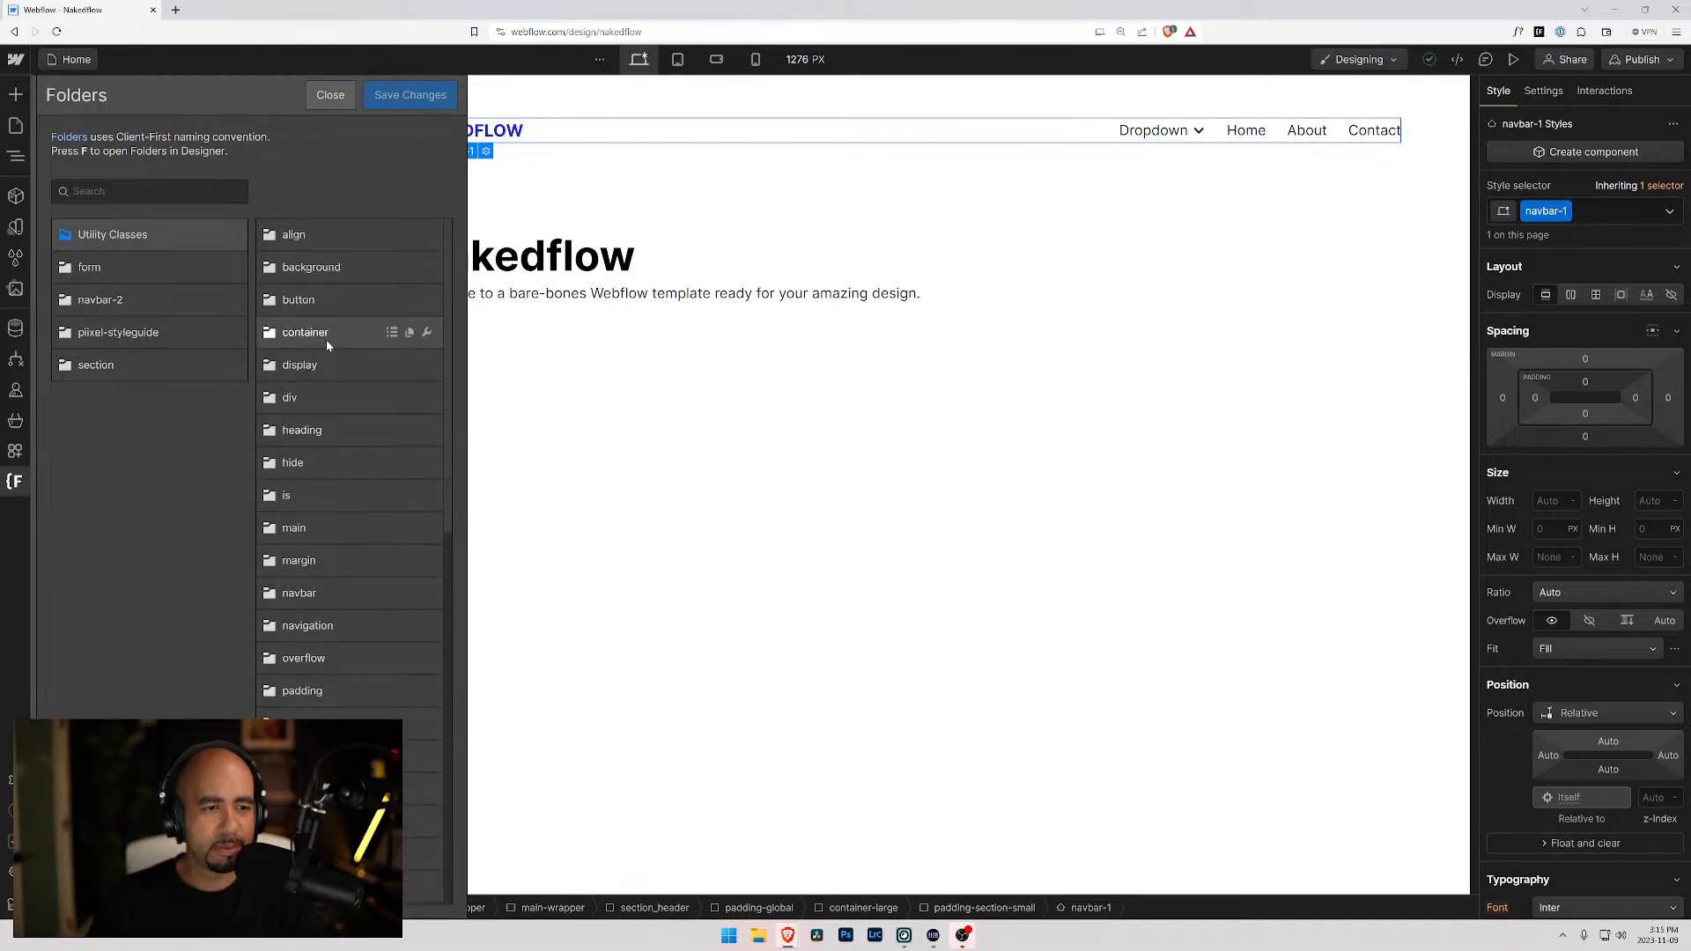
{"action": "scroll", "coordinate": [326, 340], "scroll_direction": "down", "scroll_amount": 10}
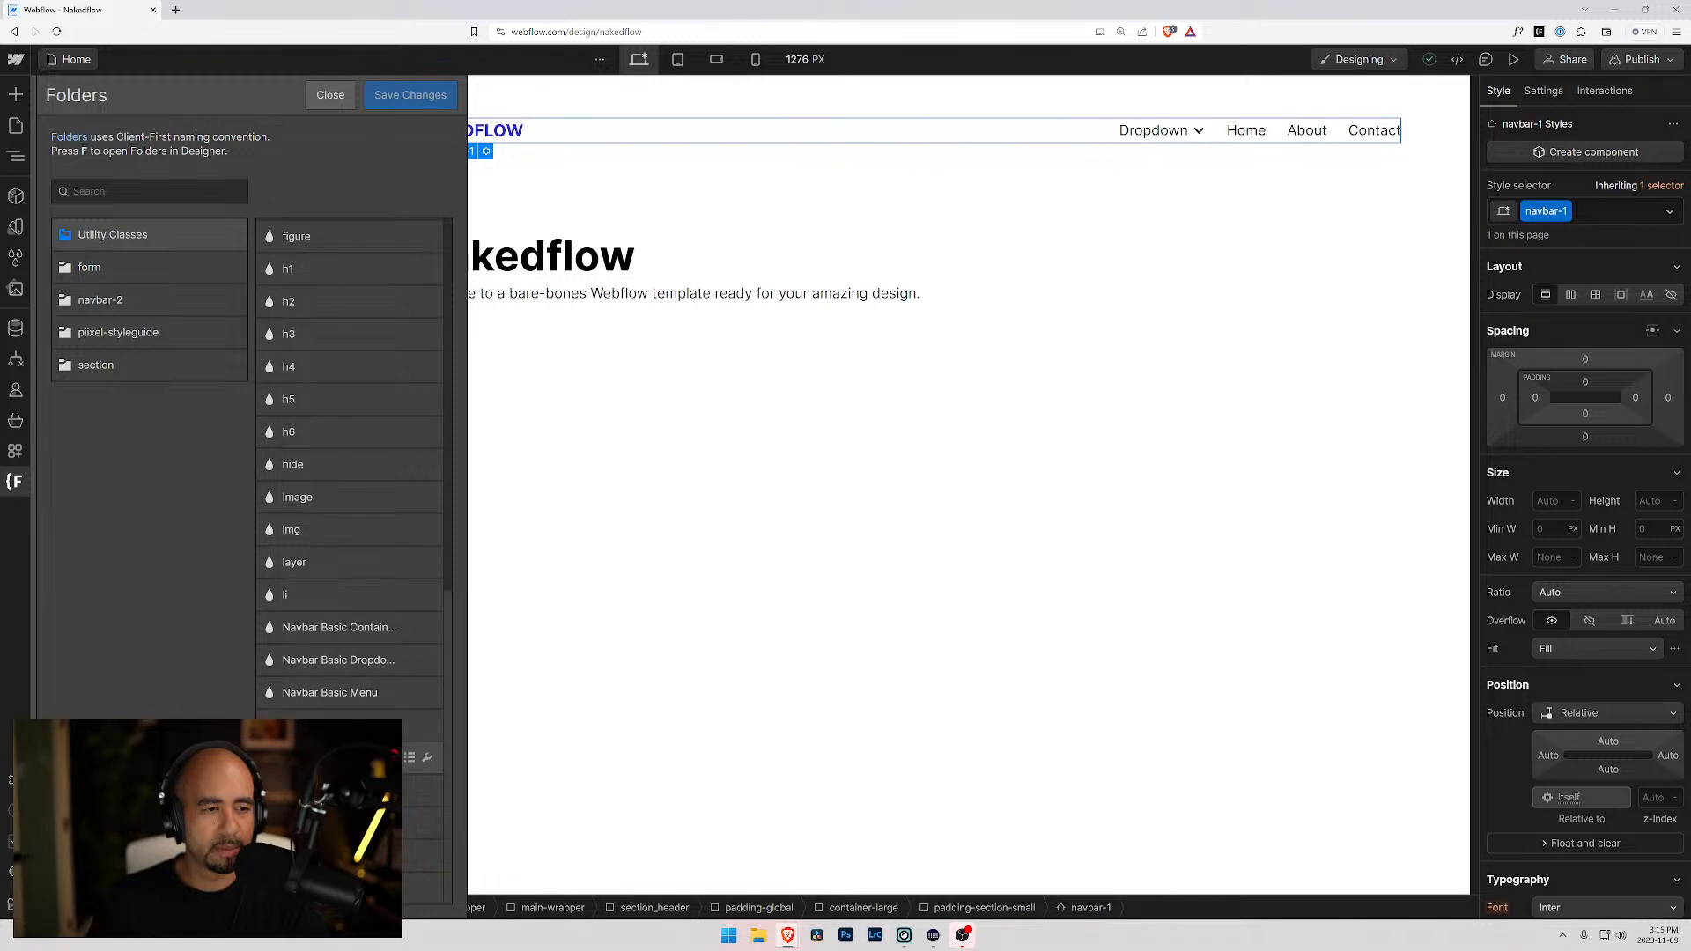
- Check the classes inside the piixel-styleguide, section and navbar-2 folders
{"action": "left_click", "coordinate": [90, 340]}
{"action": "left_click", "coordinate": [98, 367]}
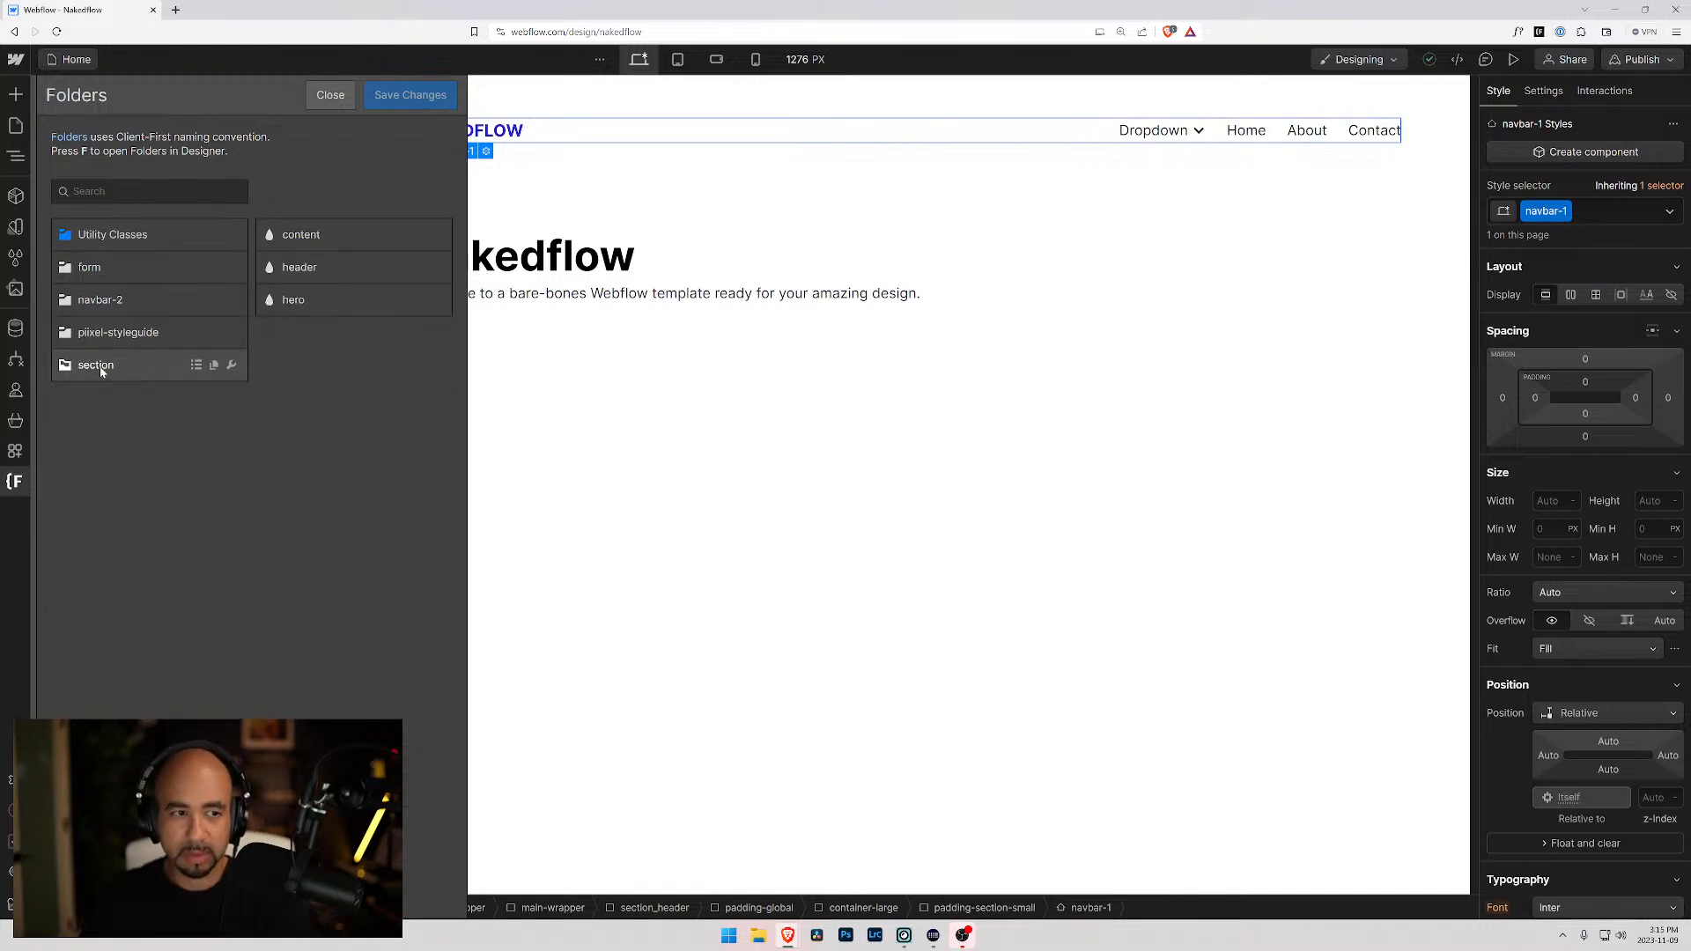
{"action": "left_click", "coordinate": [109, 334]}
{"action": "left_click", "coordinate": [106, 298]}
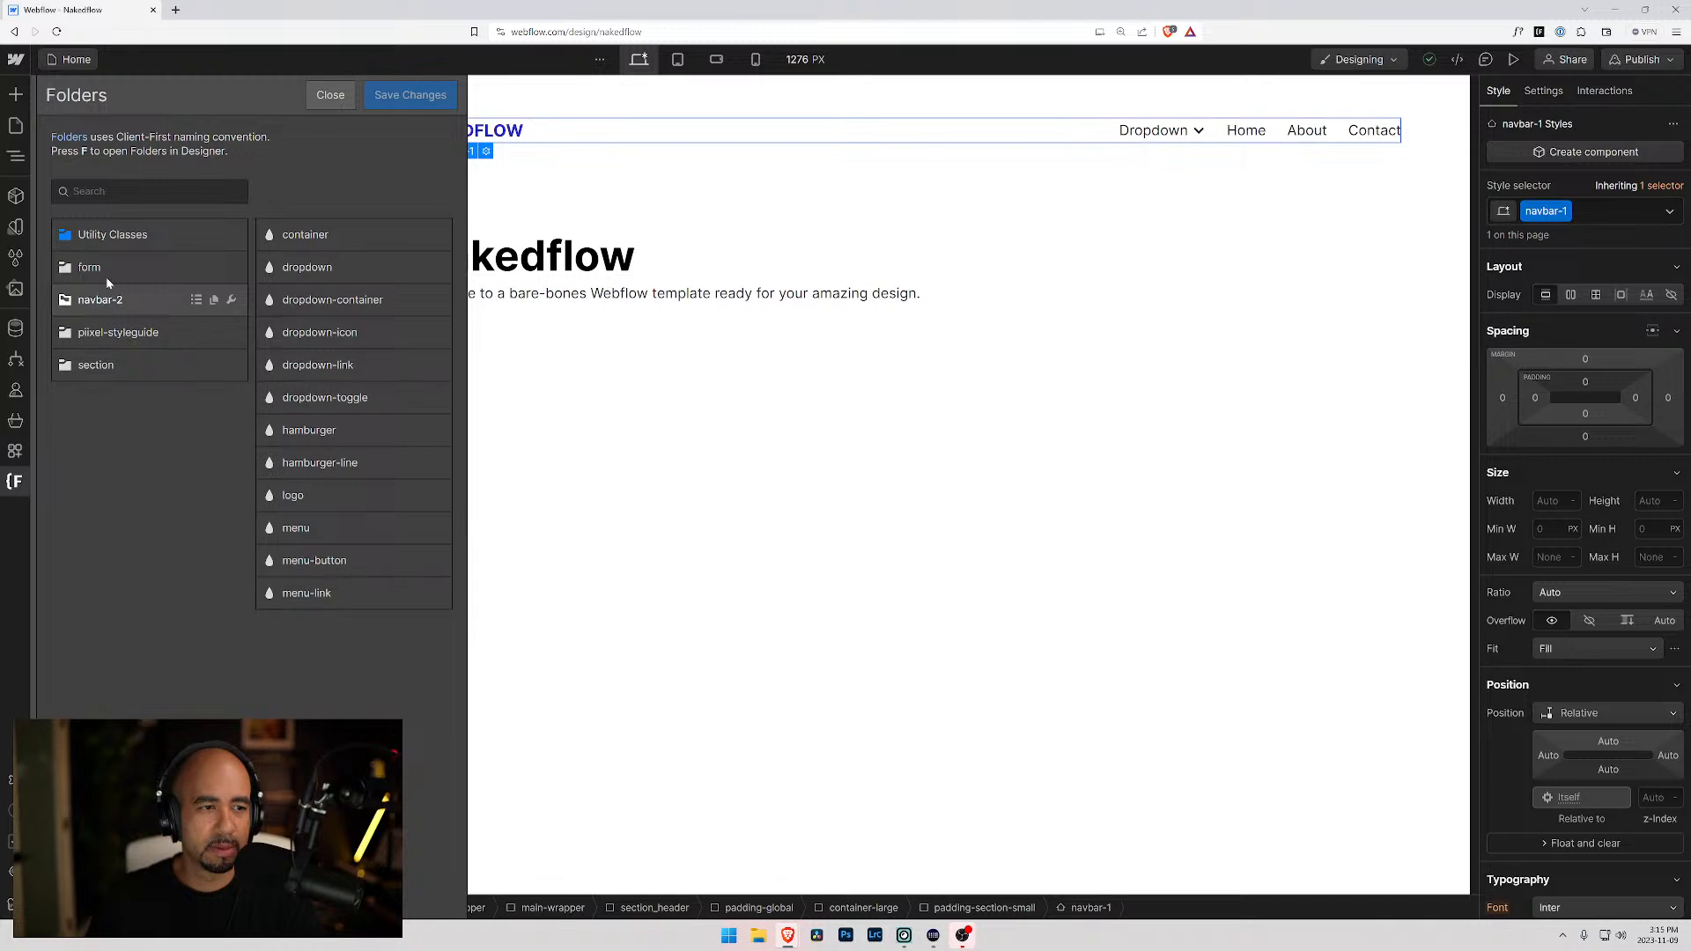
- Search the Utility Classes folder again for the navbar-1 class and inspect its z subfolder
{"action": "left_click", "coordinate": [110, 234]}
{"action": "scroll", "coordinate": [335, 467], "scroll_direction": "down", "scroll_amount": 4}
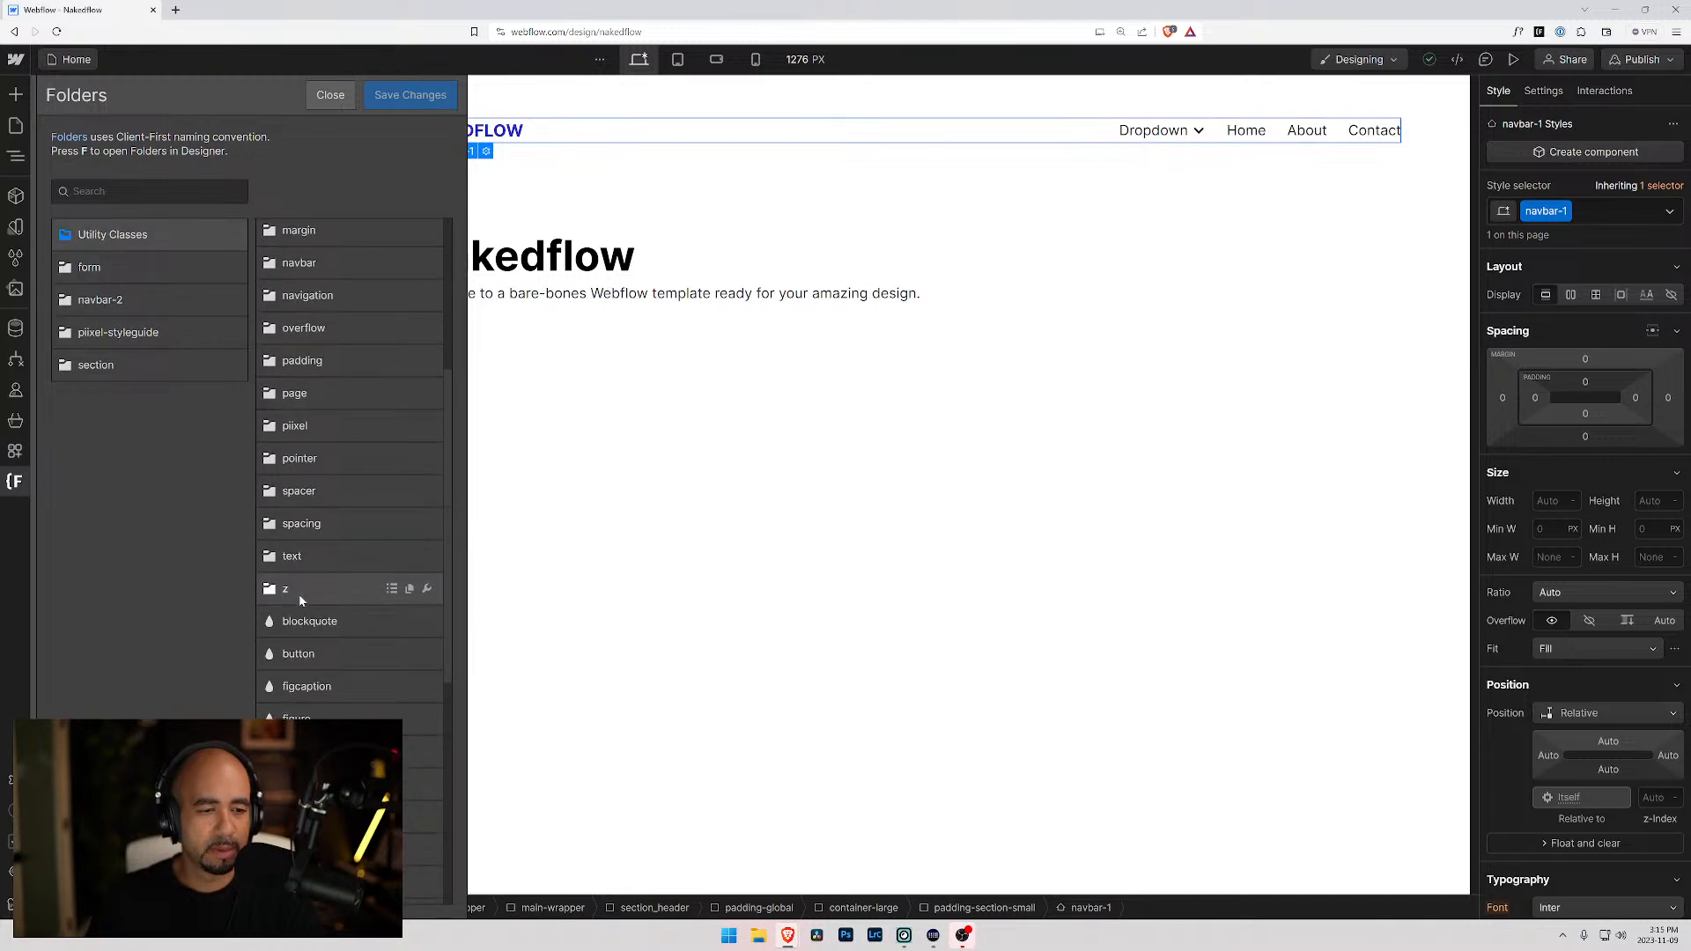
{"action": "scroll", "coordinate": [299, 600], "scroll_direction": "down", "scroll_amount": 5}
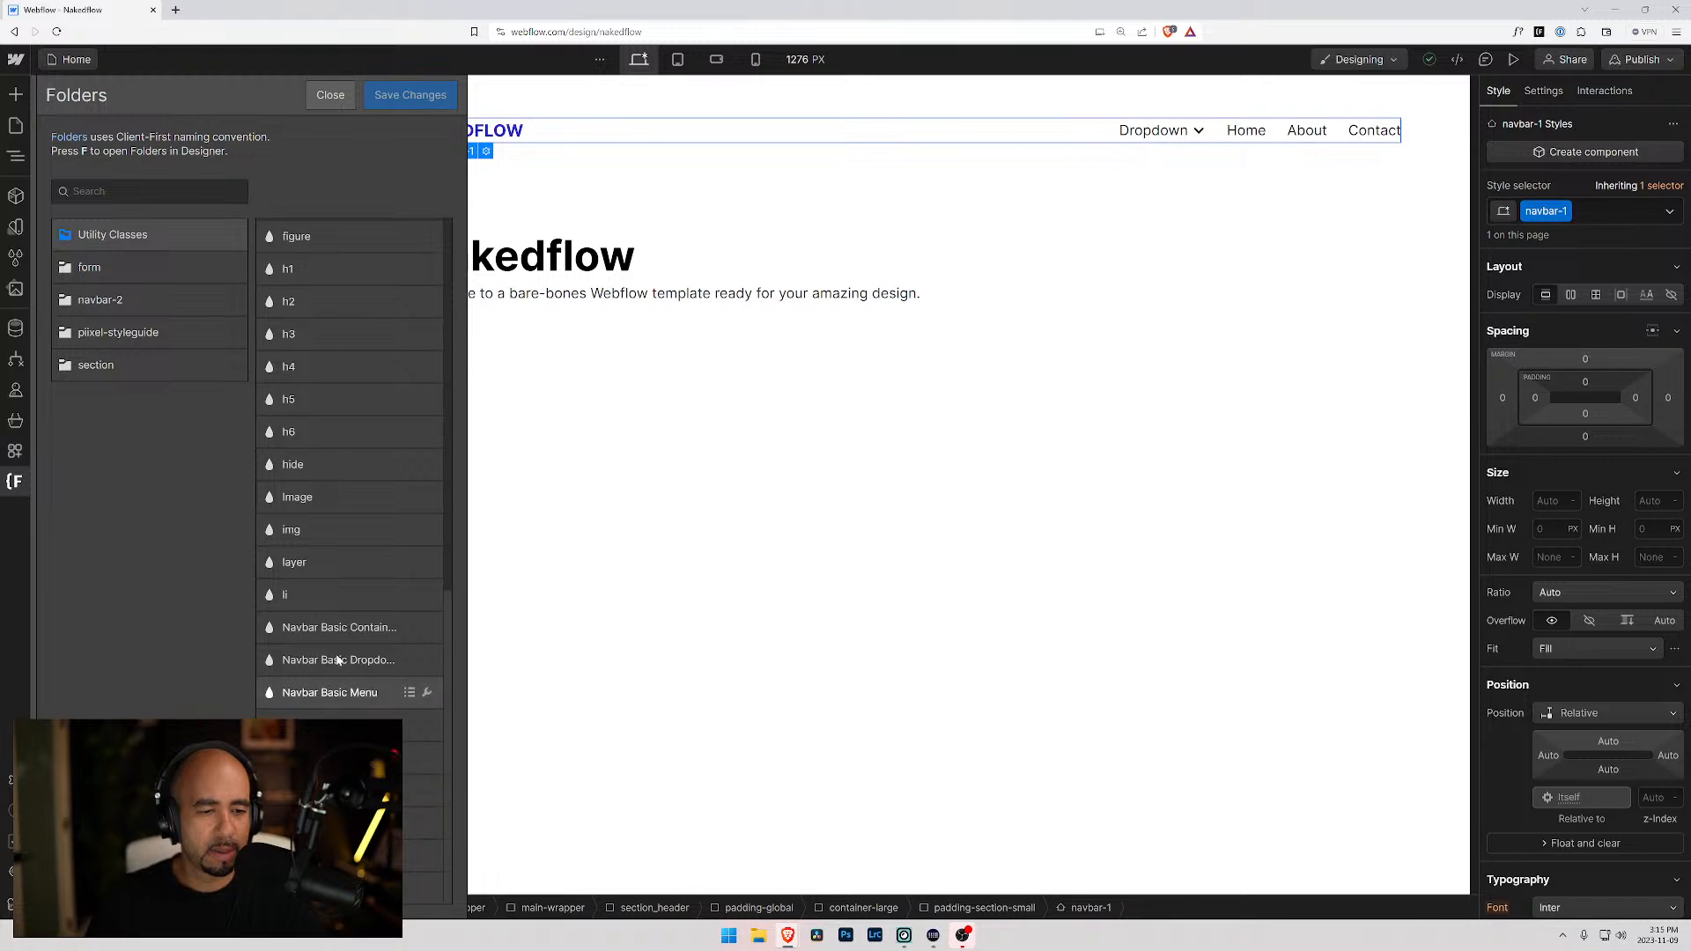
{"action": "scroll", "coordinate": [341, 622], "scroll_direction": "up", "scroll_amount": 1}
{"action": "scroll", "coordinate": [339, 616], "scroll_direction": "up", "scroll_amount": 4}
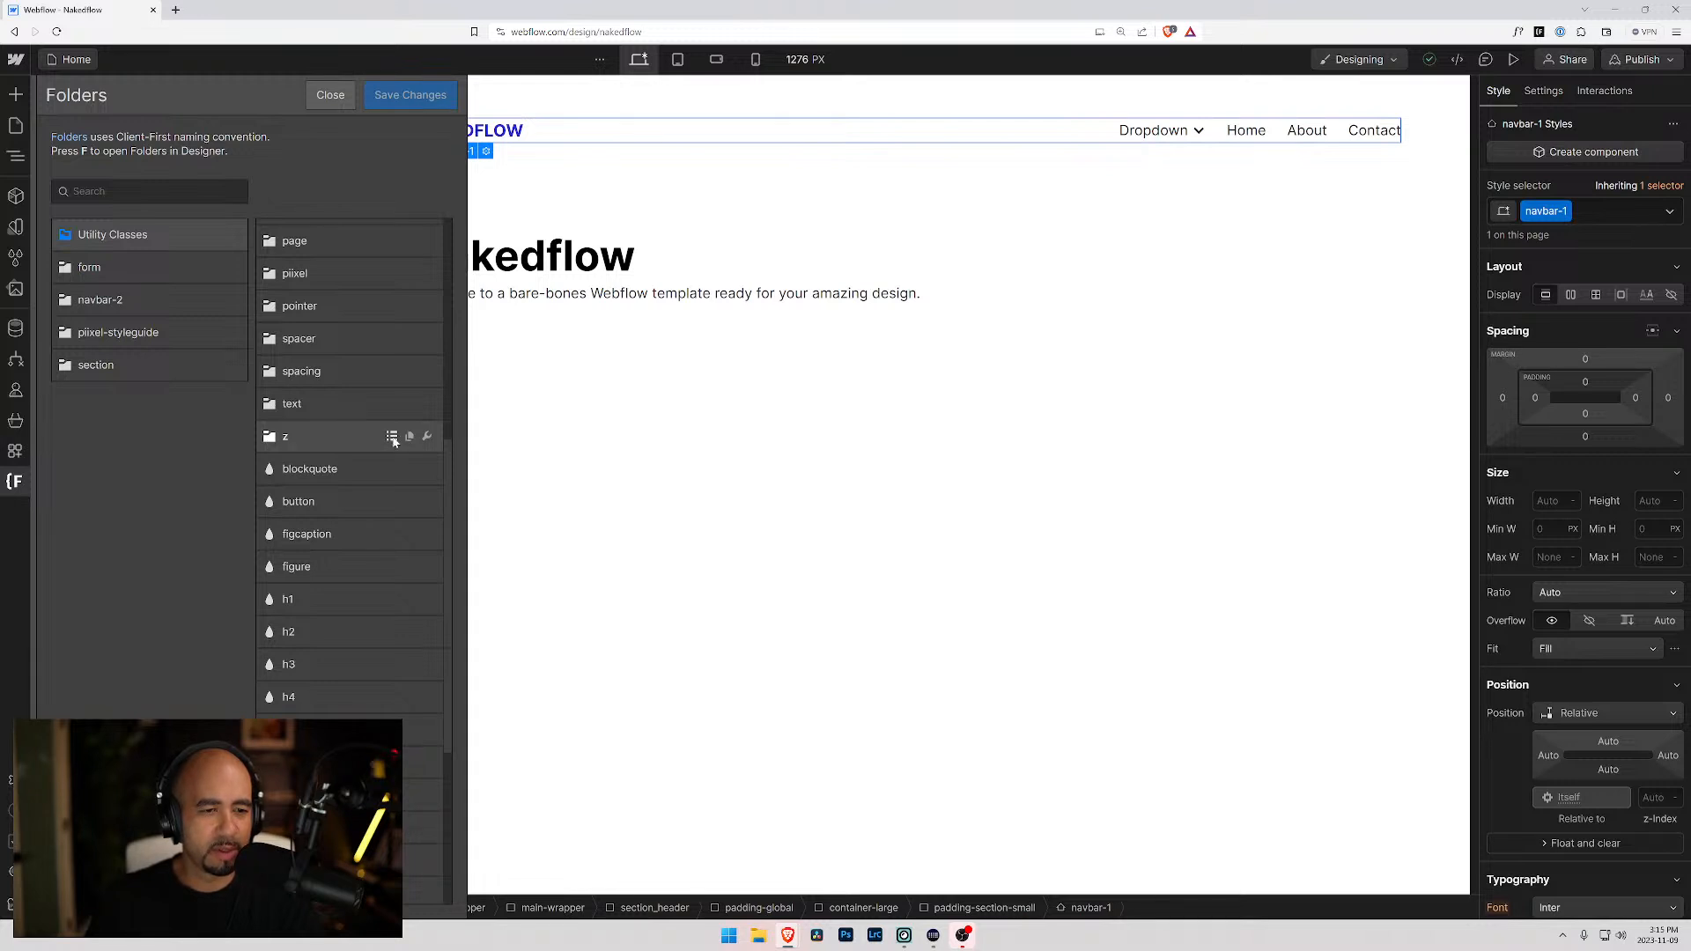
{"action": "left_click", "coordinate": [283, 439]}
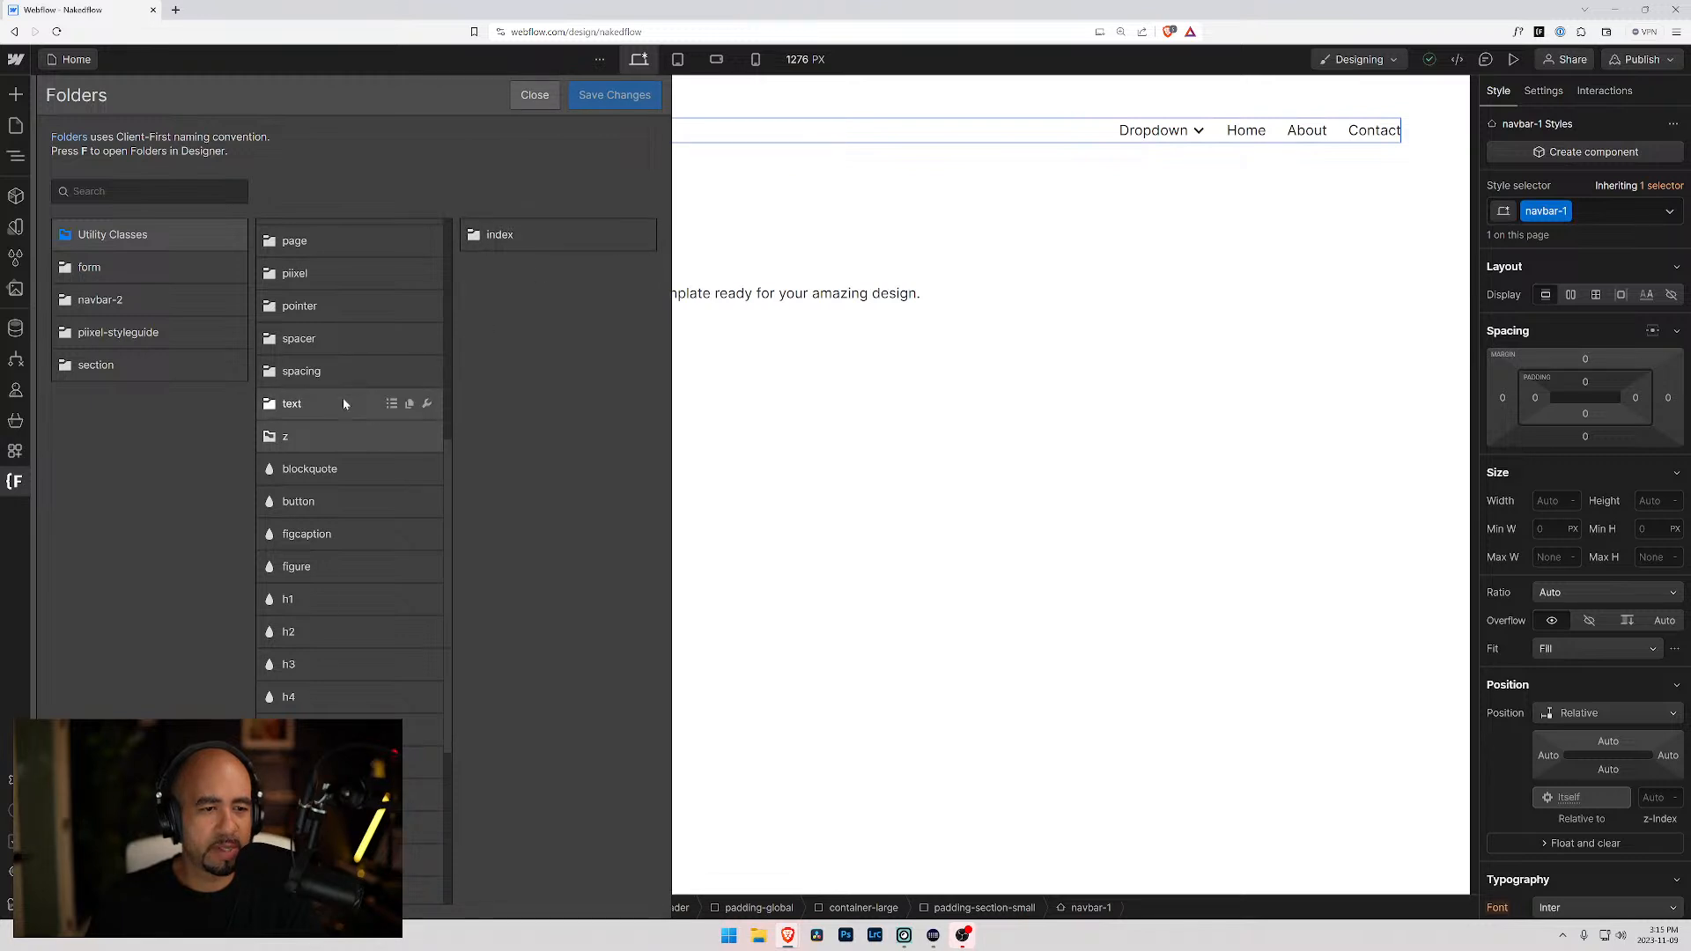
- Leave the folder view, select the navbar-1 element and reopen the Client-First Folders tool
{"action": "key", "text": "z"}
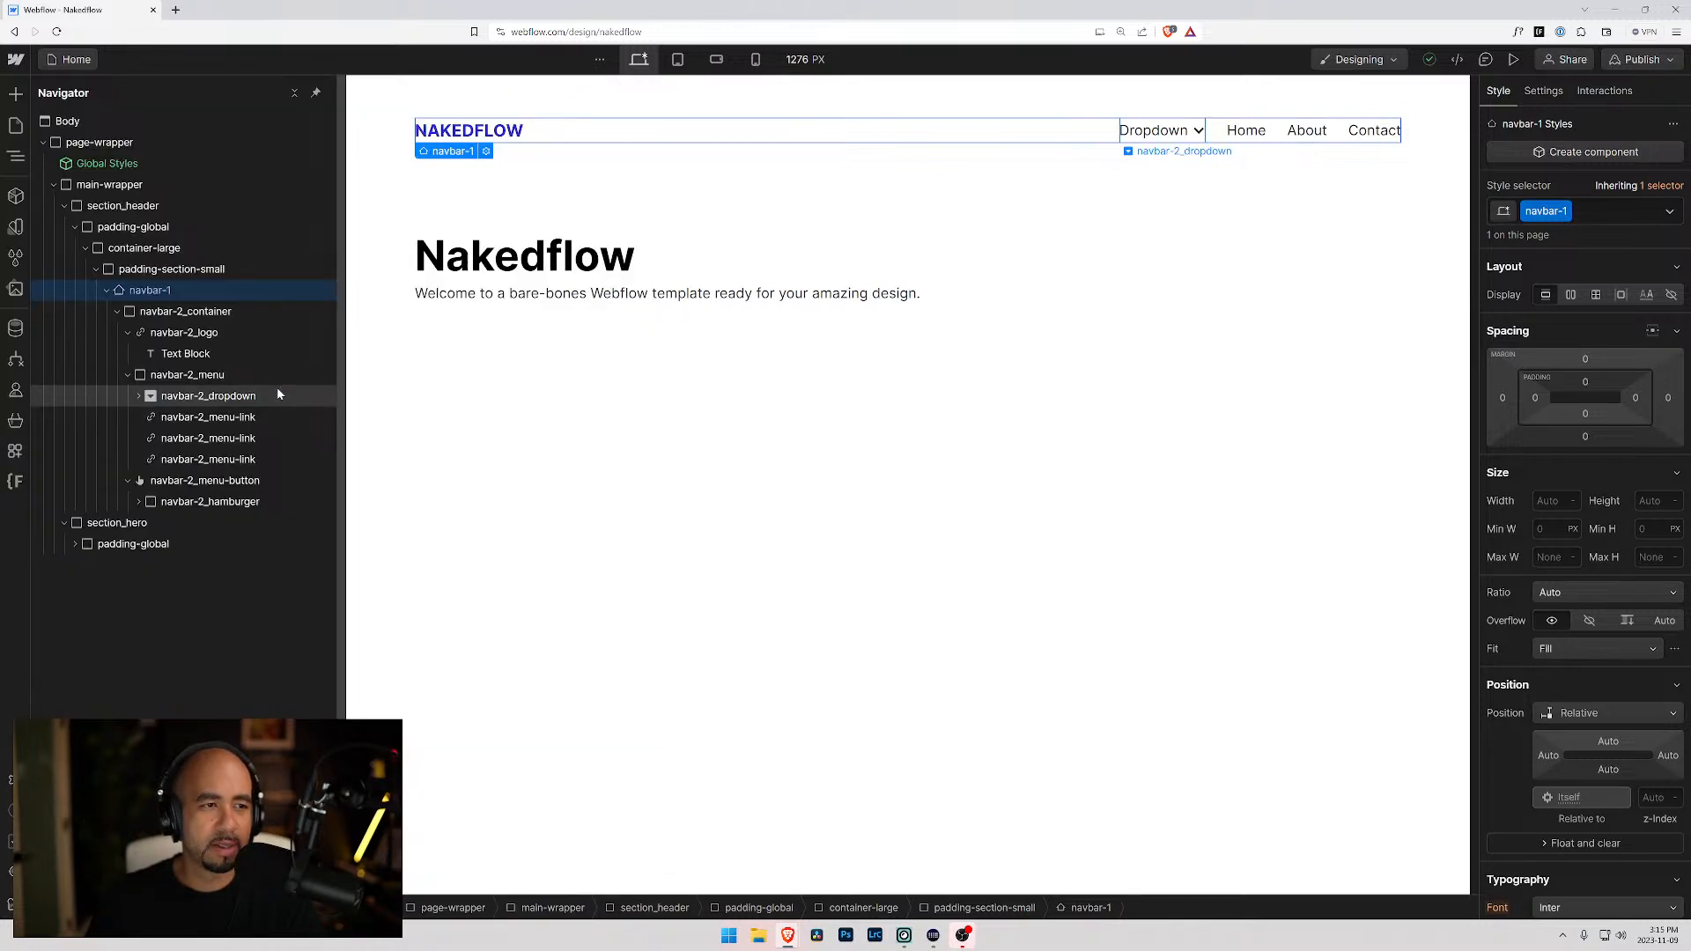
{"action": "left_click", "coordinate": [146, 291]}
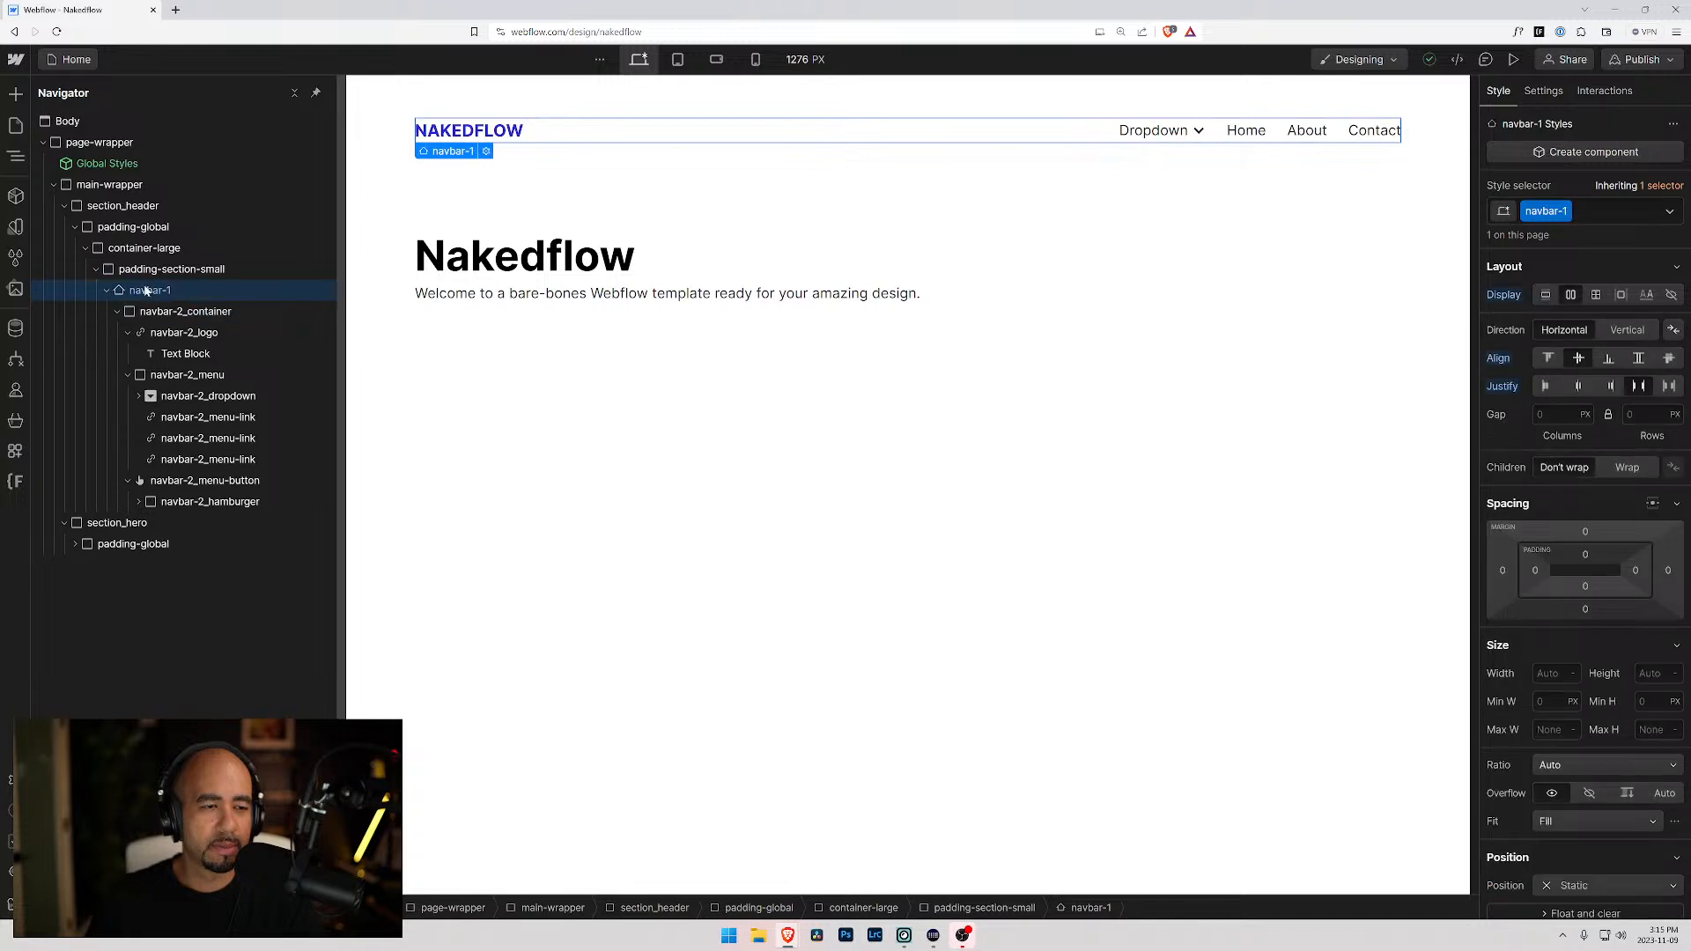
{"action": "left_click", "coordinate": [15, 481]}
{"action": "left_click", "coordinate": [118, 252]}
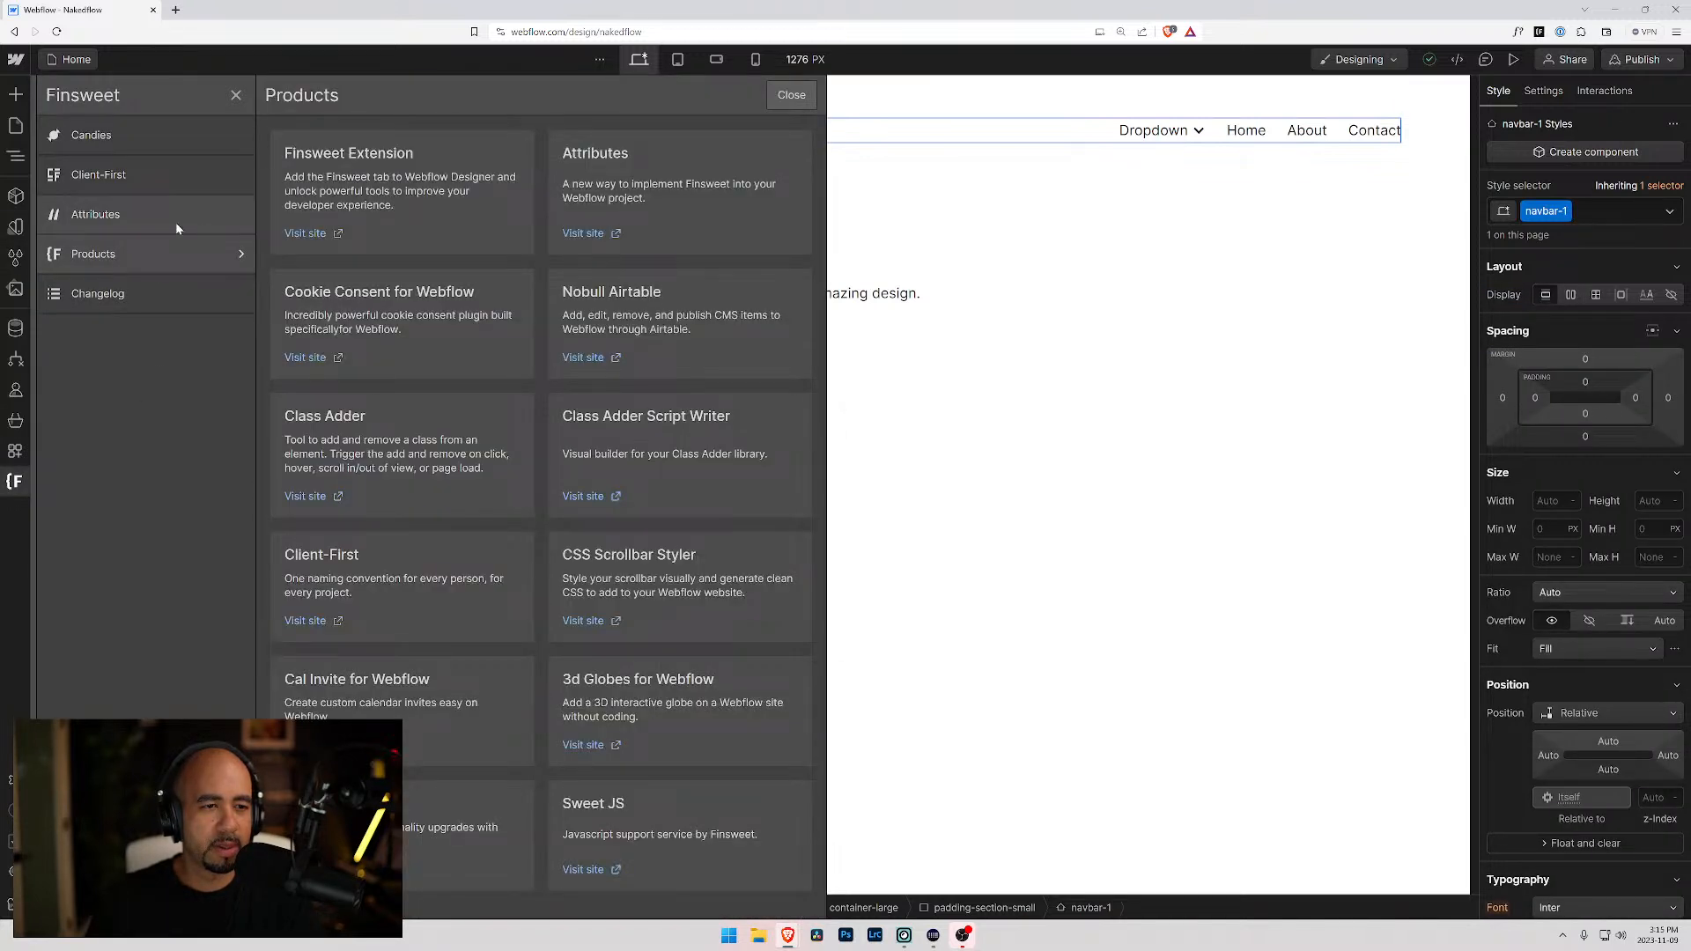
{"action": "left_click", "coordinate": [83, 219]}
{"action": "left_click", "coordinate": [88, 179]}
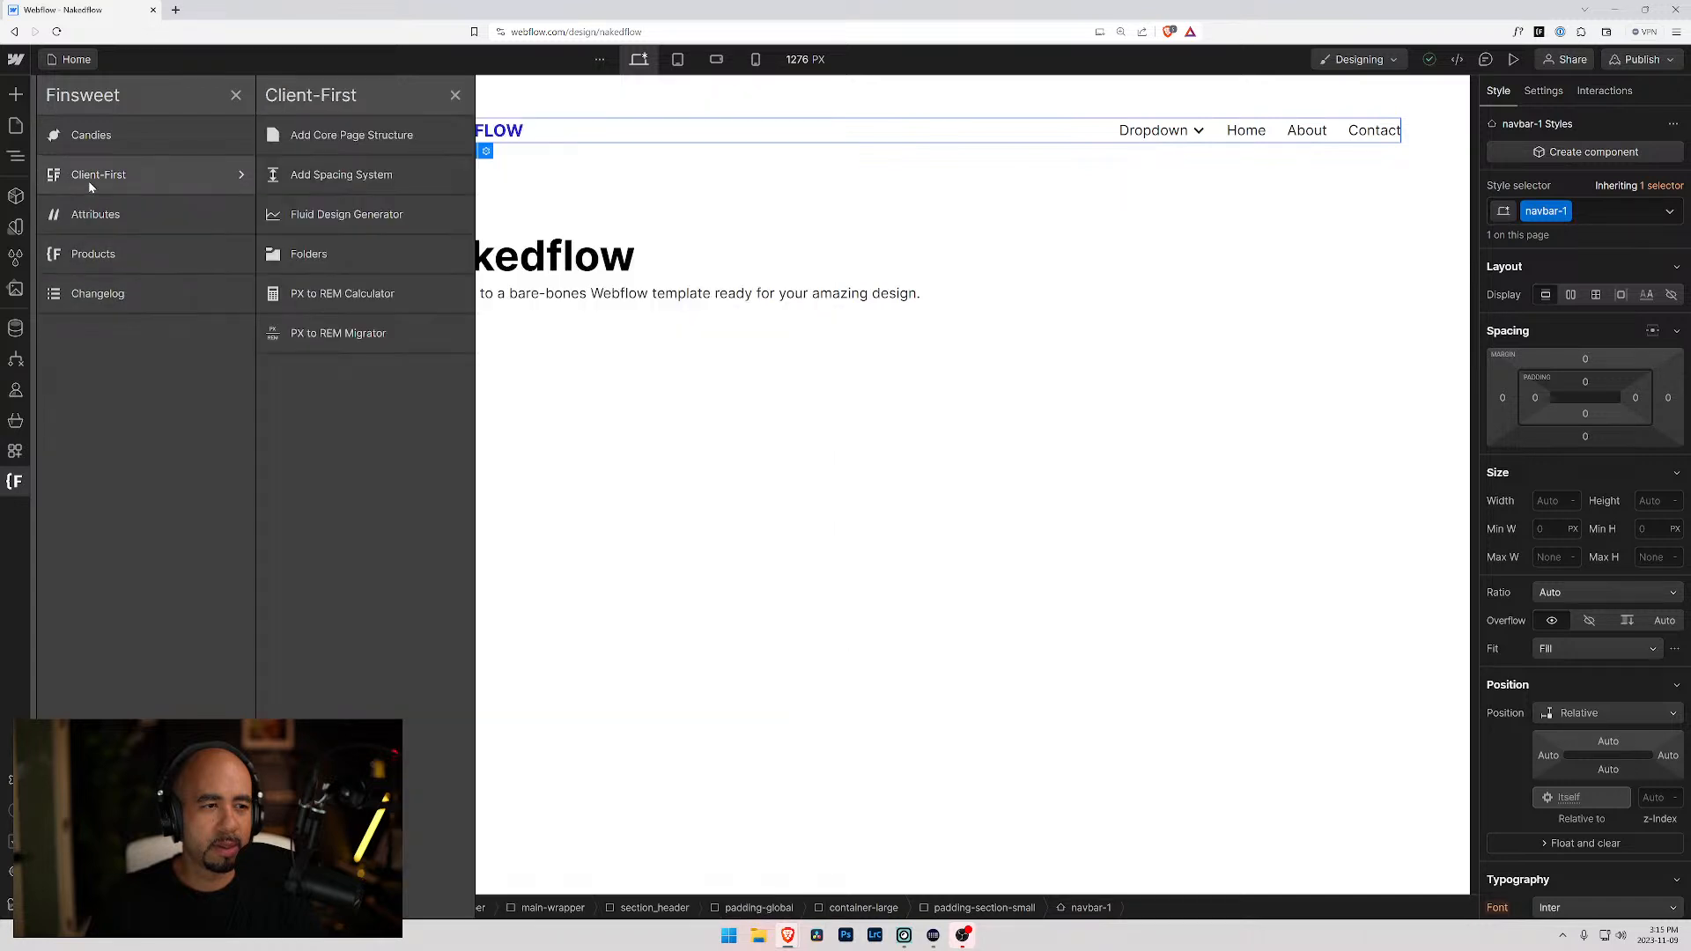
{"action": "left_click", "coordinate": [280, 253]}
- Rename the navbar-2 class folder to navbar-1, save the change and accept the Designer reload
{"action": "left_click", "coordinate": [123, 299]}
{"action": "left_click", "coordinate": [206, 305]}
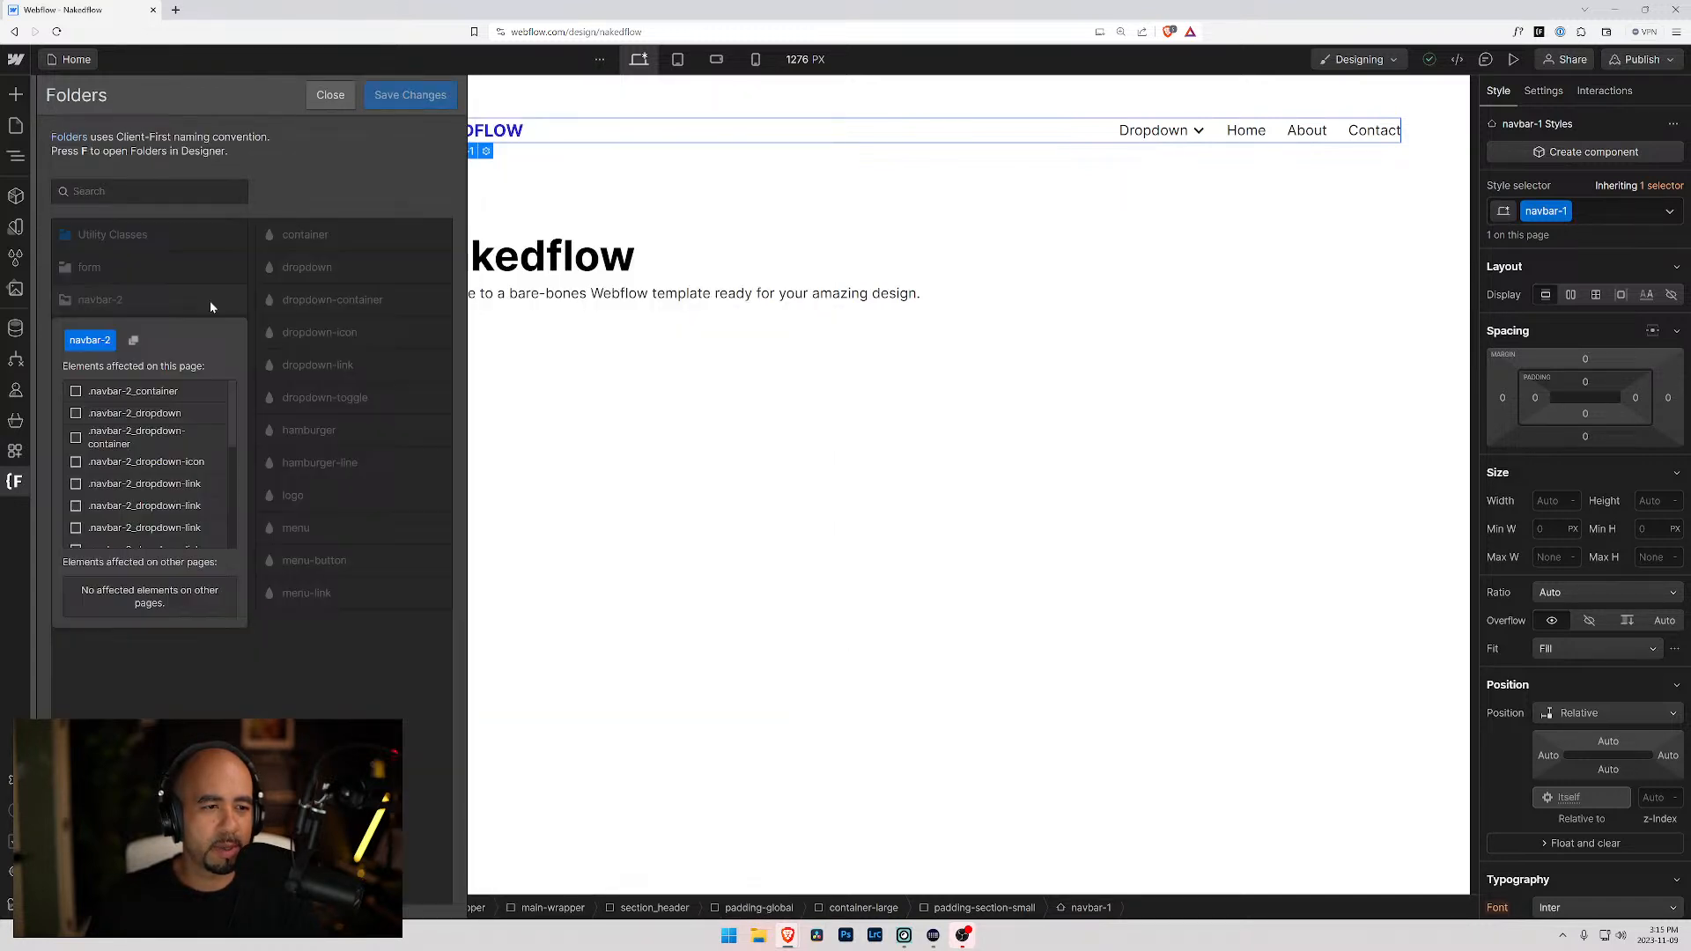
{"action": "left_click", "coordinate": [196, 301]}
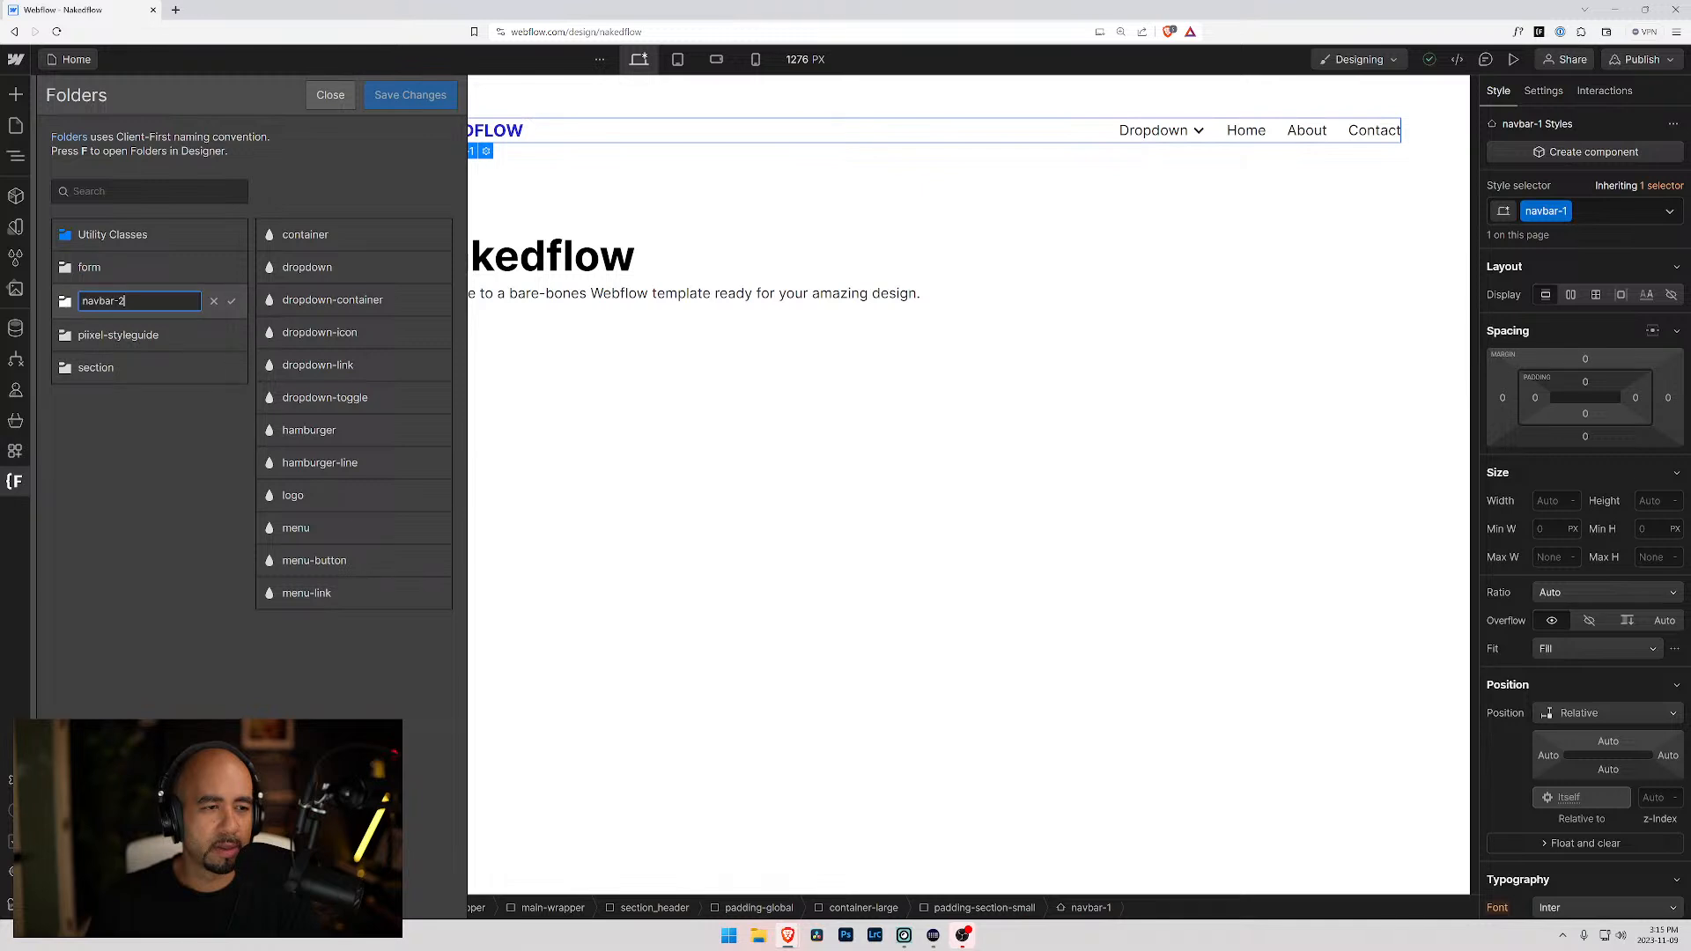
{"action": "key", "text": "BackSpace"}
{"action": "type", "text": "1"}
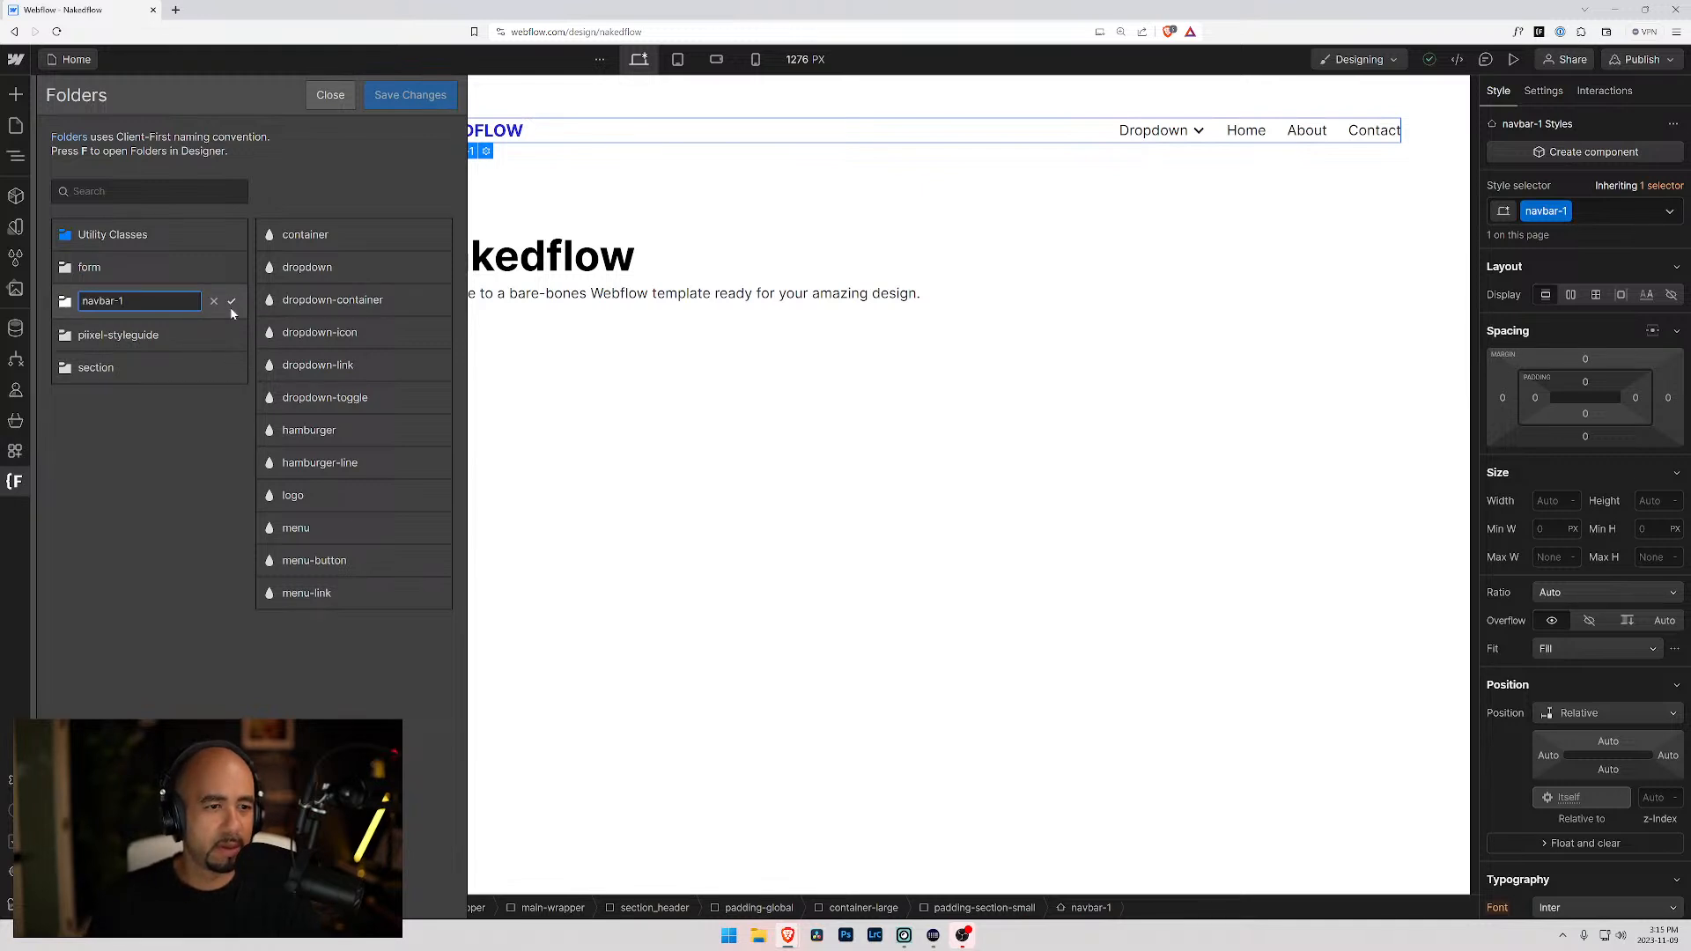
{"action": "left_click", "coordinate": [231, 300]}
{"action": "left_click", "coordinate": [441, 95]}
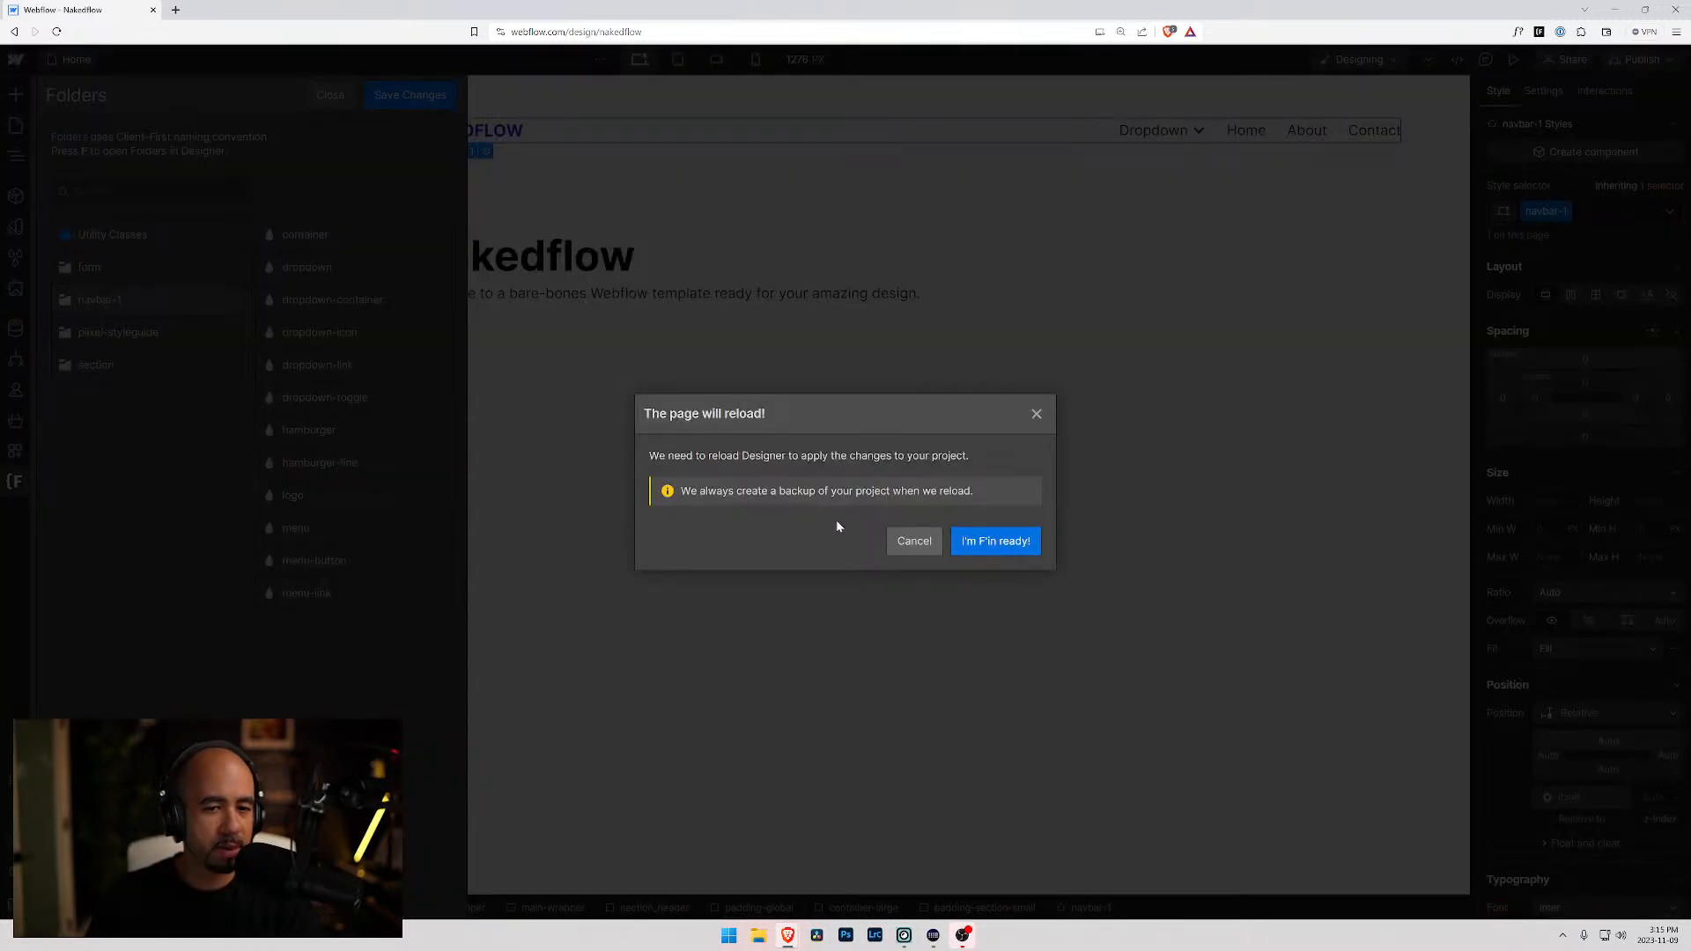
{"action": "left_click", "coordinate": [1003, 549]}
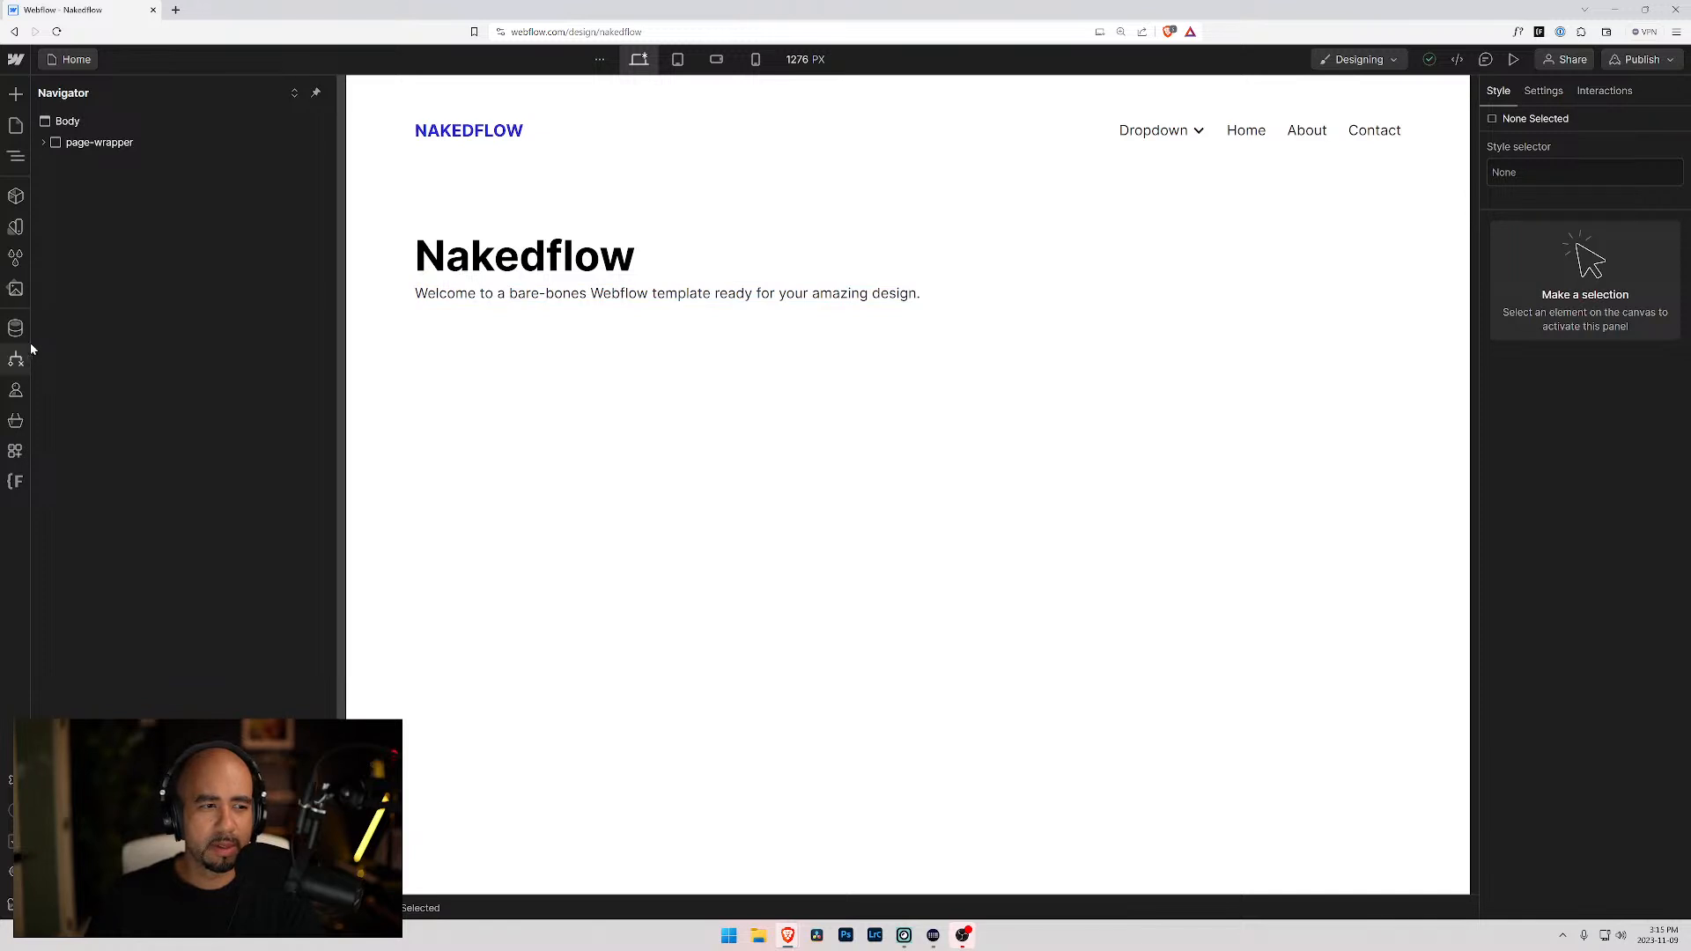
- Open the Styleguide page and inspect the navbar-1 folder's classes in the Client-First Folders tool
{"action": "left_click", "coordinate": [16, 125]}
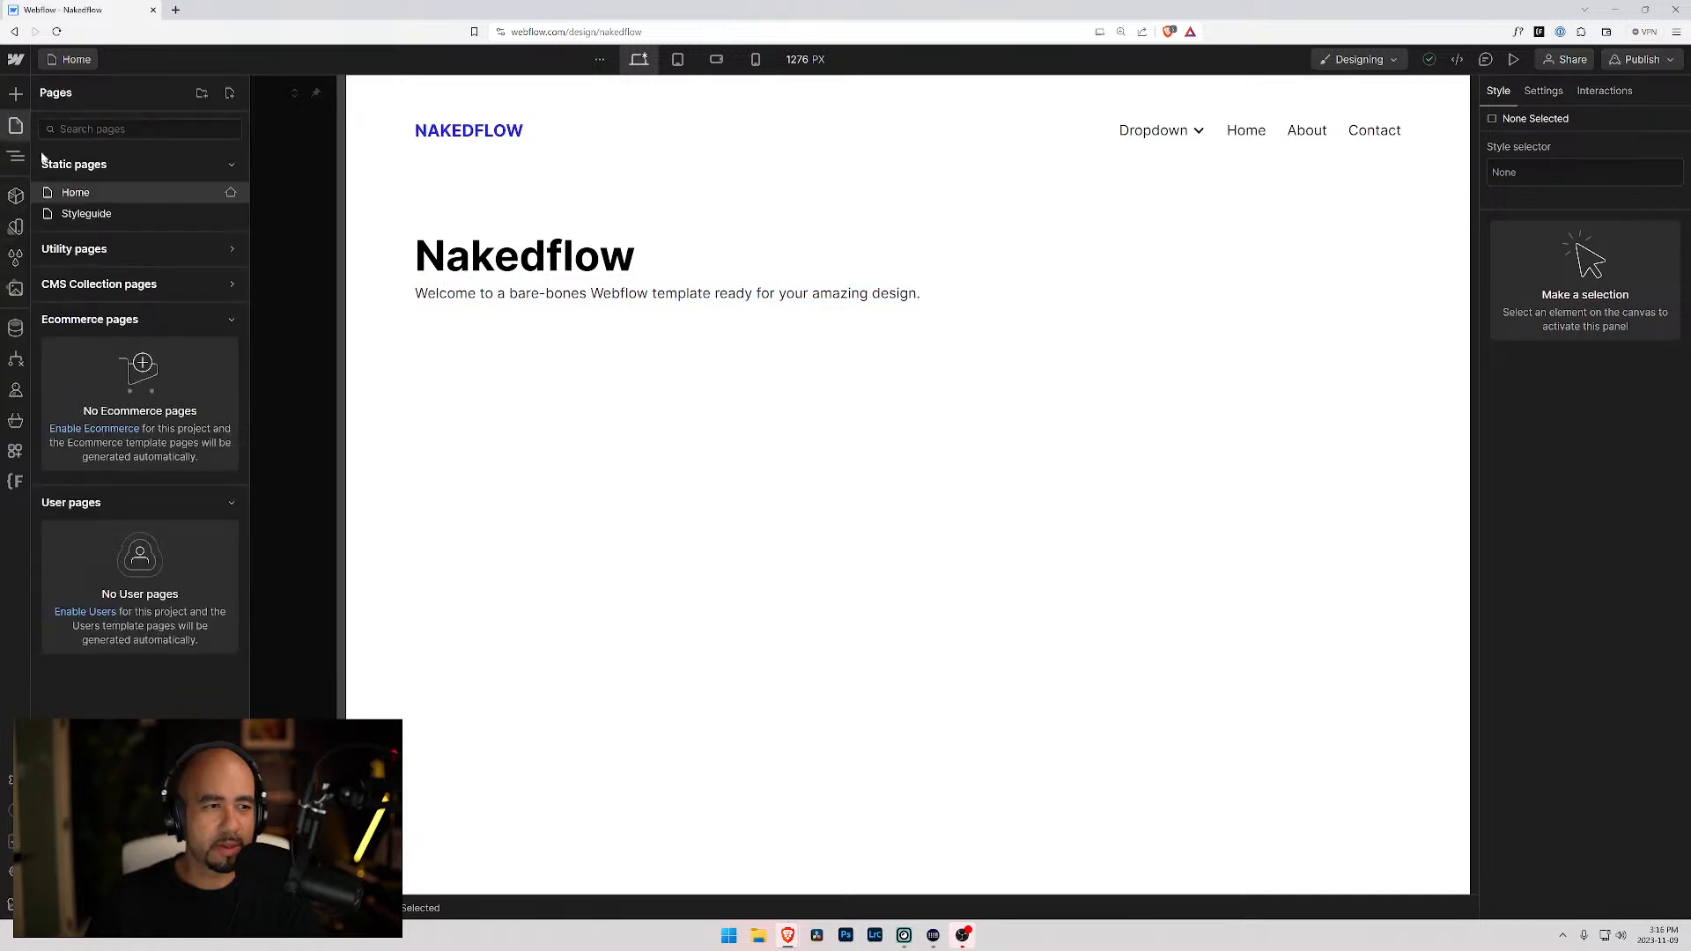
{"action": "left_click", "coordinate": [86, 213]}
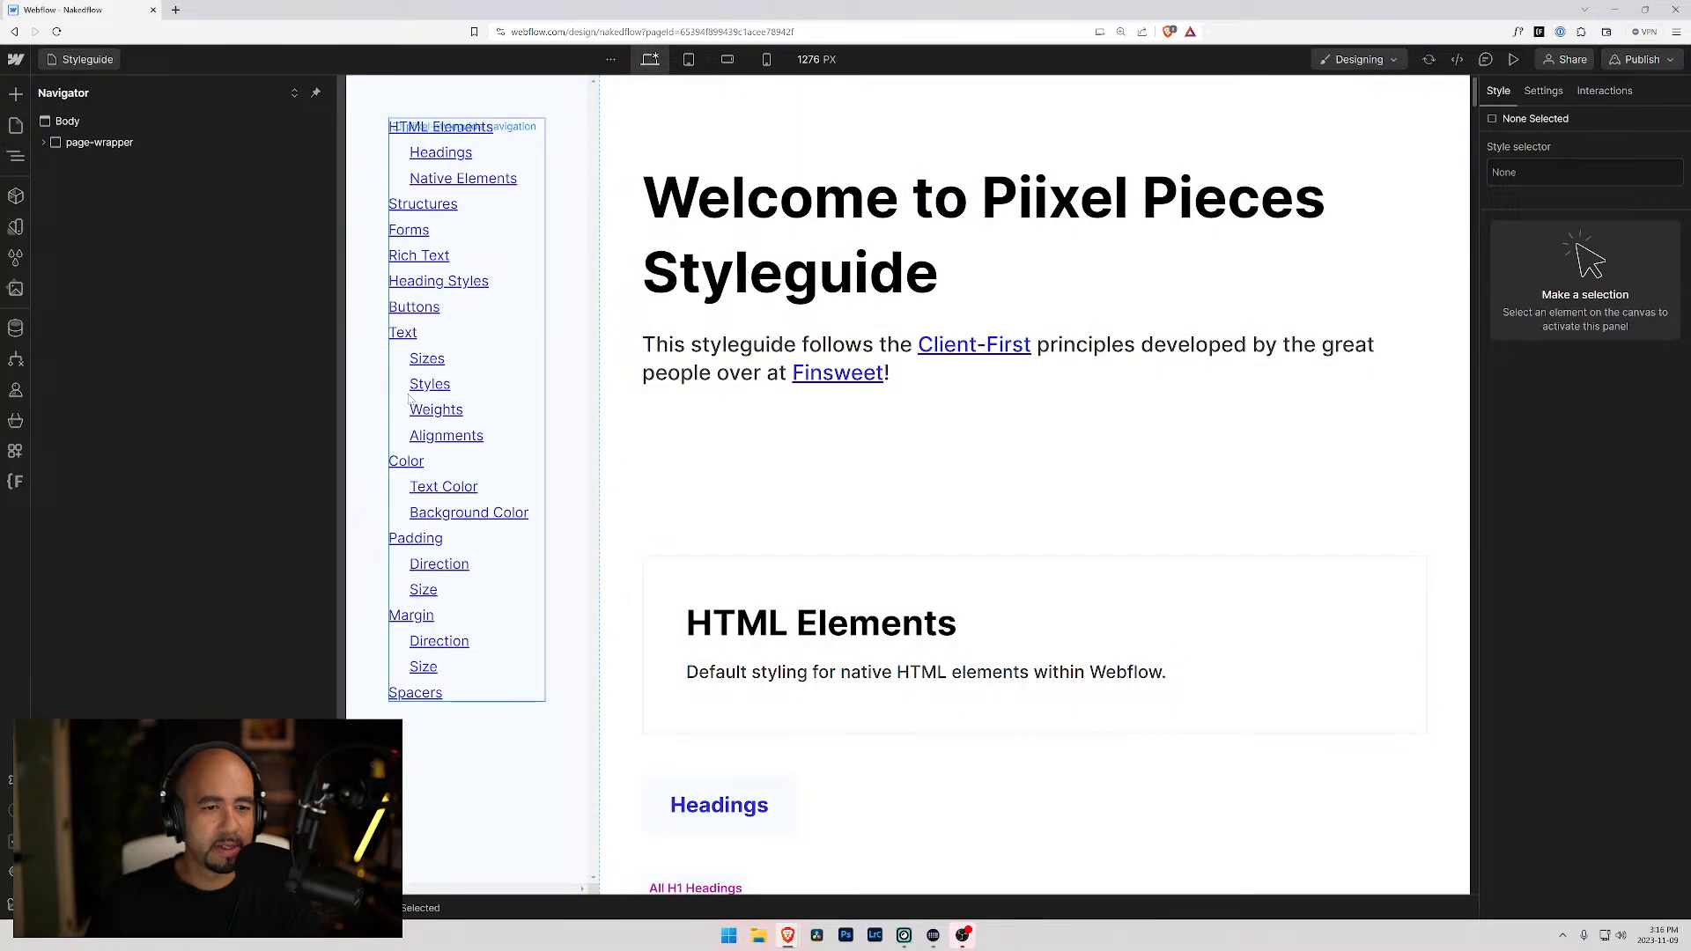
{"action": "left_click", "coordinate": [67, 120]}
{"action": "left_click", "coordinate": [68, 63]}
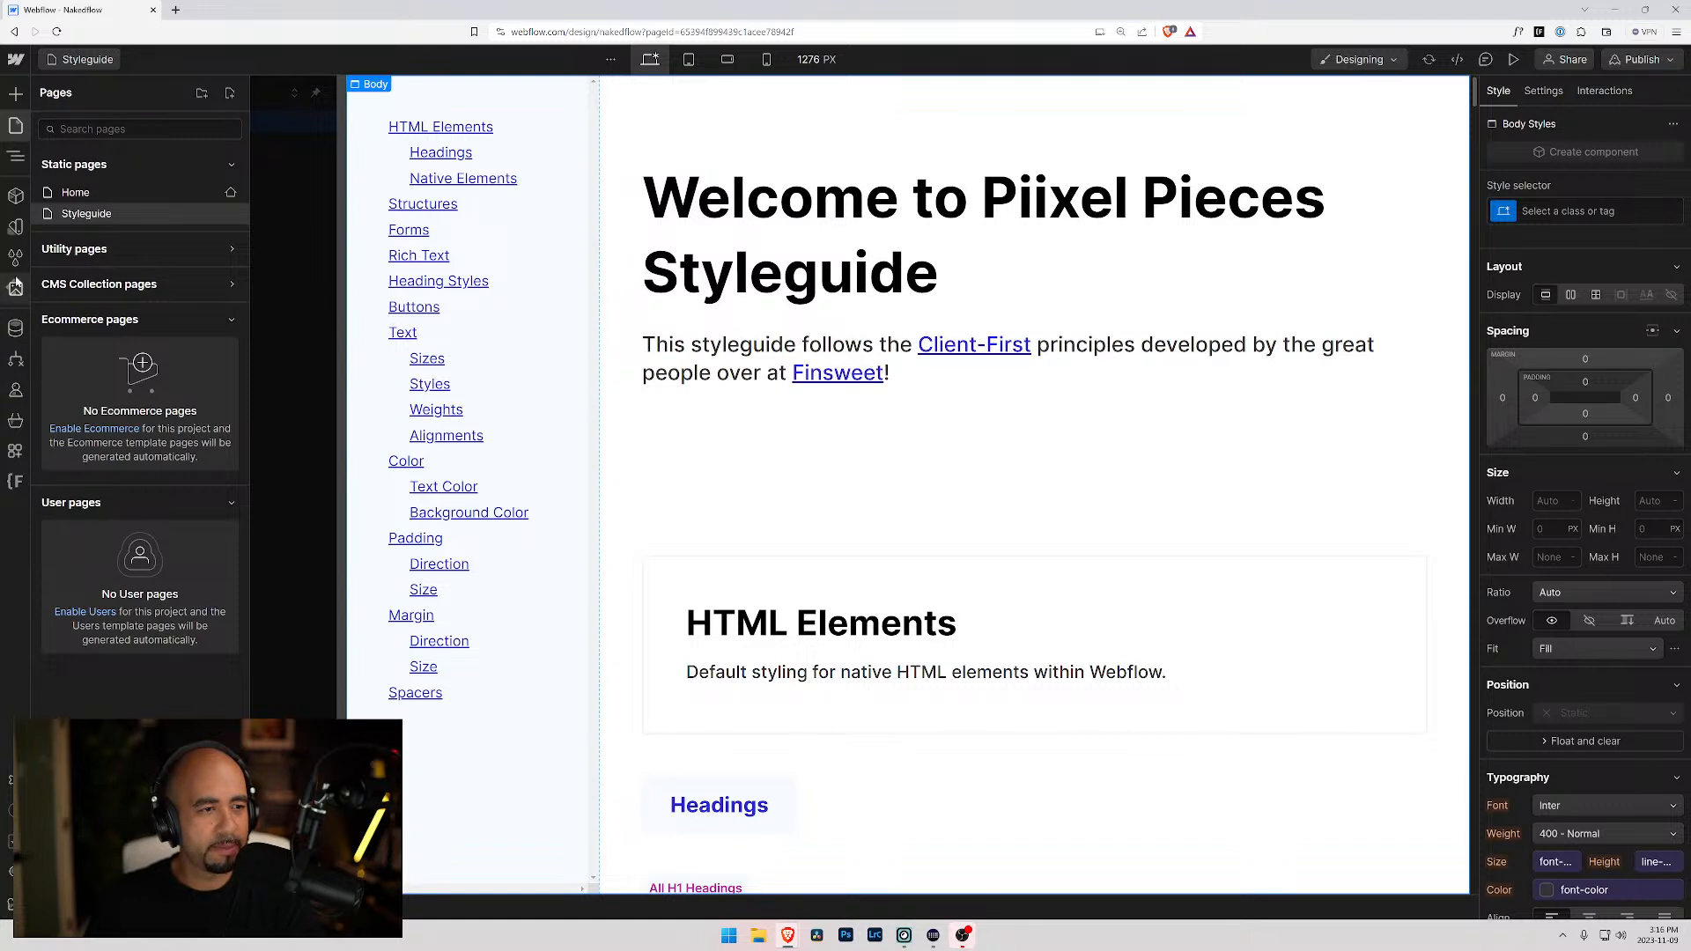
{"action": "left_click", "coordinate": [15, 481]}
{"action": "left_click", "coordinate": [110, 177]}
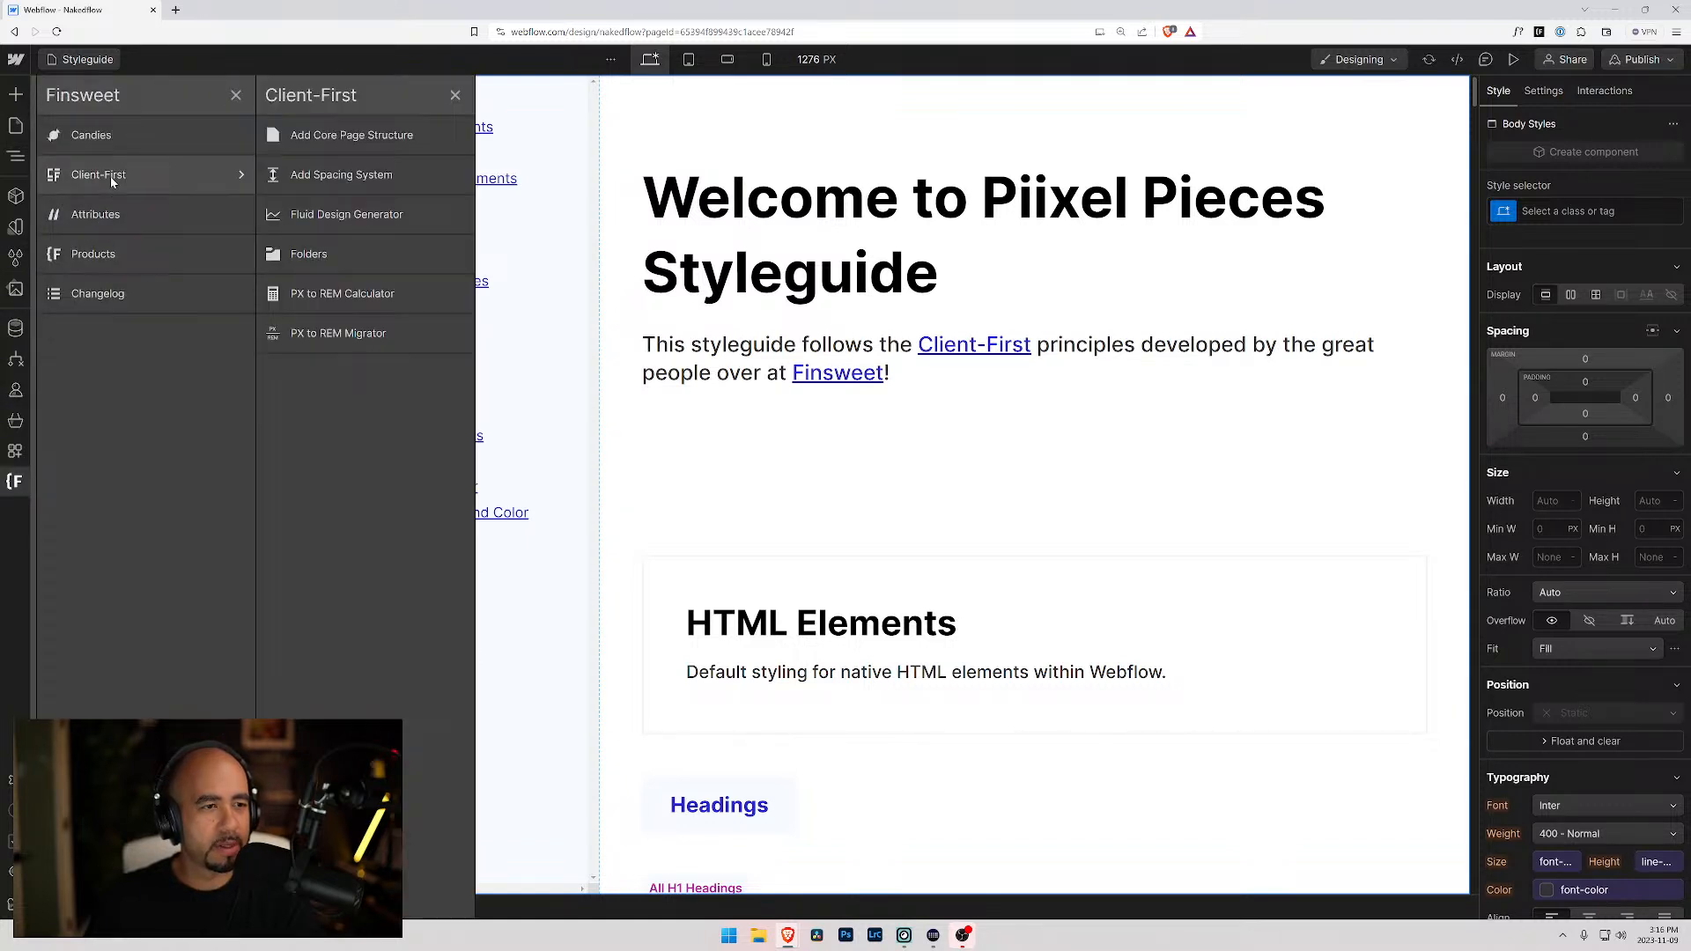
{"action": "left_click", "coordinate": [281, 252]}
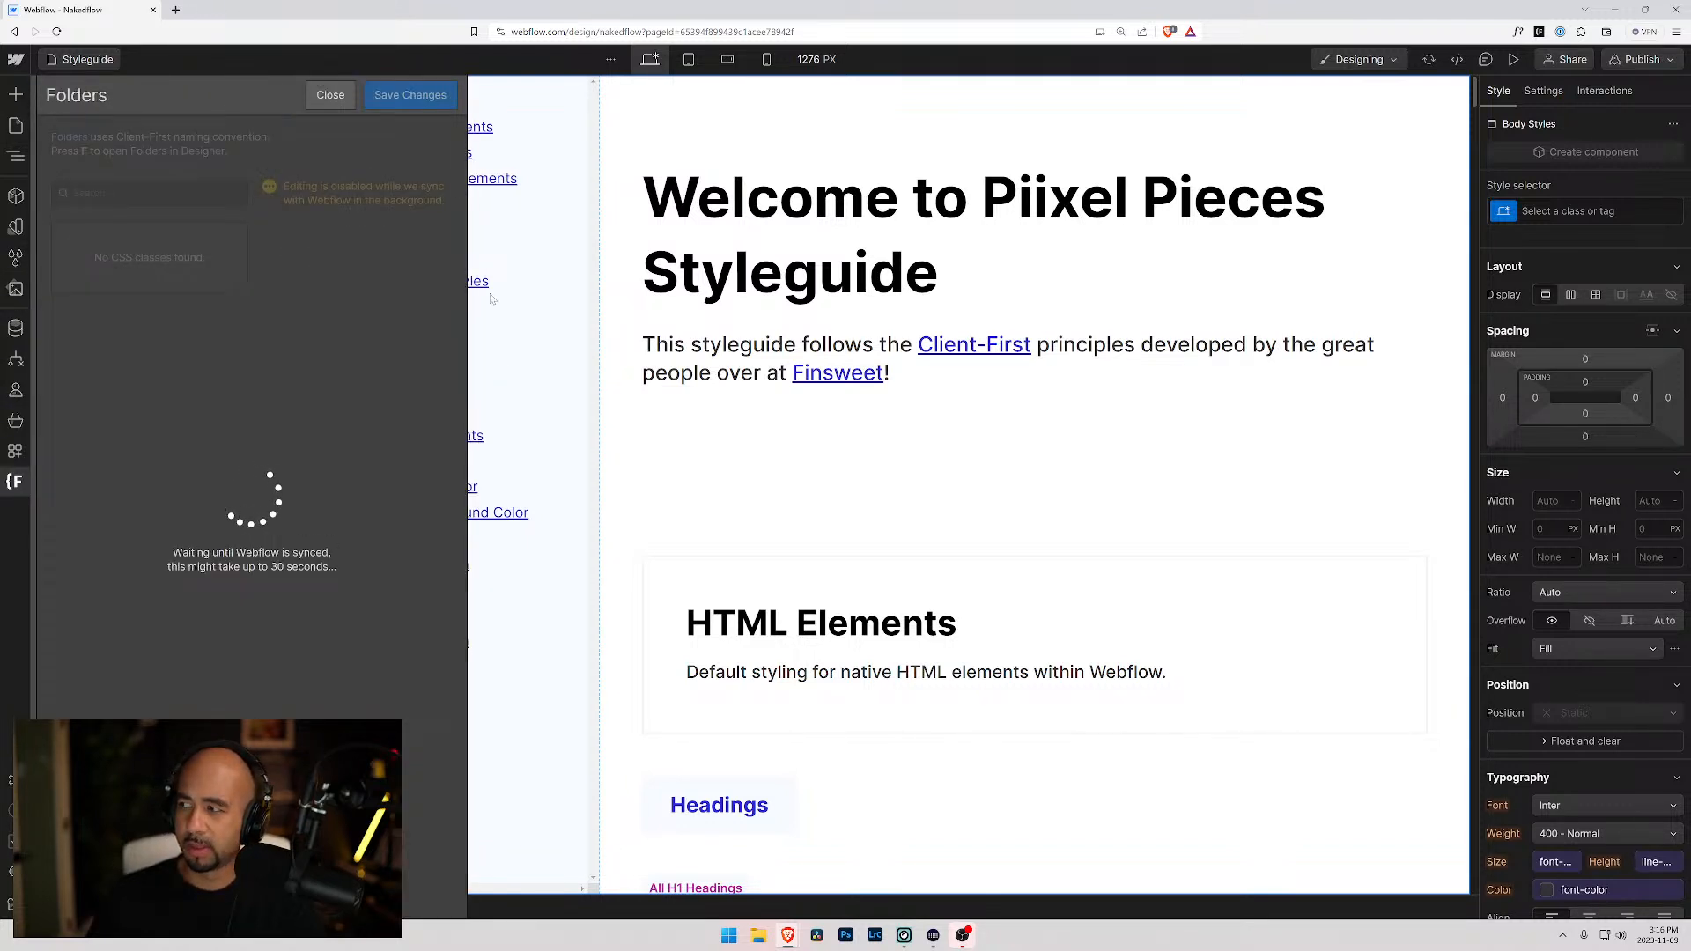
{"action": "left_click", "coordinate": [109, 300]}
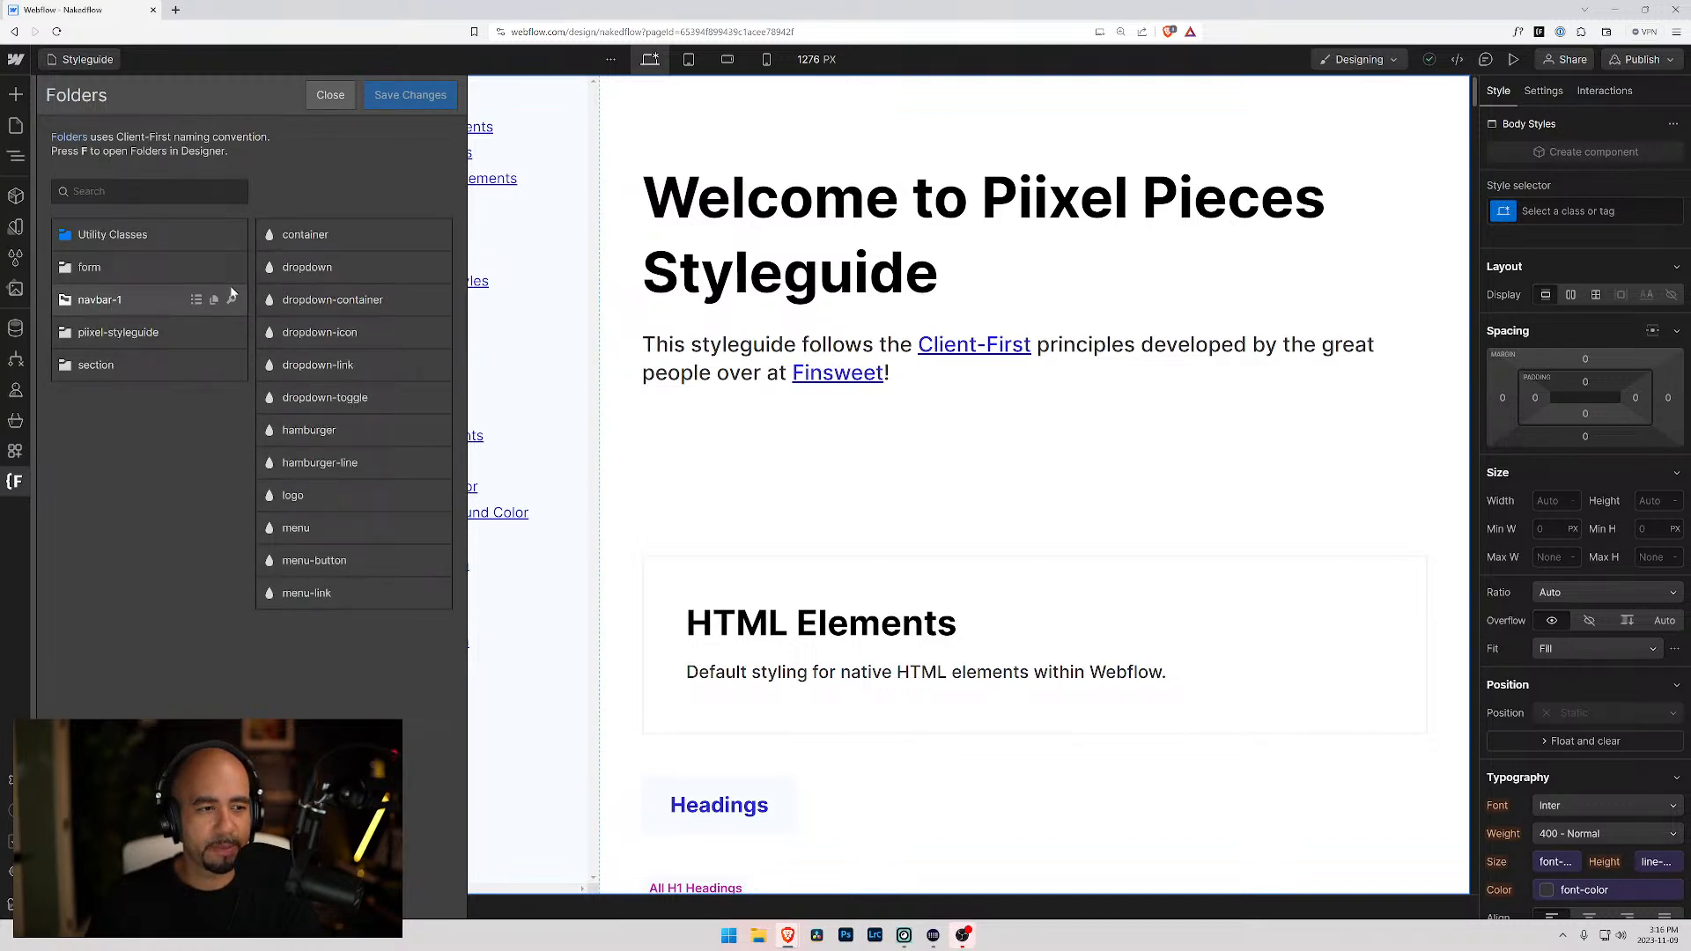
{"action": "left_click", "coordinate": [329, 96]}
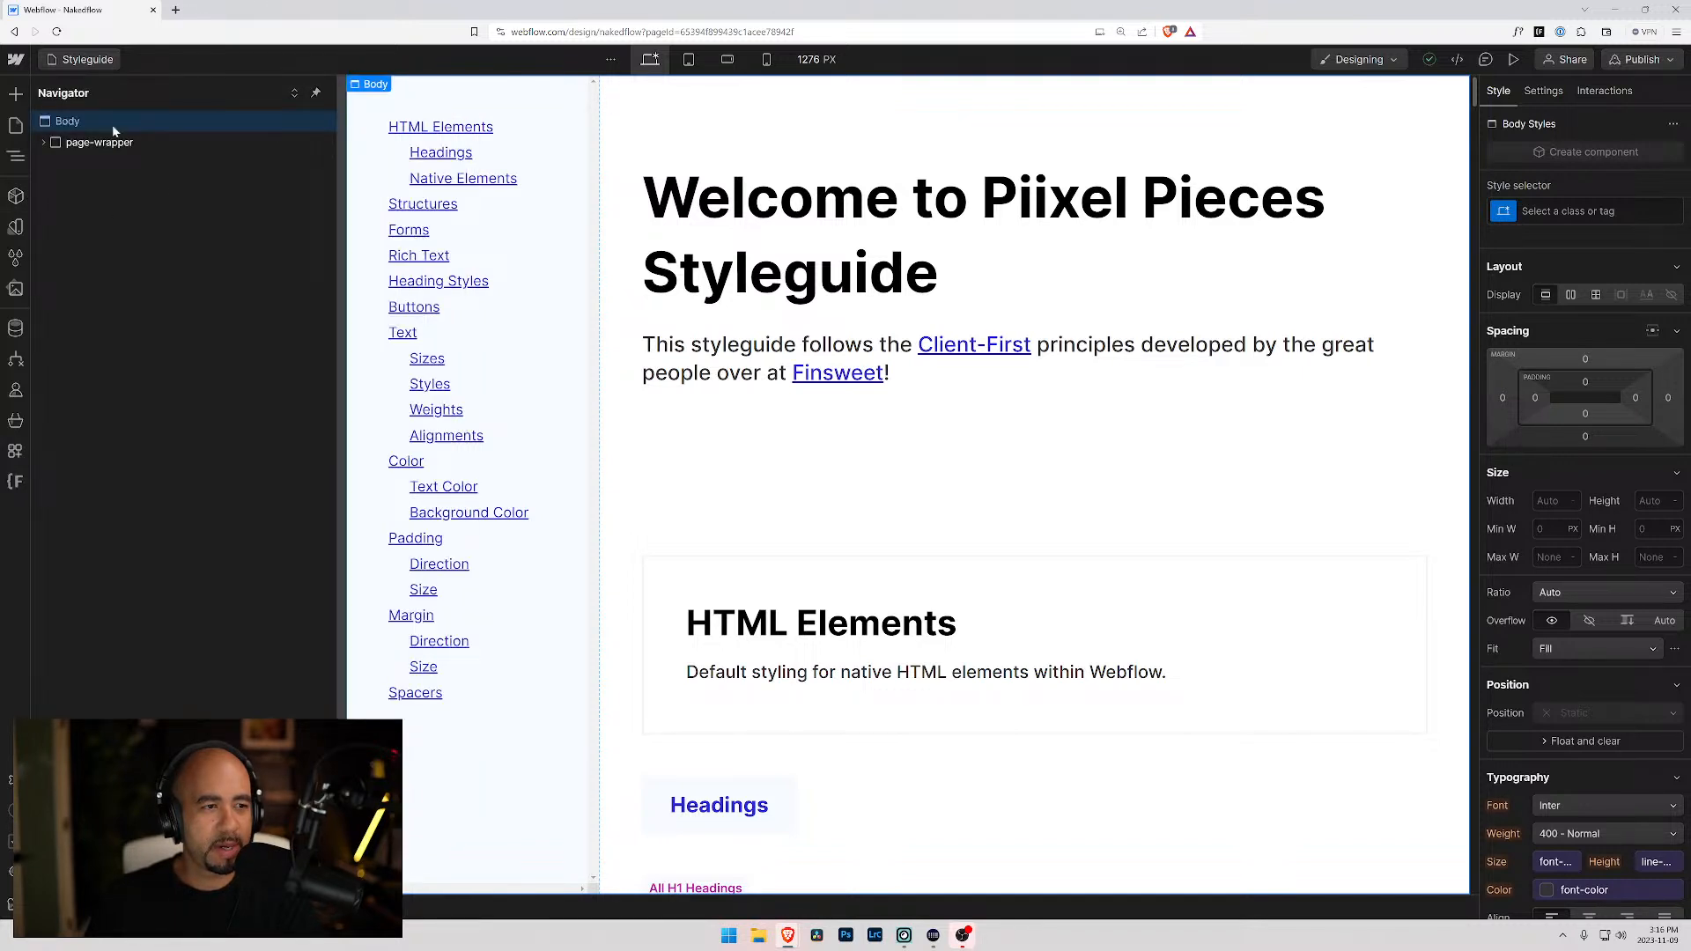
- Return to the Home page and expand the header structure down to the navbar's menu and menu button to check their class names
{"action": "left_click", "coordinate": [65, 144]}
{"action": "key", "text": "p"}
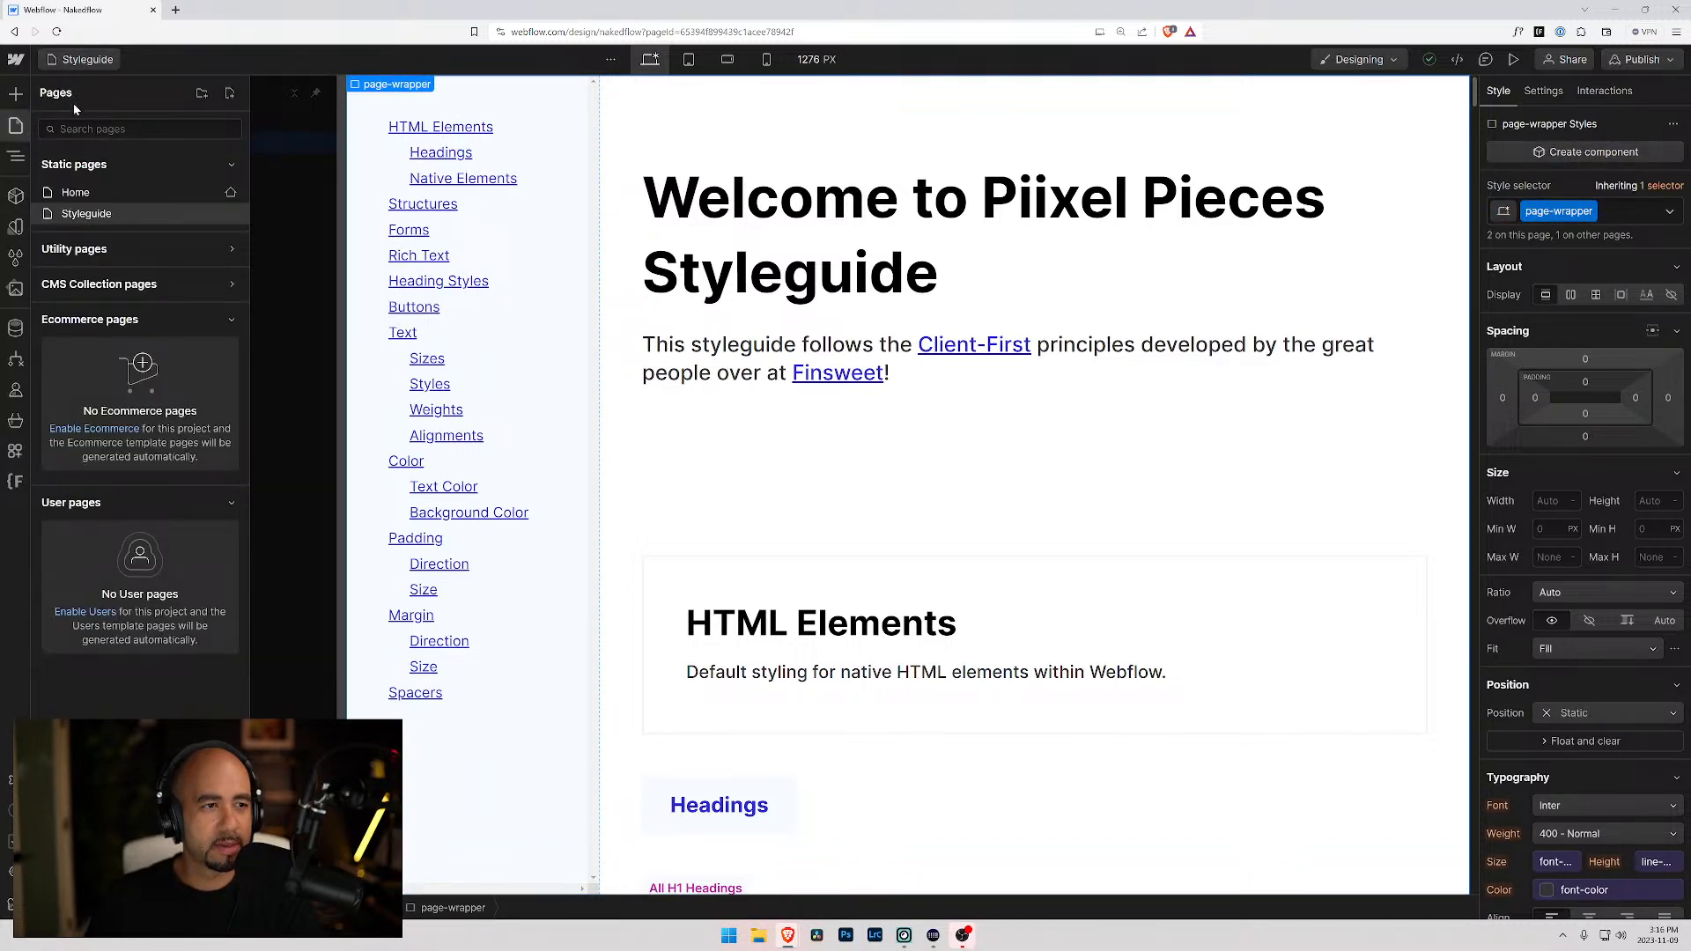
{"action": "left_click", "coordinate": [91, 188]}
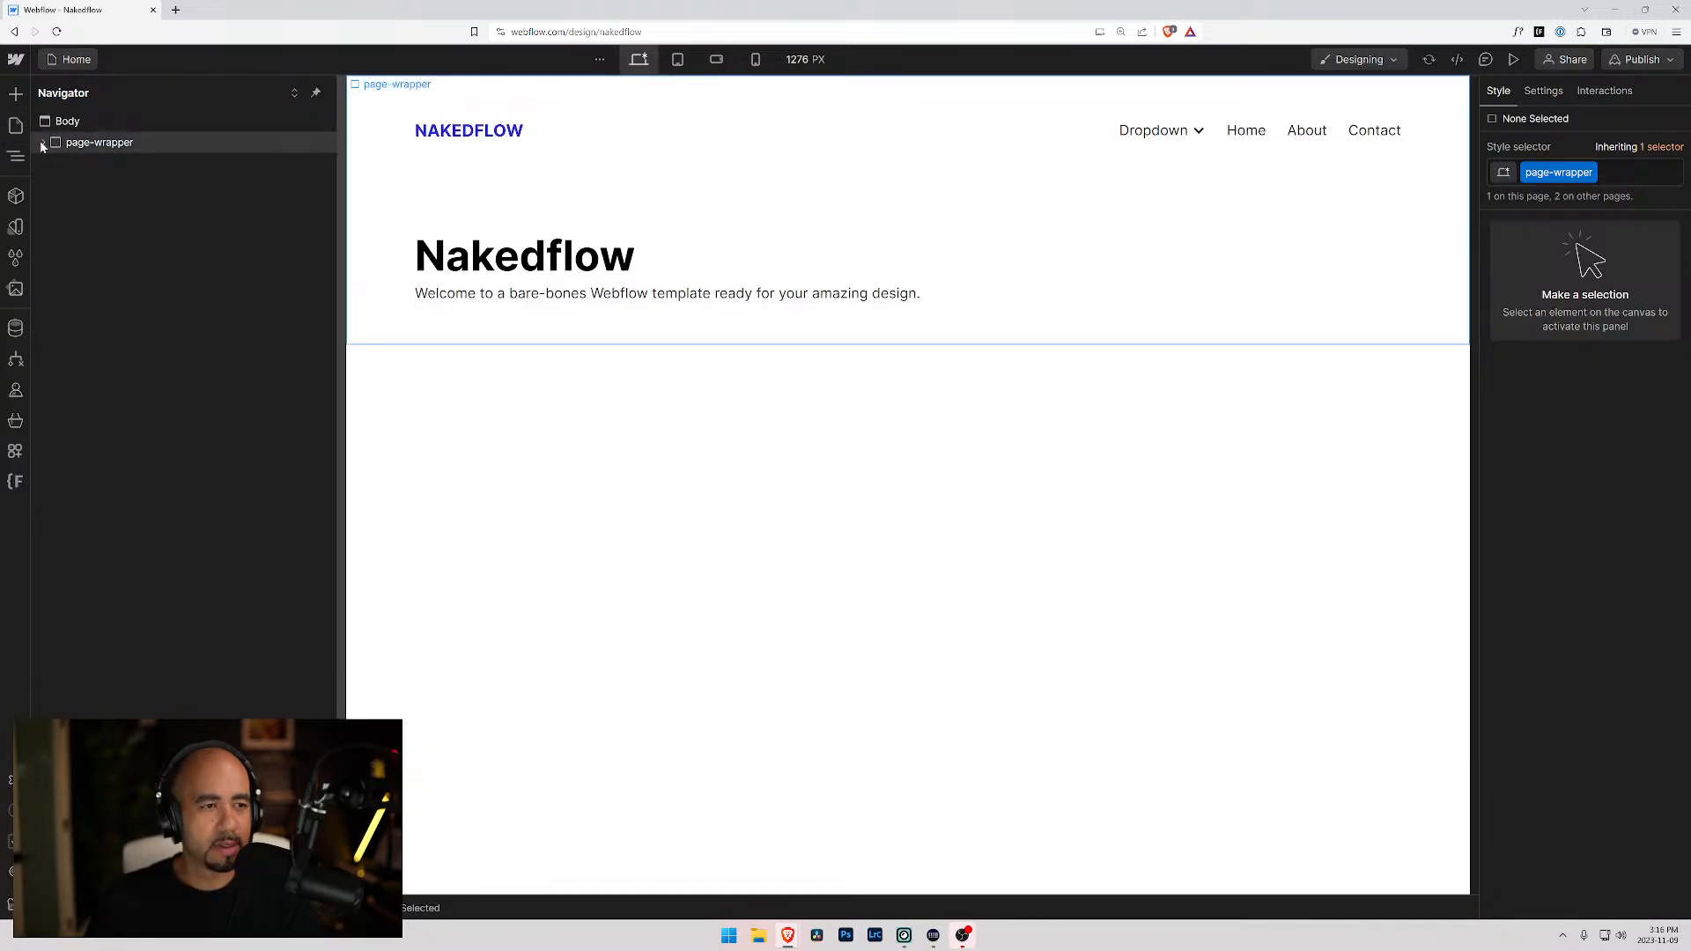
{"action": "left_click", "coordinate": [43, 142]}
{"action": "left_click", "coordinate": [53, 184]}
{"action": "left_click", "coordinate": [65, 206]}
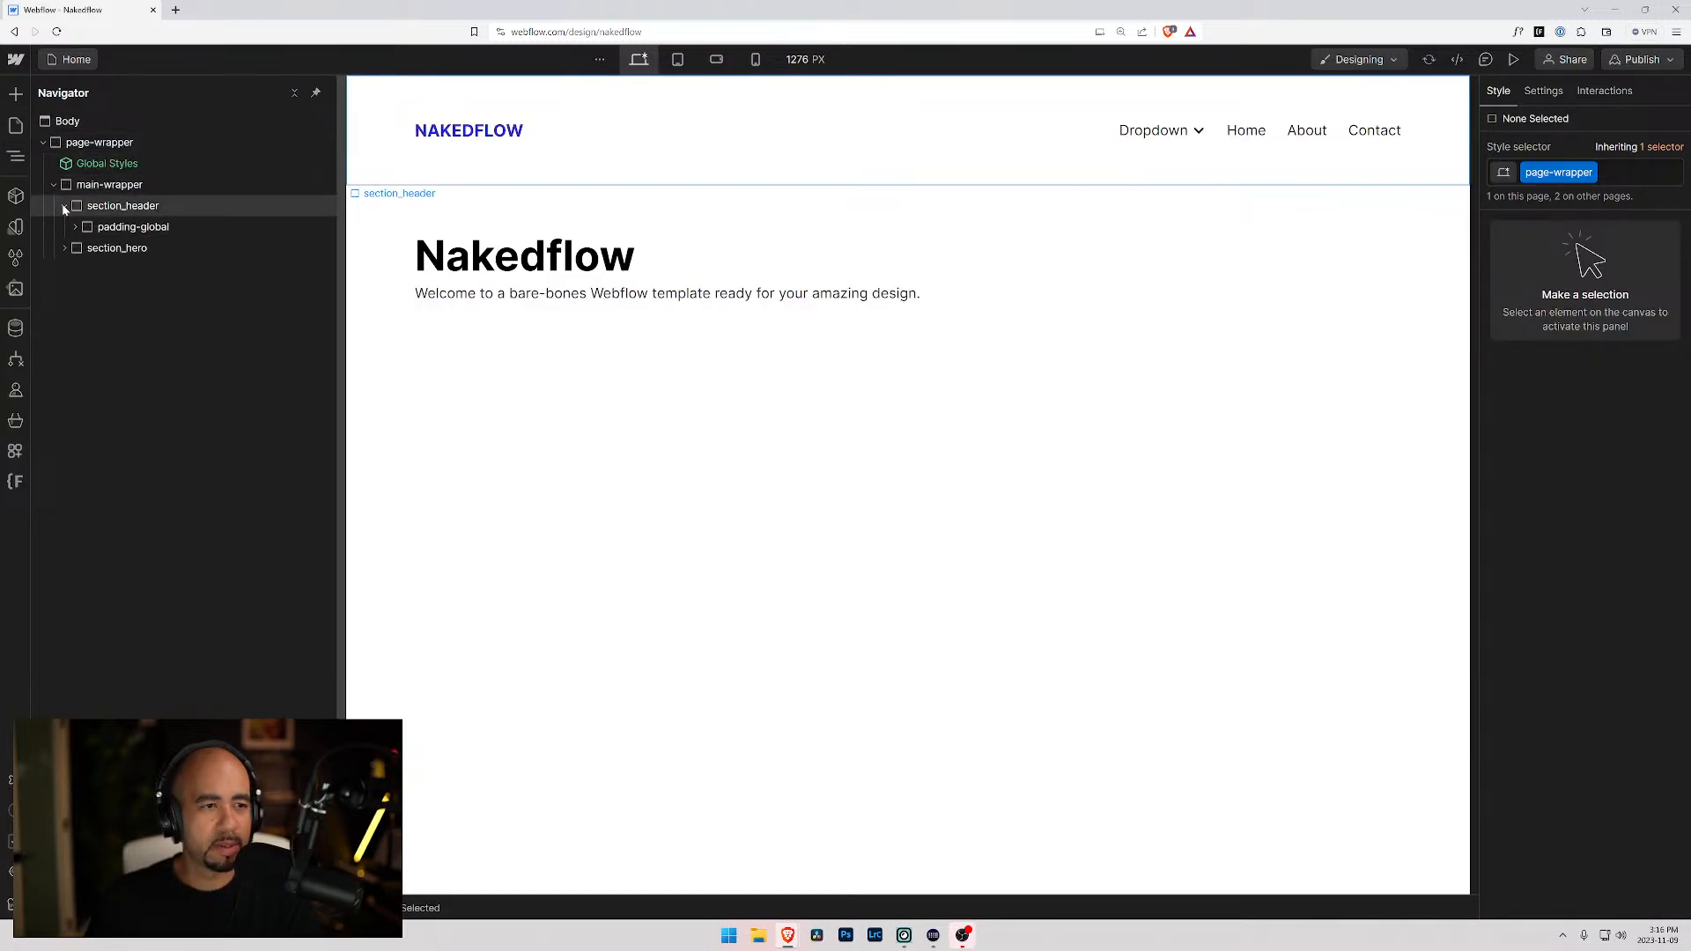
{"action": "left_click", "coordinate": [127, 228]}
{"action": "left_click", "coordinate": [543, 138]}
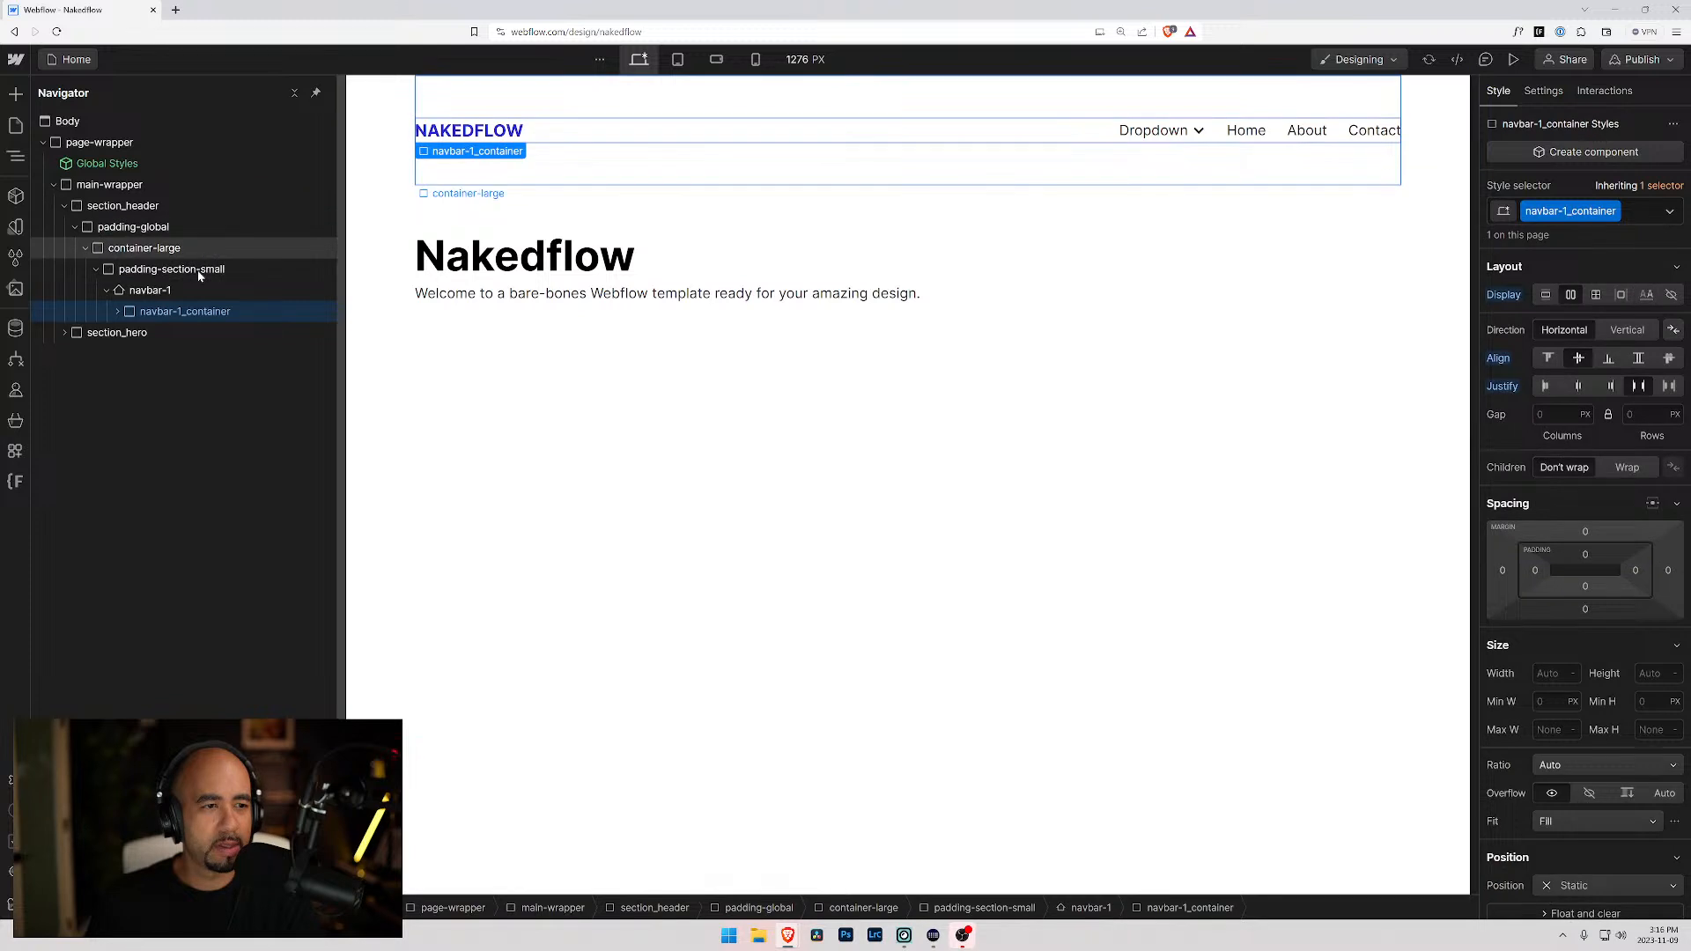
{"action": "left_click", "coordinate": [118, 312]}
{"action": "left_click", "coordinate": [128, 375]}
{"action": "left_click", "coordinate": [127, 354]}
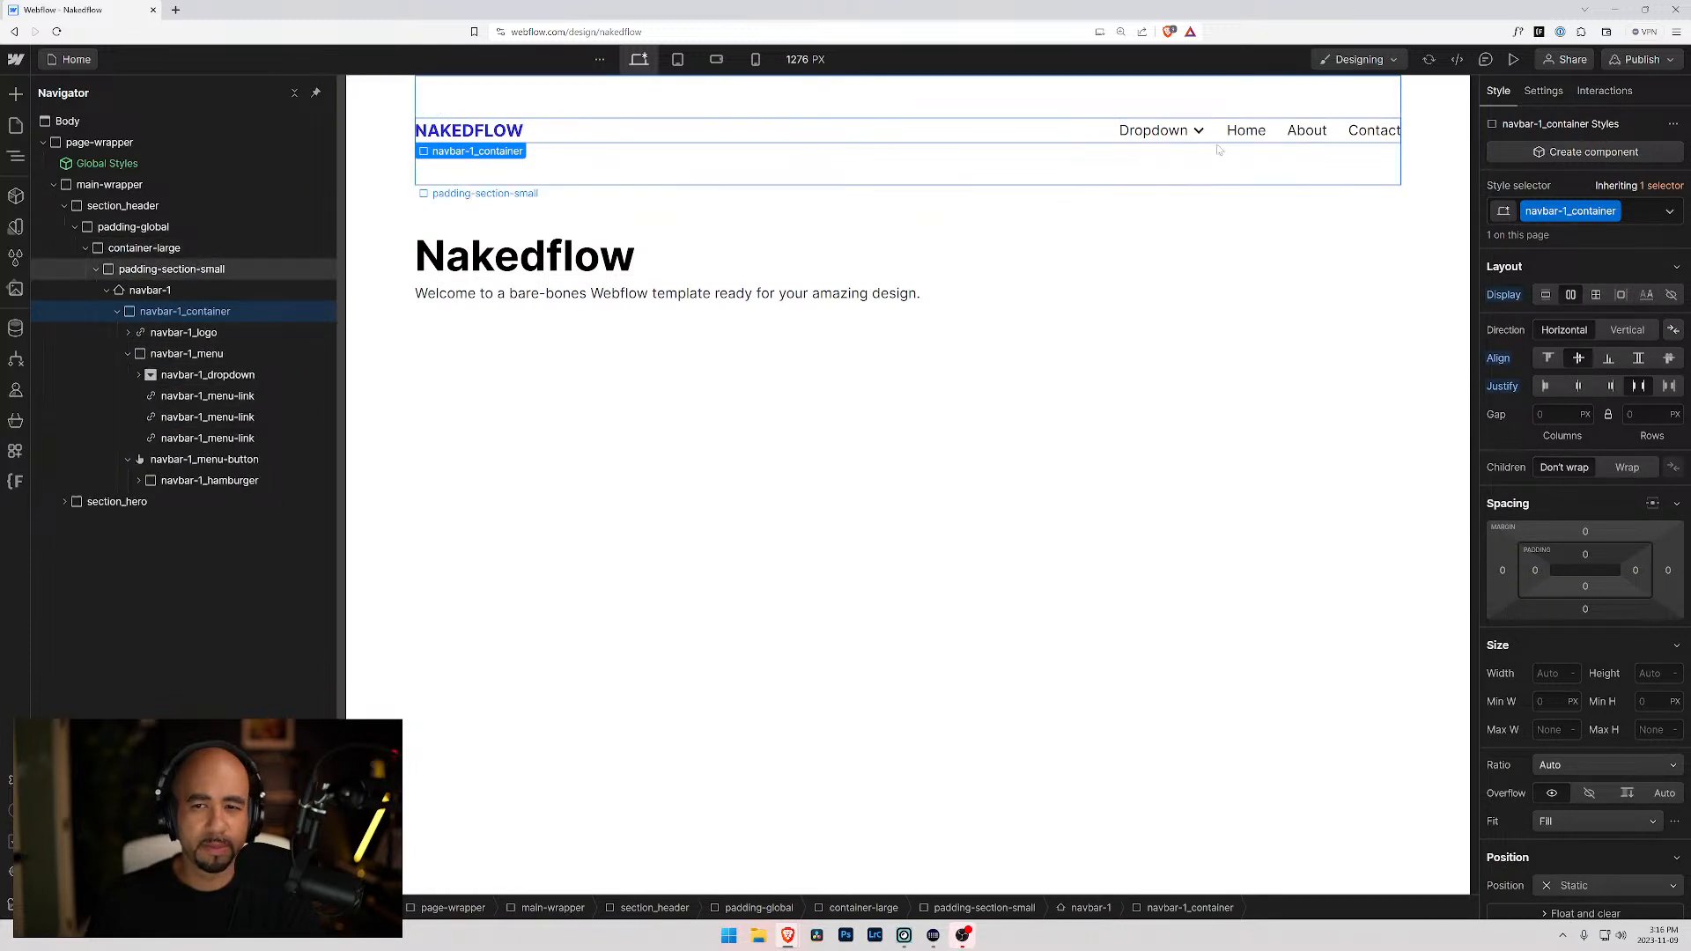
- Select padding-section-small and review the list of unused classes offered for cleanup in Style Selectors
{"action": "left_click", "coordinate": [574, 150]}
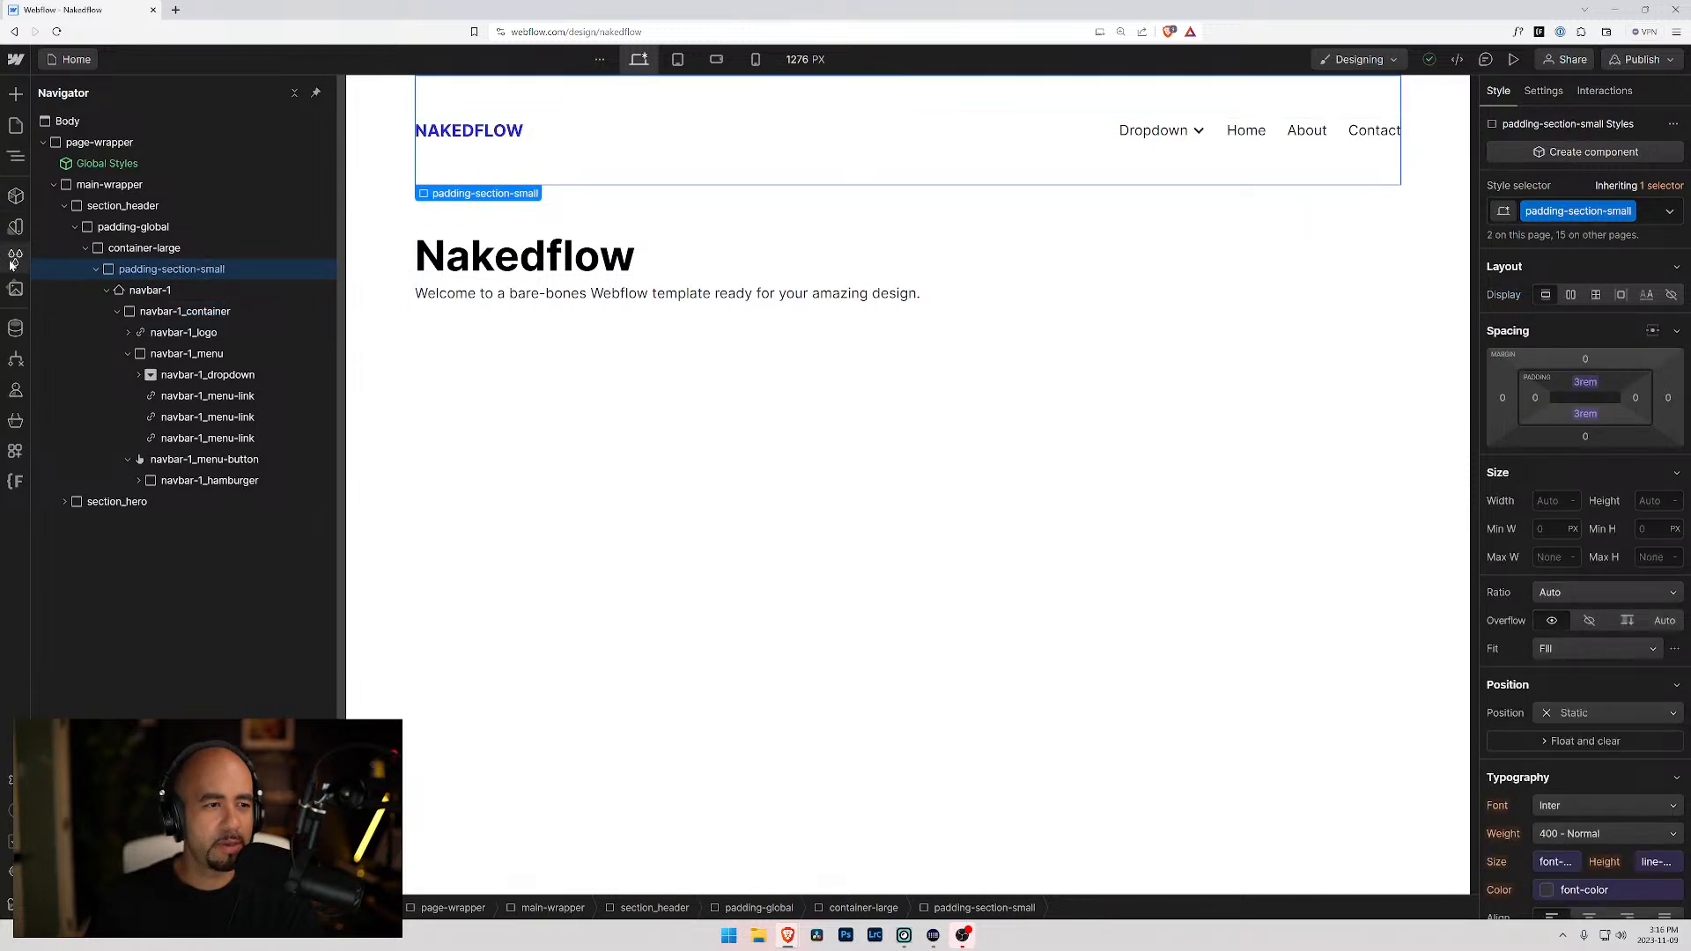
{"action": "left_click", "coordinate": [13, 229]}
{"action": "left_click", "coordinate": [229, 94]}
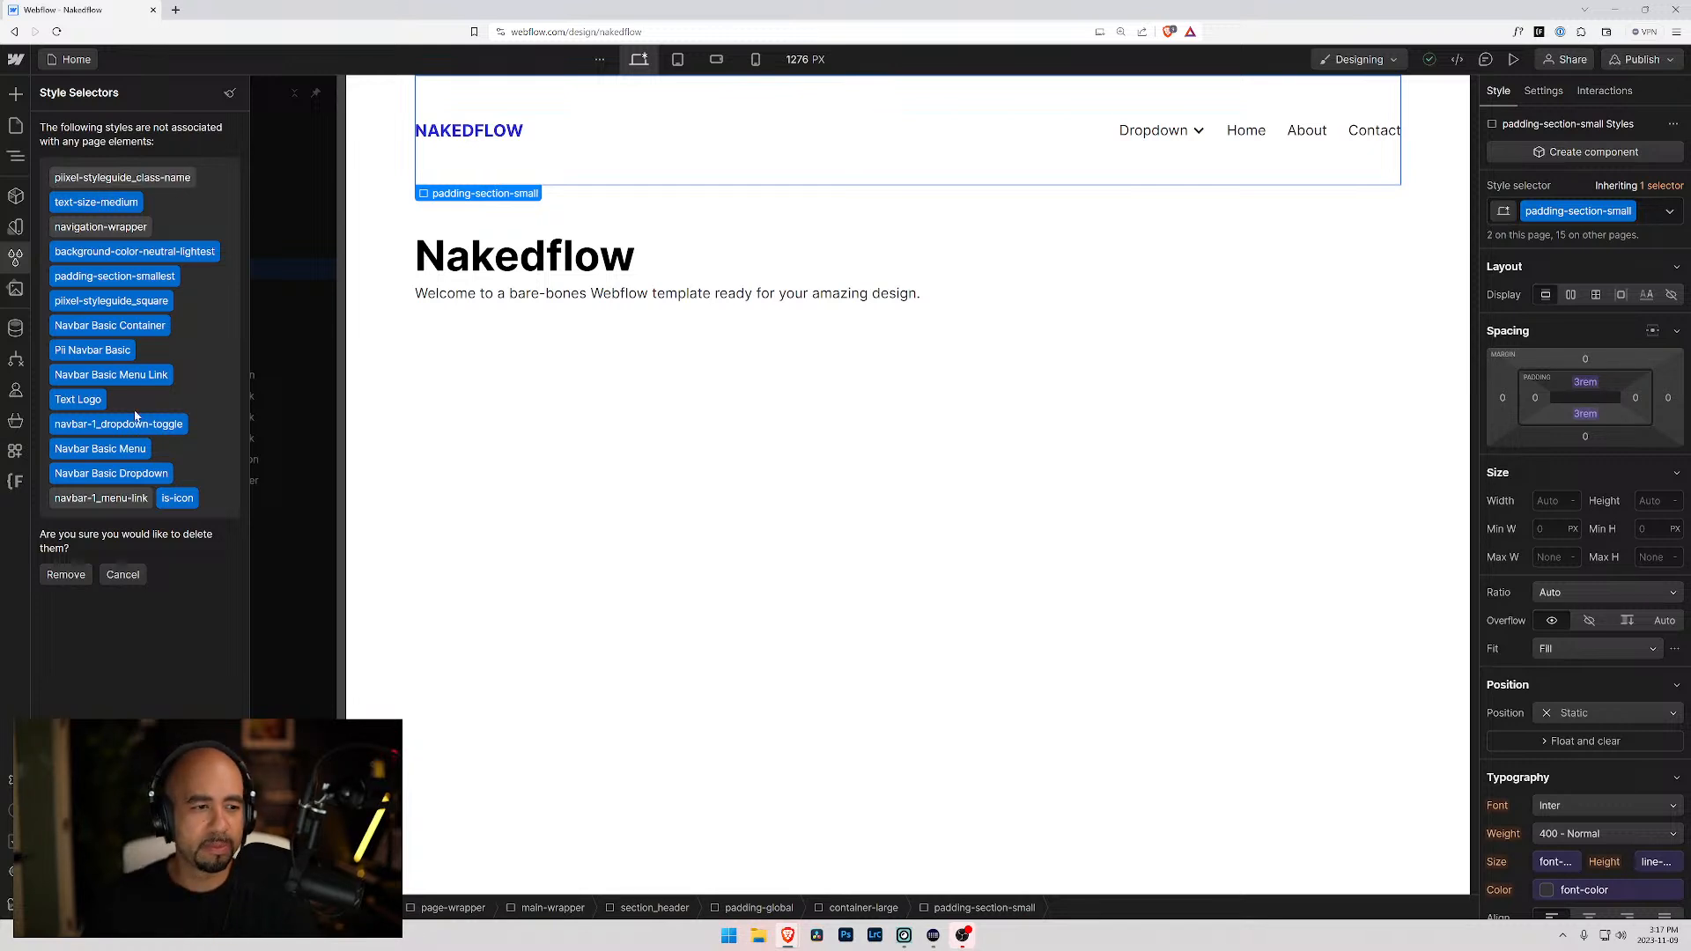
{"action": "left_click", "coordinate": [279, 141]}
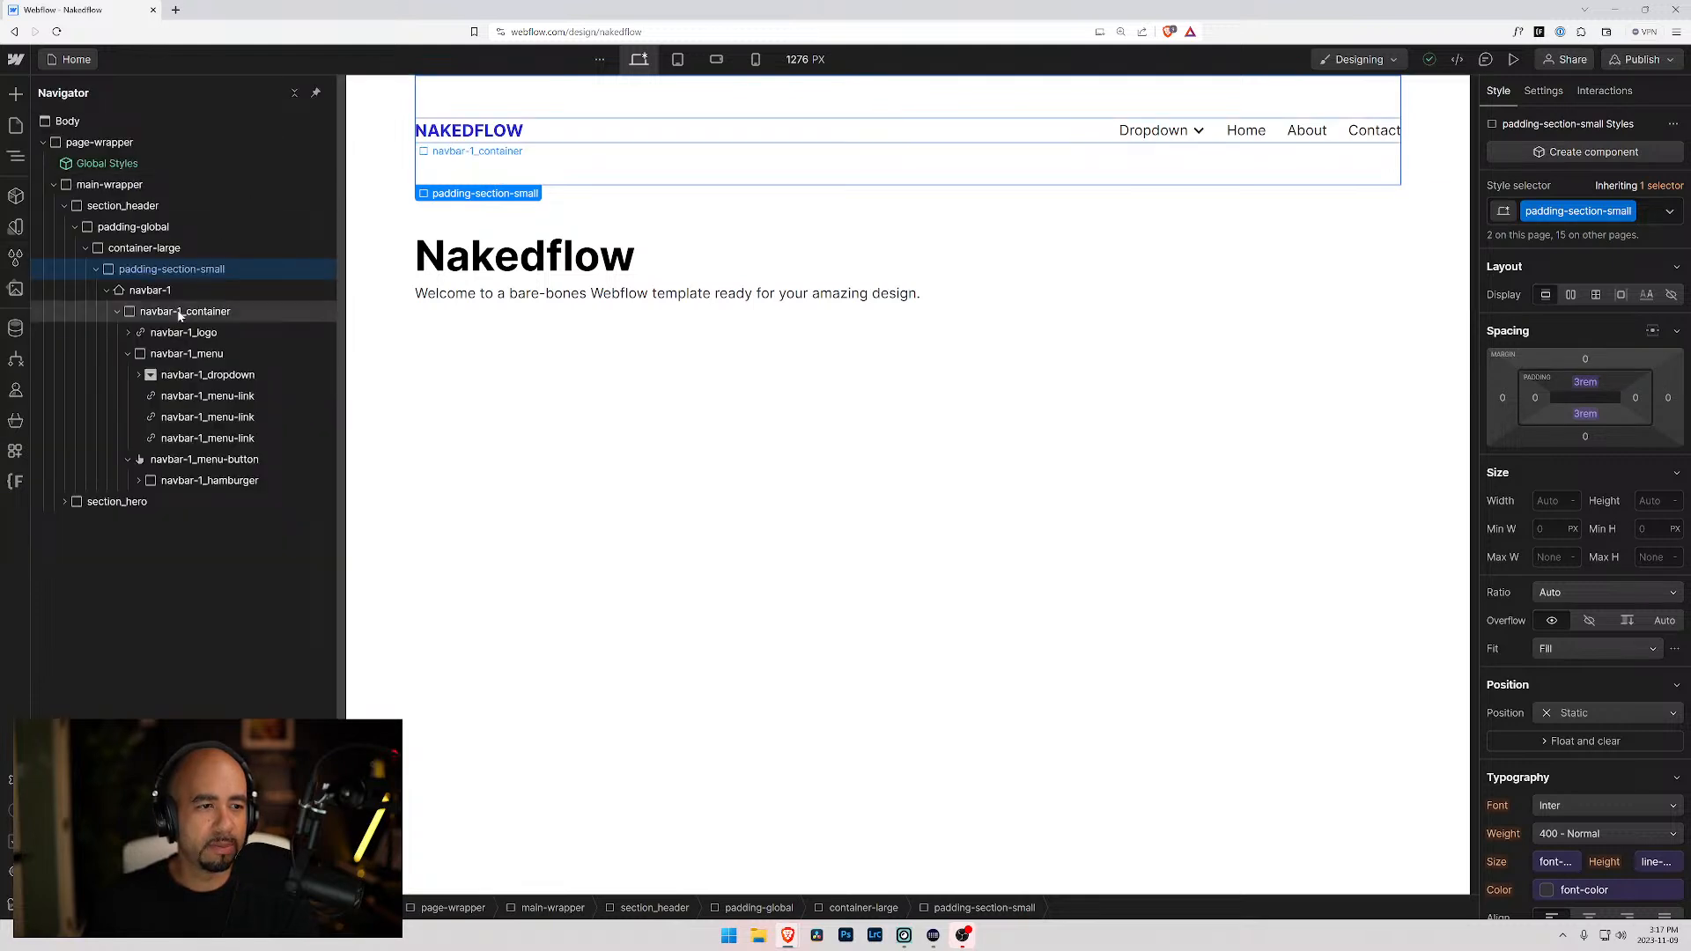
- Reopen the list of unused classes for another review and cancel their removal
{"action": "left_click", "coordinate": [18, 265]}
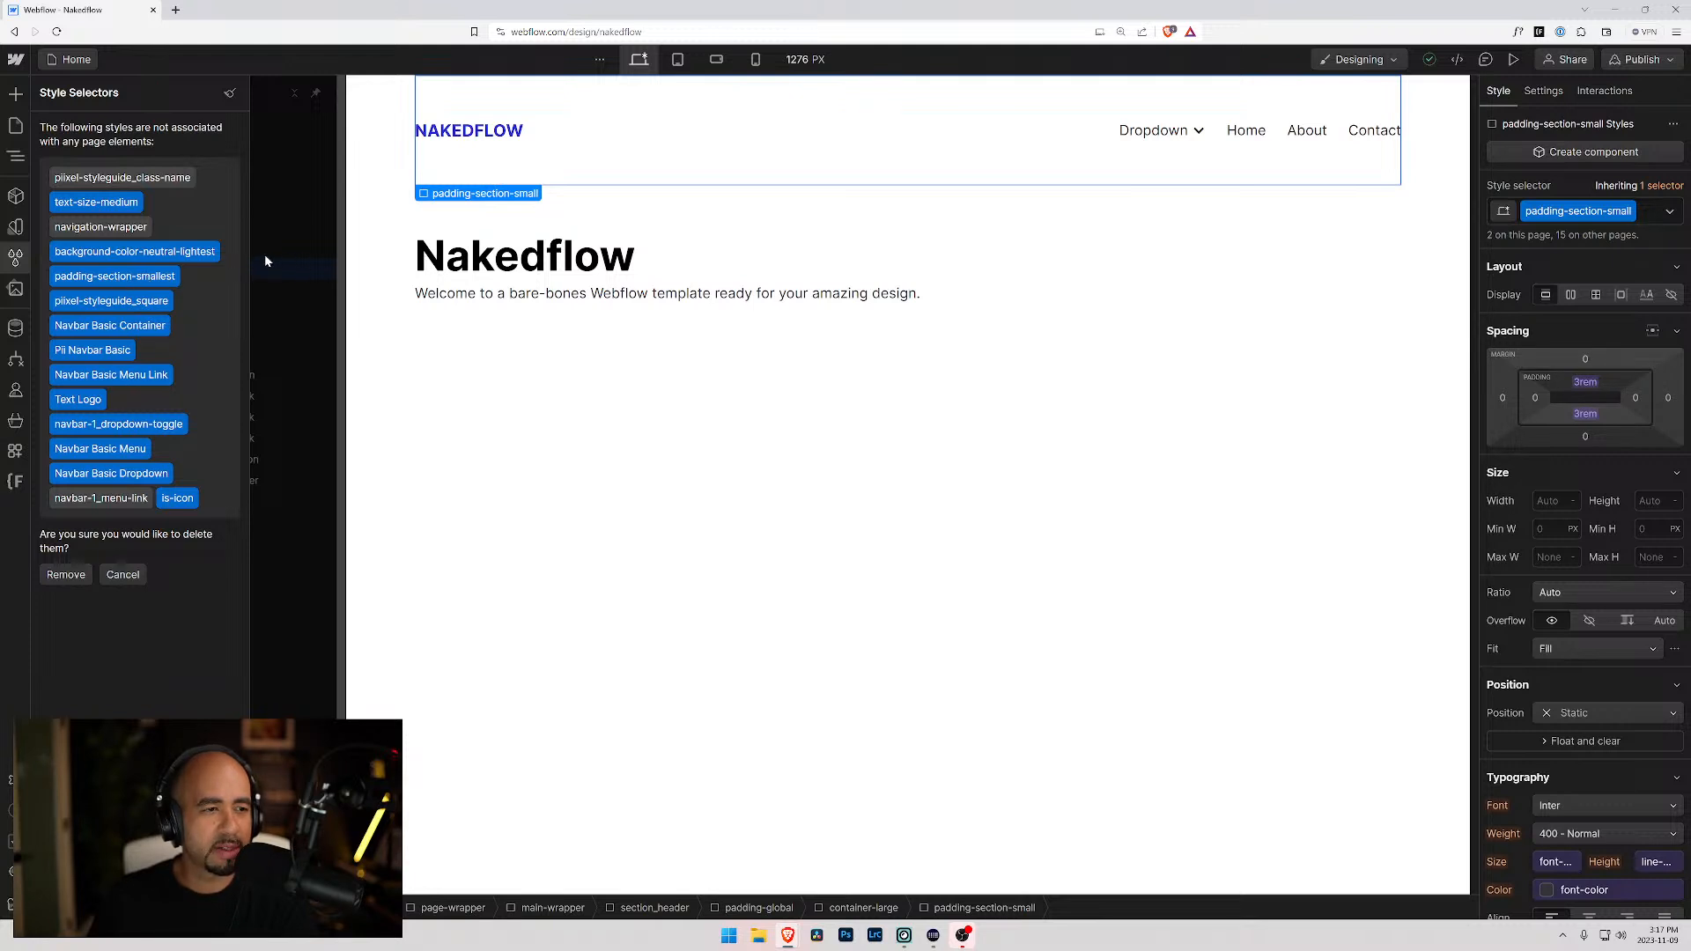
{"action": "left_click", "coordinate": [16, 227]}
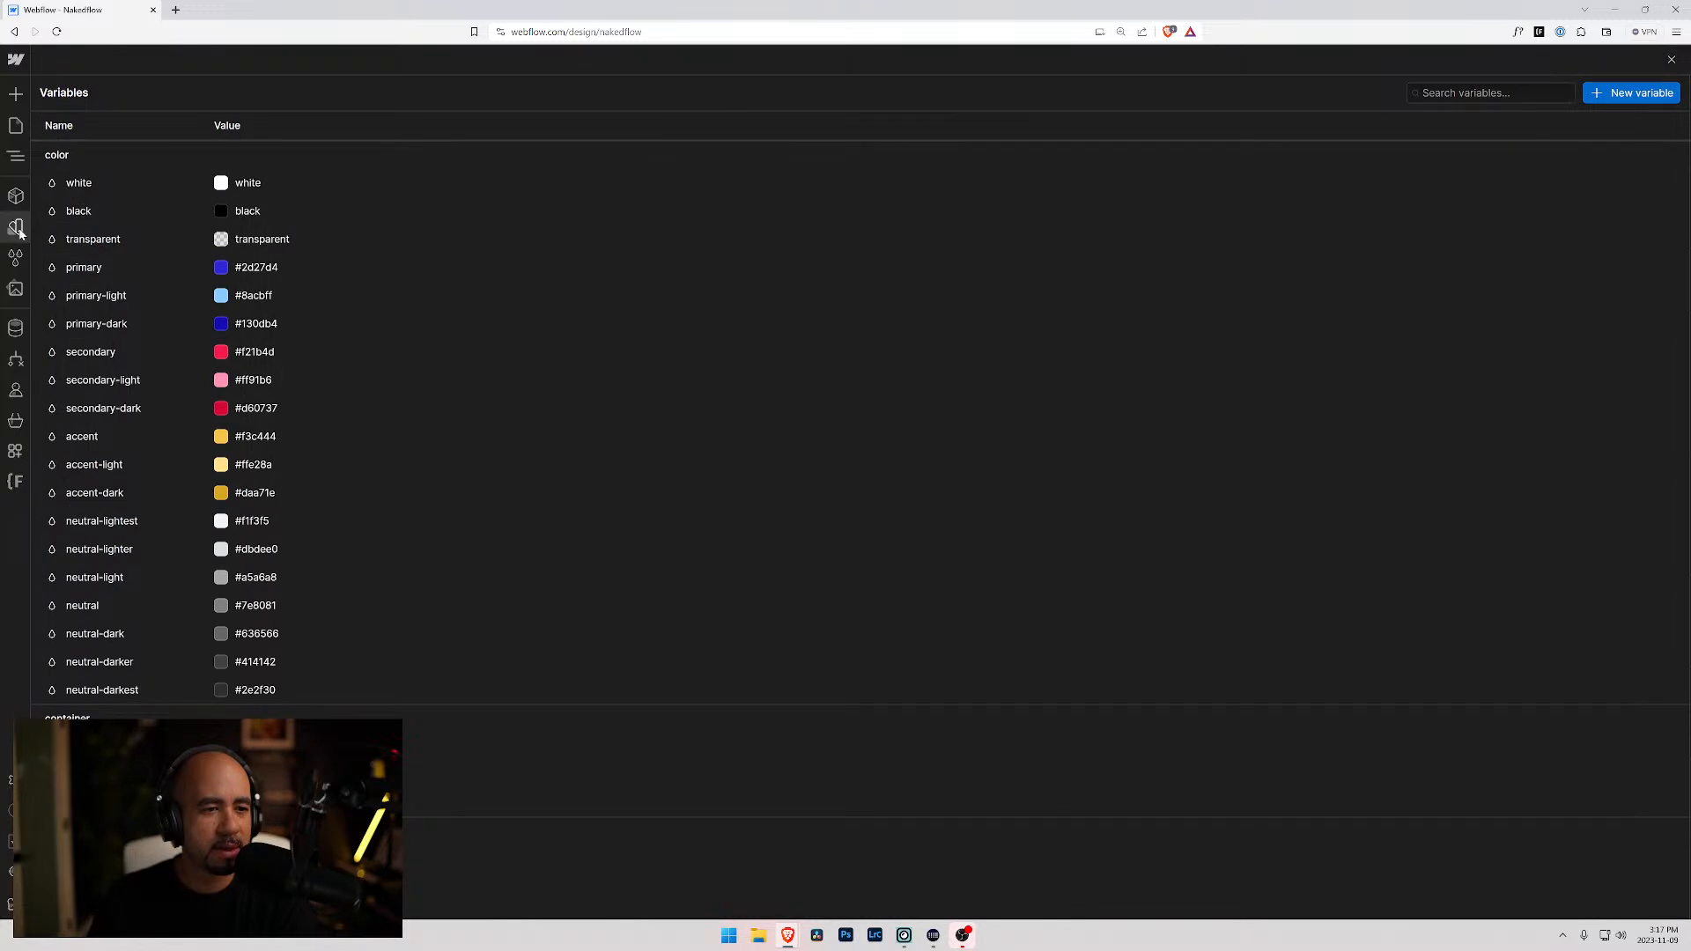
{"action": "left_click", "coordinate": [16, 227]}
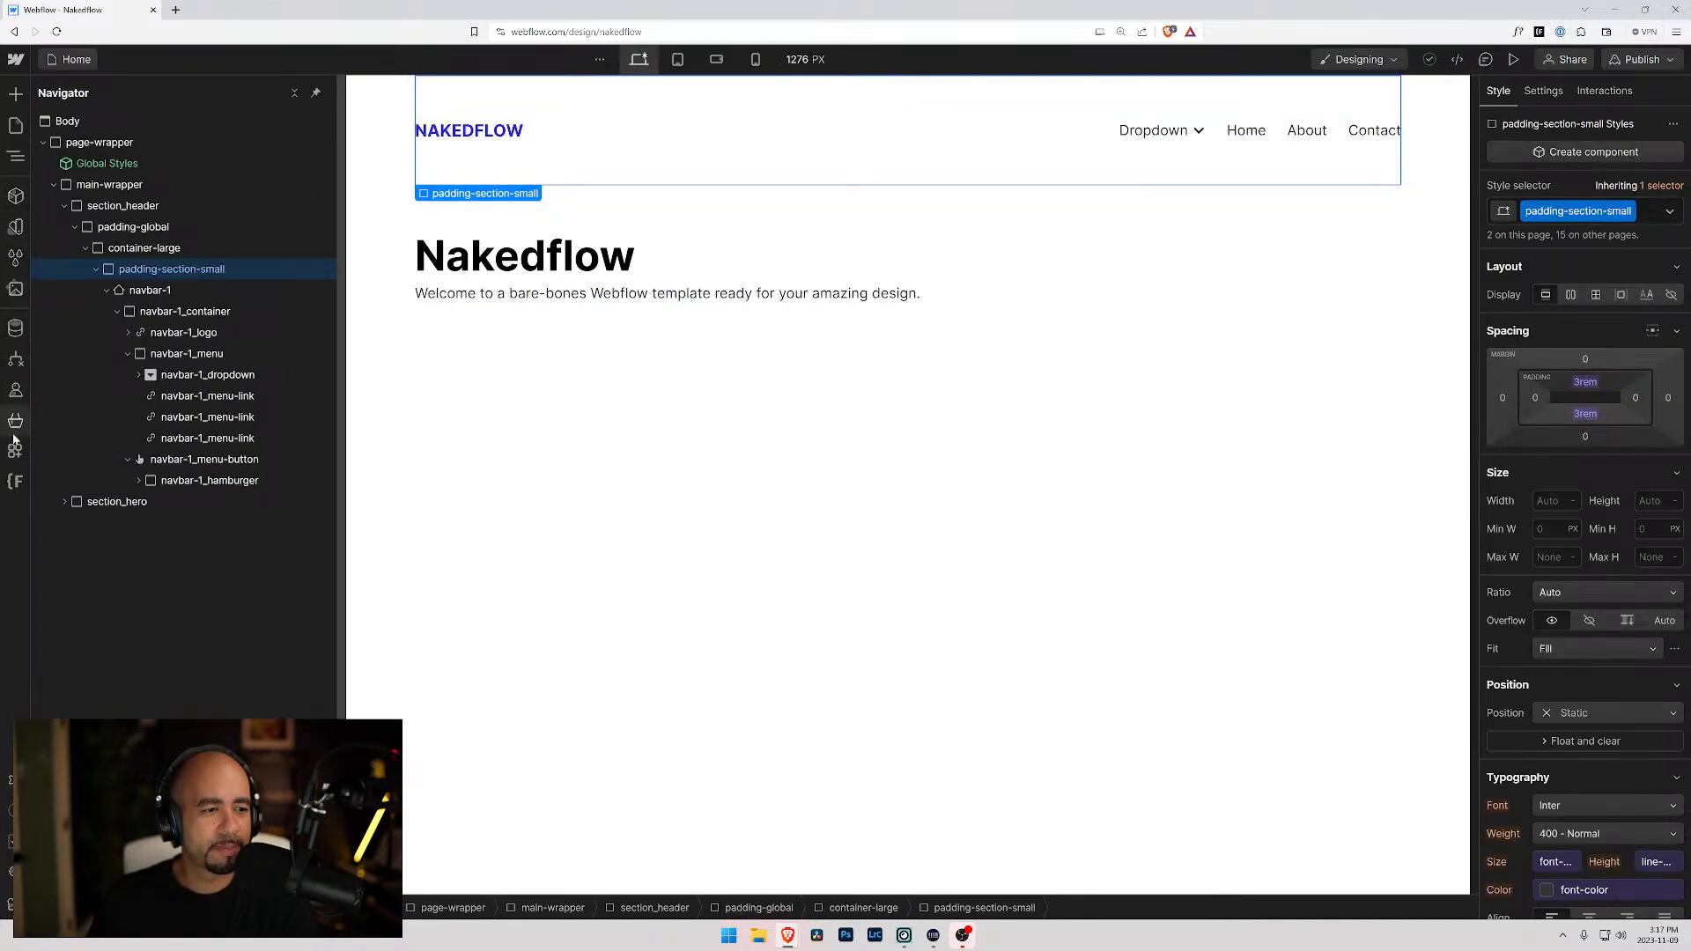
{"action": "left_click", "coordinate": [16, 257]}
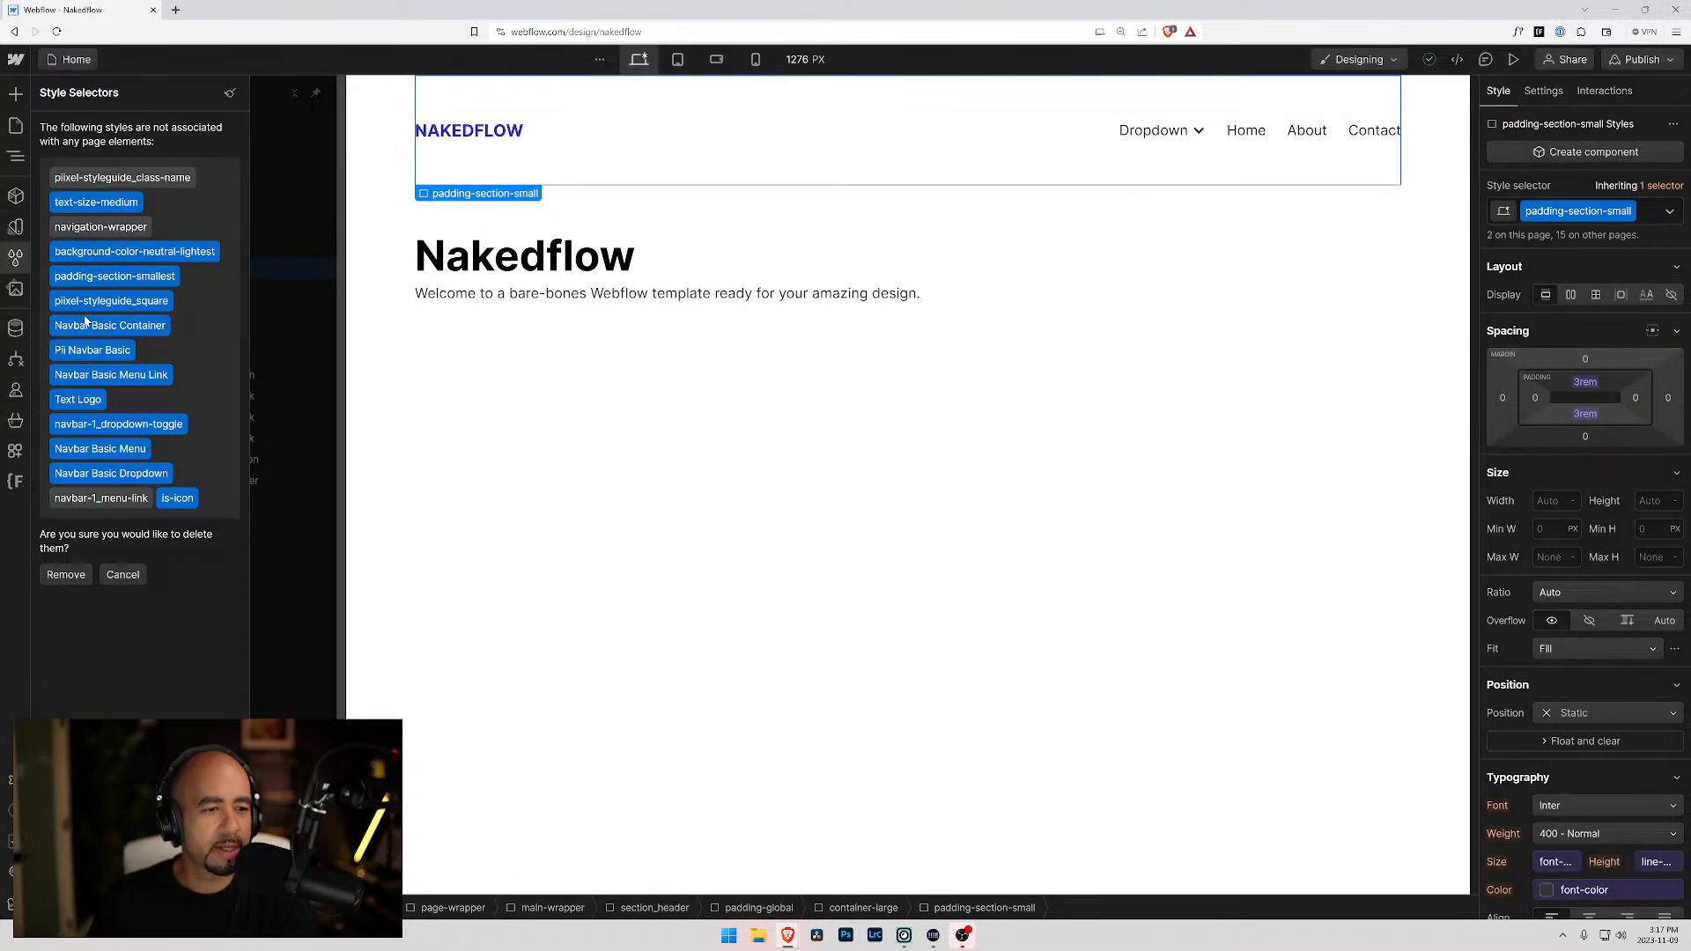
{"action": "left_click", "coordinate": [123, 574]}
- Look through the full list of style selectors, from text and color classes to spacing and utility classes
{"action": "scroll", "coordinate": [96, 440], "scroll_direction": "down", "scroll_amount": 10}
{"action": "scroll", "coordinate": [95, 436], "scroll_direction": "down", "scroll_amount": 15}
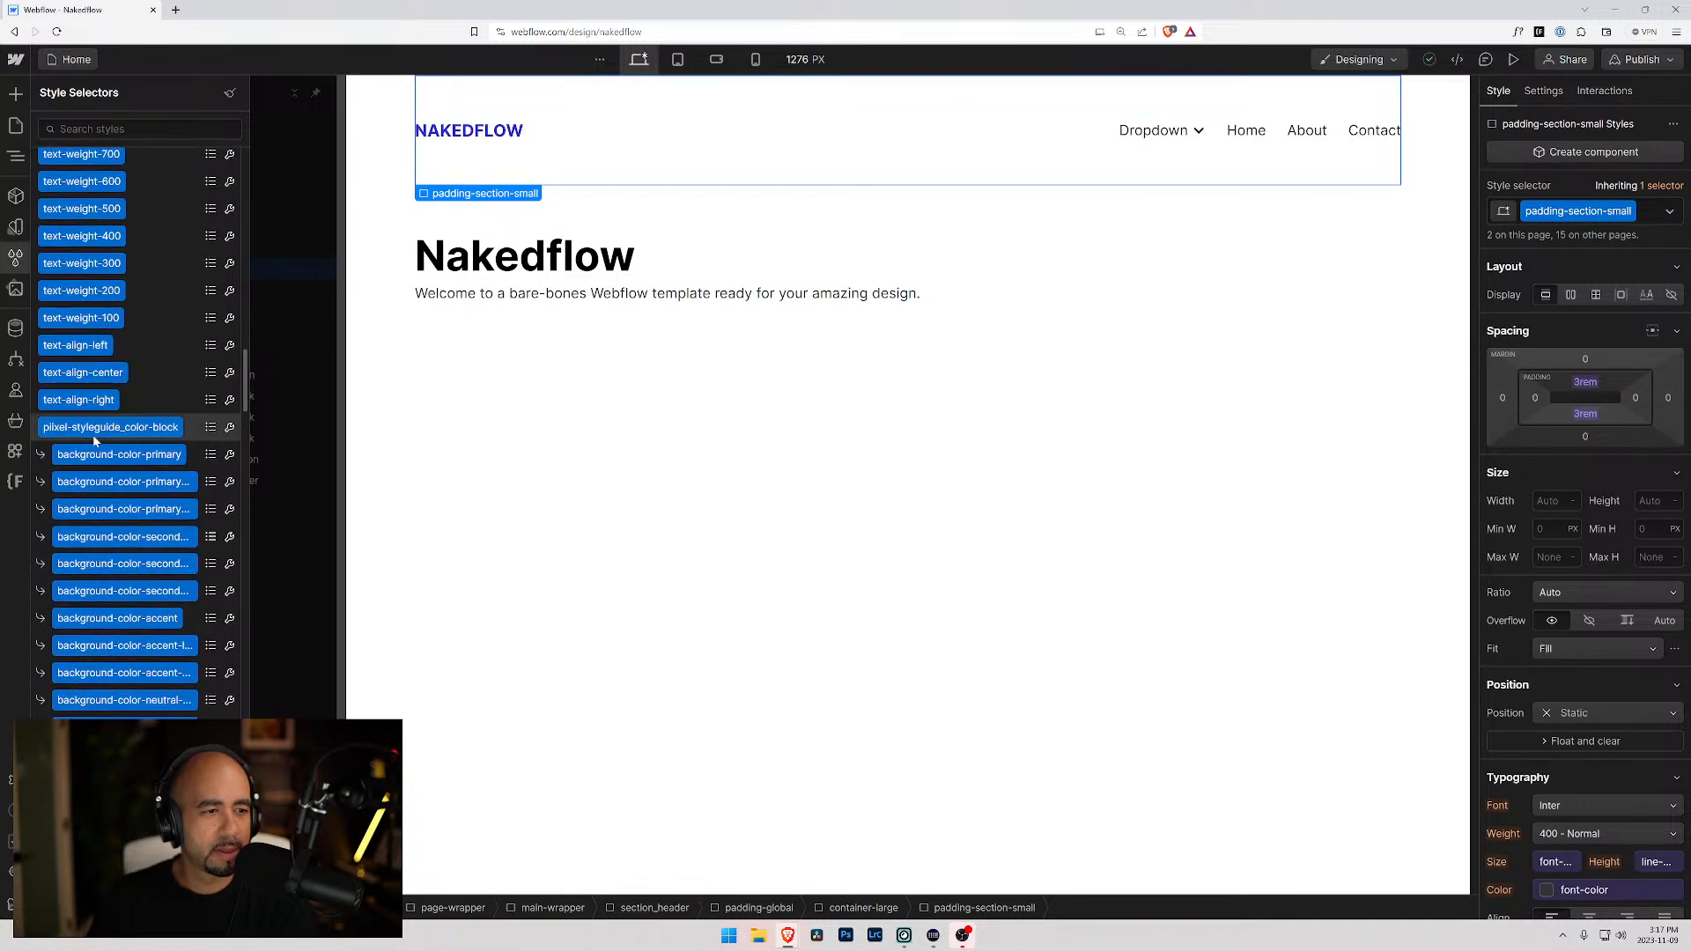
{"action": "scroll", "coordinate": [92, 435], "scroll_direction": "up", "scroll_amount": 5}
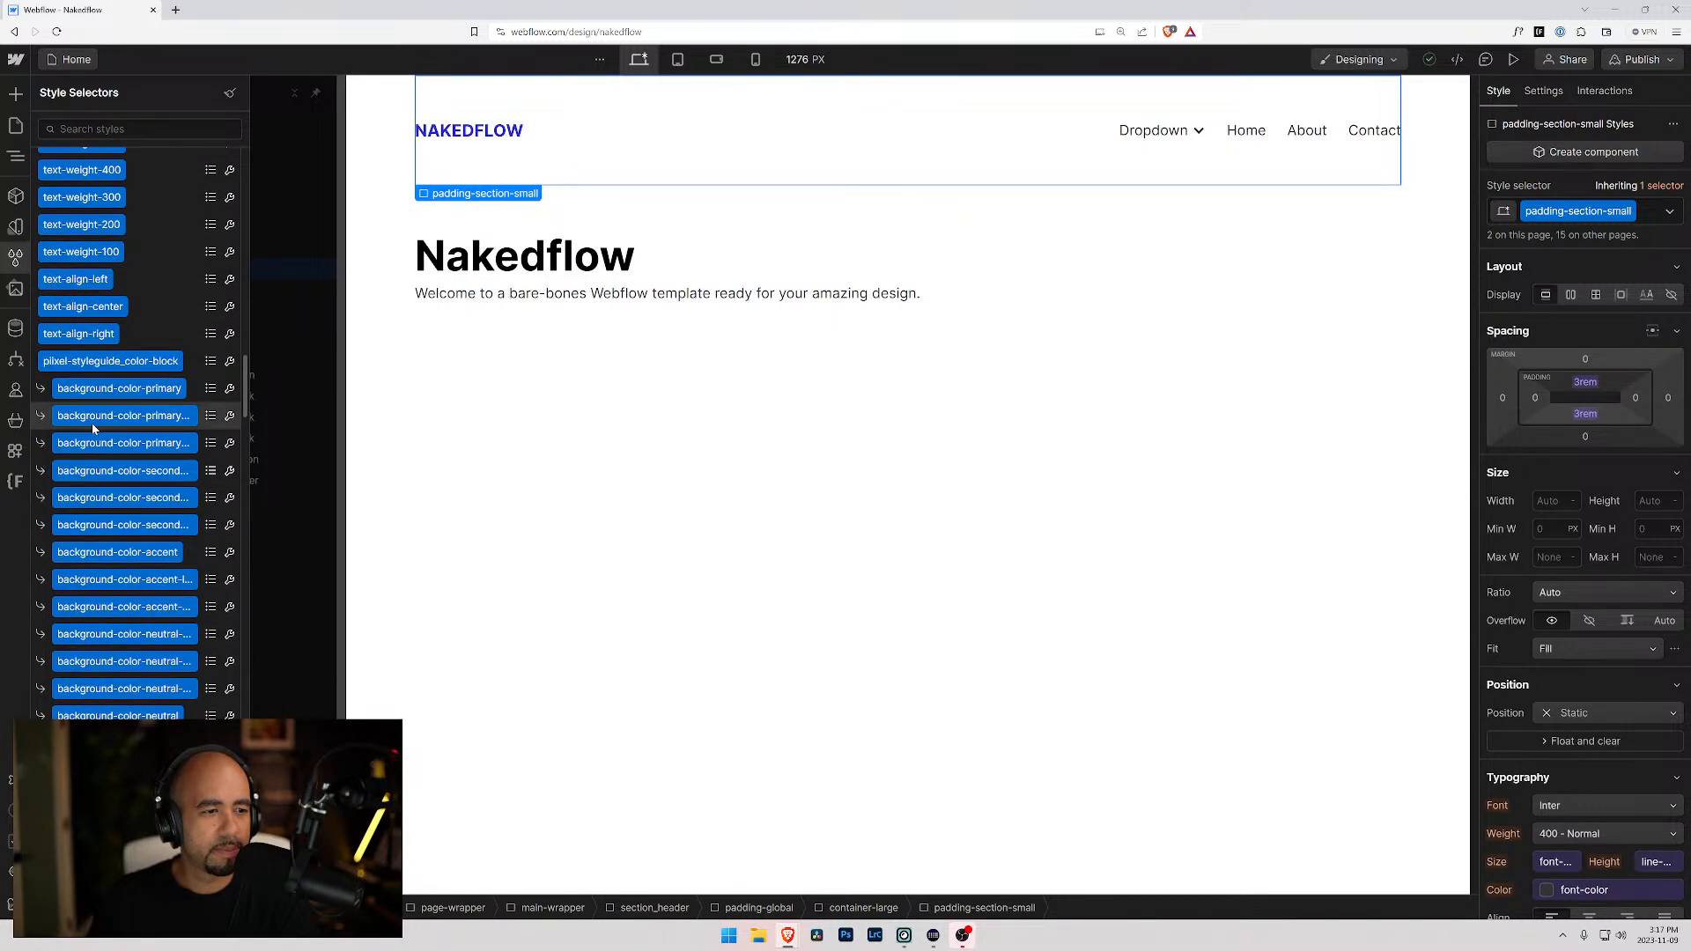
{"action": "scroll", "coordinate": [91, 423], "scroll_direction": "down", "scroll_amount": 15}
{"action": "scroll", "coordinate": [88, 417], "scroll_direction": "down", "scroll_amount": 15}
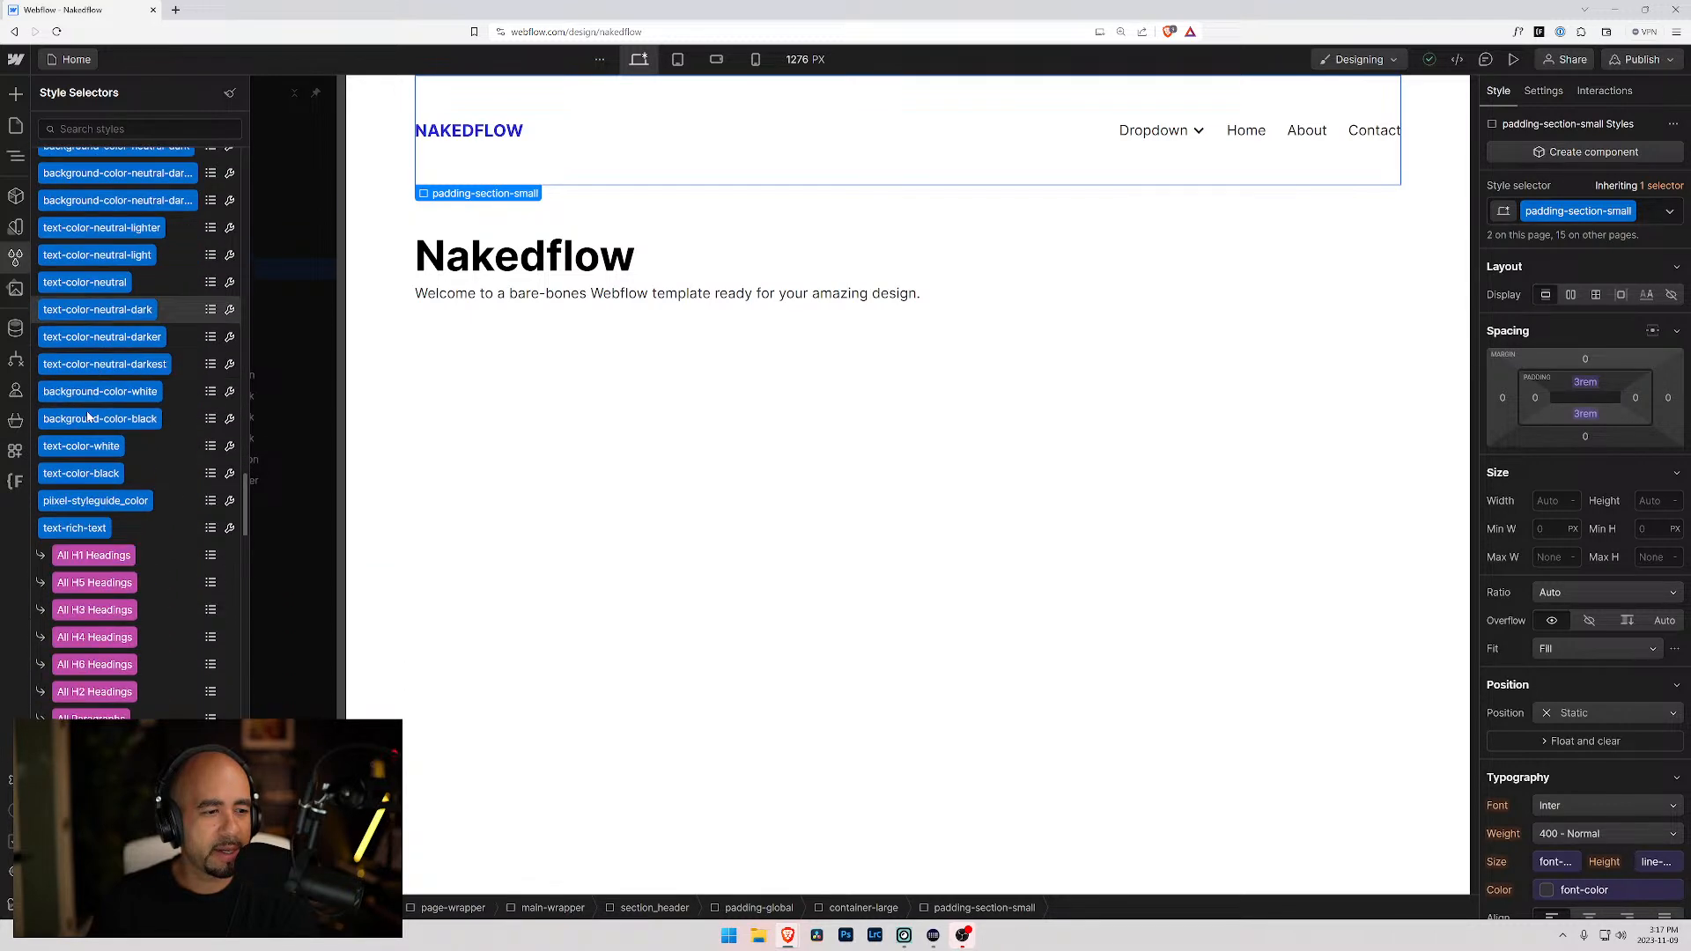
{"action": "scroll", "coordinate": [88, 416], "scroll_direction": "down", "scroll_amount": 15}
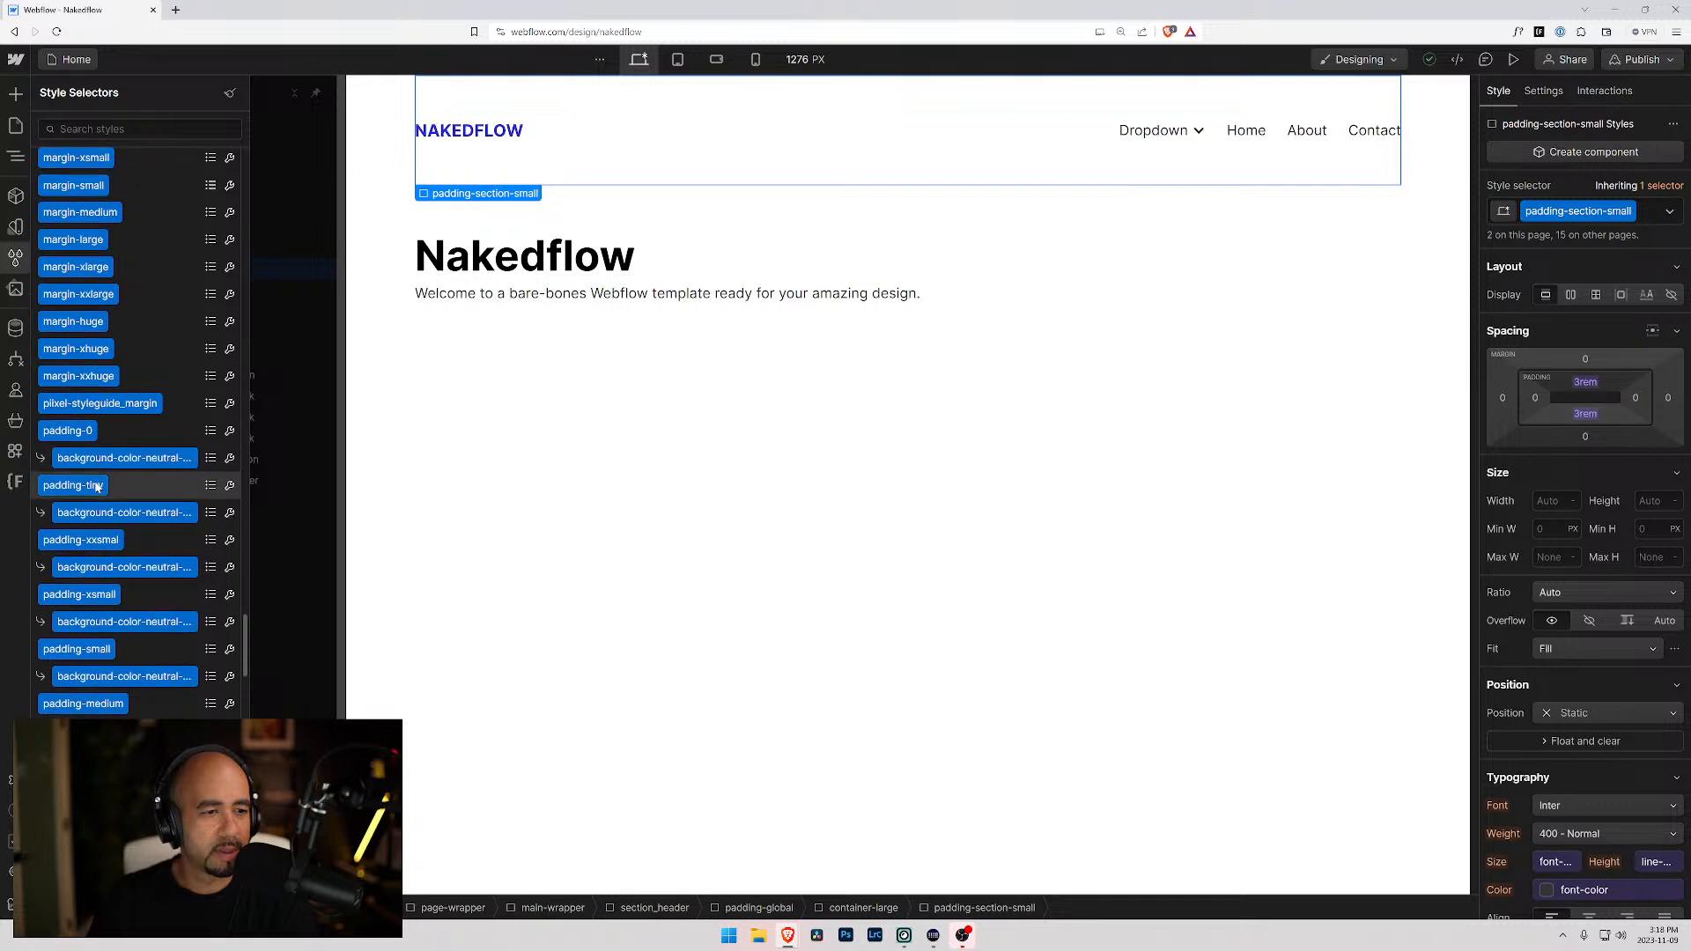
{"action": "scroll", "coordinate": [119, 476], "scroll_direction": "down", "scroll_amount": 6}
{"action": "scroll", "coordinate": [121, 480], "scroll_direction": "down", "scroll_amount": 5}
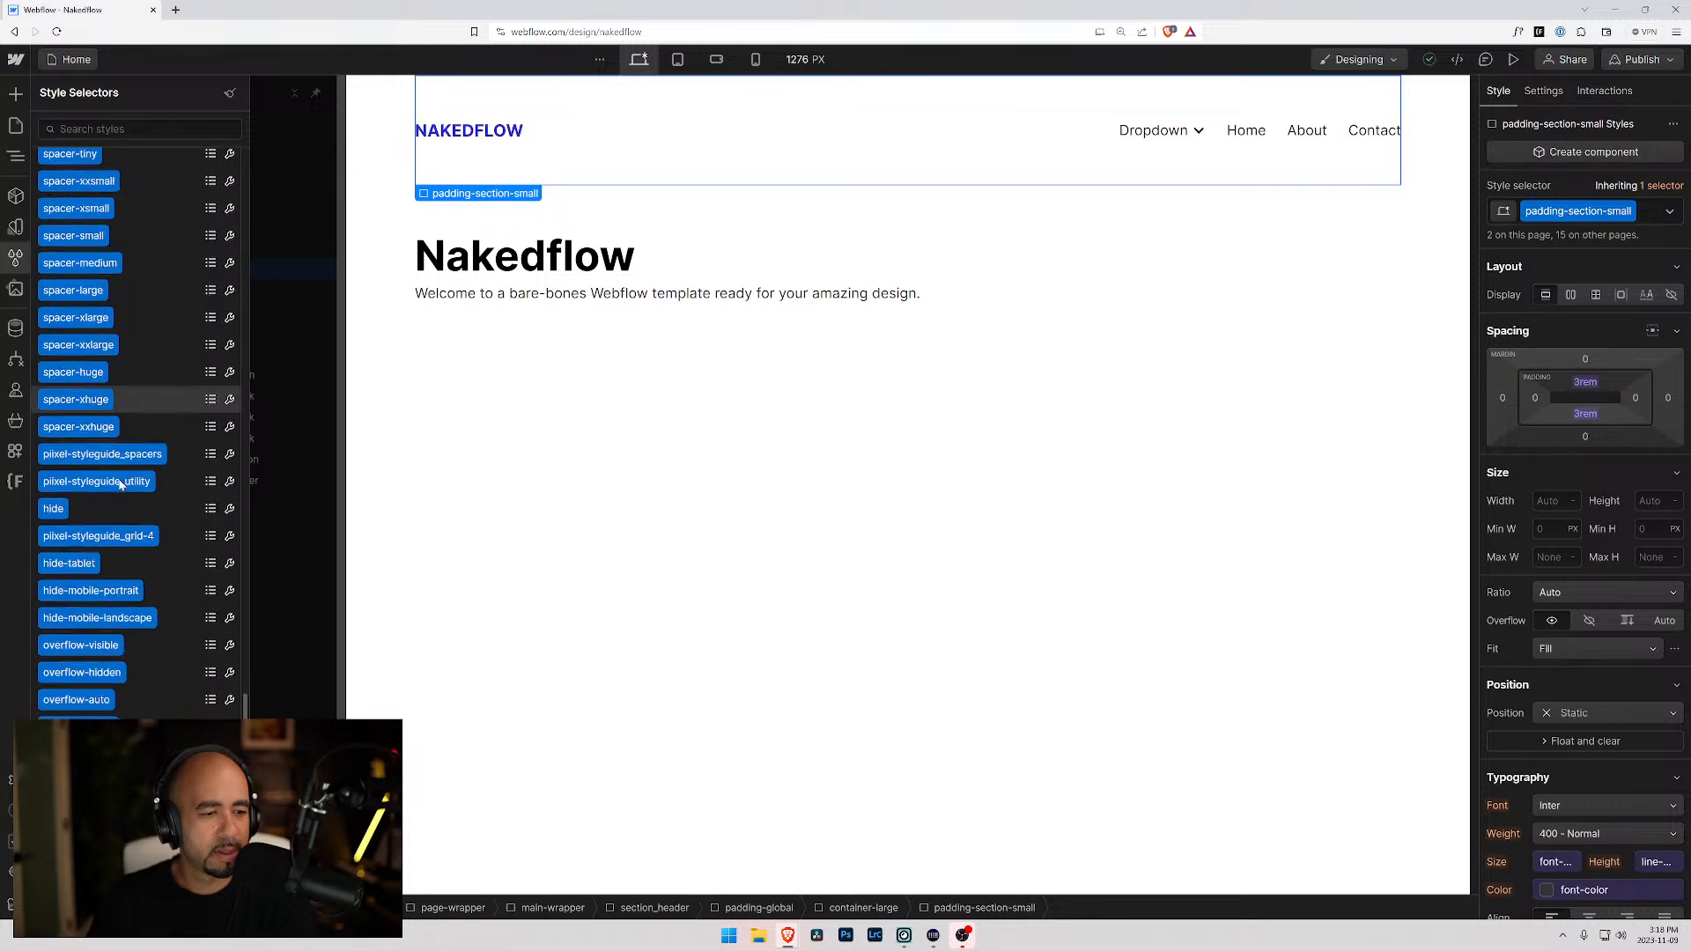
{"action": "scroll", "coordinate": [118, 478], "scroll_direction": "down", "scroll_amount": 6}
- Search the style selectors for "padding-section", then leave the list and select the page Body
{"action": "left_click", "coordinate": [129, 129]}
{"action": "type", "text": "padding-section"}
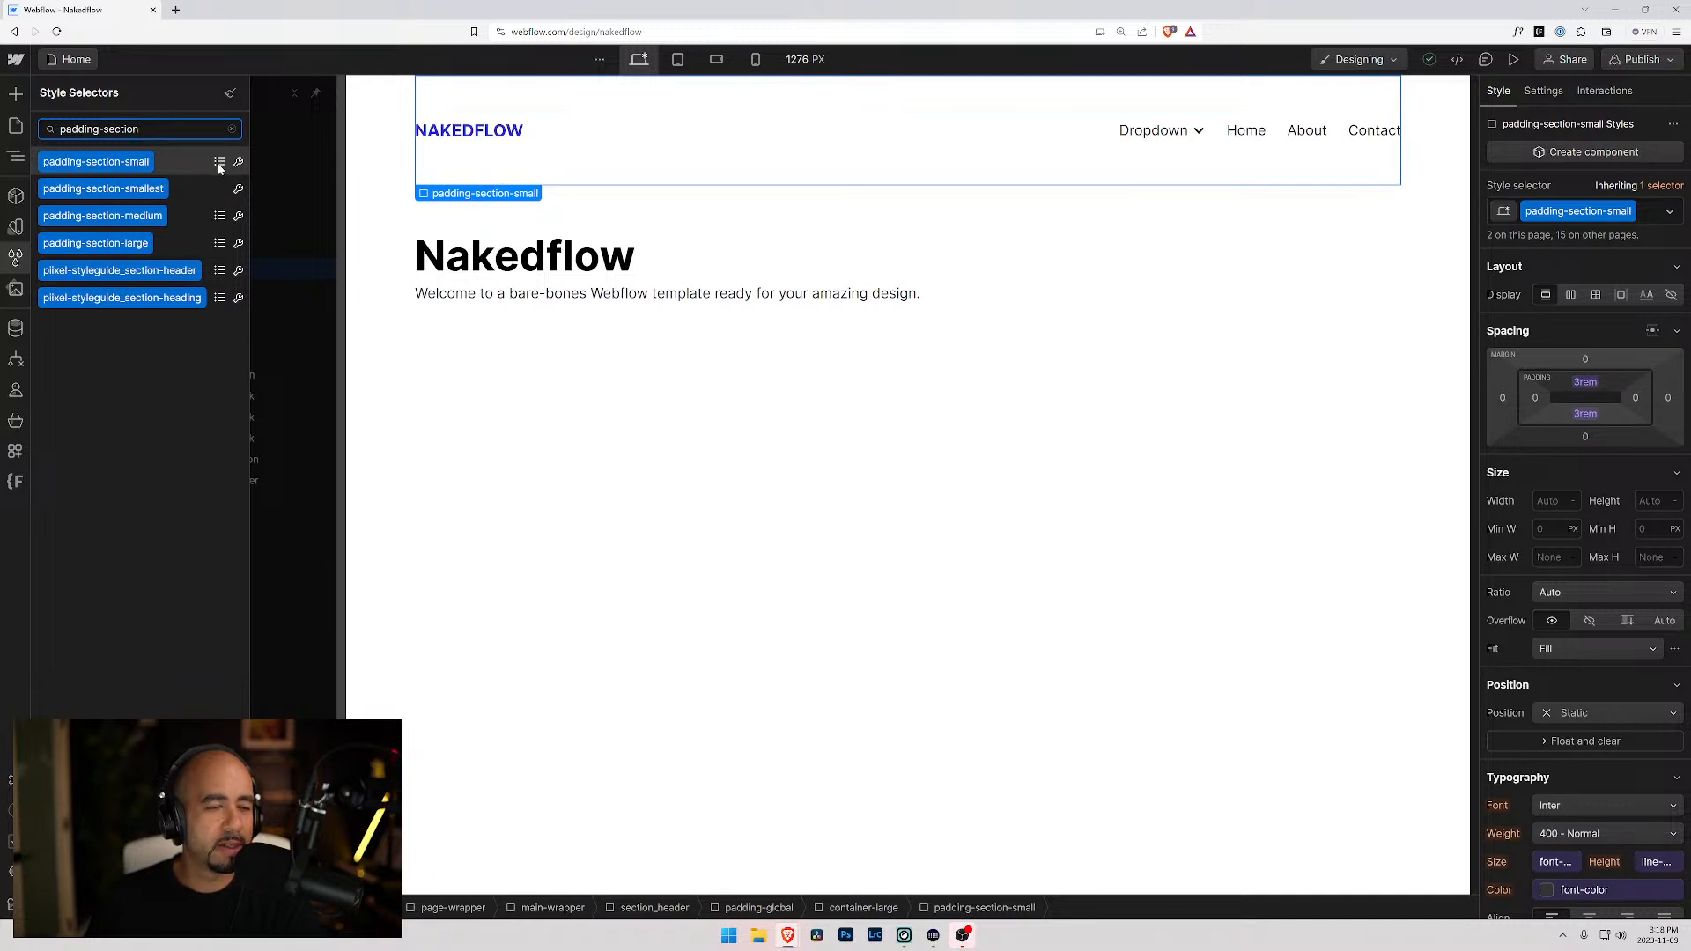
{"action": "left_click", "coordinate": [437, 426]}
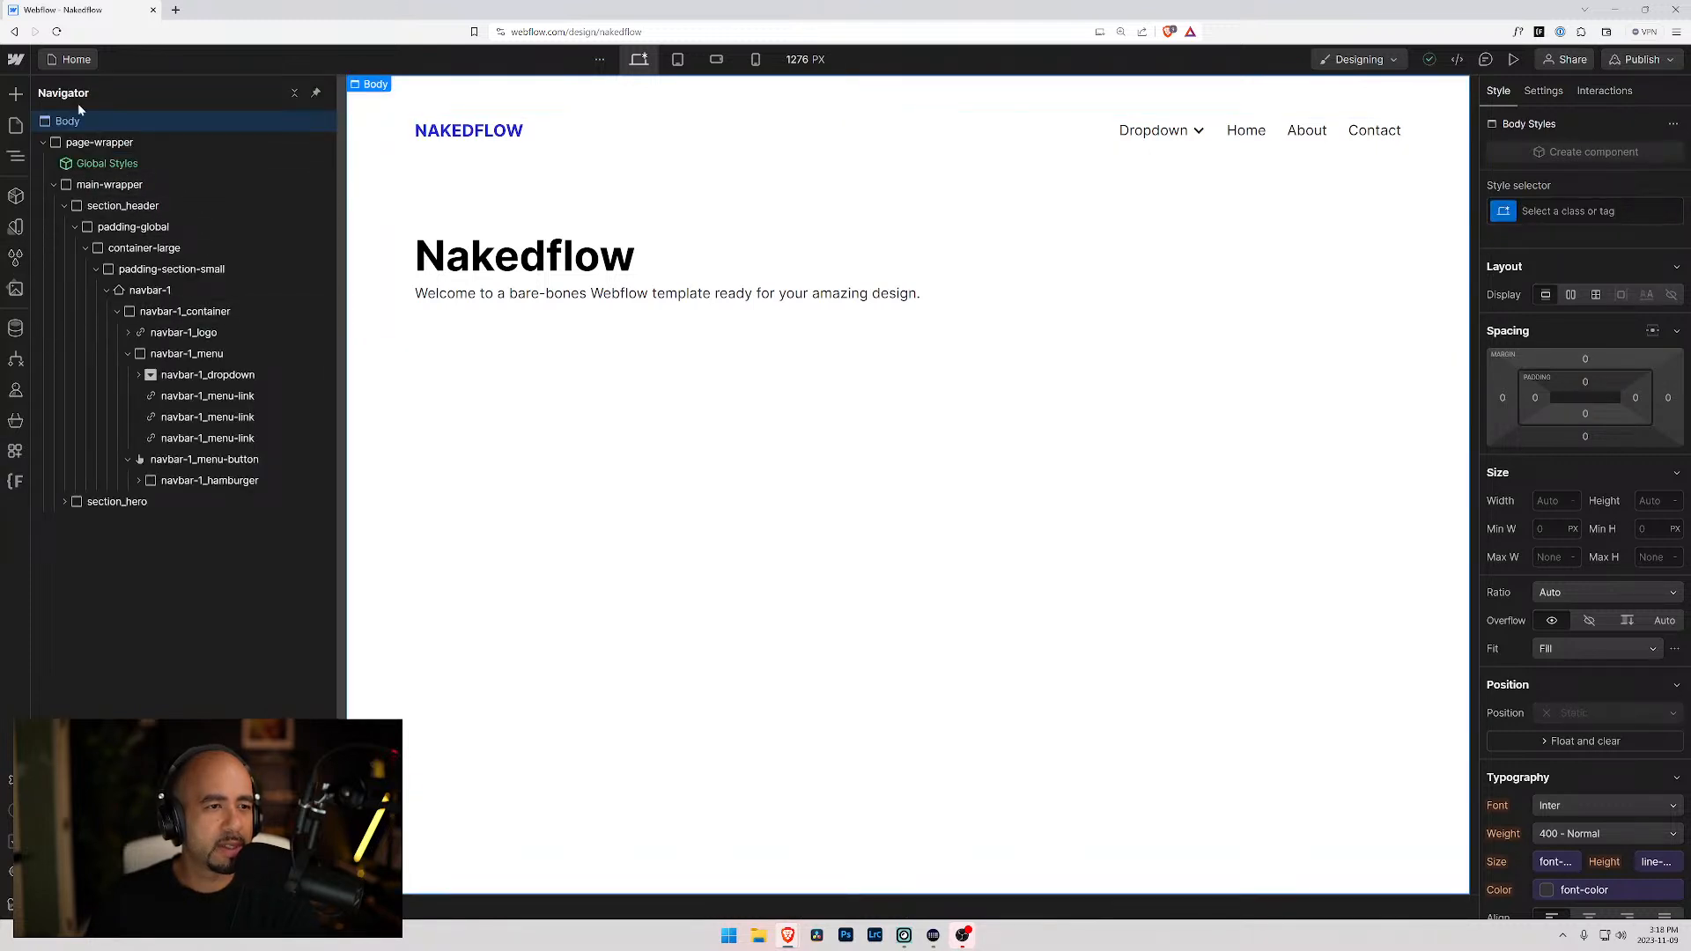
- Open the Styleguide page and browse through its sections to the Padding Sizing Classes
{"action": "left_click", "coordinate": [58, 59]}
{"action": "left_click", "coordinate": [104, 219]}
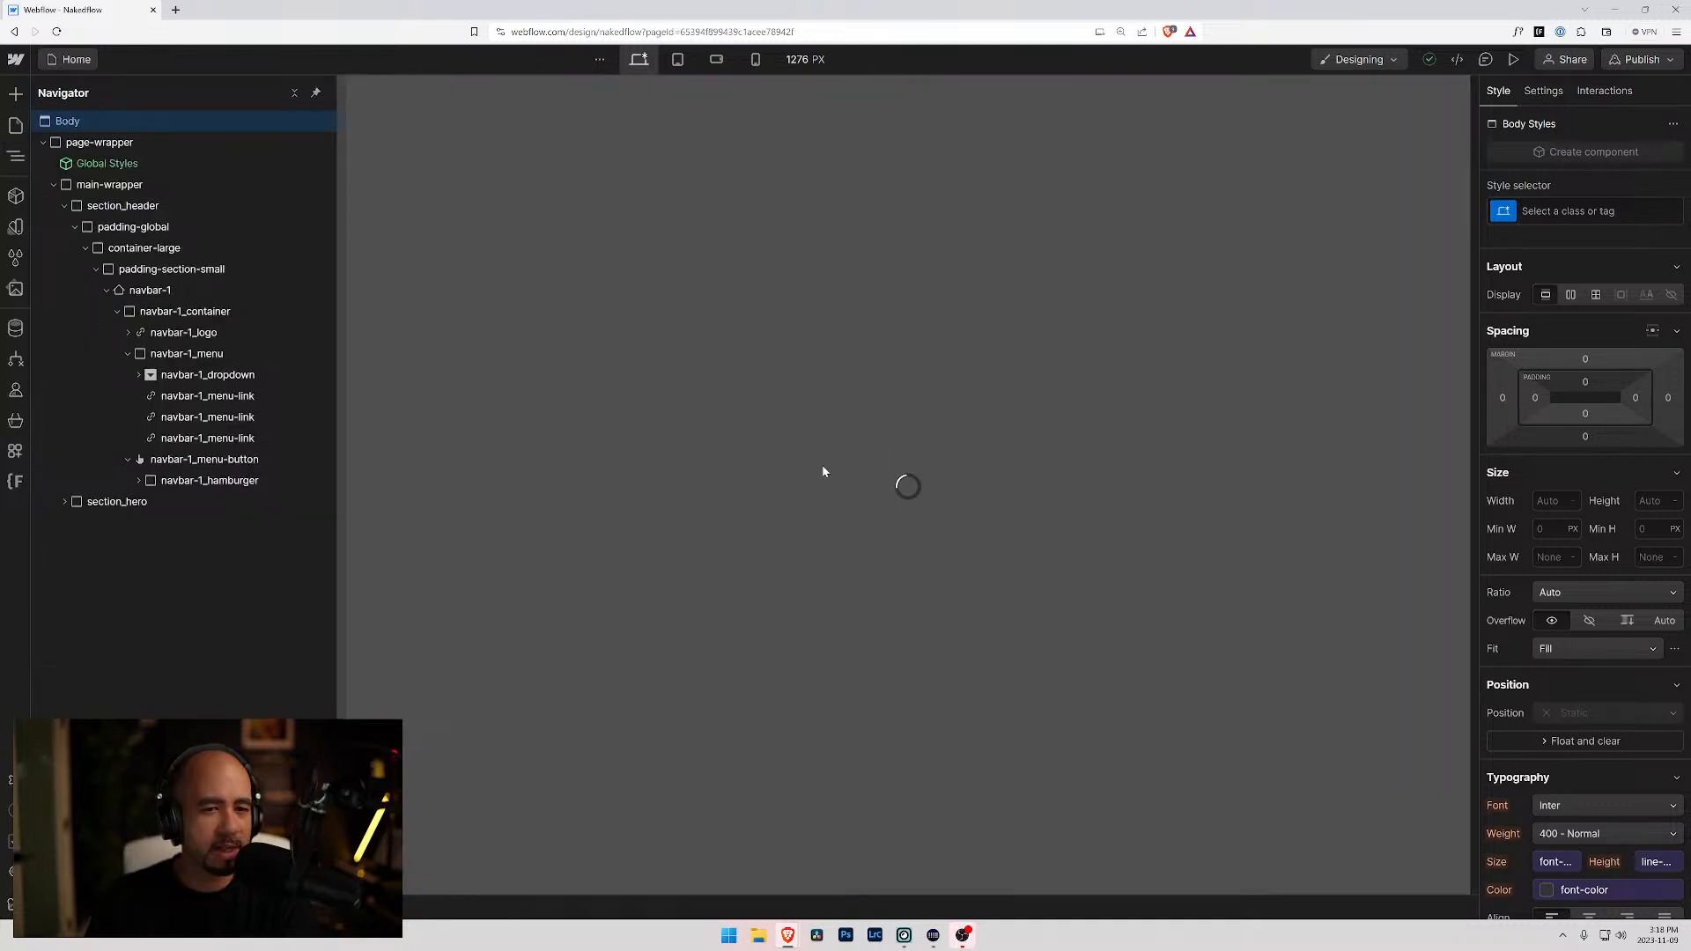
{"action": "scroll", "coordinate": [878, 511], "scroll_direction": "down", "scroll_amount": 8}
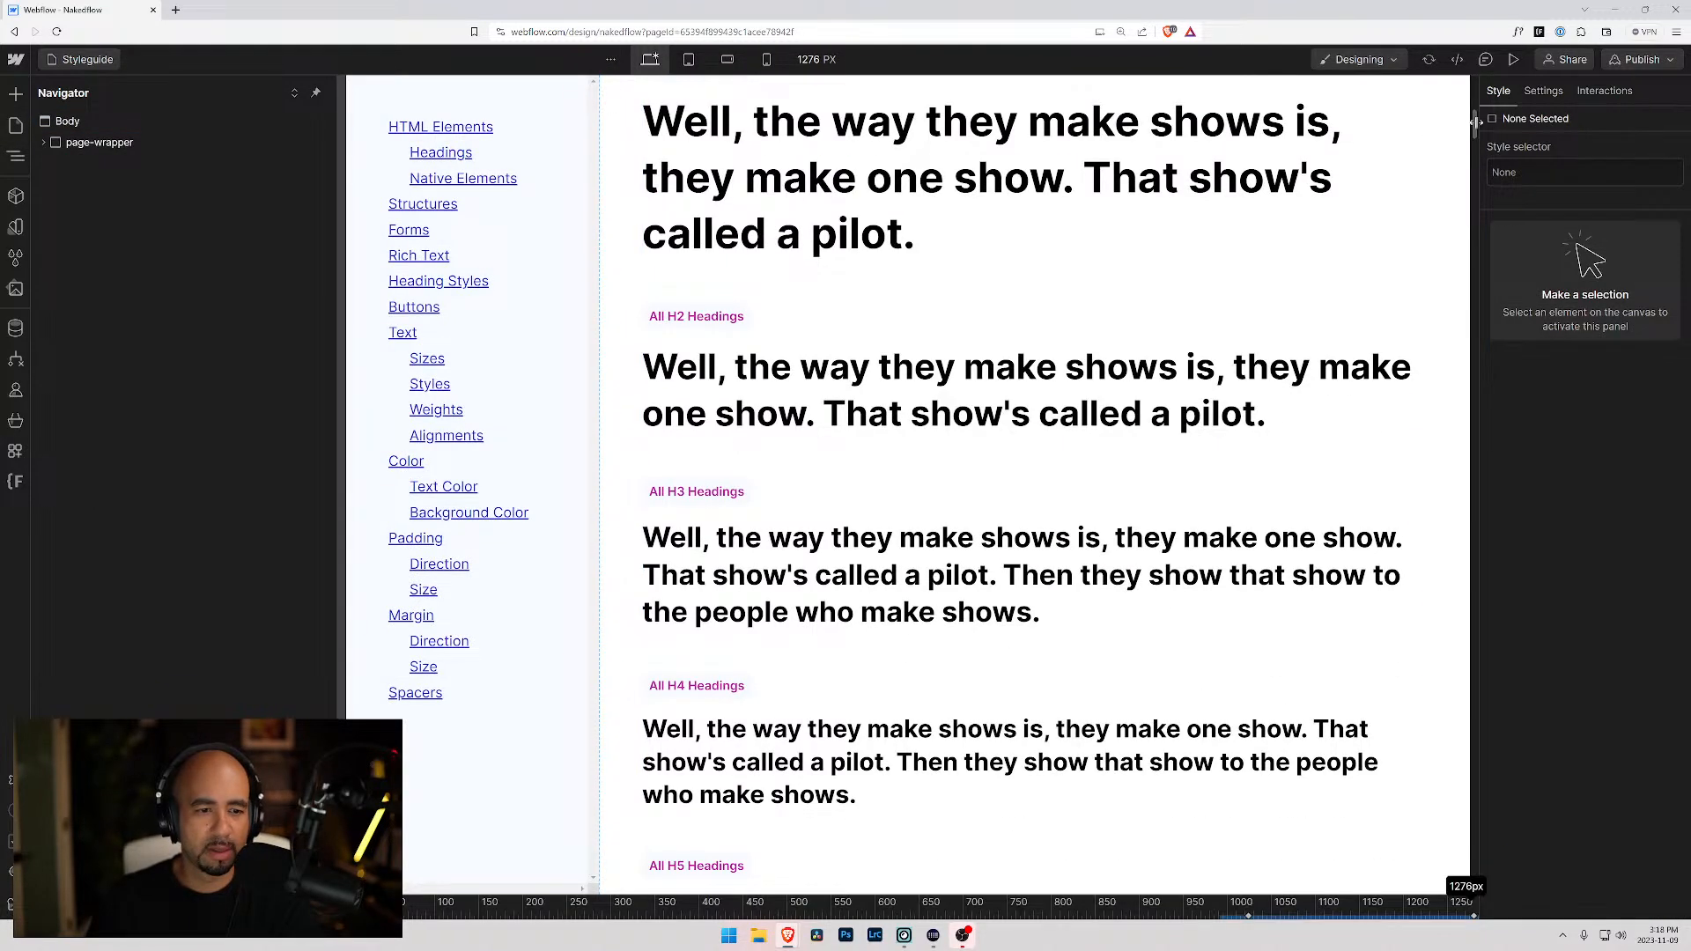
{"action": "left_click", "coordinate": [423, 589]}
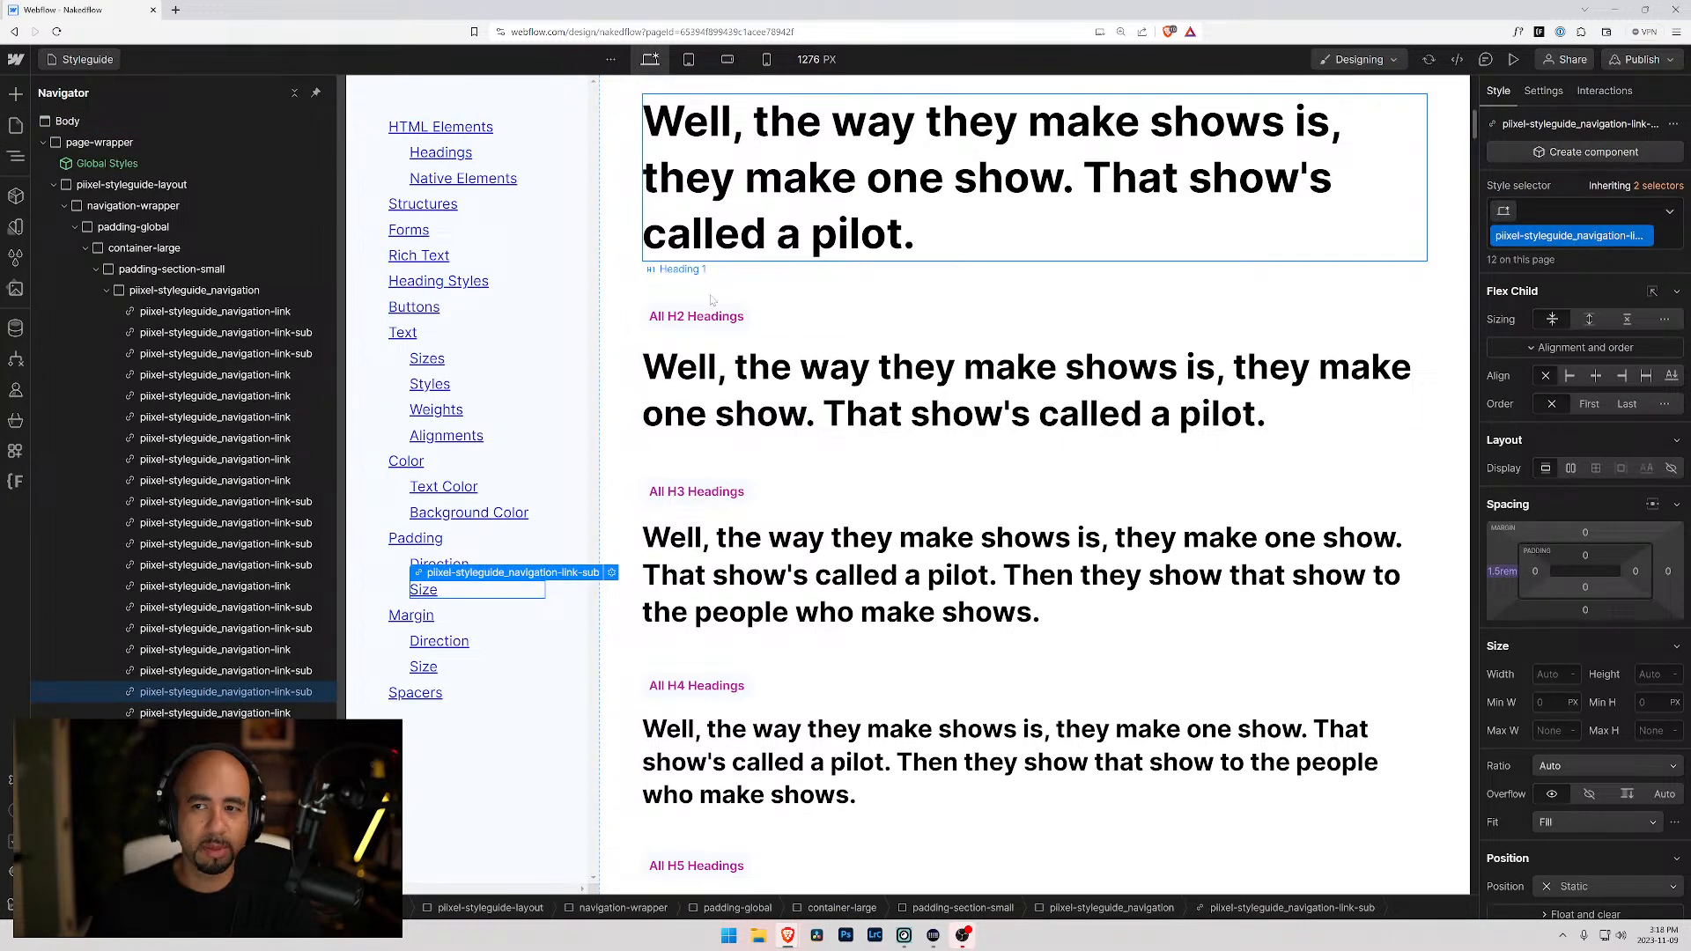
{"action": "scroll", "coordinate": [804, 584], "scroll_direction": "down", "scroll_amount": 20}
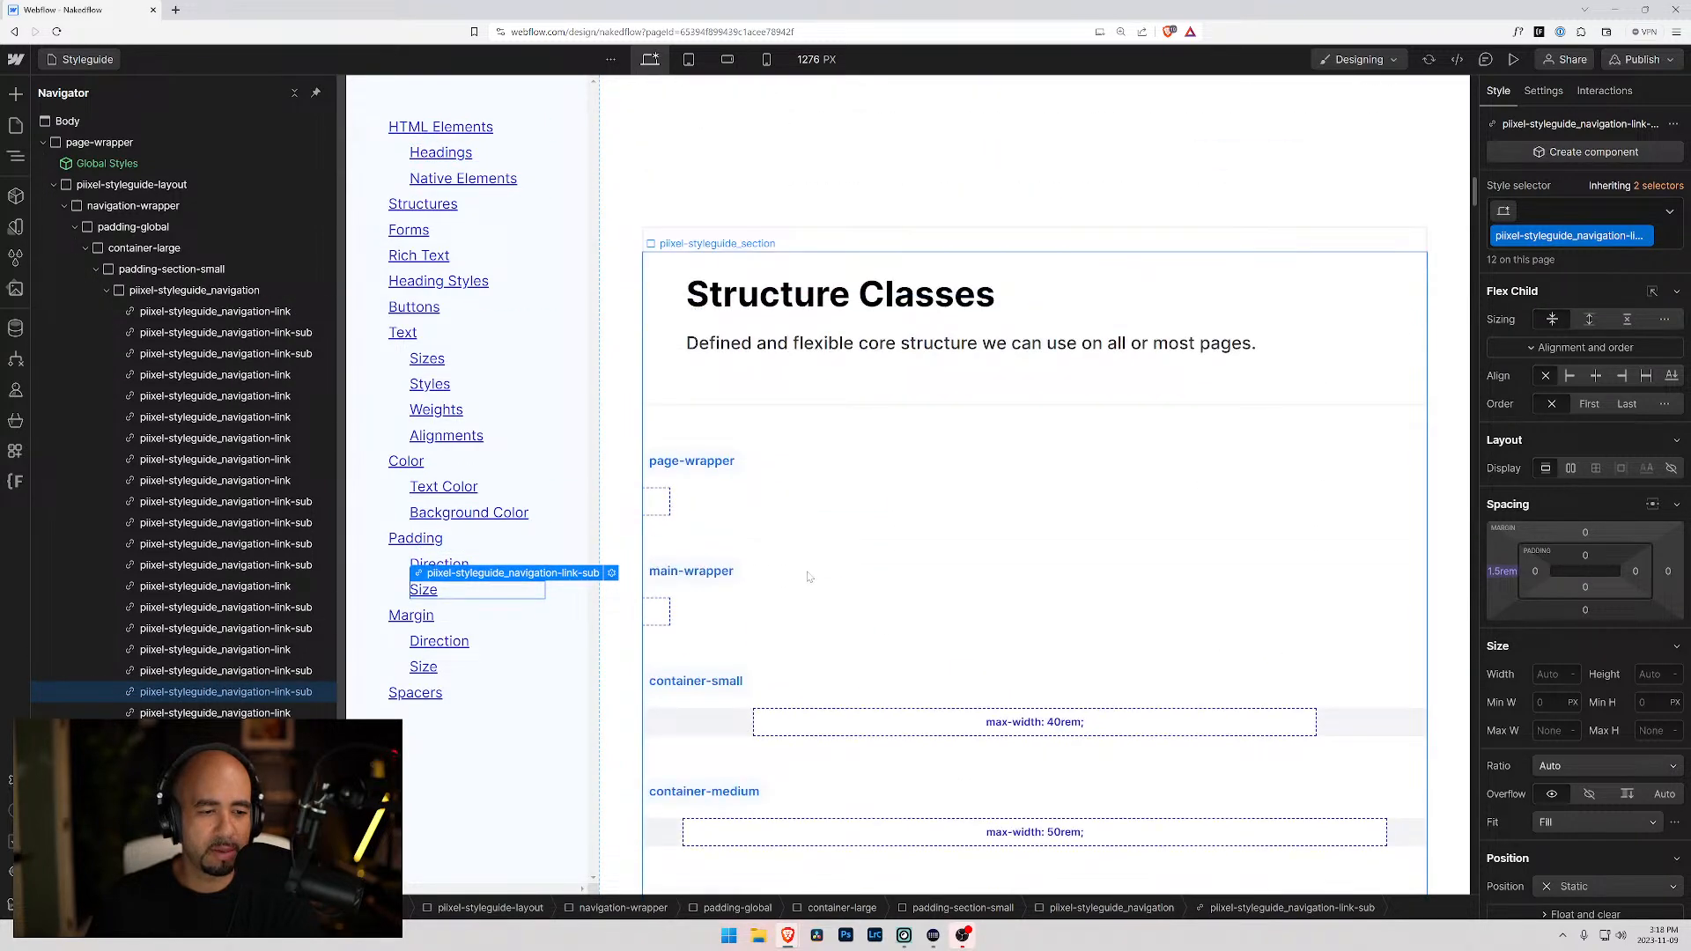
{"action": "scroll", "coordinate": [803, 584], "scroll_direction": "down", "scroll_amount": 8}
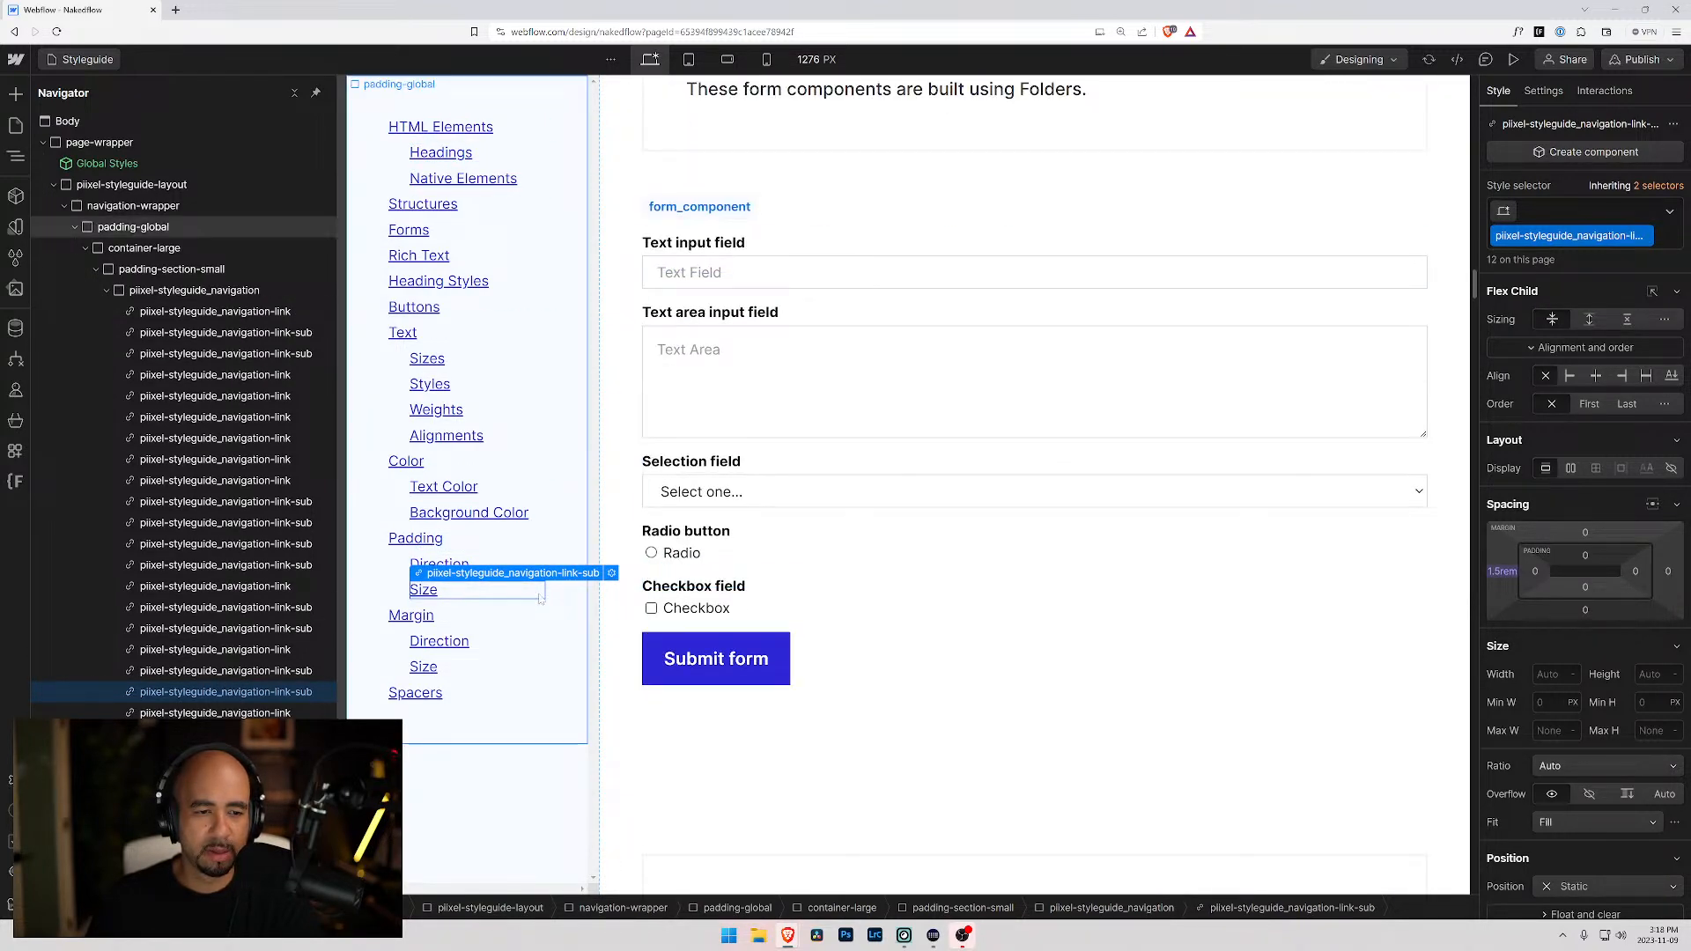
{"action": "left_click_drag", "start_coordinate": [1476, 283], "coordinate": [1489, 707]}
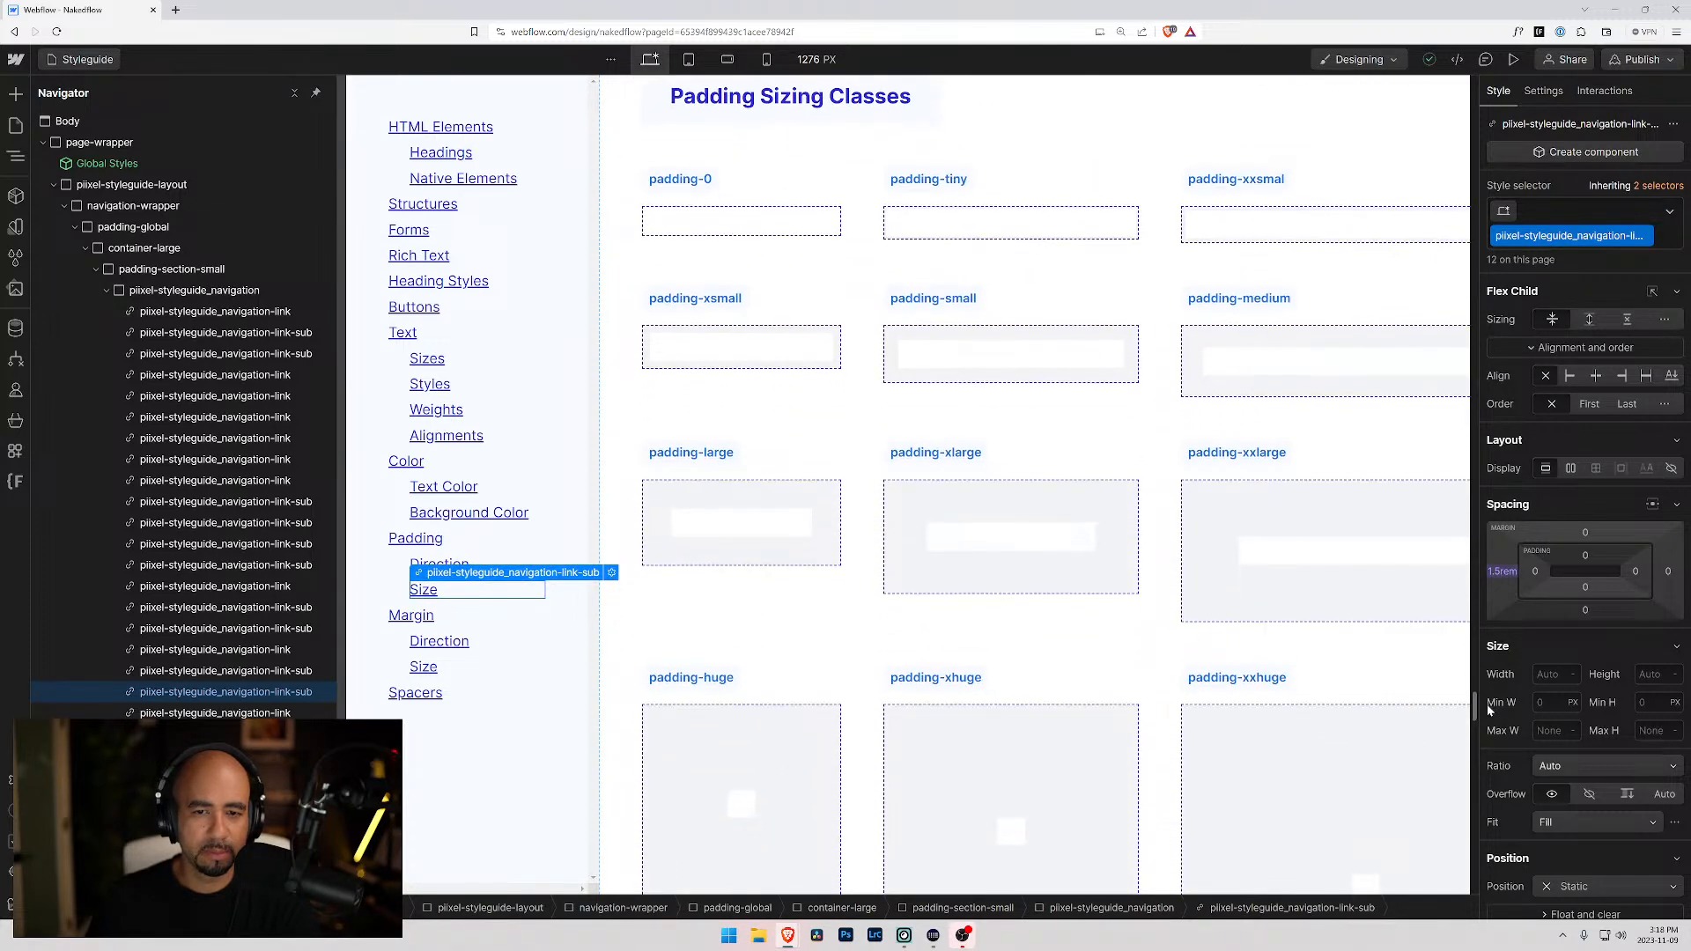
- Inspect the spacing styles of the padding-small, padding-xsmall and padding-medium samples
{"action": "left_click", "coordinate": [1011, 339]}
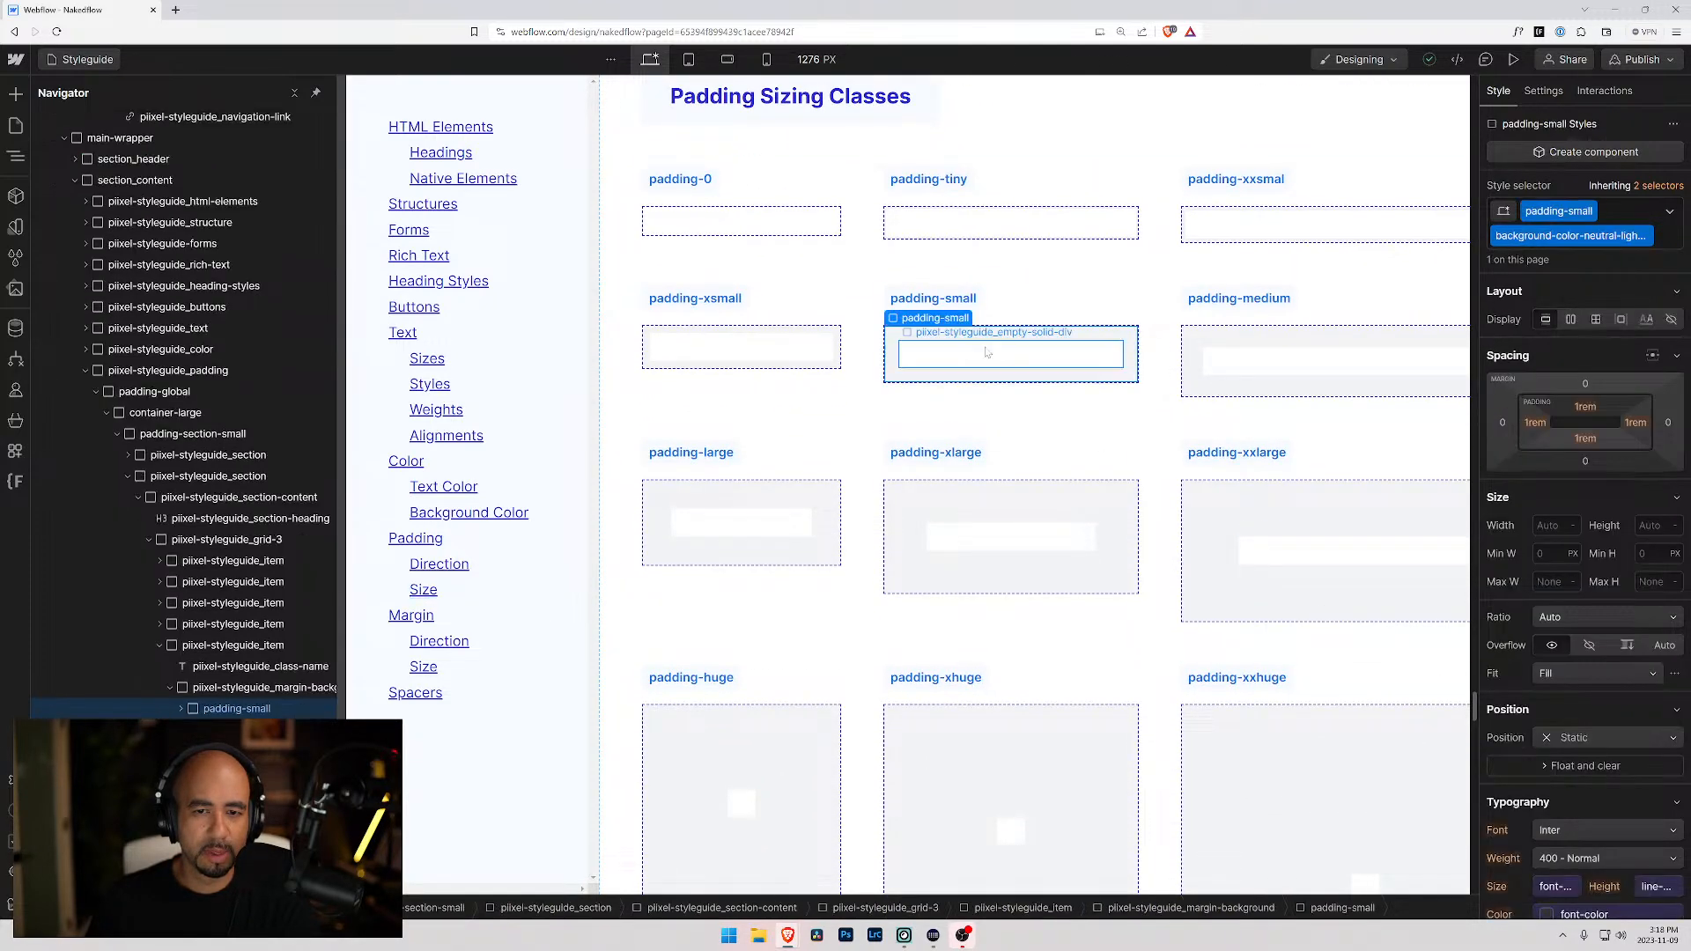
{"action": "left_click", "coordinate": [738, 335]}
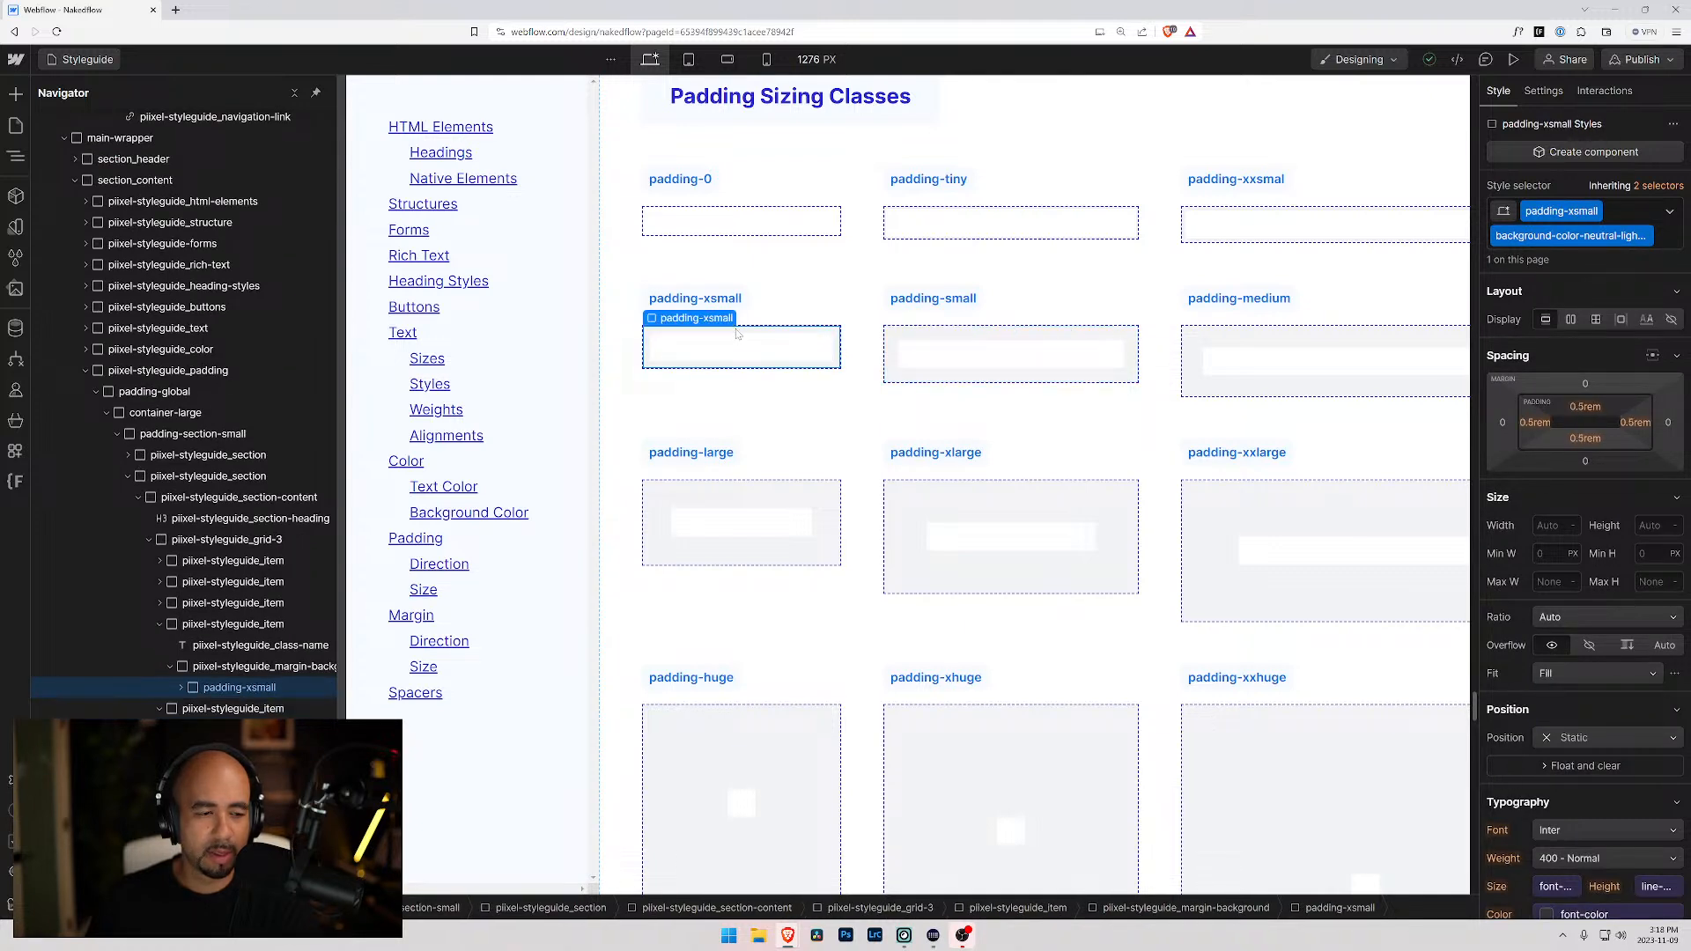
{"action": "left_click", "coordinate": [951, 336]}
{"action": "left_click", "coordinate": [1233, 357]}
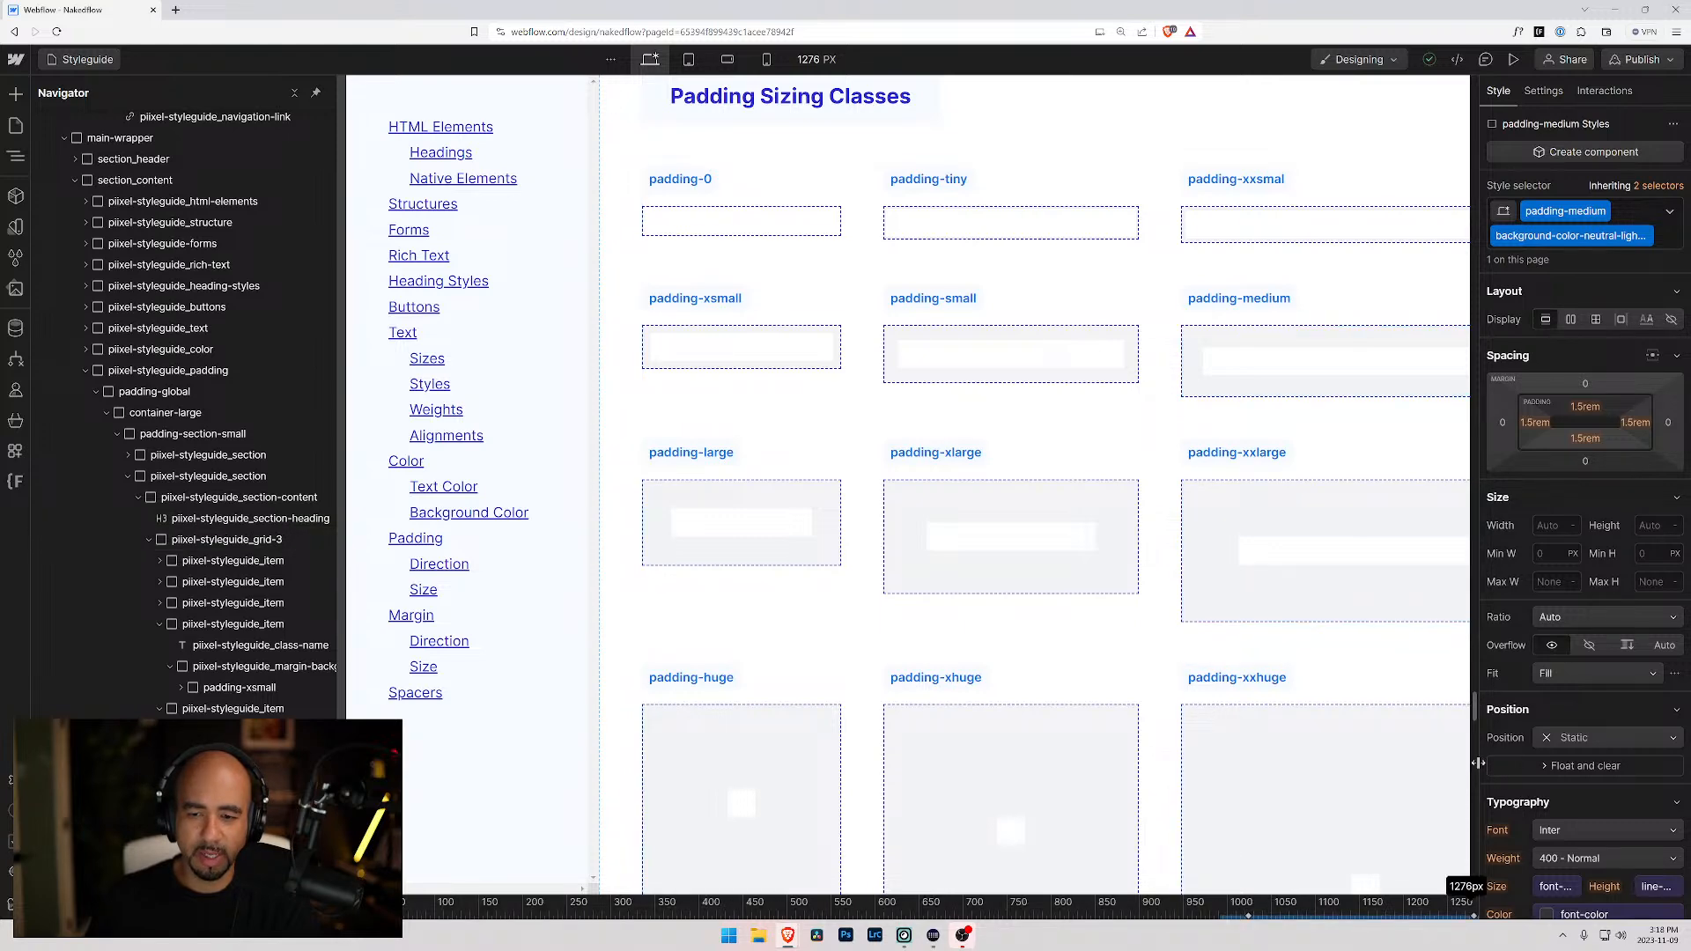
- Inspect the padding-section-small and padding-section-medium samples in the Structure Classes section, ending with padding-section-small selected
{"action": "left_click_drag", "start_coordinate": [1474, 713], "coordinate": [1474, 231]}
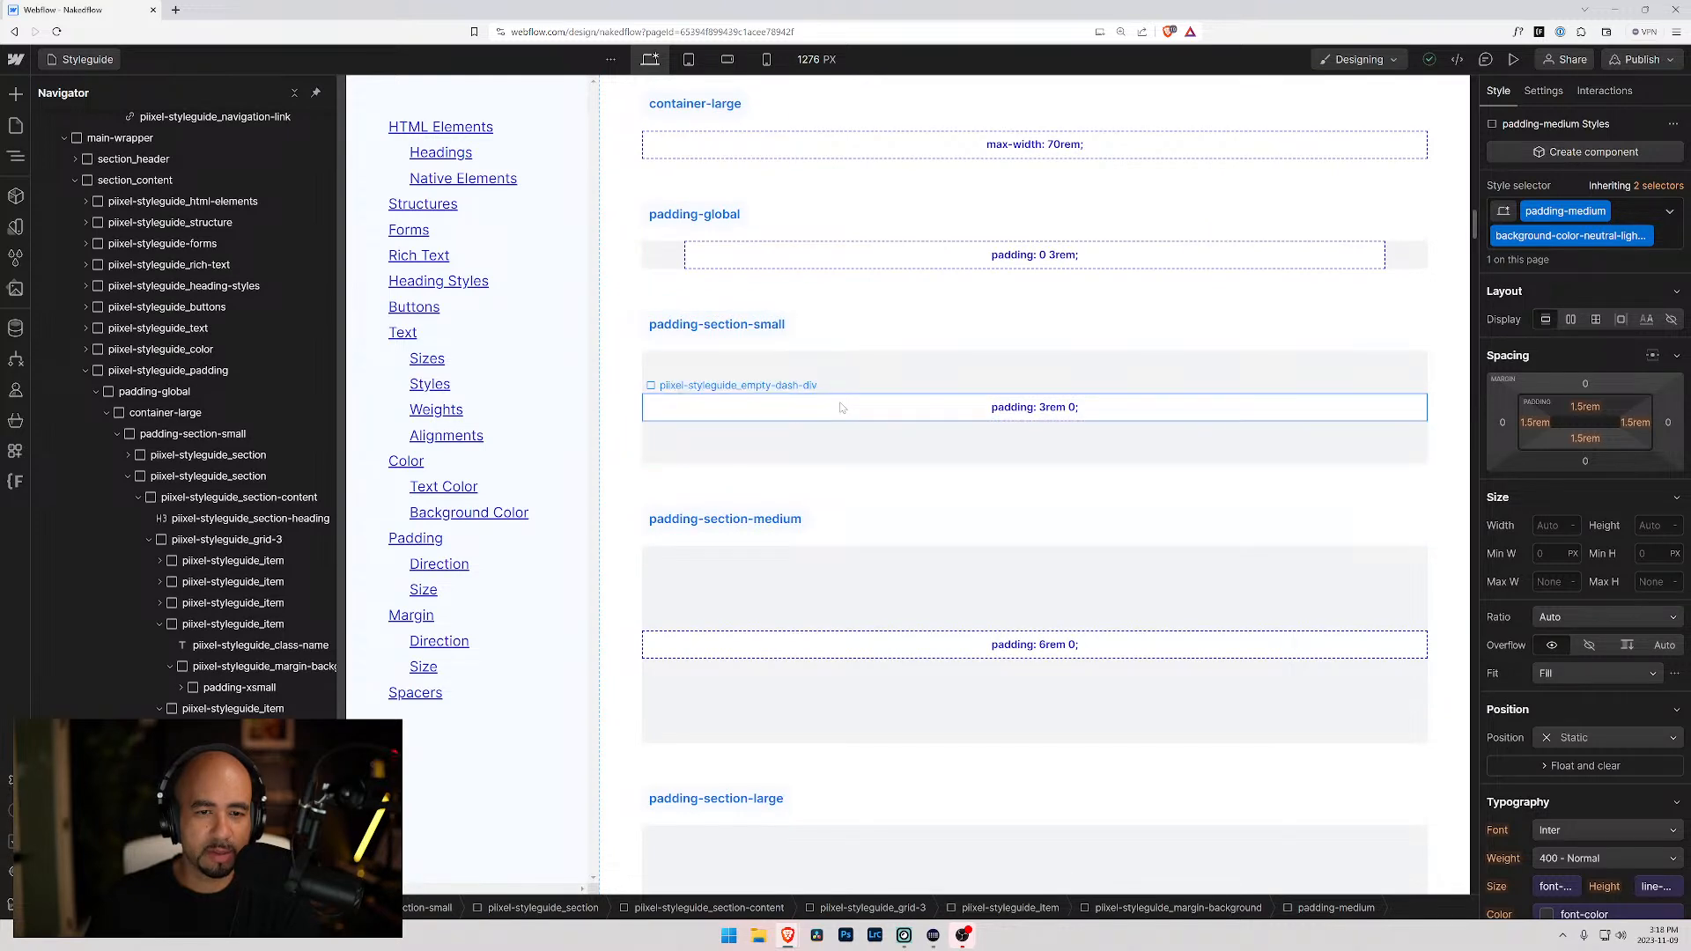
{"action": "left_click", "coordinate": [838, 365]}
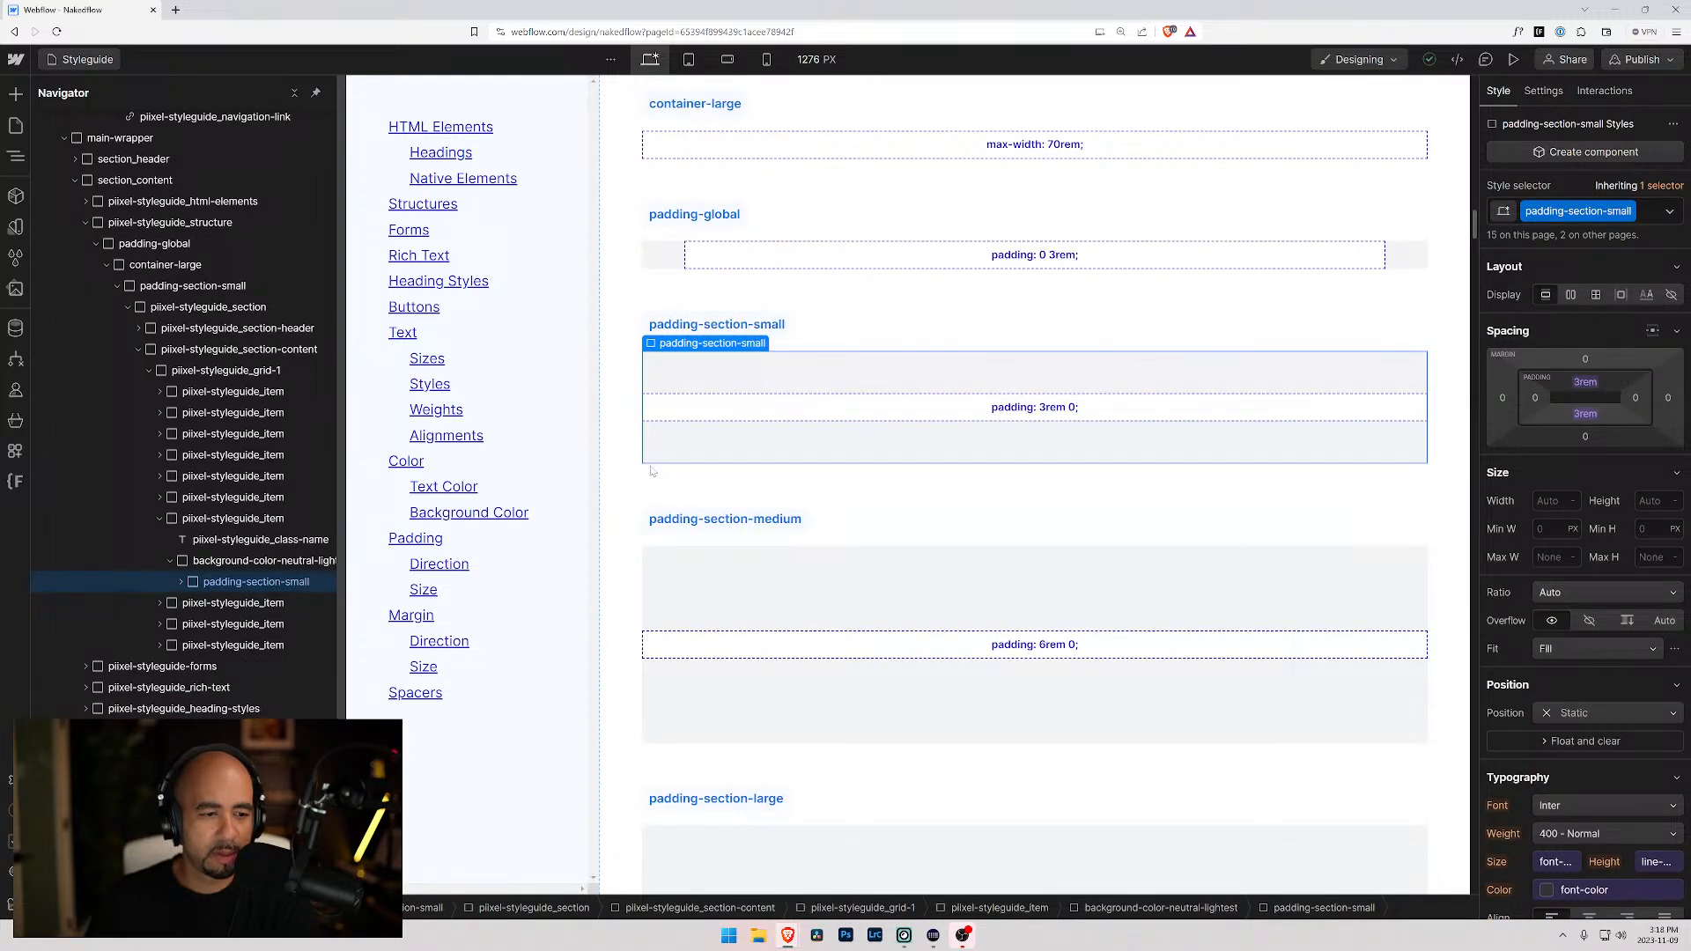
{"action": "left_click", "coordinate": [181, 582]}
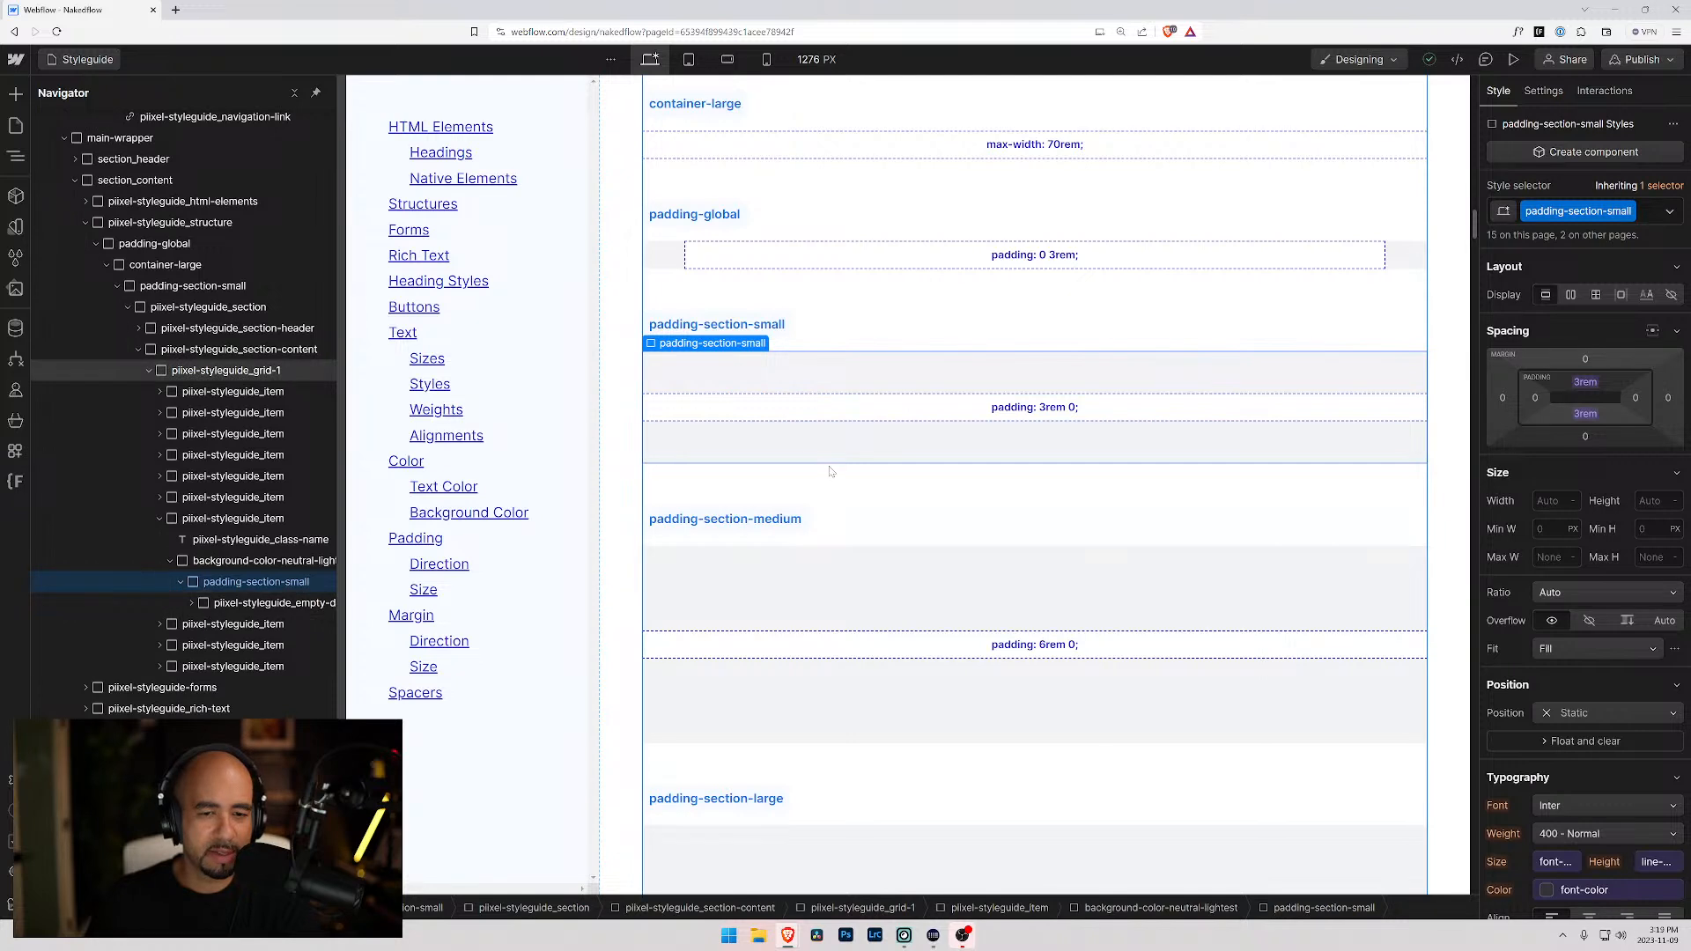
{"action": "left_click", "coordinate": [815, 572]}
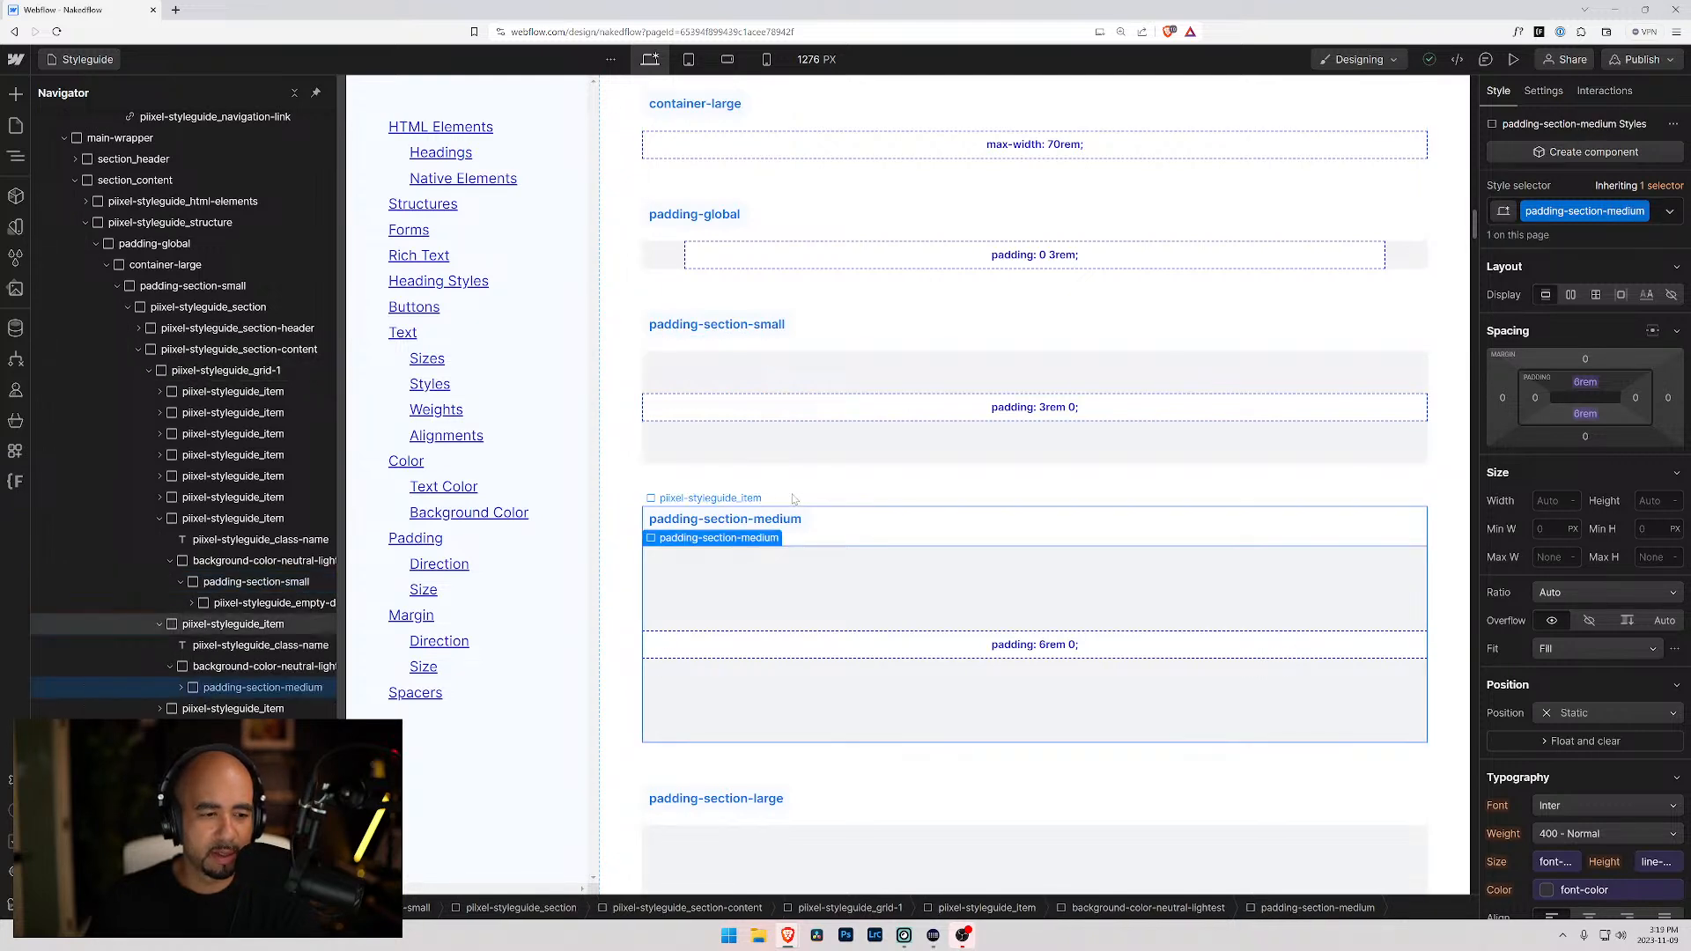
{"action": "left_click", "coordinate": [790, 371]}
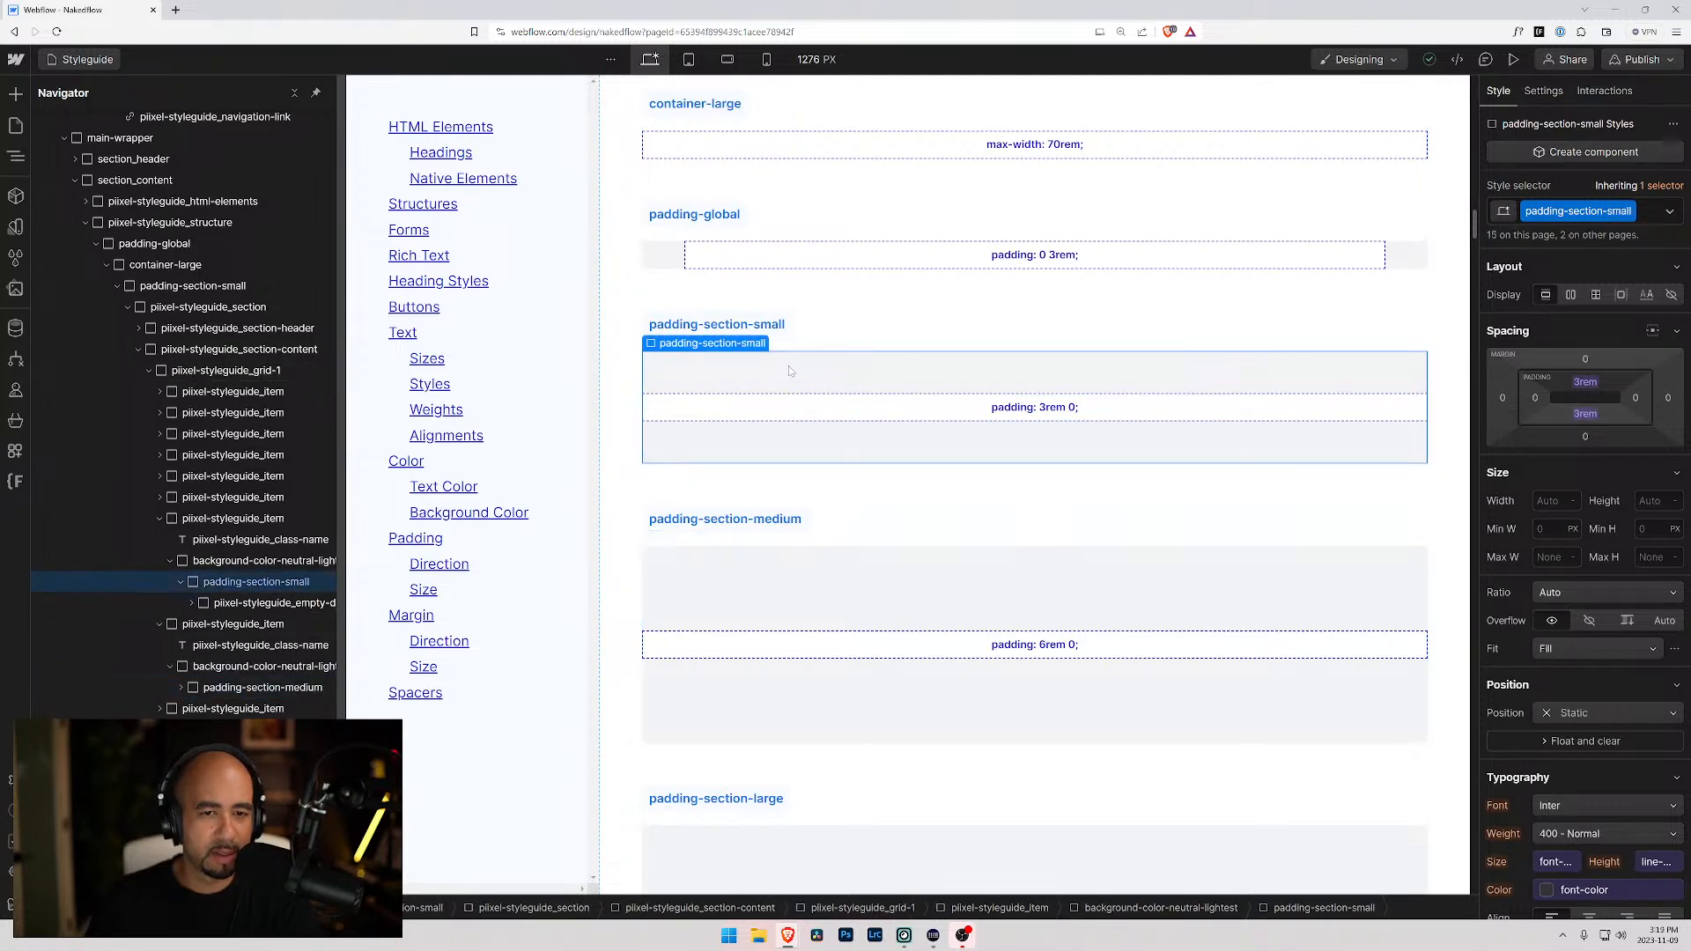
- Review the unused classes offered for cleanup in Style Selectors while padding-section-small is selected, then leave the list
{"action": "left_click", "coordinate": [15, 258]}
{"action": "left_click", "coordinate": [228, 93]}
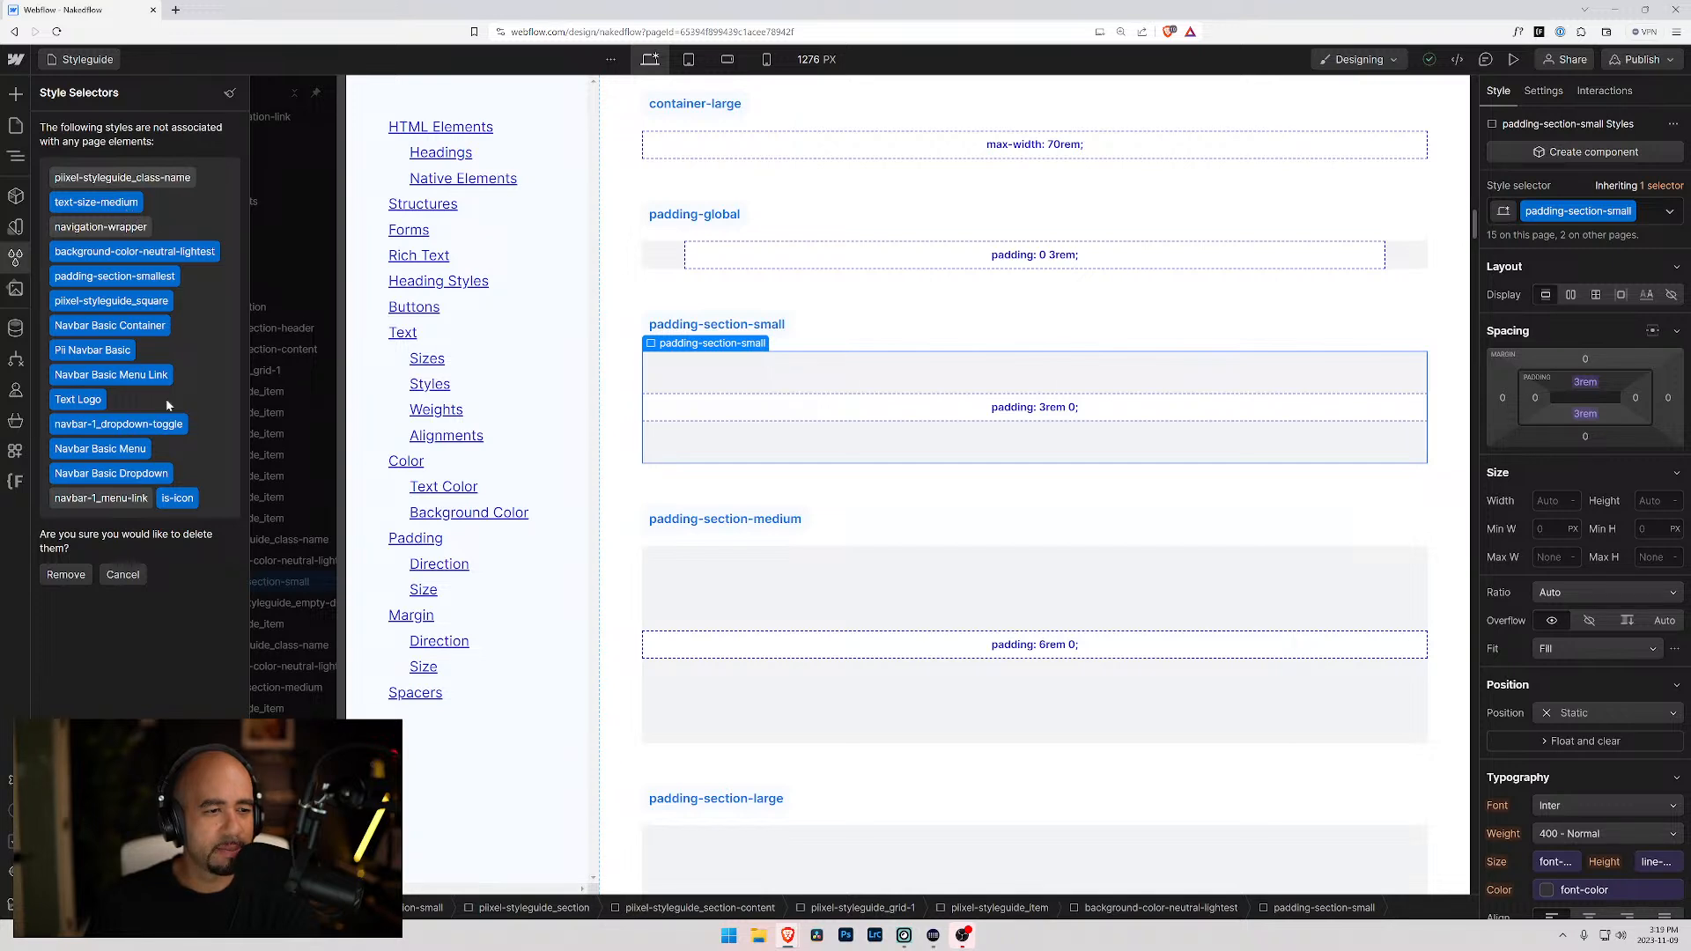
{"action": "left_click", "coordinate": [310, 425]}
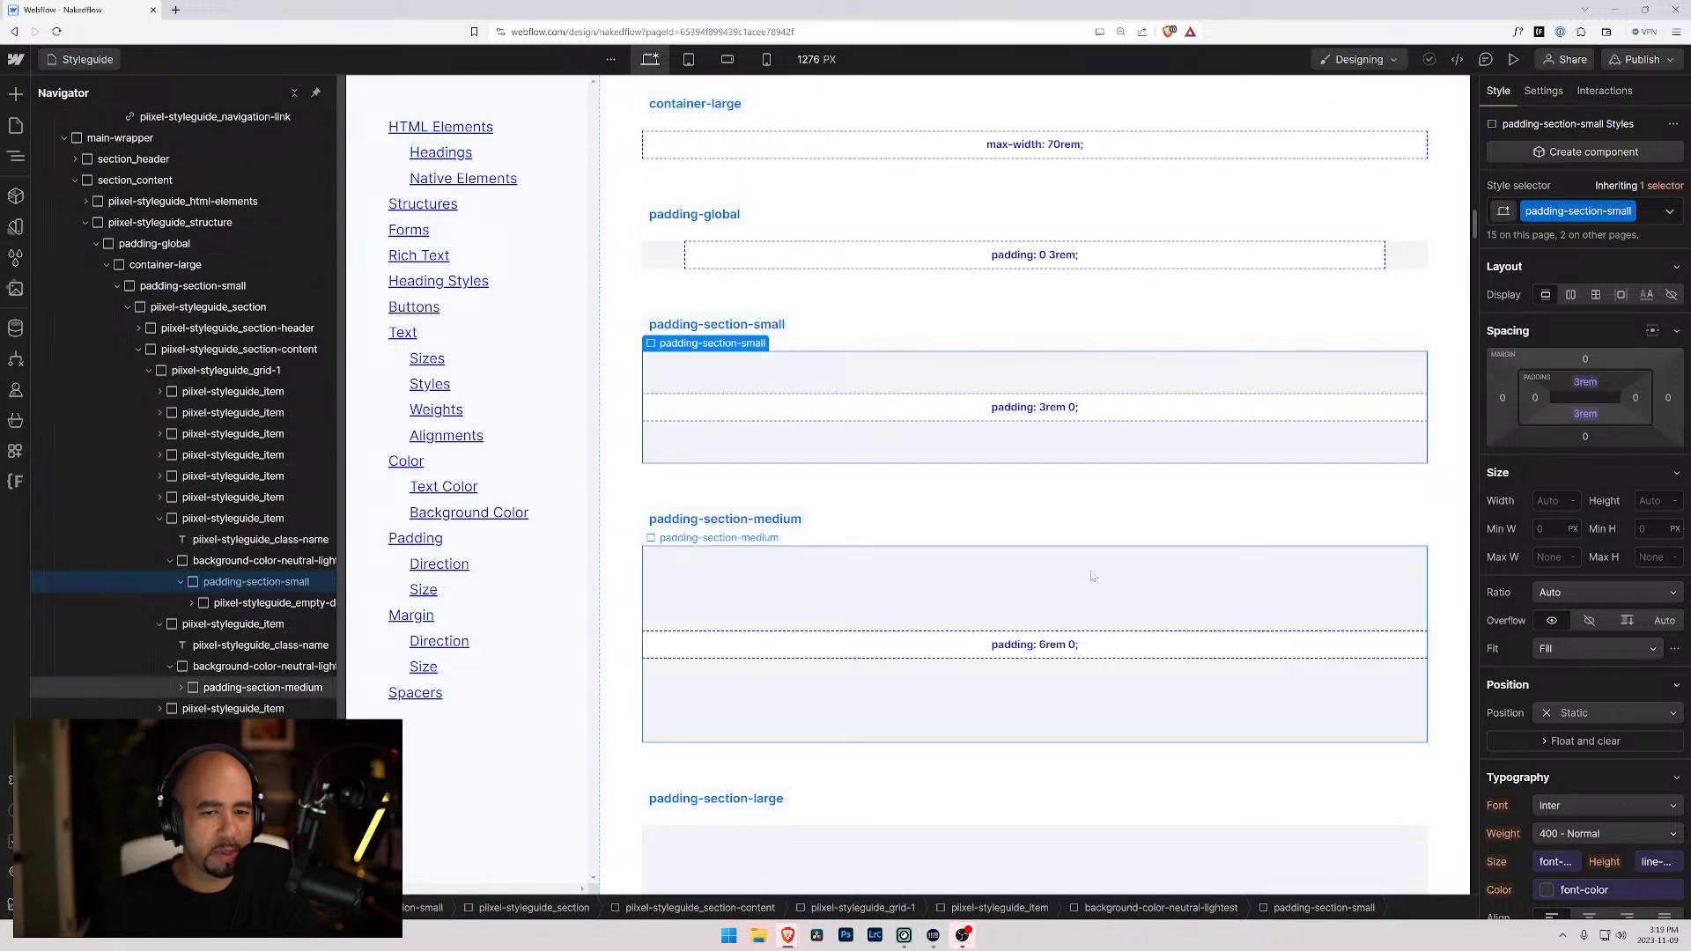
- Select the text-size-medium sample under Text Sizes, recheck the unused classes offered for cleanup, and cancel their removal
{"action": "left_click_drag", "start_coordinate": [1475, 225], "coordinate": [1482, 498]}
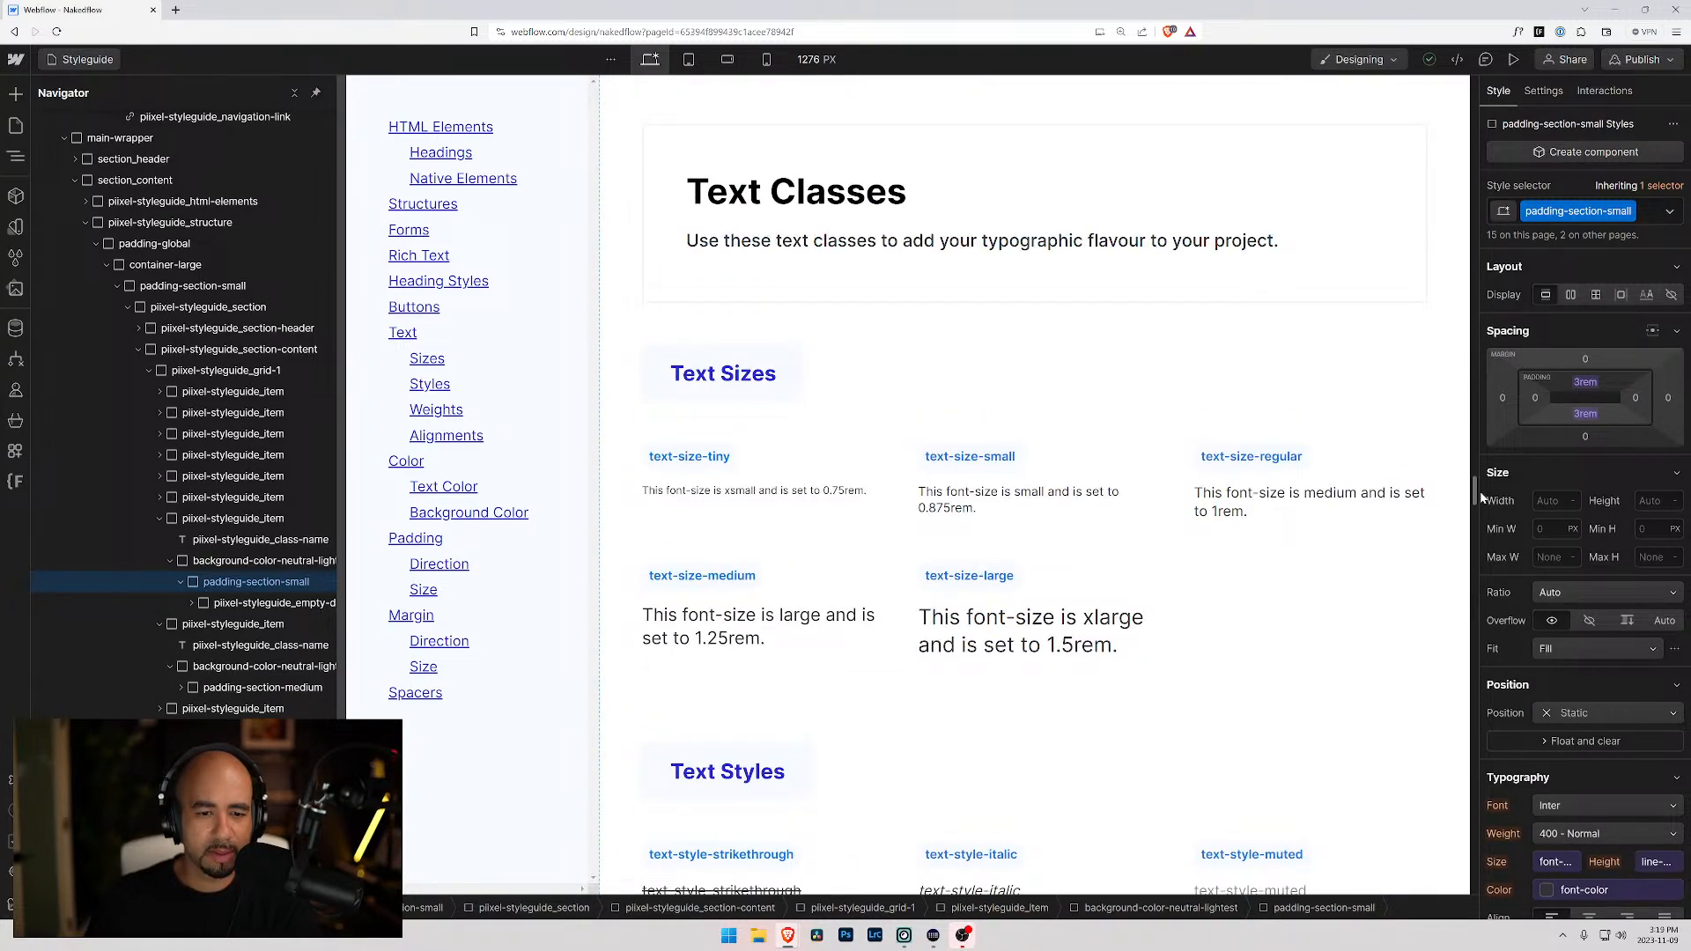
{"action": "left_click", "coordinate": [740, 617]}
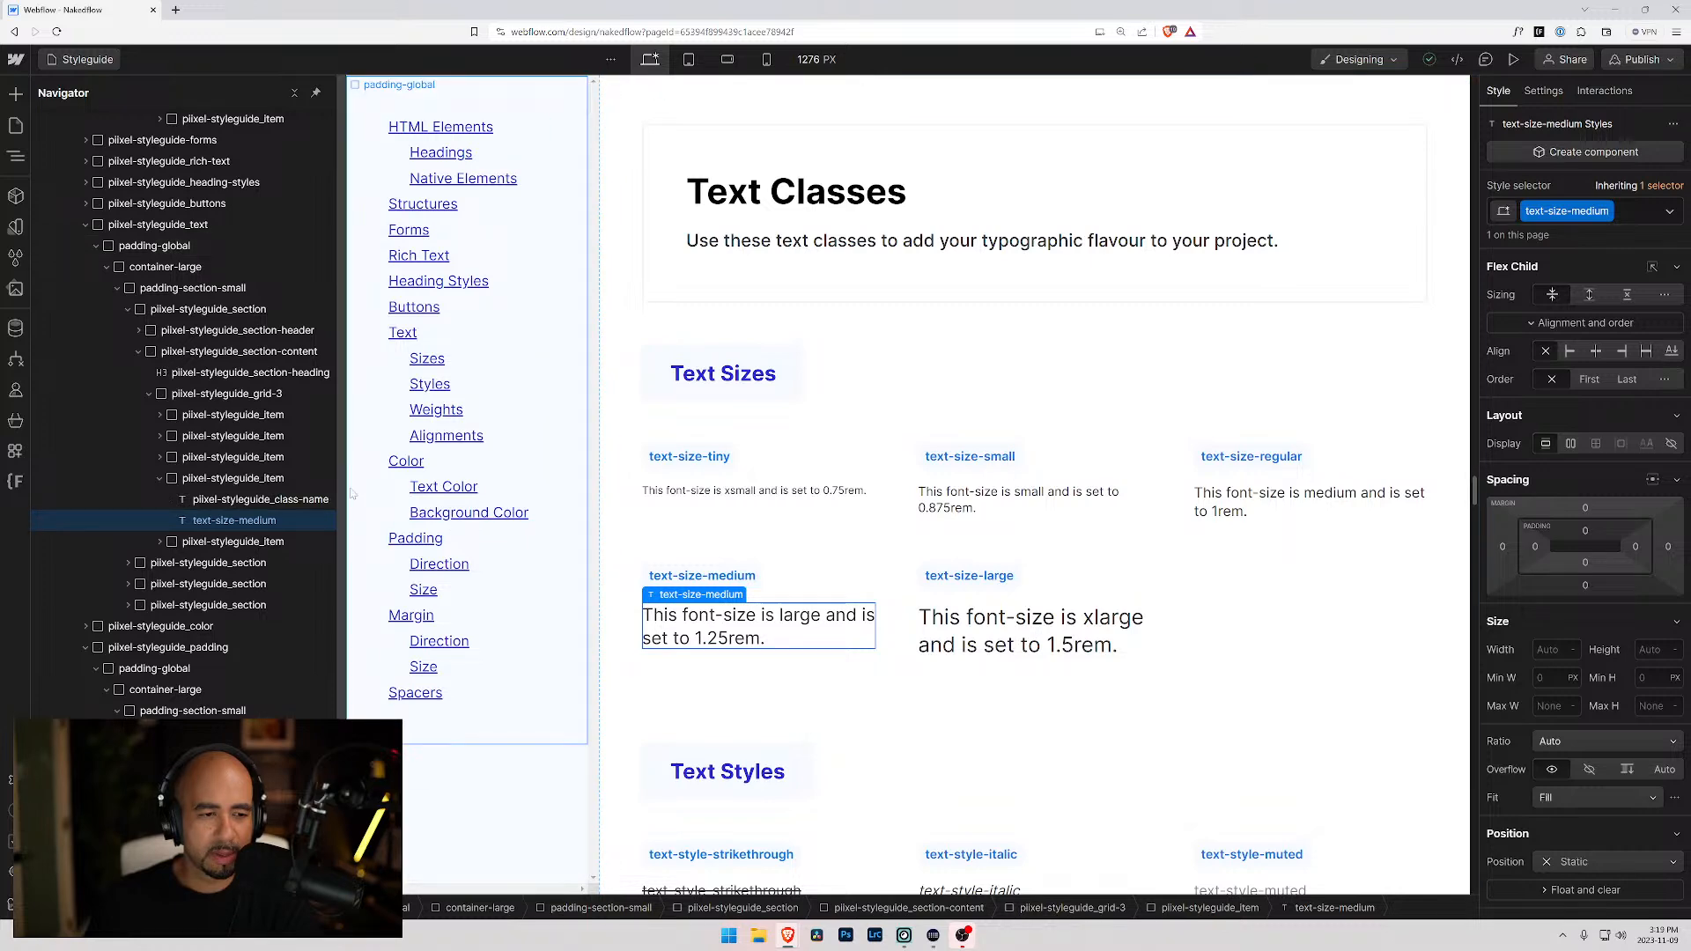
{"action": "left_click", "coordinate": [15, 257]}
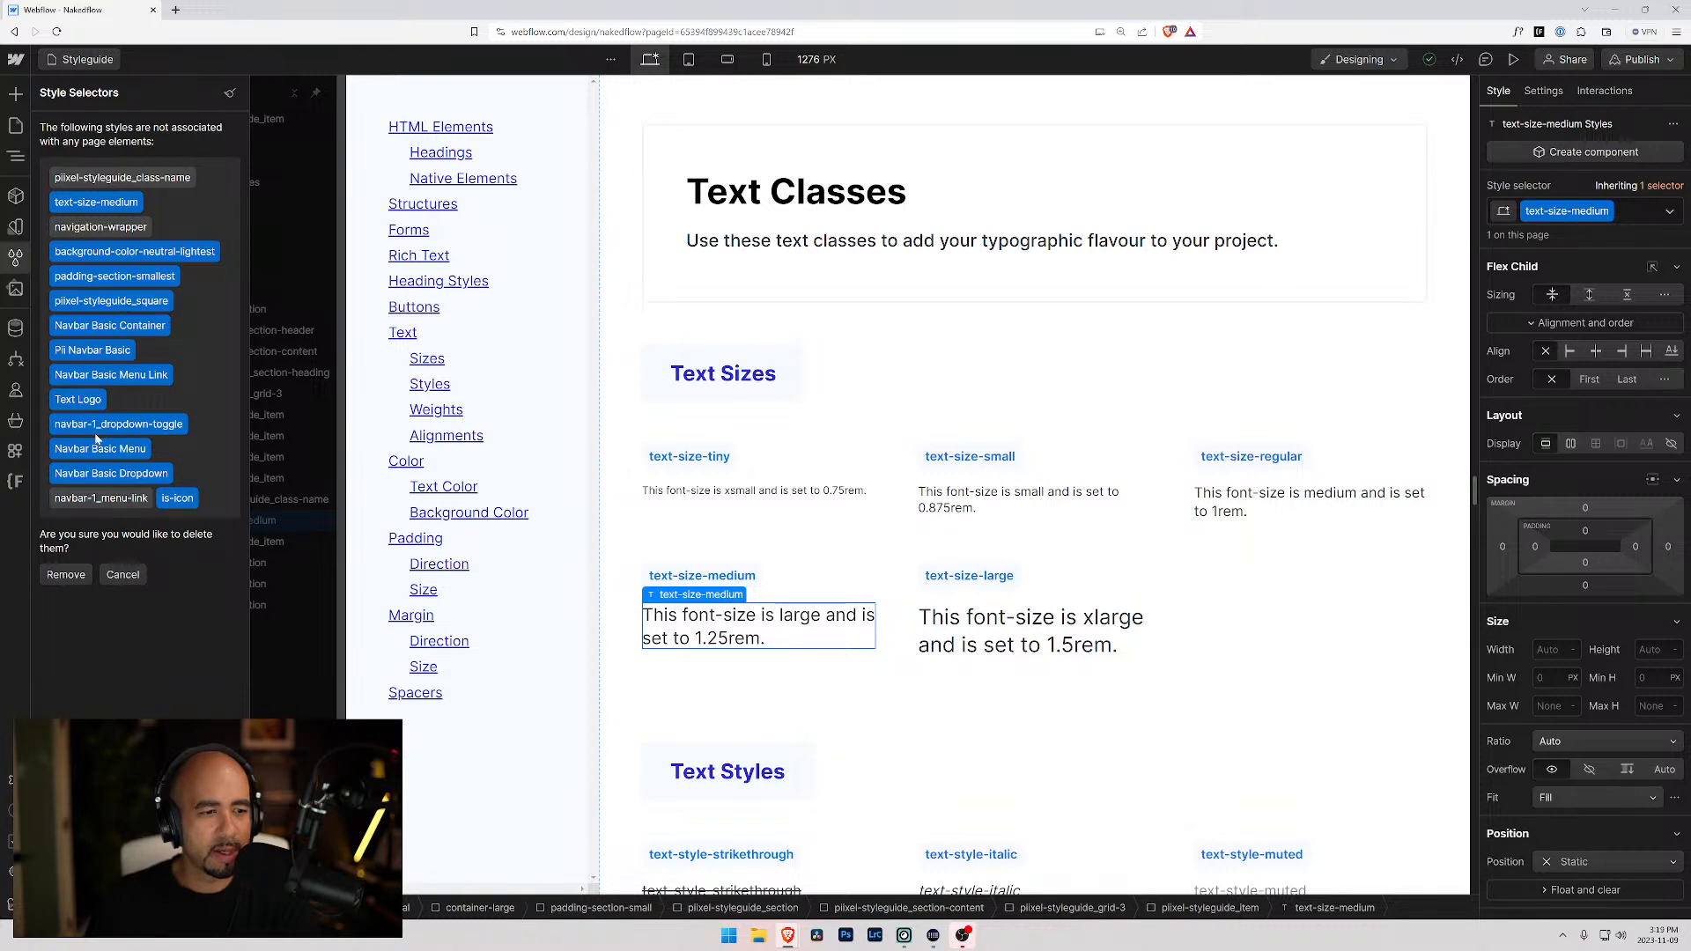
{"action": "left_click", "coordinate": [128, 574]}
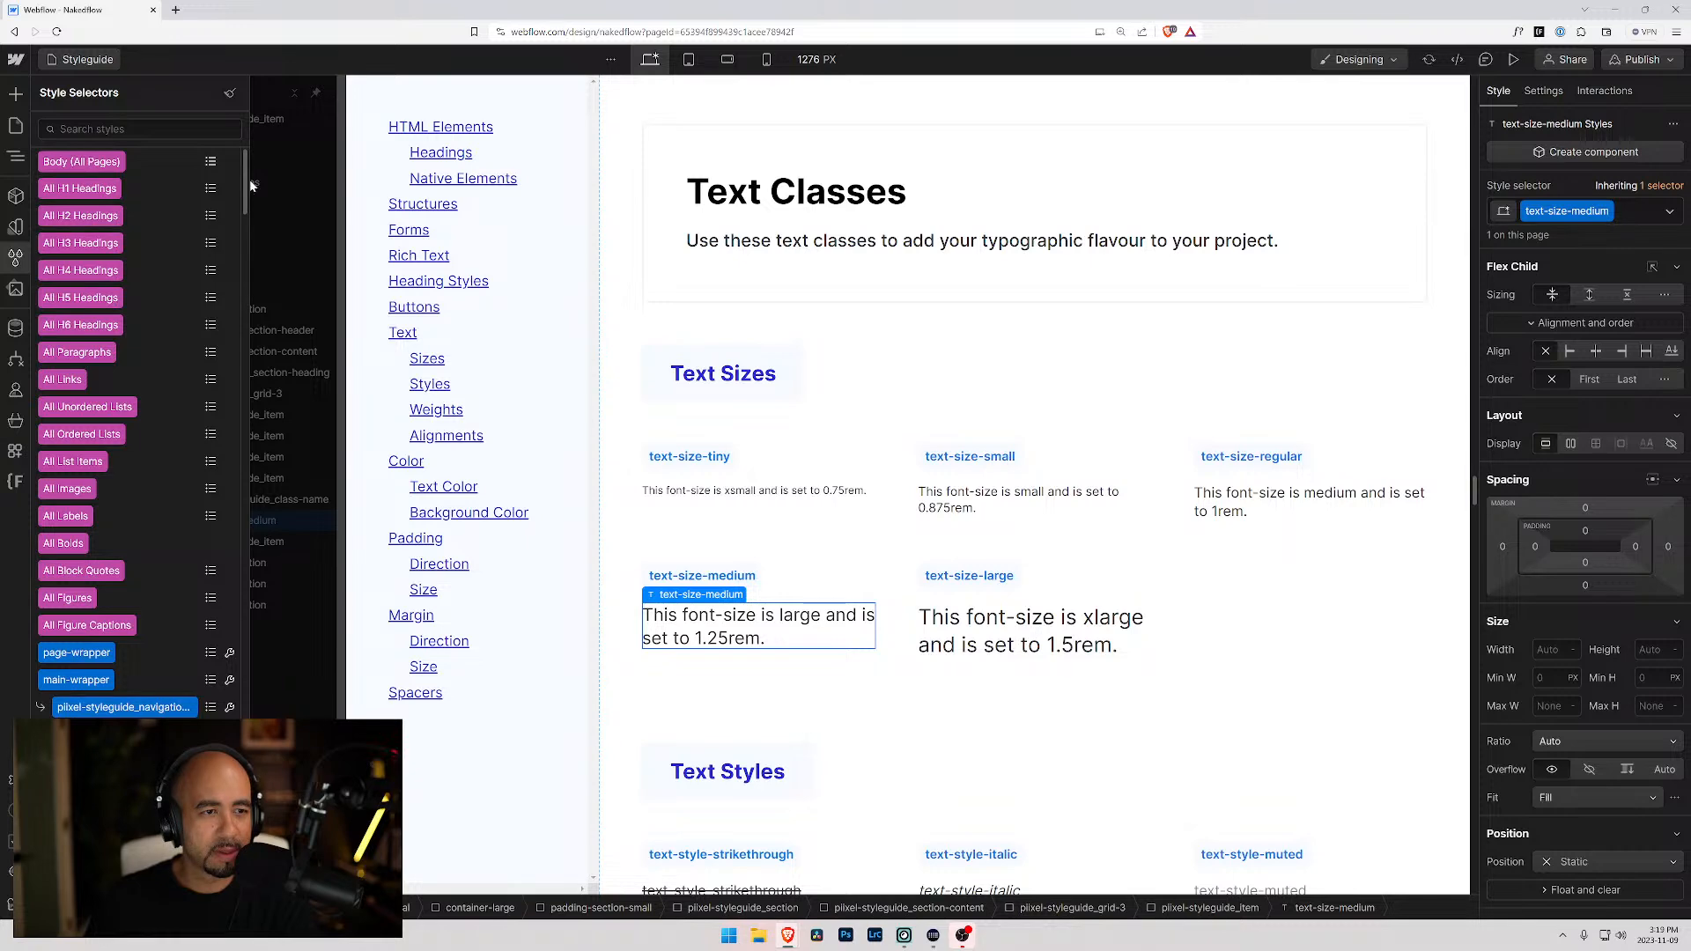
{"action": "left_click", "coordinate": [229, 93]}
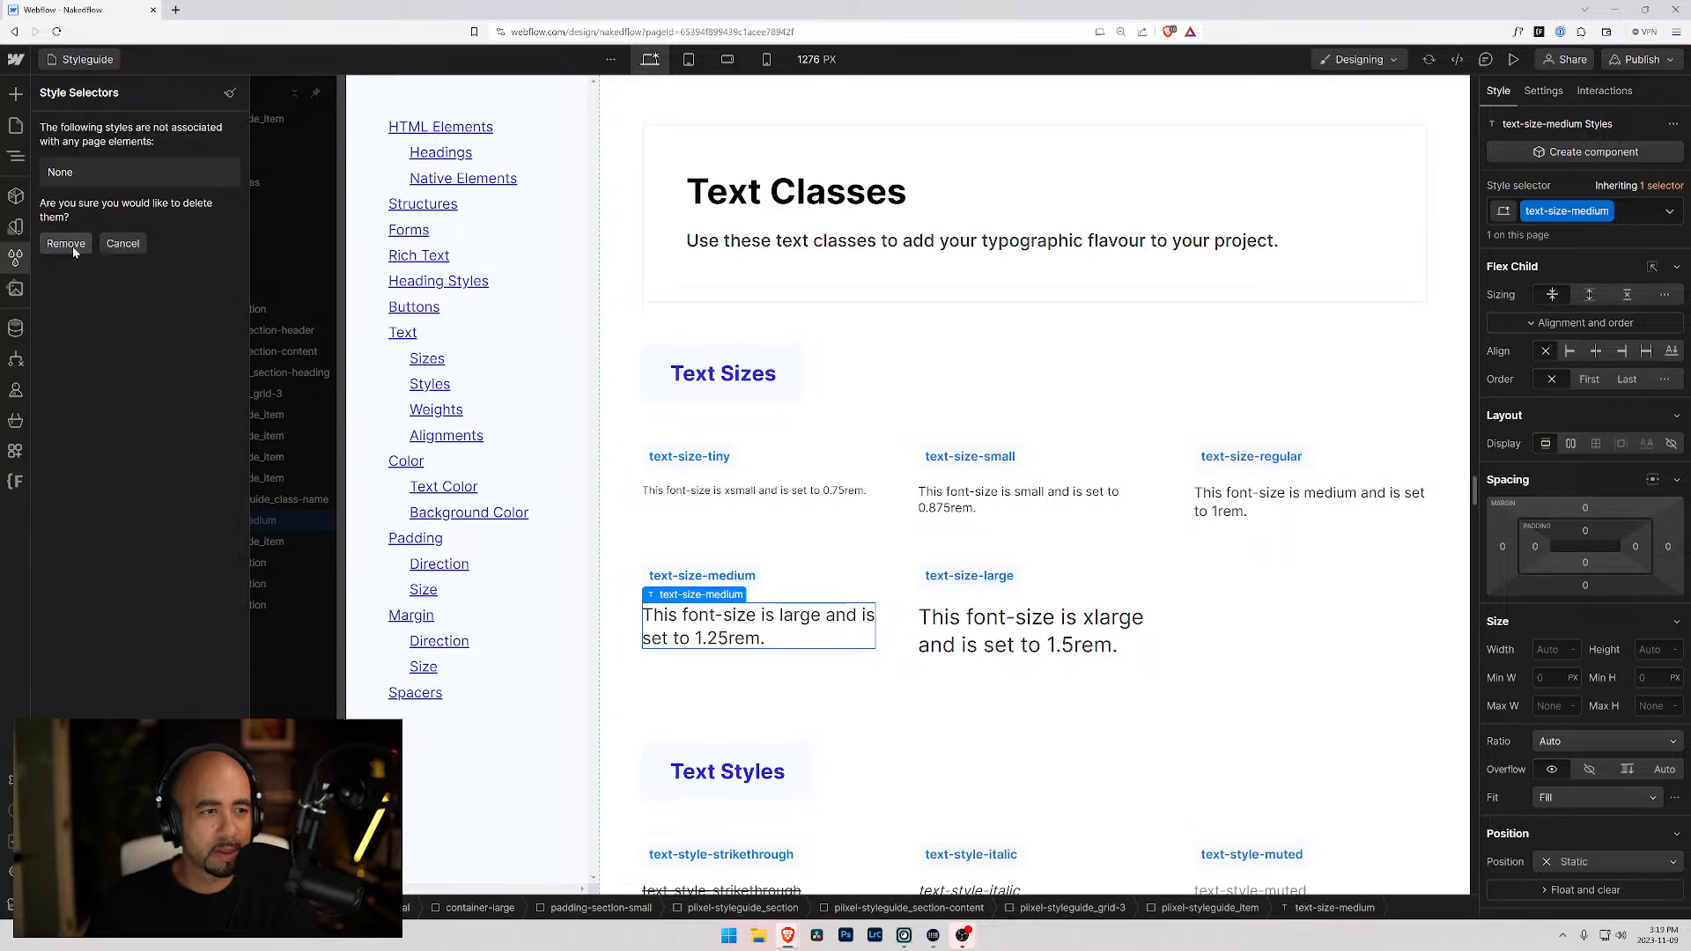
{"action": "left_click", "coordinate": [122, 244]}
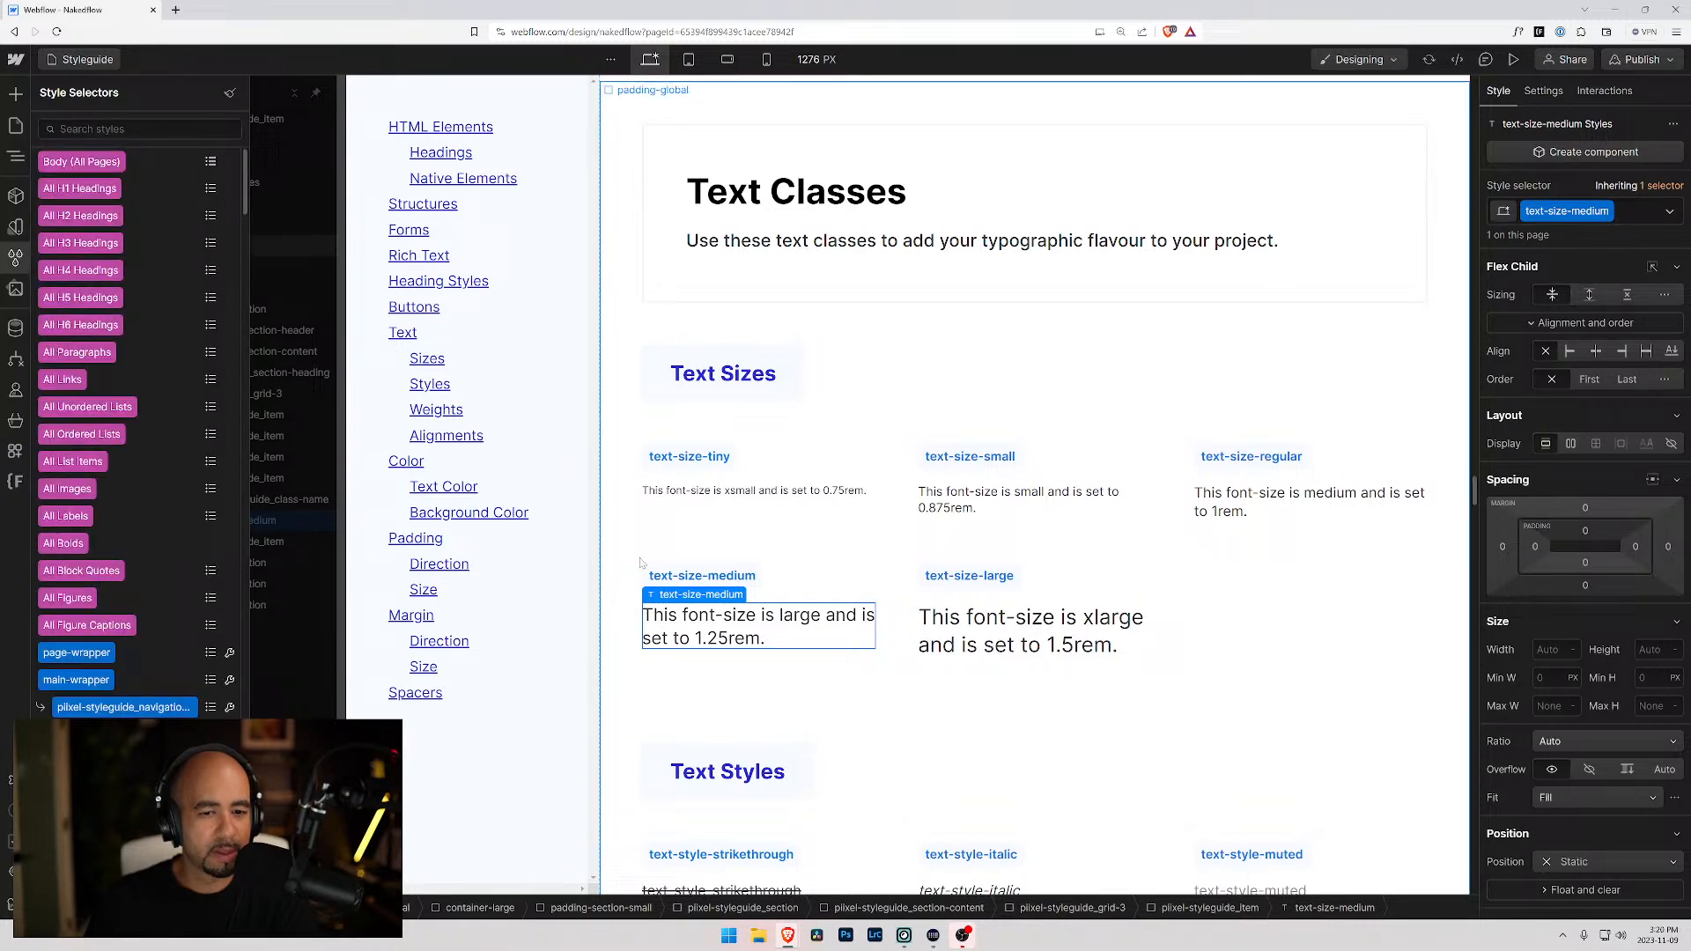
- Reselect the text-size-medium sample and look through the element tree and the Styleguide sections above it, up to Rich Text
{"action": "left_click", "coordinate": [702, 575]}
{"action": "left_click", "coordinate": [674, 633]}
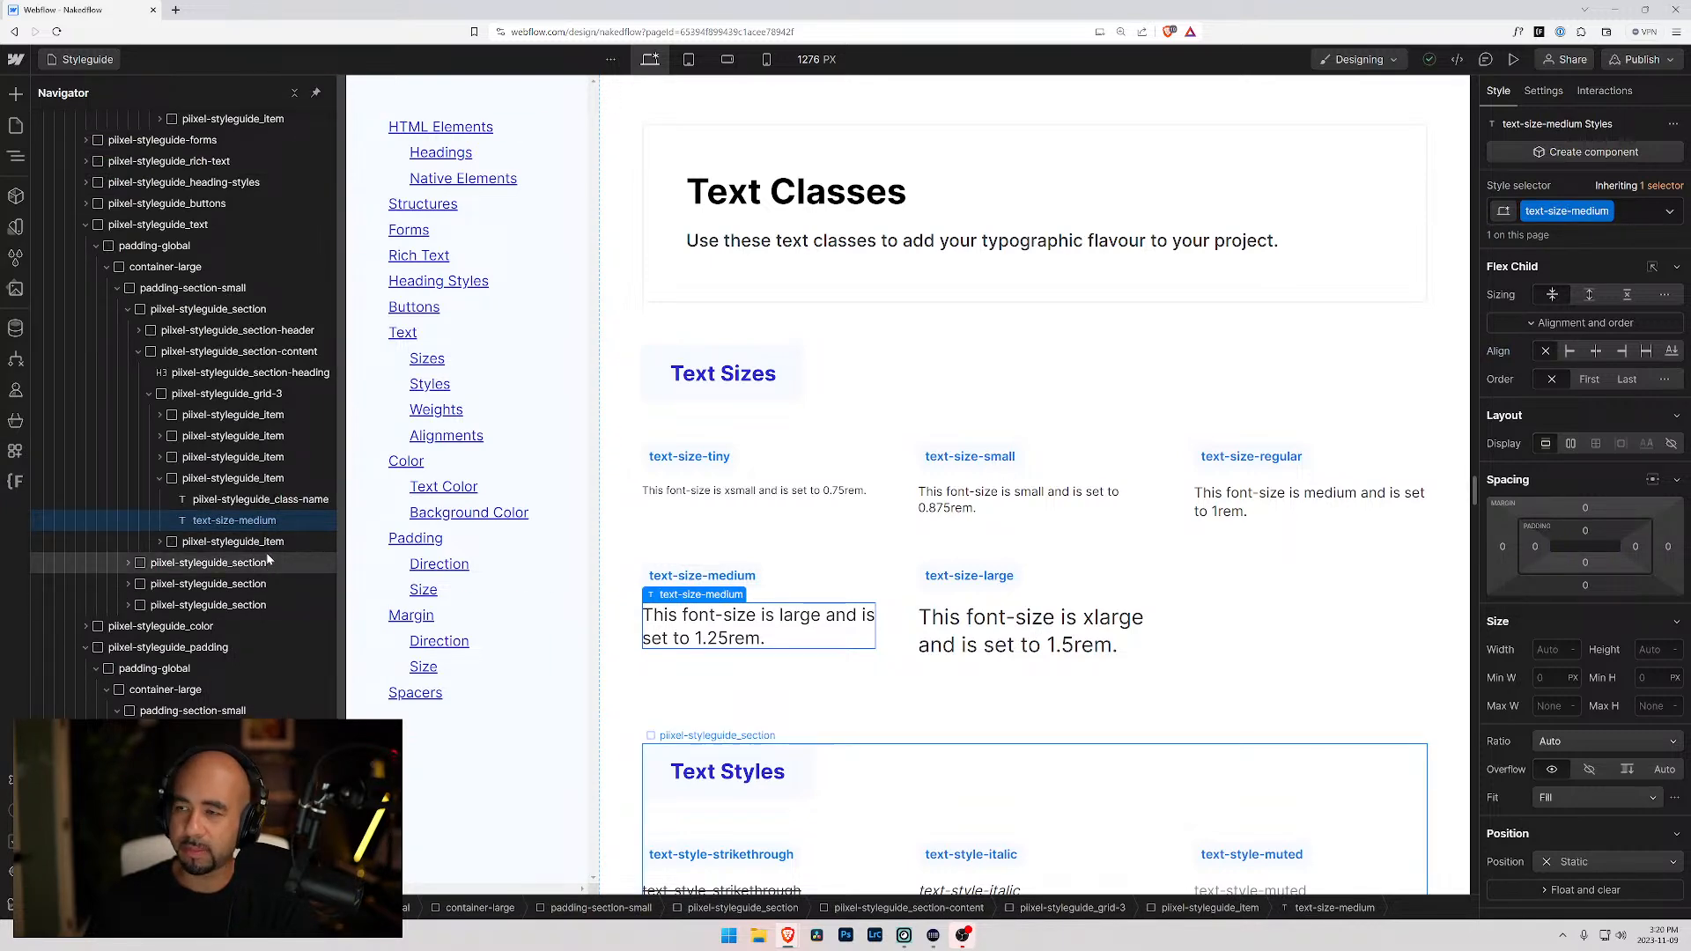
{"action": "scroll", "coordinate": [255, 581], "scroll_direction": "down", "scroll_amount": 4}
{"action": "scroll", "coordinate": [247, 593], "scroll_direction": "up", "scroll_amount": 5}
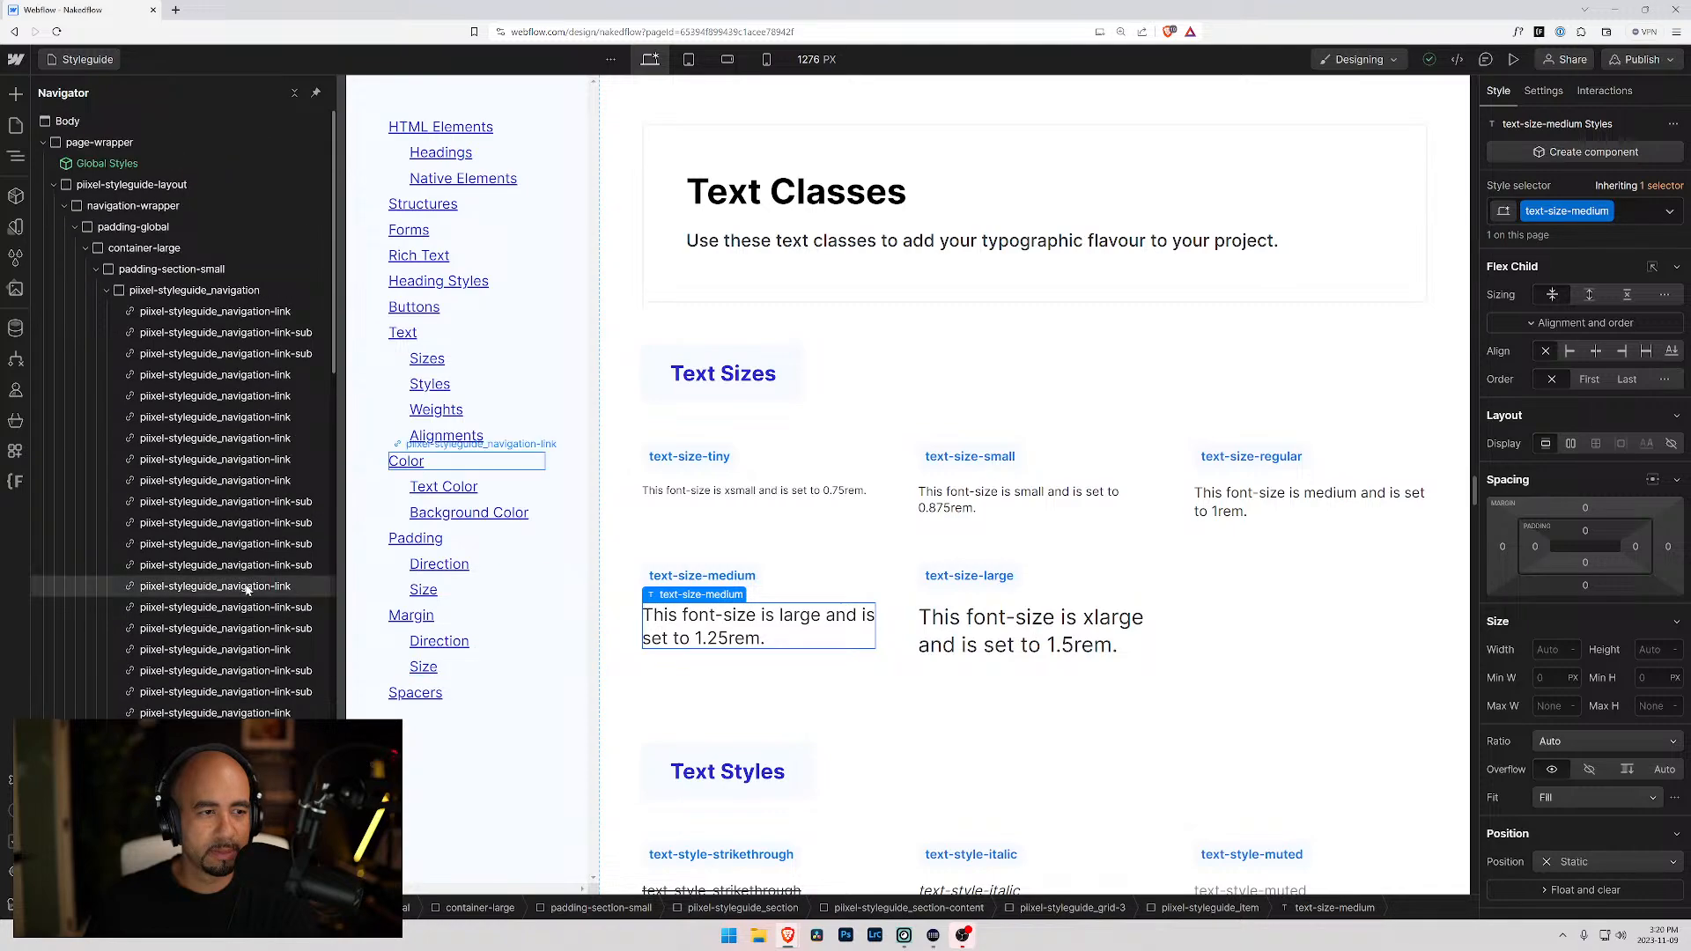
{"action": "scroll", "coordinate": [1096, 568], "scroll_direction": "up", "scroll_amount": 15}
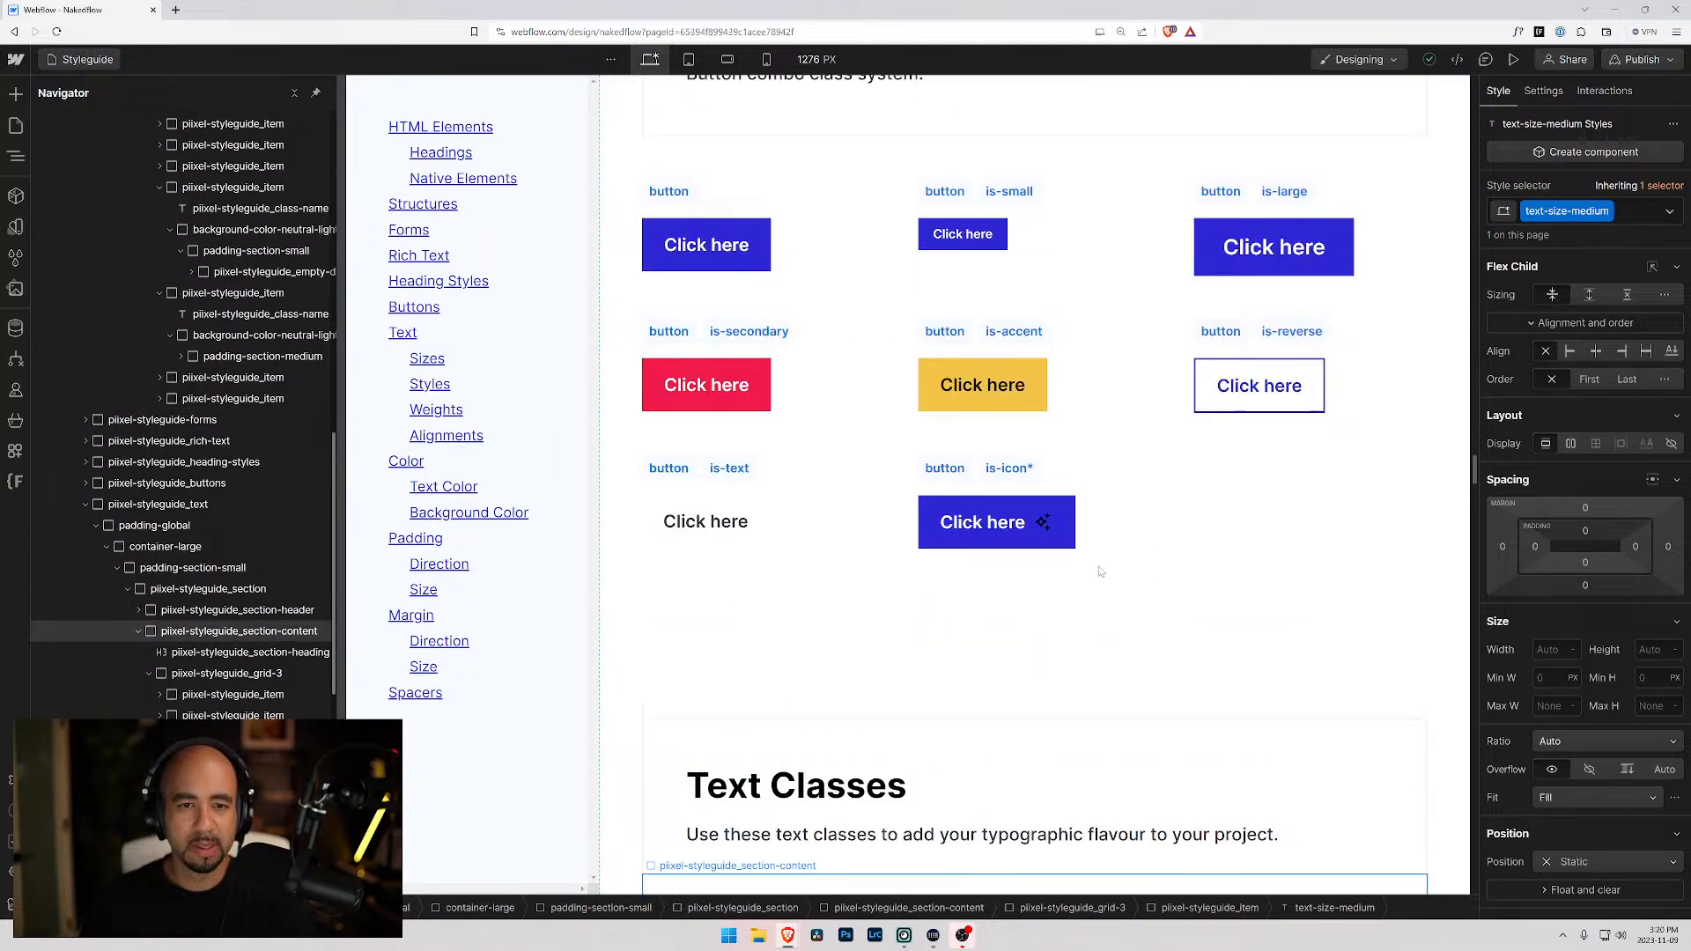
{"action": "scroll", "coordinate": [1099, 571], "scroll_direction": "up", "scroll_amount": 15}
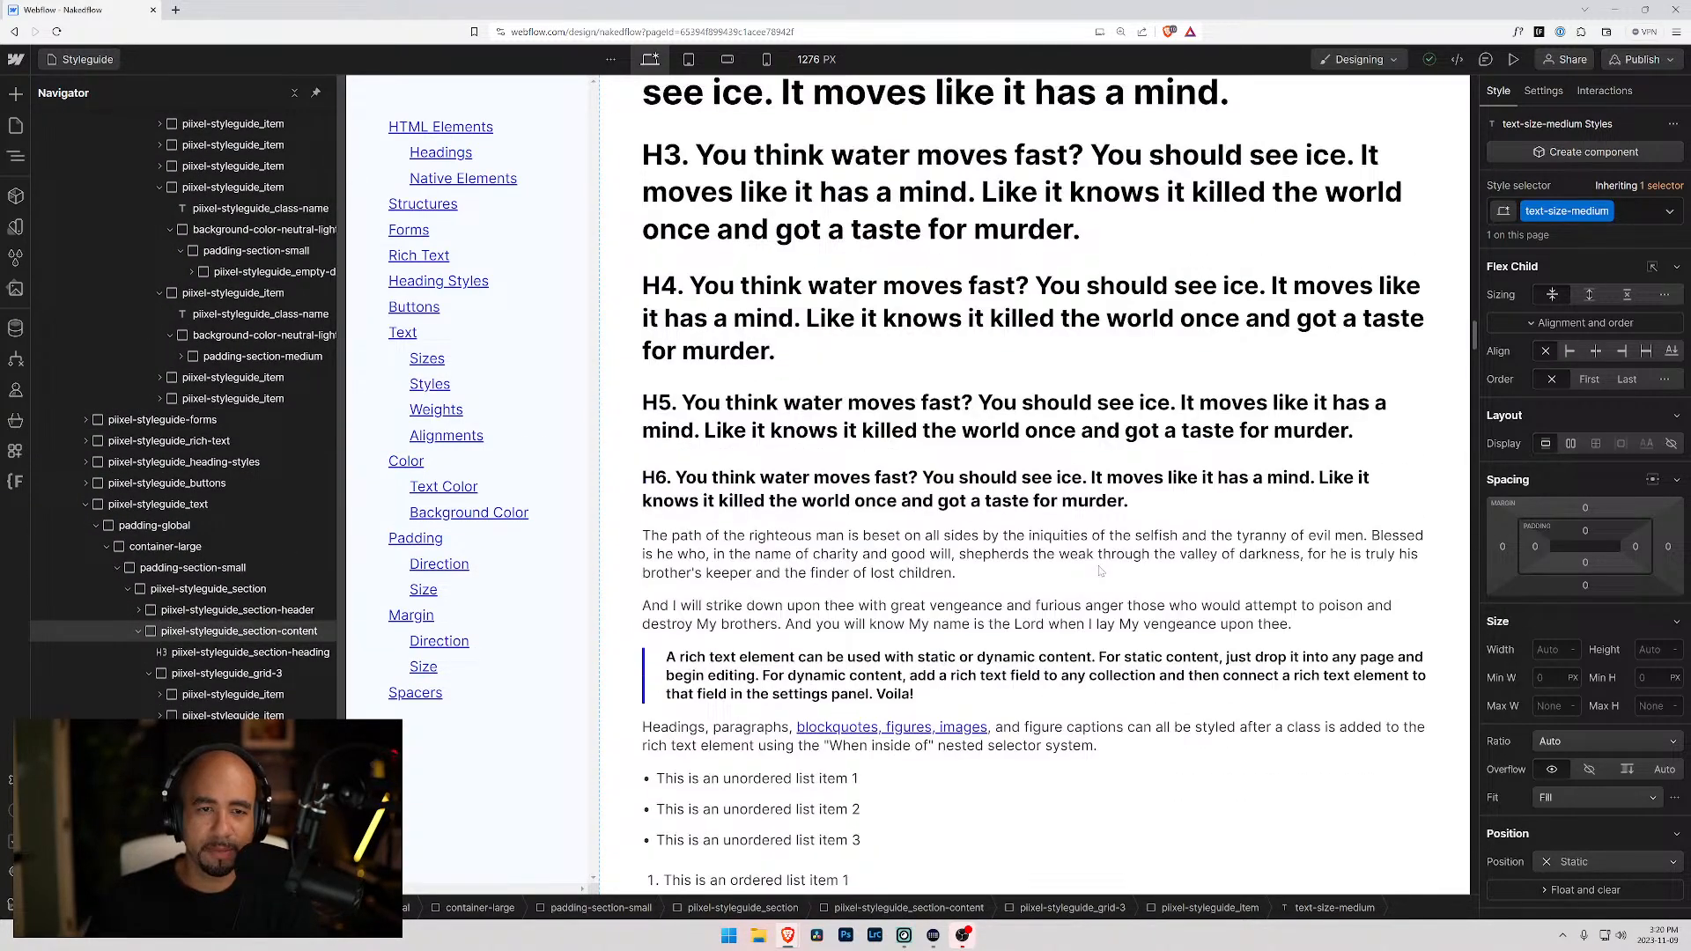
- Return to the Home page and select the header's padding-section-small block
{"action": "left_click", "coordinate": [68, 64]}
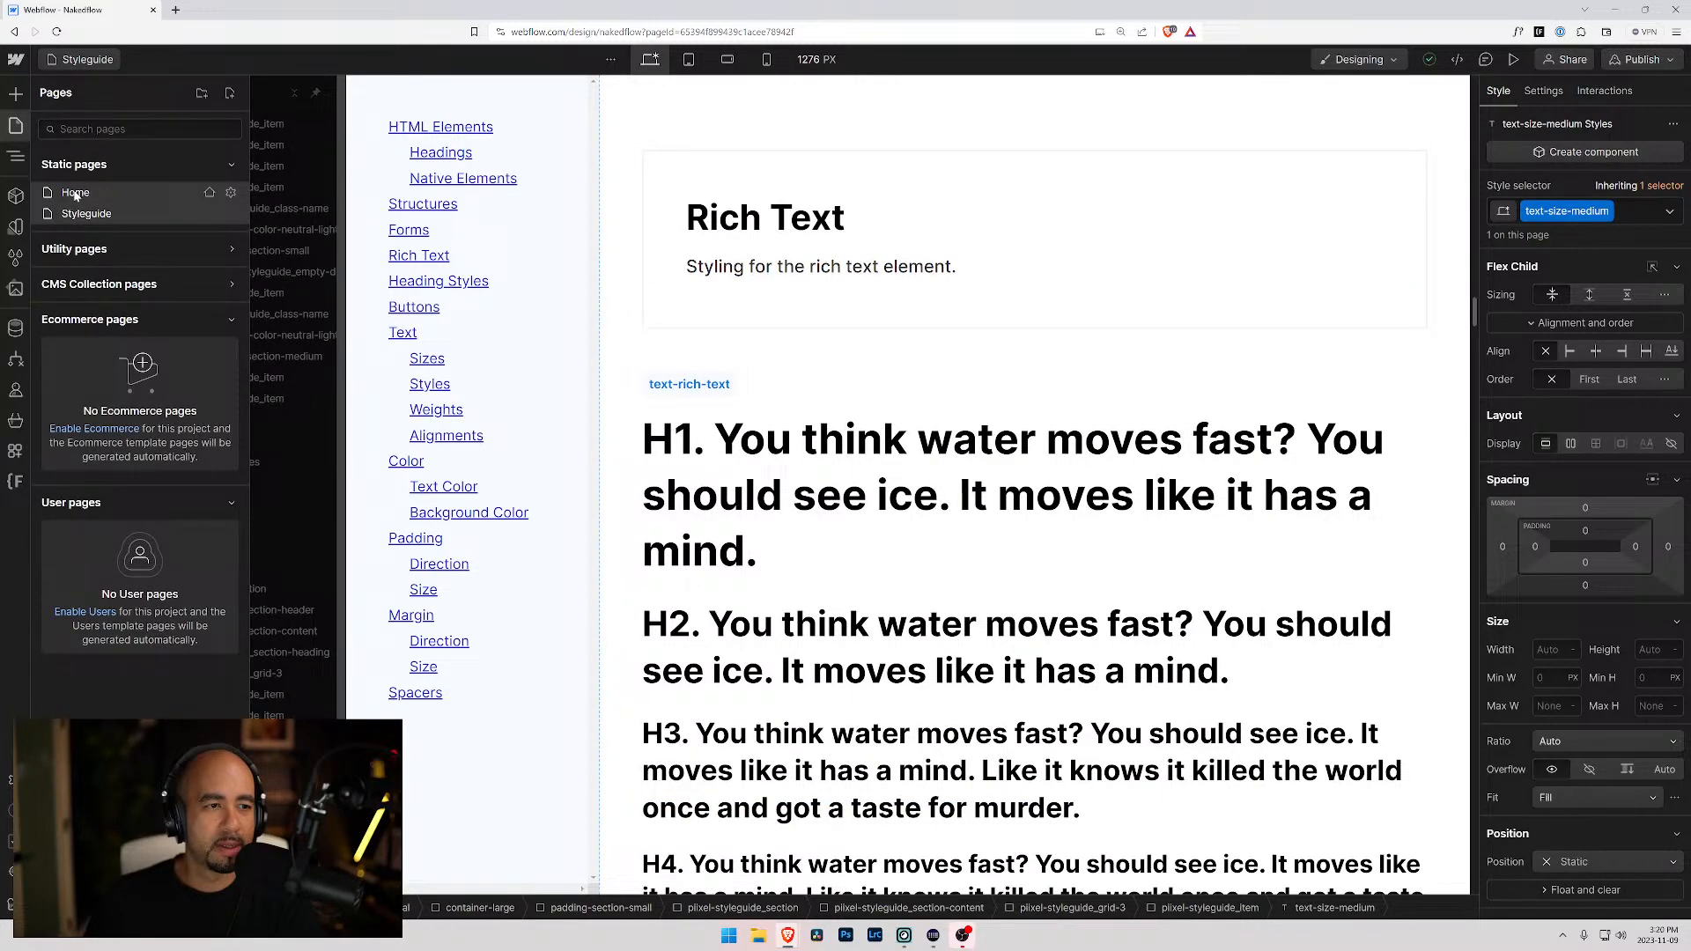
{"action": "left_click", "coordinate": [132, 192]}
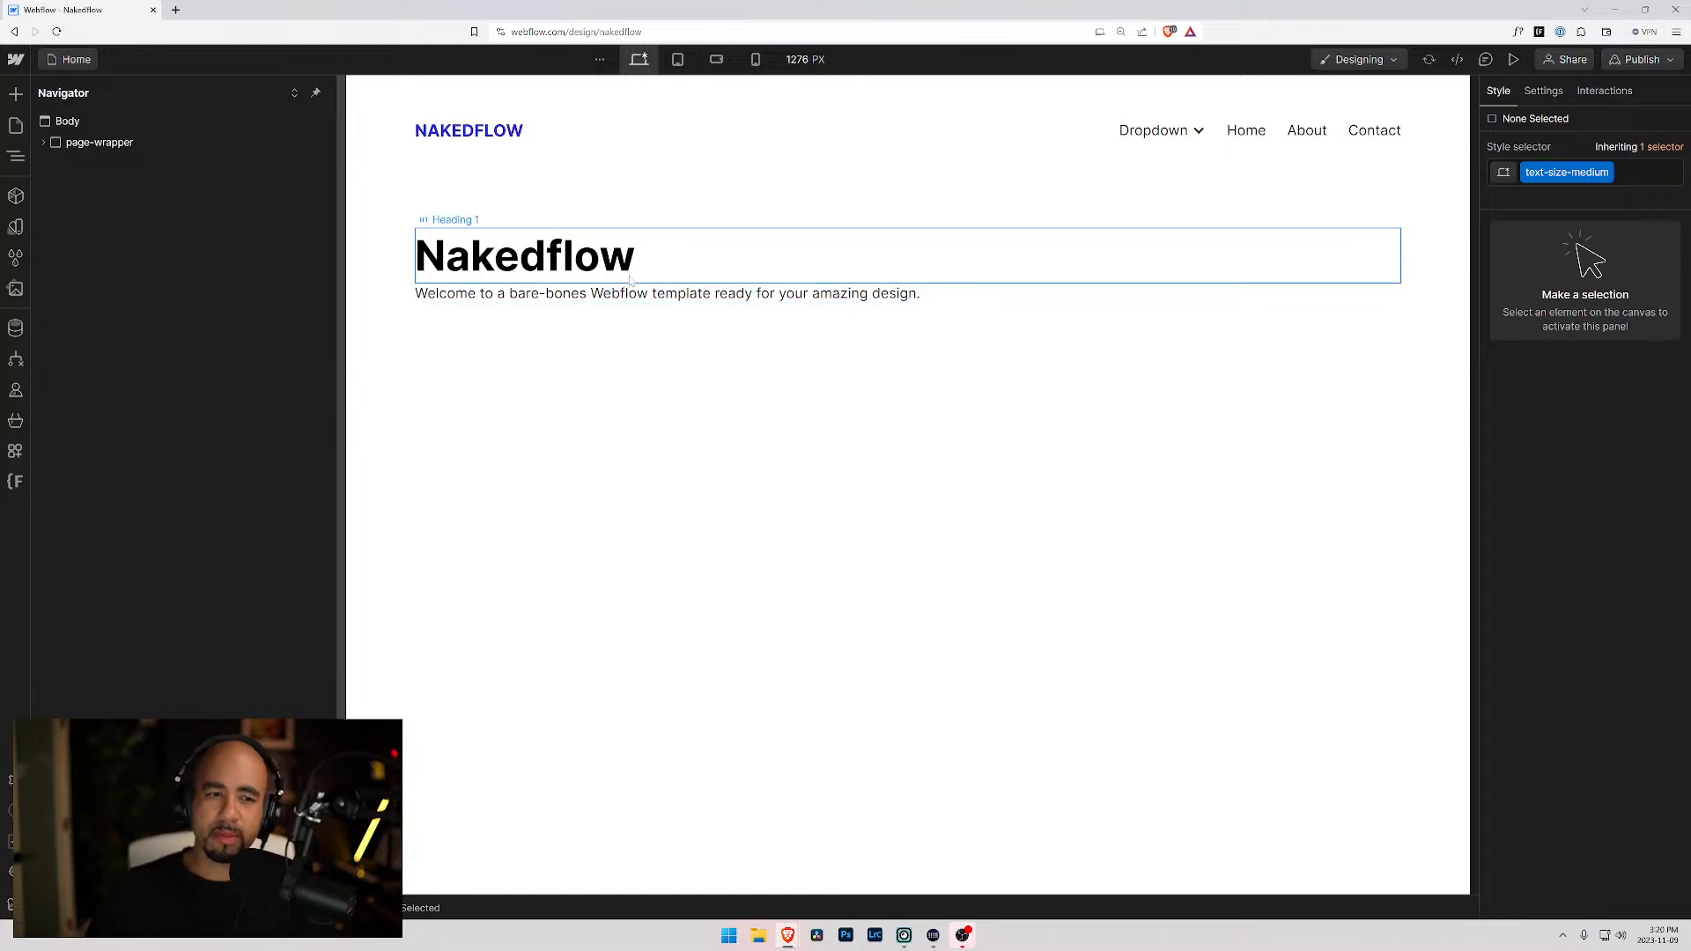
{"action": "left_click", "coordinate": [631, 165]}
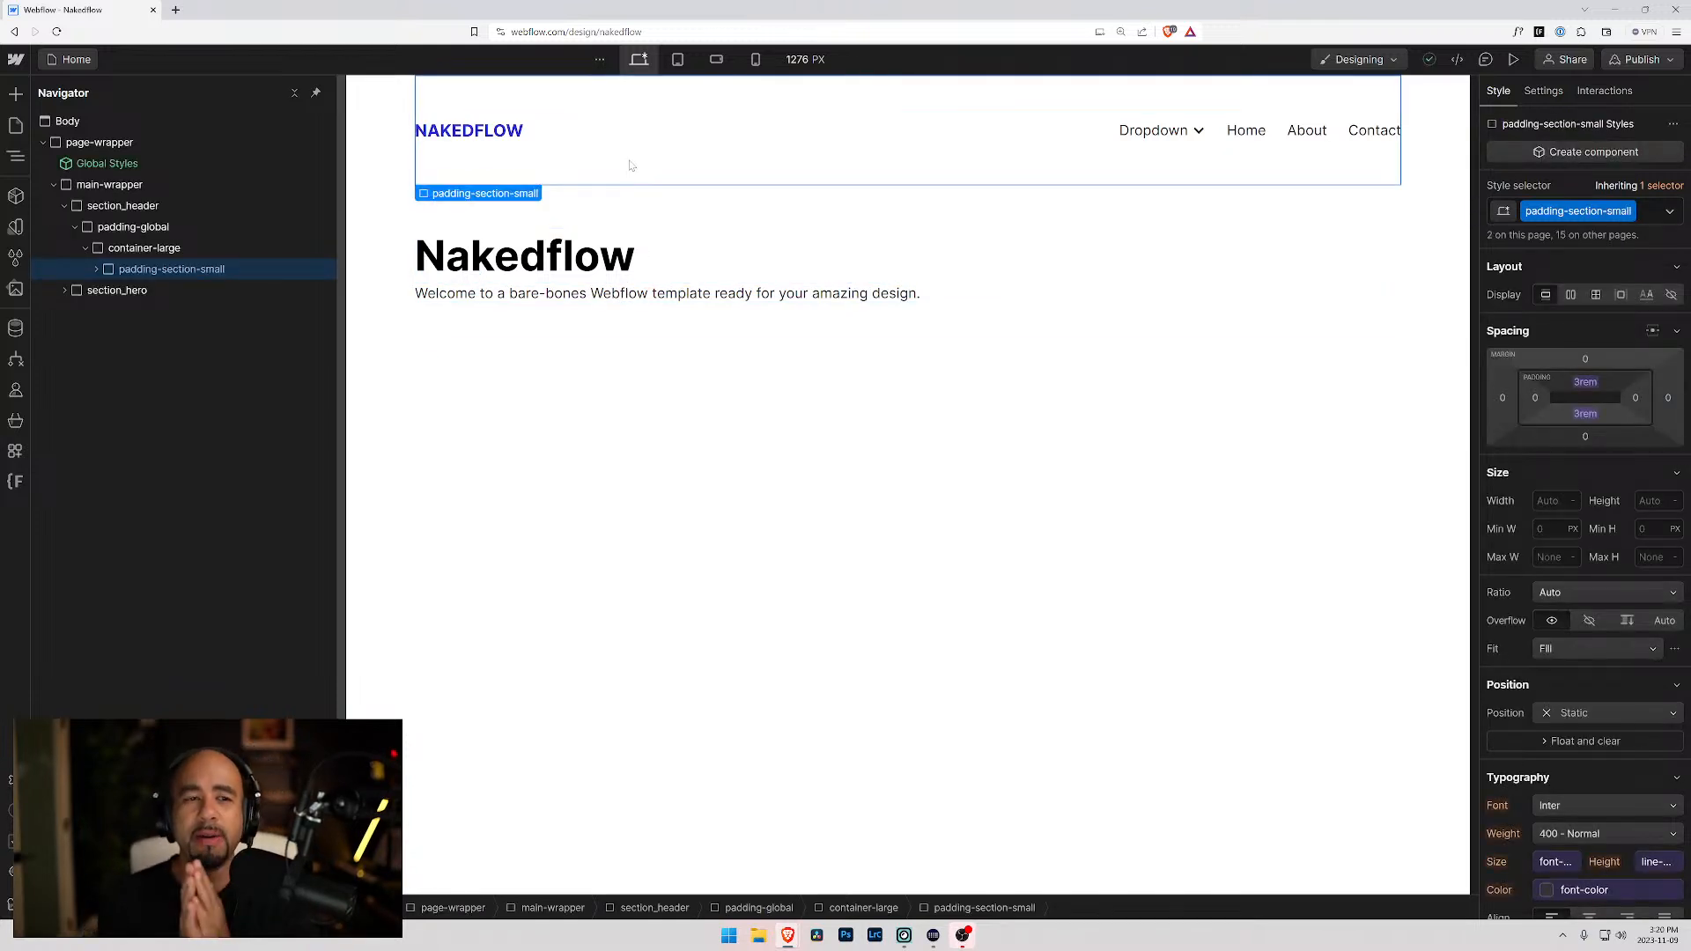
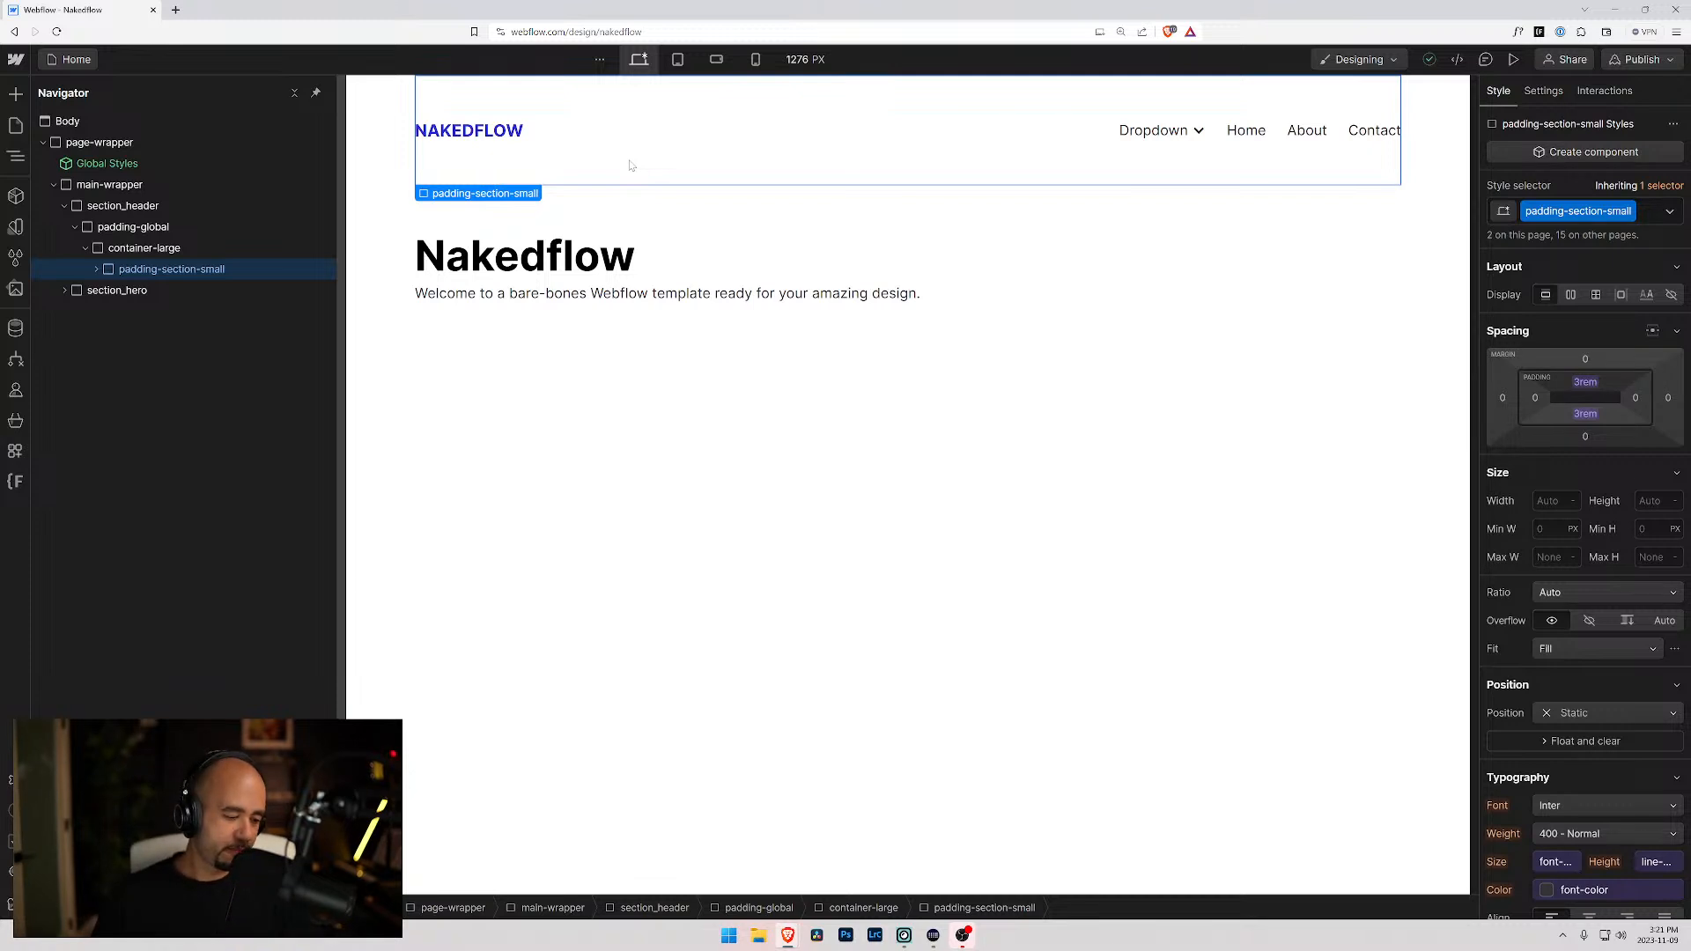
- Replace "a bare-bones" with "a minimal" in the welcome text below the Nakedflow hero heading
{"action": "left_click", "coordinate": [475, 257]}
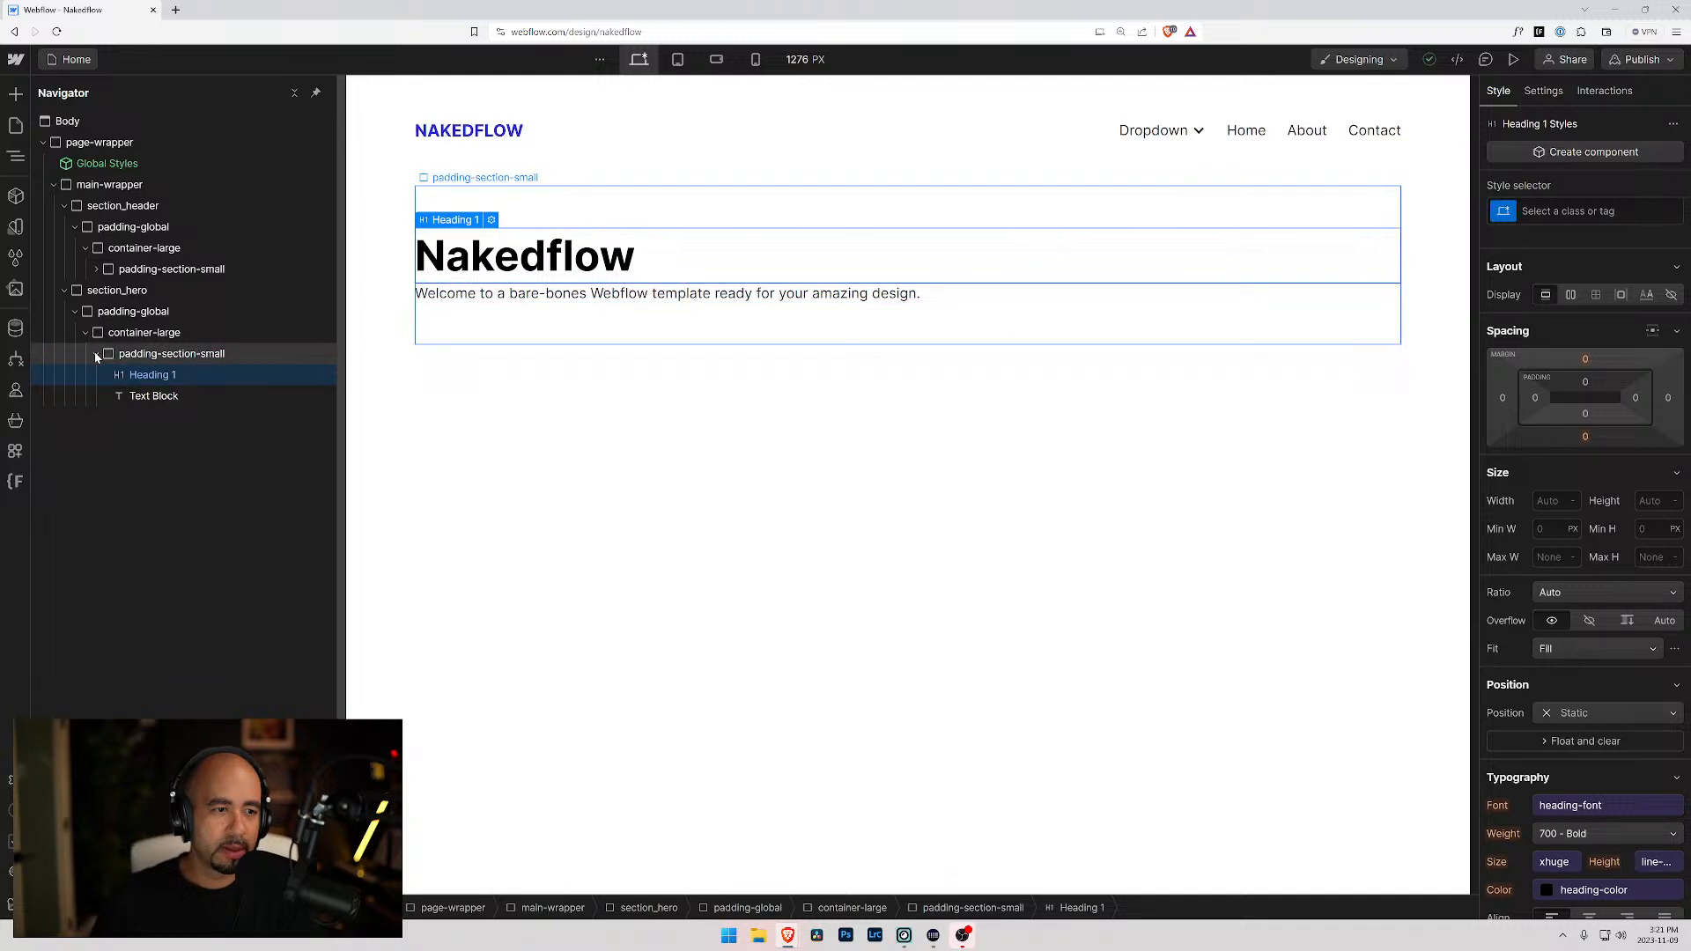
{"action": "left_click", "coordinate": [141, 396]}
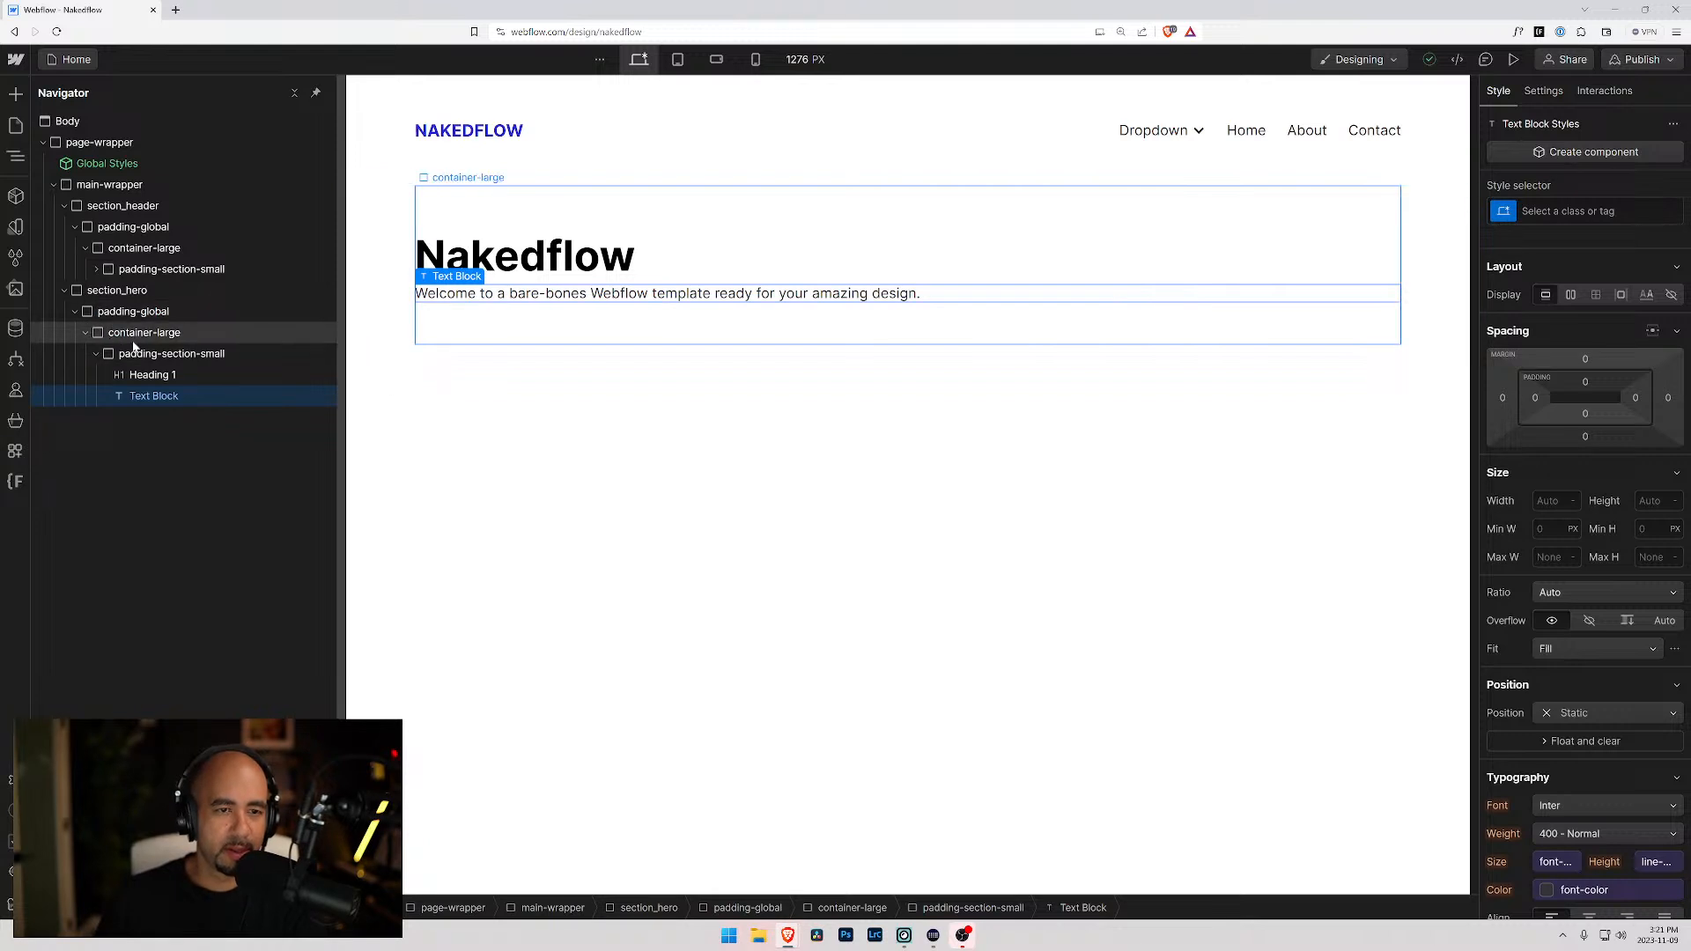
{"action": "left_click", "coordinate": [503, 264]}
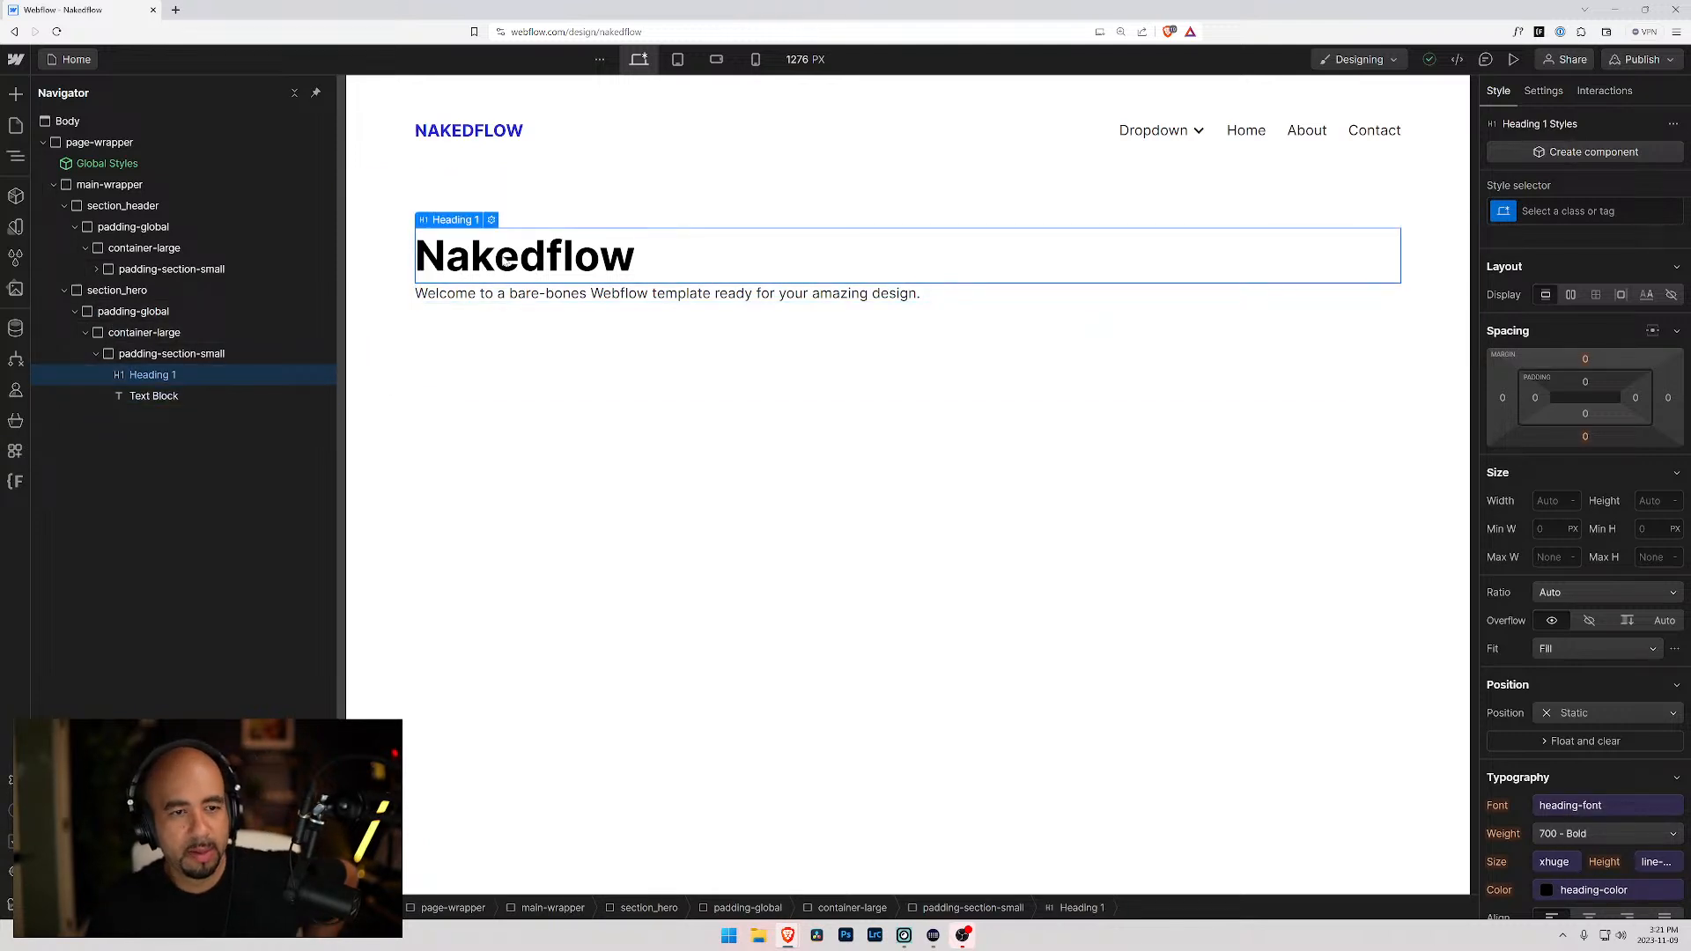
{"action": "left_click", "coordinate": [499, 296]}
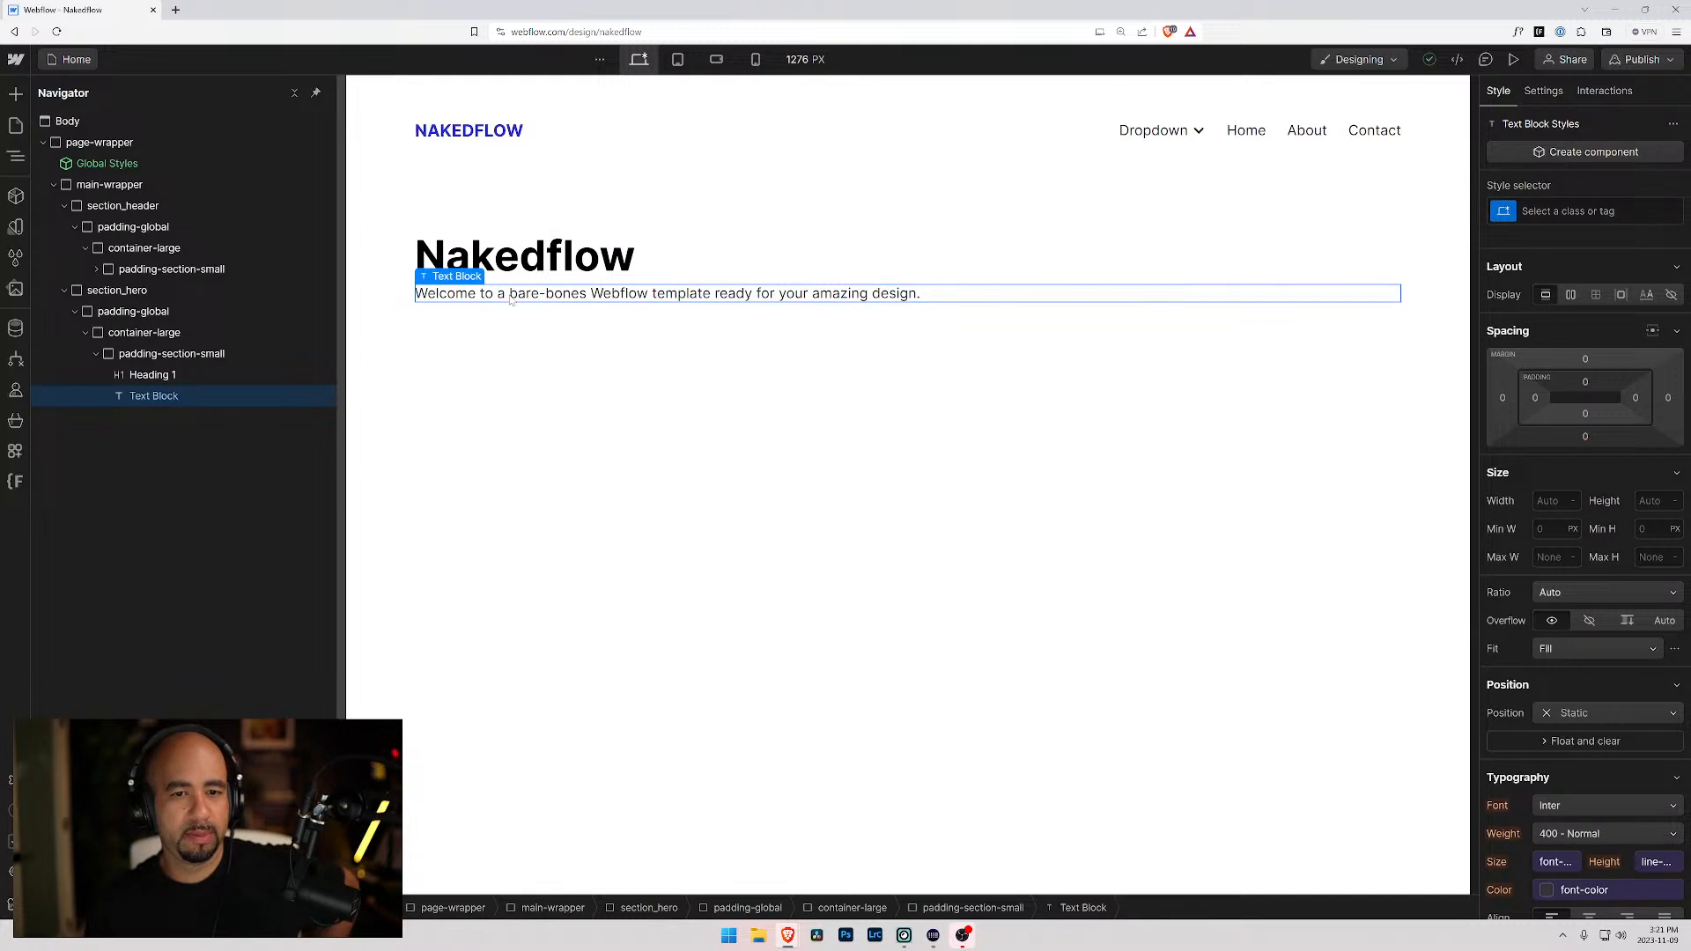
{"action": "double_click", "coordinate": [509, 296]}
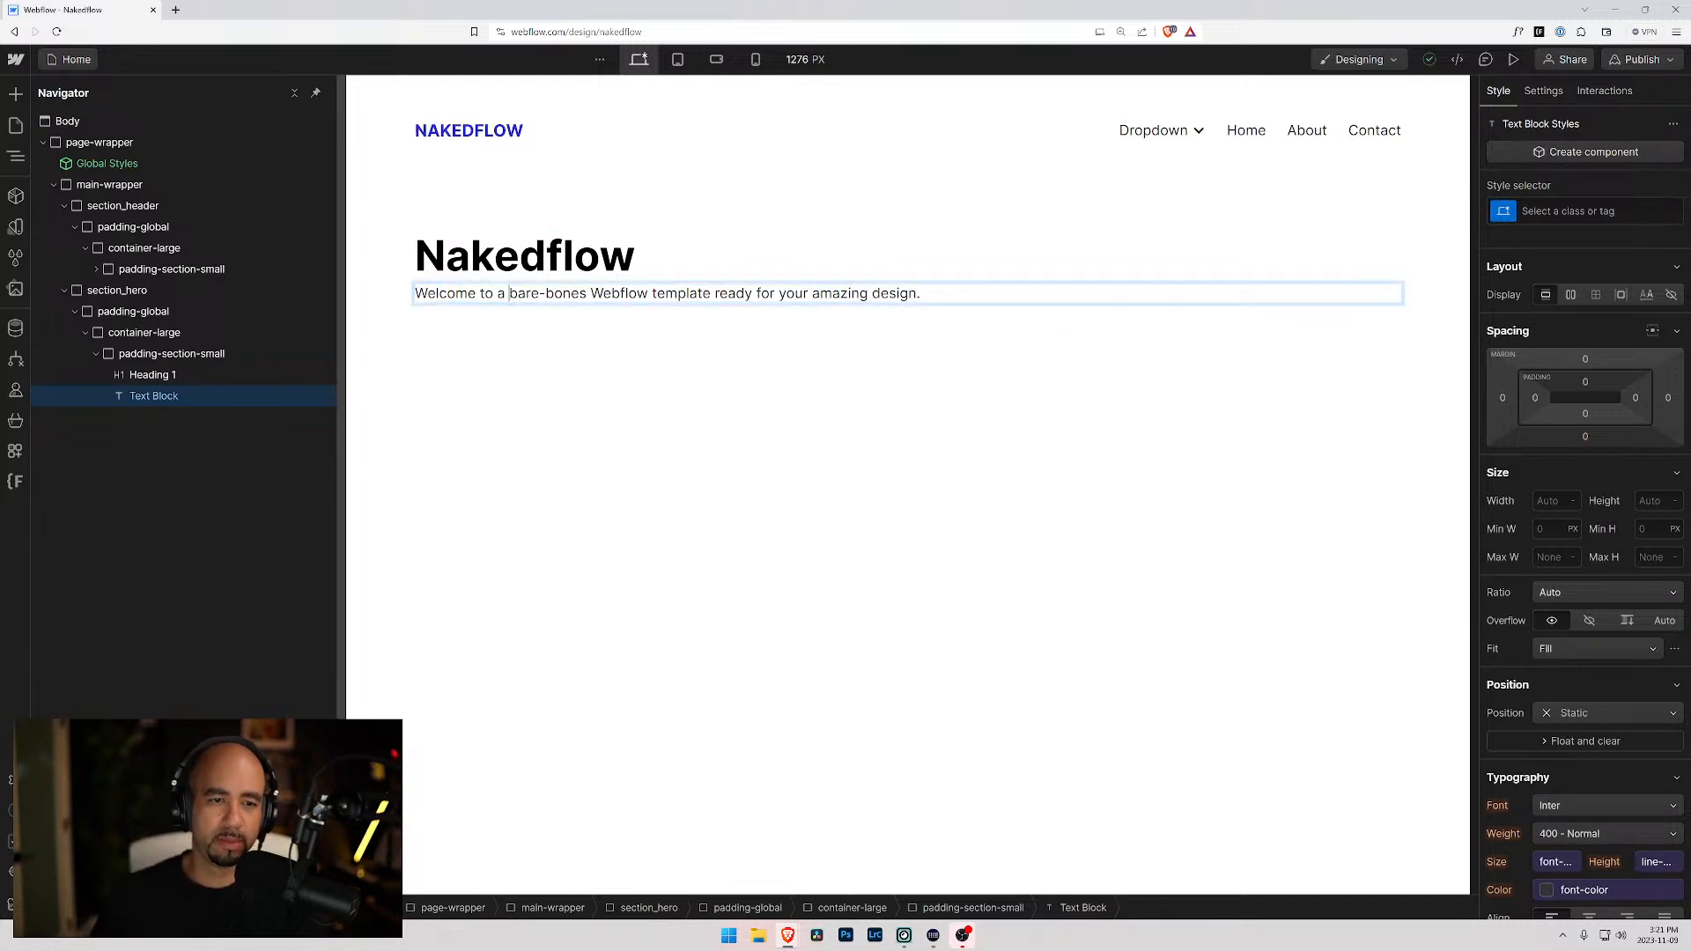
{"action": "left_click_drag", "start_coordinate": [497, 293], "coordinate": [586, 294]}
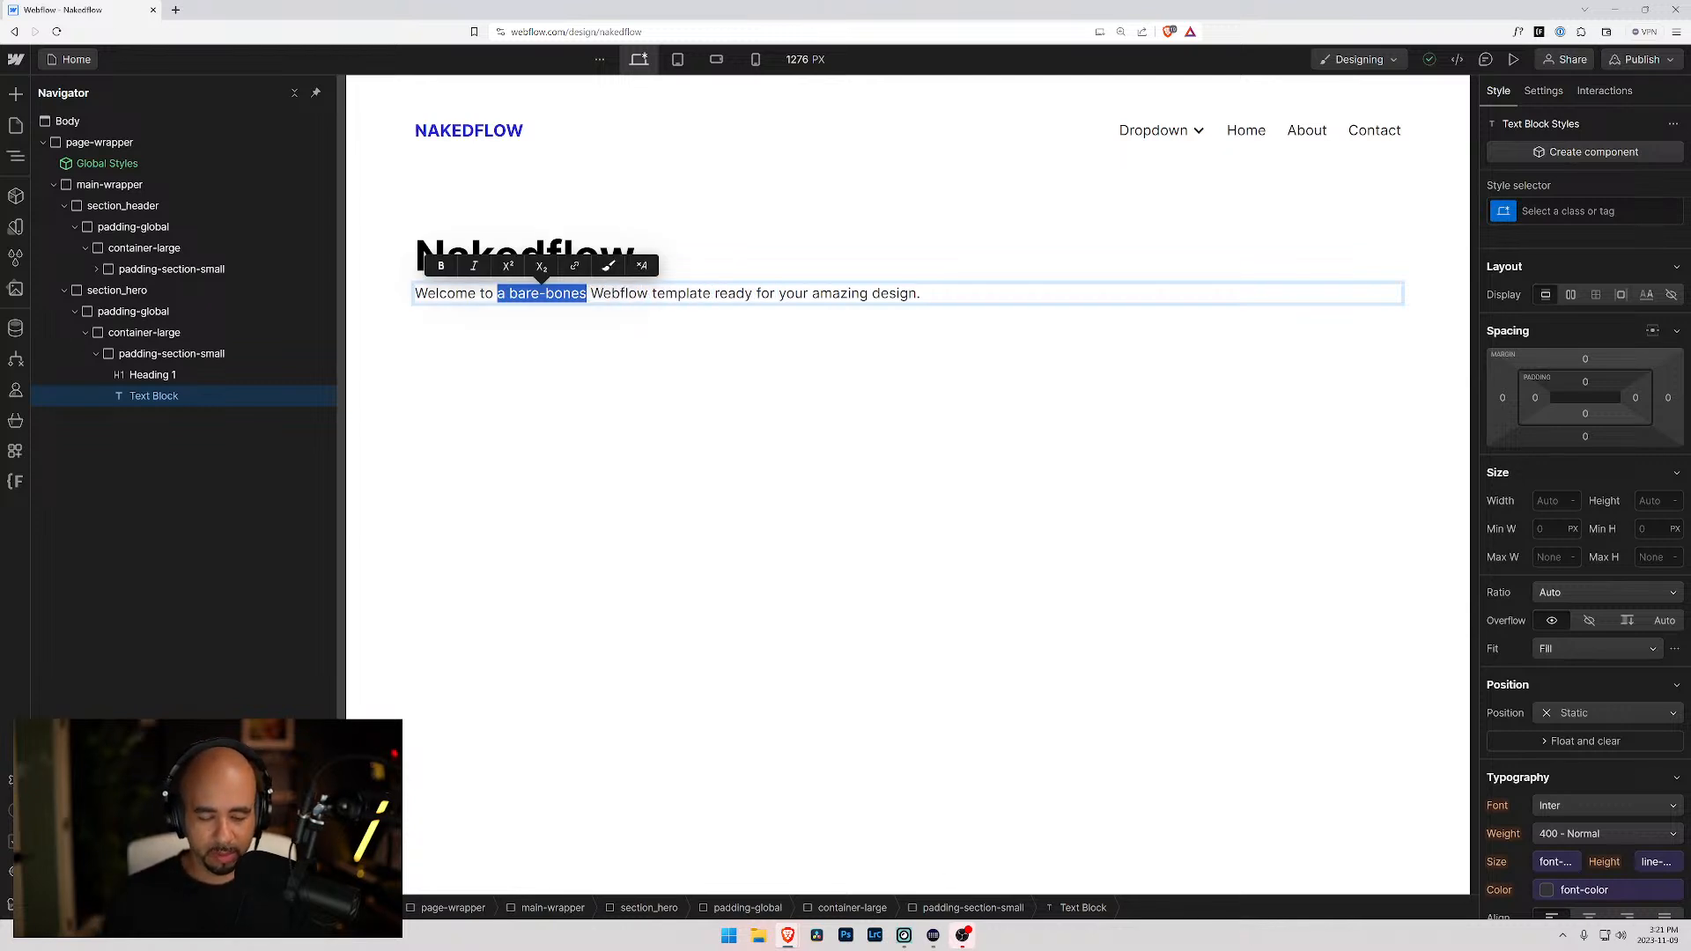
{"action": "type", "text": "a minimal"}
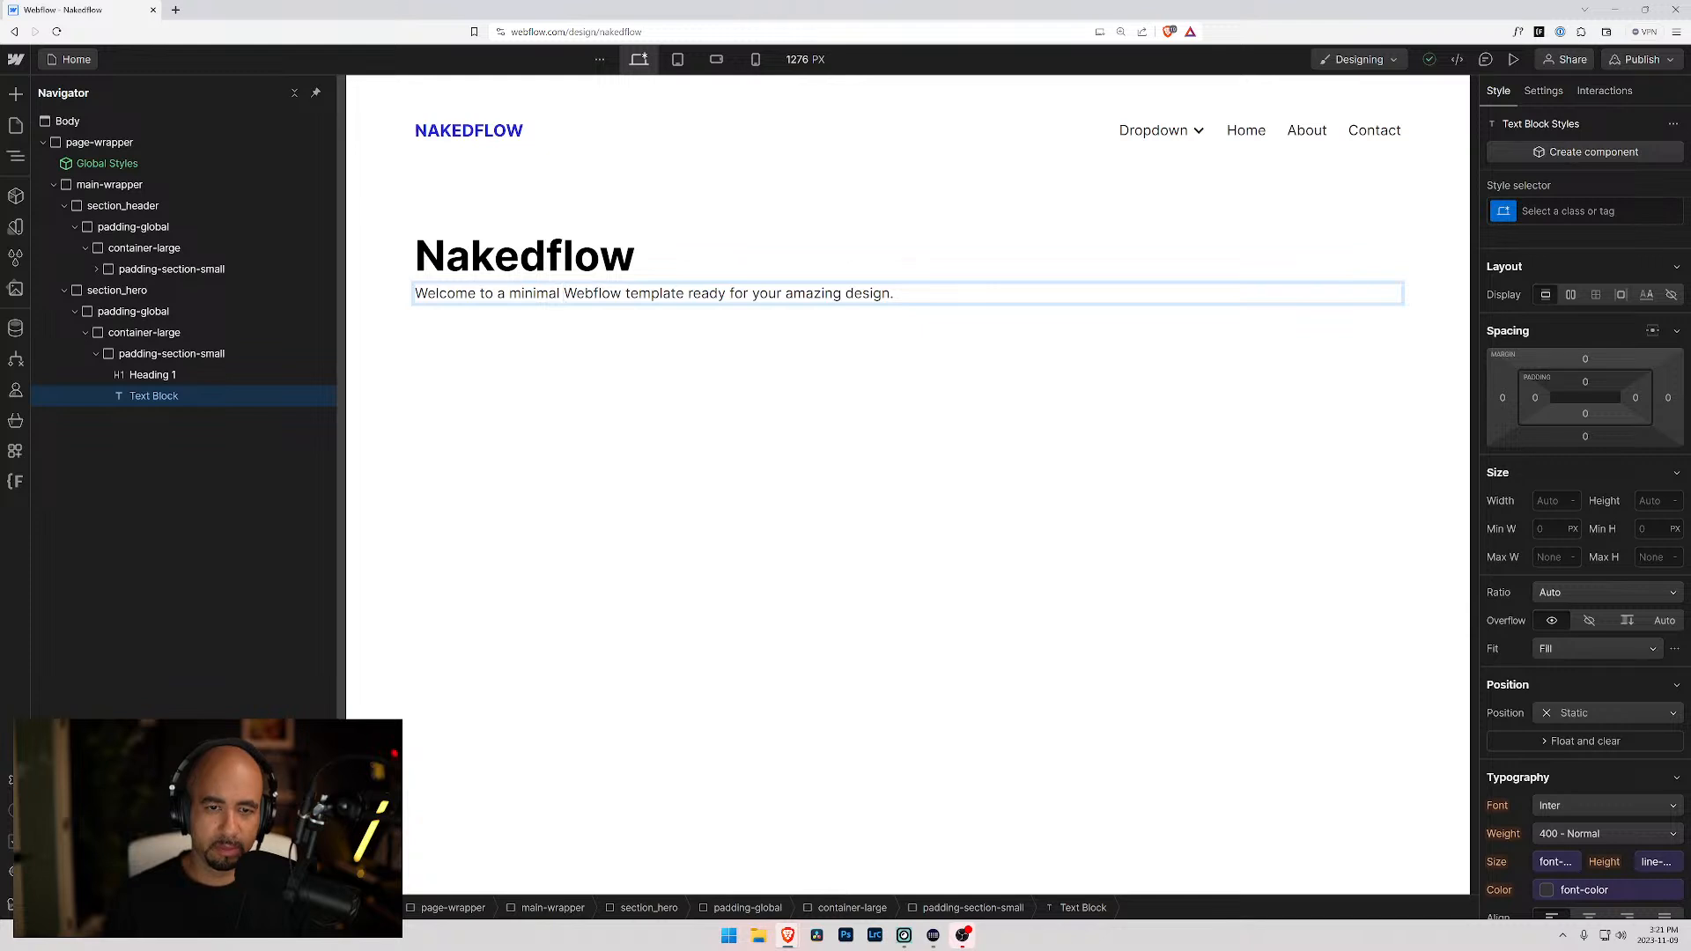
{"action": "left_click", "coordinate": [555, 315]}
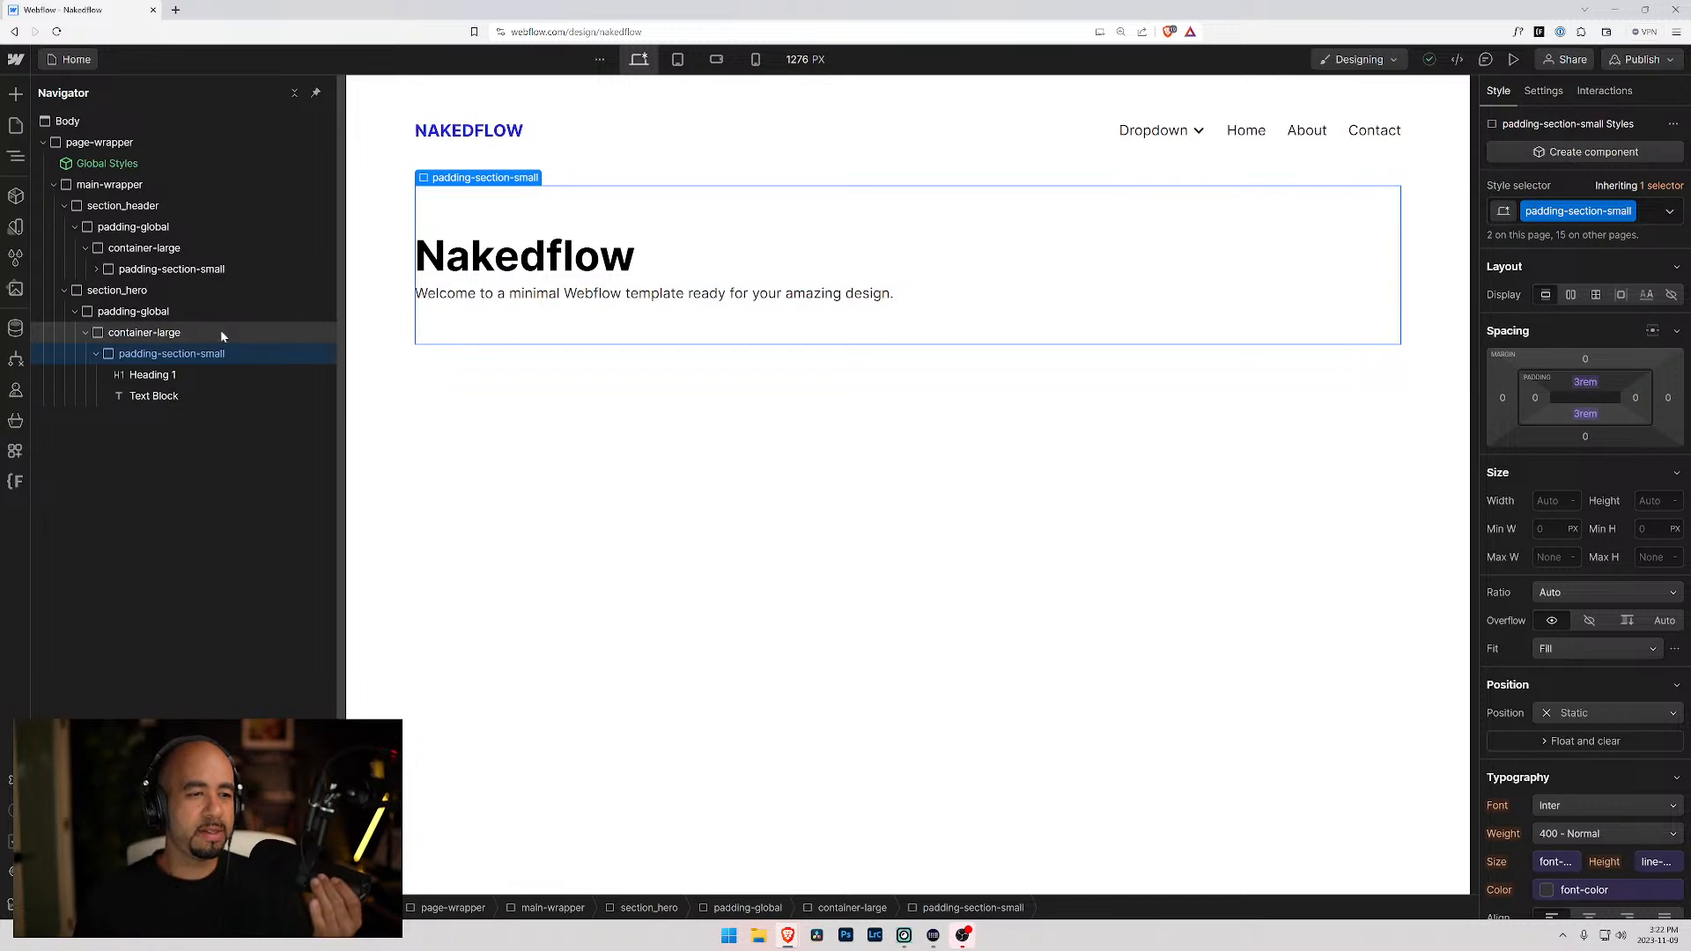
- Duplicate the whole section_hero block on the Home page
{"action": "left_click", "coordinate": [87, 291]}
{"action": "left_click", "coordinate": [78, 294]}
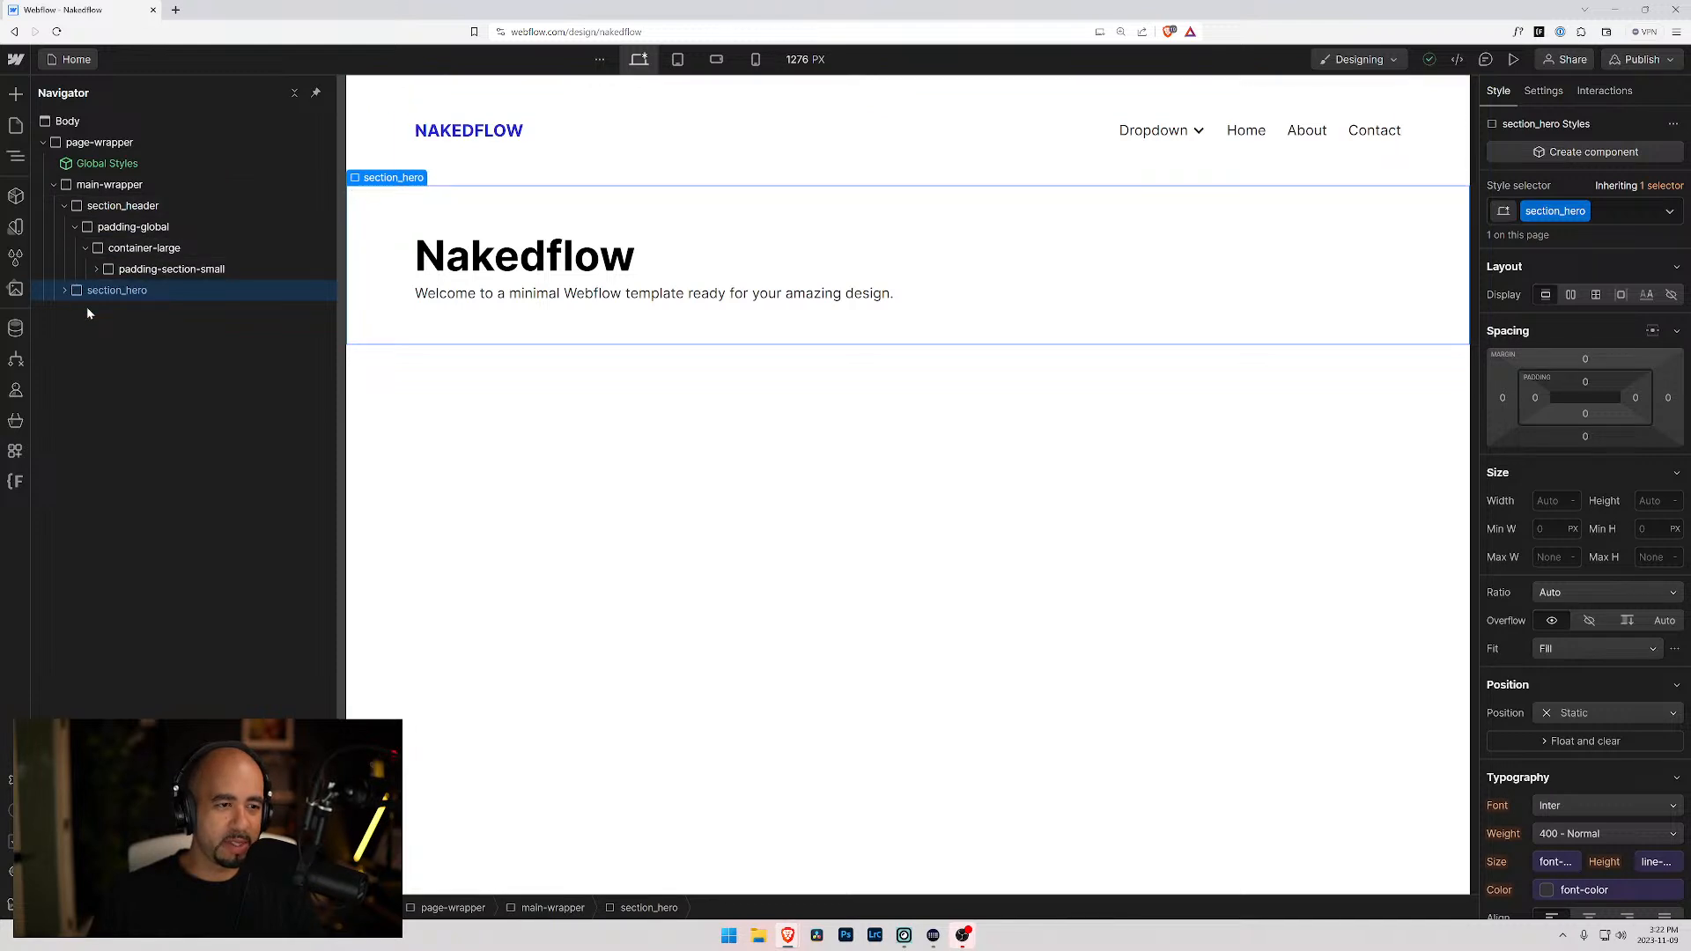
{"action": "key", "text": "ctrl+d"}
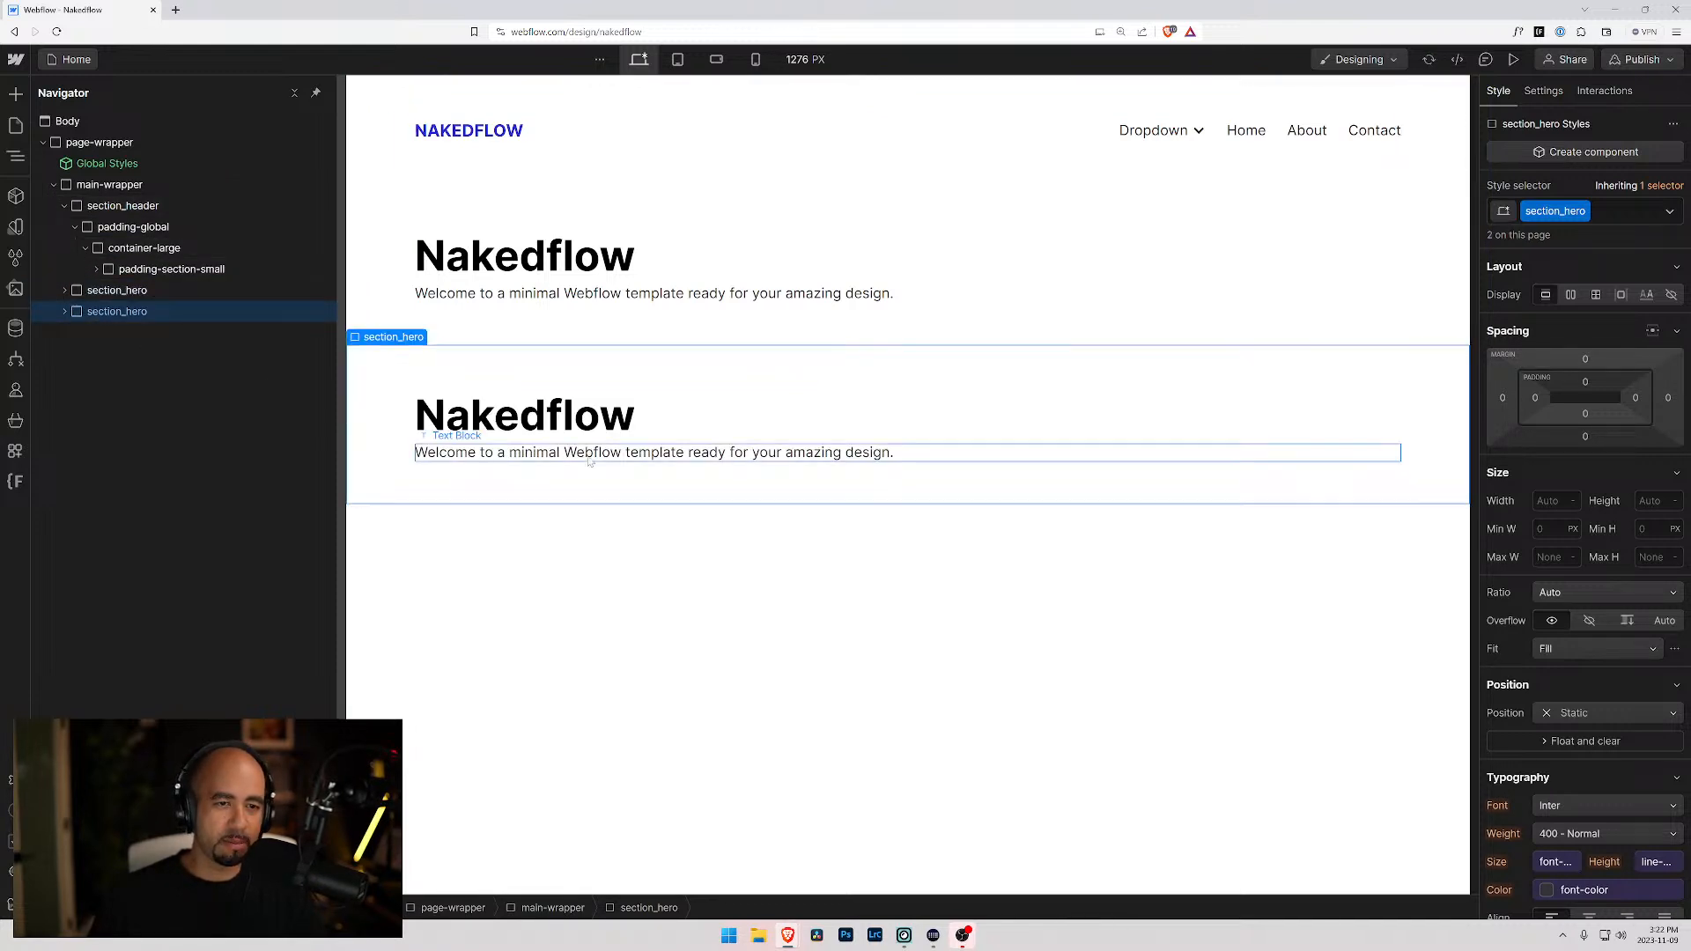
- Change the duplicated section's heading to H2 and replace its text with "From the blog"
{"action": "left_click", "coordinate": [529, 418]}
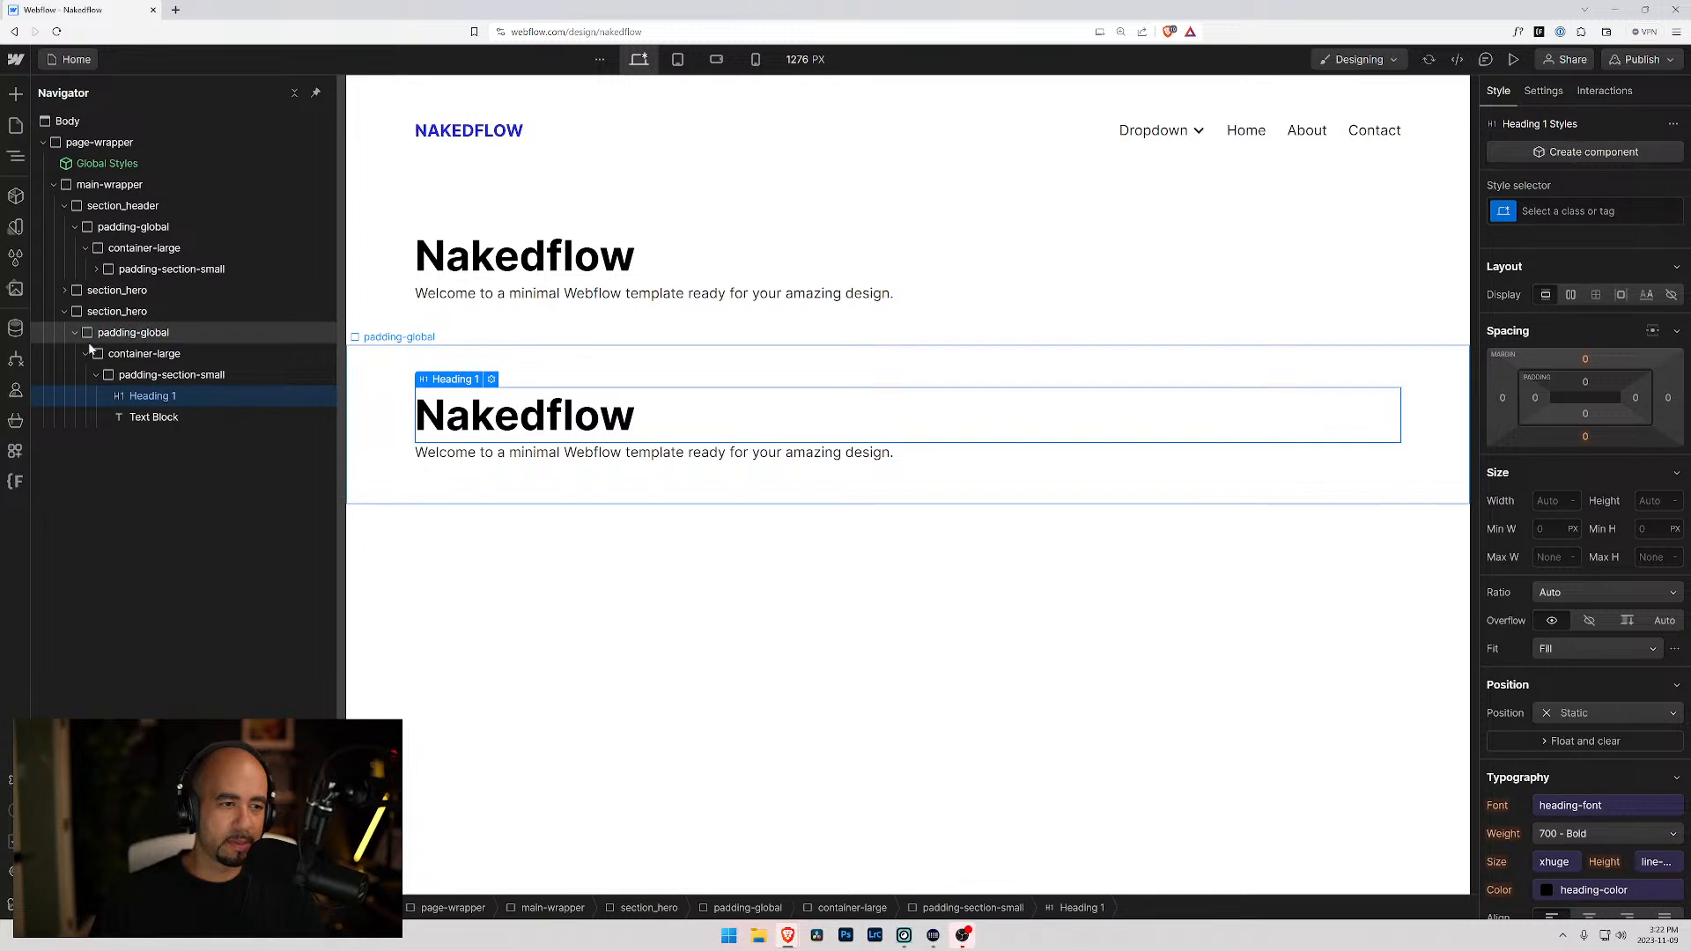
{"action": "left_click", "coordinate": [140, 380]}
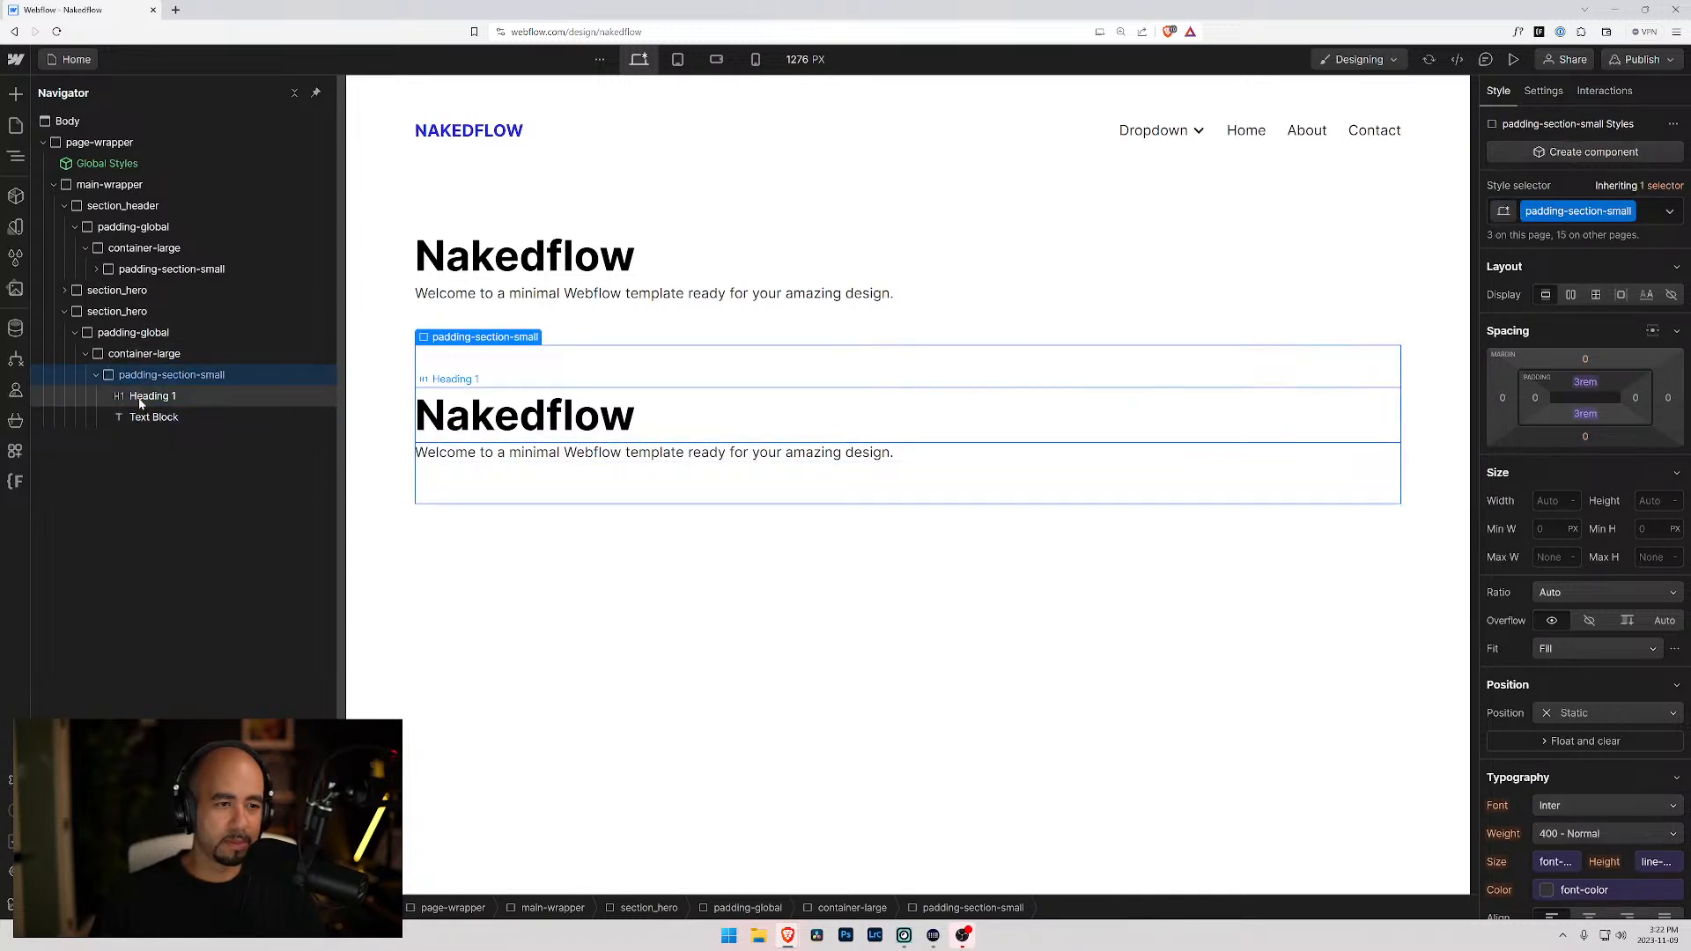
{"action": "left_click", "coordinate": [141, 416]}
{"action": "left_click", "coordinate": [149, 398]}
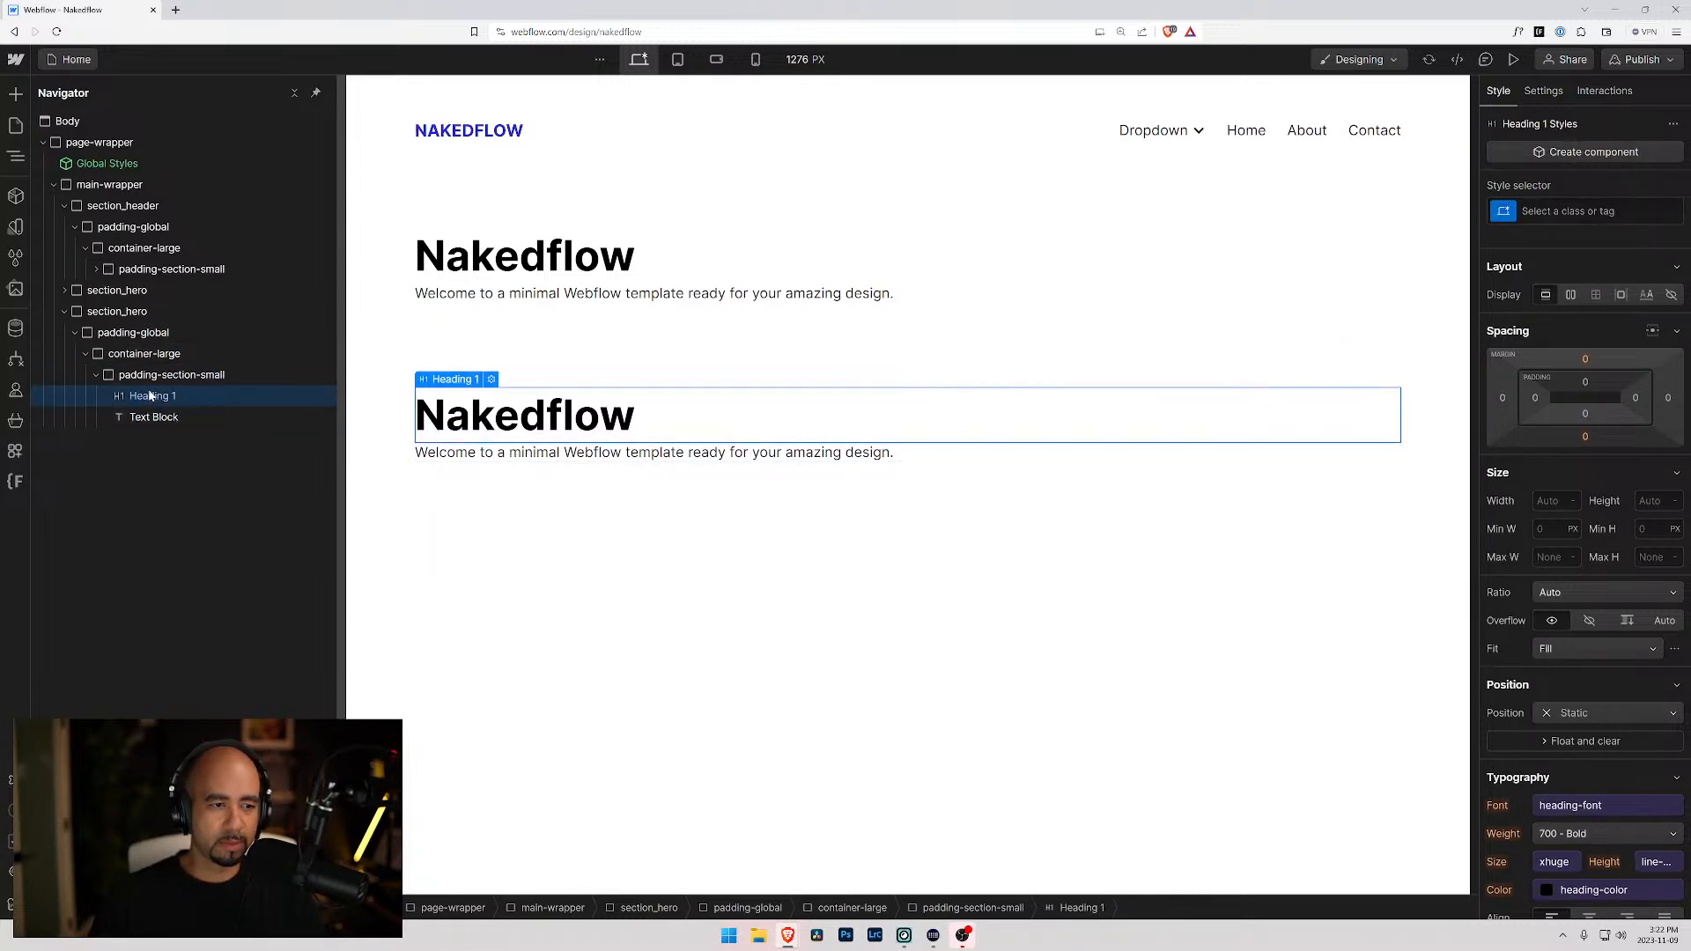
{"action": "left_click", "coordinate": [492, 378]}
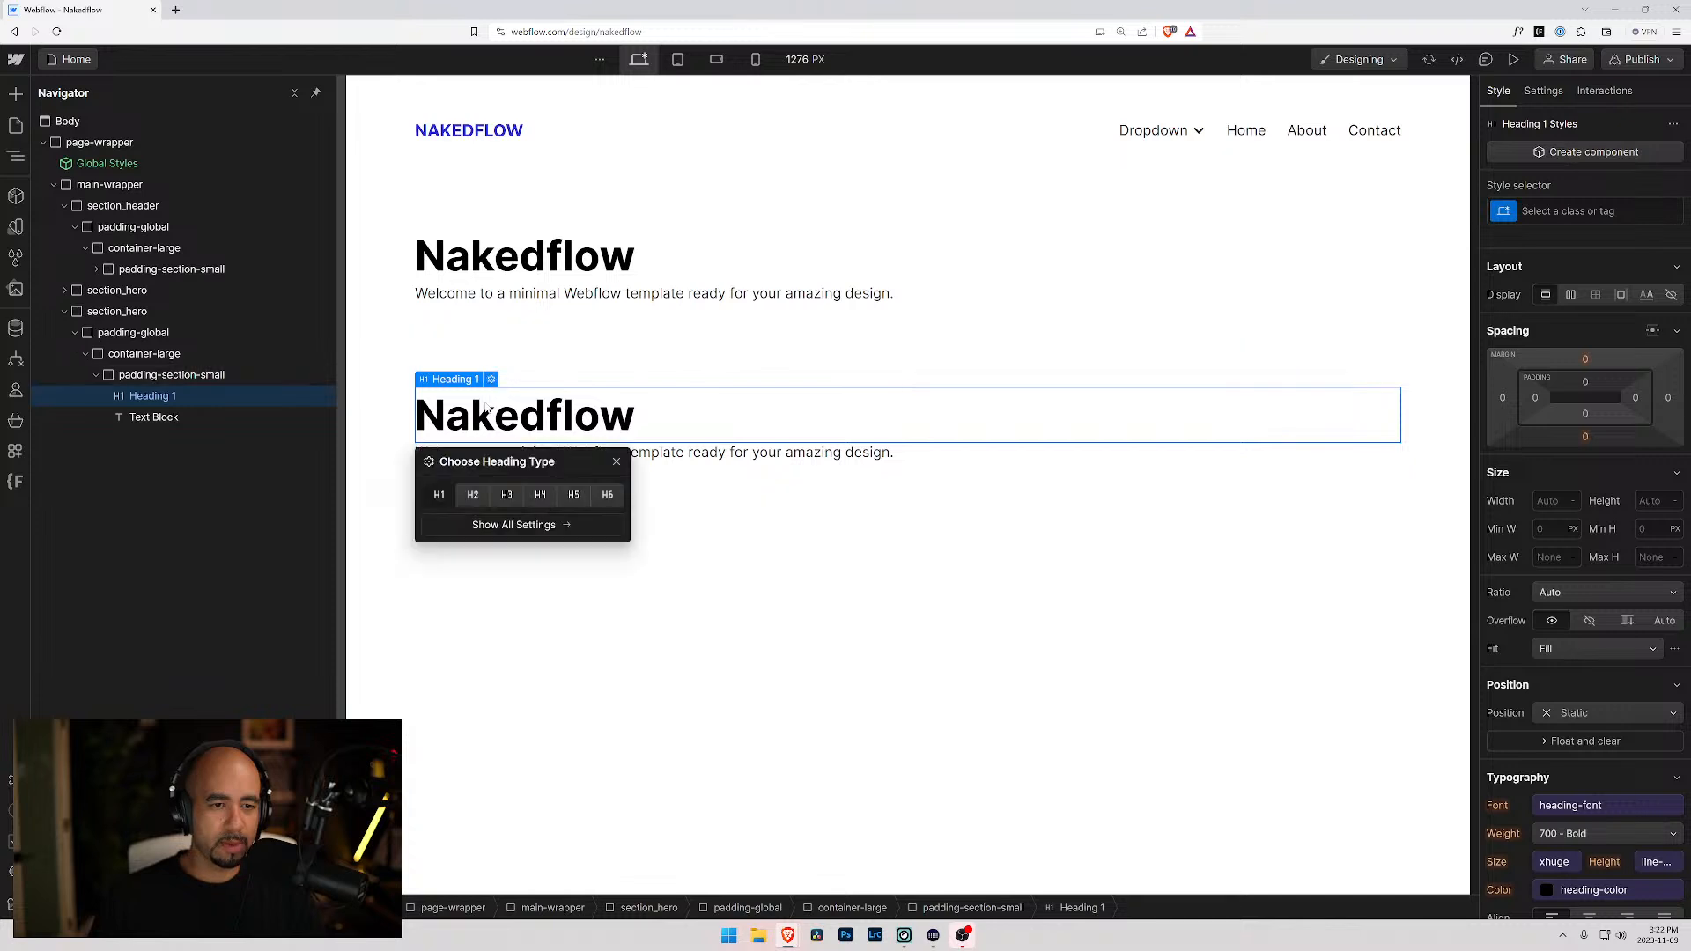
{"action": "left_click", "coordinate": [473, 485]}
{"action": "double_click", "coordinate": [524, 415]}
{"action": "left_click_drag", "start_coordinate": [604, 414], "coordinate": [406, 416]}
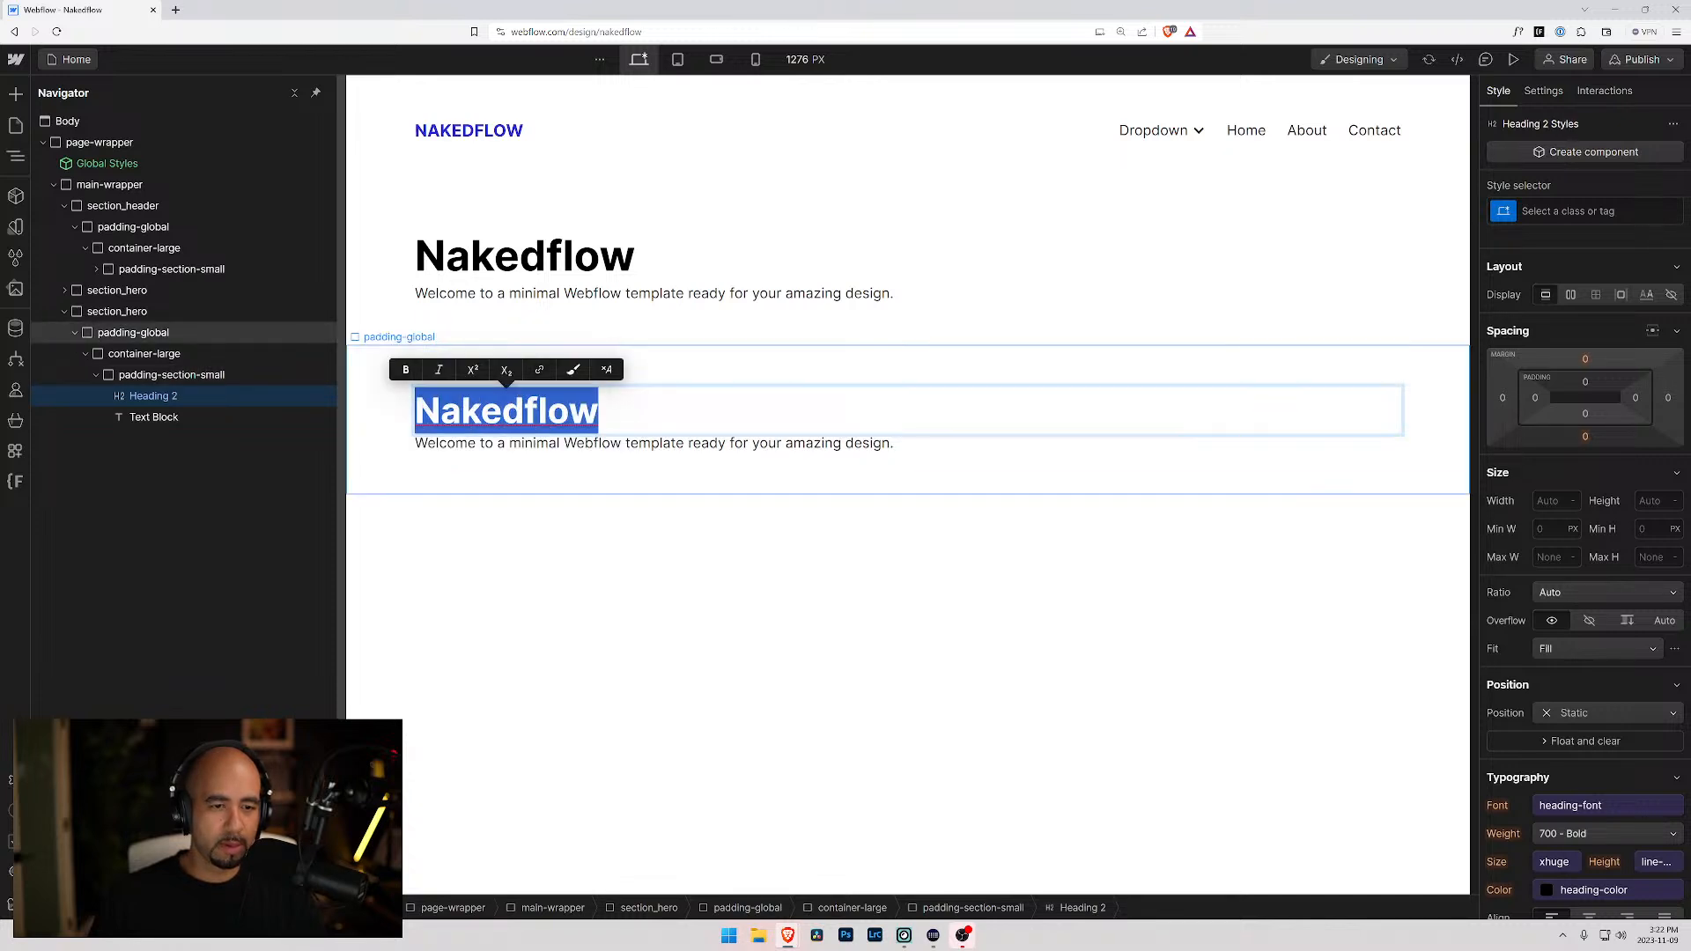
{"action": "type", "text": "From the blog"}
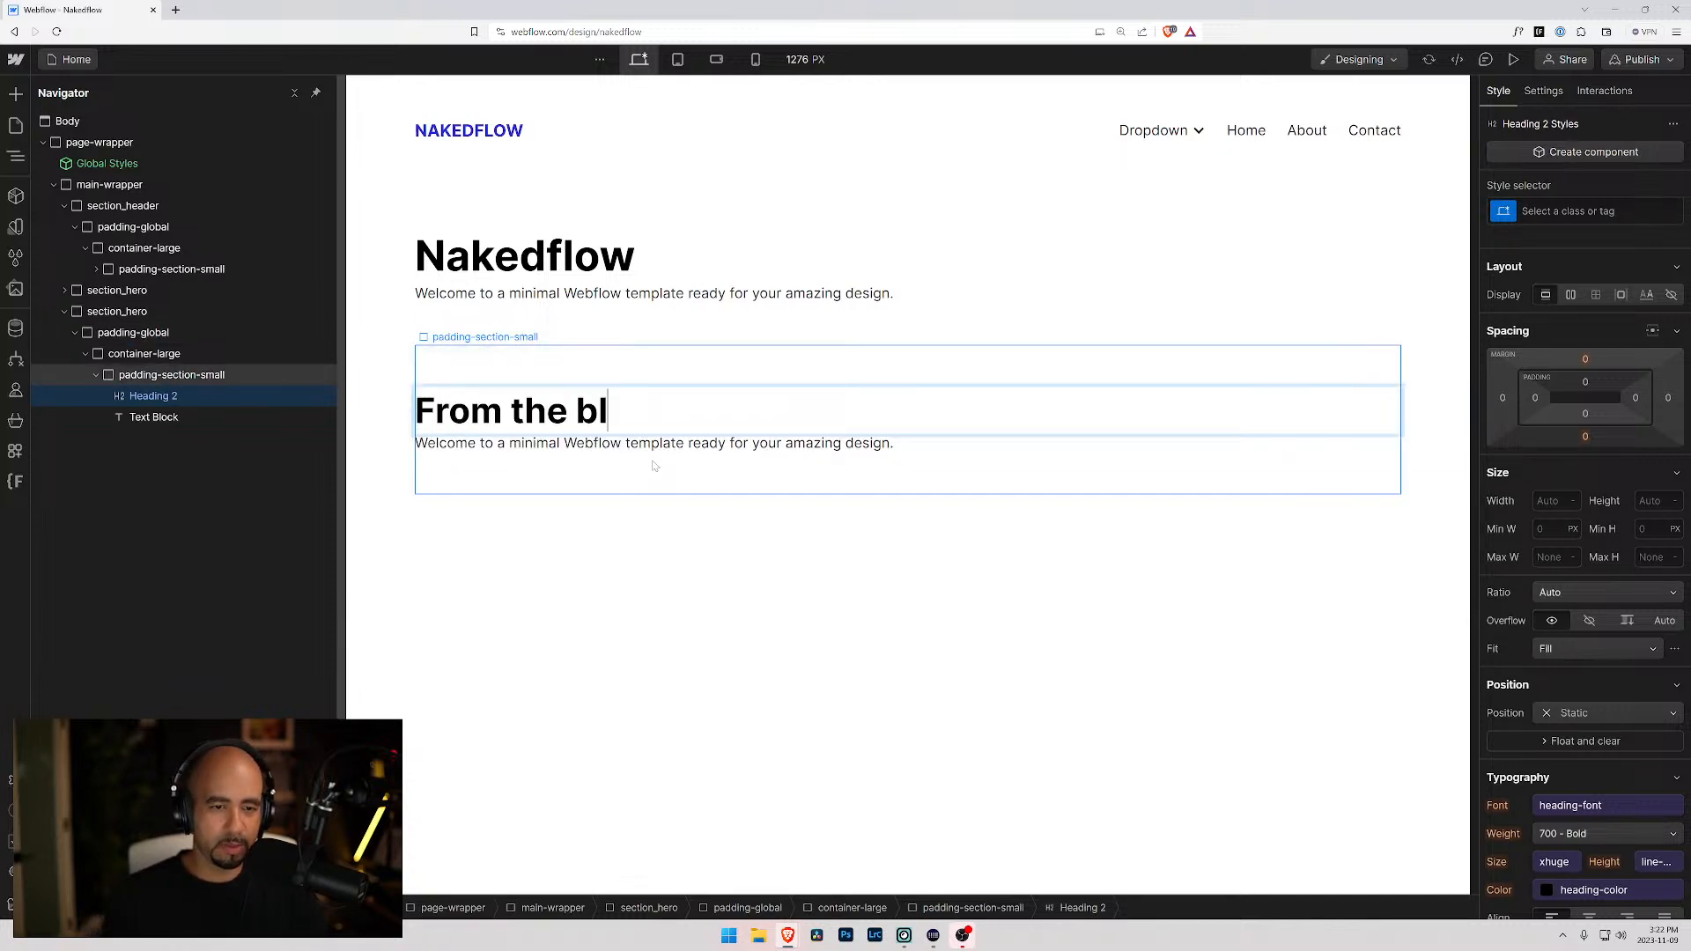
{"action": "key", "text": "Escape"}
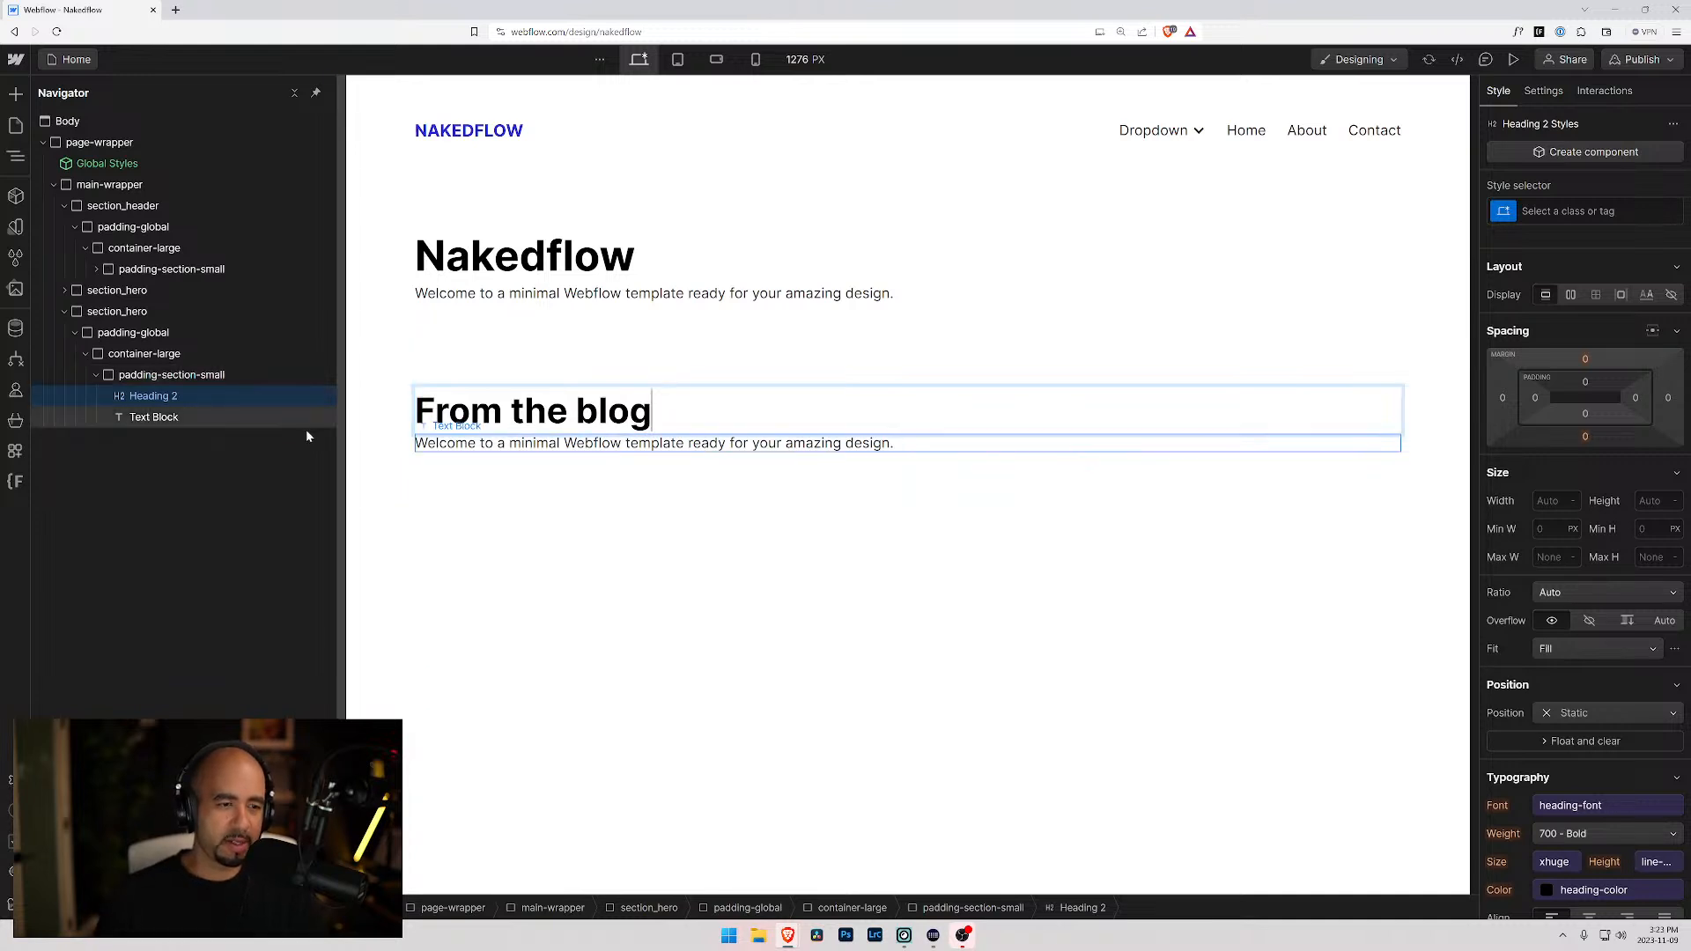
- Replace the text block below the "From the blog" heading with "Articles from the blog."
{"action": "left_click", "coordinate": [183, 417]}
{"action": "key", "text": "Return"}
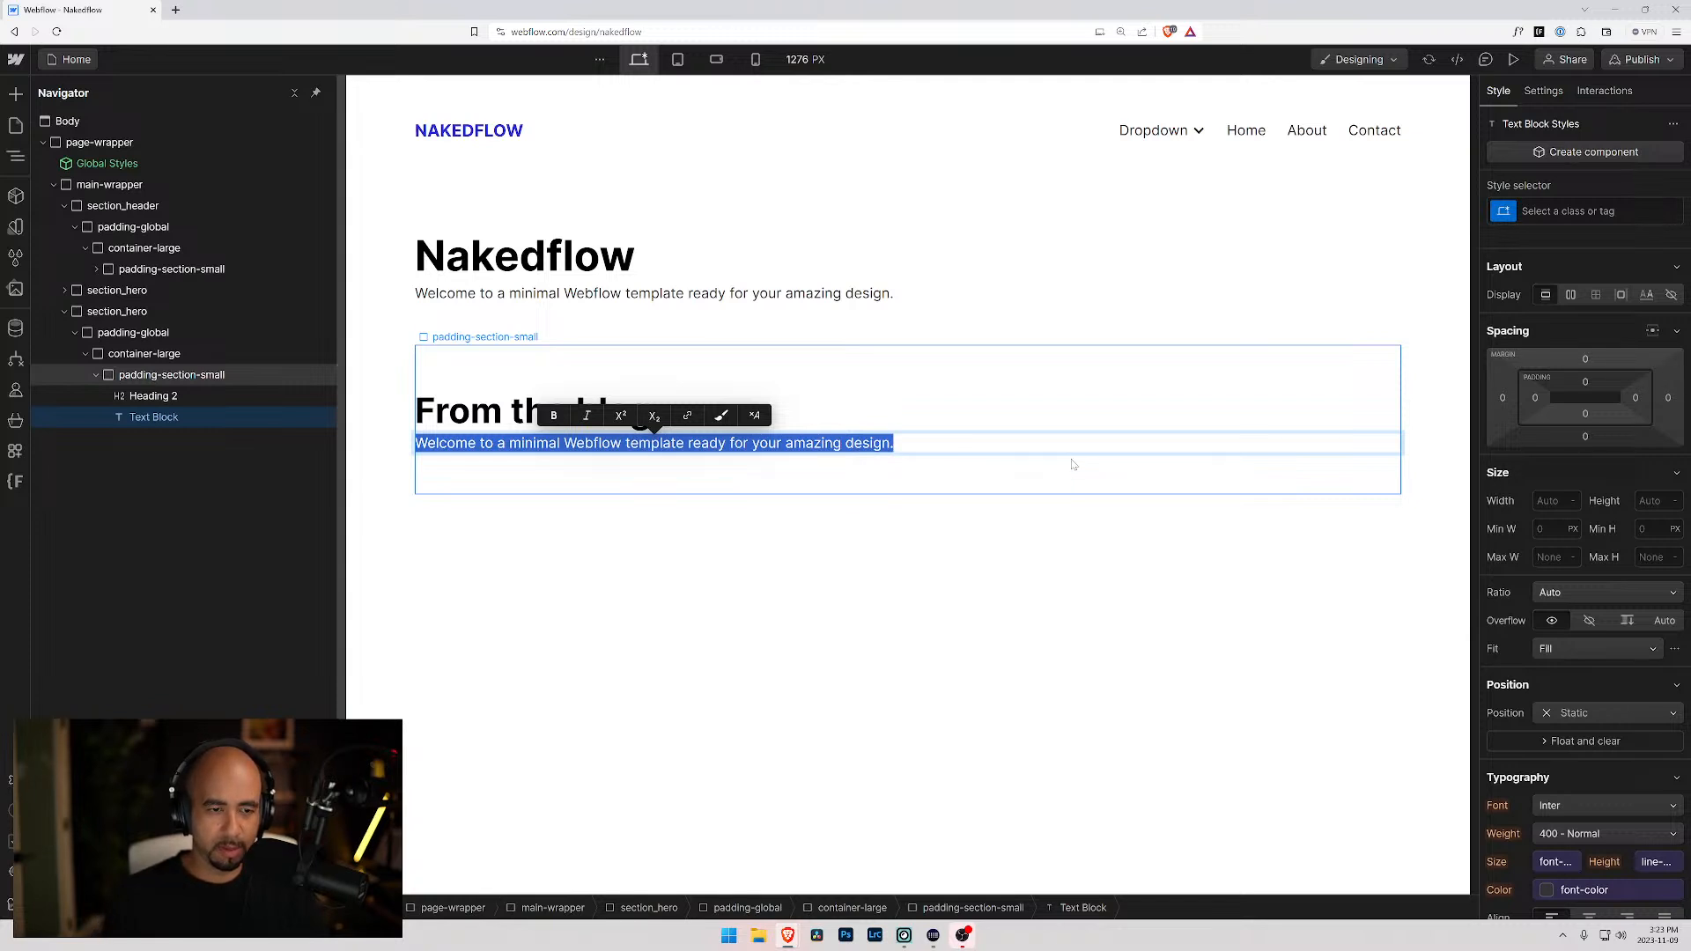
{"action": "type", "text": "This"}
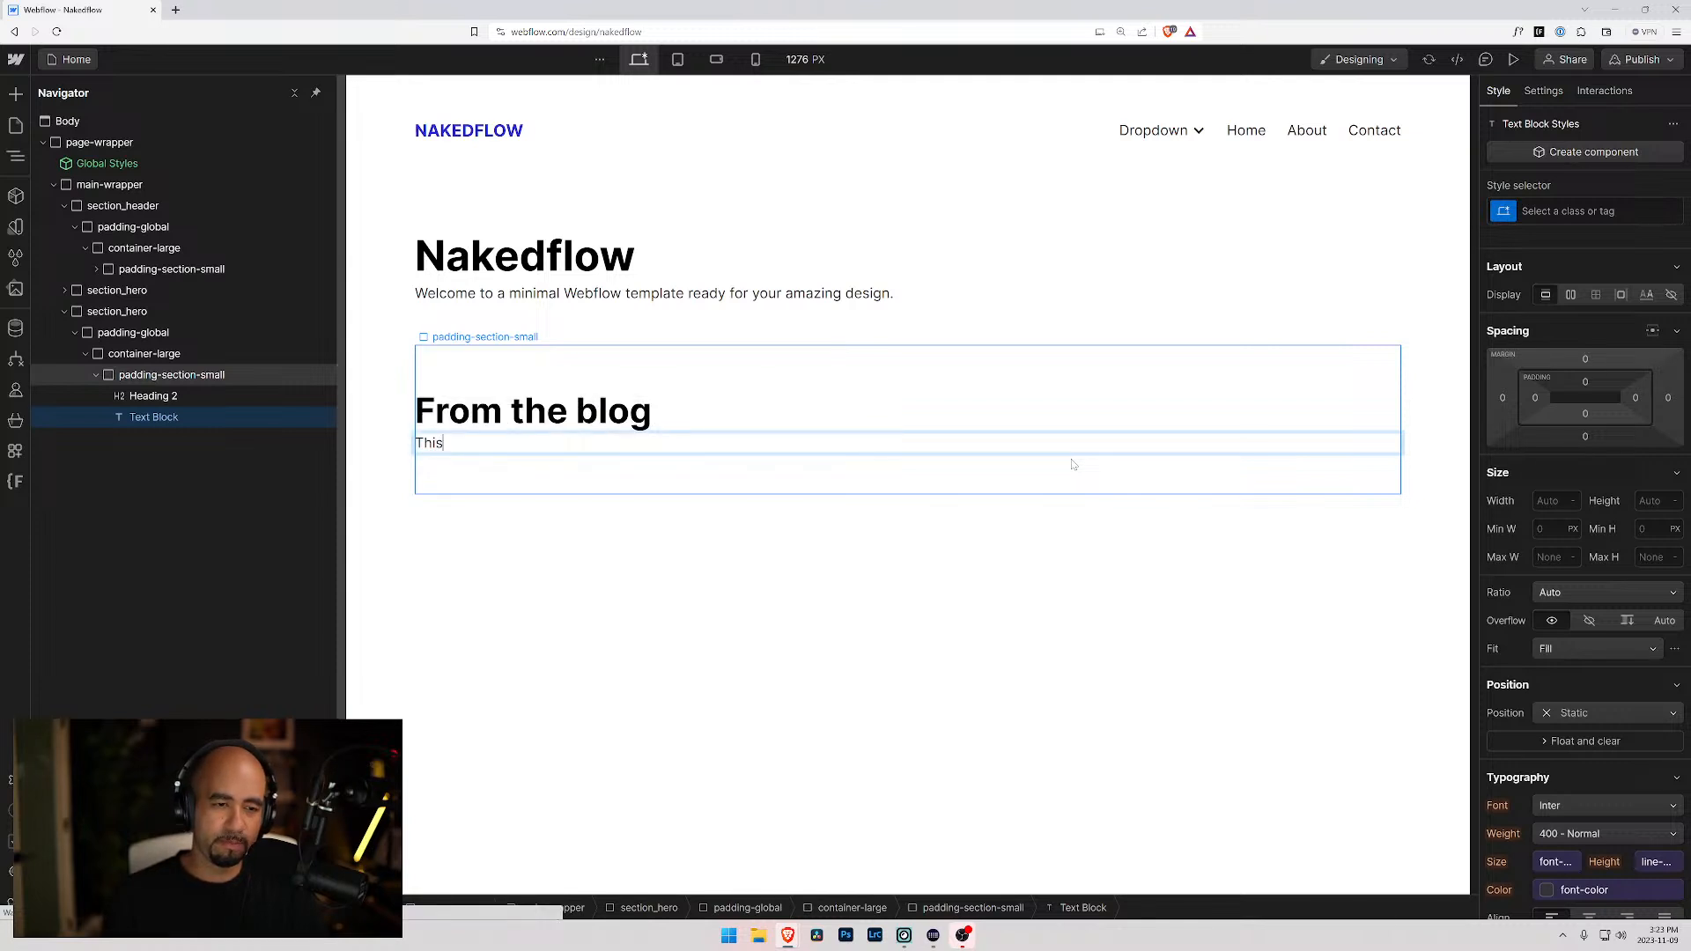
{"action": "key", "text": "BackSpace"}
{"action": "key", "text": "BackSpace"}
{"action": "key", "text": "BackSpace"}
{"action": "key", "text": "BackSpace"}
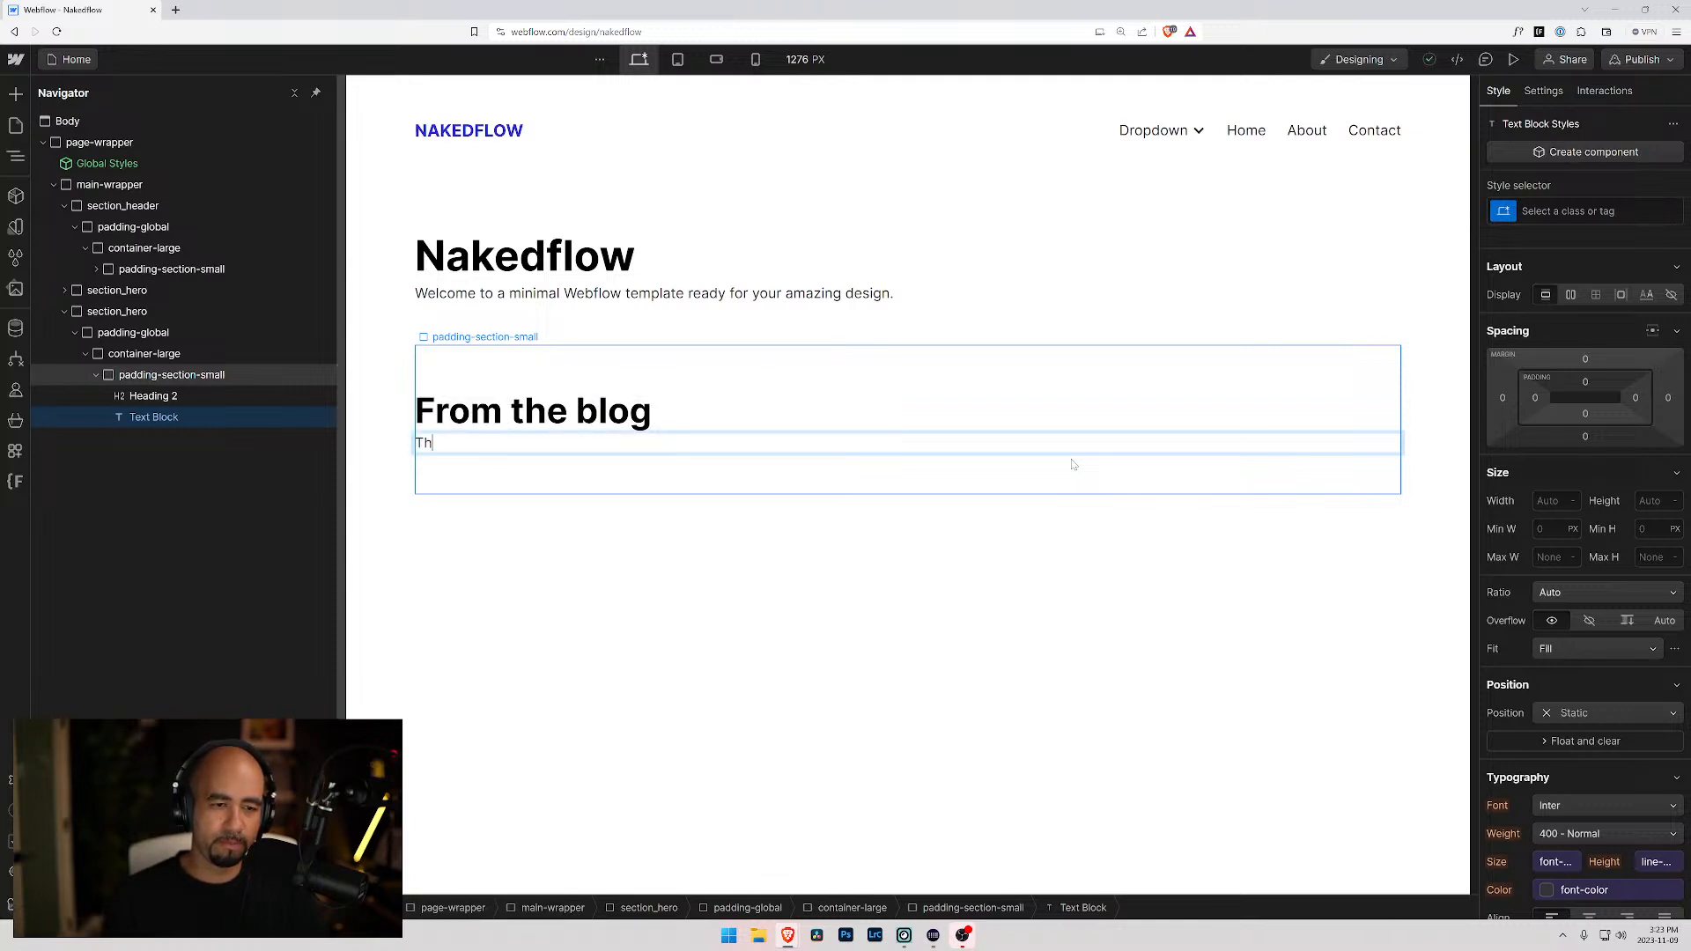
{"action": "type", "text": "Articles front he"}
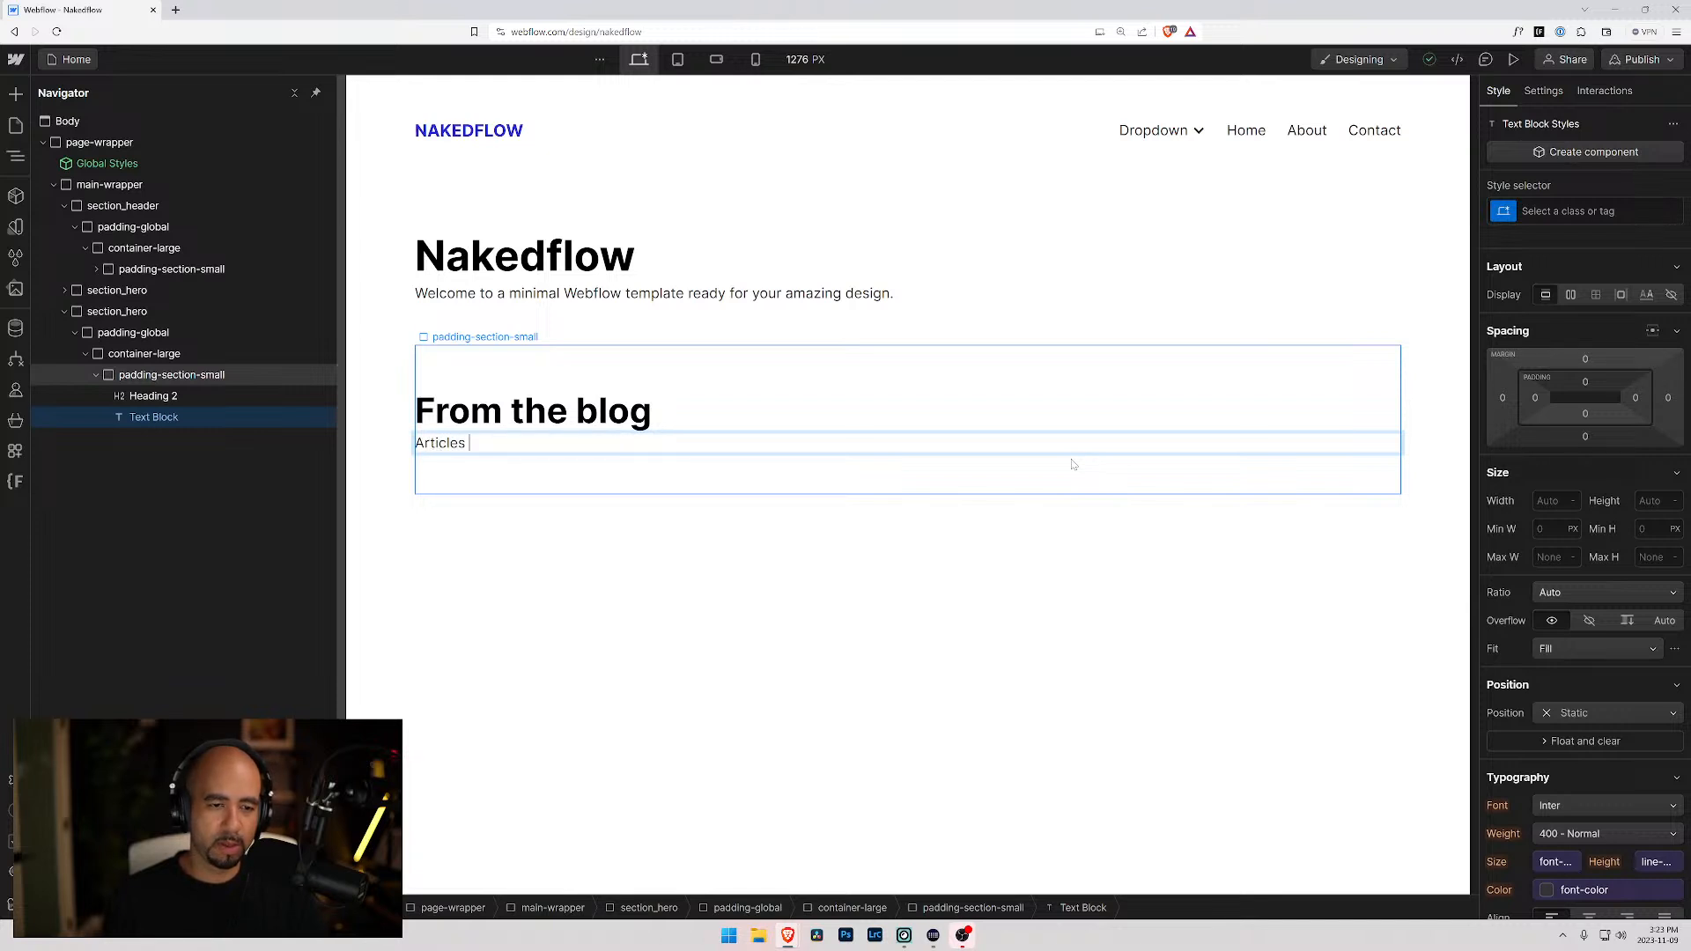
{"action": "key", "text": "BackSpace"}
{"action": "key", "text": "BackSpace"}
{"action": "key", "text": "BackSpace"}
{"action": "key", "text": "BackSpace"}
{"action": "key", "text": "BackSpace"}
{"action": "key", "text": "BackSpace"}
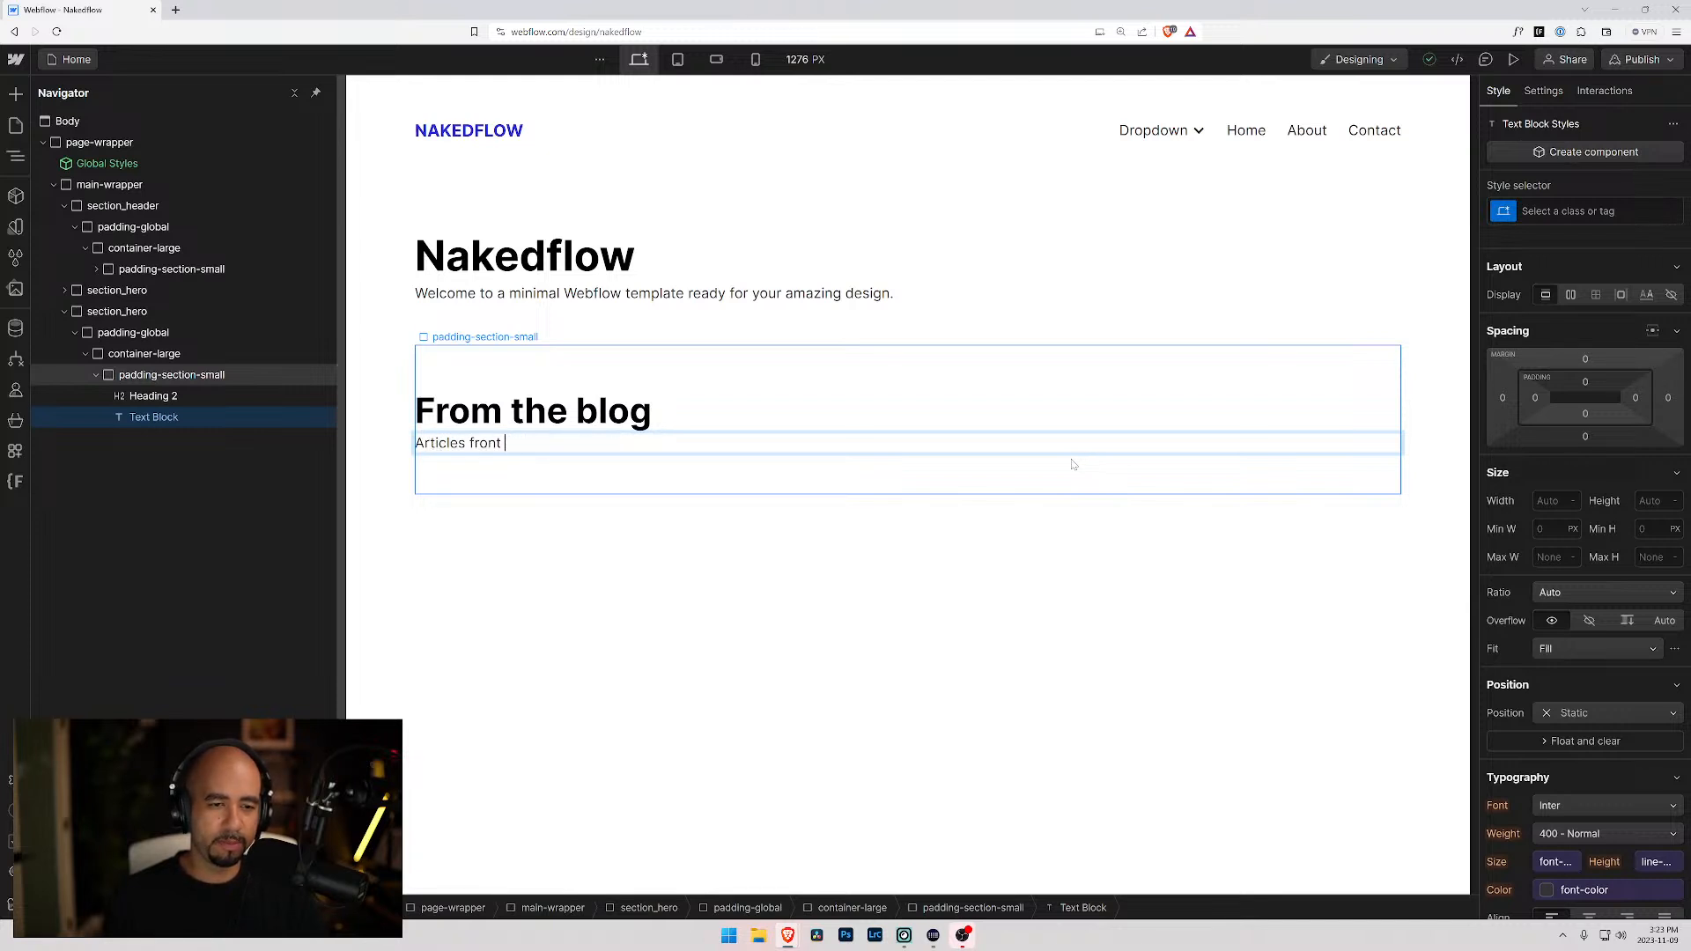
{"action": "type", "text": "m the blog"}
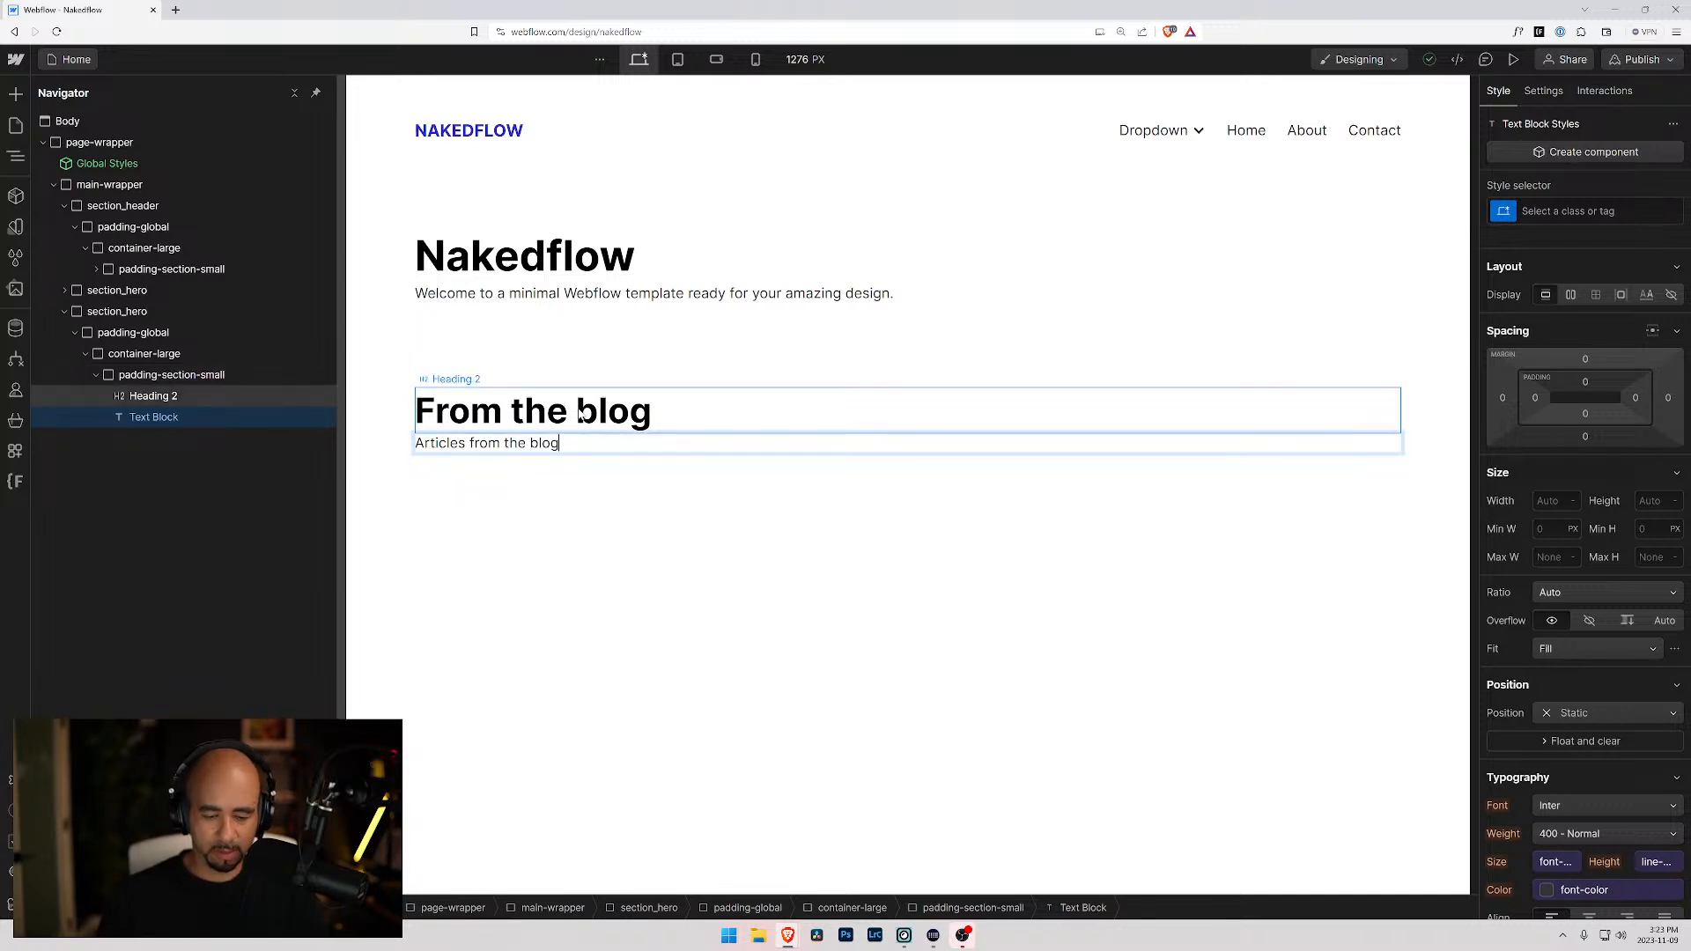
{"action": "type", "text": "."}
{"action": "left_click", "coordinate": [146, 395]}
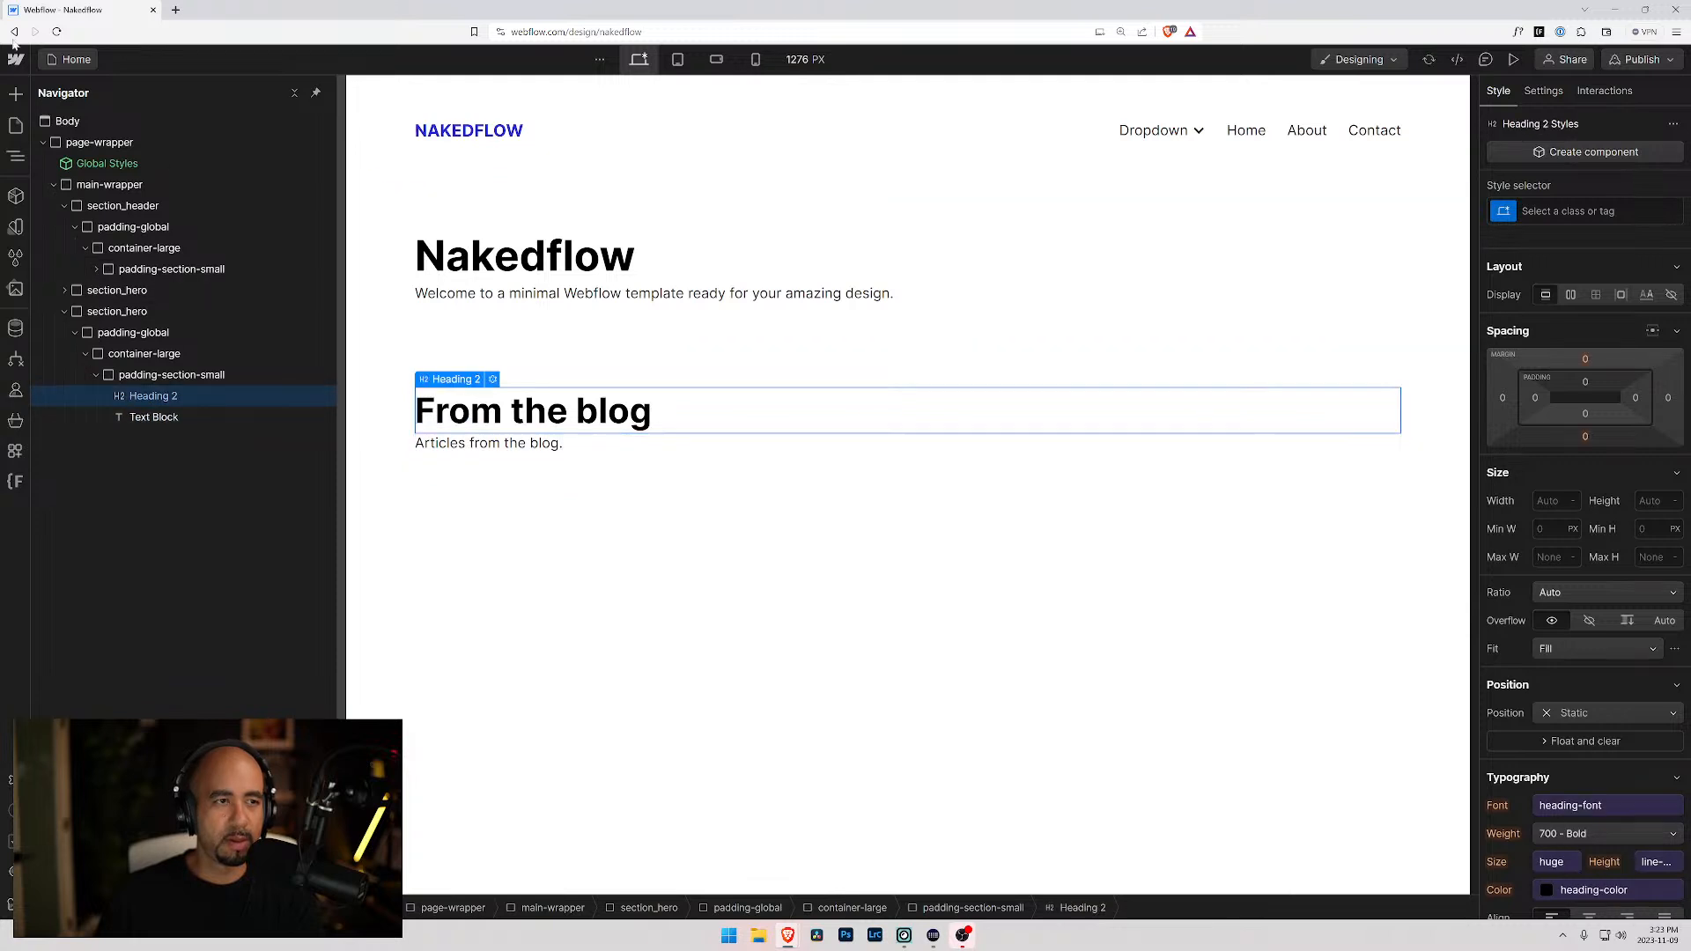
- Open the Webflow dashboard in a separate browser tab and switch to it
{"action": "left_click", "coordinate": [14, 59]}
{"action": "left_click", "coordinate": [44, 93]}
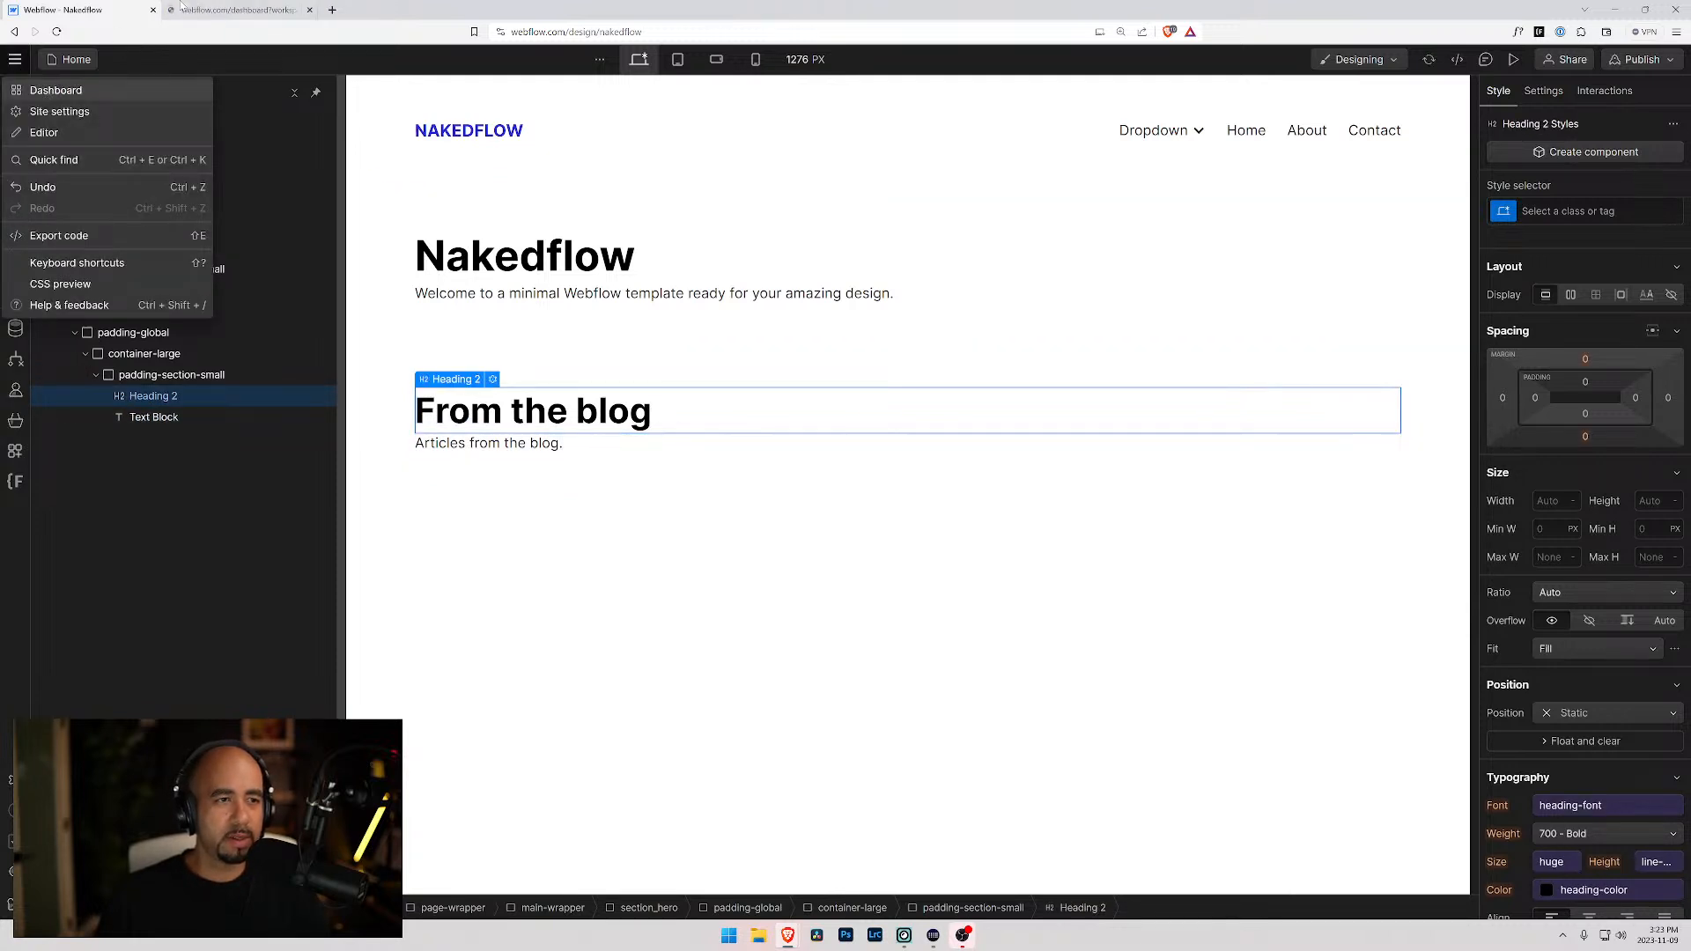
{"action": "left_click", "coordinate": [198, 10]}
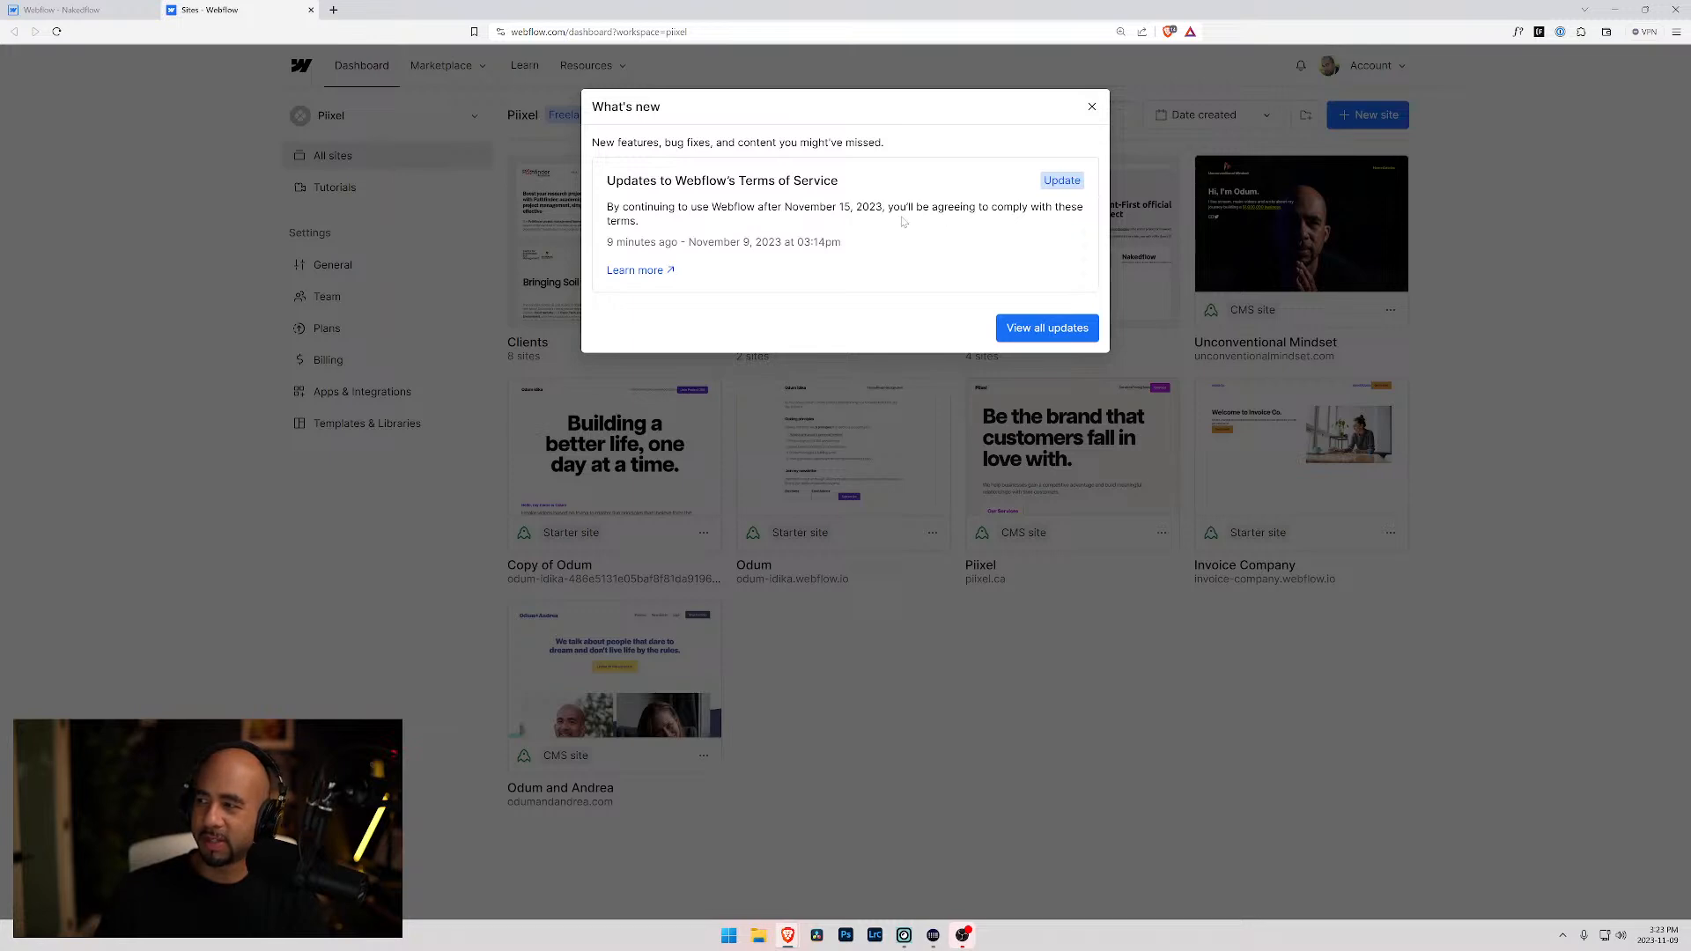
- Open the Terms of Service update announcement and read through its list of key changes
{"action": "left_click", "coordinate": [645, 272]}
{"action": "scroll", "coordinate": [586, 340], "scroll_direction": "down", "scroll_amount": 4}
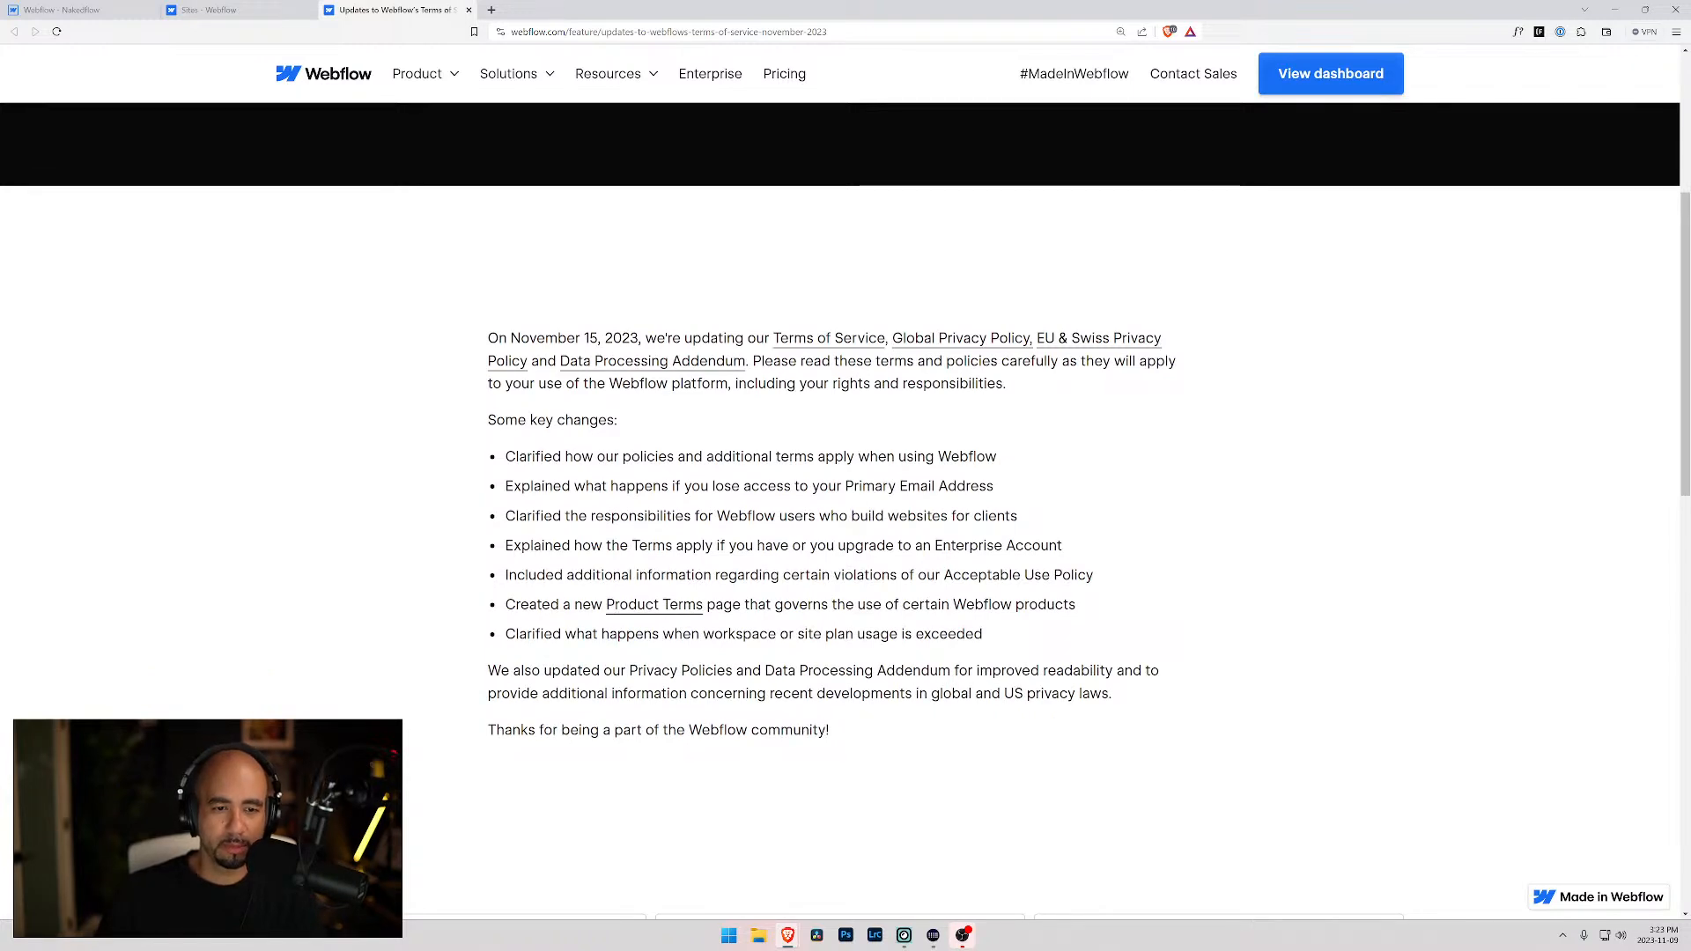
{"action": "left_click_drag", "start_coordinate": [512, 486], "coordinate": [986, 486]}
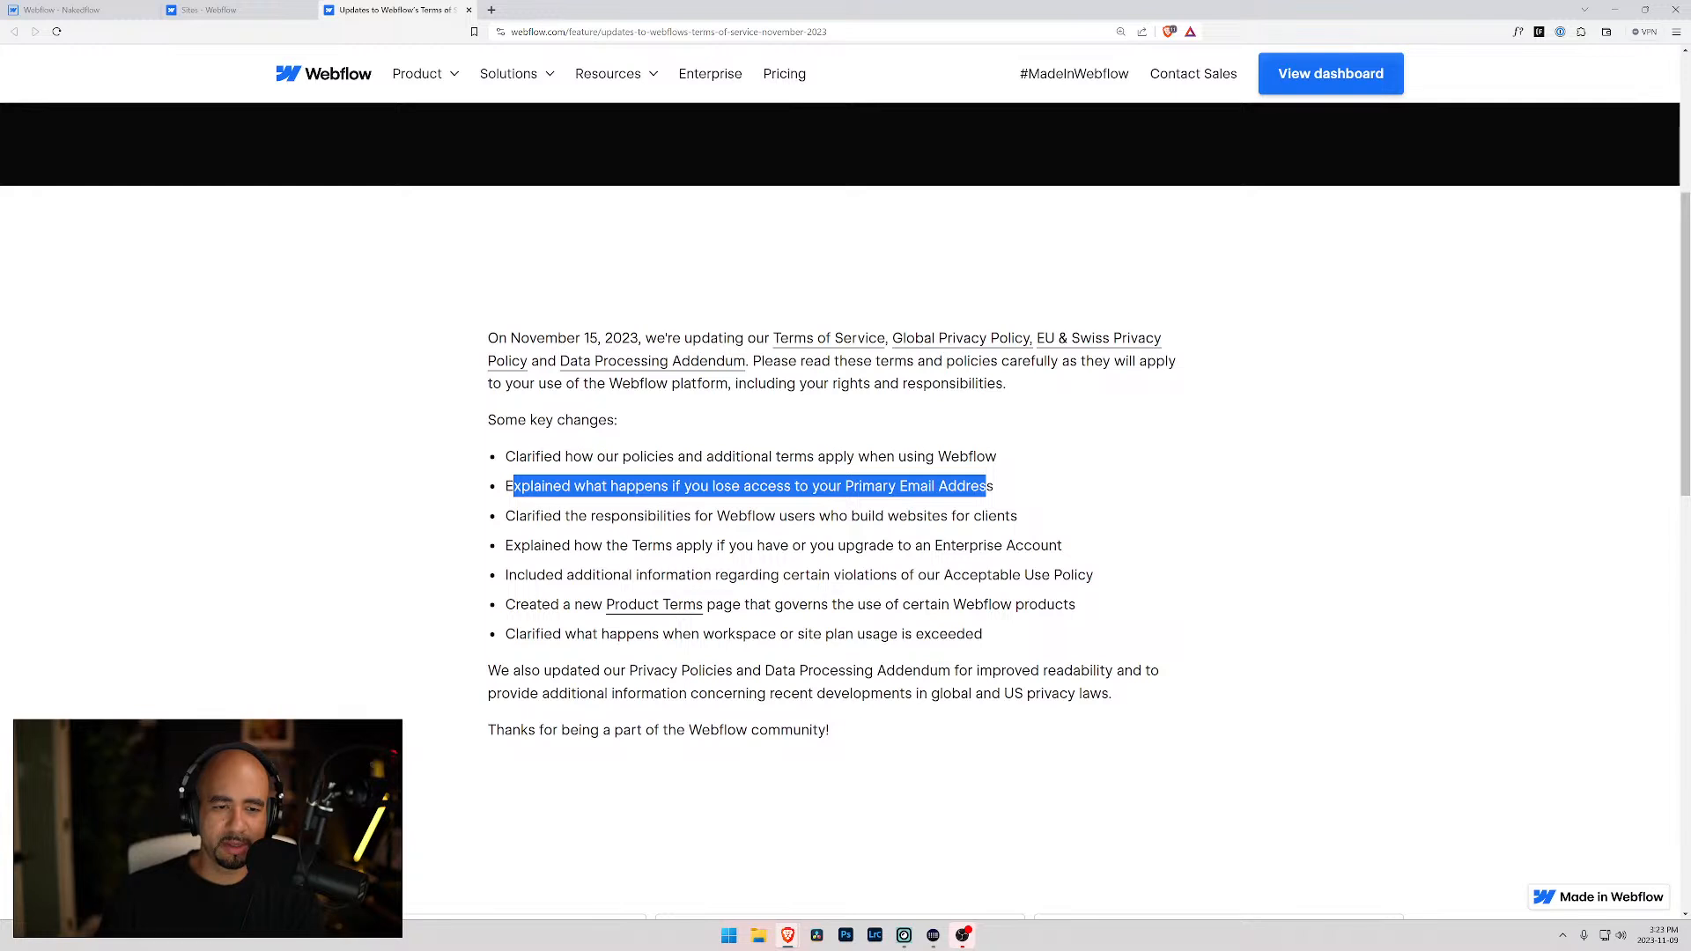
{"action": "left_click_drag", "start_coordinate": [532, 516], "coordinate": [970, 520]}
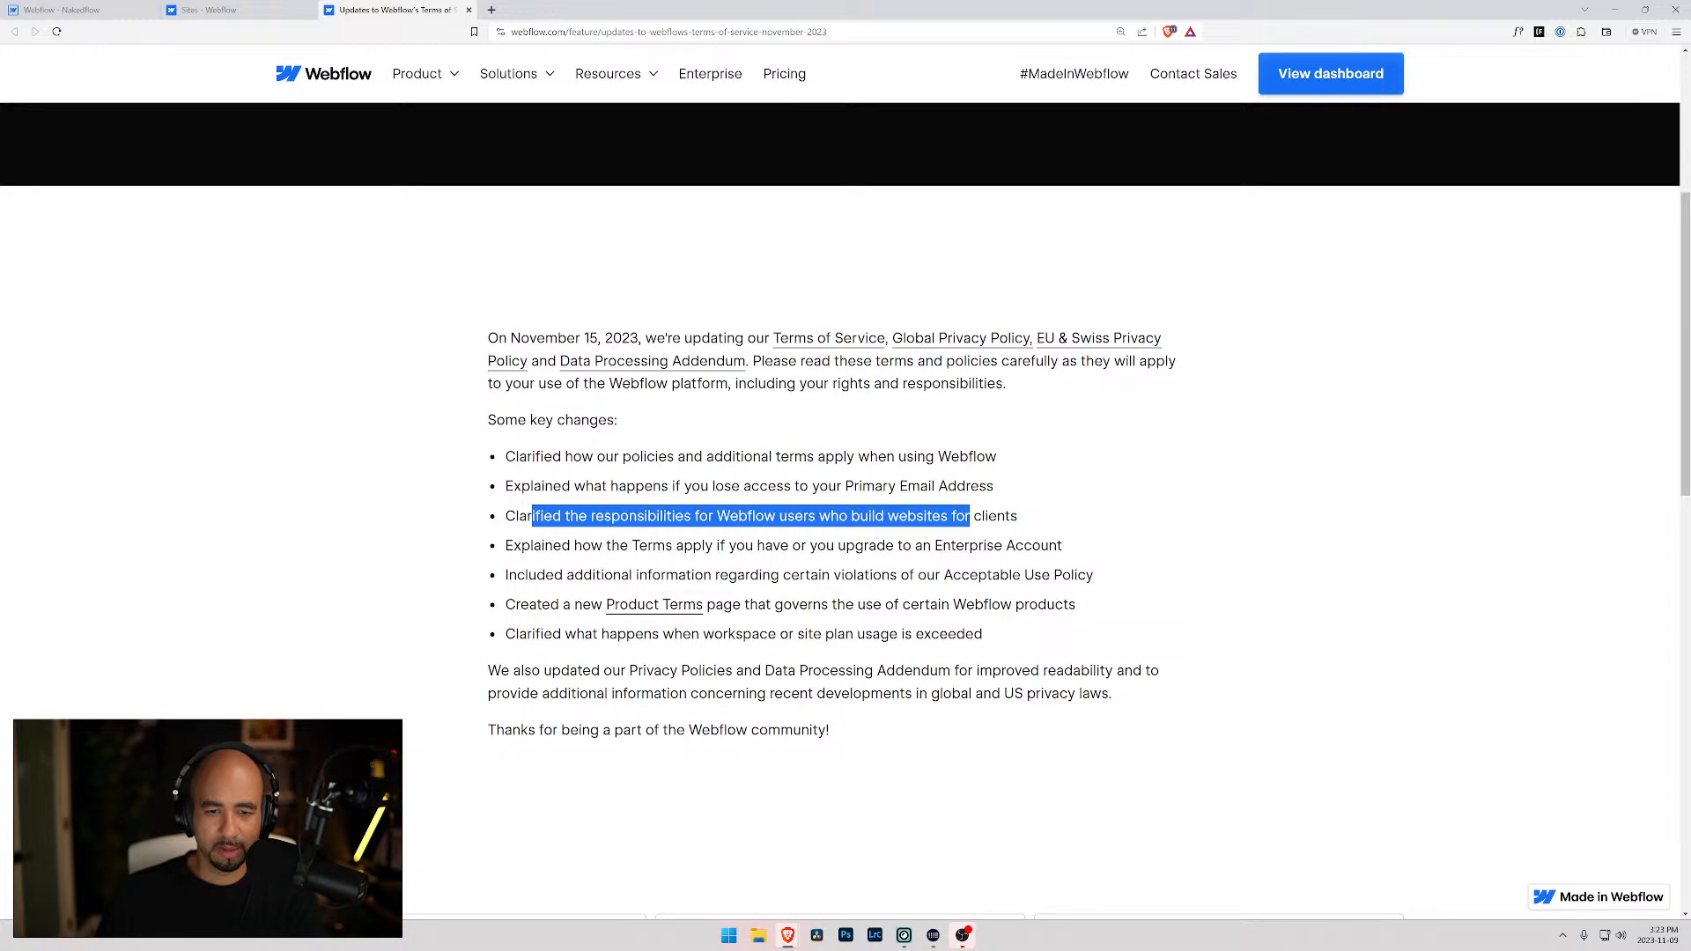
{"action": "scroll", "coordinate": [840, 478], "scroll_direction": "down", "scroll_amount": 3}
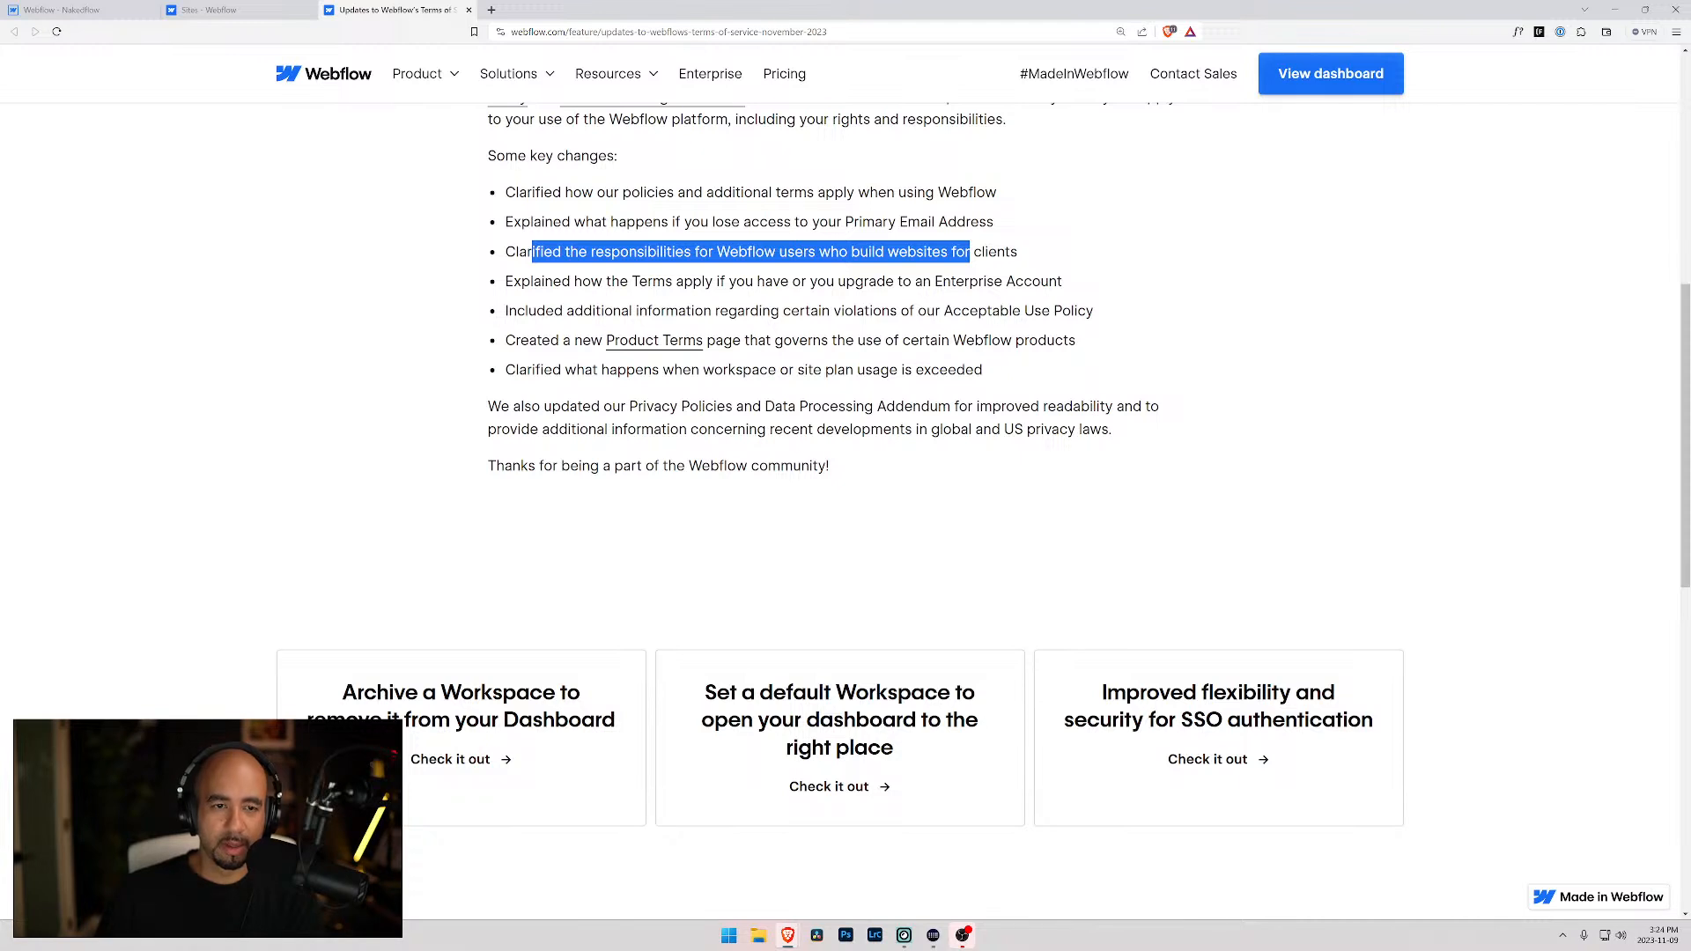
{"action": "left_click_drag", "start_coordinate": [504, 310], "coordinate": [1106, 316]}
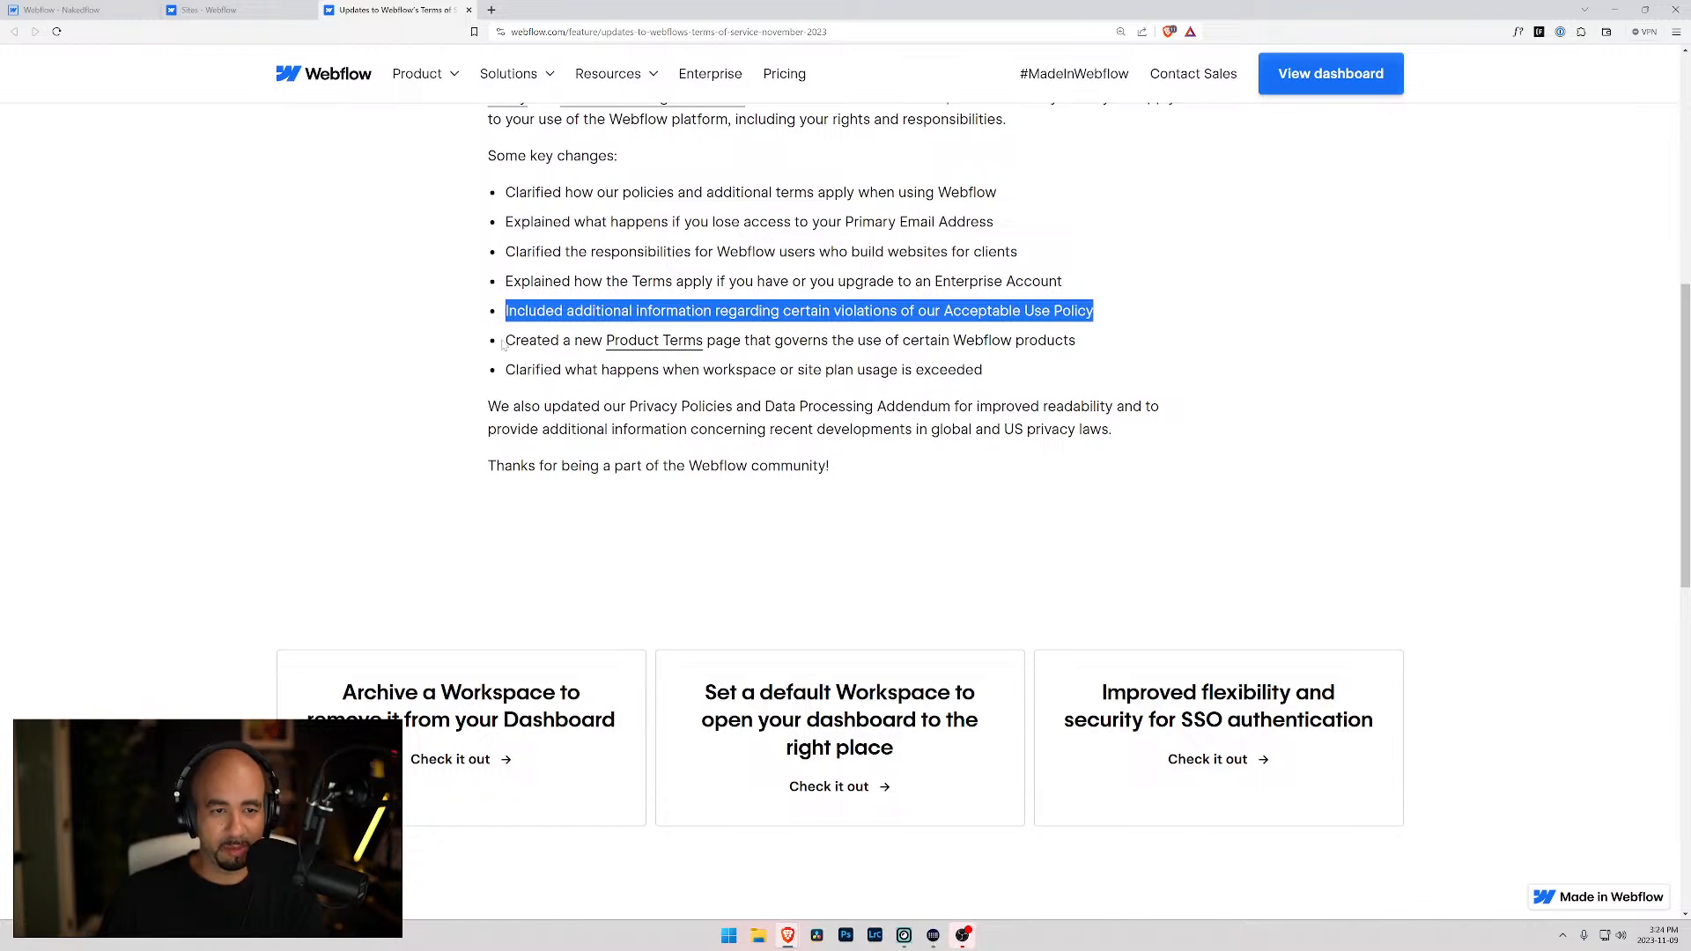
{"action": "left_click_drag", "start_coordinate": [505, 342], "coordinate": [1092, 347]}
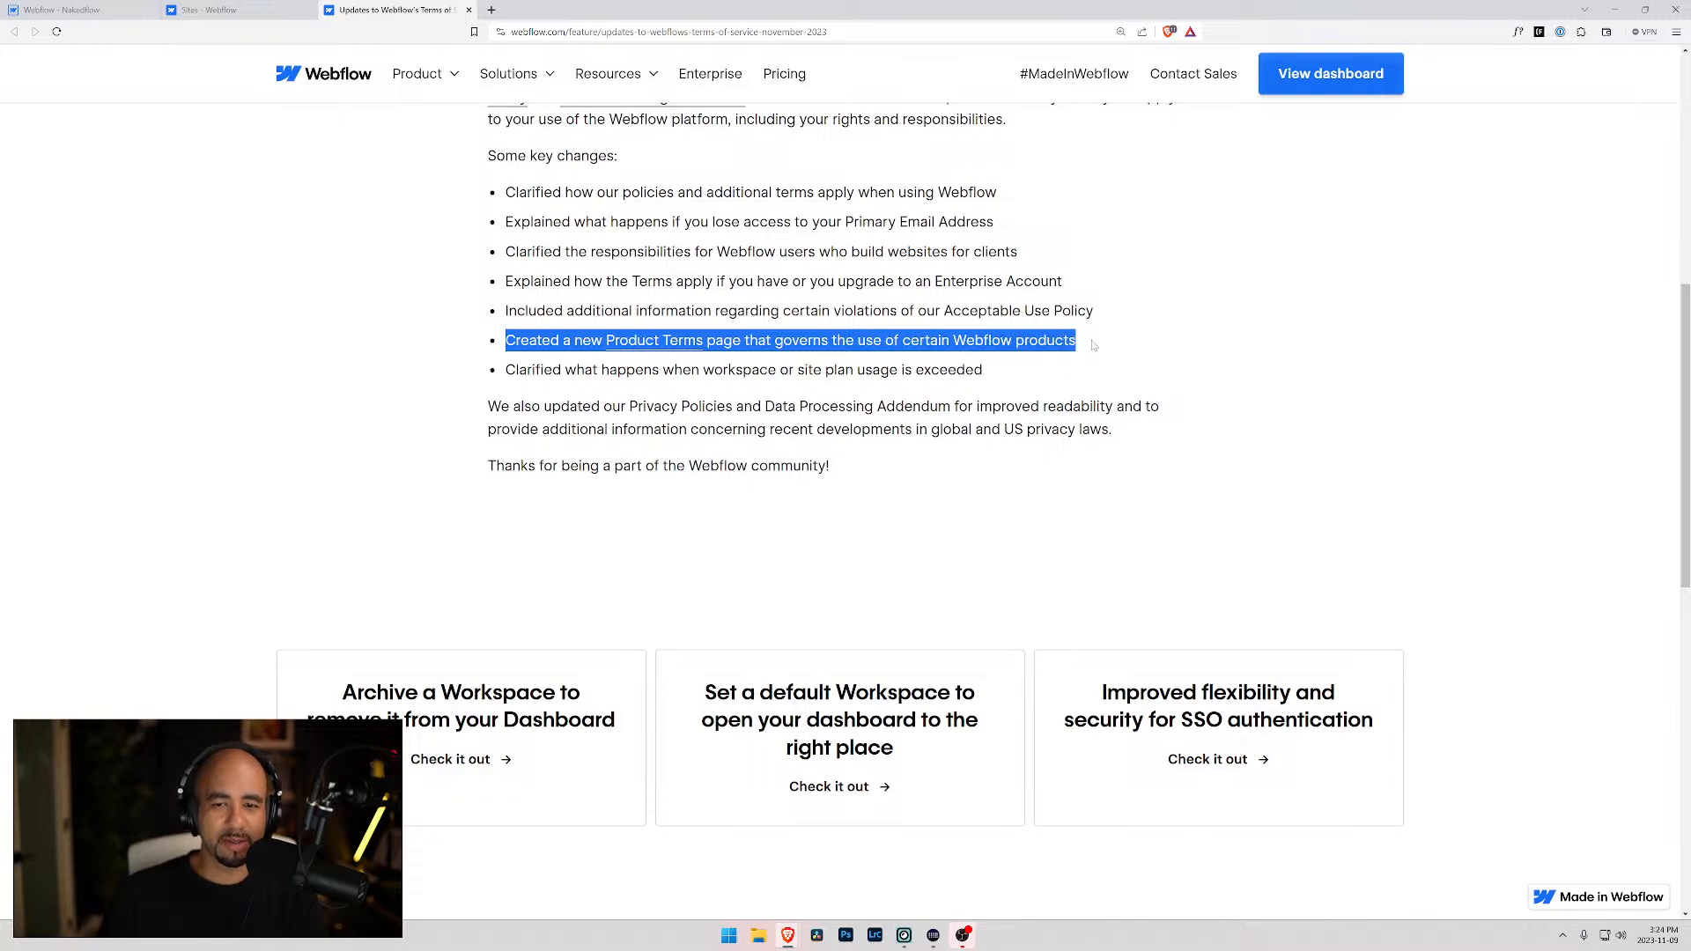
{"action": "left_click", "coordinate": [728, 384]}
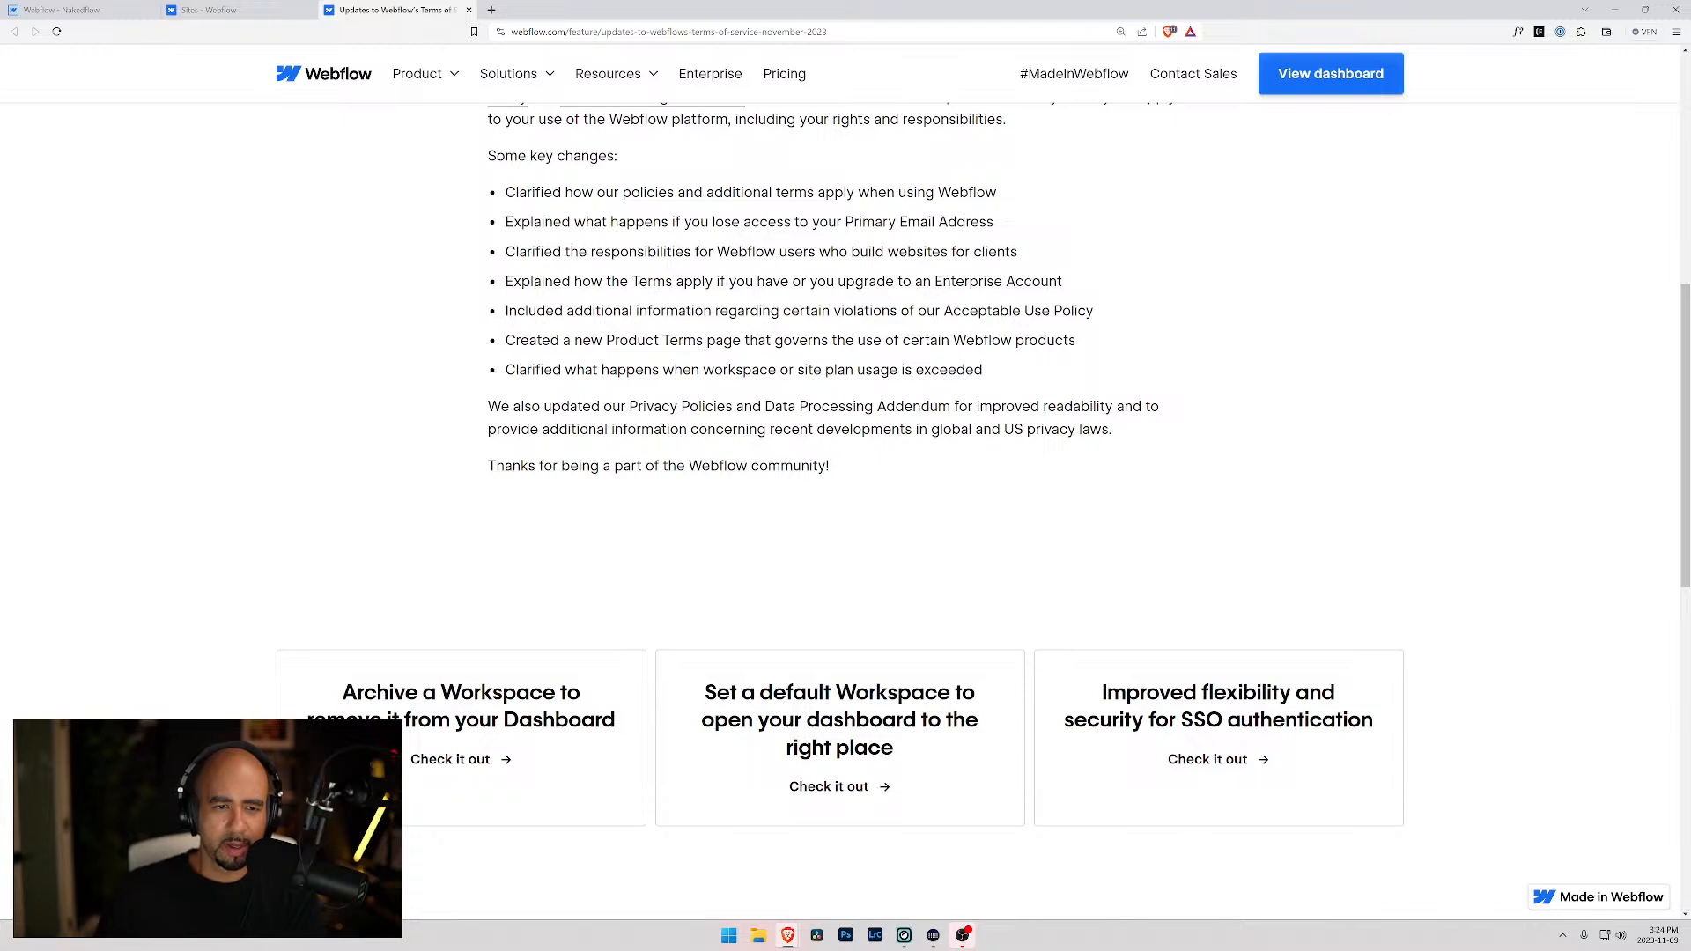
{"action": "left_click_drag", "start_coordinate": [505, 370], "coordinate": [956, 370]}
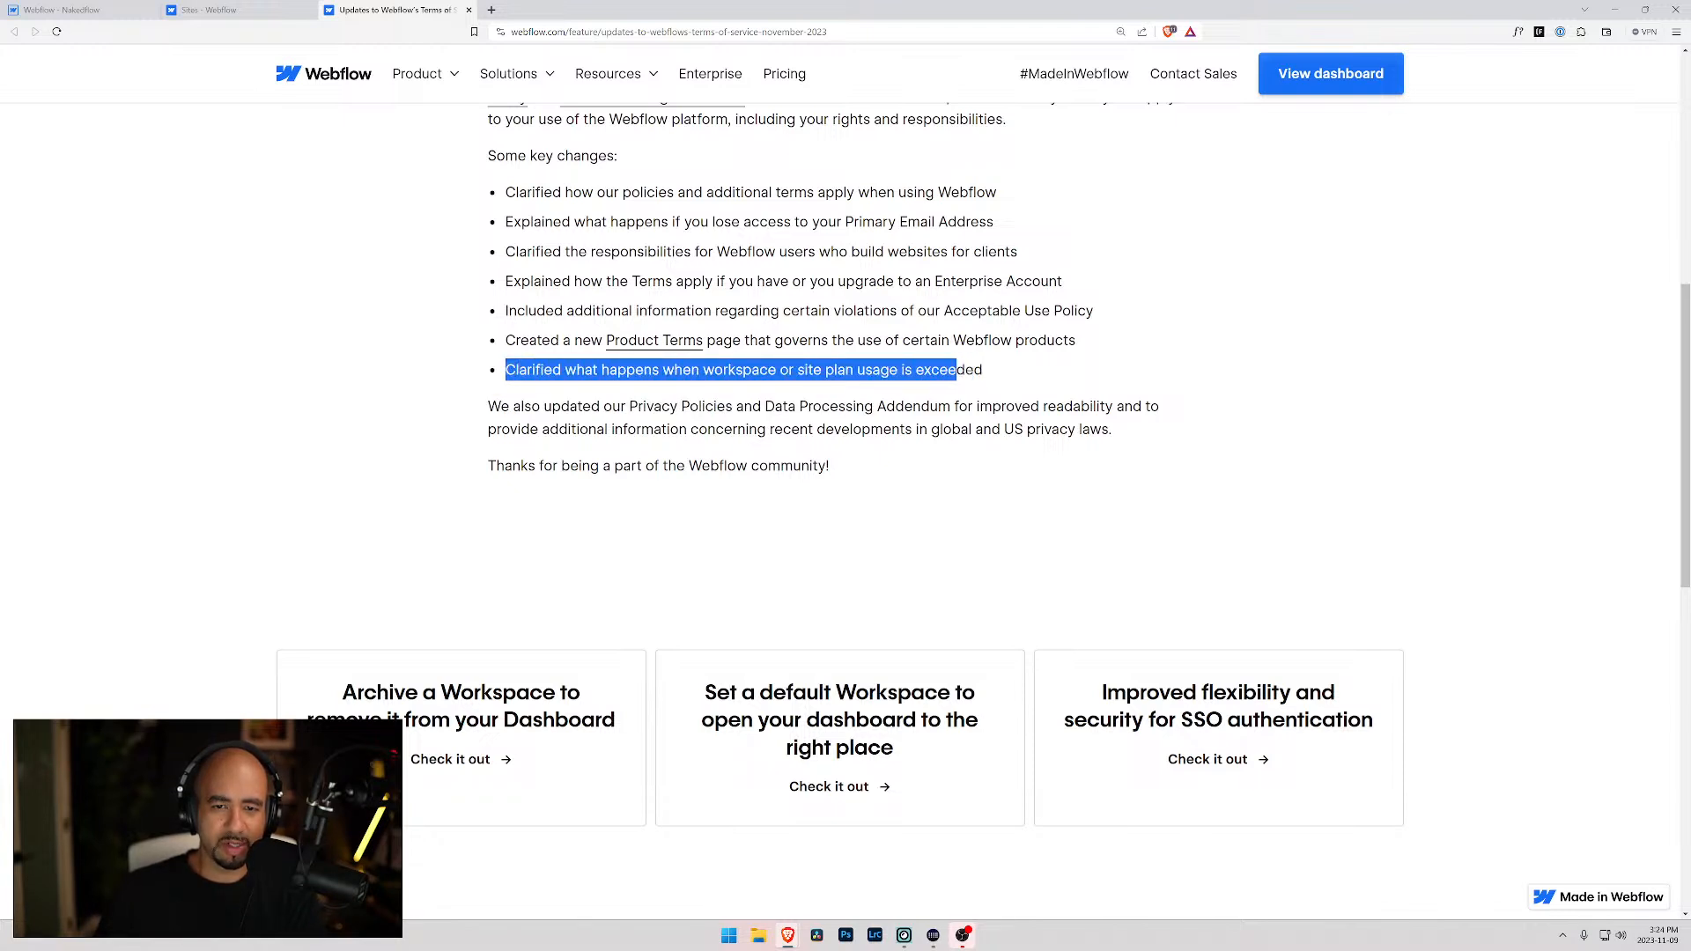
{"action": "scroll", "coordinate": [845, 476], "scroll_direction": "down", "scroll_amount": 3}
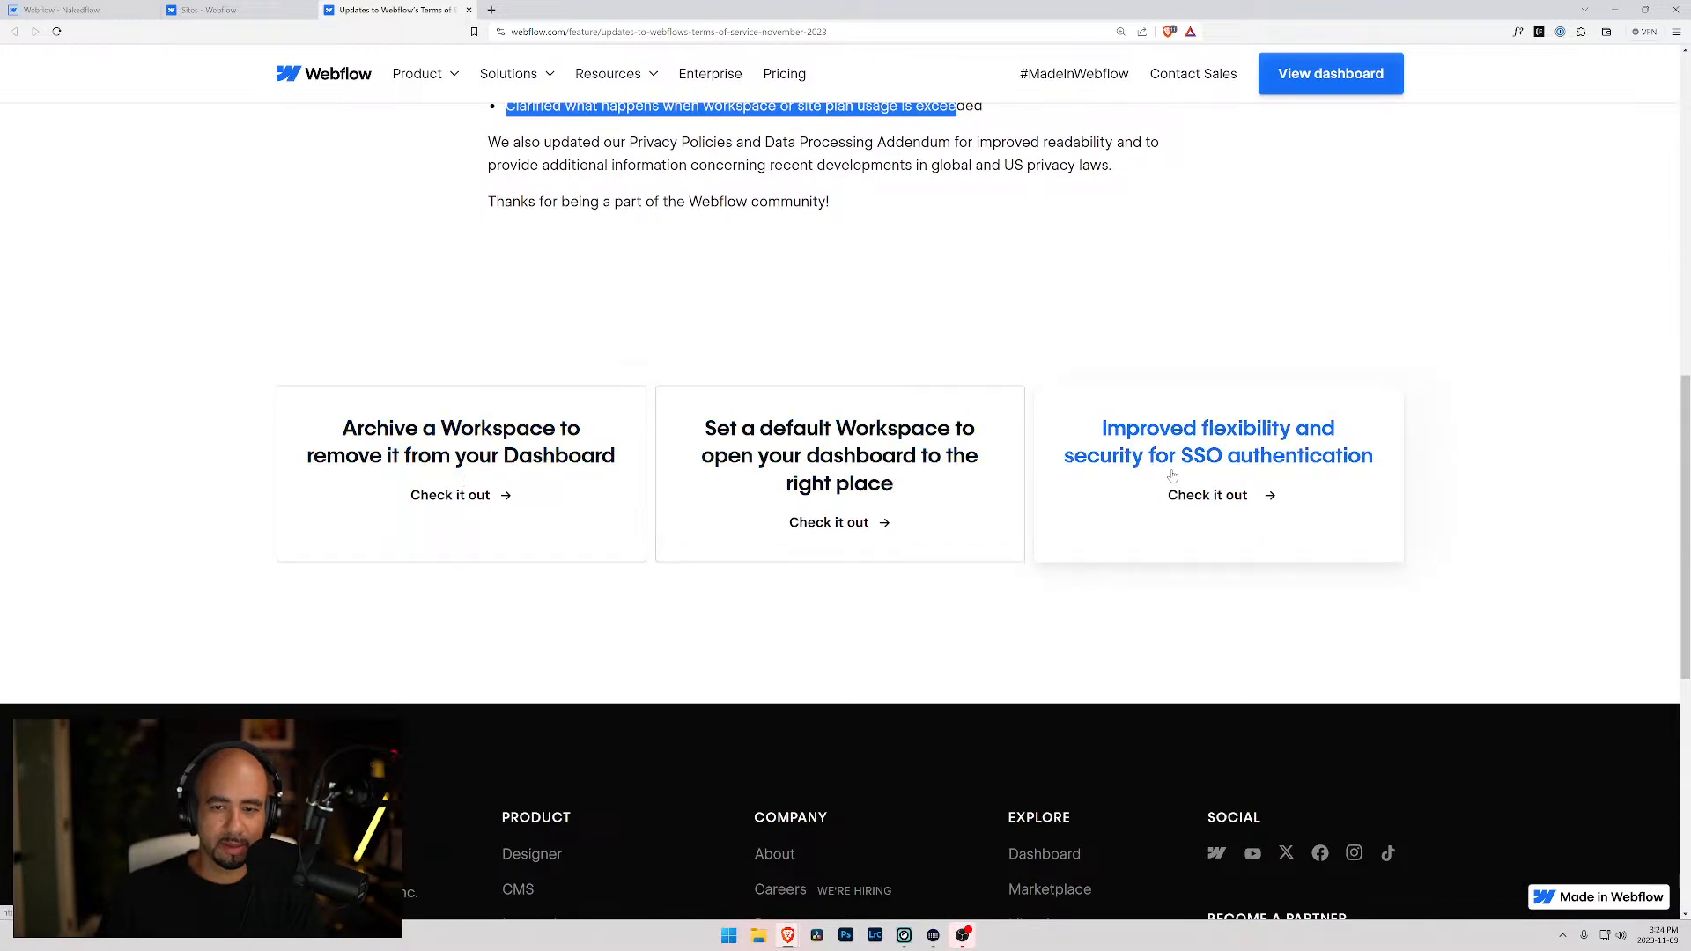
- Open the Terms of Service linked in the announcement, look through its table of contents, and return to the announcement
{"action": "scroll", "coordinate": [1057, 440], "scroll_direction": "up", "scroll_amount": 5}
{"action": "left_click", "coordinate": [708, 375]}
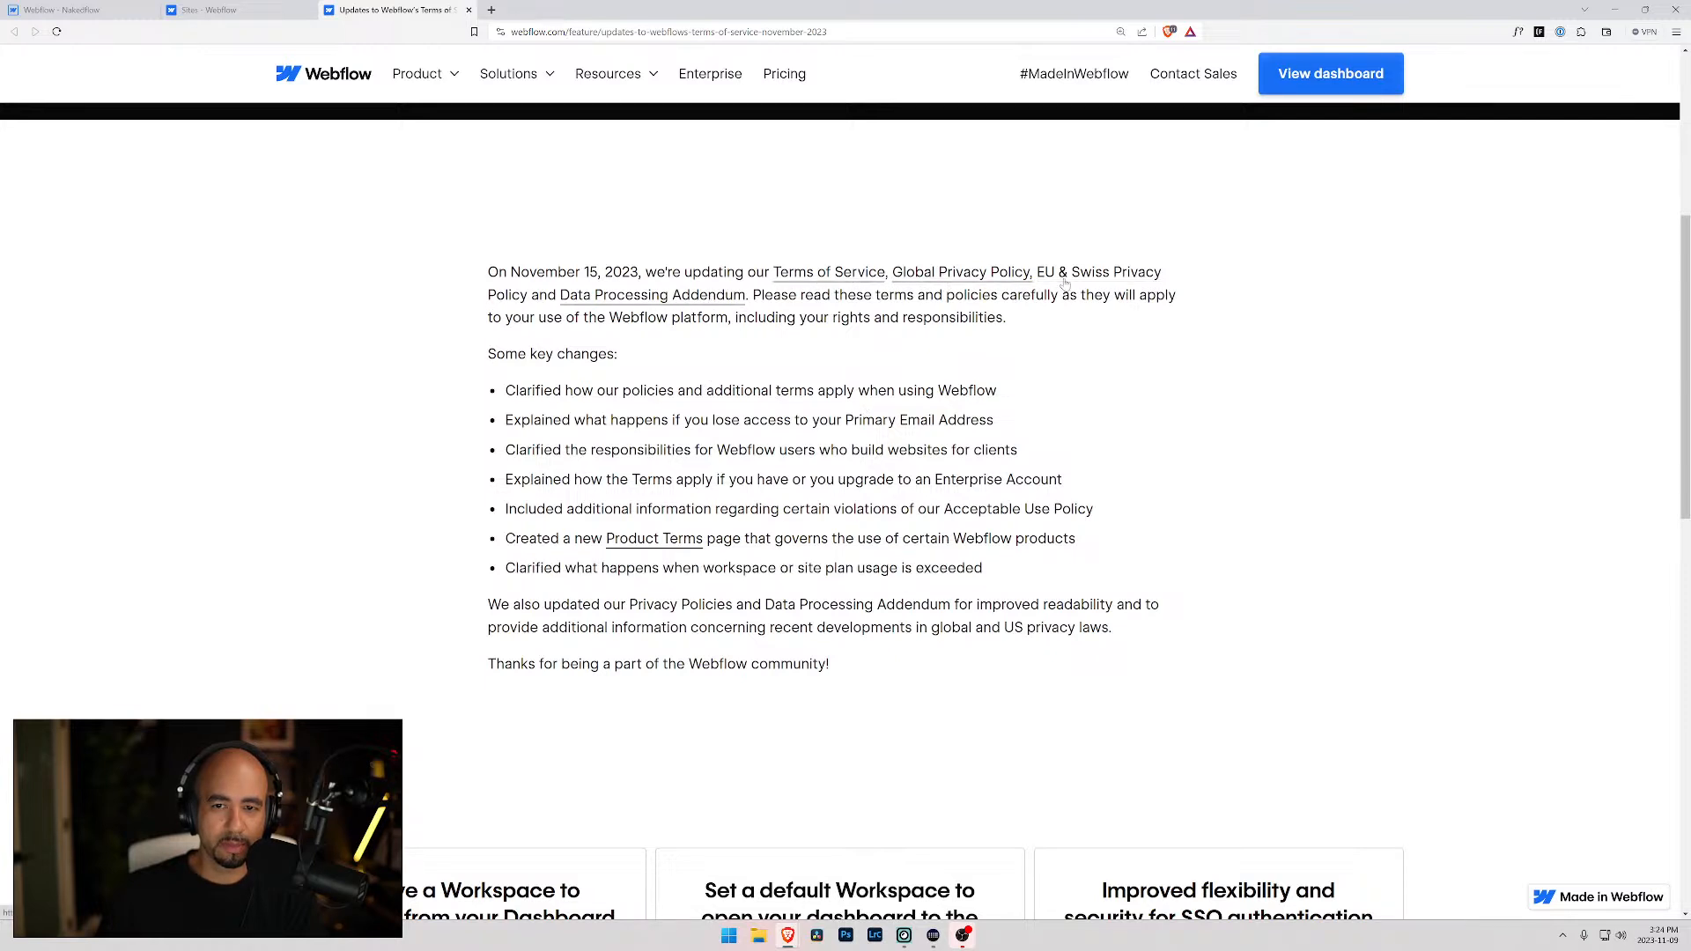
{"action": "left_click", "coordinate": [825, 275]}
{"action": "scroll", "coordinate": [825, 267], "scroll_direction": "down", "scroll_amount": 6}
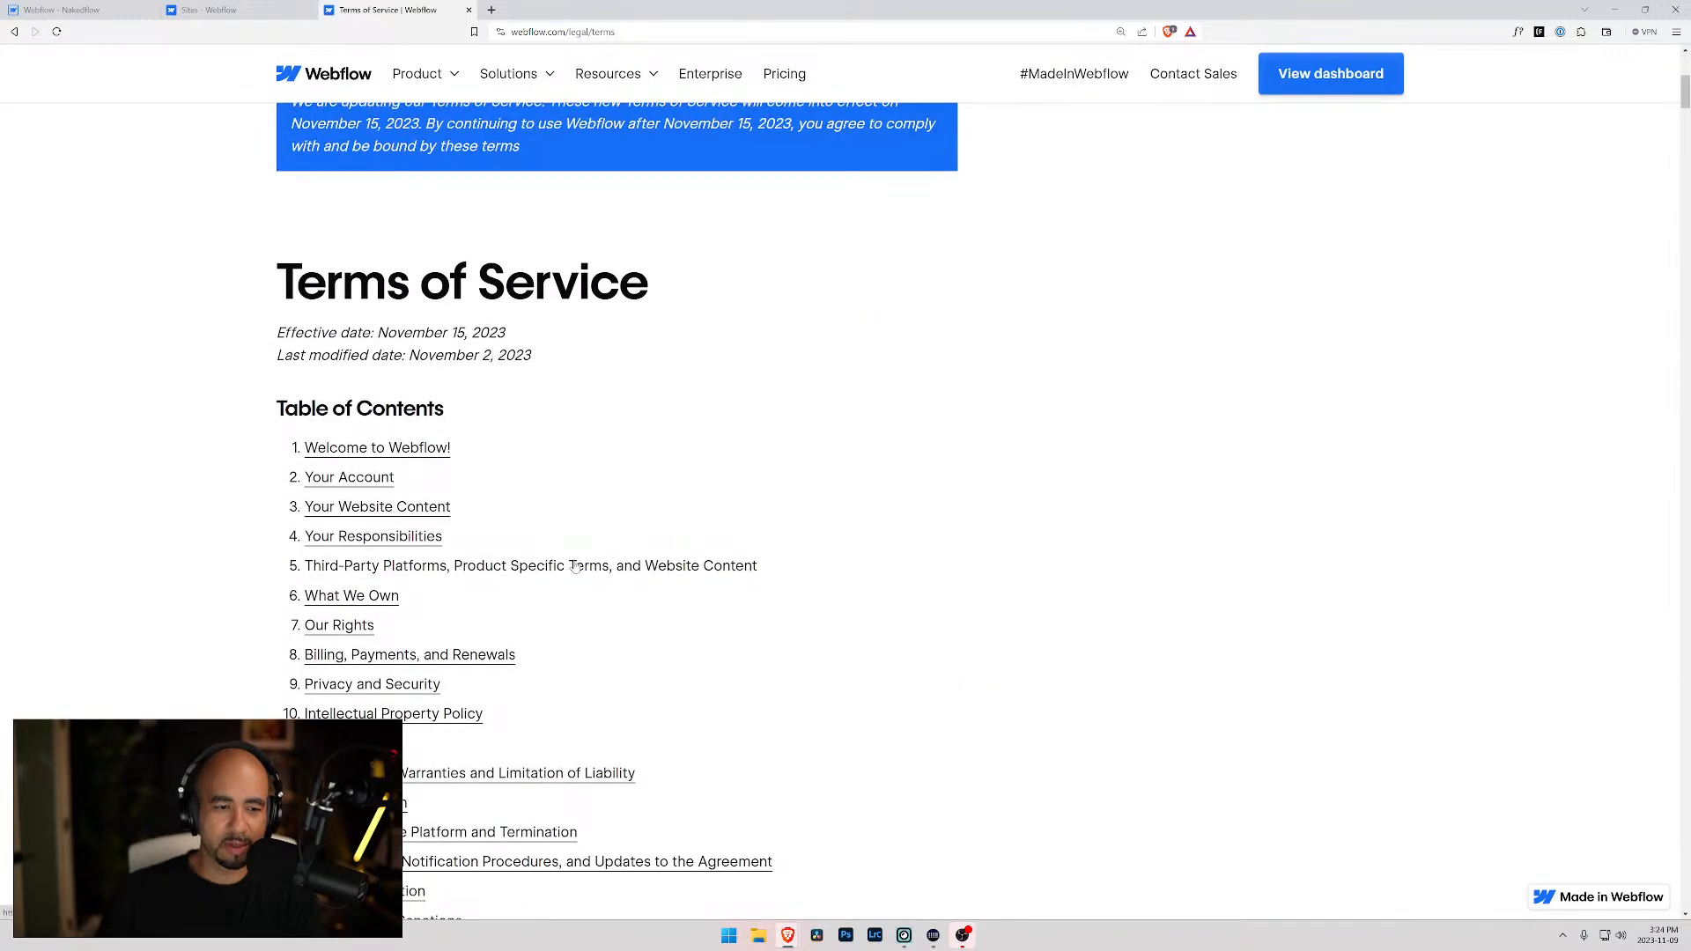
{"action": "scroll", "coordinate": [574, 568], "scroll_direction": "down", "scroll_amount": 5}
{"action": "scroll", "coordinate": [598, 553], "scroll_direction": "up", "scroll_amount": 2}
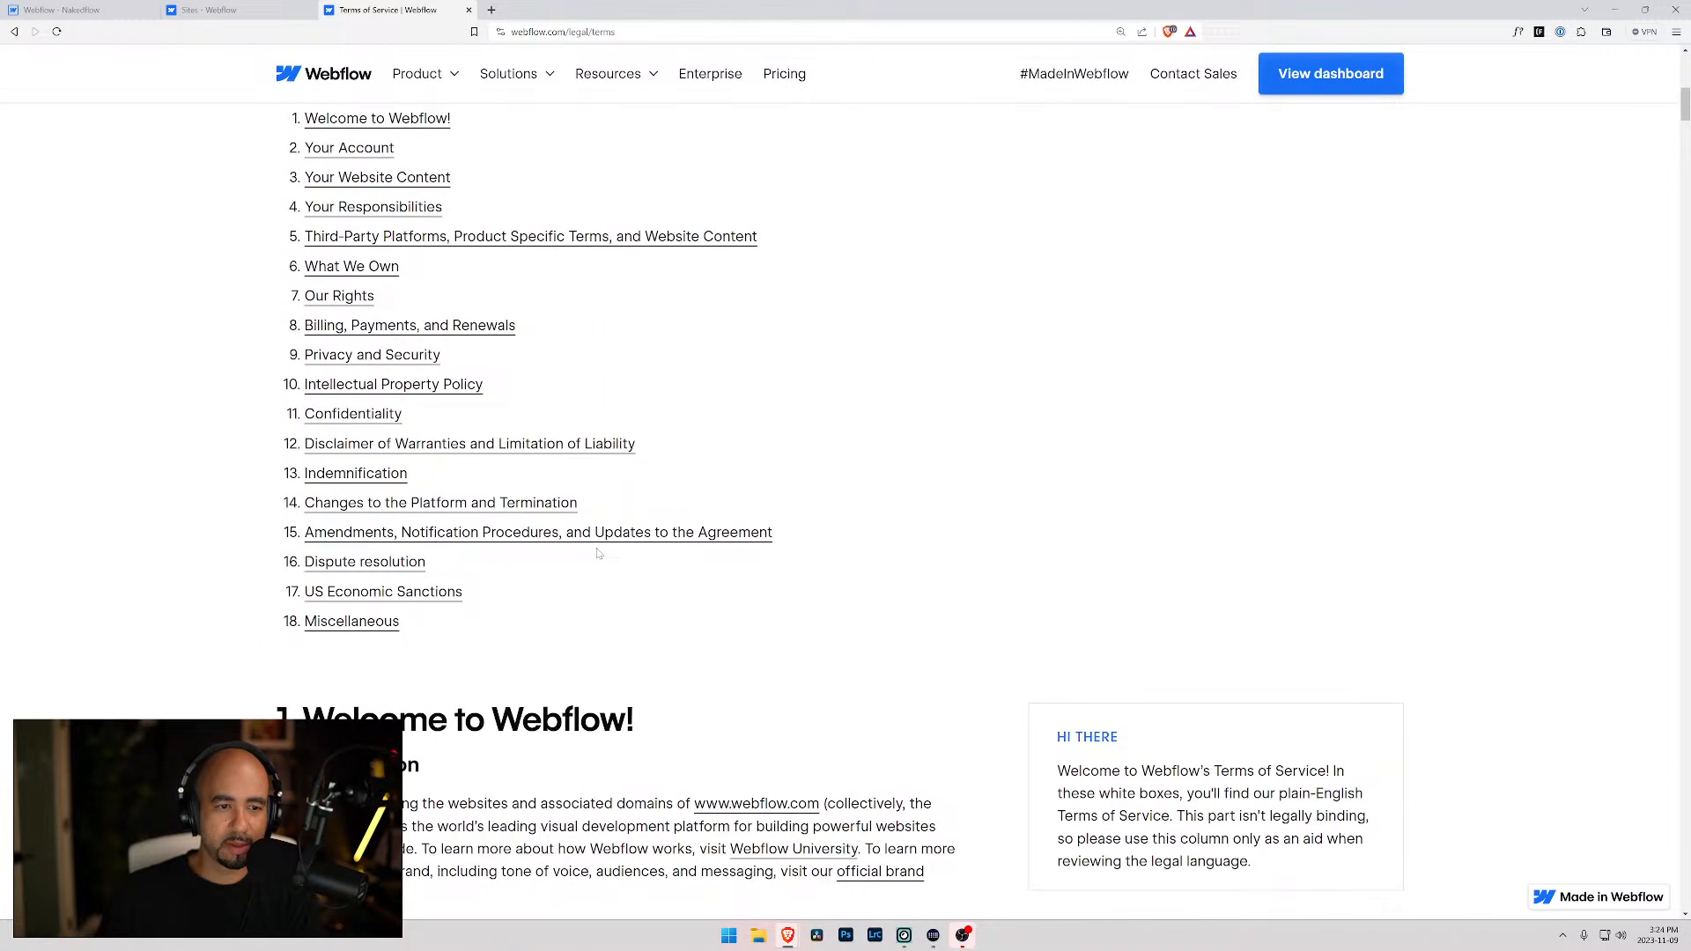
{"action": "scroll", "coordinate": [555, 406], "scroll_direction": "up", "scroll_amount": 2}
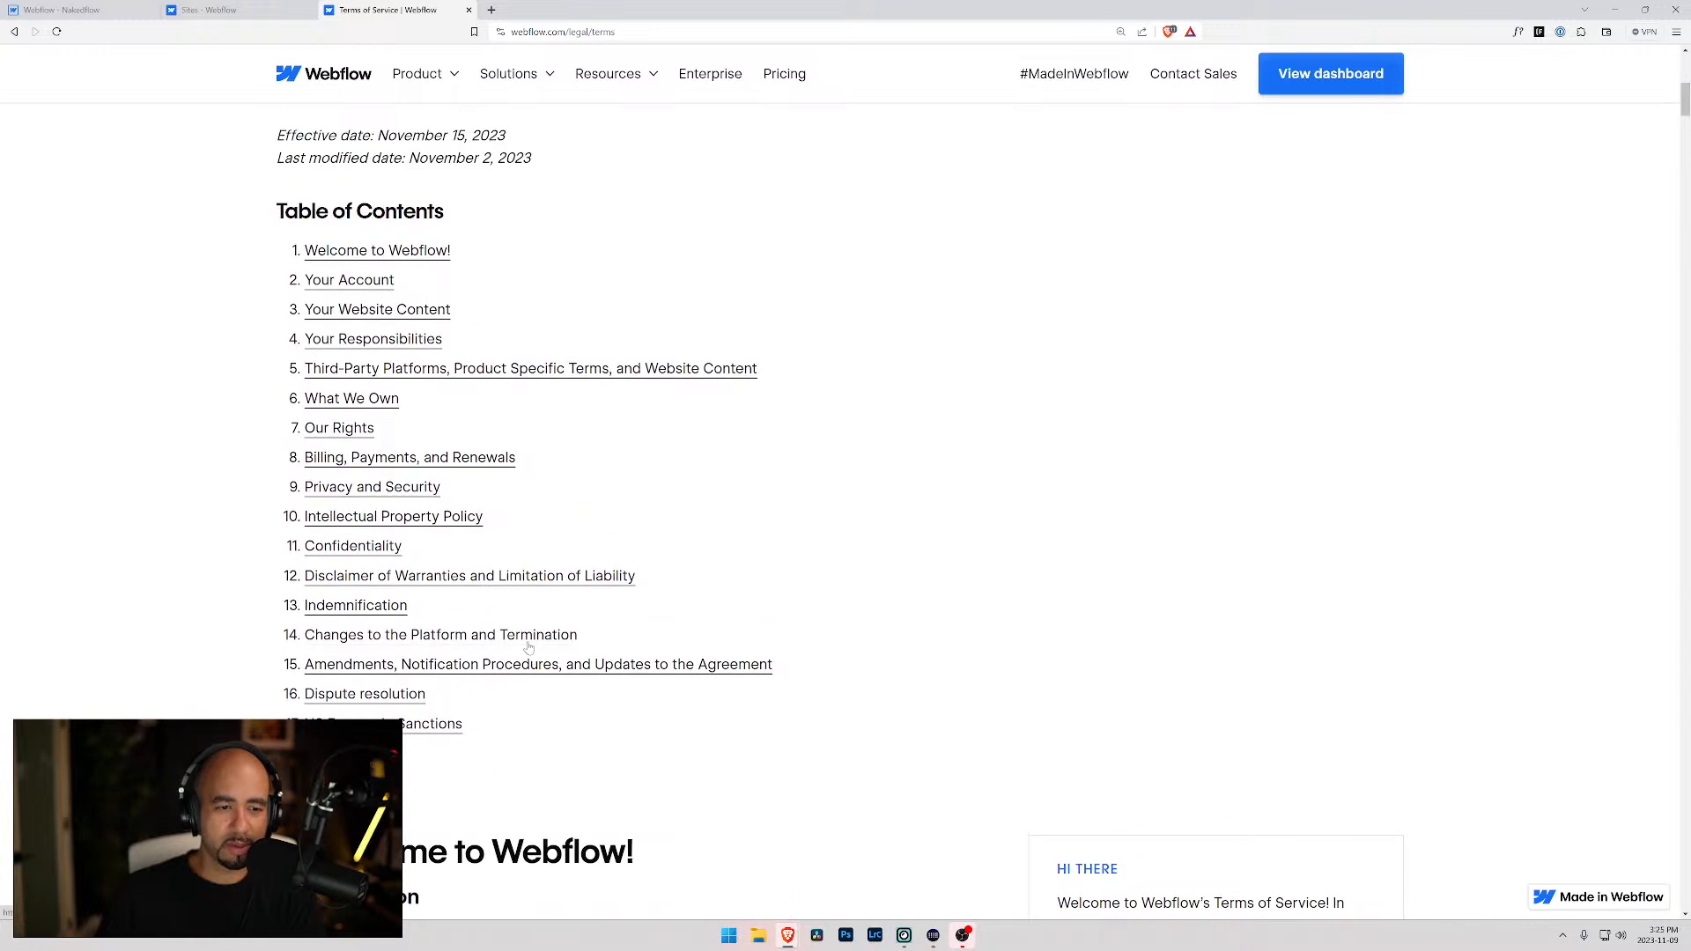
{"action": "key", "text": "alt+Left"}
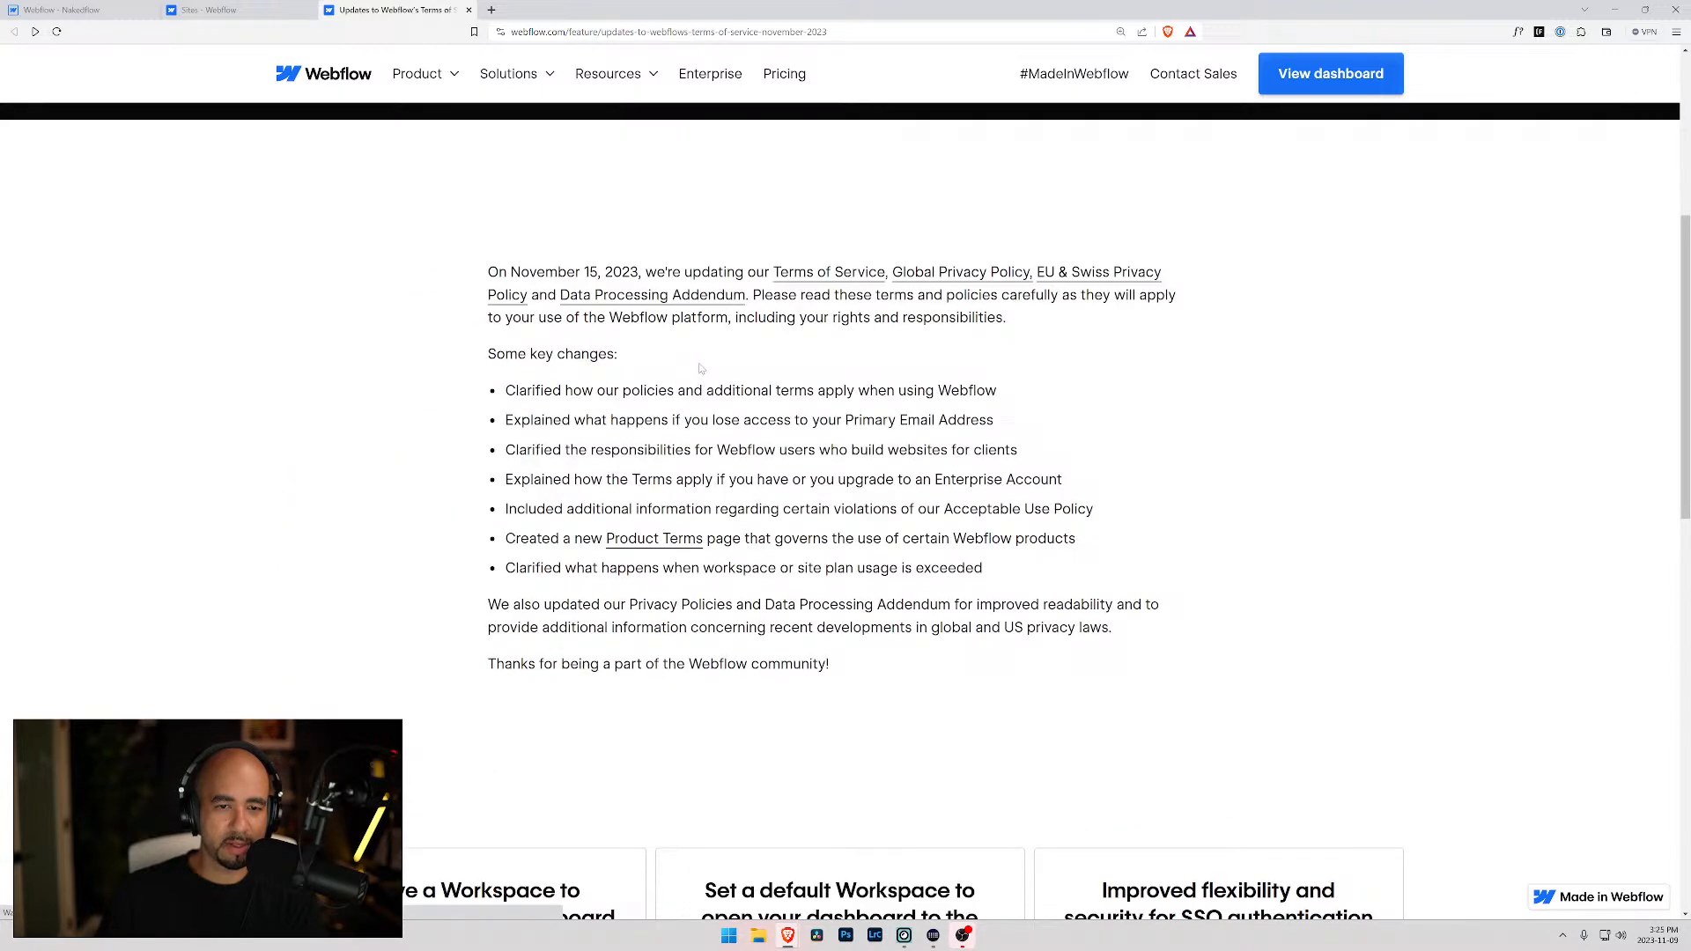
- Open the Acceptable Use Policy by way of the linked Terms of Service page
{"action": "left_click_drag", "start_coordinate": [1101, 520], "coordinate": [941, 510]}
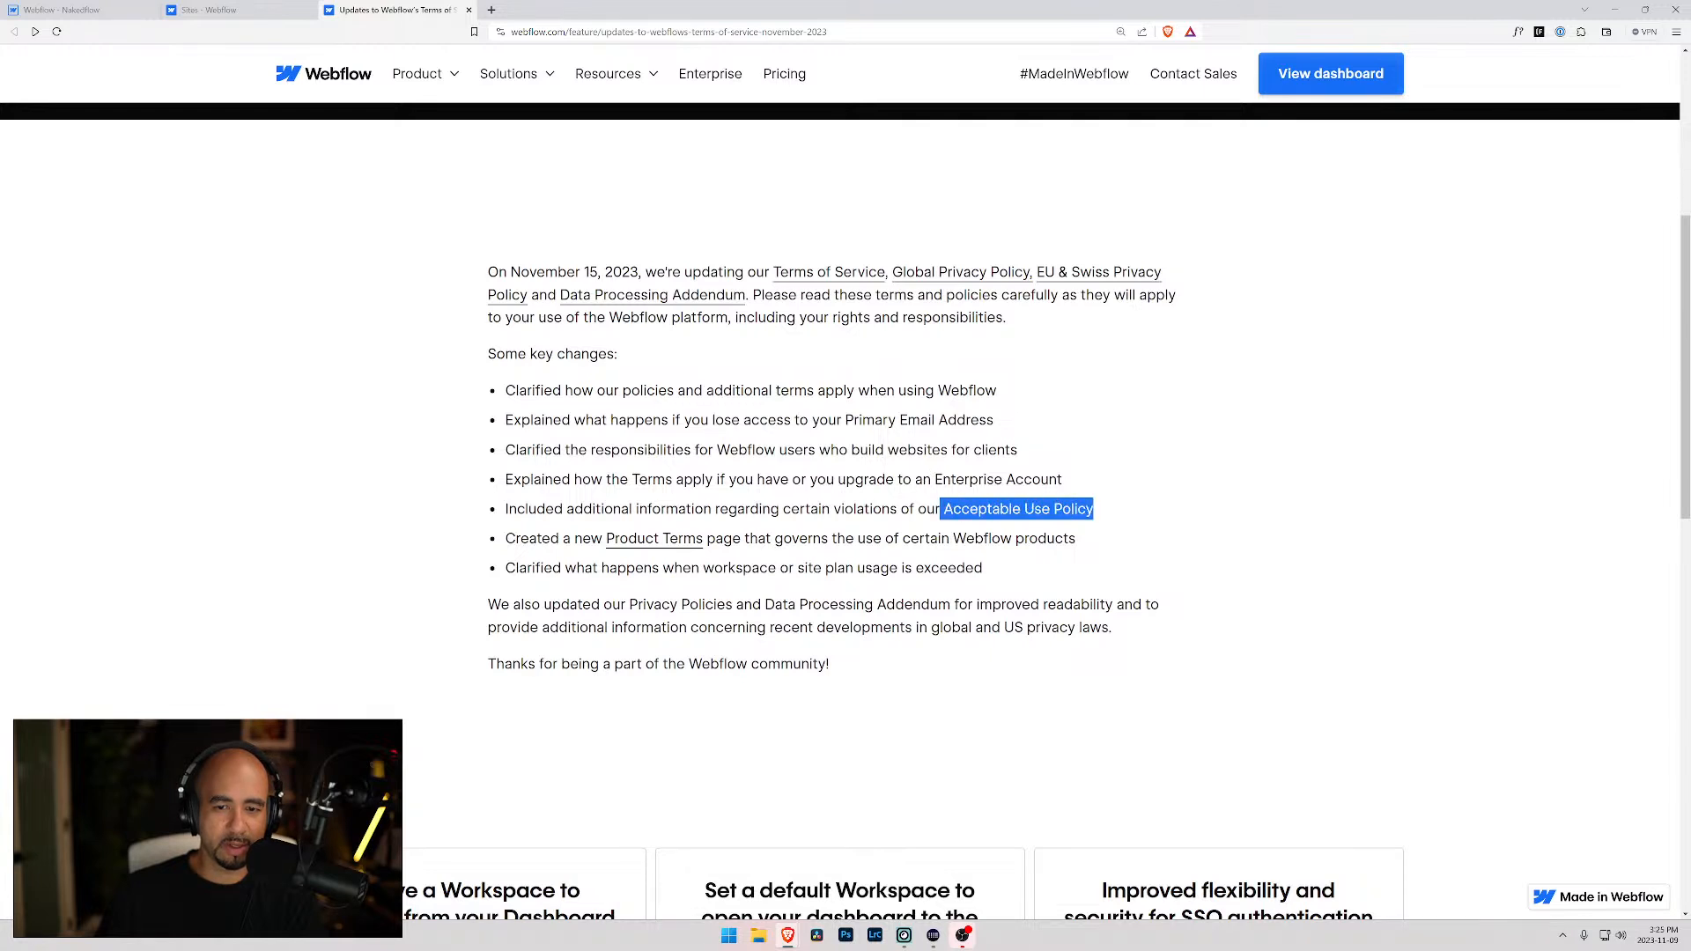
{"action": "left_click", "coordinate": [833, 277]}
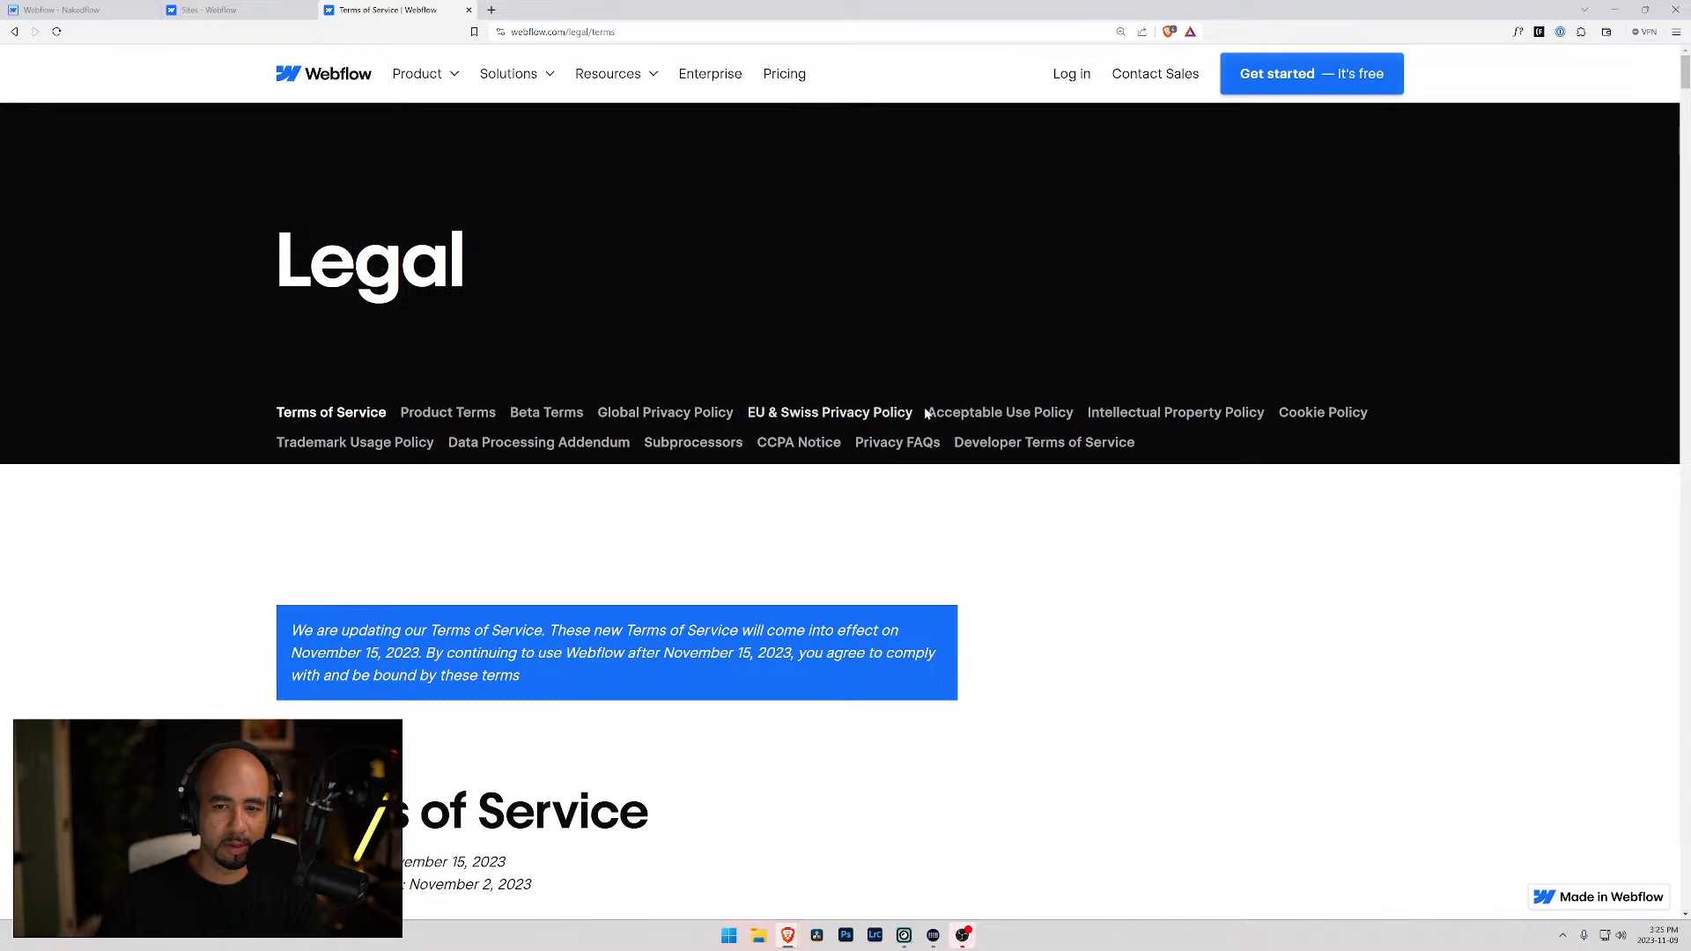
{"action": "left_click", "coordinate": [975, 412]}
{"action": "scroll", "coordinate": [588, 536], "scroll_direction": "down", "scroll_amount": 5}
{"action": "scroll", "coordinate": [588, 537], "scroll_direction": "down", "scroll_amount": 5}
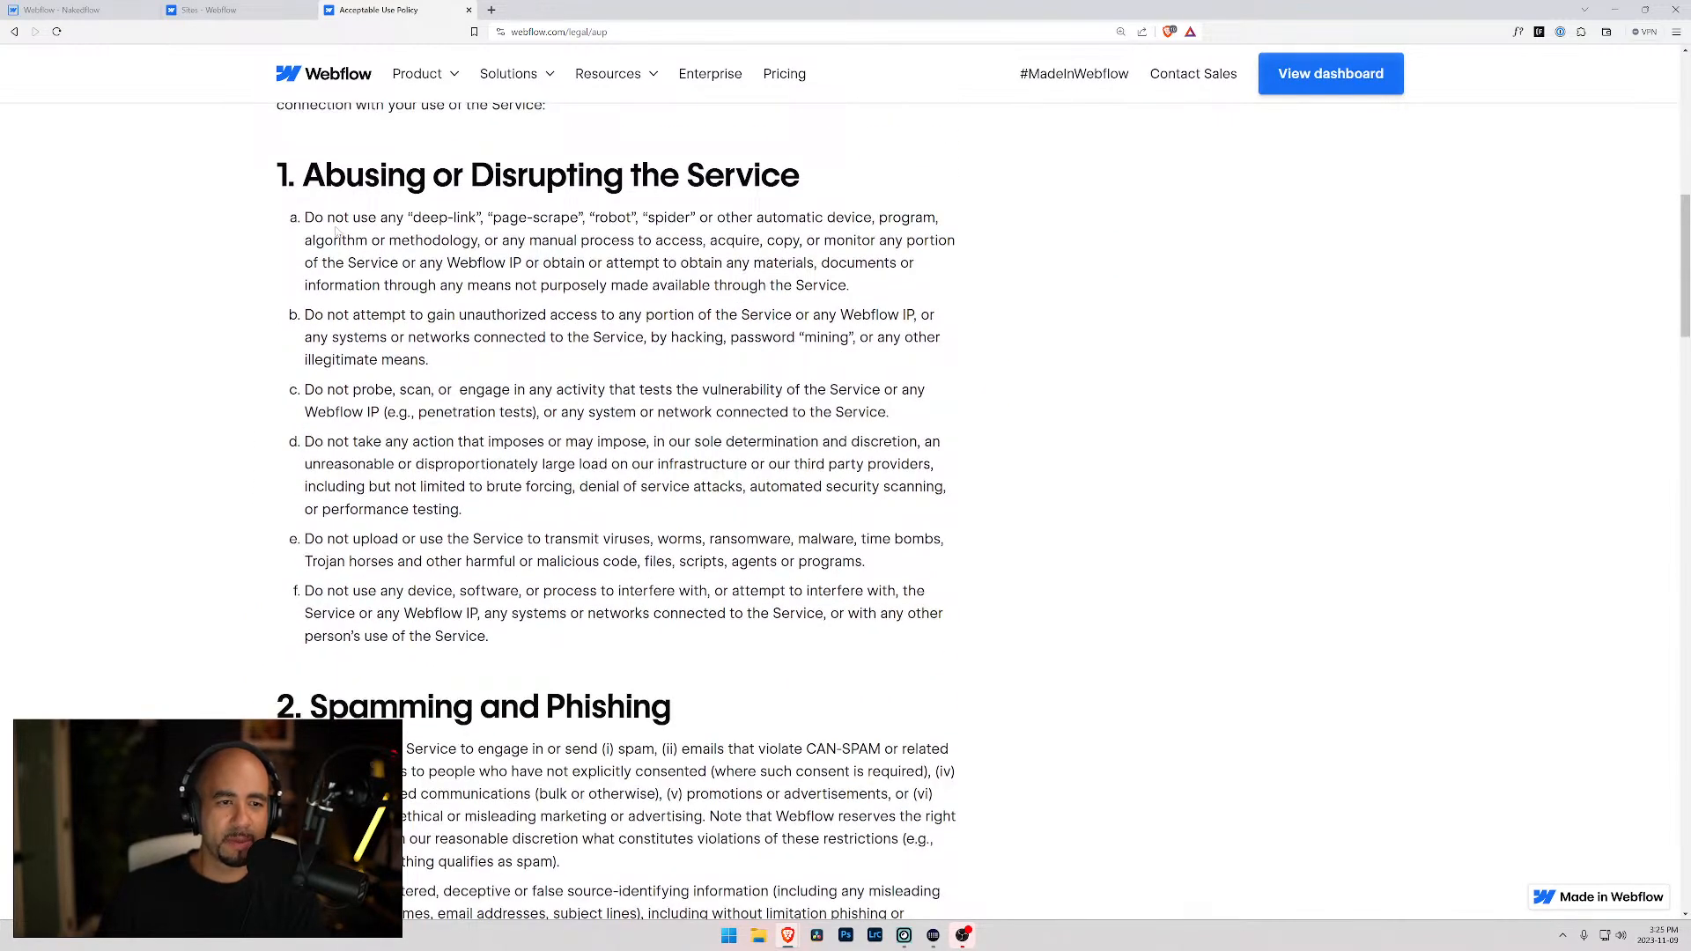
- Read clauses a to d of the policy's "Abusing or Disrupting the Service" section, marking the passages being read
{"action": "left_click_drag", "start_coordinate": [334, 218], "coordinate": [704, 231]}
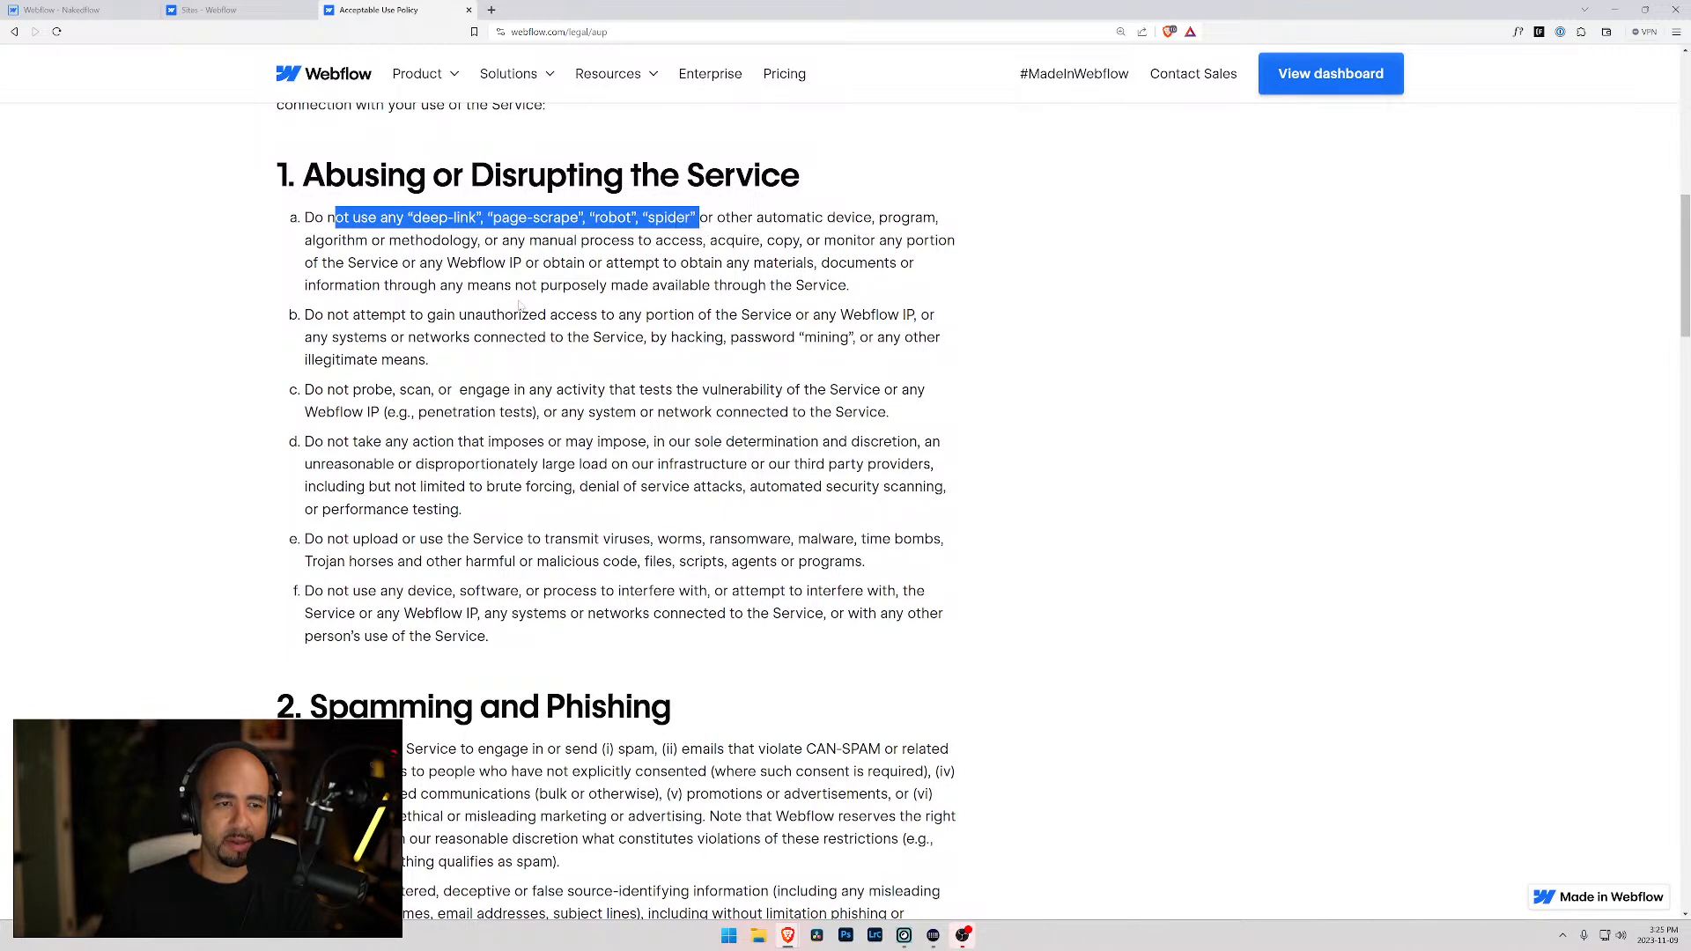
{"action": "left_click_drag", "start_coordinate": [362, 315], "coordinate": [548, 337]}
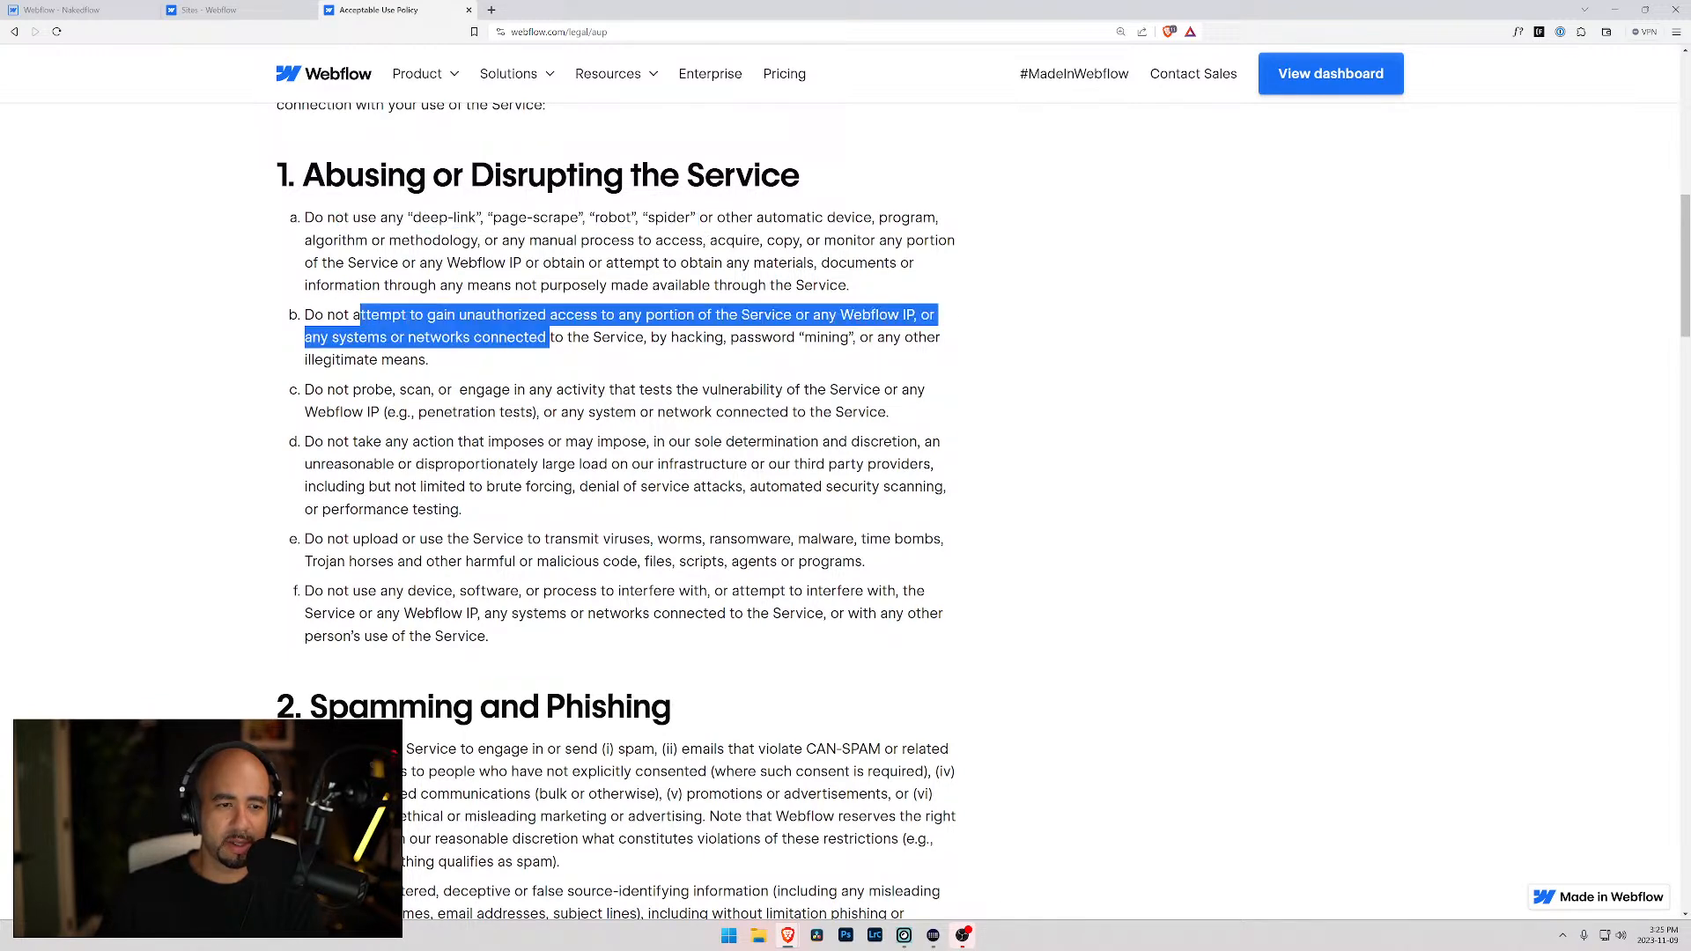
{"action": "left_click_drag", "start_coordinate": [385, 389], "coordinate": [712, 412]}
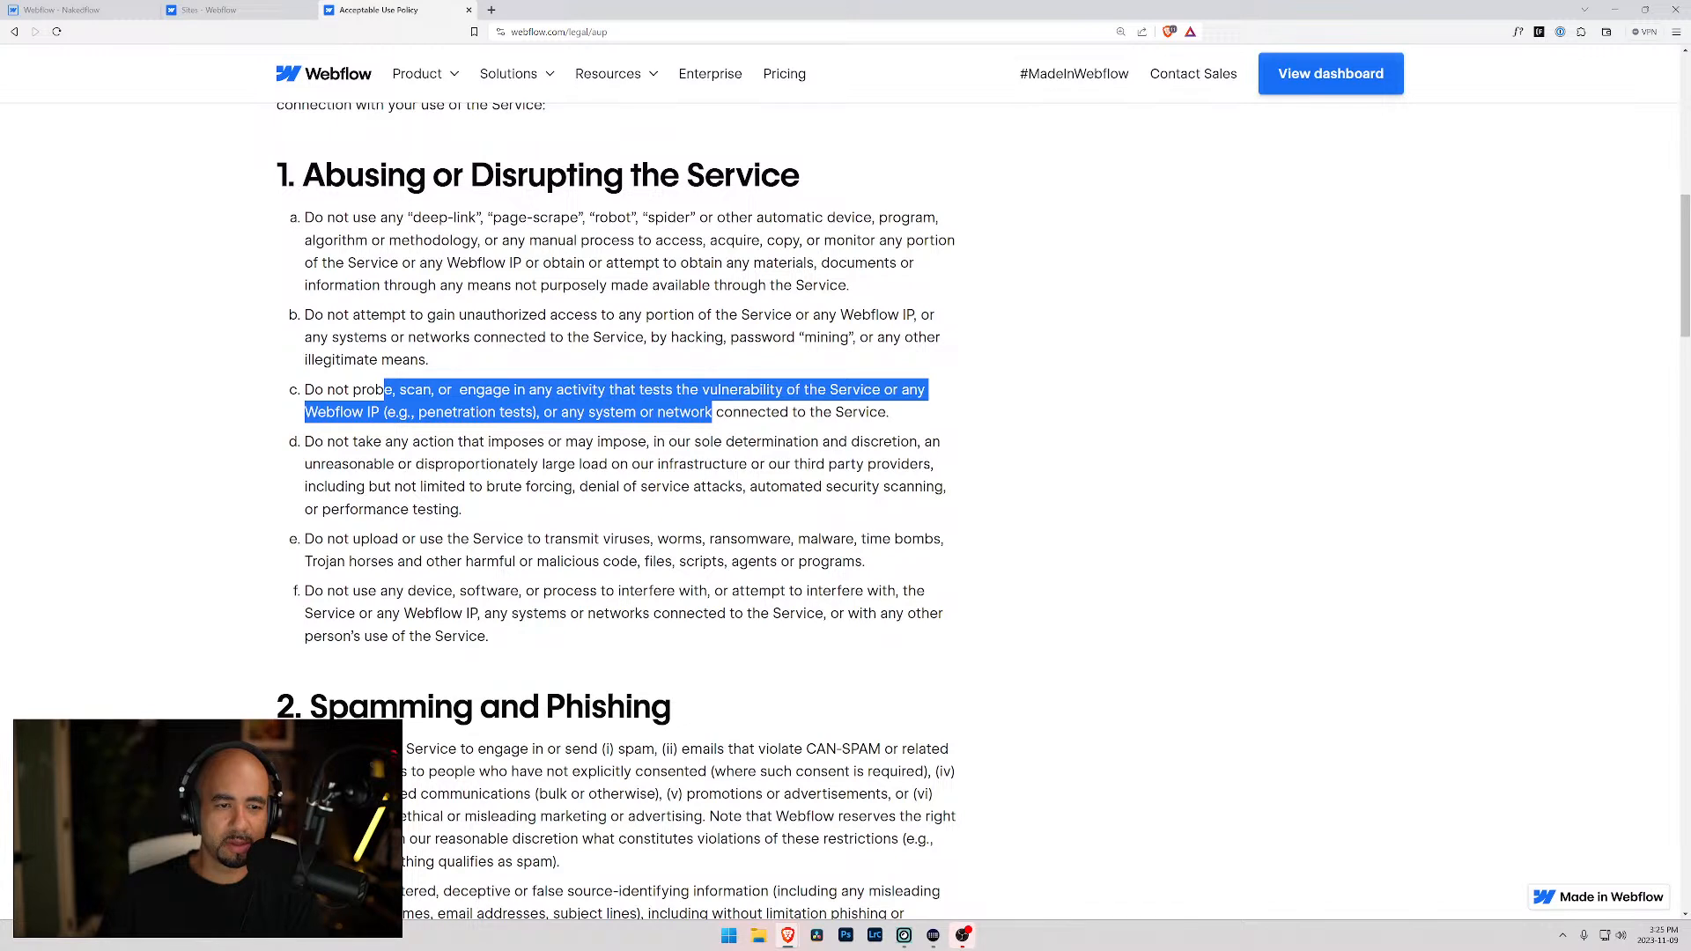
{"action": "left_click_drag", "start_coordinate": [350, 442], "coordinate": [656, 486]}
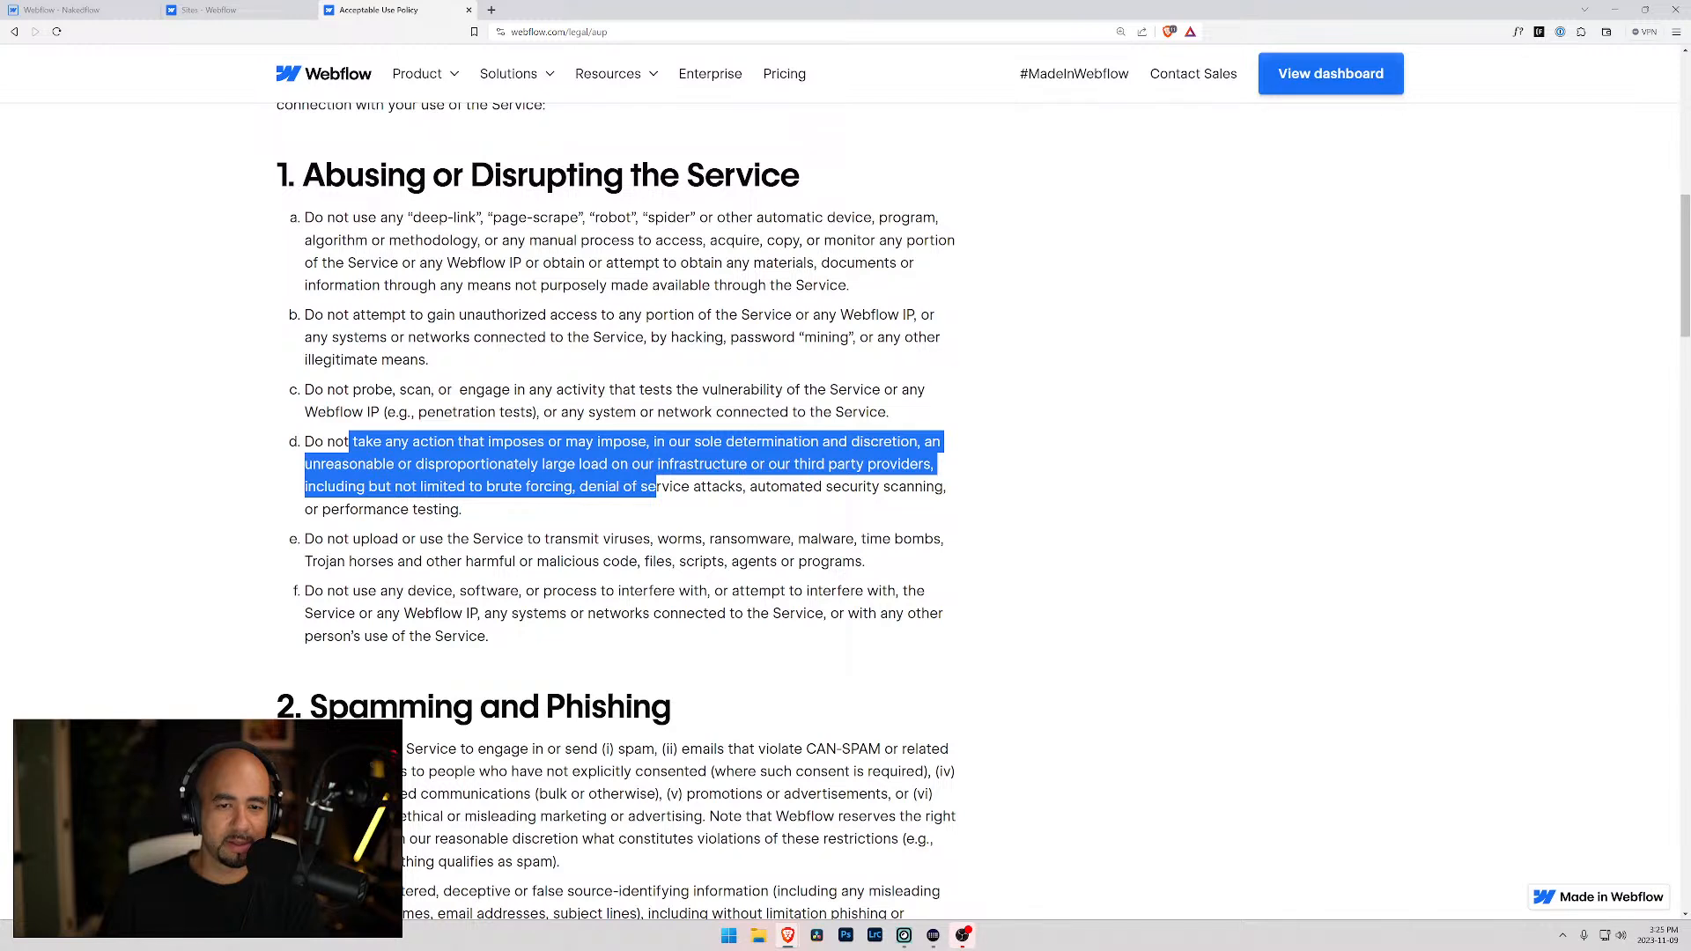
{"action": "left_click_drag", "start_coordinate": [656, 486], "coordinate": [669, 454]}
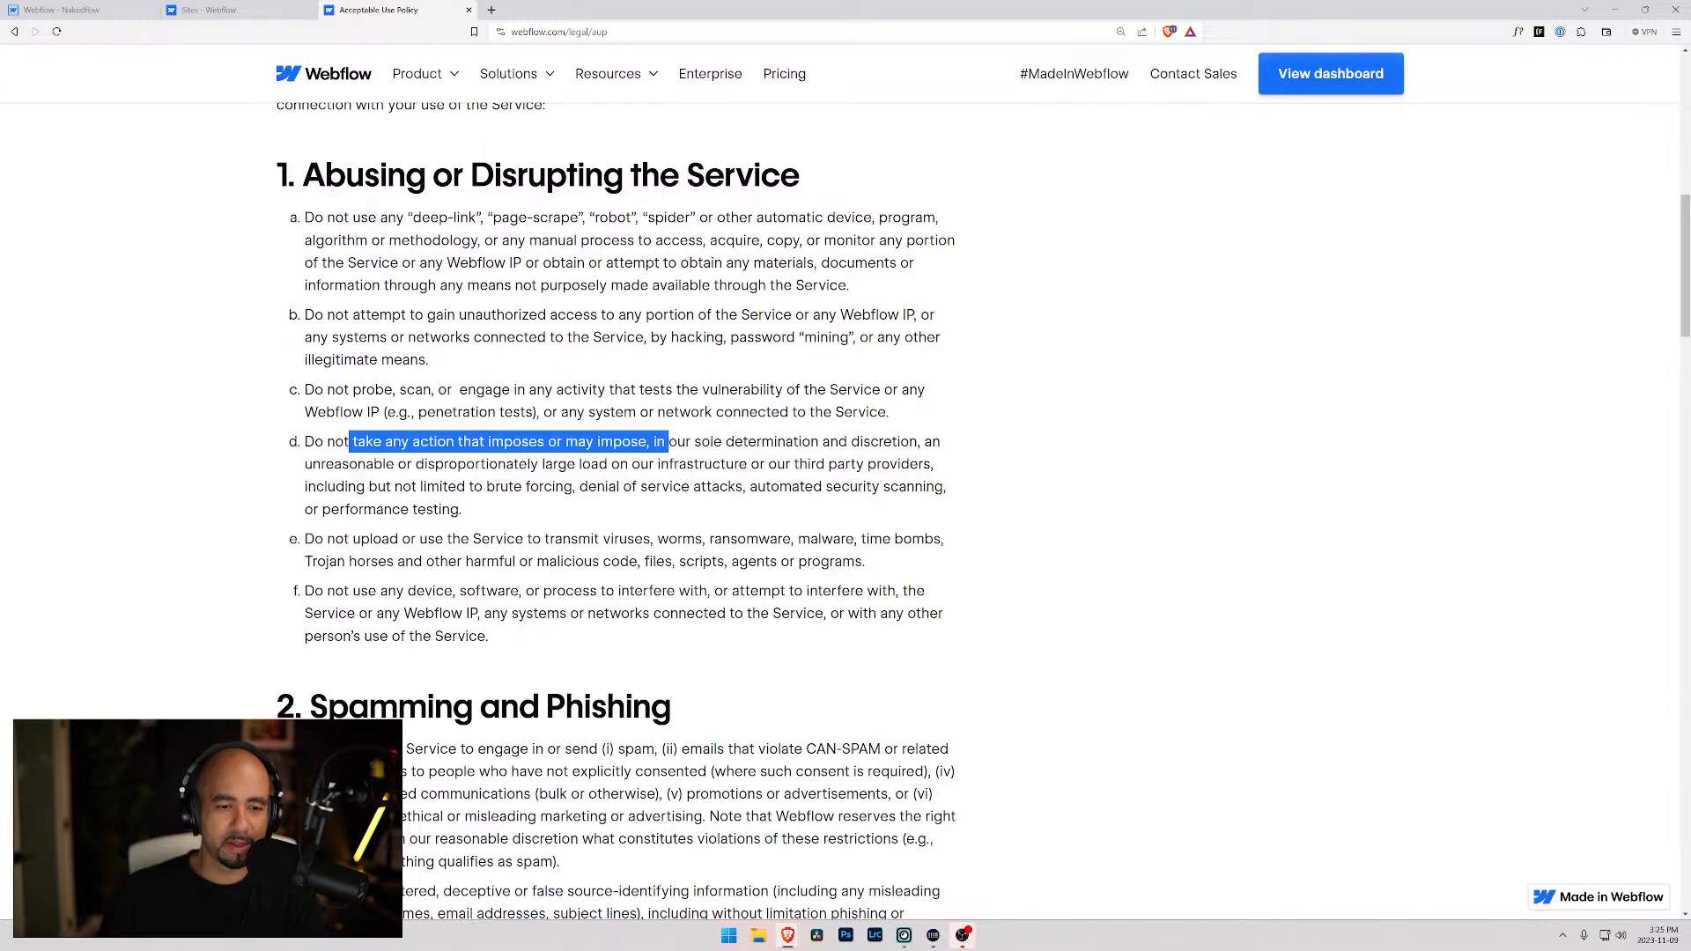
{"action": "scroll", "coordinate": [669, 454], "scroll_direction": "down", "scroll_amount": 1}
{"action": "scroll", "coordinate": [670, 454], "scroll_direction": "up", "scroll_amount": 5}
- Examine the policy sections on spamming and phishing, deceptive practices, and restricted products and services, marking key clauses
{"action": "scroll", "coordinate": [670, 453], "scroll_direction": "down", "scroll_amount": 7}
{"action": "left_click_drag", "start_coordinate": [360, 352], "coordinate": [667, 421]}
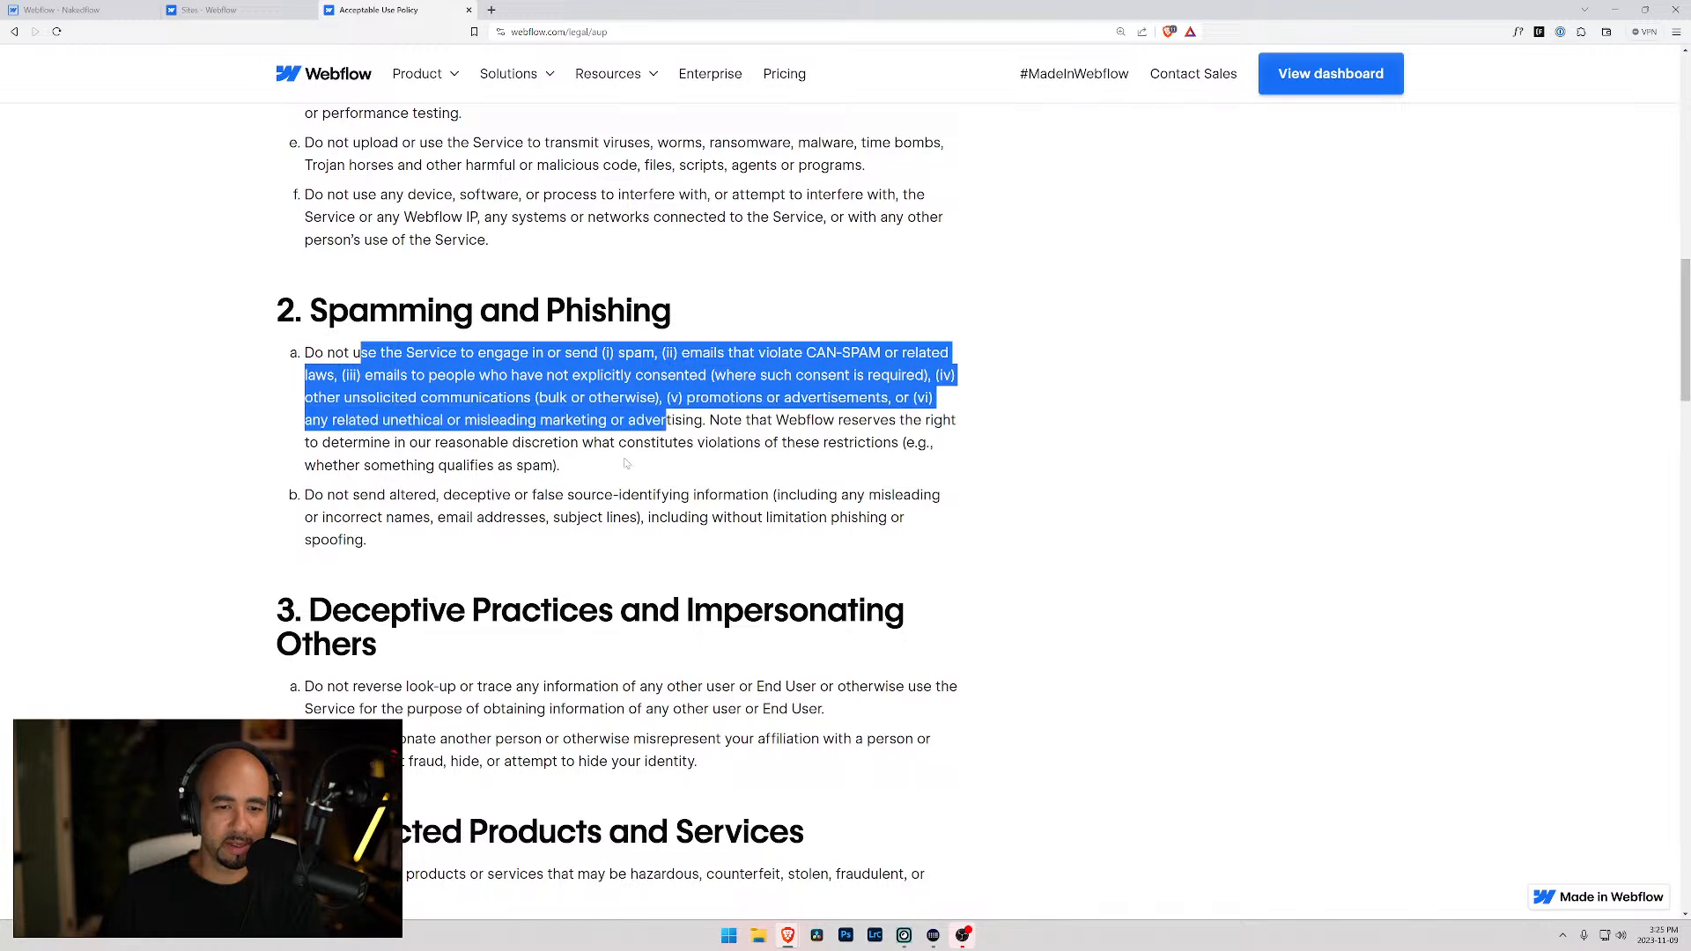
{"action": "scroll", "coordinate": [667, 420], "scroll_direction": "down", "scroll_amount": 2}
{"action": "left_click_drag", "start_coordinate": [388, 488], "coordinate": [621, 542]}
{"action": "scroll", "coordinate": [621, 543], "scroll_direction": "down", "scroll_amount": 3}
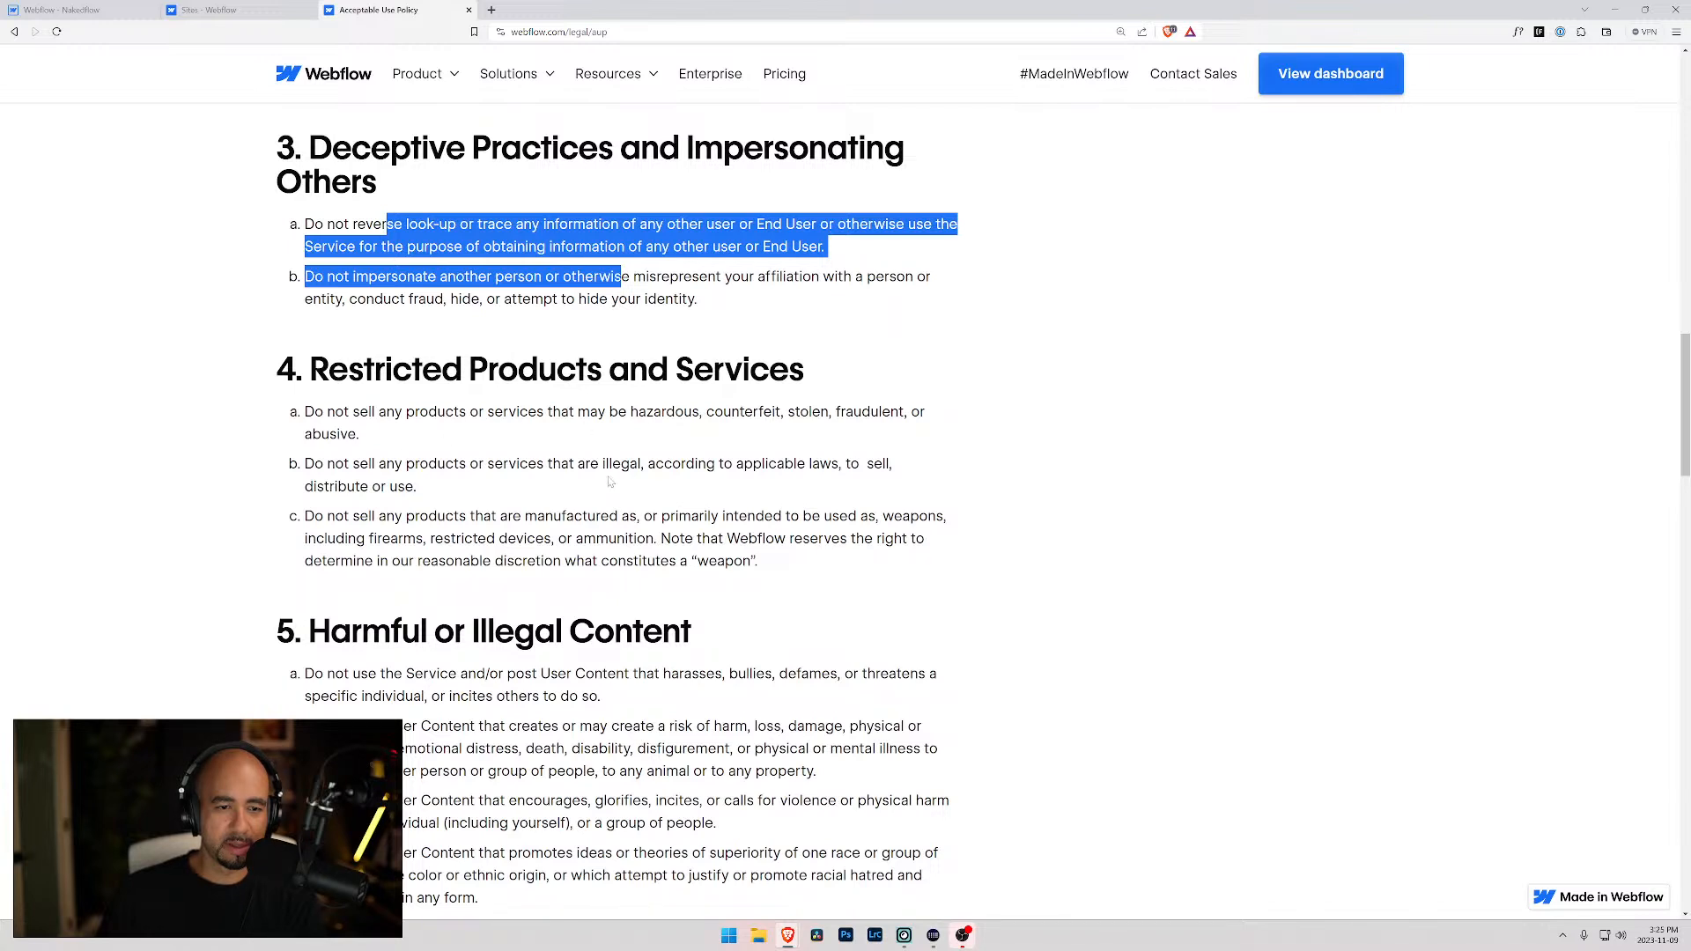
{"action": "left_click_drag", "start_coordinate": [379, 516], "coordinate": [738, 538]}
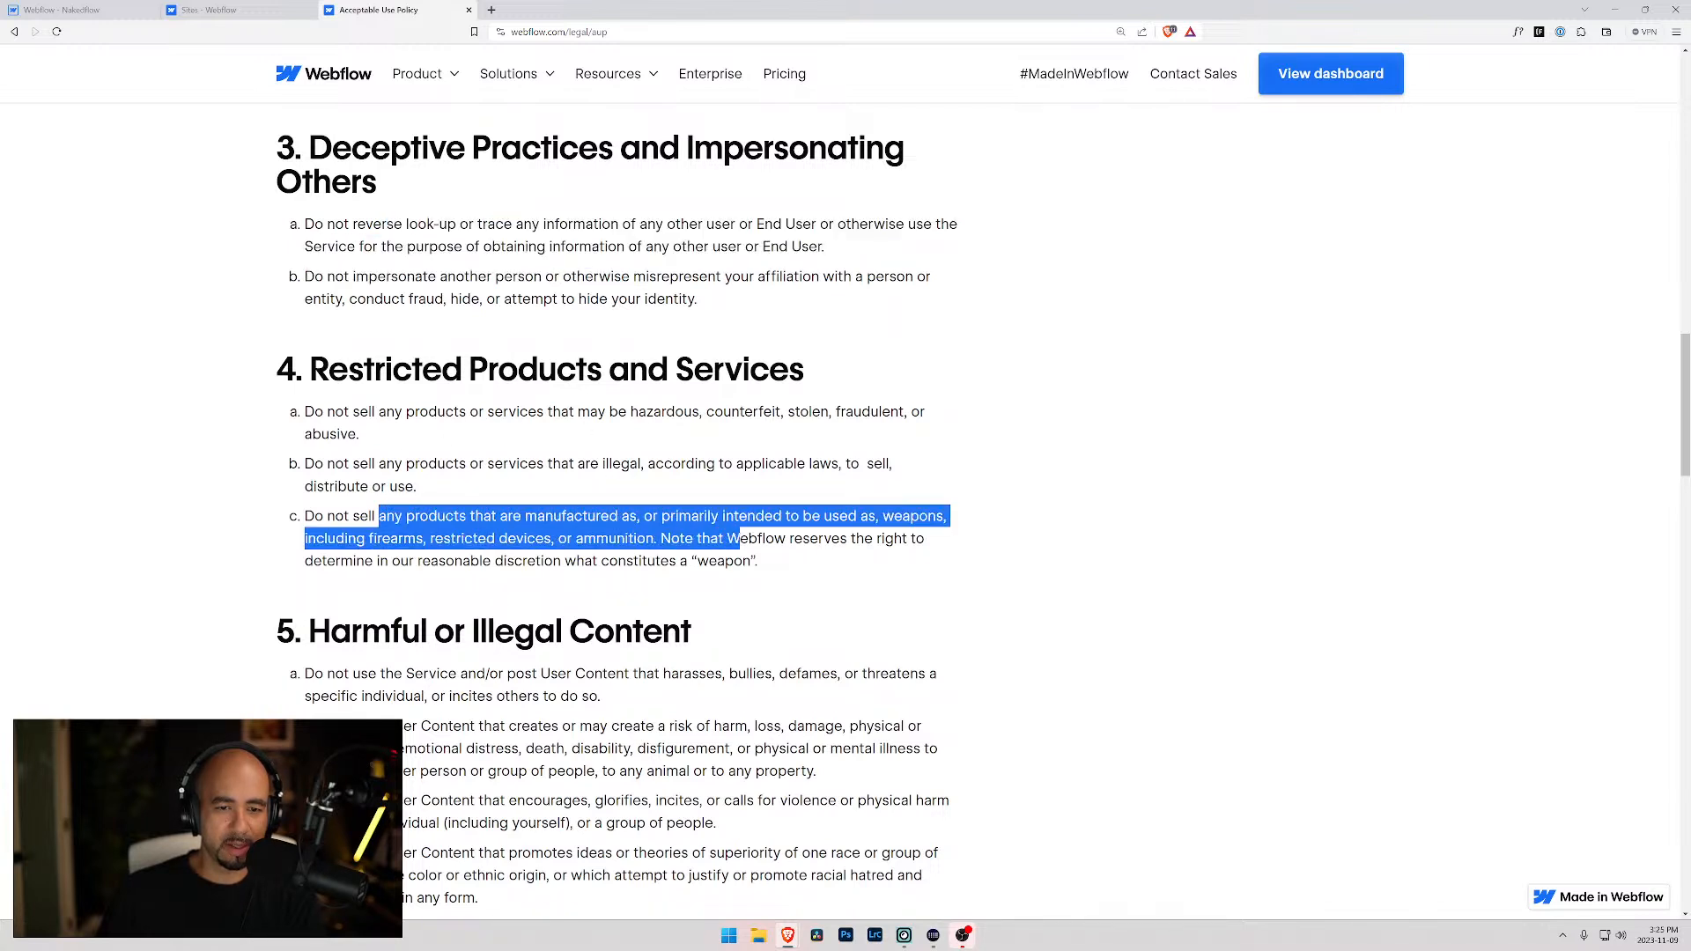
- Examine the clauses of the "Harmful or Illegal Content" section, marking the wording on inciting others, risk of harm and objectionable content
{"action": "scroll", "coordinate": [477, 403], "scroll_direction": "down", "scroll_amount": 3}
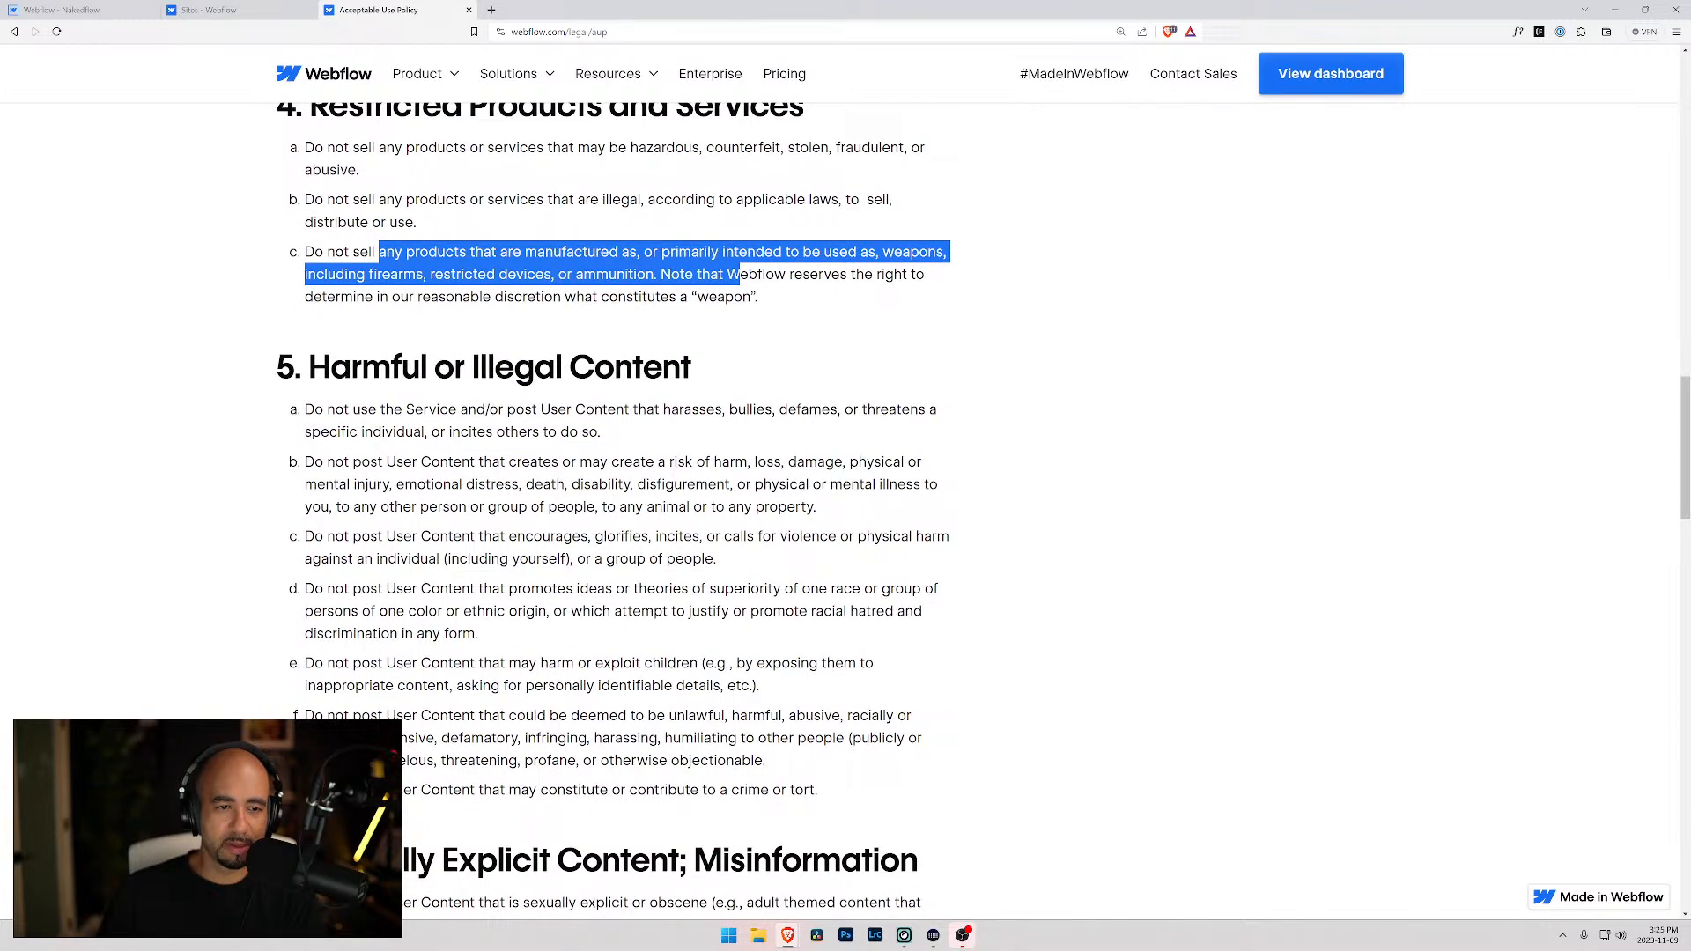
{"action": "left_click_drag", "start_coordinate": [304, 409], "coordinate": [598, 431]}
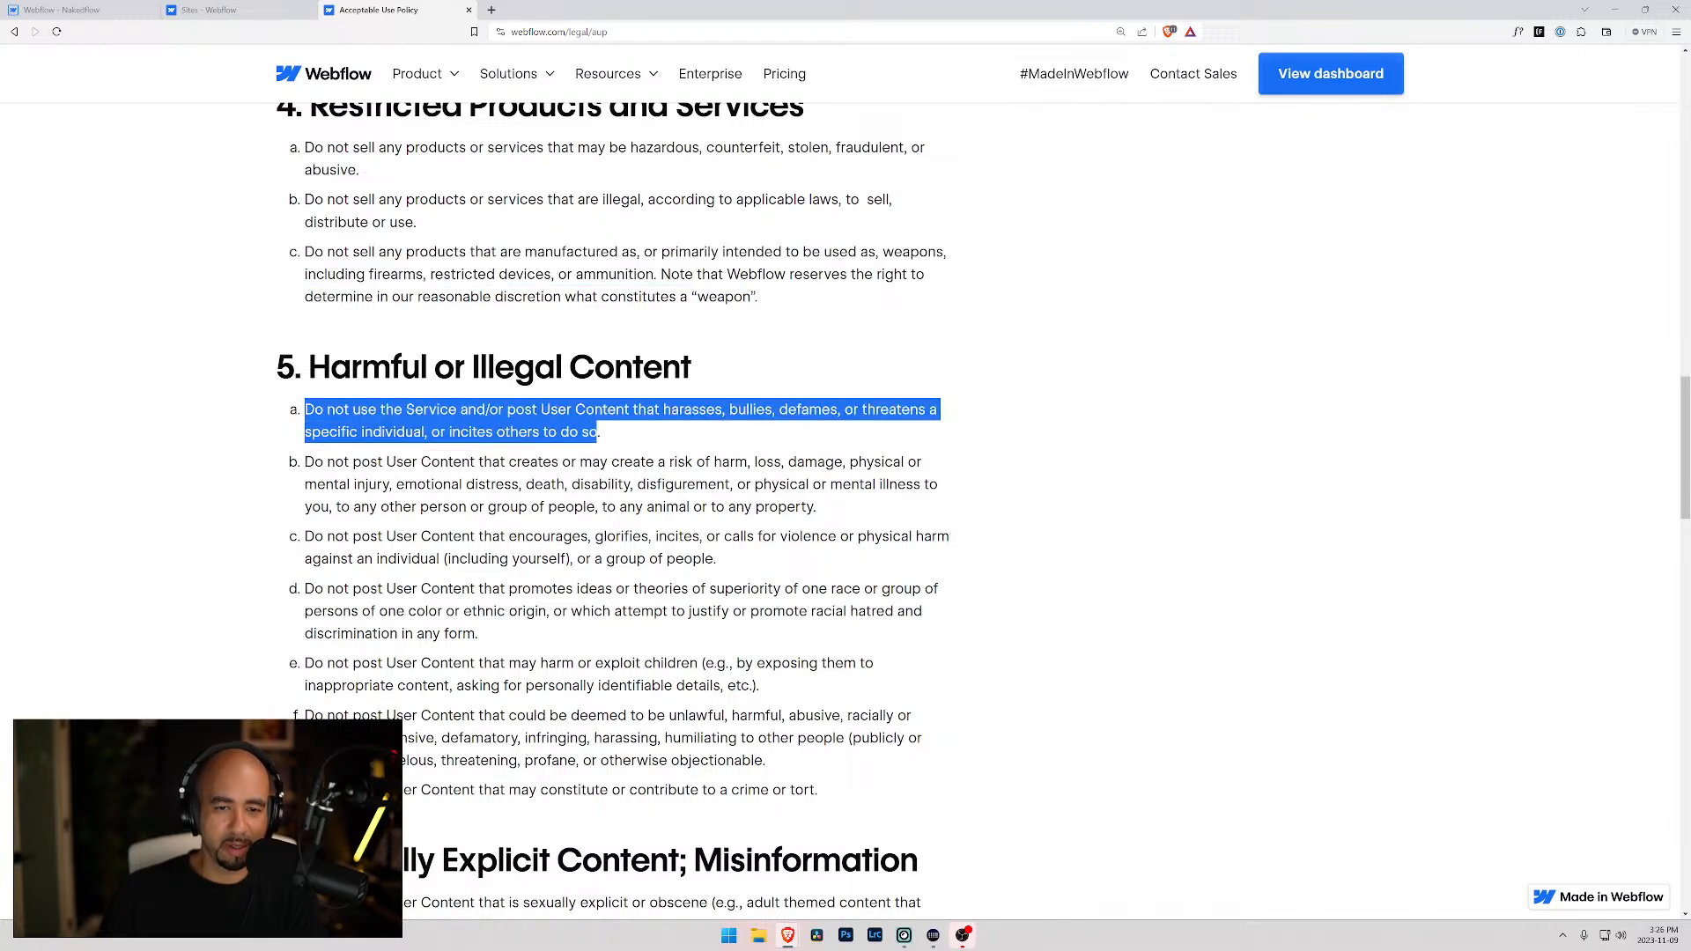
{"action": "left_click", "coordinate": [643, 433]}
{"action": "left_click_drag", "start_coordinate": [452, 432], "coordinate": [578, 433]}
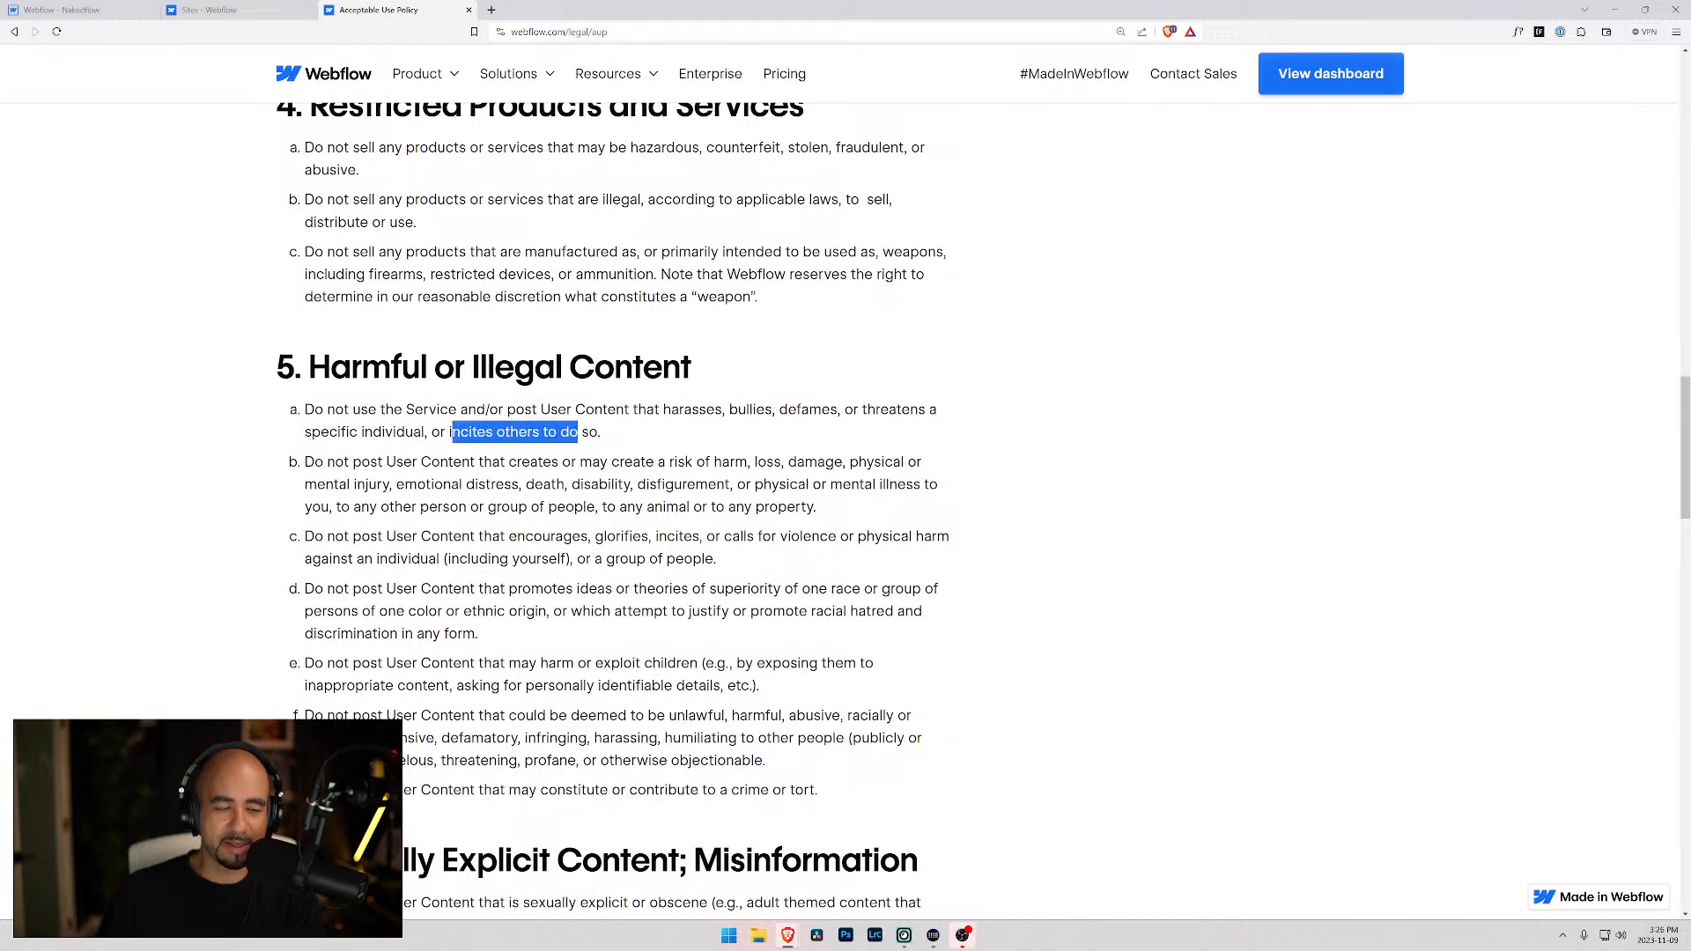
{"action": "scroll", "coordinate": [612, 511], "scroll_direction": "down", "scroll_amount": 2}
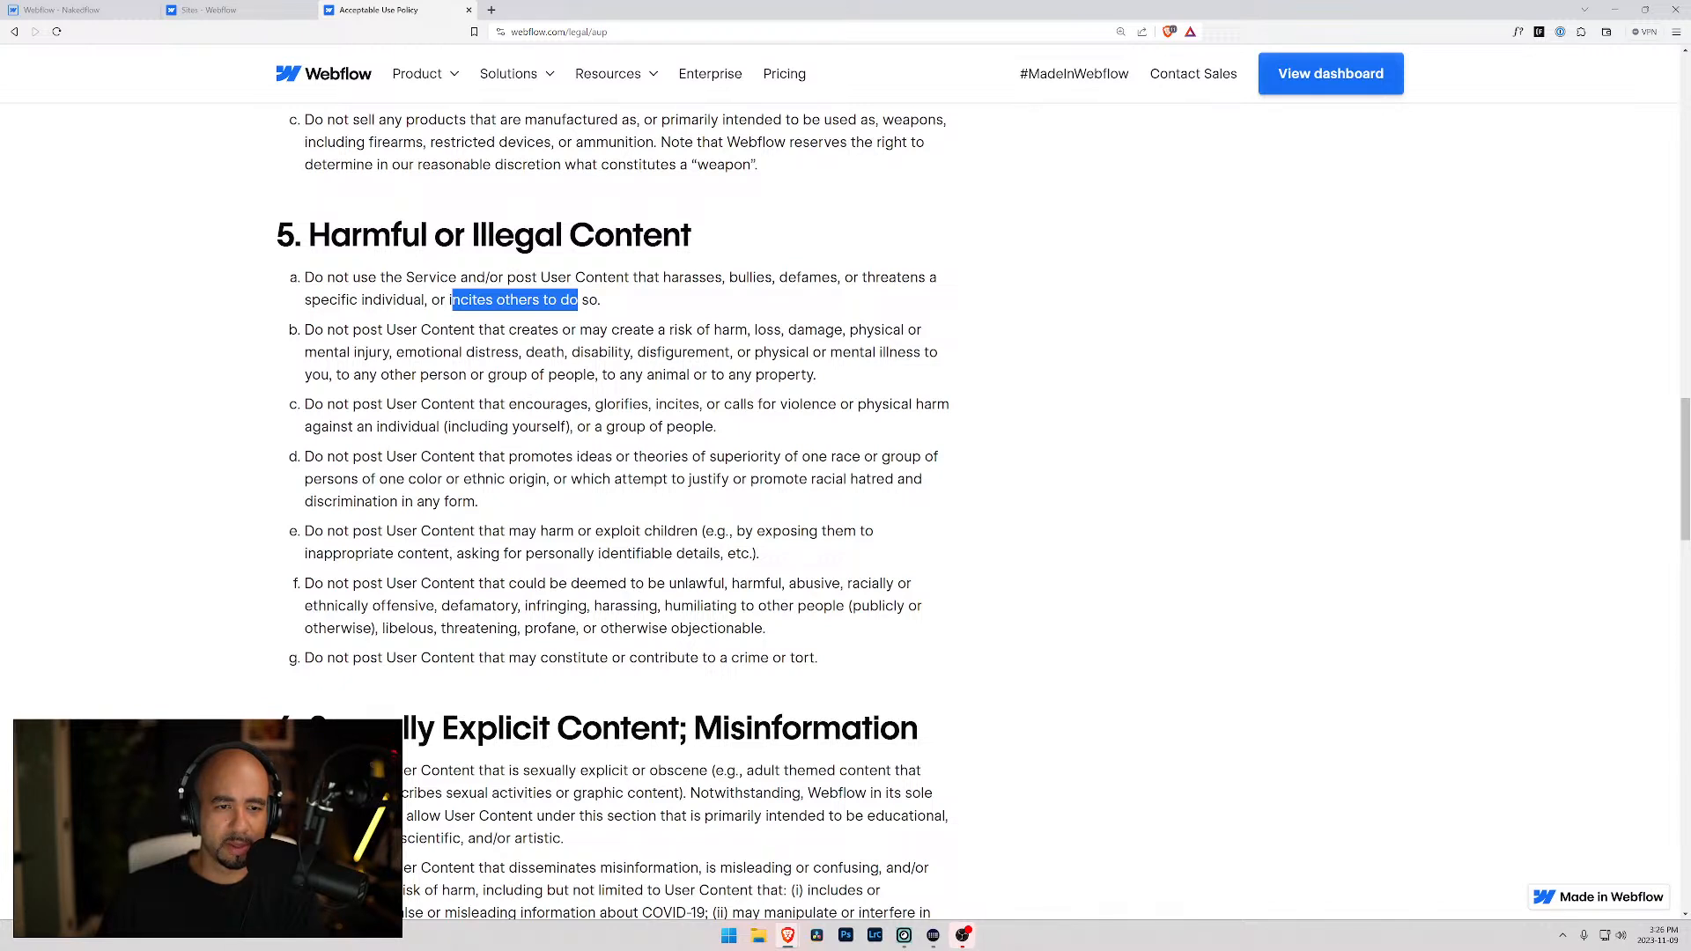
{"action": "left_click_drag", "start_coordinate": [379, 331], "coordinate": [747, 331]}
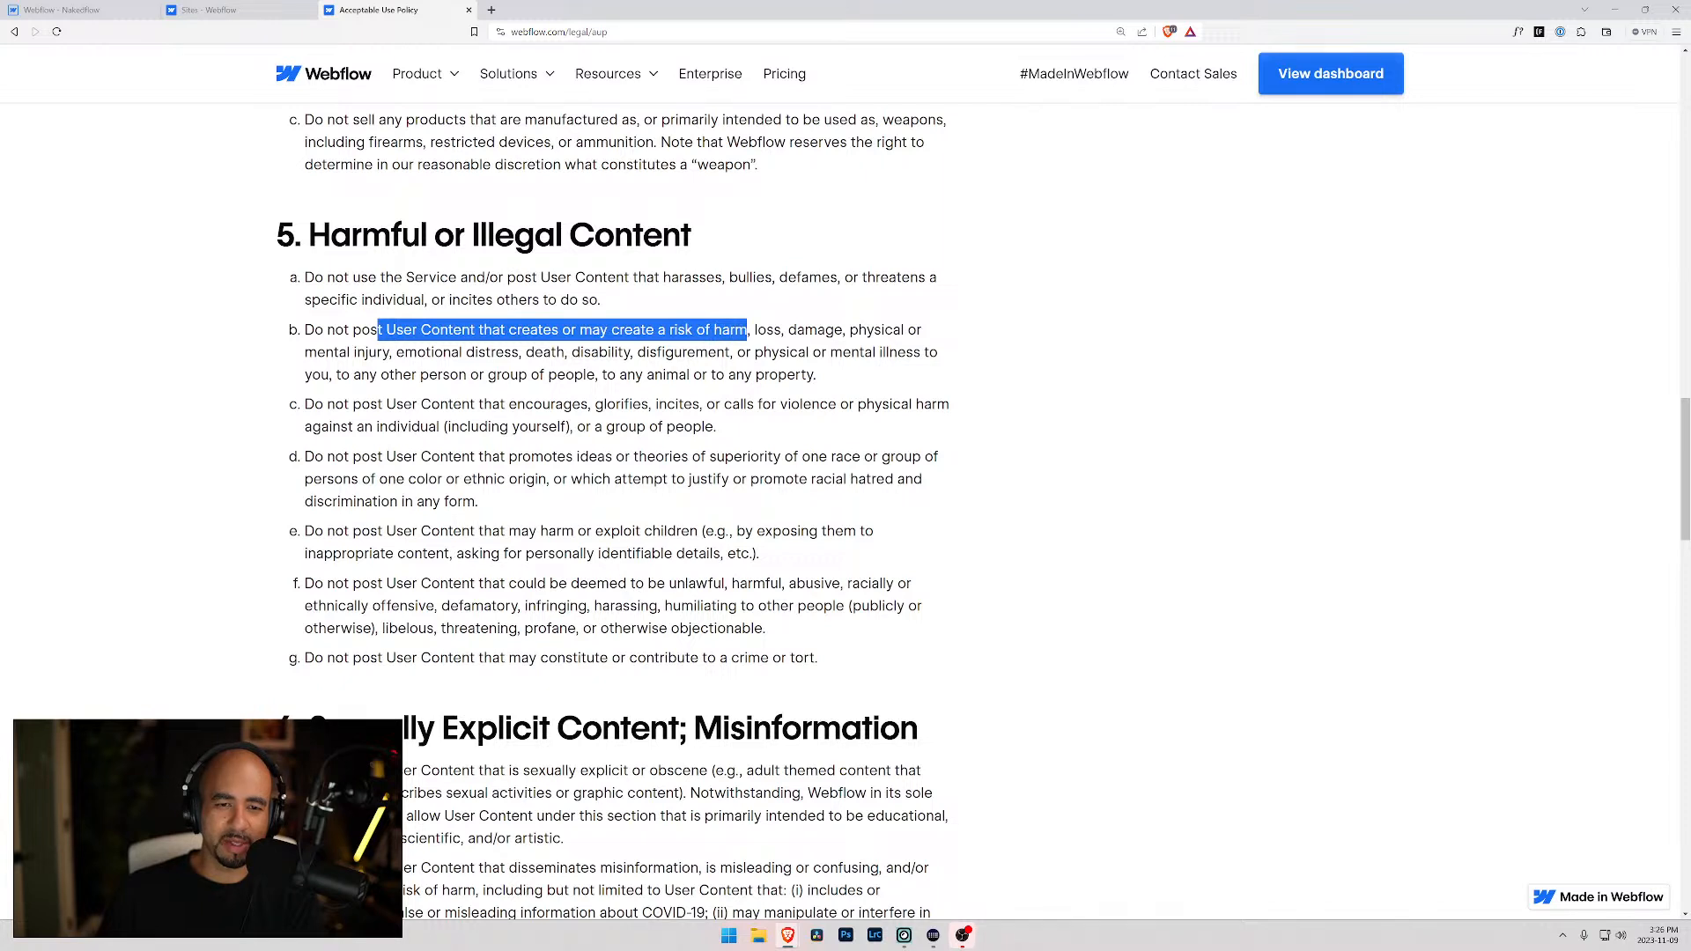
{"action": "left_click_drag", "start_coordinate": [579, 332], "coordinate": [748, 331]}
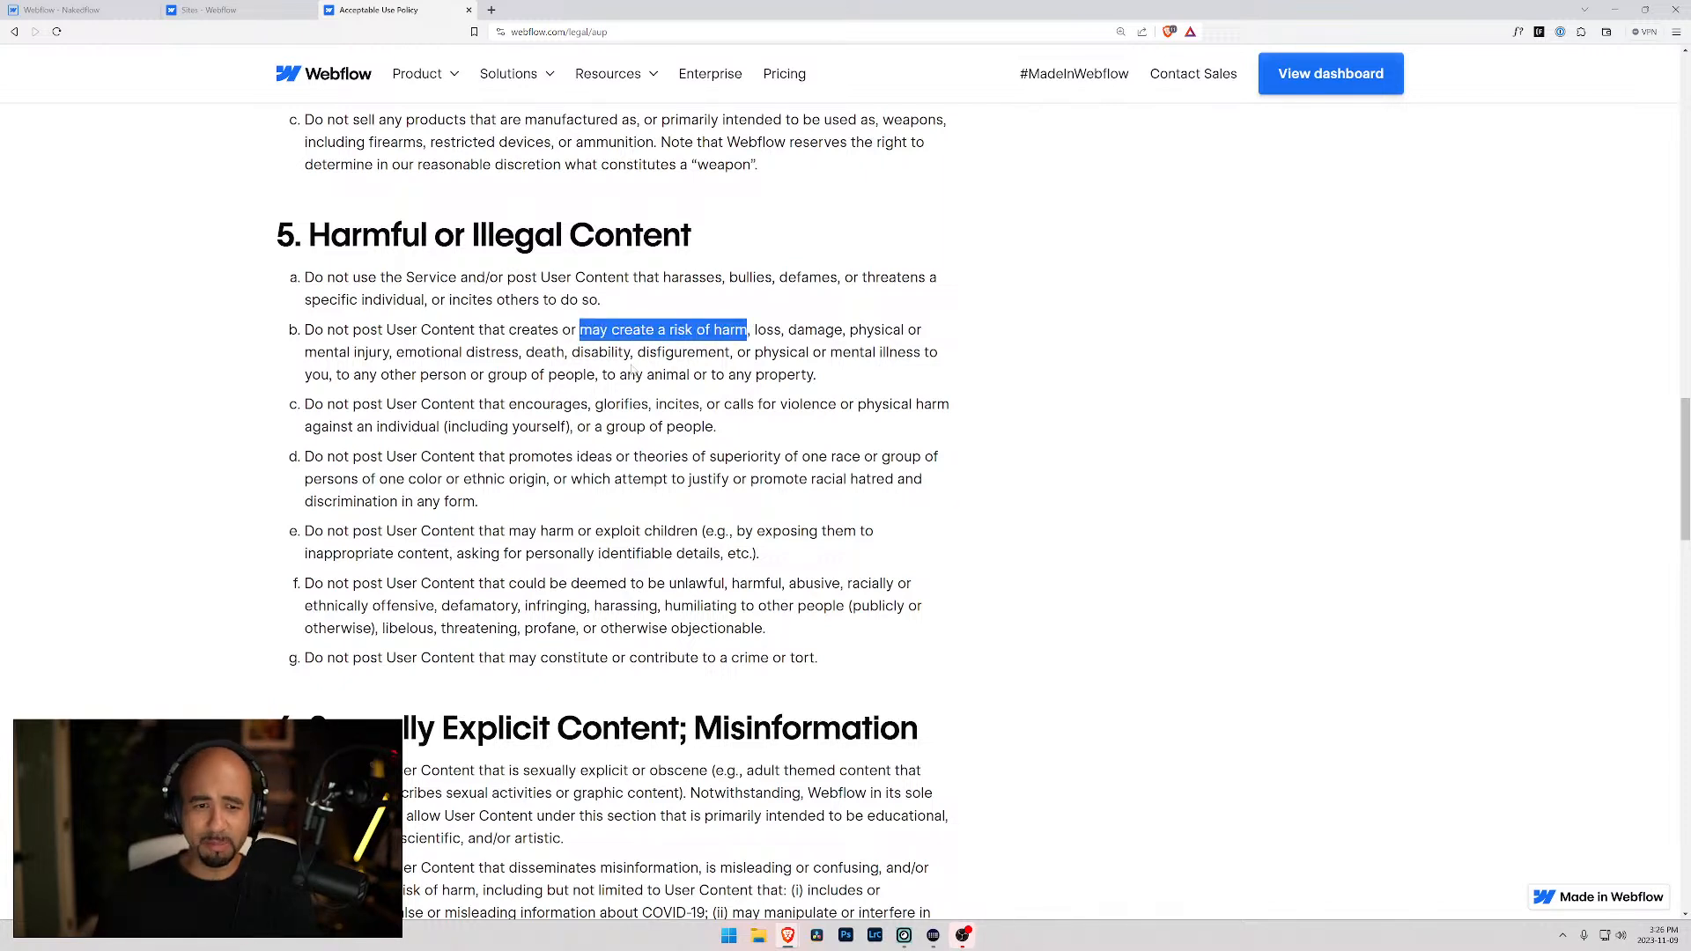
{"action": "scroll", "coordinate": [616, 510], "scroll_direction": "down", "scroll_amount": 1}
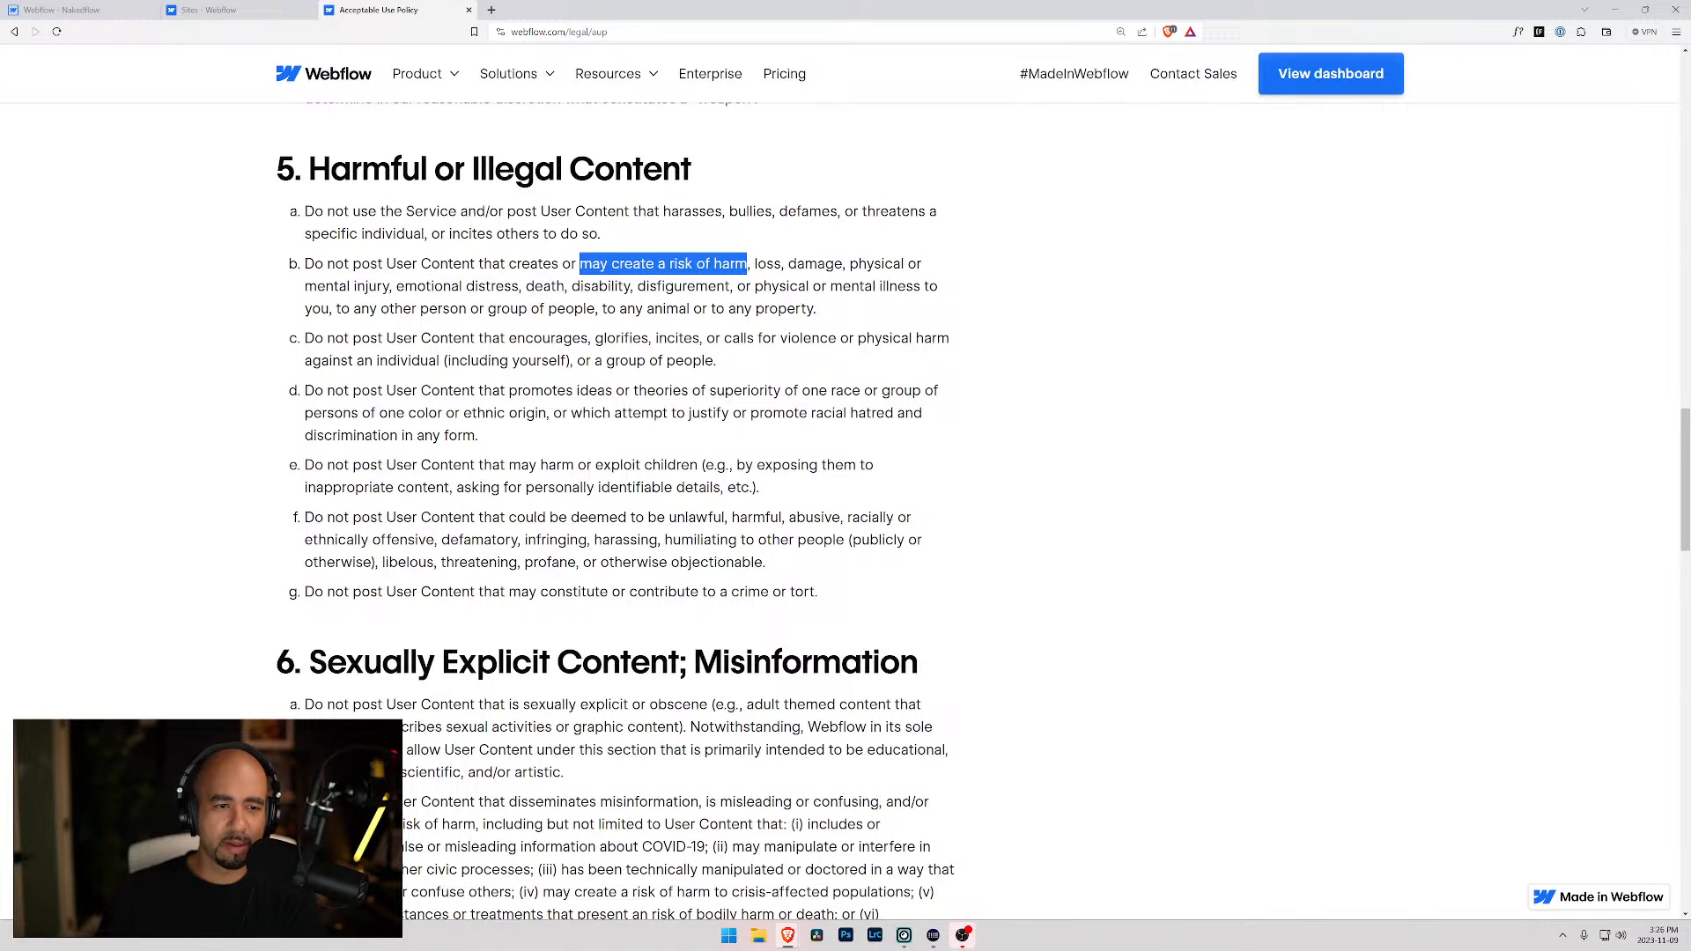
{"action": "left_click_drag", "start_coordinate": [370, 390], "coordinate": [463, 436]}
{"action": "left_click_drag", "start_coordinate": [371, 465], "coordinate": [709, 487]}
{"action": "left_click_drag", "start_coordinate": [476, 518], "coordinate": [743, 564]}
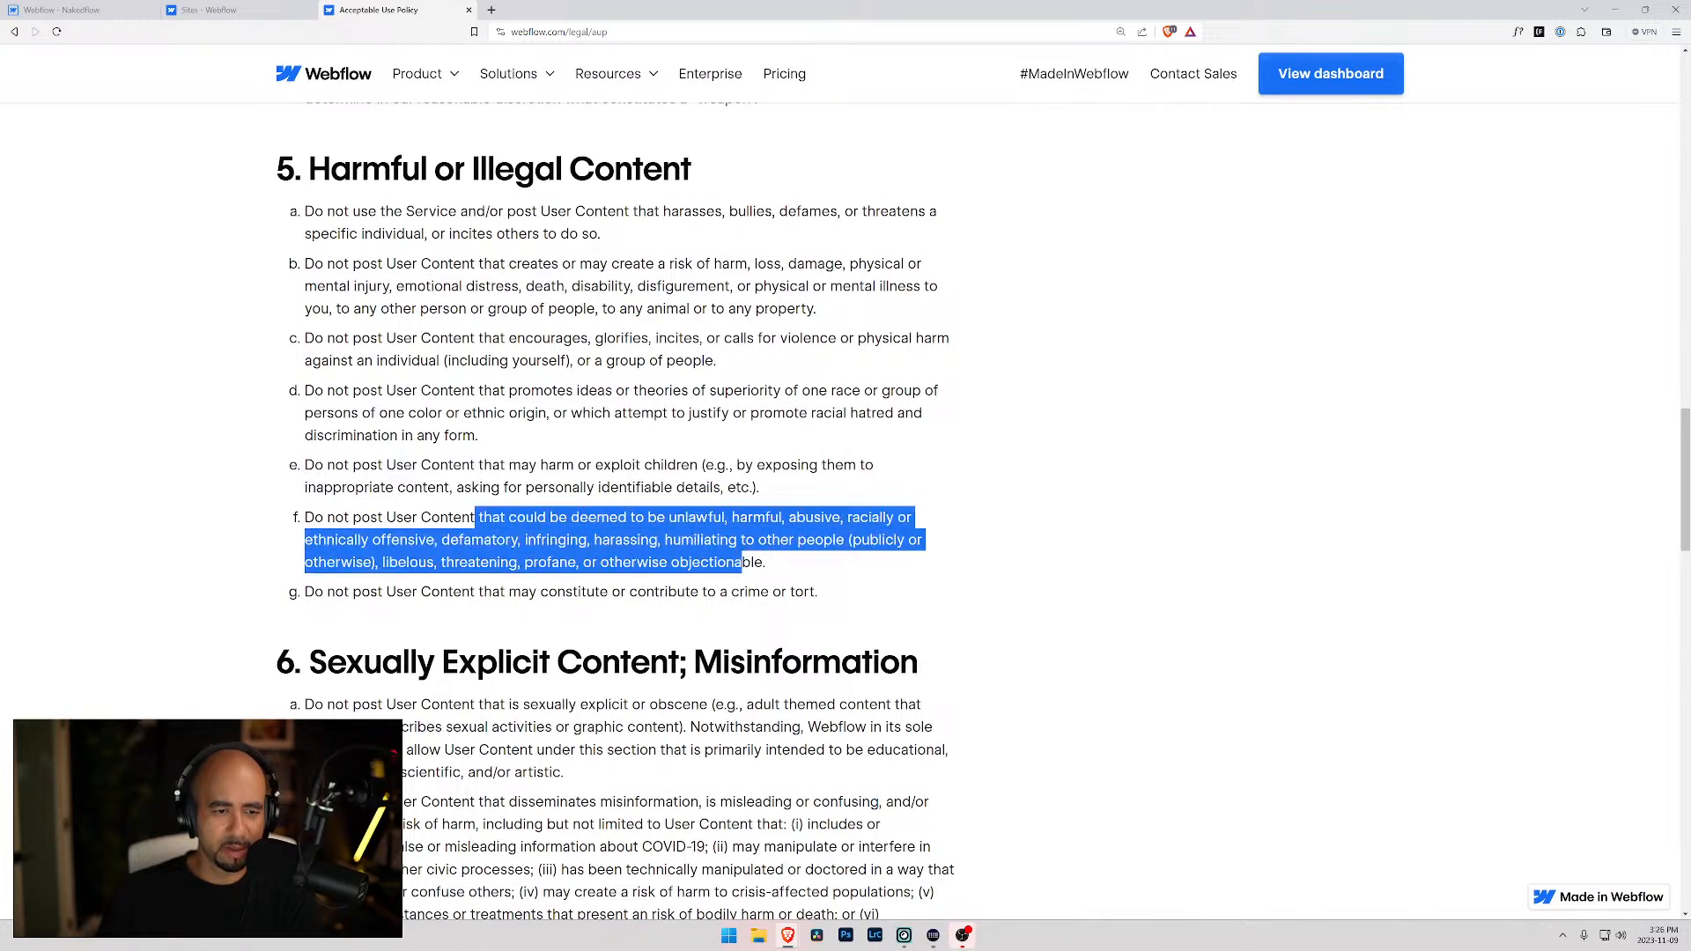
- Read on through the "Sexually Explicit Content; Misinformation" section to the "Intellectual Property" section
{"action": "scroll", "coordinate": [650, 576], "scroll_direction": "down", "scroll_amount": 2}
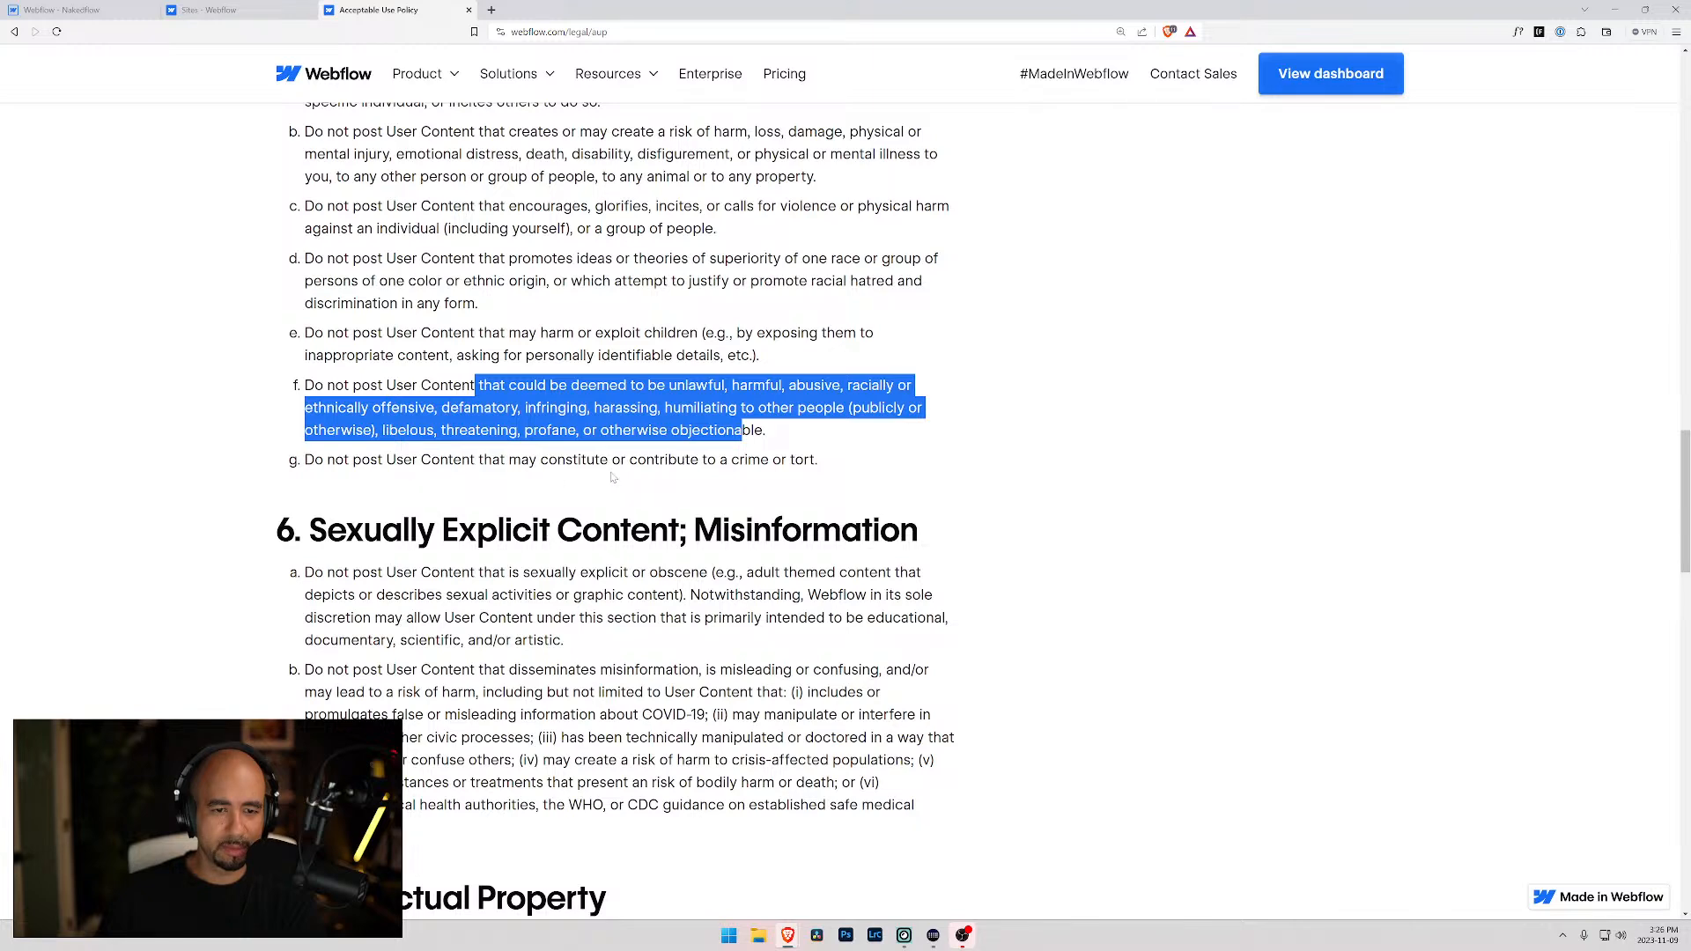
{"action": "scroll", "coordinate": [714, 489], "scroll_direction": "down", "scroll_amount": 3}
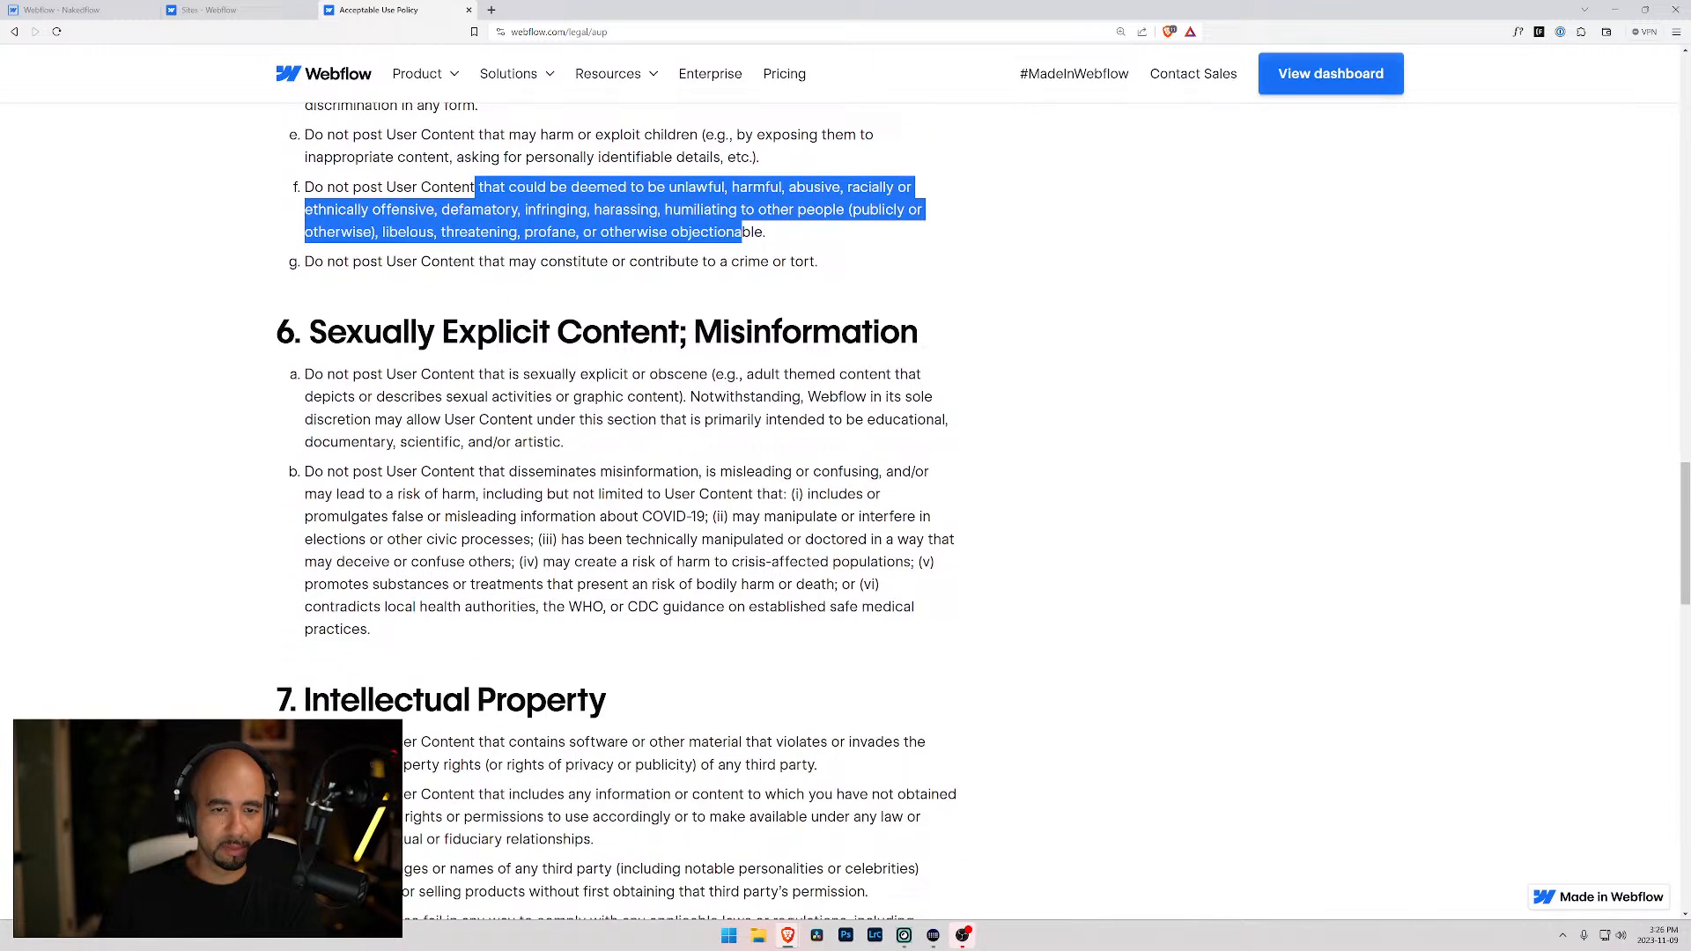
{"action": "scroll", "coordinate": [631, 317], "scroll_direction": "down", "scroll_amount": 2}
{"action": "scroll", "coordinate": [631, 352], "scroll_direction": "down", "scroll_amount": 1}
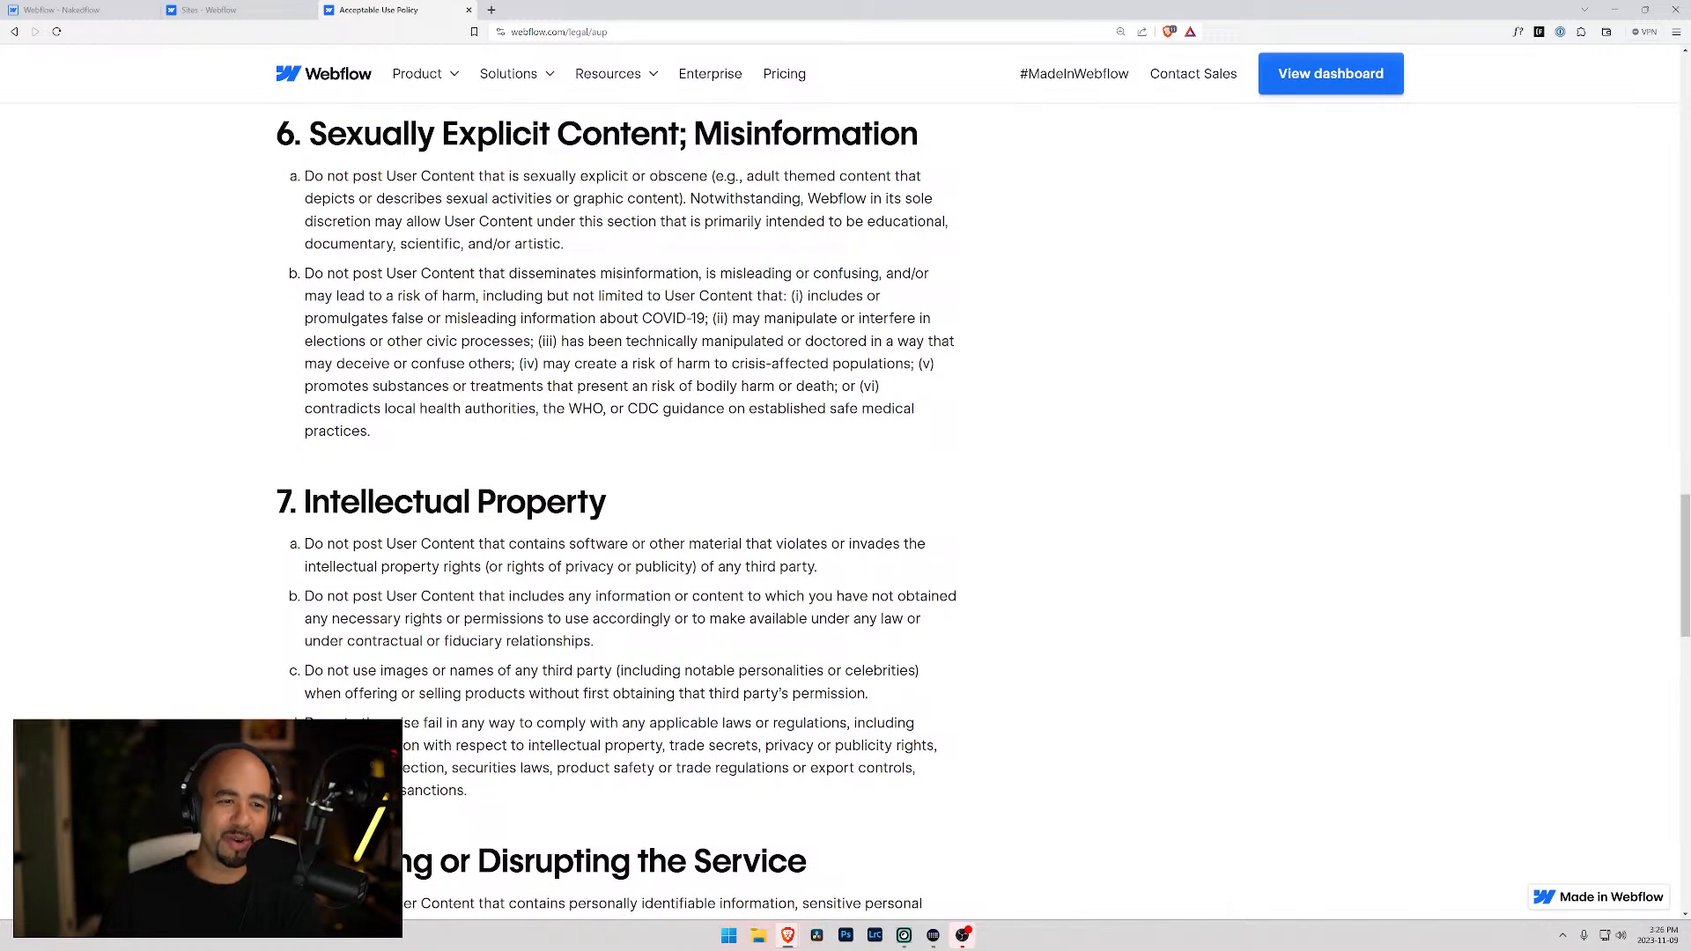
- Examine the Acceptable Use Policy's sections on misinformation, intellectual property, service abuse, restricted products and harmful content
{"action": "left_click_drag", "start_coordinate": [328, 273], "coordinate": [932, 319]}
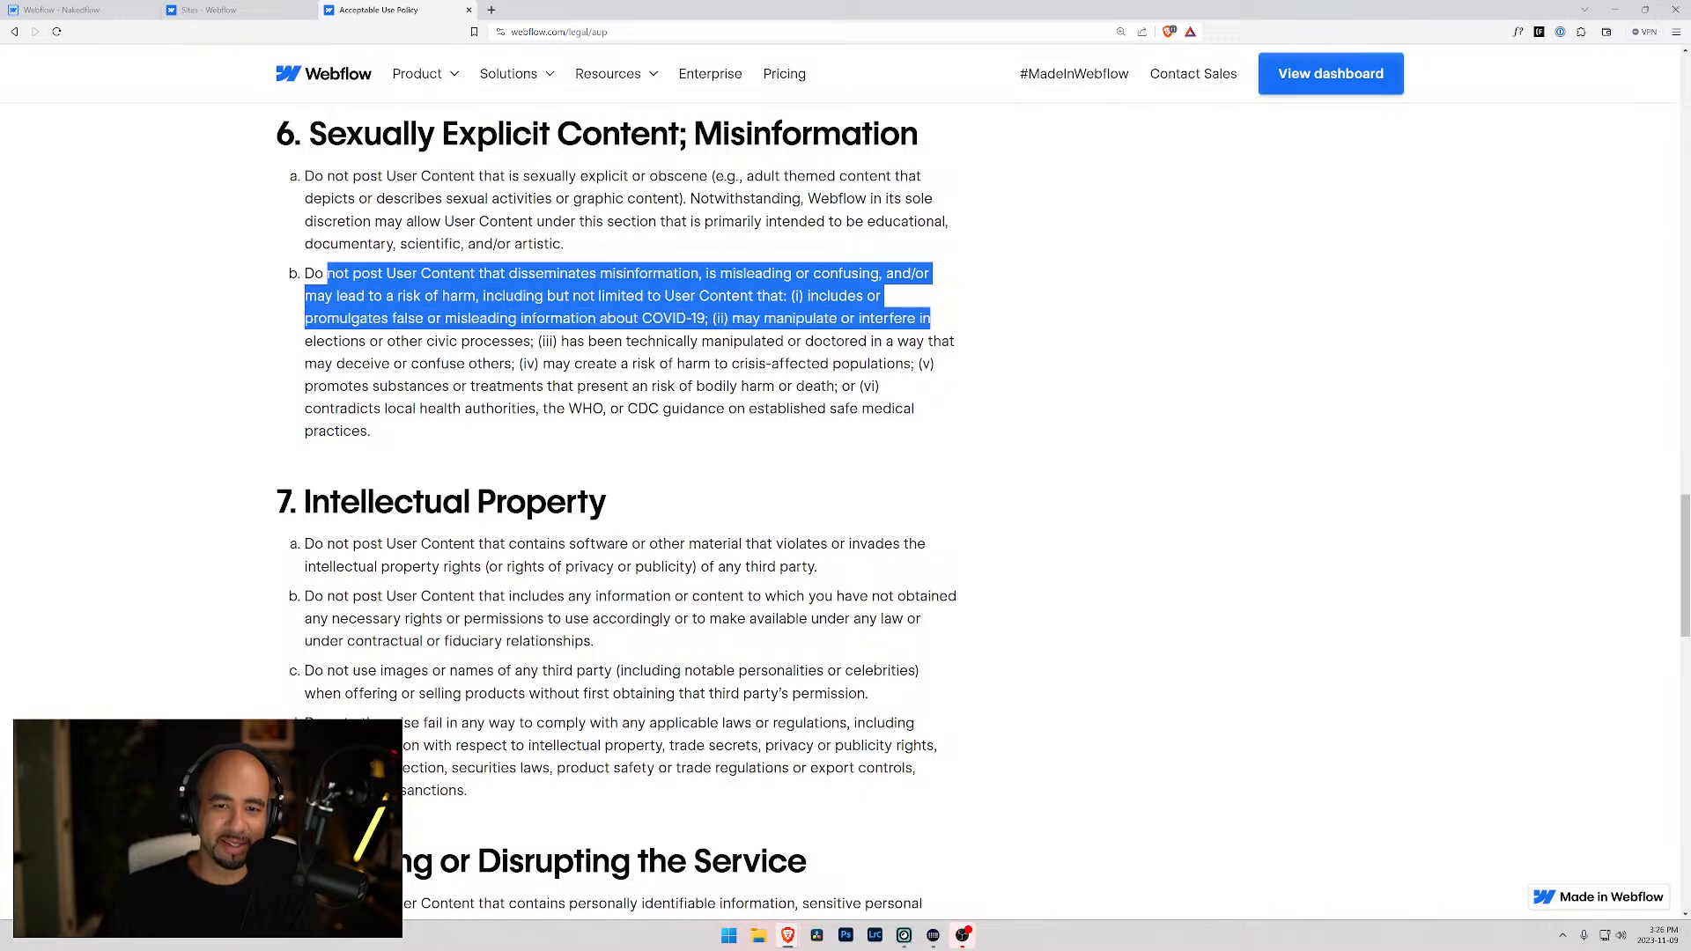
{"action": "scroll", "coordinate": [537, 472], "scroll_direction": "down", "scroll_amount": 3}
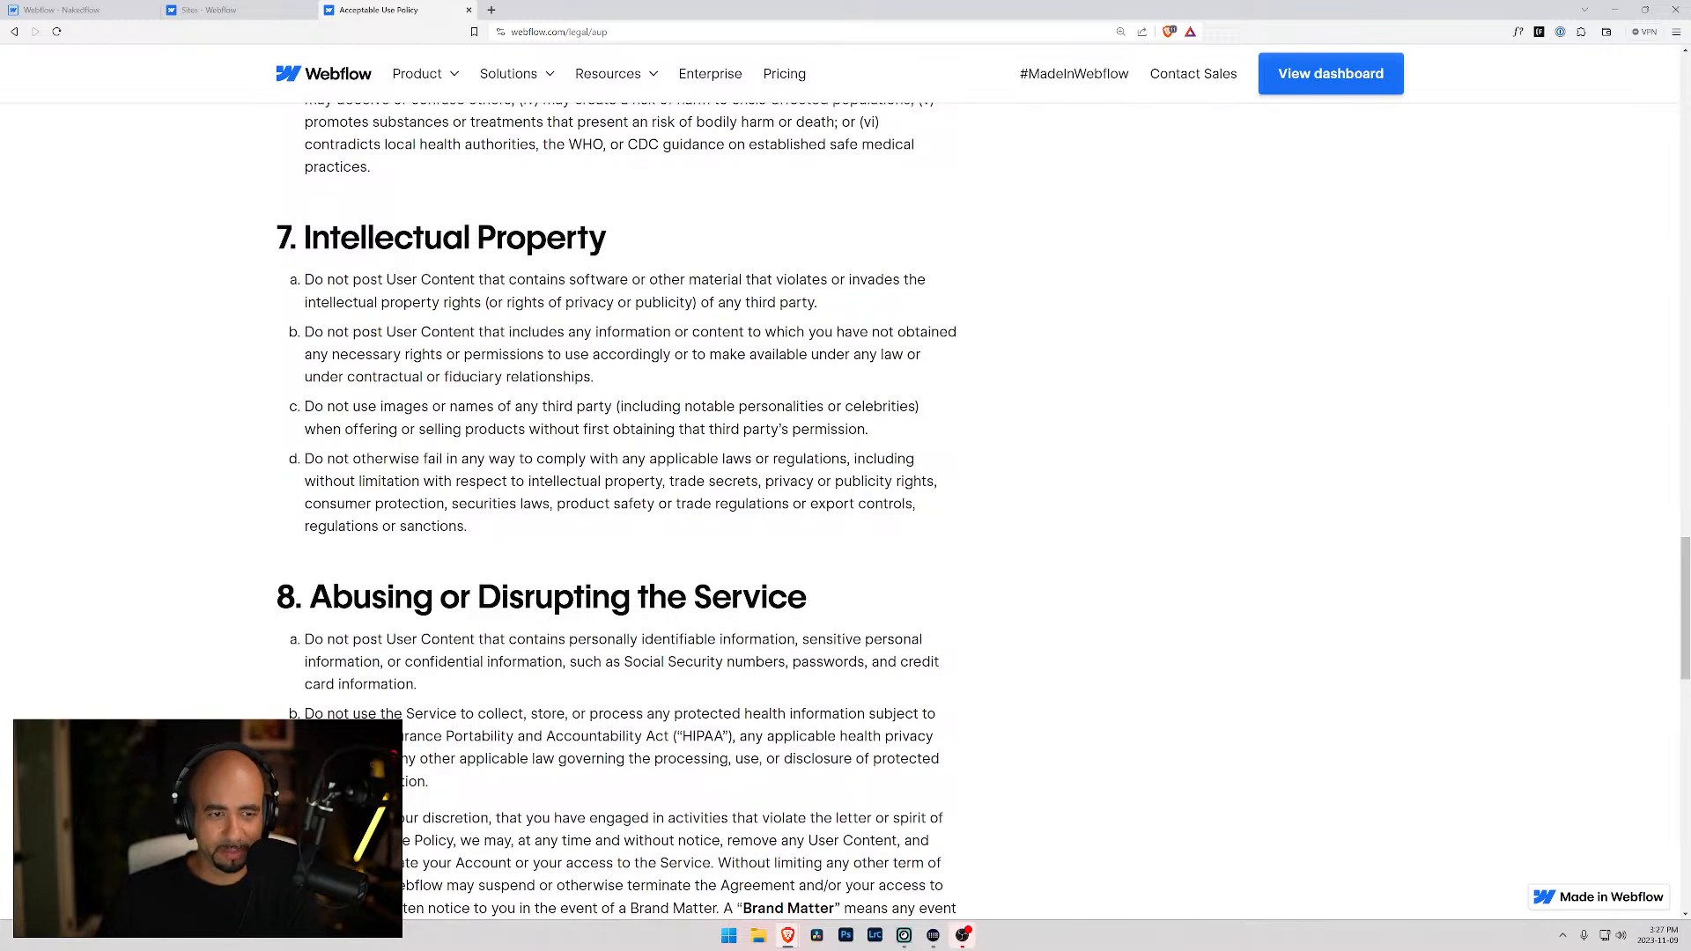
{"action": "scroll", "coordinate": [616, 510], "scroll_direction": "down", "scroll_amount": 2}
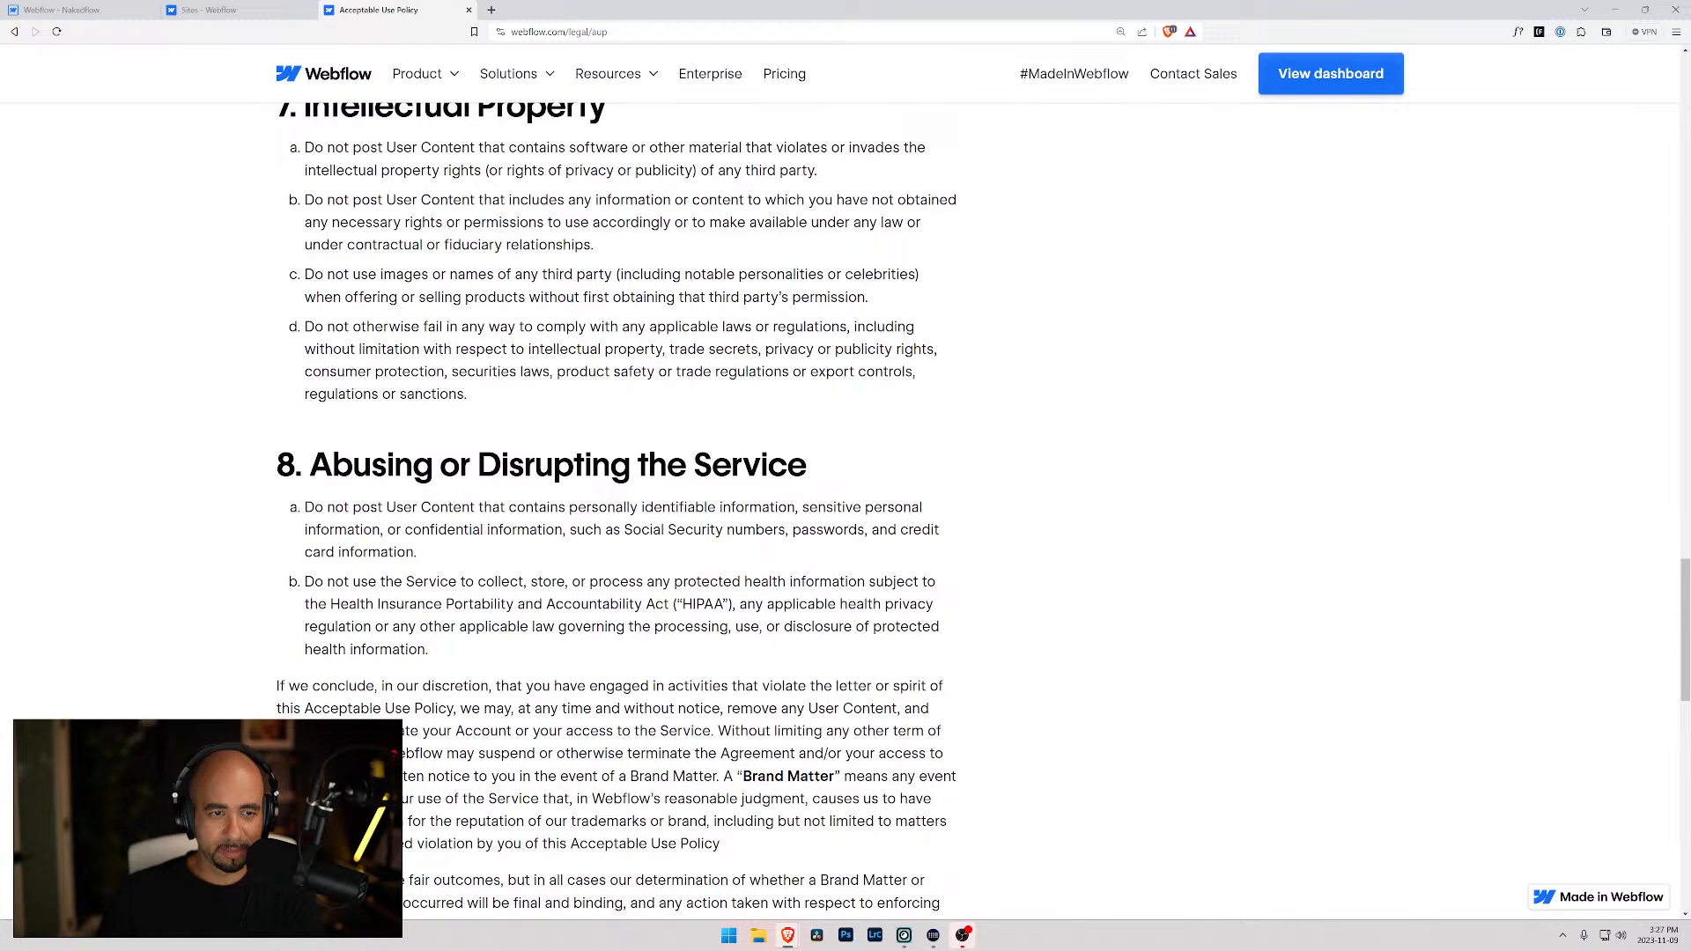
{"action": "scroll", "coordinate": [484, 529], "scroll_direction": "down", "scroll_amount": 6}
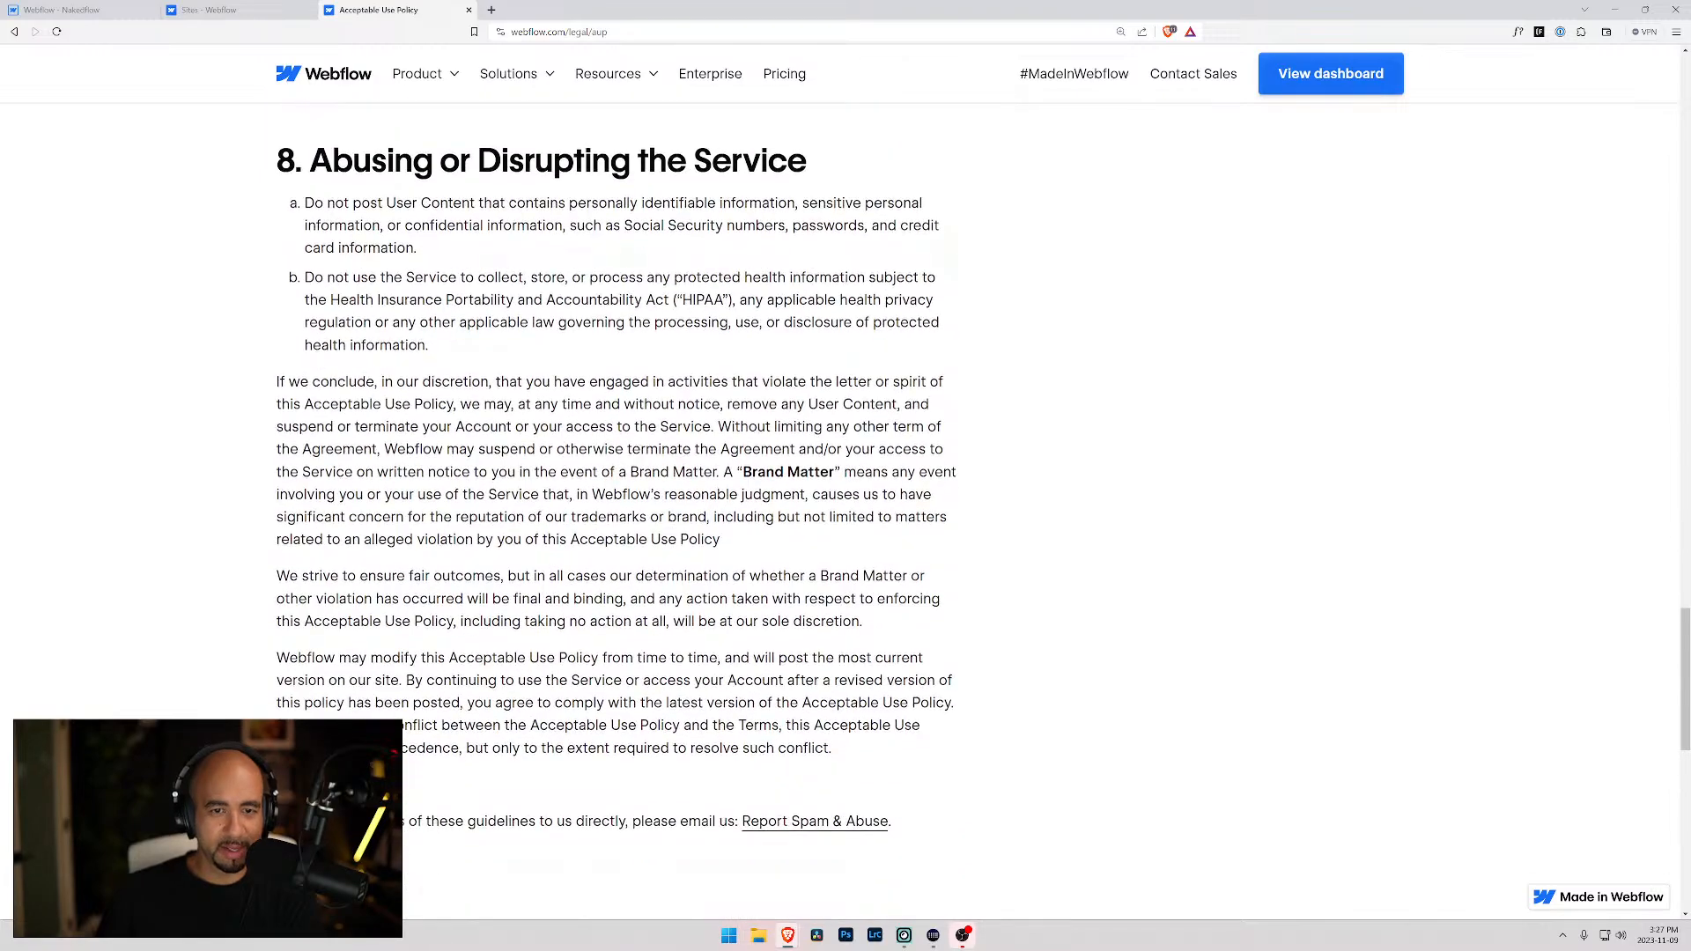
{"action": "scroll", "coordinate": [484, 530], "scroll_direction": "up", "scroll_amount": 4}
{"action": "scroll", "coordinate": [484, 529], "scroll_direction": "up", "scroll_amount": 20}
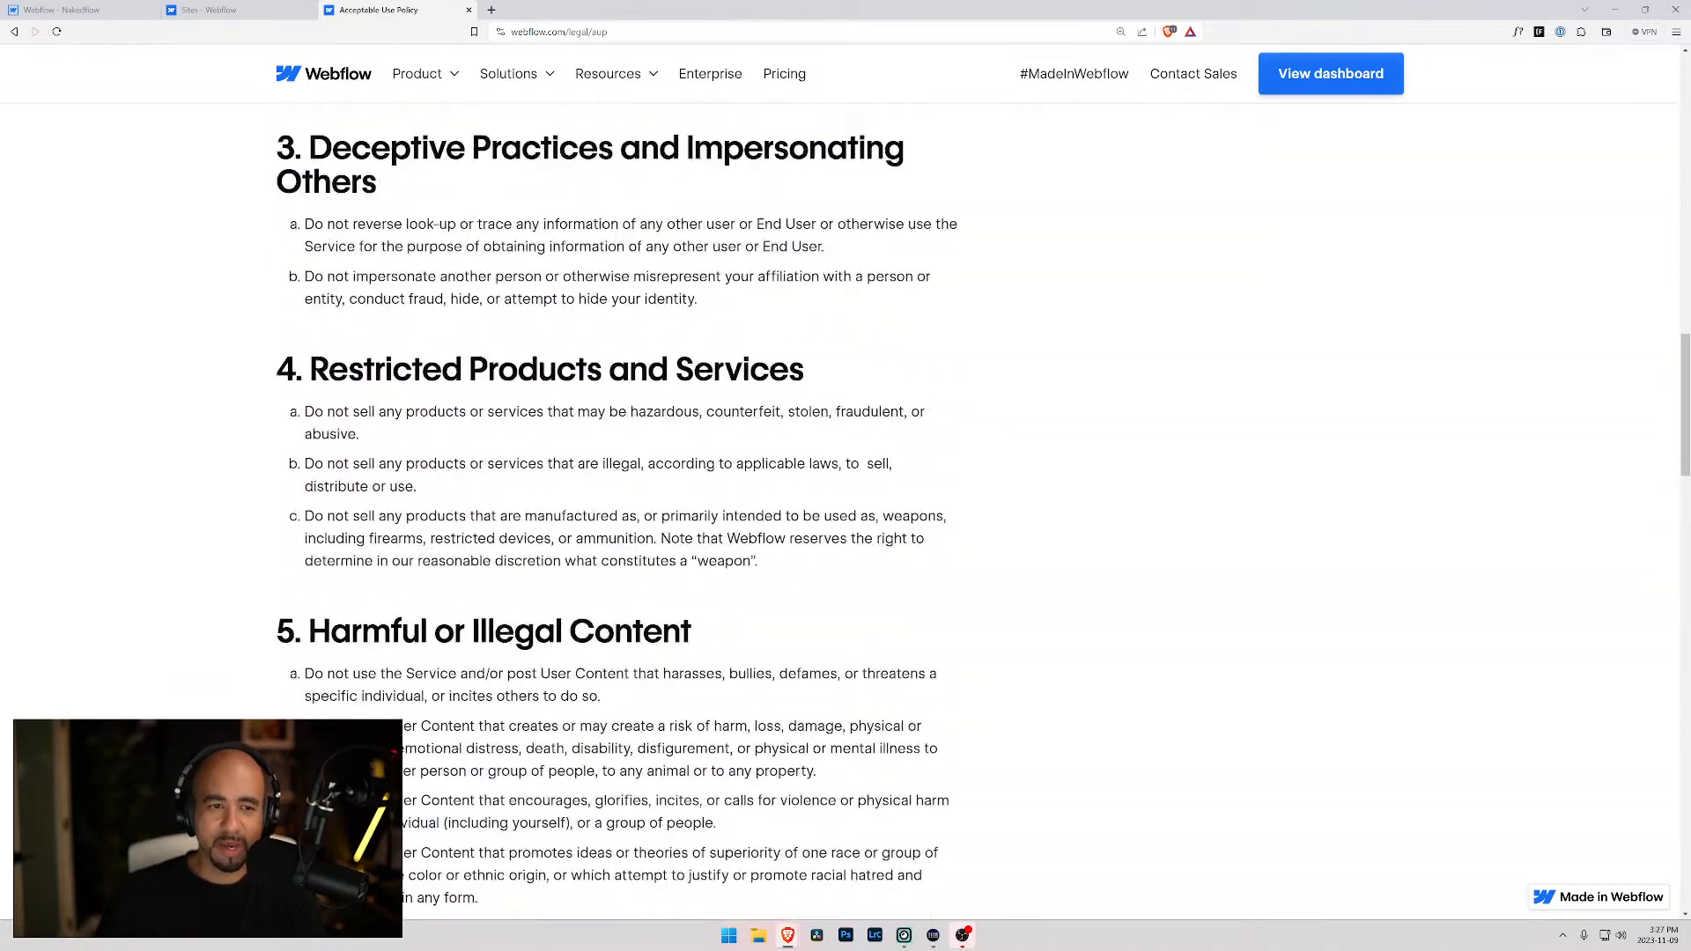
{"action": "scroll", "coordinate": [464, 491], "scroll_direction": "down", "scroll_amount": 5}
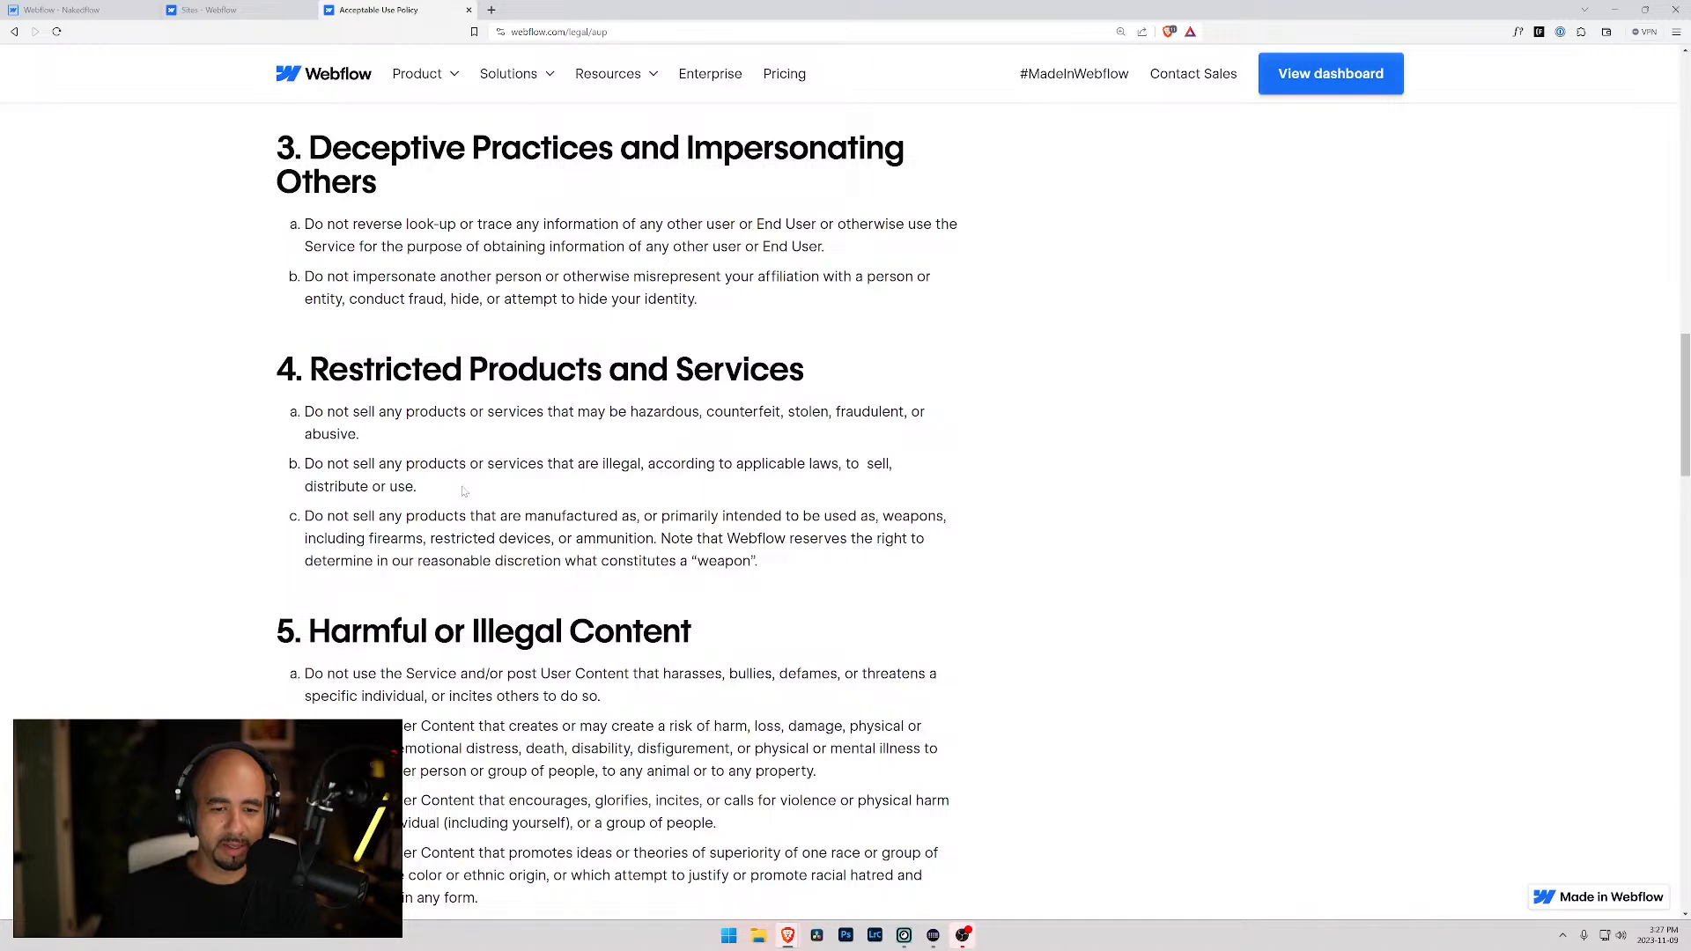
{"action": "scroll", "coordinate": [465, 492], "scroll_direction": "down", "scroll_amount": 3}
{"action": "left_click_drag", "start_coordinate": [310, 367], "coordinate": [429, 366]}
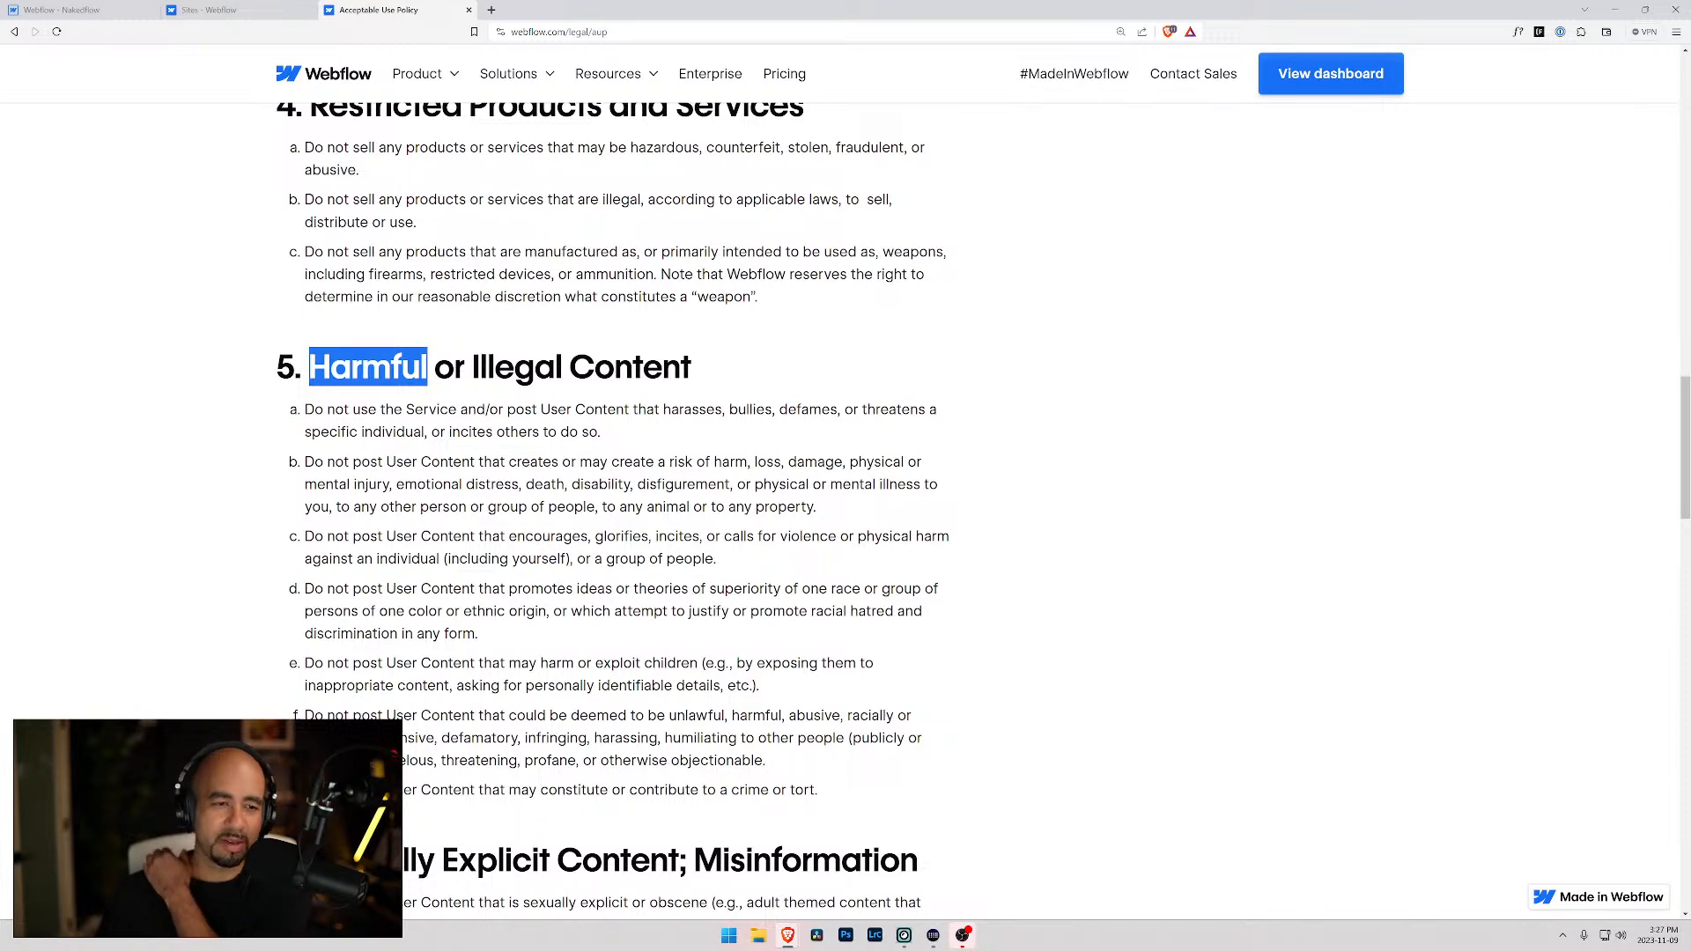
- Close the Acceptable Use Policy page and dismiss the What's new notice on the Piixel workspace dashboard
{"action": "left_click", "coordinate": [212, 10]}
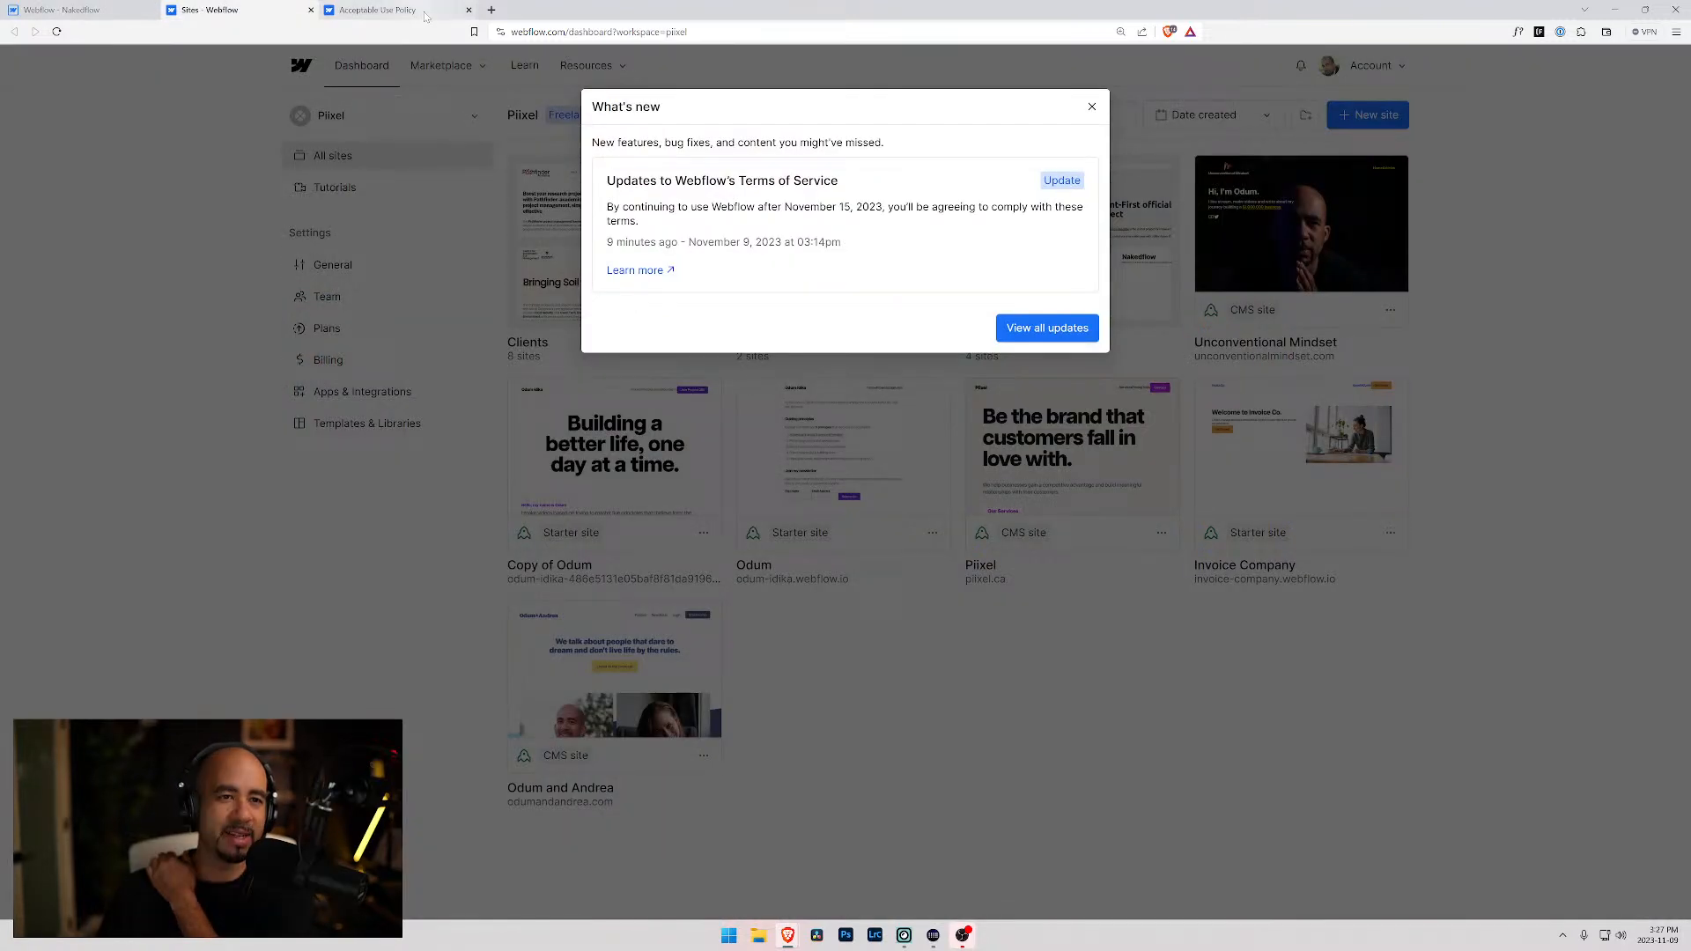
{"action": "left_click", "coordinate": [475, 14]}
{"action": "left_click", "coordinate": [470, 10]}
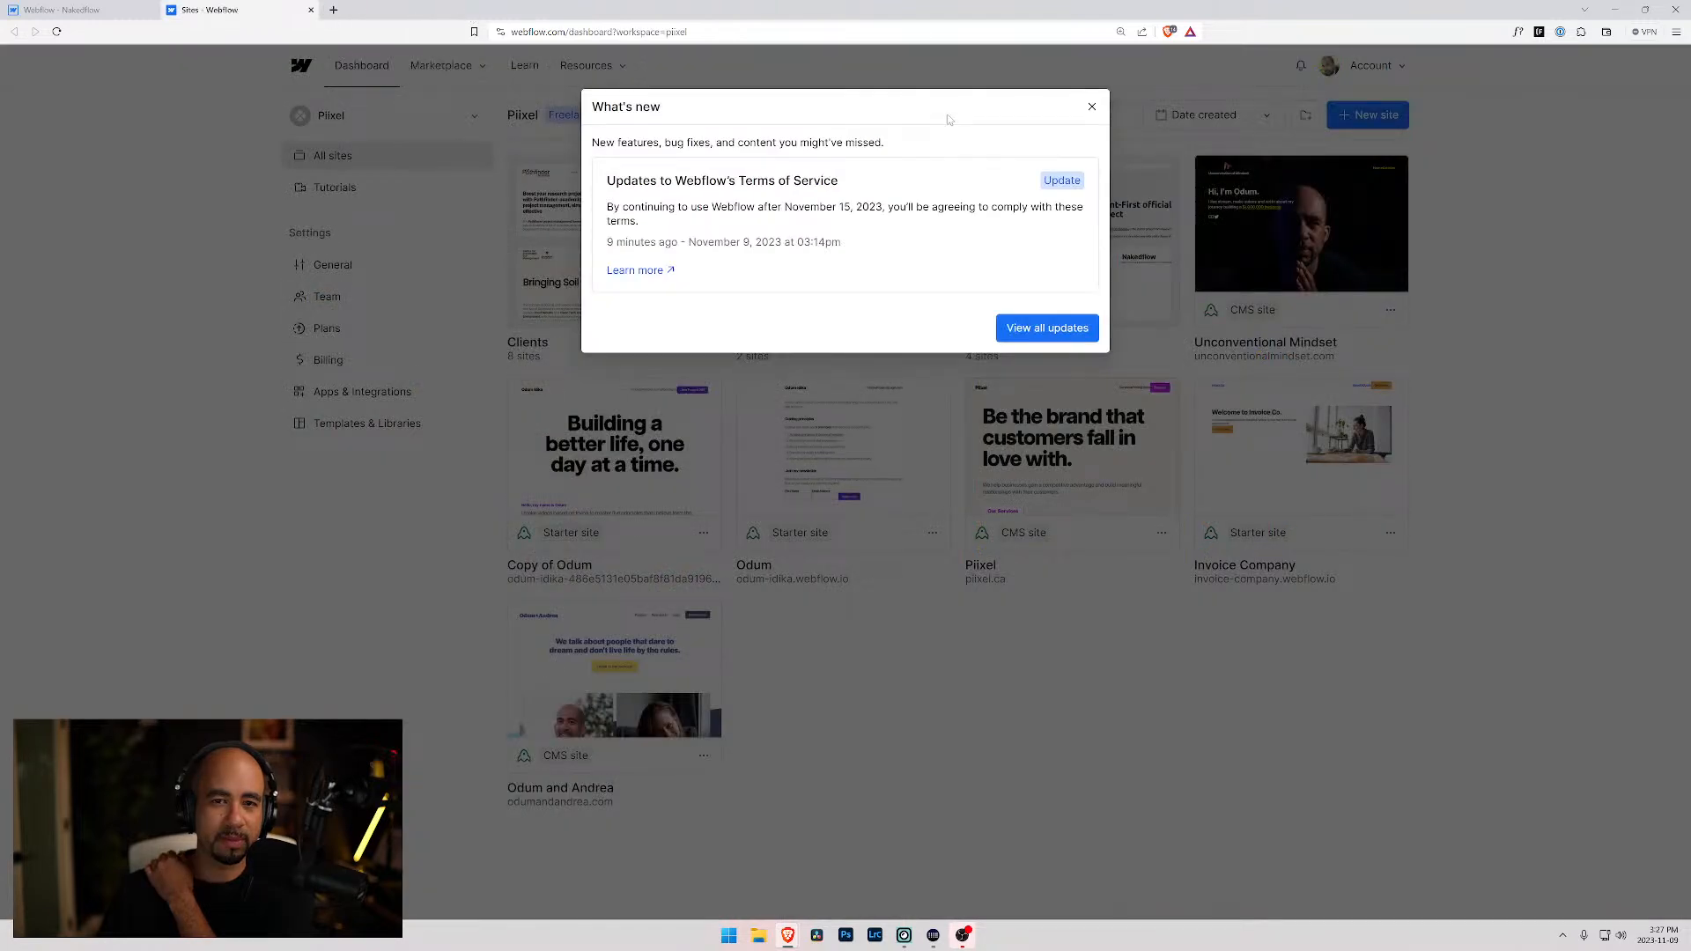
{"action": "left_click", "coordinate": [1089, 108]}
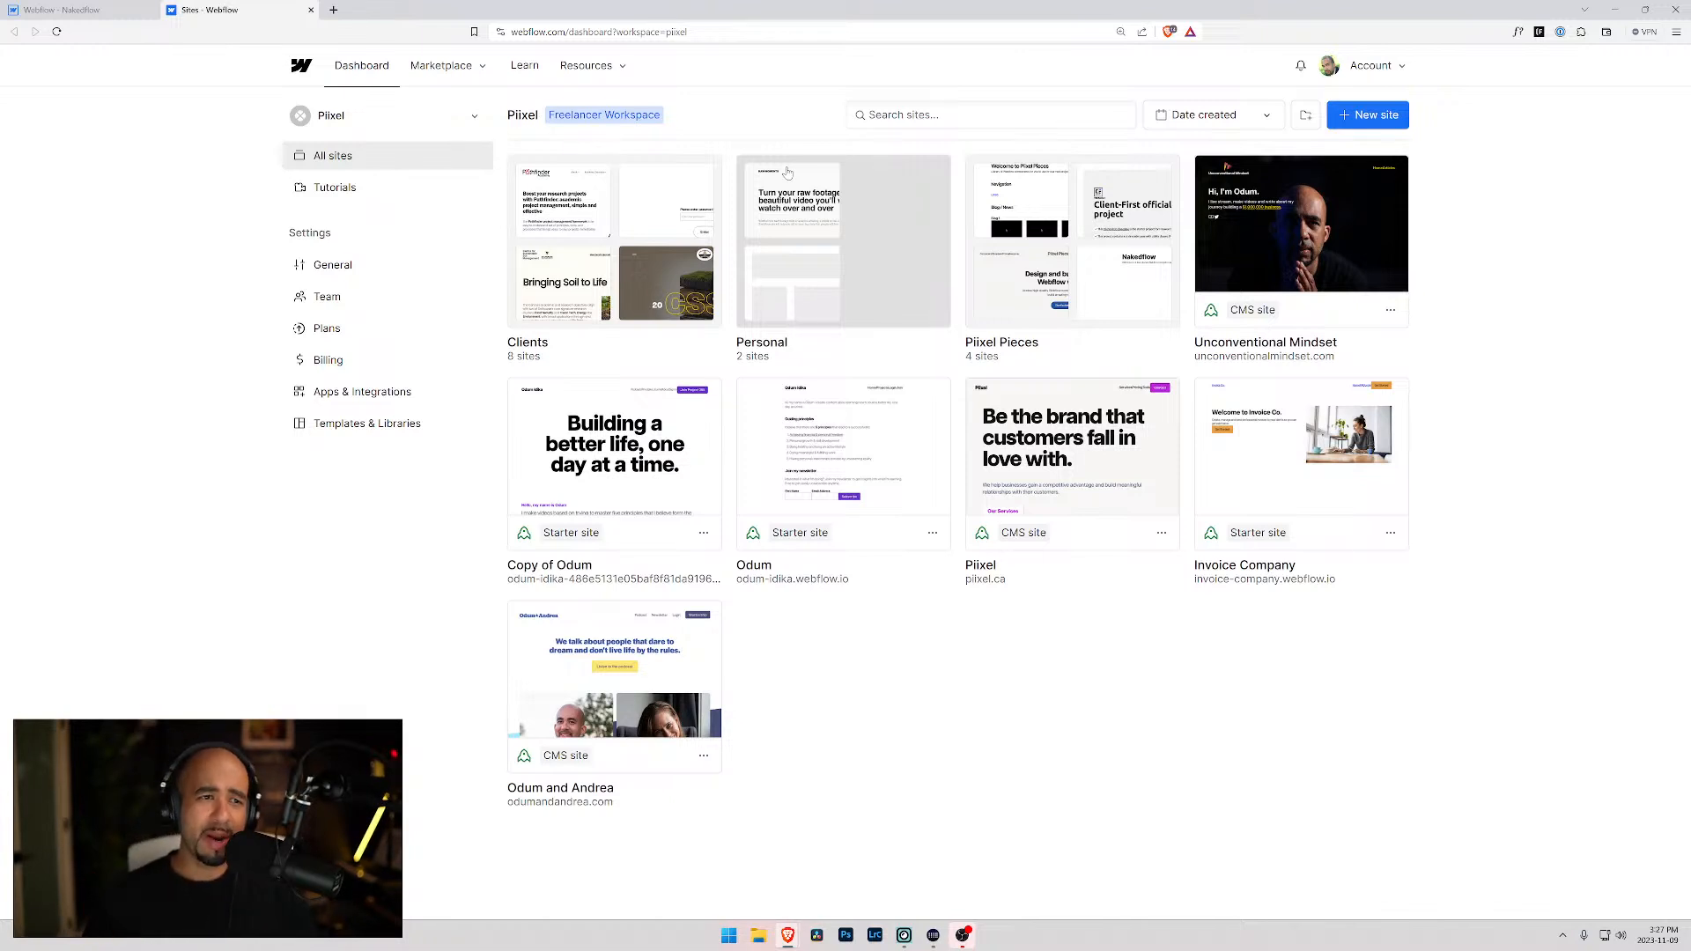
- Return to the Nakedflow site's home page and inspect the "From the blog" heading and the text block below it
{"action": "left_click", "coordinate": [76, 8]}
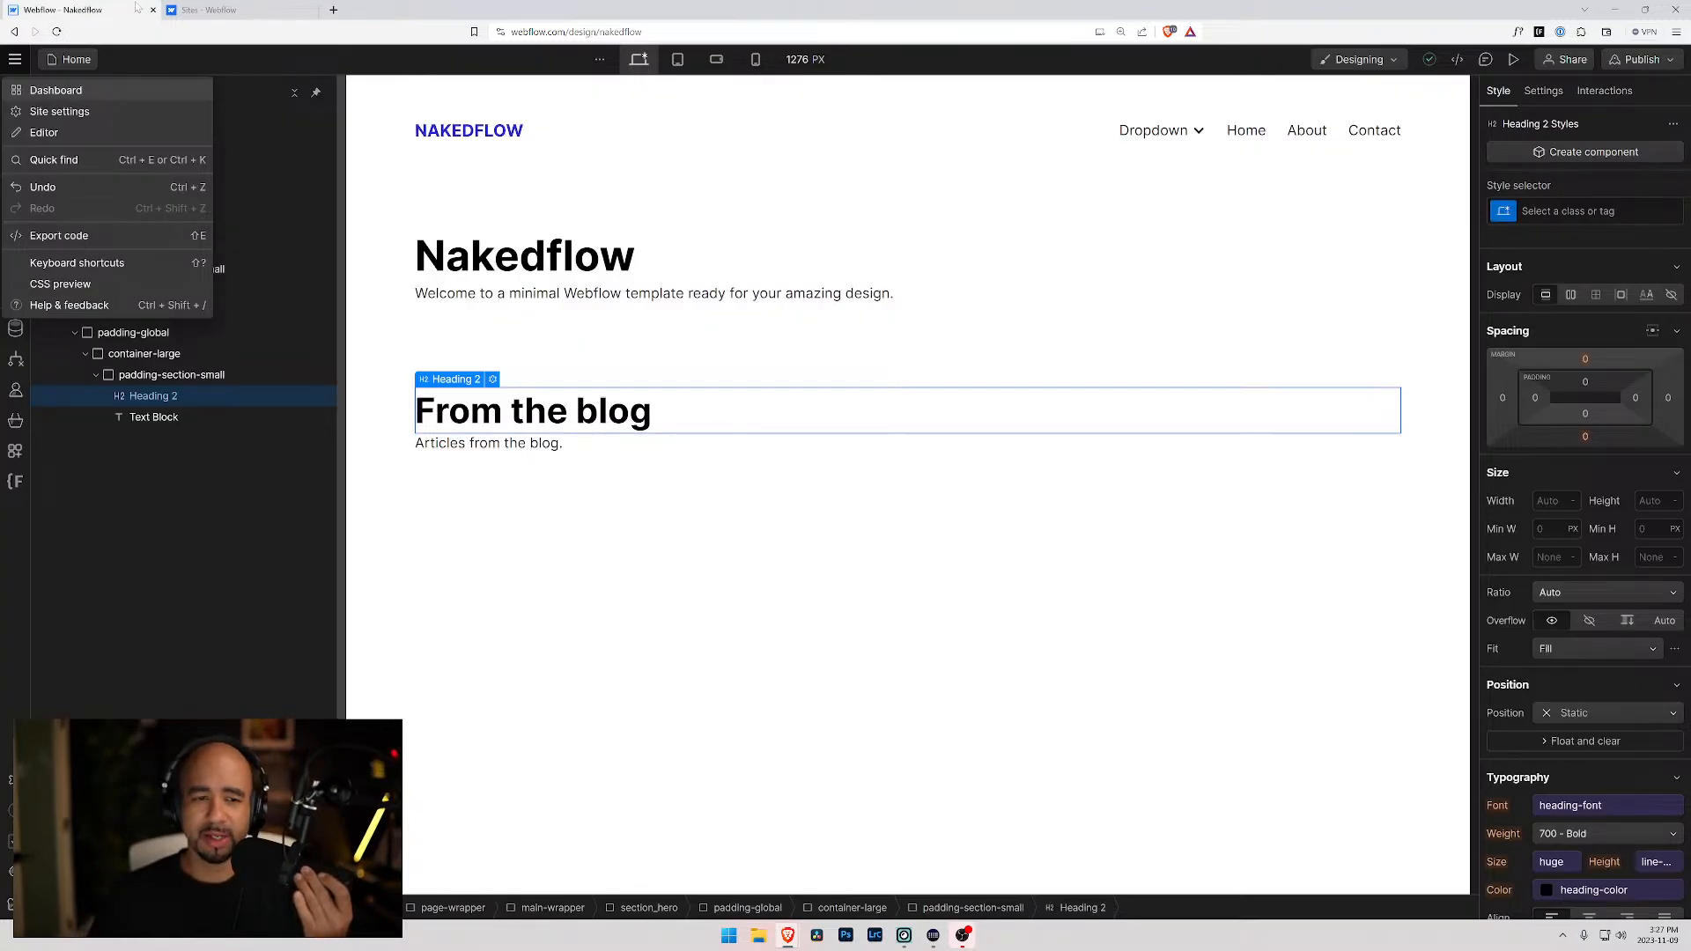
{"action": "left_click", "coordinate": [647, 300]}
{"action": "left_click", "coordinate": [528, 443]}
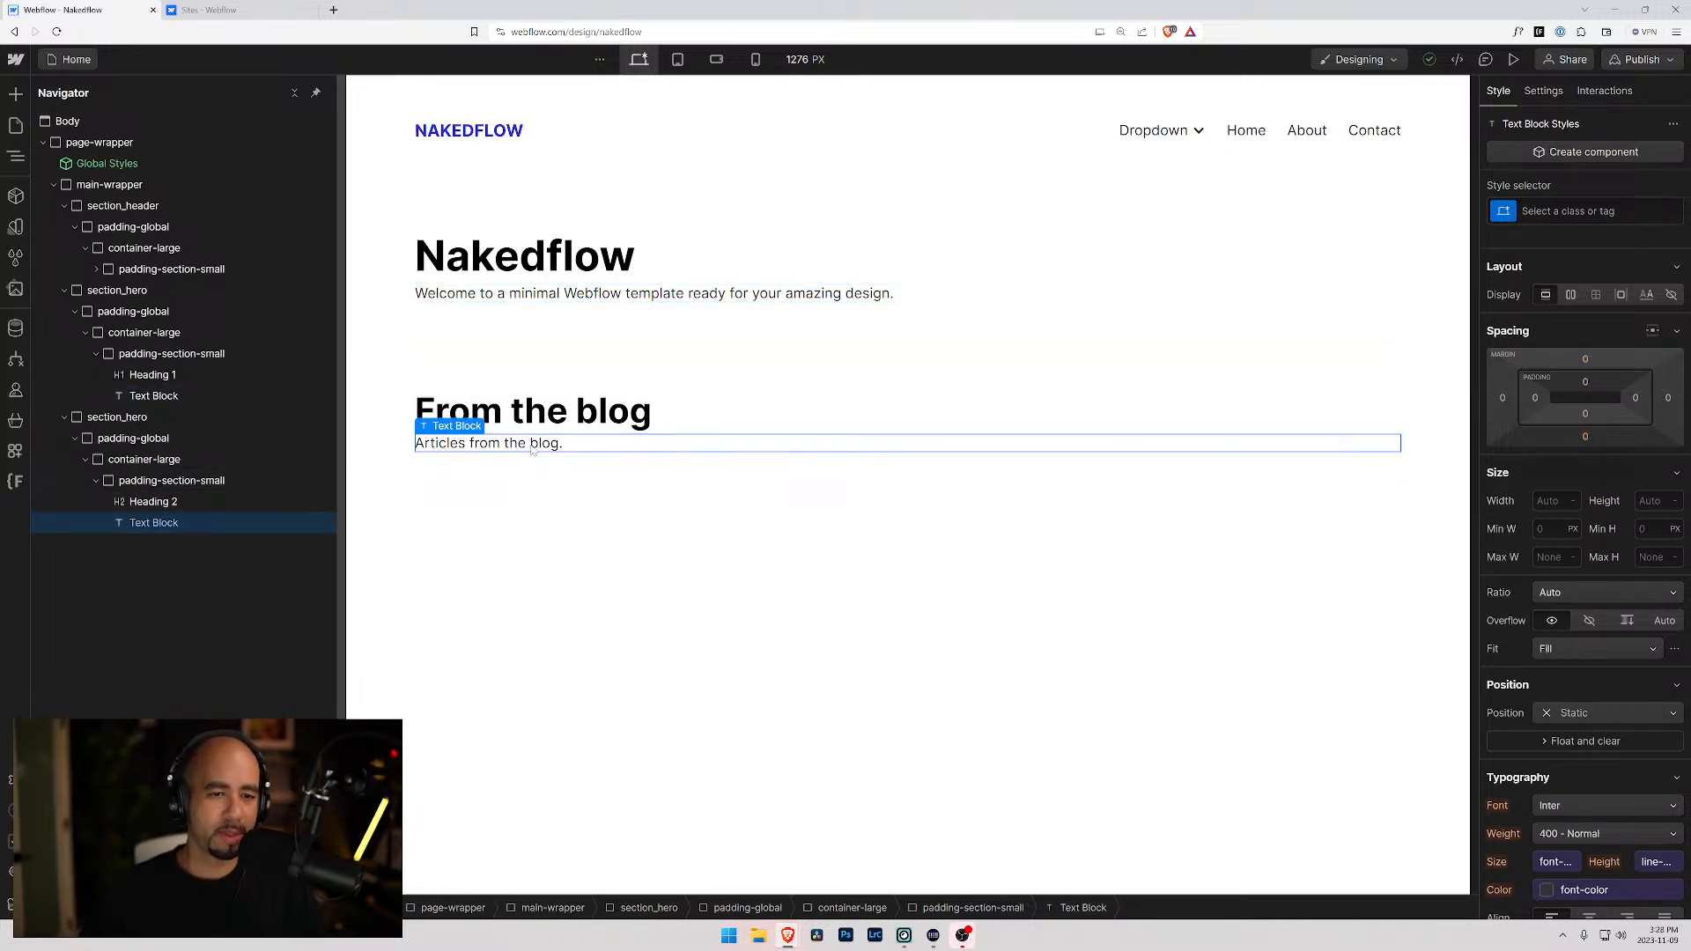
{"action": "left_click", "coordinate": [182, 502]}
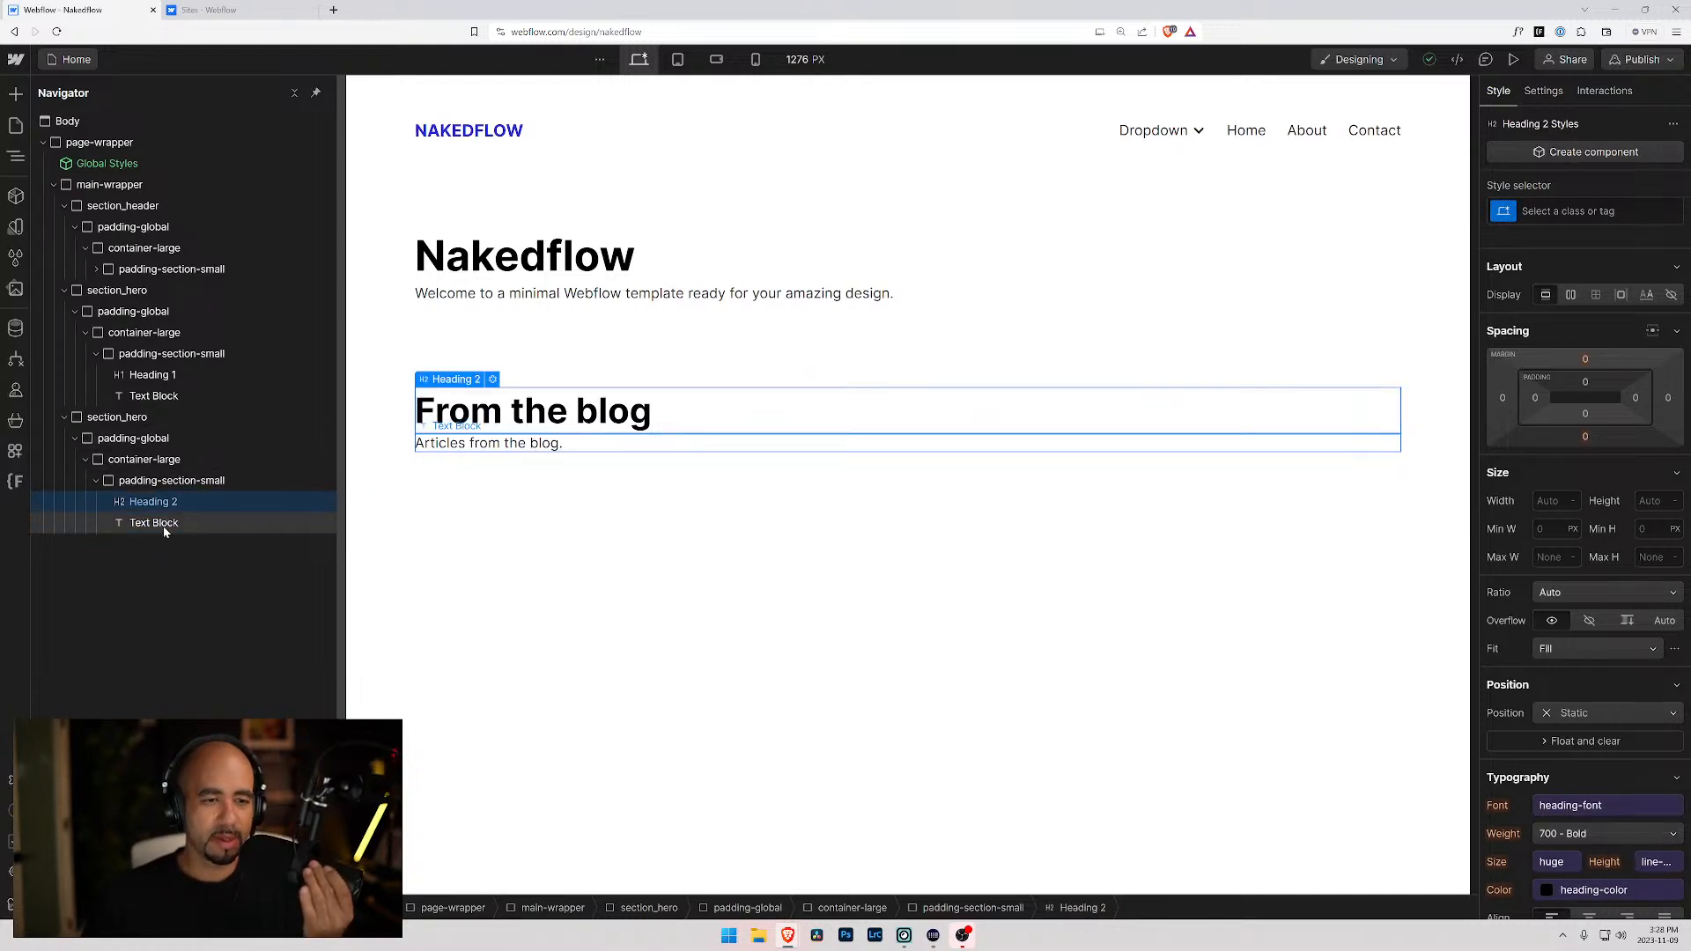
{"action": "left_click", "coordinate": [162, 524]}
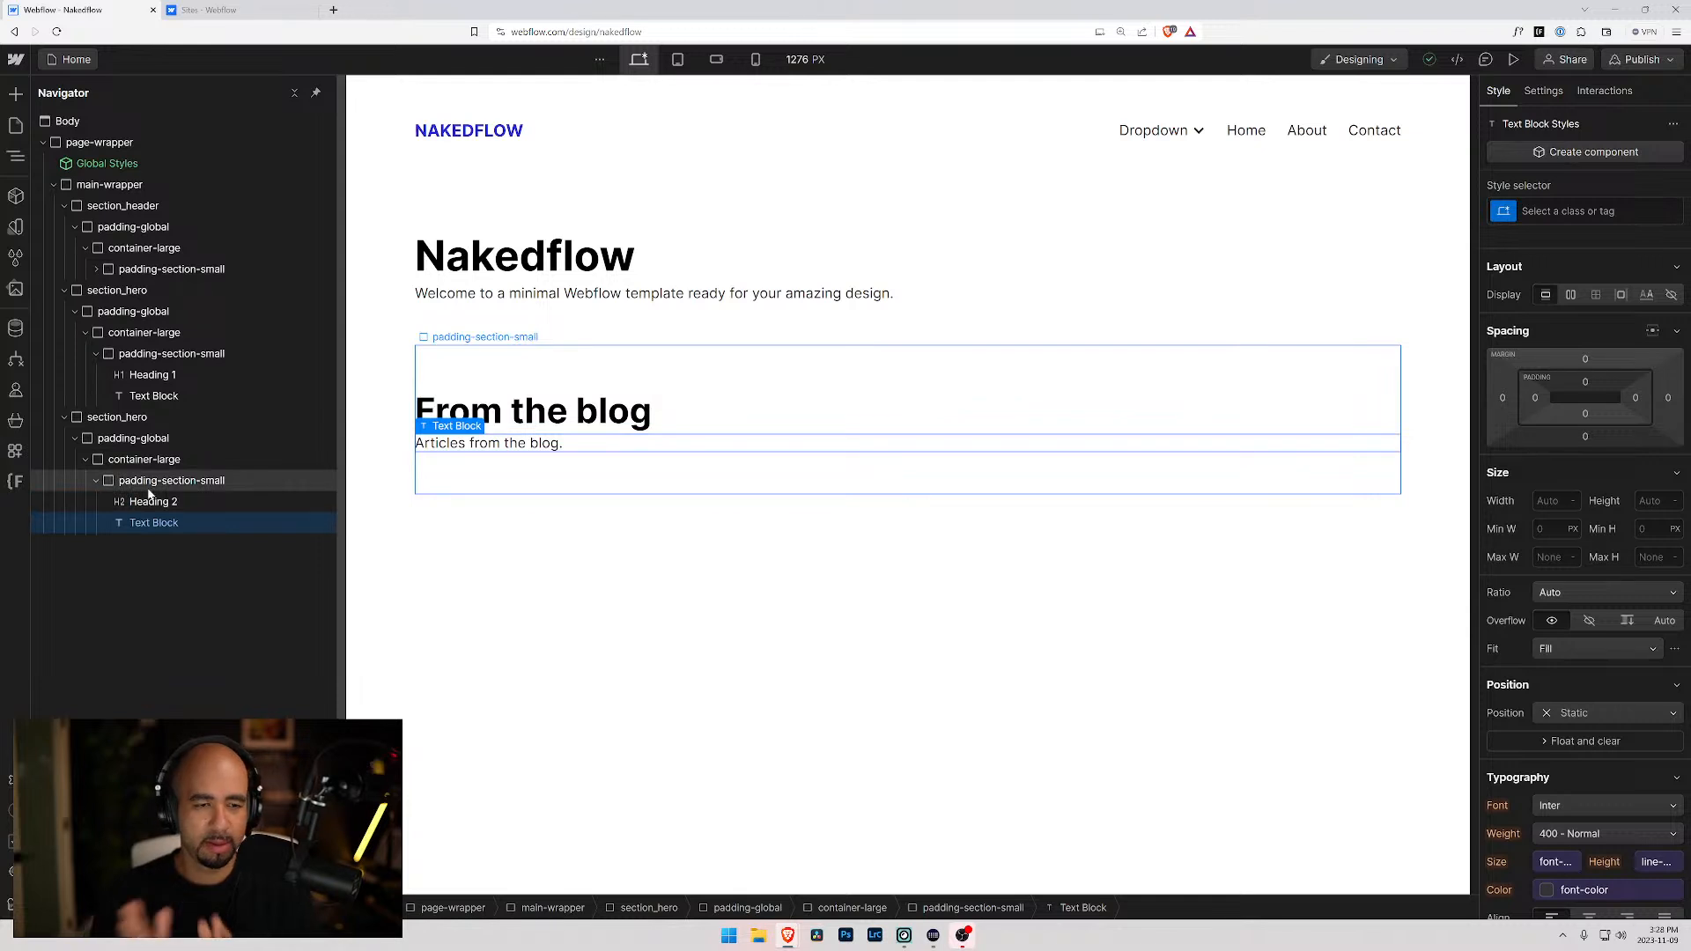
- Open the Piixel Pieces Components site from the dashboard's Piixel Pieces folder
{"action": "left_click", "coordinate": [202, 8]}
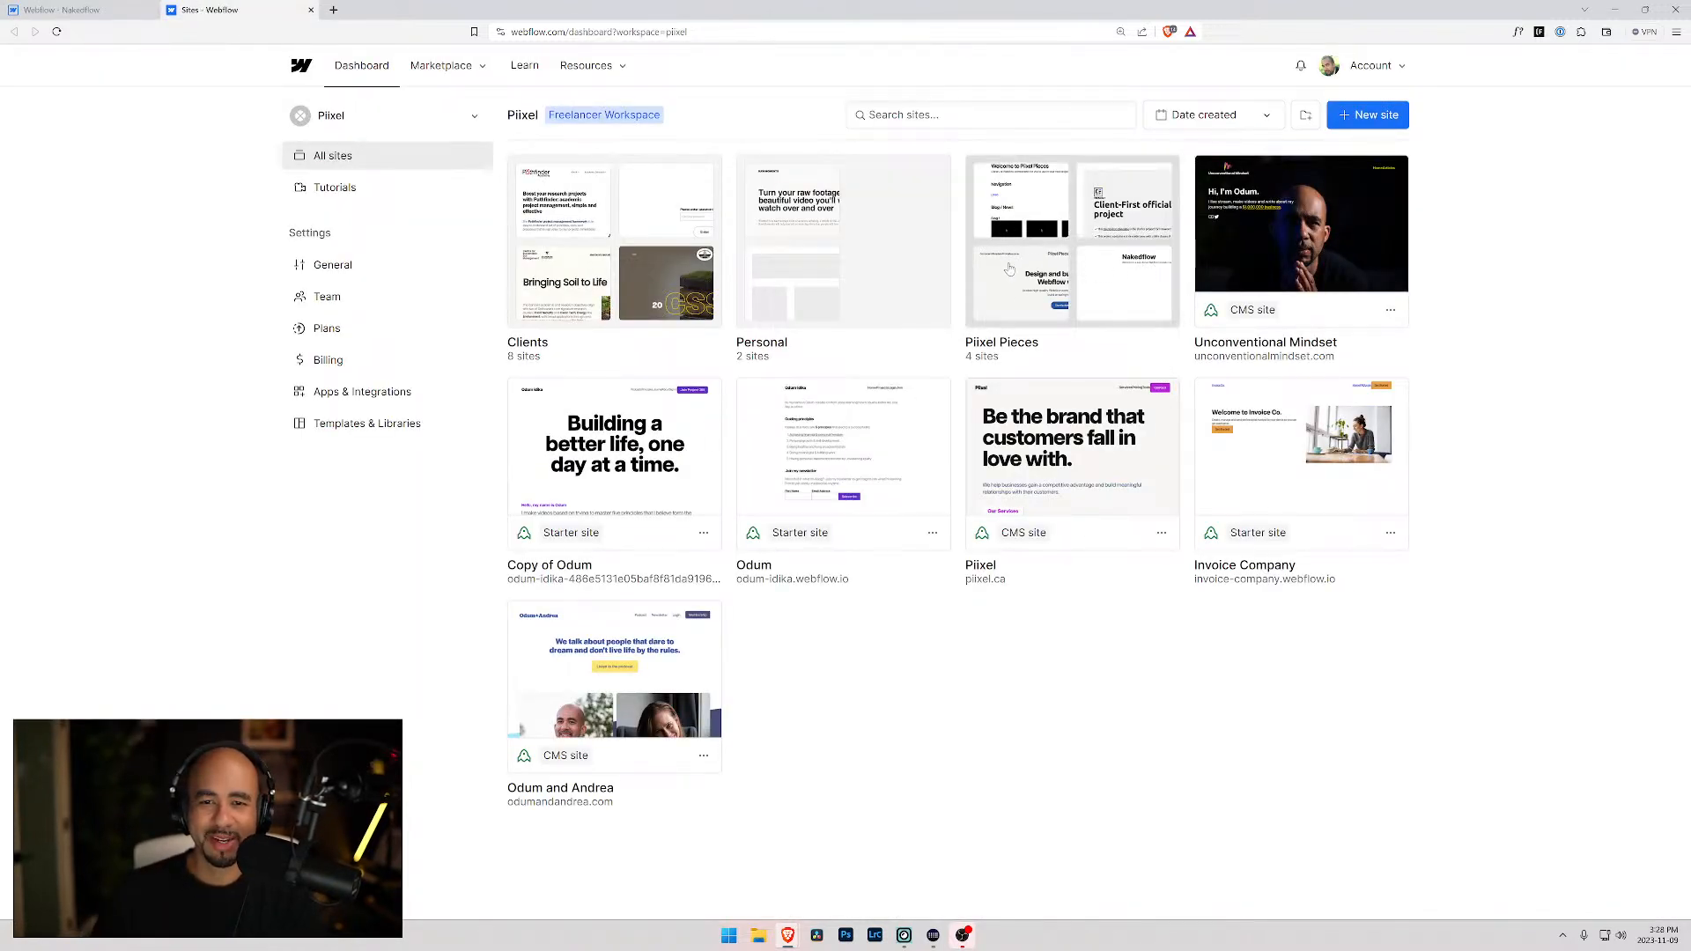
{"action": "left_click", "coordinate": [1057, 261]}
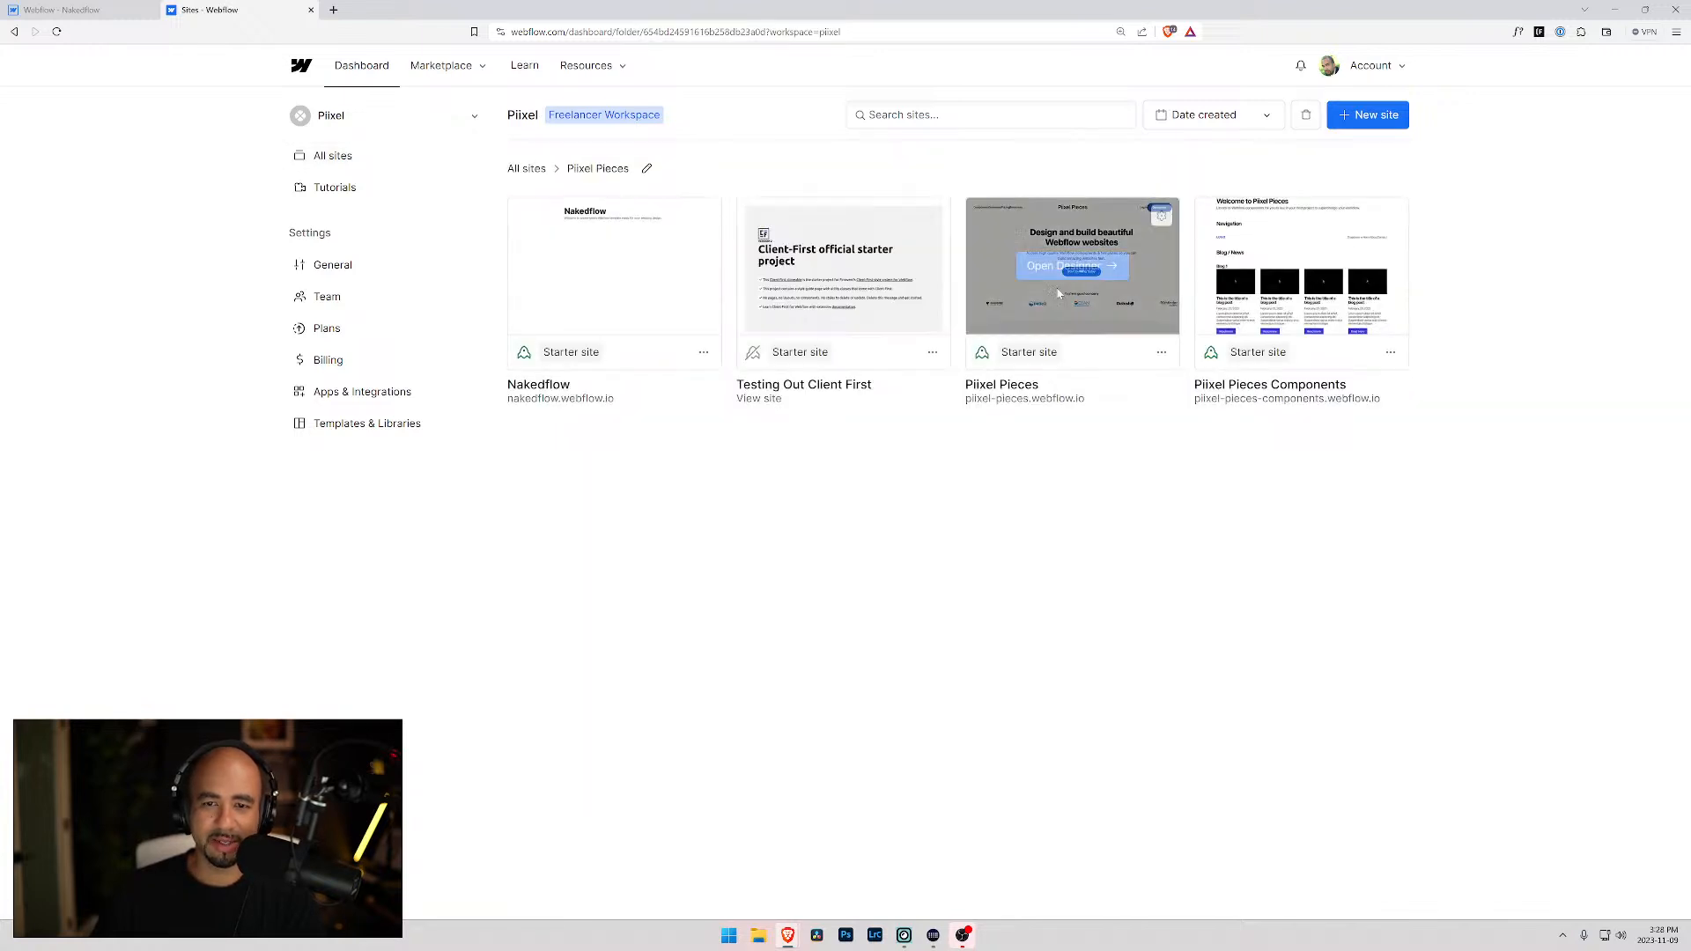
{"action": "left_click", "coordinate": [1301, 267]}
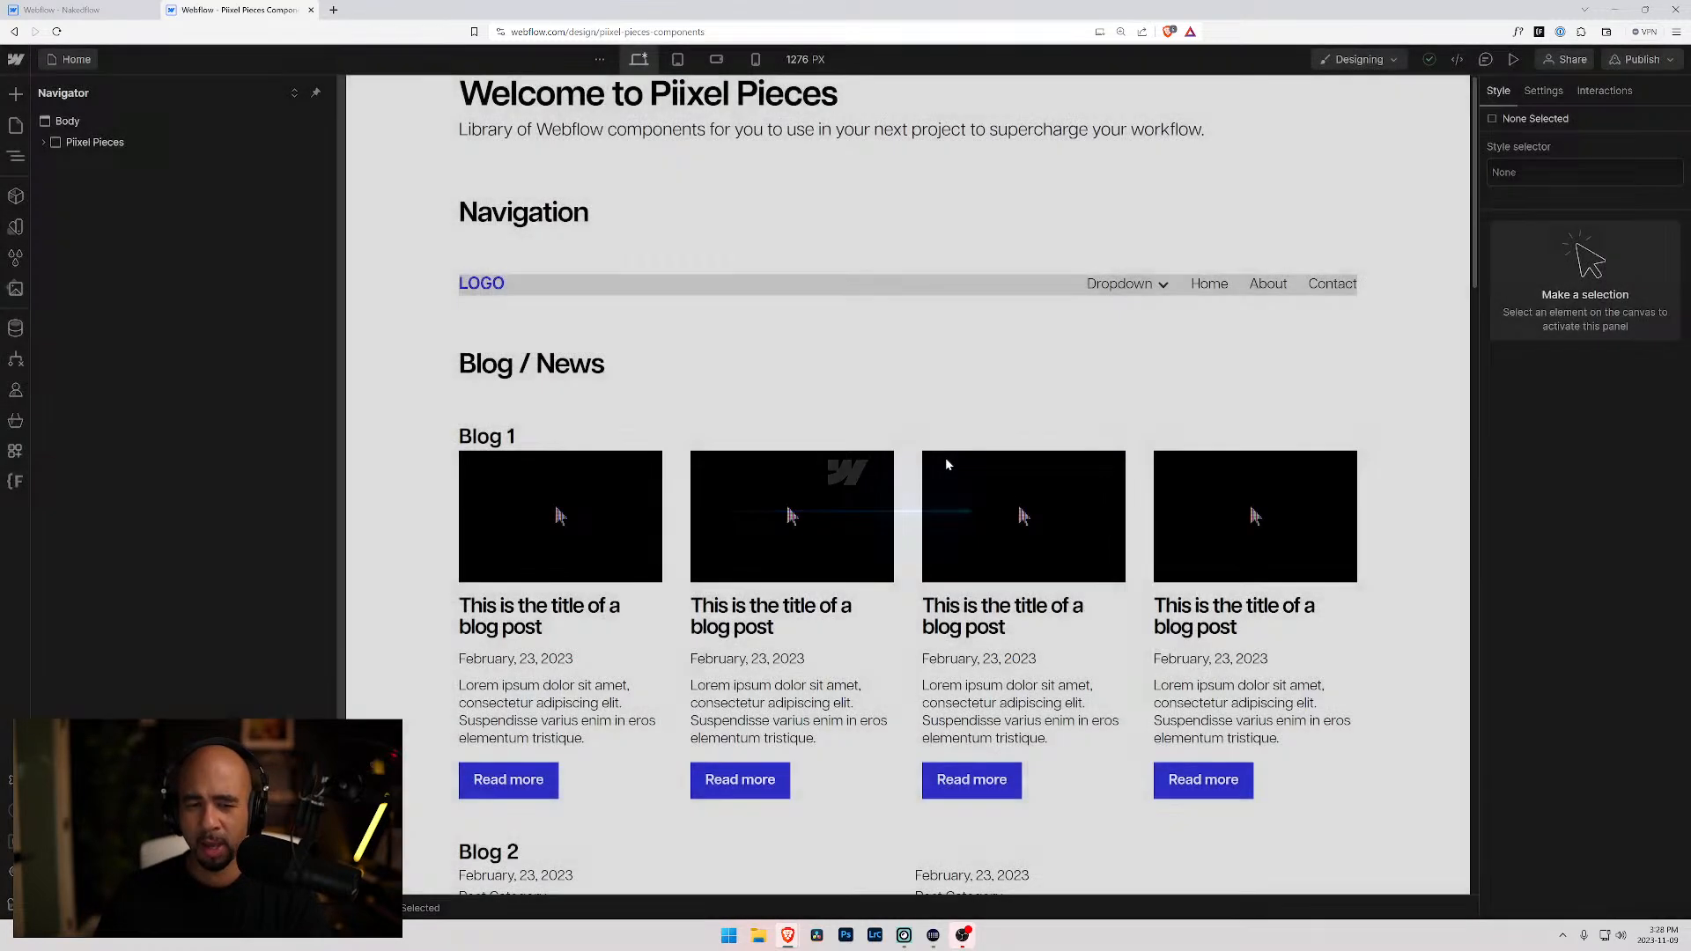
- Examine the Blog 1, Blog 2 and Blog 3 layouts in the component library's Blog / News section
{"action": "scroll", "coordinate": [947, 464], "scroll_direction": "down", "scroll_amount": 9}
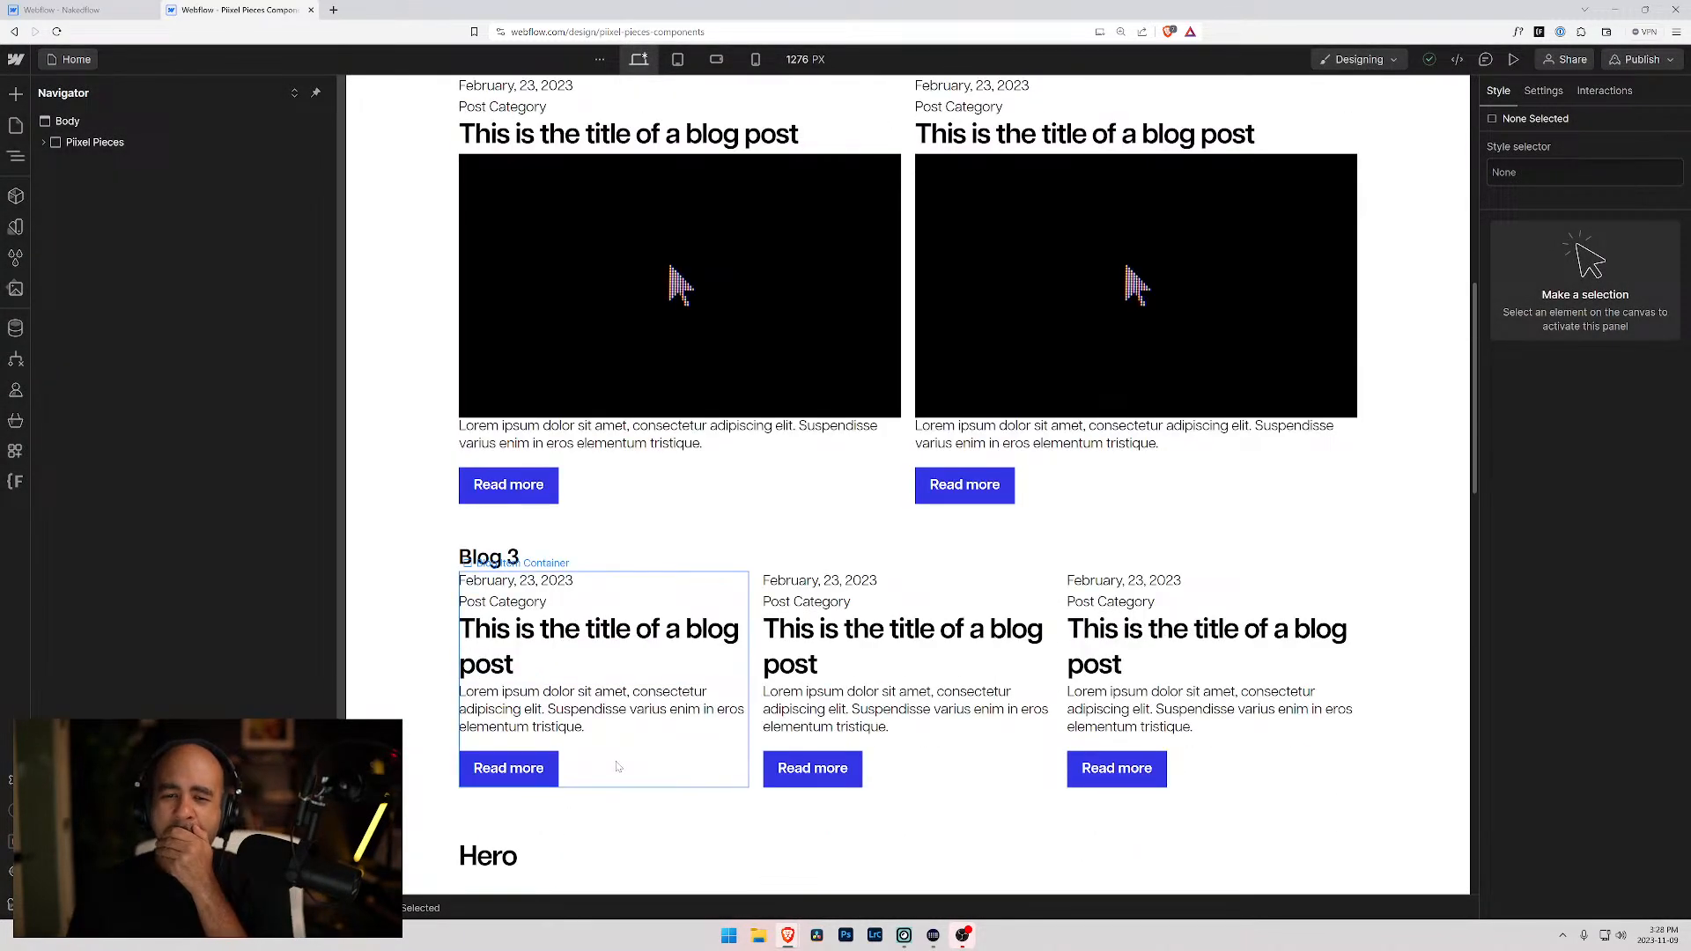
{"action": "scroll", "coordinate": [617, 766], "scroll_direction": "up", "scroll_amount": 5}
{"action": "scroll", "coordinate": [670, 537], "scroll_direction": "down", "scroll_amount": 4}
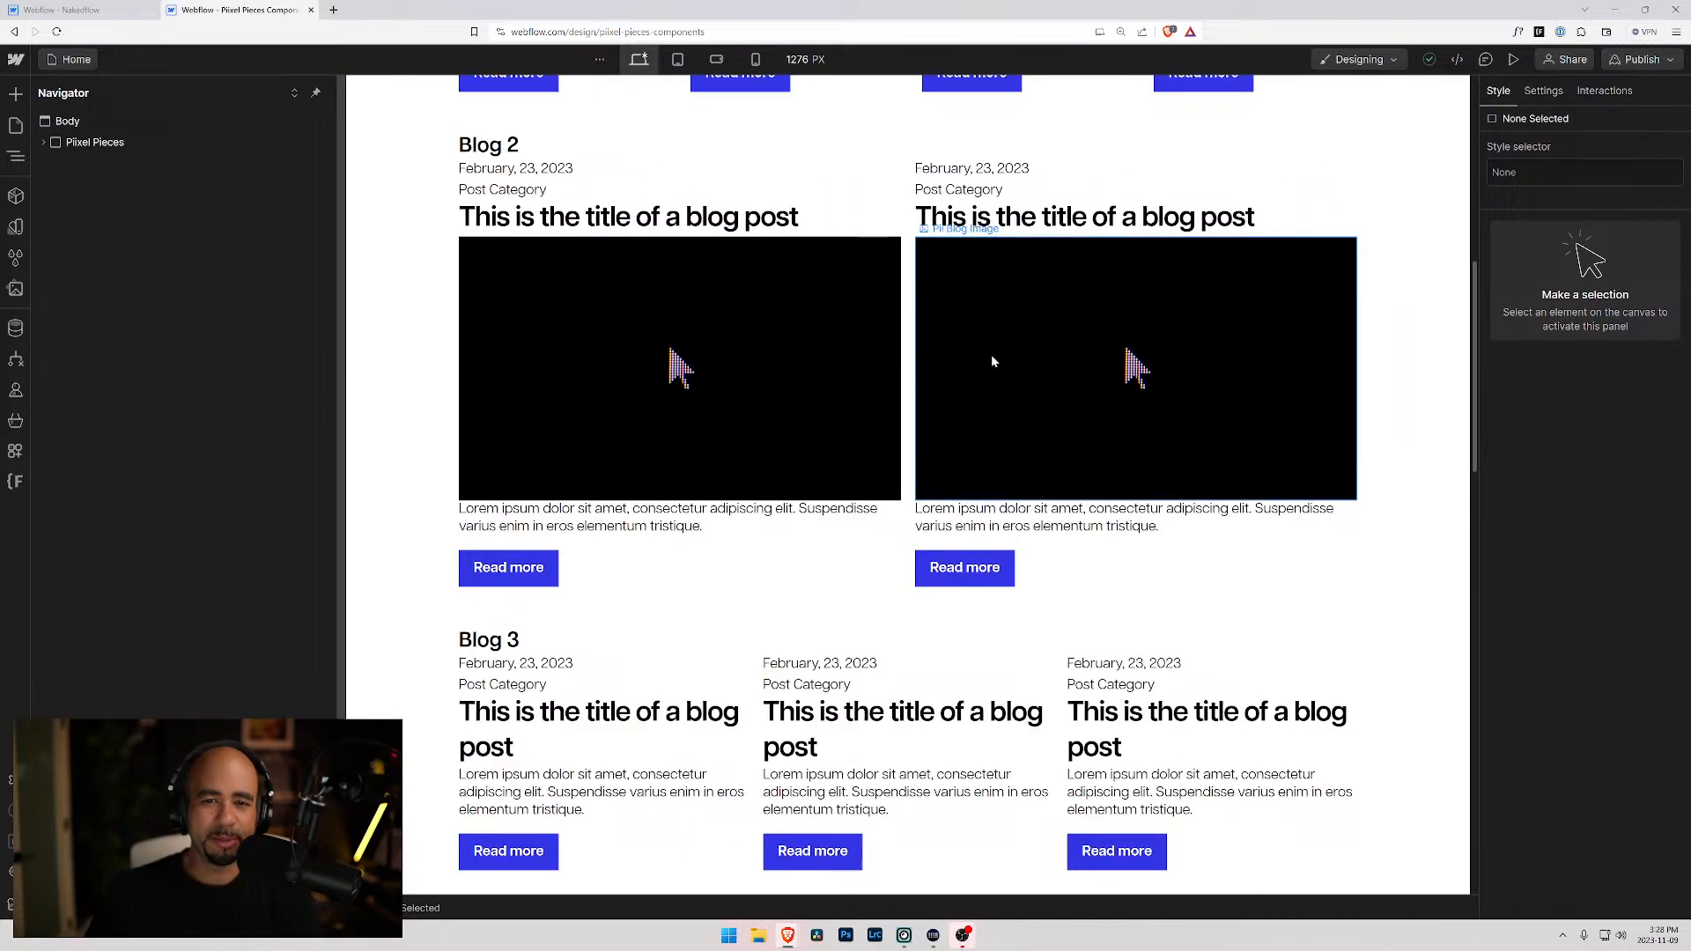
{"action": "scroll", "coordinate": [537, 220], "scroll_direction": "up", "scroll_amount": 4}
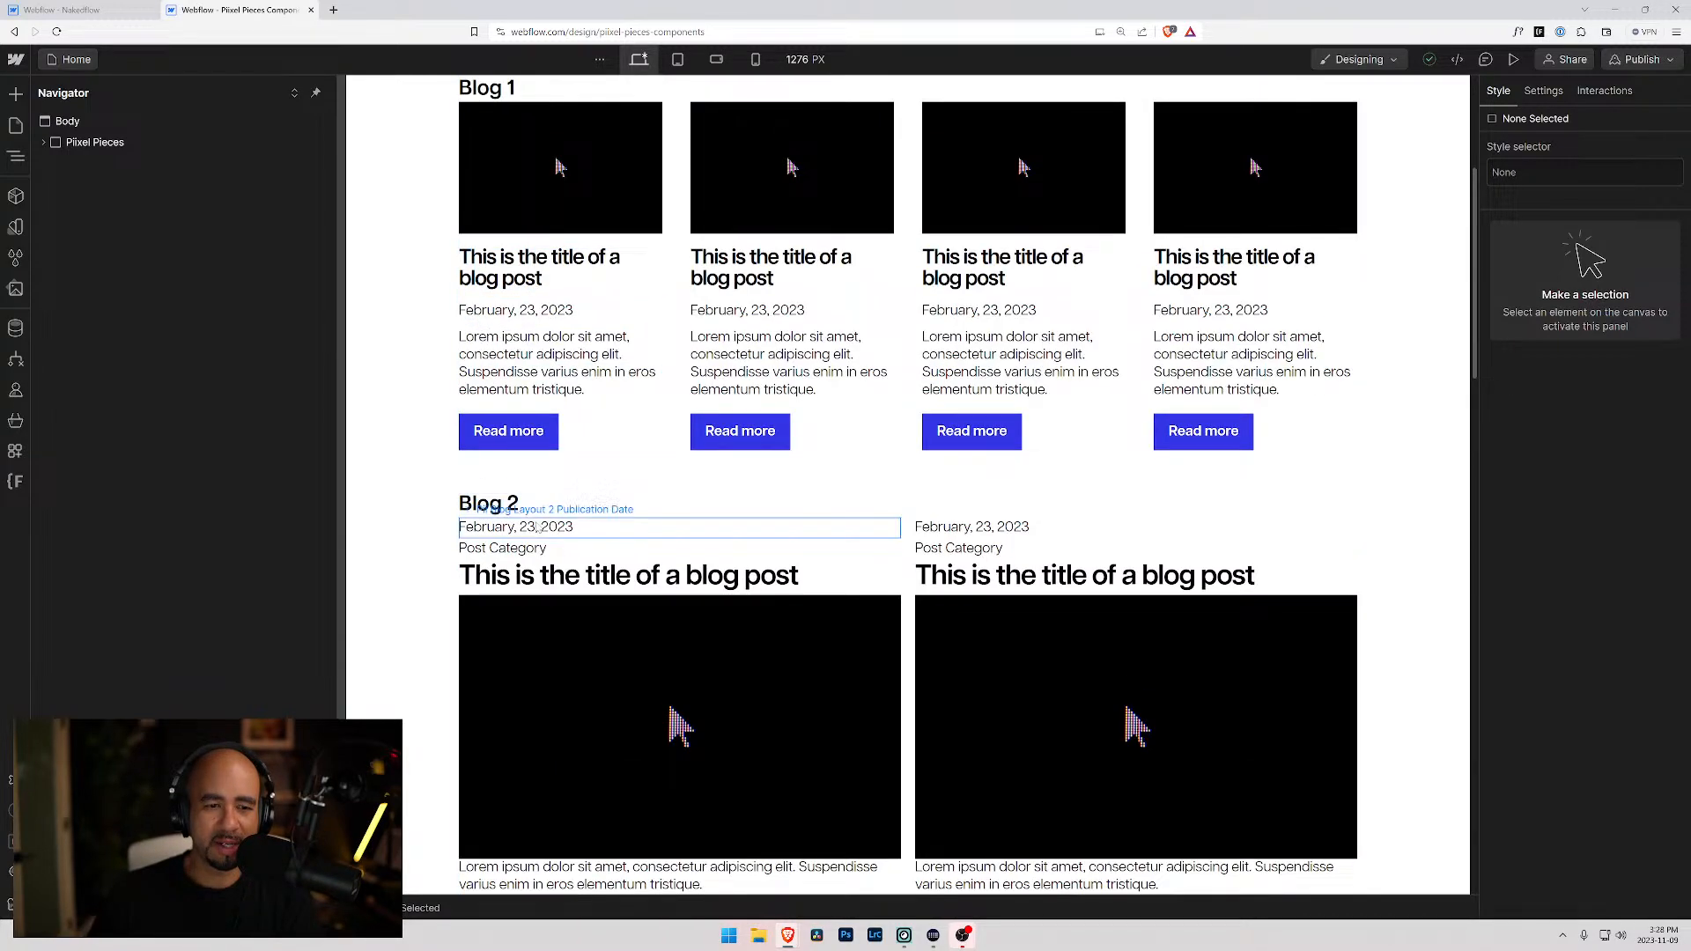
{"action": "scroll", "coordinate": [539, 573], "scroll_direction": "up", "scroll_amount": 4}
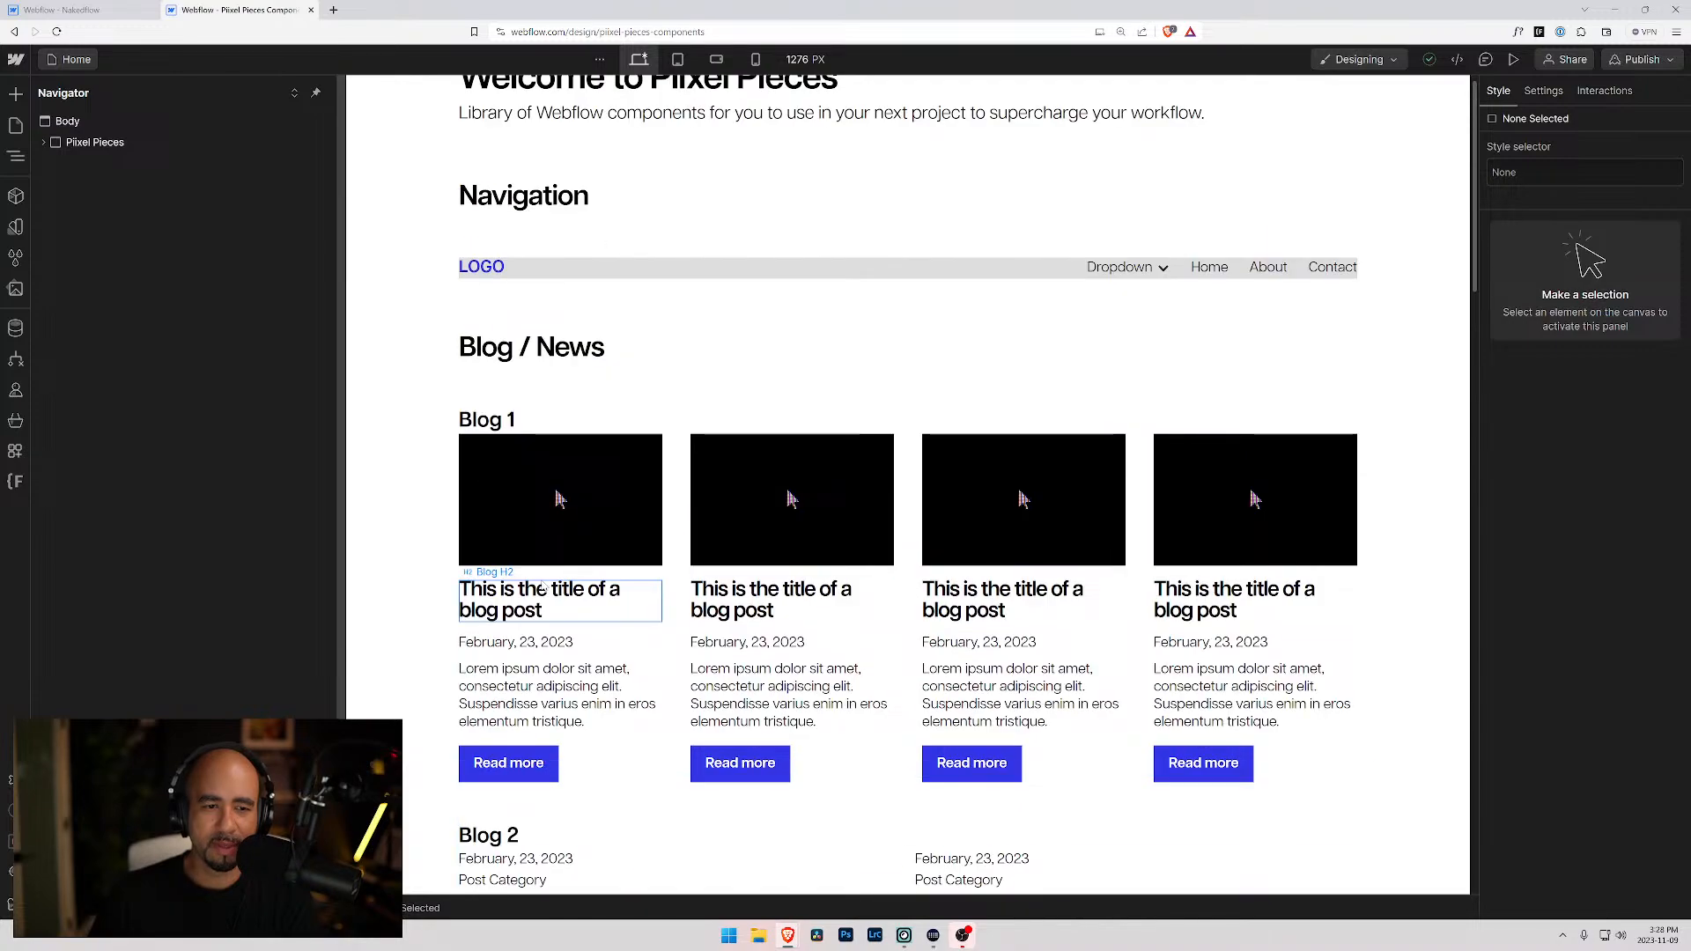
{"action": "scroll", "coordinate": [722, 585], "scroll_direction": "down", "scroll_amount": 6}
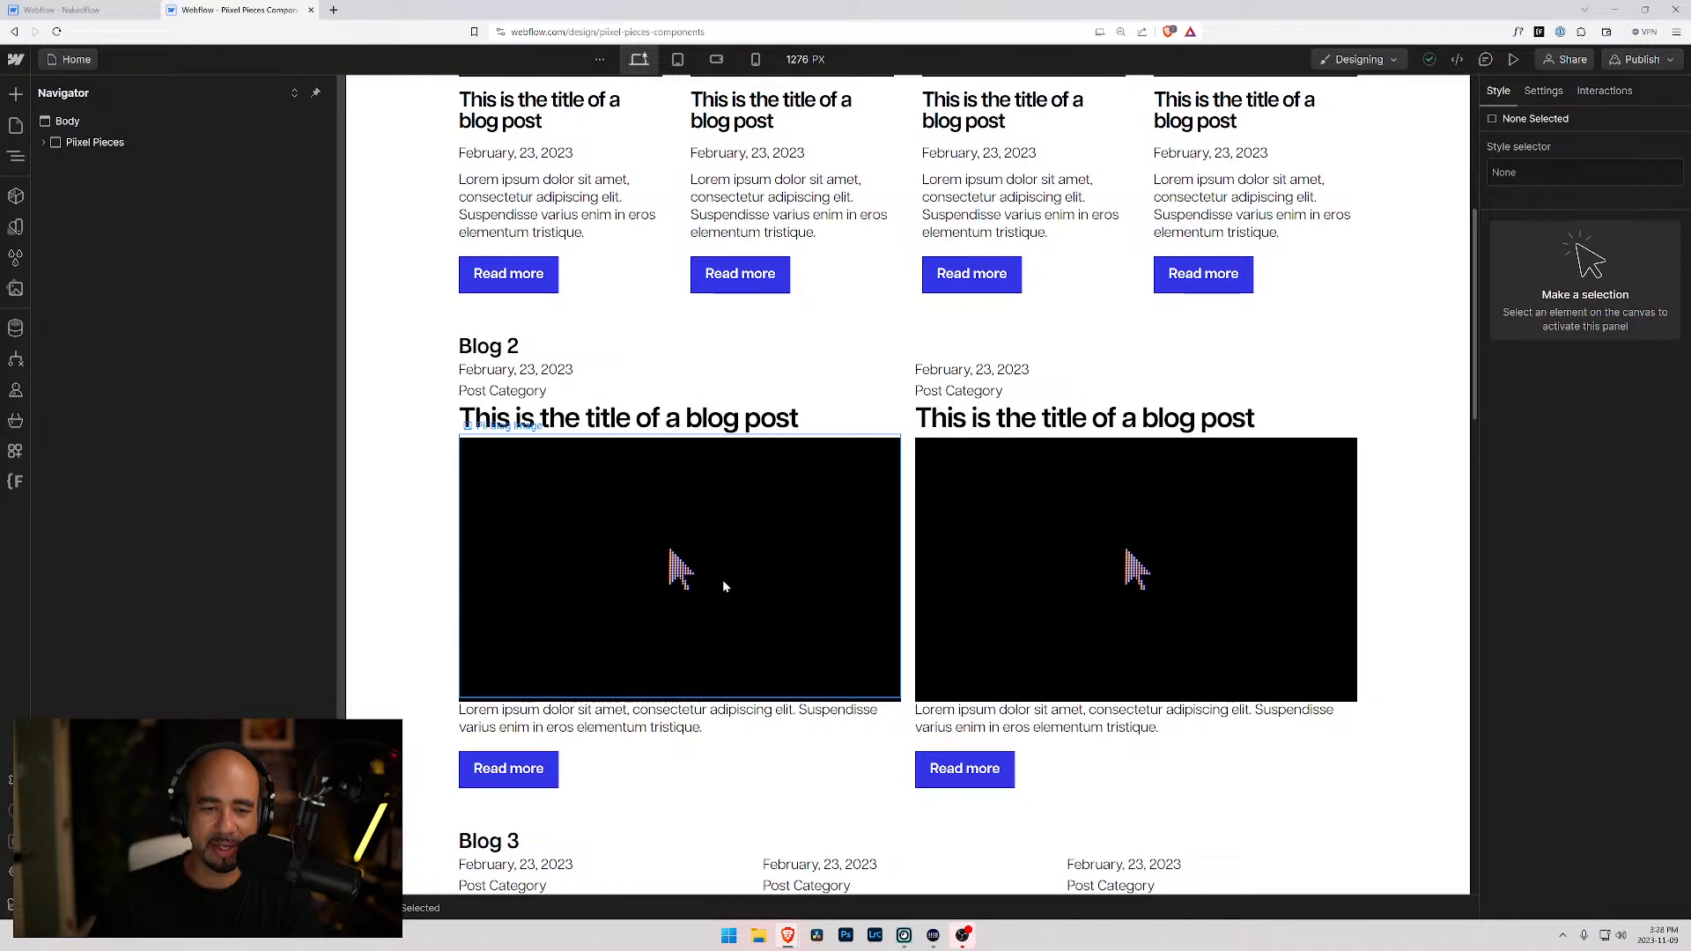
{"action": "scroll", "coordinate": [724, 587], "scroll_direction": "down", "scroll_amount": 5}
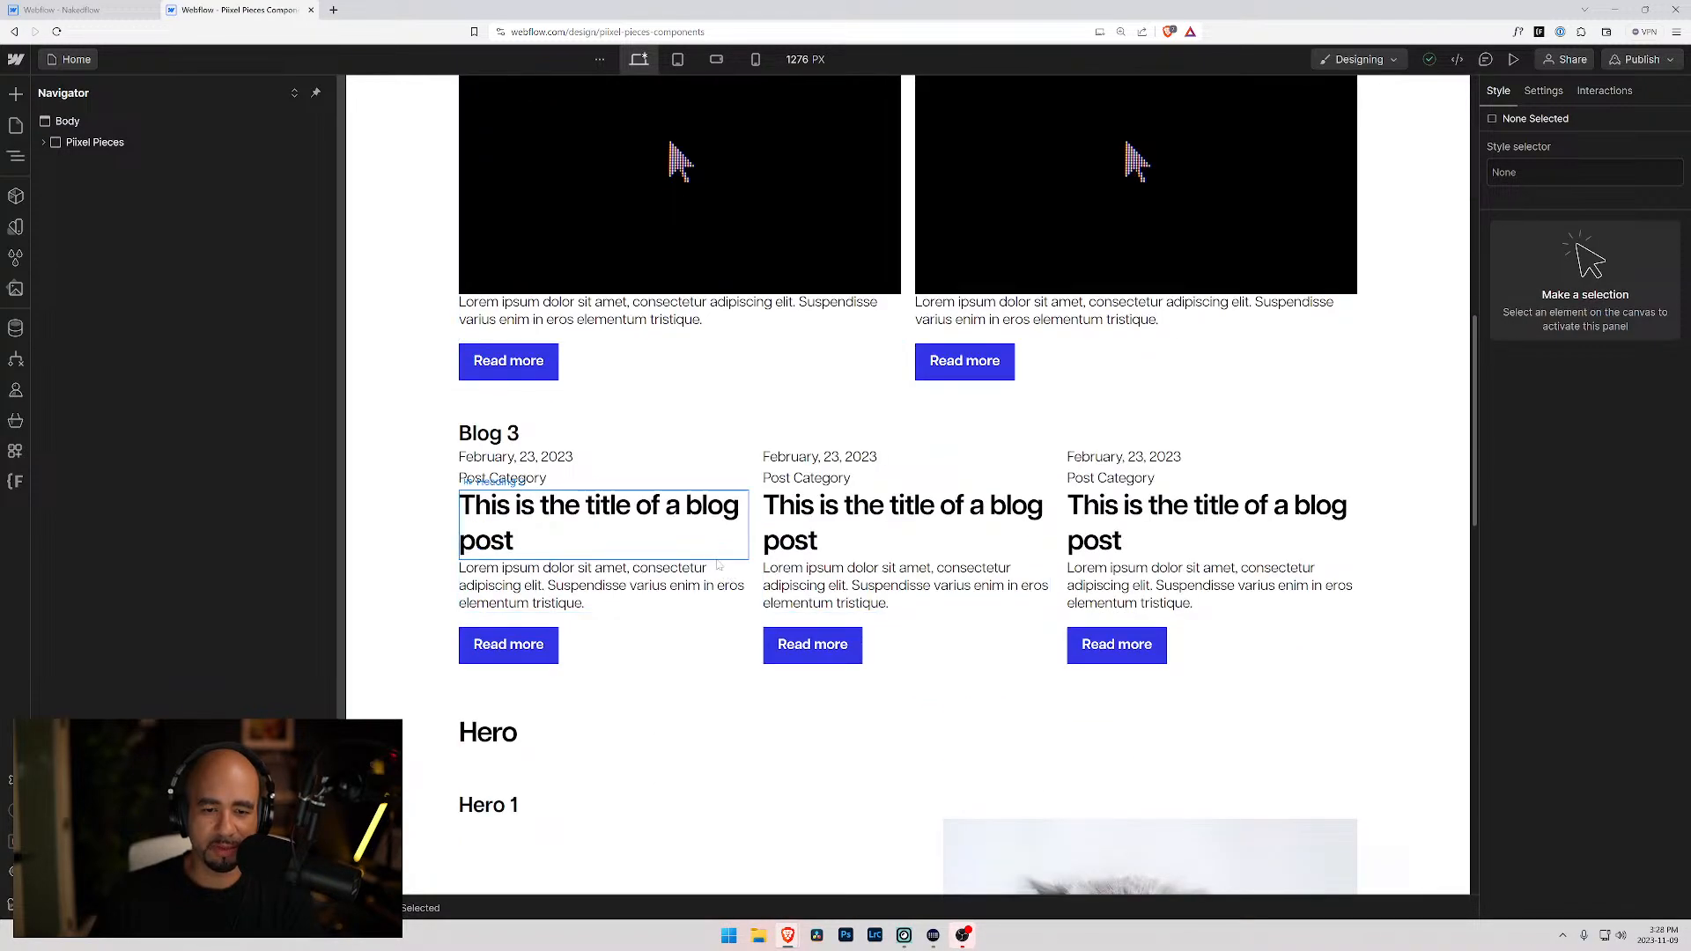
{"action": "scroll", "coordinate": [710, 566], "scroll_direction": "down", "scroll_amount": 4}
{"action": "scroll", "coordinate": [775, 568], "scroll_direction": "up", "scroll_amount": 9}
{"action": "scroll", "coordinate": [843, 570], "scroll_direction": "down", "scroll_amount": 5}
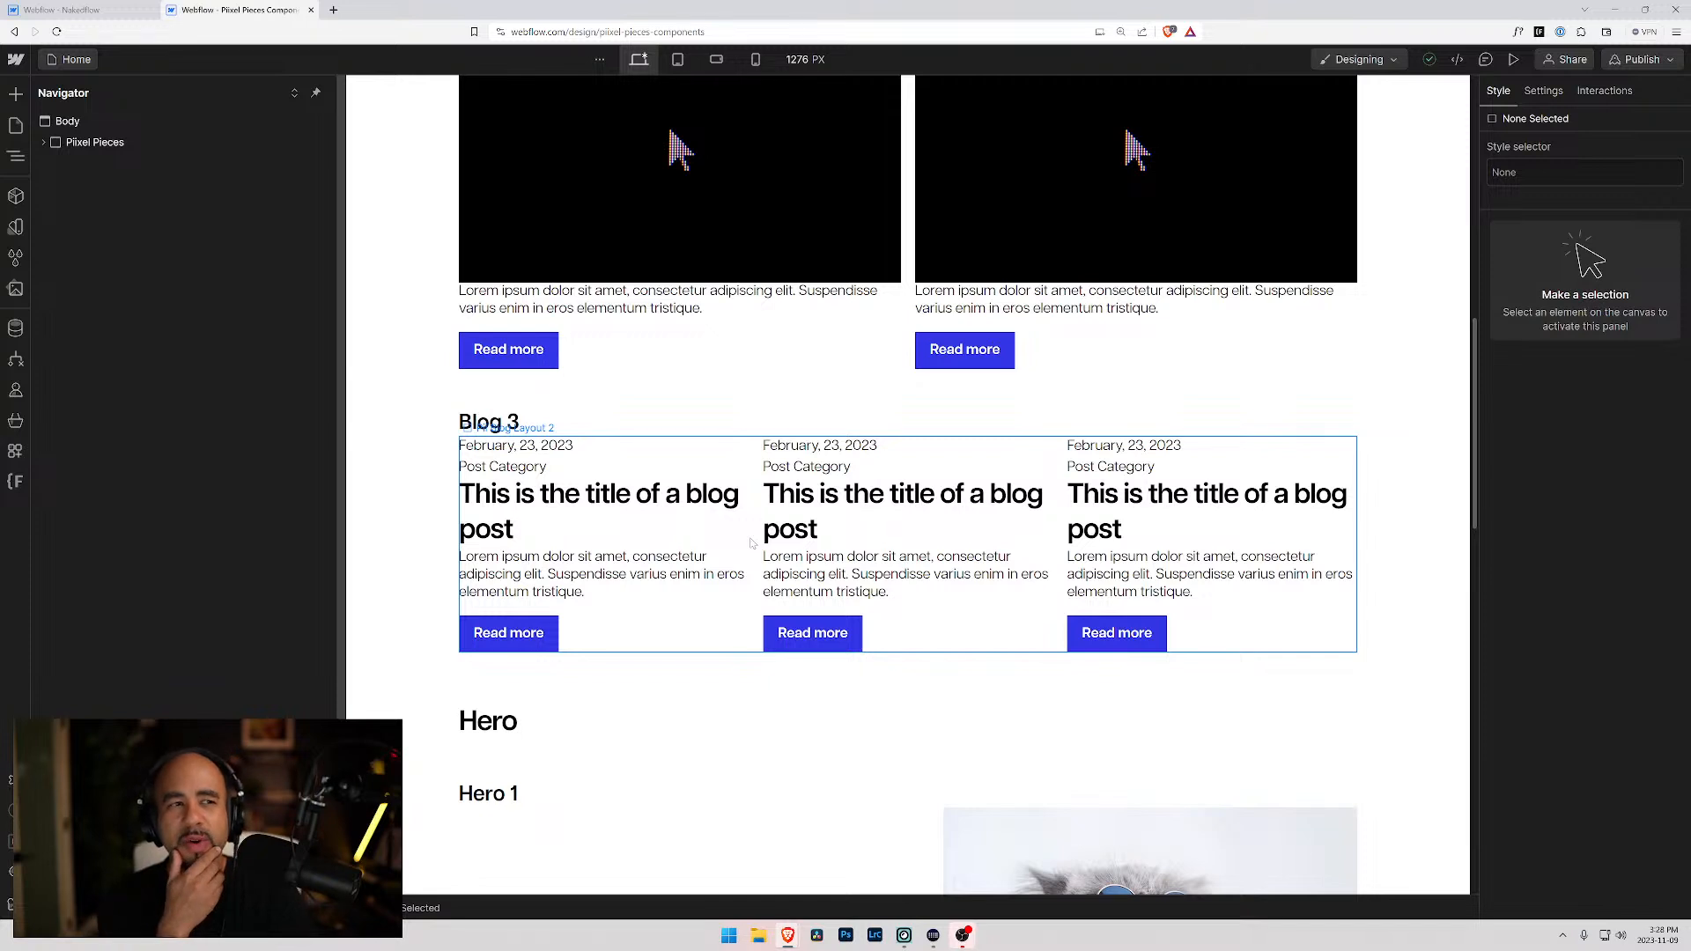
- Compare Nakedflow's "From the blog" section with the blog layouts on the Piixel Pieces Components page
{"action": "left_click", "coordinate": [106, 10]}
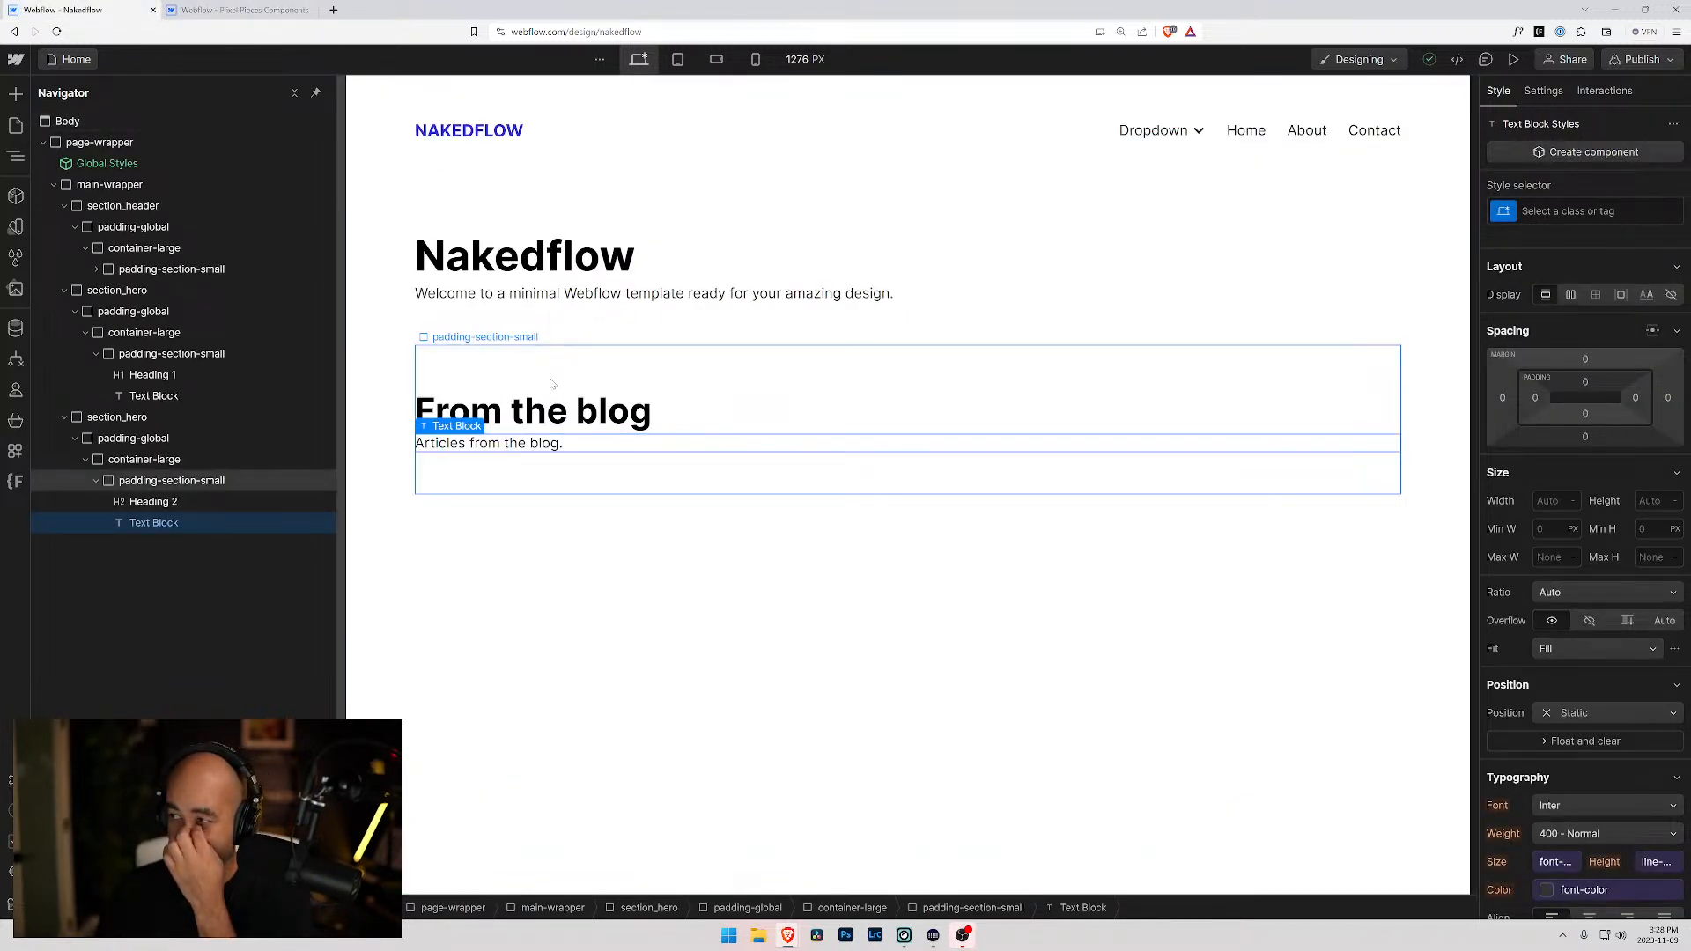
{"action": "left_click", "coordinate": [224, 10]}
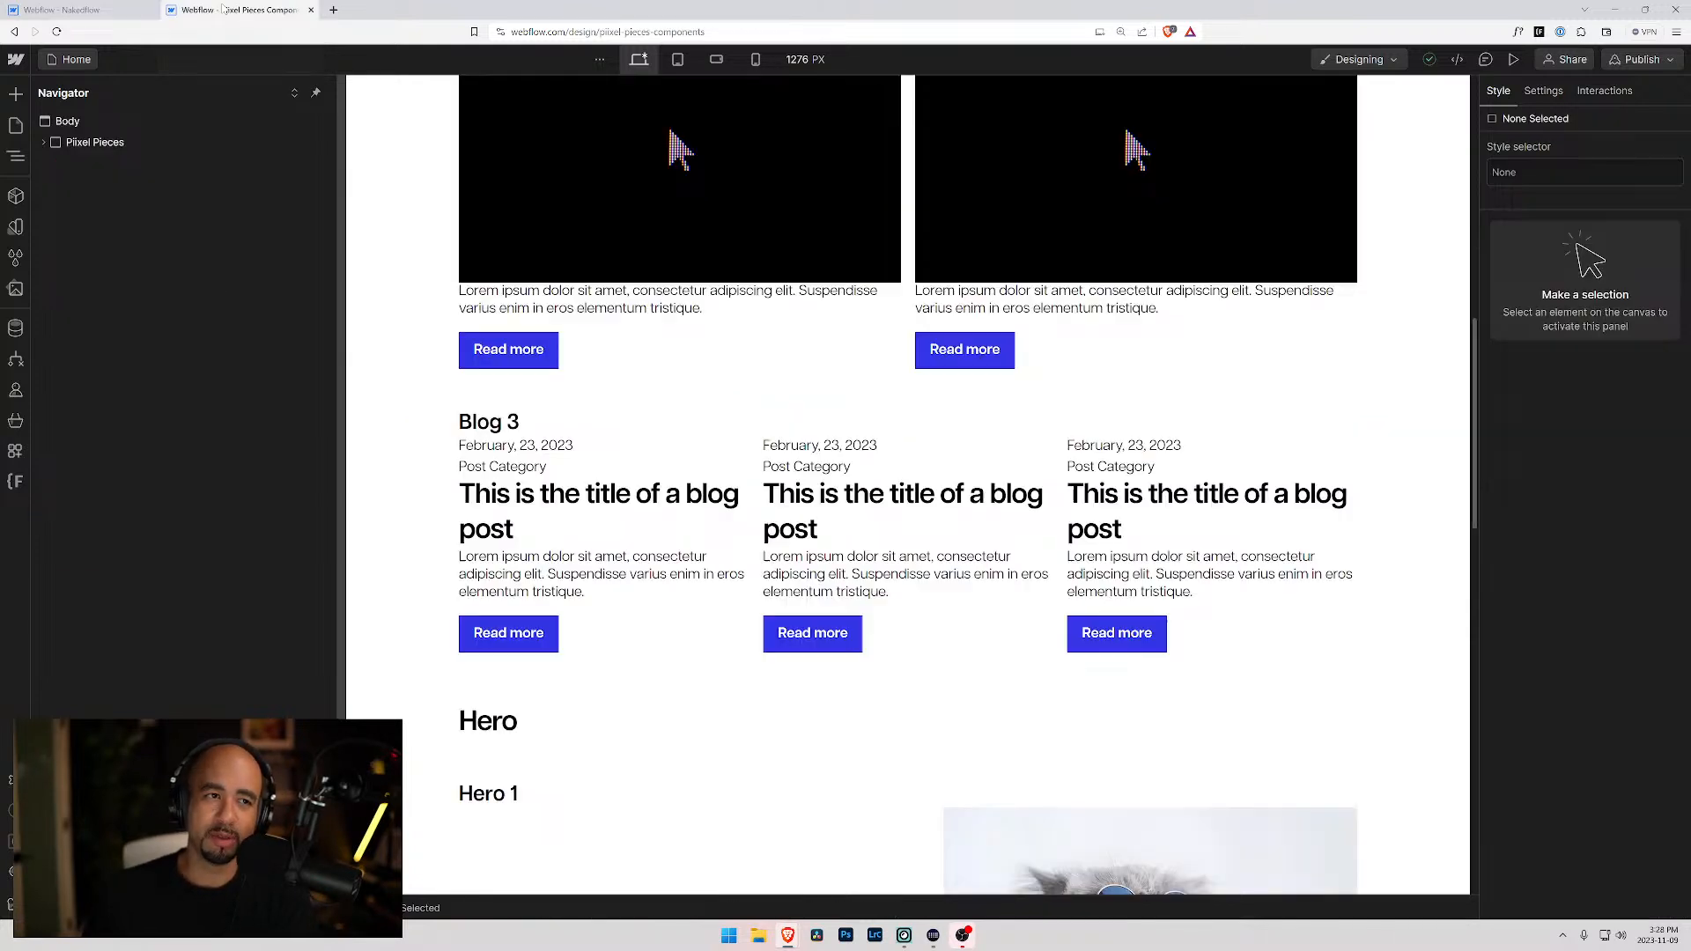
{"action": "scroll", "coordinate": [744, 704], "scroll_direction": "up", "scroll_amount": 5}
{"action": "scroll", "coordinate": [732, 672], "scroll_direction": "up", "scroll_amount": 5}
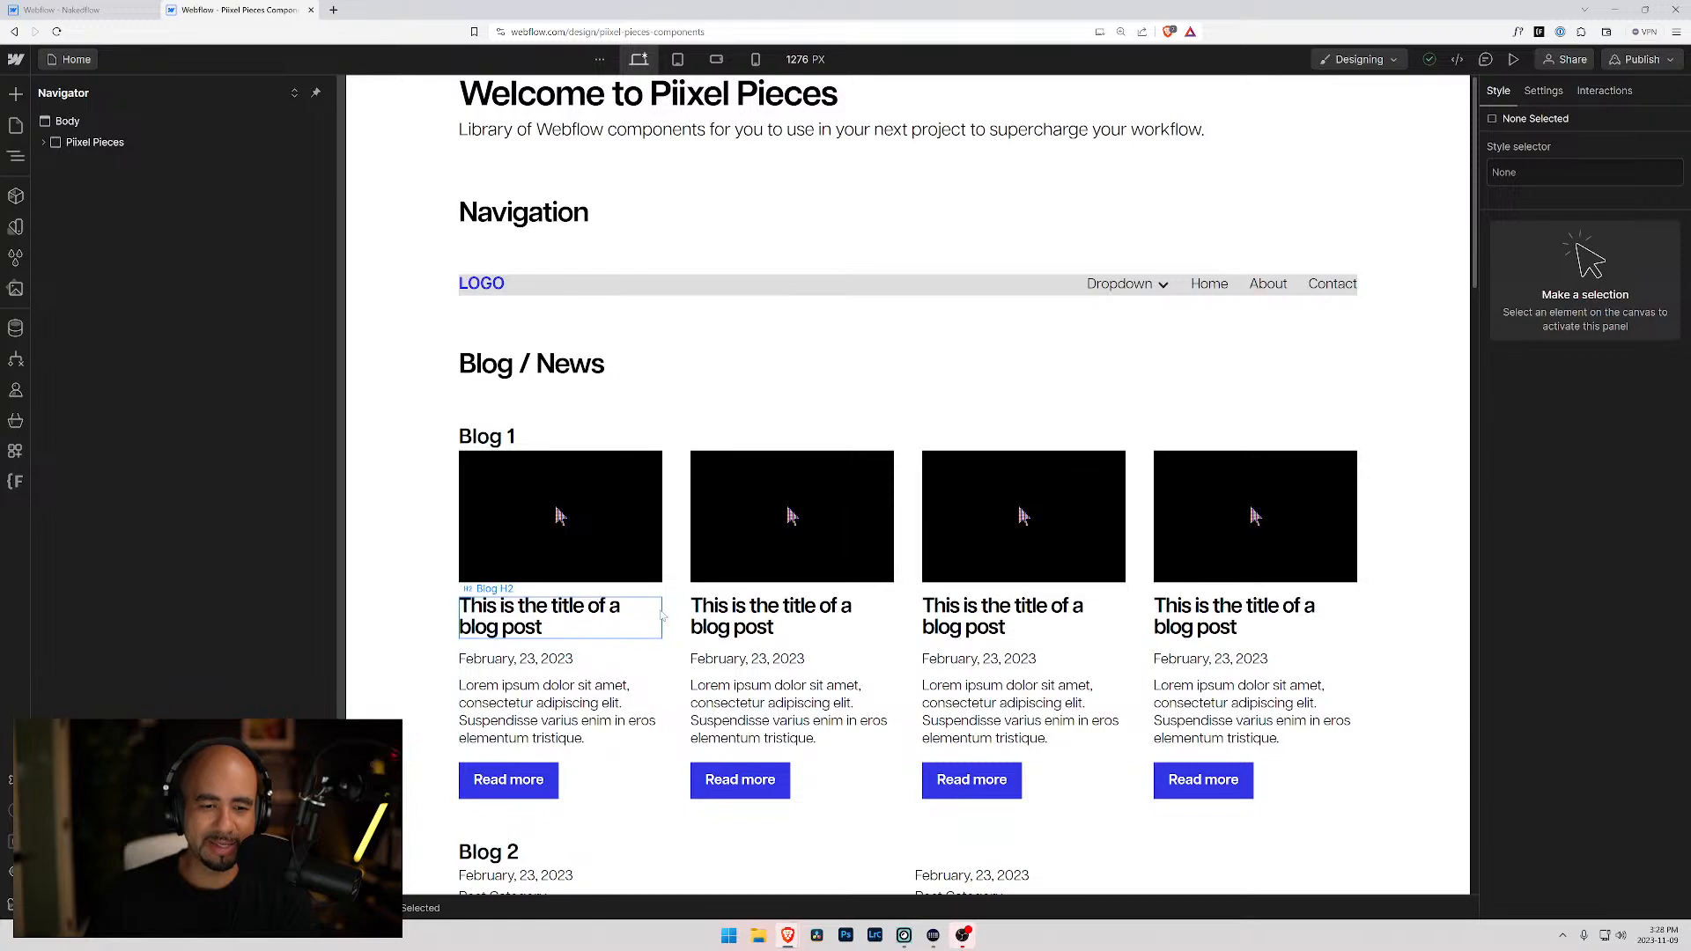
{"action": "scroll", "coordinate": [656, 617], "scroll_direction": "down", "scroll_amount": 5}
{"action": "scroll", "coordinate": [661, 592], "scroll_direction": "down", "scroll_amount": 5}
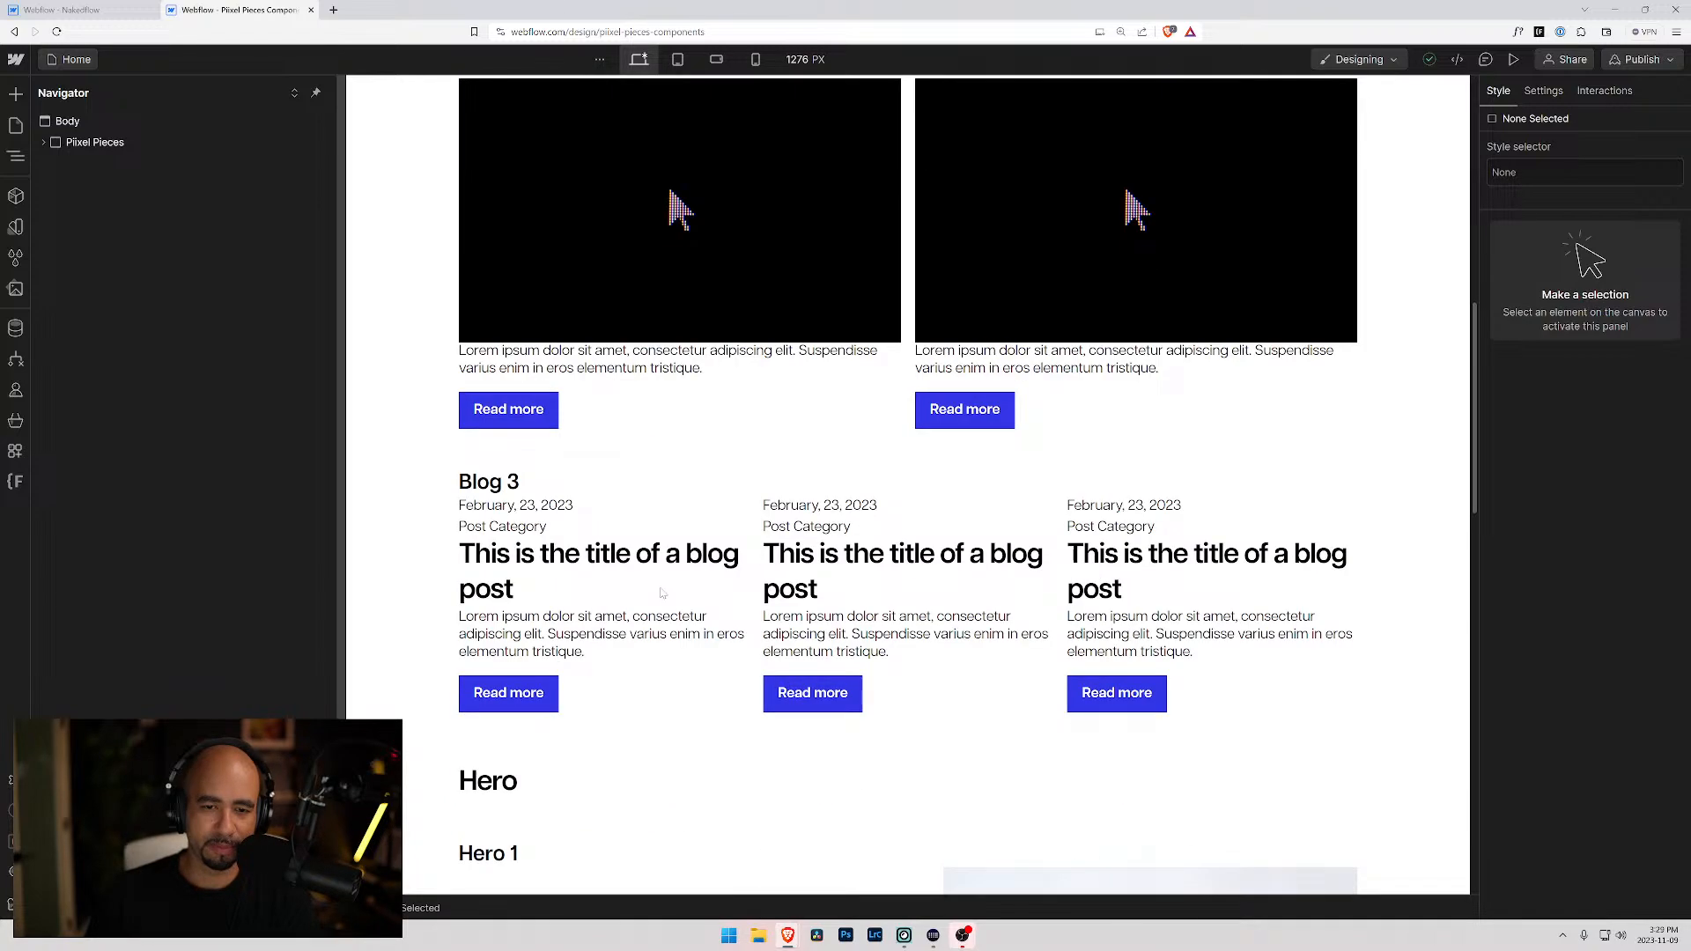
{"action": "scroll", "coordinate": [662, 593], "scroll_direction": "up", "scroll_amount": 10}
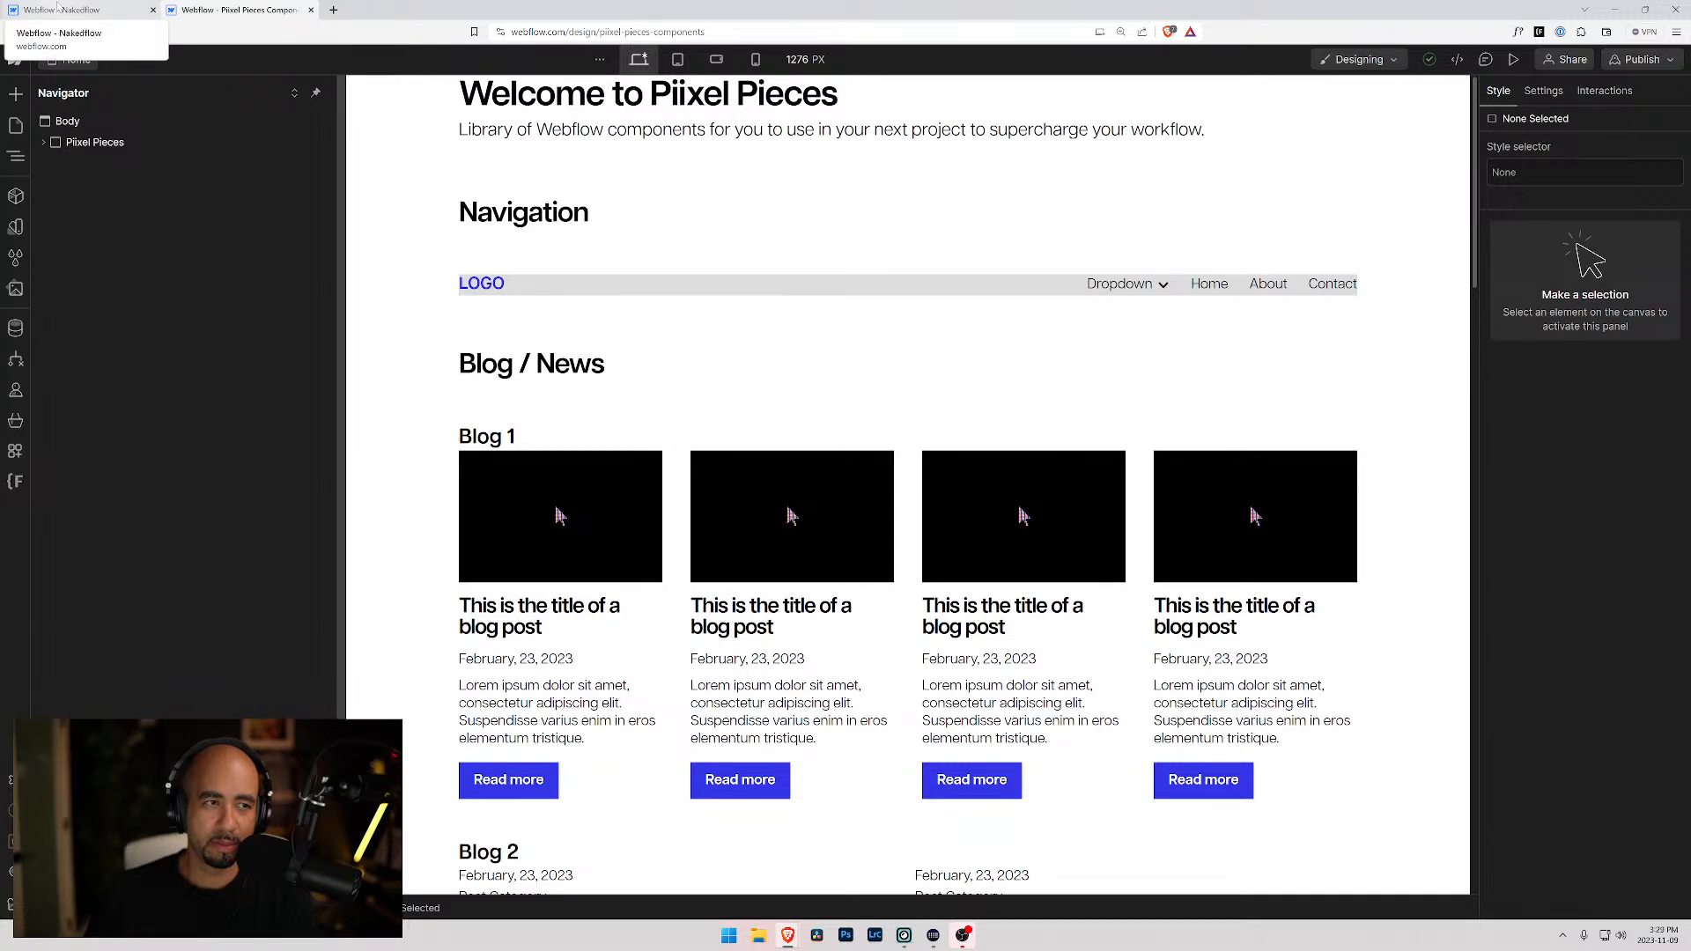
- Switch back to the Nakedflow site and open its Styleguide page
{"action": "left_click", "coordinate": [58, 8]}
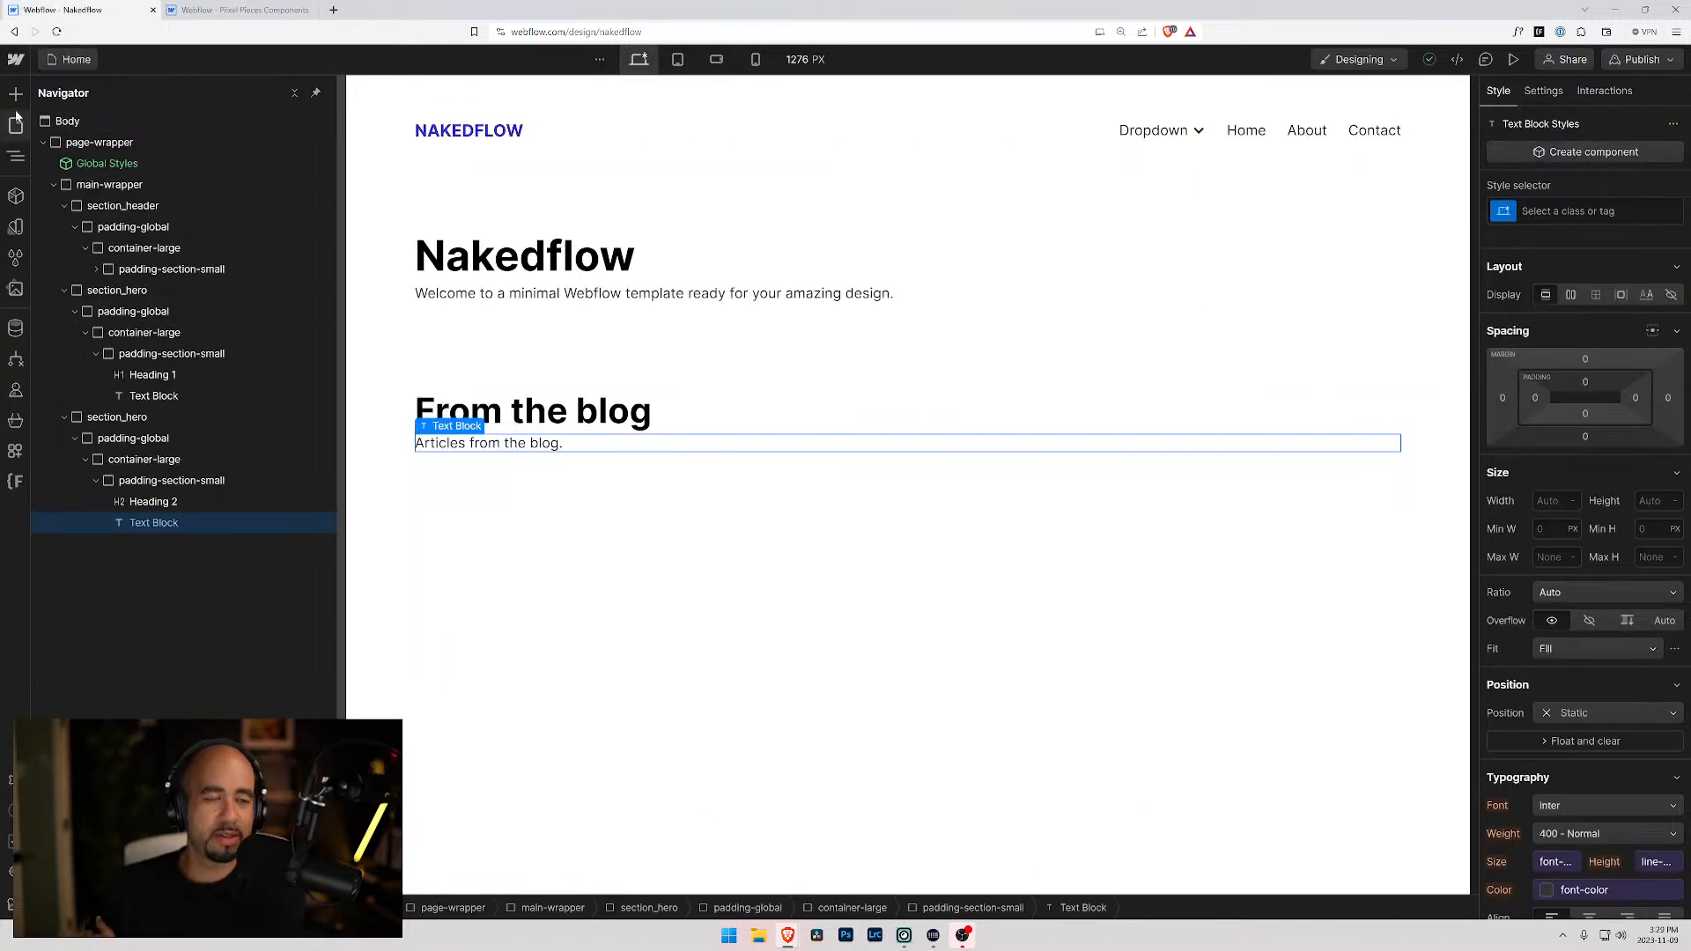
{"action": "left_click", "coordinate": [89, 60]}
{"action": "left_click", "coordinate": [86, 213]}
- Inspect the style guide's padding size samples and select the piixel-styleguide_grid-3 element that contains them
{"action": "scroll", "coordinate": [751, 483], "scroll_direction": "down", "scroll_amount": 2}
{"action": "scroll", "coordinate": [752, 483], "scroll_direction": "down", "scroll_amount": 10}
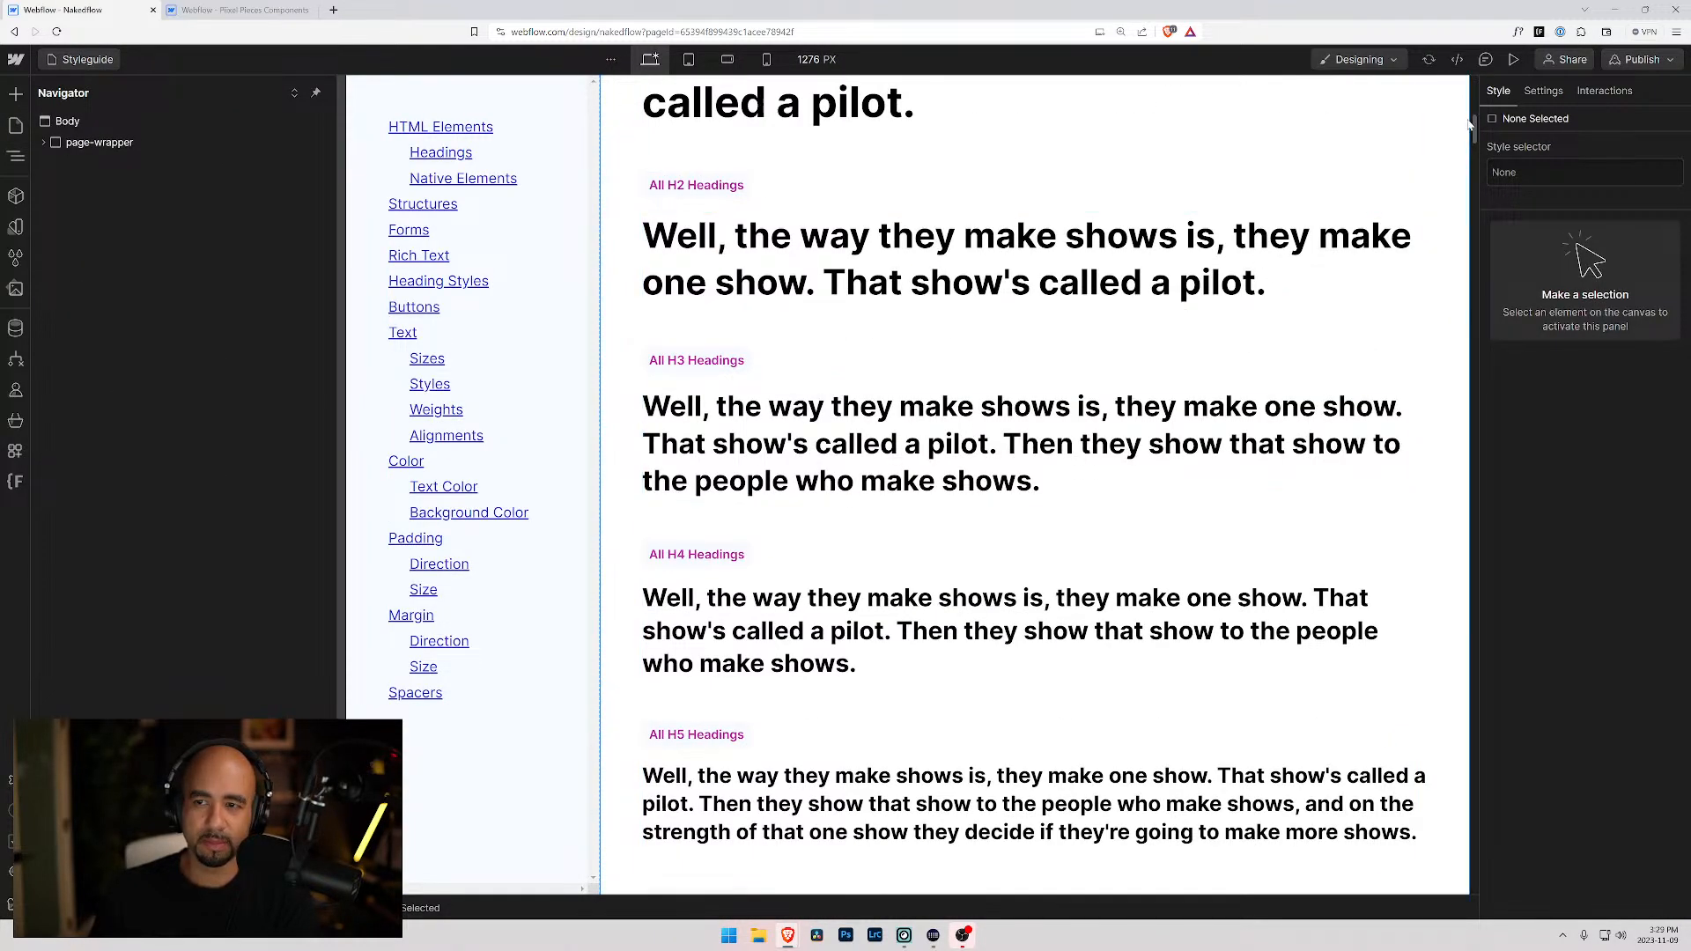
{"action": "left_click_drag", "start_coordinate": [1469, 125], "coordinate": [1493, 717]}
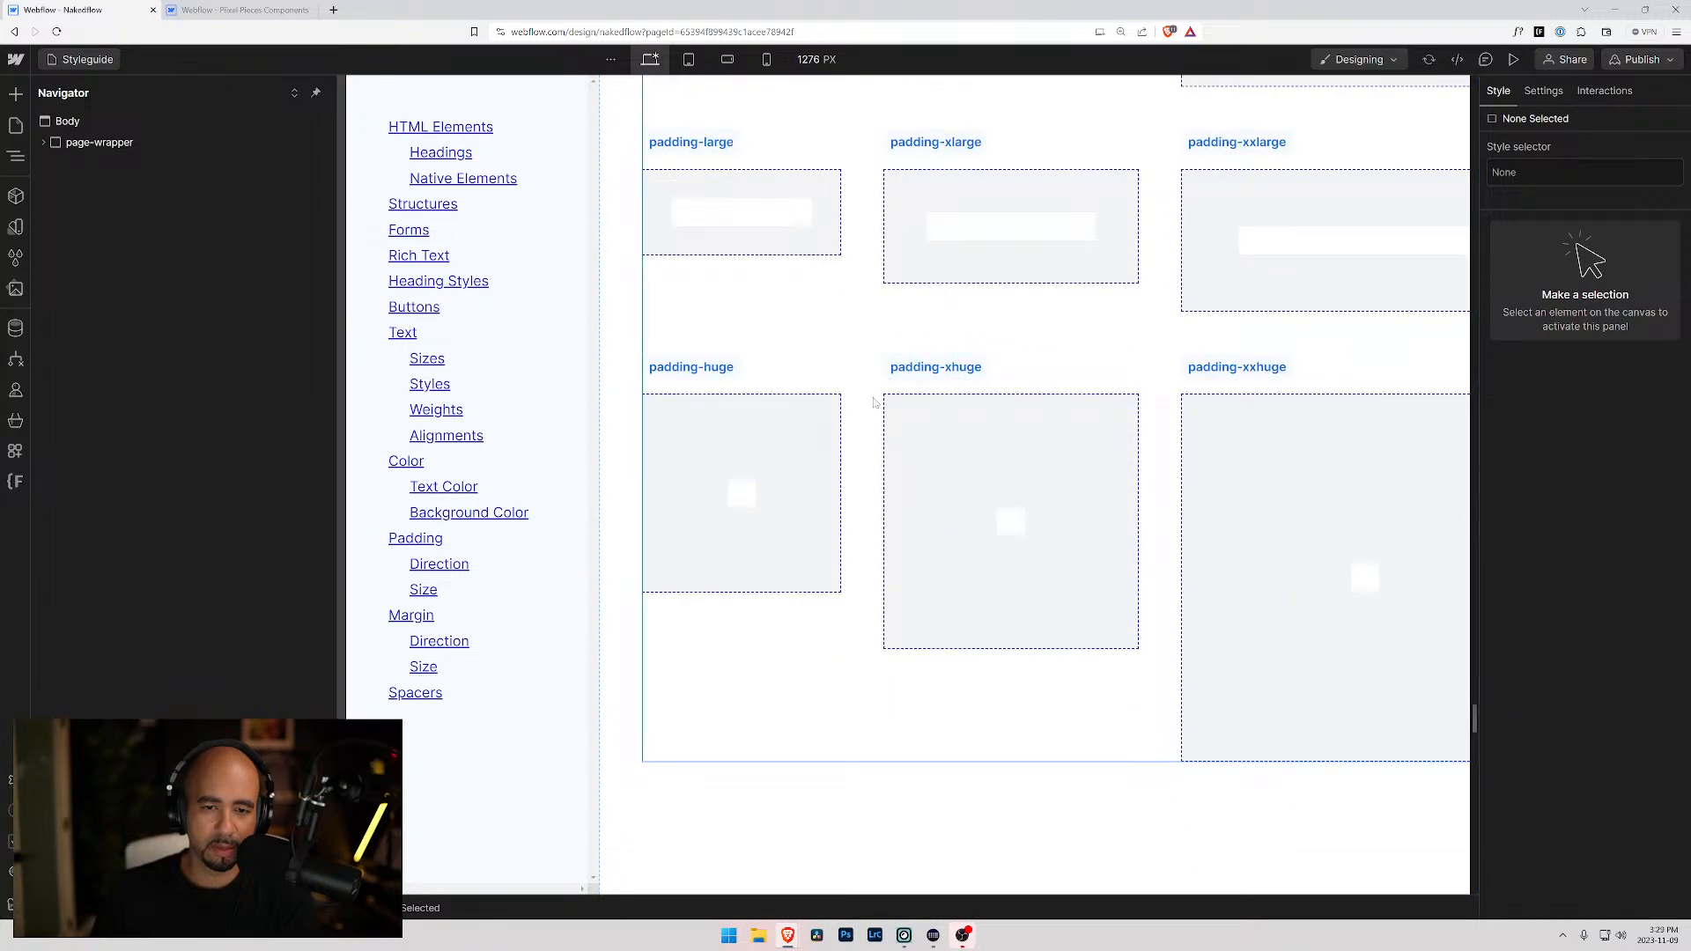
{"action": "left_click", "coordinate": [837, 464]}
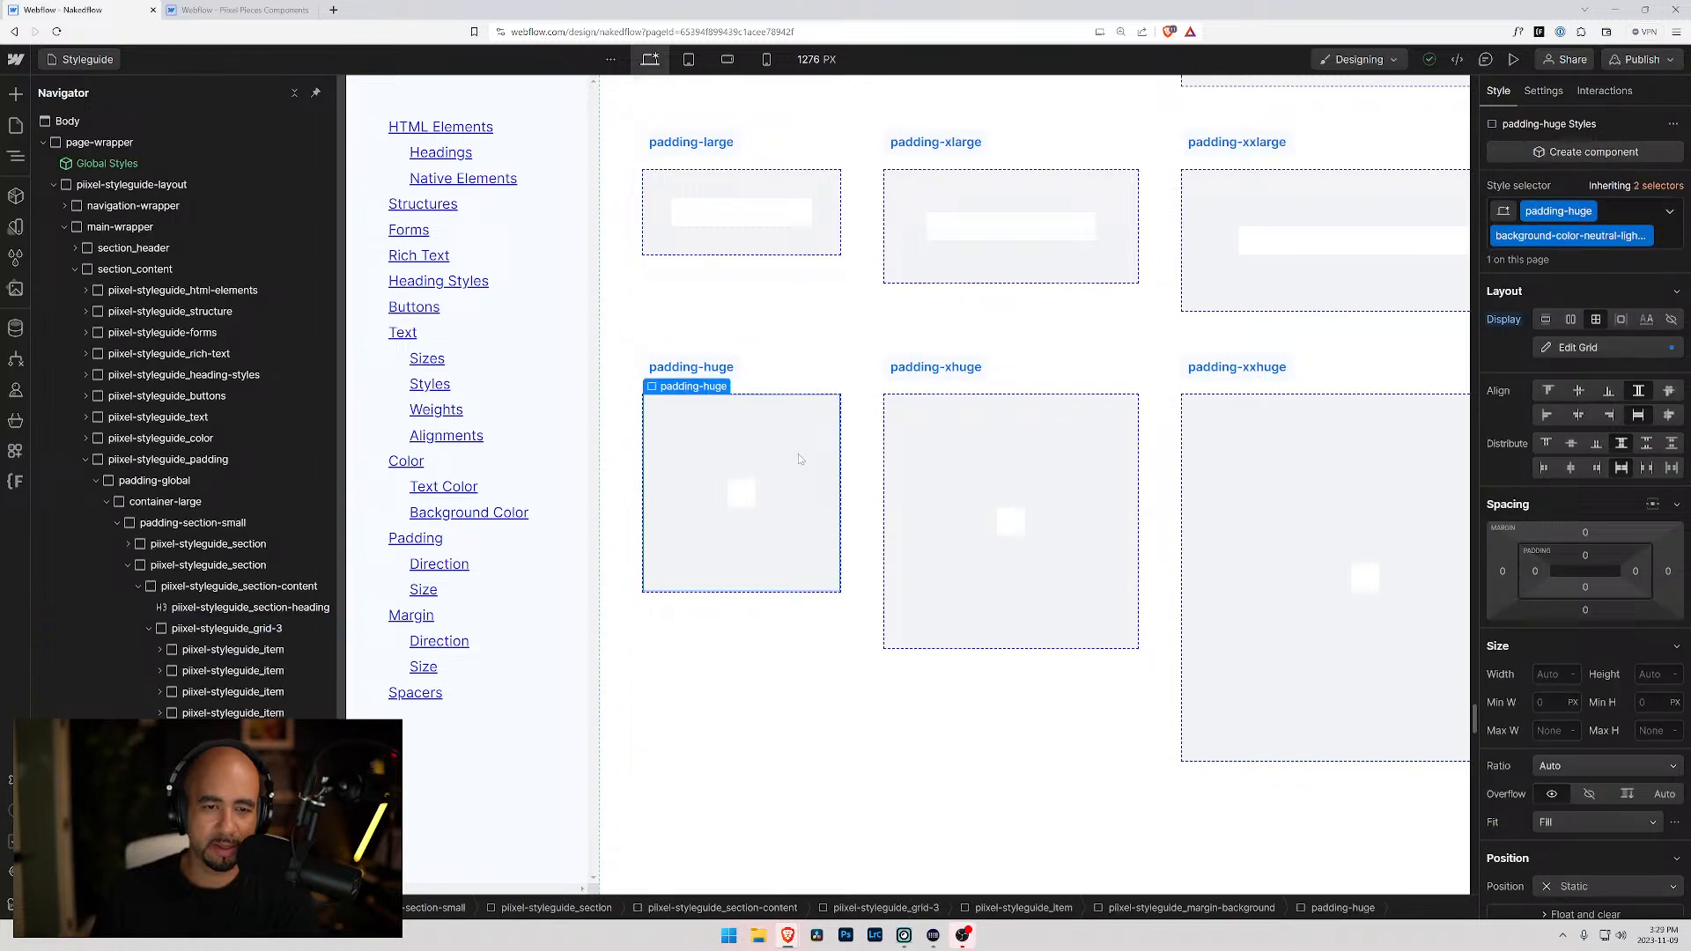
{"action": "left_click", "coordinate": [147, 634]}
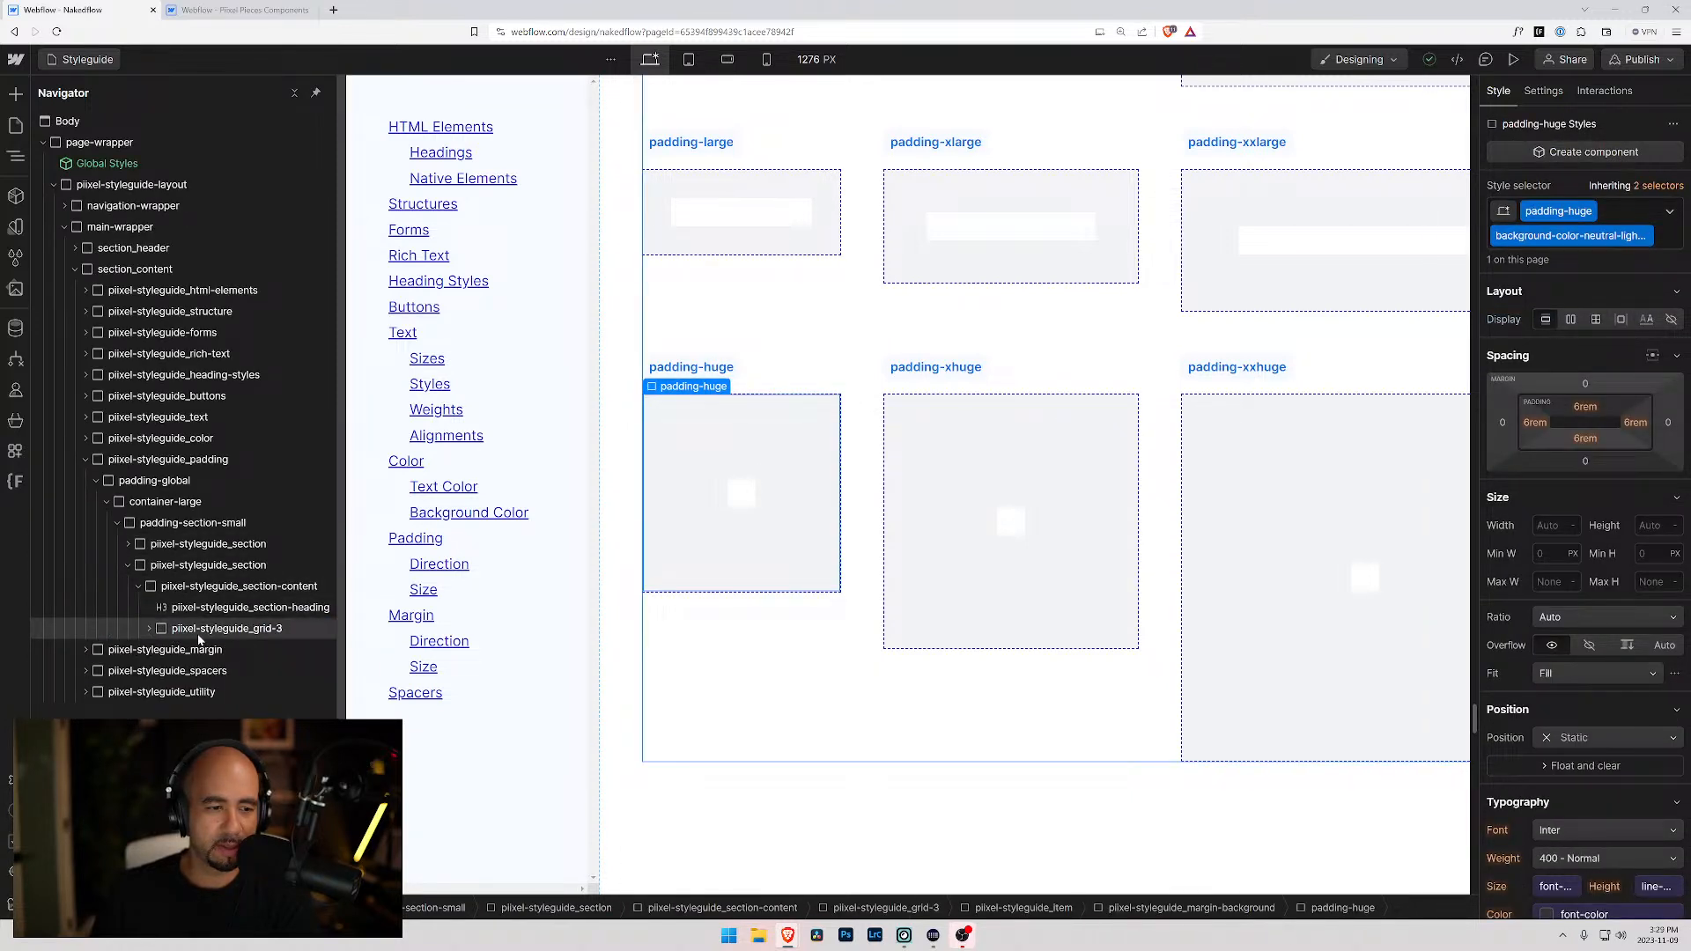
{"action": "left_click", "coordinate": [194, 634]}
{"action": "left_click", "coordinate": [190, 587]}
{"action": "left_click", "coordinate": [189, 630]}
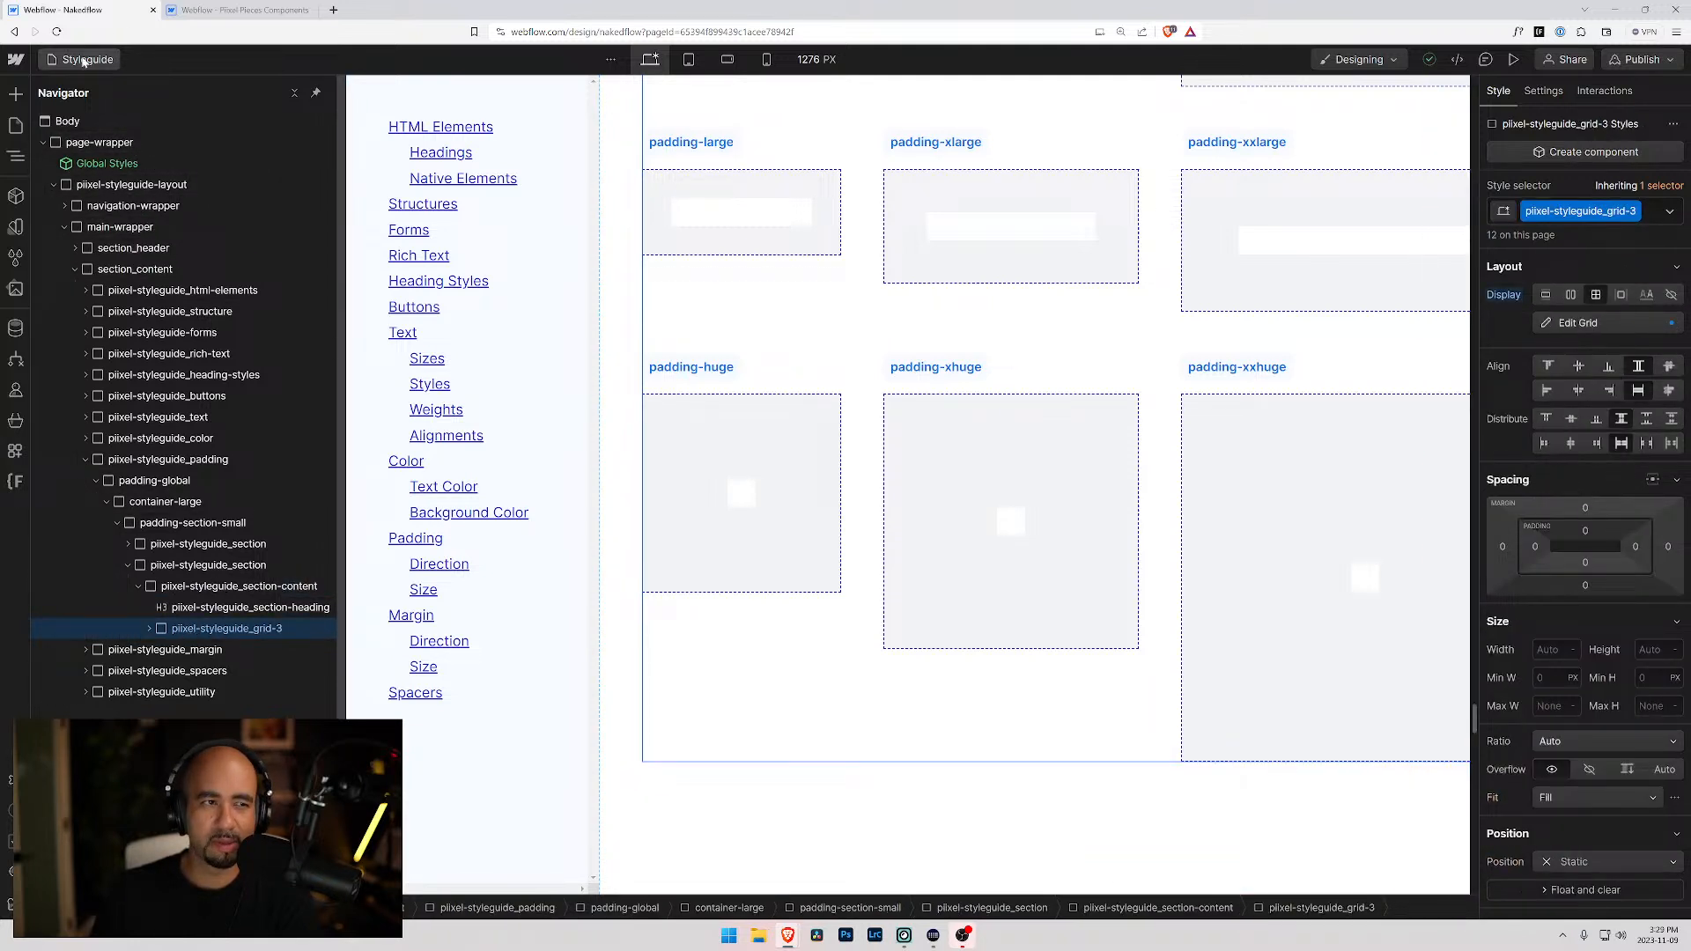
- Switch to the Piixel Pieces Components site and inspect the Pii Blog grid of the Blog 1 layout
{"action": "left_click", "coordinate": [253, 9]}
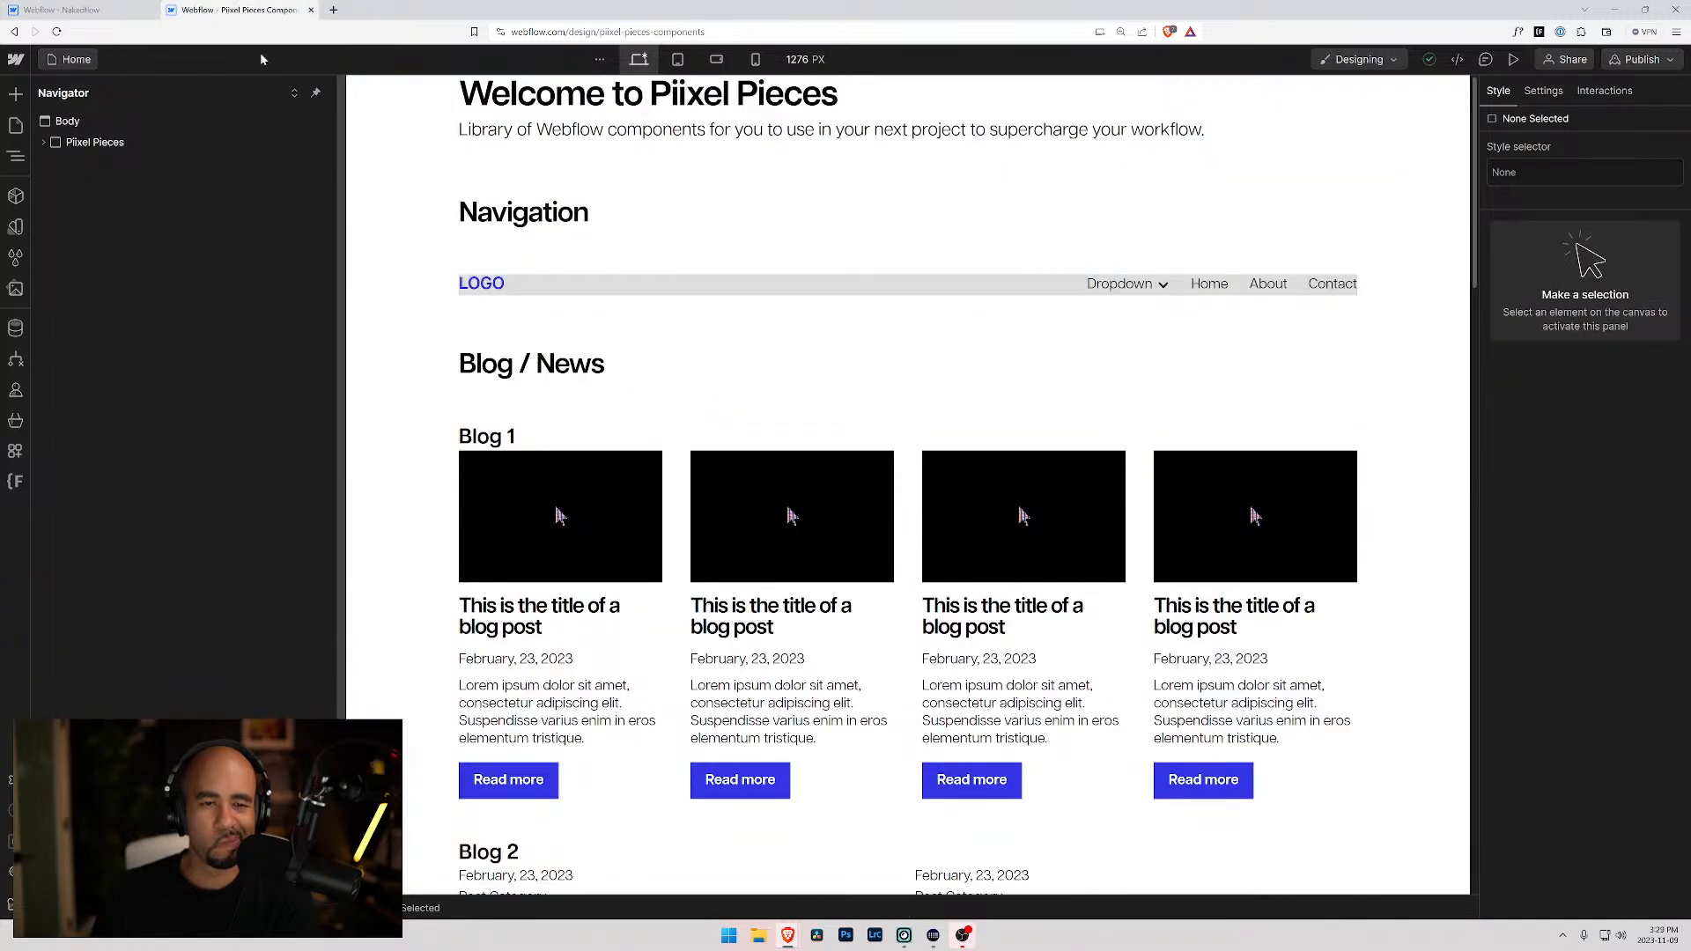
{"action": "left_click", "coordinate": [673, 486]}
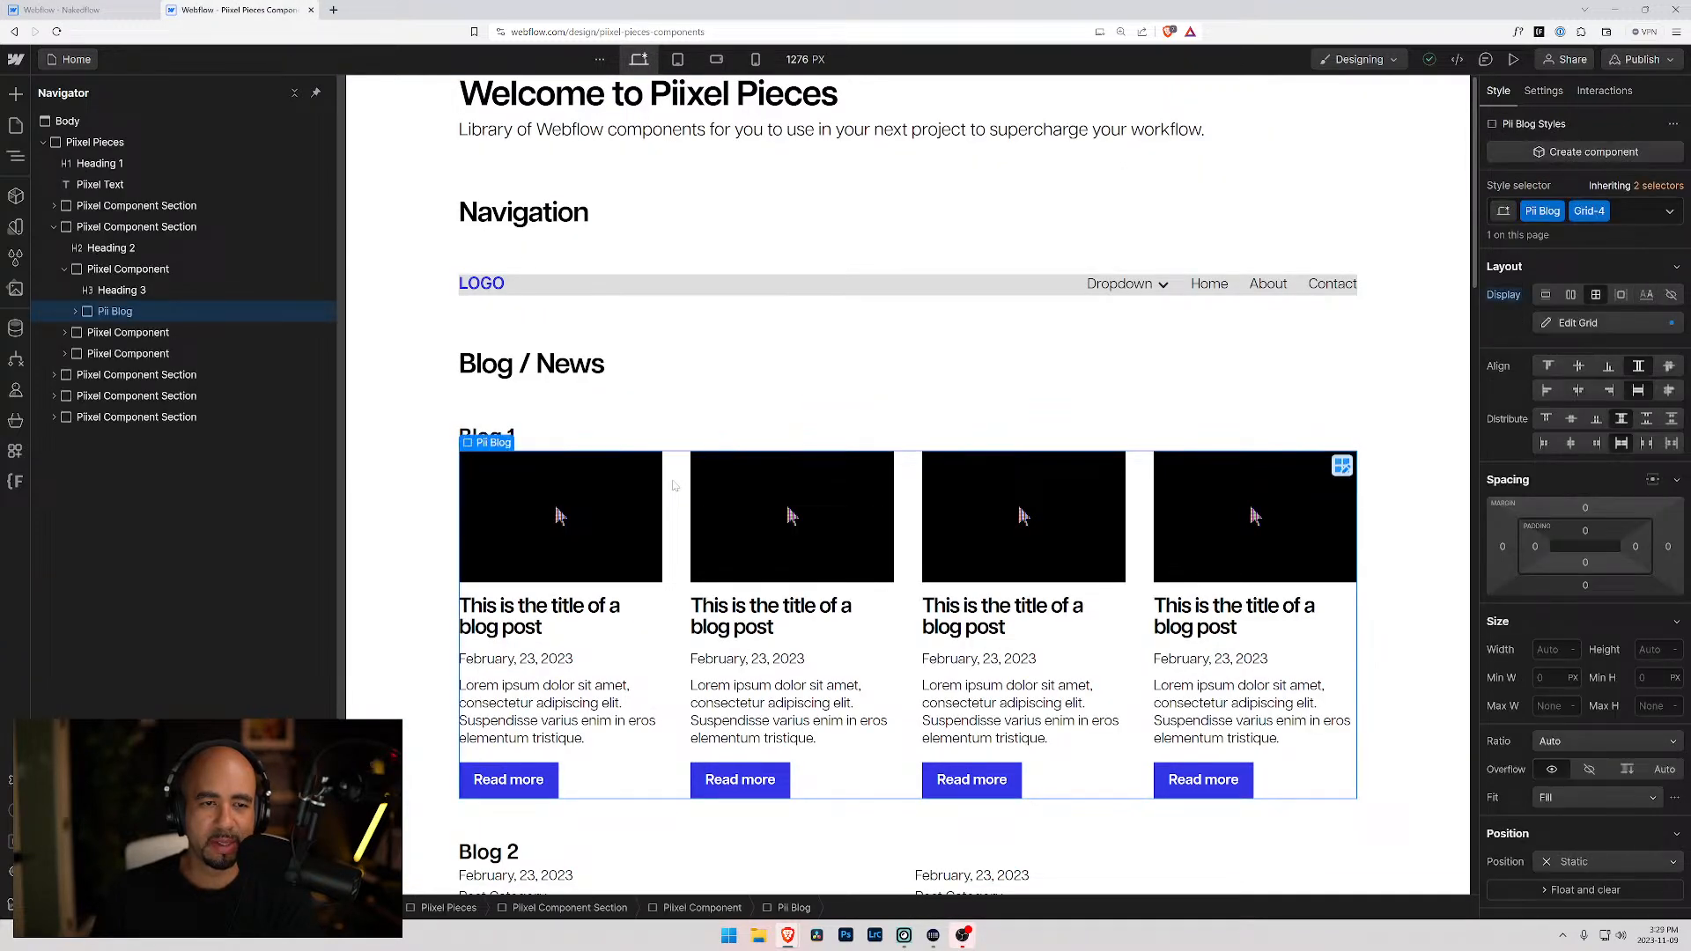
{"action": "scroll", "coordinate": [466, 498], "scroll_direction": "down", "scroll_amount": 20}
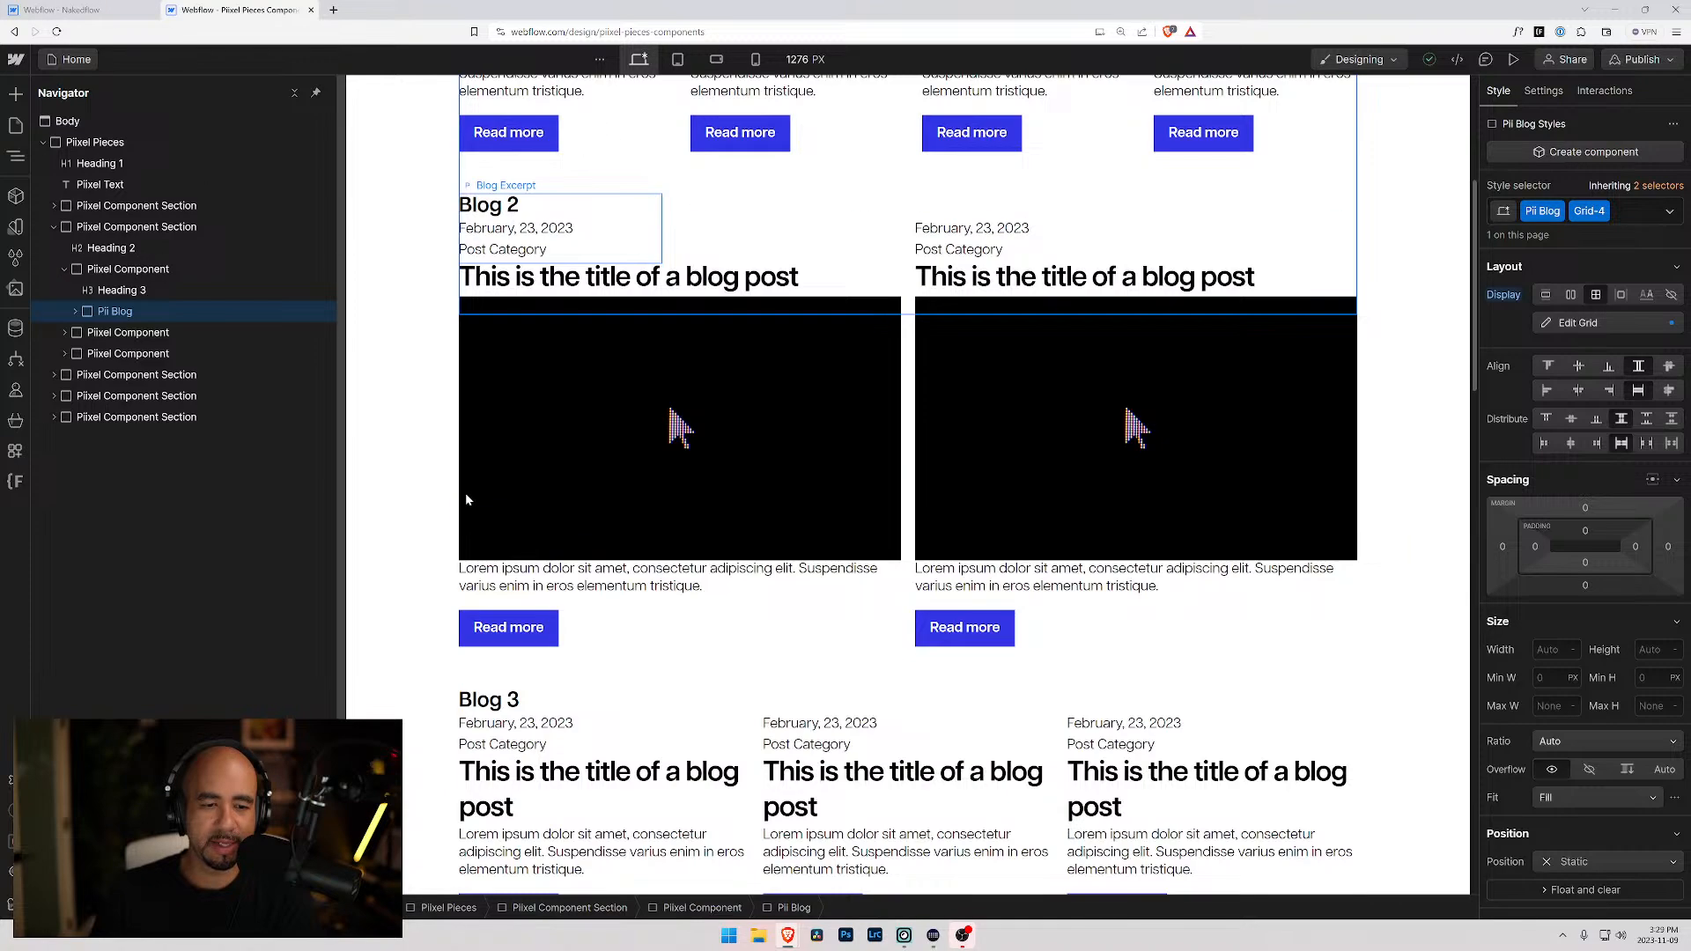
- Open the Piixel Pieces Style Guide page and find its preset grids section
{"action": "key", "text": "p"}
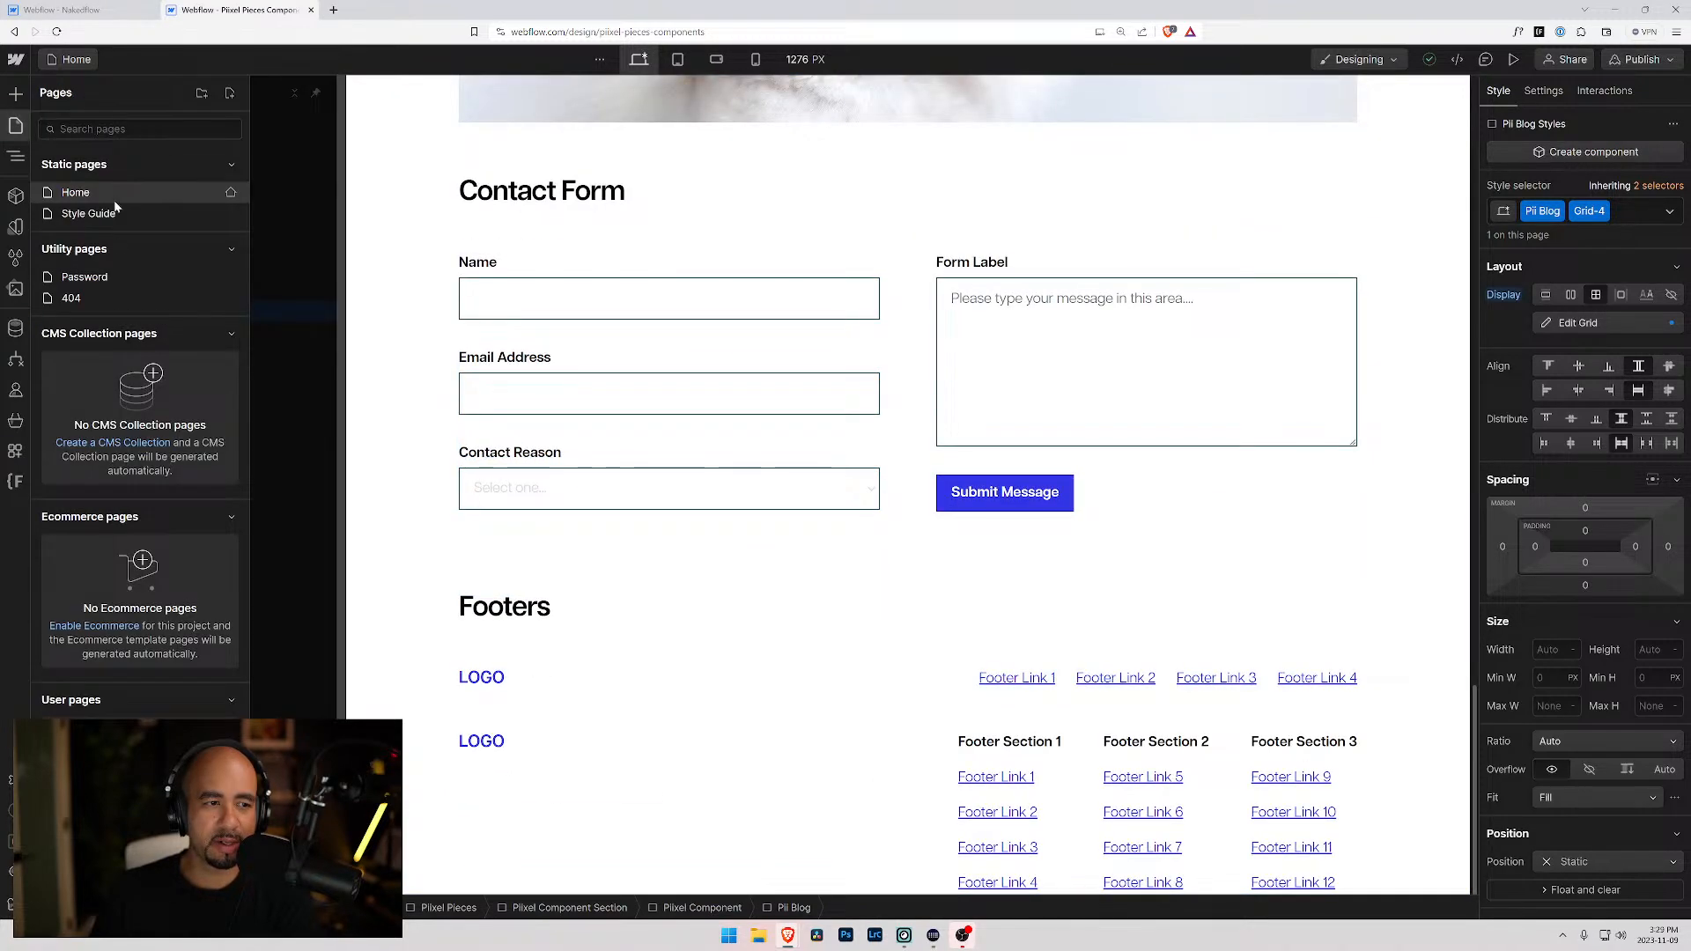
{"action": "left_click", "coordinate": [88, 213]}
{"action": "scroll", "coordinate": [828, 508], "scroll_direction": "down", "scroll_amount": 10}
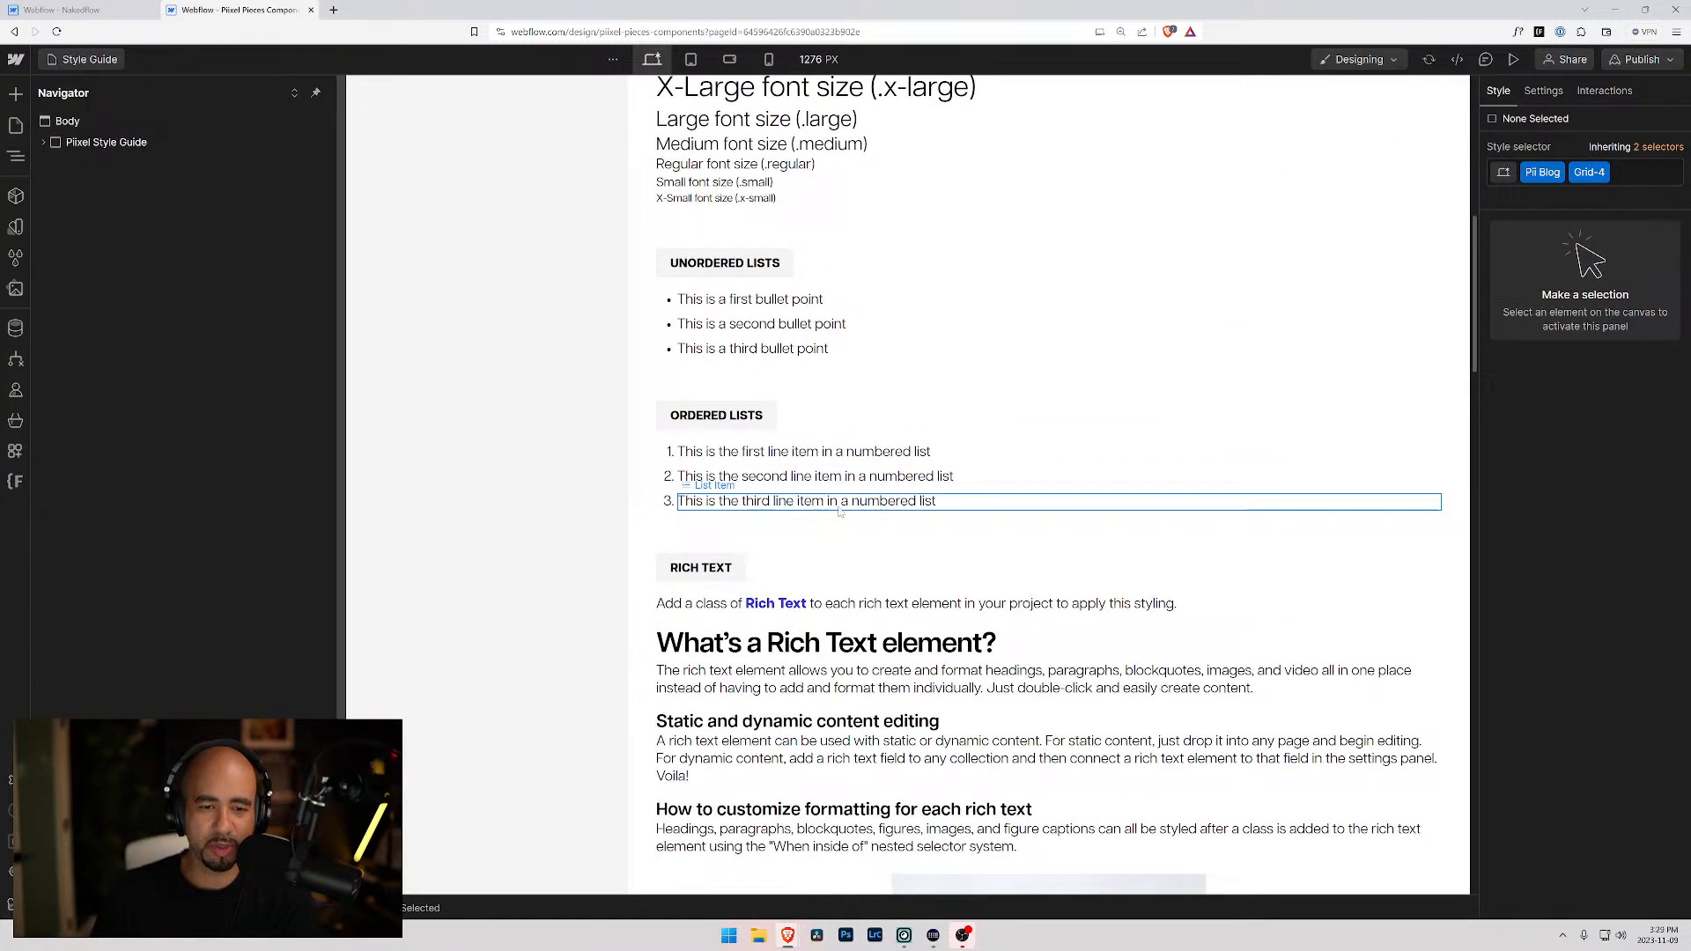
{"action": "scroll", "coordinate": [828, 508], "scroll_direction": "down", "scroll_amount": 15}
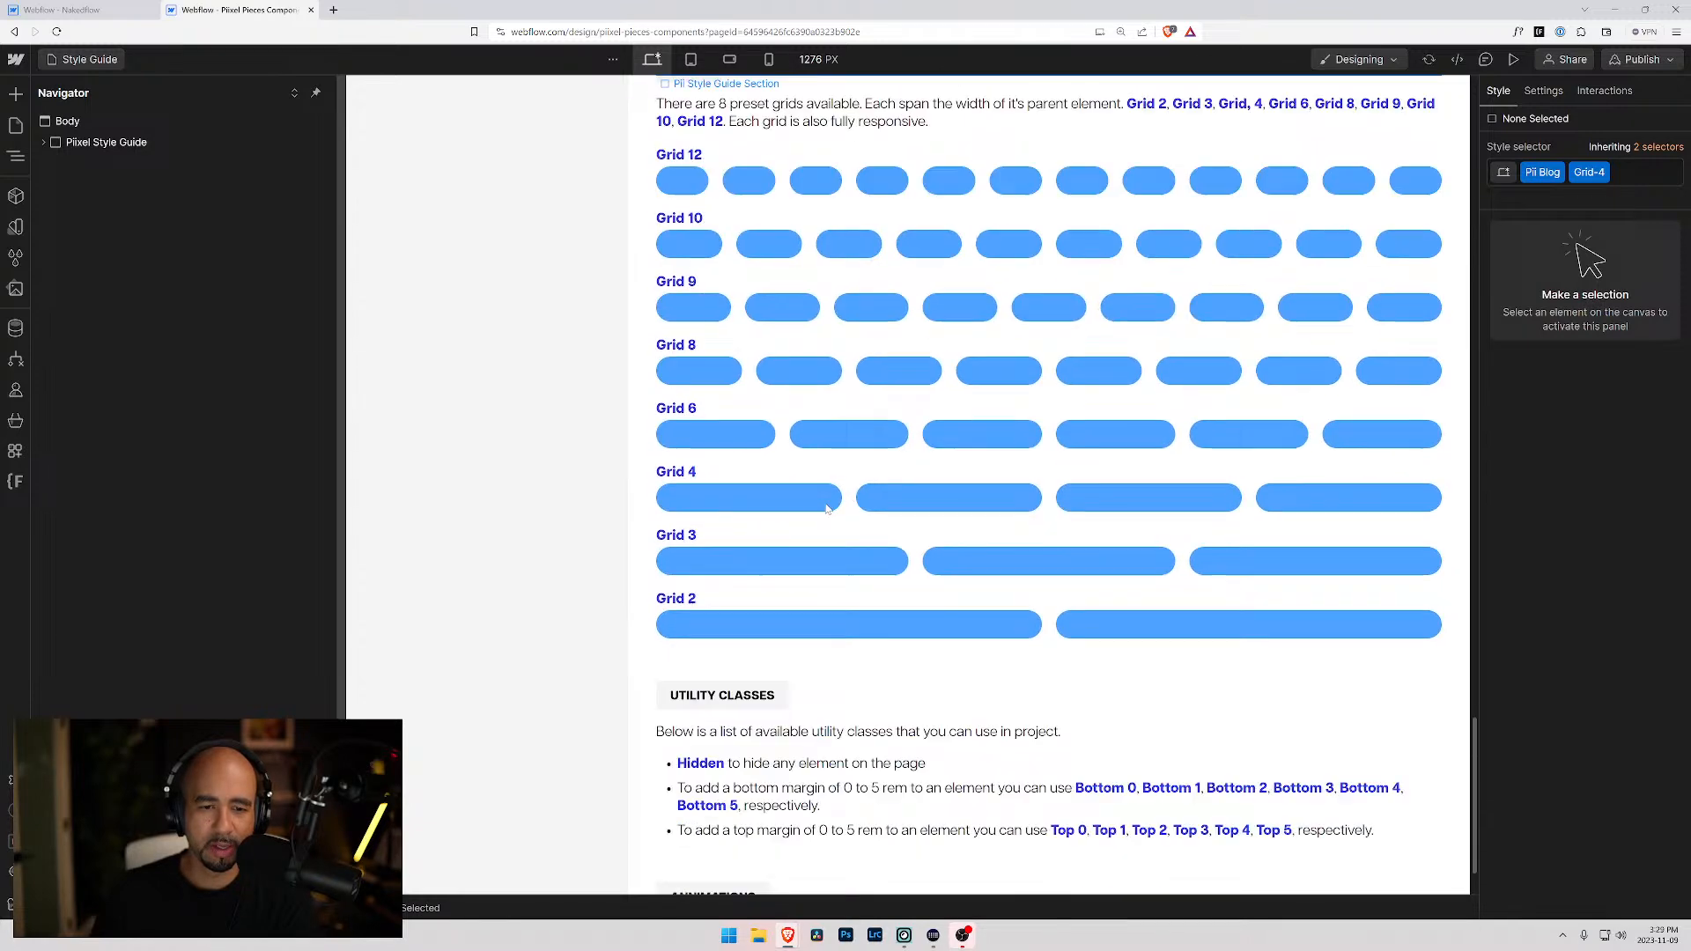
- Inspect the classes and grid styles of the Grid 3, Grid 12, Grid 10 and Grid 9 samples
{"action": "left_click", "coordinate": [916, 553]}
{"action": "left_click", "coordinate": [124, 523]}
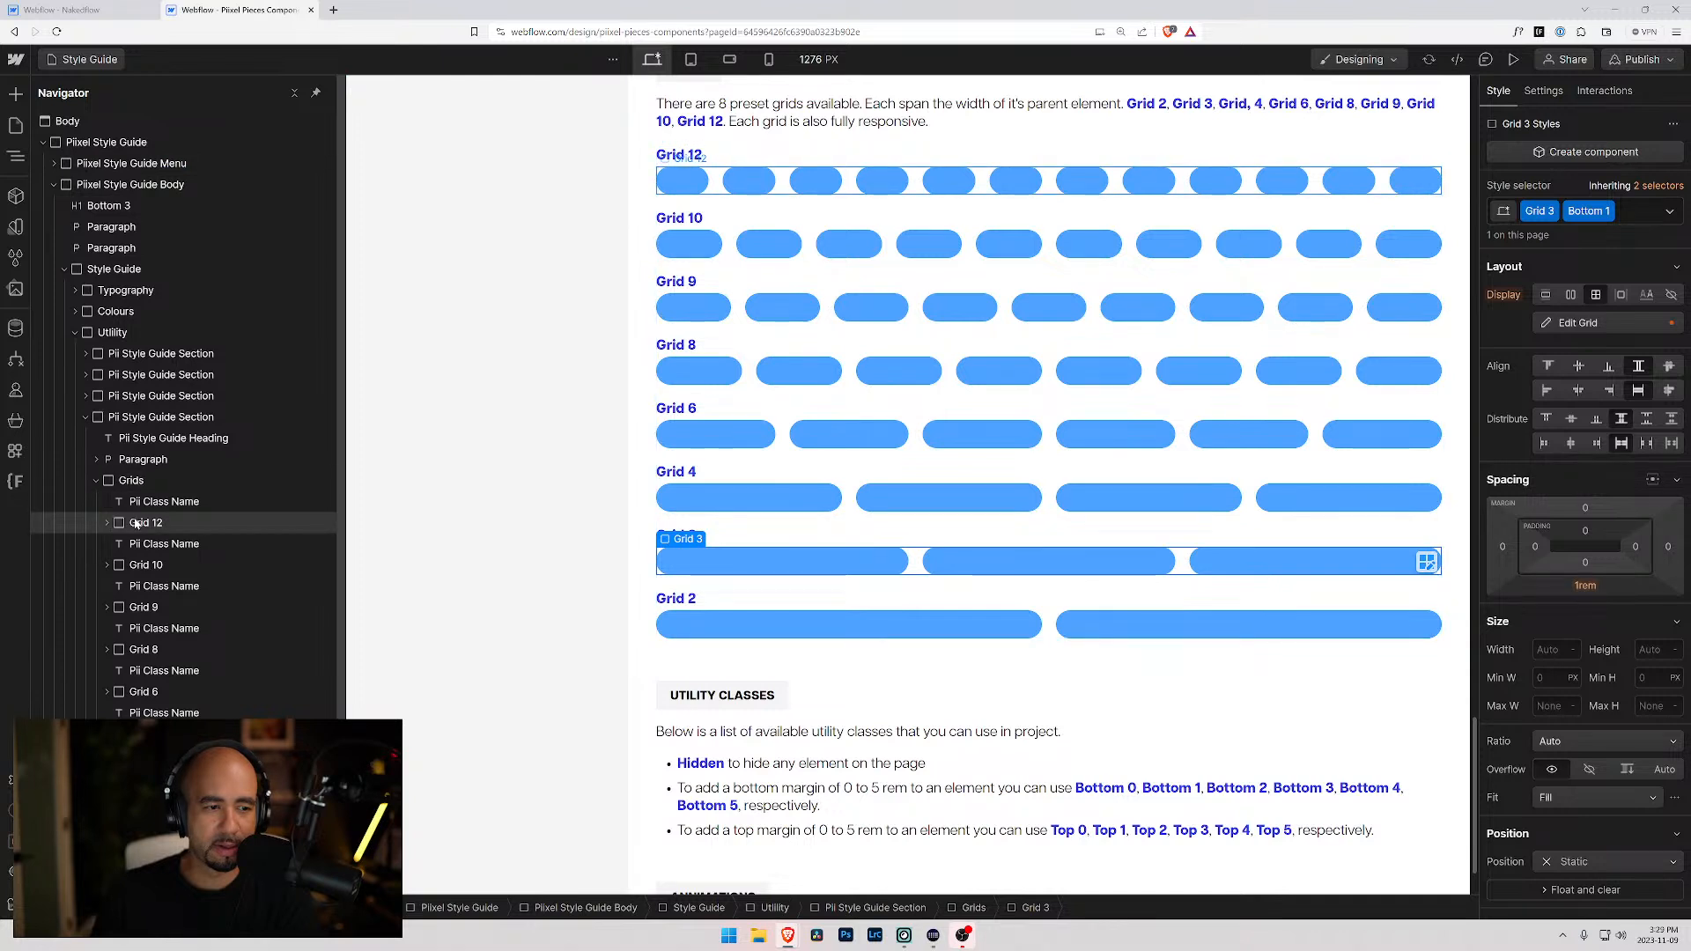
{"action": "left_click", "coordinate": [109, 523]}
{"action": "left_click", "coordinate": [109, 524]}
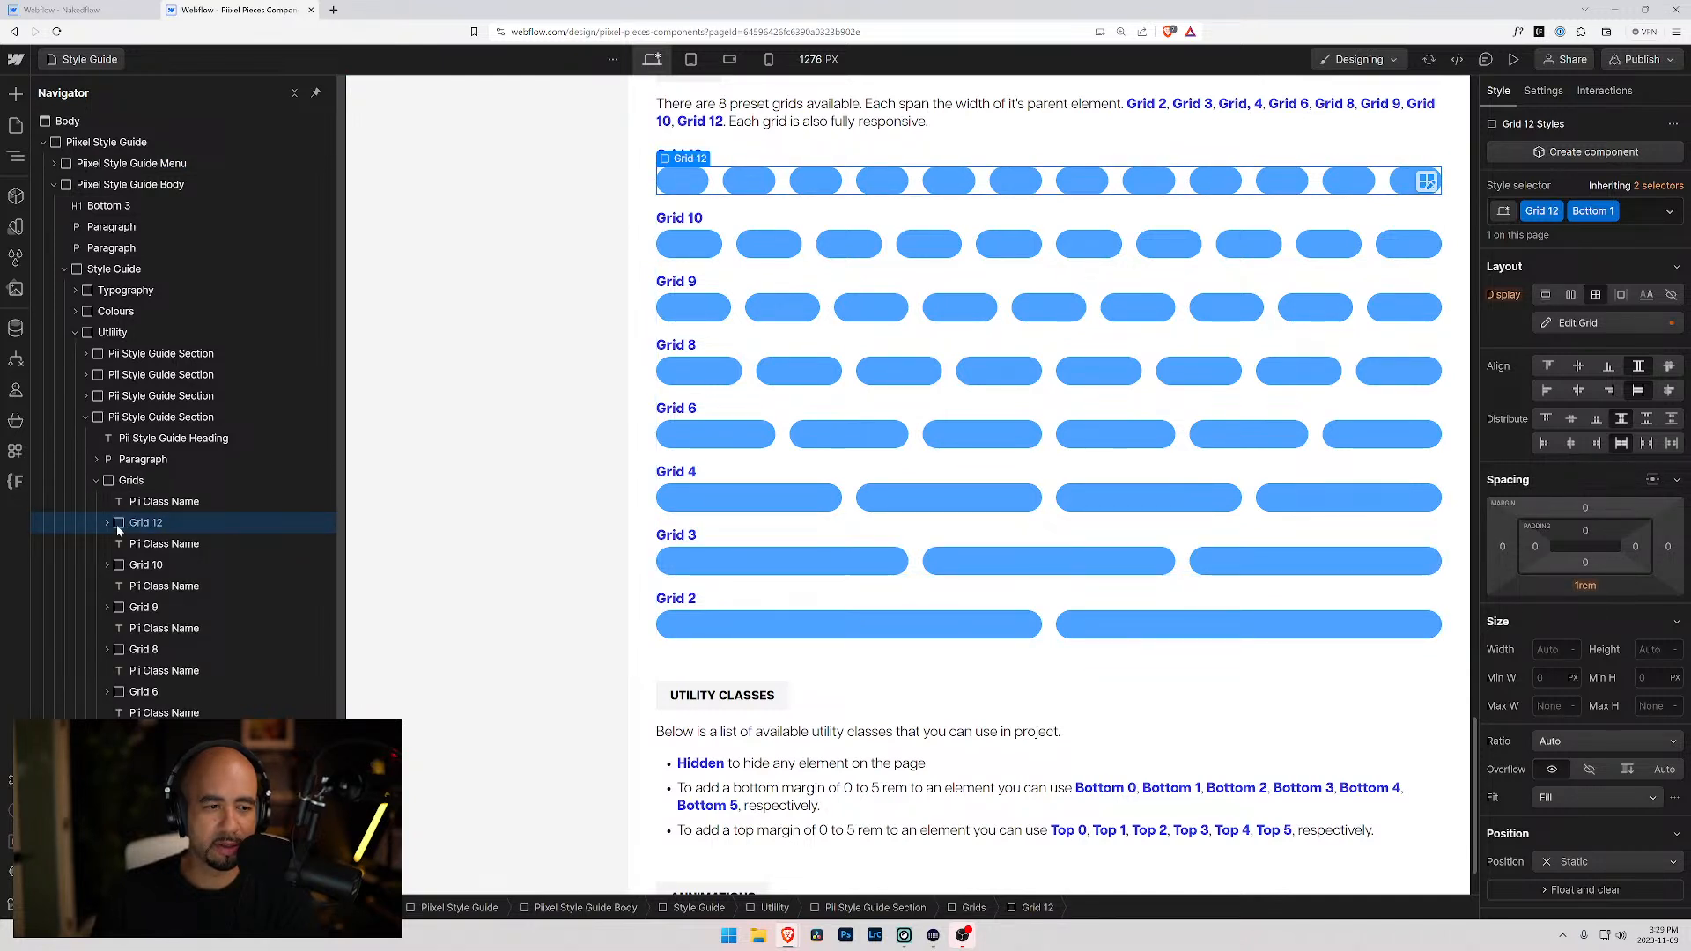
{"action": "left_click", "coordinate": [135, 566]}
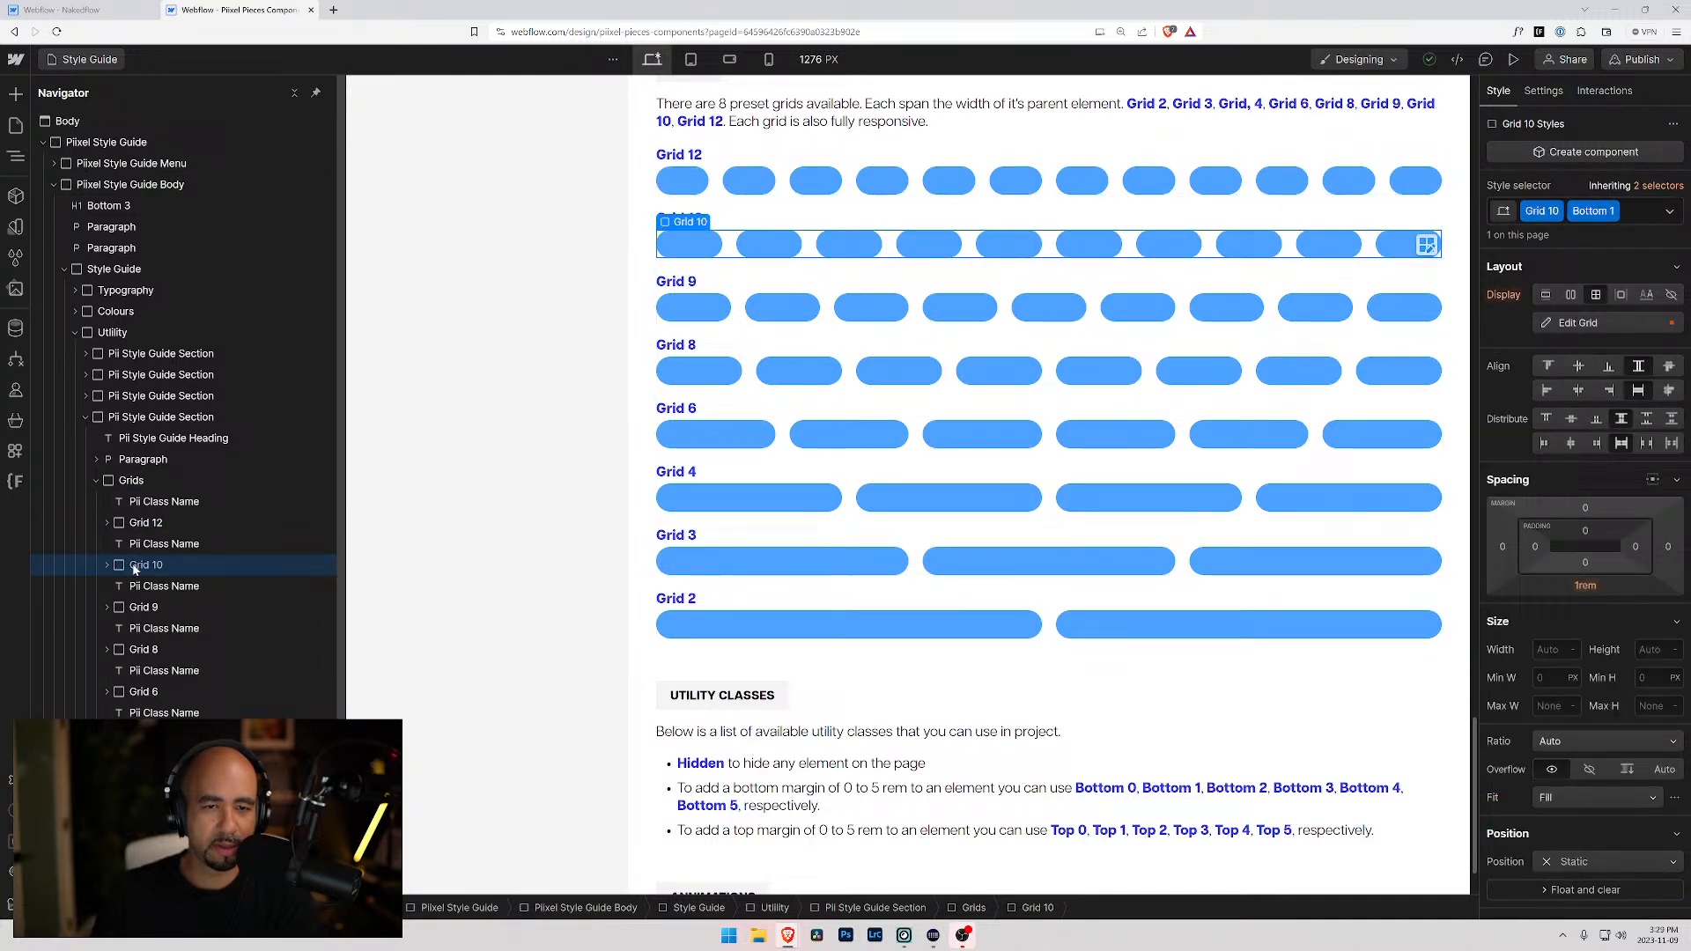
{"action": "left_click", "coordinate": [131, 608]}
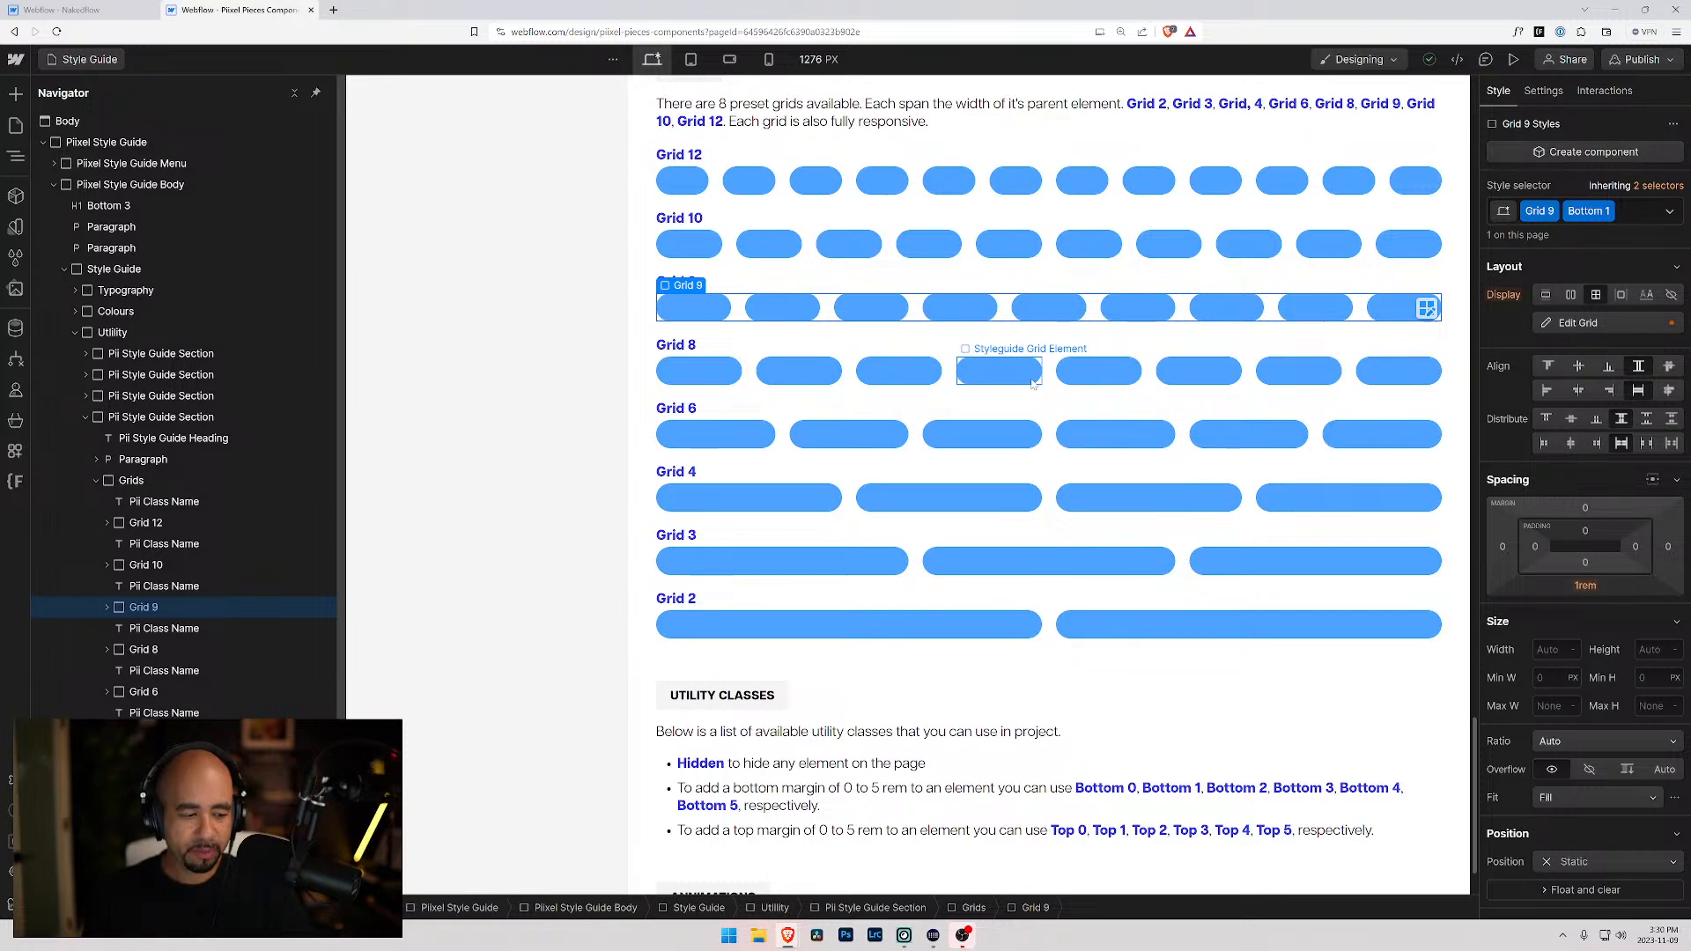
- Review the Piixel Pieces style guide from the grids and utility classes back up to the typography samples
{"action": "scroll", "coordinate": [969, 353], "scroll_direction": "up", "scroll_amount": 3}
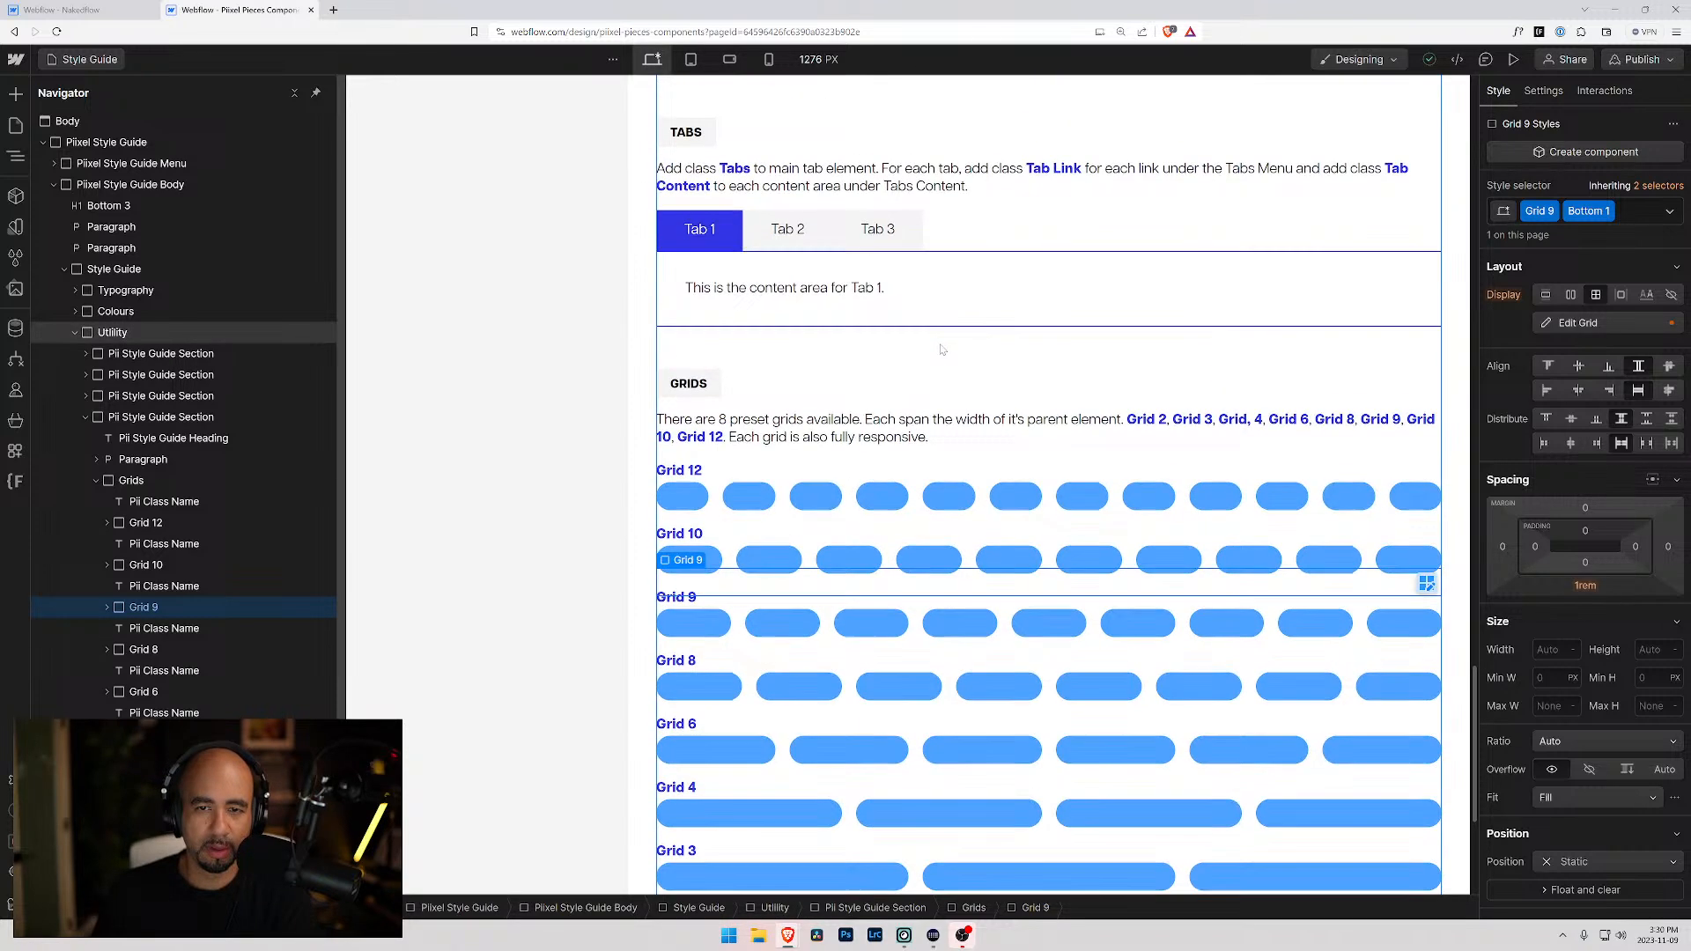
{"action": "scroll", "coordinate": [932, 363], "scroll_direction": "down", "scroll_amount": 4}
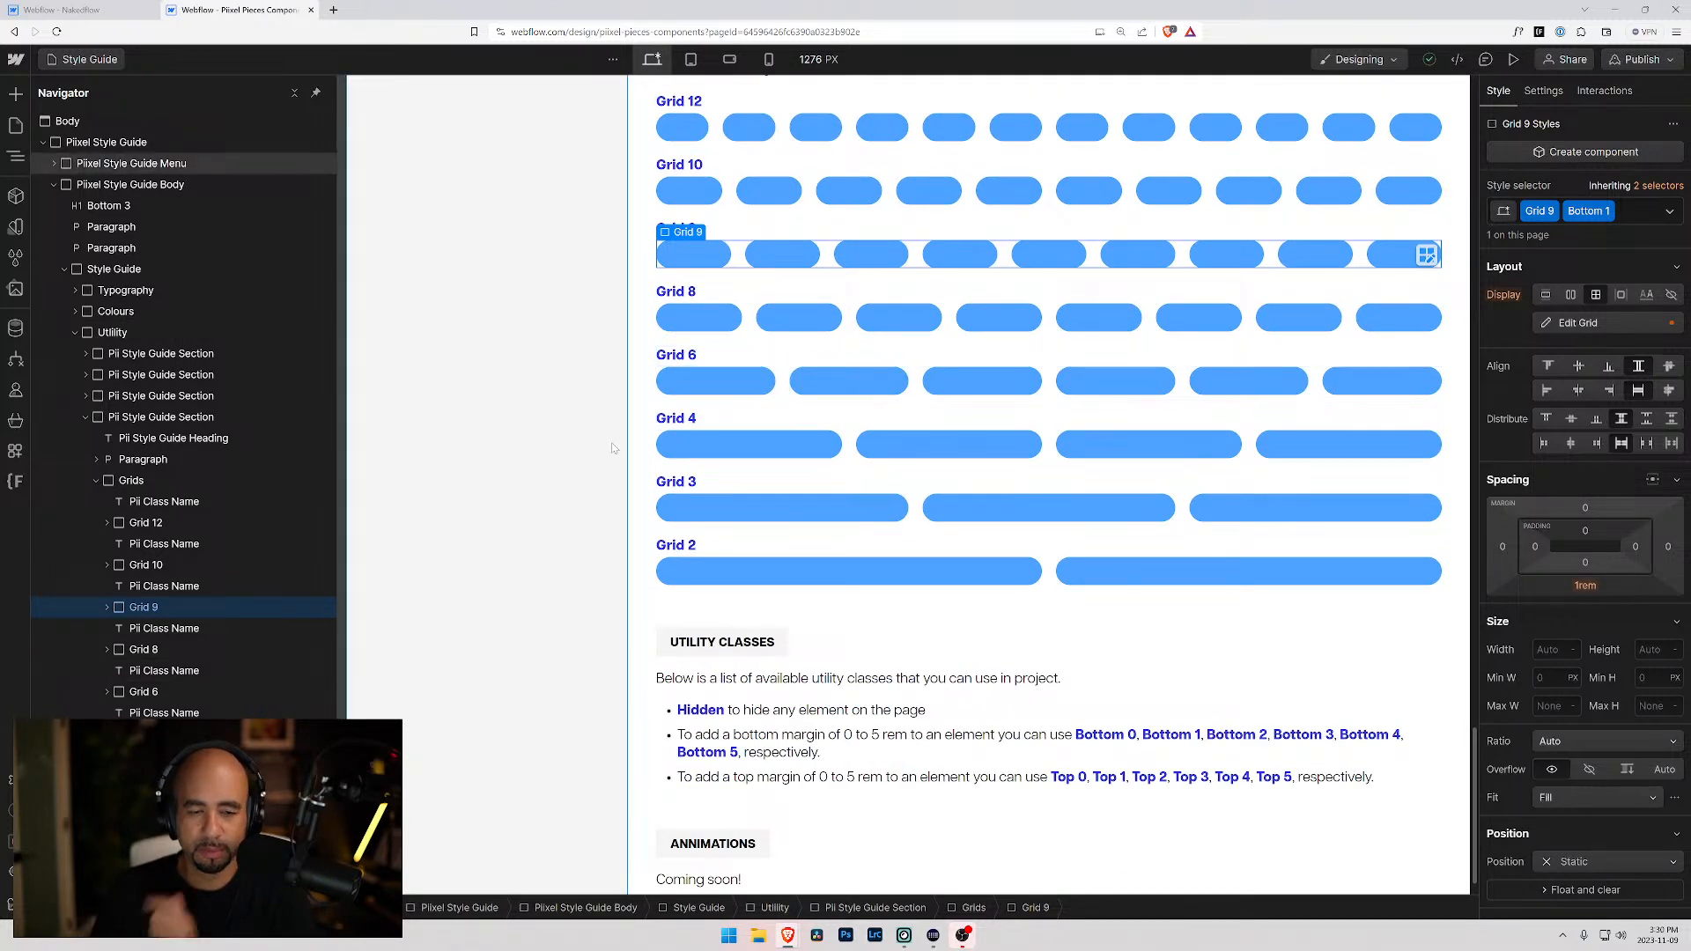
{"action": "scroll", "coordinate": [767, 487], "scroll_direction": "down", "scroll_amount": 1}
{"action": "scroll", "coordinate": [767, 487], "scroll_direction": "up", "scroll_amount": 10}
{"action": "scroll", "coordinate": [769, 487], "scroll_direction": "up", "scroll_amount": 4}
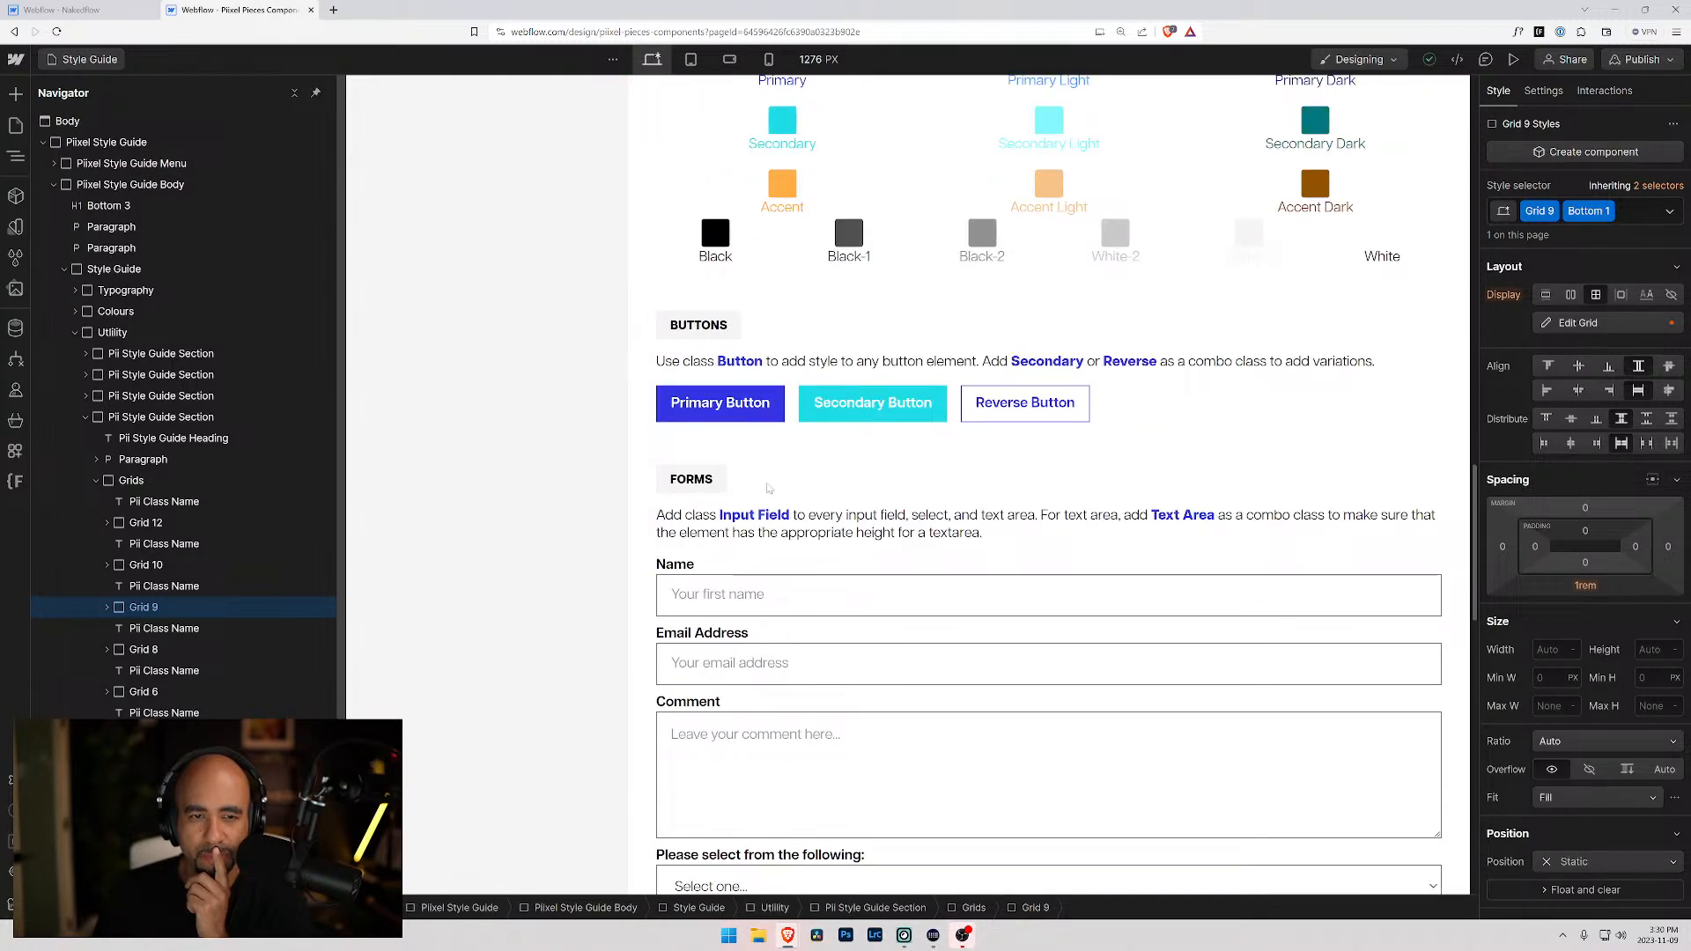
{"action": "scroll", "coordinate": [767, 487], "scroll_direction": "up", "scroll_amount": 10}
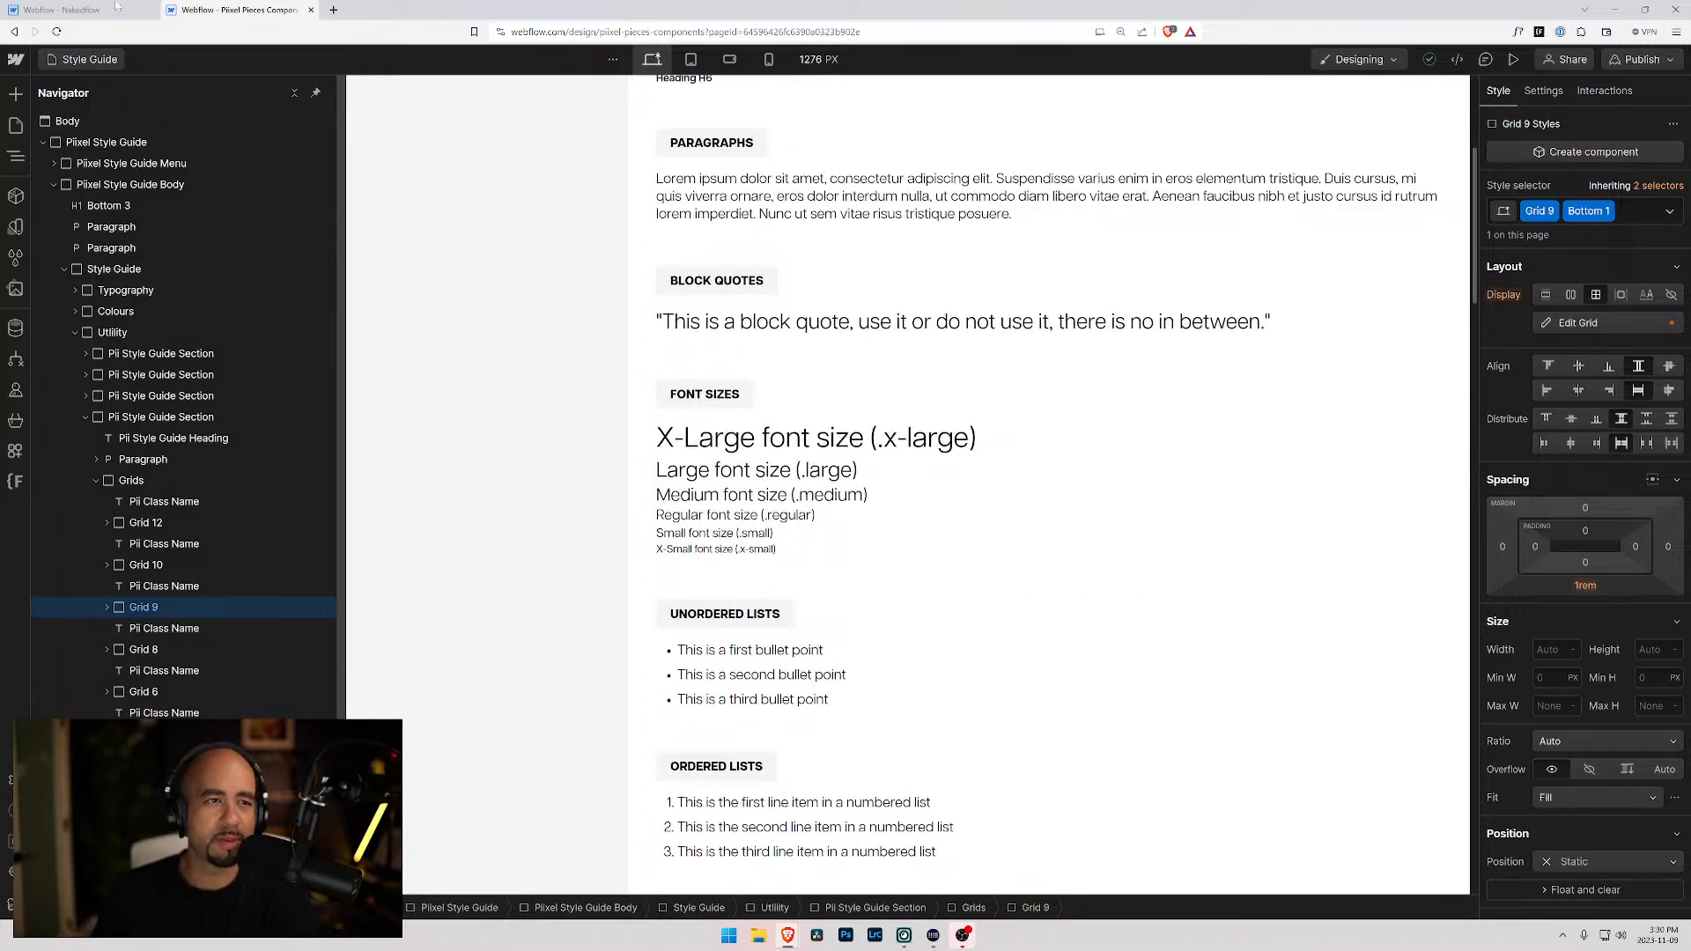
- Switch back to Nakedflow's Styleguide page and examine its margin, spacer and utility class sections
{"action": "left_click", "coordinate": [29, 10]}
{"action": "scroll", "coordinate": [672, 521], "scroll_direction": "up", "scroll_amount": 5}
{"action": "scroll", "coordinate": [691, 511], "scroll_direction": "down", "scroll_amount": 10}
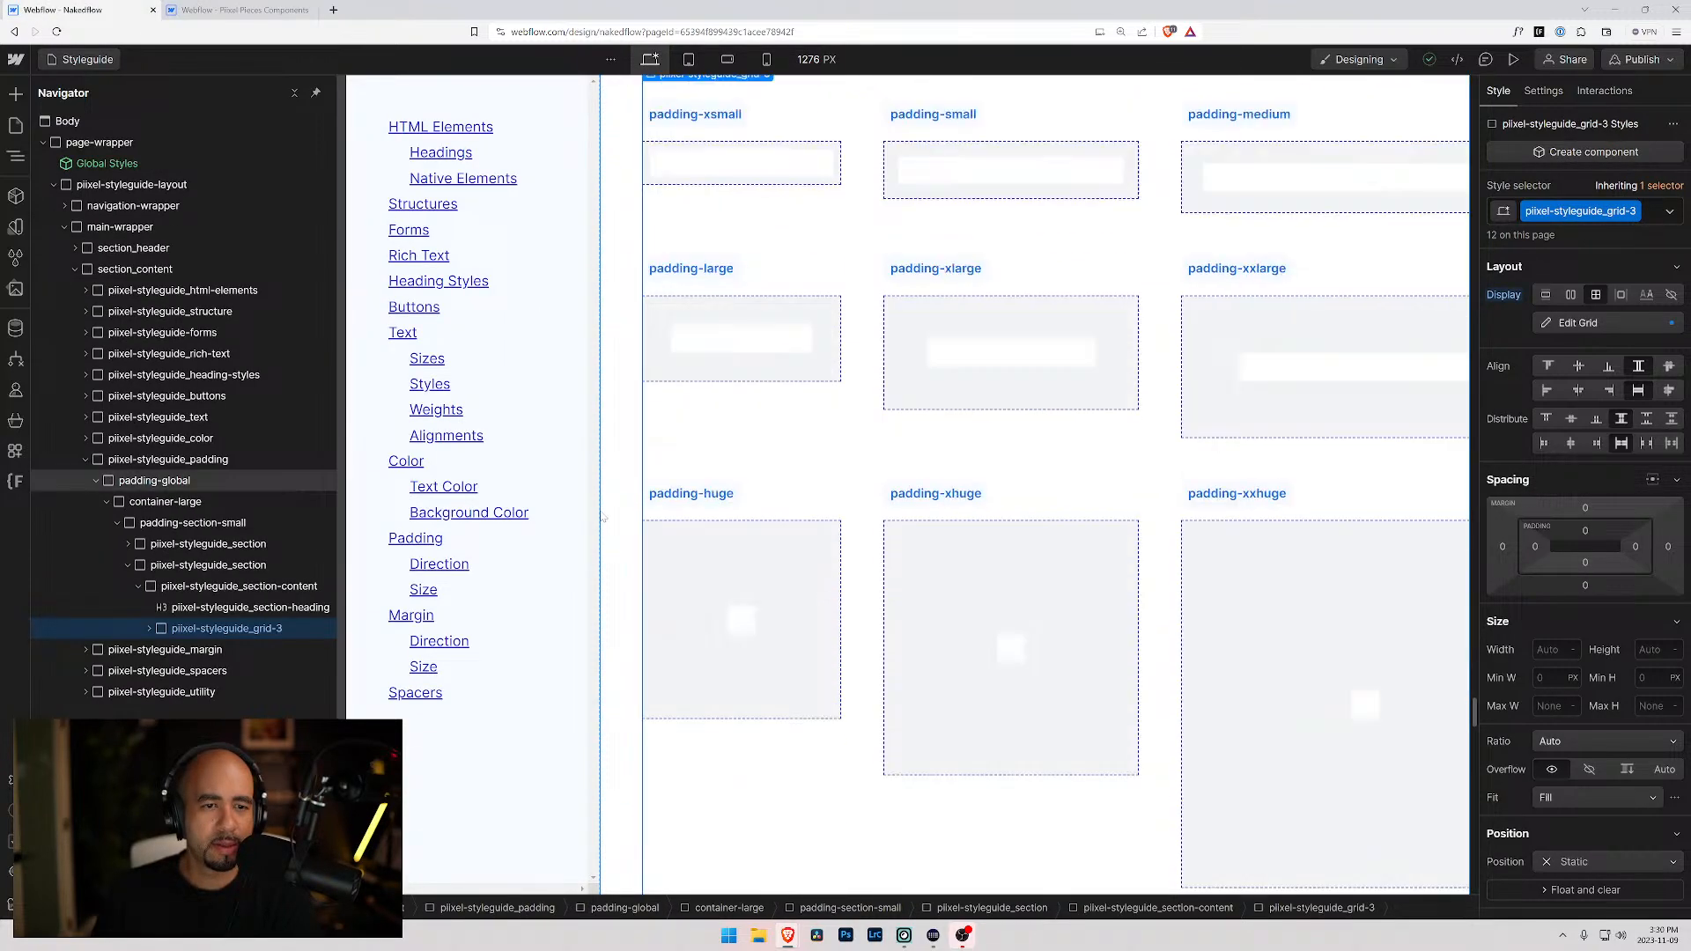
{"action": "scroll", "coordinate": [697, 504], "scroll_direction": "down", "scroll_amount": 20}
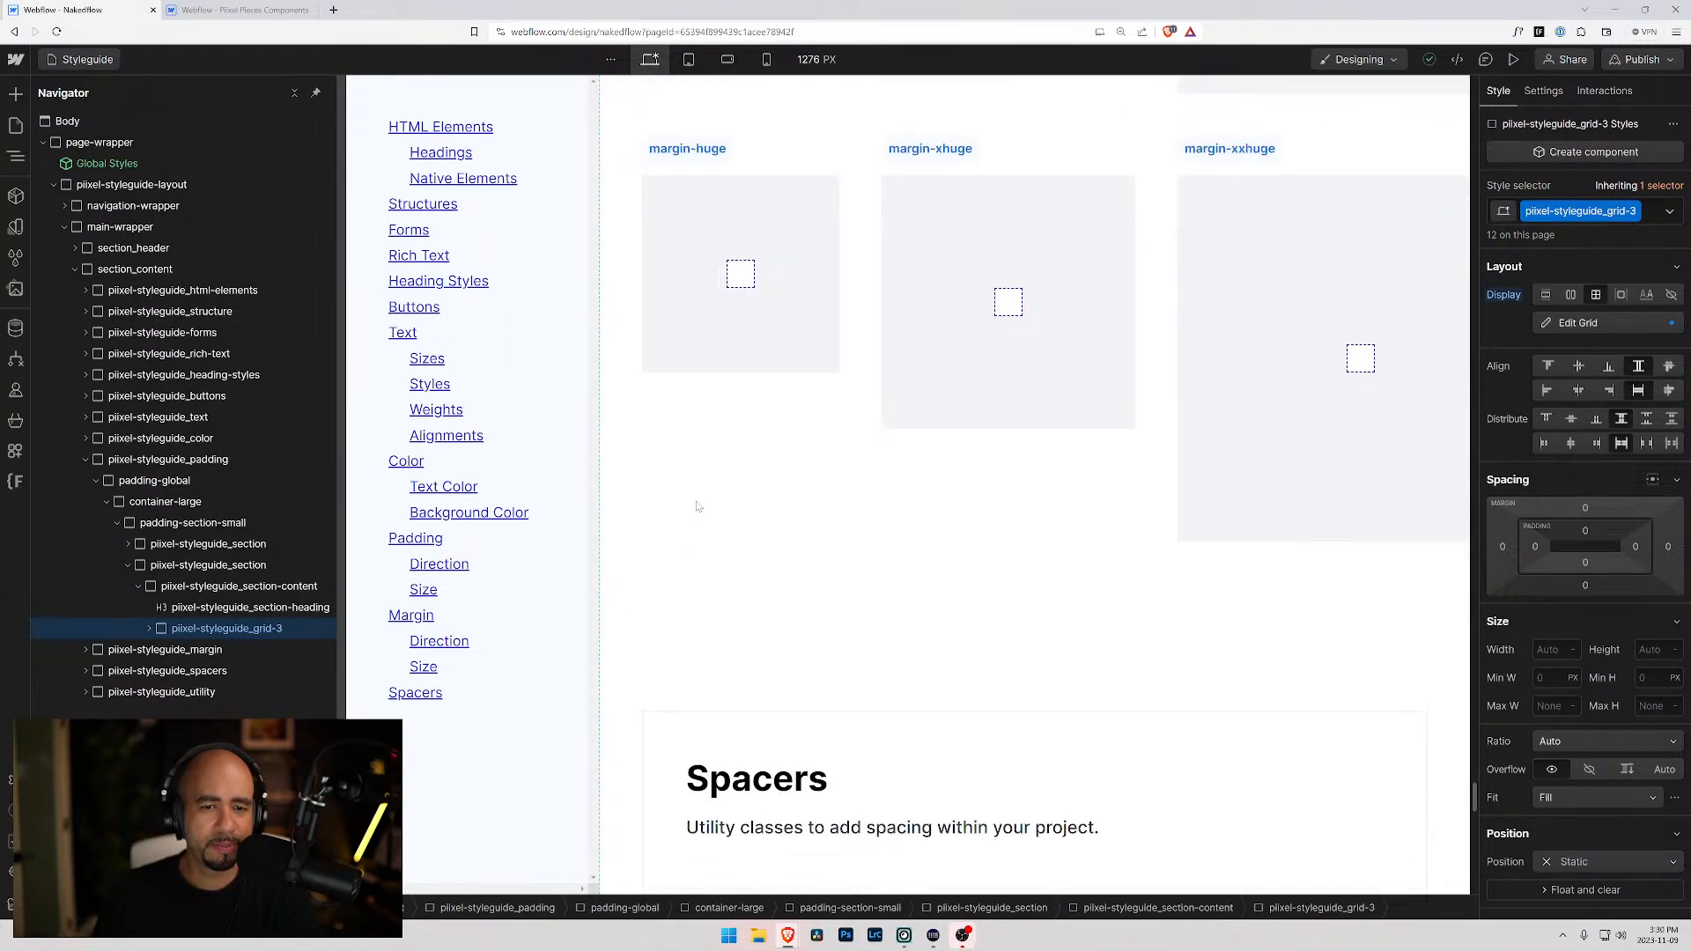
{"action": "scroll", "coordinate": [697, 504], "scroll_direction": "down", "scroll_amount": 15}
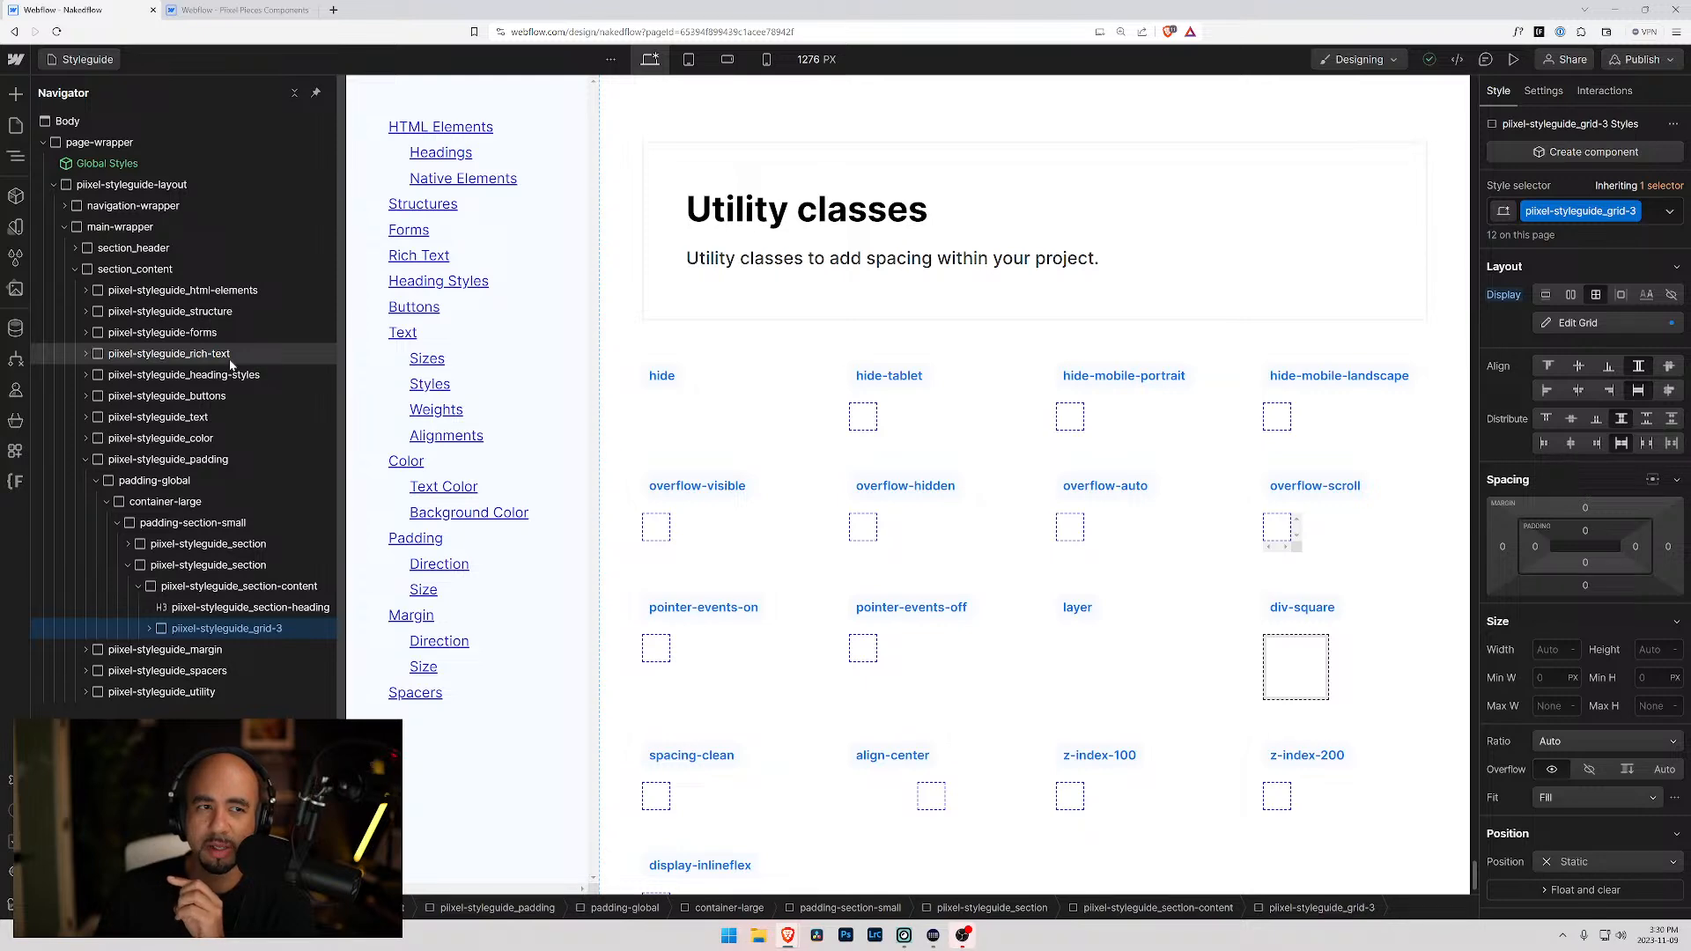
- Open Nakedflow's variables and review the color, container and default groups
{"action": "left_click", "coordinate": [15, 258]}
{"action": "left_click", "coordinate": [15, 227]}
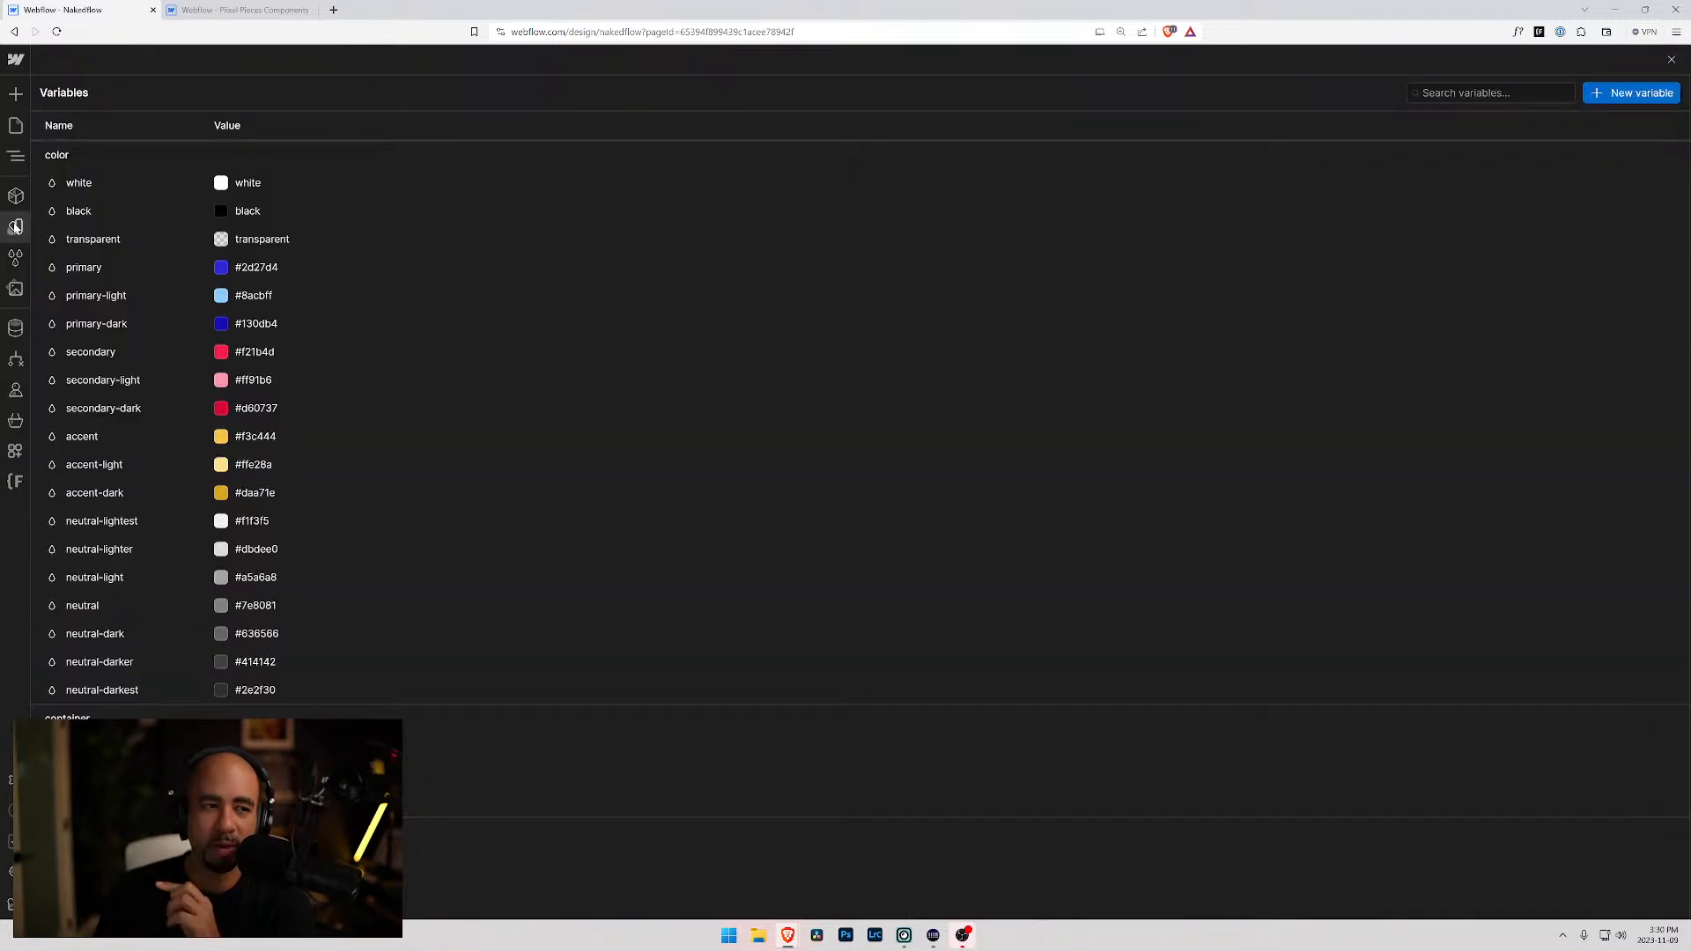
{"action": "scroll", "coordinate": [198, 692], "scroll_direction": "down", "scroll_amount": 4}
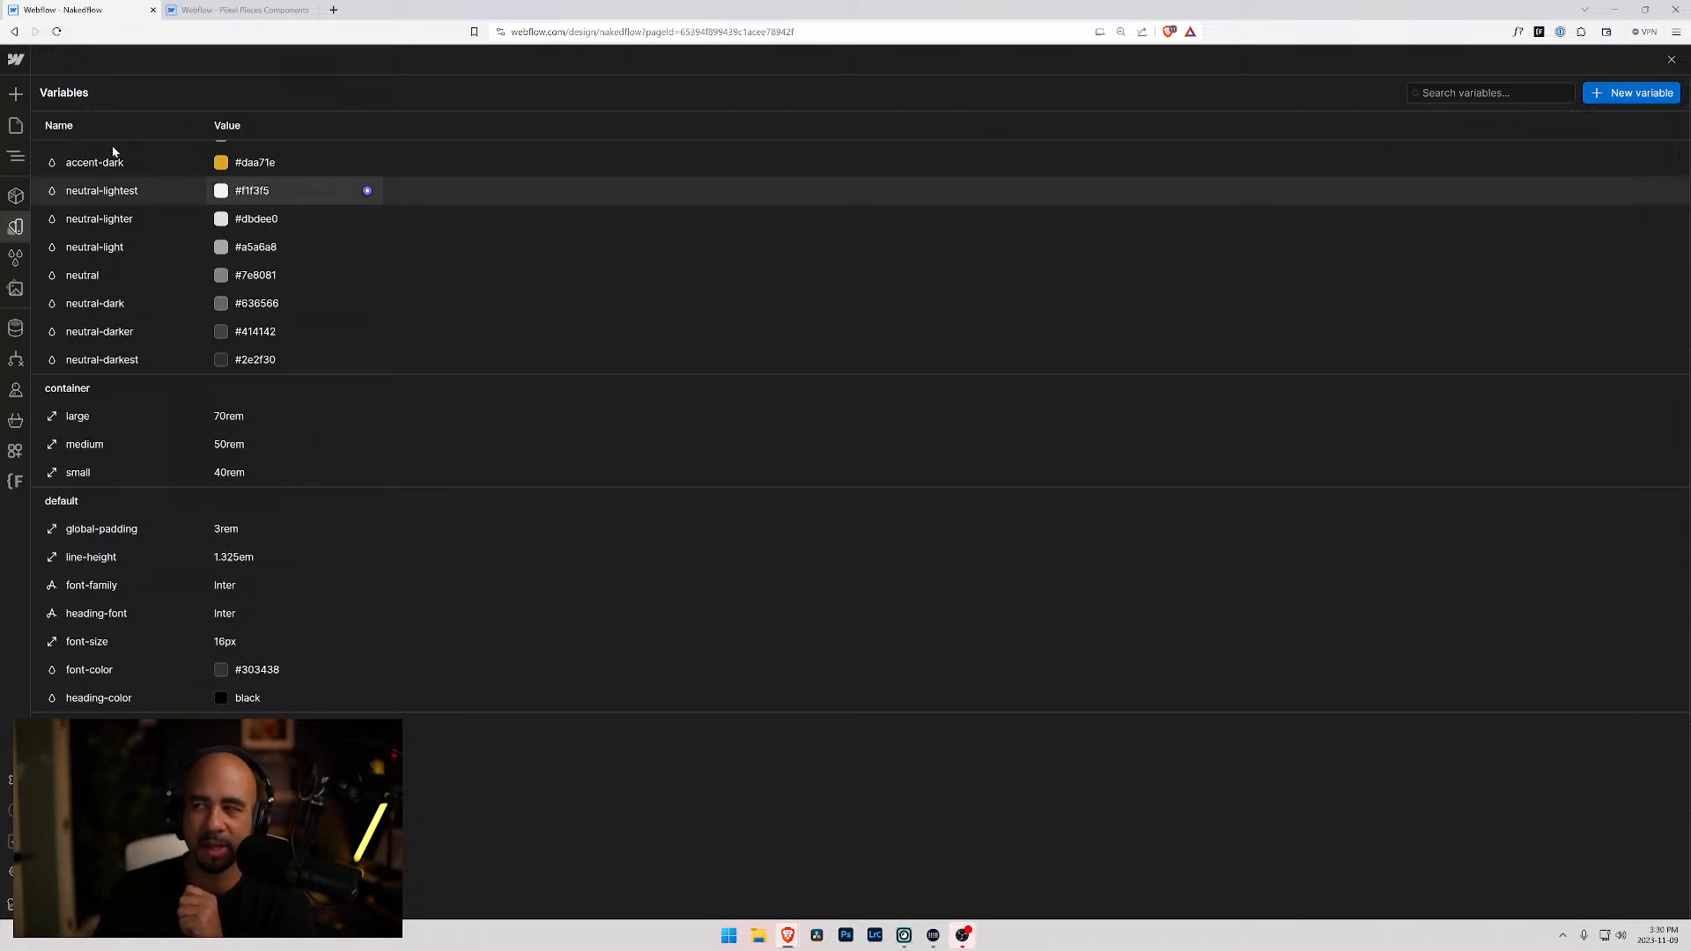
- Examine the font sizes, lists, rich text, colors, buttons and forms sections of the Piixel Pieces style guide
{"action": "left_click", "coordinate": [199, 10]}
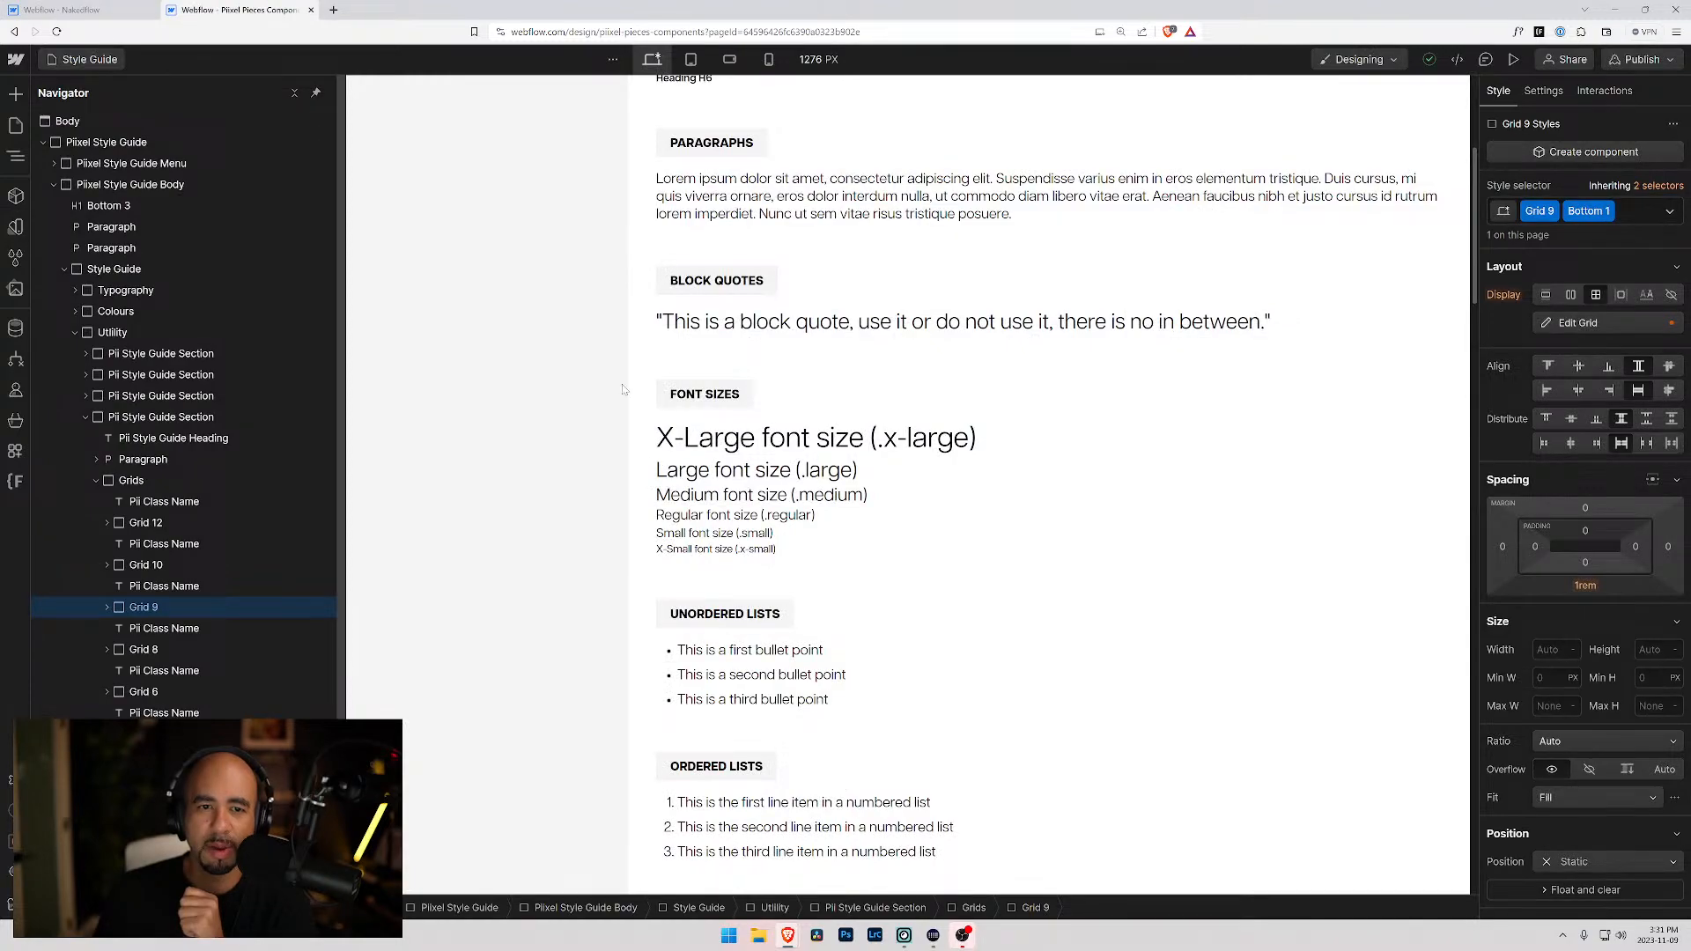
{"action": "scroll", "coordinate": [663, 517], "scroll_direction": "up", "scroll_amount": 4}
{"action": "scroll", "coordinate": [663, 517], "scroll_direction": "down", "scroll_amount": 5}
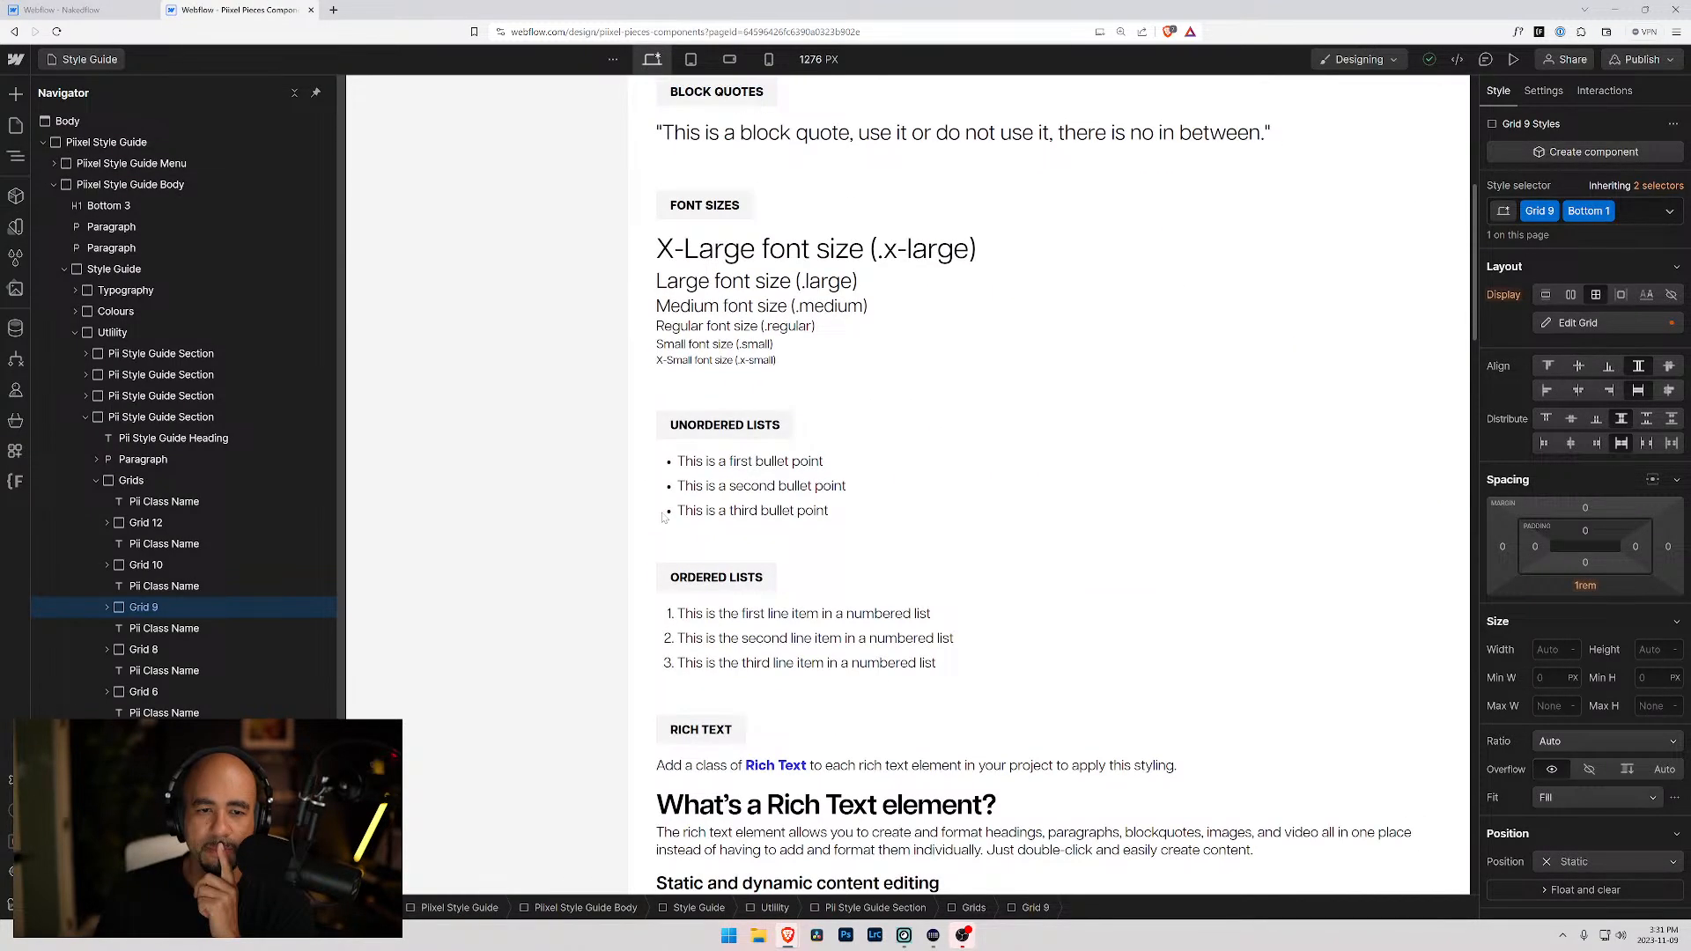
{"action": "scroll", "coordinate": [663, 517], "scroll_direction": "down", "scroll_amount": 5}
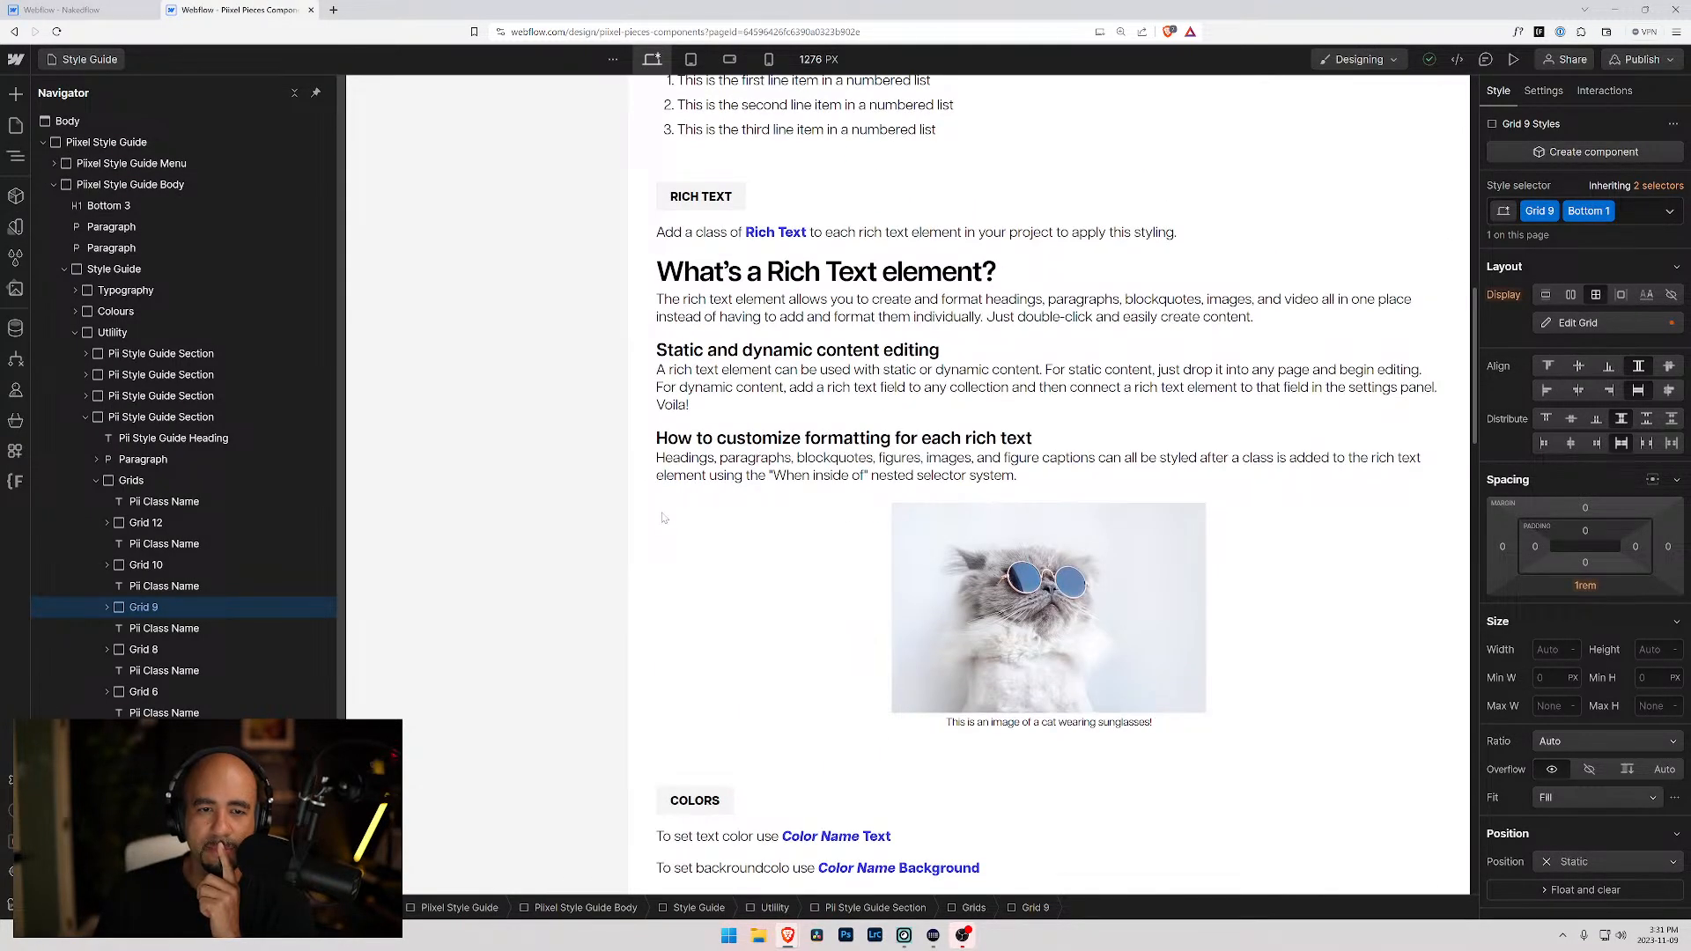
{"action": "scroll", "coordinate": [664, 516], "scroll_direction": "down", "scroll_amount": 6}
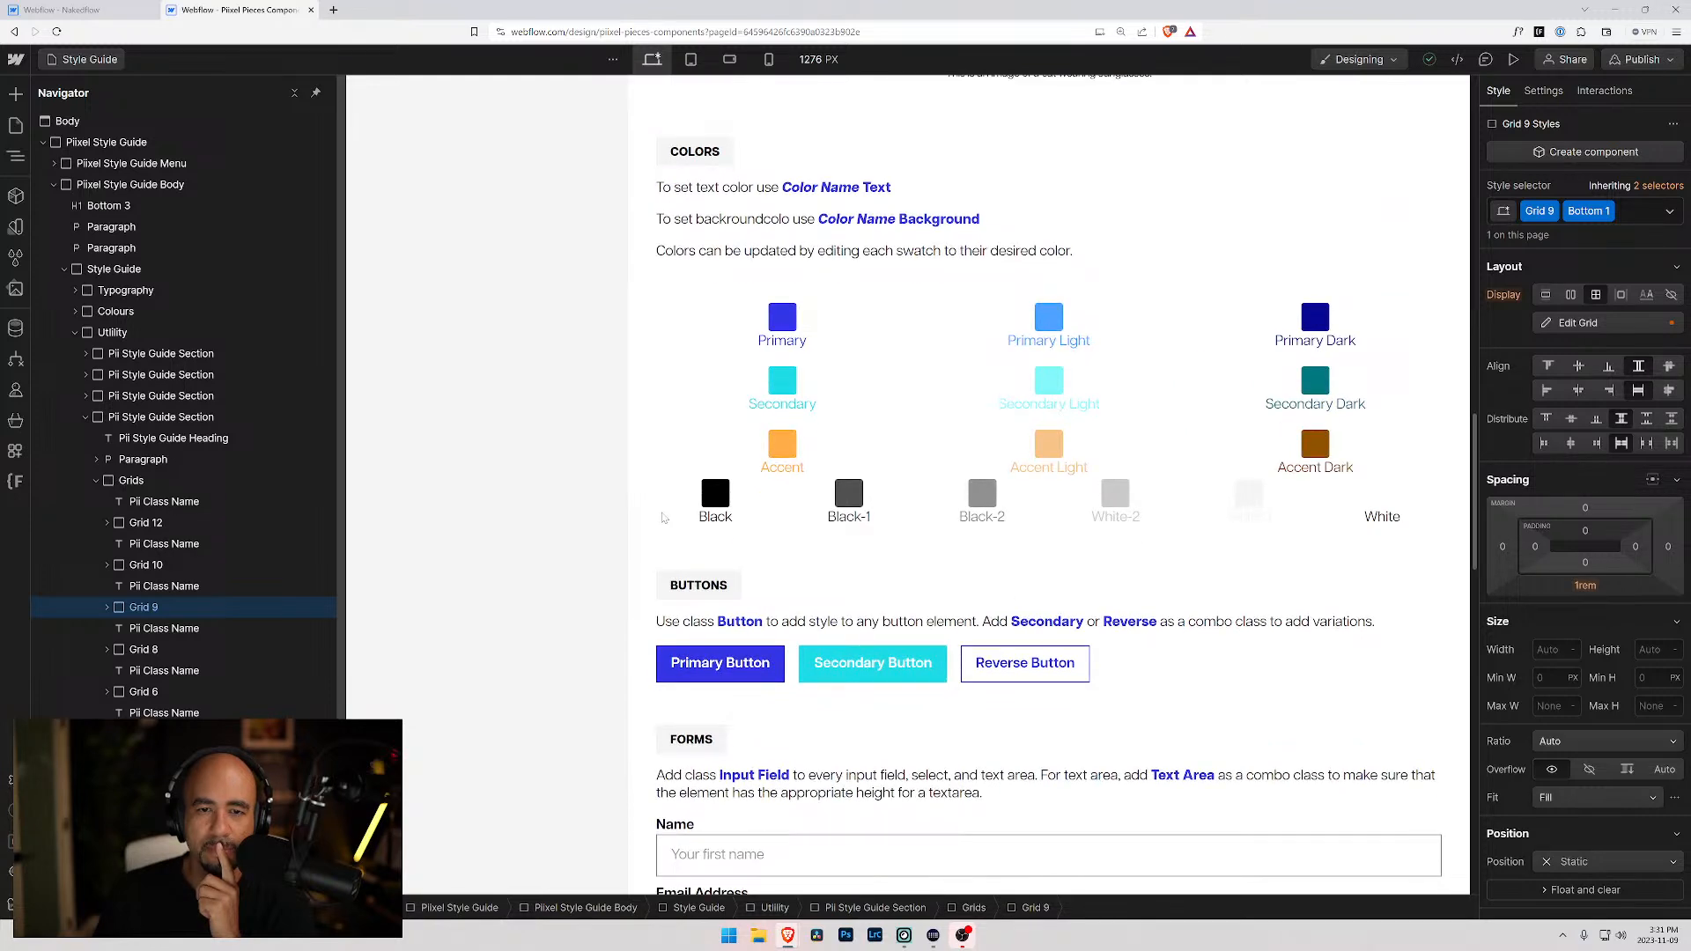
{"action": "scroll", "coordinate": [663, 517], "scroll_direction": "down", "scroll_amount": 3}
{"action": "scroll", "coordinate": [664, 517], "scroll_direction": "up", "scroll_amount": 2}
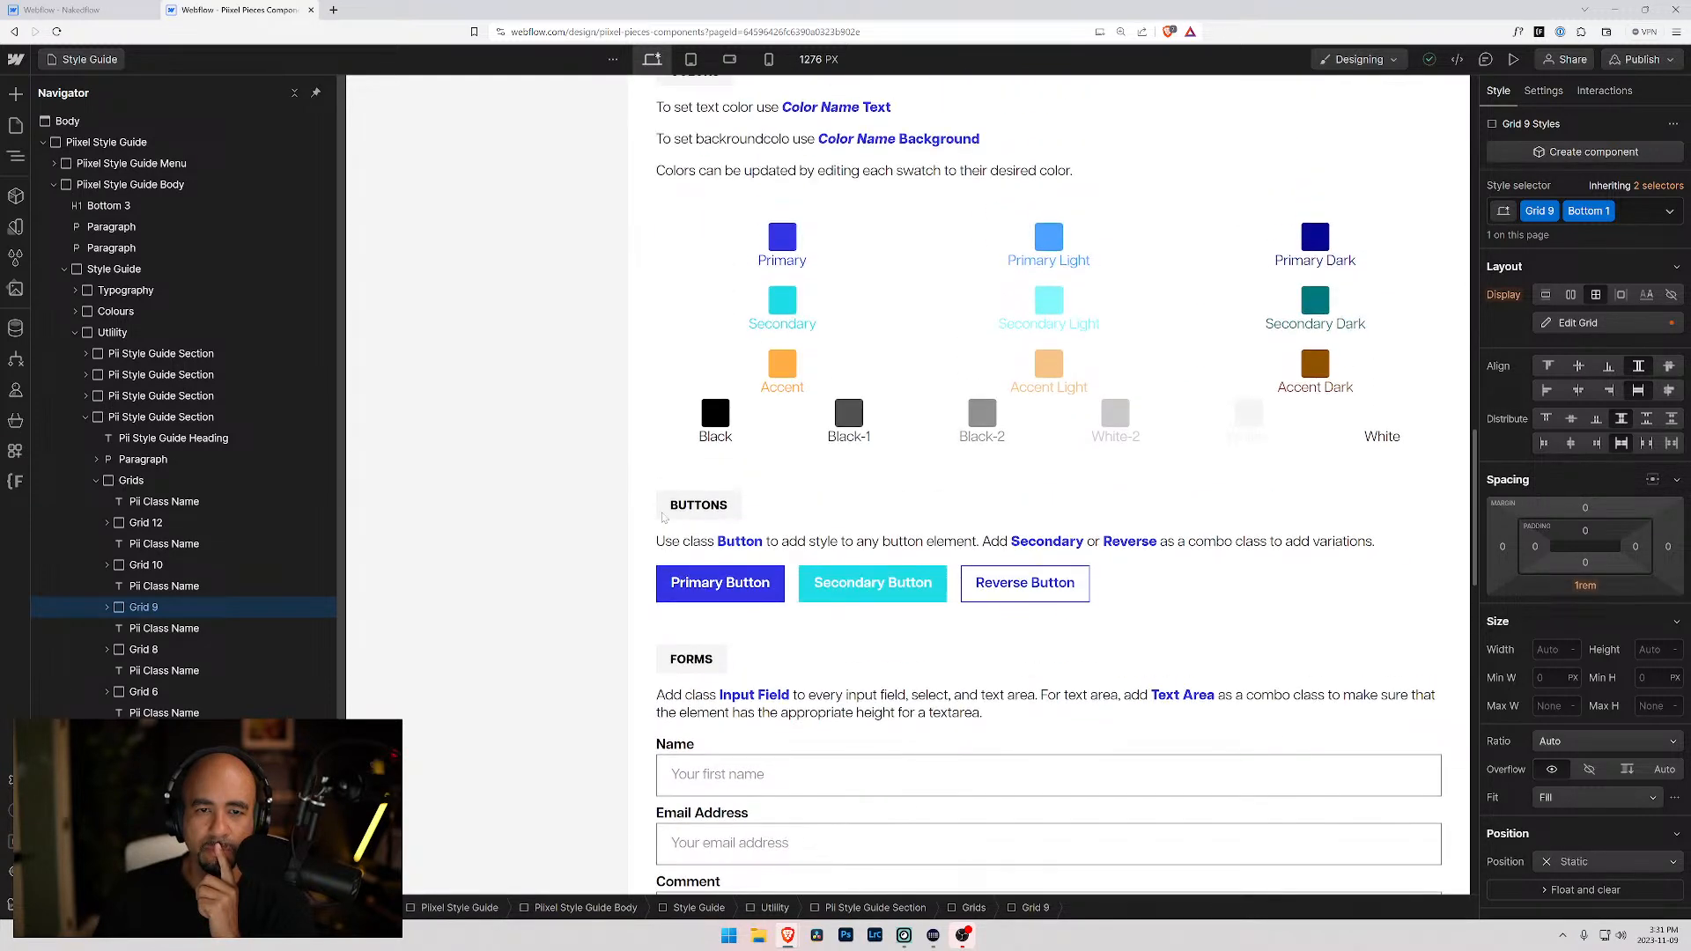
{"action": "scroll", "coordinate": [663, 517], "scroll_direction": "down", "scroll_amount": 4}
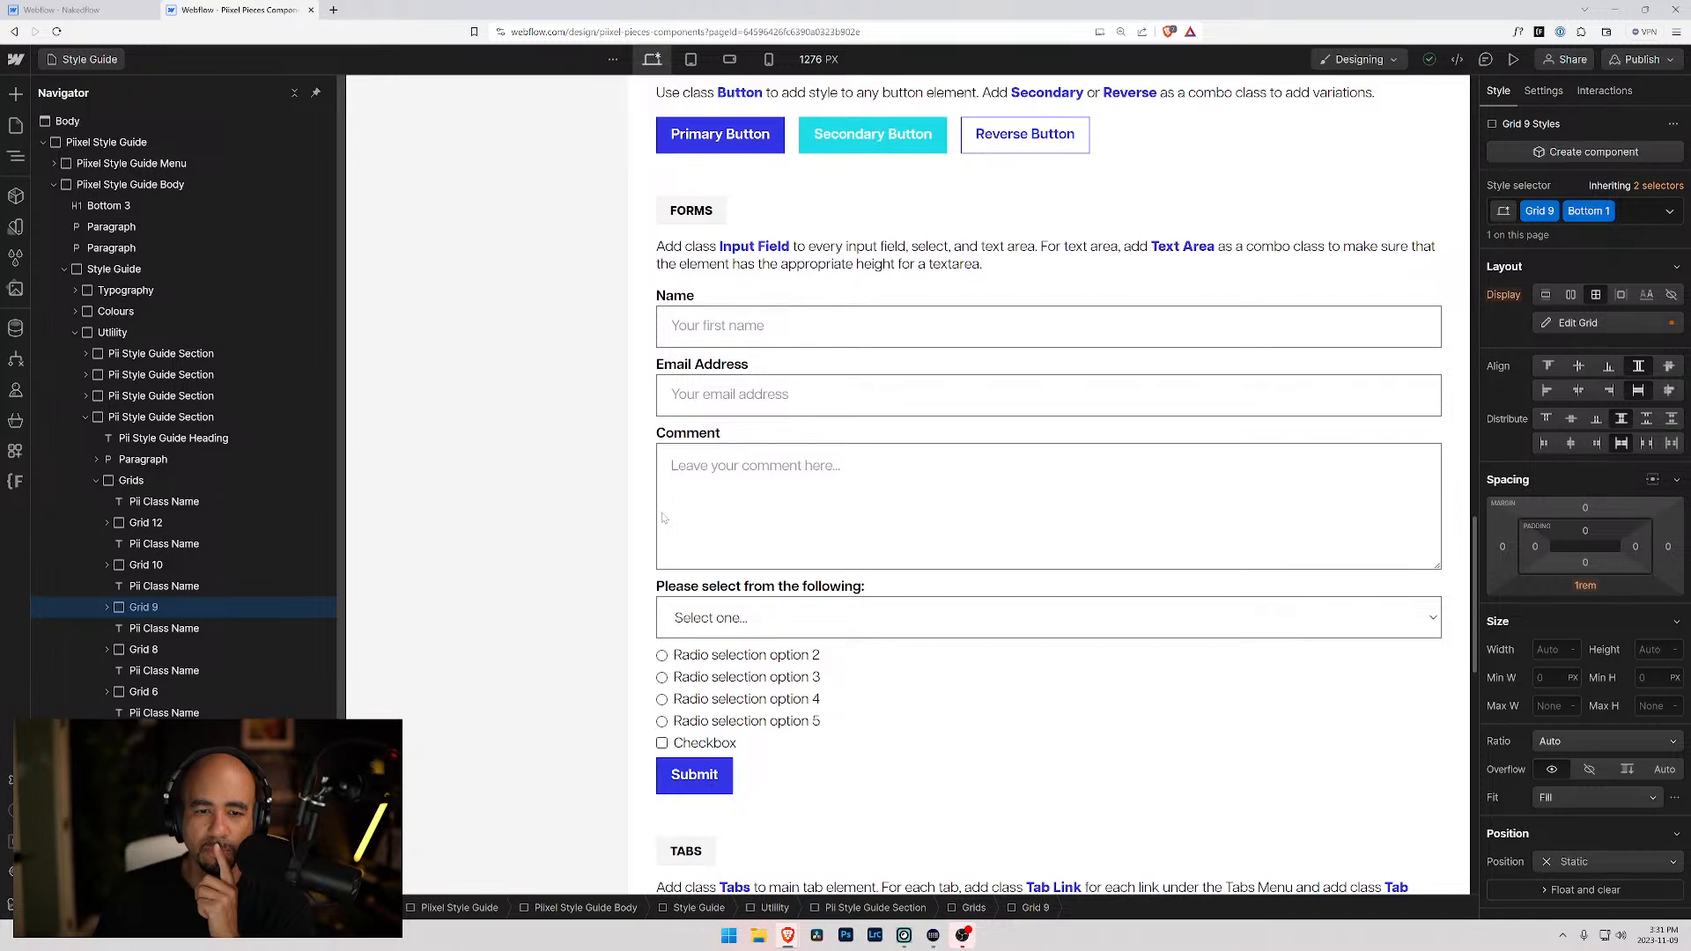
{"action": "scroll", "coordinate": [664, 517], "scroll_direction": "down", "scroll_amount": 4}
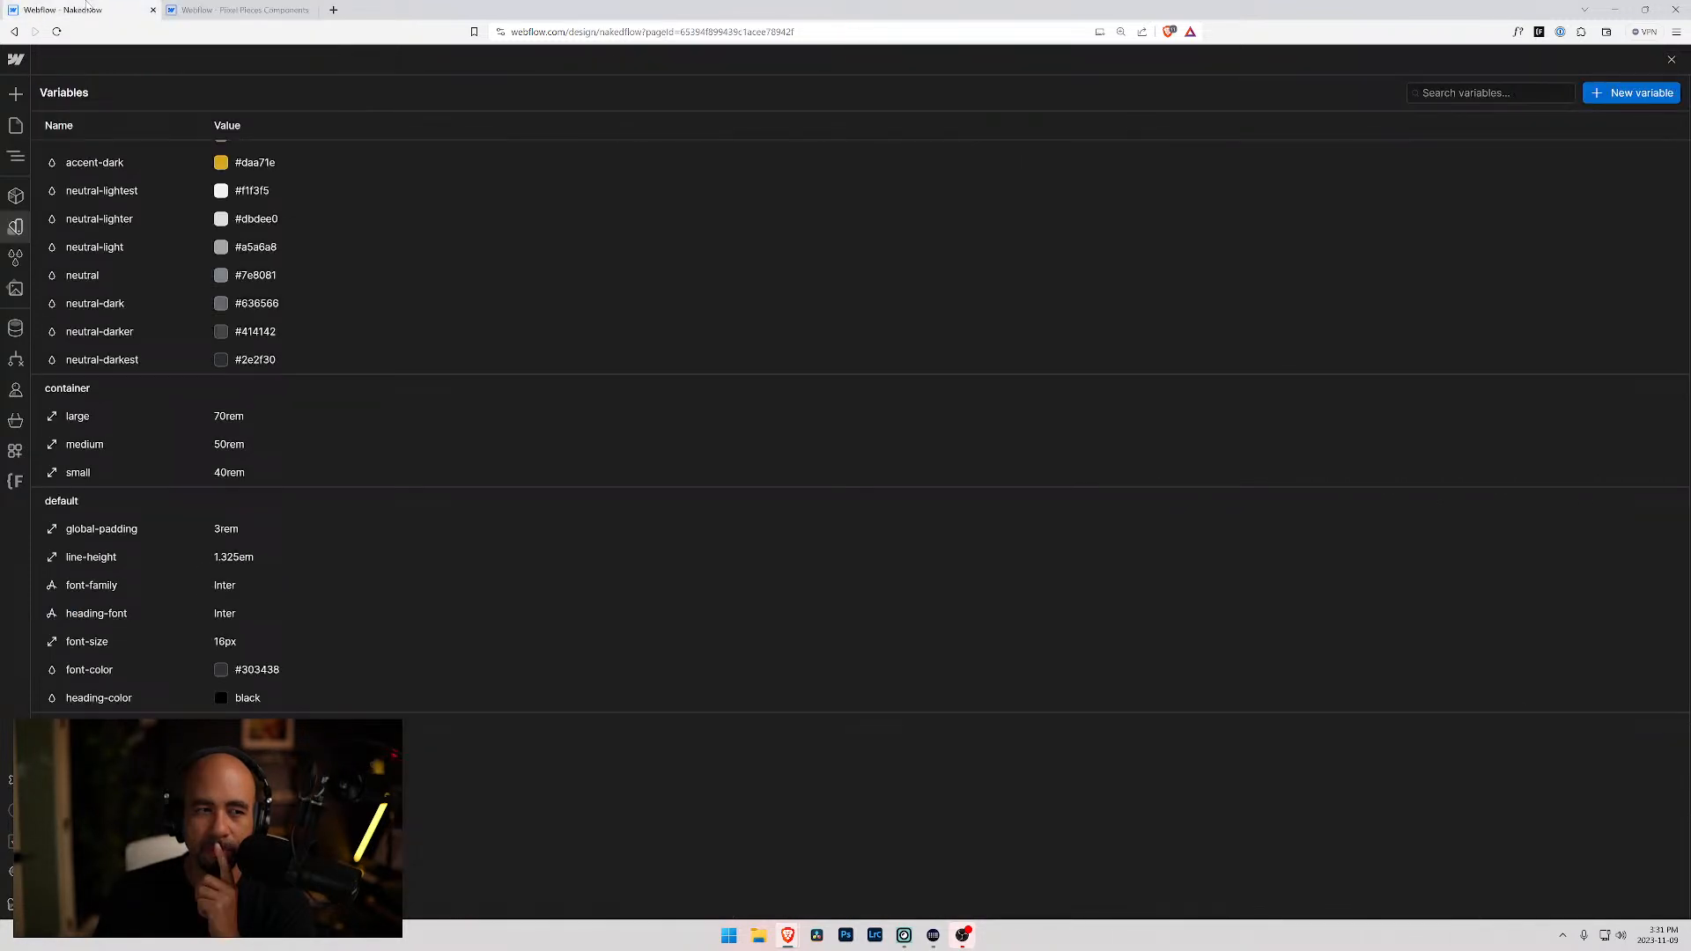
- Return to Nakedflow's Home page and select the padding-section-small element around "From the blog"
{"action": "left_click", "coordinate": [15, 125]}
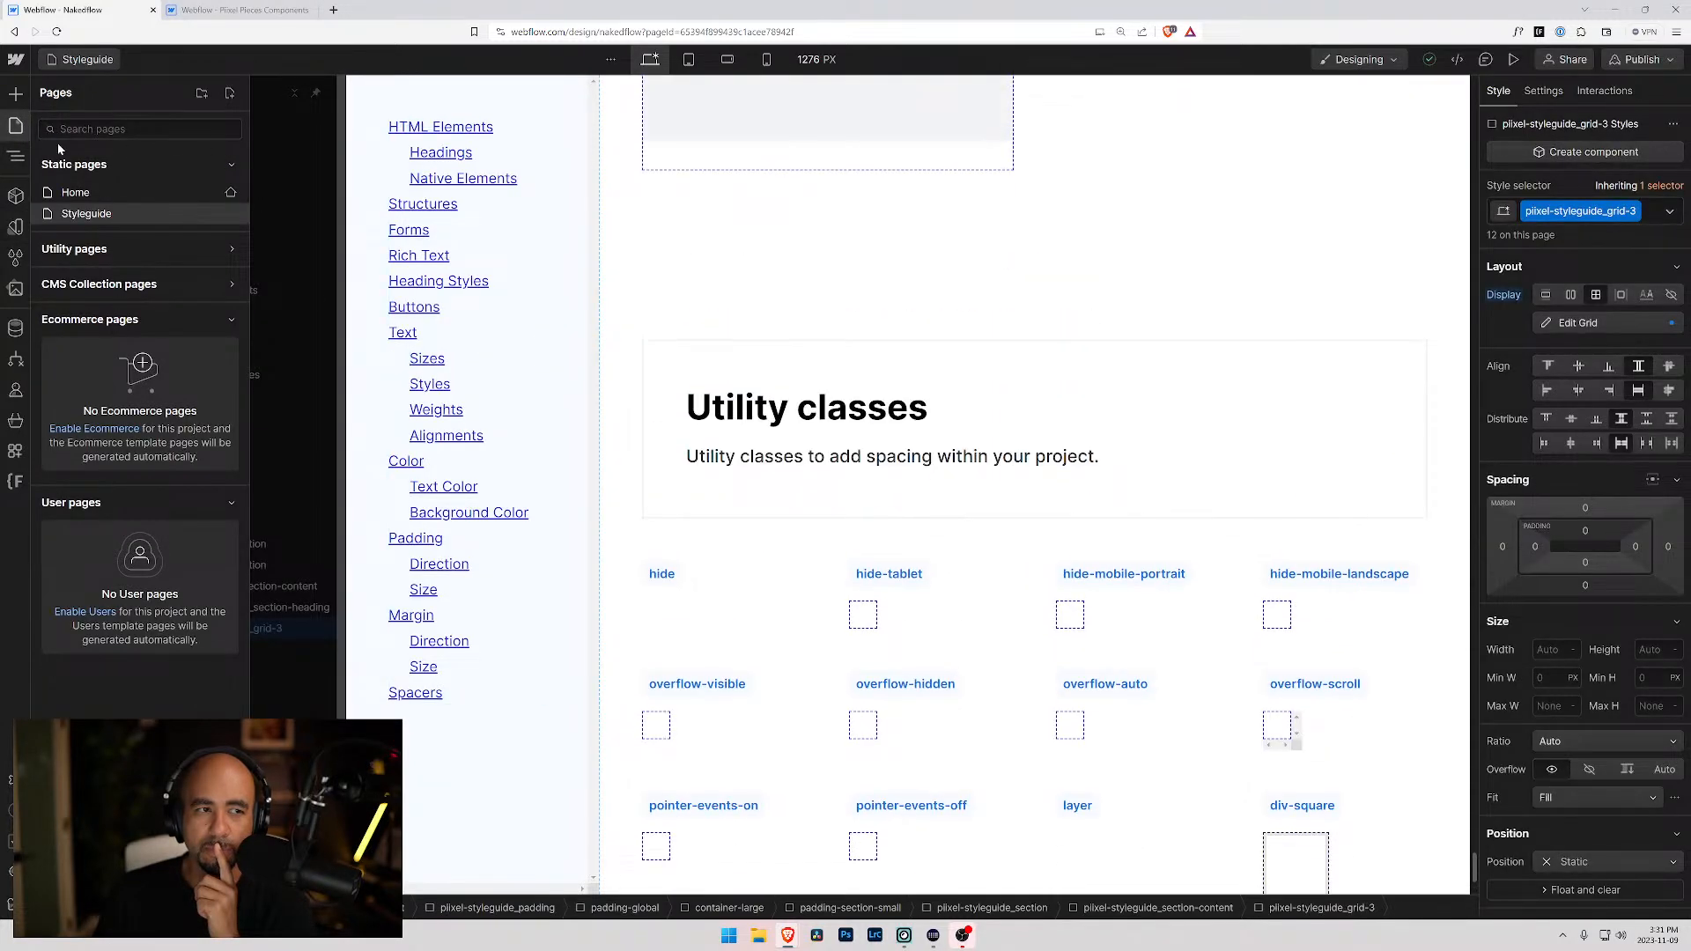
{"action": "left_click", "coordinate": [74, 192]}
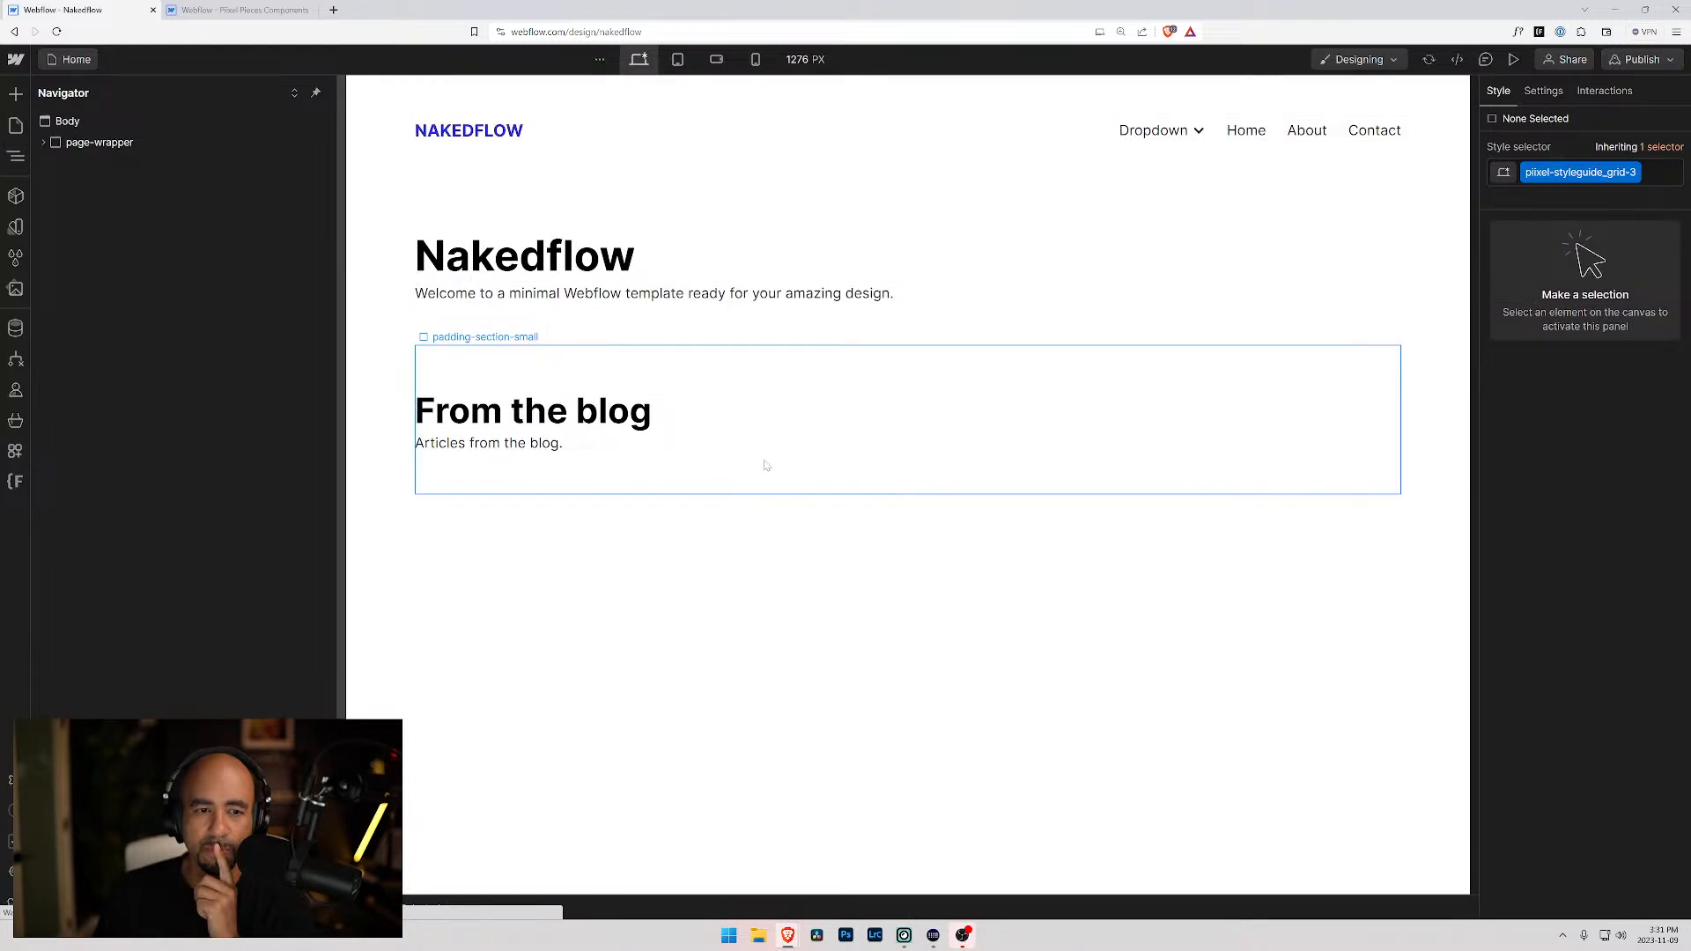
{"action": "left_click", "coordinate": [760, 465]}
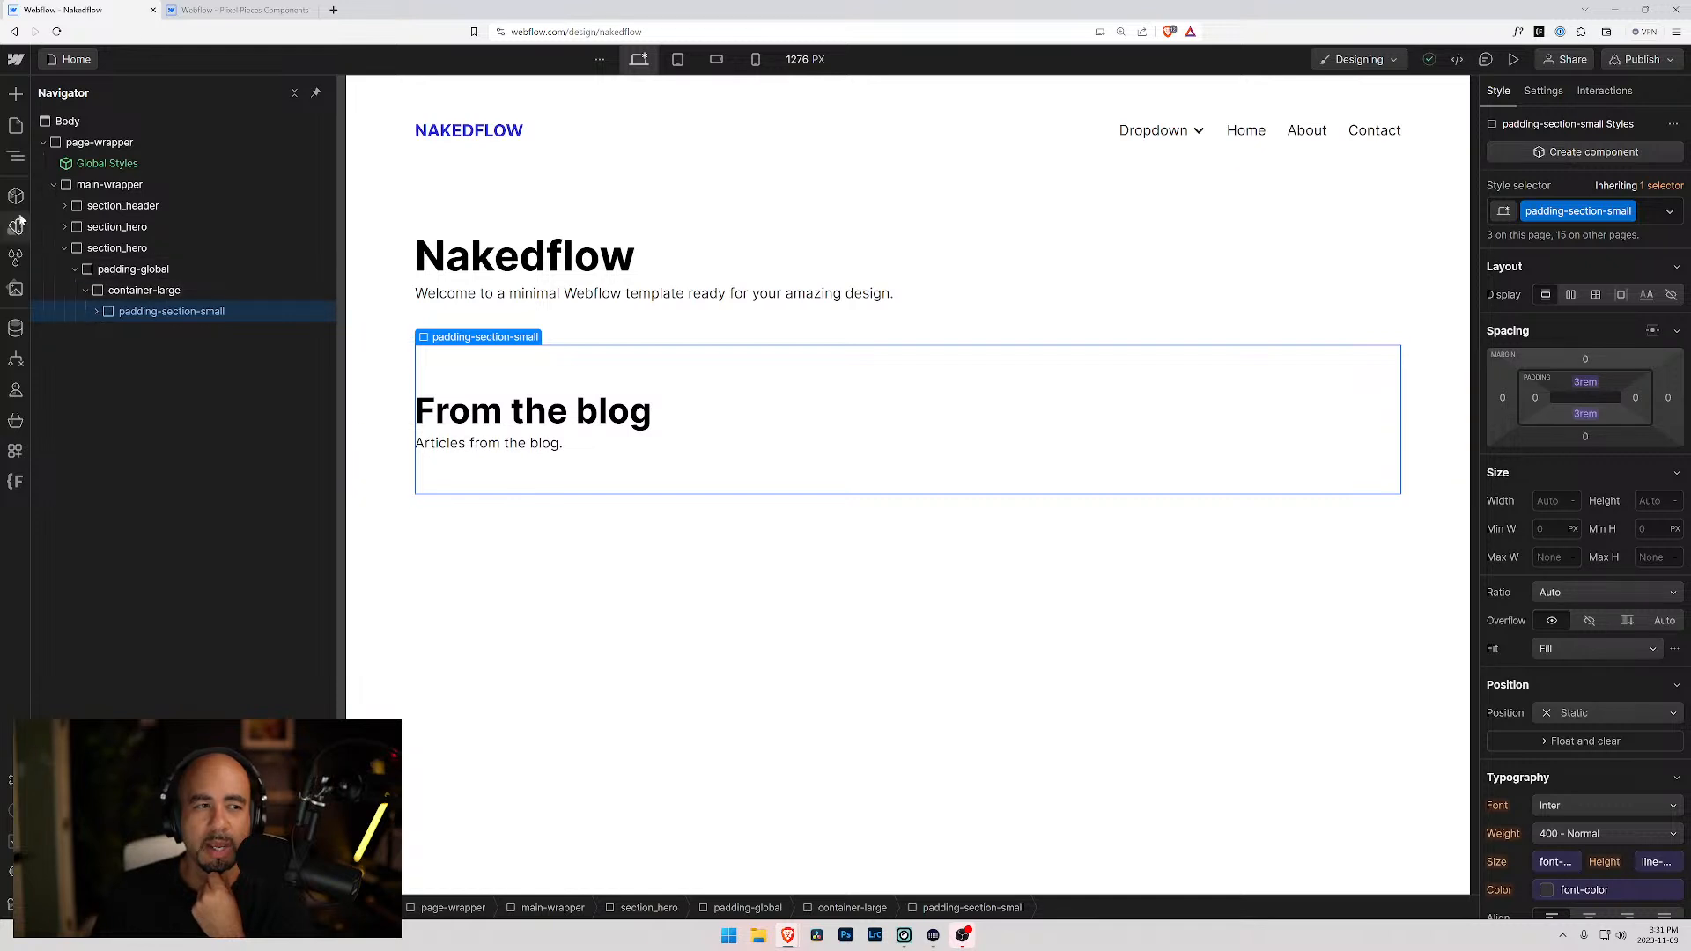
- Open Nakedflow's Styleguide page and go to its Utility classes section
{"action": "left_click", "coordinate": [9, 128]}
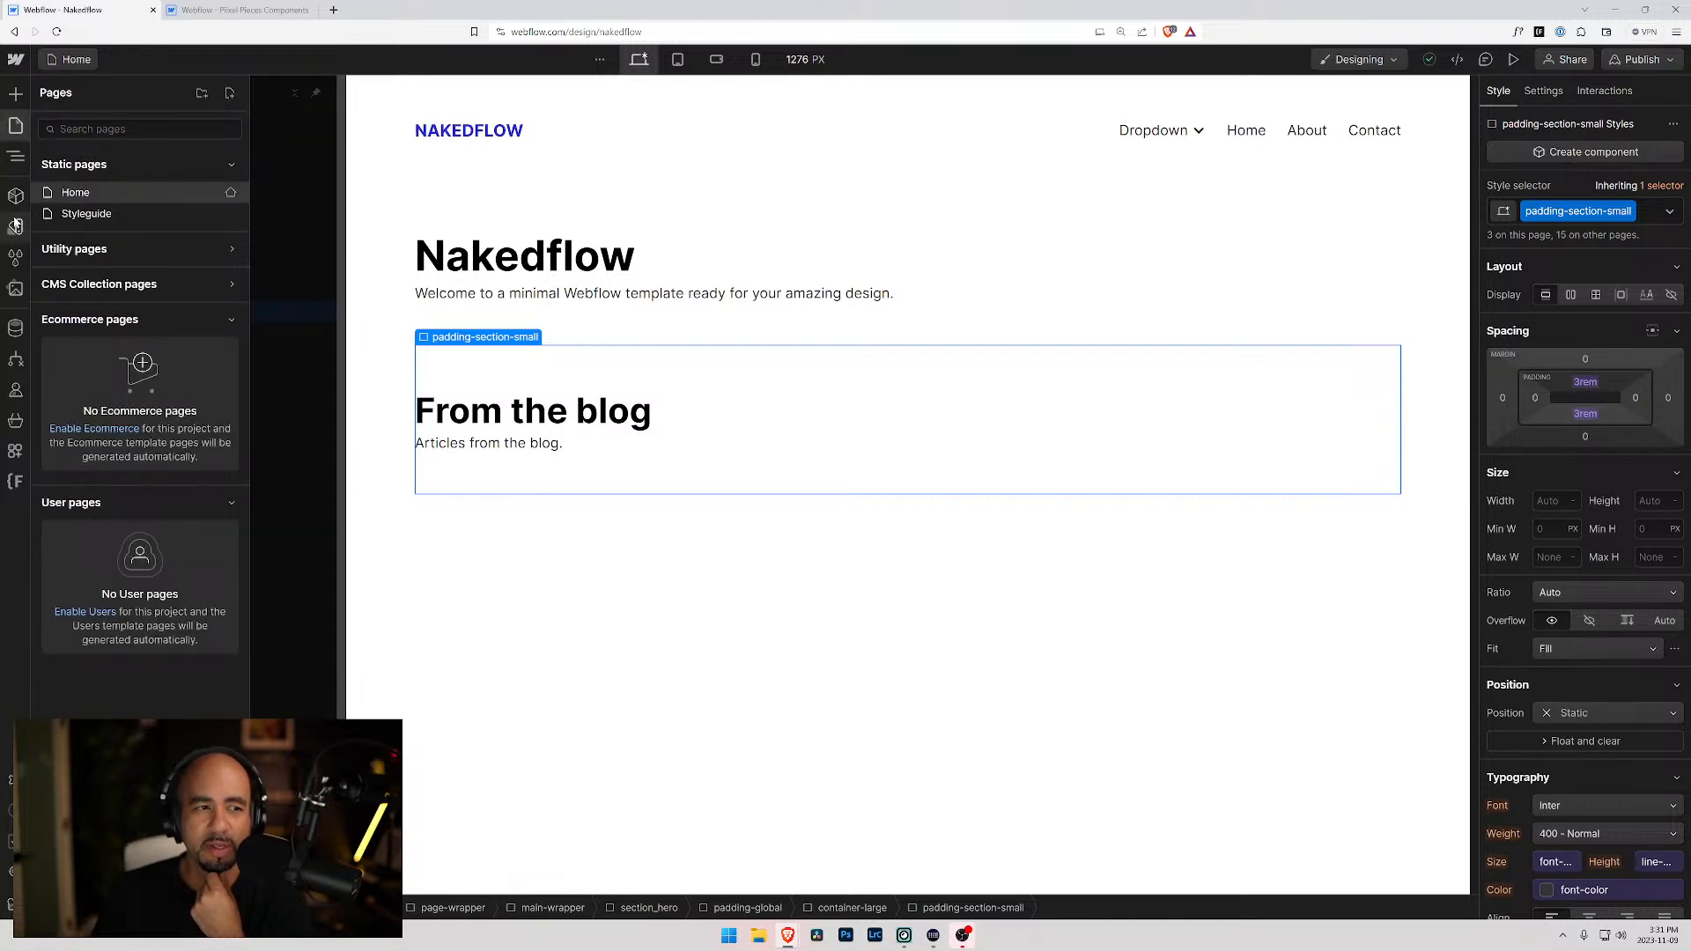
{"action": "left_click", "coordinate": [79, 214]}
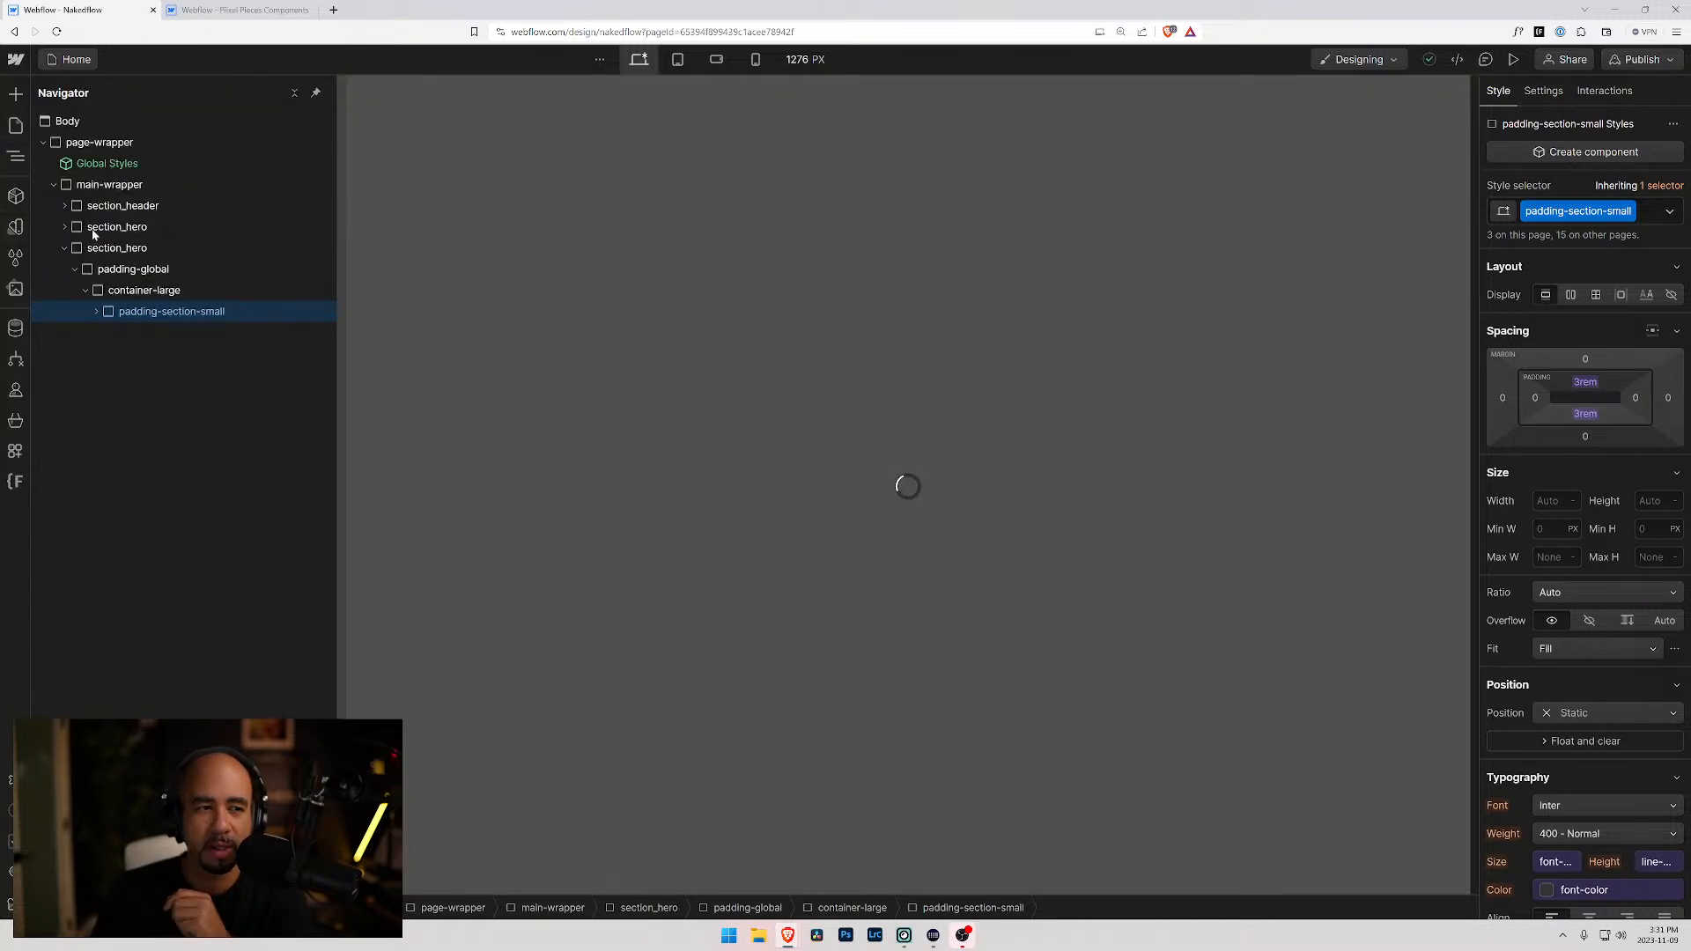
{"action": "scroll", "coordinate": [485, 581], "scroll_direction": "down", "scroll_amount": 5}
{"action": "scroll", "coordinate": [491, 588], "scroll_direction": "down", "scroll_amount": 10}
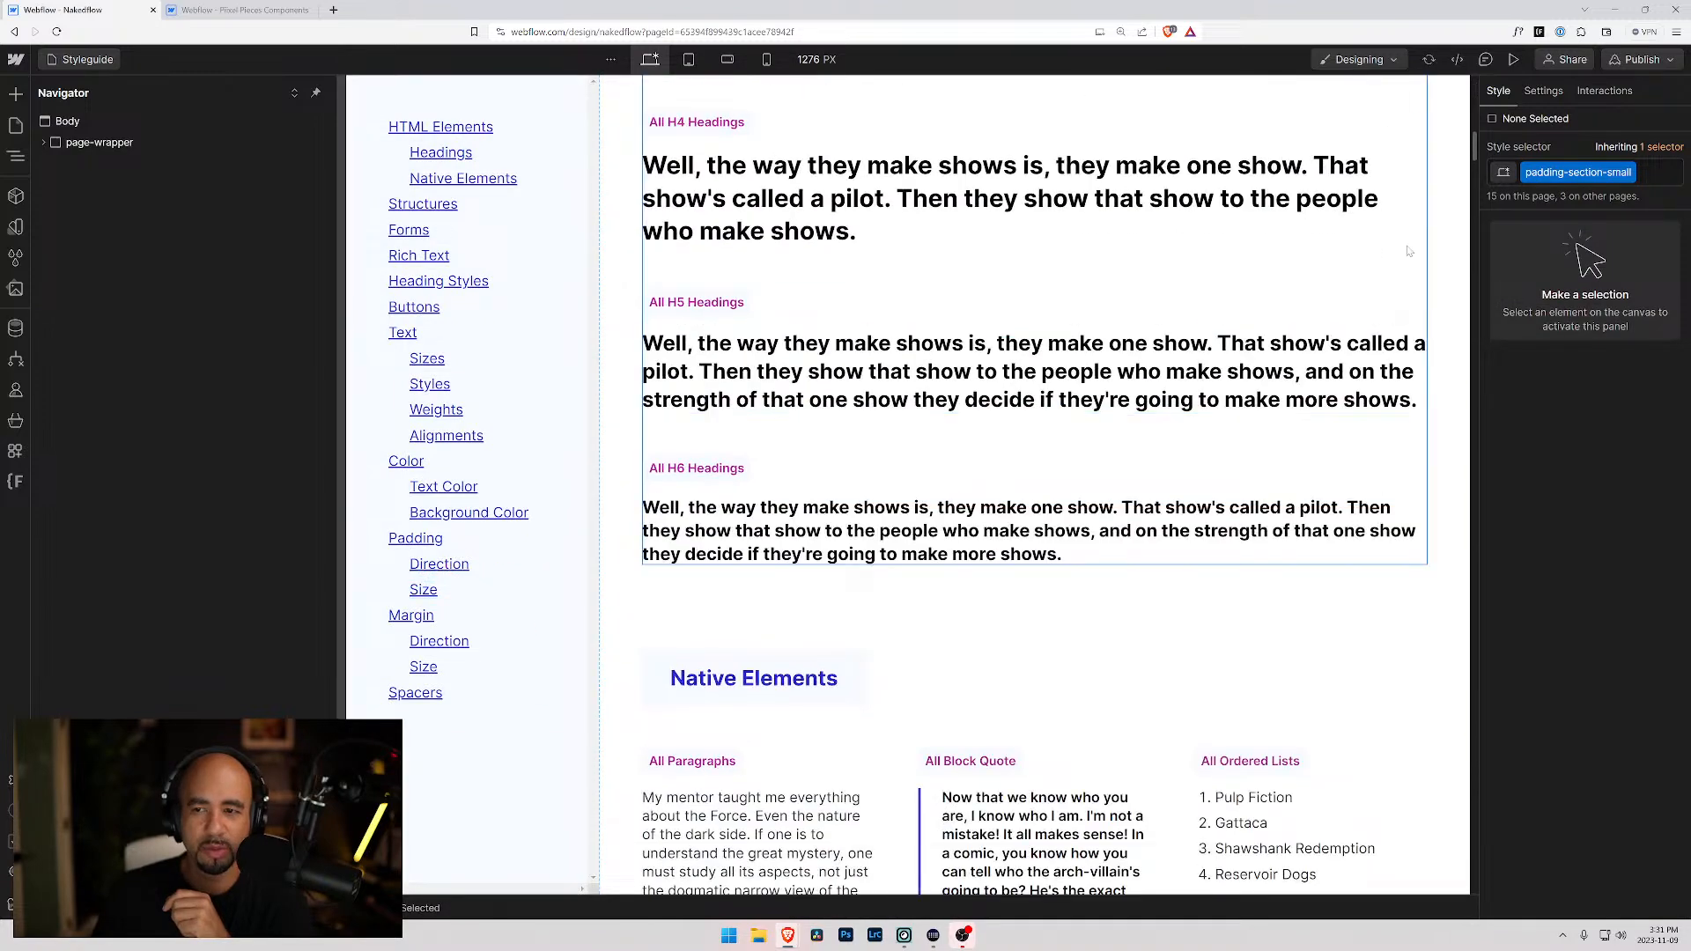
{"action": "left_click_drag", "start_coordinate": [1477, 151], "coordinate": [1475, 888]}
{"action": "scroll", "coordinate": [793, 440], "scroll_direction": "up", "scroll_amount": 2}
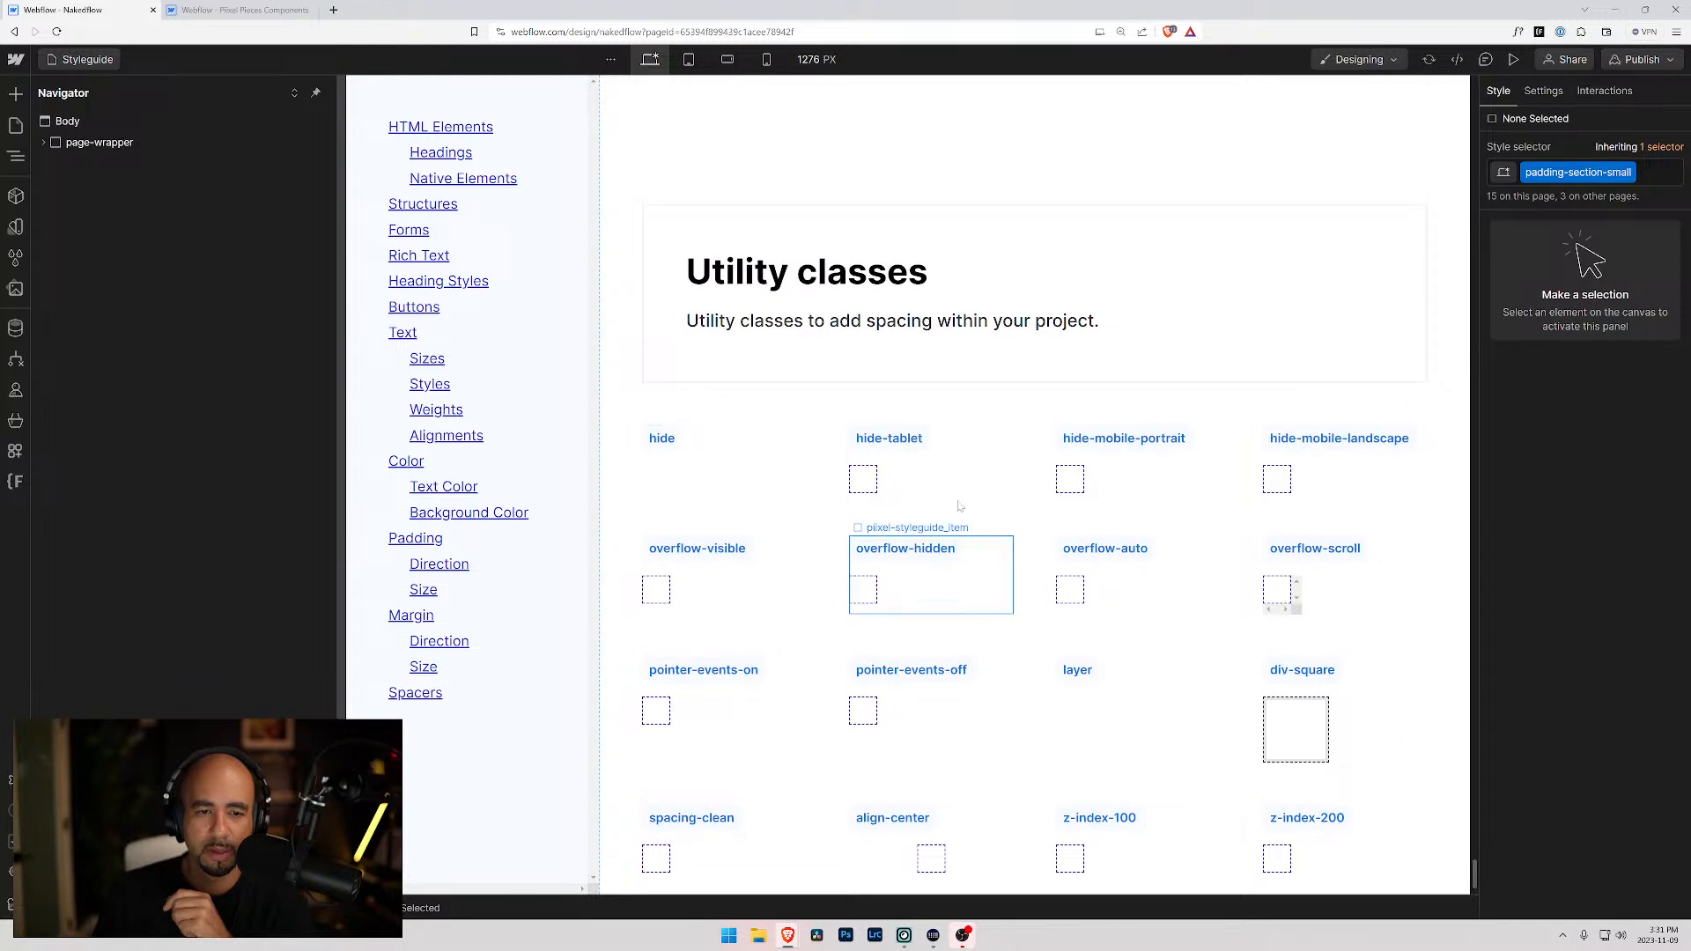
- Collapse and select the piixel-styleguide_utility block inside section_content
{"action": "left_click", "coordinate": [778, 402]}
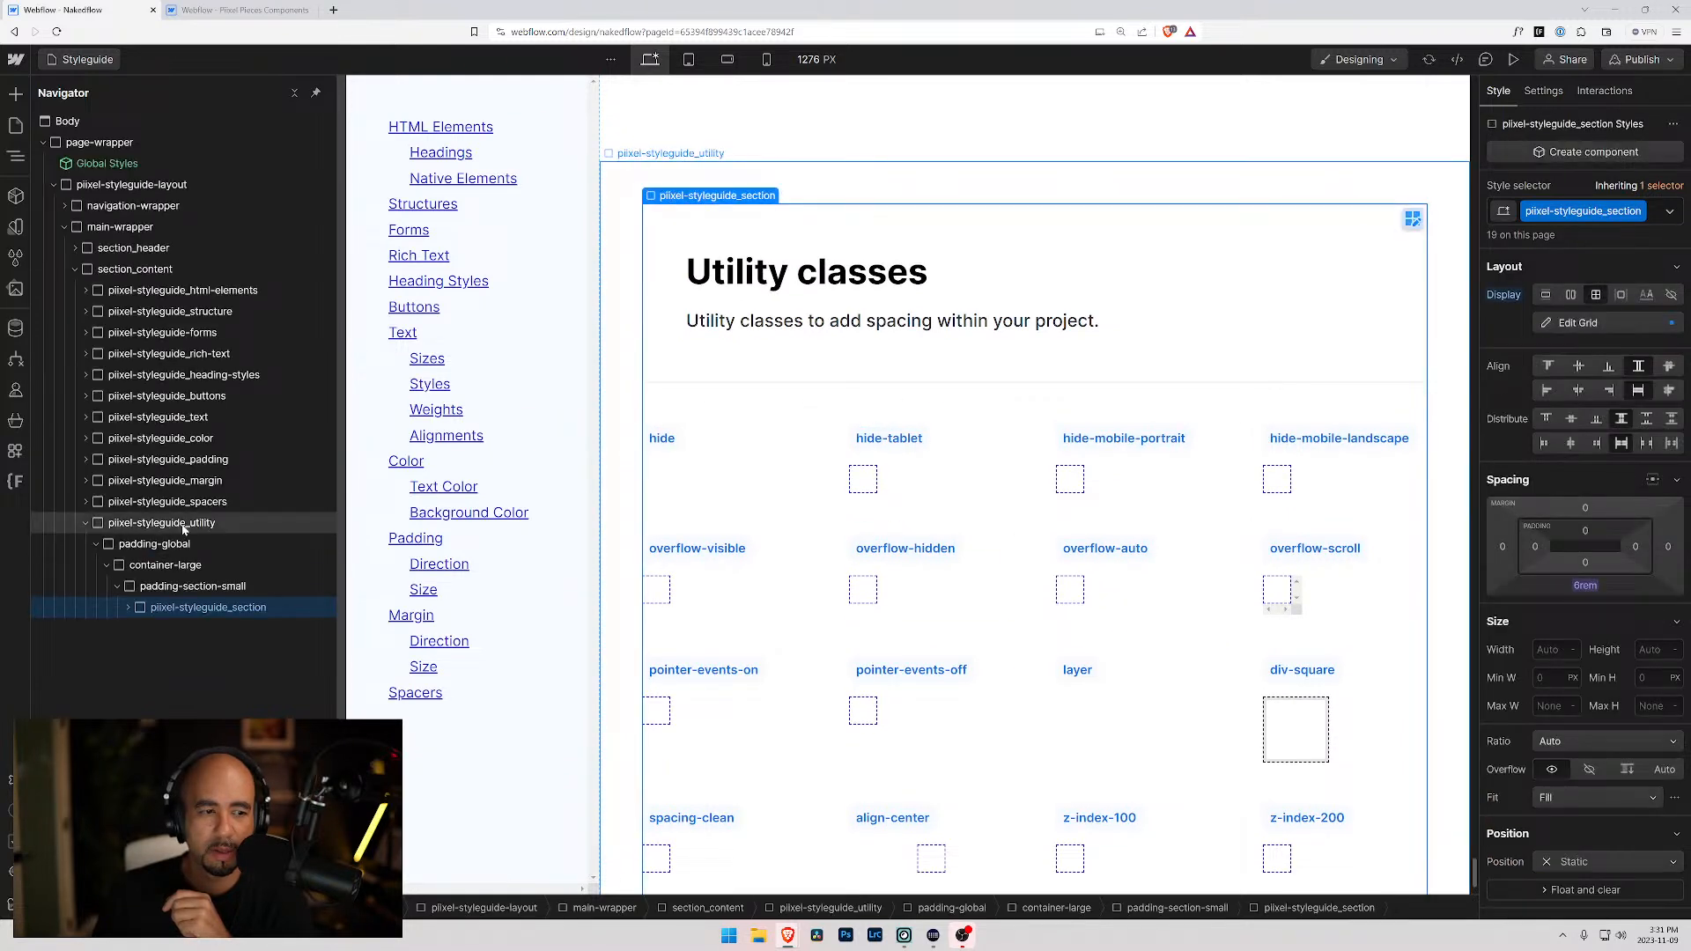
{"action": "left_click", "coordinate": [84, 523]}
{"action": "left_click", "coordinate": [105, 524]}
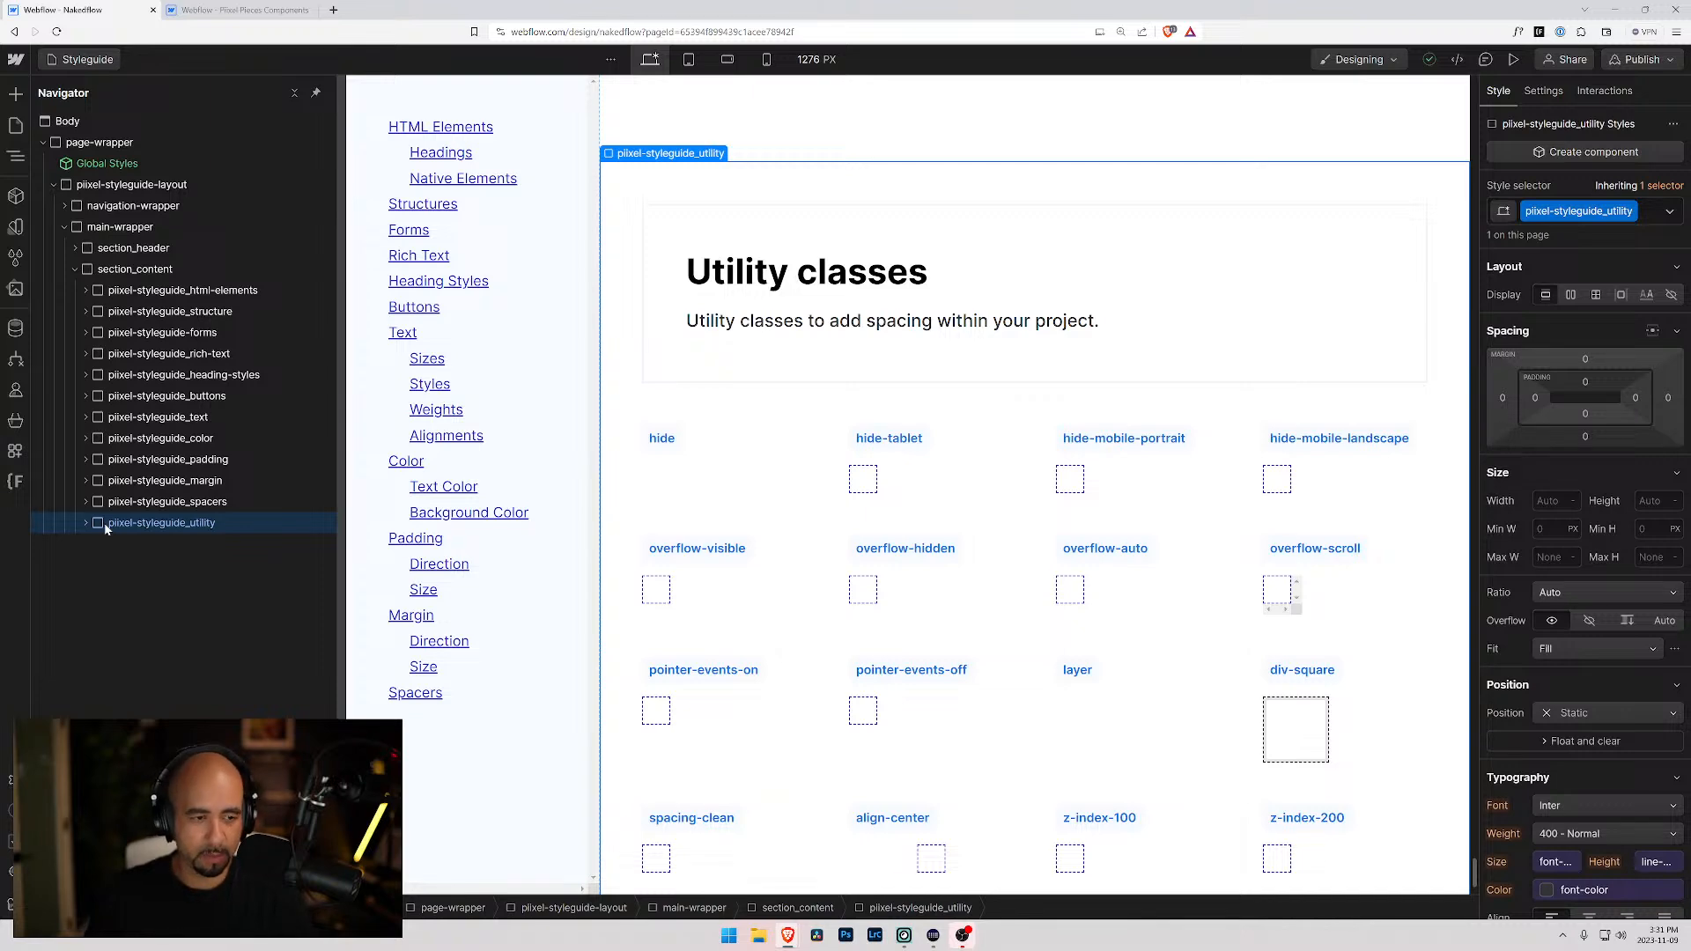
- Duplicate the piixel-styleguide_utility block and change the copy's heading to "Grids"
{"action": "key", "text": "ctrl+d"}
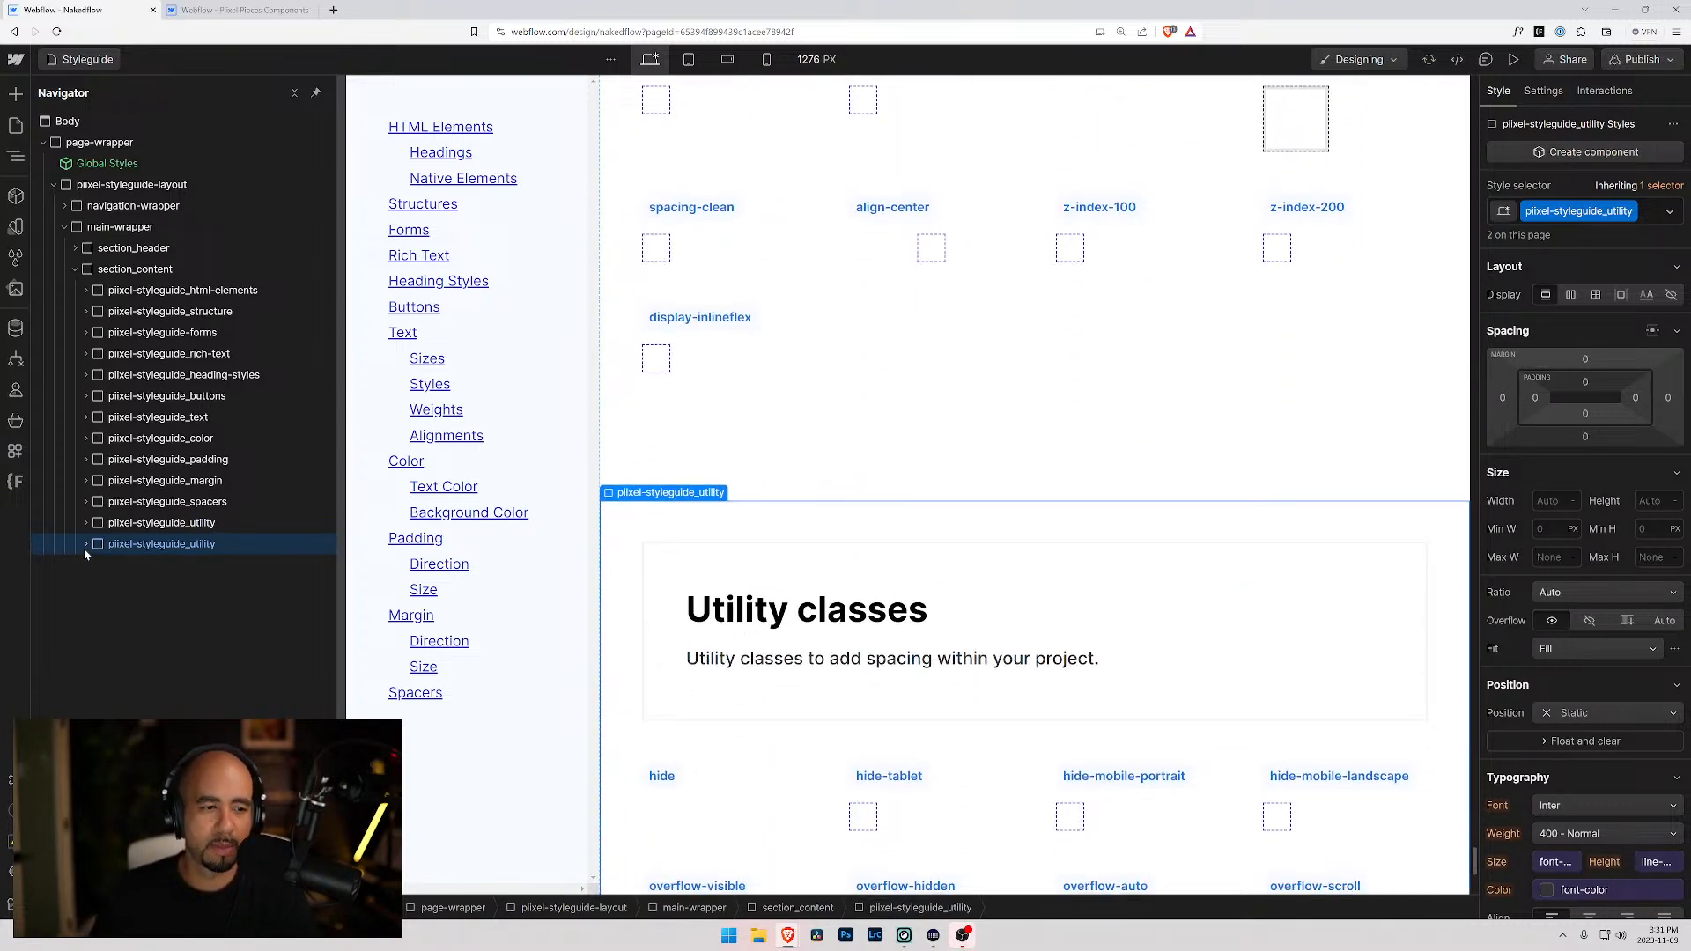
{"action": "left_click", "coordinate": [85, 546]}
{"action": "left_click", "coordinate": [97, 568]}
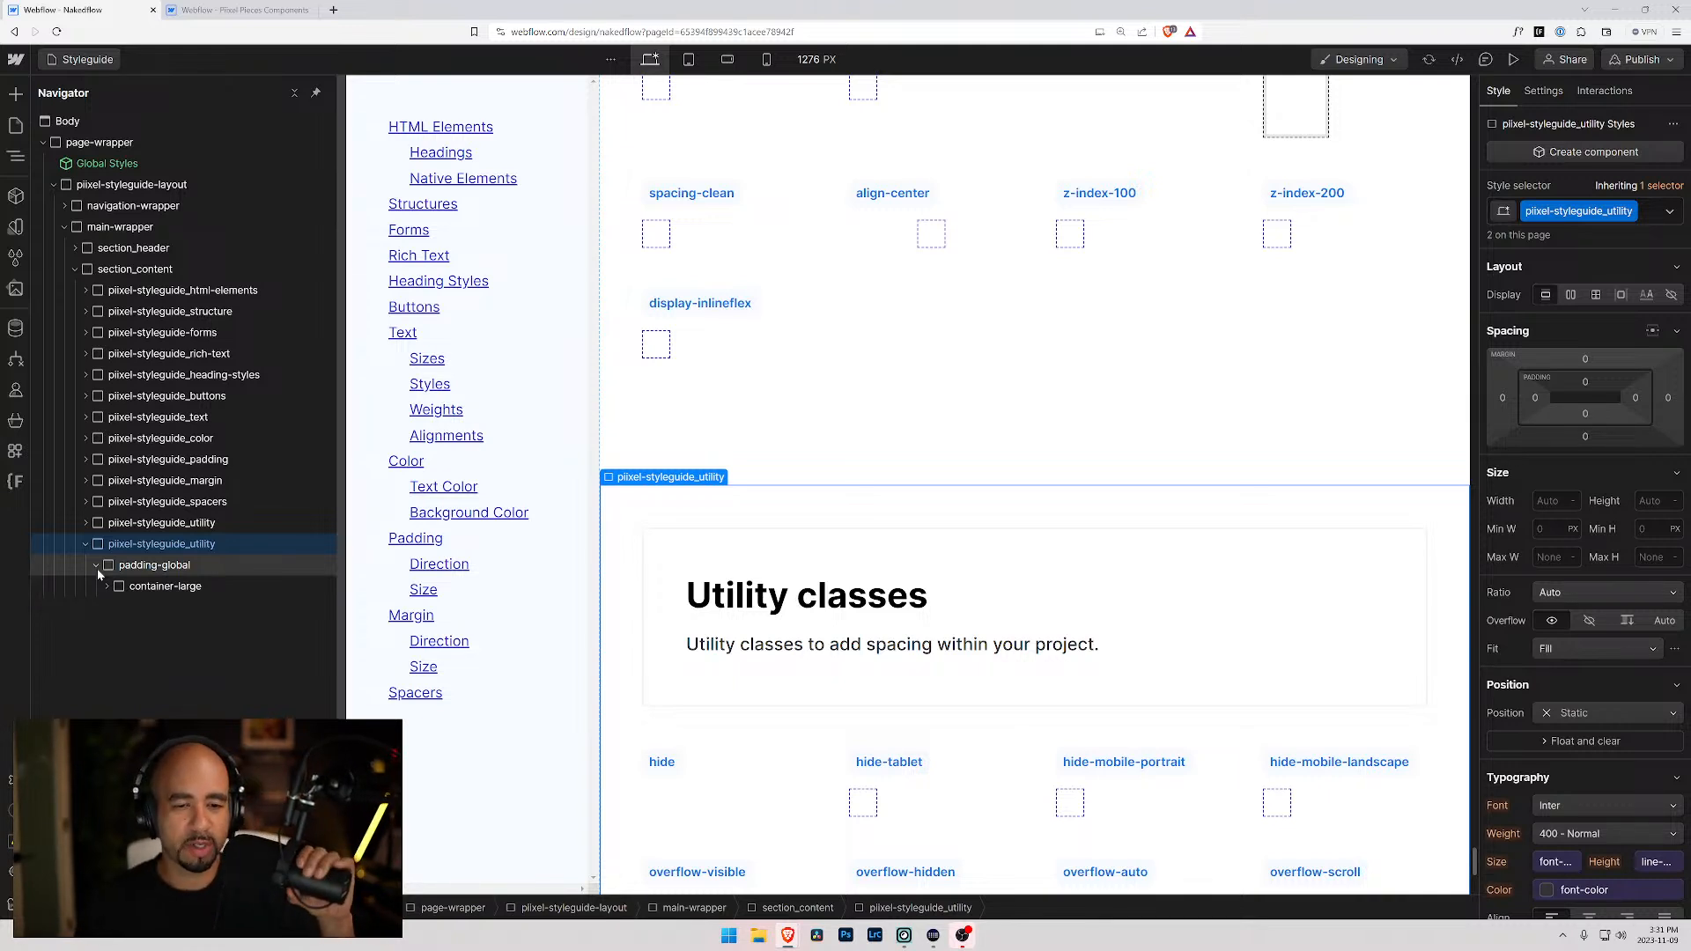
{"action": "left_click", "coordinate": [811, 597]}
{"action": "double_click", "coordinate": [814, 595]}
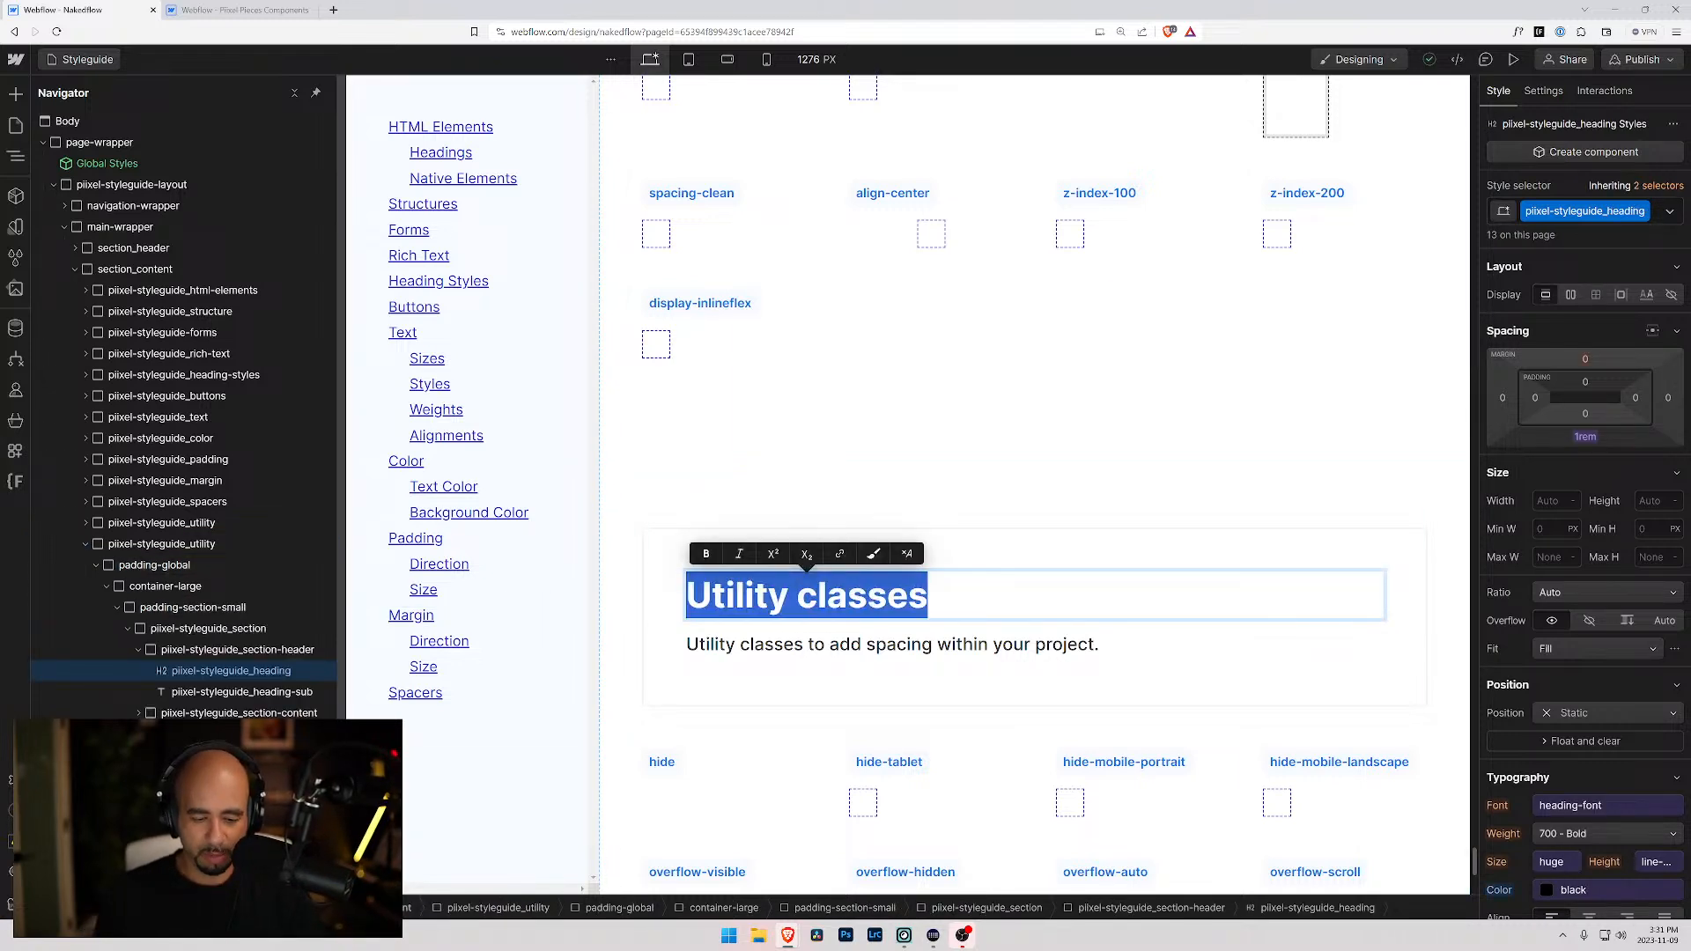
{"action": "type", "text": "Grids"}
- Change the subheading under "Grids" to "Quickly add grid layouts to your project."
{"action": "left_click", "coordinate": [857, 647]}
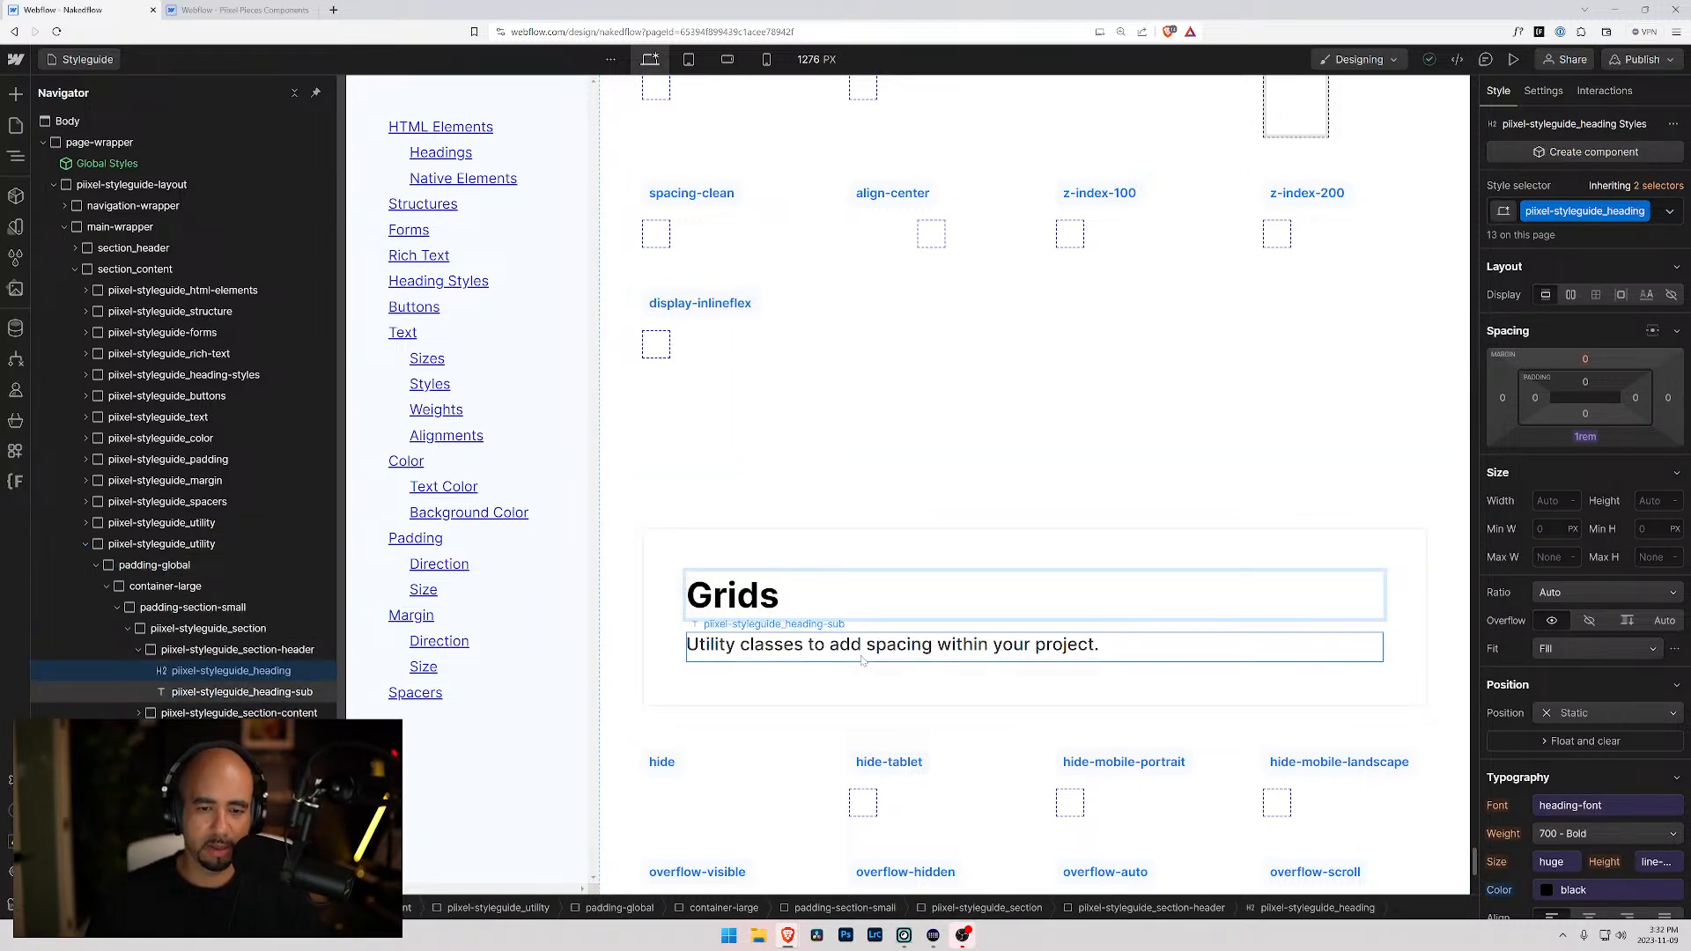
{"action": "double_click", "coordinate": [865, 651]}
{"action": "type", "text": "A"}
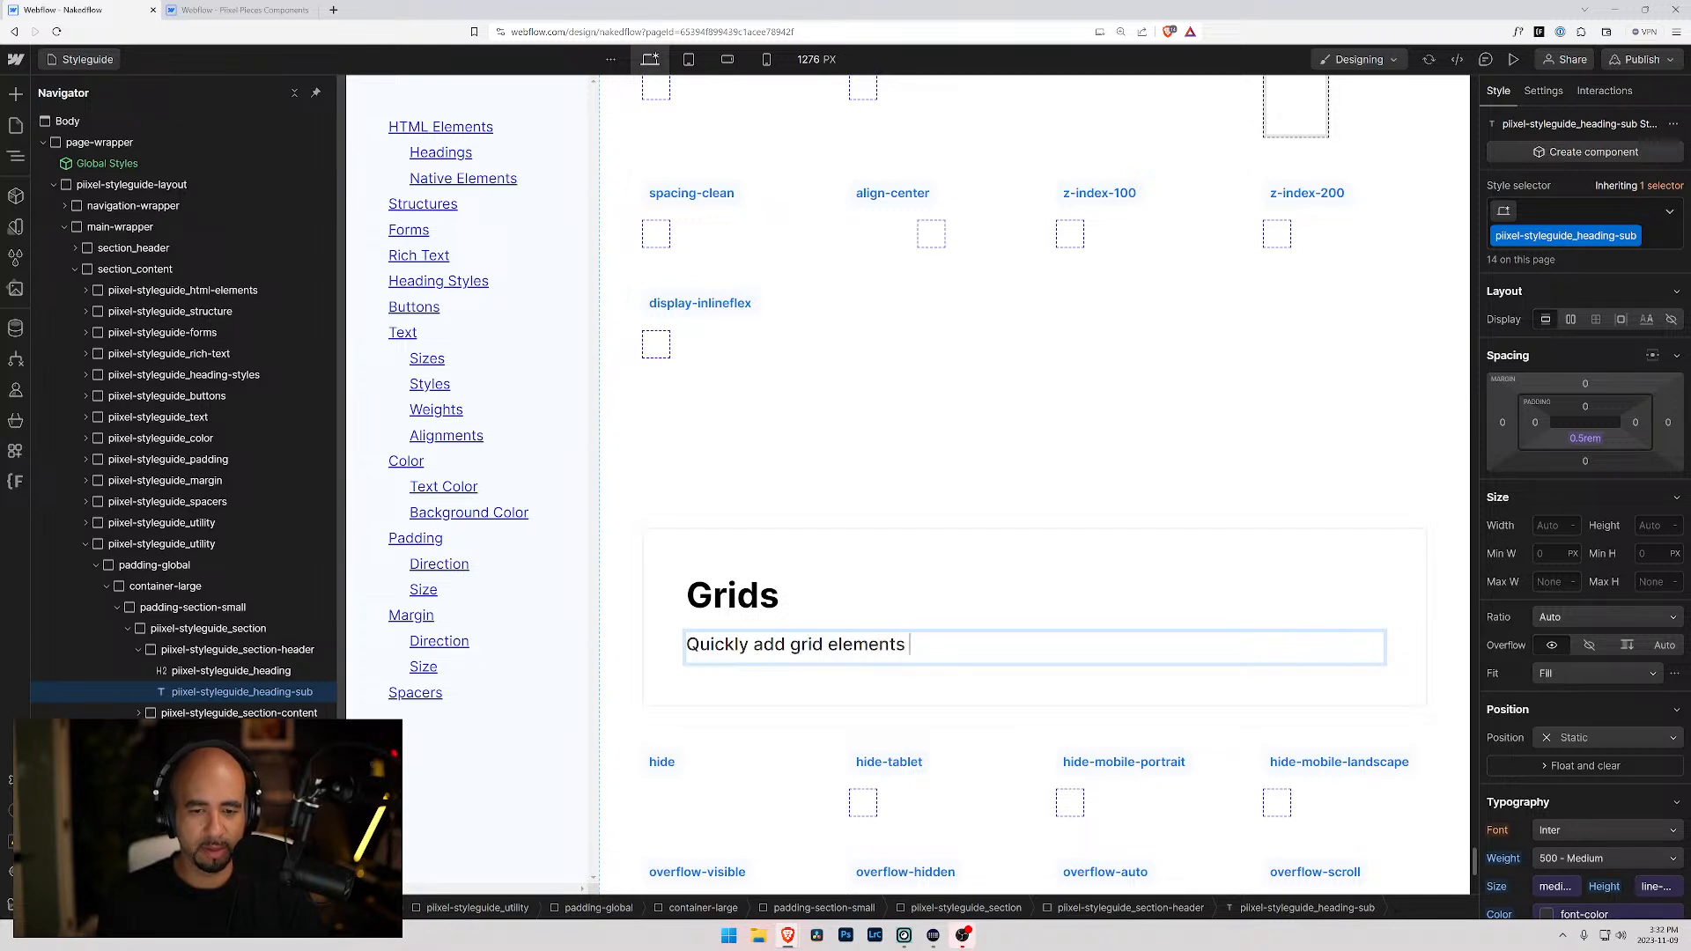
{"action": "key", "text": "BackSpace"}
{"action": "key", "text": "BackSpace"}
{"action": "key", "text": "BackSpace"}
{"action": "type", "text": "layouts to your project."}
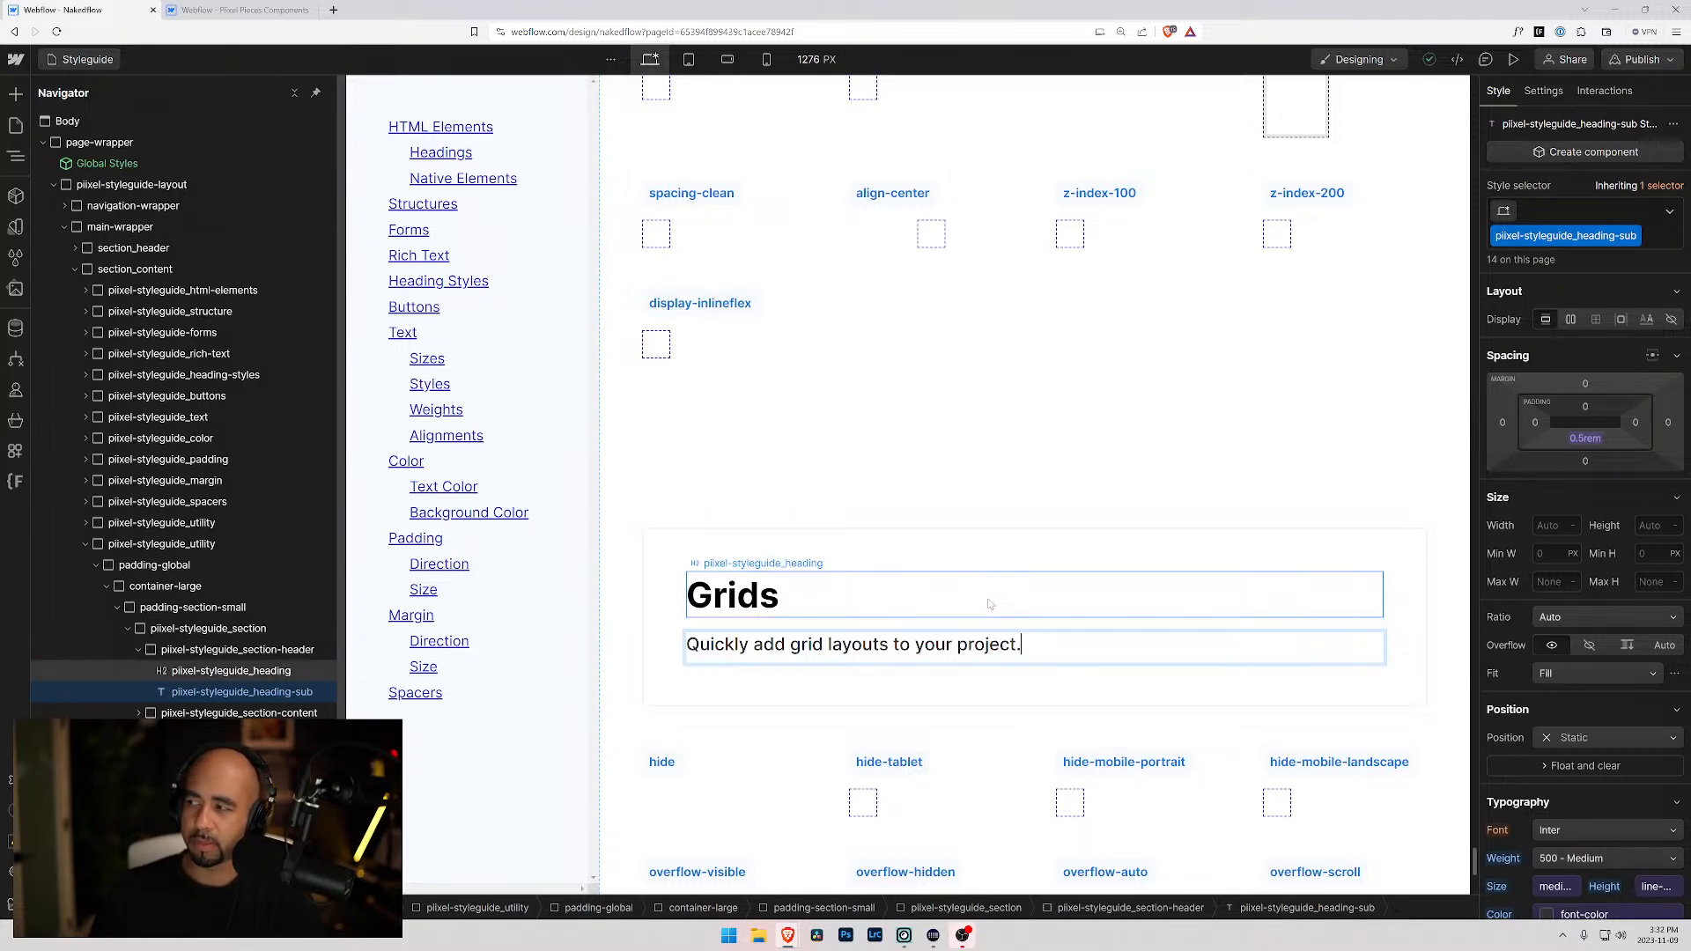
- Examine how the style guide's Margins, spacers and utility sections lay out their headings and class items
{"action": "scroll", "coordinate": [722, 343], "scroll_direction": "down", "scroll_amount": 5}
{"action": "scroll", "coordinate": [681, 376], "scroll_direction": "up", "scroll_amount": 10}
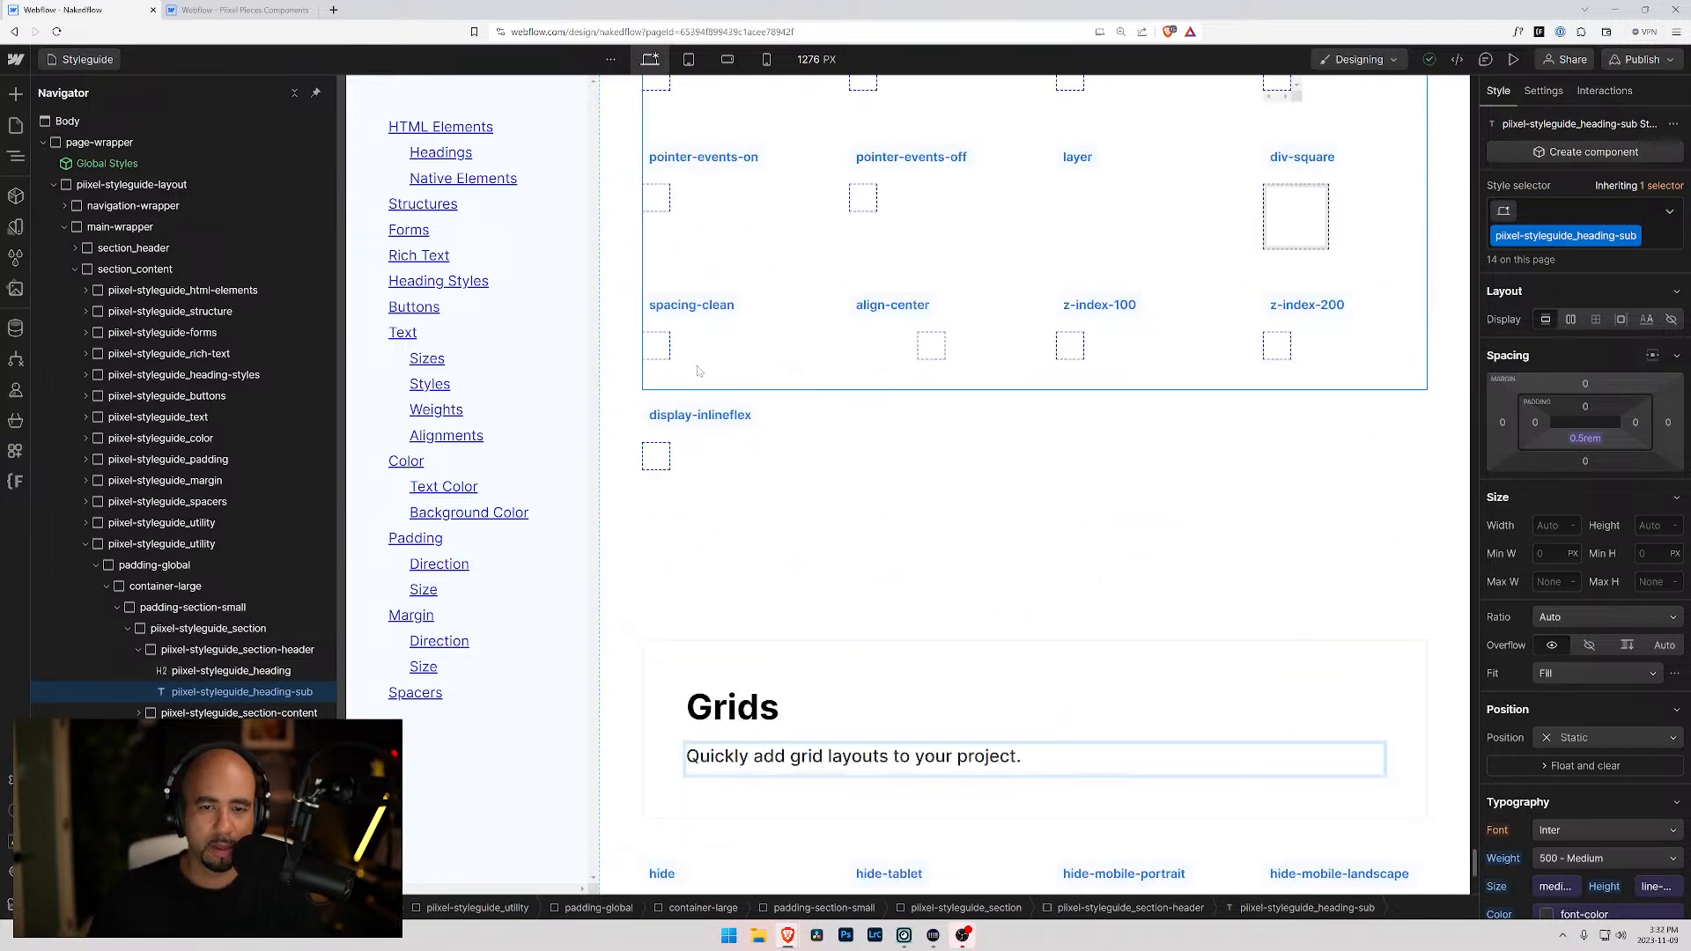
{"action": "scroll", "coordinate": [1105, 600], "scroll_direction": "up", "scroll_amount": 15}
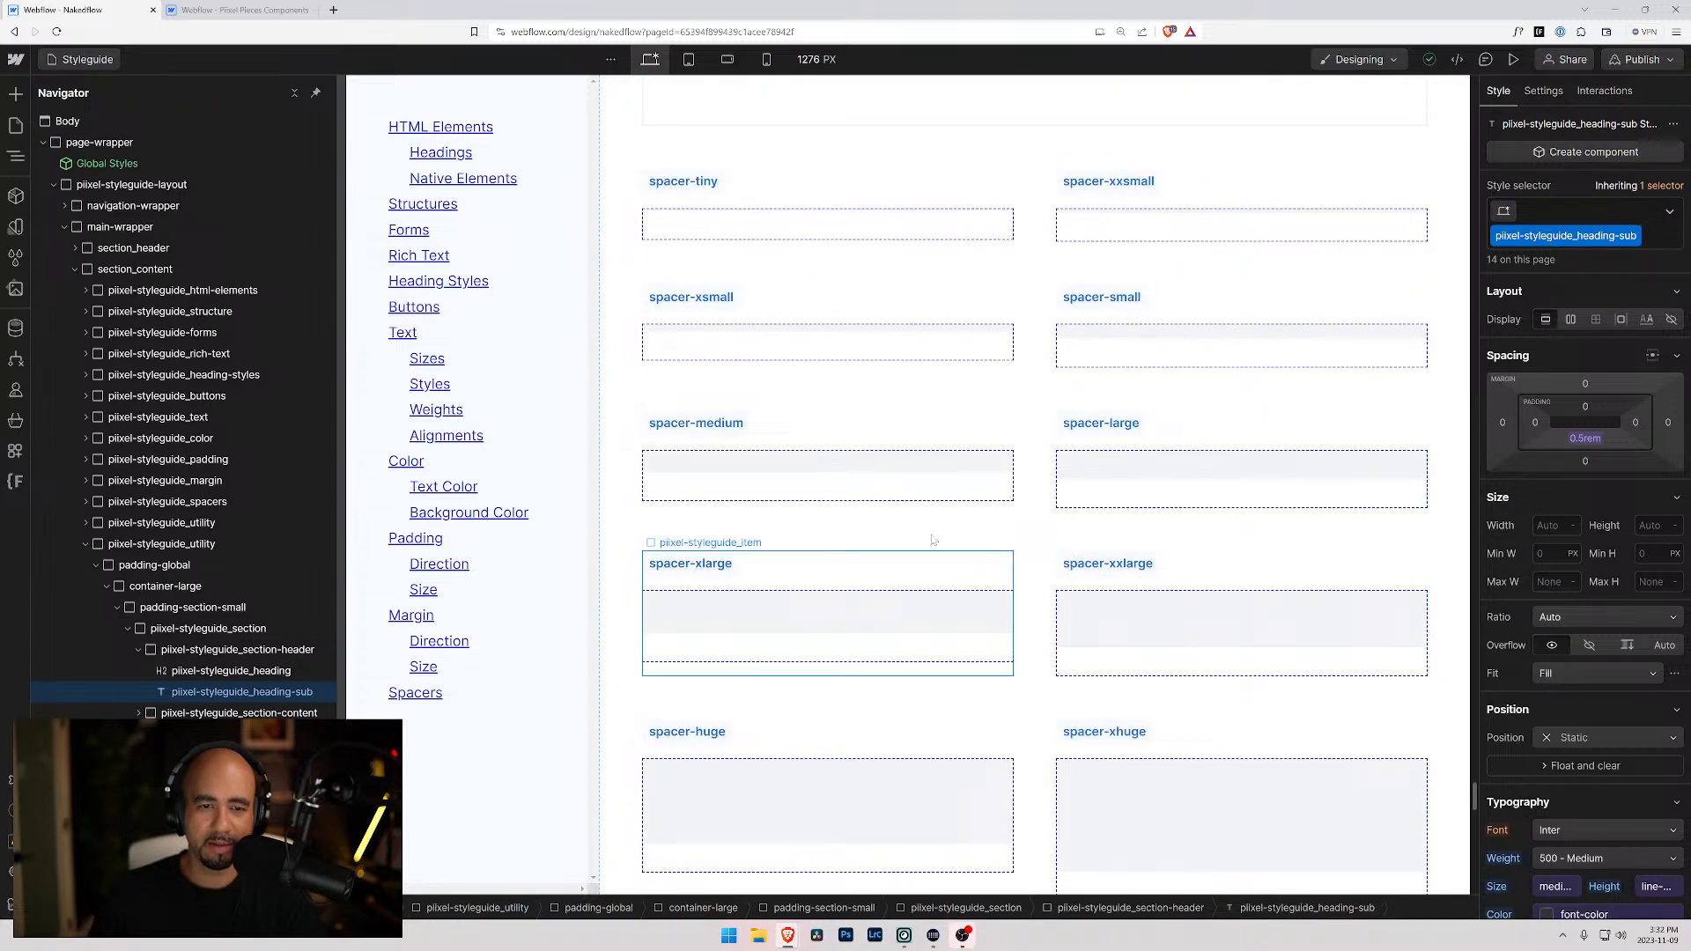
{"action": "scroll", "coordinate": [859, 529], "scroll_direction": "up", "scroll_amount": 10}
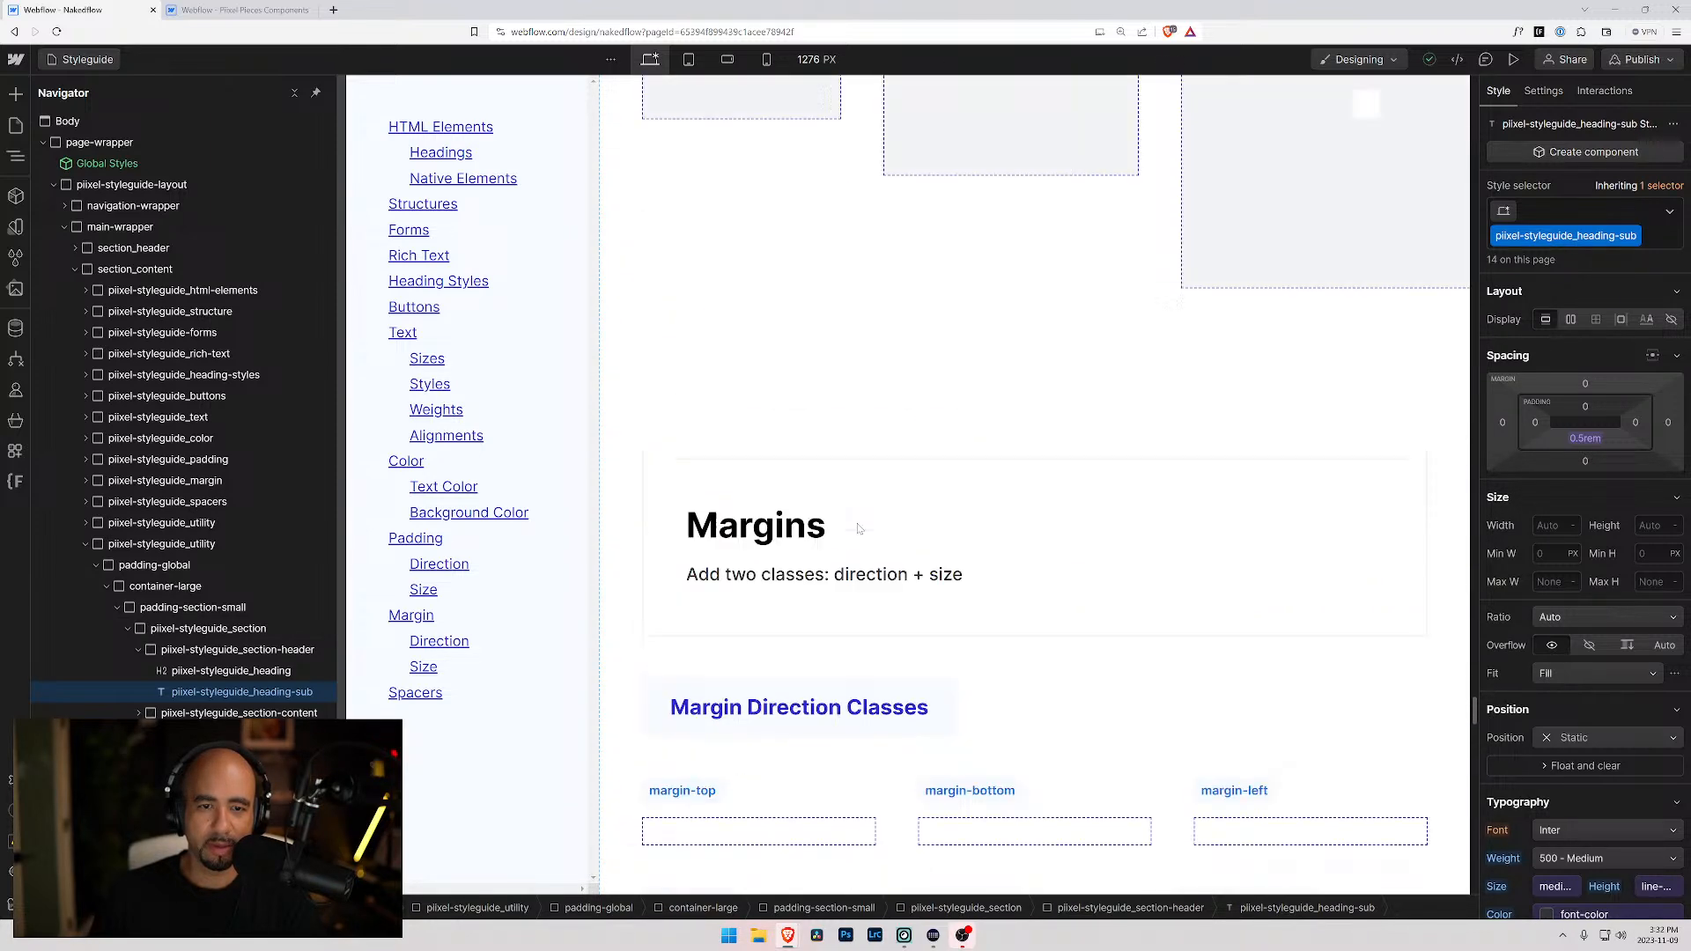
{"action": "scroll", "coordinate": [793, 513], "scroll_direction": "down", "scroll_amount": 6}
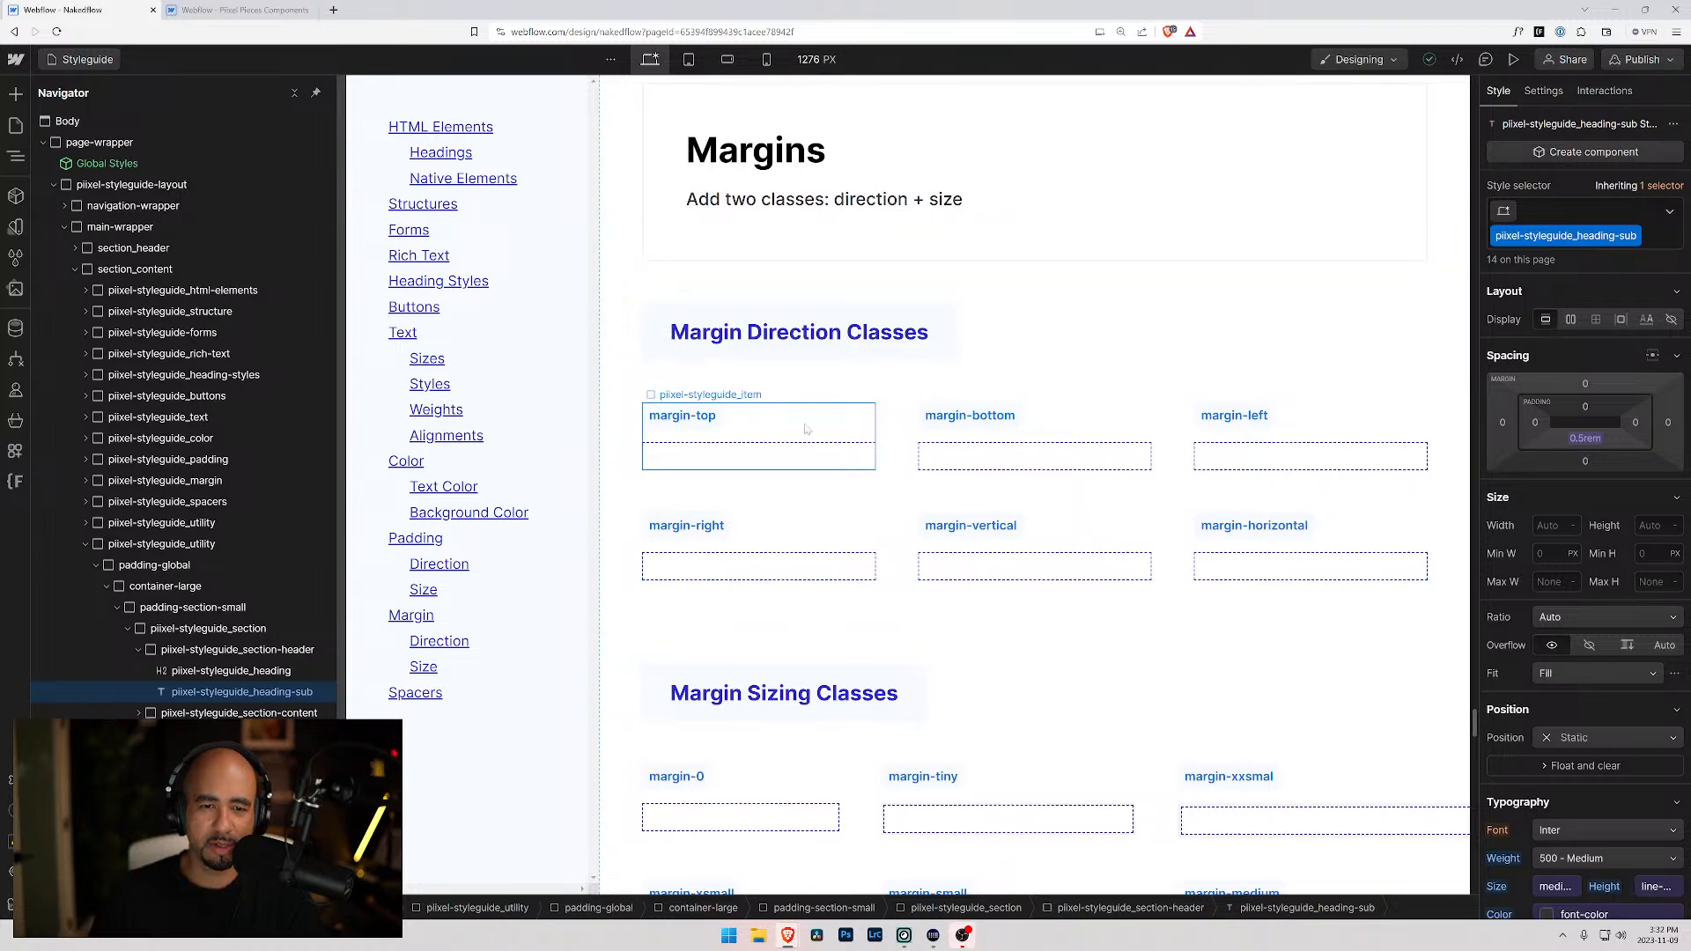
{"action": "scroll", "coordinate": [925, 458], "scroll_direction": "down", "scroll_amount": 12}
{"action": "scroll", "coordinate": [983, 533], "scroll_direction": "down", "scroll_amount": 15}
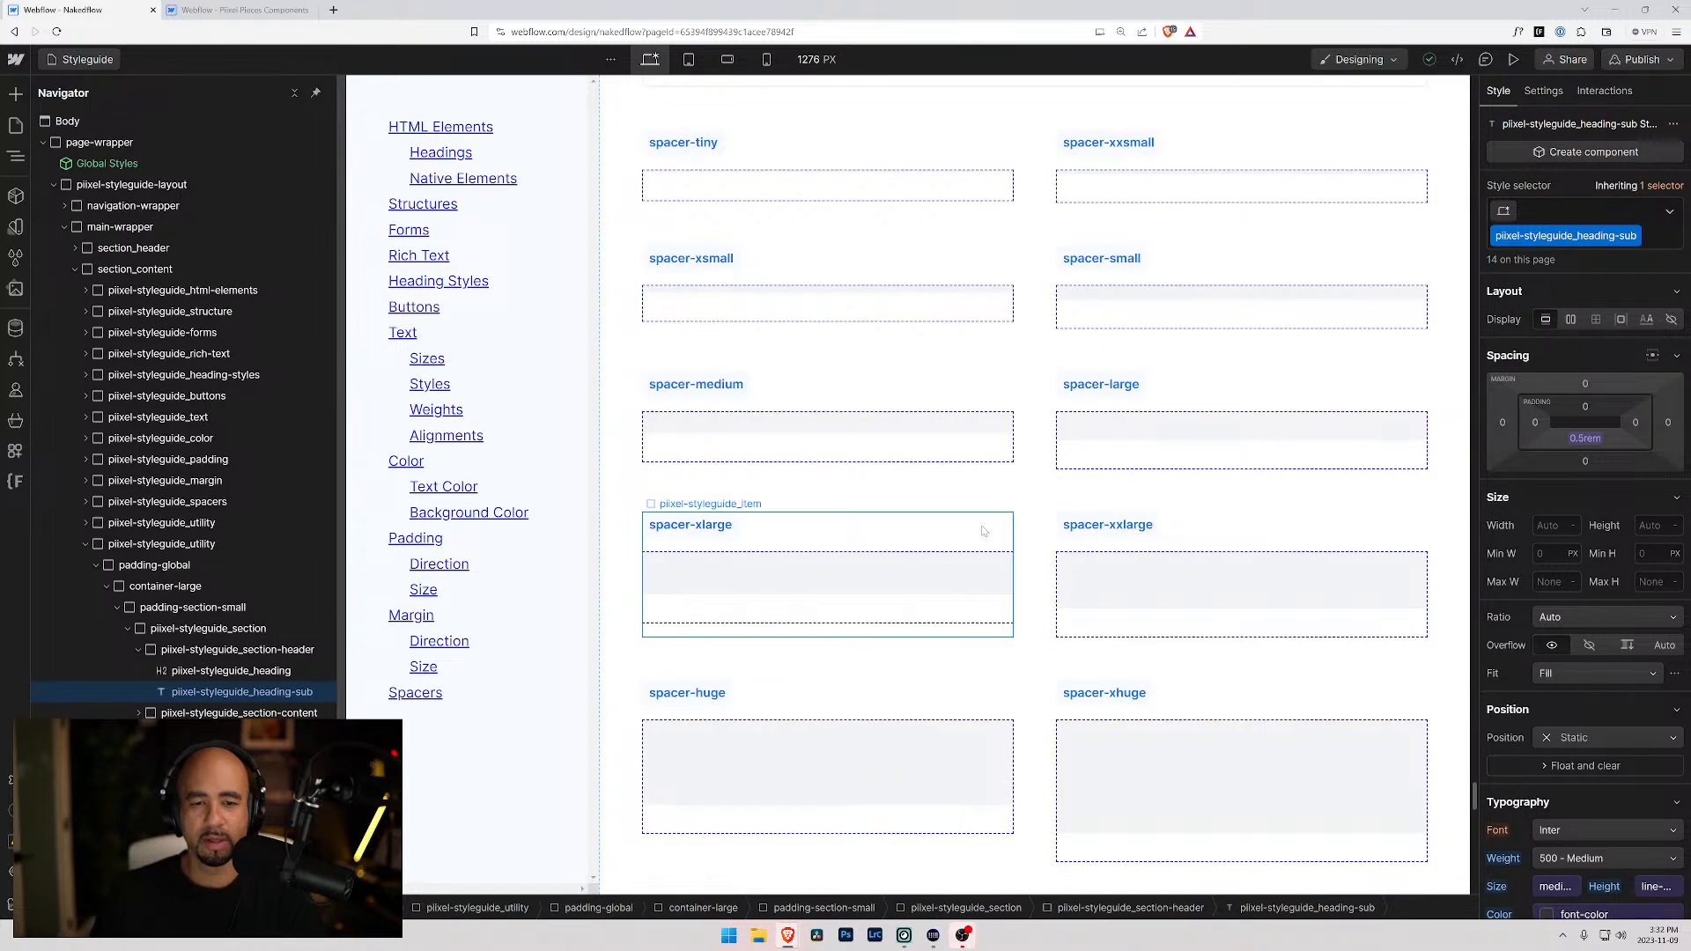
{"action": "scroll", "coordinate": [889, 501], "scroll_direction": "down", "scroll_amount": 5}
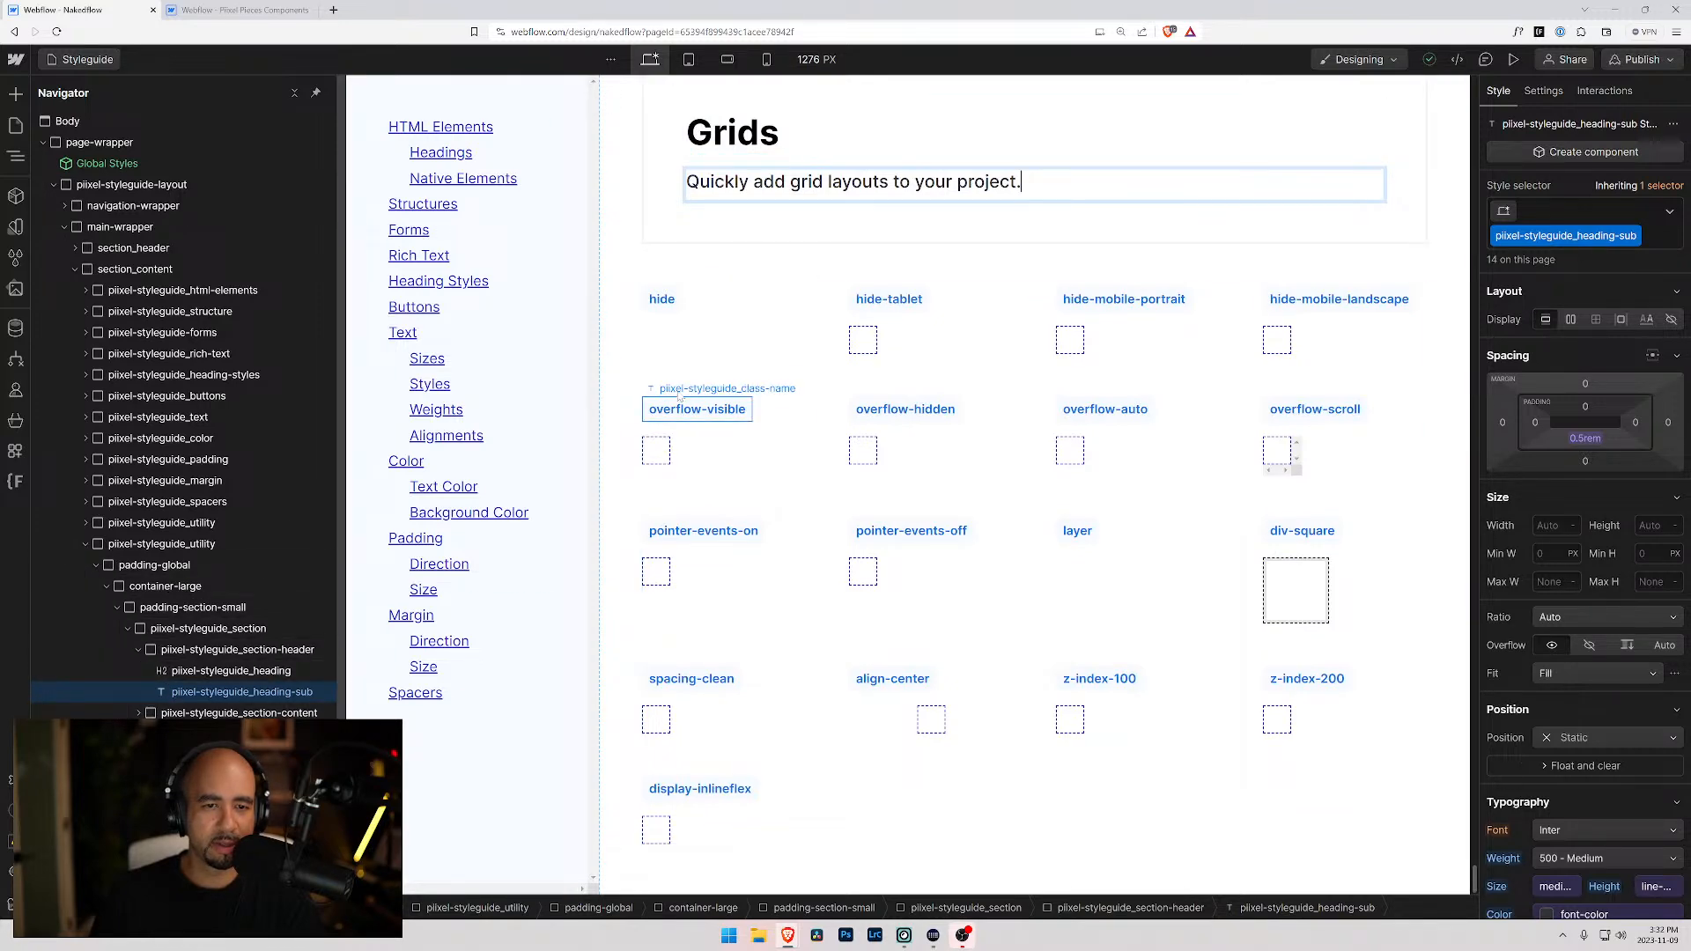
{"action": "left_click", "coordinate": [674, 301]}
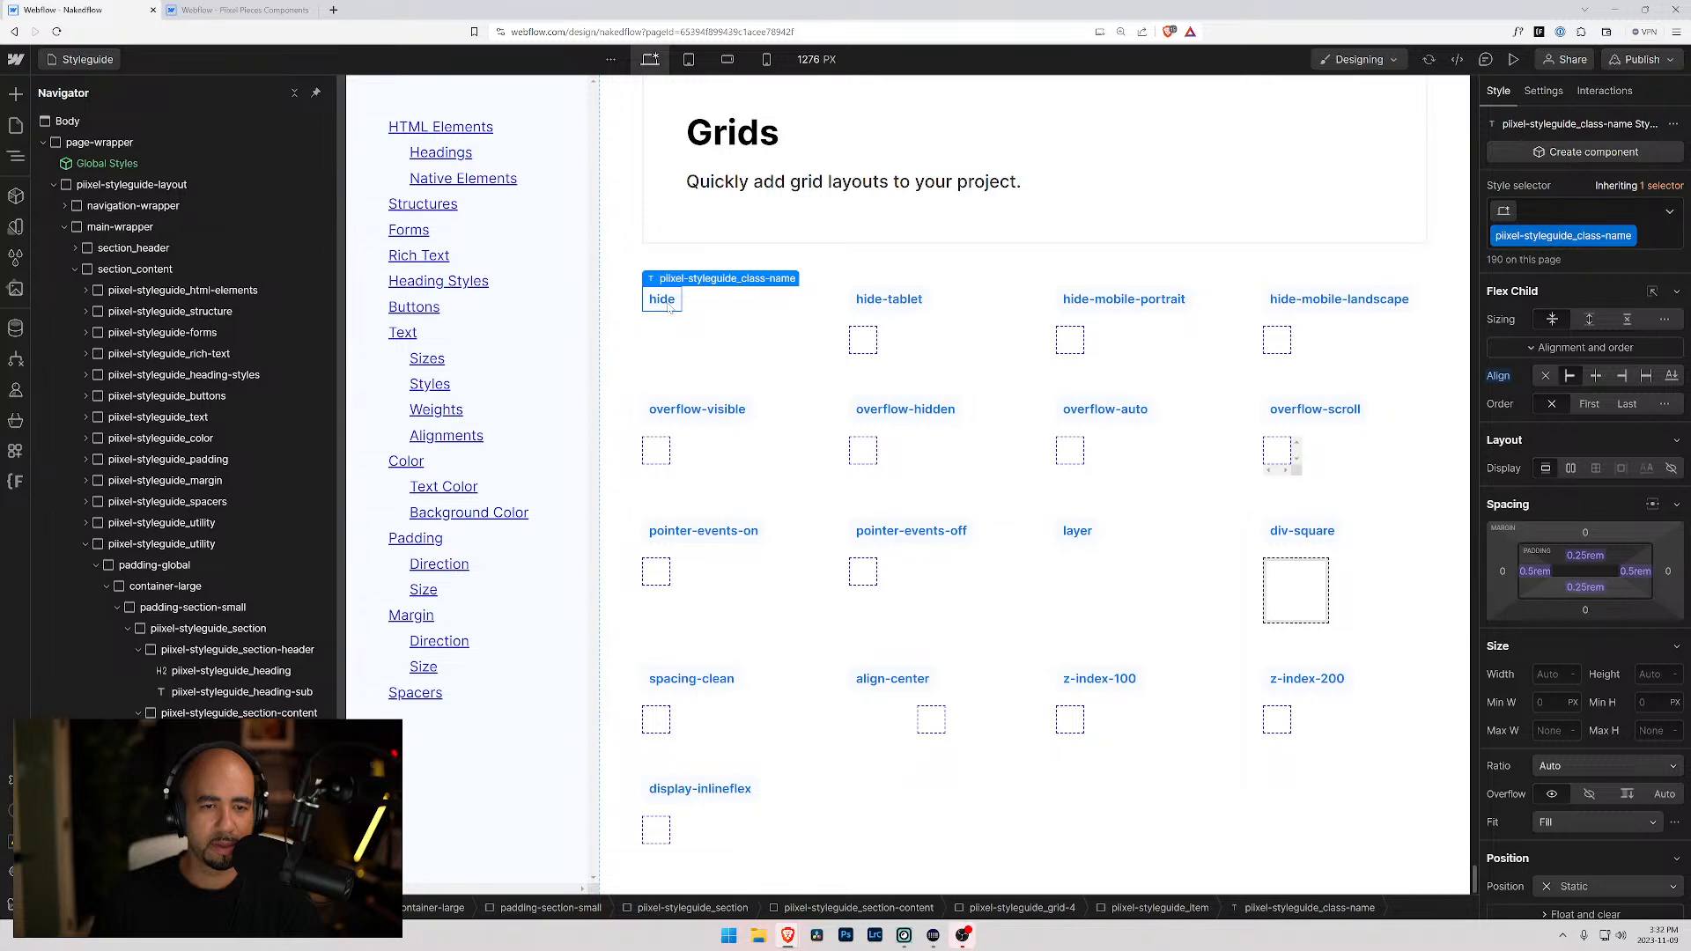
{"action": "scroll", "coordinate": [691, 370], "scroll_direction": "up", "scroll_amount": 15}
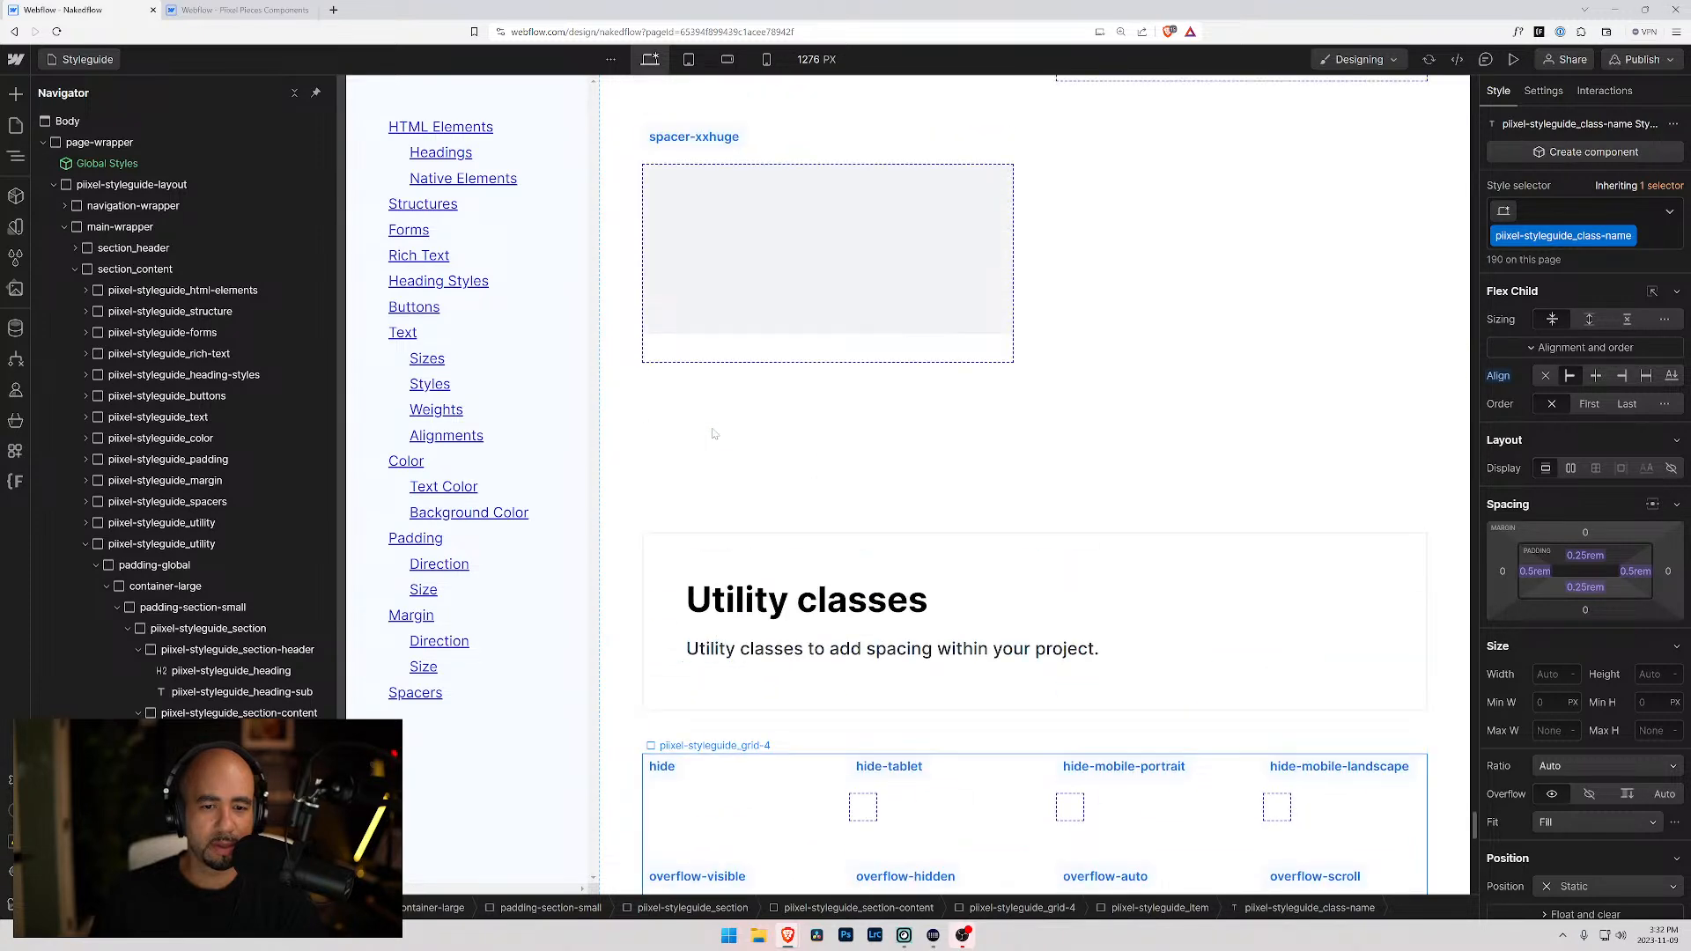
{"action": "scroll", "coordinate": [713, 433], "scroll_direction": "up", "scroll_amount": 15}
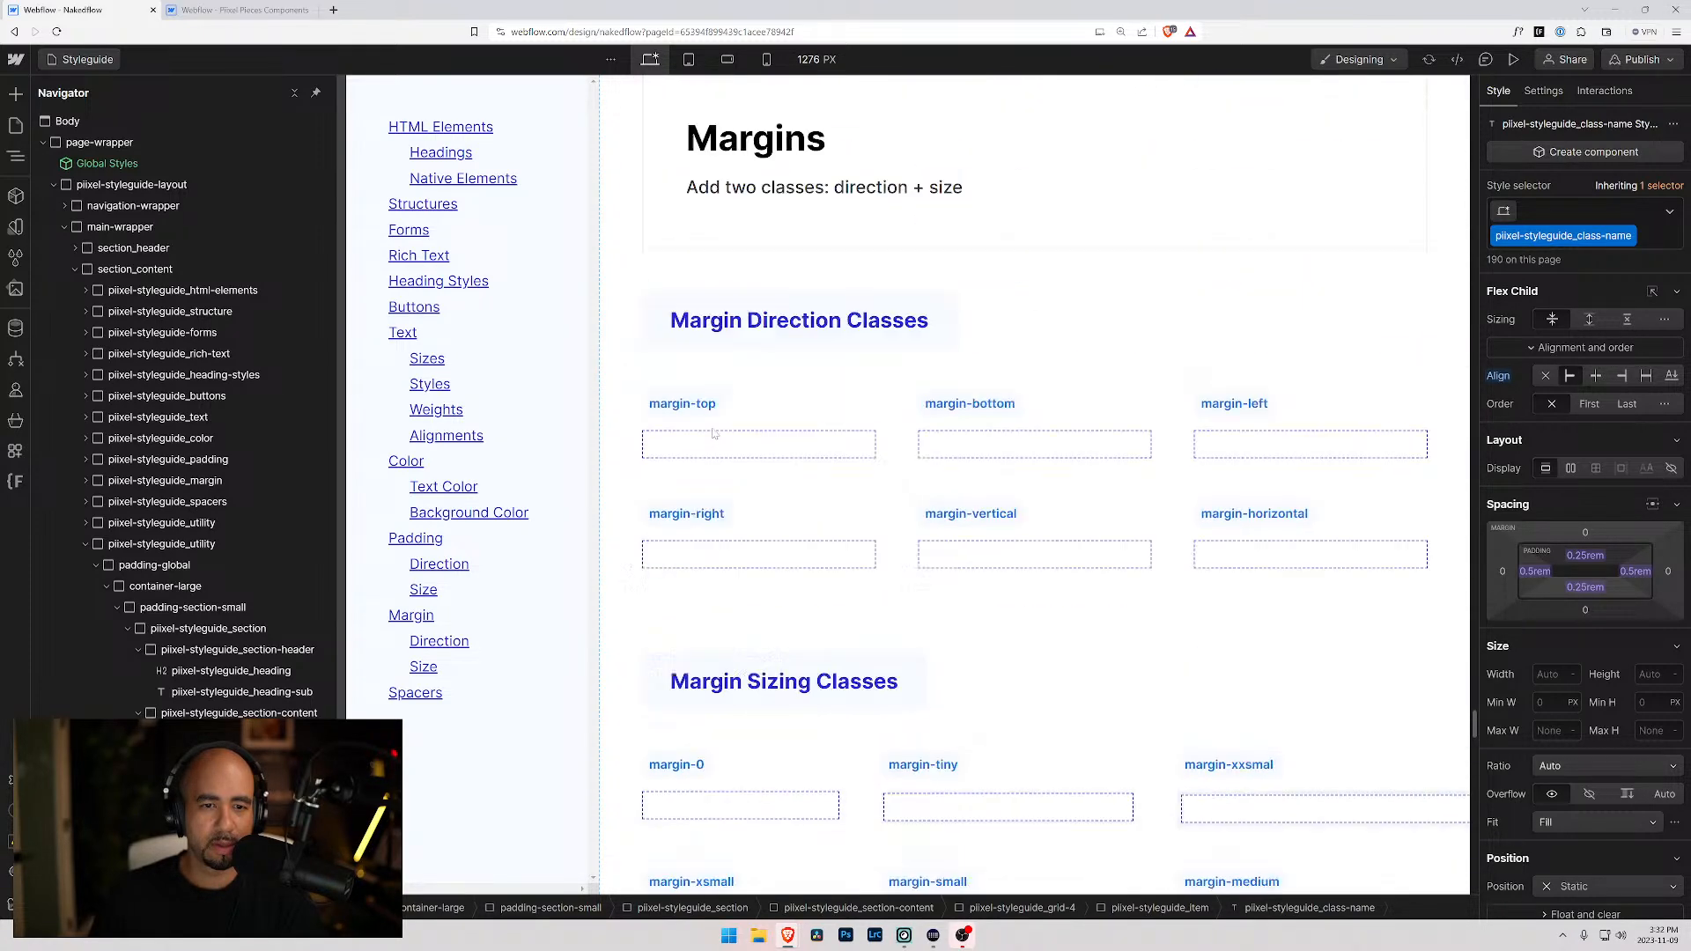
- Copy the piixel-styleguide_section-content block that holds Margin Direction Classes in the Margins section
{"action": "left_click", "coordinate": [758, 539]}
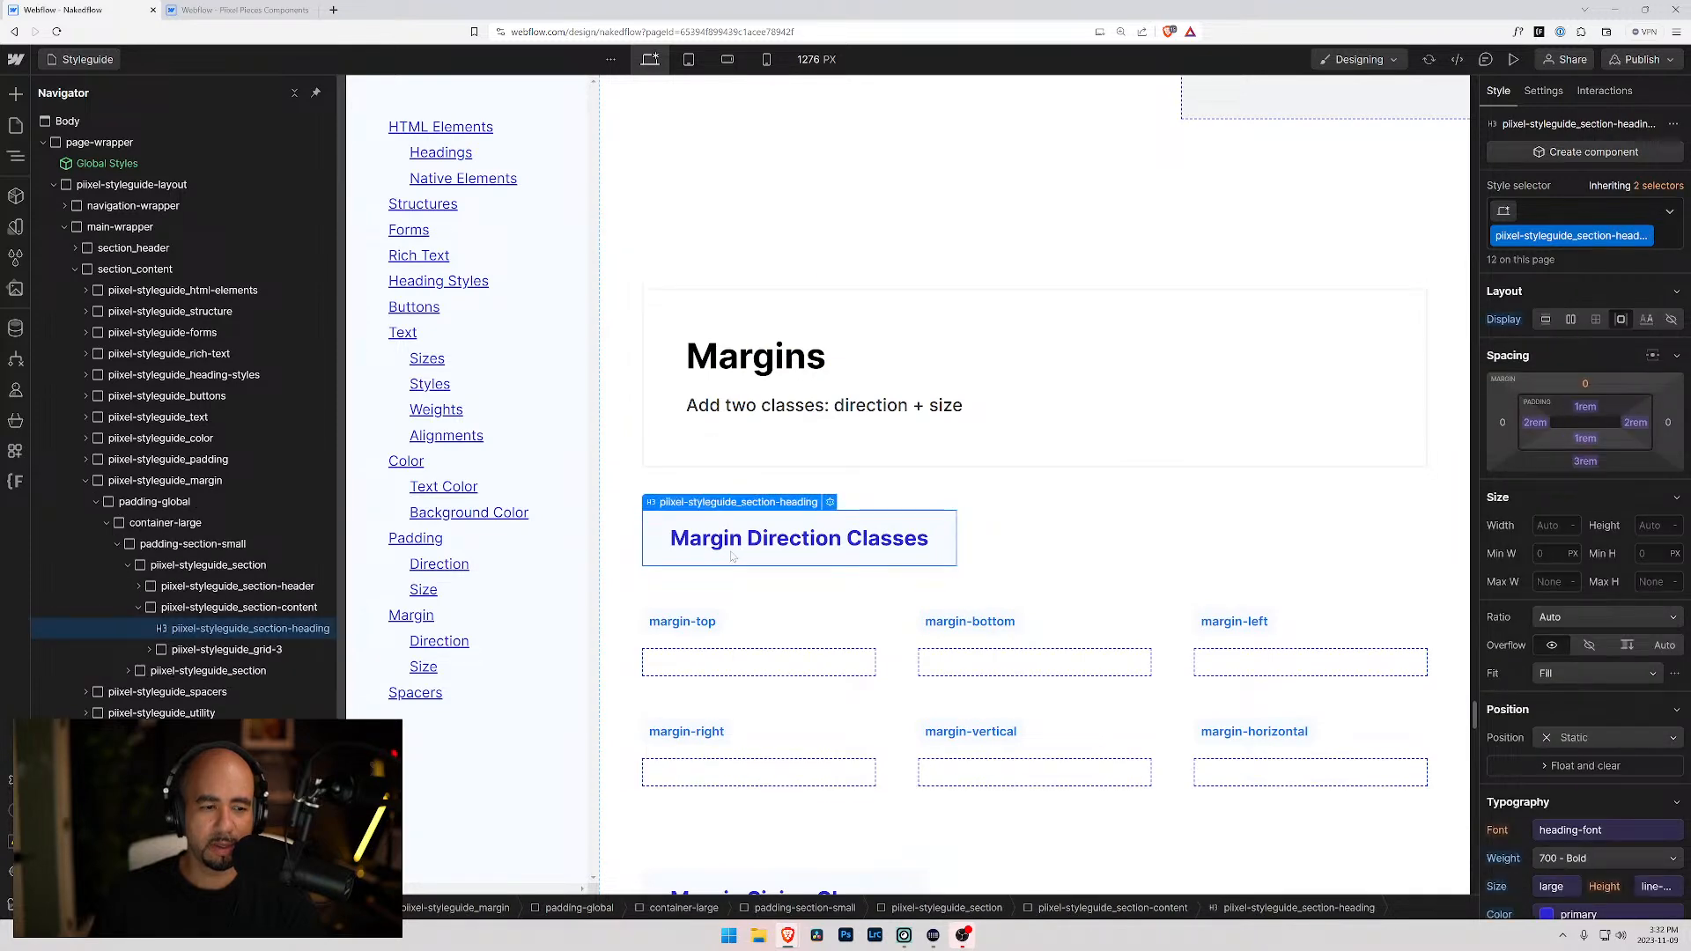
{"action": "left_click", "coordinate": [266, 609]}
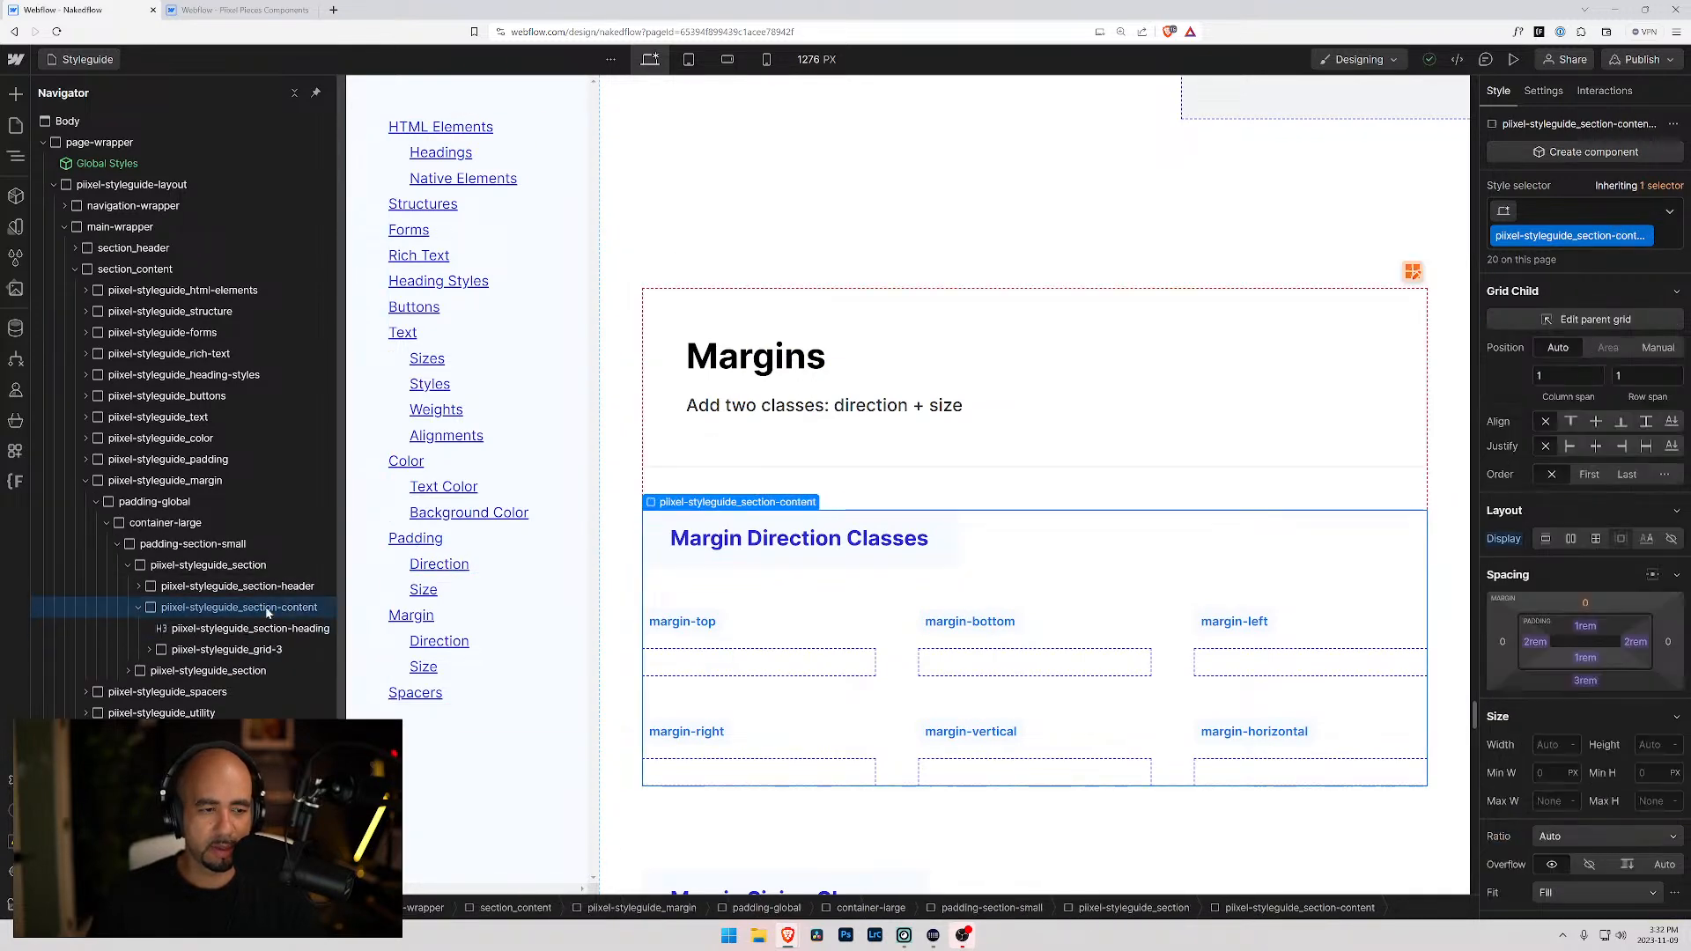
{"action": "left_click", "coordinate": [140, 607]}
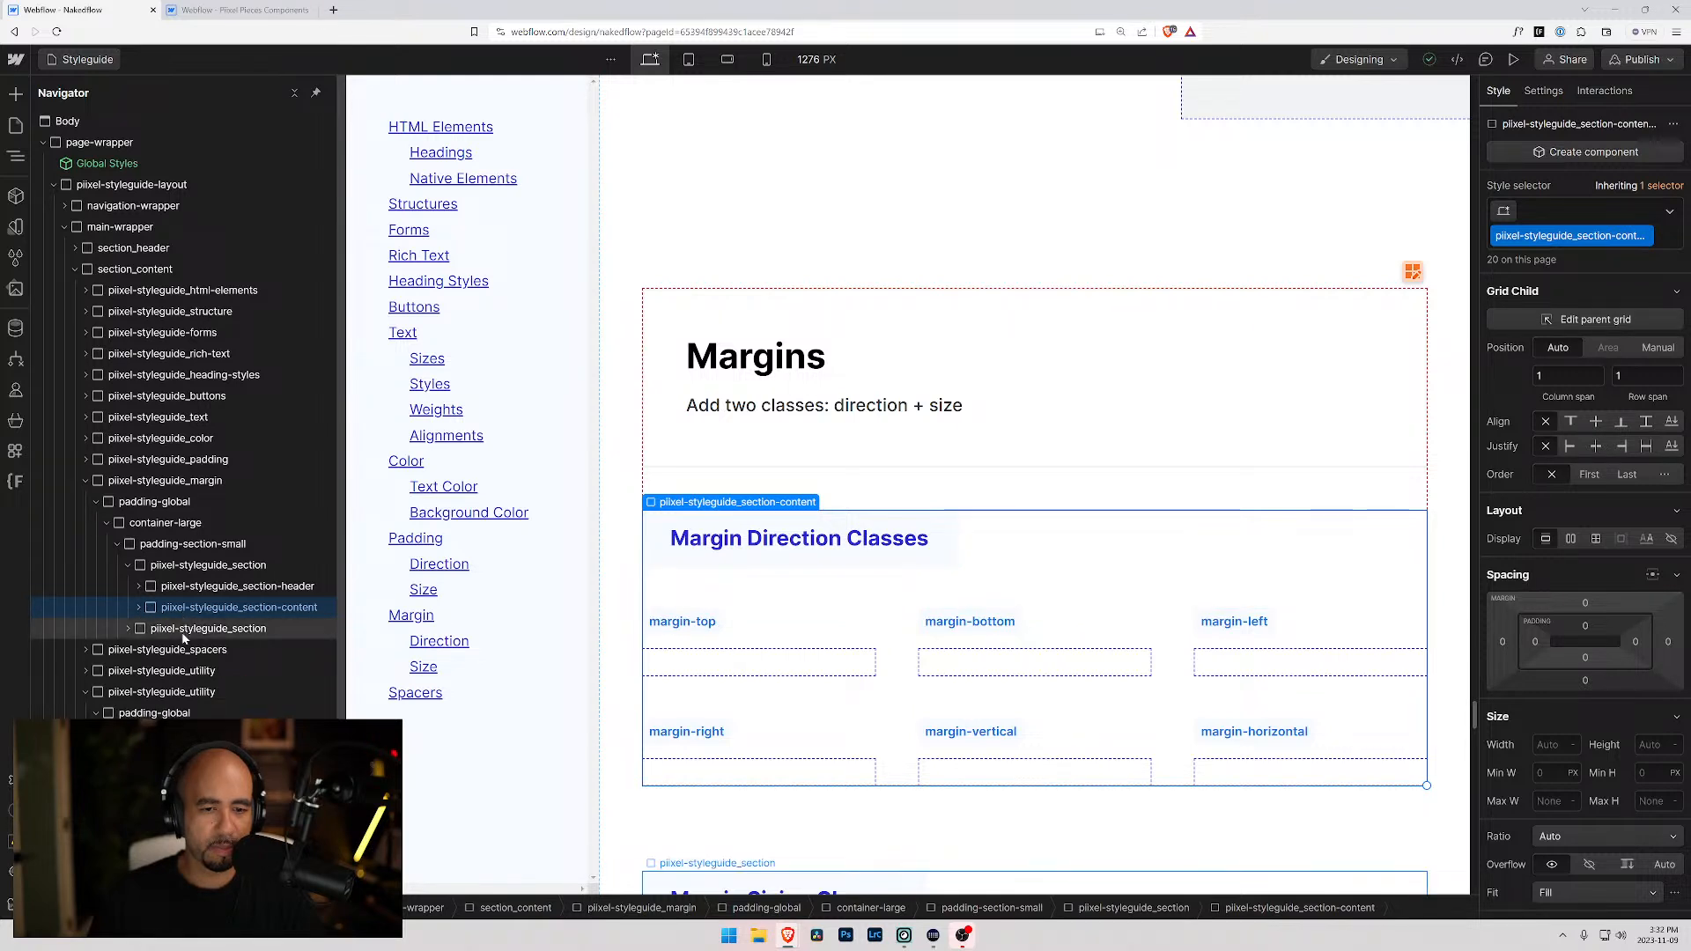
{"action": "left_click", "coordinate": [139, 608]}
{"action": "left_click", "coordinate": [138, 608]}
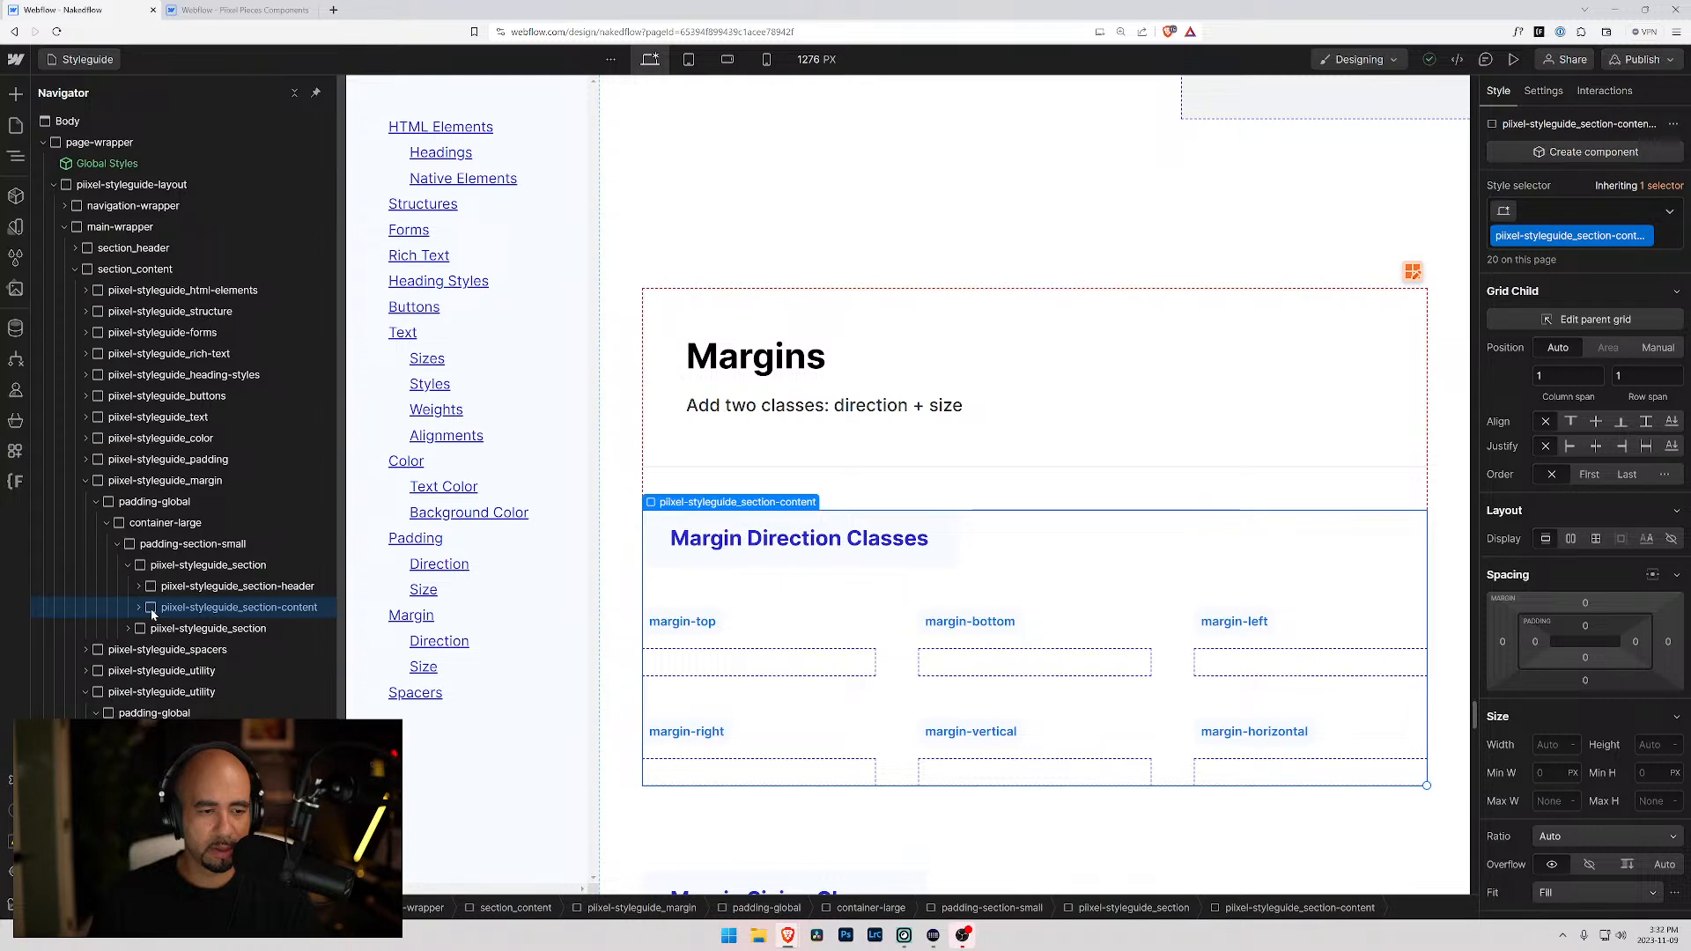
- Paste the copied section-content block into the Grids section, placing it between the header and the existing utility items
{"action": "scroll", "coordinate": [195, 597], "scroll_direction": "down", "scroll_amount": 4}
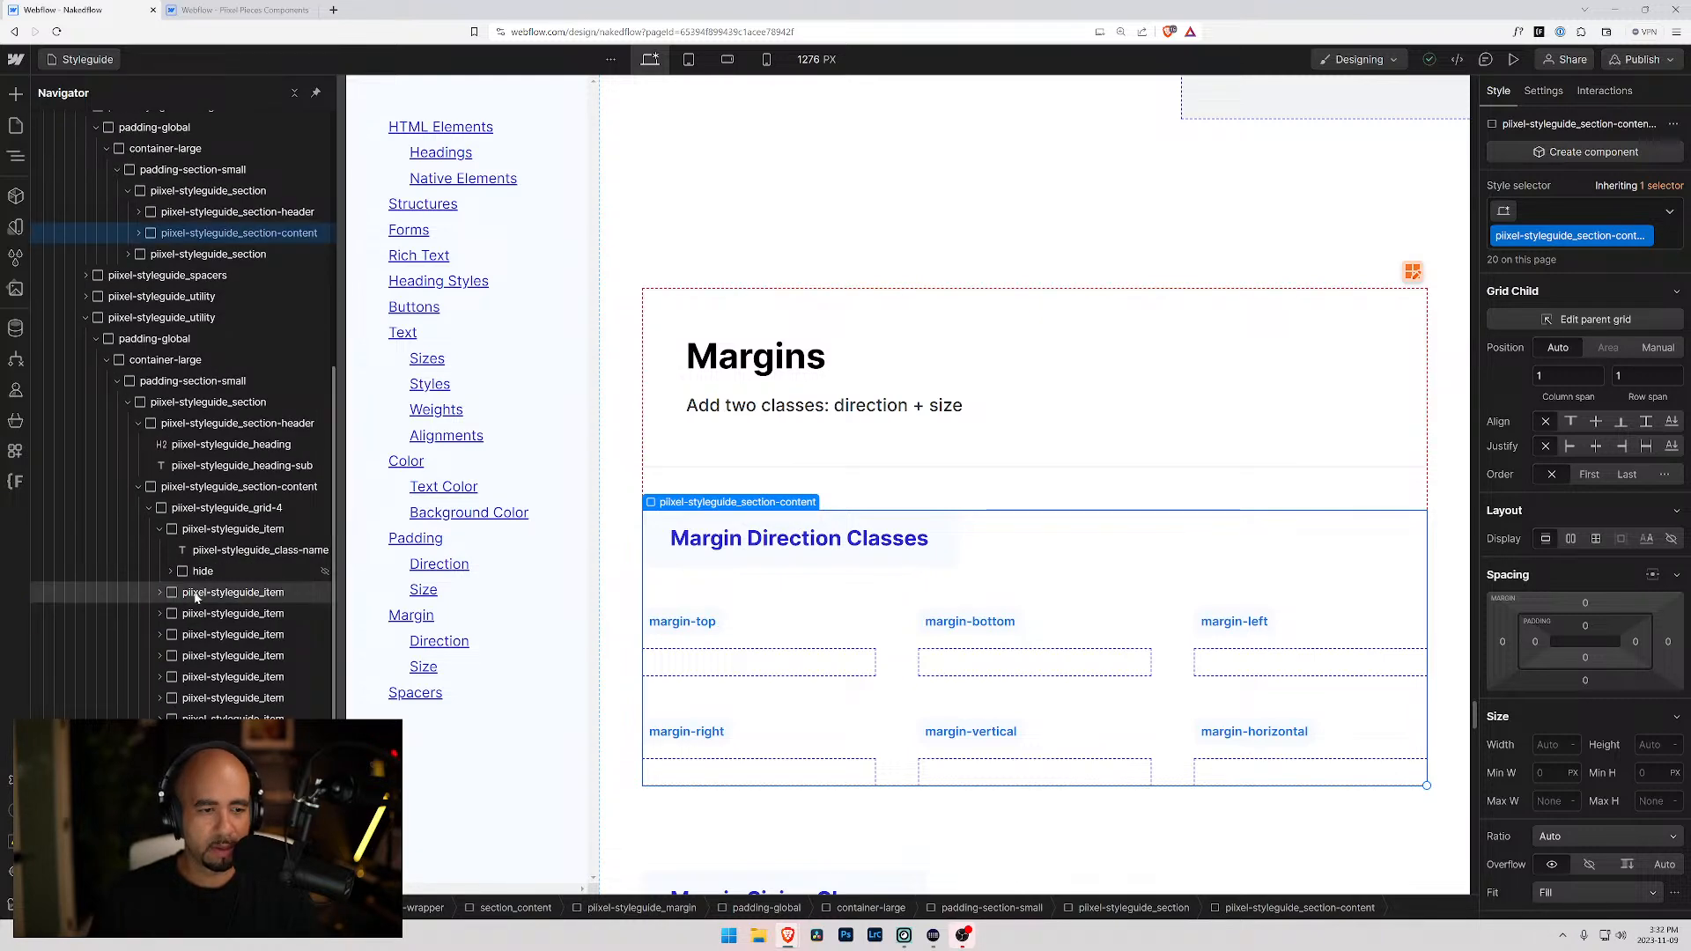
{"action": "scroll", "coordinate": [678, 606], "scroll_direction": "down", "scroll_amount": 15}
{"action": "scroll", "coordinate": [677, 606], "scroll_direction": "down", "scroll_amount": 12}
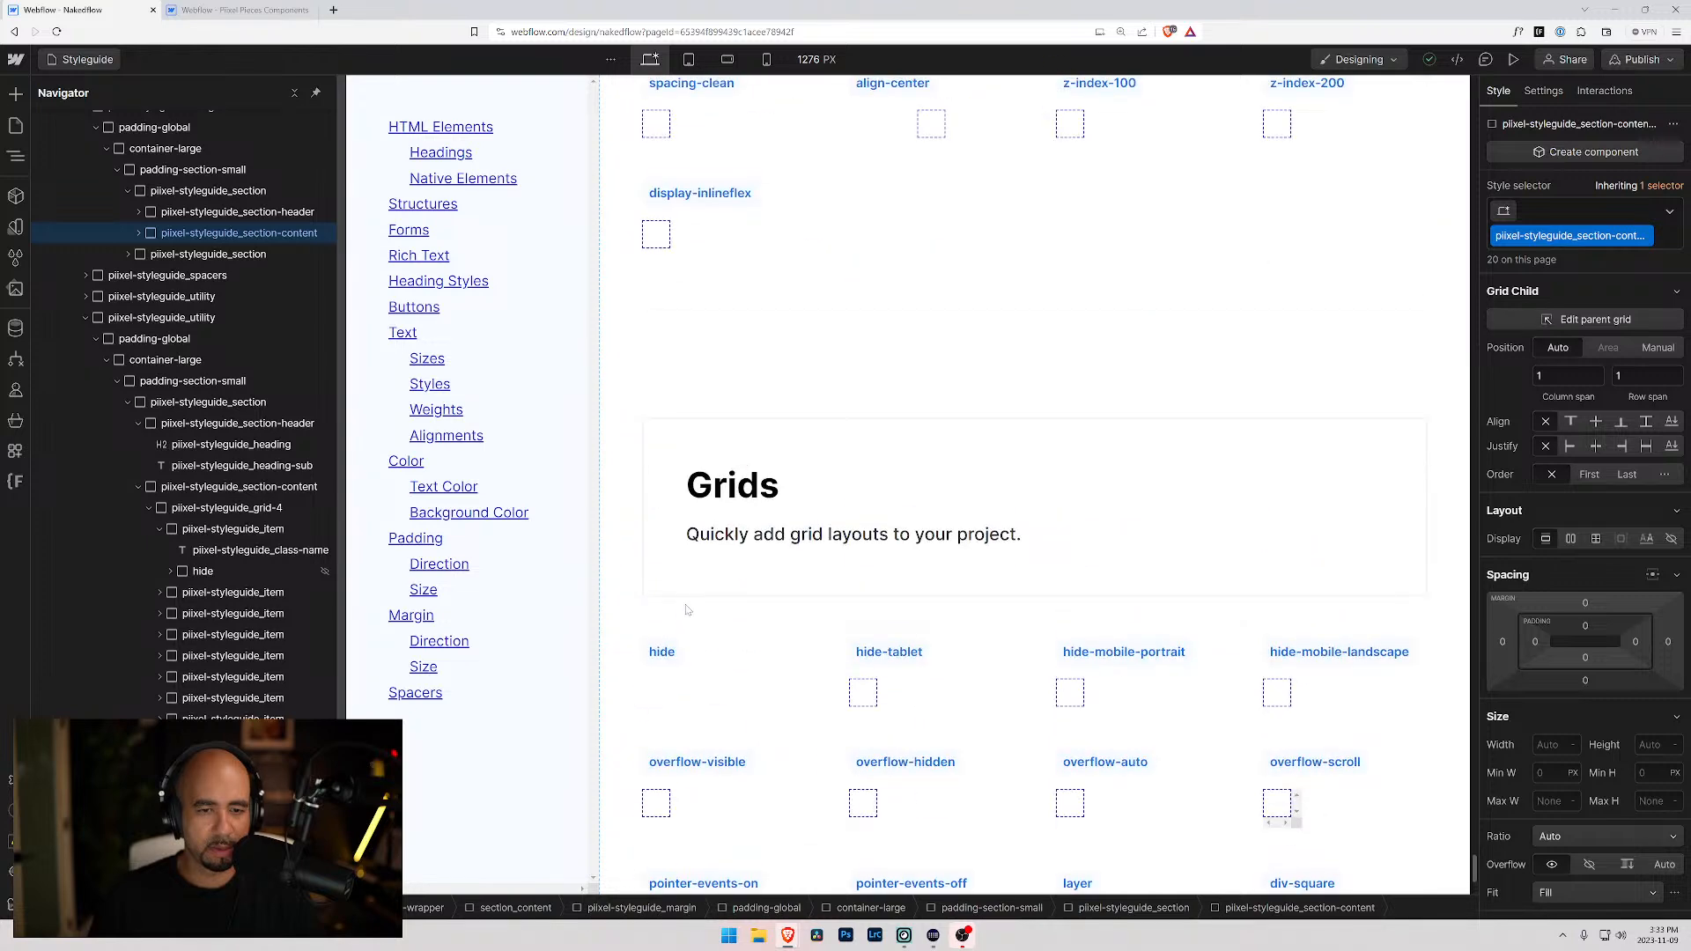
{"action": "left_click", "coordinate": [742, 594]}
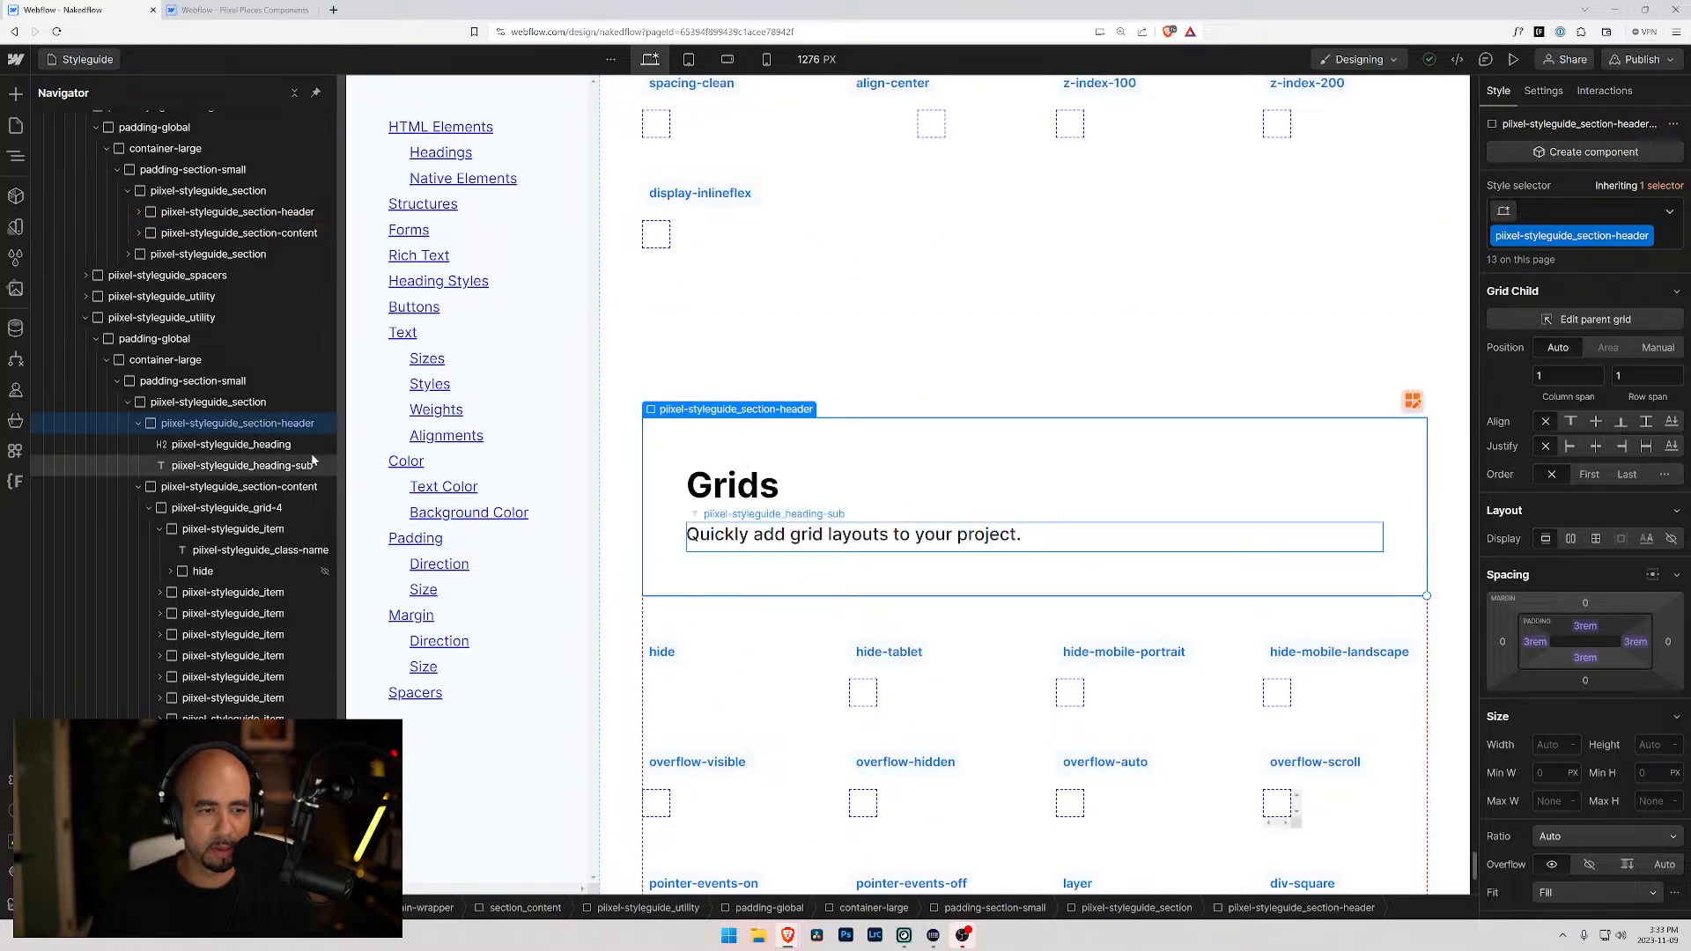
{"action": "left_click", "coordinate": [233, 487]}
{"action": "left_click", "coordinate": [140, 425]}
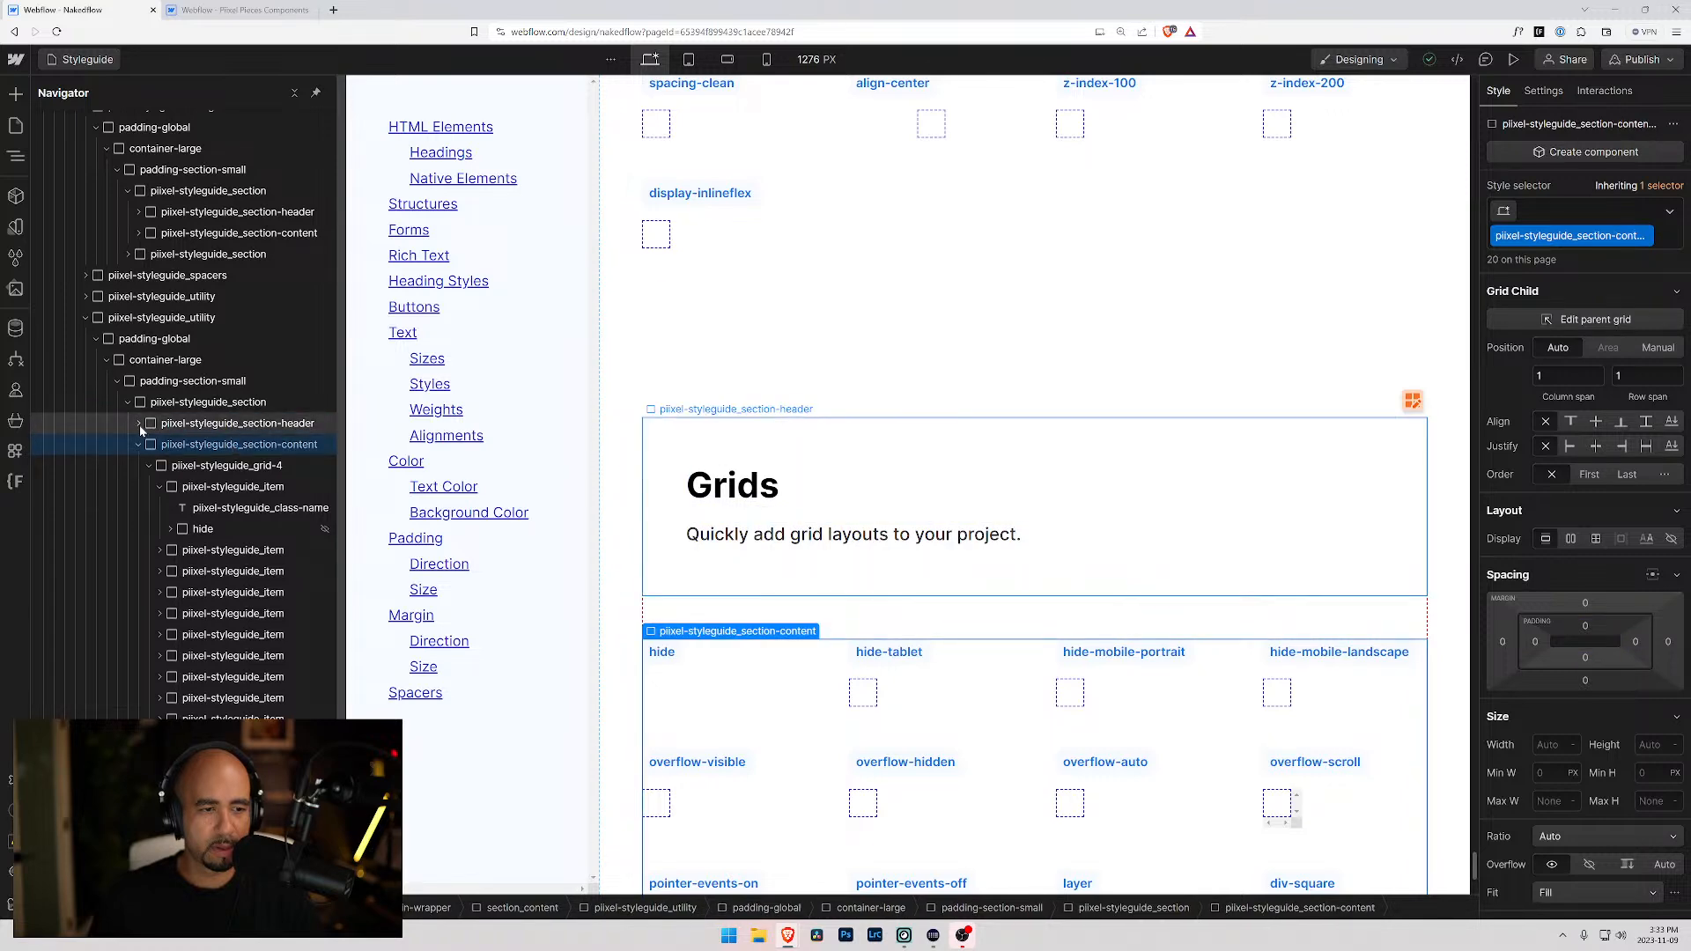
{"action": "left_click", "coordinate": [138, 444]}
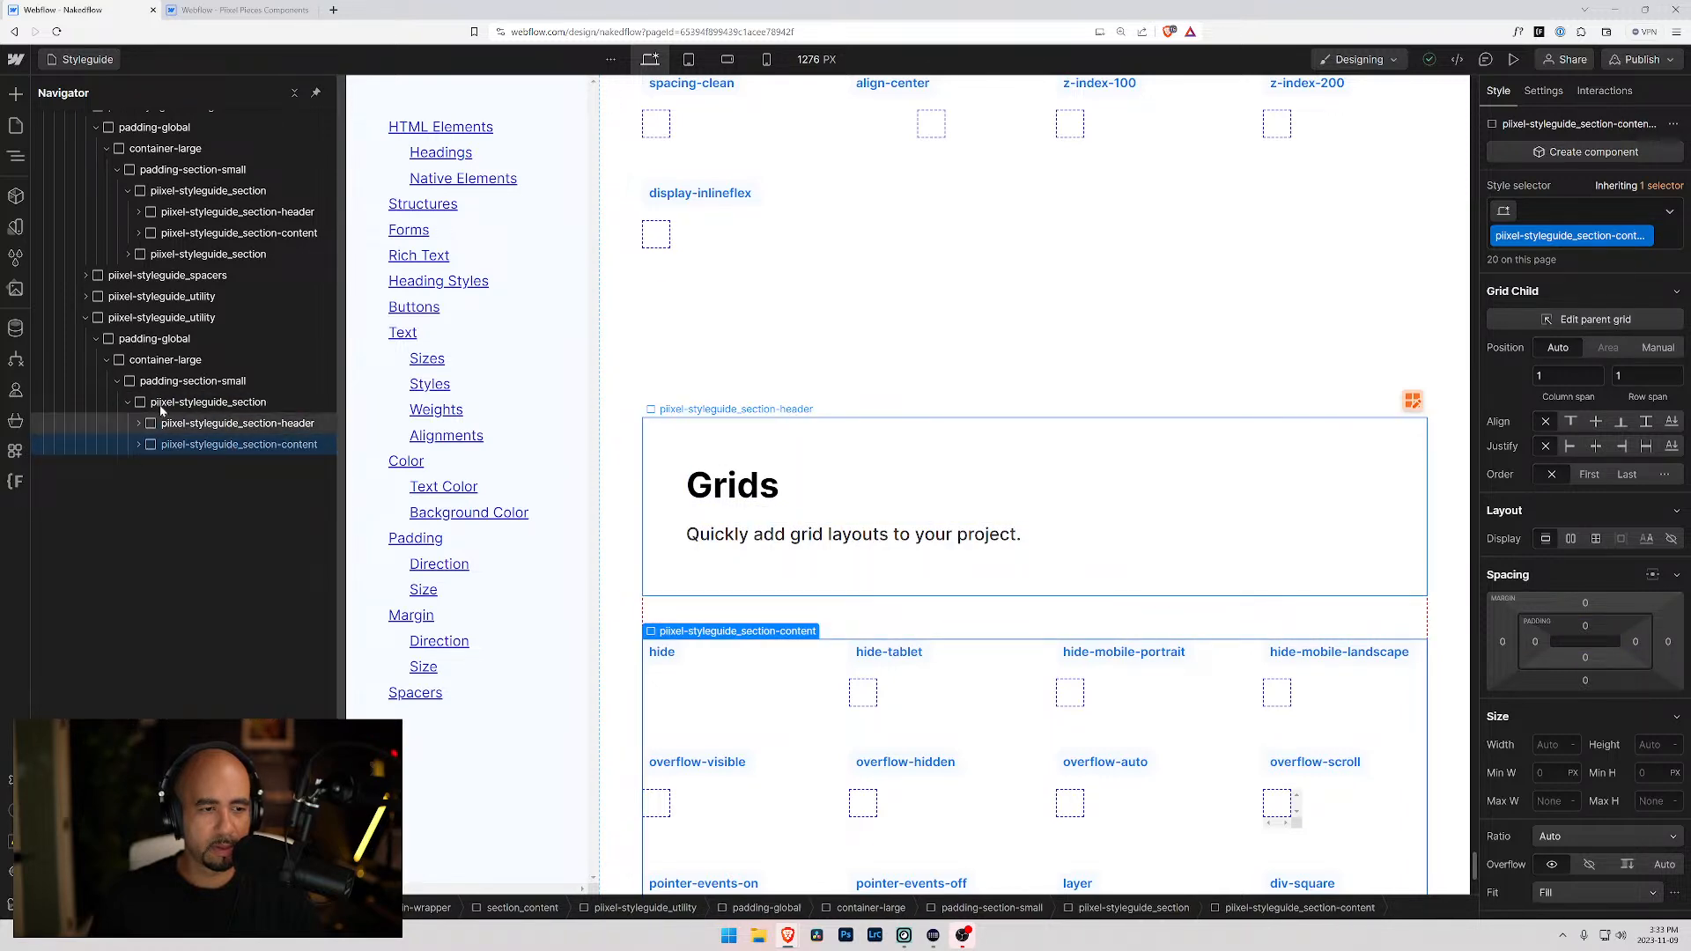
{"action": "left_click", "coordinate": [162, 405]}
{"action": "key", "text": "ctrl+v"}
{"action": "left_click_drag", "start_coordinate": [151, 467], "coordinate": [153, 444]}
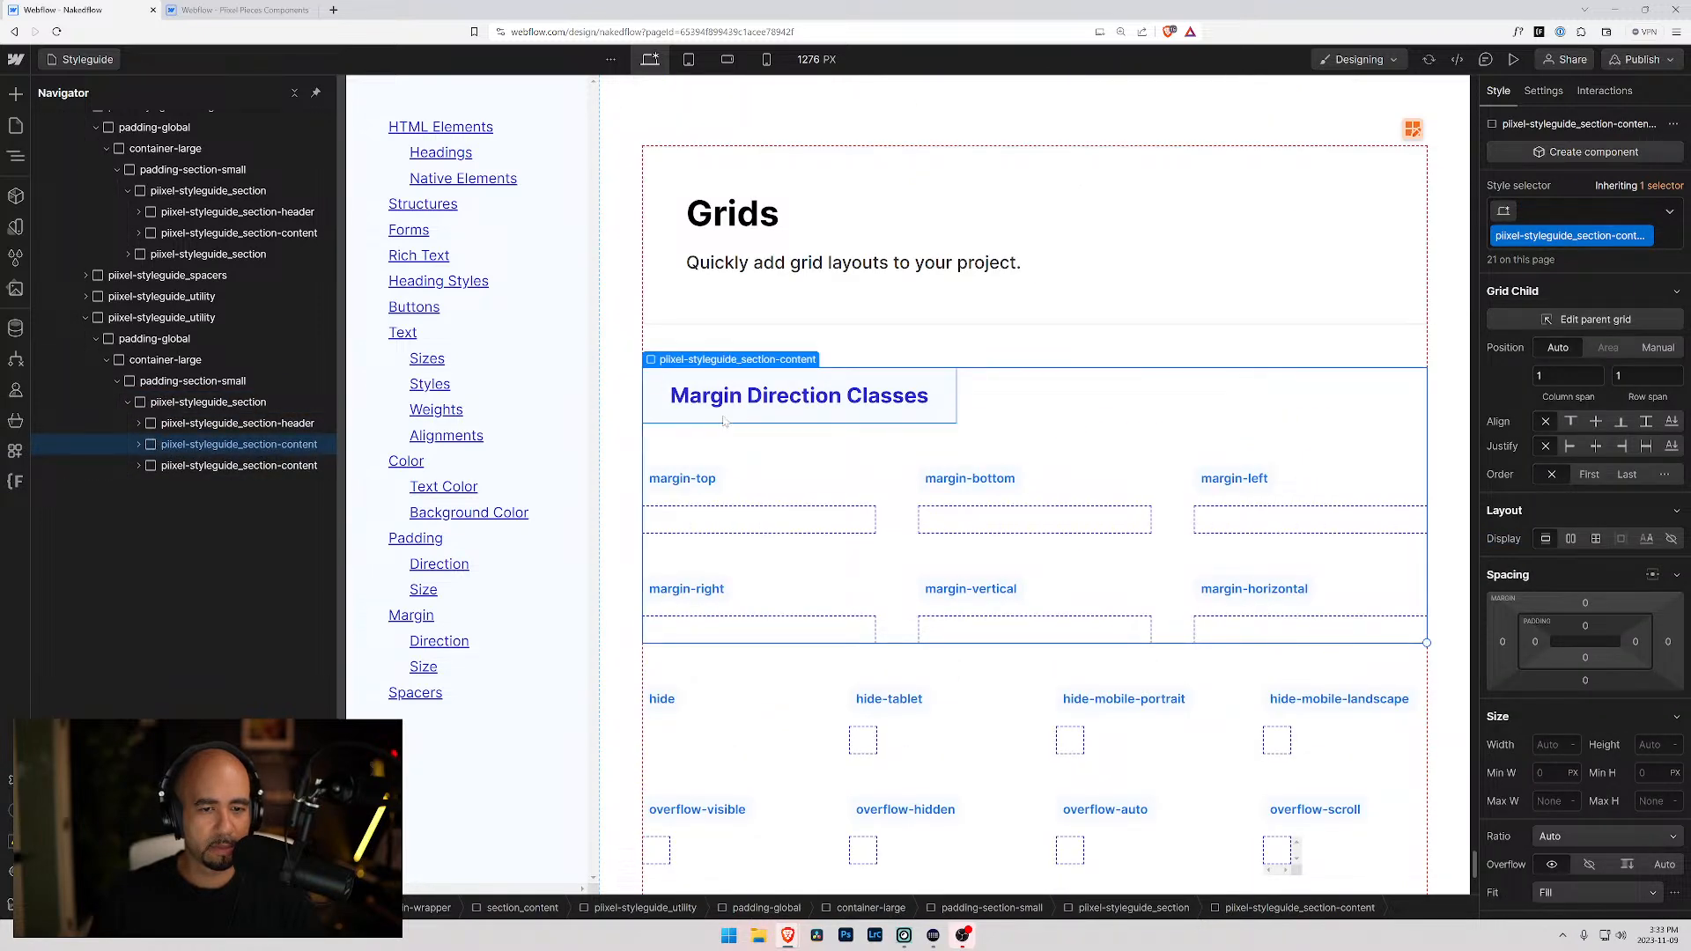
- Change the pasted block's section heading to "Grid" and its margin-top class label to "grid"
{"action": "left_click", "coordinate": [139, 445]}
{"action": "left_click", "coordinate": [162, 465]}
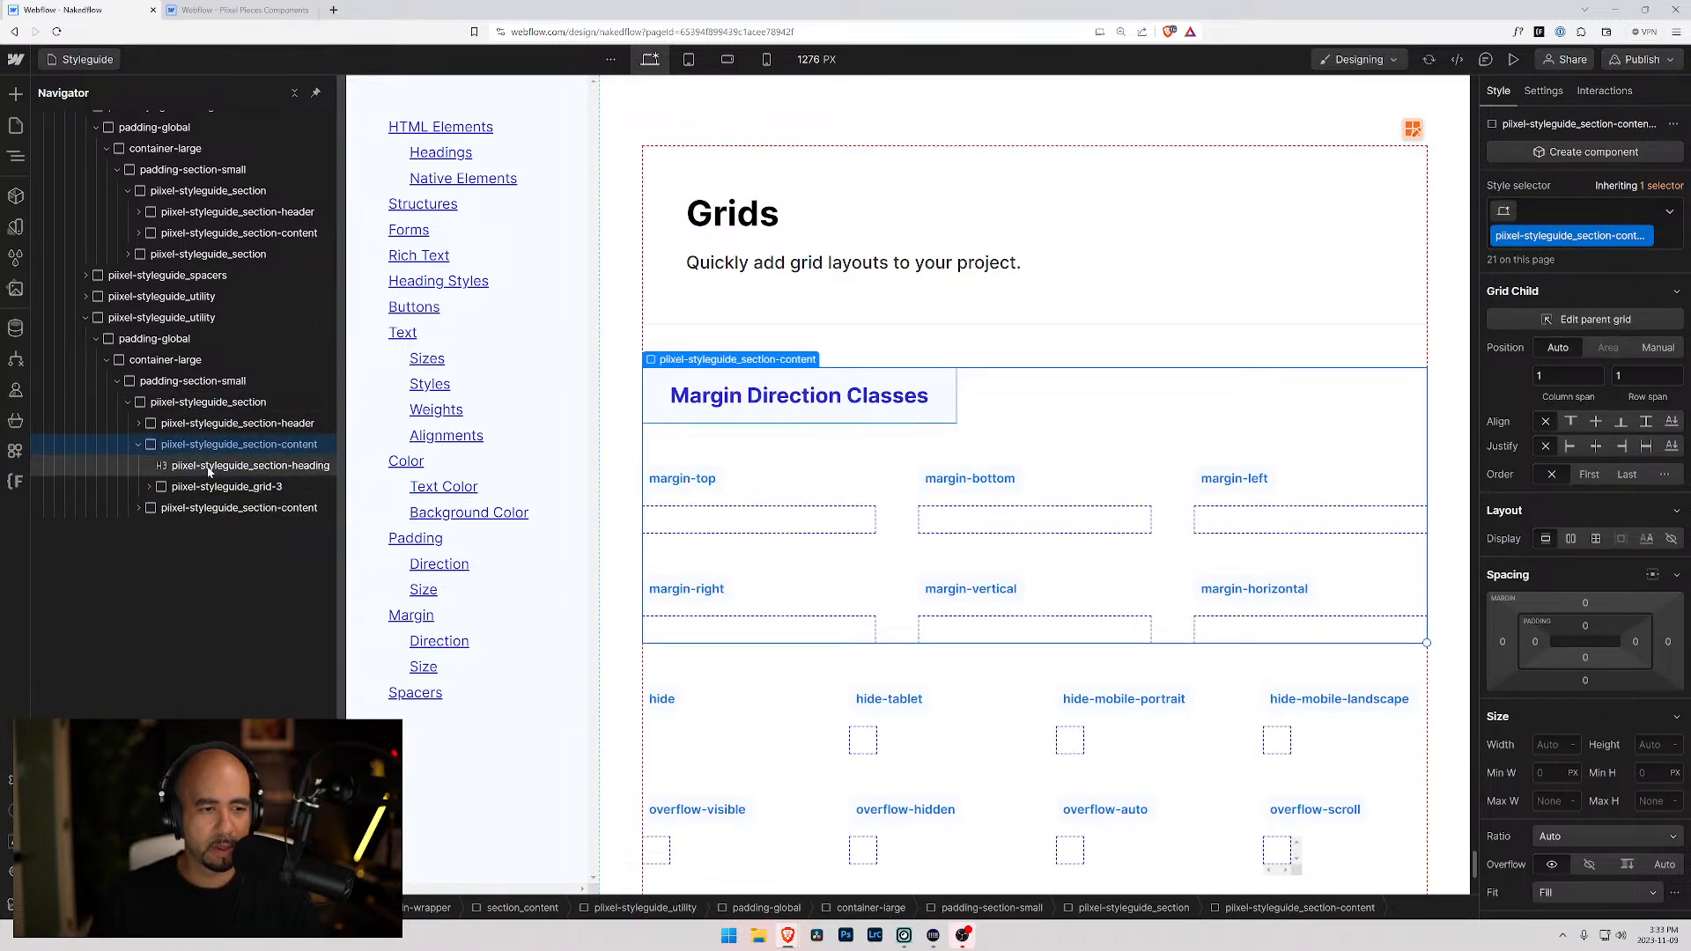
{"action": "double_click", "coordinate": [748, 395]}
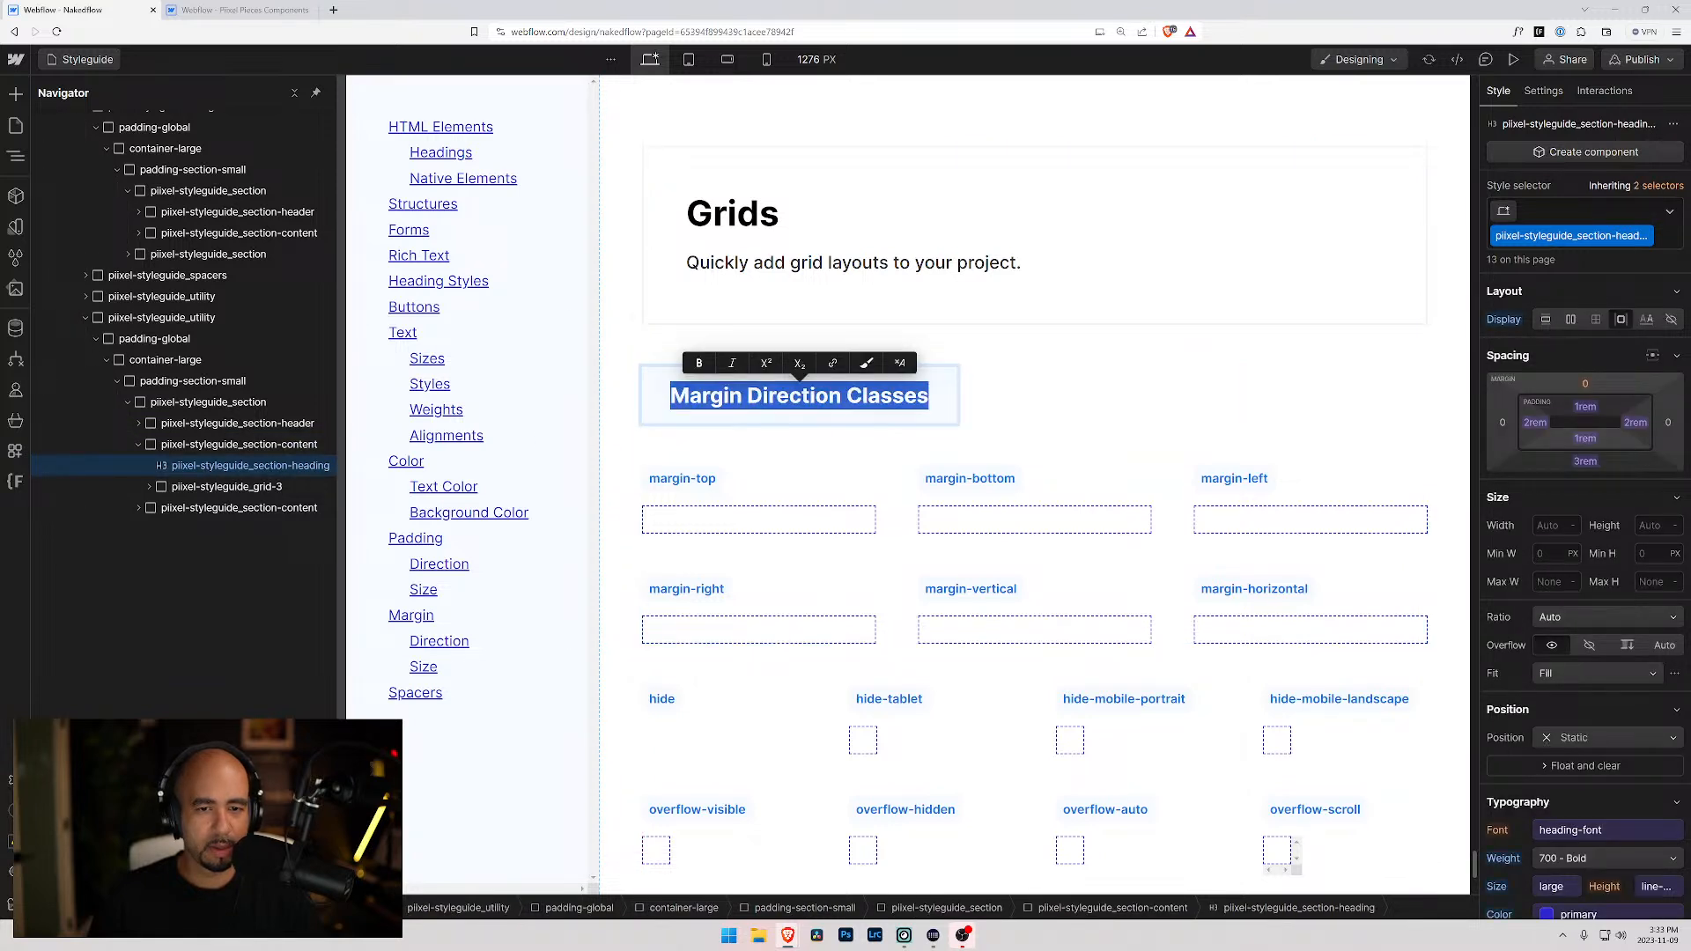
{"action": "type", "text": "Grid"}
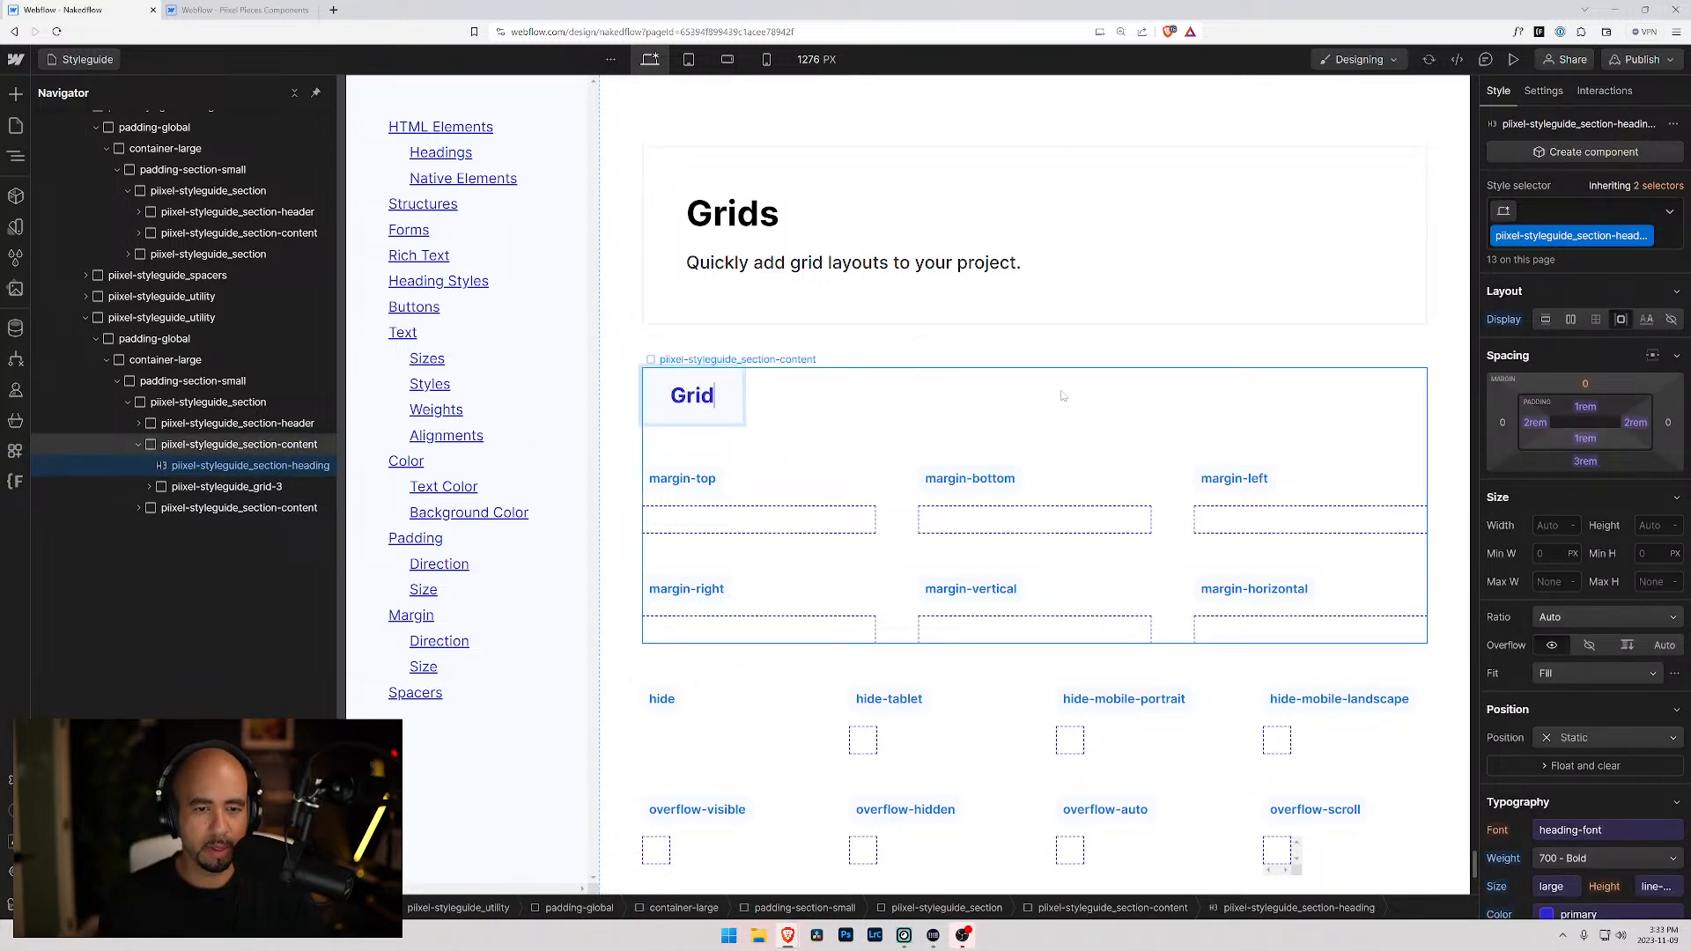
{"action": "key", "text": "Escape"}
{"action": "double_click", "coordinate": [682, 478]}
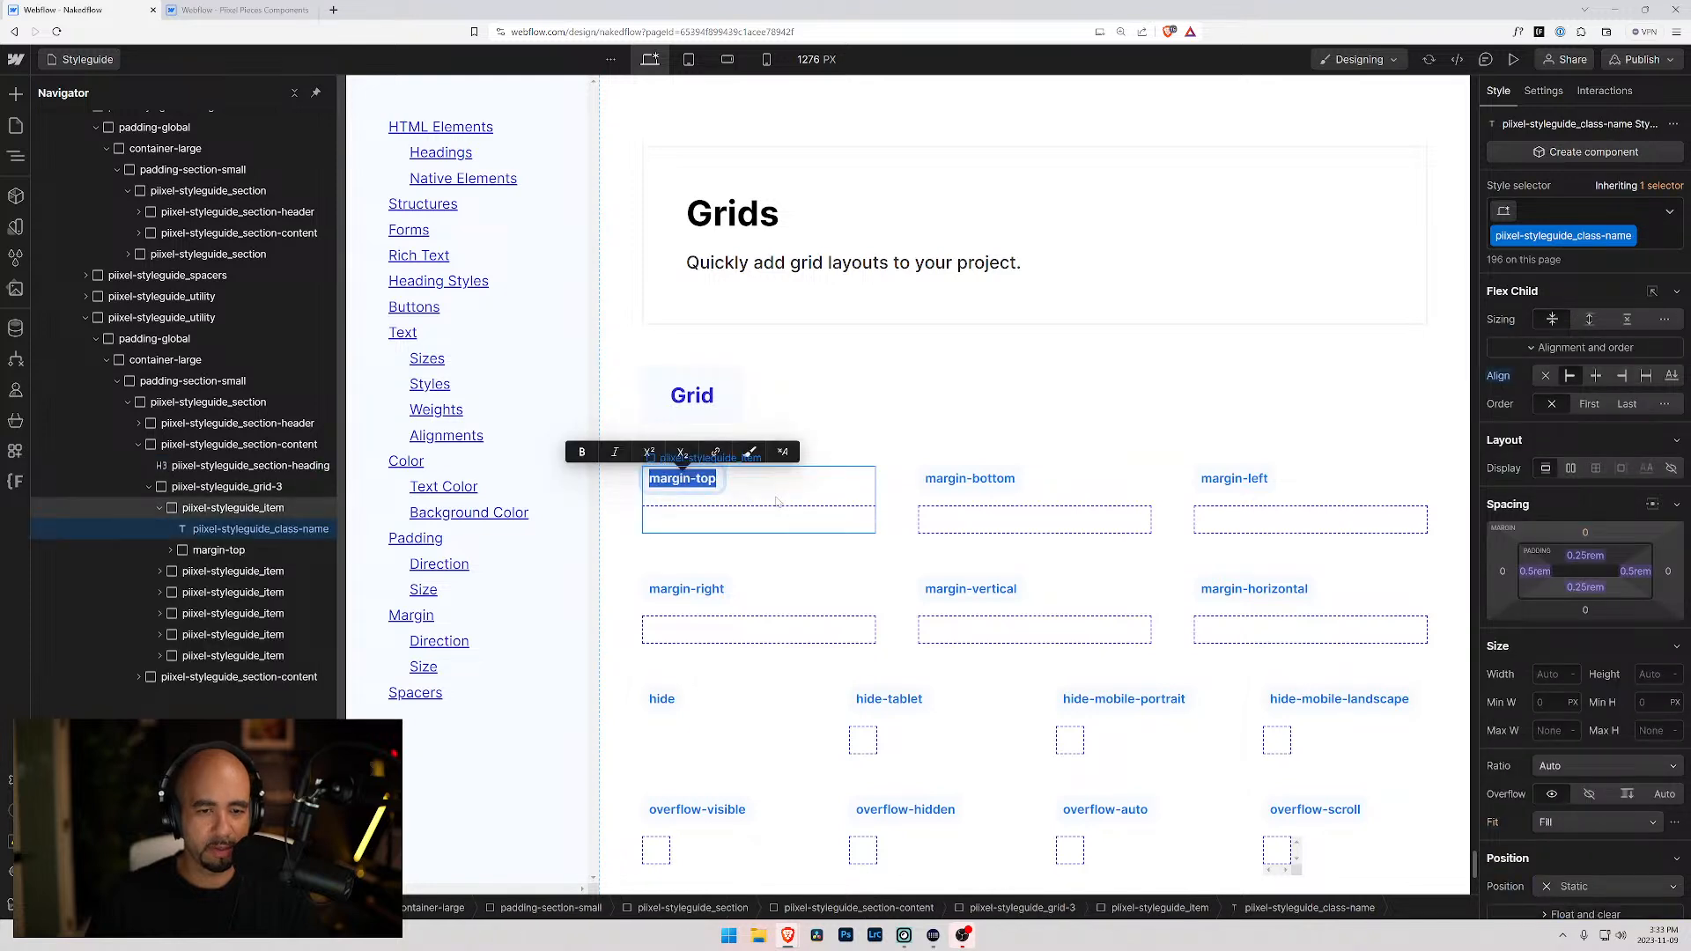
{"action": "type", "text": "grid"}
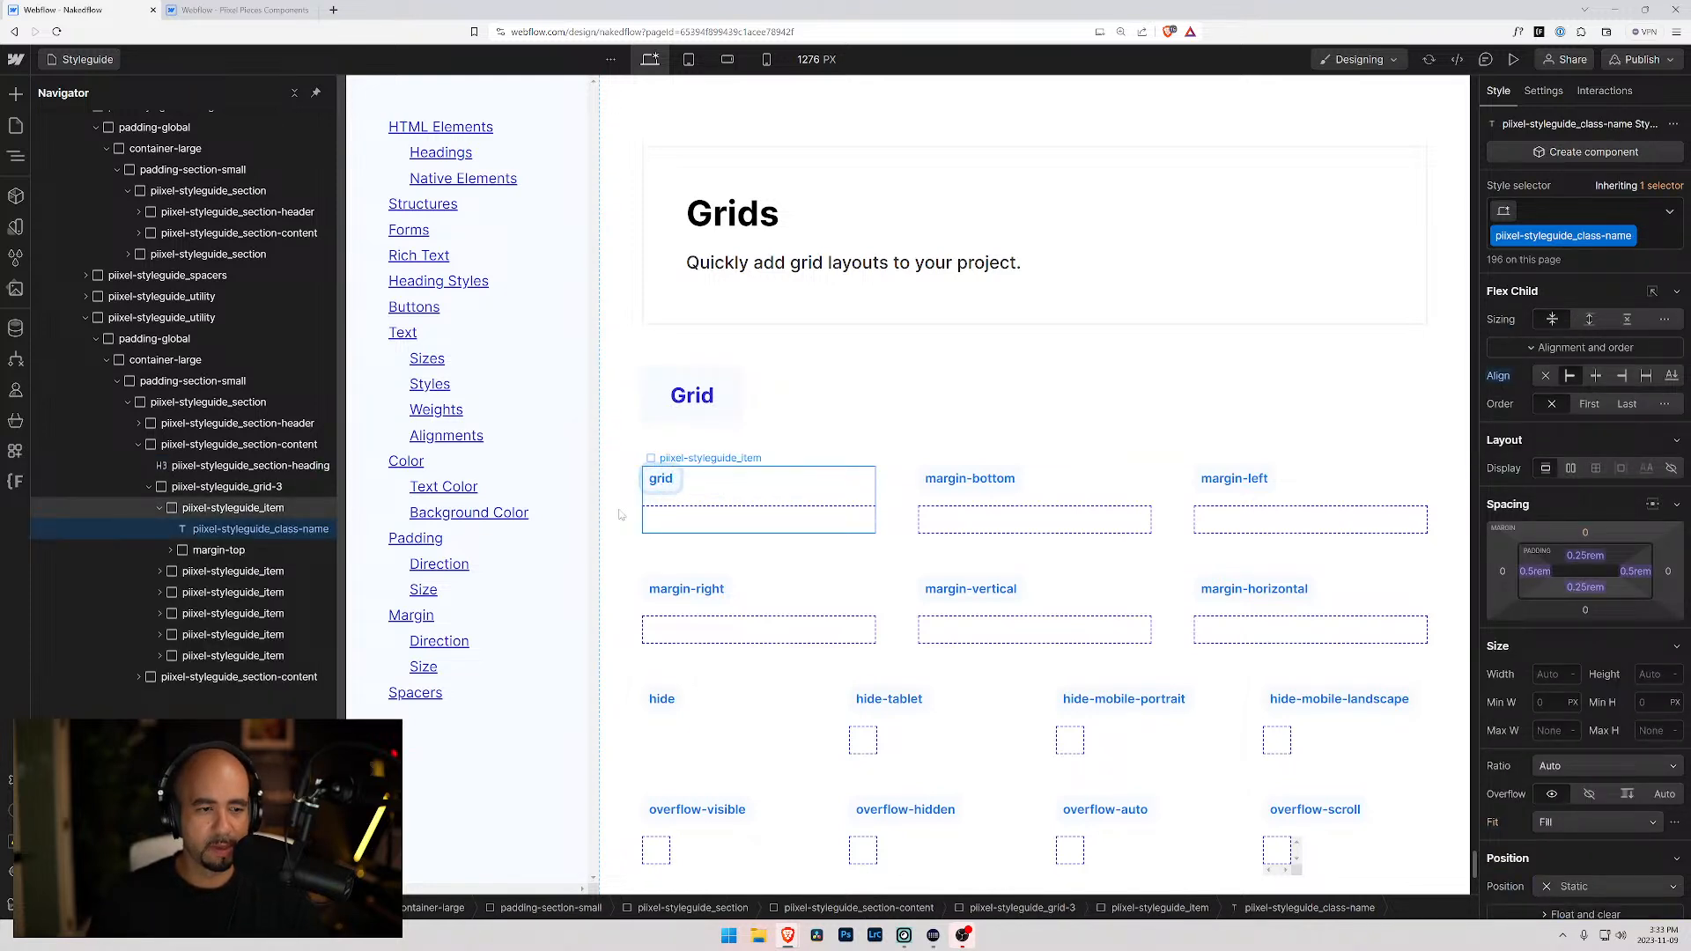
- Replace the margin-top class on the first item's div with a new class named "grid"
{"action": "left_click", "coordinate": [216, 550]}
{"action": "left_click", "coordinate": [172, 550]}
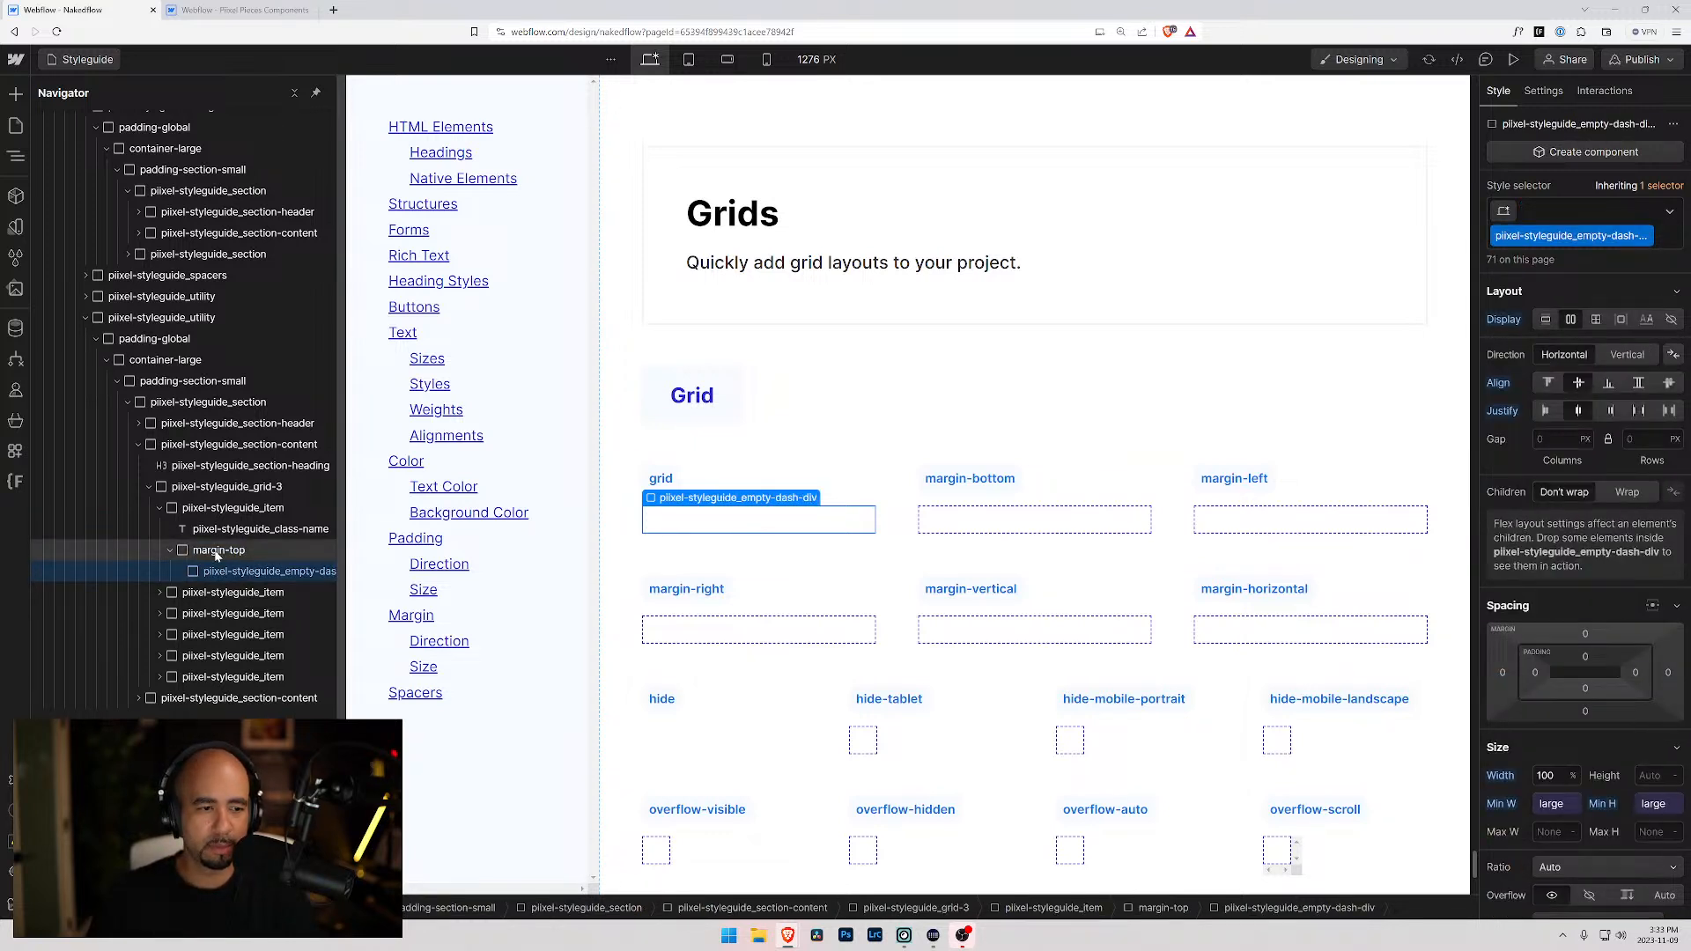
{"action": "left_click", "coordinate": [1574, 212]}
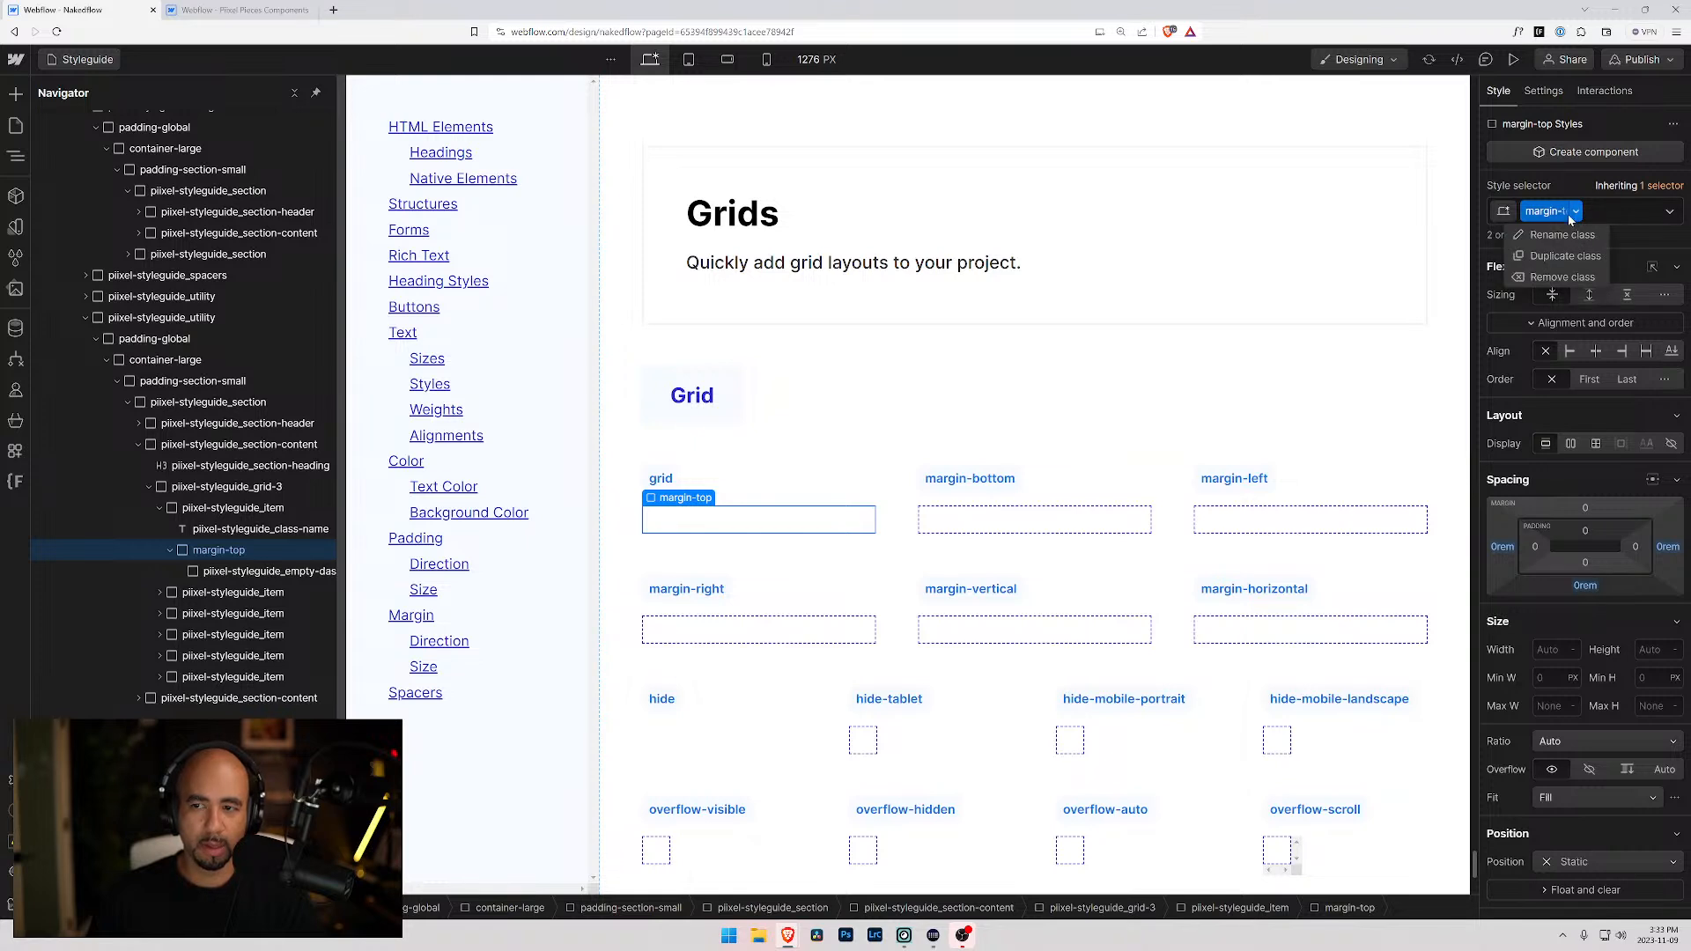
{"action": "left_click", "coordinate": [1625, 215]}
{"action": "key", "text": "BackSpace"}
{"action": "type", "text": "grid"}
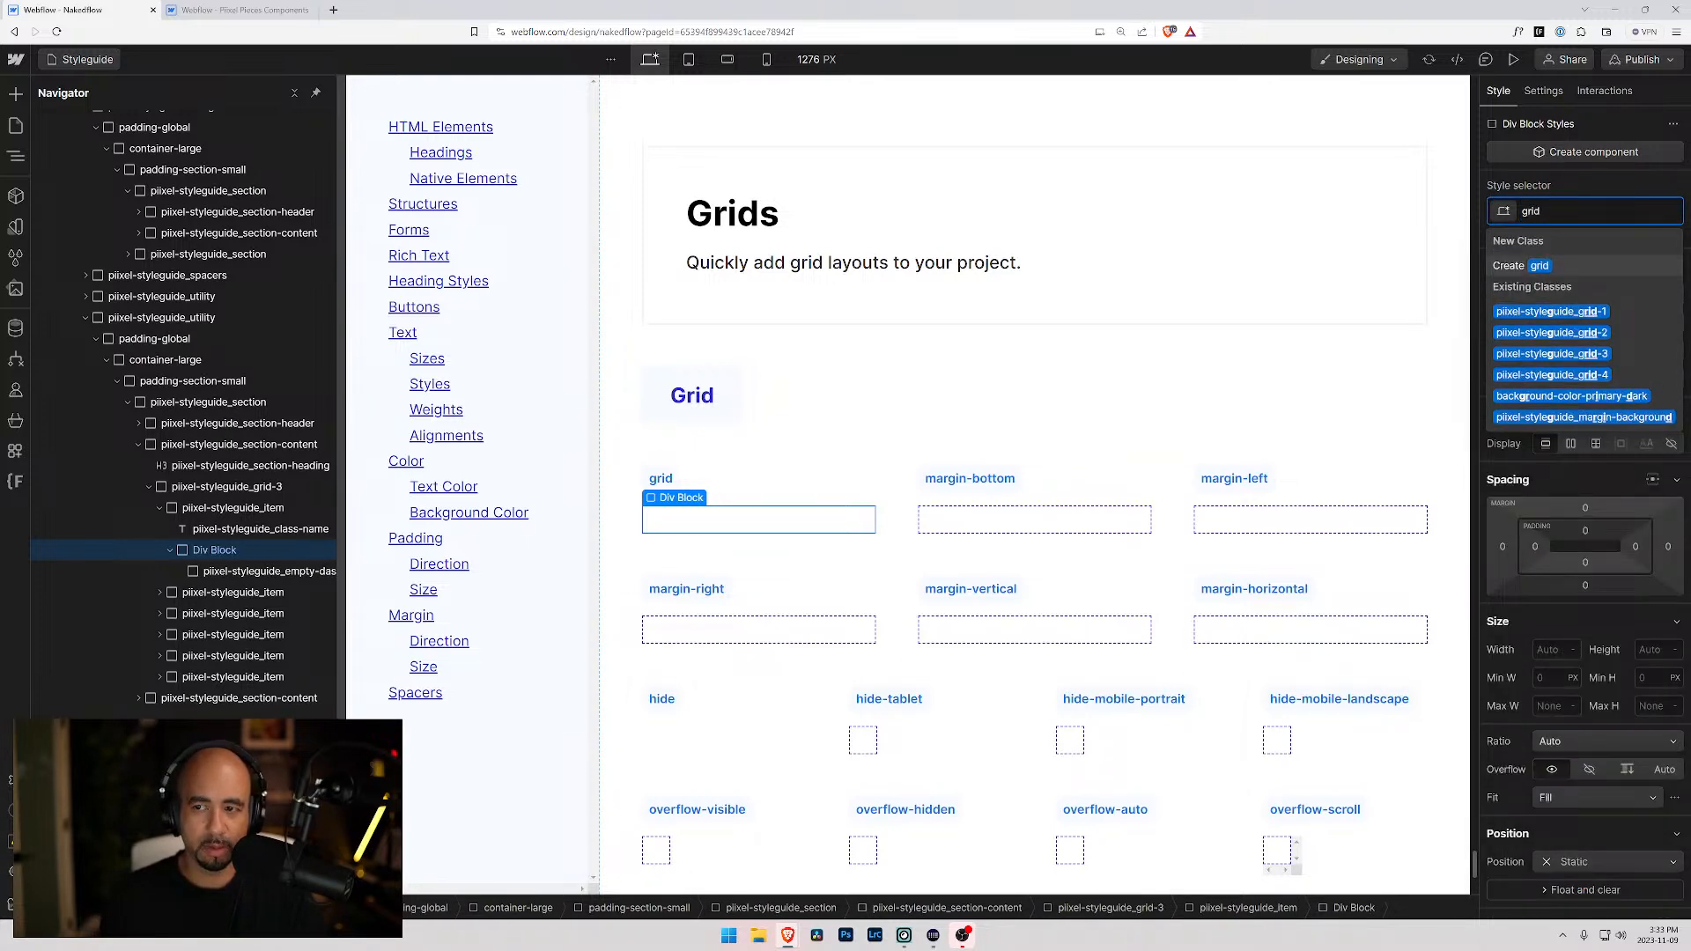
{"action": "key", "text": "Return"}
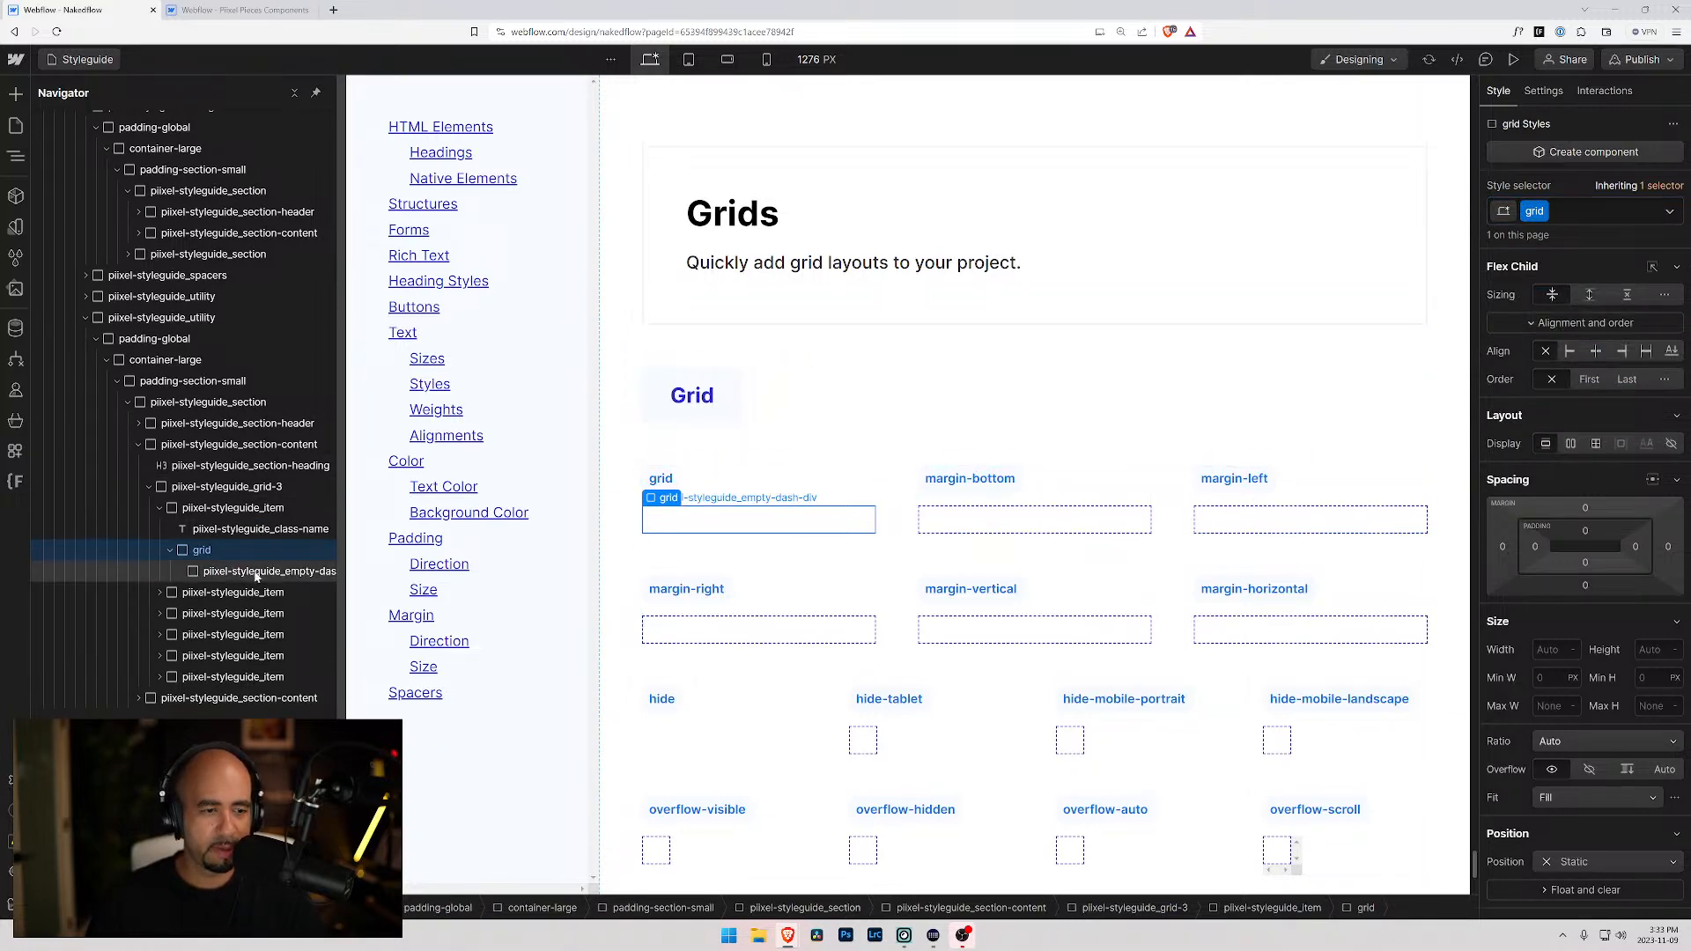
- Delete the five leftover margin items from the Grid block, keeping only the item labelled grid
{"action": "left_click", "coordinate": [256, 572]}
{"action": "left_click", "coordinate": [231, 614]}
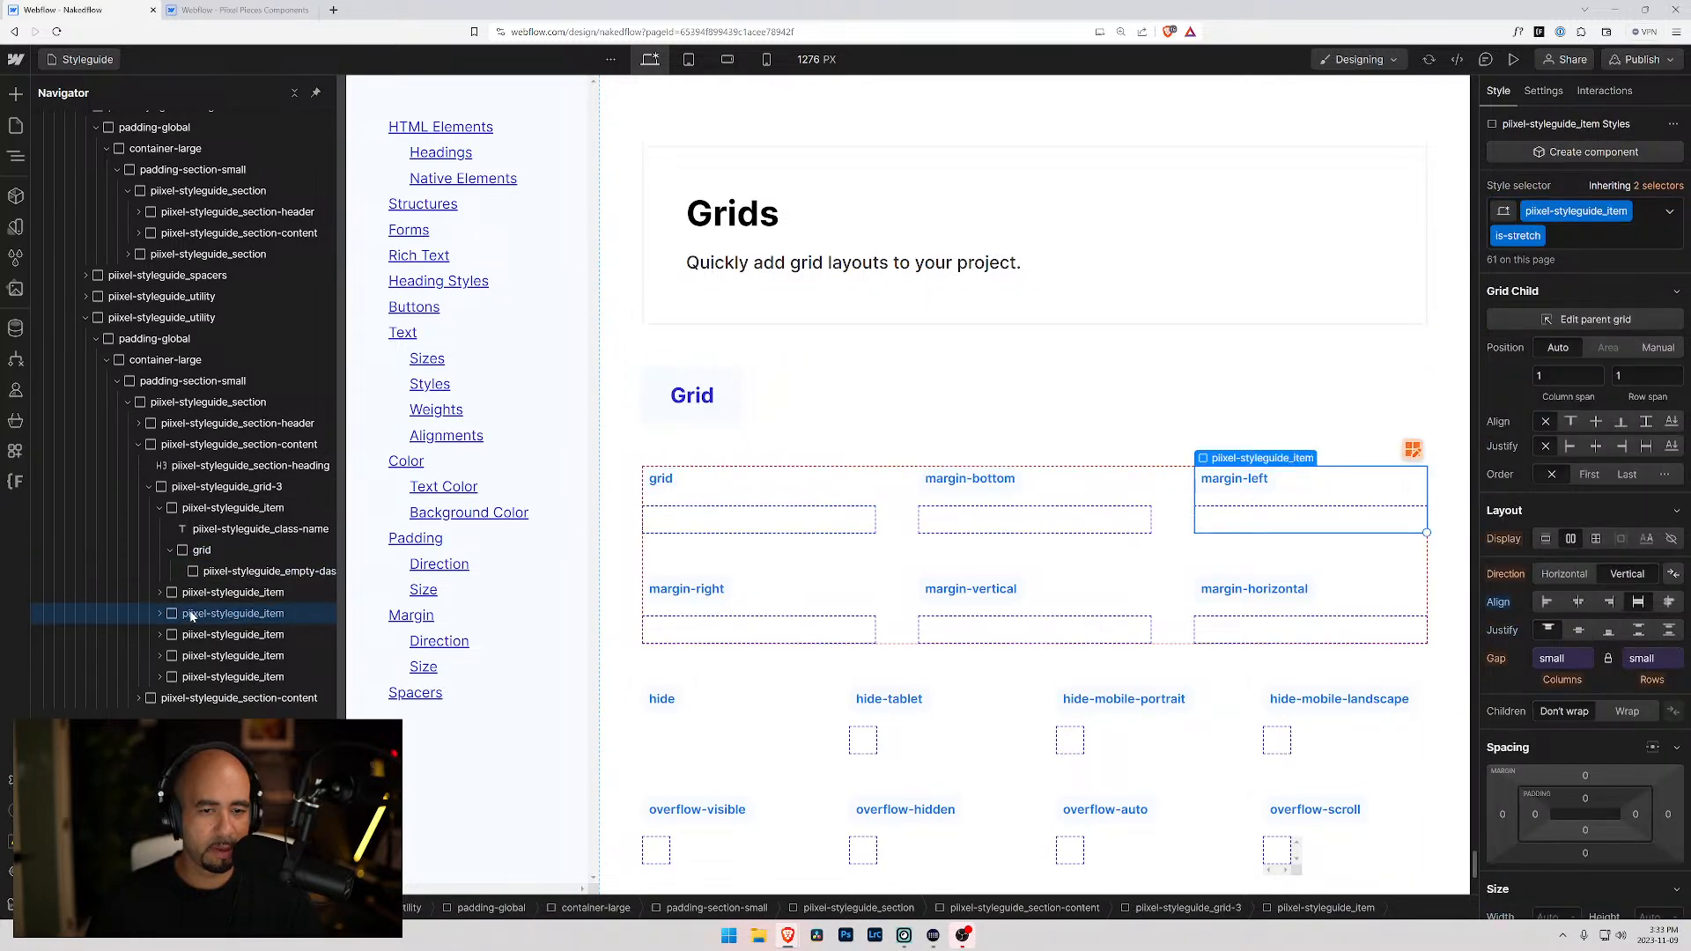
{"action": "left_click", "coordinate": [201, 550]}
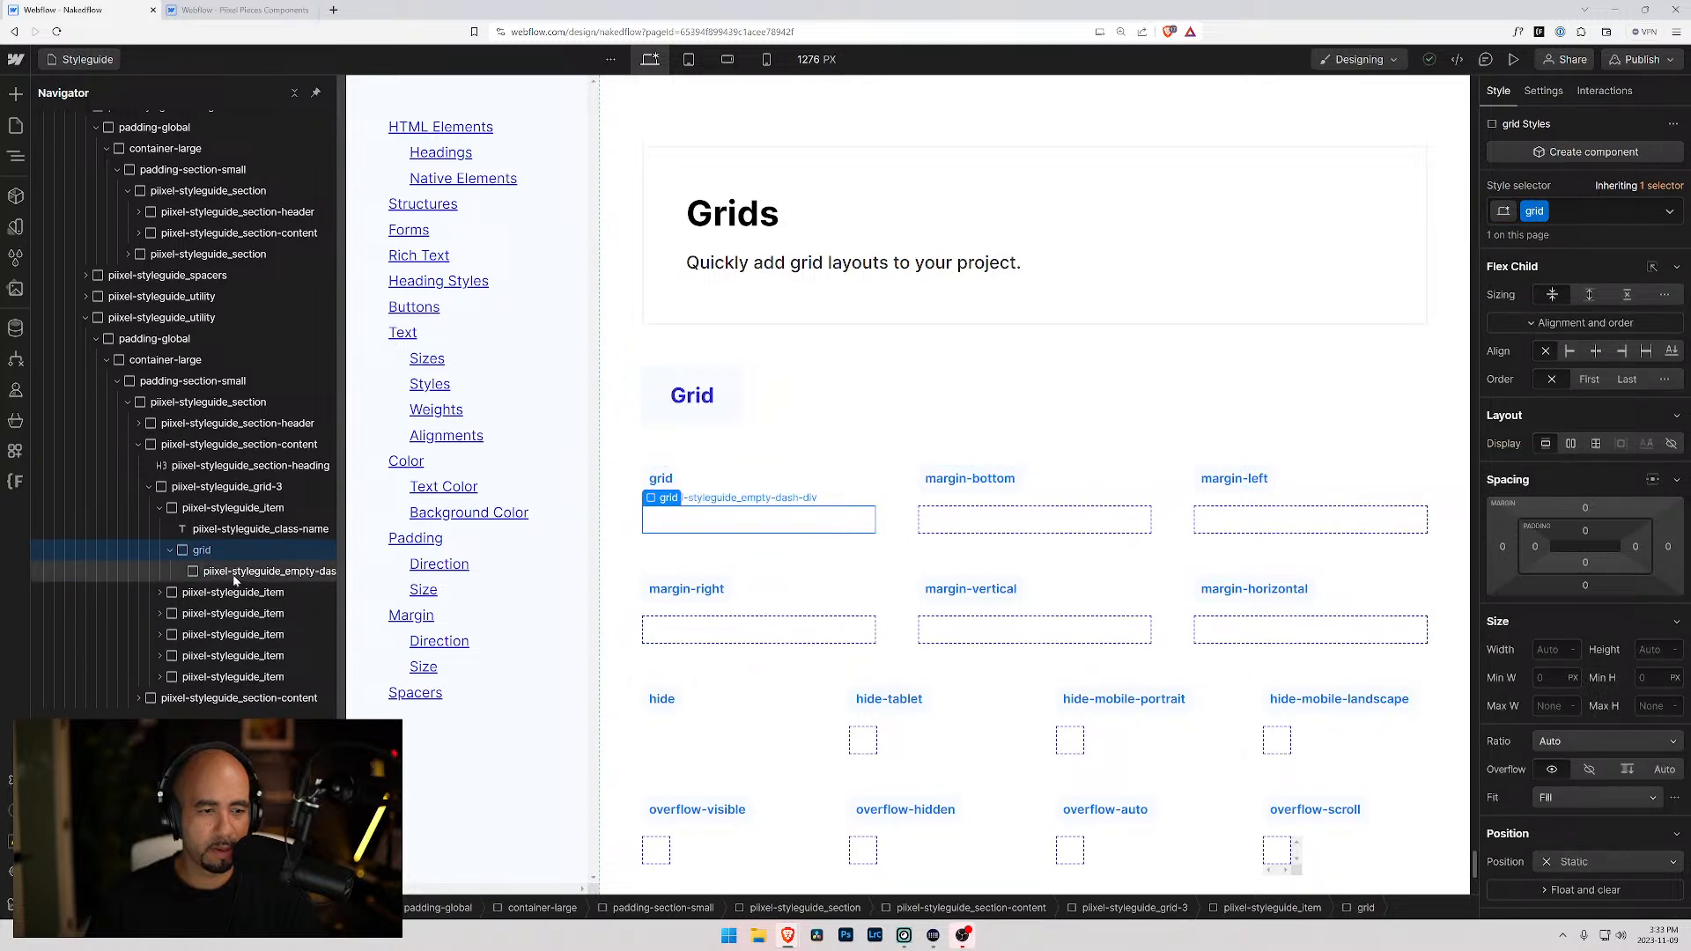
{"action": "left_click", "coordinate": [235, 572]}
{"action": "left_click", "coordinate": [207, 614]}
{"action": "left_click", "coordinate": [198, 677]}
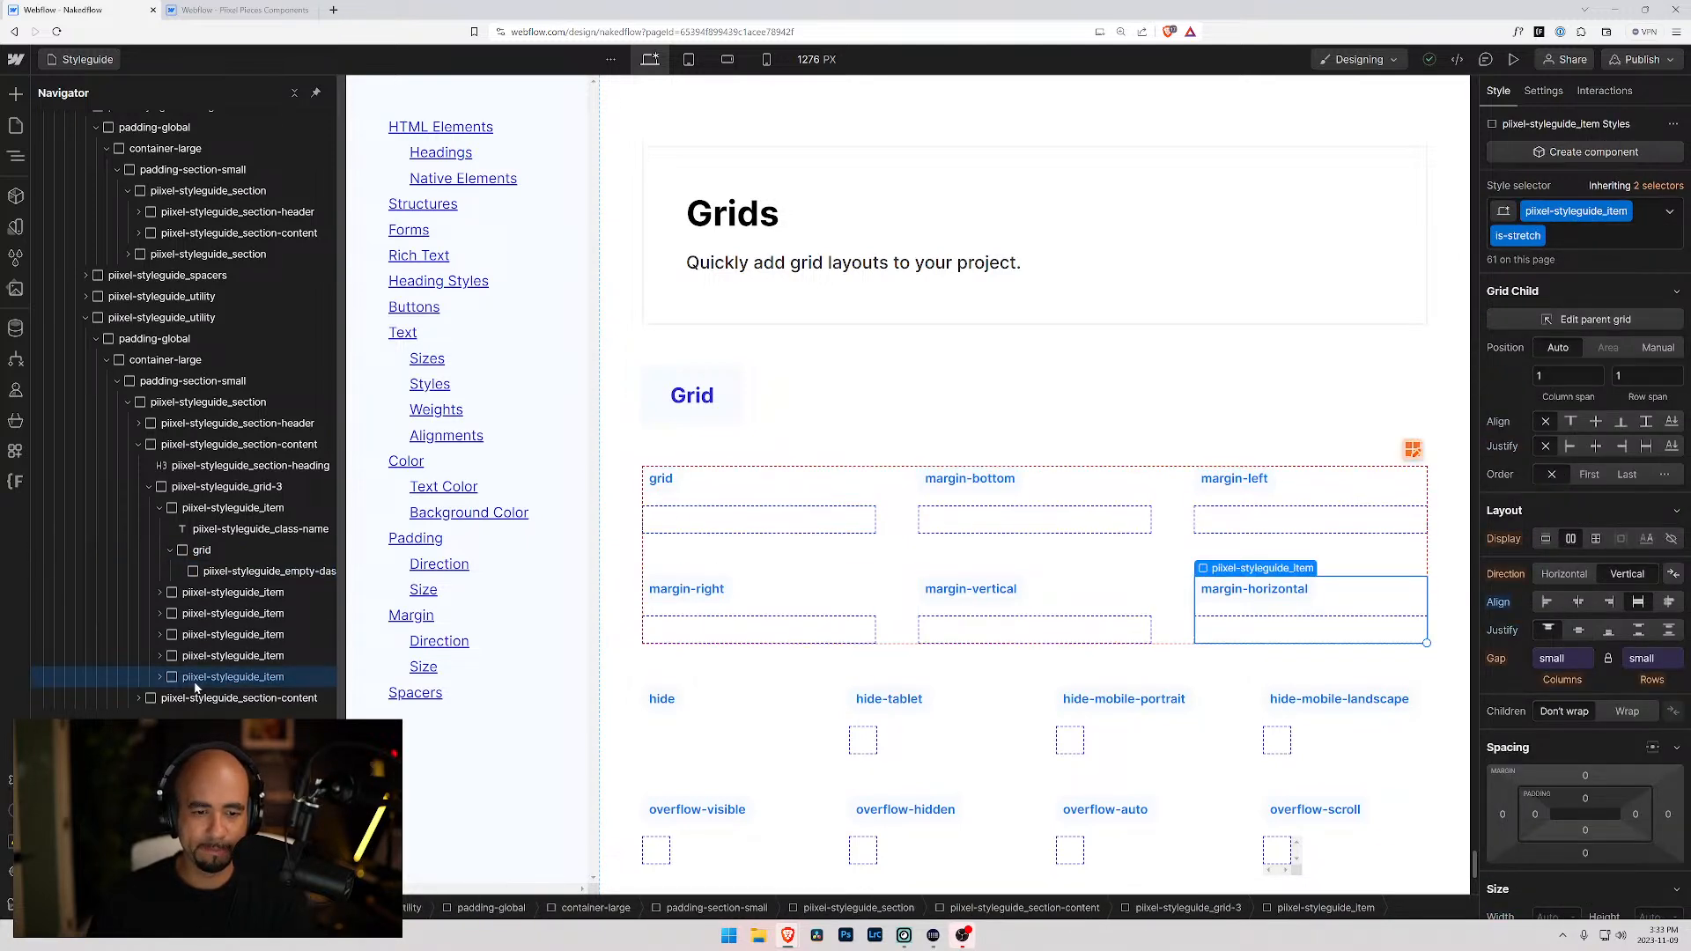
{"action": "key", "text": "Delete"}
{"action": "key", "text": "Delete"}
{"action": "key", "text": "Delete"}
{"action": "key", "text": "Delete"}
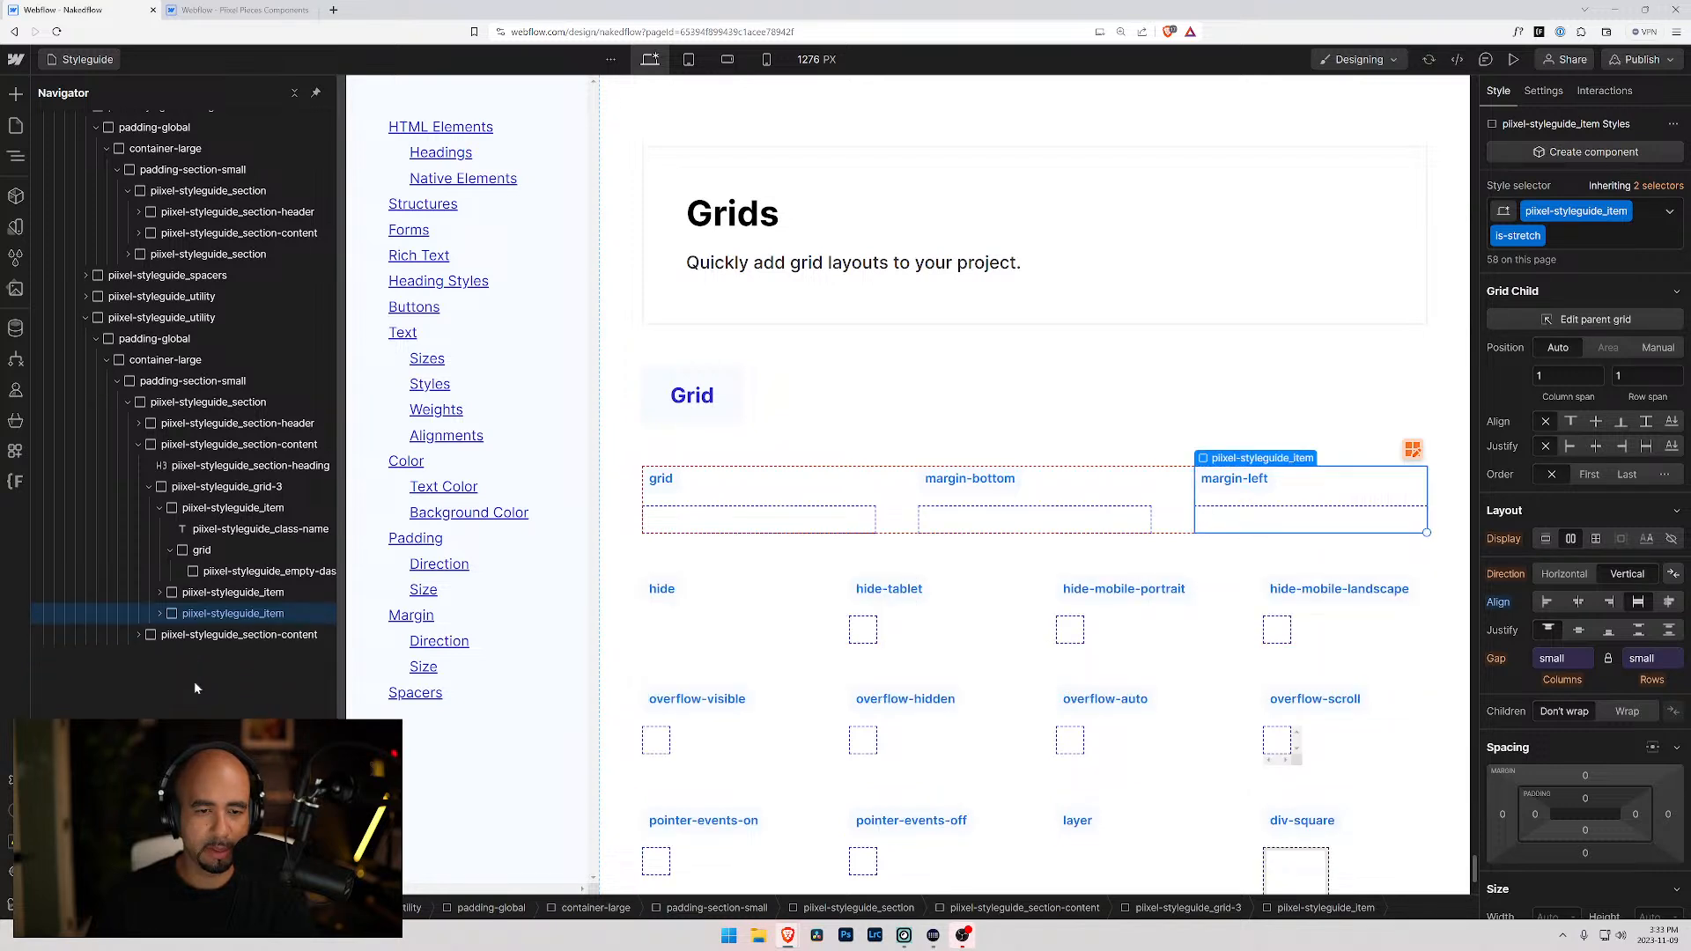
{"action": "key", "text": "Delete"}
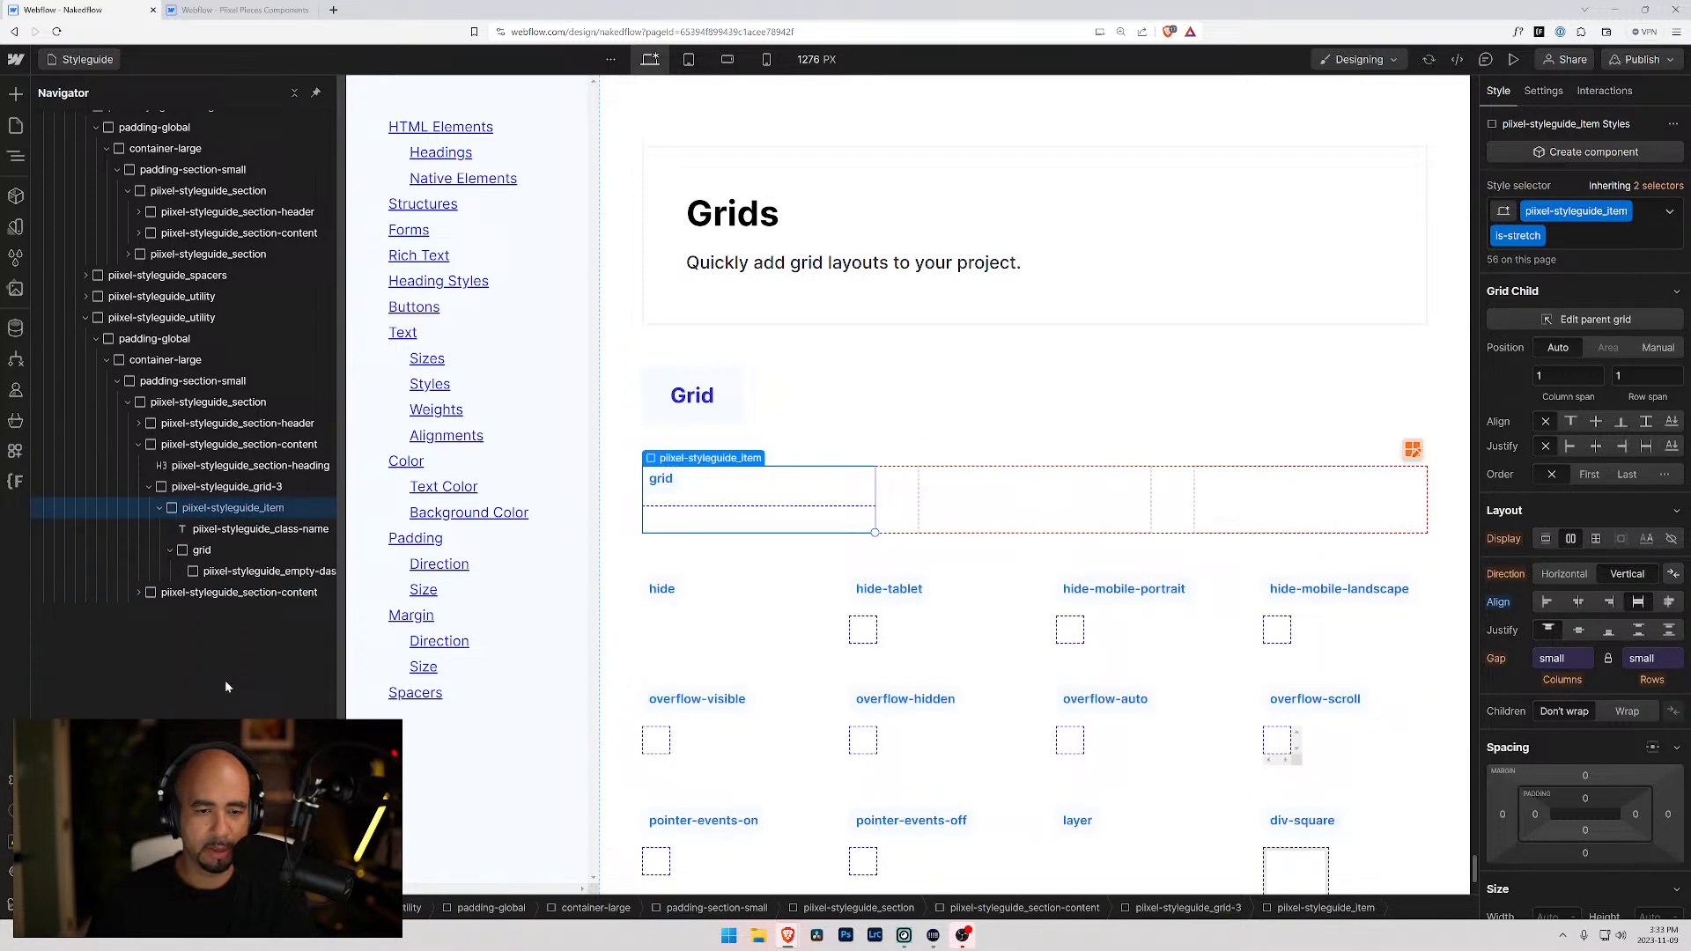
- Compare the empty dashed div in the grid item with those in the hide-tablet, overflow-visible and overflow-hidden items
{"action": "left_click", "coordinate": [872, 630]}
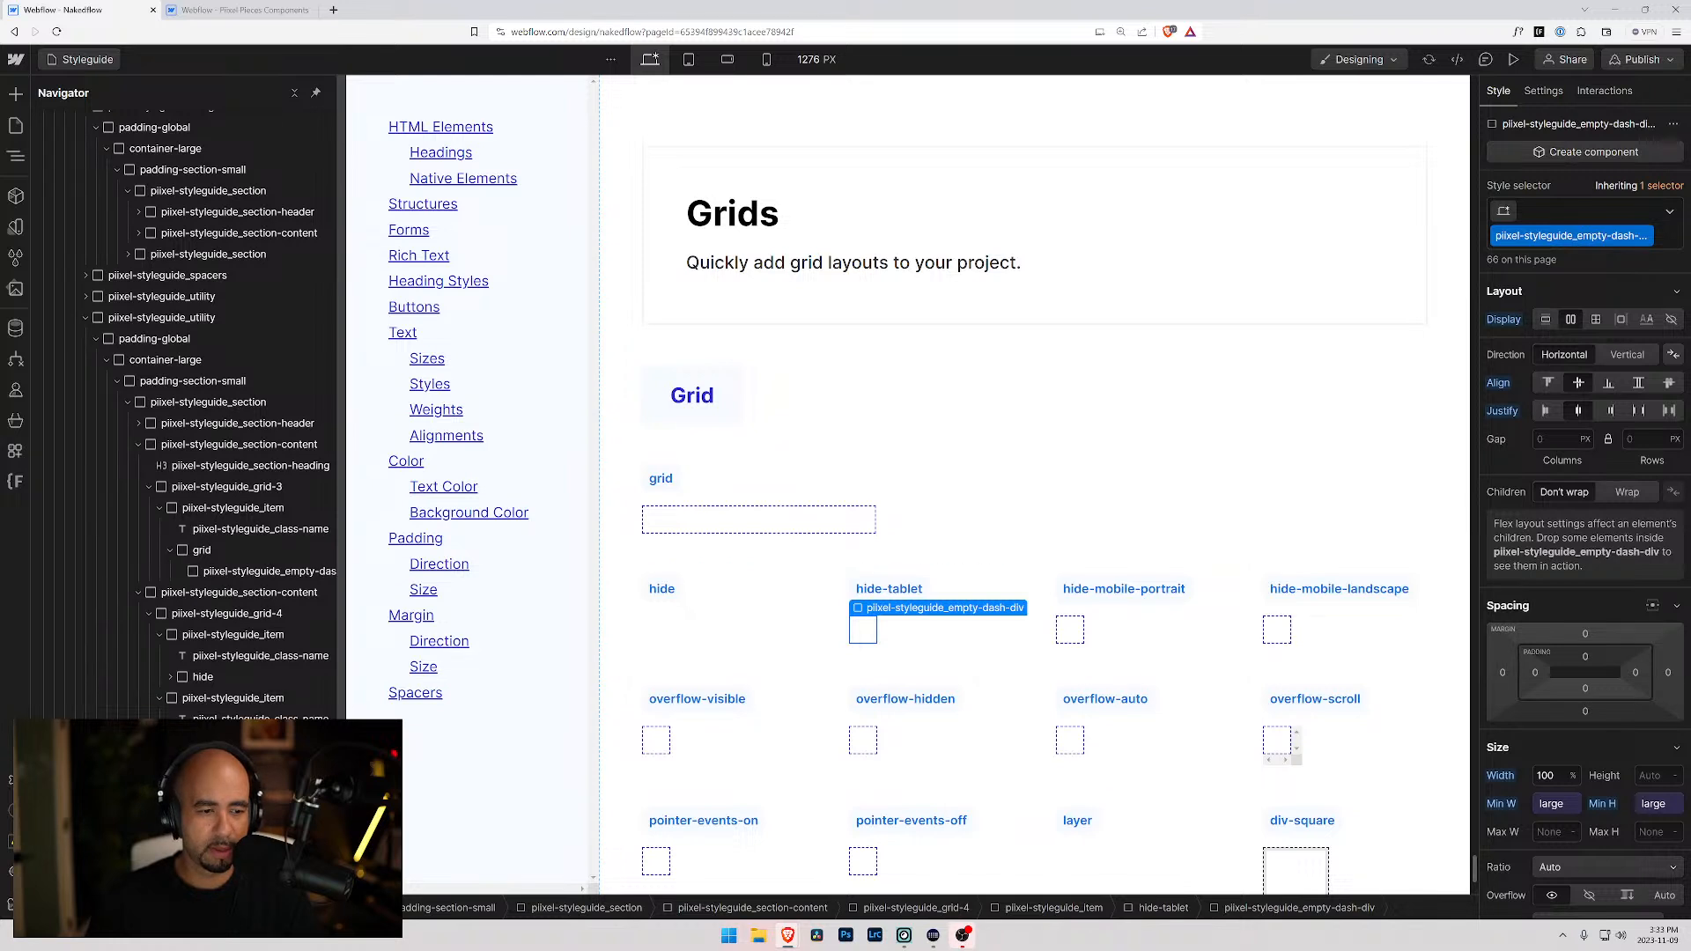
{"action": "left_click", "coordinate": [1163, 907]}
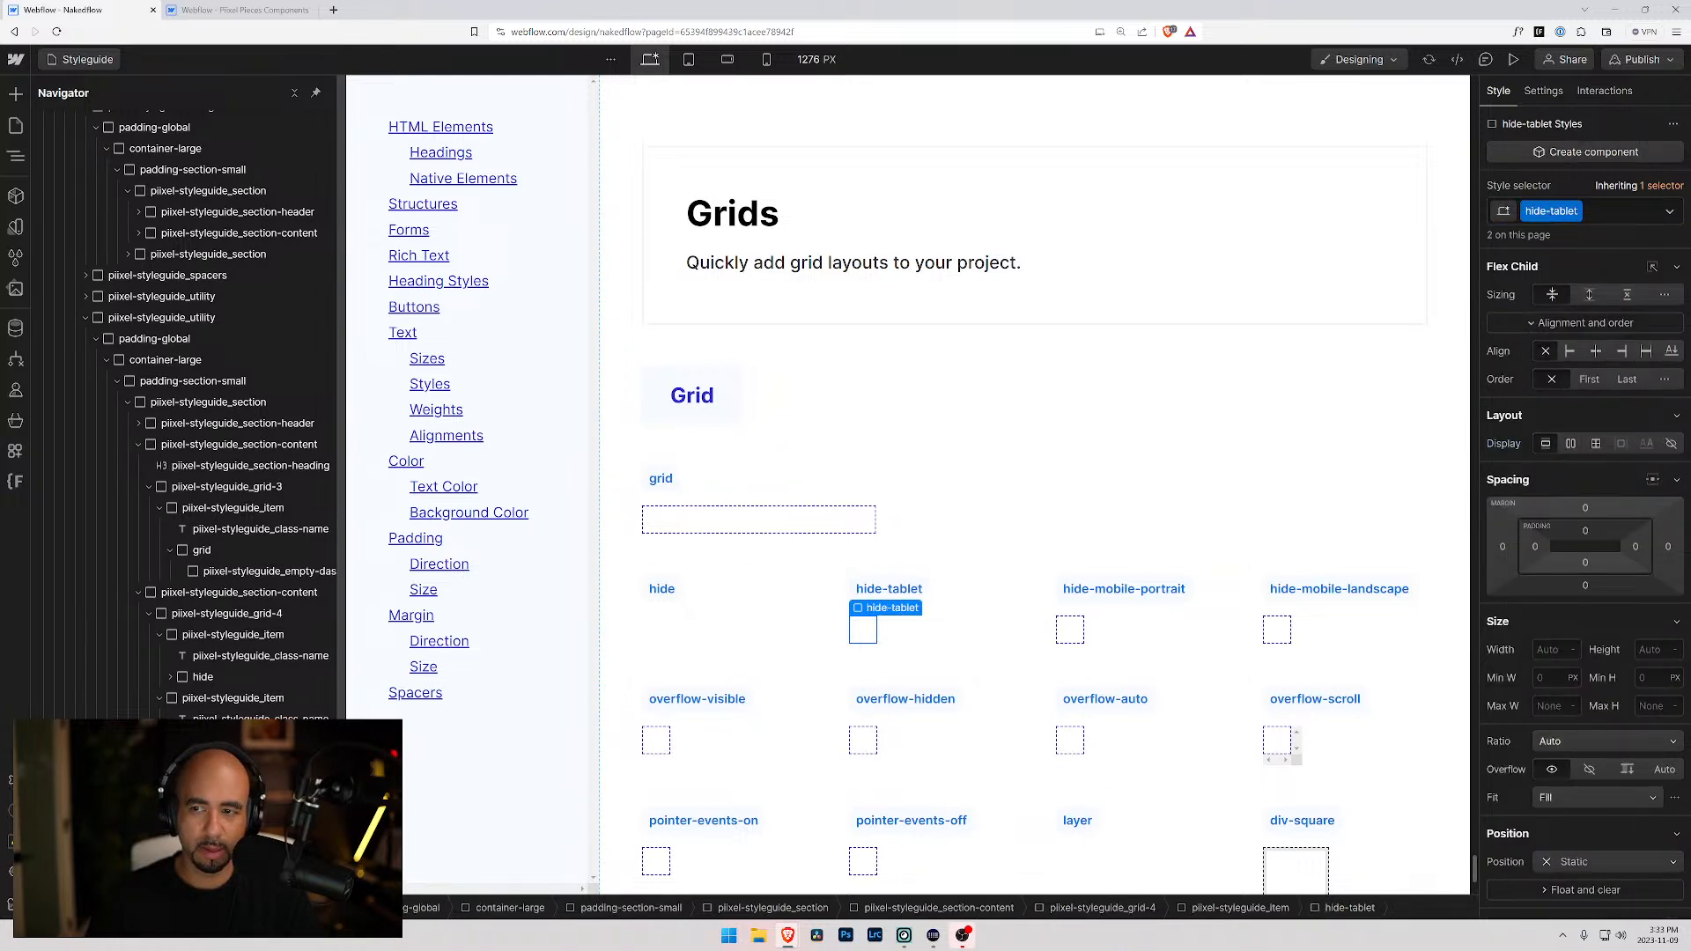
{"action": "left_click", "coordinate": [863, 631]}
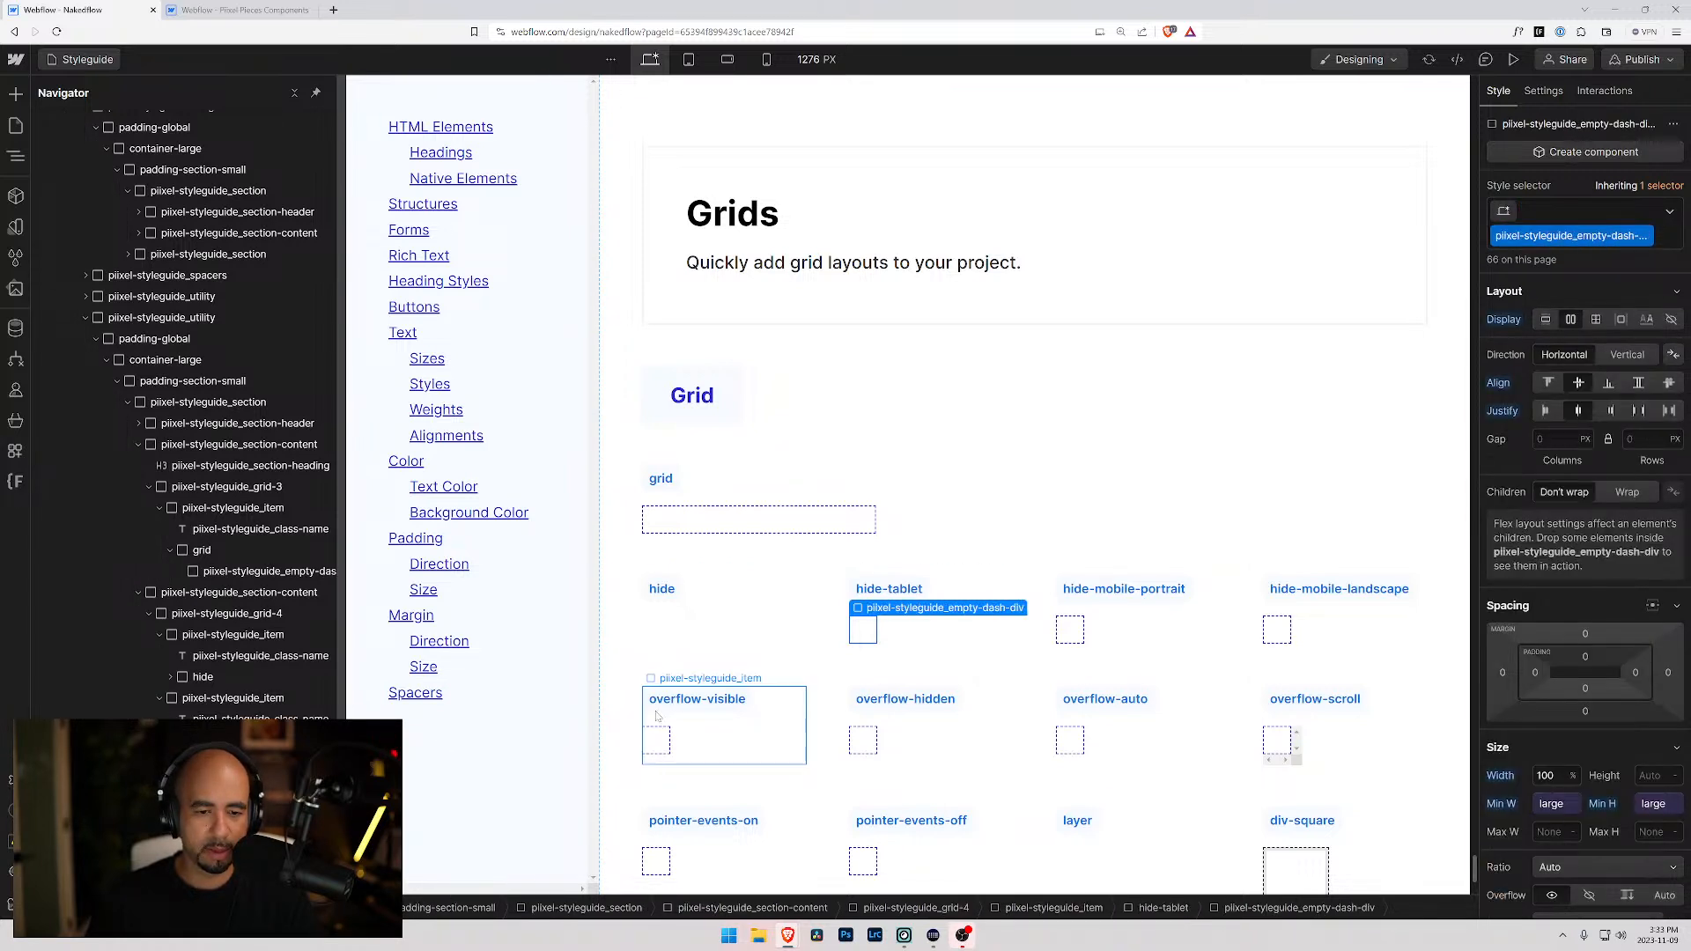
{"action": "left_click", "coordinate": [655, 738]}
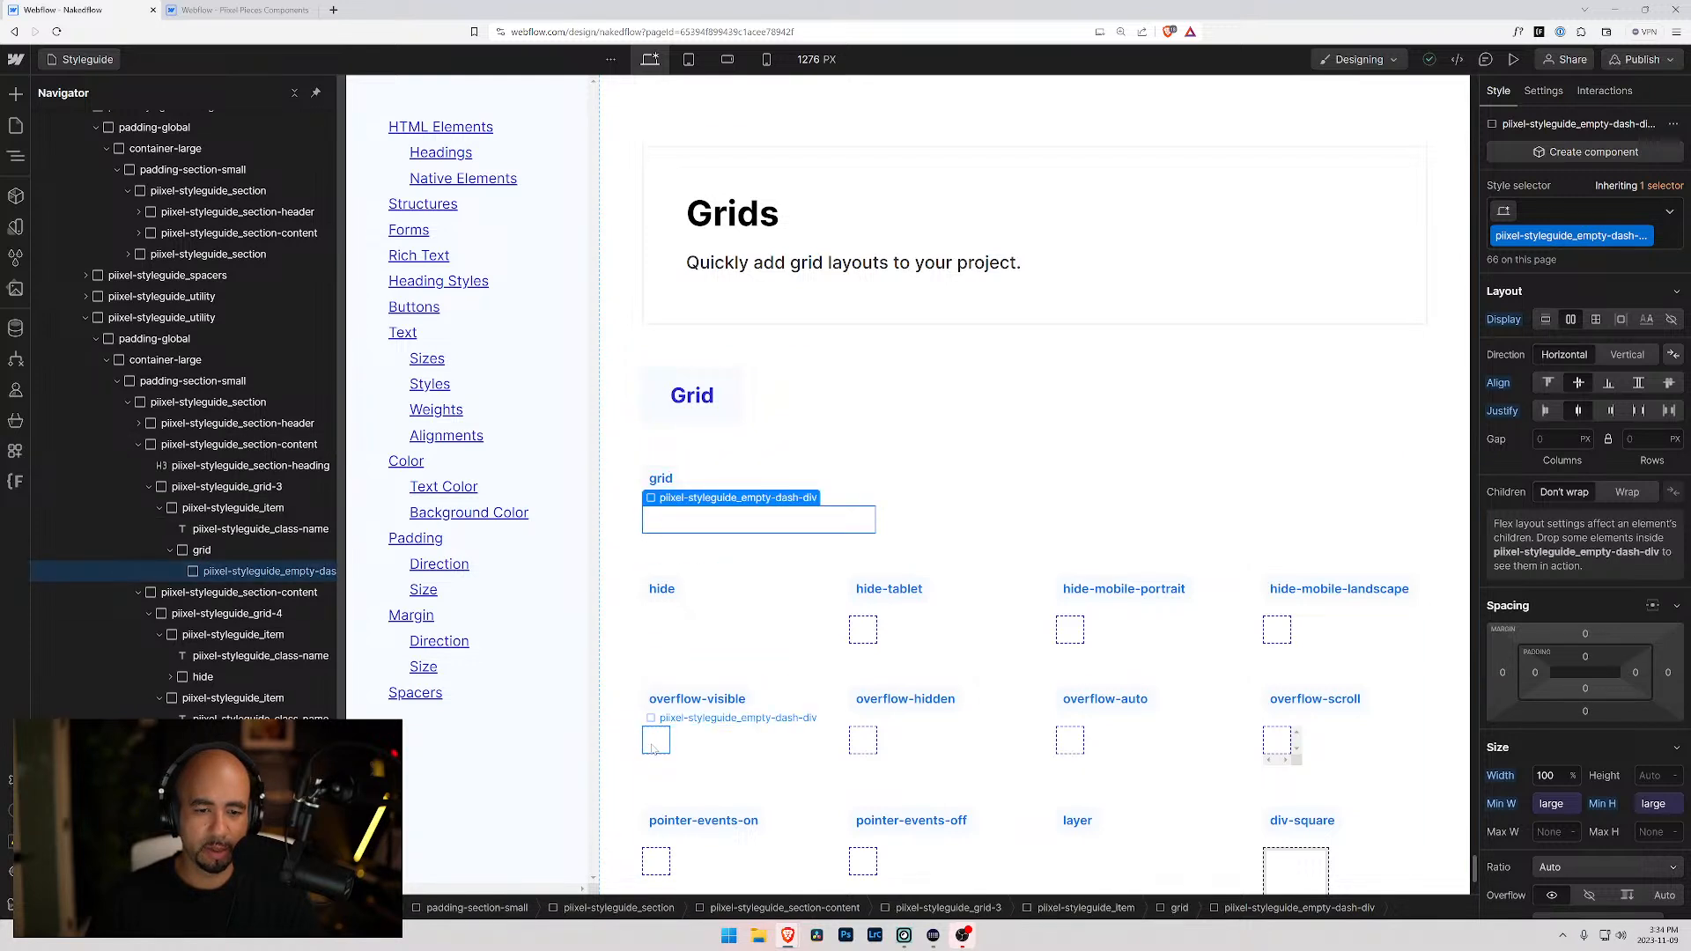
{"action": "left_click", "coordinate": [688, 526]}
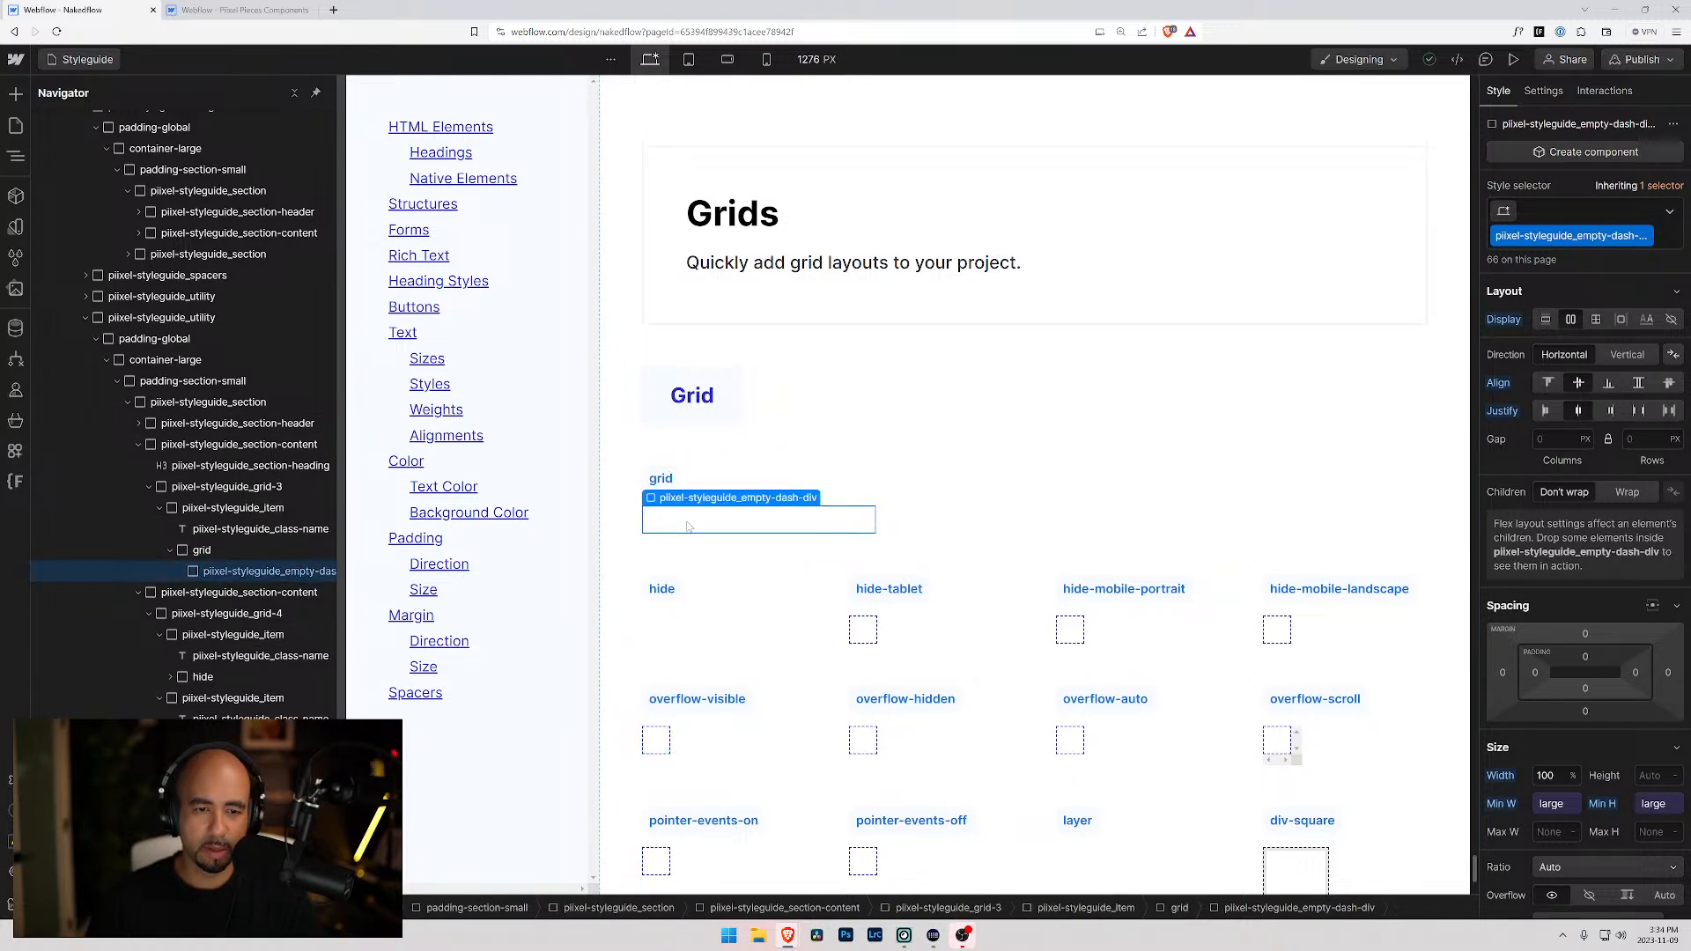
{"action": "left_click", "coordinate": [656, 739]}
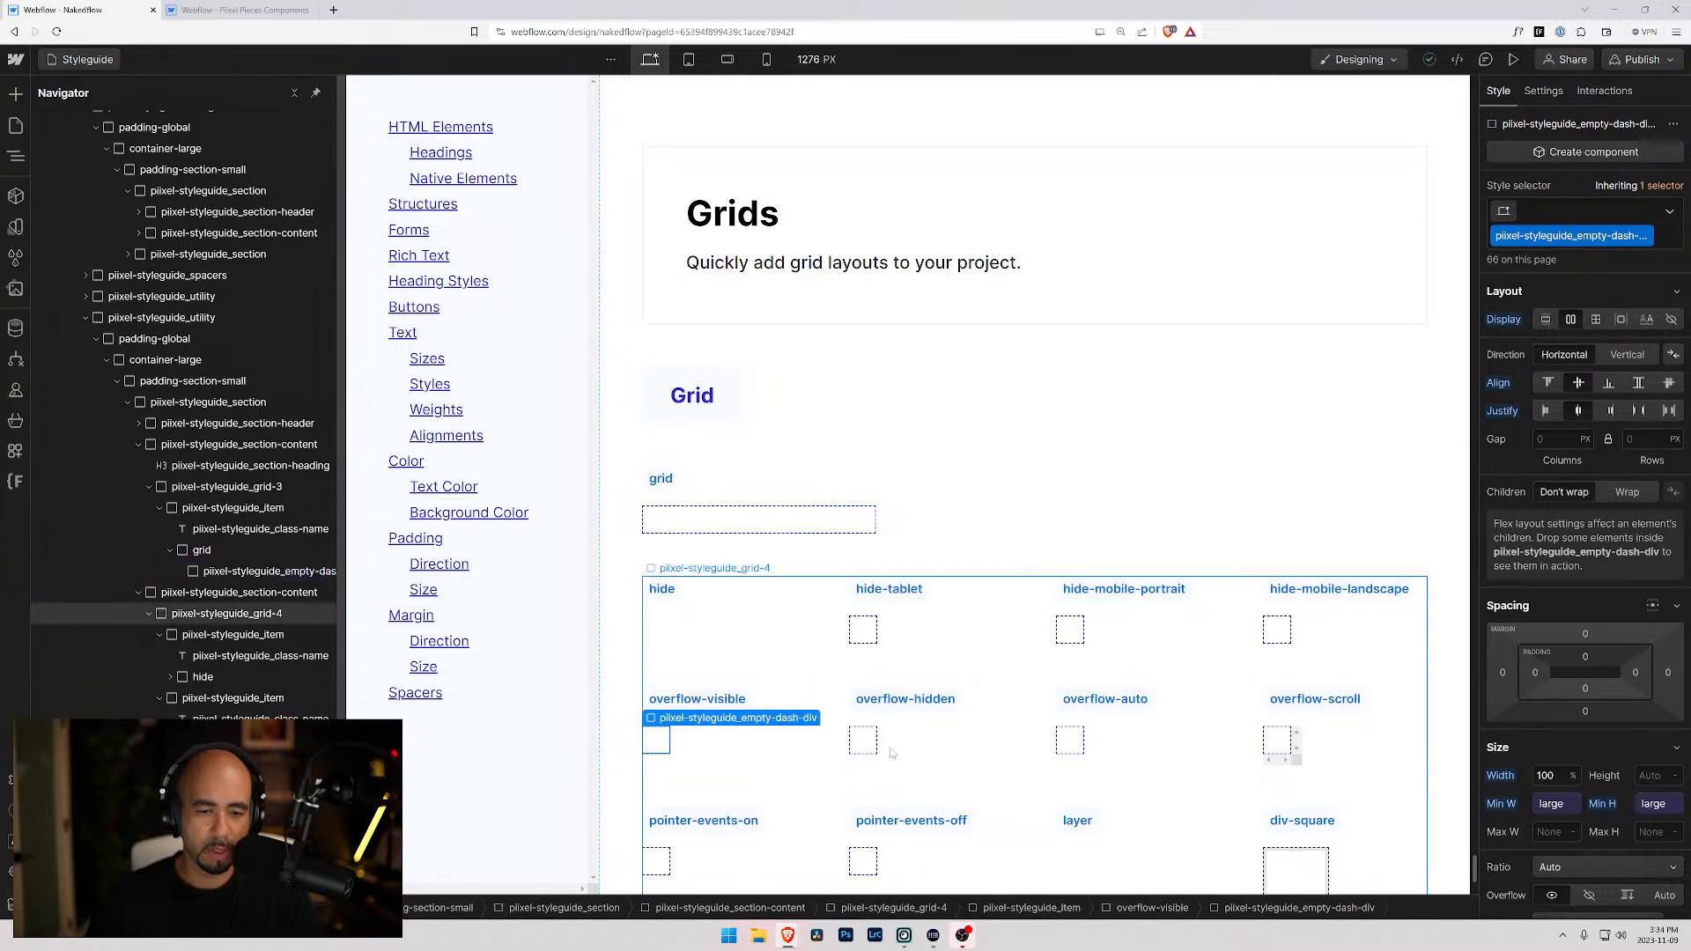
{"action": "left_click", "coordinate": [870, 745]}
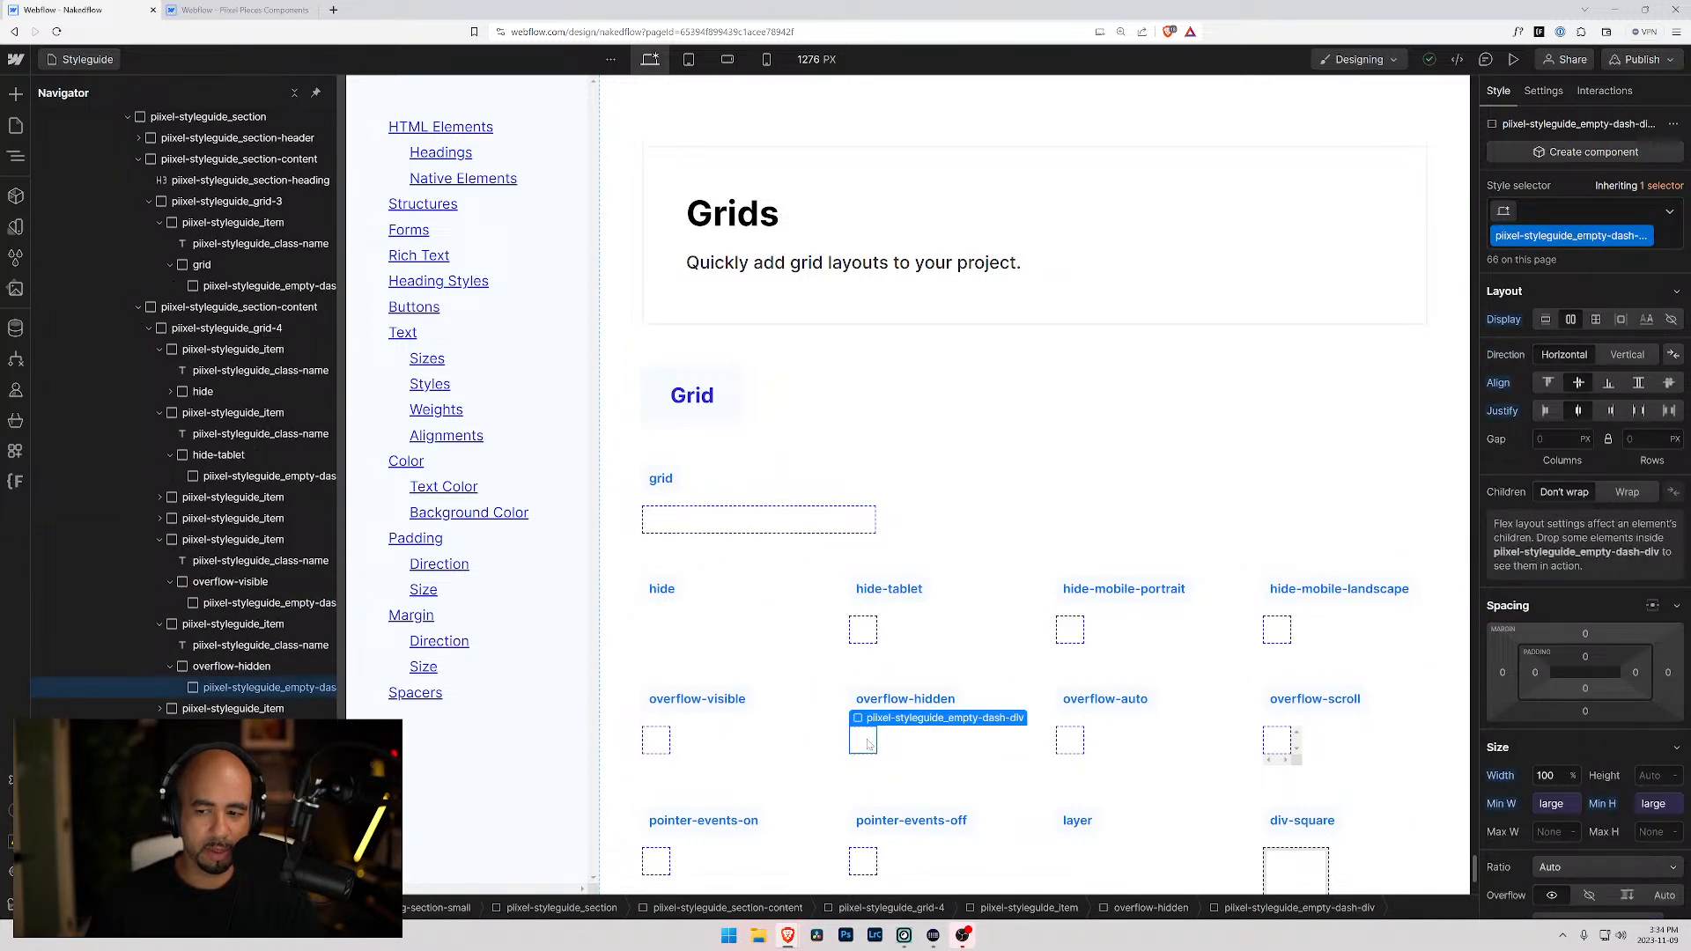
{"action": "scroll", "coordinate": [933, 744], "scroll_direction": "down", "scroll_amount": 2}
{"action": "scroll", "coordinate": [1531, 696], "scroll_direction": "down", "scroll_amount": 6}
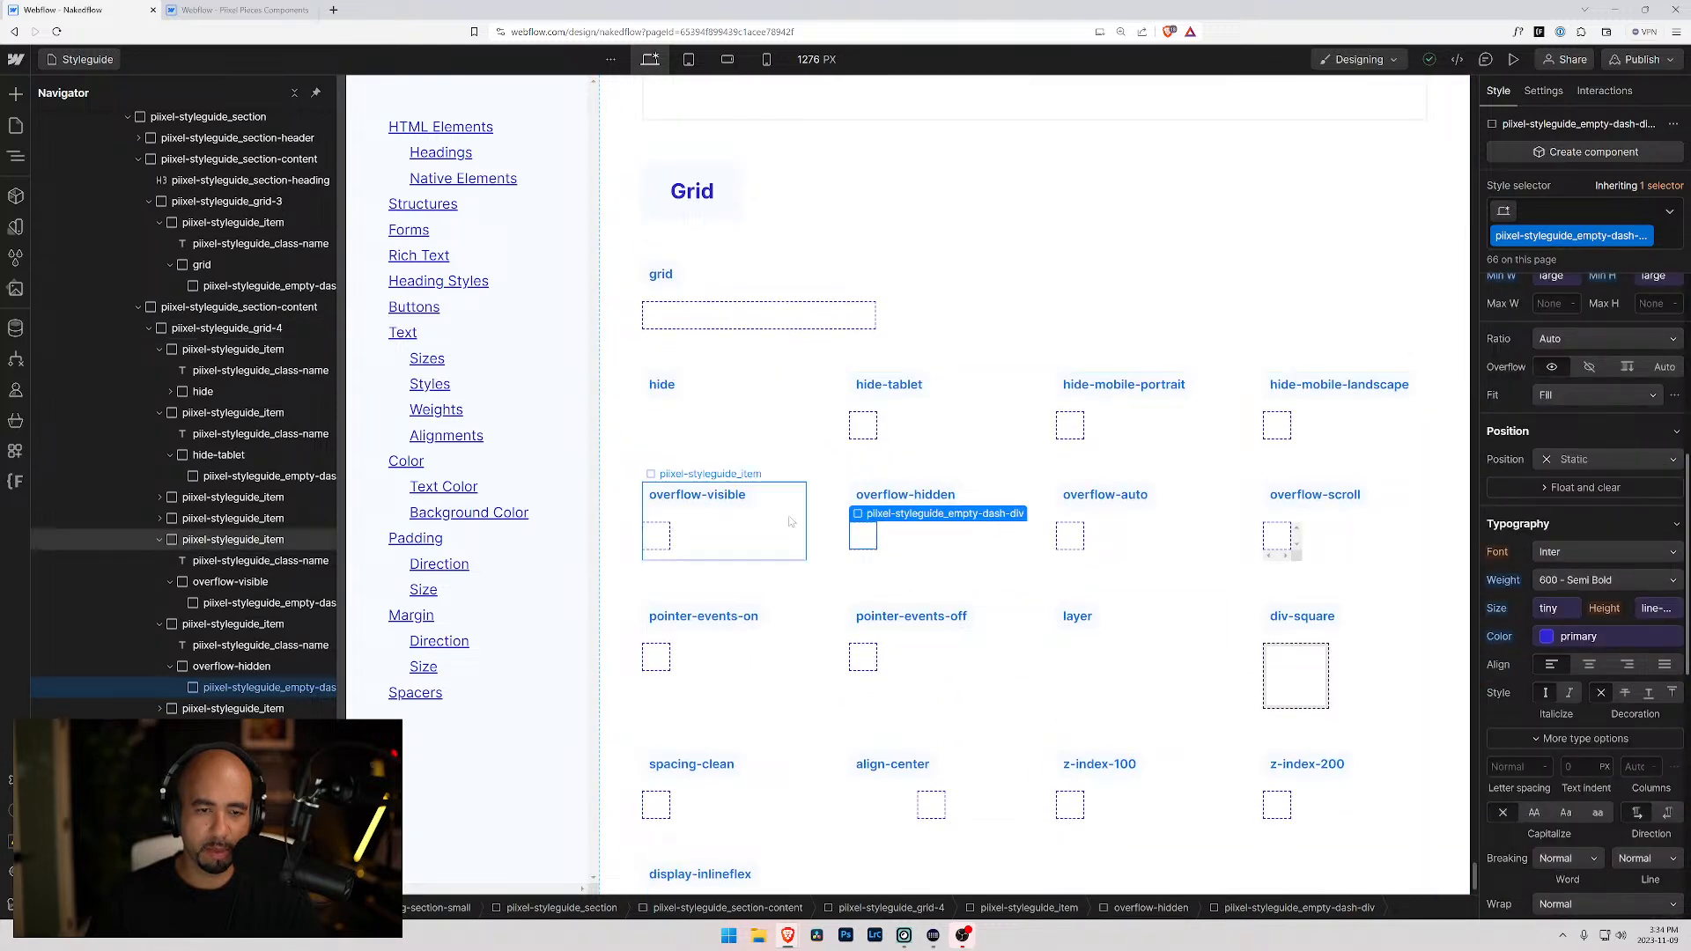
{"action": "left_click", "coordinate": [679, 321]}
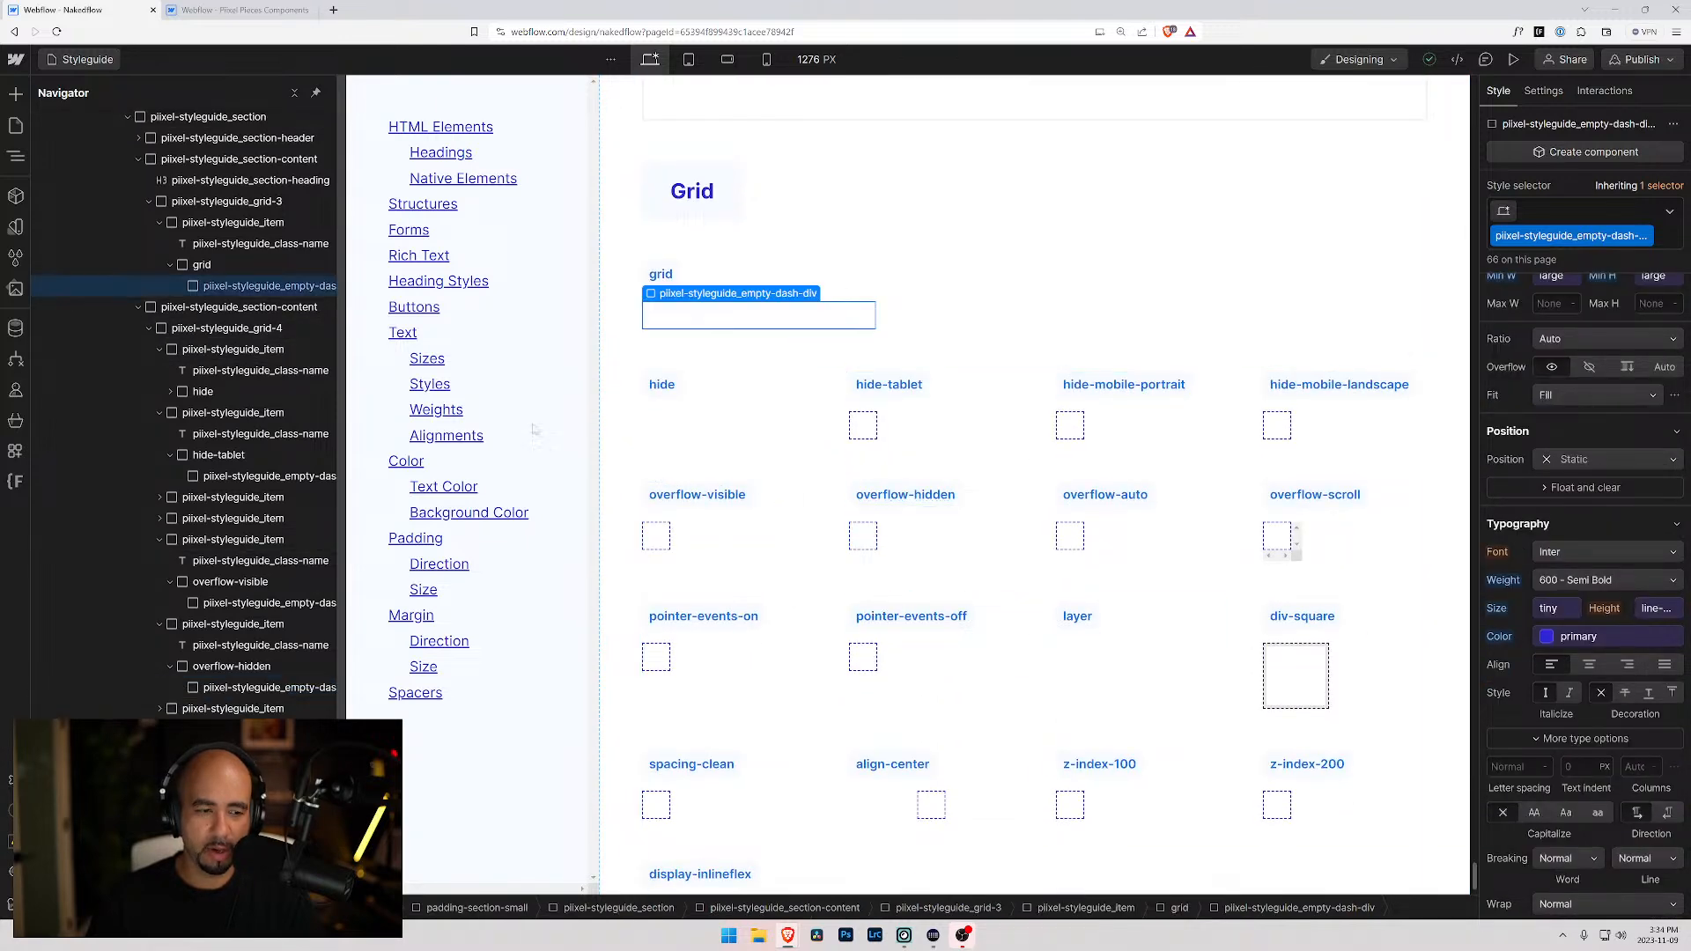
- Compare the style settings of the grid class div with those of the hide-tablet div and its child
{"action": "left_click", "coordinate": [195, 265]}
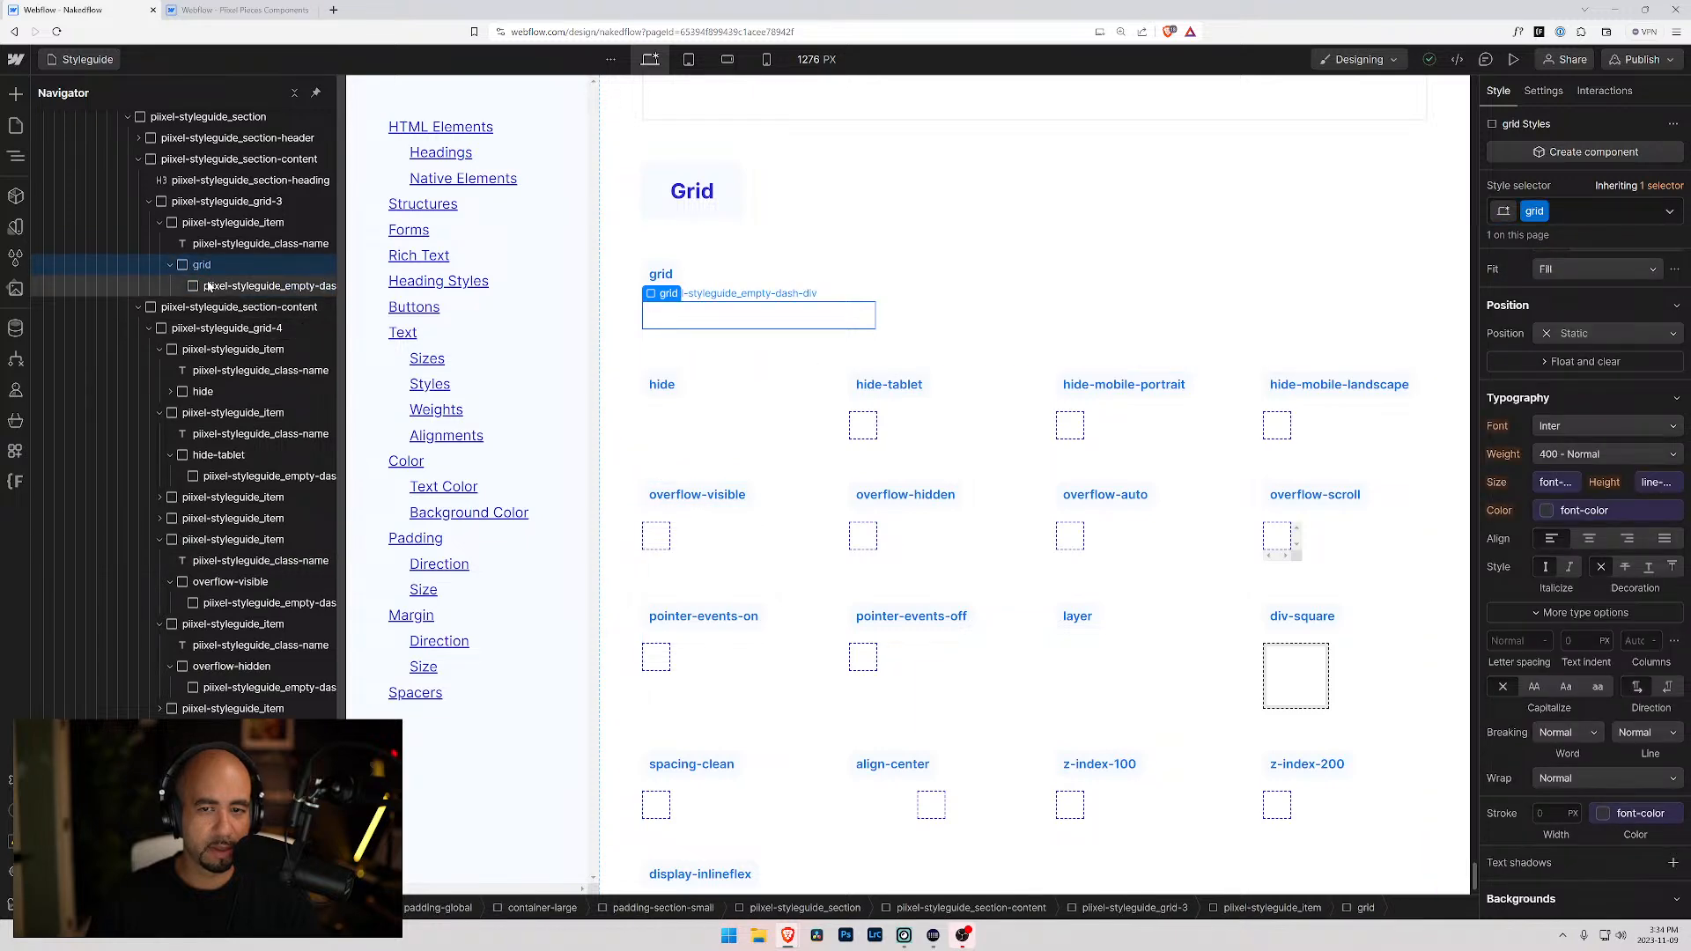
{"action": "scroll", "coordinate": [1554, 483], "scroll_direction": "up", "scroll_amount": 5}
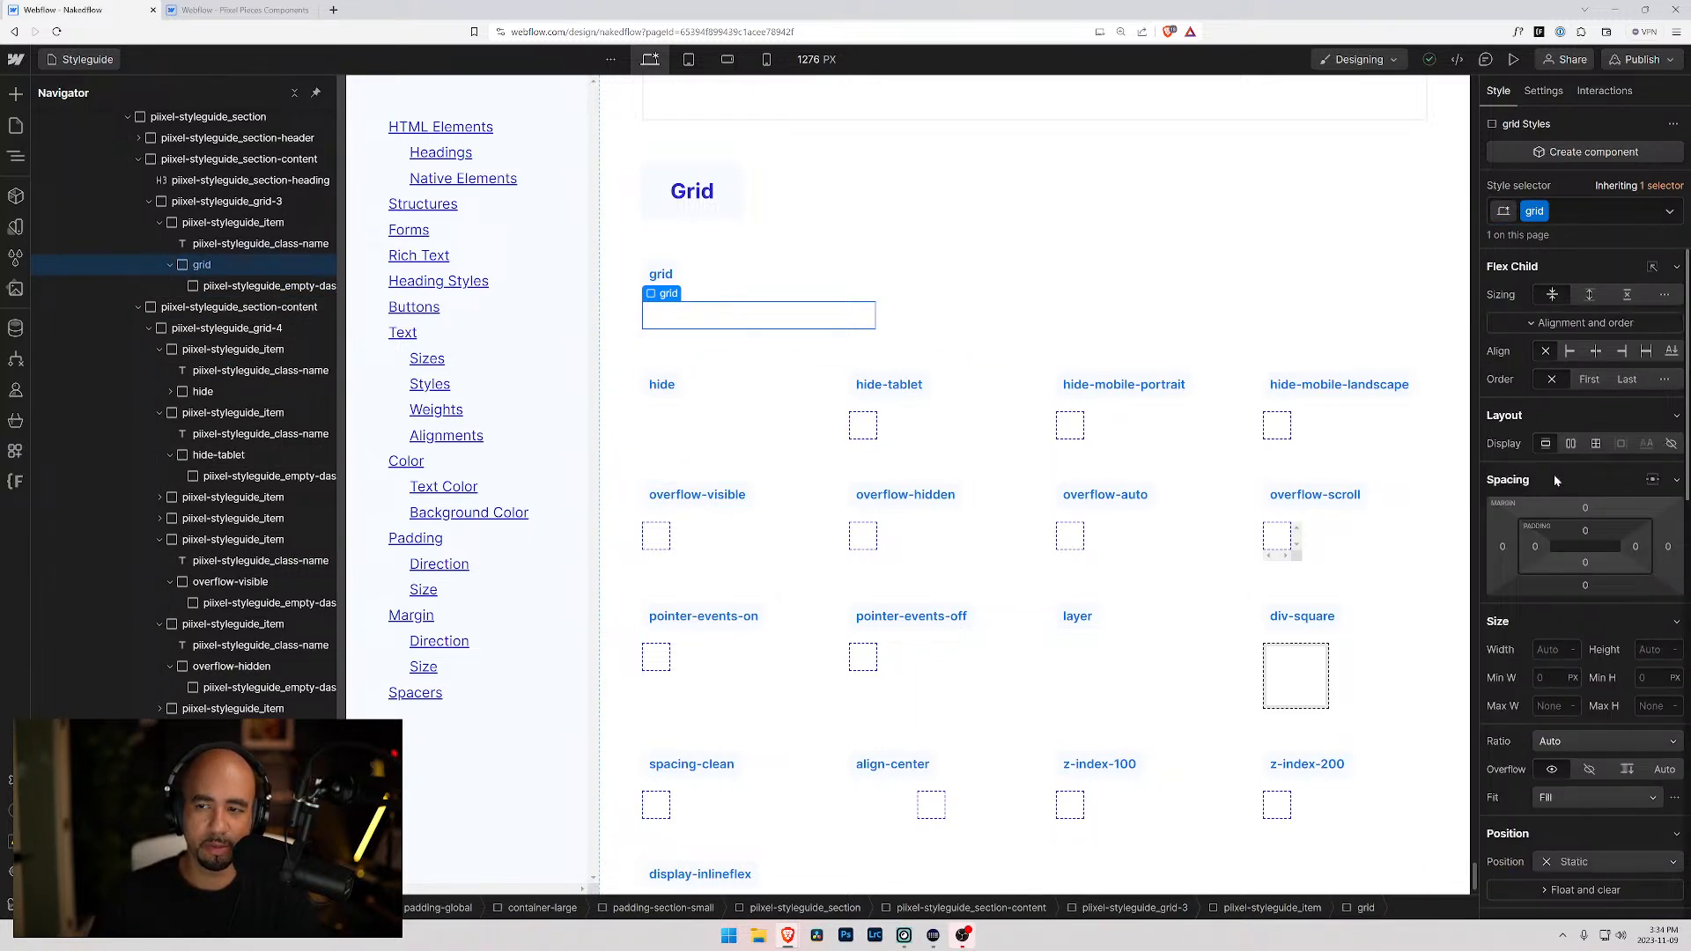
{"action": "scroll", "coordinate": [1555, 483], "scroll_direction": "down", "scroll_amount": 1}
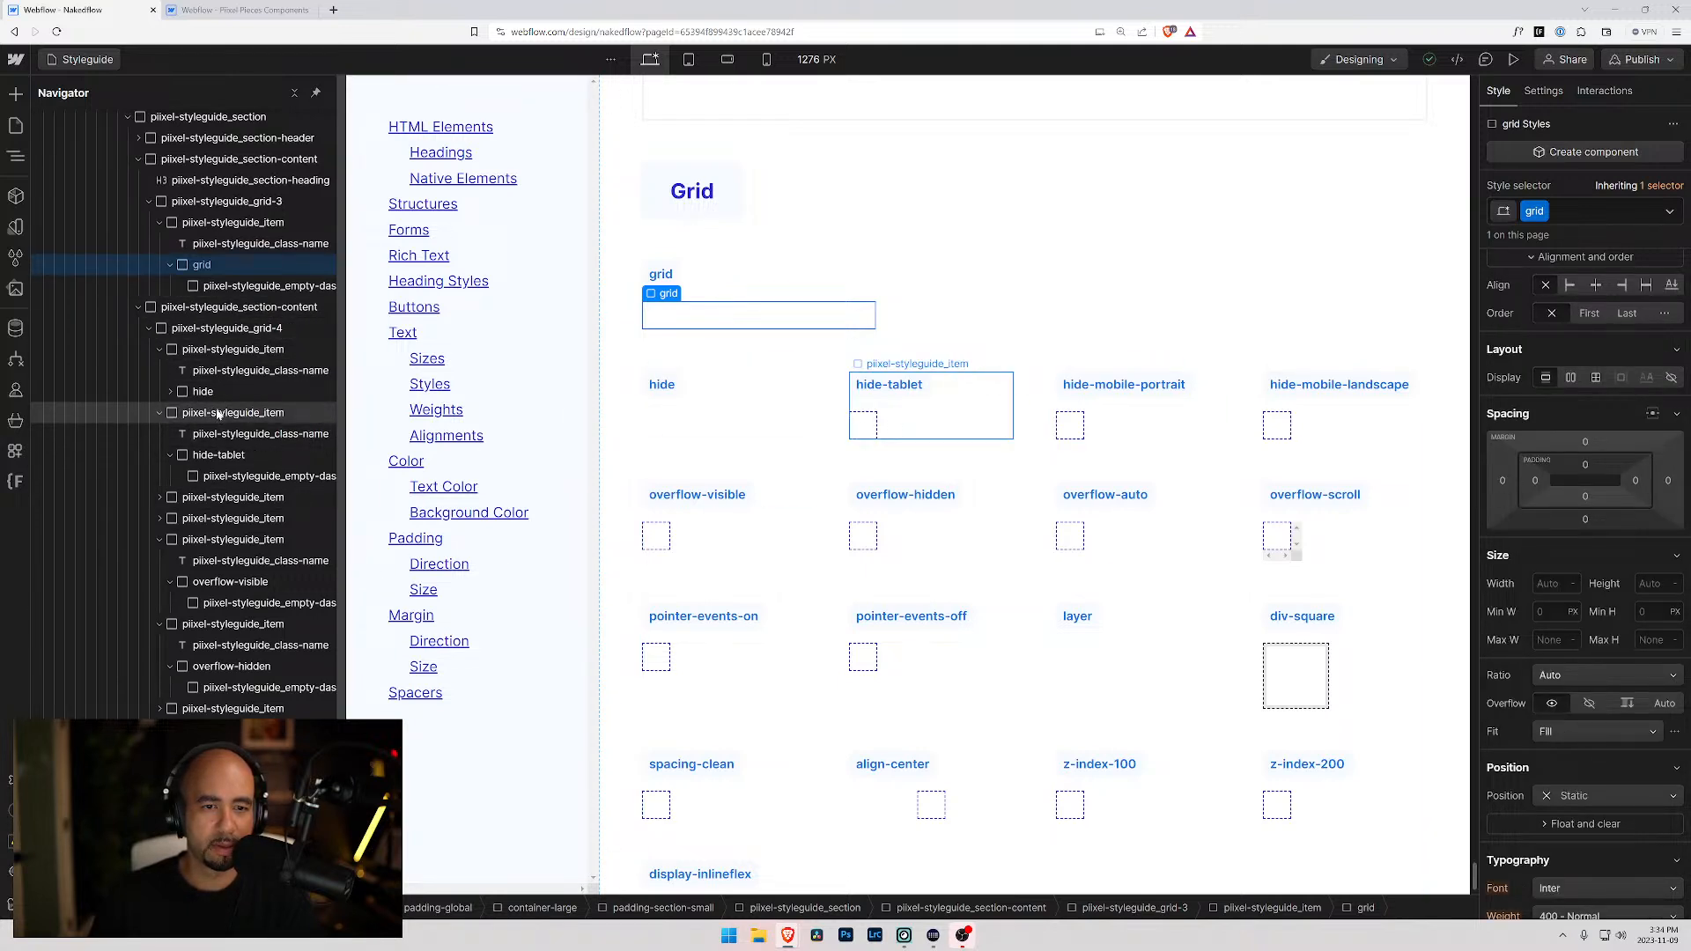
{"action": "left_click", "coordinate": [195, 457]}
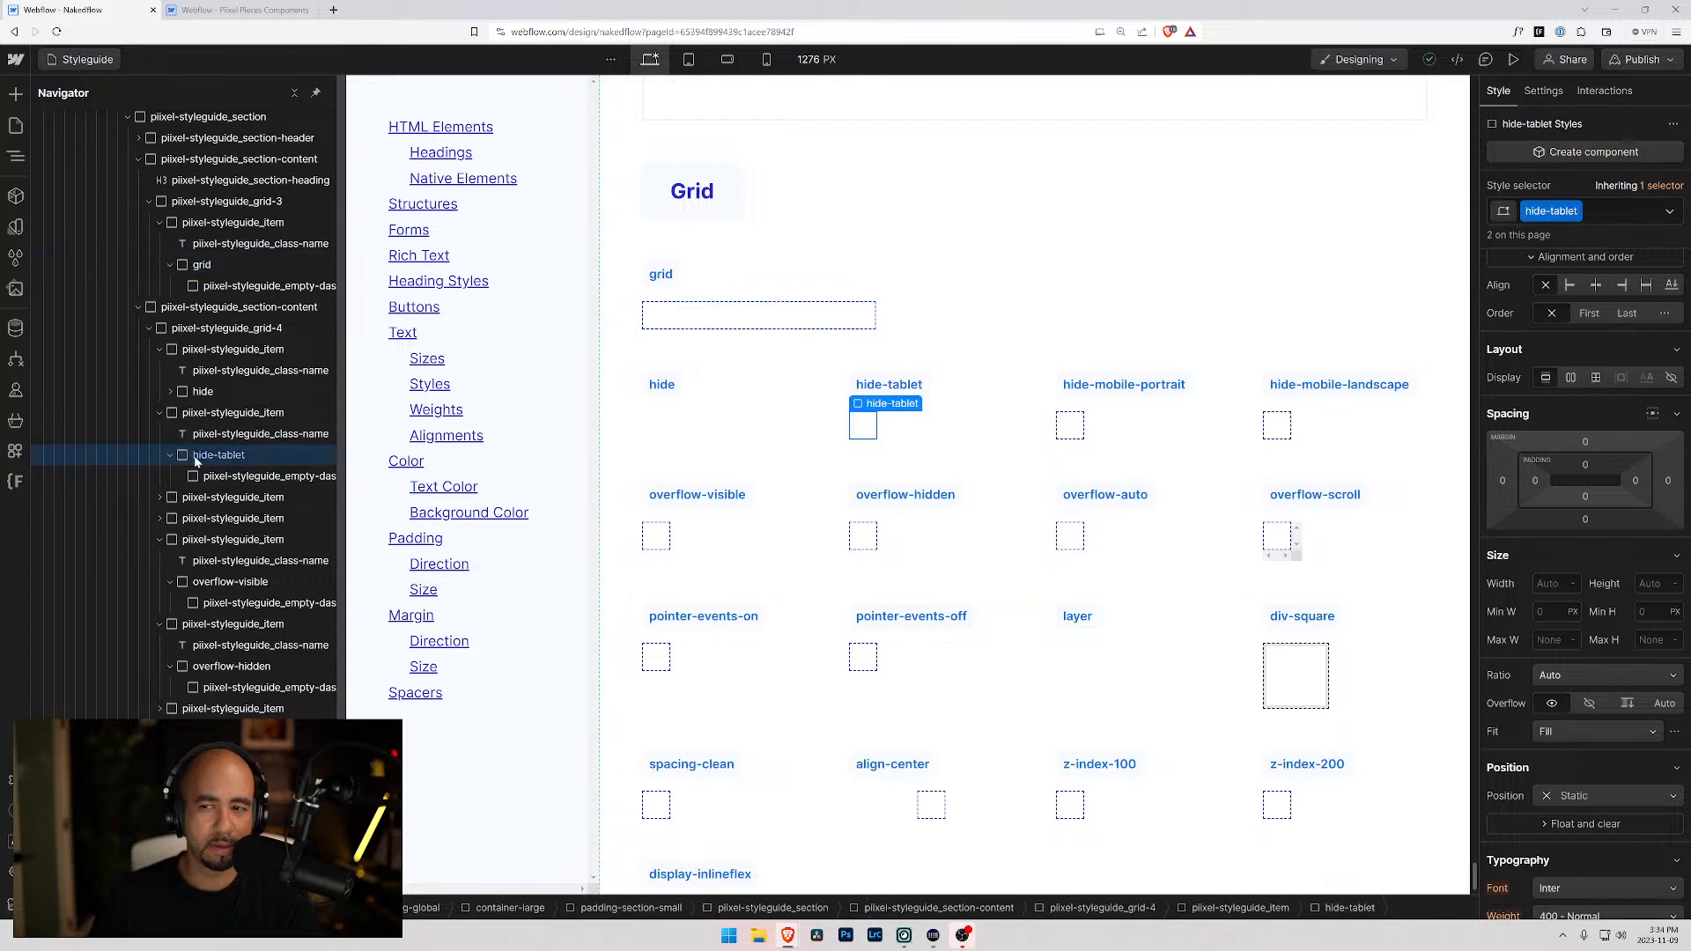
{"action": "scroll", "coordinate": [1613, 479], "scroll_direction": "down", "scroll_amount": 6}
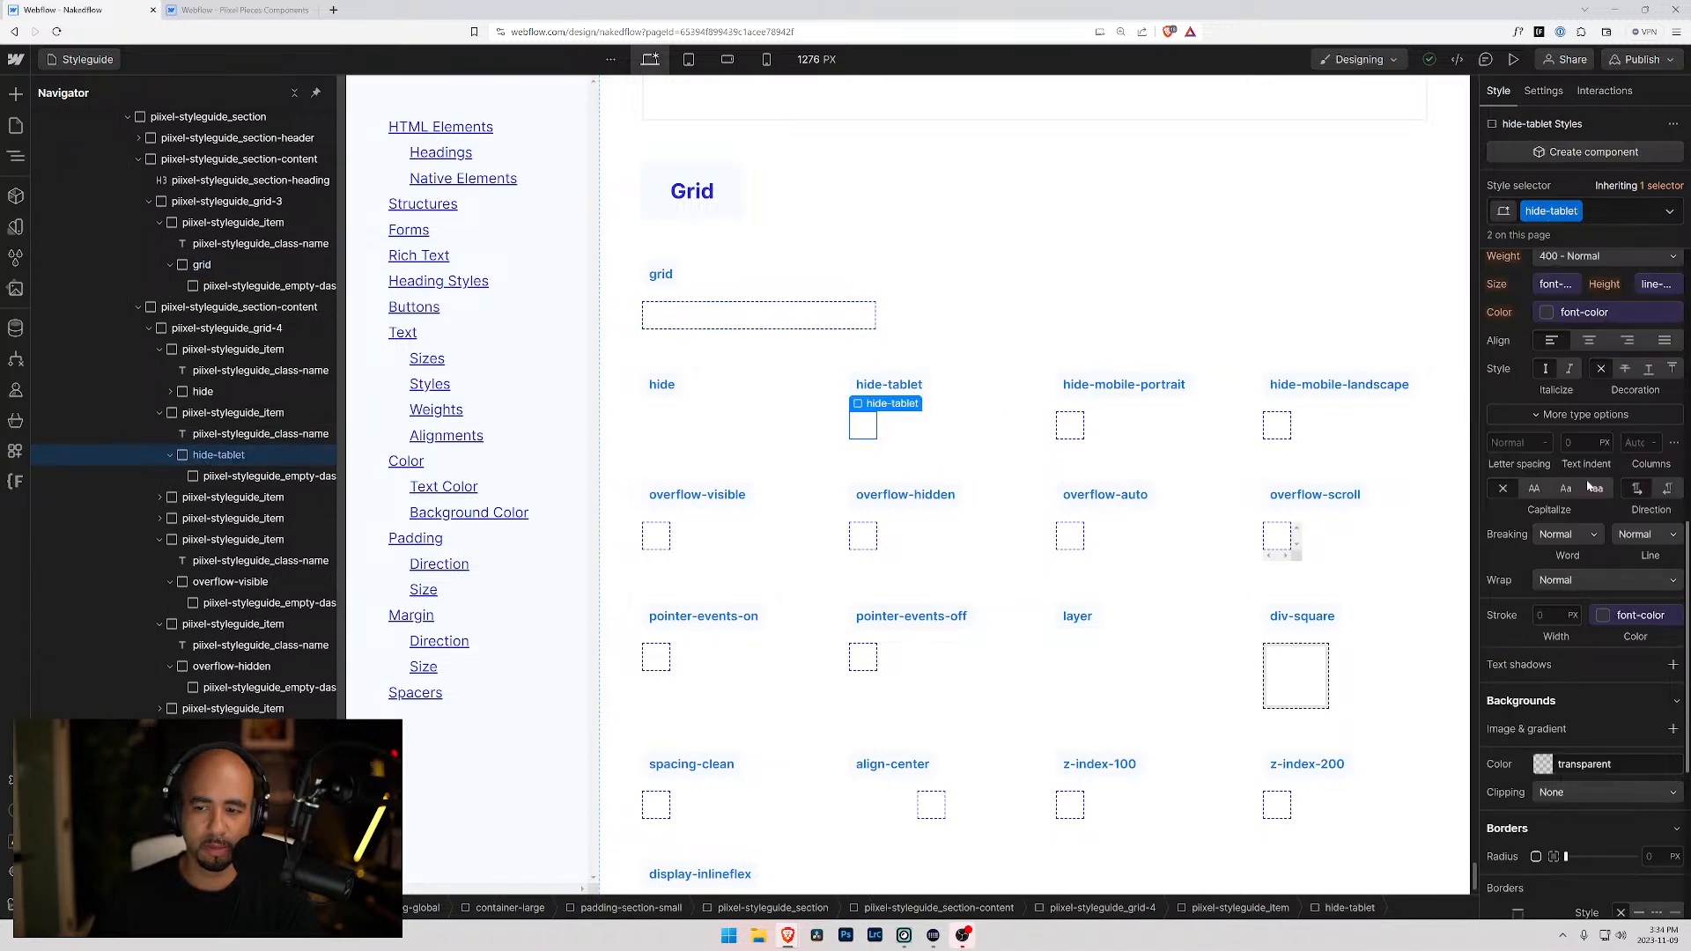
{"action": "scroll", "coordinate": [1576, 489], "scroll_direction": "down", "scroll_amount": 3}
{"action": "scroll", "coordinate": [1557, 495], "scroll_direction": "up", "scroll_amount": 8}
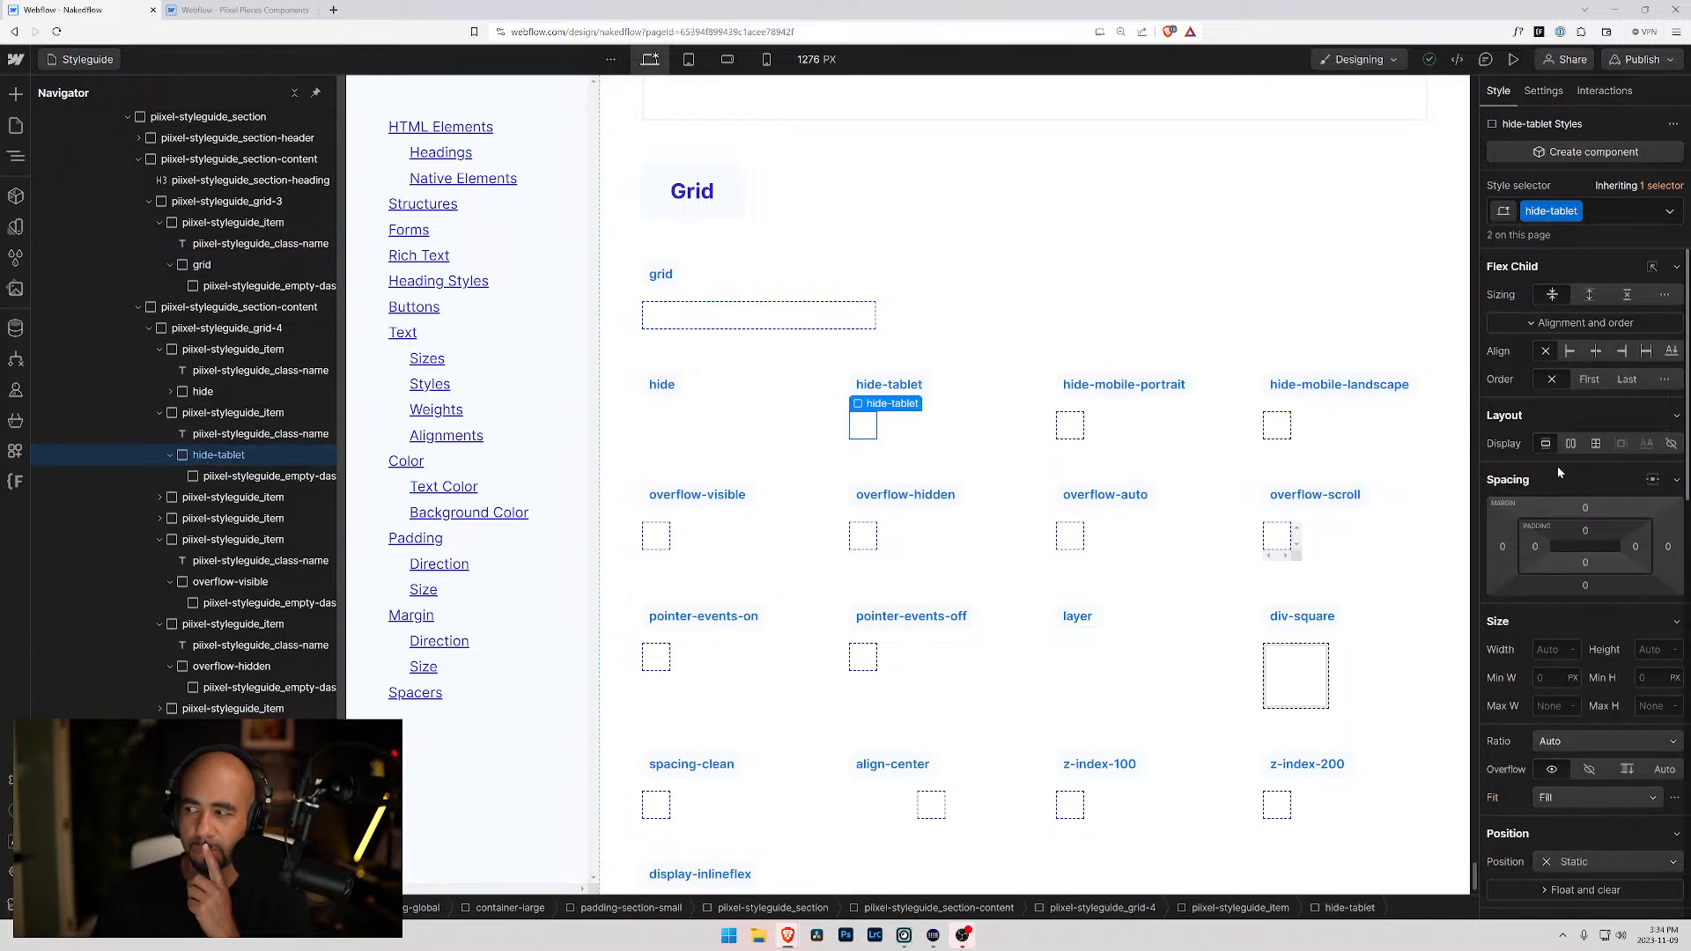
{"action": "left_click", "coordinate": [231, 475]}
- Try a grid display on the hide-tablet utility div
{"action": "left_click", "coordinate": [218, 455]}
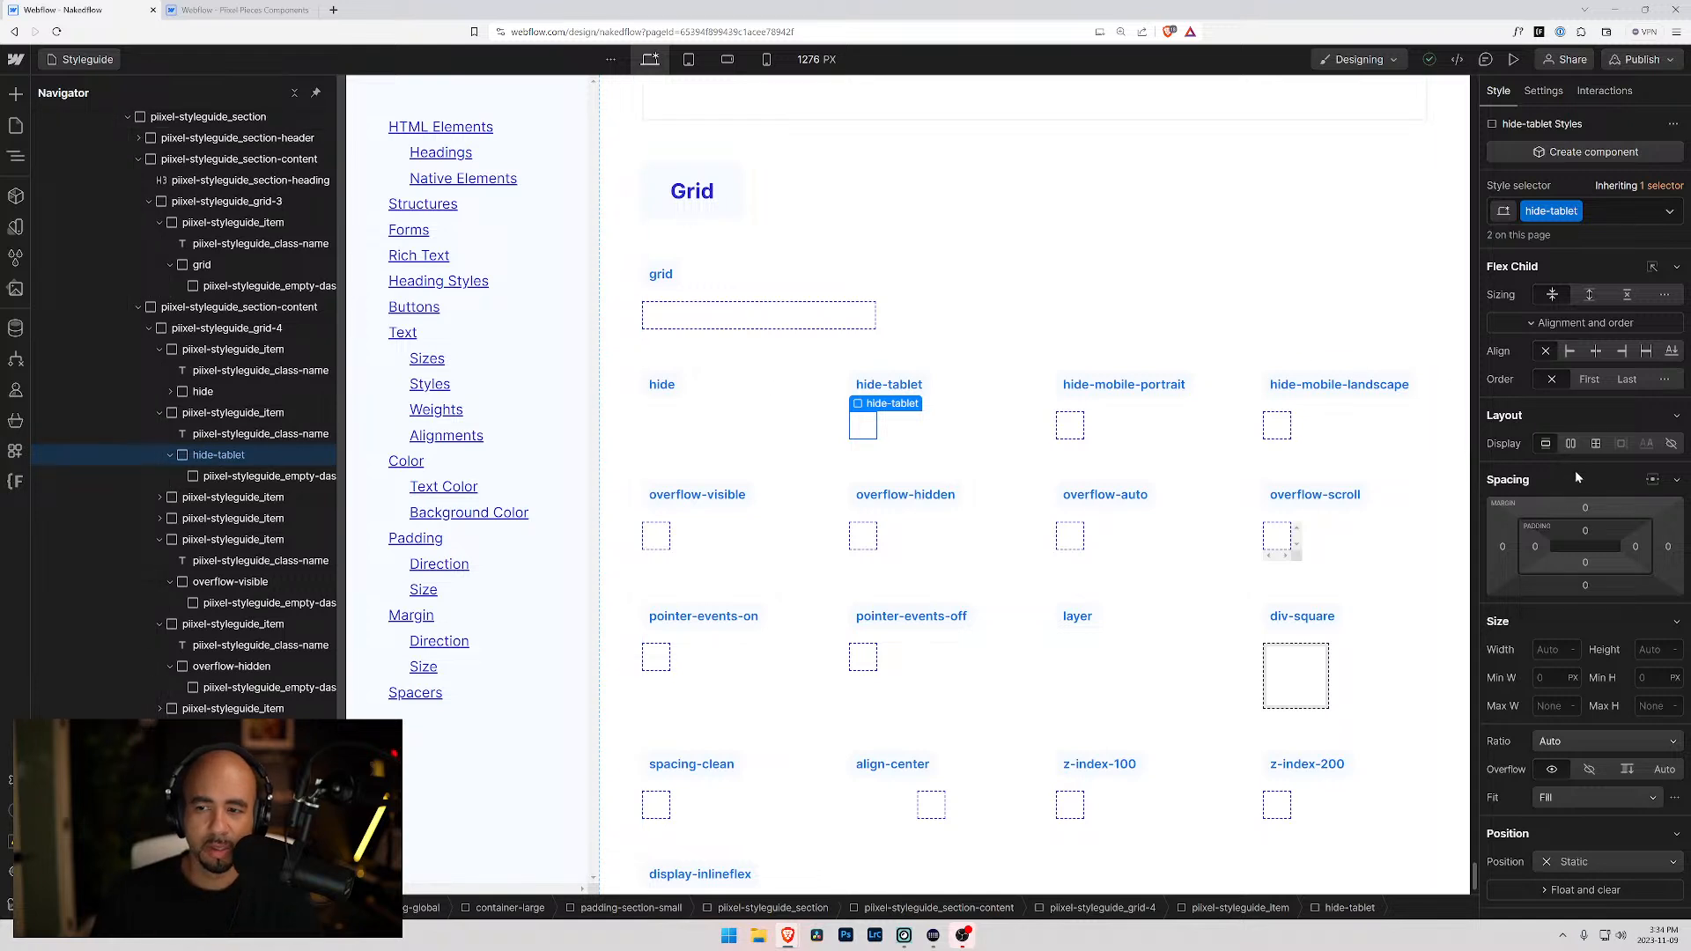
{"action": "left_click", "coordinate": [1595, 444]}
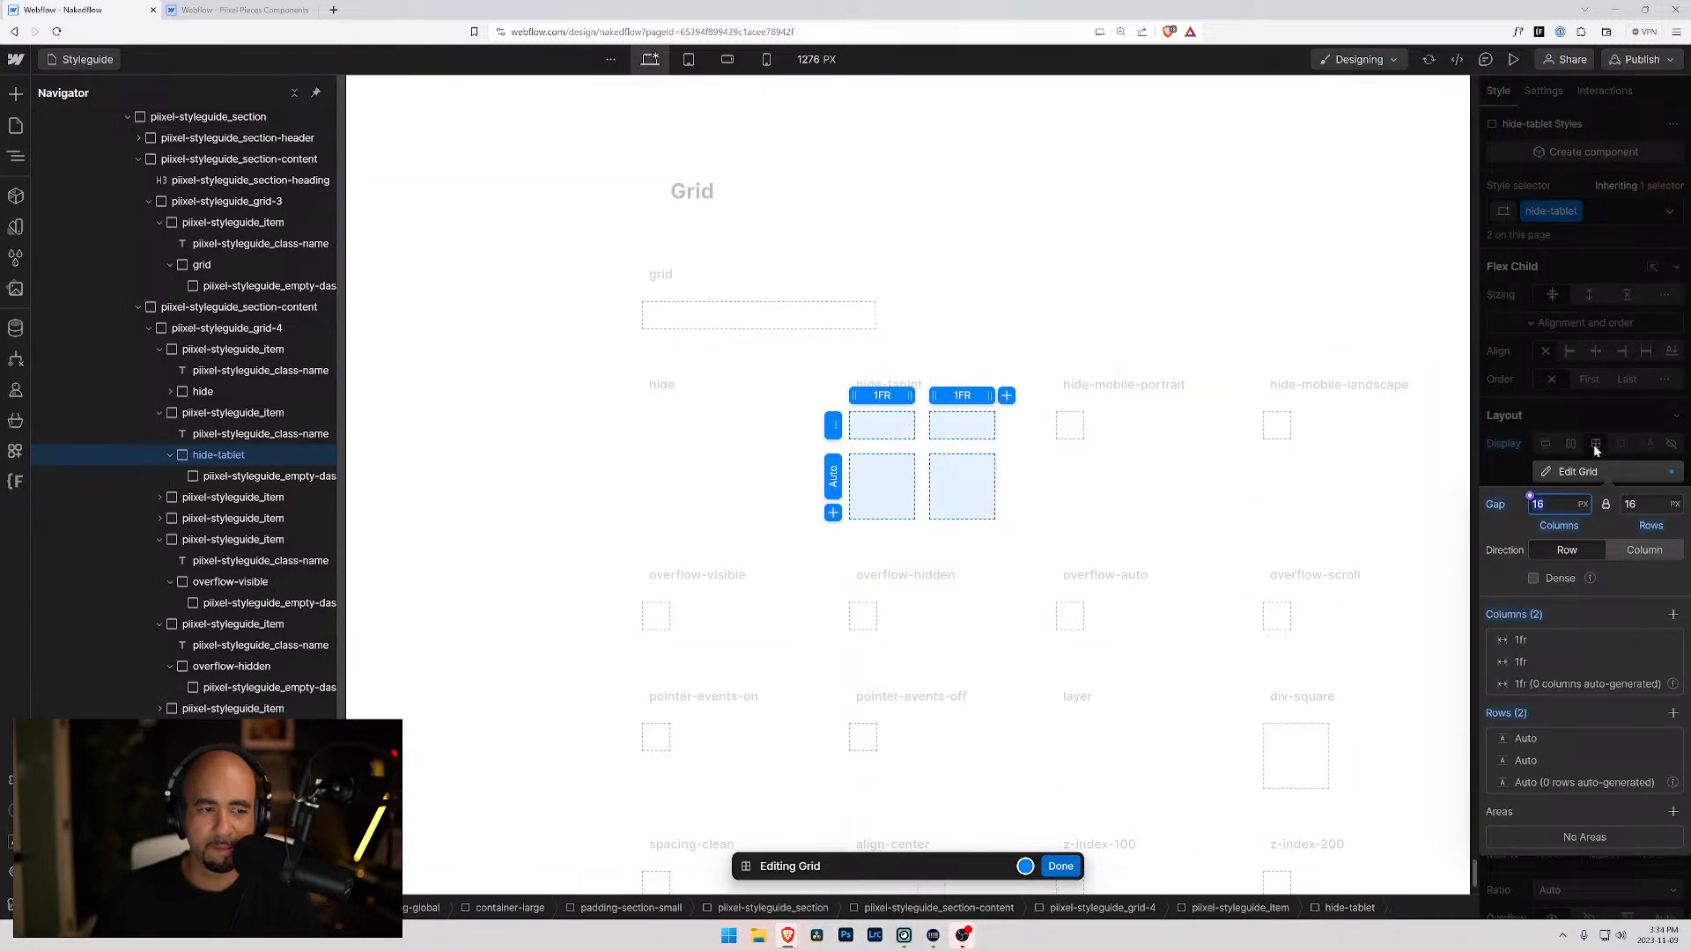
{"action": "left_click", "coordinate": [1059, 867]}
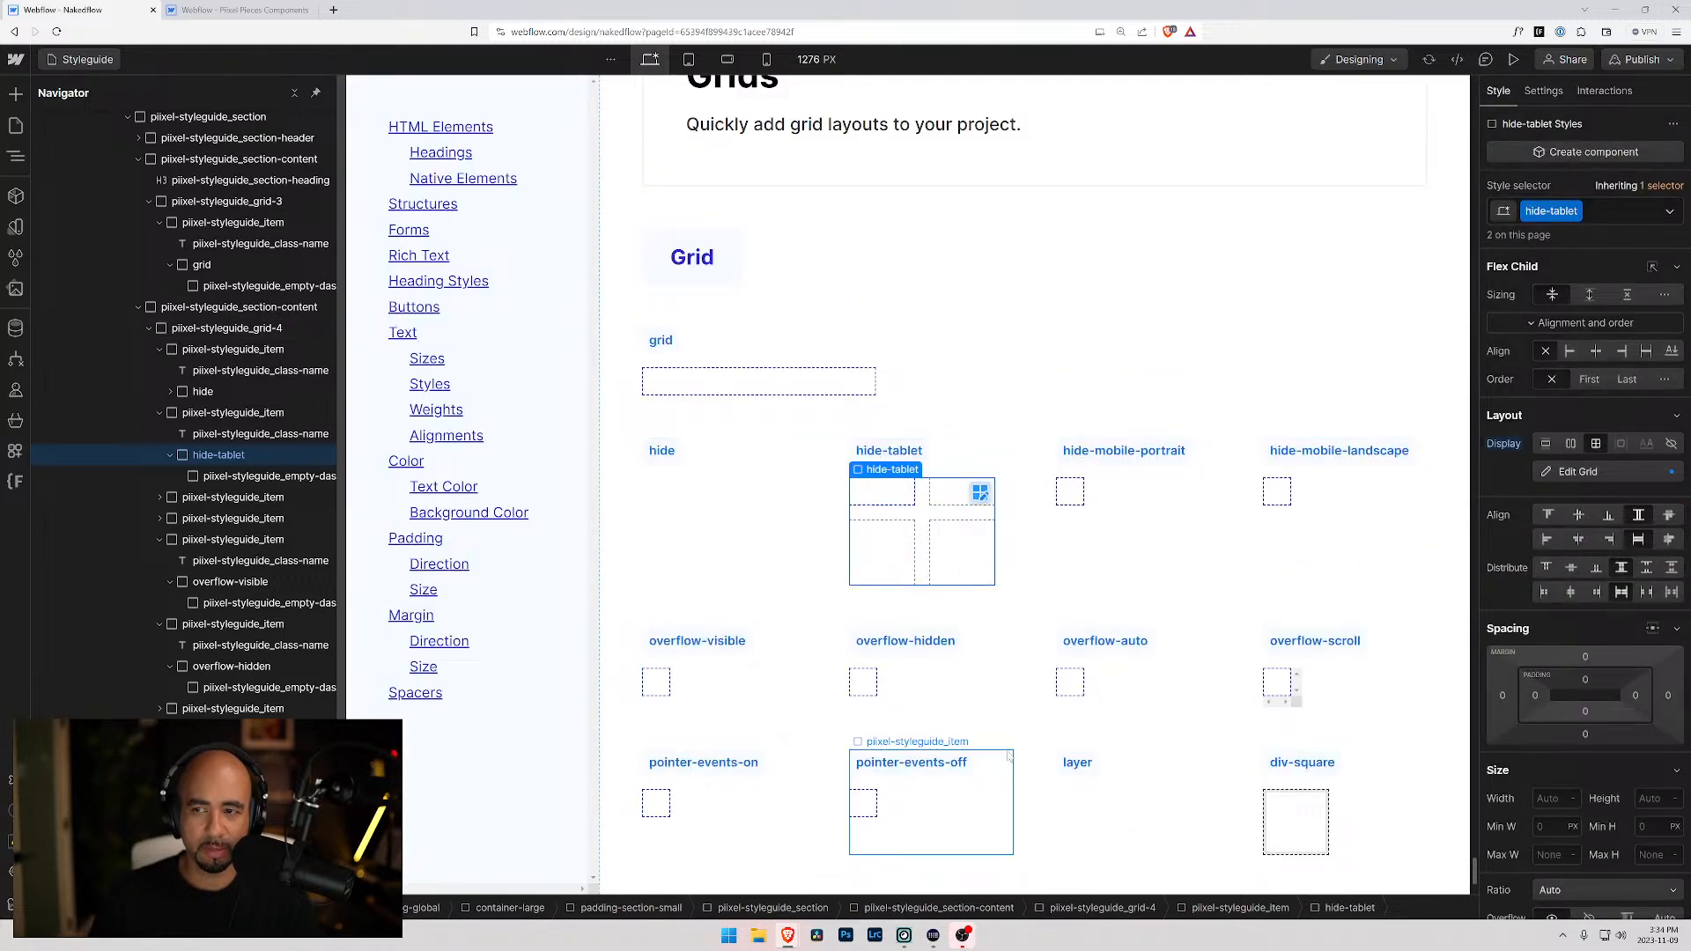
{"action": "left_click", "coordinate": [783, 392]}
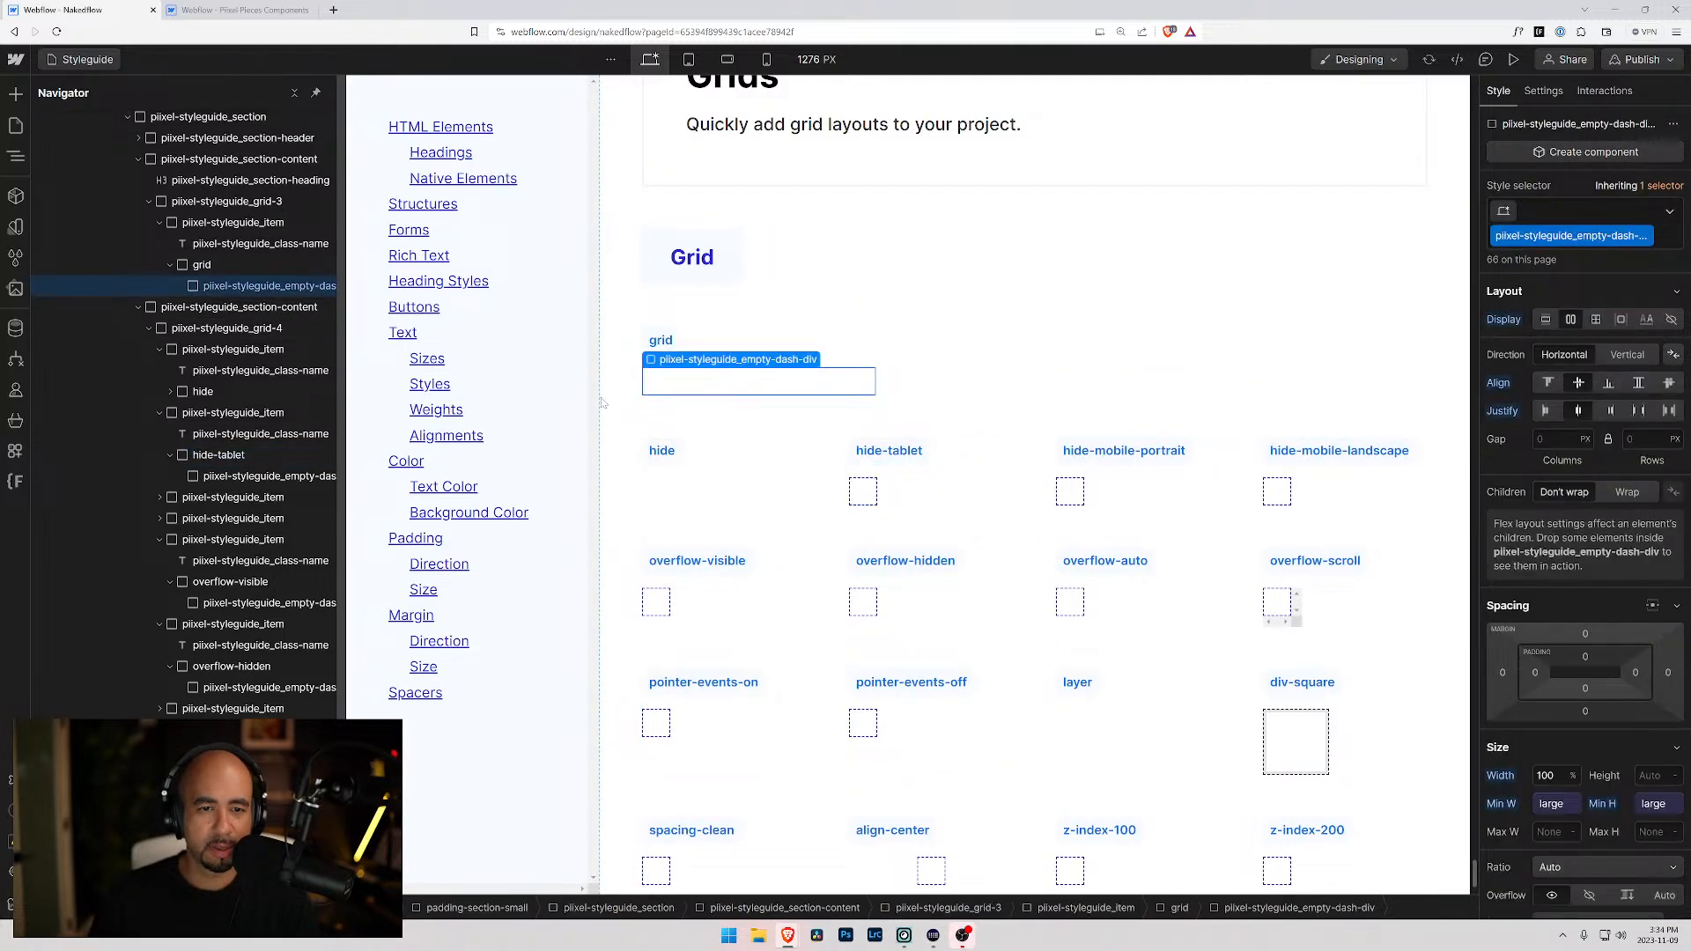
- Set the grid class to grid display and remove the extra tracks, leaving one 1fr column and one Auto row
{"action": "left_click", "coordinate": [202, 265]}
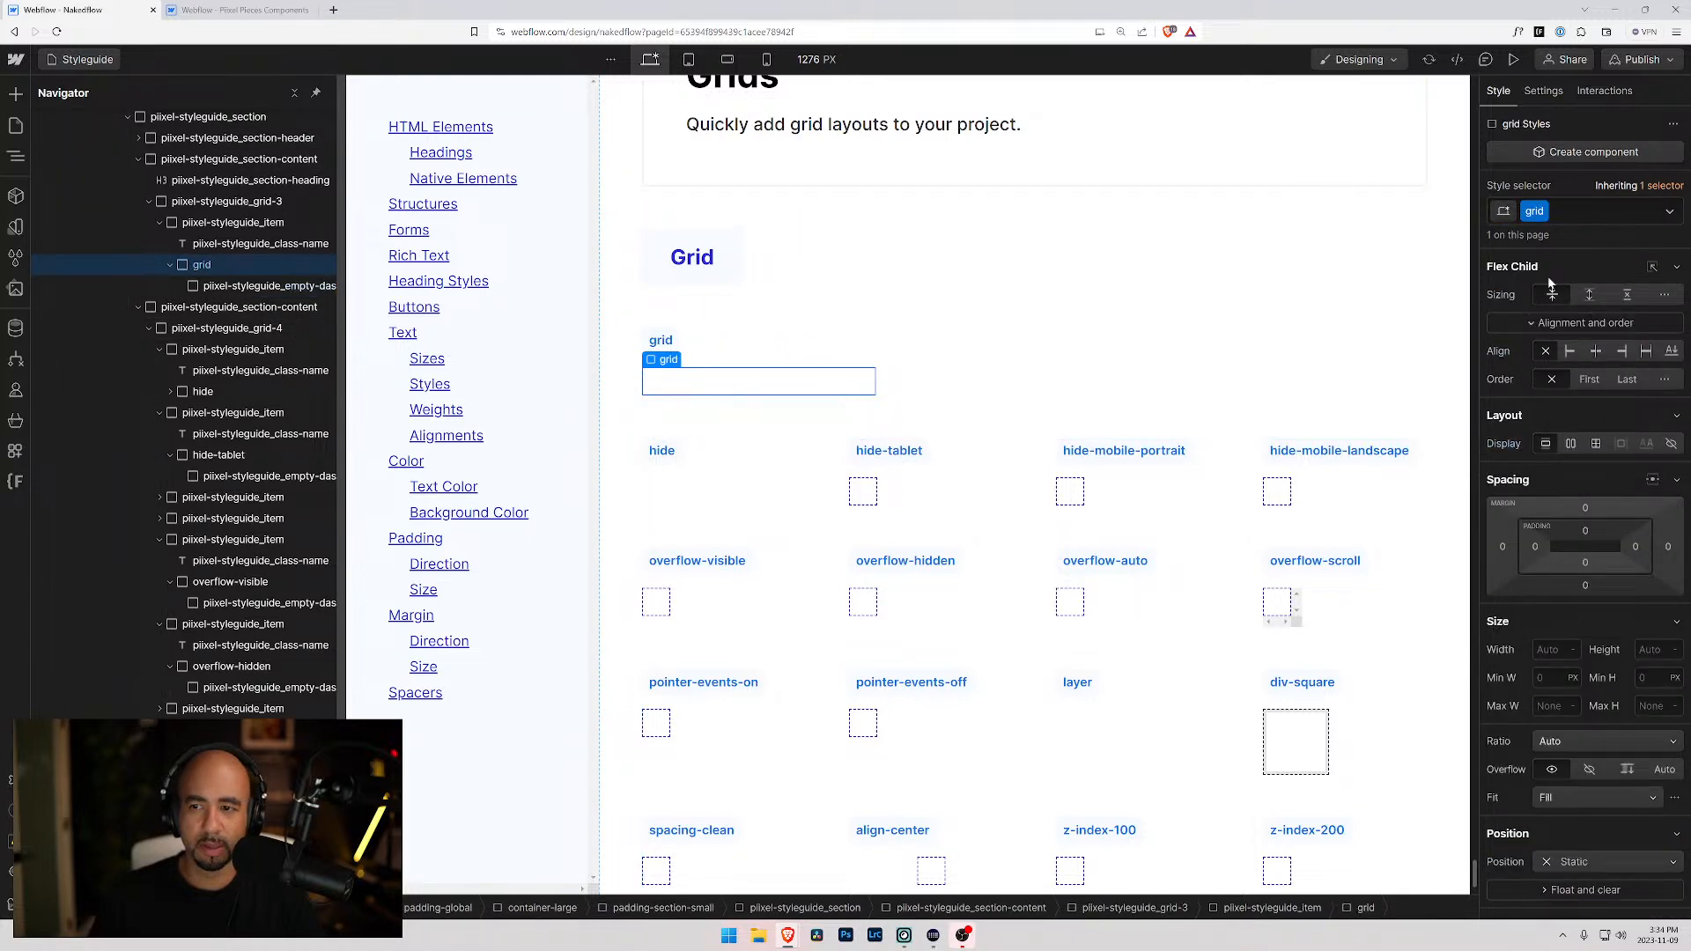
{"action": "left_click", "coordinate": [1513, 276]}
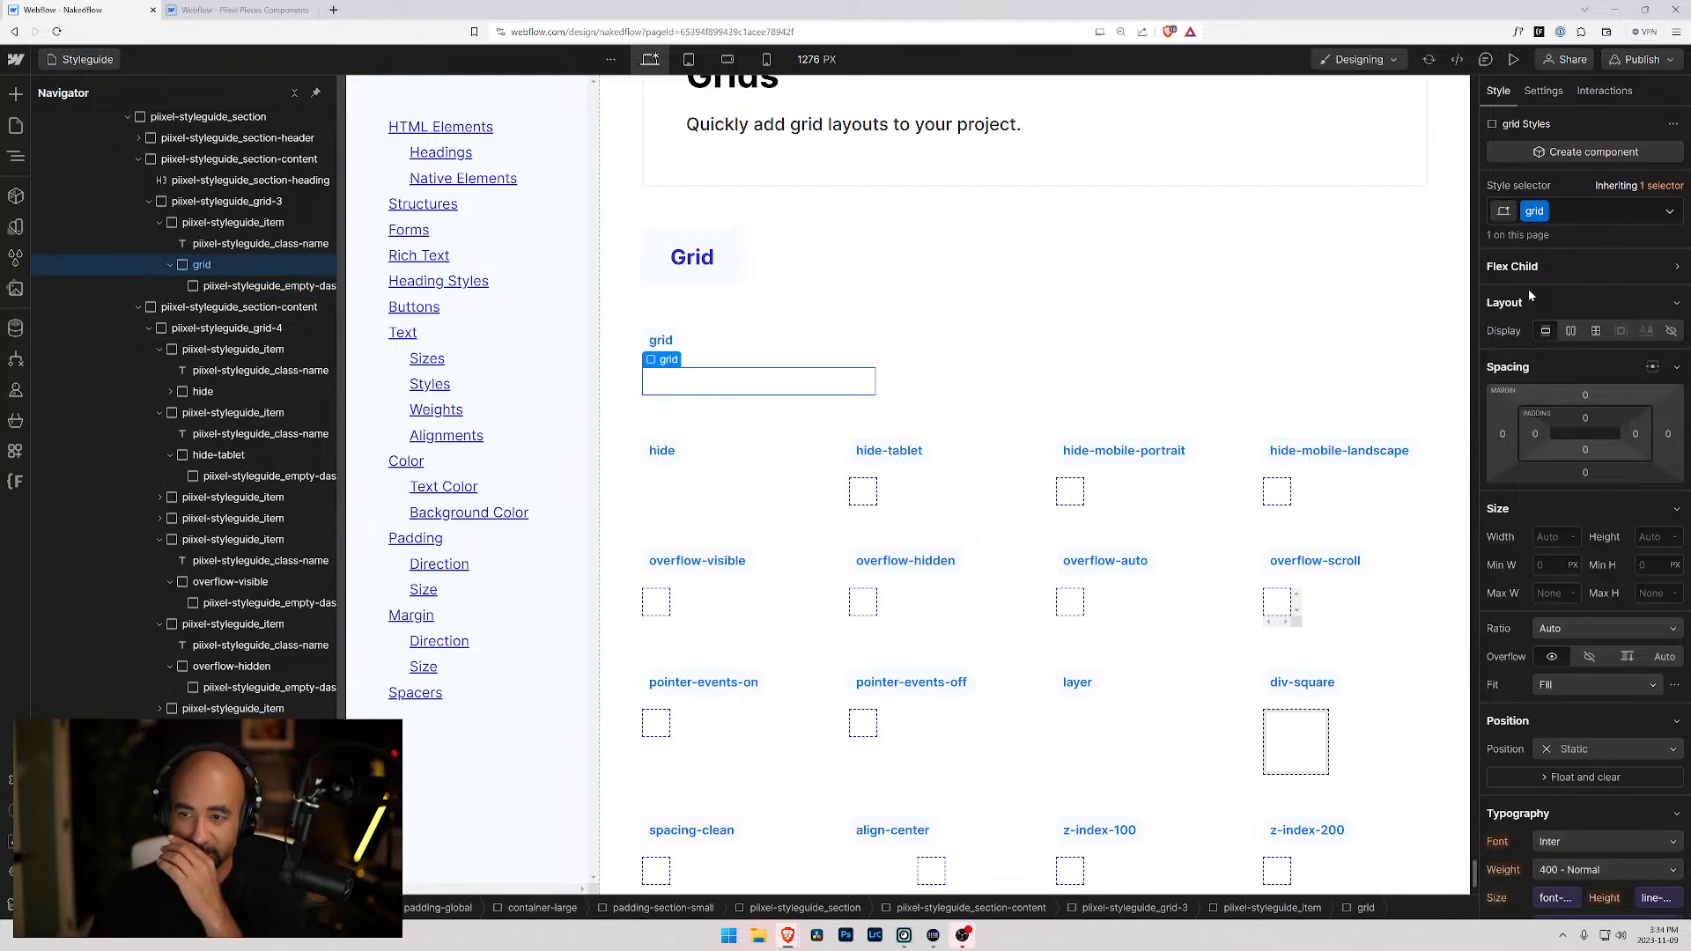
{"action": "left_click", "coordinate": [1524, 271]}
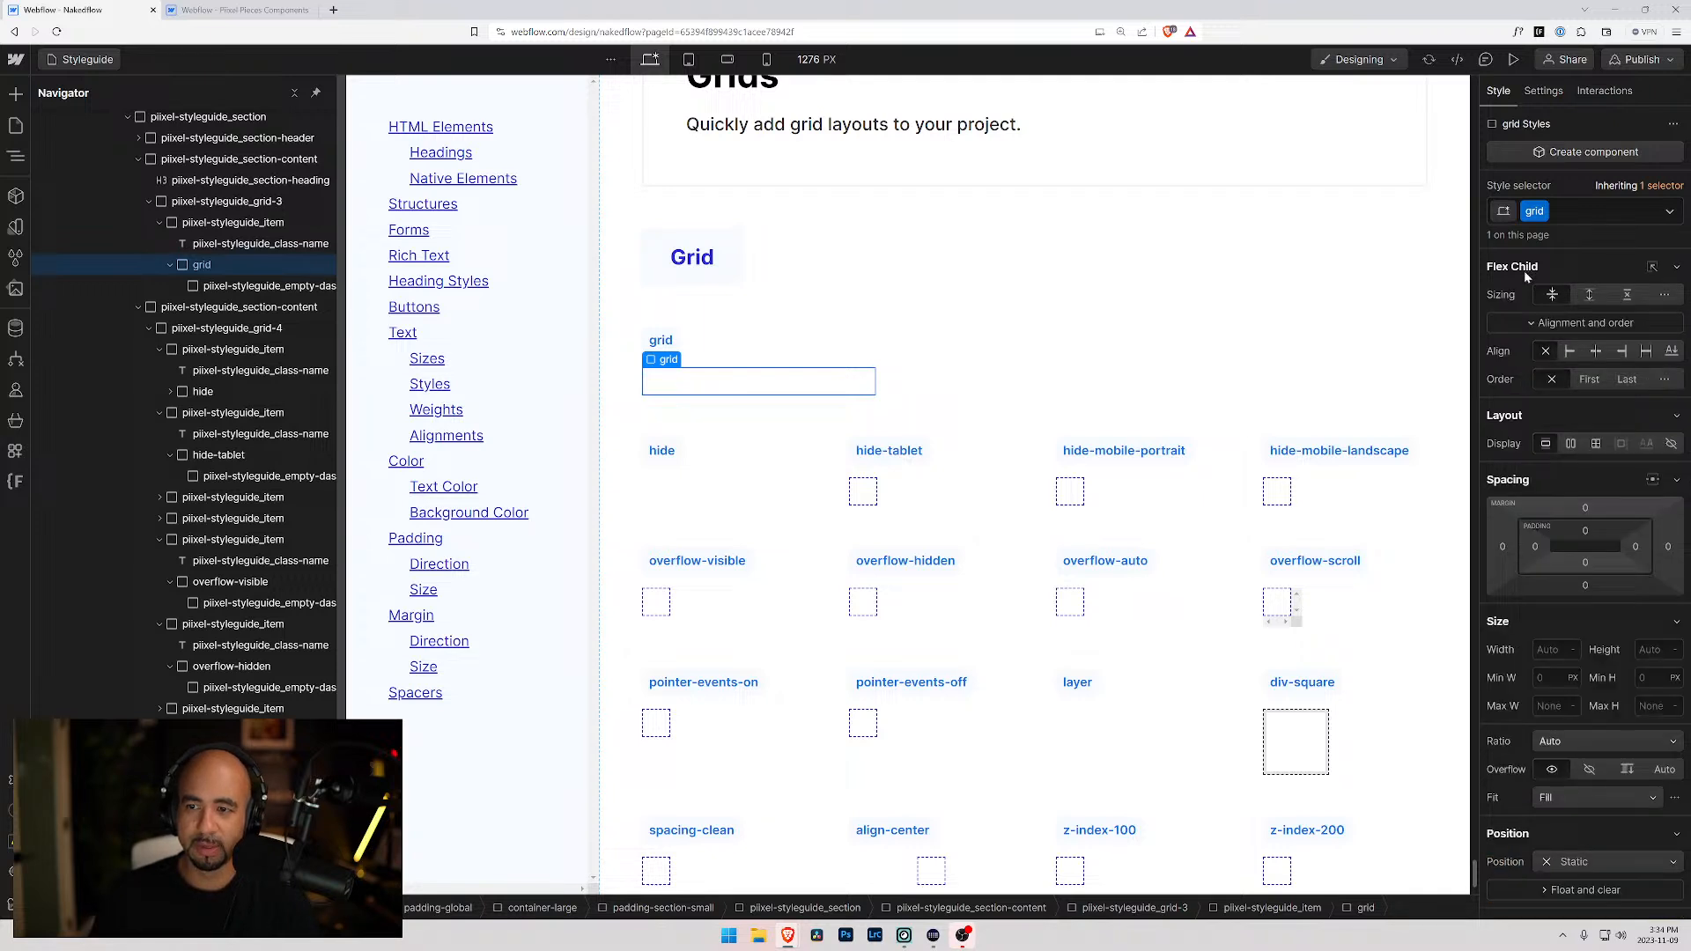
{"action": "left_click", "coordinate": [1595, 445]}
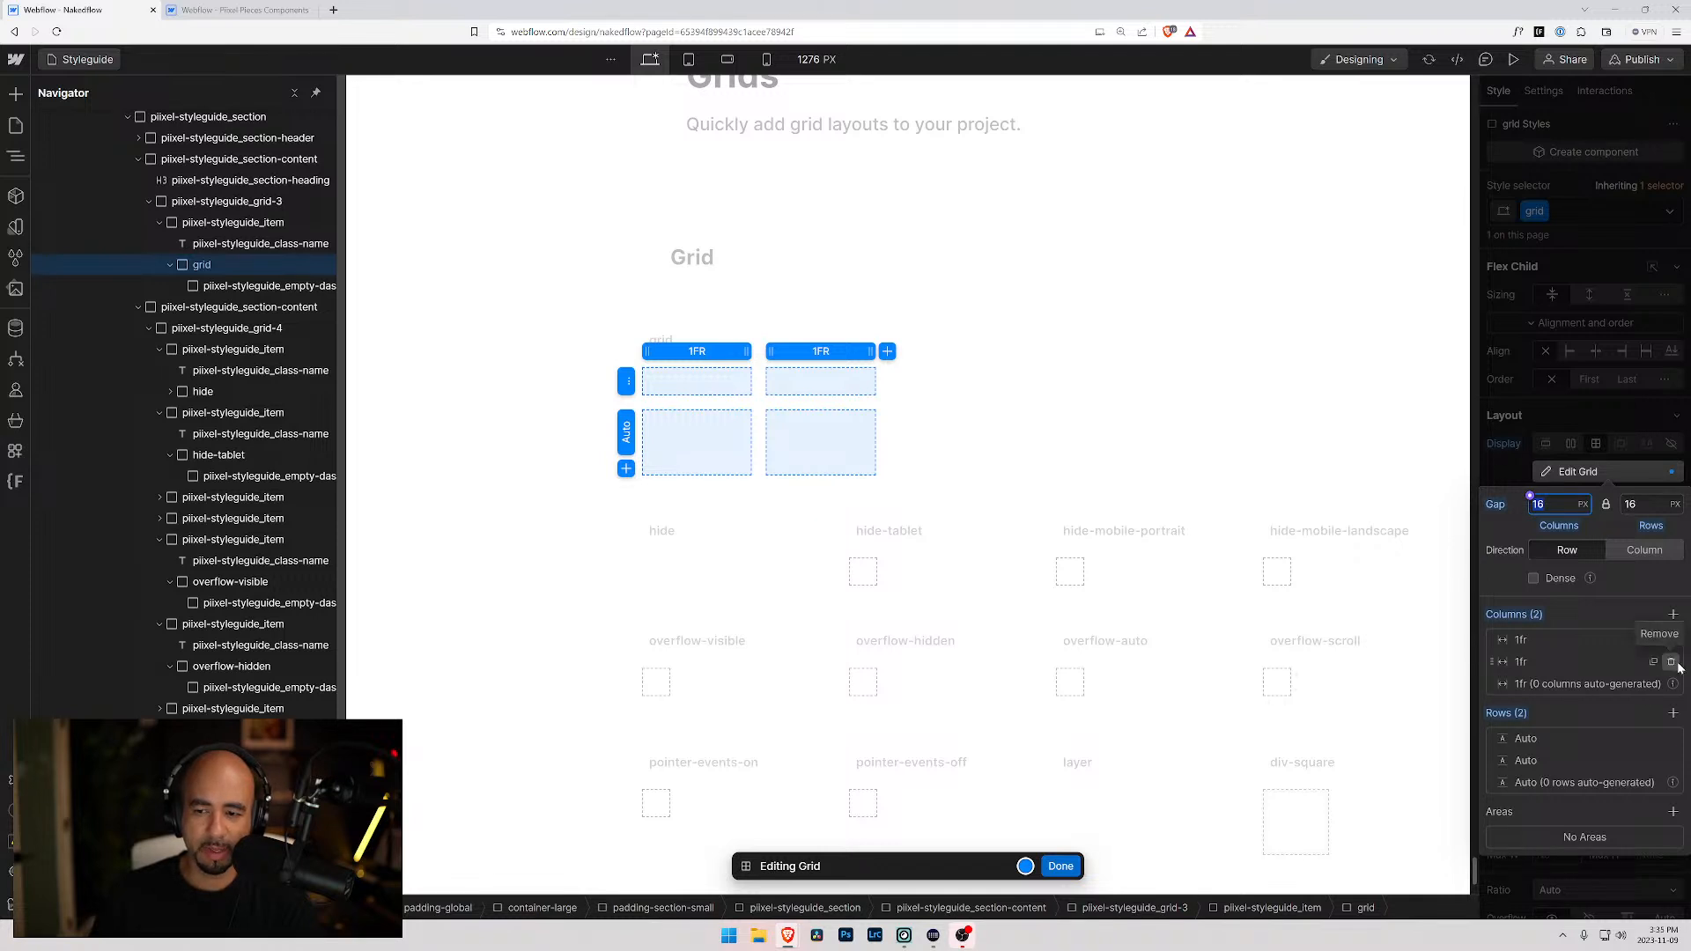
{"action": "left_click", "coordinate": [1524, 637]}
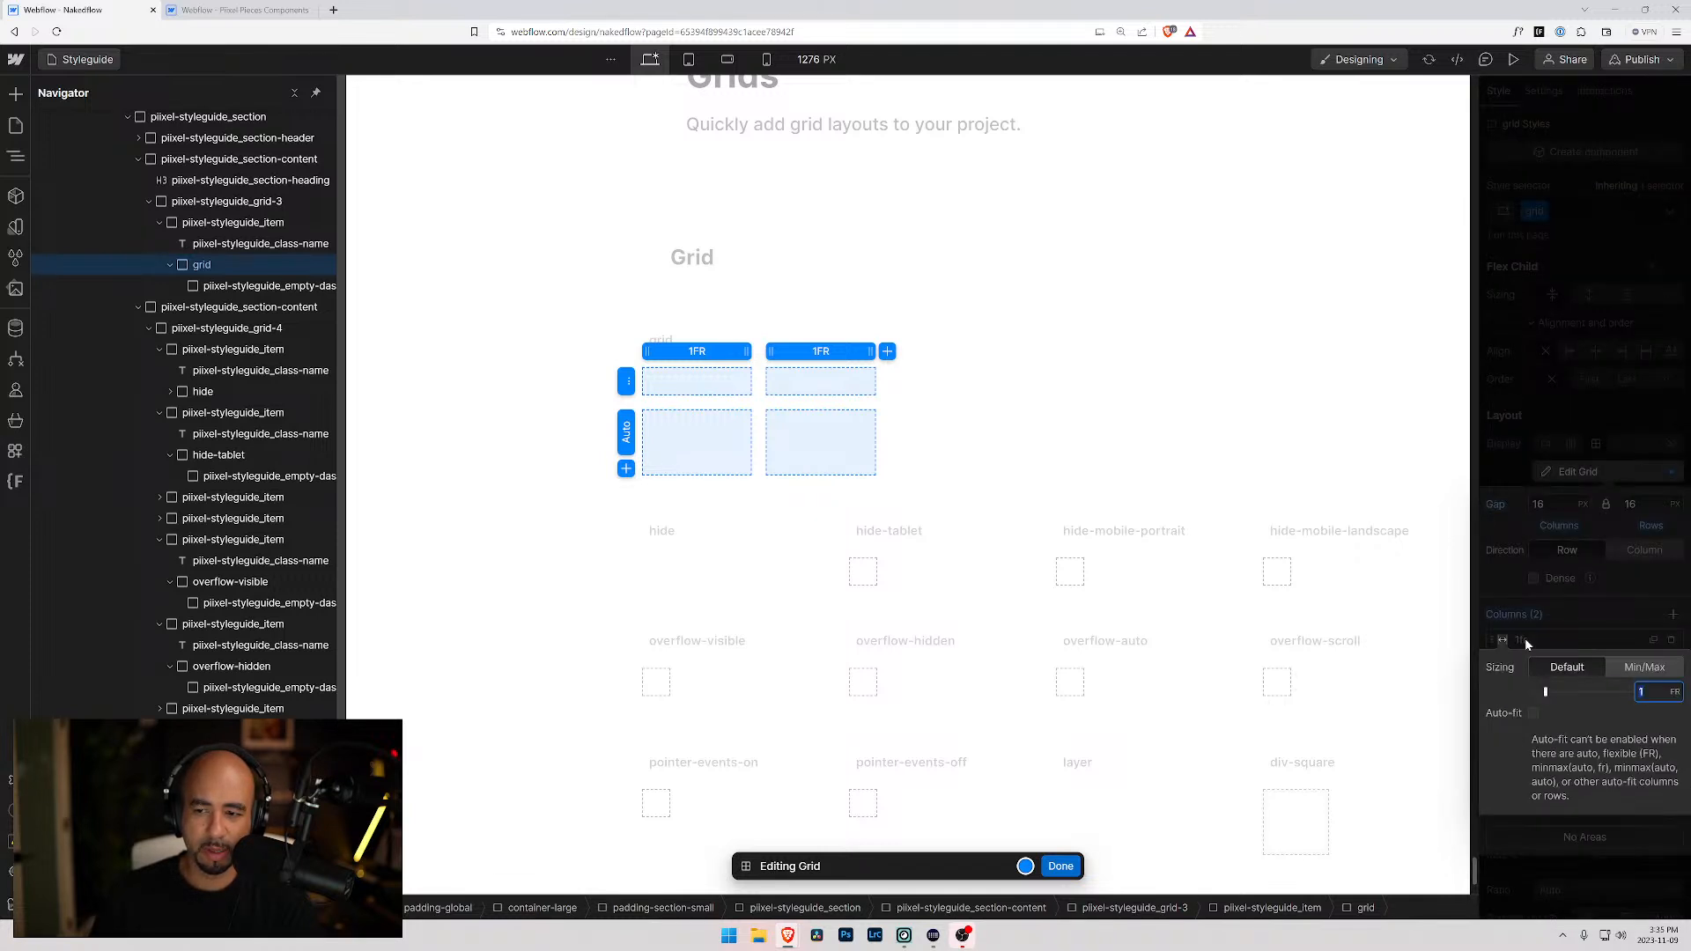
{"action": "left_click", "coordinate": [1647, 632]}
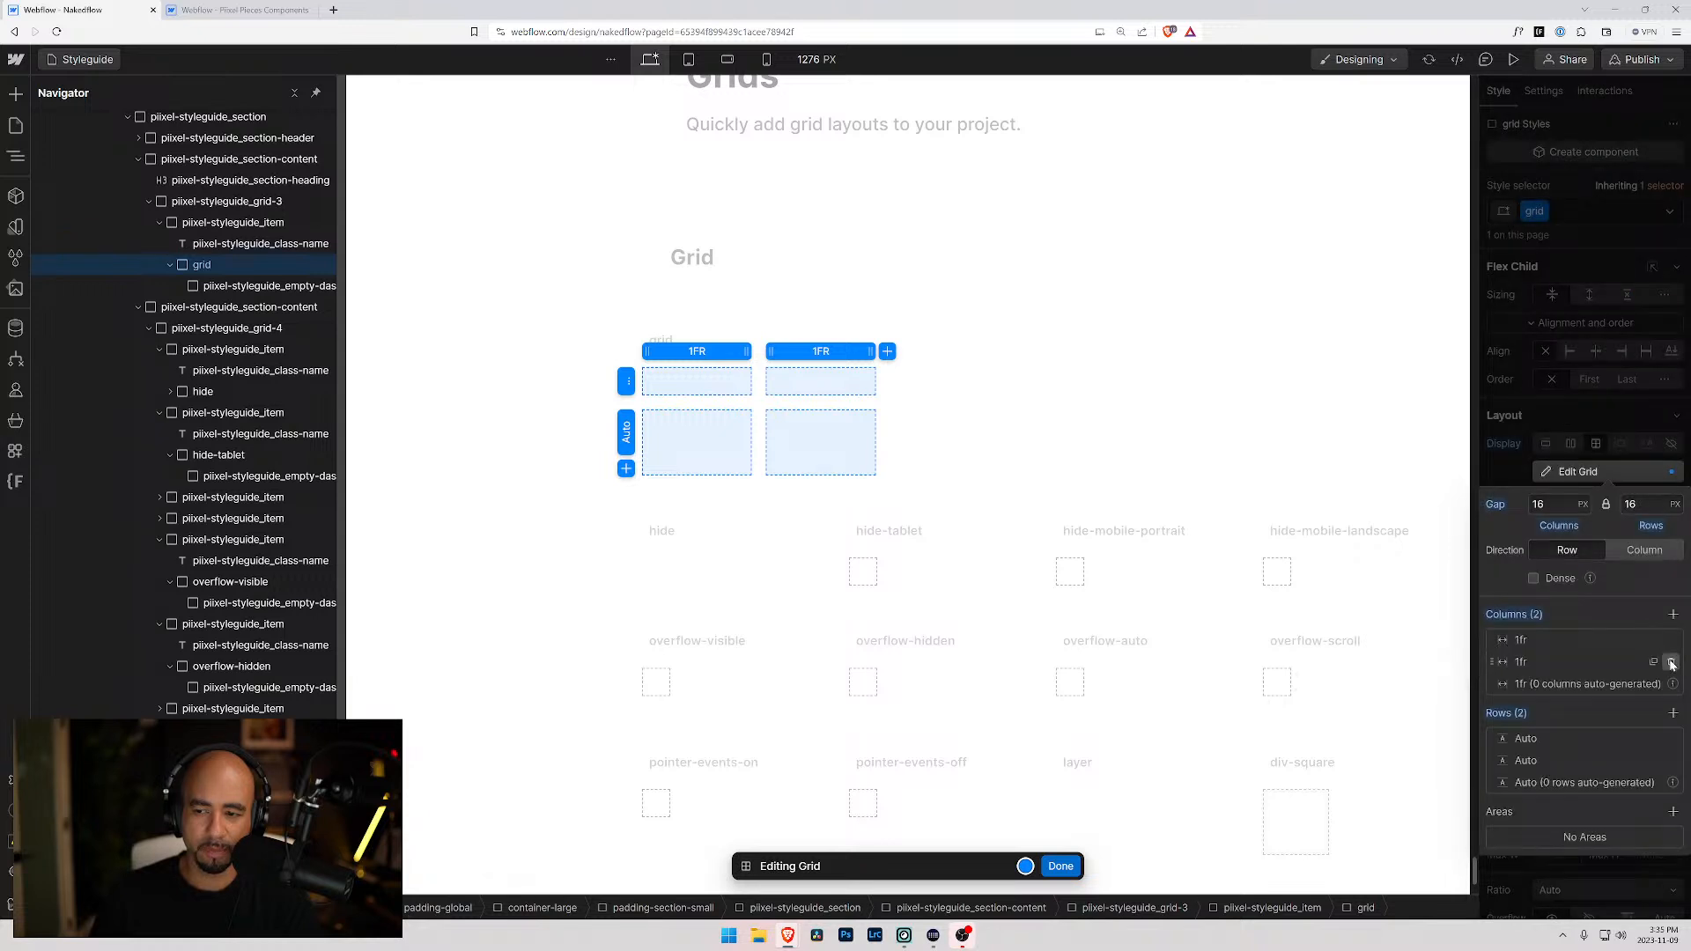
{"action": "left_click", "coordinate": [1671, 662]}
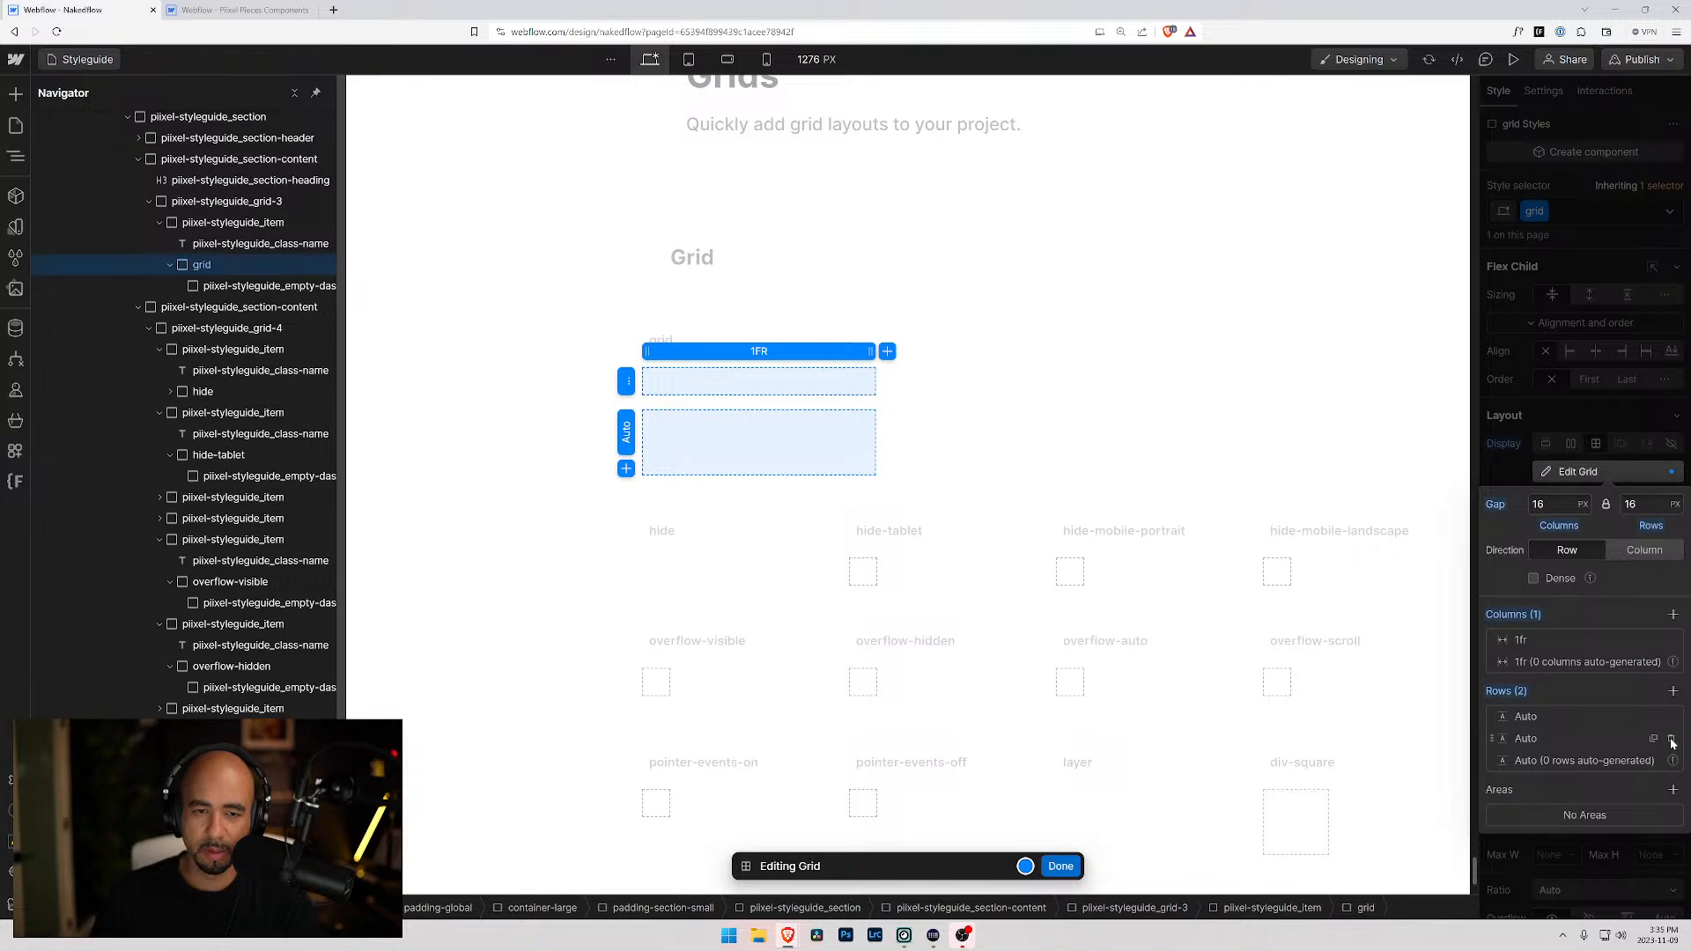
{"action": "left_click", "coordinate": [1672, 739]}
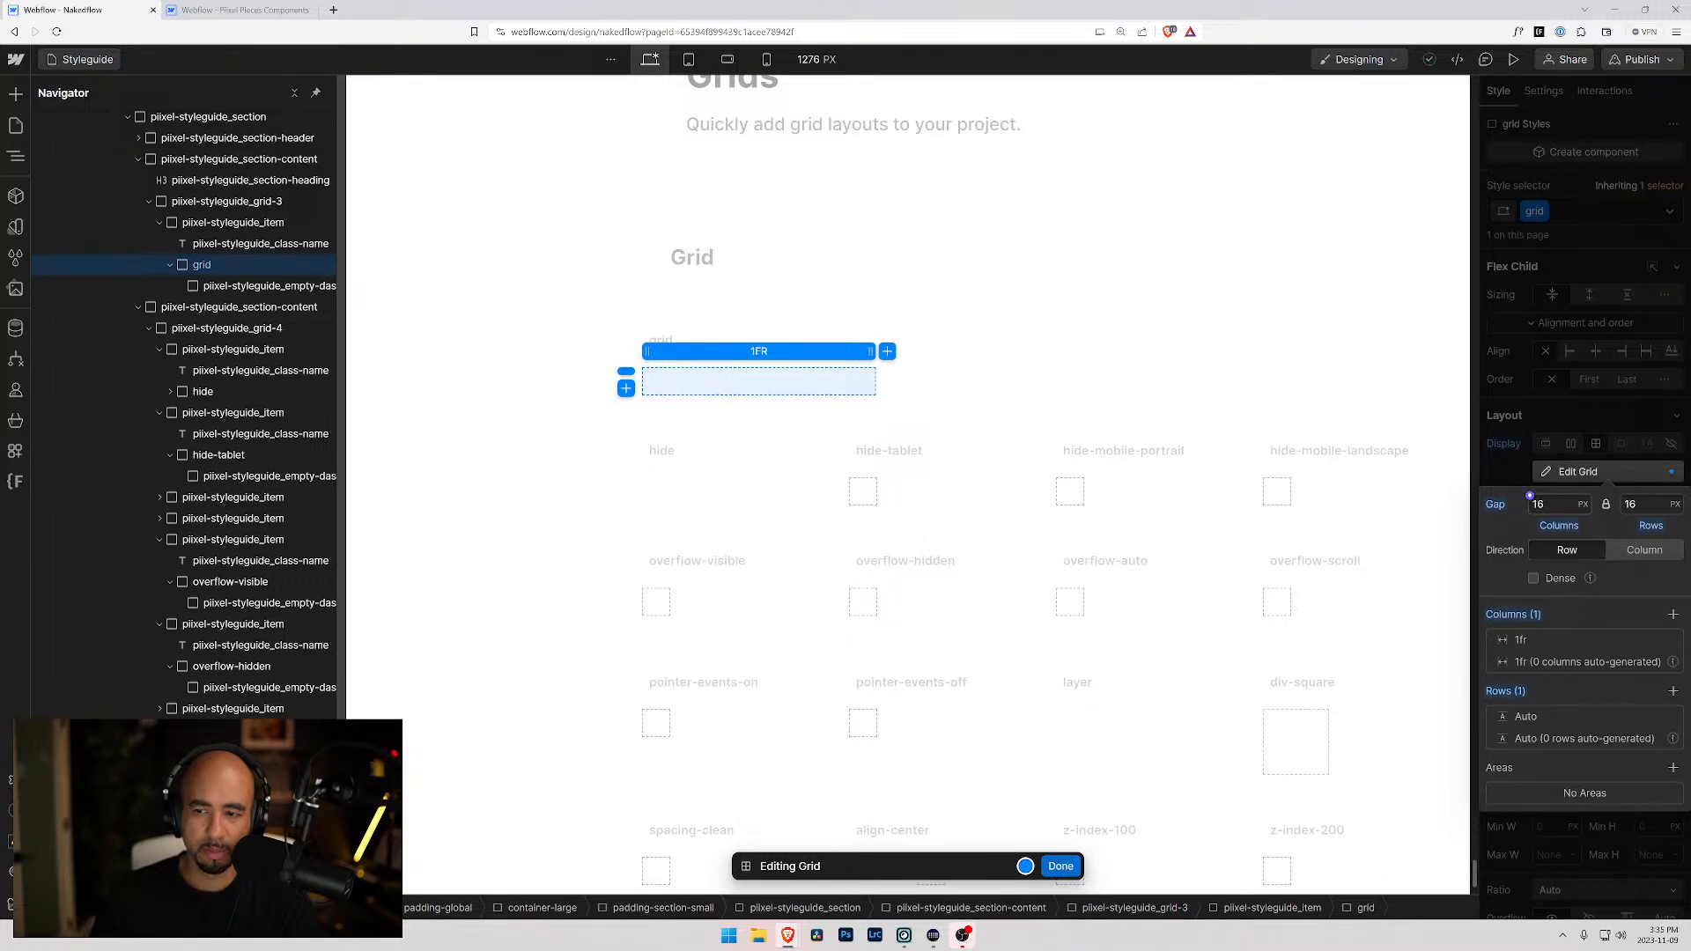
- Link the grid's column and row gaps to the global-padding variable and search the variables for default/global-grid-spacing
{"action": "left_click", "coordinate": [1530, 497]}
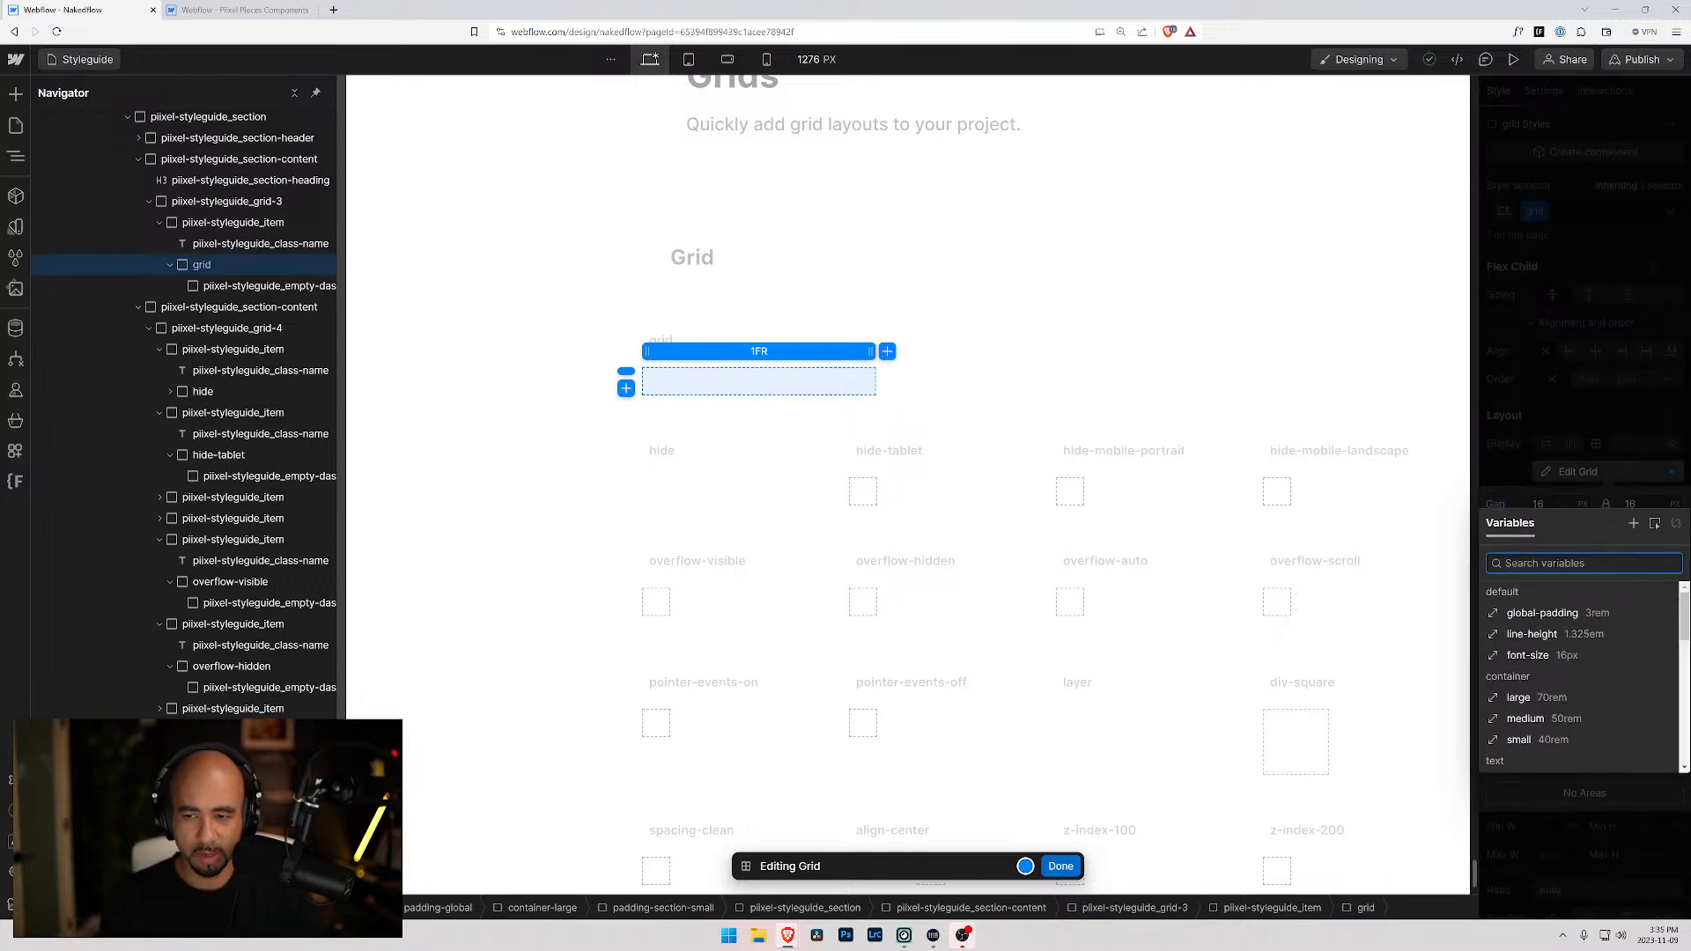
{"action": "type", "text": "d"}
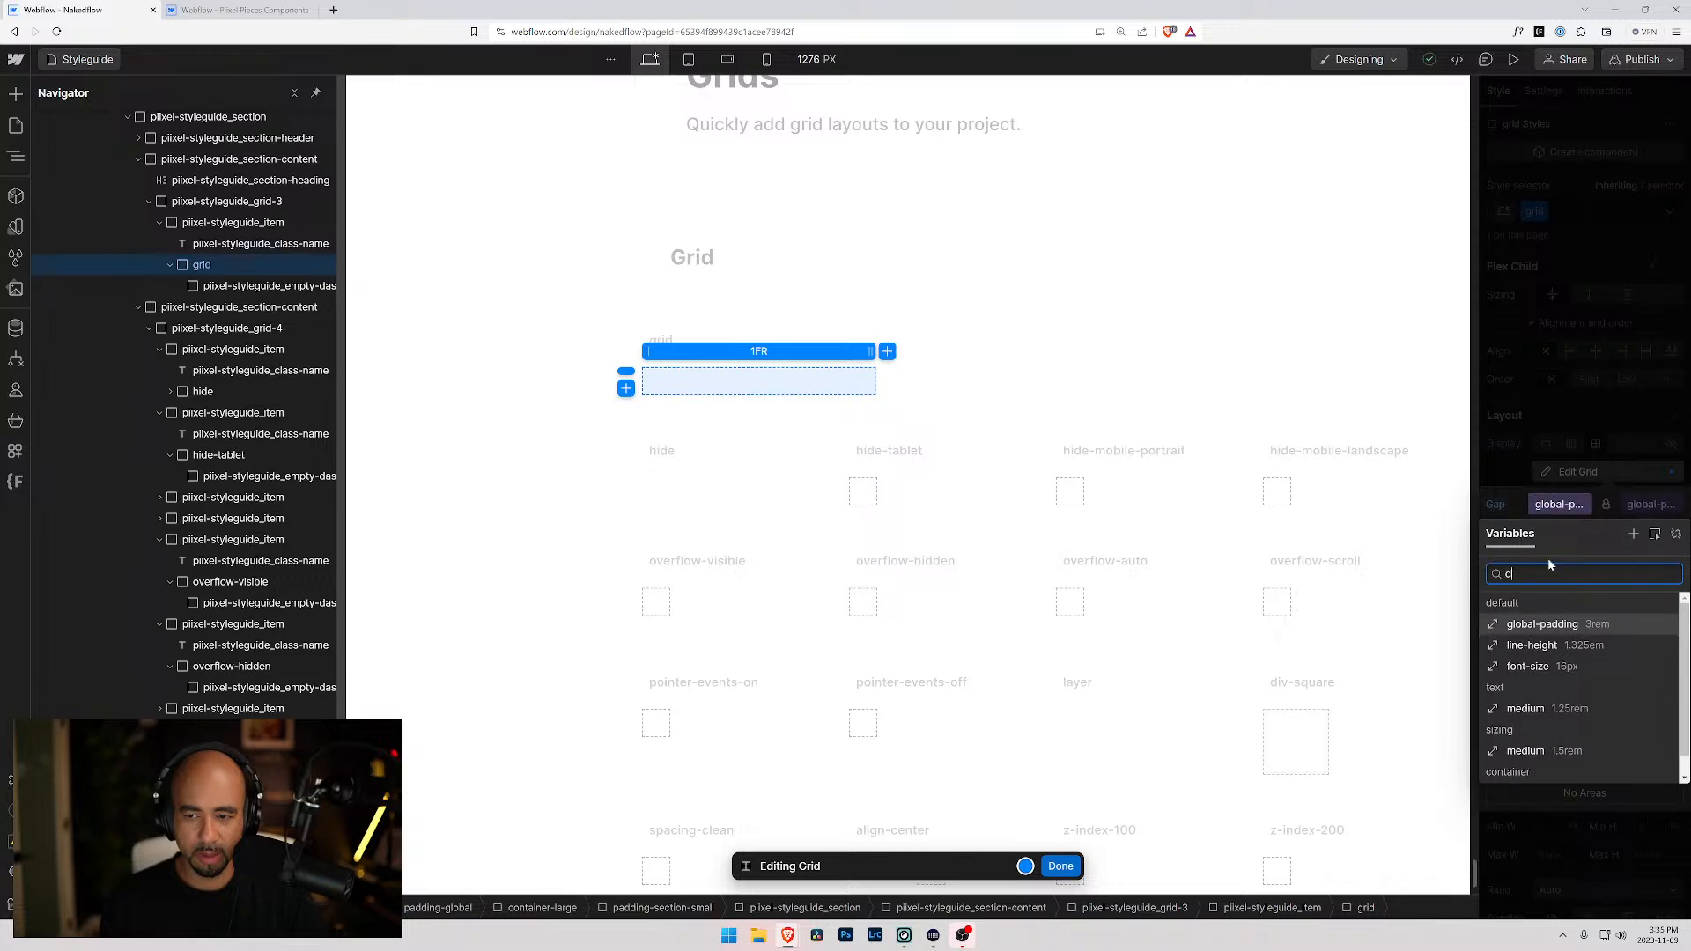
{"action": "type", "text": "efault/"}
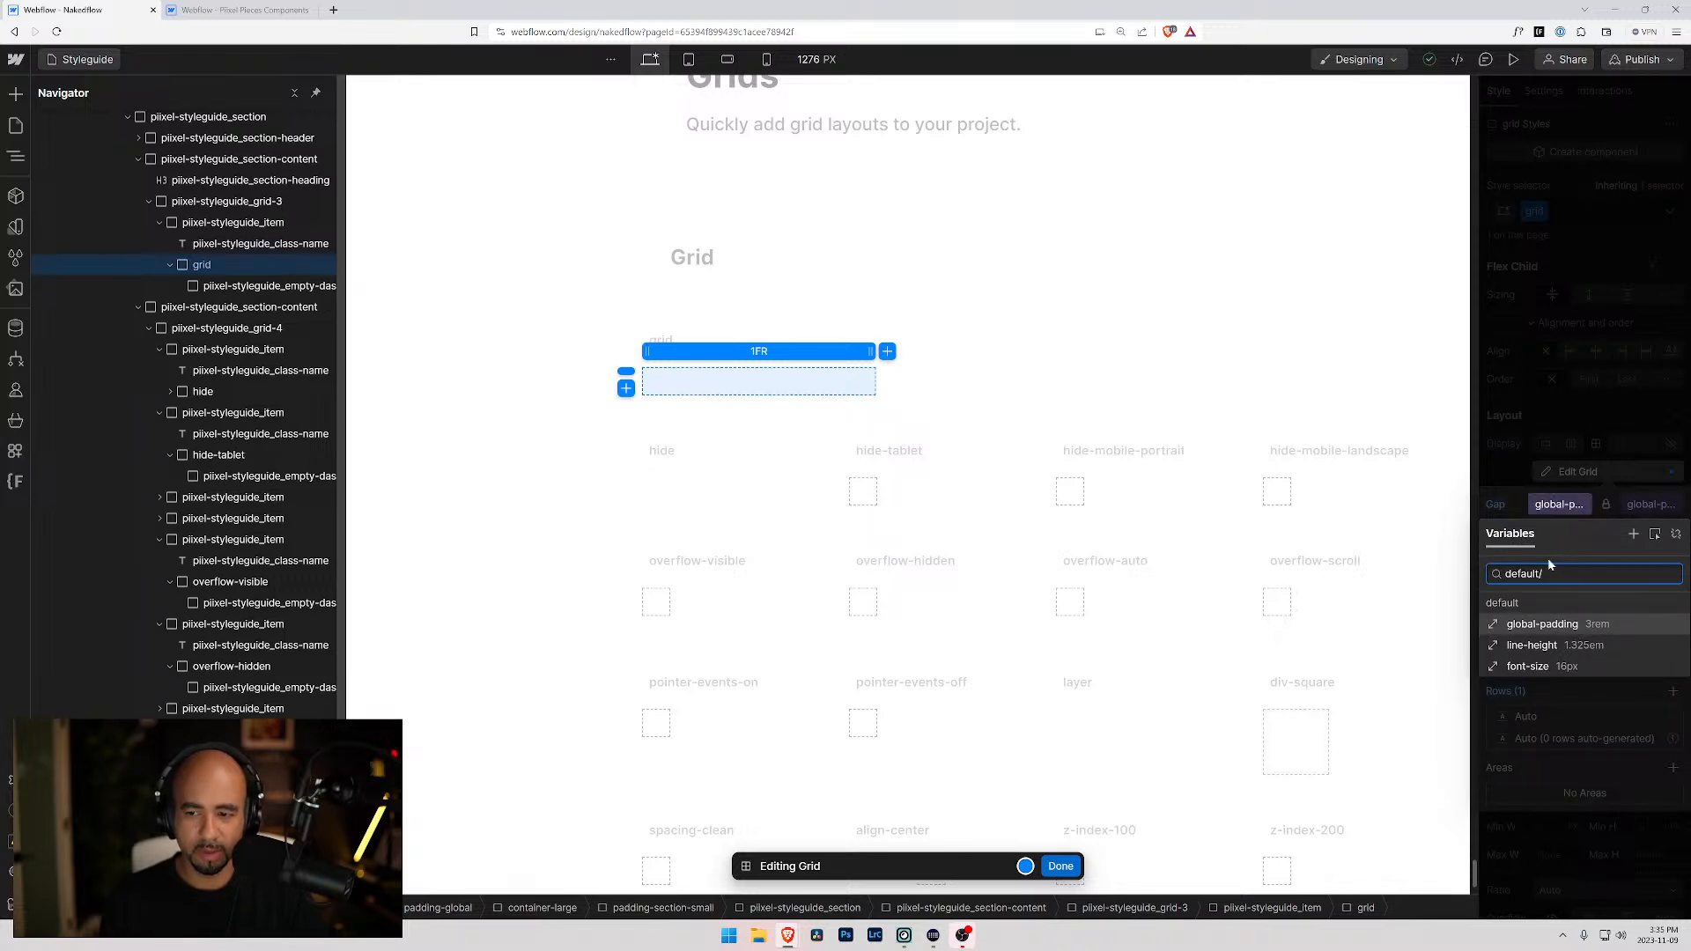
{"action": "type", "text": "global-grid-spacing"}
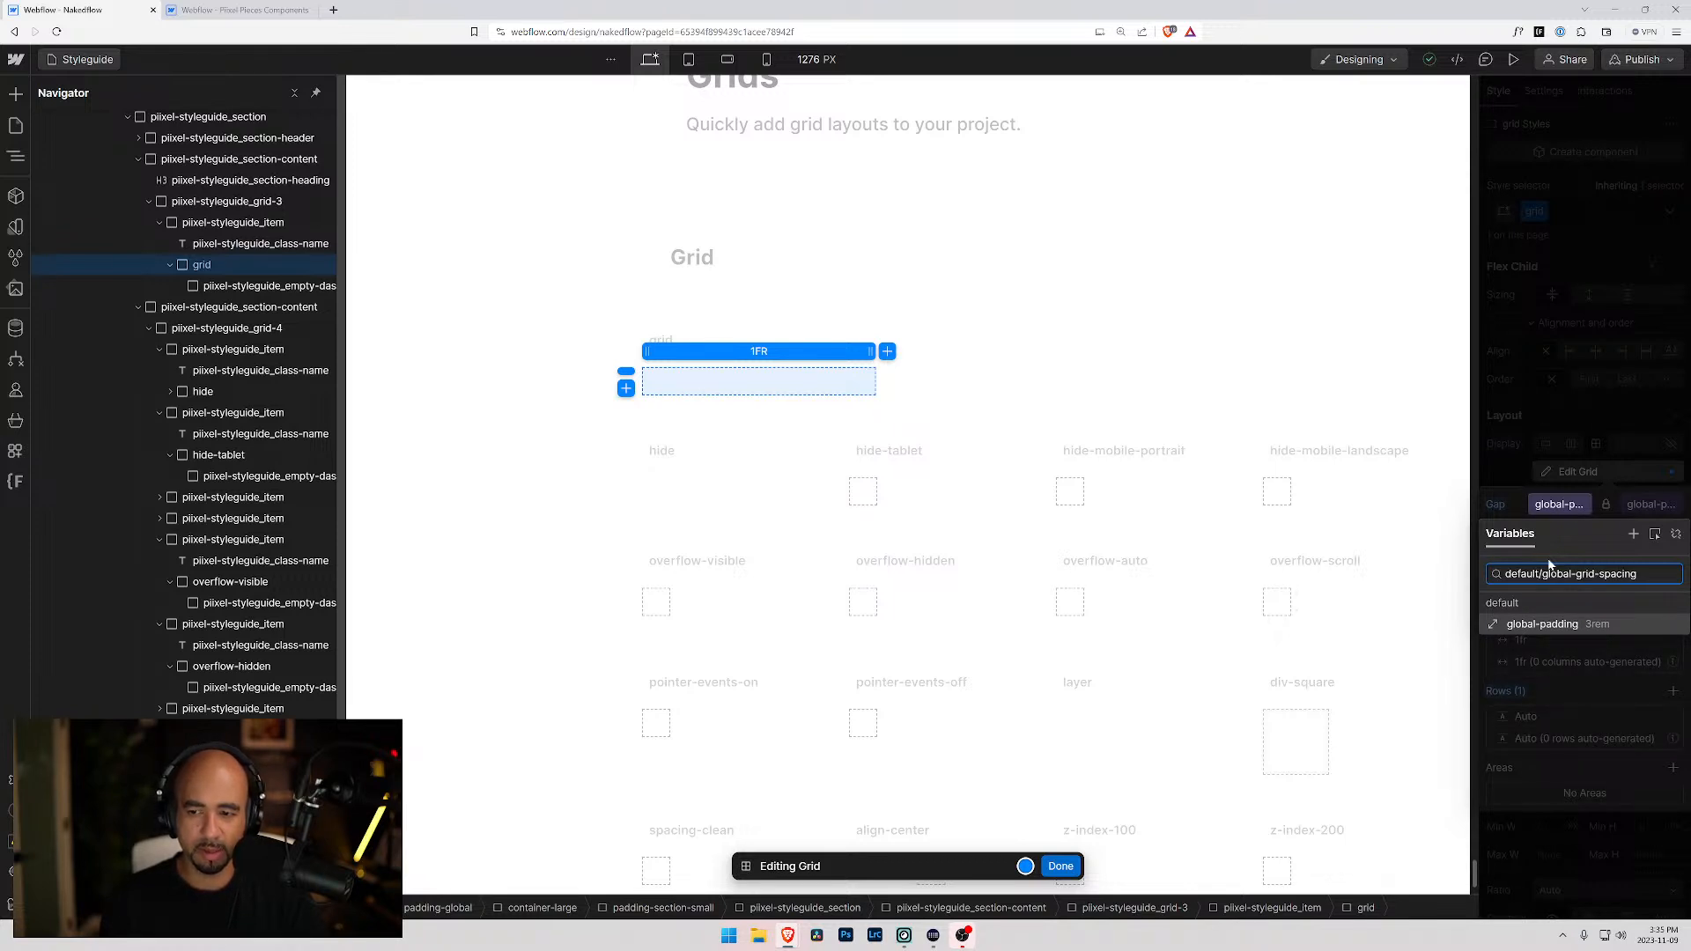
{"action": "key", "text": "Escape"}
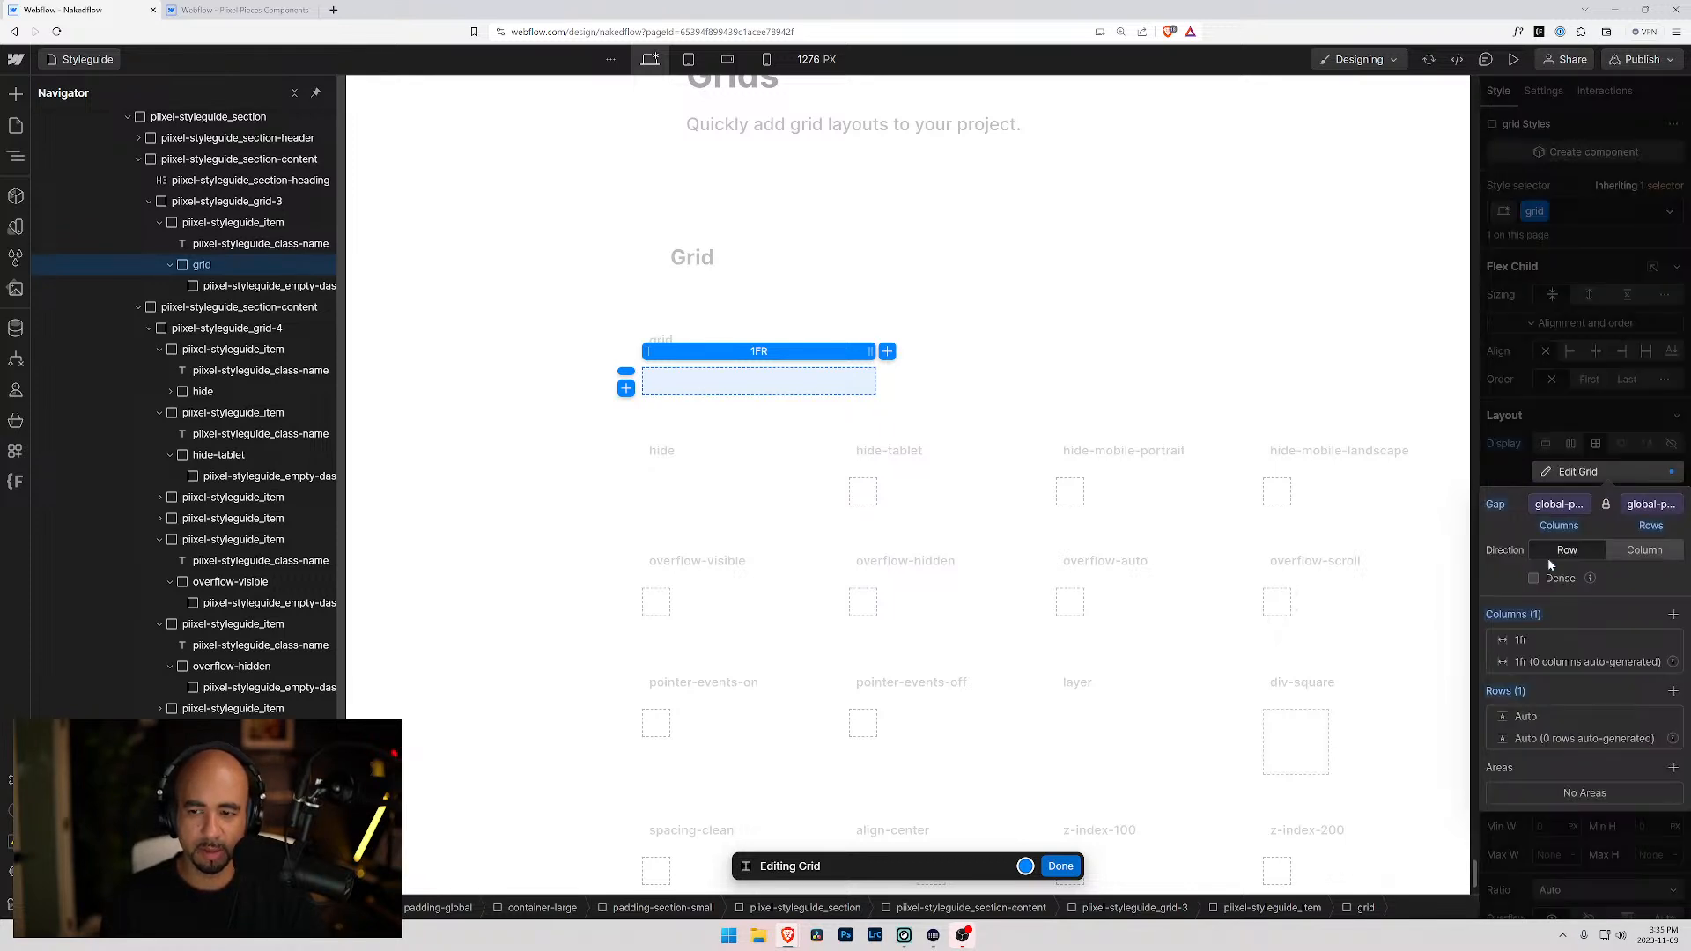
- Set the default/global-padding variable to 2rem and finish editing the grid
{"action": "left_click", "coordinate": [1580, 503]}
{"action": "key", "text": "Tab"}
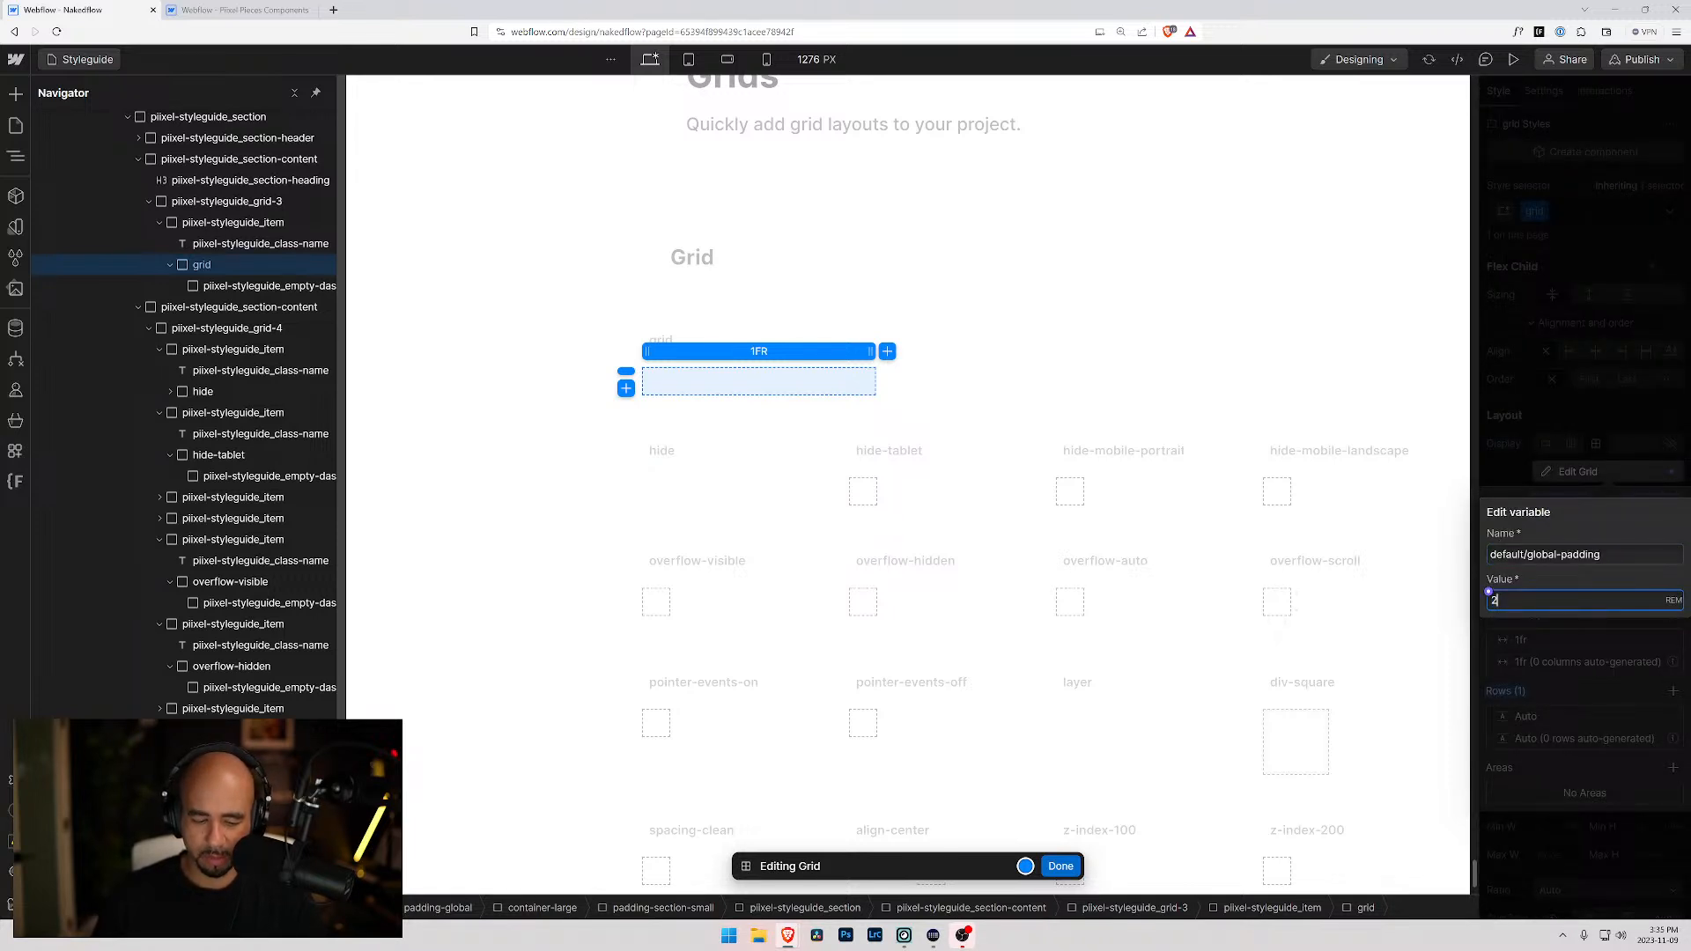
{"action": "key", "text": "Return"}
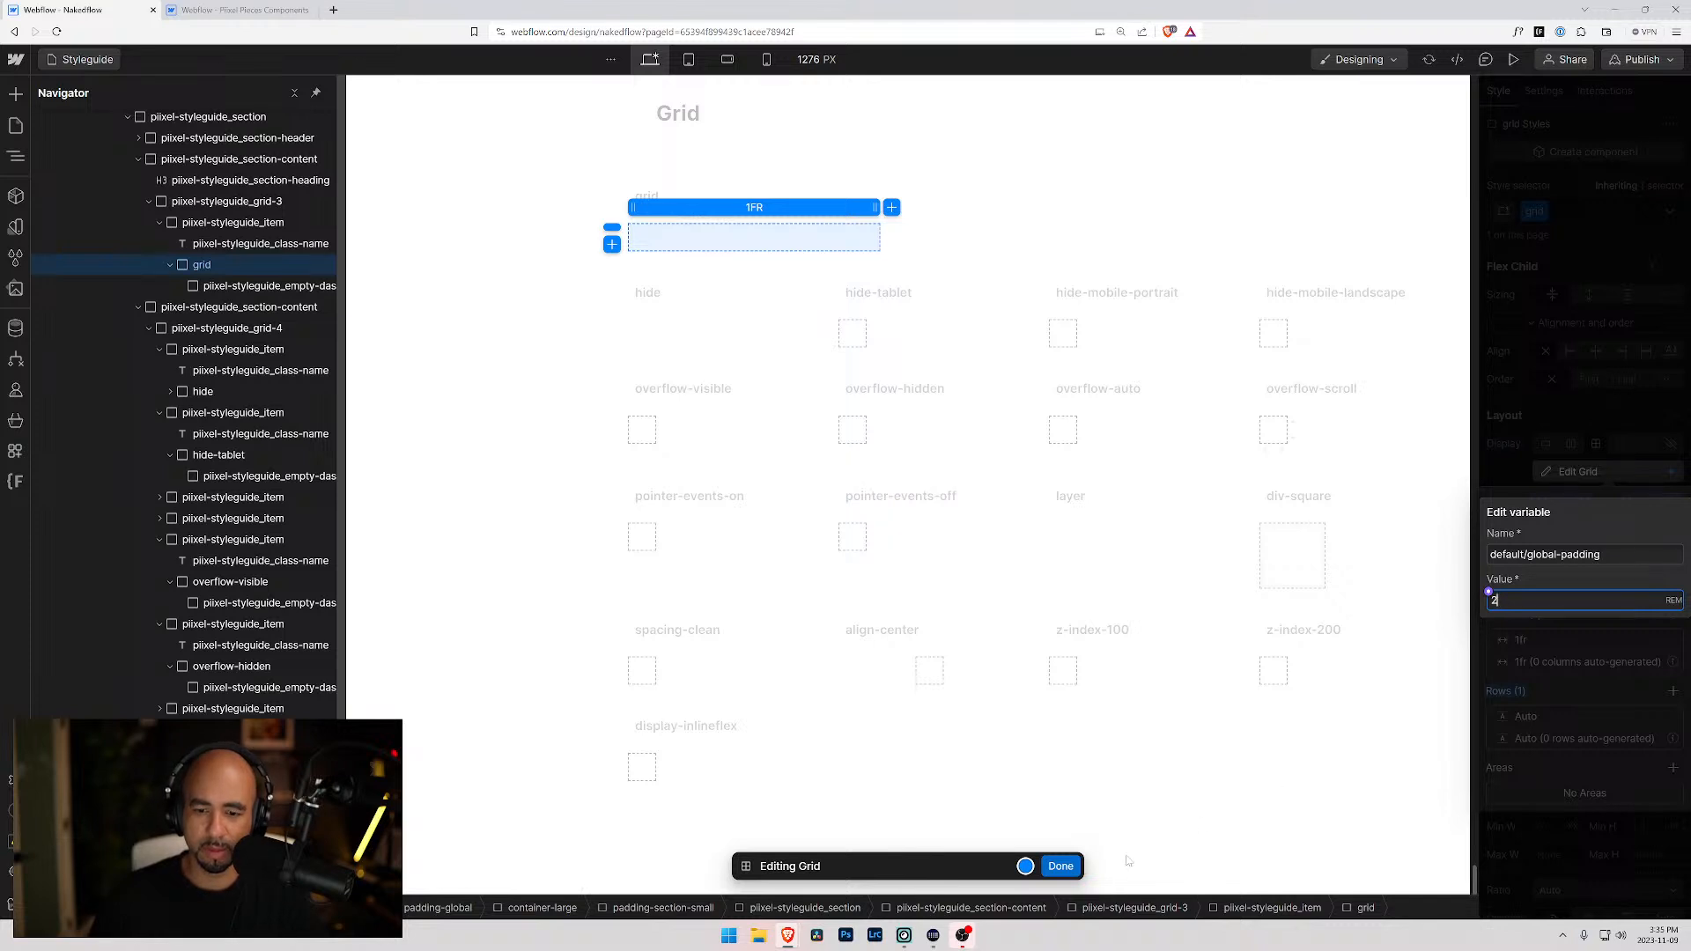
{"action": "left_click", "coordinate": [1060, 866]}
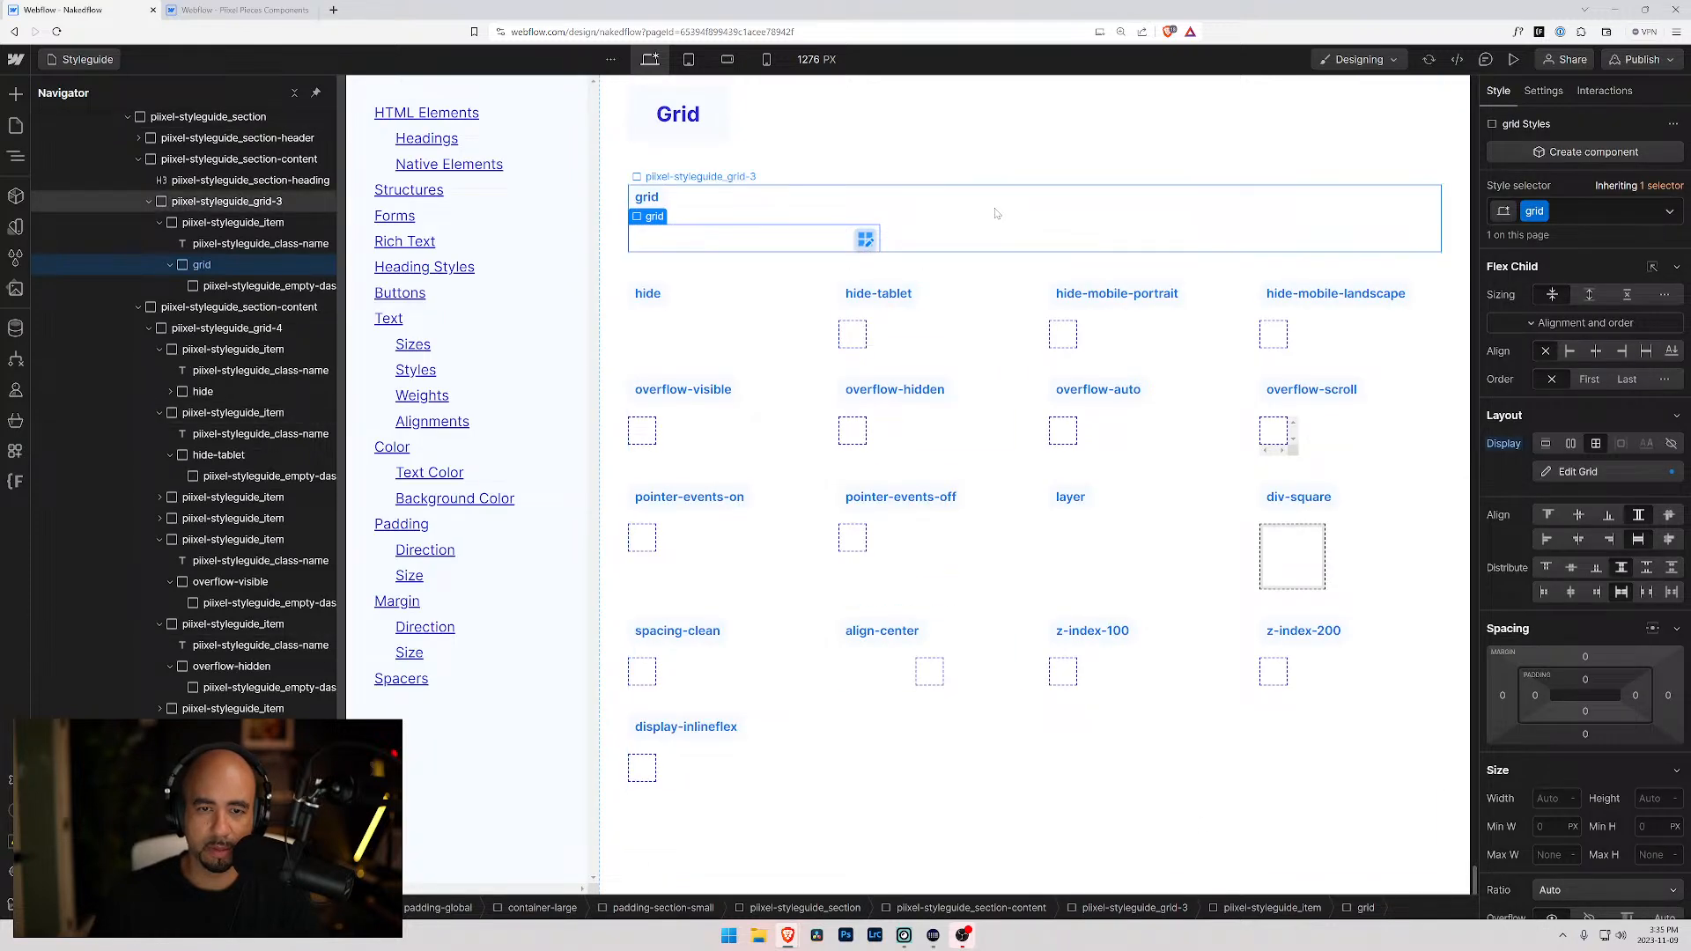
- Check the grid item's empty dashed div, collapse the item's contents, and select the parent piixel-styleguide_grid-3
{"action": "left_click", "coordinate": [790, 249]}
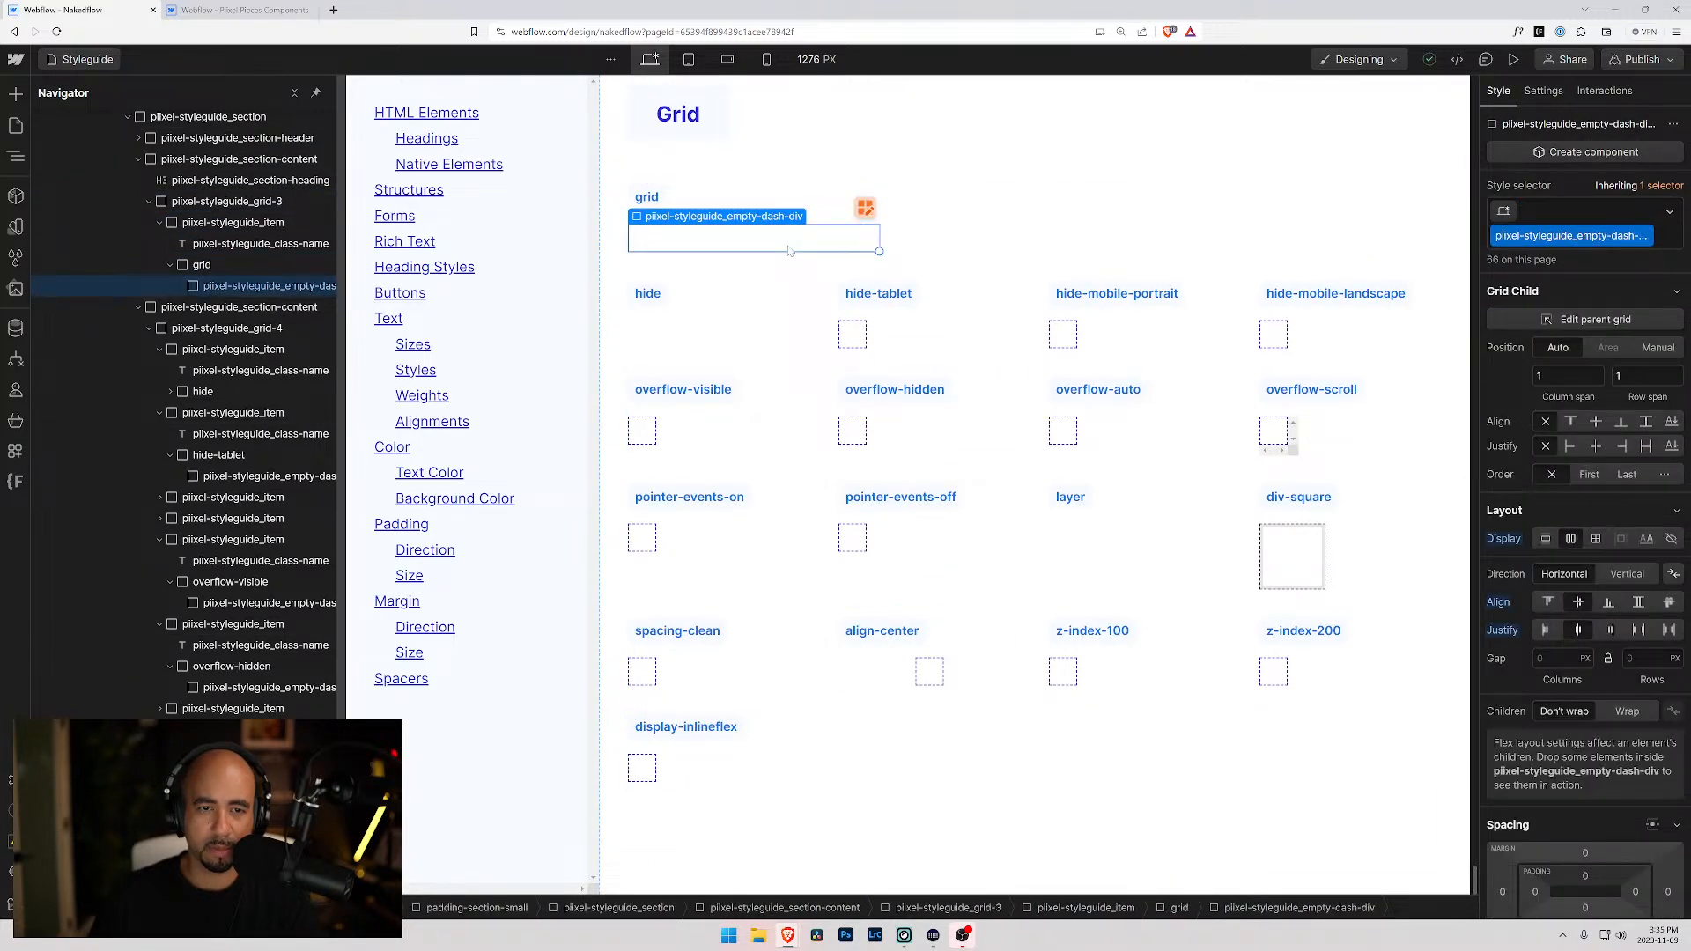
{"action": "scroll", "coordinate": [774, 236], "scroll_direction": "up", "scroll_amount": 4}
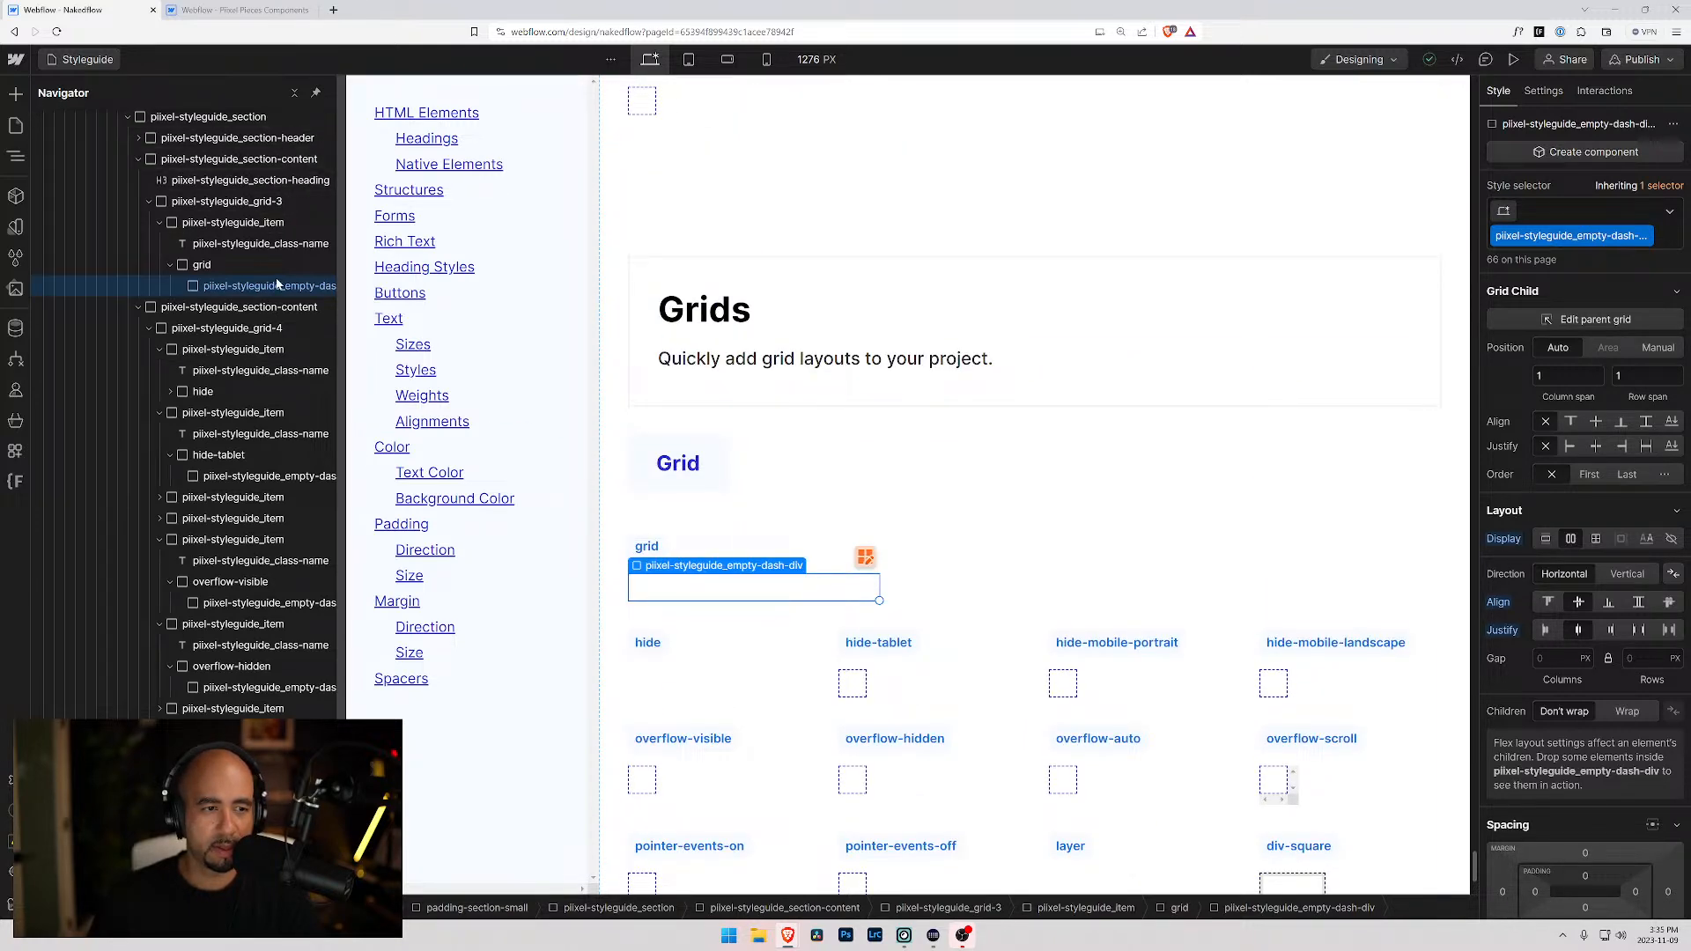
{"action": "left_click", "coordinate": [168, 265]}
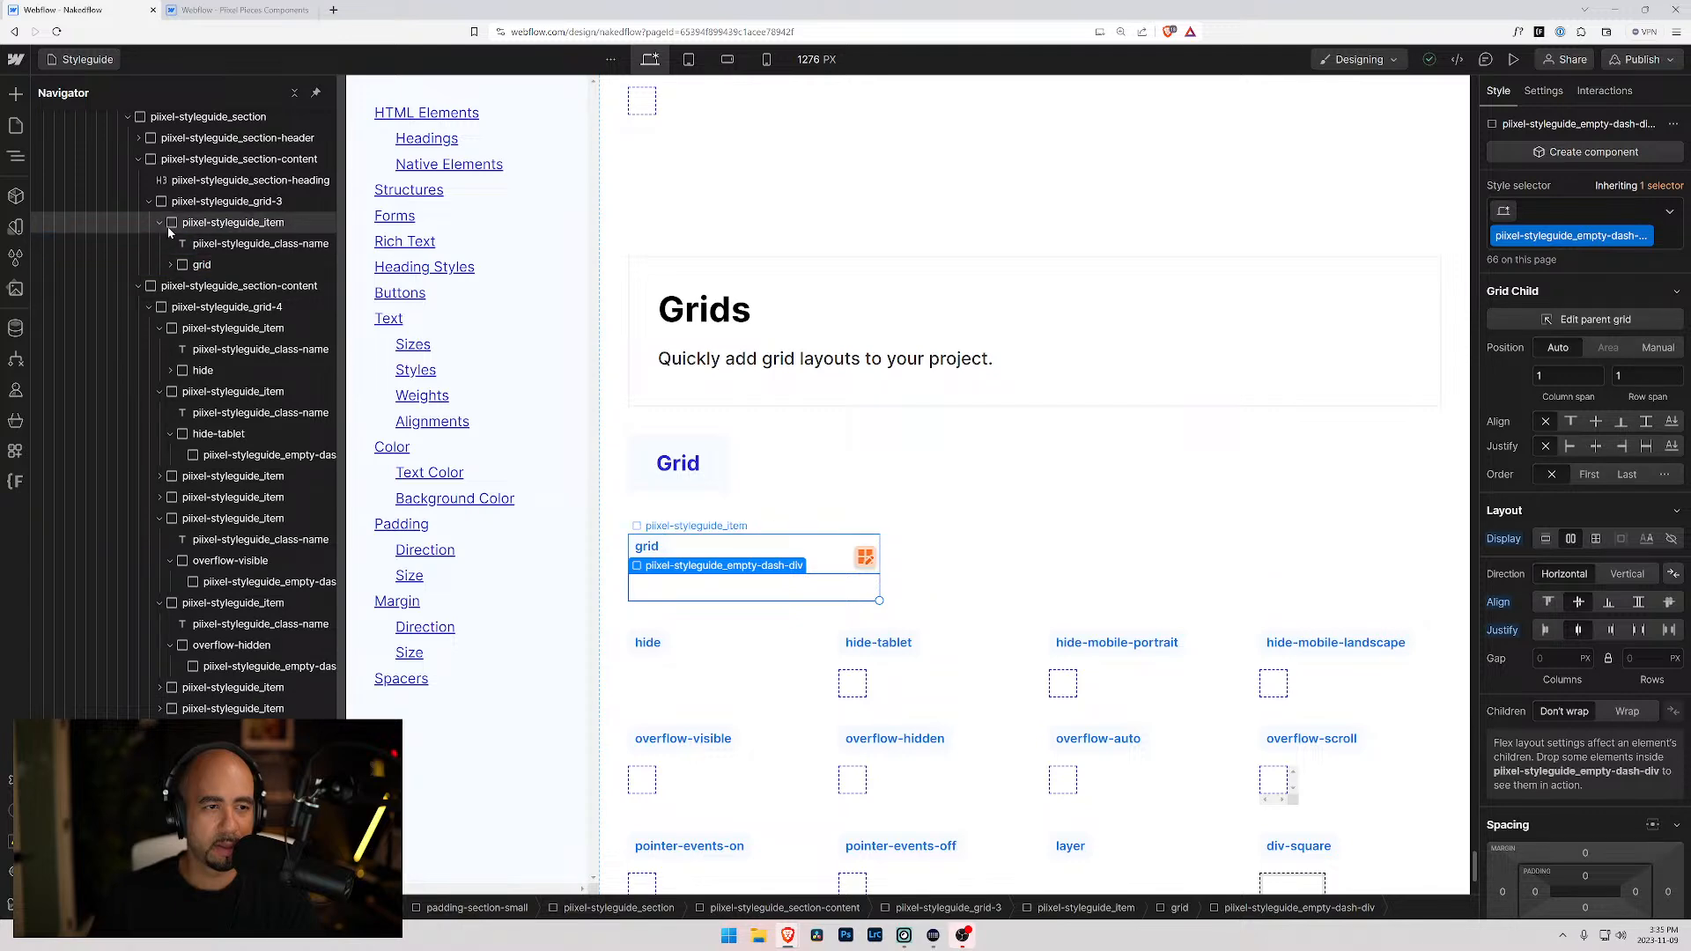
{"action": "left_click", "coordinate": [161, 224]}
{"action": "left_click", "coordinate": [166, 205]}
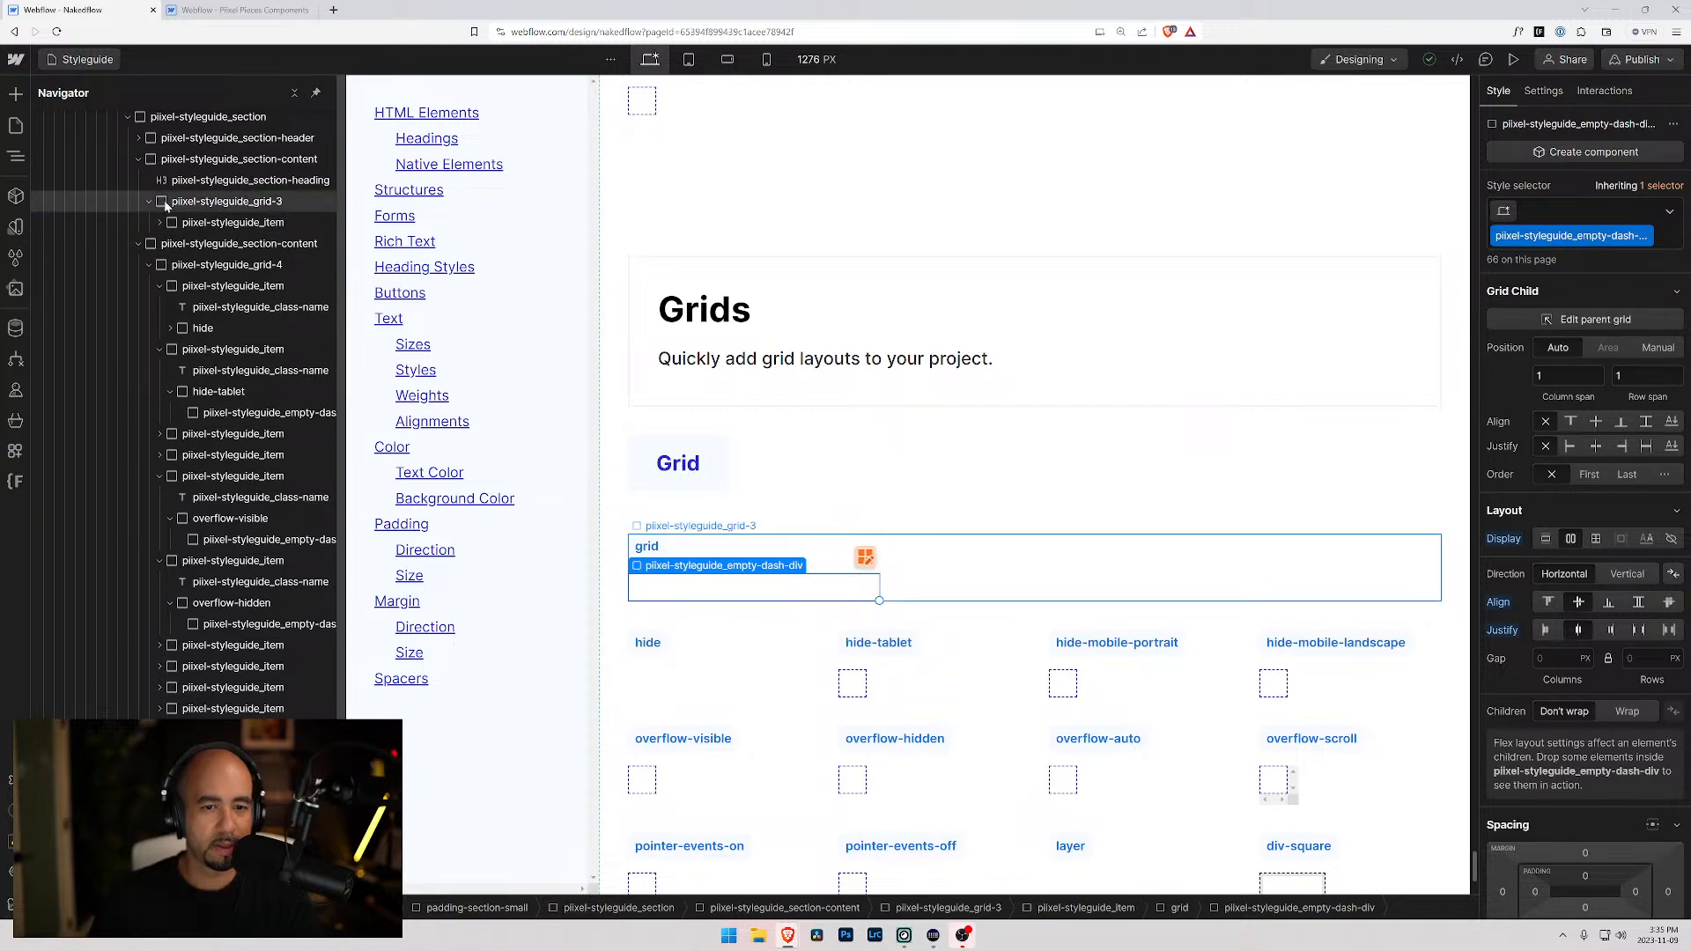
- Look through the style guide's existing sections, from the utility classes up to Buttons and back to Colors, for their layout
{"action": "scroll", "coordinate": [702, 396], "scroll_direction": "up", "scroll_amount": 15}
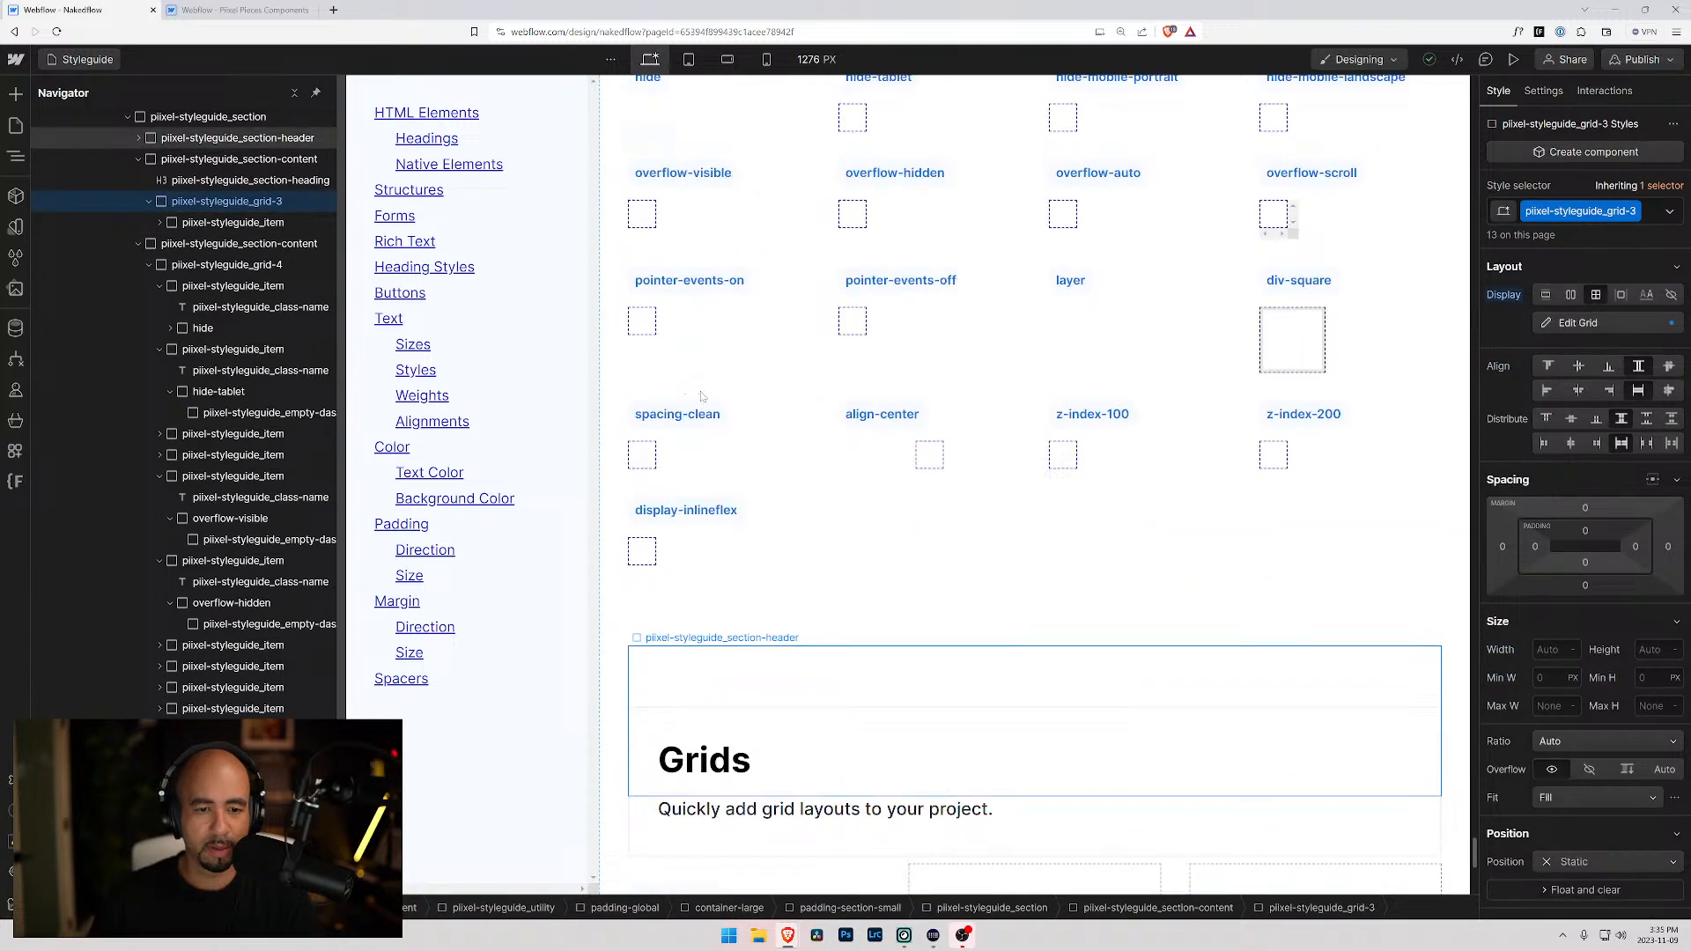
{"action": "scroll", "coordinate": [701, 397], "scroll_direction": "up", "scroll_amount": 15}
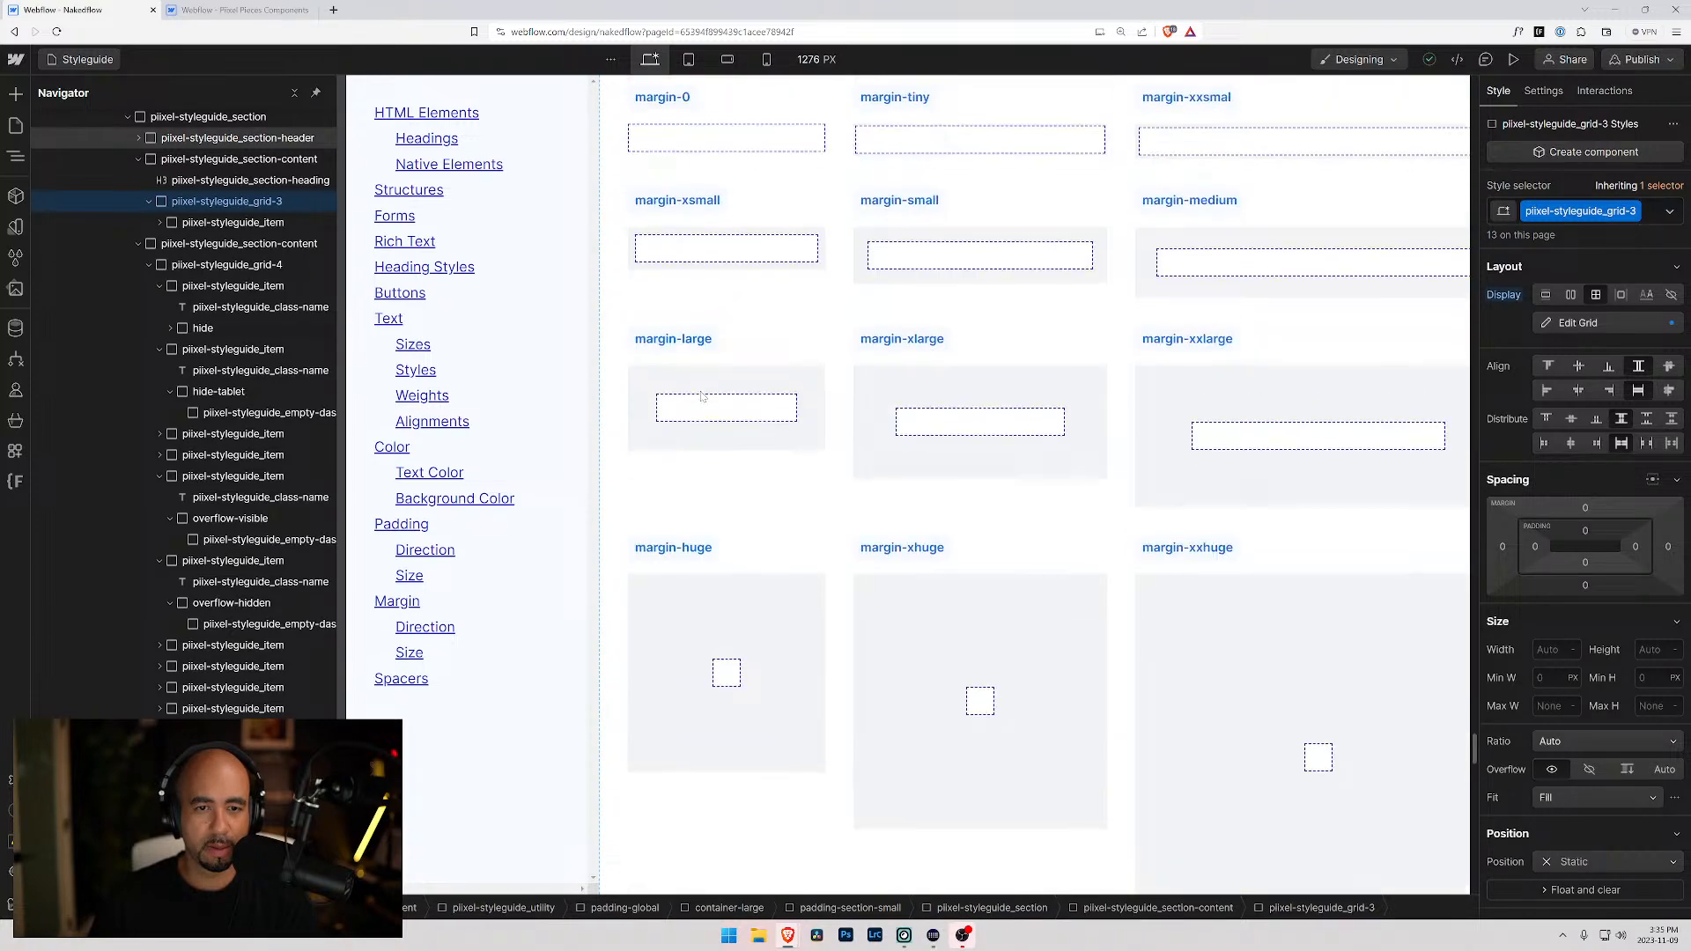
{"action": "scroll", "coordinate": [702, 396], "scroll_direction": "up", "scroll_amount": 15}
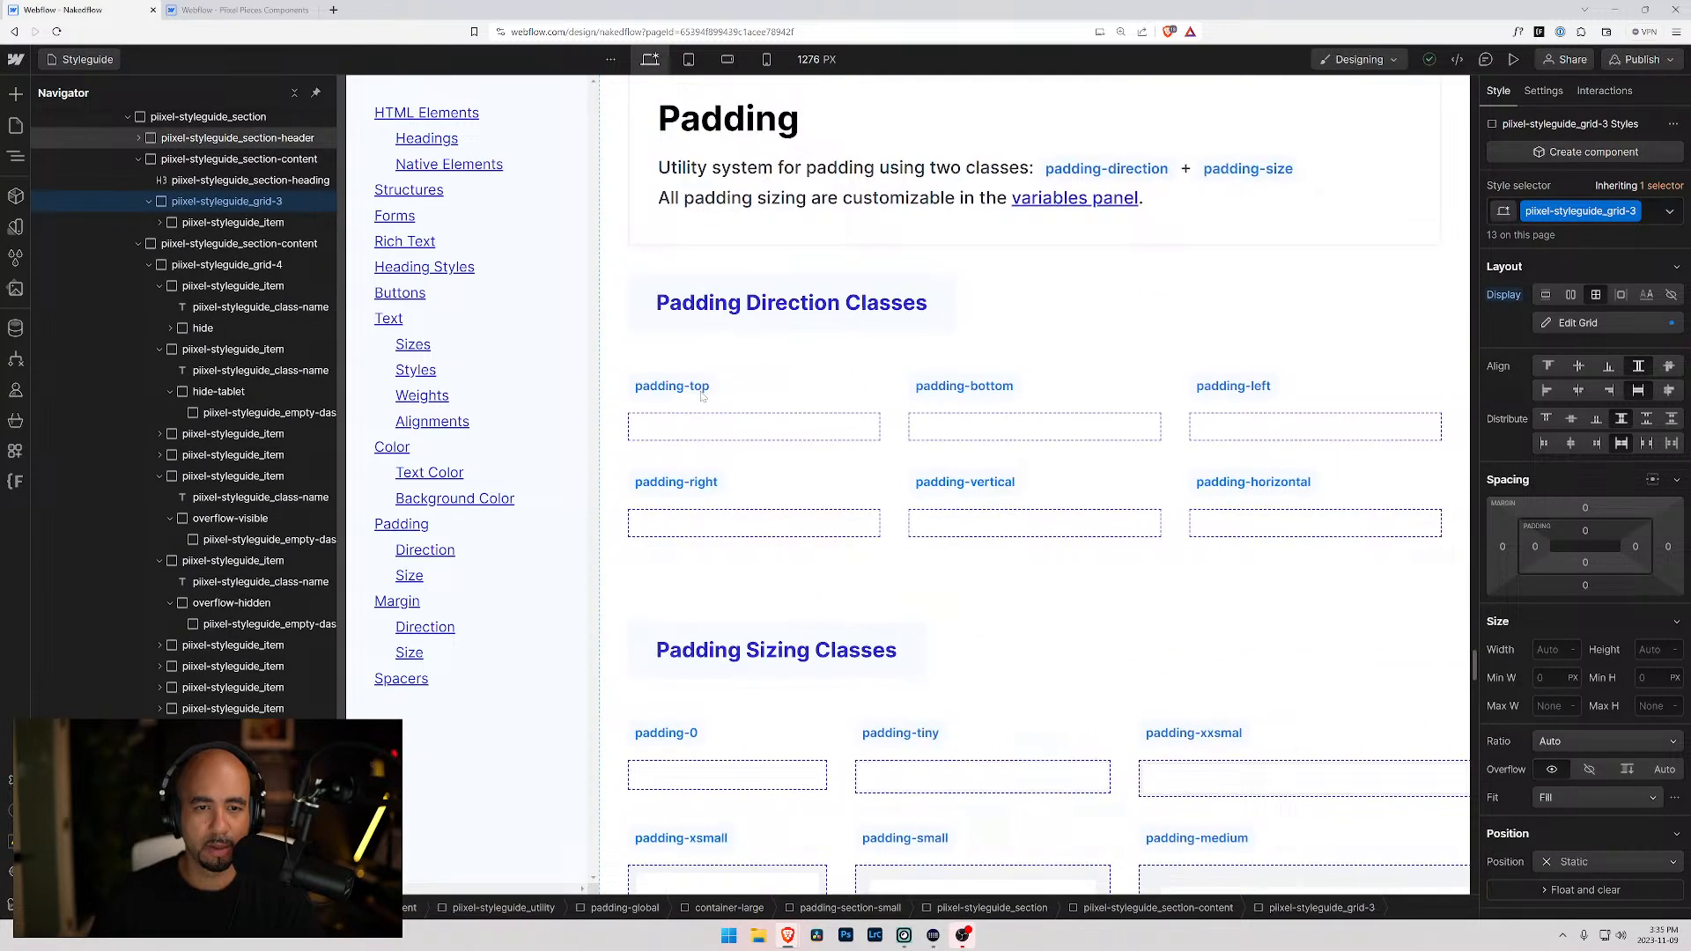
{"action": "scroll", "coordinate": [702, 396], "scroll_direction": "up", "scroll_amount": 5}
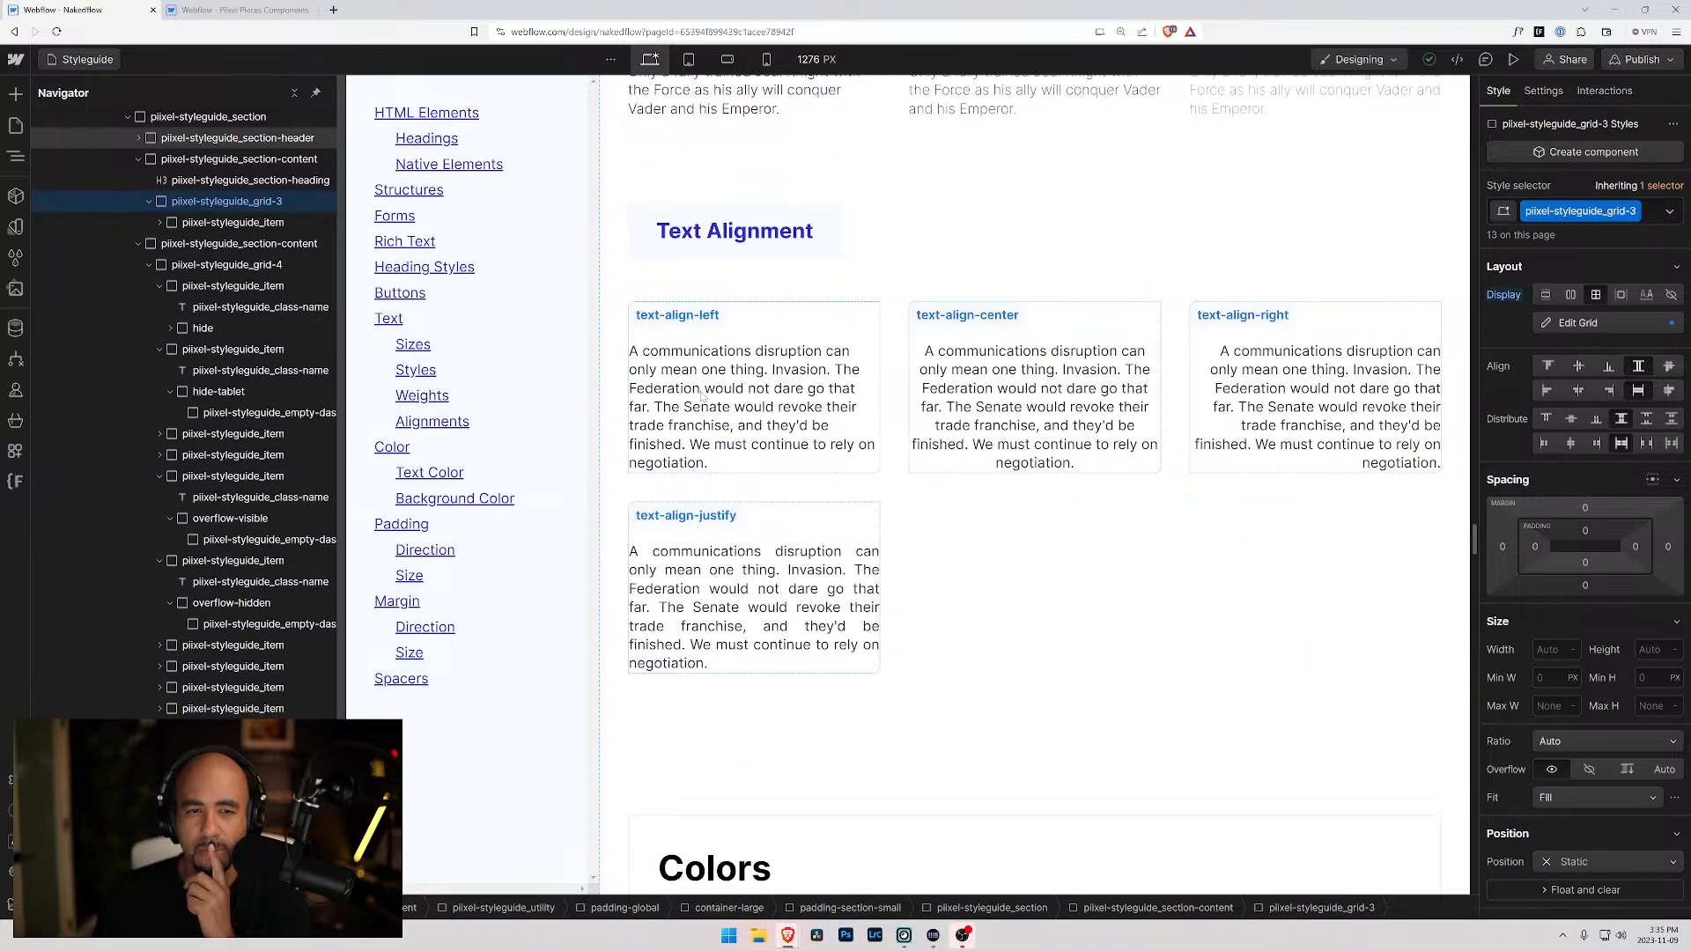
{"action": "scroll", "coordinate": [702, 397], "scroll_direction": "up", "scroll_amount": 20}
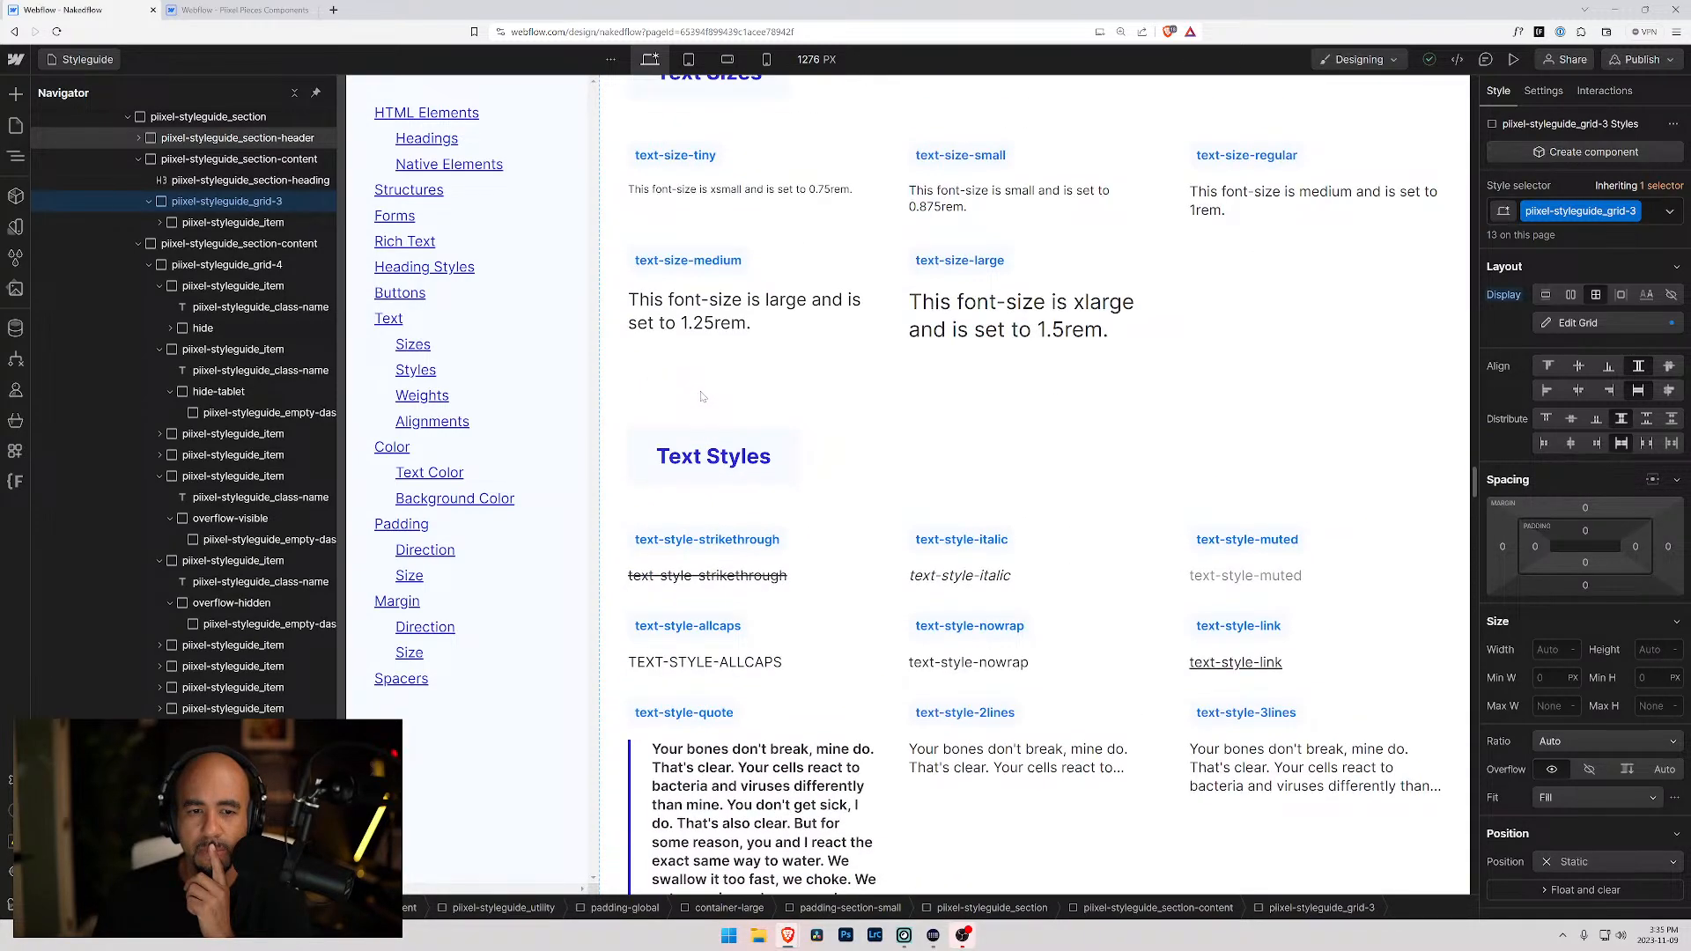
{"action": "scroll", "coordinate": [702, 396], "scroll_direction": "up", "scroll_amount": 1}
{"action": "scroll", "coordinate": [702, 396], "scroll_direction": "up", "scroll_amount": 7}
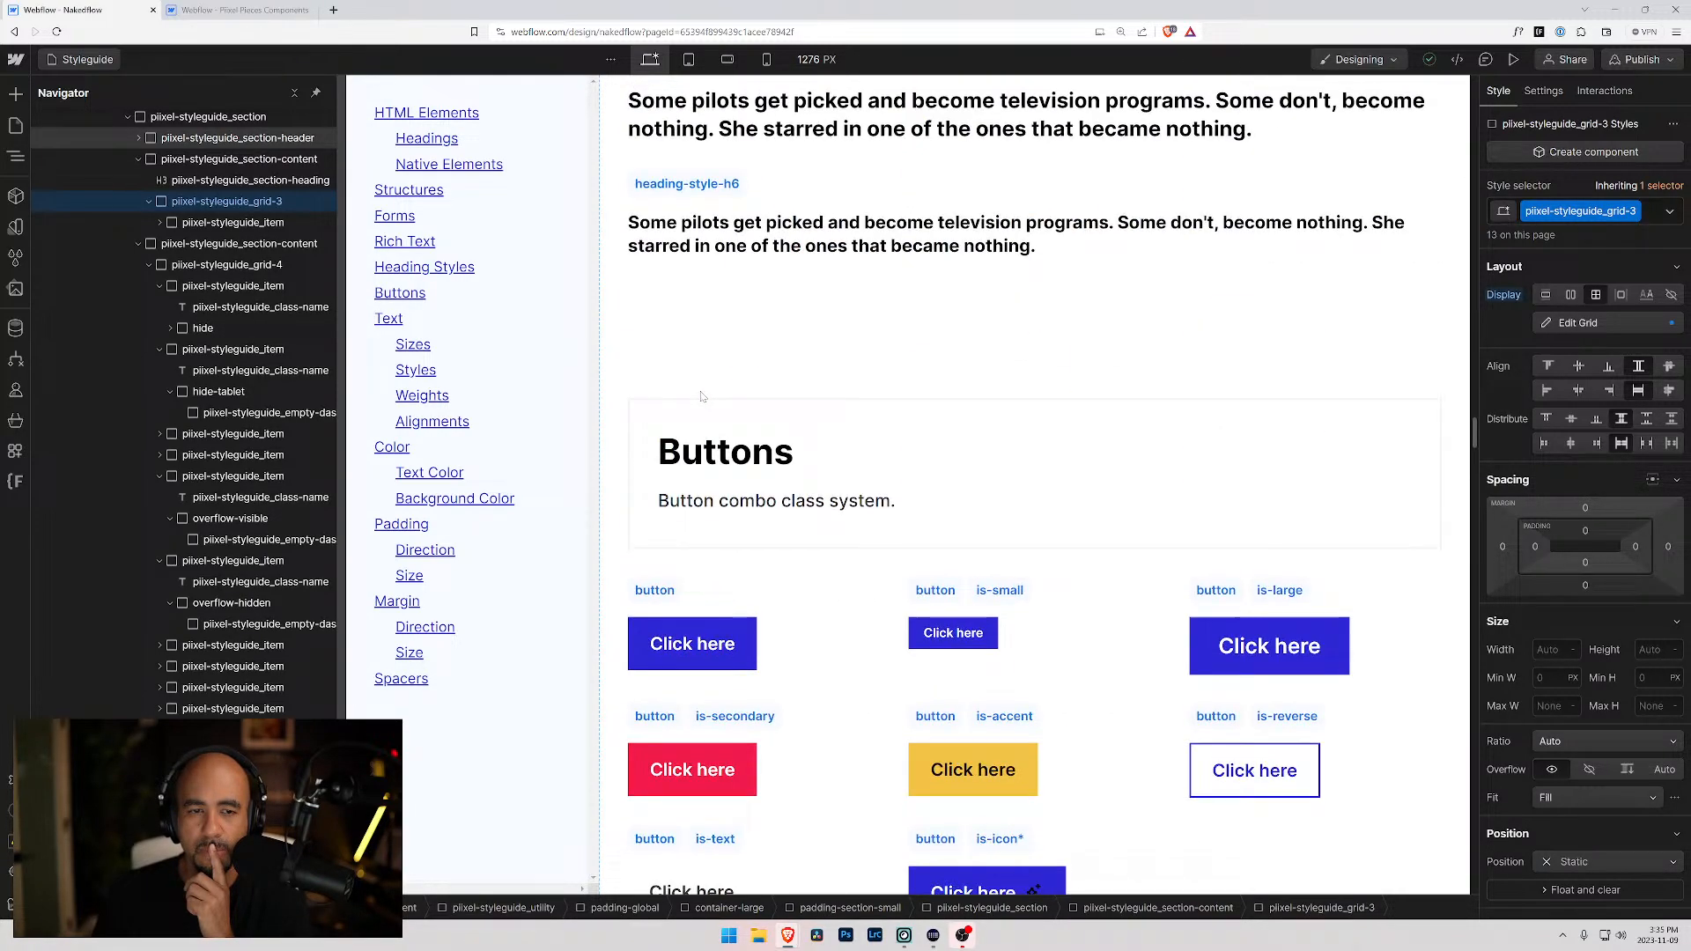
{"action": "scroll", "coordinate": [702, 397], "scroll_direction": "down", "scroll_amount": 18}
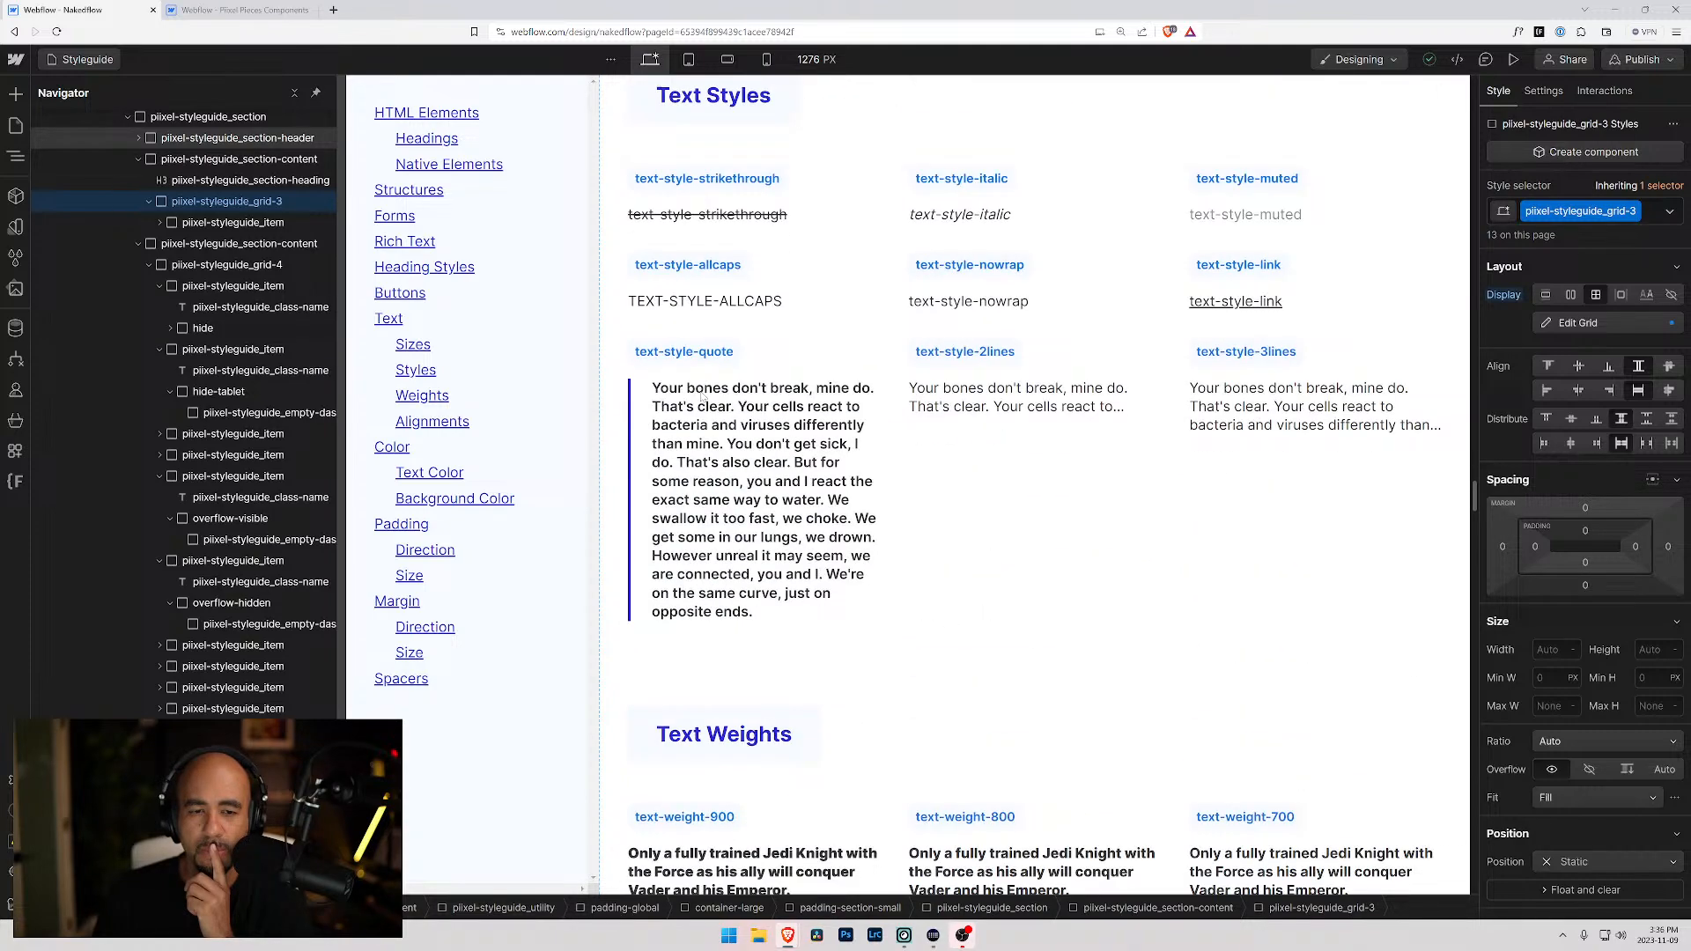
{"action": "scroll", "coordinate": [710, 401], "scroll_direction": "down", "scroll_amount": 20}
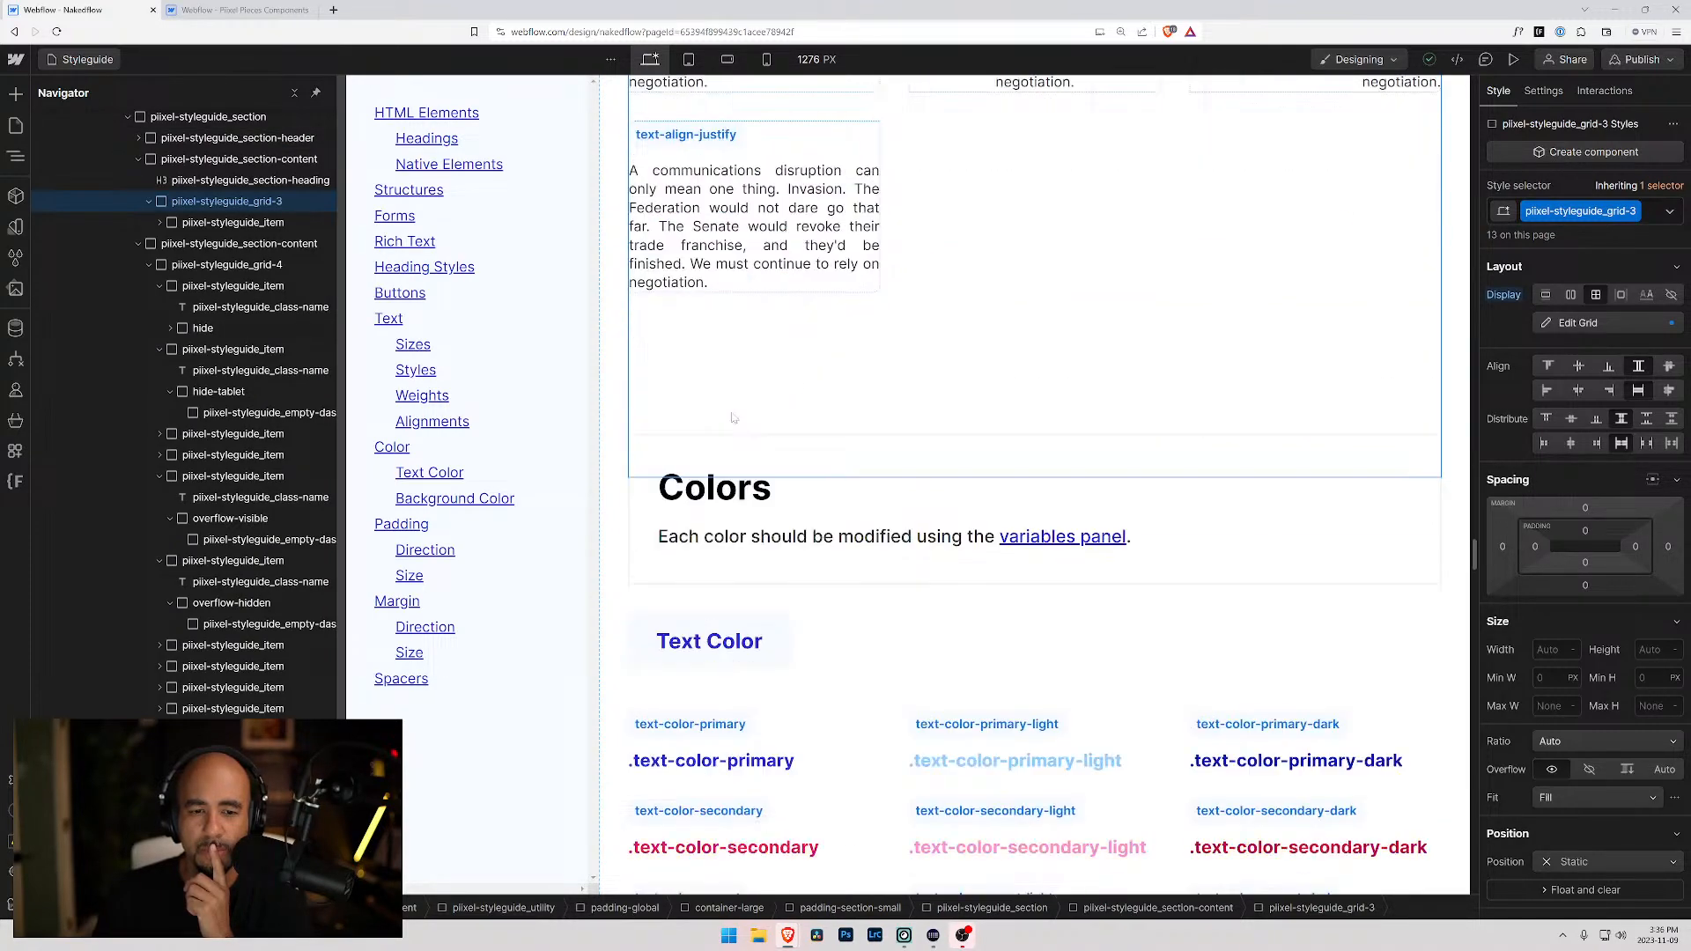
{"action": "scroll", "coordinate": [744, 417], "scroll_direction": "up", "scroll_amount": 10}
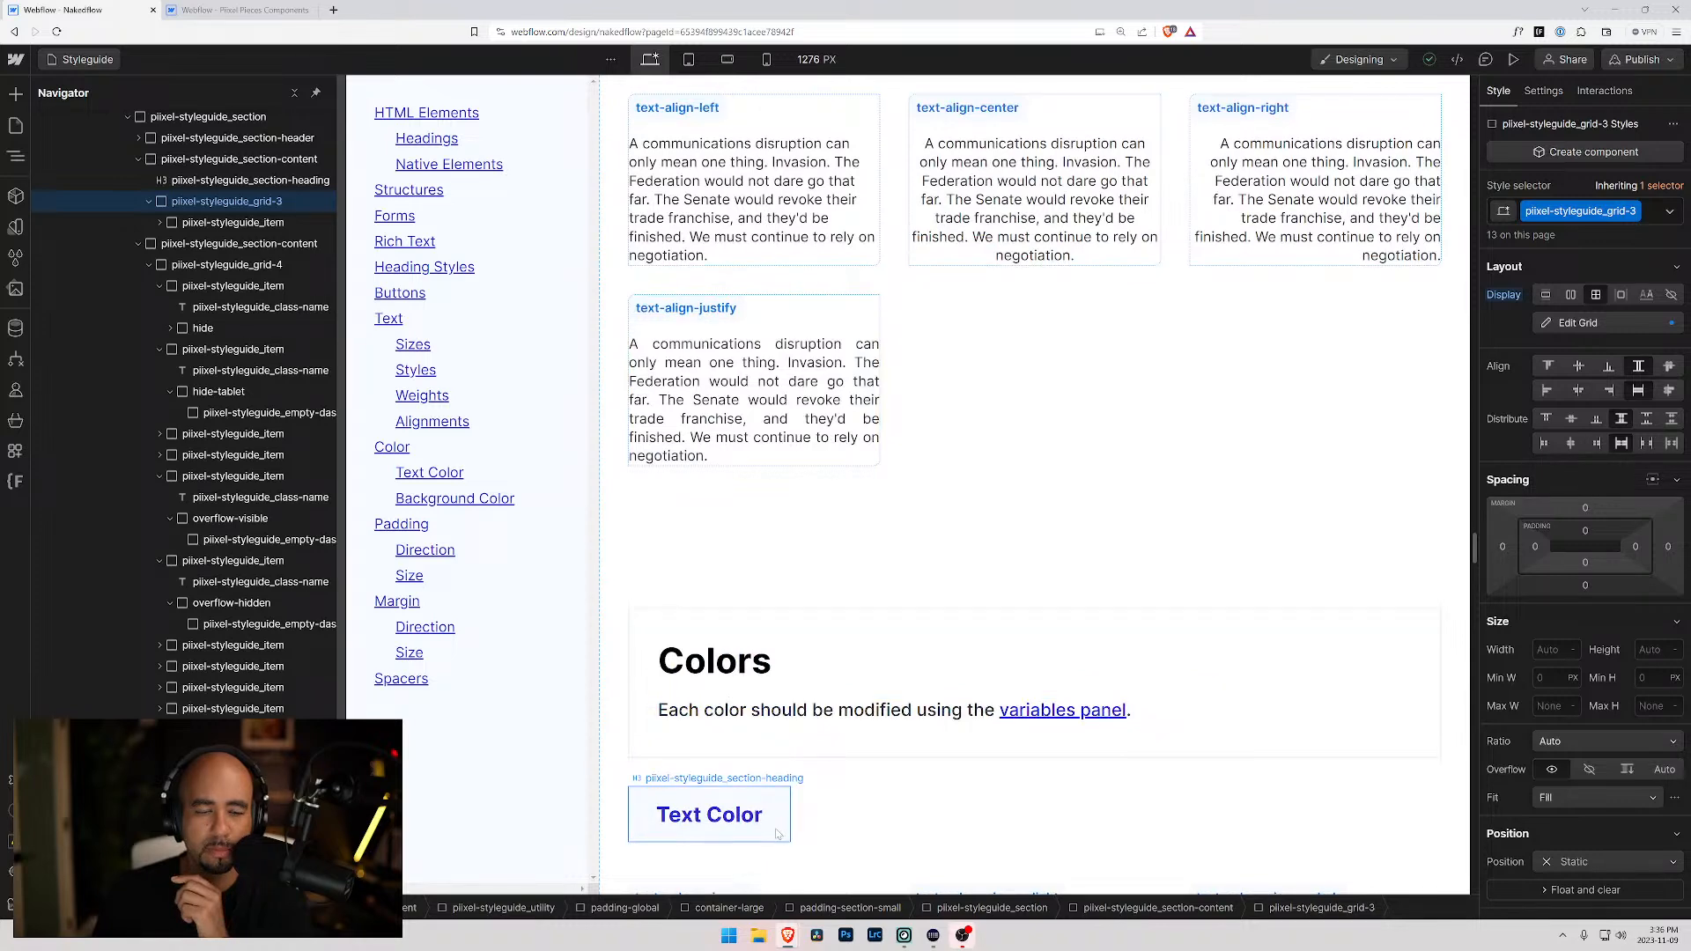
- Examine how the Text Color and Background Color parts of the Colors section are structured
{"action": "left_click", "coordinate": [709, 815]}
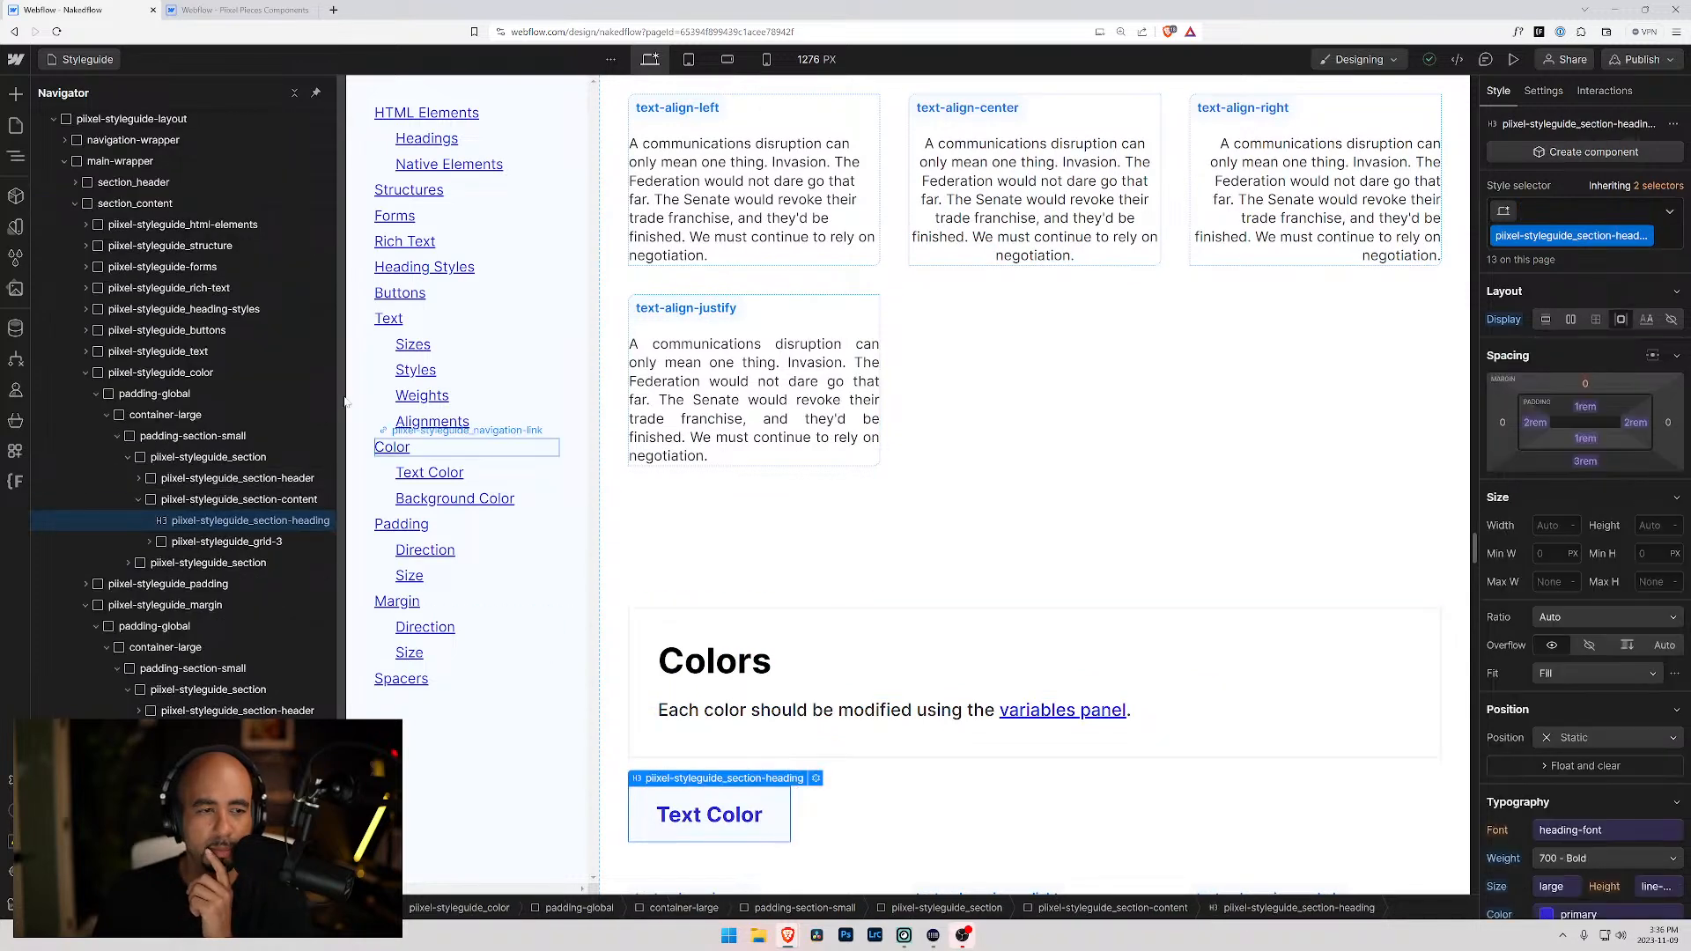
{"action": "left_click", "coordinate": [139, 500]}
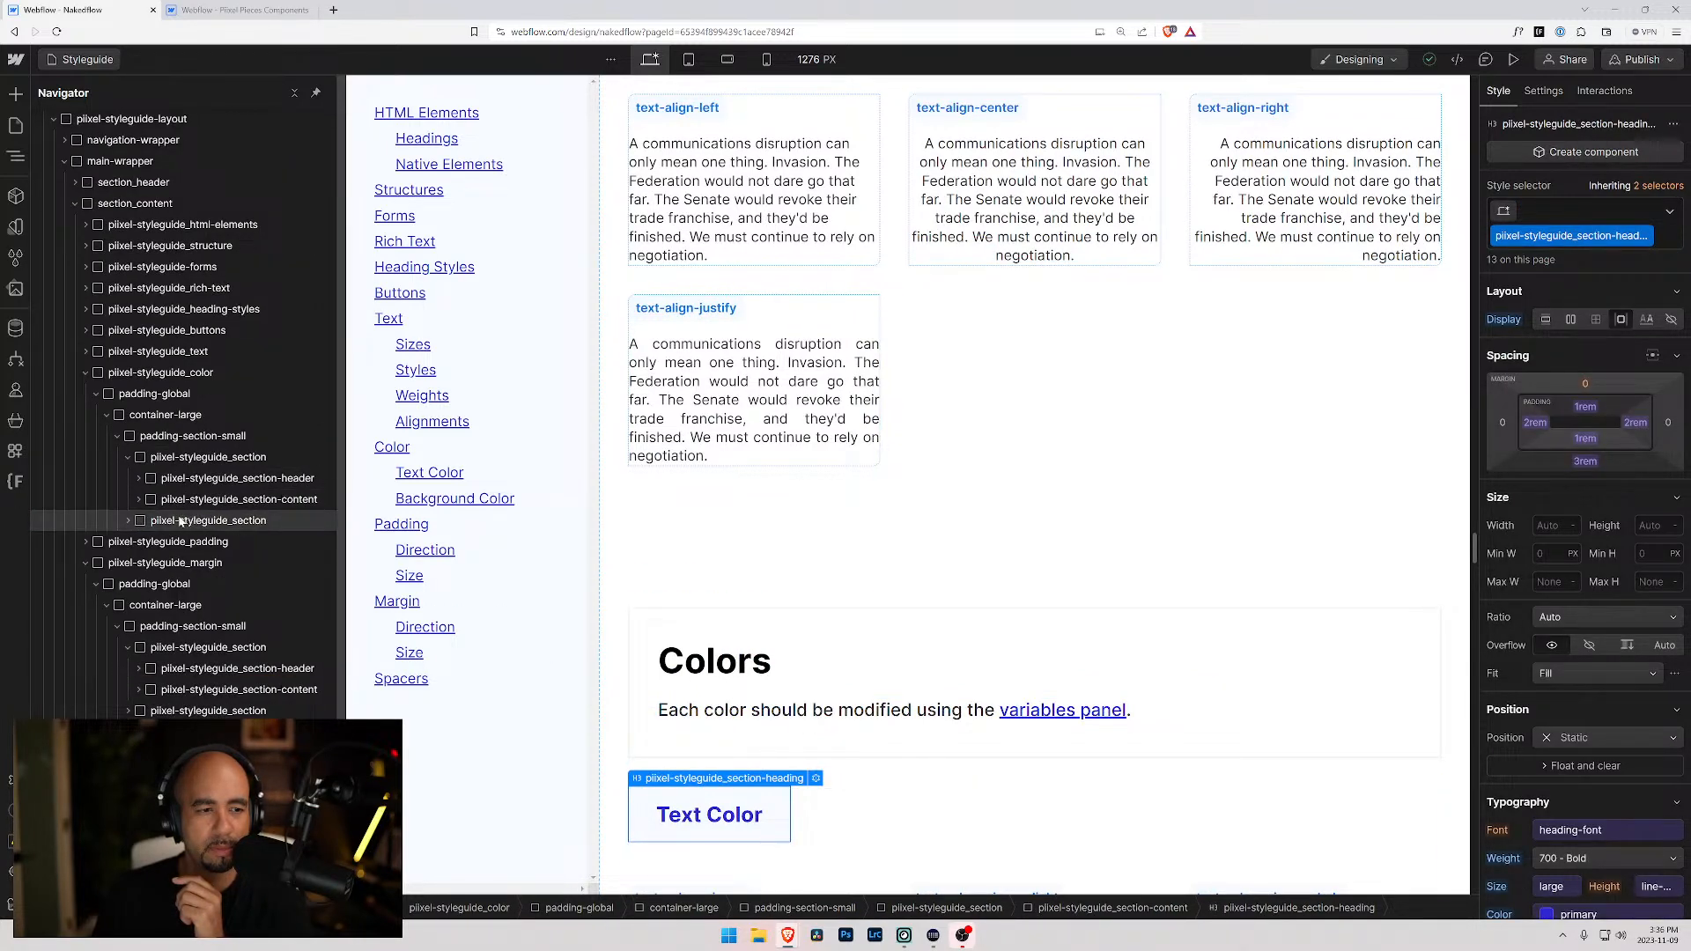
{"action": "left_click", "coordinate": [179, 522]}
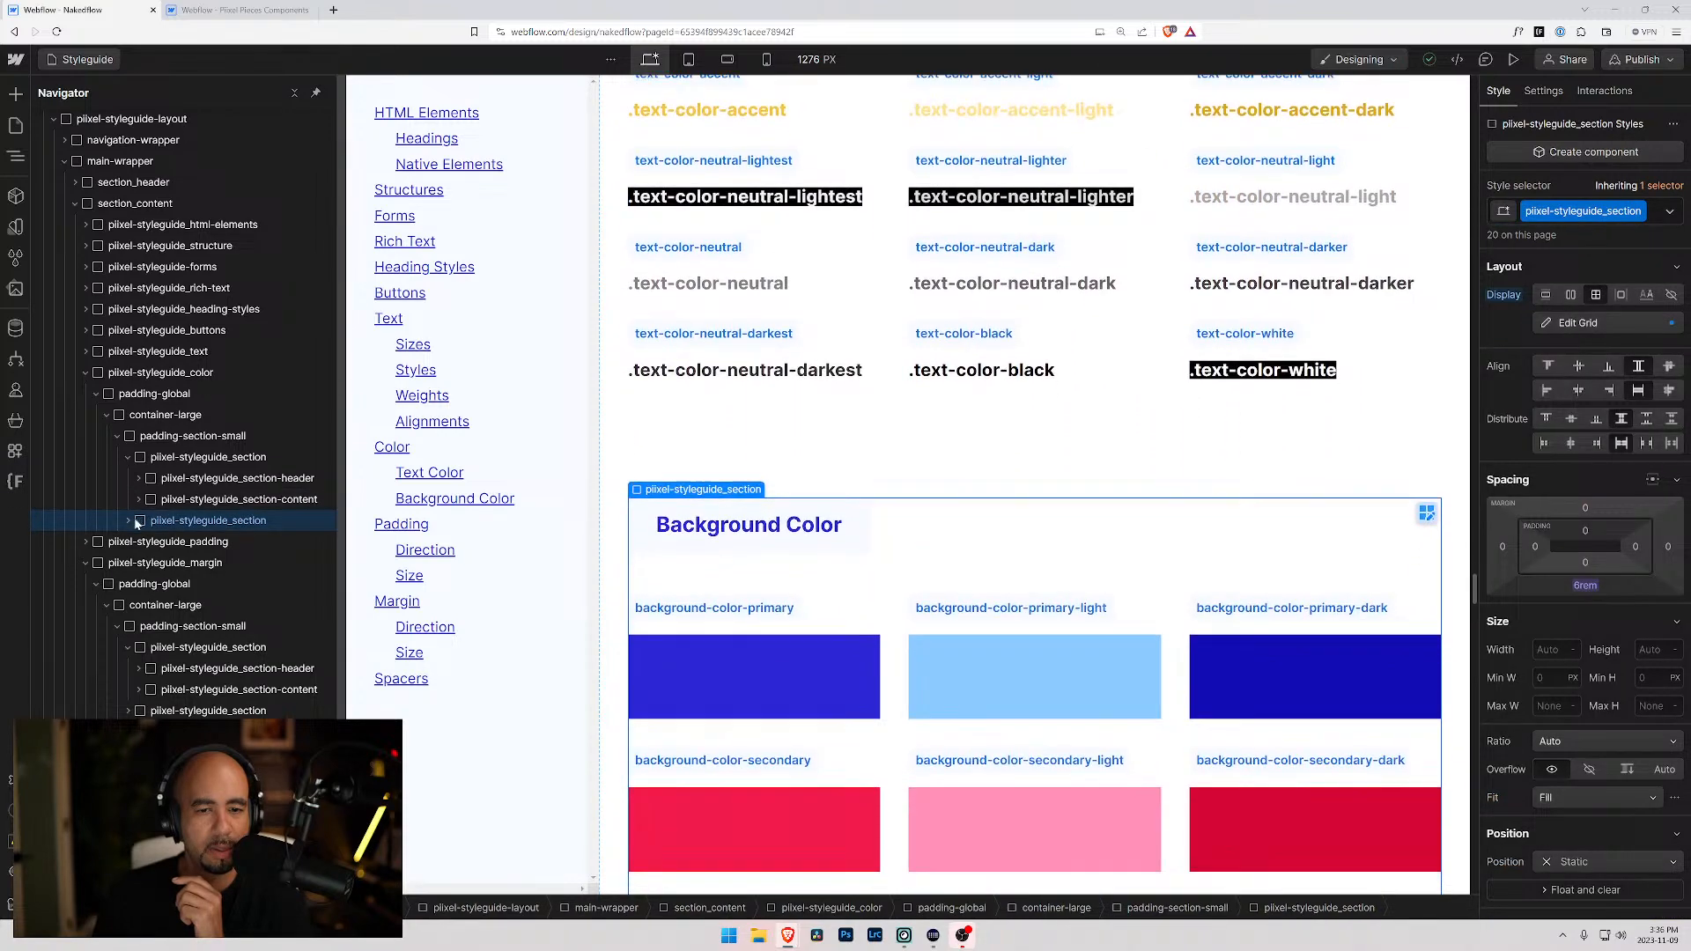
{"action": "scroll", "coordinate": [1447, 468], "scroll_direction": "down", "scroll_amount": 10}
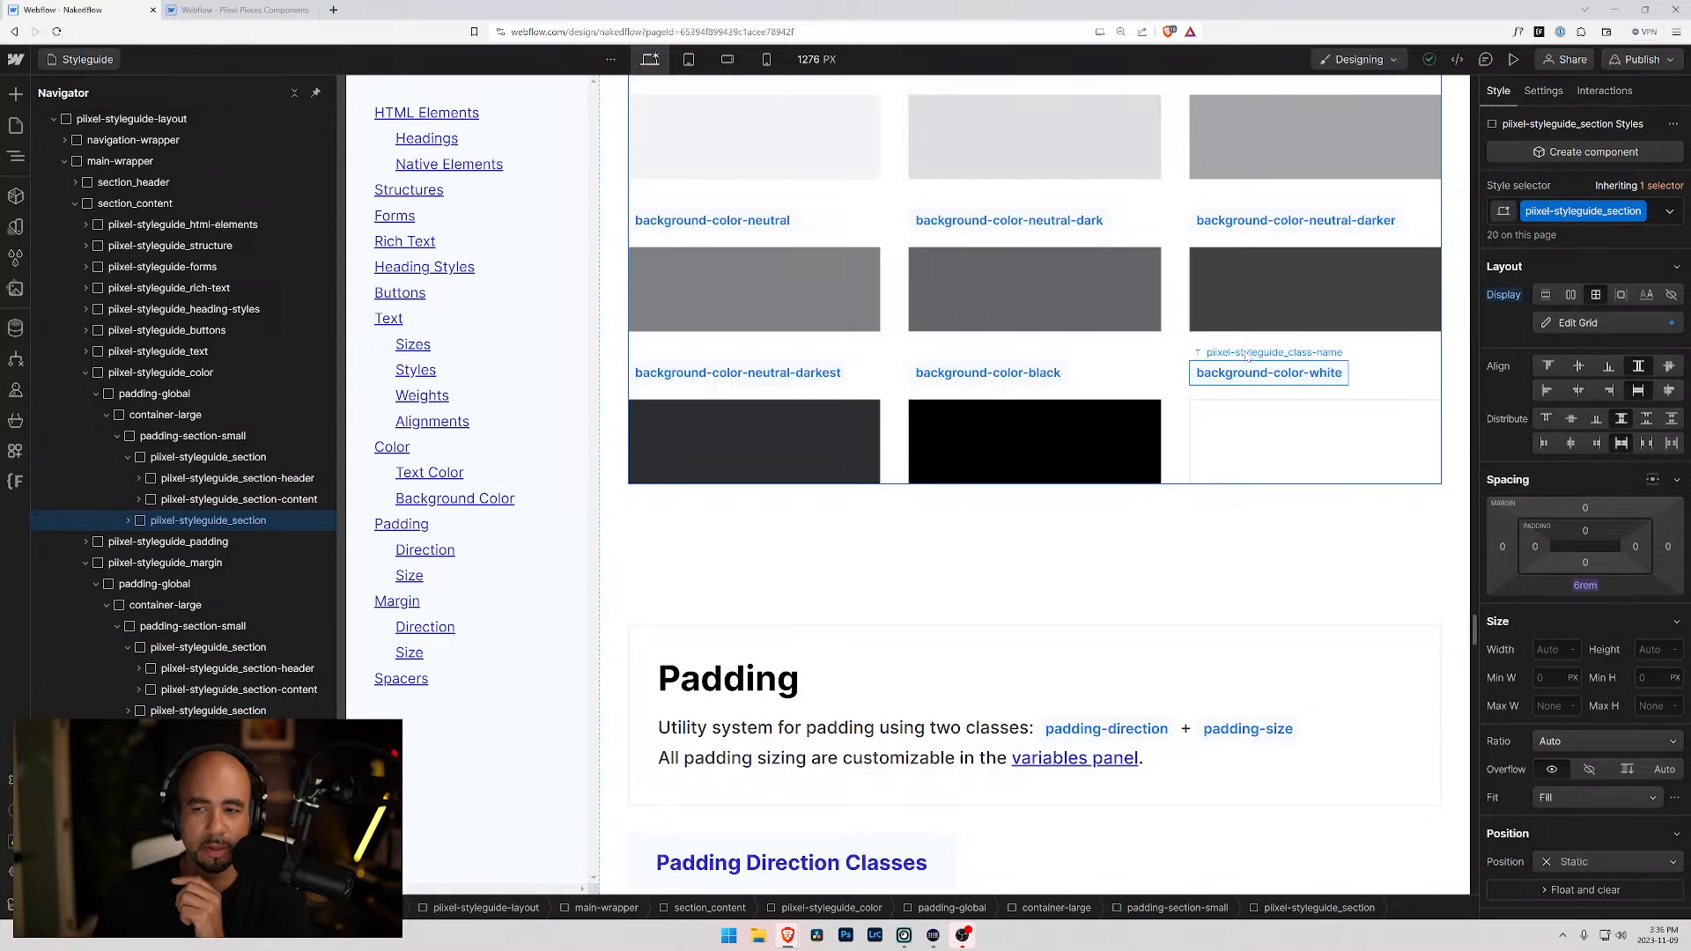
{"action": "left_click_drag", "start_coordinate": [1475, 627], "coordinate": [1497, 870]}
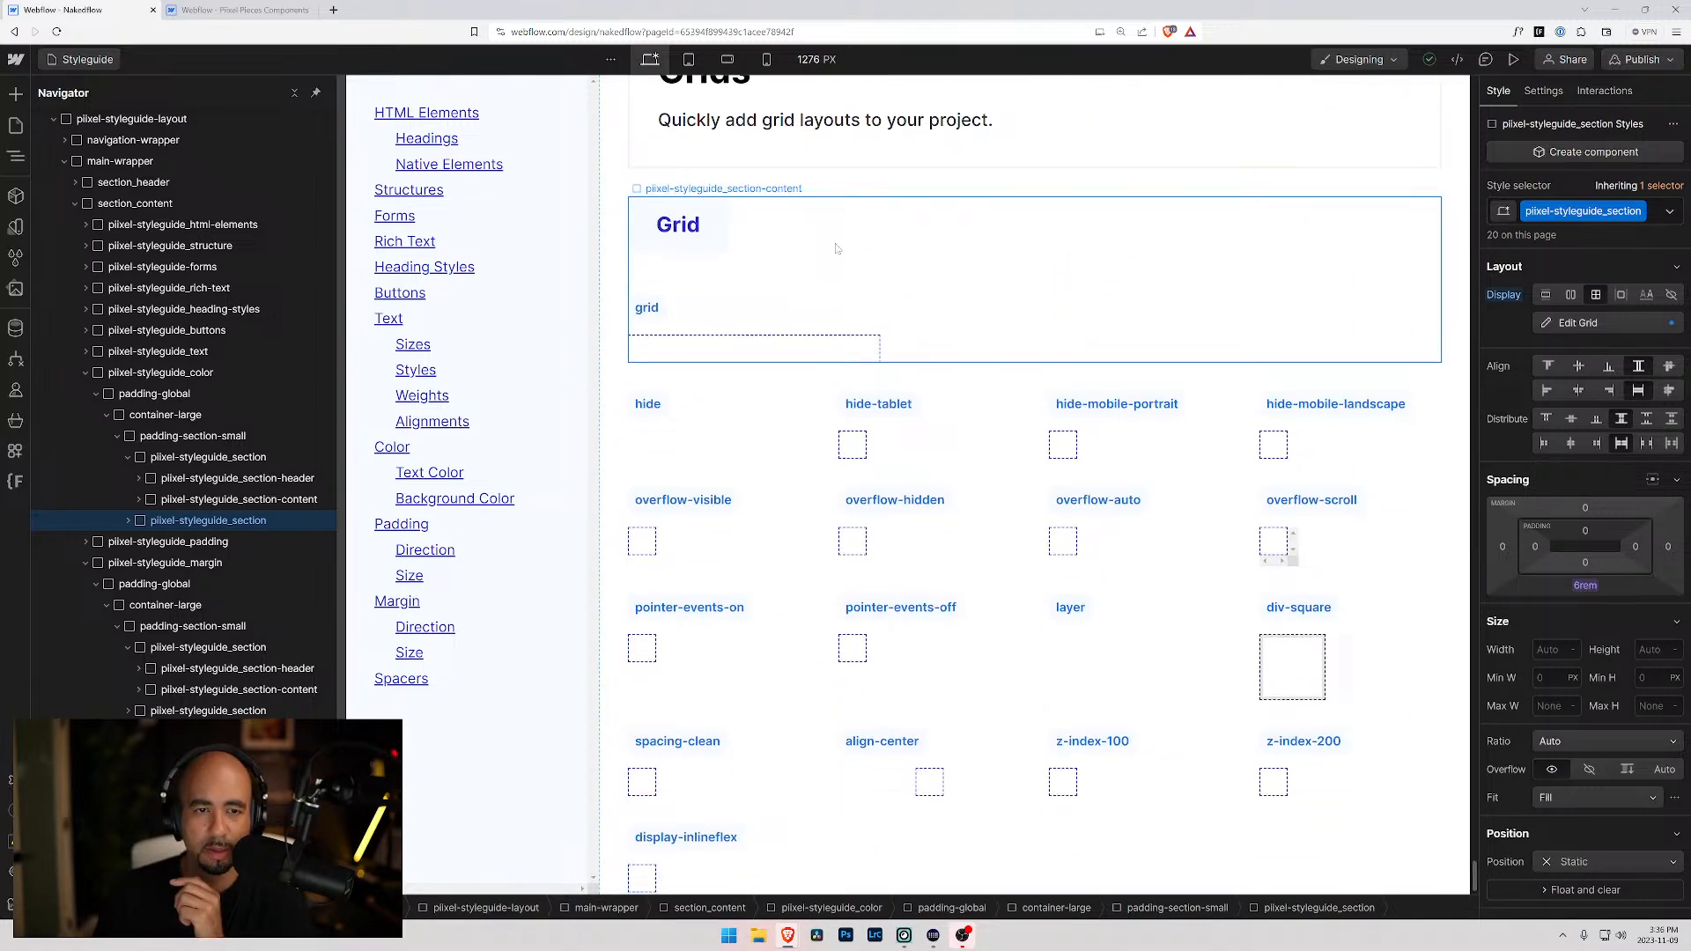
- Inspect the Grids section's content block, header and parent section div, collapsing the Grid content block
{"action": "left_click", "coordinate": [836, 249]}
{"action": "scroll", "coordinate": [232, 669], "scroll_direction": "down", "scroll_amount": 3}
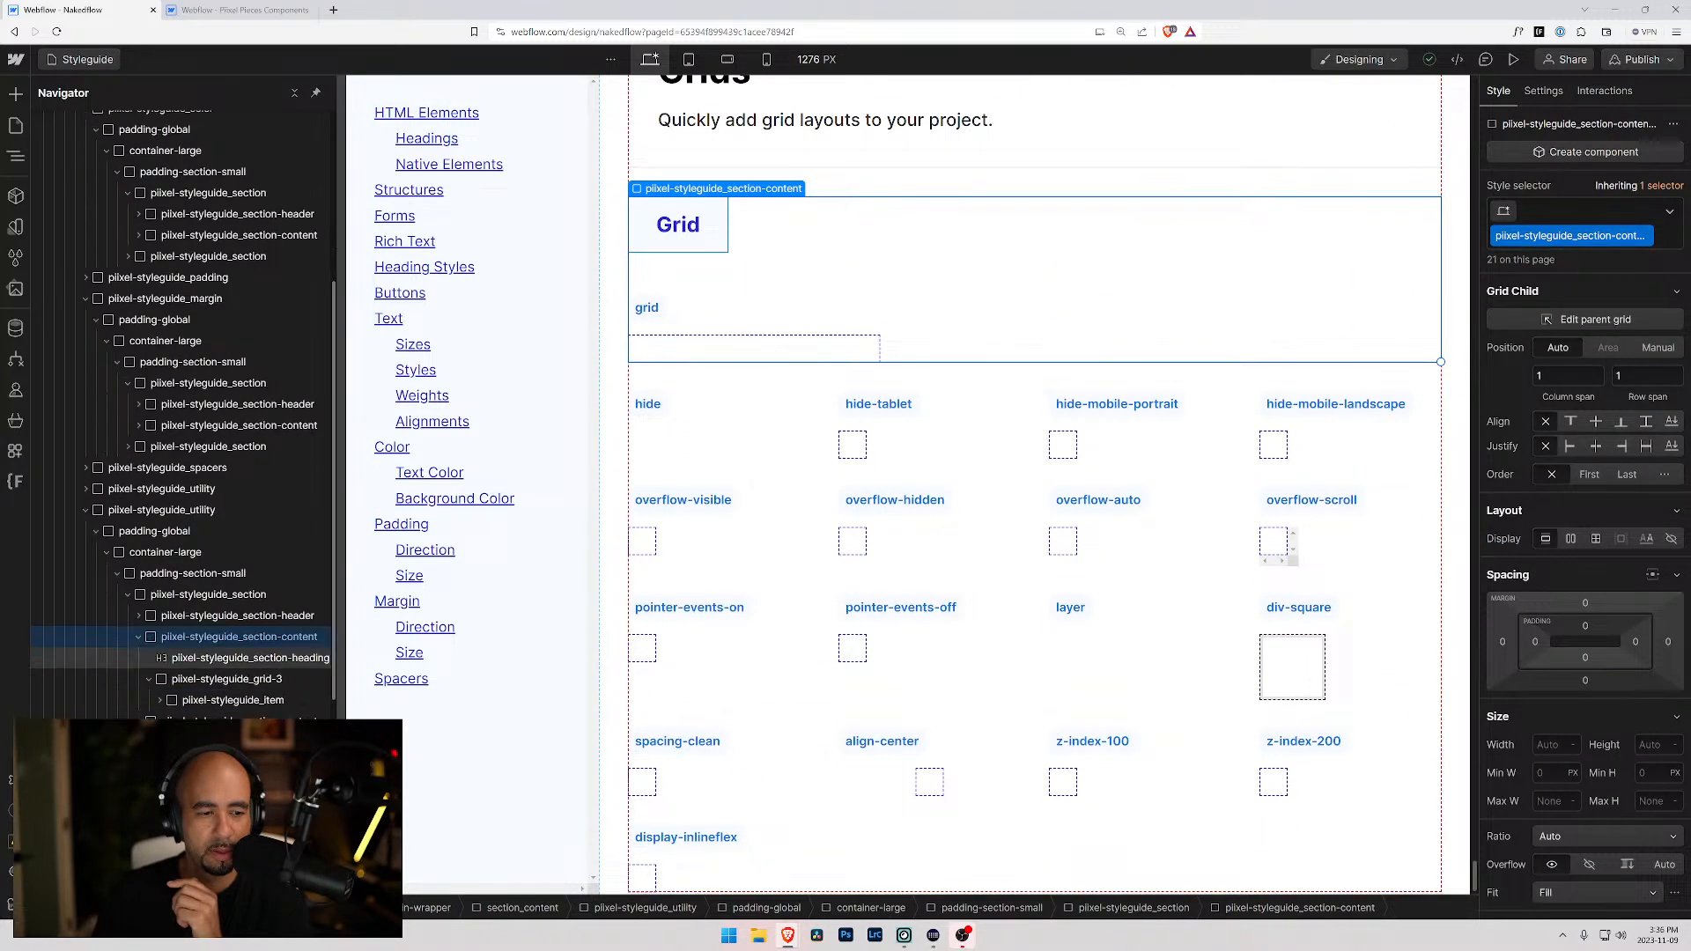
{"action": "left_click", "coordinate": [200, 622]}
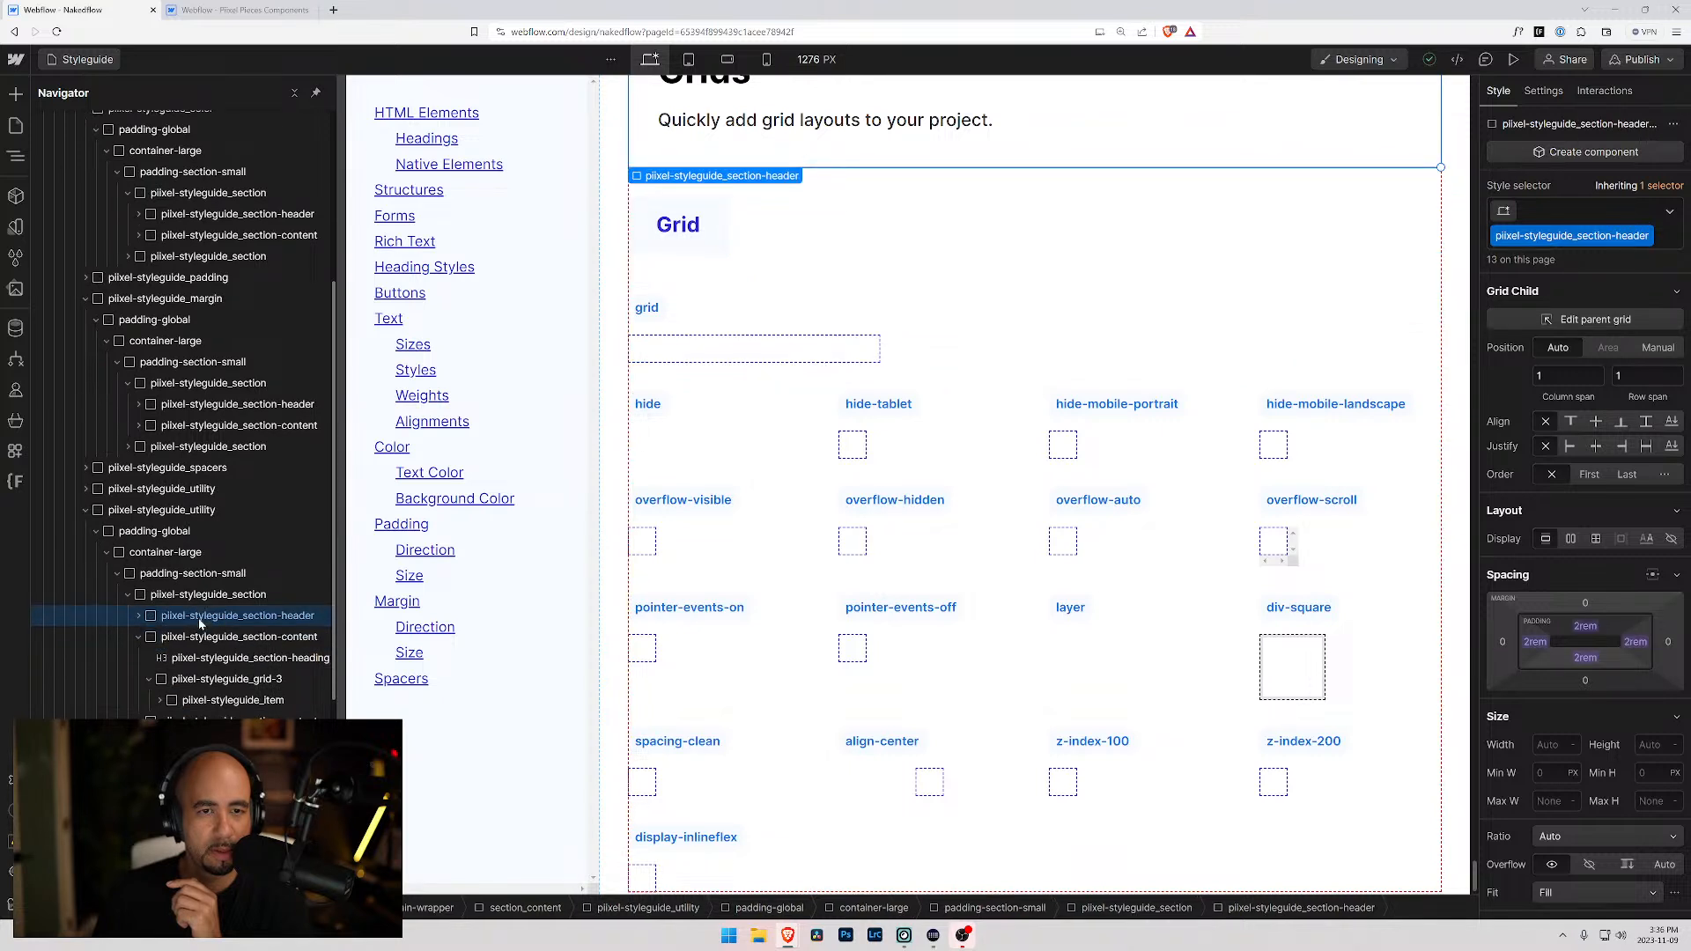
{"action": "left_click", "coordinate": [139, 638]}
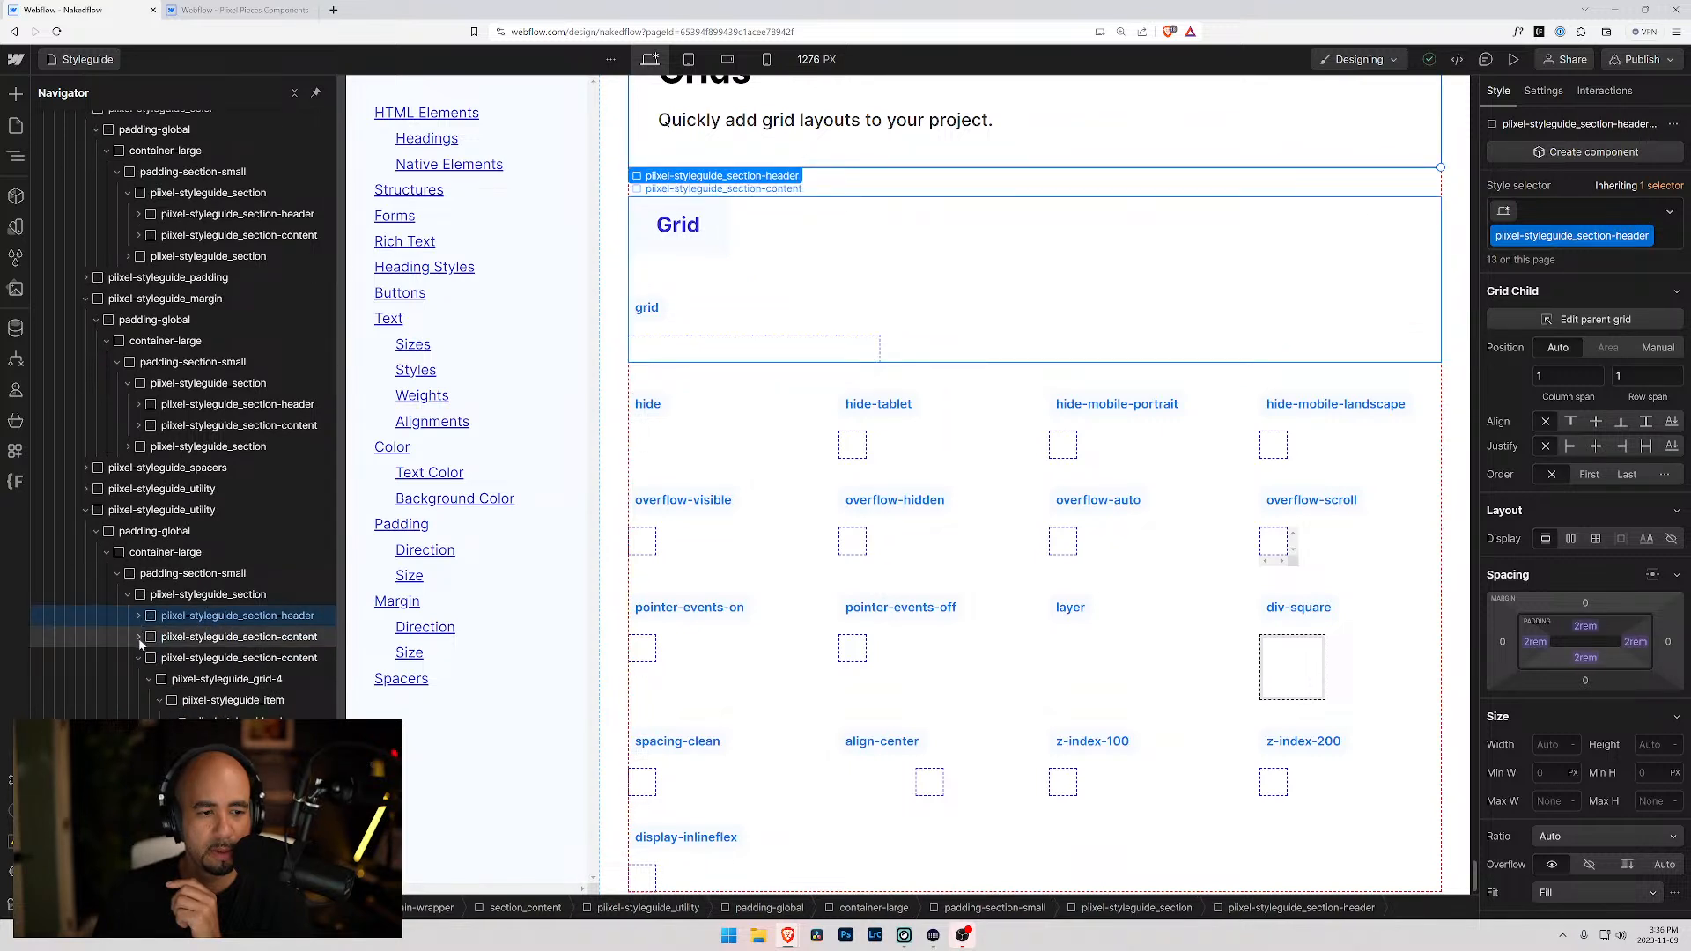
{"action": "left_click", "coordinate": [202, 595]}
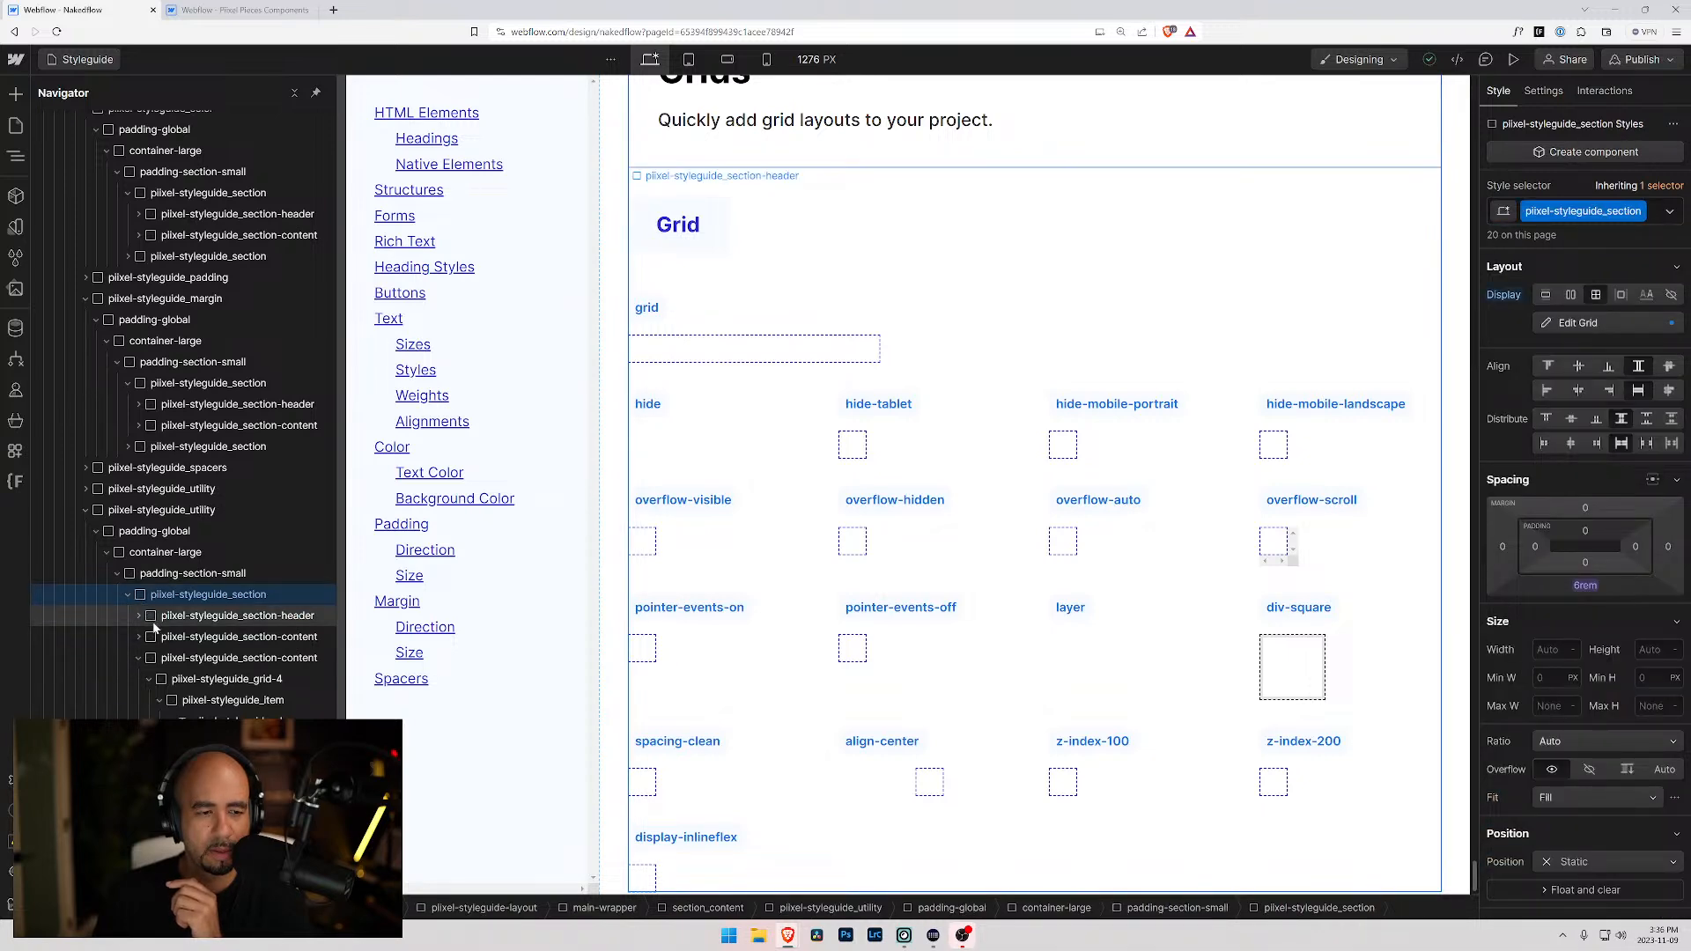
- Examine the Margins section's header and Margin Direction Classes content block for comparison with the Grids section
{"action": "scroll", "coordinate": [949, 500], "scroll_direction": "down", "scroll_amount": 10}
{"action": "scroll", "coordinate": [949, 501], "scroll_direction": "up", "scroll_amount": 15}
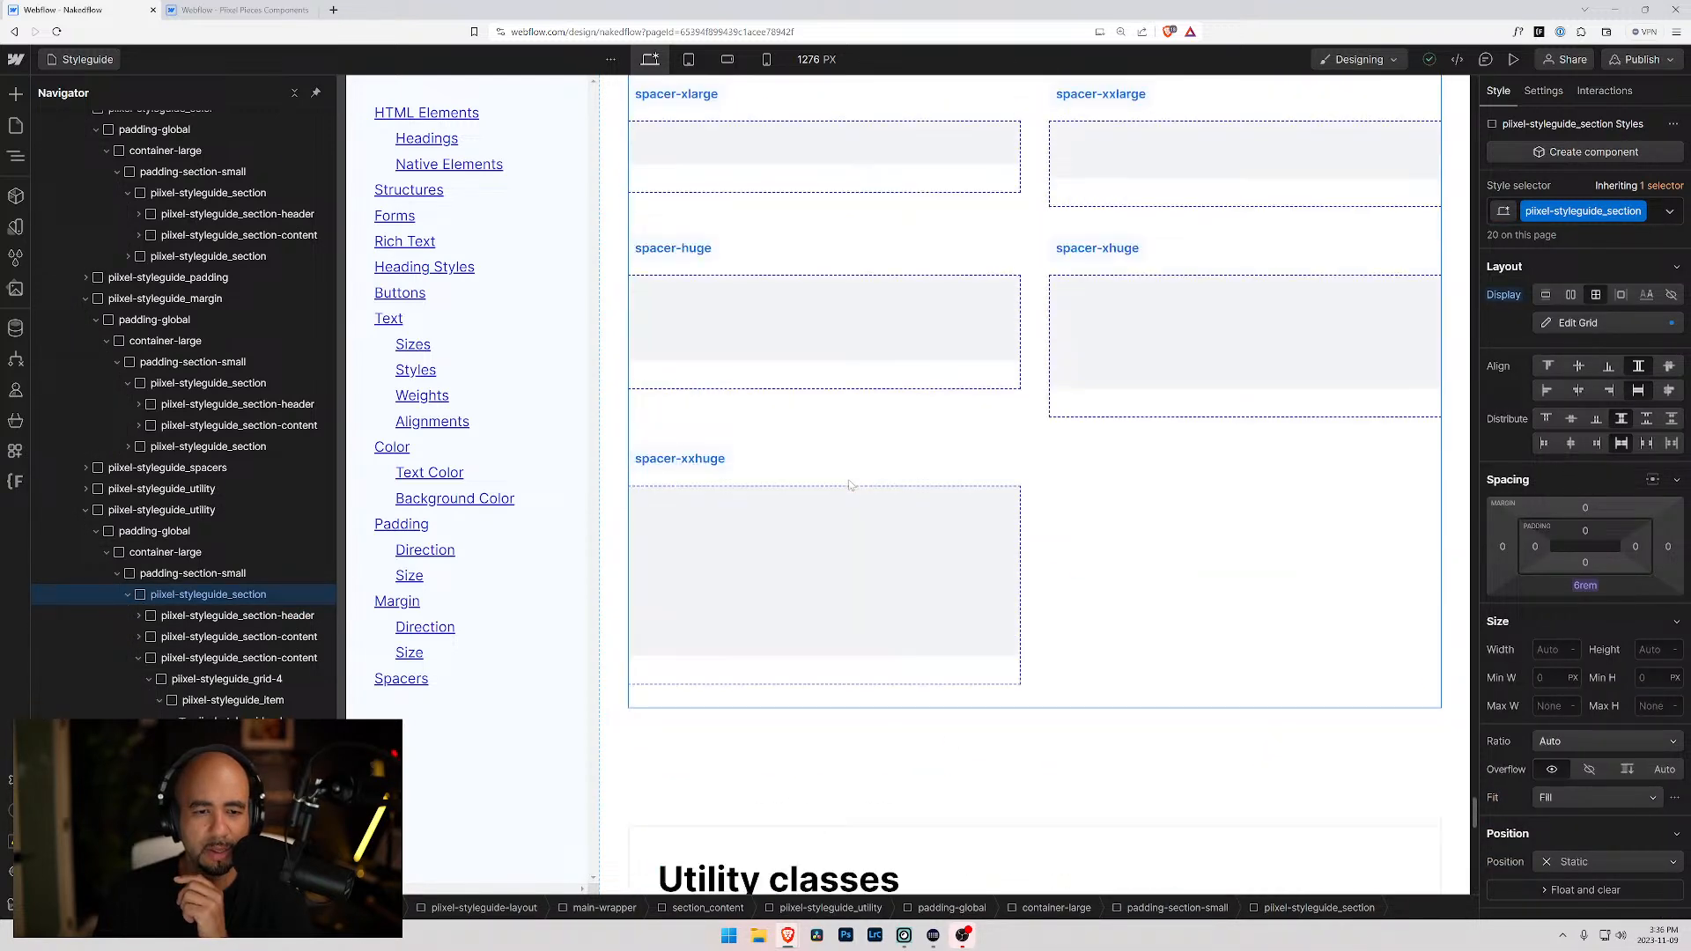
{"action": "scroll", "coordinate": [850, 485], "scroll_direction": "up", "scroll_amount": 10}
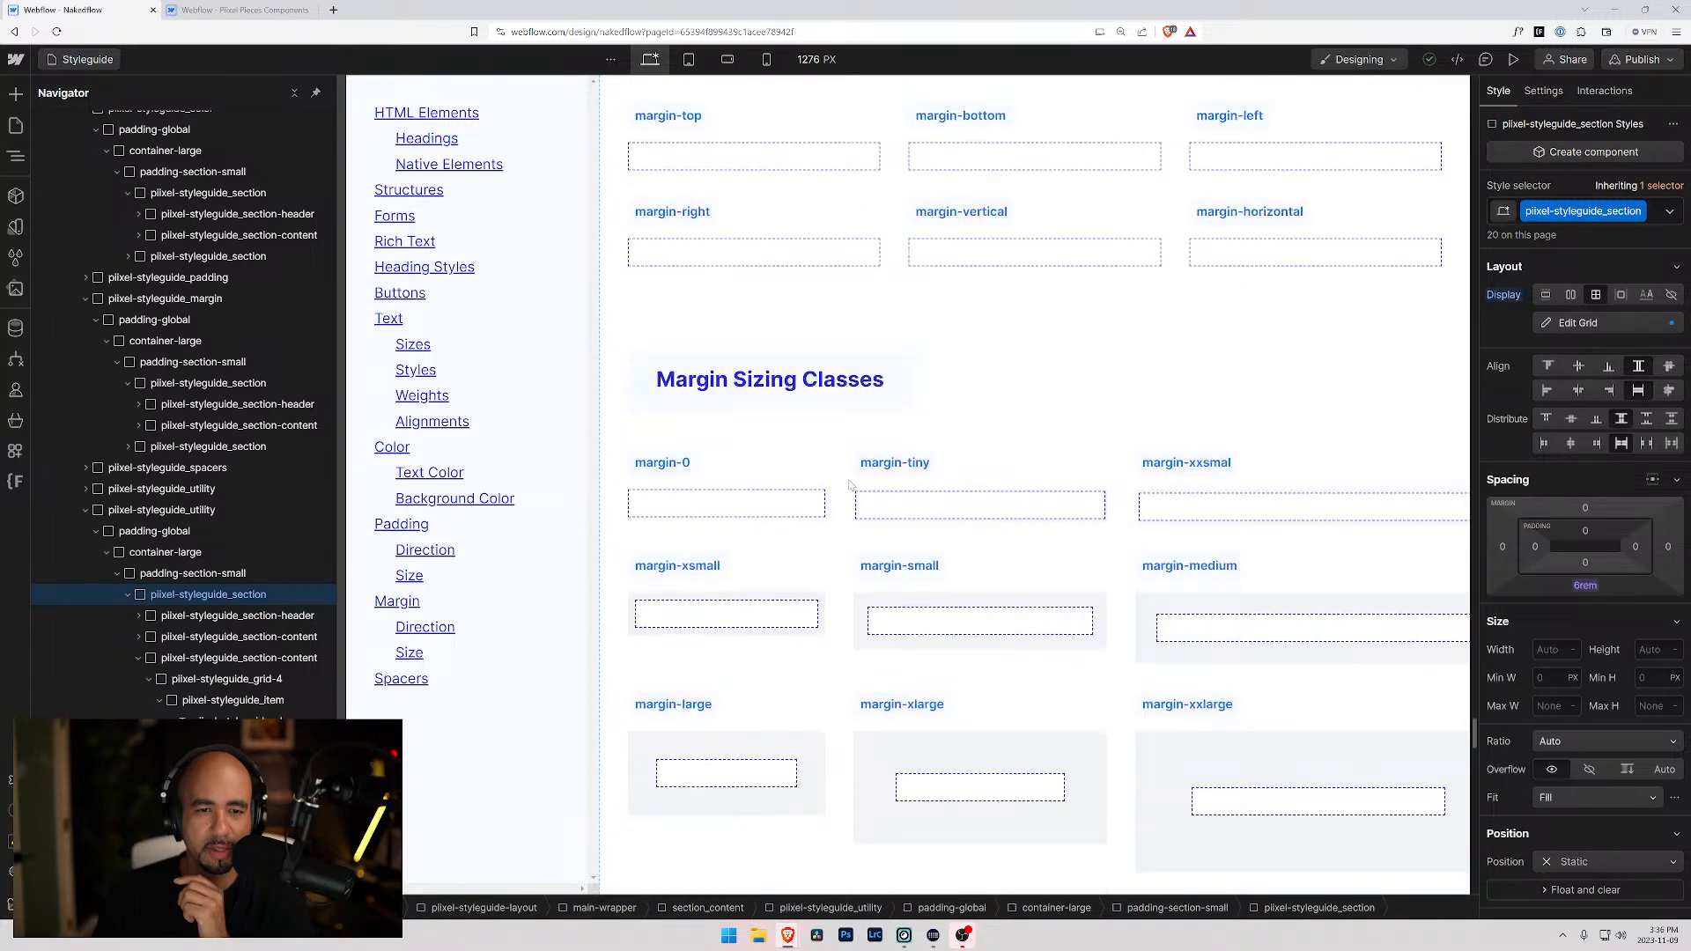
{"action": "scroll", "coordinate": [850, 485], "scroll_direction": "up", "scroll_amount": 4}
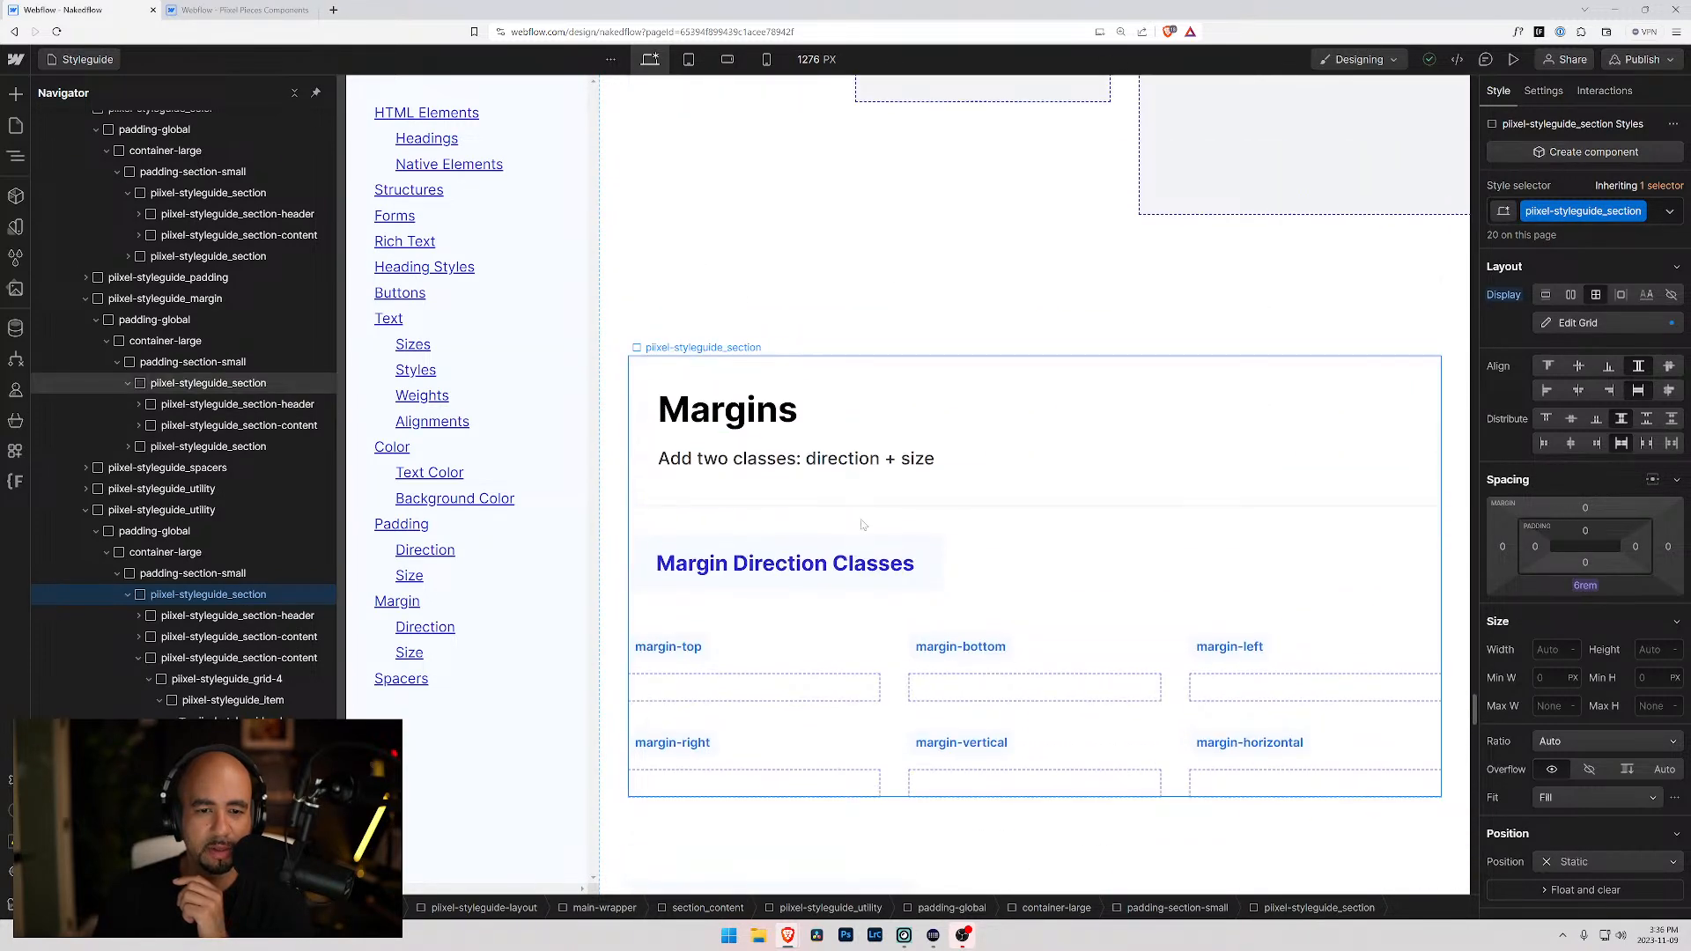
{"action": "left_click", "coordinate": [863, 526]}
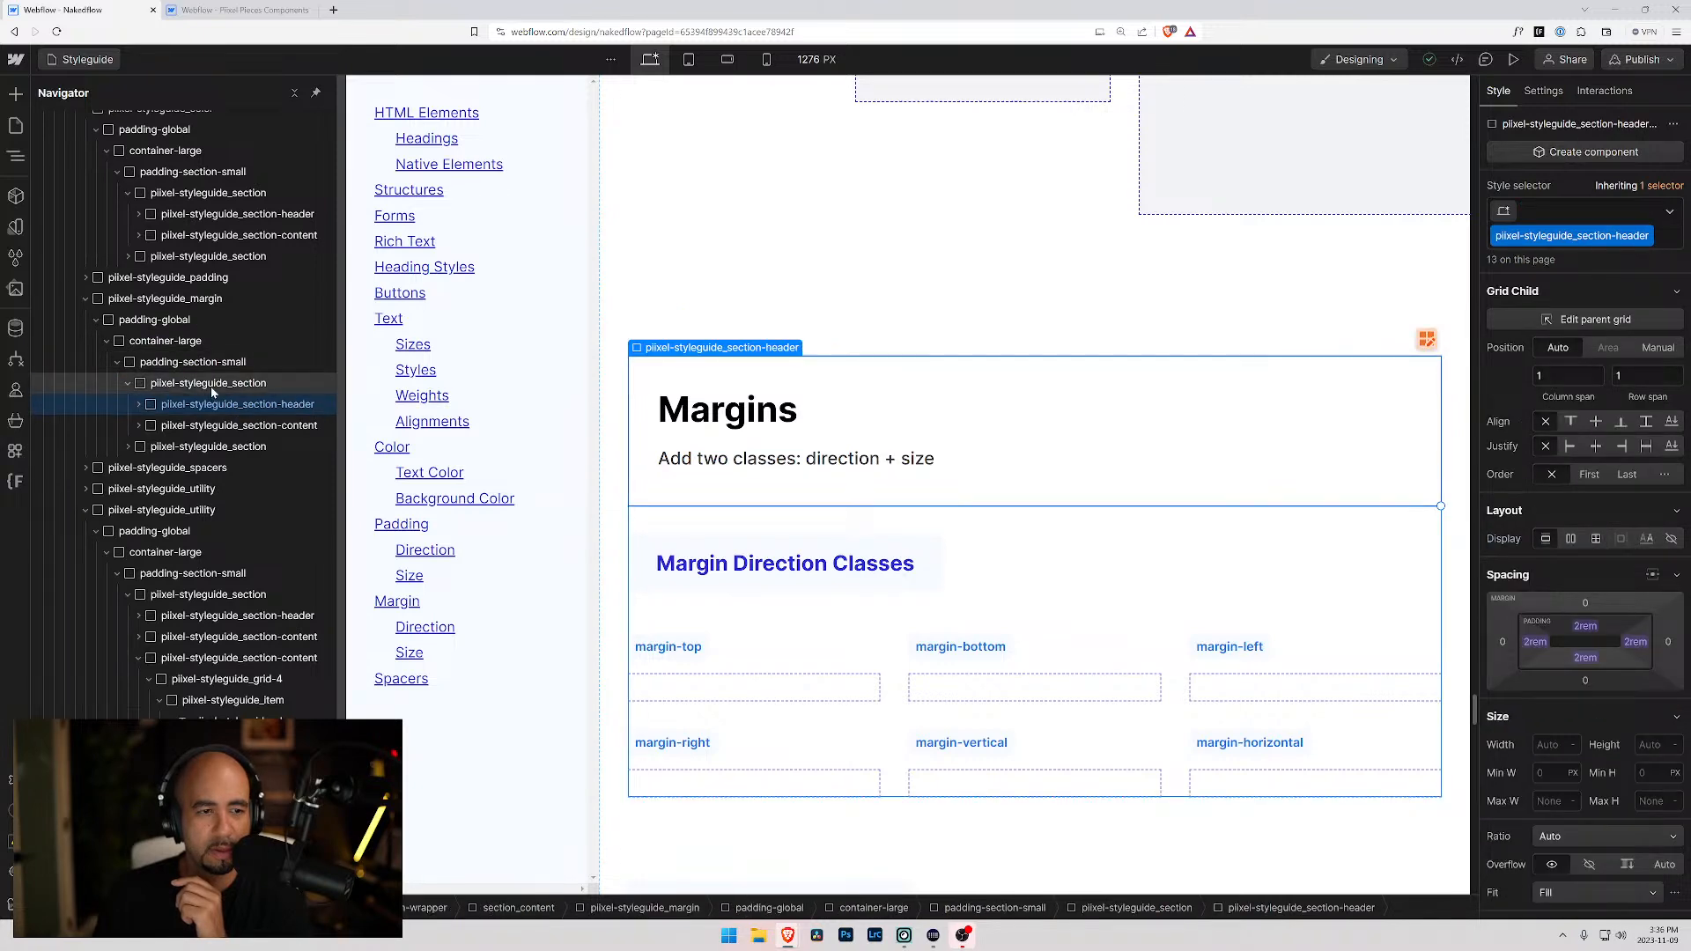
{"action": "left_click", "coordinate": [225, 425]}
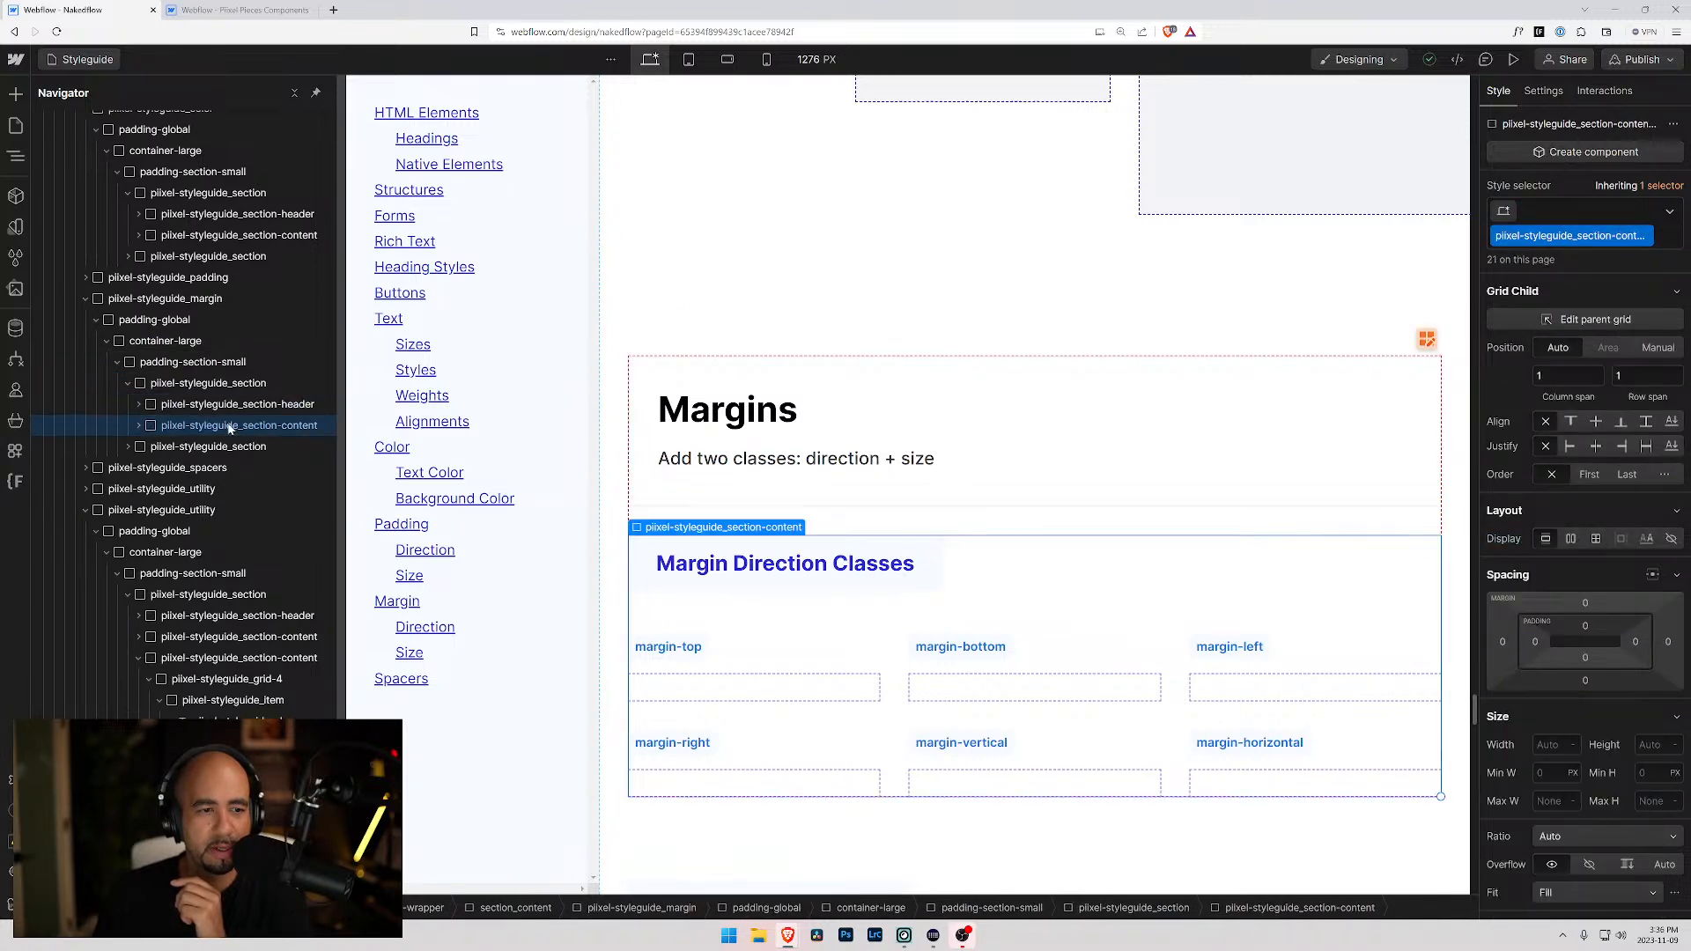
- Examine the second section div under Margins and its content block for comparison with the Grids section
{"action": "left_click", "coordinate": [130, 447]}
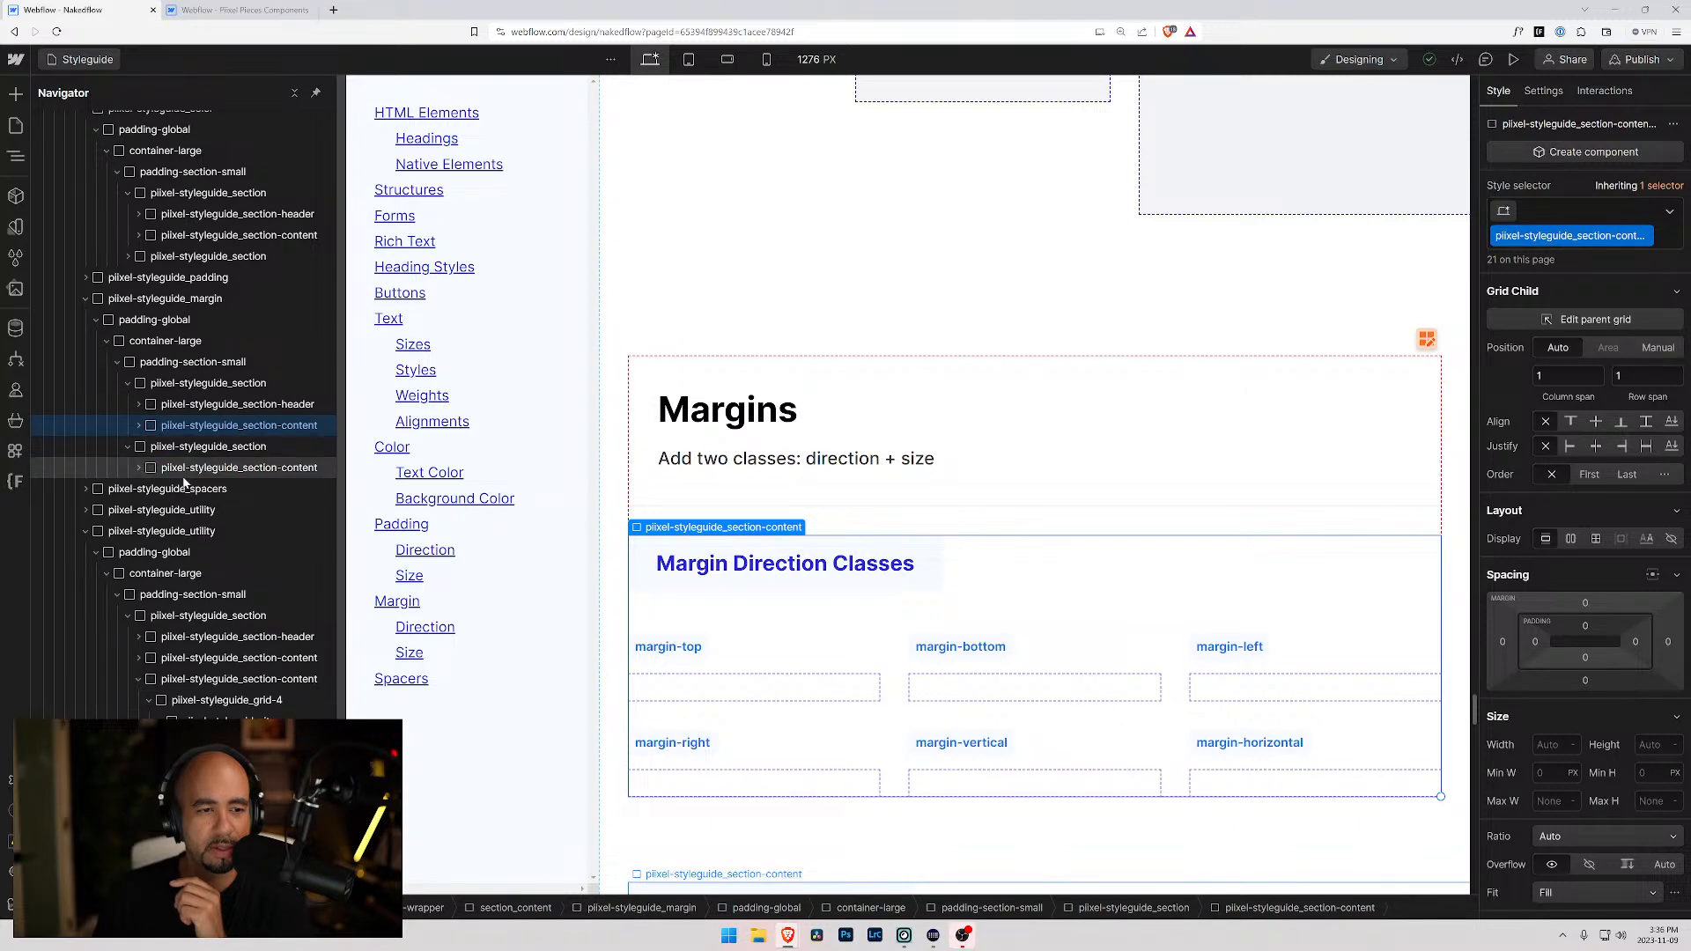
{"action": "left_click", "coordinate": [185, 468]}
{"action": "scroll", "coordinate": [876, 554], "scroll_direction": "down", "scroll_amount": 15}
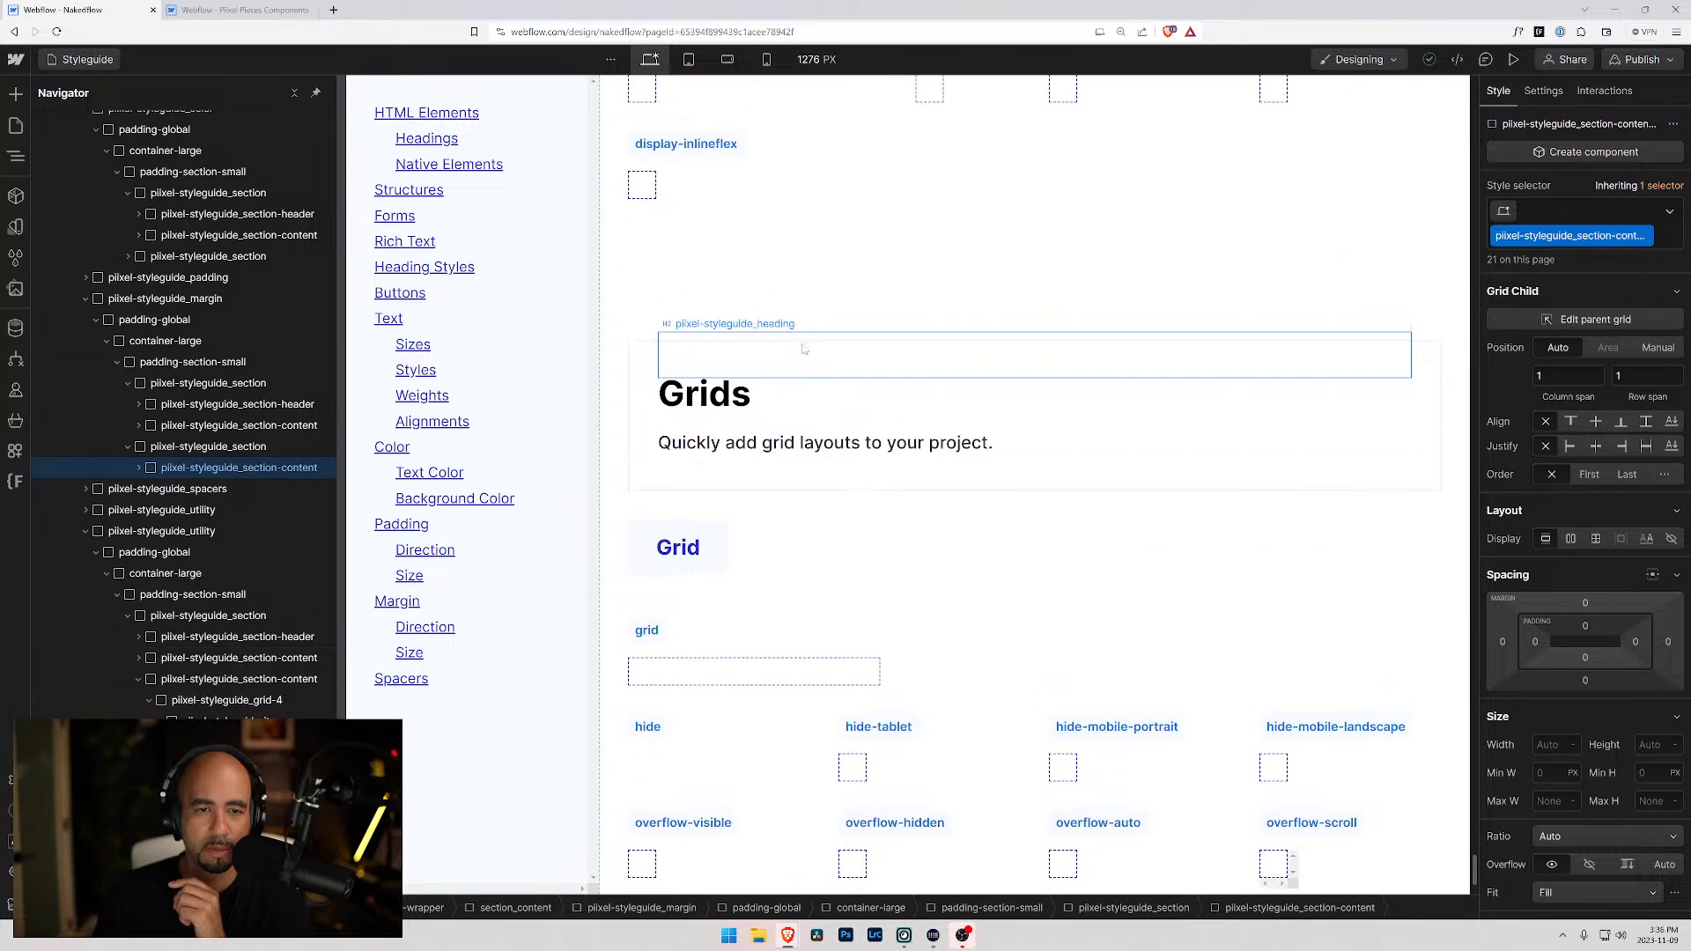
- Duplicate the Grids piixel-styleguide_section div inside its padding-section-small wrapper, collapsing the original and expanding the copy
{"action": "left_click", "coordinate": [849, 507]}
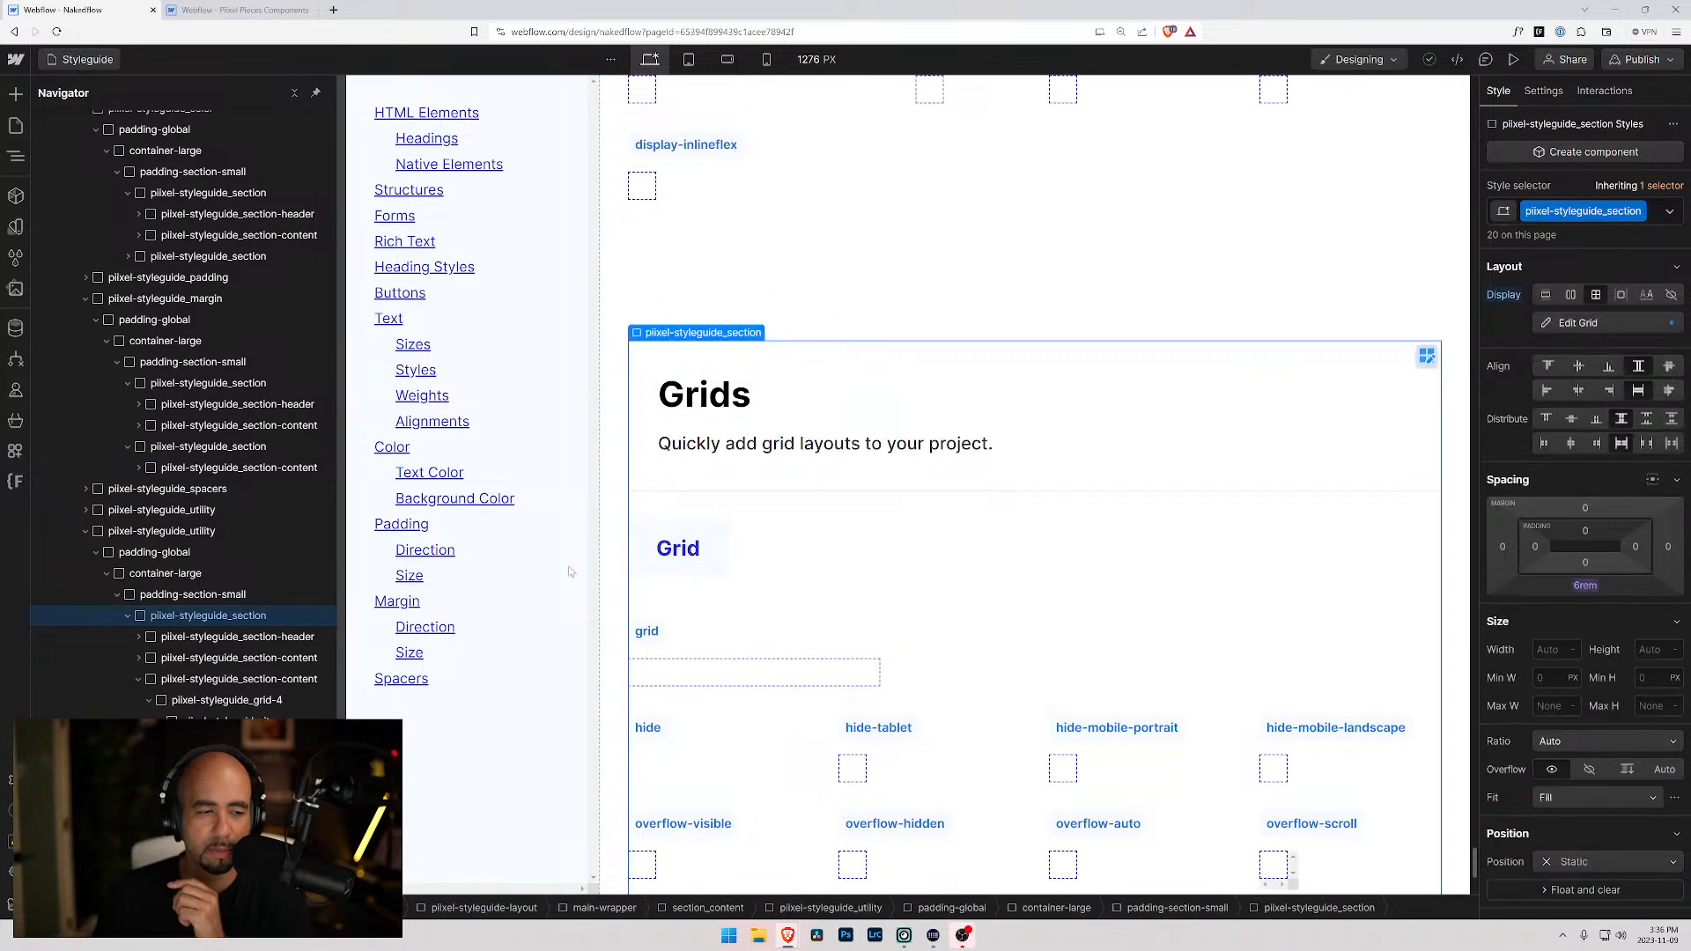
{"action": "scroll", "coordinate": [229, 608], "scroll_direction": "down", "scroll_amount": 2}
{"action": "scroll", "coordinate": [225, 588], "scroll_direction": "down", "scroll_amount": 2}
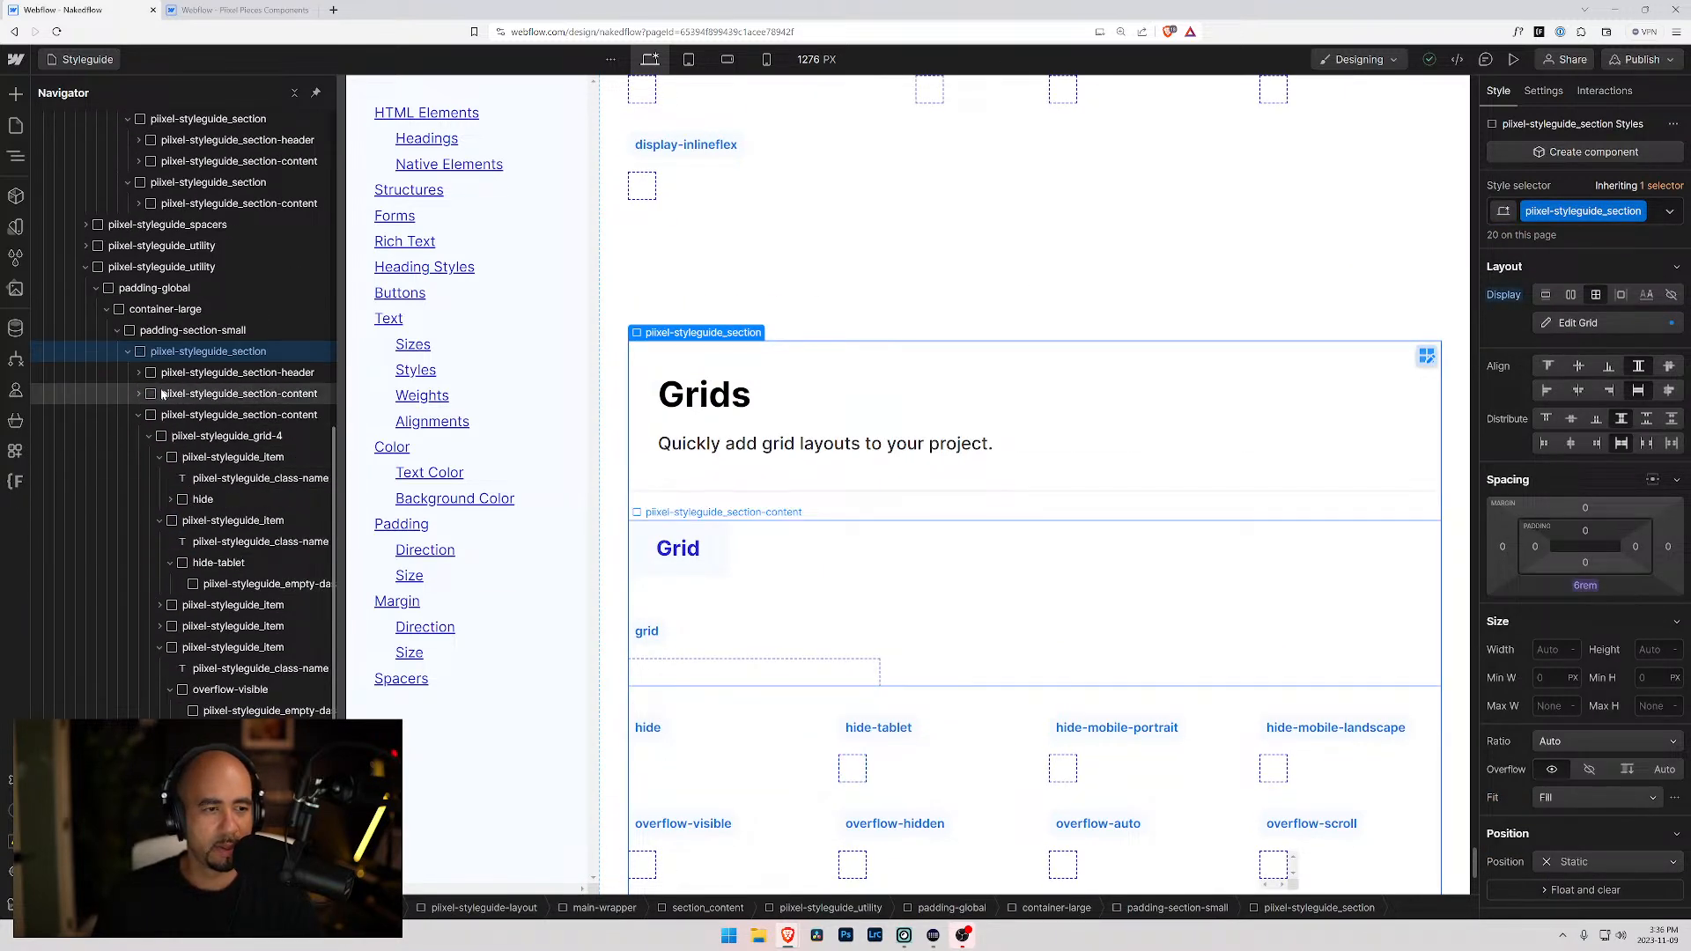
{"action": "left_click", "coordinate": [128, 352]}
{"action": "left_click", "coordinate": [129, 351]}
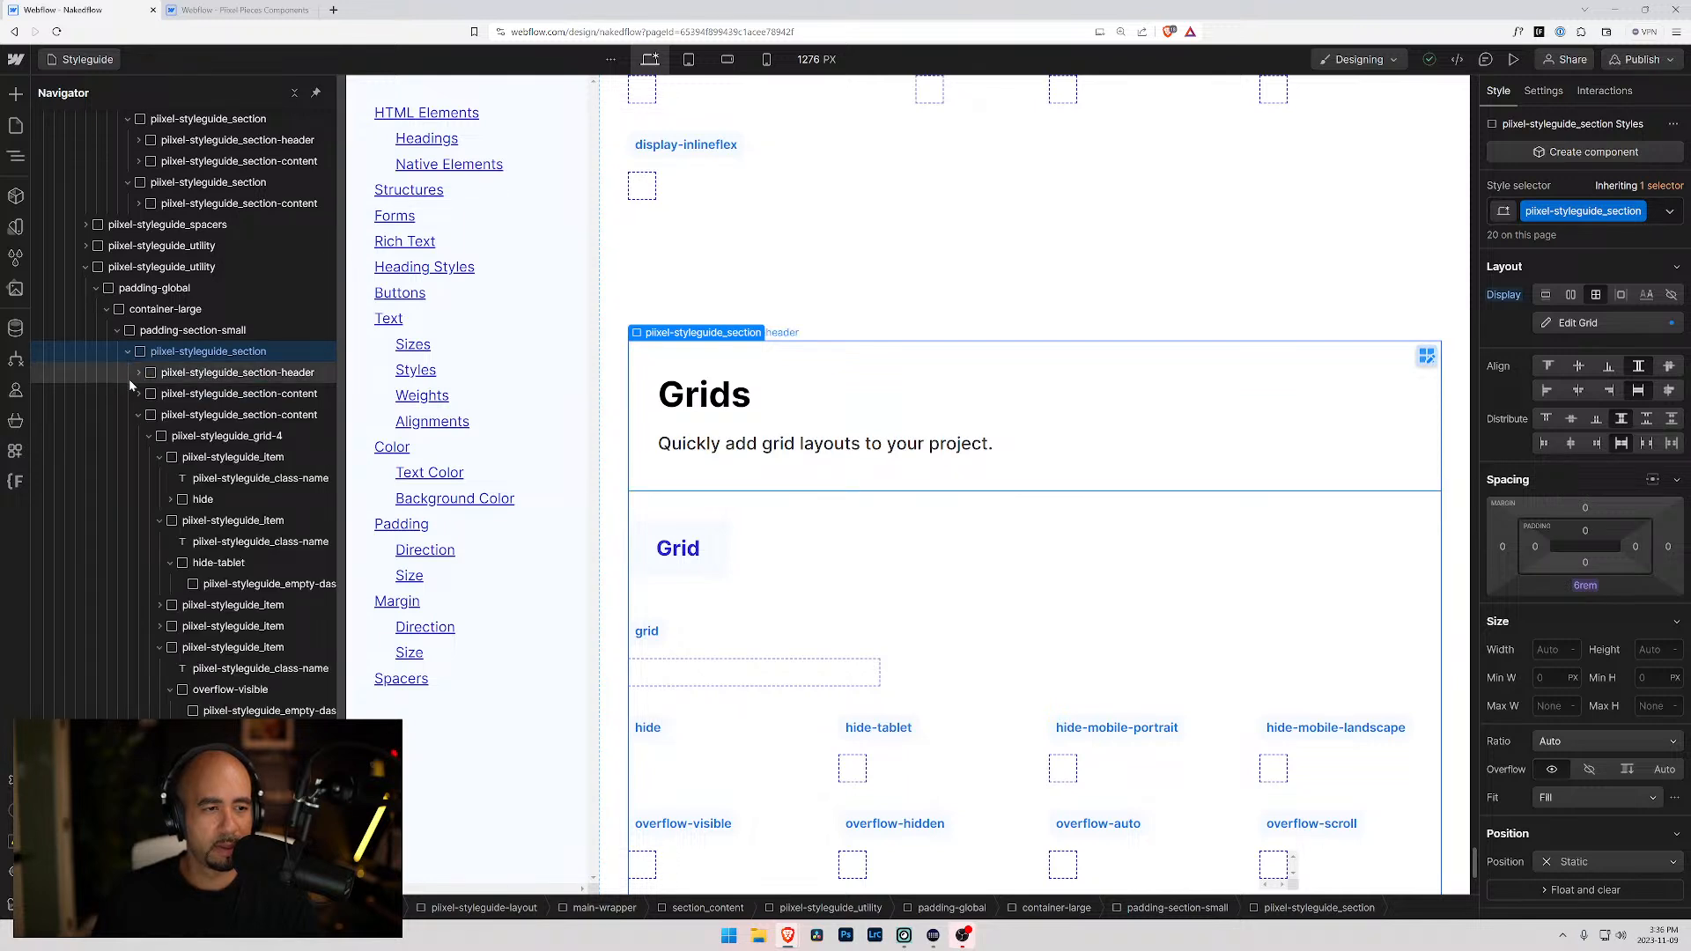
{"action": "left_click", "coordinate": [139, 415]}
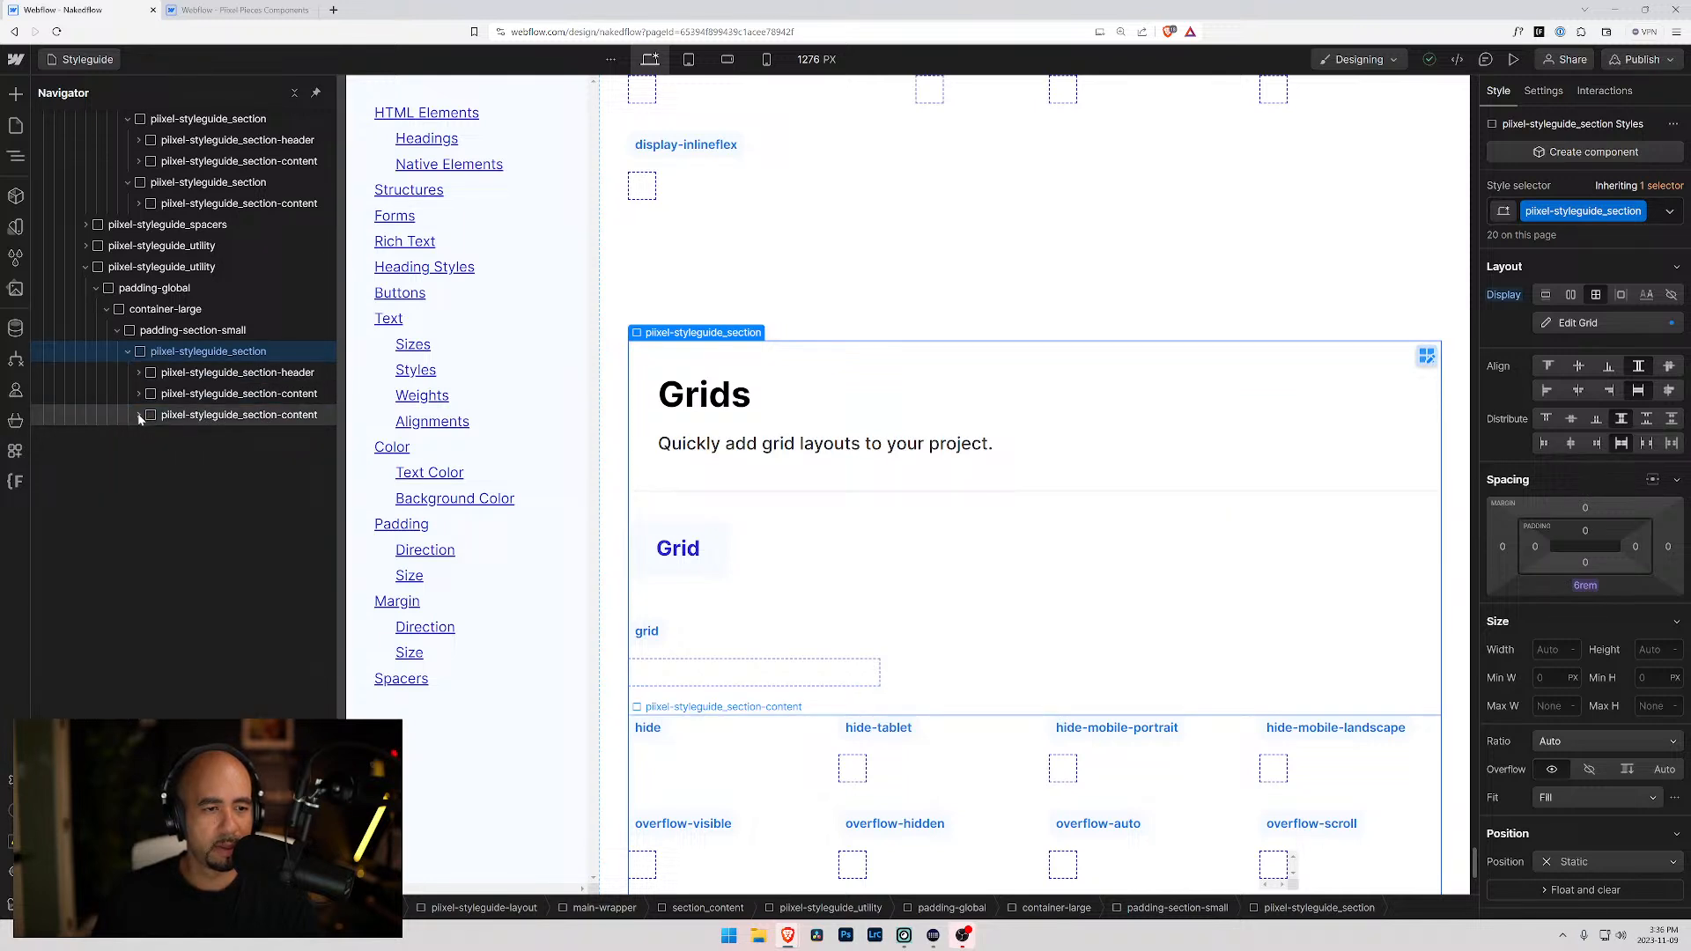
{"action": "left_click", "coordinate": [180, 393]}
{"action": "left_click", "coordinate": [128, 352]}
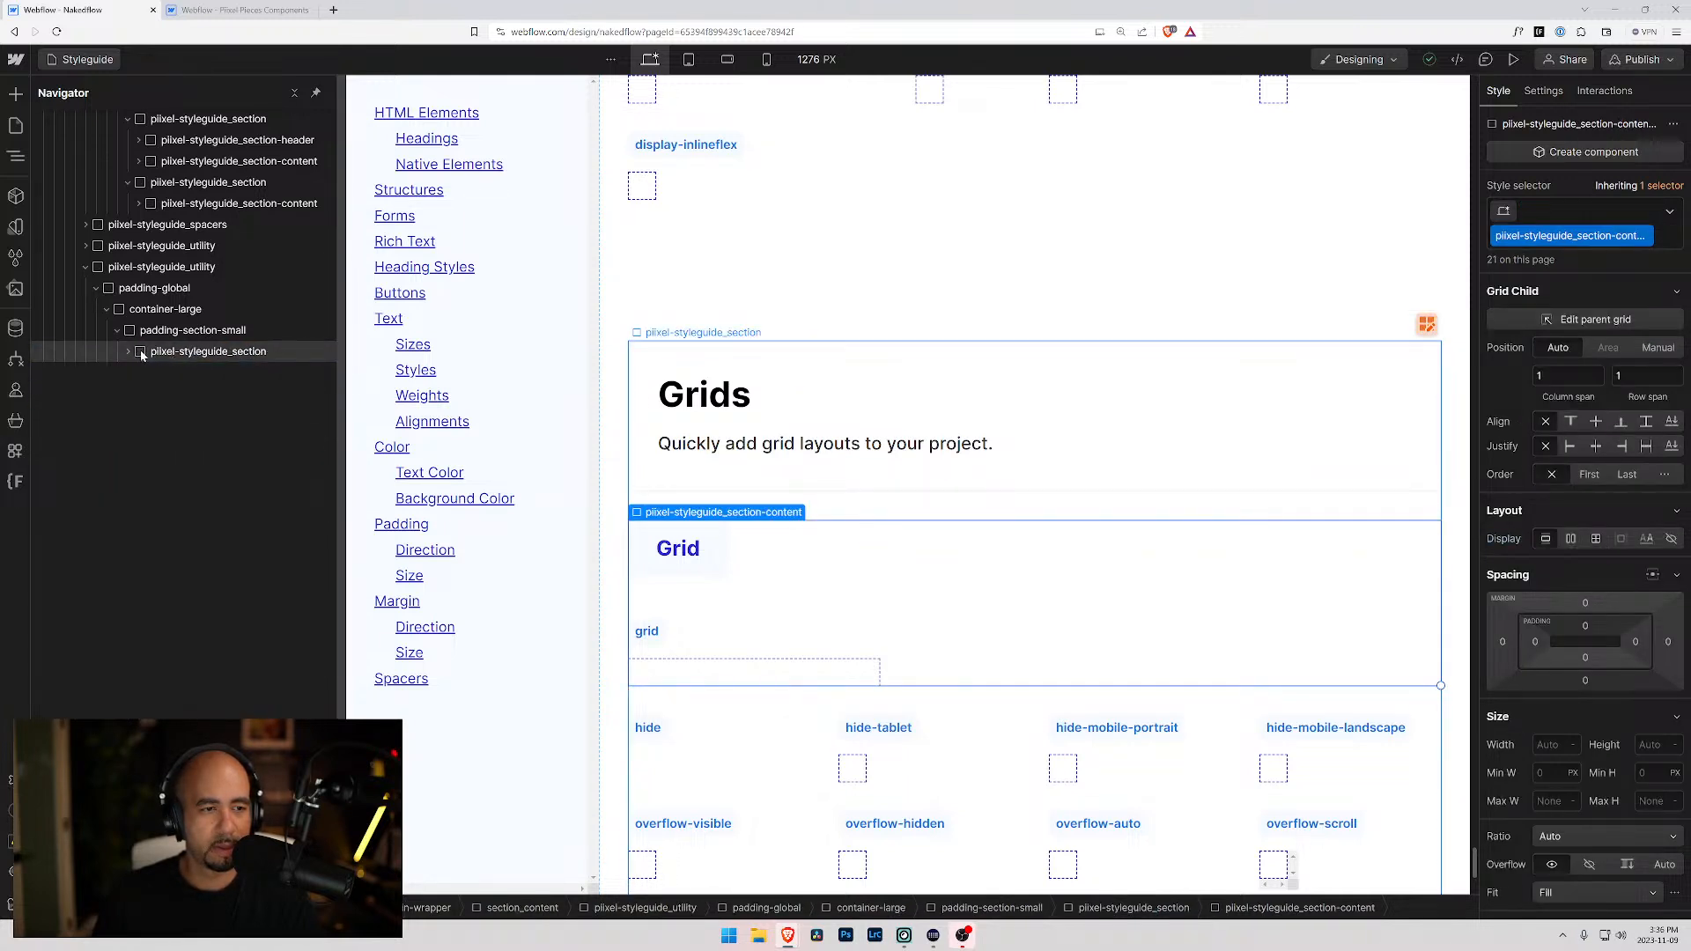
{"action": "left_click", "coordinate": [141, 352]}
{"action": "left_click", "coordinate": [146, 377]}
{"action": "left_click", "coordinate": [128, 373]}
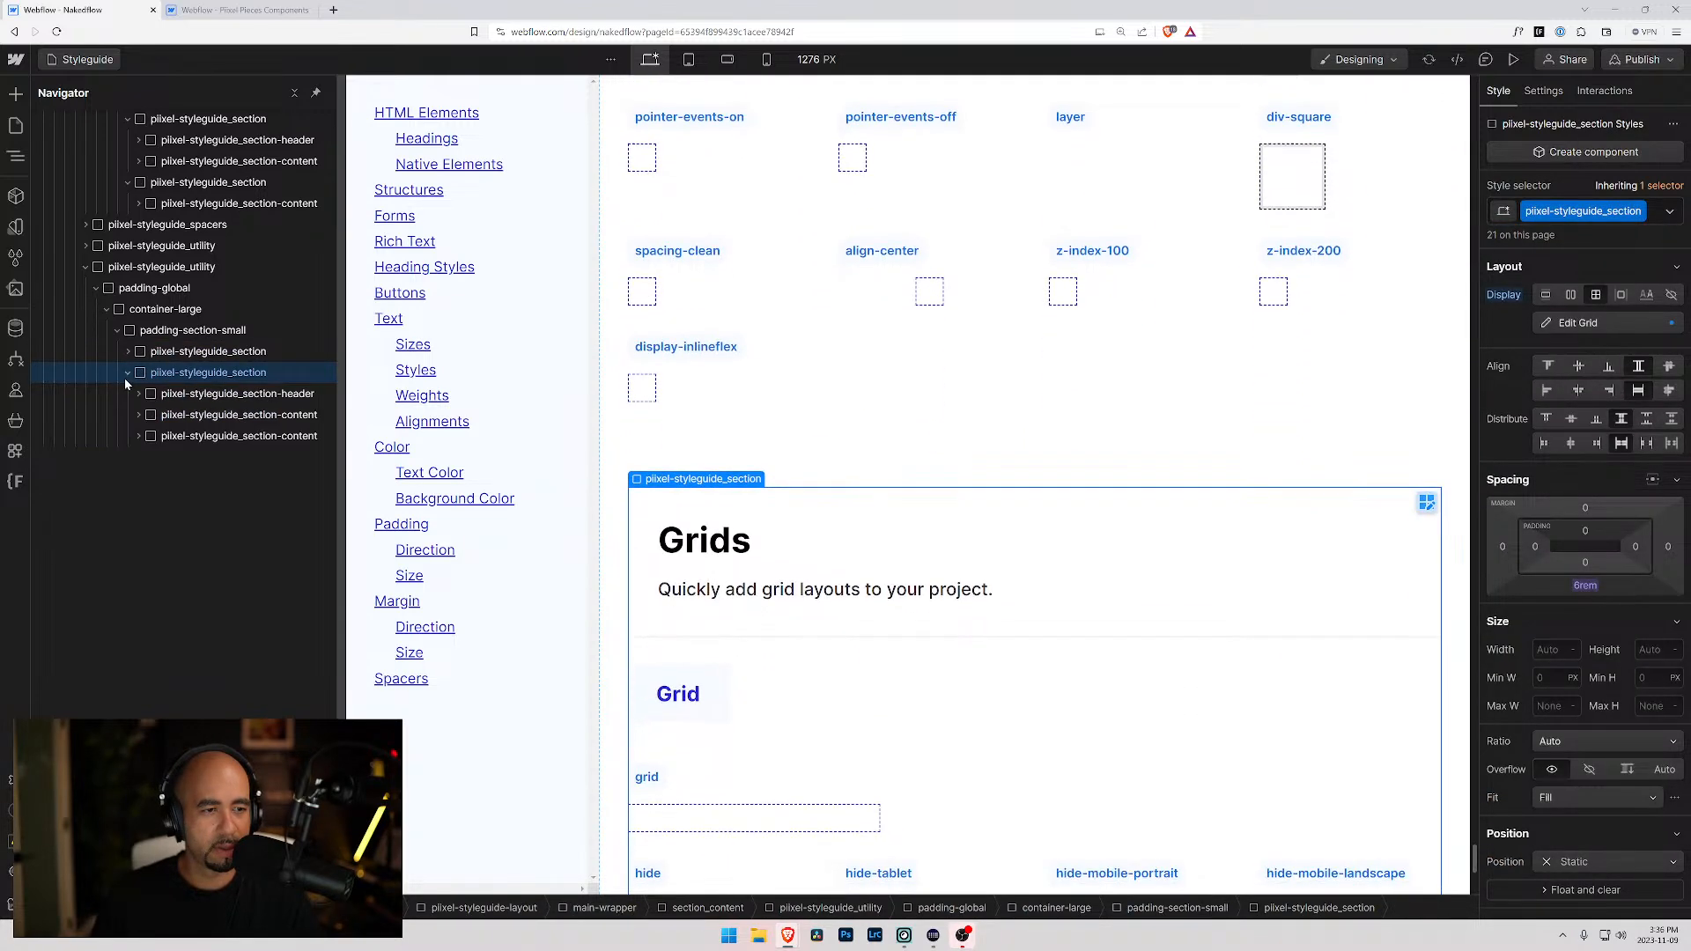
- Delete the header from the duplicated Grids section and the utility-class content block from the original section
{"action": "left_click", "coordinate": [192, 395]}
{"action": "key", "text": "Delete"}
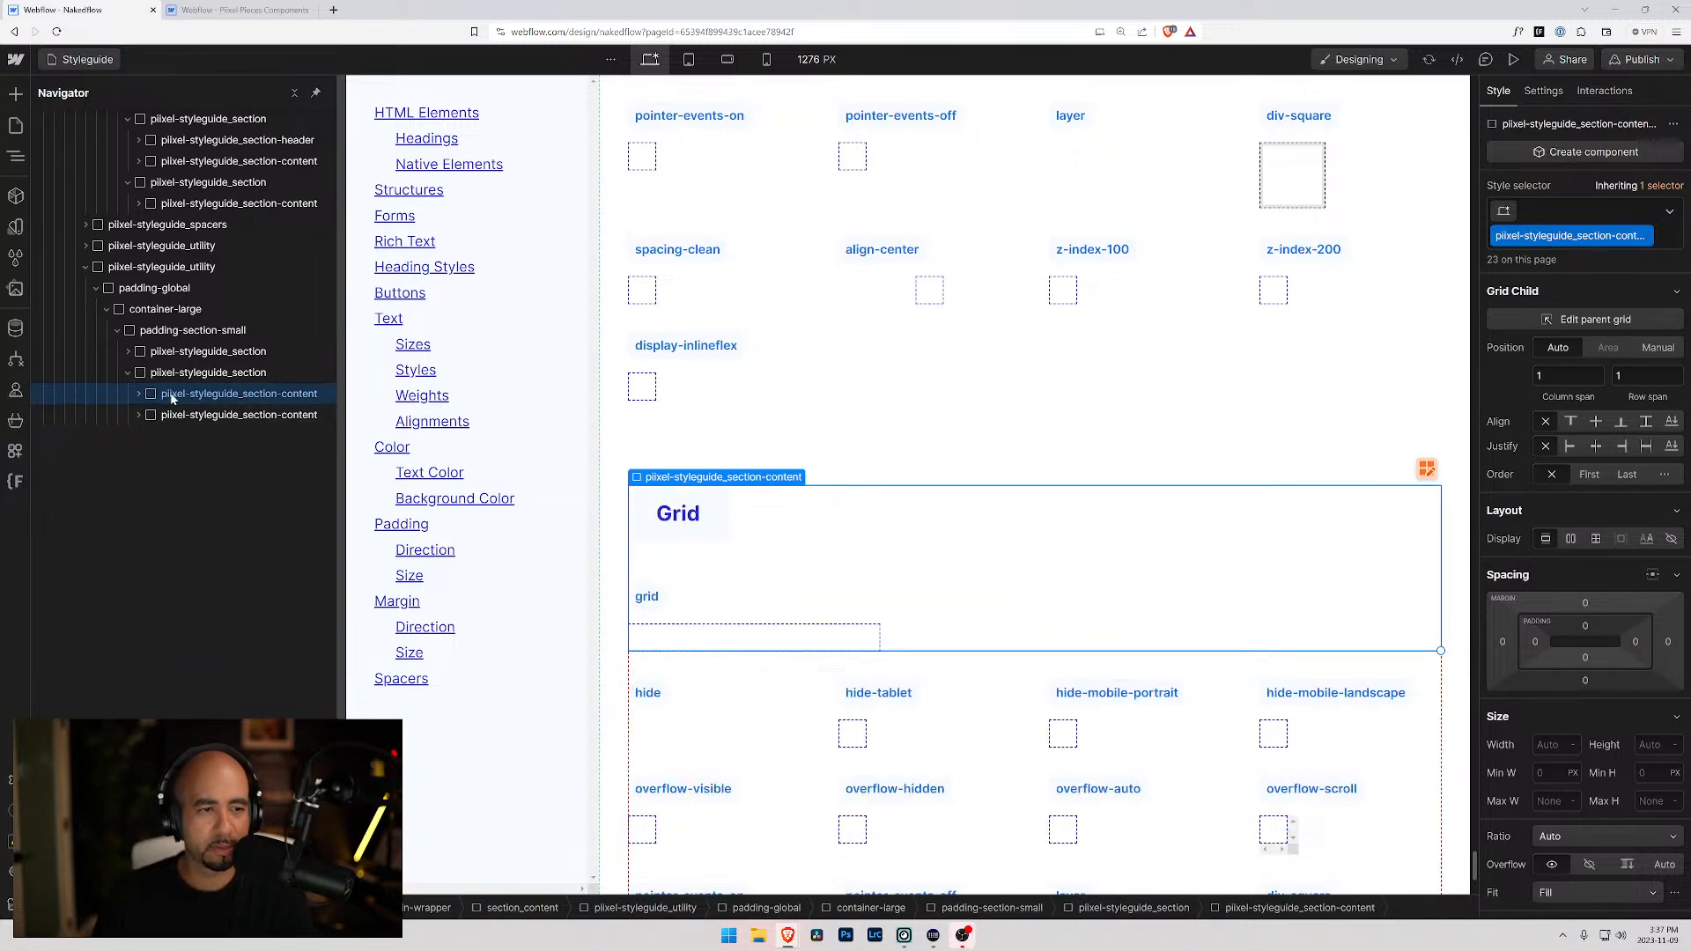
{"action": "scroll", "coordinate": [793, 379], "scroll_direction": "up", "scroll_amount": 1}
{"action": "scroll", "coordinate": [810, 361], "scroll_direction": "down", "scroll_amount": 5}
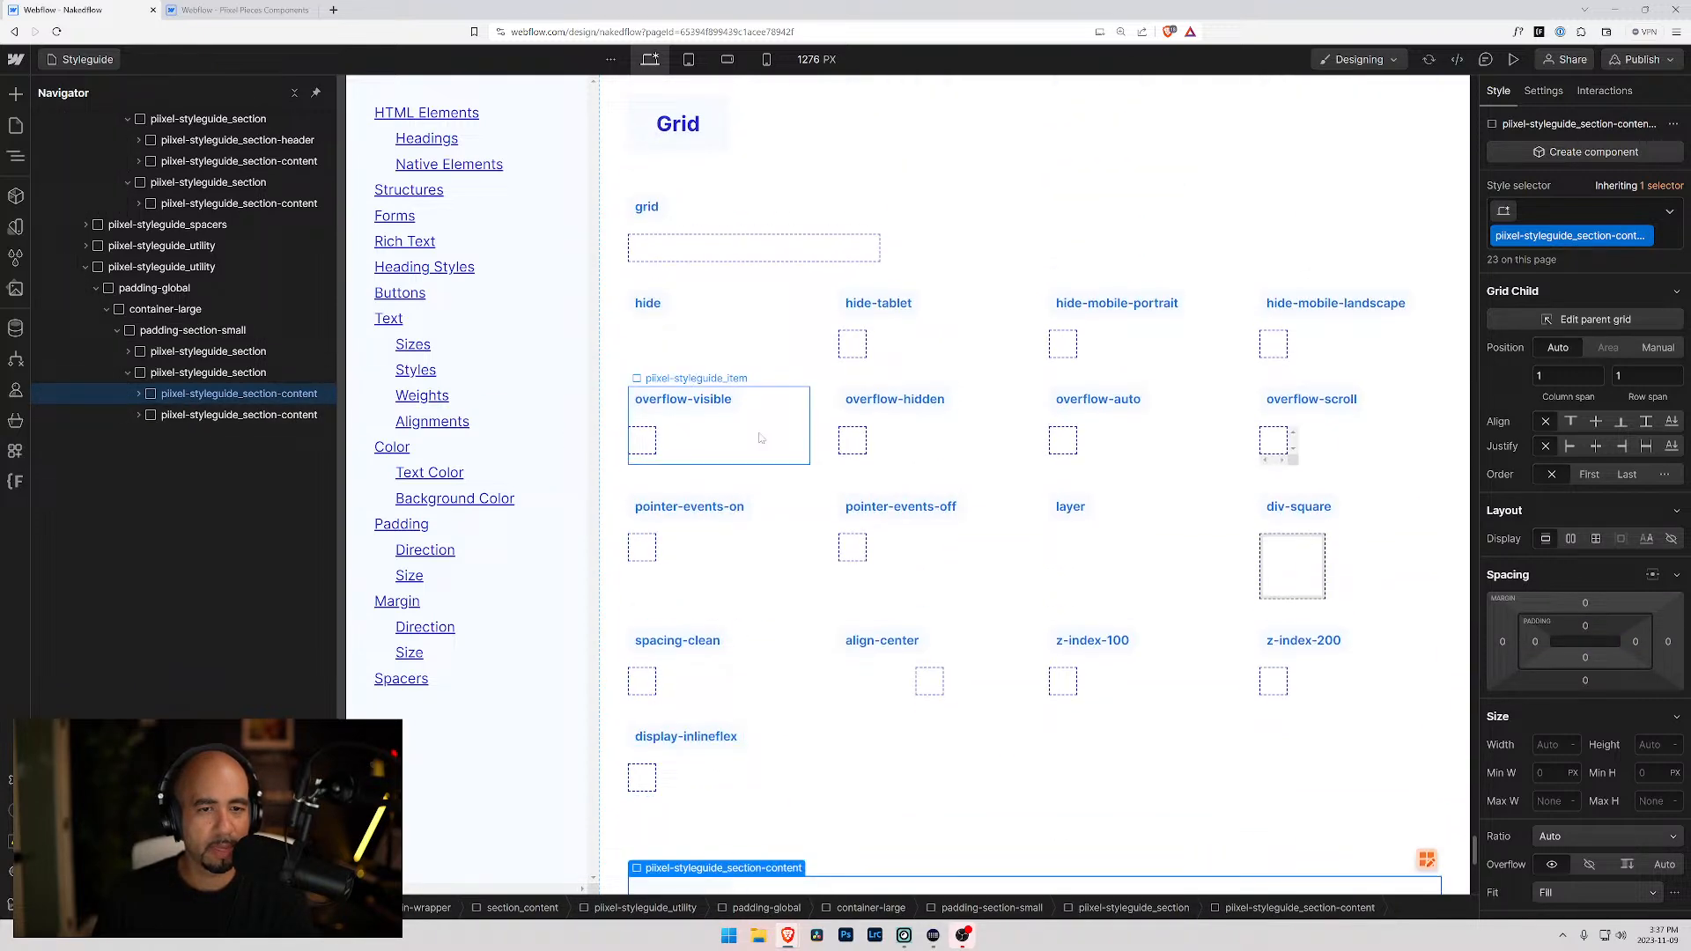
{"action": "left_click", "coordinate": [815, 350]}
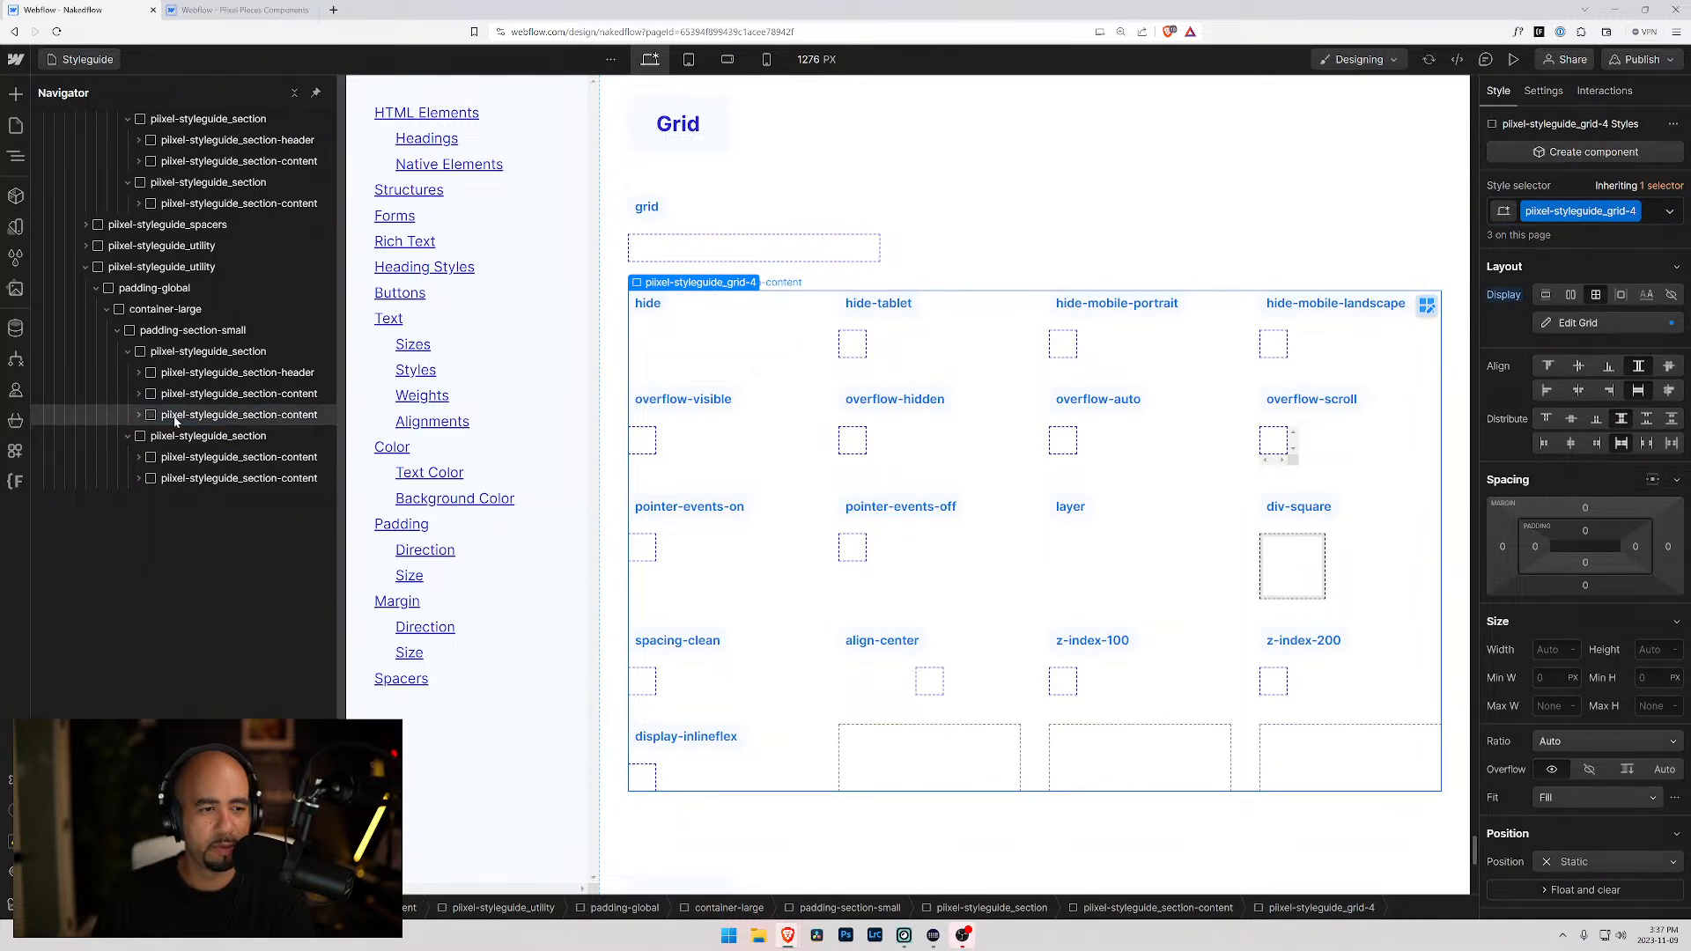
{"action": "left_click", "coordinate": [176, 421]}
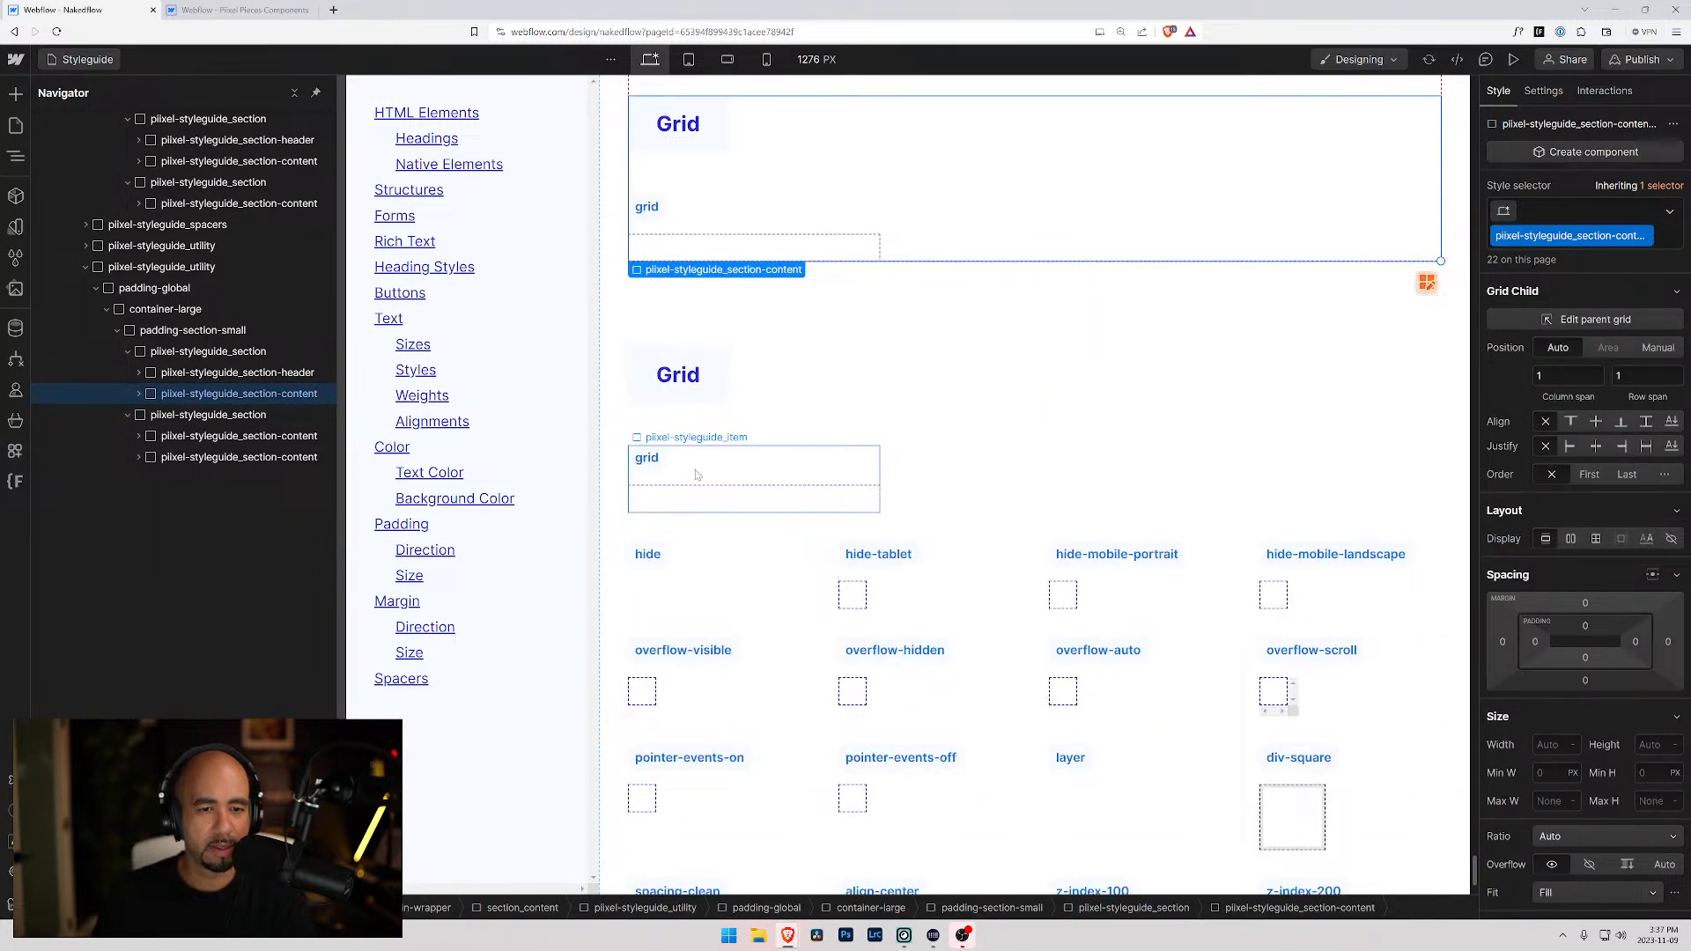
- Move the piixel-styleguide_grid-4 block under the duplicated Grid heading, then delete the grid-3 block and the emptied content block
{"action": "left_click", "coordinate": [696, 476]}
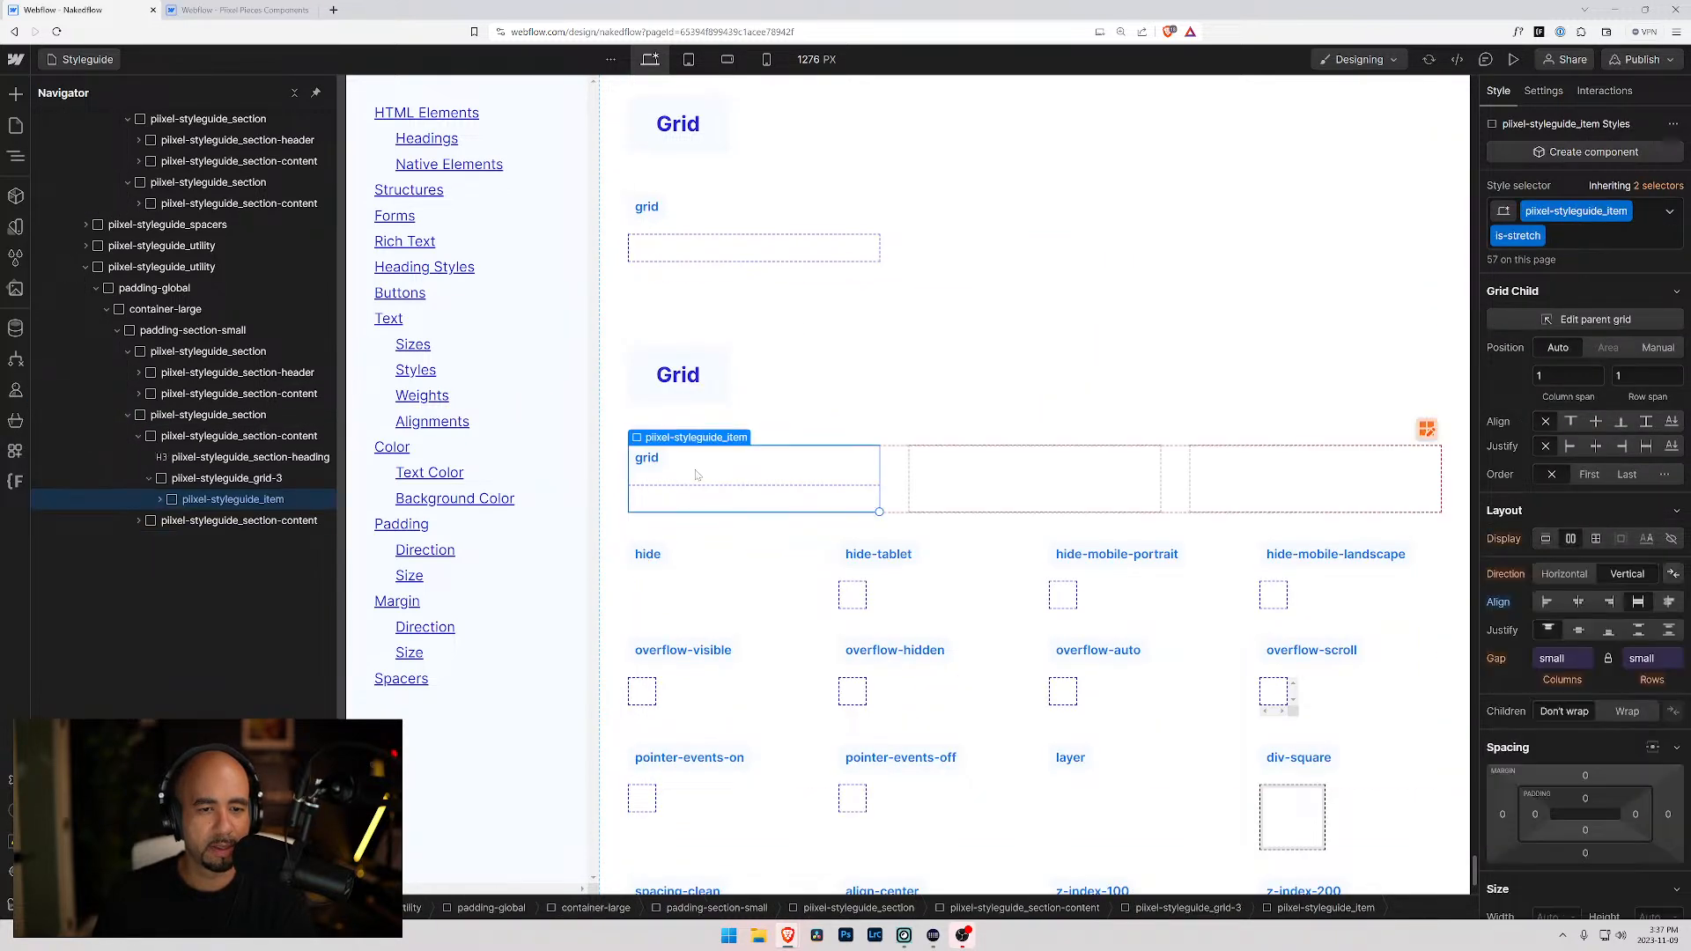
{"action": "left_click", "coordinate": [148, 477]}
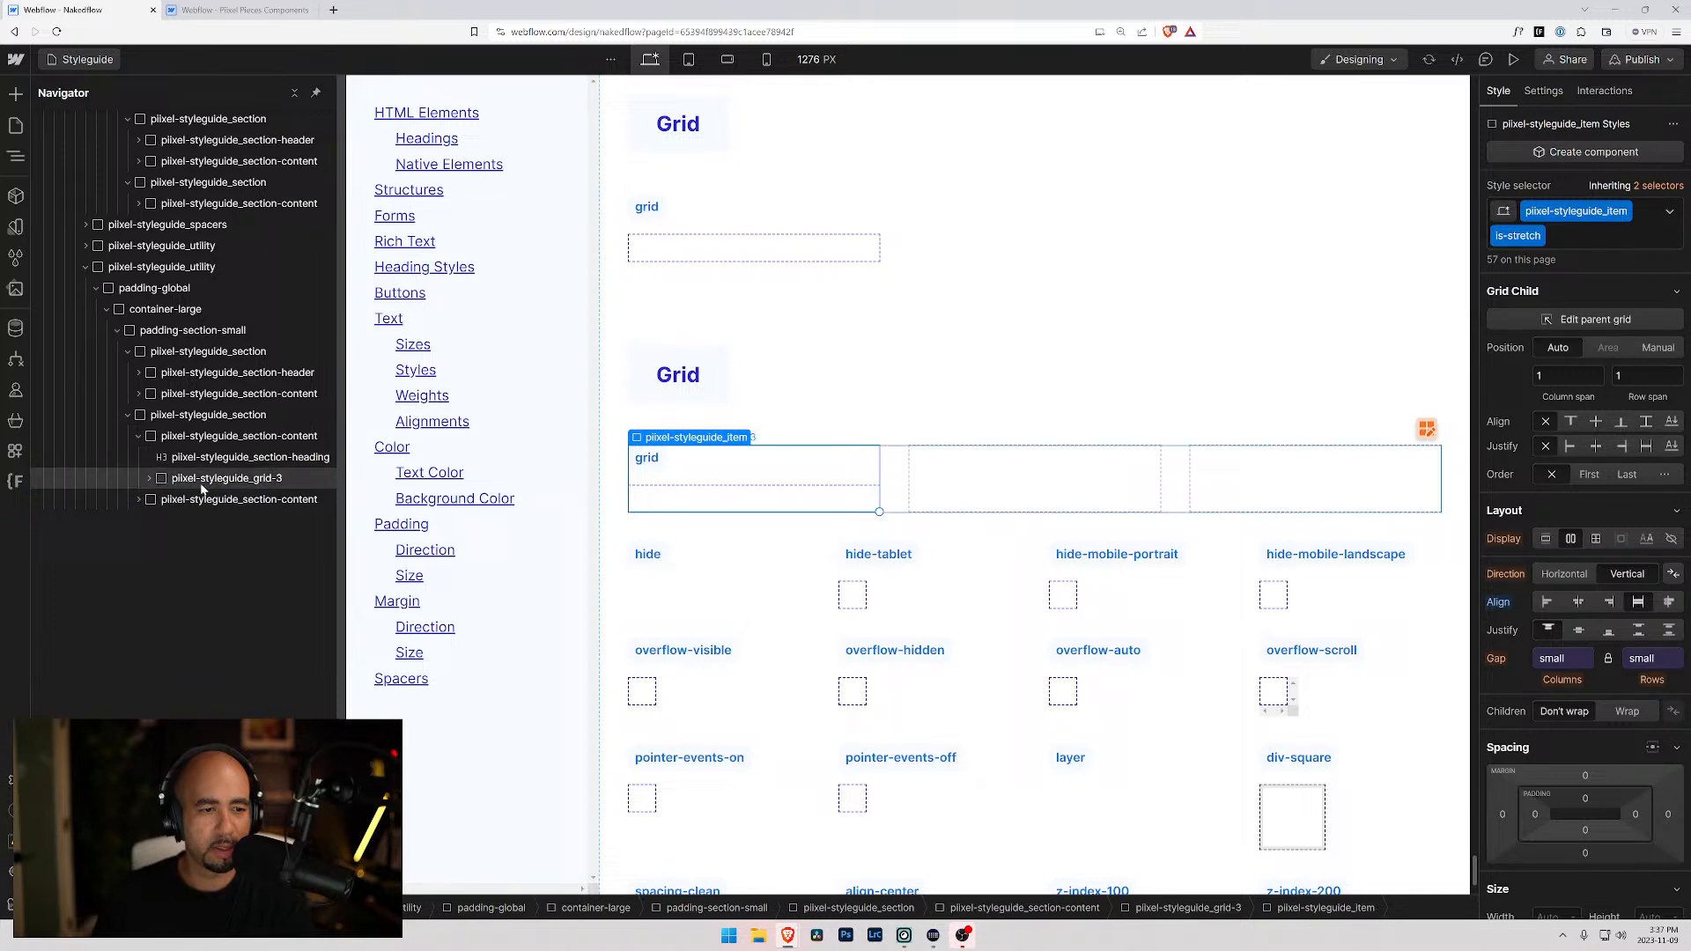
{"action": "left_click", "coordinate": [138, 500]}
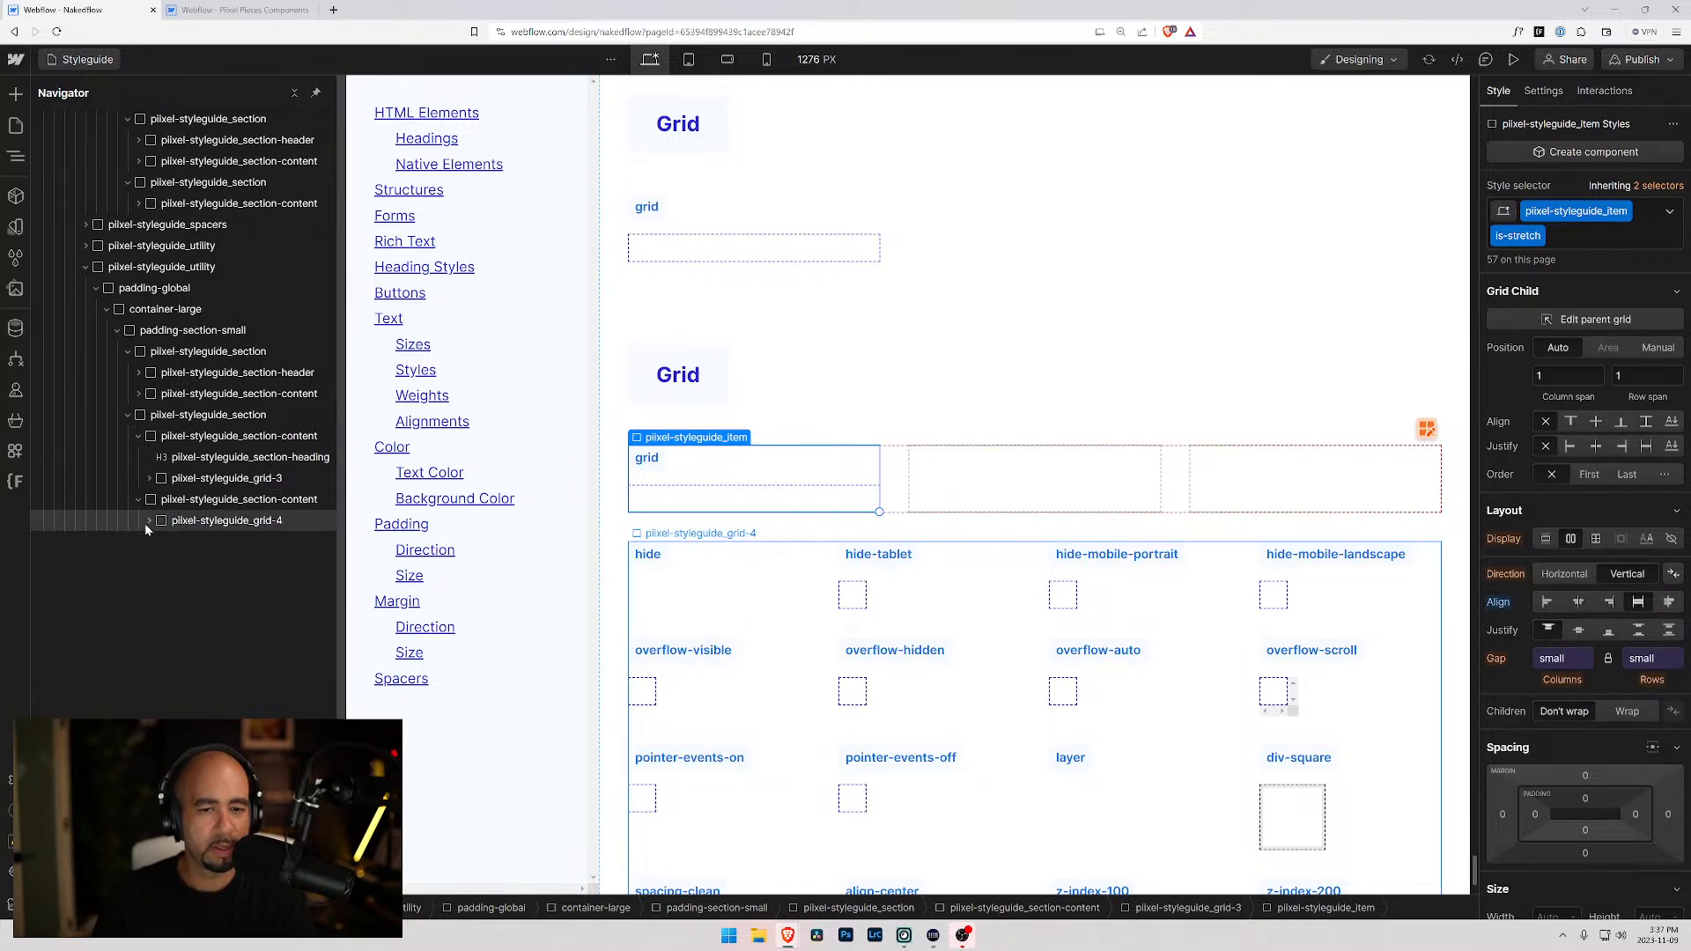
{"action": "left_click_drag", "start_coordinate": [145, 523], "coordinate": [171, 472]}
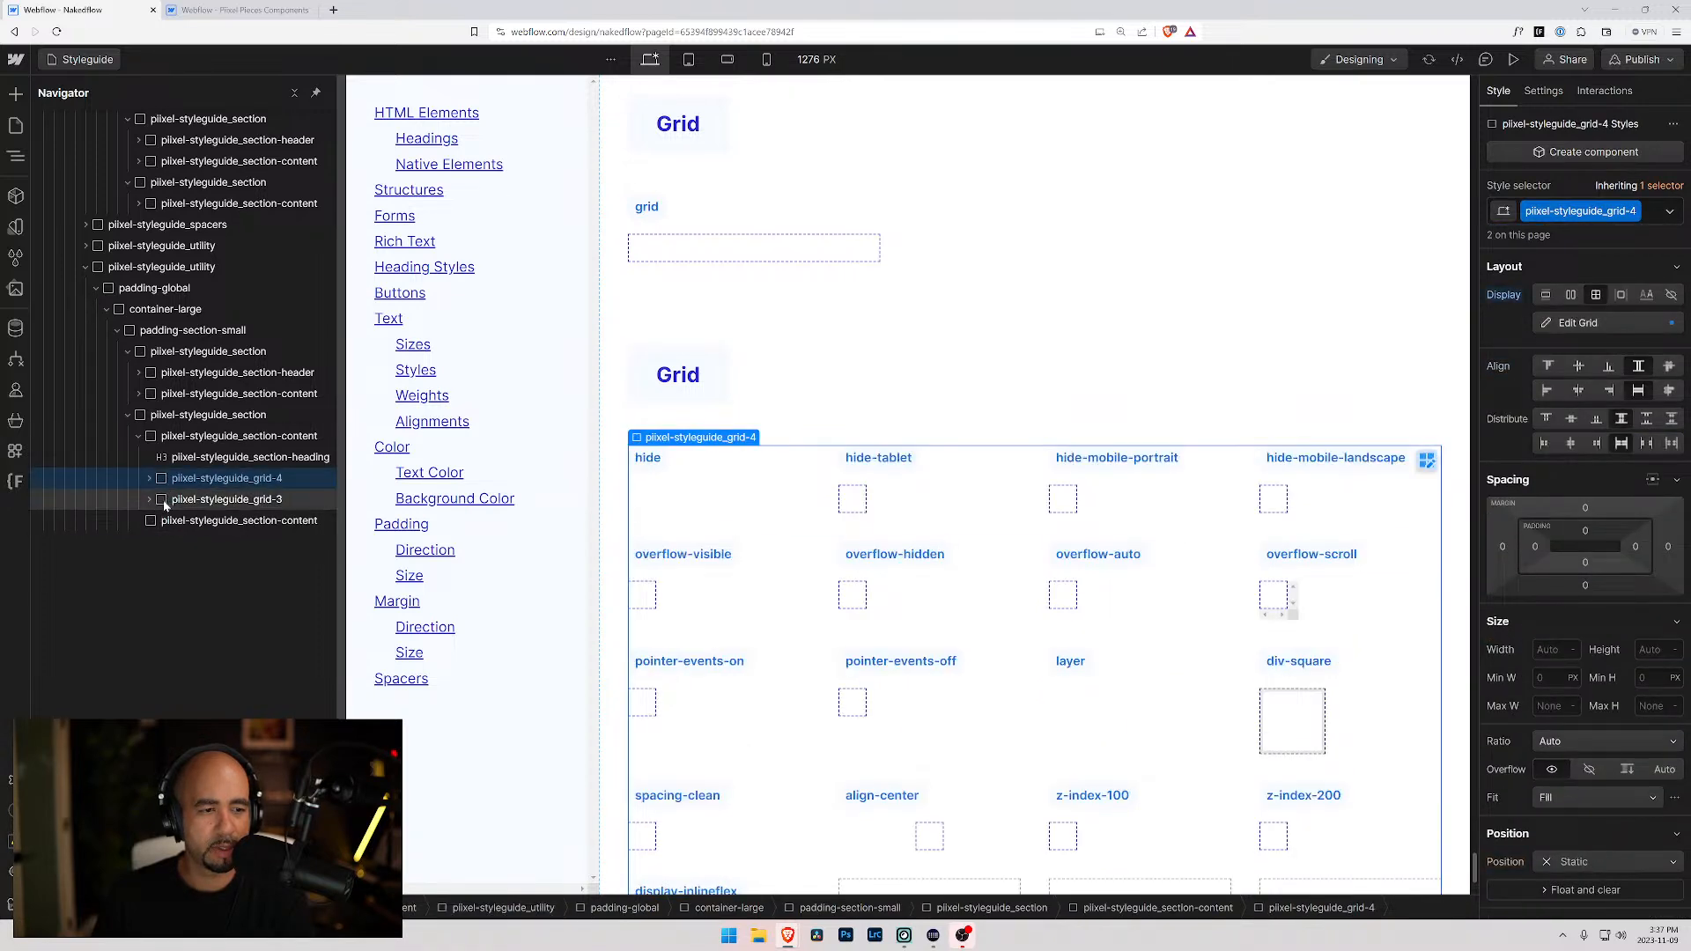
{"action": "left_click", "coordinate": [170, 504]}
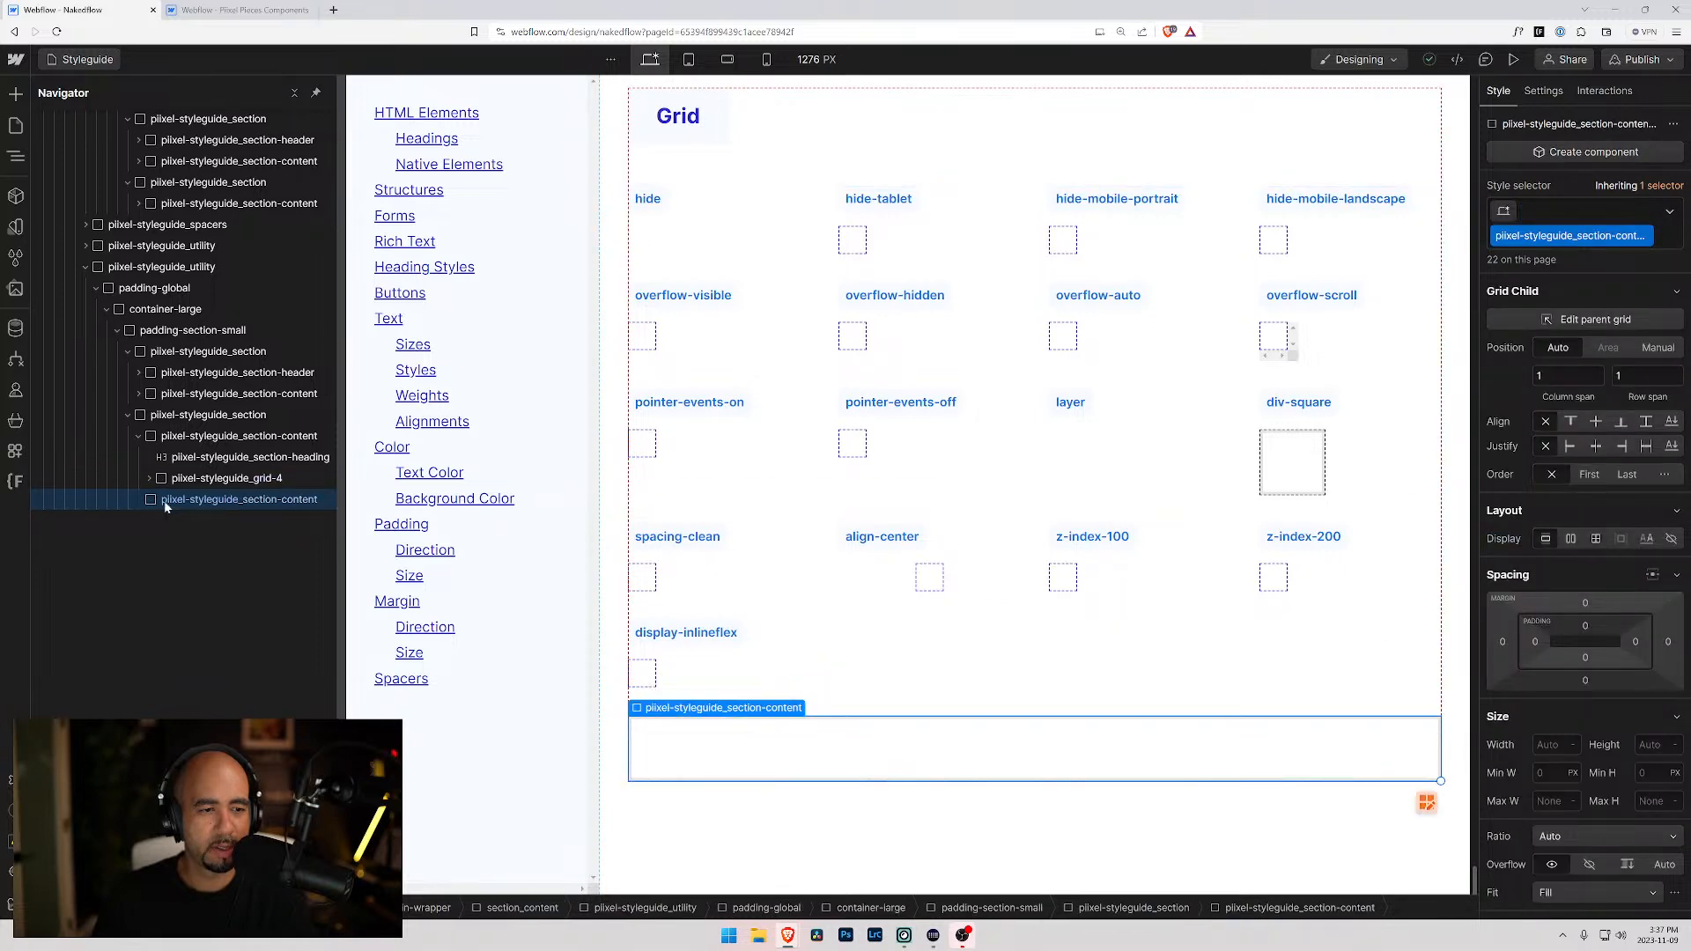
{"action": "key", "text": "Delete"}
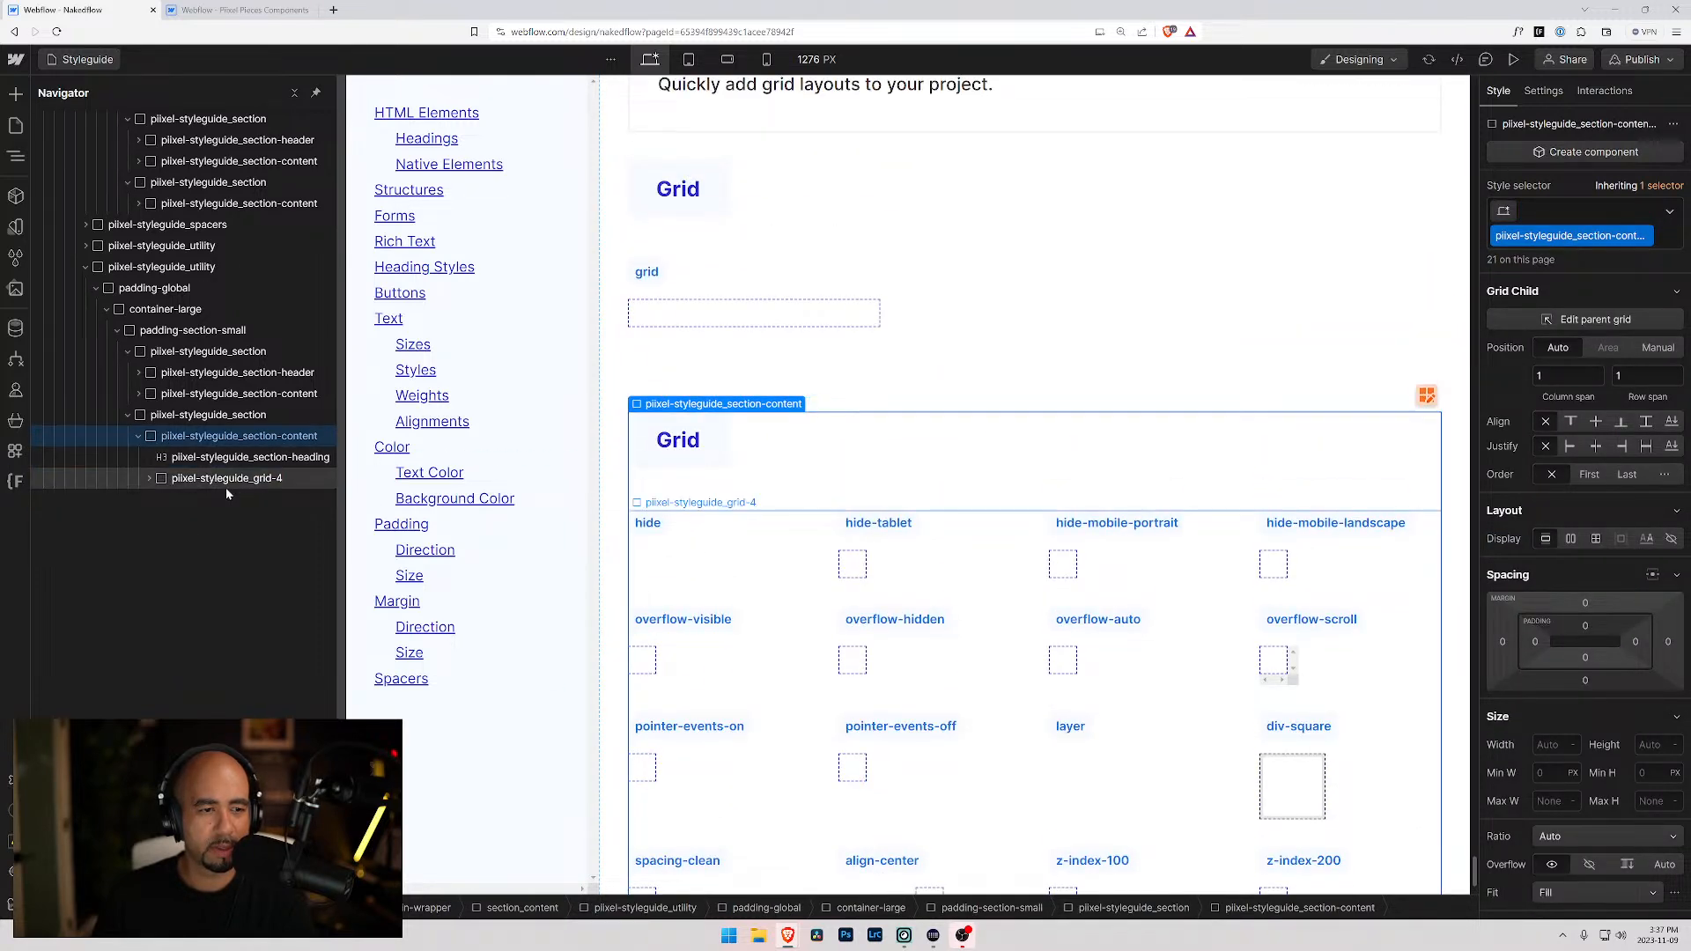
- Change the duplicated section's Grid heading to "Grid Sizing"
{"action": "left_click", "coordinate": [672, 440]}
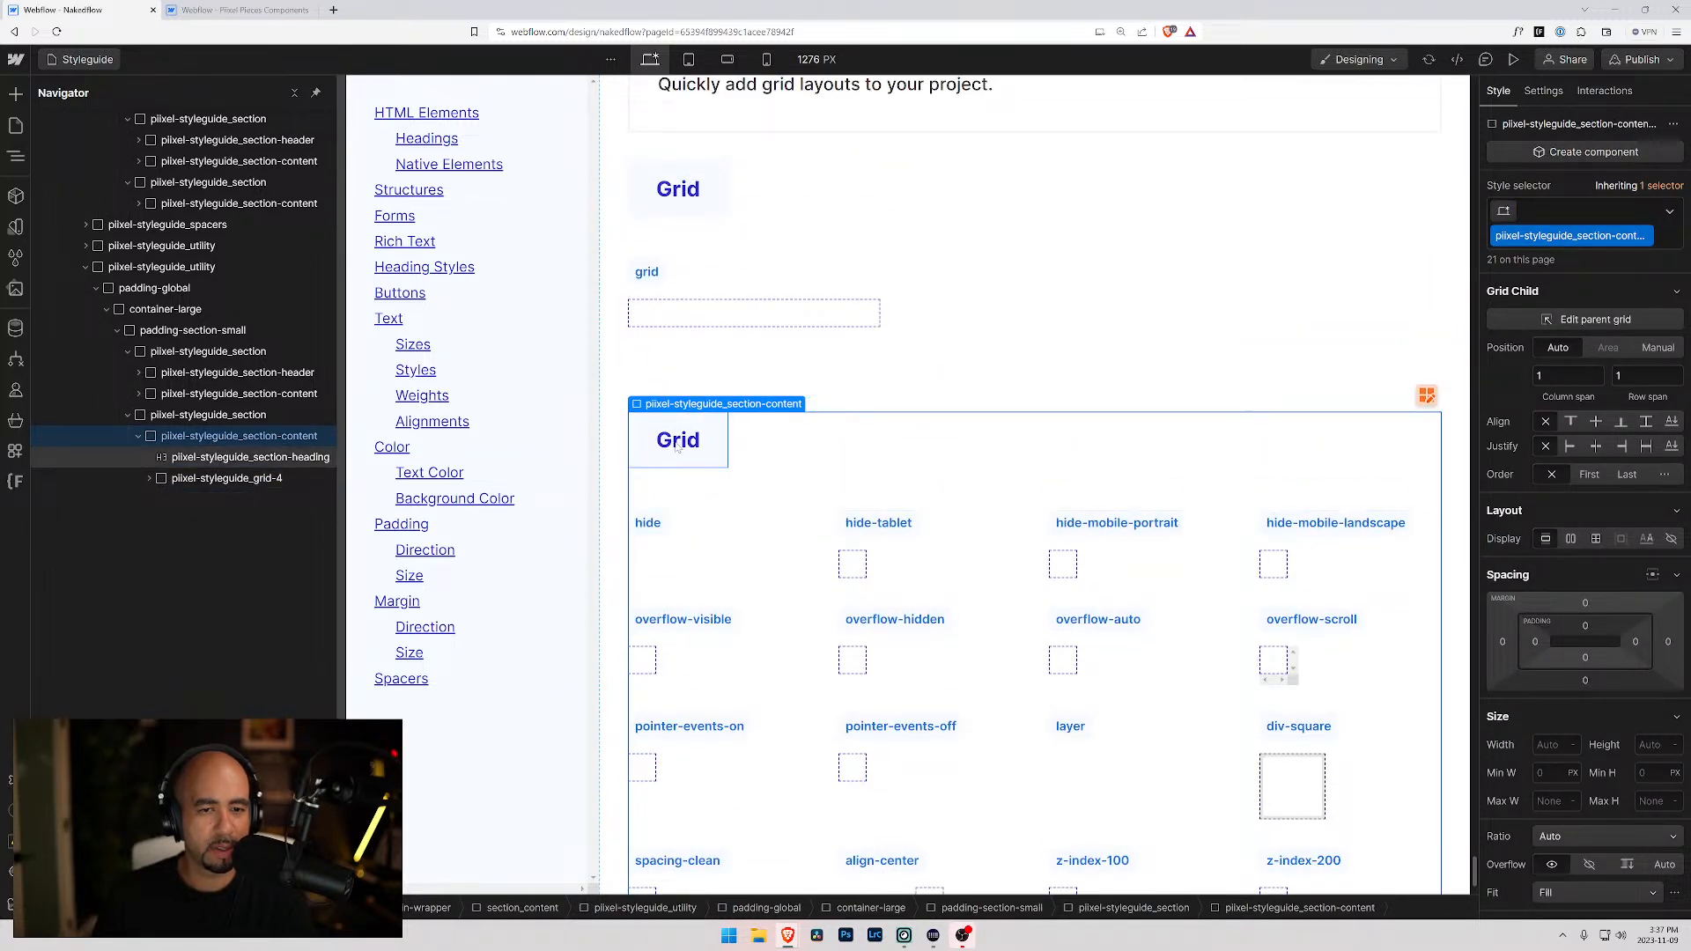
{"action": "double_click", "coordinate": [672, 440]}
{"action": "left_click", "coordinate": [701, 440]}
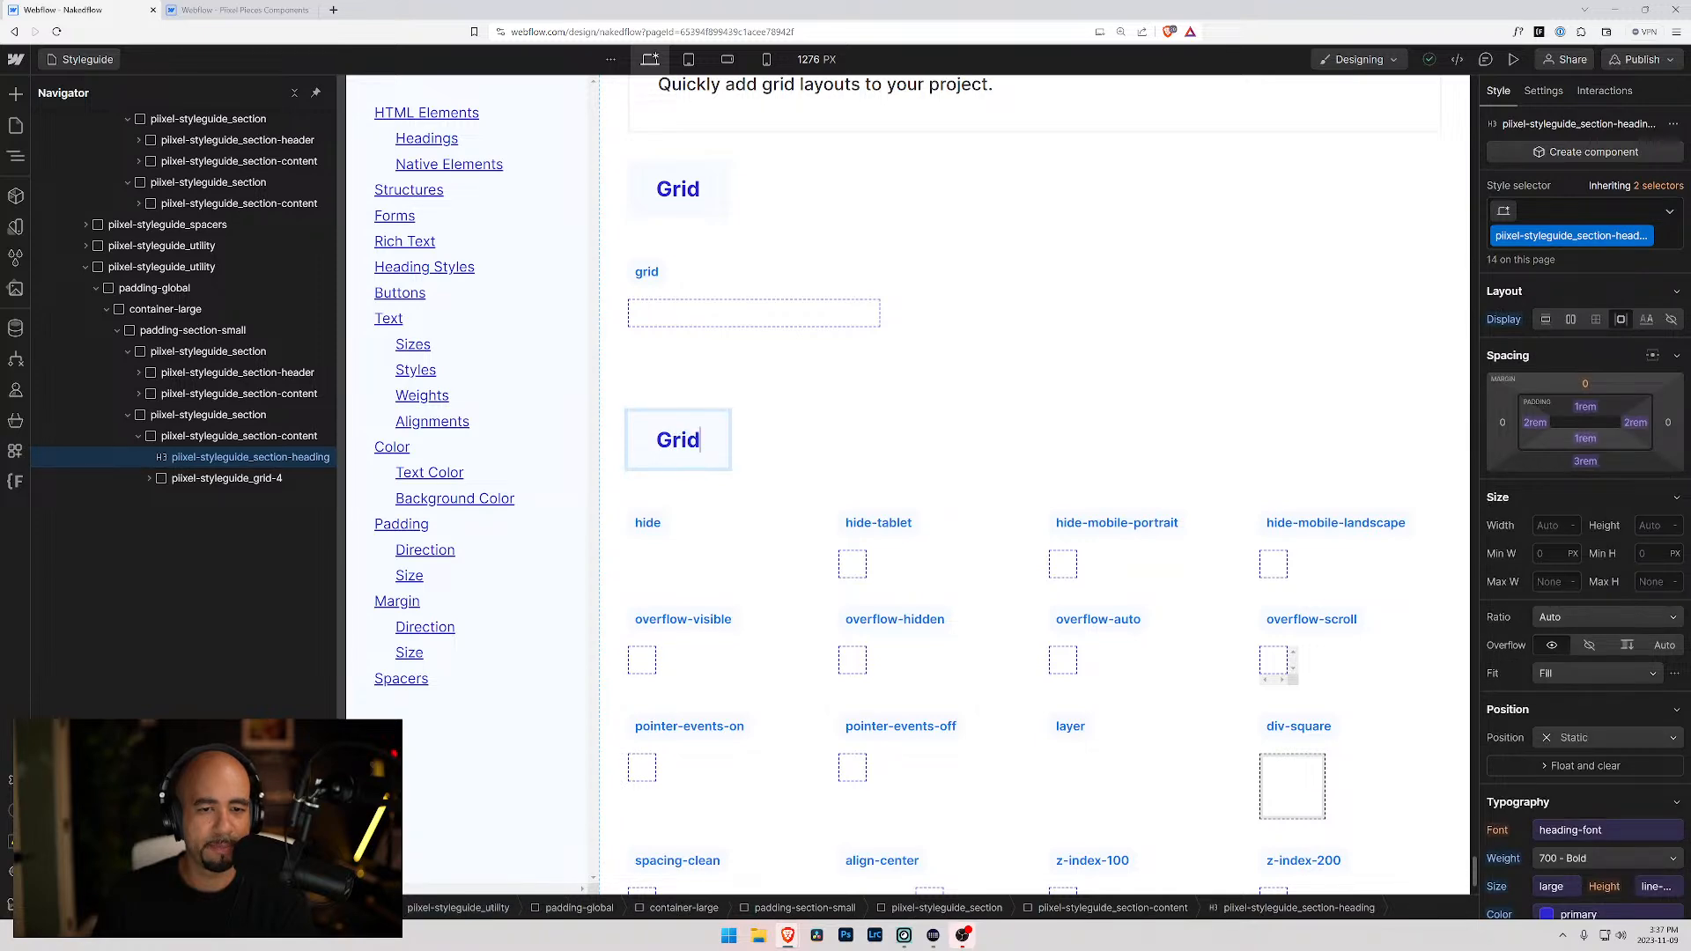
{"action": "scroll", "coordinate": [690, 411], "scroll_direction": "up", "scroll_amount": 5}
{"action": "scroll", "coordinate": [690, 449], "scroll_direction": "down", "scroll_amount": 4}
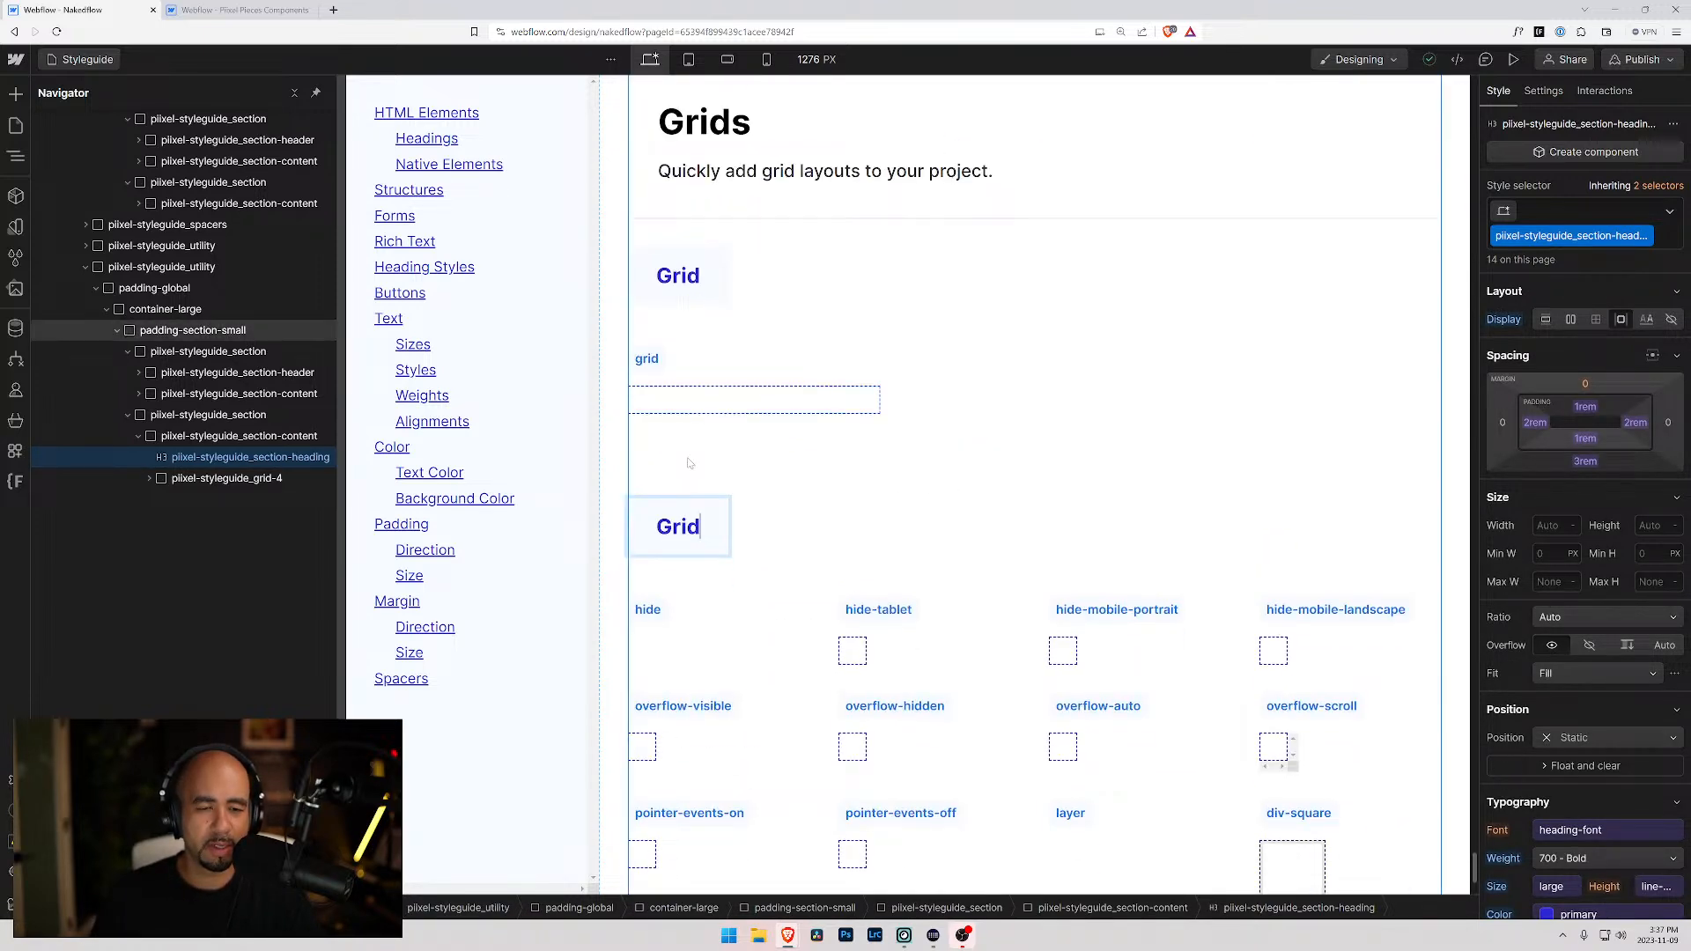
{"action": "type", "text": "Colu"}
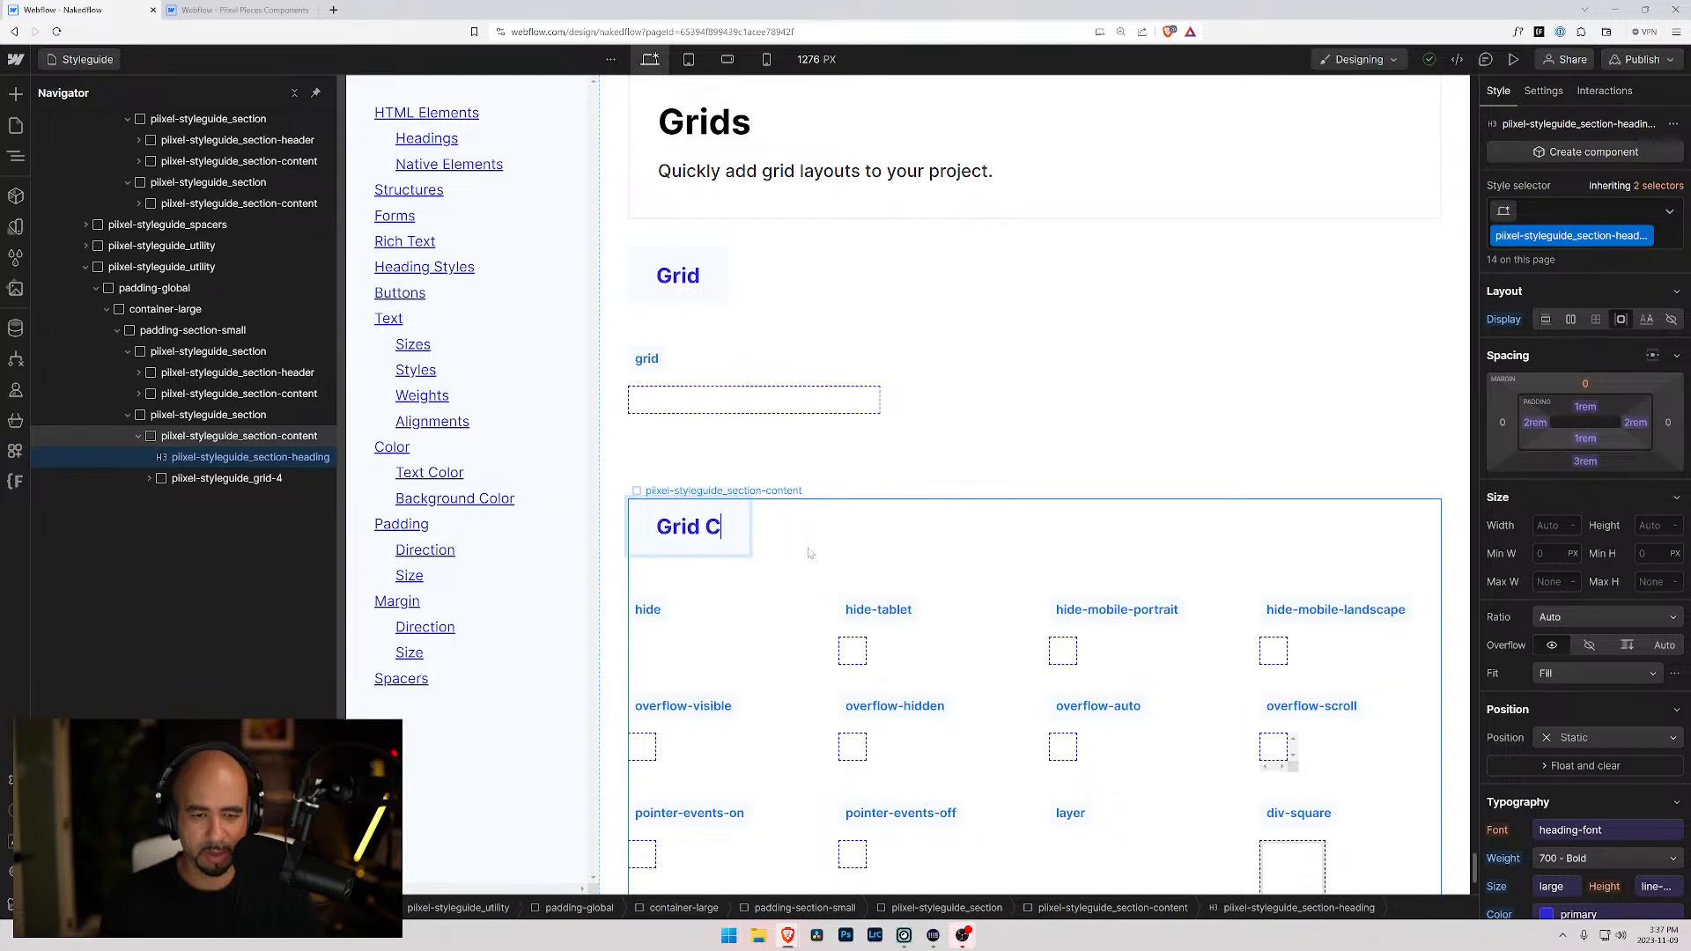
{"action": "key", "text": "BackSpace"}
{"action": "key", "text": "BackSpace"}
{"action": "key", "text": "BackSpace"}
{"action": "key", "text": "BackSpace"}
{"action": "type", "text": "Siz"}
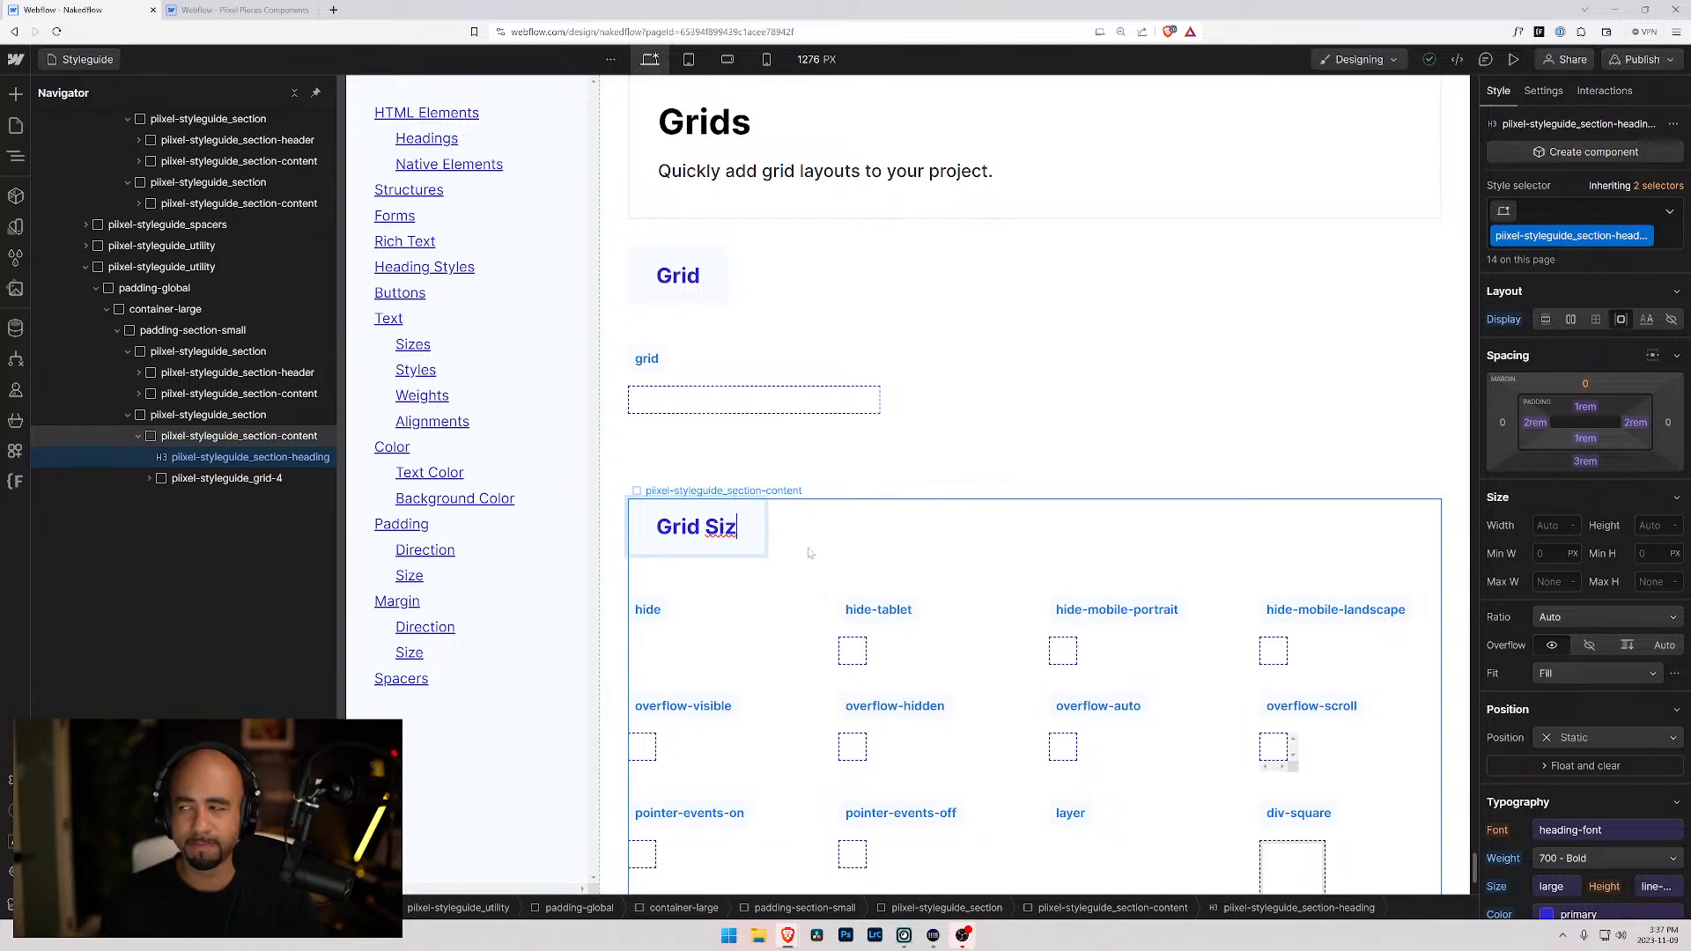
{"action": "type", "text": "ing"}
- Check the wording of the Margins sizing heading and extend the new grid heading to "Grid Sizing Classes"
{"action": "scroll", "coordinate": [808, 498], "scroll_direction": "down", "scroll_amount": 15}
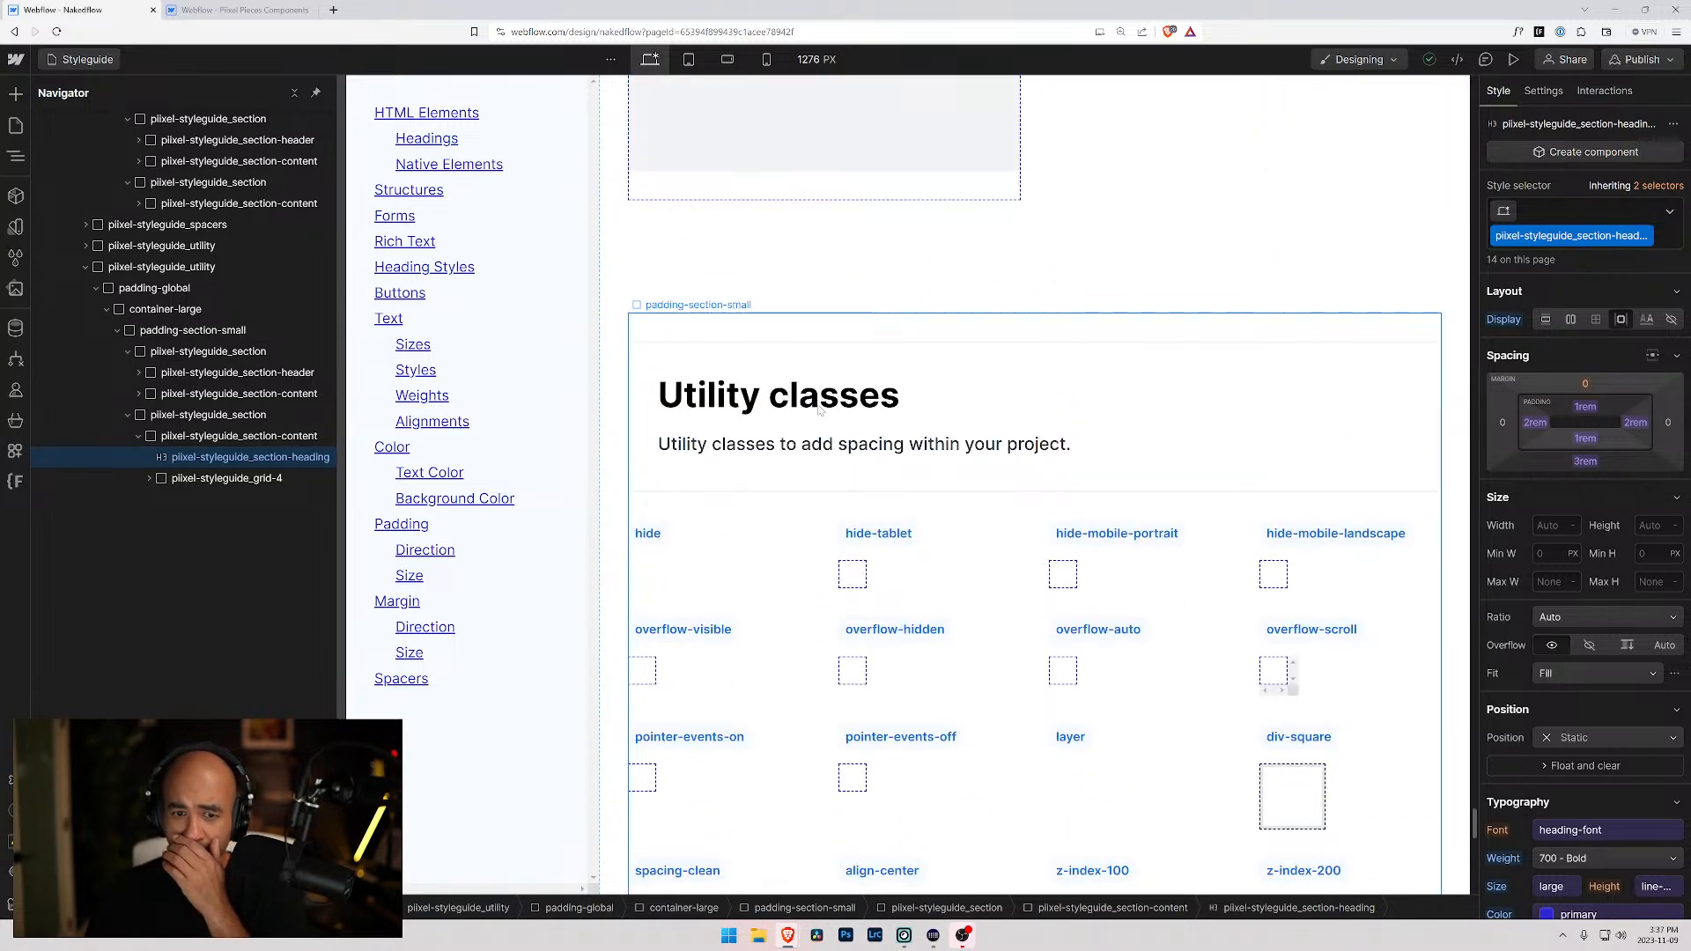
{"action": "scroll", "coordinate": [819, 410], "scroll_direction": "up", "scroll_amount": 1}
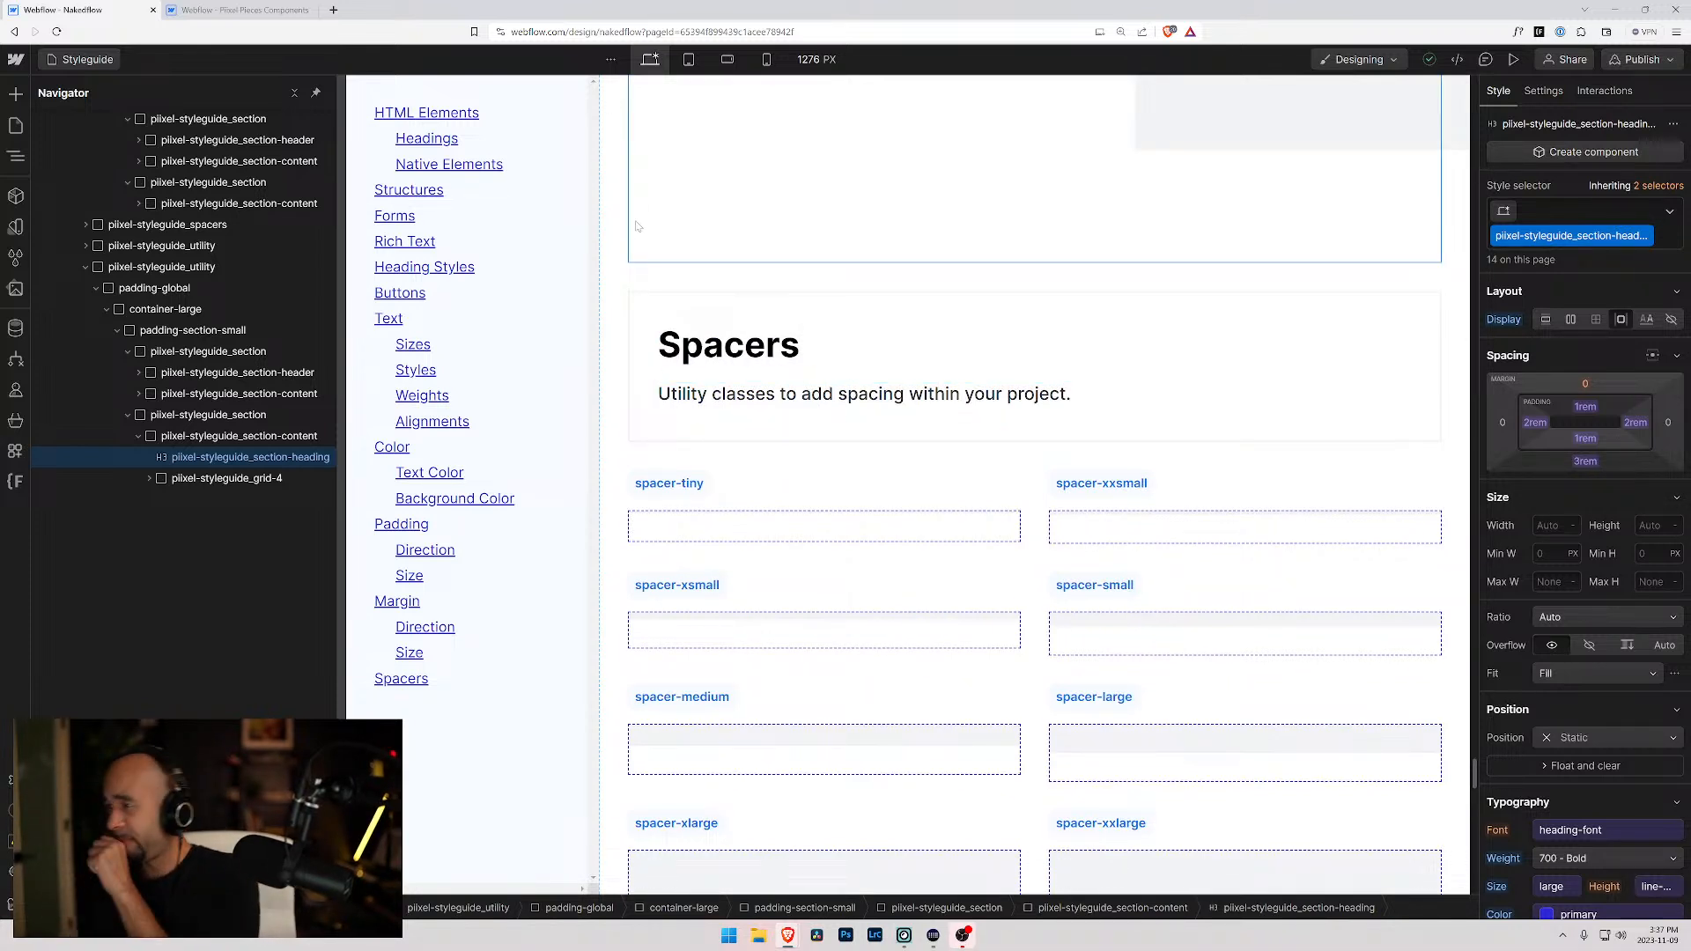
{"action": "scroll", "coordinate": [638, 265], "scroll_direction": "up", "scroll_amount": 10}
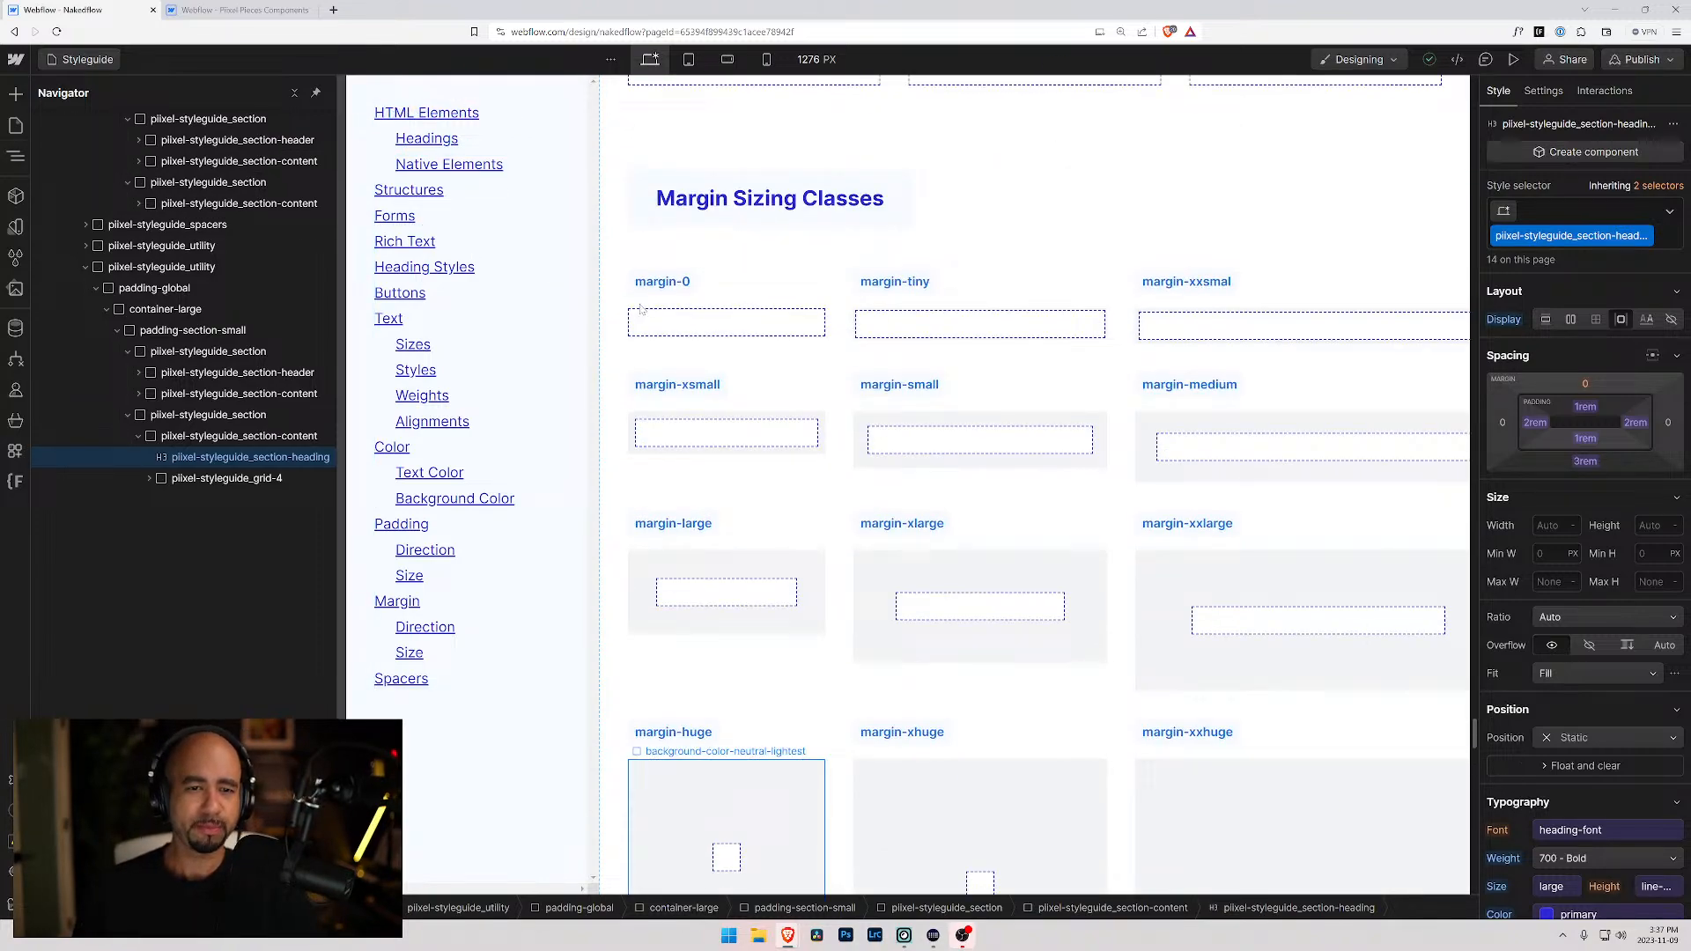
{"action": "scroll", "coordinate": [683, 524], "scroll_direction": "down", "scroll_amount": 10}
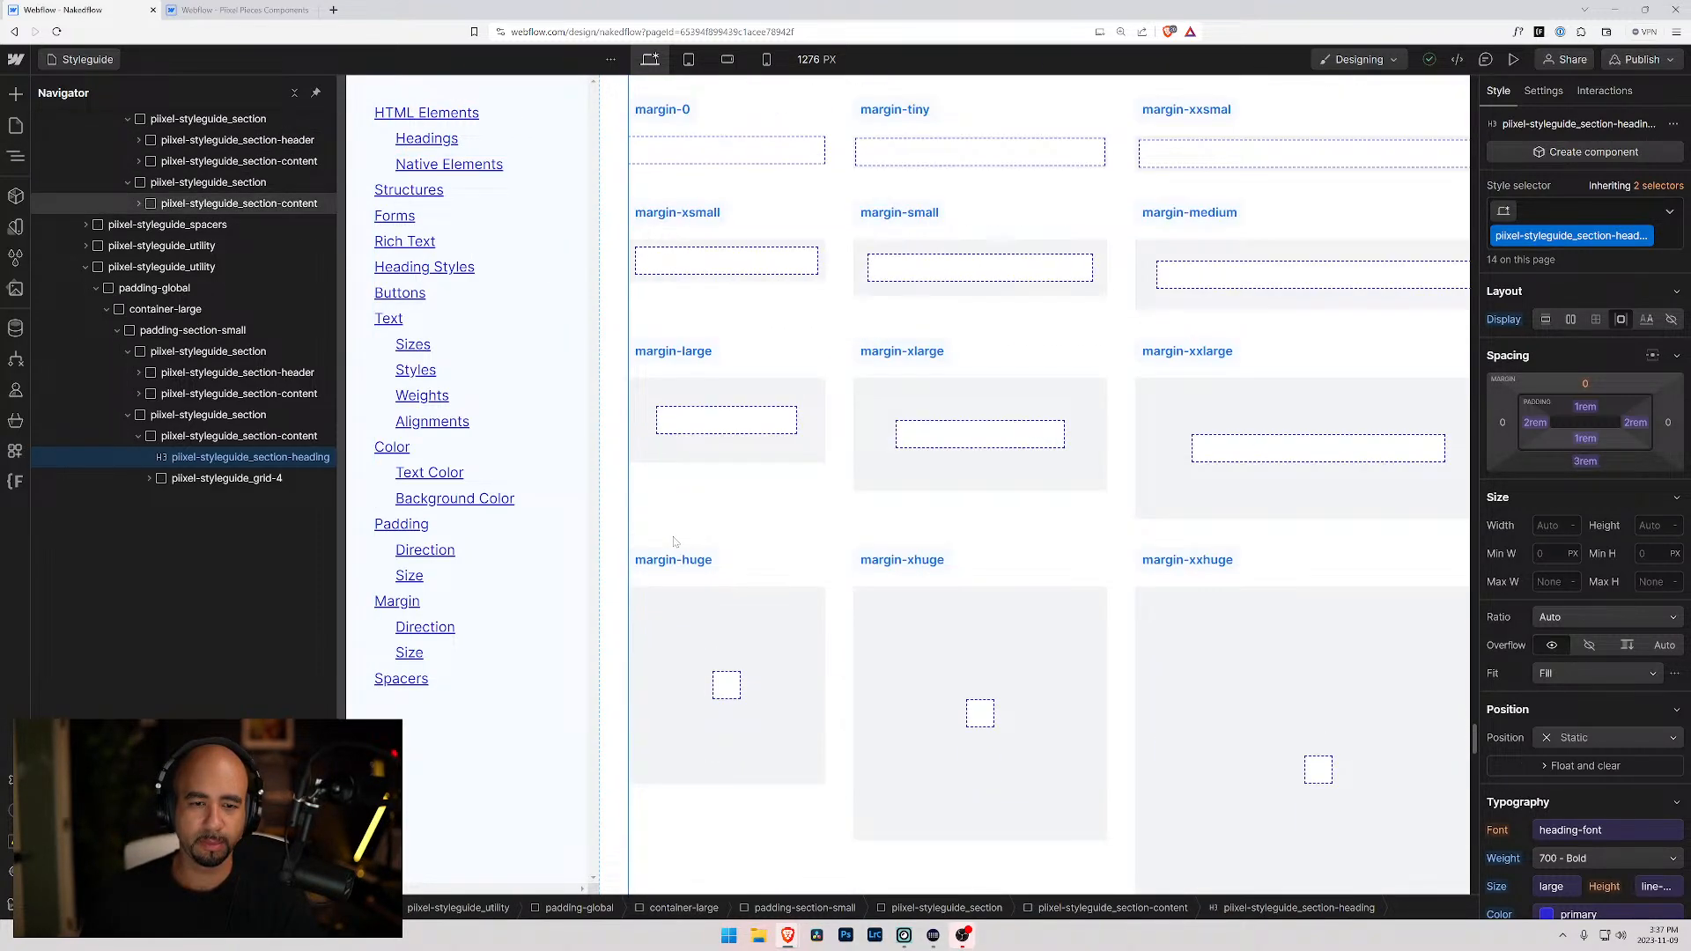
{"action": "scroll", "coordinate": [690, 531], "scroll_direction": "down", "scroll_amount": 15}
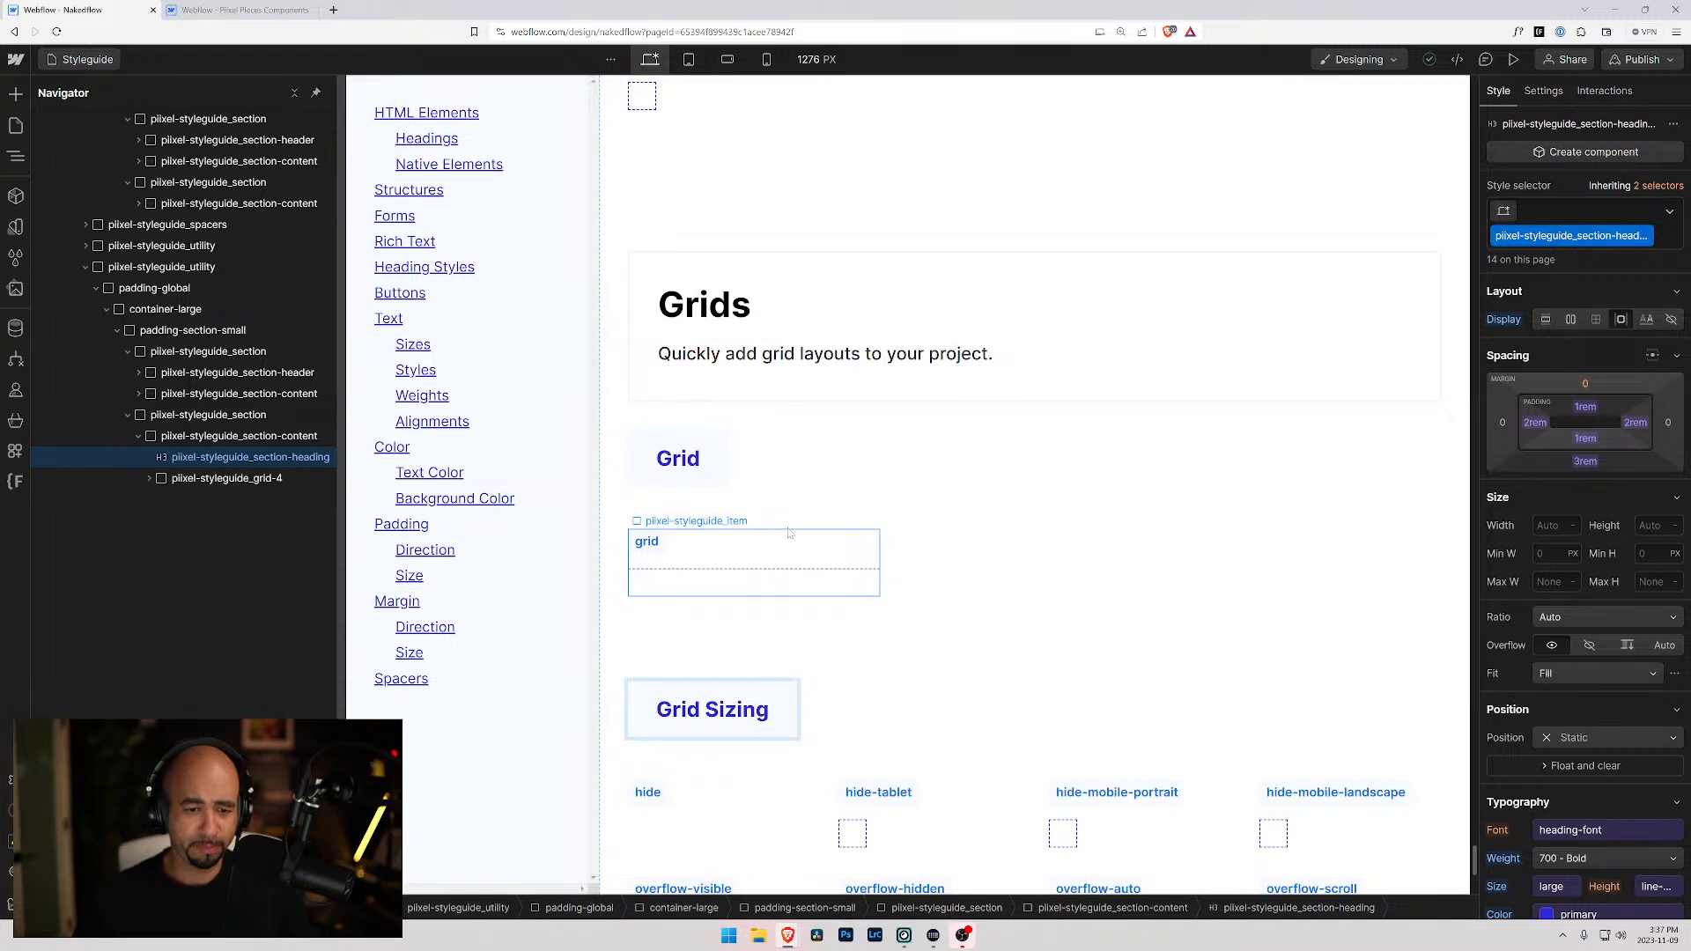
{"action": "type", "text": "c"}
{"action": "key", "text": "BackSpace"}
{"action": "type", "text": "Classes"}
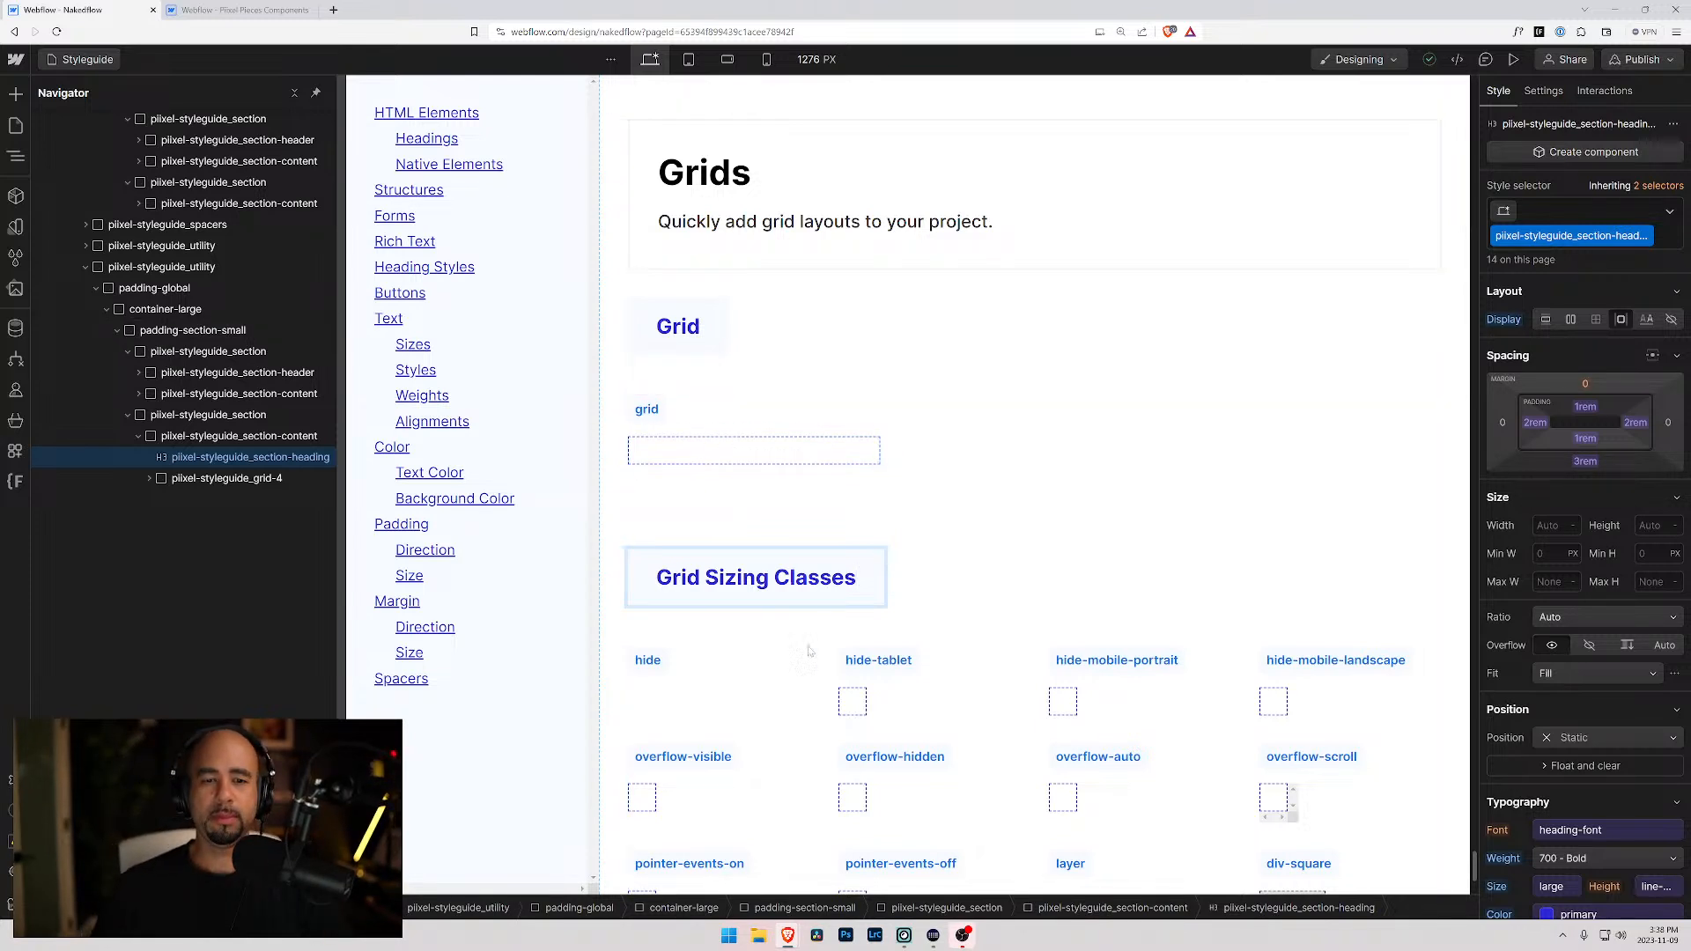
{"action": "key", "text": "Escape"}
- Add a div block to the Grid Sizing Classes content block, placed between its heading and the piixel-styleguide_grid-4 block
{"action": "left_click", "coordinate": [1039, 688]}
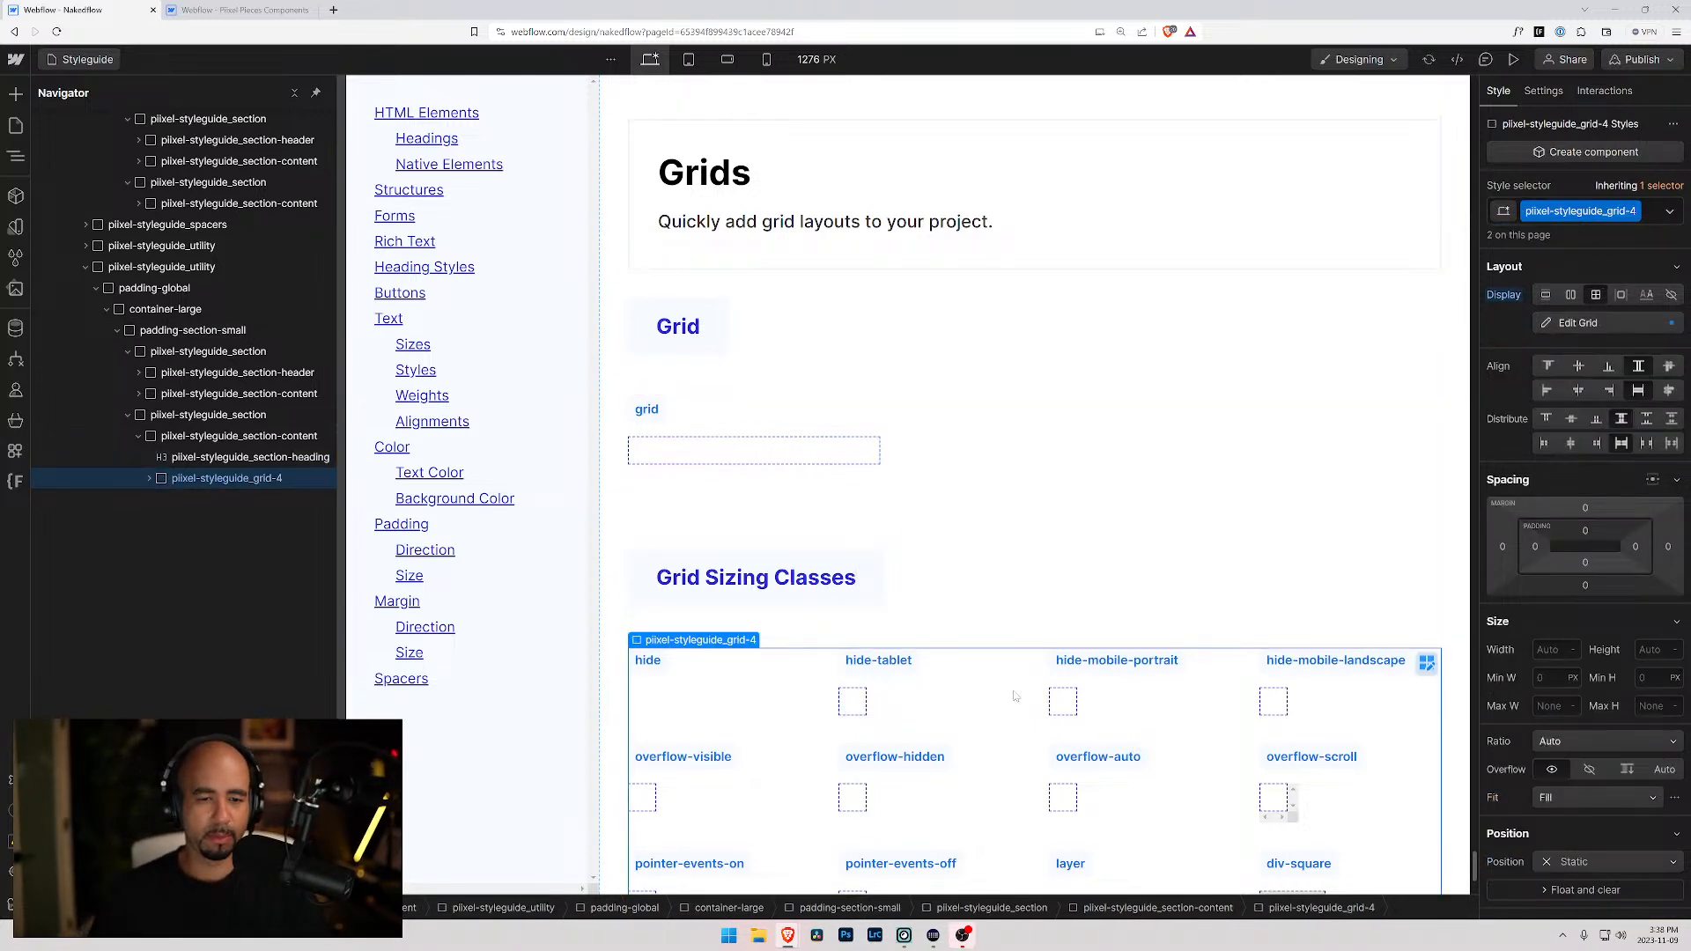
{"action": "left_click", "coordinate": [150, 478]}
{"action": "left_click", "coordinate": [150, 478]}
{"action": "left_click", "coordinate": [209, 458]}
{"action": "left_click", "coordinate": [202, 478]}
{"action": "left_click", "coordinate": [172, 437]}
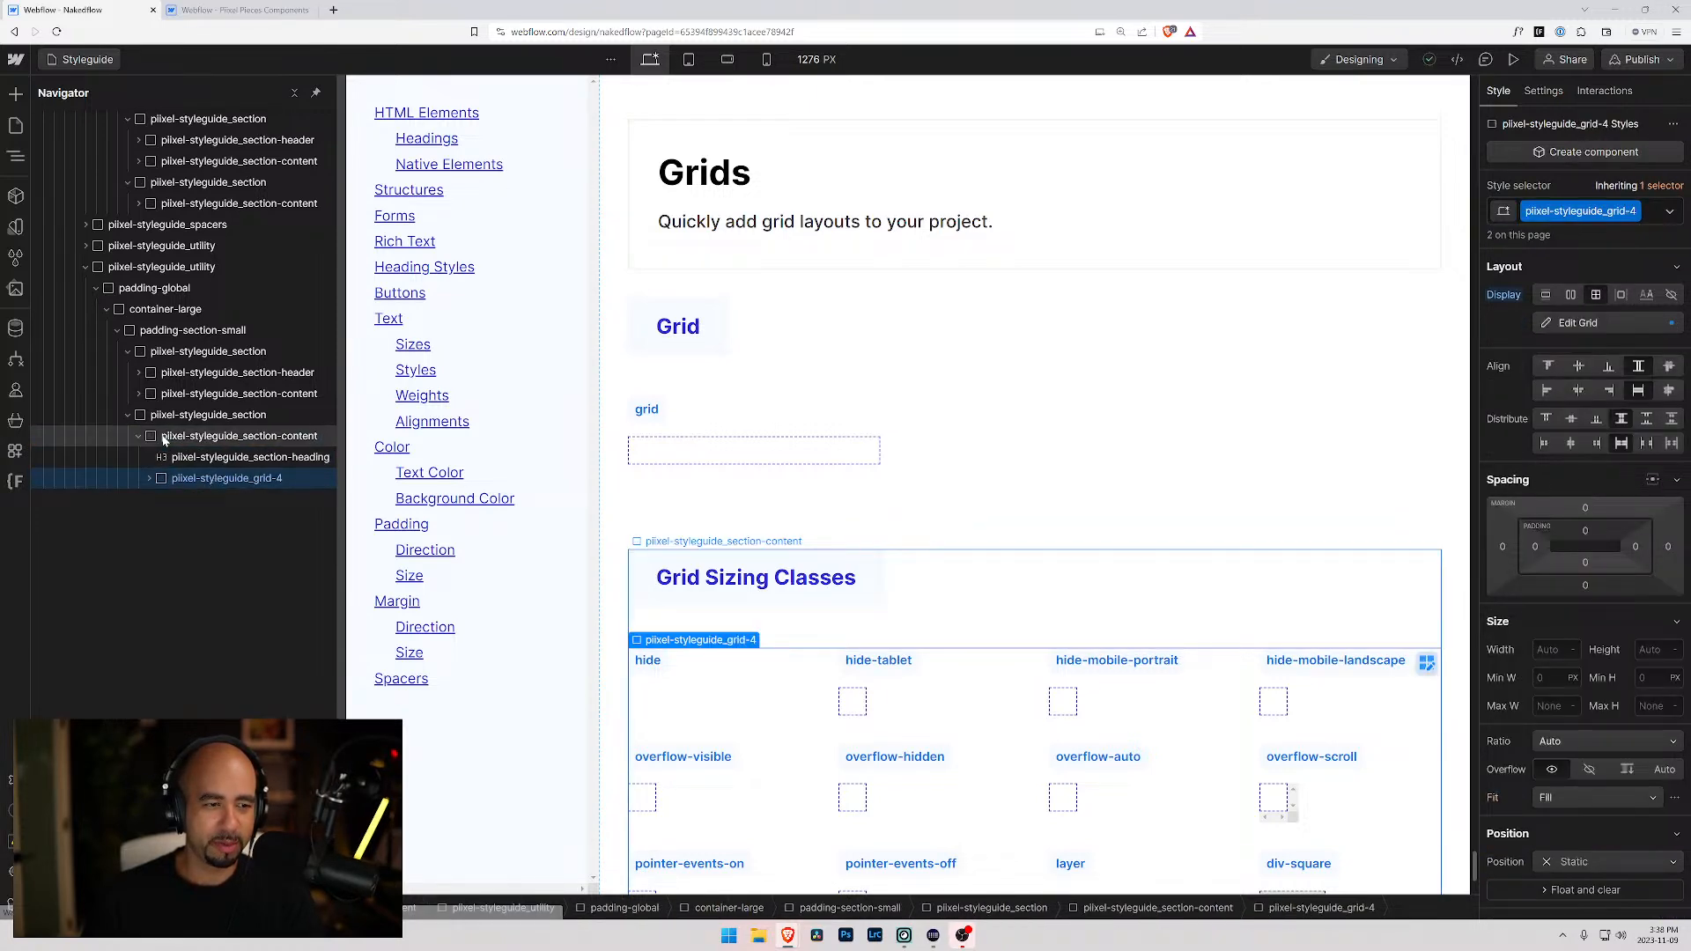
{"action": "key", "text": "ctrl+k"}
{"action": "type", "text": "div"}
{"action": "key", "text": "Return"}
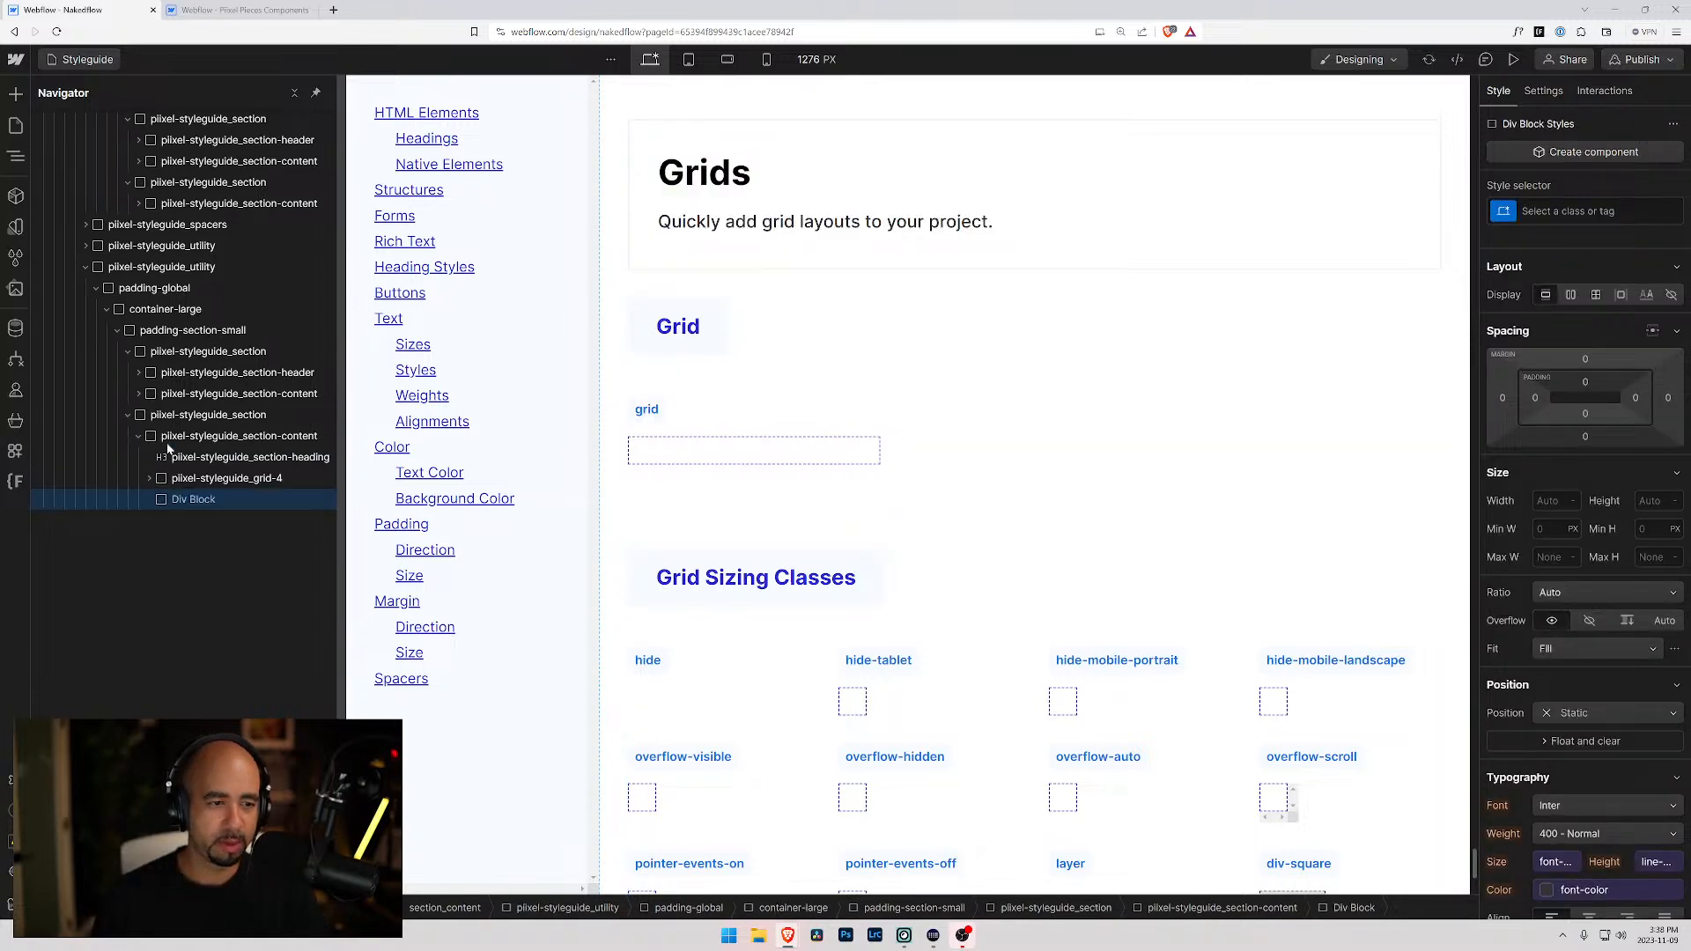
{"action": "left_click_drag", "start_coordinate": [186, 474], "coordinate": [185, 487]}
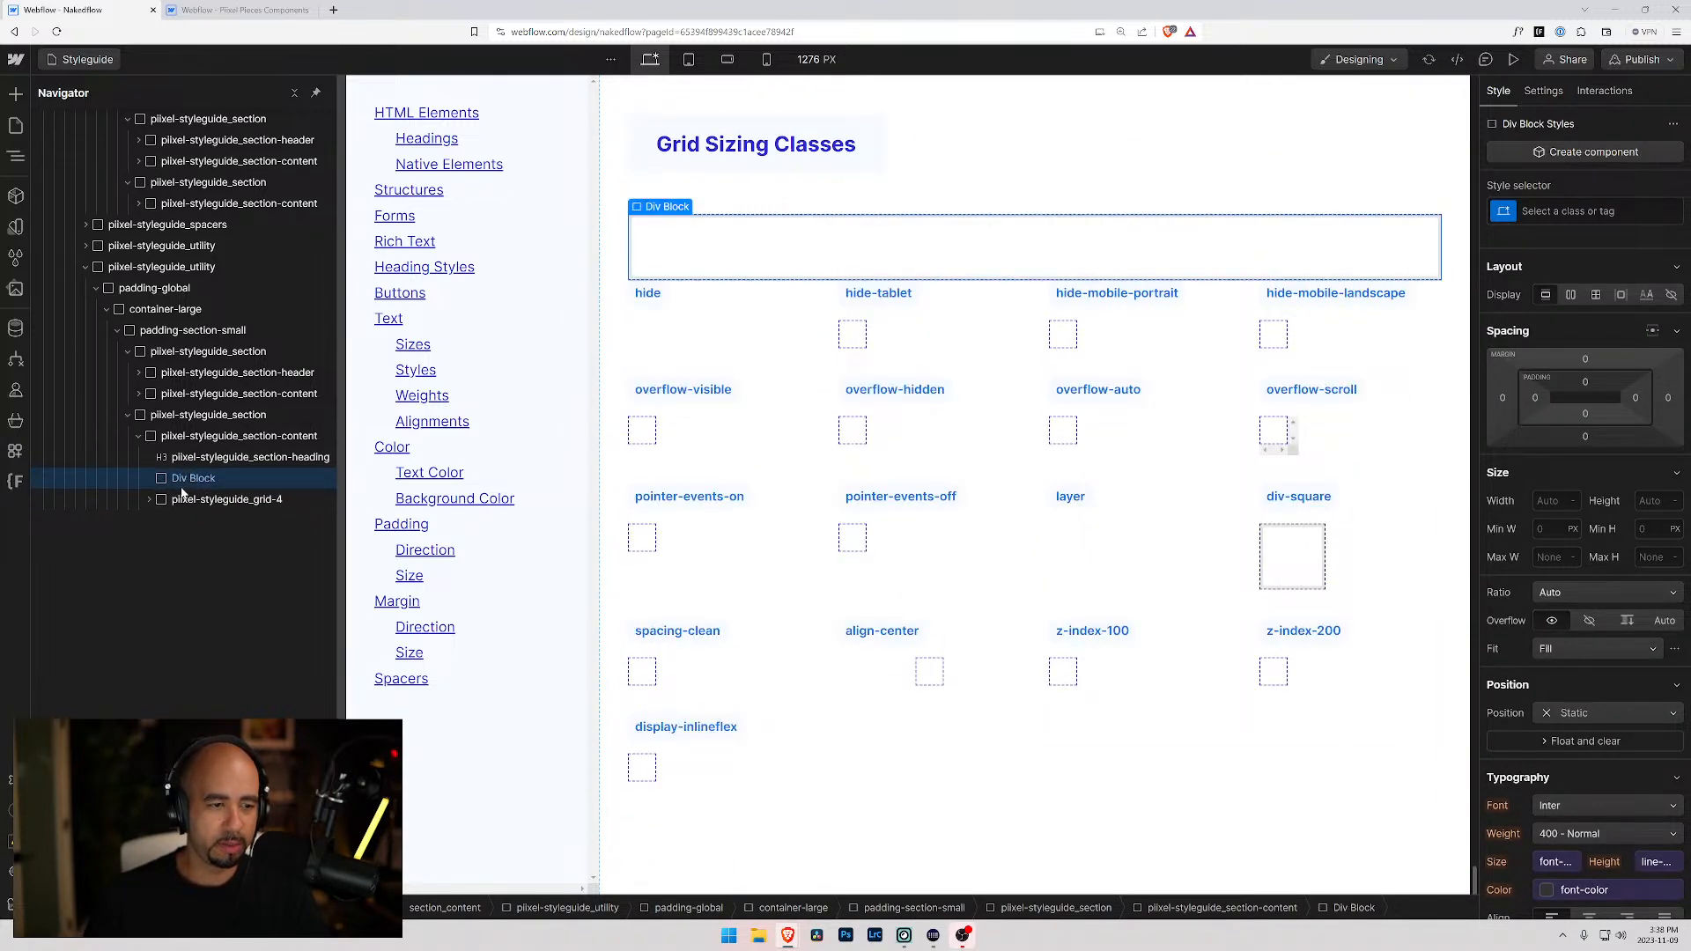
{"action": "scroll", "coordinate": [193, 494], "scroll_direction": "up", "scroll_amount": 6}
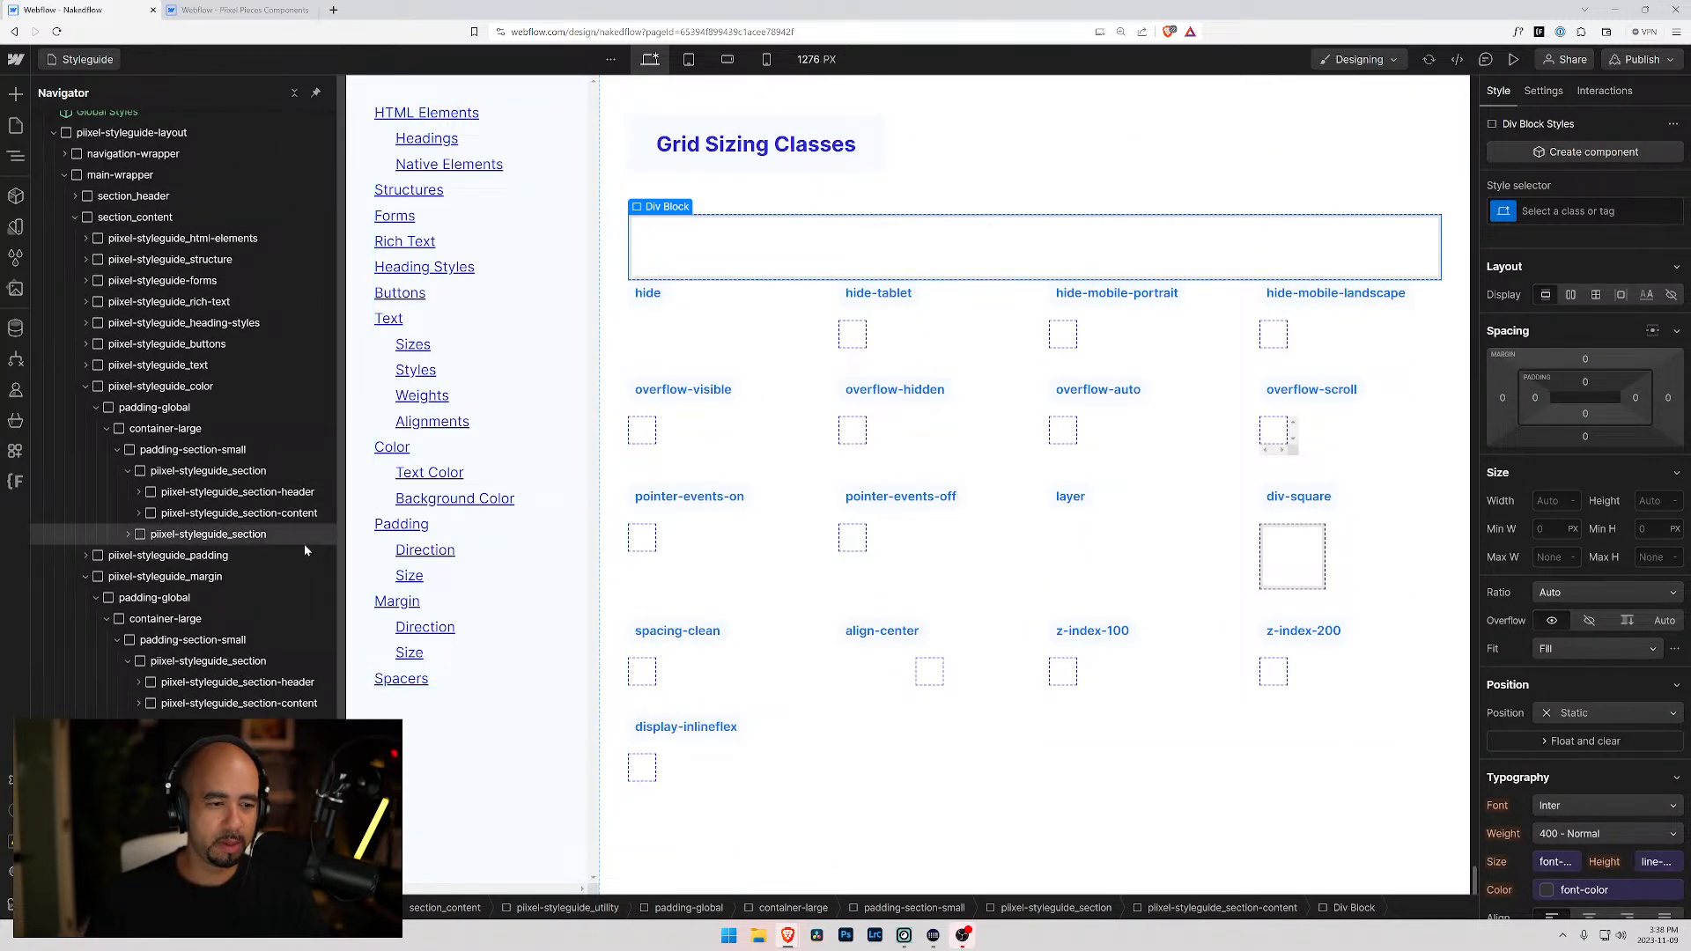
{"action": "scroll", "coordinate": [303, 543], "scroll_direction": "down", "scroll_amount": 3}
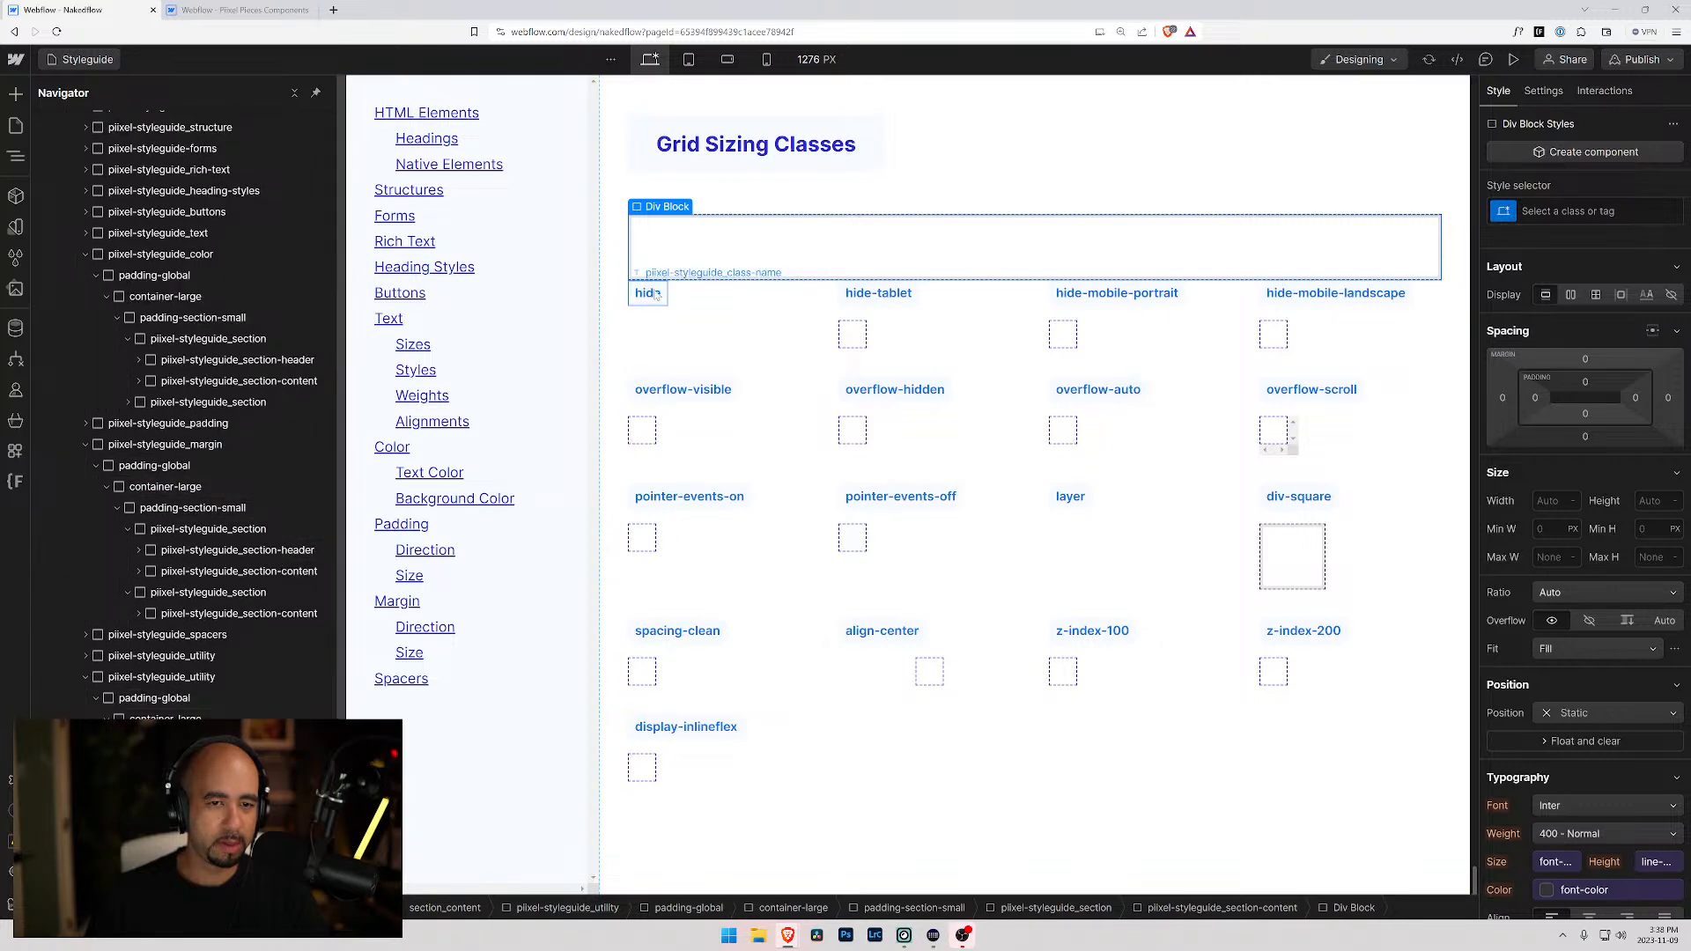
- Place a copy of the "hide" class-name label inside the new div block under the Grid Sizing Classes heading
{"action": "left_click", "coordinate": [656, 294]}
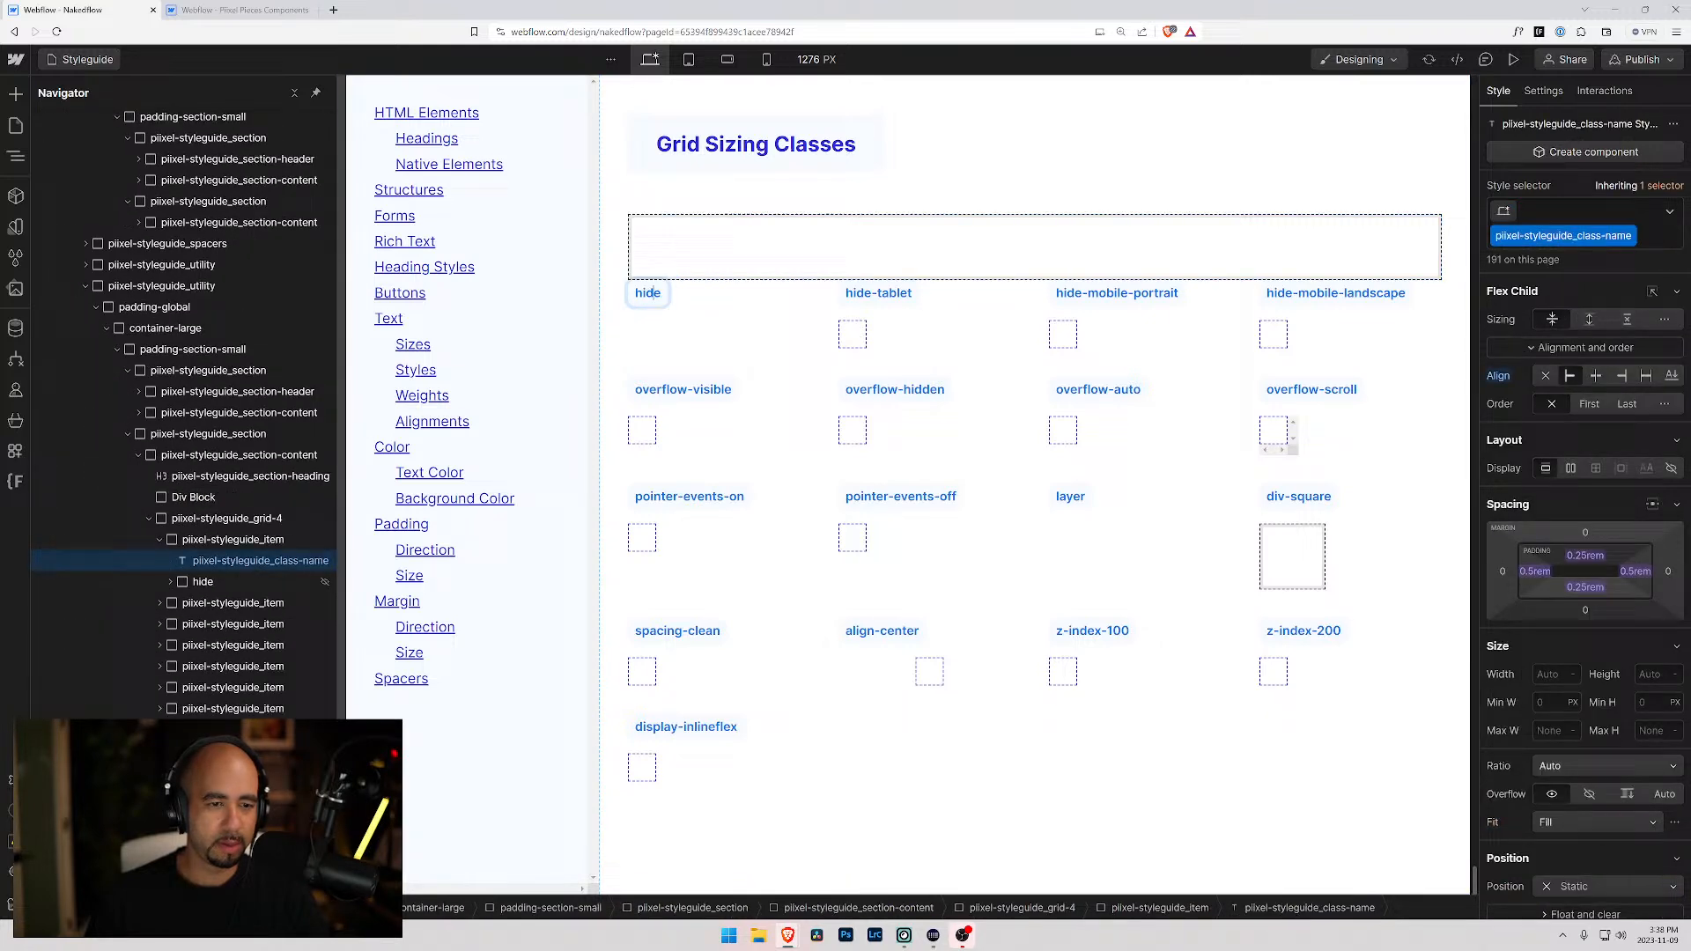
{"action": "left_click", "coordinate": [200, 565]}
{"action": "left_click_drag", "start_coordinate": [200, 565], "coordinate": [163, 506]}
{"action": "left_click", "coordinate": [151, 499]}
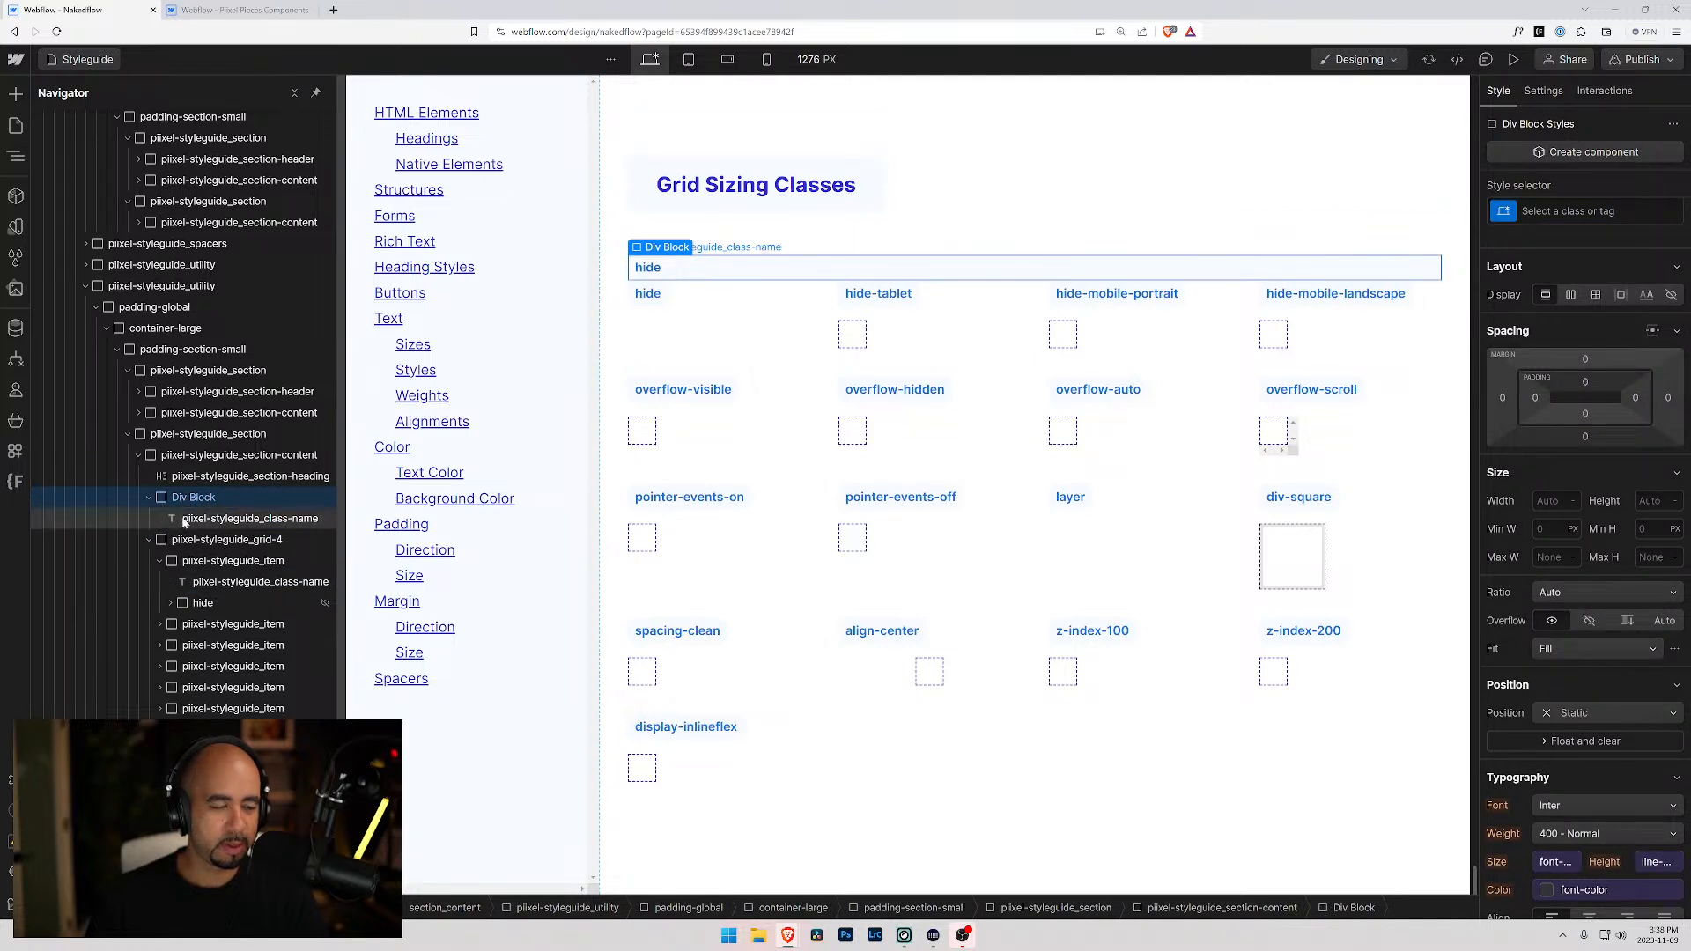
{"action": "left_click", "coordinate": [184, 522]}
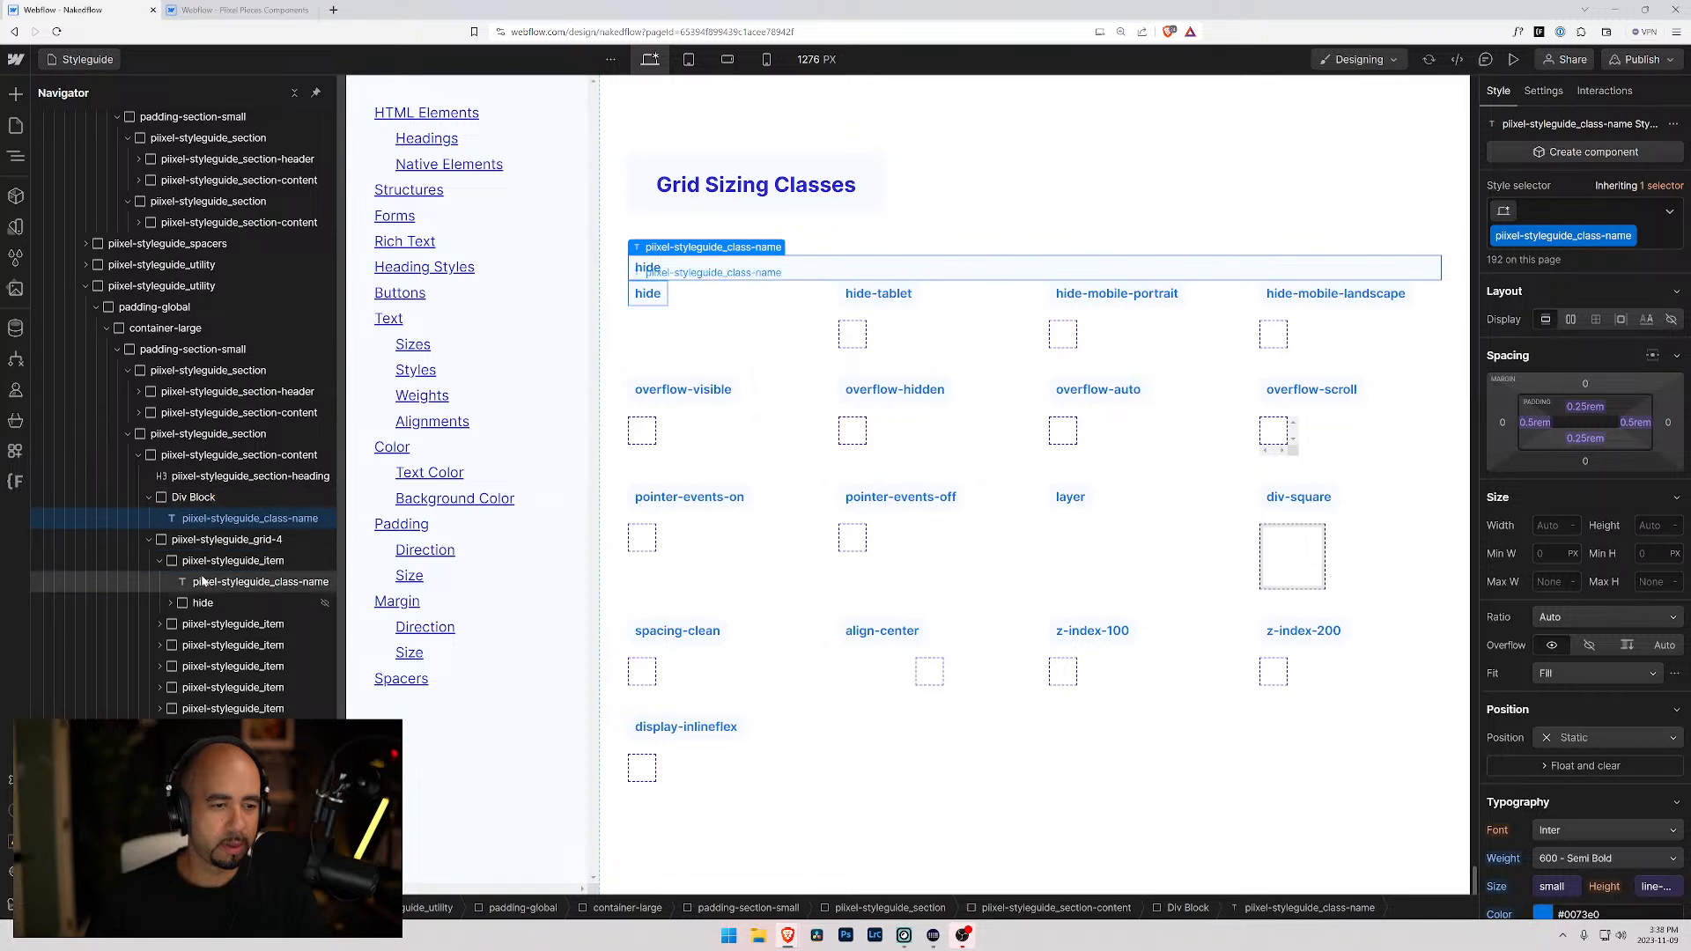
- Apply the existing piixel-styleguide_item class to the div block that holds the copied "hide" label
{"action": "left_click", "coordinate": [183, 563]}
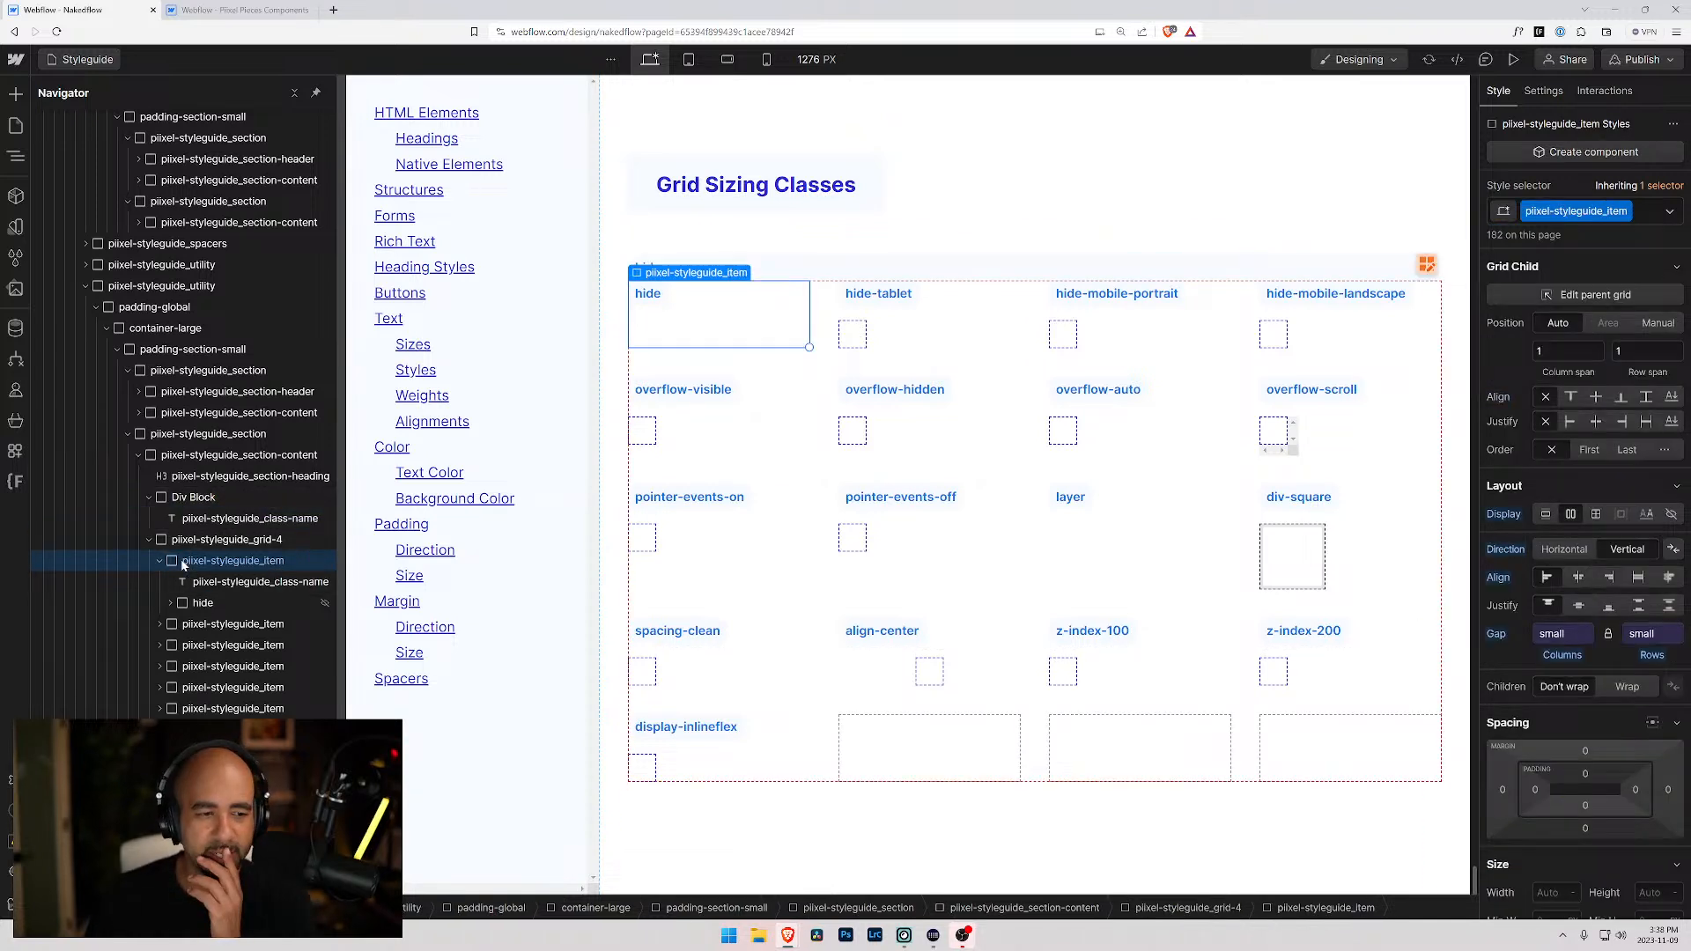
{"action": "left_click", "coordinate": [168, 498]}
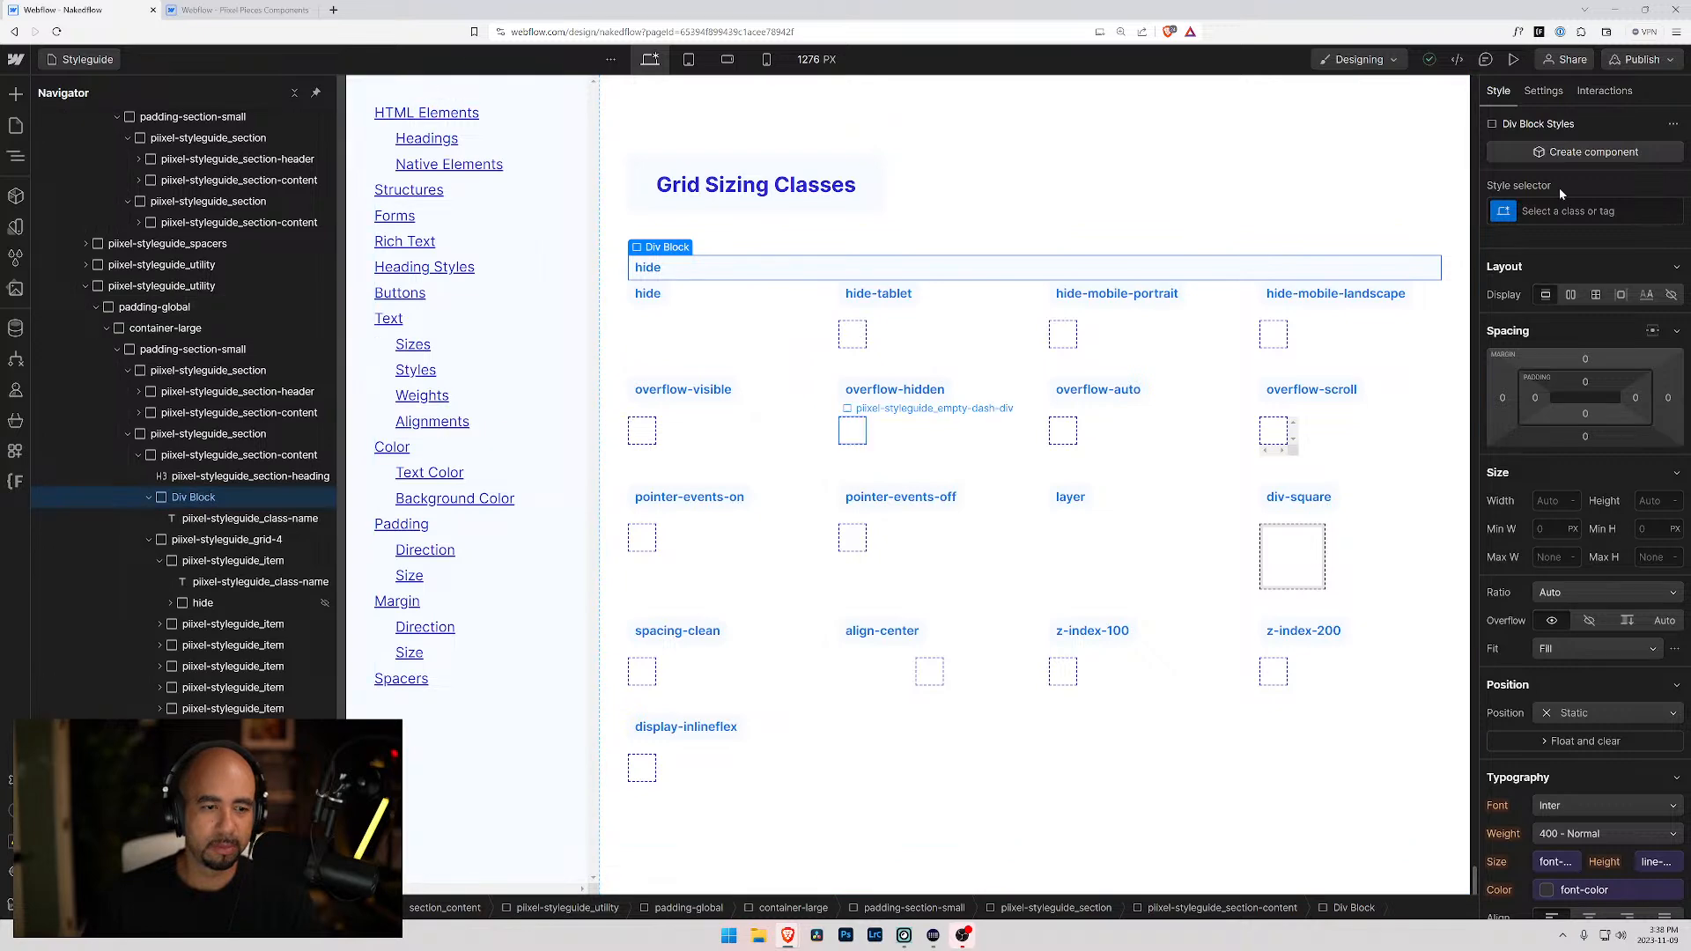
{"action": "key", "text": "ctrl+Return"}
{"action": "type", "text": "pixel"}
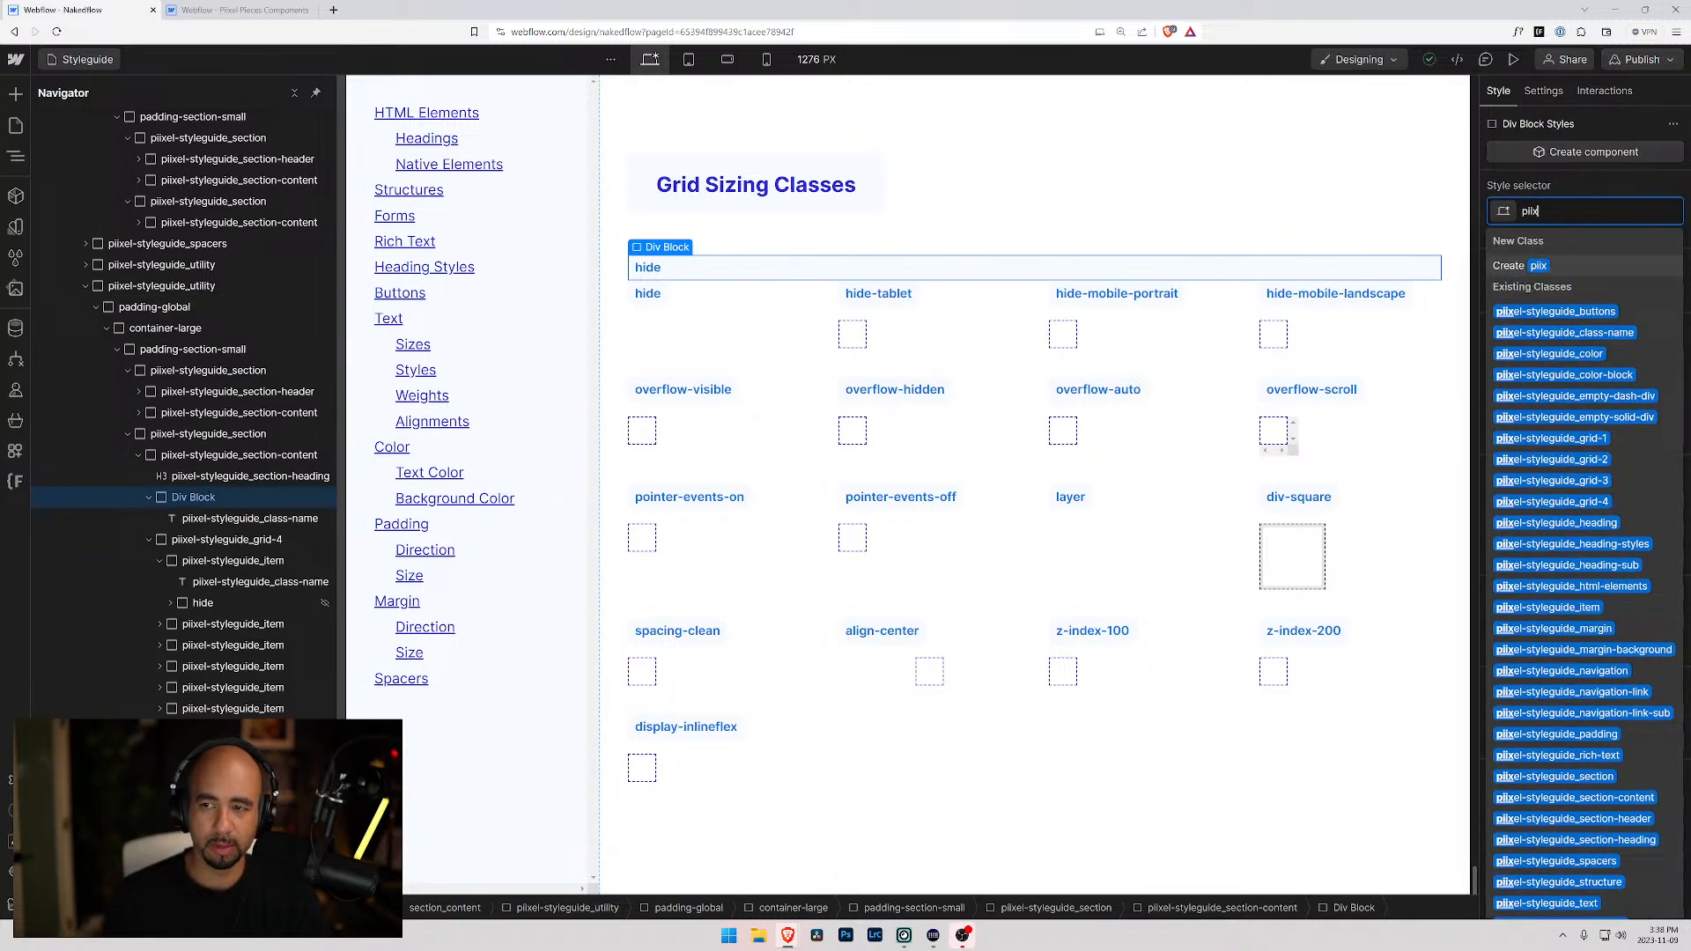
{"action": "key", "text": "Down"}
{"action": "key", "text": "Down"}
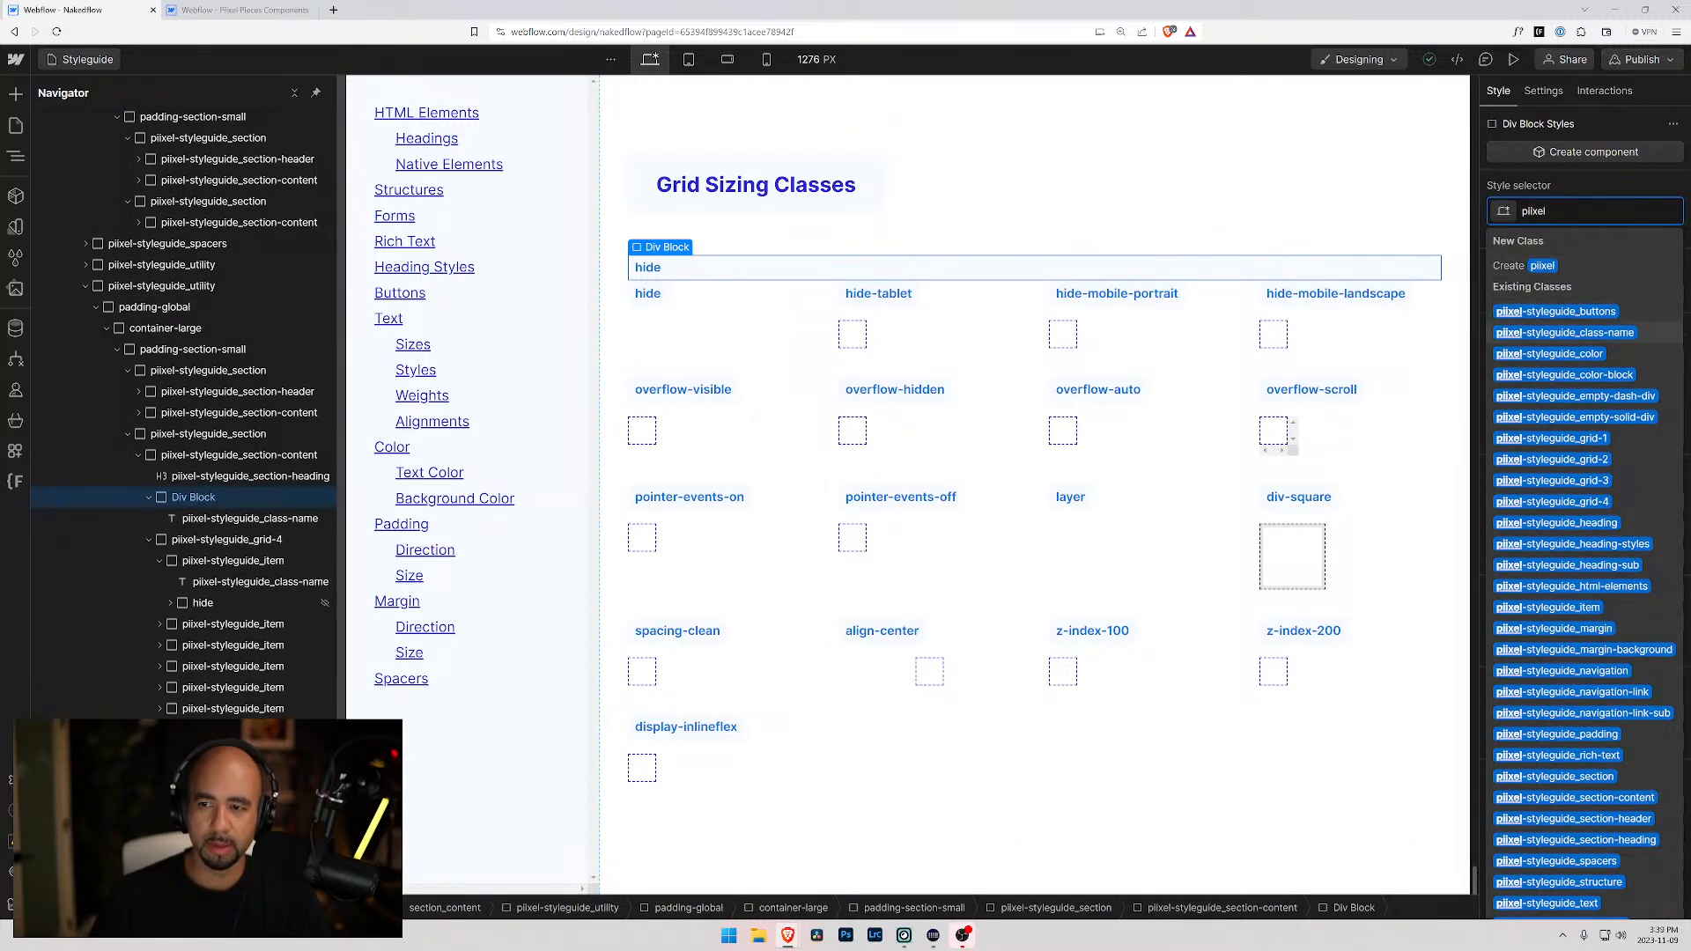
{"action": "key", "text": "Down"}
{"action": "key", "text": "Down"}
{"action": "key", "text": "Down"}
{"action": "key", "text": "Down"}
{"action": "key", "text": "Down"}
{"action": "key", "text": "Down"}
{"action": "key", "text": "Down"}
{"action": "key", "text": "Down"}
{"action": "key", "text": "Down"}
{"action": "key", "text": "Down"}
{"action": "key", "text": "Down"}
{"action": "key", "text": "Down"}
{"action": "key", "text": "Down"}
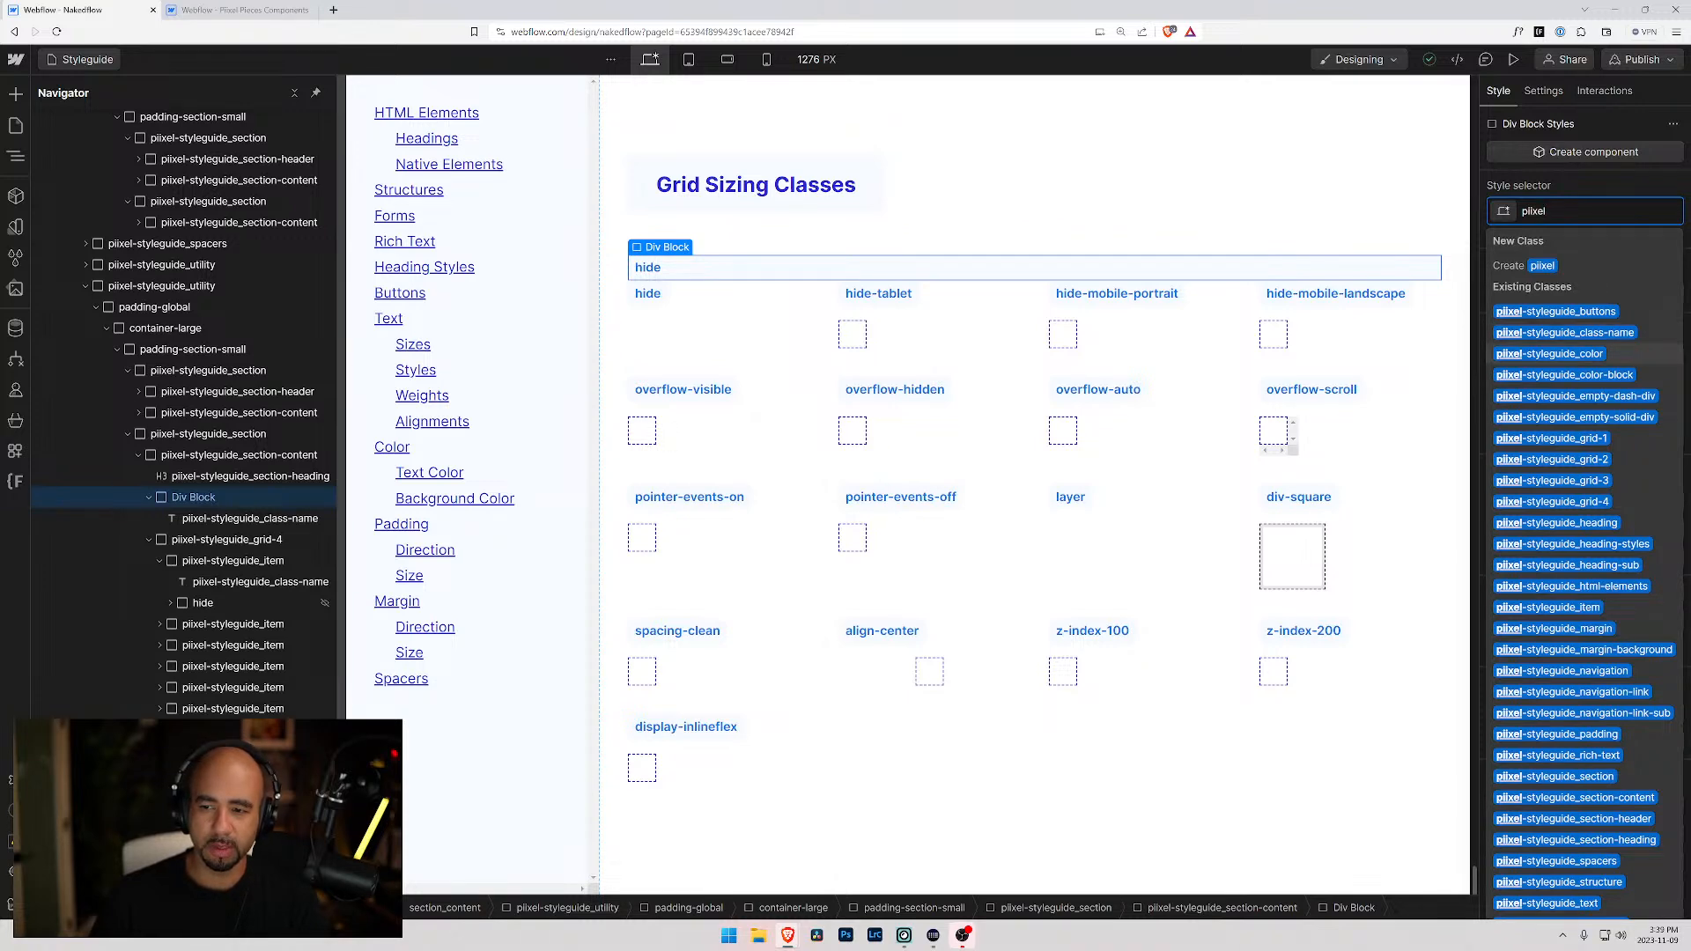
{"action": "key", "text": "Return"}
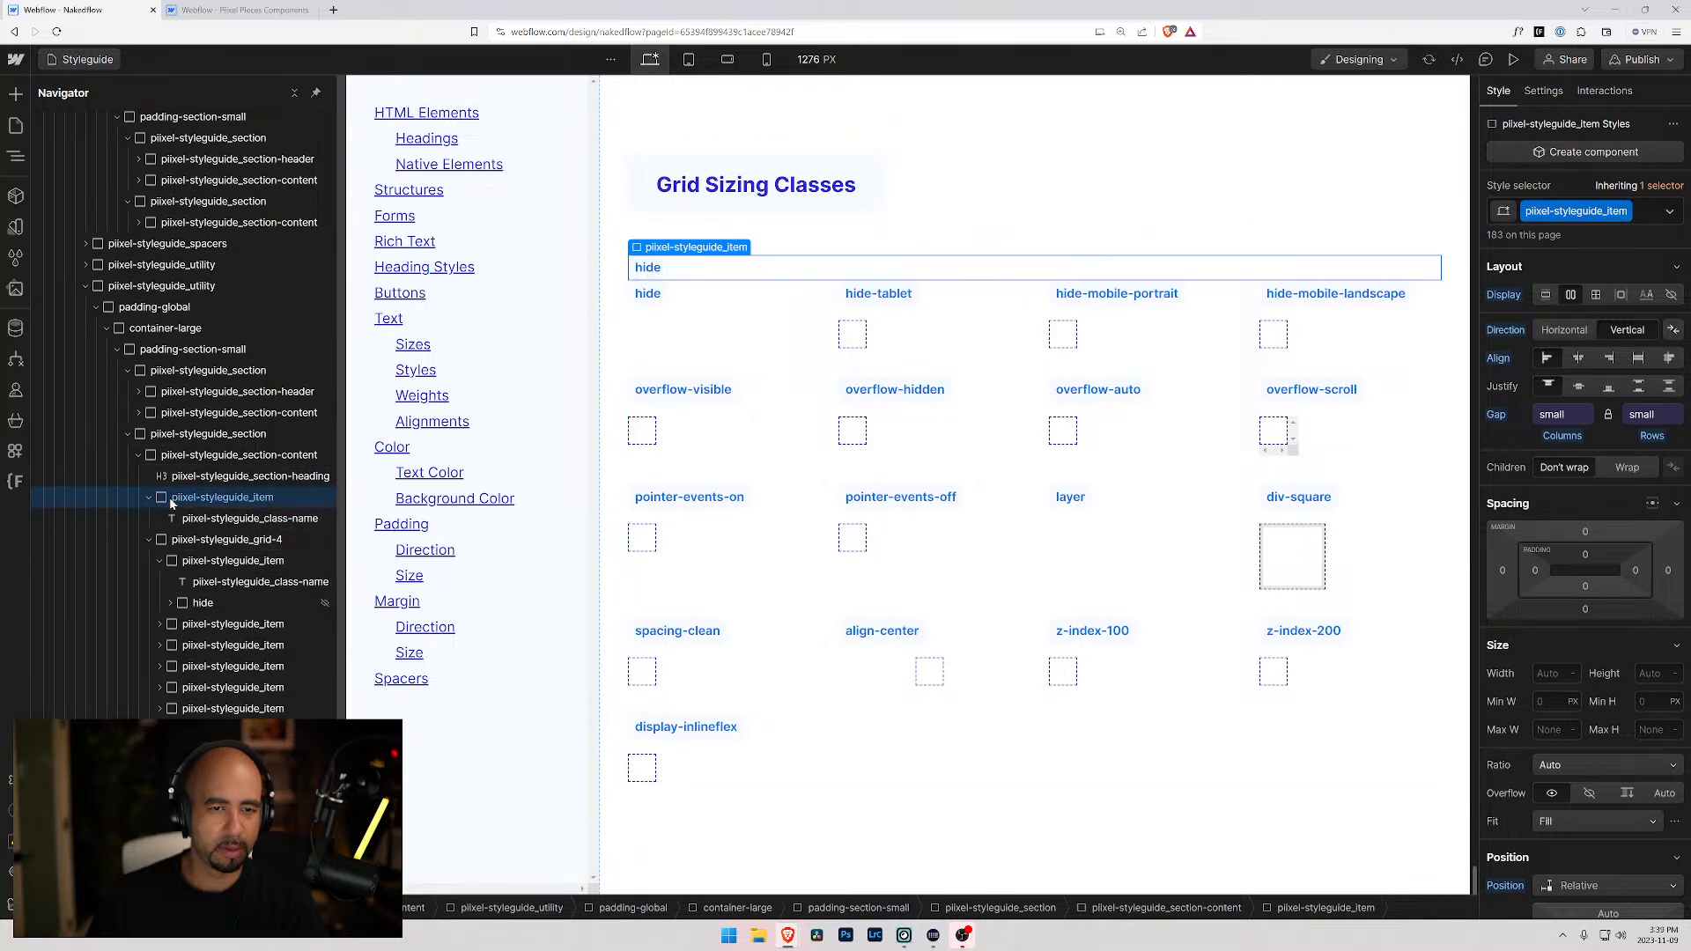
- Add a div block inside the new piixel-styleguide_item, below its class-name label
{"action": "key", "text": "ctrl+e"}
{"action": "type", "text": "div"}
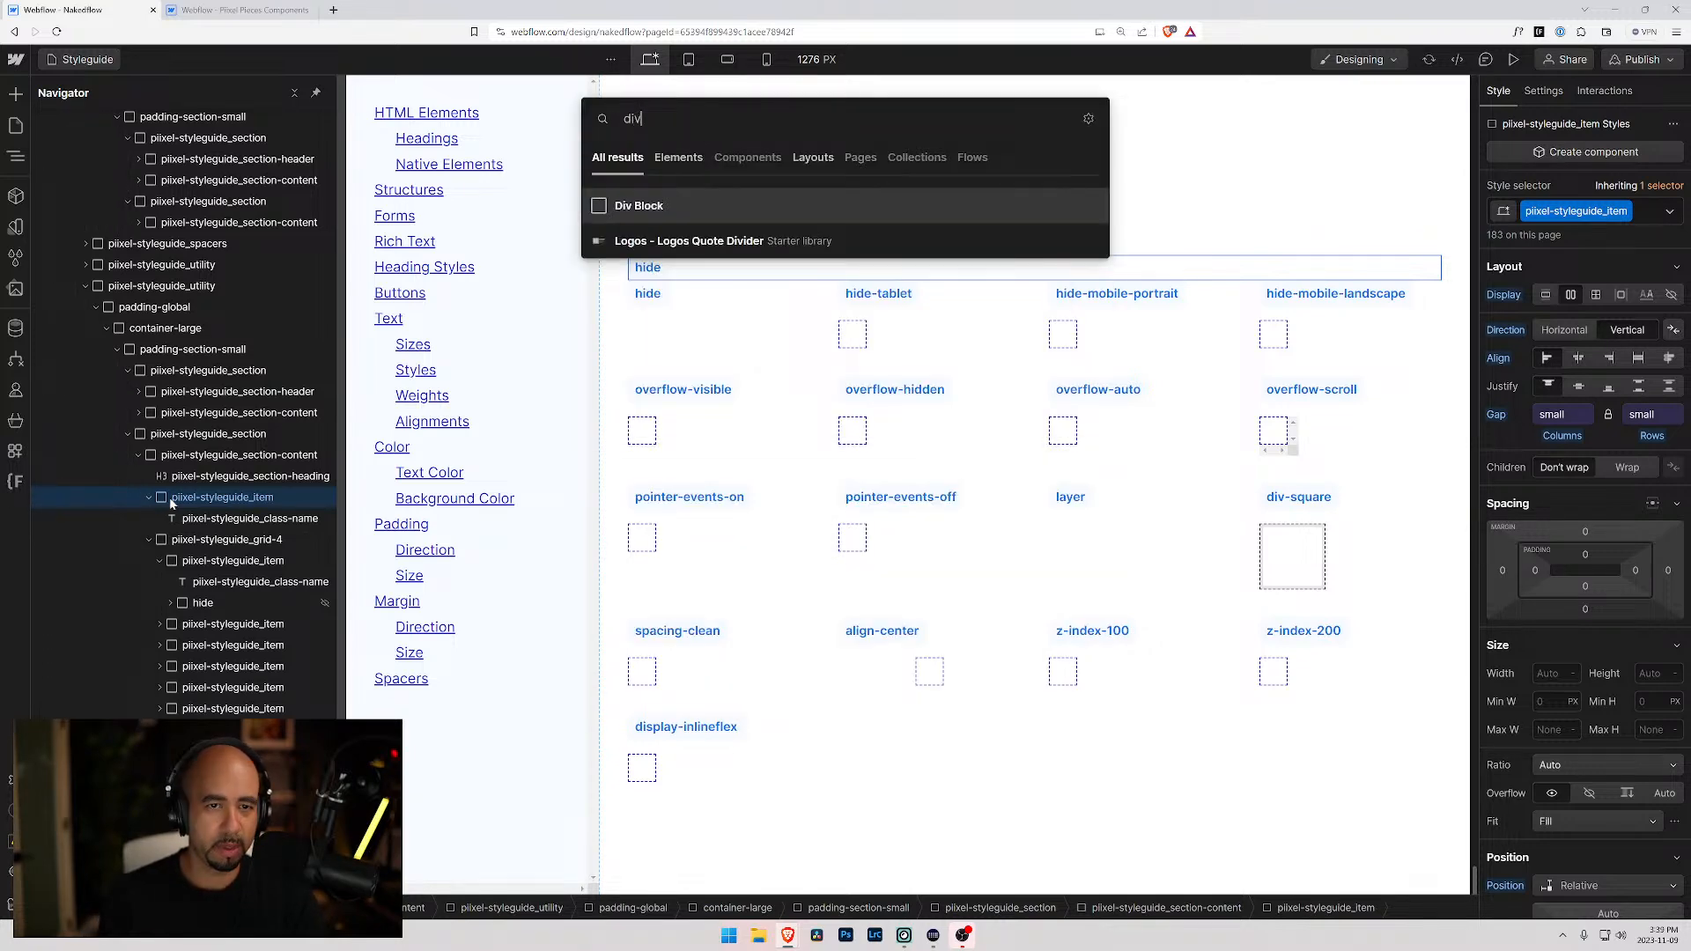
{"action": "key", "text": "Return"}
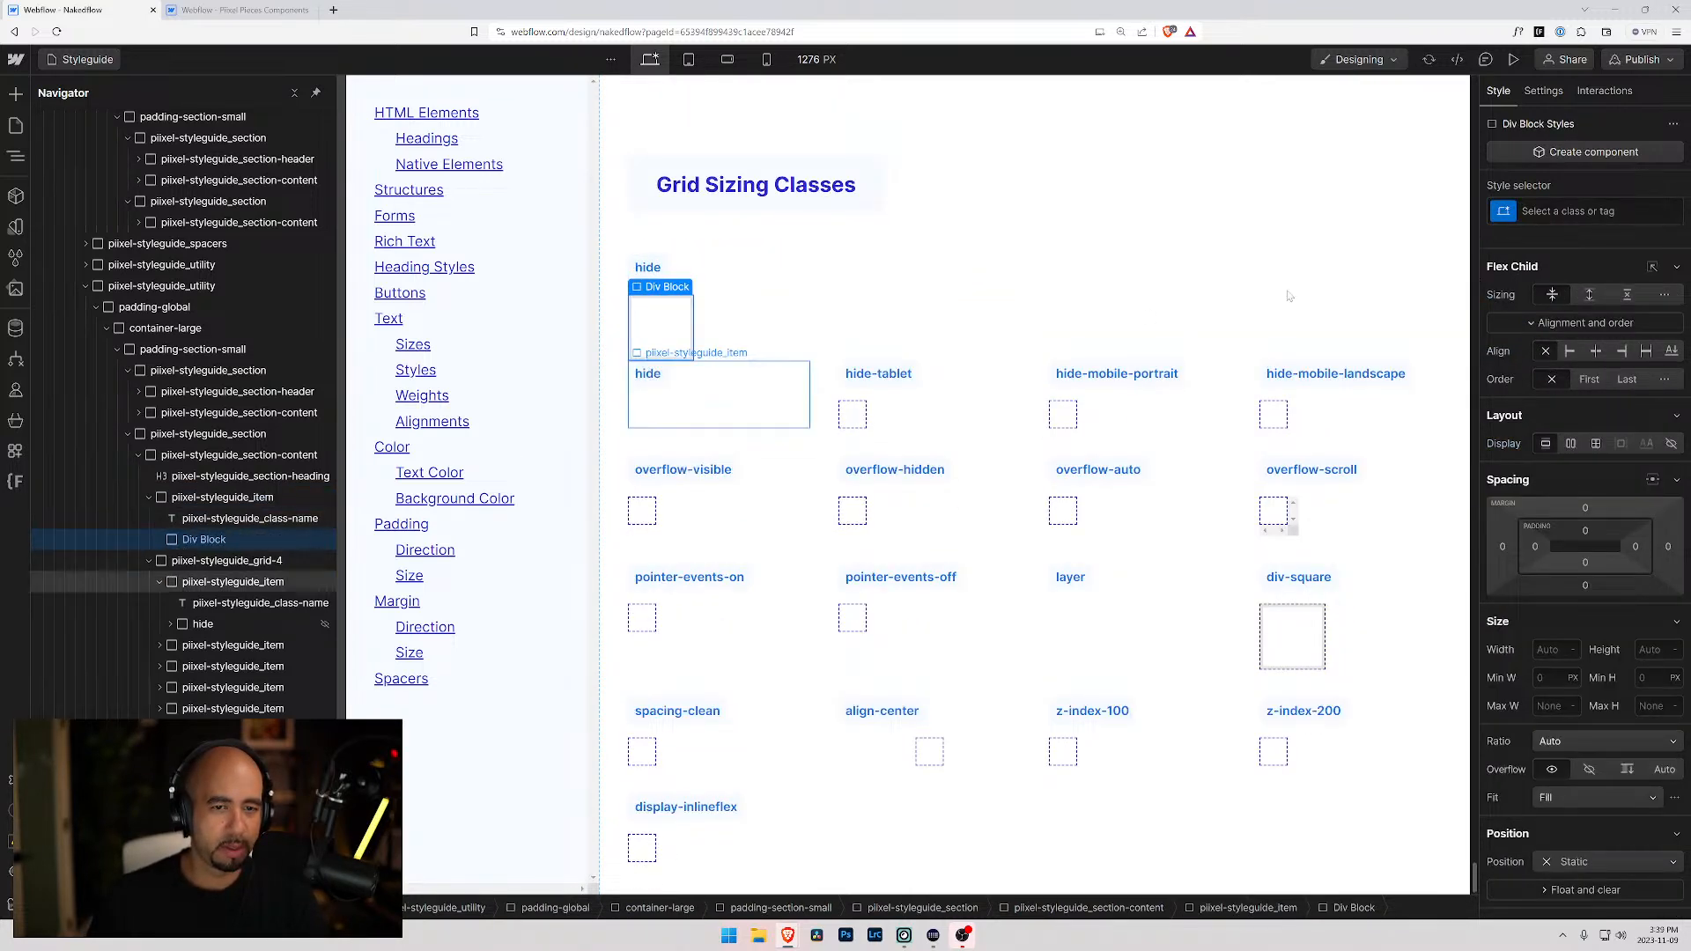
{"action": "key", "text": "ctrl+Return"}
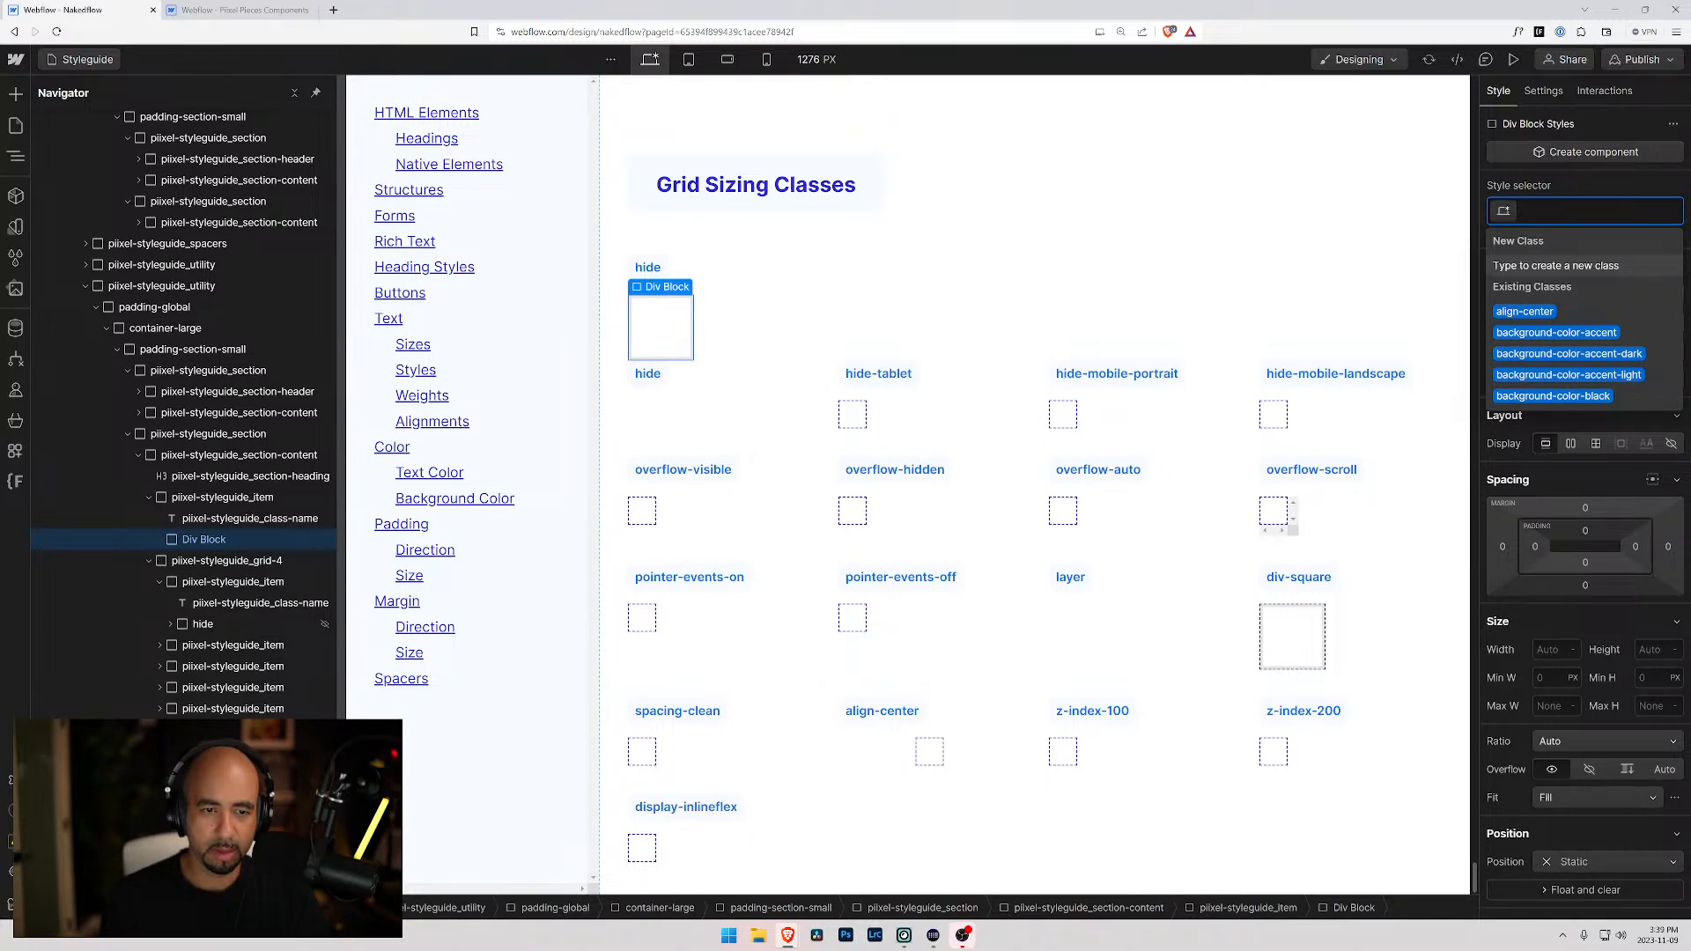
{"action": "type", "text": "grid"}
{"action": "key", "text": "BackSpace"}
{"action": "key", "text": "BackSpace"}
{"action": "key", "text": "BackSpace"}
{"action": "key", "text": "BackSpace"}
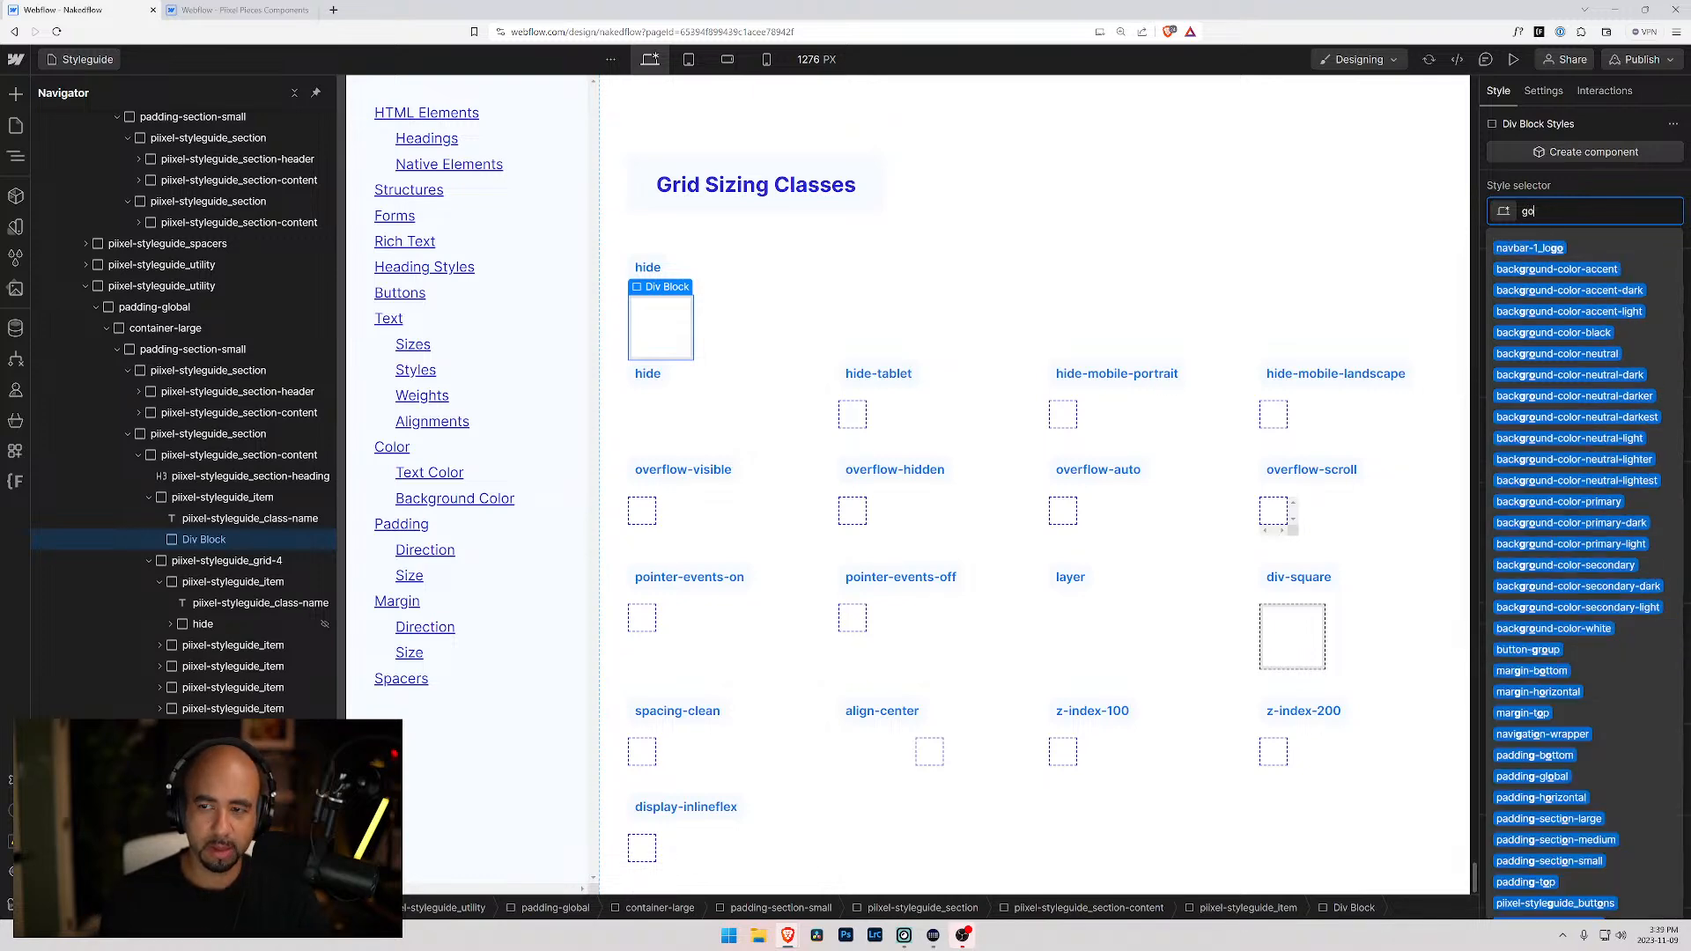
{"action": "type", "text": "grid"}
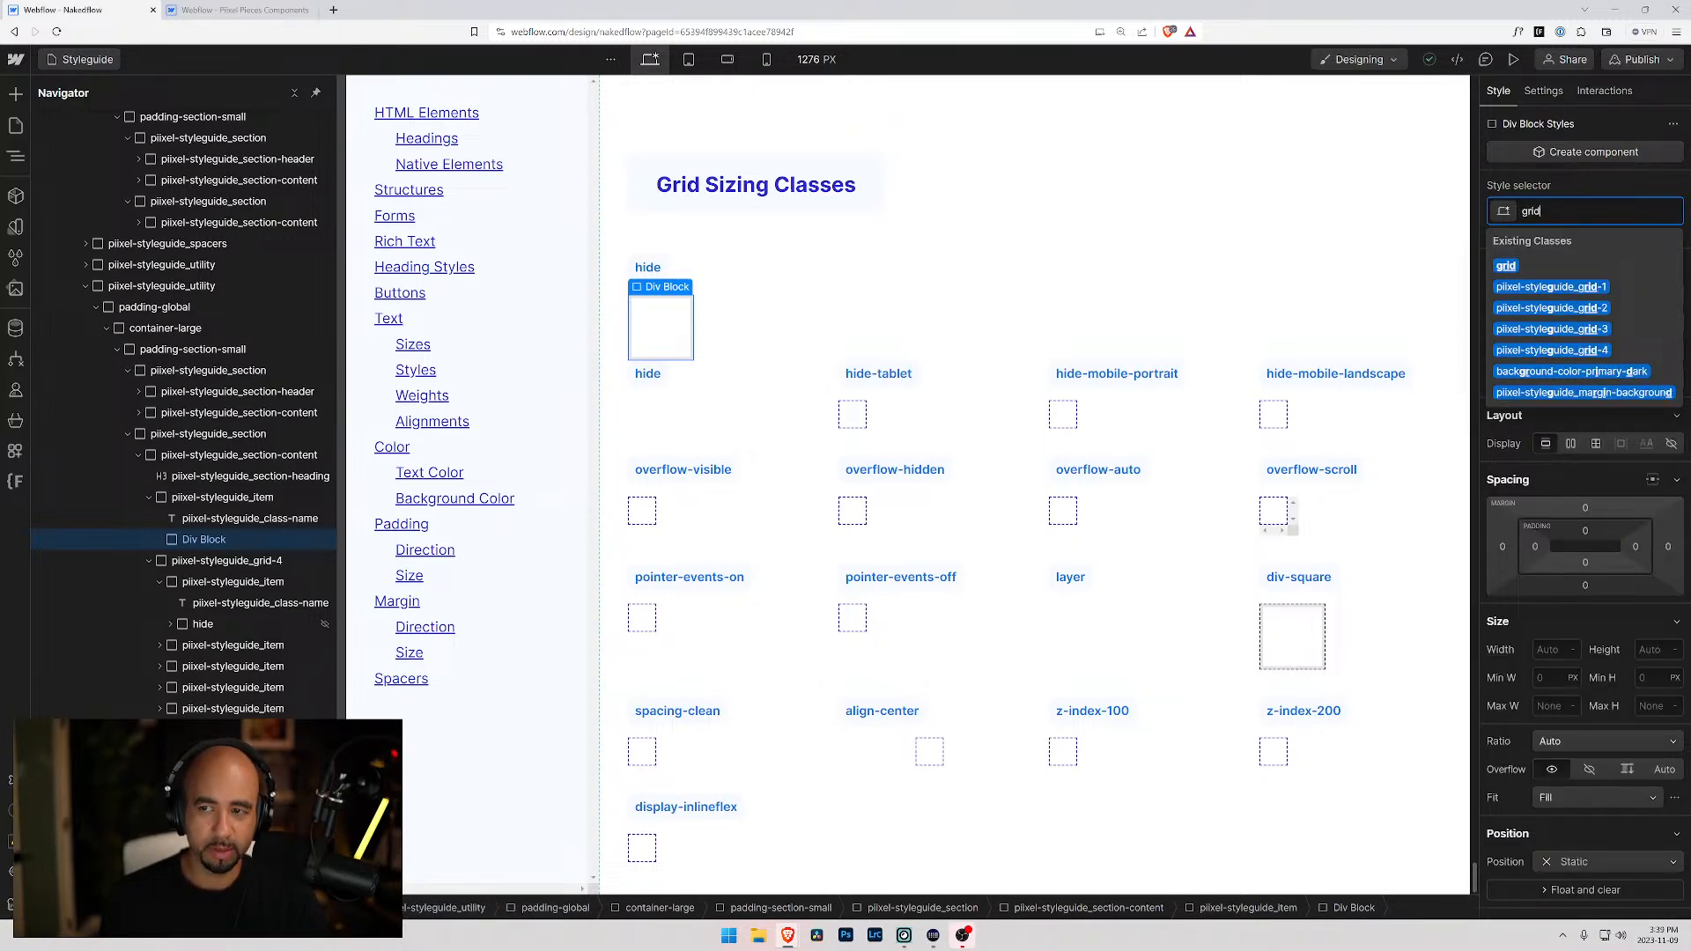
{"action": "type", "text": "-2"}
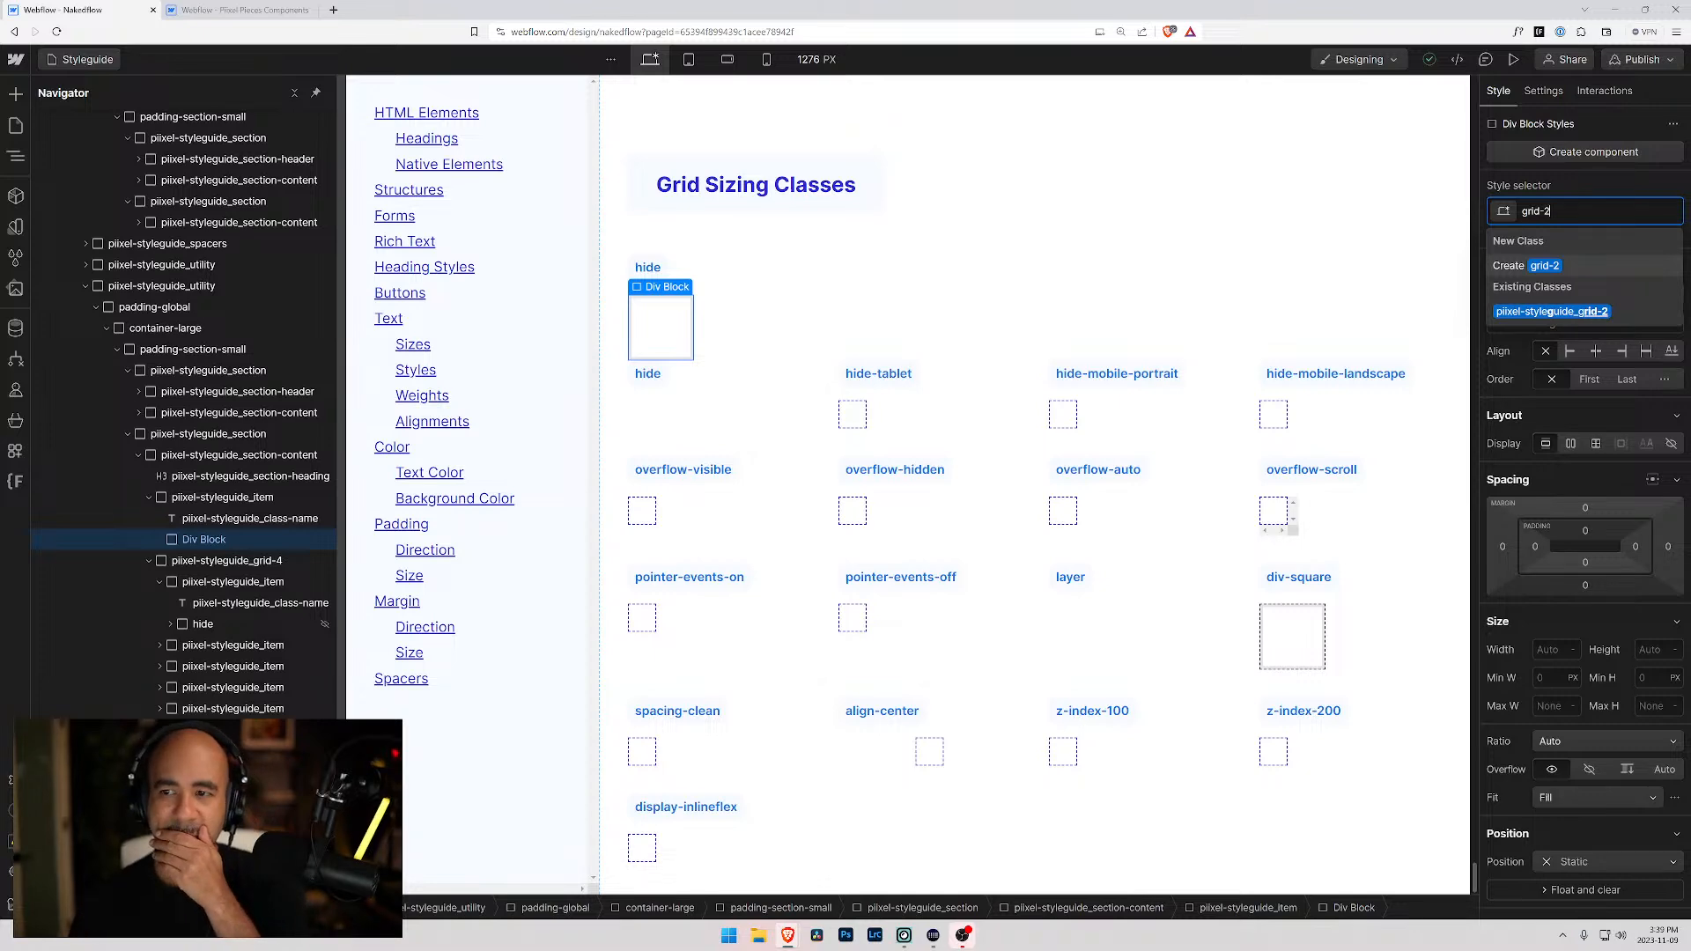
- Examine how the Margins section builds its sizing examples, including the nested blocks and spacing of the margin-xsmall item
{"action": "scroll", "coordinate": [951, 246], "scroll_direction": "up", "scroll_amount": 9}
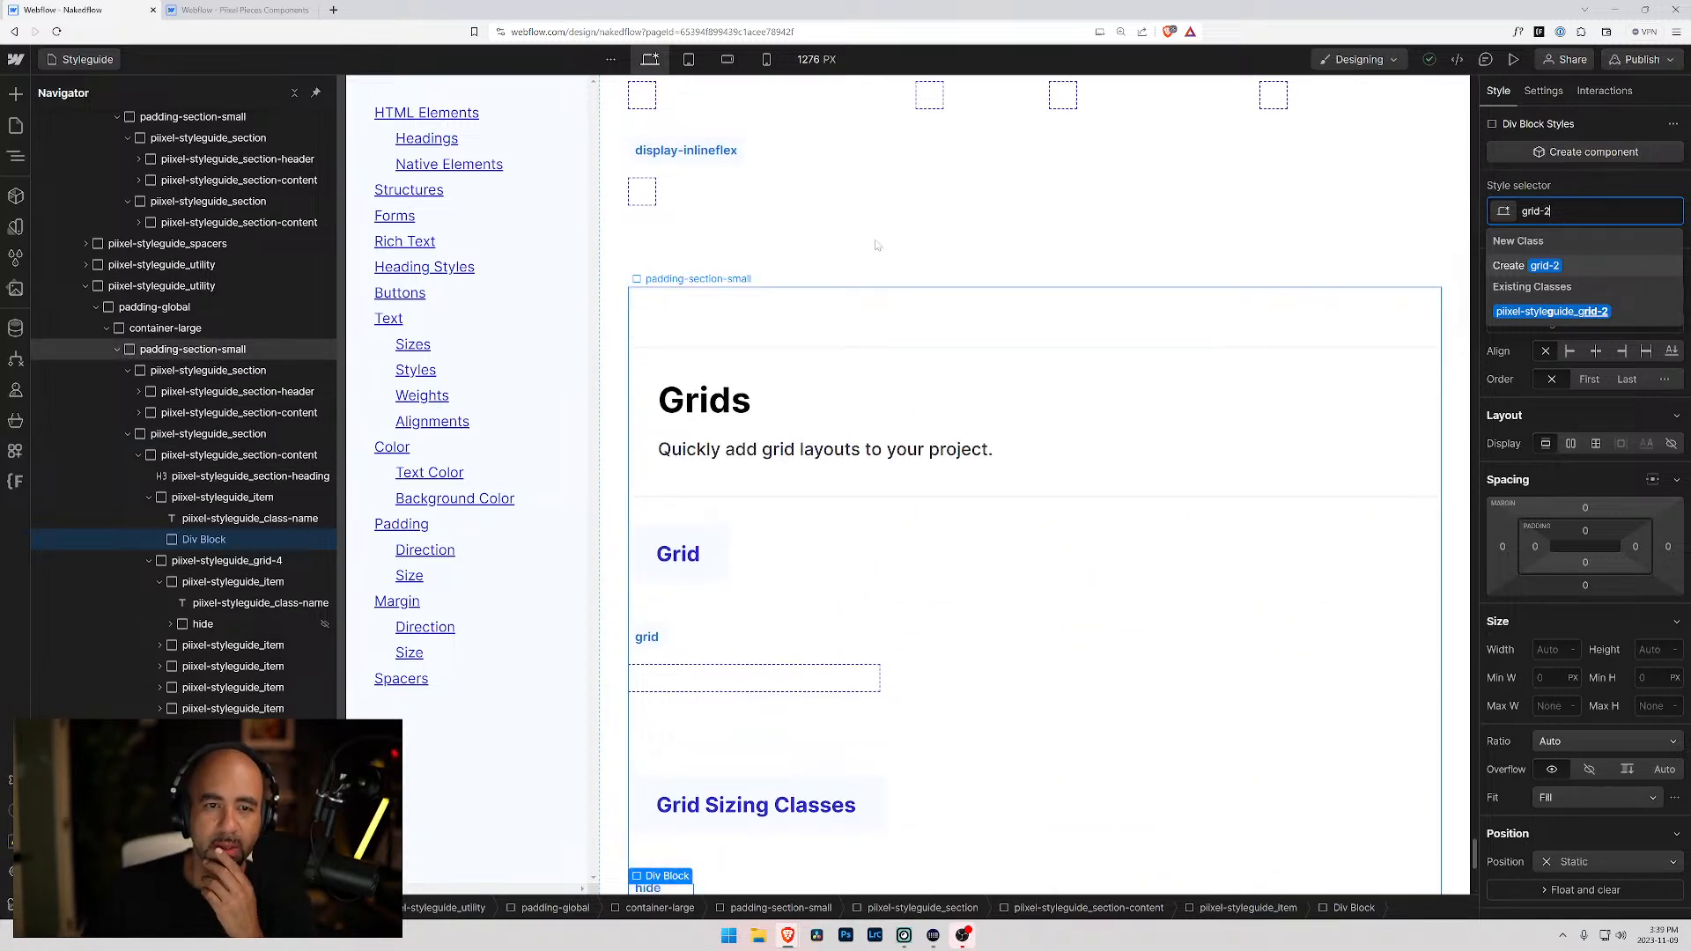
{"action": "scroll", "coordinate": [864, 246], "scroll_direction": "up", "scroll_amount": 10}
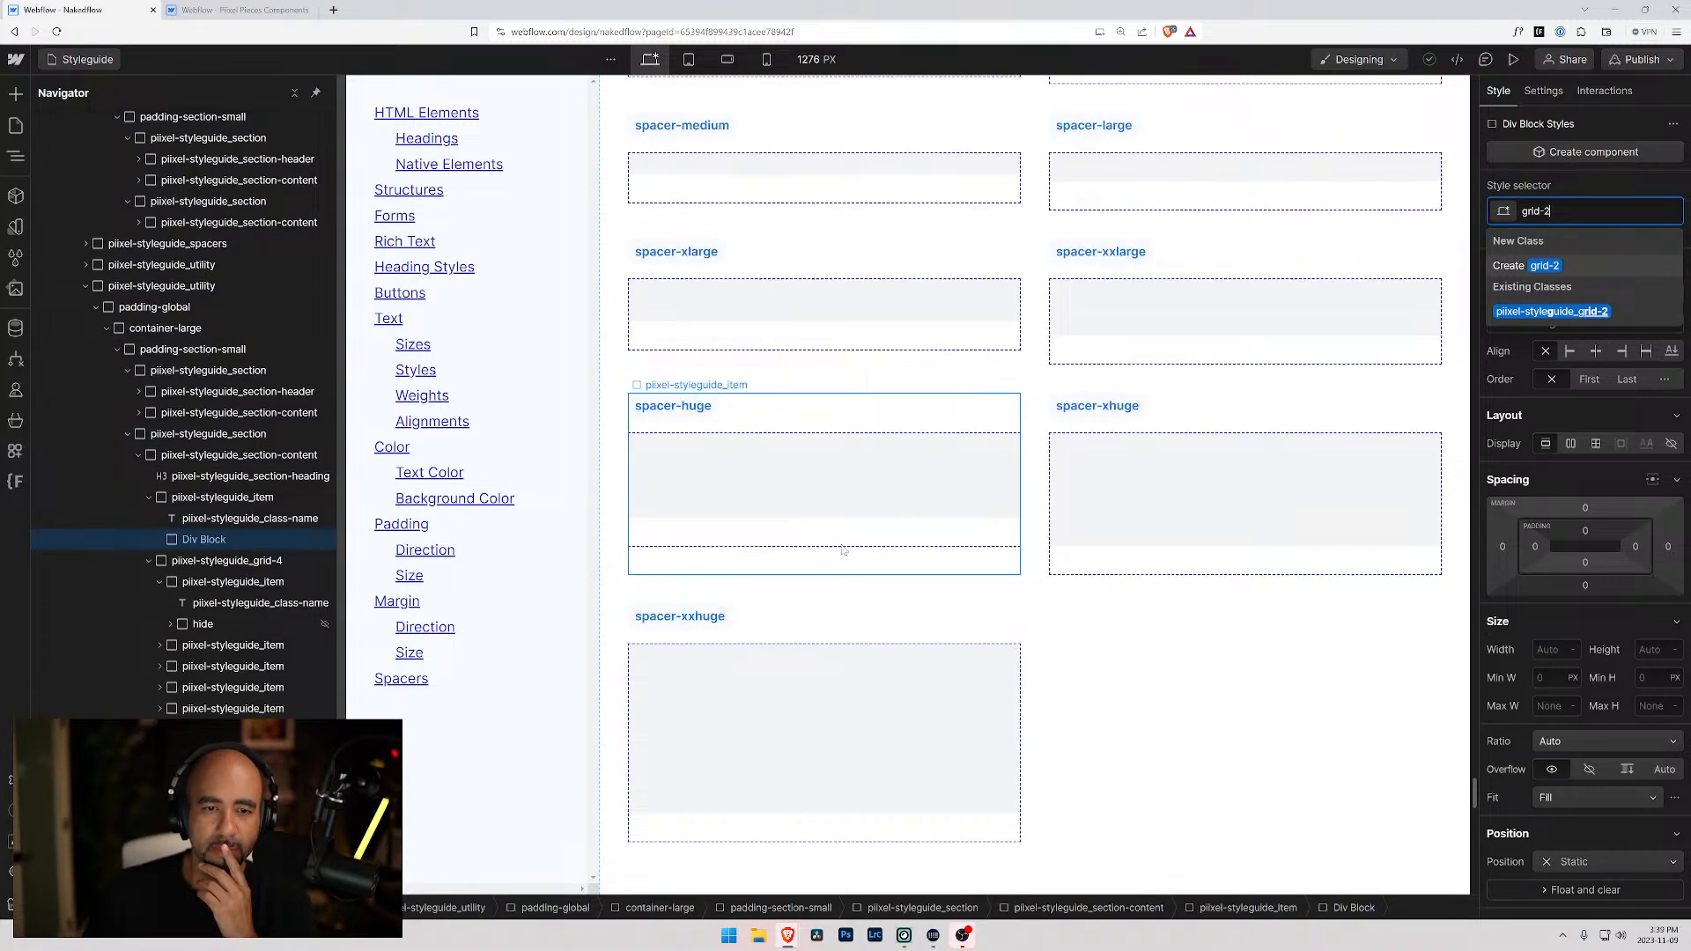
{"action": "scroll", "coordinate": [801, 513], "scroll_direction": "up", "scroll_amount": 8}
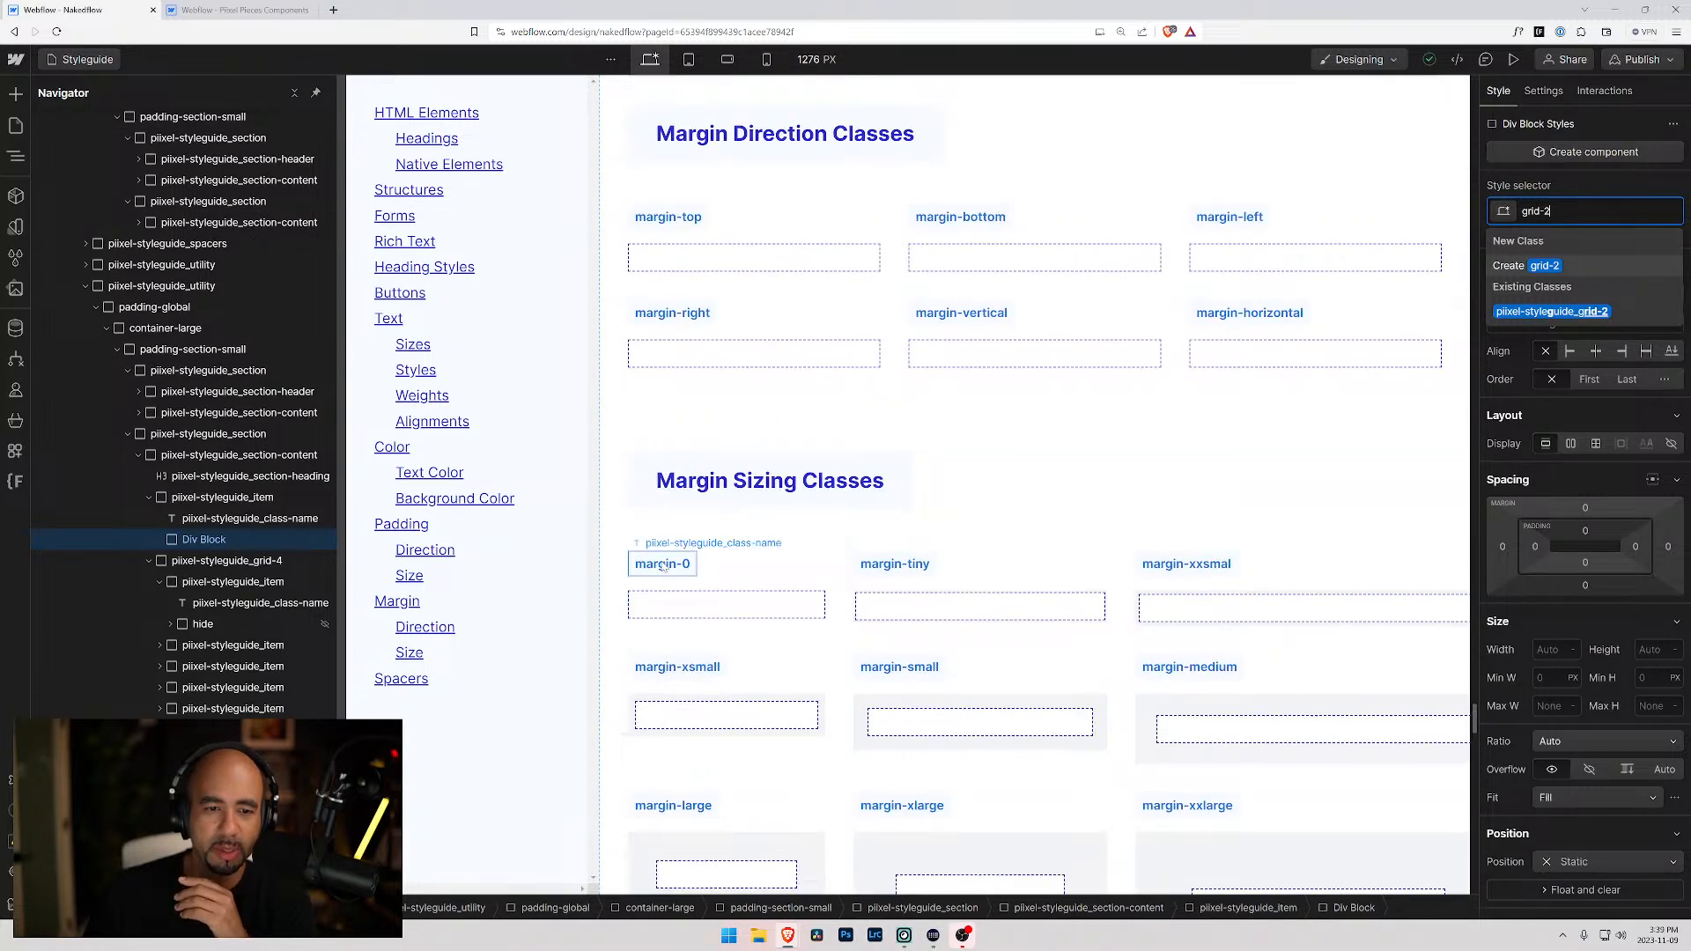
{"action": "left_click", "coordinate": [671, 707]}
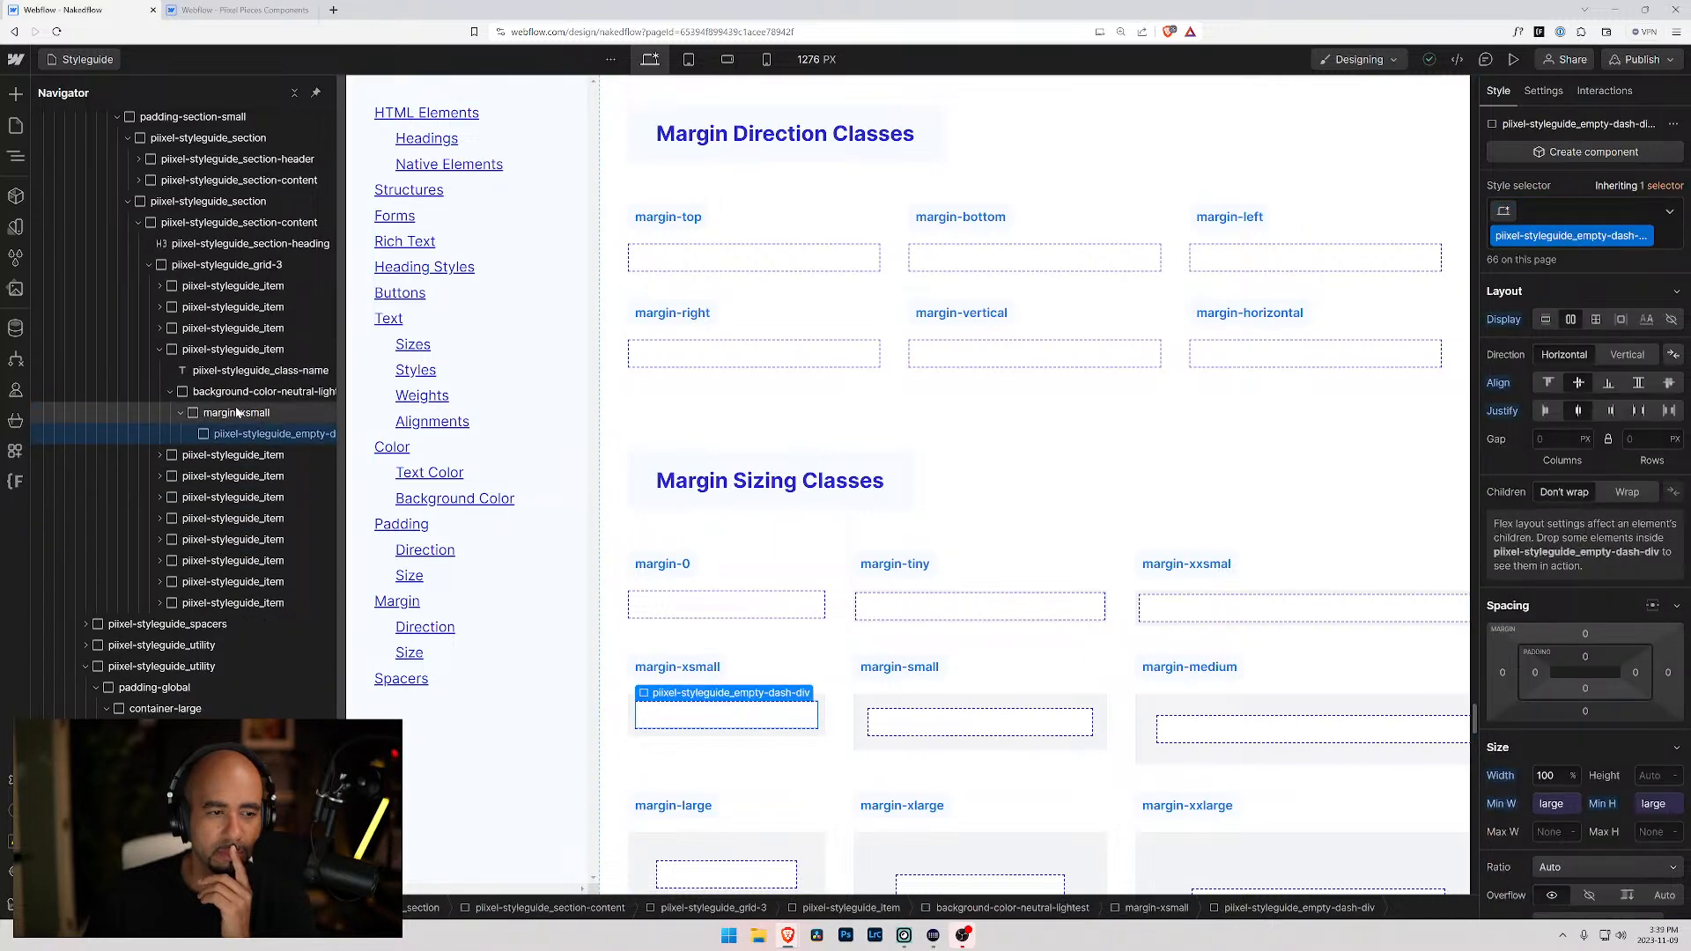
{"action": "left_click", "coordinate": [236, 414]}
{"action": "scroll", "coordinate": [790, 507], "scroll_direction": "down", "scroll_amount": 5}
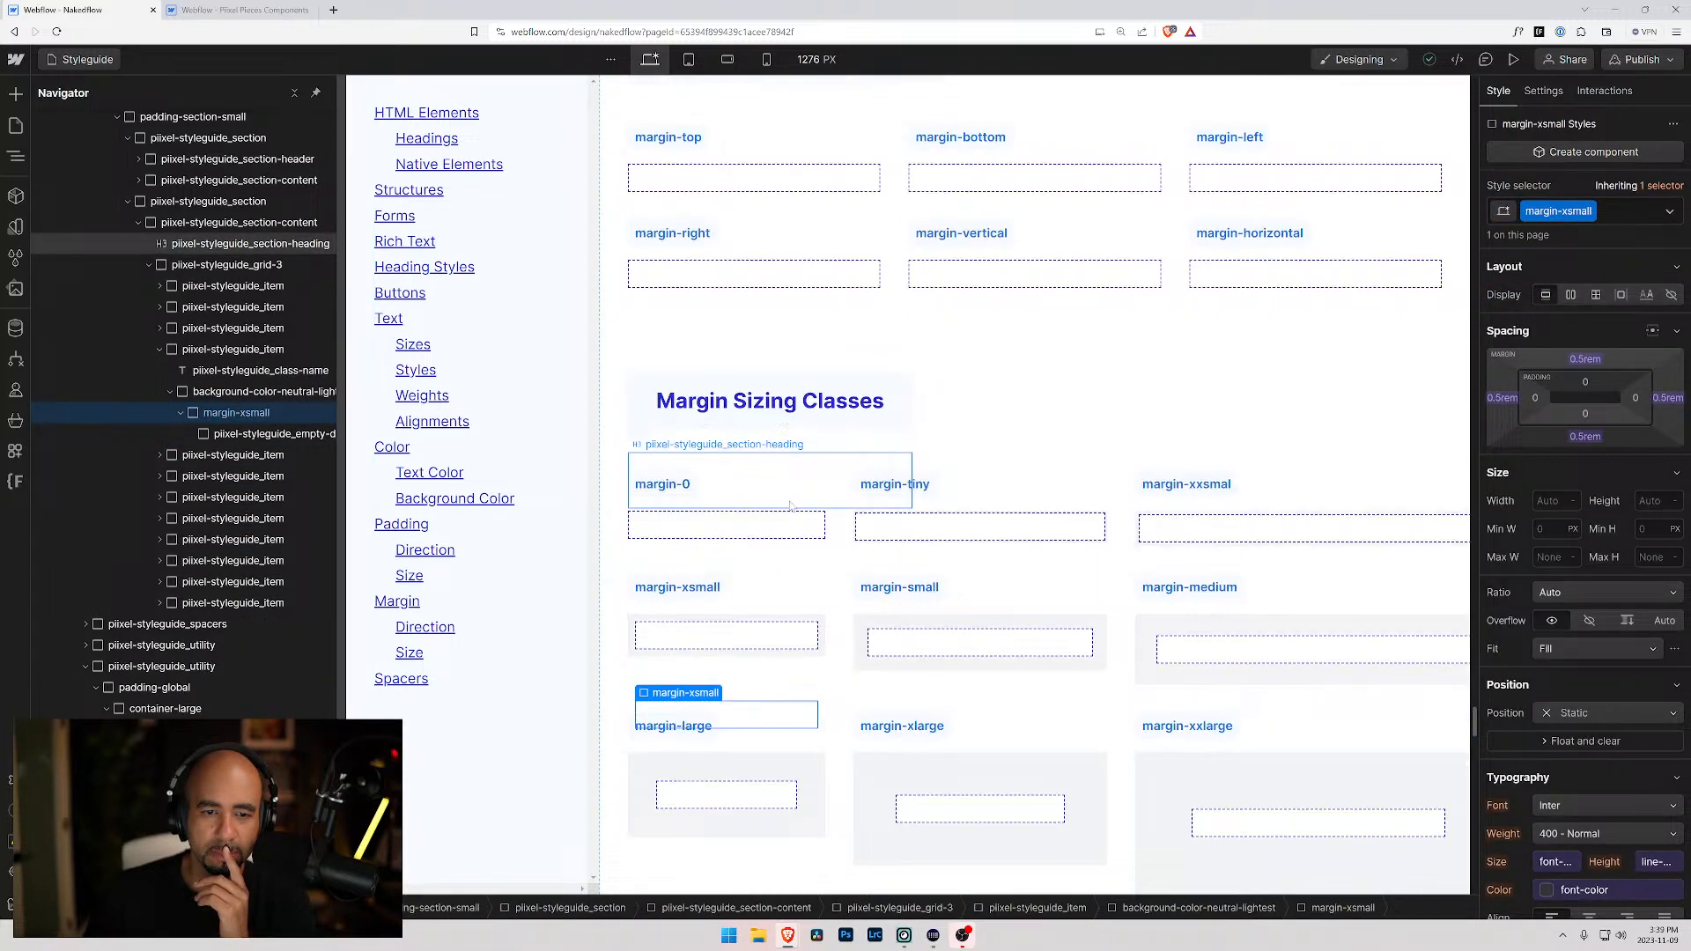
{"action": "scroll", "coordinate": [790, 507], "scroll_direction": "down", "scroll_amount": 8}
{"action": "scroll", "coordinate": [790, 502], "scroll_direction": "up", "scroll_amount": 15}
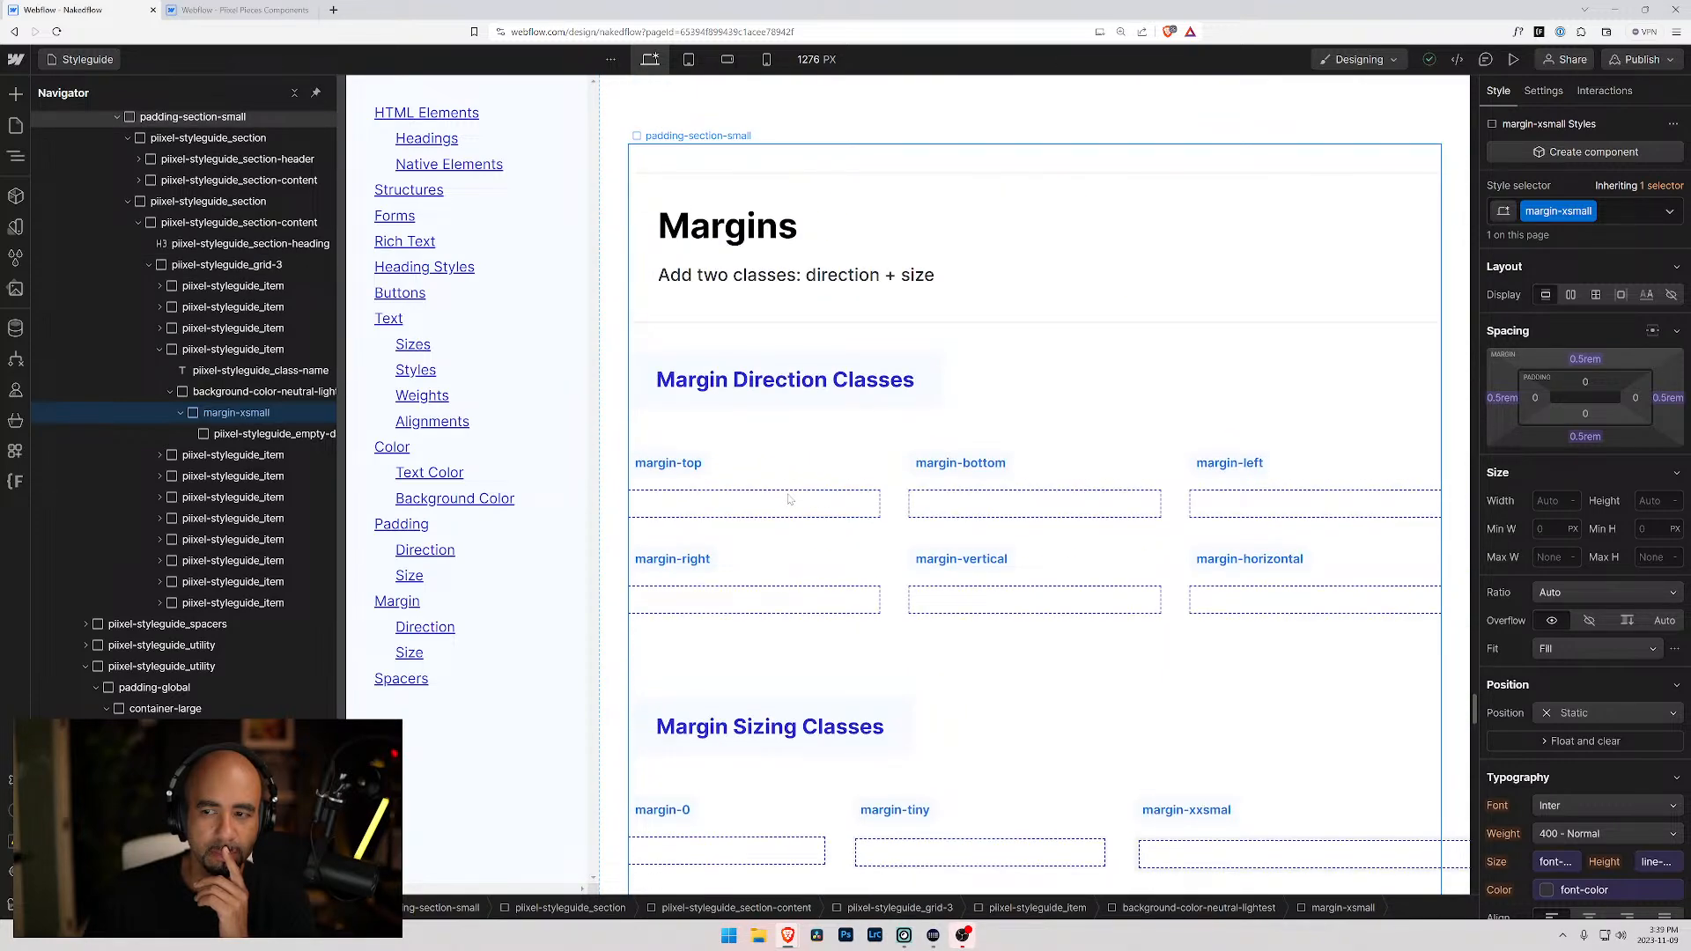
{"action": "scroll", "coordinate": [788, 499], "scroll_direction": "down", "scroll_amount": 20}
{"action": "scroll", "coordinate": [787, 523], "scroll_direction": "down", "scroll_amount": 8}
- Create the class grid-2 on the empty div block below the copied "hide" label in Grid Sizing Classes
{"action": "left_click", "coordinate": [680, 637]}
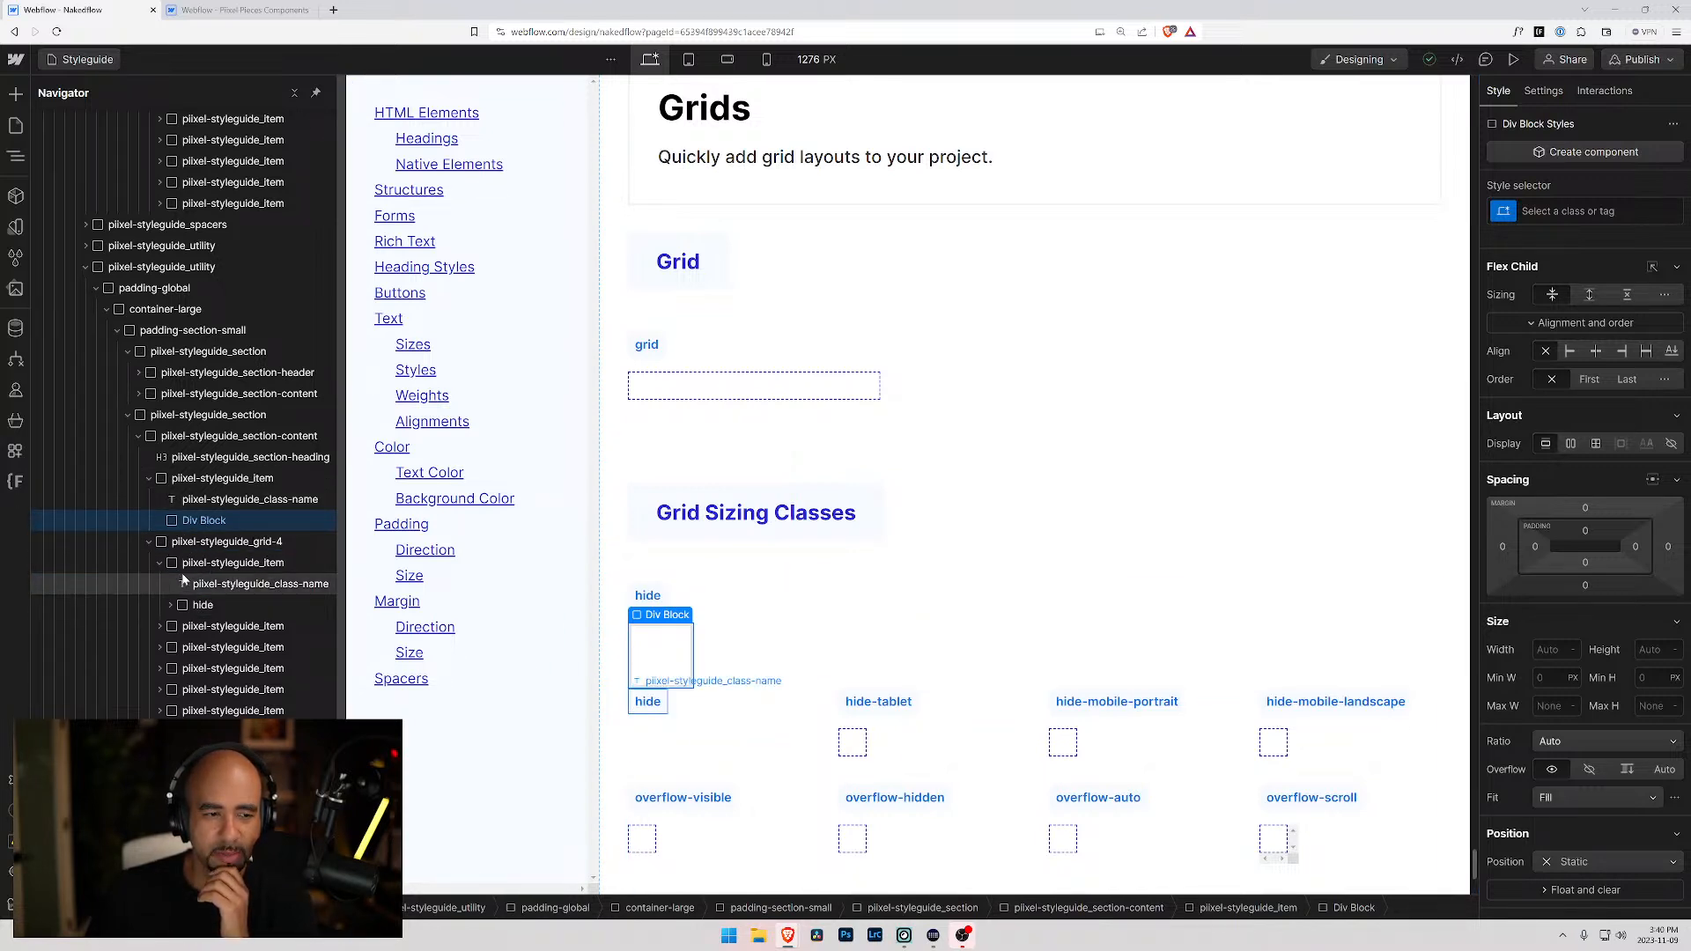
{"action": "left_click", "coordinate": [214, 501]}
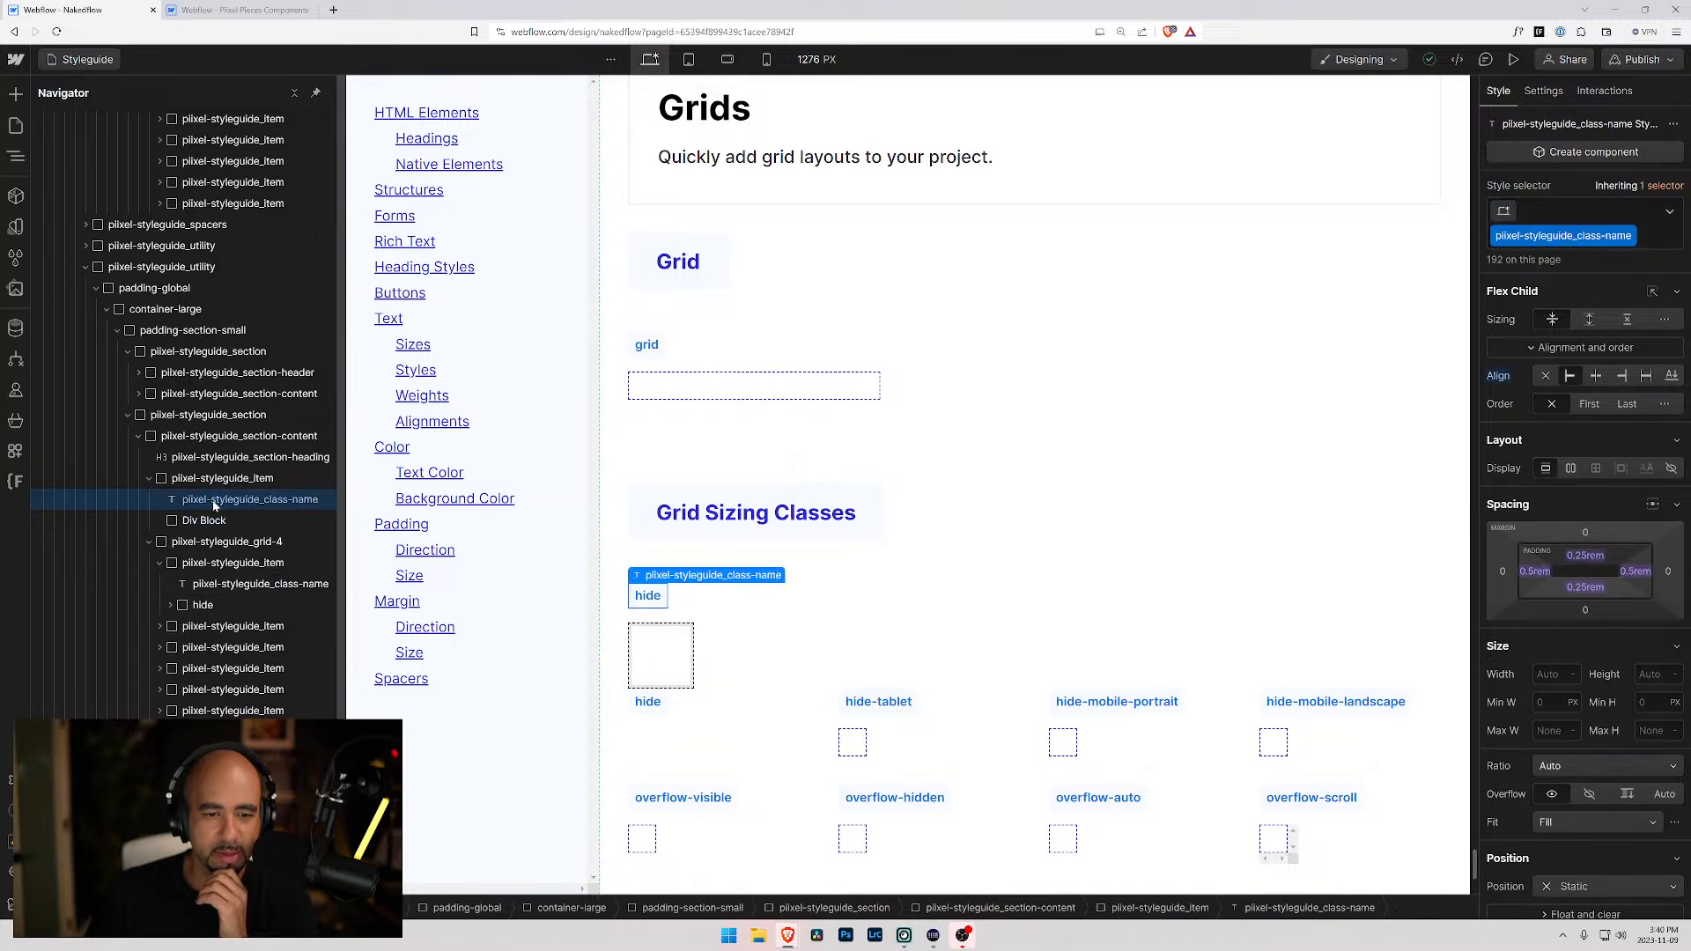
{"action": "left_click", "coordinate": [201, 519]}
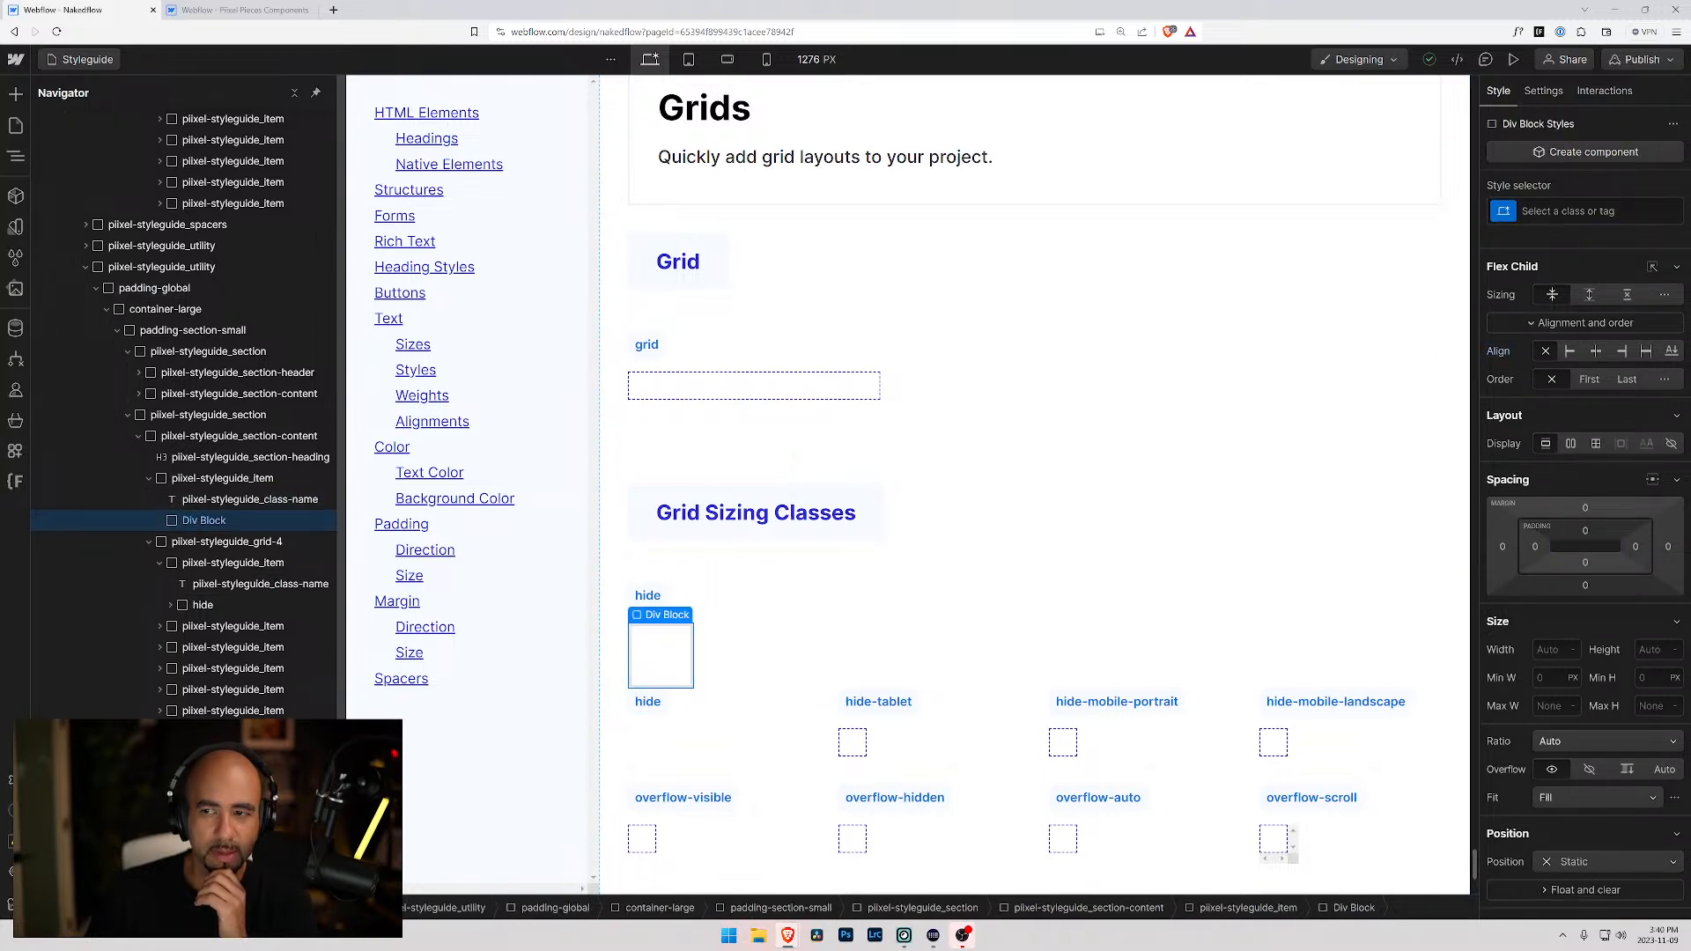
{"action": "key", "text": "ctrl+Return"}
{"action": "type", "text": "grid-2"}
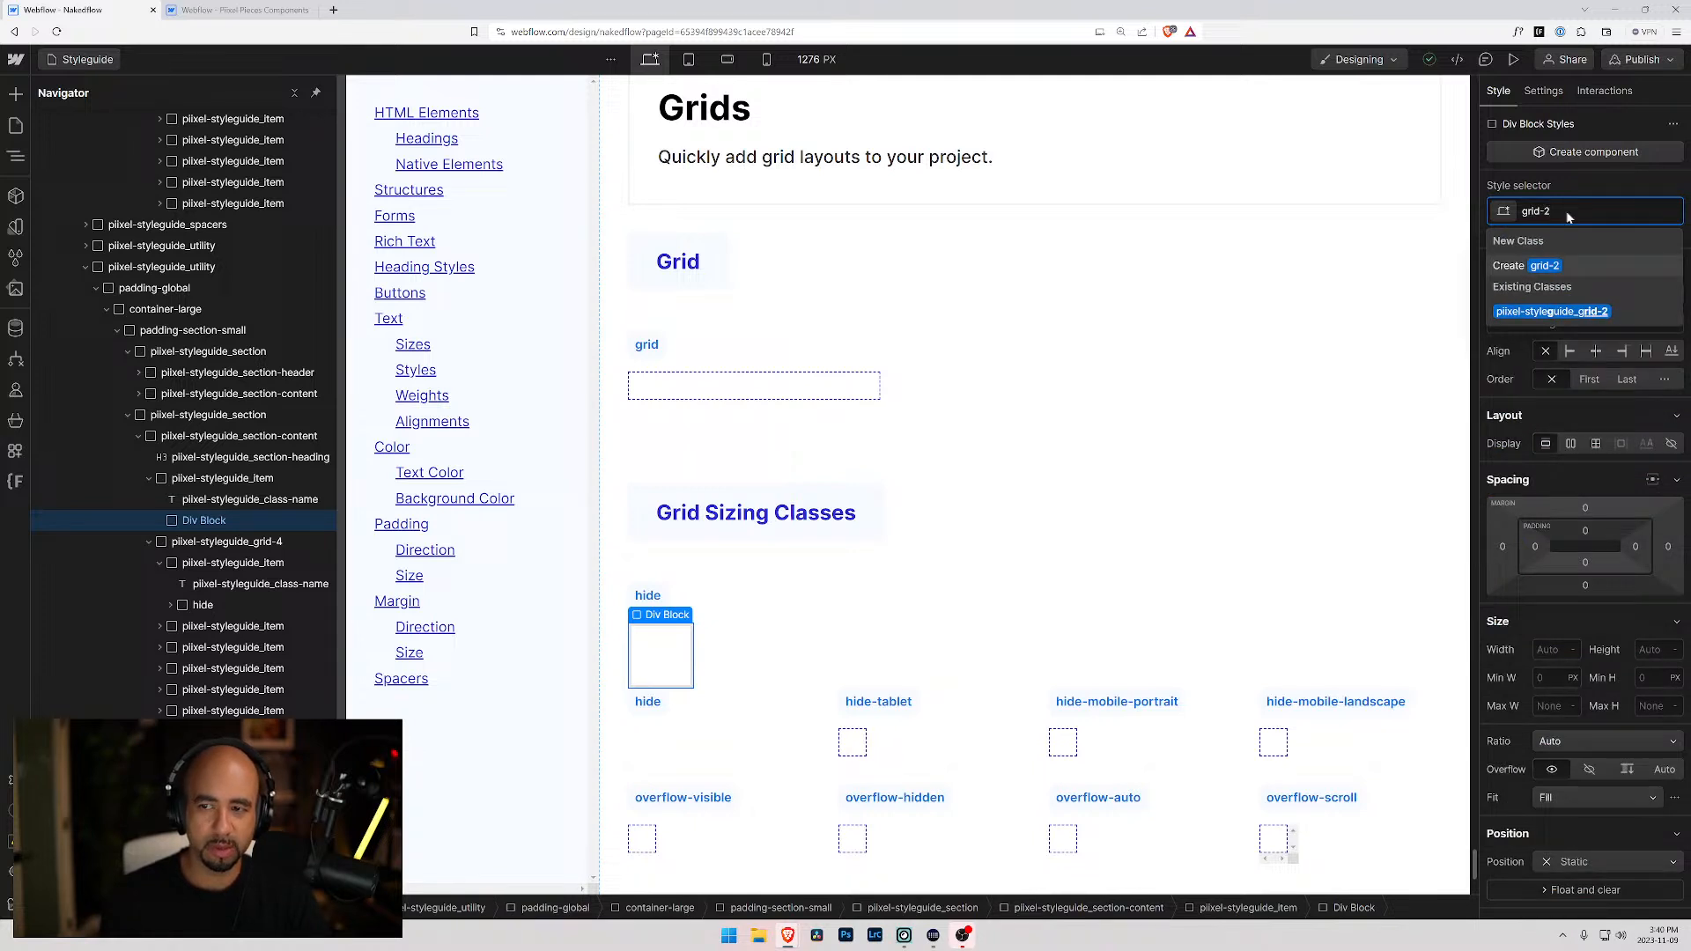
{"action": "key", "text": "Return"}
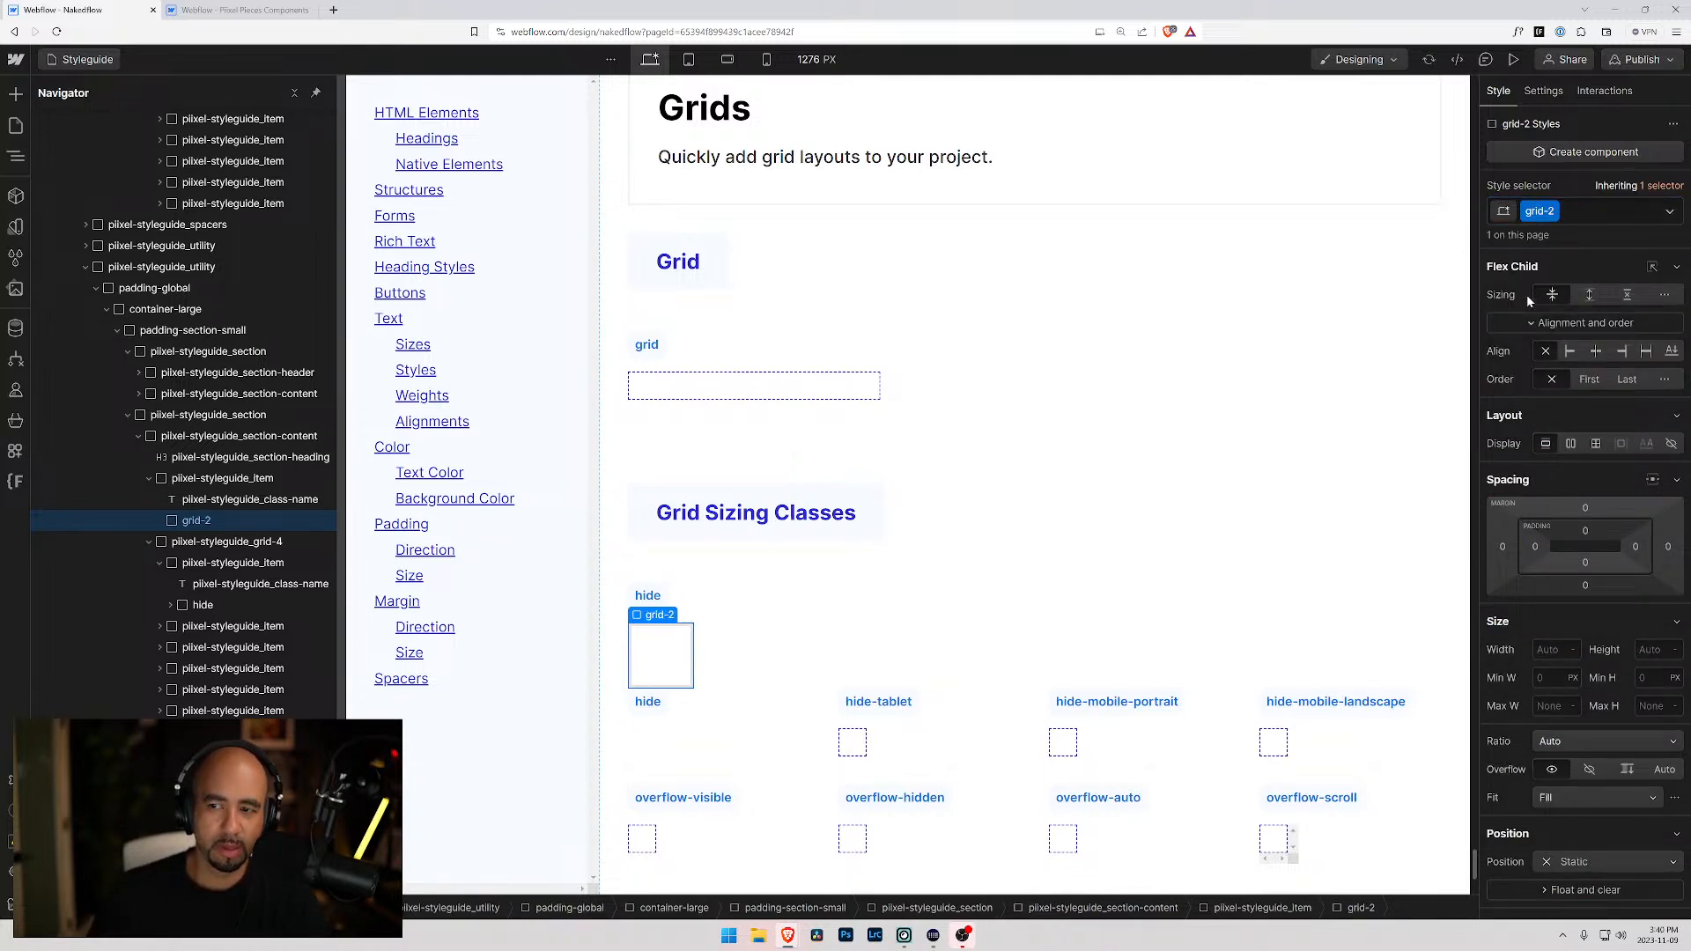
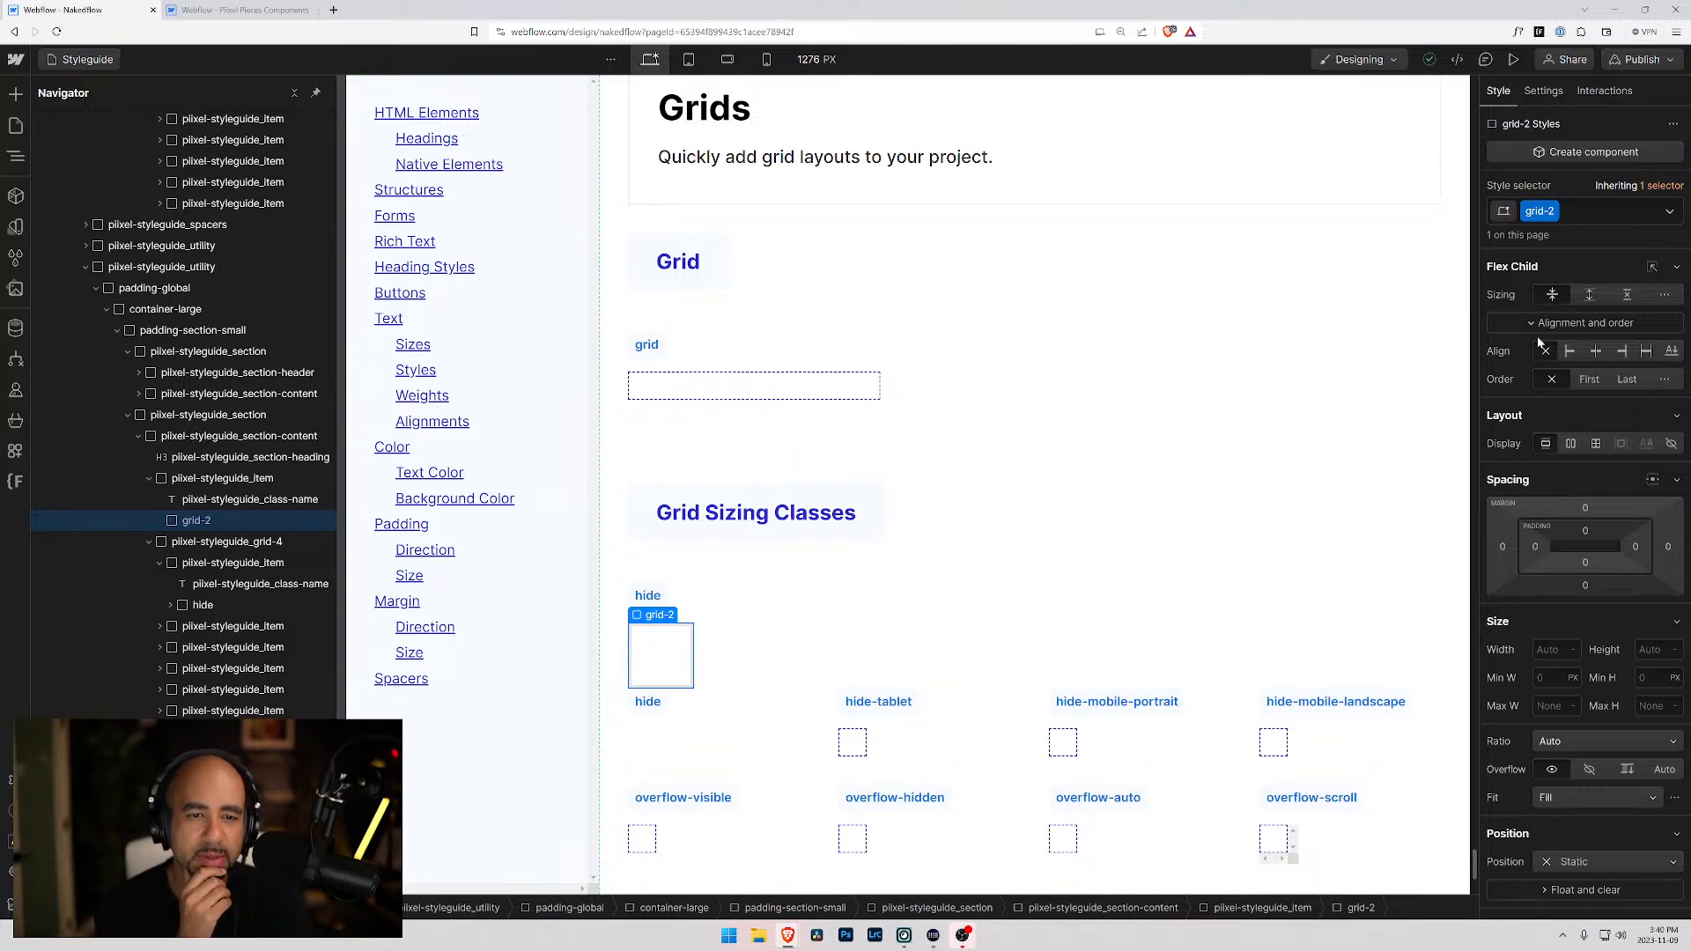
- Rename the grid-2 class to grid-2-columns
{"action": "left_click", "coordinate": [1553, 214]}
{"action": "left_click", "coordinate": [1554, 234]}
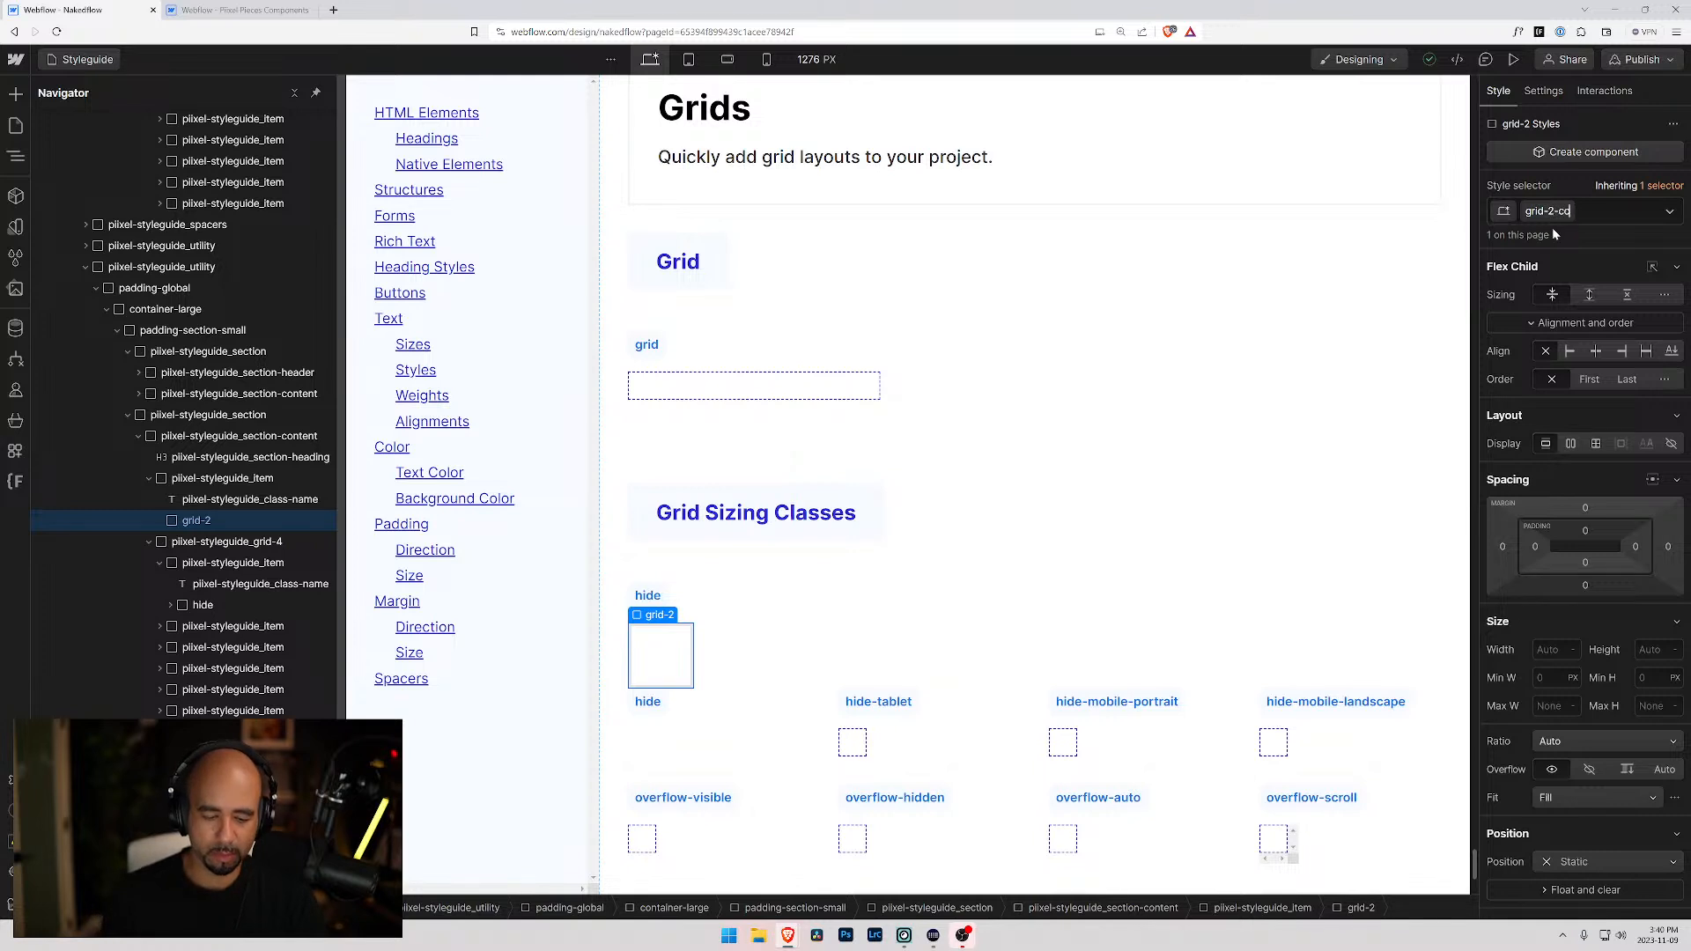
{"action": "type", "text": "-columns"}
{"action": "key", "text": "Return"}
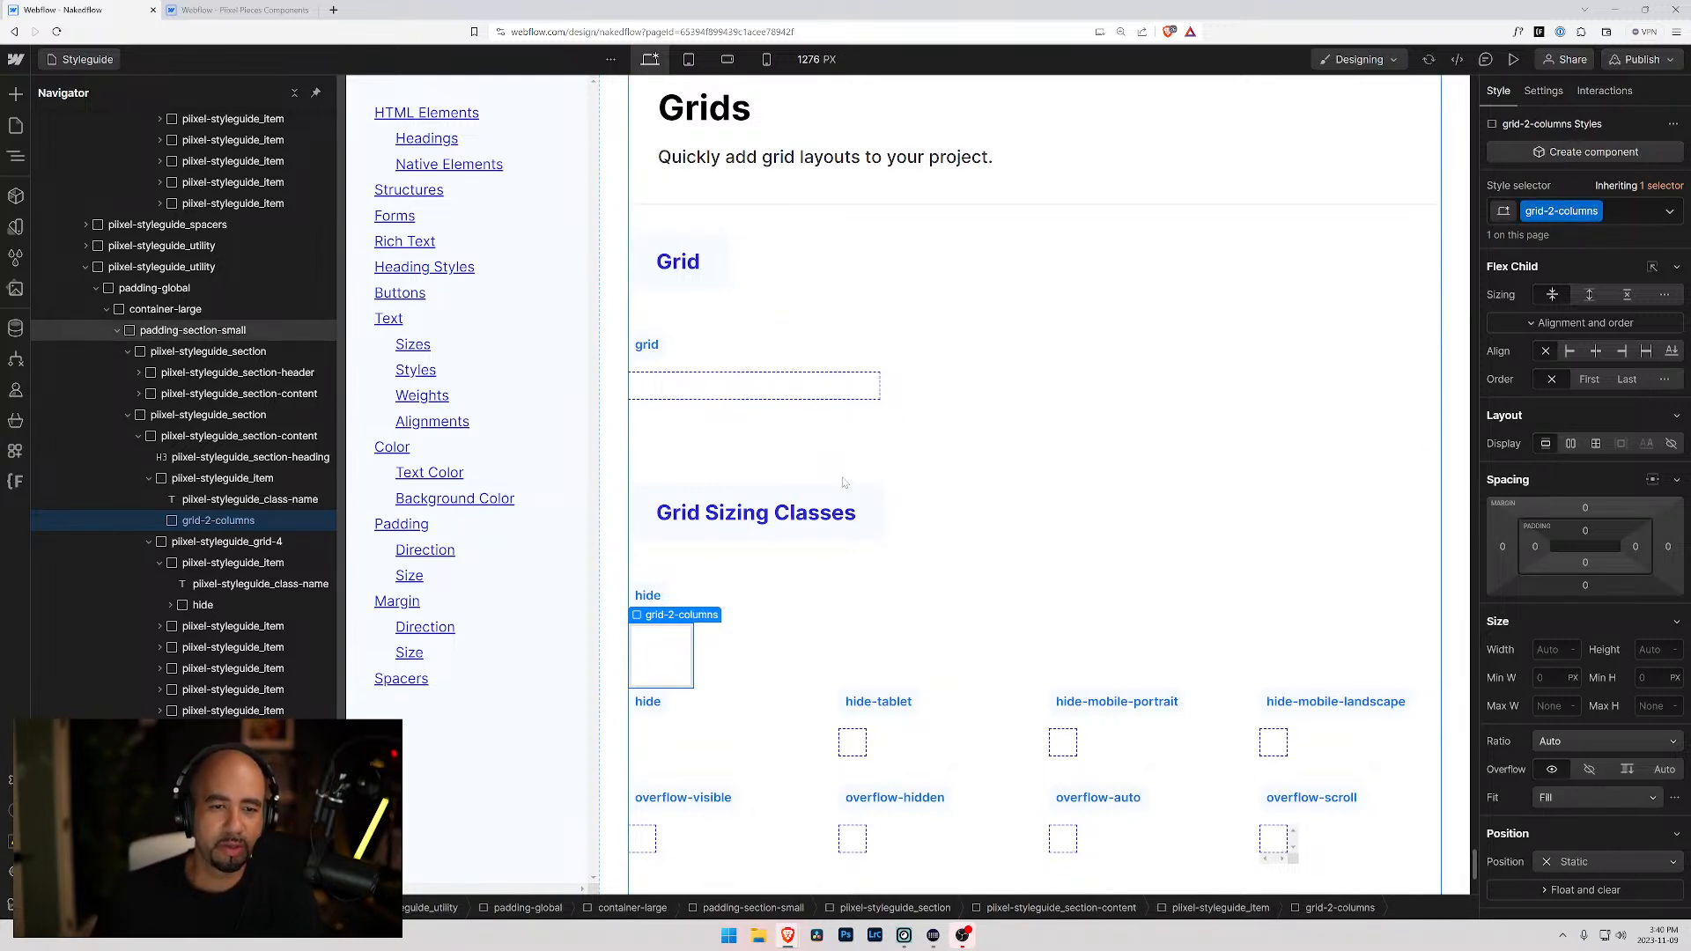
- Set the grid-2-columns block to grid display with two 1fr columns and a single Auto row
{"action": "left_click", "coordinate": [1595, 444]}
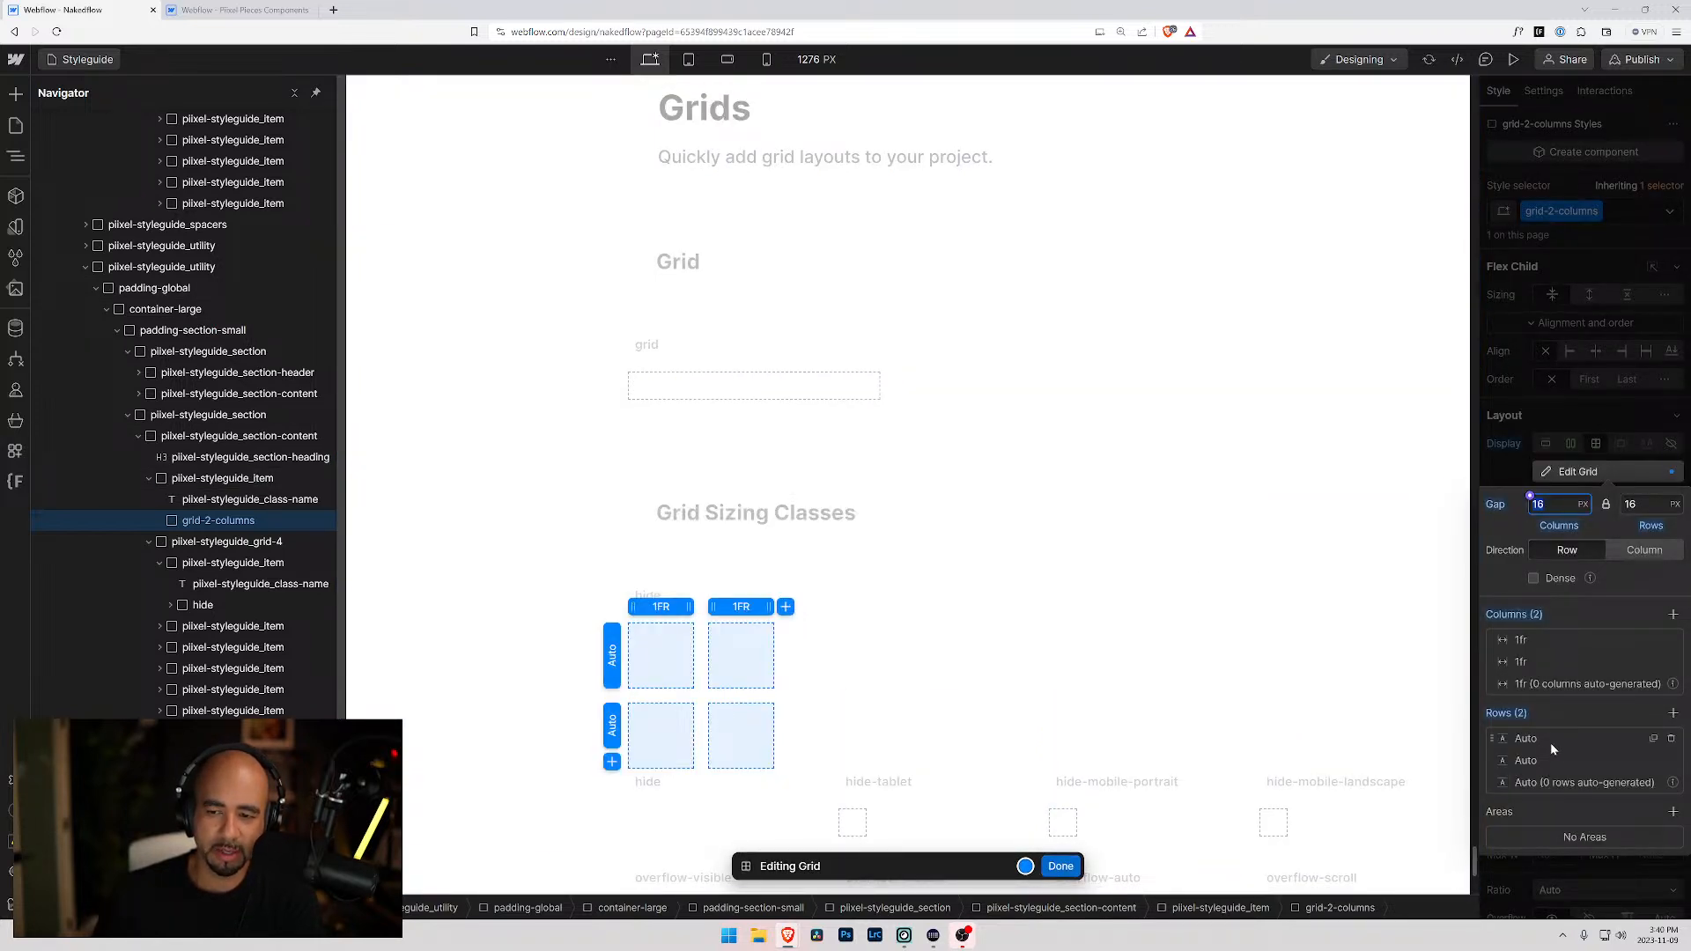
{"action": "left_click", "coordinate": [1672, 761]}
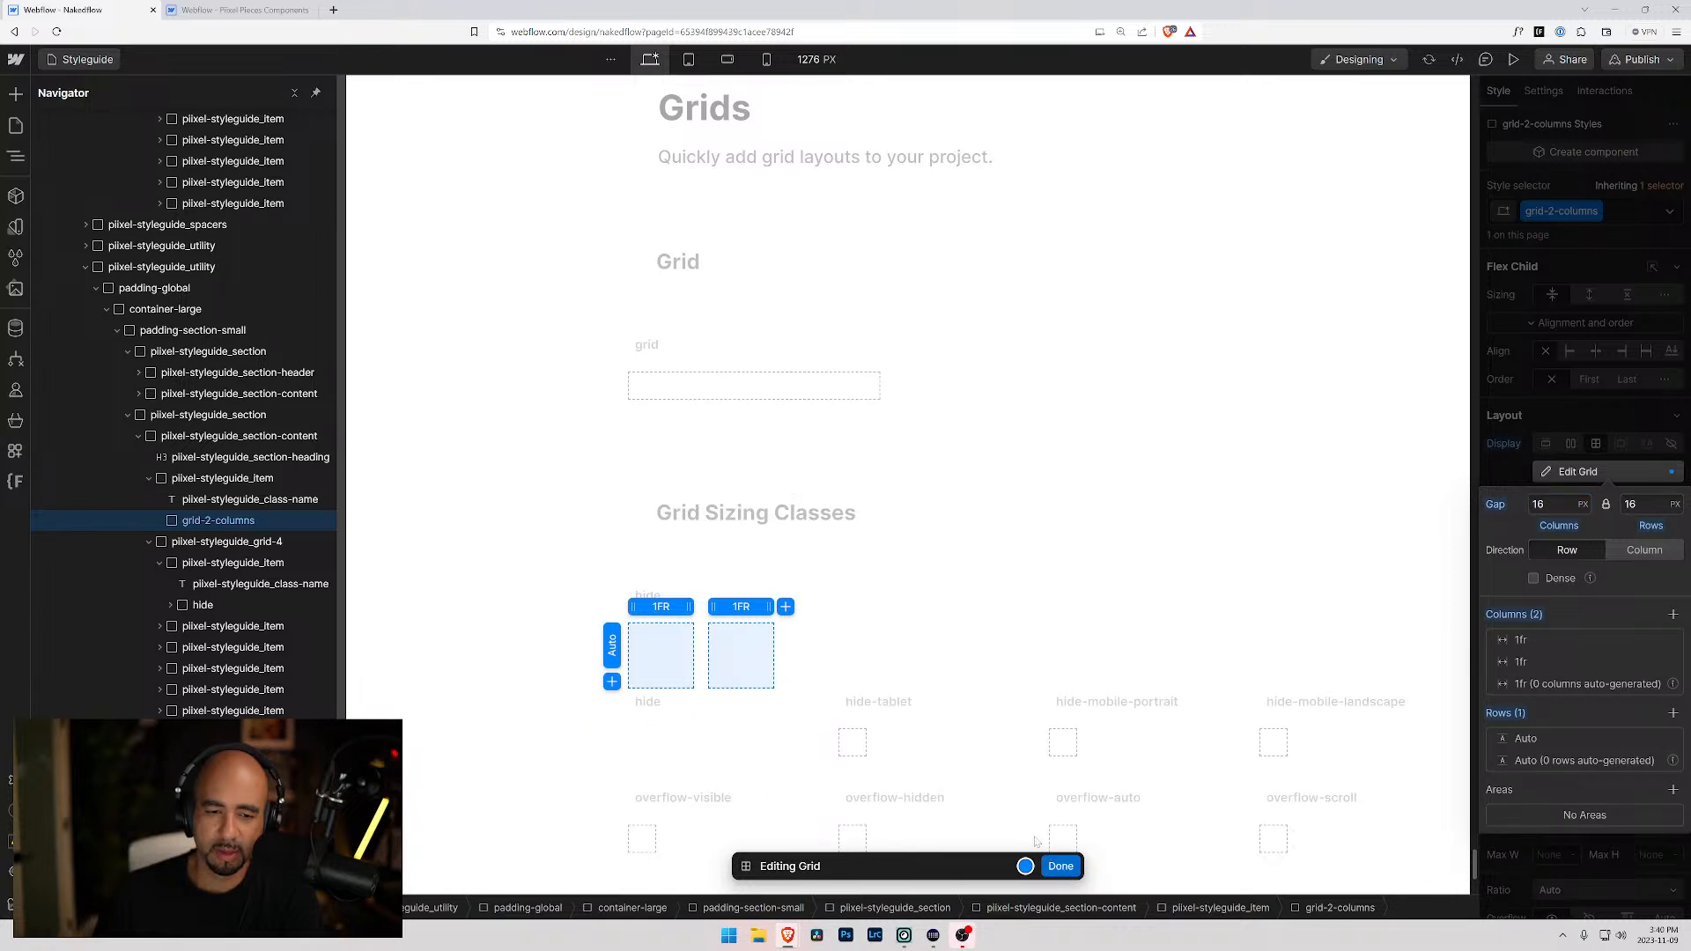
{"action": "left_click", "coordinate": [1059, 866]}
{"action": "left_click", "coordinate": [916, 608]}
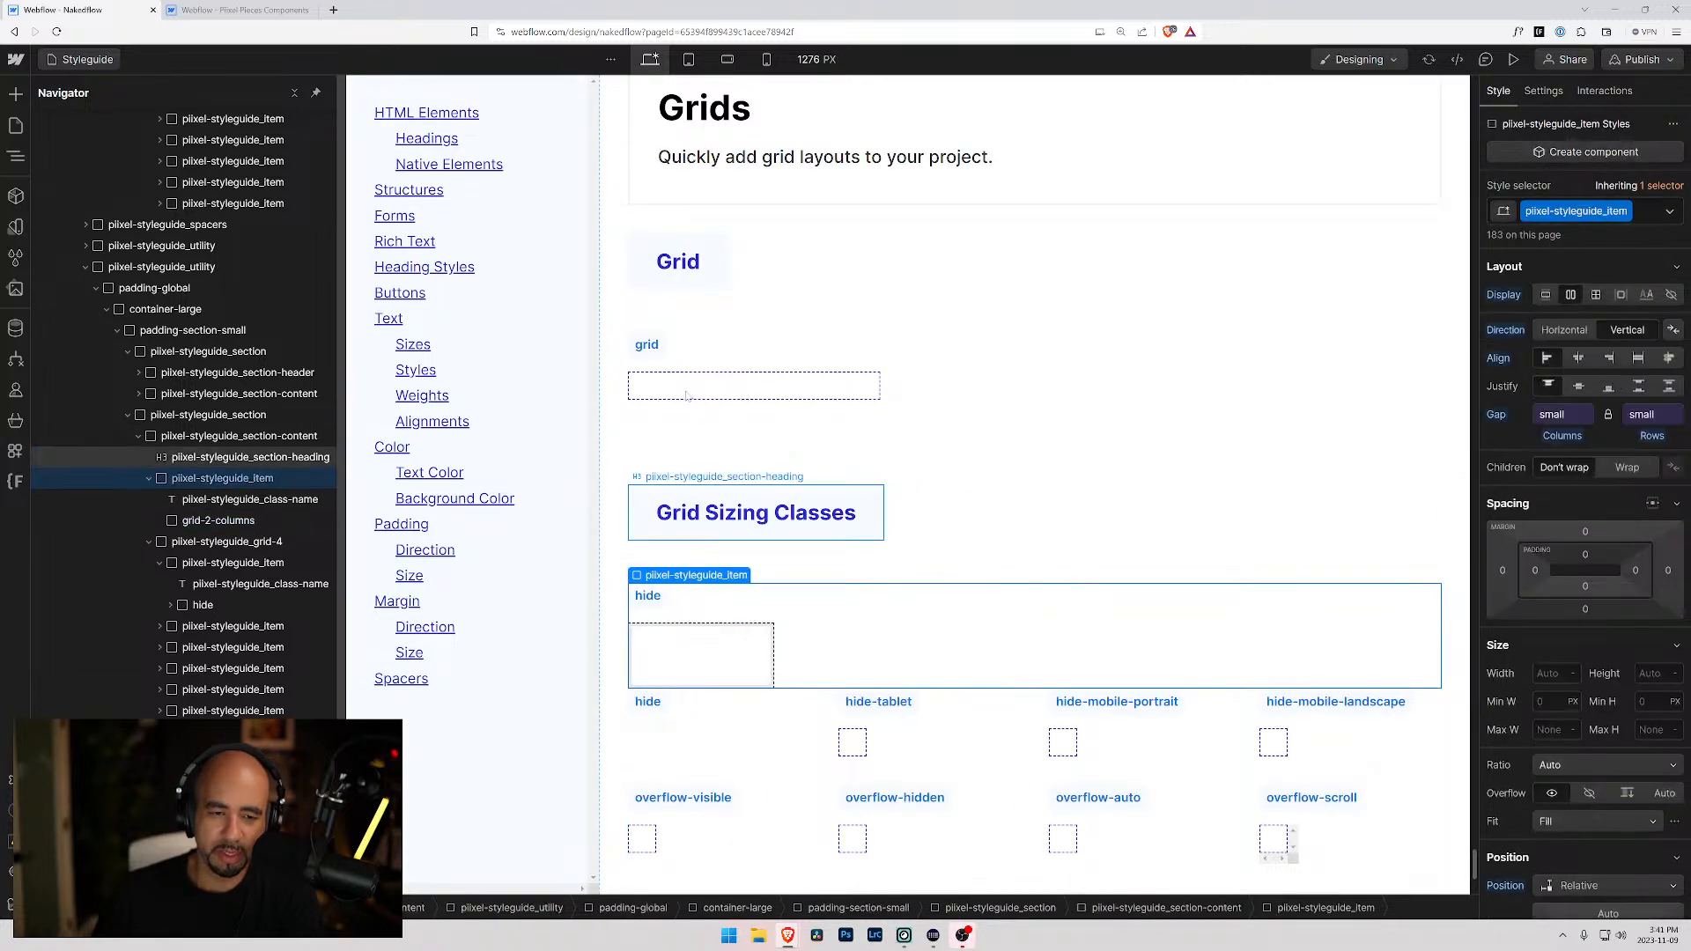
{"action": "left_click", "coordinate": [637, 348]}
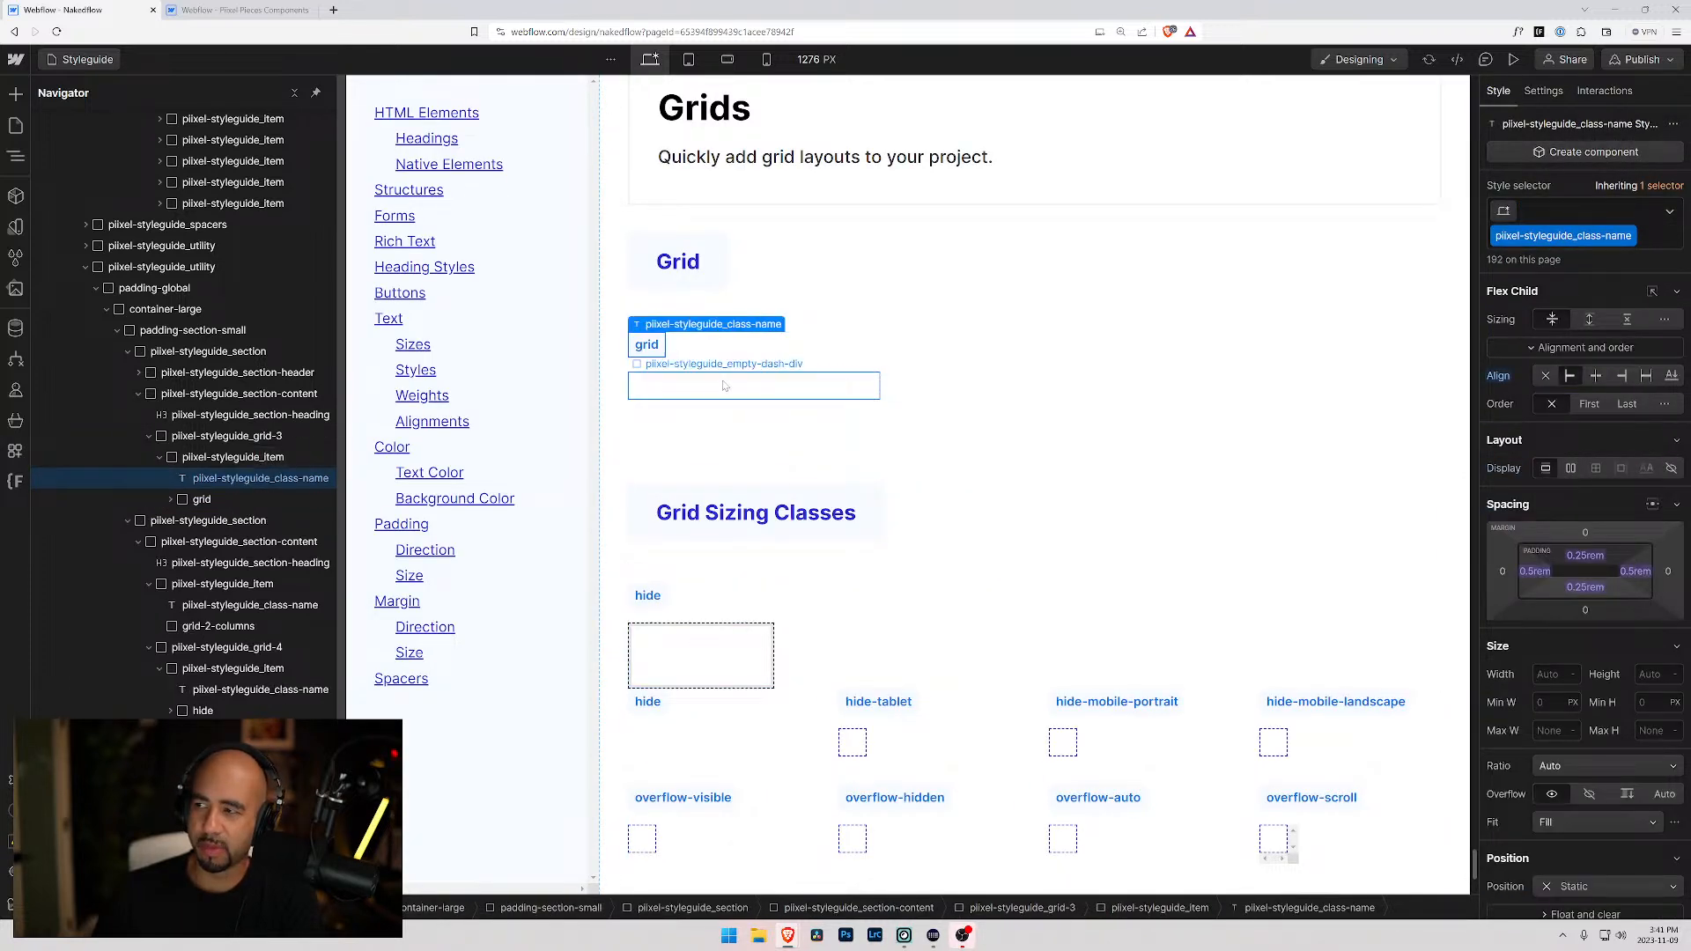
{"action": "double_click", "coordinate": [647, 597]}
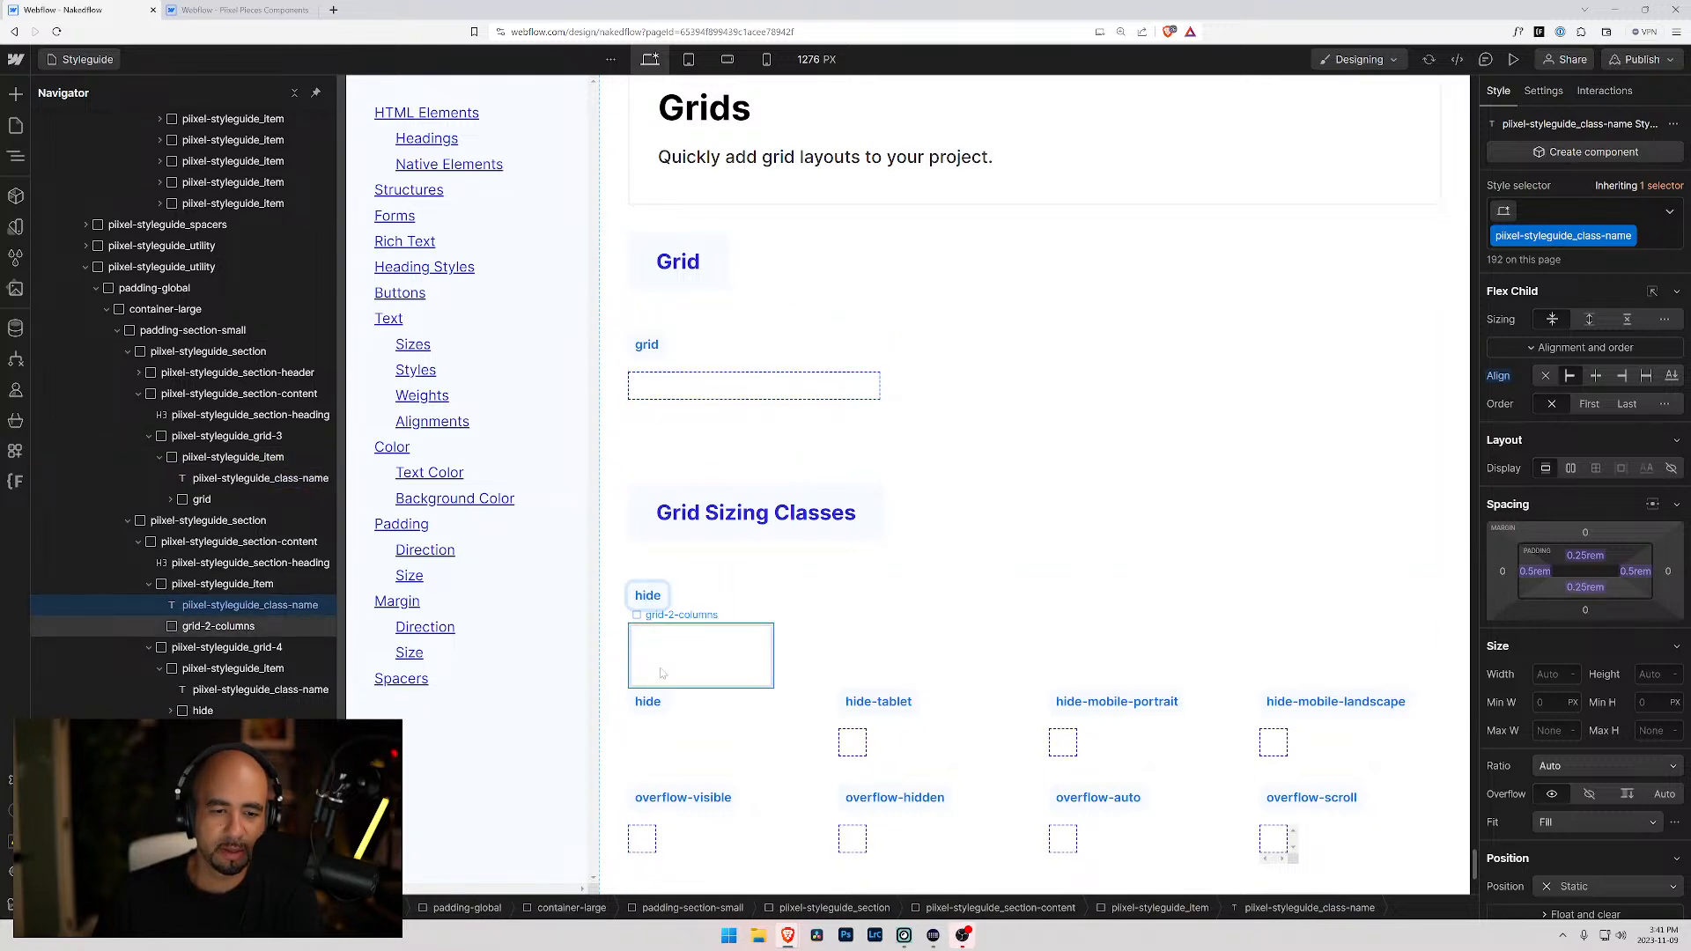
{"action": "left_click", "coordinate": [222, 621]}
{"action": "left_click", "coordinate": [220, 606]}
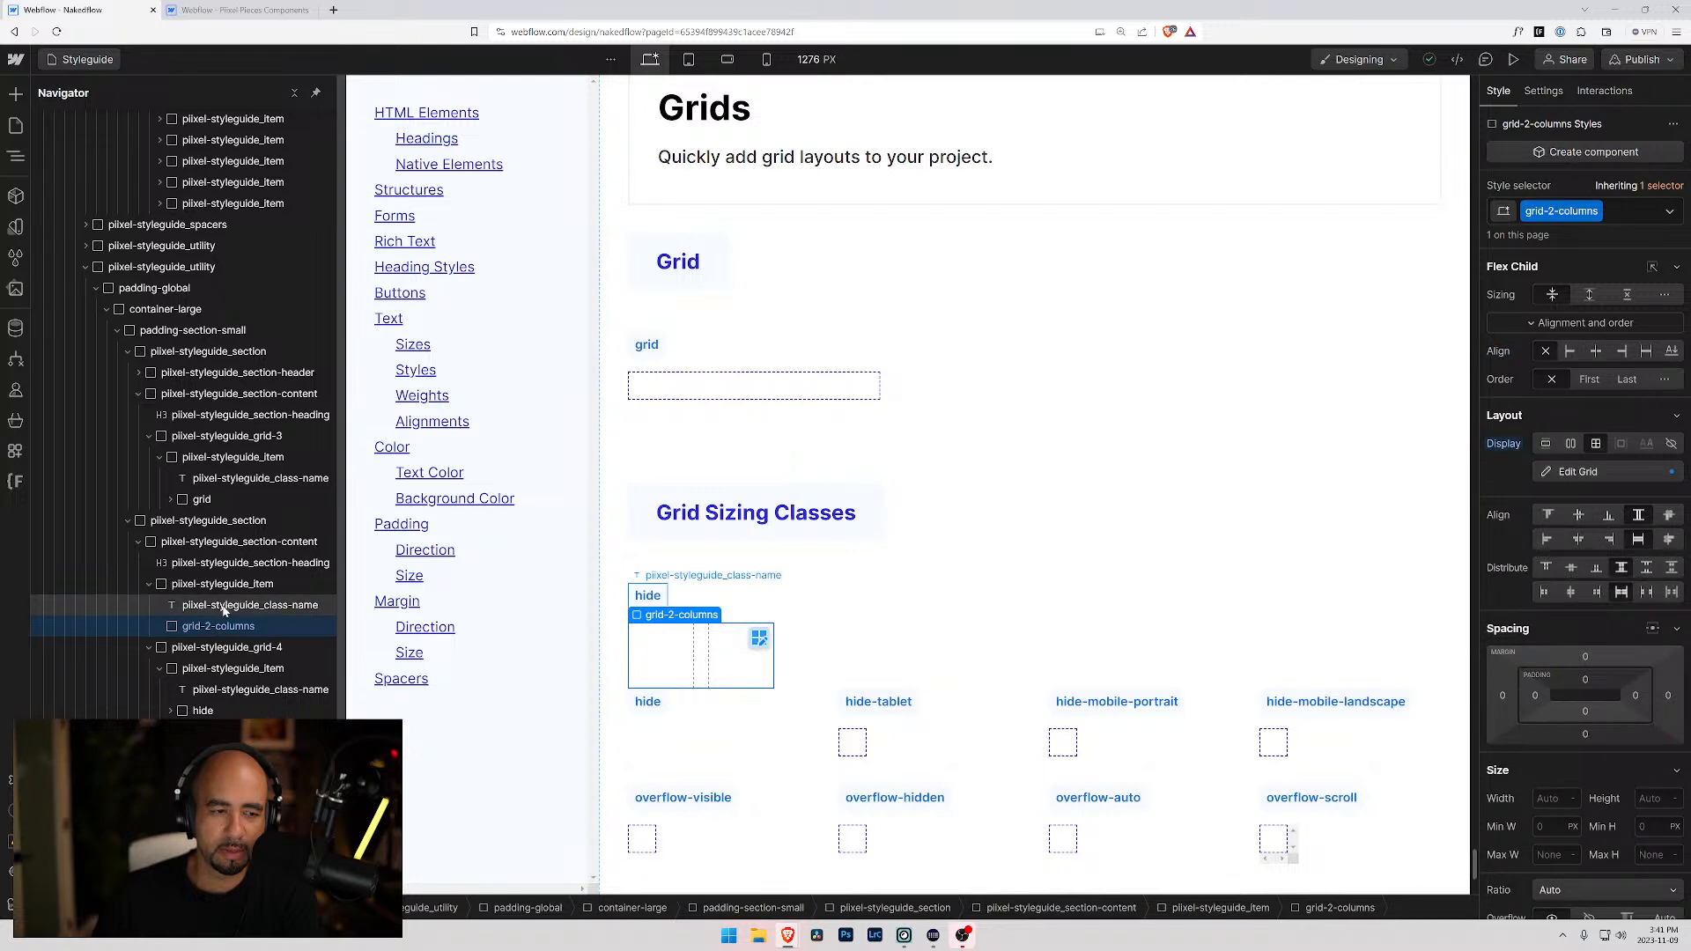
{"action": "left_click", "coordinate": [210, 627]}
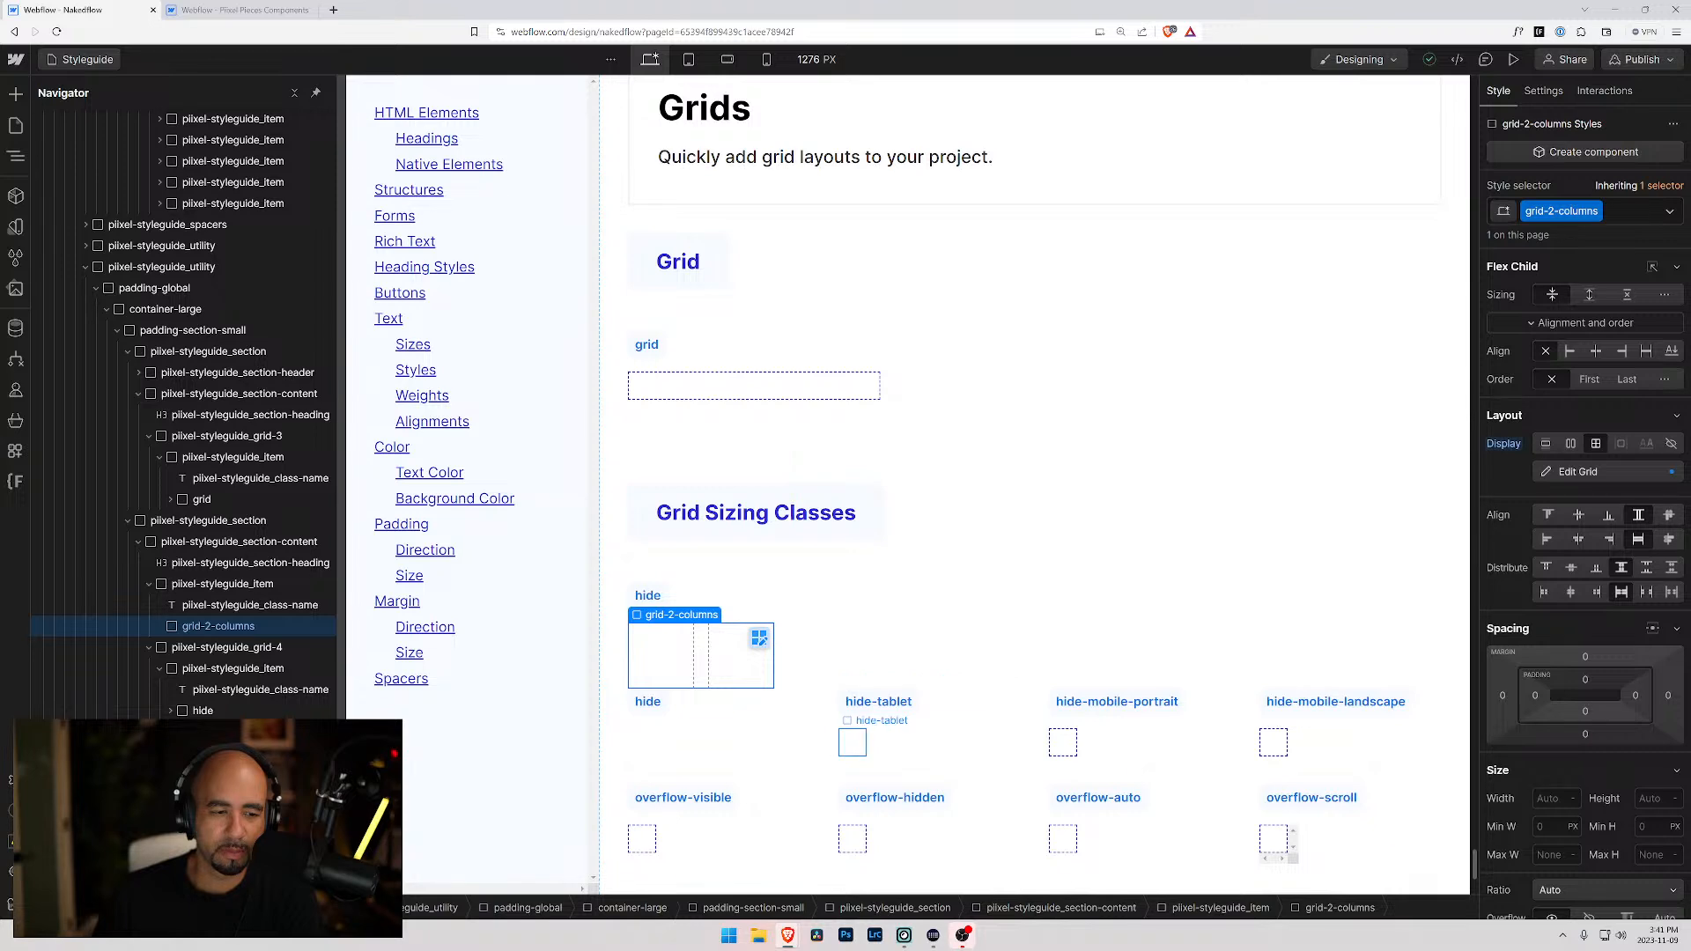
- Add a Div Block inside grid-2-columns and paste a copy of hide-tablet's piixel-styleguide_empty-dash-div into it
{"action": "left_click", "coordinate": [852, 742]}
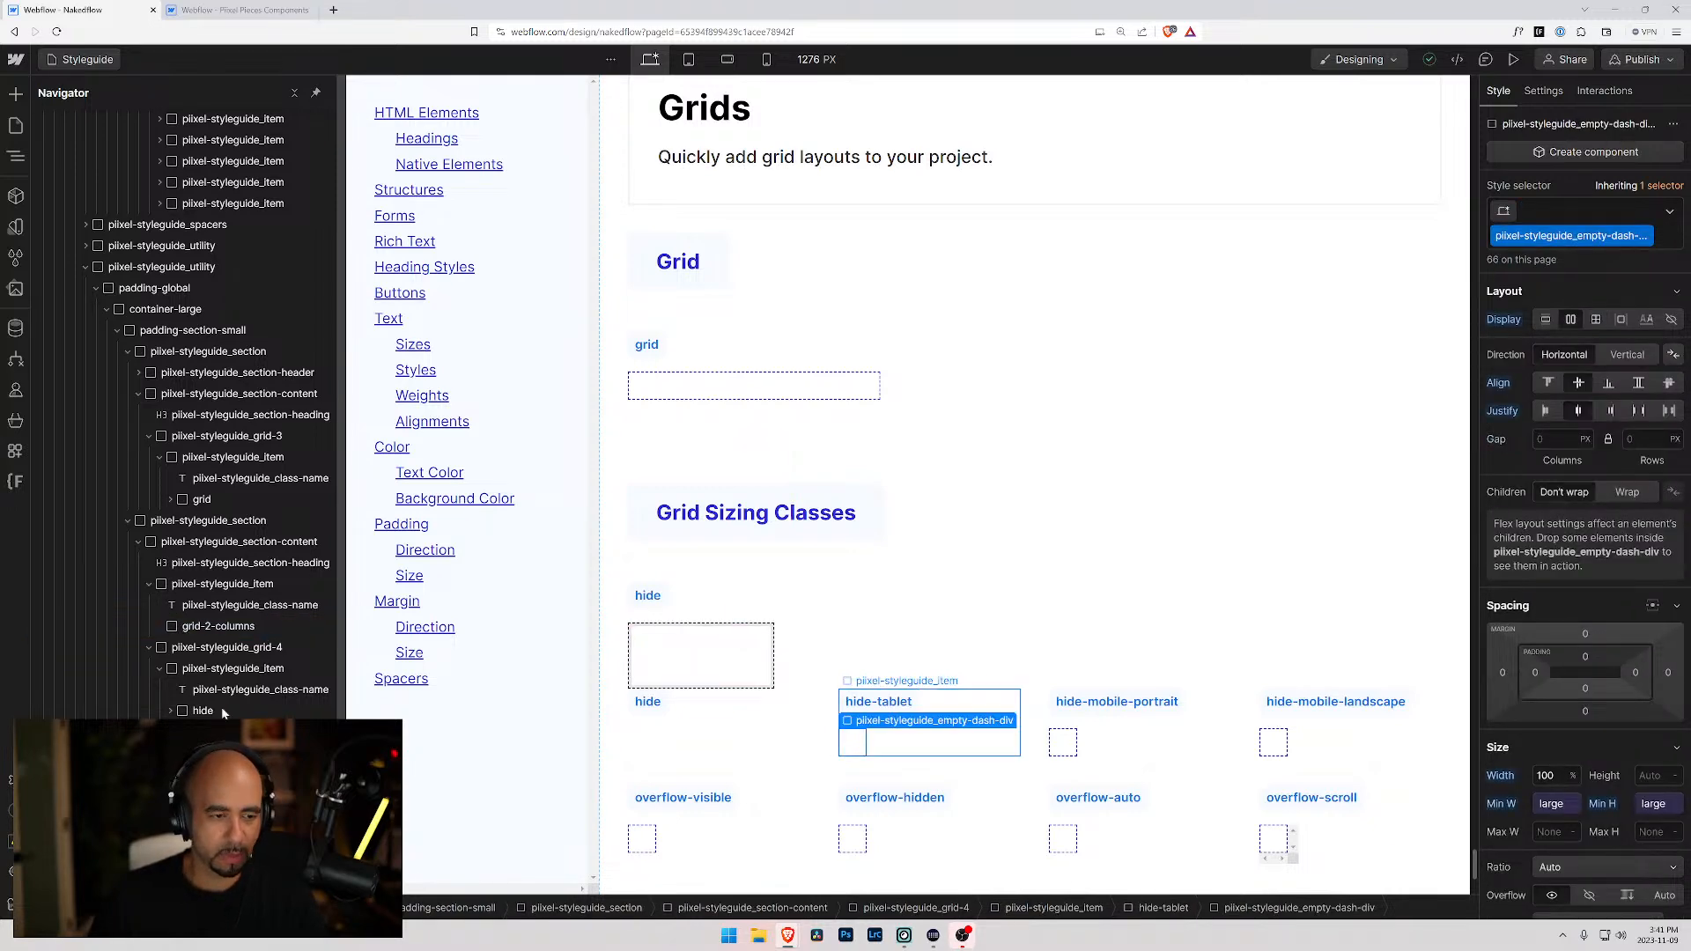
{"action": "left_click", "coordinate": [220, 623]}
{"action": "key", "text": "ctrl+k"}
{"action": "type", "text": "div"}
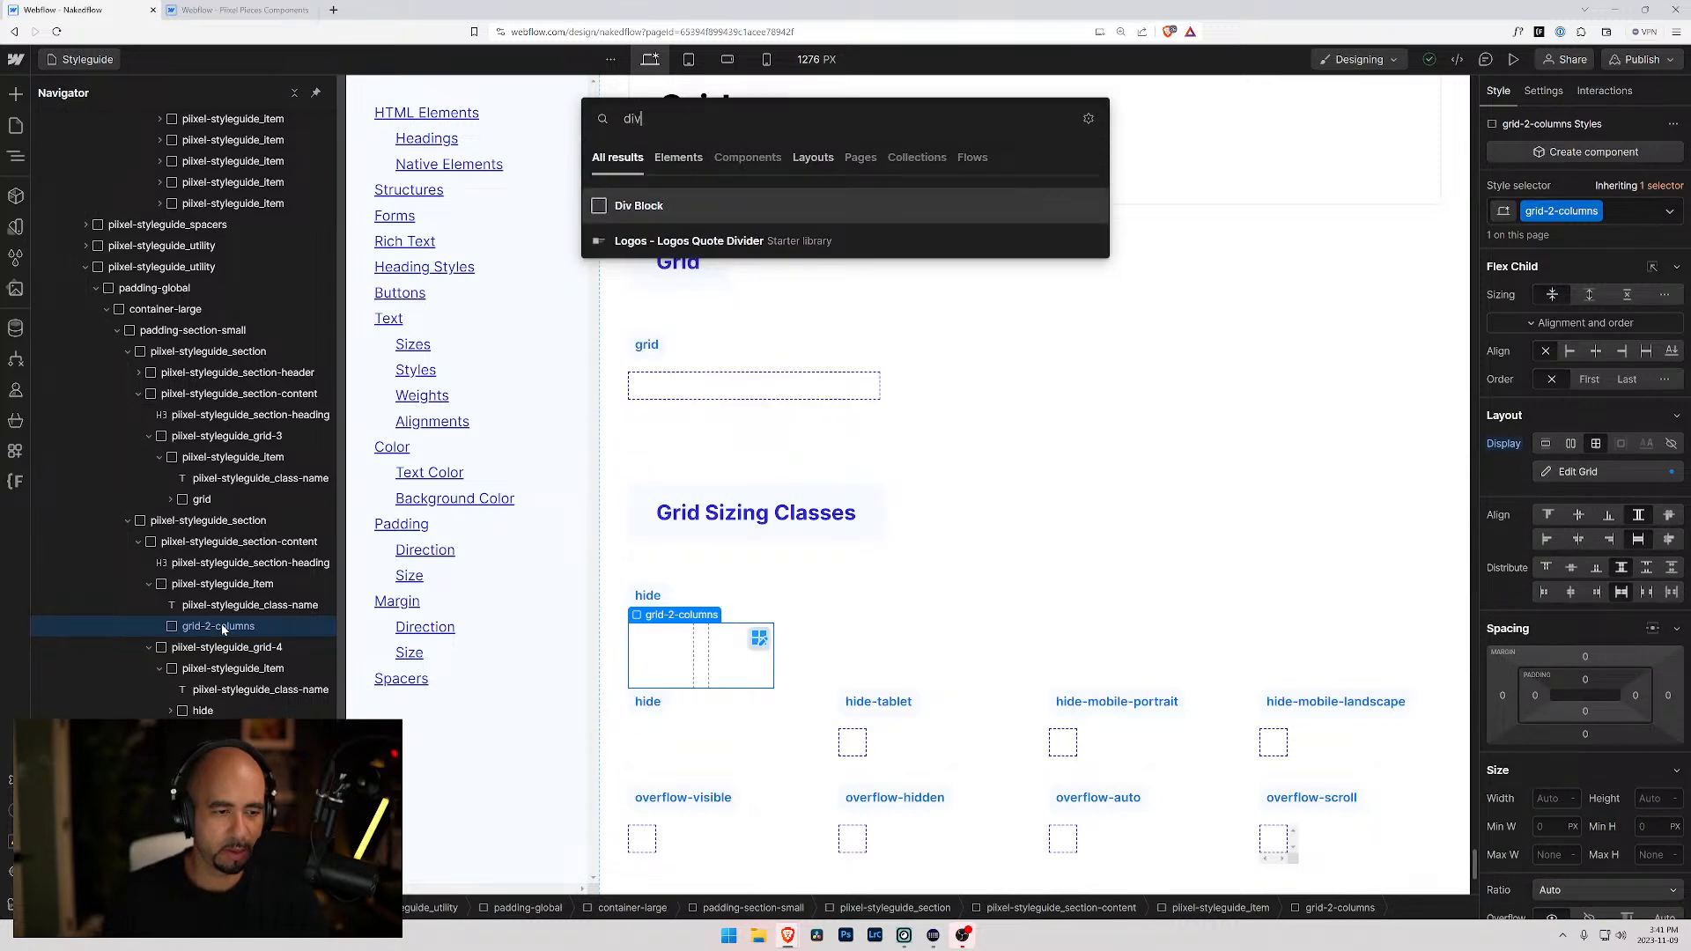
{"action": "key", "text": "Return"}
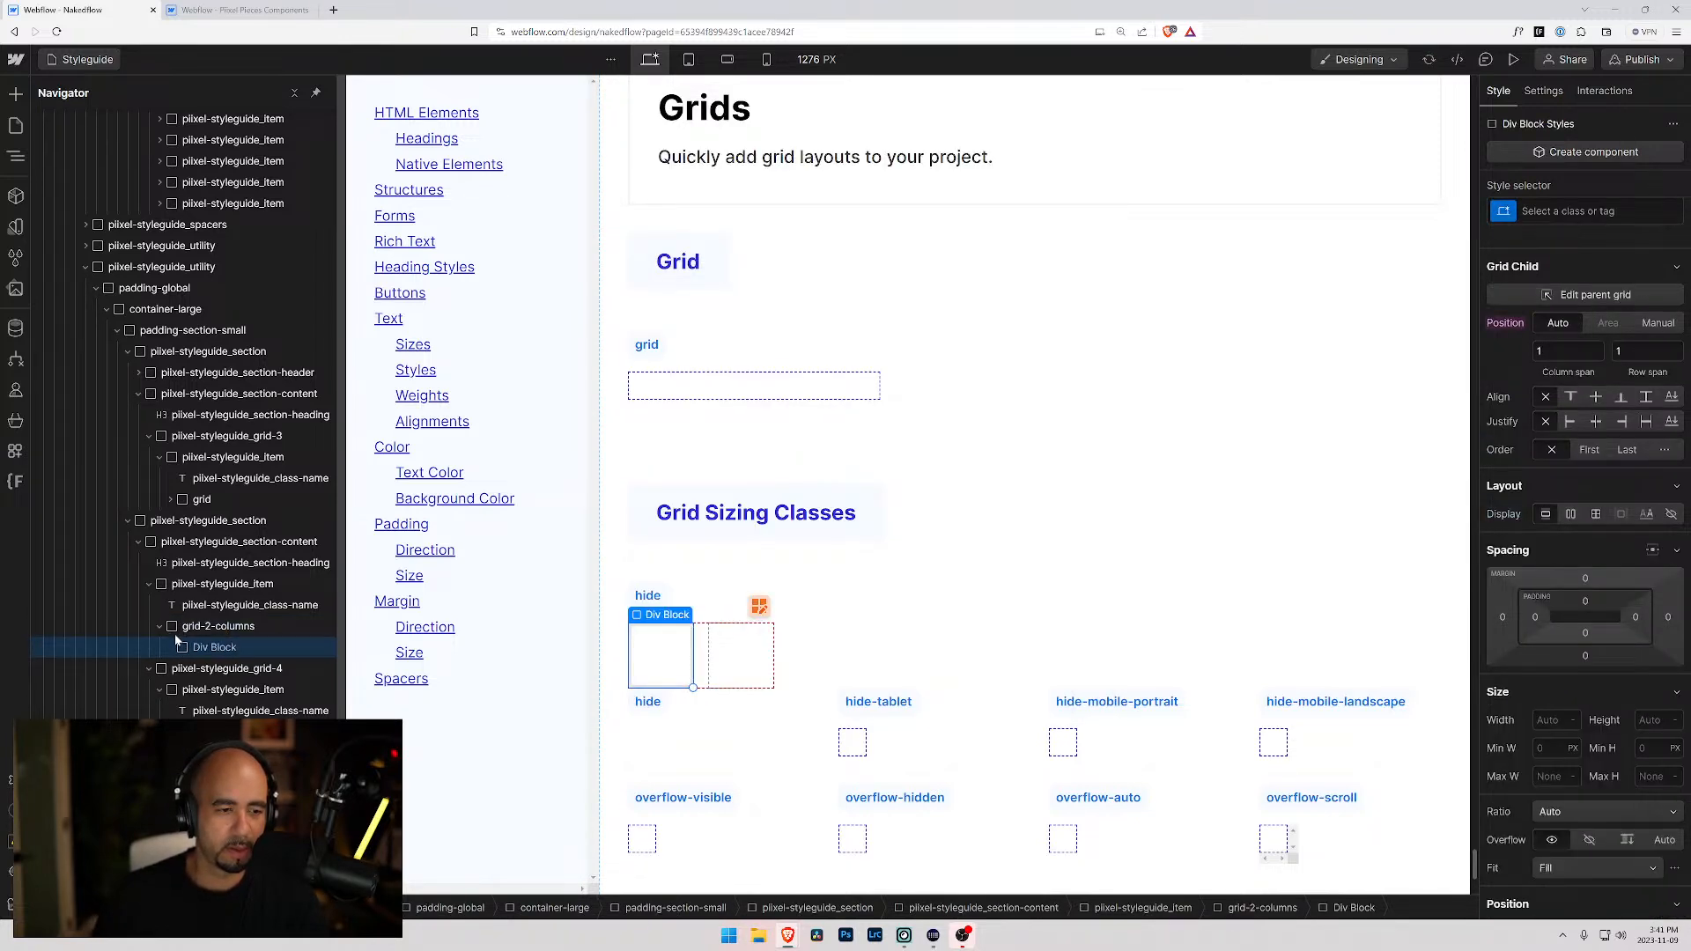
{"action": "key", "text": "ctrl+v"}
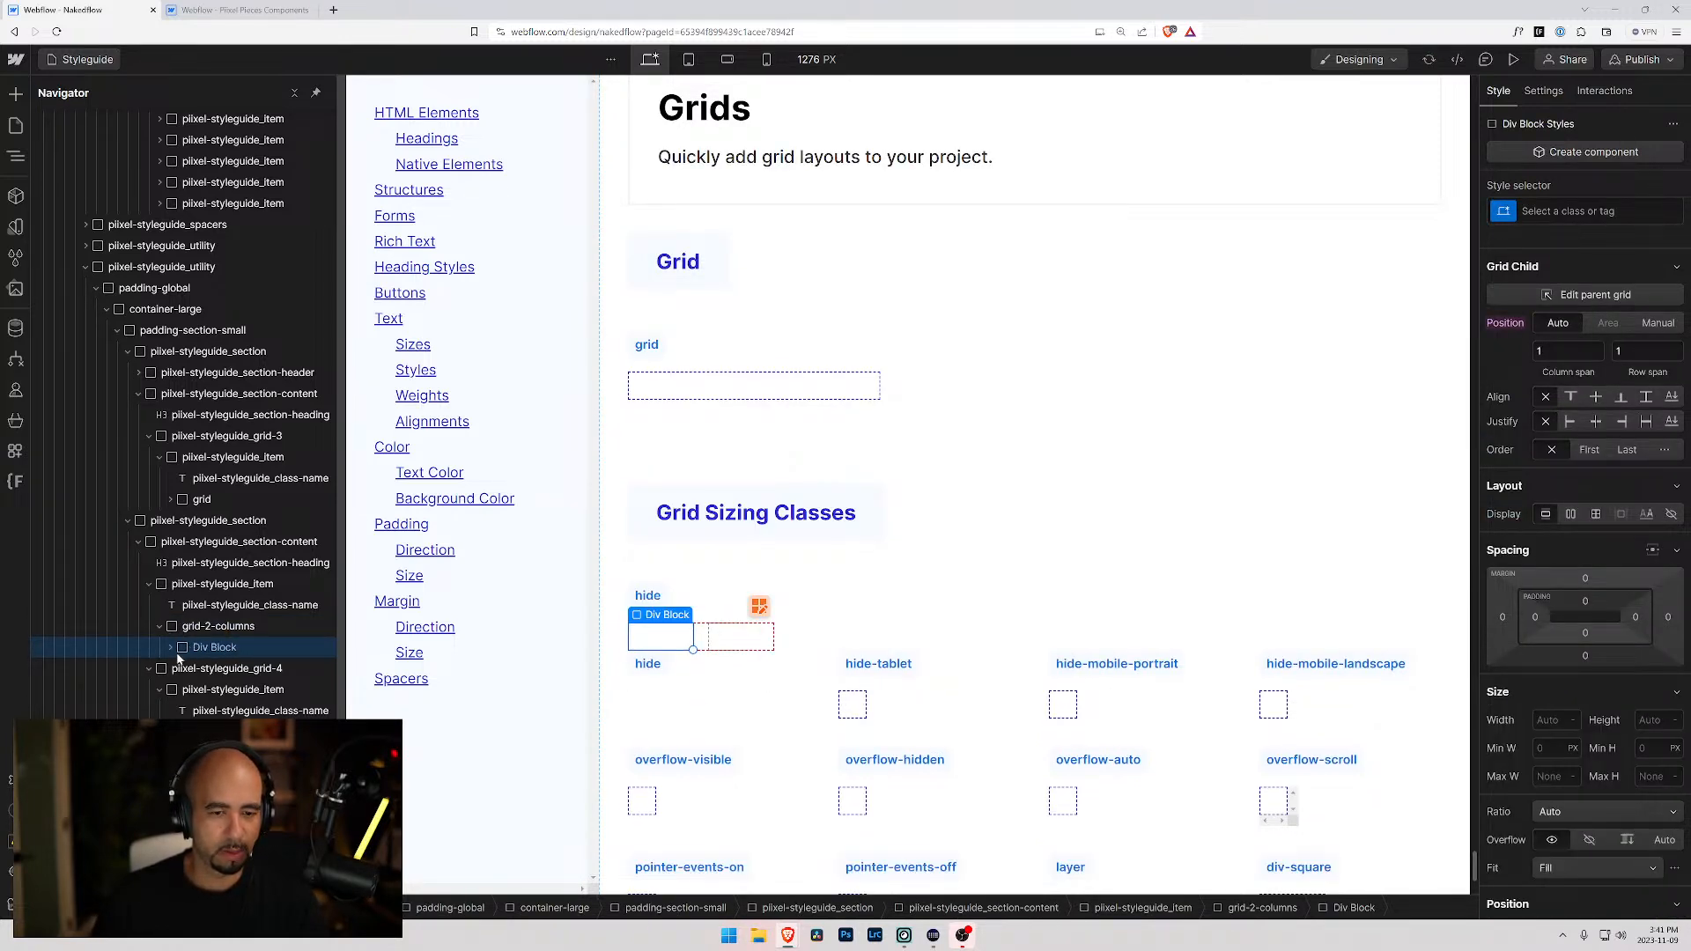
- Move the pasted empty-dash-div out of the Div Block so it sits directly inside grid-2-columns
{"action": "left_click", "coordinate": [171, 648]}
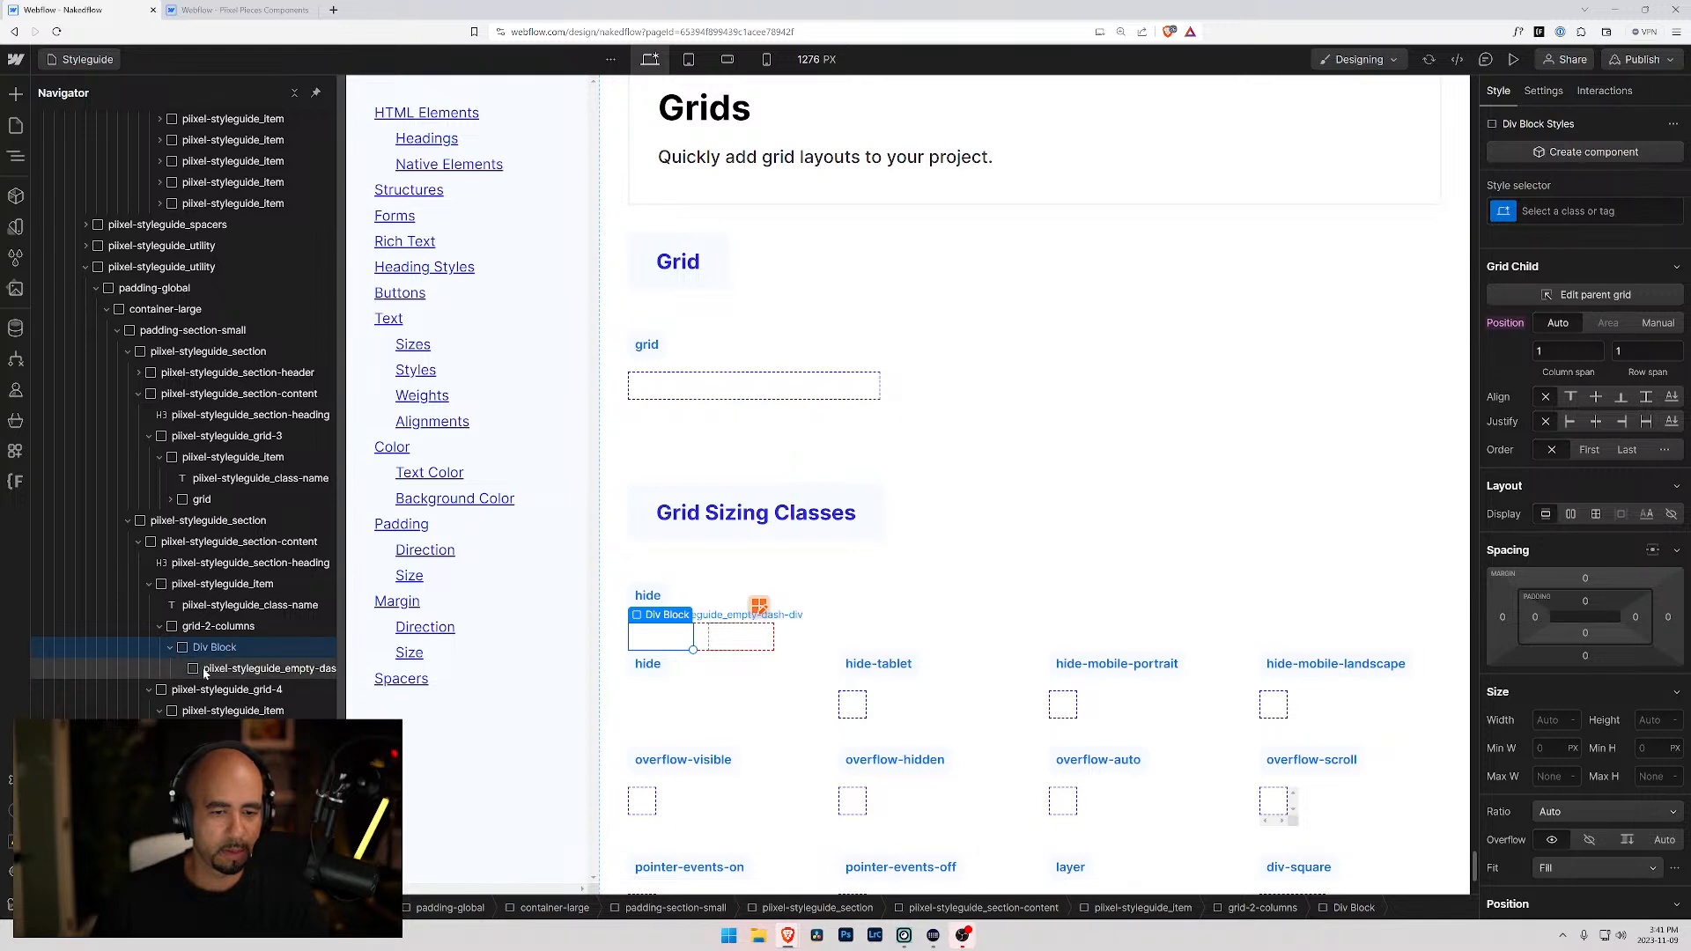
{"action": "left_click", "coordinate": [255, 670]}
{"action": "left_click_drag", "start_coordinate": [195, 673], "coordinate": [190, 645]}
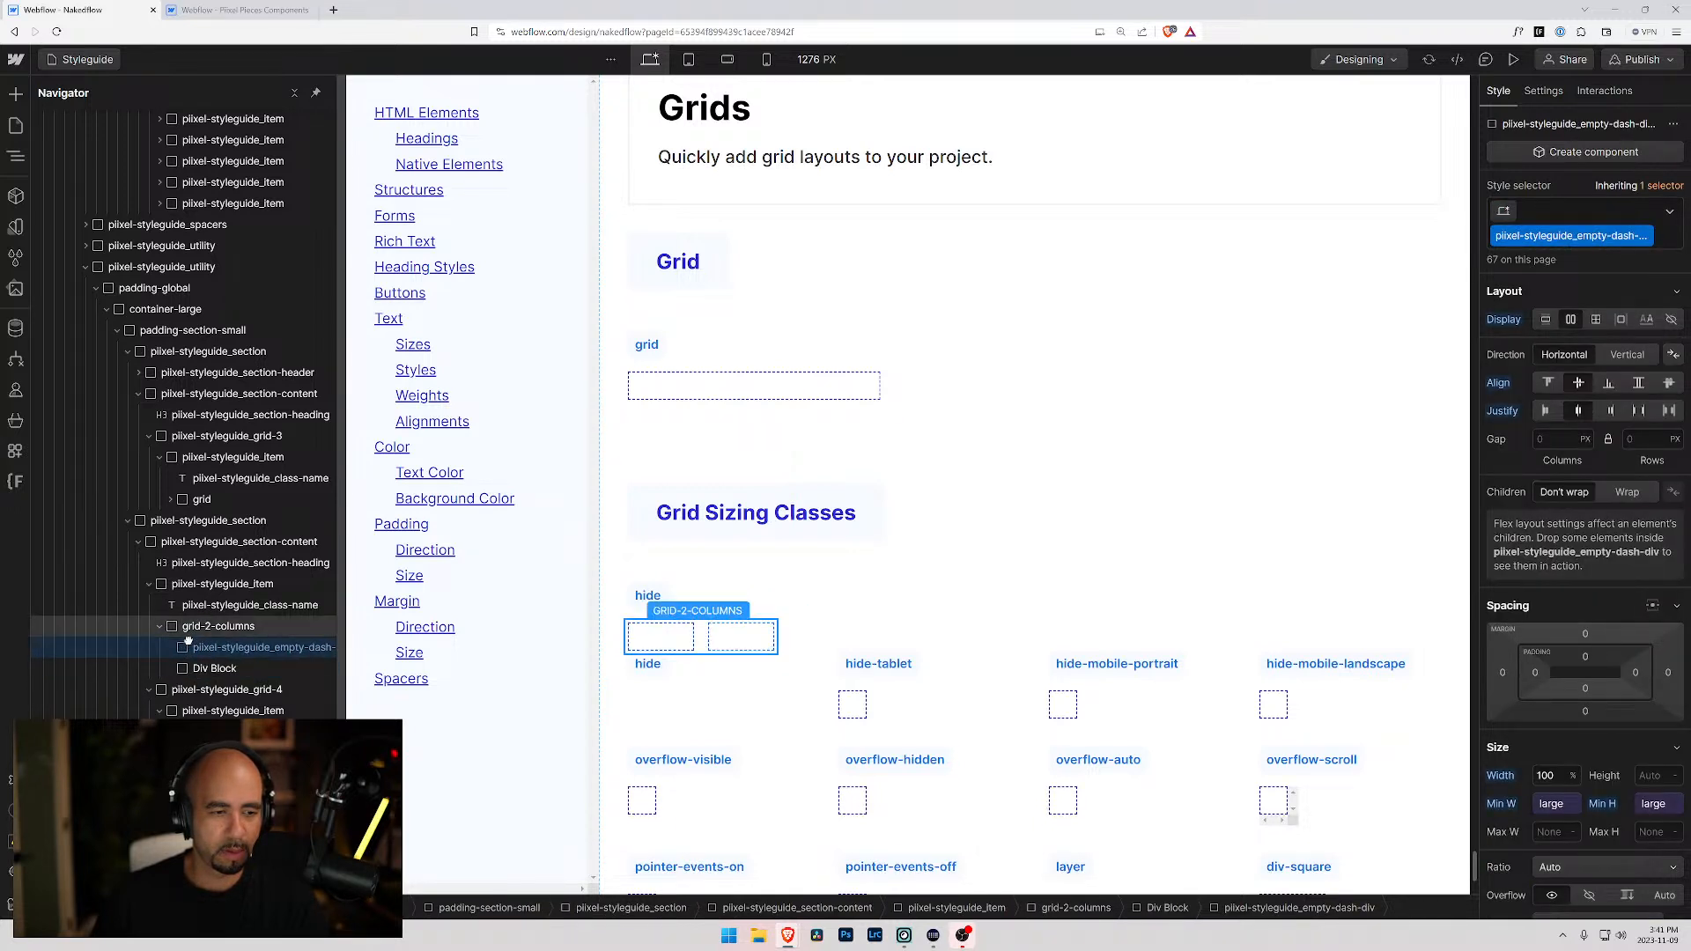
{"action": "left_click", "coordinate": [952, 645]}
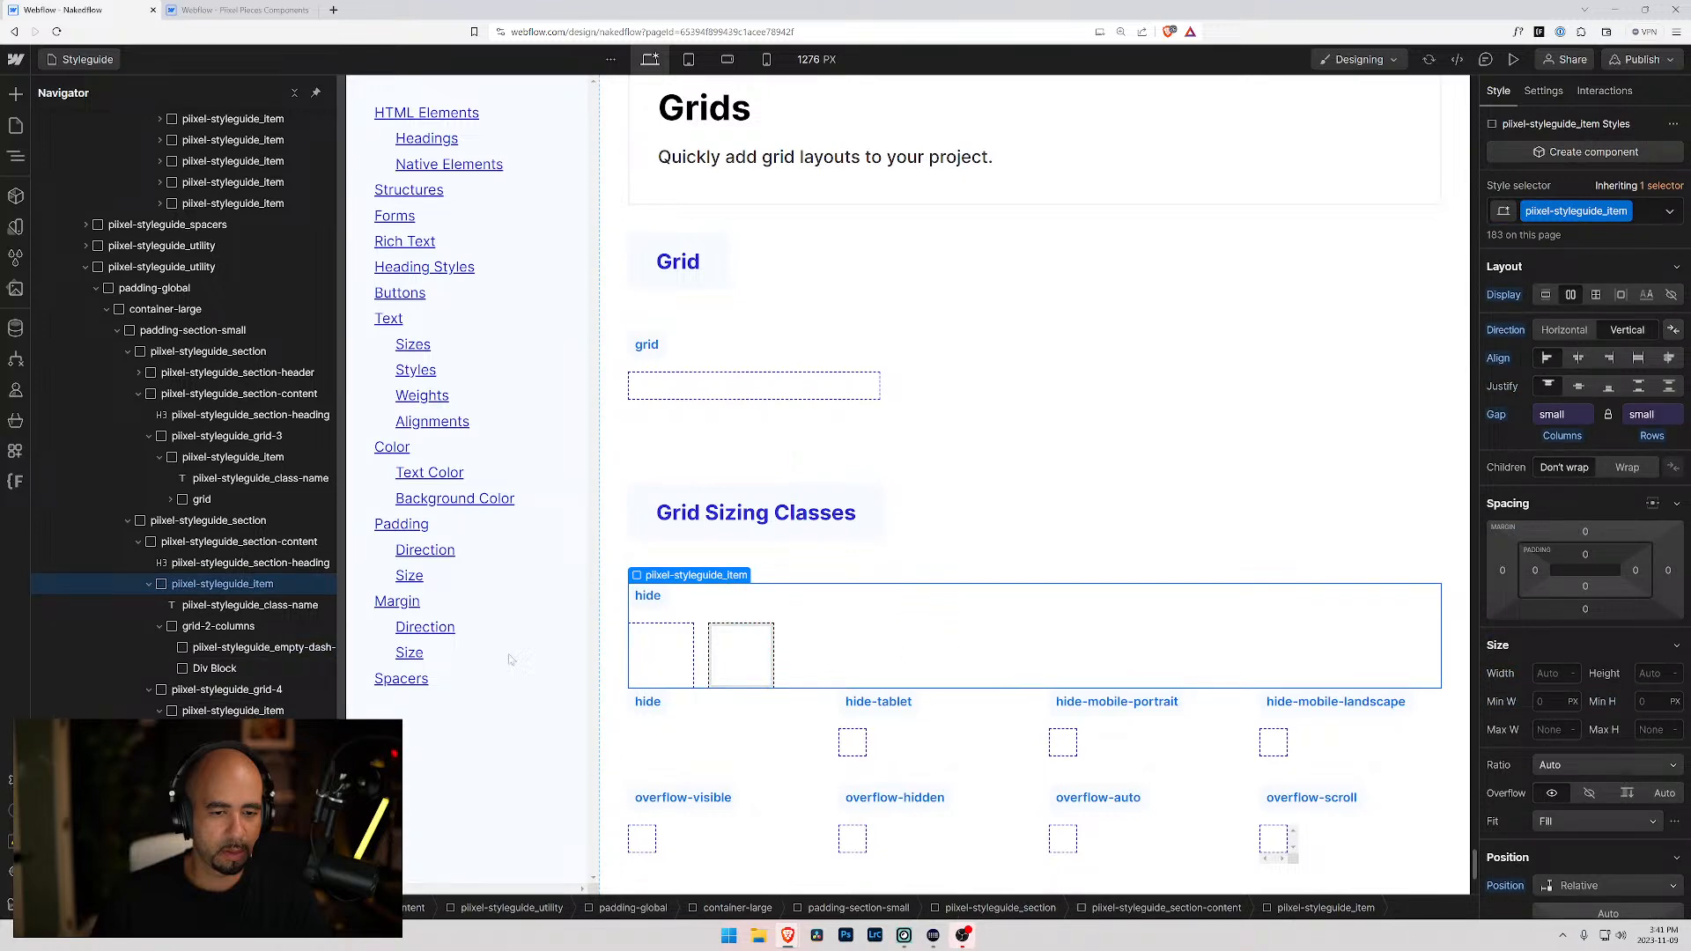
- Duplicate the empty-dash-div inside grid-2-columns and delete the plain Div Block below the copies
{"action": "left_click", "coordinate": [208, 650]}
{"action": "key", "text": "ctrl+d"}
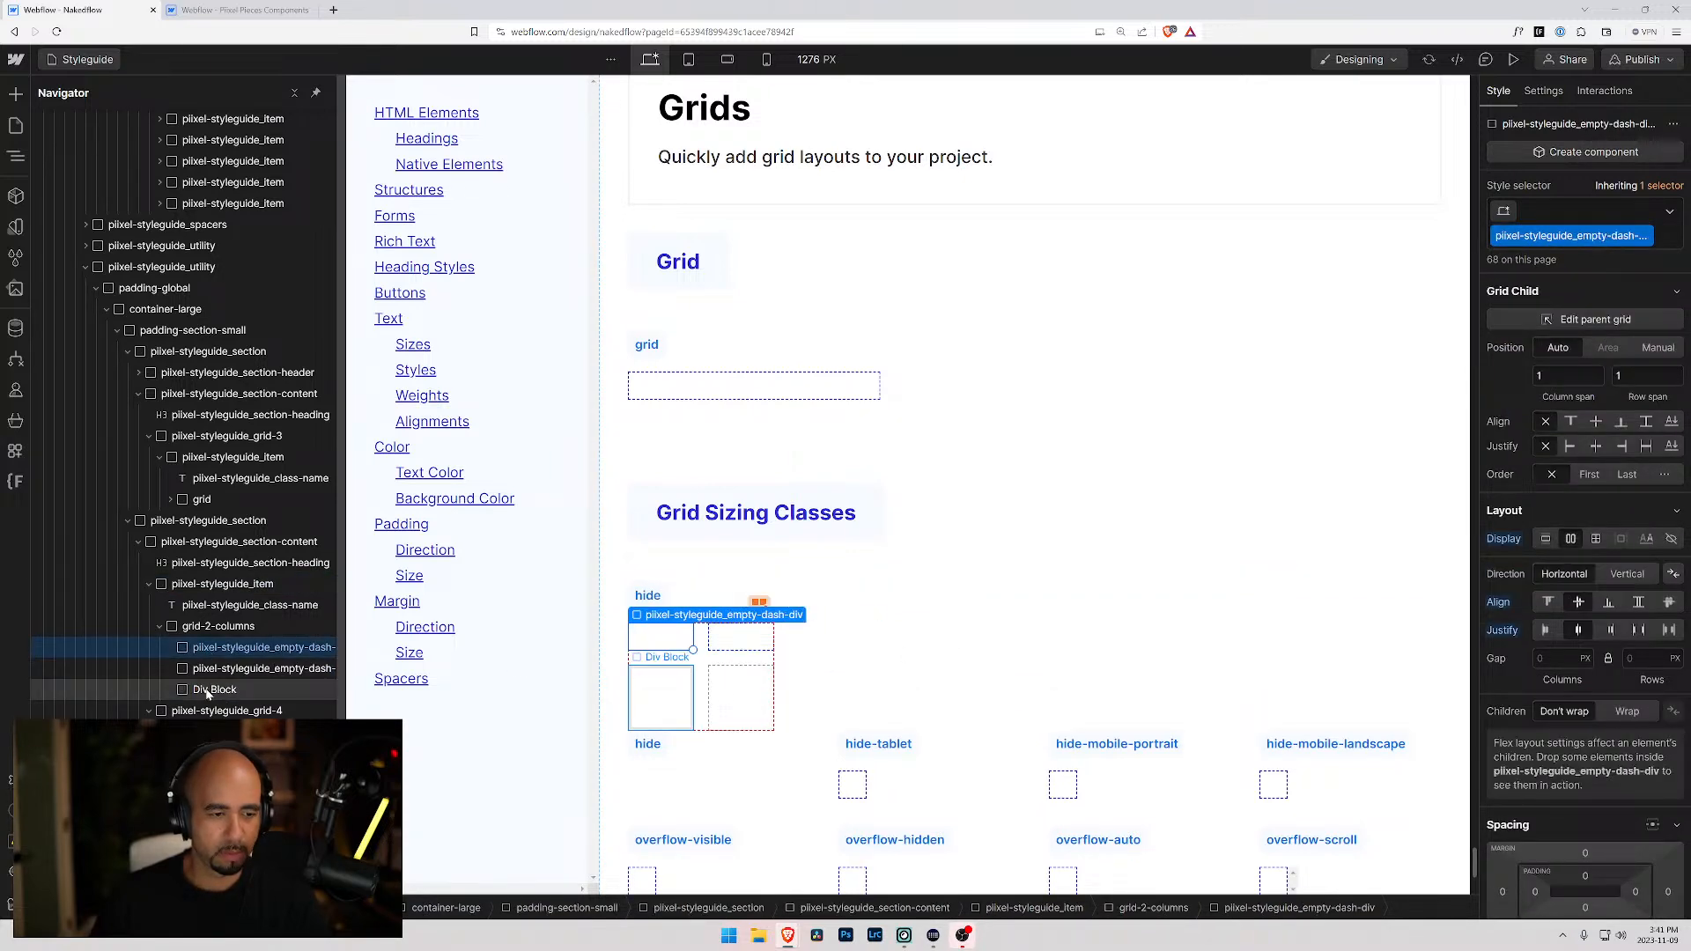
{"action": "left_click", "coordinate": [208, 689]}
{"action": "key", "text": "Delete"}
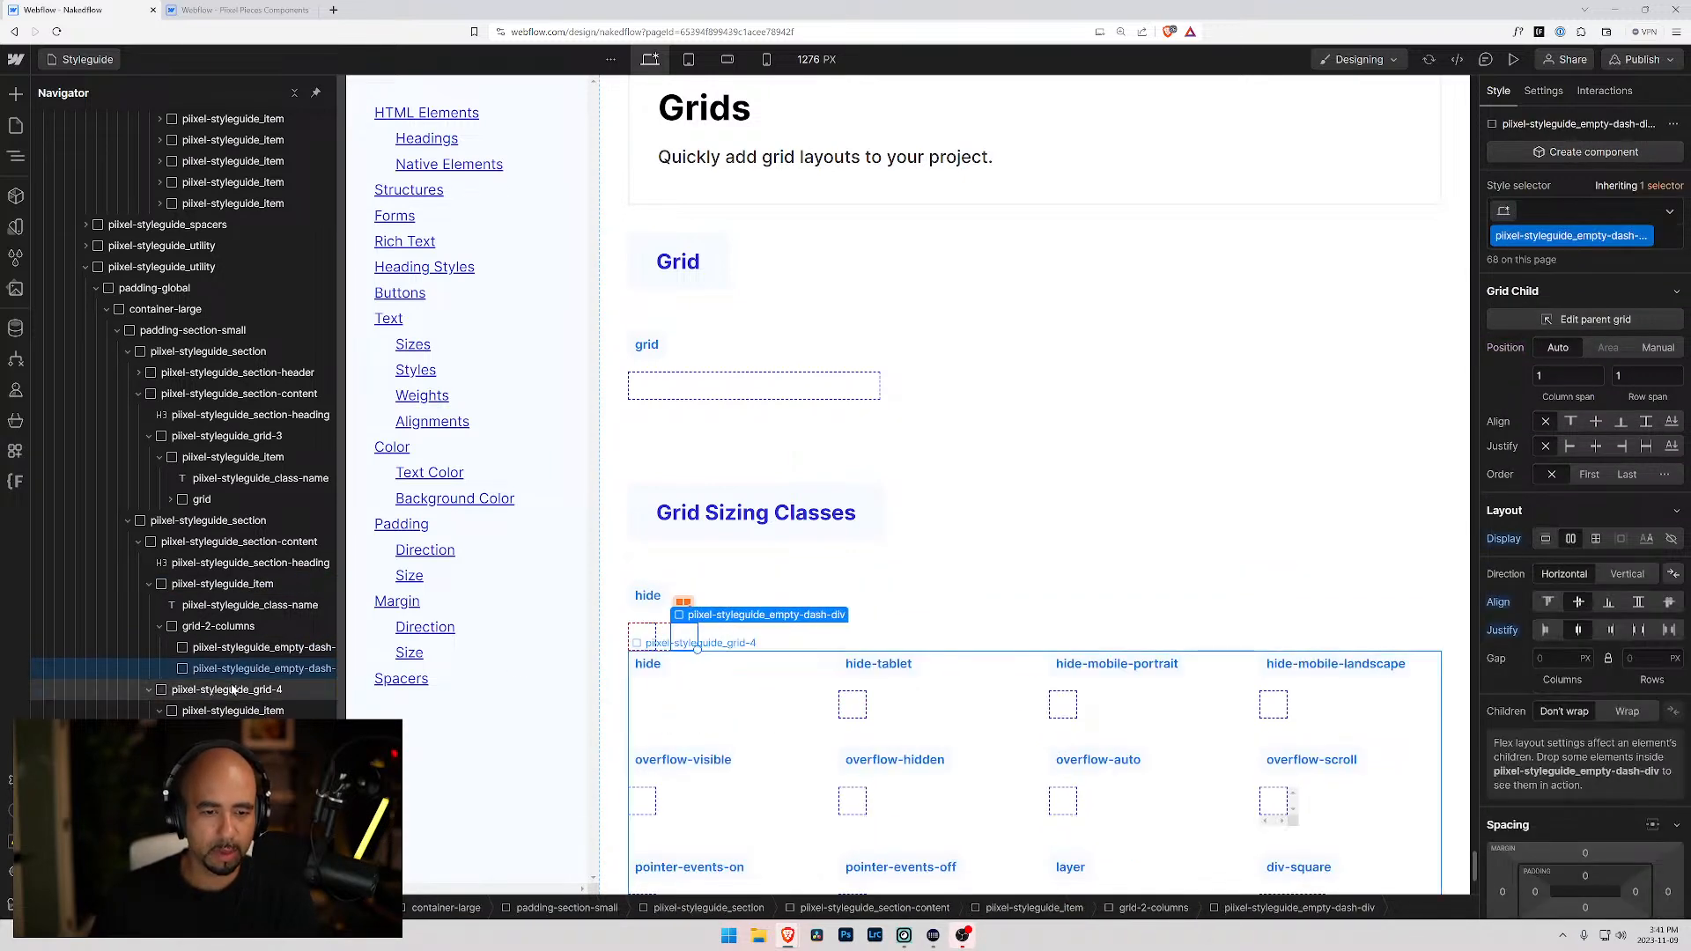
{"action": "left_click", "coordinate": [797, 638]}
- Change the "hide" label above the two-column grid example to "grid-2-columns"
{"action": "double_click", "coordinate": [646, 596]}
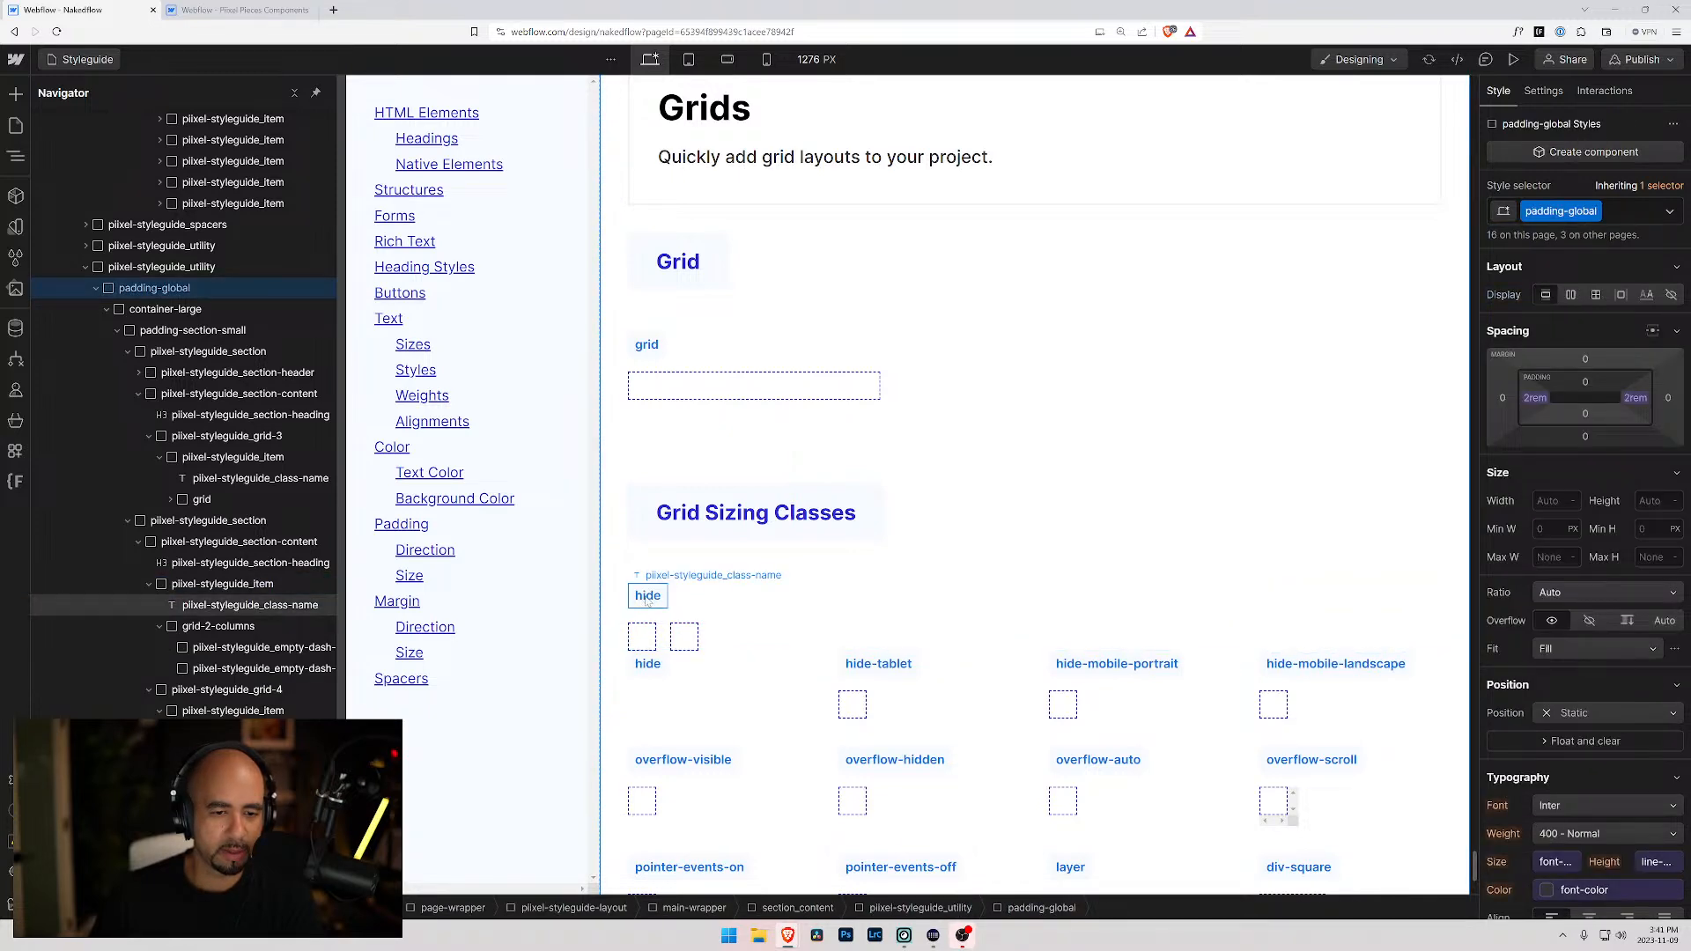
{"action": "key", "text": "ctrl+a"}
{"action": "type", "text": "gri"}
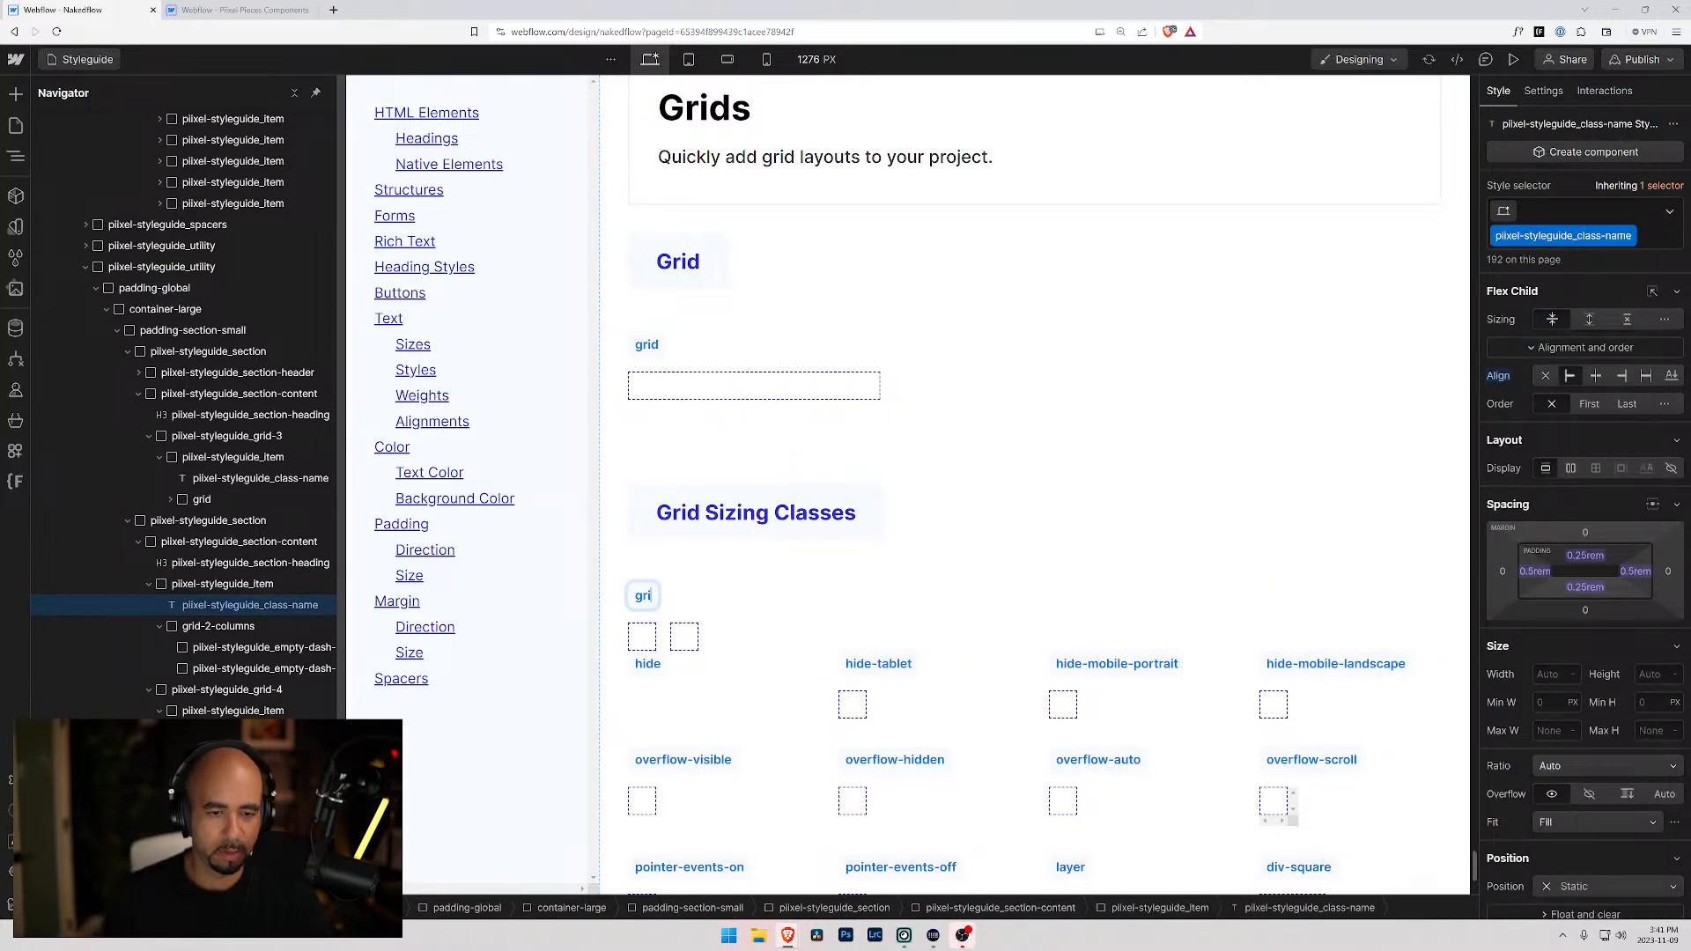
{"action": "type", "text": "d-=-column"}
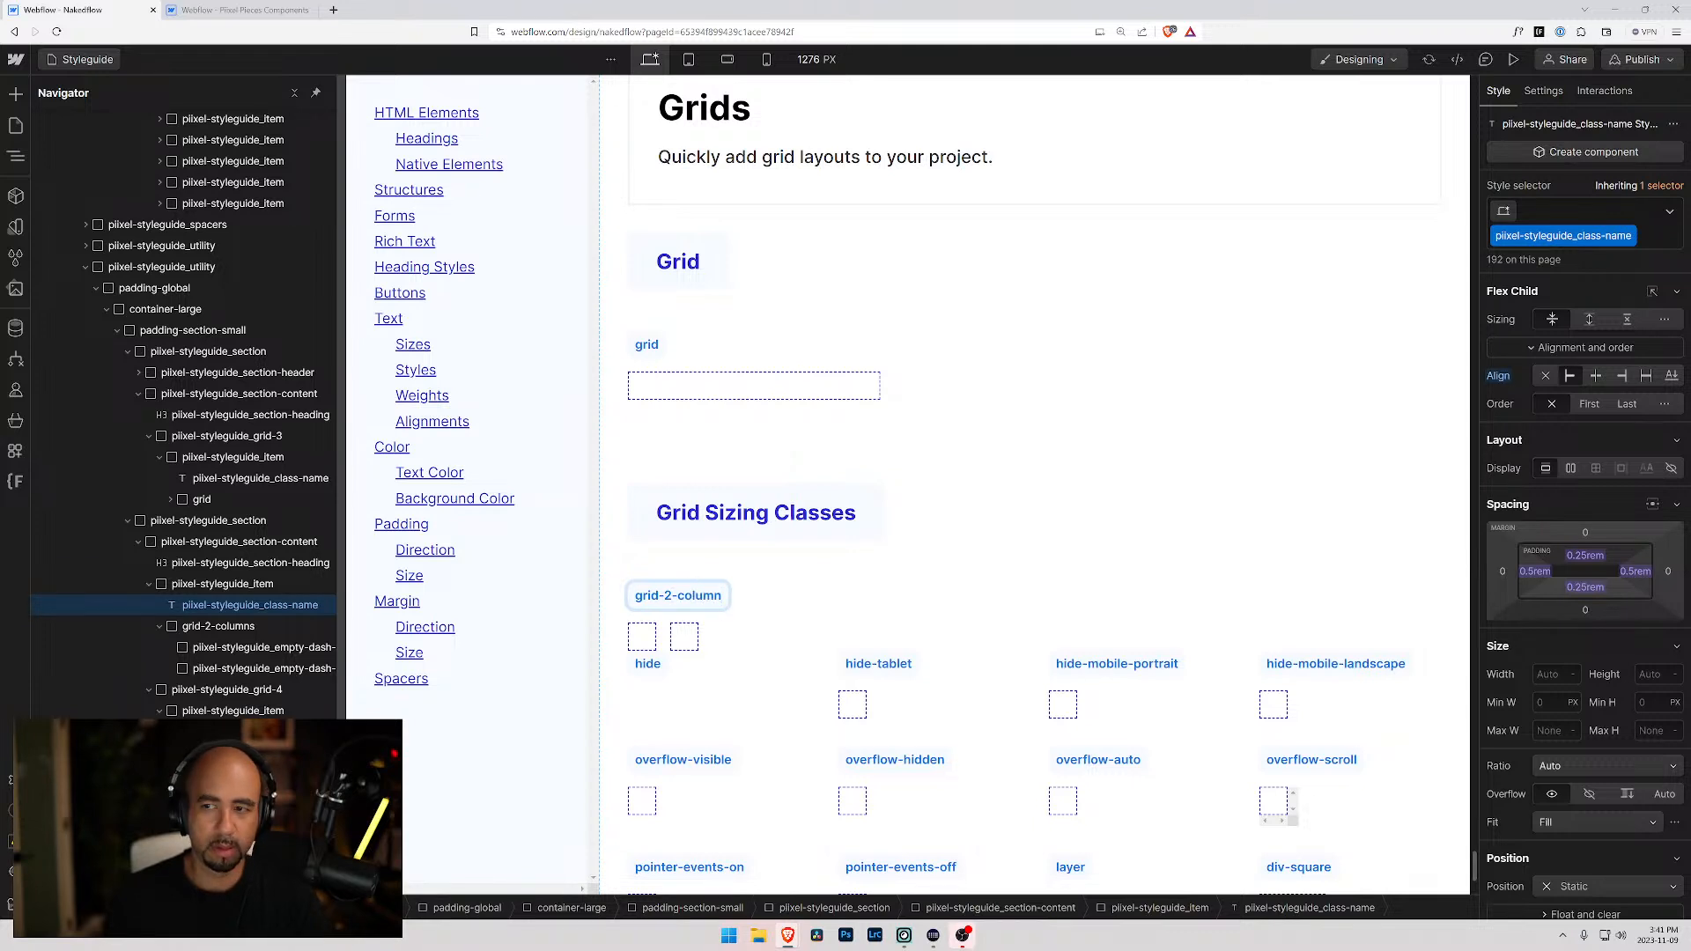
{"action": "type", "text": "s"}
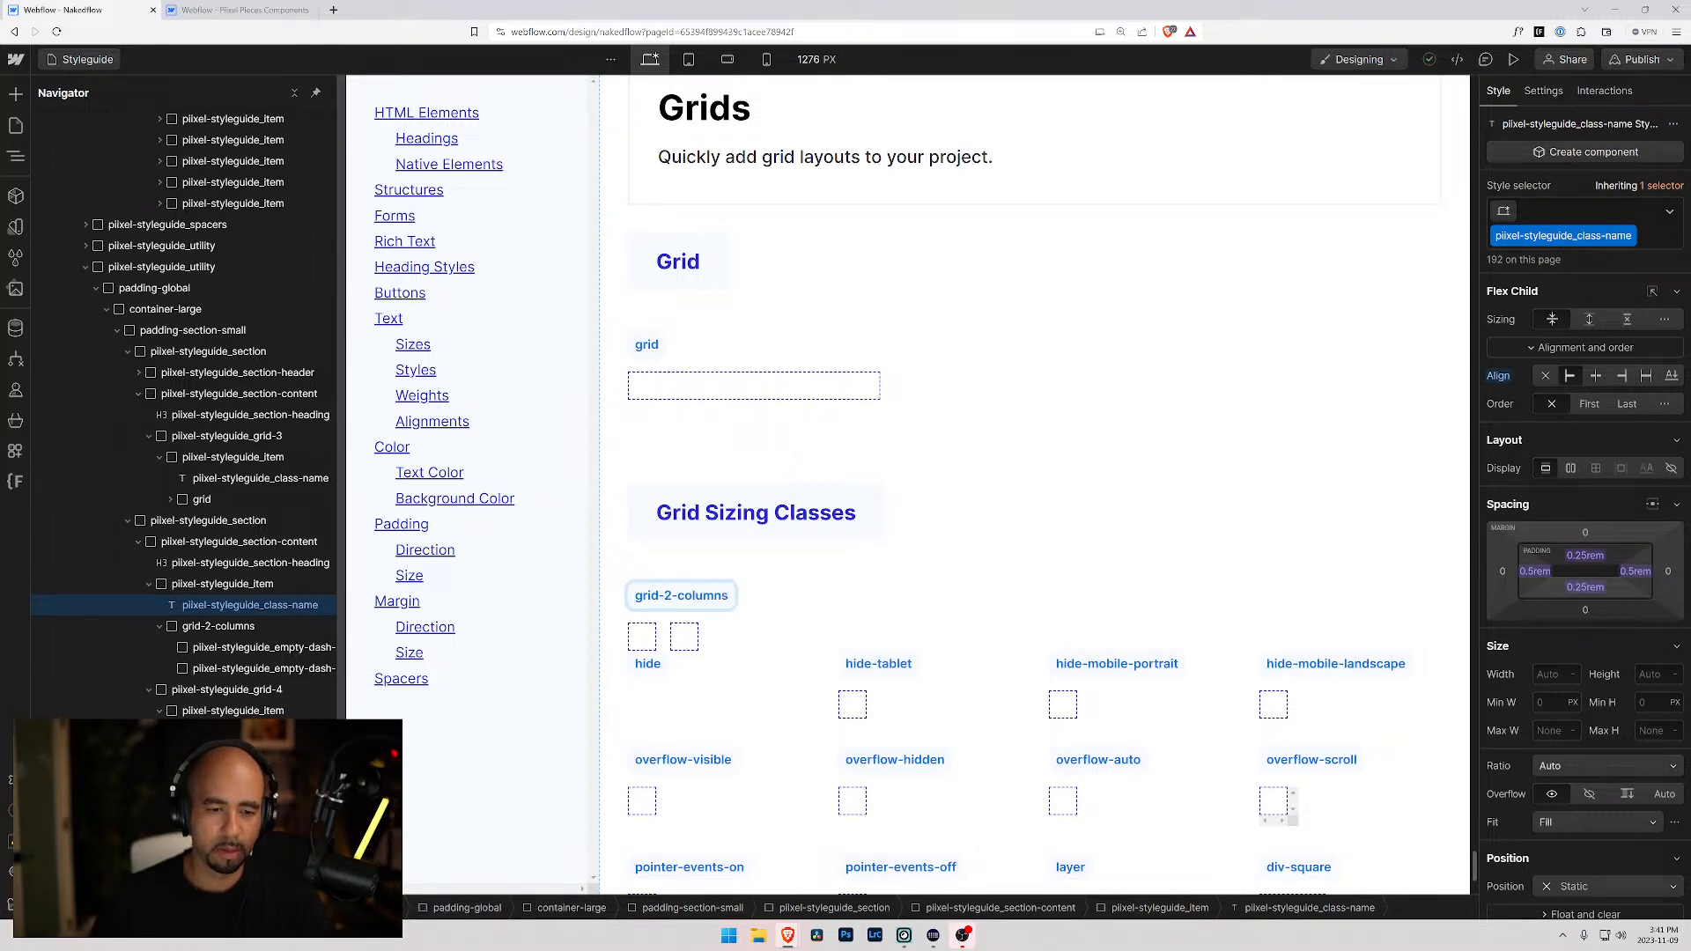
{"action": "left_click", "coordinate": [621, 548]}
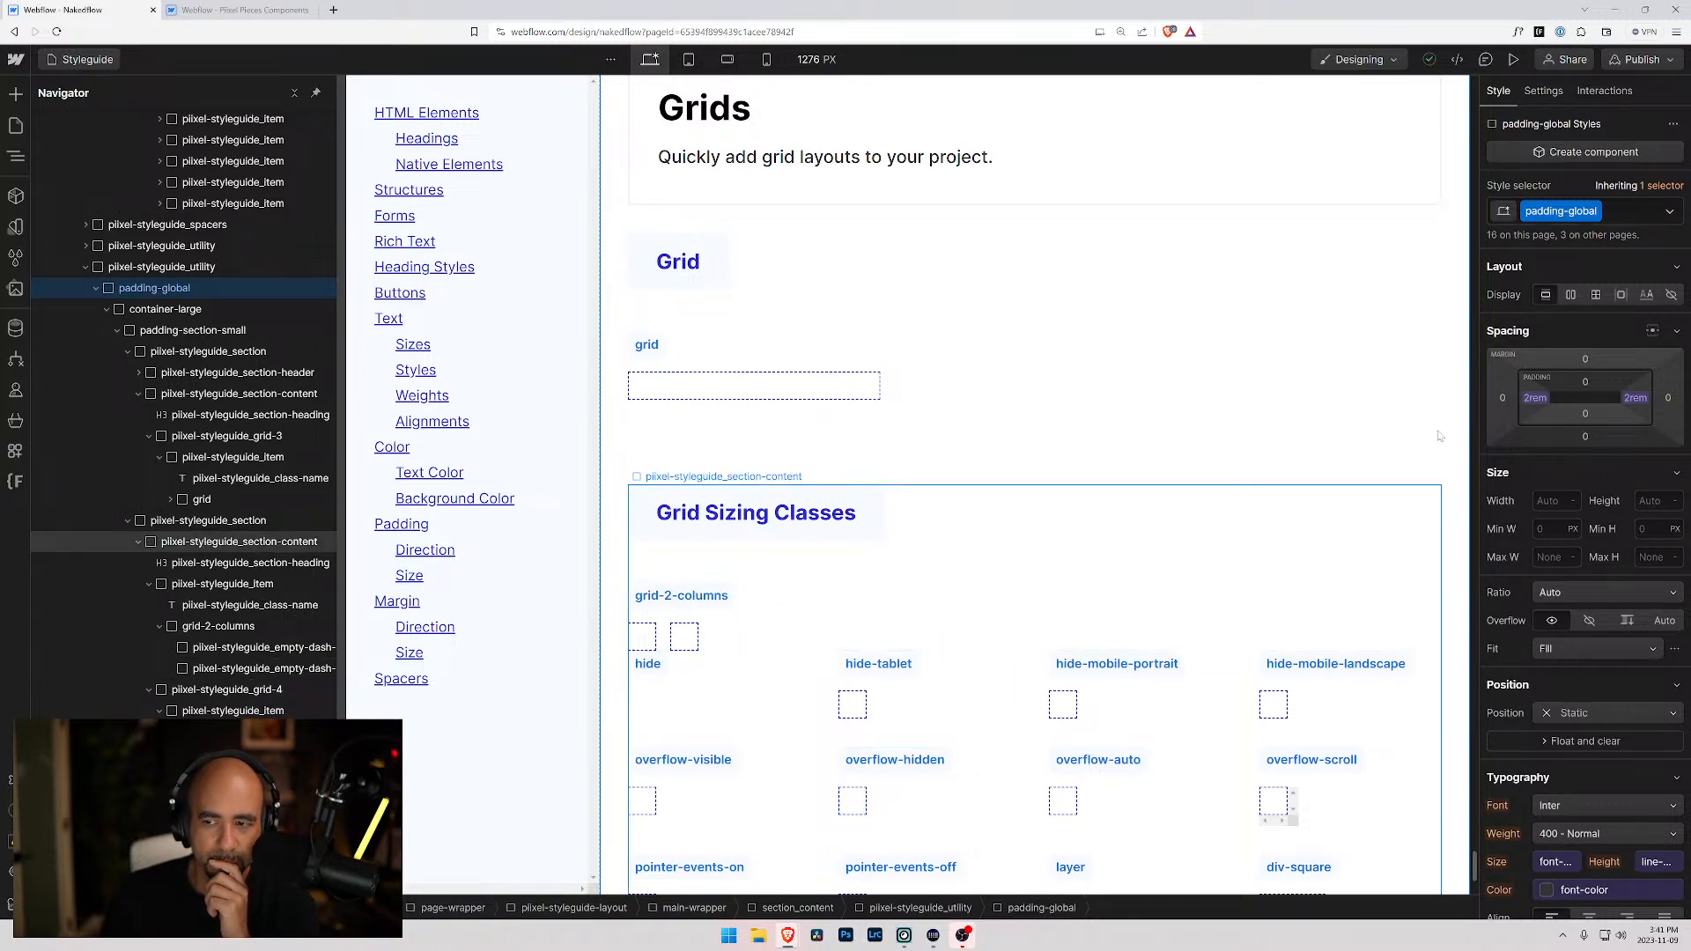
- Examine how the Buttons section applies the is-small combo class, and review the other style guide sections down to Grids
{"action": "left_click", "coordinate": [230, 626]}
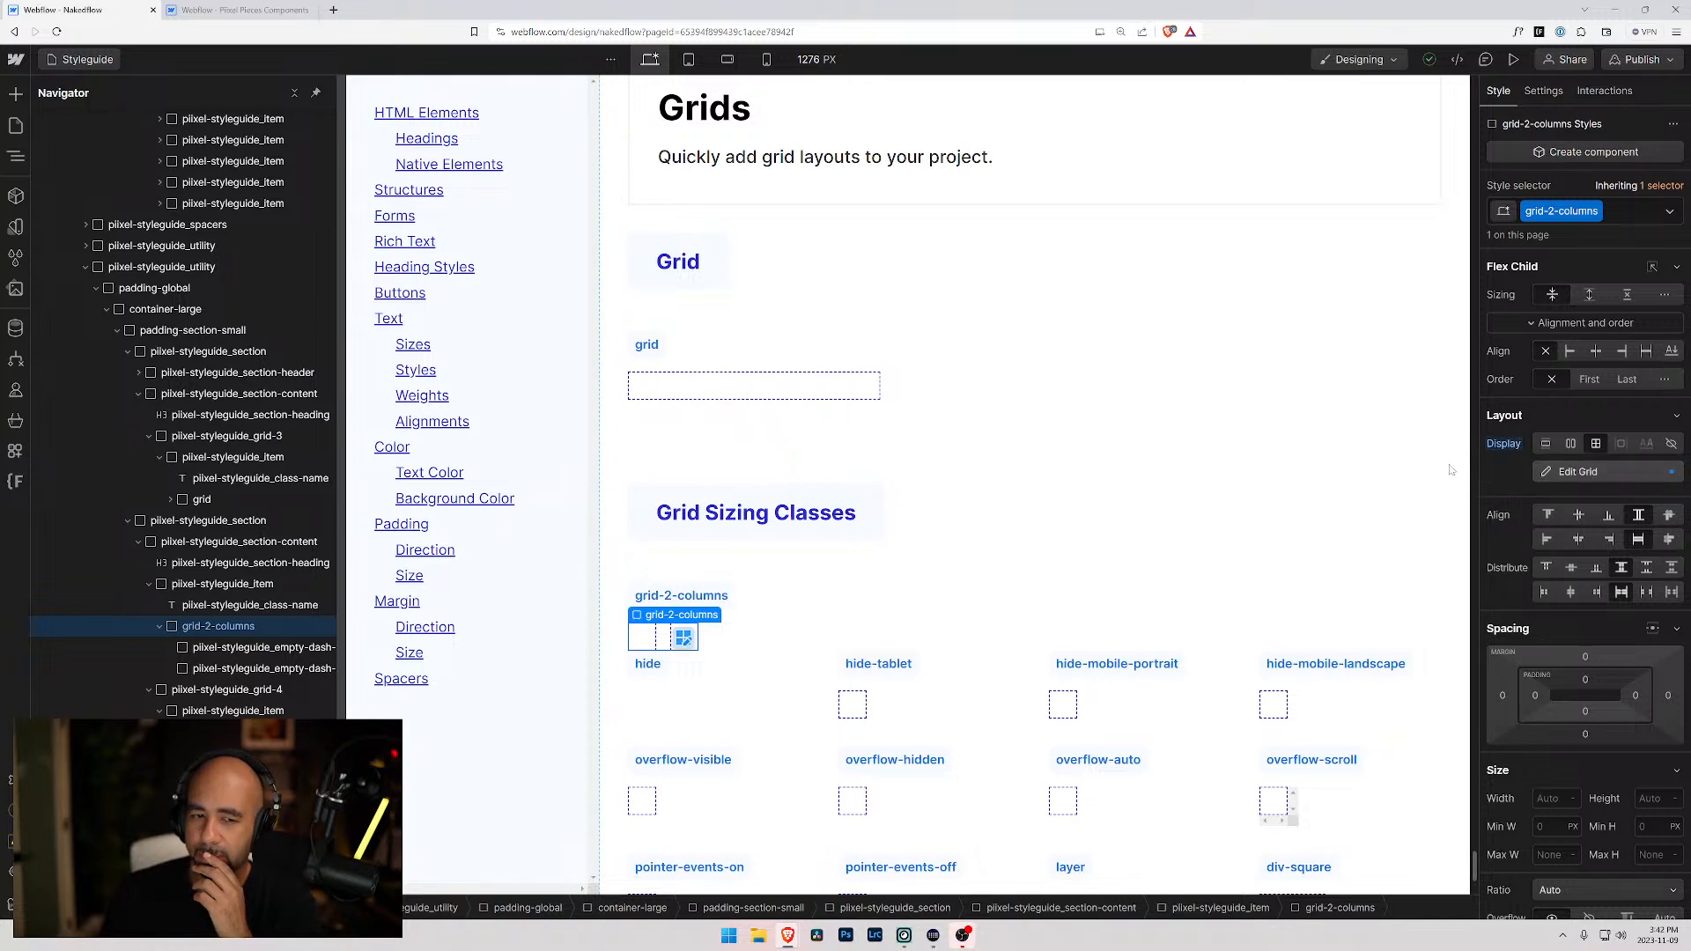
{"action": "scroll", "coordinate": [929, 508], "scroll_direction": "up", "scroll_amount": 10}
{"action": "scroll", "coordinate": [929, 508], "scroll_direction": "up", "scroll_amount": 15}
{"action": "scroll", "coordinate": [916, 491], "scroll_direction": "up", "scroll_amount": 15}
{"action": "scroll", "coordinate": [907, 471], "scroll_direction": "up", "scroll_amount": 15}
{"action": "scroll", "coordinate": [907, 471], "scroll_direction": "up", "scroll_amount": 3}
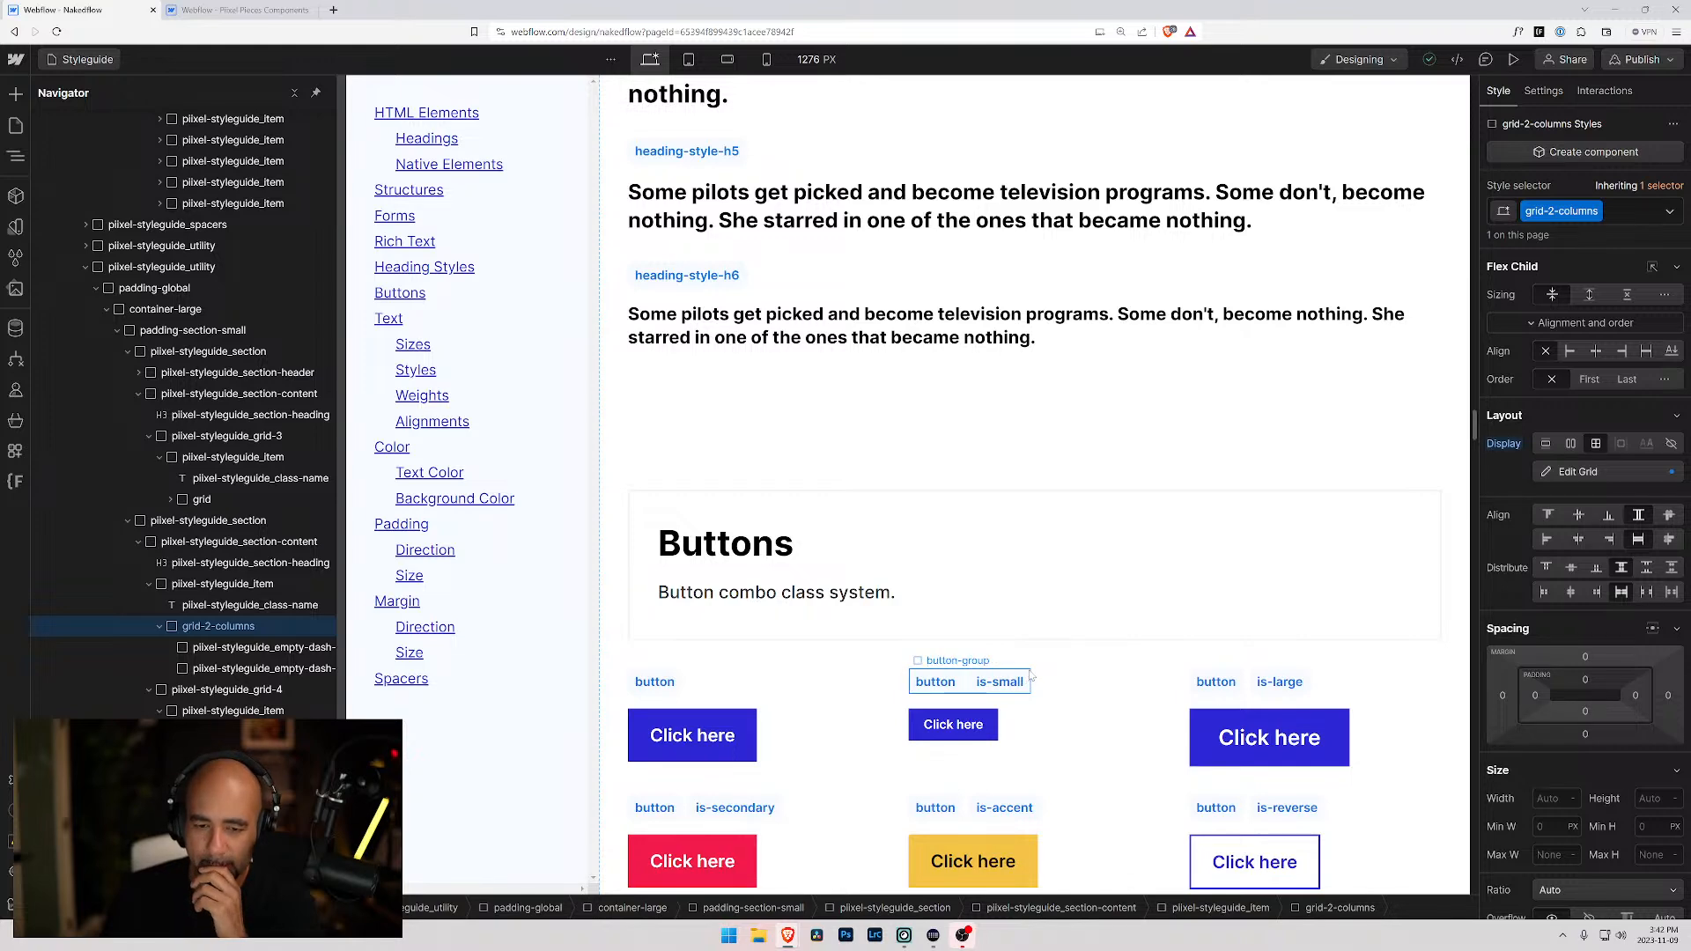
{"action": "left_click", "coordinate": [983, 720]}
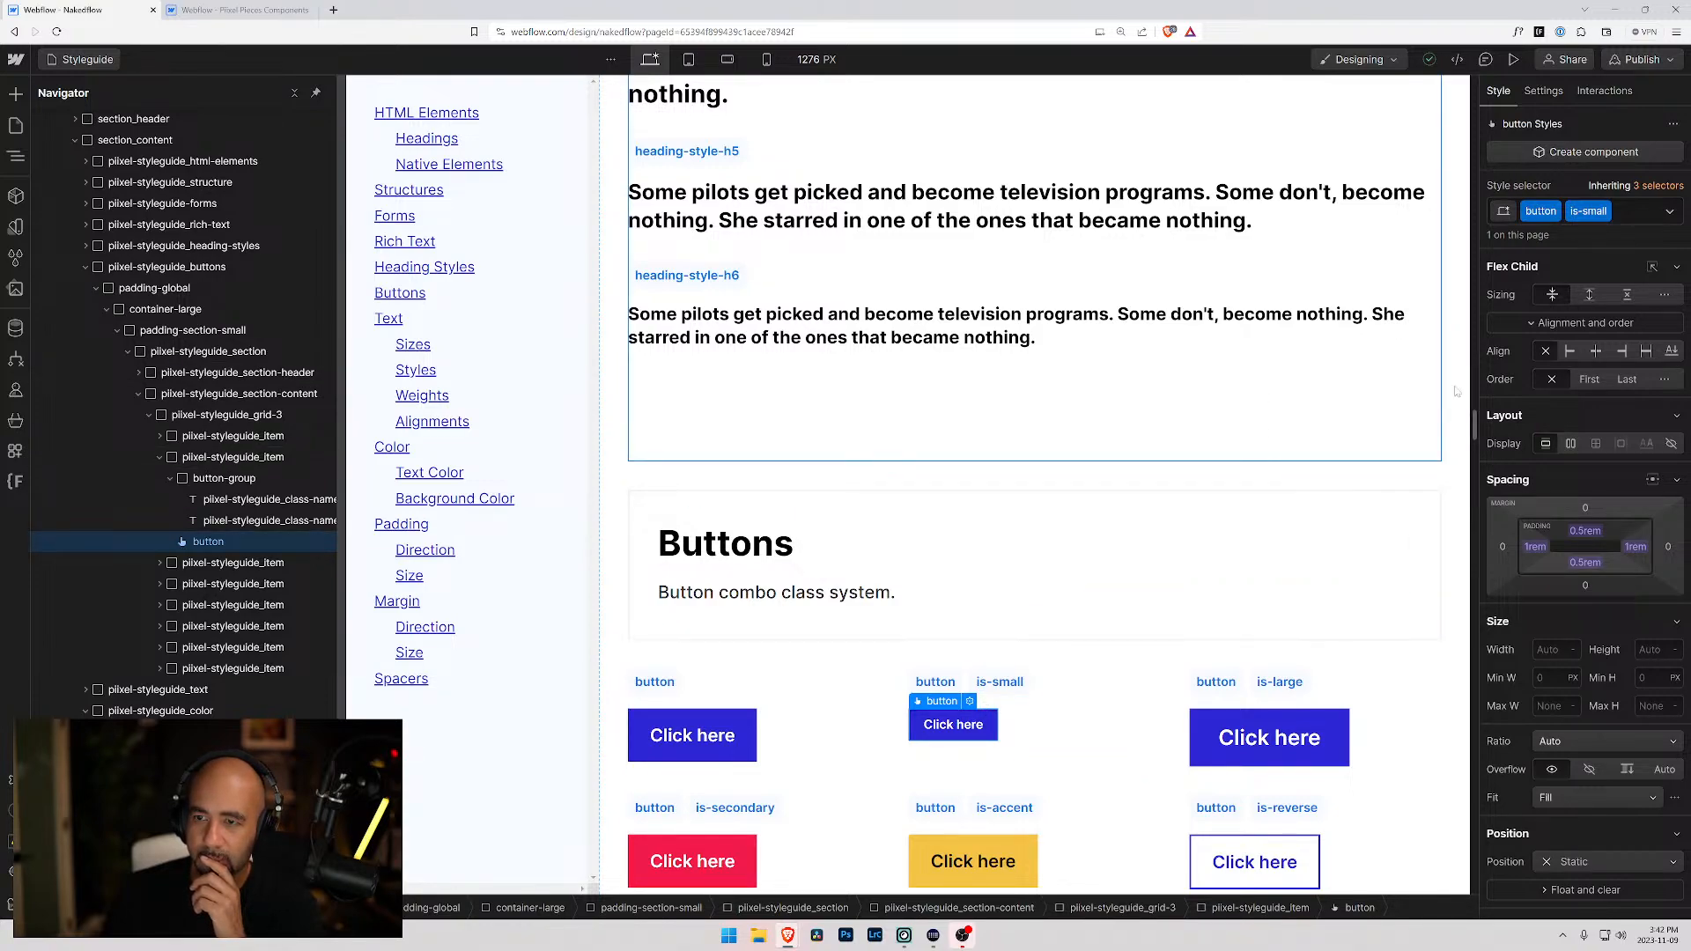
{"action": "scroll", "coordinate": [833, 525], "scroll_direction": "down", "scroll_amount": 20}
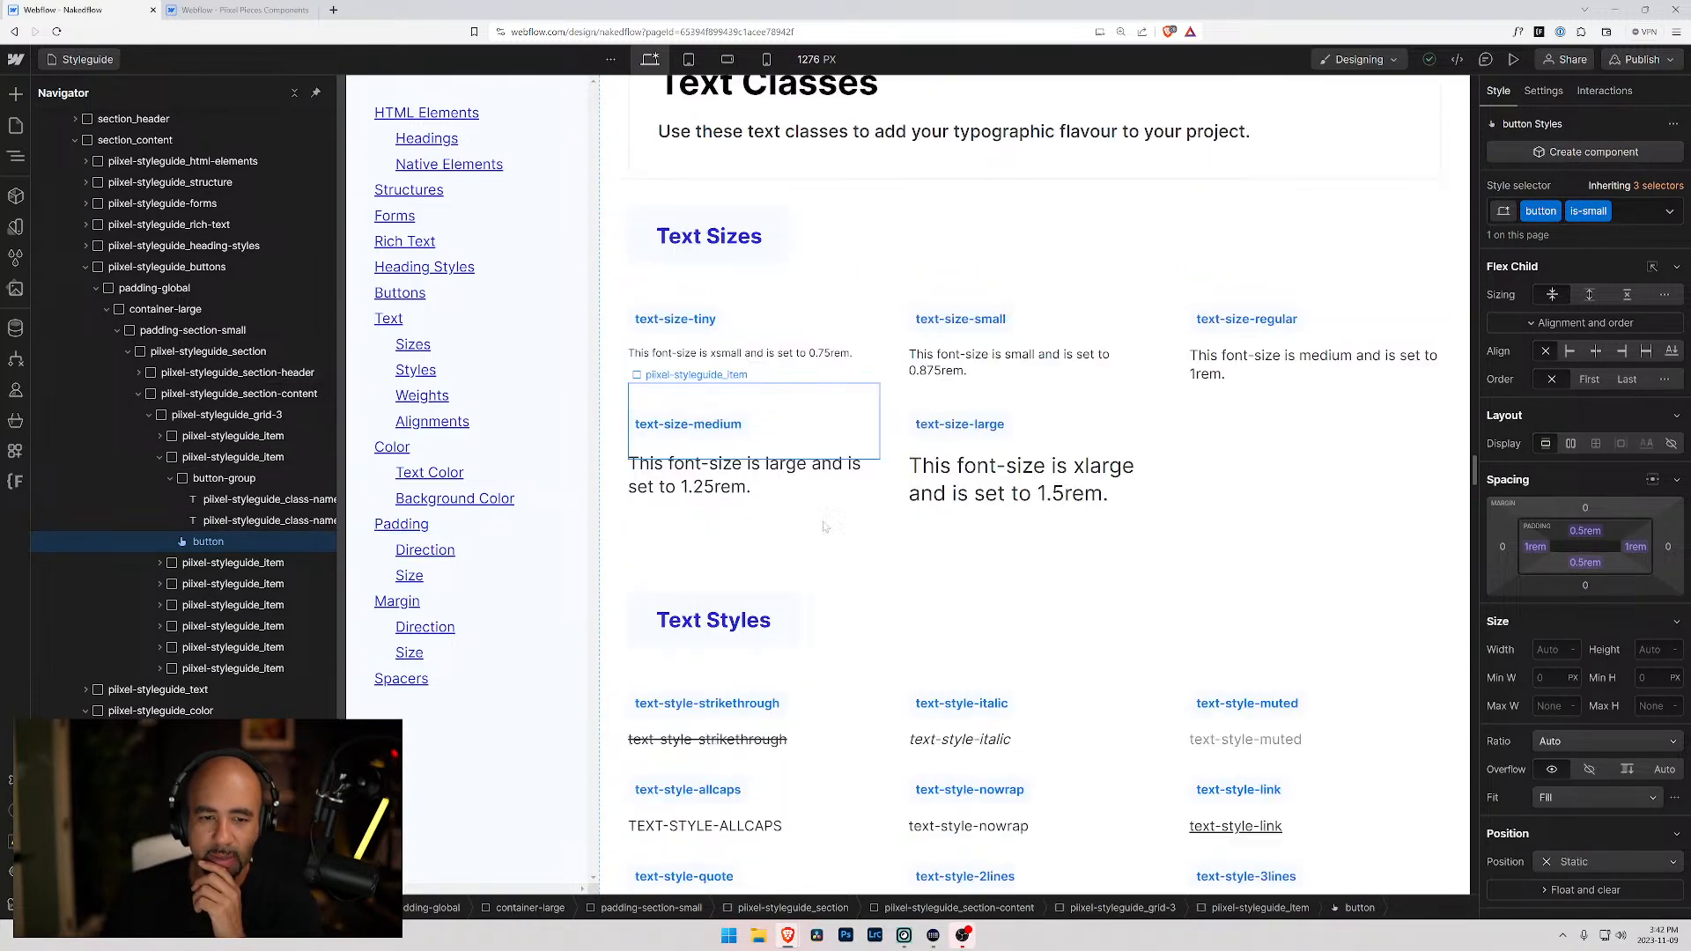
{"action": "scroll", "coordinate": [833, 526], "scroll_direction": "down", "scroll_amount": 20}
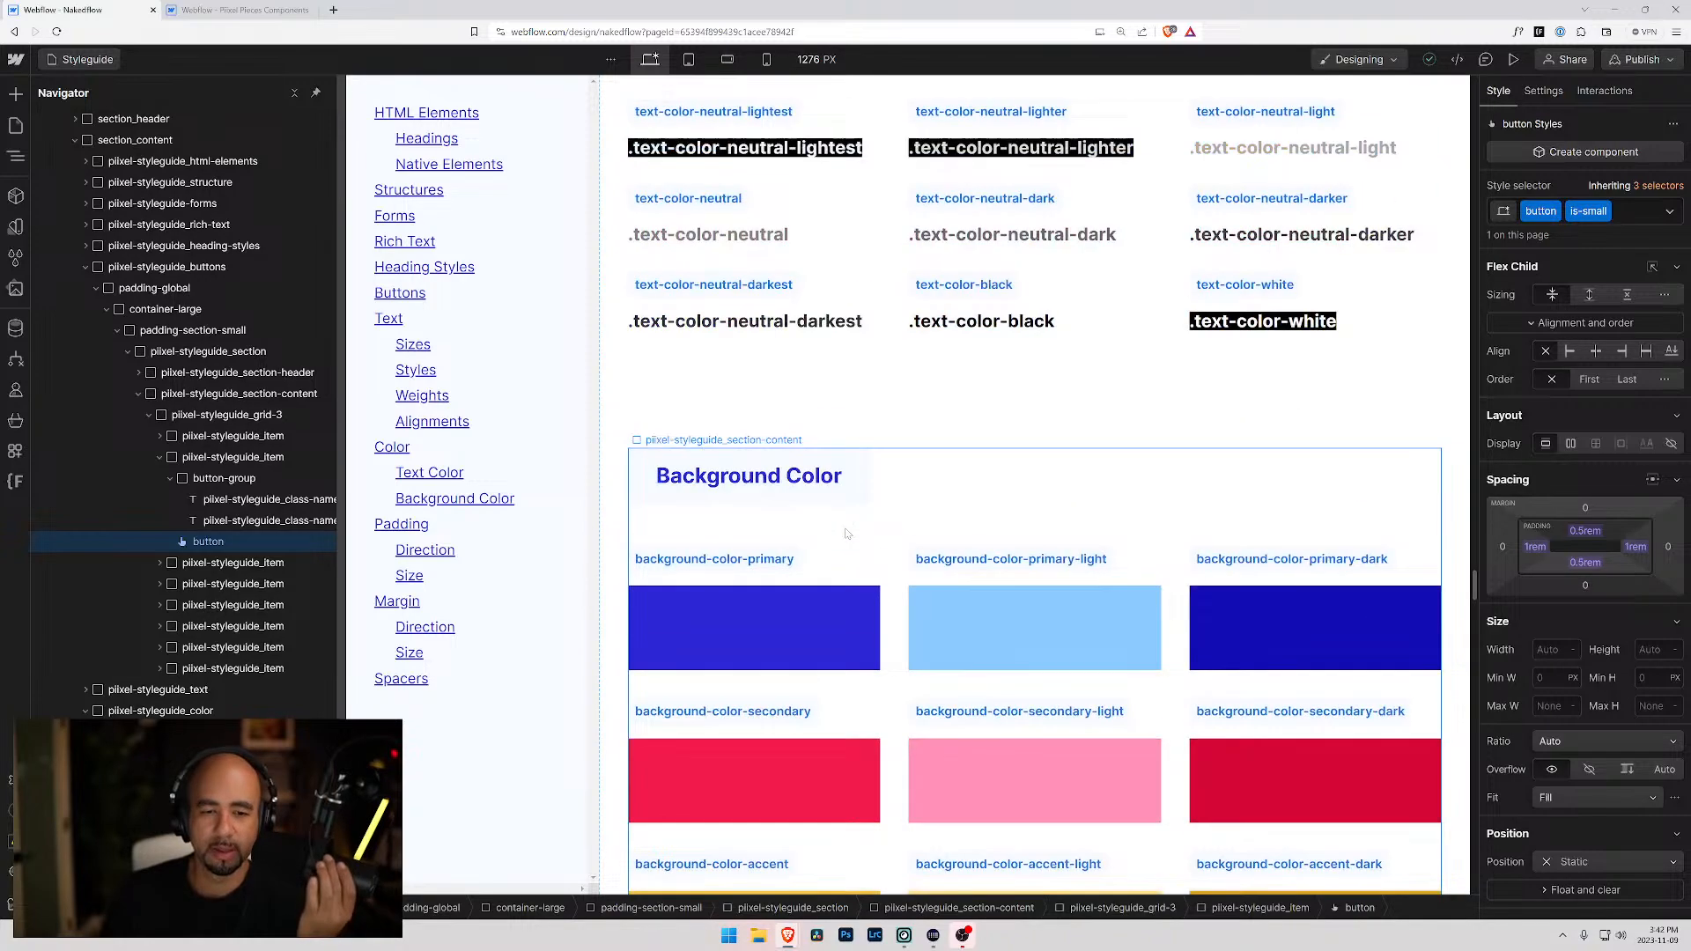
{"action": "scroll", "coordinate": [862, 541], "scroll_direction": "down", "scroll_amount": 15}
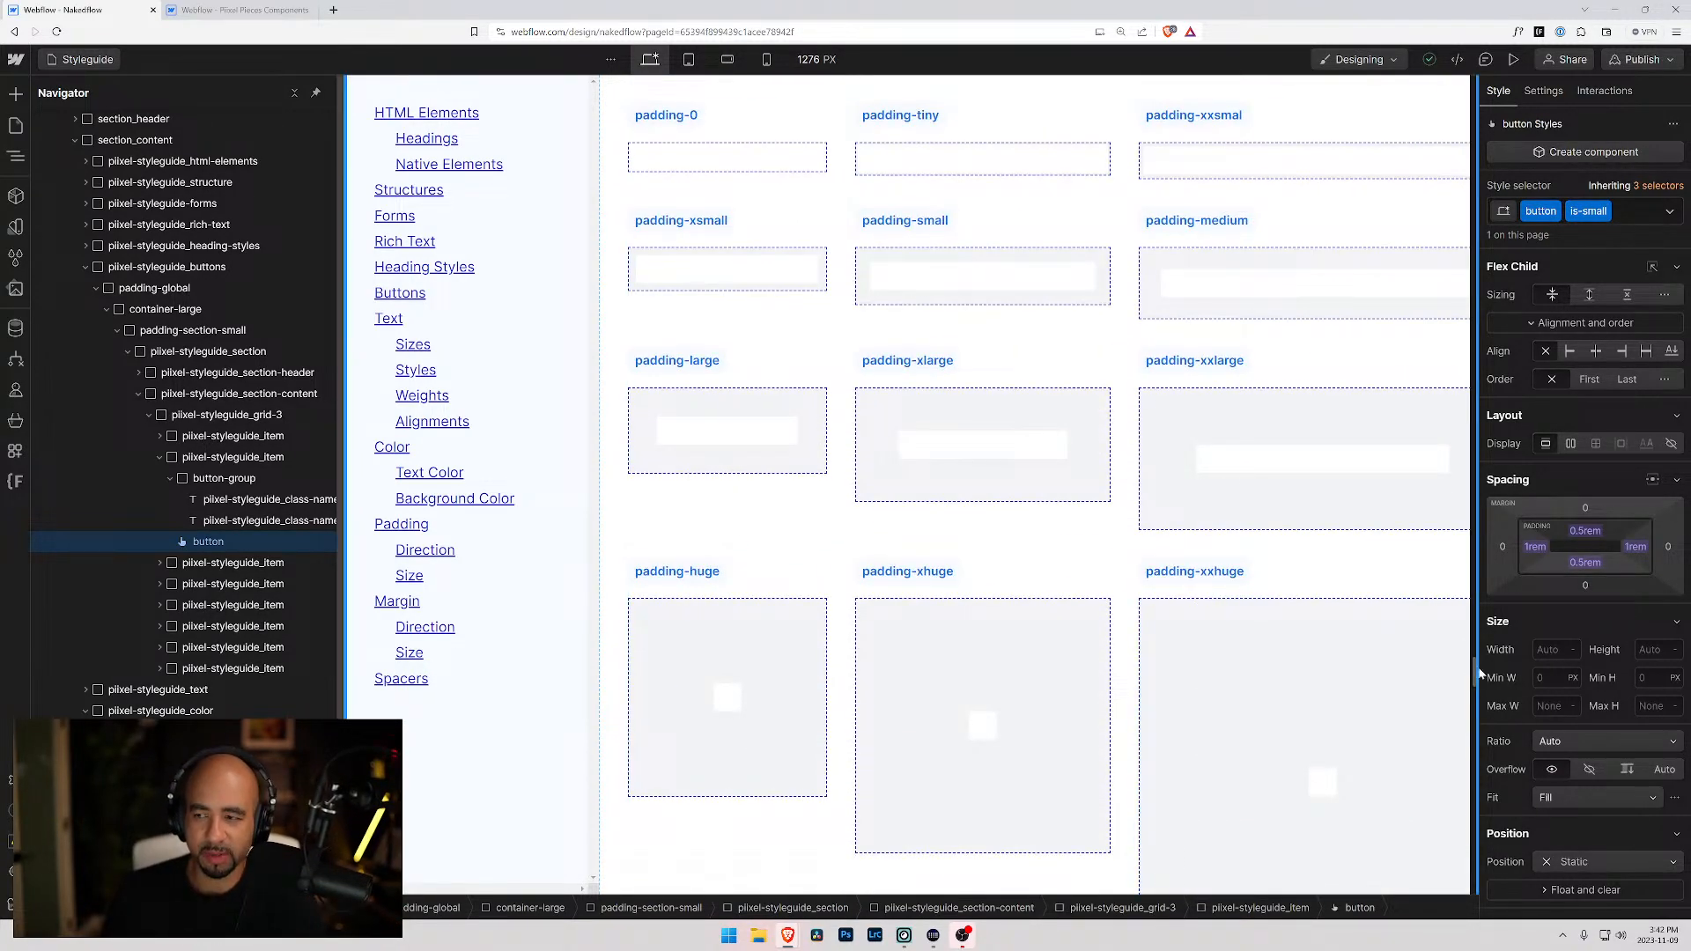
{"action": "scroll", "coordinate": [1069, 550], "scroll_direction": "down", "scroll_amount": 10}
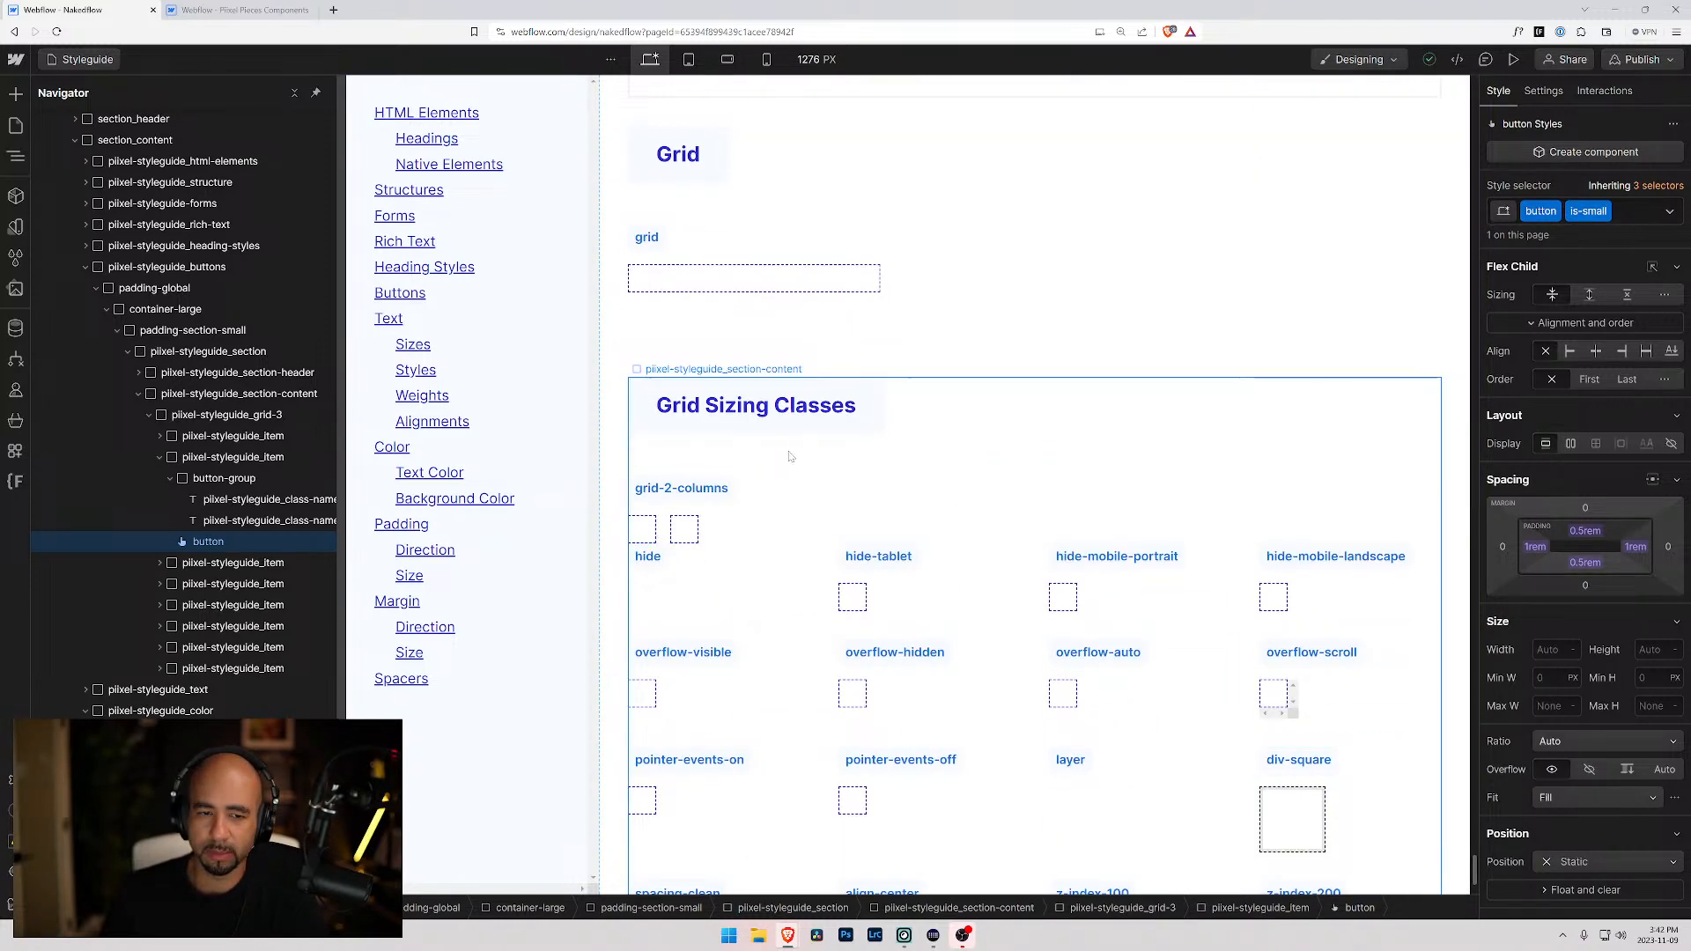
- Set the width of the grid-2-columns class to 100%
{"action": "left_click", "coordinate": [663, 539]}
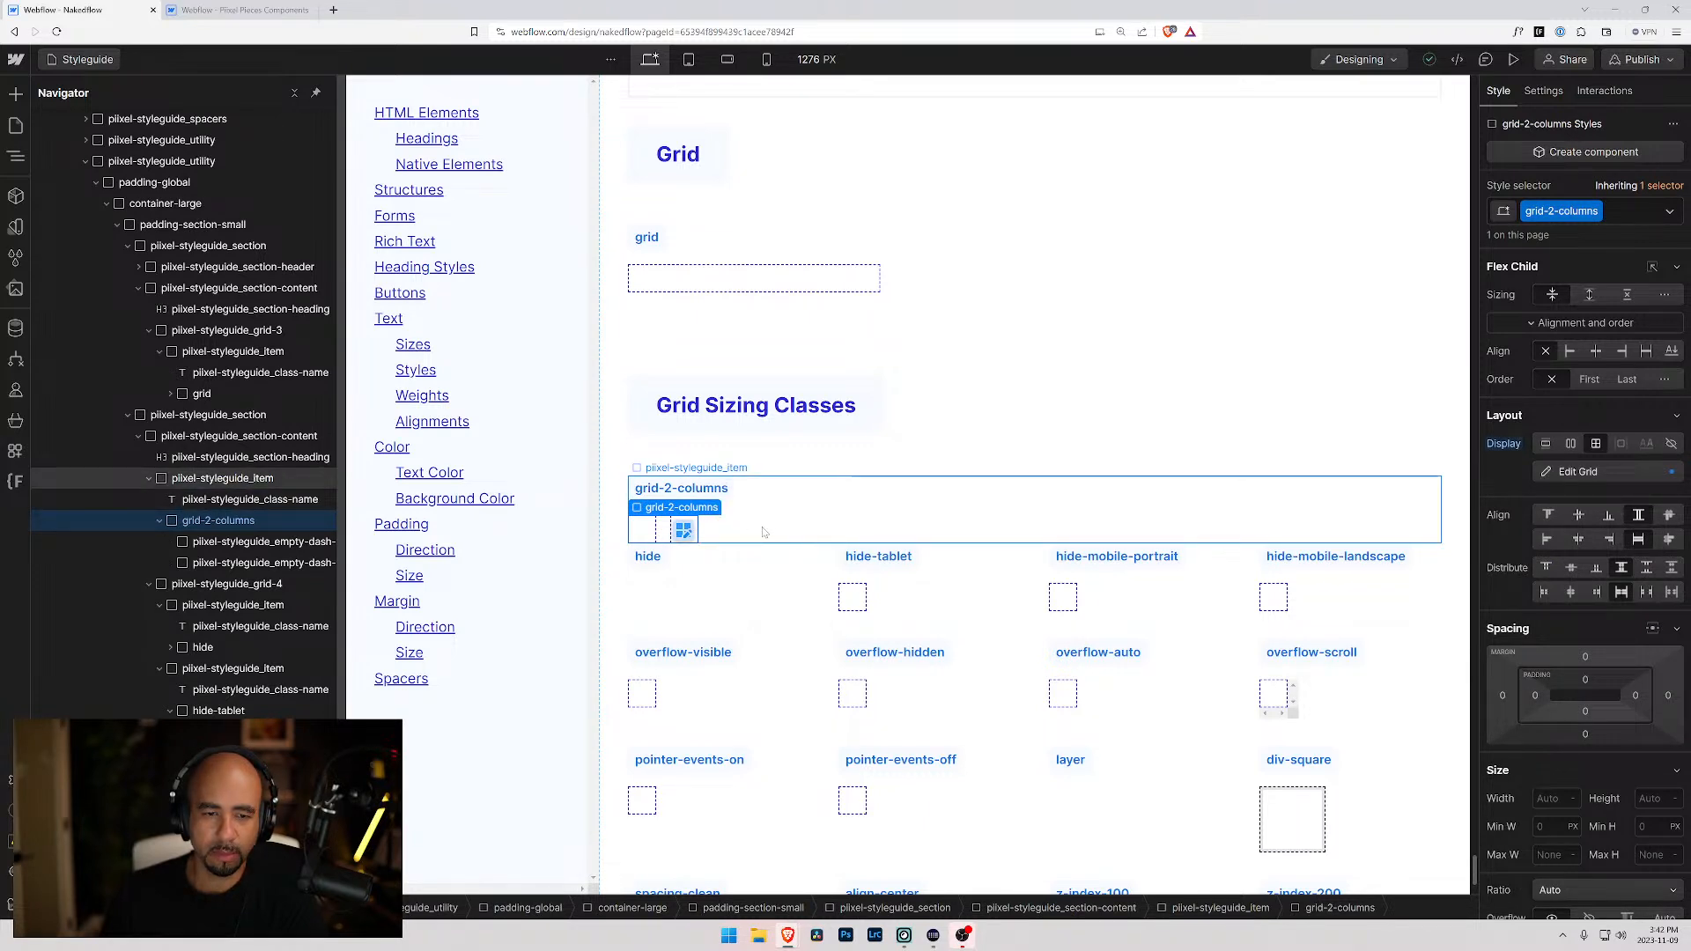
{"action": "left_click", "coordinate": [231, 479]}
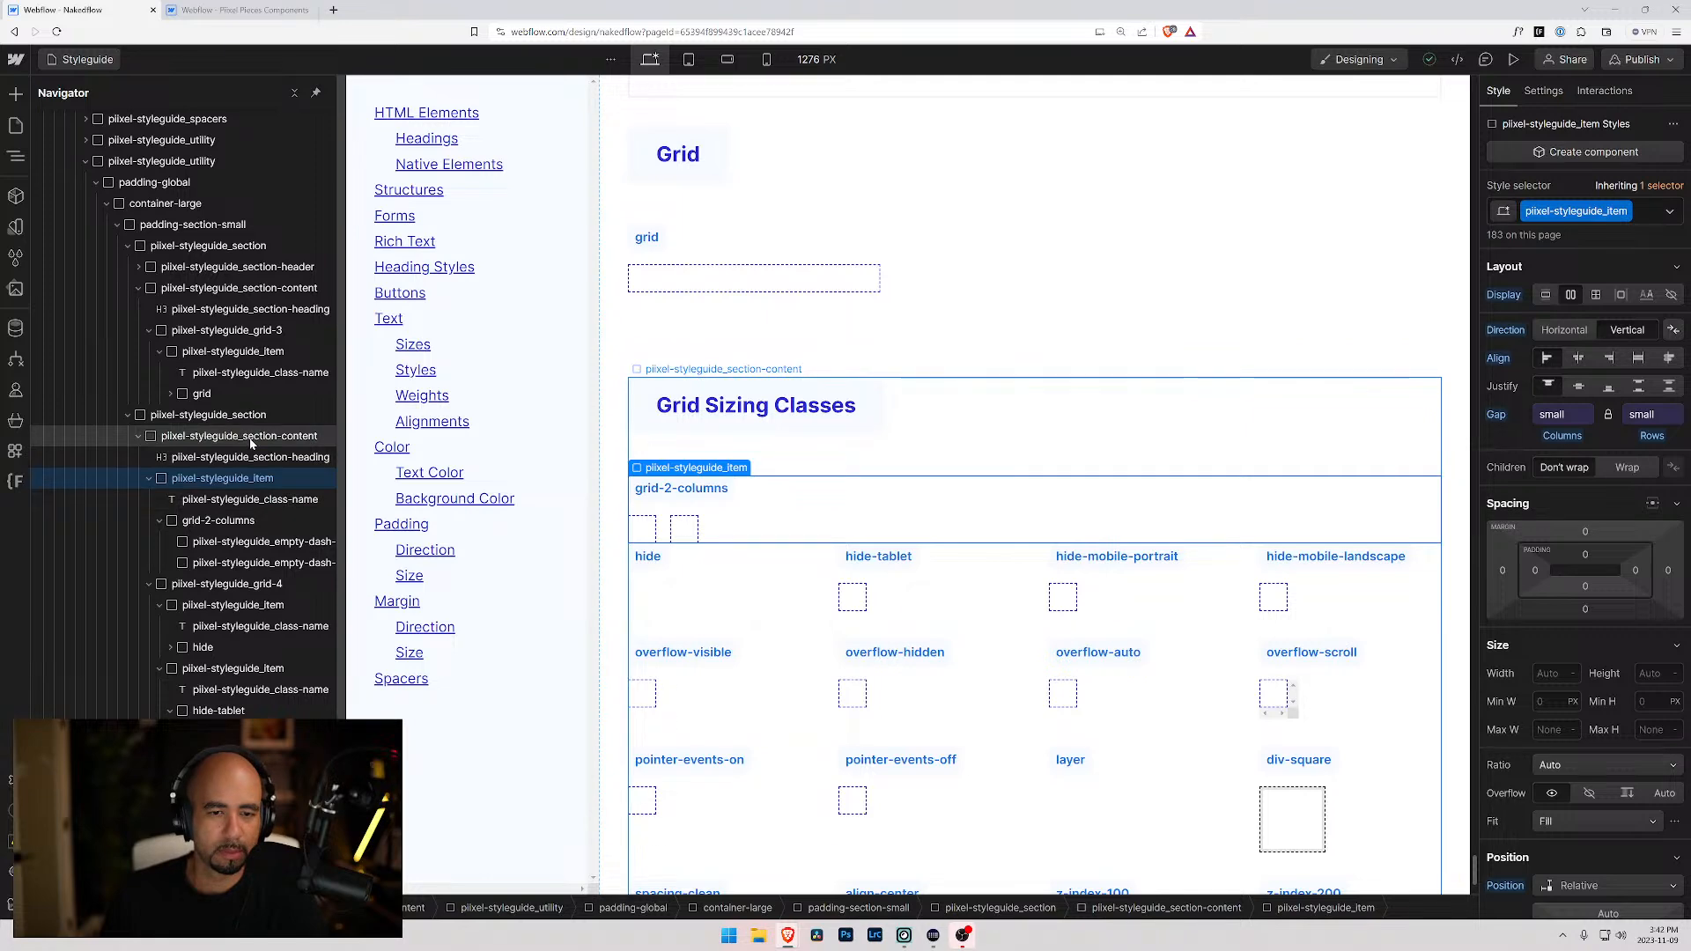
{"action": "left_click", "coordinate": [245, 501]}
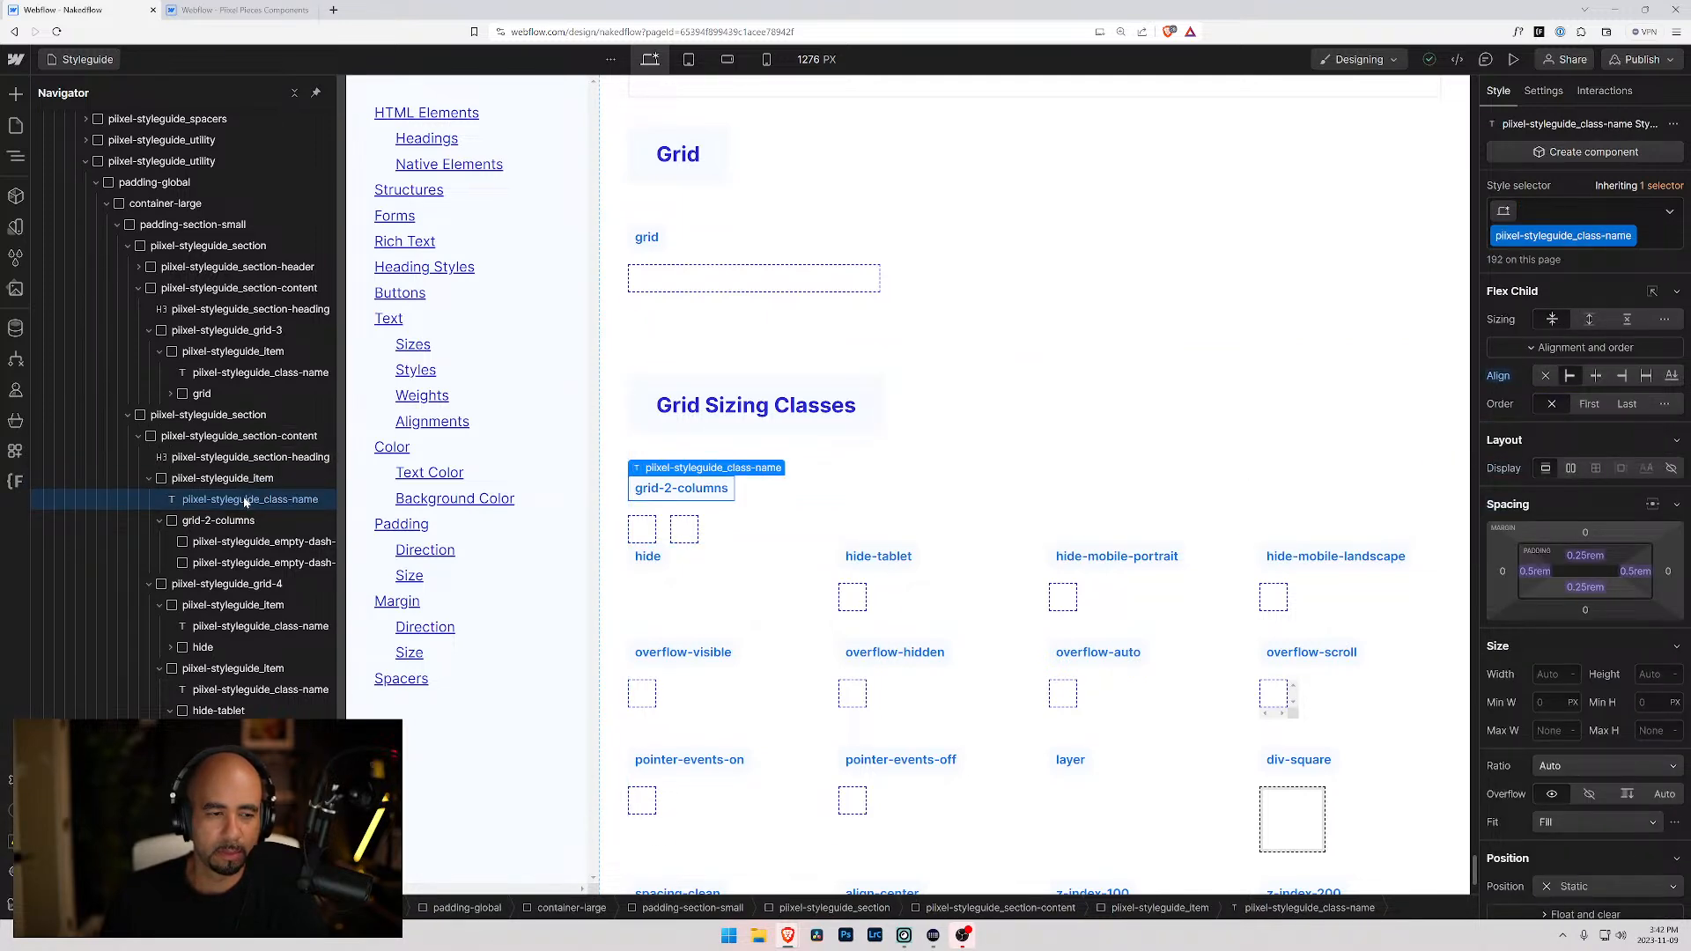
{"action": "left_click", "coordinate": [234, 521]}
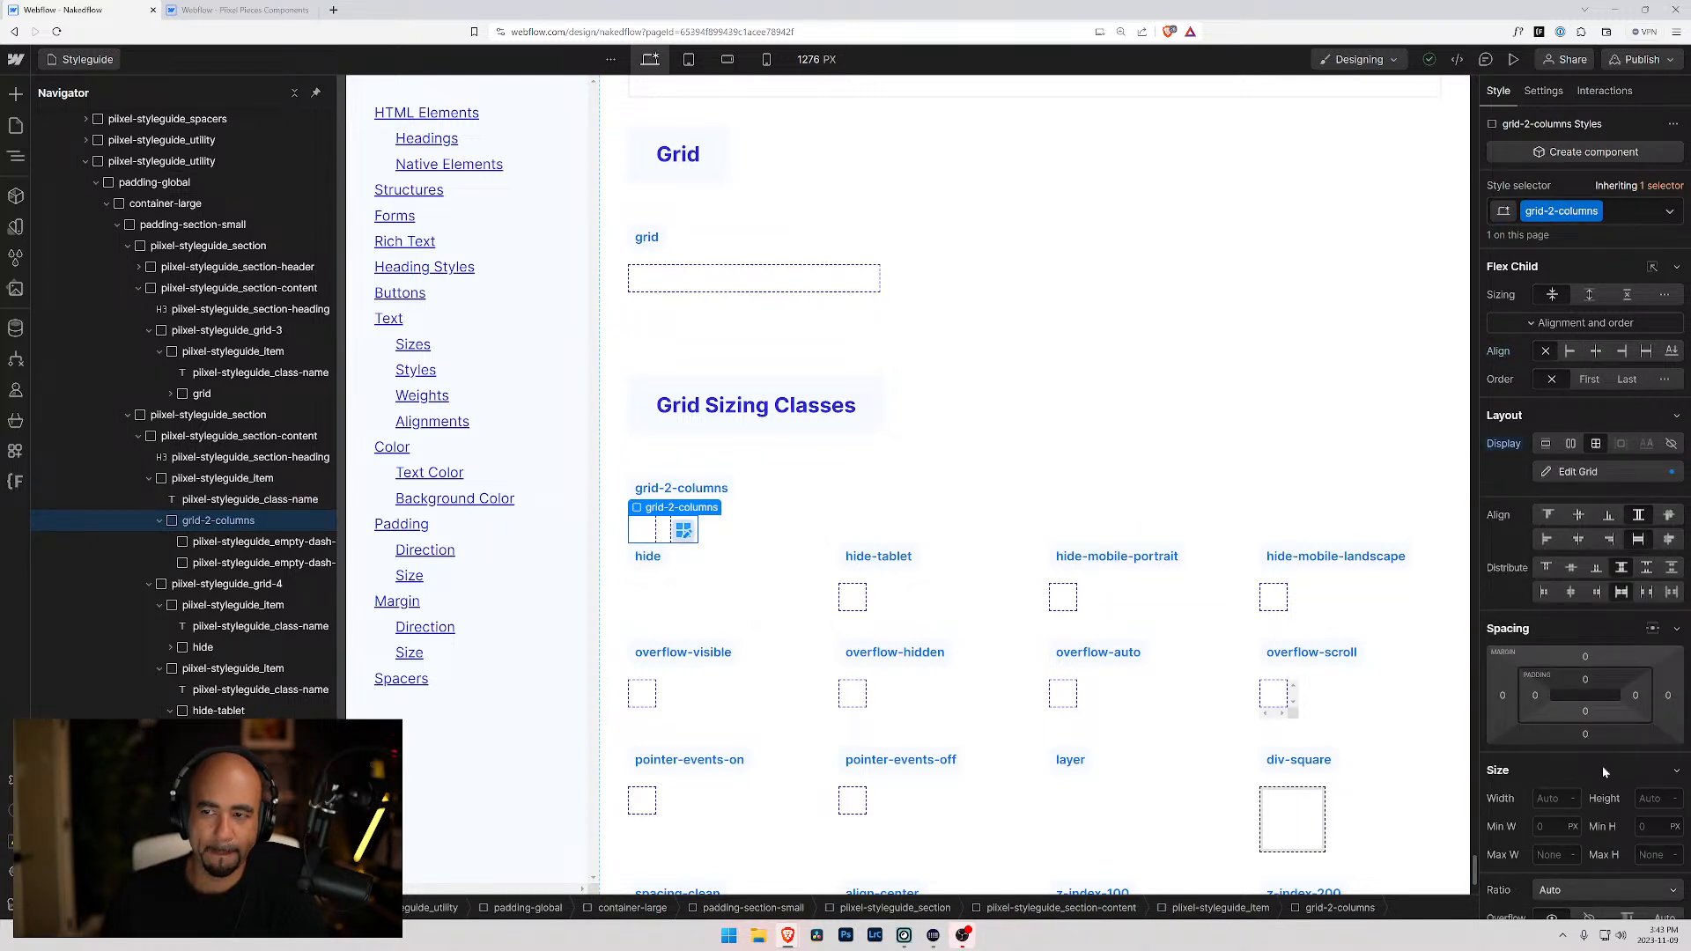
{"action": "left_click", "coordinate": [1555, 798]}
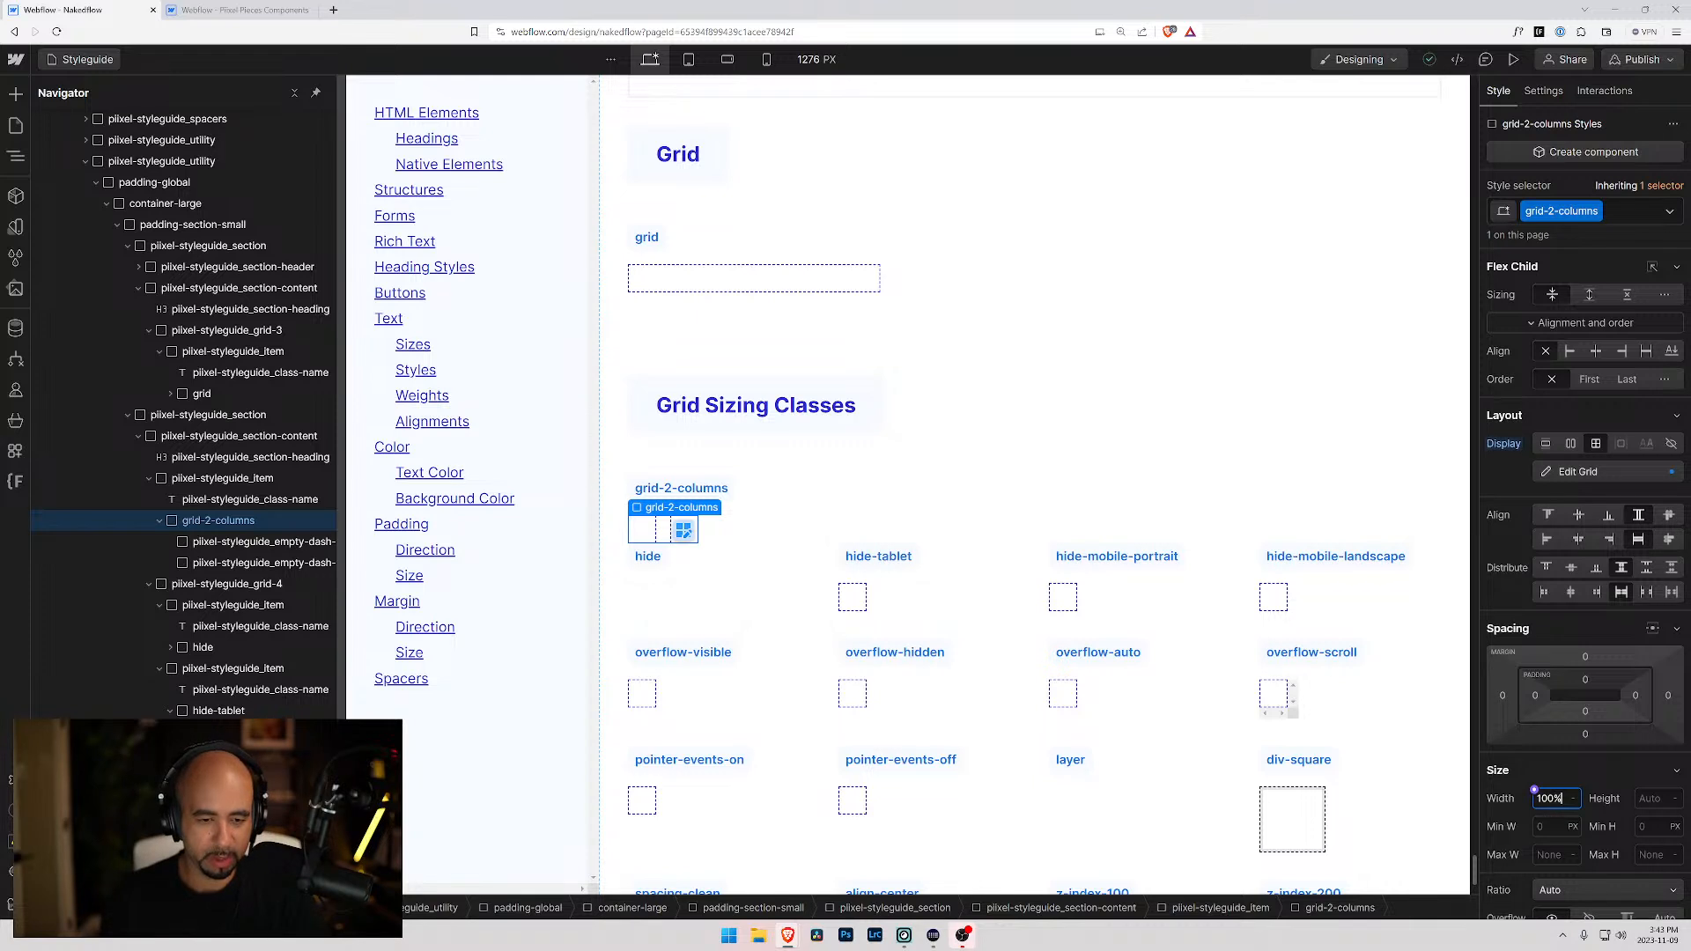
{"action": "type", "text": "100%"}
{"action": "key", "text": "Return"}
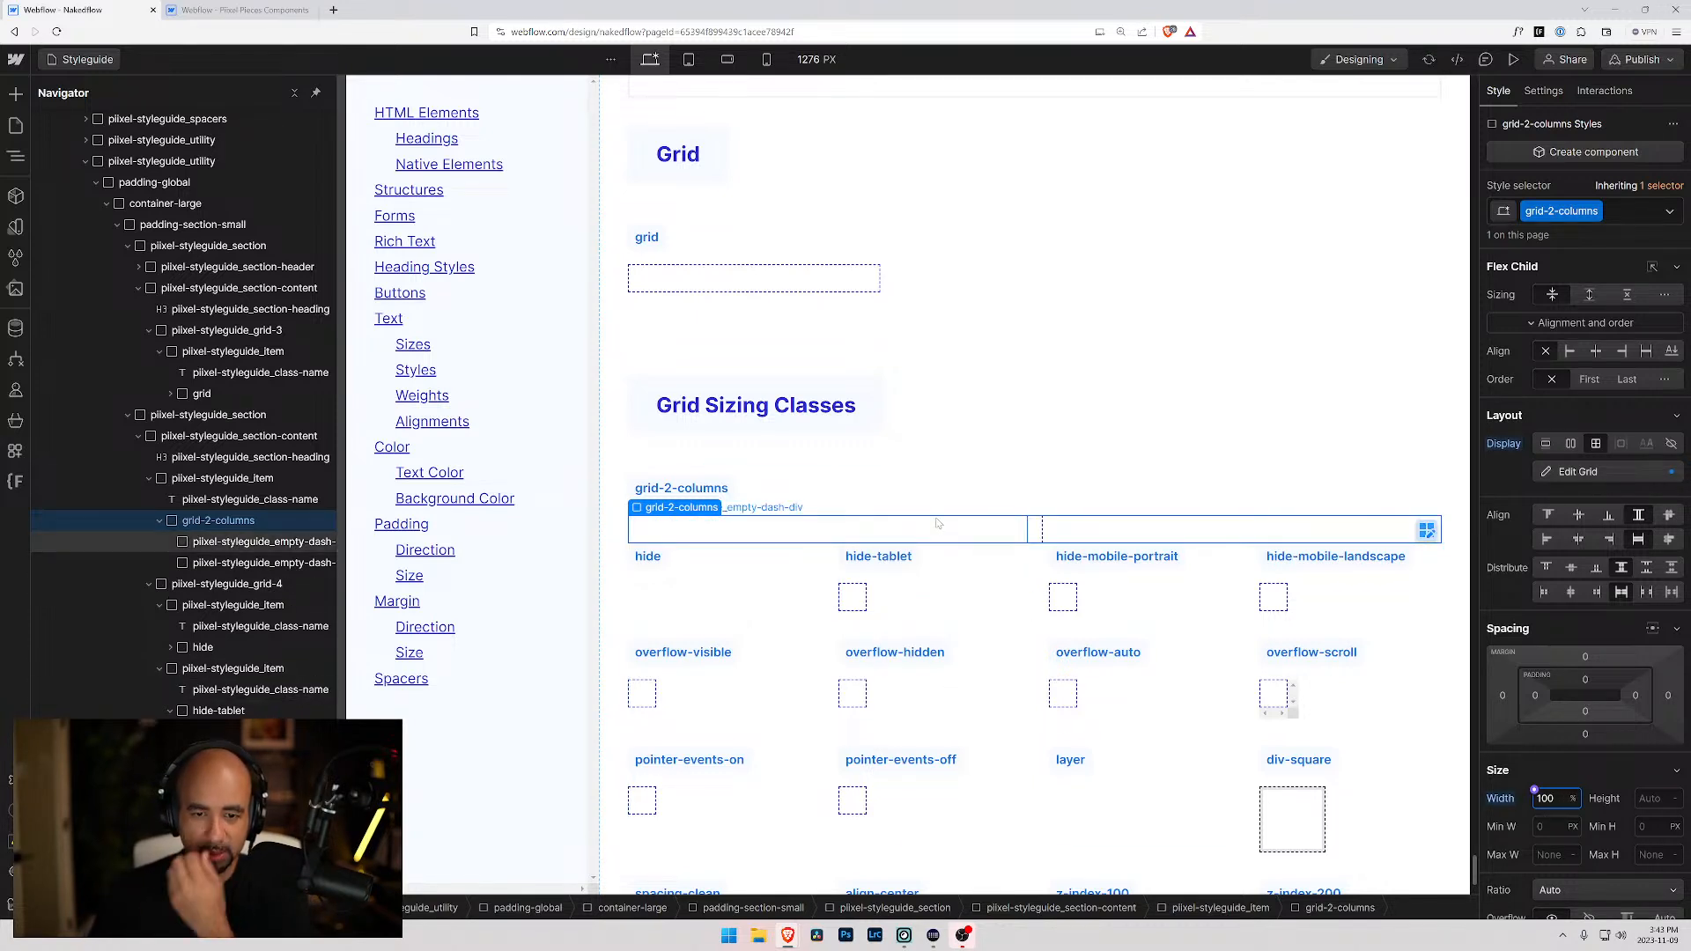
- Duplicate the entire piixel-styleguide_item block that holds the grid-2-columns example in the Grid Sizing Classes section
{"action": "left_click", "coordinate": [697, 472]}
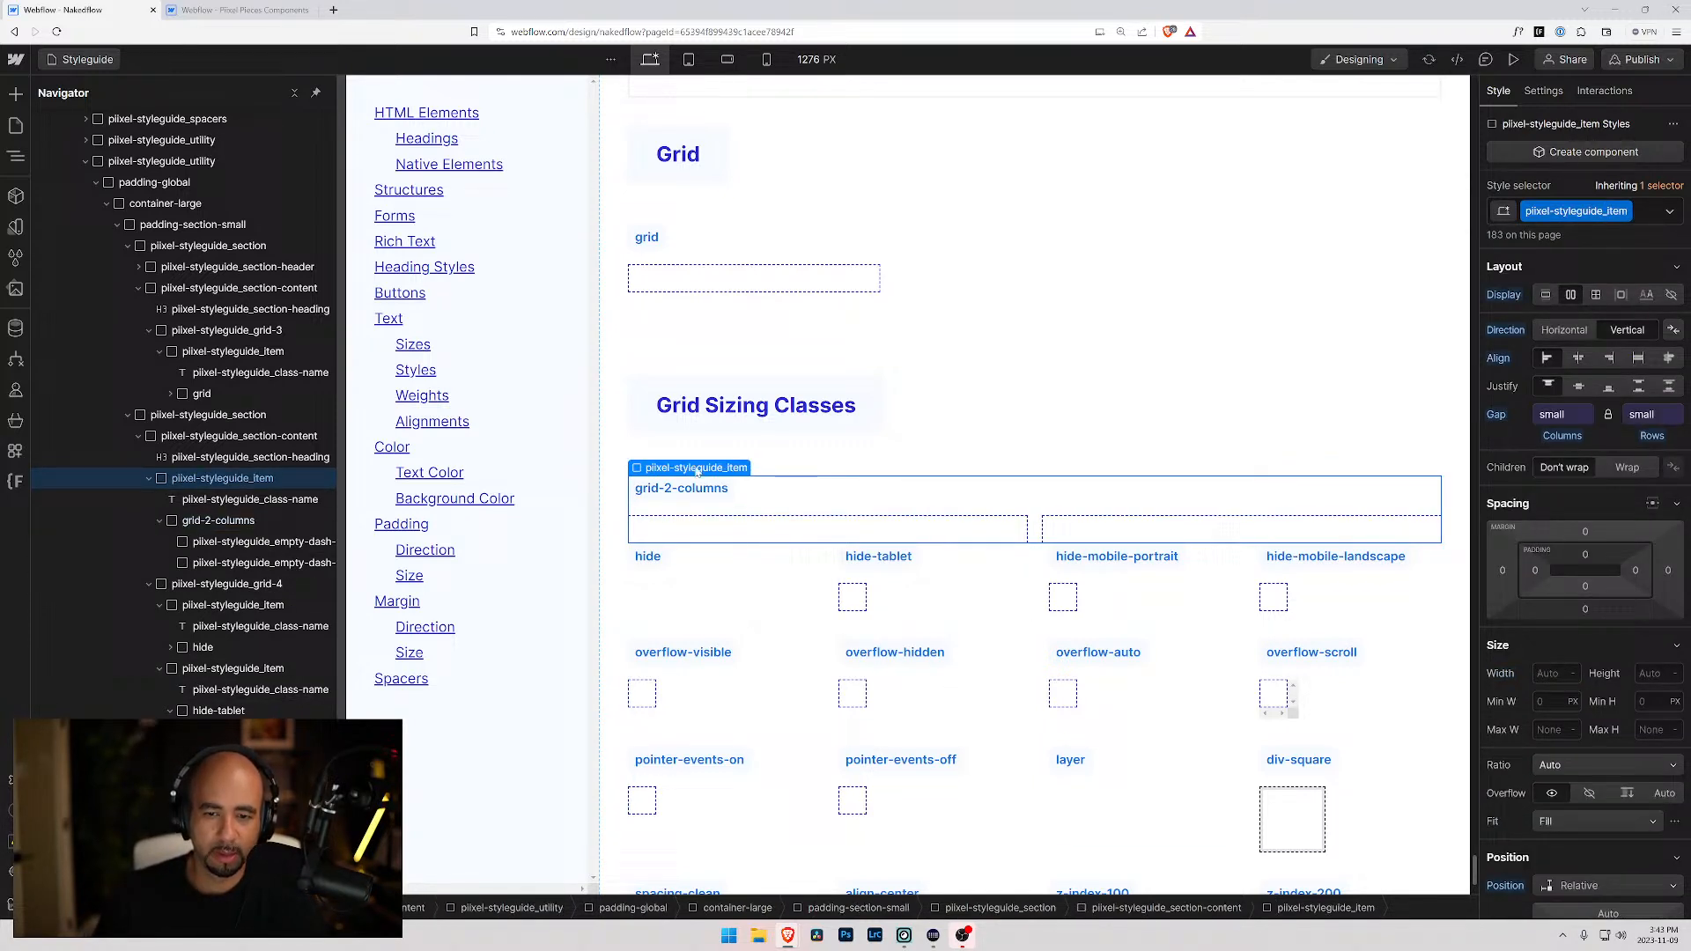
{"action": "left_click", "coordinate": [617, 467]}
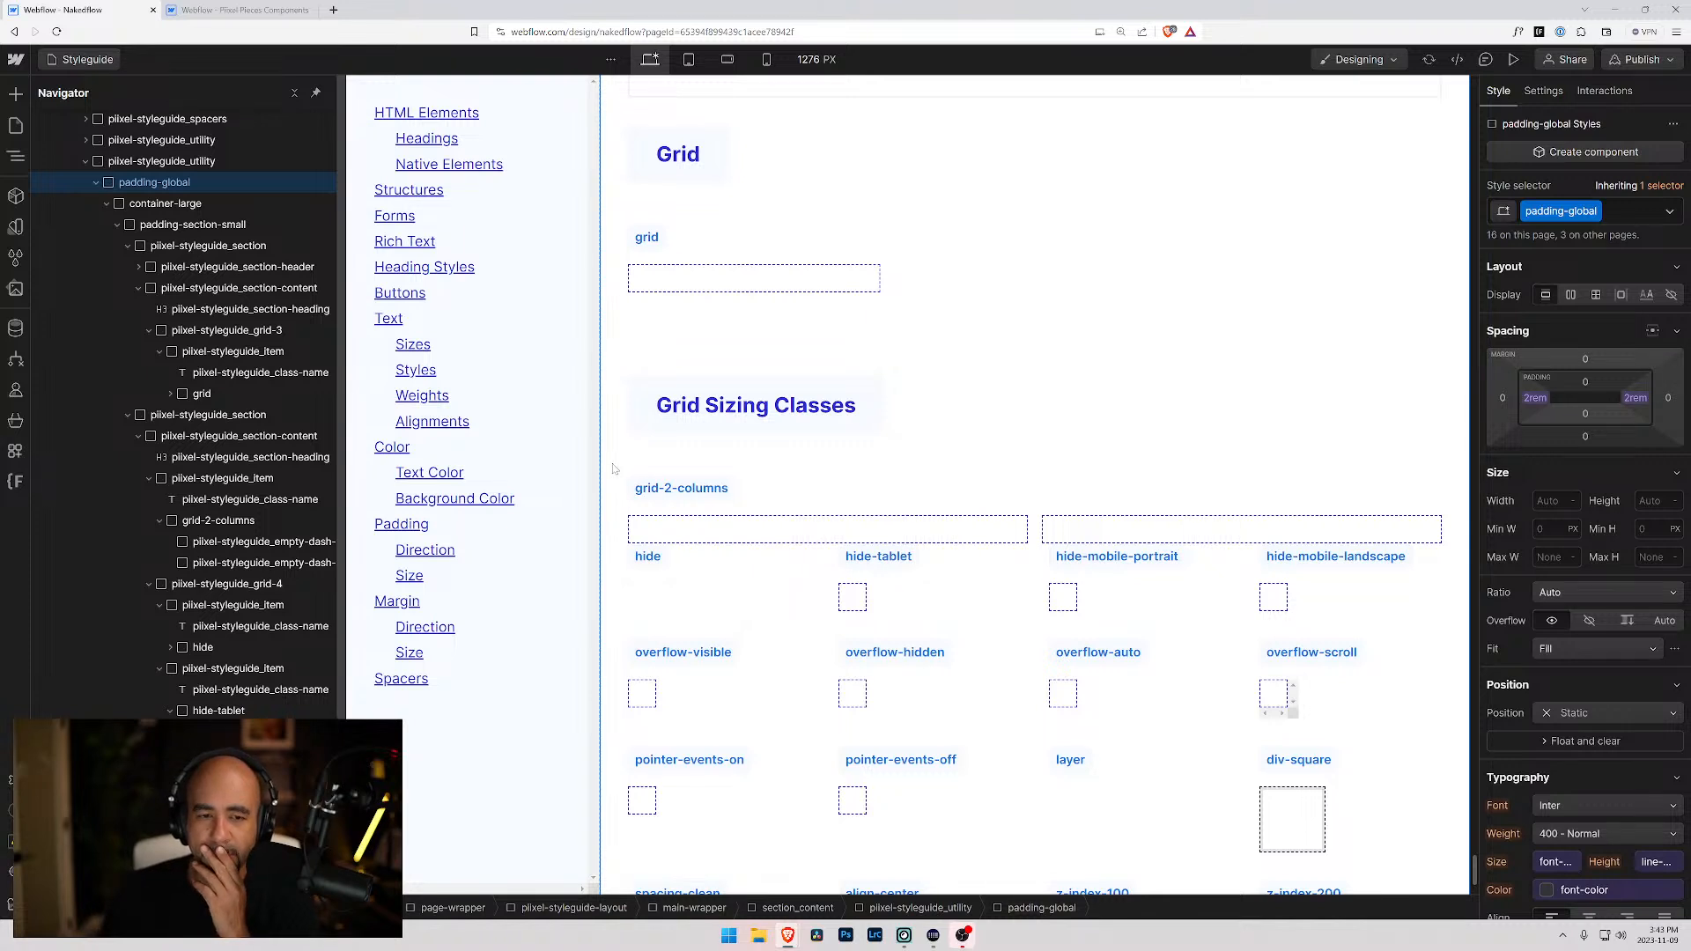
{"action": "left_click", "coordinate": [1040, 519]}
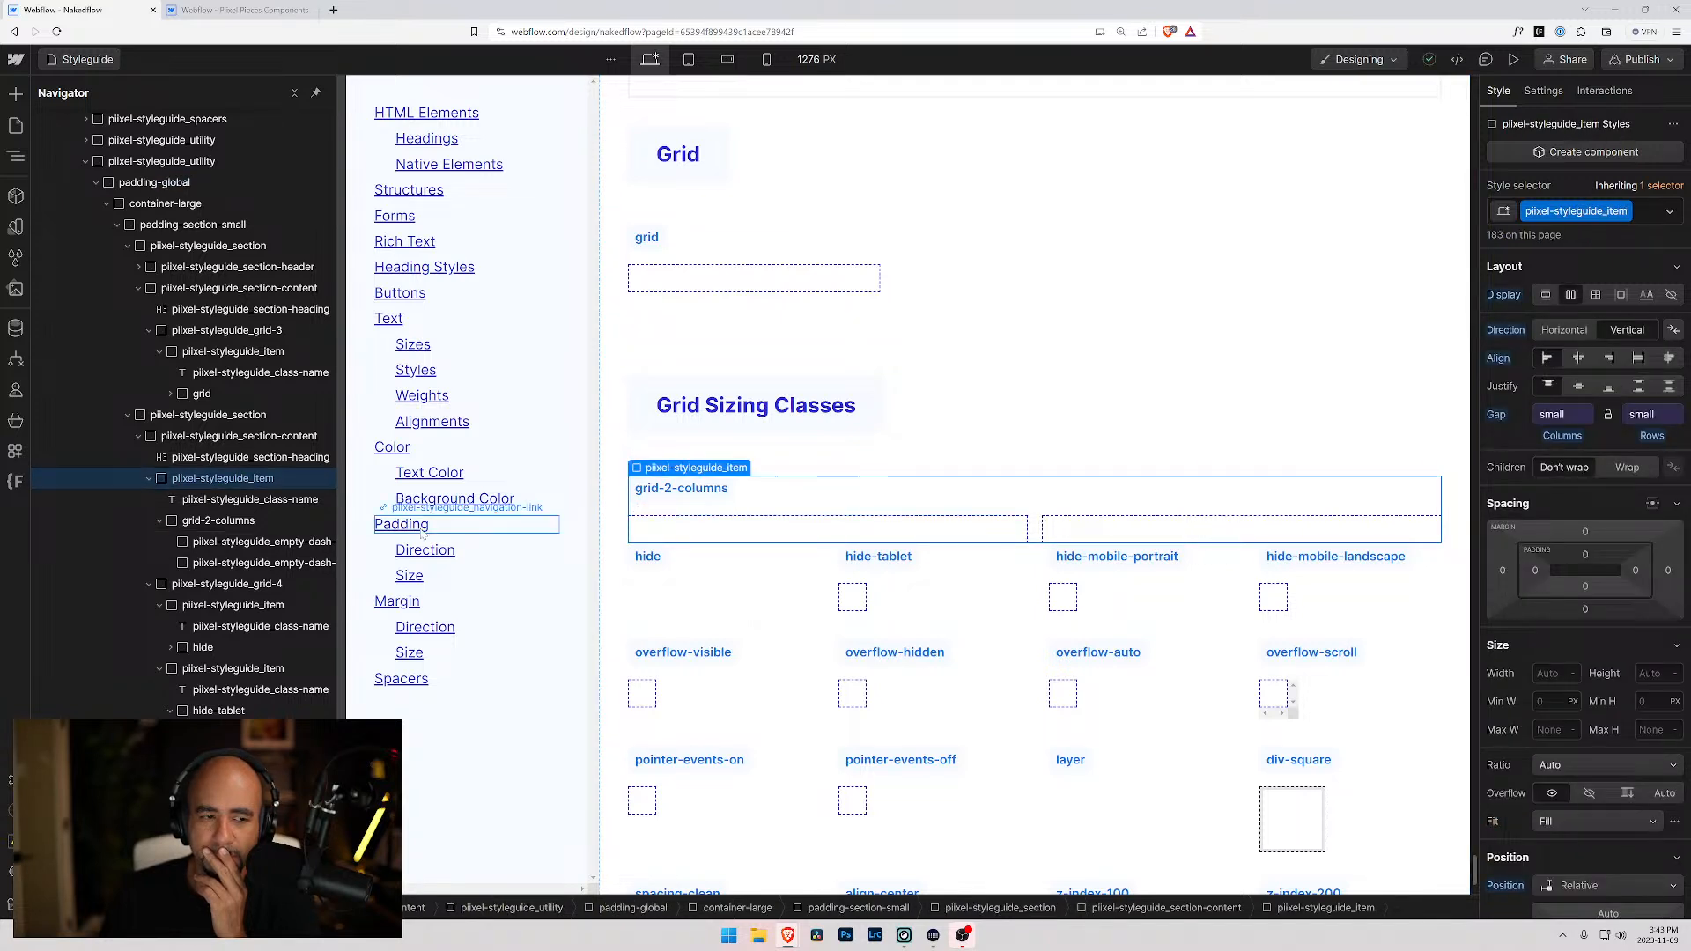
{"action": "left_click", "coordinate": [160, 521]}
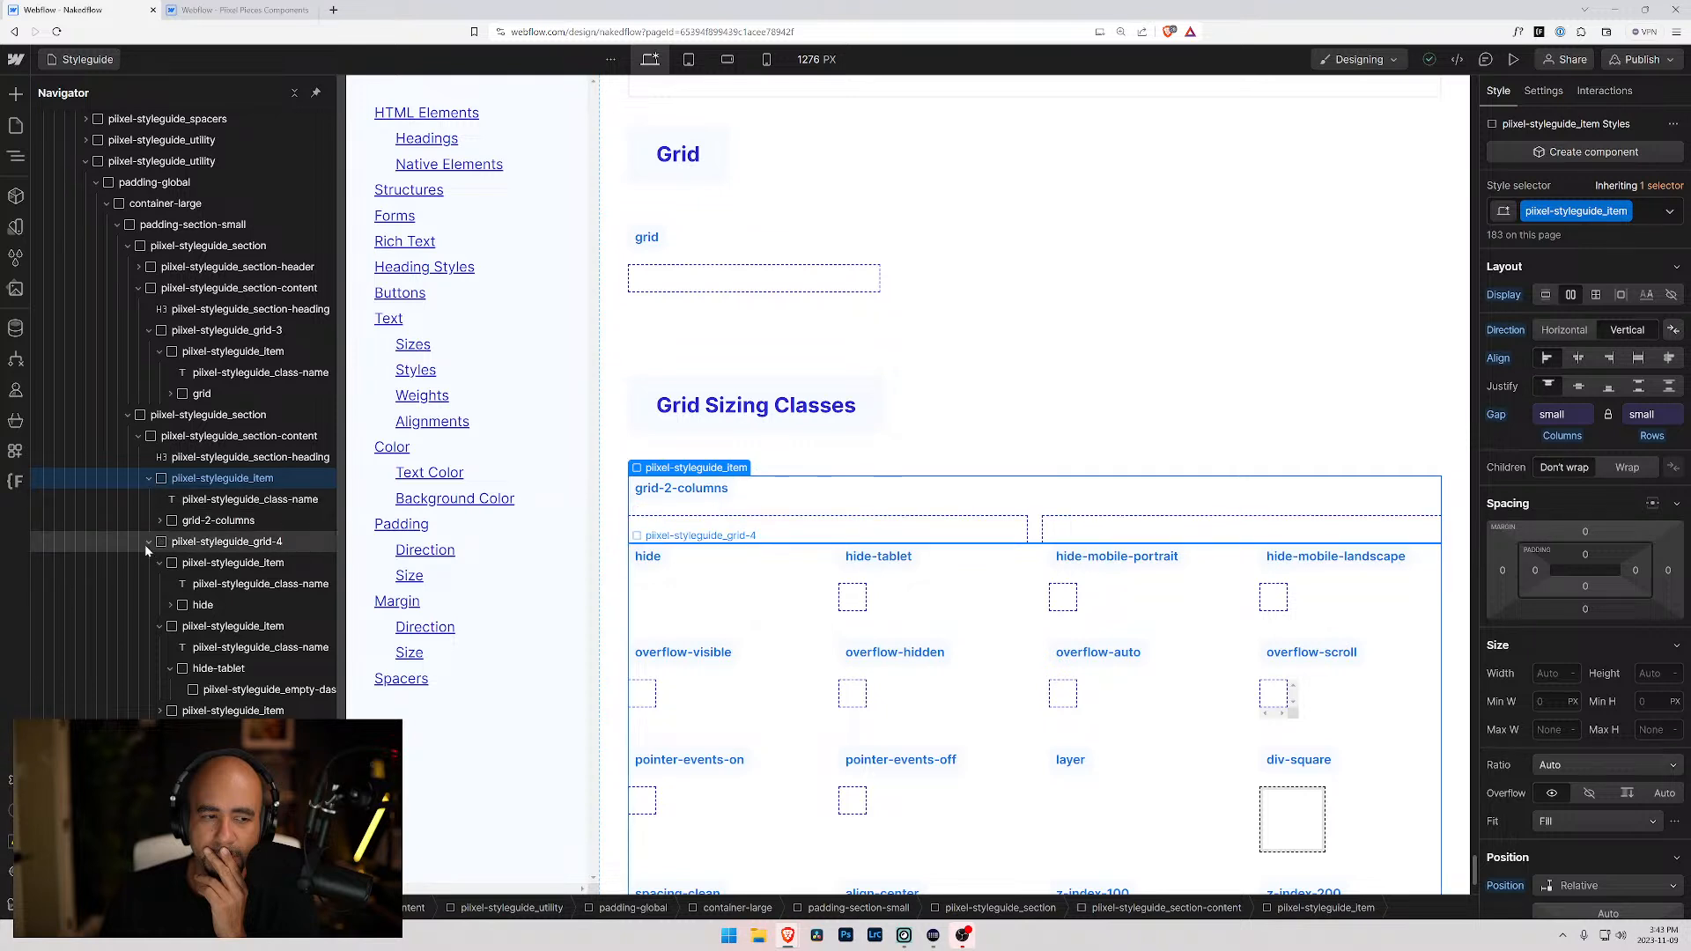
{"action": "left_click", "coordinate": [152, 541]}
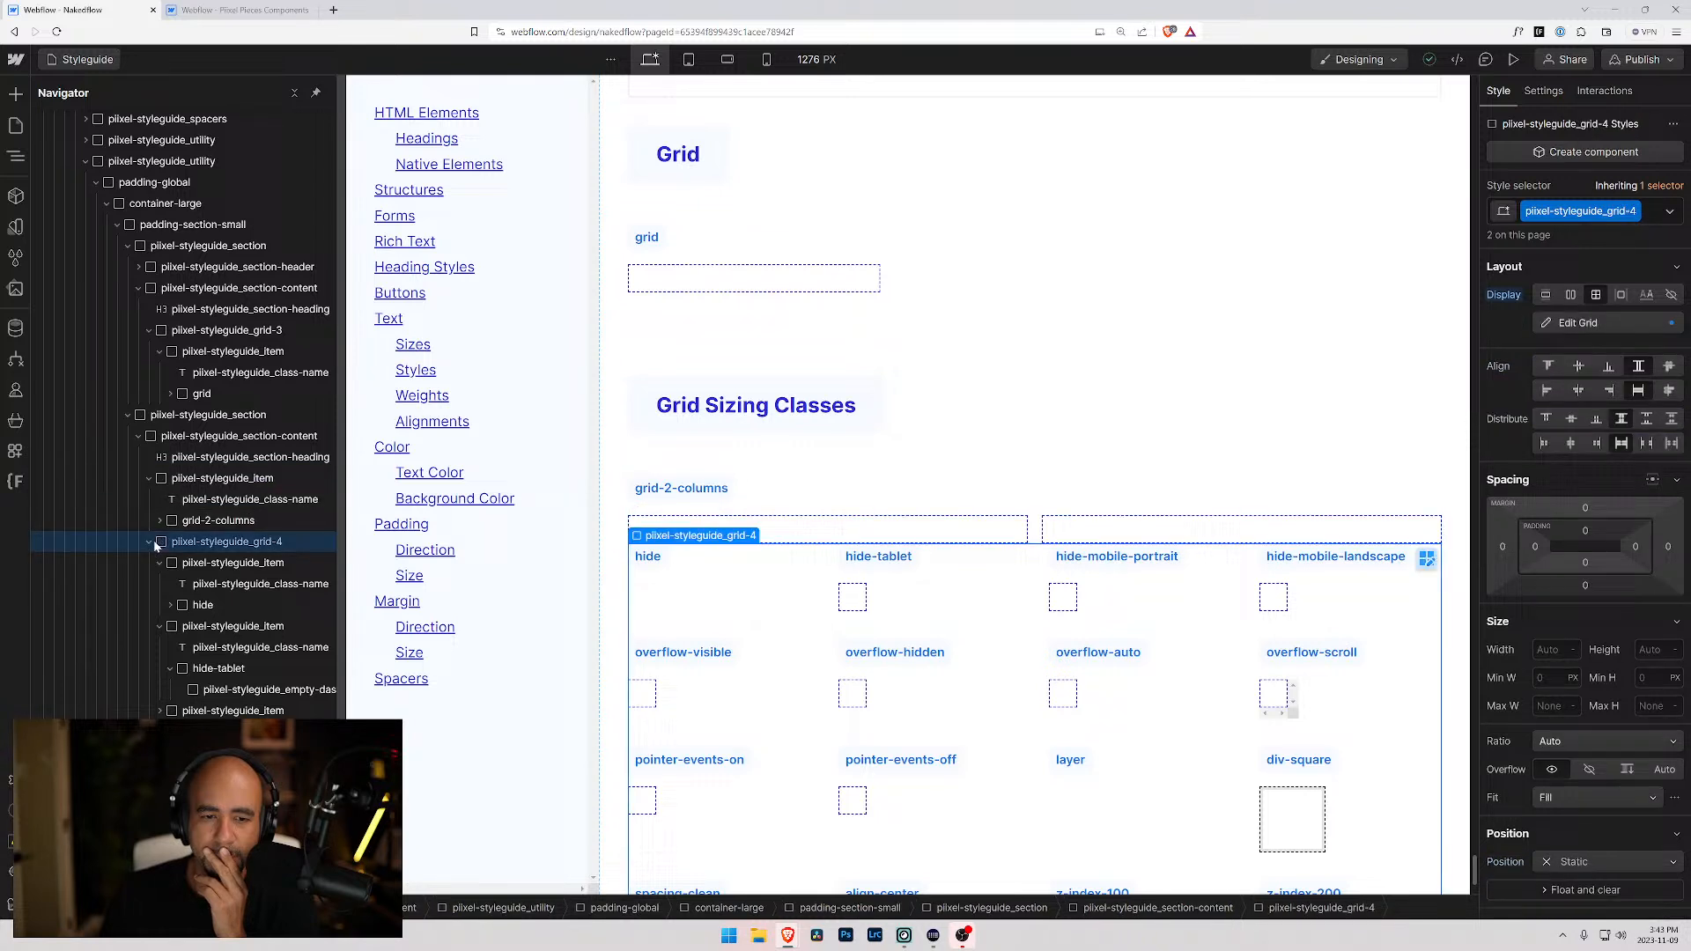
{"action": "left_click", "coordinate": [151, 480]}
{"action": "left_click", "coordinate": [174, 481]}
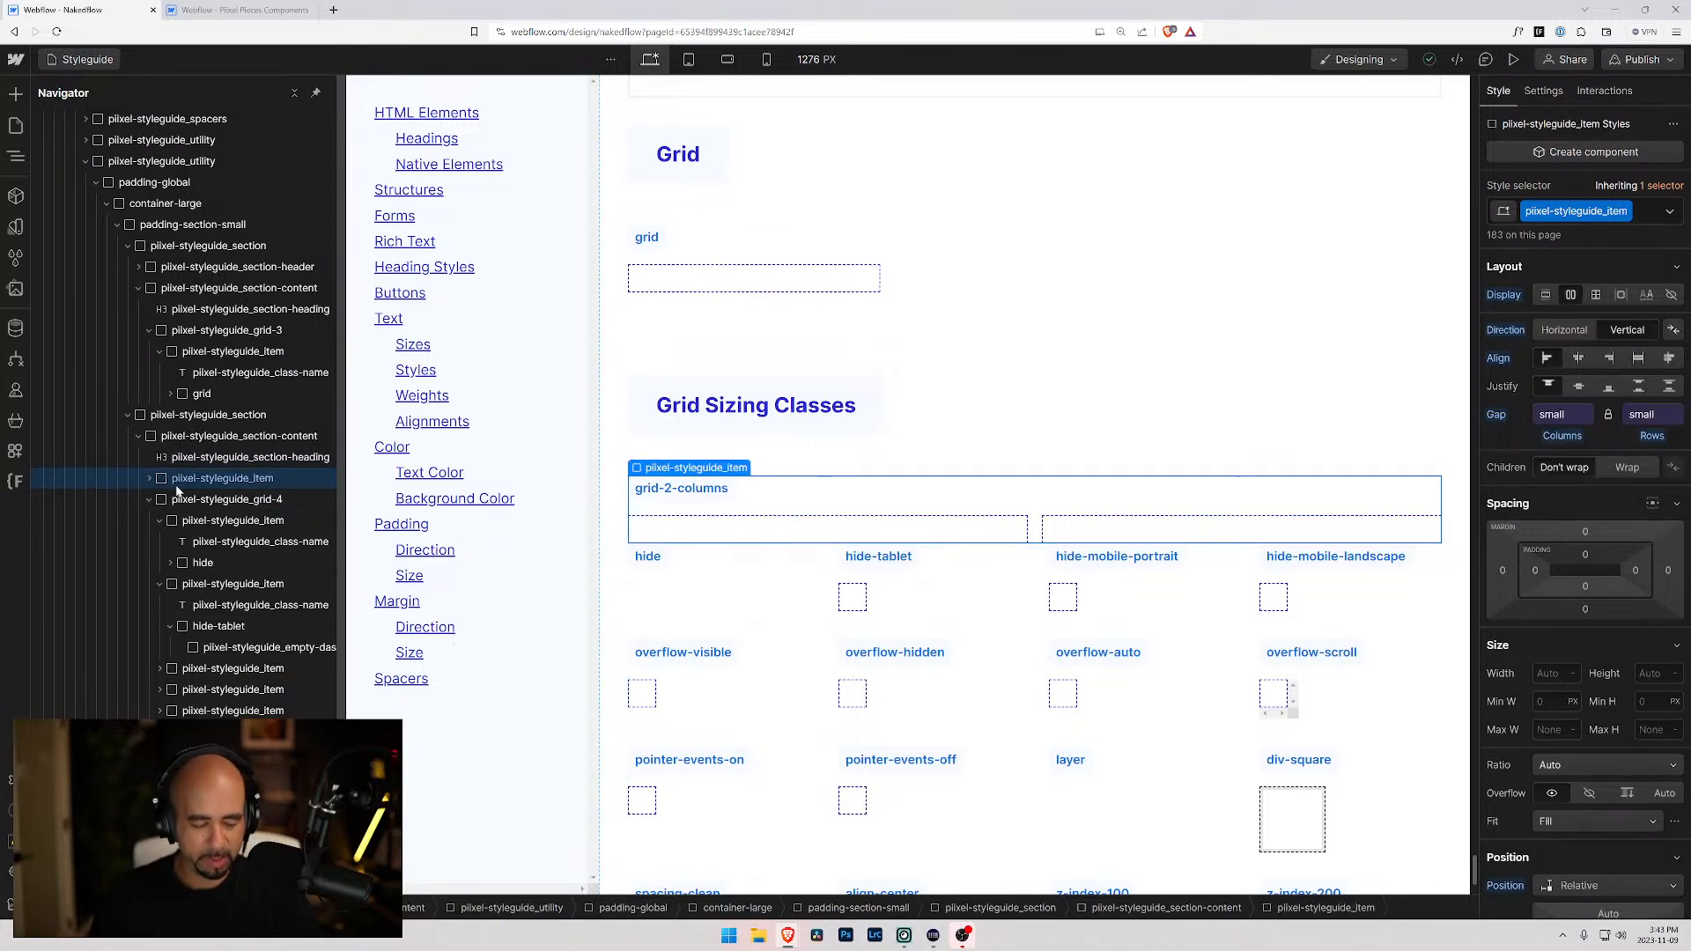
{"action": "key", "text": "ctrl+d"}
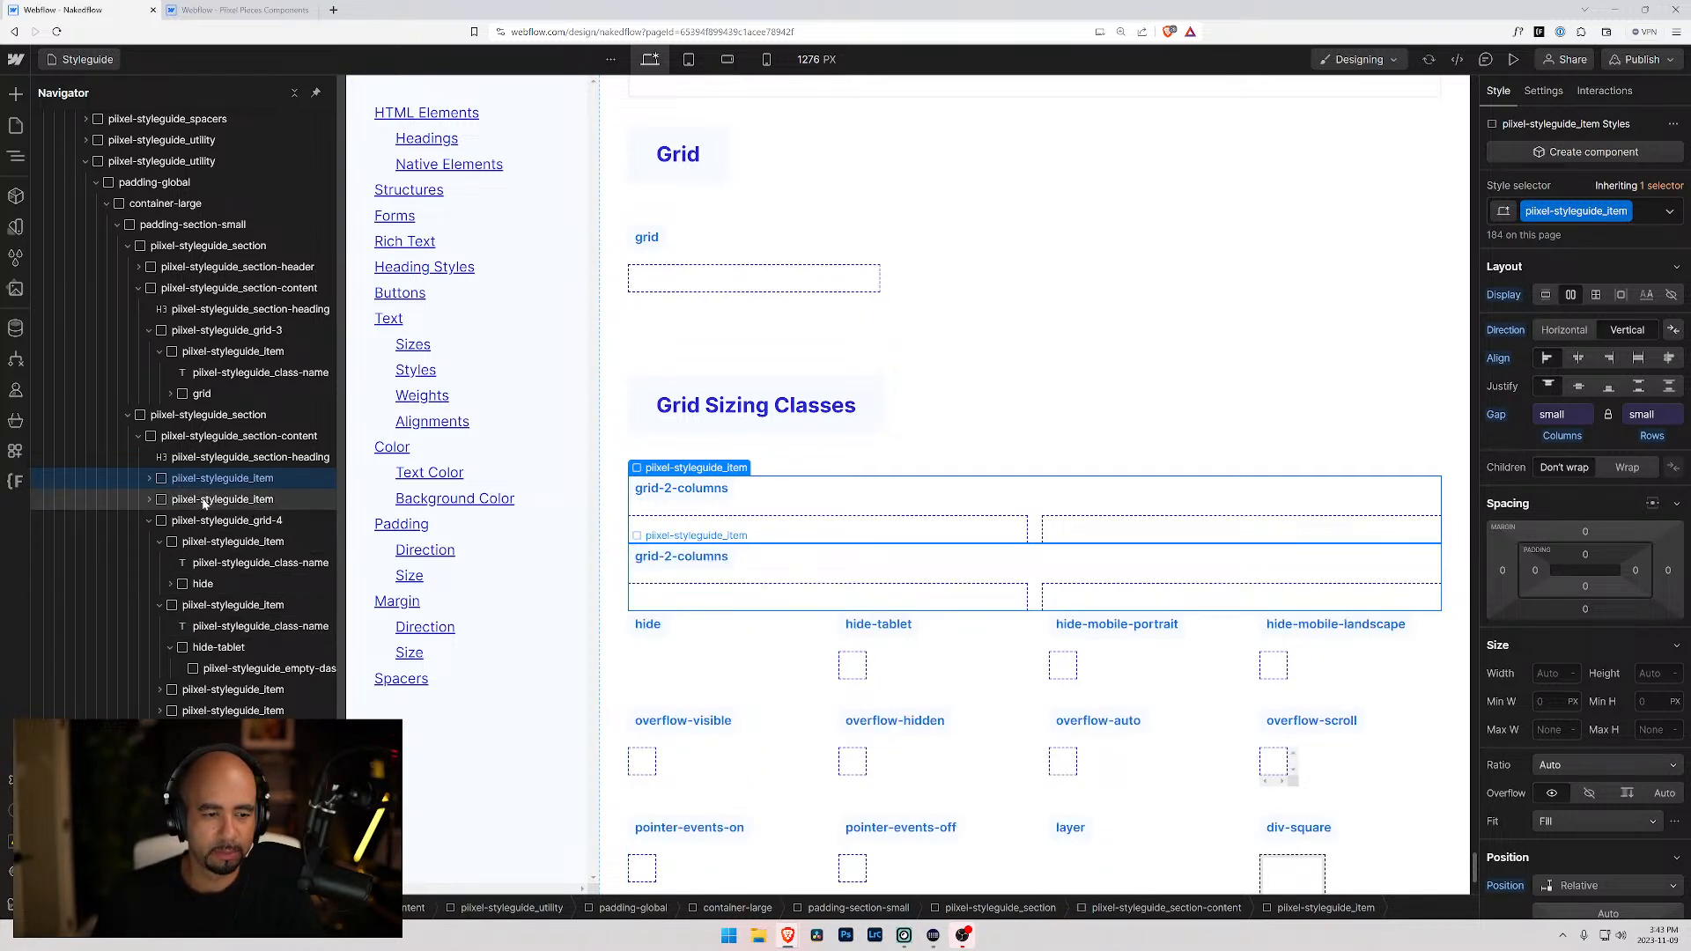
- Change the copied example's label to "grid-3-columns" and duplicate one of the empty-dash-divs inside its grid
{"action": "left_click", "coordinate": [204, 500]}
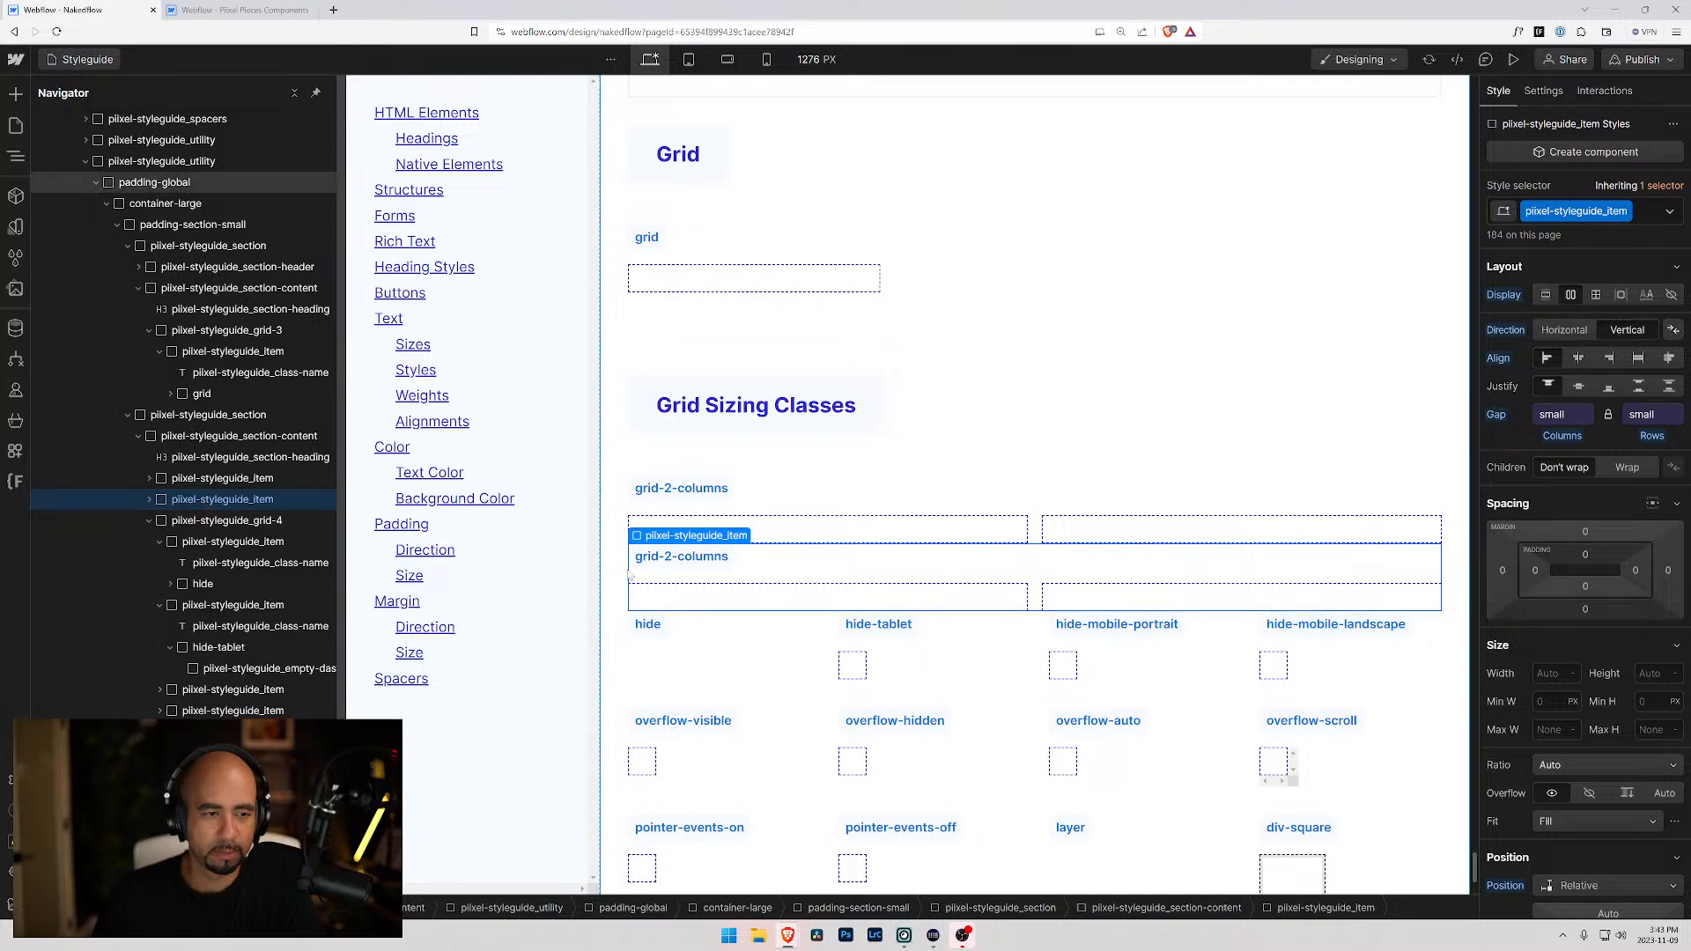
{"action": "left_click", "coordinate": [677, 557]}
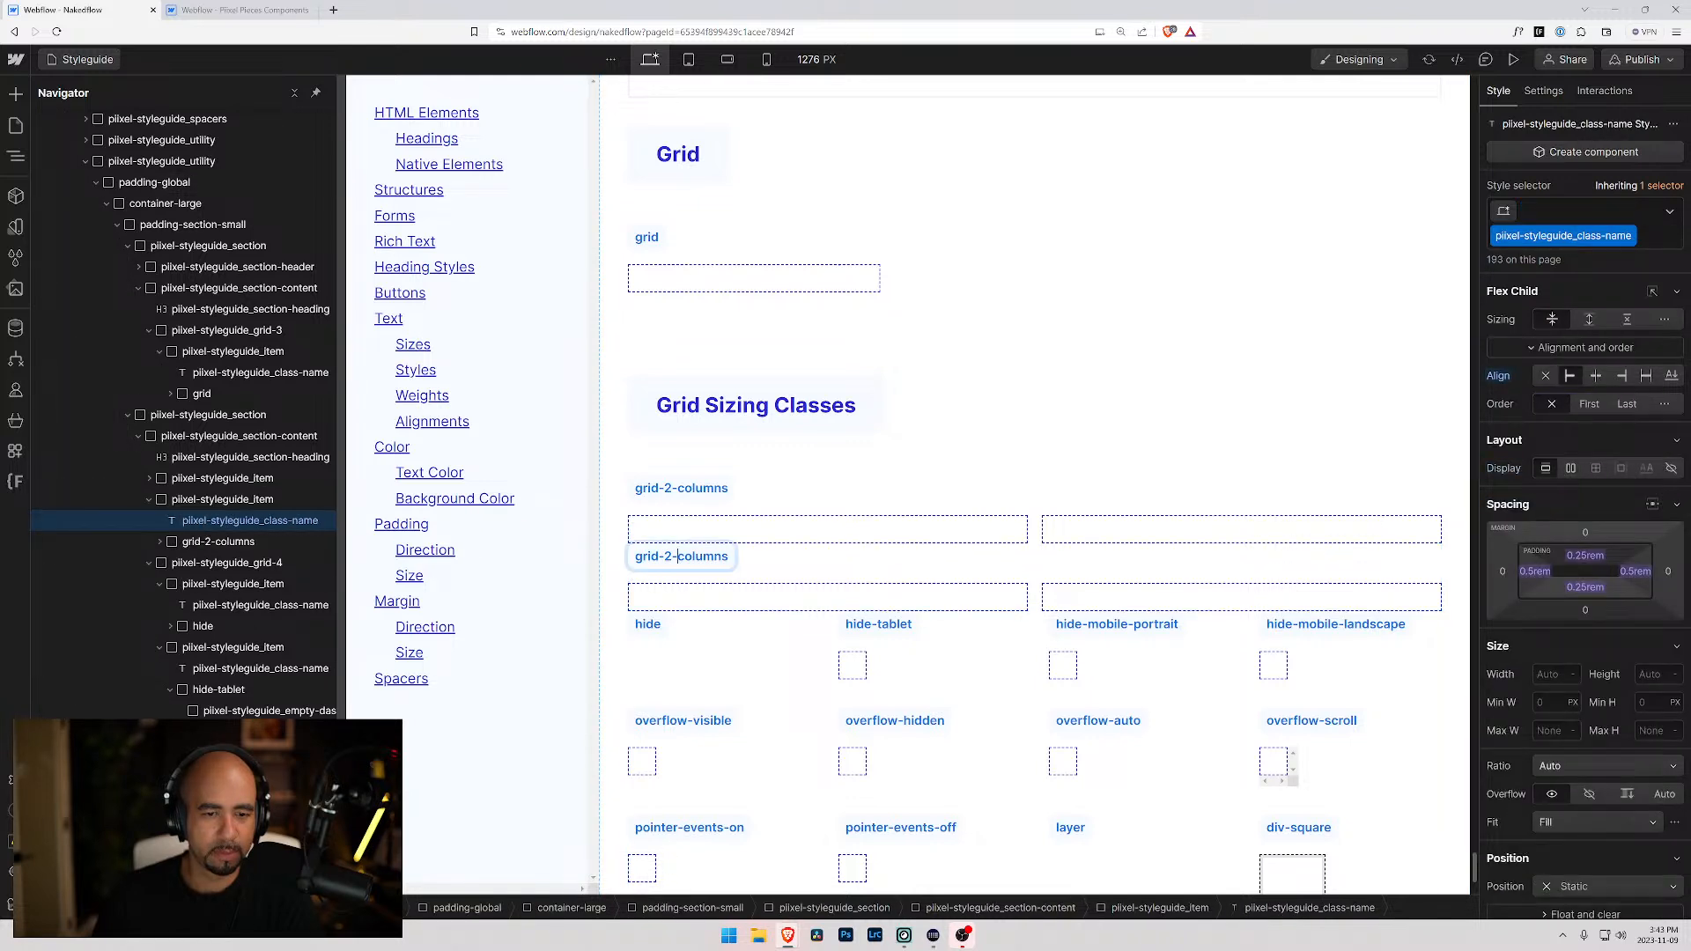
{"action": "type", "text": "3"}
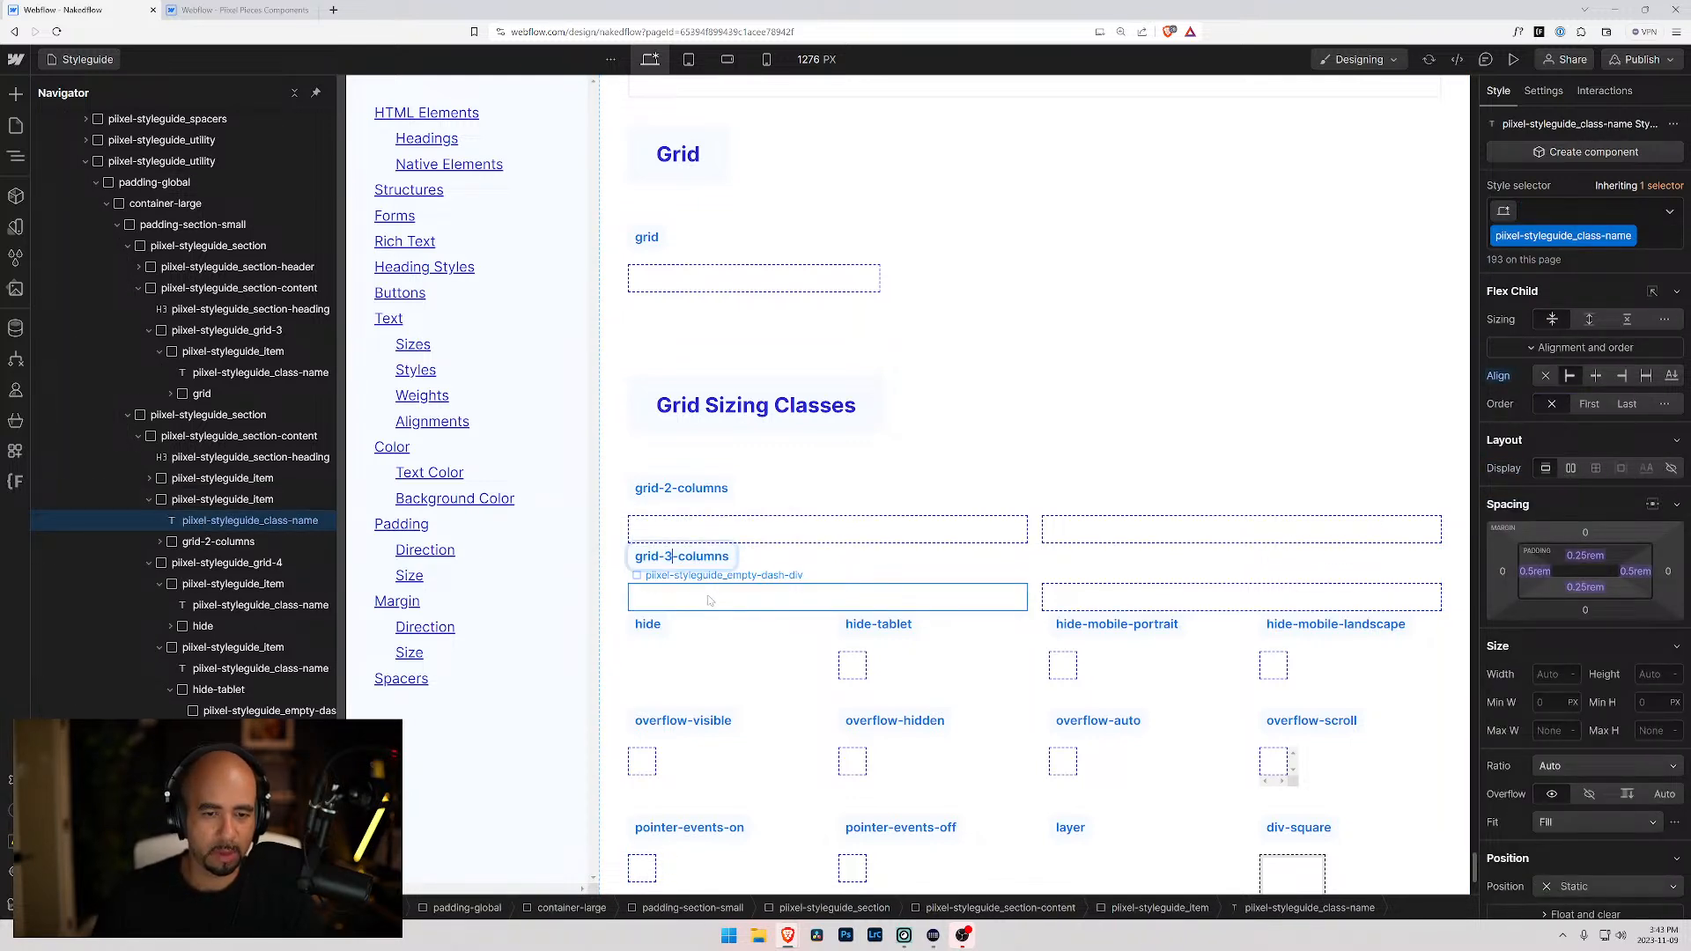
{"action": "left_click", "coordinate": [669, 596]}
{"action": "left_click", "coordinate": [198, 586]}
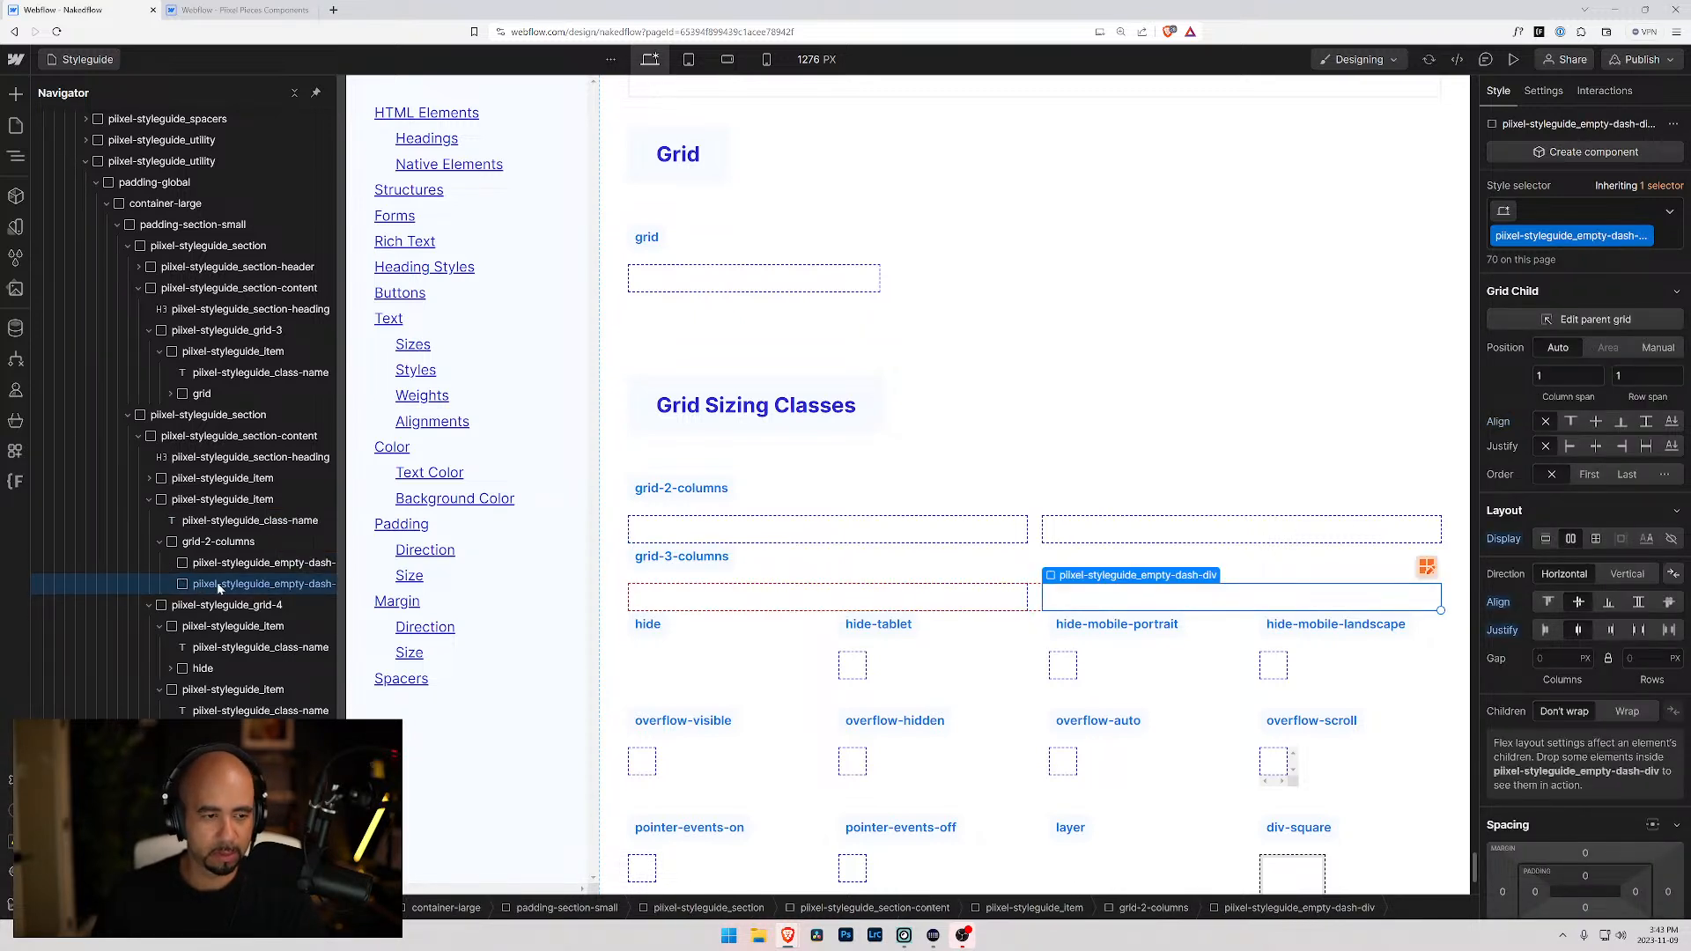
{"action": "key", "text": "ctrl+d"}
- Replace the grid-2-columns class on the copied example's wrapper with a new class grid-3-columns and set its display to grid
{"action": "left_click", "coordinate": [219, 541]}
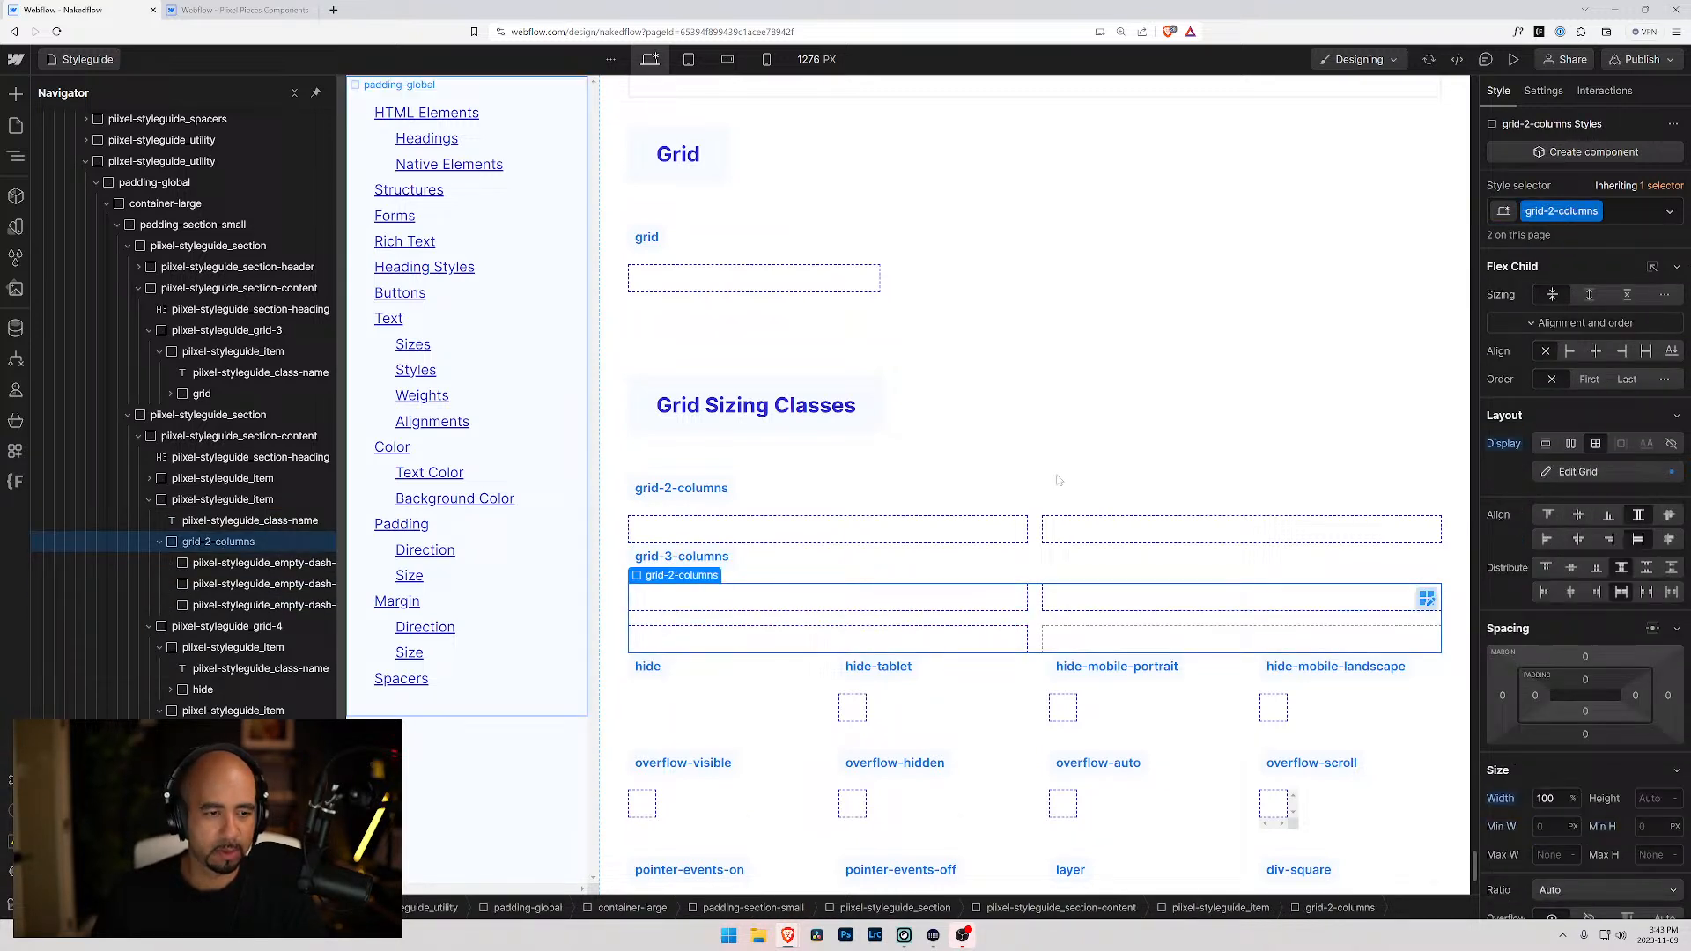
{"action": "left_click", "coordinate": [1645, 214]}
{"action": "key", "text": "BackSpace"}
{"action": "type", "text": "grid-3"}
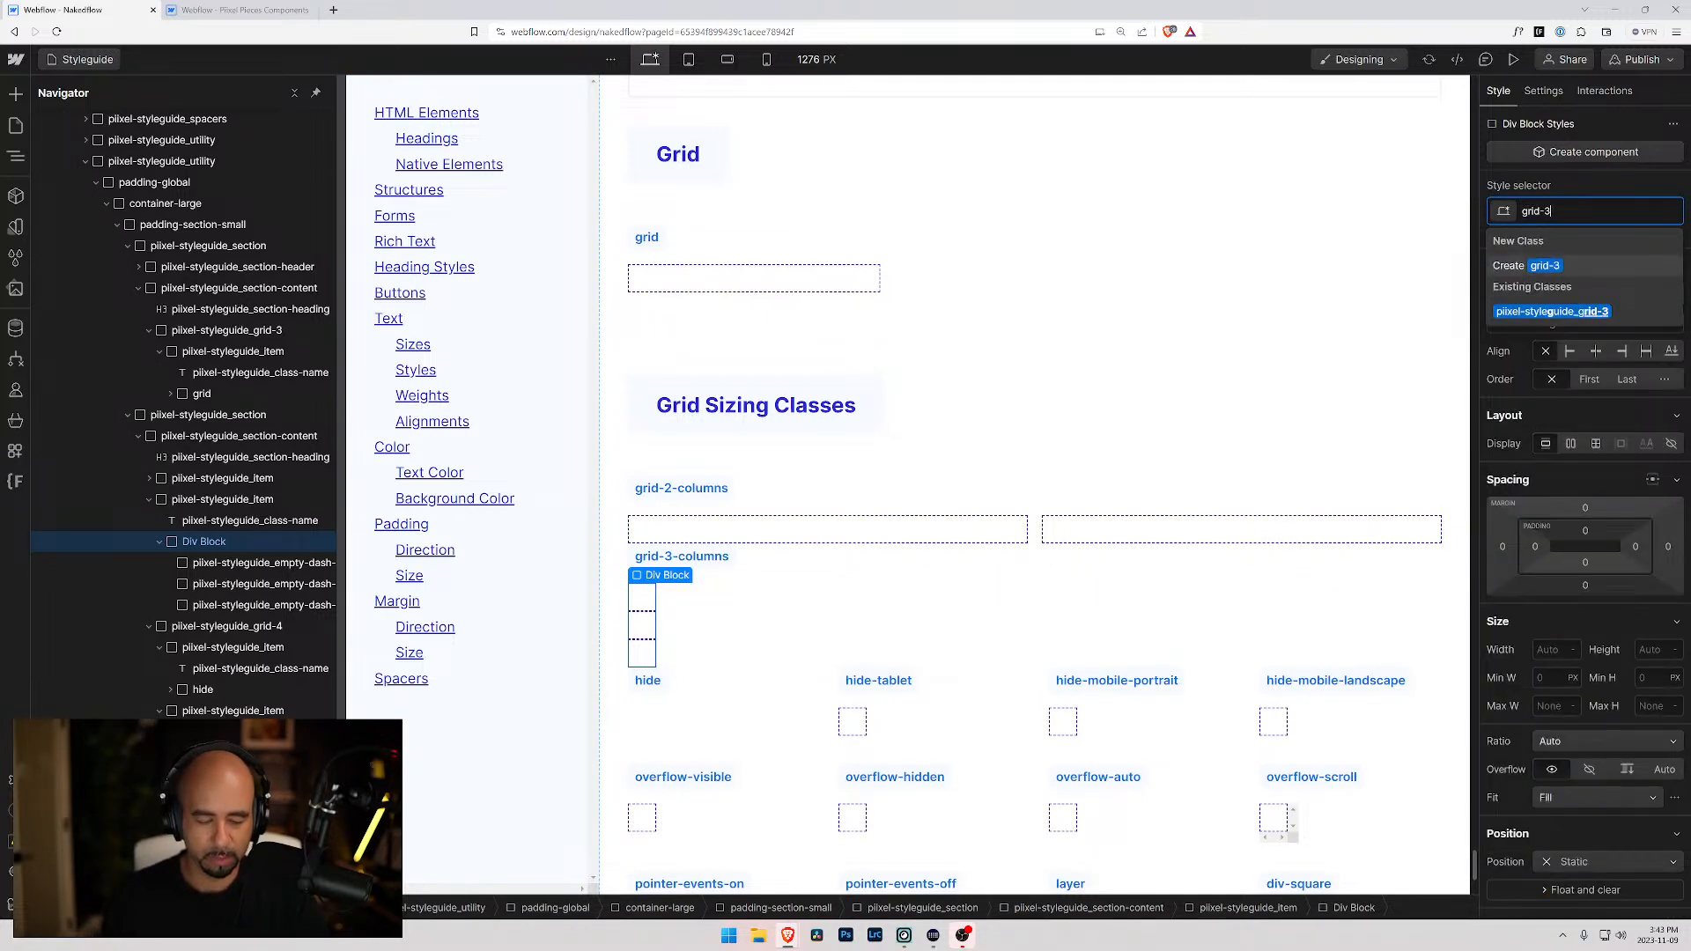
{"action": "type", "text": "-columns"}
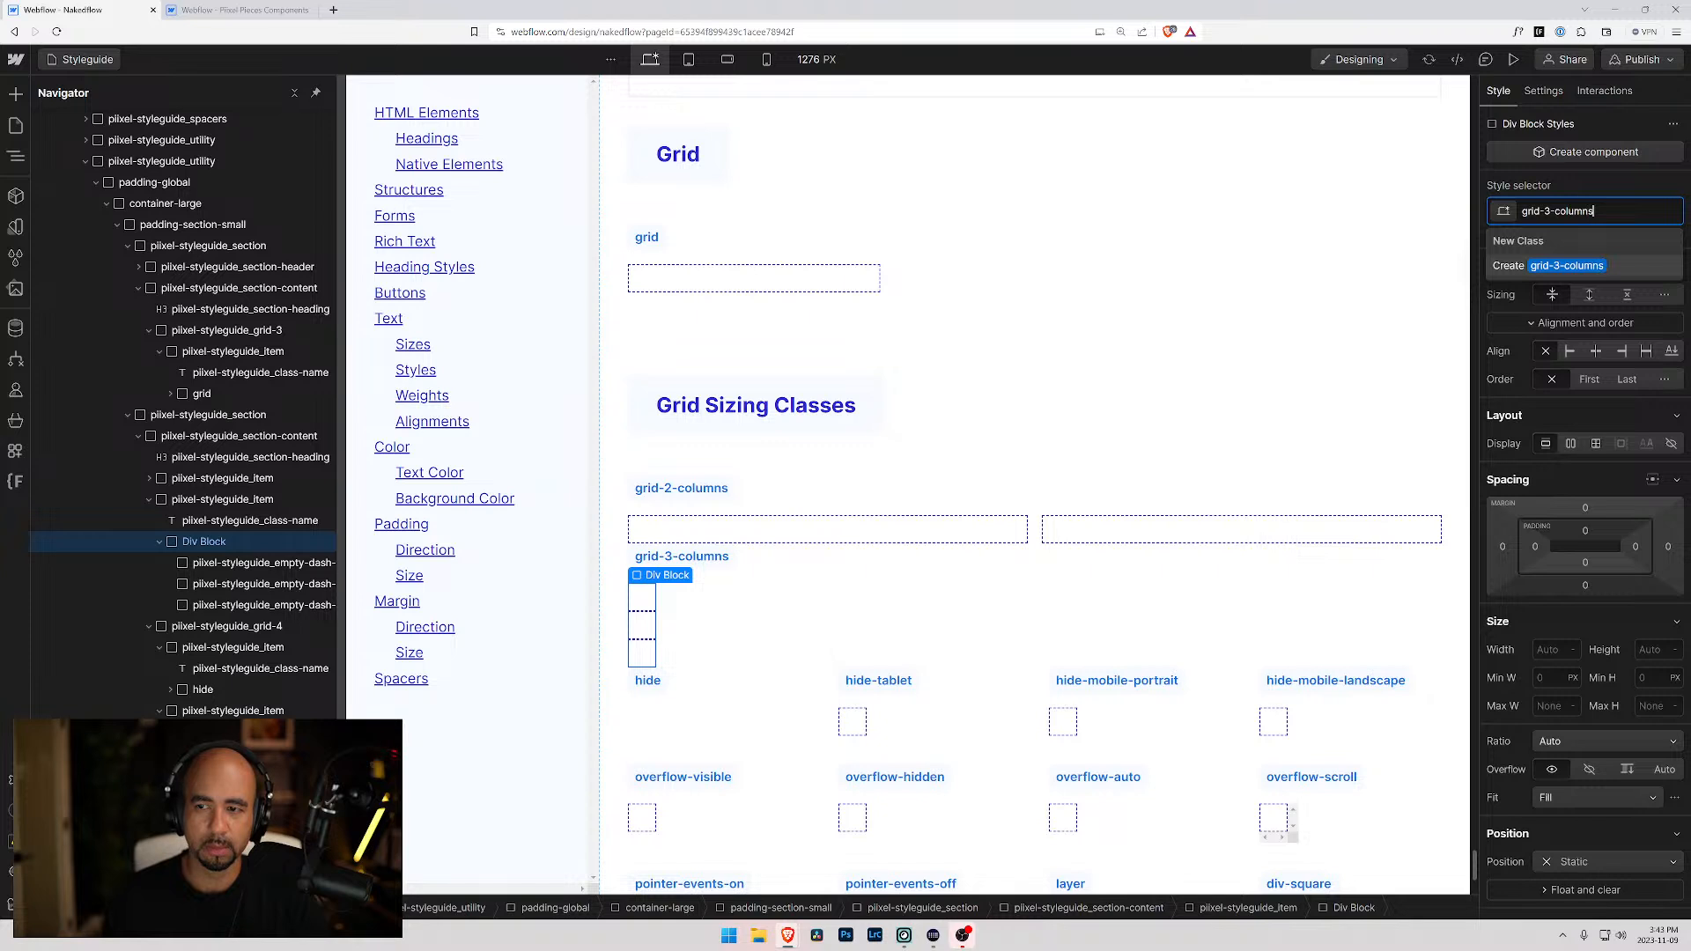
{"action": "key", "text": "Return"}
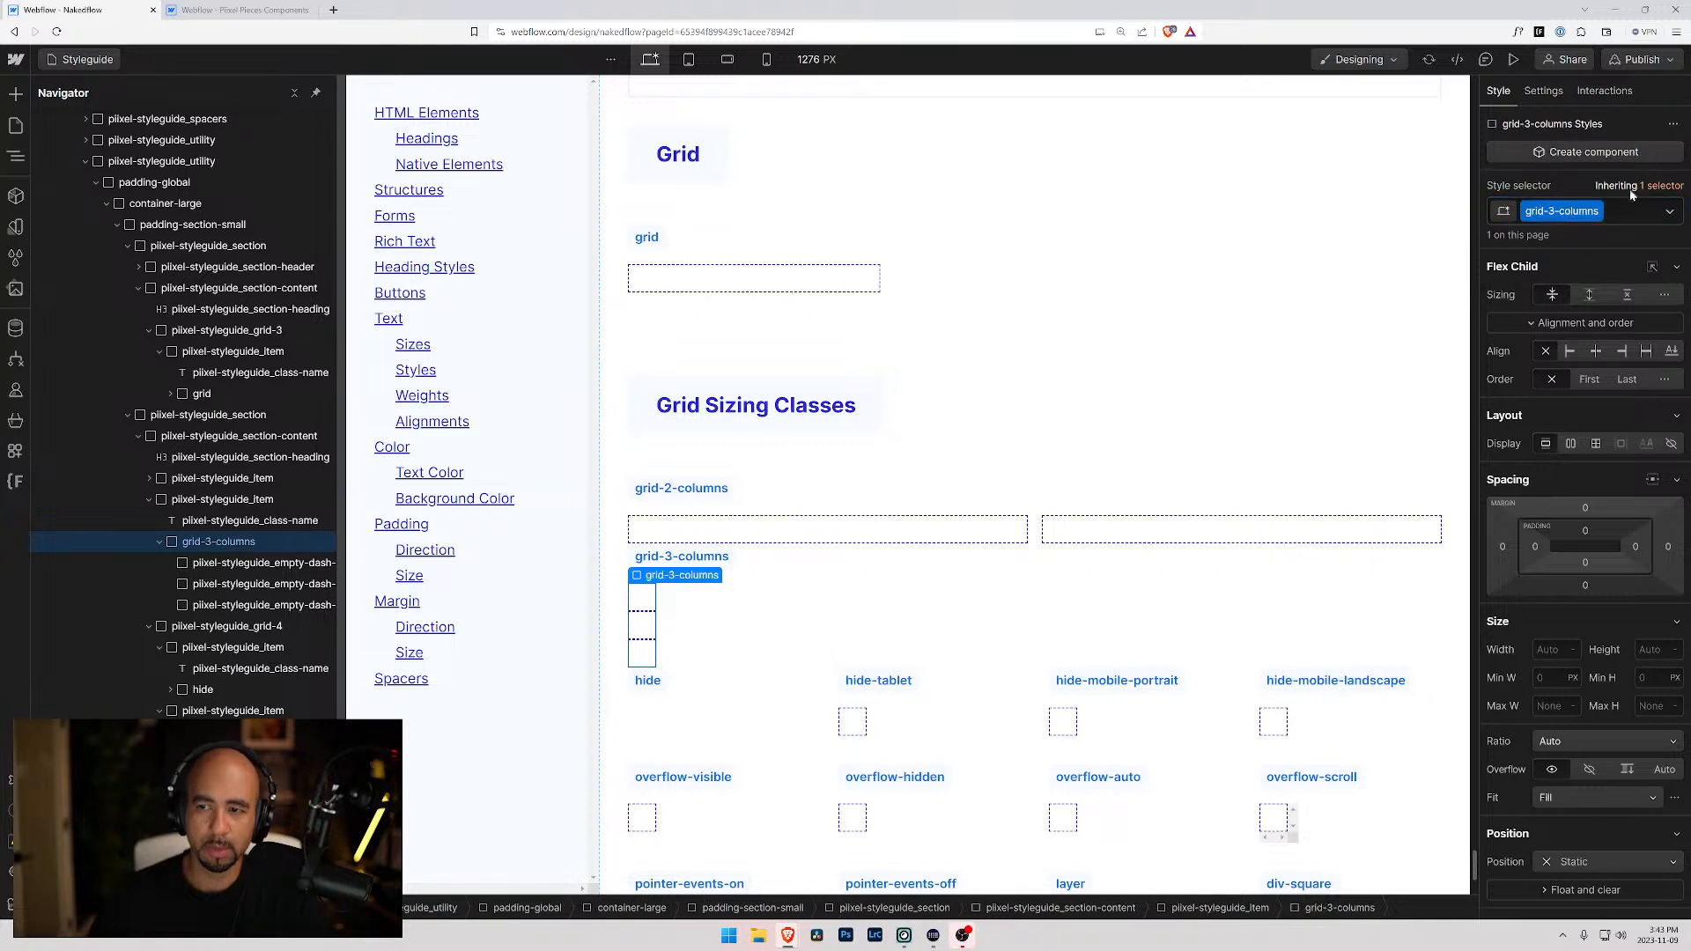
{"action": "left_click", "coordinate": [1596, 444]}
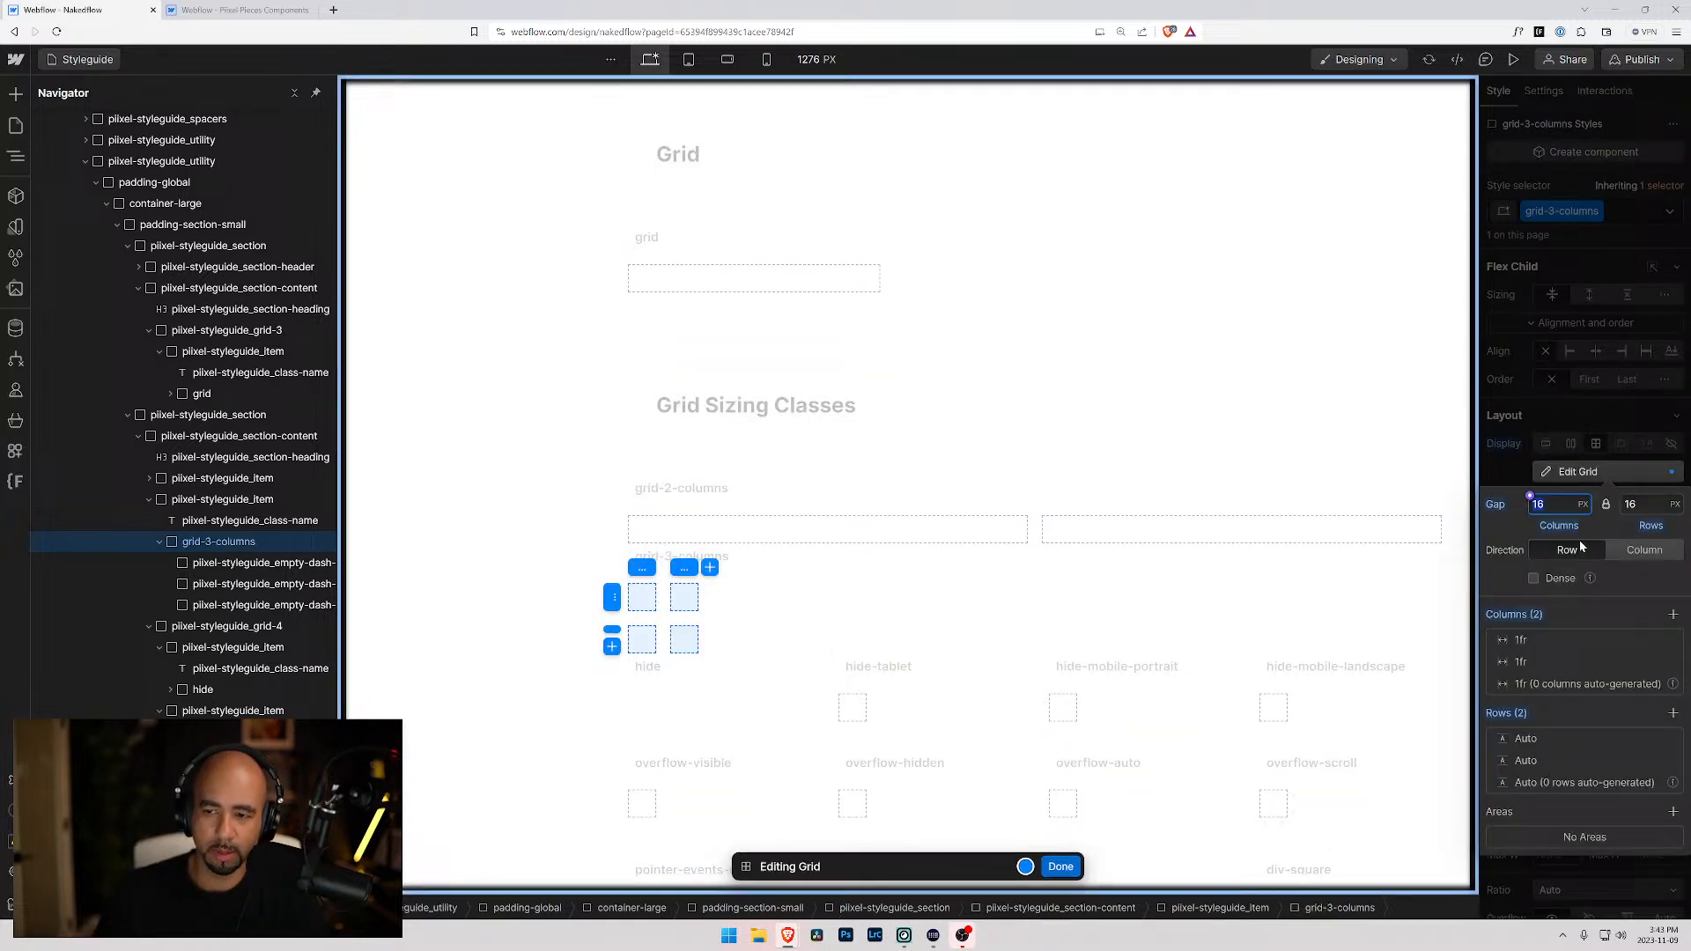
- Try linking the gap of the grid-3-columns class to the global-padding variable
{"action": "left_click", "coordinate": [1530, 497]}
{"action": "left_click", "coordinate": [1550, 612]}
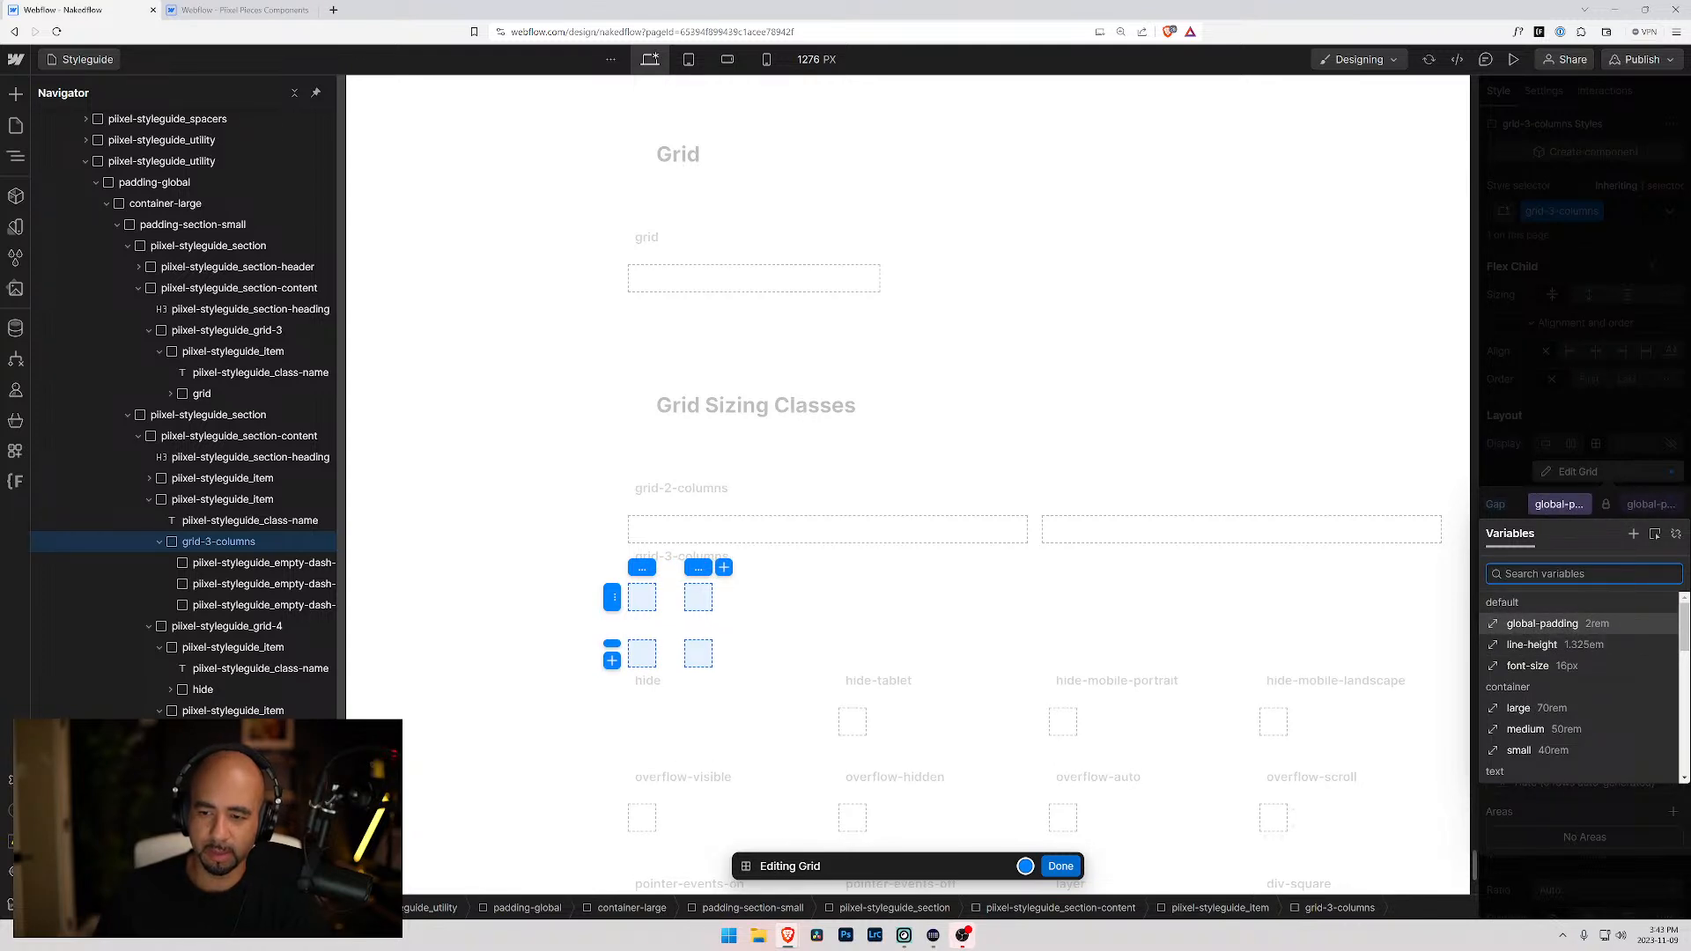
{"action": "type", "text": "global"}
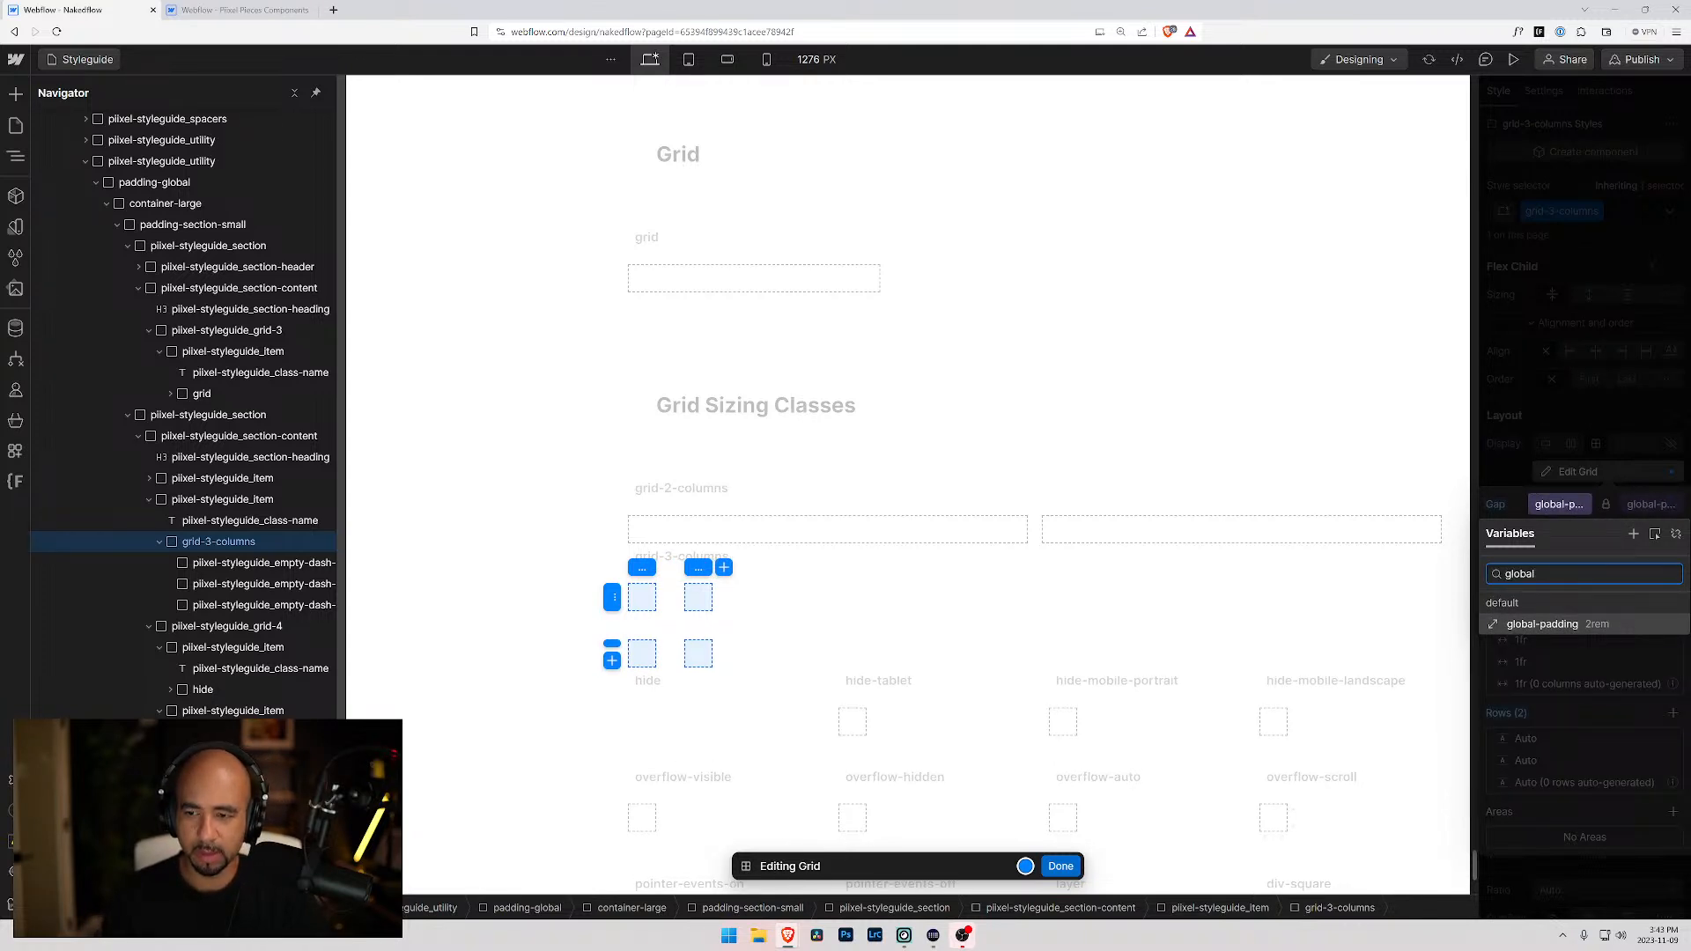
{"action": "key", "text": "BackSpace"}
{"action": "key", "text": "BackSpace"}
{"action": "key", "text": "BackSpace"}
{"action": "key", "text": "BackSpace"}
{"action": "key", "text": "BackSpace"}
{"action": "key", "text": "BackSpace"}
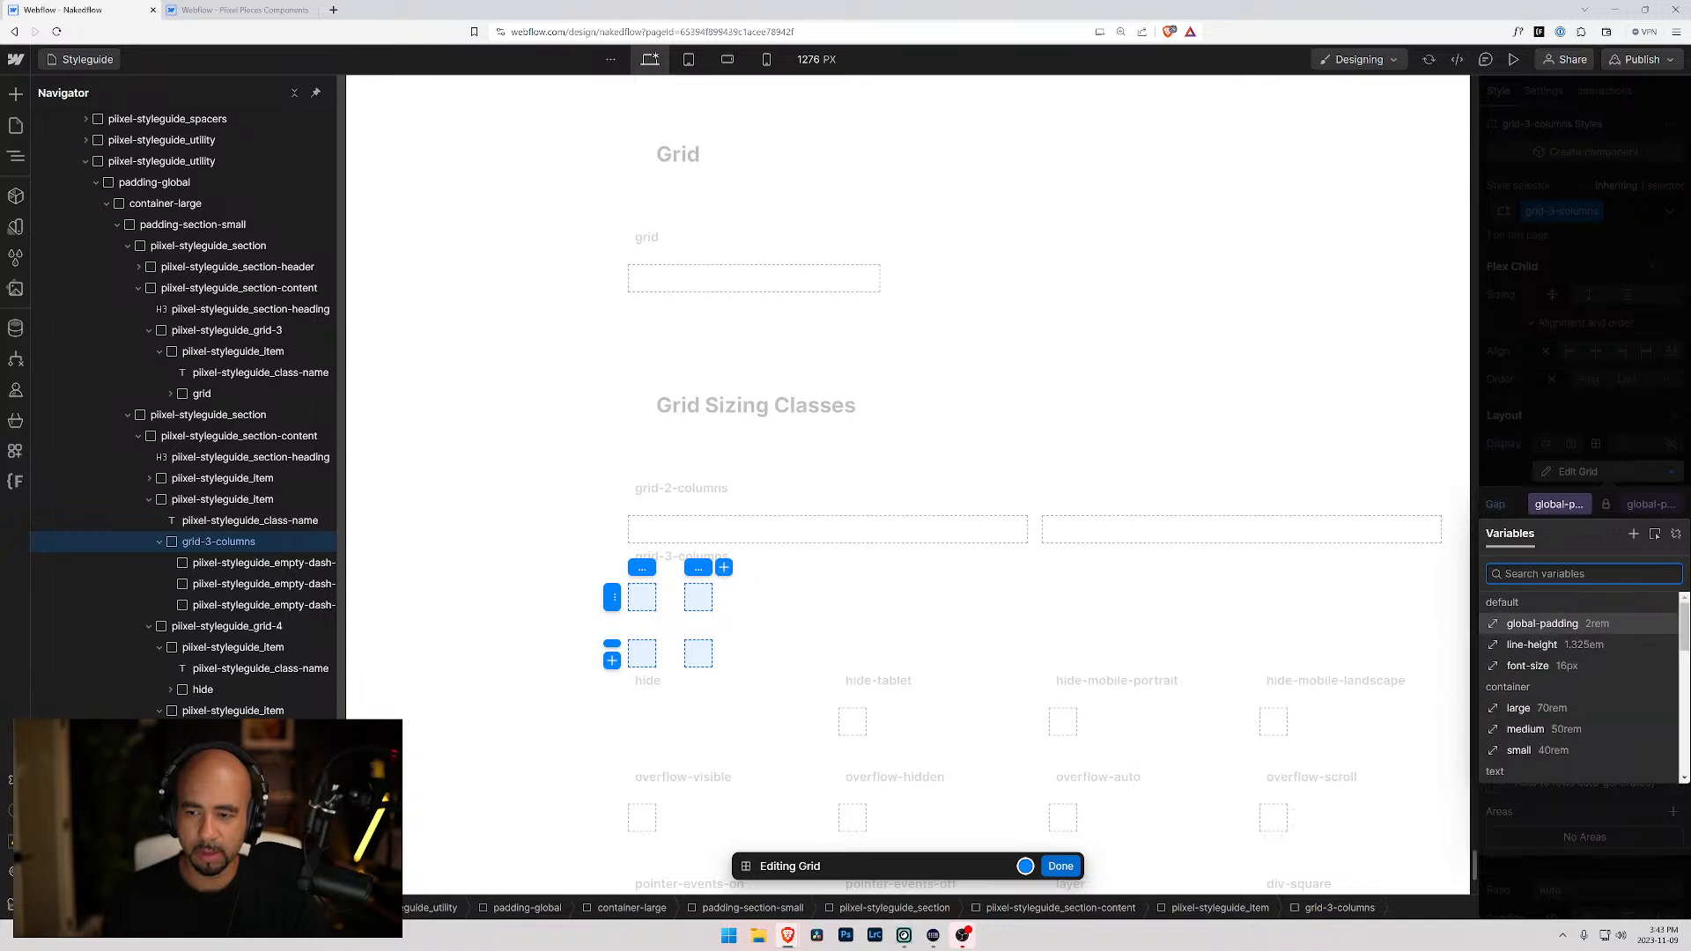
{"action": "key", "text": "ctrl+z"}
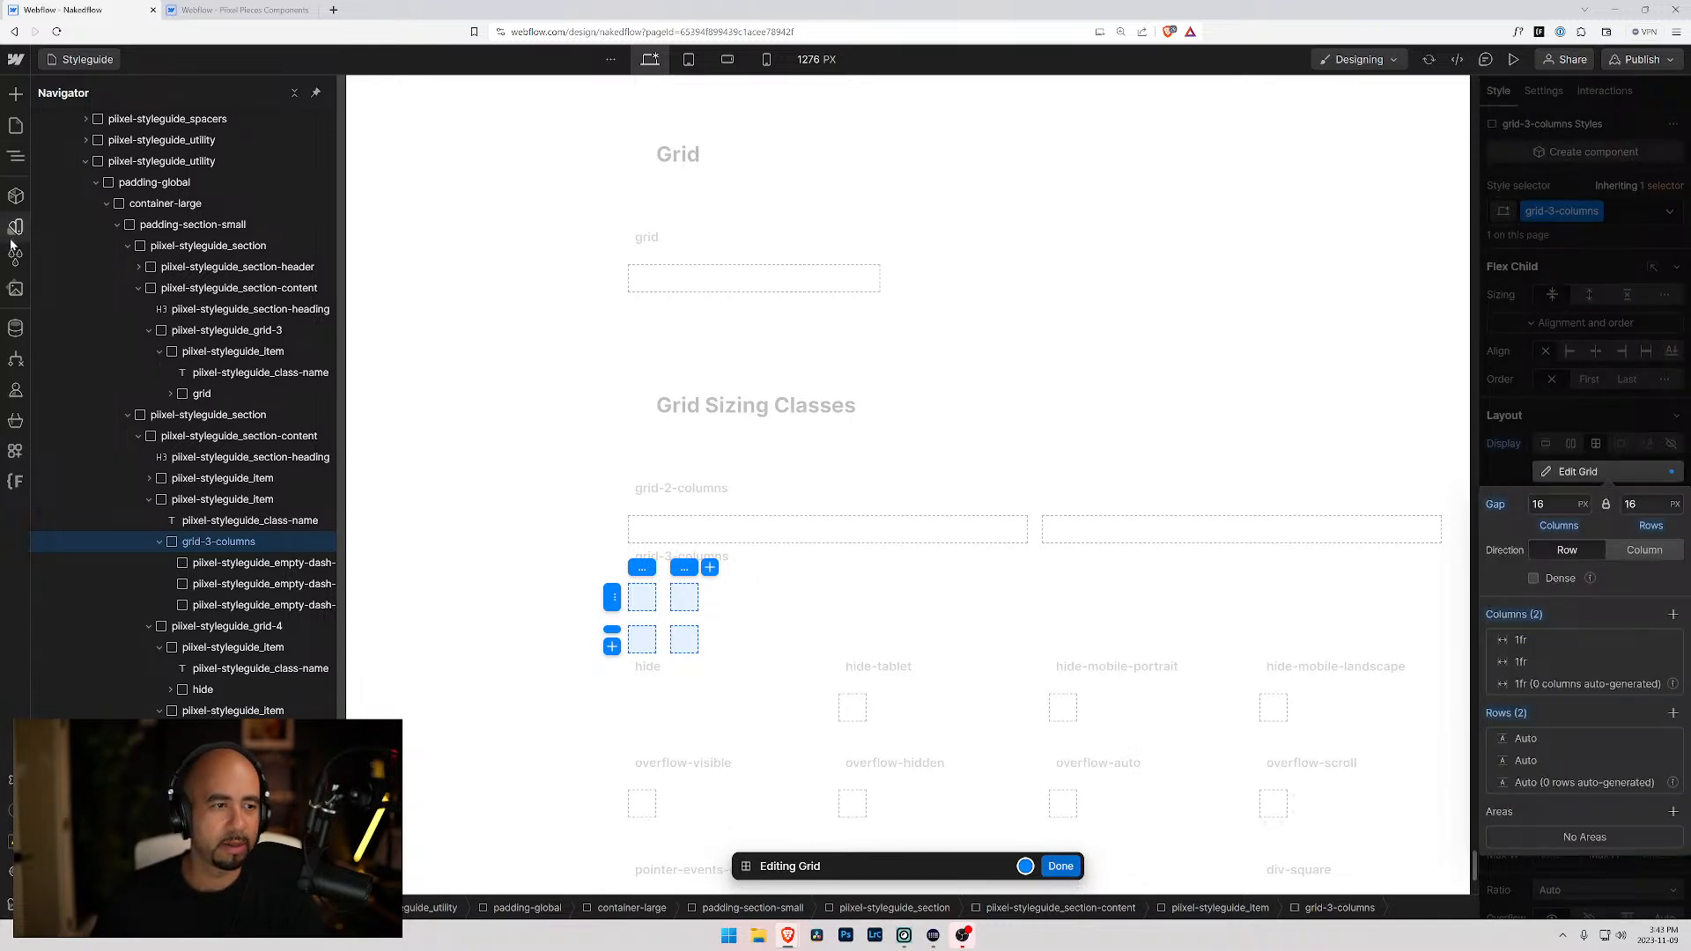
- Examine the container, default and sizing variables of the project, and leave grid editing on grid-3-columns
{"action": "left_click", "coordinate": [16, 228]}
{"action": "scroll", "coordinate": [254, 599], "scroll_direction": "down", "scroll_amount": 1}
{"action": "scroll", "coordinate": [254, 599], "scroll_direction": "down", "scroll_amount": 2}
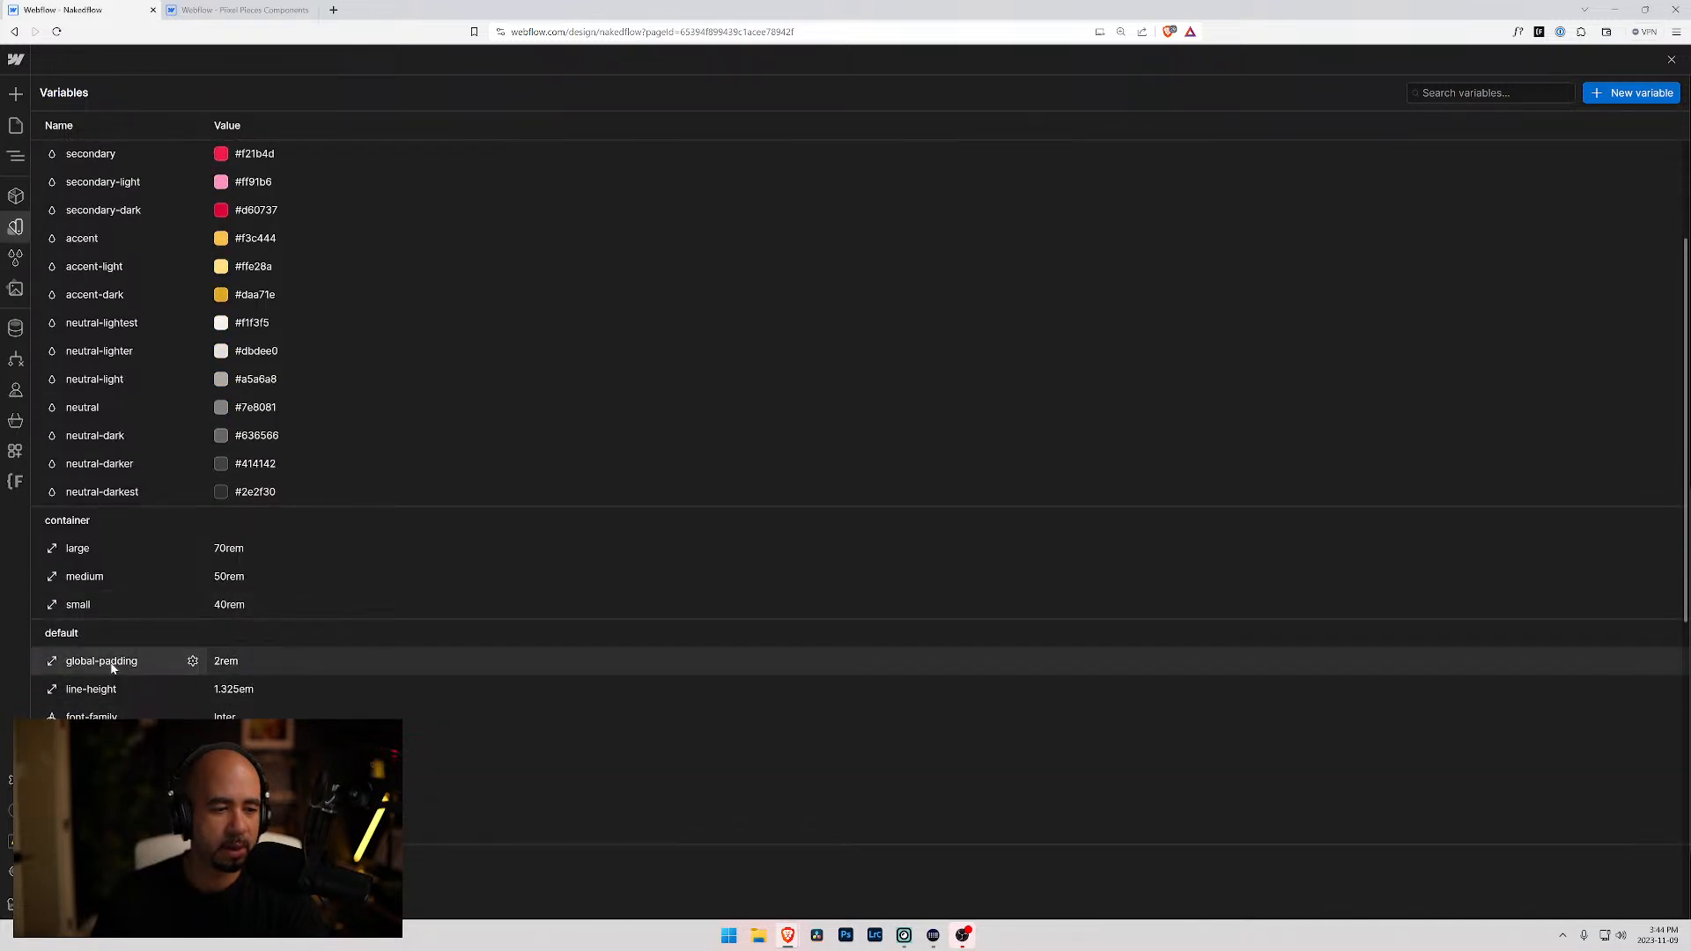
{"action": "scroll", "coordinate": [112, 664], "scroll_direction": "down", "scroll_amount": 1}
{"action": "scroll", "coordinate": [208, 749], "scroll_direction": "down", "scroll_amount": 6}
{"action": "scroll", "coordinate": [208, 749], "scroll_direction": "up", "scroll_amount": 5}
{"action": "scroll", "coordinate": [208, 749], "scroll_direction": "up", "scroll_amount": 5}
{"action": "scroll", "coordinate": [208, 443], "scroll_direction": "down", "scroll_amount": 5}
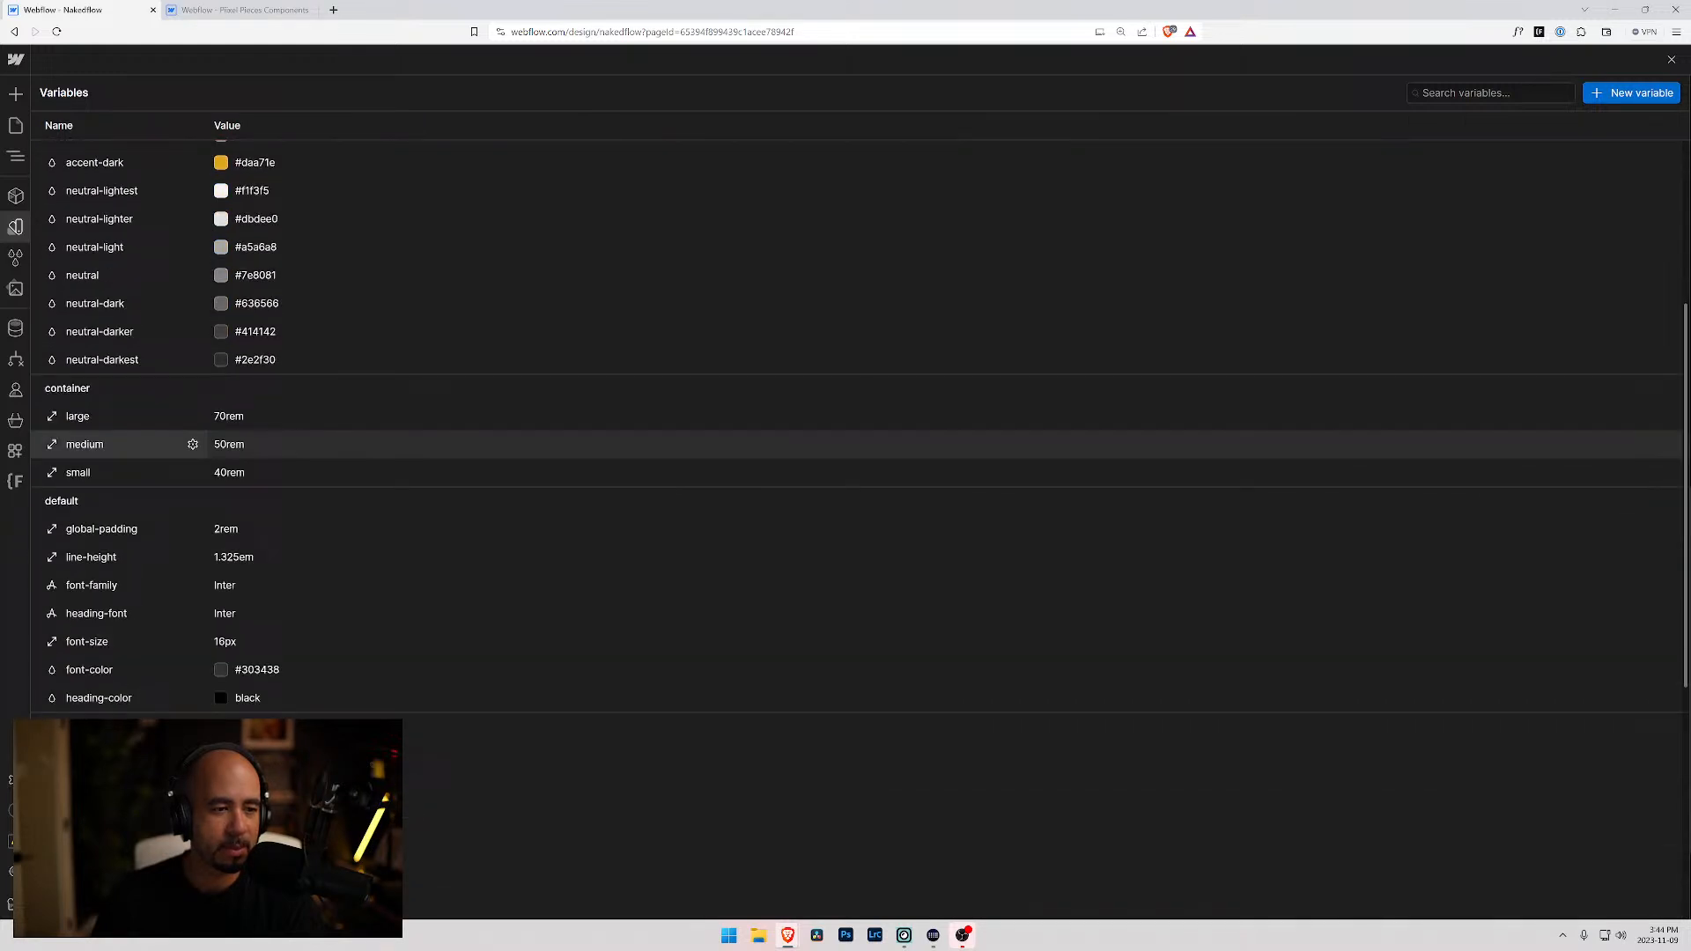
{"action": "scroll", "coordinate": [208, 444], "scroll_direction": "down", "scroll_amount": 2}
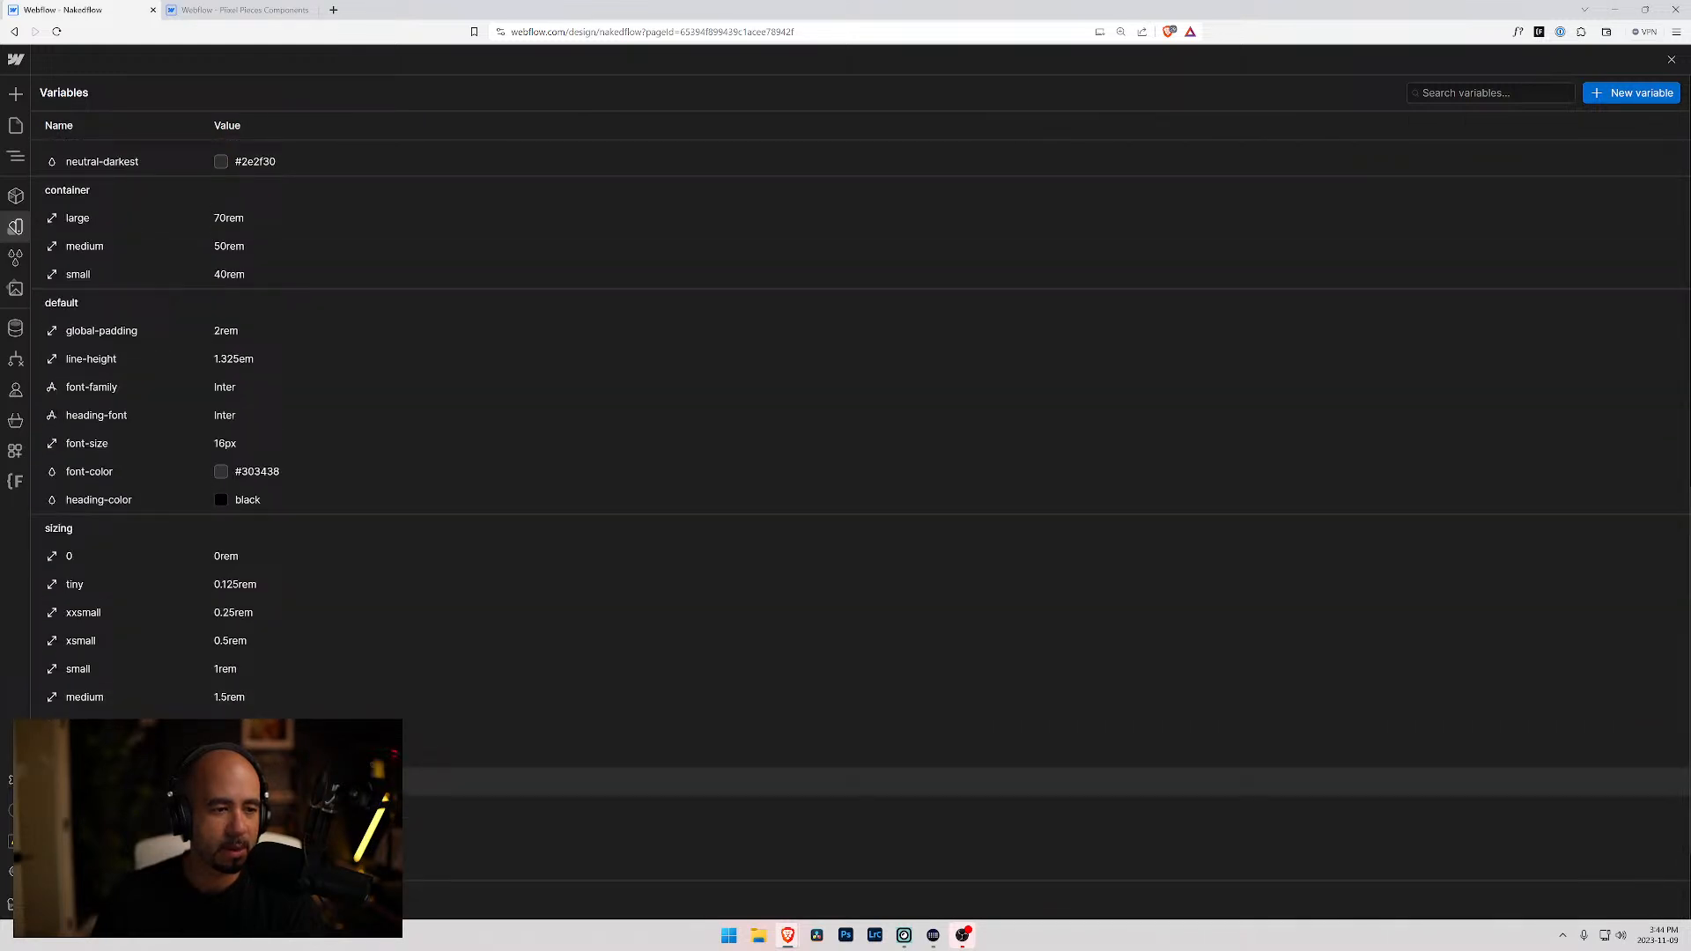
{"action": "scroll", "coordinate": [90, 394], "scroll_direction": "up", "scroll_amount": 1}
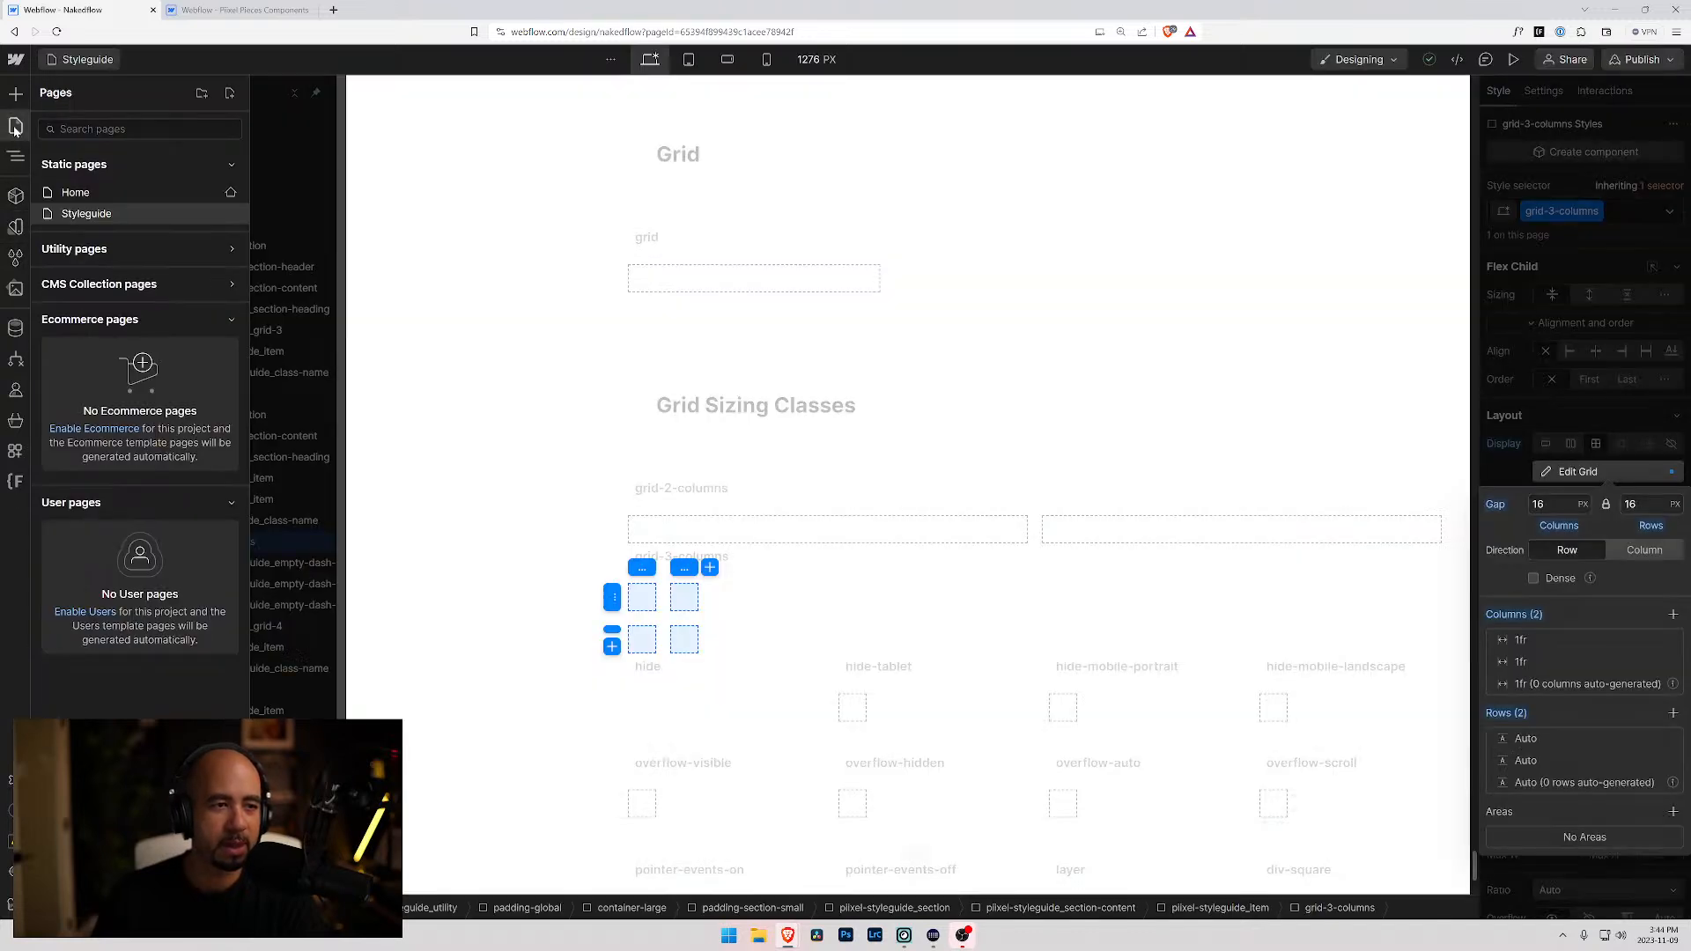
{"action": "left_click", "coordinate": [15, 125]}
{"action": "left_click", "coordinate": [785, 546]}
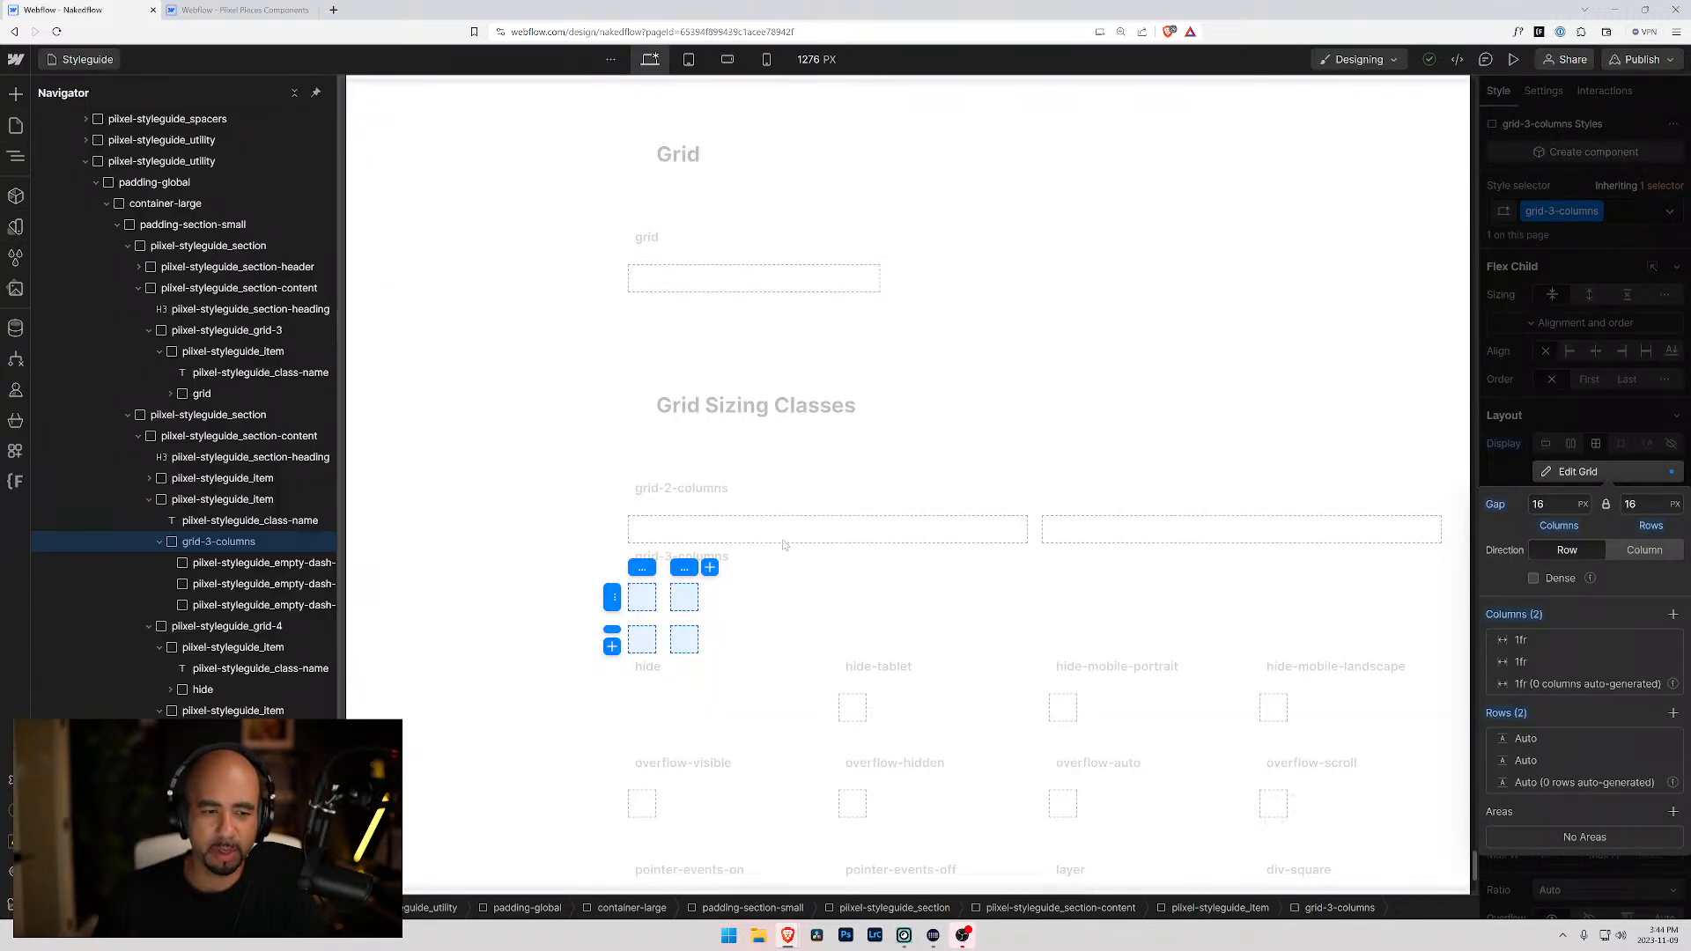
{"action": "left_click", "coordinate": [1061, 866]}
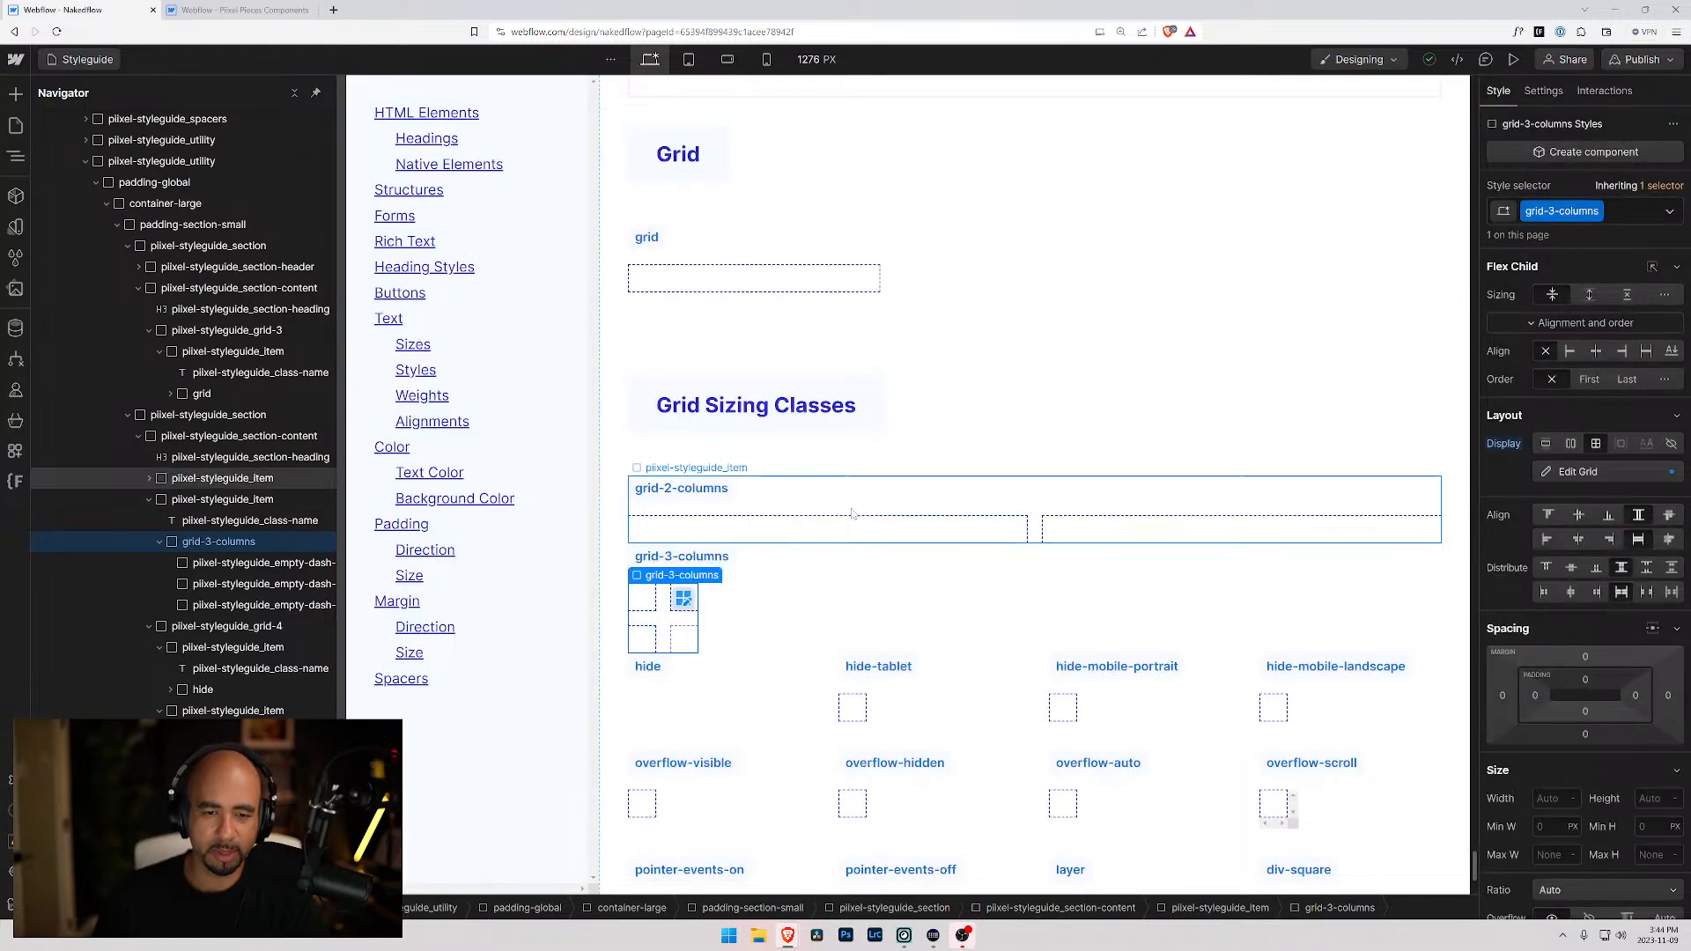
- Select the grid-2-columns div under Grid Sizing Classes and open its grid settings for editing
{"action": "left_click", "coordinate": [828, 529]}
{"action": "left_click", "coordinate": [219, 521]}
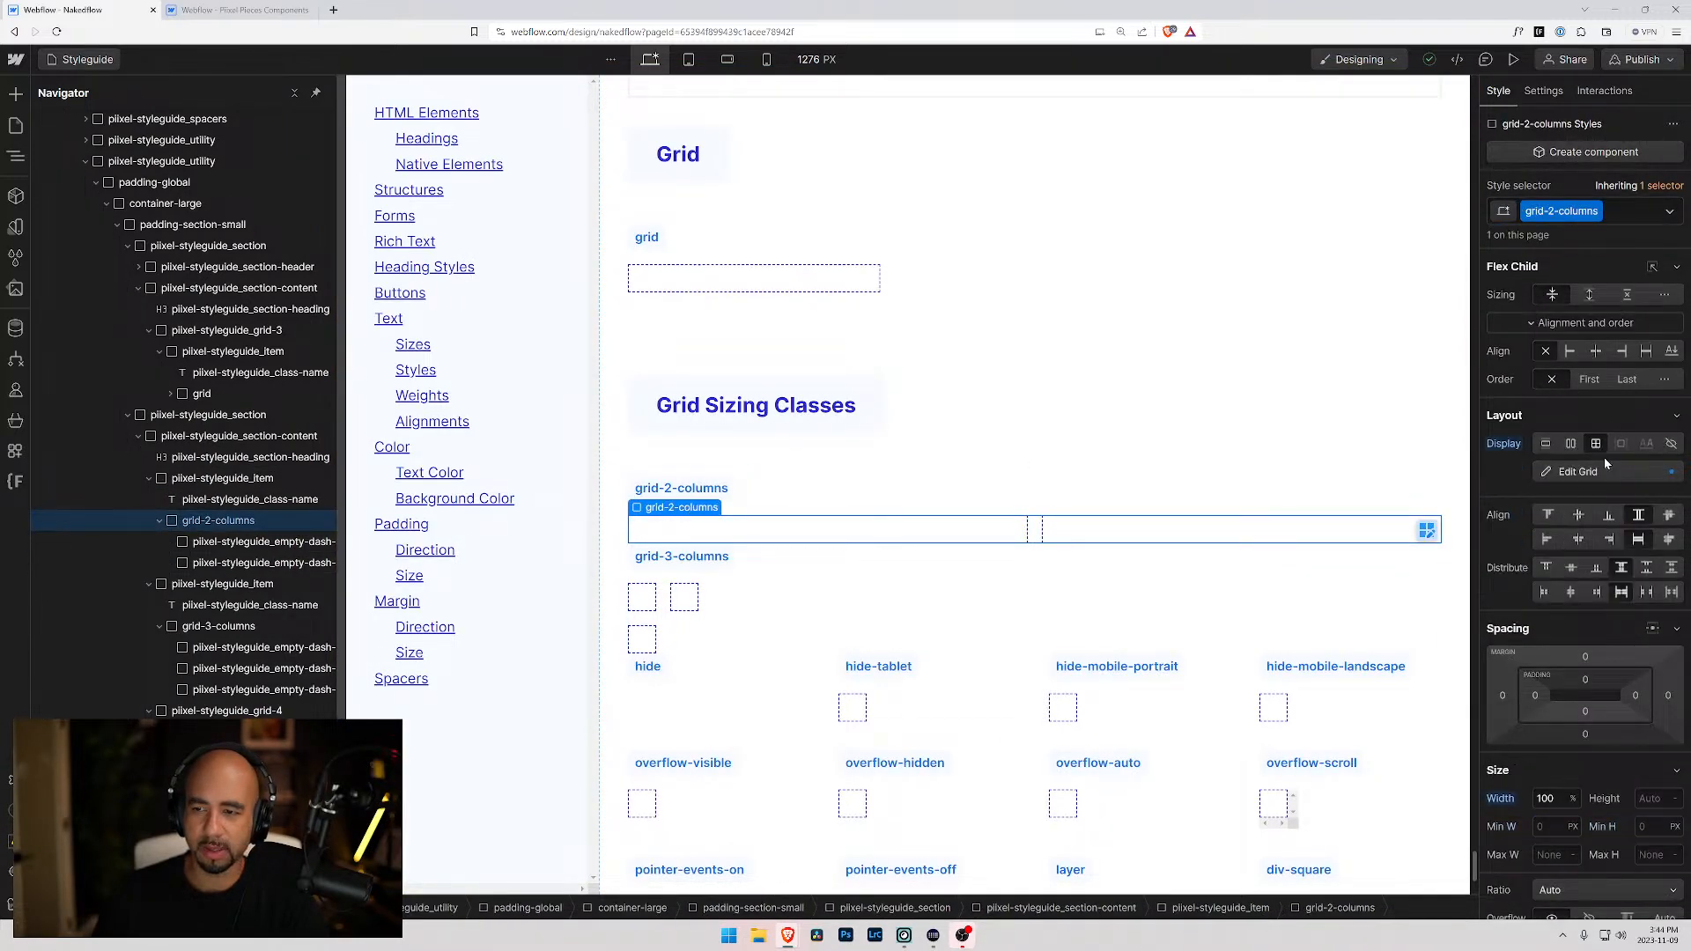
{"action": "left_click", "coordinate": [1605, 472]}
{"action": "left_click", "coordinate": [1530, 499]}
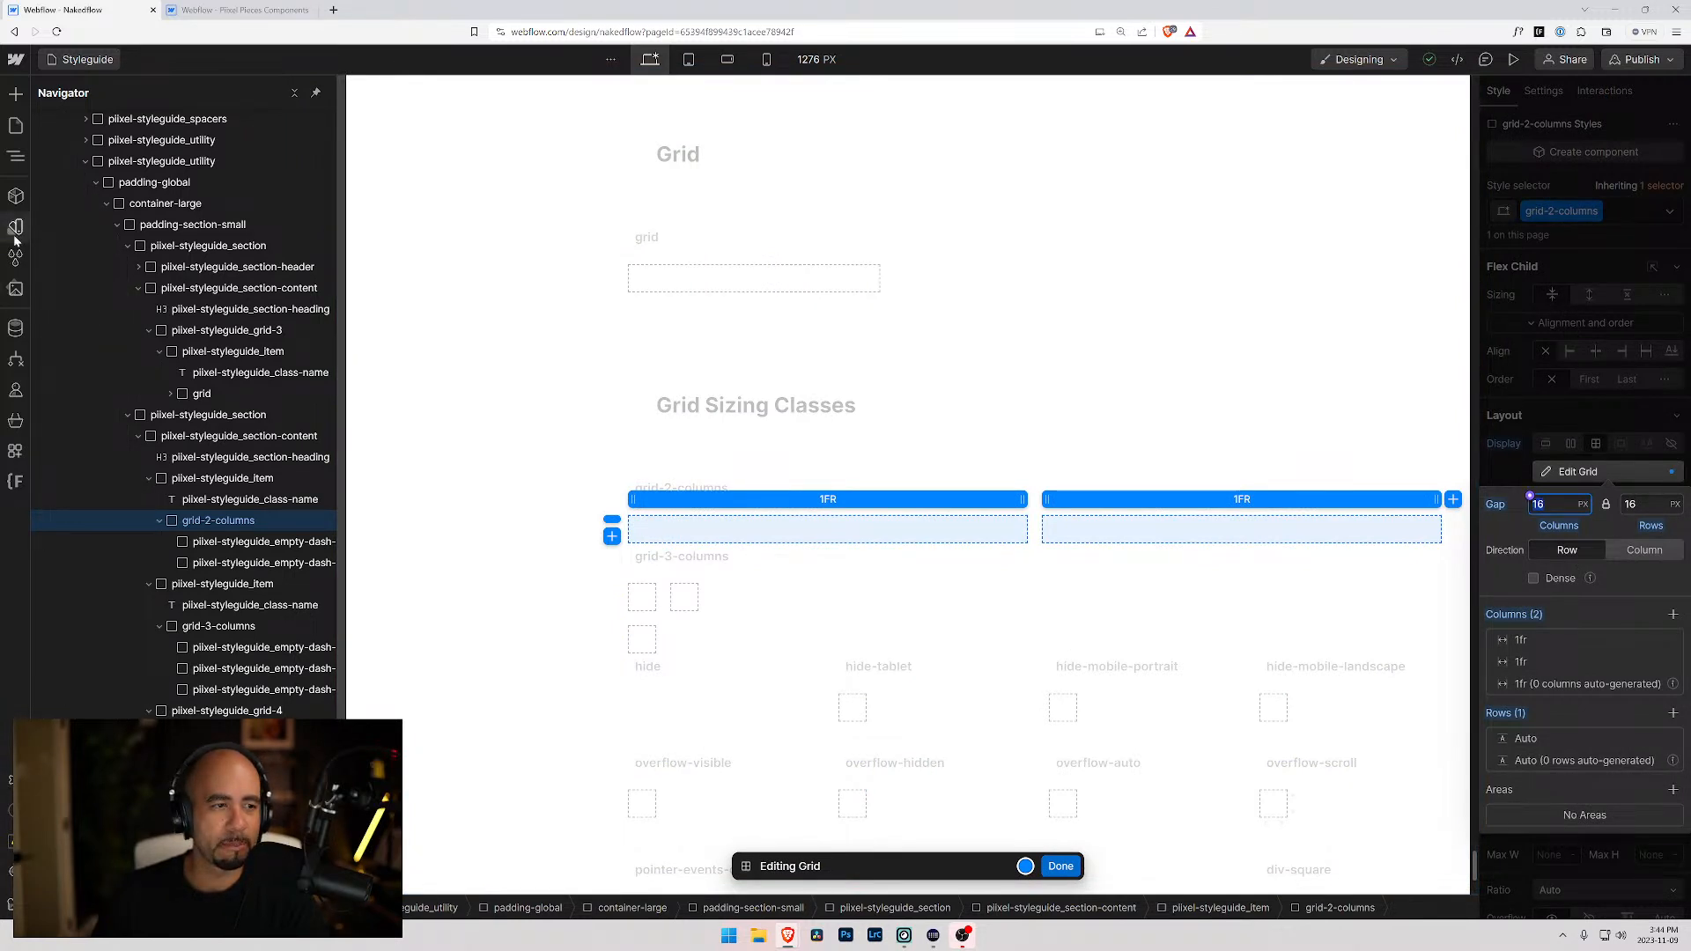
- Create a size variable named default/global-grid-spacing with a value of 2rem
{"action": "left_click", "coordinate": [12, 264]}
{"action": "left_click", "coordinate": [12, 264]}
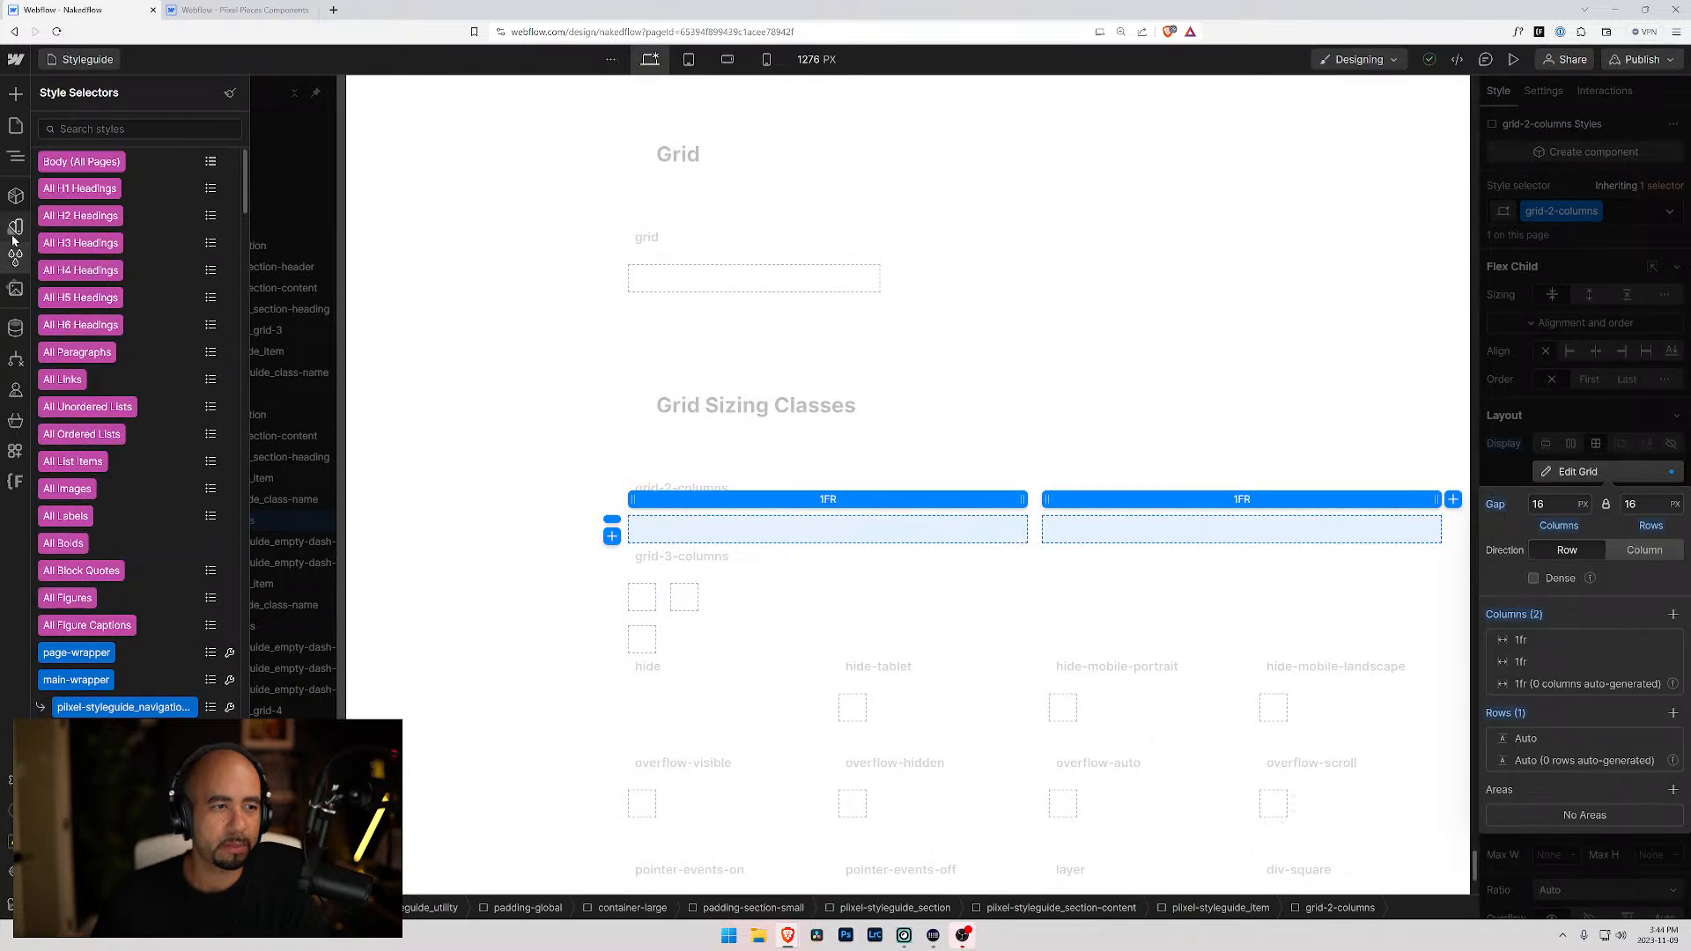
{"action": "left_click", "coordinate": [15, 260]}
{"action": "scroll", "coordinate": [112, 616], "scroll_direction": "down", "scroll_amount": 3}
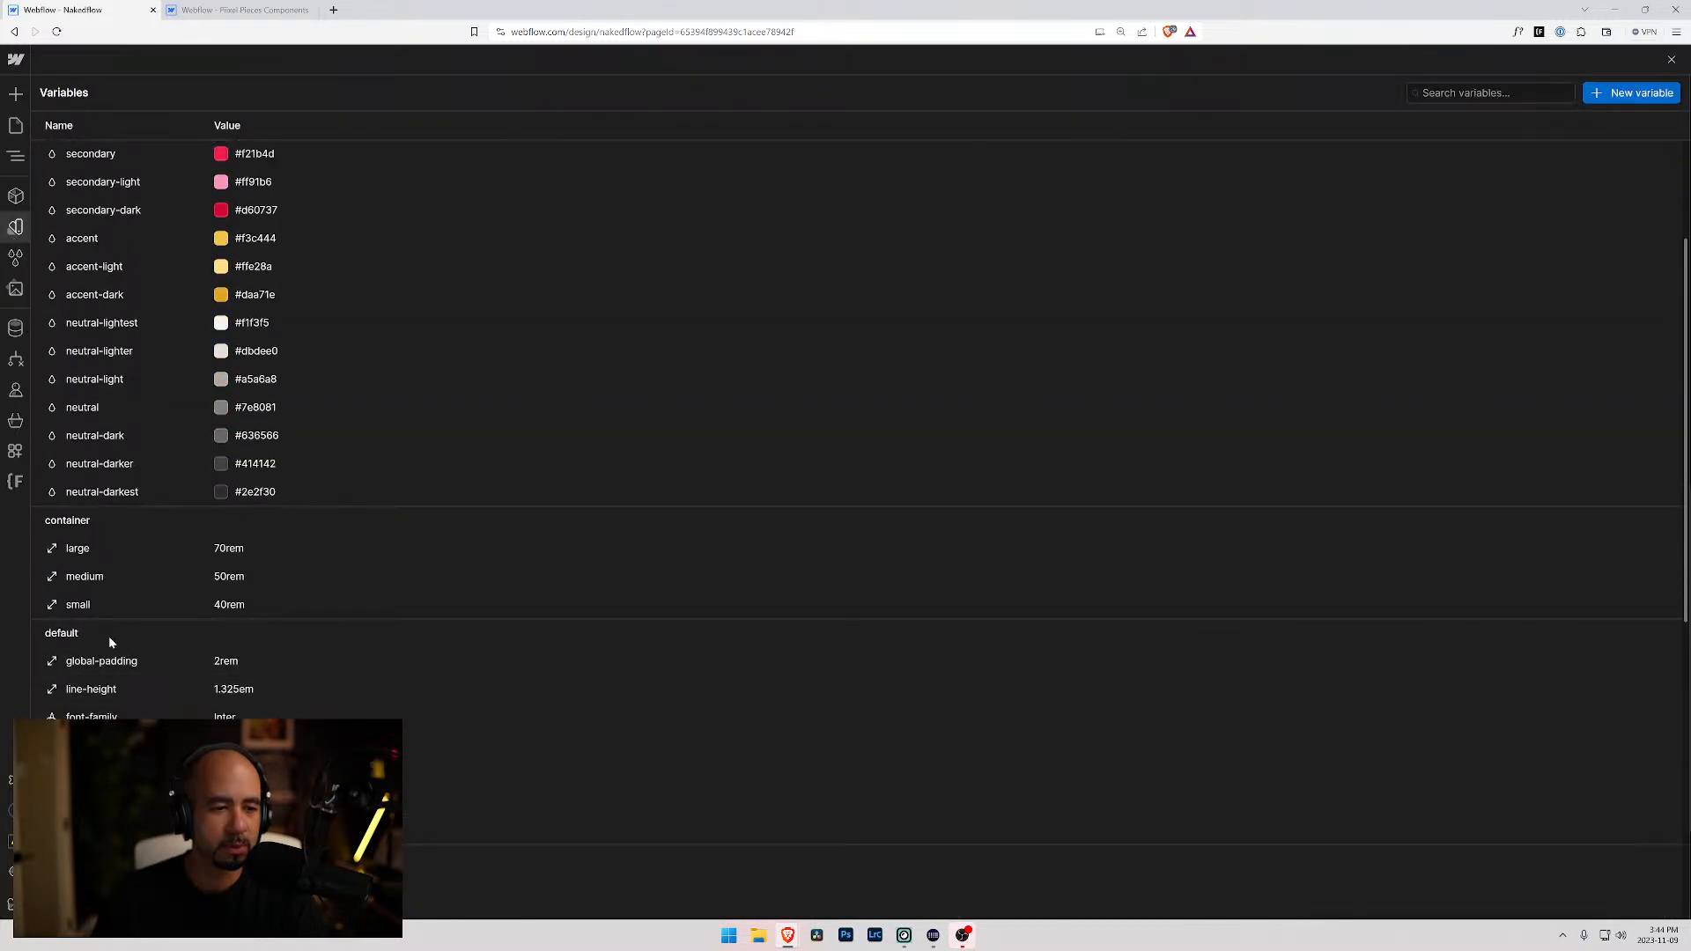
{"action": "double_click", "coordinate": [97, 660]}
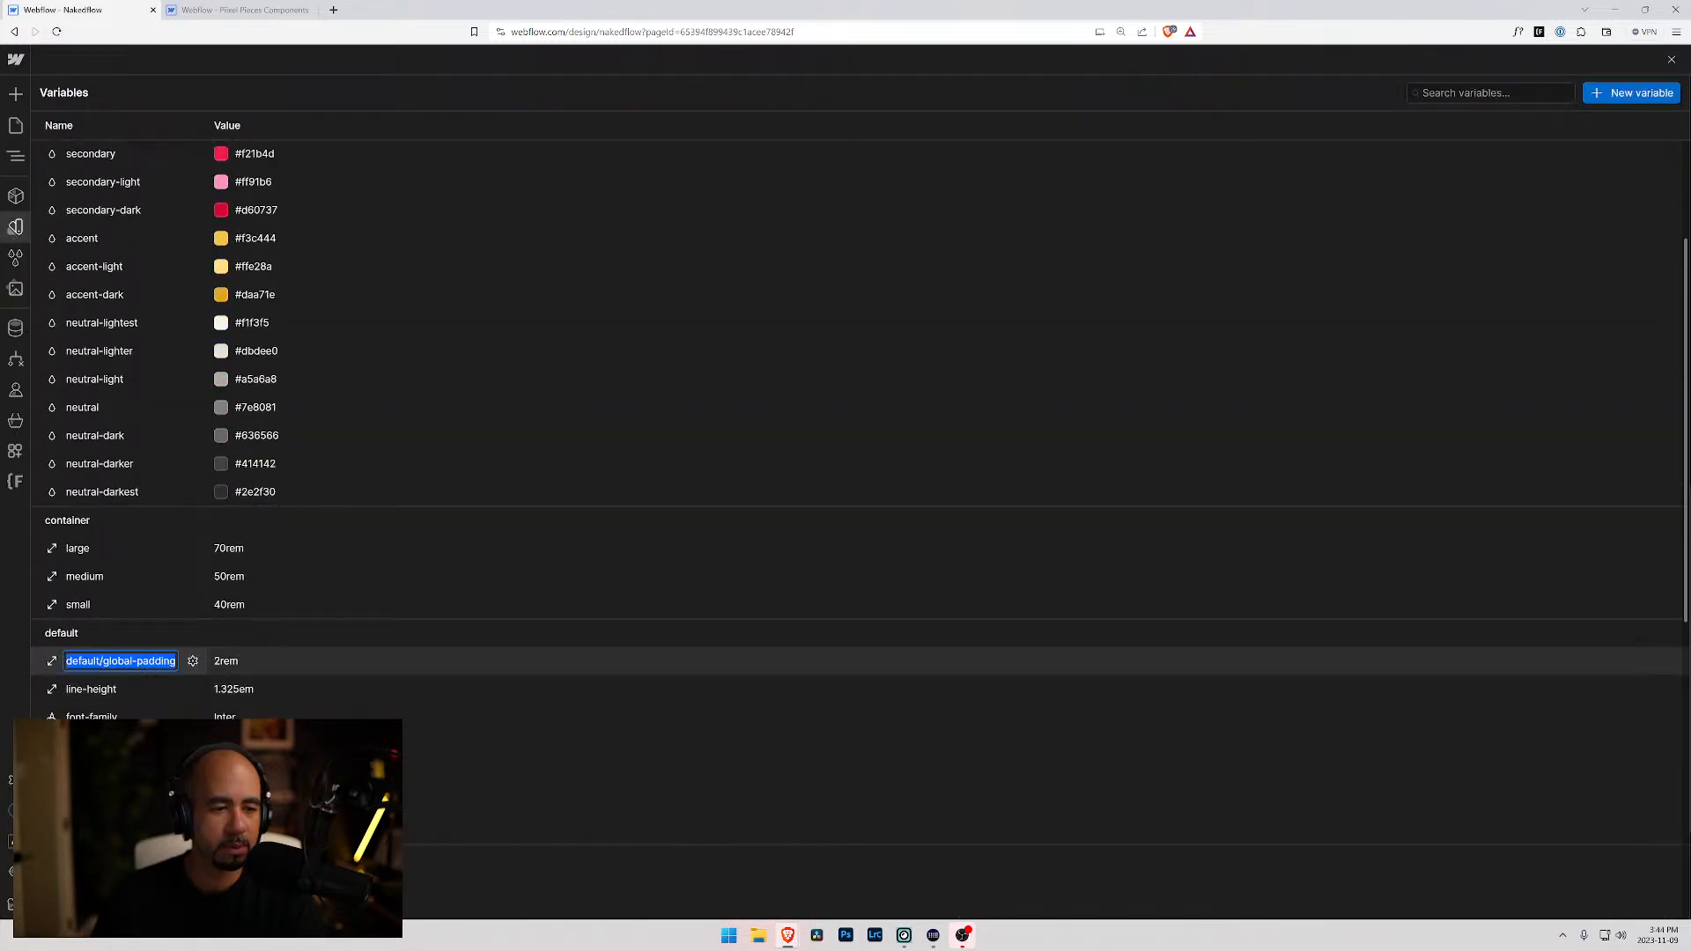
{"action": "left_click", "coordinate": [1631, 92]}
{"action": "left_click", "coordinate": [1588, 127]}
{"action": "type", "text": "default/global-"}
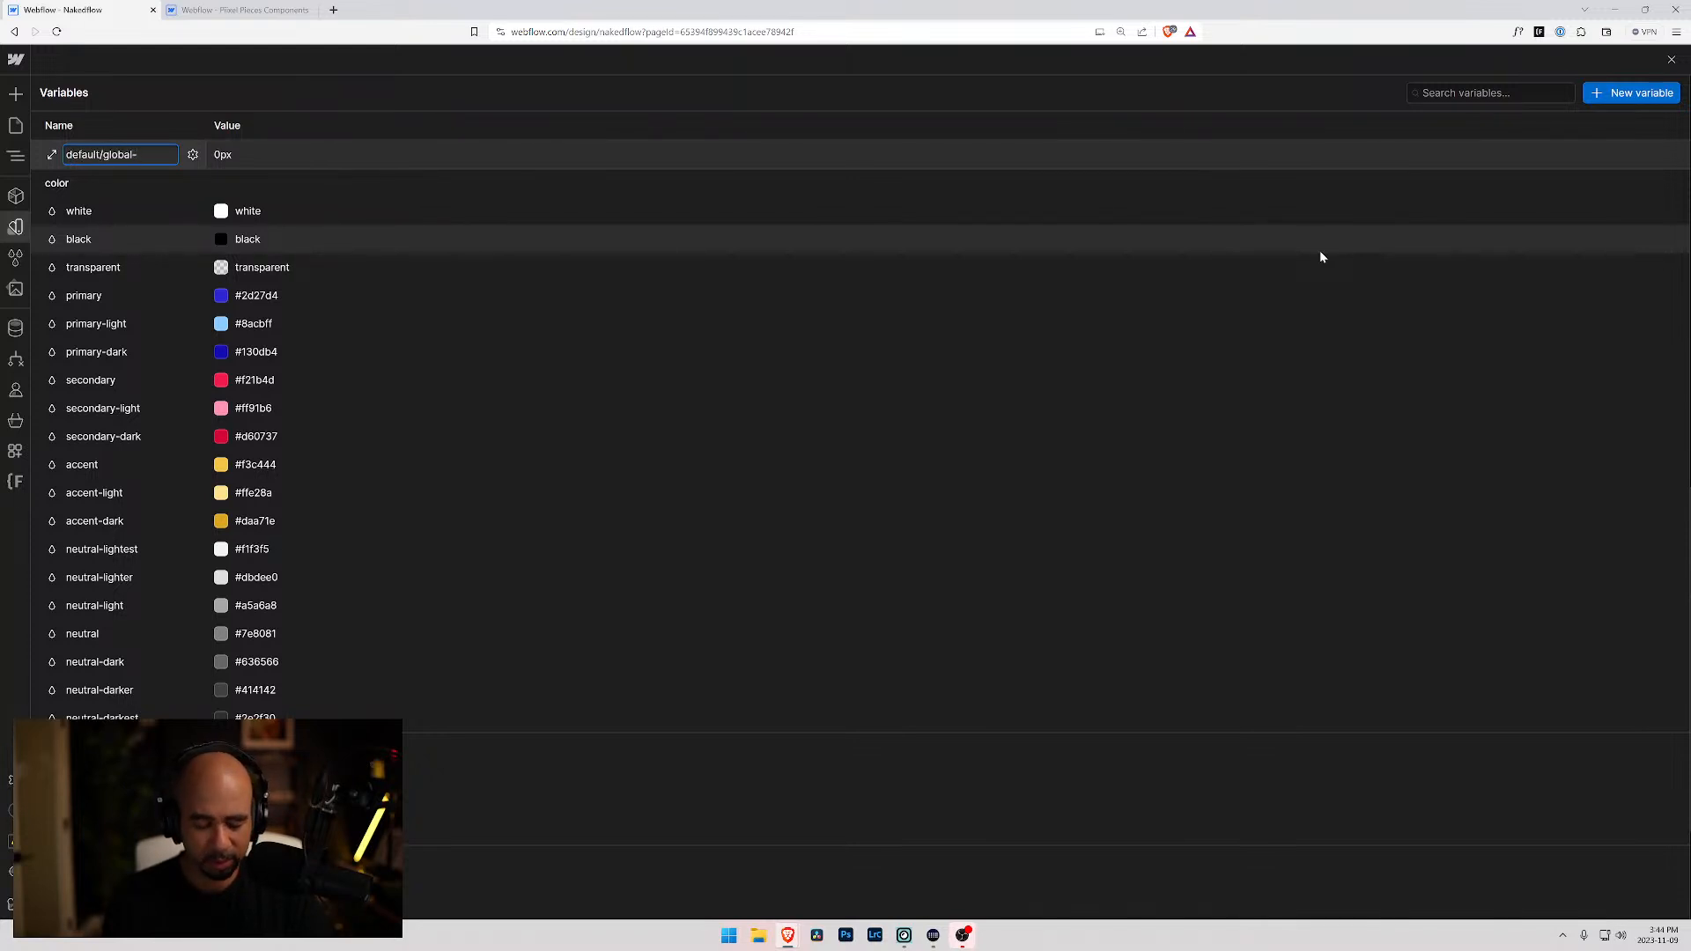
{"action": "type", "text": "grid-spacing"}
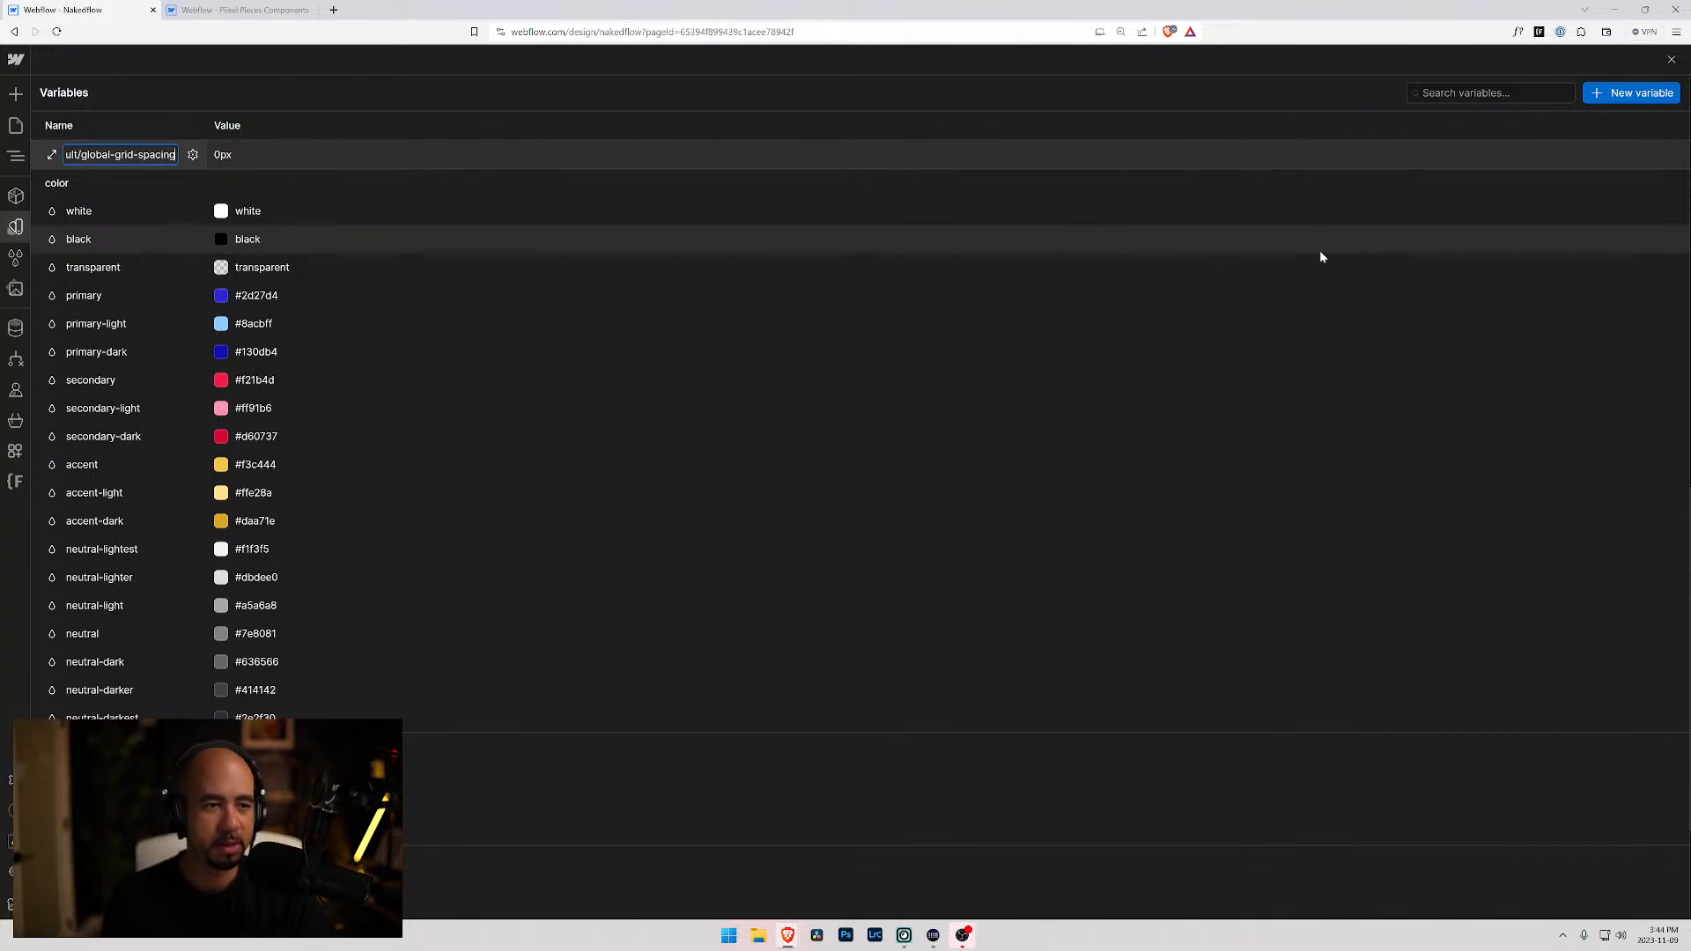
{"action": "key", "text": "Return"}
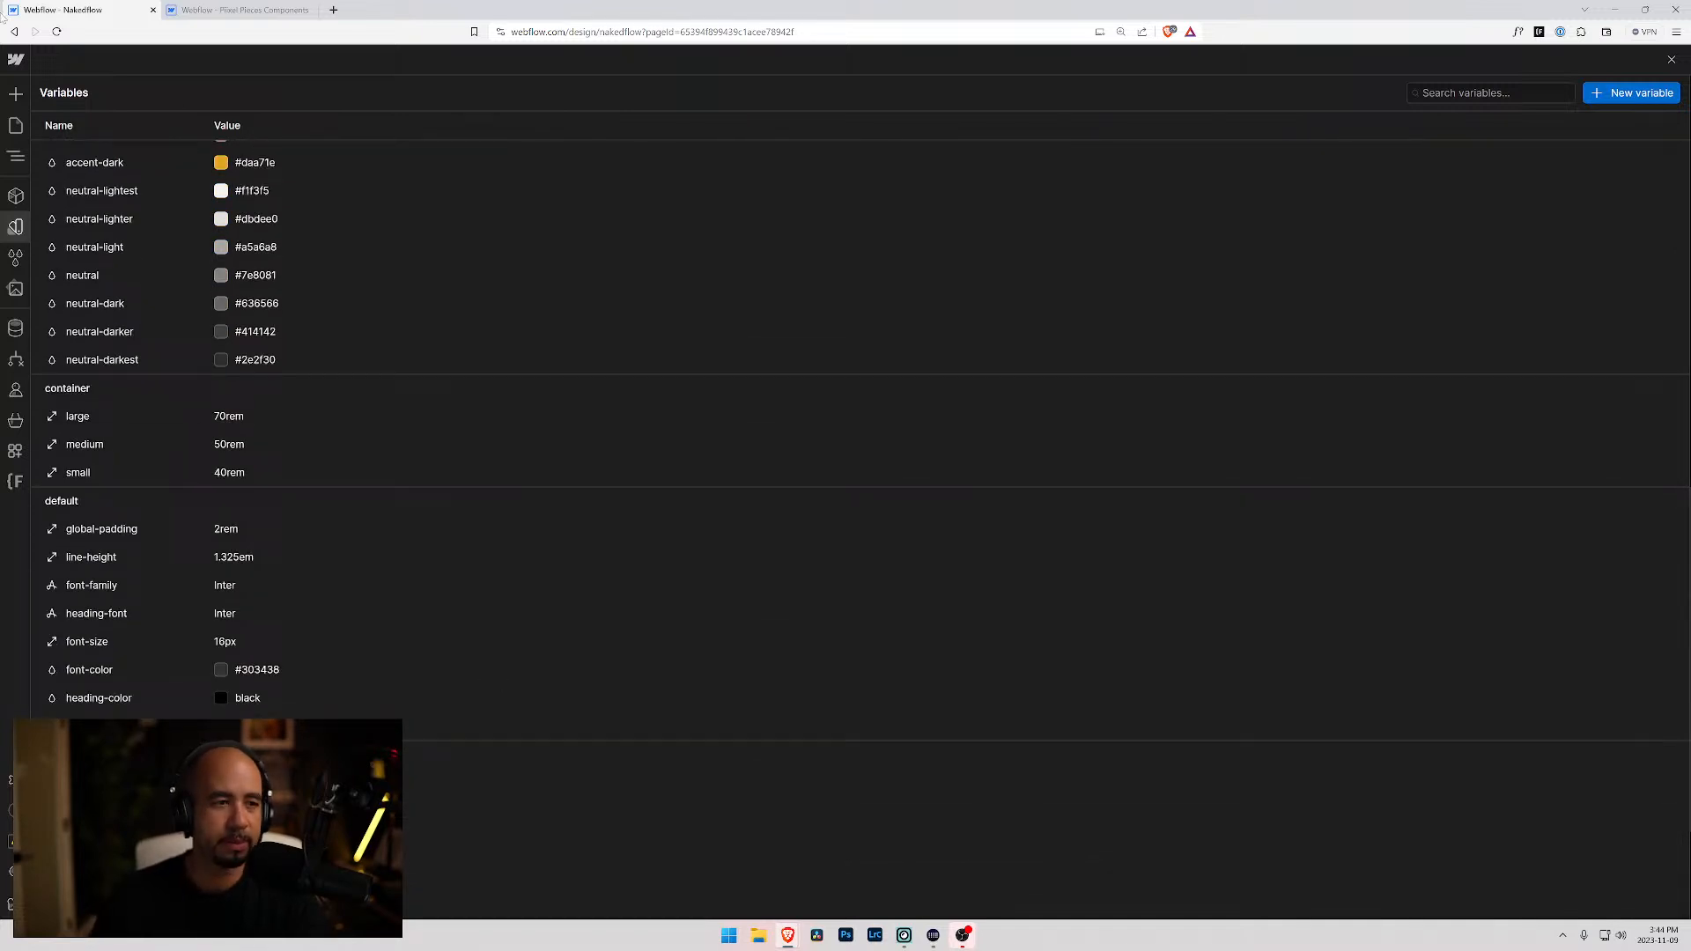
- Bind the column and row gaps of grid-2-columns to the global-grid-spacing variable and finish editing the grid
{"action": "left_click", "coordinate": [16, 128]}
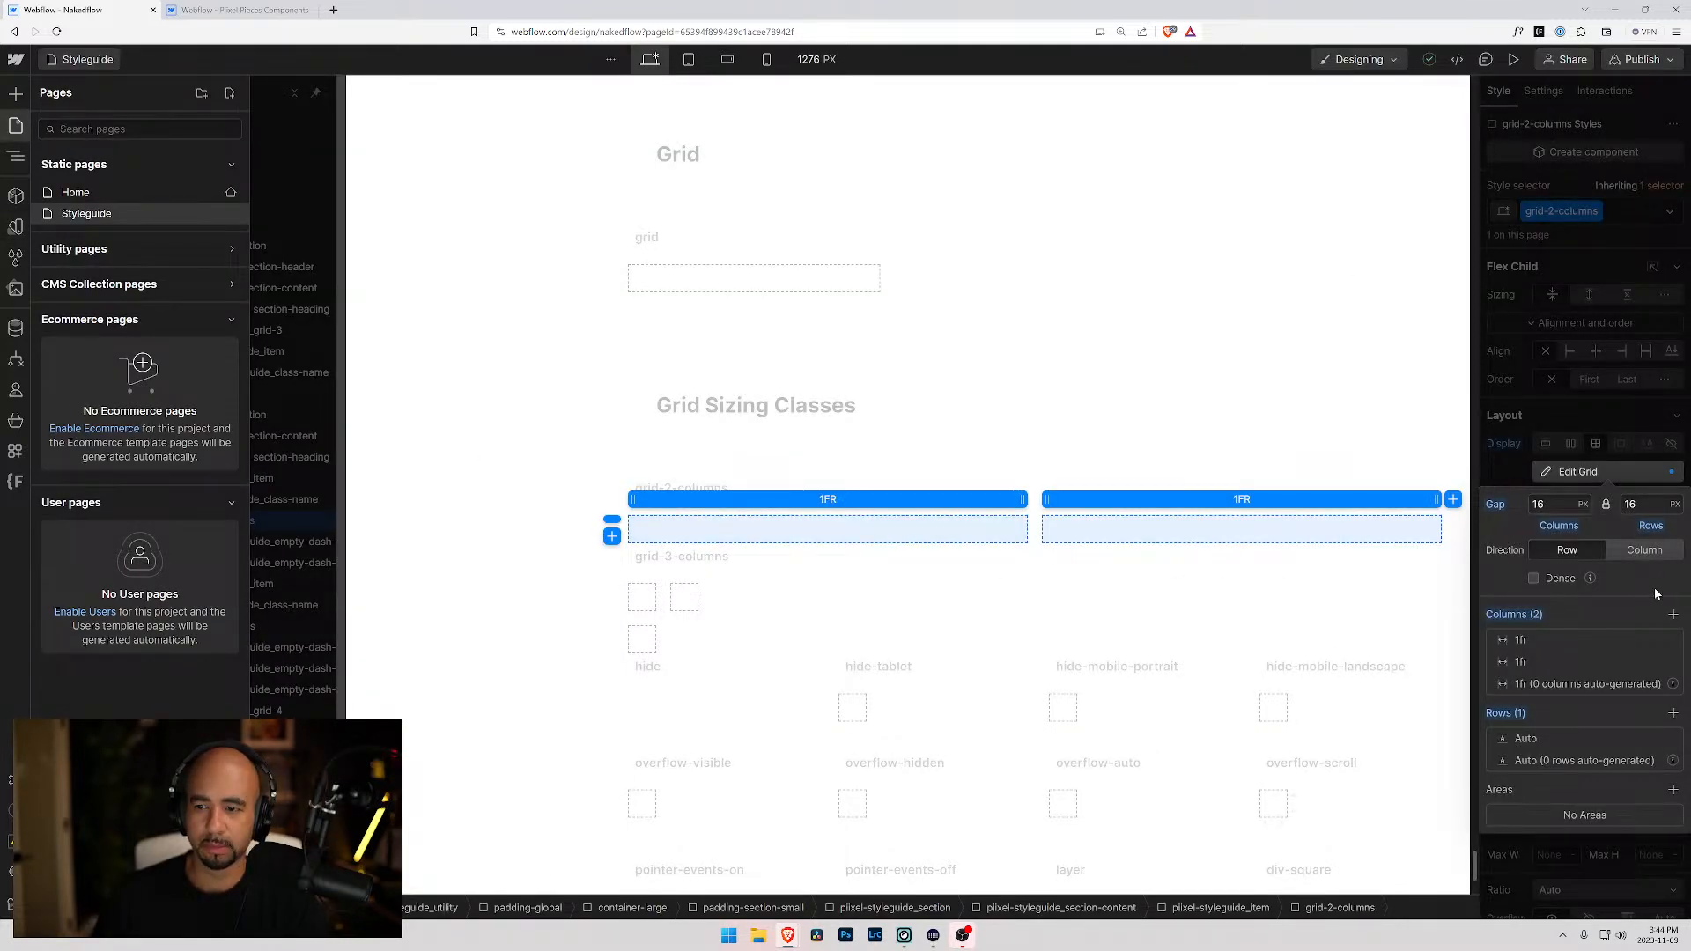
{"action": "left_click", "coordinate": [1530, 497]}
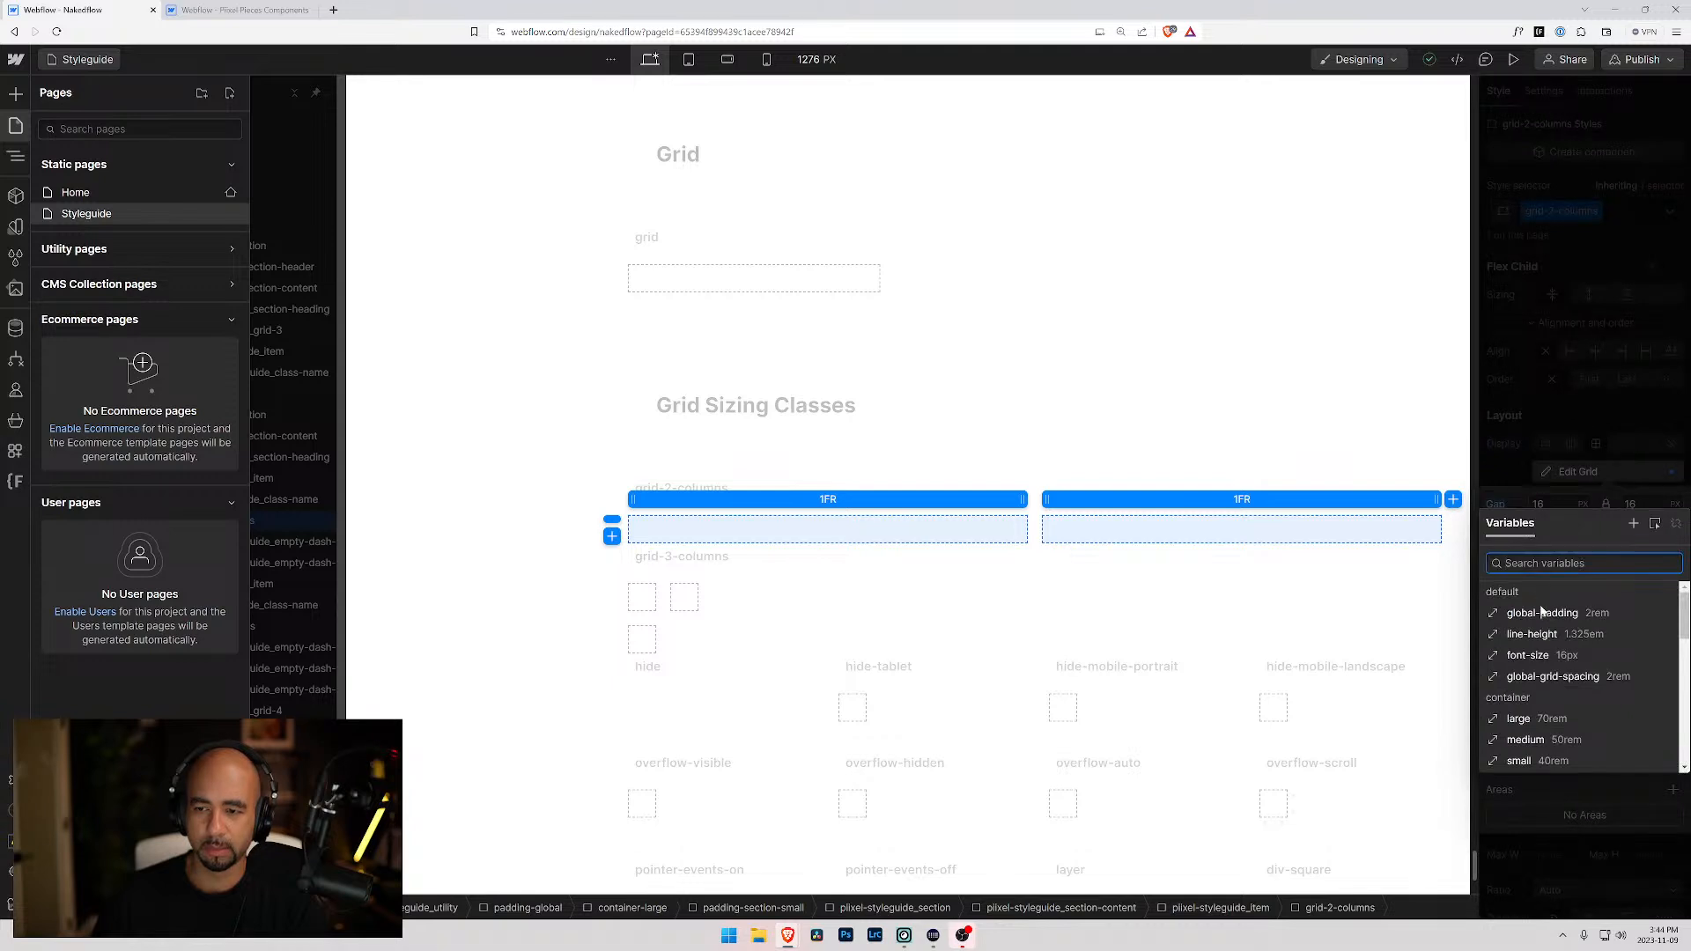
{"action": "left_click", "coordinate": [1543, 675]}
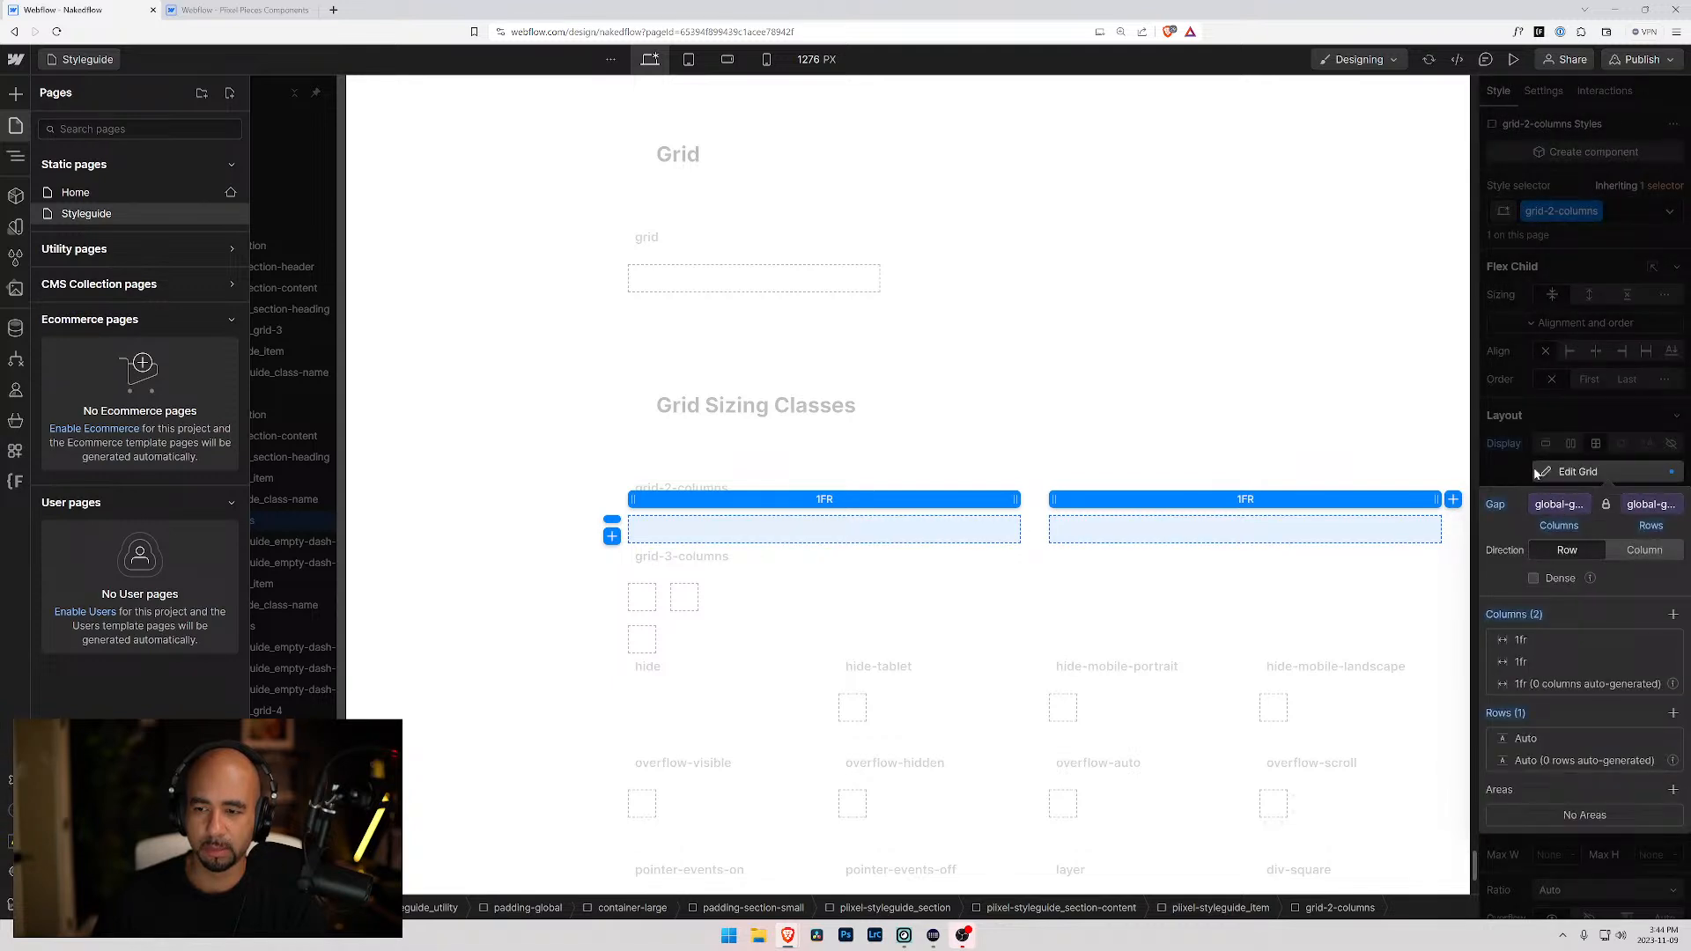
{"action": "key", "text": "z"}
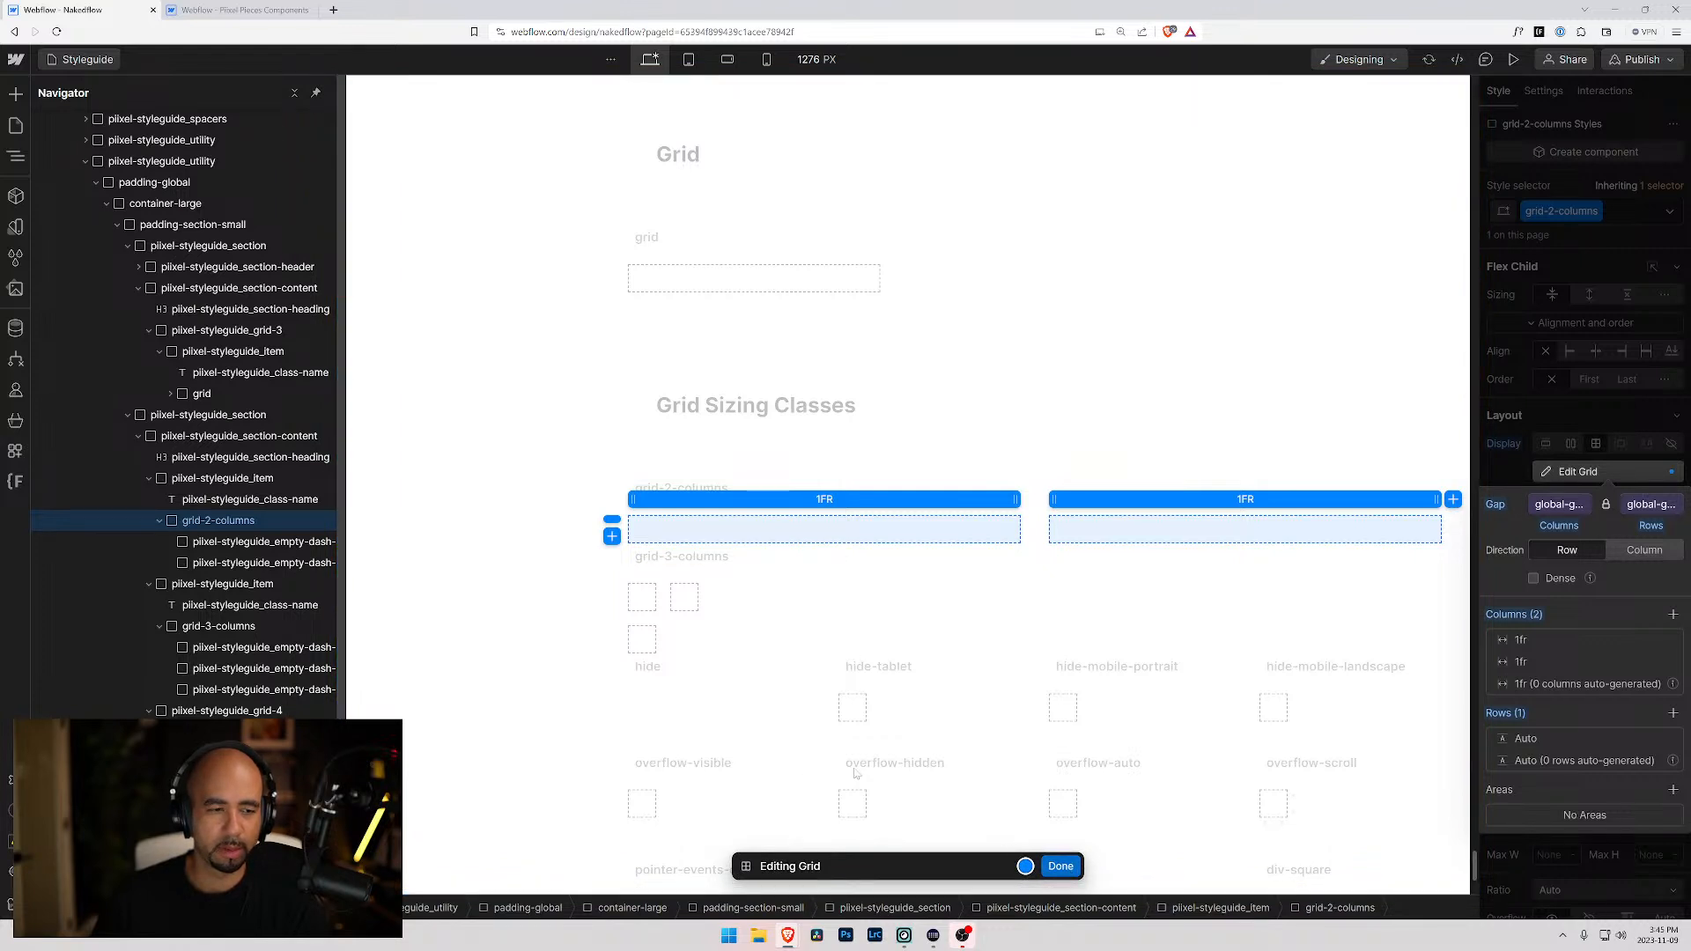
{"action": "left_click", "coordinate": [1060, 866]}
- Add a third 1fr column to the grid-3-columns grid and remove its extra row
{"action": "left_click", "coordinate": [218, 626]}
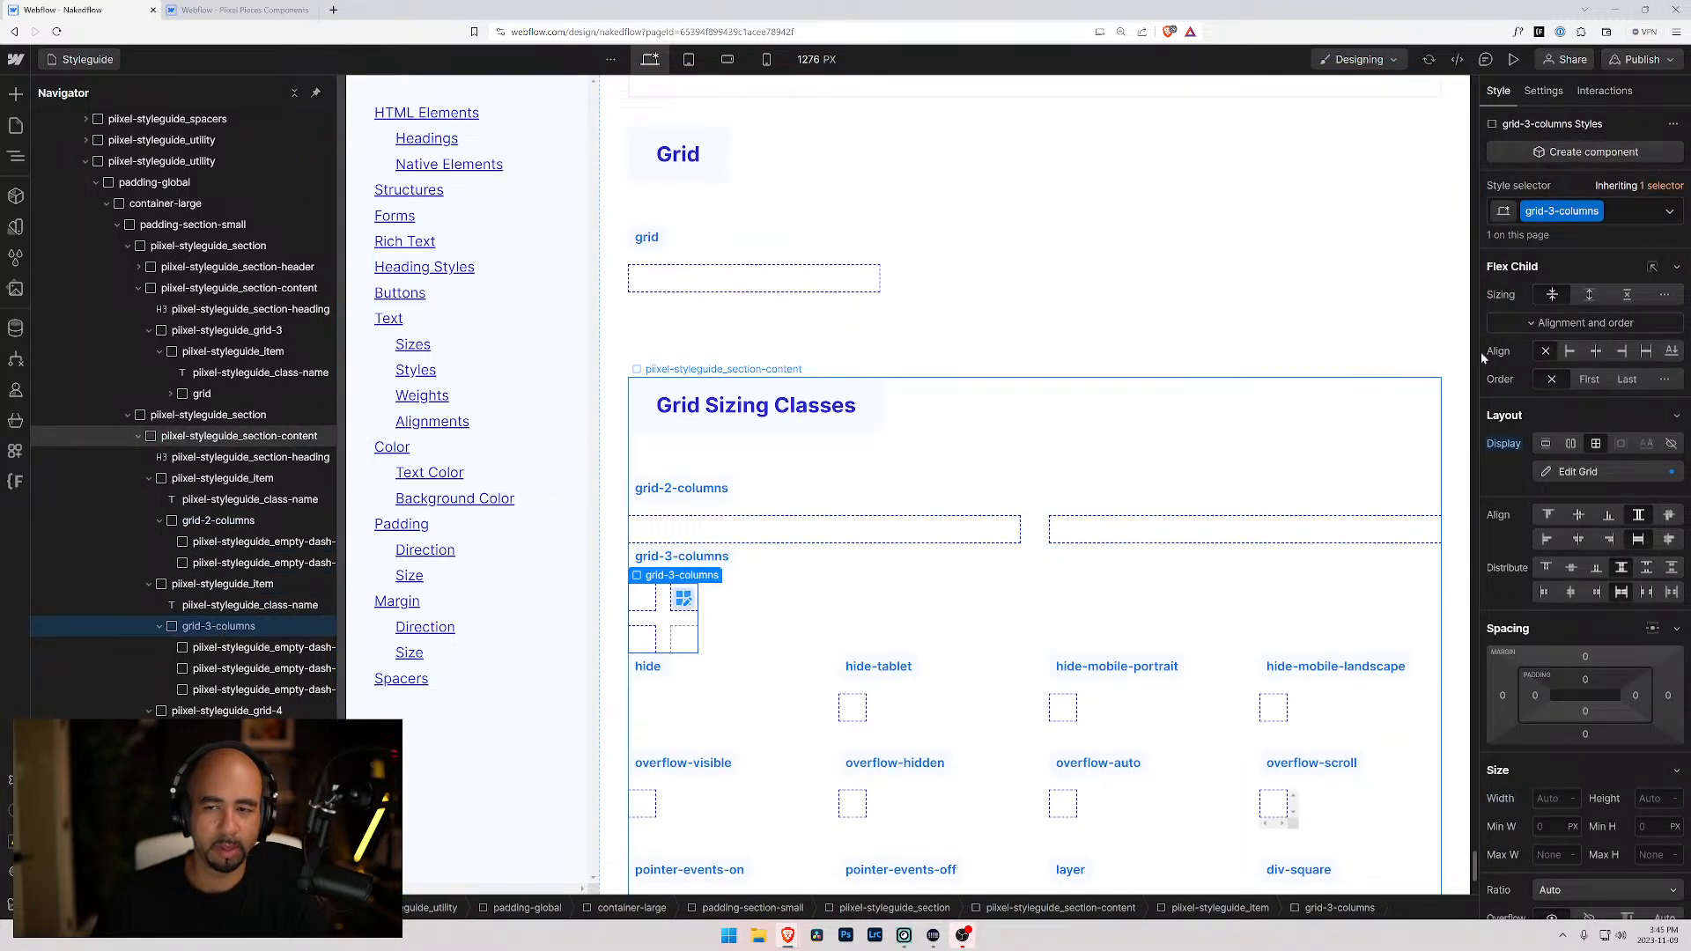
{"action": "left_click", "coordinate": [1582, 474]}
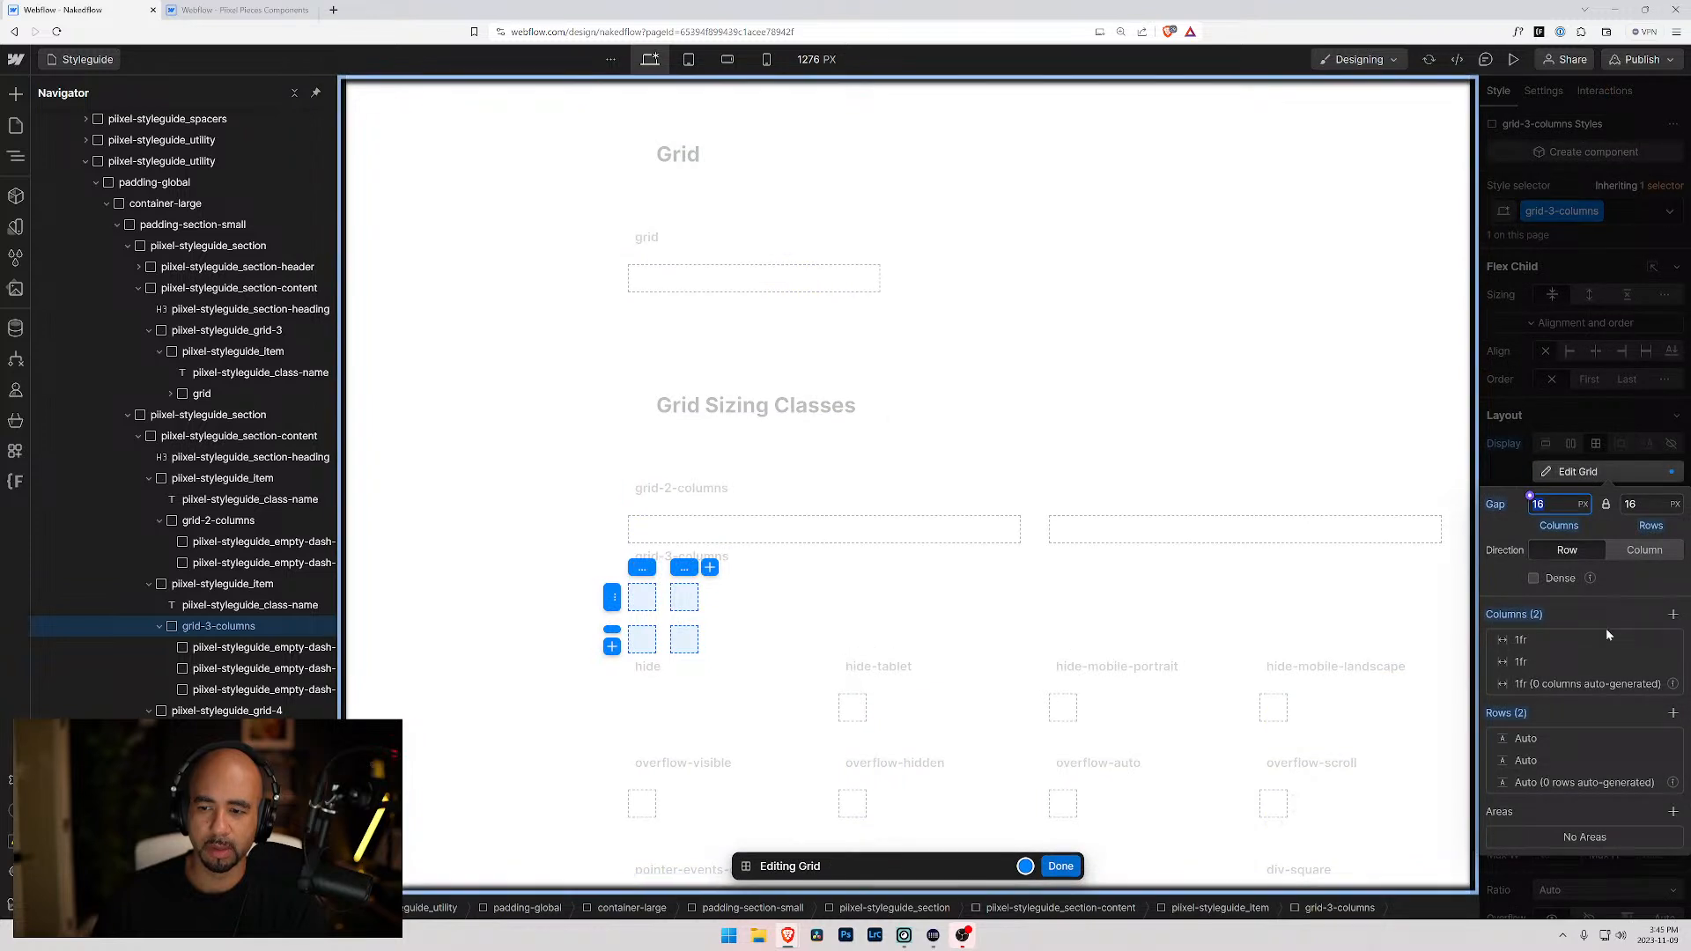
{"action": "left_click", "coordinate": [1674, 614]}
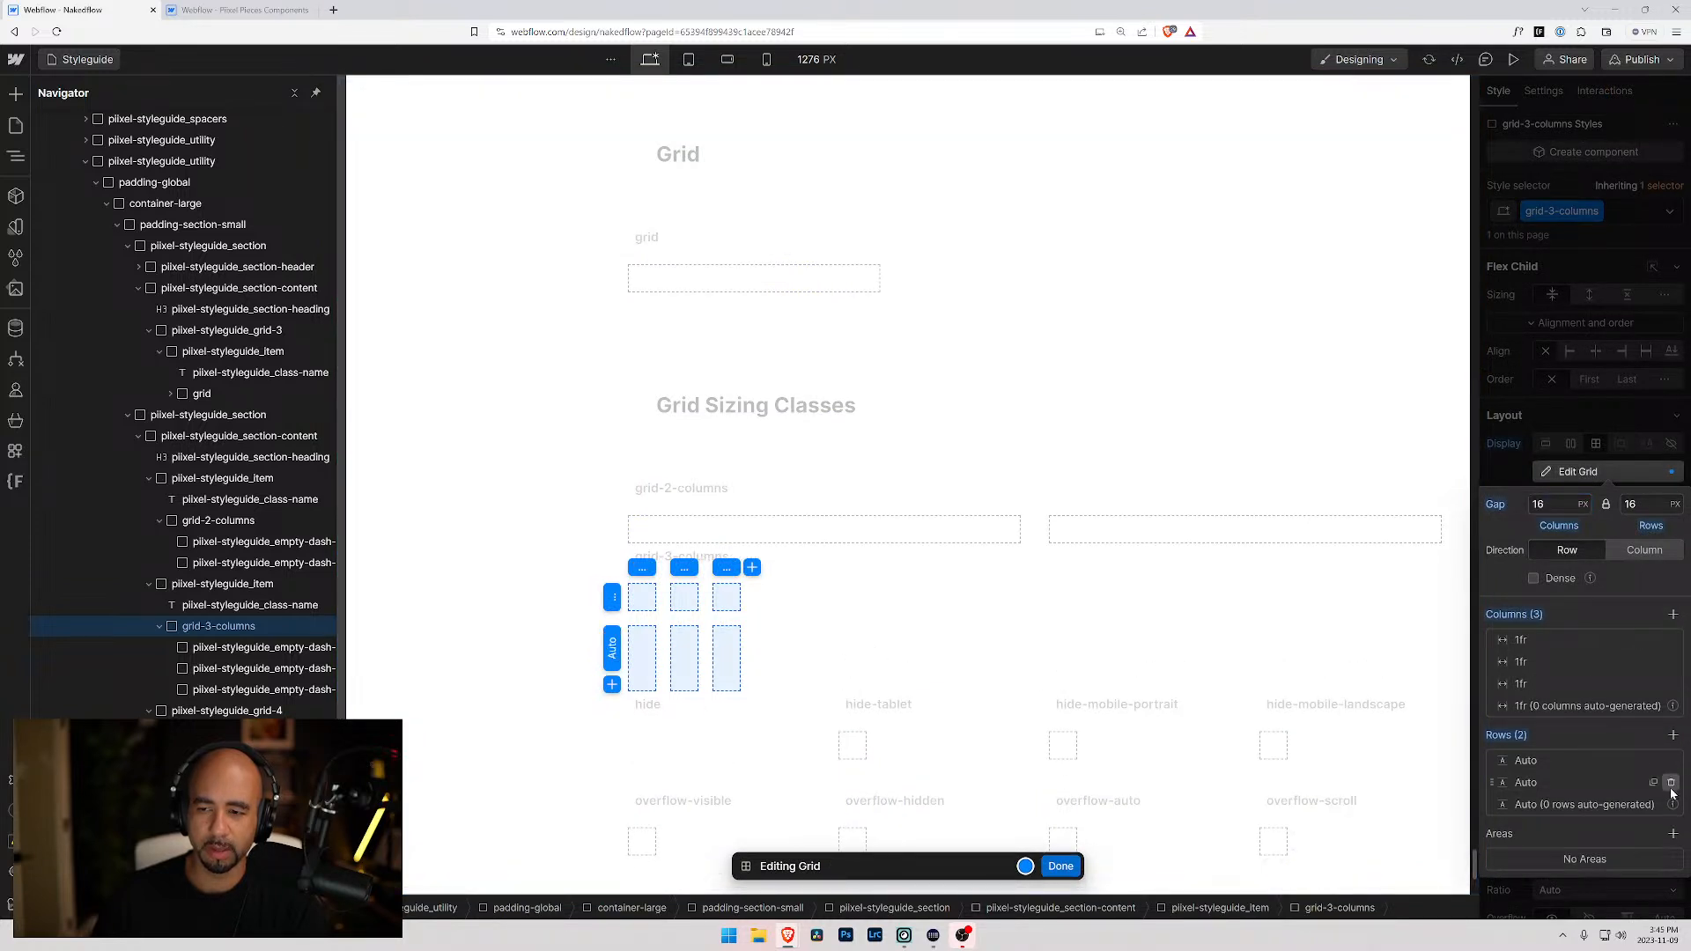
{"action": "left_click", "coordinate": [1671, 760]}
- Bind the column and row gaps of grid-3-columns to the global-grid-spacing variable and finish editing the grid
{"action": "left_click", "coordinate": [1530, 498]}
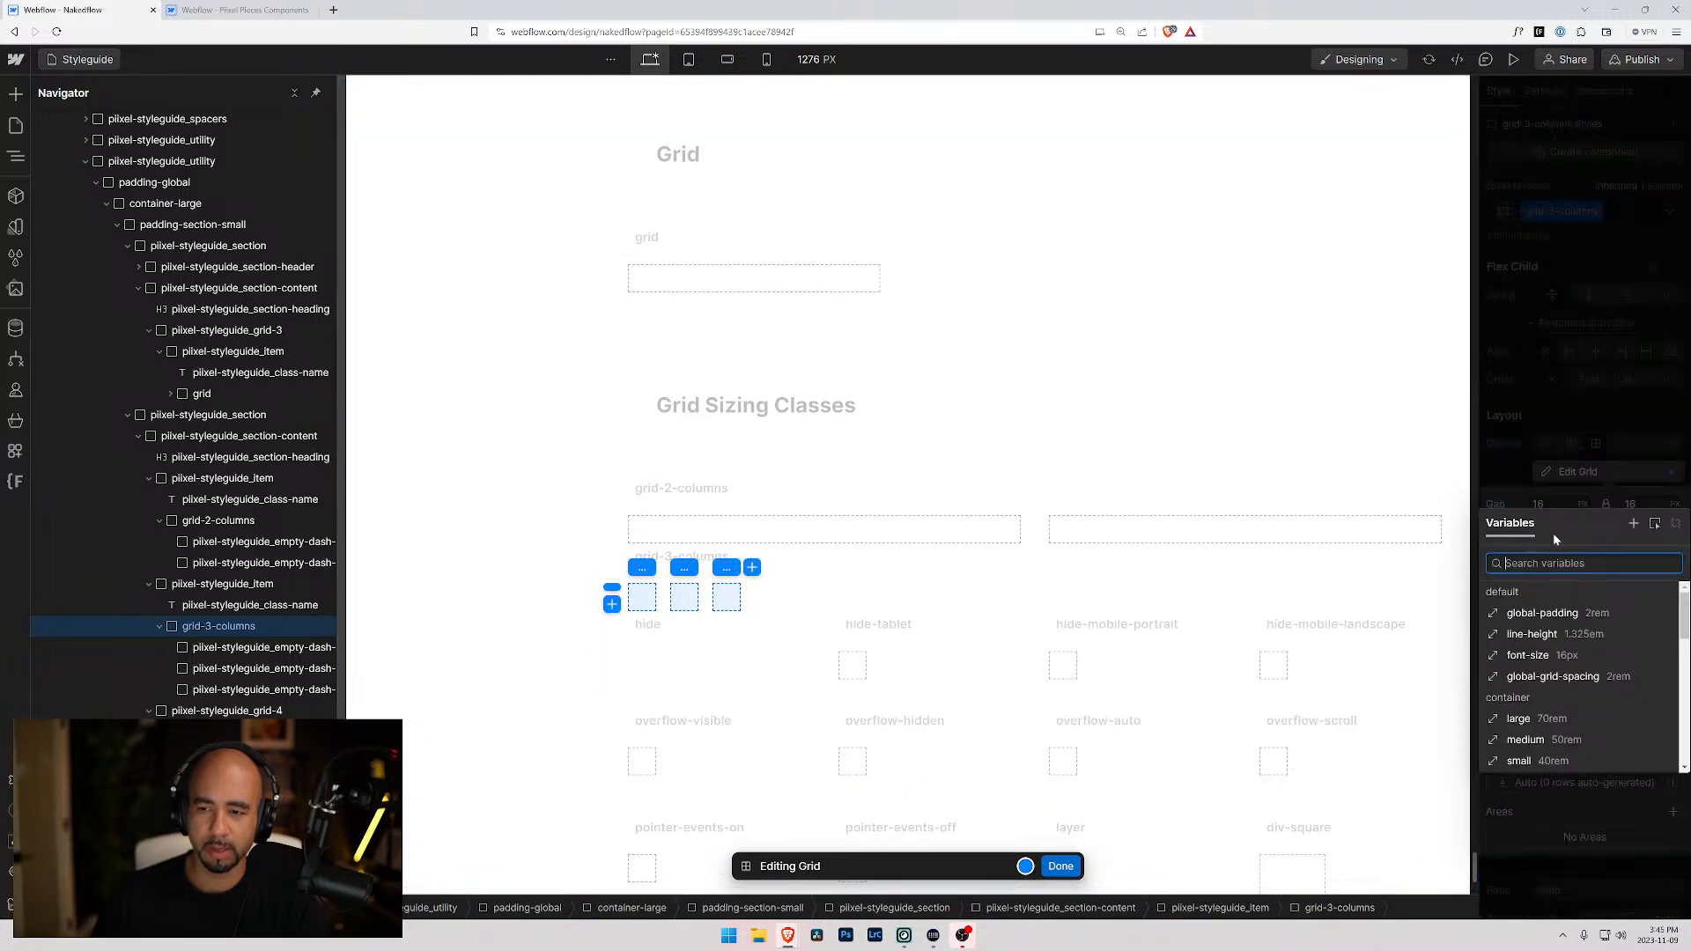
{"action": "left_click", "coordinate": [1537, 624]}
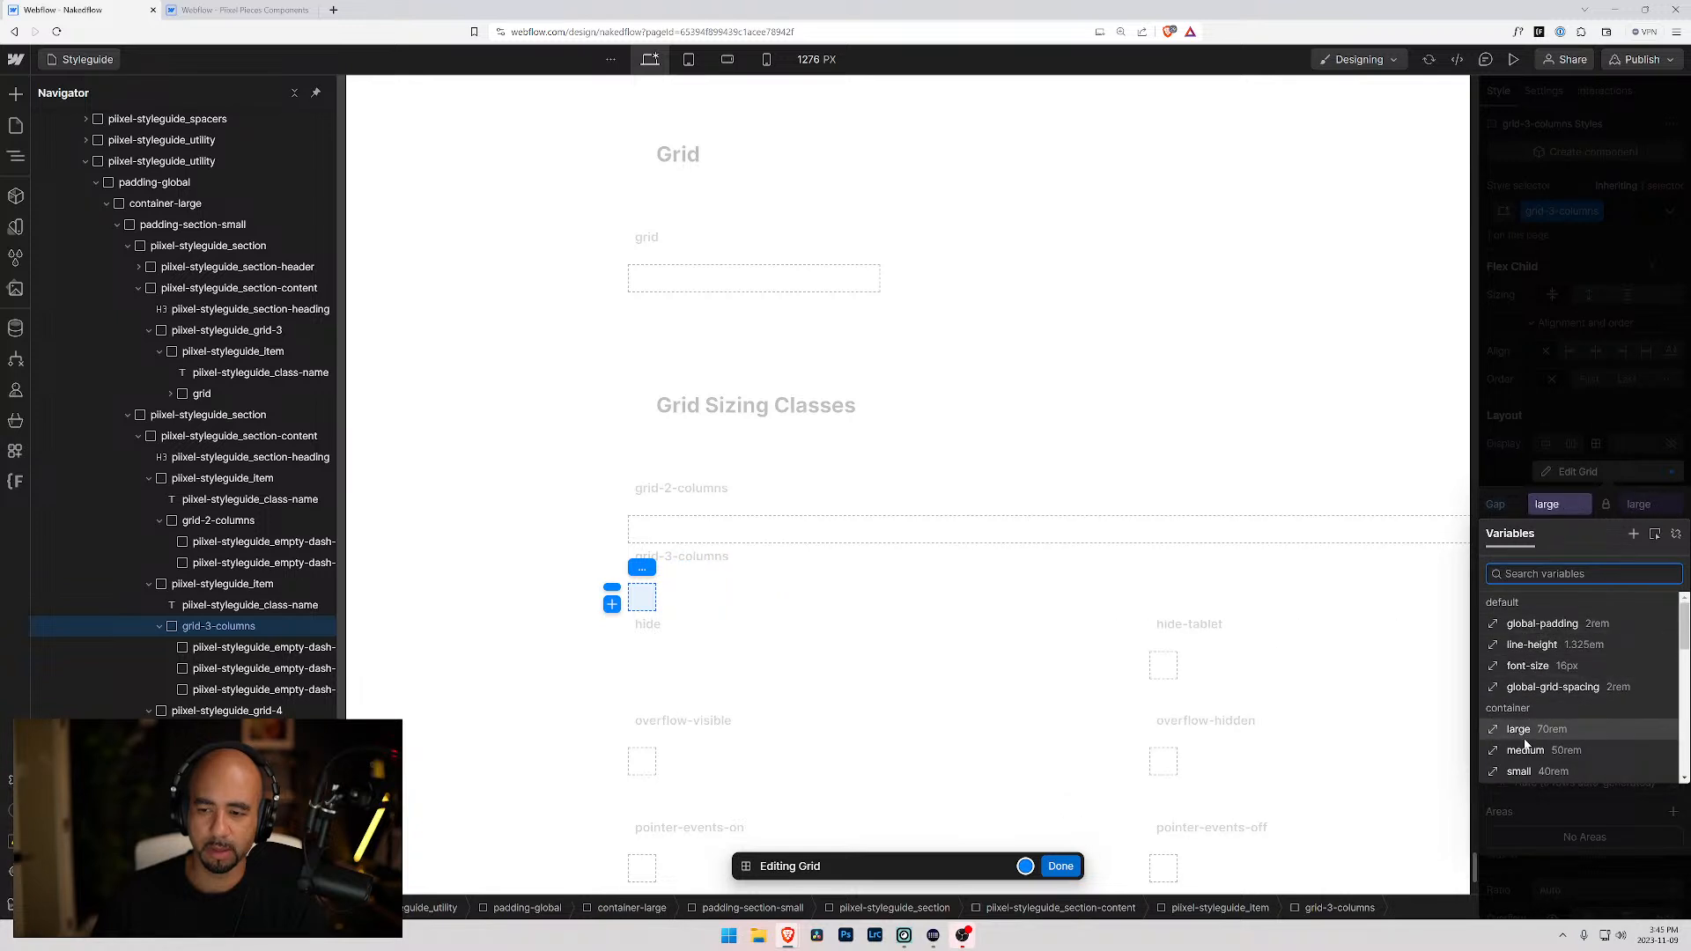
{"action": "left_click", "coordinate": [1539, 687]}
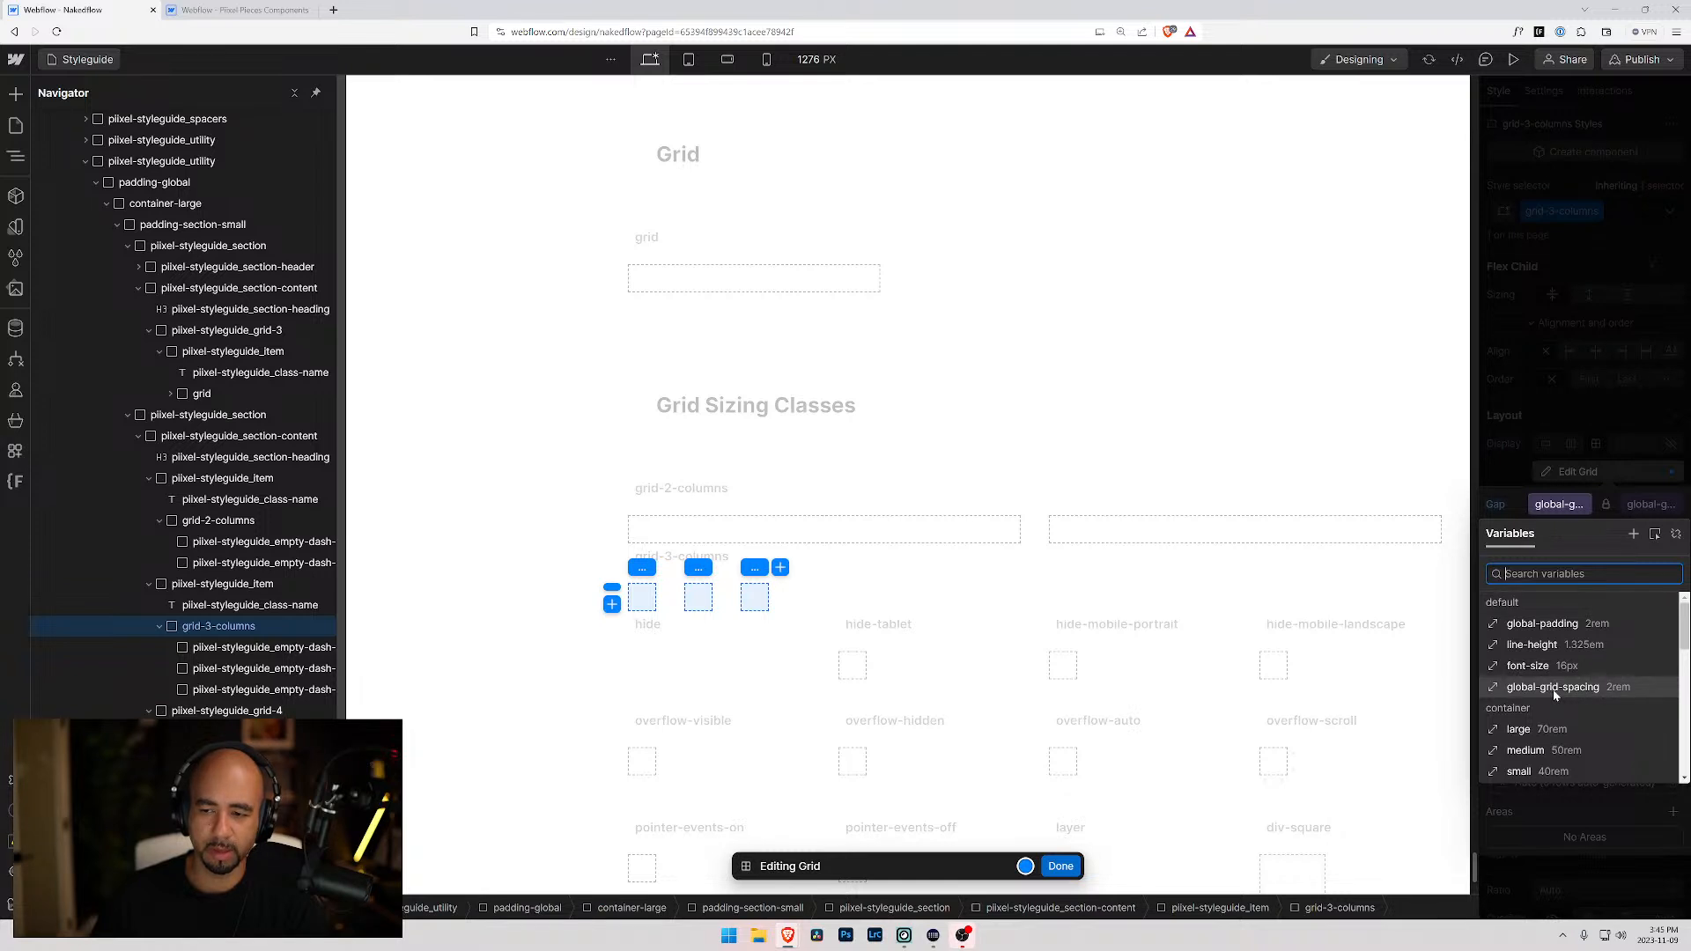
{"action": "left_click", "coordinate": [1554, 694]}
{"action": "left_click", "coordinate": [1492, 462]}
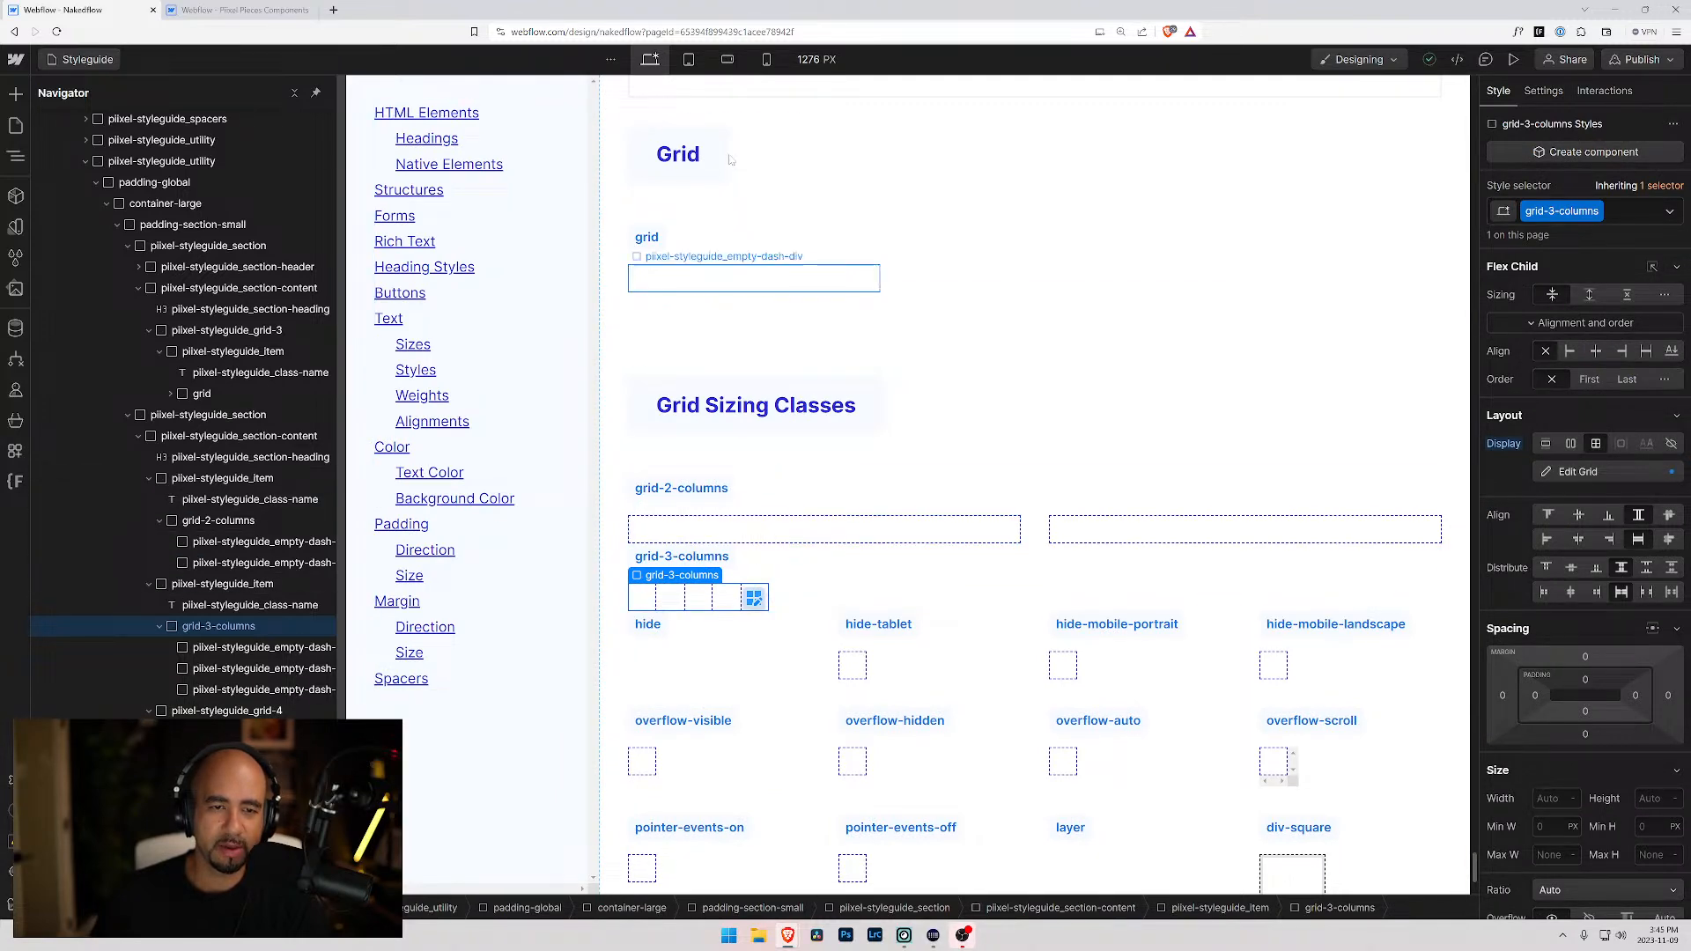
- Set the width of the grid class to 100% on the div in the Grid section
{"action": "left_click", "coordinate": [753, 278]}
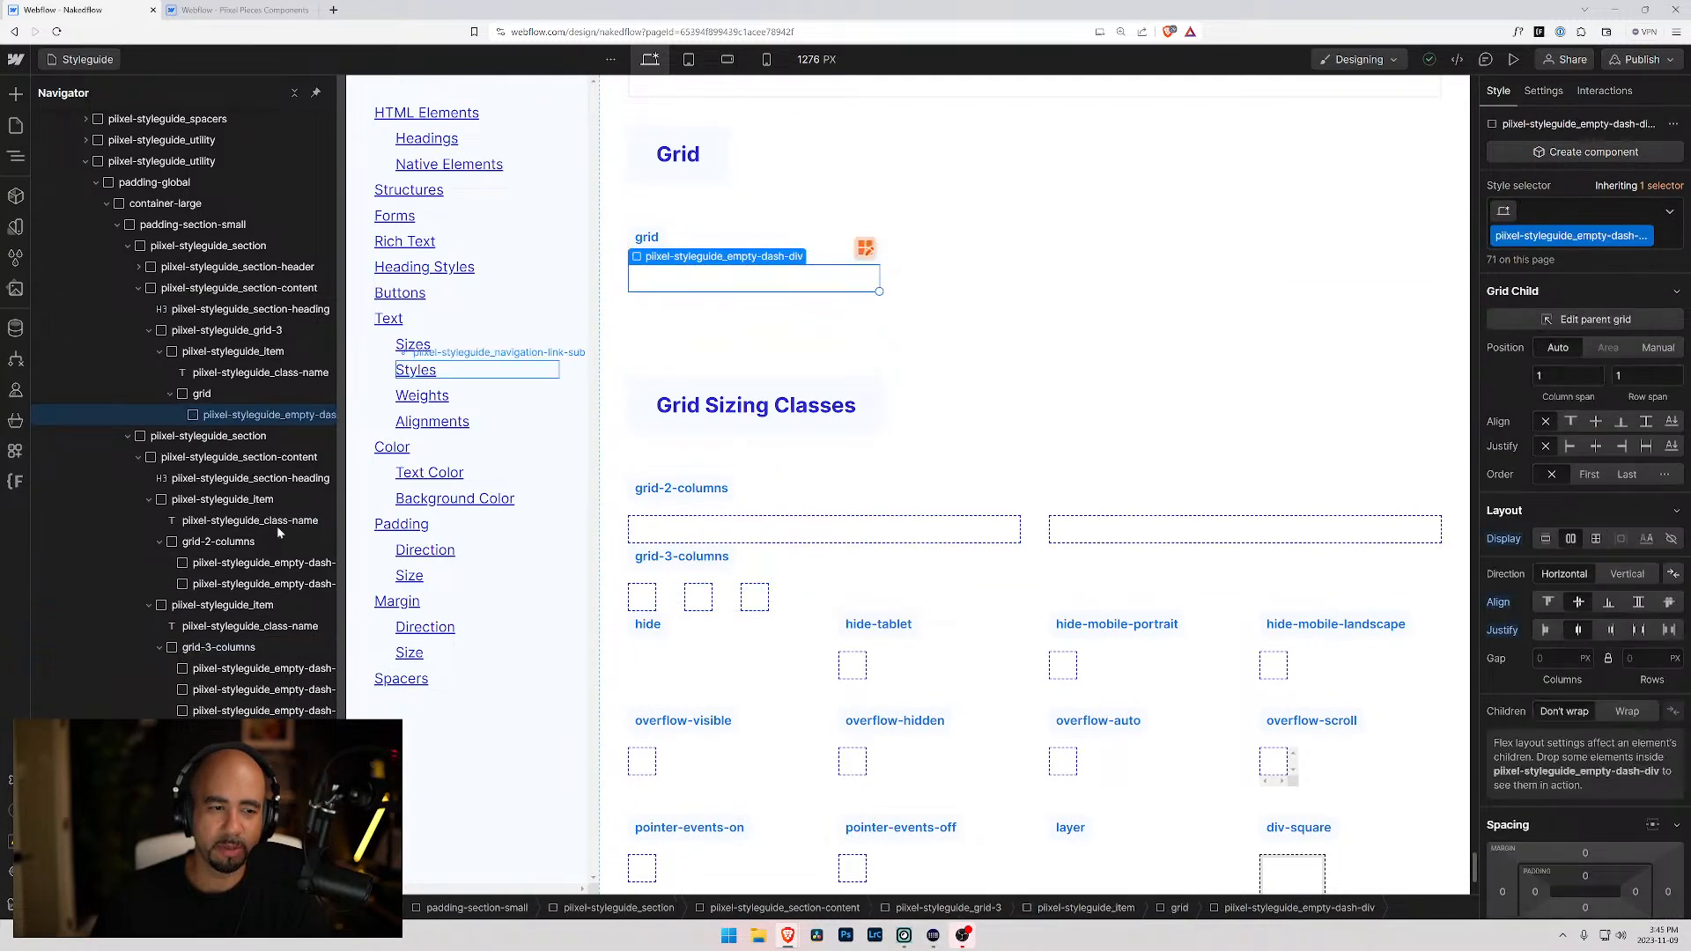
{"action": "left_click", "coordinate": [235, 395]}
{"action": "left_click", "coordinate": [1543, 797]}
{"action": "type", "text": "100%"}
{"action": "key", "text": "Return"}
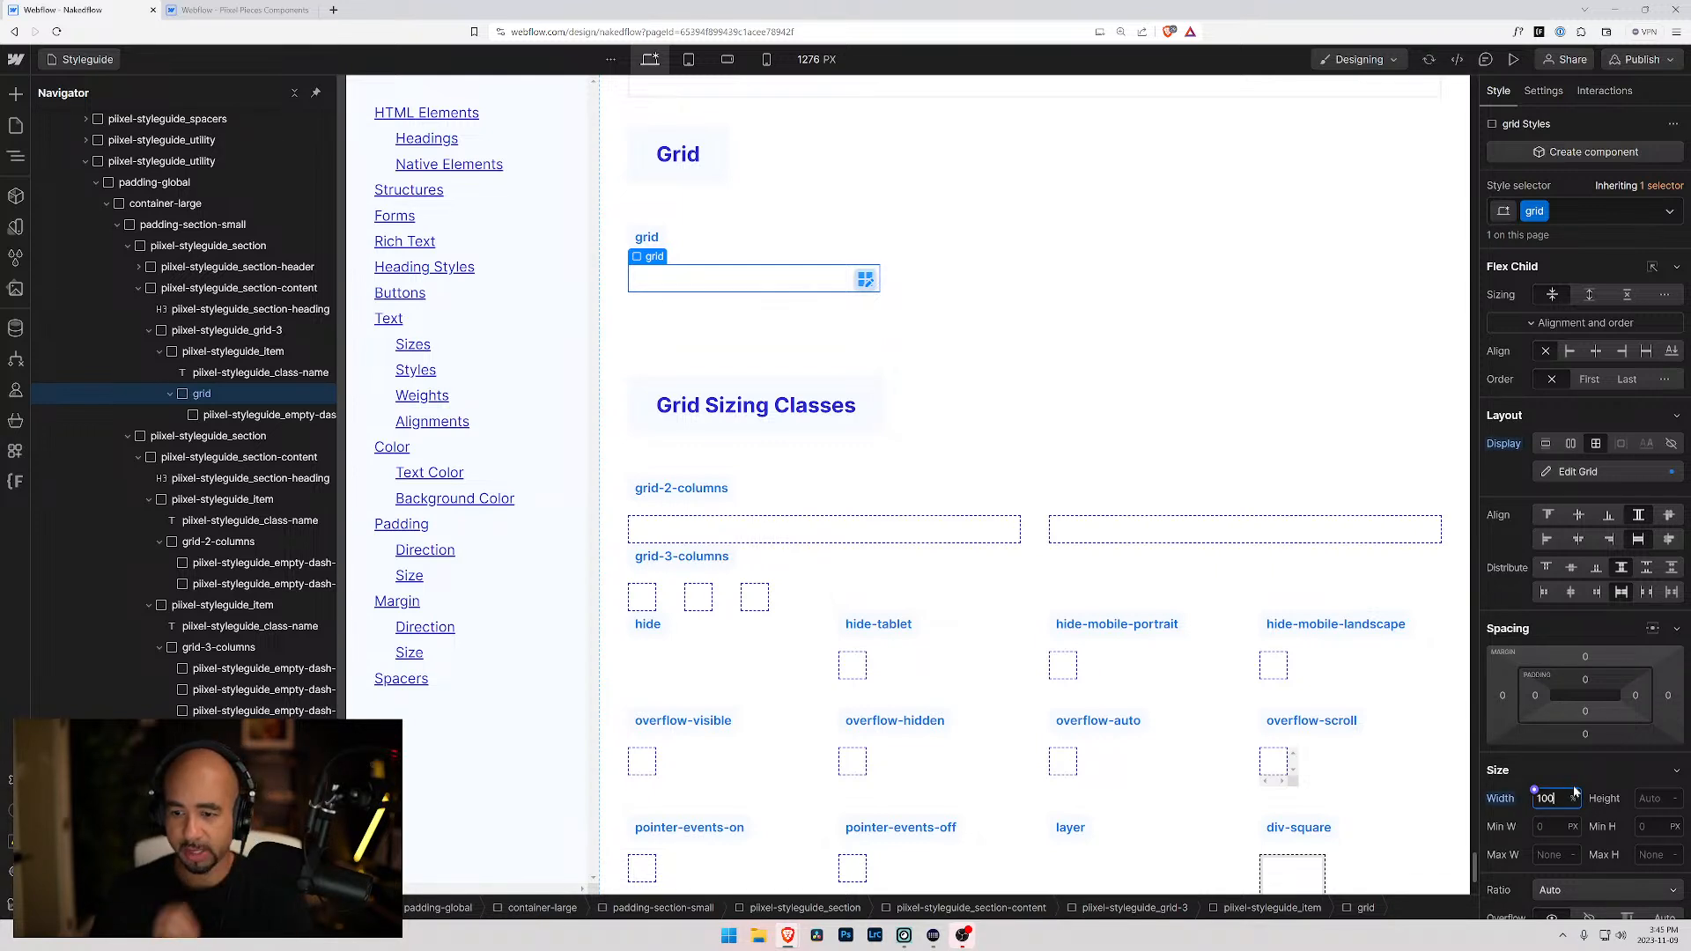
{"action": "left_click", "coordinate": [1575, 766]}
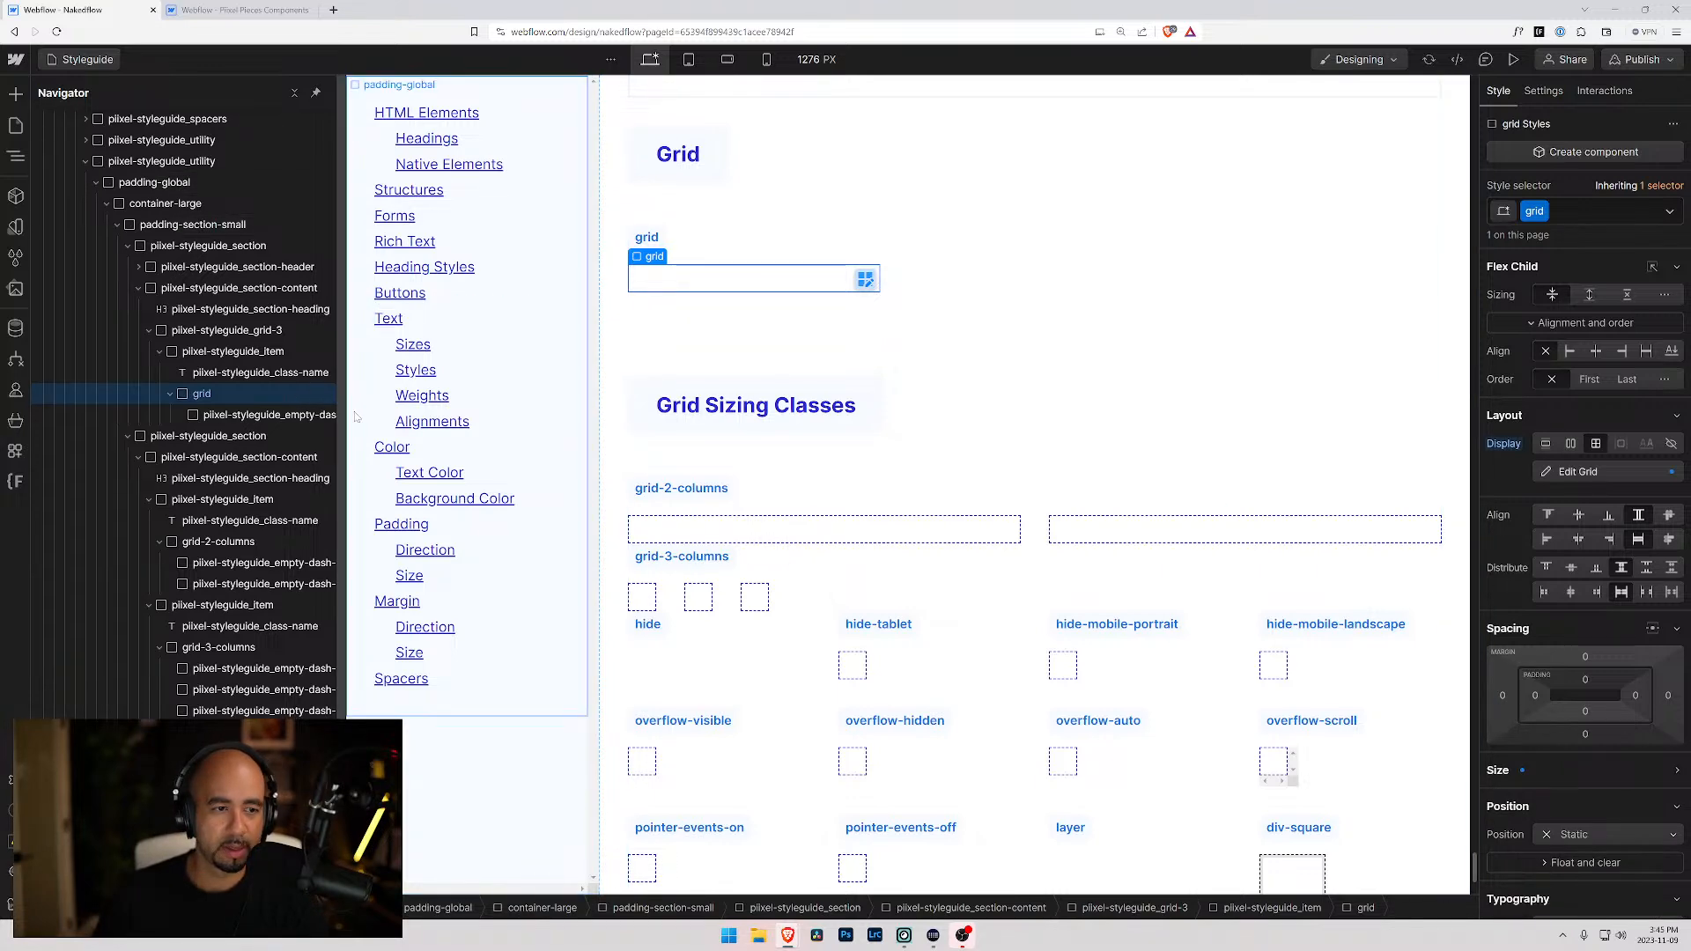
- Move the Grid section's piixel-styleguide_item out of its piixel-styleguide_grid-3 wrapper and delete the empty wrapper
{"action": "left_click", "coordinate": [286, 372]}
{"action": "left_click", "coordinate": [235, 399]}
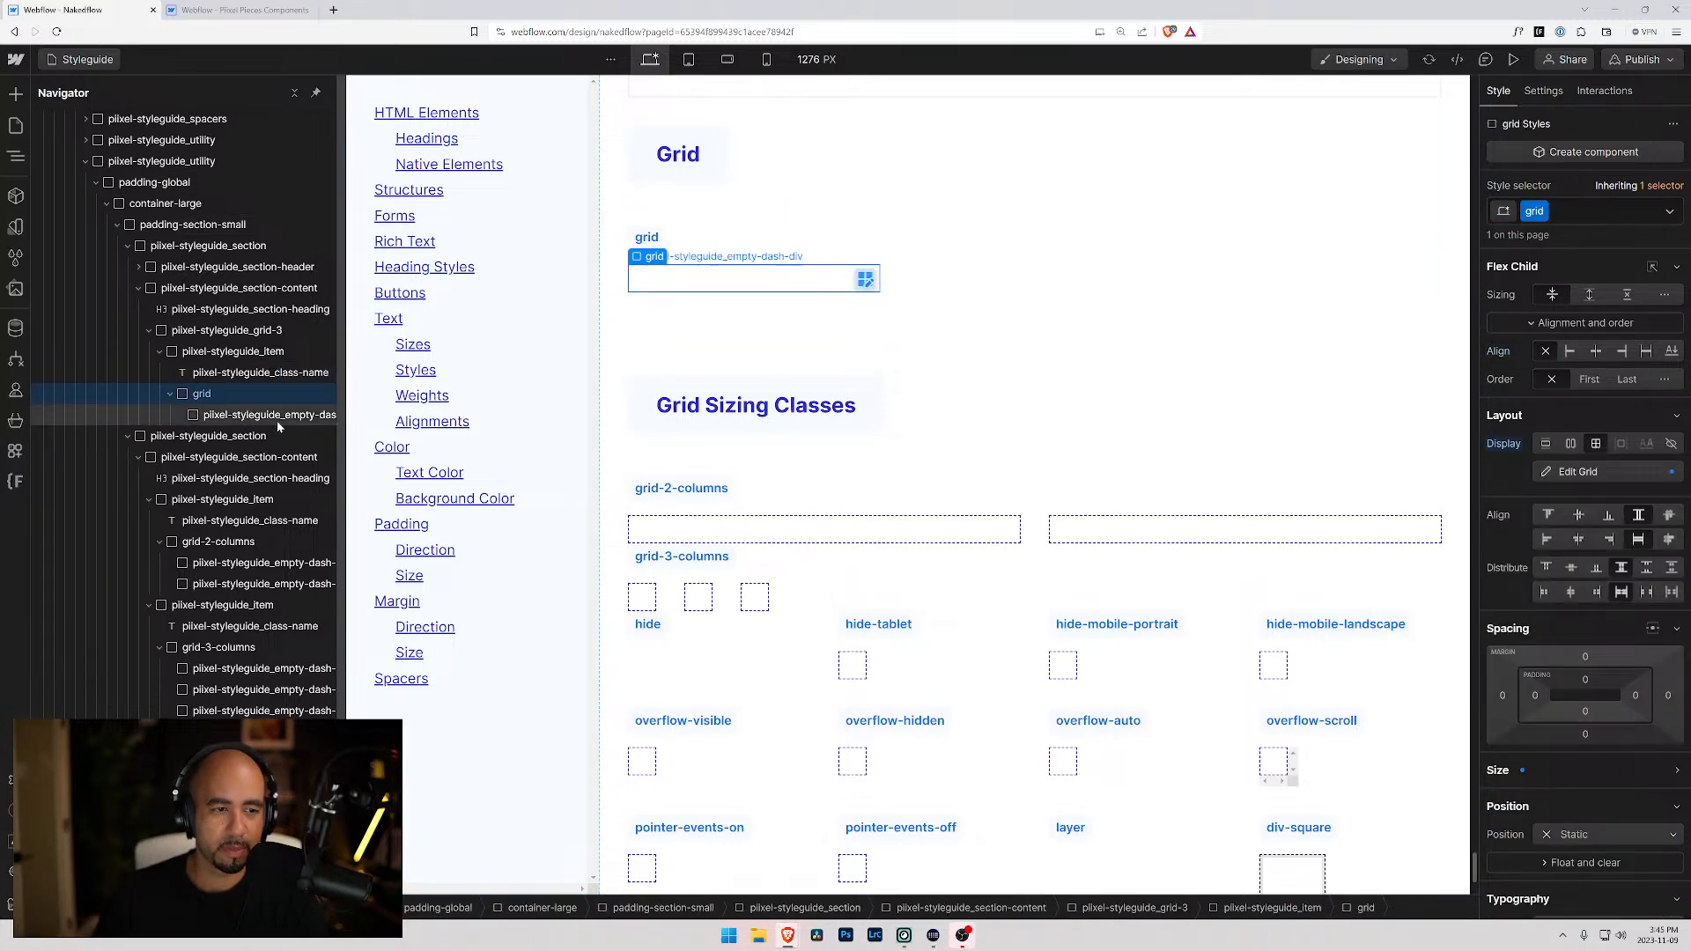
{"action": "left_click", "coordinate": [228, 330]}
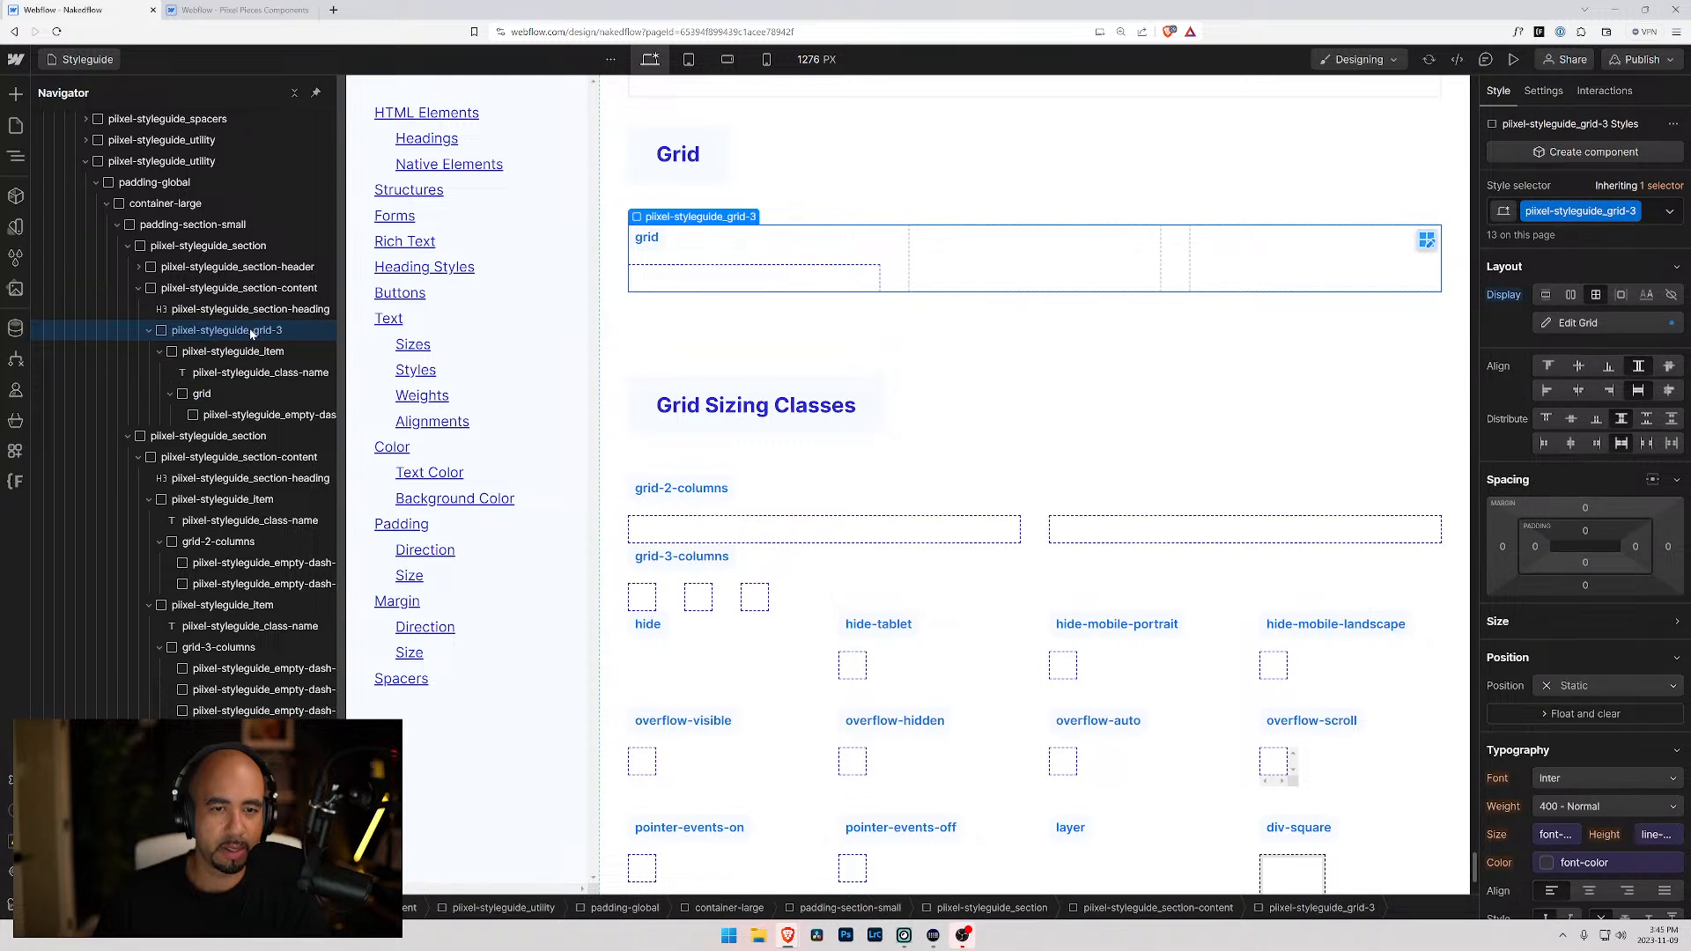
{"action": "left_click", "coordinate": [160, 353]}
{"action": "left_click_drag", "start_coordinate": [174, 332], "coordinate": [173, 322]}
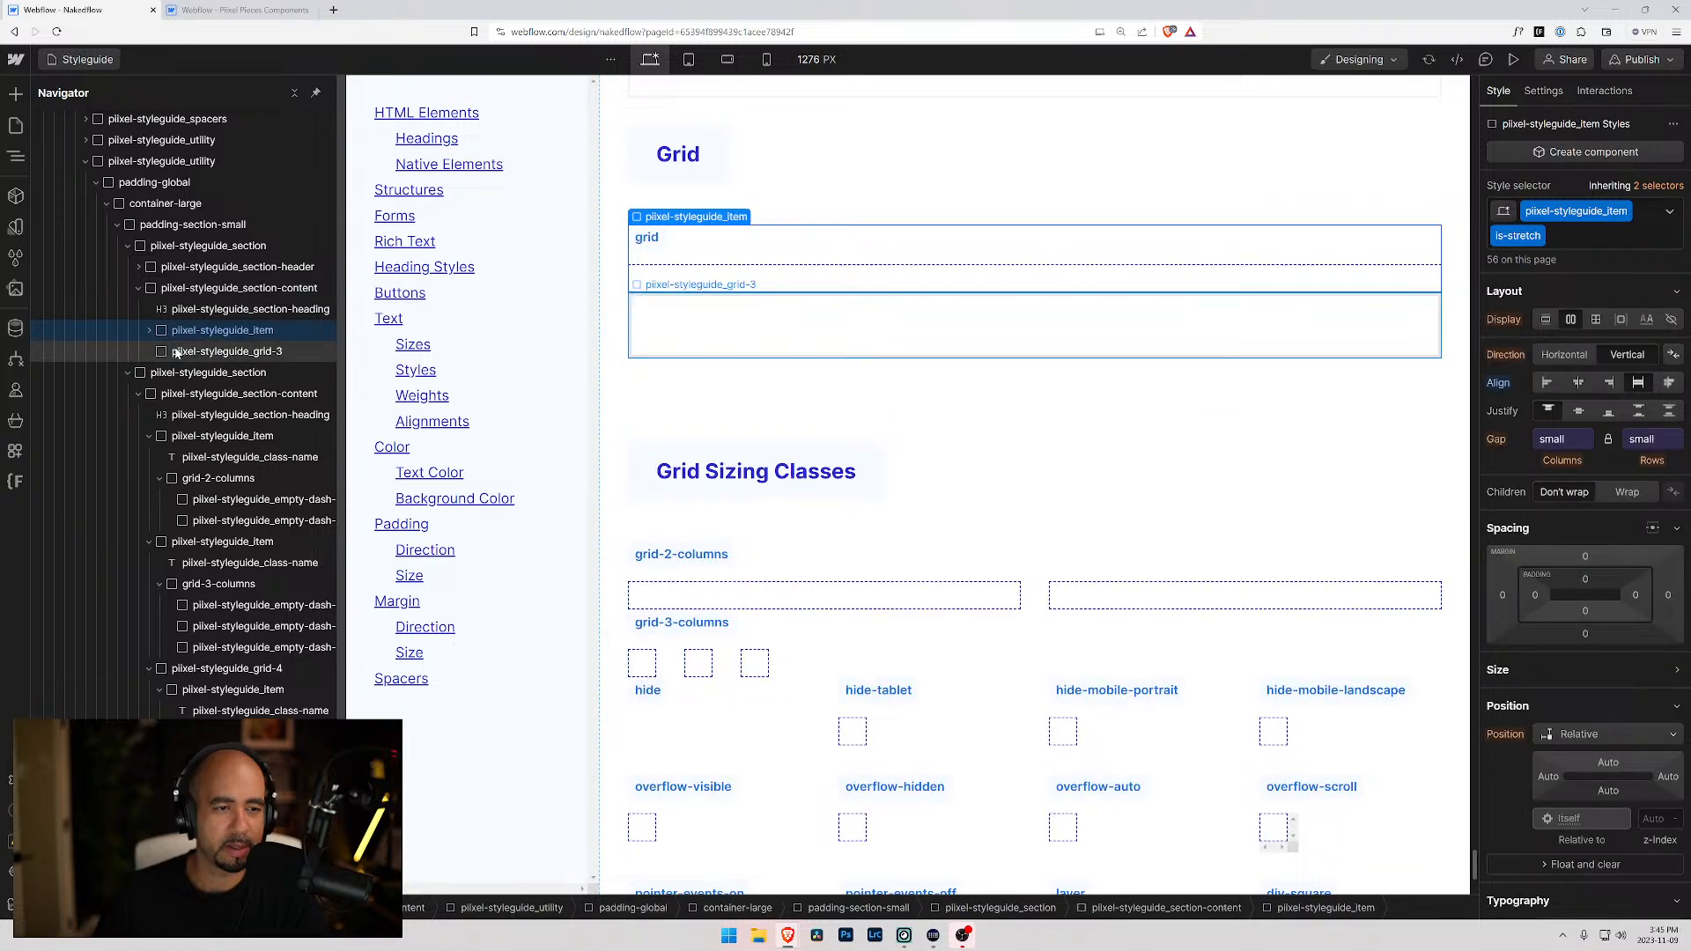
{"action": "left_click", "coordinate": [175, 353]}
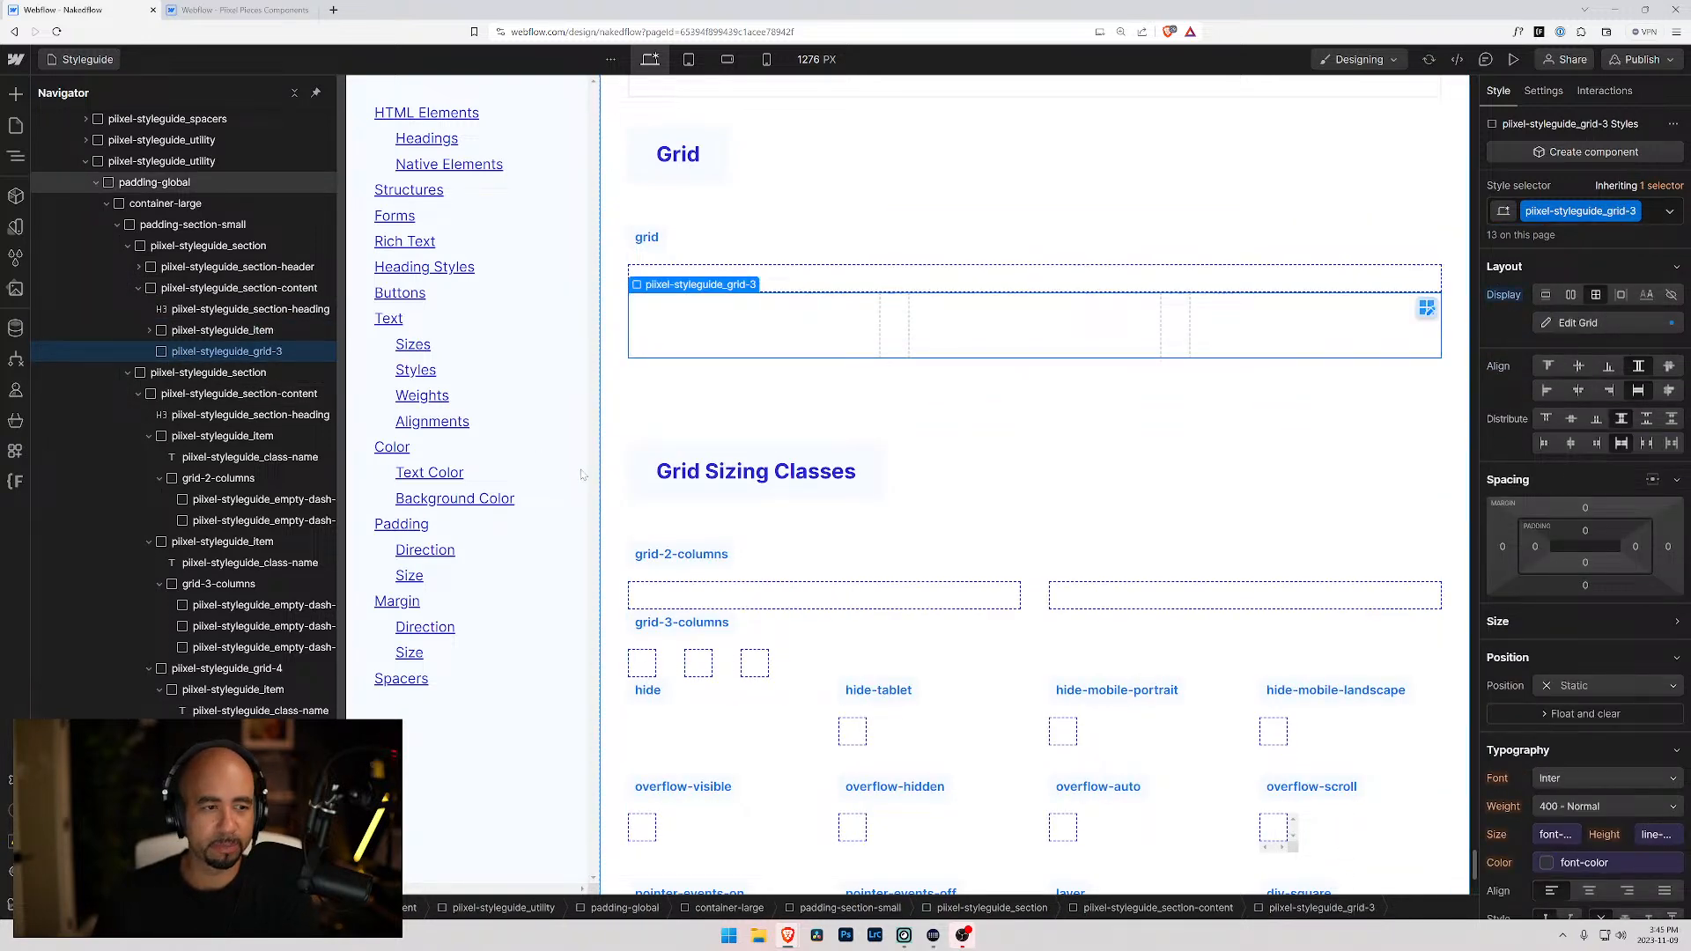
{"action": "key", "text": "Delete"}
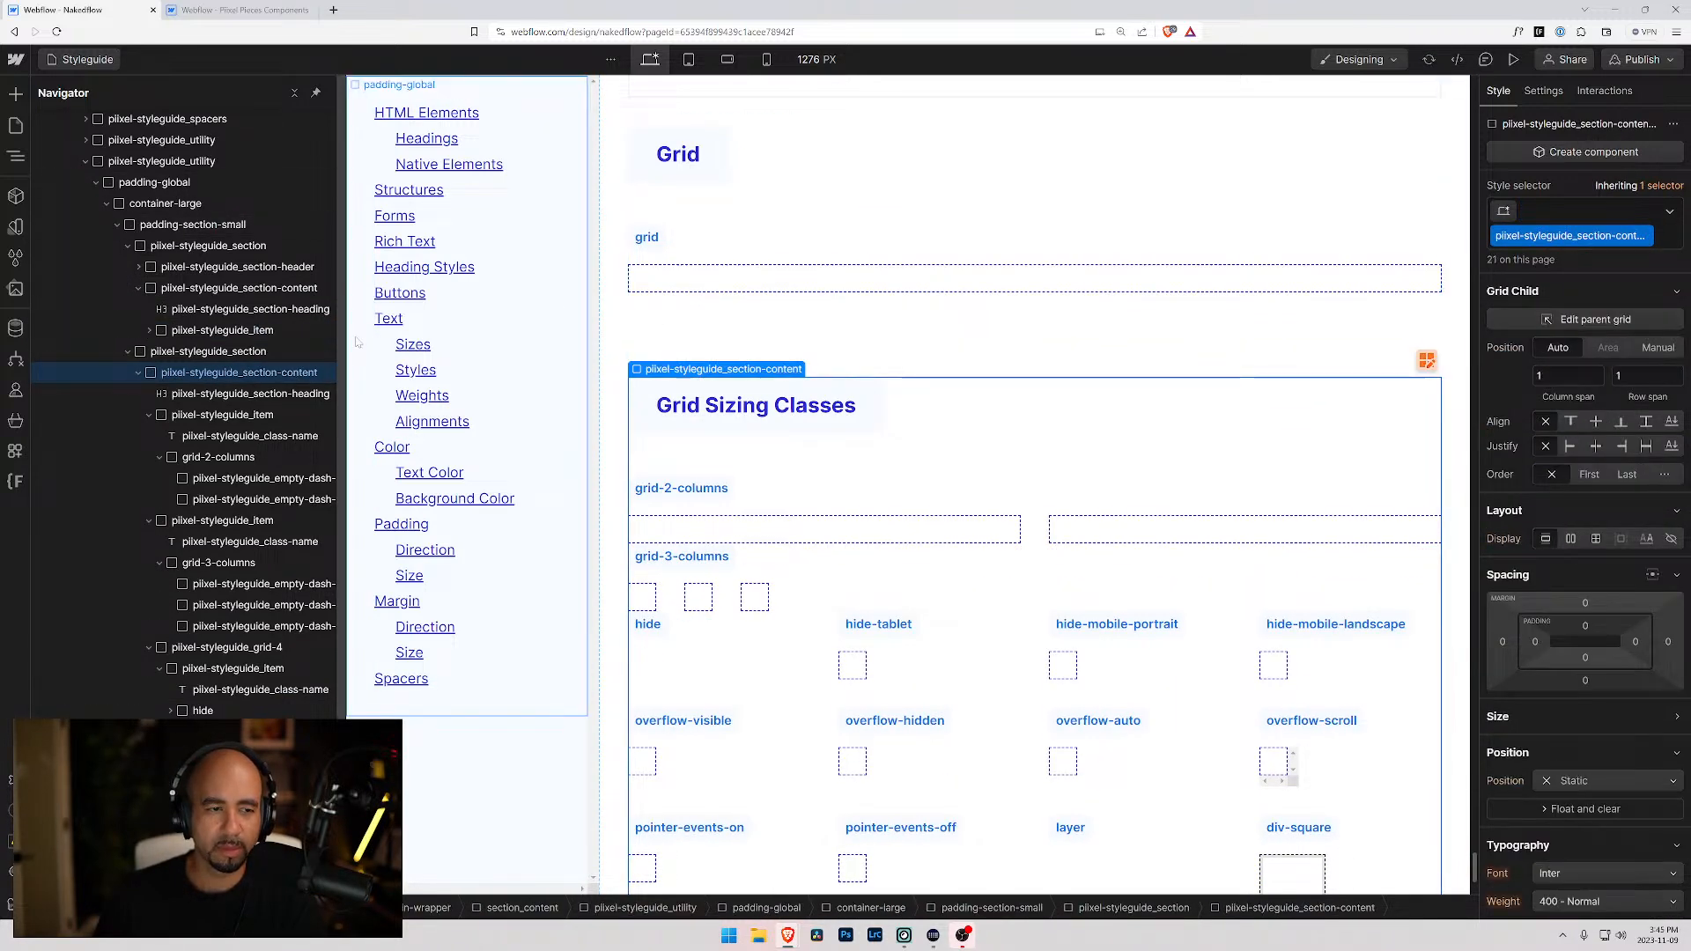
- Remove the is-stretch combo class from the piixel-styleguide_item in the Grid section
{"action": "left_click", "coordinate": [255, 330]}
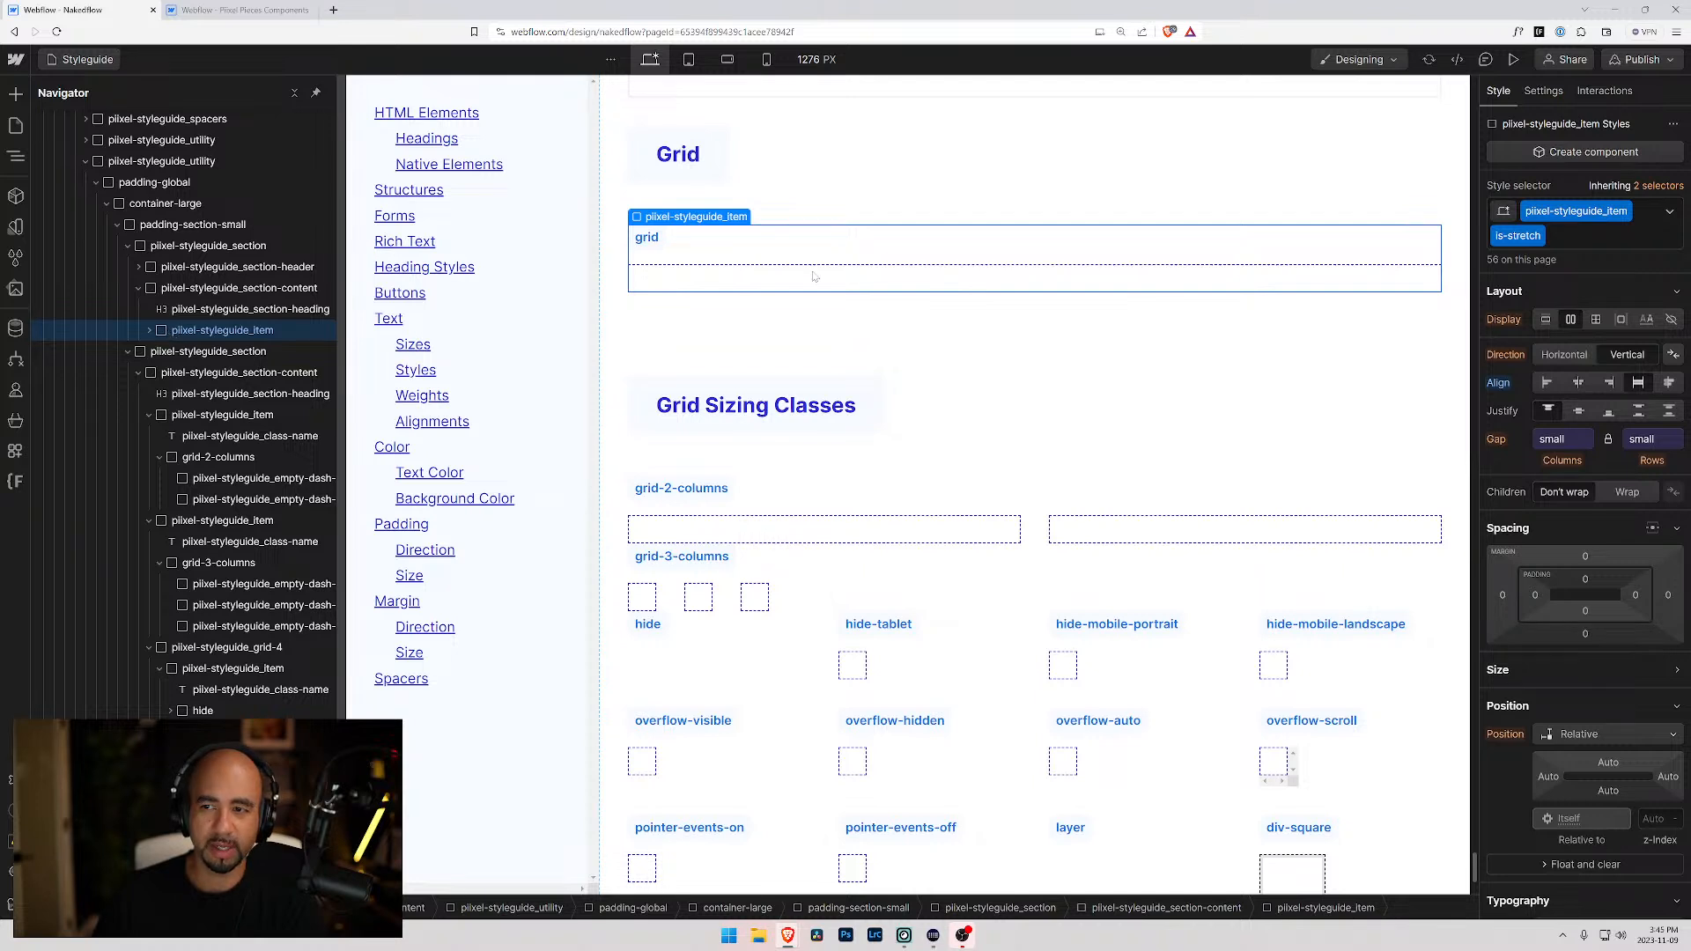
{"action": "left_click", "coordinate": [1564, 234]}
{"action": "key", "text": "BackSpace"}
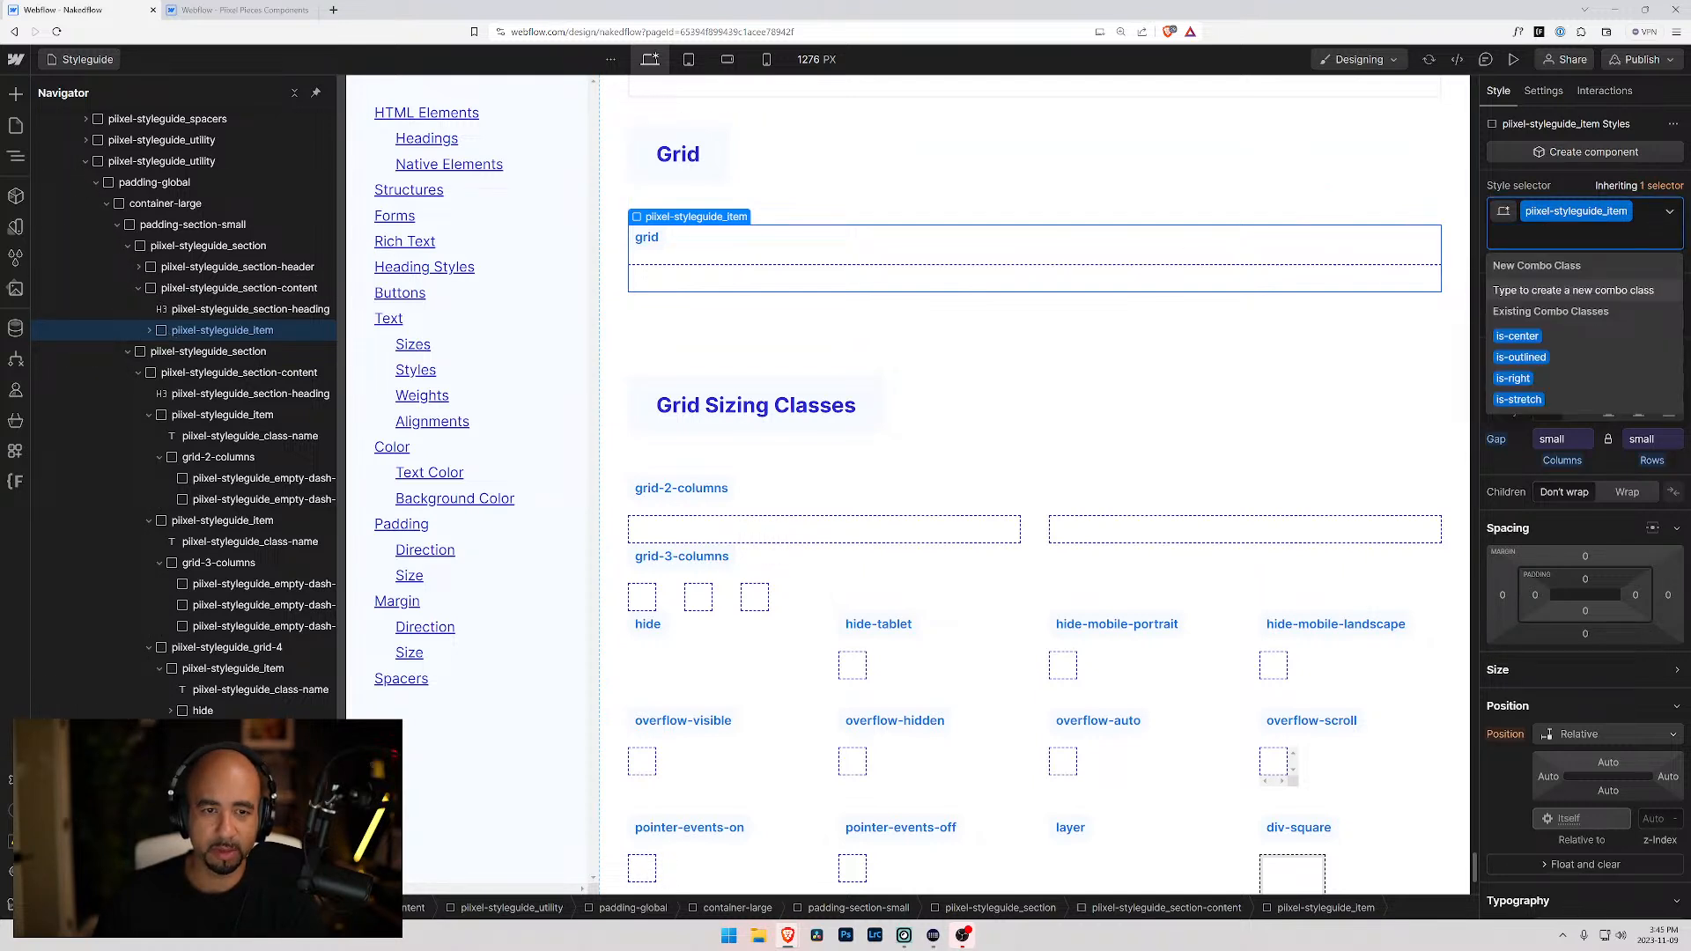
{"action": "left_click", "coordinate": [1495, 186]}
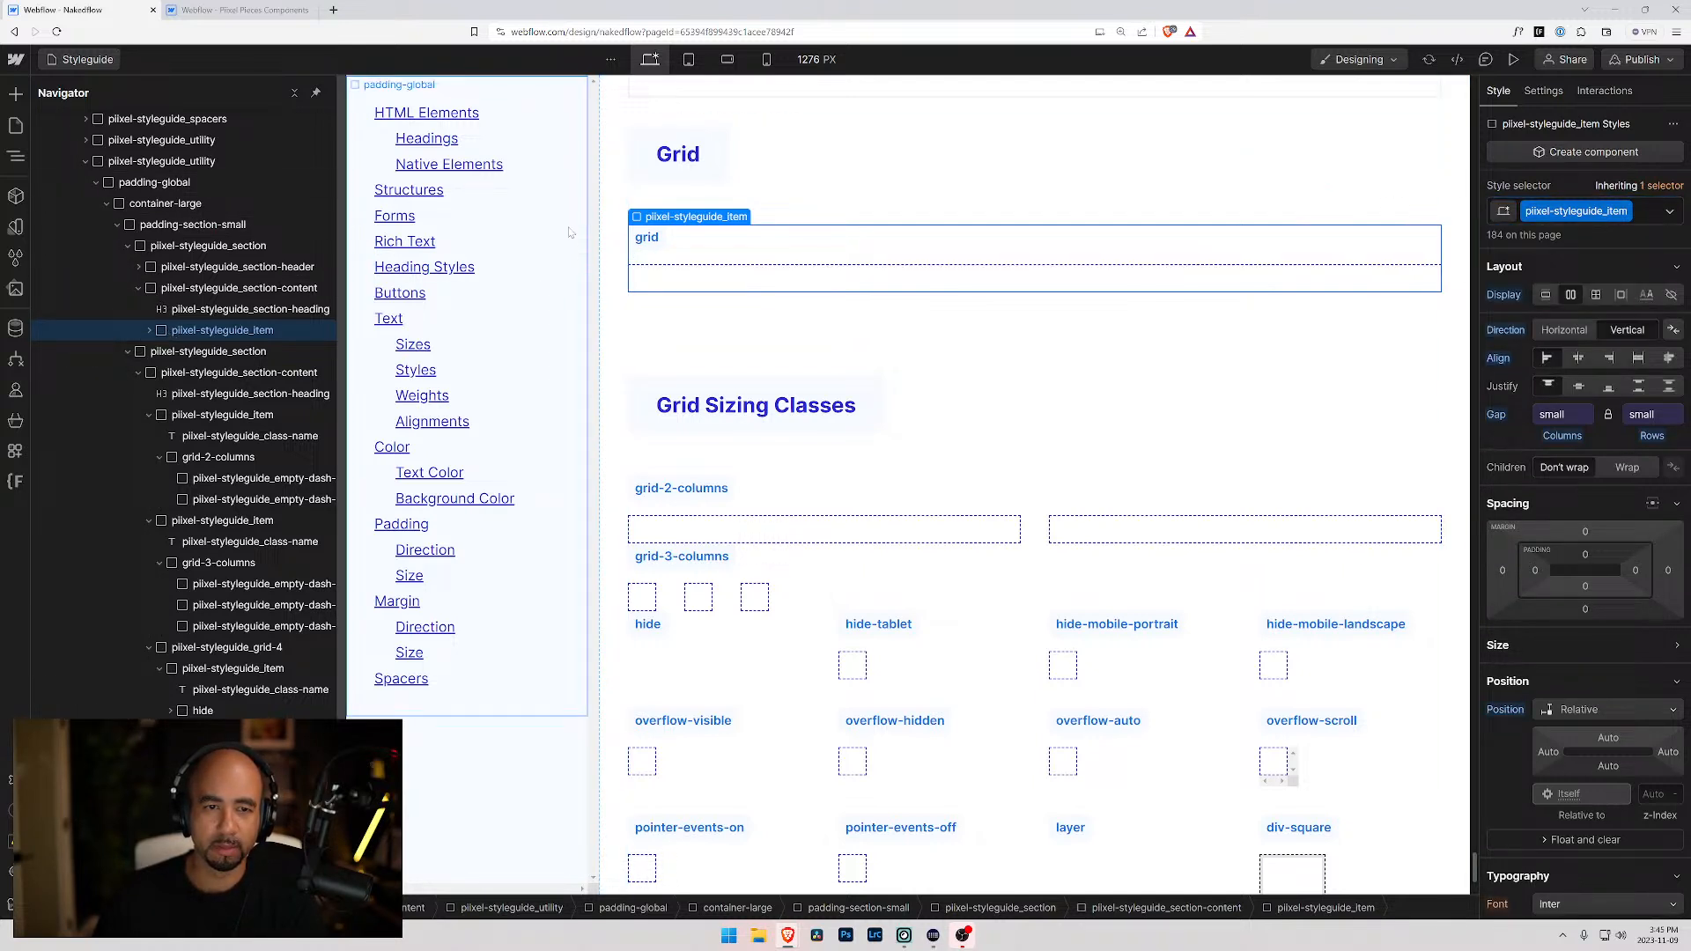
{"action": "left_click", "coordinate": [618, 193]}
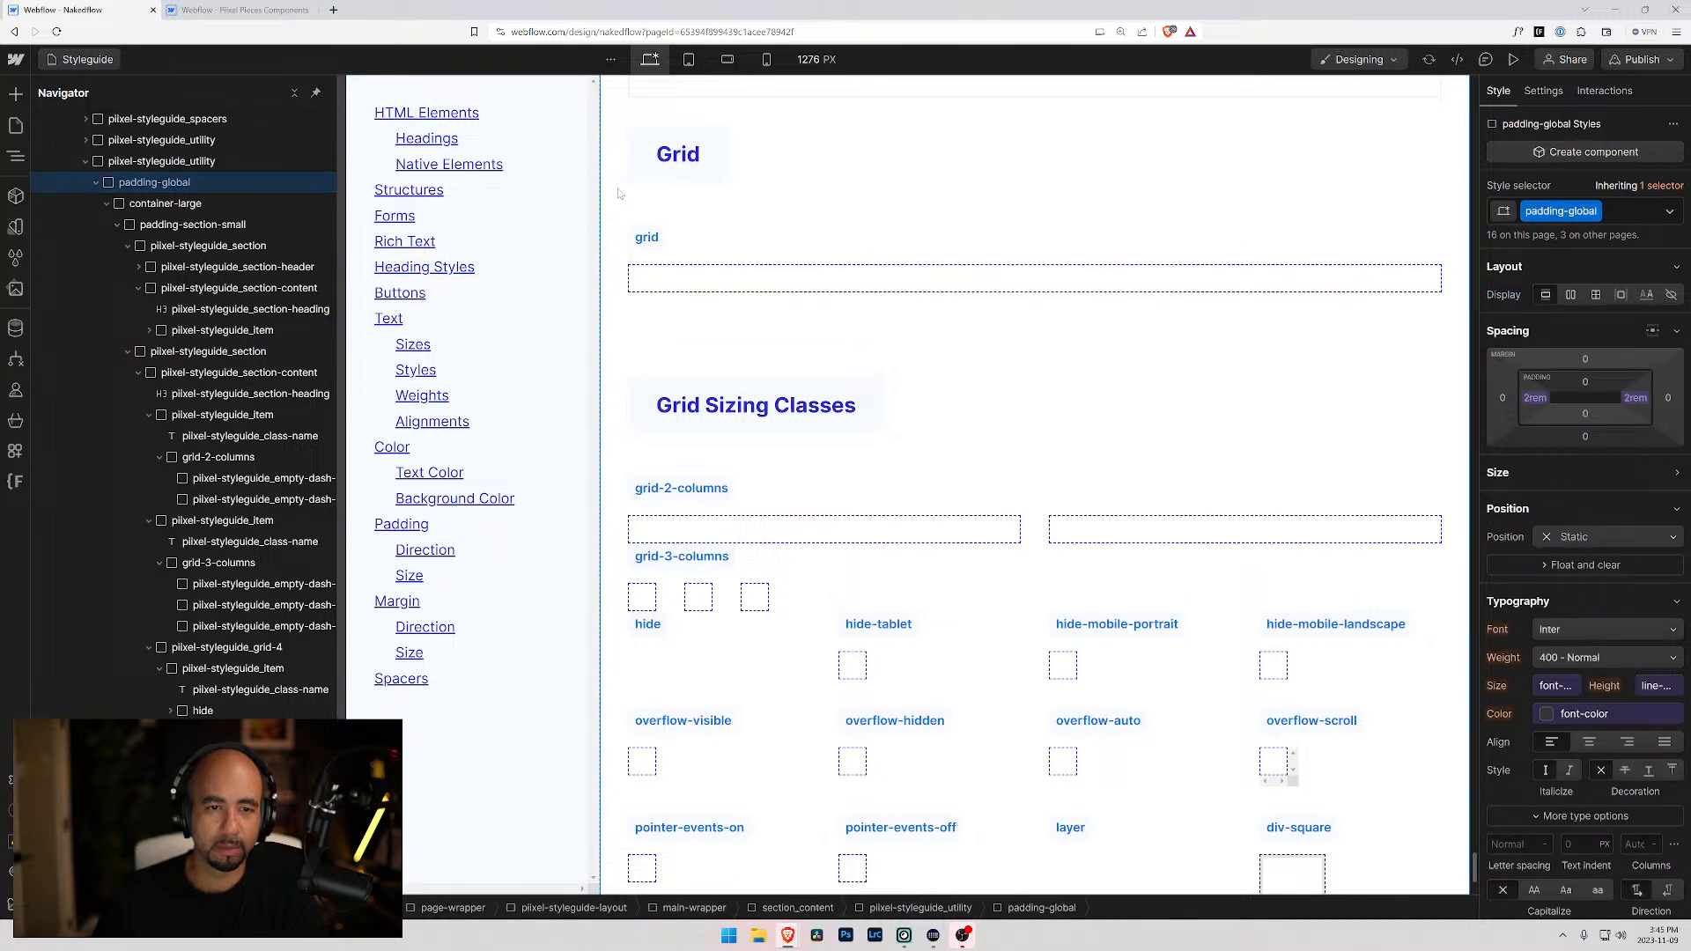
{"action": "left_click", "coordinate": [660, 275]}
- Duplicate the grid-2-columns class label and change the upper copy's text to "grid"
{"action": "left_click", "coordinate": [682, 487]}
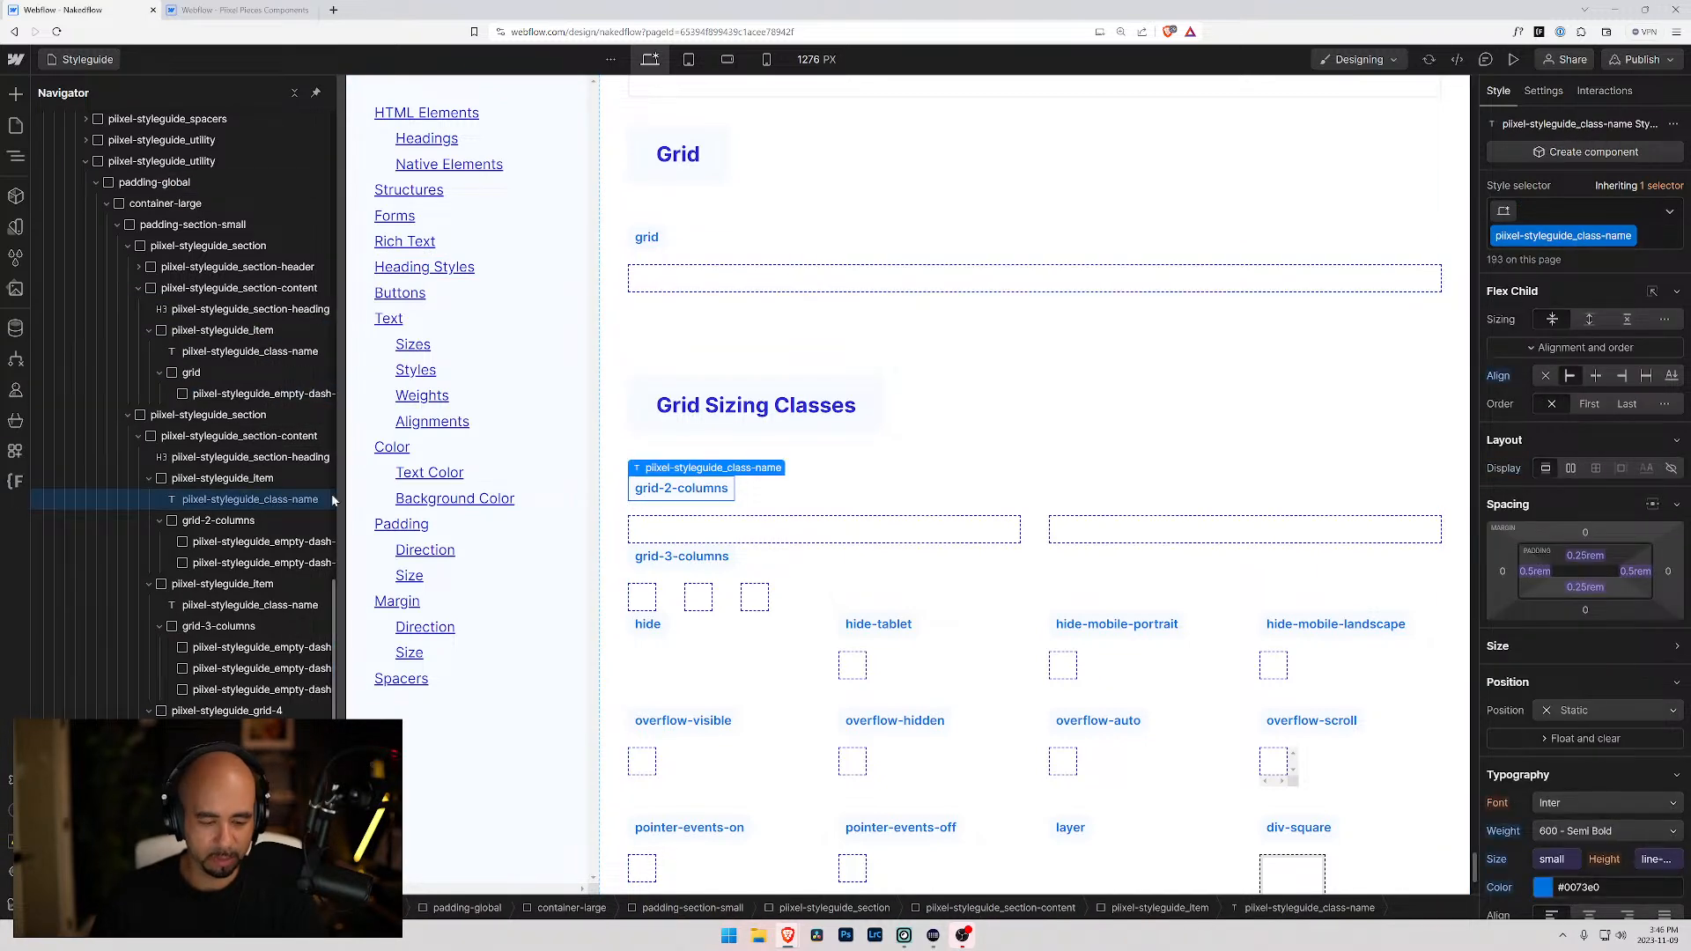
{"action": "key", "text": "ctrl+d"}
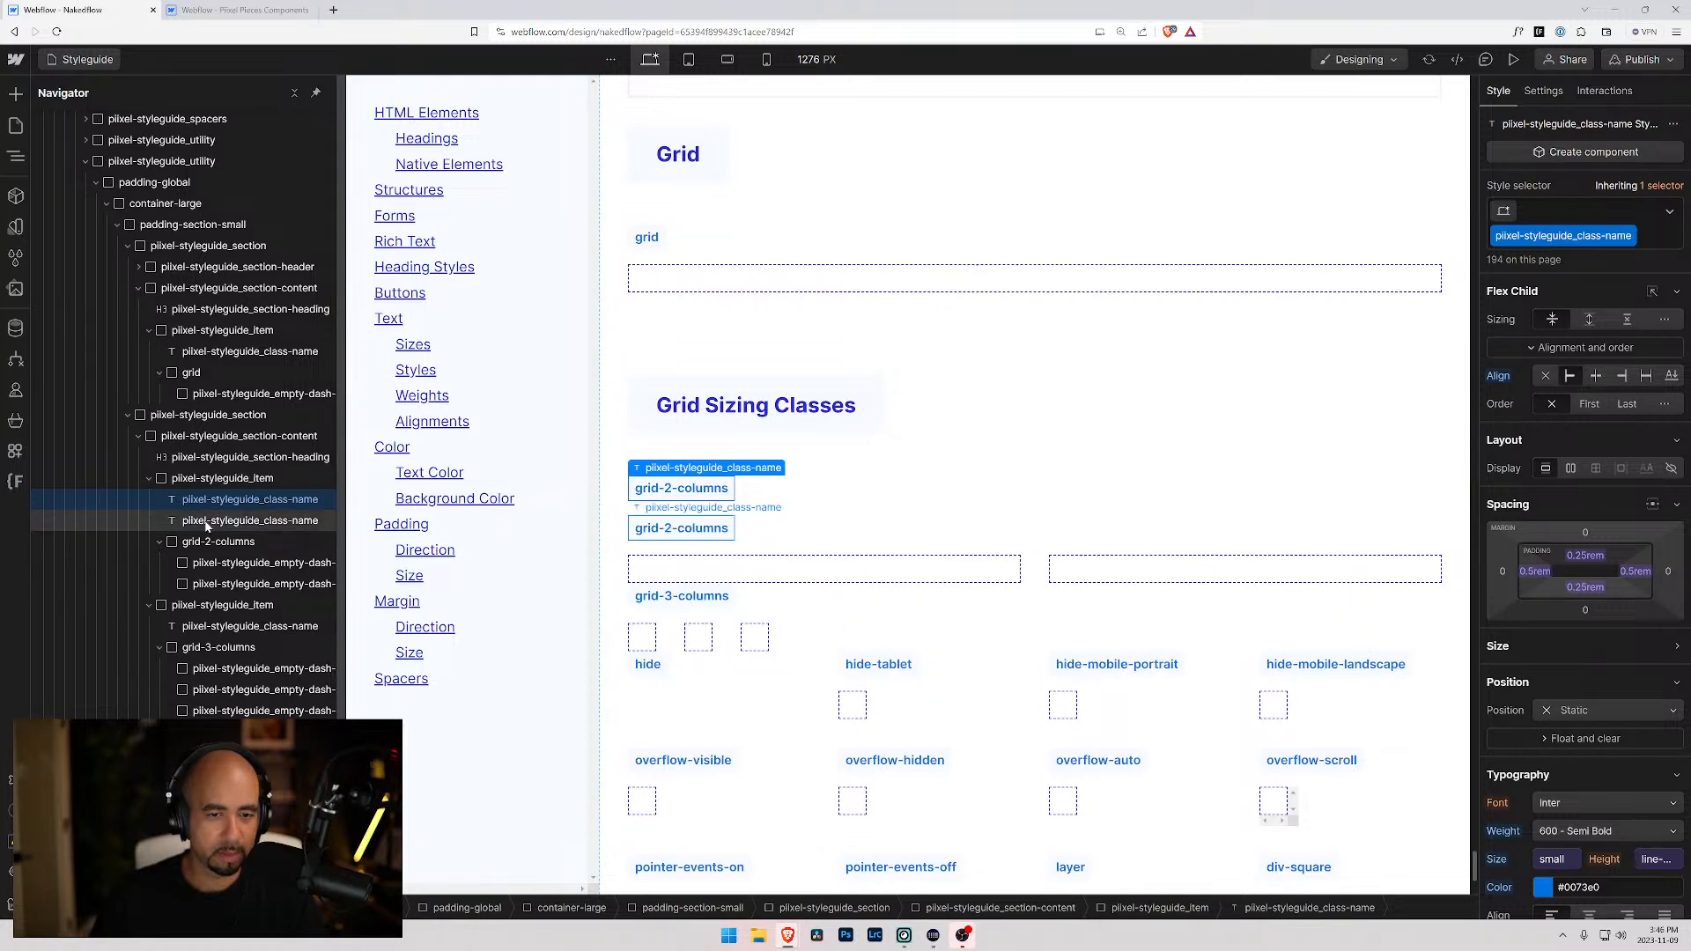
{"action": "double_click", "coordinate": [688, 494]}
{"action": "type", "text": "grid"}
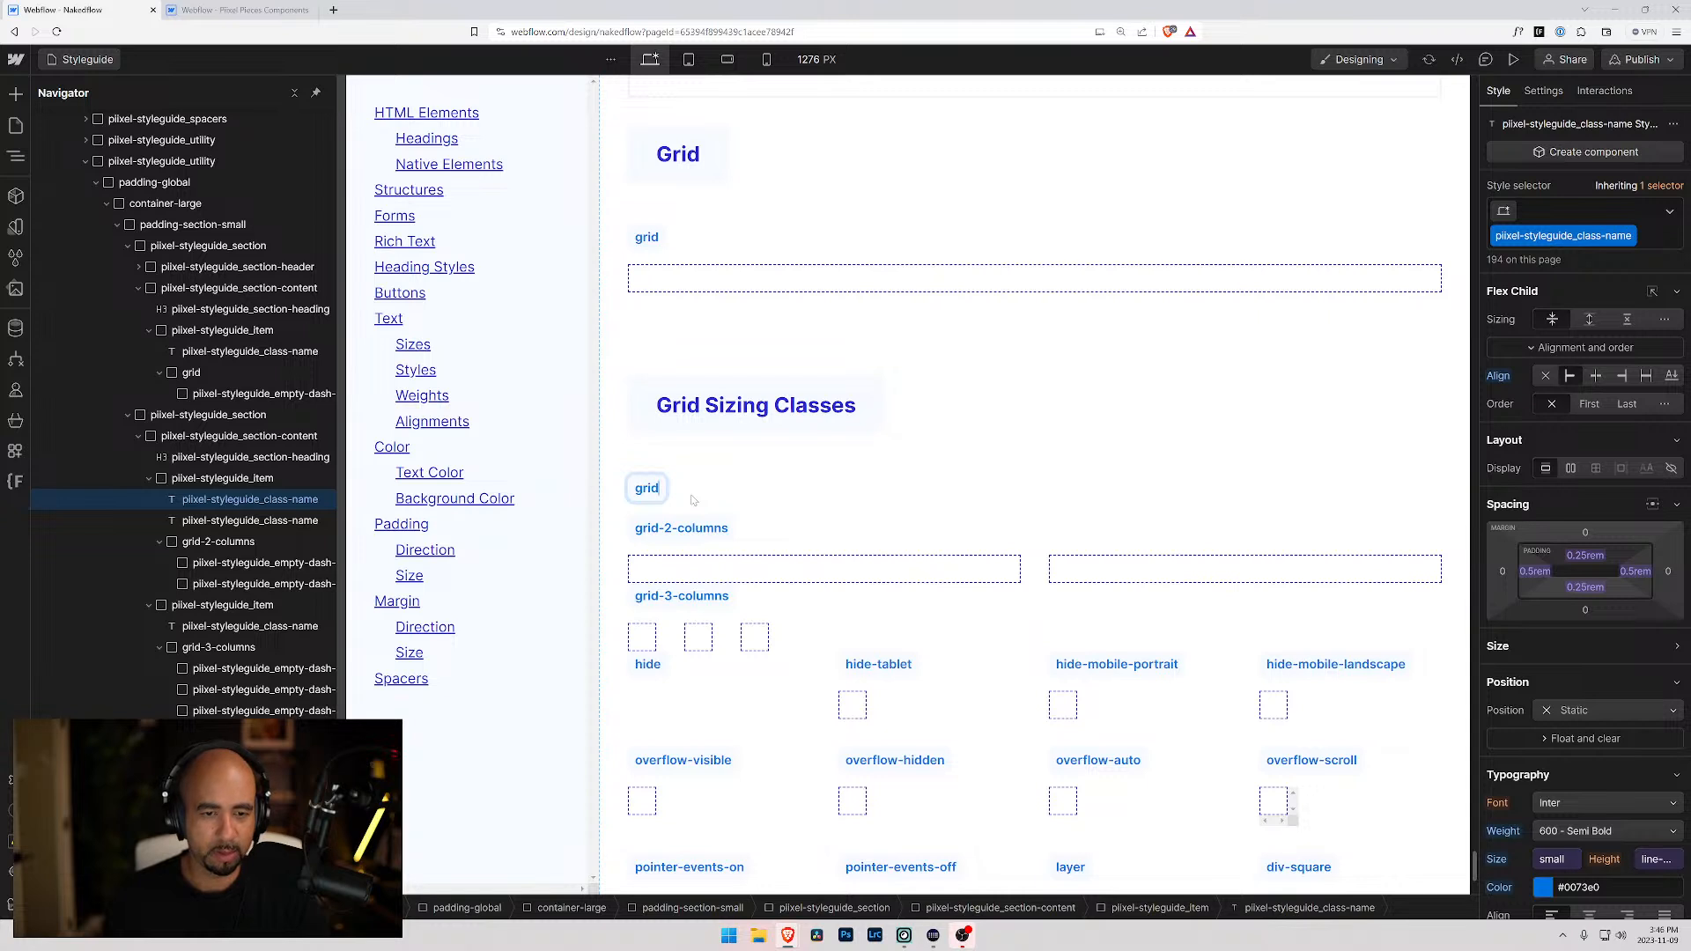
{"action": "left_click", "coordinate": [312, 518]}
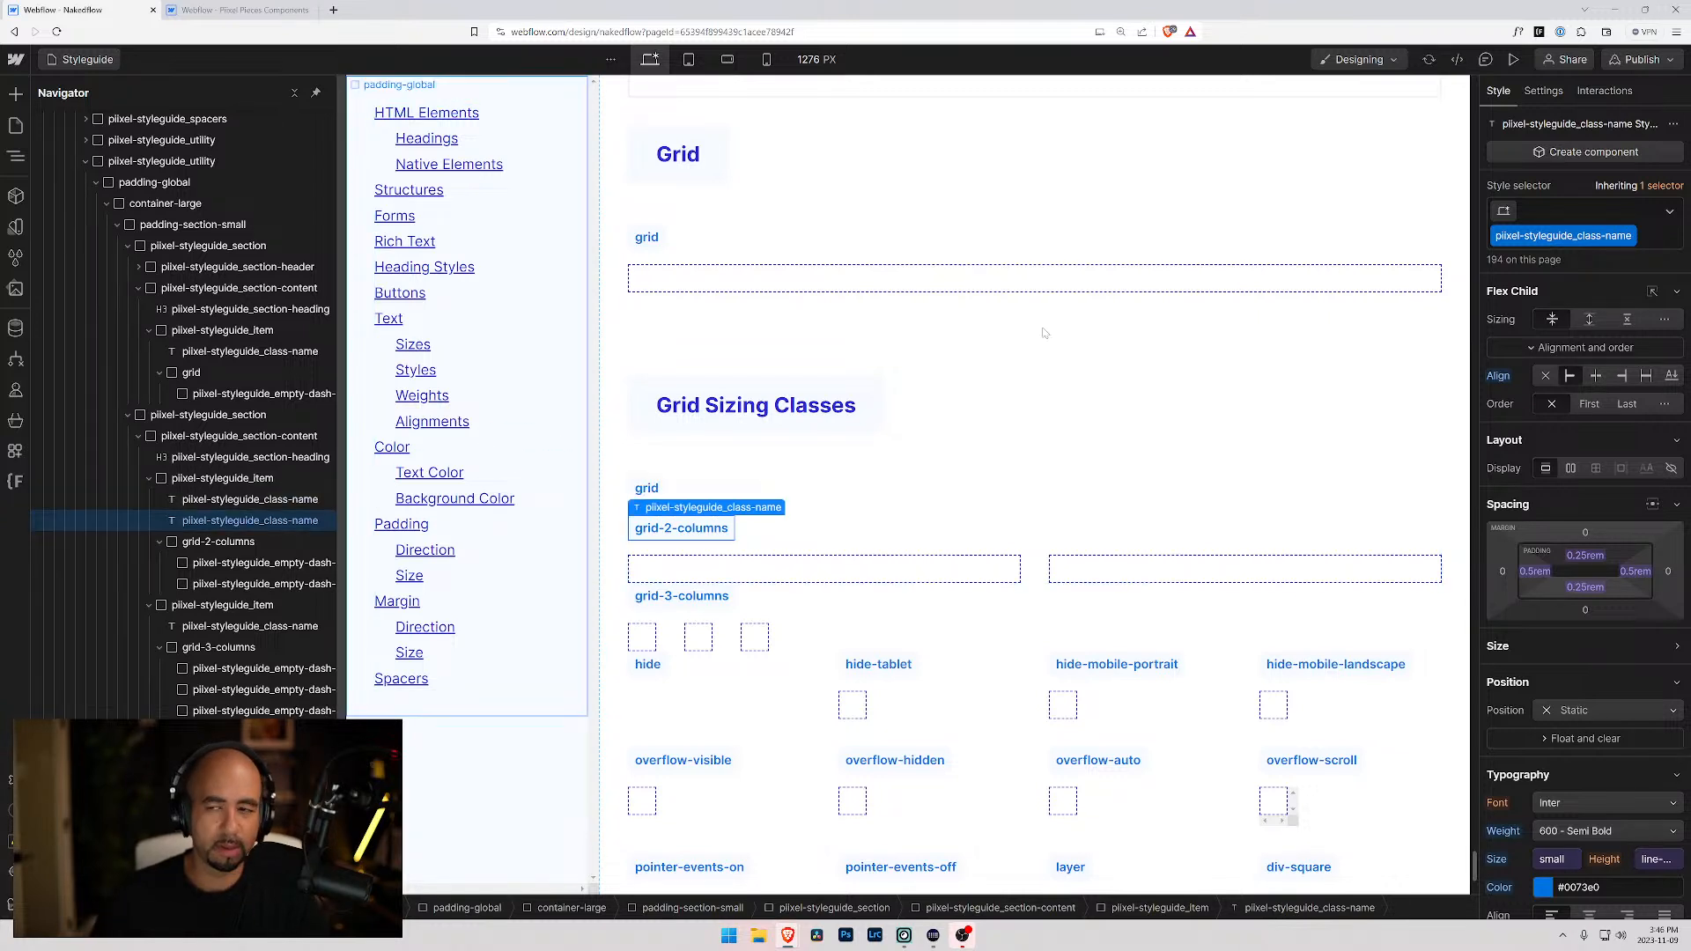
- Try the is-left combo class on the grid-2-columns and grid labels, and the is-tag combo class on the grid label
{"action": "left_click", "coordinate": [1655, 240]}
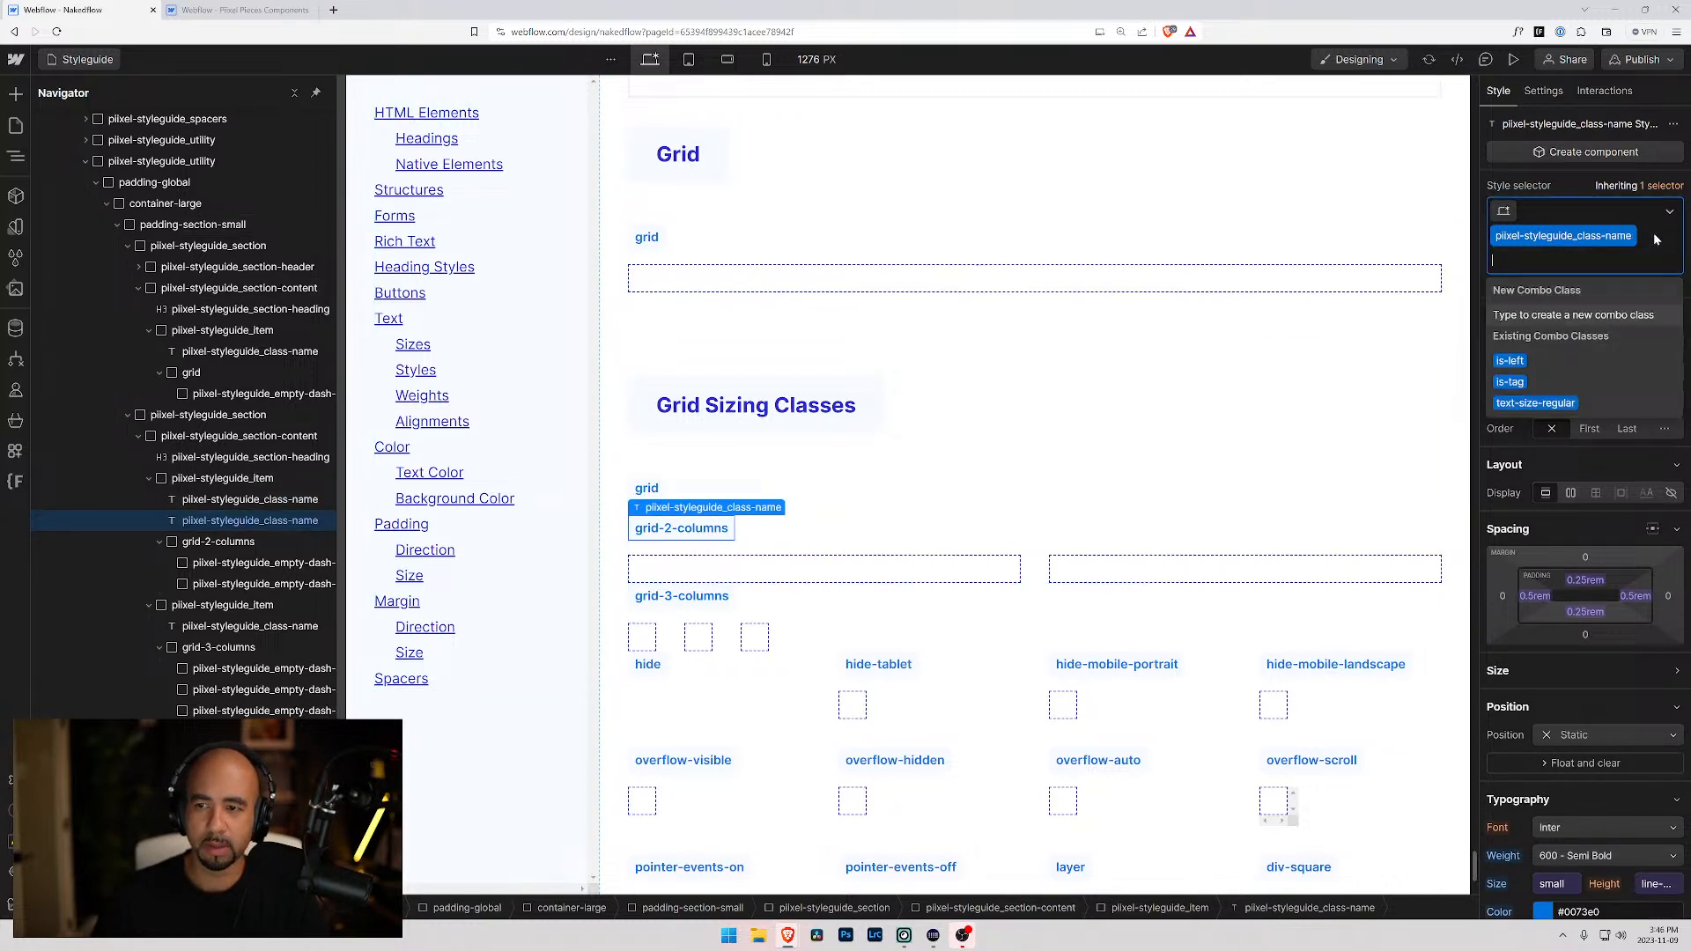
{"action": "left_click", "coordinate": [1510, 362]}
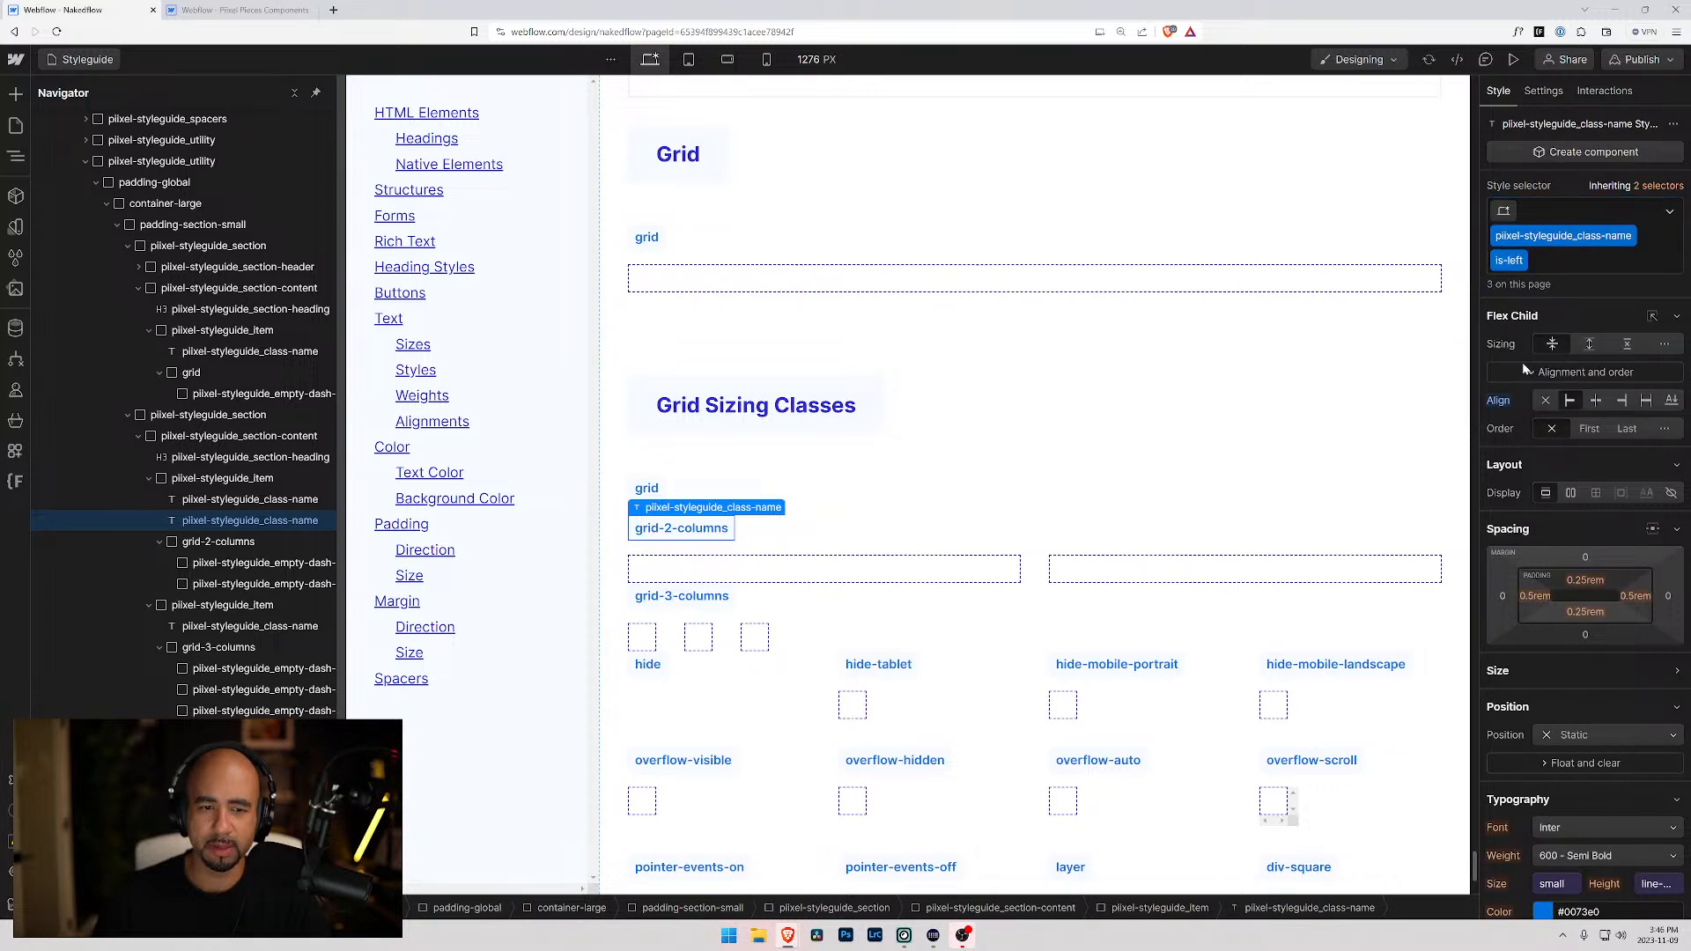
{"action": "left_click", "coordinate": [1550, 269]}
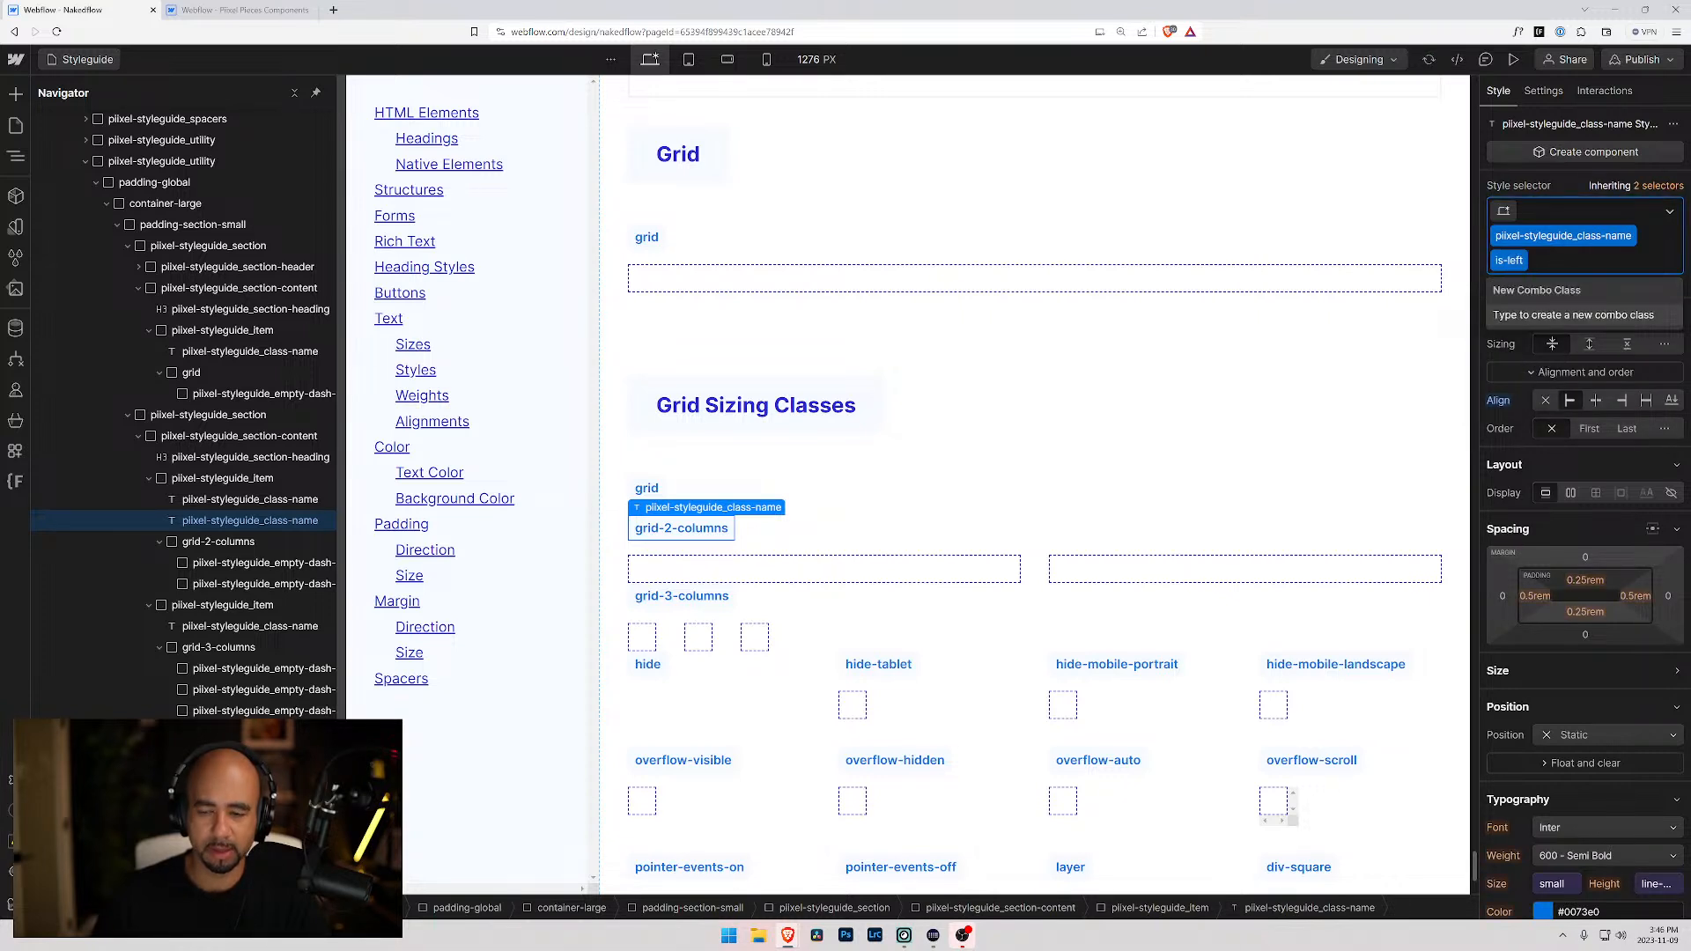
{"action": "key", "text": "BackSpace"}
{"action": "left_click", "coordinate": [222, 499]}
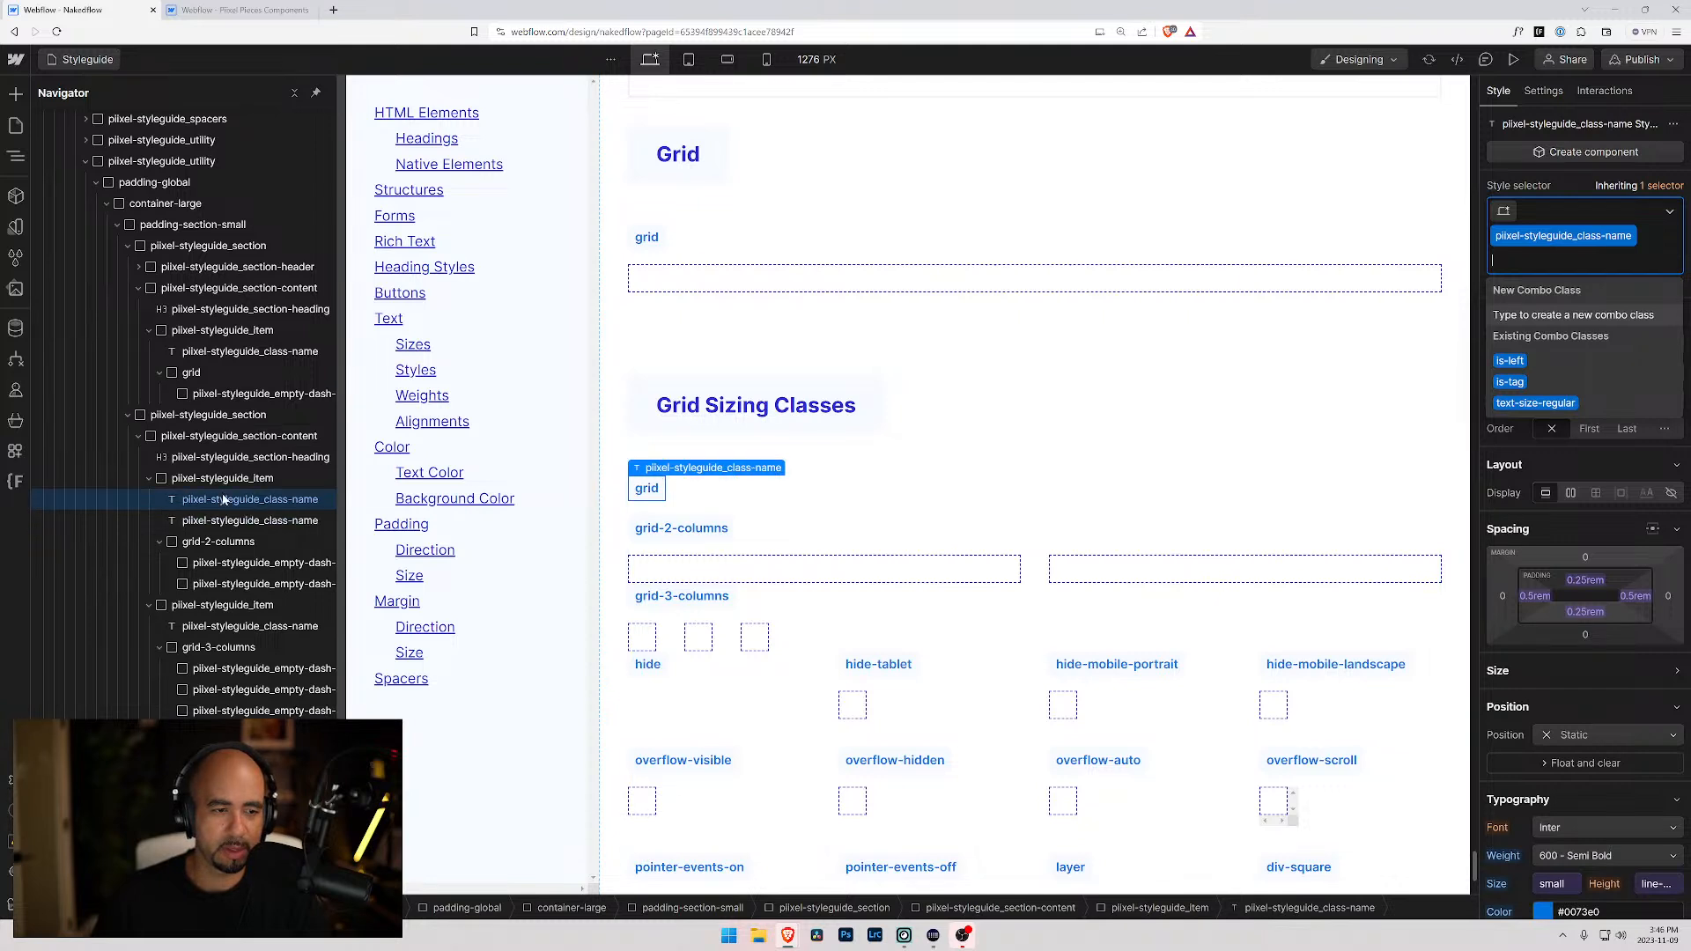
{"action": "left_click", "coordinate": [1520, 360]}
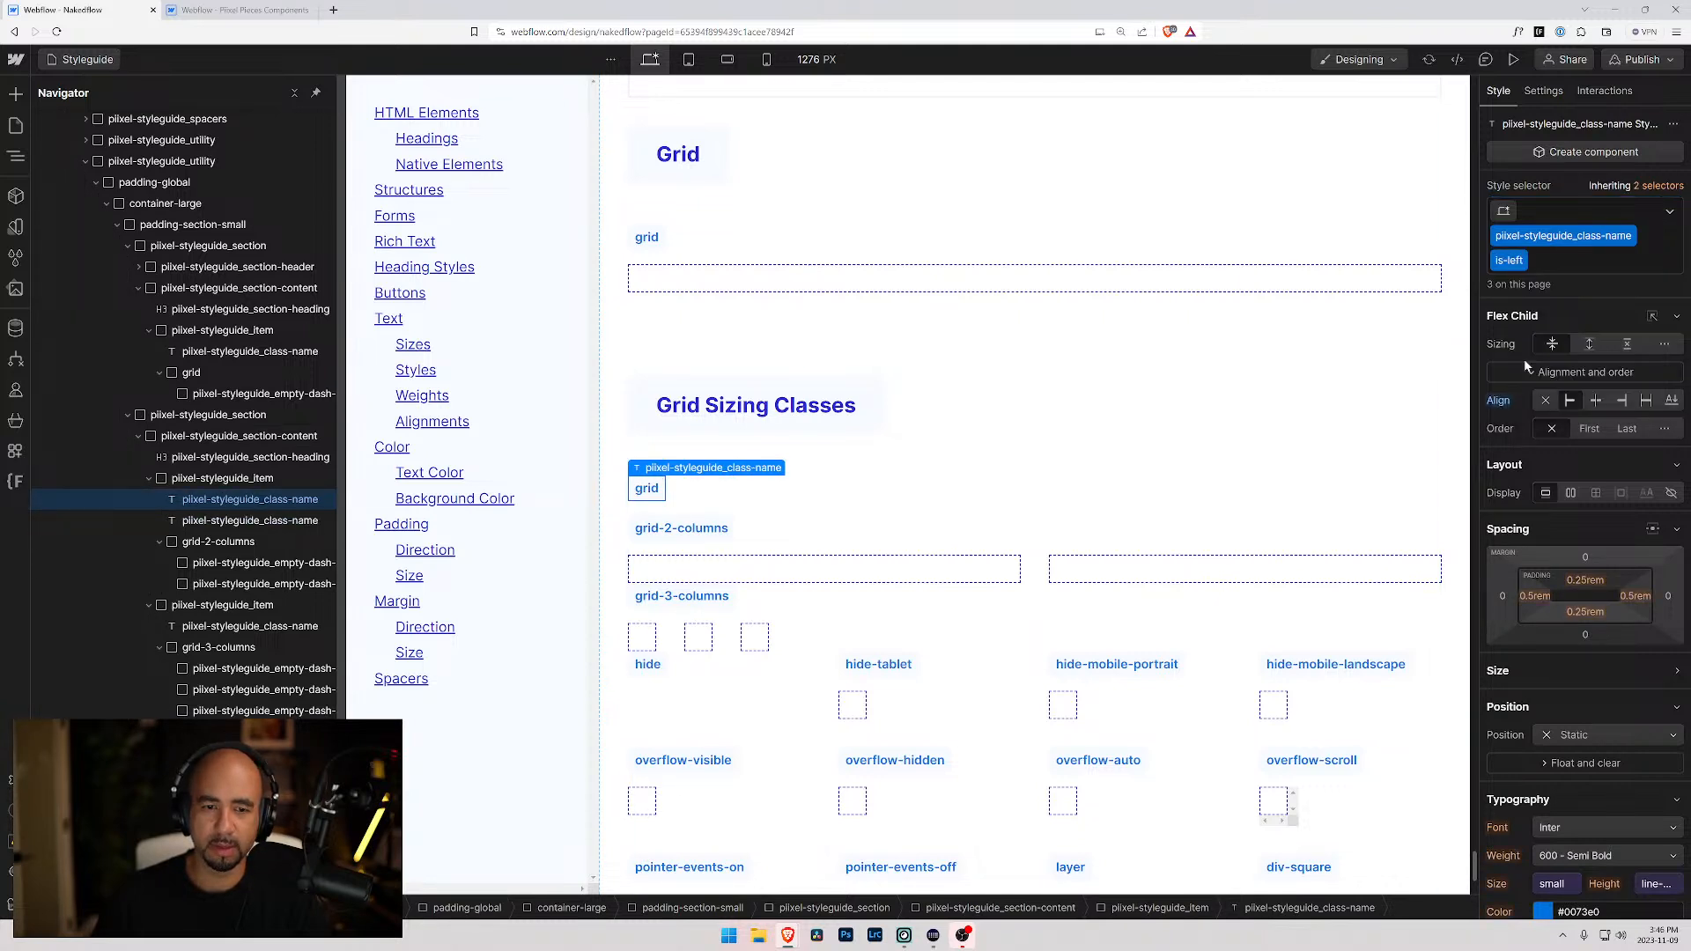
{"action": "left_click", "coordinate": [1559, 269]}
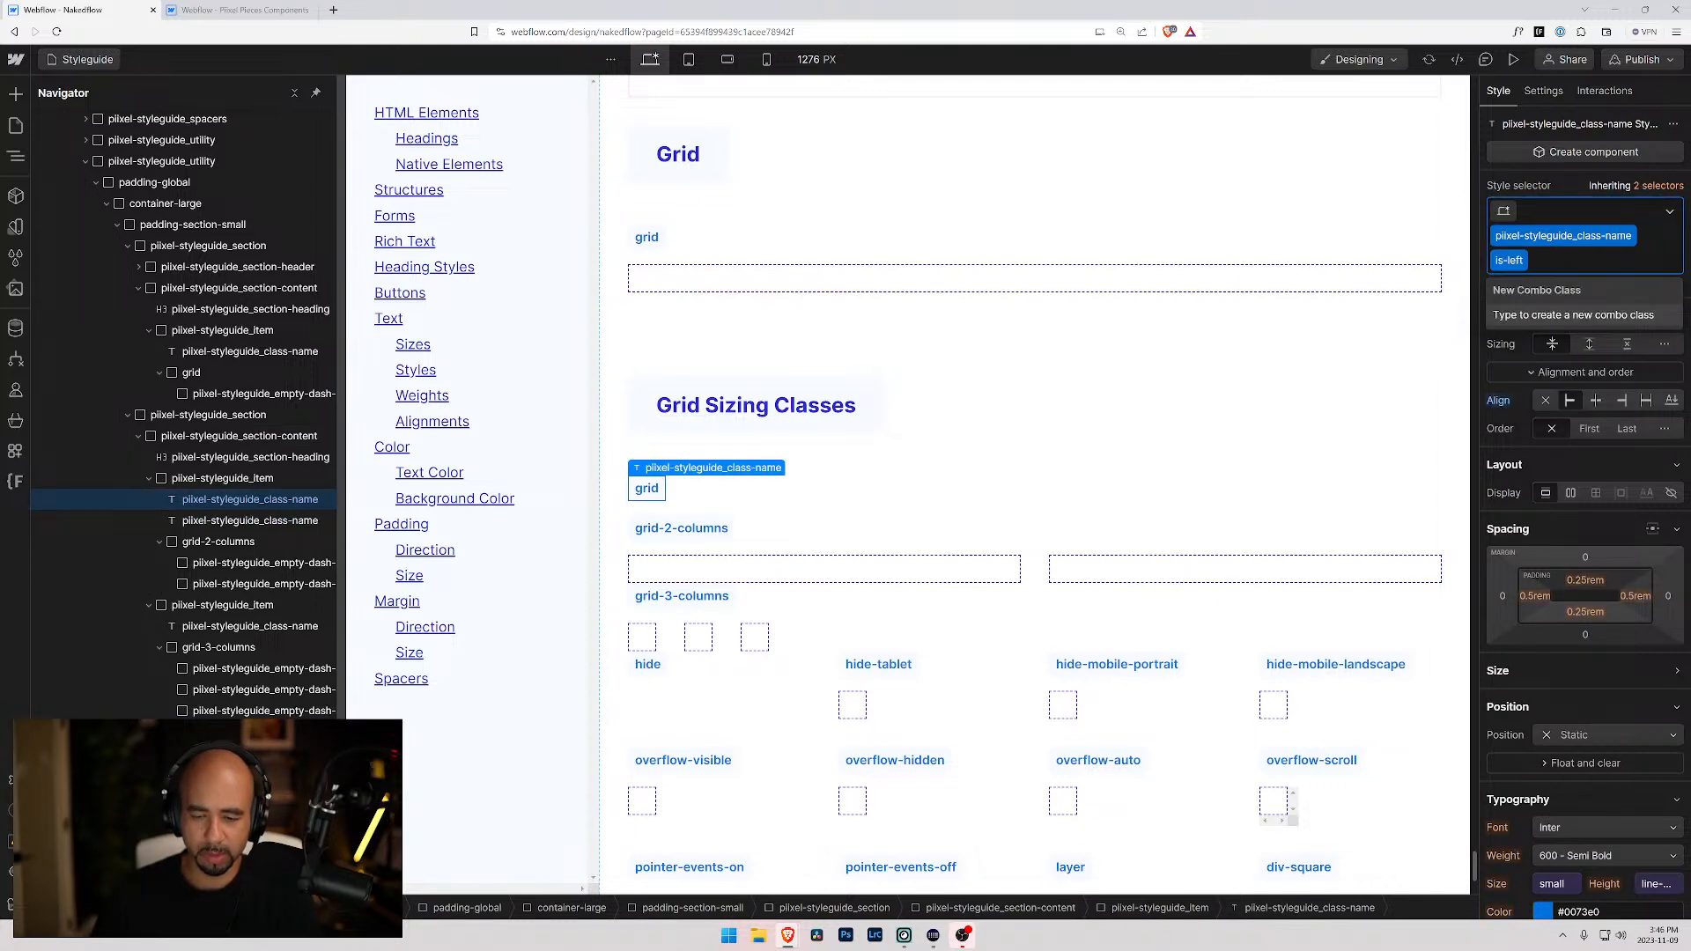
{"action": "key", "text": "BackSpace"}
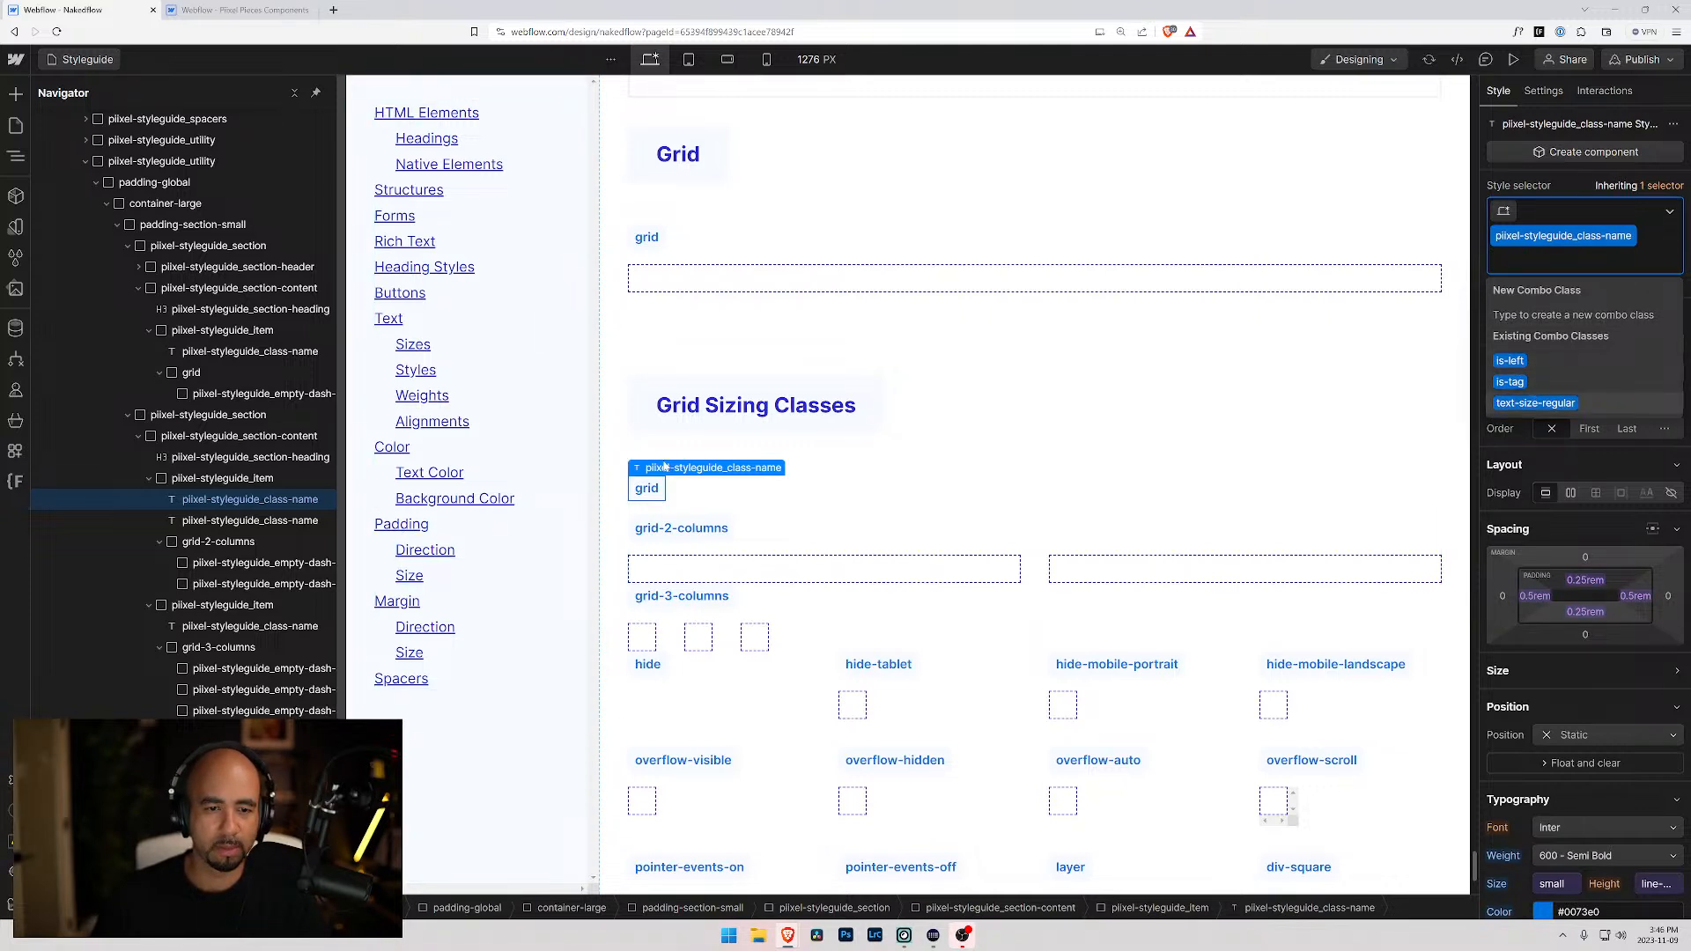
{"action": "left_click", "coordinate": [1510, 382]}
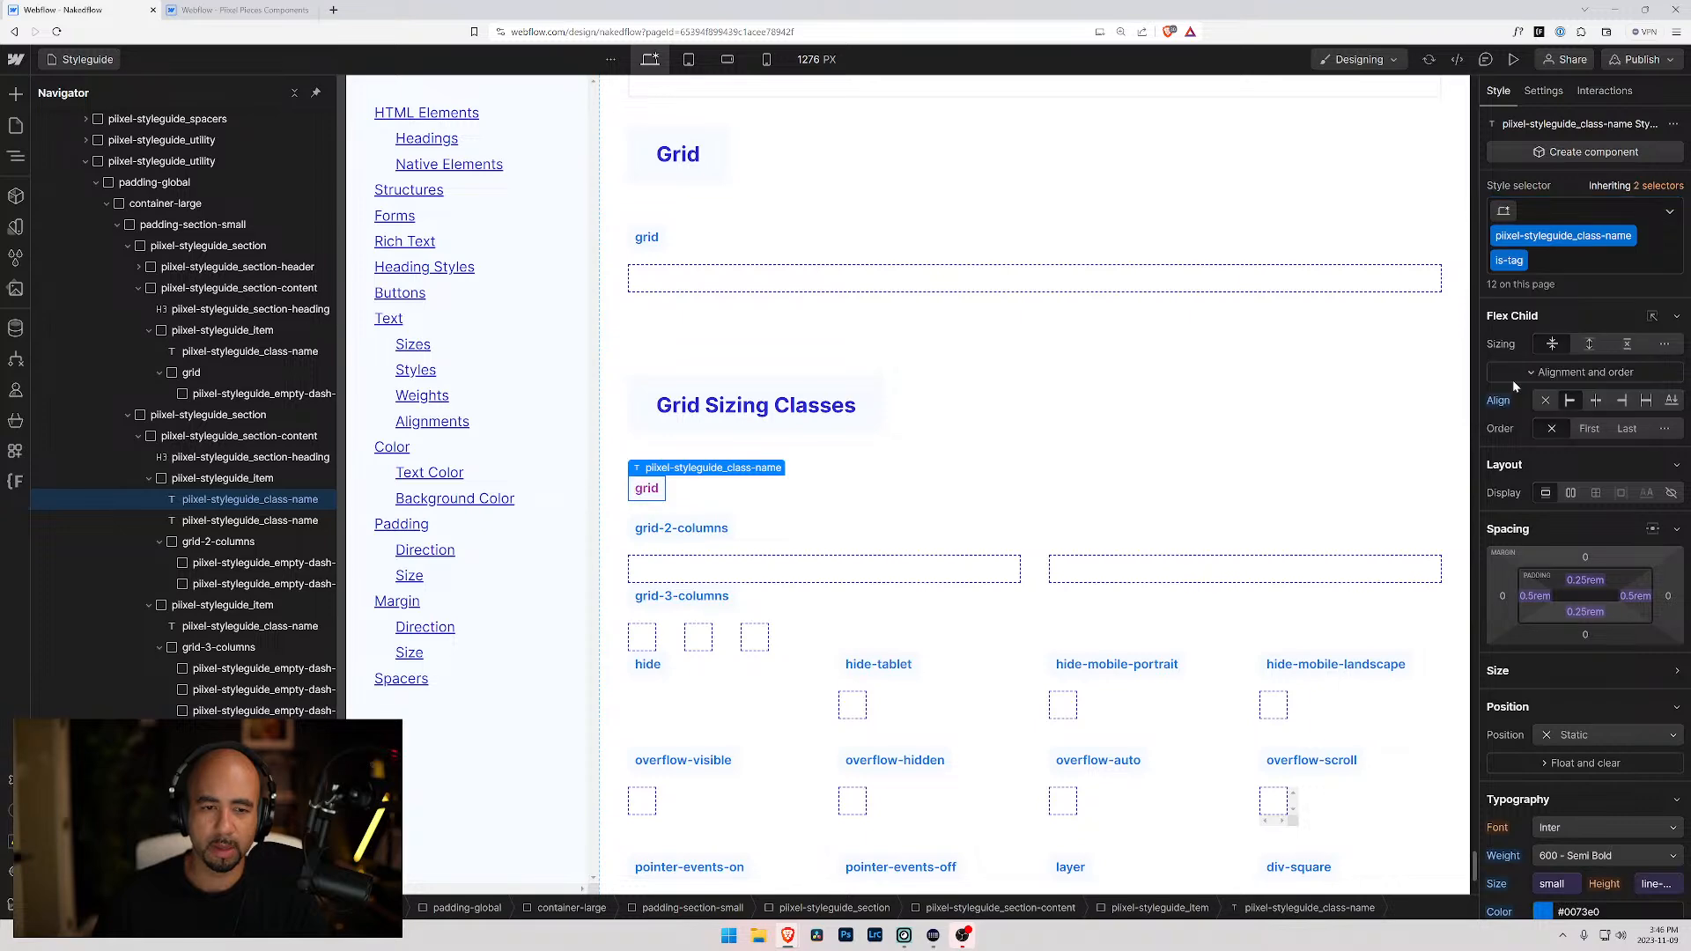
{"action": "key", "text": "BackSpace"}
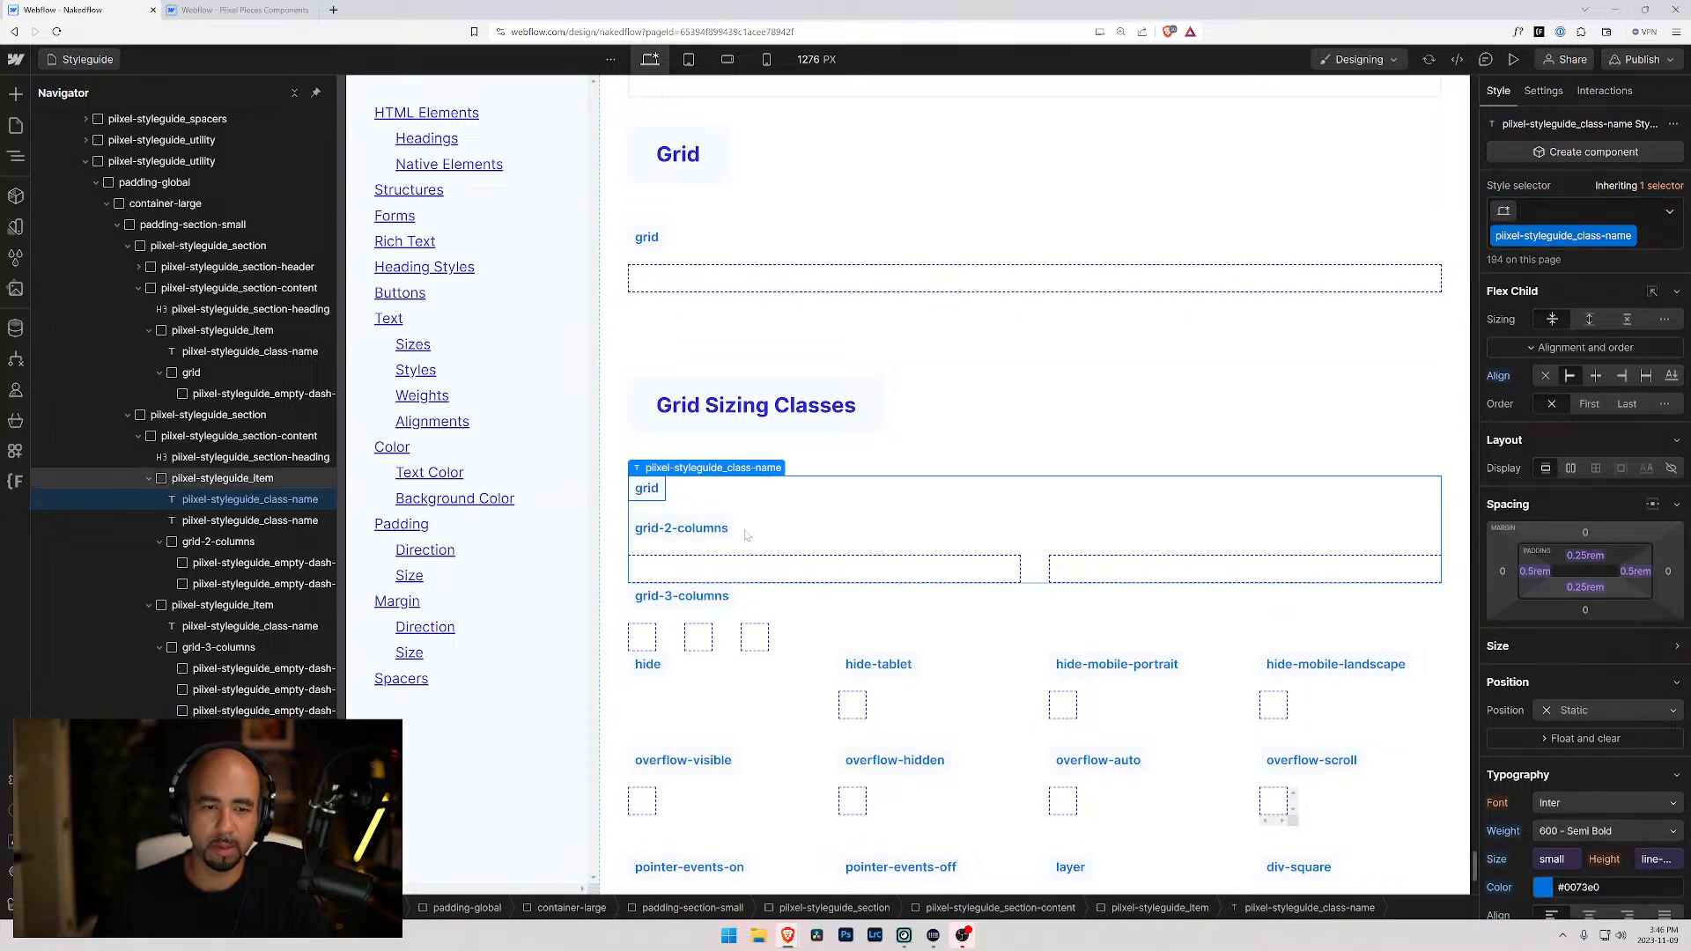
- Examine how the Buttons section wraps its paired class labels so they sit side by side
{"action": "scroll", "coordinate": [713, 480], "scroll_direction": "up", "scroll_amount": 10}
{"action": "scroll", "coordinate": [880, 422], "scroll_direction": "up", "scroll_amount": 10}
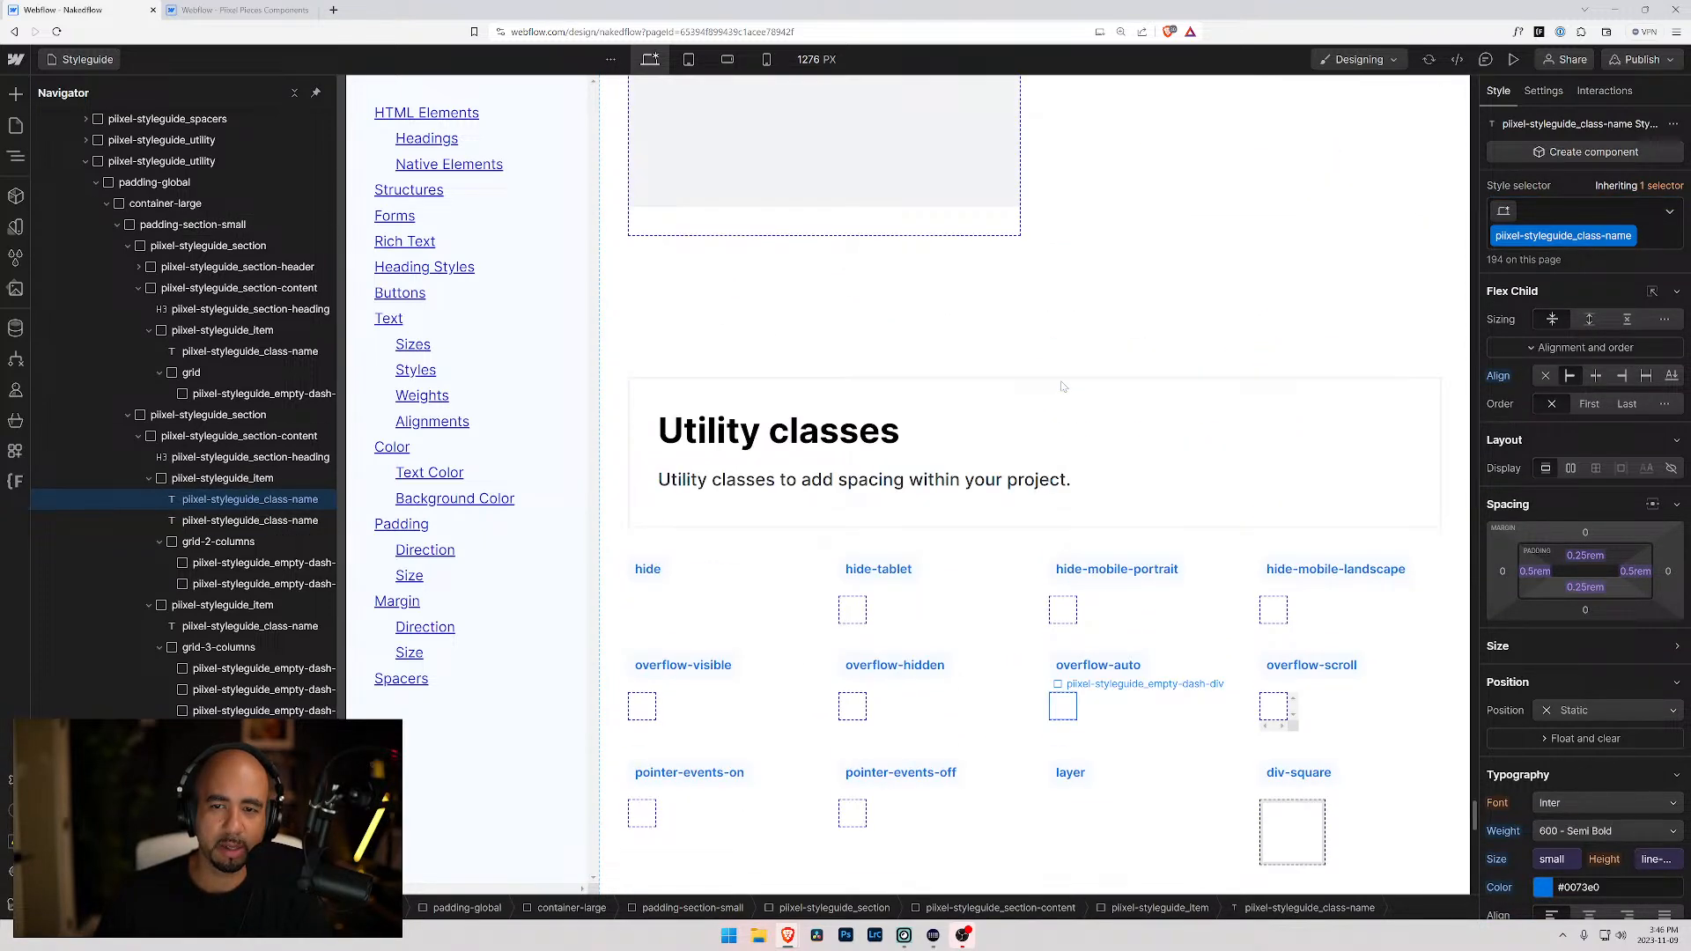
{"action": "scroll", "coordinate": [1063, 385], "scroll_direction": "up", "scroll_amount": 15}
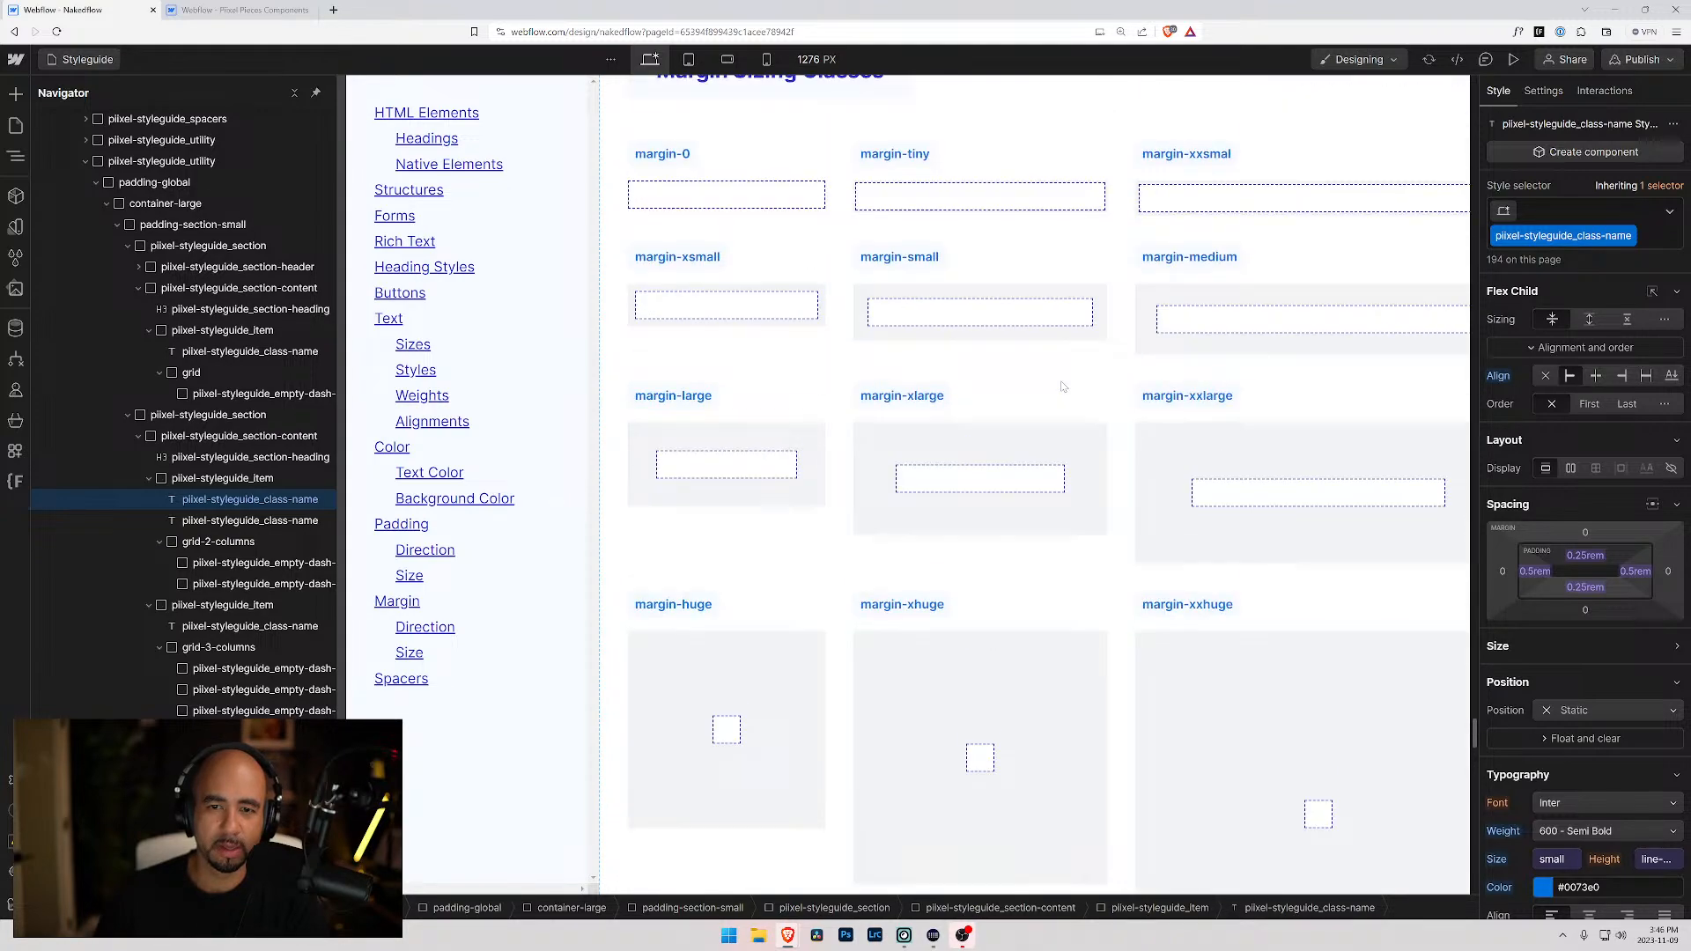
{"action": "scroll", "coordinate": [1063, 386], "scroll_direction": "up", "scroll_amount": 15}
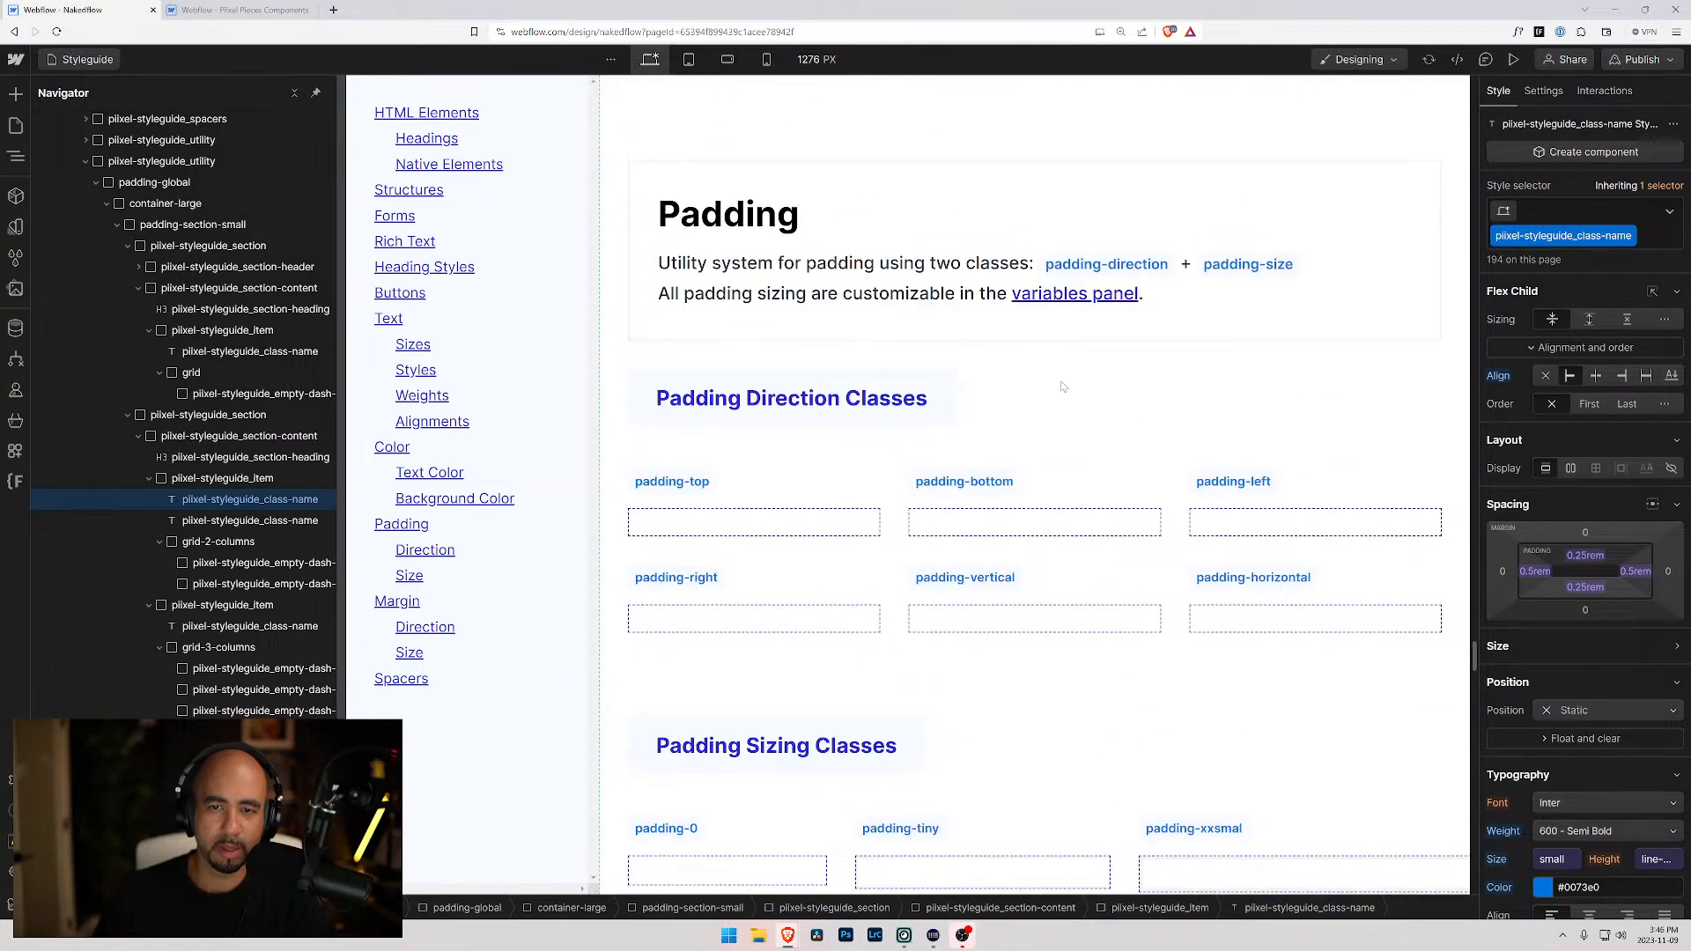
{"action": "scroll", "coordinate": [1062, 386], "scroll_direction": "up", "scroll_amount": 15}
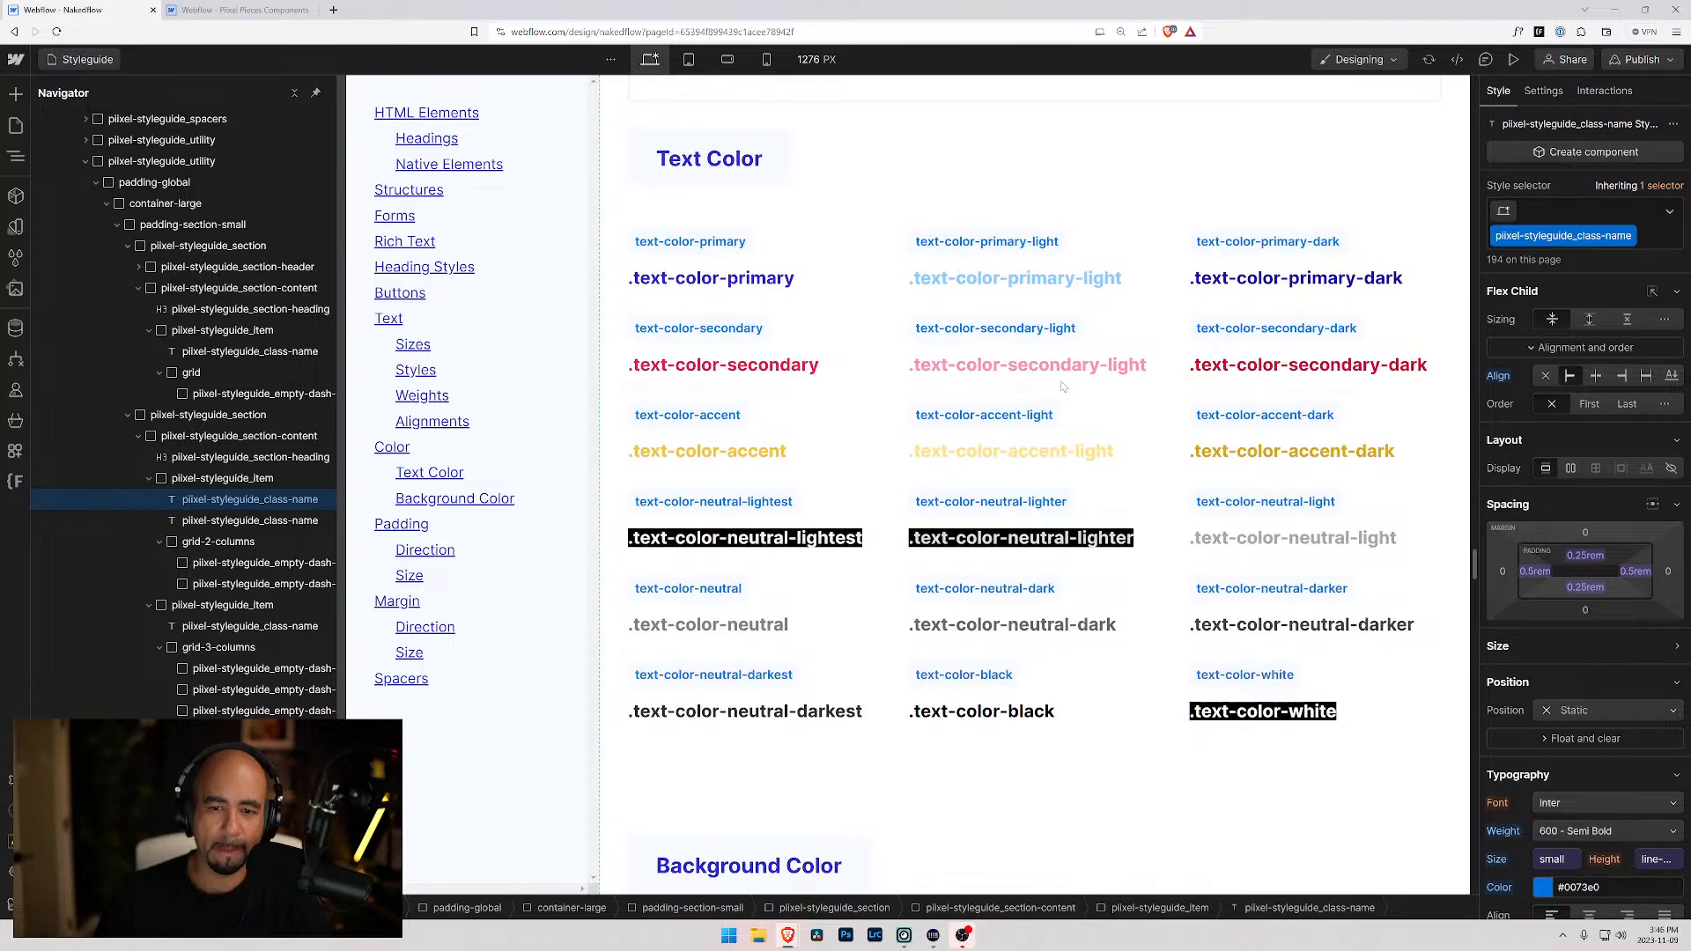
{"action": "scroll", "coordinate": [1063, 386], "scroll_direction": "up", "scroll_amount": 8}
{"action": "scroll", "coordinate": [1030, 388], "scroll_direction": "down", "scroll_amount": 12}
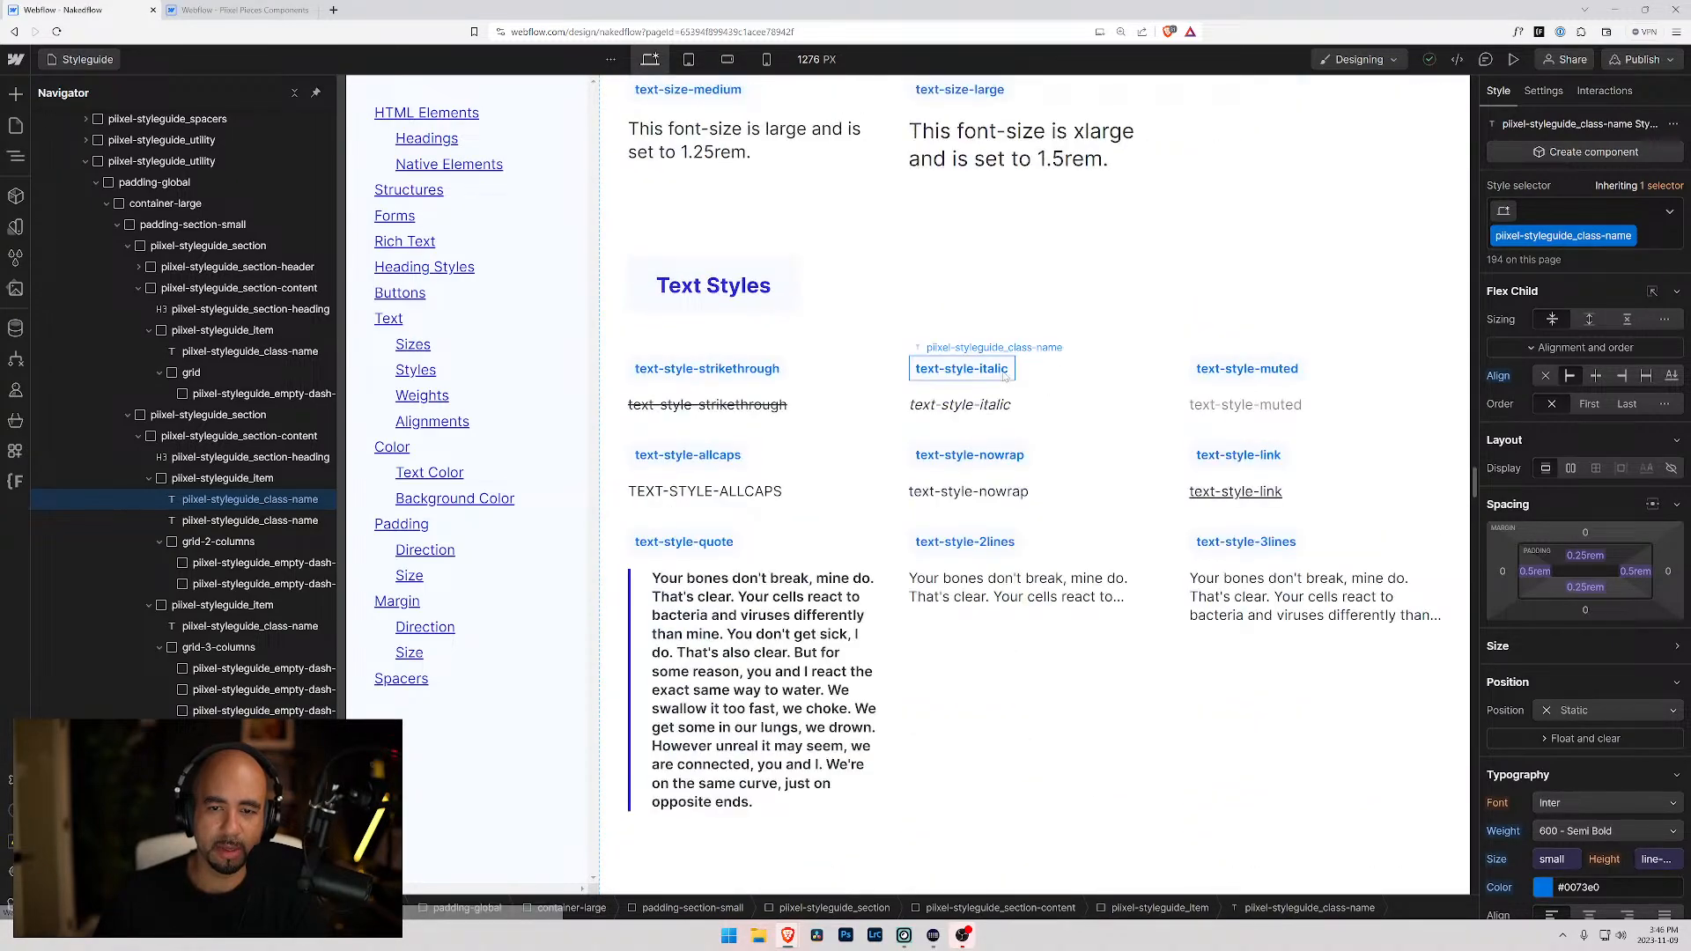
{"action": "scroll", "coordinate": [1004, 394], "scroll_direction": "up", "scroll_amount": 10}
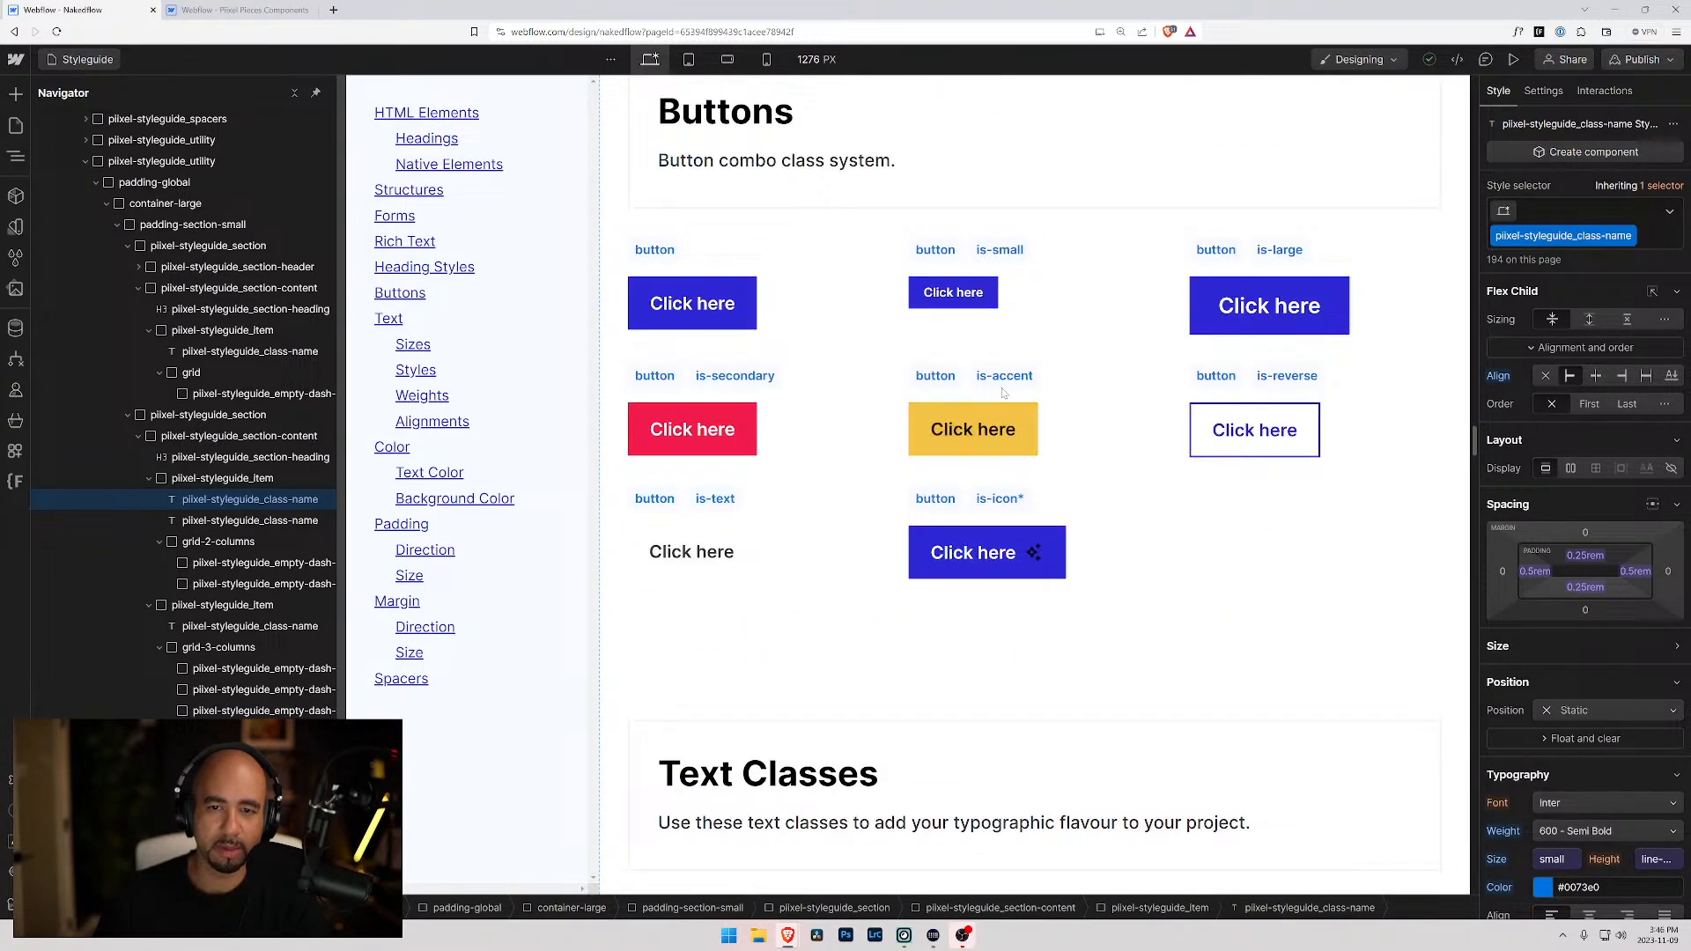
{"action": "left_click", "coordinate": [966, 259]}
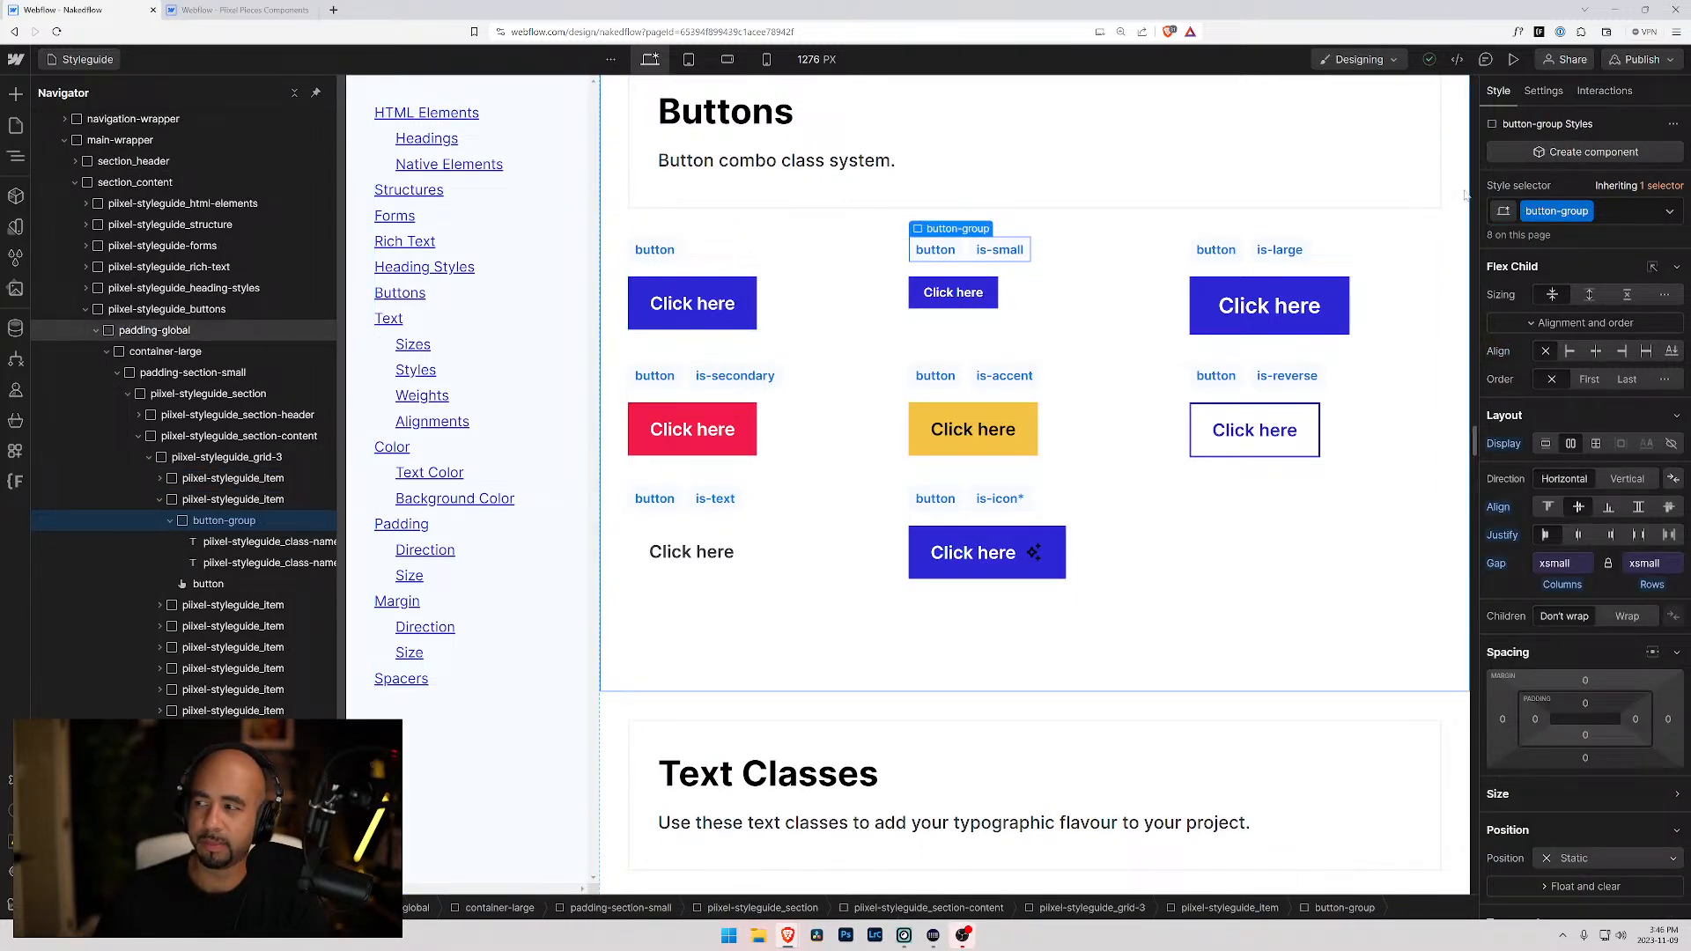
{"action": "left_click", "coordinate": [208, 394]}
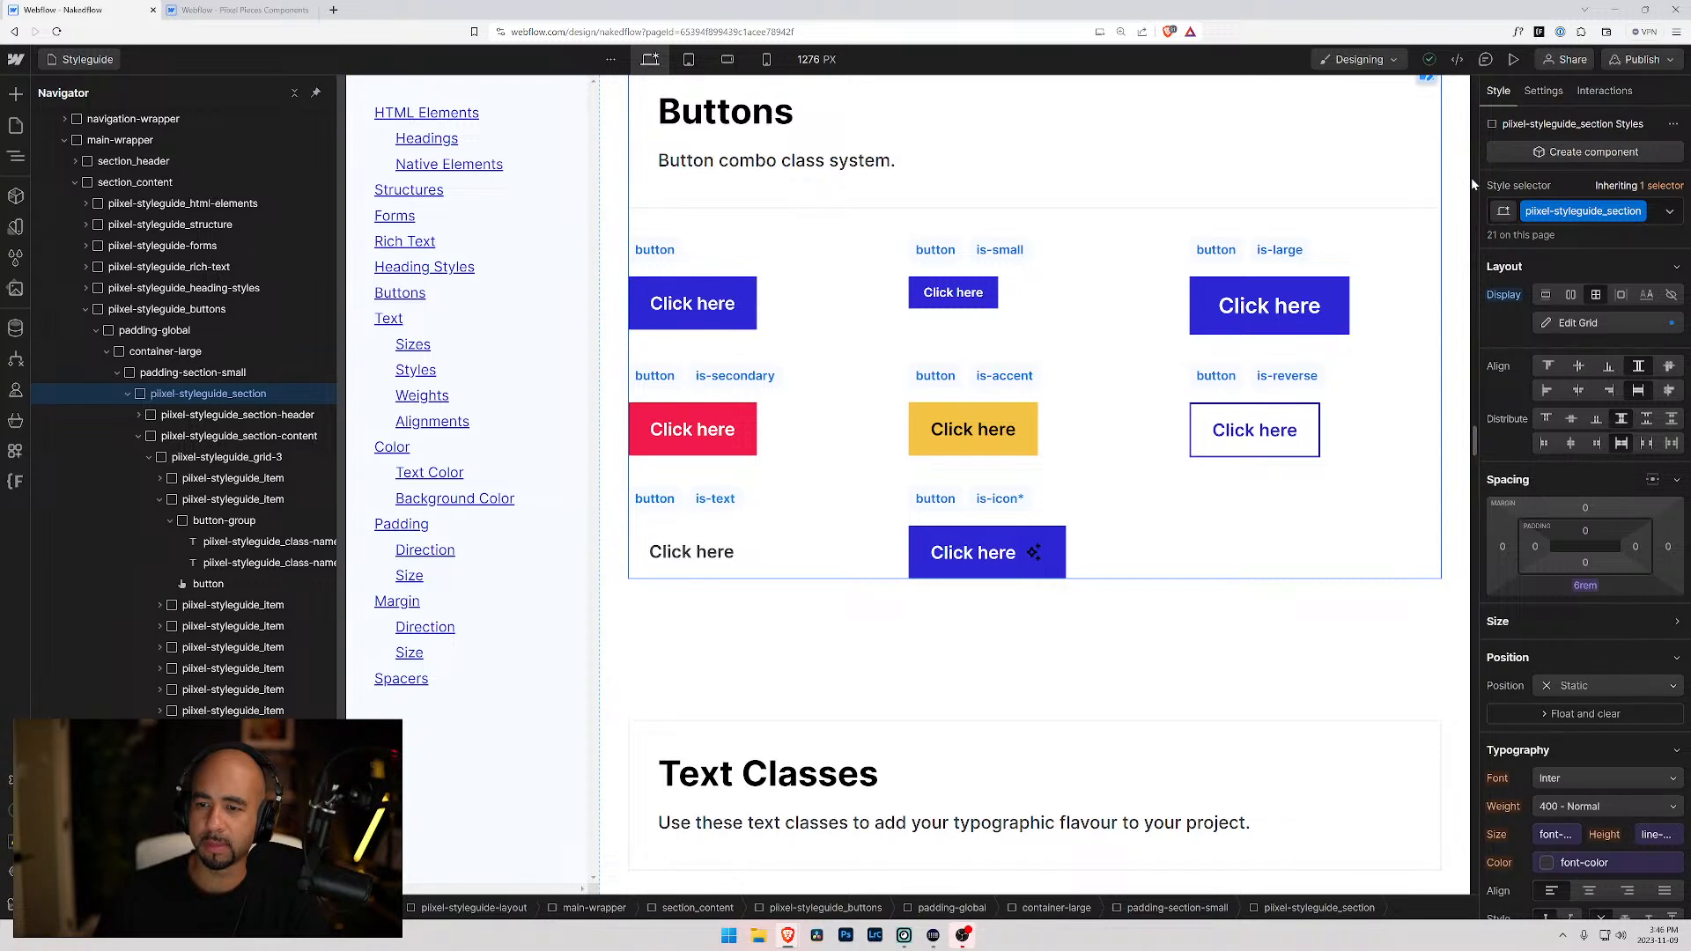
{"action": "left_click_drag", "start_coordinate": [1476, 449], "coordinate": [1480, 892]}
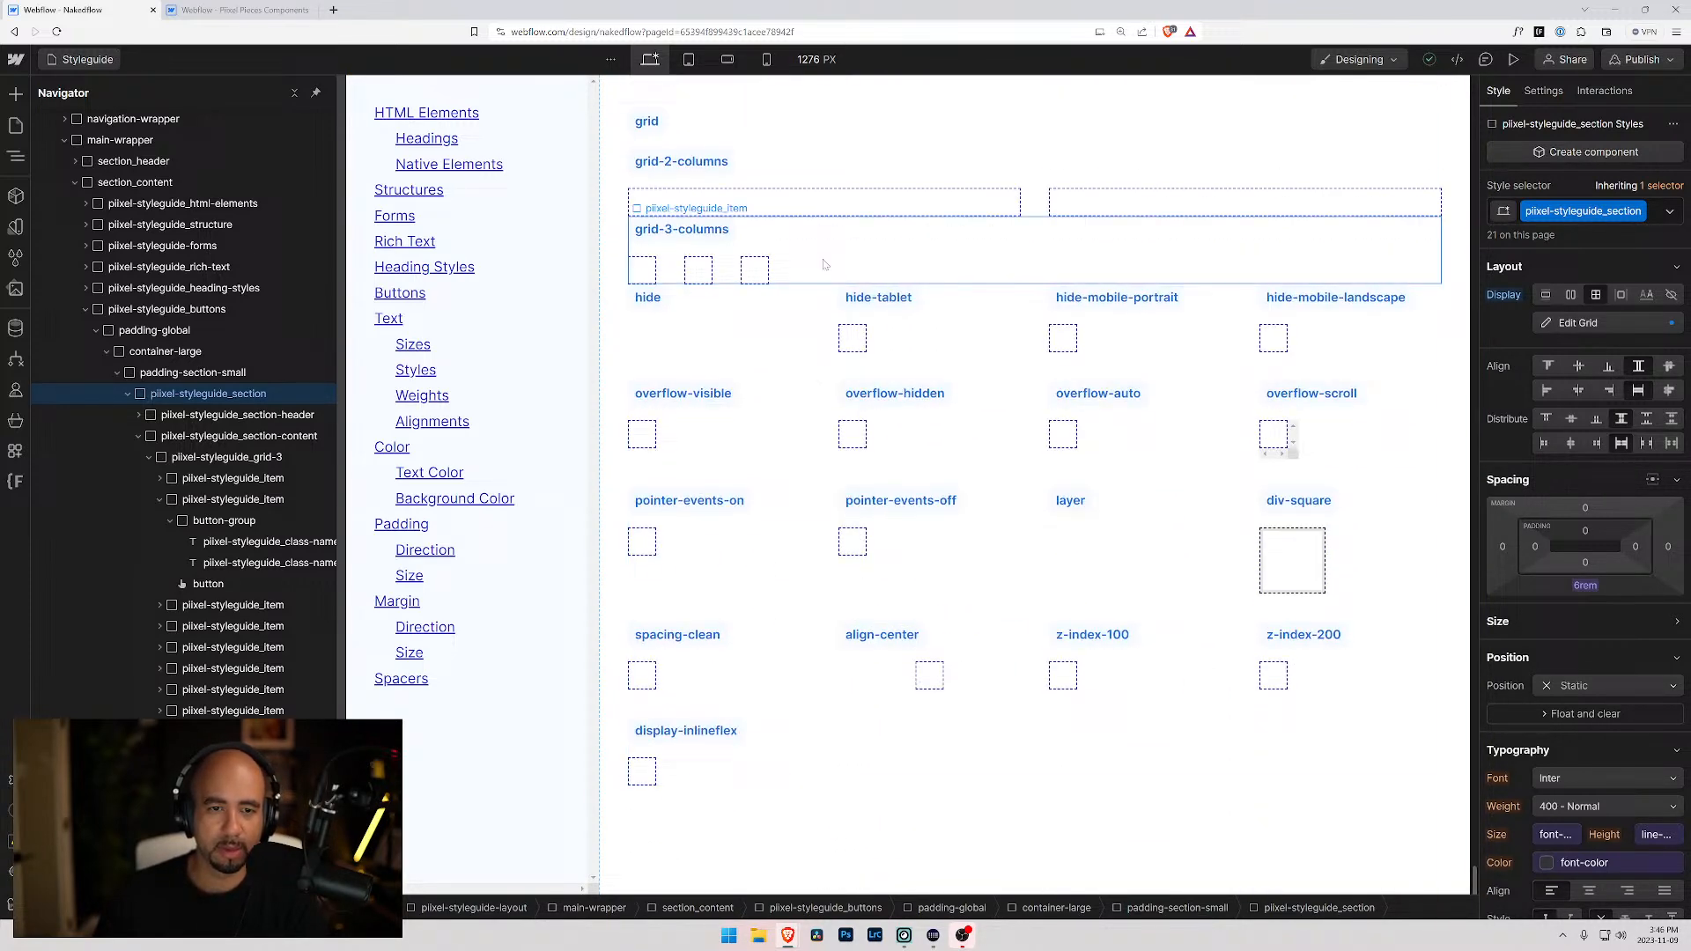
- Wrap the grid and grid-2-columns labels under Grid Sizing Classes together in a new div block
{"action": "left_click", "coordinate": [722, 270]}
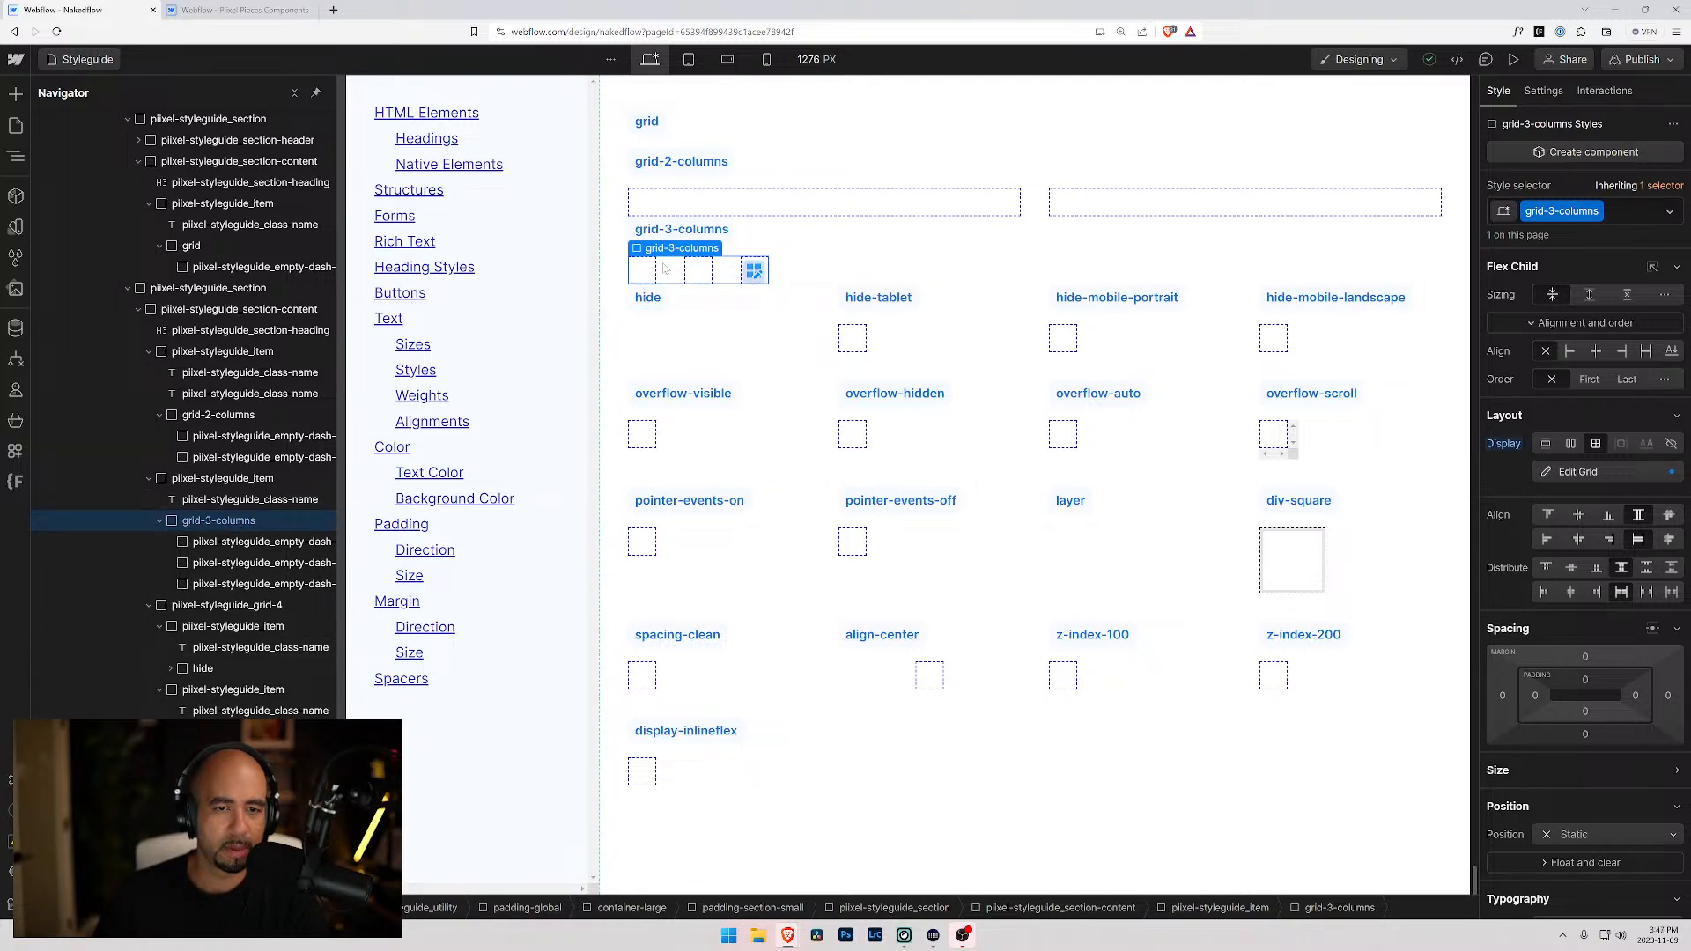
{"action": "scroll", "coordinate": [662, 352], "scroll_direction": "up", "scroll_amount": 3}
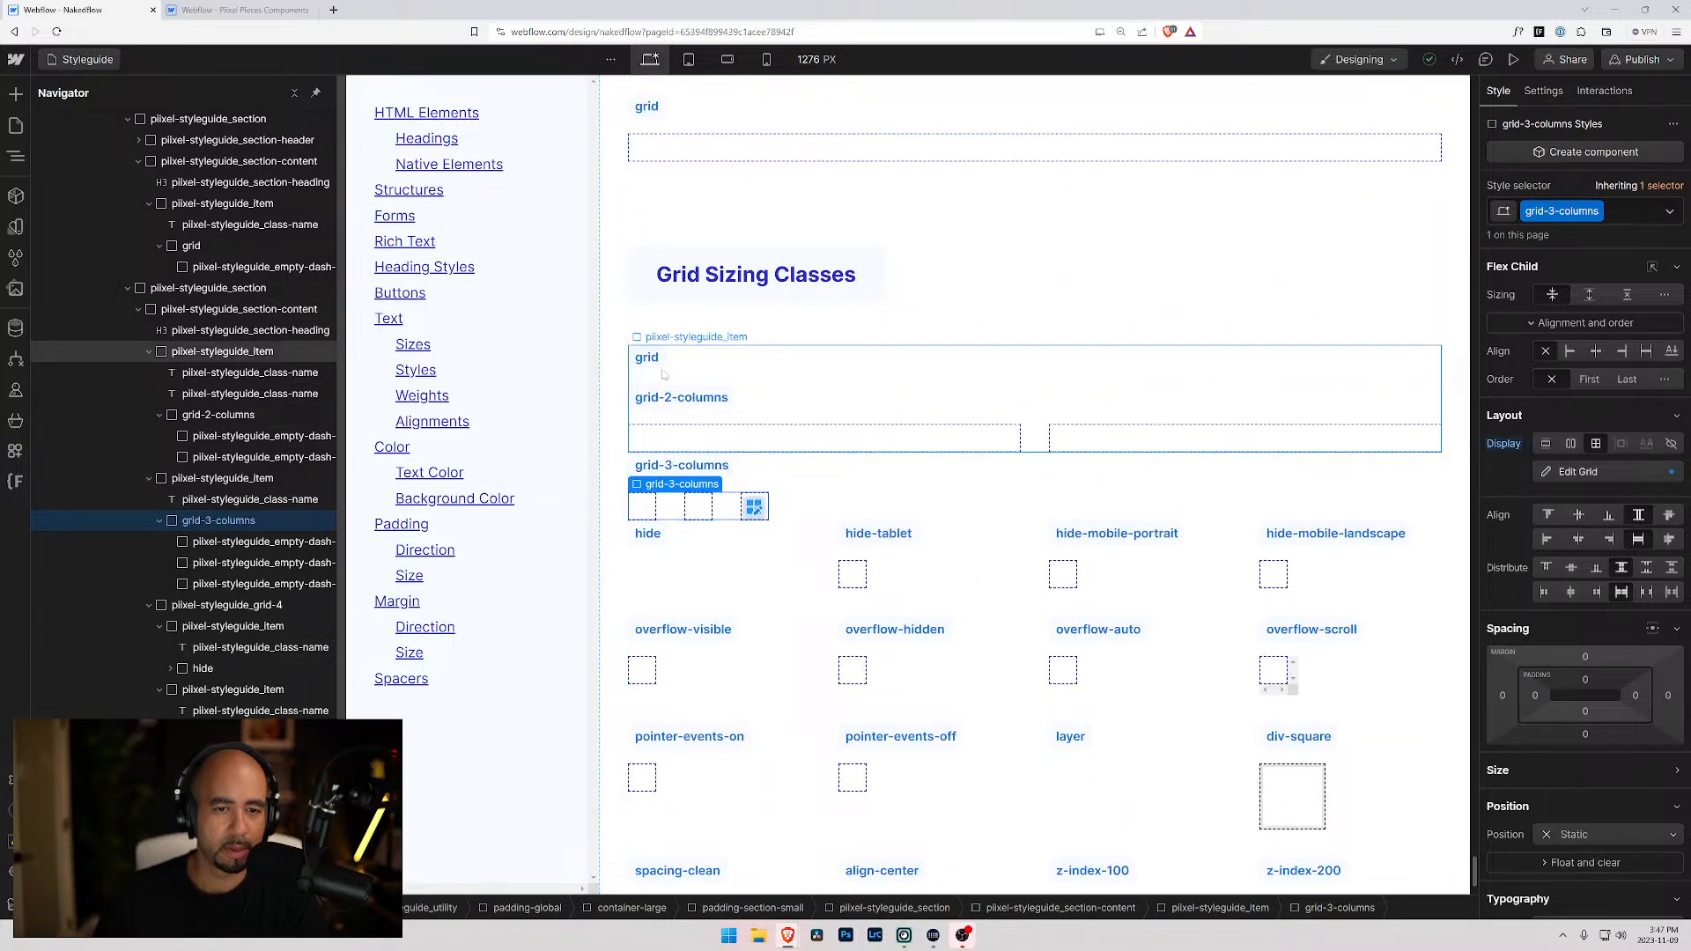
{"action": "left_click", "coordinate": [674, 374]}
{"action": "left_click", "coordinate": [644, 366]}
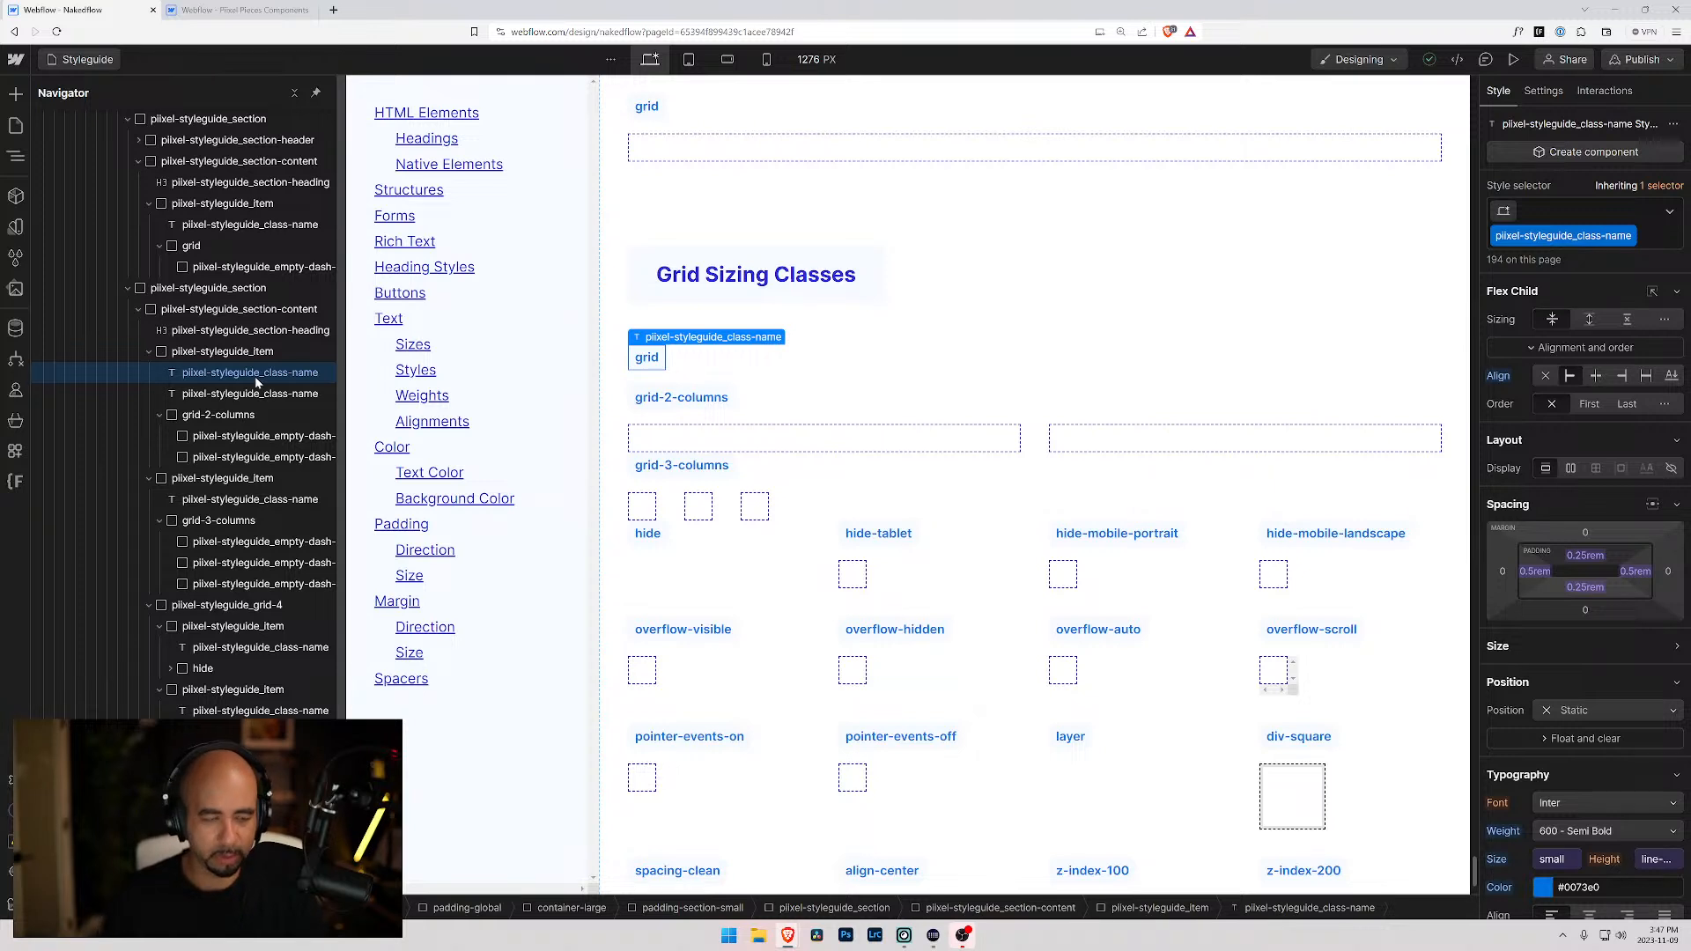
{"action": "key", "text": "ctrl+alt+g"}
{"action": "mouse_move", "coordinate": [223, 423]}
{"action": "left_mouse_down"}
{"action": "mouse_move", "coordinate": [220, 392]}
{"action": "mouse_move", "coordinate": [215, 412]}
{"action": "left_mouse_up"}
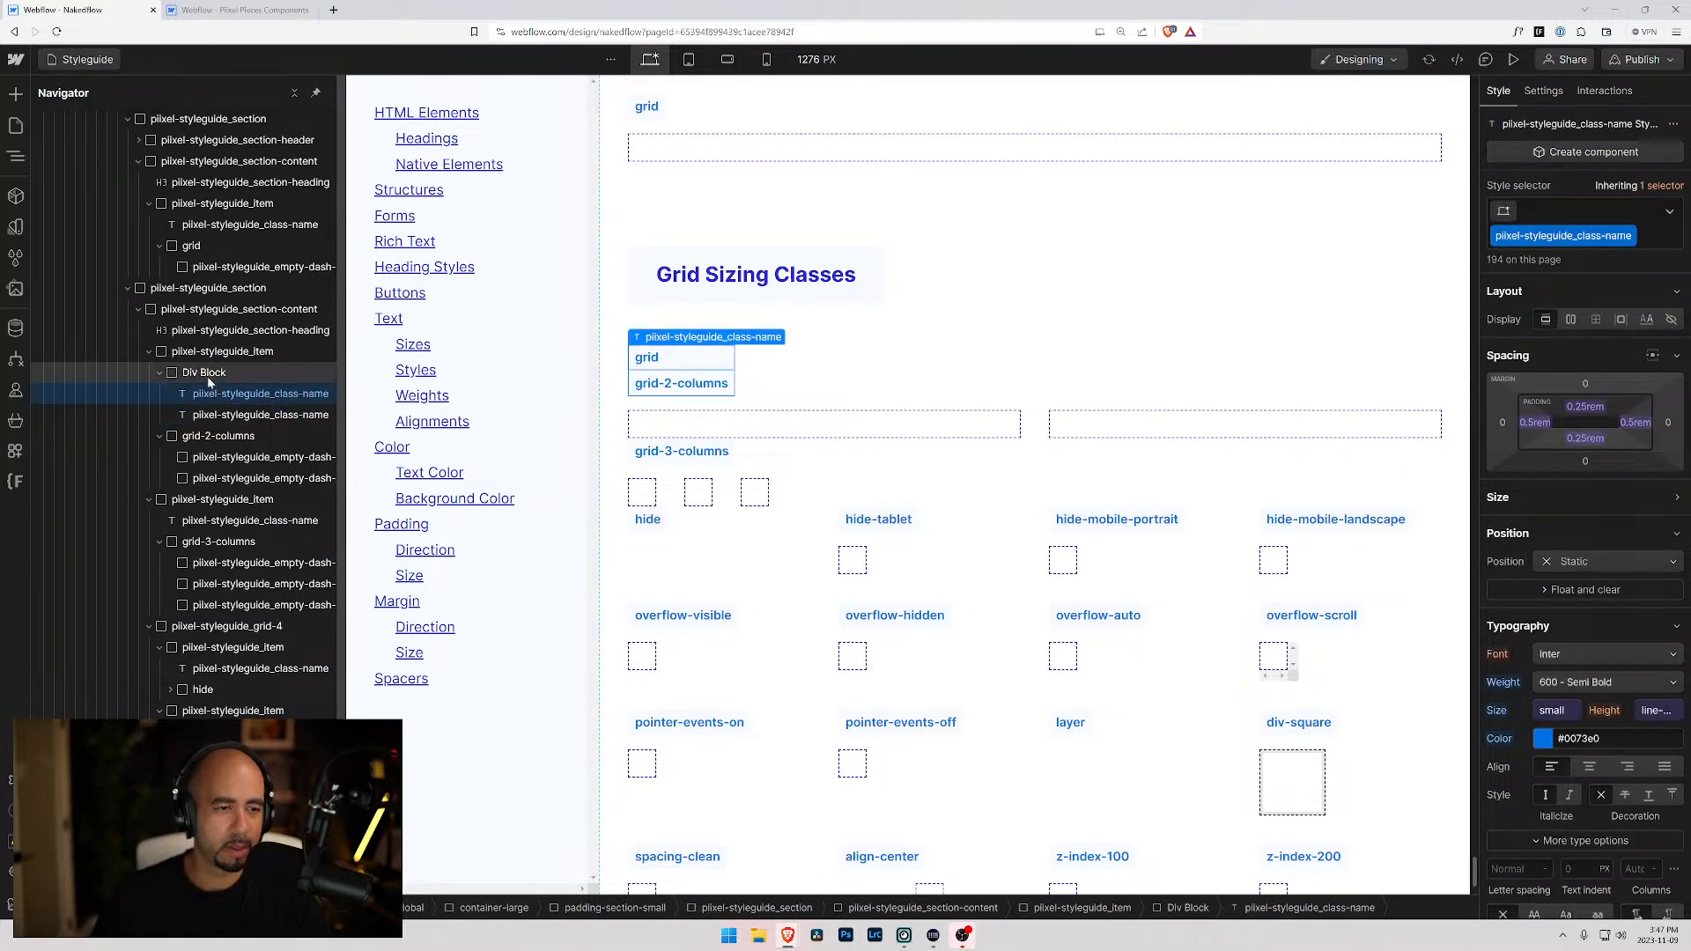
- Apply the existing button-group class to the div block around the grid and grid-2-columns labels
{"action": "left_click", "coordinate": [208, 377]}
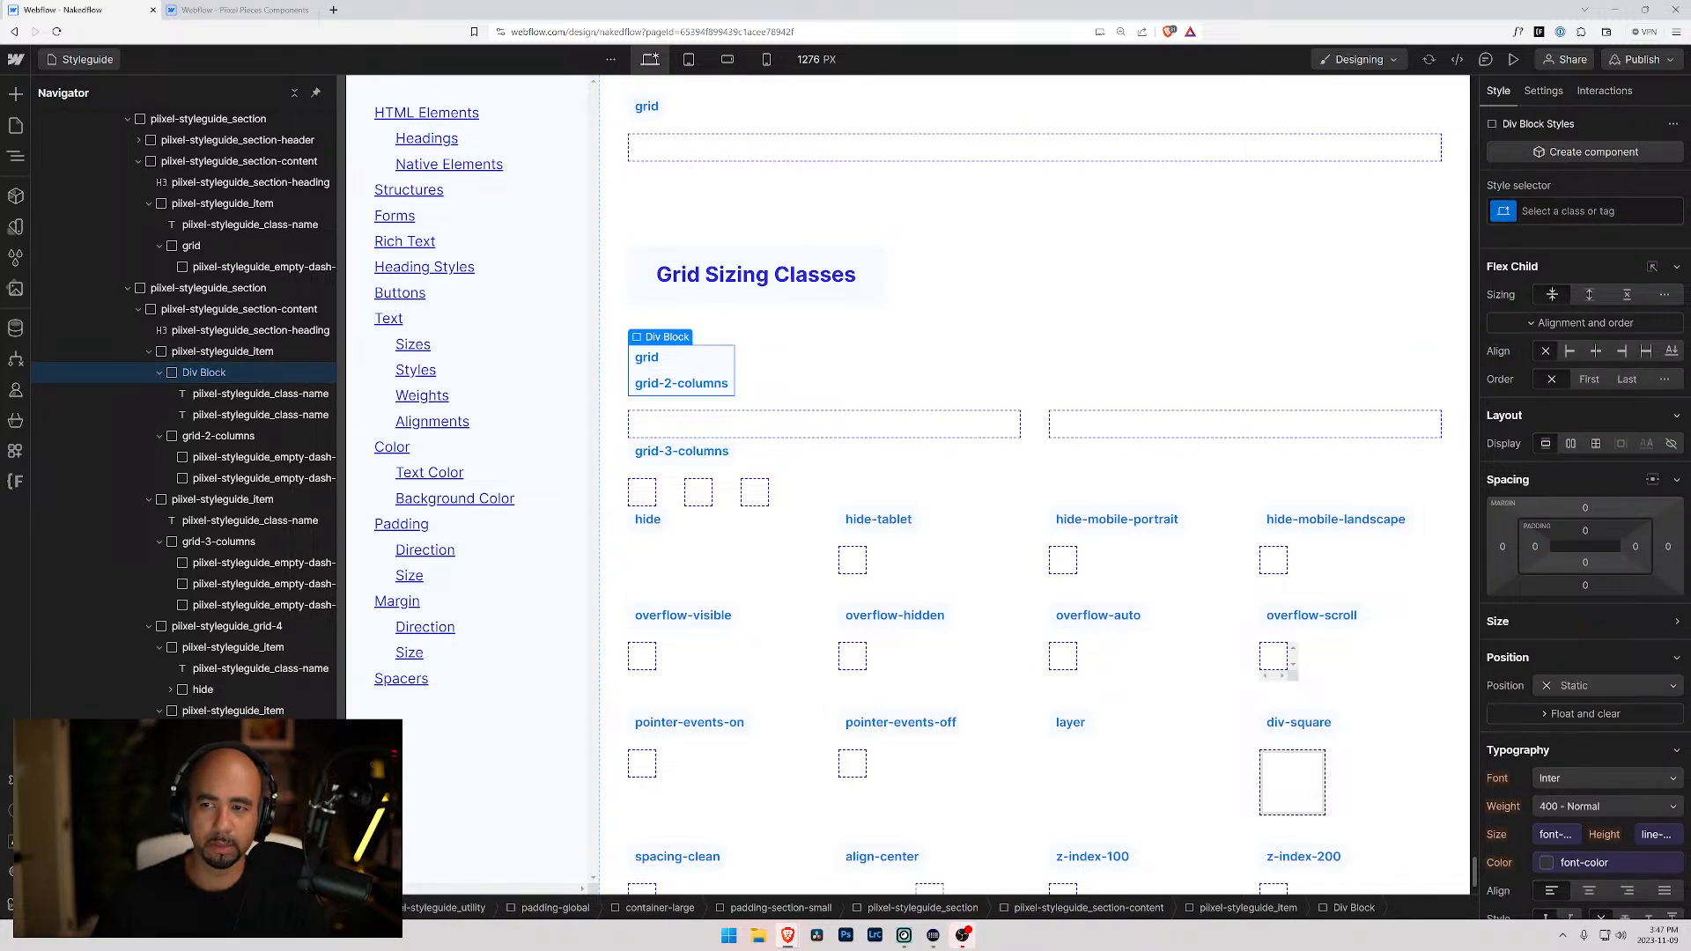
{"action": "left_click", "coordinate": [1585, 212]}
{"action": "type", "text": "button"}
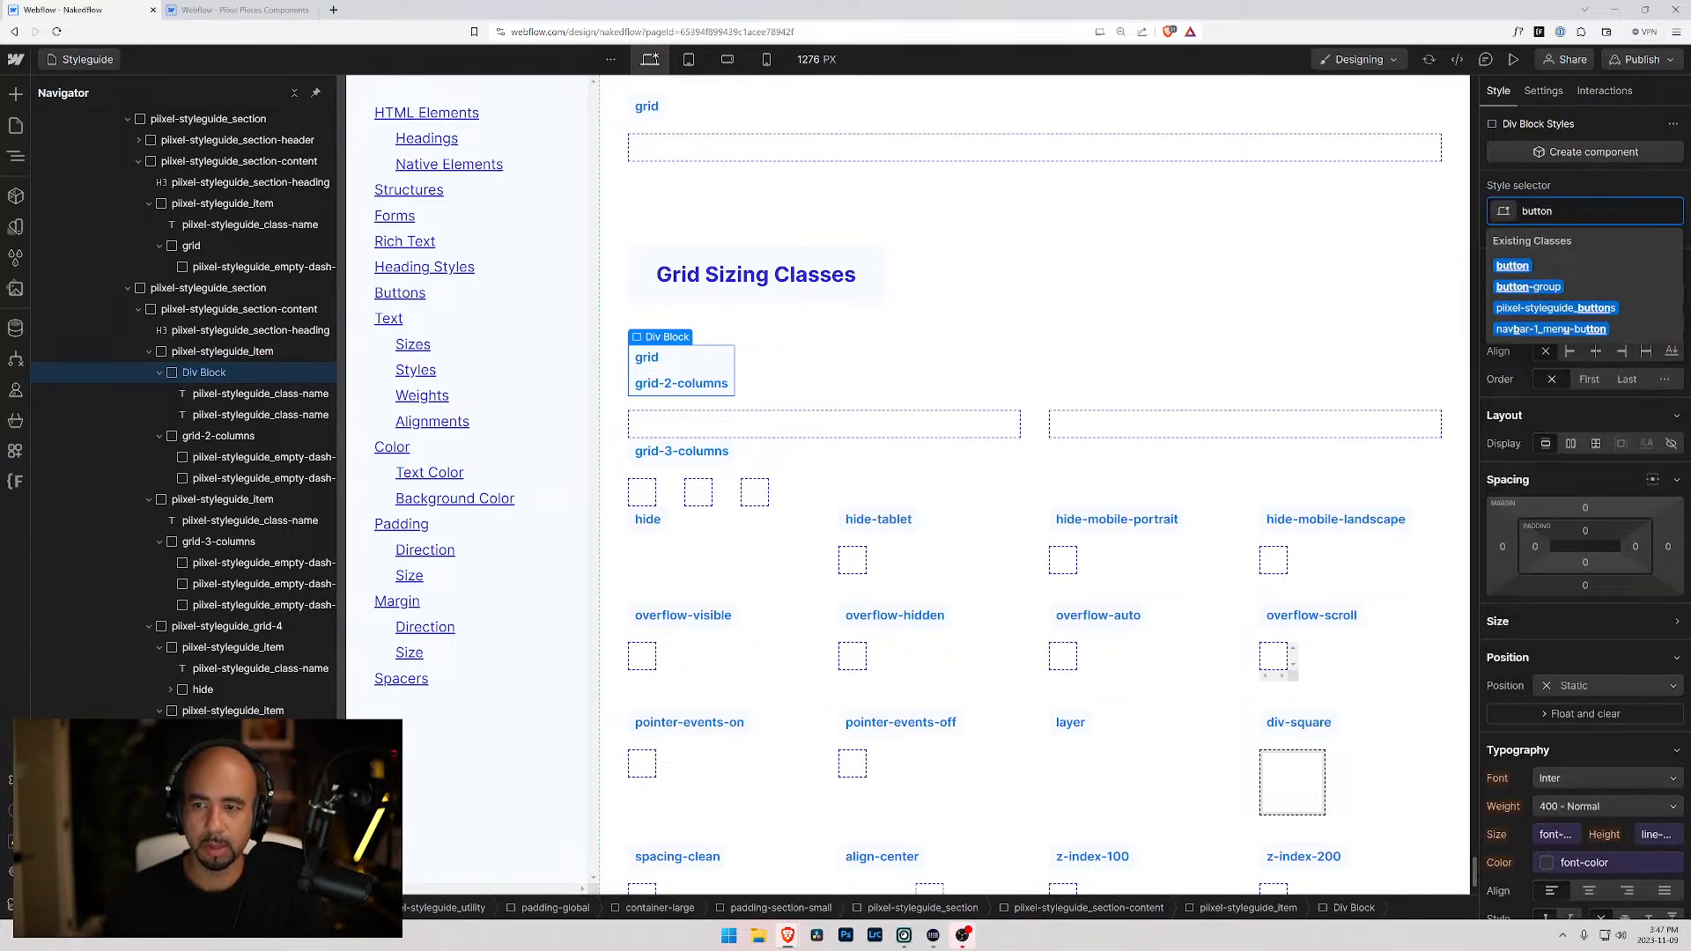
{"action": "key", "text": "Down"}
{"action": "key", "text": "Return"}
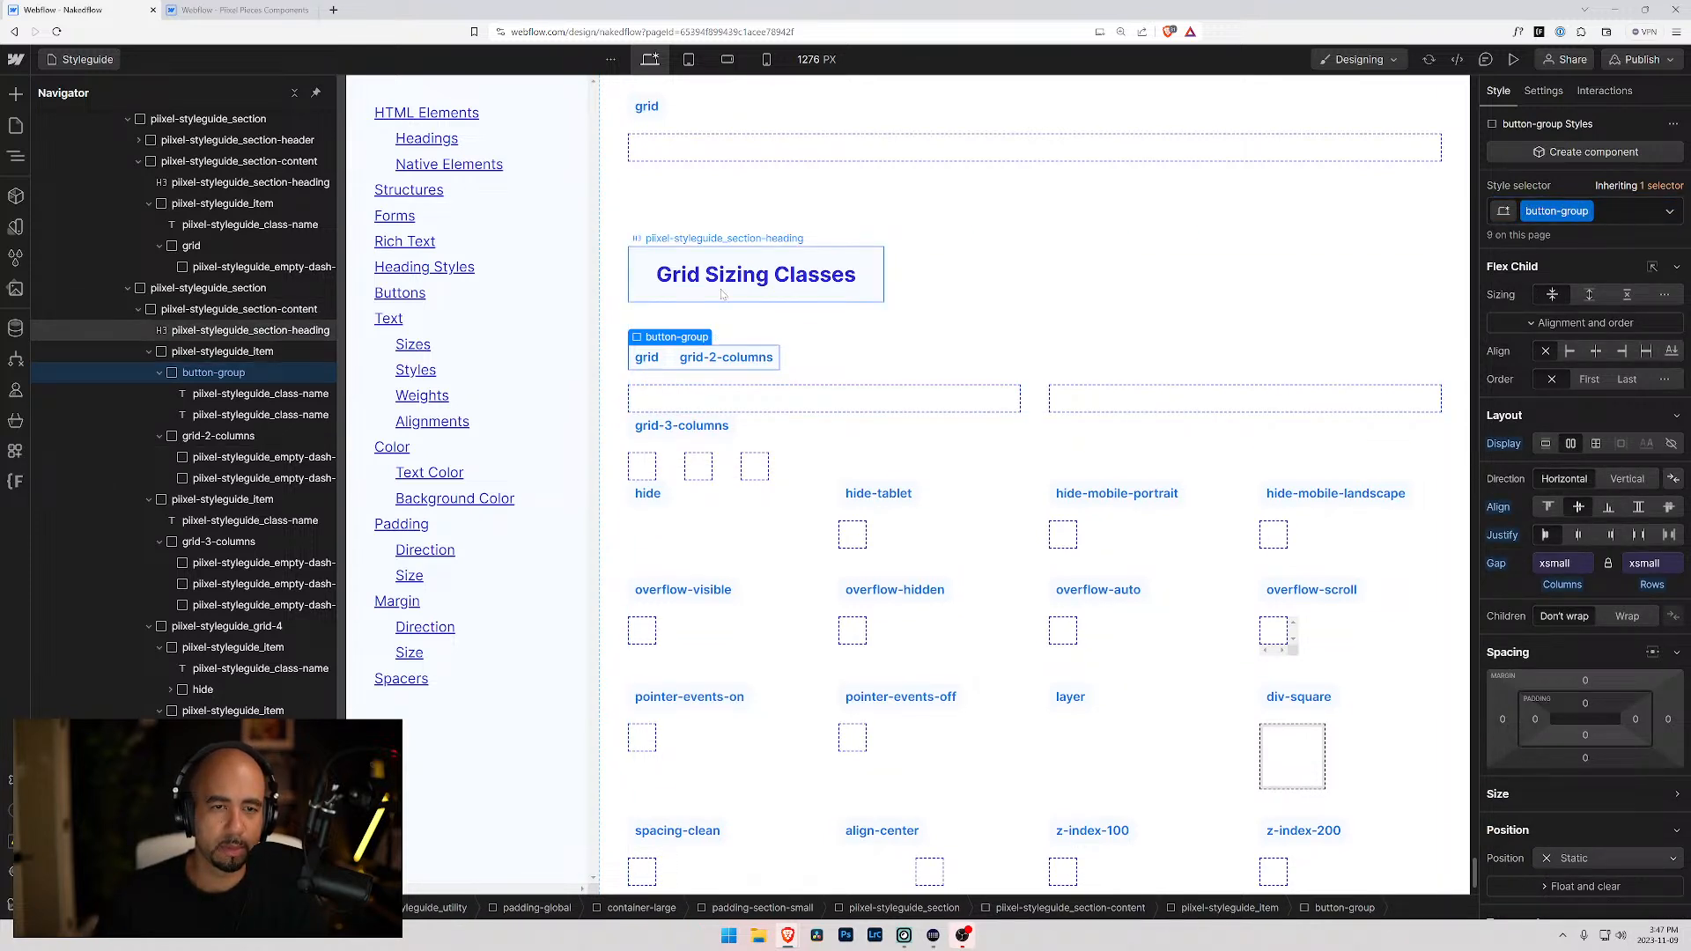
- Remove the grid-2-columns and grid-3-columns classes from the example divs under Grid Sizing Classes
{"action": "left_click", "coordinate": [1033, 401]}
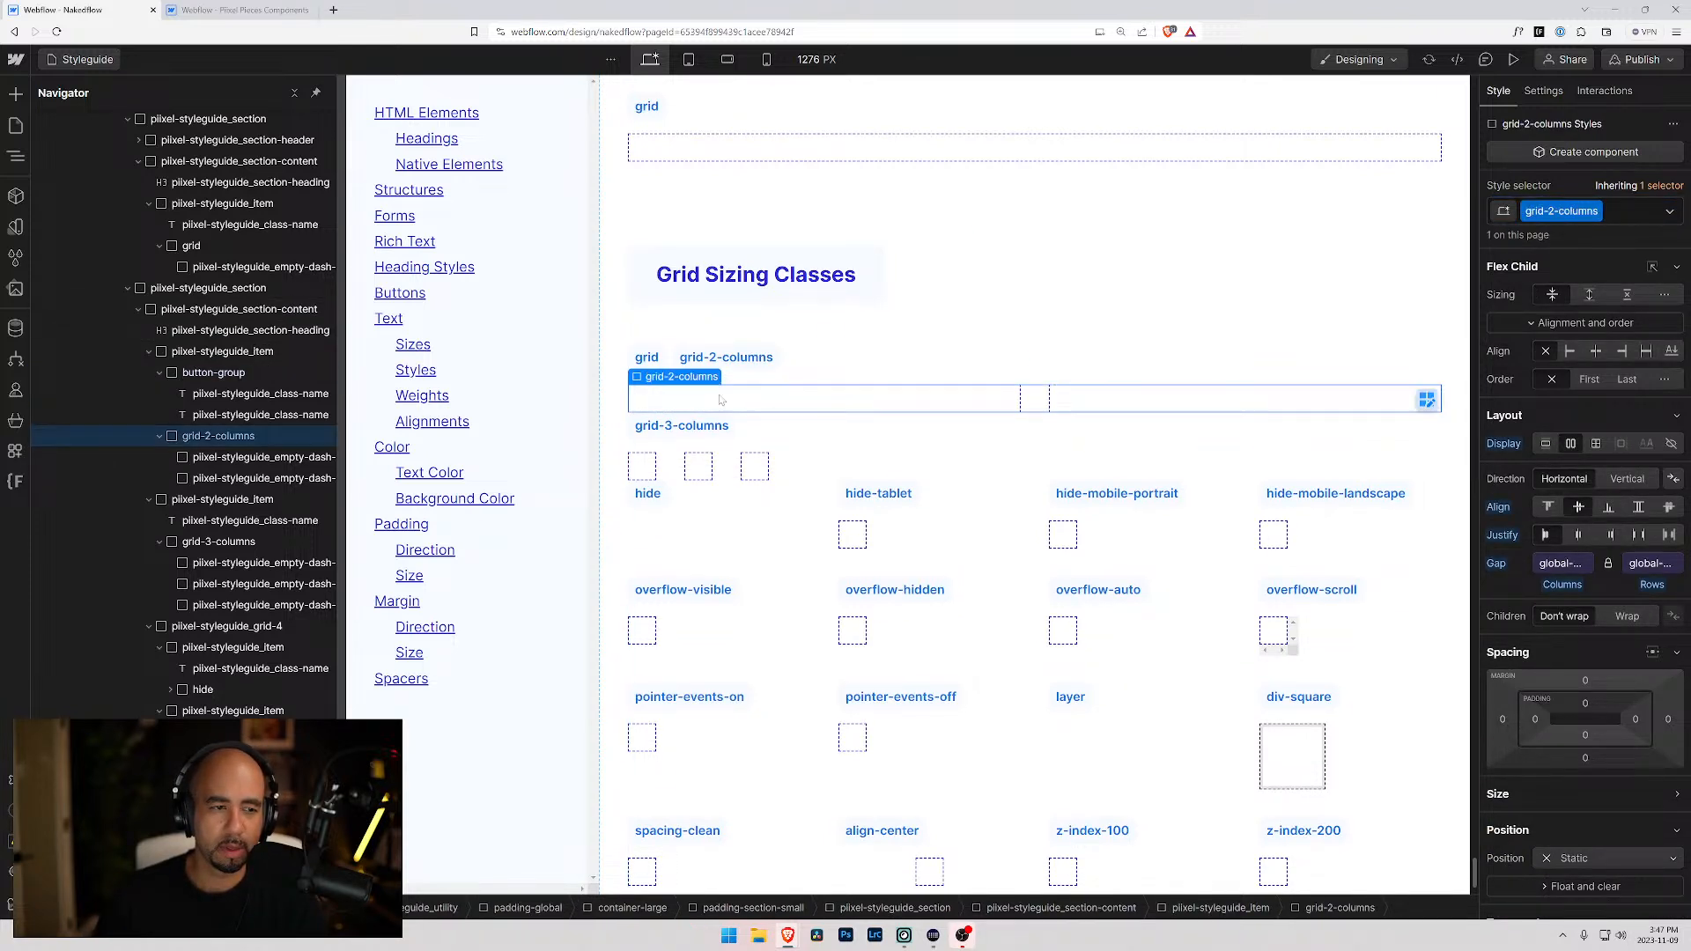
{"action": "left_click", "coordinate": [1640, 211]}
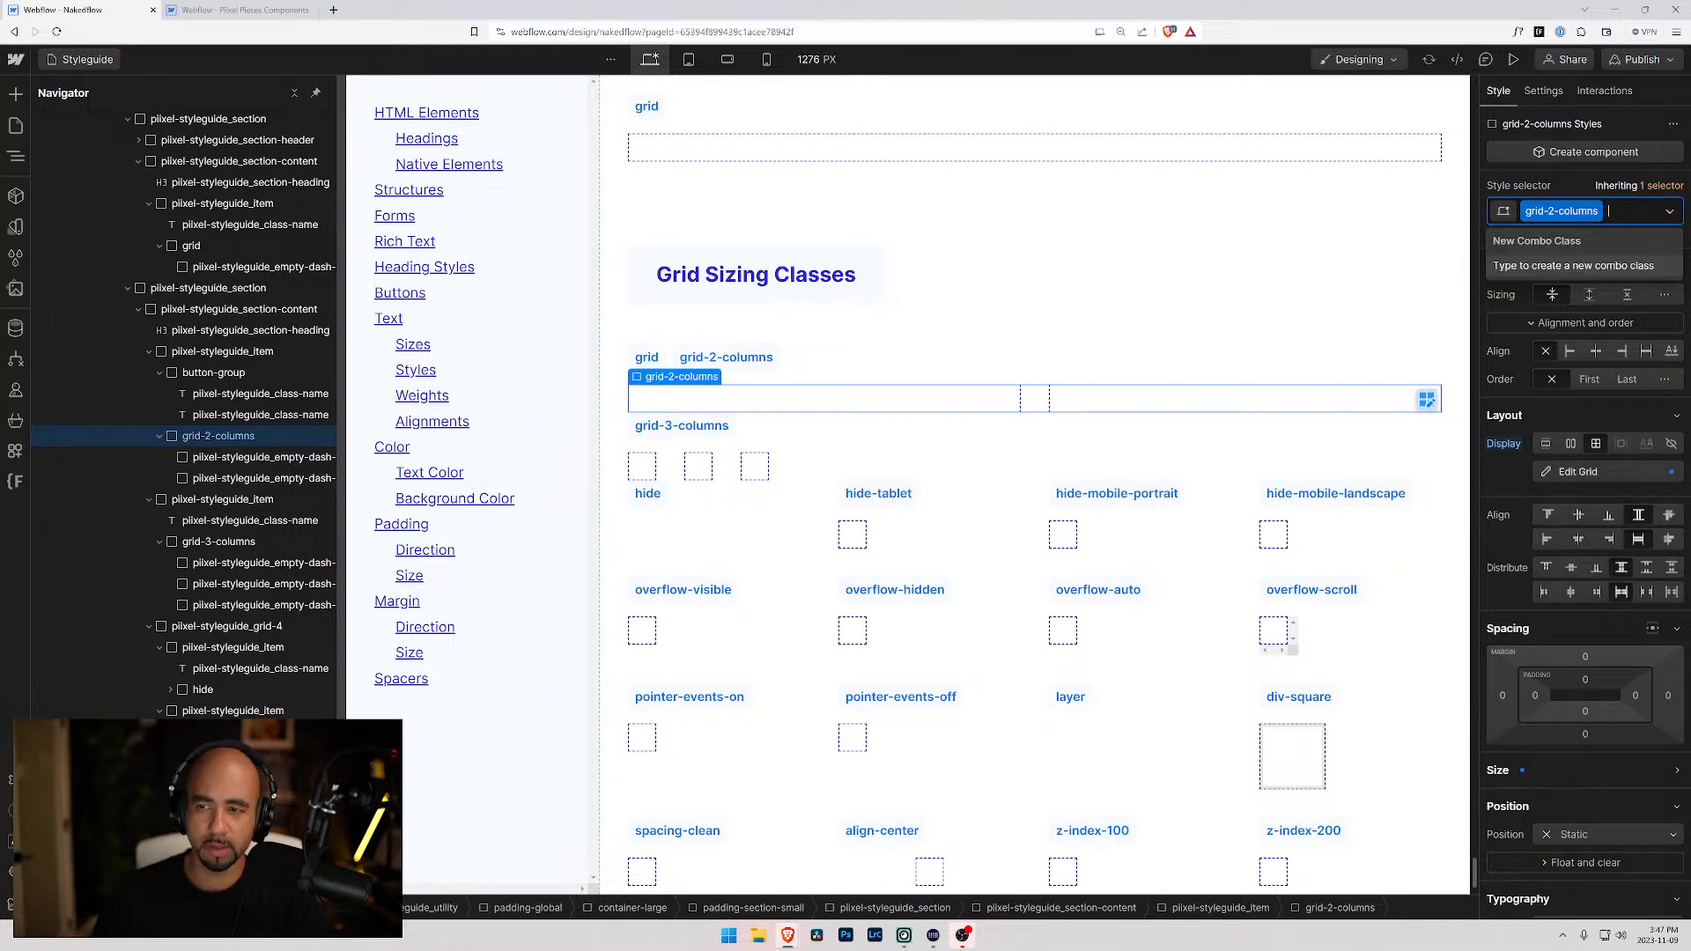
{"action": "key", "text": "BackSpace"}
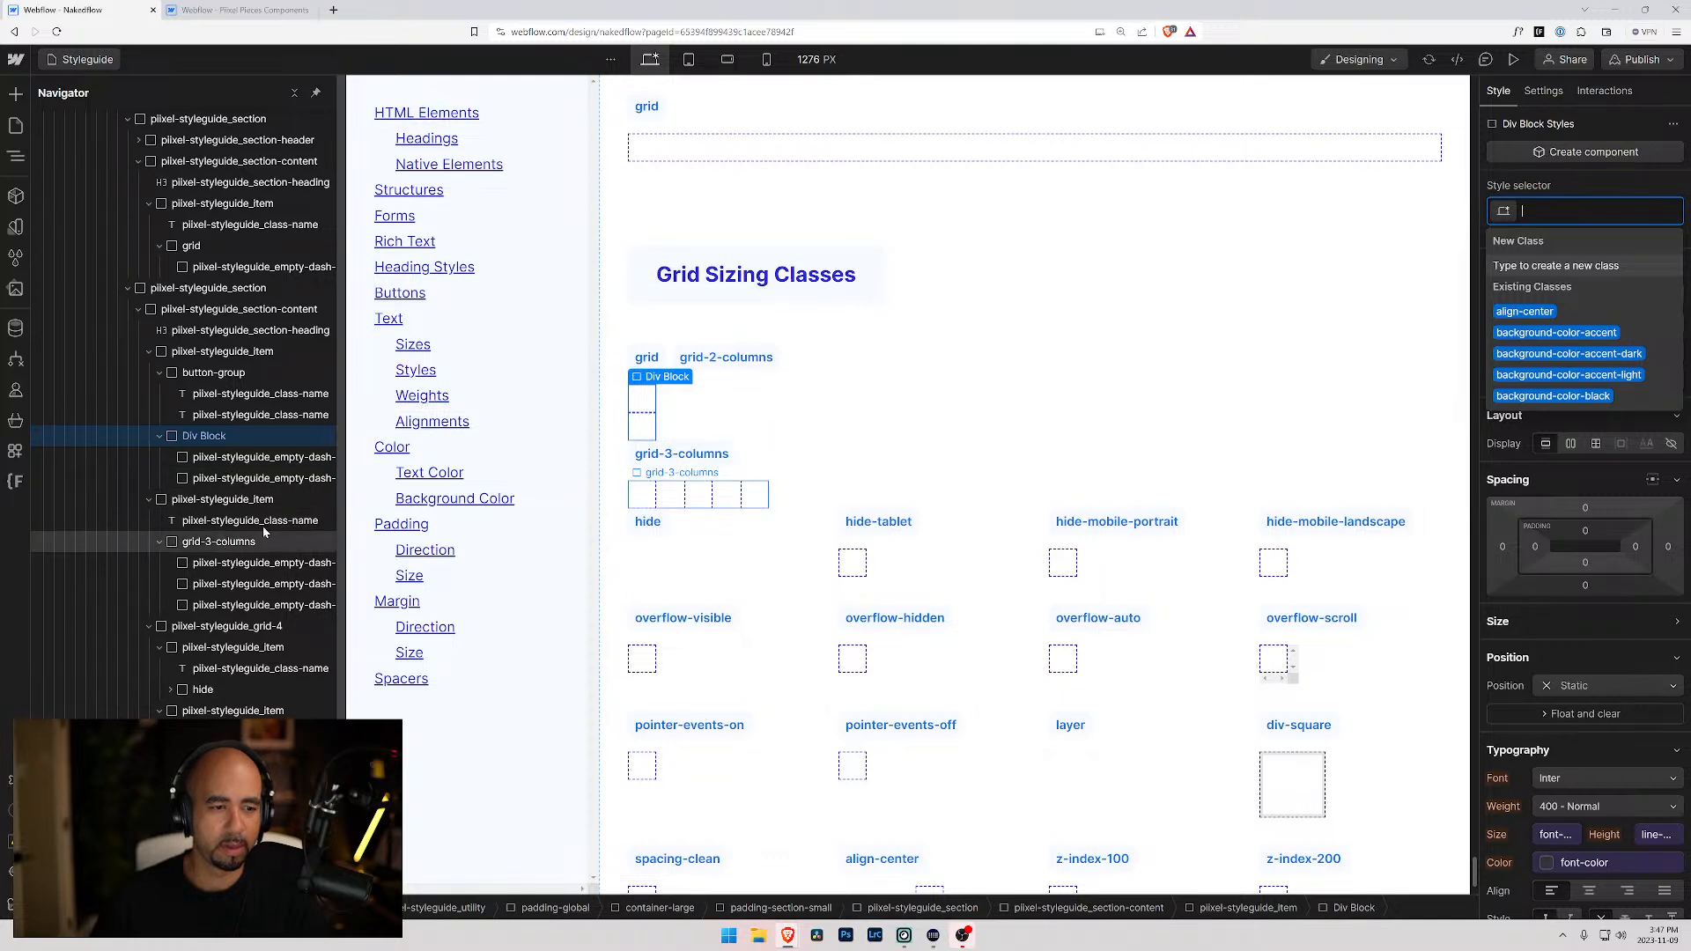
{"action": "left_click", "coordinate": [226, 542]}
{"action": "key", "text": "BackSpace"}
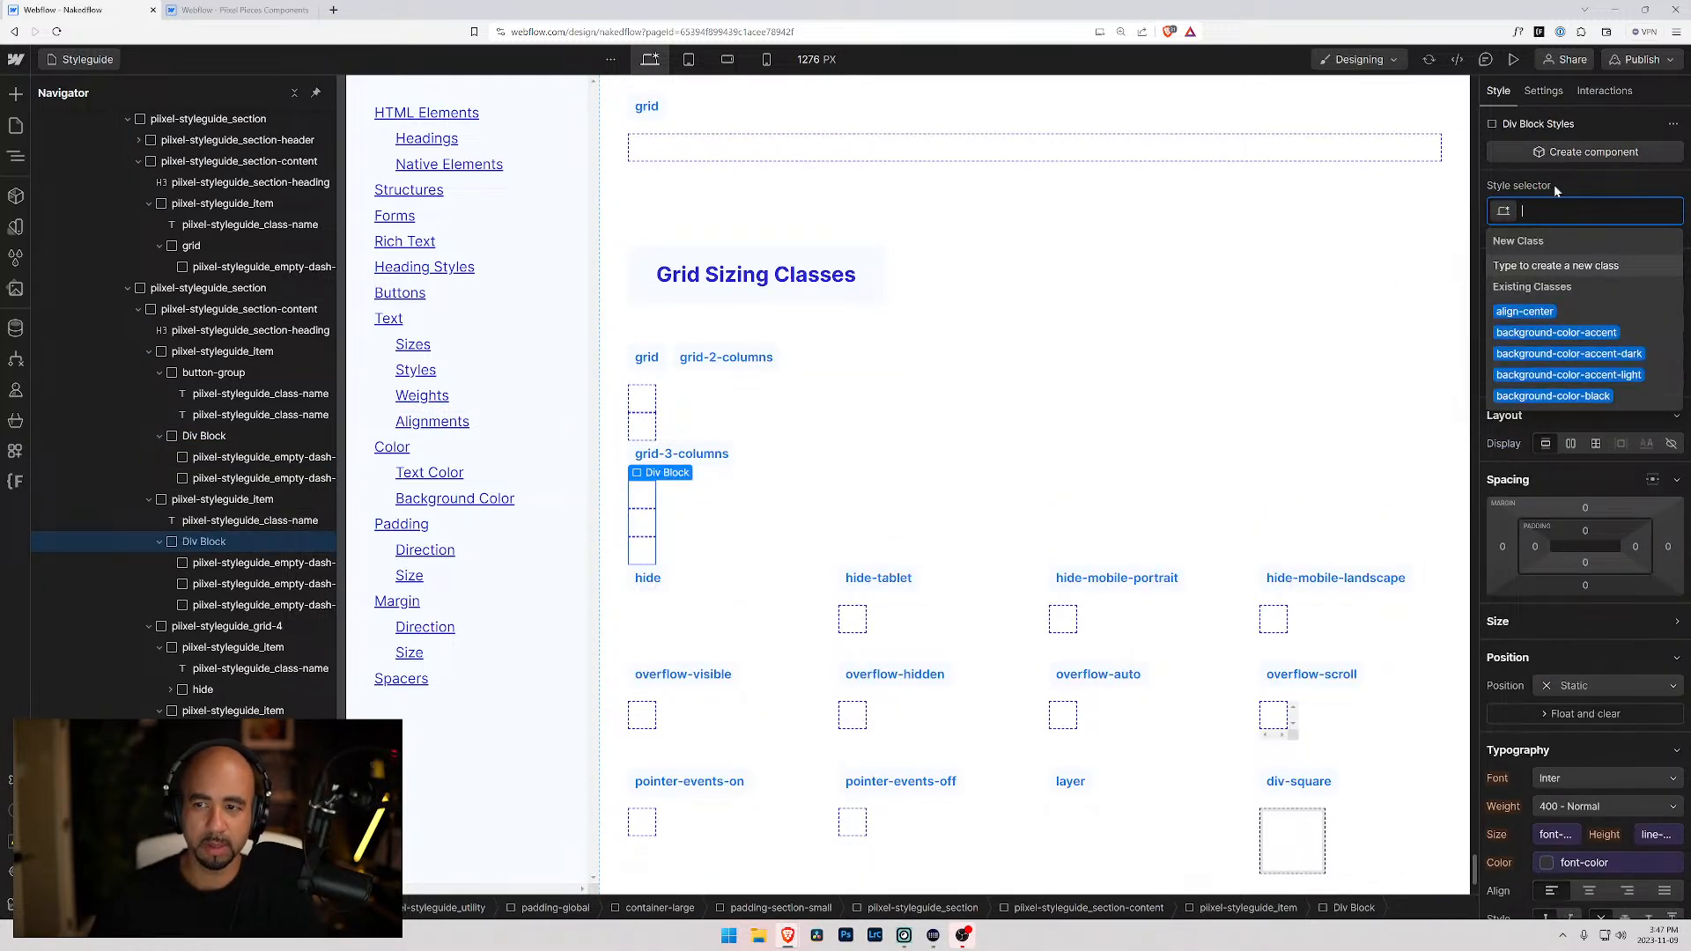
{"action": "key", "text": "Escape"}
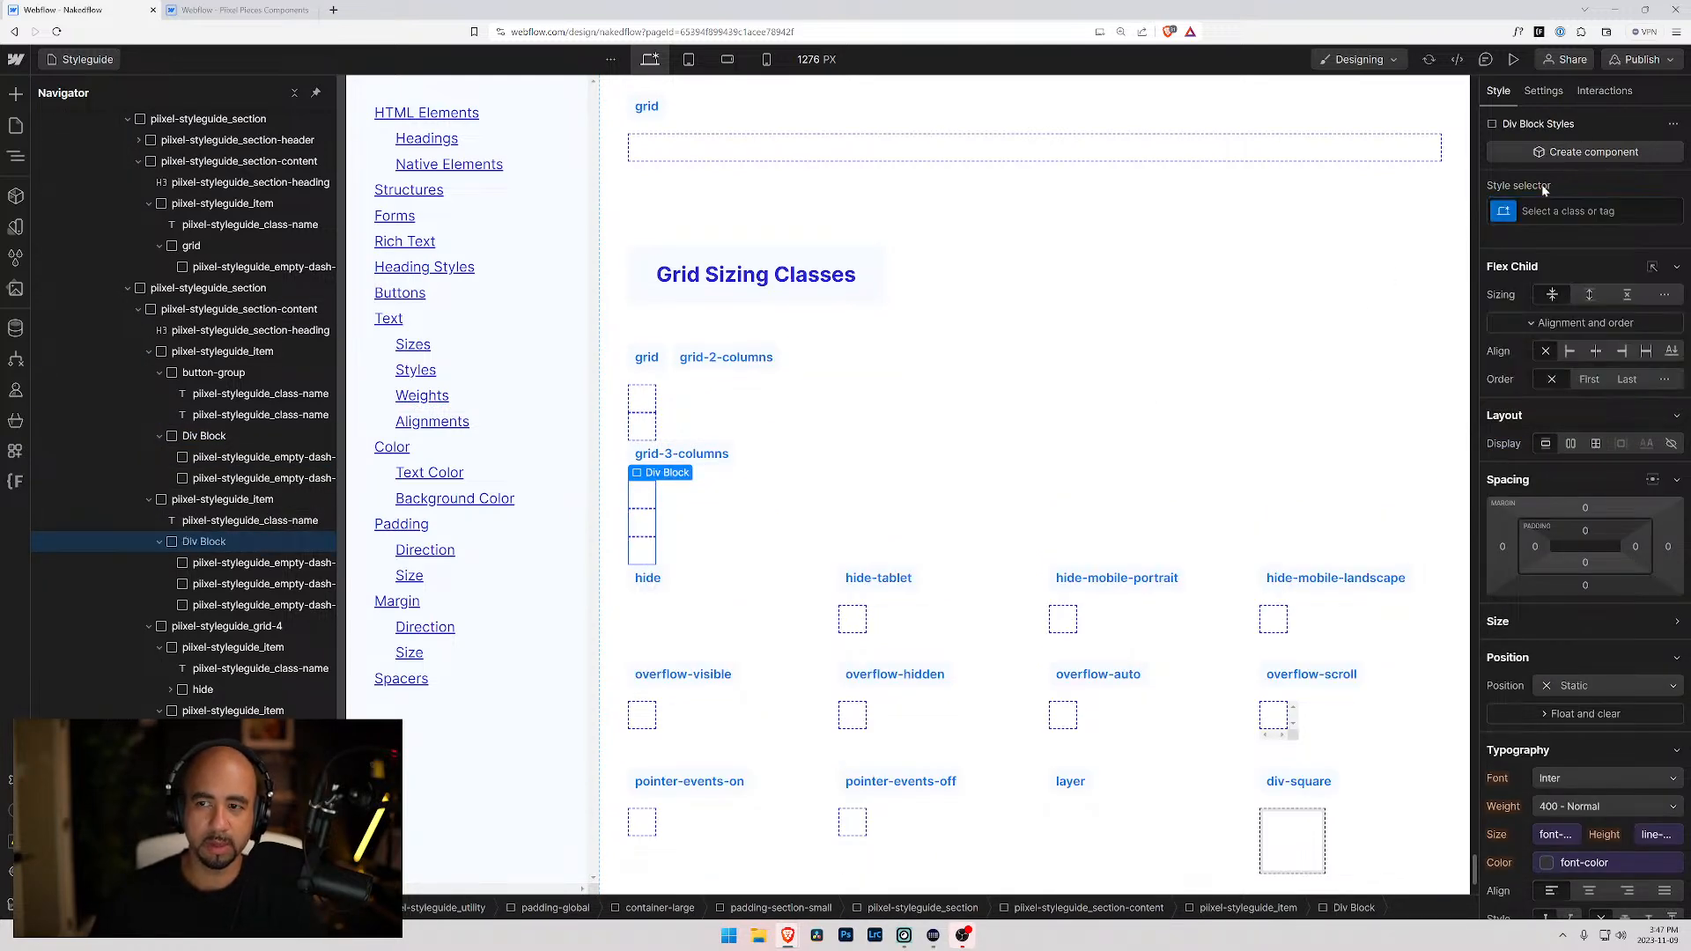
- Clean up the unused style selectors, deleting the grid-2-columns and grid-3-columns classes from the project
{"action": "left_click", "coordinate": [15, 256]}
{"action": "left_click", "coordinate": [230, 93]}
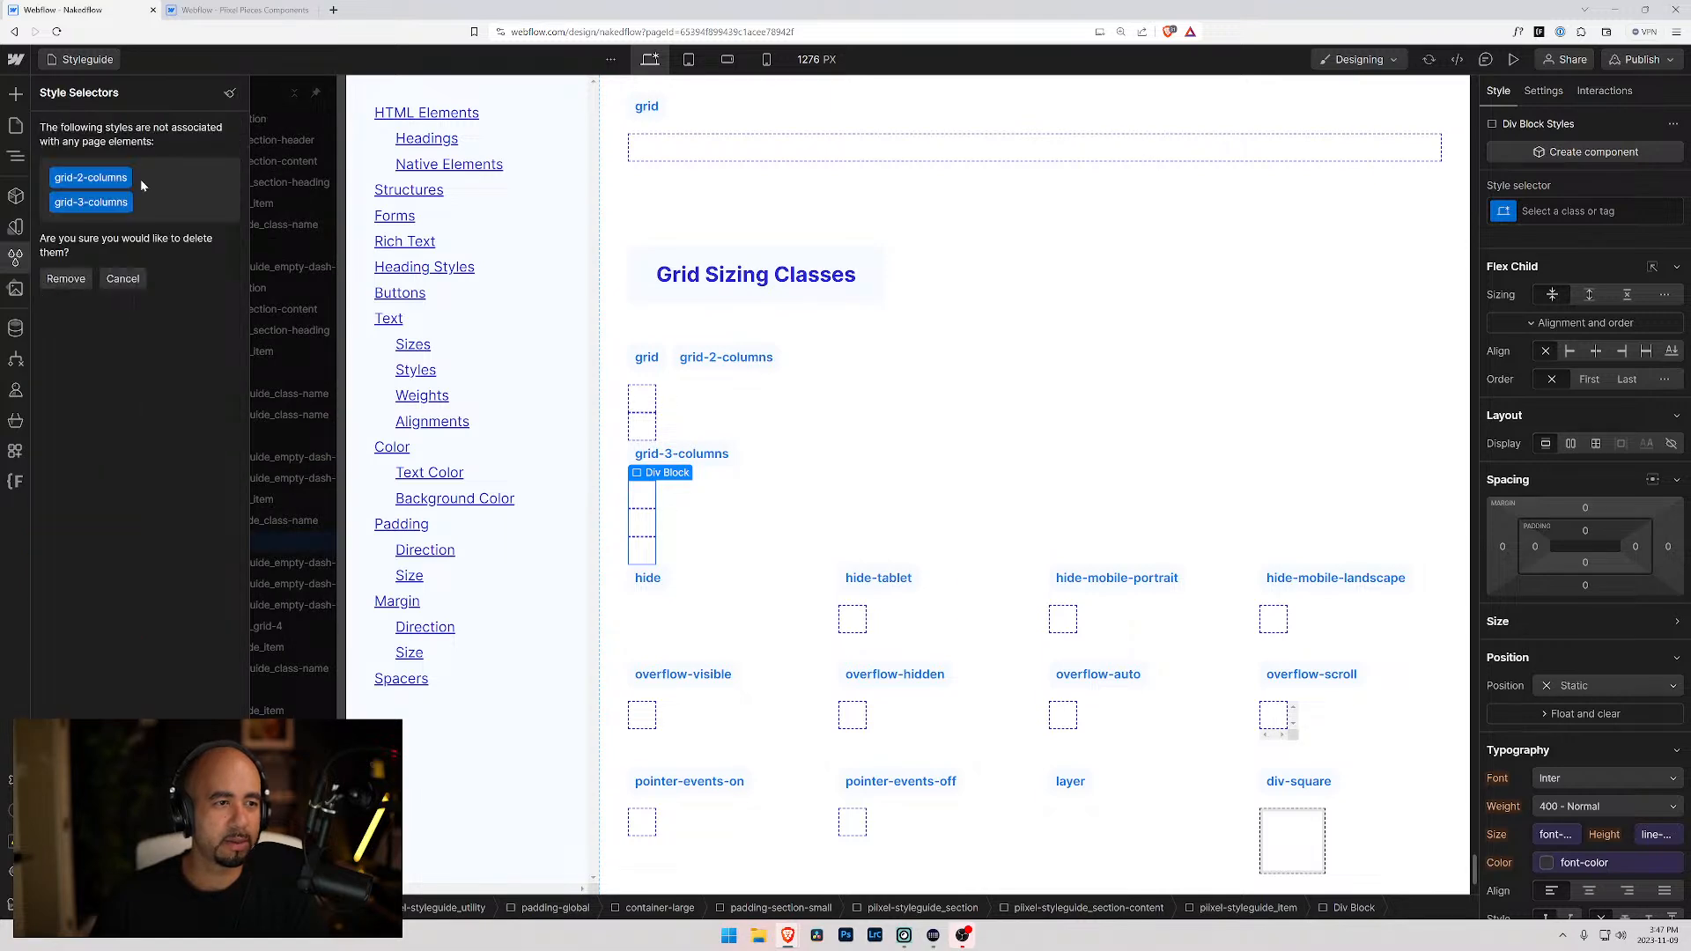
{"action": "left_click", "coordinate": [66, 279]}
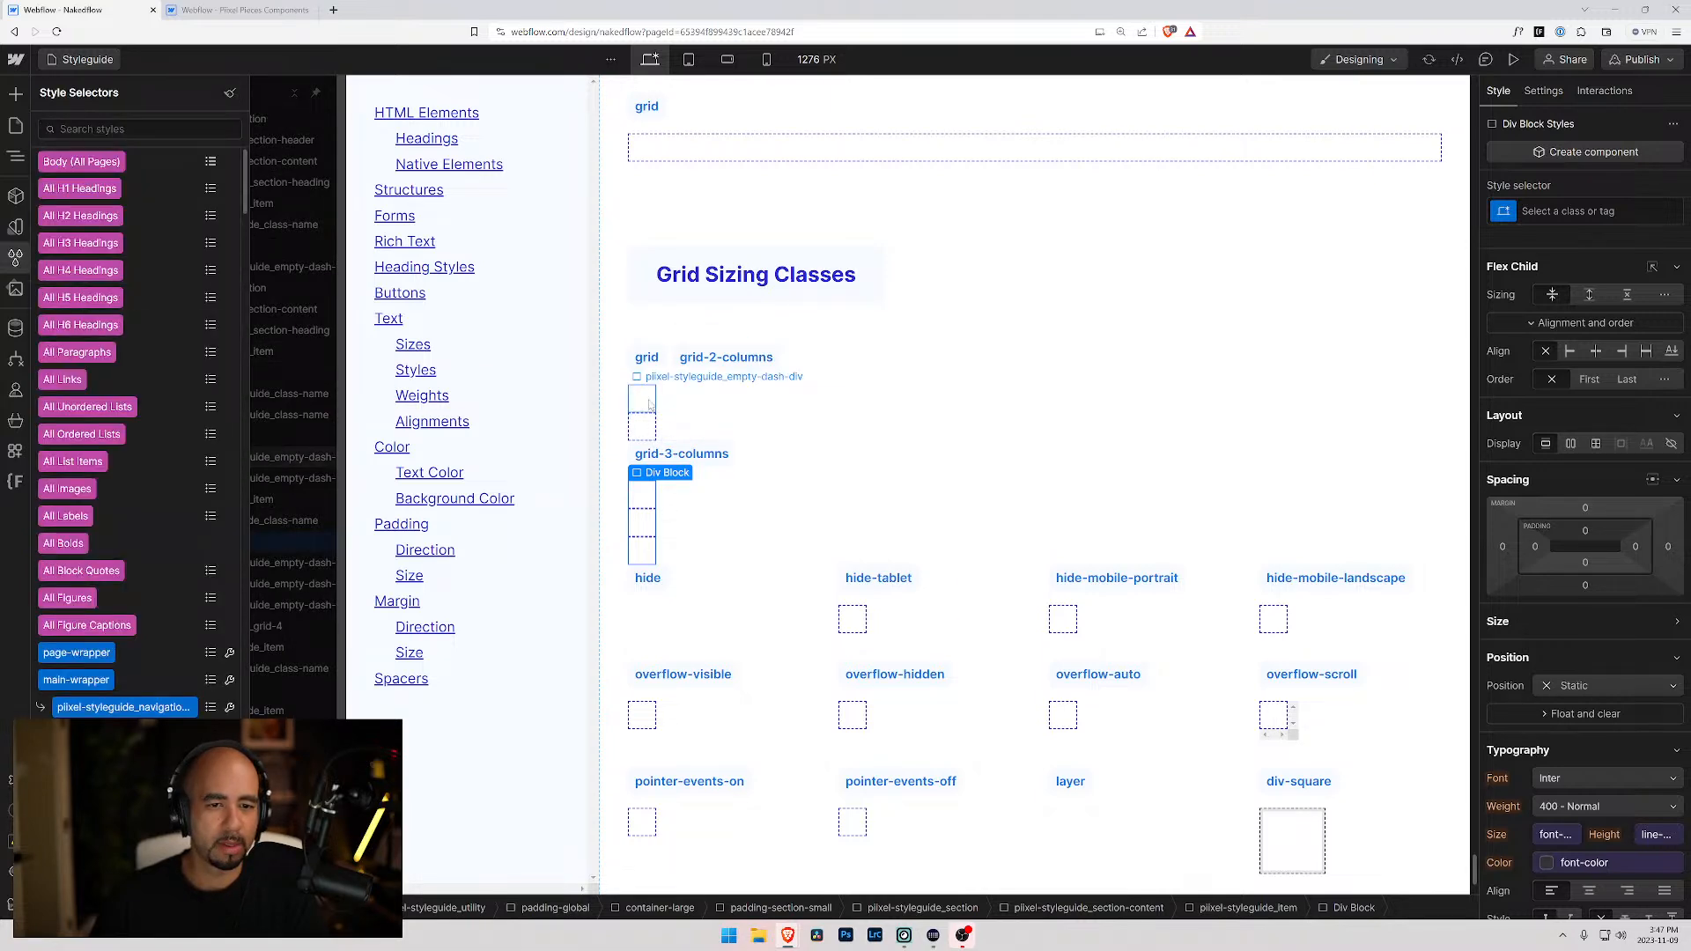
- Apply the grid class to the example div block beneath the grid and grid-2-columns labels
{"action": "left_click", "coordinate": [648, 396]}
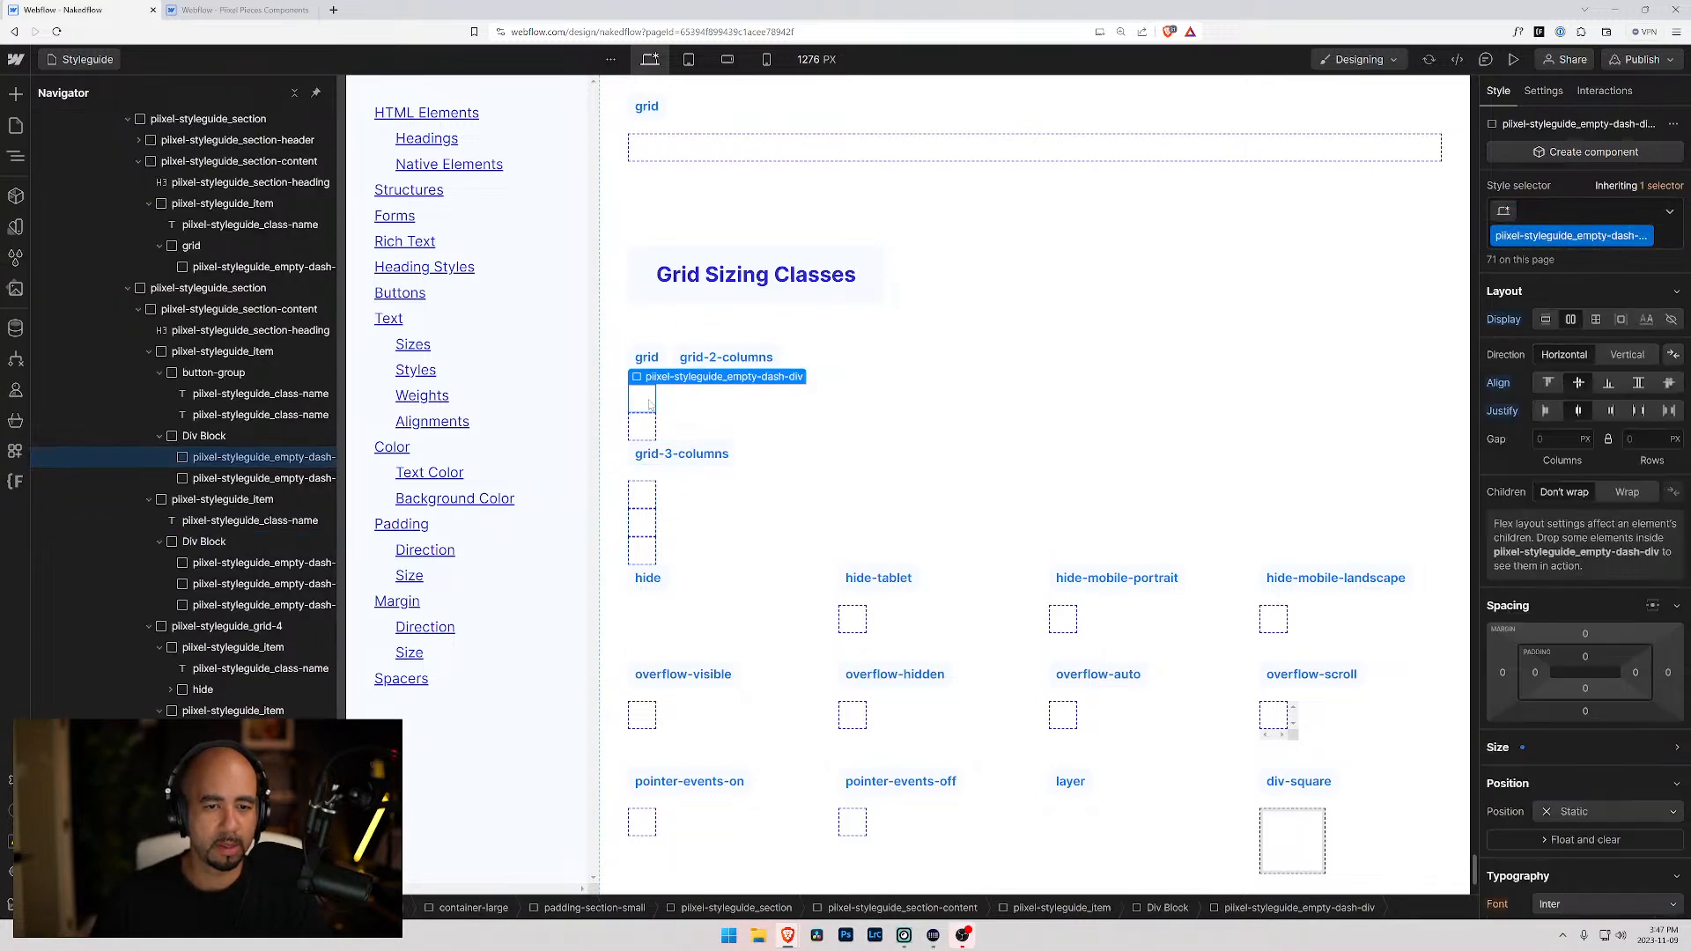
{"action": "left_click", "coordinate": [189, 437]}
{"action": "left_click", "coordinate": [1537, 212]}
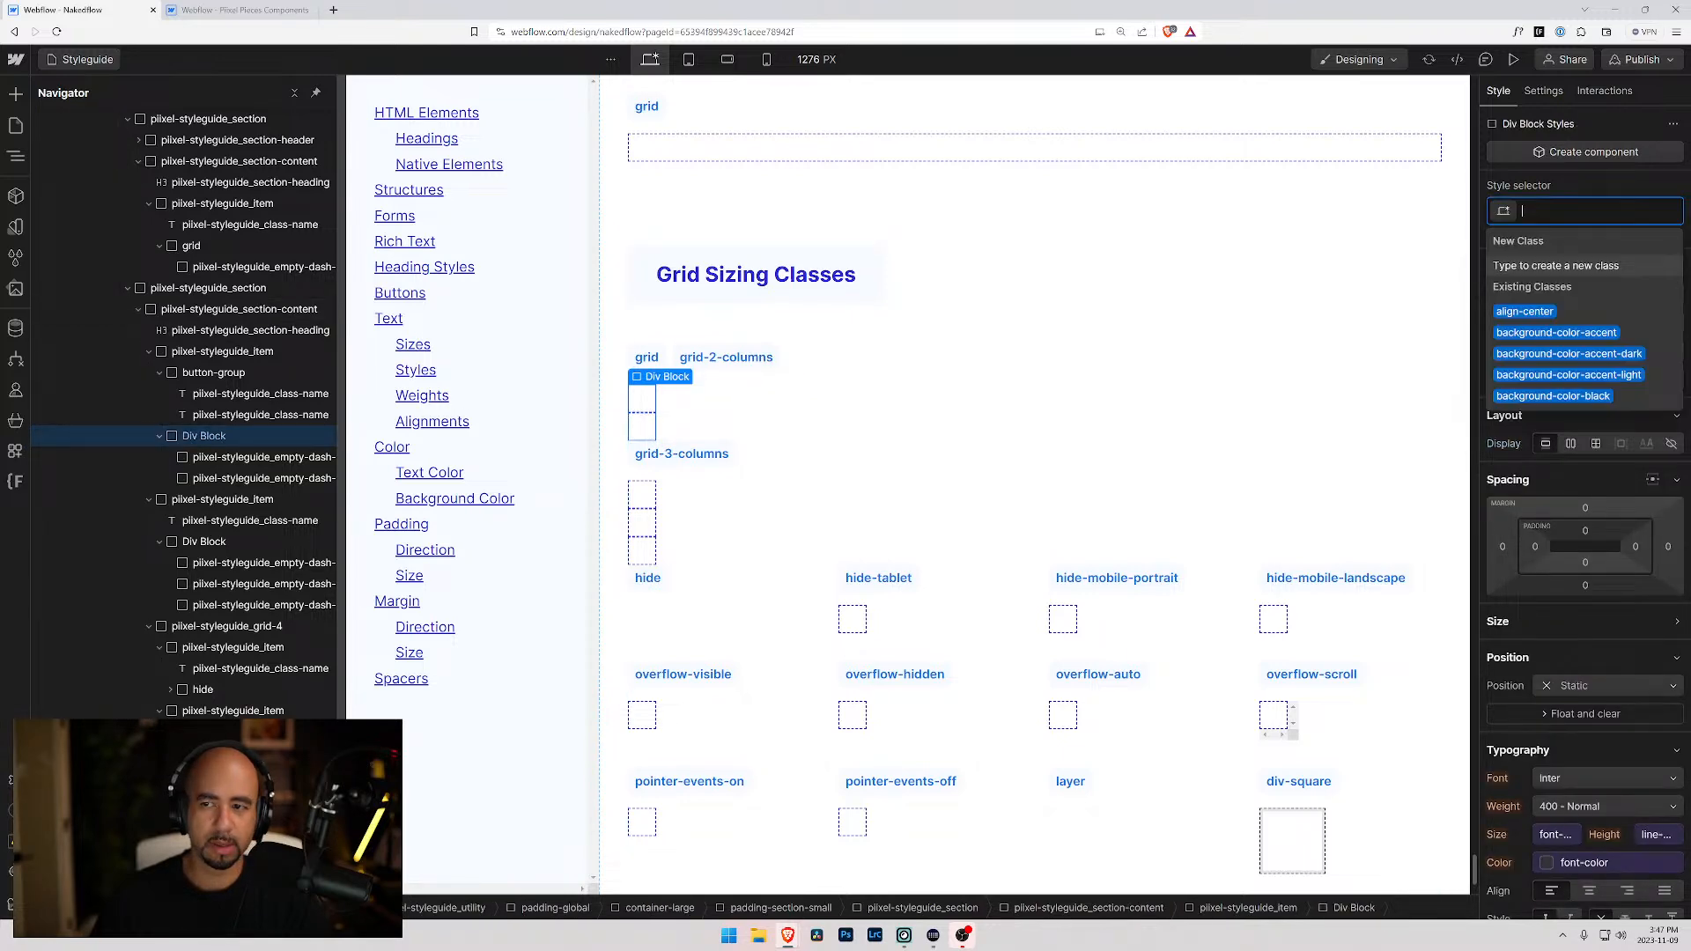
{"action": "type", "text": "grid"}
{"action": "key", "text": "Return"}
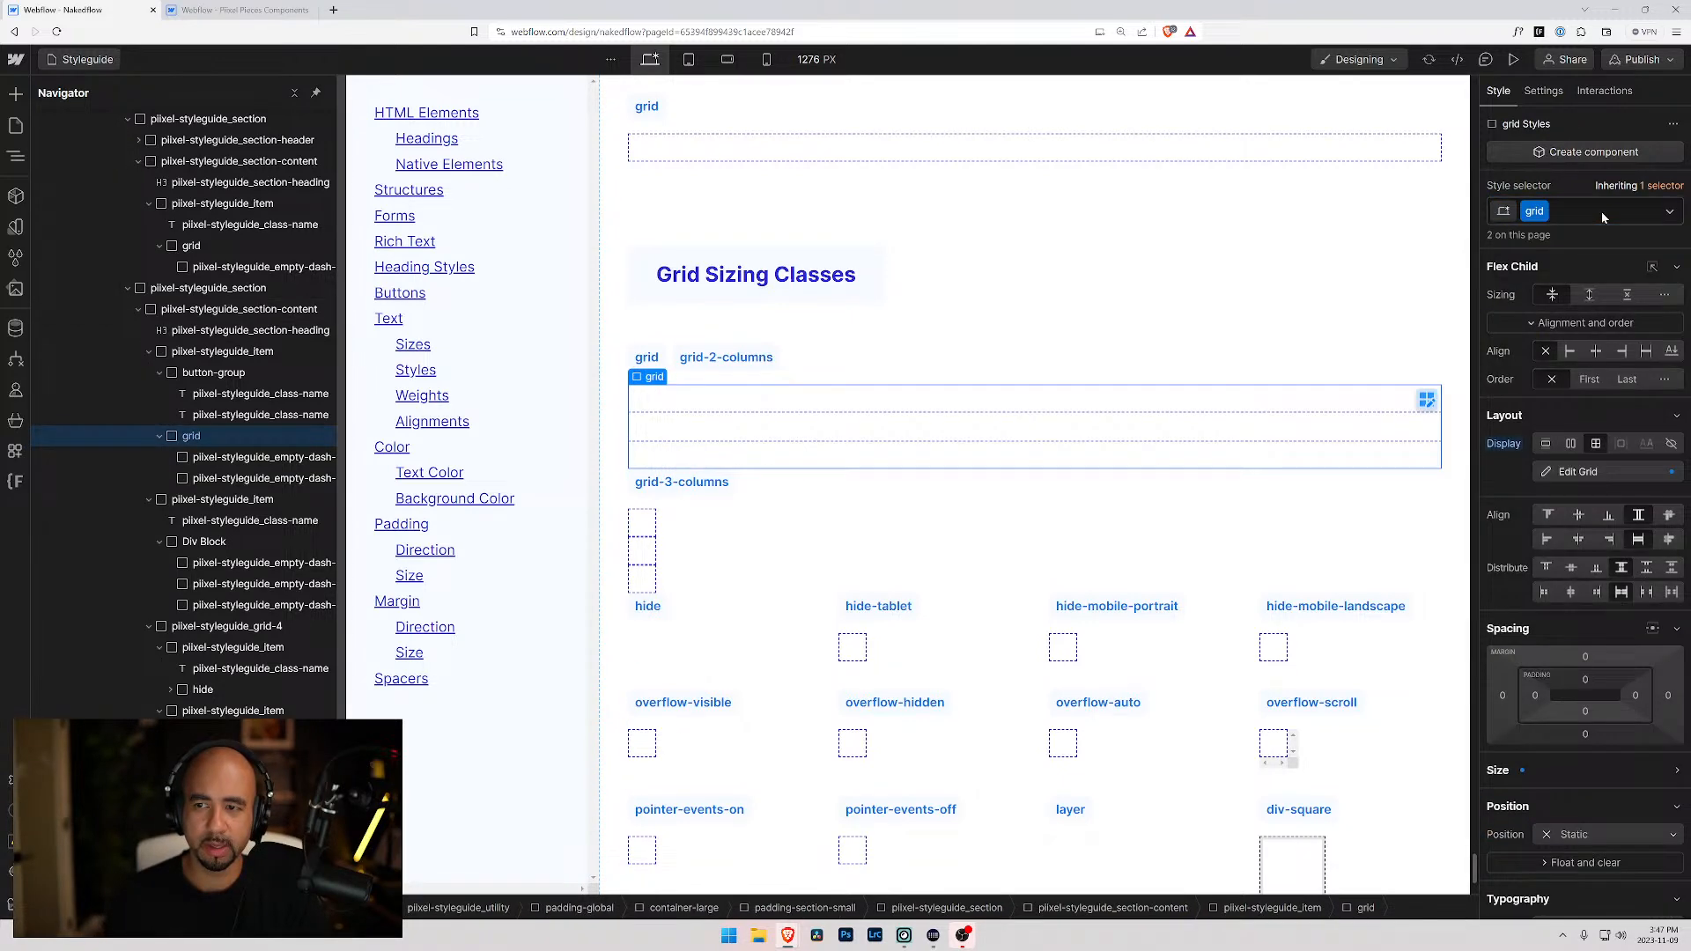
- Add a grid-2-columns combo class to the first example grid under Grid Sizing Classes and give it two 1fr columns and one row
{"action": "left_click", "coordinate": [1603, 216]}
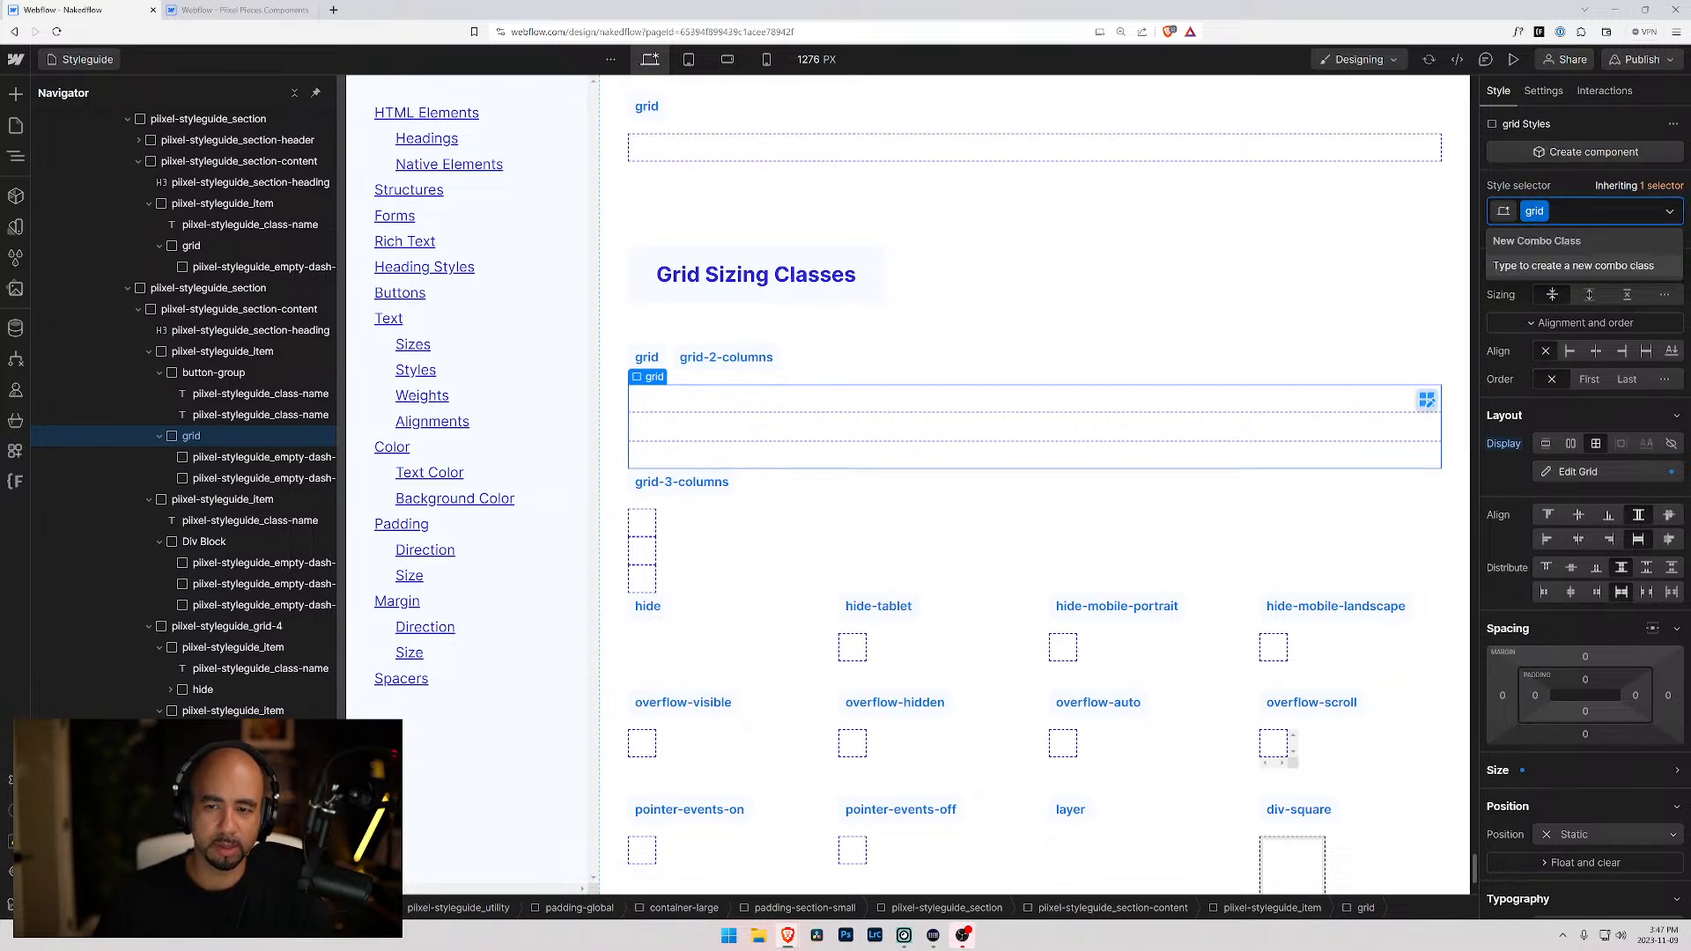
{"action": "type", "text": "grid-"}
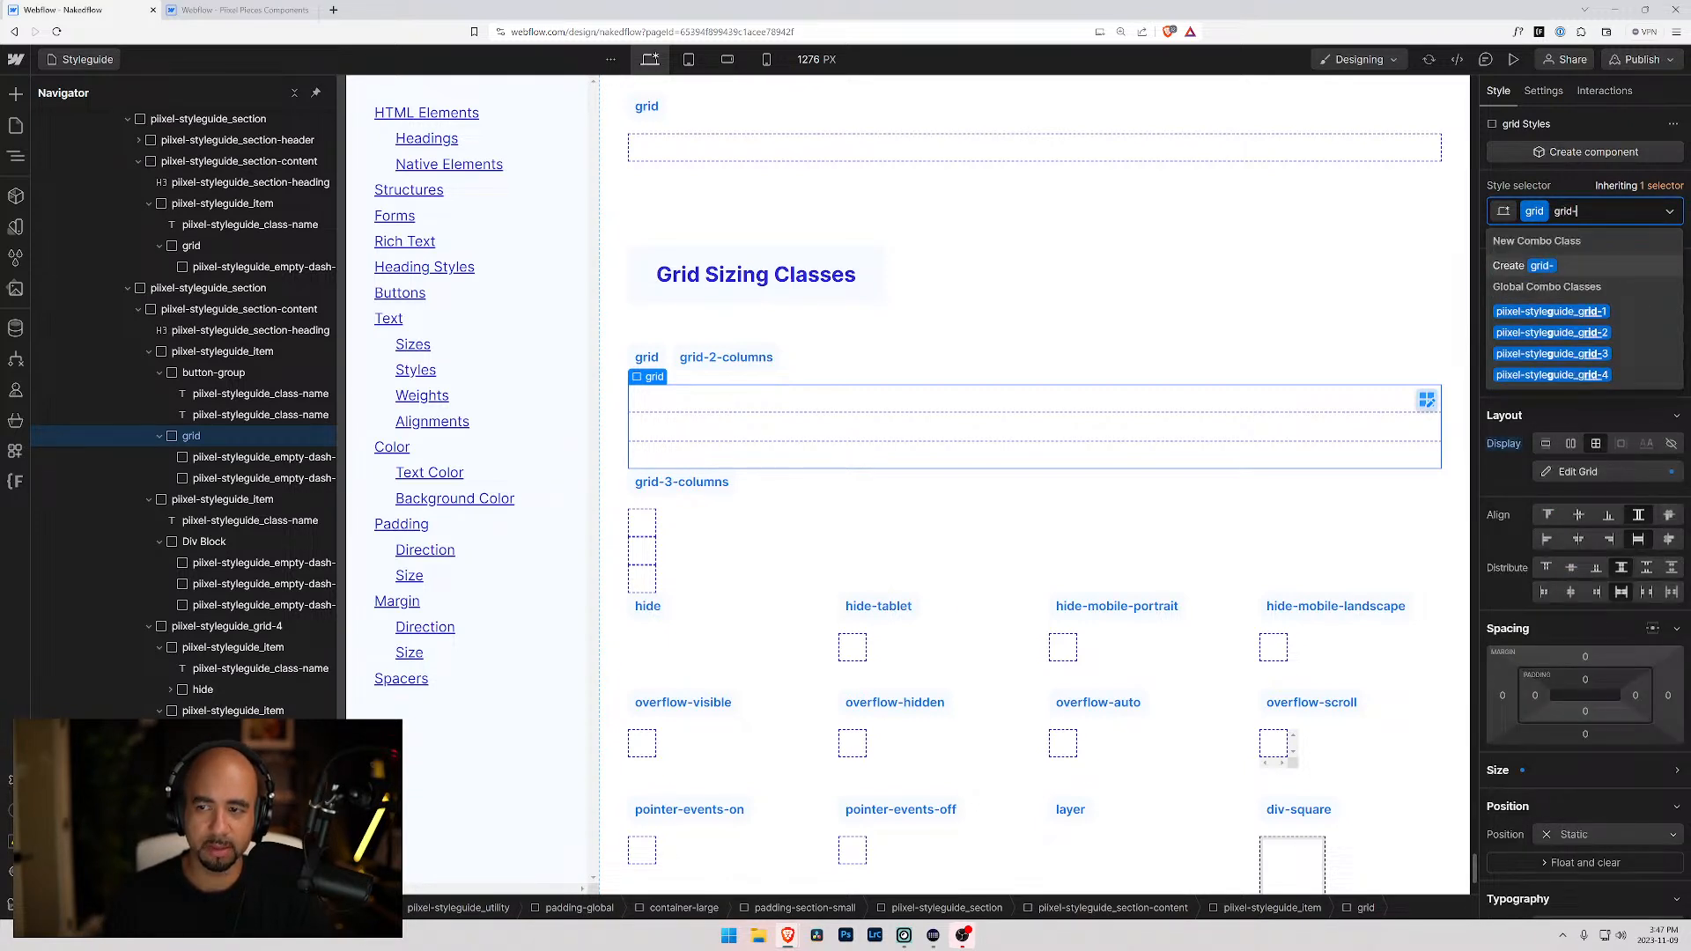
{"action": "type", "text": "2-columns"}
{"action": "key", "text": "Return"}
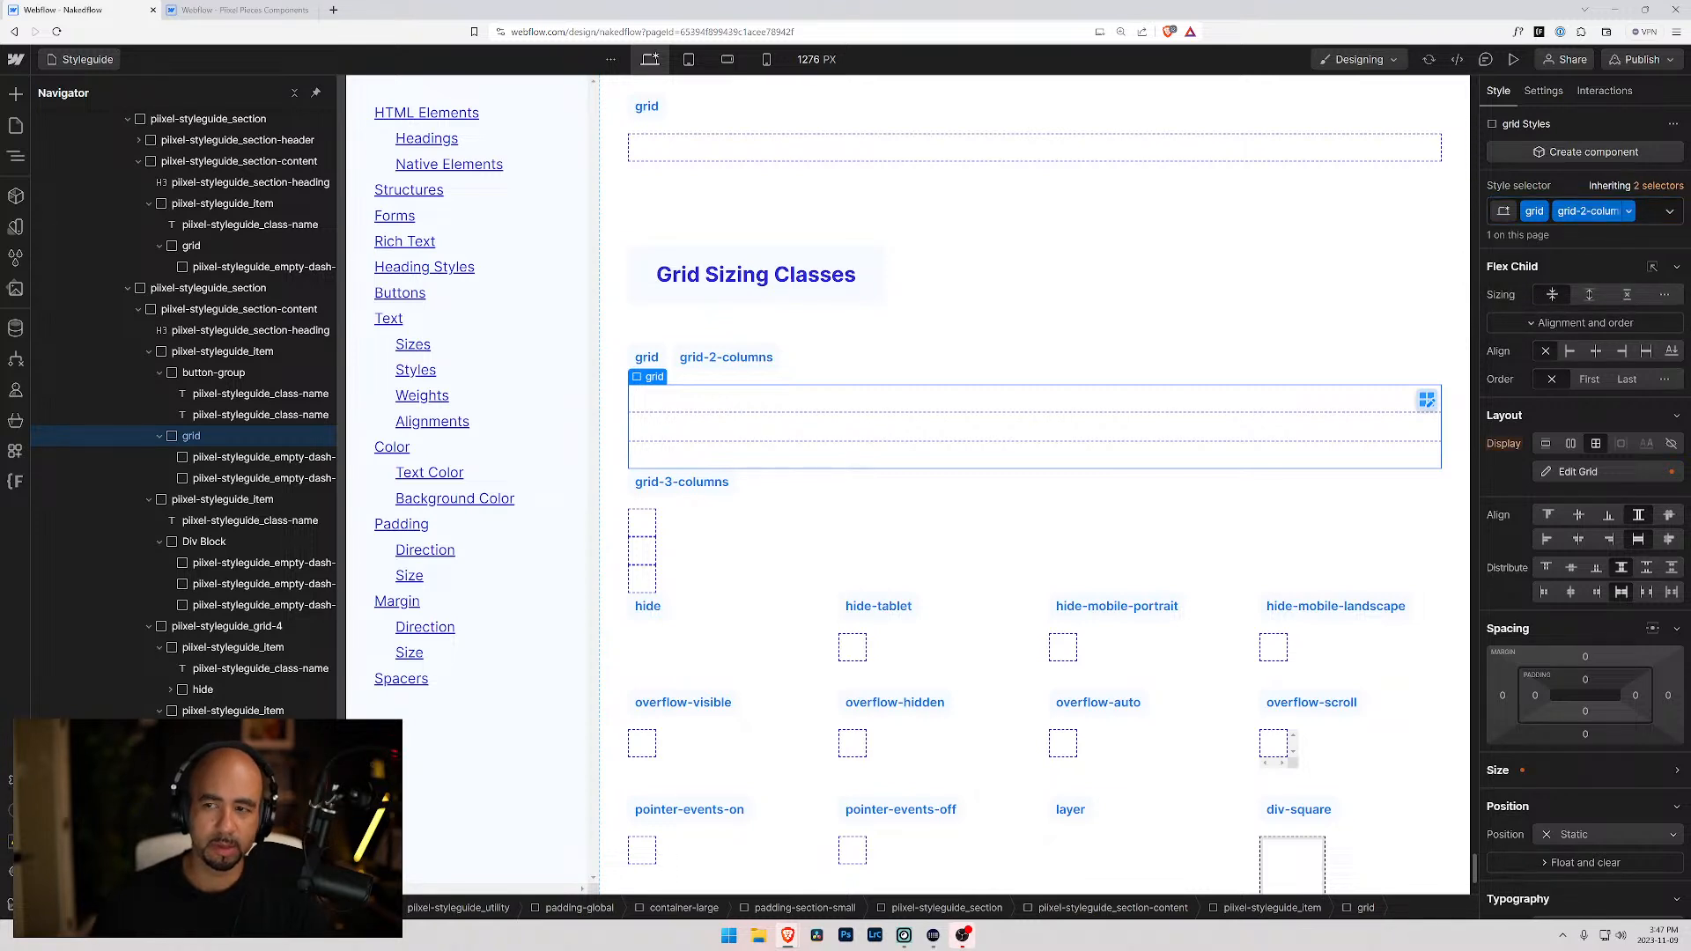
{"action": "left_click", "coordinate": [1577, 473]}
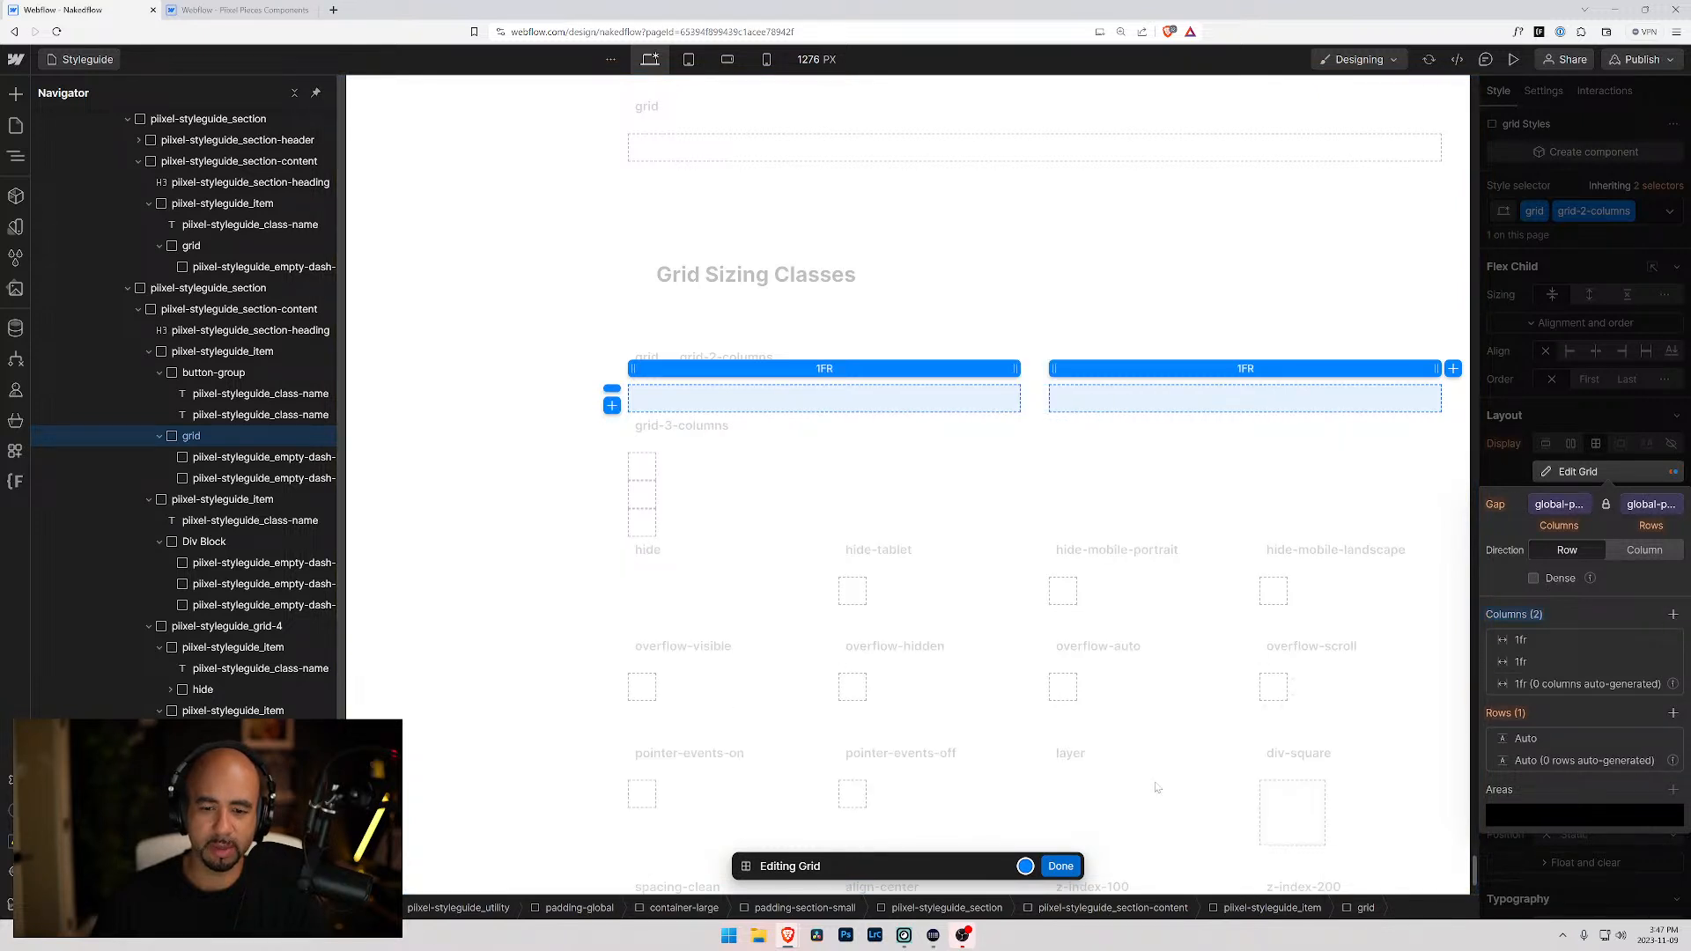
{"action": "left_click", "coordinate": [1061, 866]}
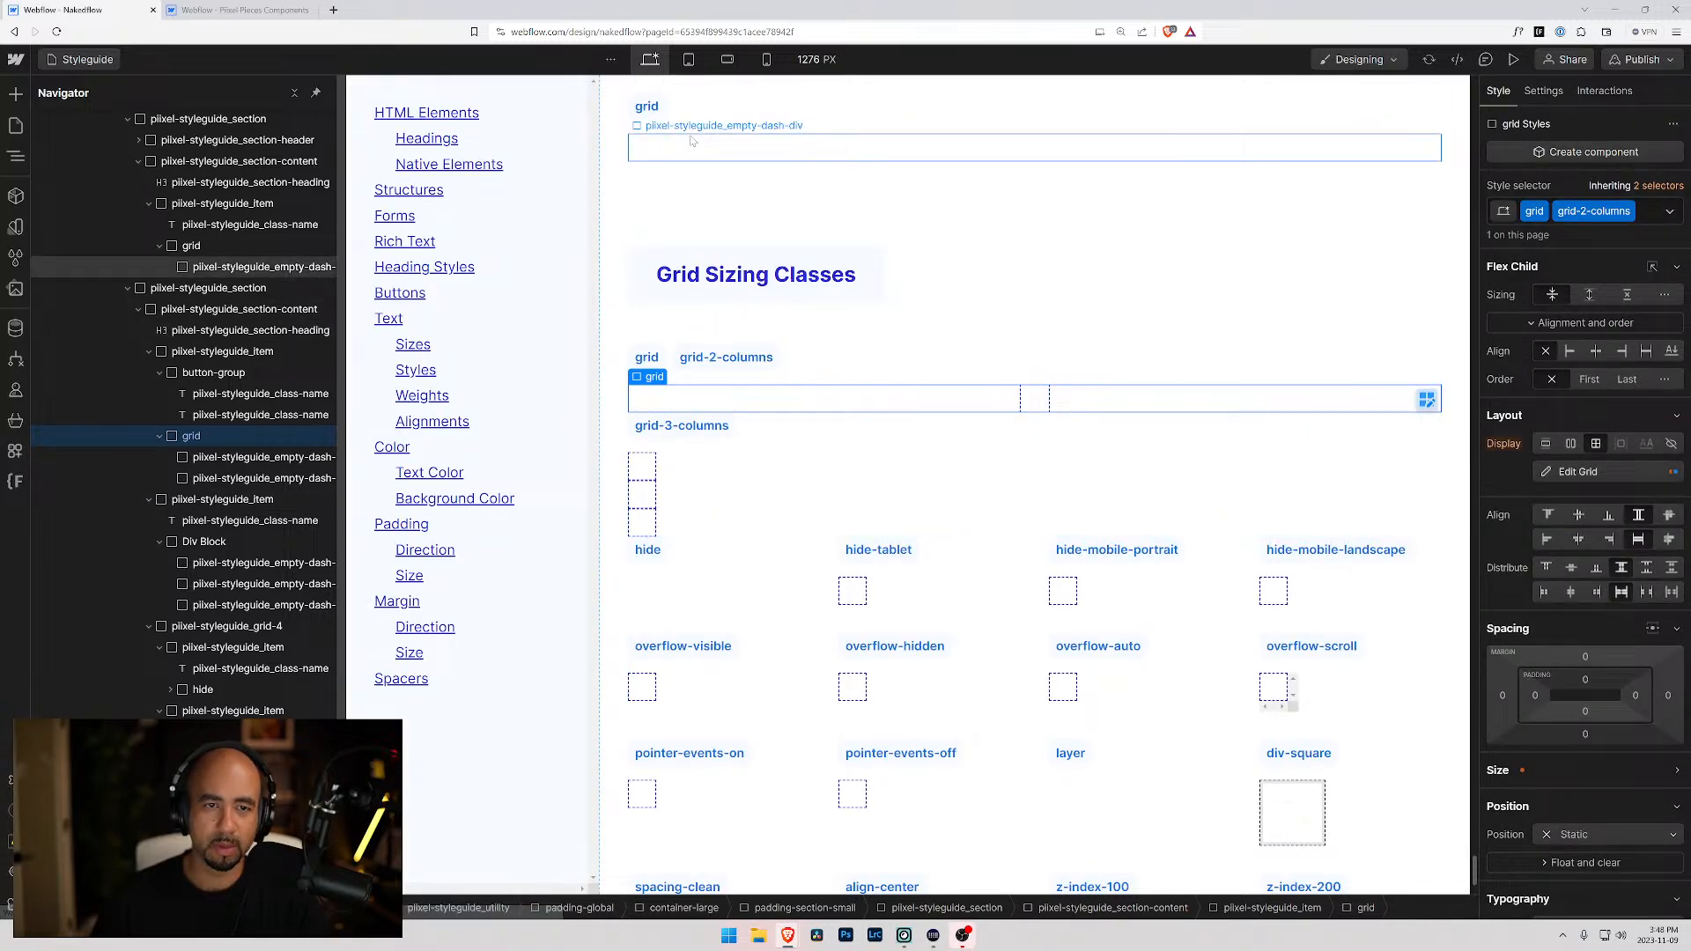
- Examine the gap, column and row settings of the base grid class on the example in the Grid section
{"action": "left_click", "coordinate": [1530, 329]}
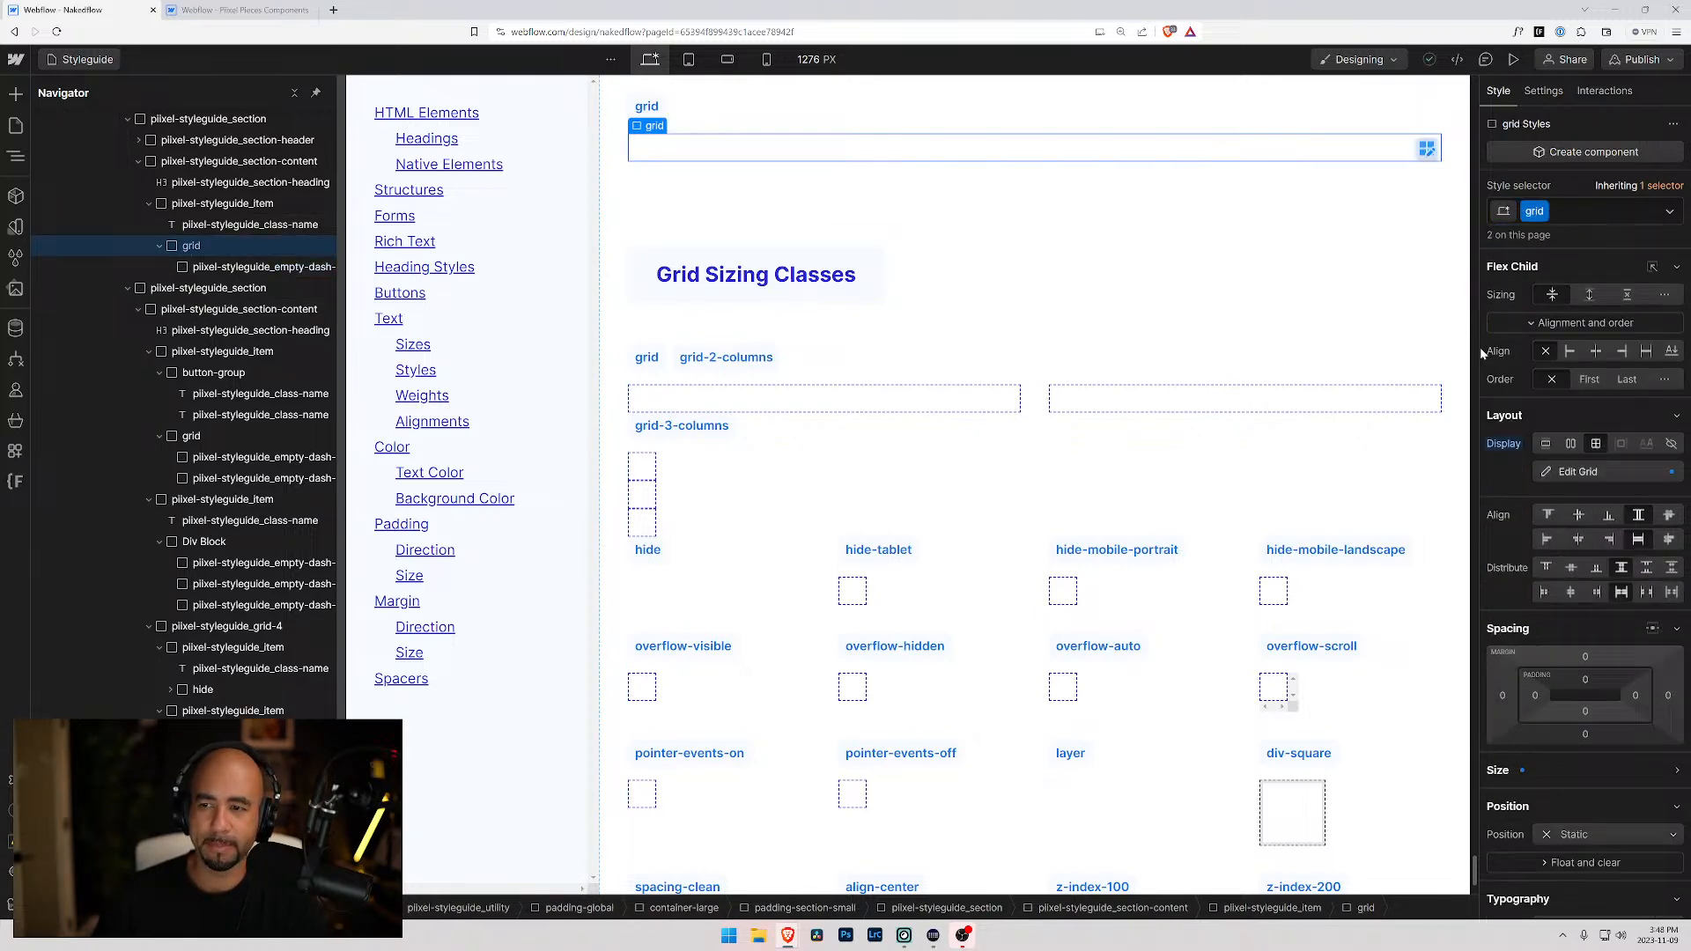
{"action": "left_click", "coordinate": [1550, 476]}
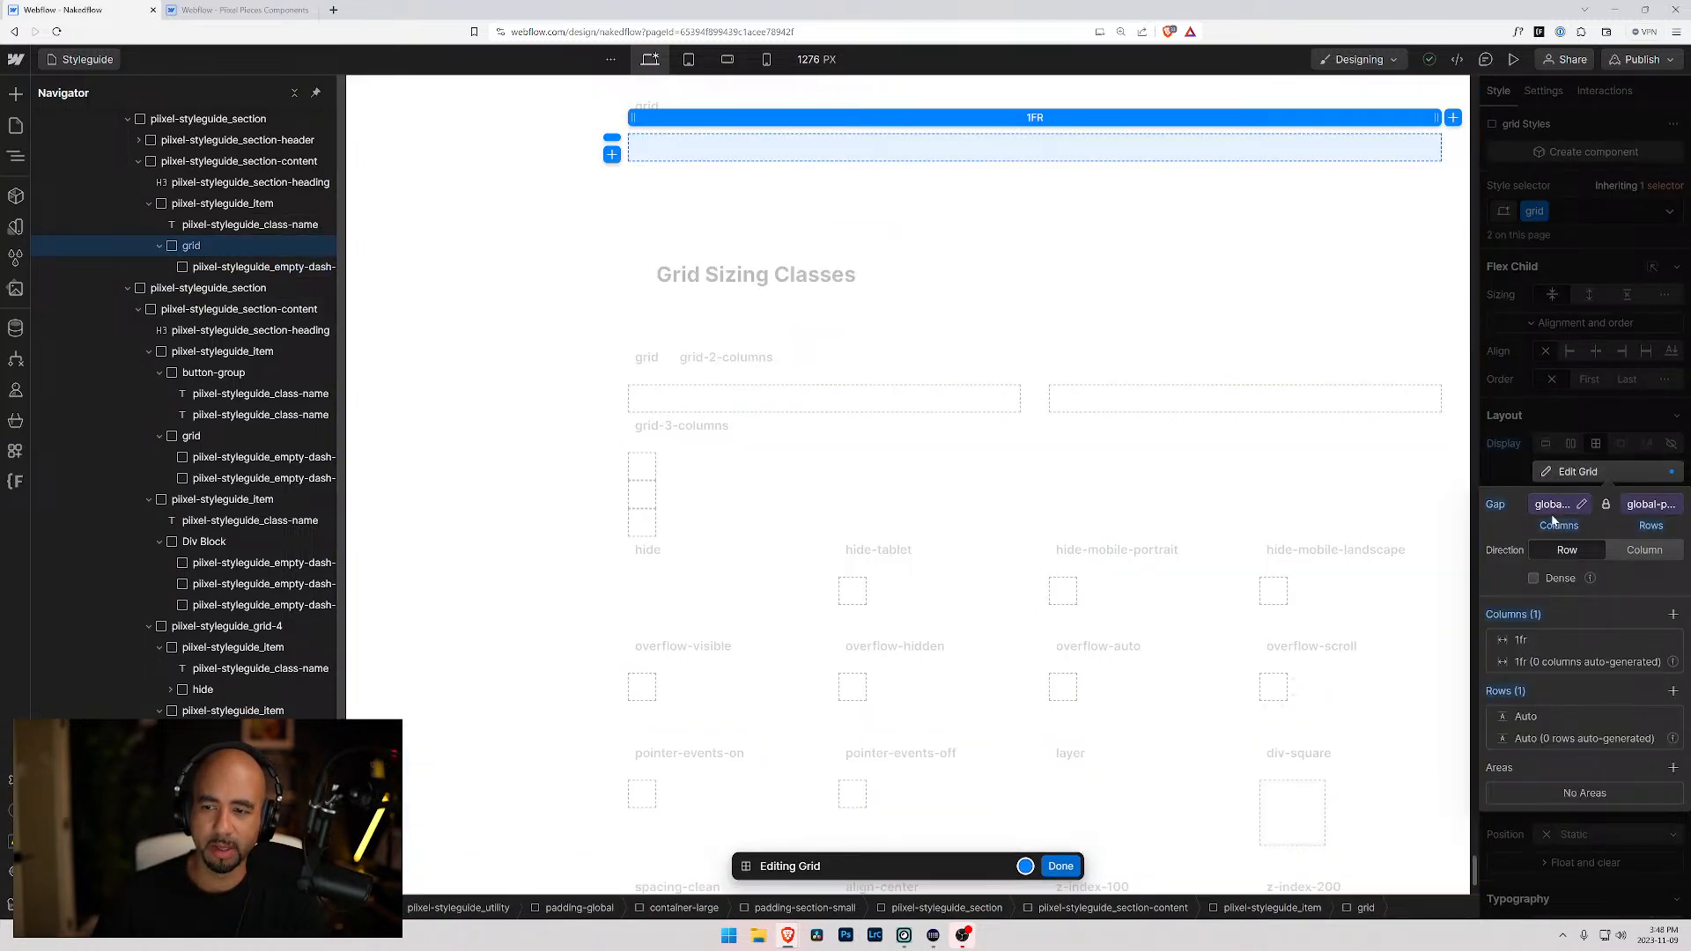
{"action": "left_click", "coordinate": [1061, 867]}
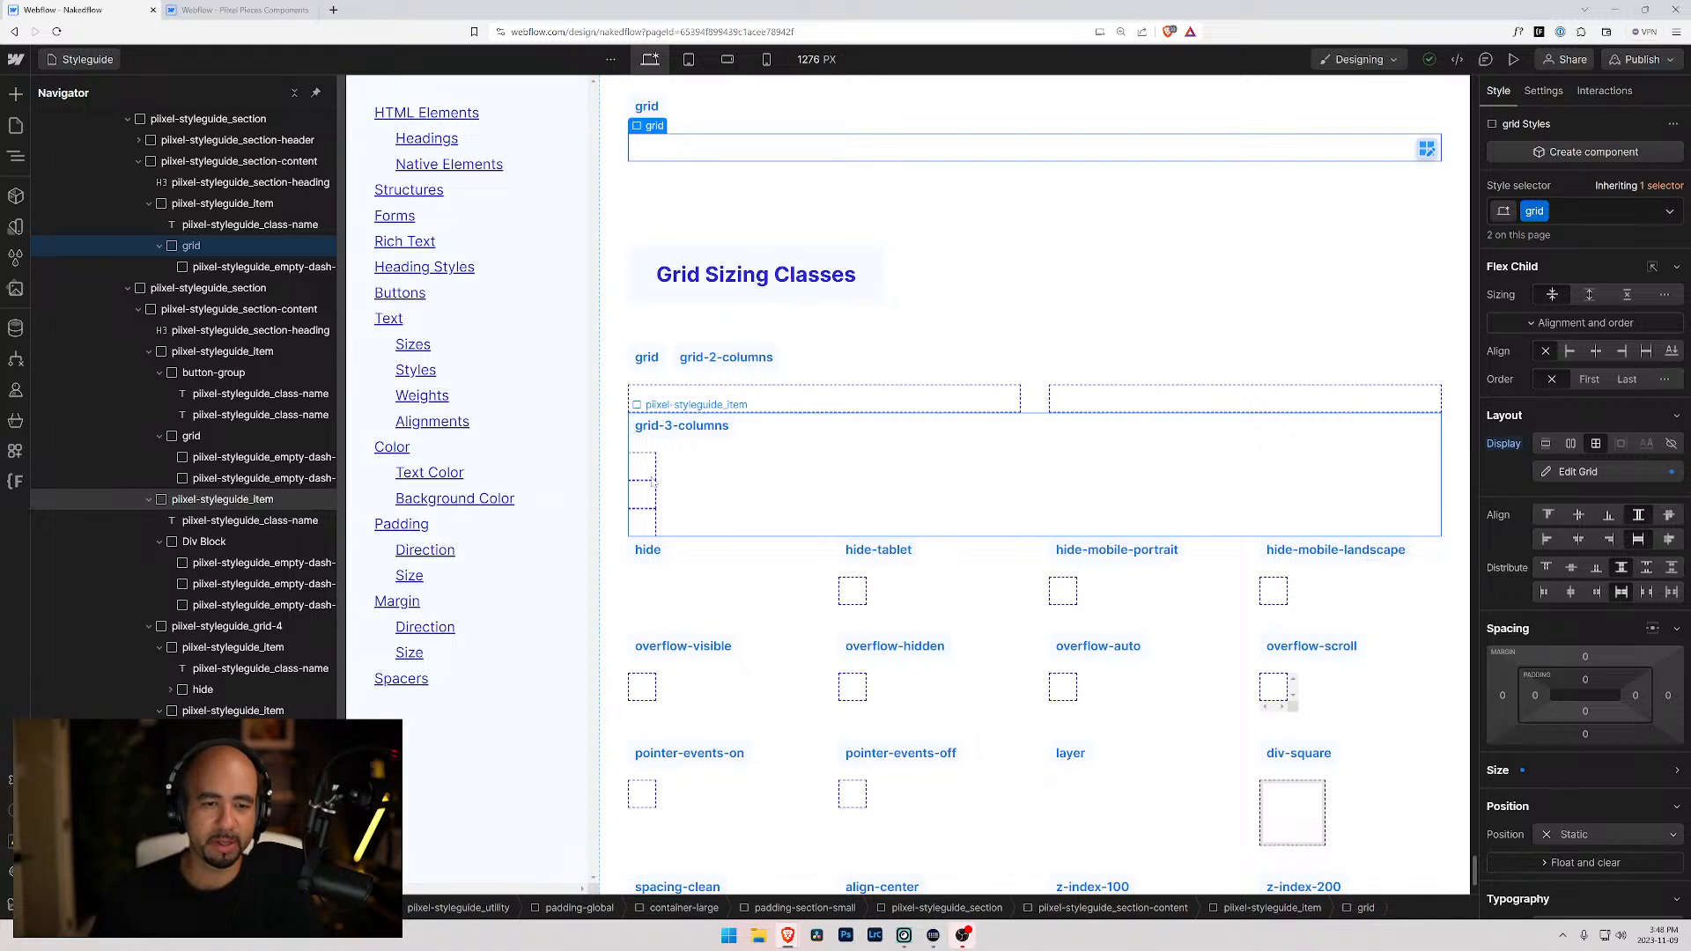
- Apply the grid class with a new grid-3-columns combo class to the div block beneath the grid-3-columns label
{"action": "left_click", "coordinate": [321, 580]}
{"action": "left_click", "coordinate": [204, 542]}
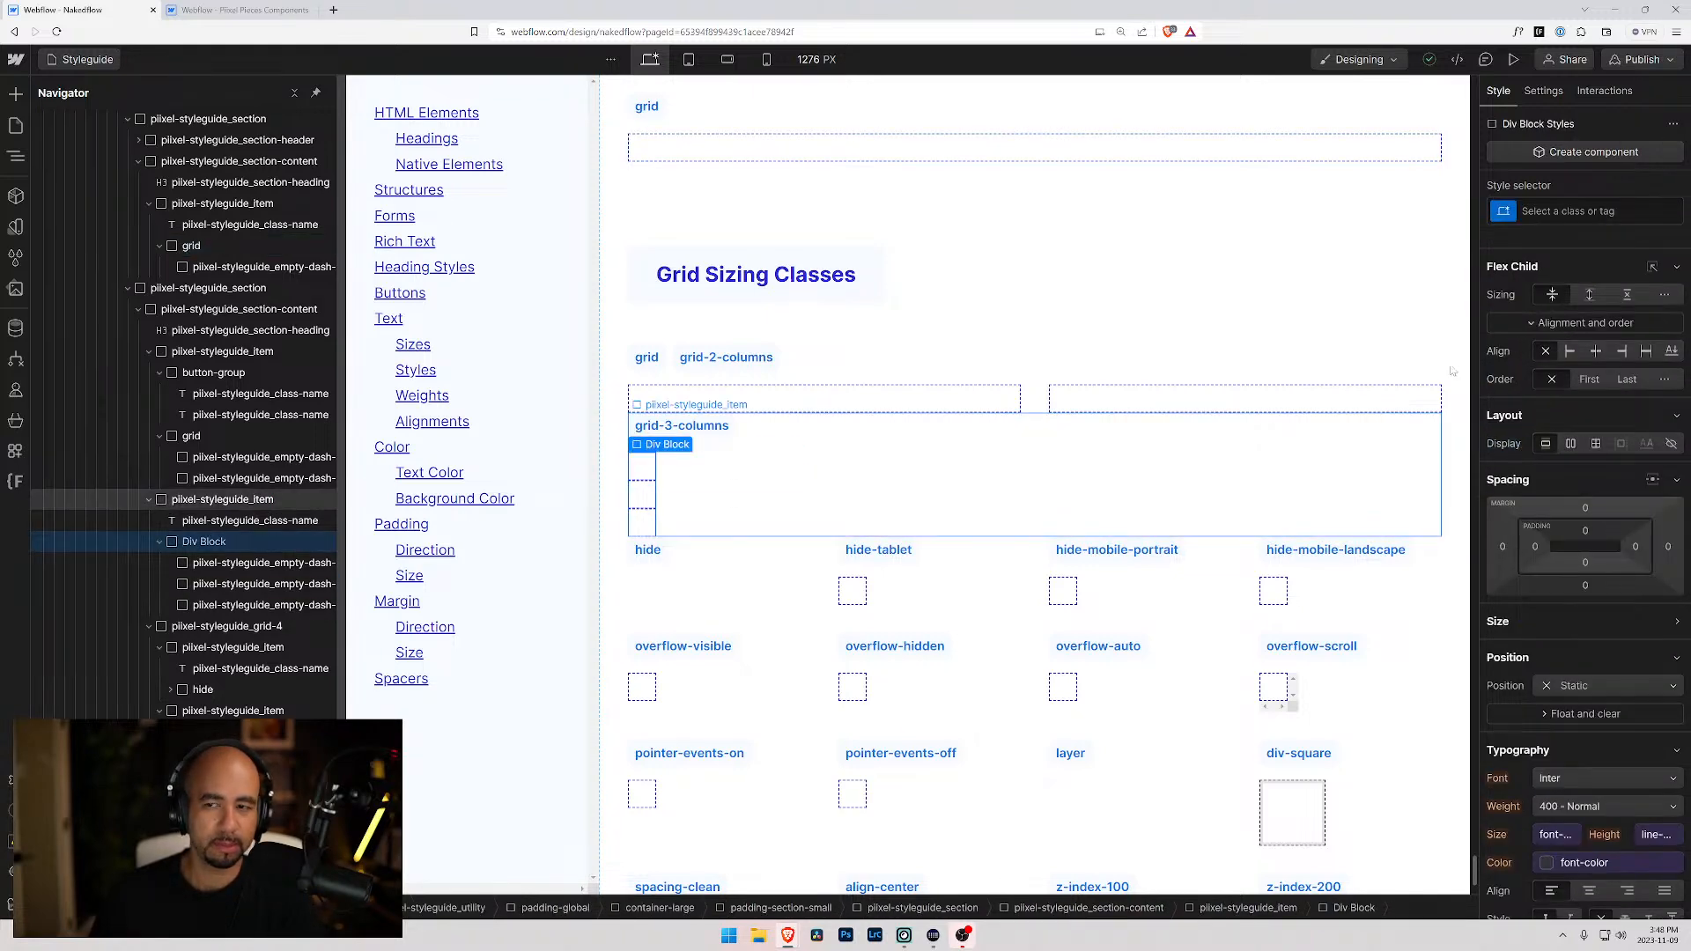
{"action": "key", "text": "ctrl+Return"}
{"action": "type", "text": "grid"}
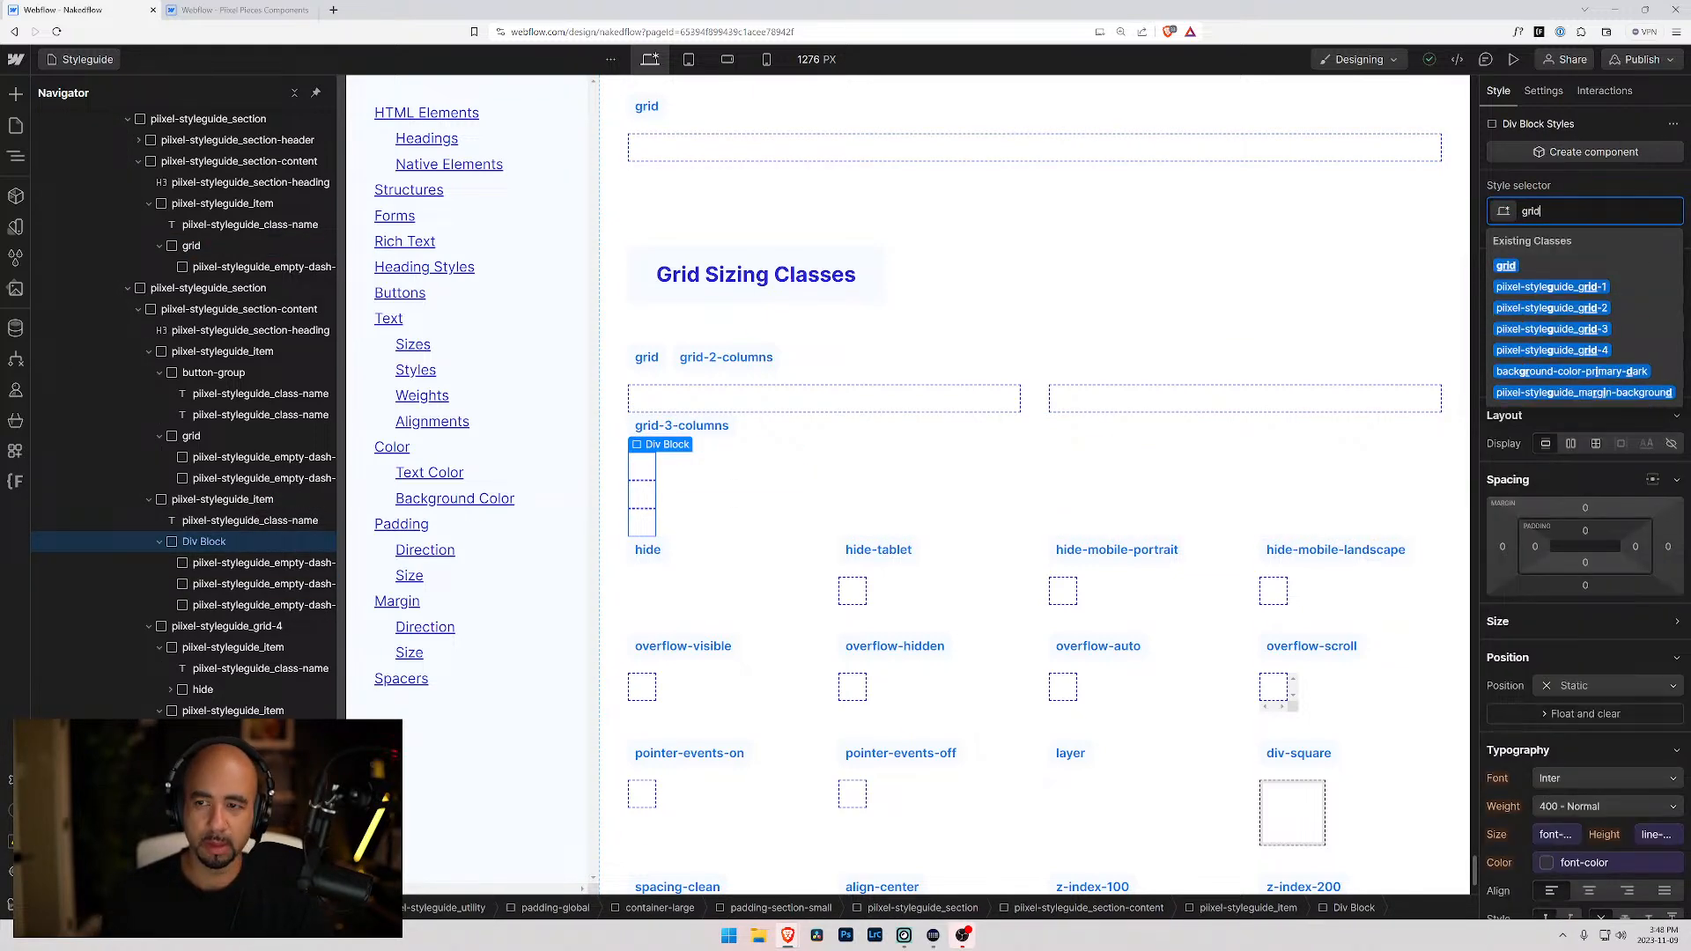
{"action": "key", "text": "Return"}
{"action": "type", "text": "grid-"}
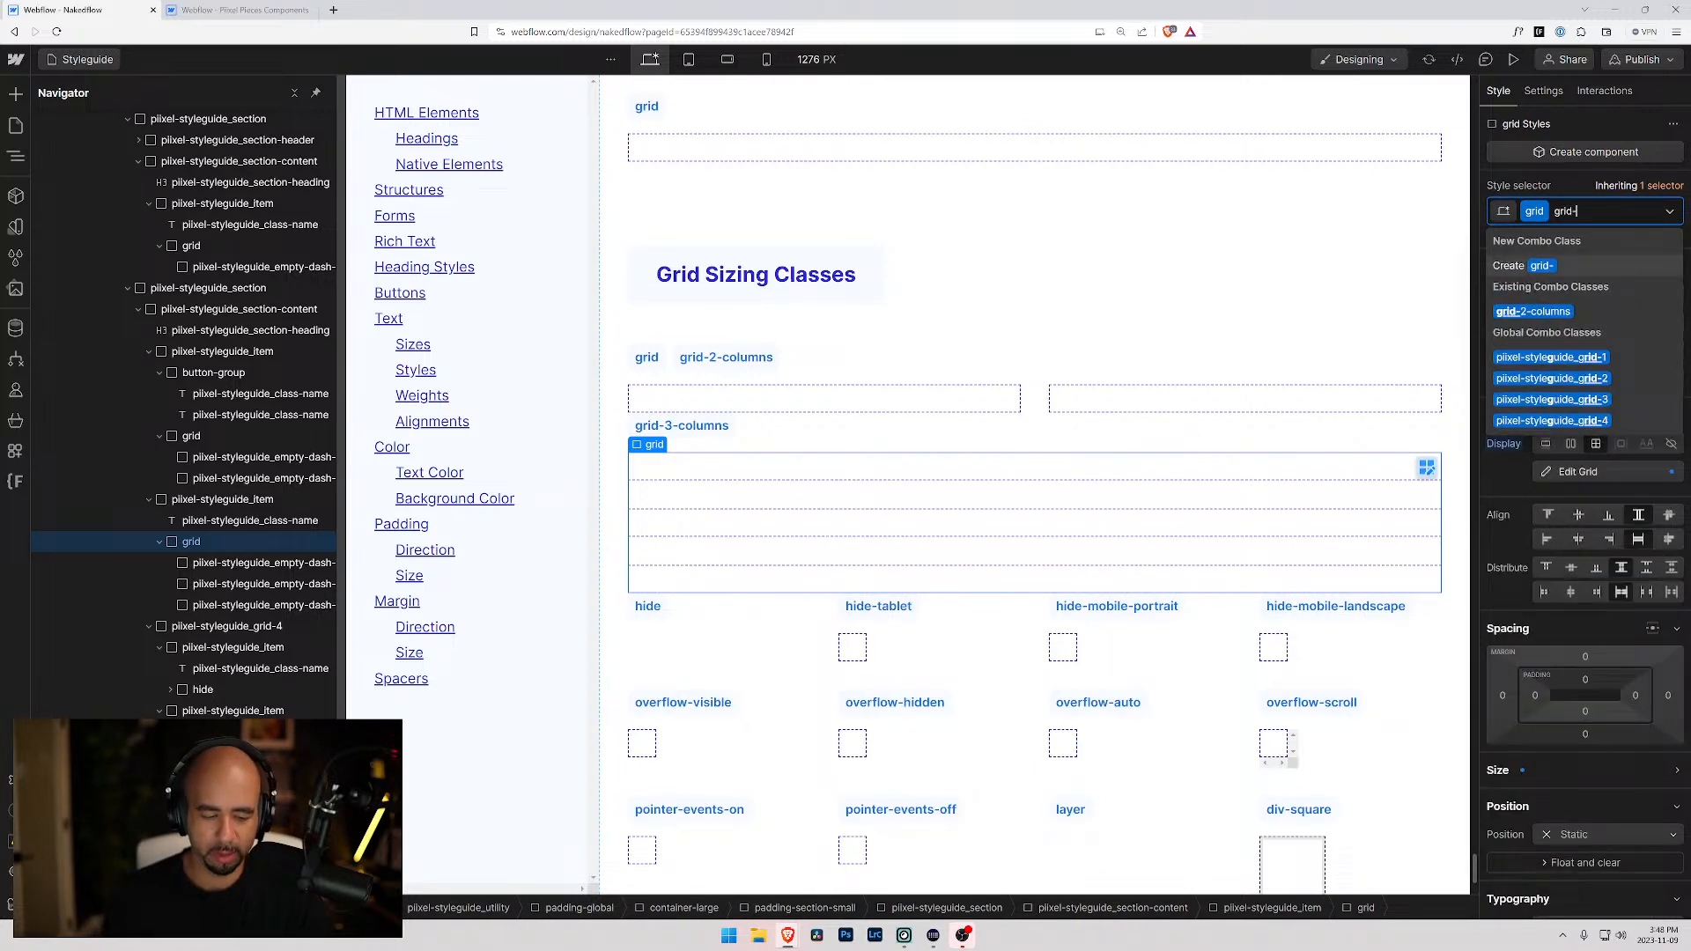
{"action": "type", "text": "3-columns"}
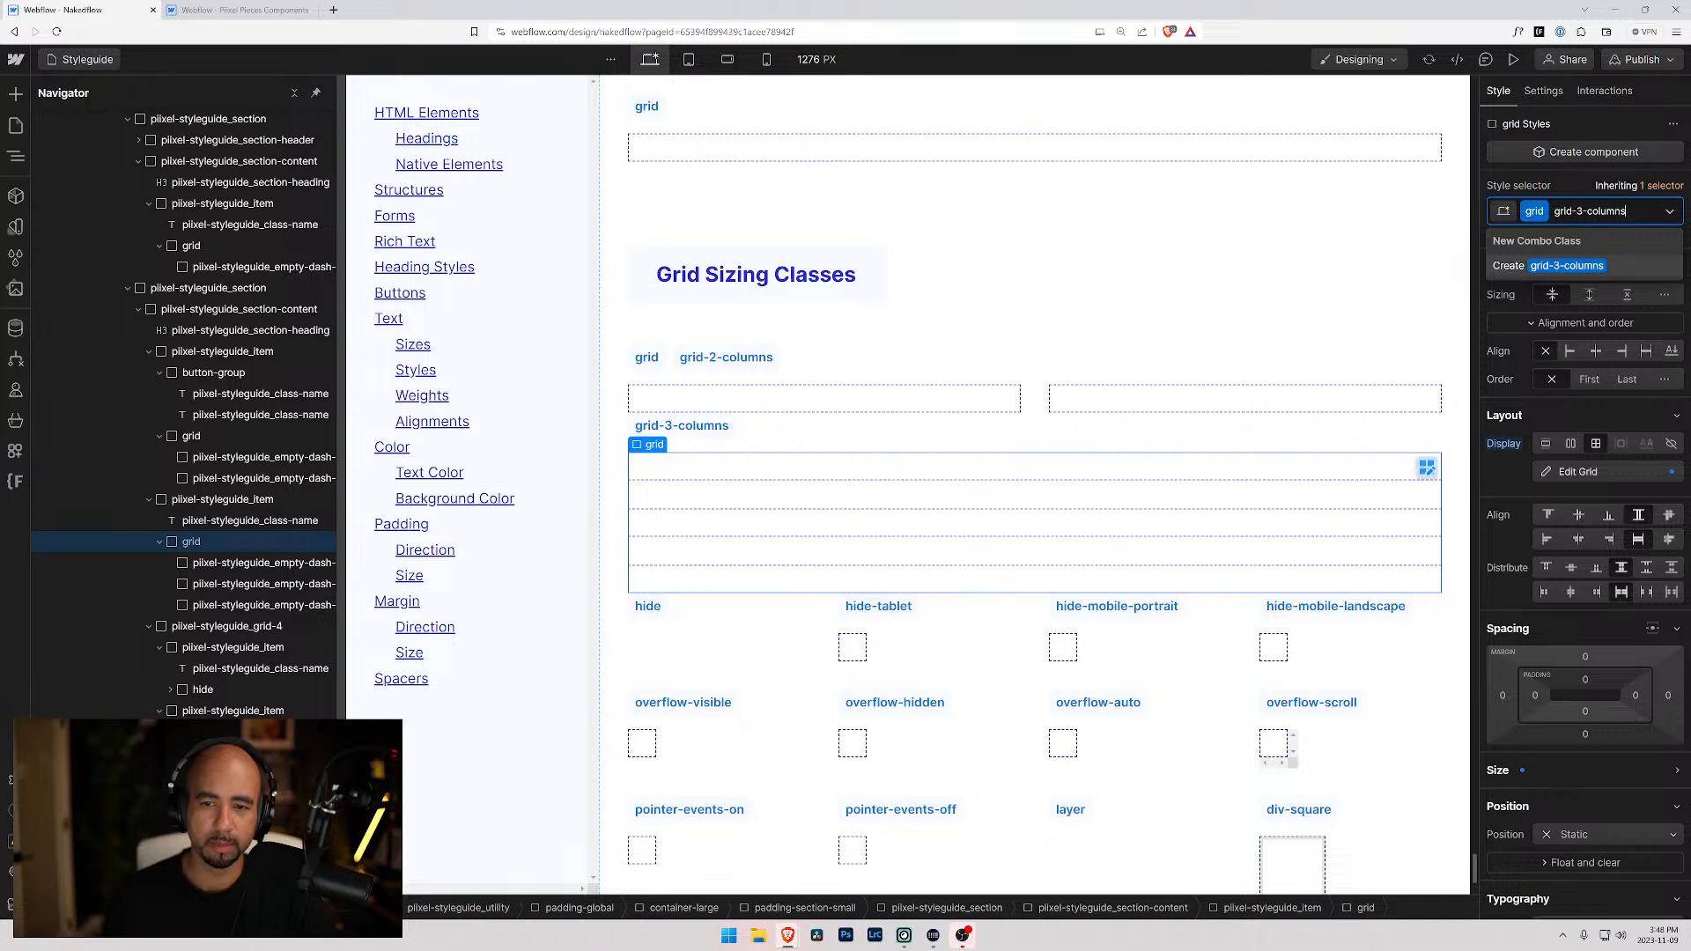
{"action": "key", "text": "Return"}
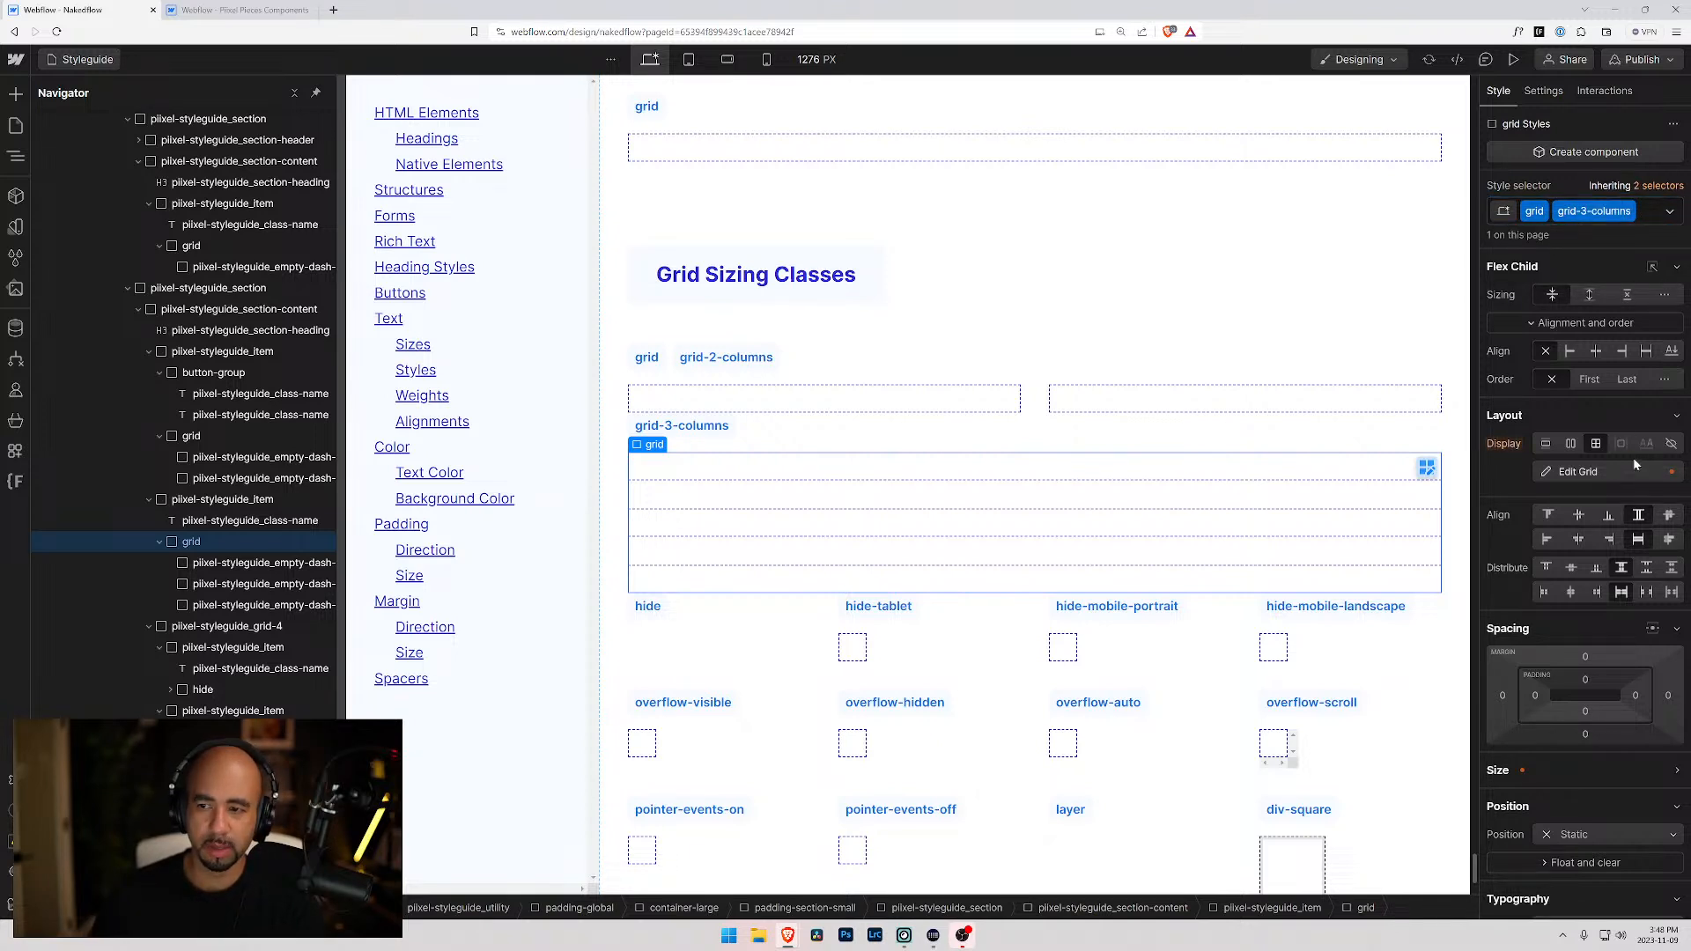
- Set the grid-3-columns layout to three 1fr columns by adding two columns
{"action": "left_click", "coordinate": [1607, 478]}
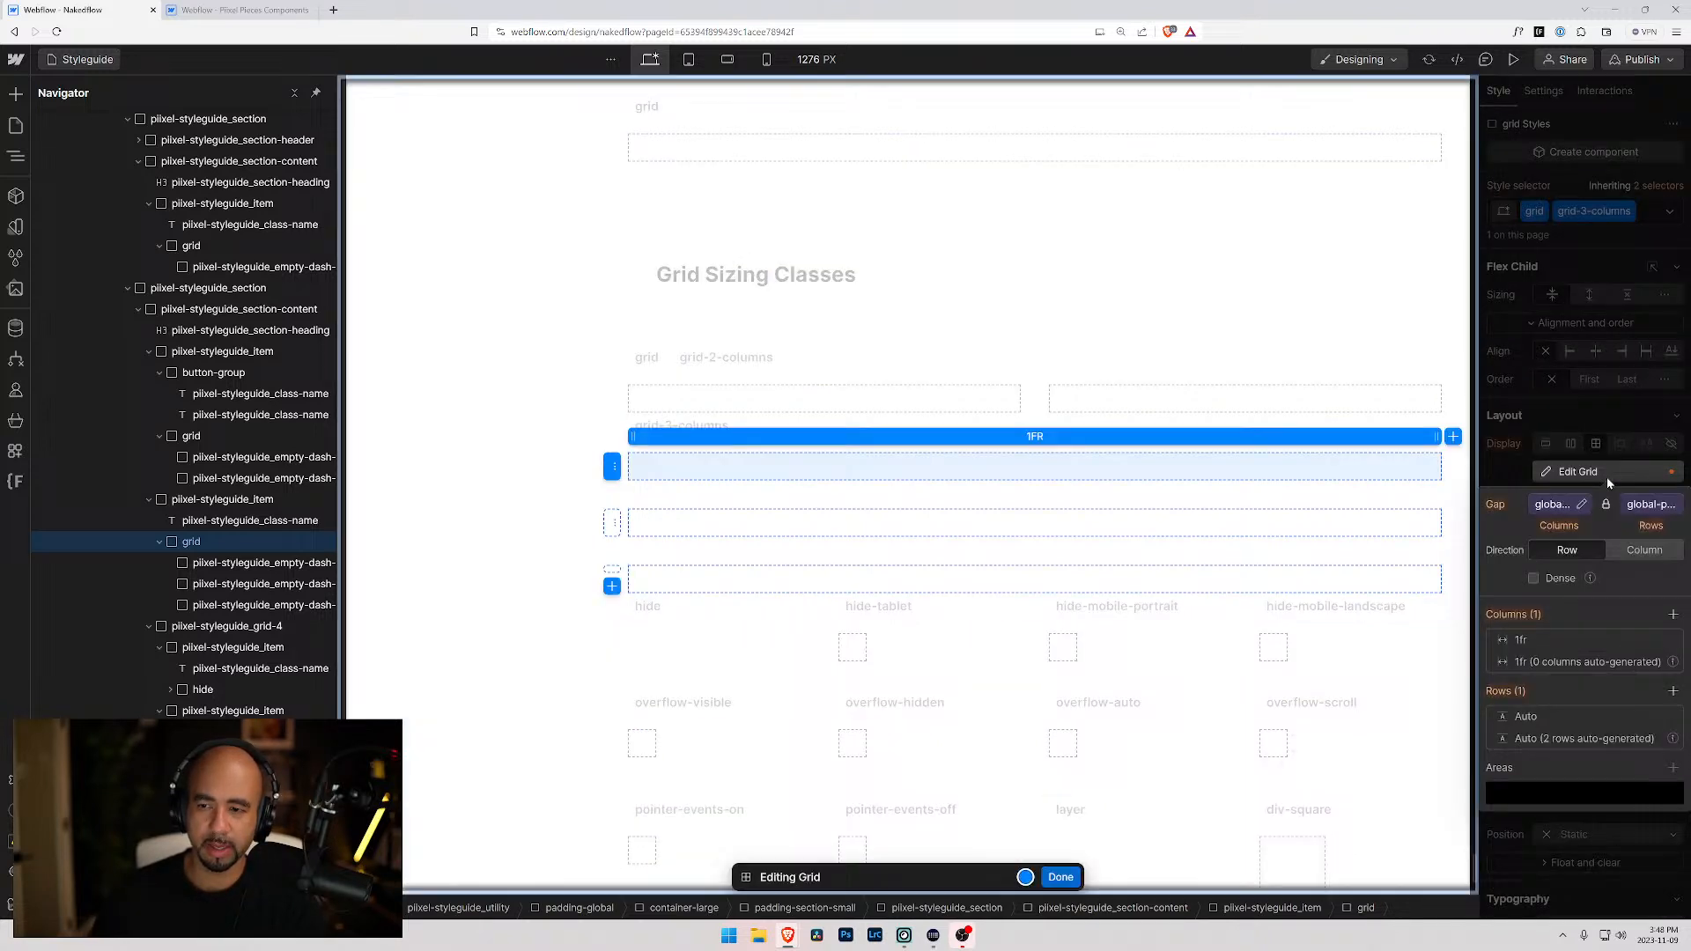
{"action": "left_click", "coordinate": [1673, 615]}
{"action": "left_click", "coordinate": [1672, 614]}
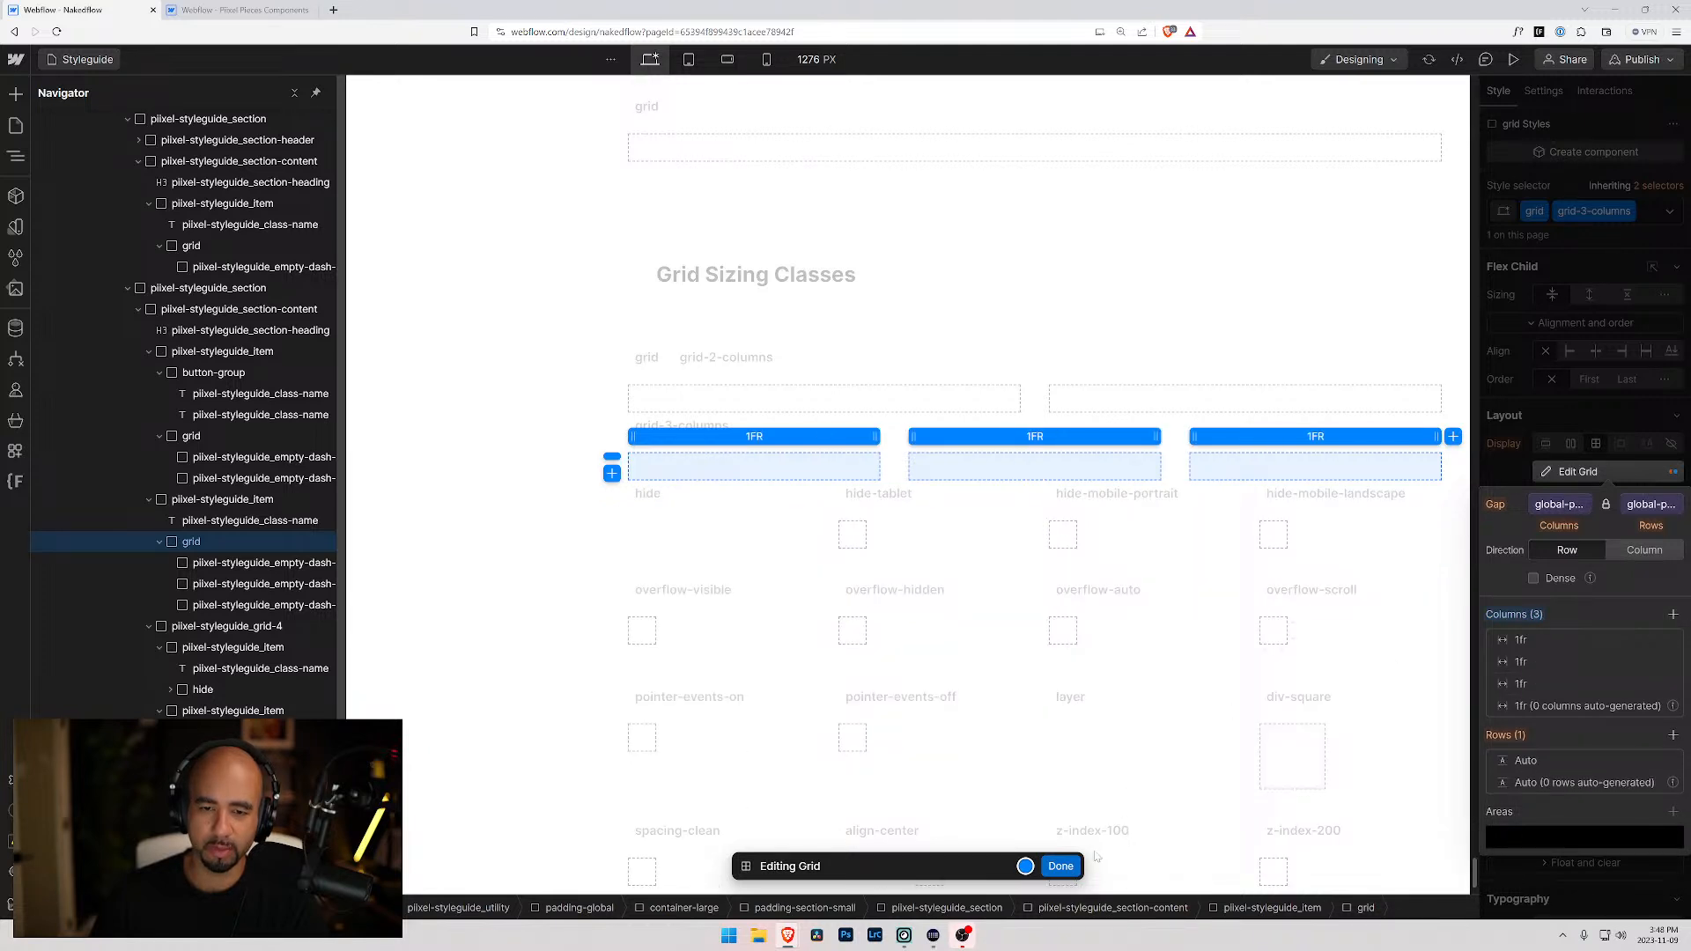
{"action": "left_click", "coordinate": [1060, 866]}
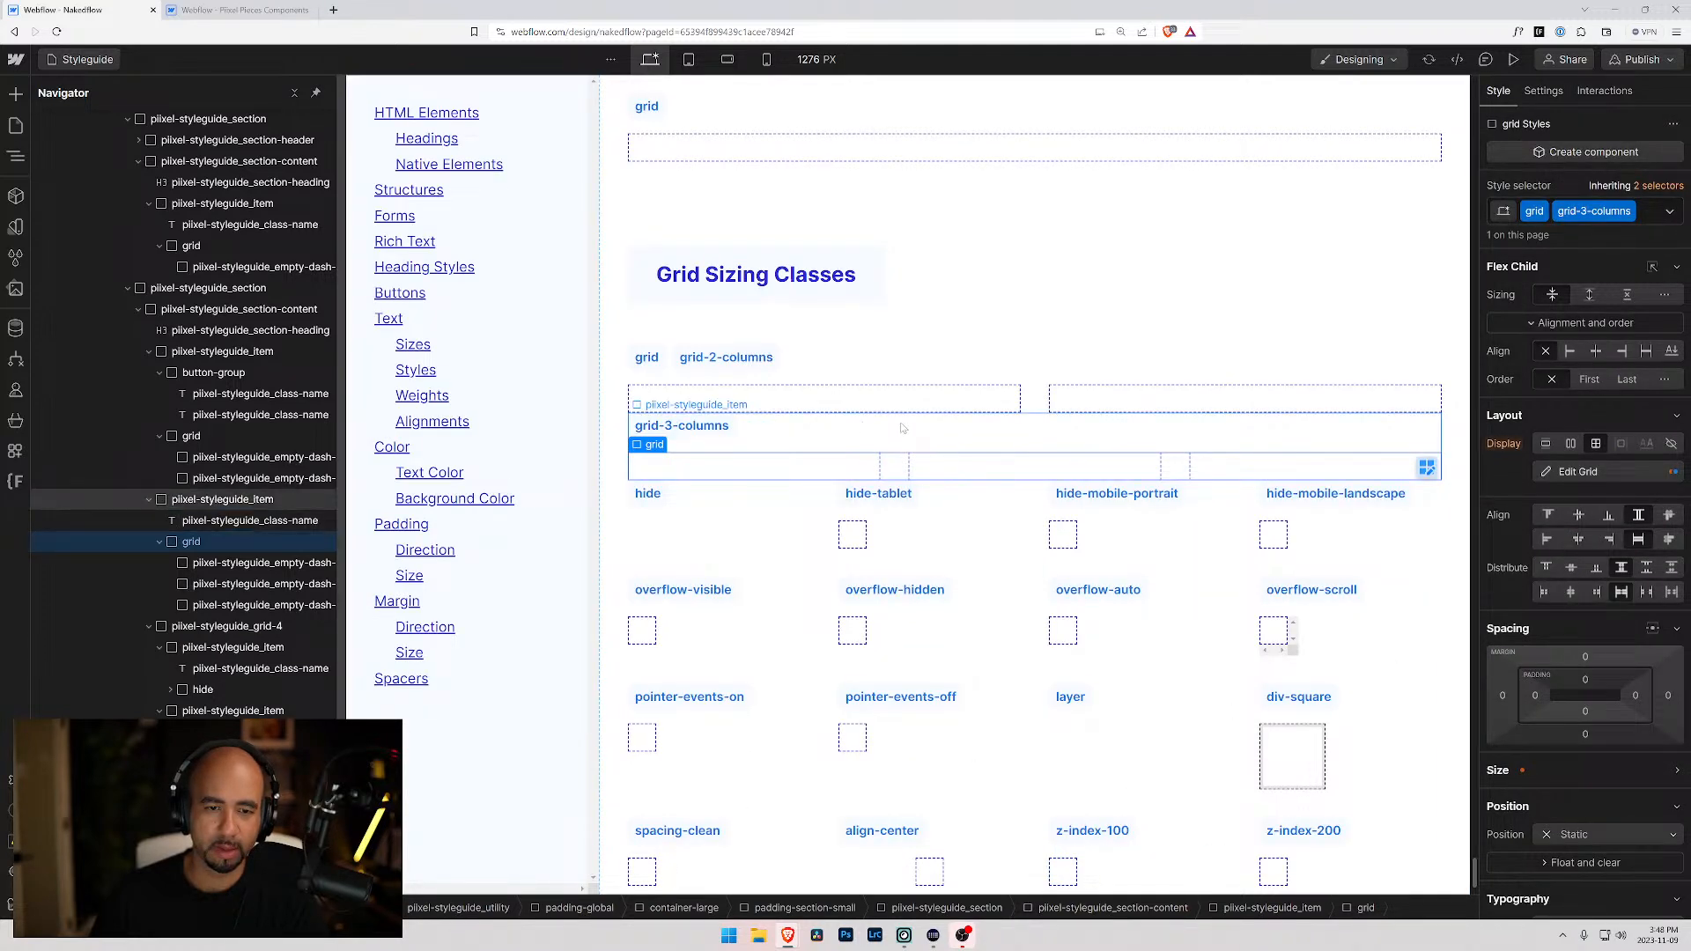
- Delete the leftover piixel-styleguide_grid-4 block holding the hide, overflow and pointer-events examples under Grid Sizing Classes
{"action": "left_click", "coordinate": [681, 521]}
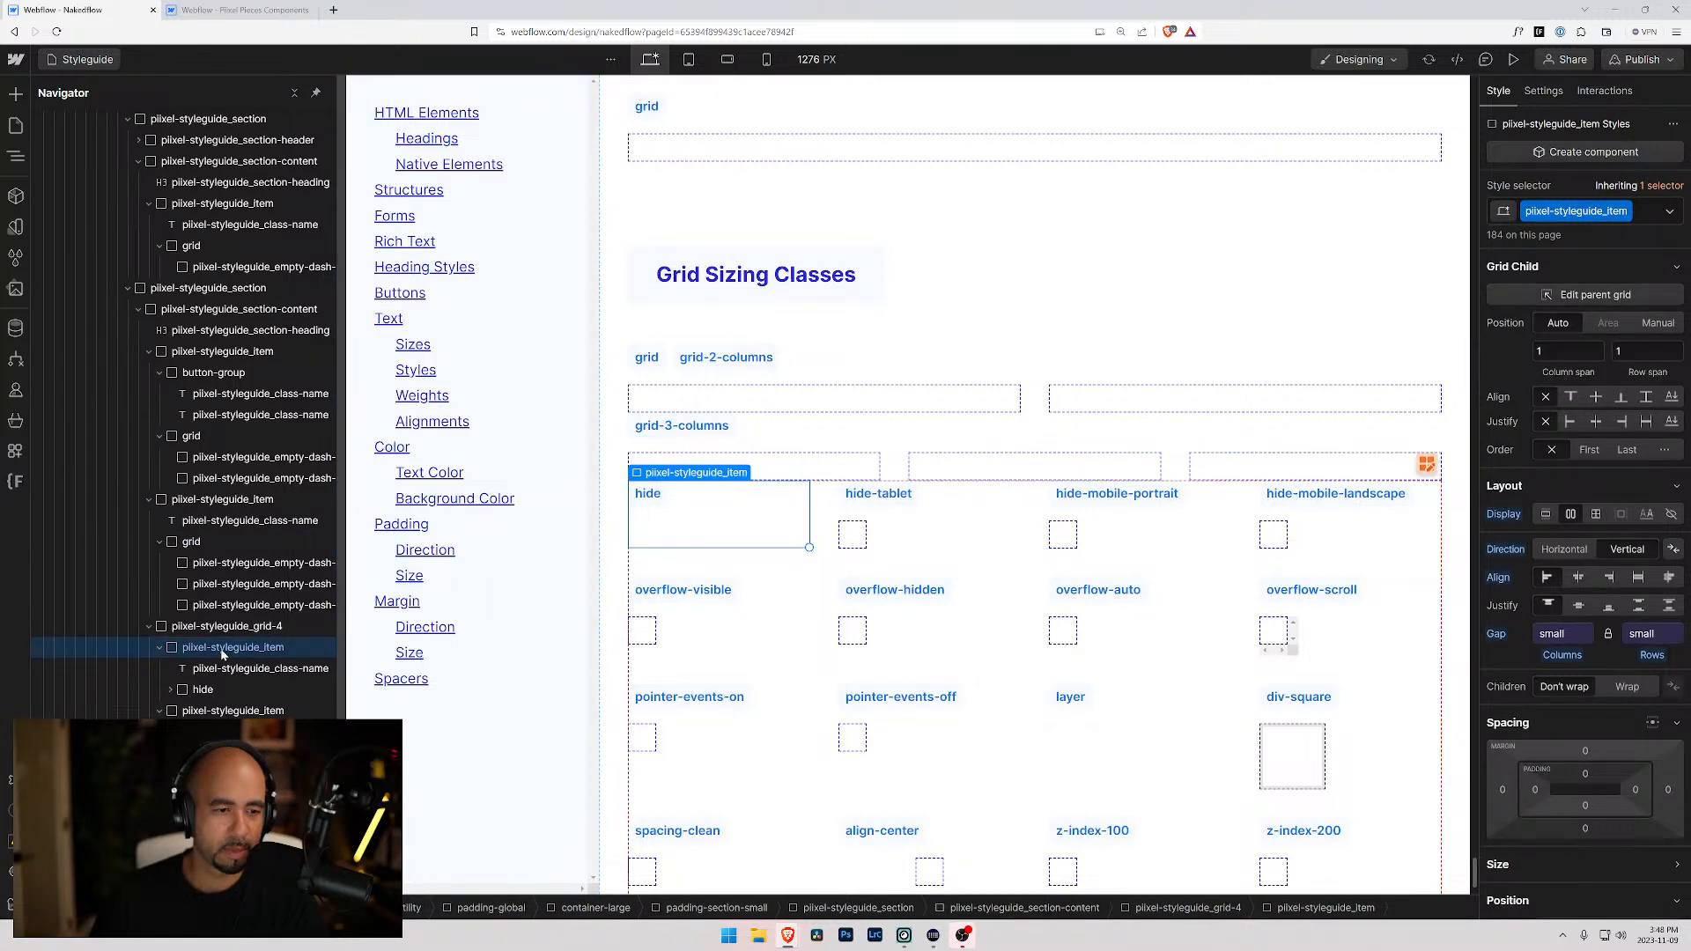
{"action": "left_click", "coordinate": [159, 541]}
{"action": "left_click", "coordinate": [149, 499]}
{"action": "left_click", "coordinate": [149, 351]}
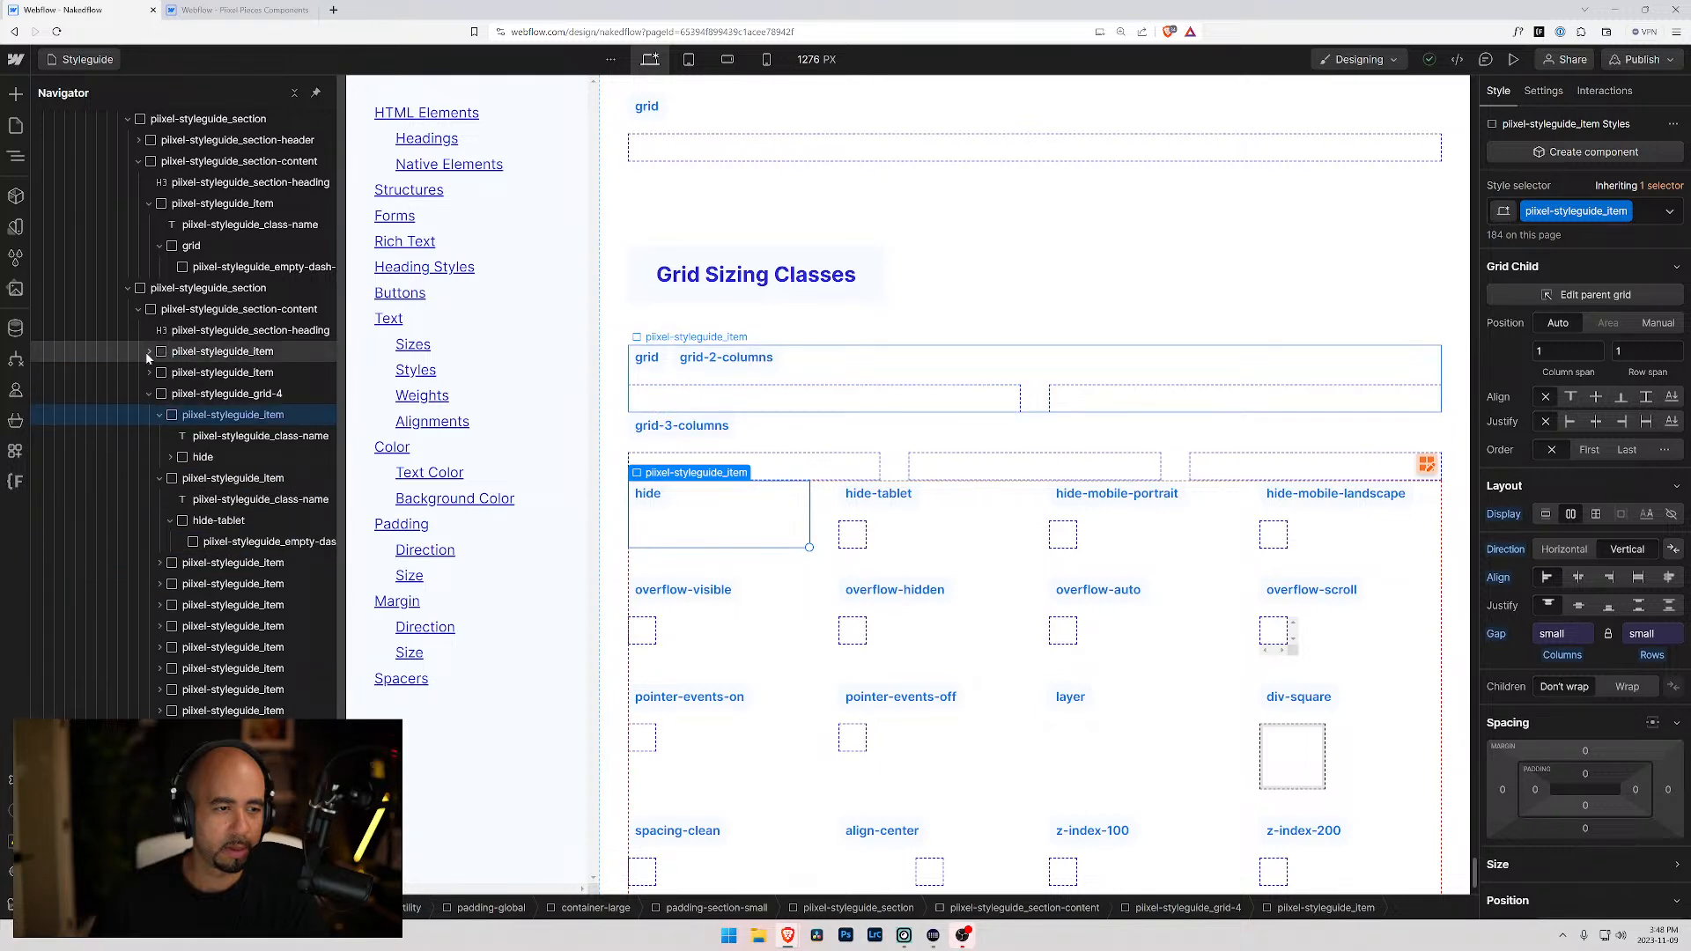
{"action": "left_click", "coordinate": [164, 394]}
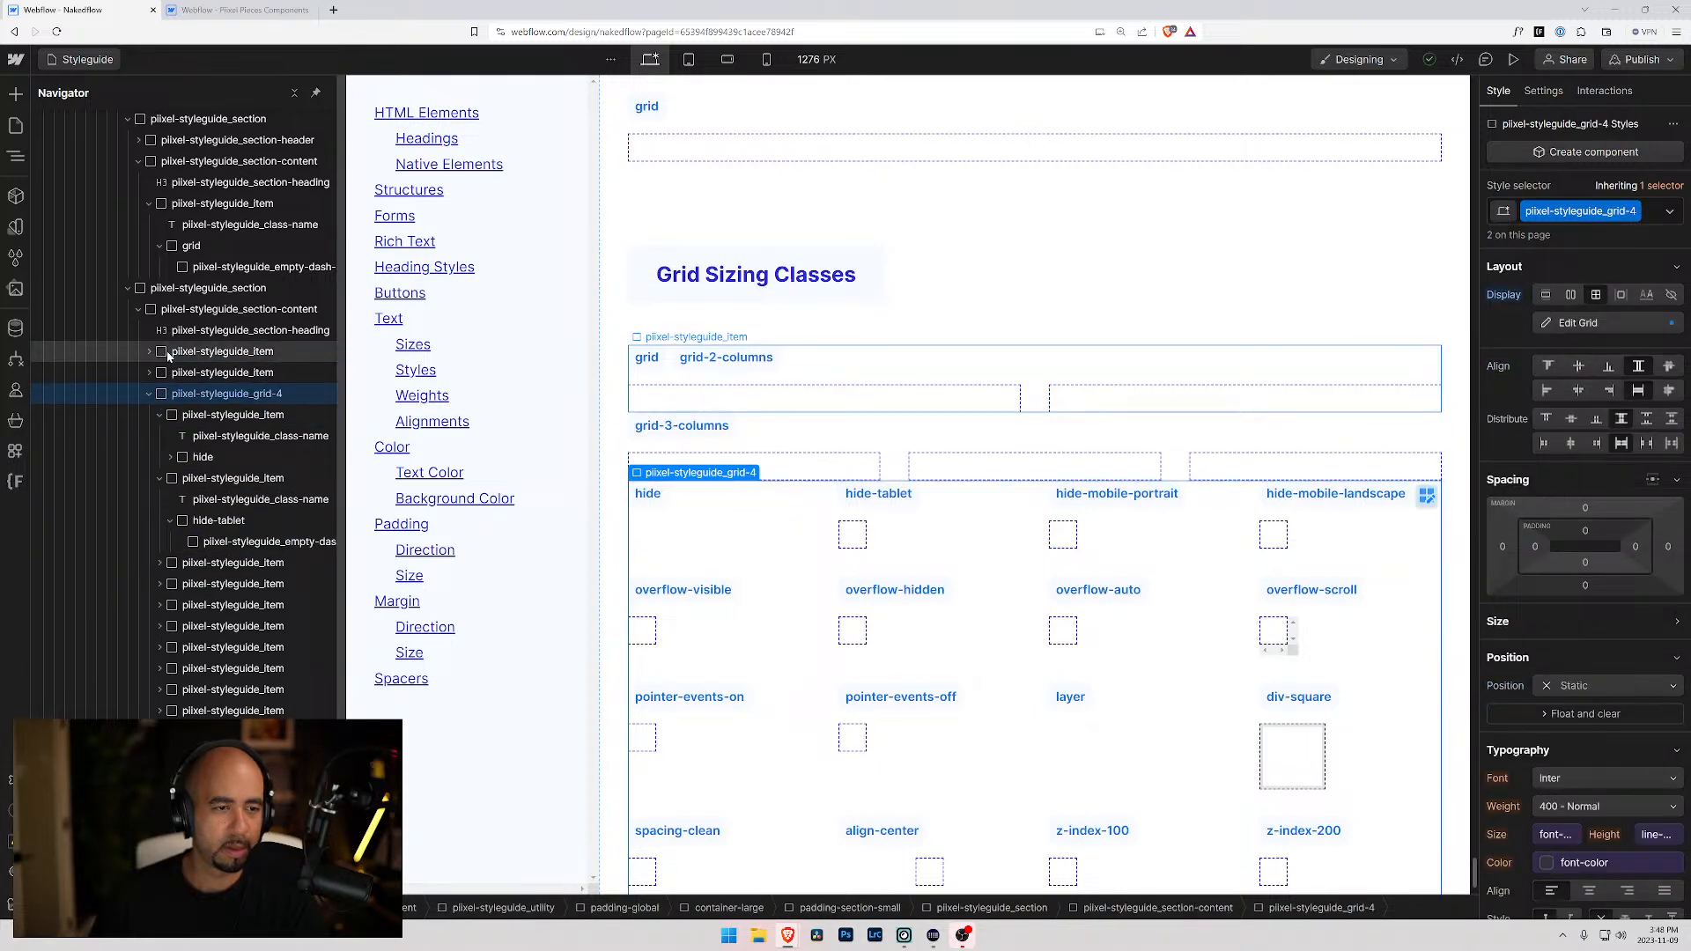
{"action": "left_click", "coordinate": [168, 352]}
{"action": "left_click", "coordinate": [164, 373]}
{"action": "left_click", "coordinate": [150, 393]}
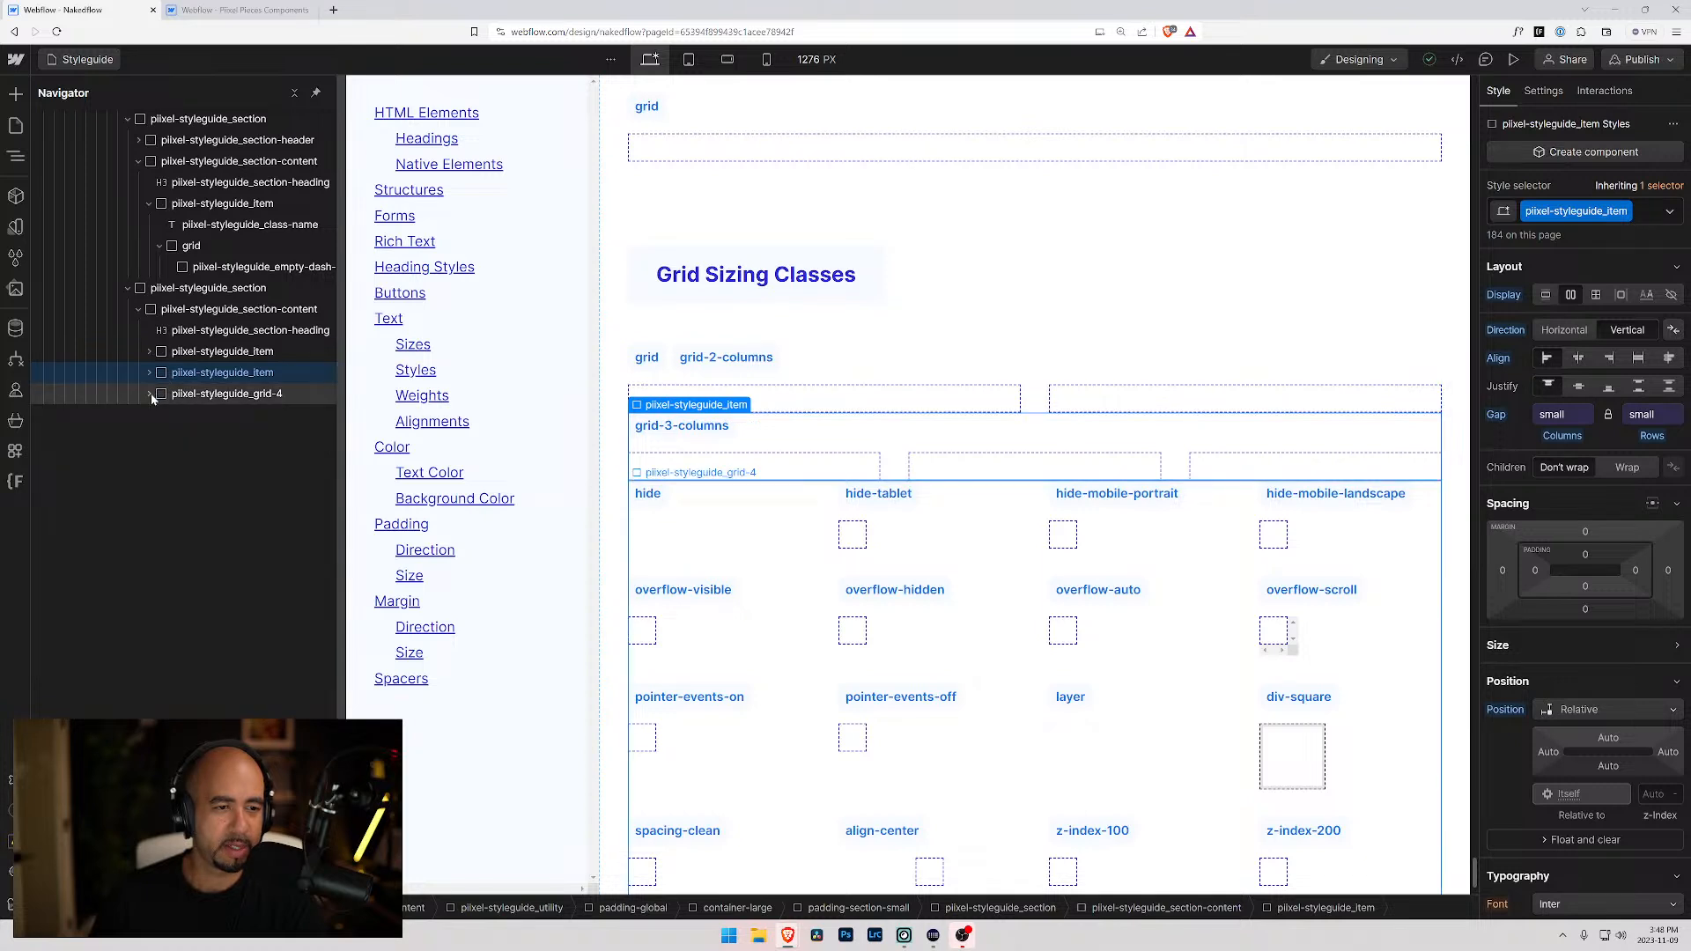
{"action": "left_click", "coordinate": [173, 399]}
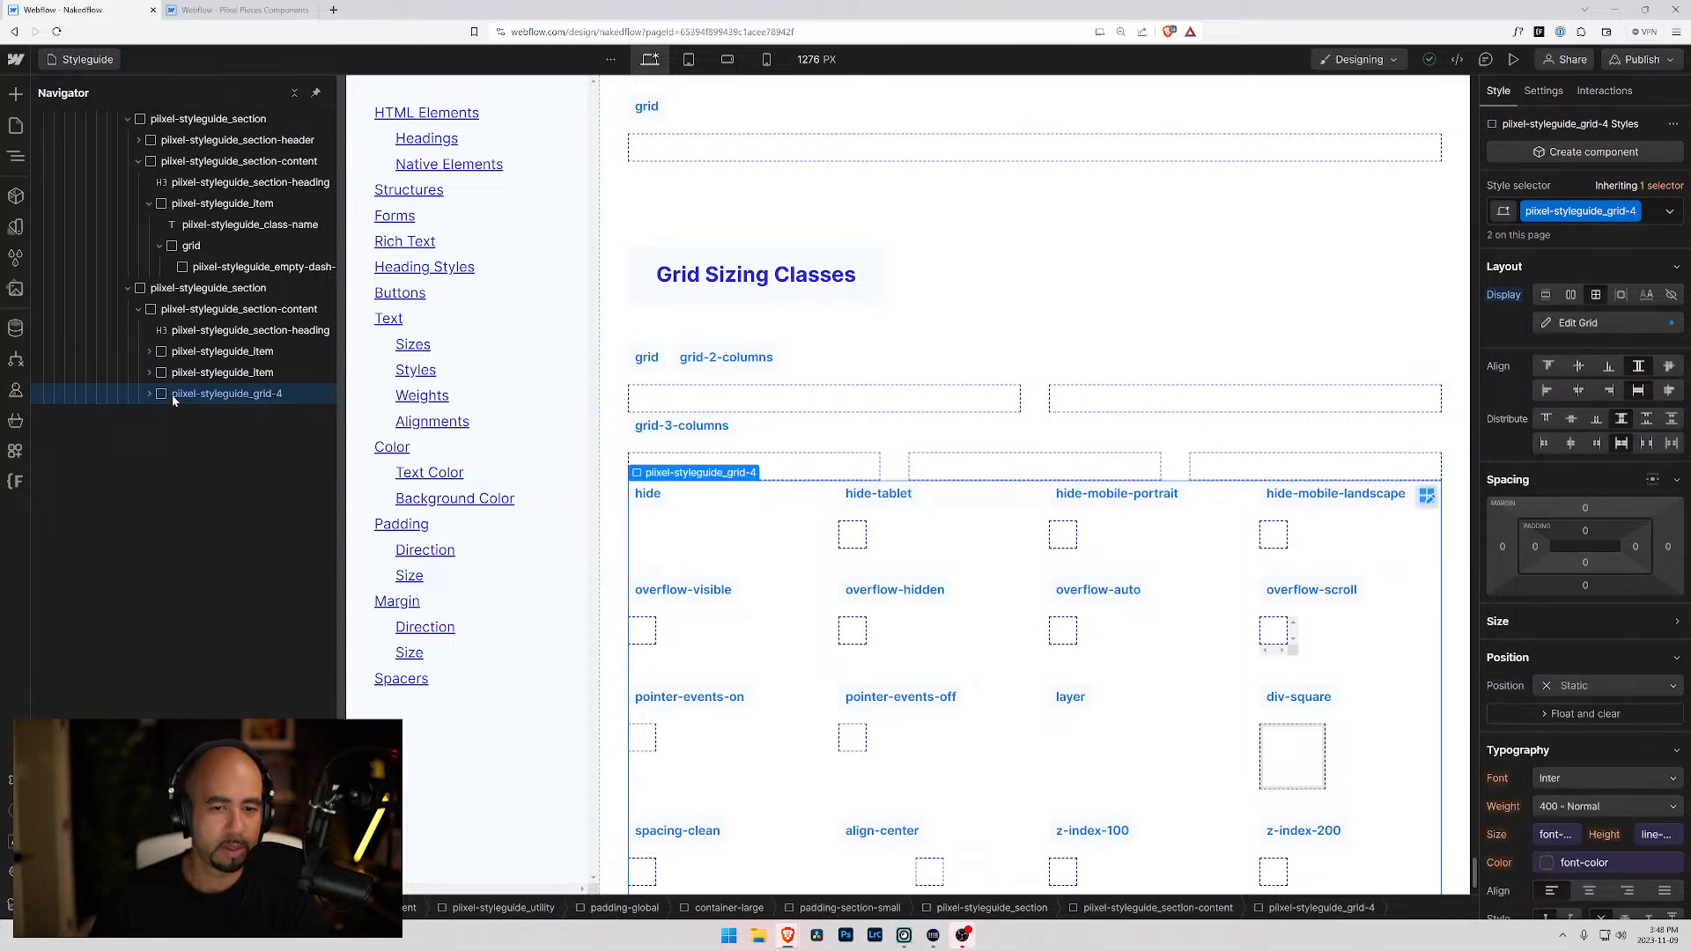
{"action": "key", "text": "Delete"}
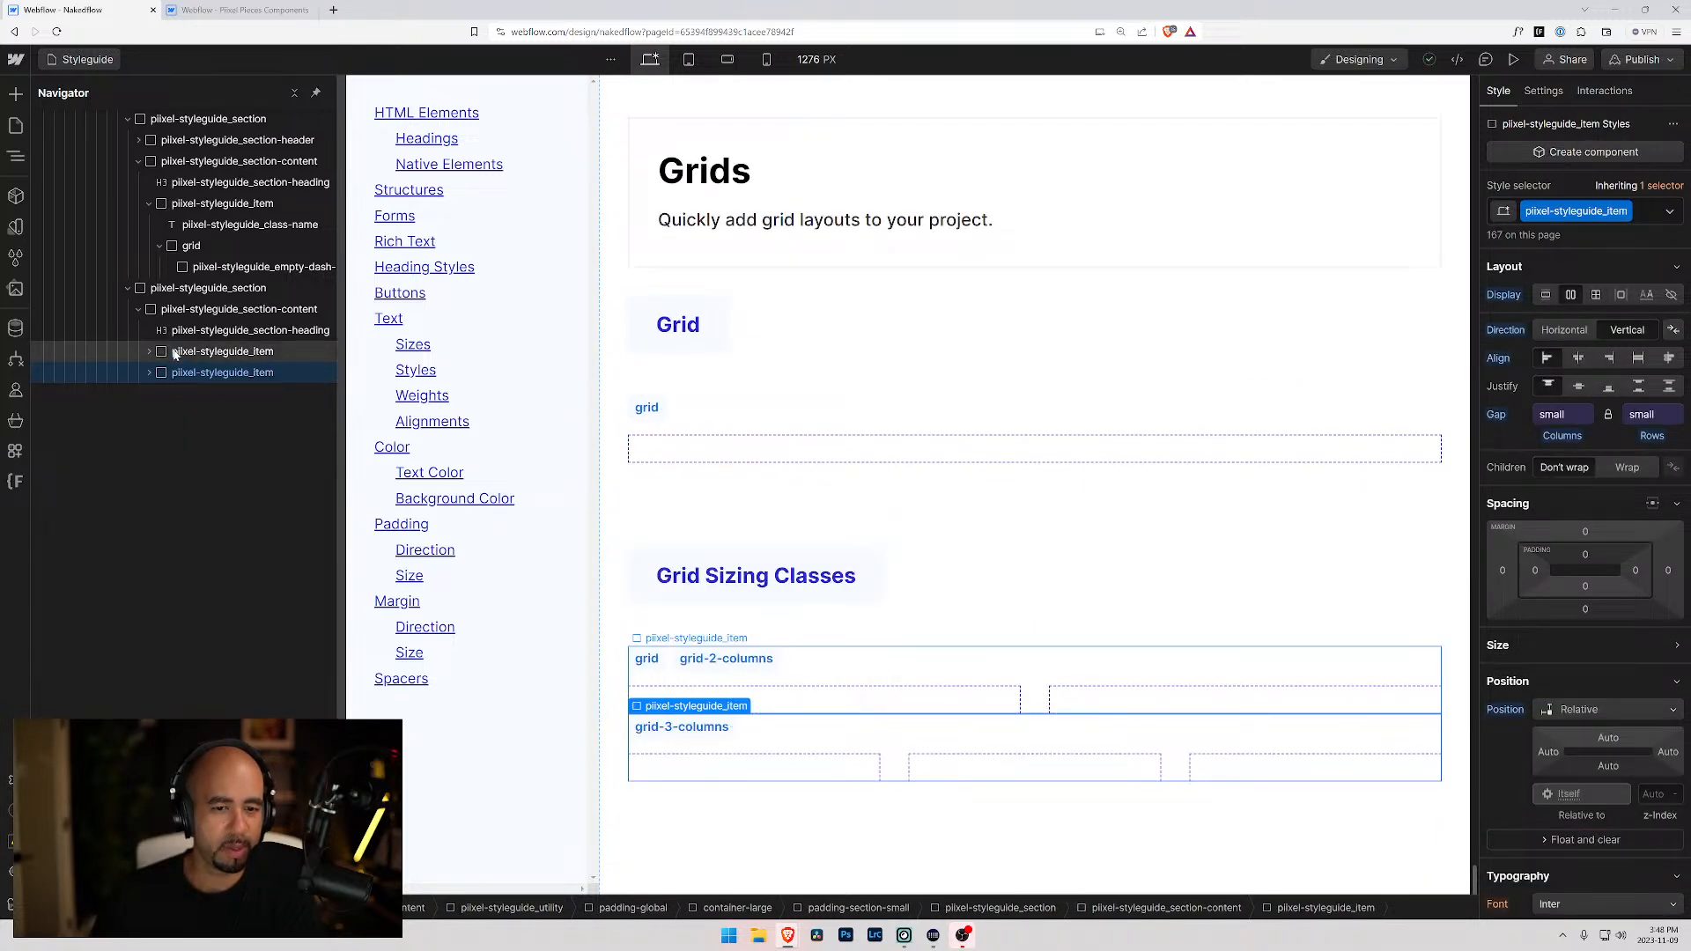
- Wrap the grid-2-columns example item in a div block and move the grid-3-columns item into the same wrapper
{"action": "left_click", "coordinate": [173, 353]}
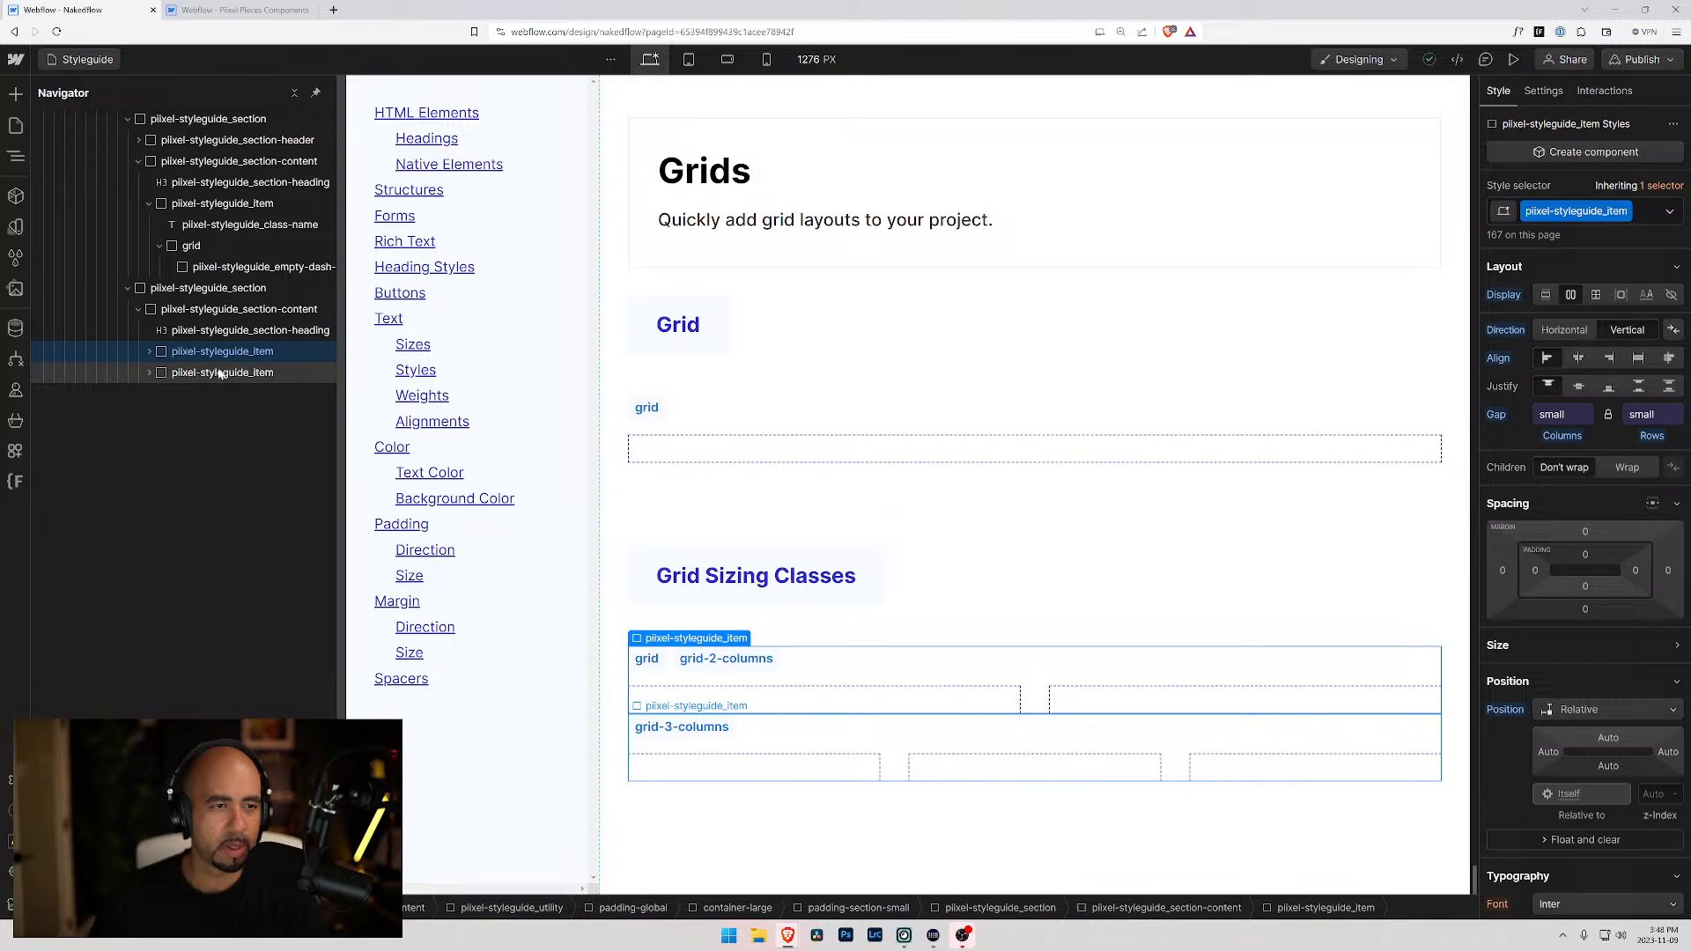
{"action": "scroll", "coordinate": [215, 372], "scroll_direction": "up", "scroll_amount": 6}
{"action": "scroll", "coordinate": [220, 491], "scroll_direction": "down", "scroll_amount": 1}
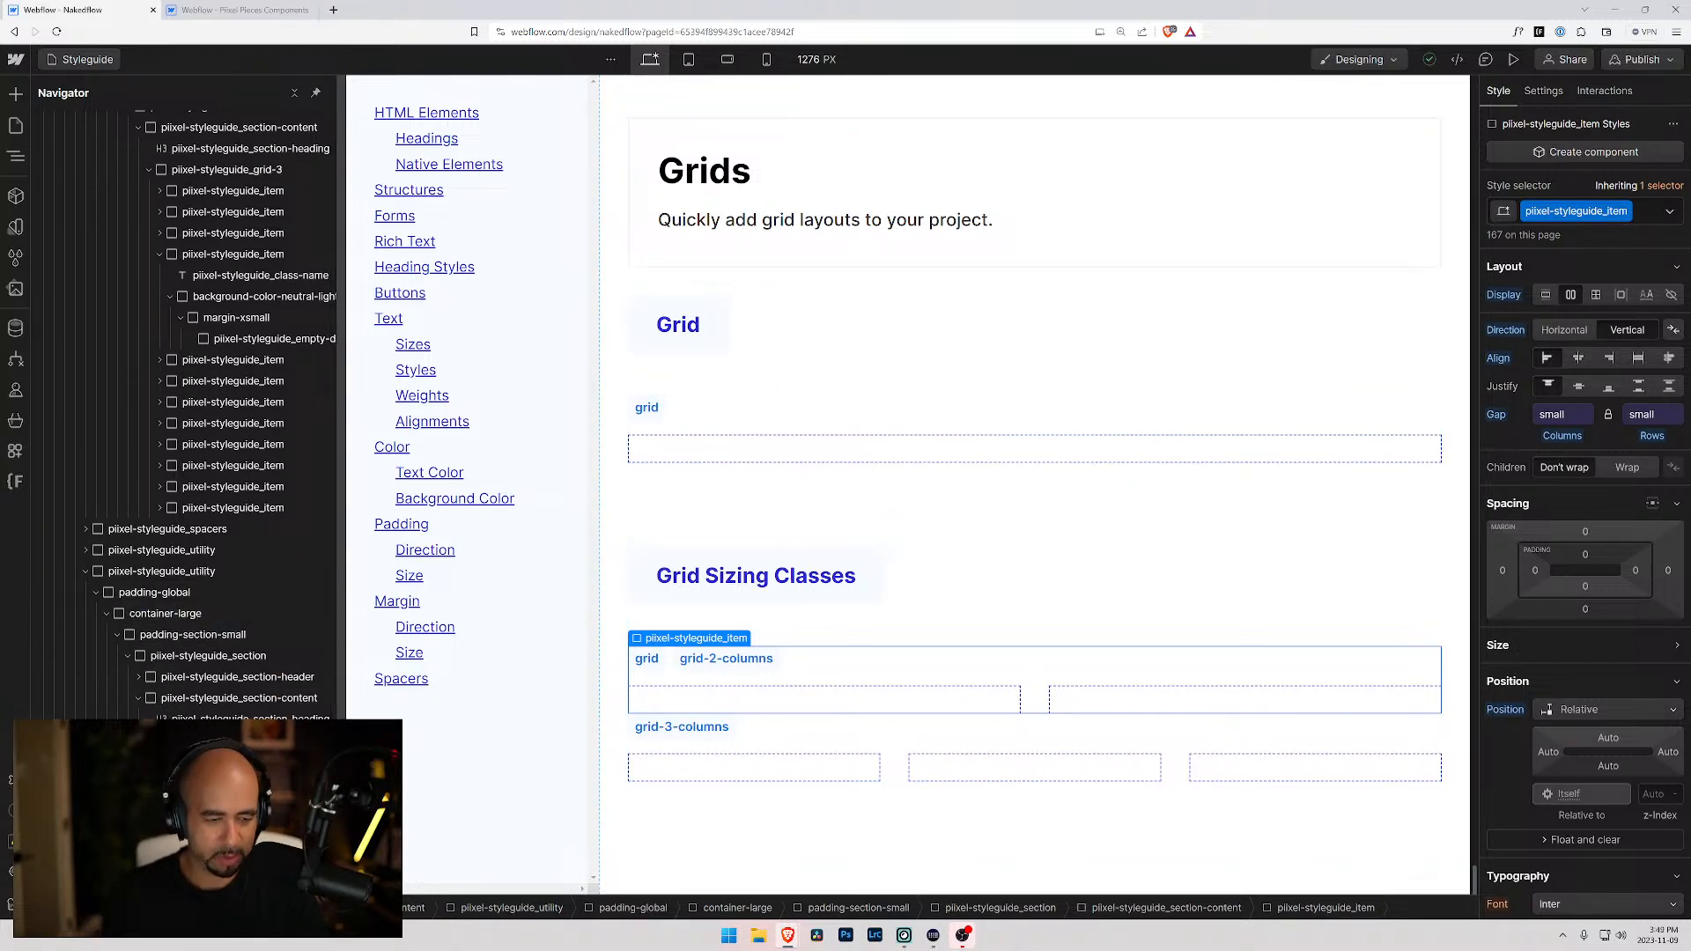
{"action": "key", "text": "ctrl+alt+g"}
{"action": "key", "text": "ctrl+z"}
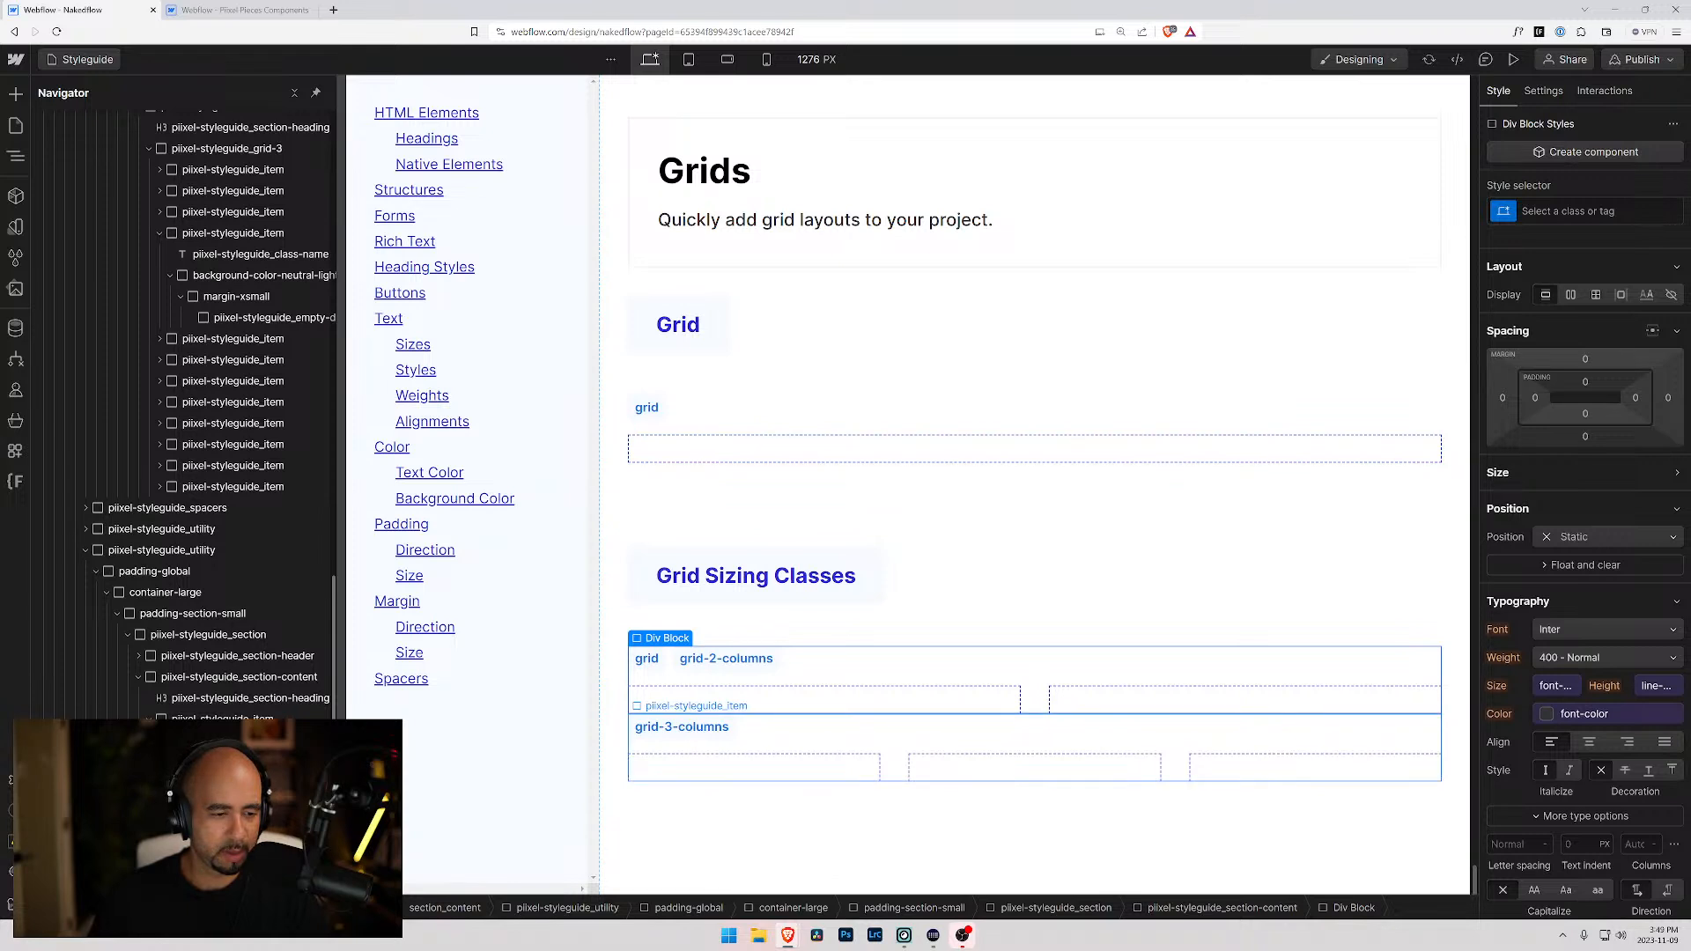
{"action": "left_click_drag", "start_coordinate": [881, 696], "coordinate": [881, 659]}
{"action": "left_click_drag", "start_coordinate": [881, 726], "coordinate": [880, 659]}
{"action": "key", "text": "Up"}
- Apply the existing grid class to the div block wrapping the two grid sizing examples
{"action": "key", "text": "ctrl+Return"}
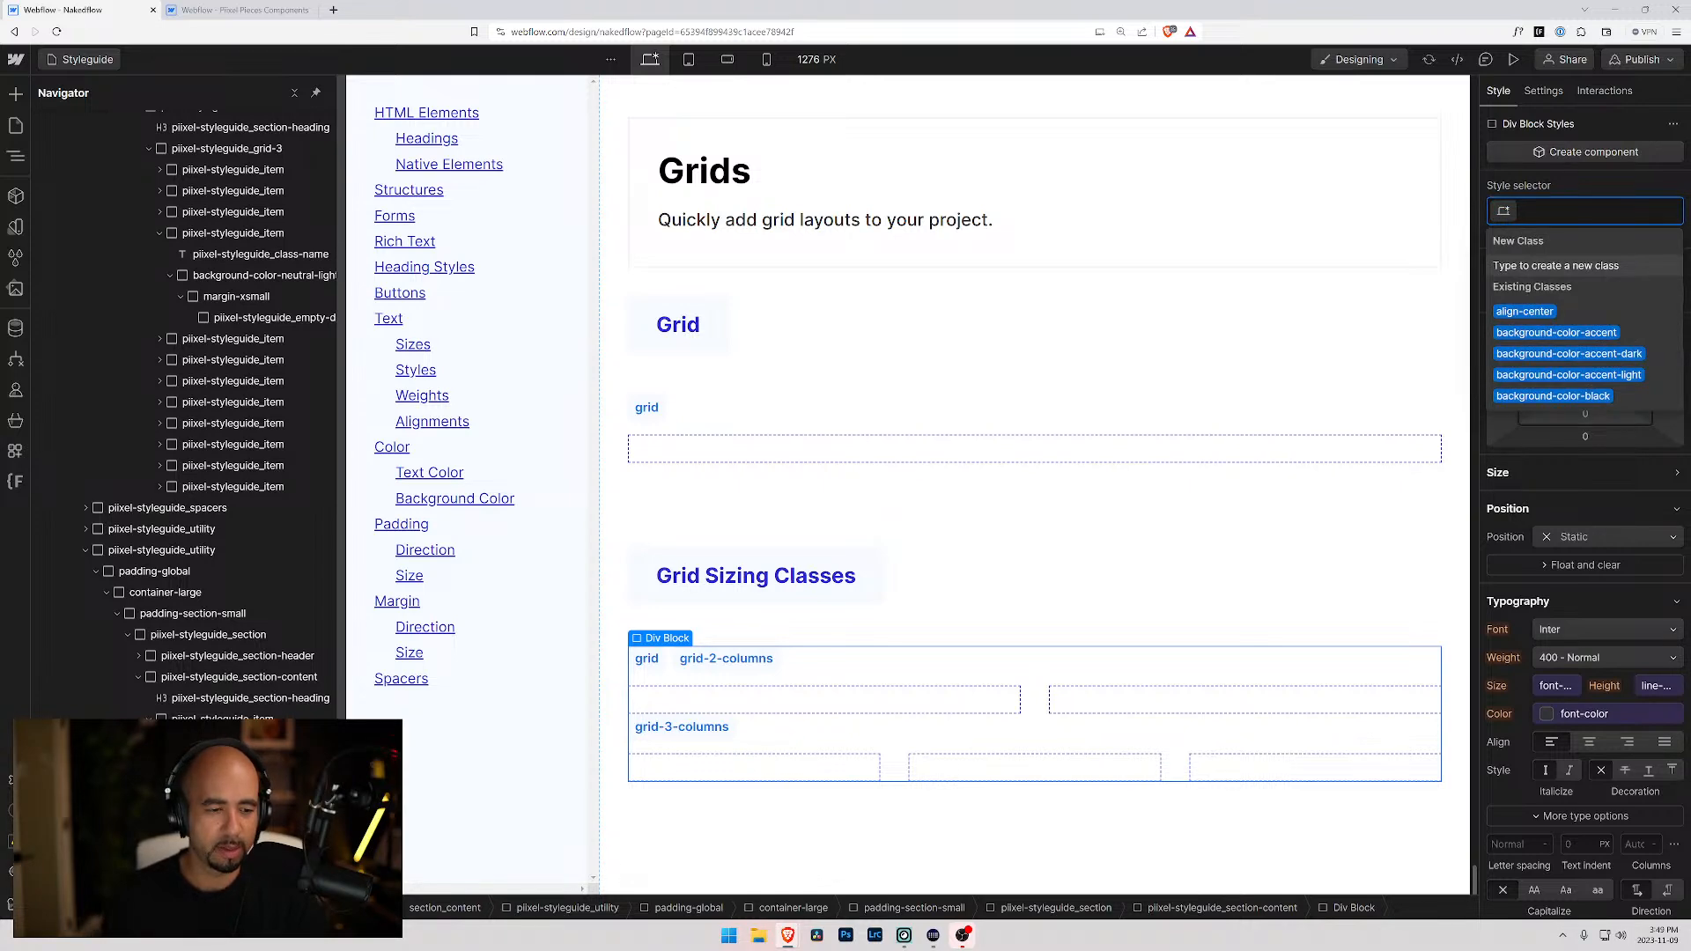
{"action": "type", "text": "grid"}
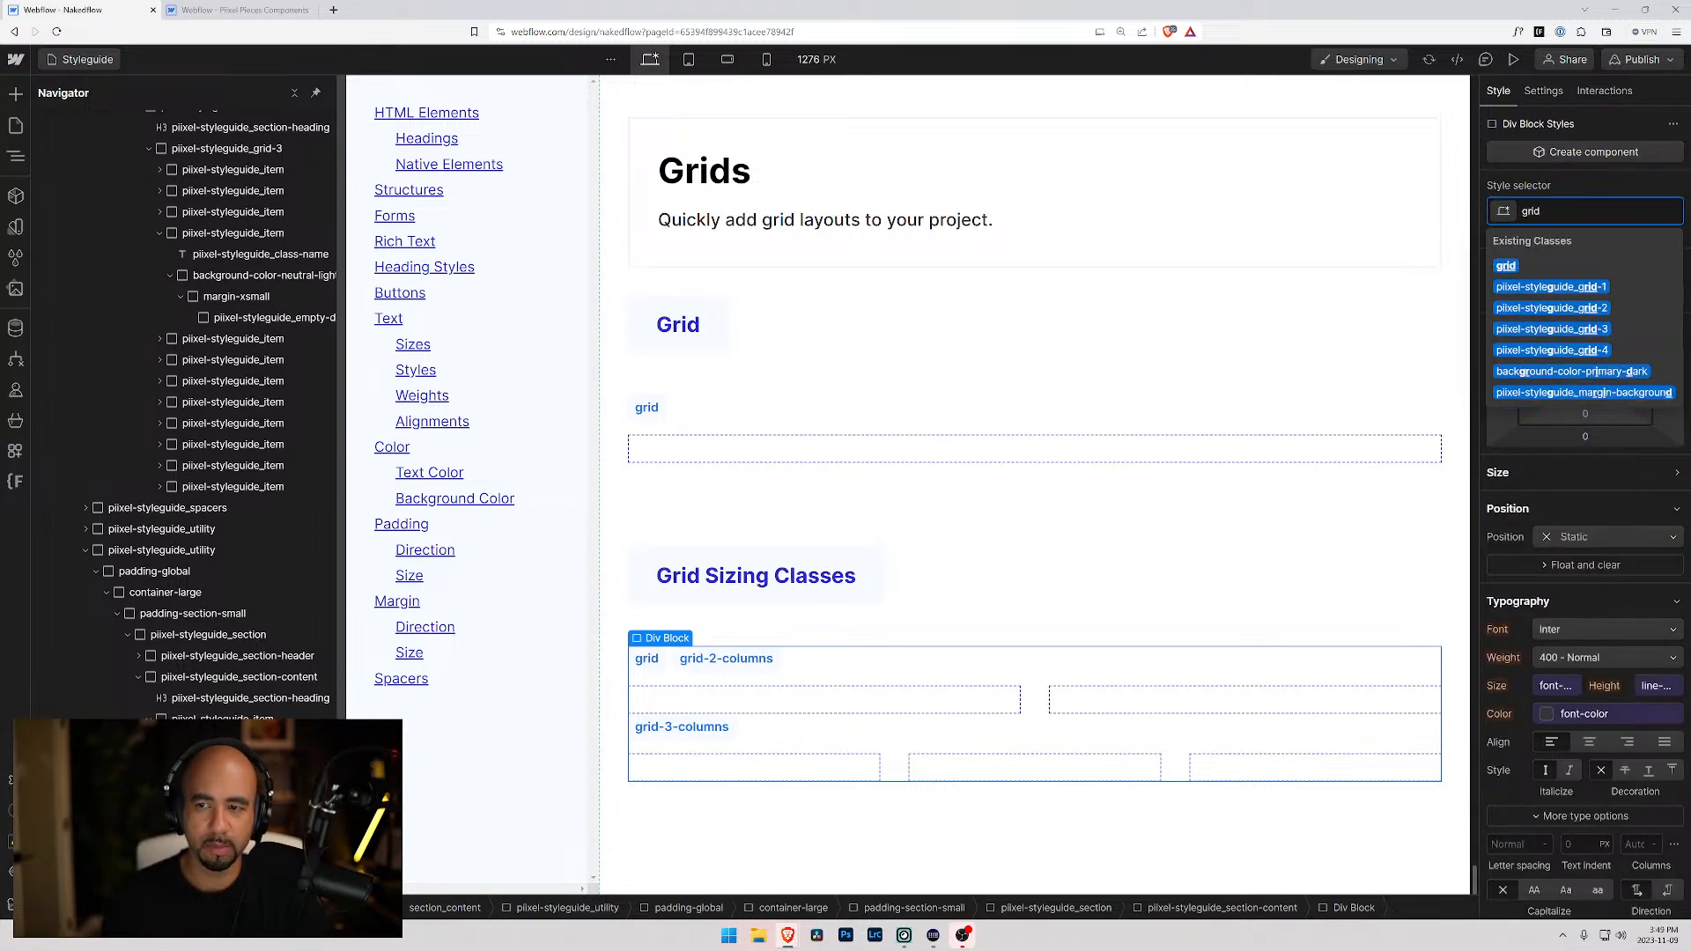
{"action": "key", "text": "Return"}
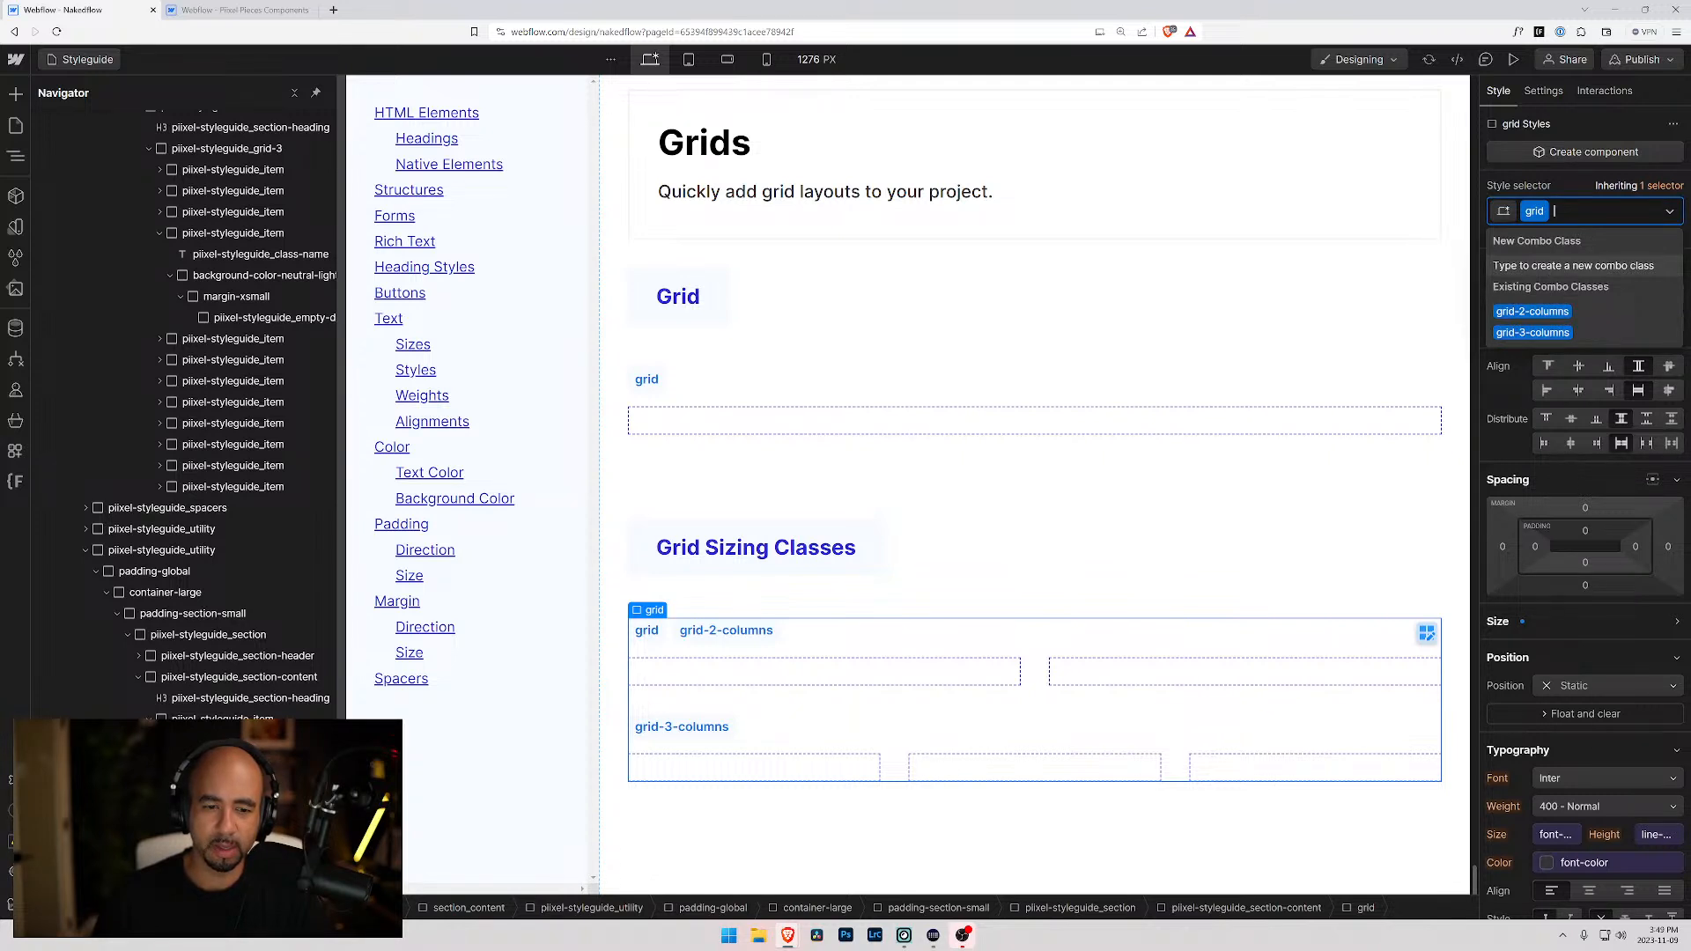
{"action": "left_click", "coordinate": [1562, 187]}
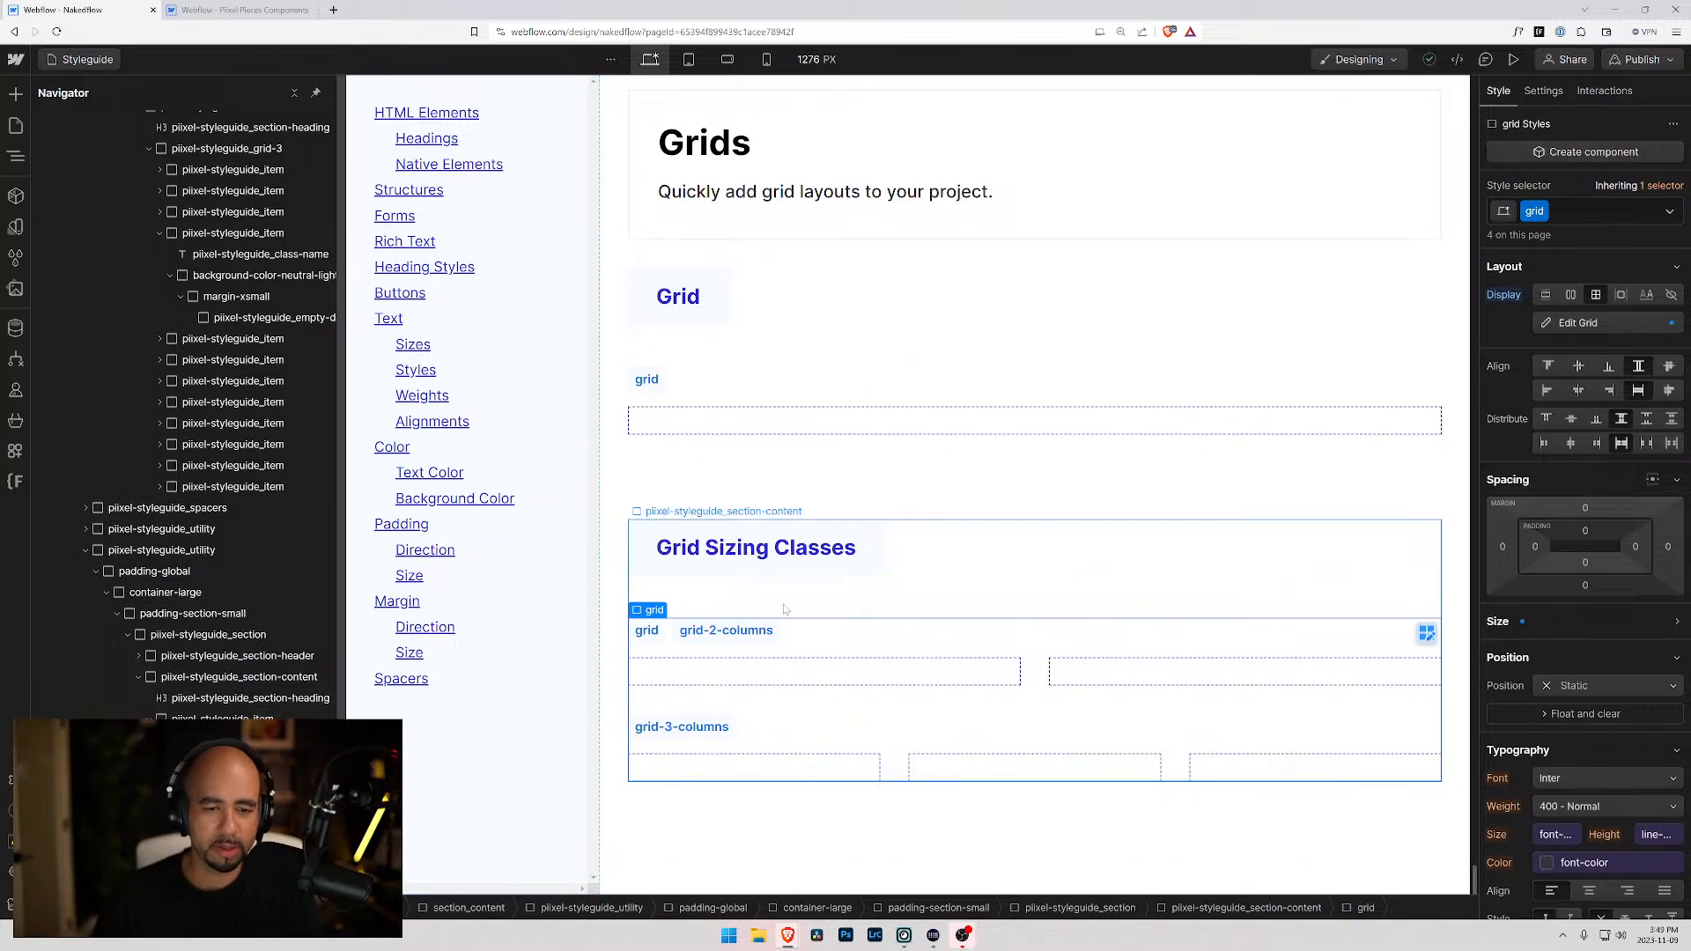
{"action": "left_click", "coordinate": [621, 577]}
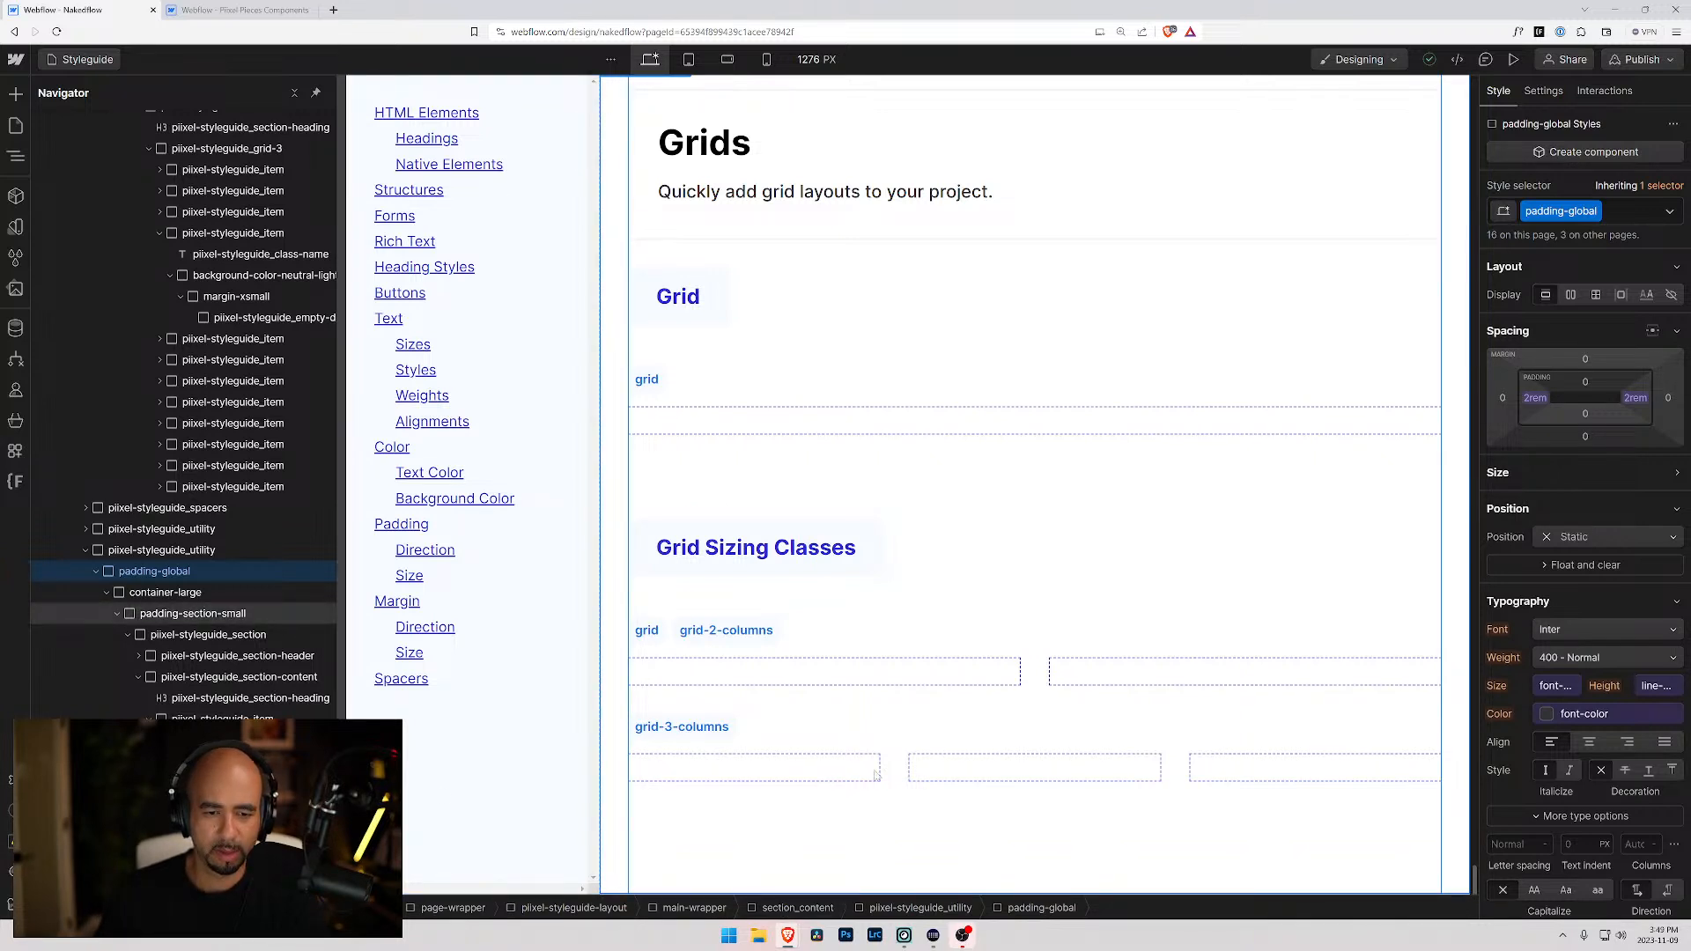
- Duplicate the grid-3-columns label and change the upper copy's text to grid
{"action": "left_click", "coordinate": [682, 727]}
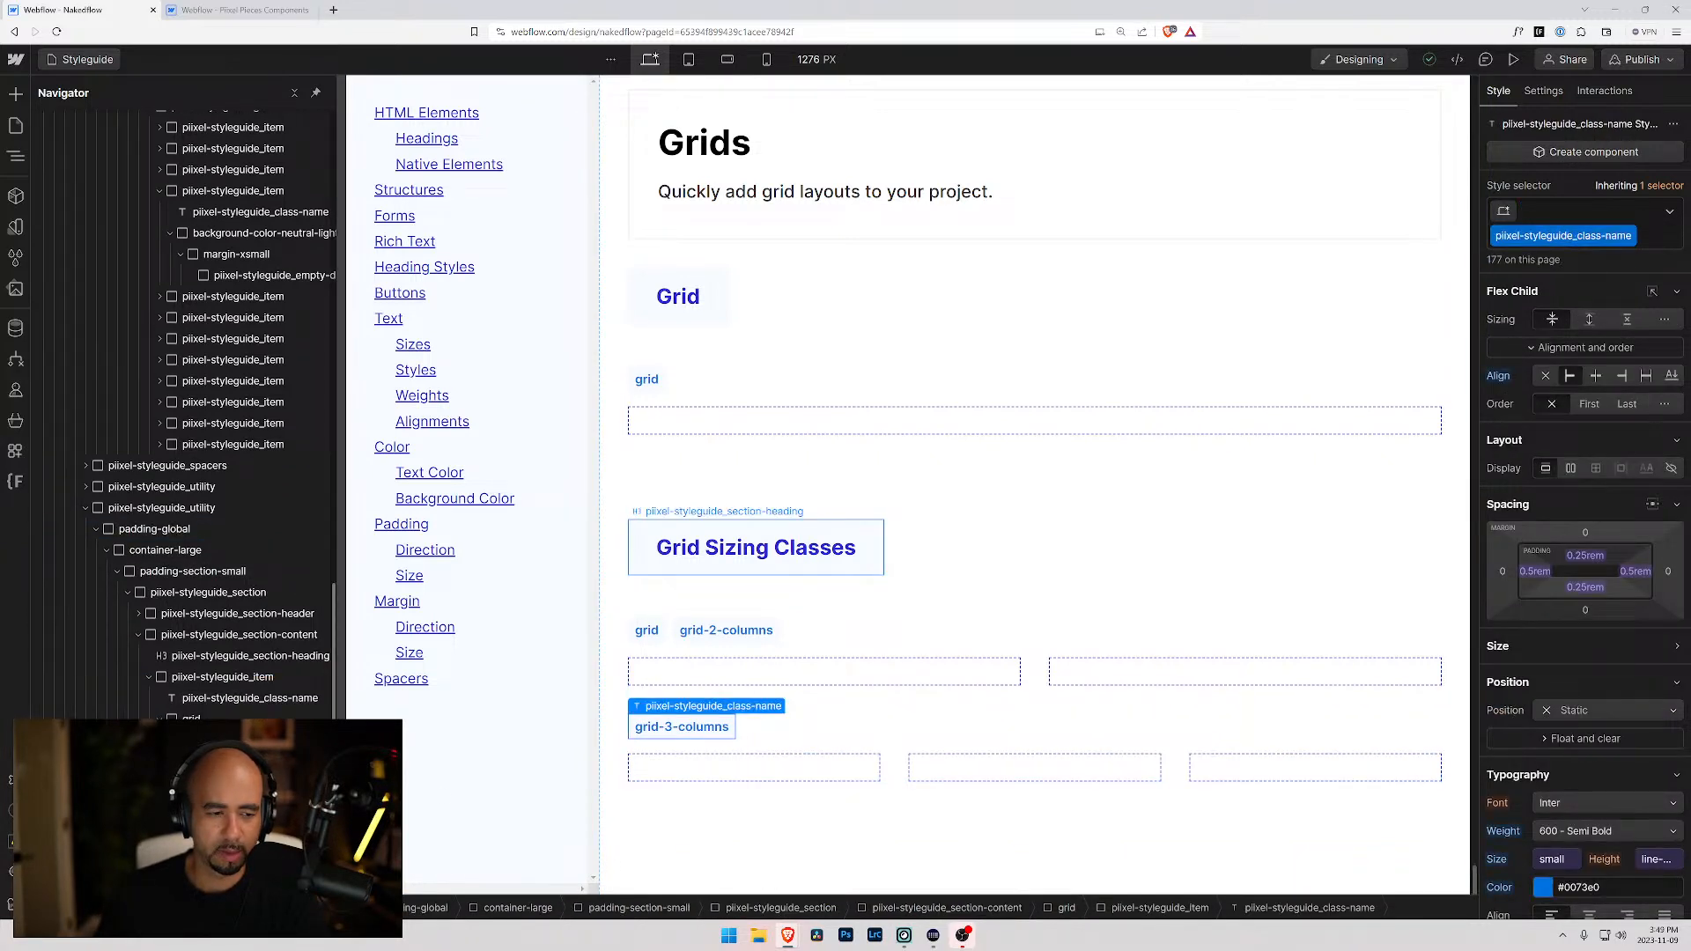
{"action": "key", "text": "ctrl+d"}
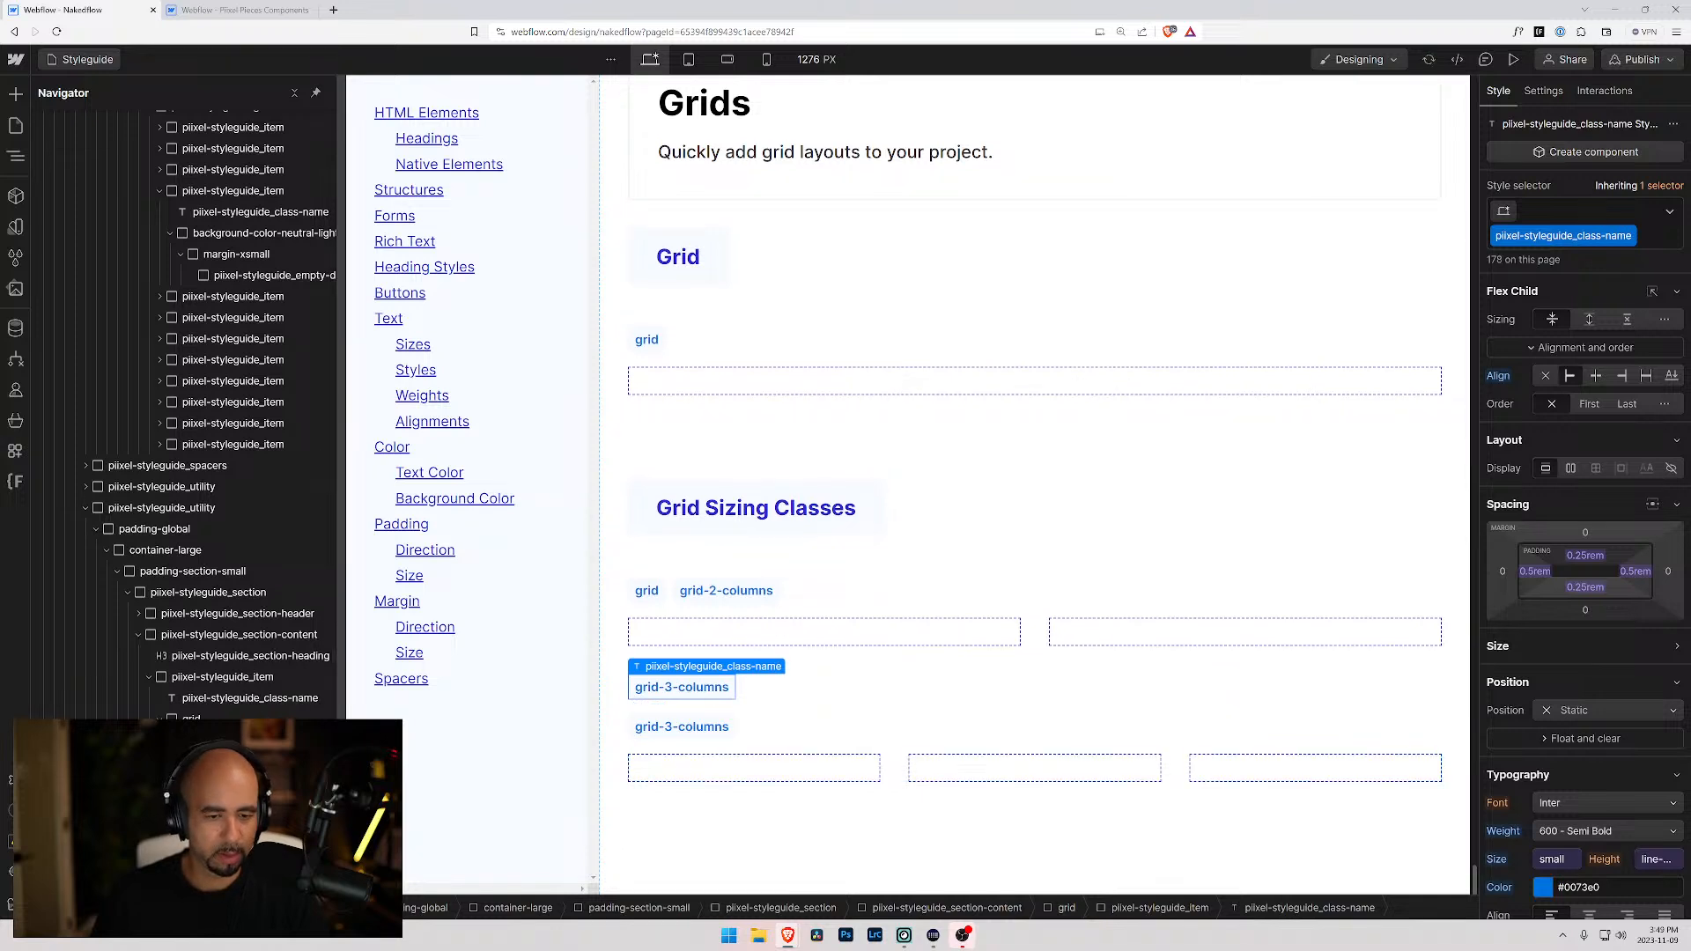
{"action": "double_click", "coordinate": [649, 692]}
{"action": "left_click_drag", "start_coordinate": [660, 691], "coordinate": [730, 692]}
{"action": "key", "text": "BackSpace"}
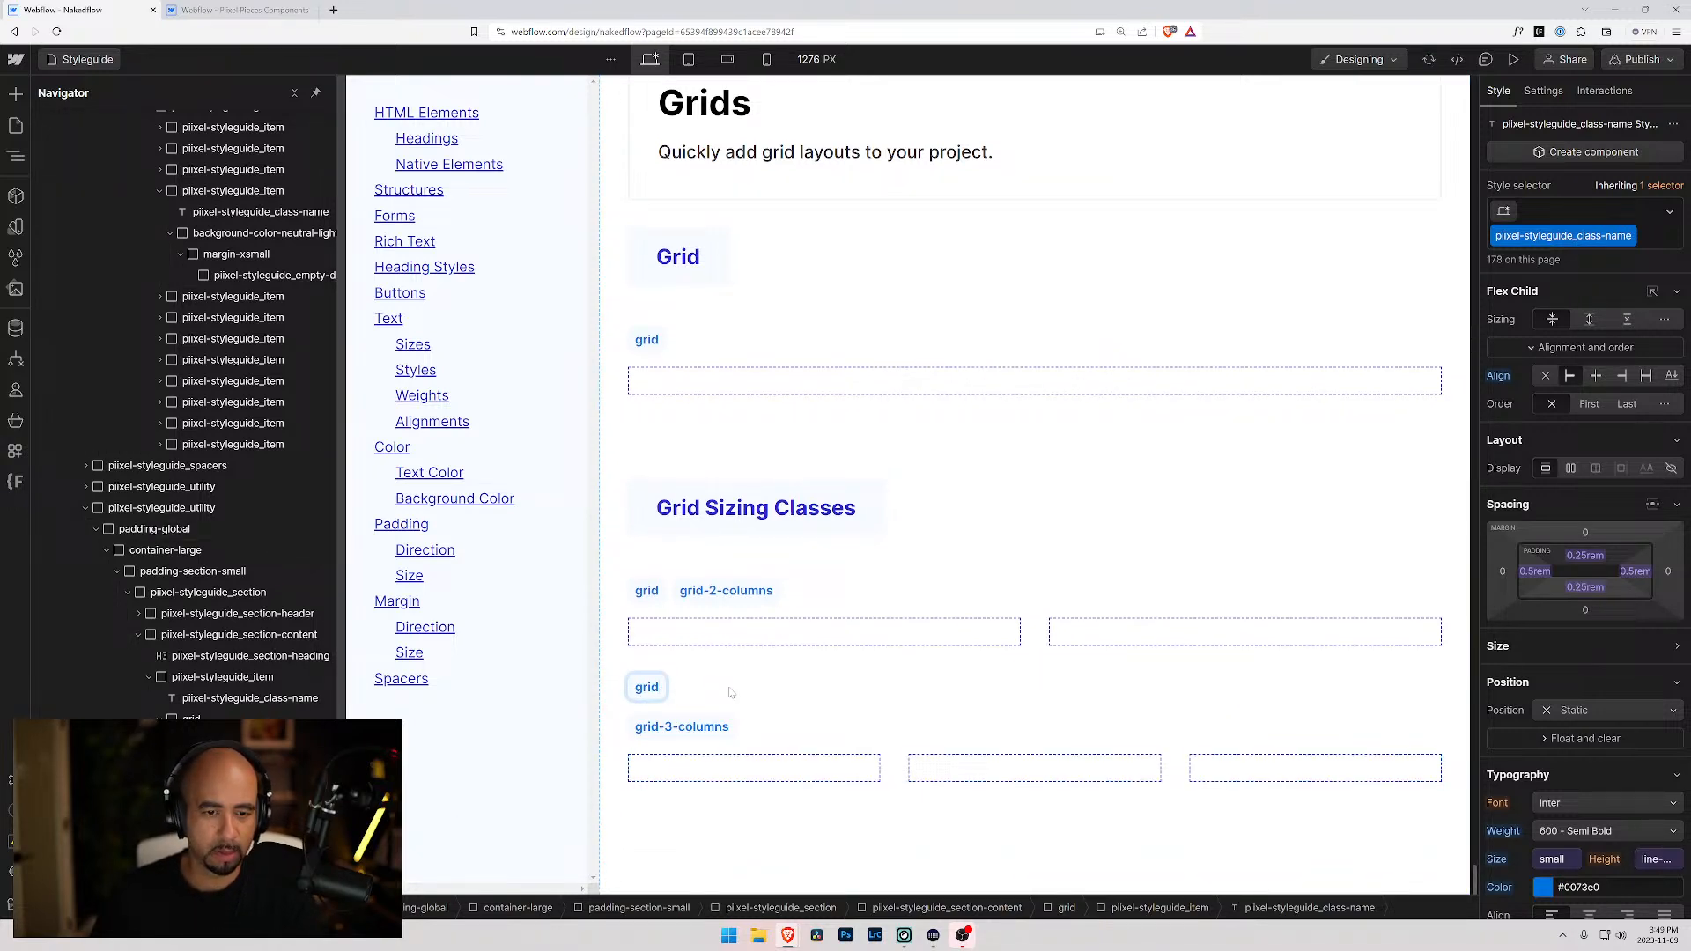
{"action": "key", "text": "Escape"}
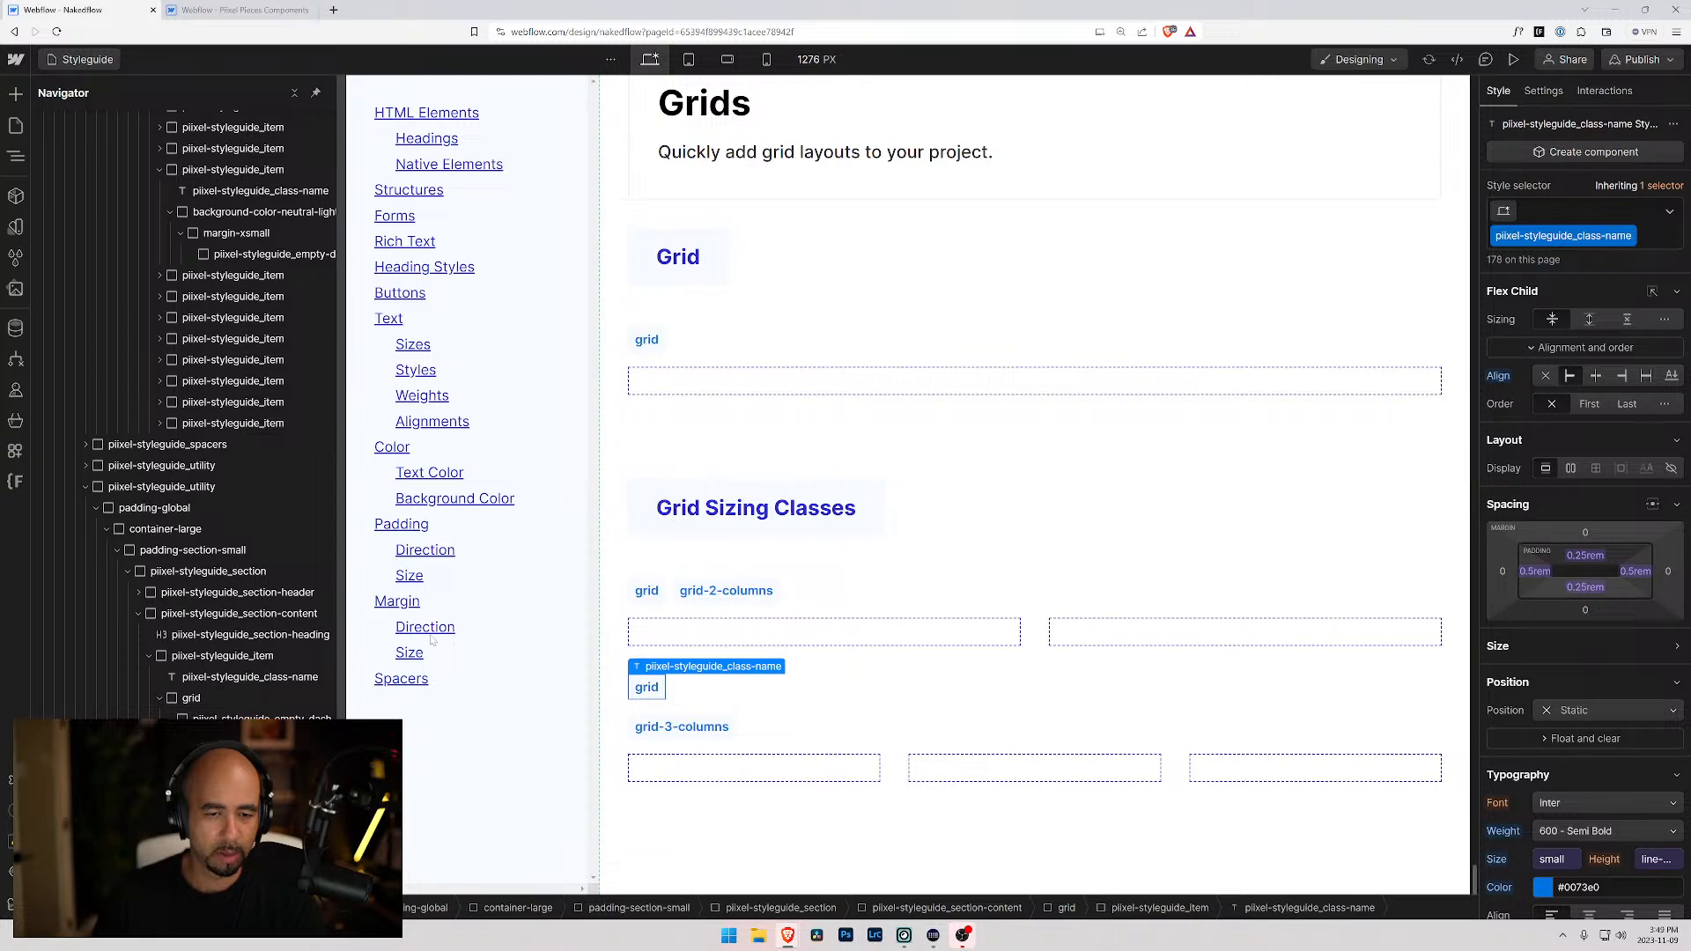
{"action": "scroll", "coordinate": [941, 286], "scroll_direction": "up", "scroll_amount": 20}
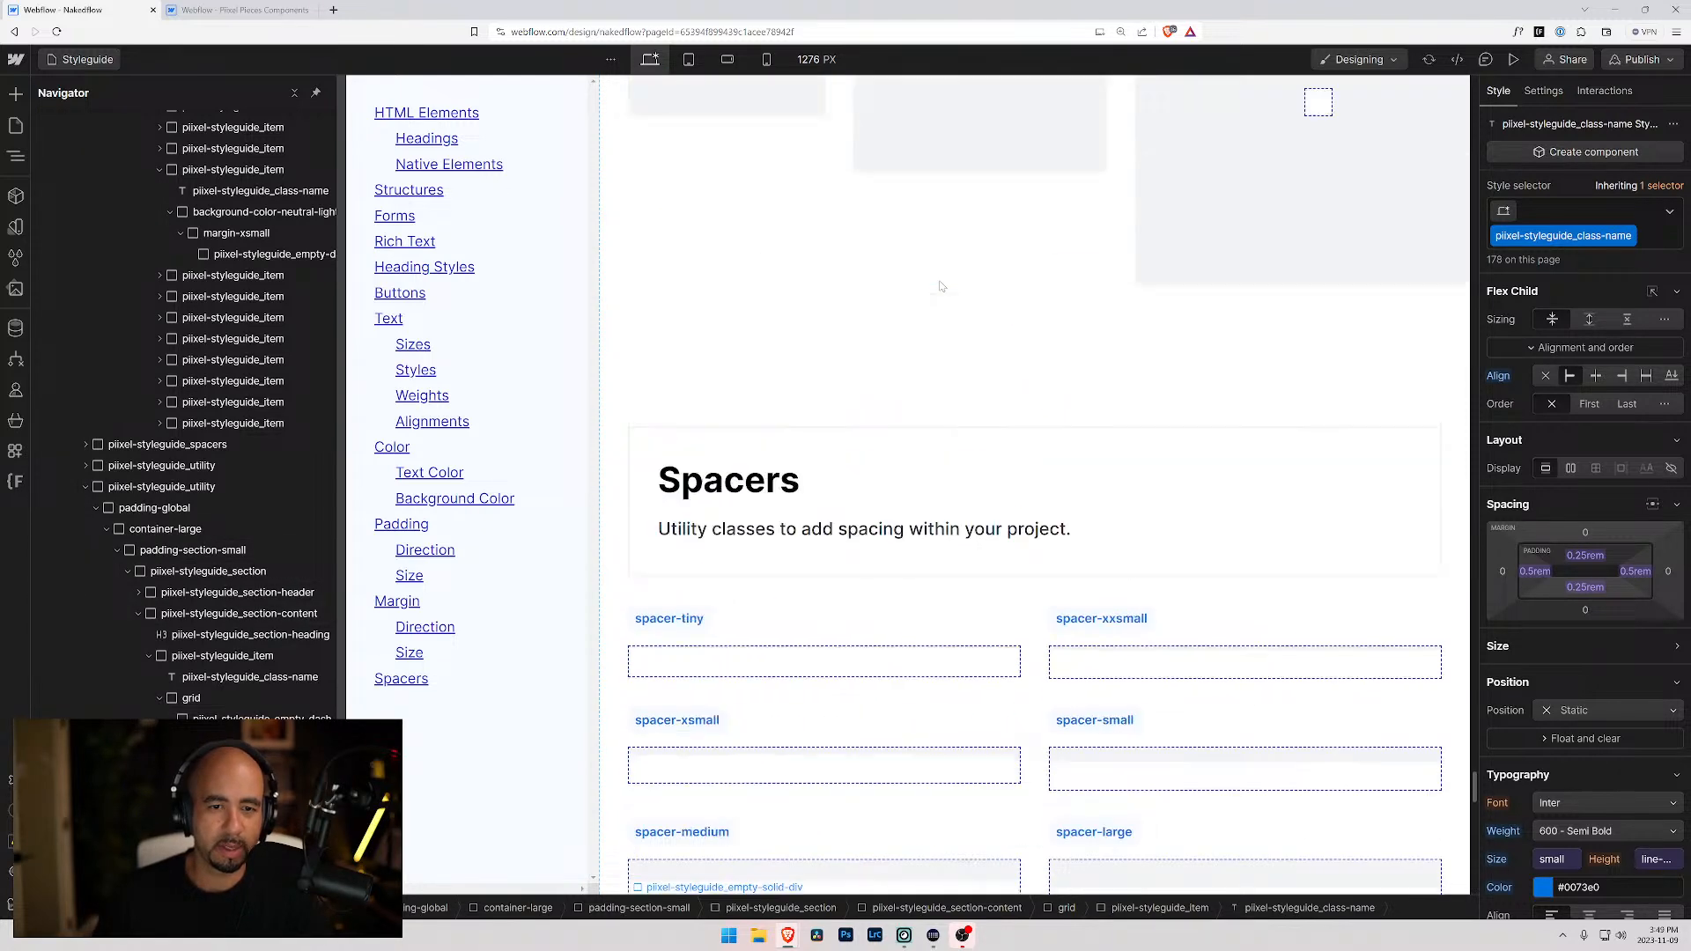
- Copy the Margins subheading "Add two classes: direction + size" and append it, preceded by "by", to the Grids subheading in place of its full stop
{"action": "scroll", "coordinate": [940, 286], "scroll_direction": "up", "scroll_amount": 10}
{"action": "left_click", "coordinate": [805, 330]}
{"action": "left_click_drag", "start_coordinate": [935, 339], "coordinate": [653, 347]}
{"action": "key", "text": "ctrl+c"}
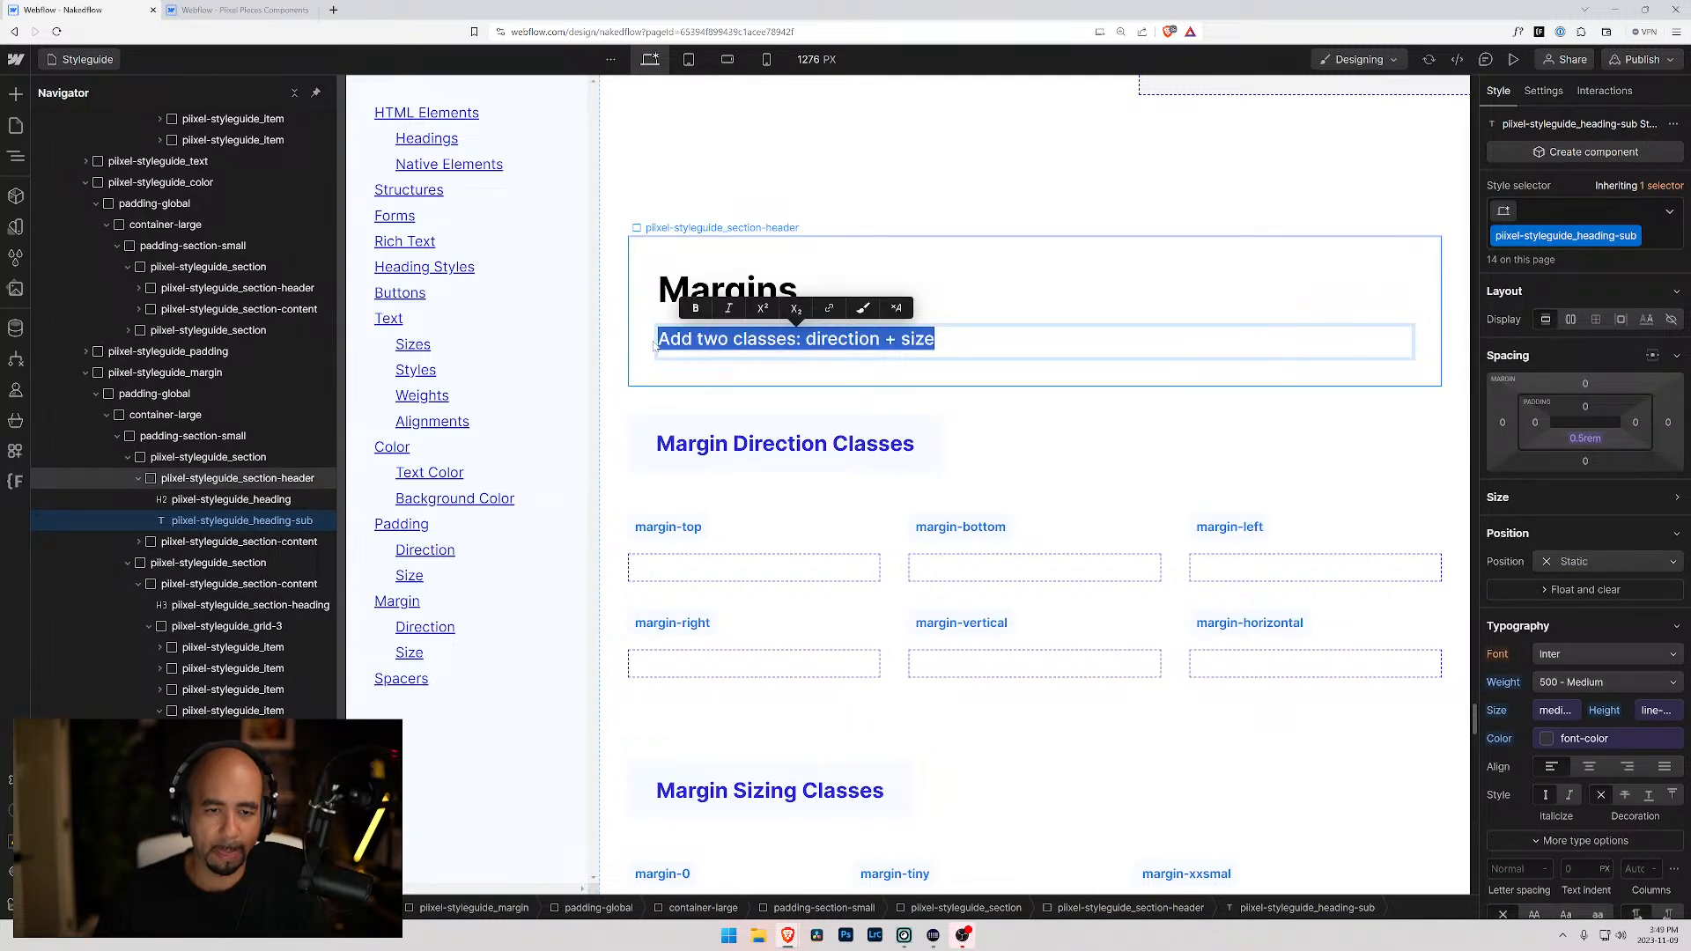
{"action": "scroll", "coordinate": [687, 406], "scroll_direction": "down", "scroll_amount": 12}
{"action": "scroll", "coordinate": [713, 414], "scroll_direction": "down", "scroll_amount": 15}
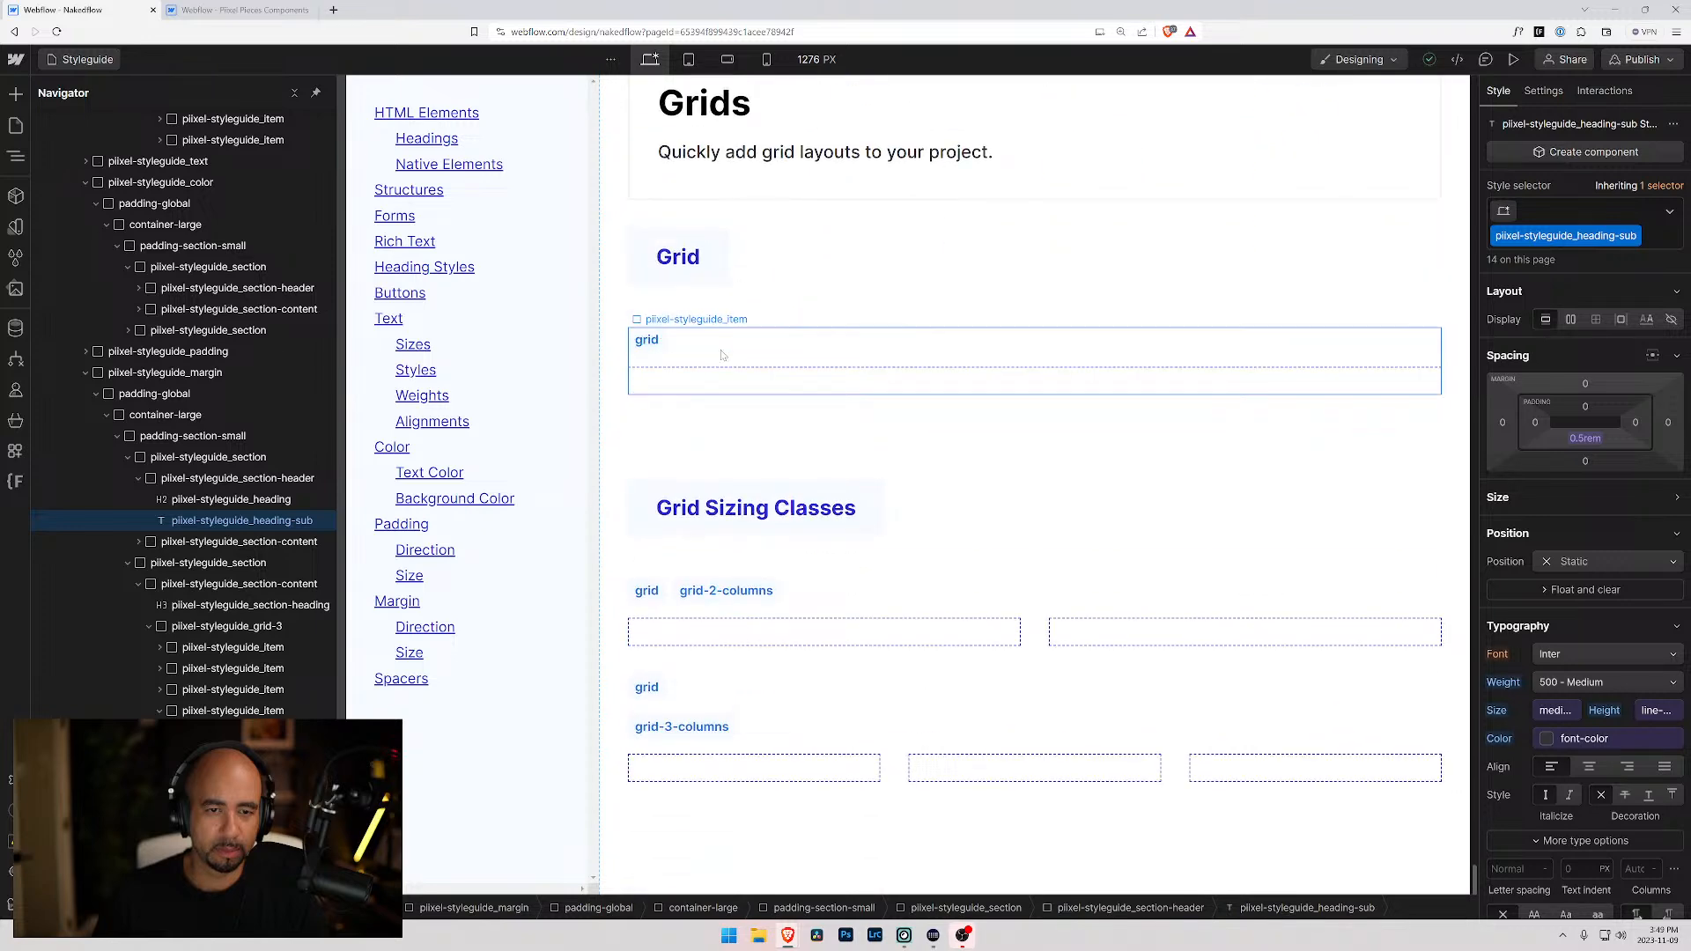
{"action": "scroll", "coordinate": [724, 356], "scroll_direction": "up", "scroll_amount": 3}
{"action": "double_click", "coordinate": [761, 410]}
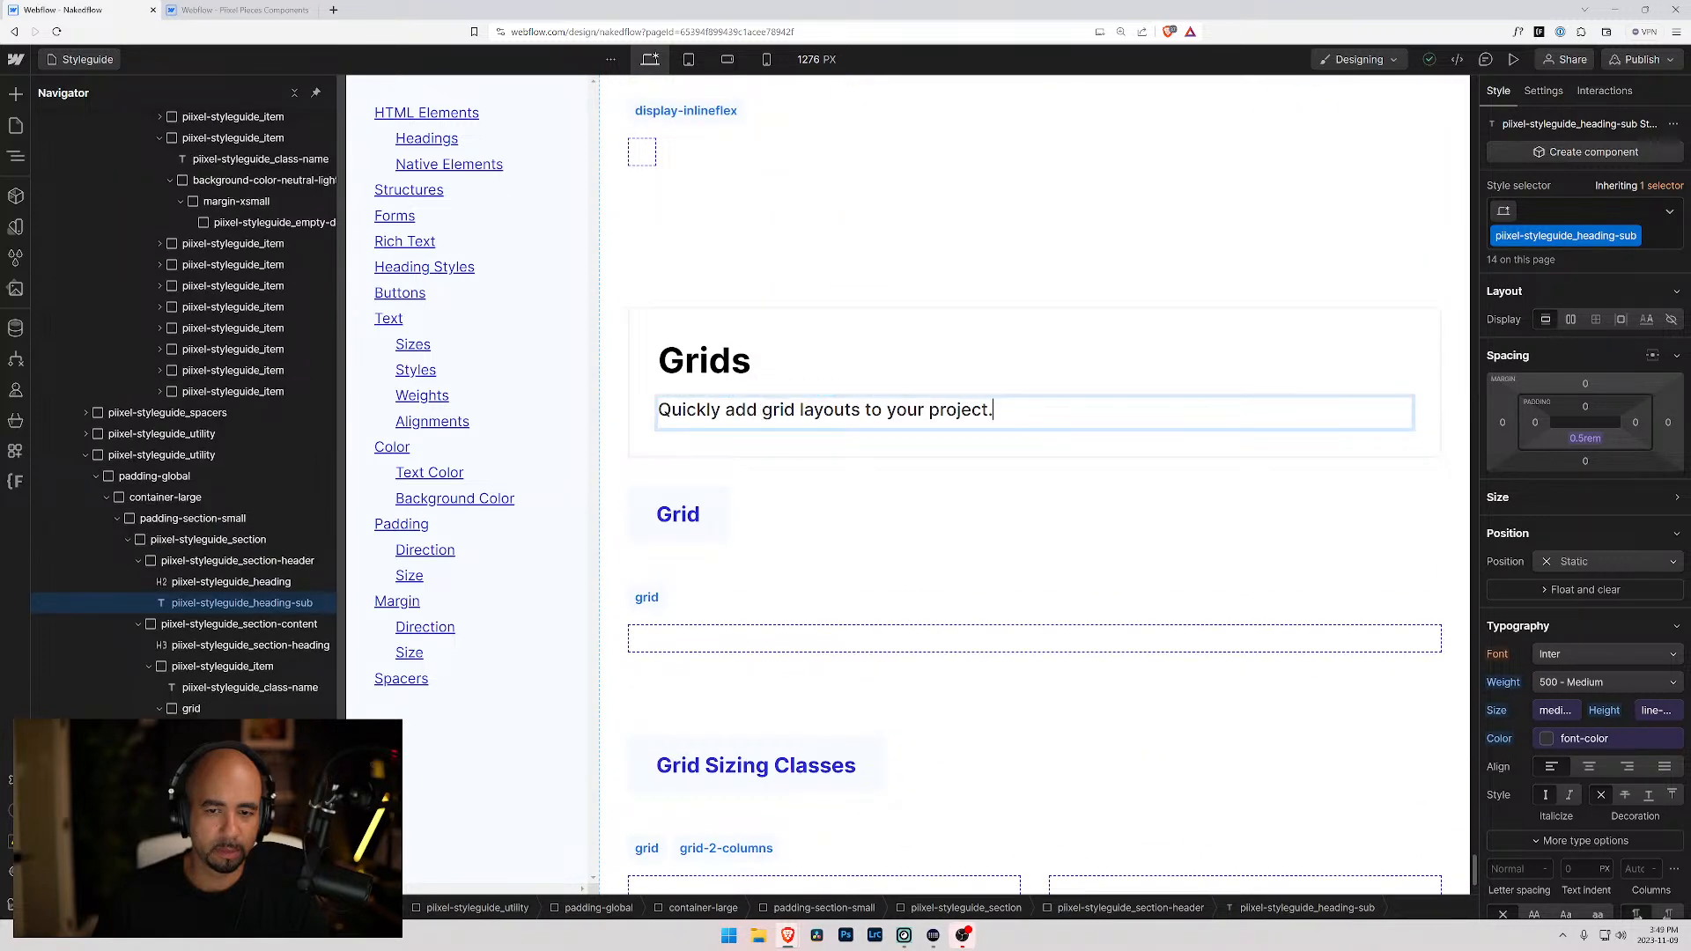
{"action": "key", "text": "BackSpace"}
{"action": "type", "text": "by"}
{"action": "key", "text": "ctrl+v"}
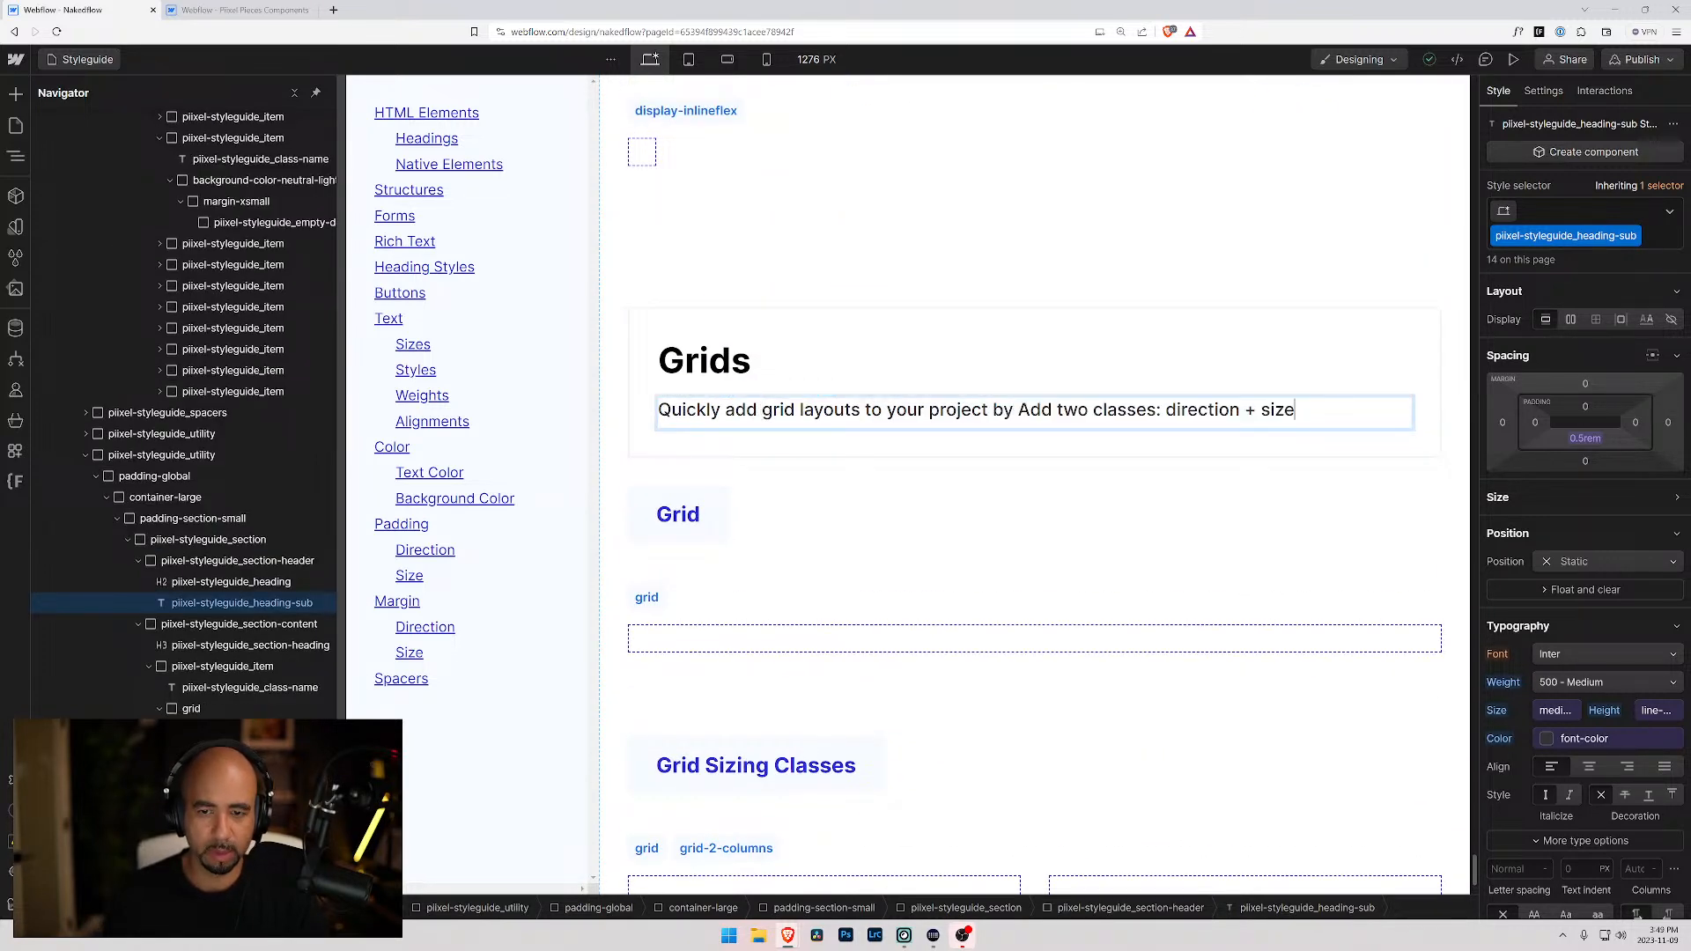
- Reword the Grids subheading to begin "Quickly add a grid layout to your project by adding two classes"
{"action": "left_click_drag", "start_coordinate": [1018, 410], "coordinate": [1029, 409]}
{"action": "type", "text": "a"}
{"action": "type", "text": "ing"}
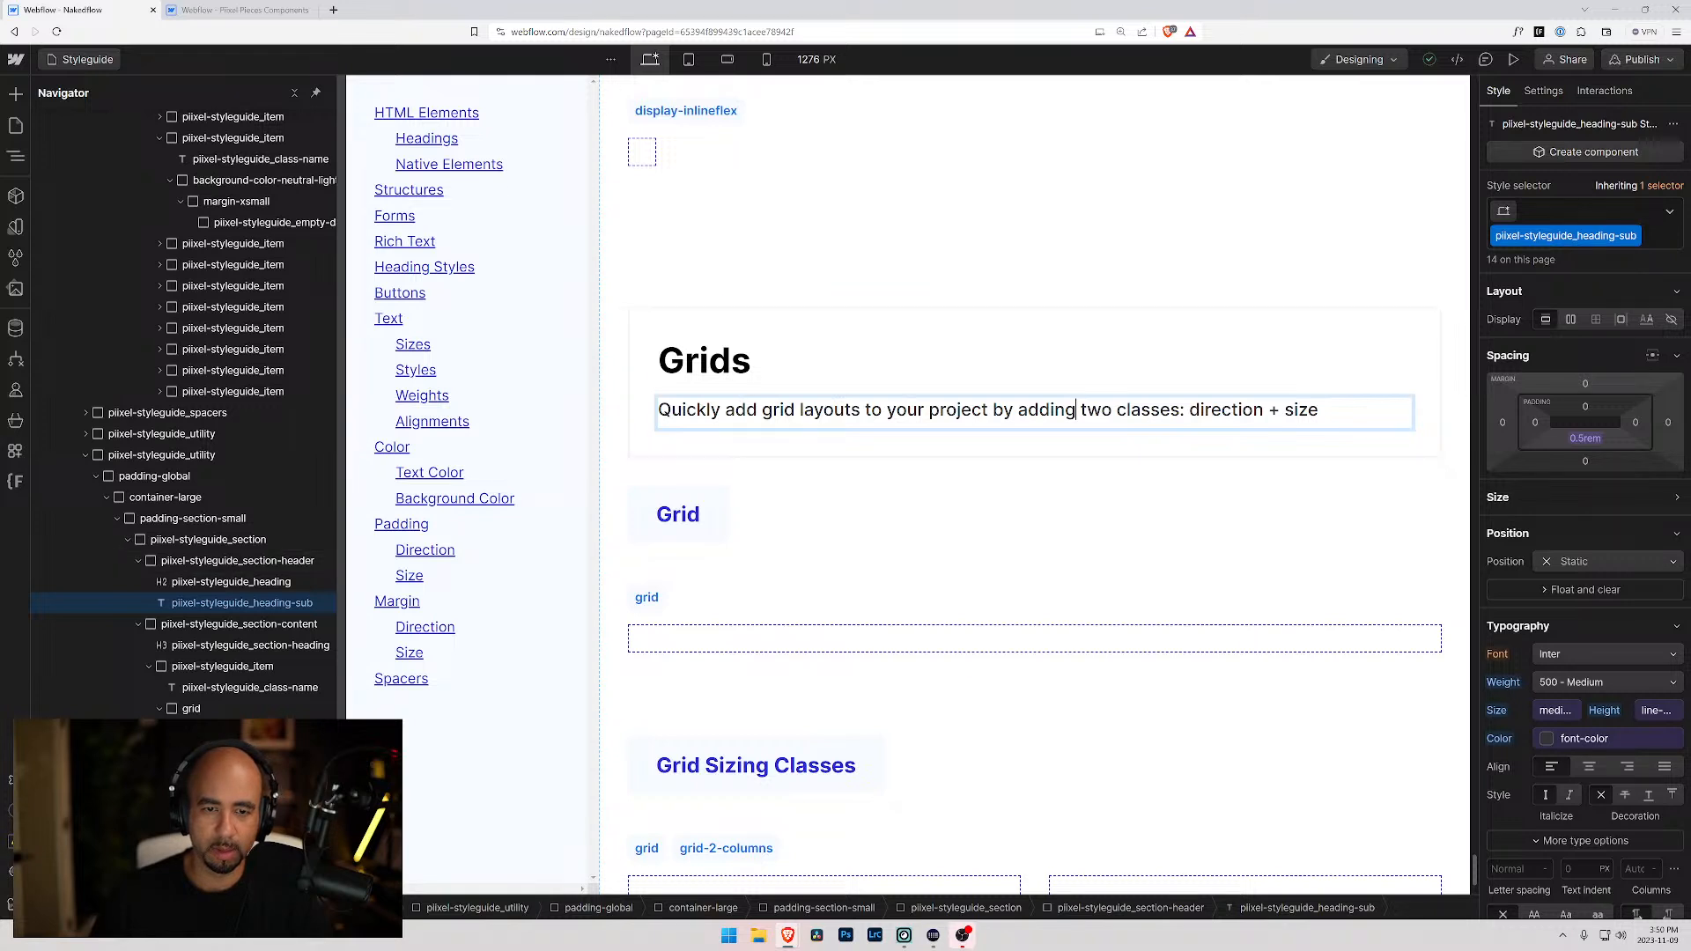
{"action": "type", "text": "a"}
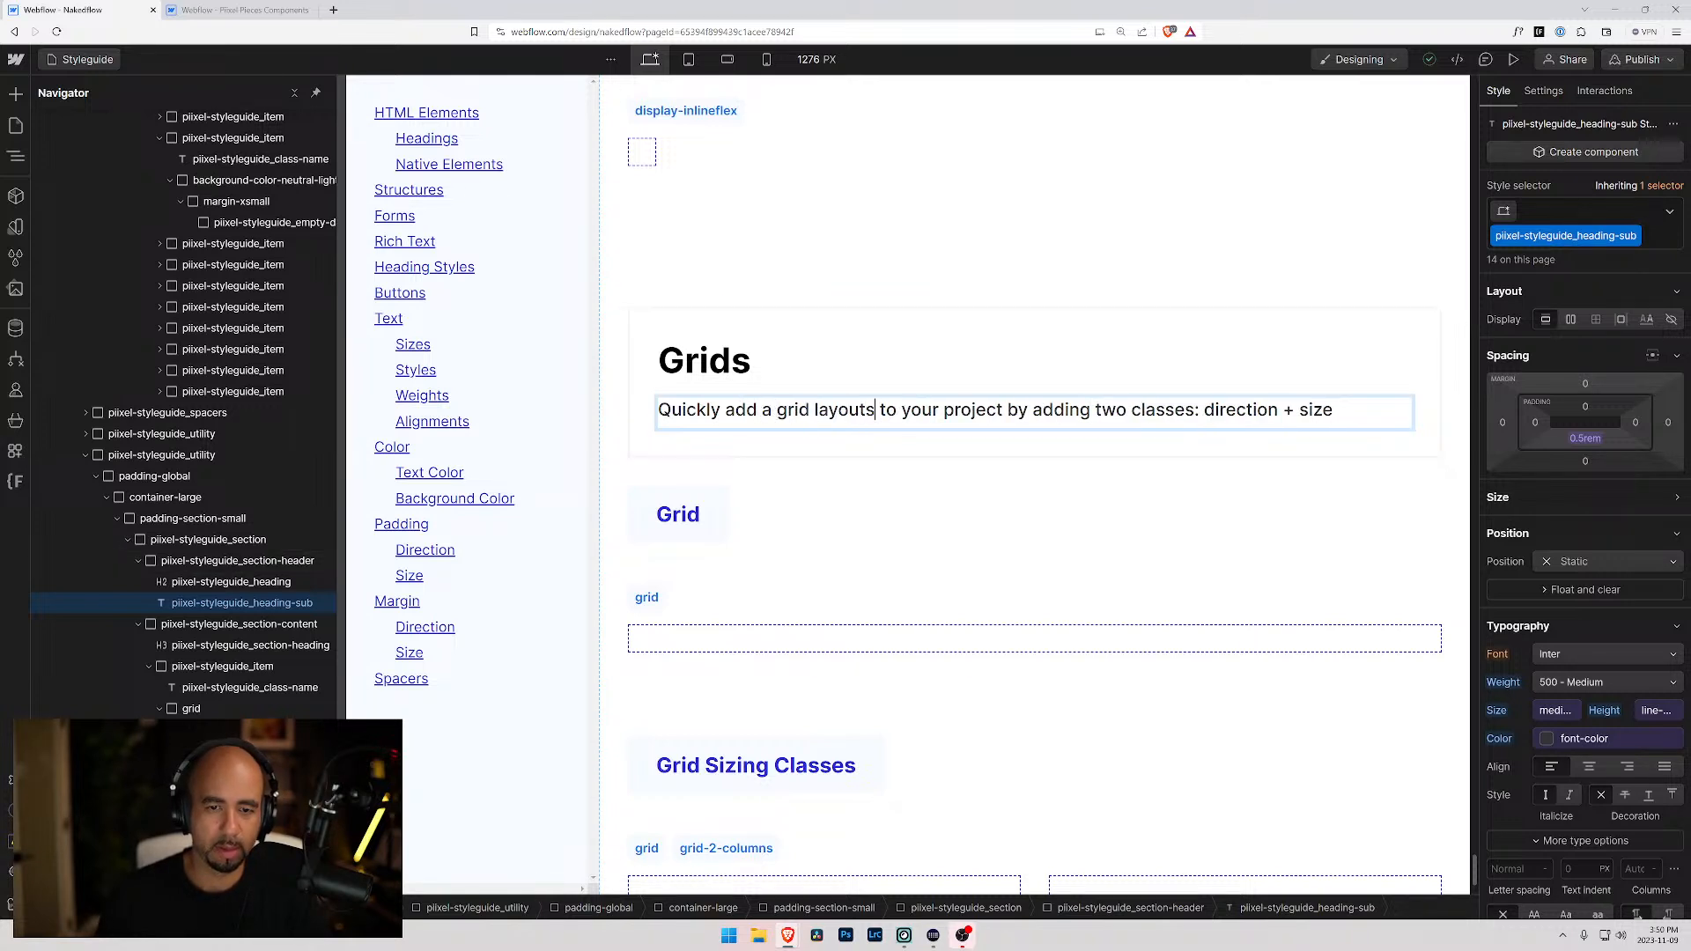
{"action": "key", "text": "BackSpace"}
- Replace "direction + size" in the Grids subheading with "grid + number of columns"
{"action": "left_click_drag", "start_coordinate": [1195, 409], "coordinate": [1271, 409]}
{"action": "type", "text": "drib"}
{"action": "key", "text": "BackSpace"}
{"action": "key", "text": "BackSpace"}
{"action": "key", "text": "BackSpace"}
{"action": "key", "text": "BackSpace"}
{"action": "type", "text": "grib"}
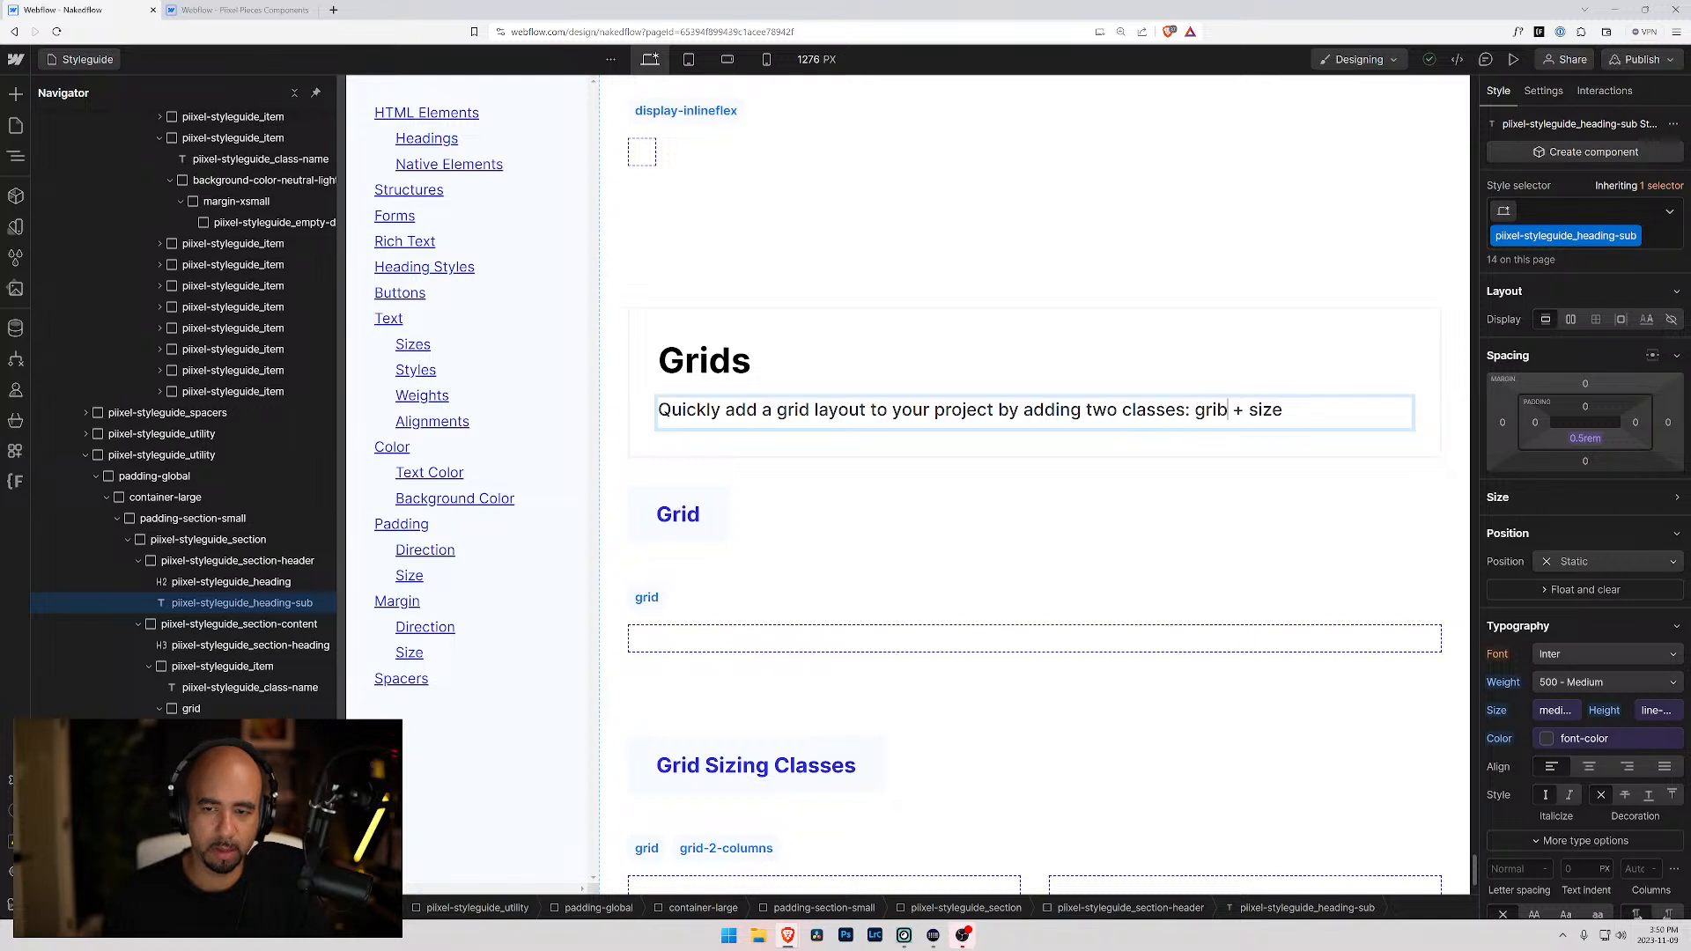
{"action": "key", "text": "BackSpace"}
{"action": "type", "text": "d"}
{"action": "key", "text": "Right"}
{"action": "key", "text": "shift+End"}
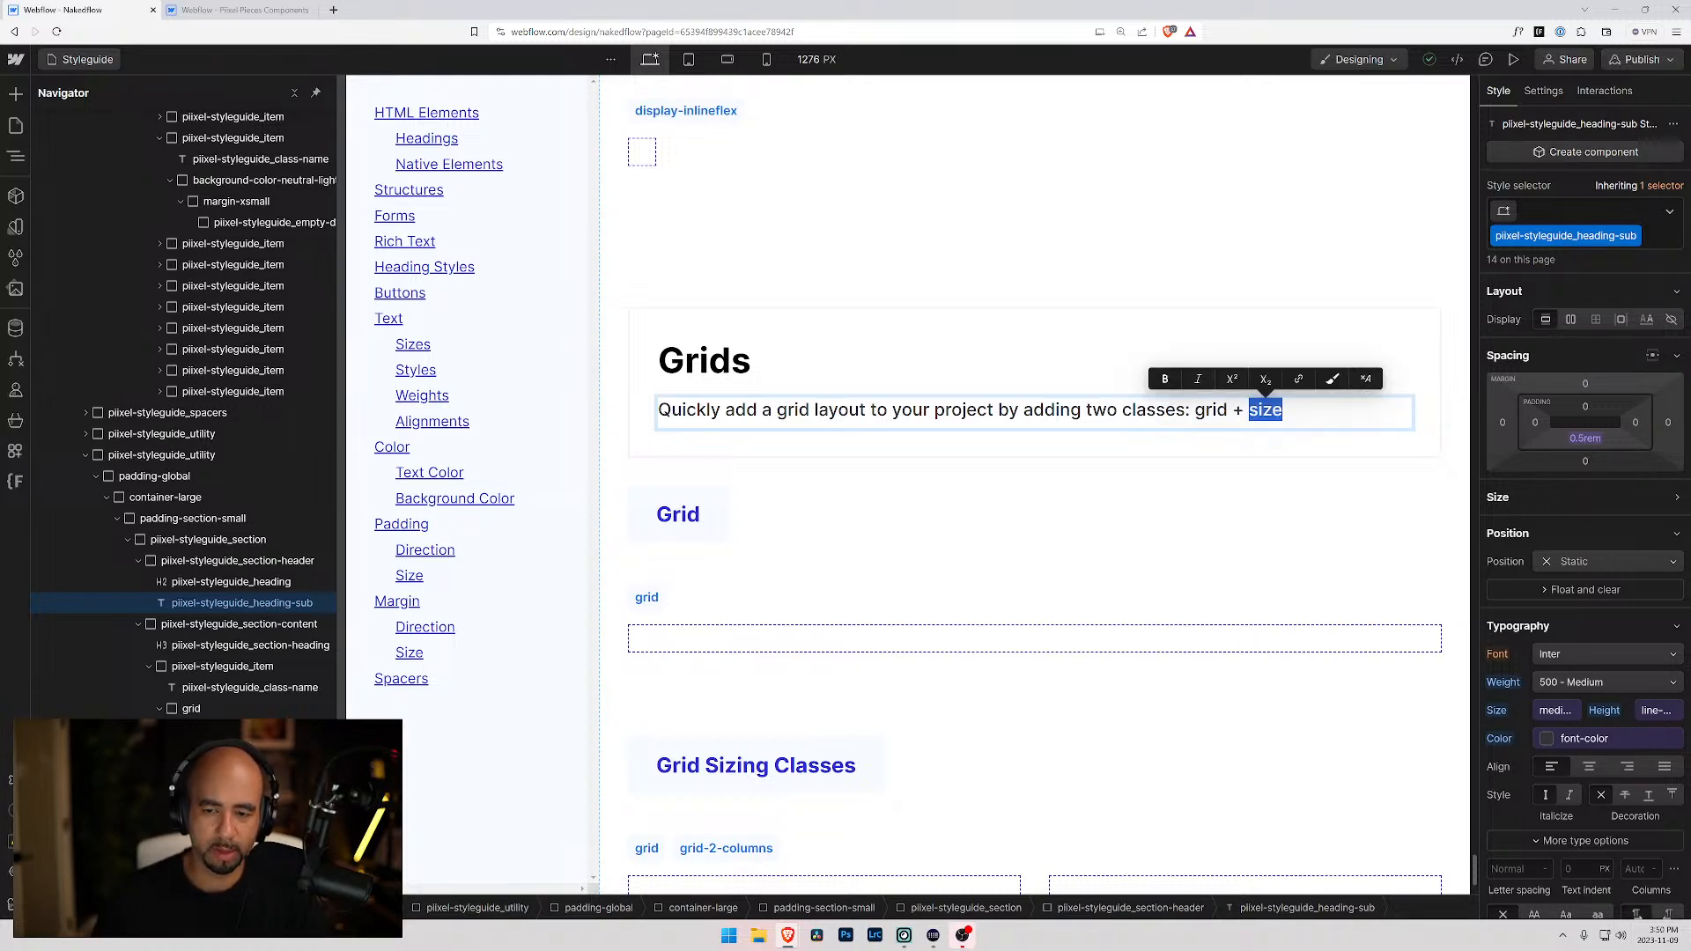
{"action": "type", "text": "number of com"}
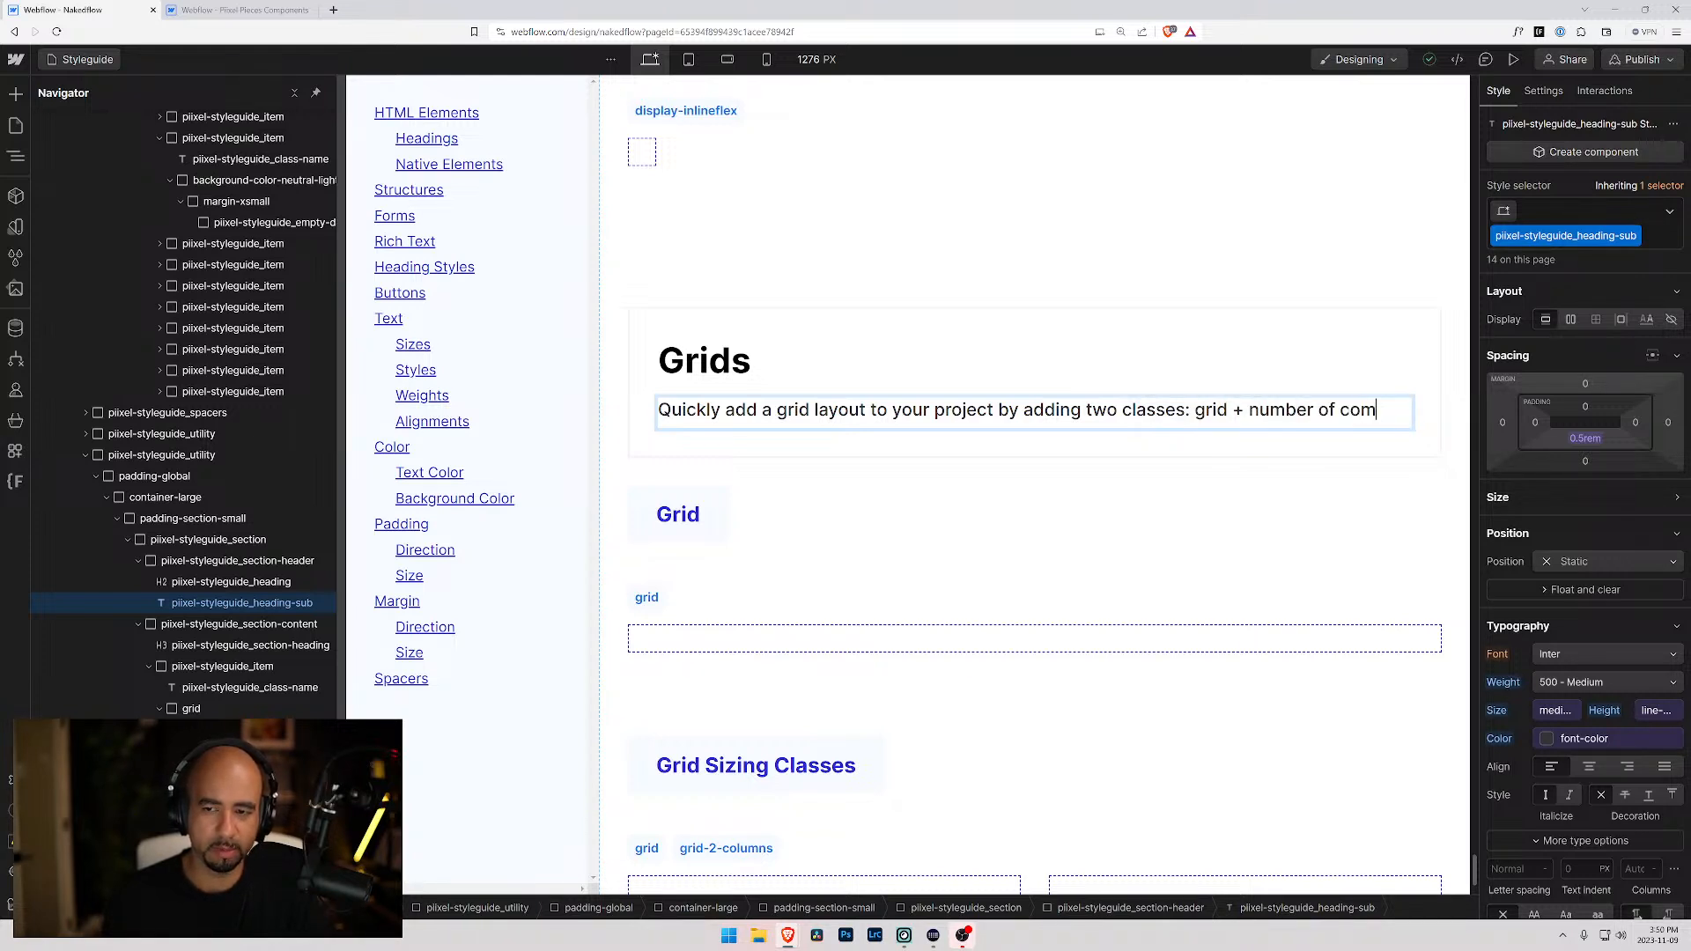
{"action": "key", "text": "BackSpace"}
{"action": "type", "text": "lumns"}
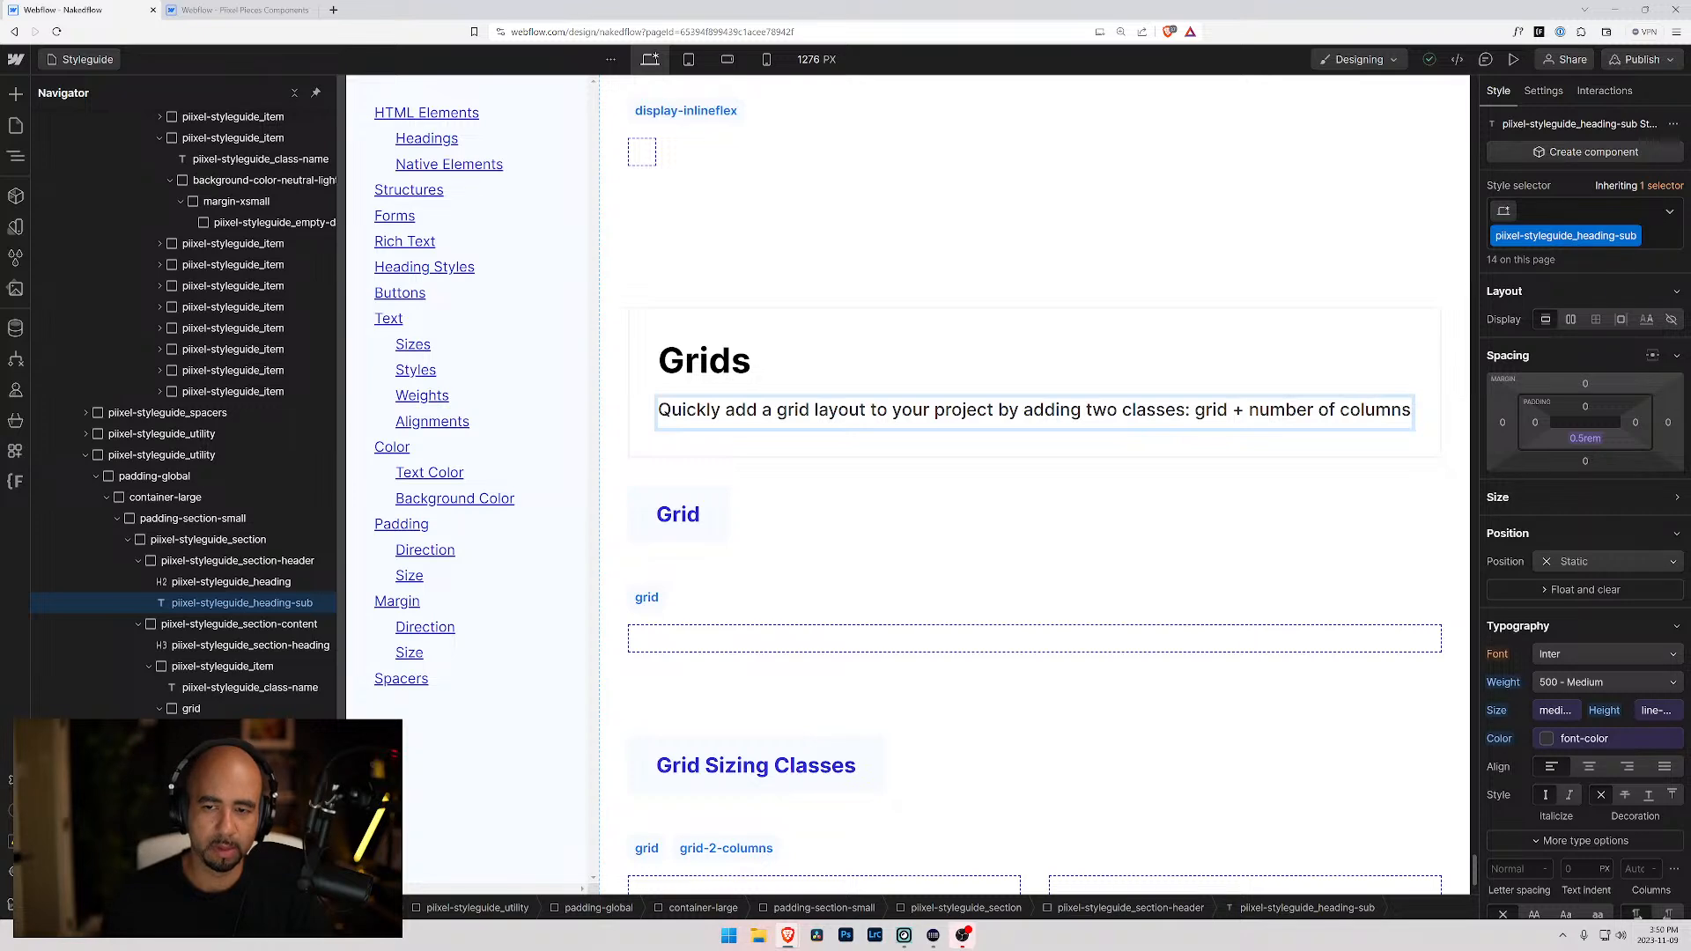
{"action": "left_click", "coordinate": [793, 357]}
- Remove the separate grid labels from the grid-2-columns and grid-3-columns examples
{"action": "scroll", "coordinate": [662, 508], "scroll_direction": "down", "scroll_amount": 2}
{"action": "scroll", "coordinate": [662, 509], "scroll_direction": "down", "scroll_amount": 1}
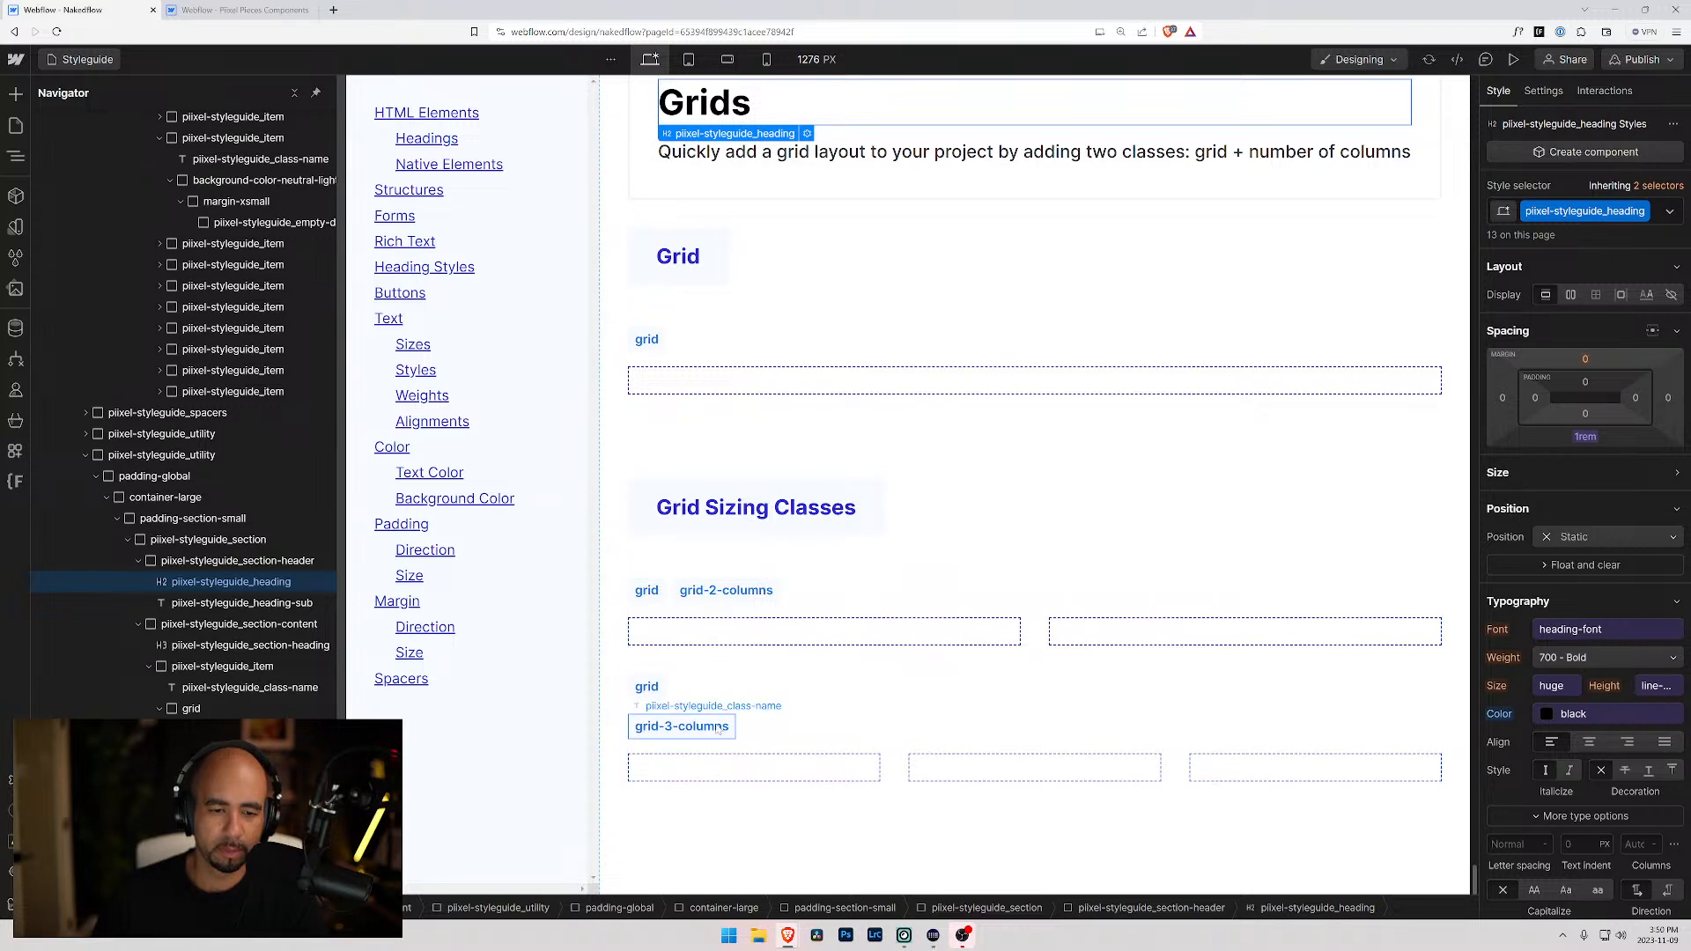
{"action": "left_click", "coordinate": [657, 694]}
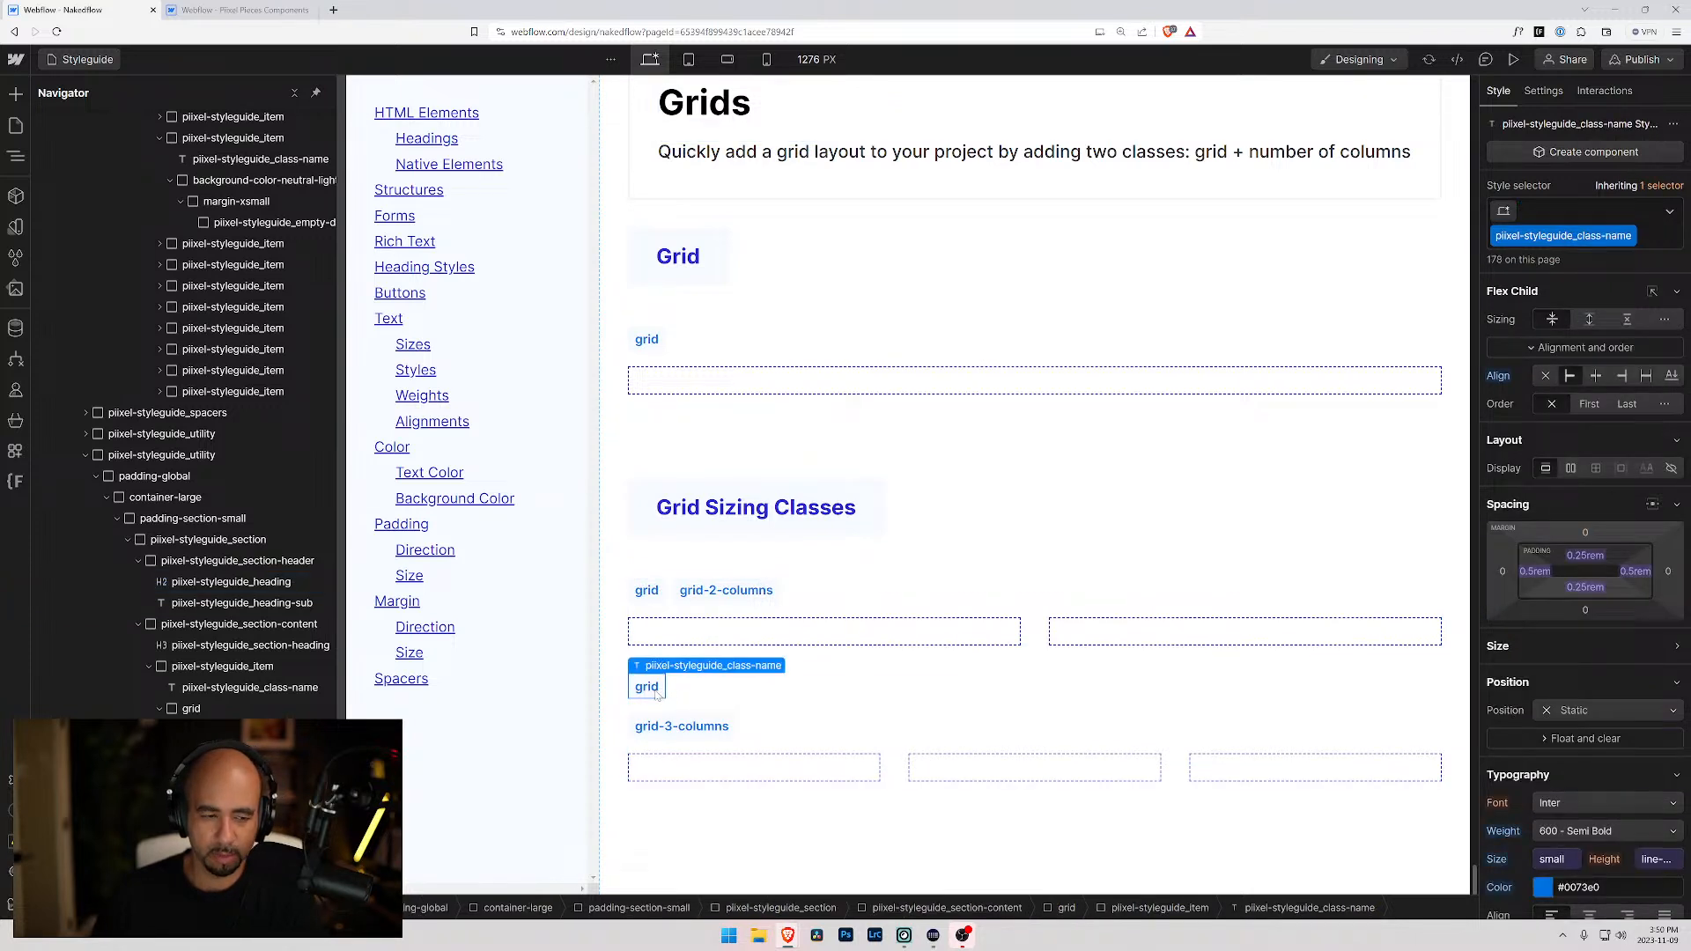
{"action": "left_click_drag", "start_coordinate": [649, 697], "coordinate": [649, 645]}
{"action": "key", "text": "Delete"}
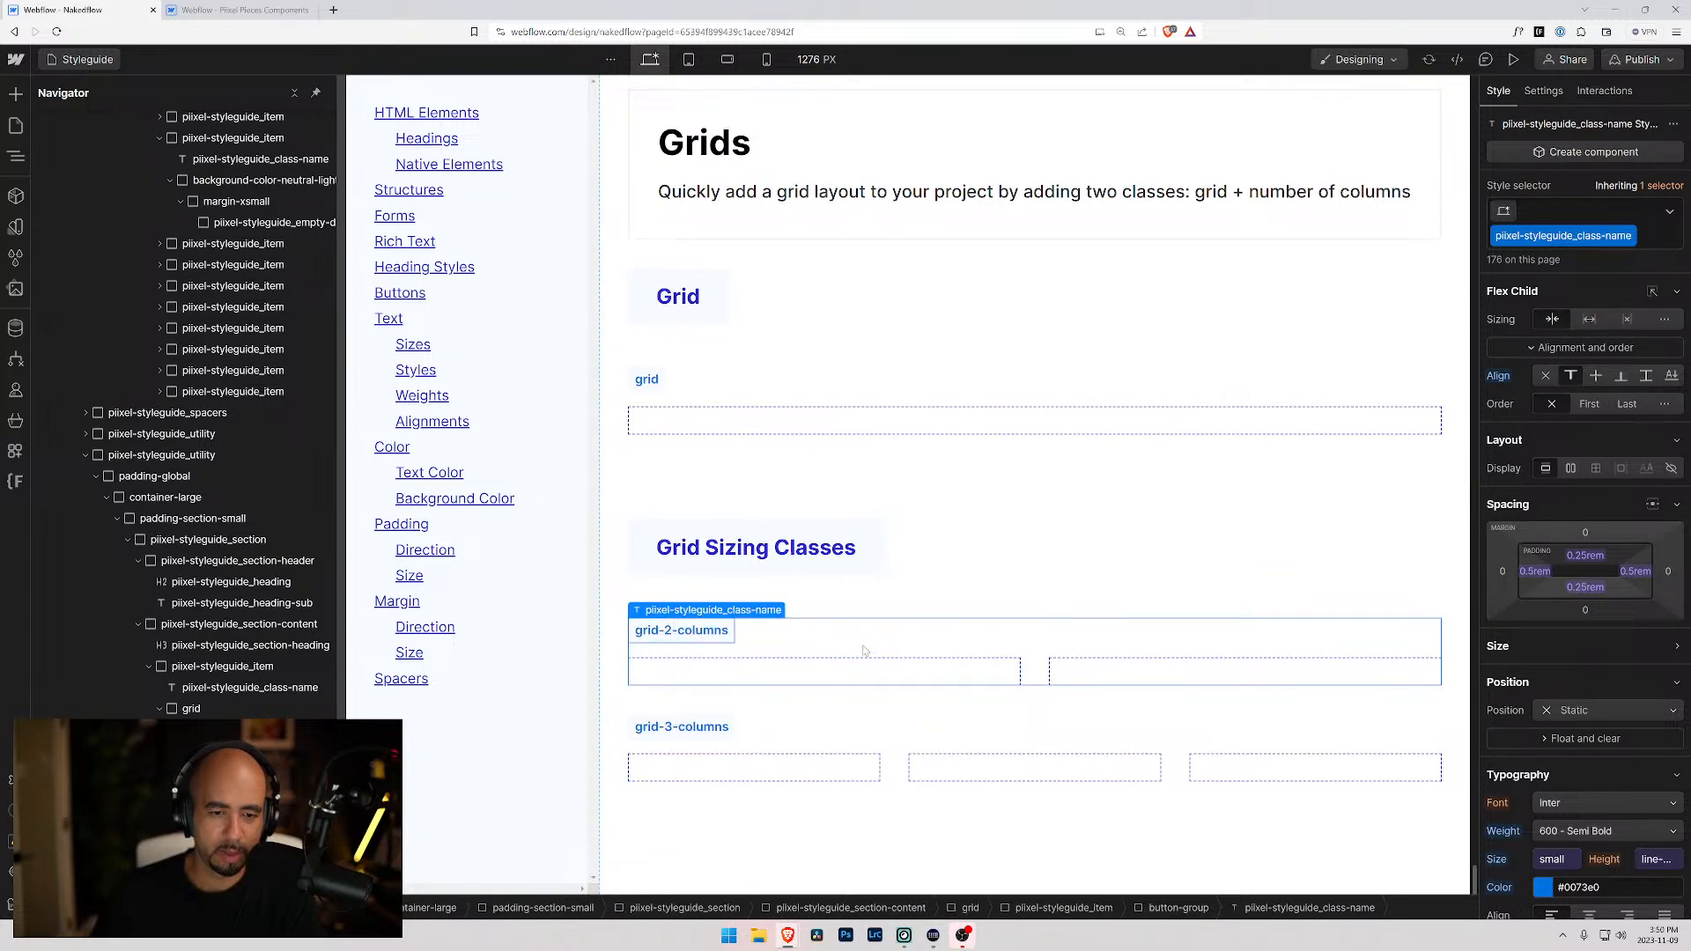
- Check the classes applied to the example grids under the grid-2-columns and grid-3-columns labels
{"action": "left_click", "coordinate": [631, 595]}
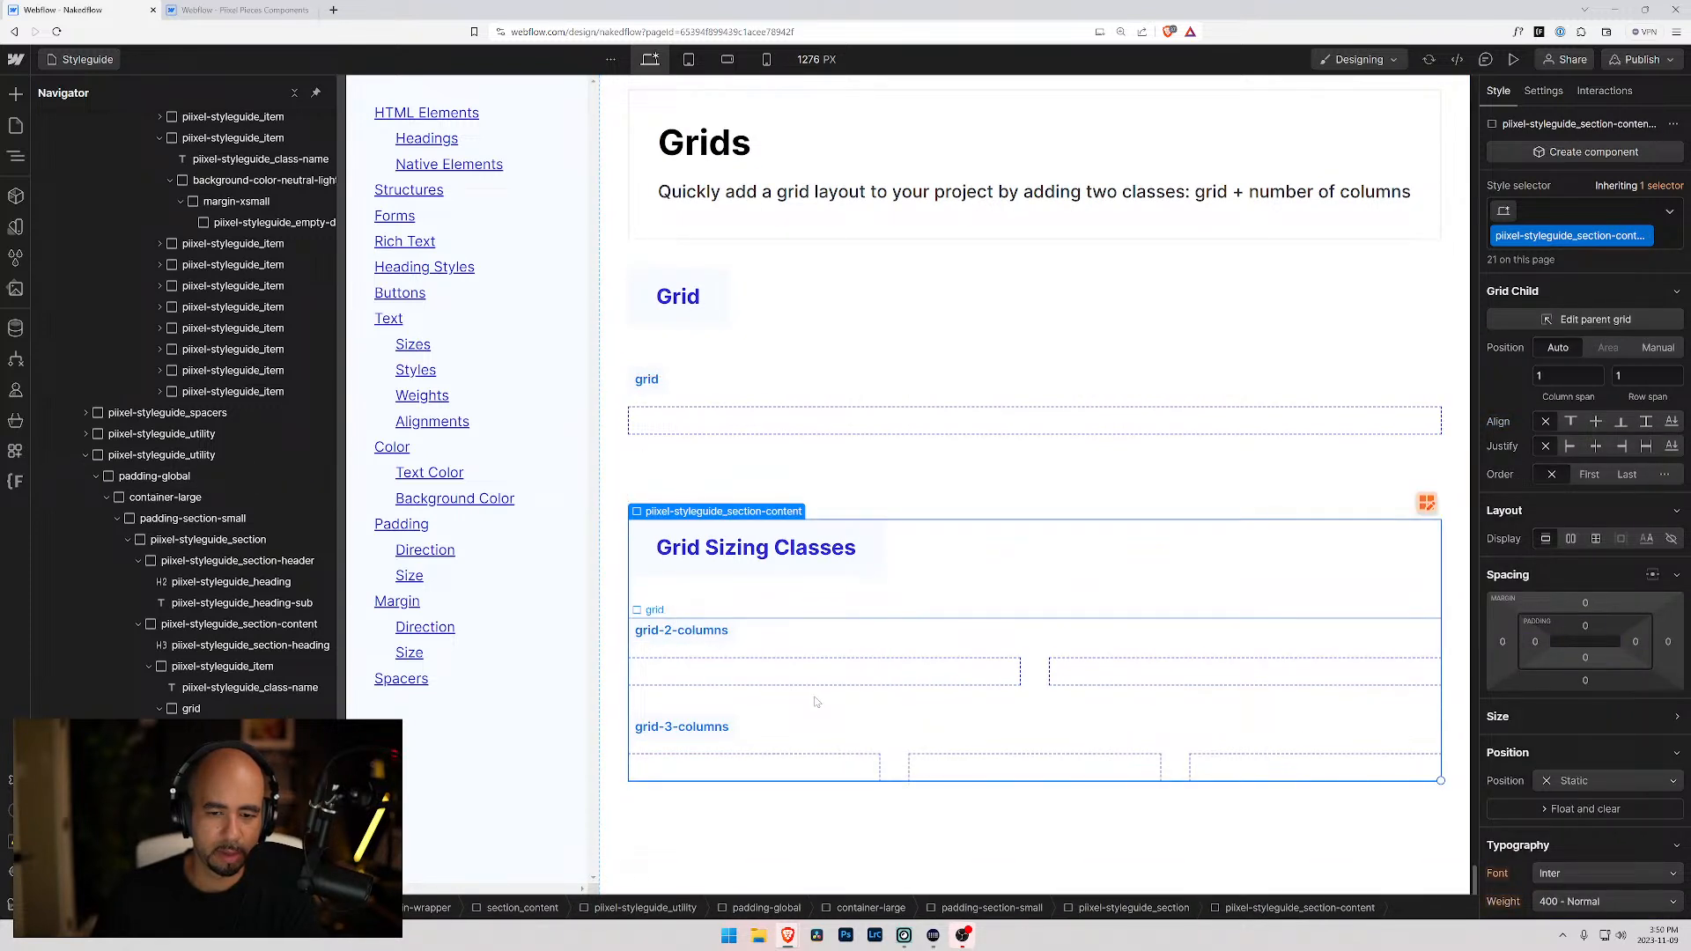
{"action": "left_click", "coordinate": [895, 774]}
{"action": "left_click", "coordinate": [862, 744]}
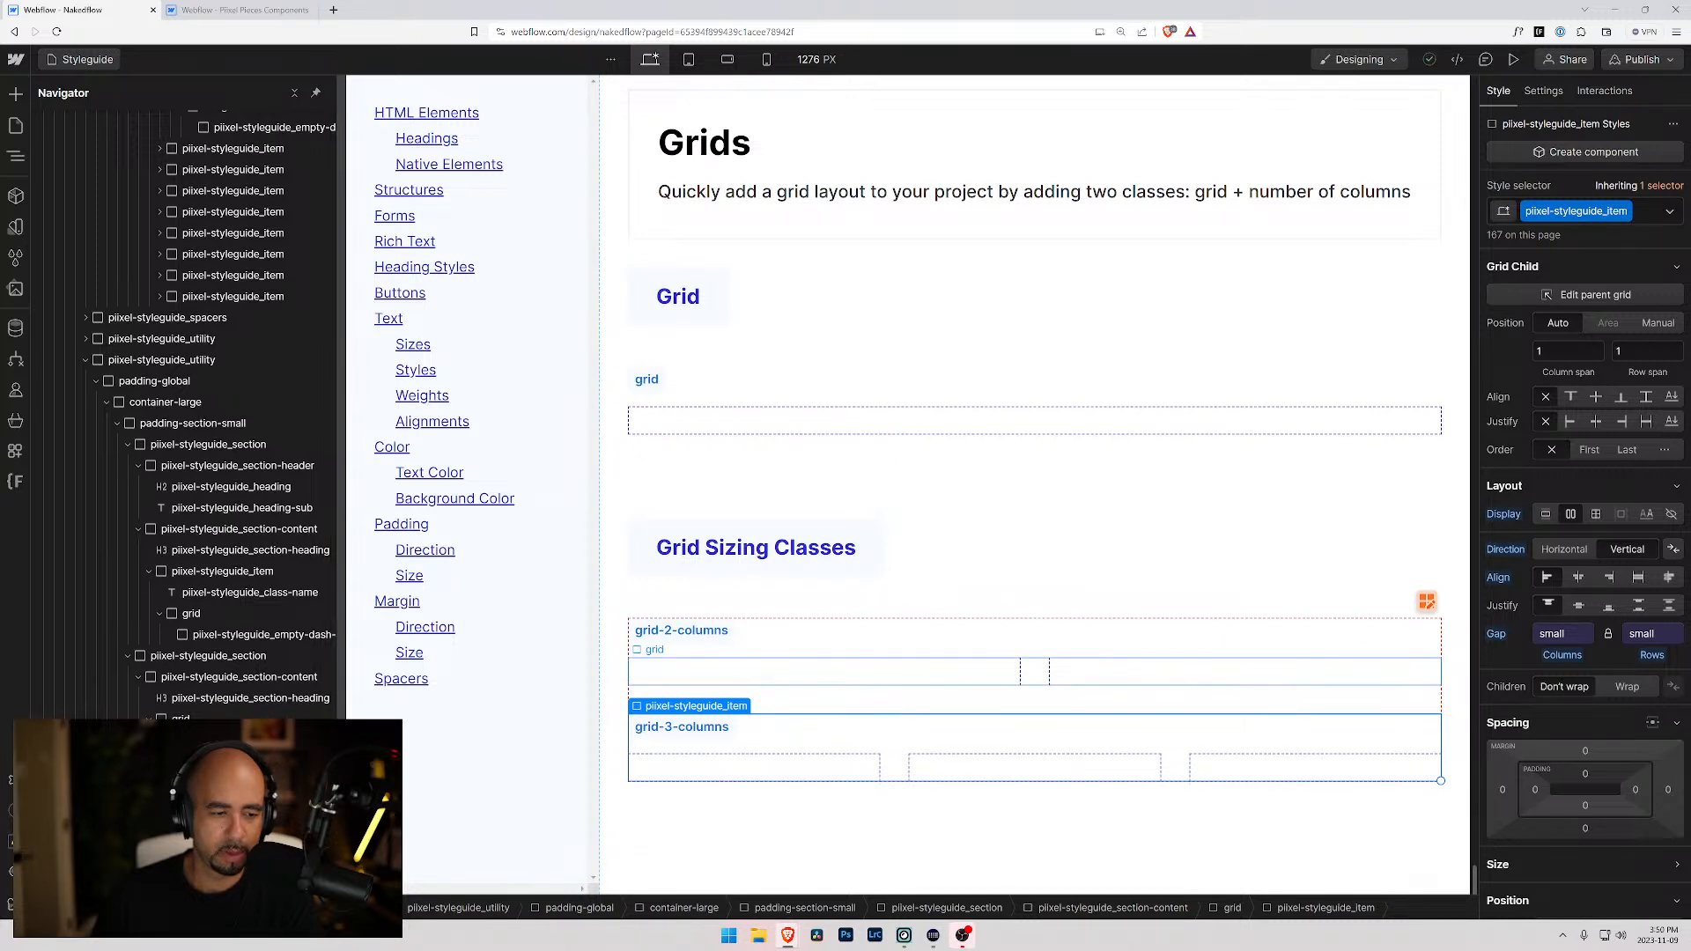
{"action": "left_click", "coordinate": [1035, 672]}
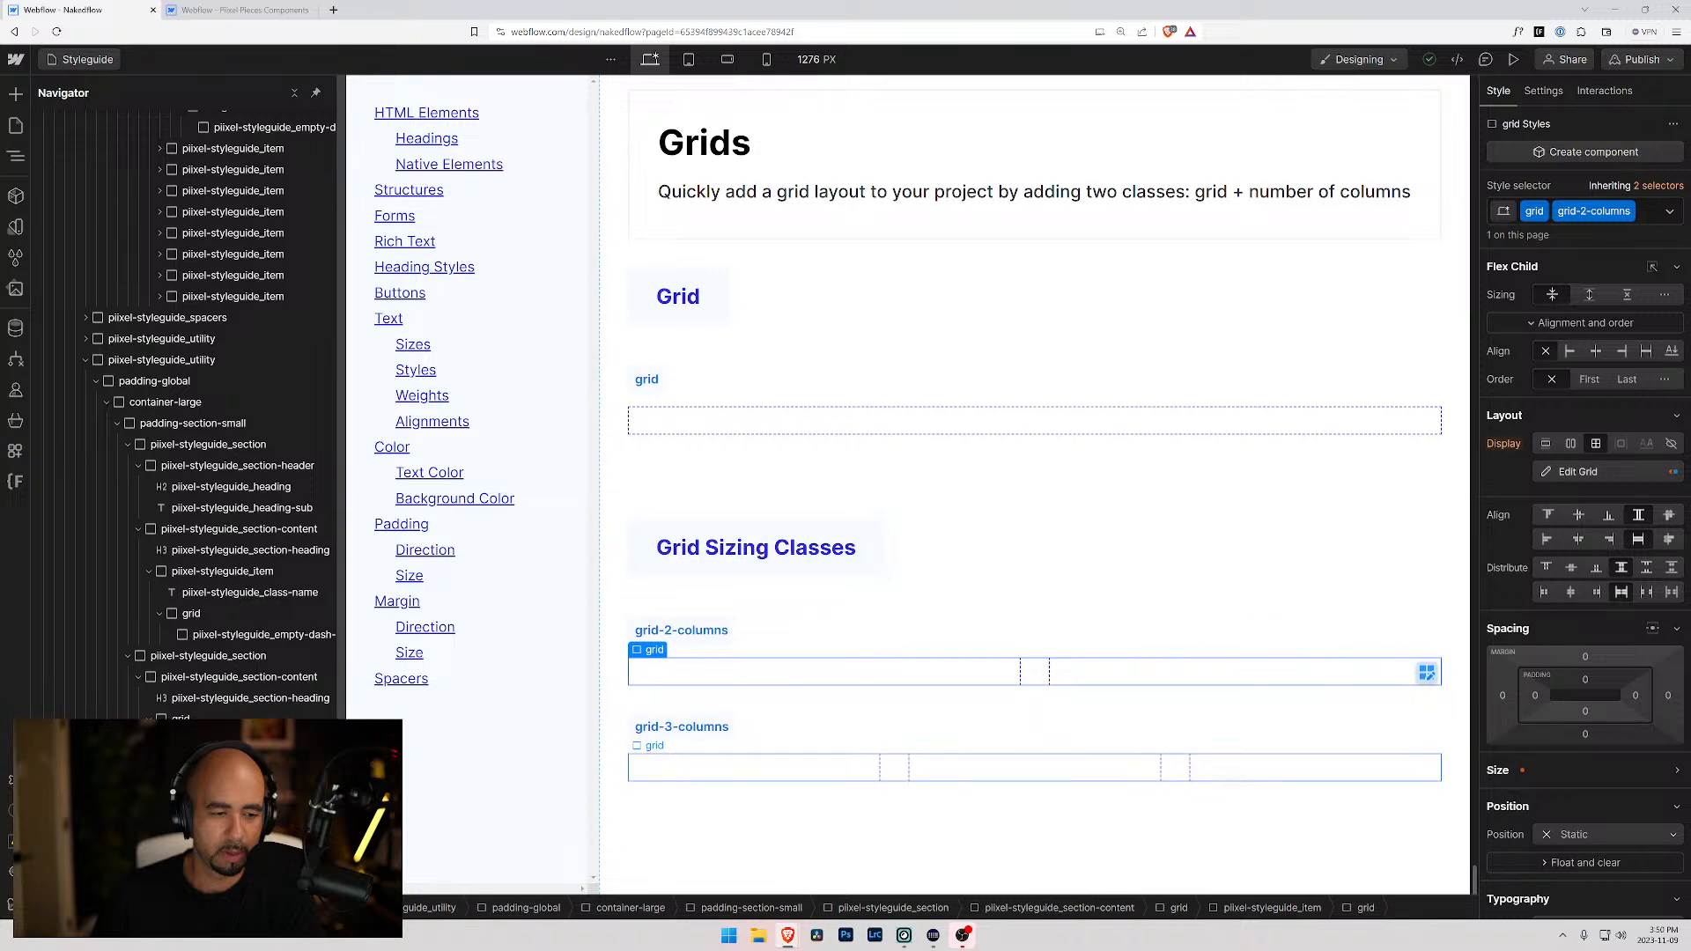
{"action": "left_click", "coordinate": [894, 768]}
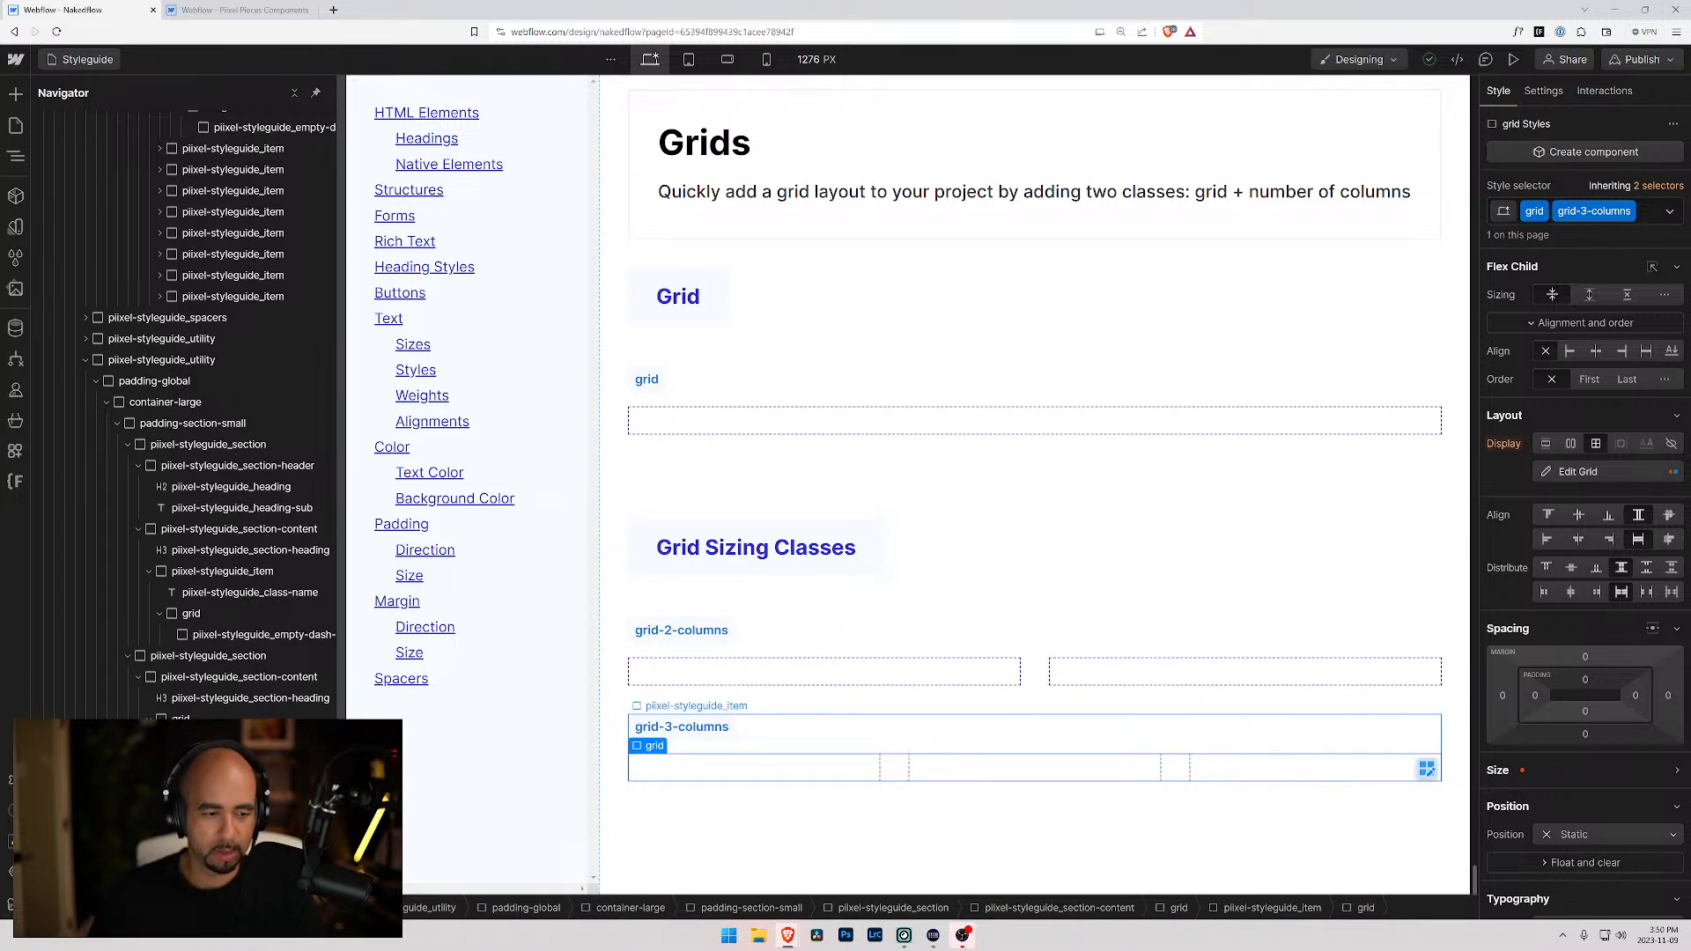
- Duplicate the grid-3-columns example item and replace the combo class on the copy's grid with grid-4-columns
{"action": "left_click", "coordinate": [775, 733]}
{"action": "key", "text": "ctrl+c"}
{"action": "key", "text": "ctrl+v"}
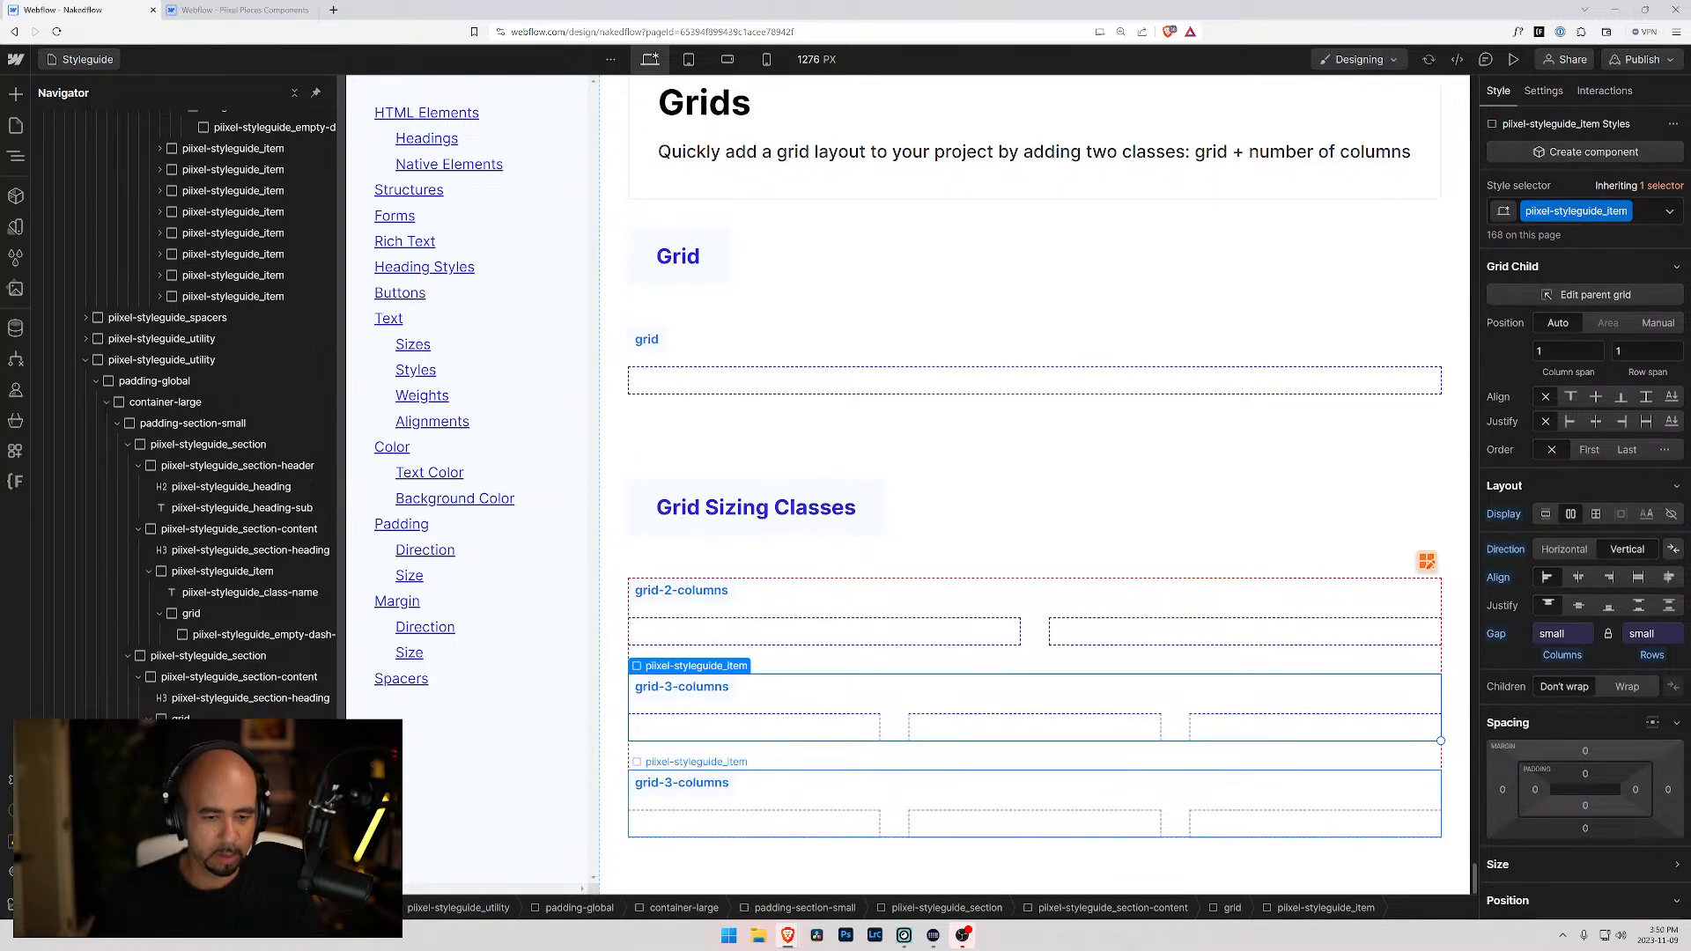
{"action": "left_click", "coordinate": [901, 825]}
{"action": "left_click", "coordinate": [1648, 211]}
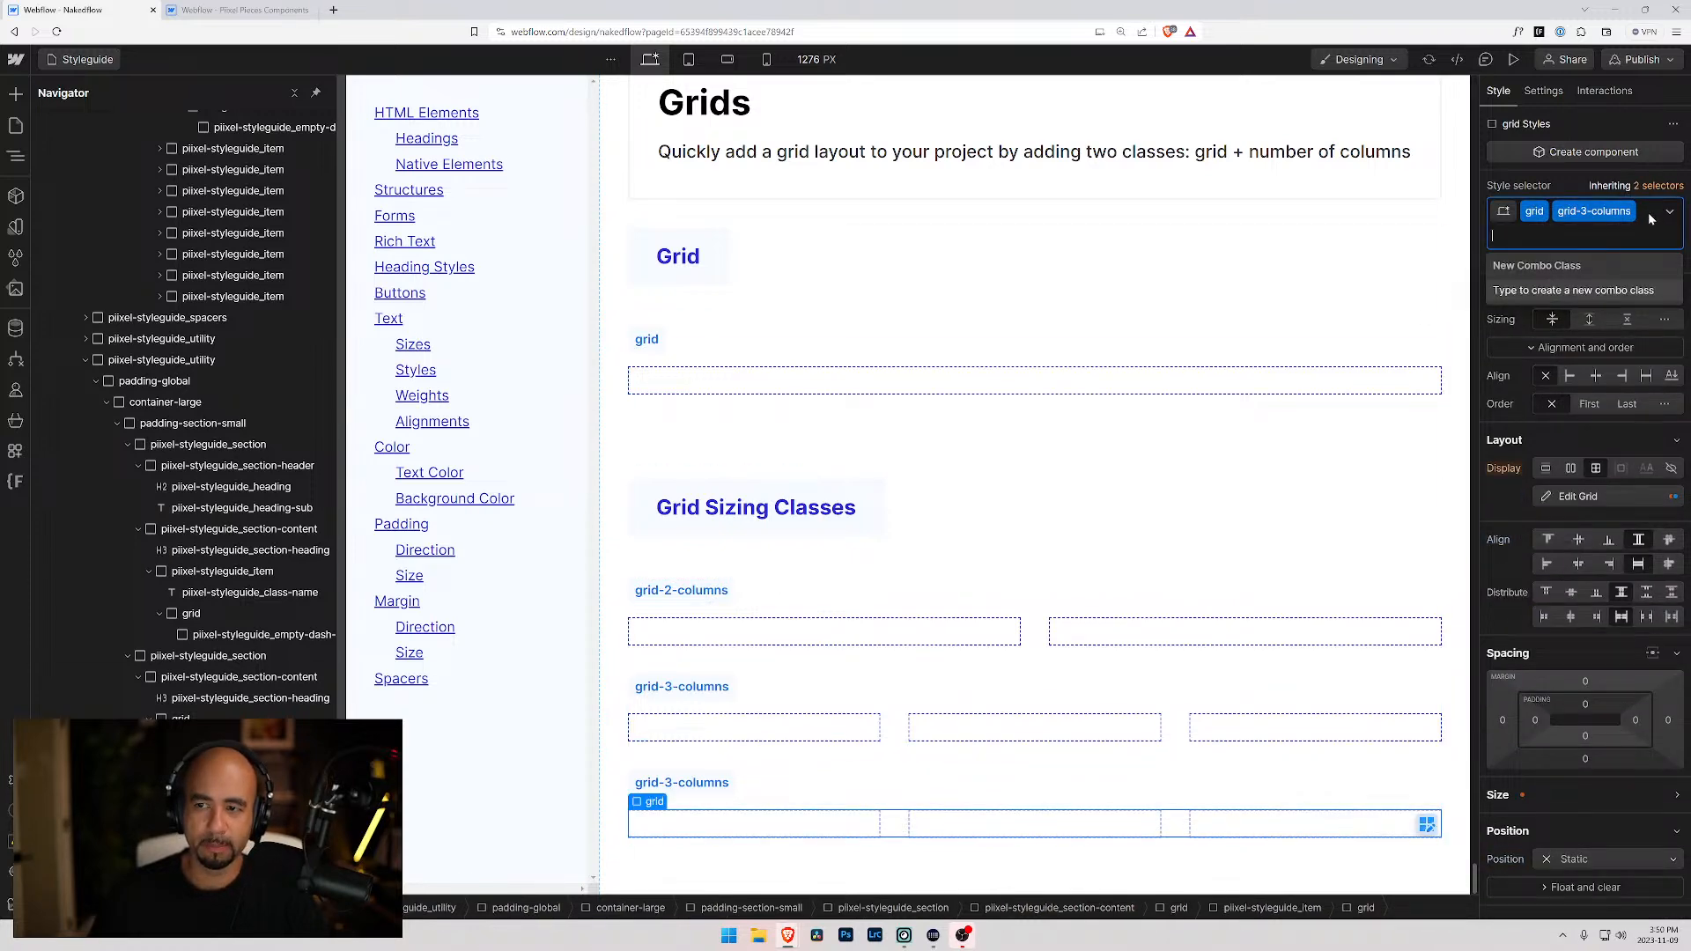
{"action": "key", "text": "BackSpace"}
{"action": "type", "text": "grid-4-"}
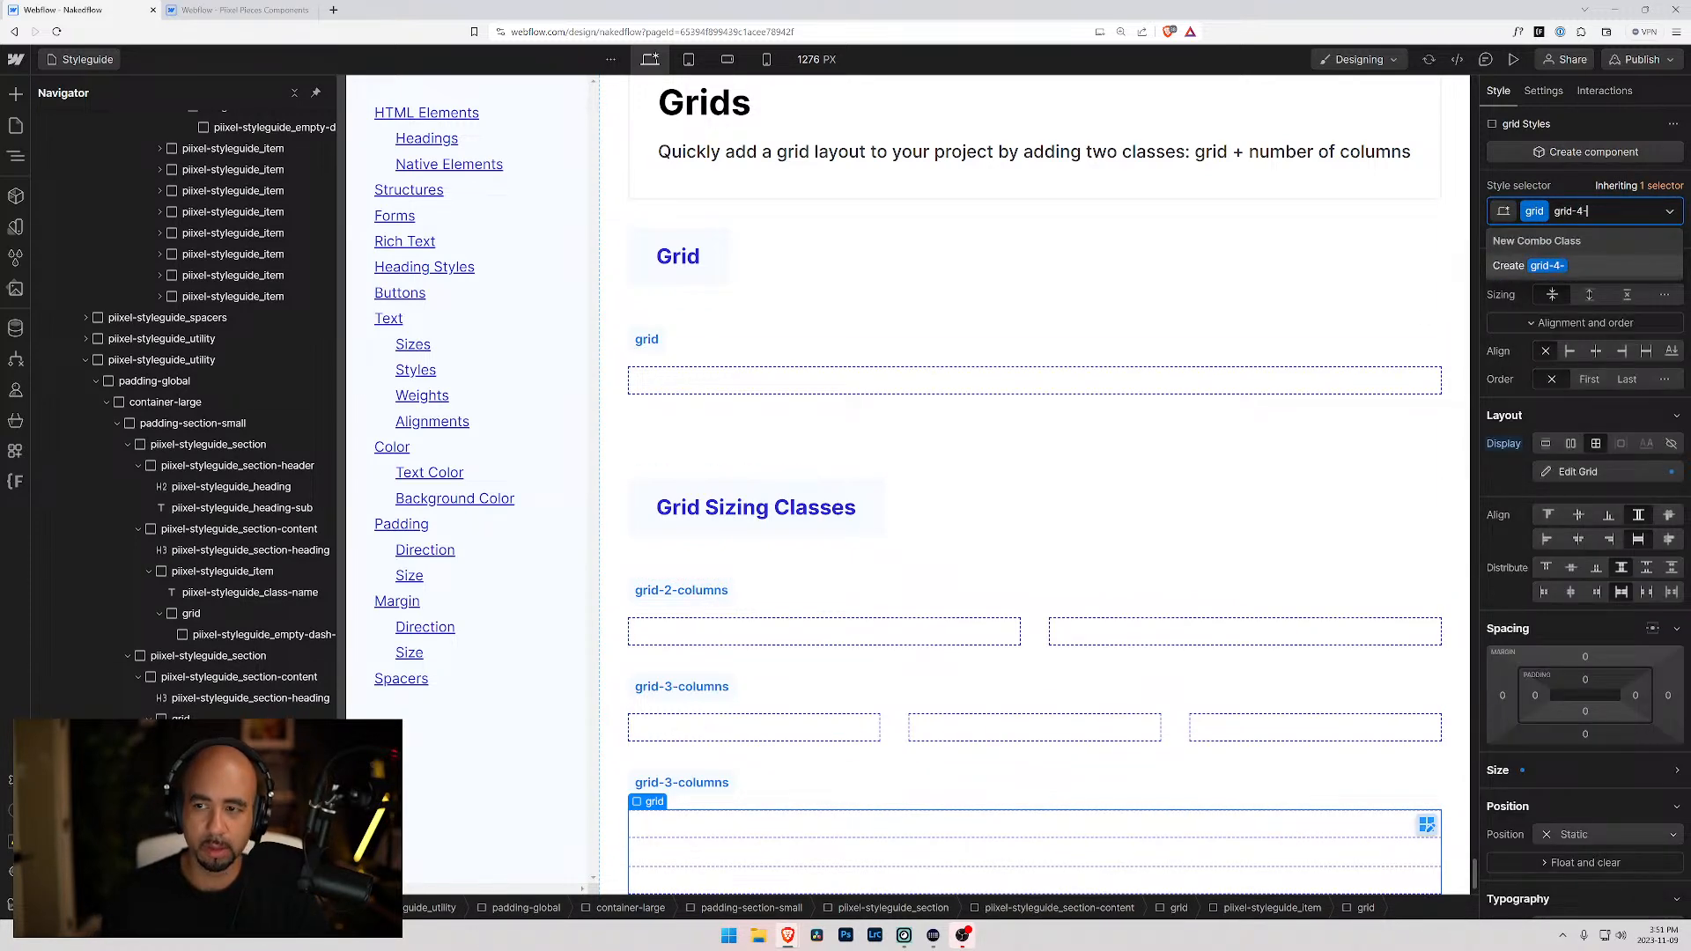
{"action": "type", "text": "columns"}
{"action": "key", "text": "Return"}
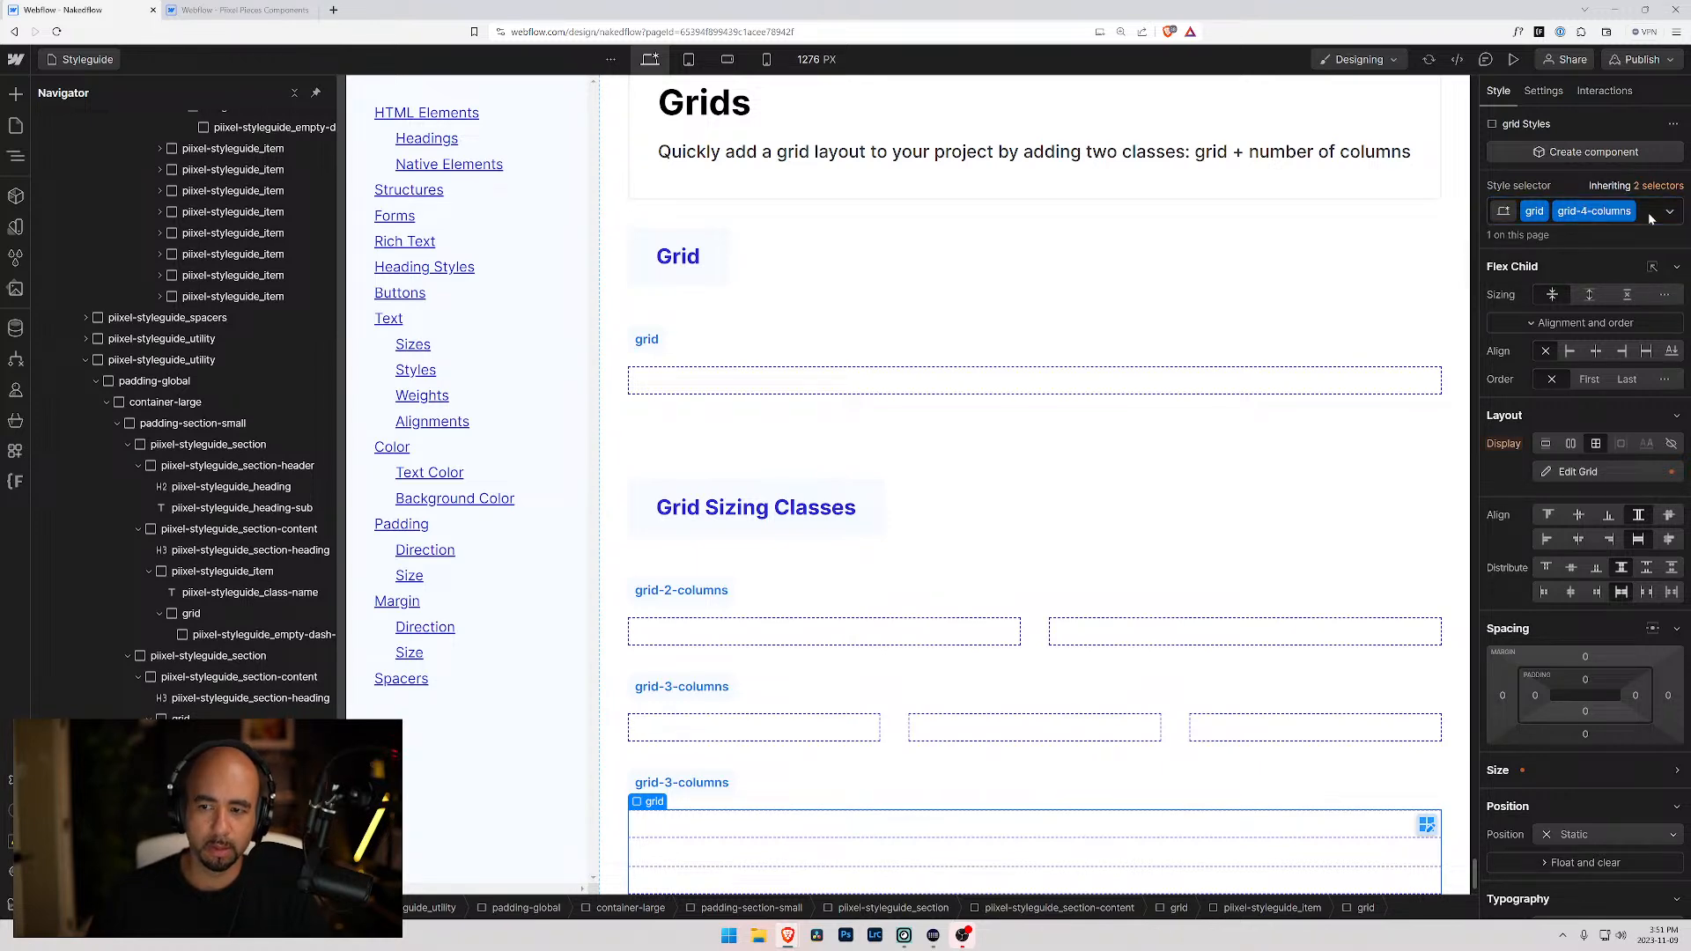
- Give the grid-4-columns class a layout of four 1fr columns
{"action": "left_click", "coordinate": [1556, 475]}
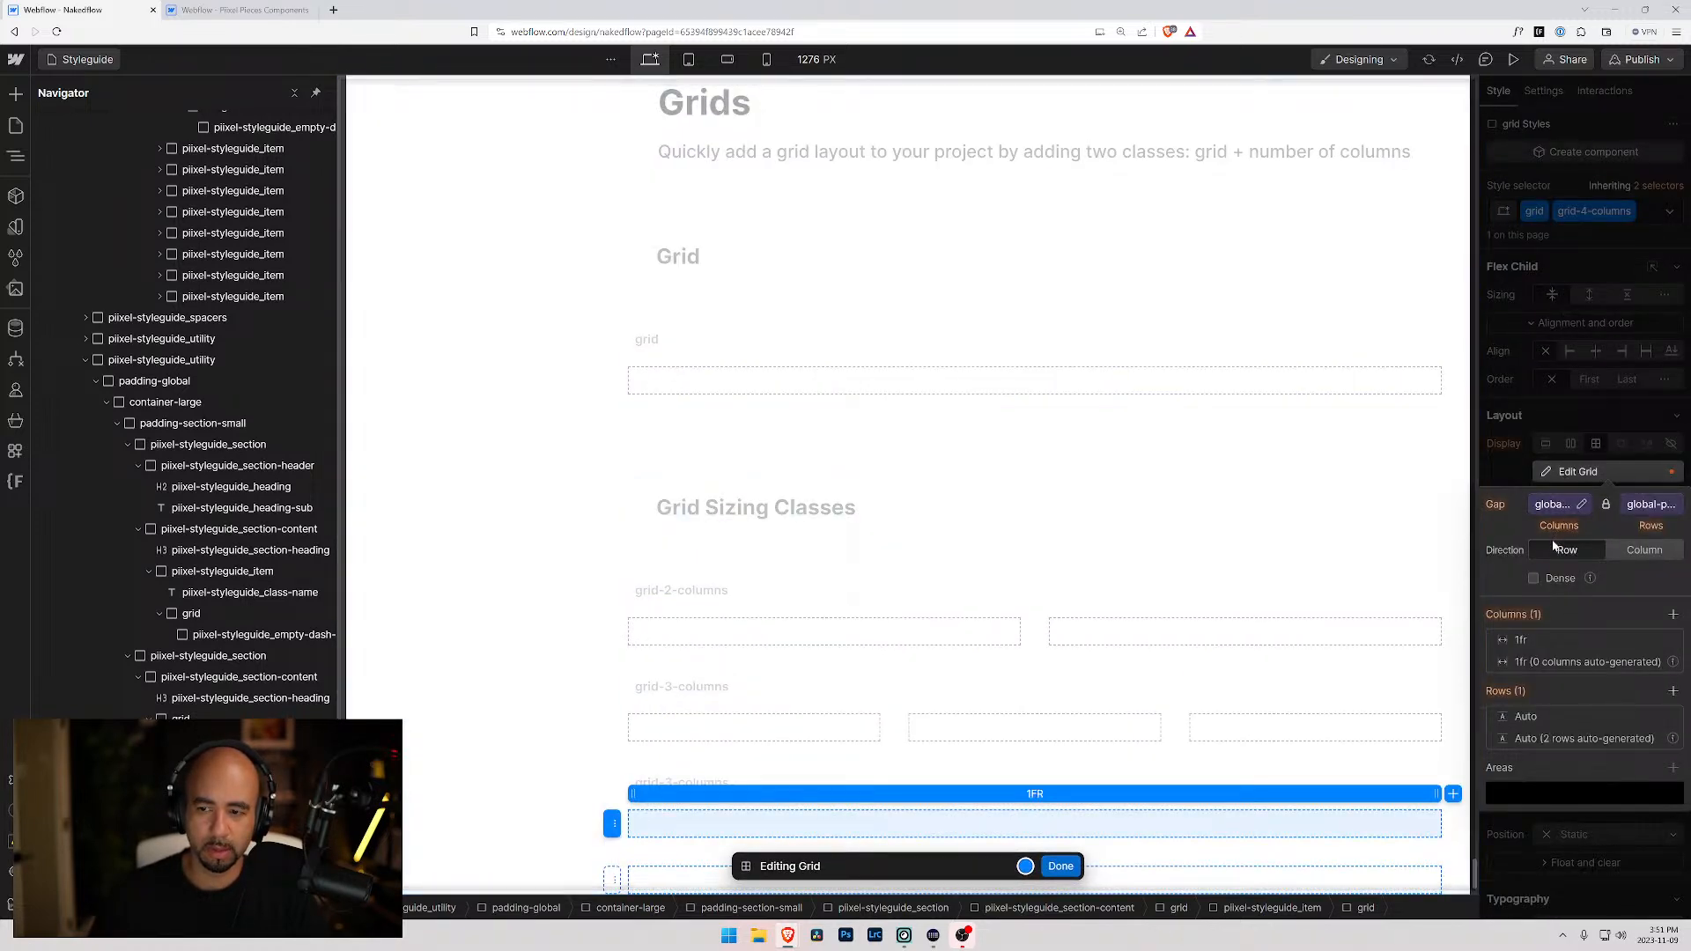
{"action": "left_click", "coordinate": [1673, 614]}
{"action": "left_click", "coordinate": [1674, 614]}
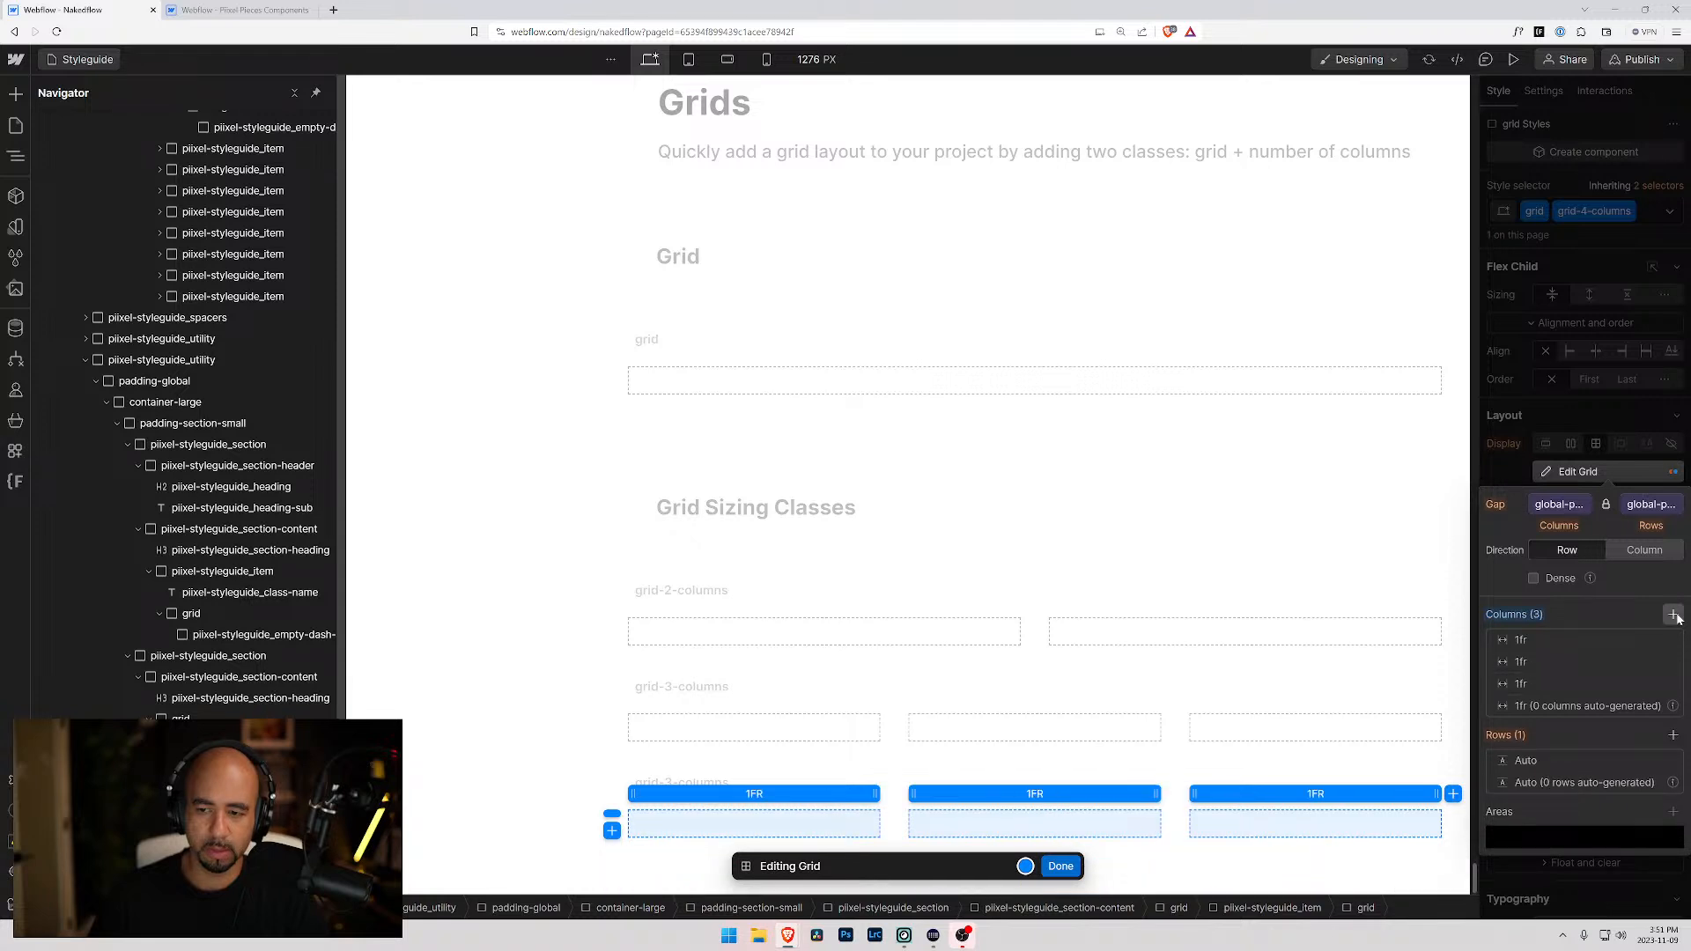
{"action": "left_click", "coordinate": [1674, 613]}
{"action": "left_click", "coordinate": [1061, 866]}
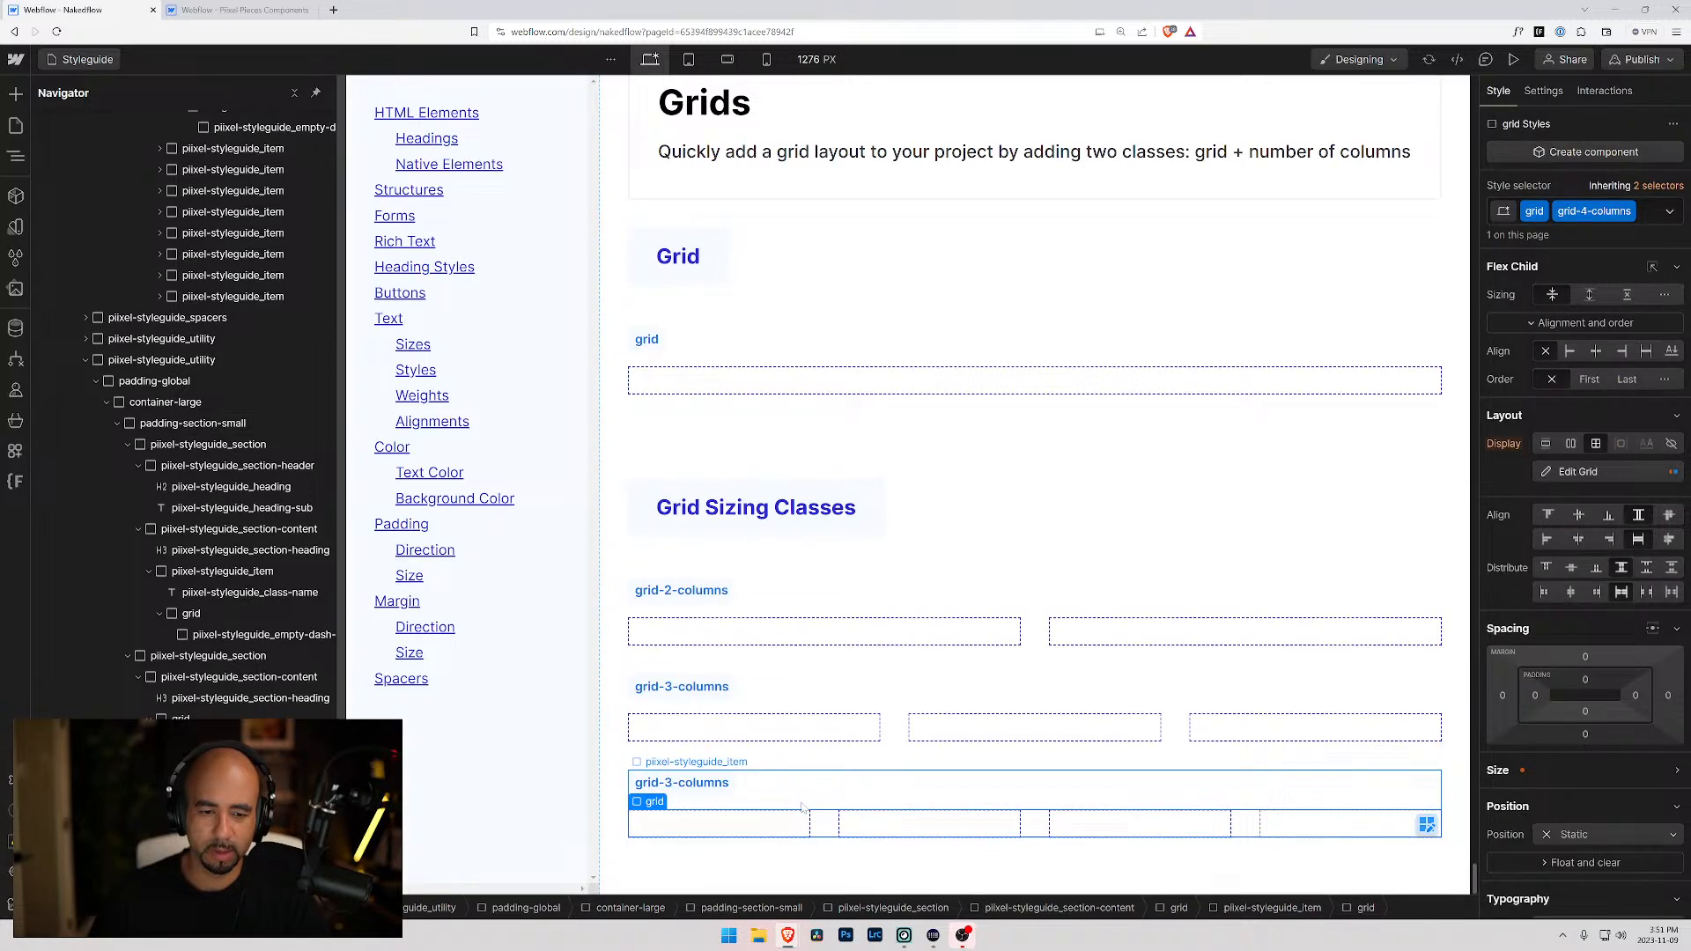
- Change the duplicated example's label to grid-4-columns
{"action": "left_click", "coordinate": [672, 785]}
{"action": "double_click", "coordinate": [669, 783]}
{"action": "type", "text": "4"}
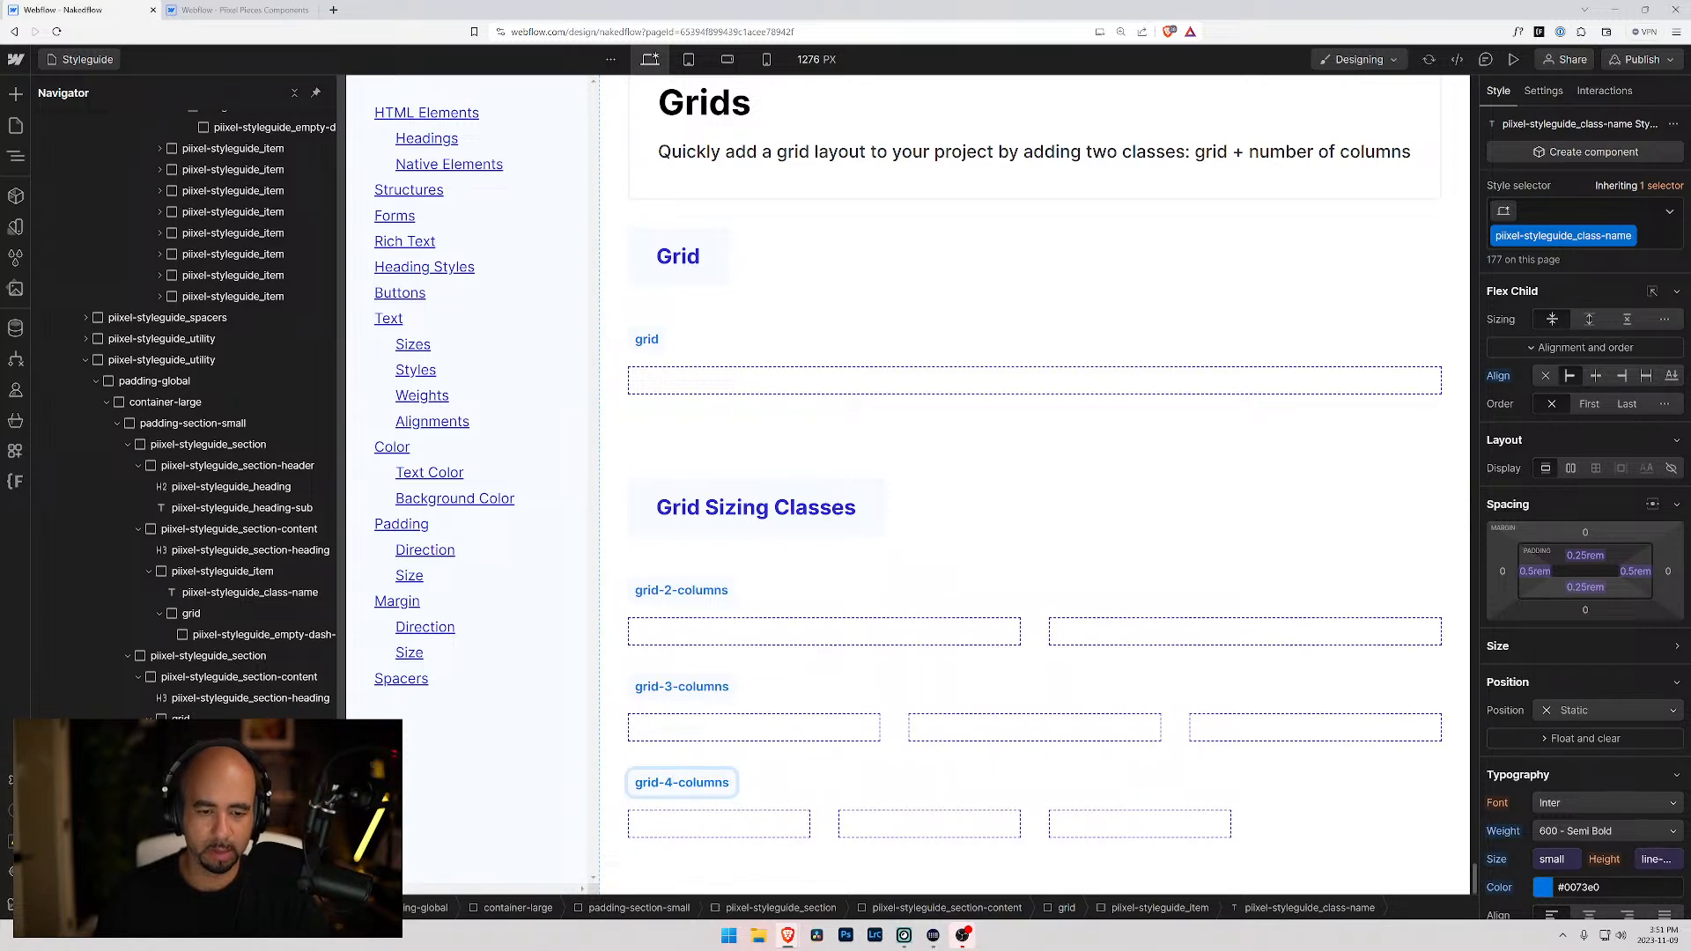
{"action": "left_click", "coordinate": [812, 798]}
- Duplicate the grid-4-columns example item and replace the combo class on the copy's grid with grid-6-columns
{"action": "scroll", "coordinate": [624, 774], "scroll_direction": "down", "scroll_amount": 1}
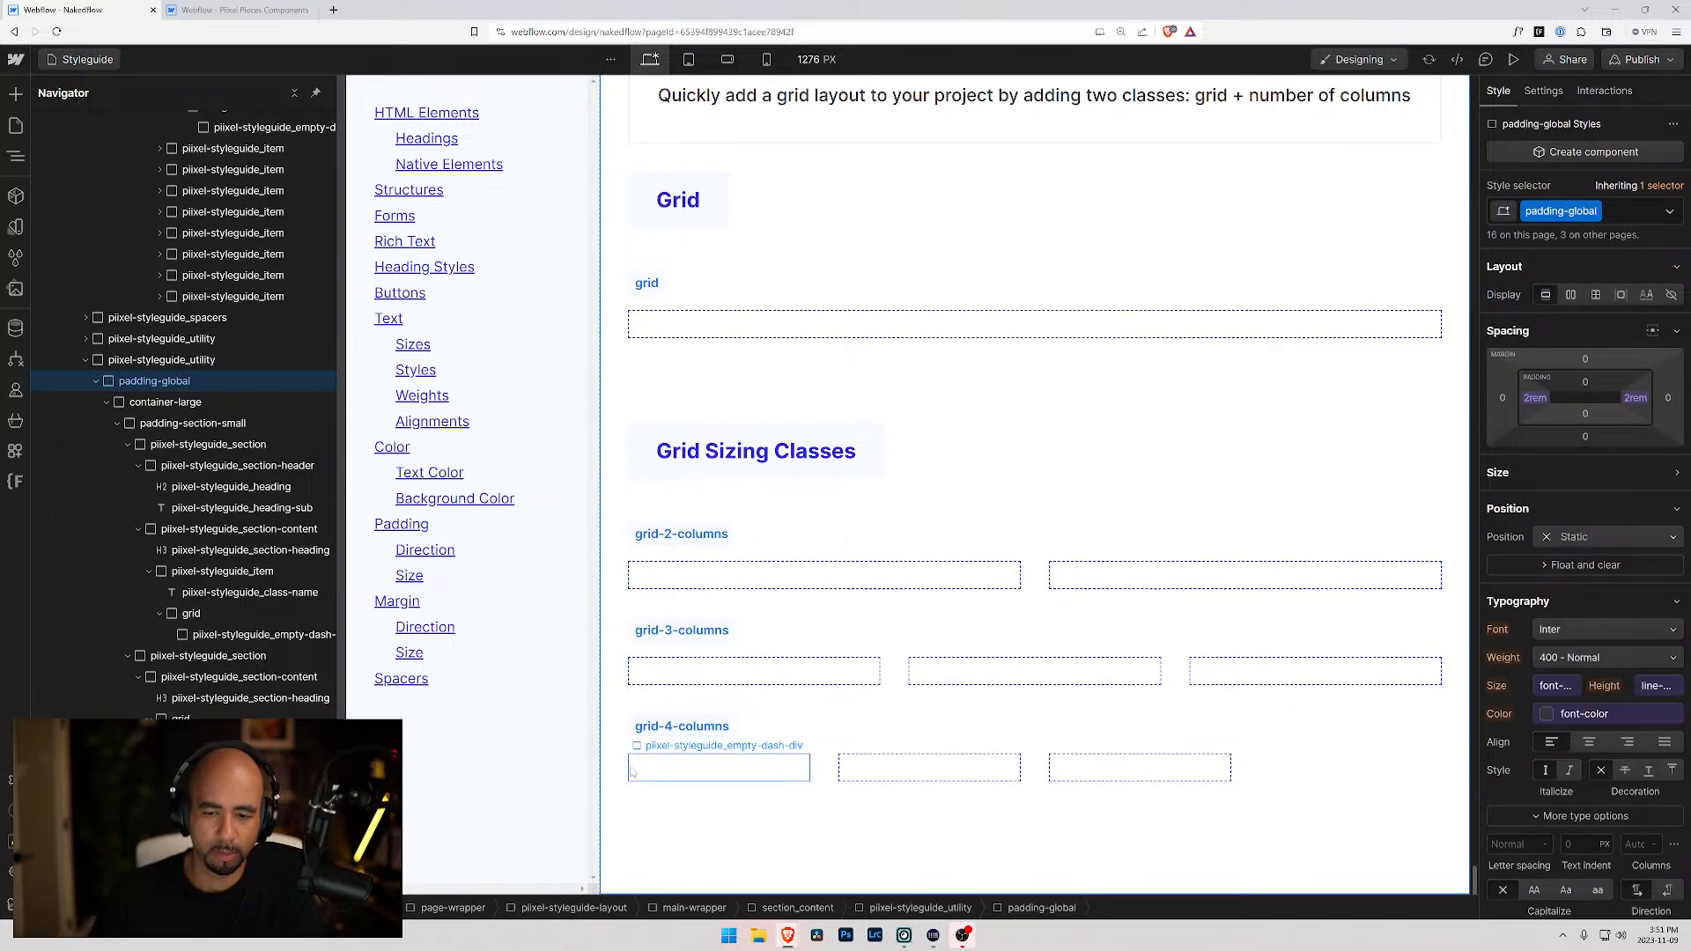
{"action": "left_click", "coordinate": [839, 736]}
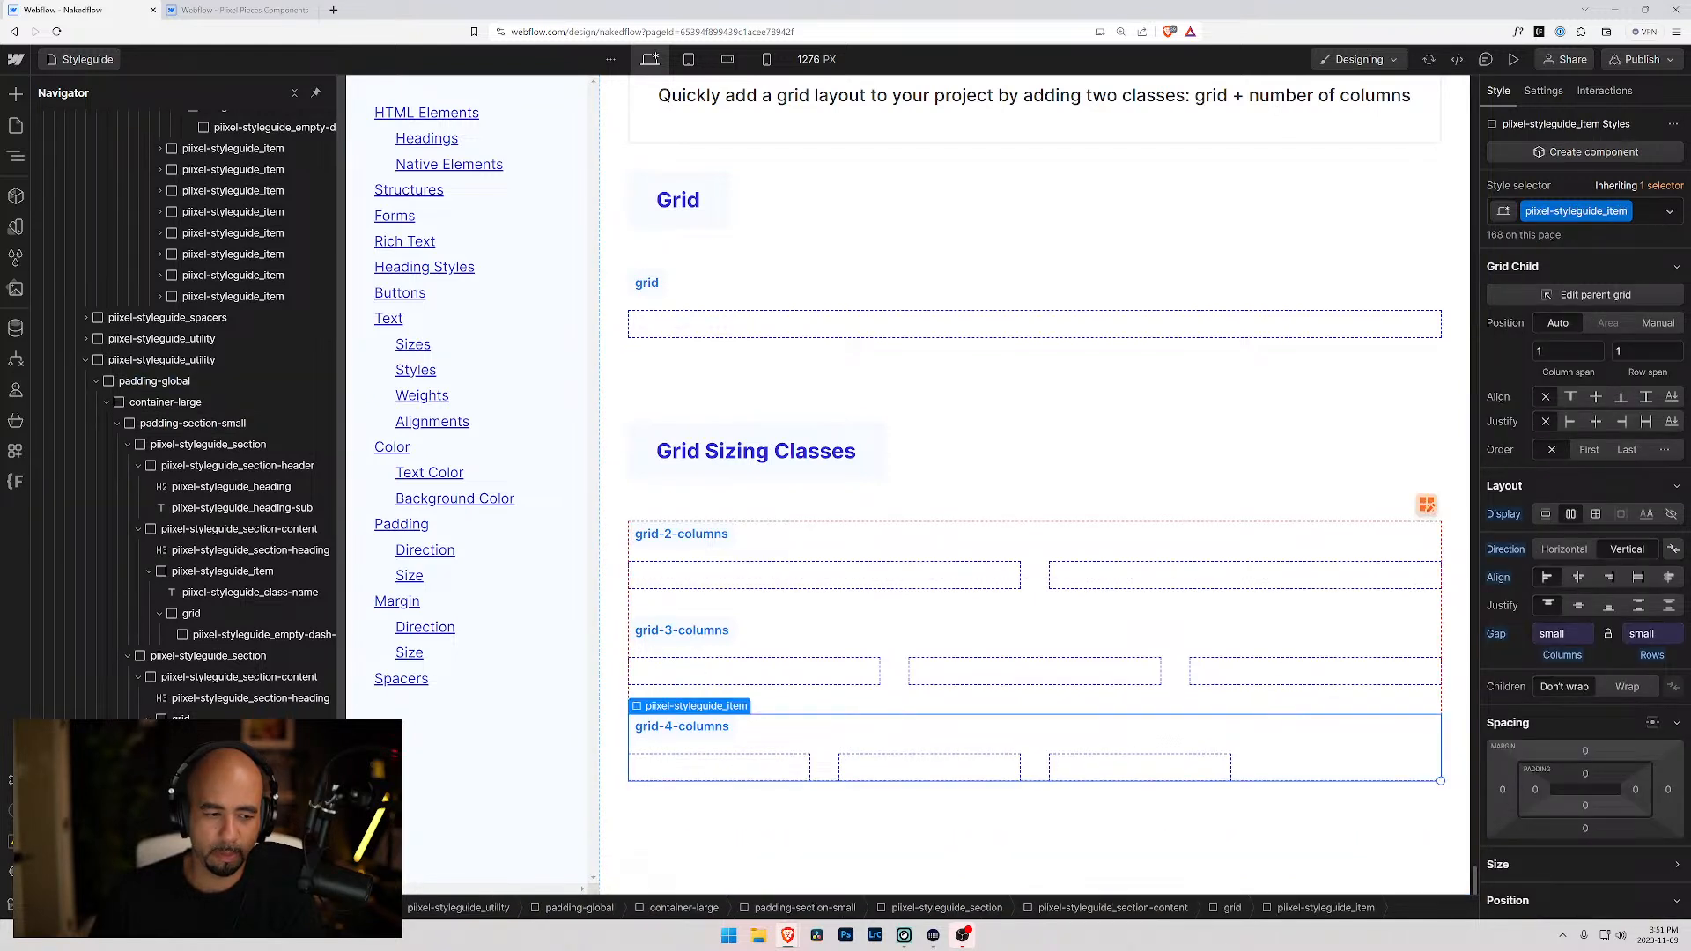
{"action": "key", "text": "ctrl+d"}
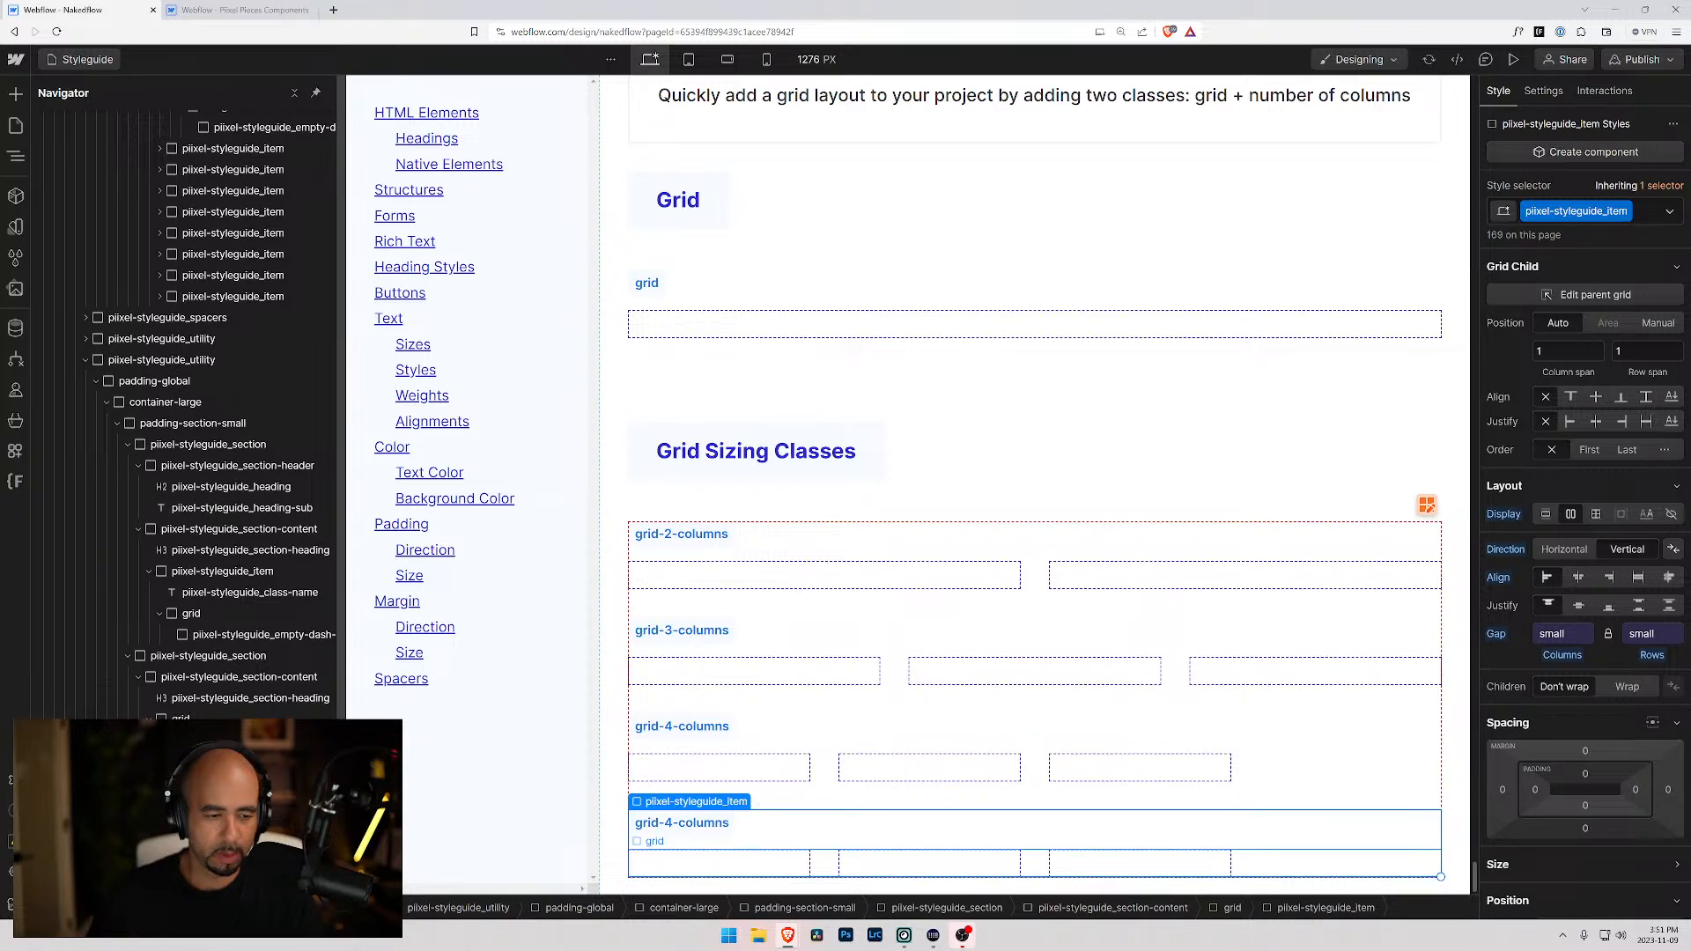
{"action": "left_click", "coordinate": [1321, 864]}
{"action": "left_click", "coordinate": [1650, 214]}
{"action": "key", "text": "BackSpace"}
{"action": "type", "text": "grid-6-columns"}
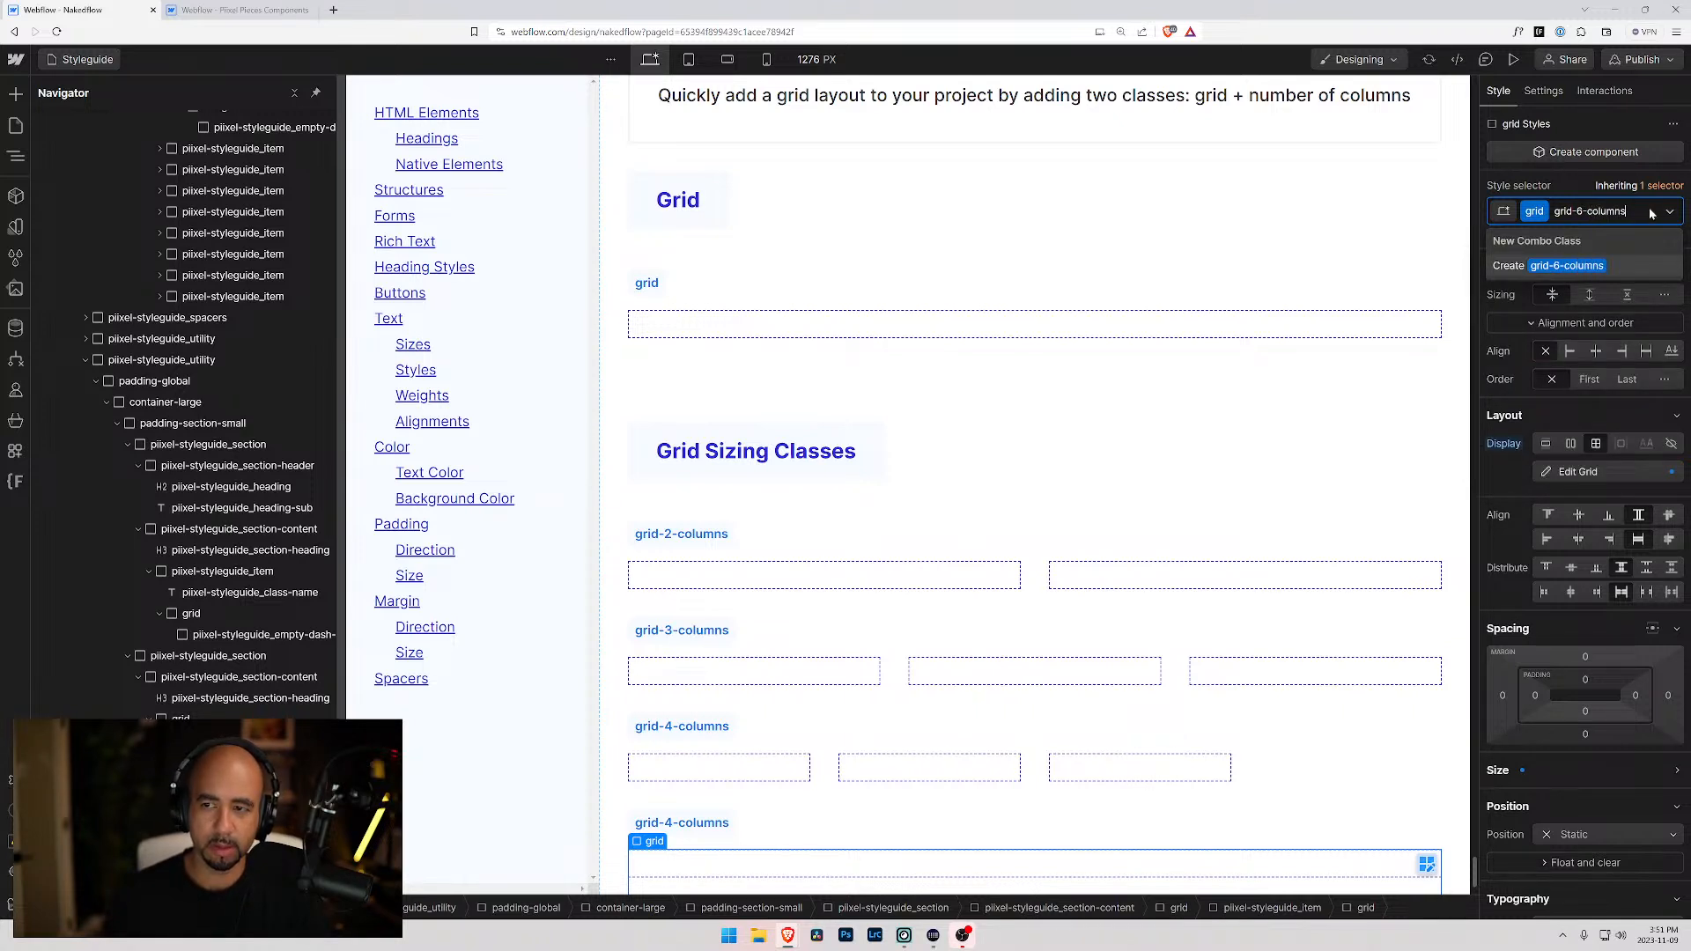
{"action": "key", "text": "Return"}
- Give the grid-6-columns class a layout of six 1fr columns
{"action": "left_click", "coordinate": [1614, 476]}
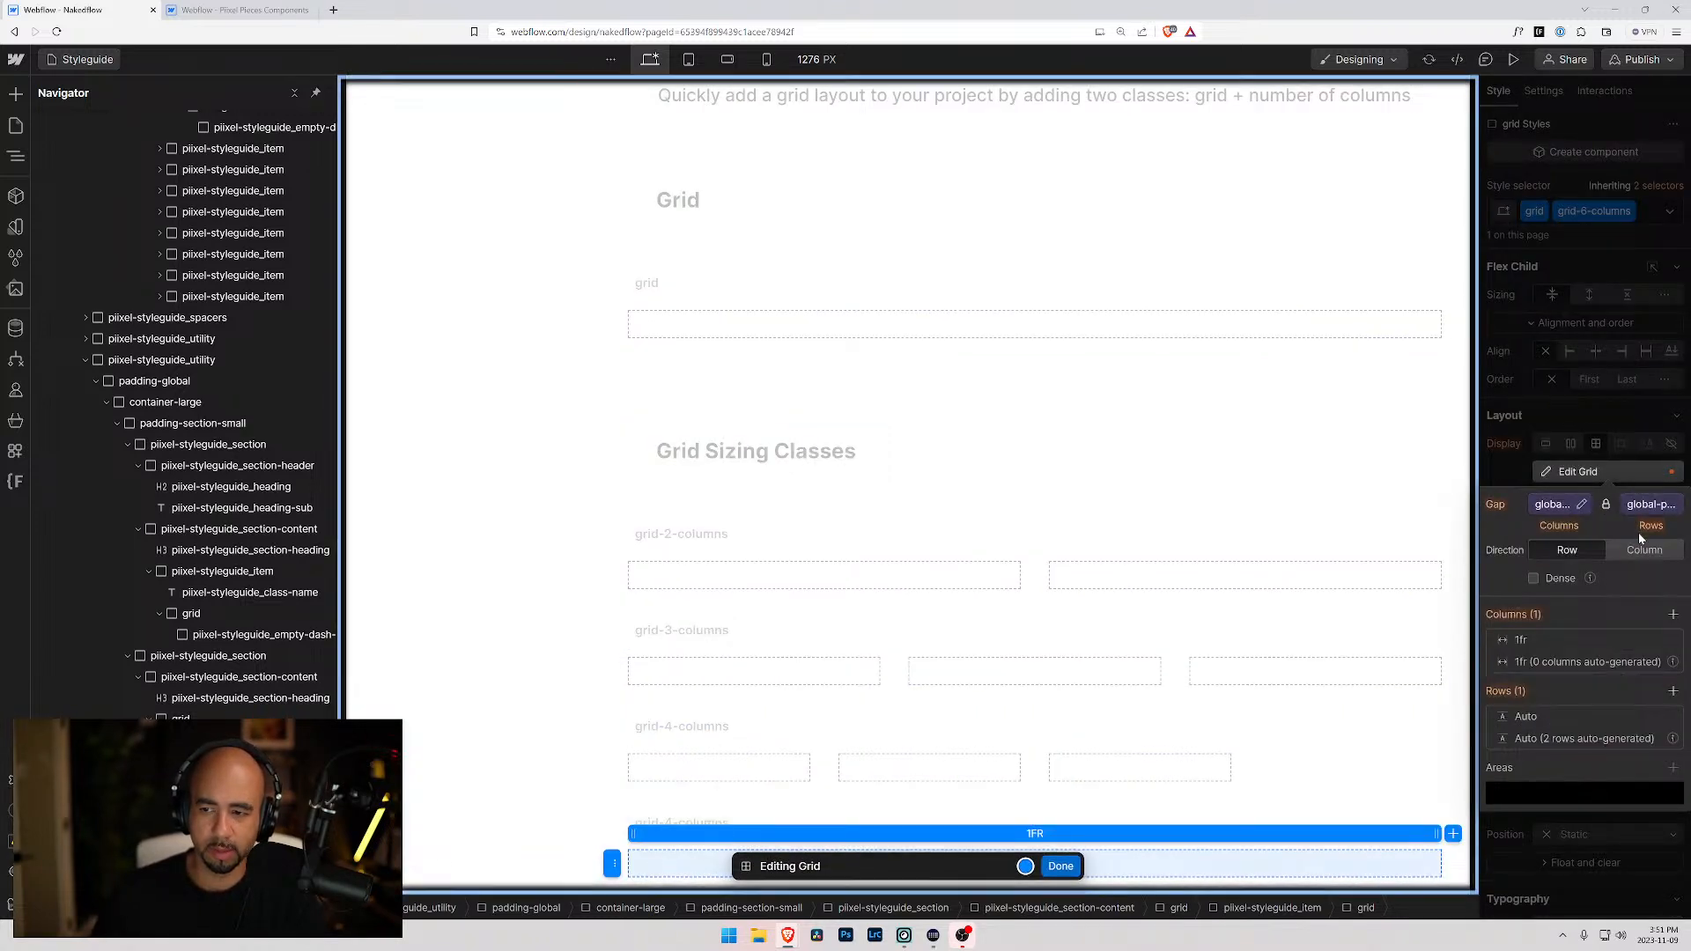
{"action": "left_click", "coordinate": [1673, 616]}
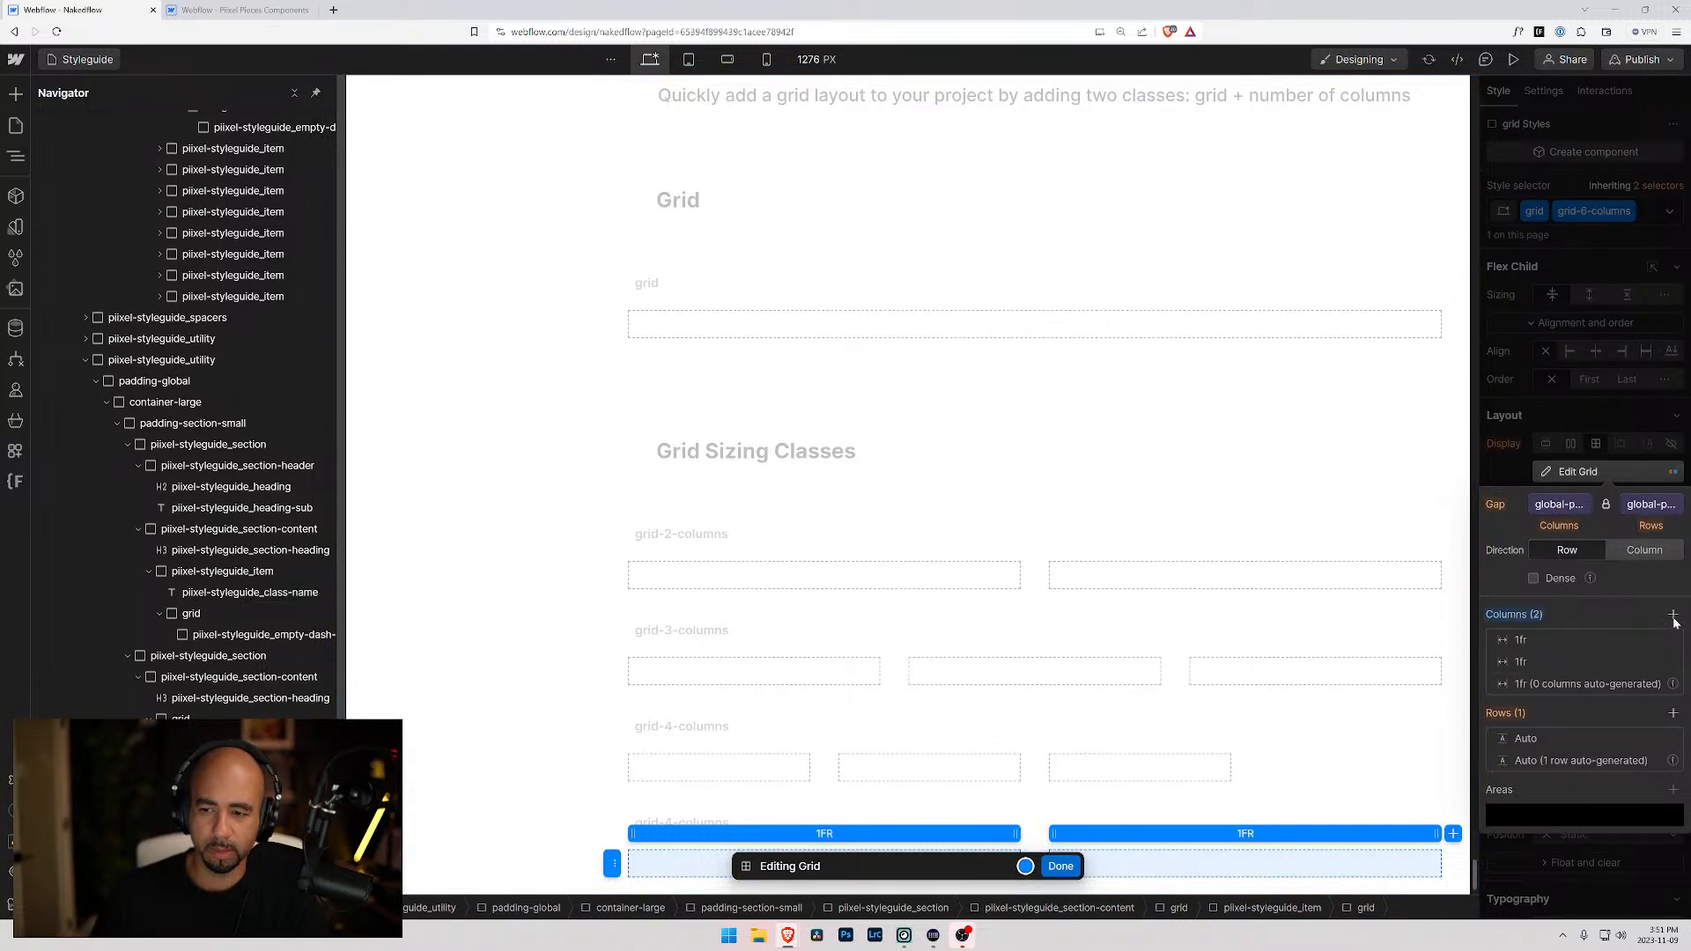
{"action": "left_click", "coordinate": [1673, 616]}
{"action": "left_click", "coordinate": [1673, 616]}
{"action": "left_click", "coordinate": [1673, 616]}
{"action": "left_click", "coordinate": [1673, 616]}
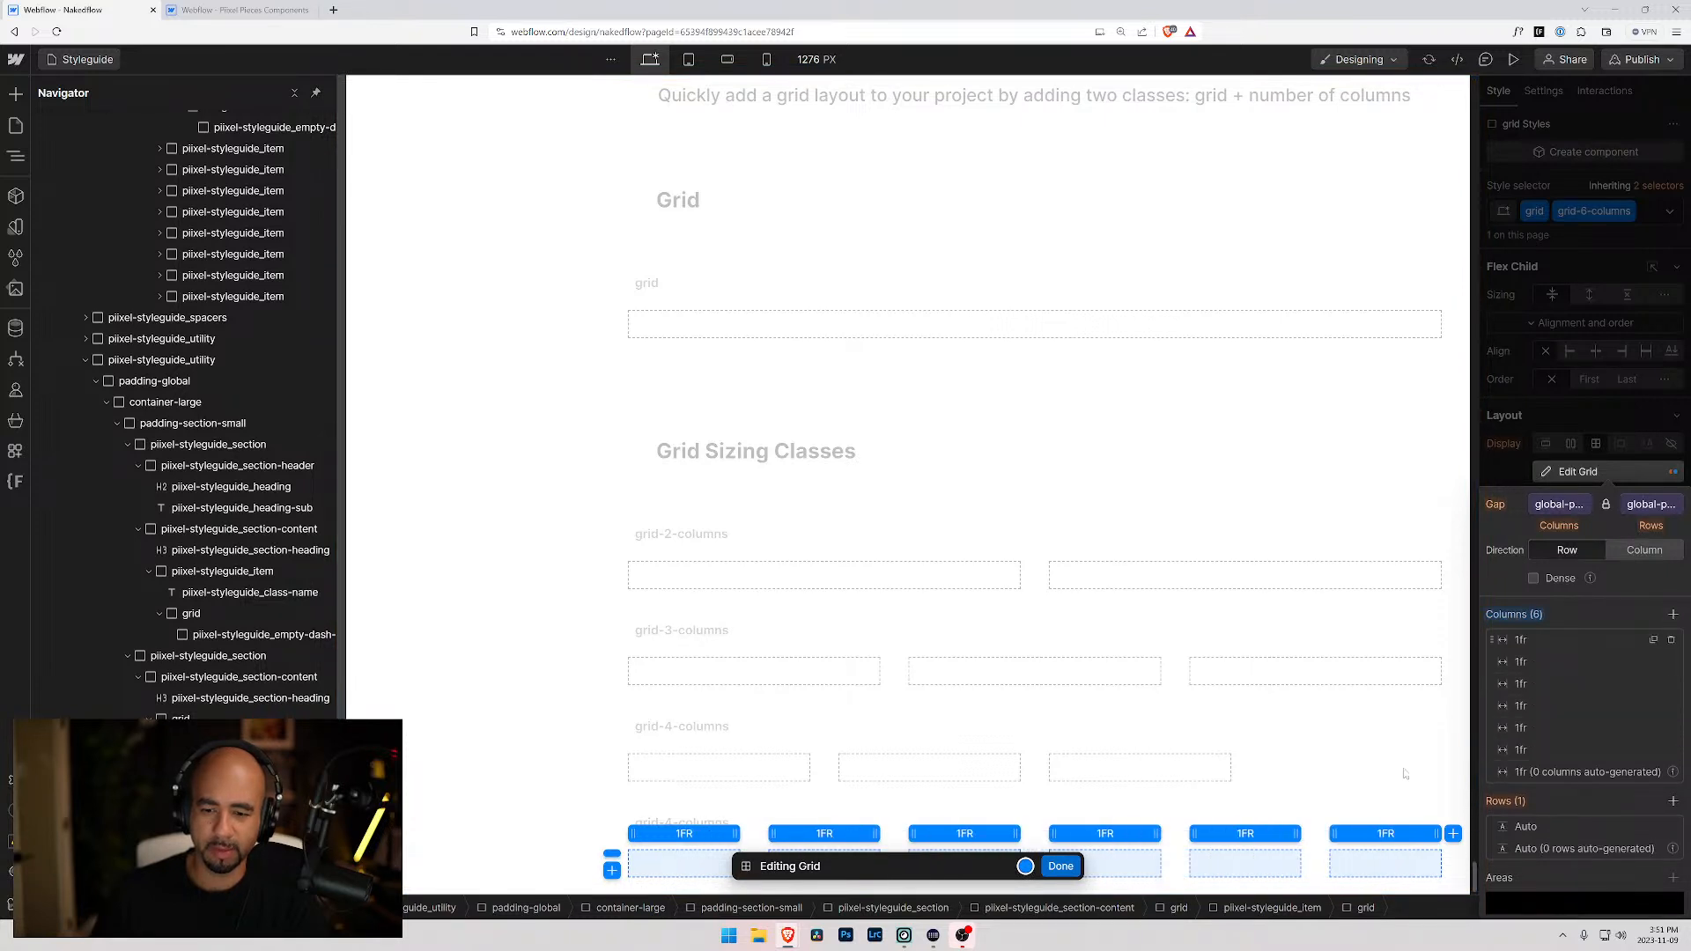
{"action": "left_click", "coordinate": [1060, 867]}
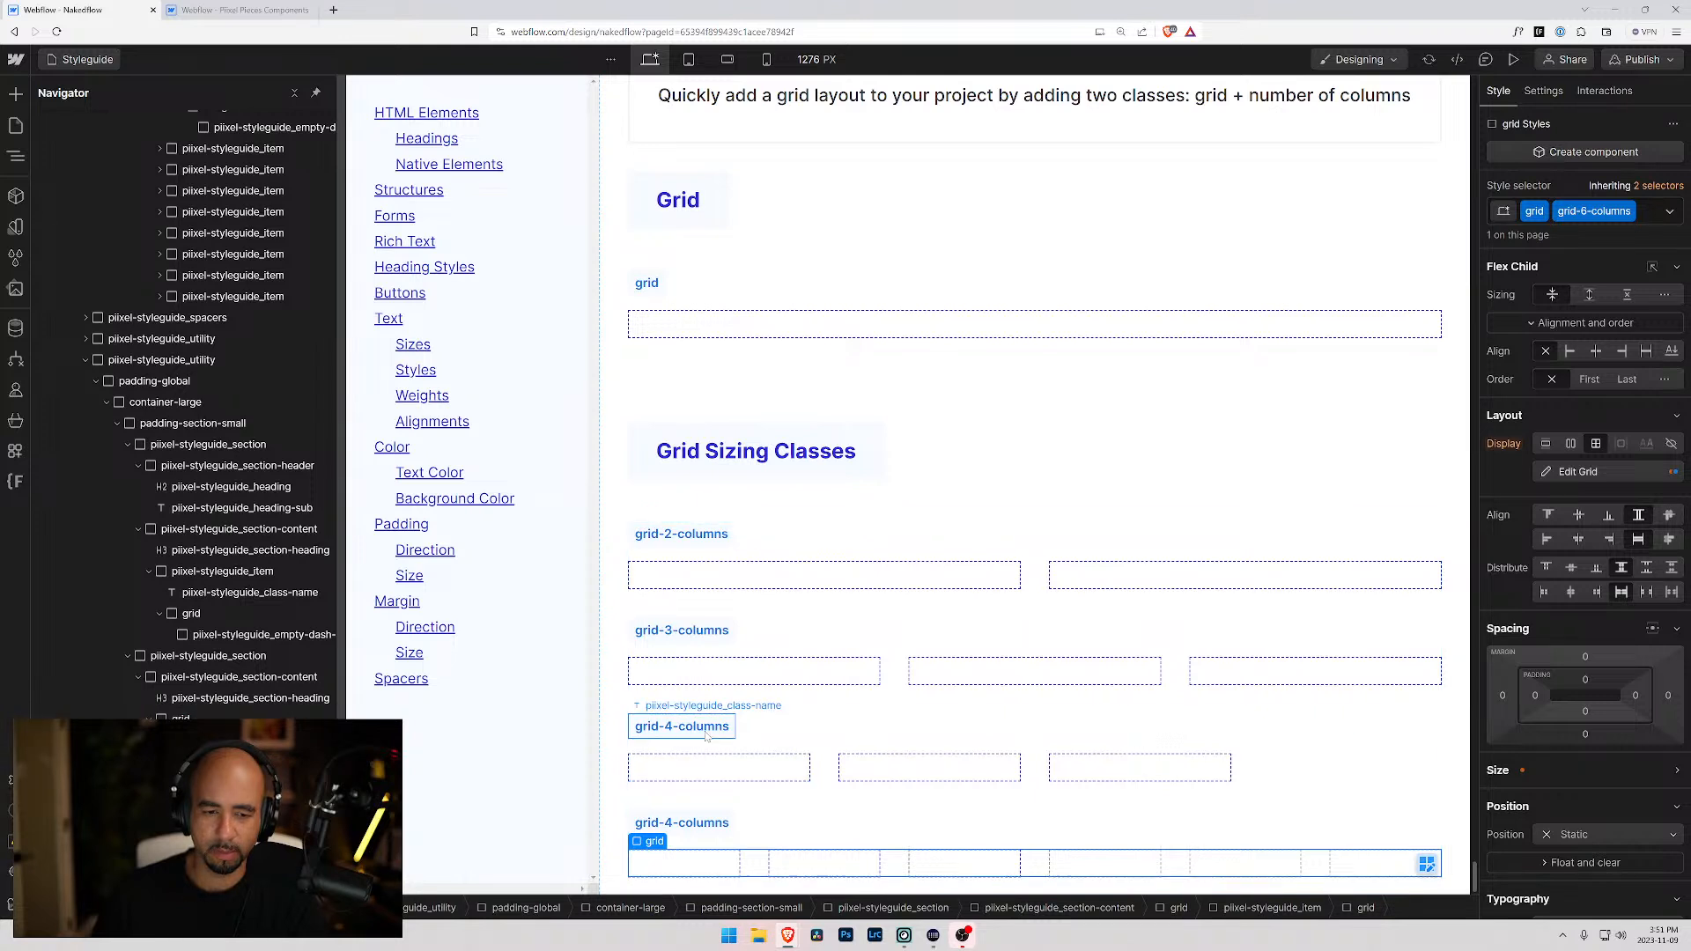
- Change the last example's label to grid-6-columns
{"action": "left_click", "coordinate": [666, 823]}
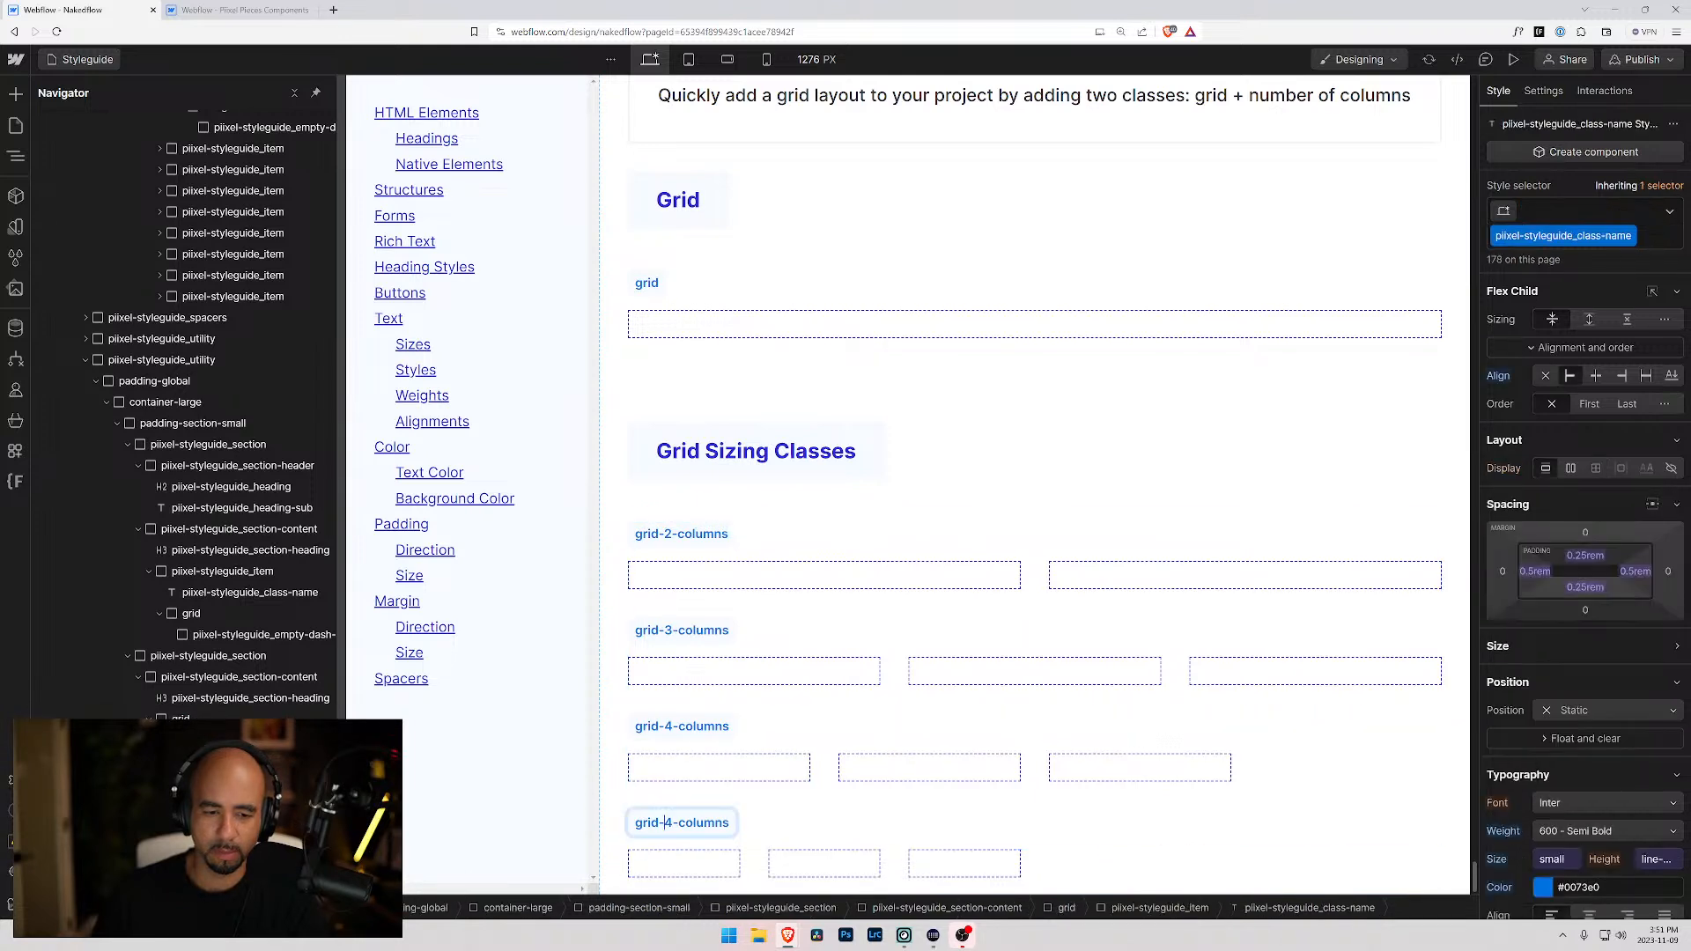
{"action": "double_click", "coordinate": [667, 824]}
{"action": "type", "text": "6"}
{"action": "left_click", "coordinate": [622, 755]}
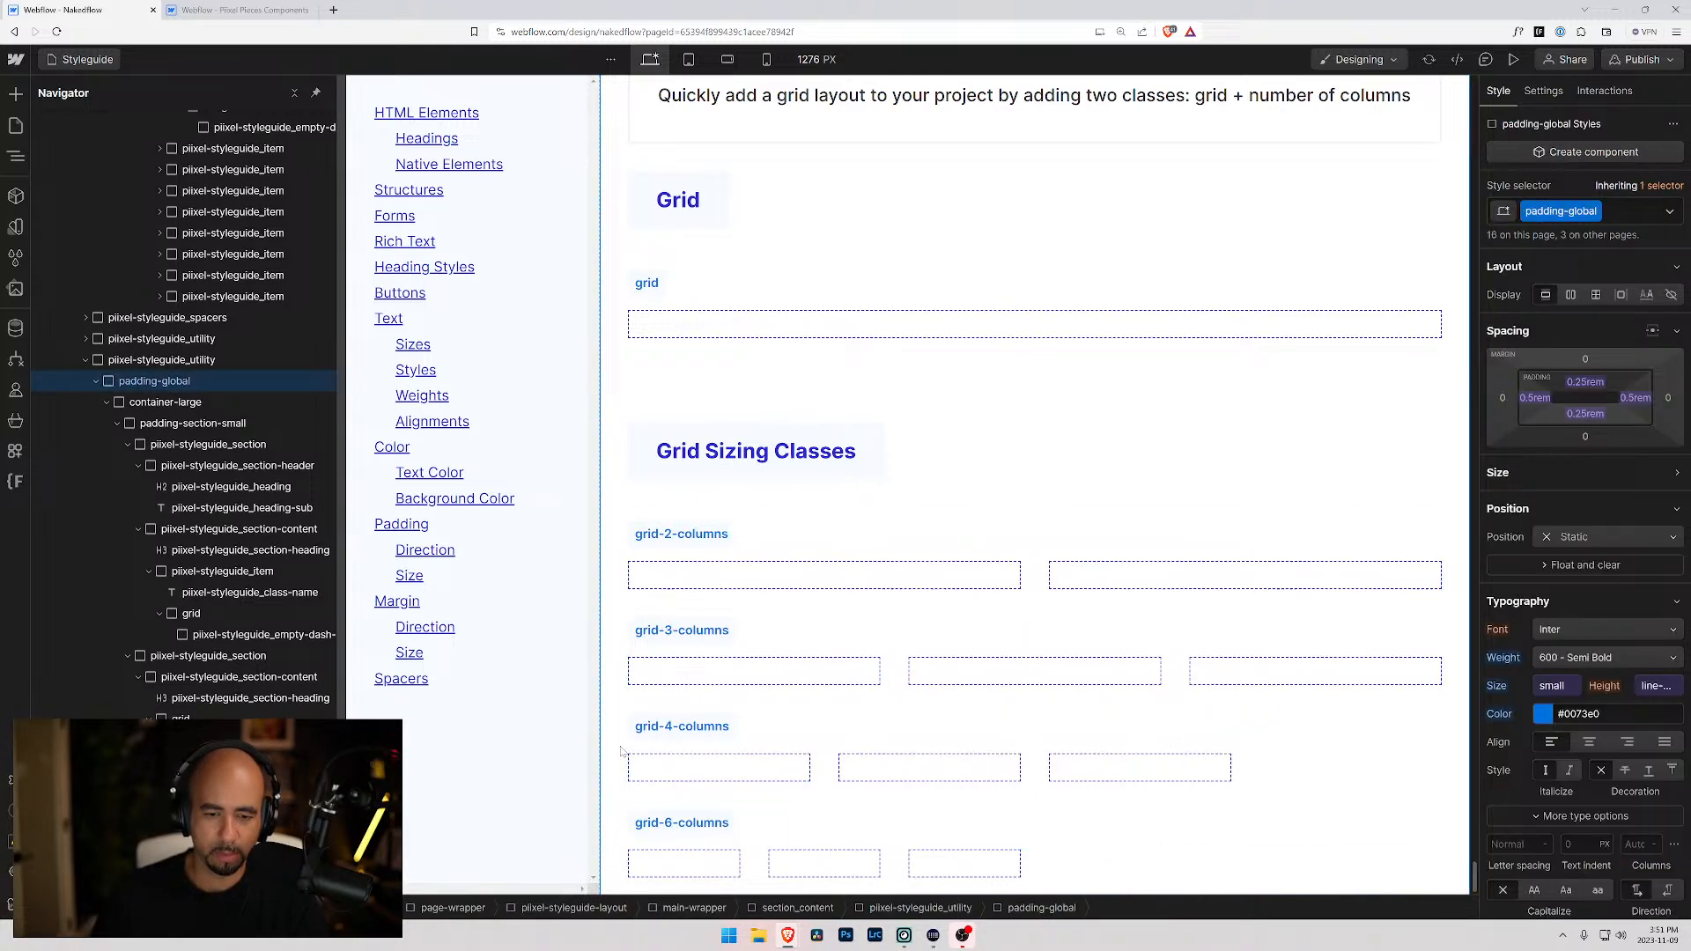
- Preview the Grids section and review the spacing and box counts of the grid sizing examples
{"action": "scroll", "coordinate": [629, 744], "scroll_direction": "down", "scroll_amount": 1}
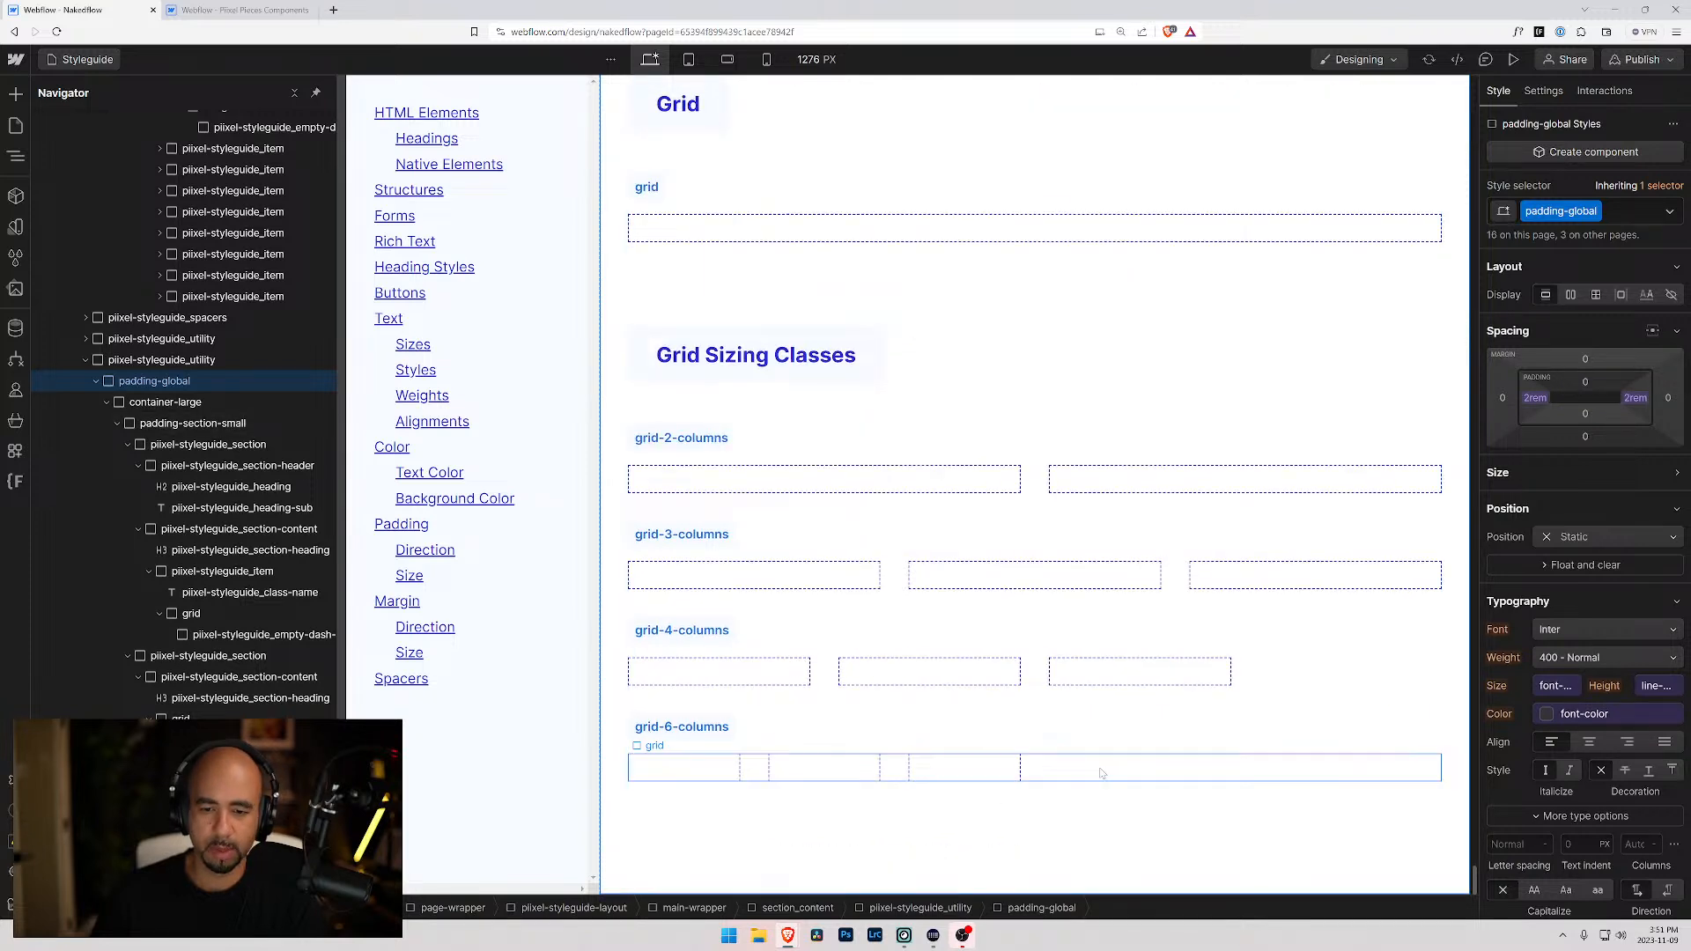
{"action": "left_click", "coordinate": [1515, 59]}
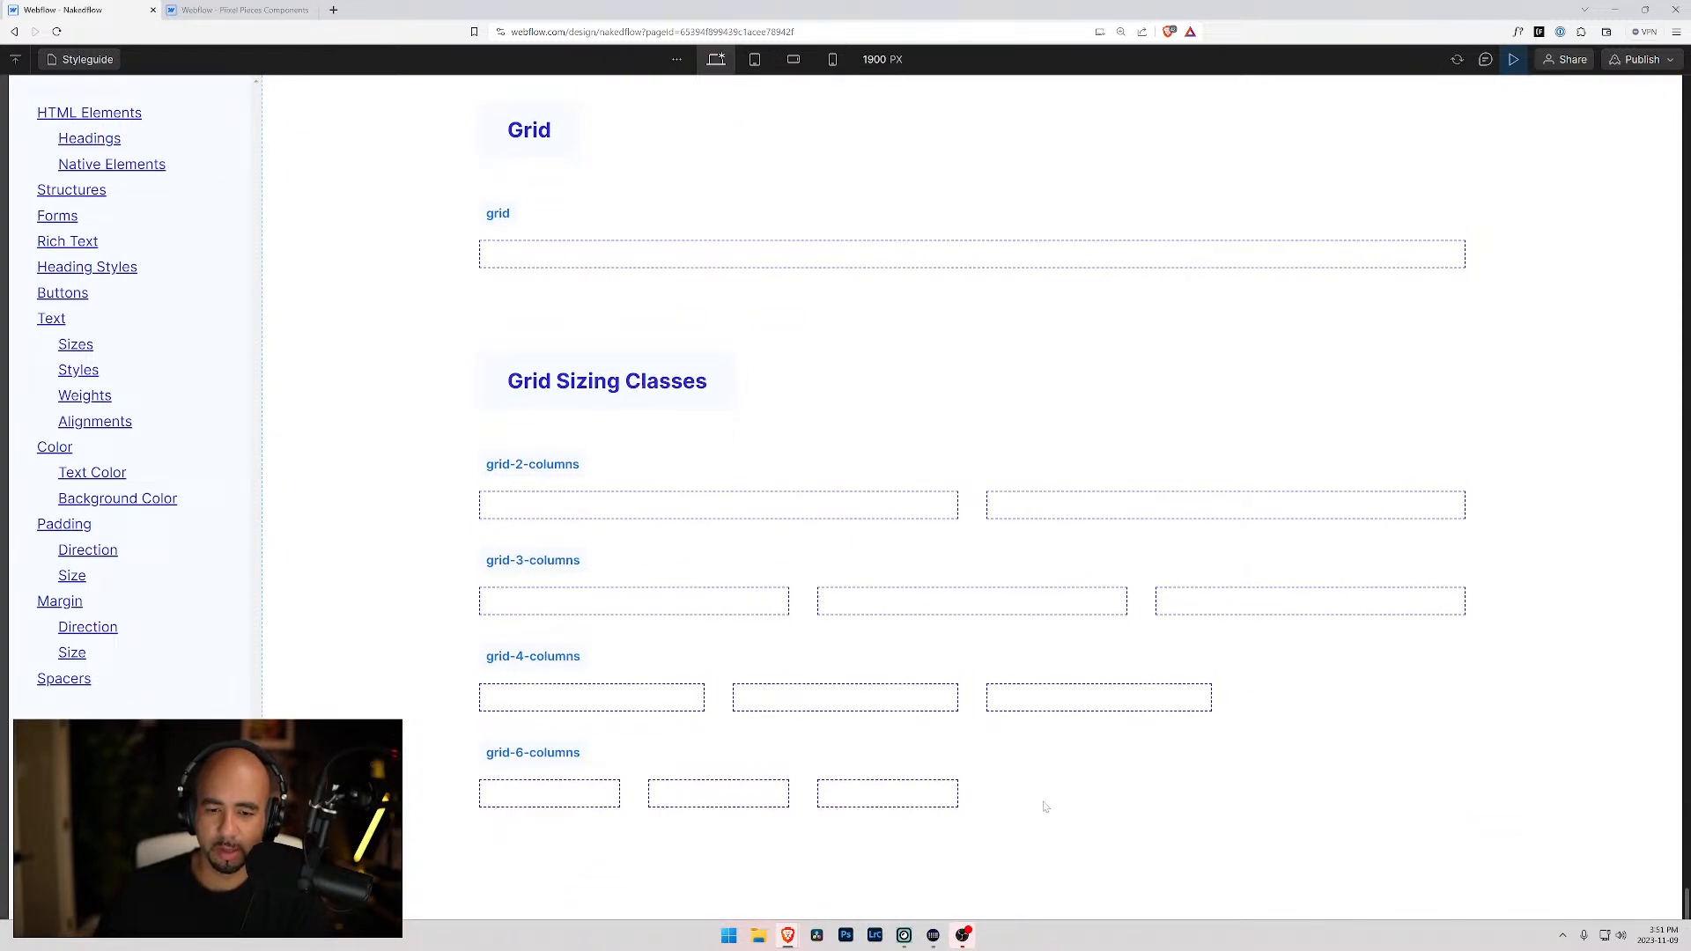
{"action": "scroll", "coordinate": [854, 693], "scroll_direction": "up", "scroll_amount": 4}
{"action": "scroll", "coordinate": [853, 687], "scroll_direction": "down", "scroll_amount": 4}
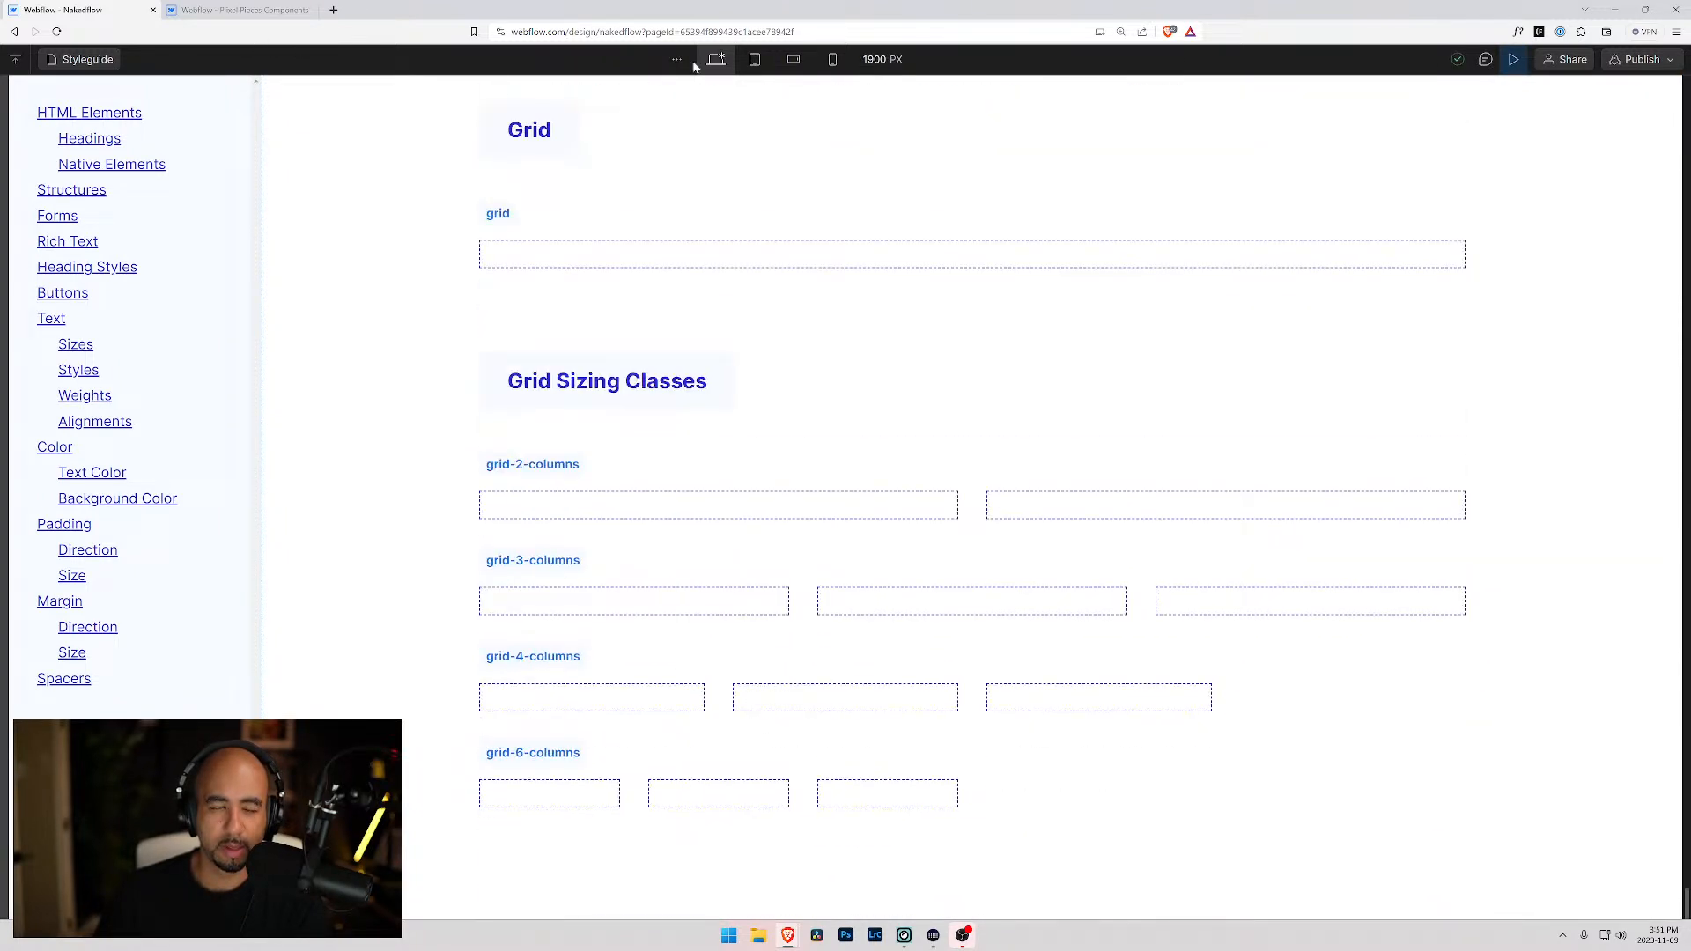
{"action": "left_click", "coordinate": [1513, 61]}
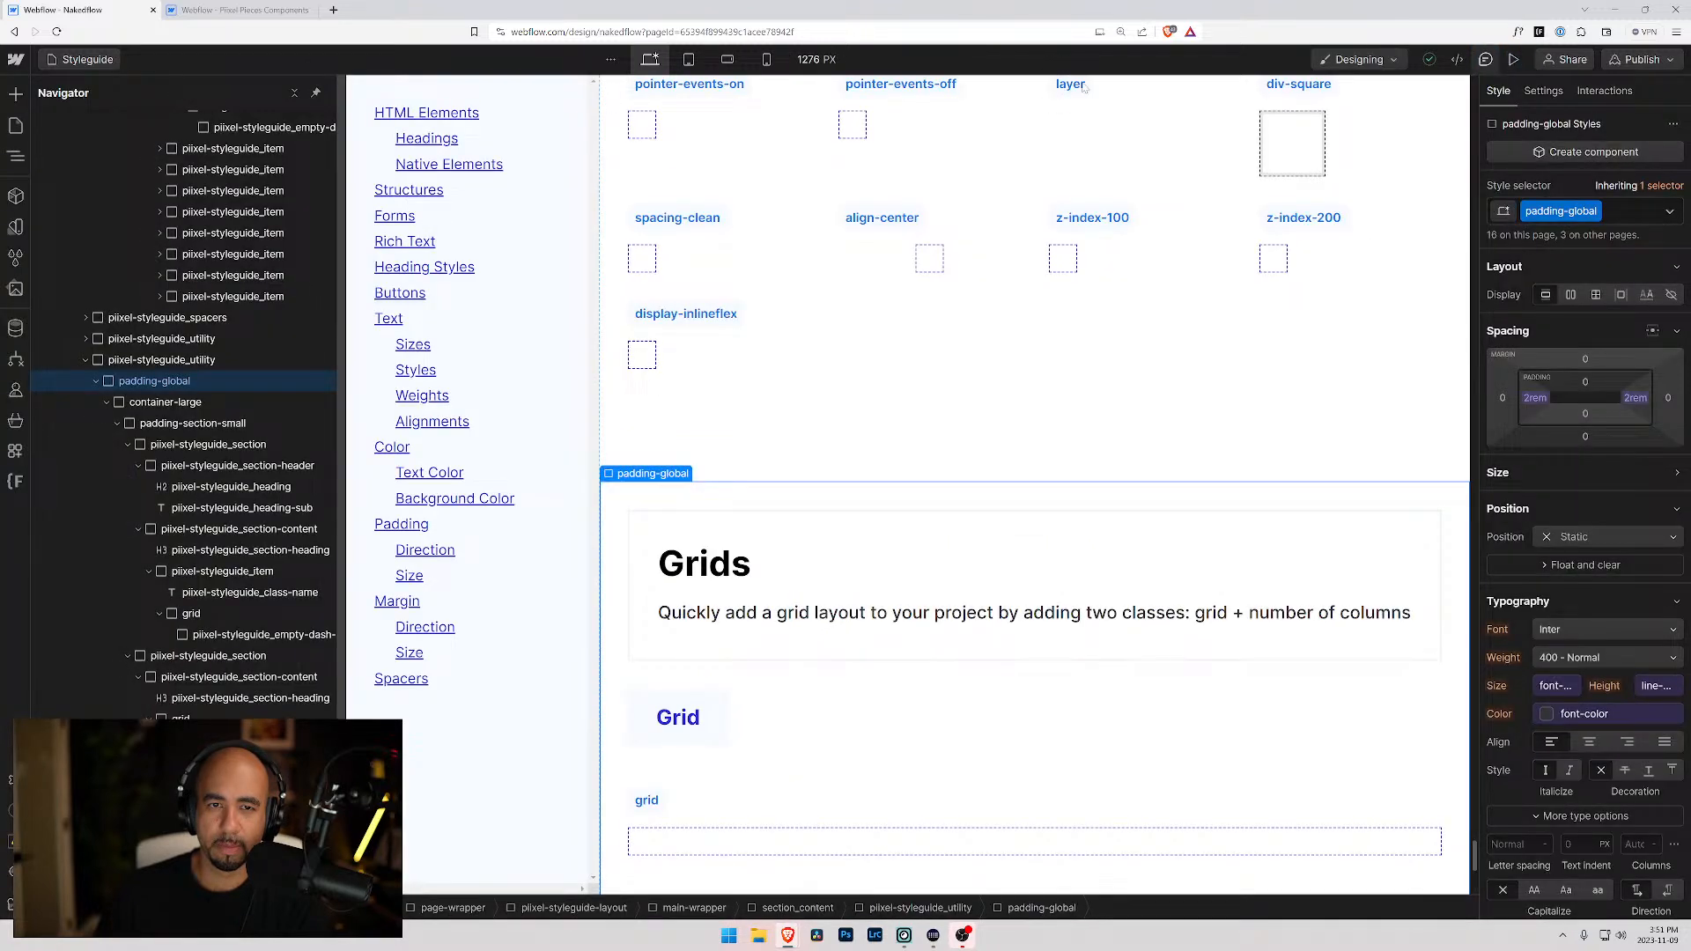
{"action": "left_click", "coordinate": [689, 59]}
{"action": "left_click", "coordinate": [650, 59]}
{"action": "scroll", "coordinate": [1114, 528], "scroll_direction": "down", "scroll_amount": 5}
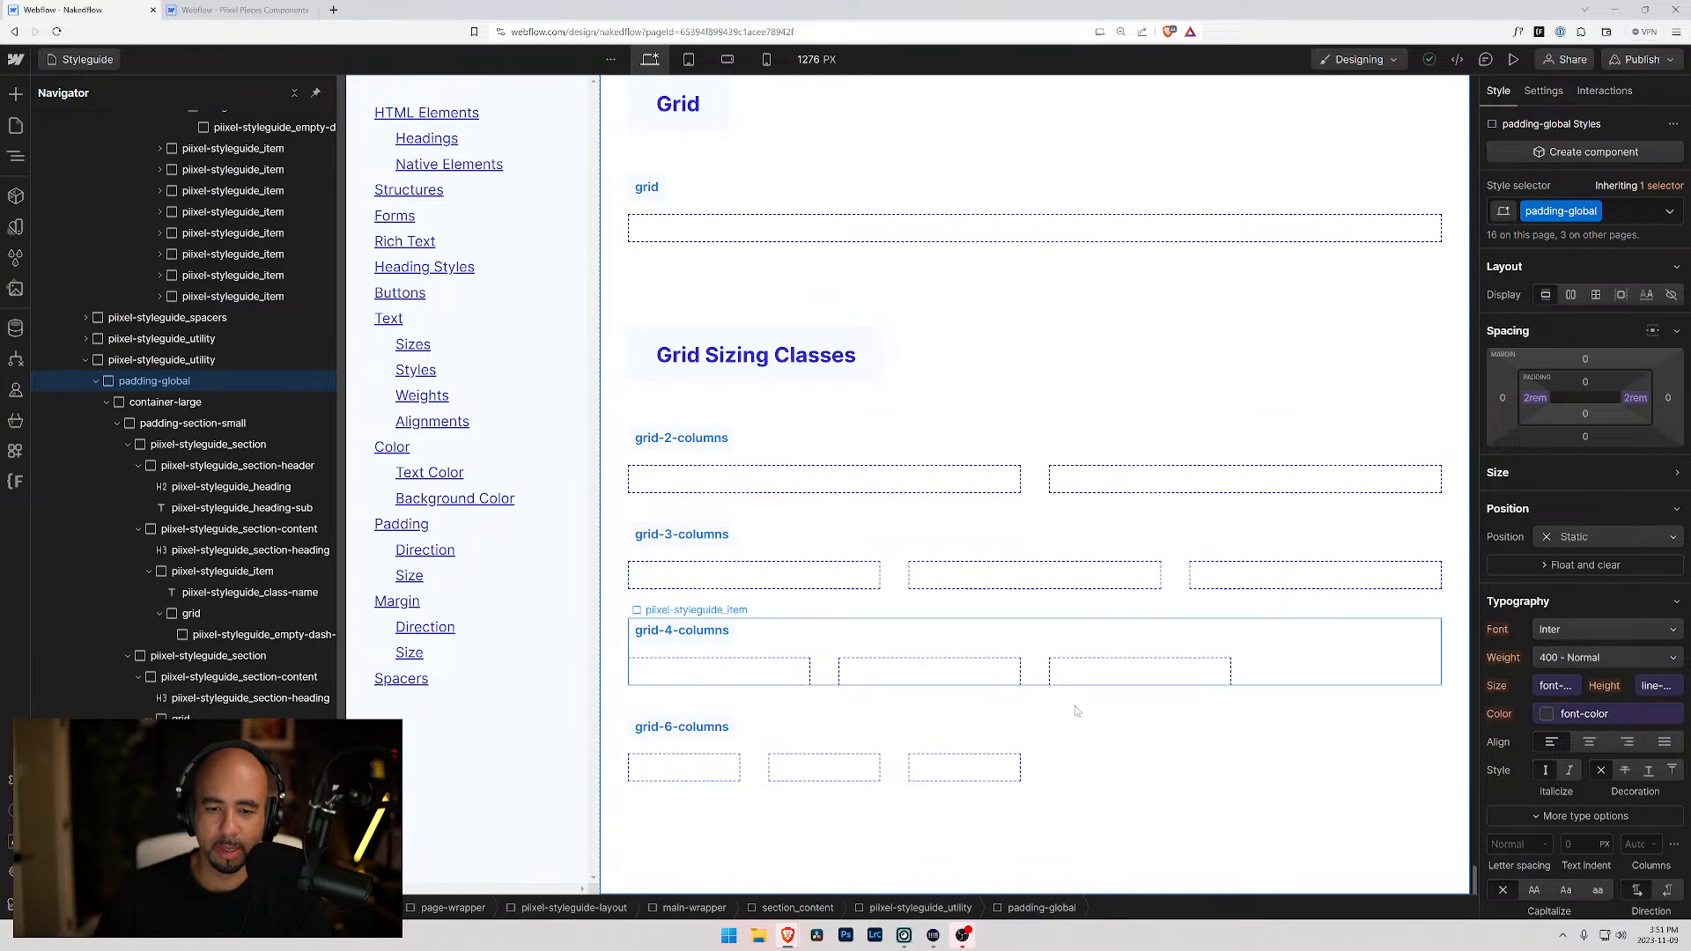
- Add dashed placeholder boxes so the grid-4-columns example holds four and the grid-6-columns example holds six
{"action": "left_click", "coordinate": [1064, 768]}
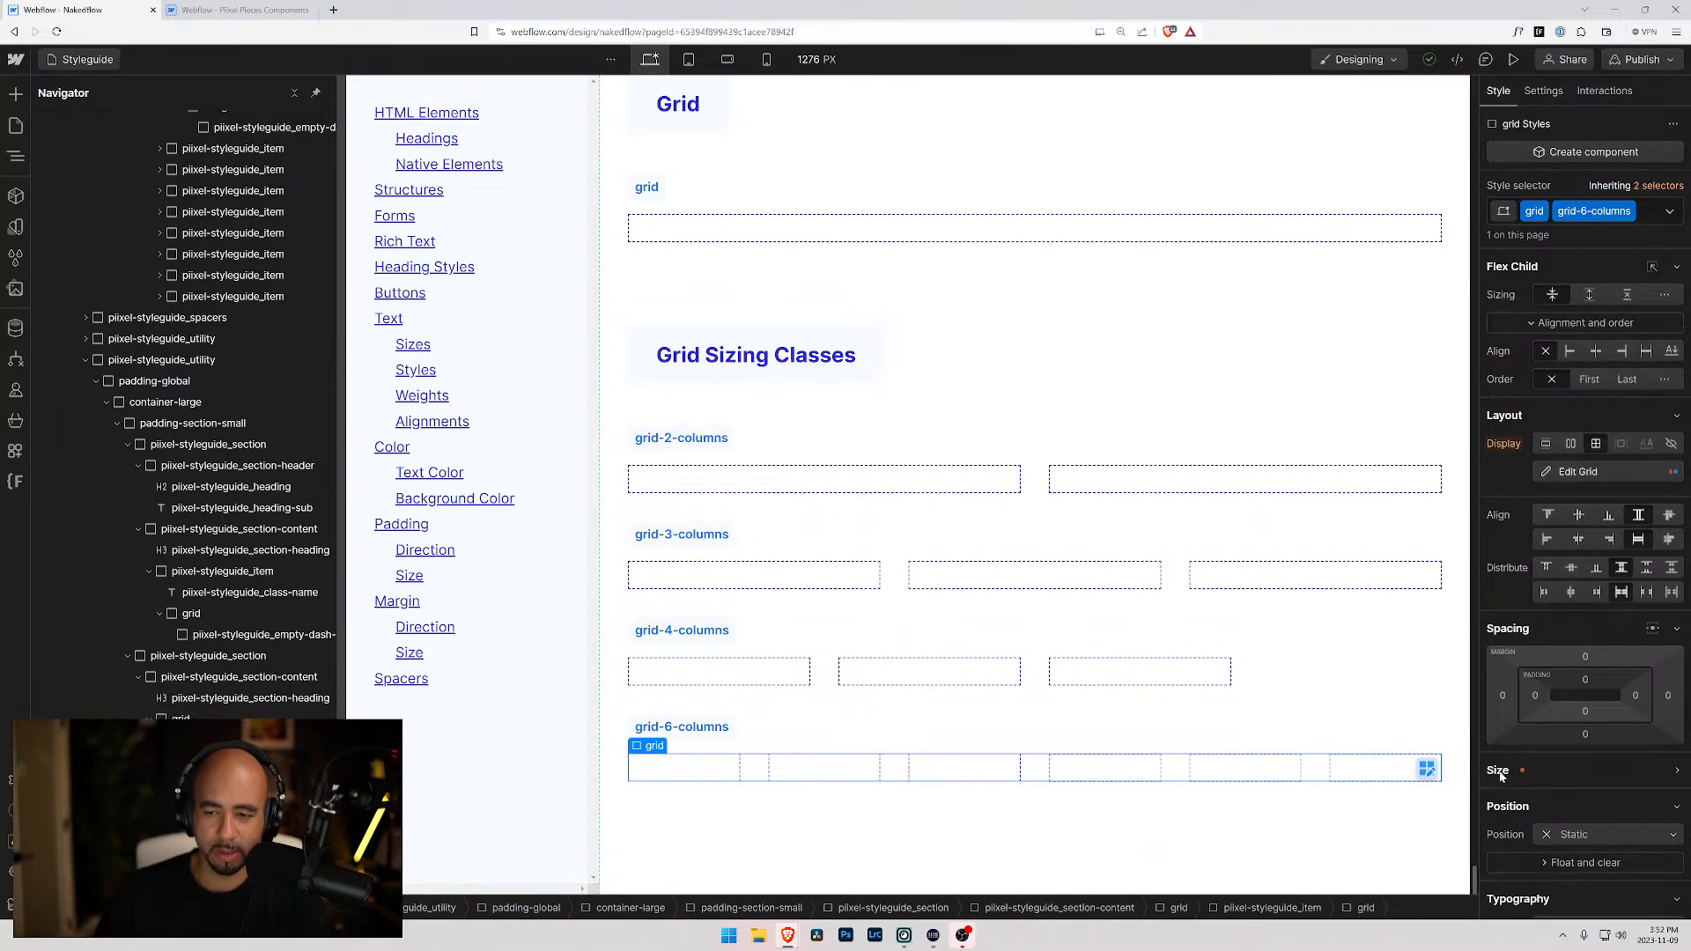
{"action": "scroll", "coordinate": [1508, 757], "scroll_direction": "down", "scroll_amount": 5}
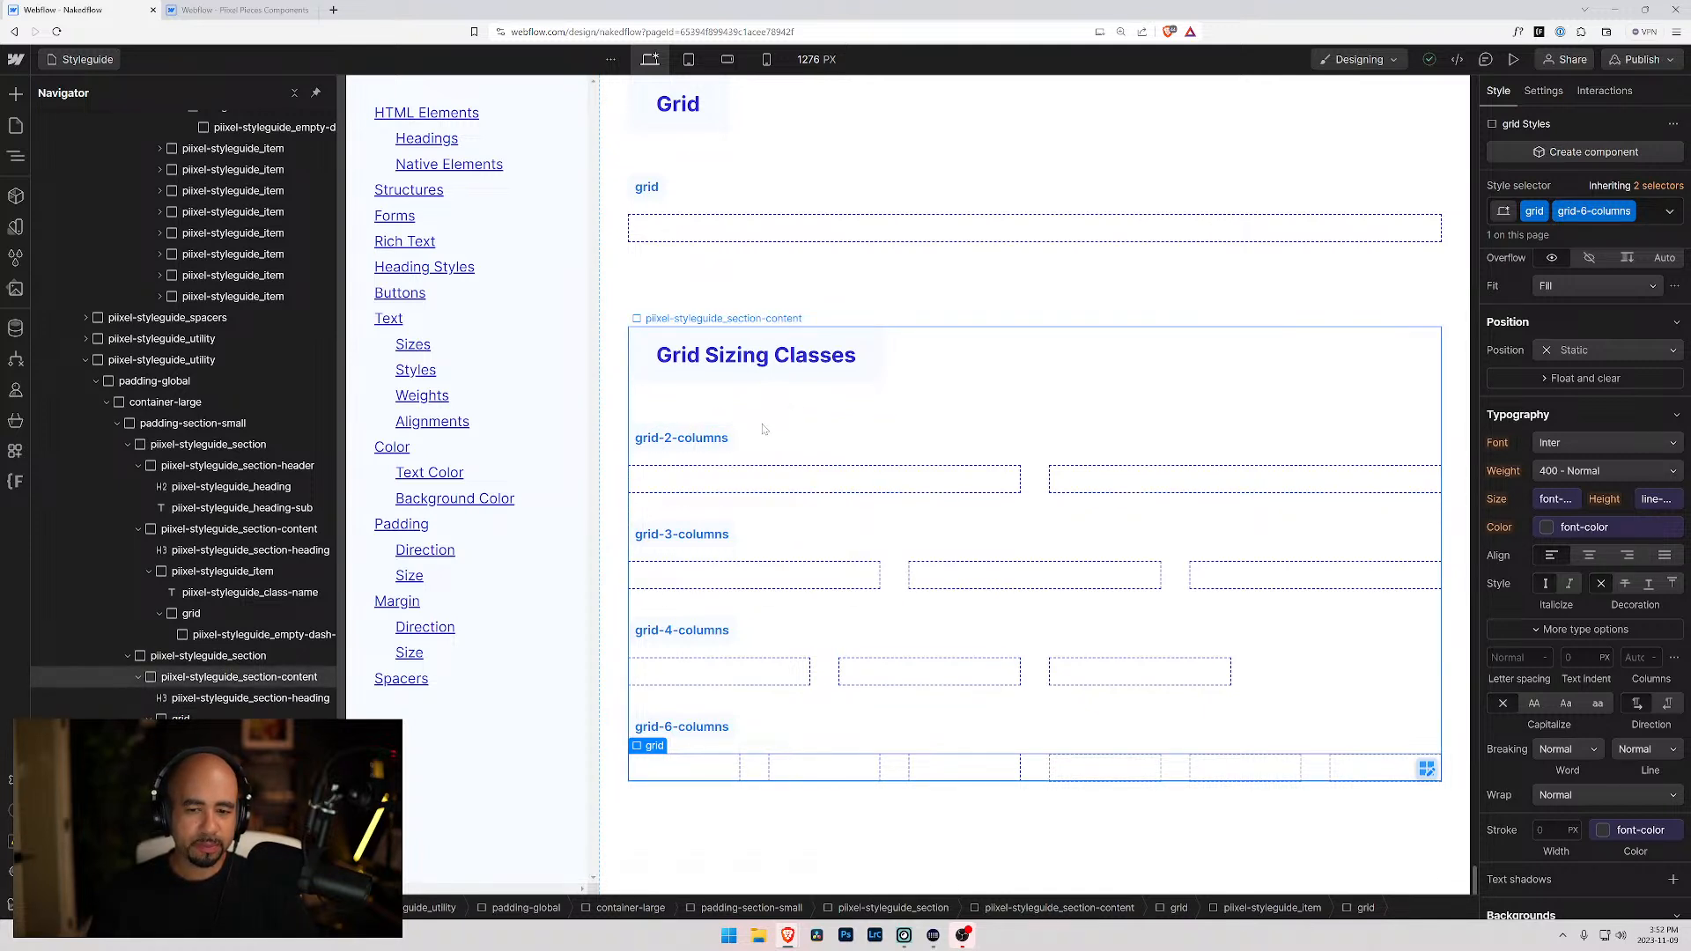
{"action": "left_click", "coordinate": [973, 775]}
{"action": "left_click", "coordinate": [980, 672]}
{"action": "left_click", "coordinate": [1114, 666]}
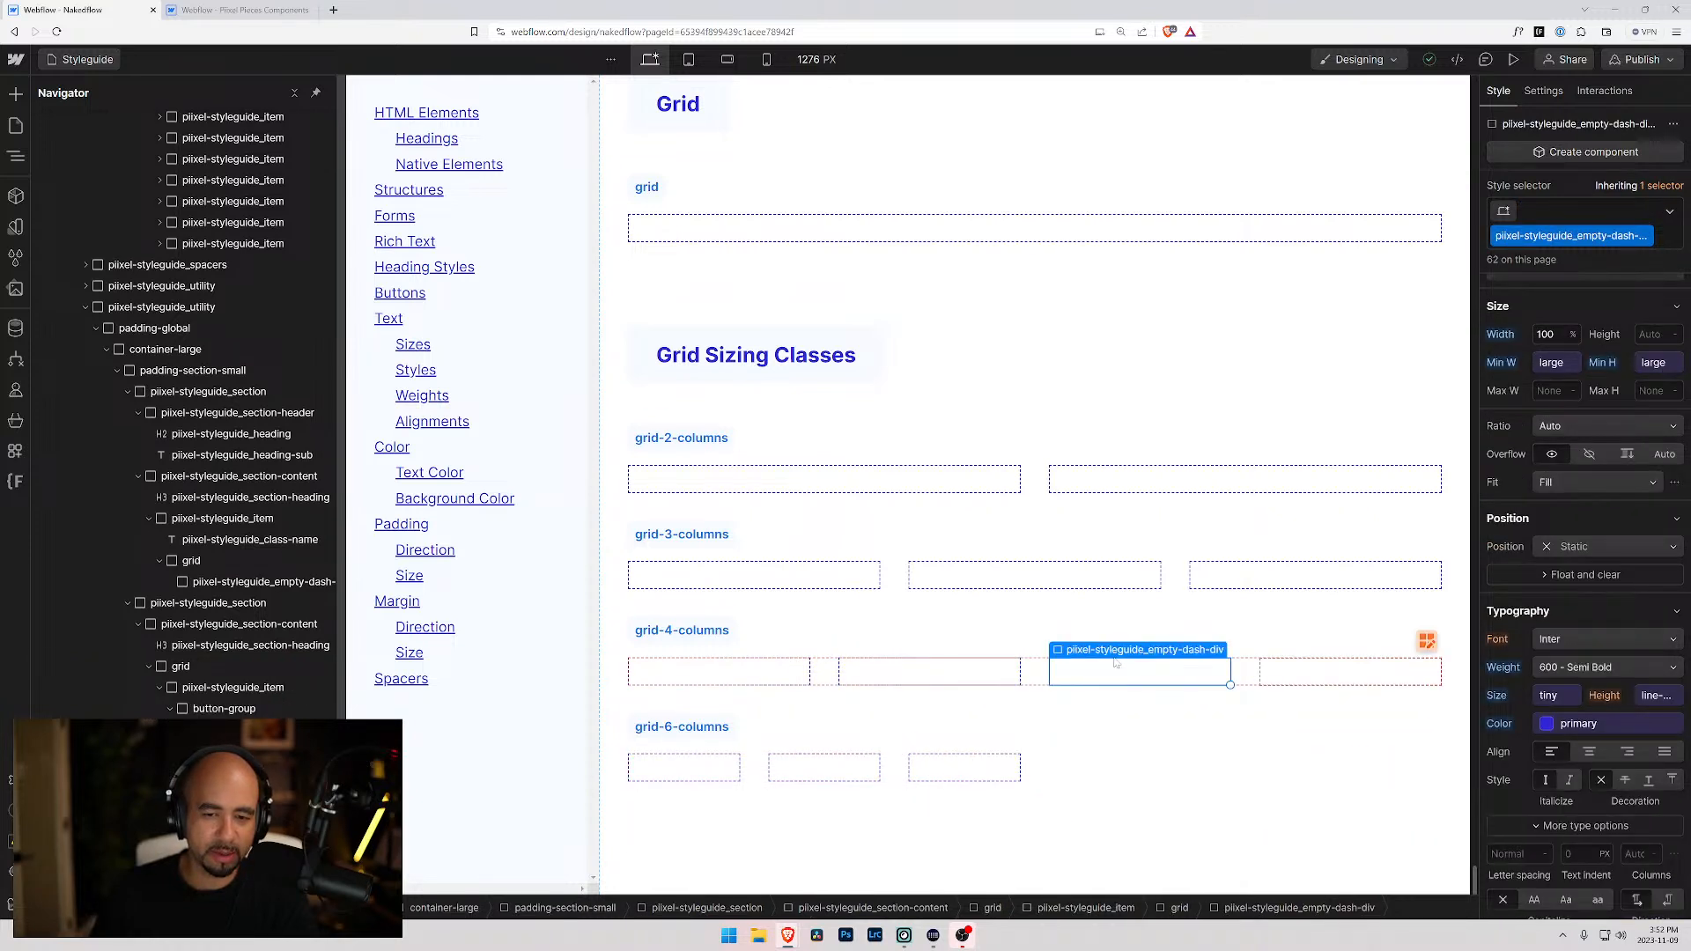
{"action": "left_click", "coordinate": [956, 672]}
{"action": "left_click", "coordinate": [1114, 672]}
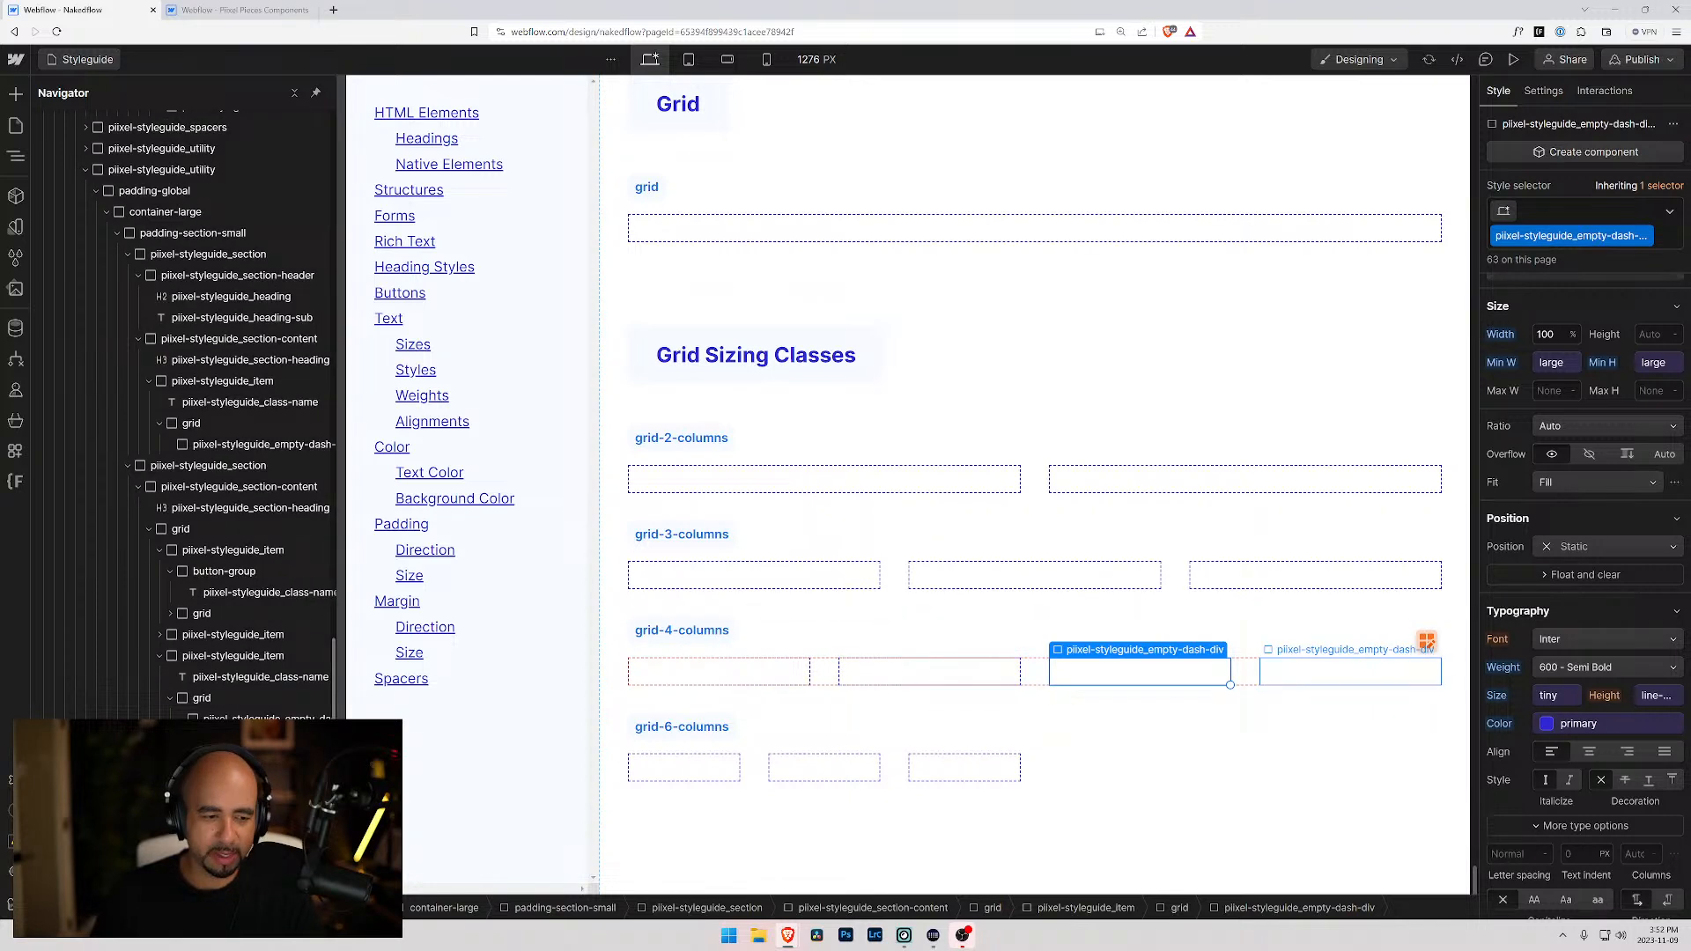
{"action": "left_click", "coordinate": [687, 727]}
{"action": "left_click", "coordinate": [754, 768]}
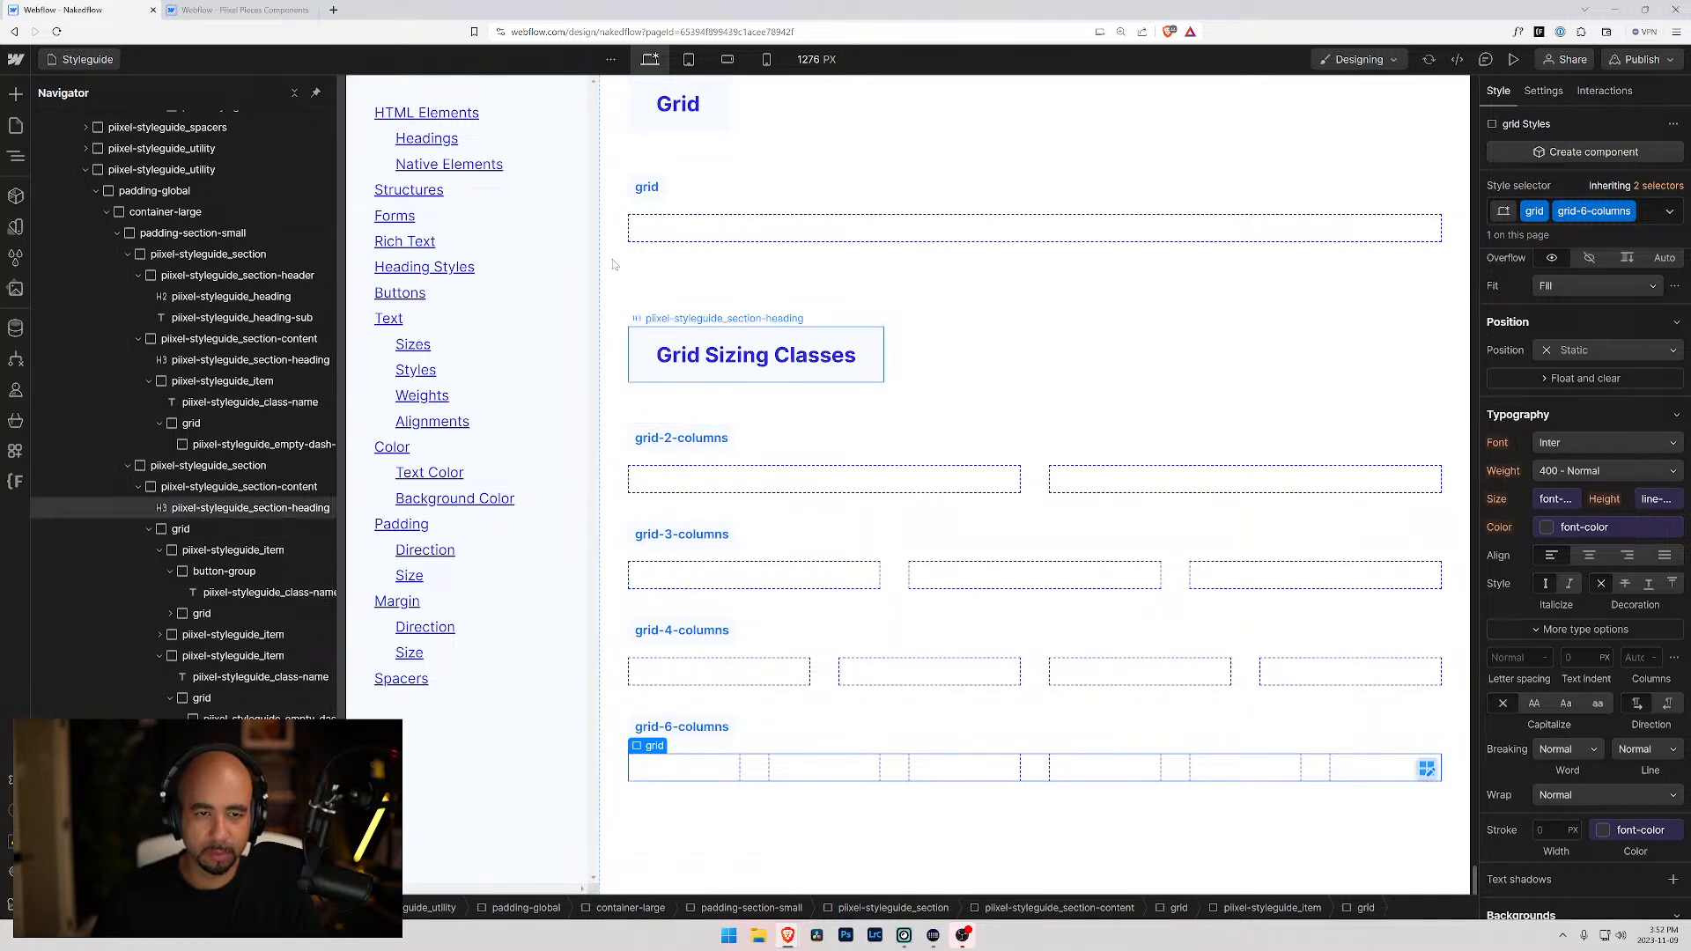
- Preview the page and check that the 2-, 3-, 4- and 6-column examples fill their rows
{"action": "left_click", "coordinate": [1513, 59]}
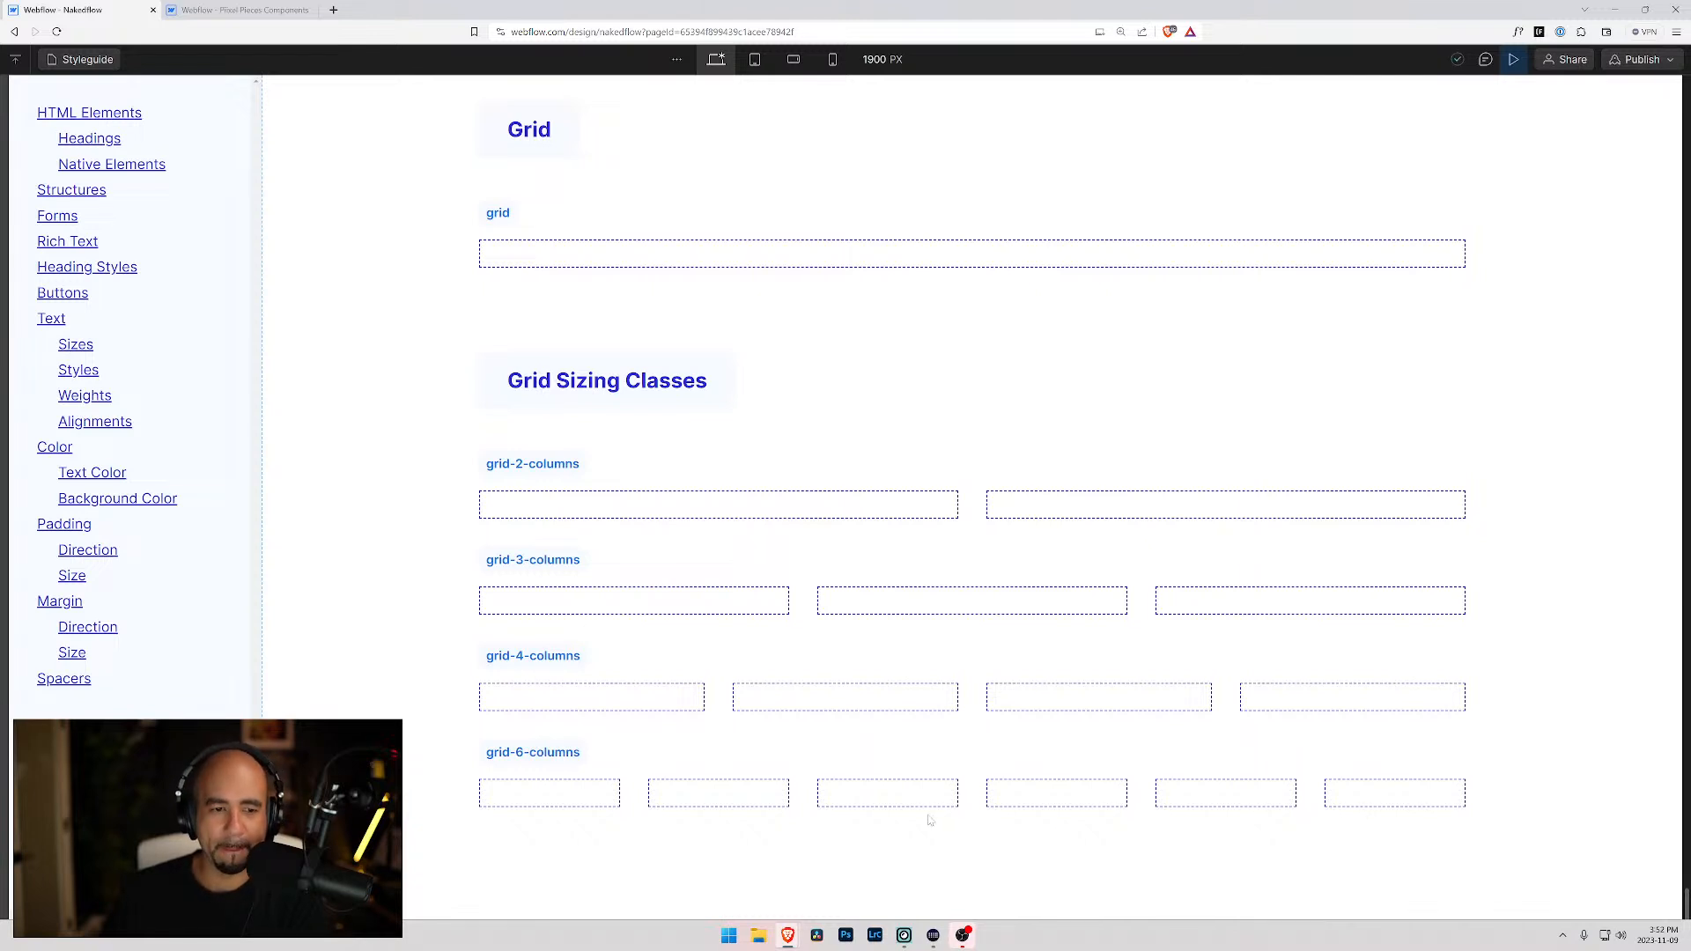
{"action": "scroll", "coordinate": [907, 806], "scroll_direction": "up", "scroll_amount": 3}
{"action": "scroll", "coordinate": [889, 800], "scroll_direction": "down", "scroll_amount": 3}
{"action": "scroll", "coordinate": [960, 701], "scroll_direction": "up", "scroll_amount": 2}
{"action": "scroll", "coordinate": [566, 514], "scroll_direction": "down", "scroll_amount": 2}
{"action": "scroll", "coordinate": [652, 515], "scroll_direction": "up", "scroll_amount": 4}
{"action": "scroll", "coordinate": [617, 516], "scroll_direction": "down", "scroll_amount": 3}
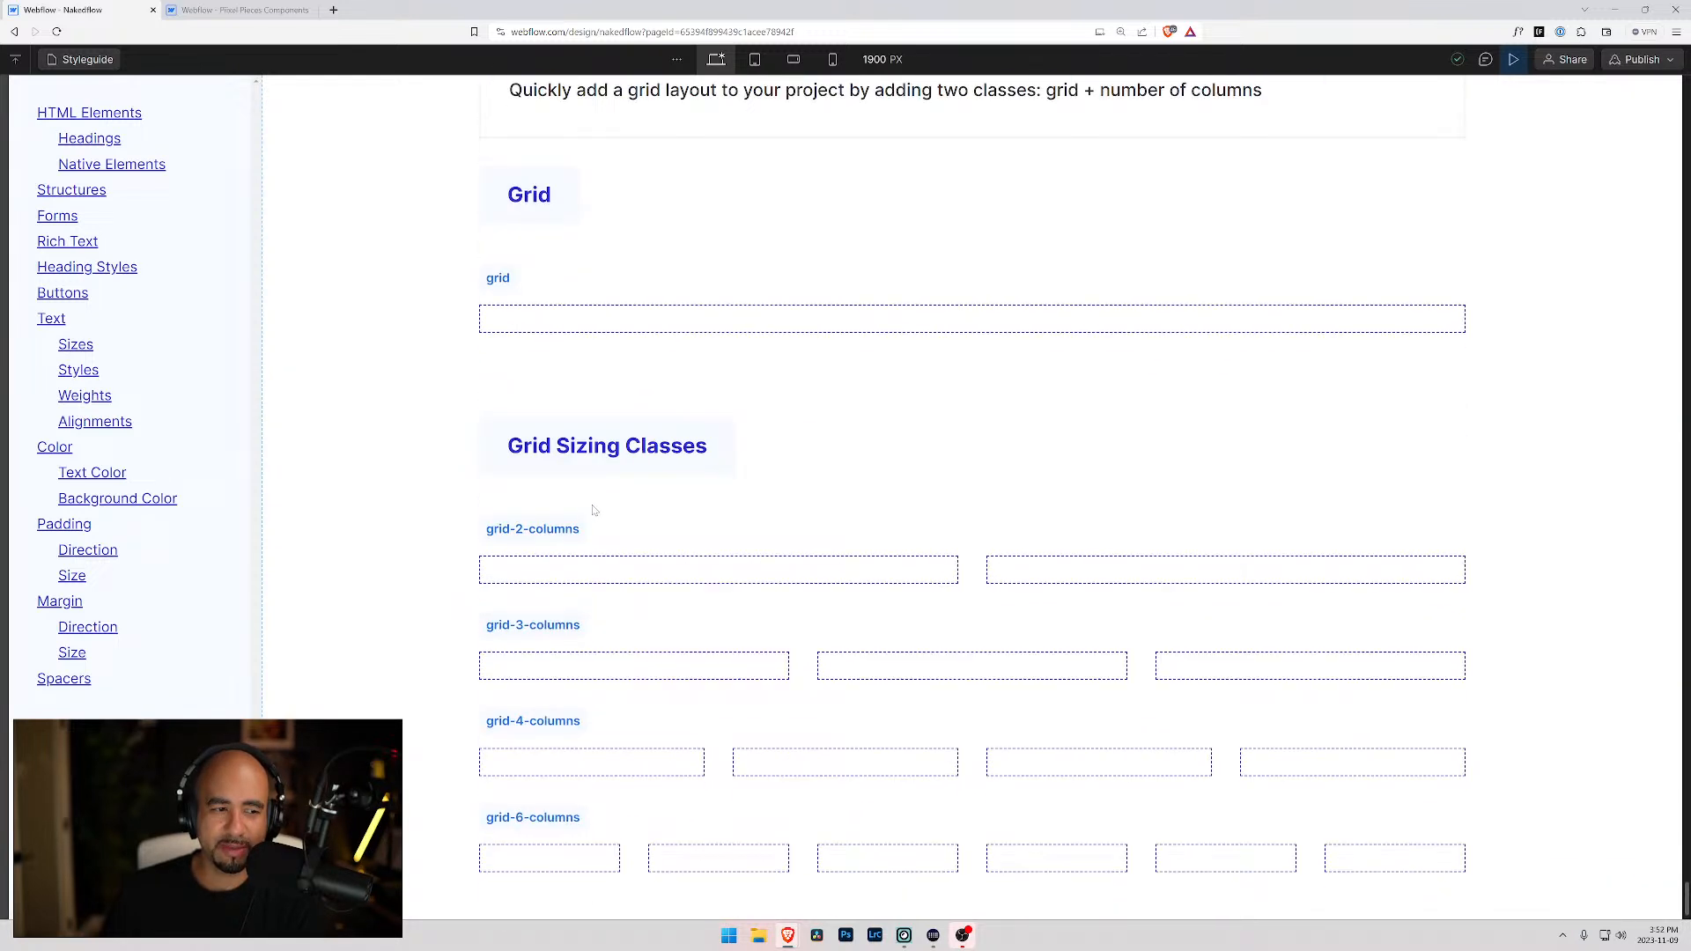
{"action": "left_click", "coordinate": [1512, 60]}
{"action": "scroll", "coordinate": [731, 580], "scroll_direction": "down", "scroll_amount": 6}
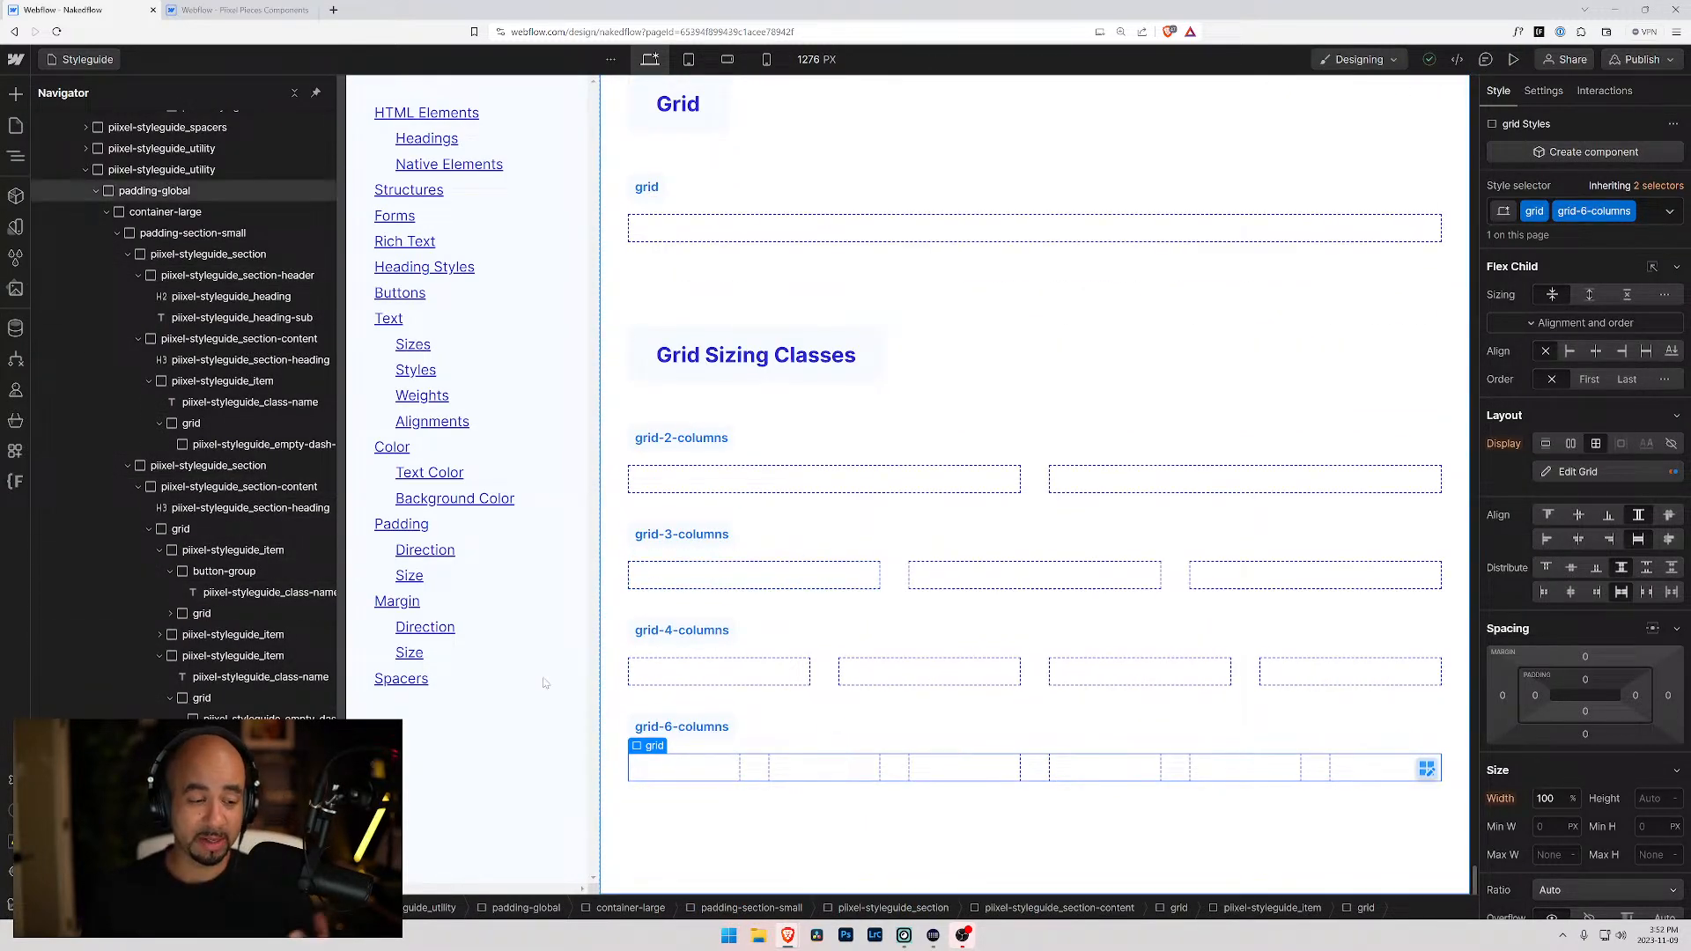
- Collapse the grid-4-columns and grid-6-columns example items in the element tree and duplicate the grid-6-columns item
{"action": "scroll", "coordinate": [238, 687], "scroll_direction": "down", "scroll_amount": 3}
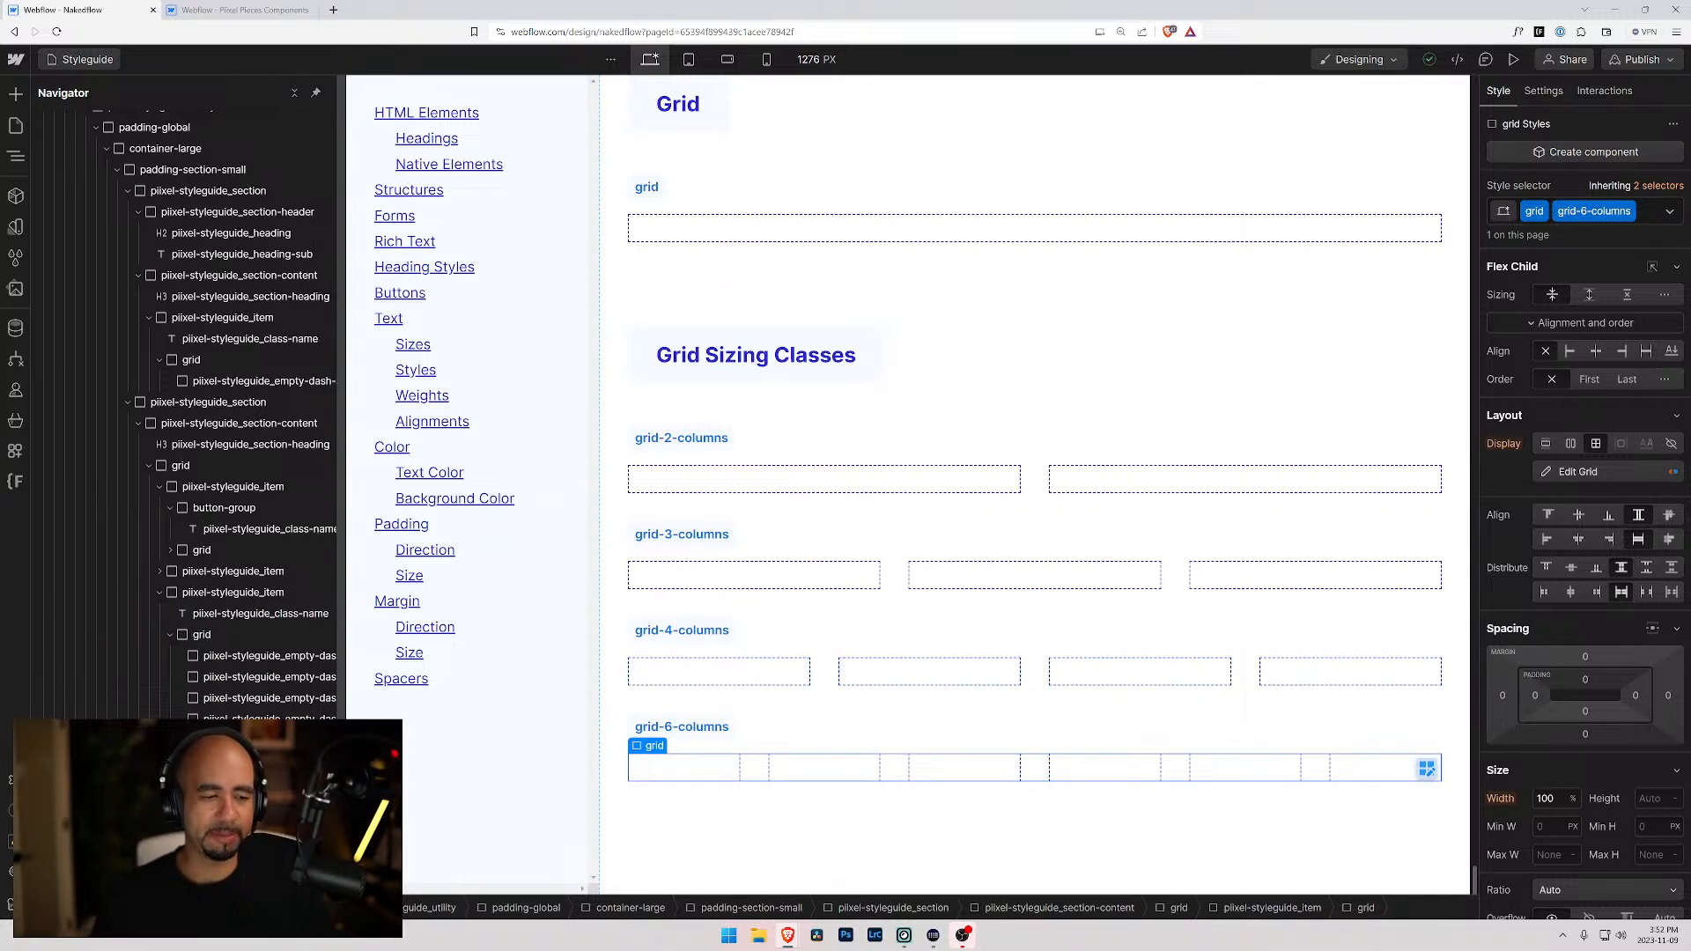
{"action": "left_click", "coordinate": [170, 635]}
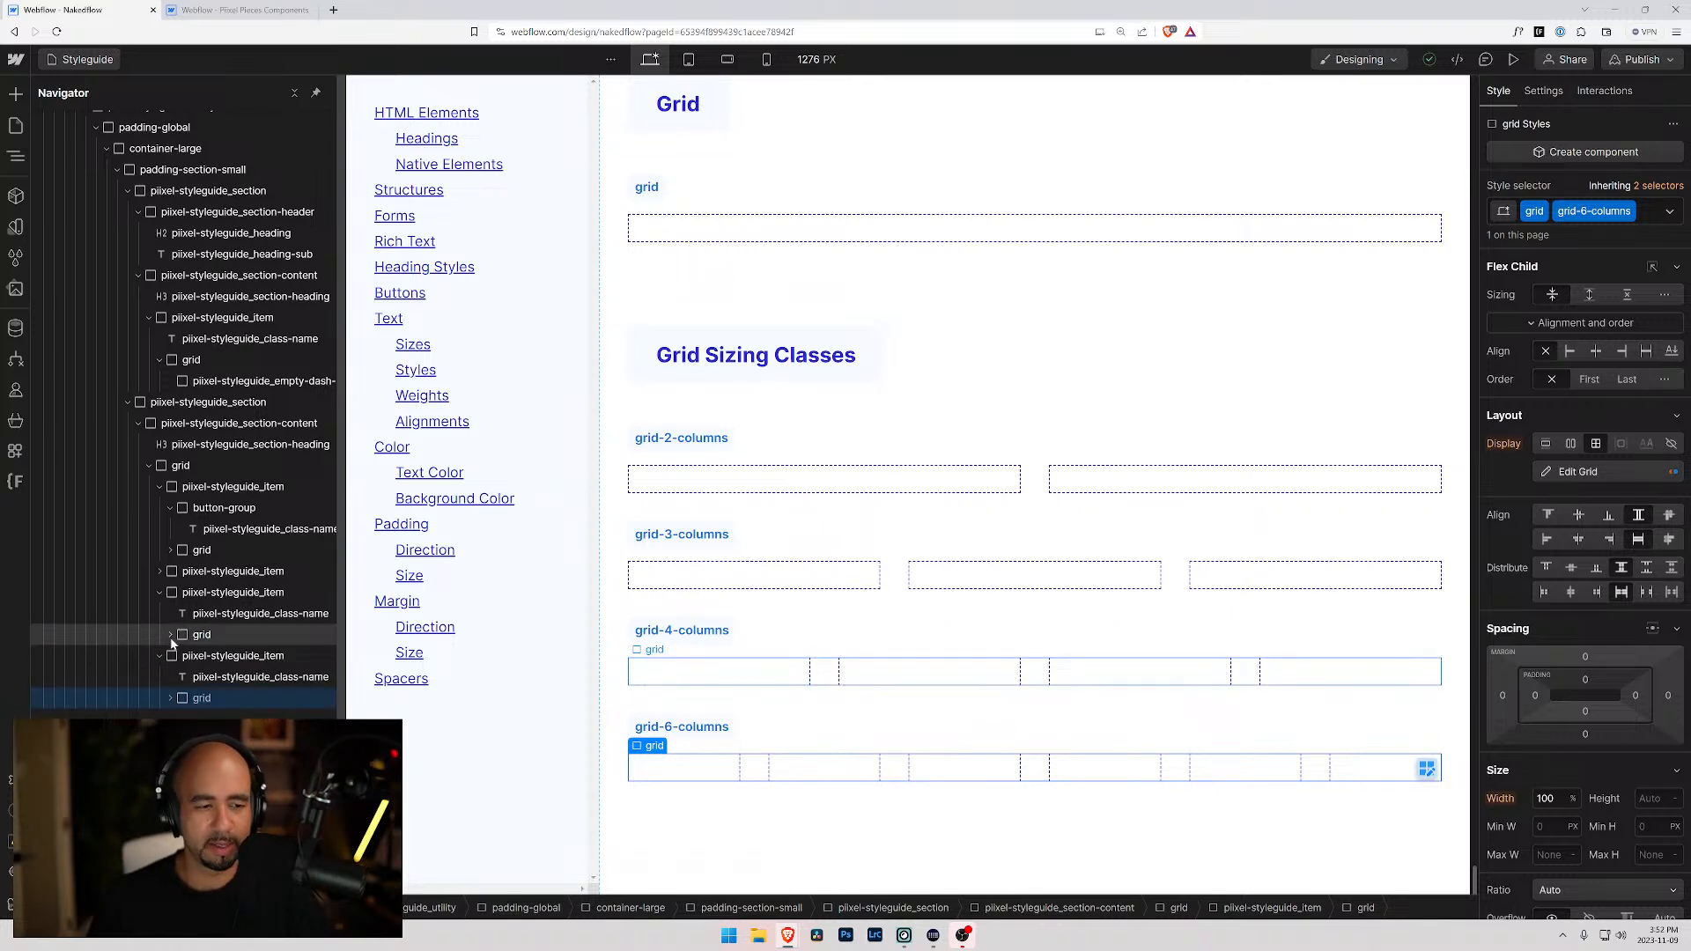
{"action": "left_click", "coordinate": [159, 592]}
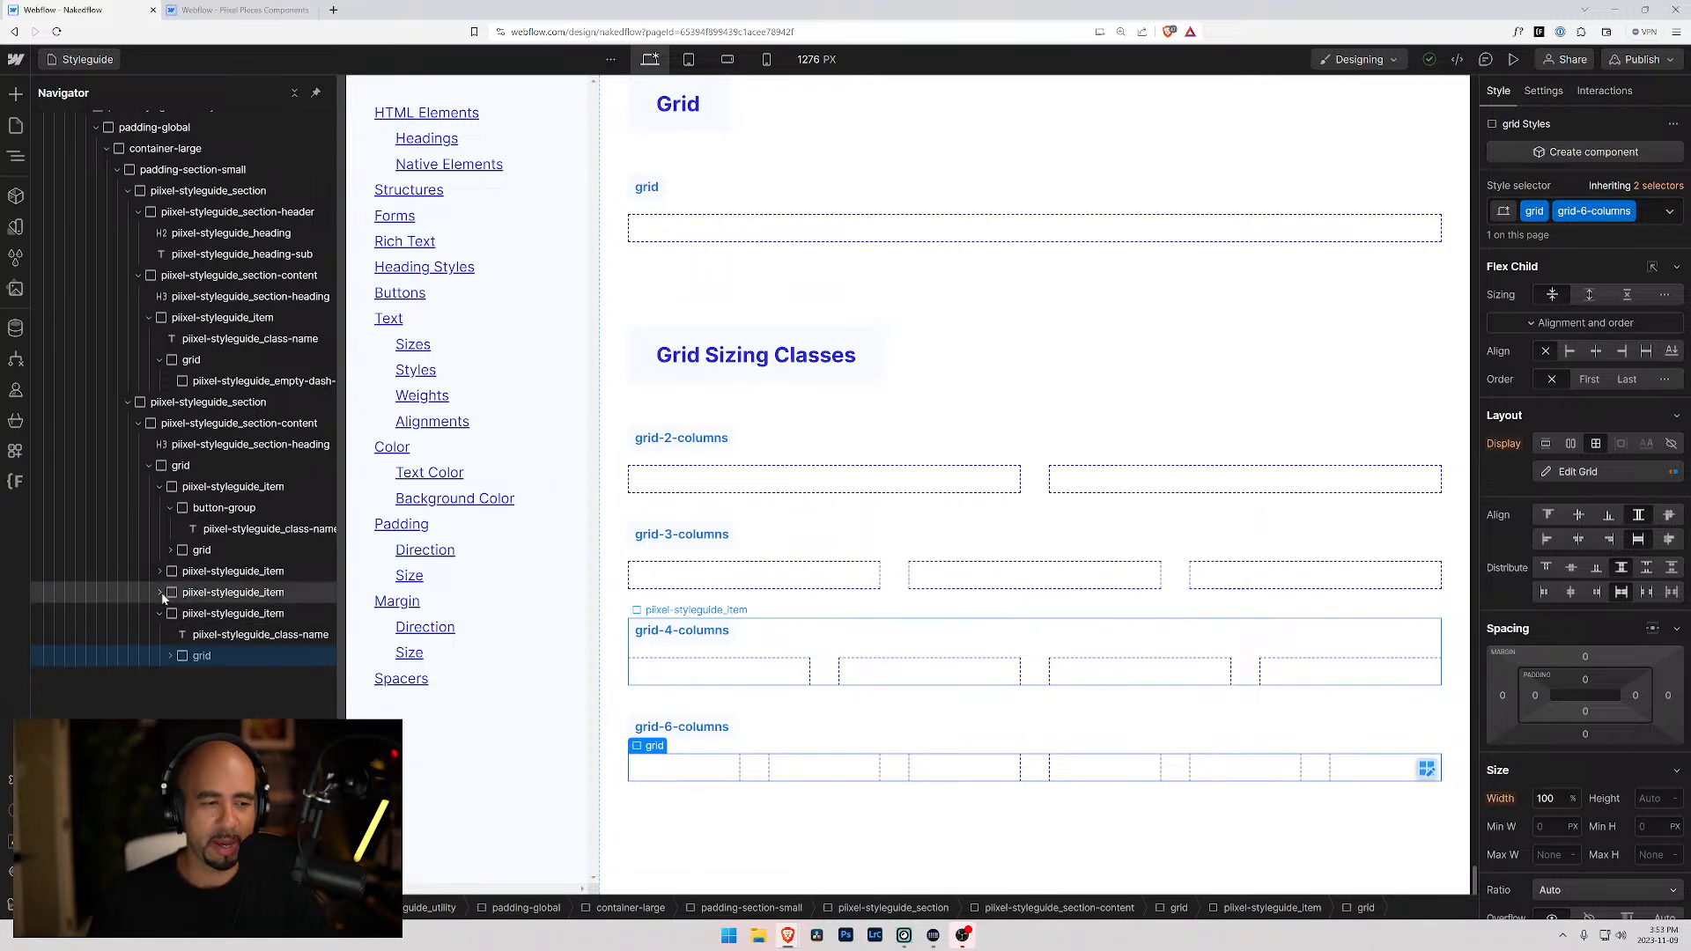
{"action": "left_click", "coordinate": [160, 614]}
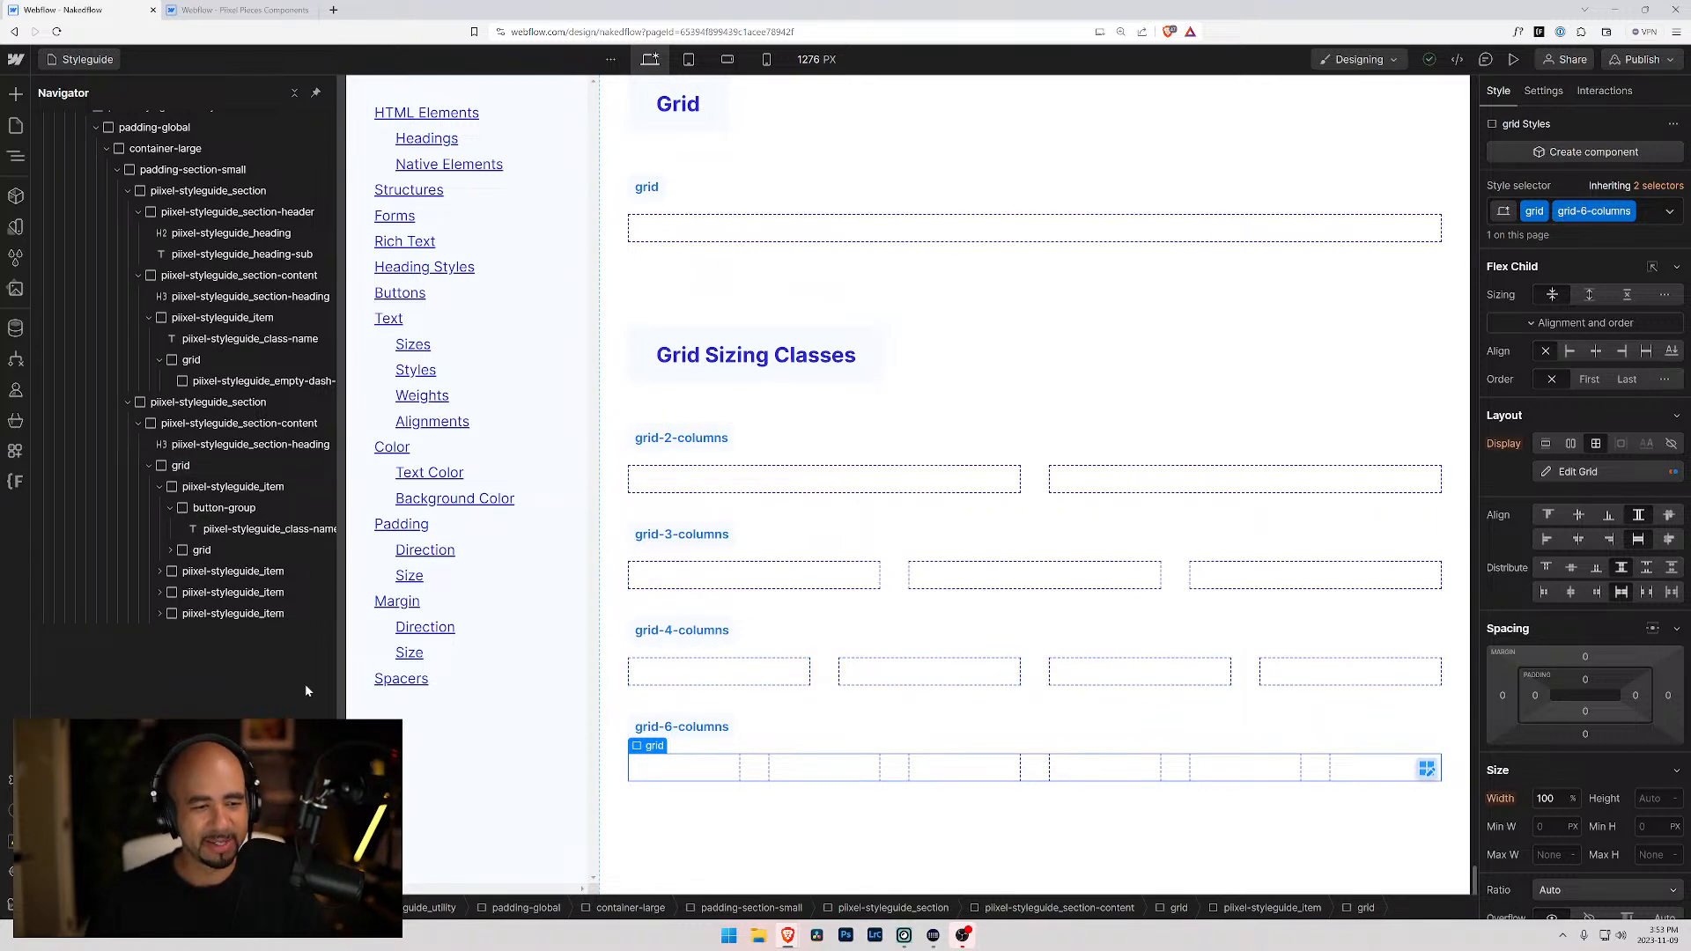
{"action": "left_click", "coordinate": [245, 612]}
{"action": "key", "text": "ctrl+d"}
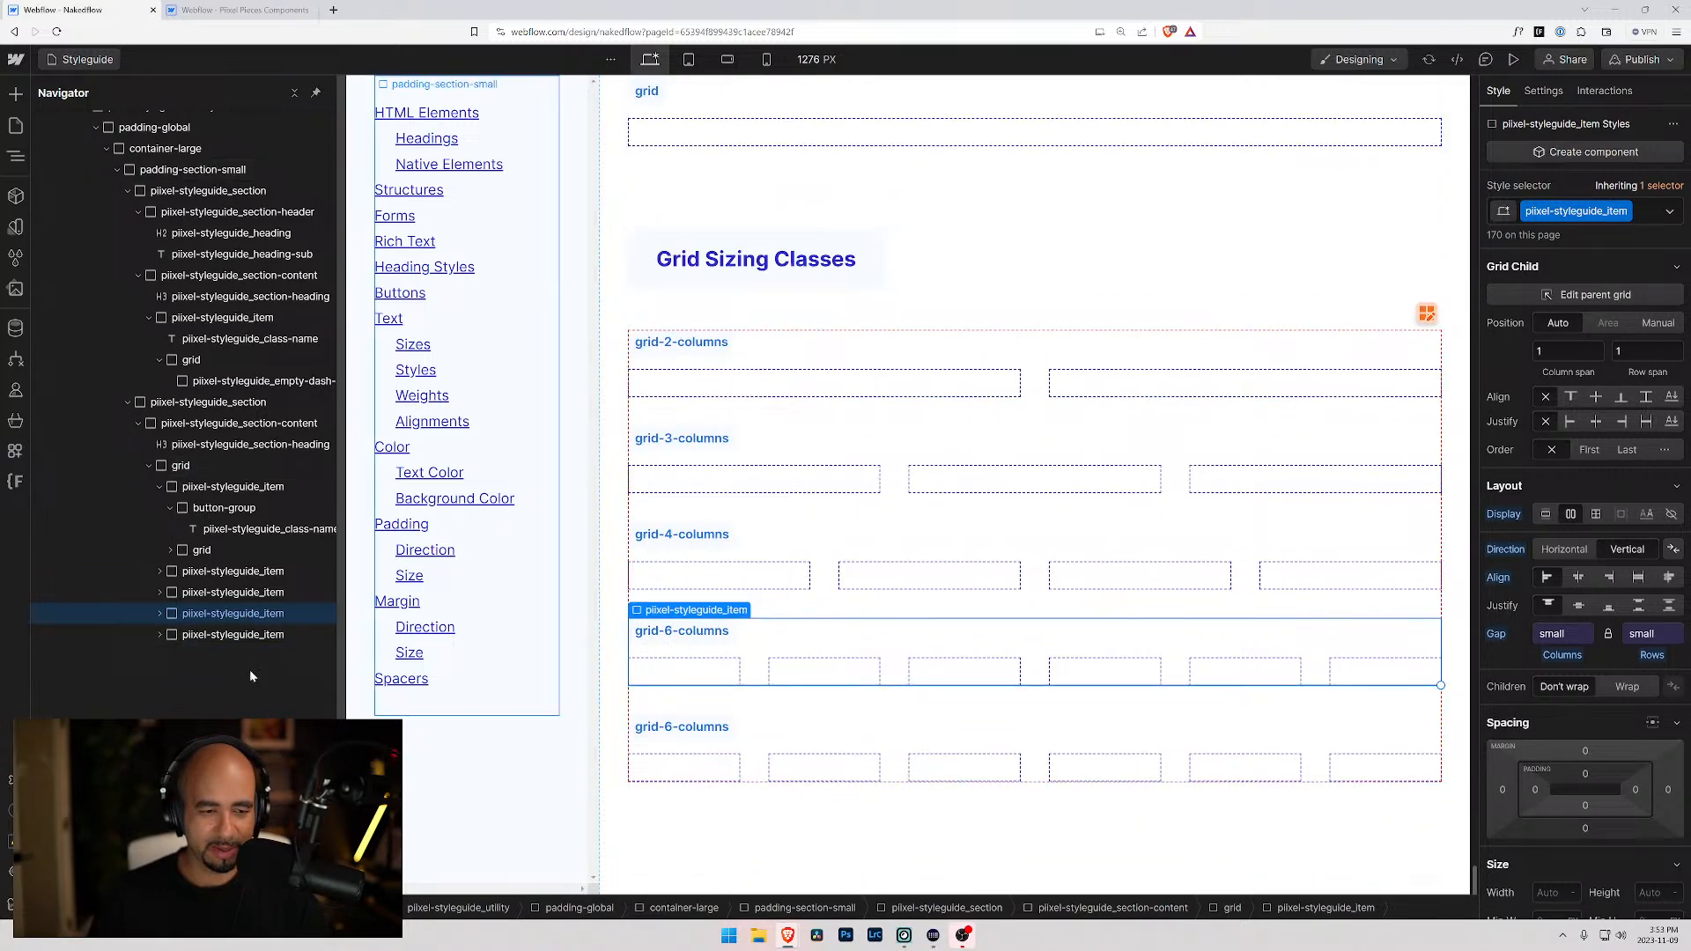
{"action": "left_click", "coordinate": [204, 636]}
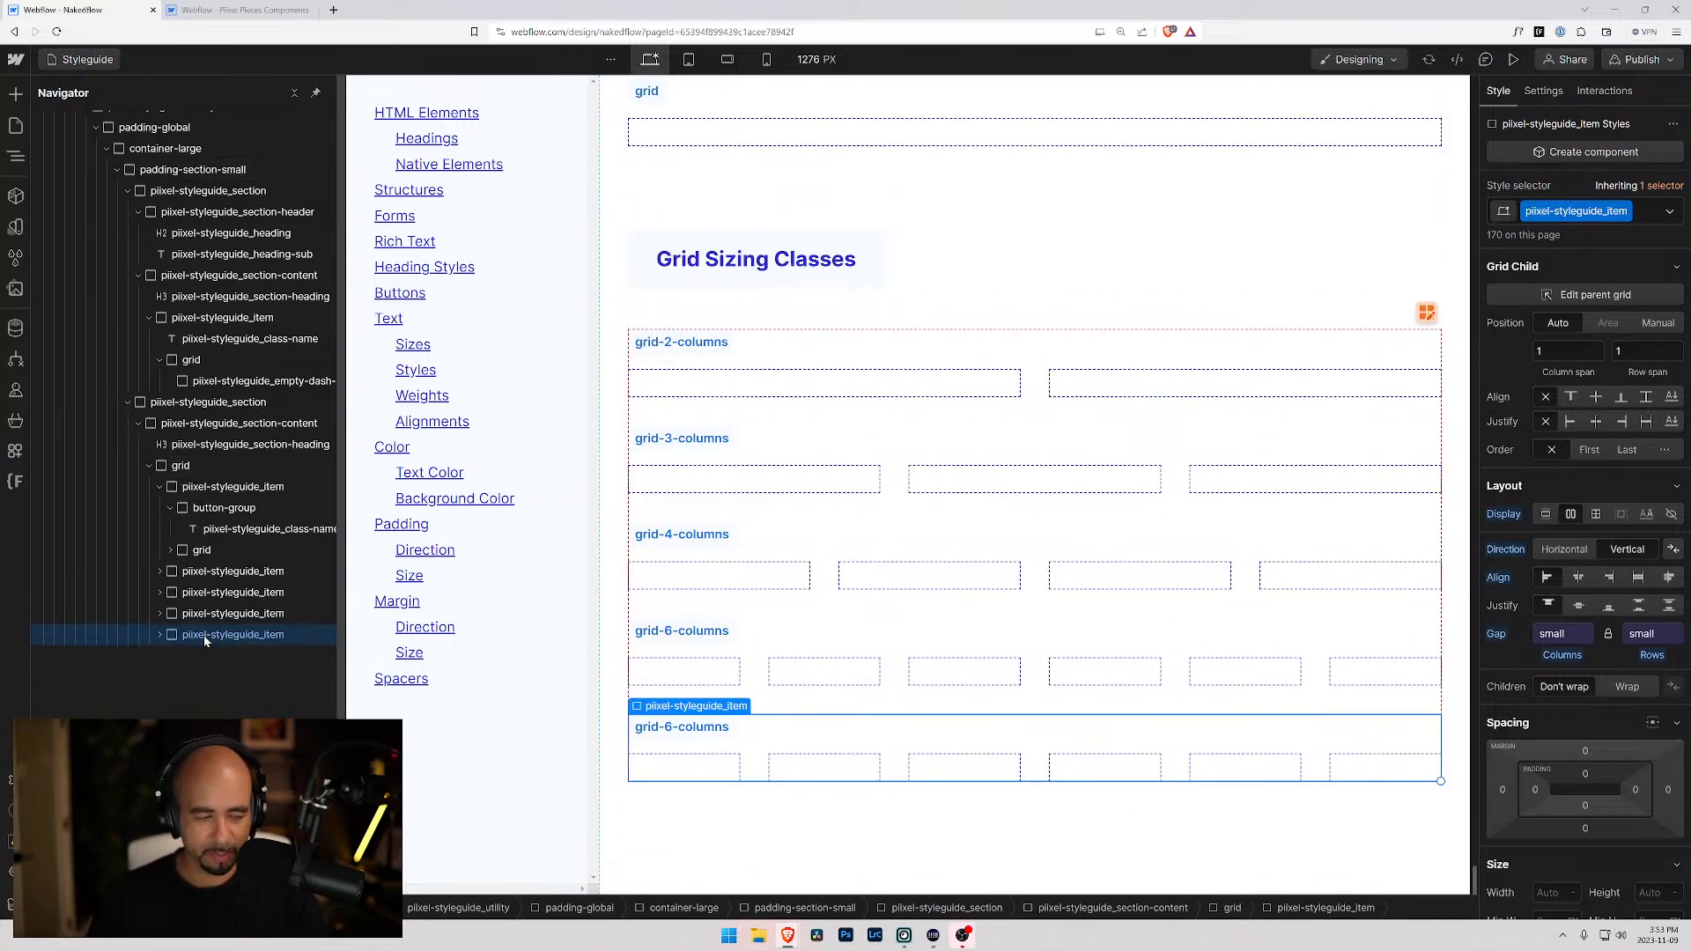
{"action": "key", "text": "ctrl+v"}
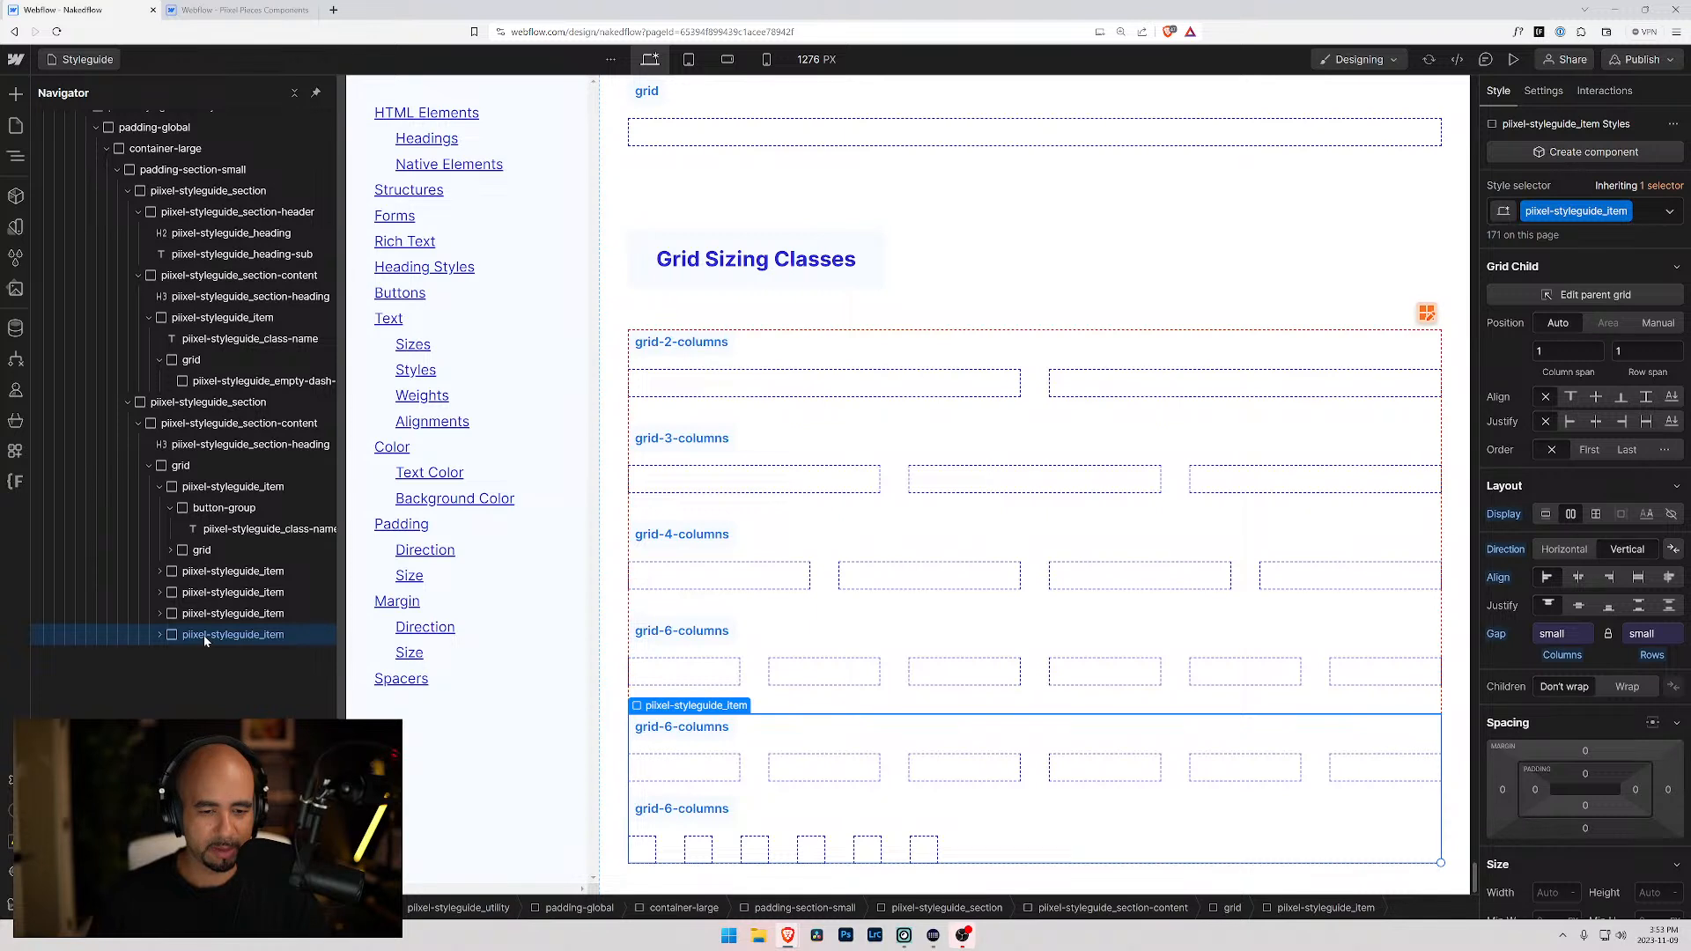
{"action": "key", "text": "ctrl+z"}
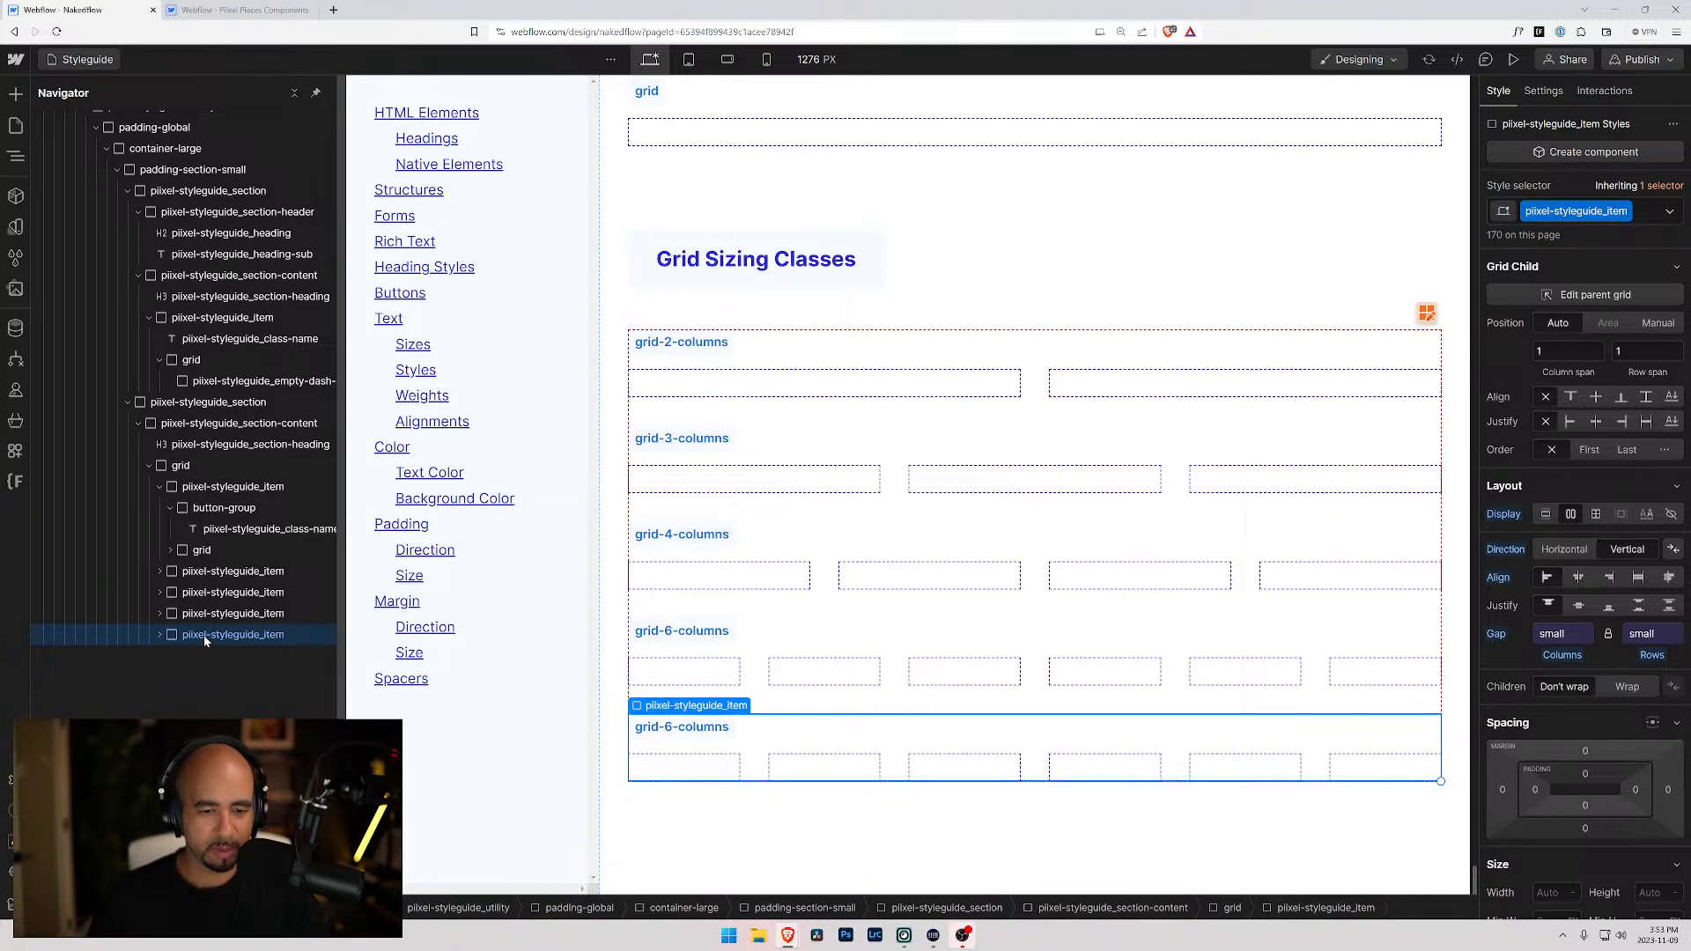
- Change the label of the duplicated last example to grid-8-columns
{"action": "left_click", "coordinate": [230, 613]}
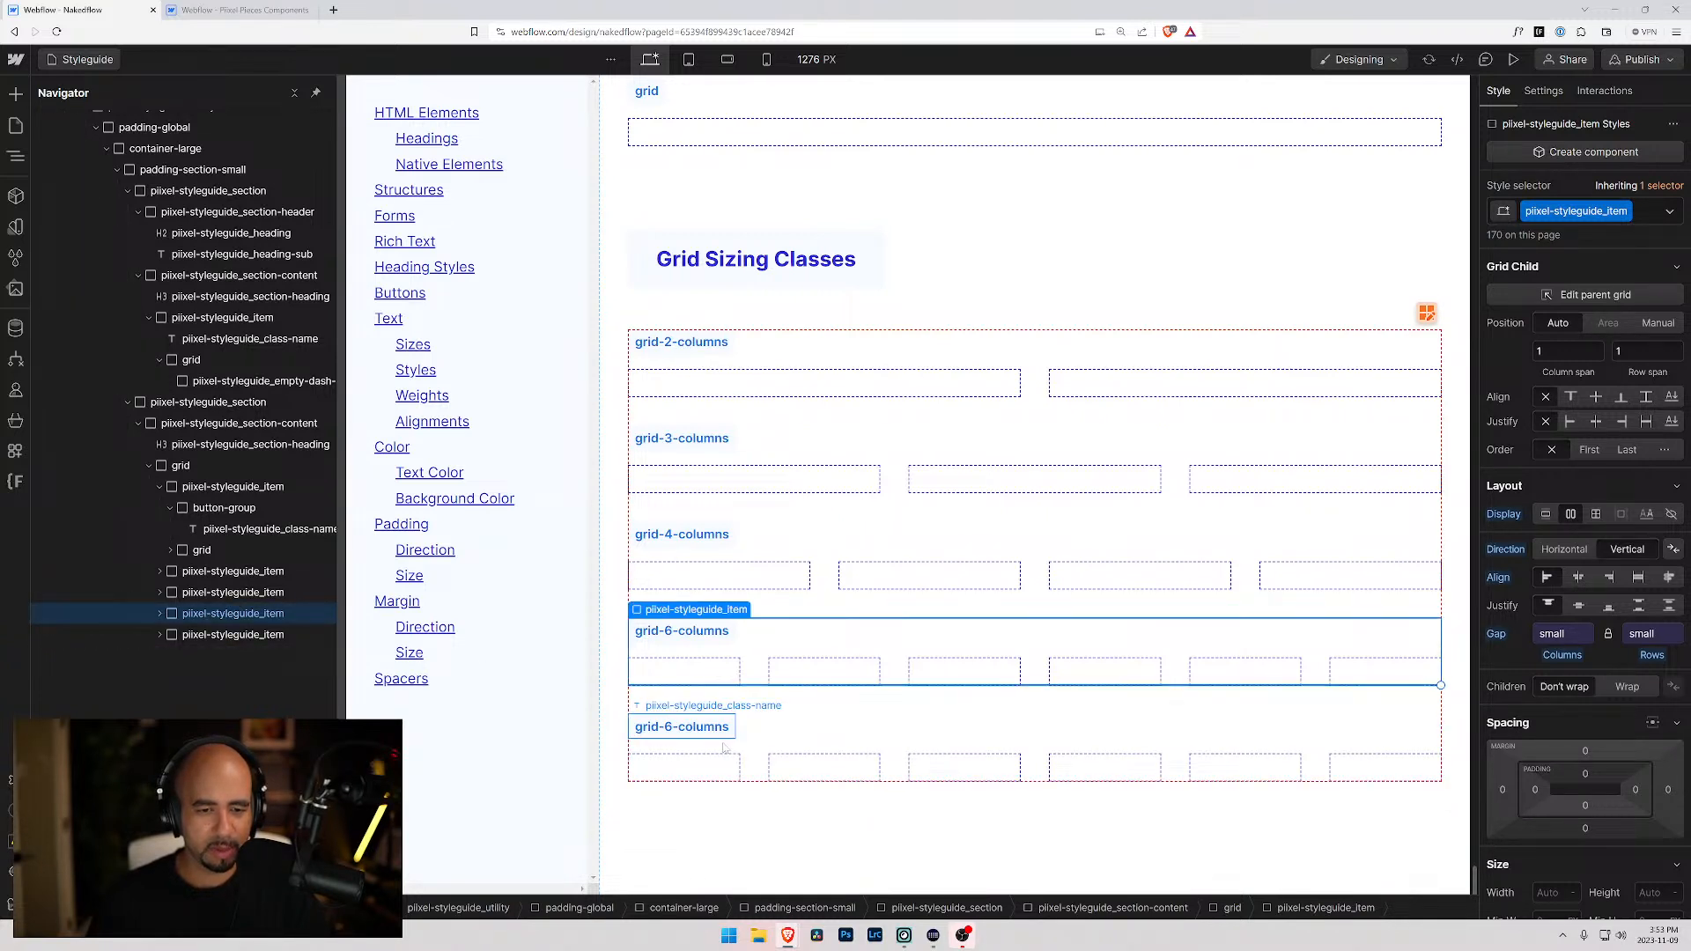
{"action": "left_click", "coordinate": [672, 732]}
{"action": "double_click", "coordinate": [669, 730]}
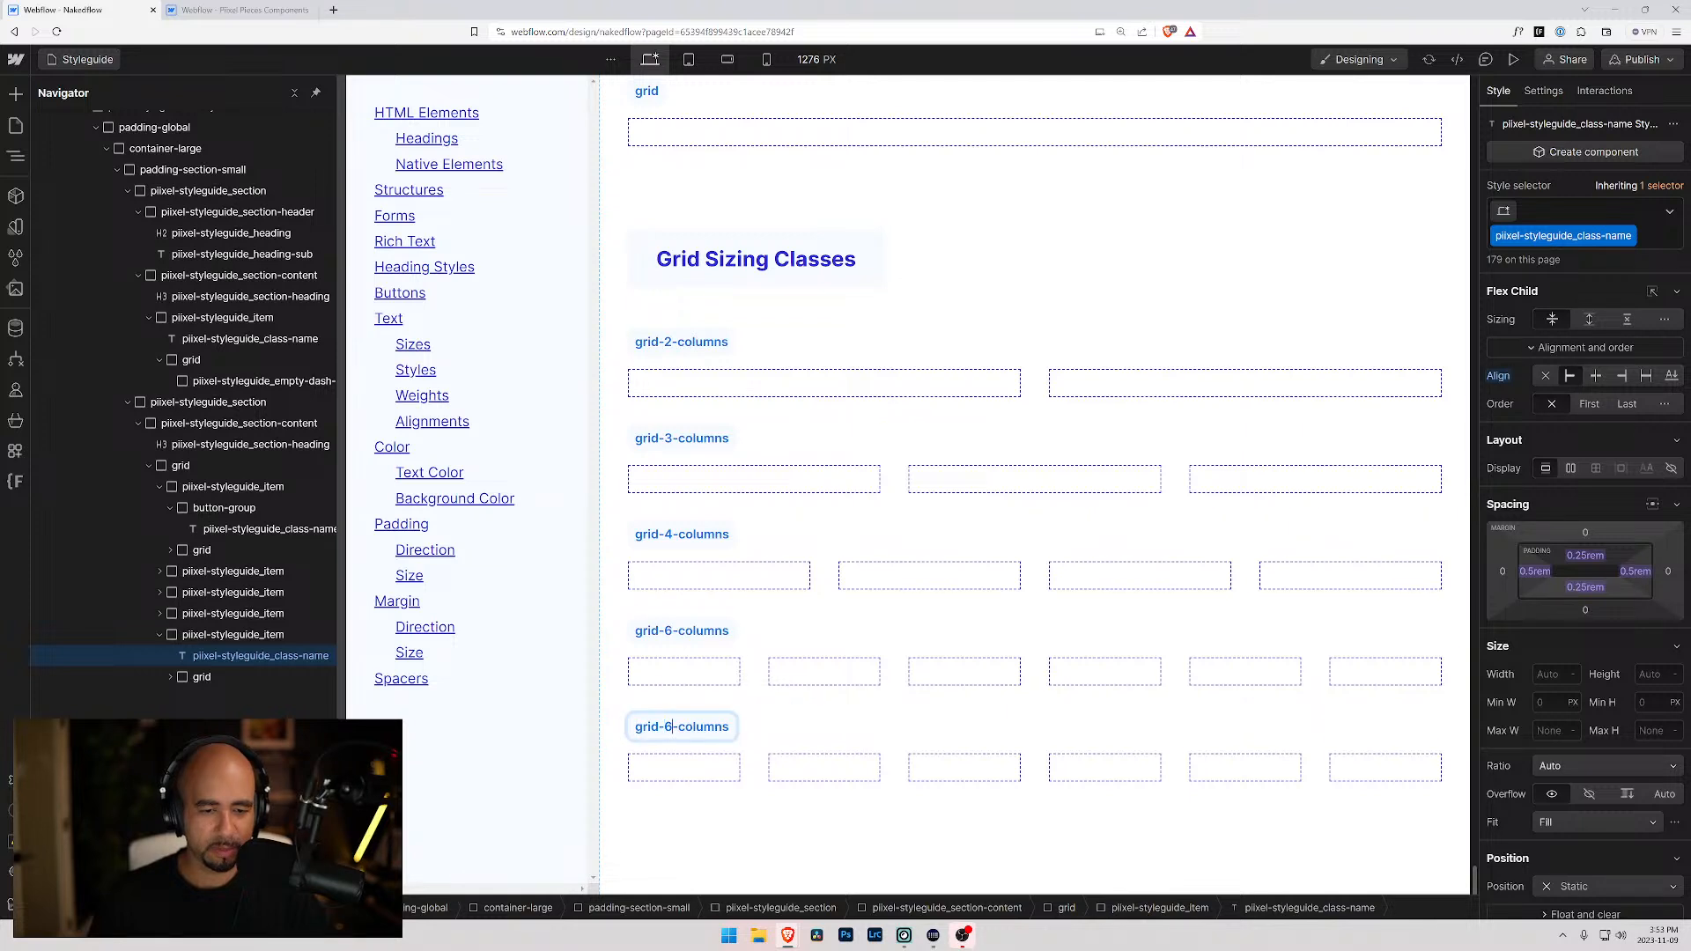
{"action": "type", "text": "8"}
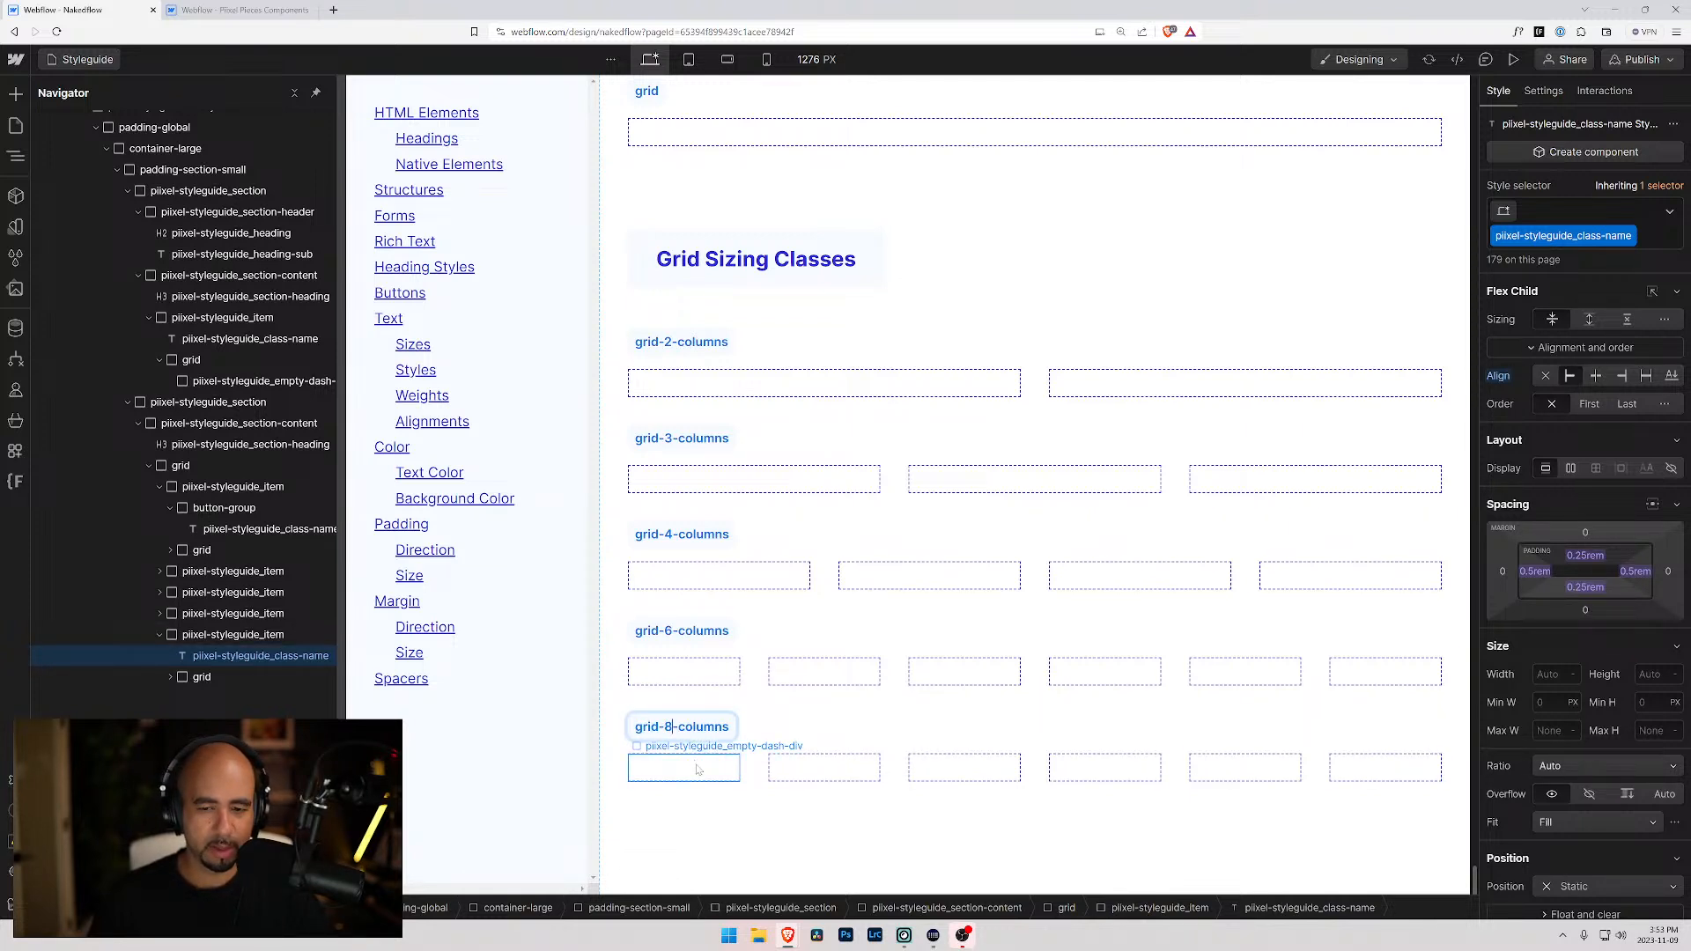
- Replace the grid-6-columns combo class on the last example's grid with a new combo class named grid-8-columns
{"action": "left_click", "coordinate": [207, 677]}
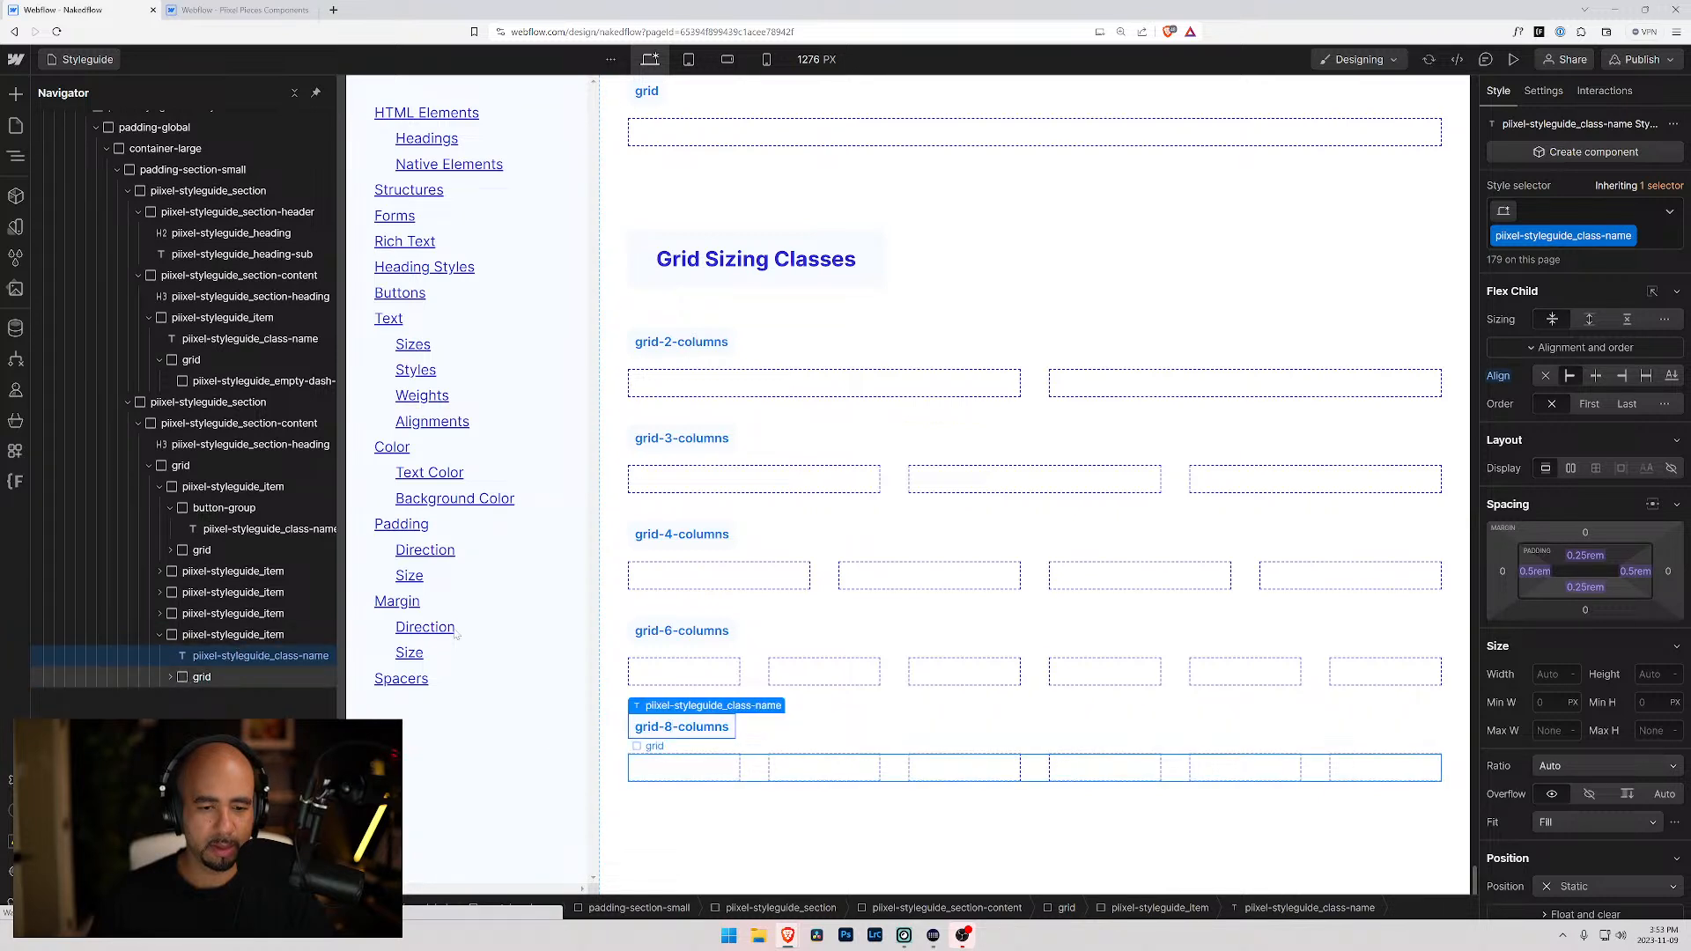
{"action": "left_click", "coordinate": [1576, 471]}
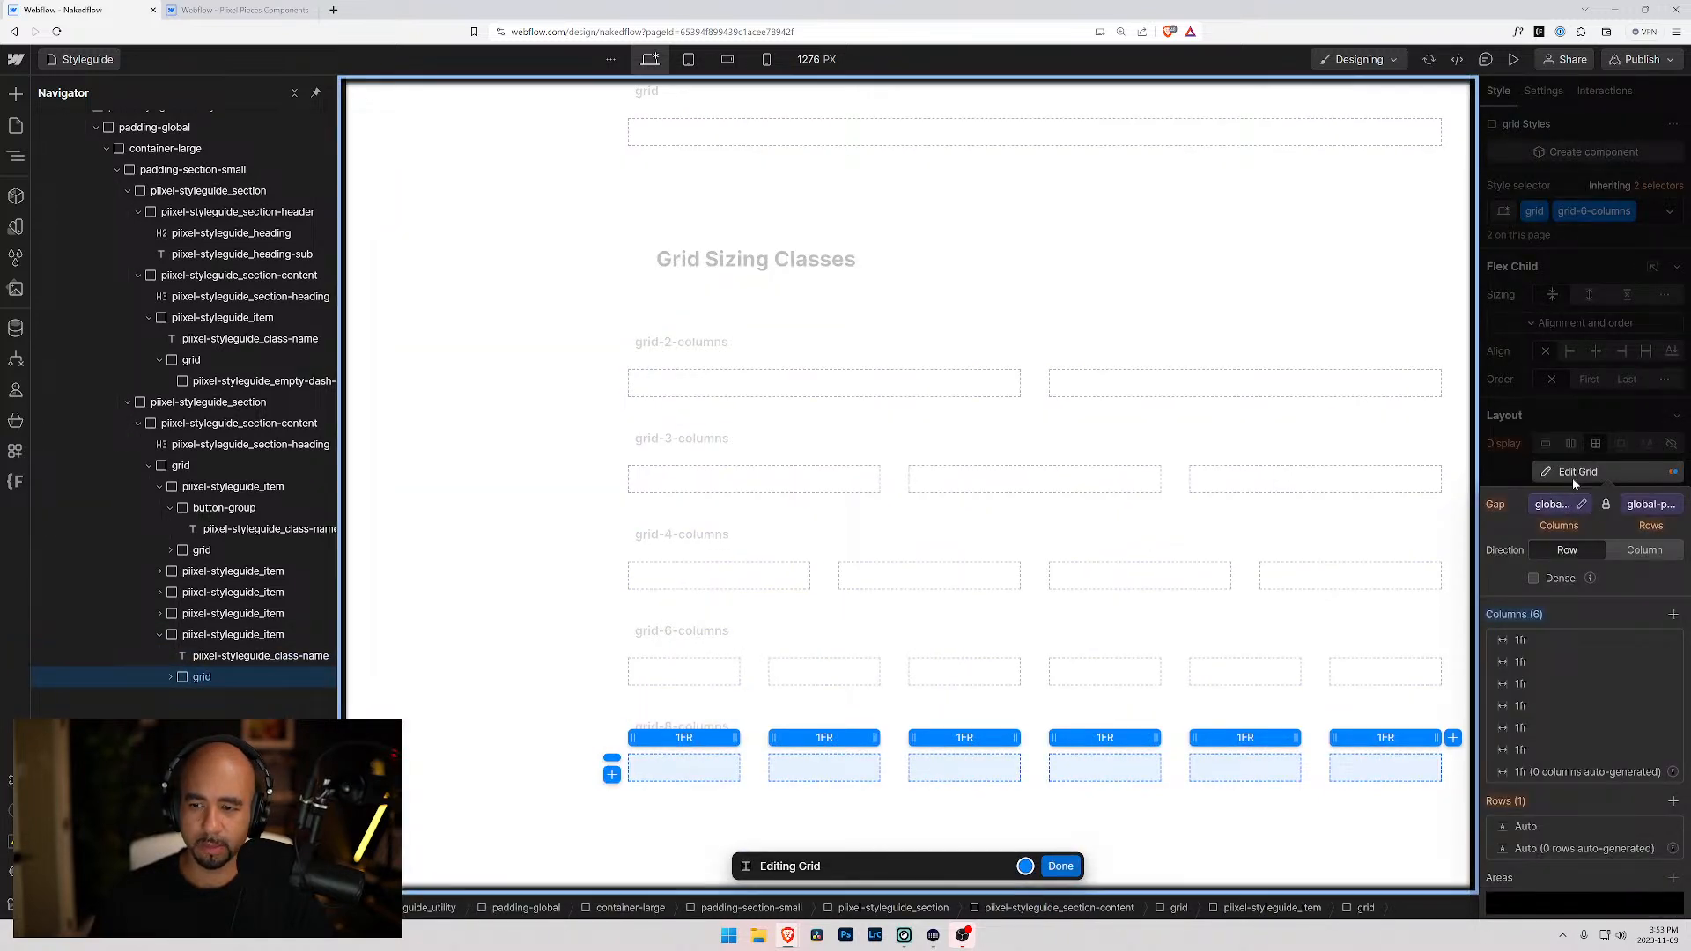
{"action": "left_click", "coordinate": [1641, 215]}
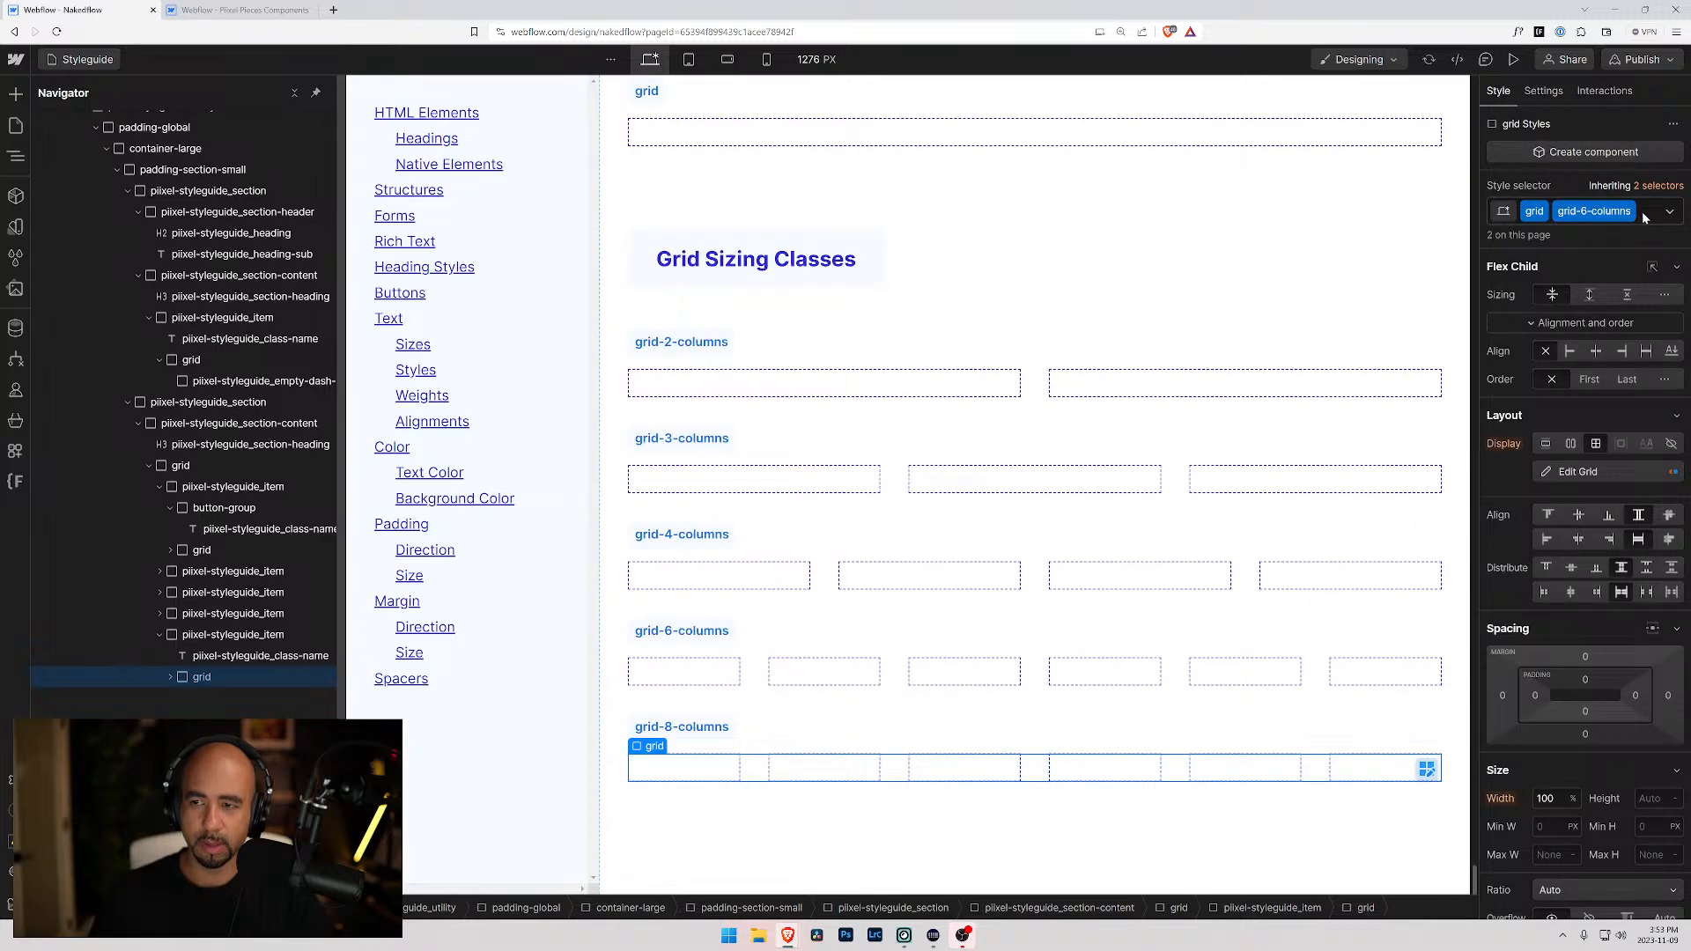
{"action": "left_click", "coordinate": [1650, 210]}
{"action": "key", "text": "BackSpace"}
{"action": "type", "text": "grid"}
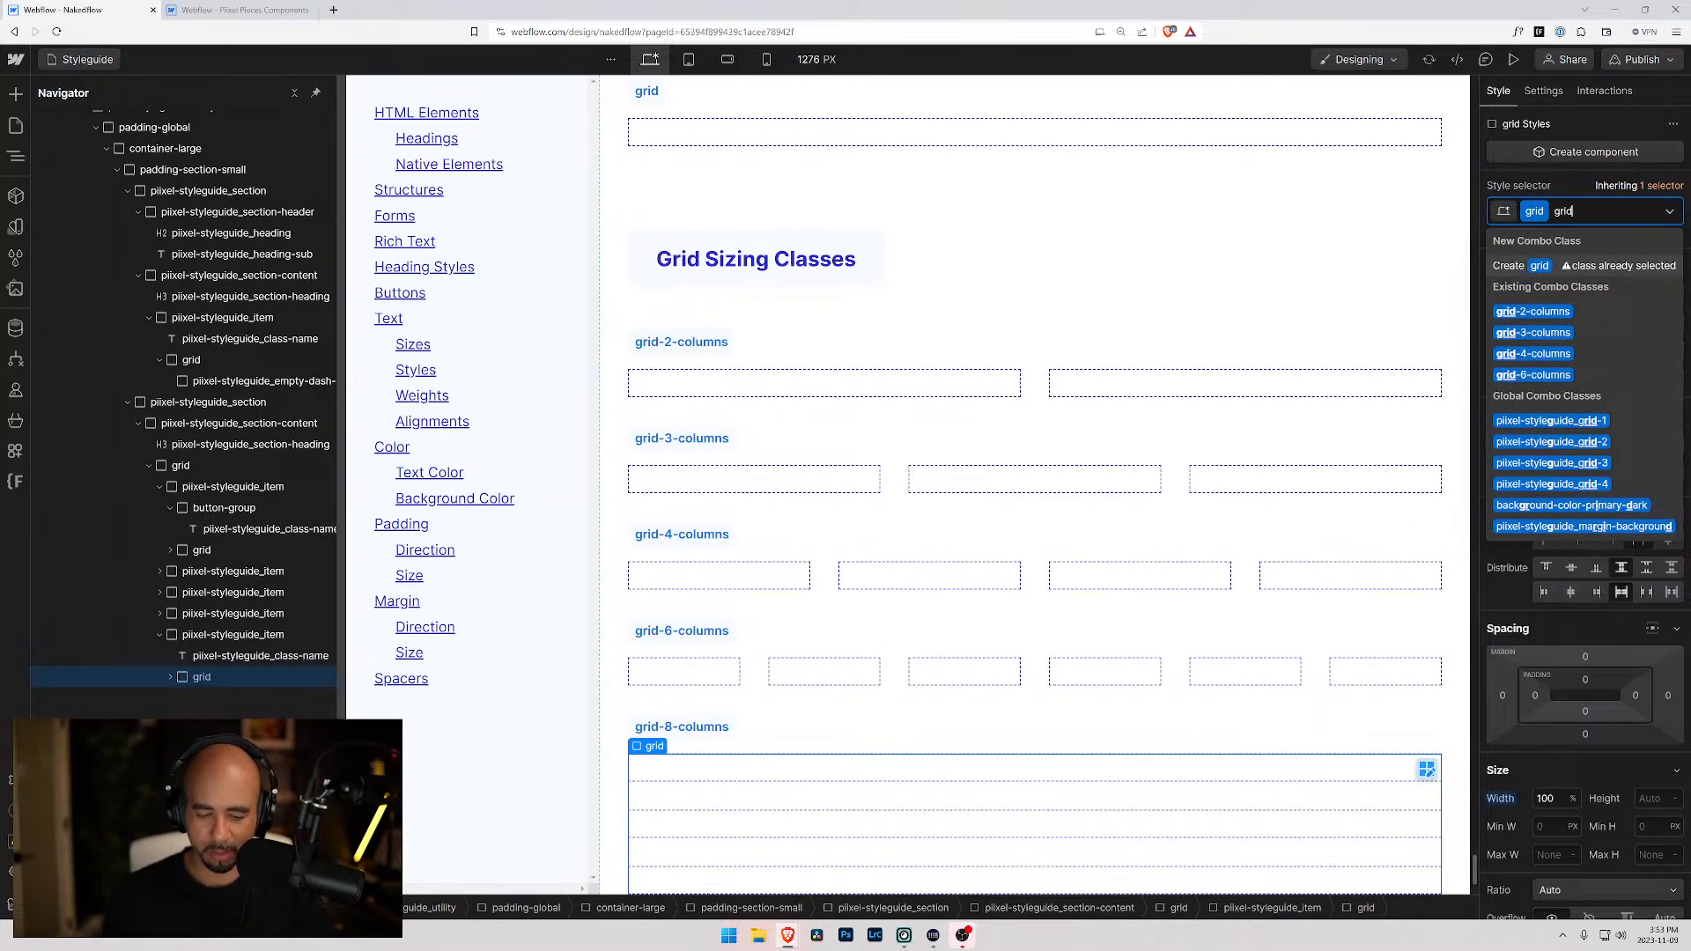
{"action": "type", "text": "-8-columns"}
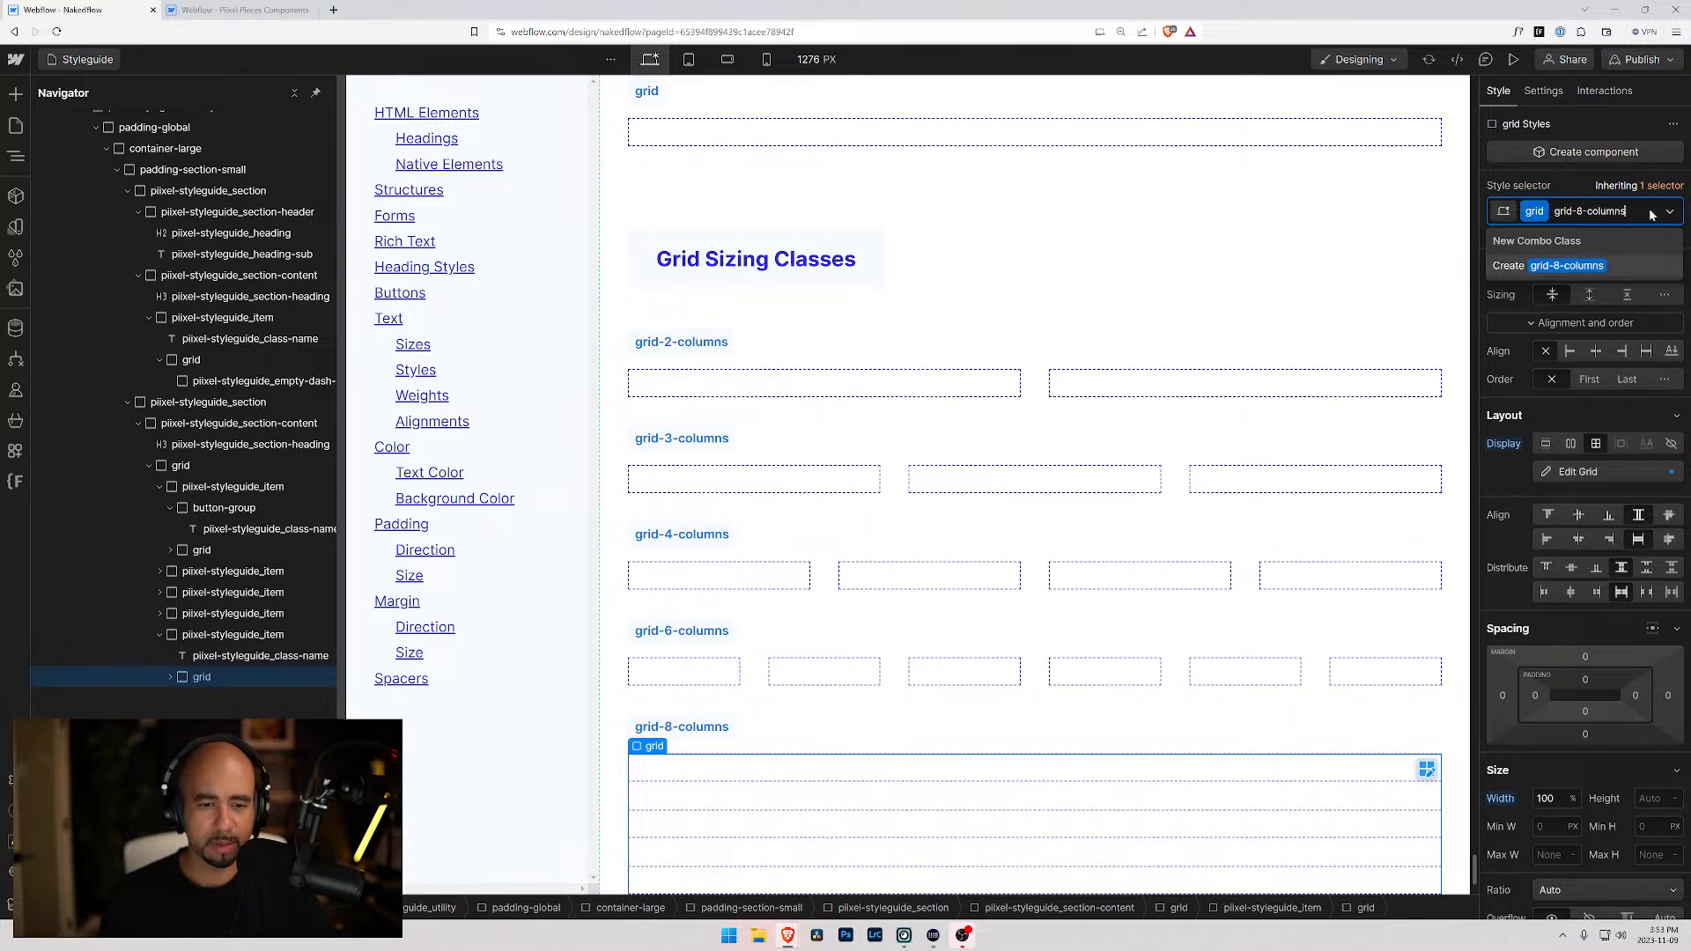
{"action": "key", "text": "Return"}
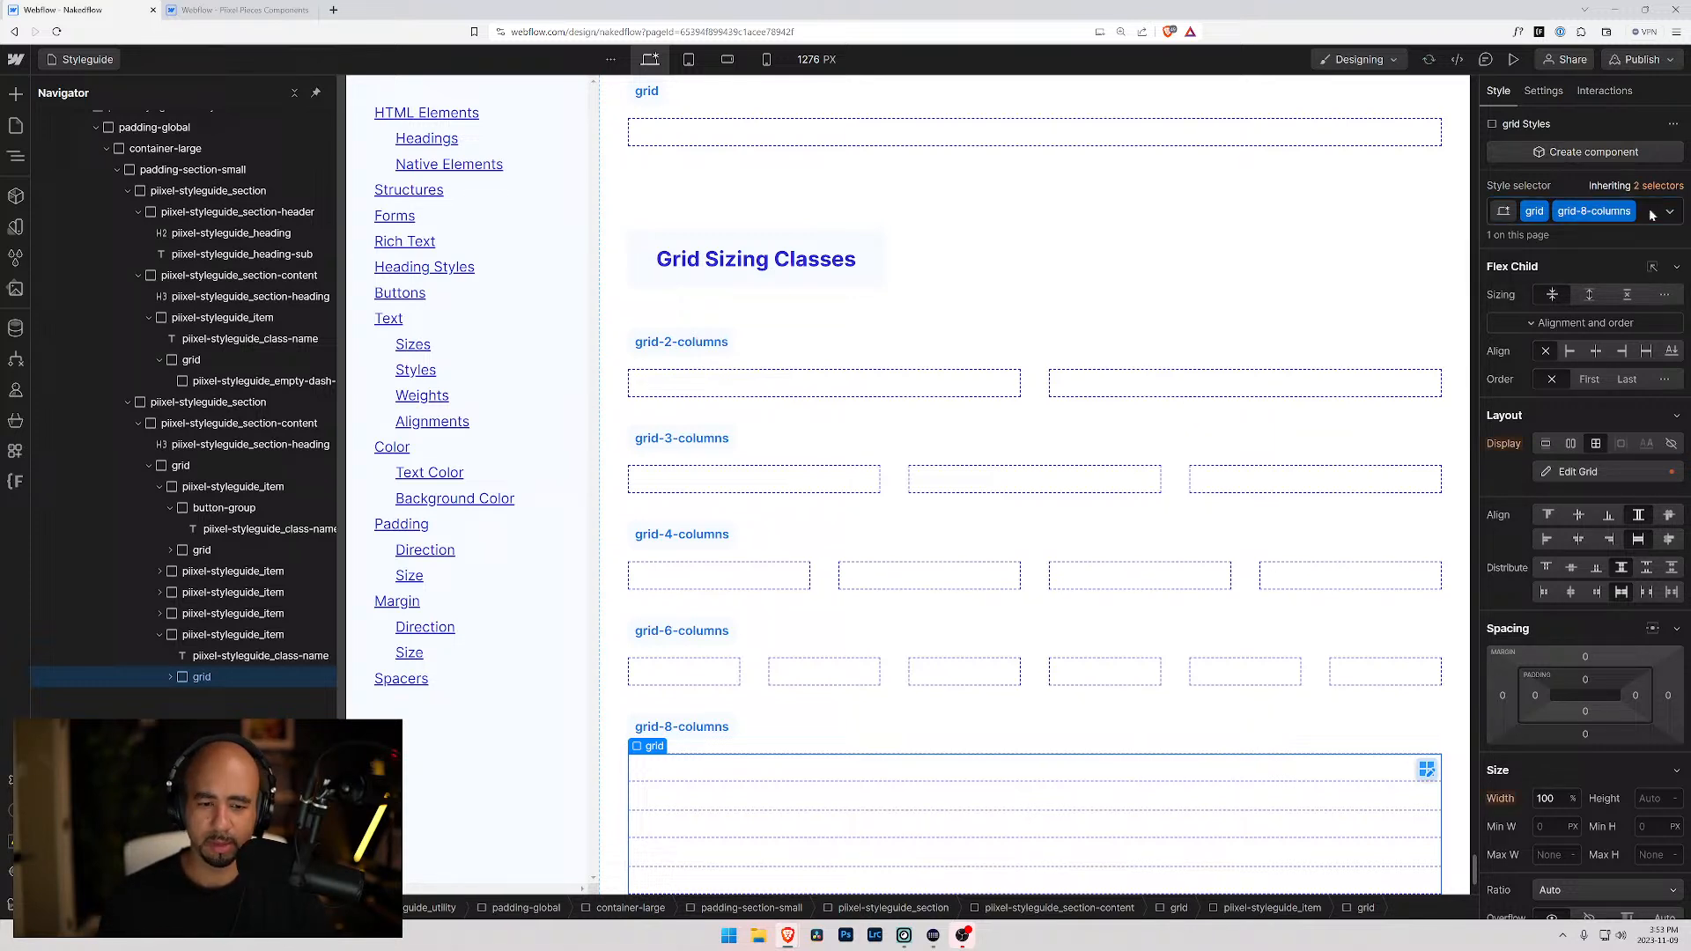
- Give the grid-8-columns class a layout of eight 1fr columns
{"action": "left_click", "coordinate": [1621, 476]}
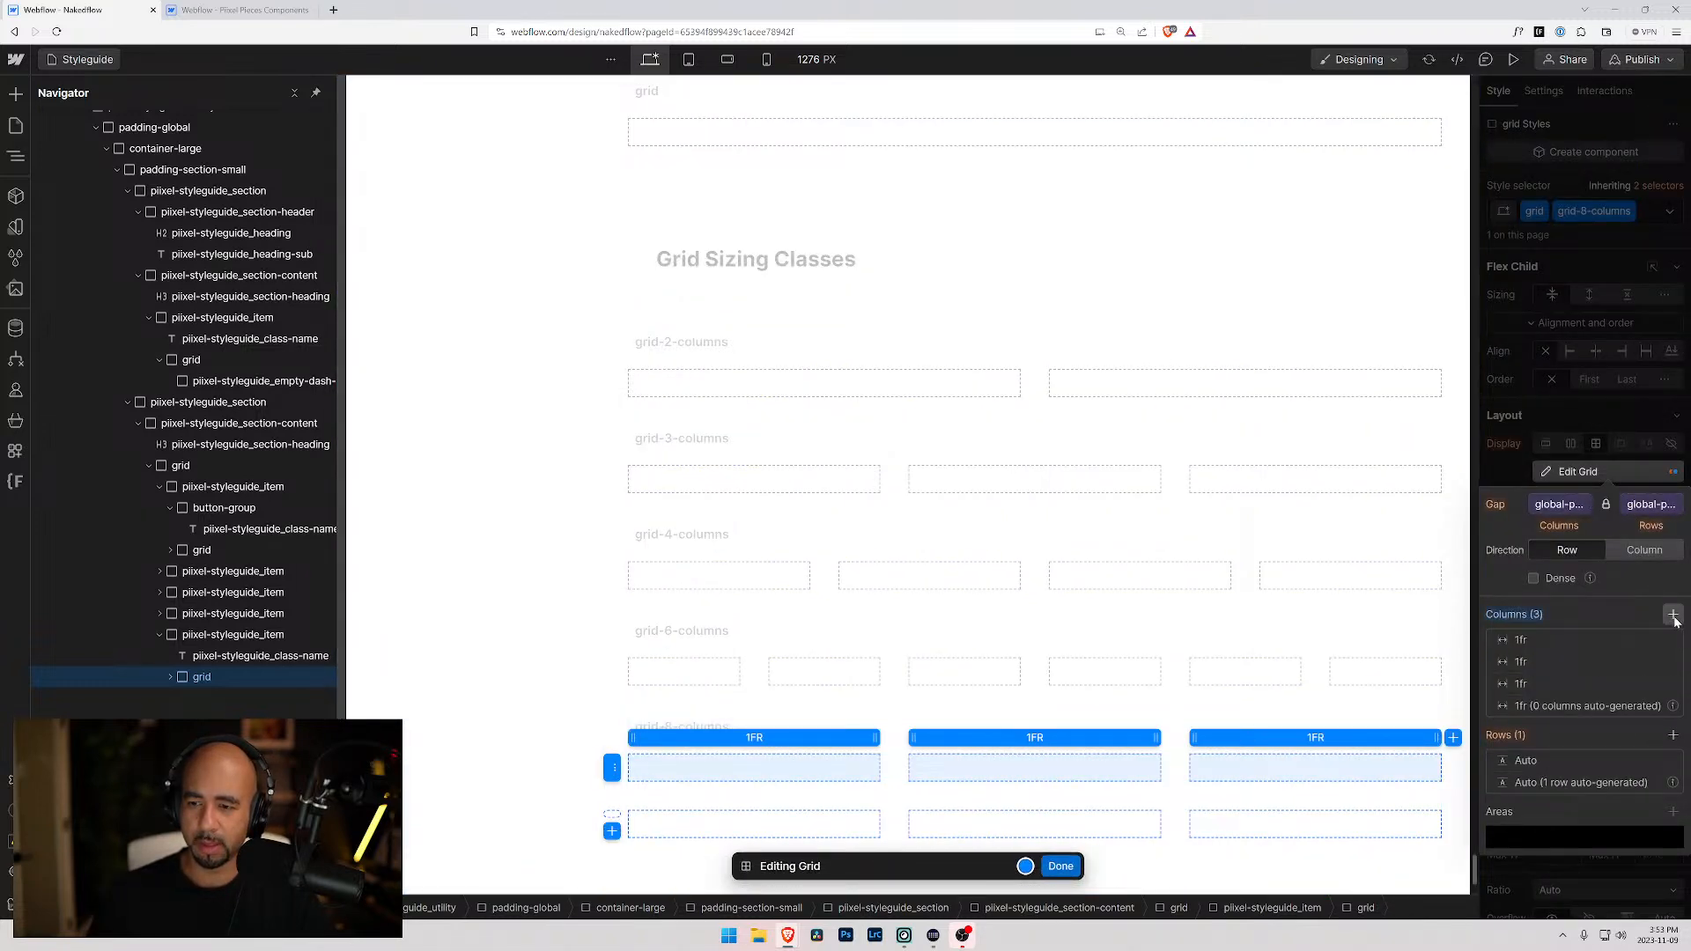
{"action": "left_click", "coordinate": [1673, 615]}
{"action": "left_click", "coordinate": [1674, 615]}
{"action": "left_click", "coordinate": [1673, 615]}
{"action": "left_click", "coordinate": [1674, 615]}
{"action": "left_click", "coordinate": [1673, 614]}
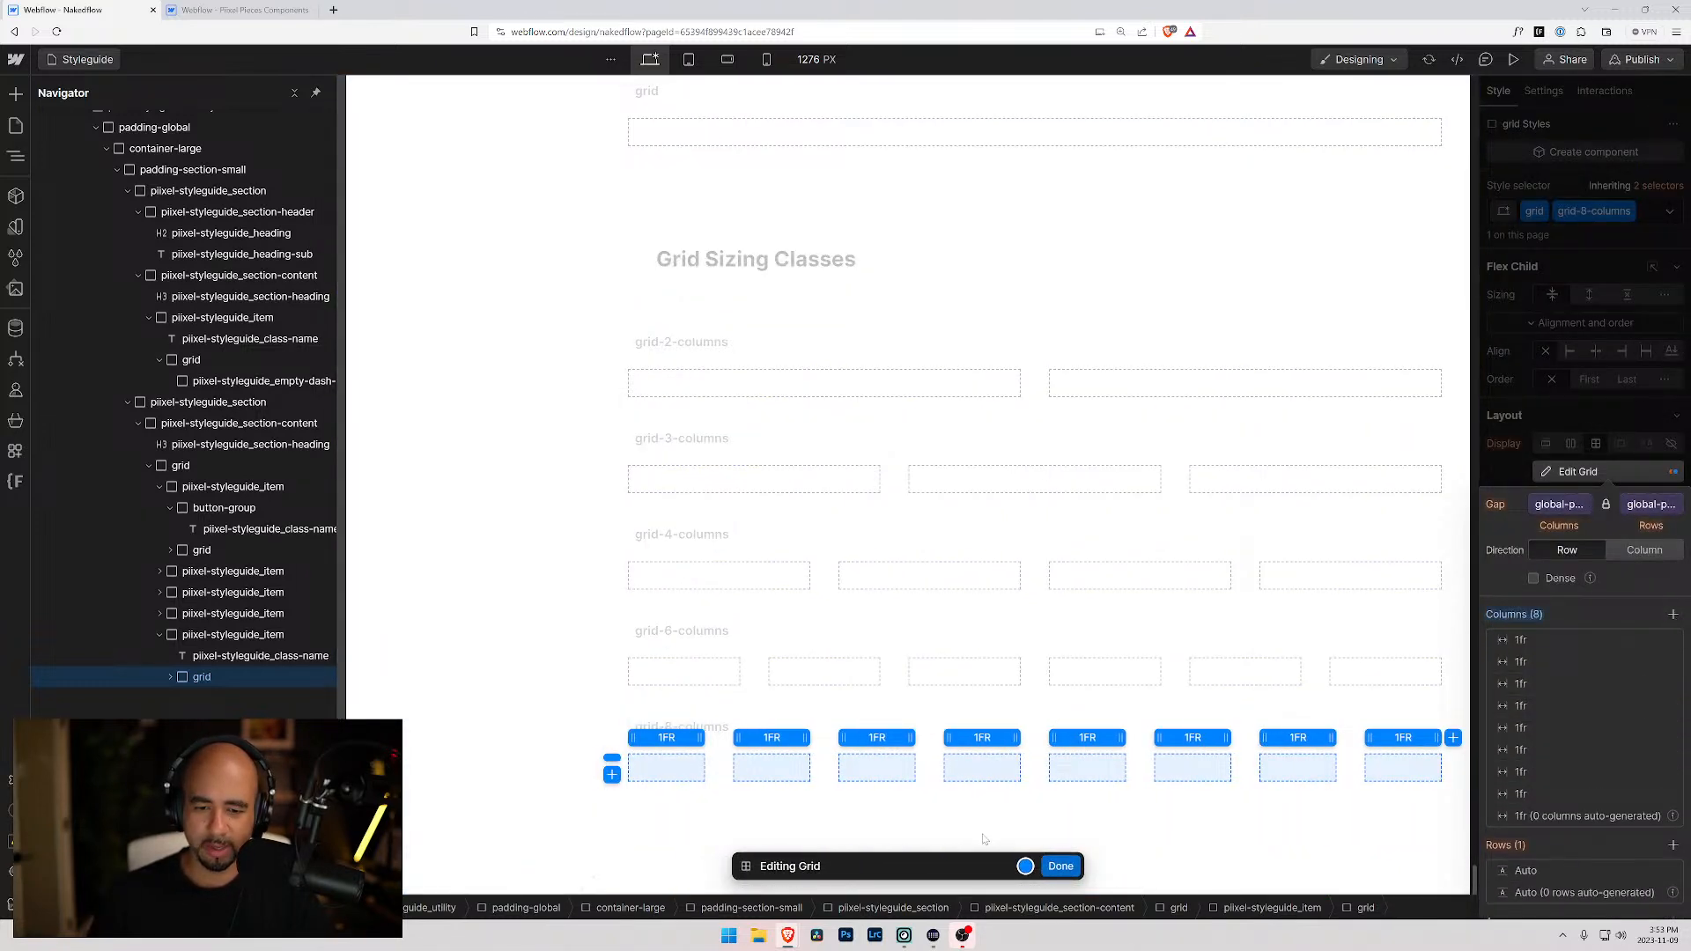
{"action": "left_click", "coordinate": [1060, 866]}
- Duplicate the placeholder box in the grid-8-columns example until it holds eight, and collapse the example item
{"action": "left_click", "coordinate": [170, 676]}
{"action": "left_click", "coordinate": [220, 700]}
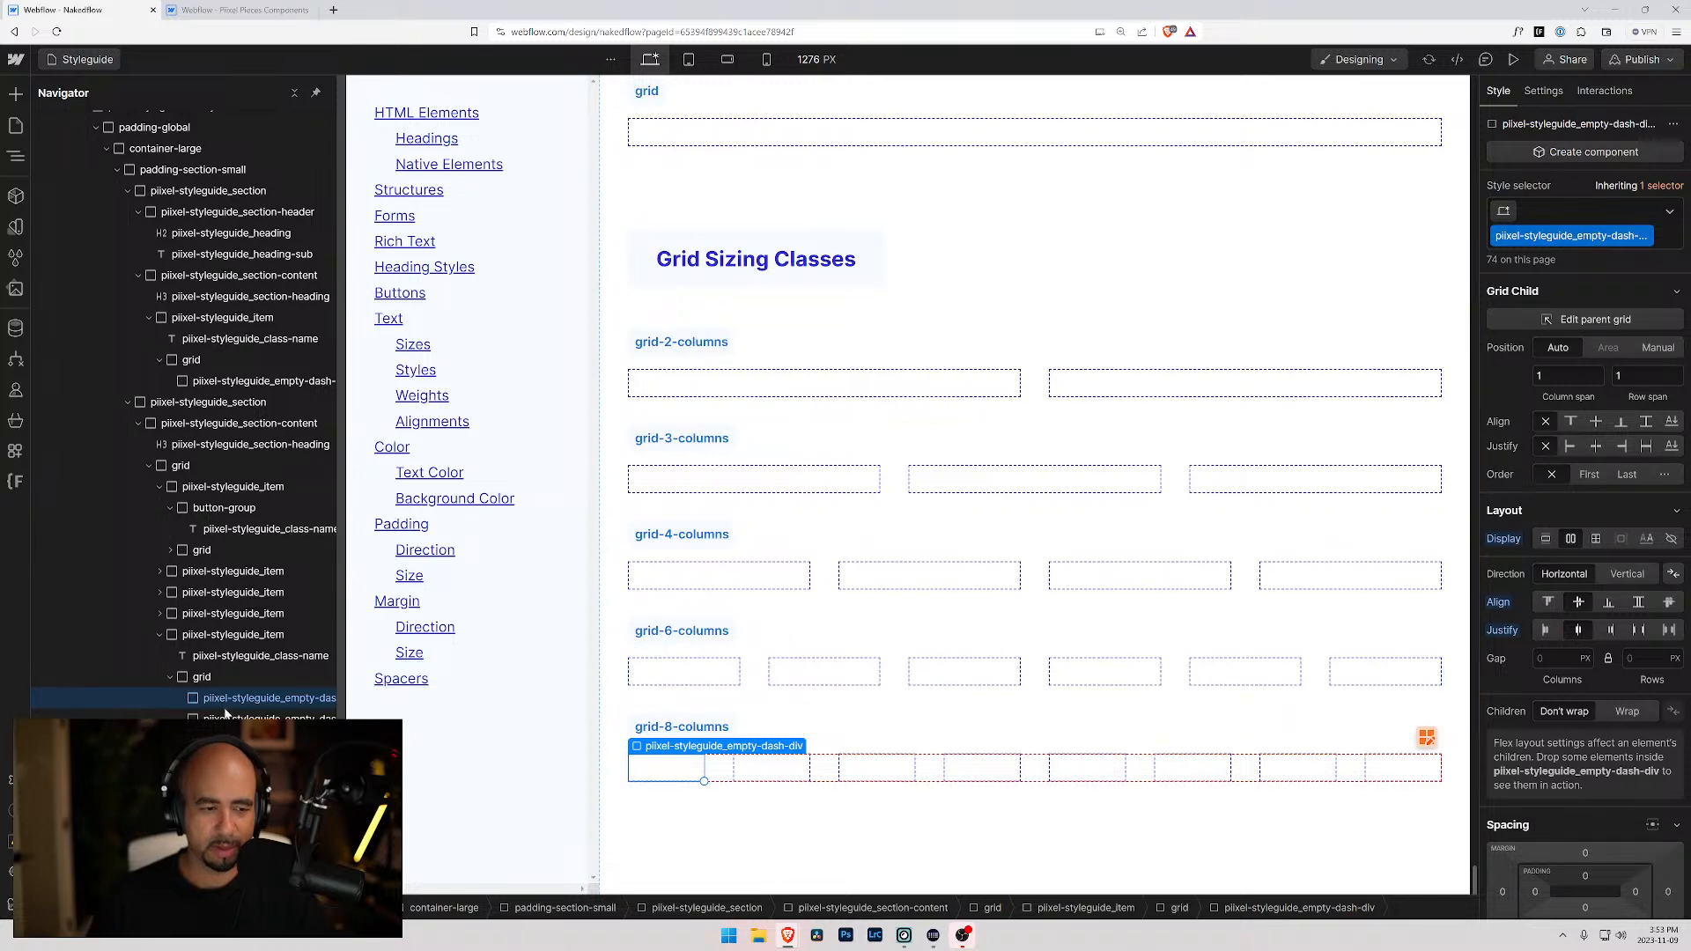
{"action": "left_click", "coordinate": [154, 636]}
- Duplicate the grid-8-columns example item and change the copy's label to grid-9-columns
{"action": "key", "text": "ctrl+d"}
{"action": "left_click", "coordinate": [686, 823]}
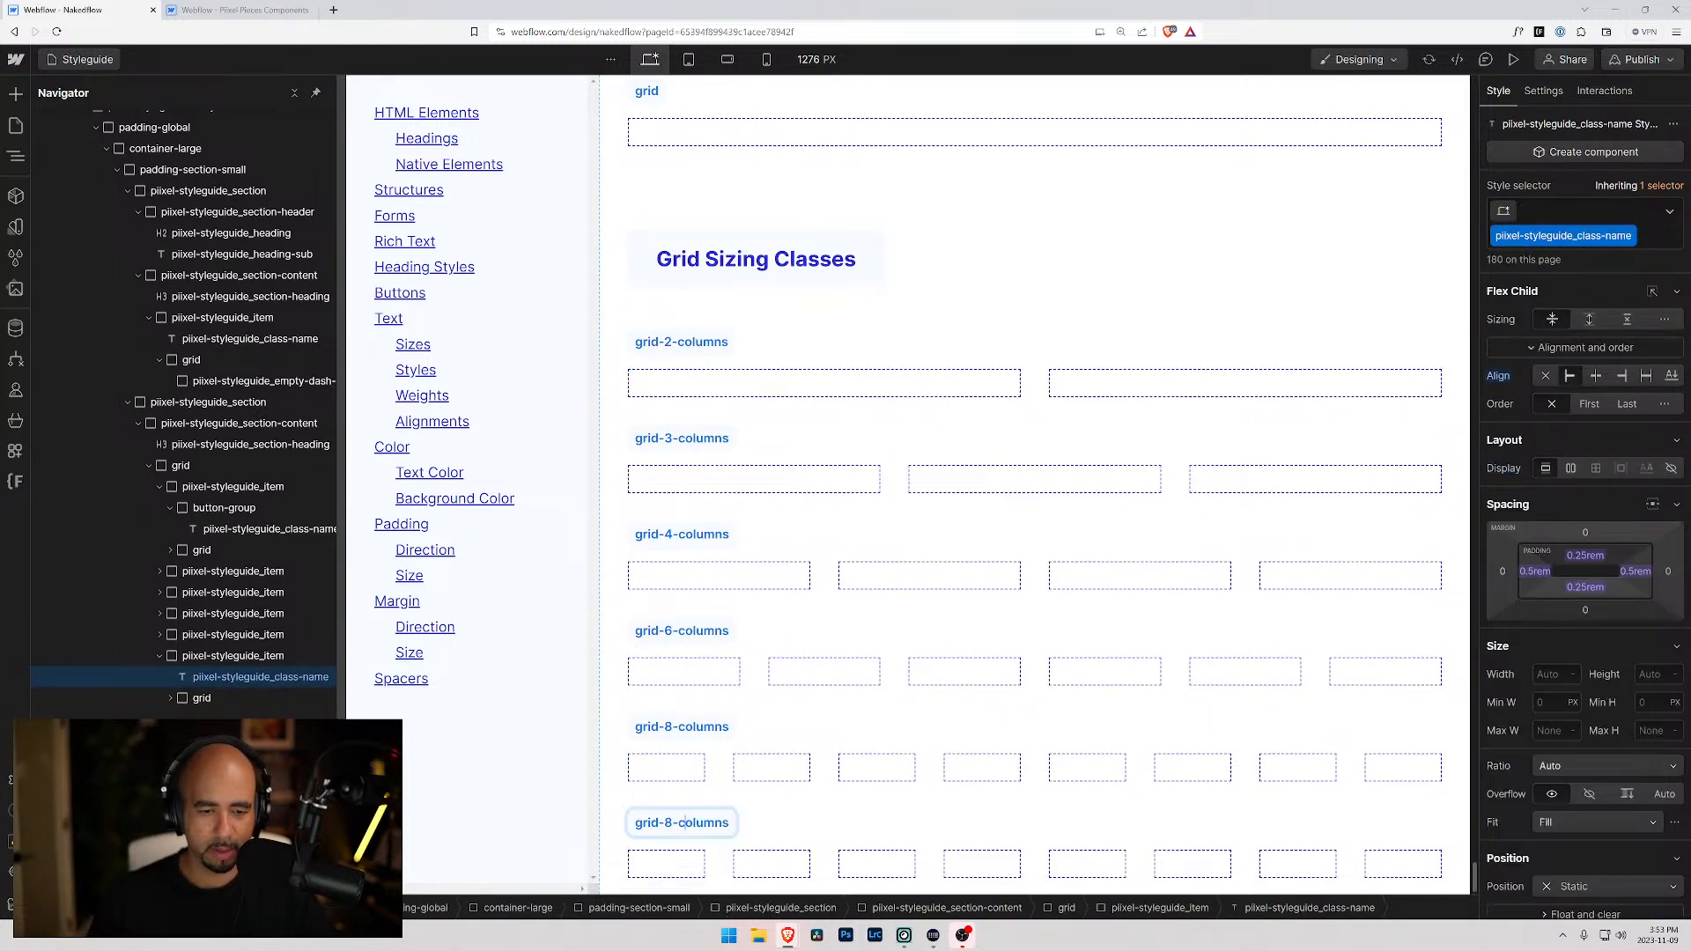
{"action": "key", "text": "Delete"}
{"action": "type", "text": "9"}
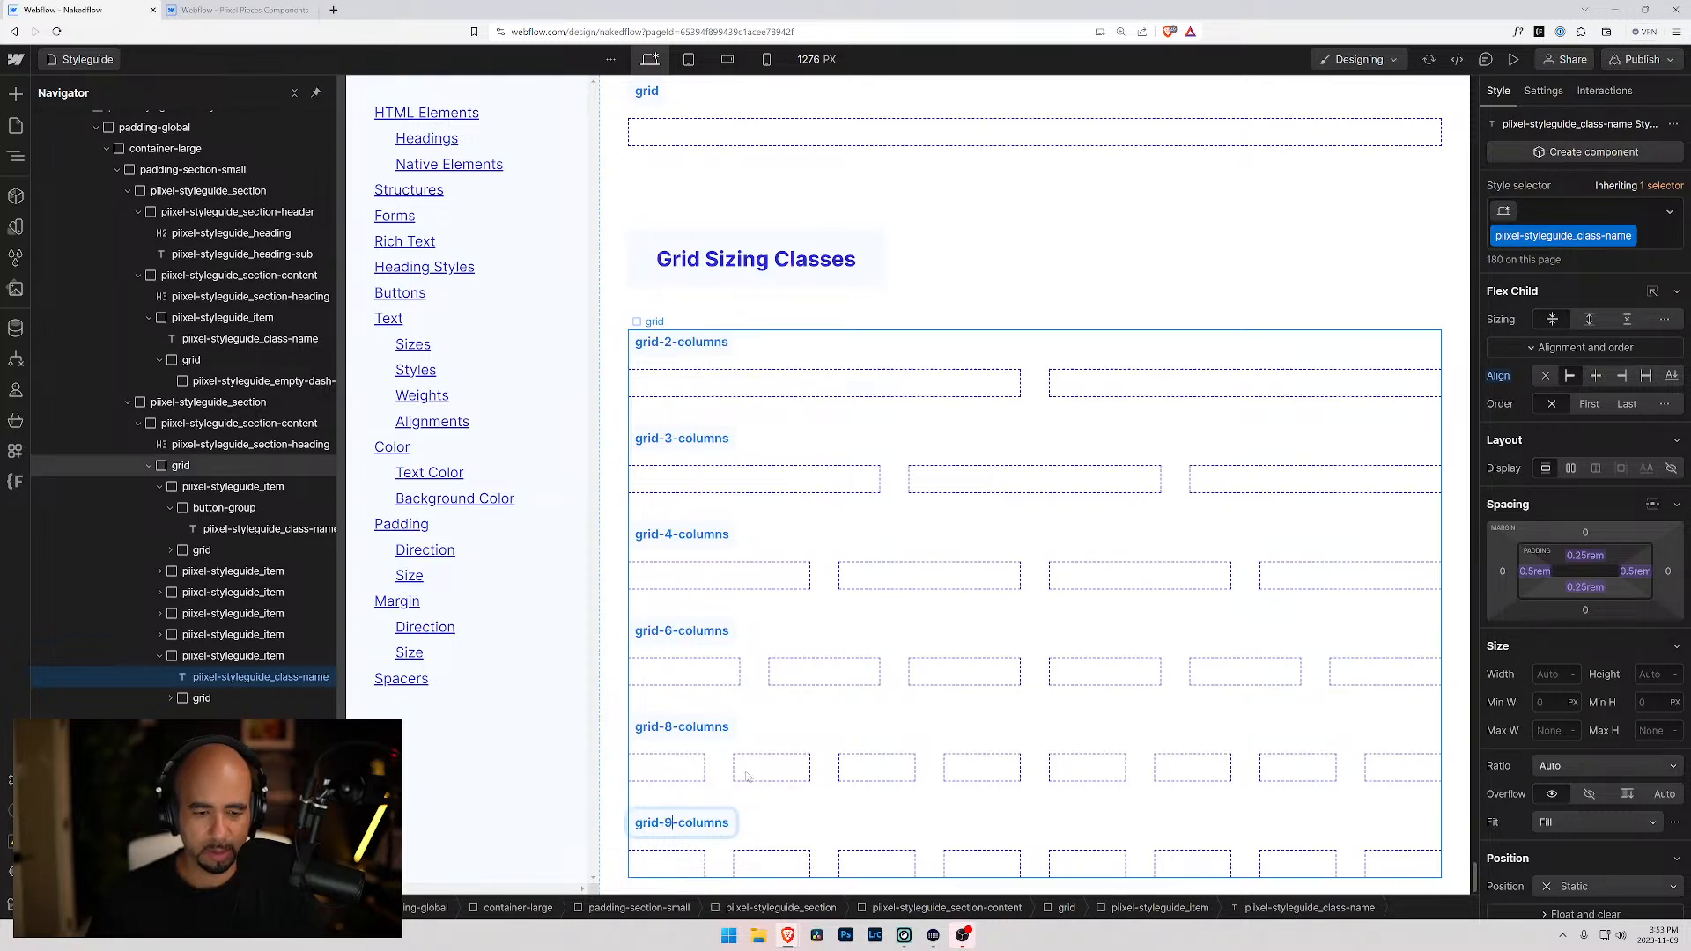
- Add a ninth placeholder box to the grid in the grid-9-columns example
{"action": "scroll", "coordinate": [712, 771], "scroll_direction": "down", "scroll_amount": 1}
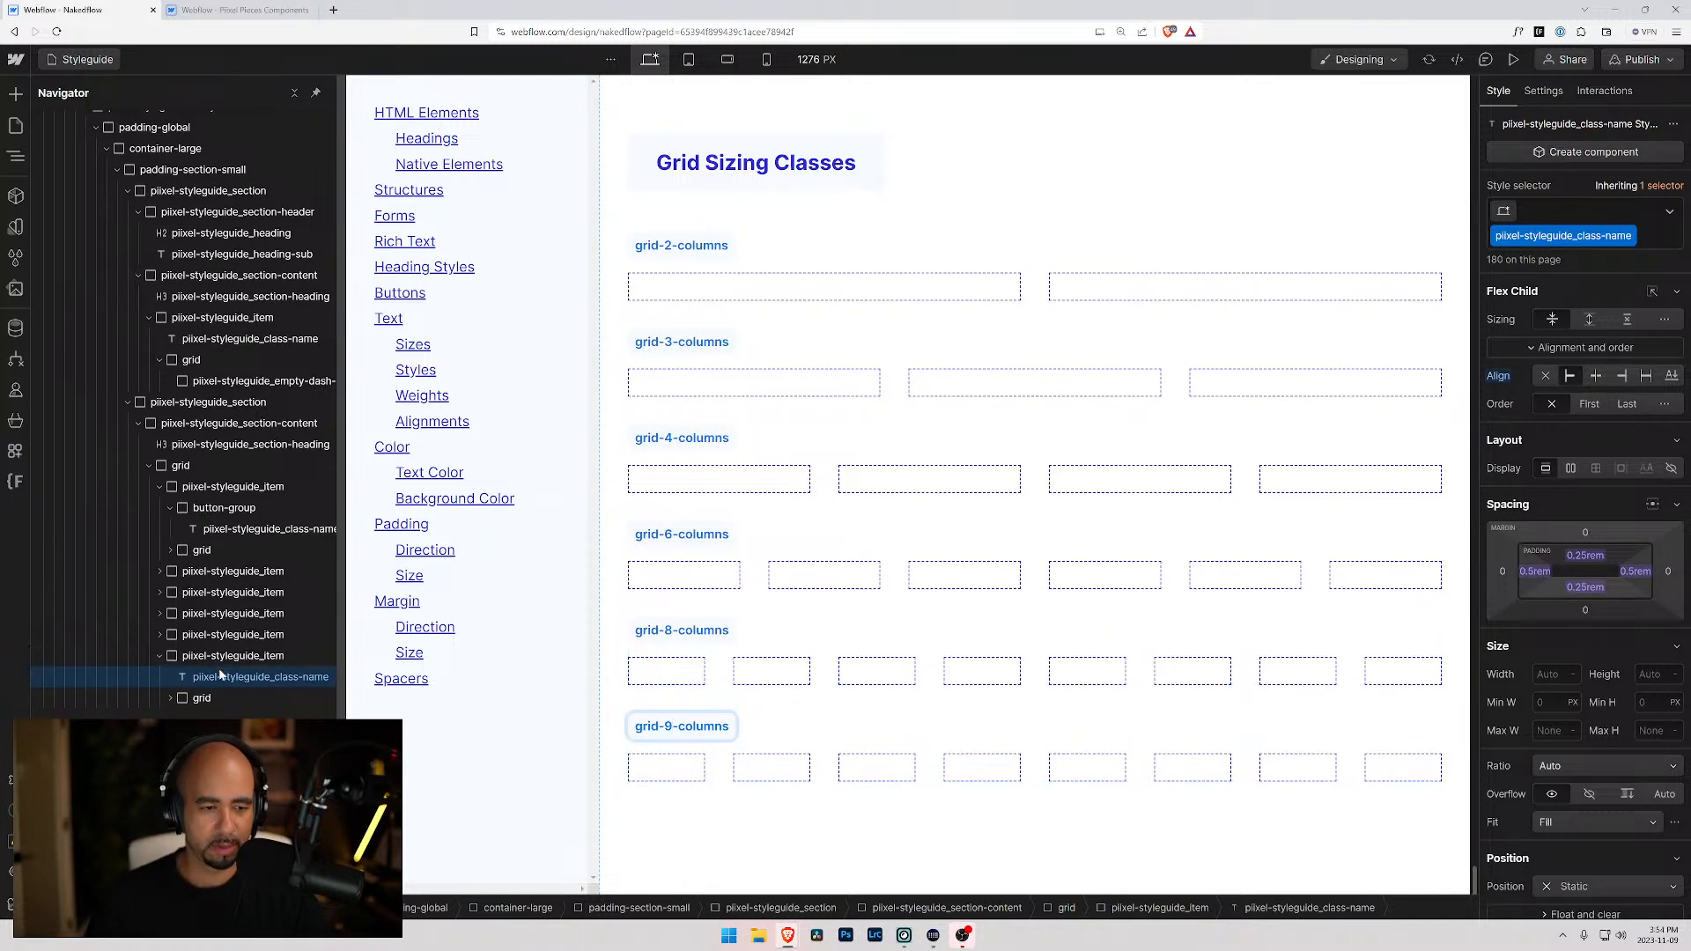
{"action": "left_click", "coordinate": [171, 698]}
{"action": "left_click", "coordinate": [204, 717]}
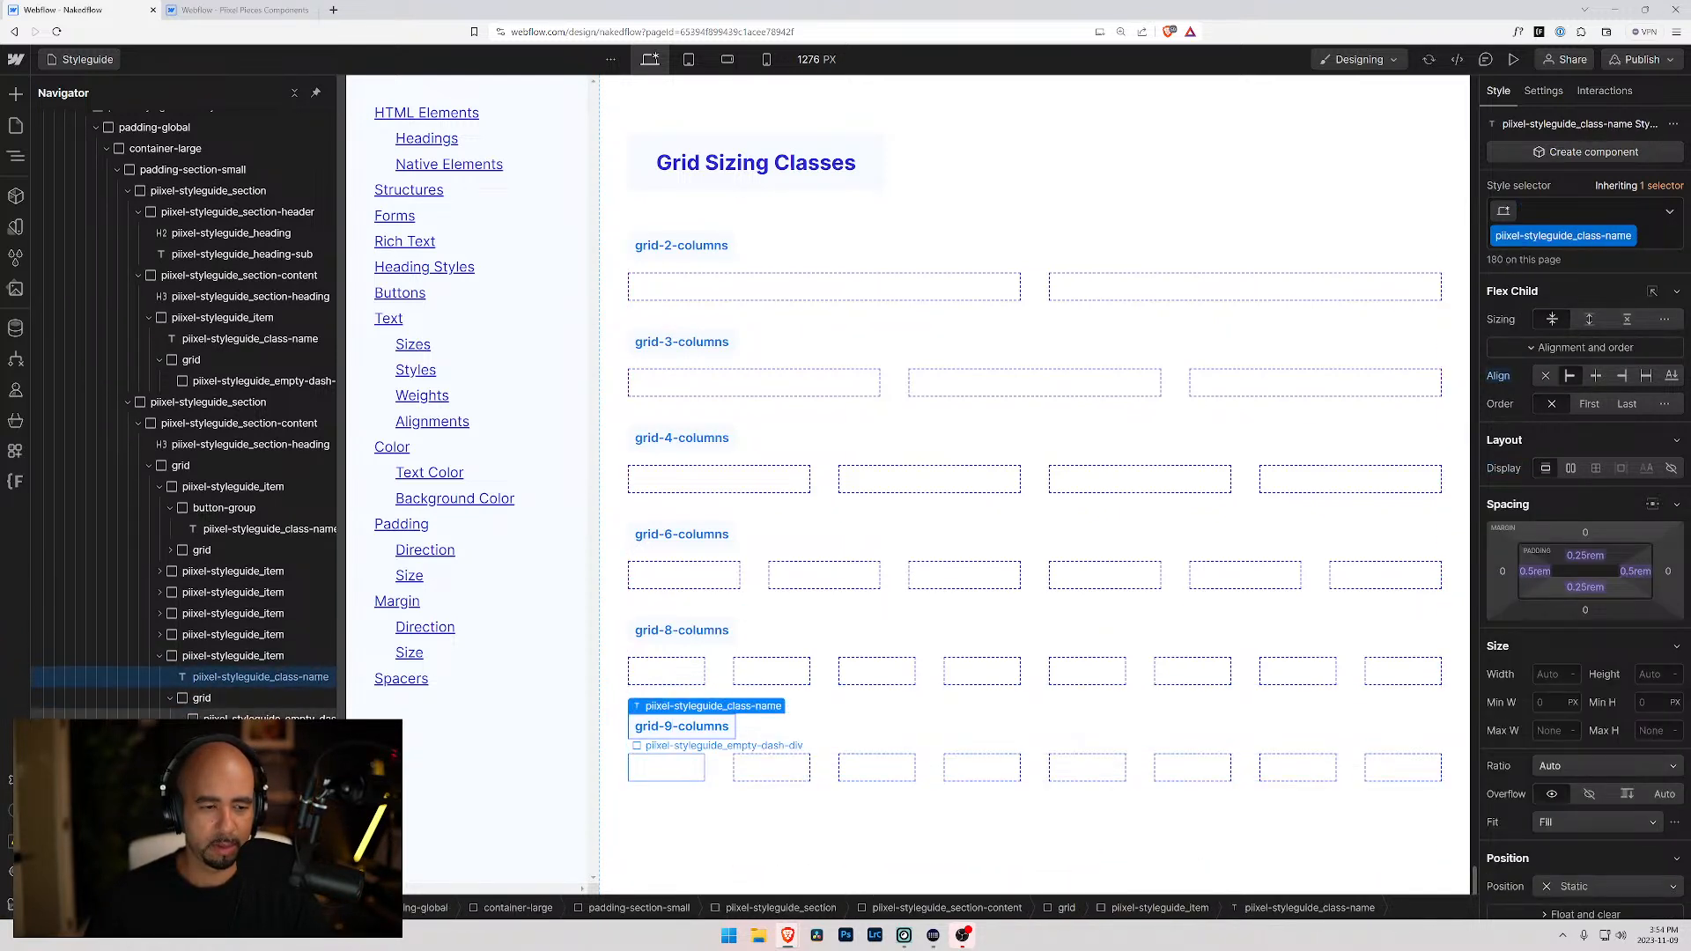
- Replace the grid-8-columns combo class on the last example's grid with a new combo class named grid-9-columns
{"action": "left_click", "coordinate": [206, 699]}
{"action": "left_click", "coordinate": [1647, 216]}
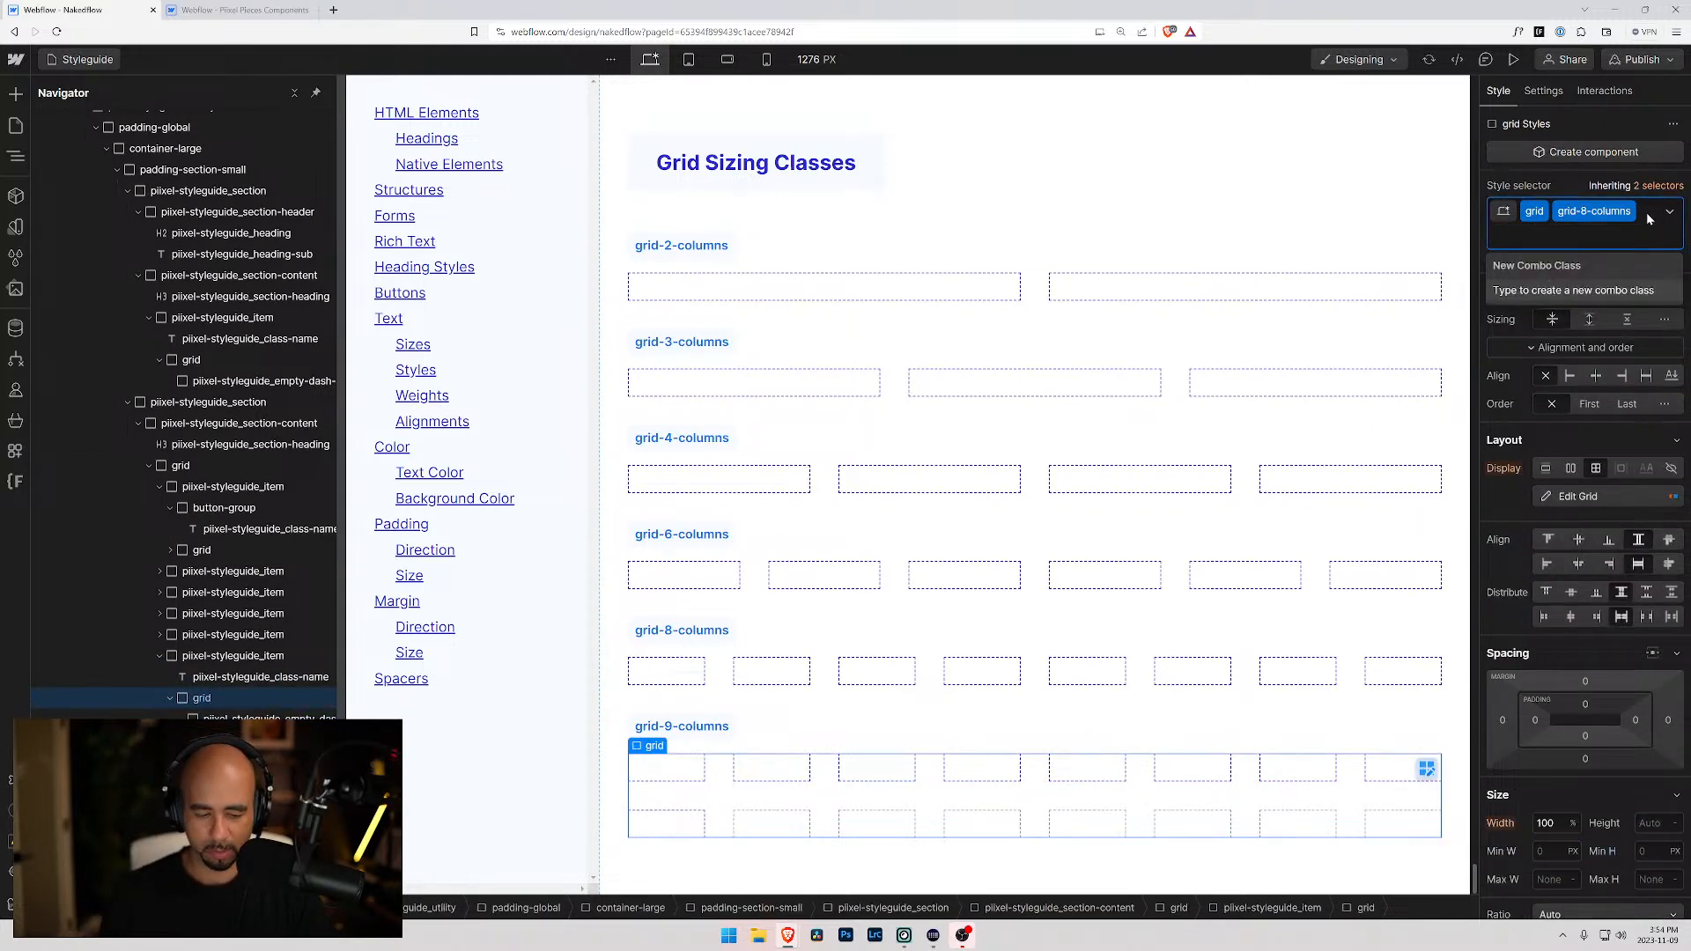
{"action": "key", "text": "BackSpace"}
{"action": "type", "text": "grid-9-columns"}
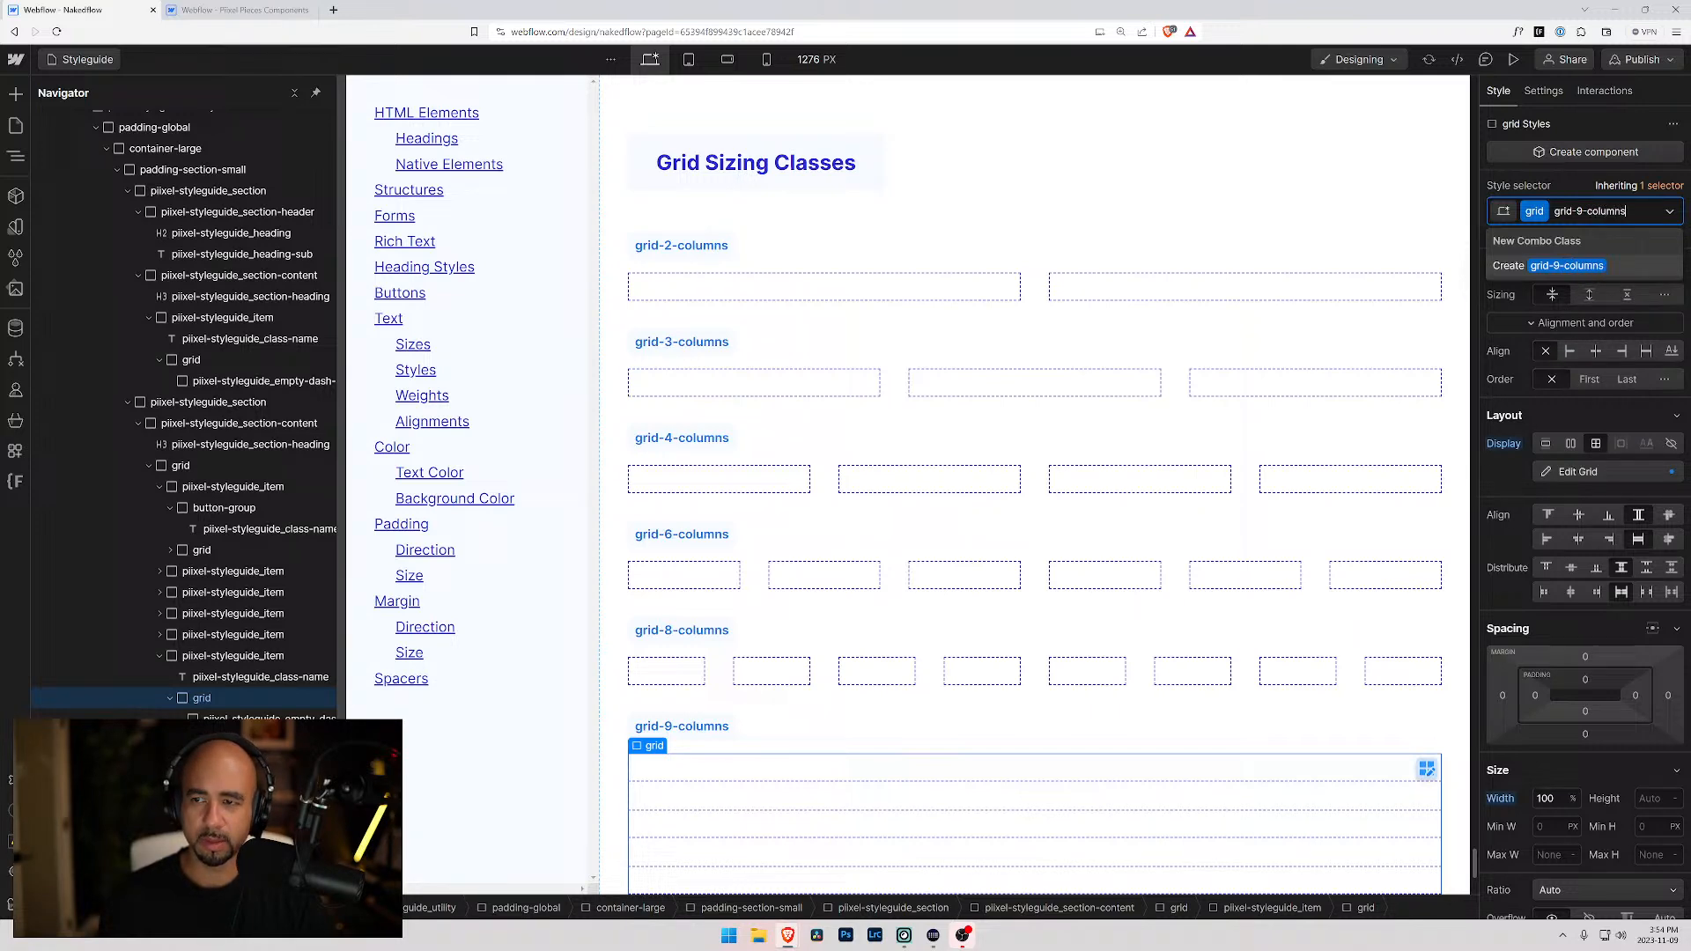
{"action": "key", "text": "Return"}
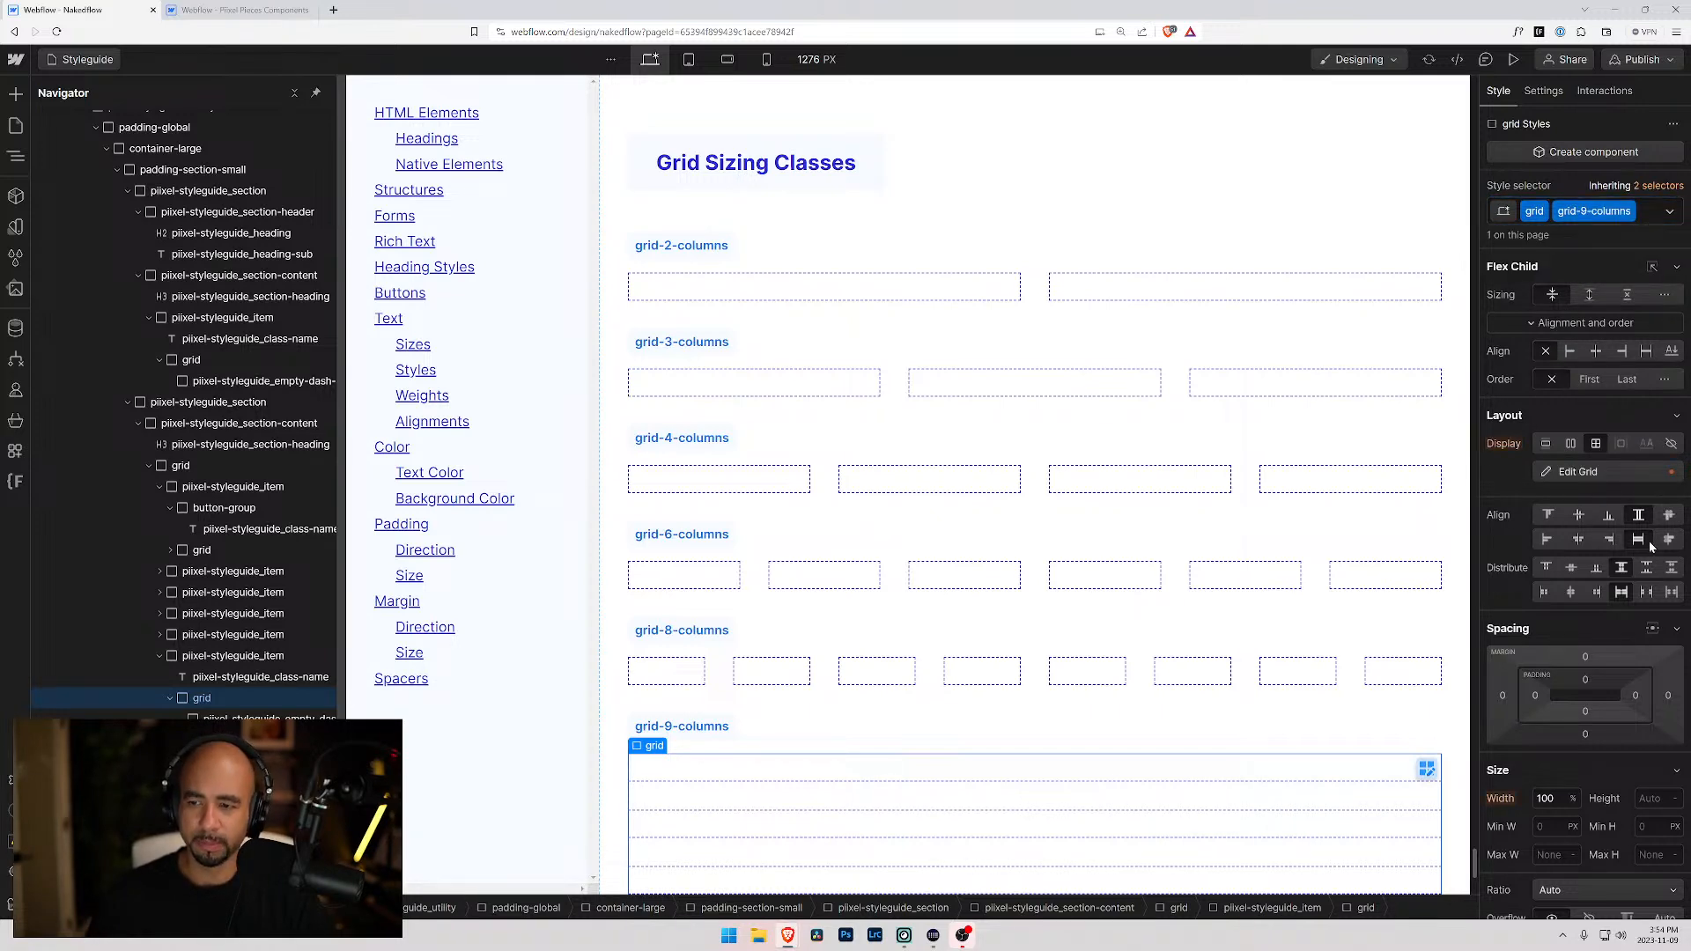
- Give the grid-9-columns class a layout of nine 1fr columns
{"action": "left_click", "coordinate": [1625, 472]}
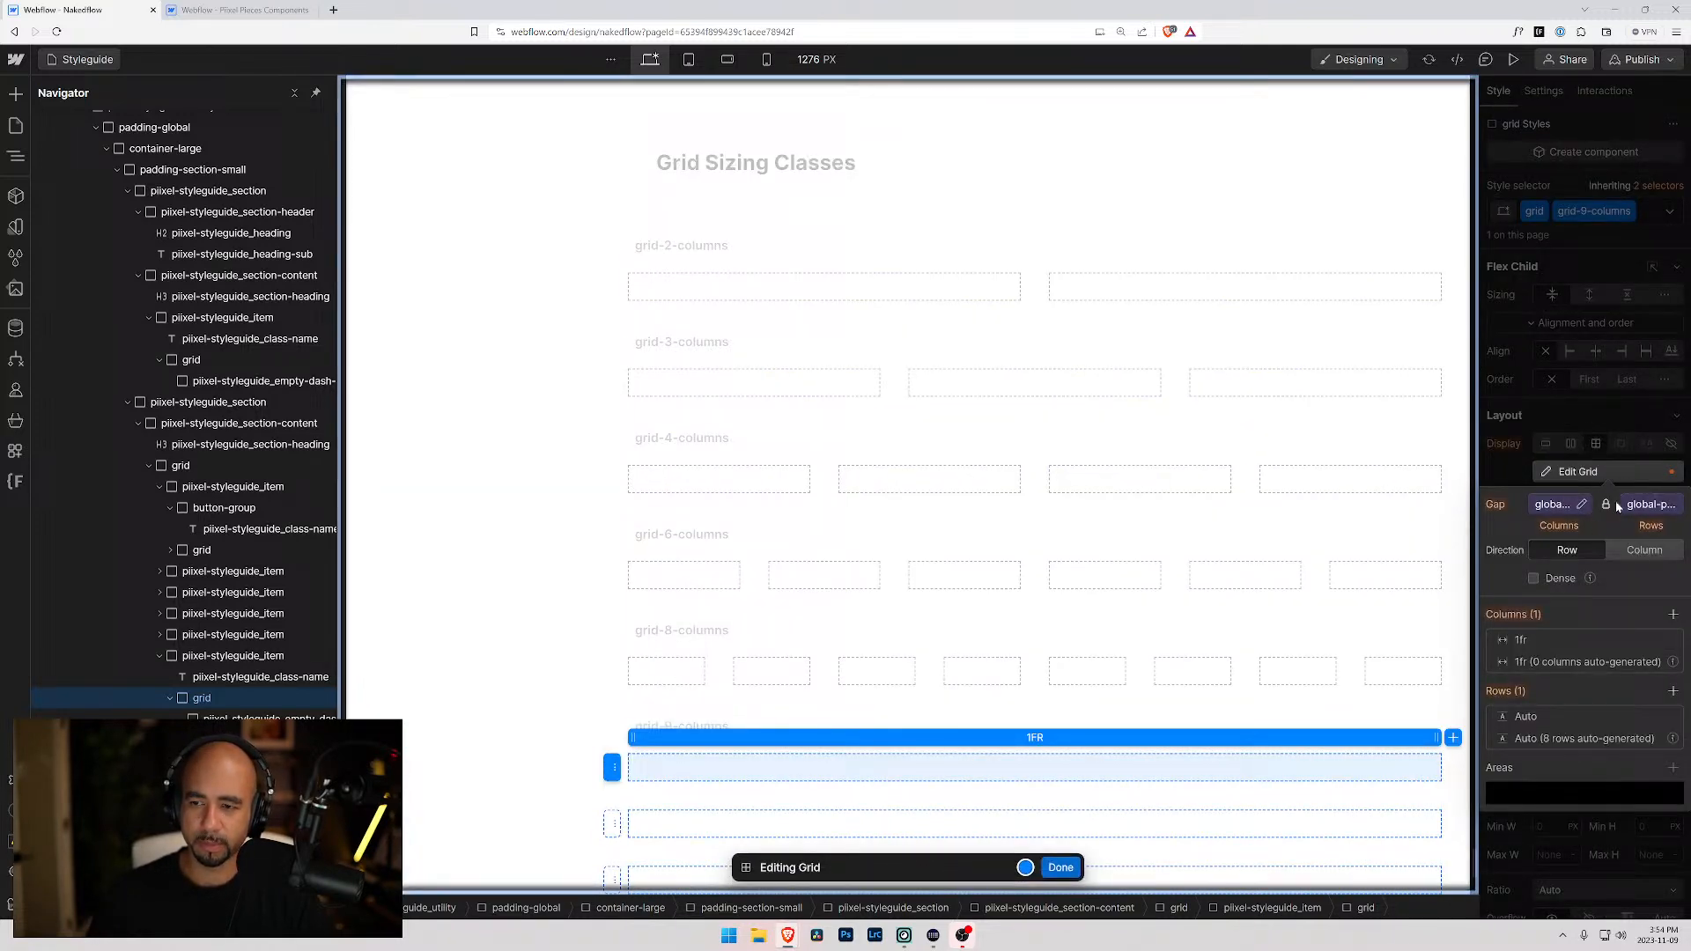
{"action": "left_click", "coordinate": [1673, 614]}
{"action": "left_click", "coordinate": [1673, 615]}
{"action": "left_click", "coordinate": [1673, 615]}
{"action": "left_click", "coordinate": [1673, 615]}
{"action": "left_click", "coordinate": [1673, 615]}
{"action": "left_click", "coordinate": [1672, 614]}
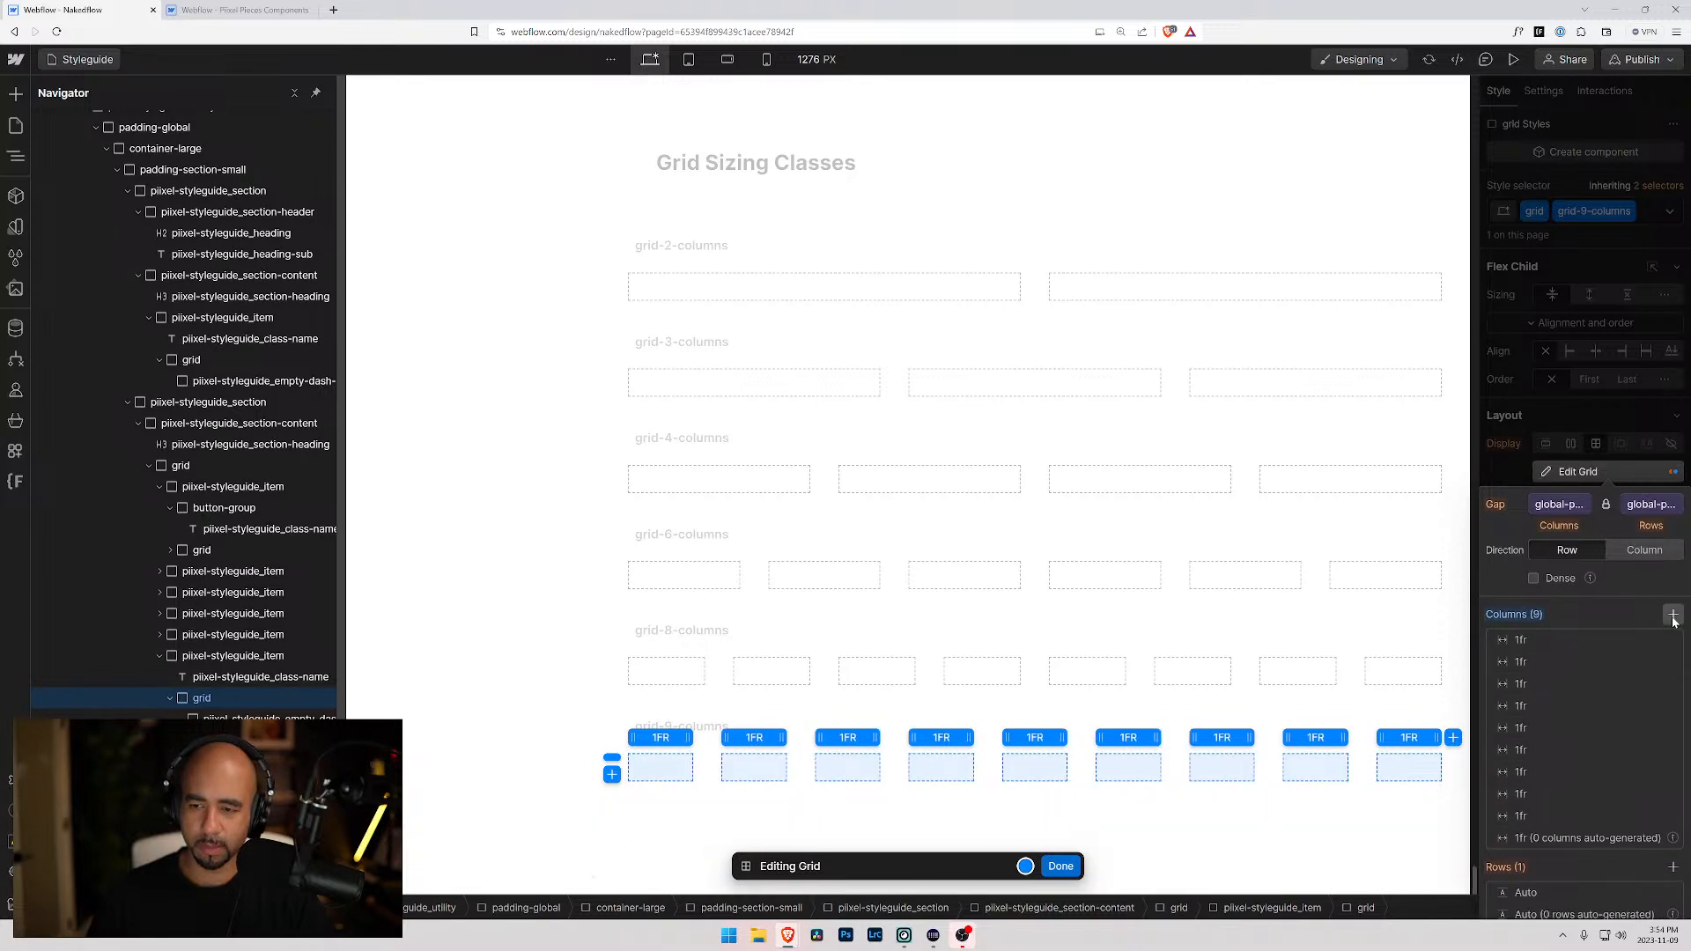
{"action": "left_click", "coordinate": [1057, 867]}
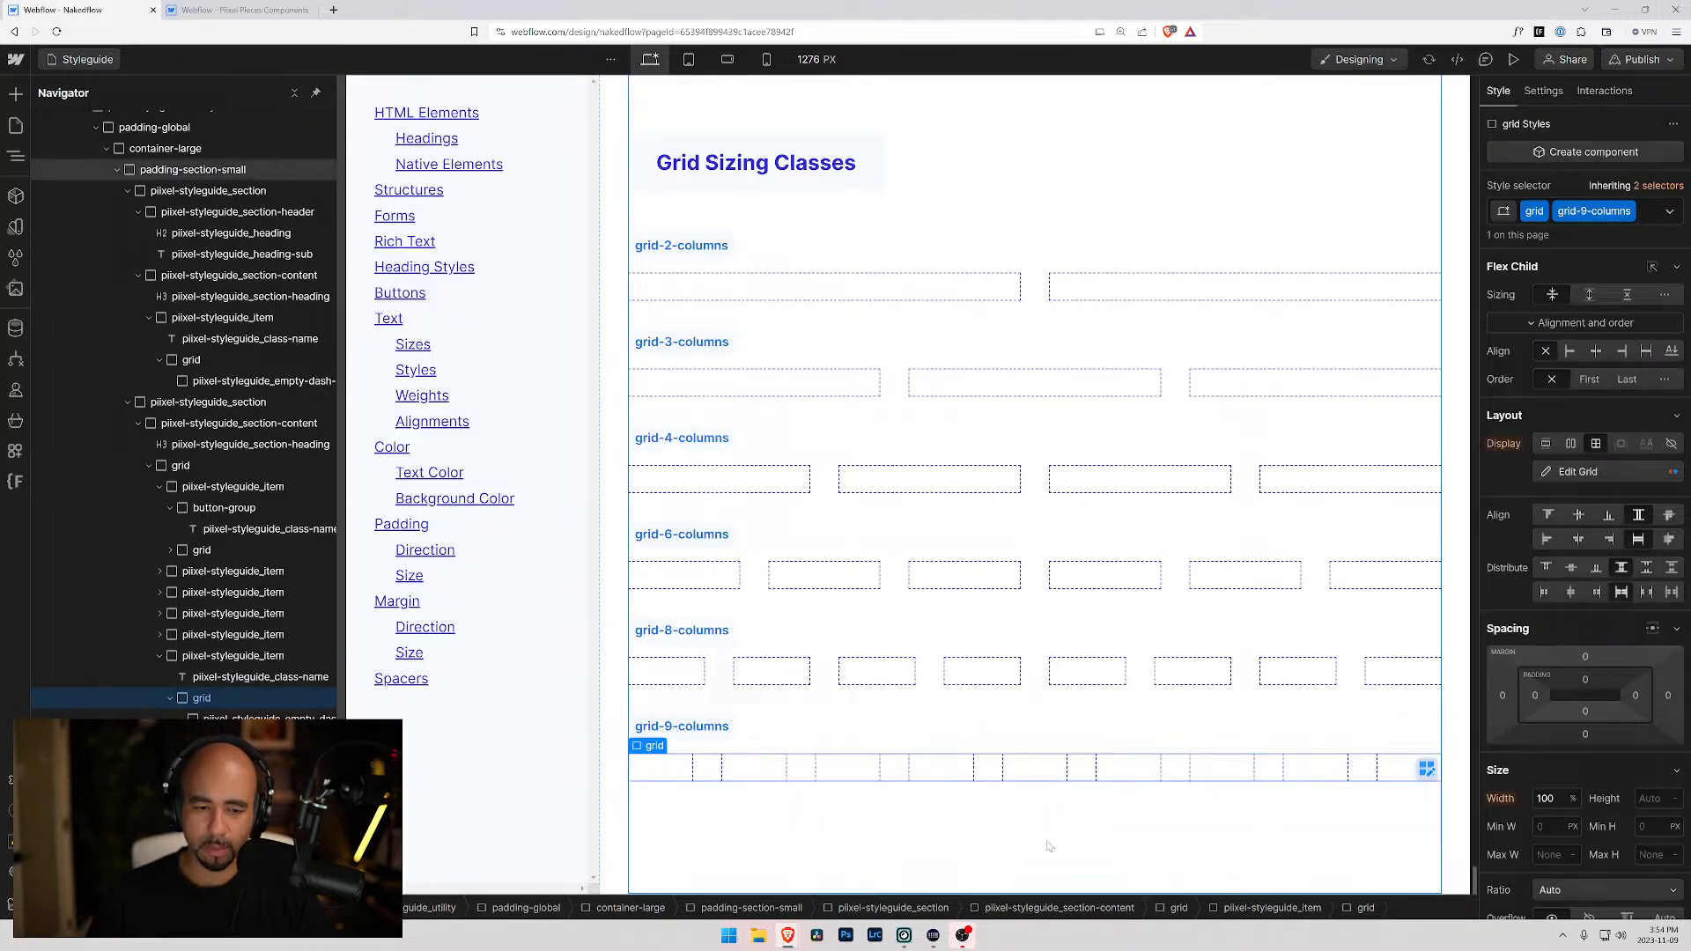
- Duplicate the grid-9-columns example item and change the copy's label to grid-10-columns
{"action": "left_click", "coordinate": [159, 656]}
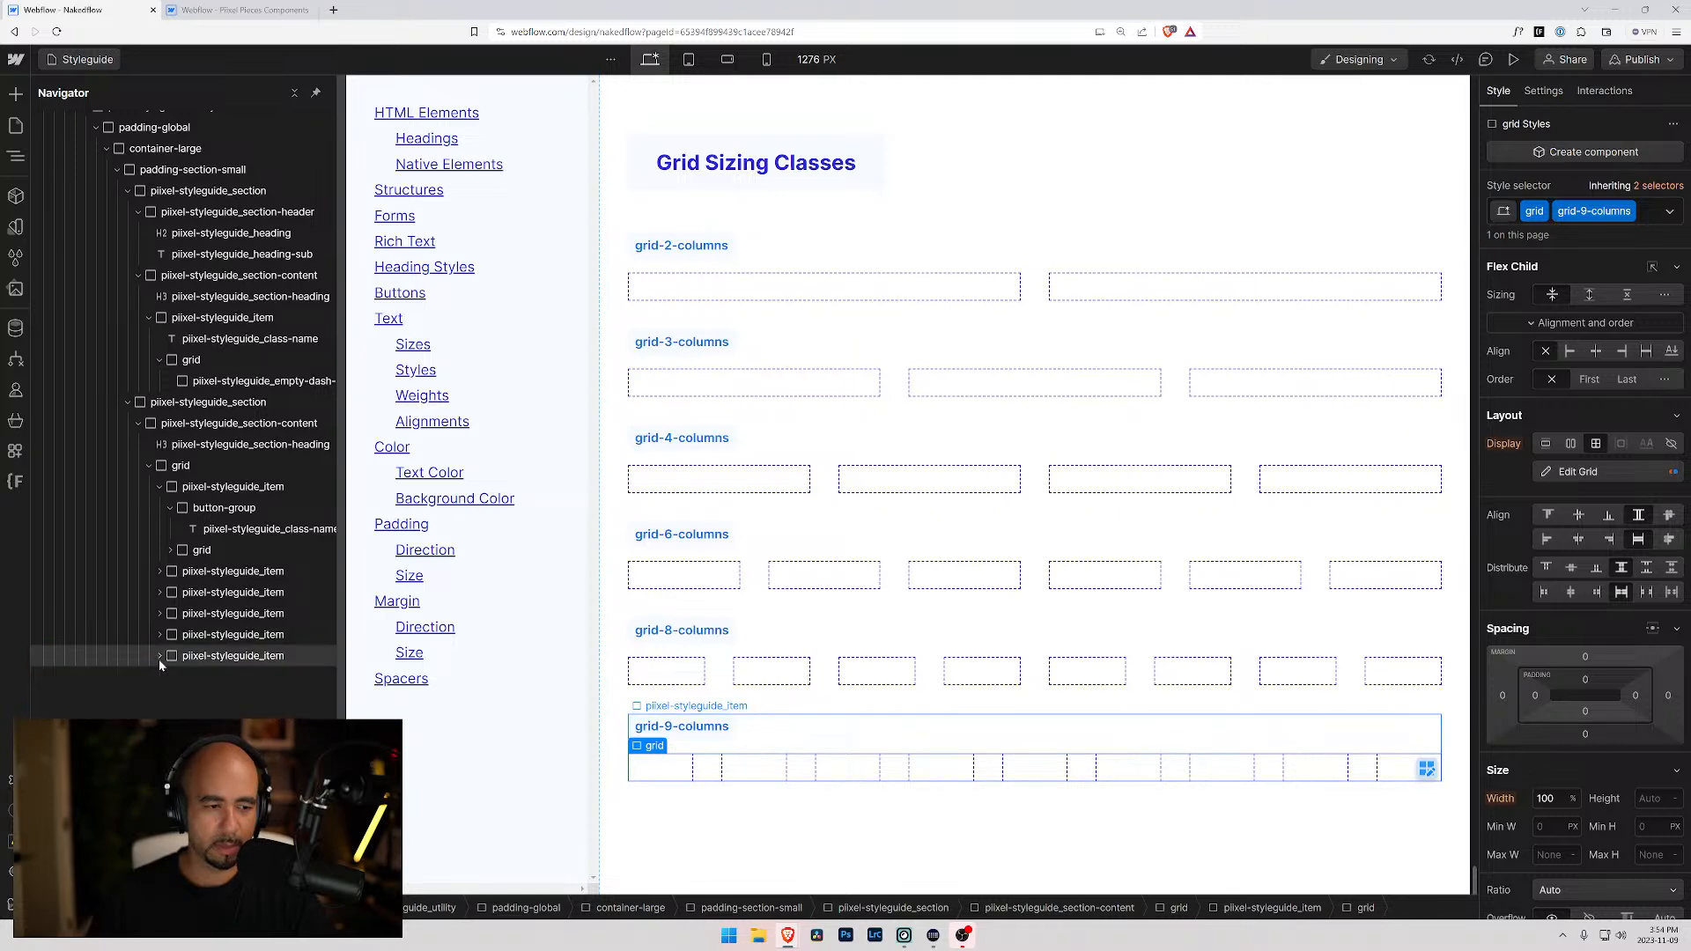
{"action": "left_click", "coordinate": [174, 659]}
{"action": "key", "text": "ctrl+d"}
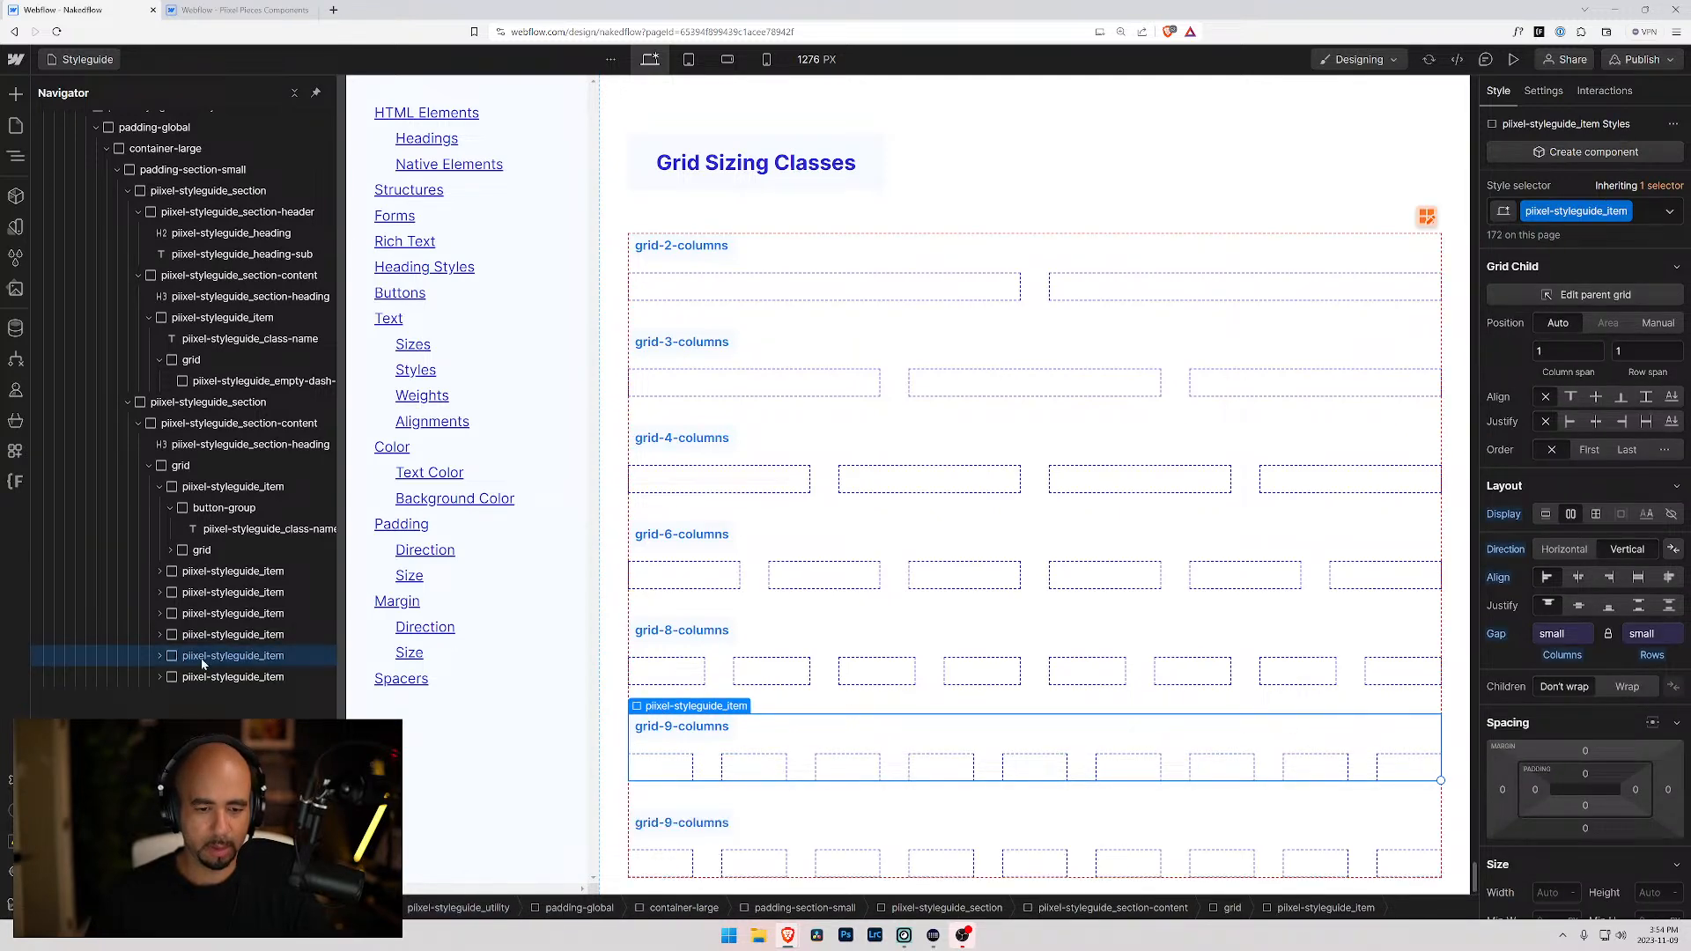
{"action": "scroll", "coordinate": [881, 528], "scroll_direction": "down", "scroll_amount": 1}
{"action": "left_click", "coordinate": [672, 727]}
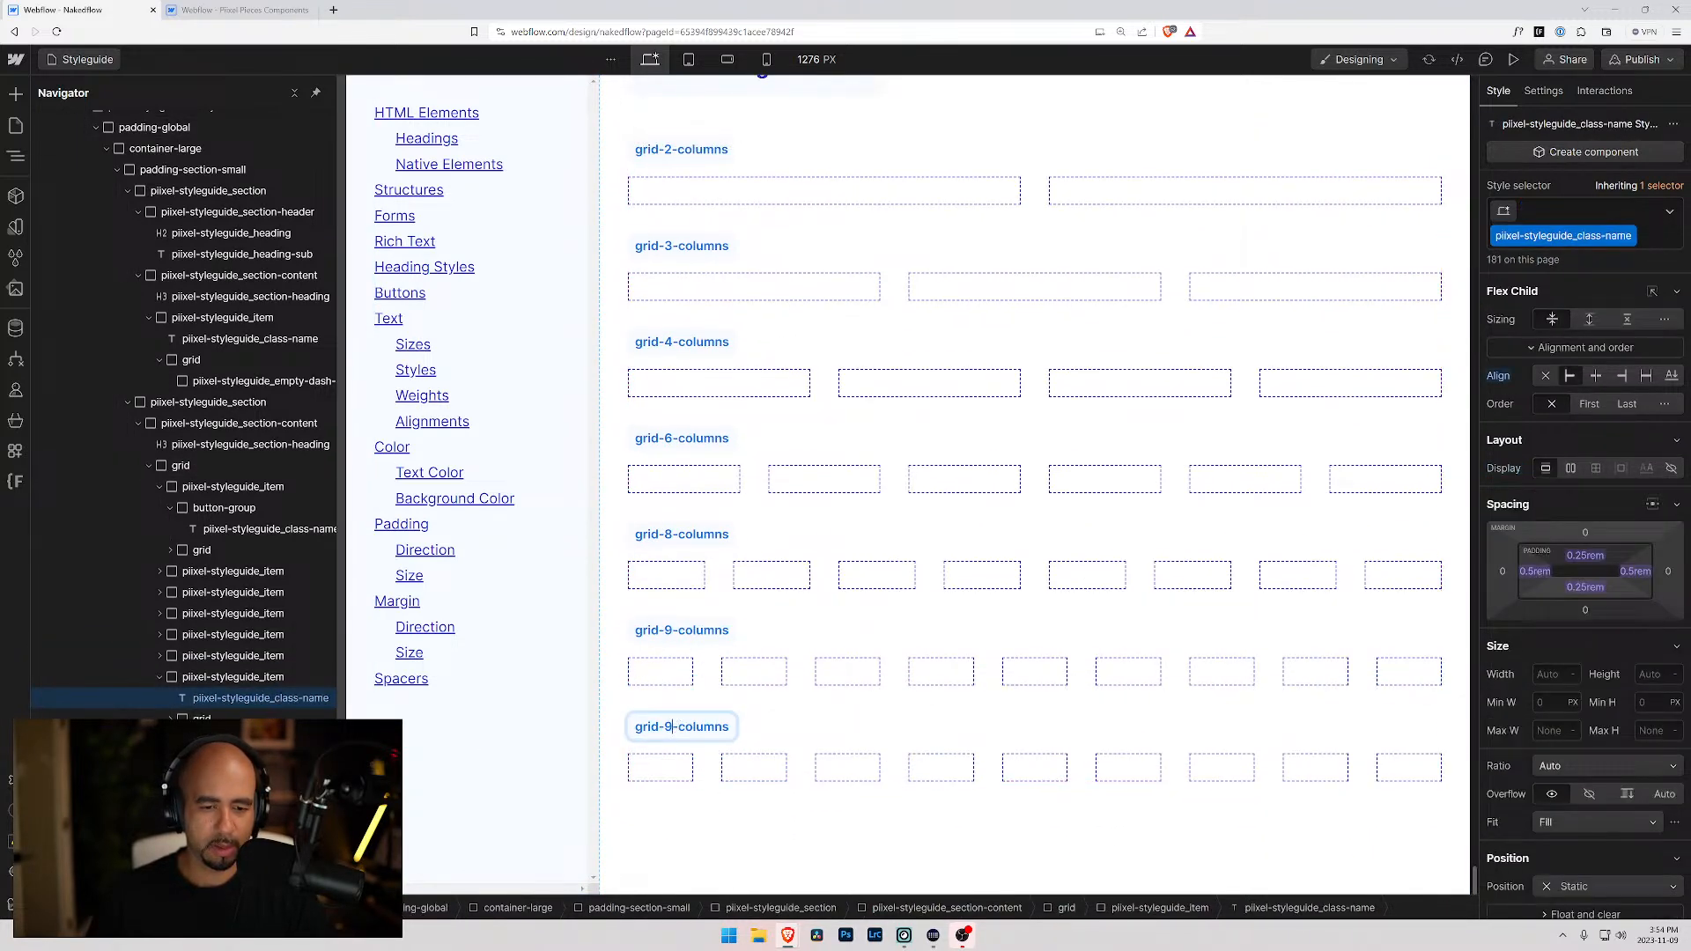
{"action": "double_click", "coordinate": [672, 728]}
{"action": "type", "text": "10"}
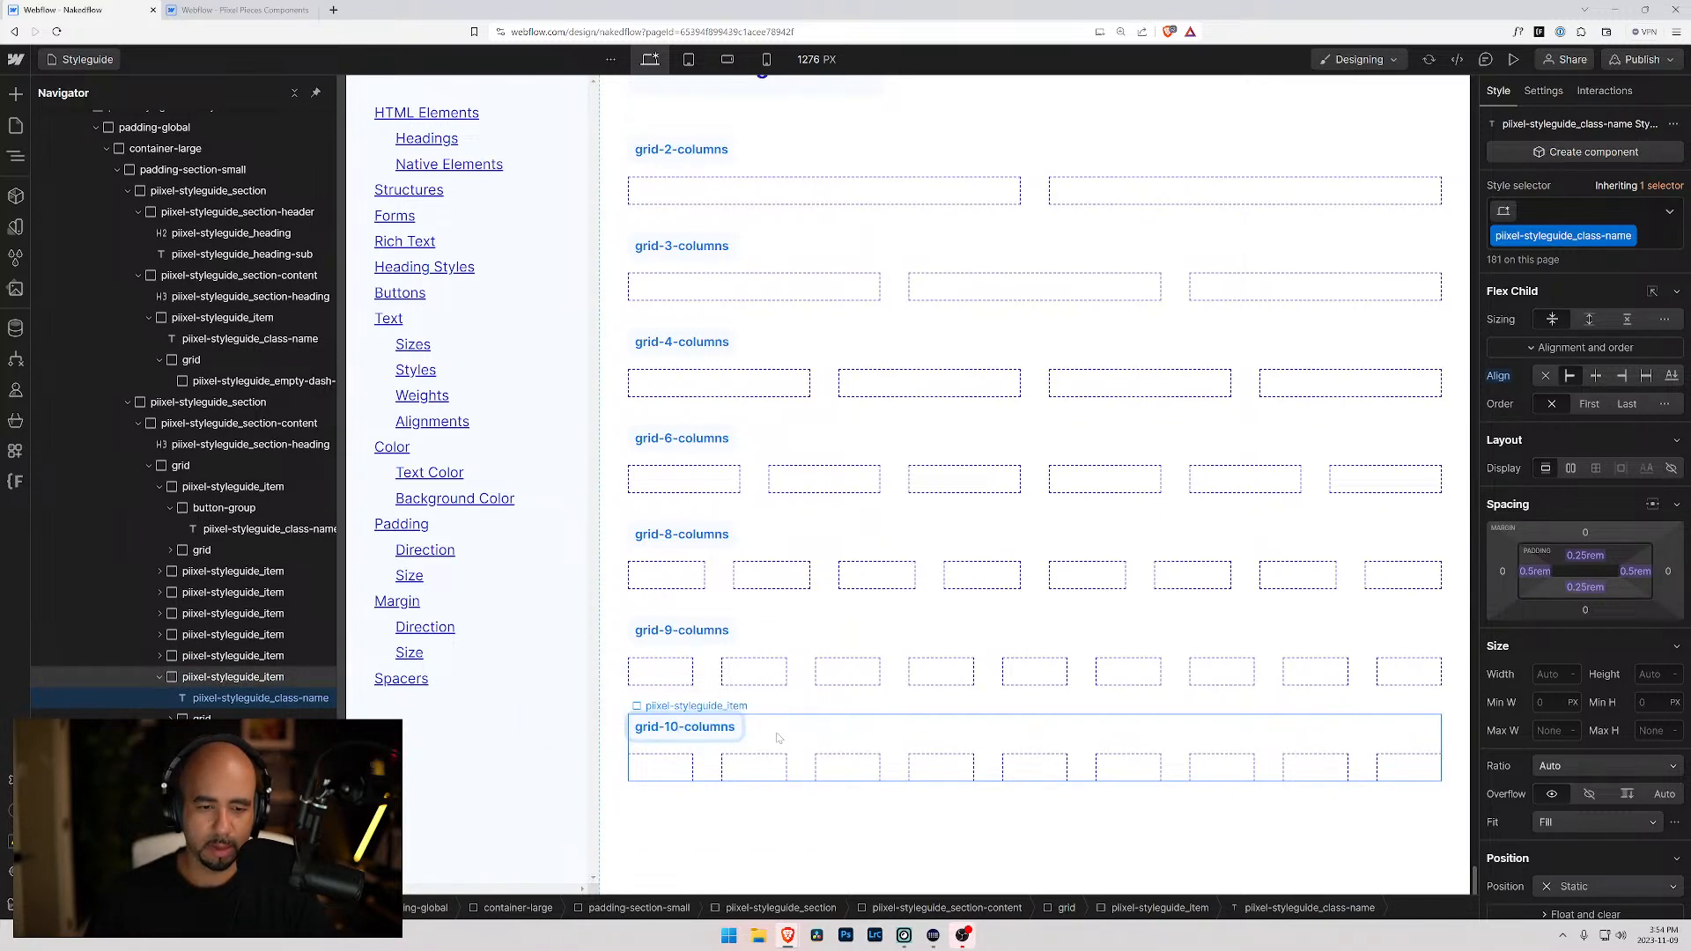
- Add a tenth placeholder box to the grid-10-columns example and replace its grid's combo class with a new one named grid-10-columns
{"action": "left_click", "coordinate": [661, 767]}
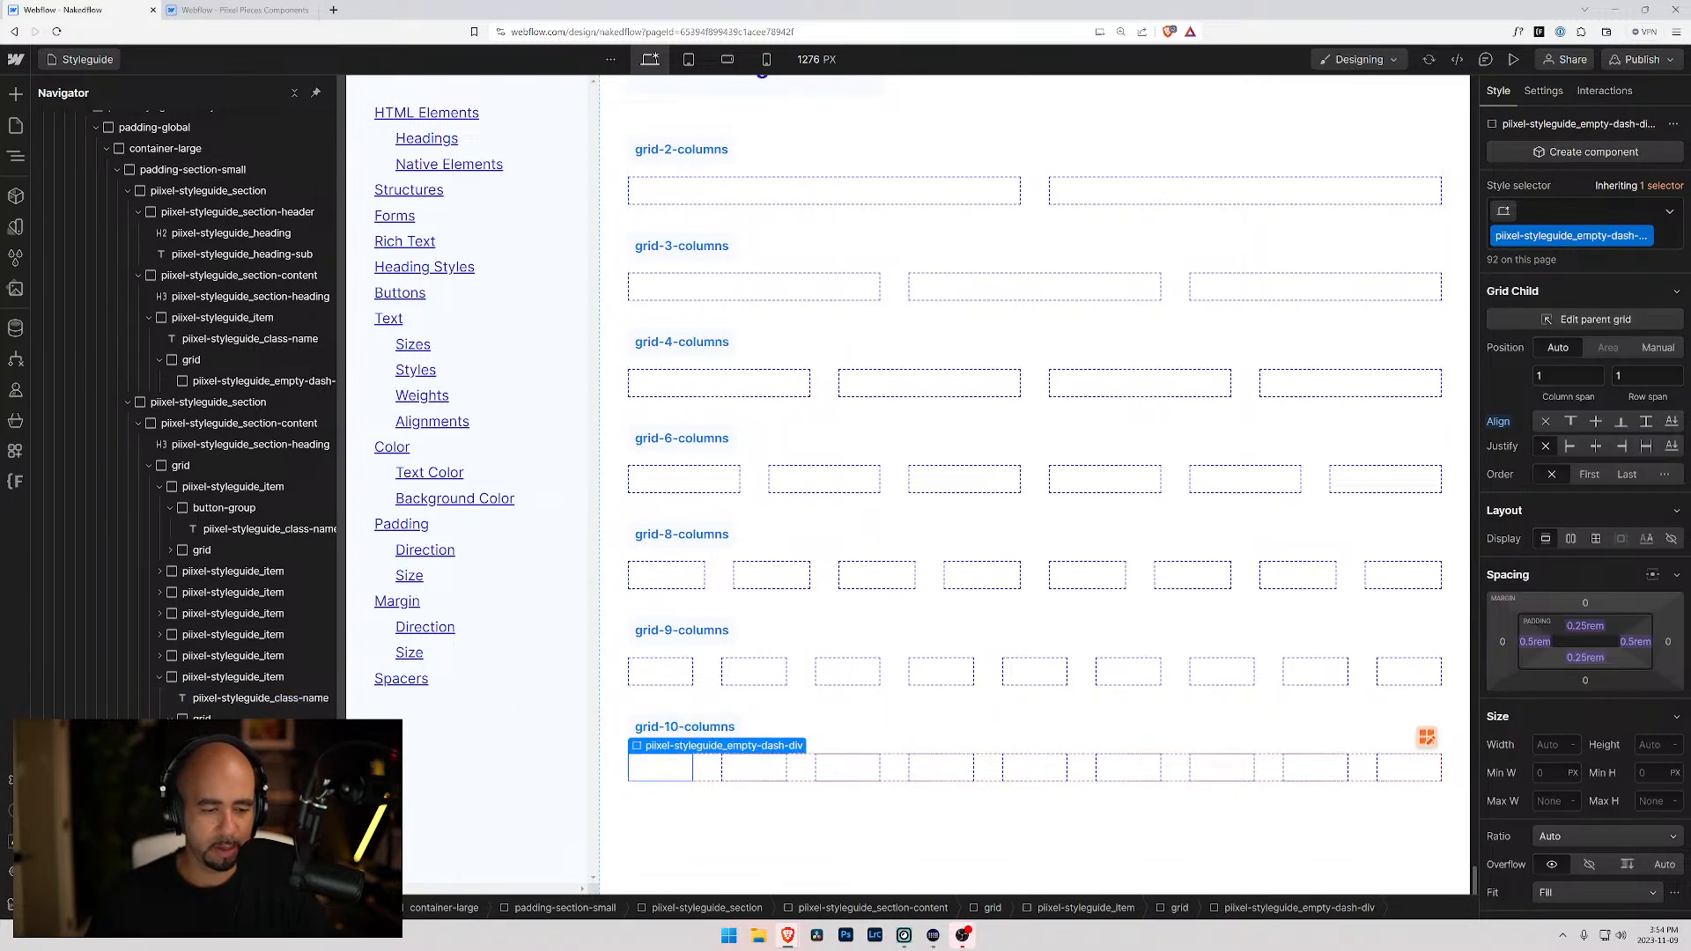
{"action": "key", "text": "ctrl+d"}
{"action": "key", "text": "Up"}
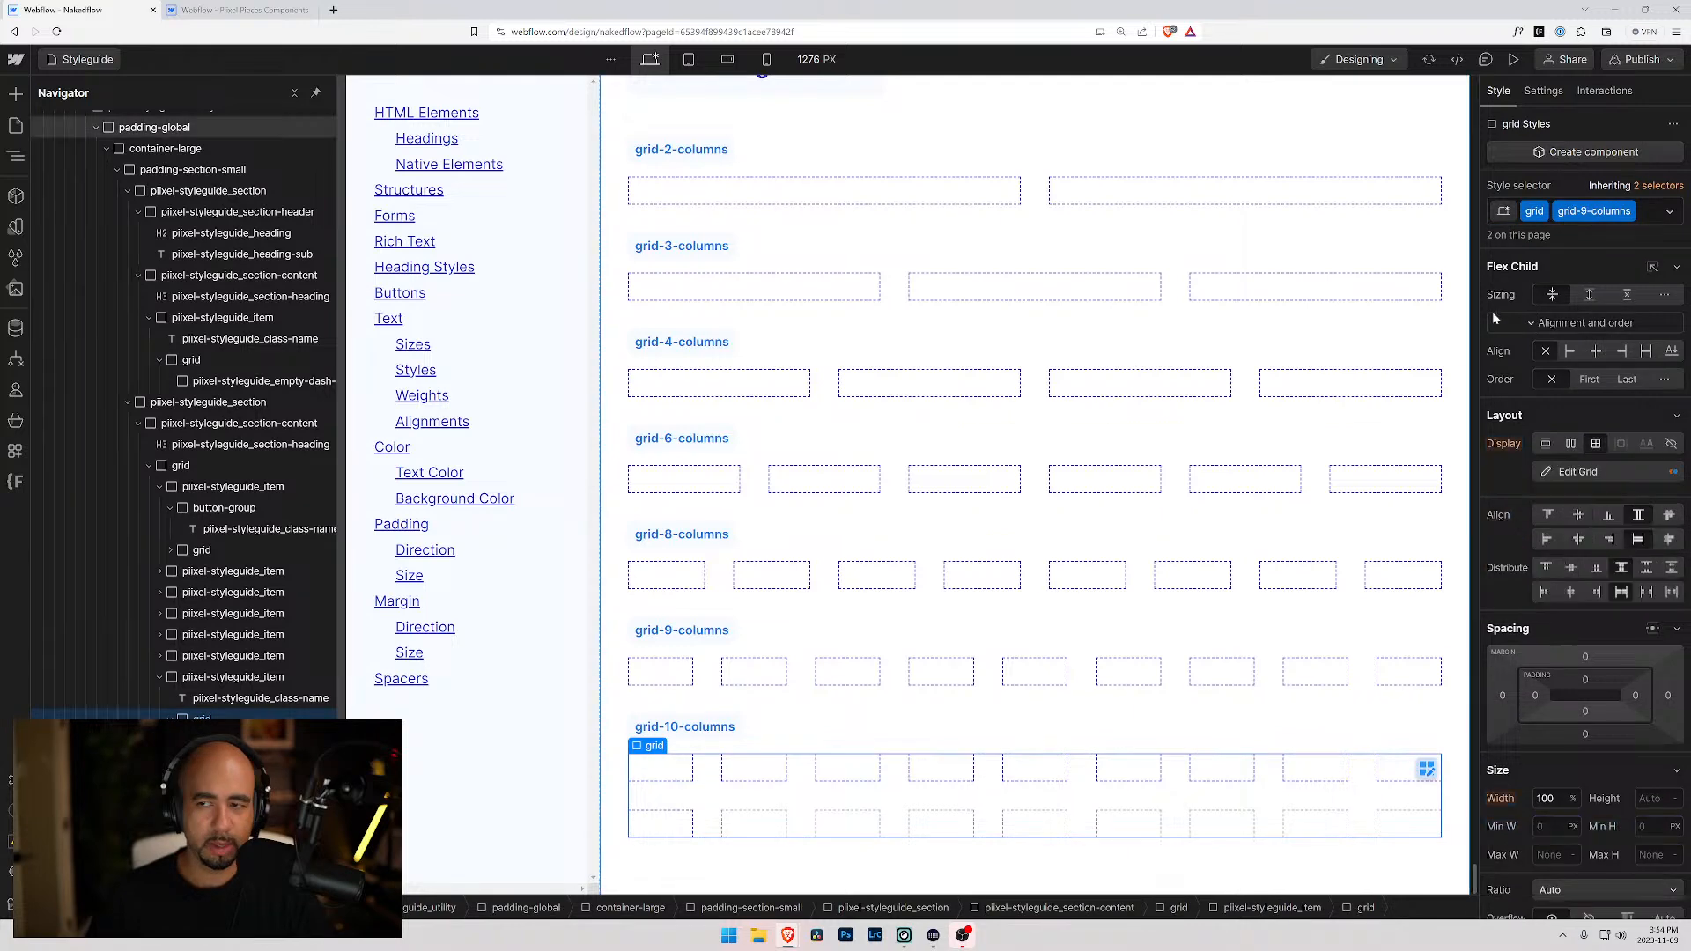
{"action": "left_click", "coordinate": [1645, 215]}
{"action": "key", "text": "BackSpace"}
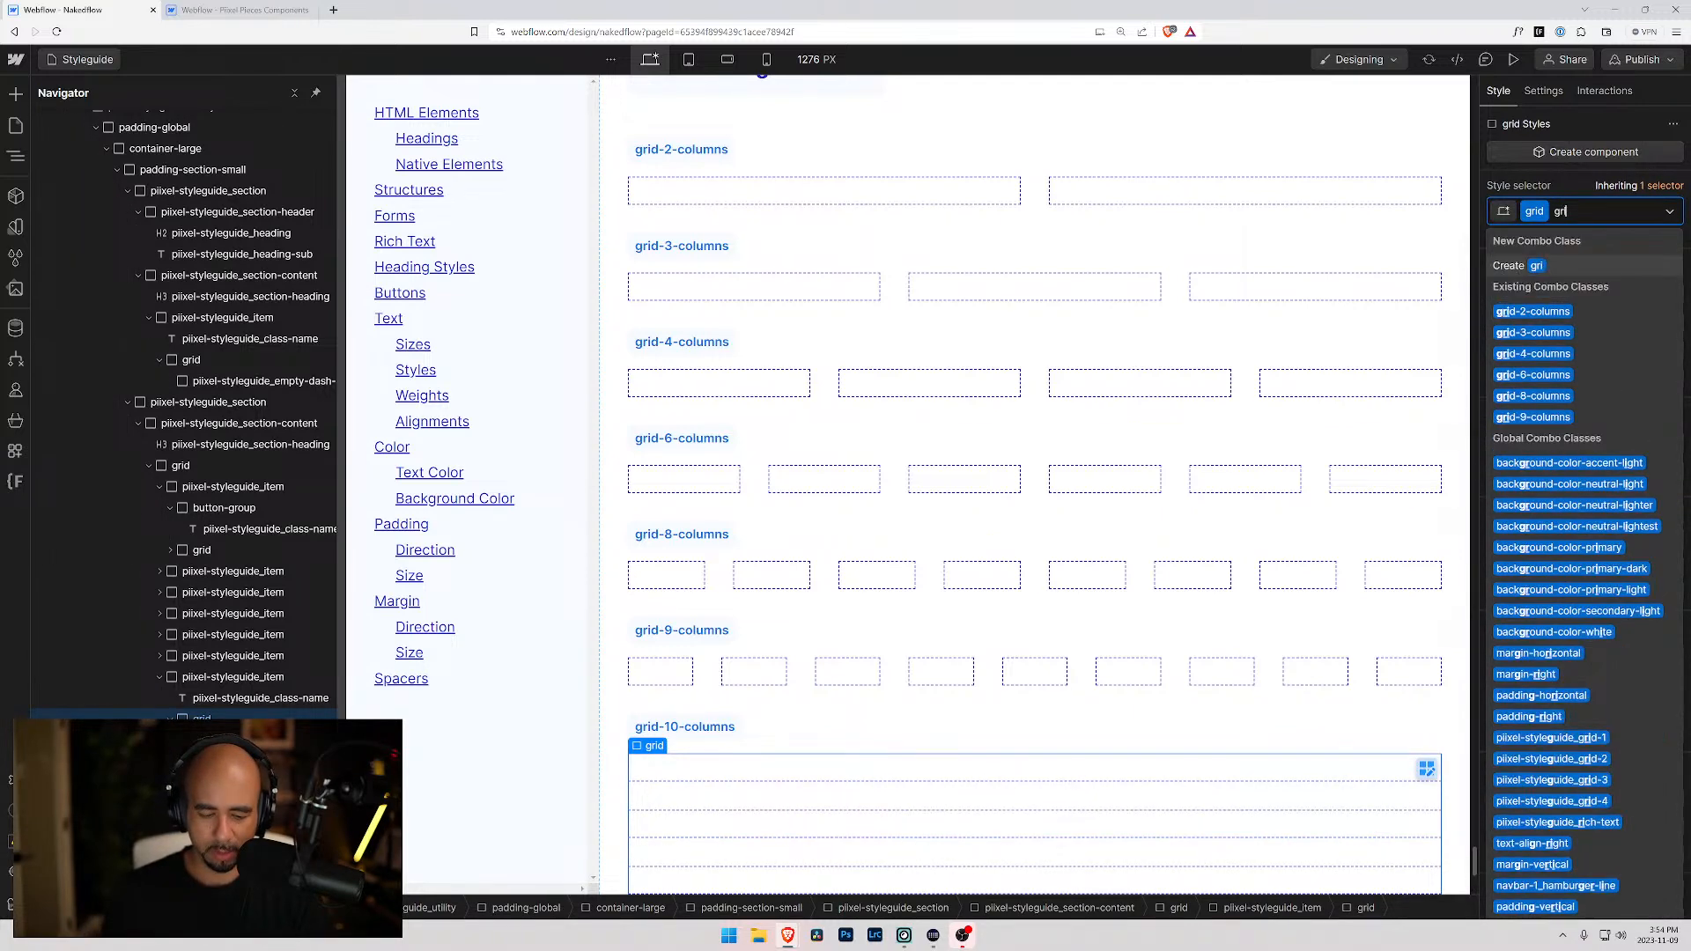
{"action": "type", "text": "grid-10-columns"}
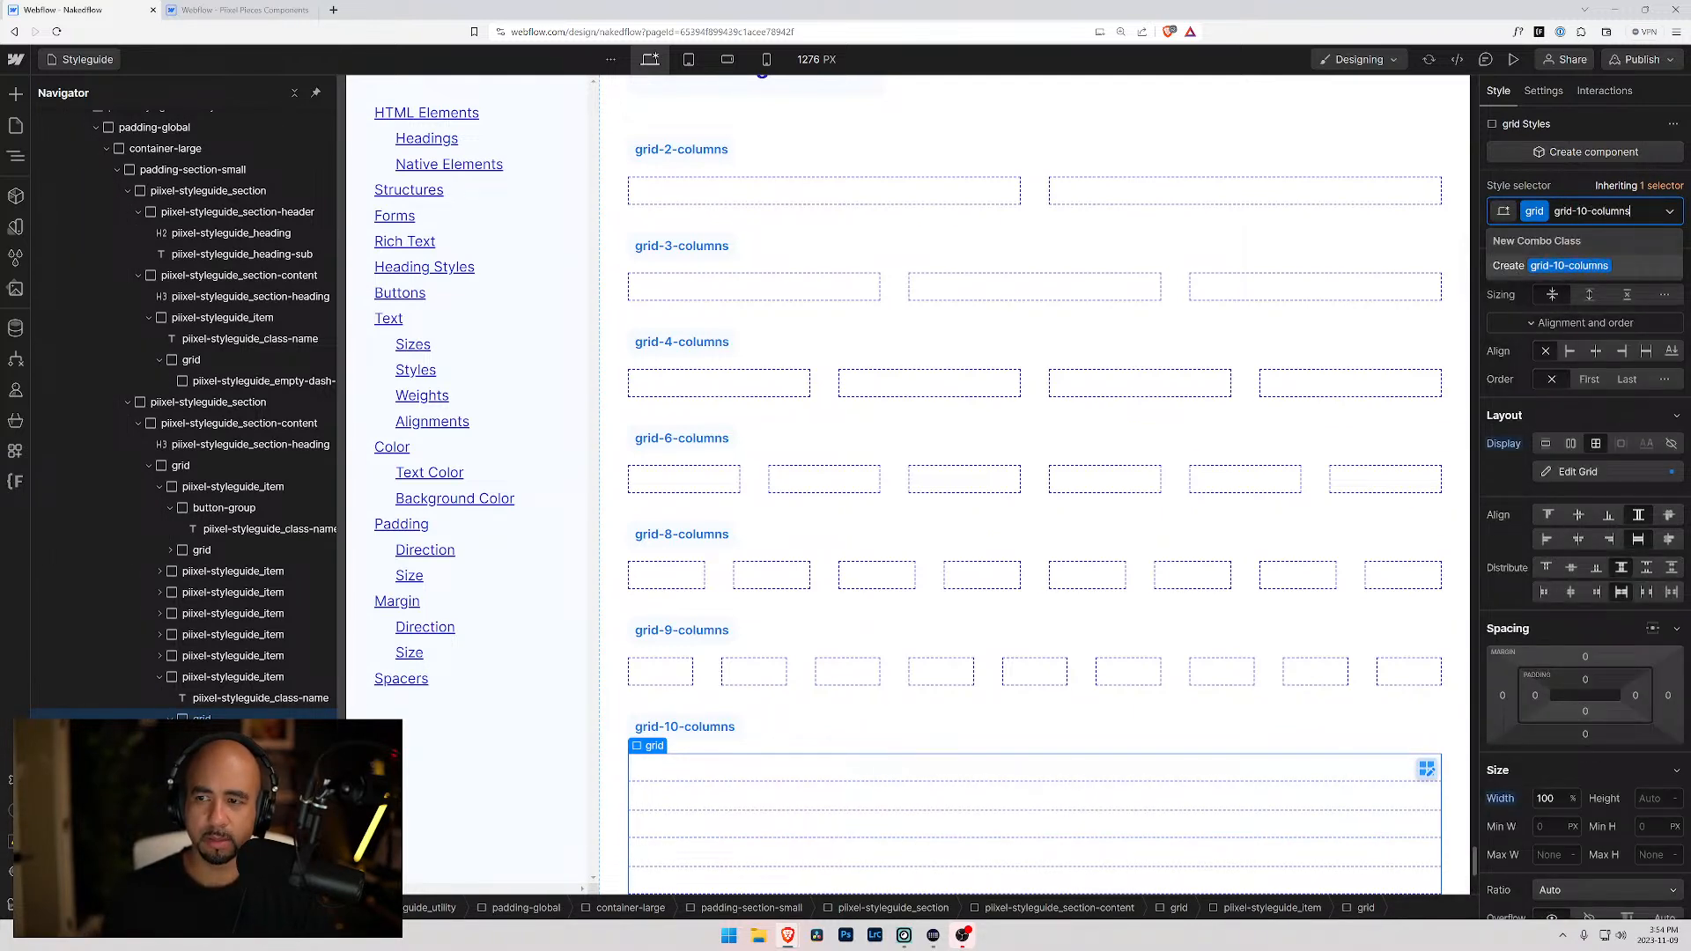
{"action": "key", "text": "Return"}
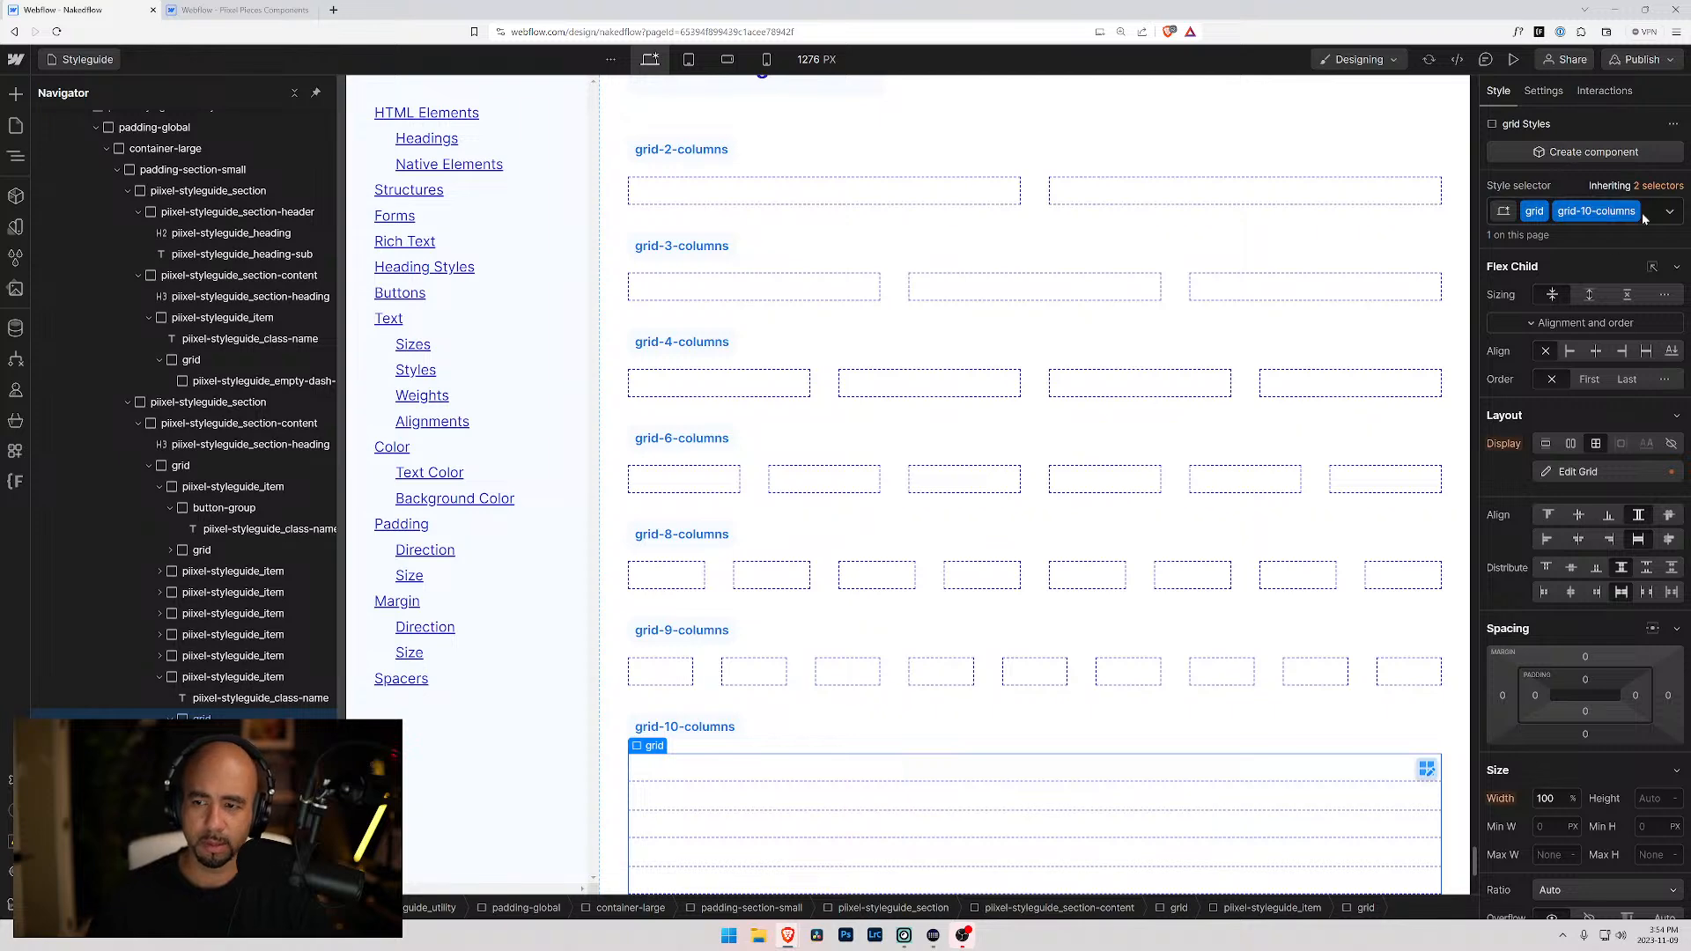
- Give the grid-10-columns class a layout of ten 1fr columns
{"action": "left_click", "coordinate": [1585, 476]}
{"action": "left_click", "coordinate": [1679, 620]}
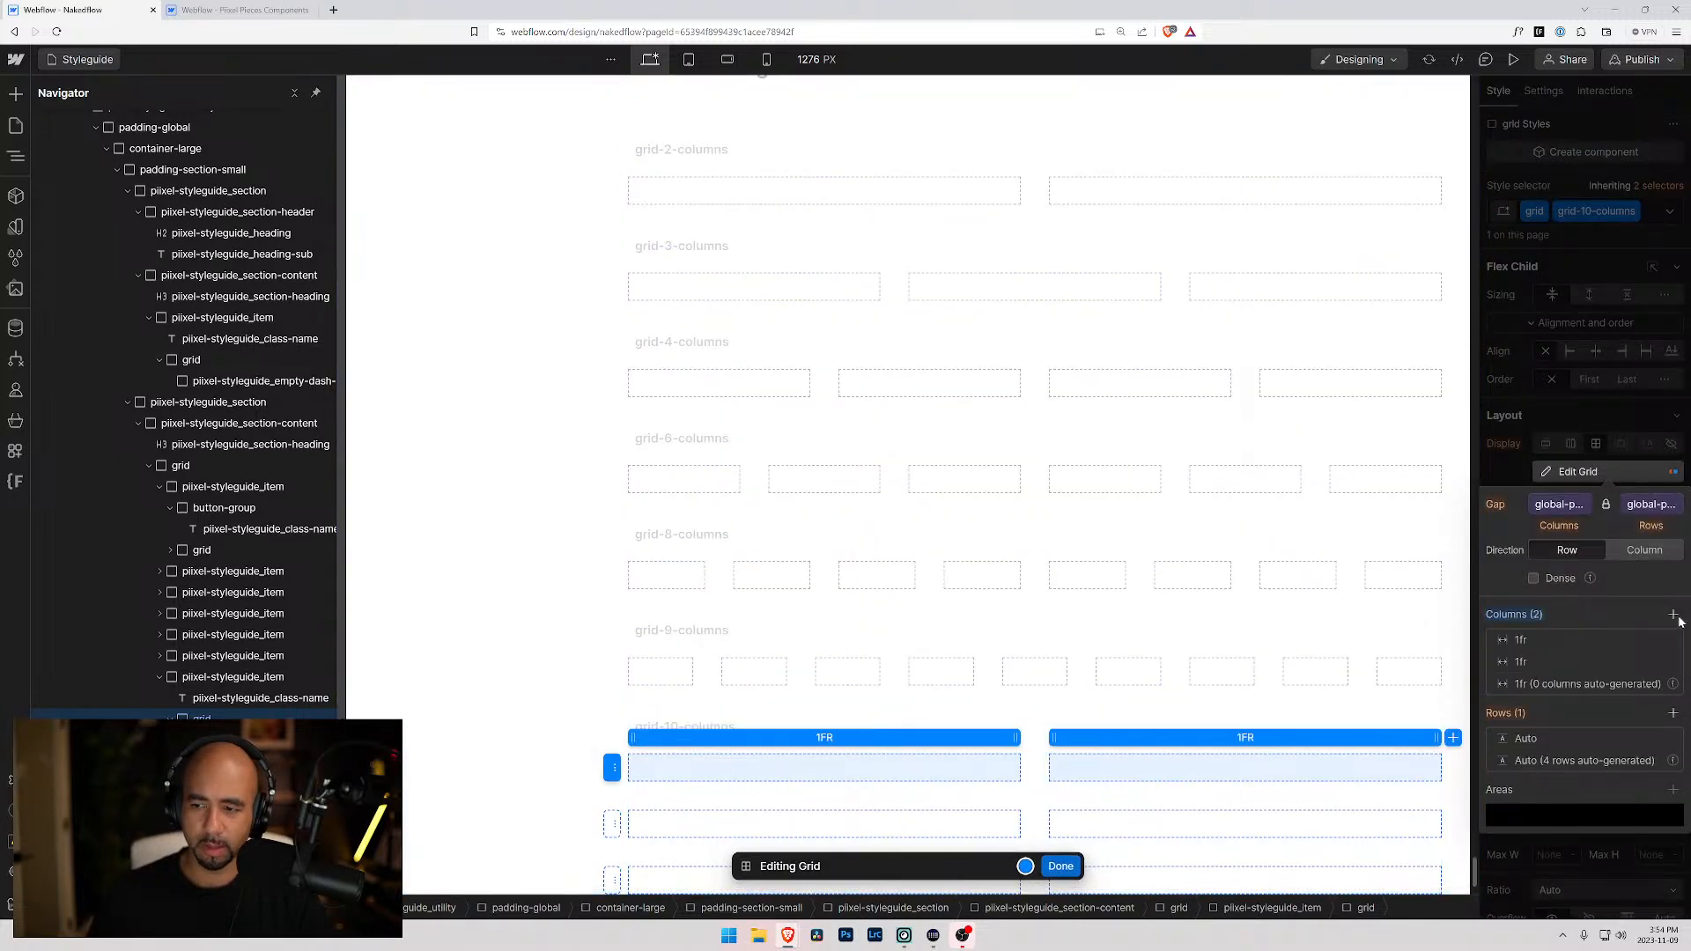
{"action": "left_click", "coordinate": [1679, 620]}
{"action": "left_click", "coordinate": [1679, 620]}
{"action": "left_click", "coordinate": [1678, 620]}
{"action": "left_click", "coordinate": [1679, 620]}
{"action": "left_click", "coordinate": [1679, 620]}
{"action": "left_click", "coordinate": [1679, 620]}
{"action": "left_click", "coordinate": [1679, 620]}
{"action": "left_click", "coordinate": [1673, 615]}
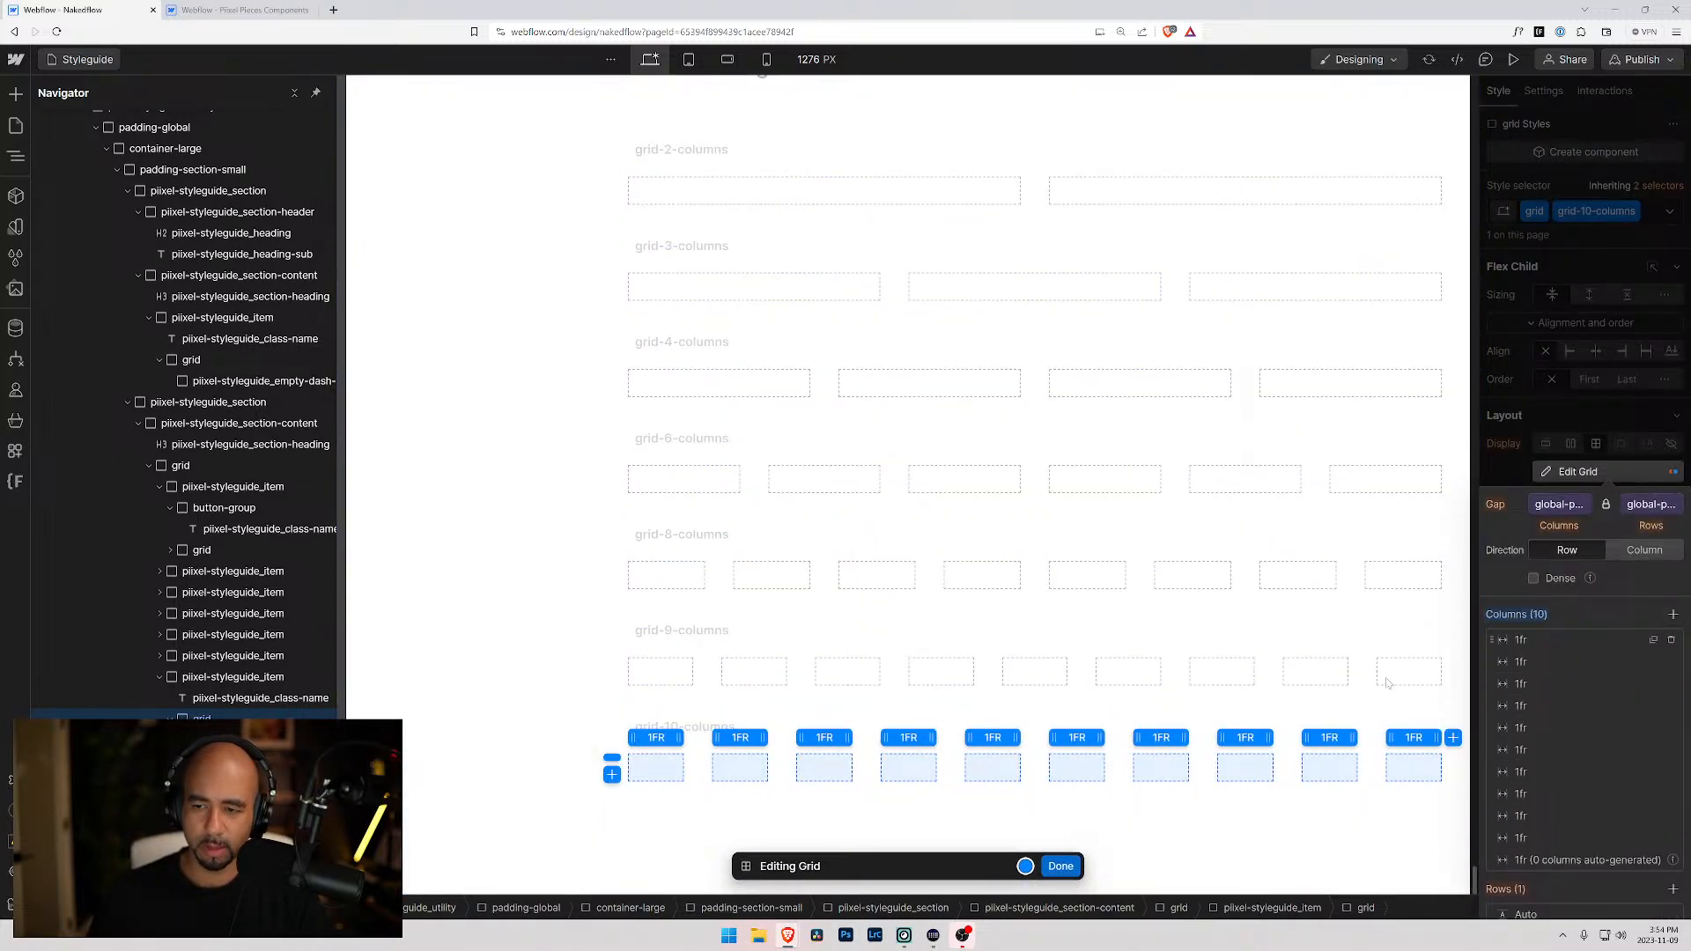
{"action": "left_click", "coordinate": [1061, 868]}
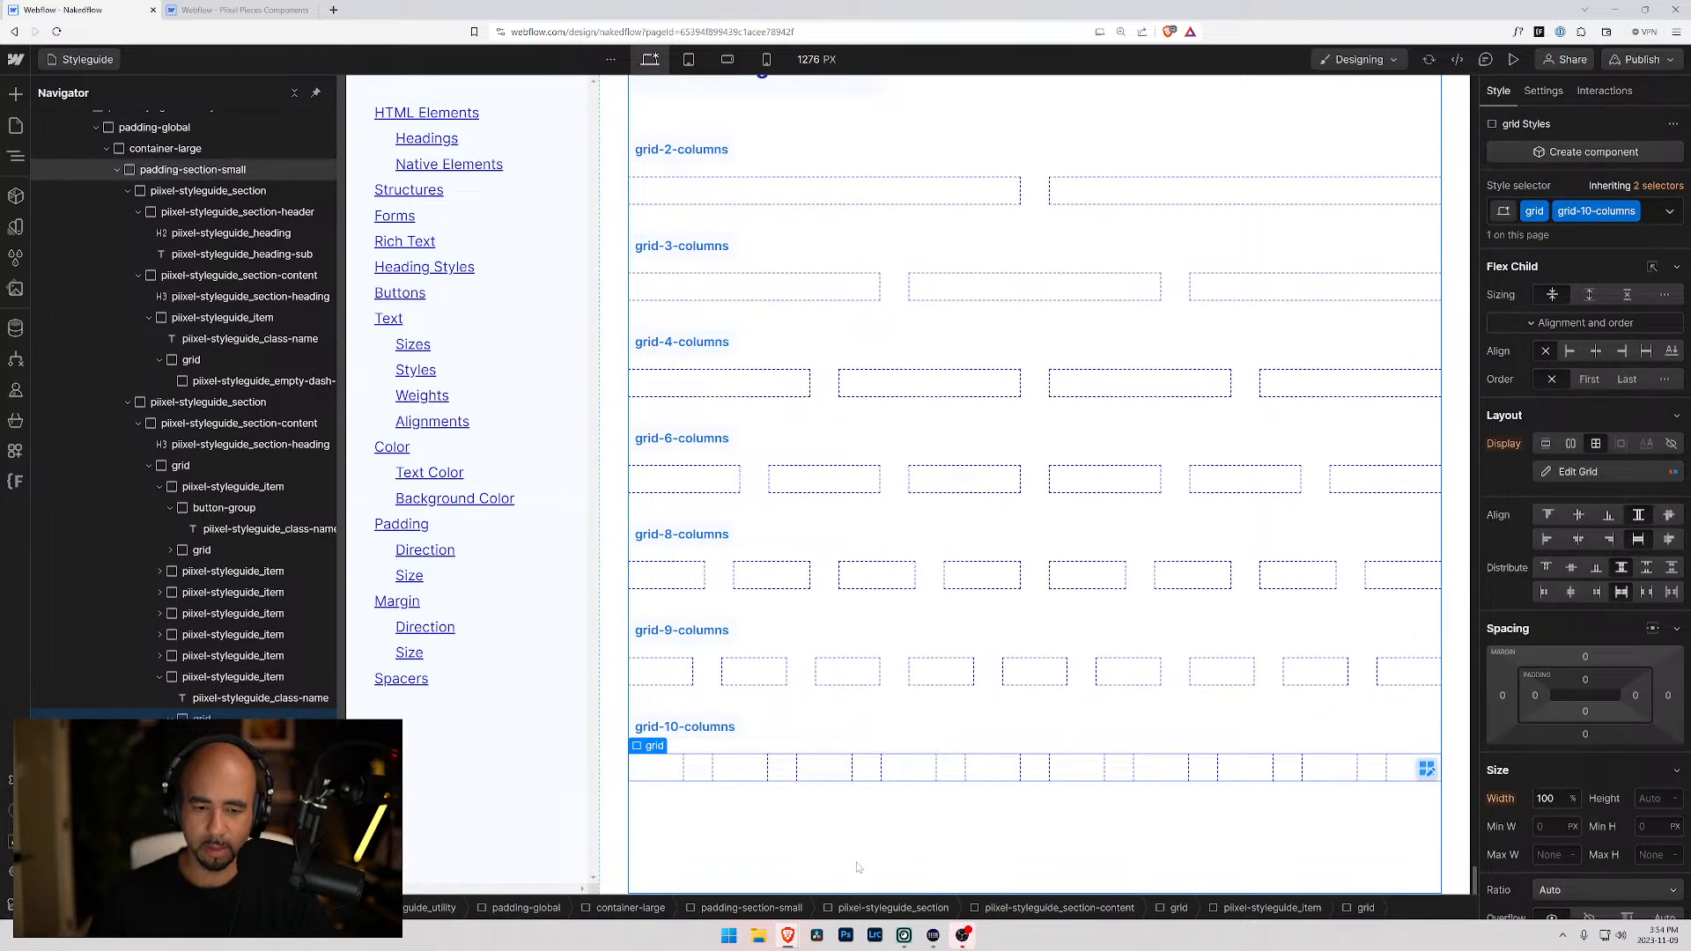
- Duplicate the grid-10-columns example item and change the copy's label to grid-12-columns
{"action": "left_click", "coordinate": [785, 849]}
{"action": "left_click", "coordinate": [792, 738]}
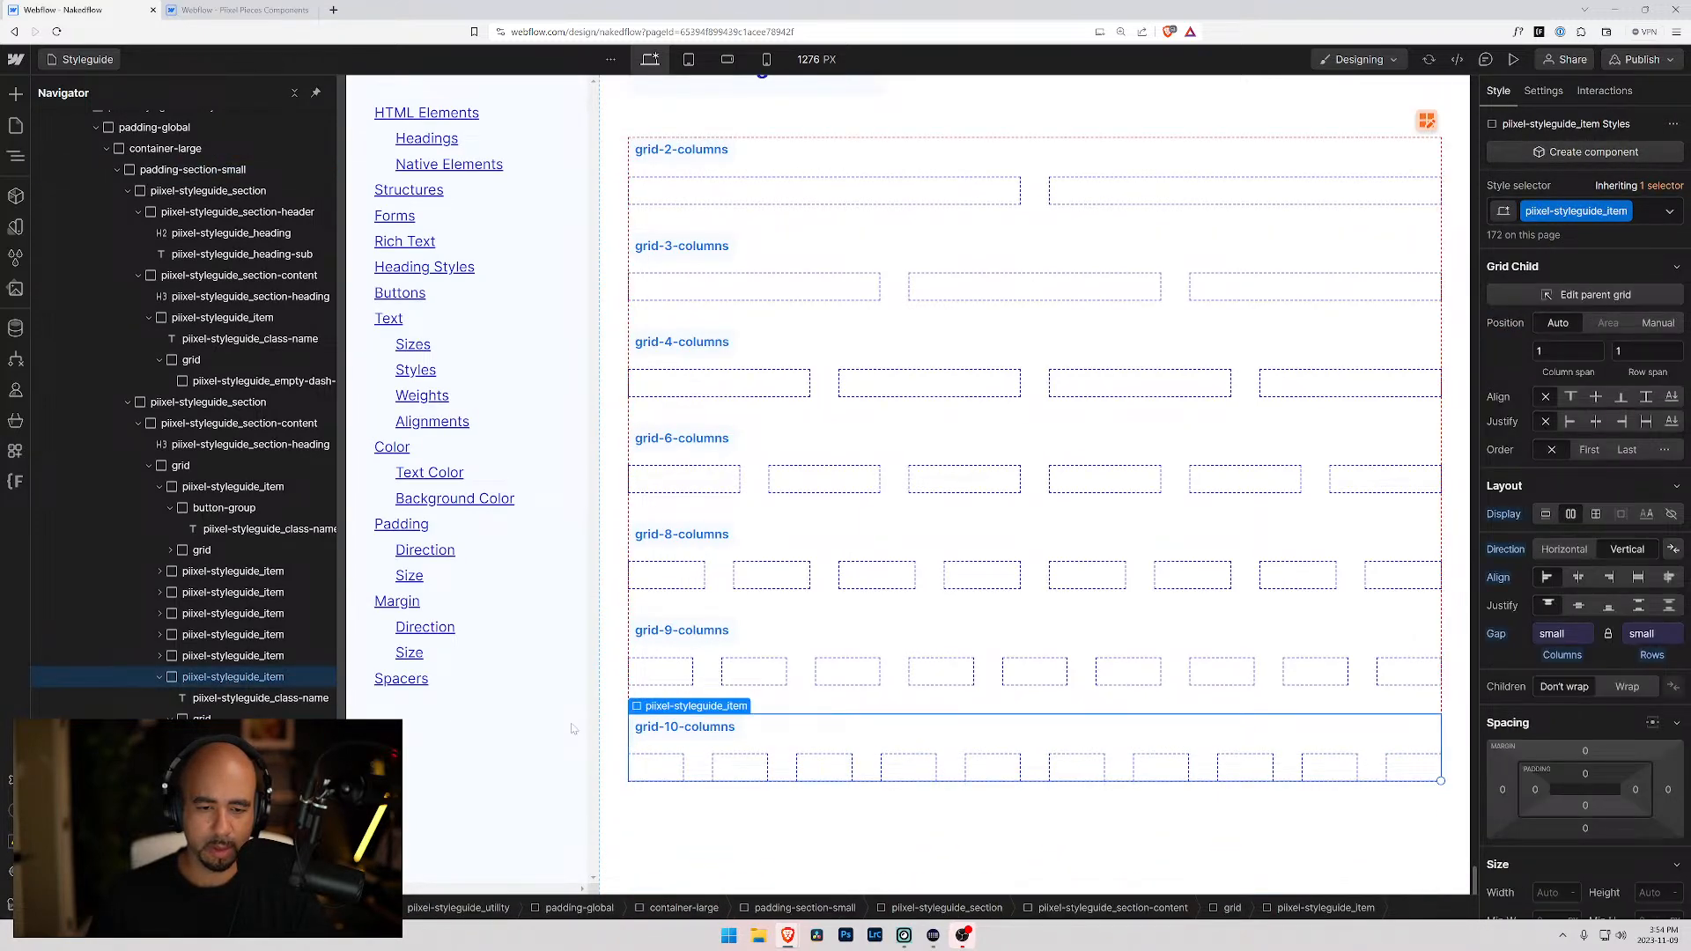
{"action": "left_click", "coordinate": [159, 656]}
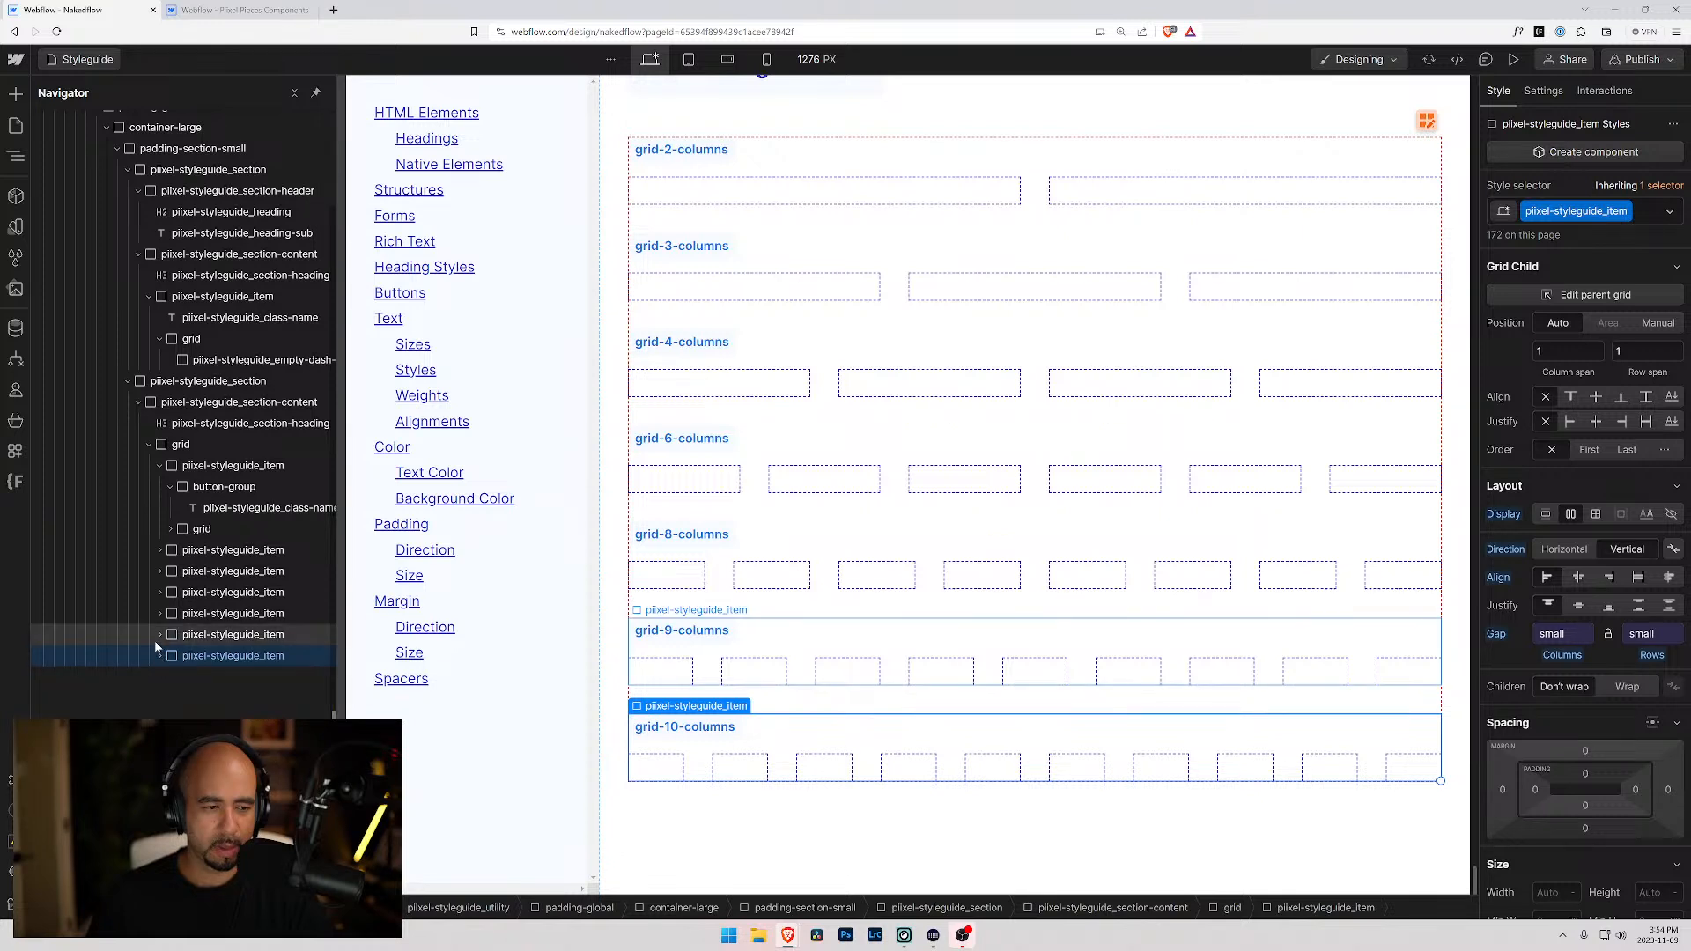
{"action": "key", "text": "ctrl+d"}
{"action": "left_click", "coordinate": [197, 673]}
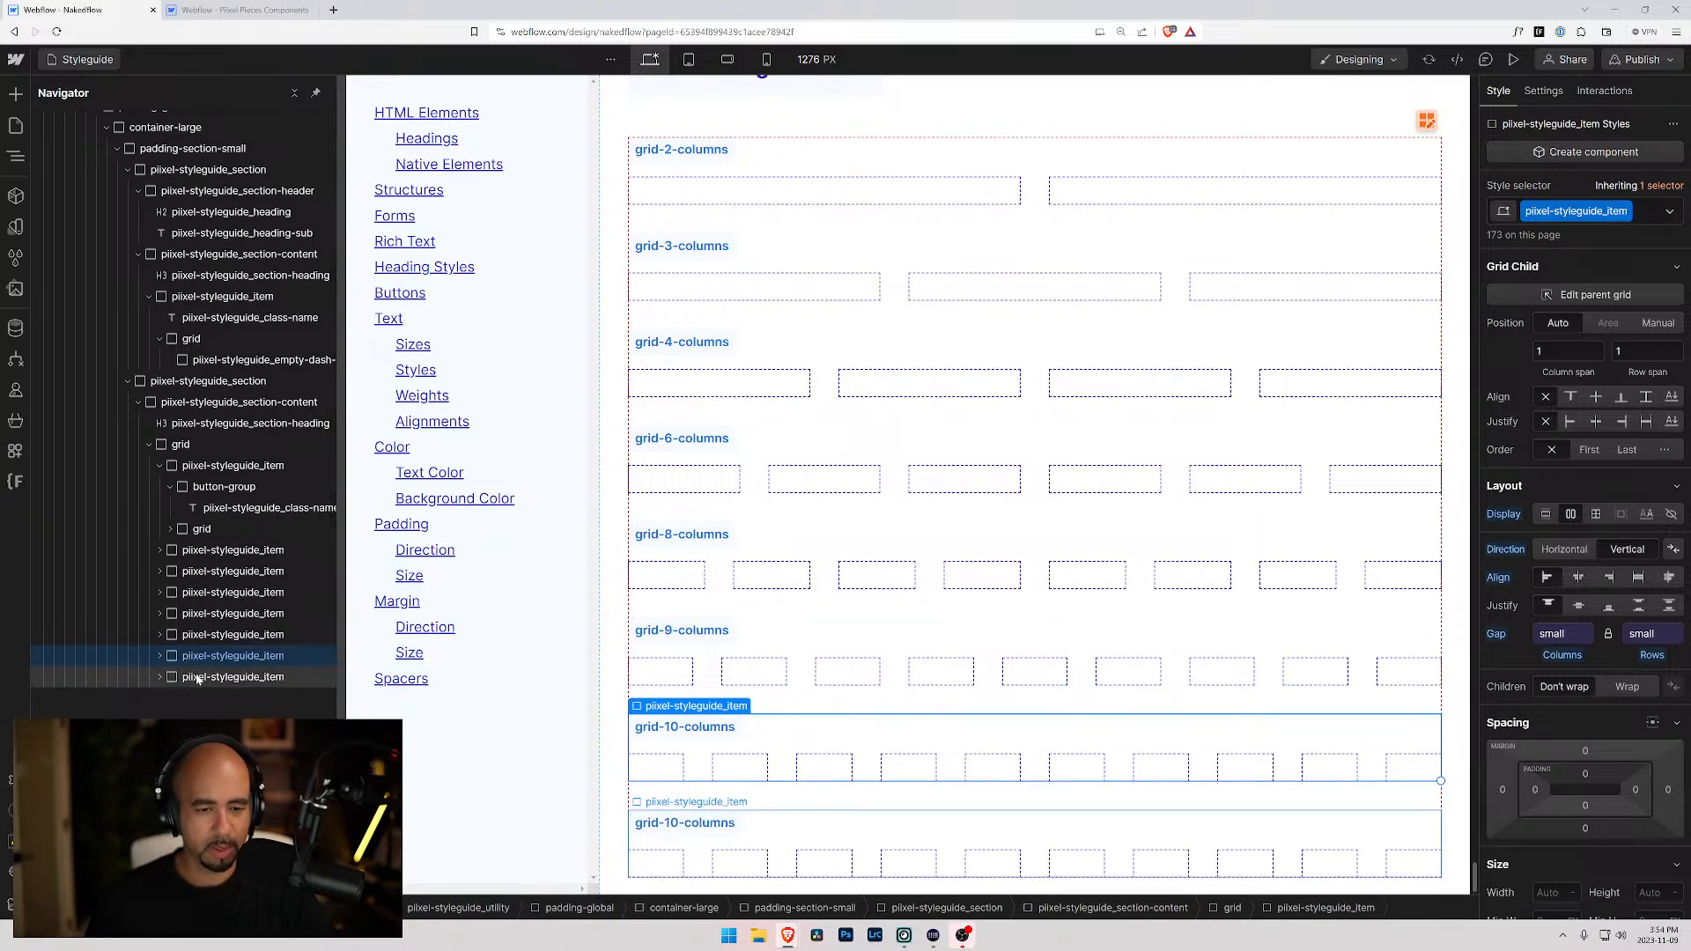
{"action": "double_click", "coordinate": [681, 826]}
{"action": "left_click", "coordinate": [679, 824]}
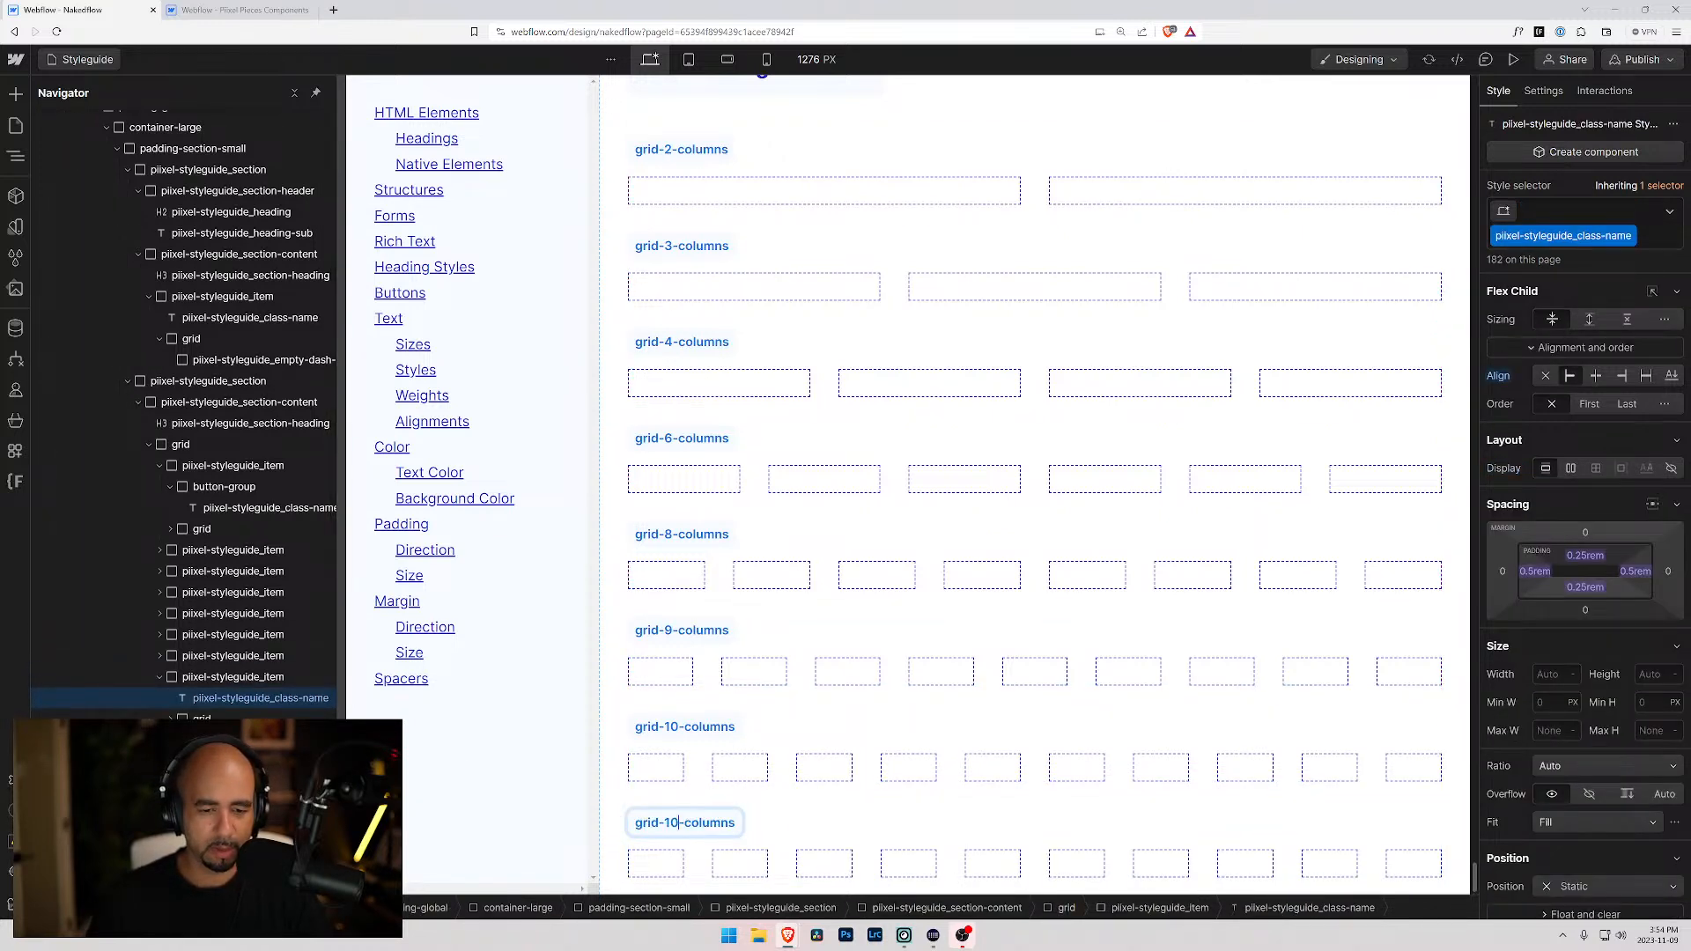
{"action": "key", "text": "BackSpace"}
{"action": "type", "text": "2"}
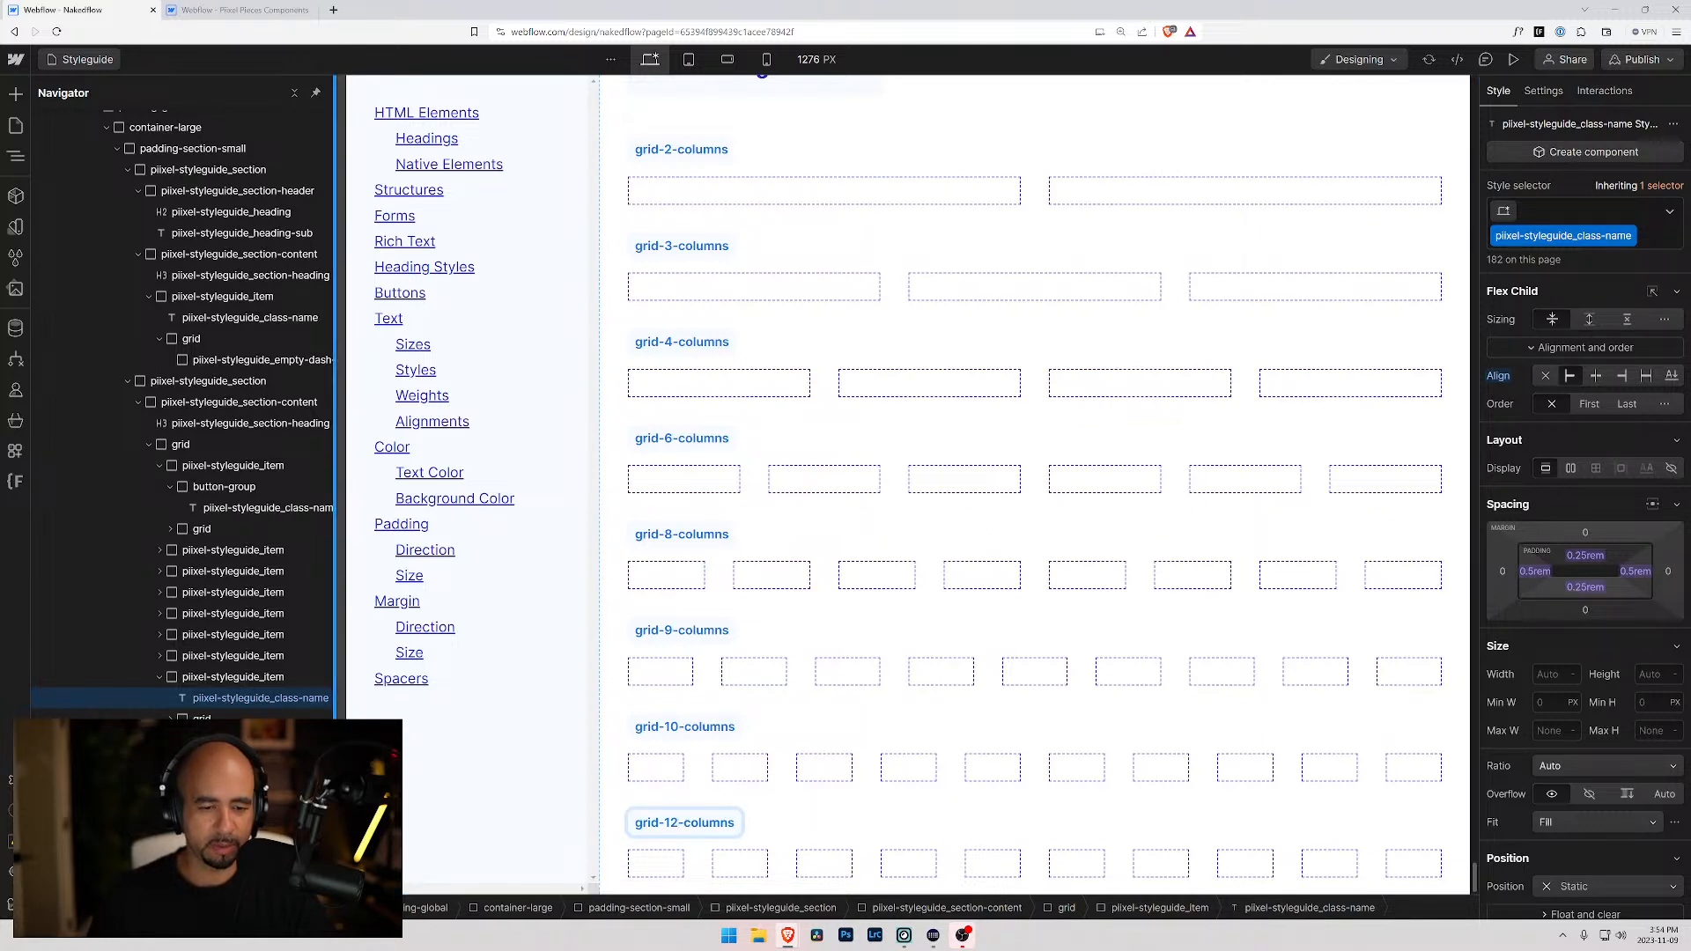
{"action": "key", "text": "Escape"}
- Add two placeholder boxes to the grid-12-columns example and replace its grid's combo class with a new one named grid-12-columns
{"action": "left_click", "coordinate": [655, 863]}
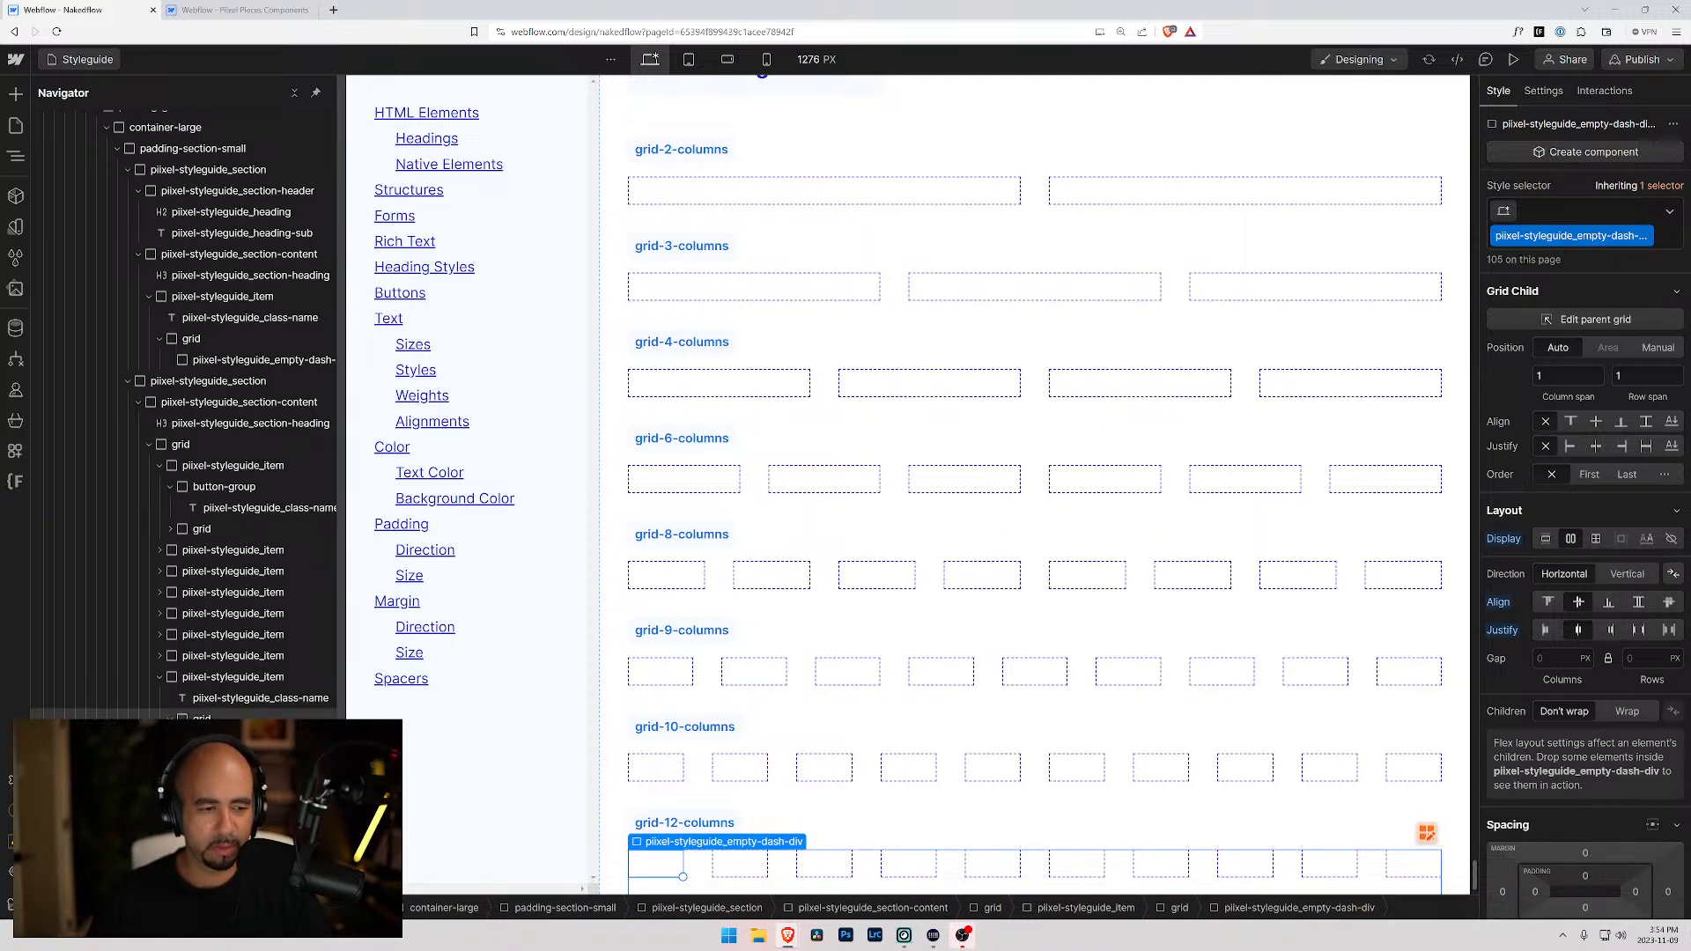
{"action": "left_click", "coordinate": [201, 721]}
{"action": "left_click", "coordinate": [1654, 216]}
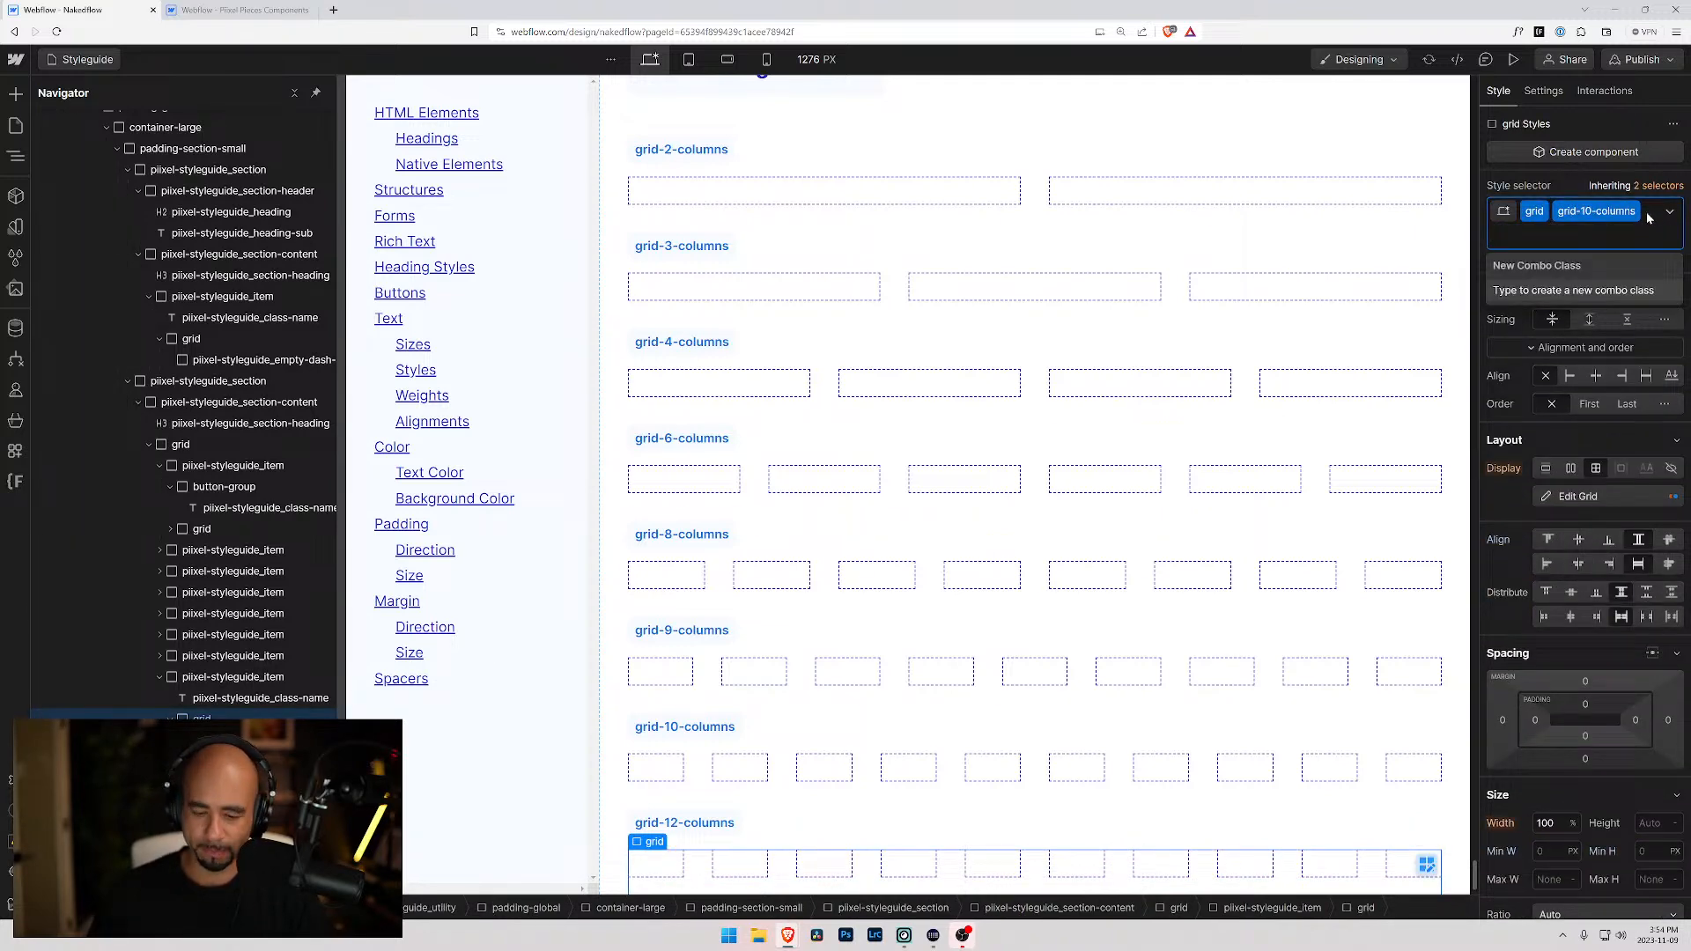
{"action": "key", "text": "BackSpace"}
{"action": "type", "text": "grid-12-columns"}
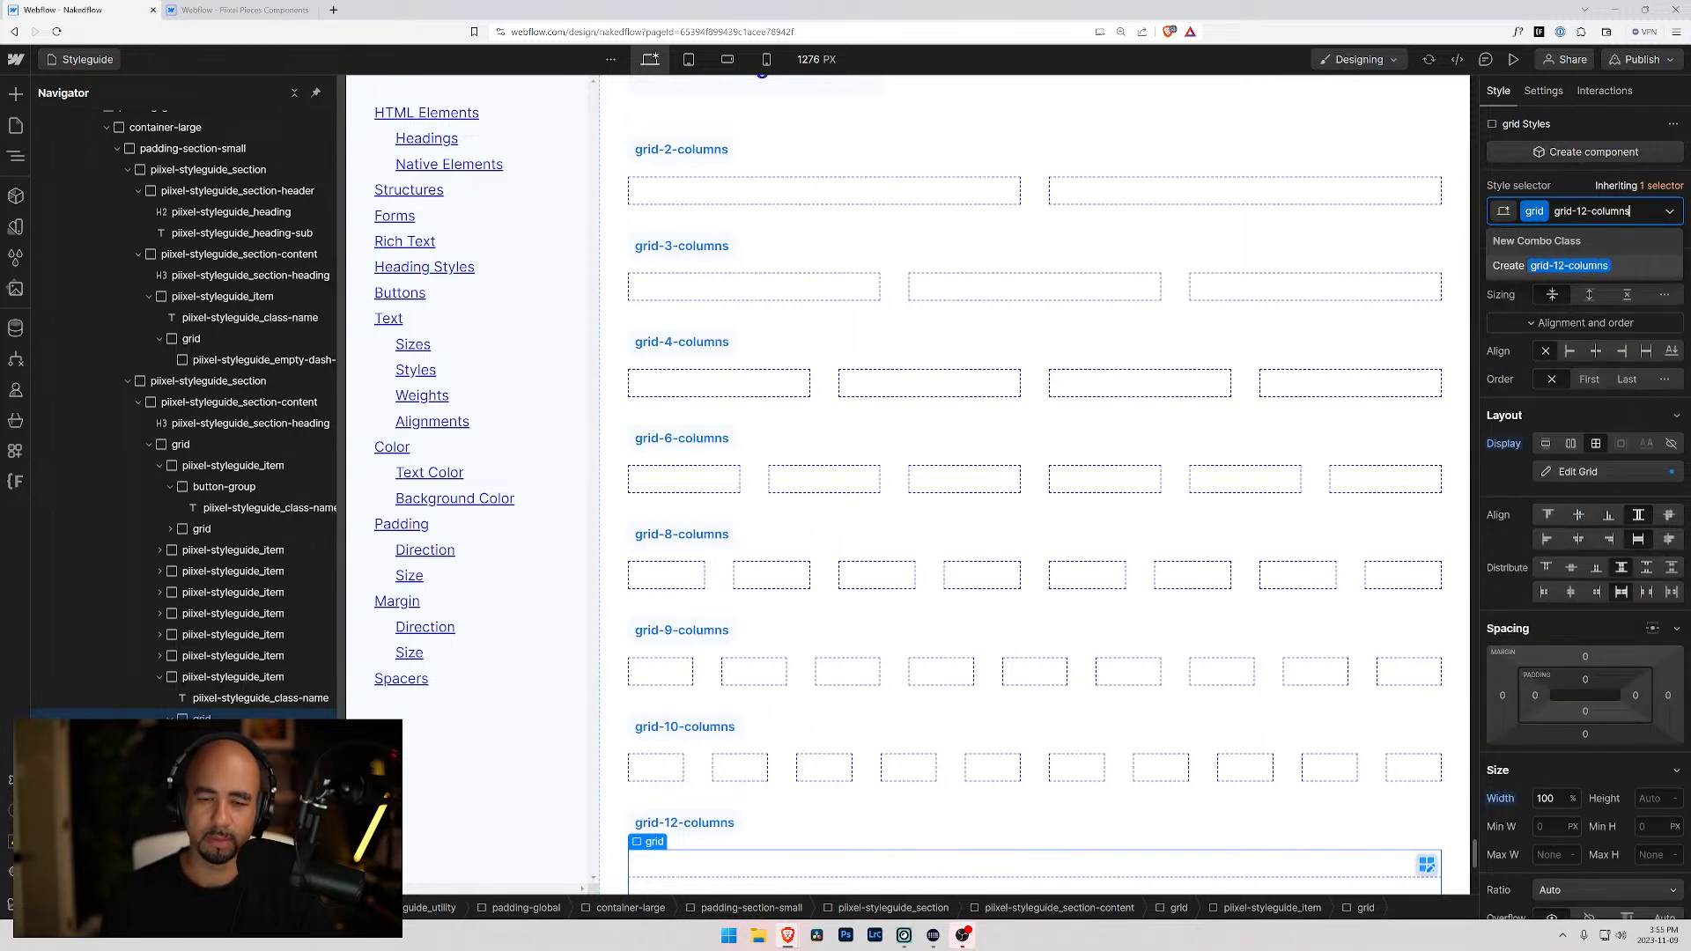
{"action": "key", "text": "Return"}
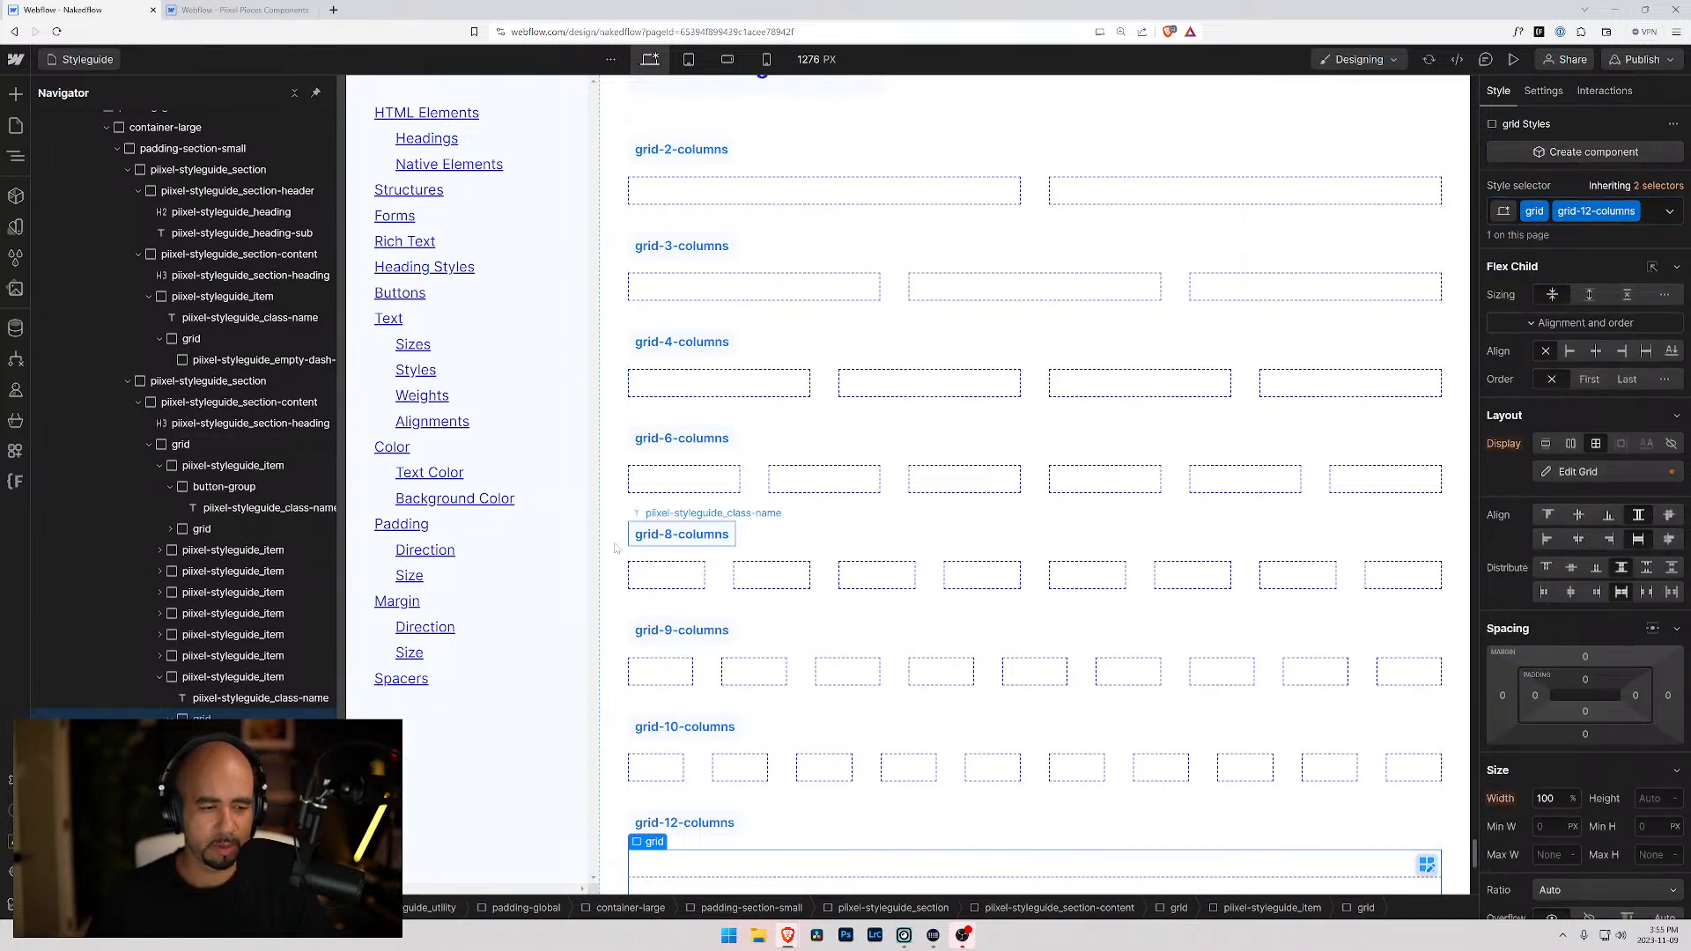
- Give the grid-12-columns class a layout of twelve 1fr columns
{"action": "left_click", "coordinate": [1572, 471]}
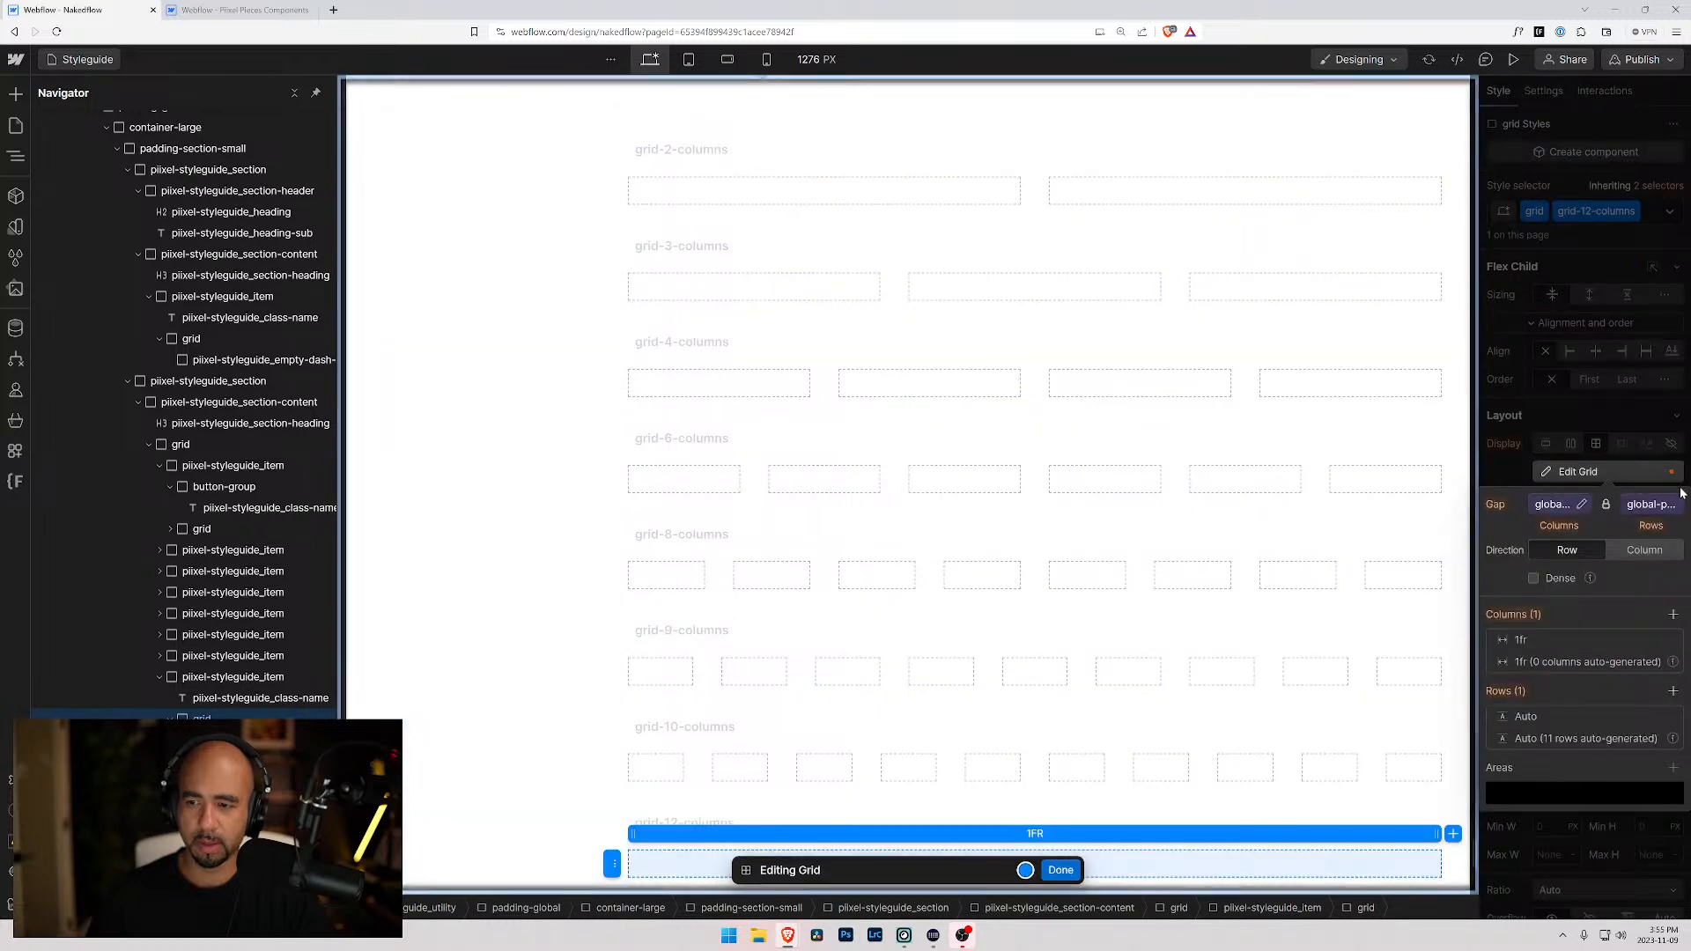
{"action": "left_click", "coordinate": [1674, 614]}
{"action": "left_click", "coordinate": [1673, 614]}
{"action": "left_click", "coordinate": [1673, 614]}
{"action": "left_click", "coordinate": [1674, 613]}
{"action": "left_click", "coordinate": [1674, 614]}
{"action": "left_click", "coordinate": [1674, 614]}
{"action": "left_click", "coordinate": [1673, 614]}
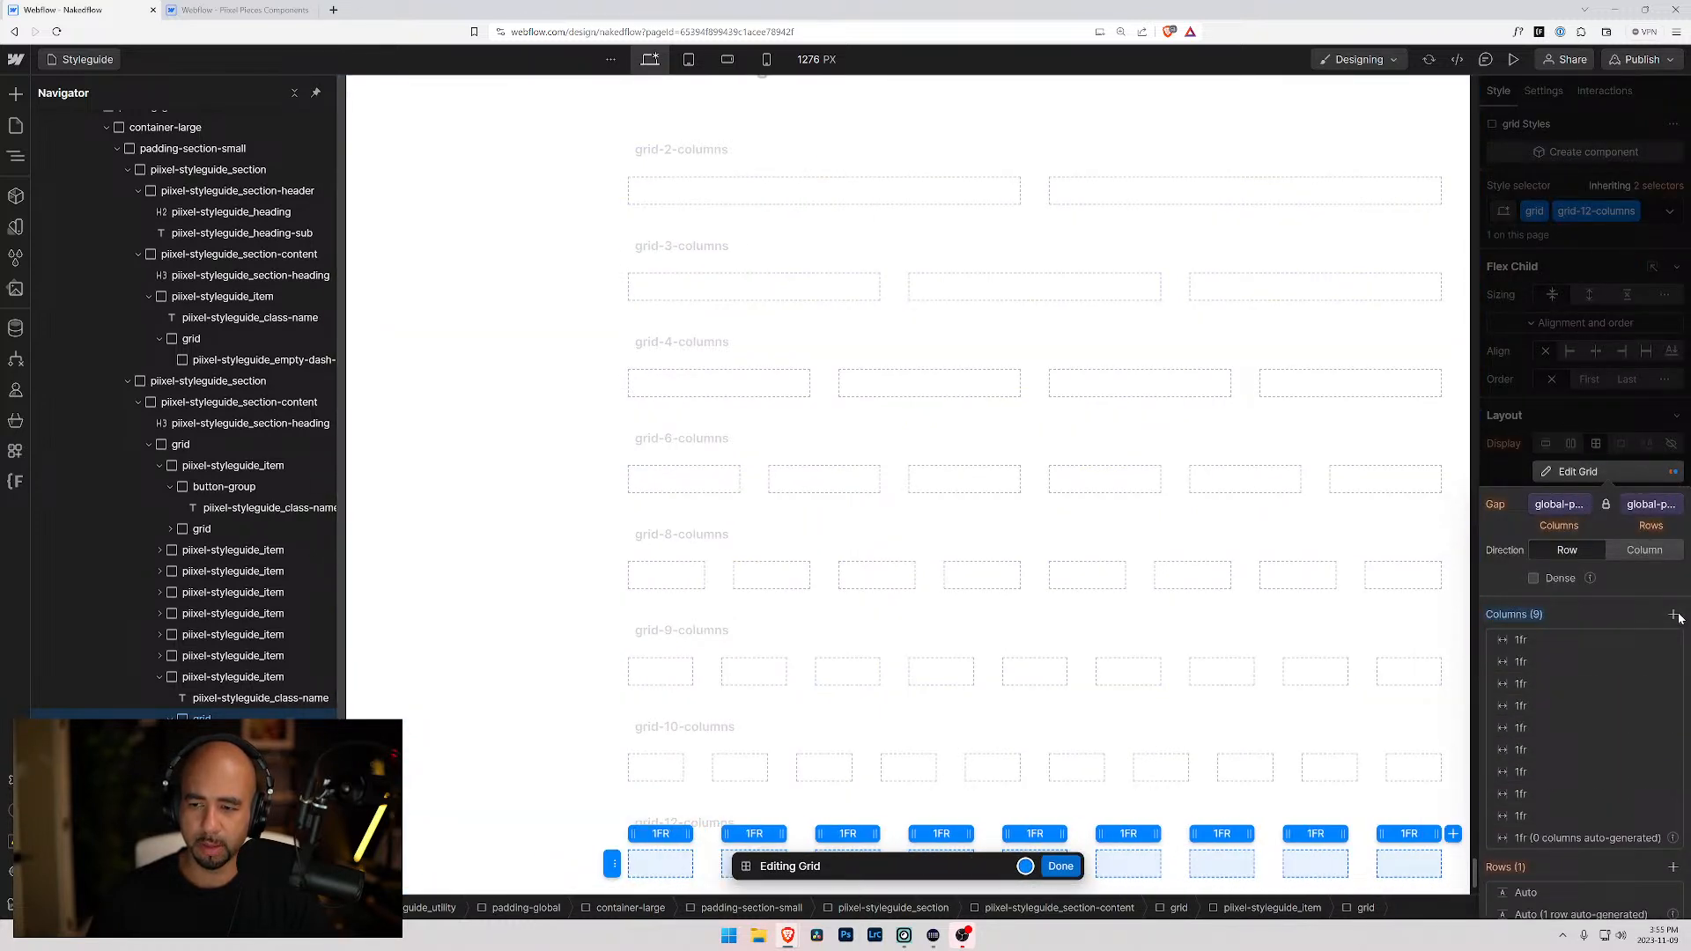
{"action": "left_click", "coordinate": [1673, 613]}
{"action": "left_click", "coordinate": [1673, 614]}
{"action": "left_click", "coordinate": [1673, 614]}
{"action": "left_click", "coordinate": [1673, 614]}
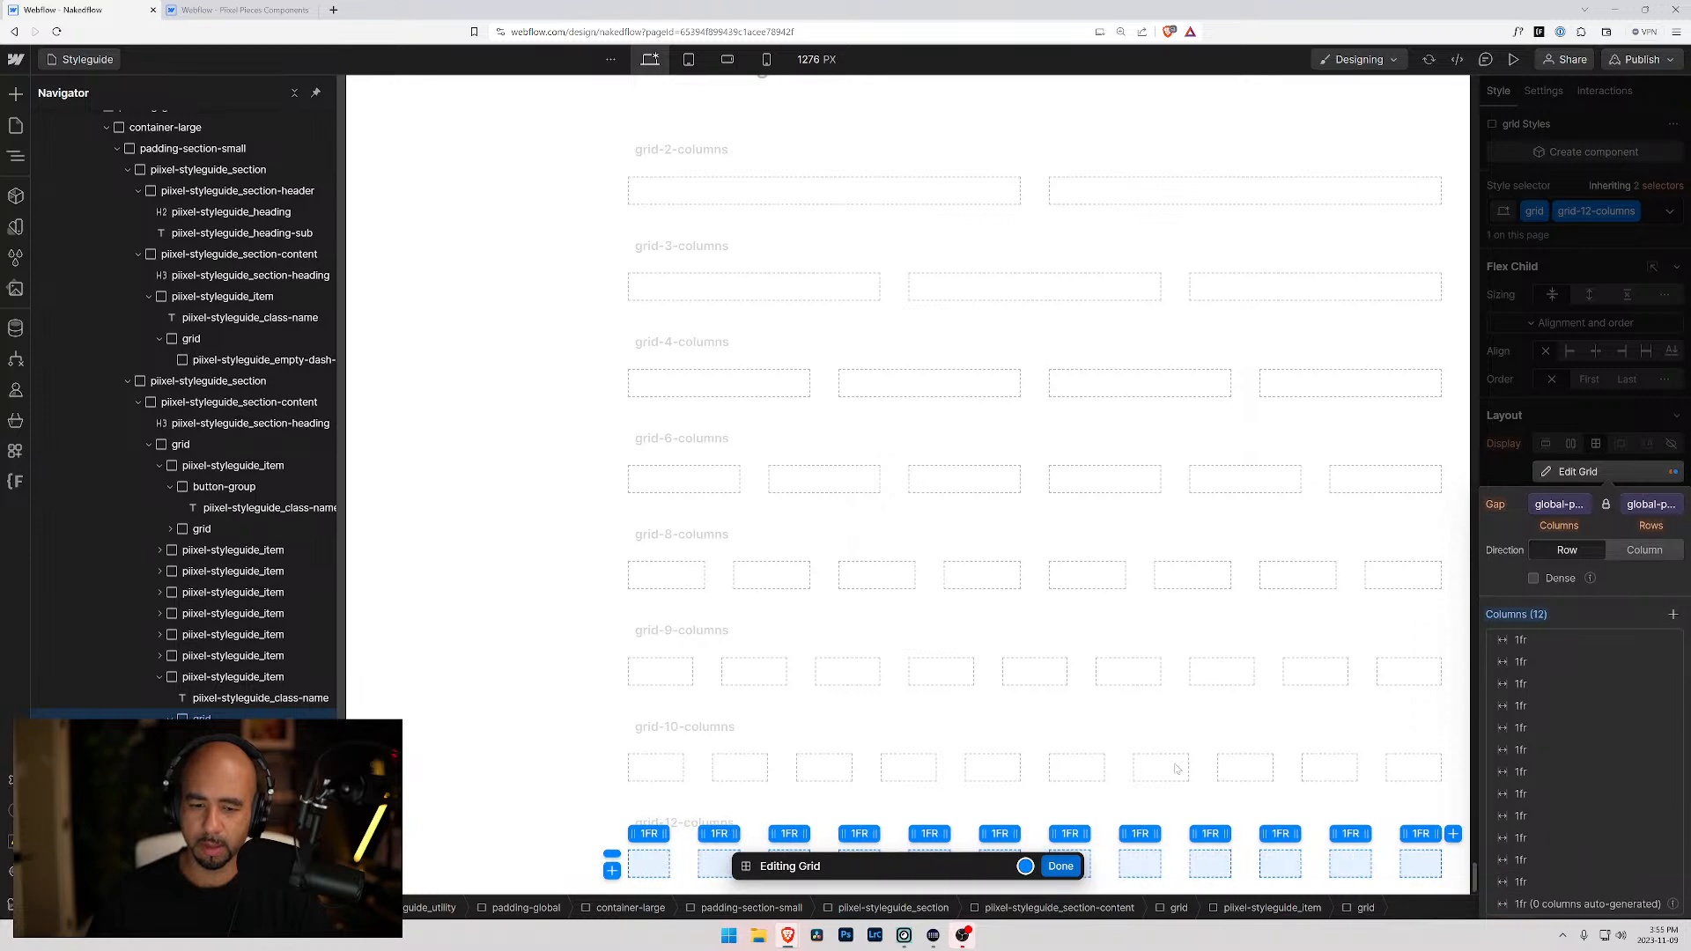
{"action": "left_click", "coordinate": [1060, 866]}
- Preview the styleguide page and review the grid sizing class examples
{"action": "left_click", "coordinate": [606, 786]}
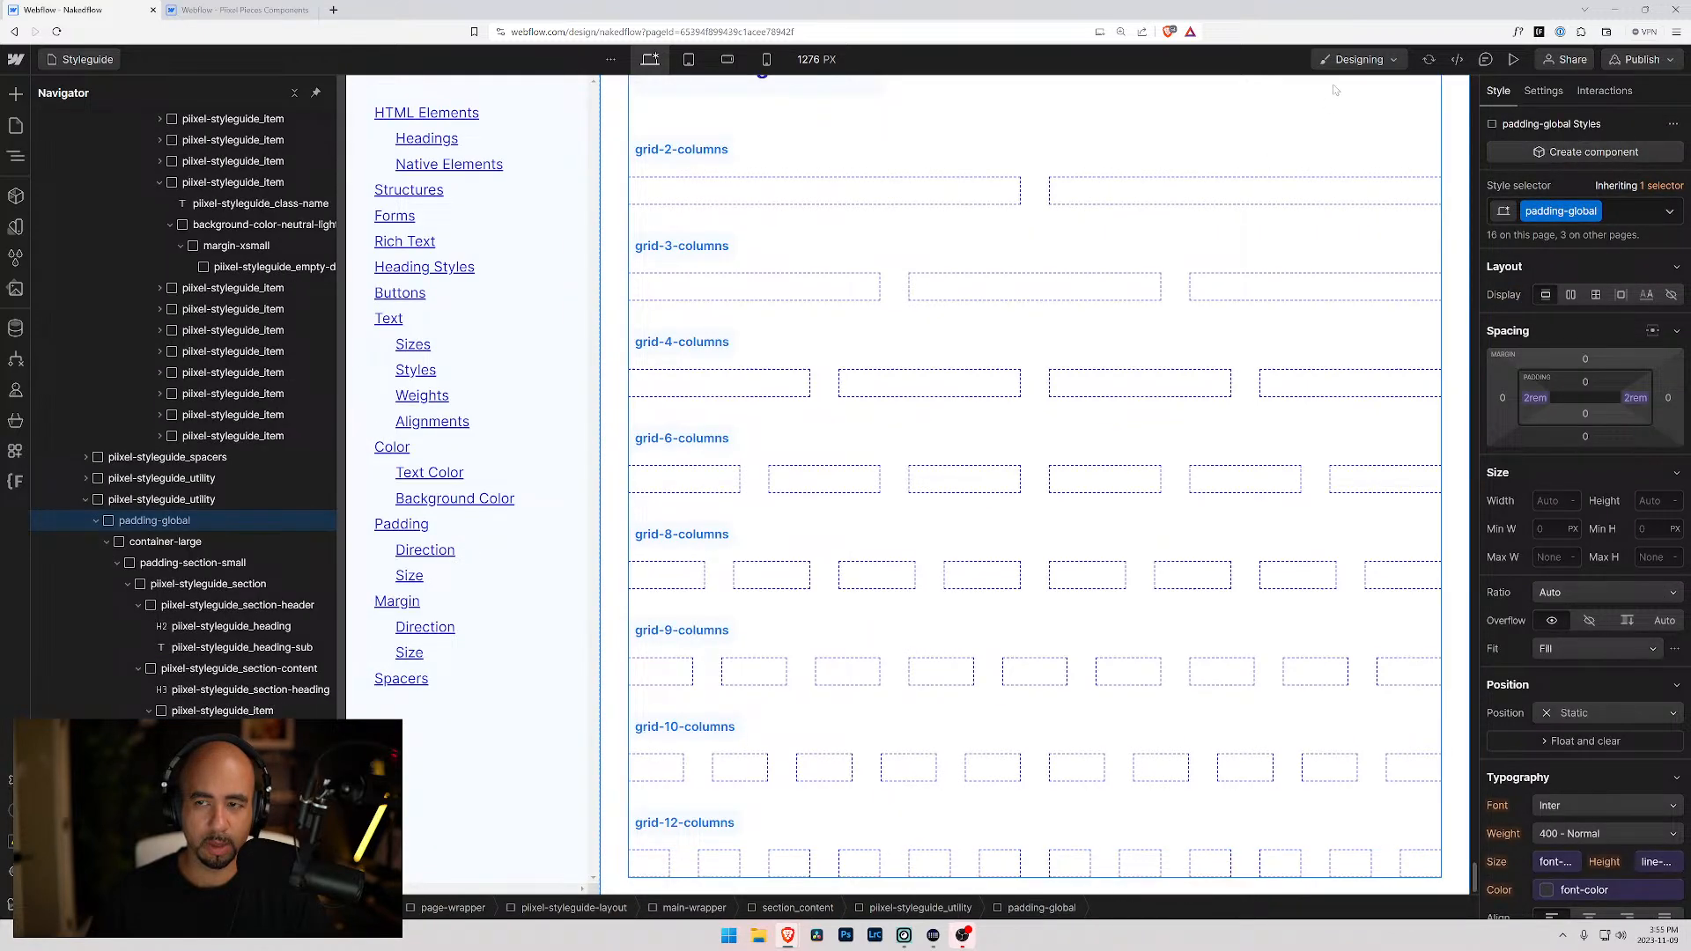
{"action": "key", "text": "ctrl+shift+p"}
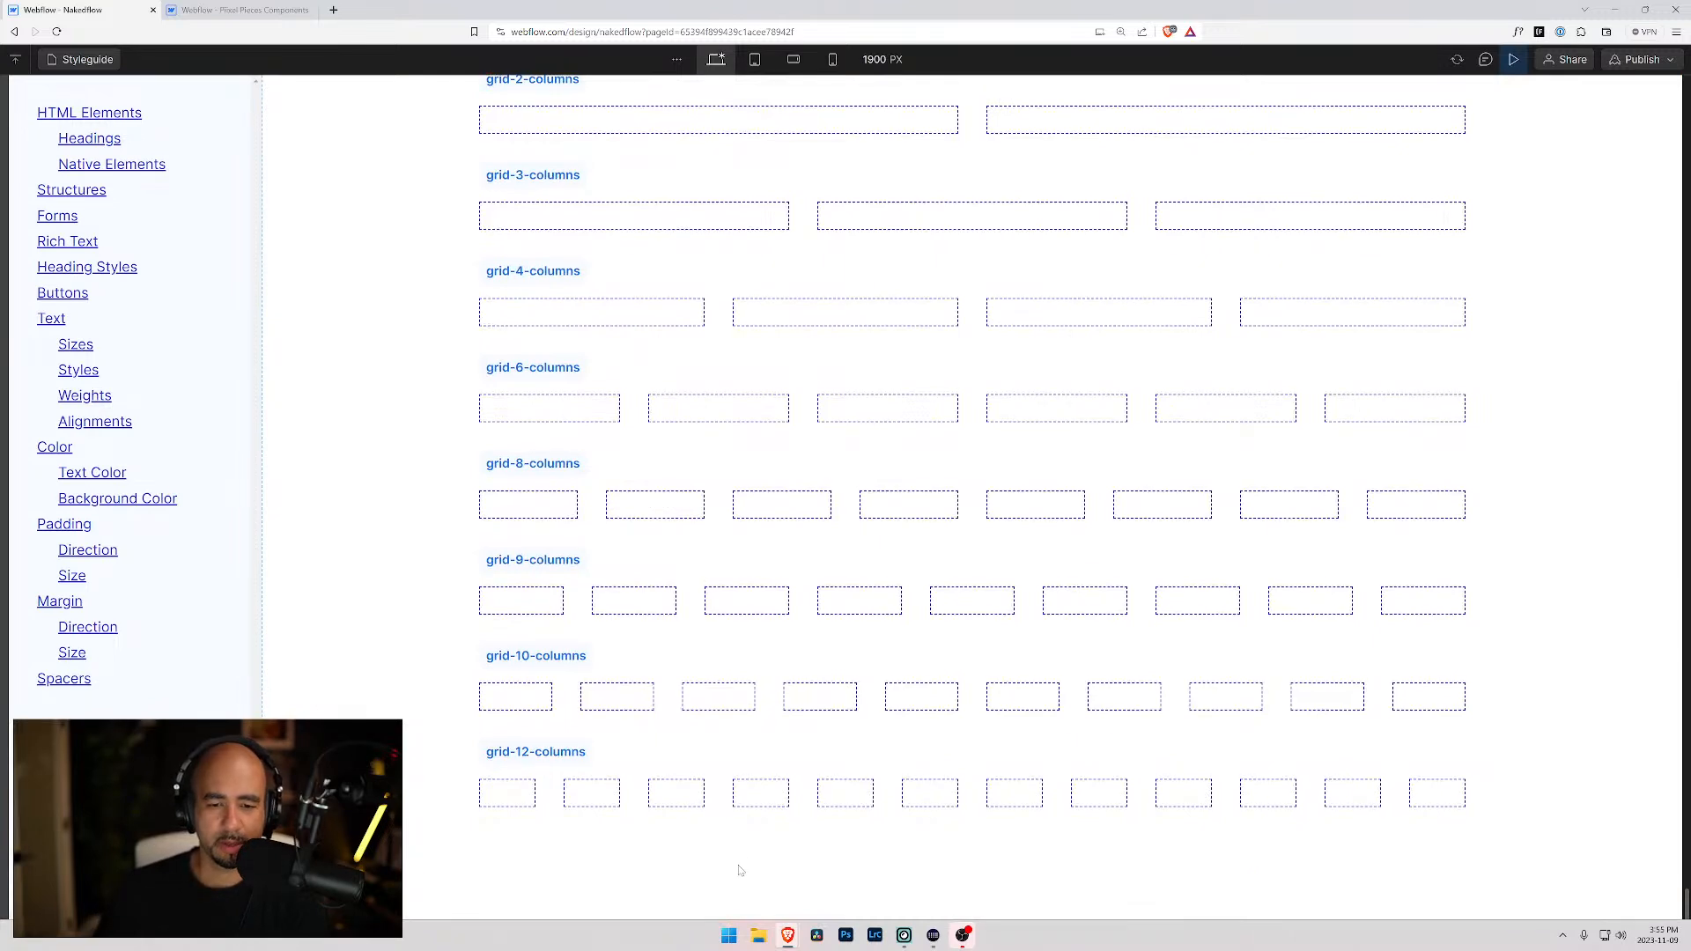
{"action": "scroll", "coordinate": [749, 837], "scroll_direction": "up", "scroll_amount": 6}
{"action": "scroll", "coordinate": [705, 691], "scroll_direction": "down", "scroll_amount": 6}
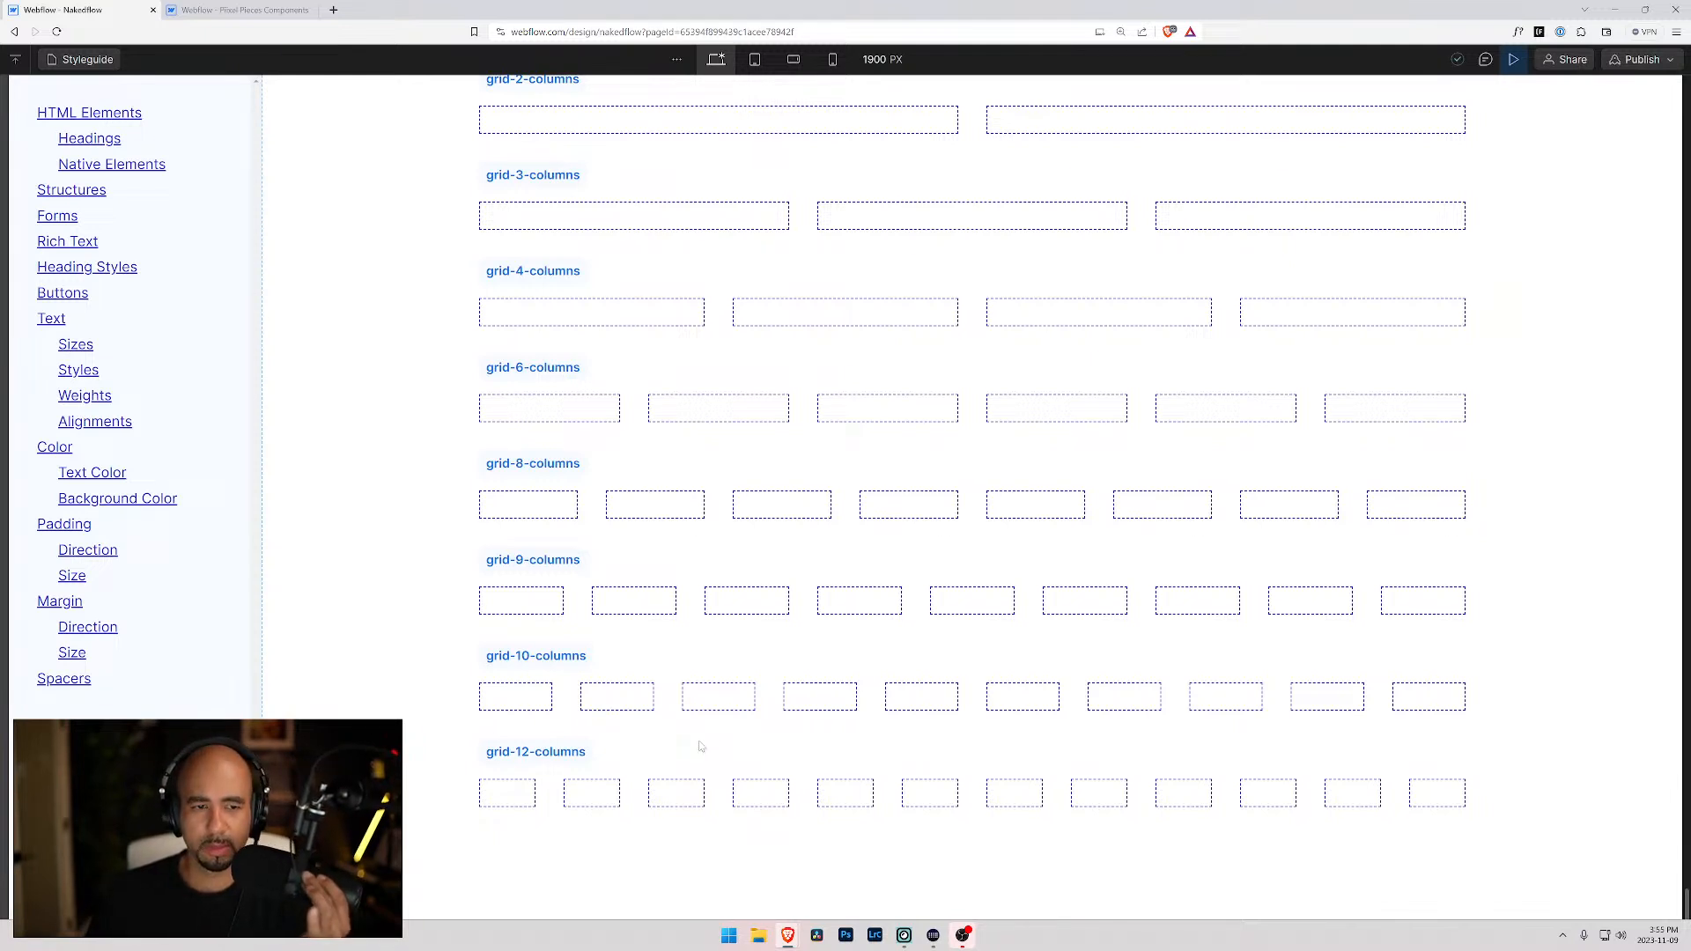
- Examine the previewed Grids section from the base grid example through the grid-12-columns example
{"action": "scroll", "coordinate": [701, 743], "scroll_direction": "up", "scroll_amount": 1}
{"action": "scroll", "coordinate": [528, 705], "scroll_direction": "up", "scroll_amount": 1}
{"action": "scroll", "coordinate": [377, 709], "scroll_direction": "down", "scroll_amount": 2}
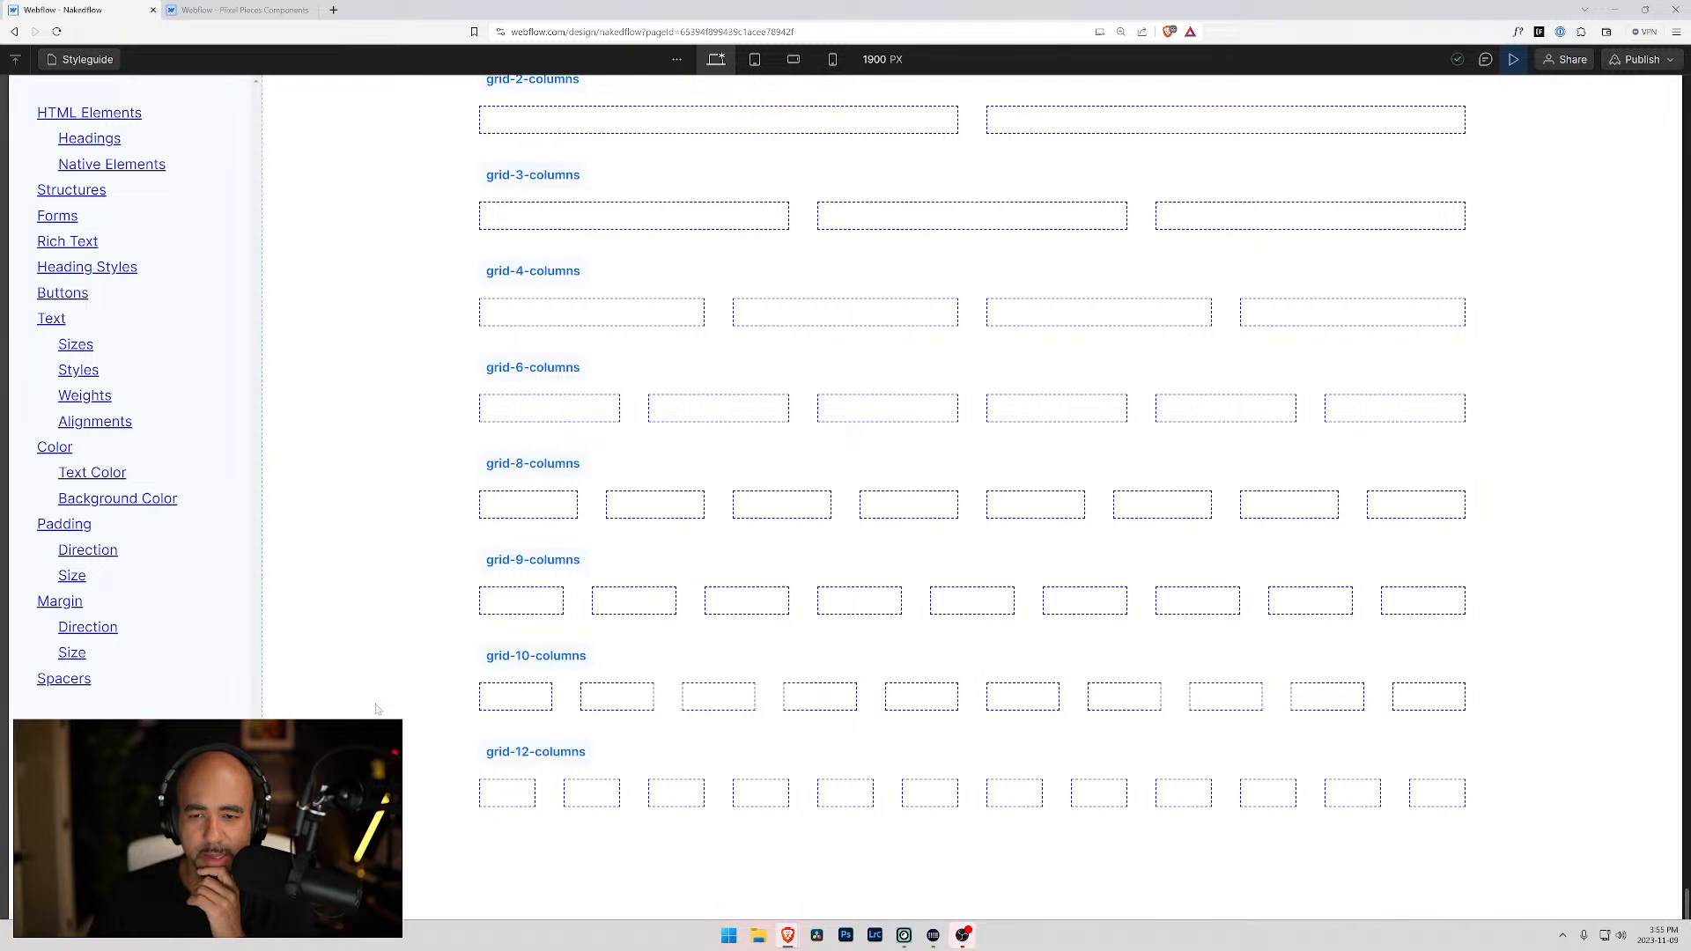
{"action": "scroll", "coordinate": [392, 701], "scroll_direction": "up", "scroll_amount": 3}
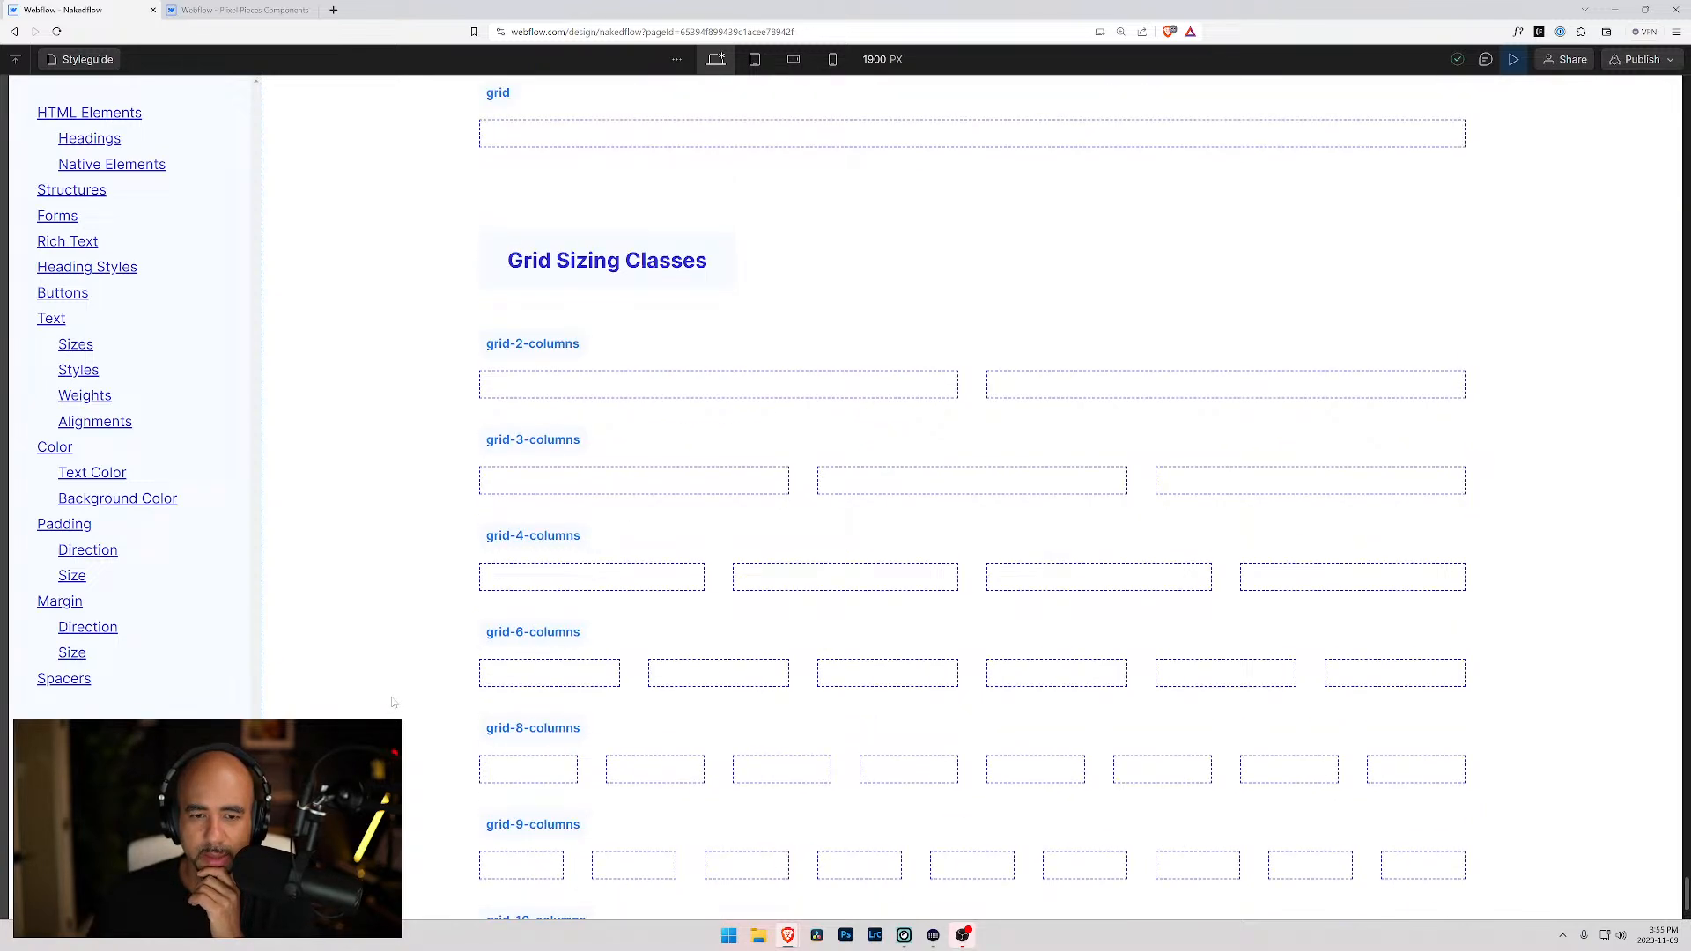
{"action": "scroll", "coordinate": [393, 701], "scroll_direction": "down", "scroll_amount": 3}
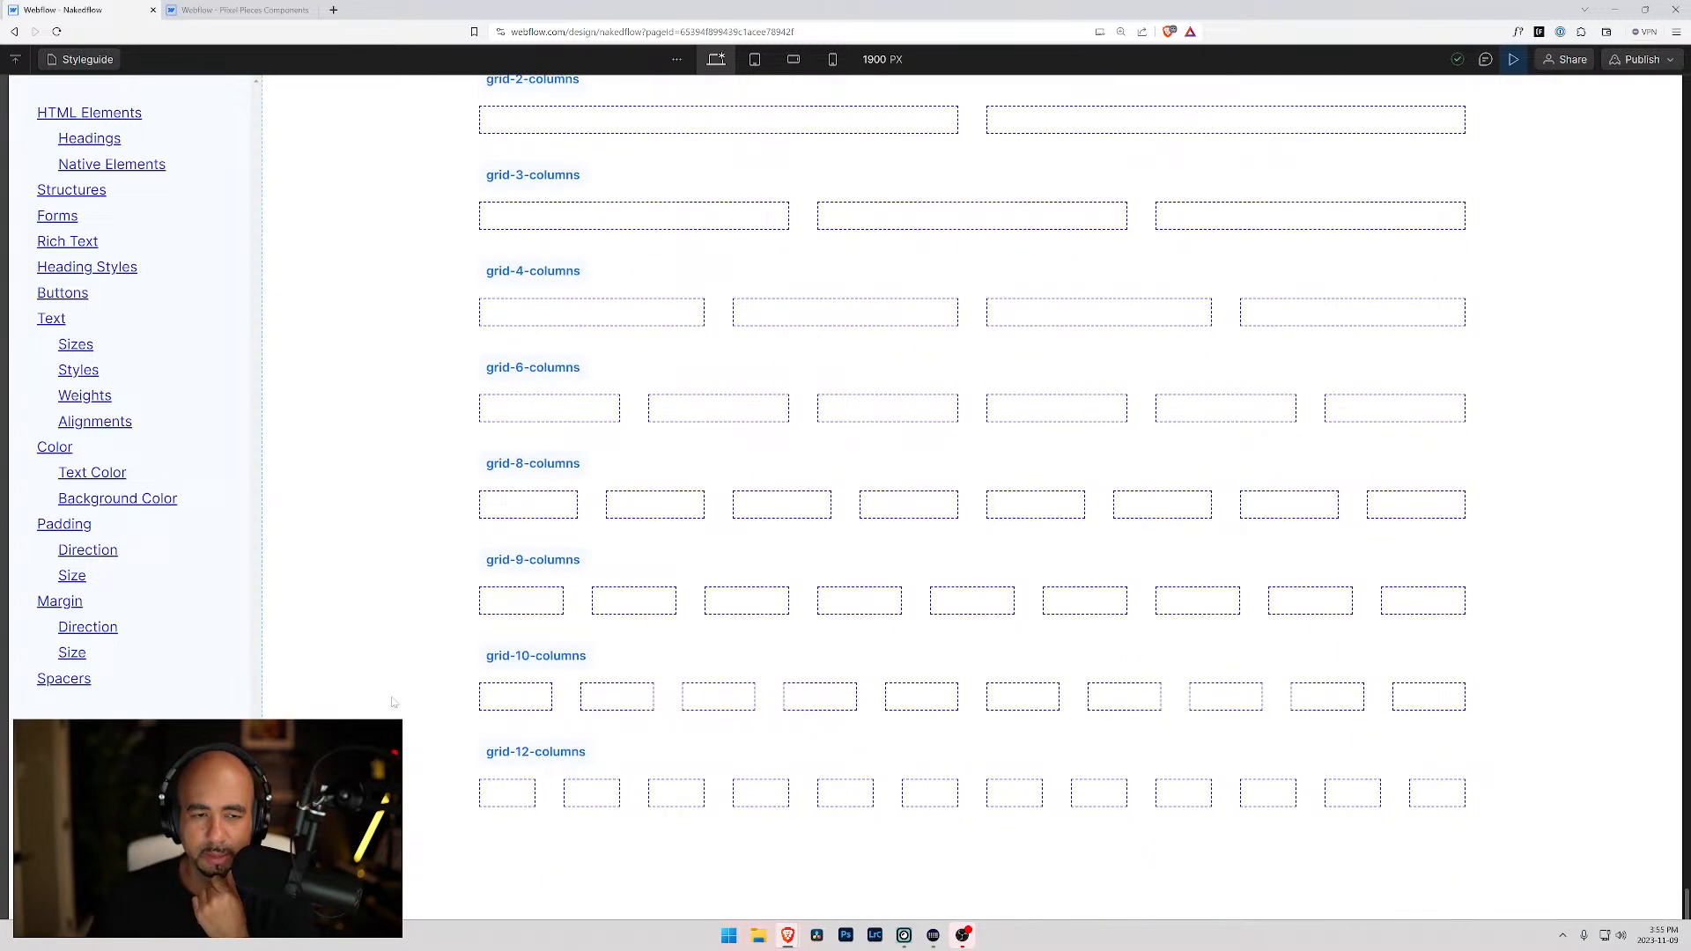
{"action": "scroll", "coordinate": [401, 700], "scroll_direction": "up", "scroll_amount": 7}
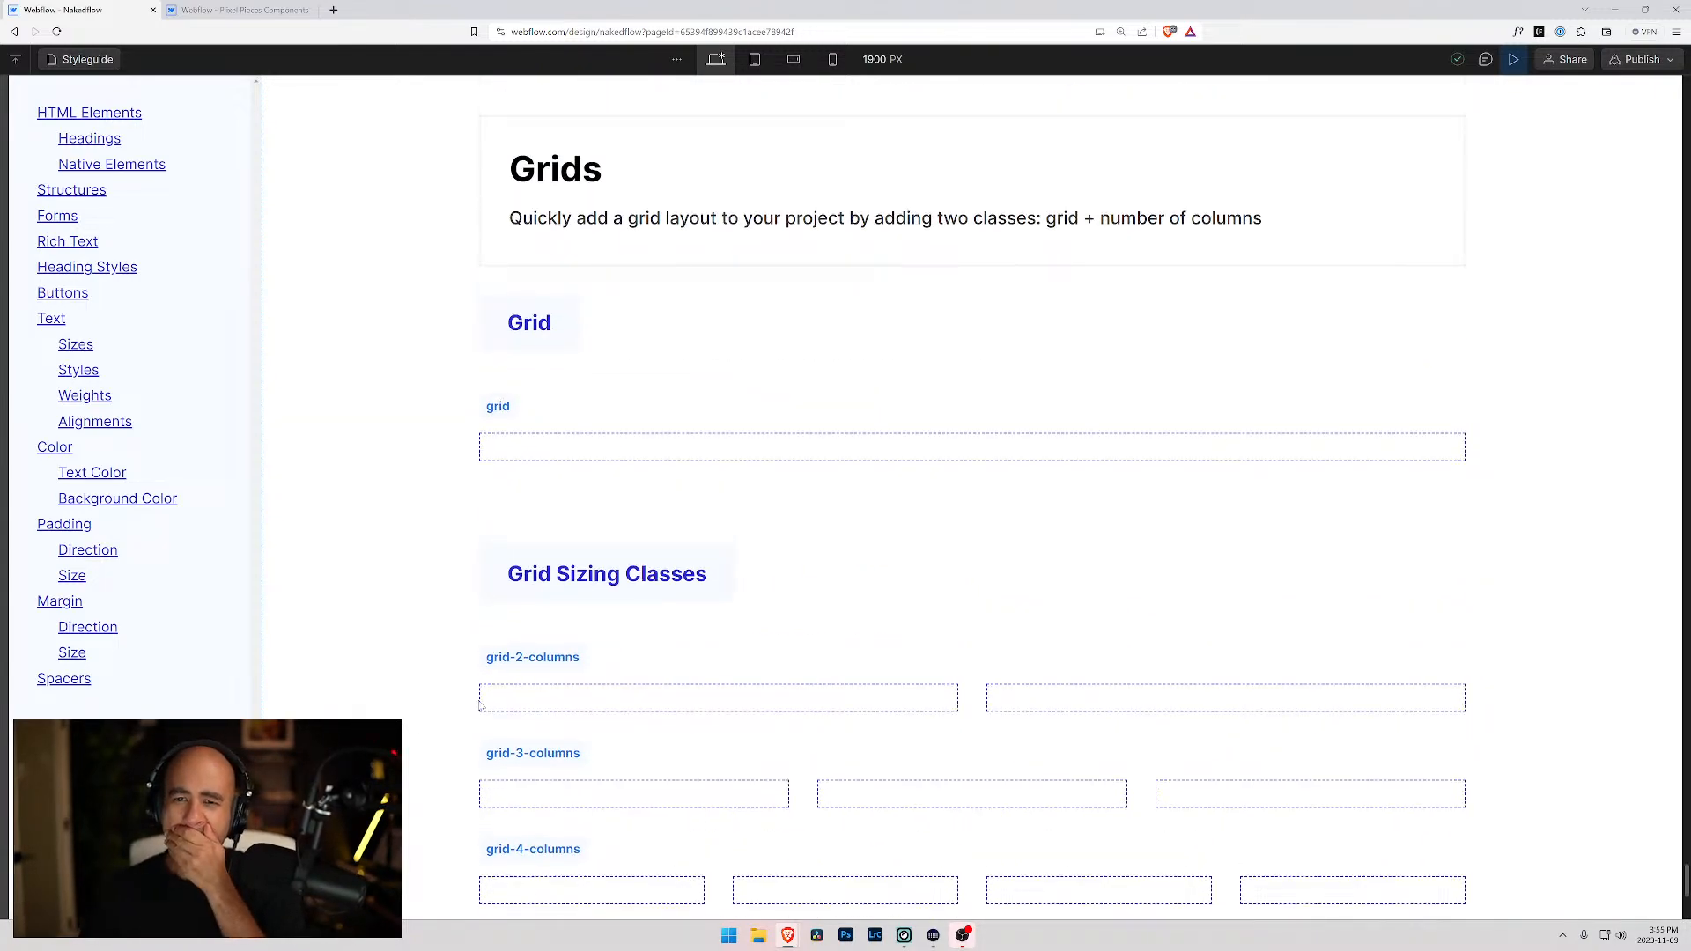
{"action": "scroll", "coordinate": [481, 705], "scroll_direction": "down", "scroll_amount": 7}
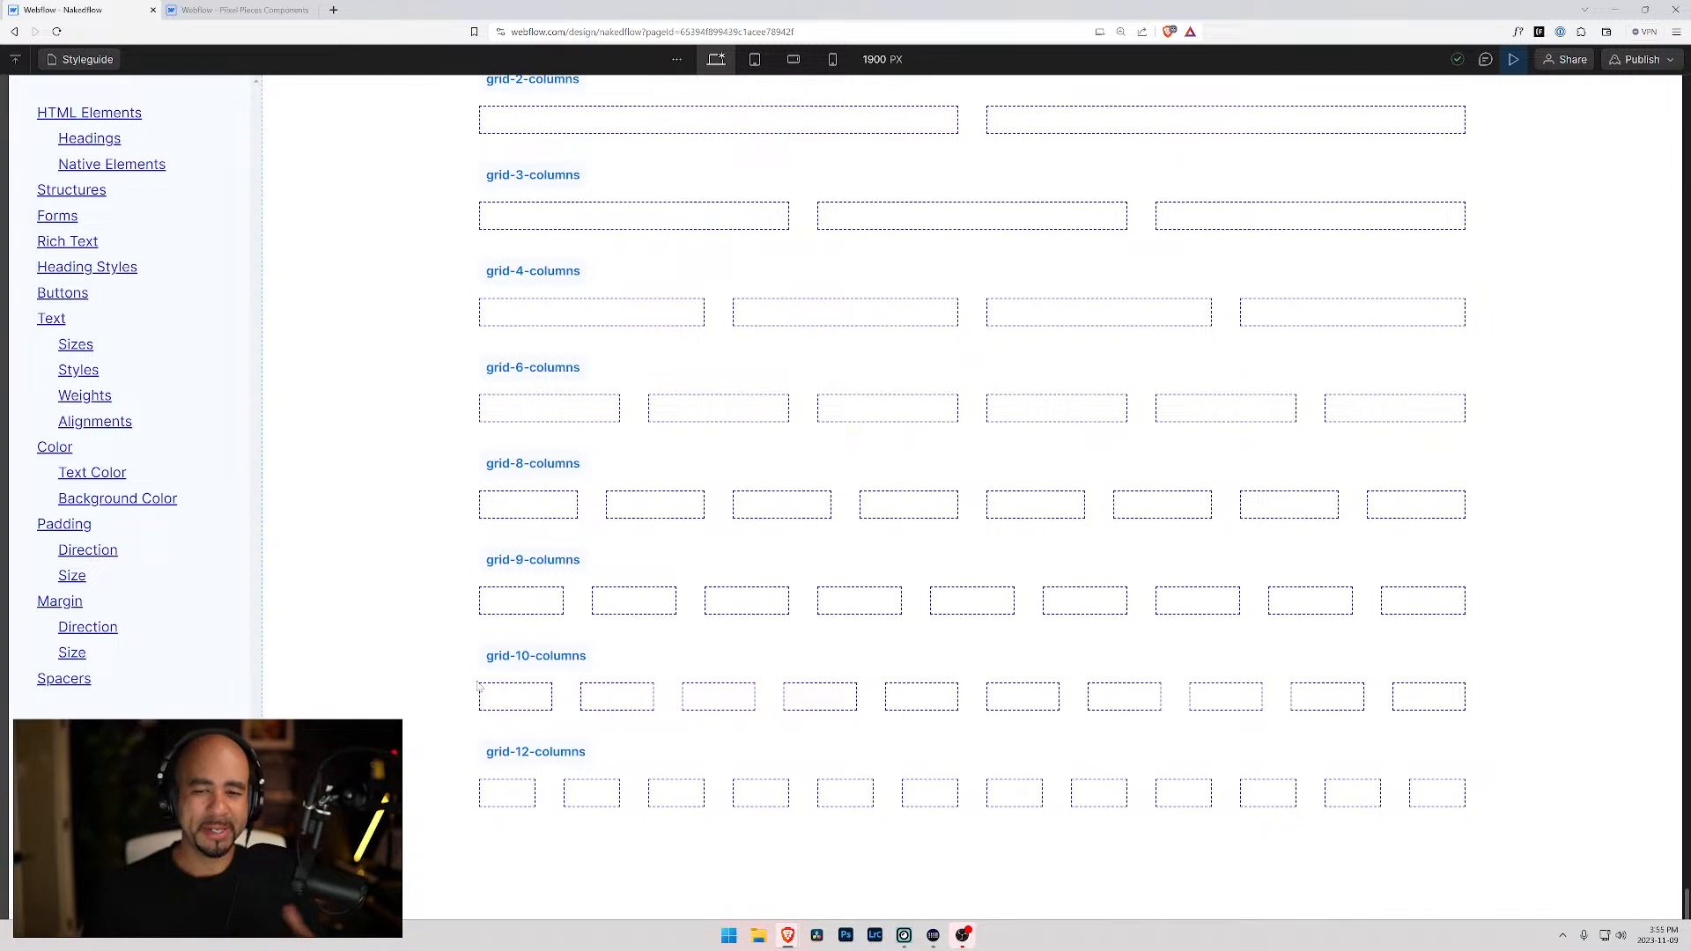
{"action": "scroll", "coordinate": [481, 693], "scroll_direction": "up", "scroll_amount": 5}
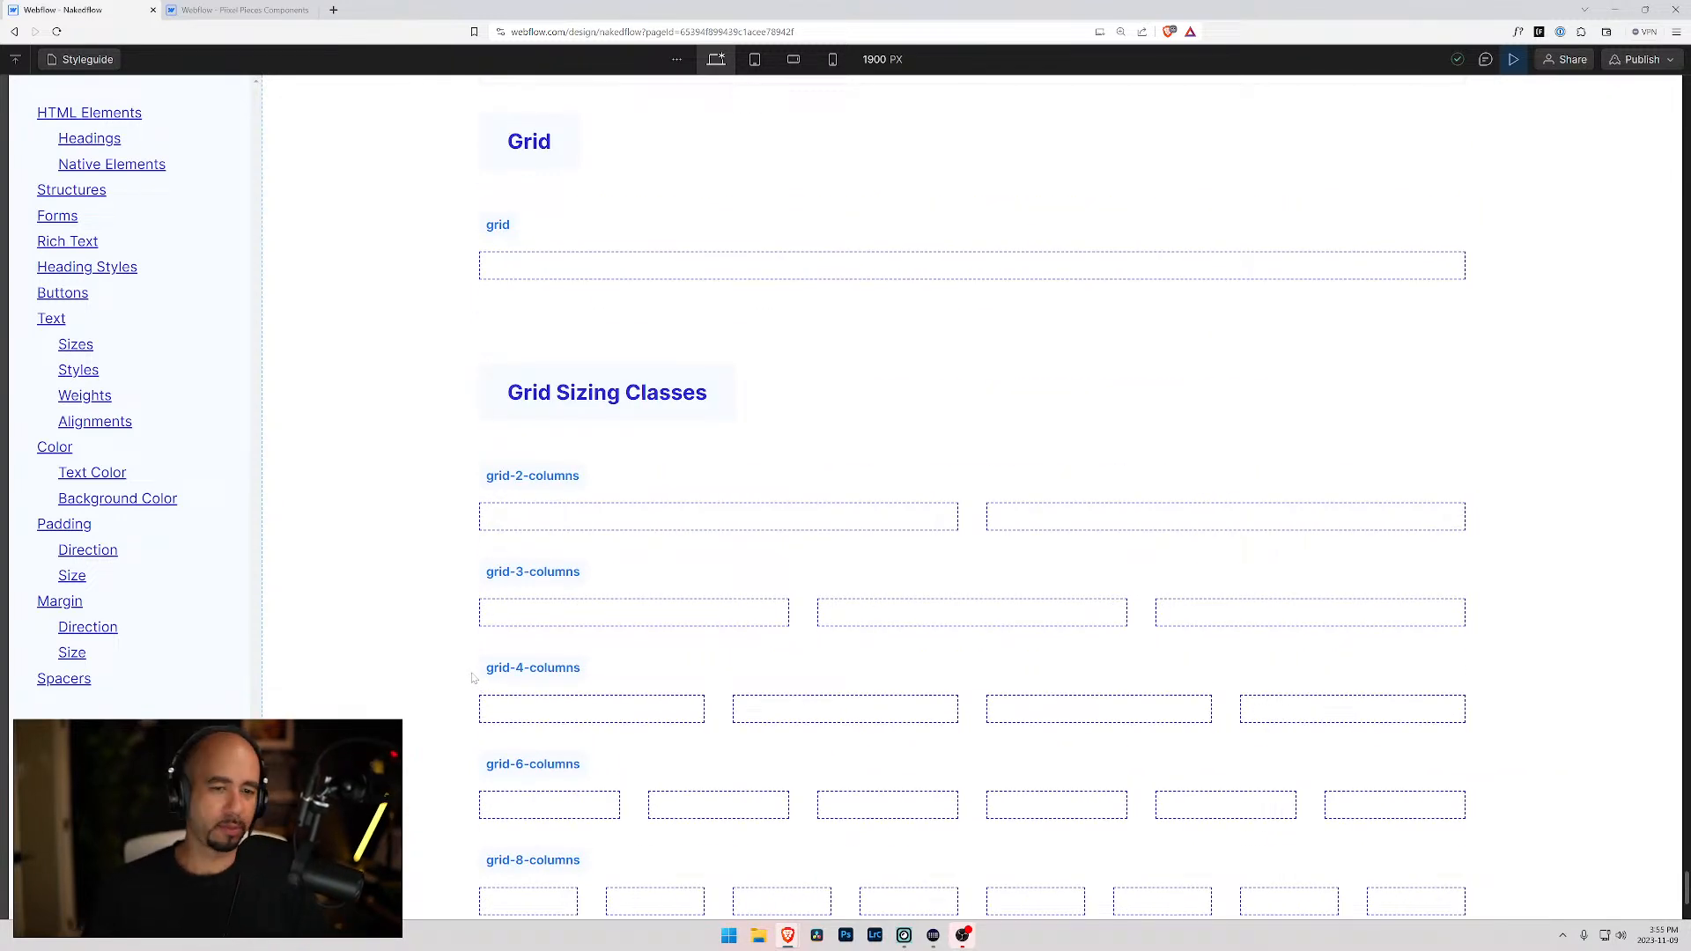
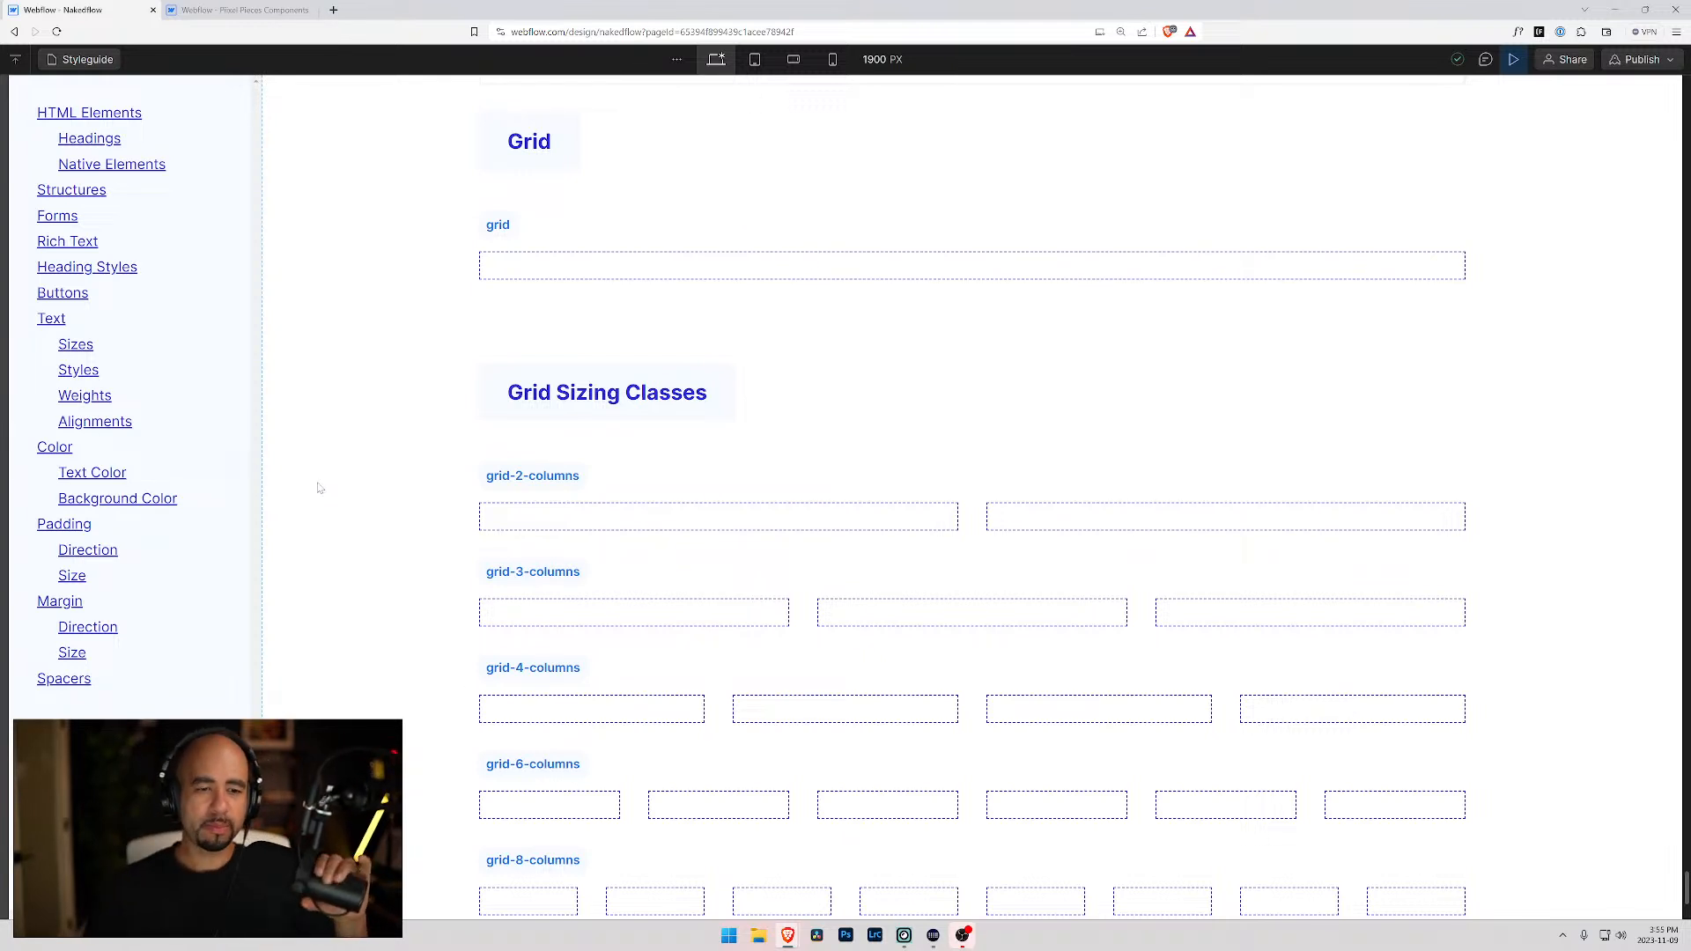
{"action": "scroll", "coordinate": [300, 381], "scroll_direction": "up", "scroll_amount": 5}
{"action": "scroll", "coordinate": [301, 380], "scroll_direction": "up", "scroll_amount": 5}
{"action": "key", "text": "ctrl+Tab"}
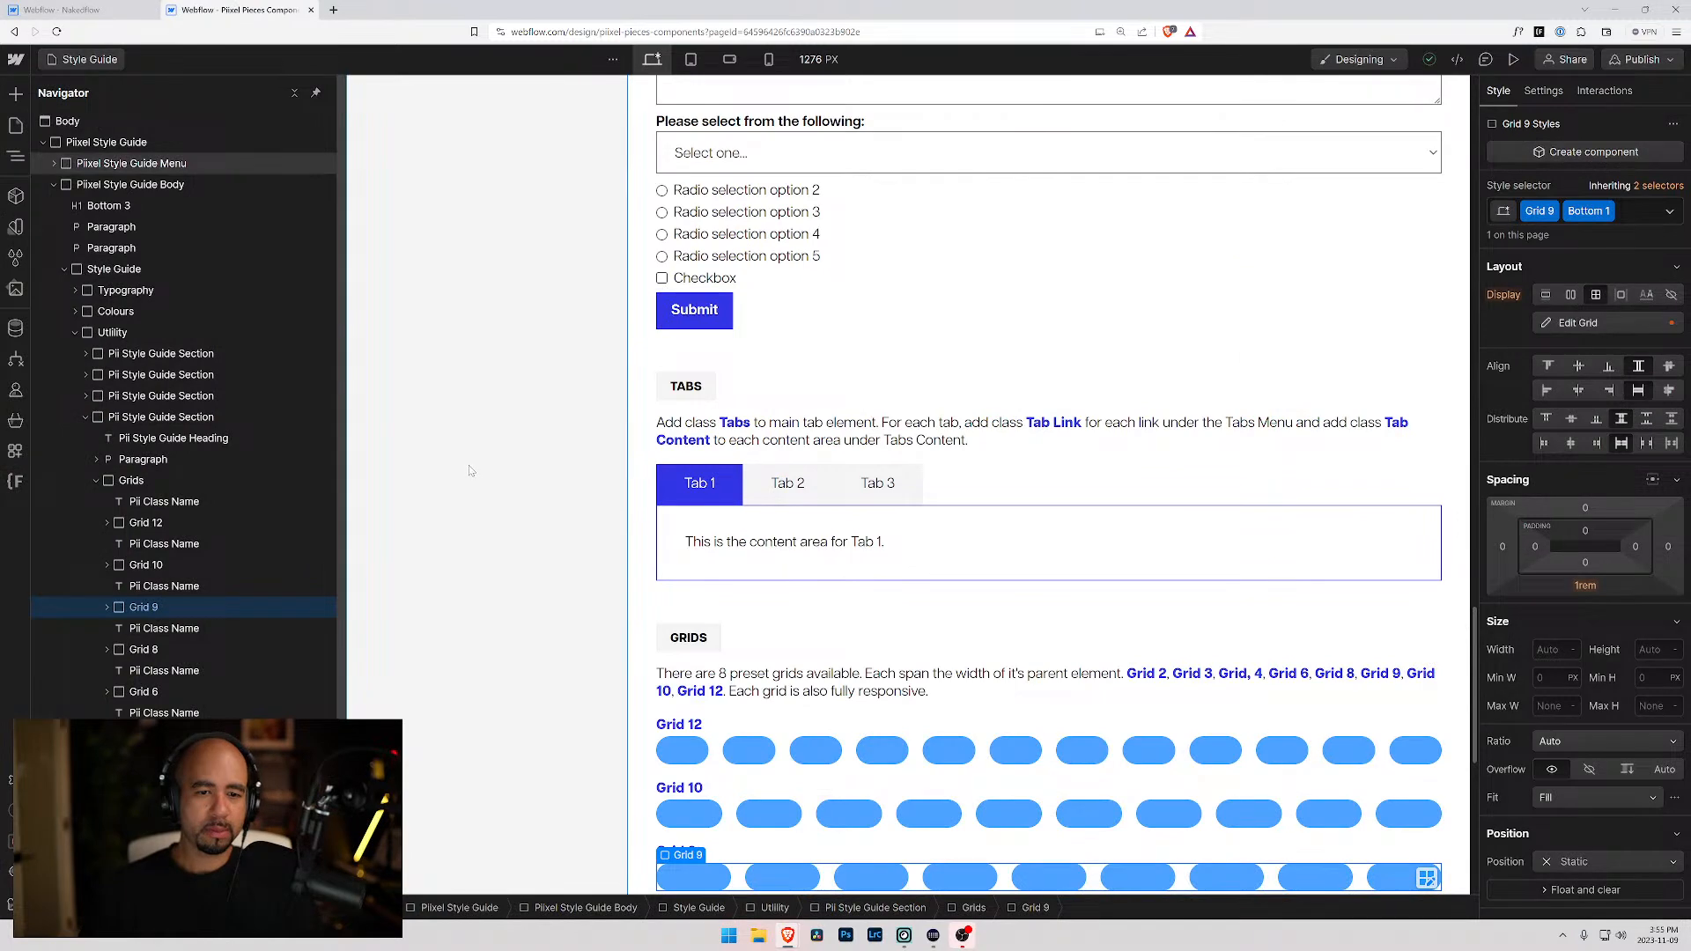
{"action": "left_click", "coordinate": [119, 9]}
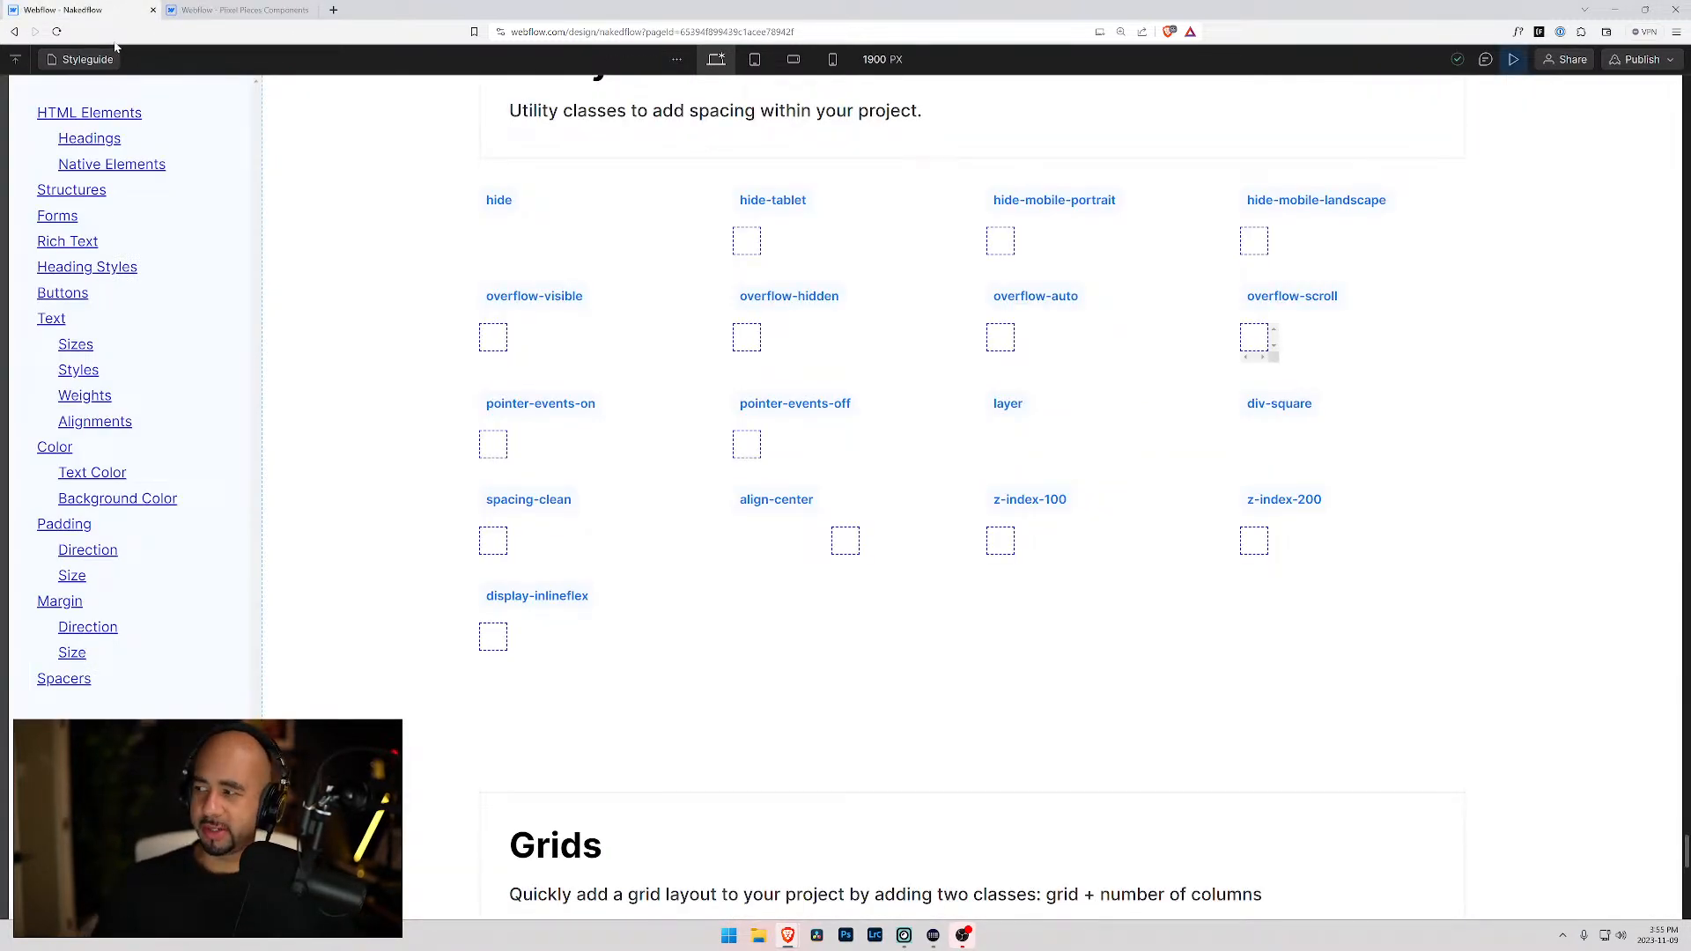
{"action": "scroll", "coordinate": [271, 398], "scroll_direction": "down", "scroll_amount": 4}
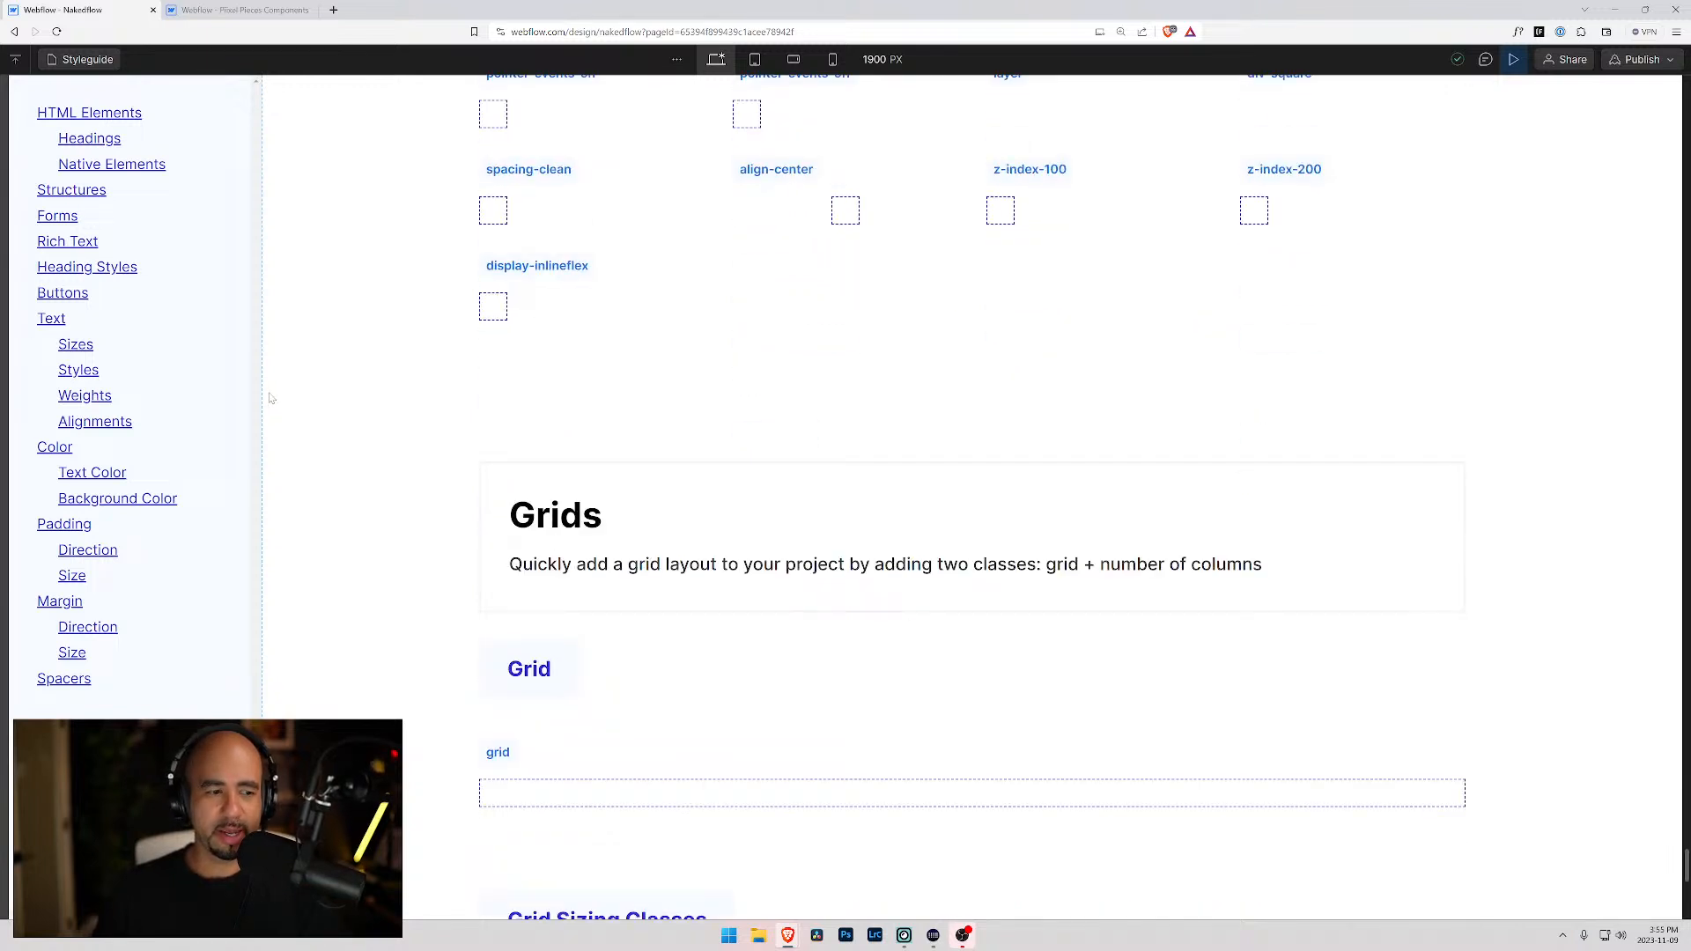
{"action": "scroll", "coordinate": [271, 398], "scroll_direction": "up", "scroll_amount": 3}
{"action": "left_click", "coordinate": [93, 59]}
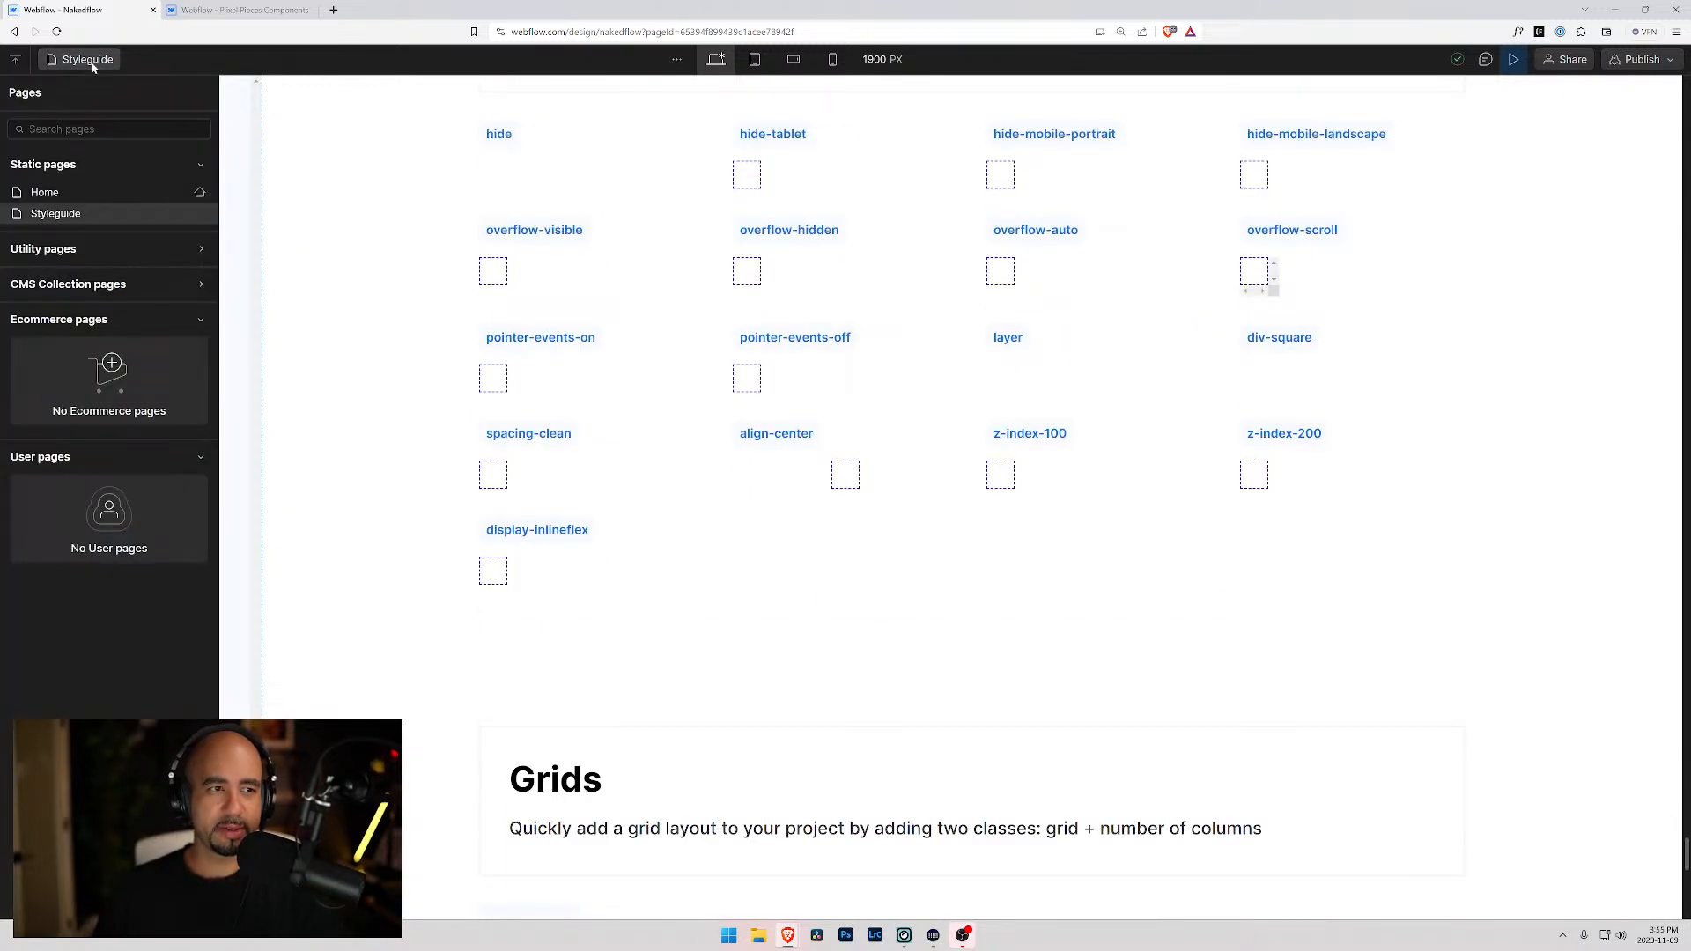
{"action": "left_click", "coordinate": [93, 59]}
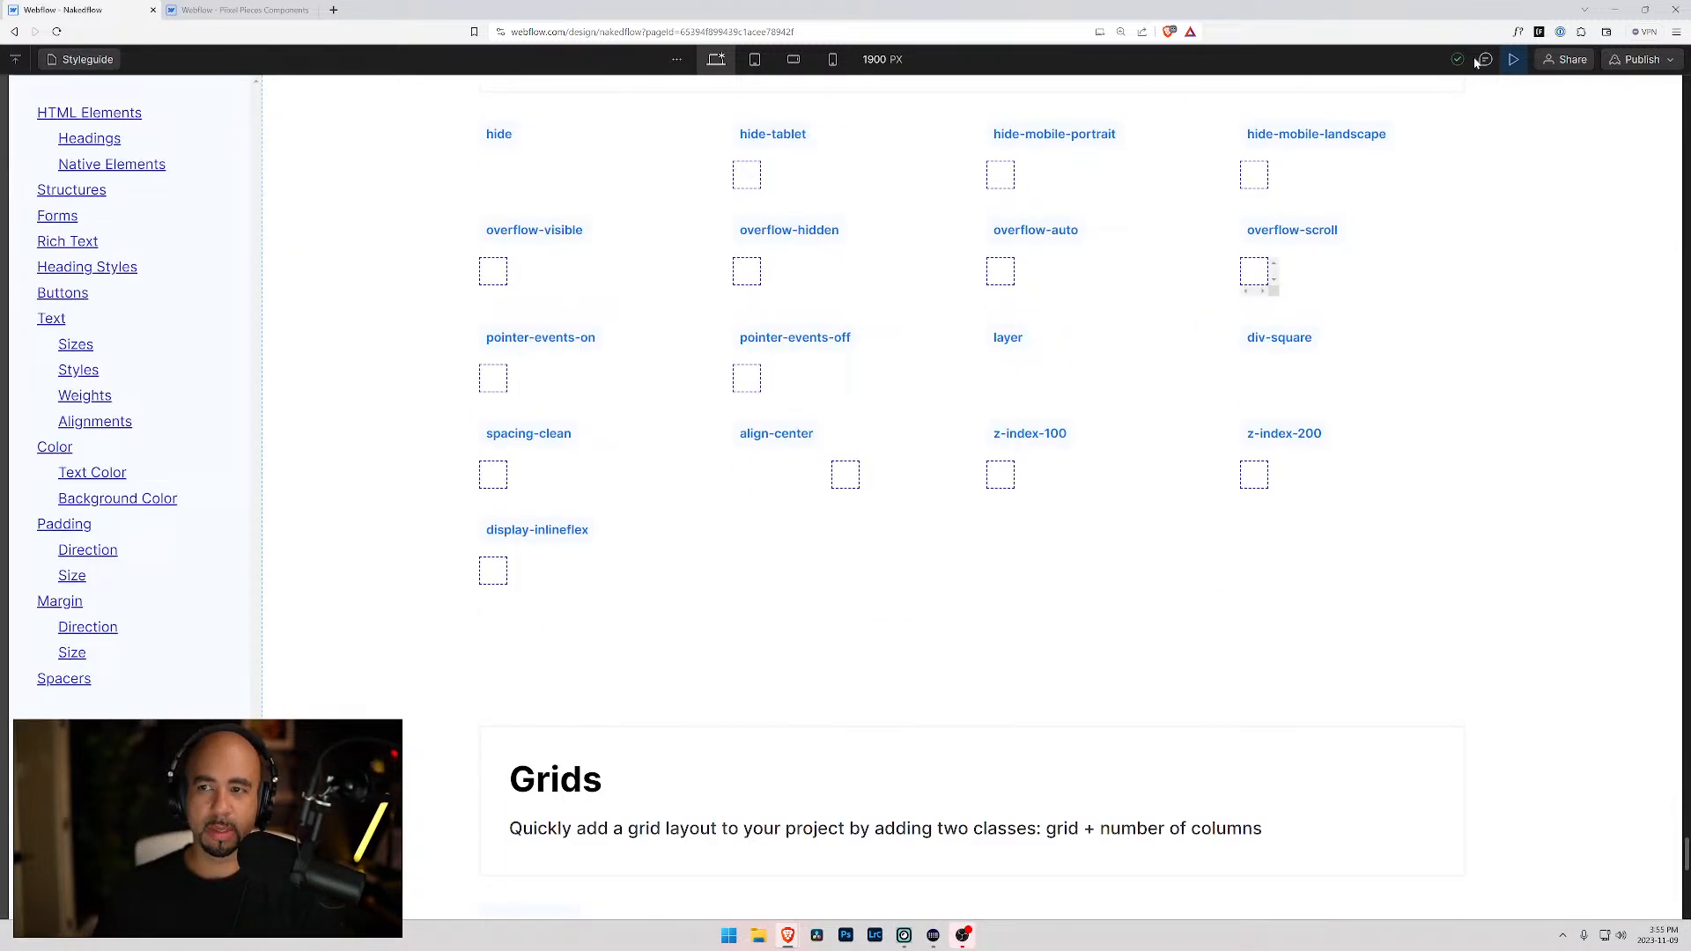
- Exit the preview, duplicate the Spacers link in the styleguide navigation and rename the copy as Grids
{"action": "left_click", "coordinate": [1514, 59]}
{"action": "scroll", "coordinate": [319, 525], "scroll_direction": "down", "scroll_amount": 10}
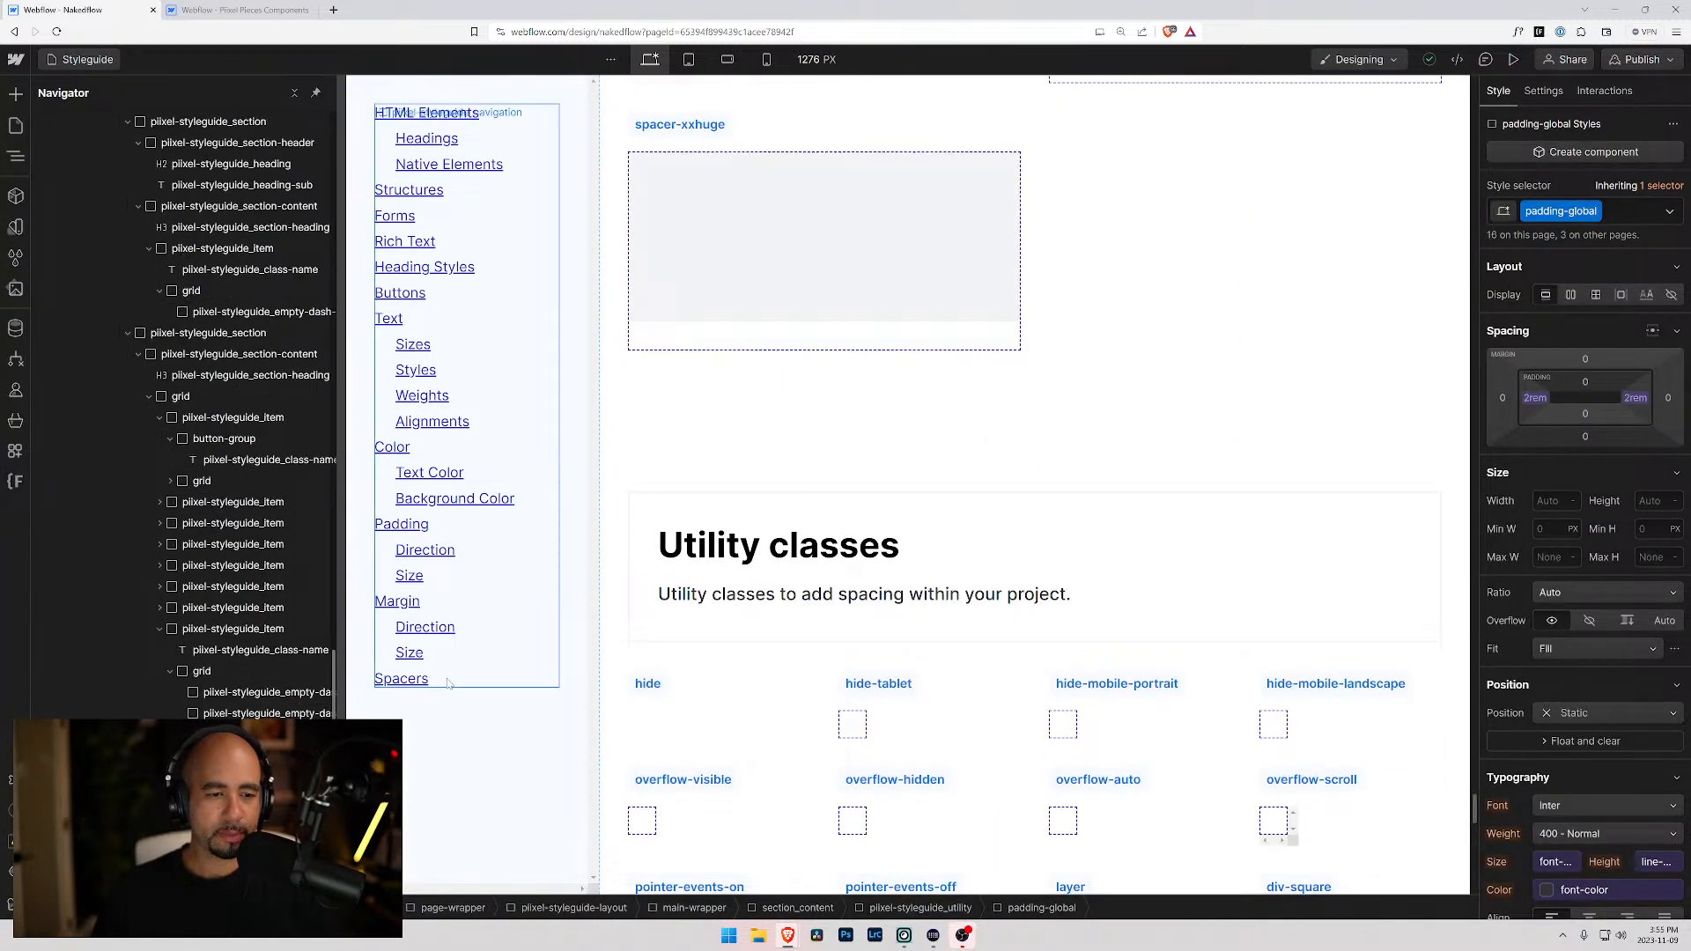
{"action": "left_click", "coordinate": [410, 653]}
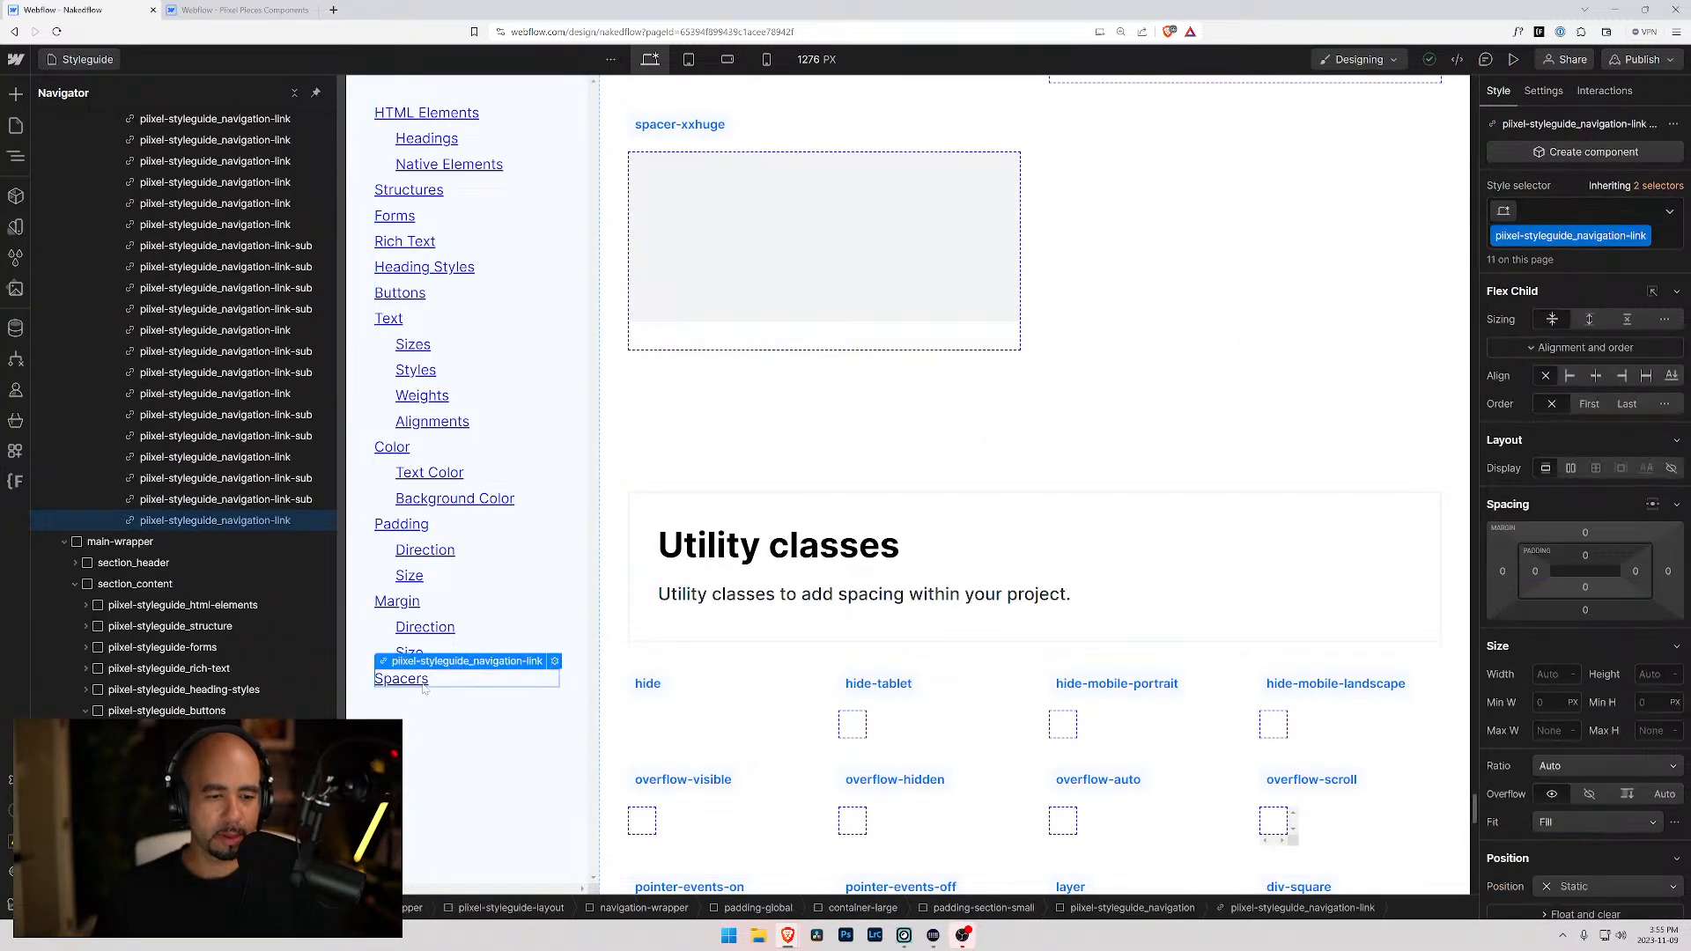
{"action": "left_click", "coordinate": [200, 521]}
{"action": "key", "text": "ctrl+d"}
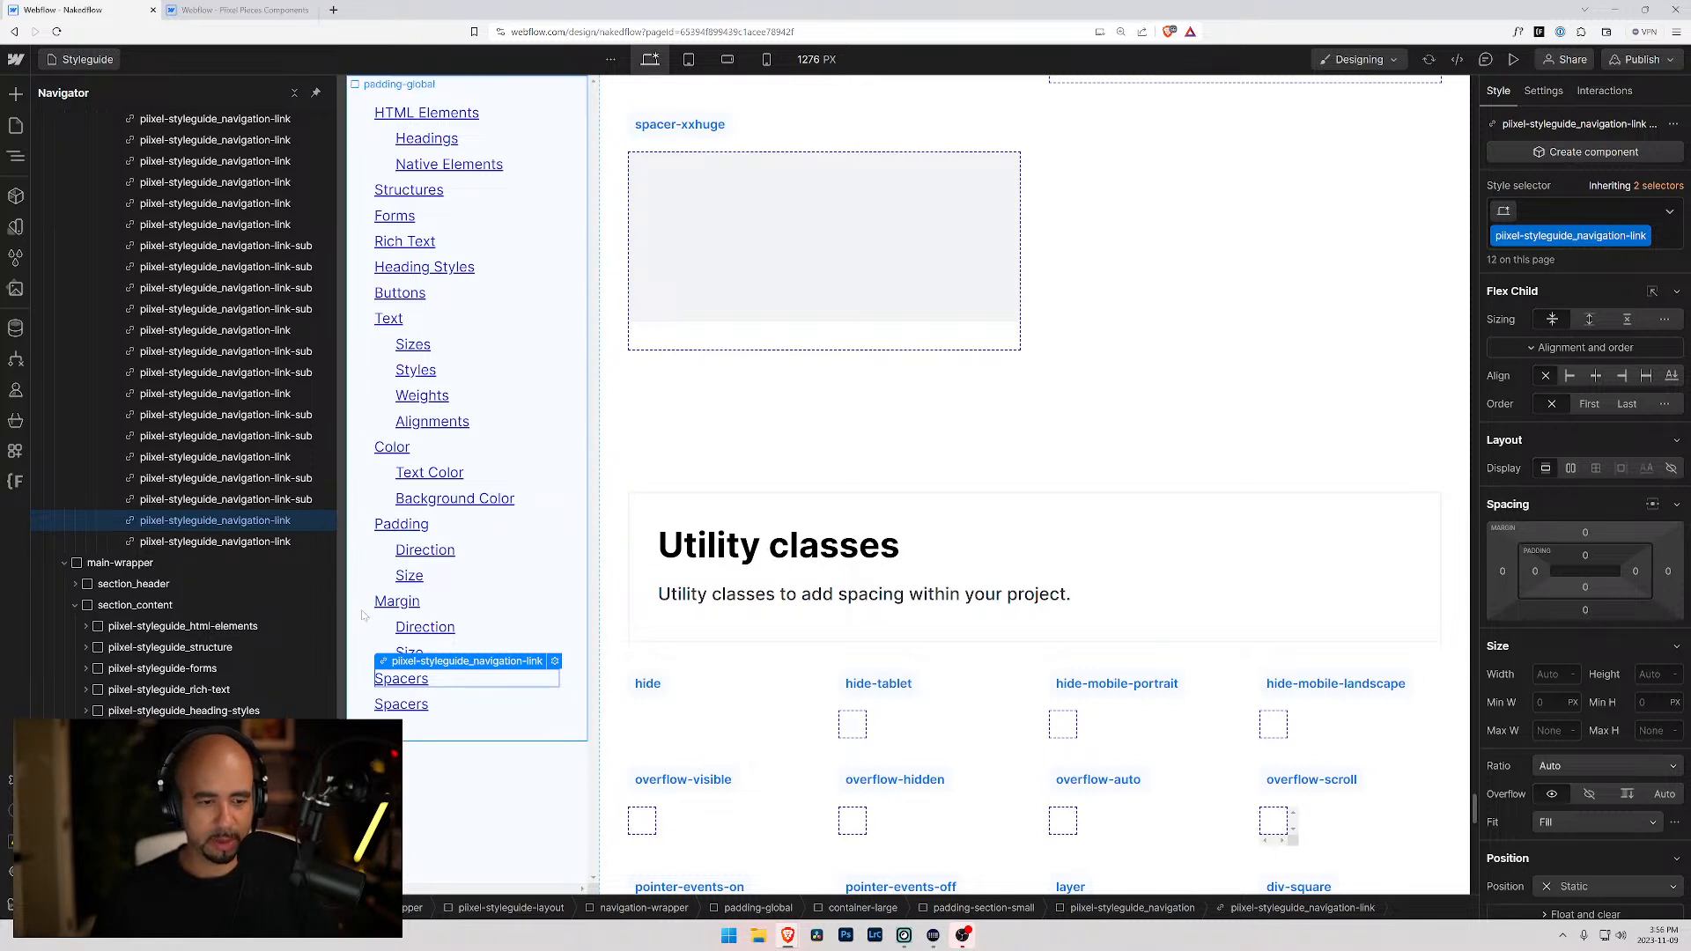
{"action": "double_click", "coordinate": [404, 702]}
{"action": "type", "text": "Grids"}
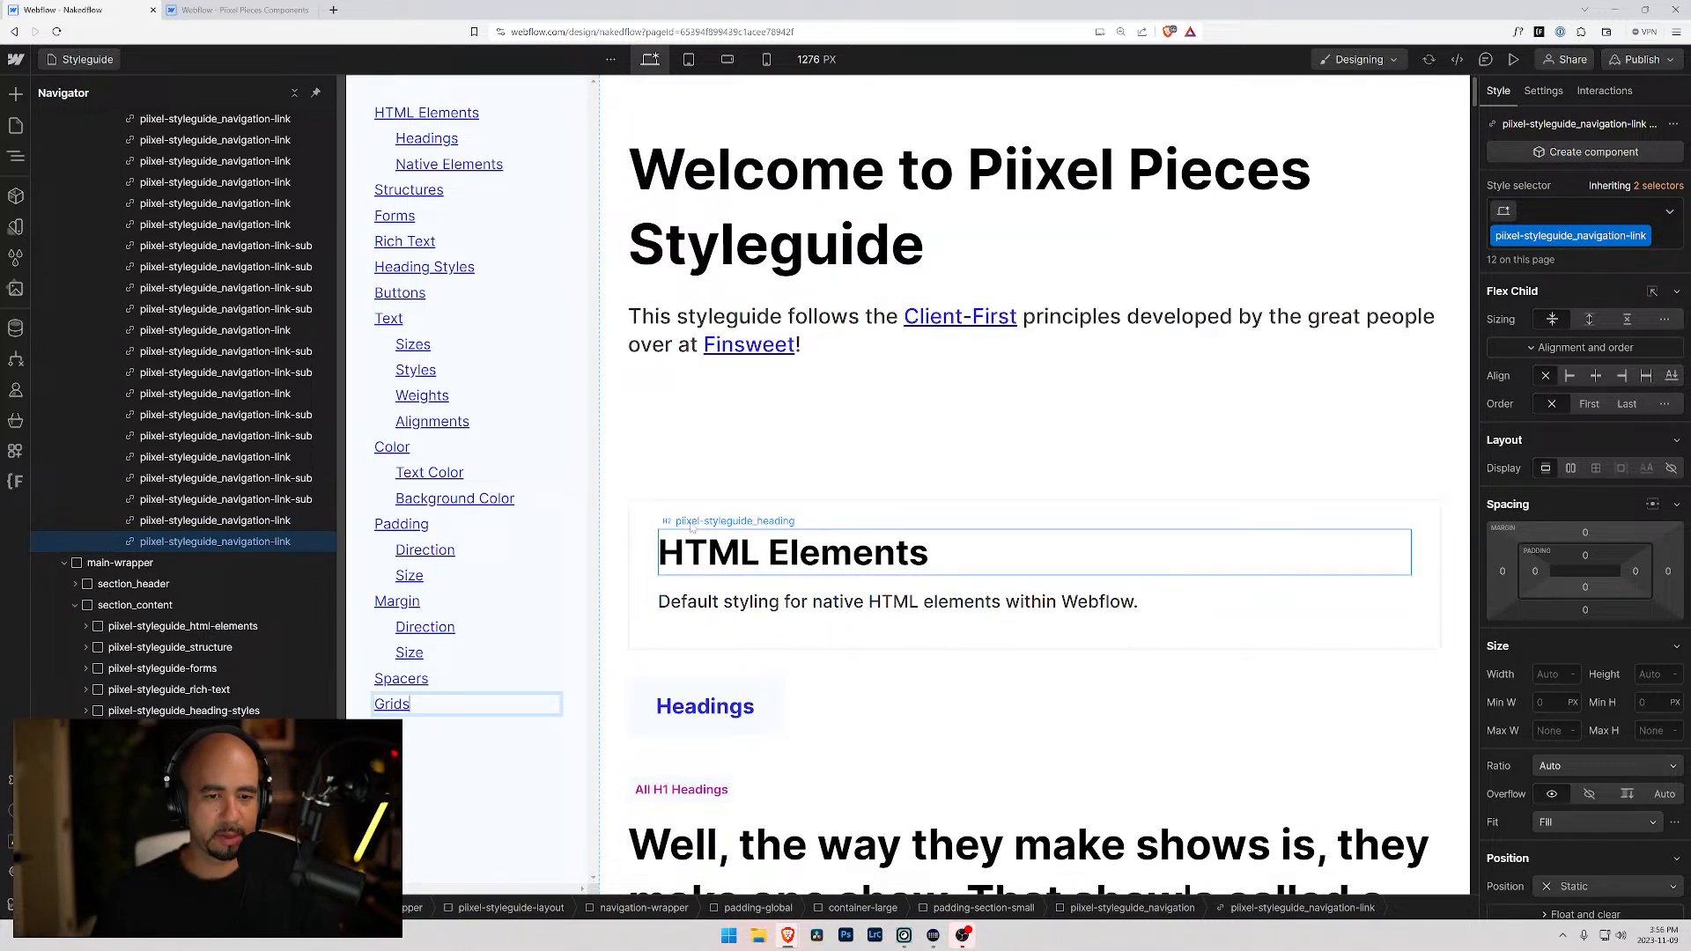
{"action": "key", "text": "Escape"}
- Collapse the nested layers of the Grids section and select its outer piixel-styleguide_utility wrapper
{"action": "left_click", "coordinate": [669, 522]}
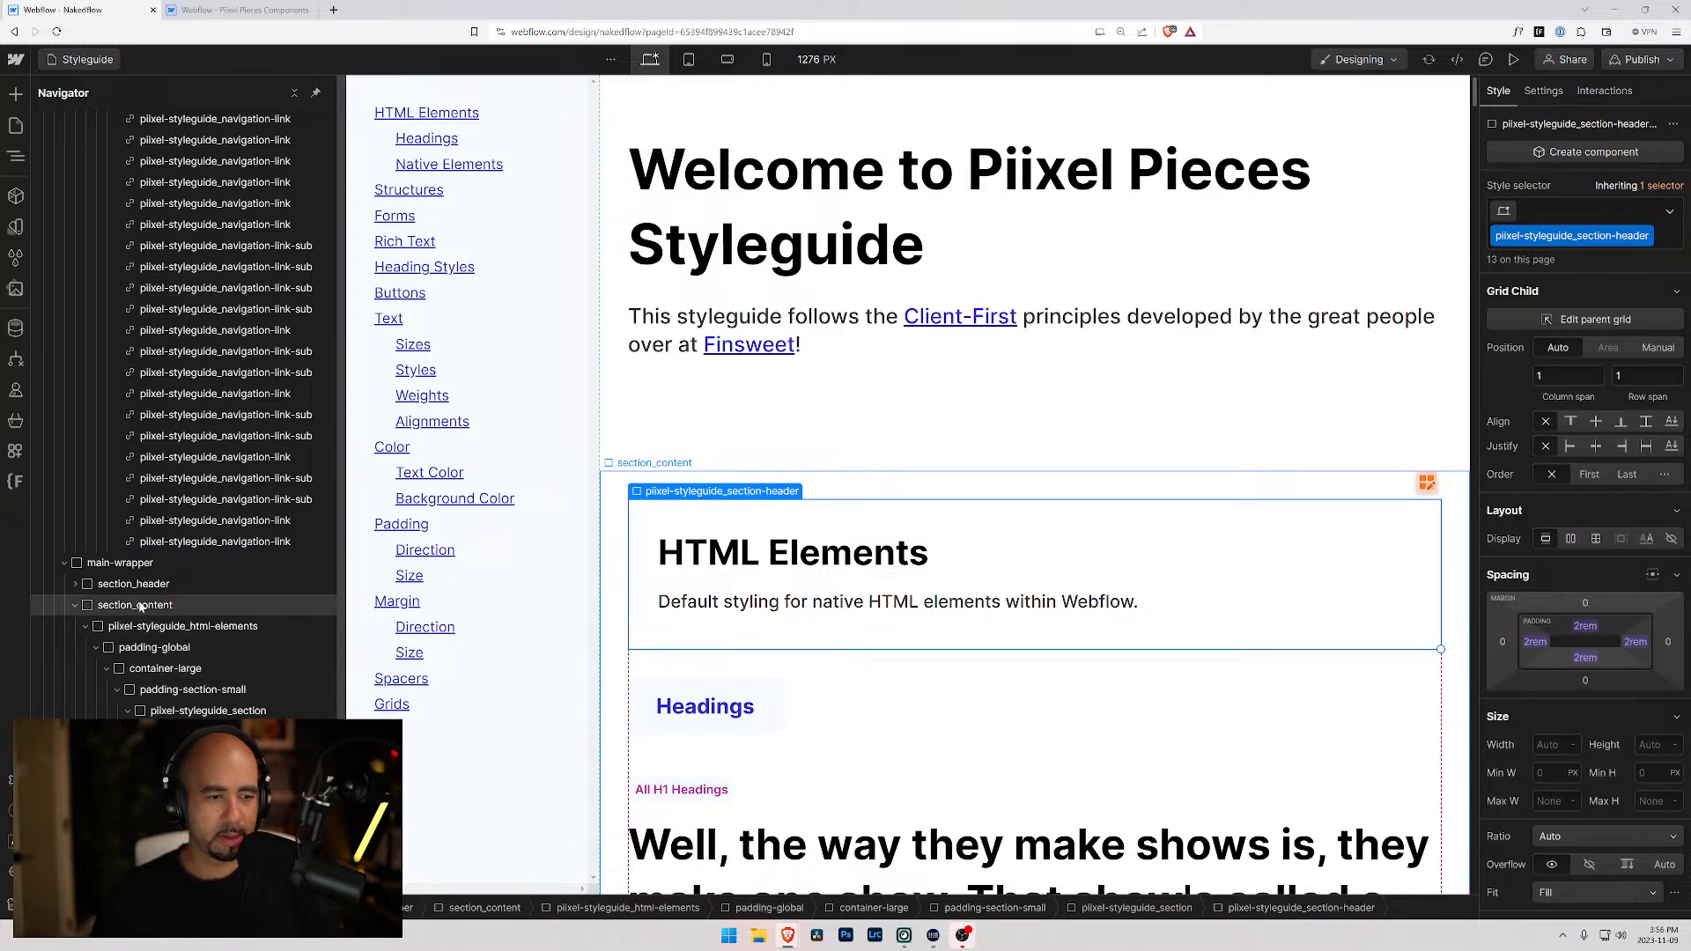
{"action": "scroll", "coordinate": [127, 652], "scroll_direction": "down", "scroll_amount": 12}
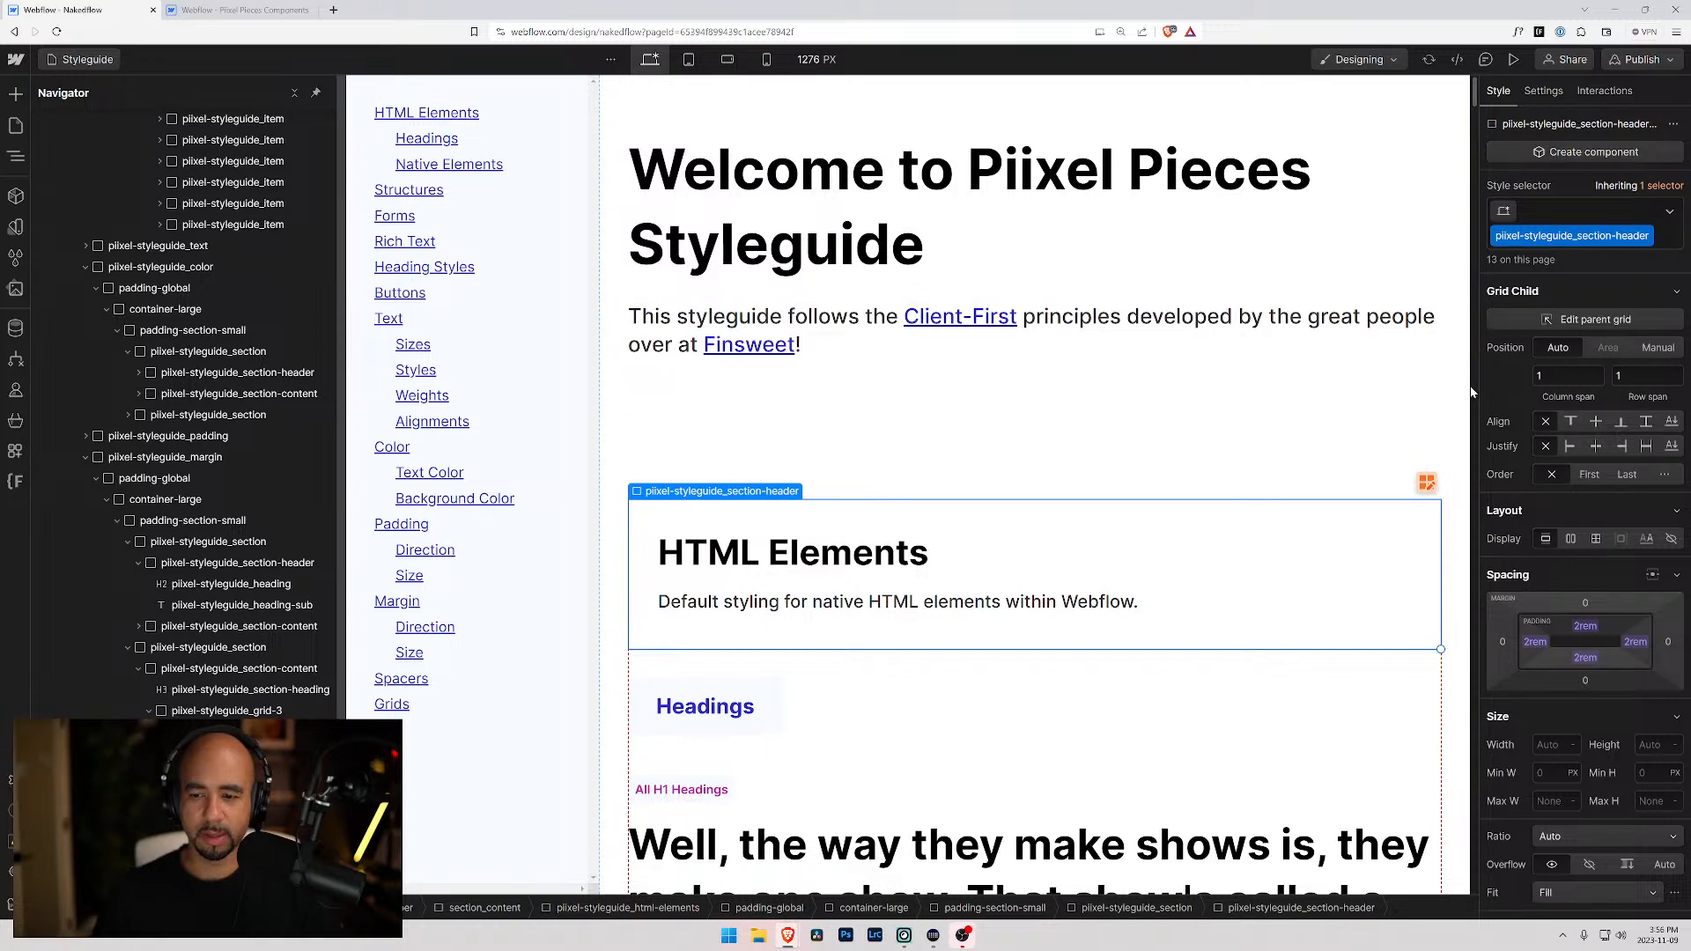
{"action": "left_click_drag", "start_coordinate": [1469, 94], "coordinate": [1467, 892]}
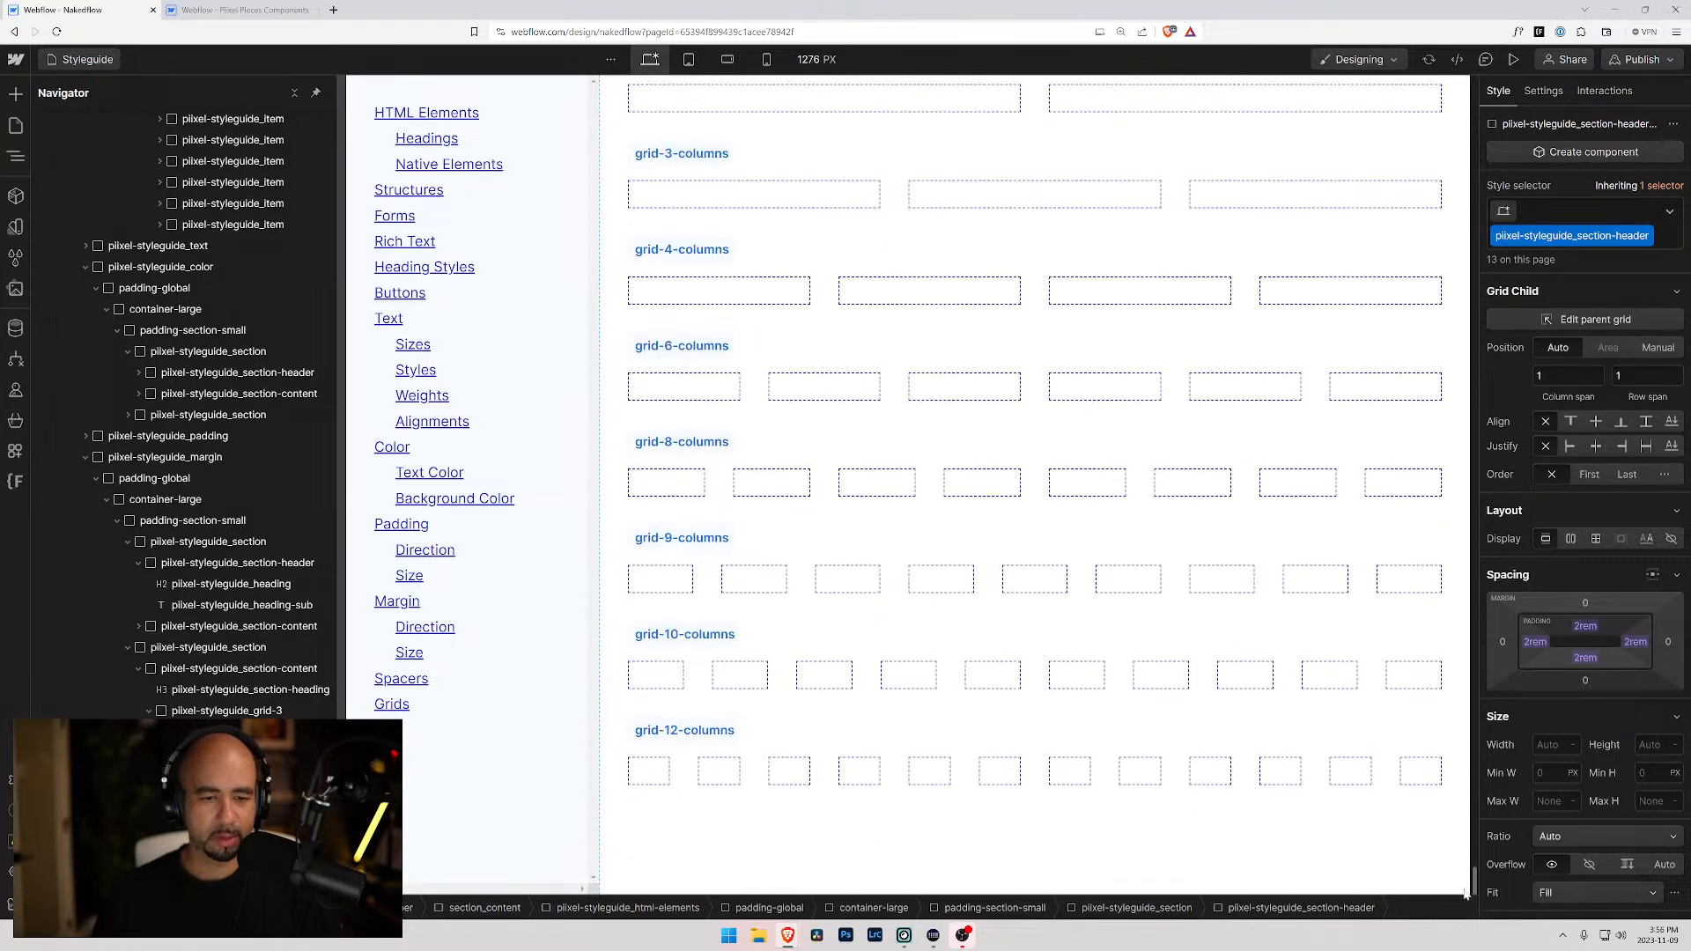
{"action": "left_click", "coordinate": [867, 576]}
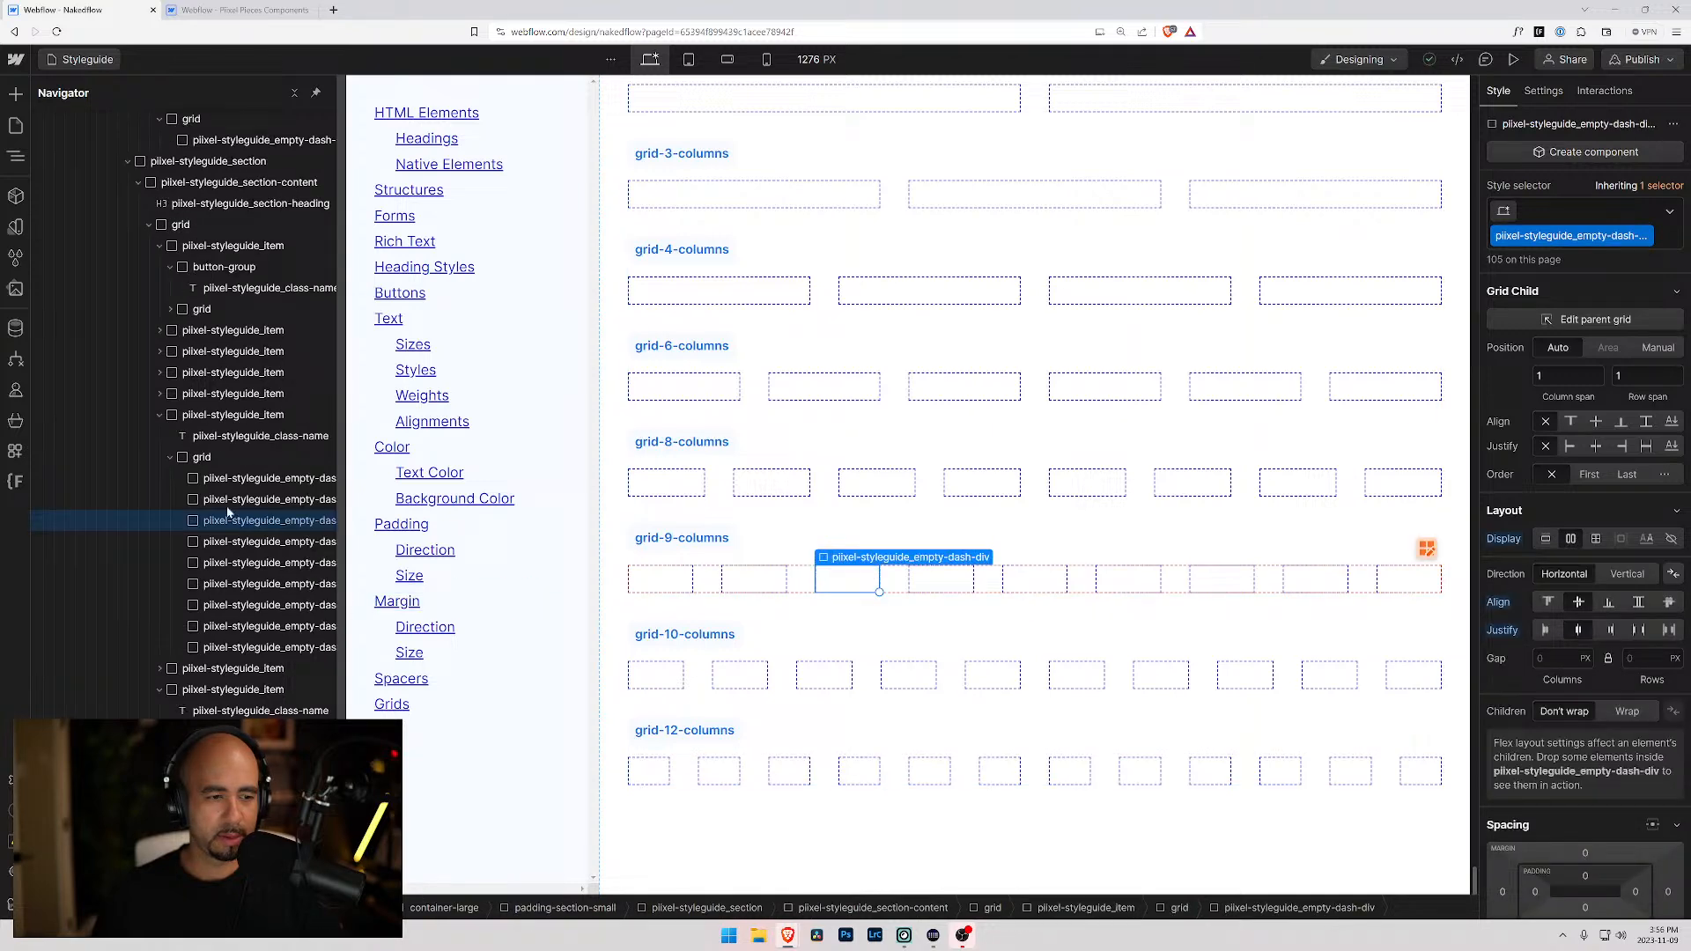
{"action": "left_click", "coordinate": [126, 161]}
{"action": "left_click", "coordinate": [126, 161]}
{"action": "left_click", "coordinate": [134, 183]}
{"action": "left_click", "coordinate": [134, 182]}
{"action": "left_click", "coordinate": [148, 225]}
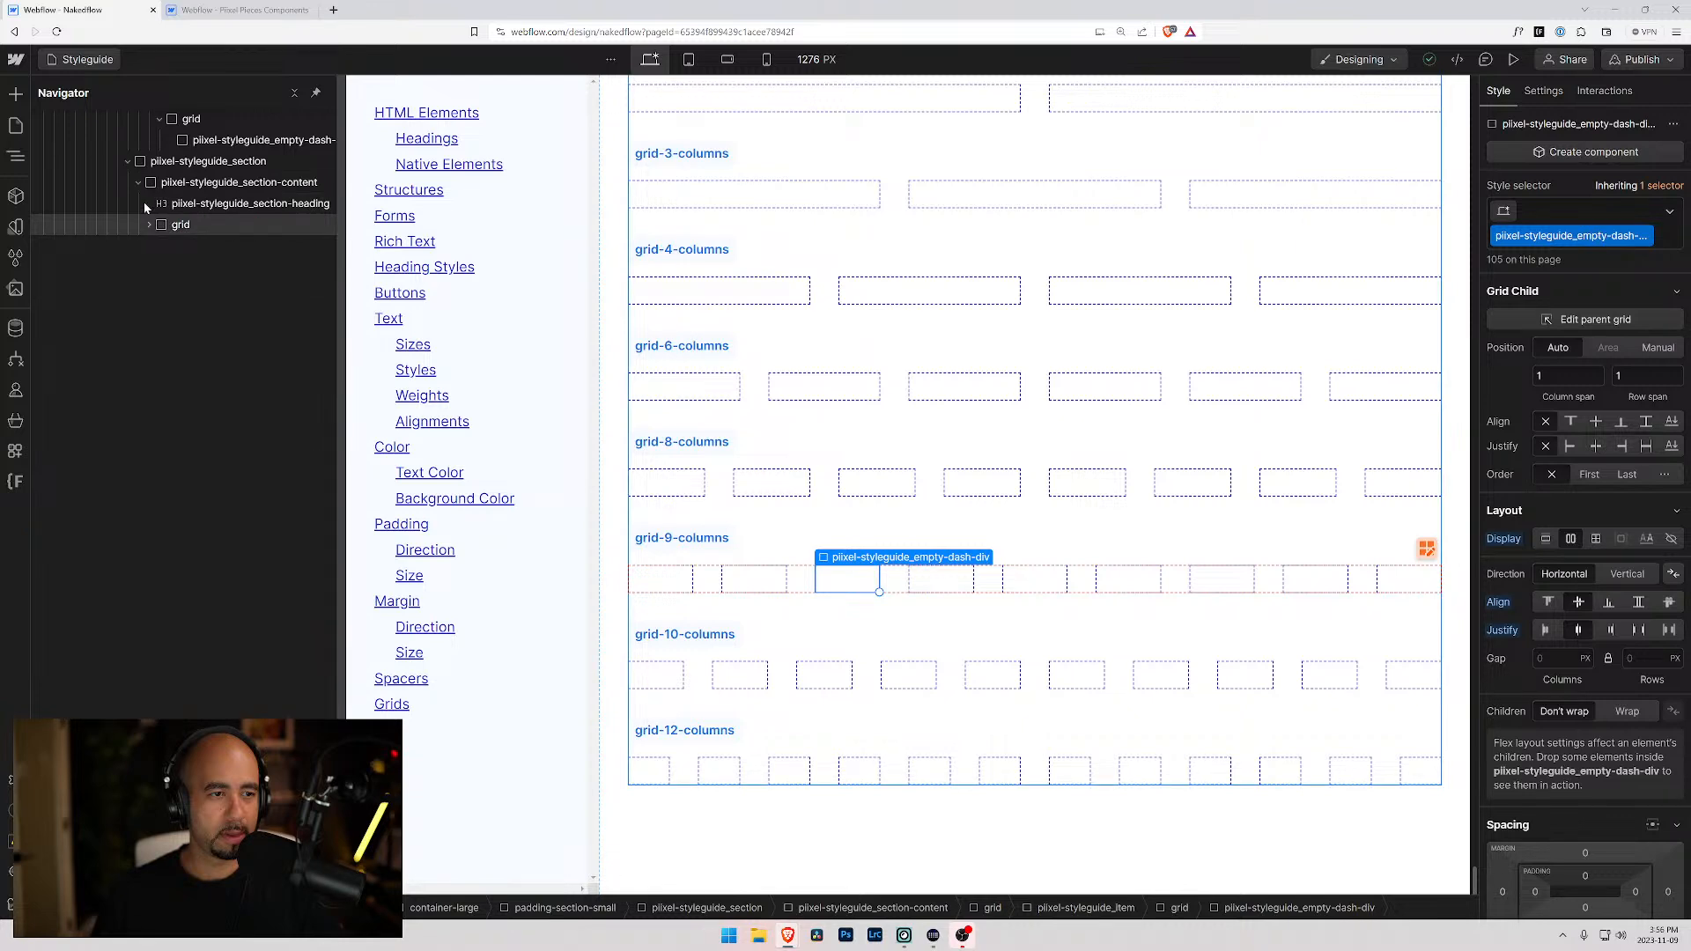
{"action": "left_click", "coordinate": [139, 183]}
{"action": "left_click", "coordinate": [129, 162]}
{"action": "scroll", "coordinate": [225, 352], "scroll_direction": "up", "scroll_amount": 5}
{"action": "scroll", "coordinate": [227, 363], "scroll_direction": "down", "scroll_amount": 5}
{"action": "left_click", "coordinate": [85, 615]}
{"action": "left_click", "coordinate": [223, 614]}
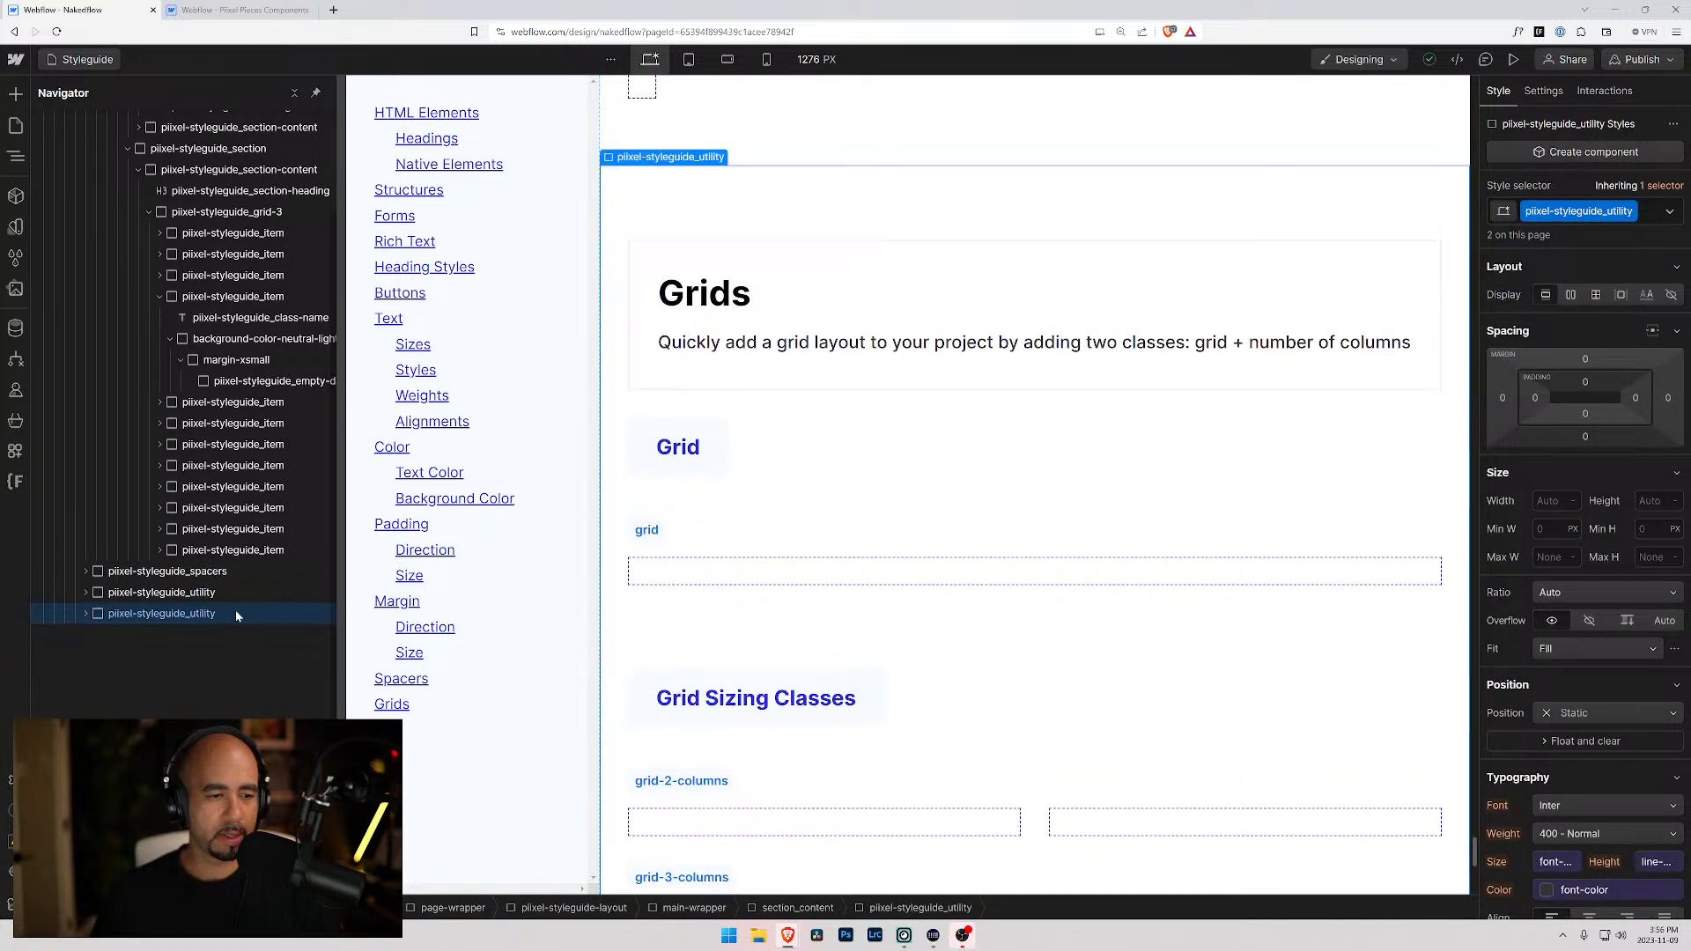
- Replace the Grids section wrapper's class with a new class named piixel-styleguide_grids
{"action": "left_click", "coordinate": [1649, 219]}
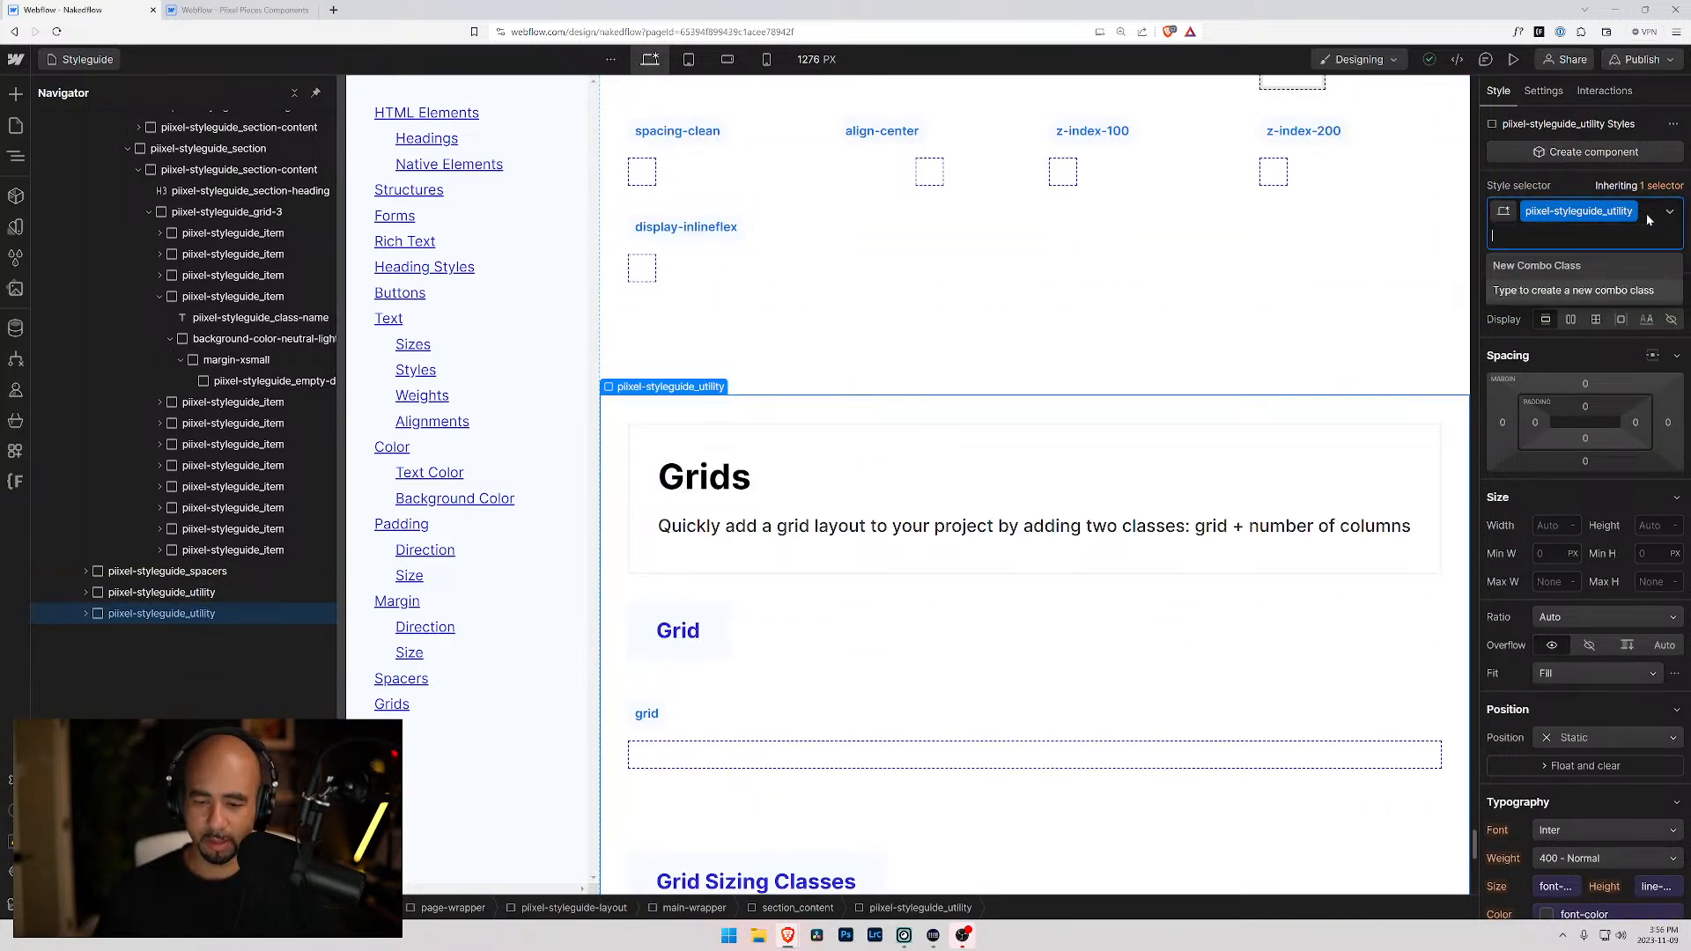
{"action": "key", "text": "BackSpace"}
{"action": "type", "text": "piisel"}
{"action": "key", "text": "BackSpace"}
{"action": "key", "text": "BackSpace"}
{"action": "key", "text": "BackSpace"}
{"action": "key", "text": "BackSpace"}
{"action": "type", "text": "xel-styleguice"}
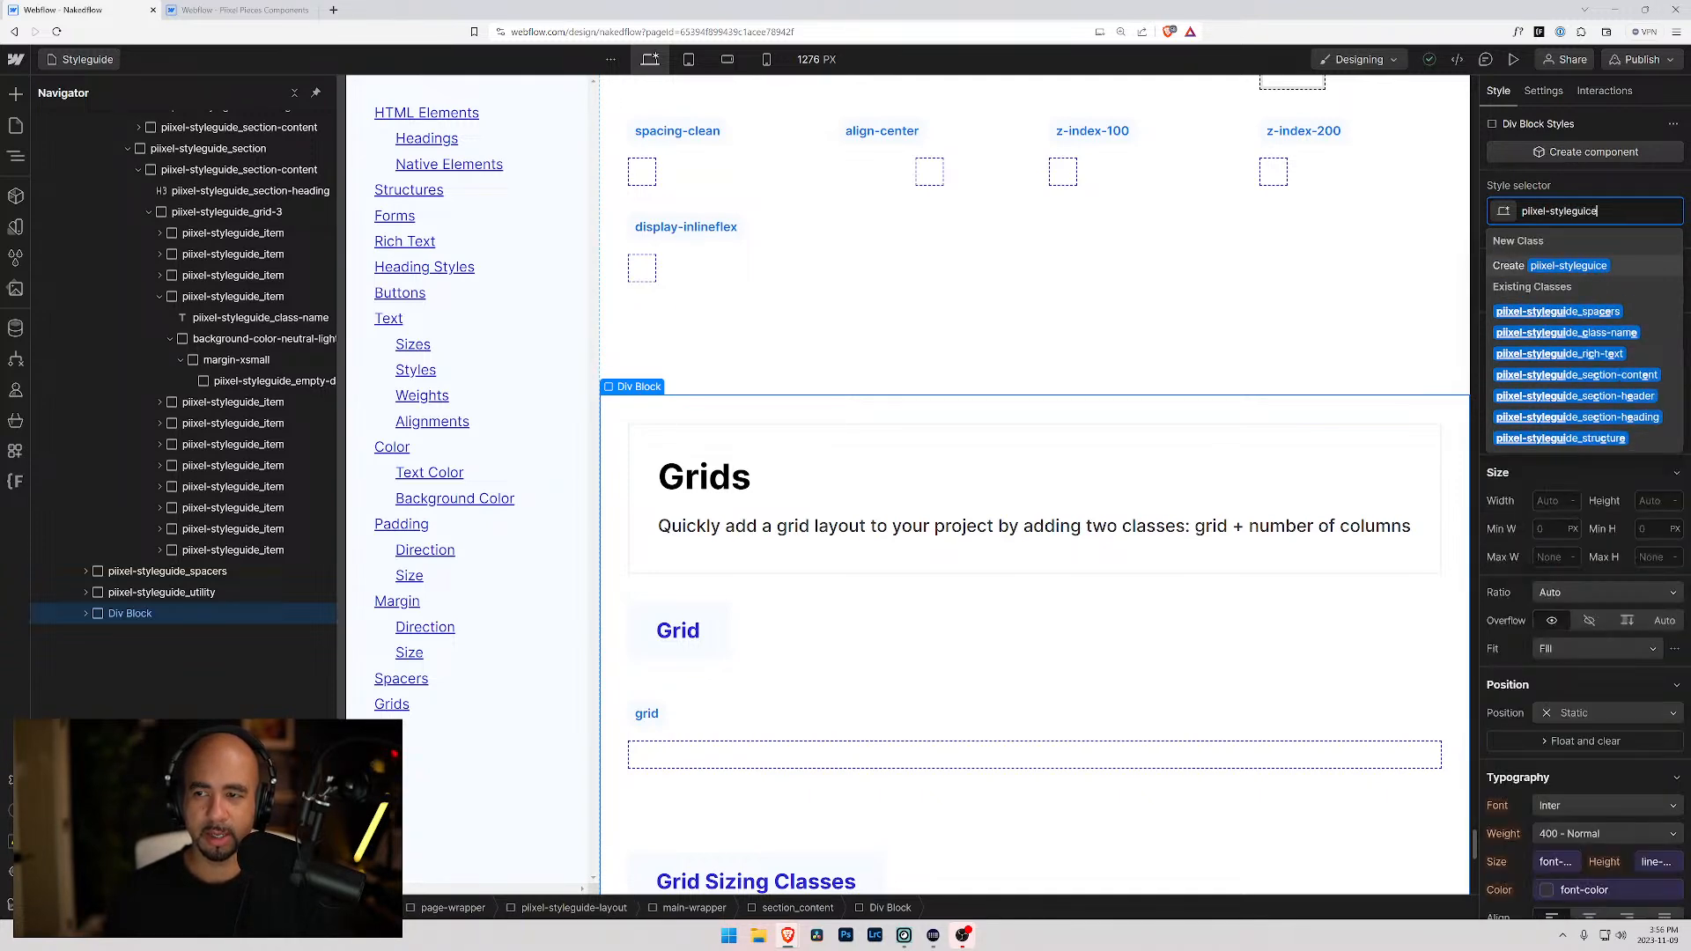
{"action": "key", "text": "BackSpace"}
{"action": "type", "text": "e_"}
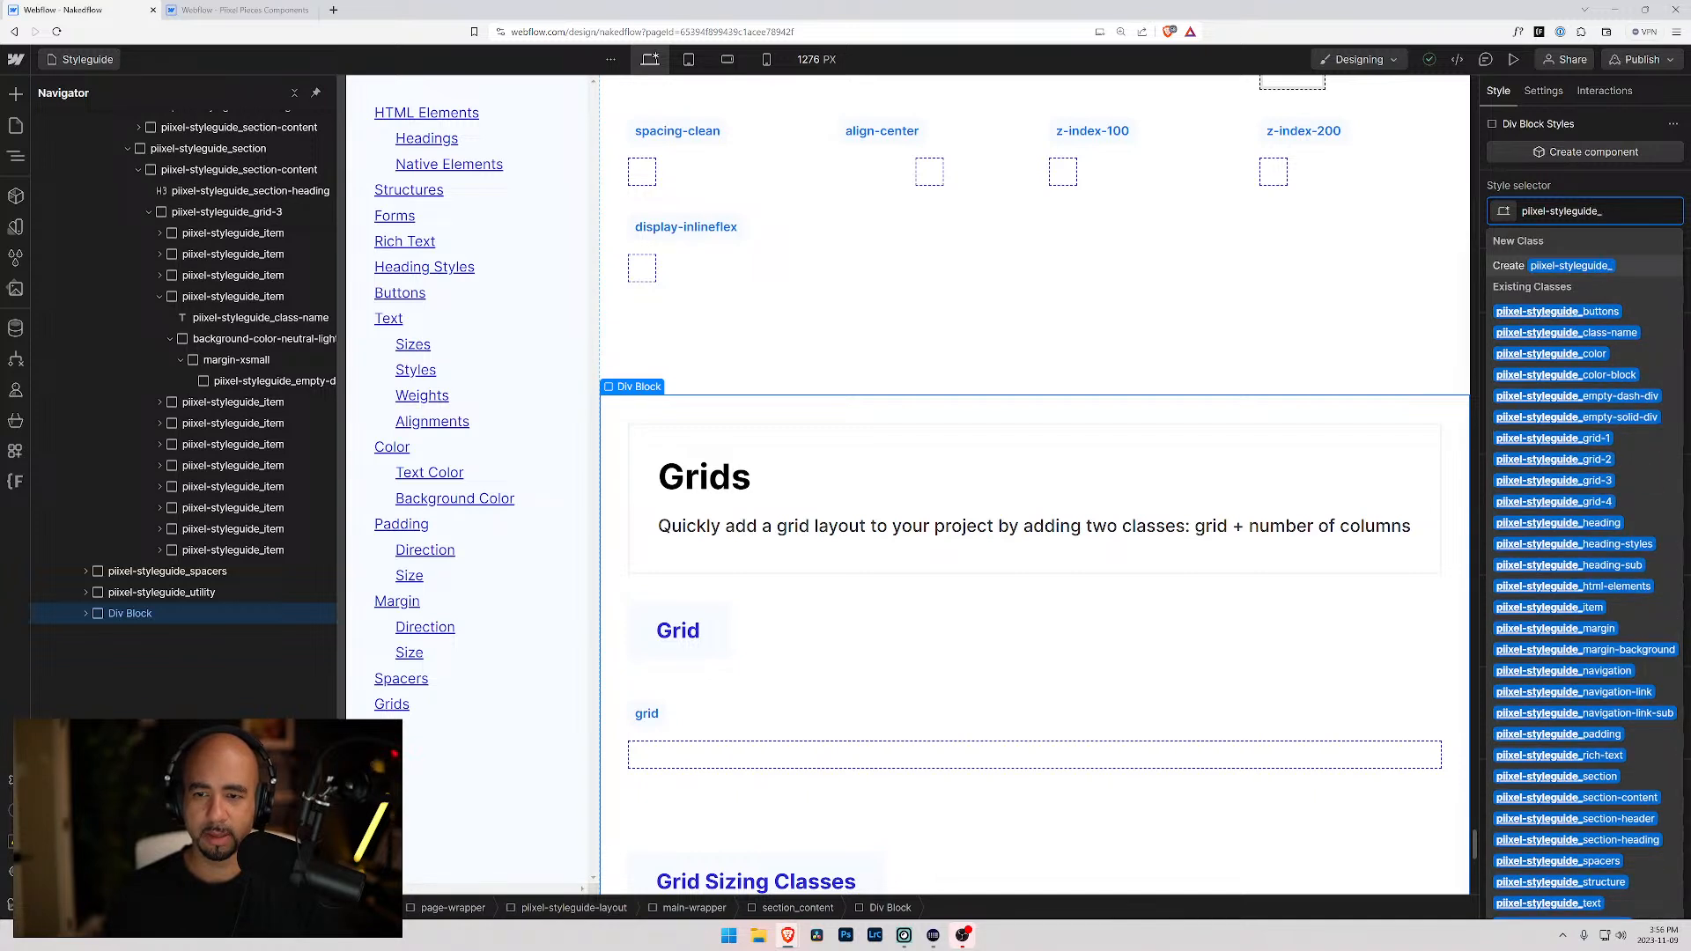
{"action": "type", "text": "grids"}
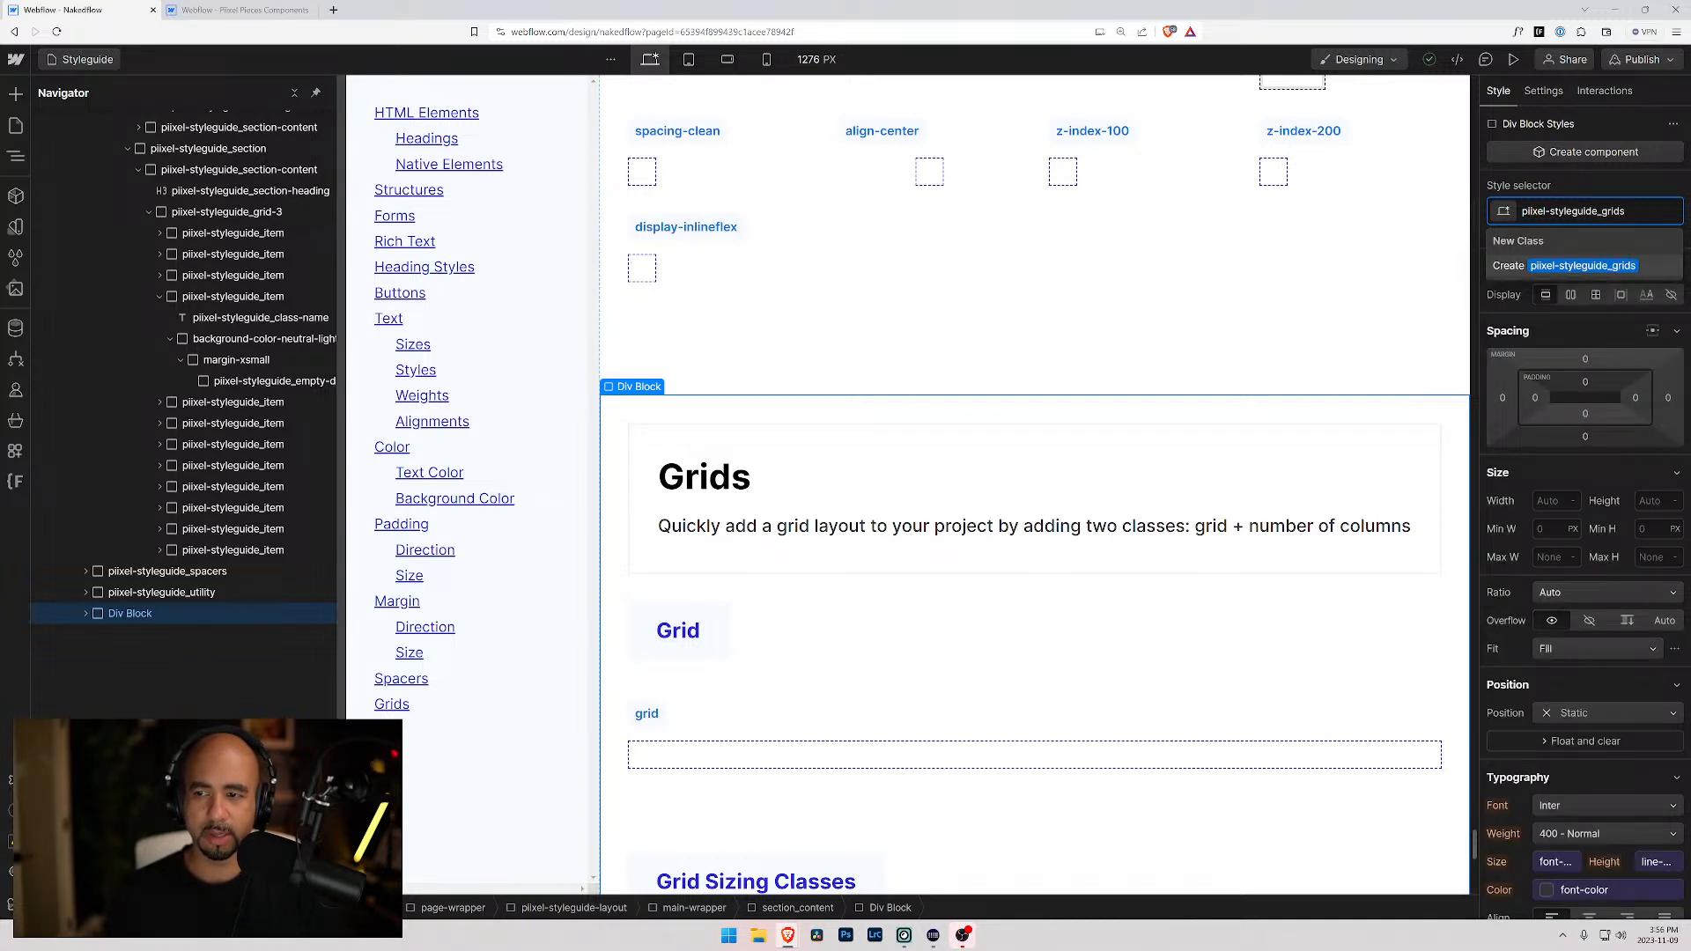
{"action": "key", "text": "Return"}
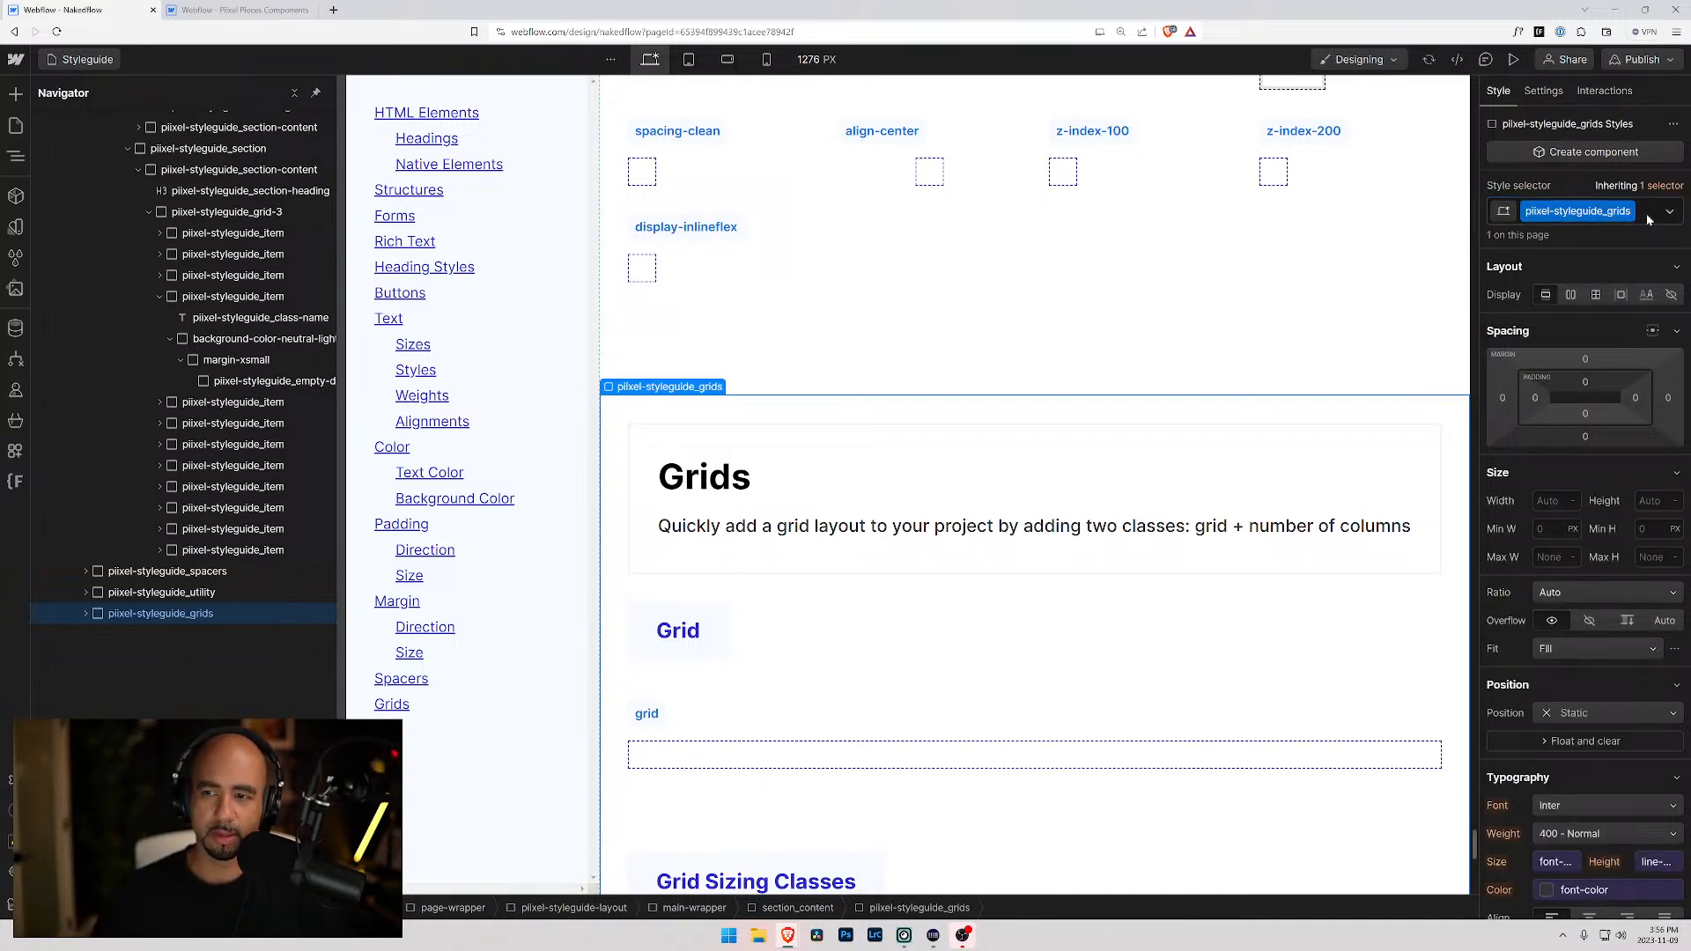
- Give the Grids section wrapper the ID grids and point the new Grids navigation link to that page section
{"action": "left_click", "coordinate": [1541, 92]}
{"action": "double_click", "coordinate": [1548, 178]}
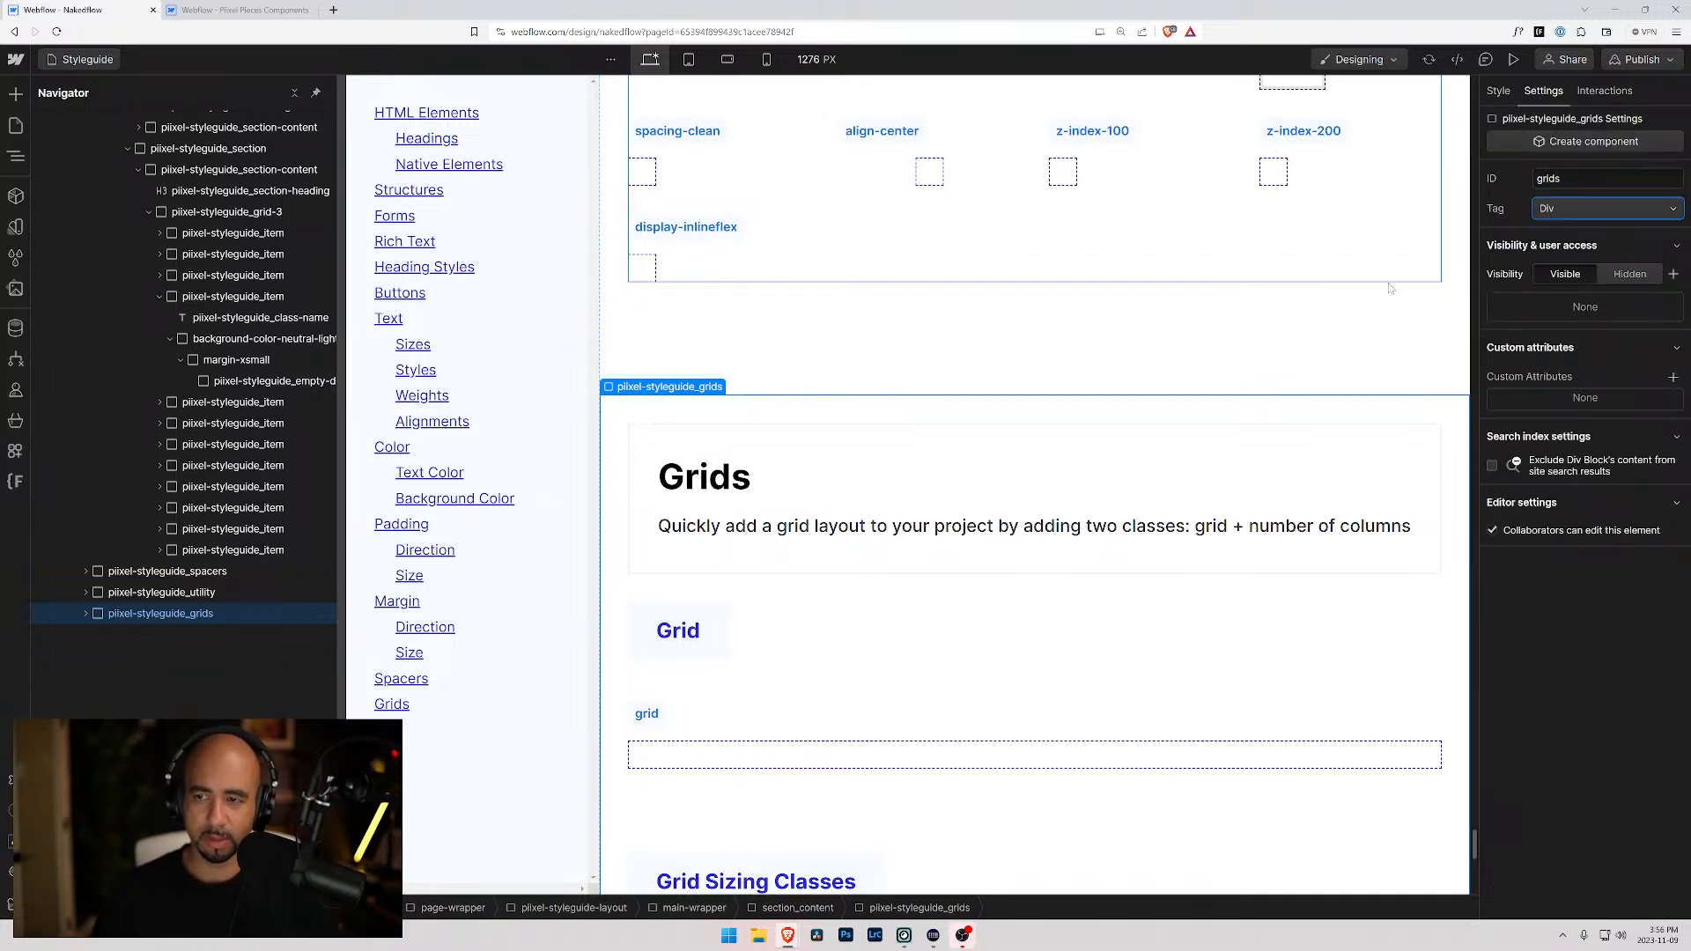
{"action": "left_click", "coordinate": [388, 718]}
{"action": "left_click", "coordinate": [390, 707]}
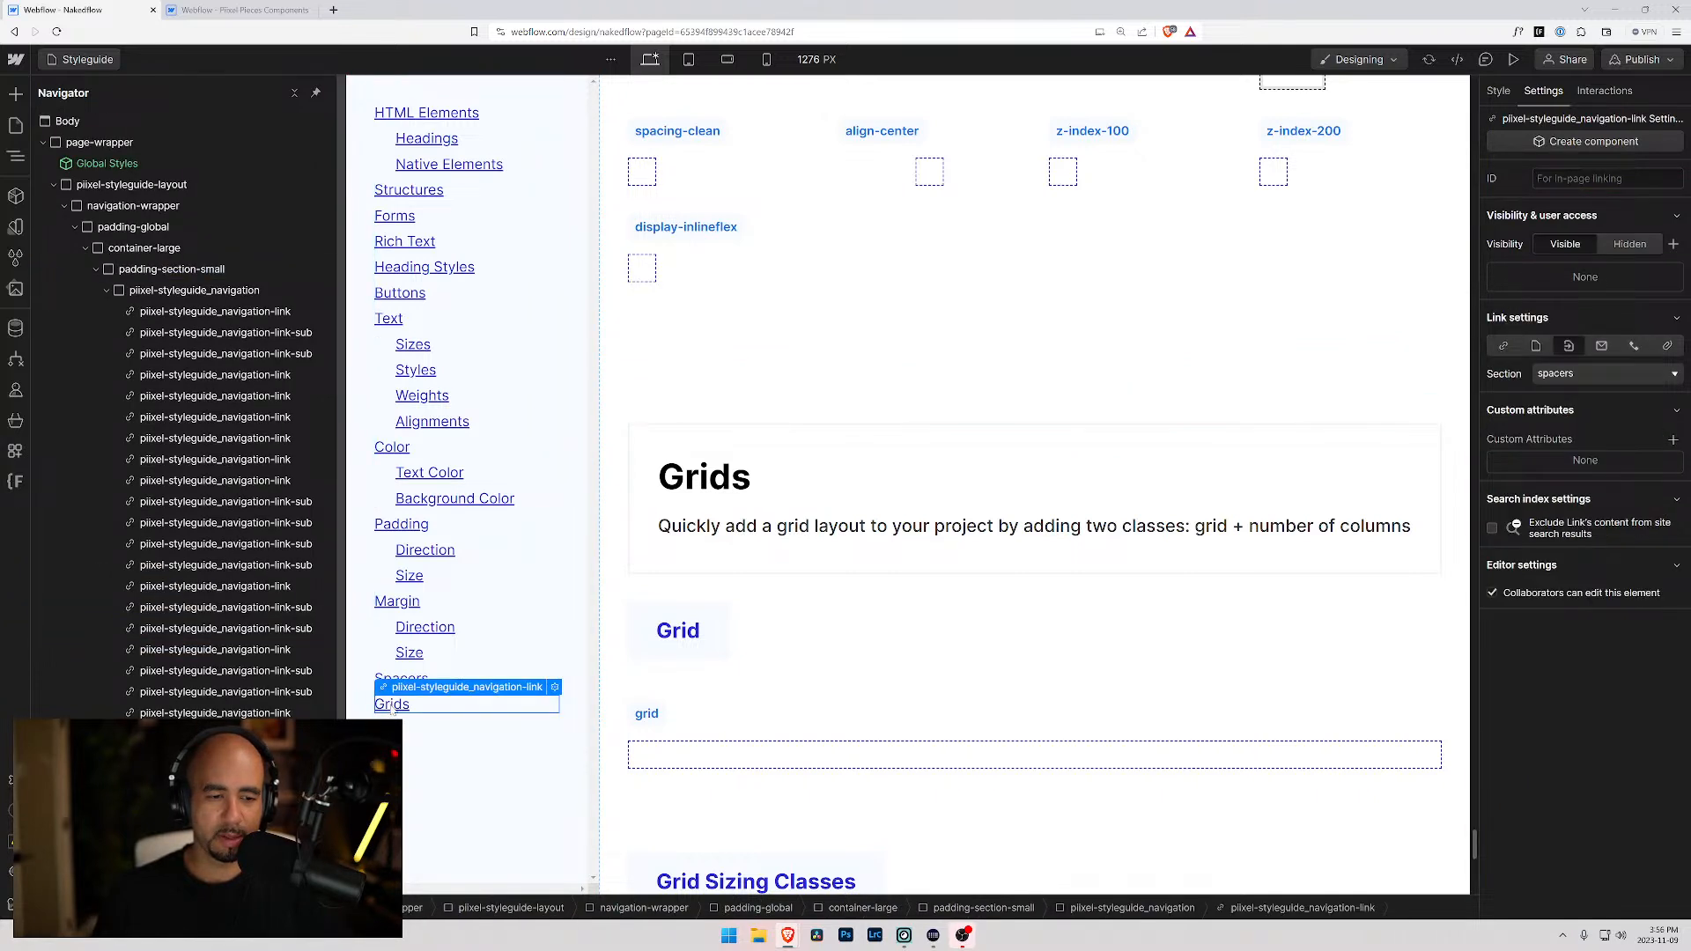
{"action": "left_click", "coordinate": [553, 687]}
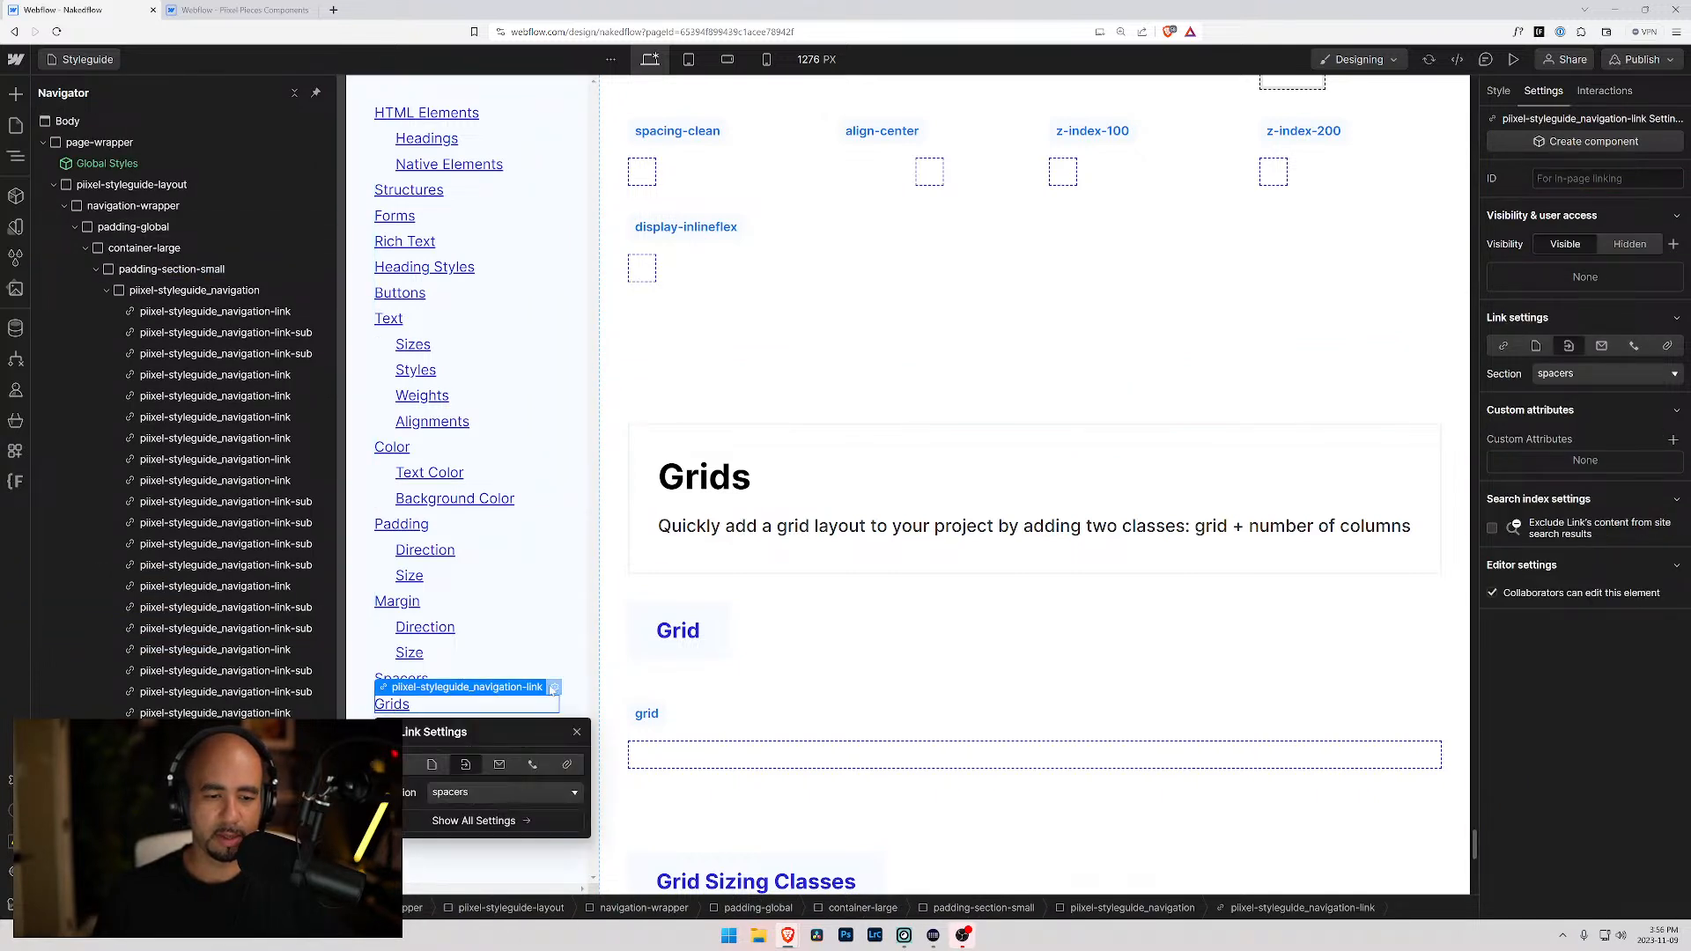
{"action": "left_click", "coordinate": [474, 792]}
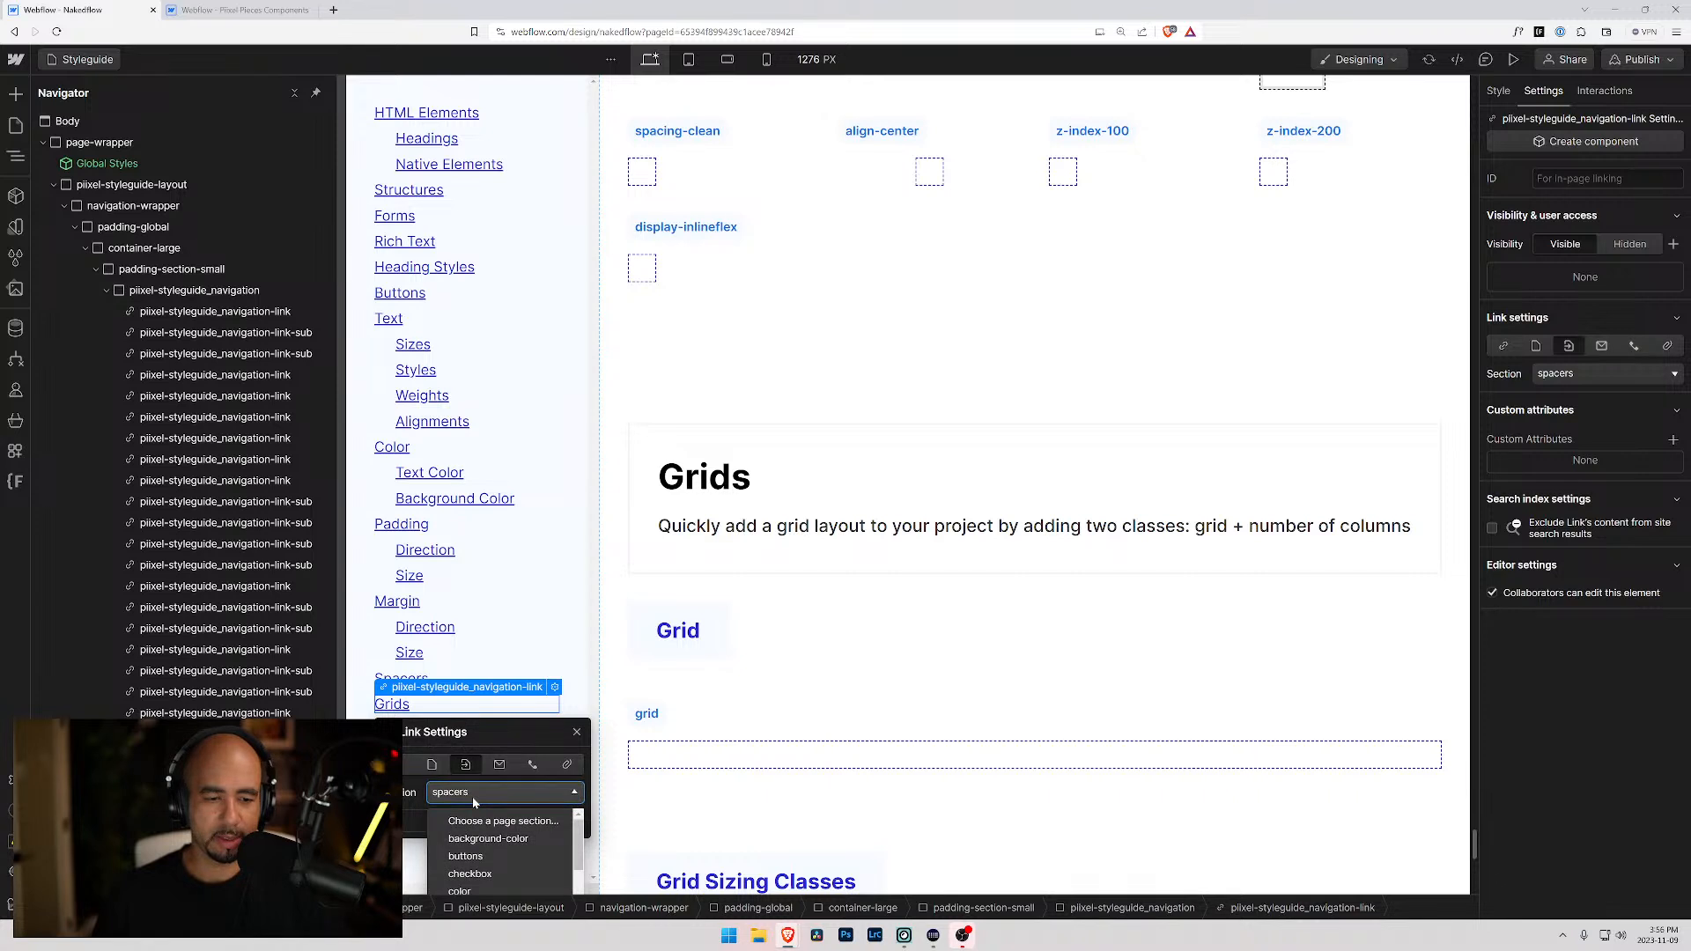
{"action": "scroll", "coordinate": [490, 847], "scroll_direction": "down", "scroll_amount": 4}
{"action": "scroll", "coordinate": [490, 847], "scroll_direction": "up", "scroll_amount": 2}
{"action": "left_click", "coordinate": [476, 861]}
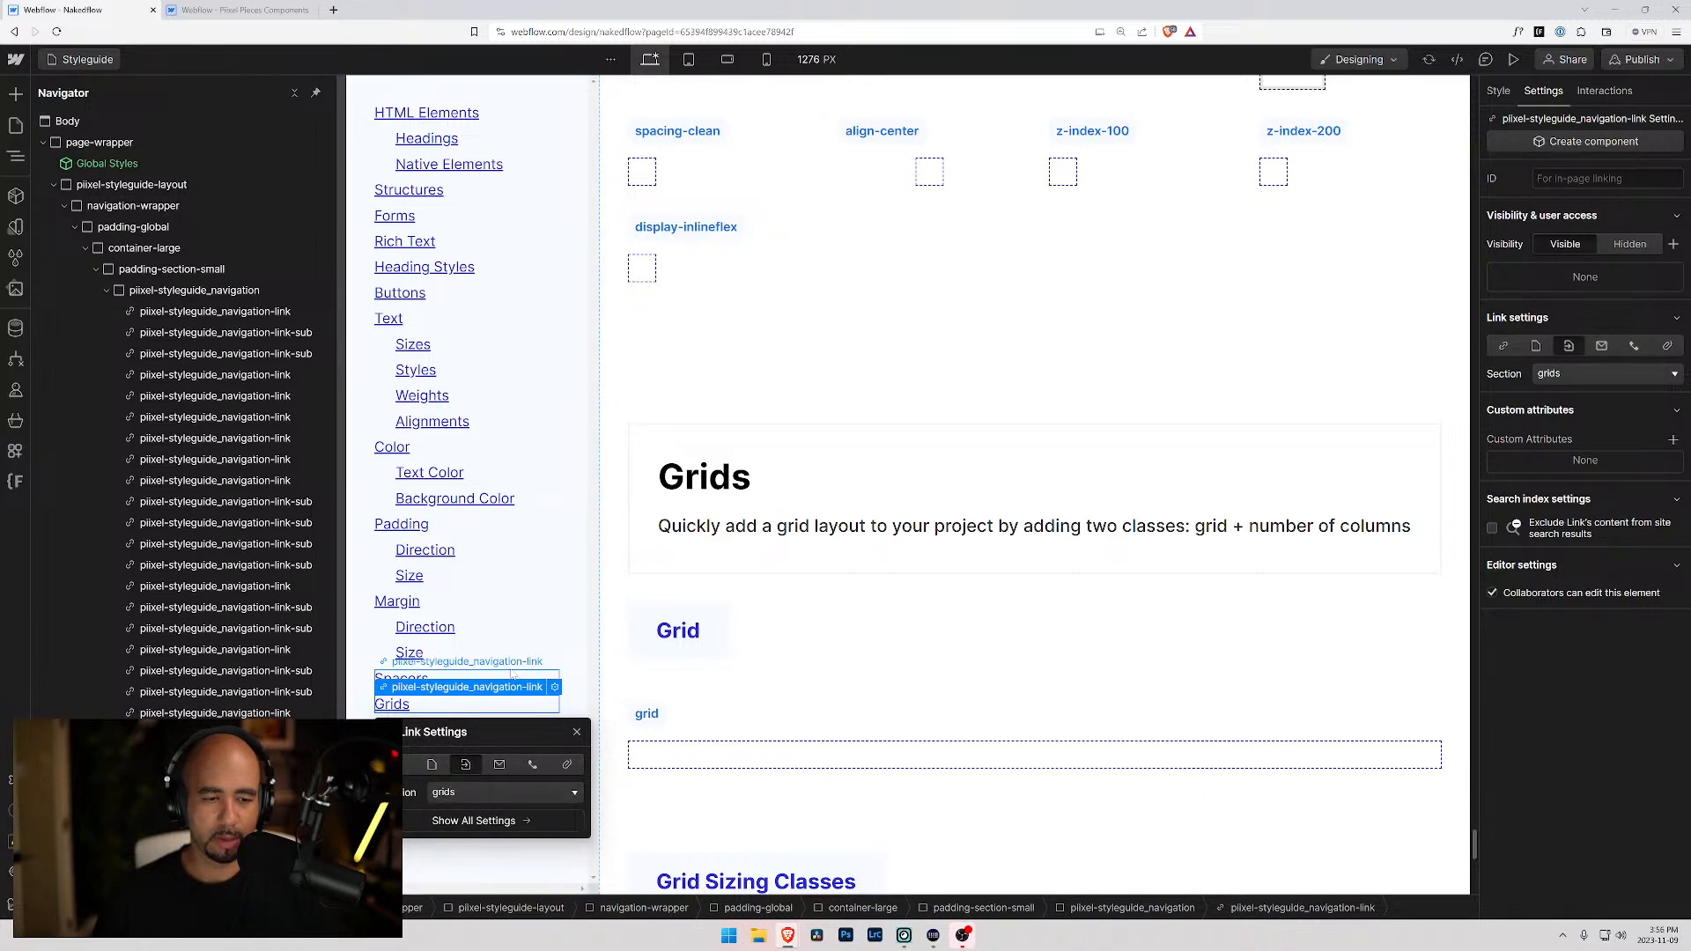
{"action": "key", "text": "Escape"}
{"action": "left_click", "coordinate": [785, 676]}
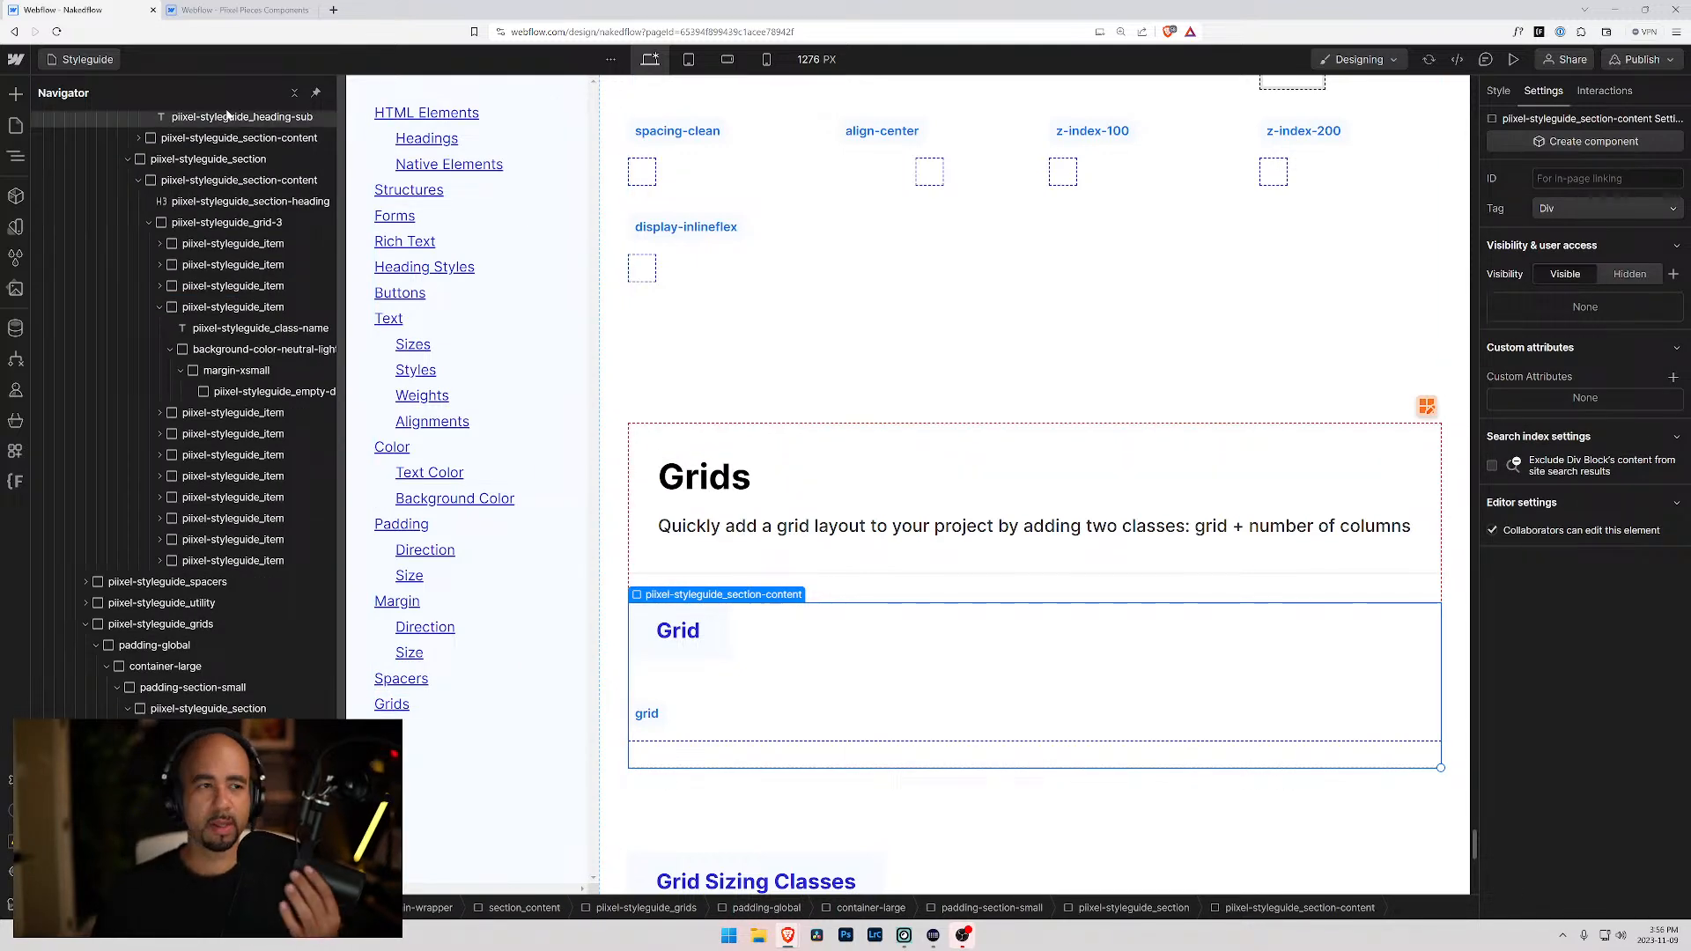
- Open the Home page of the site for editing
{"action": "left_click", "coordinate": [110, 65]}
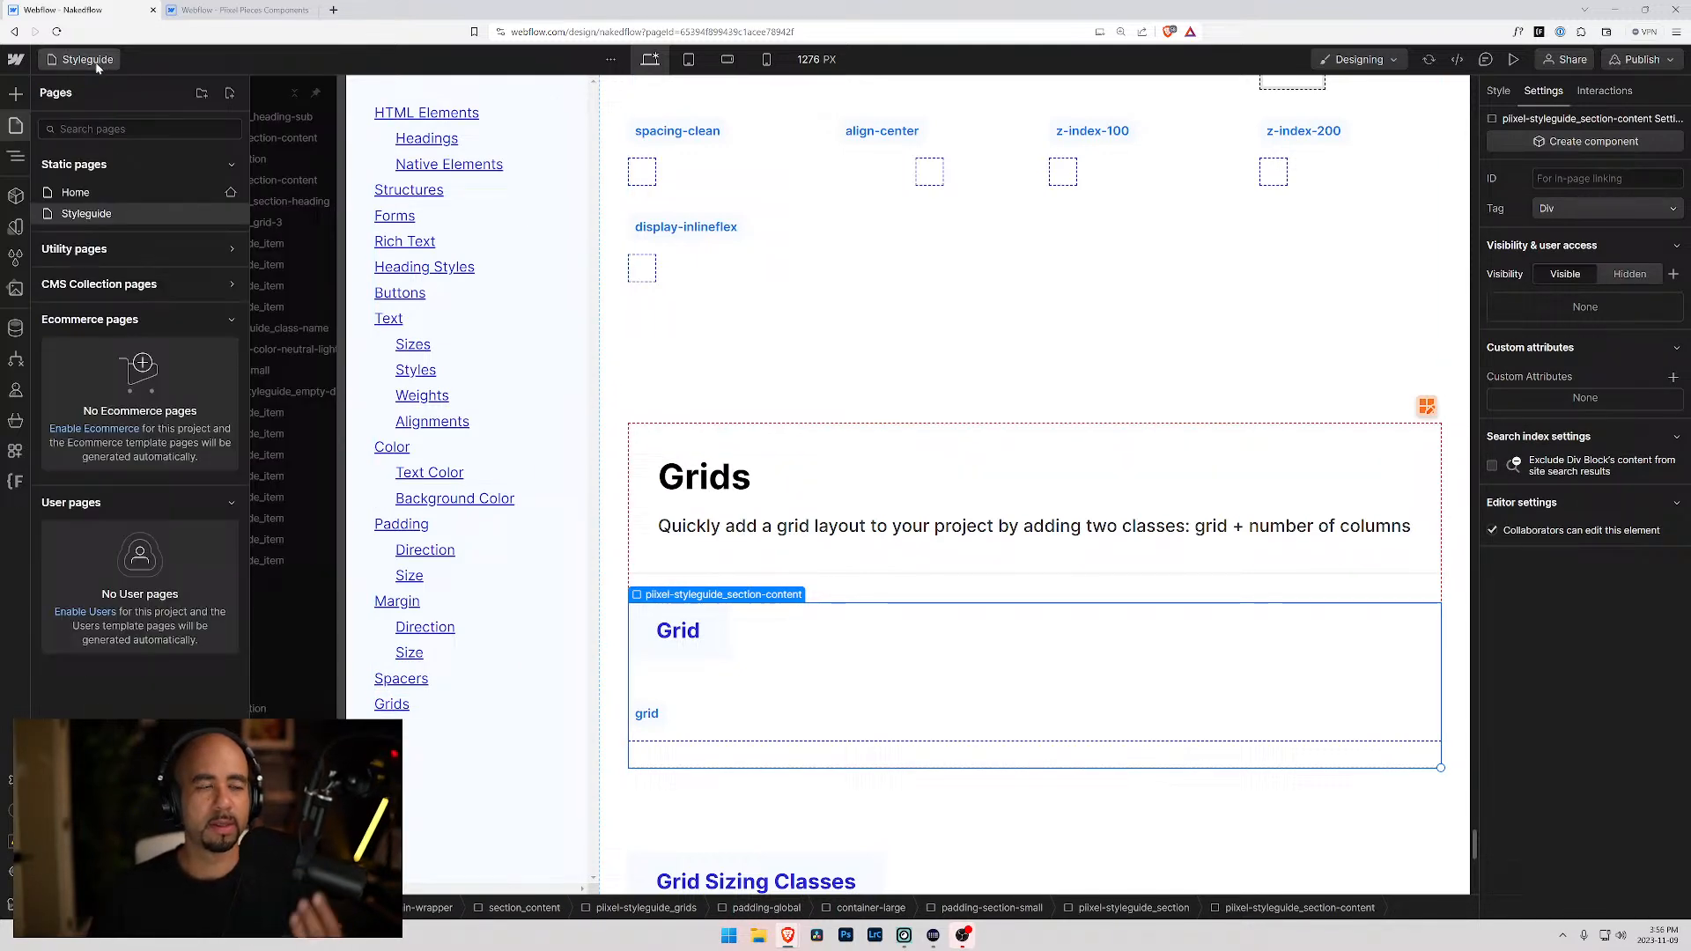
{"action": "left_click", "coordinate": [109, 188]}
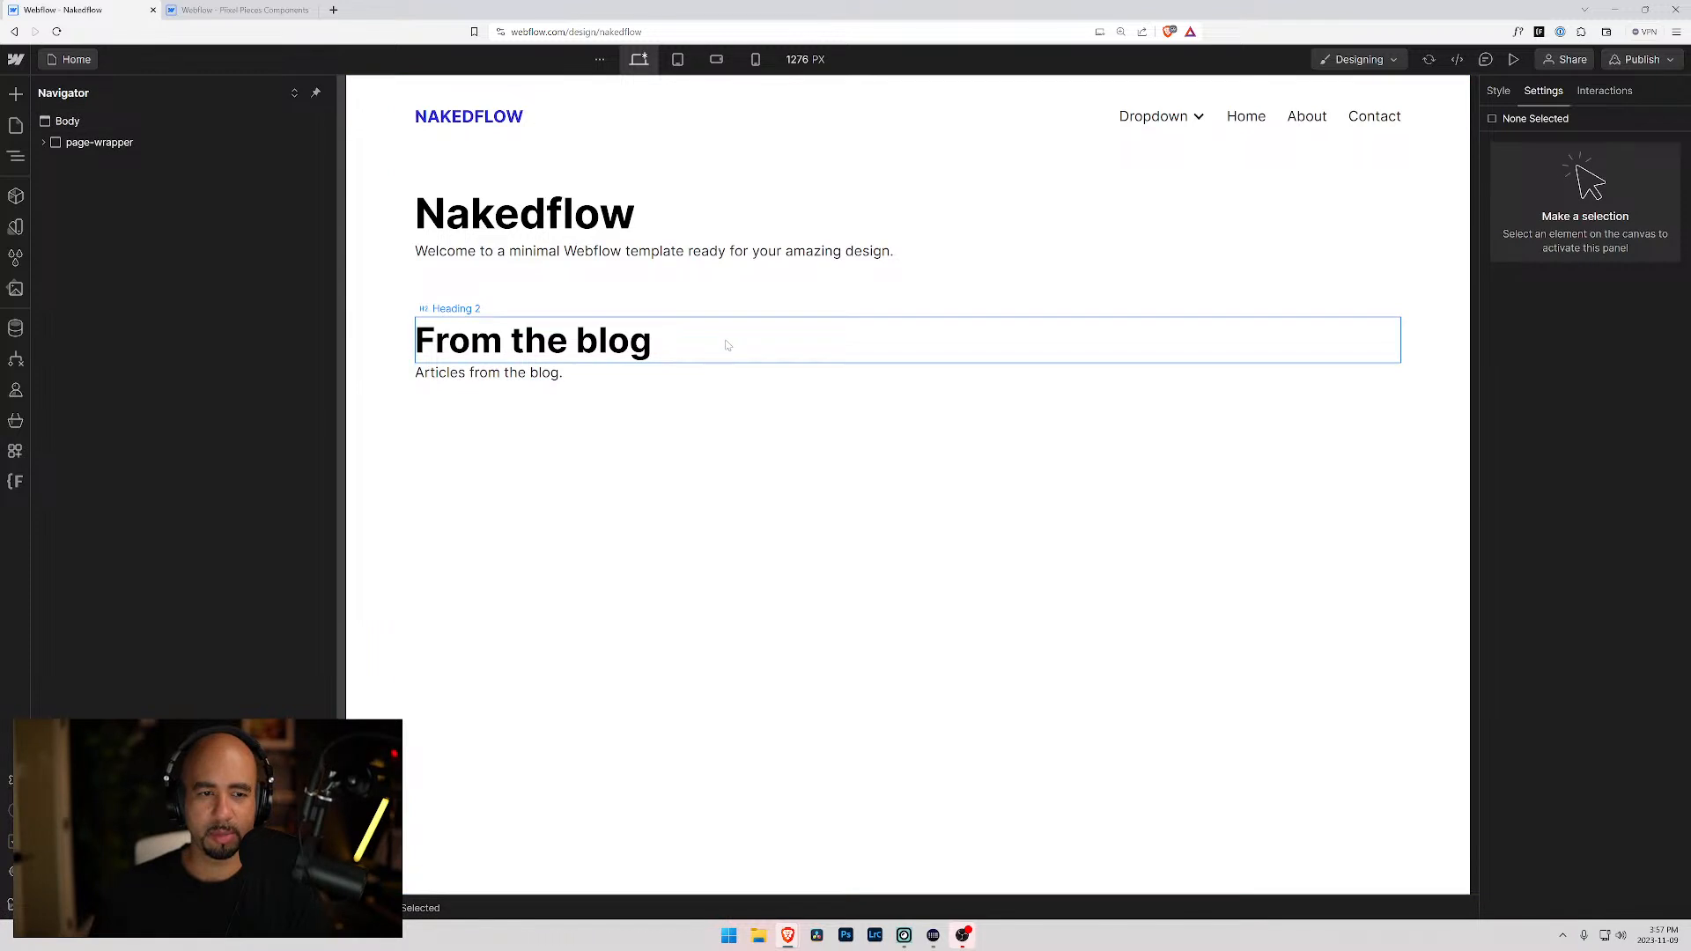
- Insert a Grid element inside the padding-section-small wrapper of the From the blog section, keeping its default layout
{"action": "left_click", "coordinate": [670, 374]}
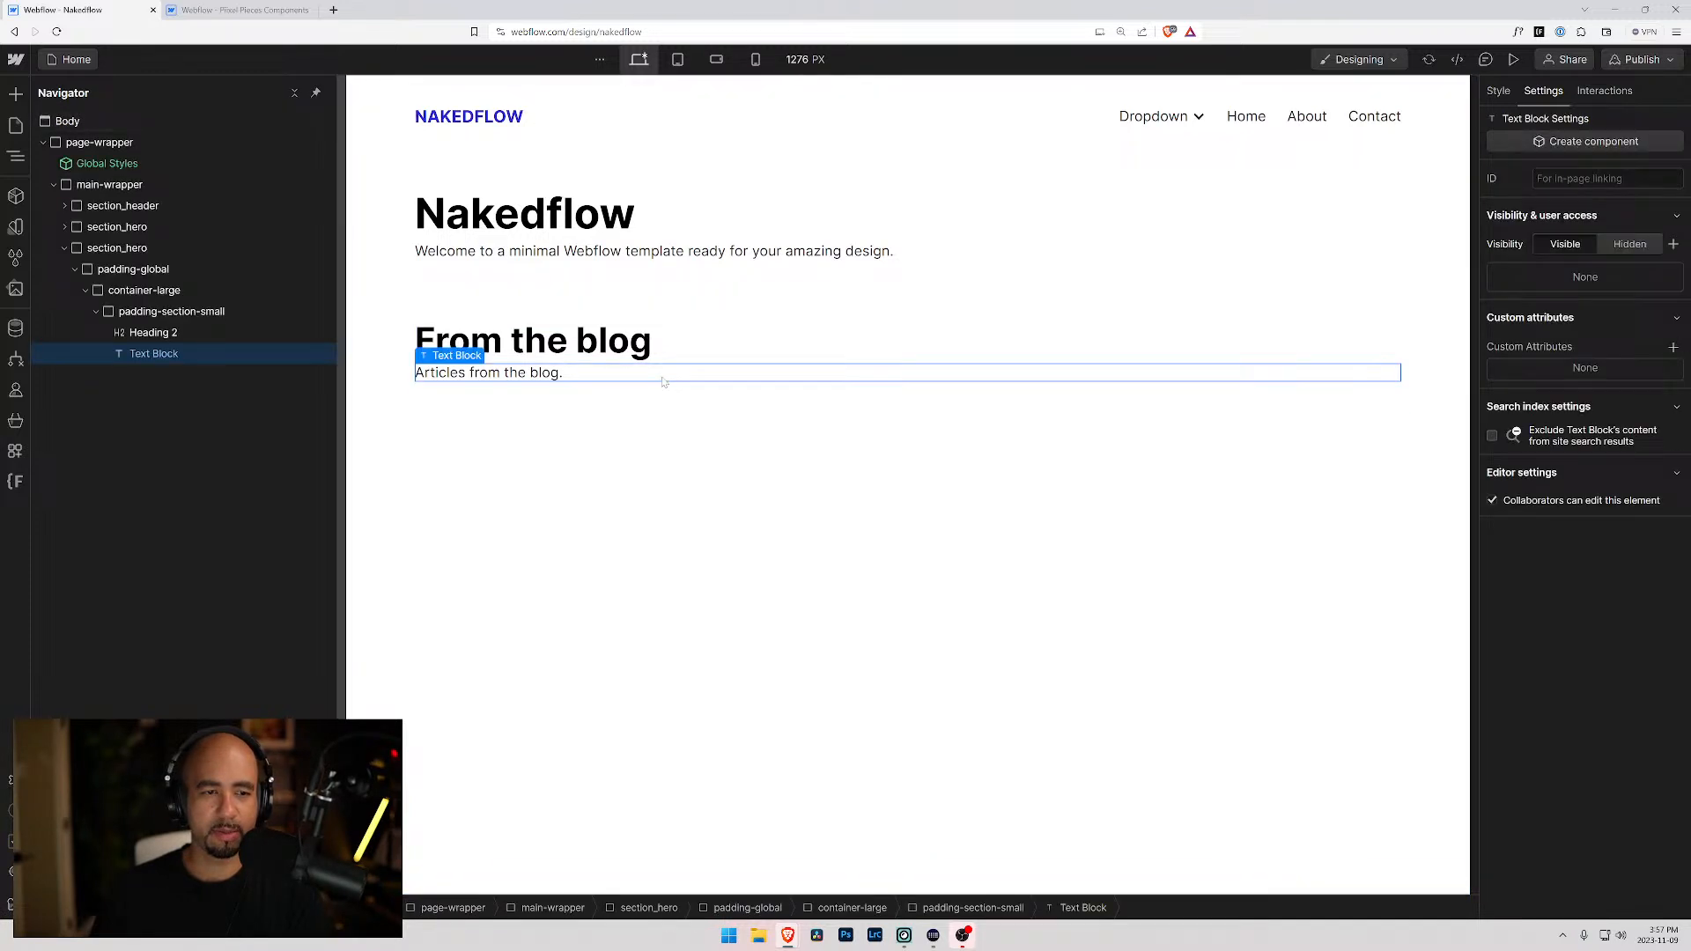
{"action": "left_click", "coordinate": [99, 314]}
{"action": "left_click", "coordinate": [119, 314]}
{"action": "left_click", "coordinate": [93, 310]}
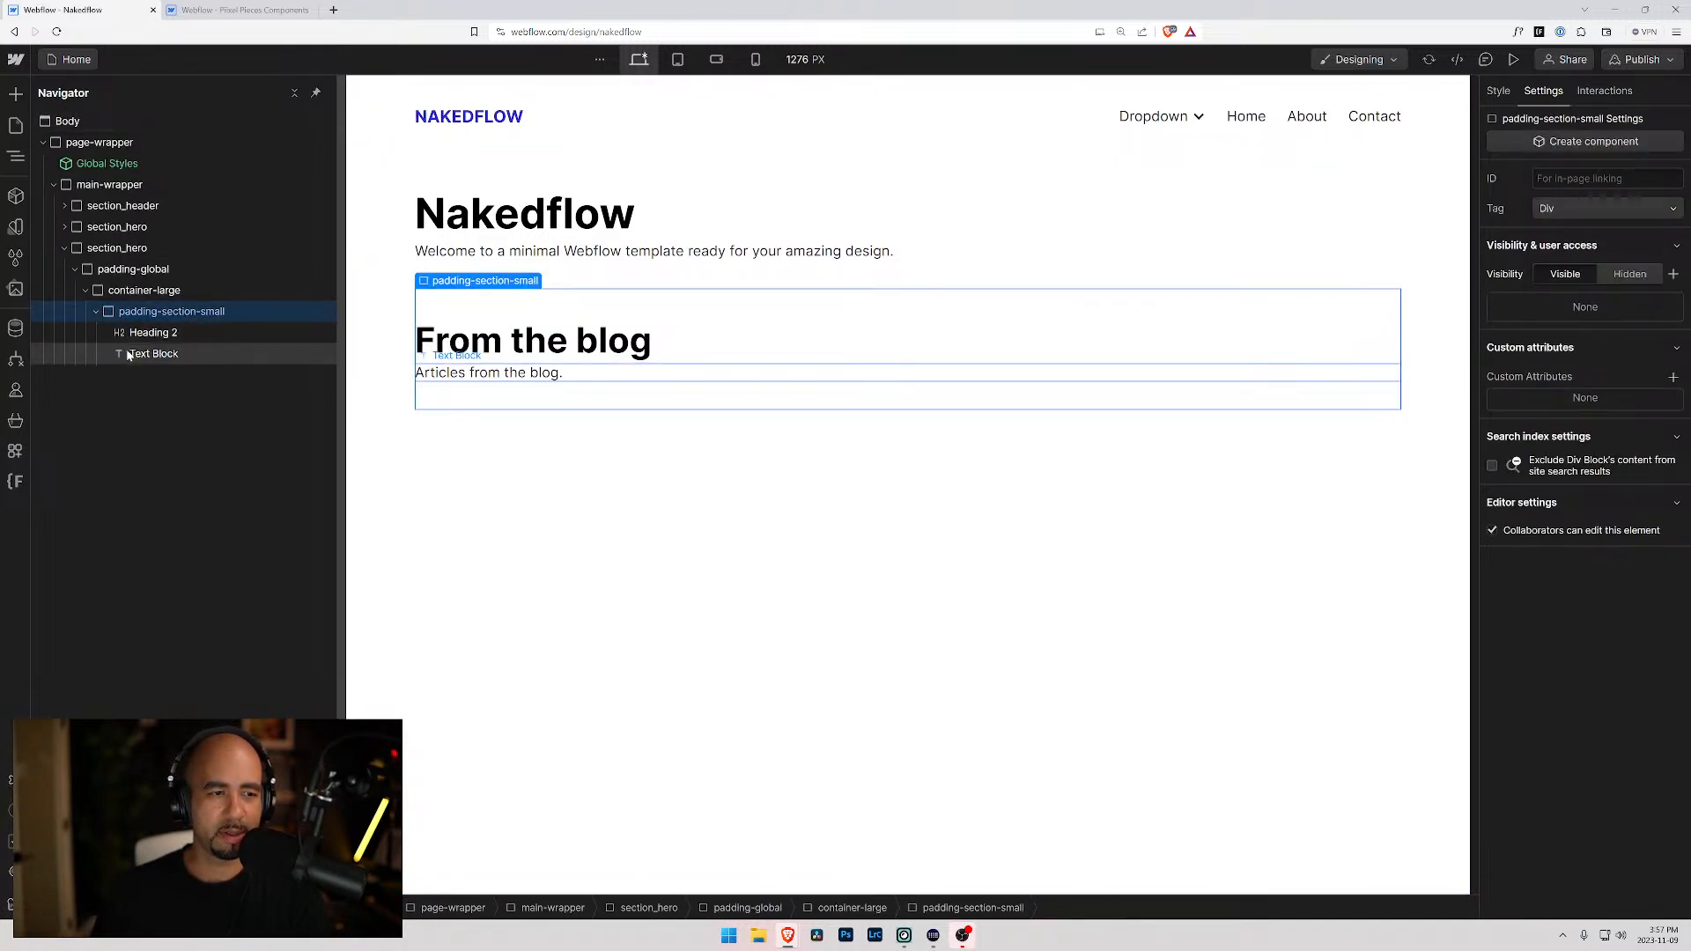
{"action": "key", "text": "ctrl+e"}
{"action": "type", "text": "g"}
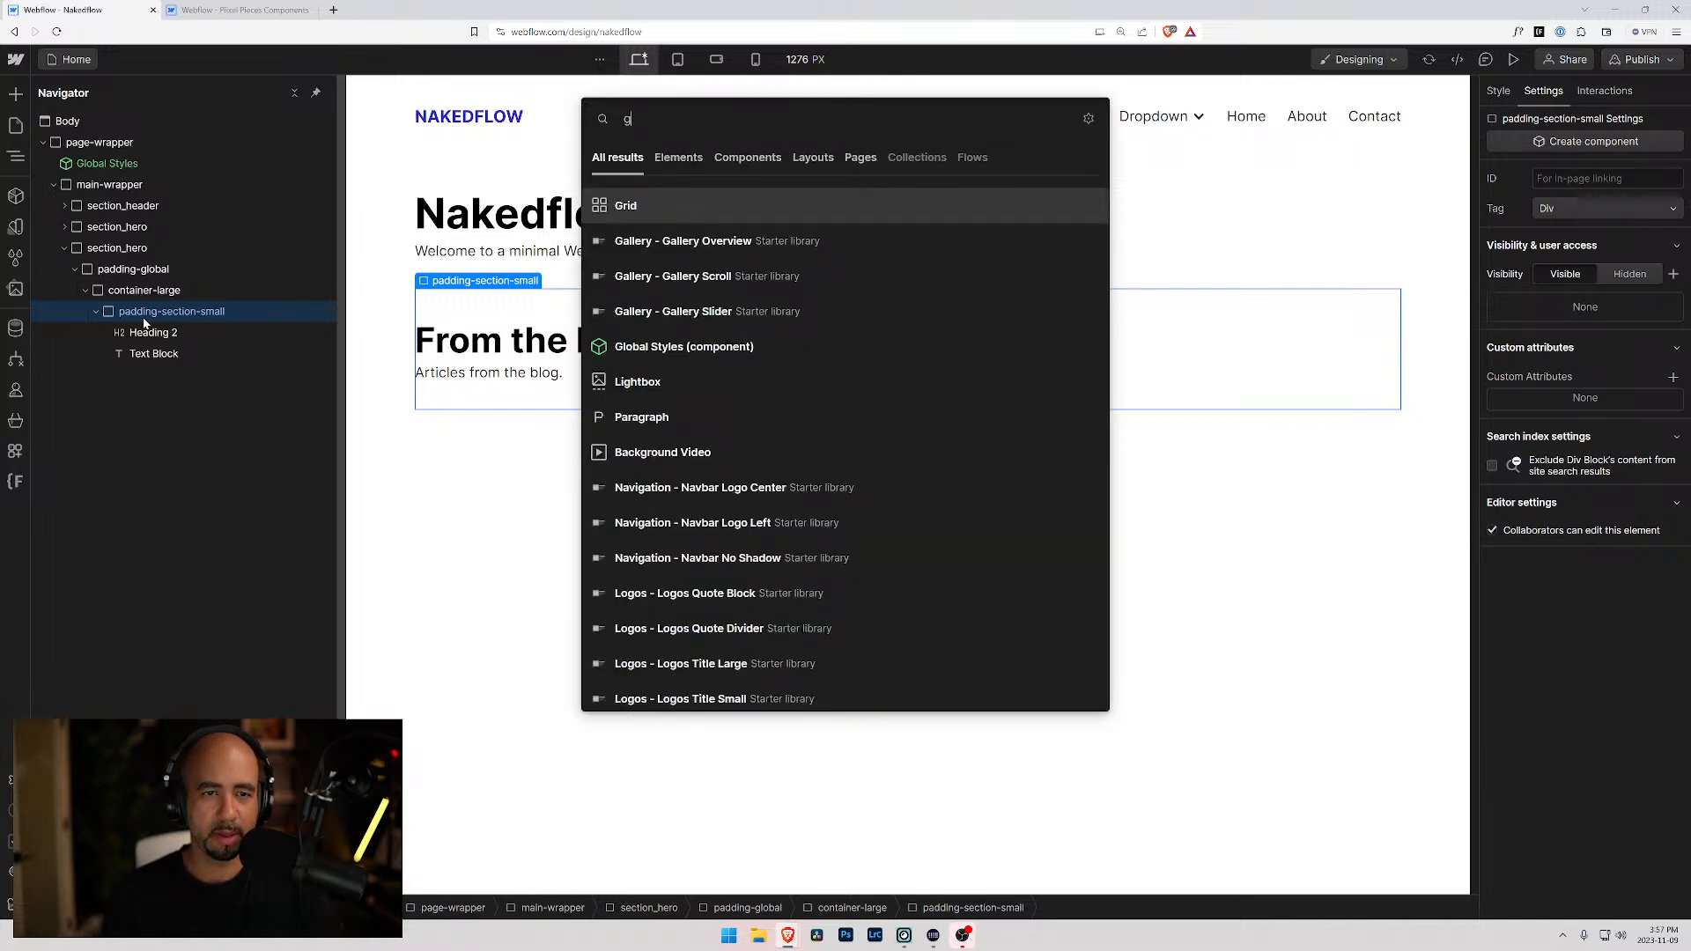
{"action": "key", "text": "BackSpace"}
{"action": "type", "text": "div"}
{"action": "key", "text": "BackSpace"}
{"action": "key", "text": "BackSpace"}
{"action": "key", "text": "BackSpace"}
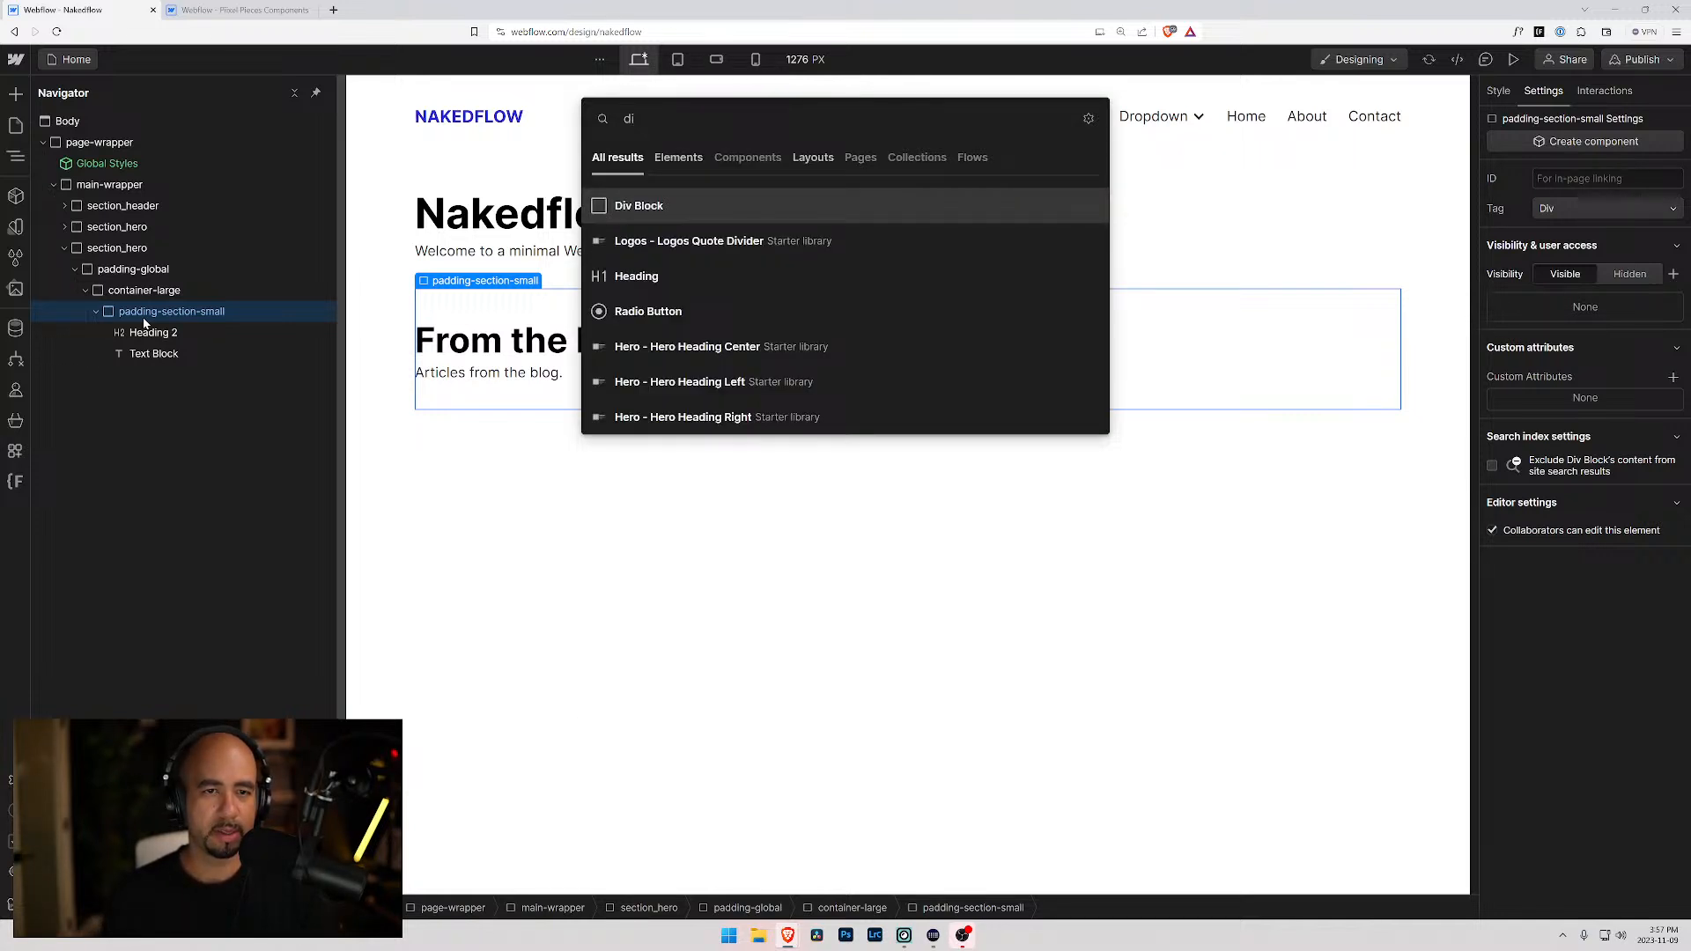
{"action": "type", "text": "gr"}
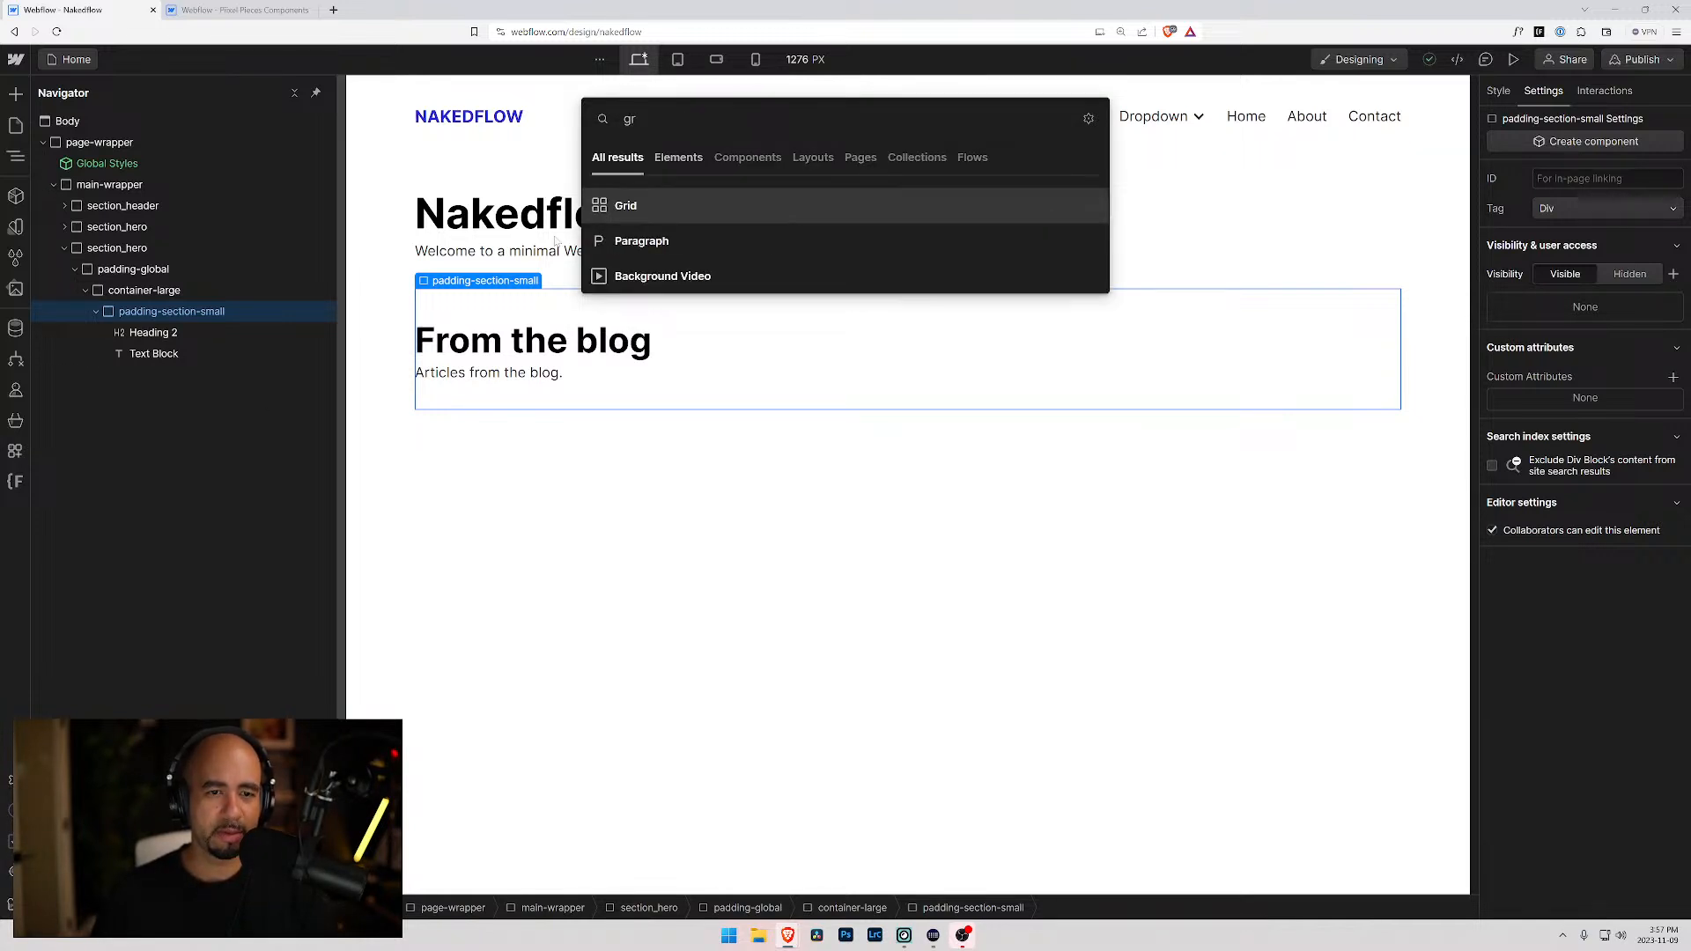
{"action": "left_click", "coordinate": [627, 208]}
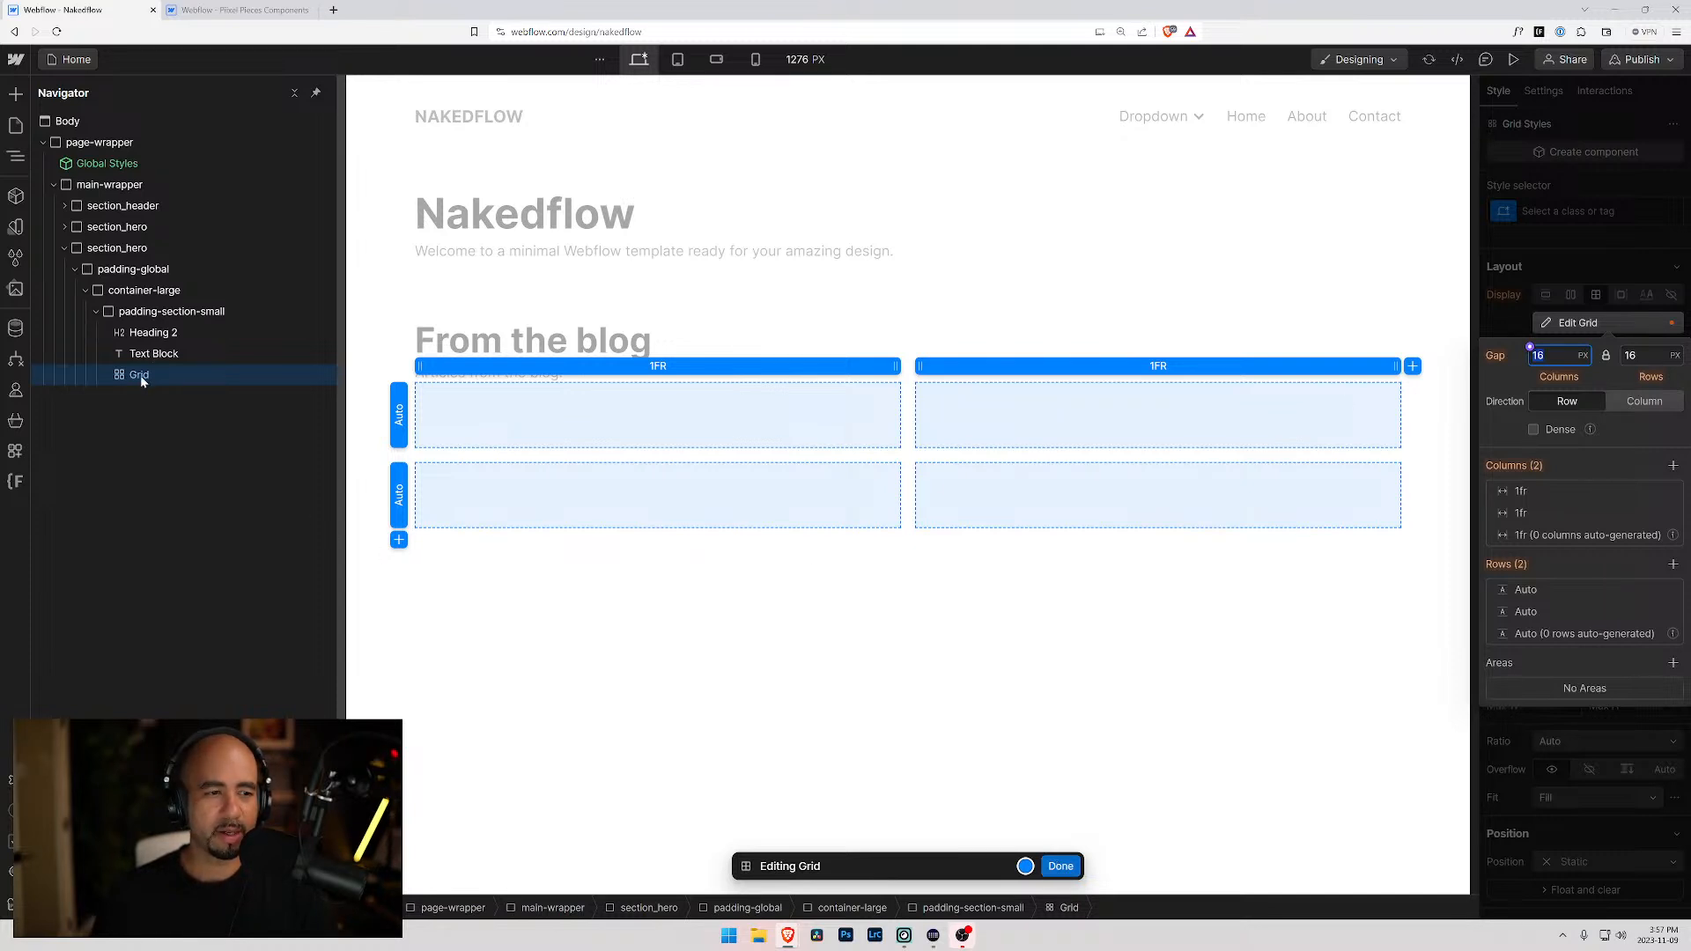
{"action": "key", "text": "Escape"}
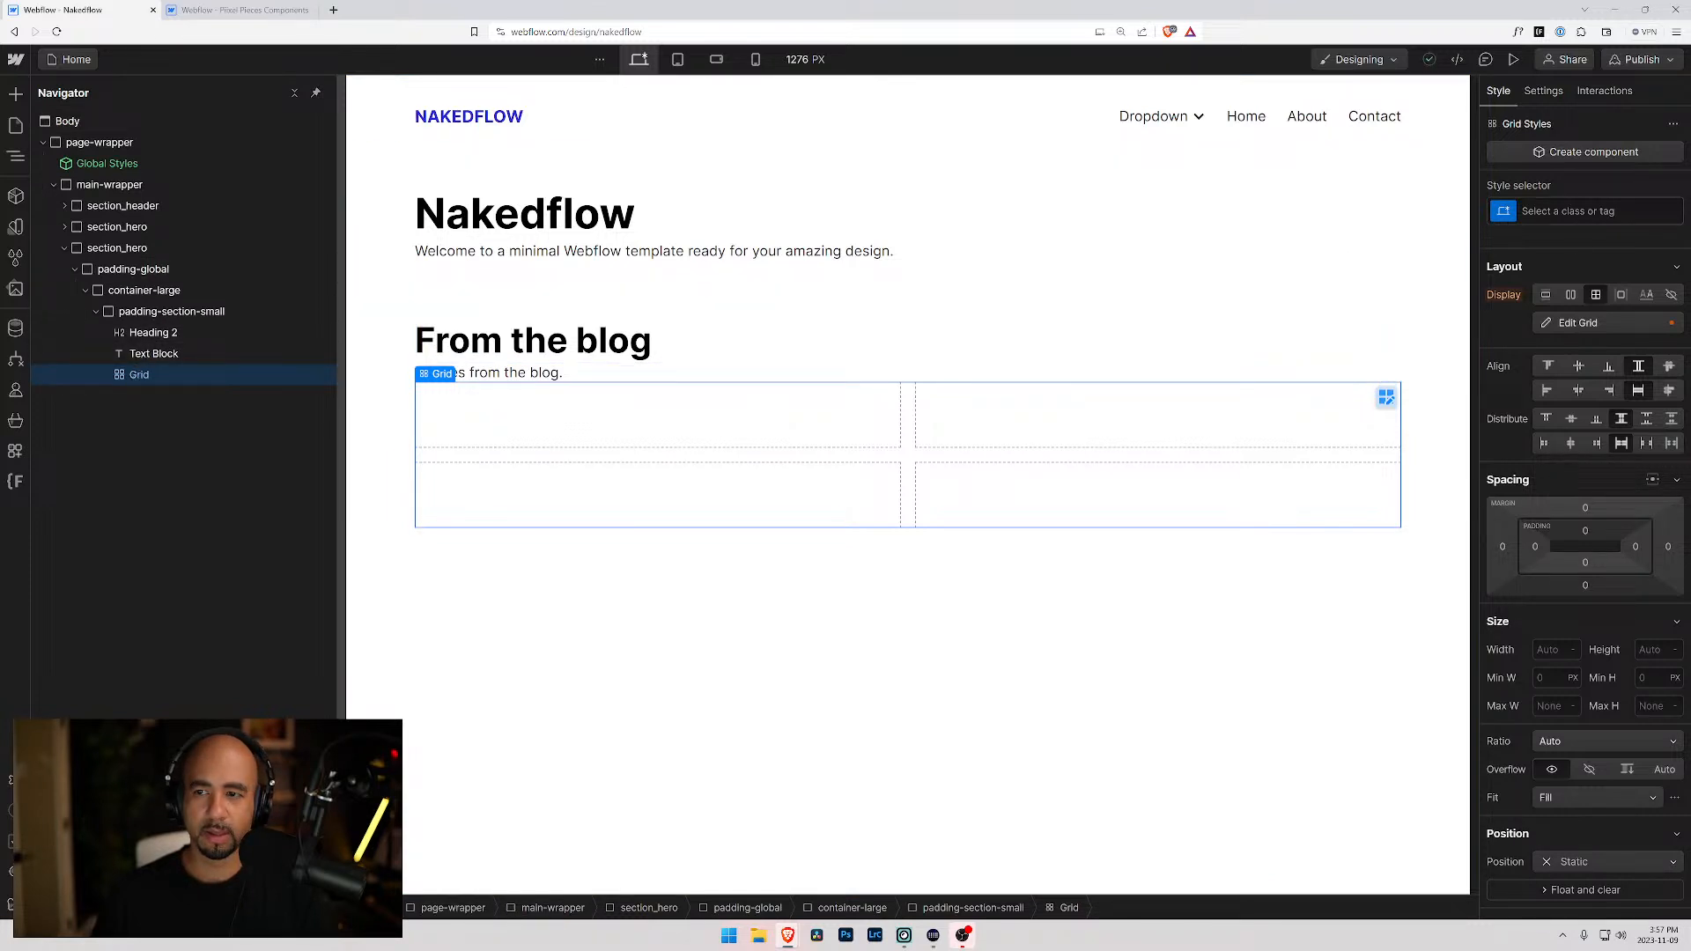
- Apply the existing class grid to the new Grid element below the Articles from the blog text
{"action": "left_click", "coordinate": [1586, 211]}
{"action": "type", "text": "grid"}
{"action": "key", "text": "Return"}
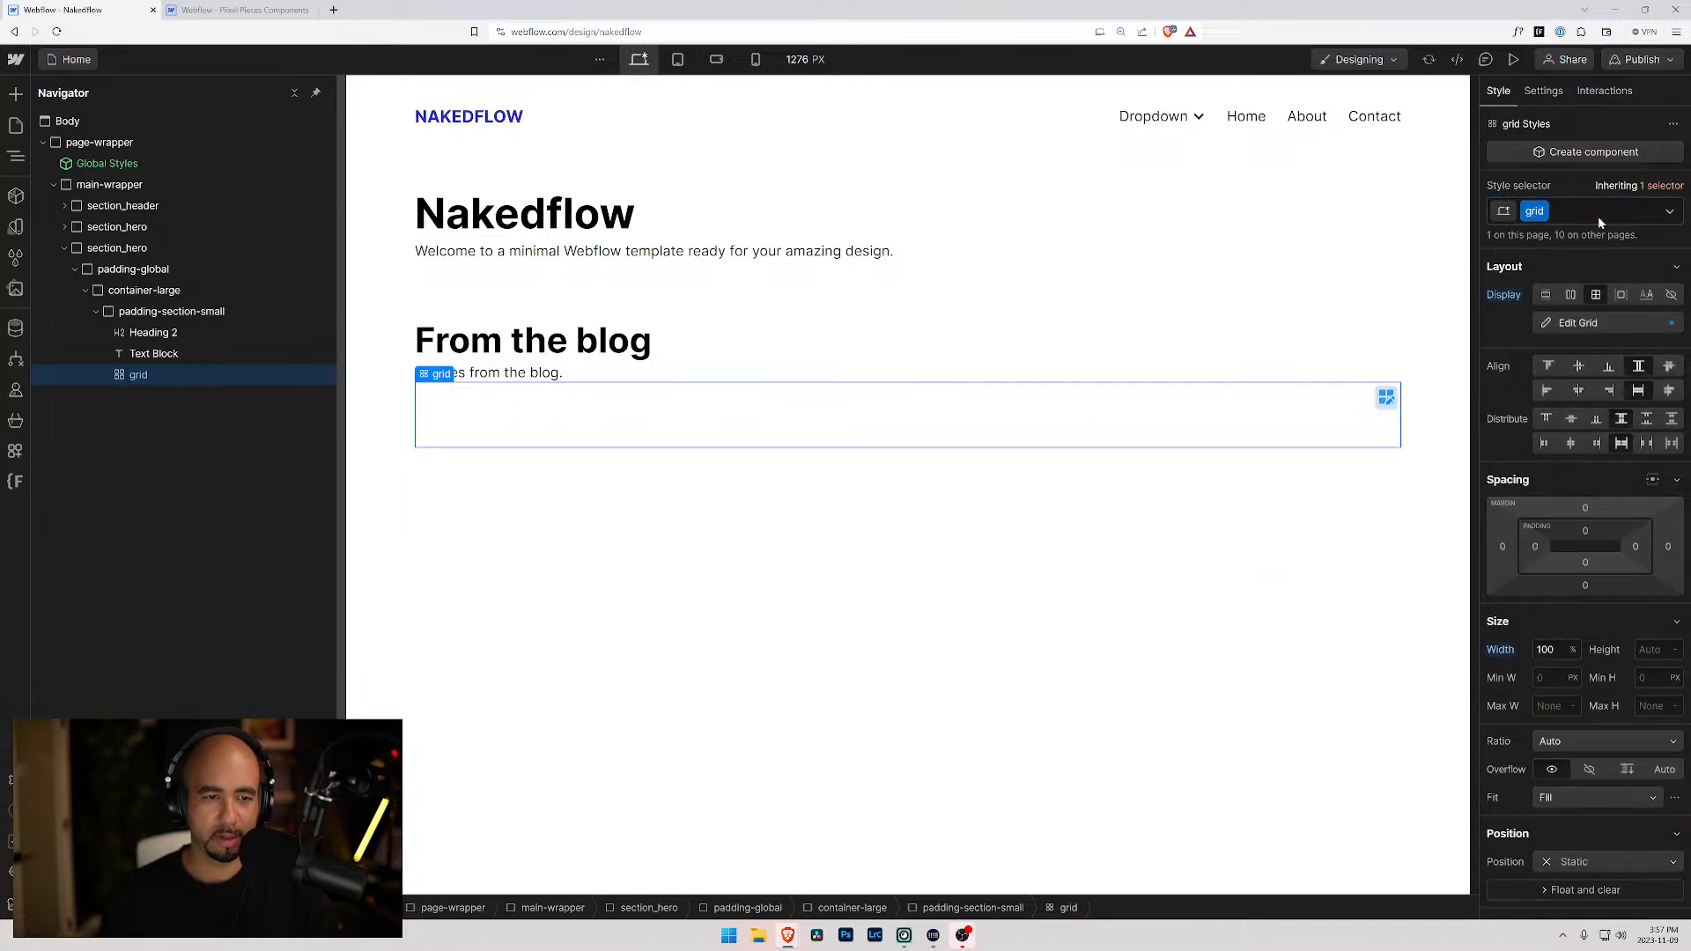
{"action": "left_click", "coordinate": [145, 353]}
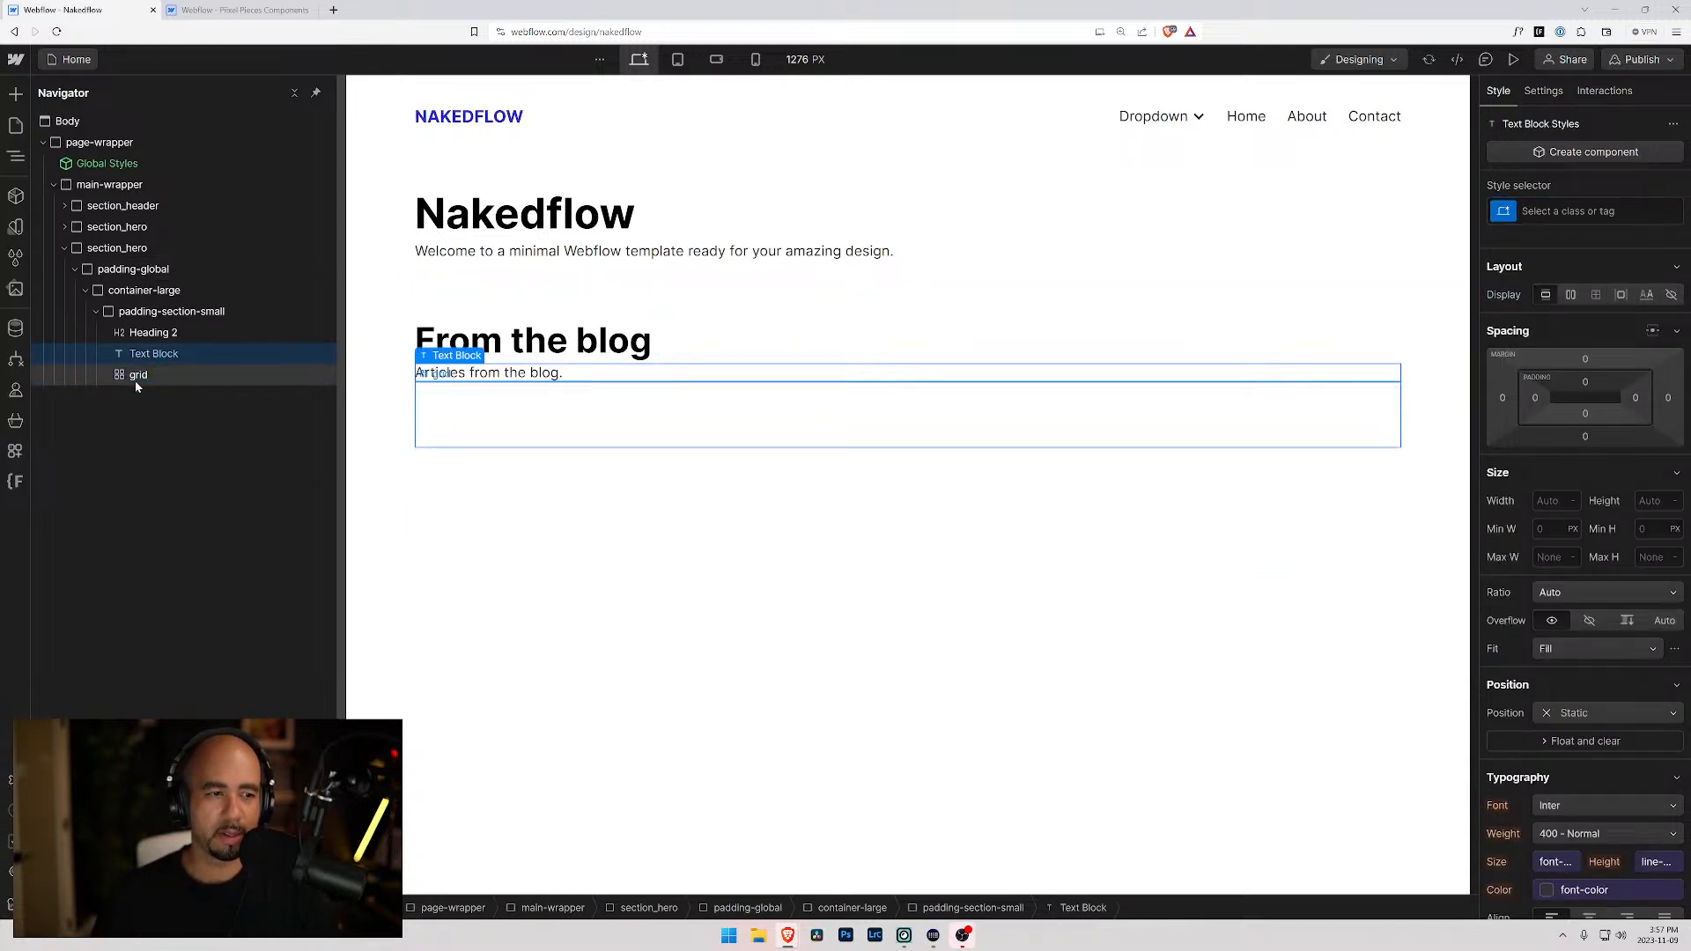
{"action": "left_click", "coordinate": [137, 376]}
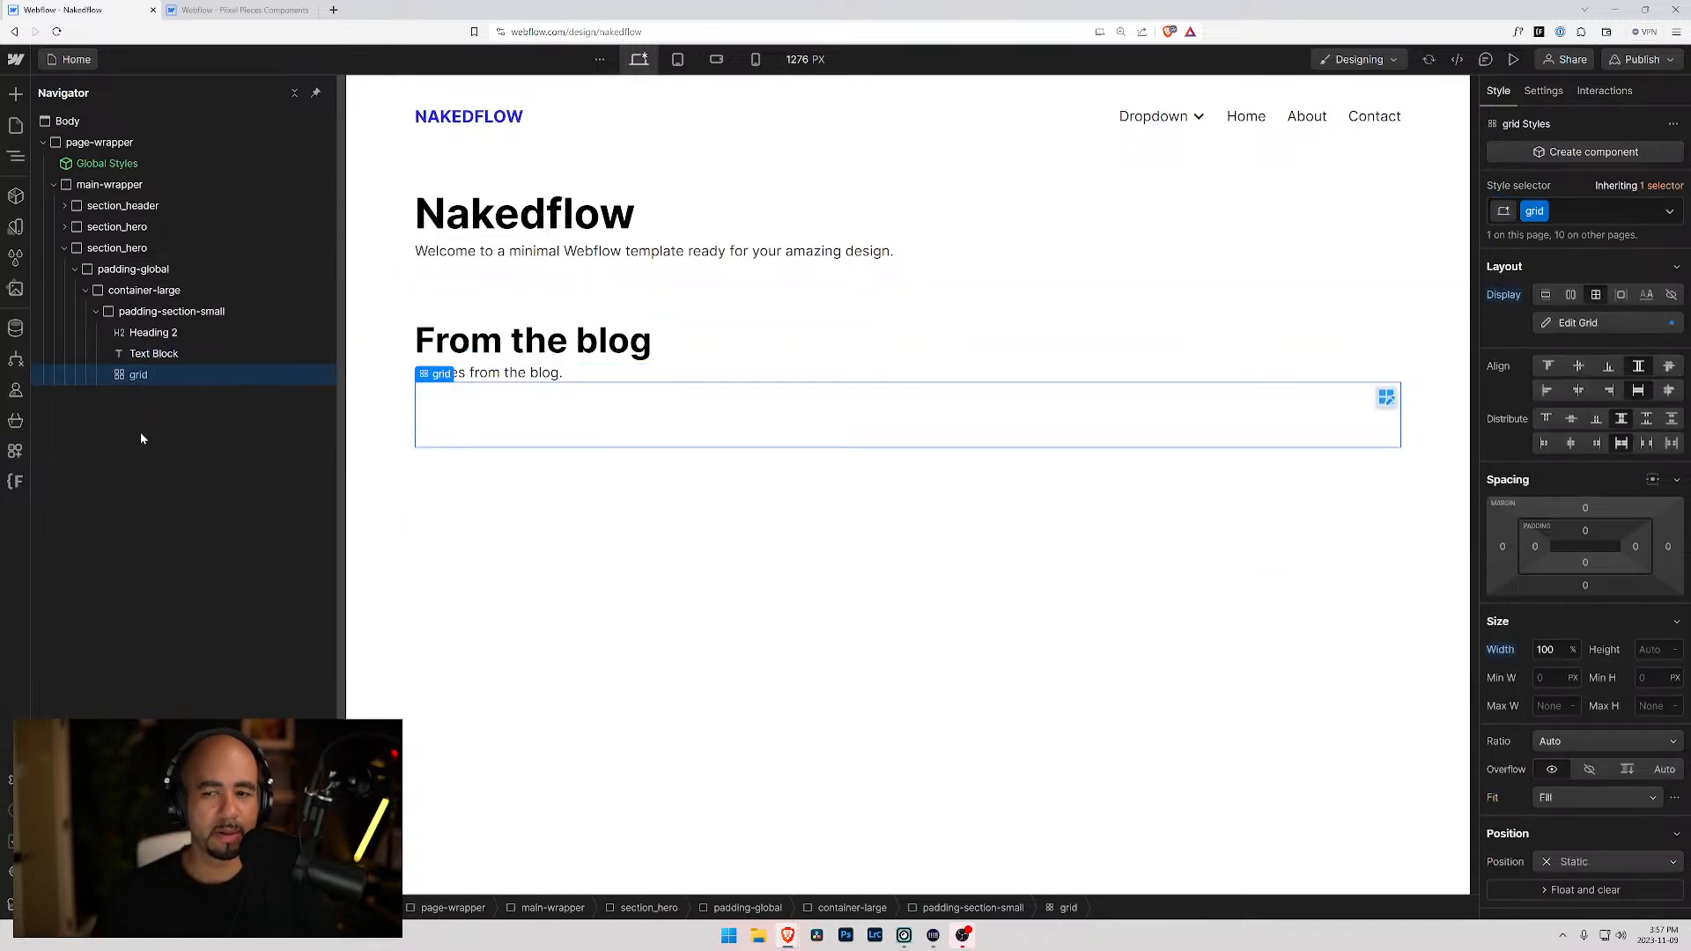
- Add the existing combo class grid-3-columns to the From the blog grid
{"action": "left_click", "coordinate": [1592, 212]}
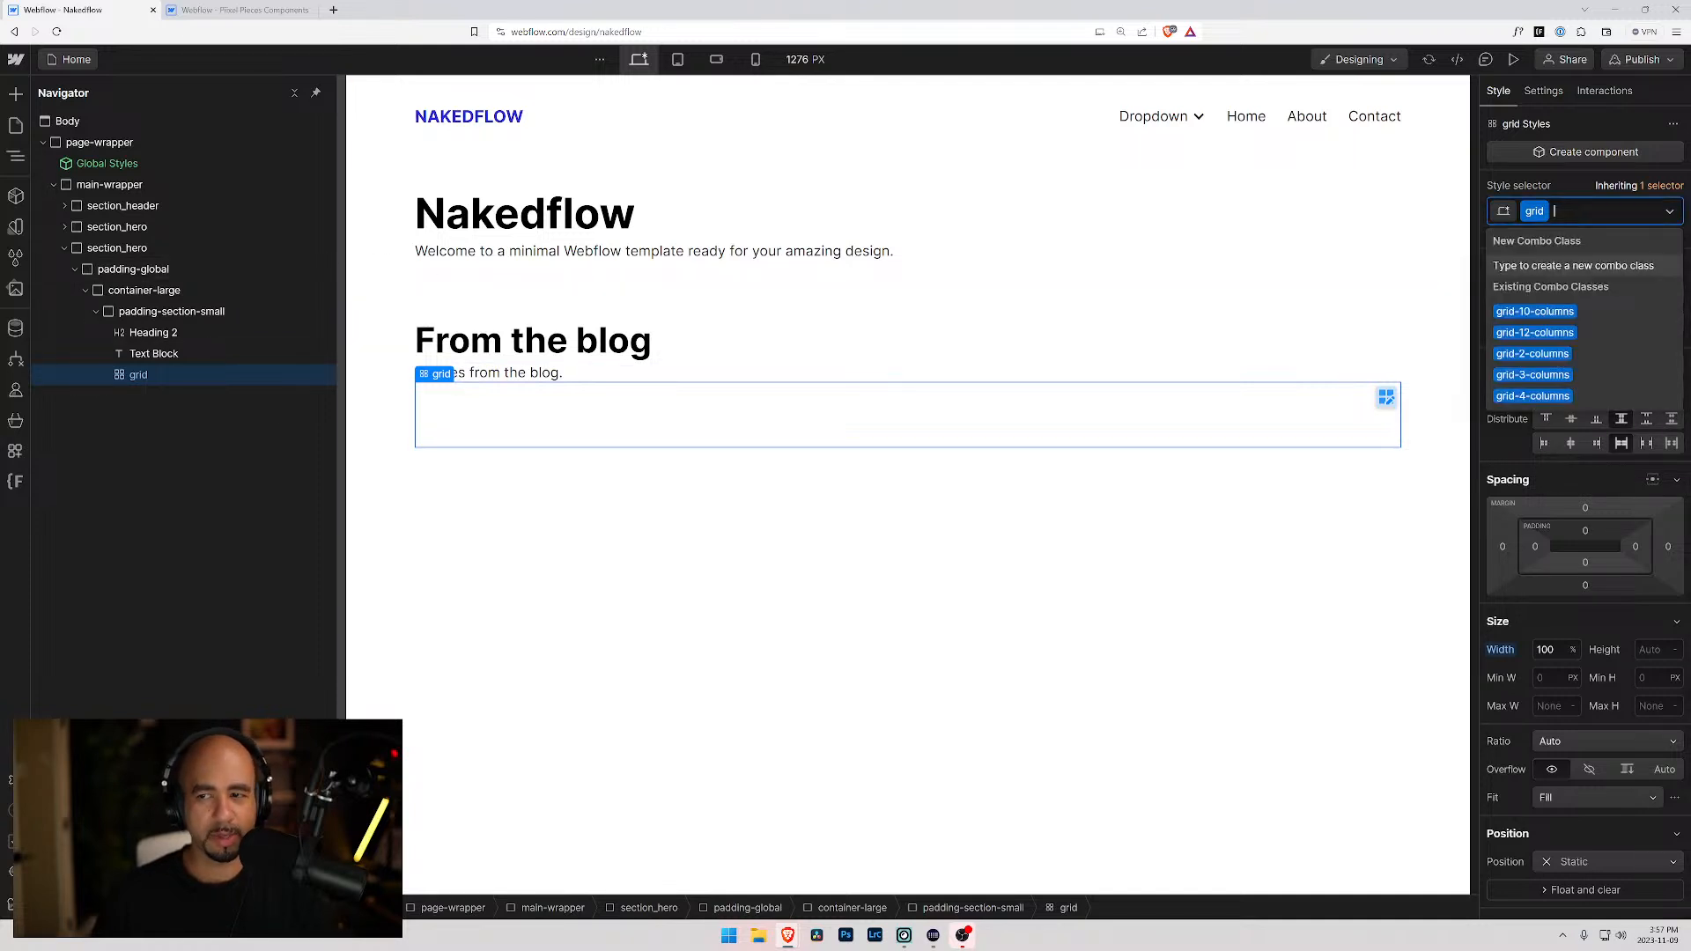
{"action": "type", "text": "grid"}
{"action": "key", "text": "Down"}
{"action": "key", "text": "Down"}
{"action": "key", "text": "Down"}
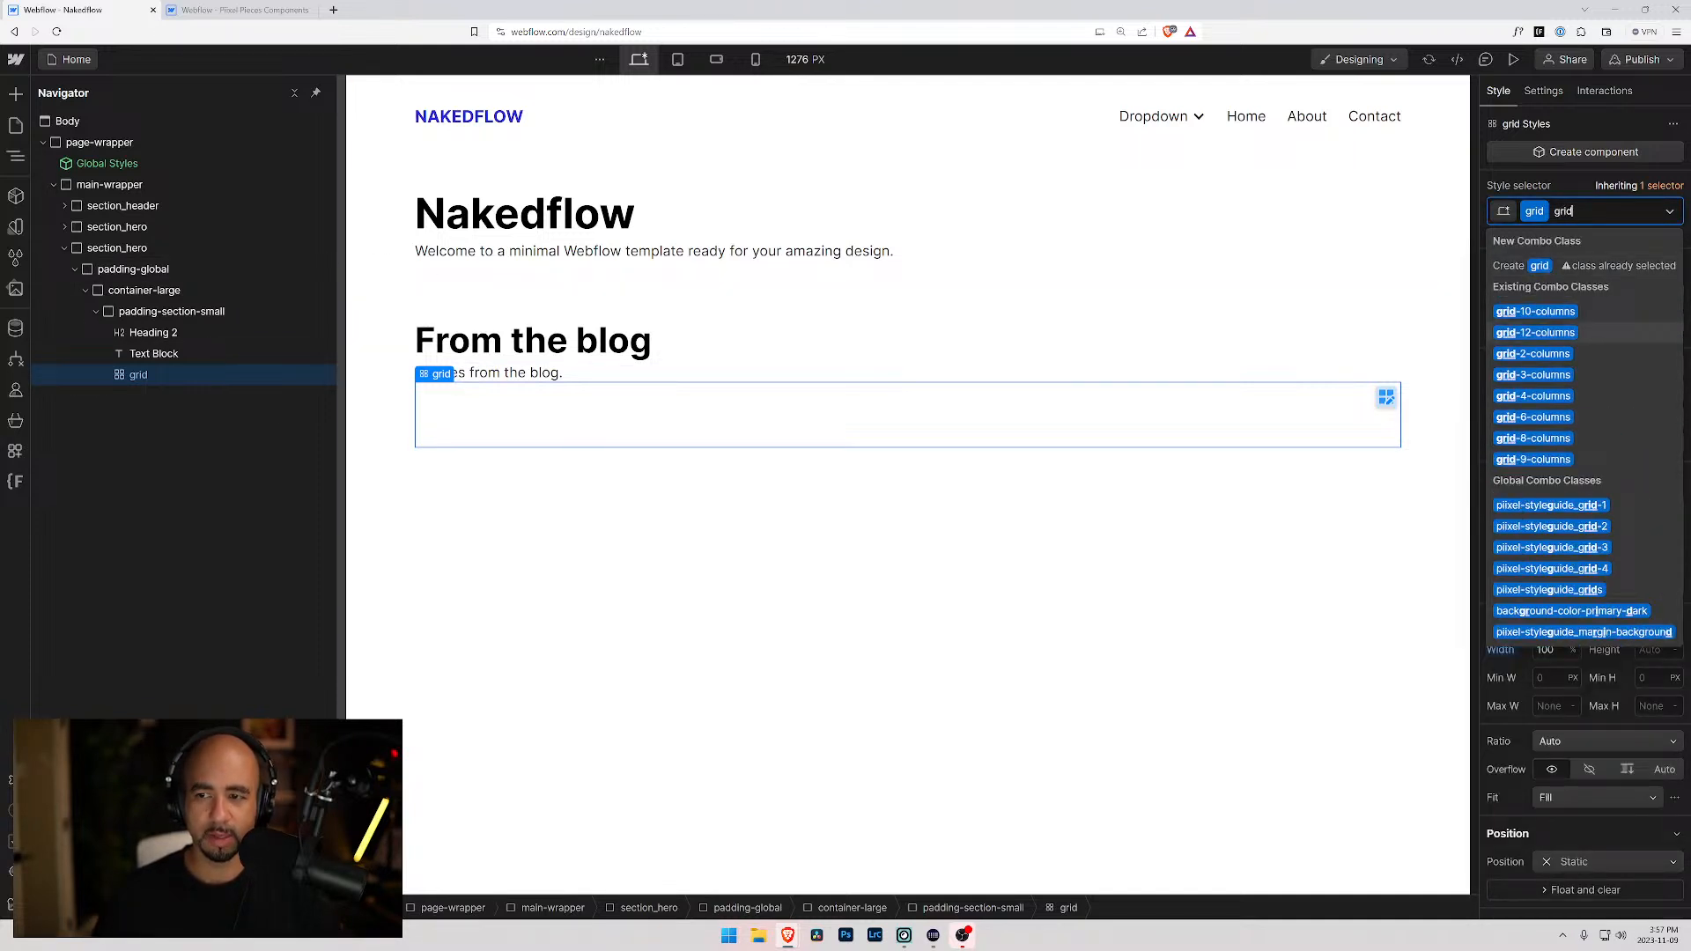
{"action": "key", "text": "Down"}
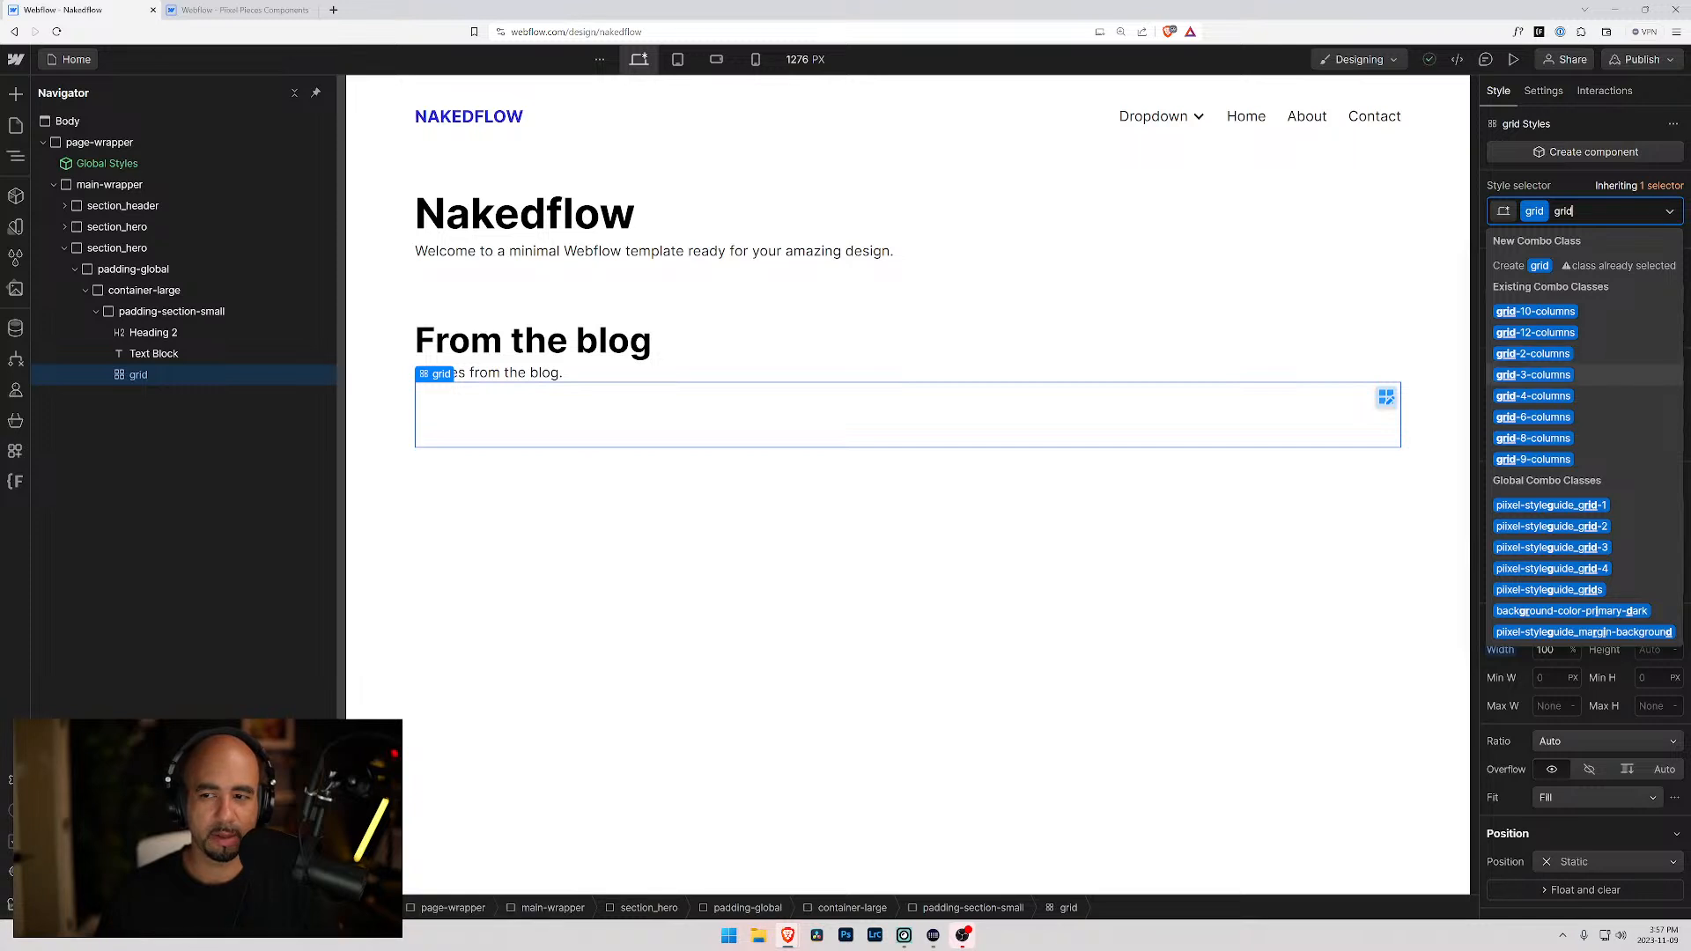
{"action": "key", "text": "Return"}
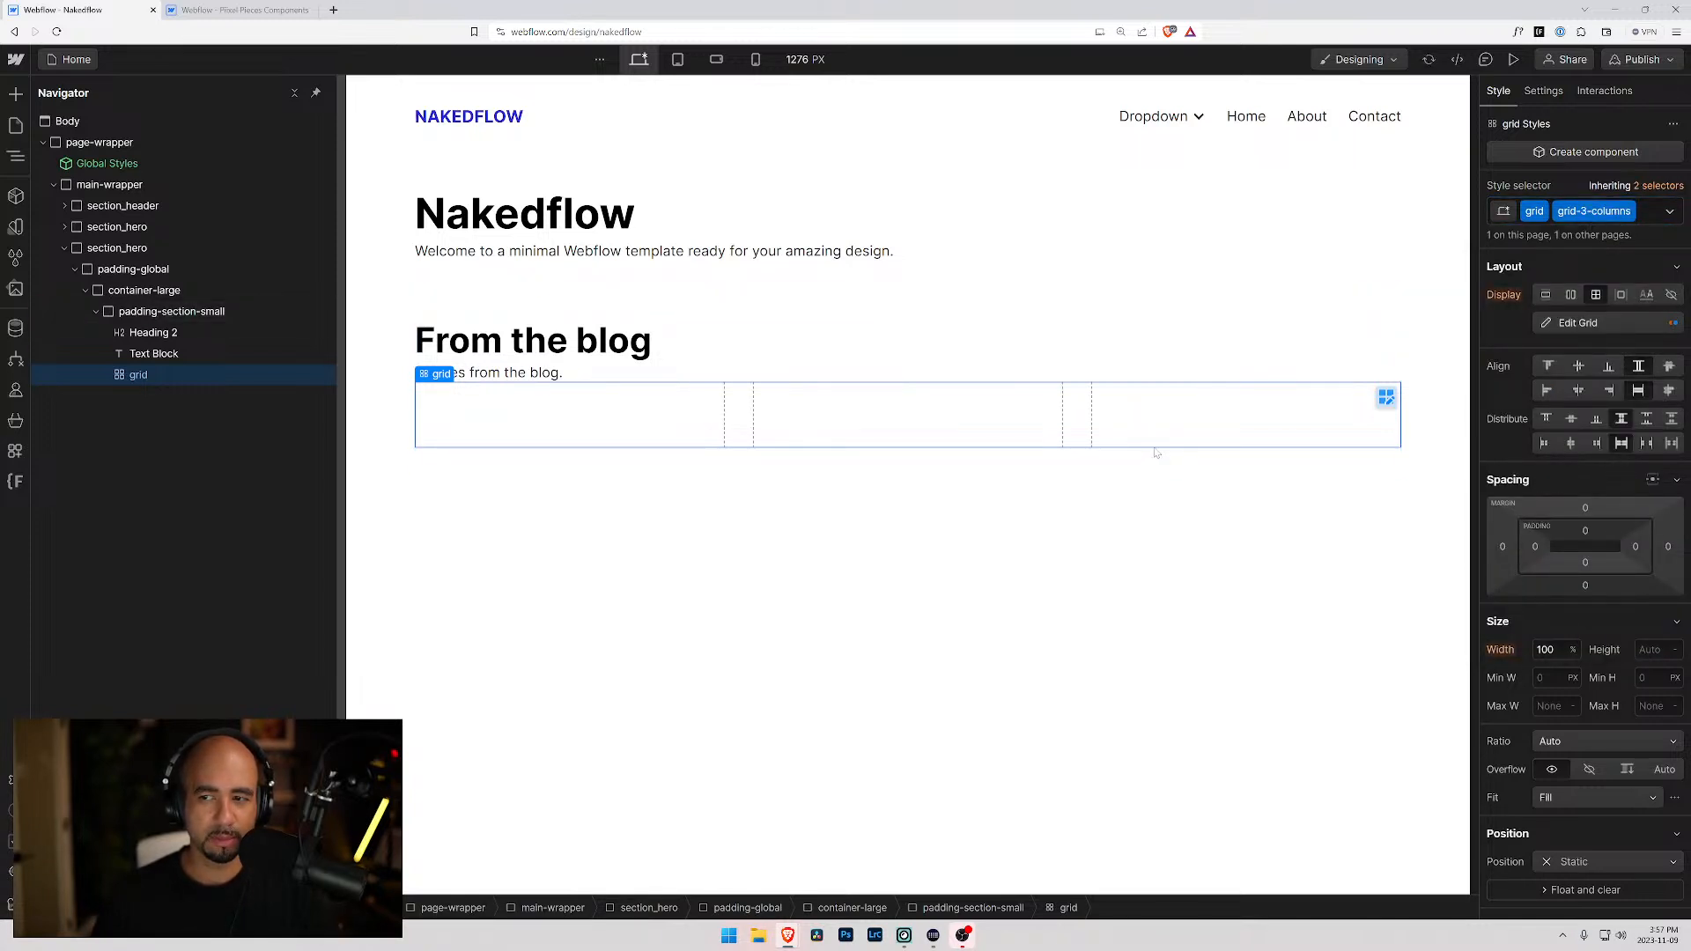
{"action": "left_click", "coordinate": [176, 353]}
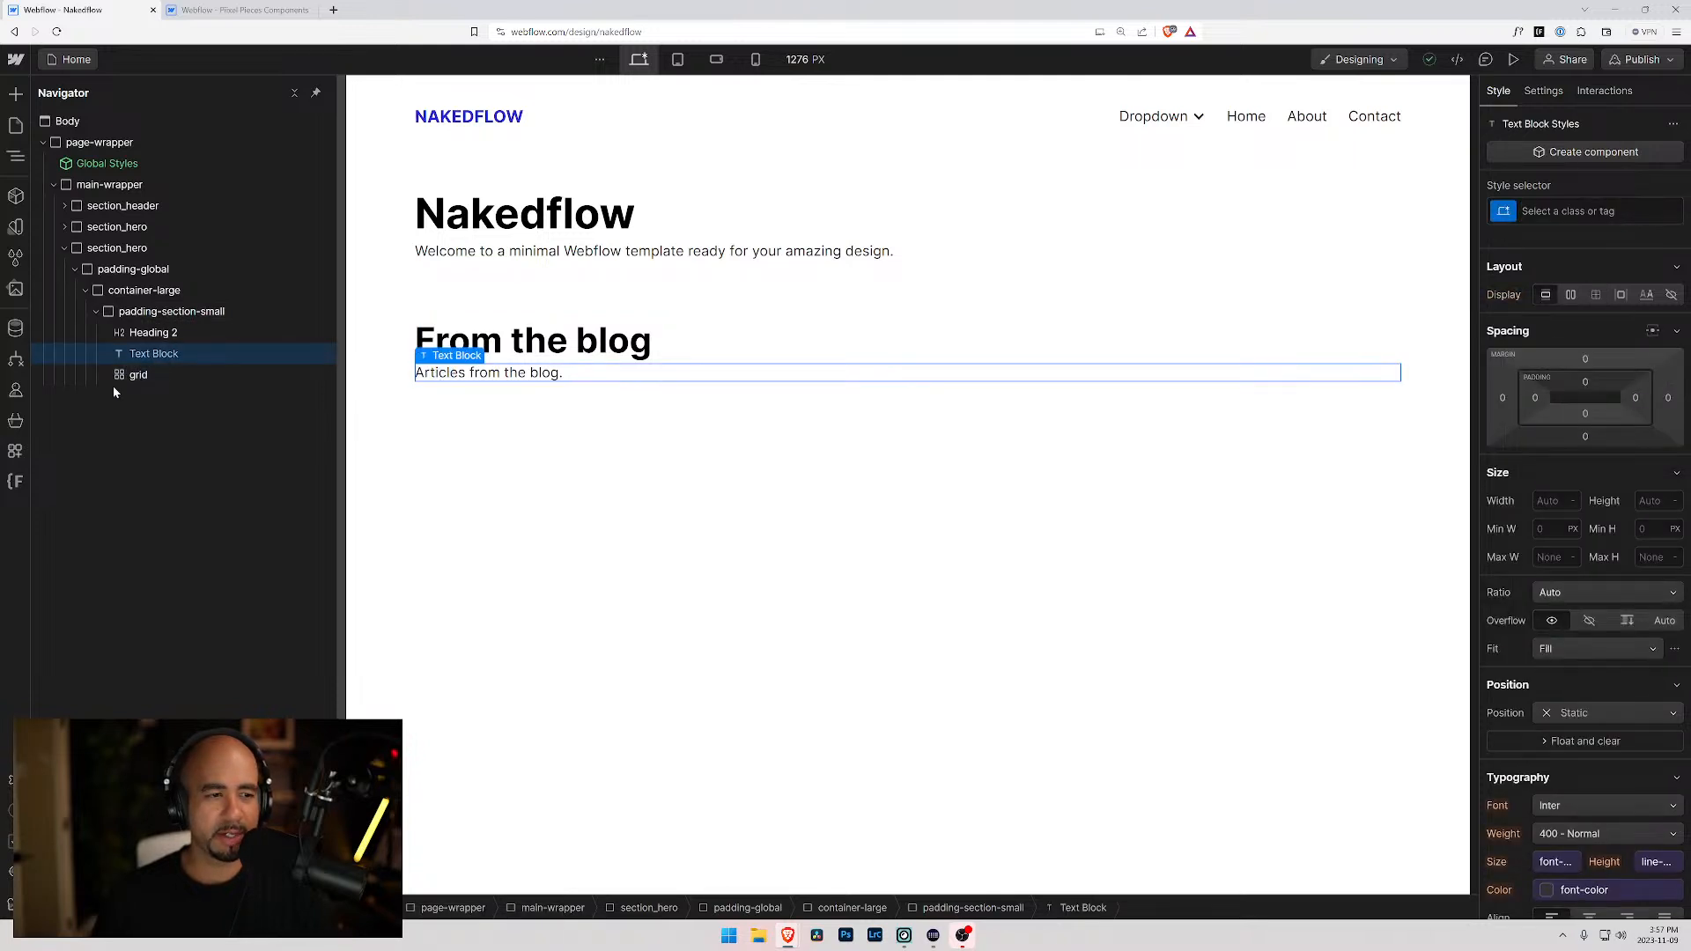
{"action": "left_click", "coordinate": [139, 376]}
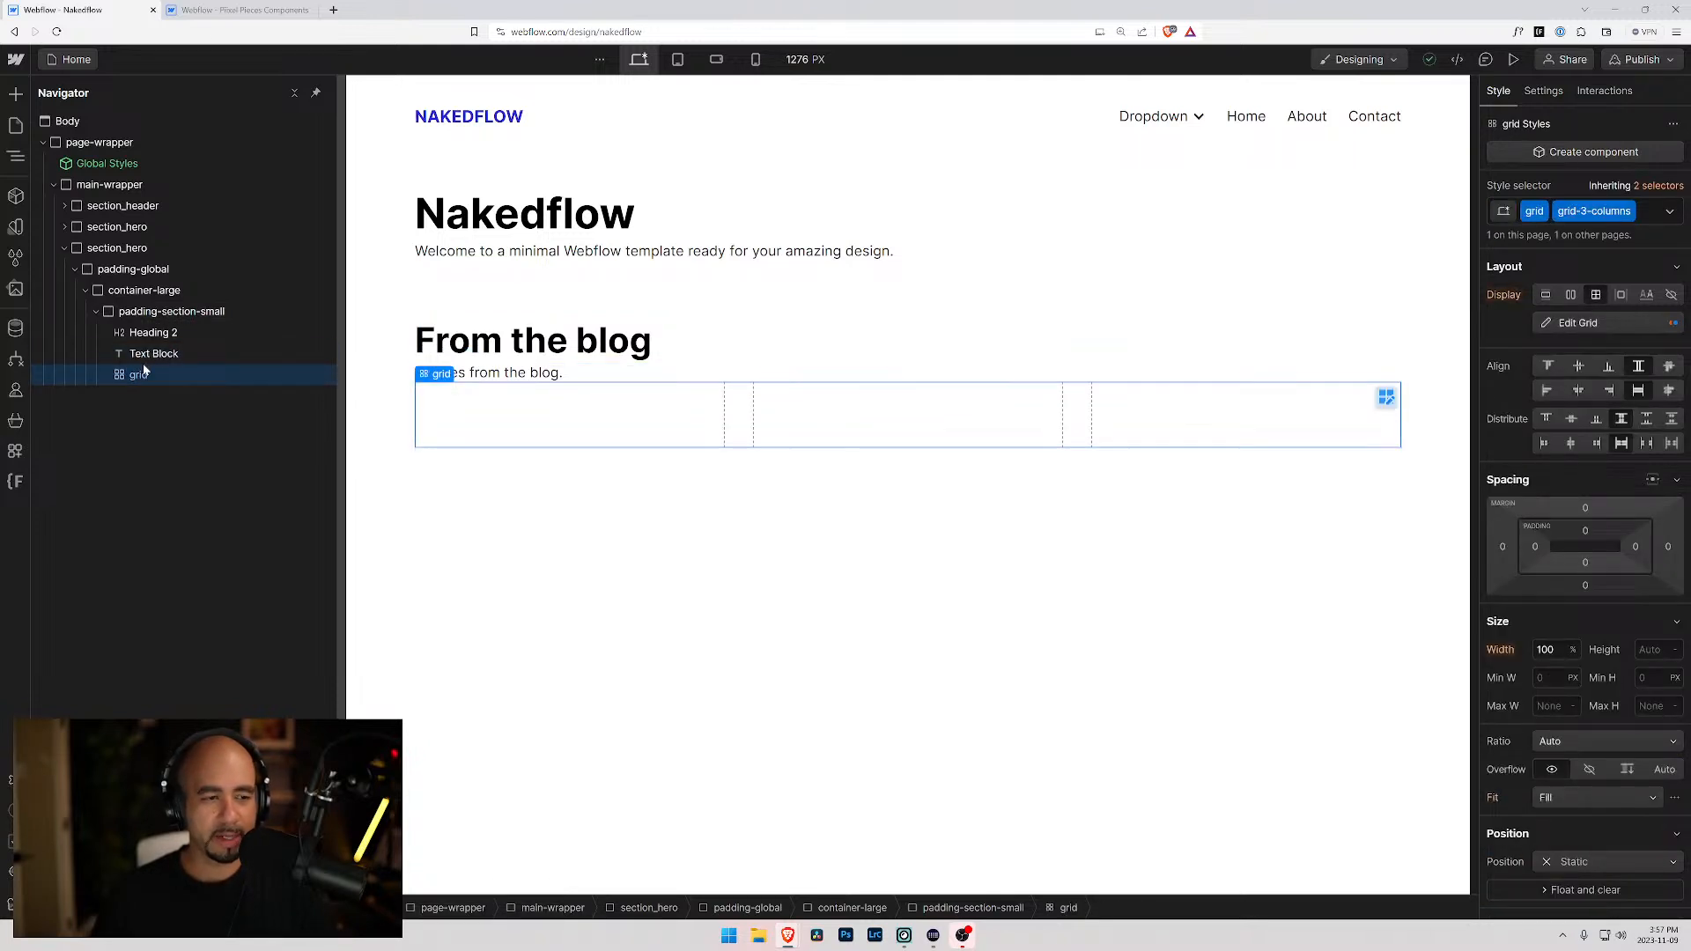
{"action": "key", "text": "ctrl+e"}
{"action": "key", "text": "ctrl+r"}
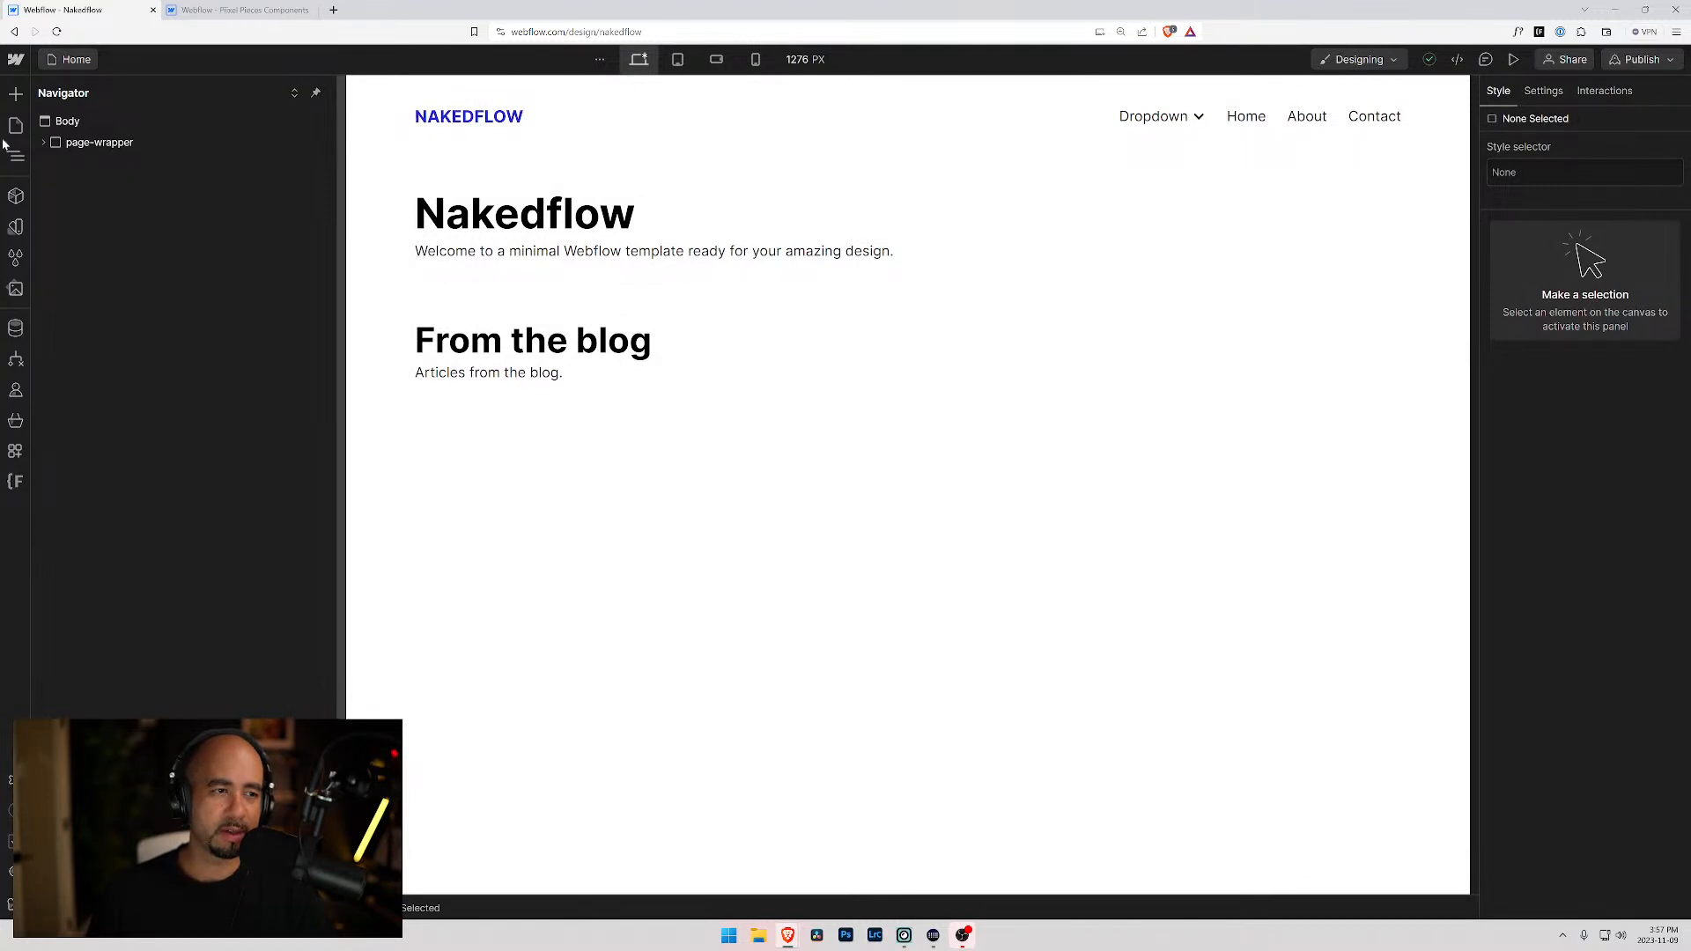
- Add a Div Block below the grid in the From the blog section's padding-section-small wrapper and give it the class grid
{"action": "left_click", "coordinate": [43, 141]}
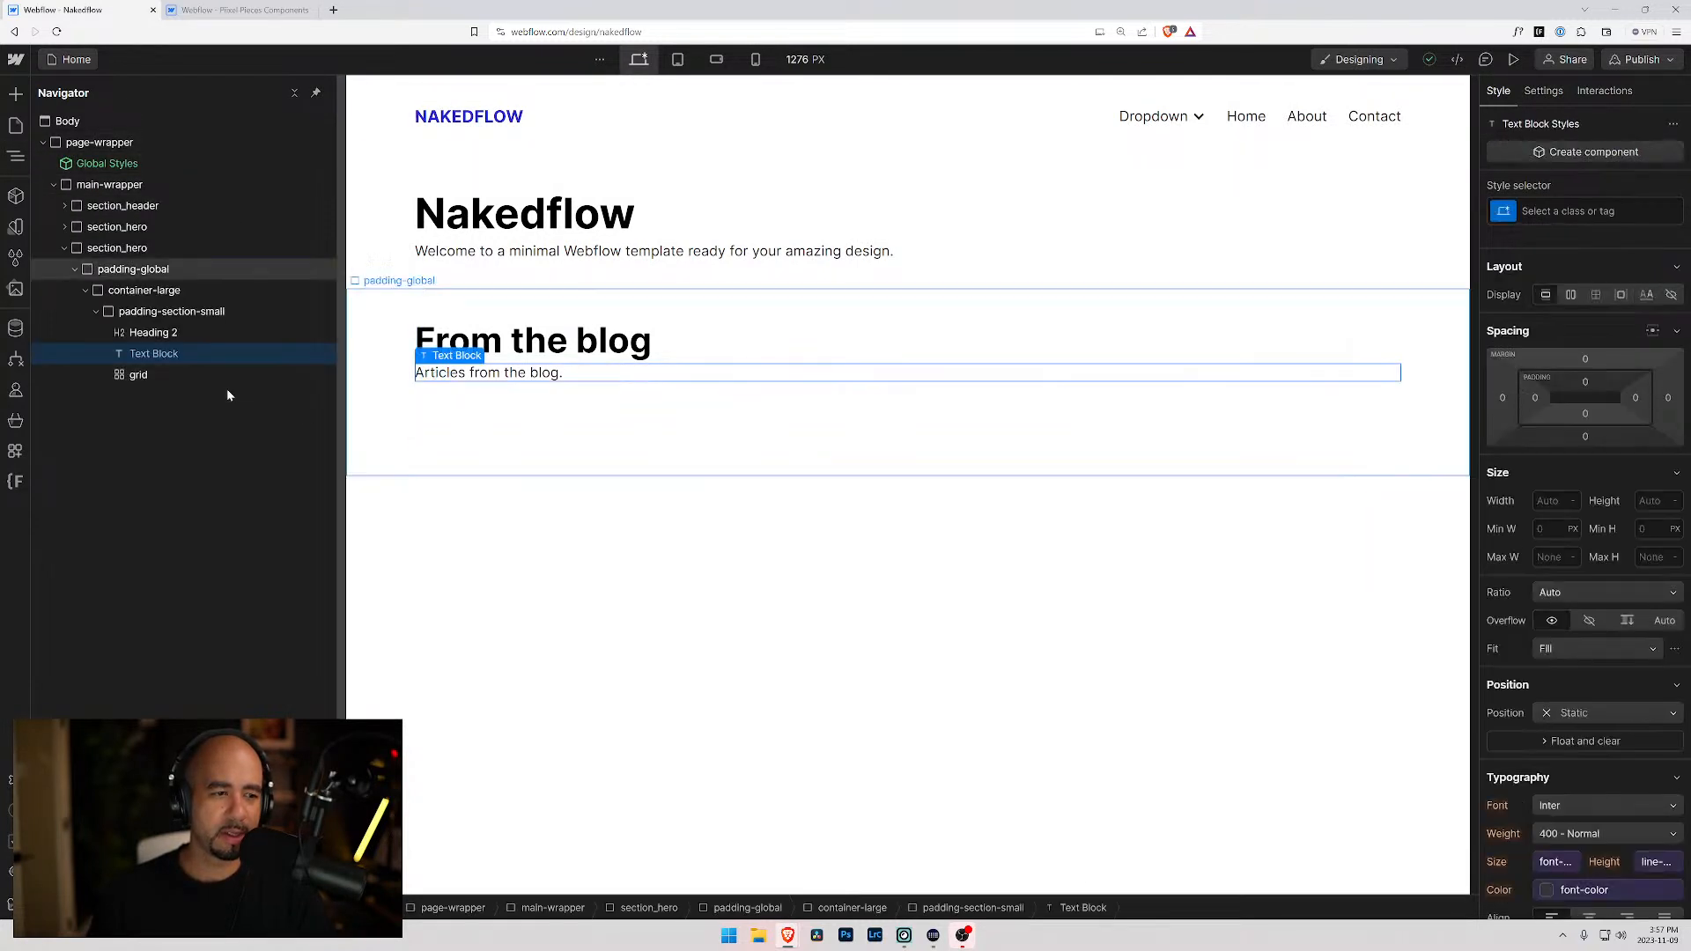
{"action": "left_click", "coordinate": [136, 376]}
{"action": "left_click", "coordinate": [128, 315]}
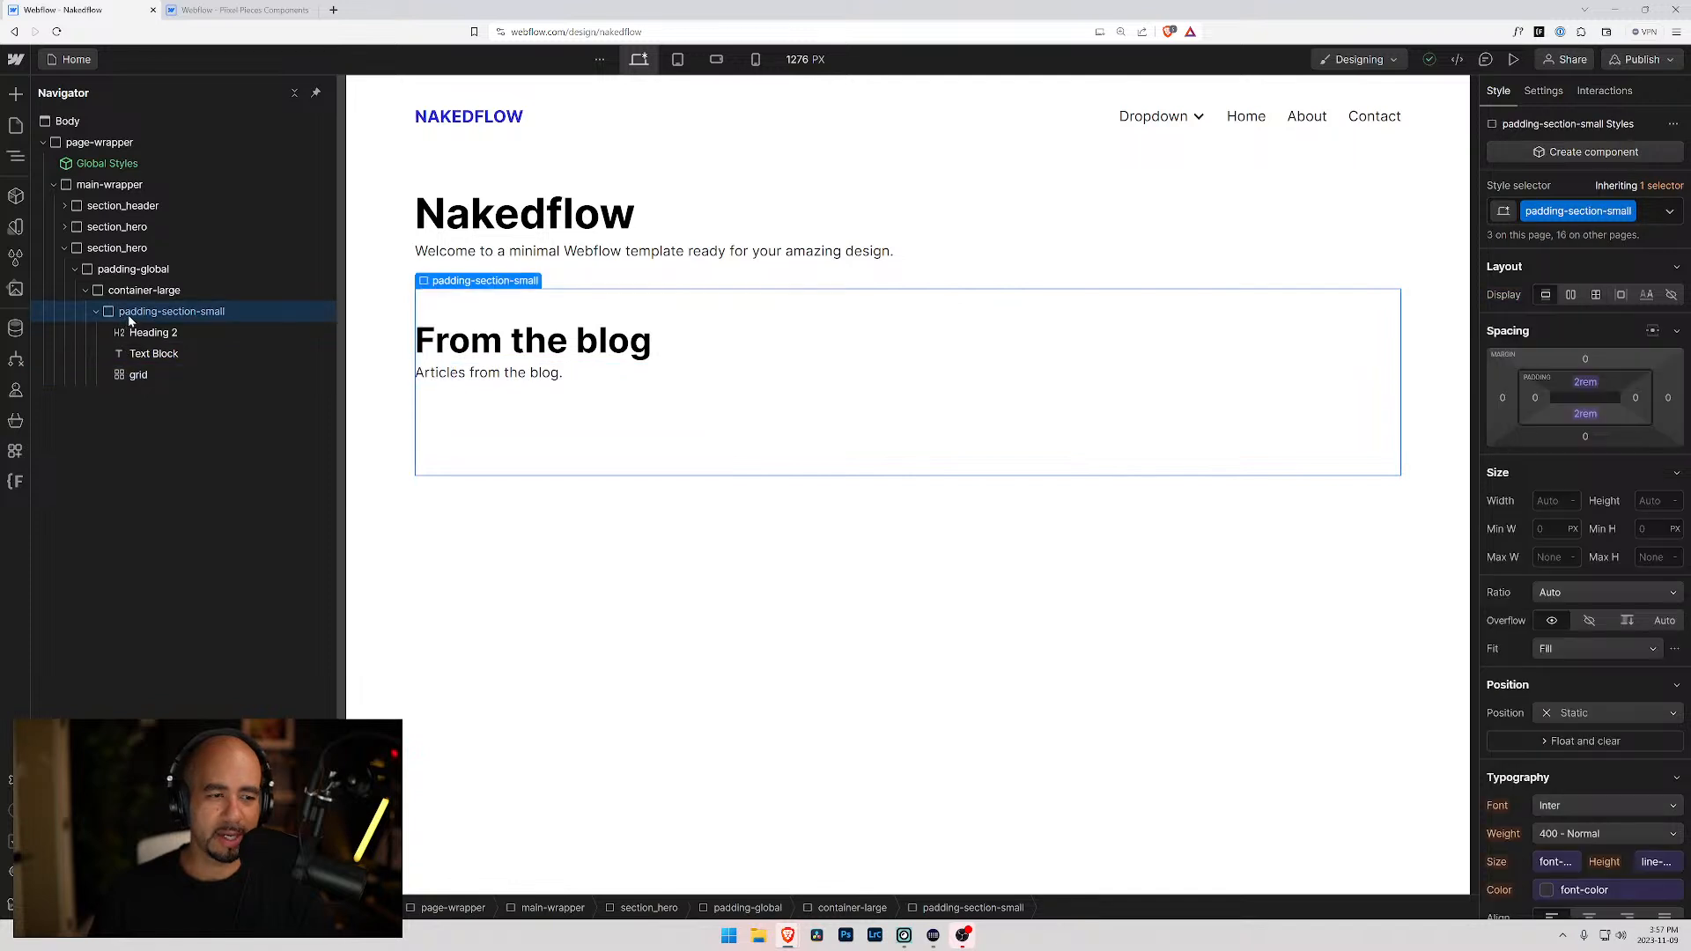
{"action": "key", "text": "ctrl+e"}
{"action": "type", "text": "d"}
{"action": "key", "text": "Return"}
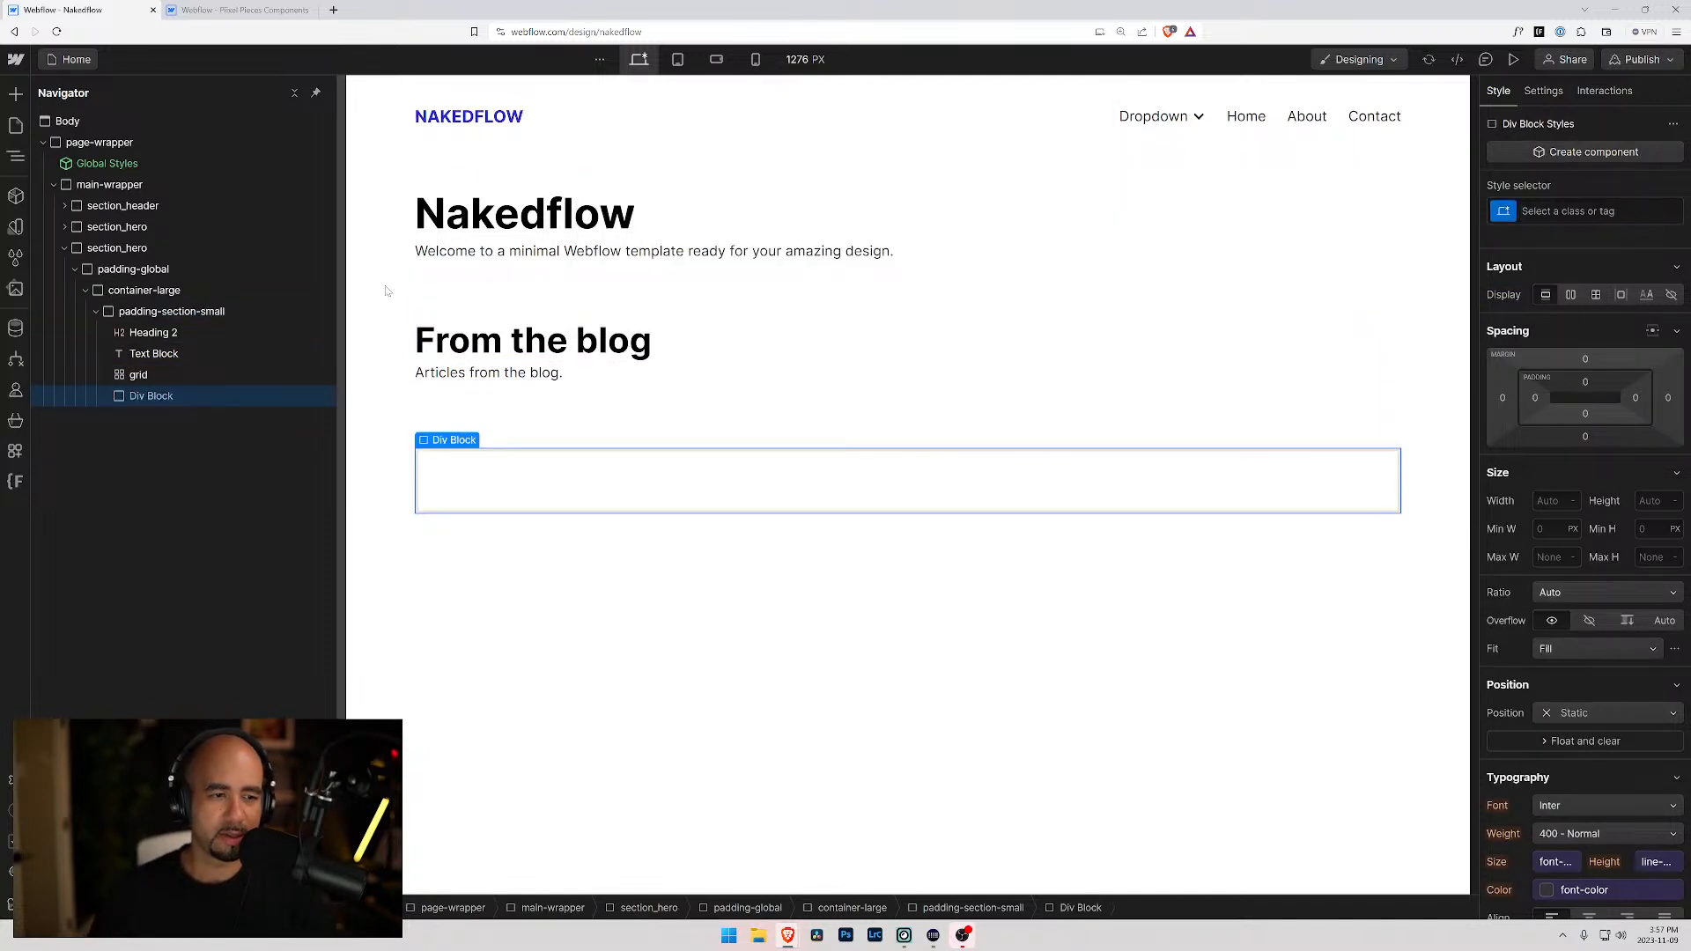
{"action": "left_click", "coordinate": [1568, 211]}
{"action": "type", "text": "grid"}
{"action": "key", "text": "Return"}
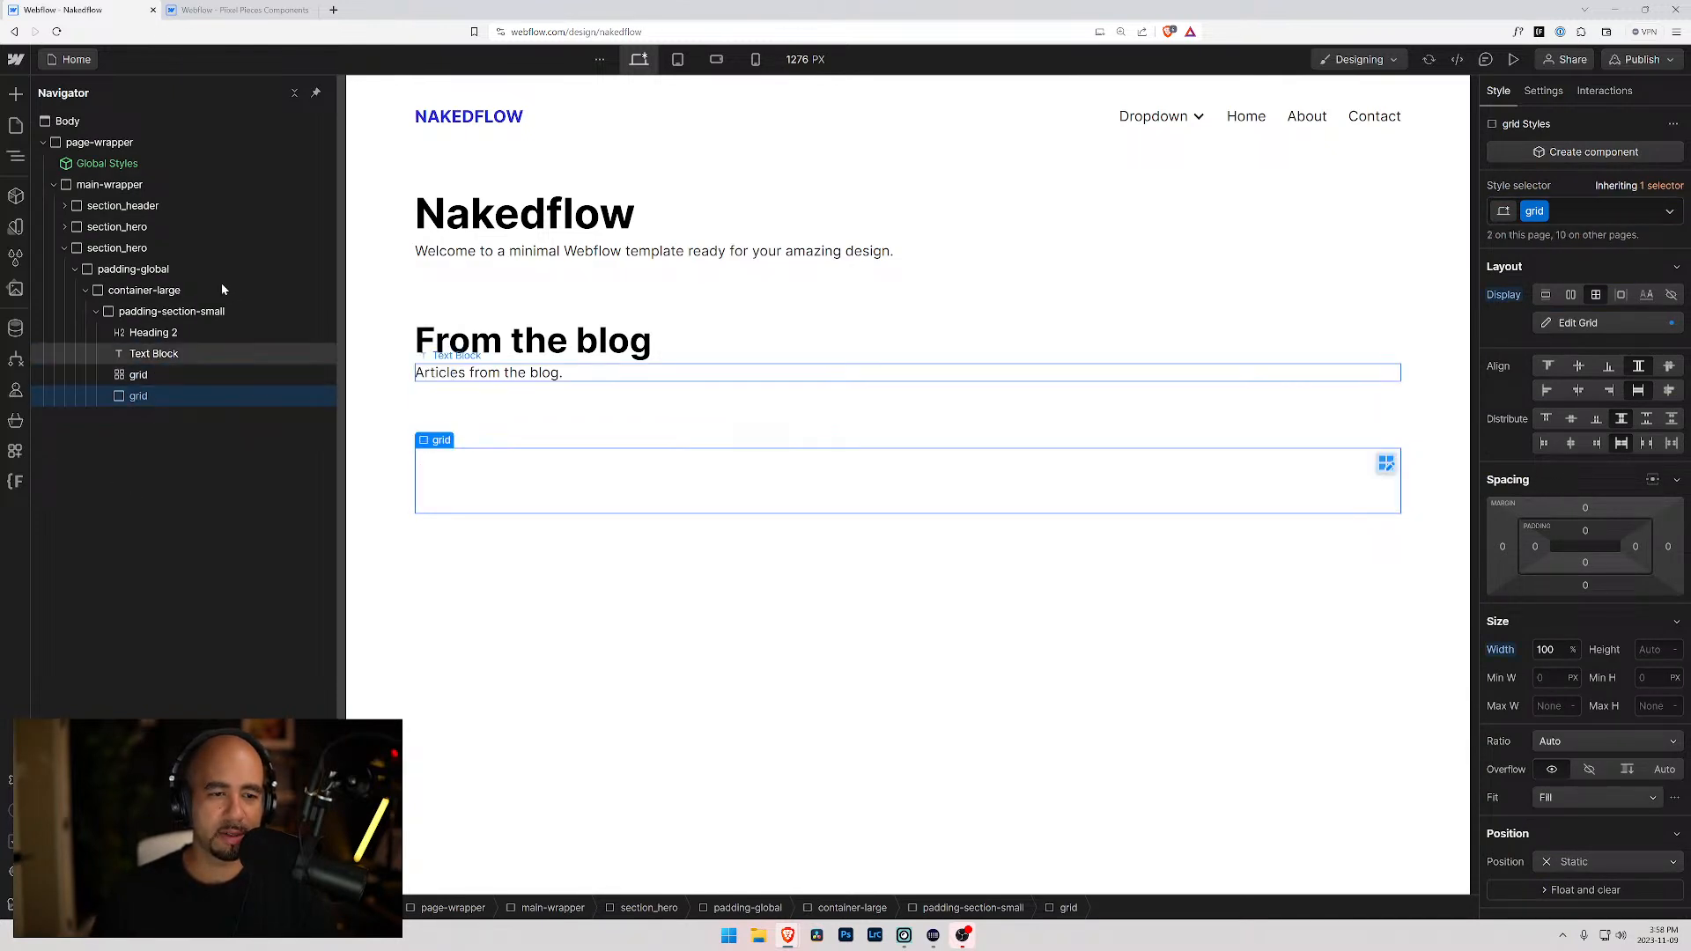
- Preview the Home page and inspect the From the blog section's padding-section-small wrapper in the browser's developer tools
{"action": "left_click", "coordinate": [1511, 60]}
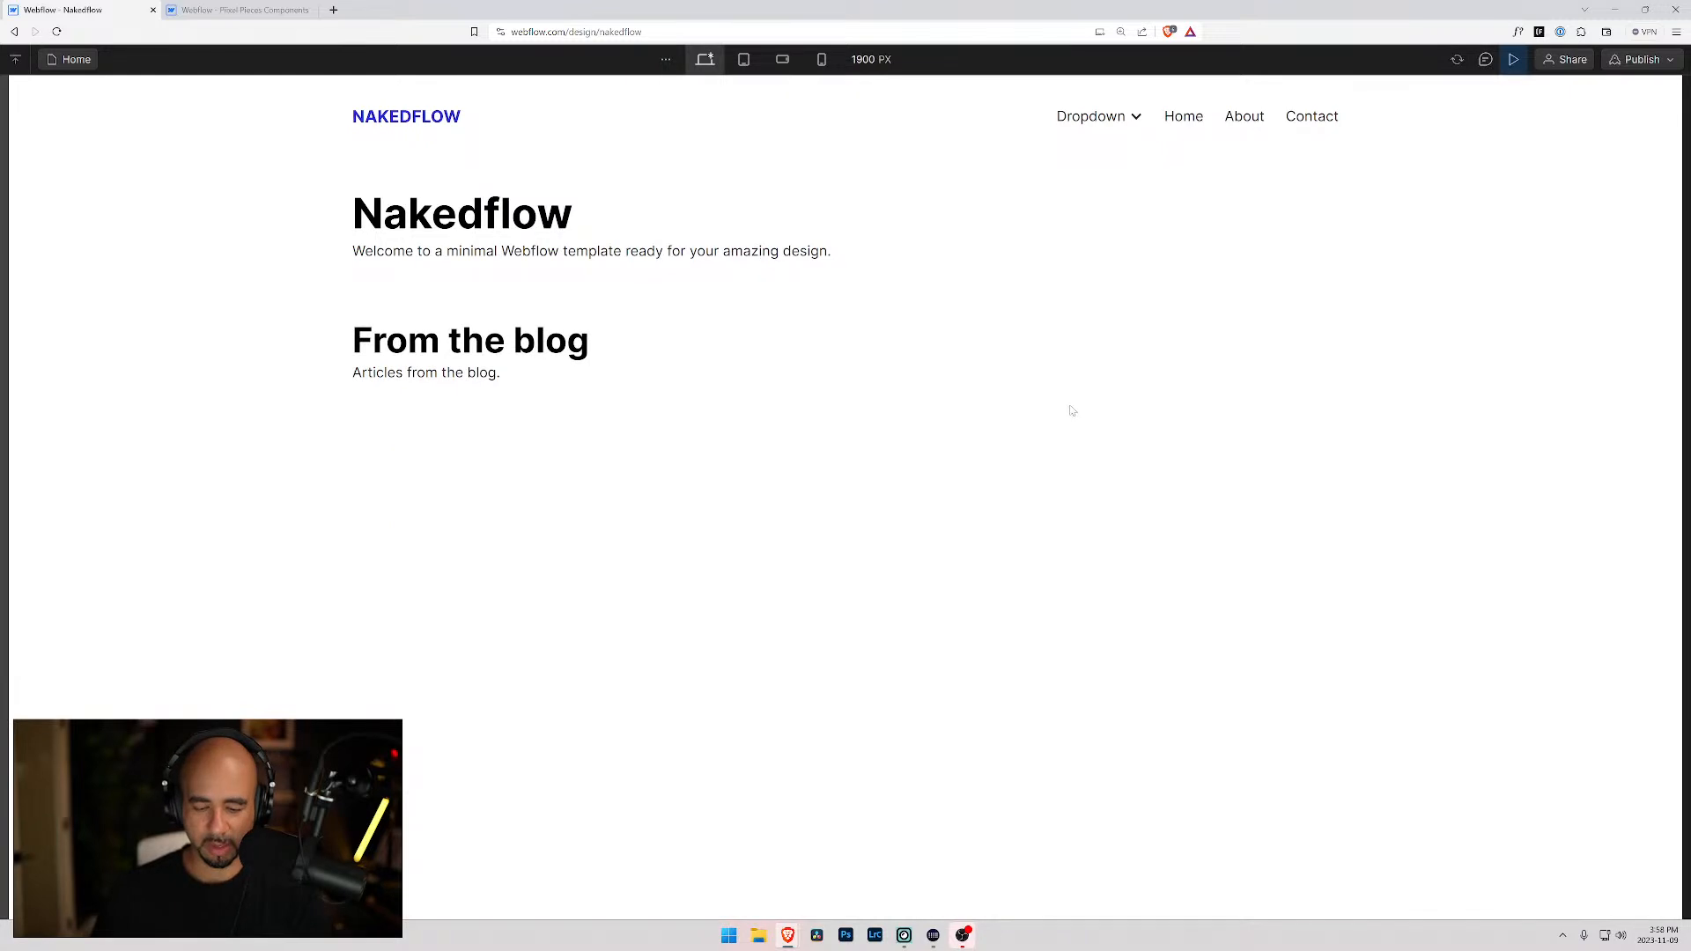
{"action": "key", "text": "F12"}
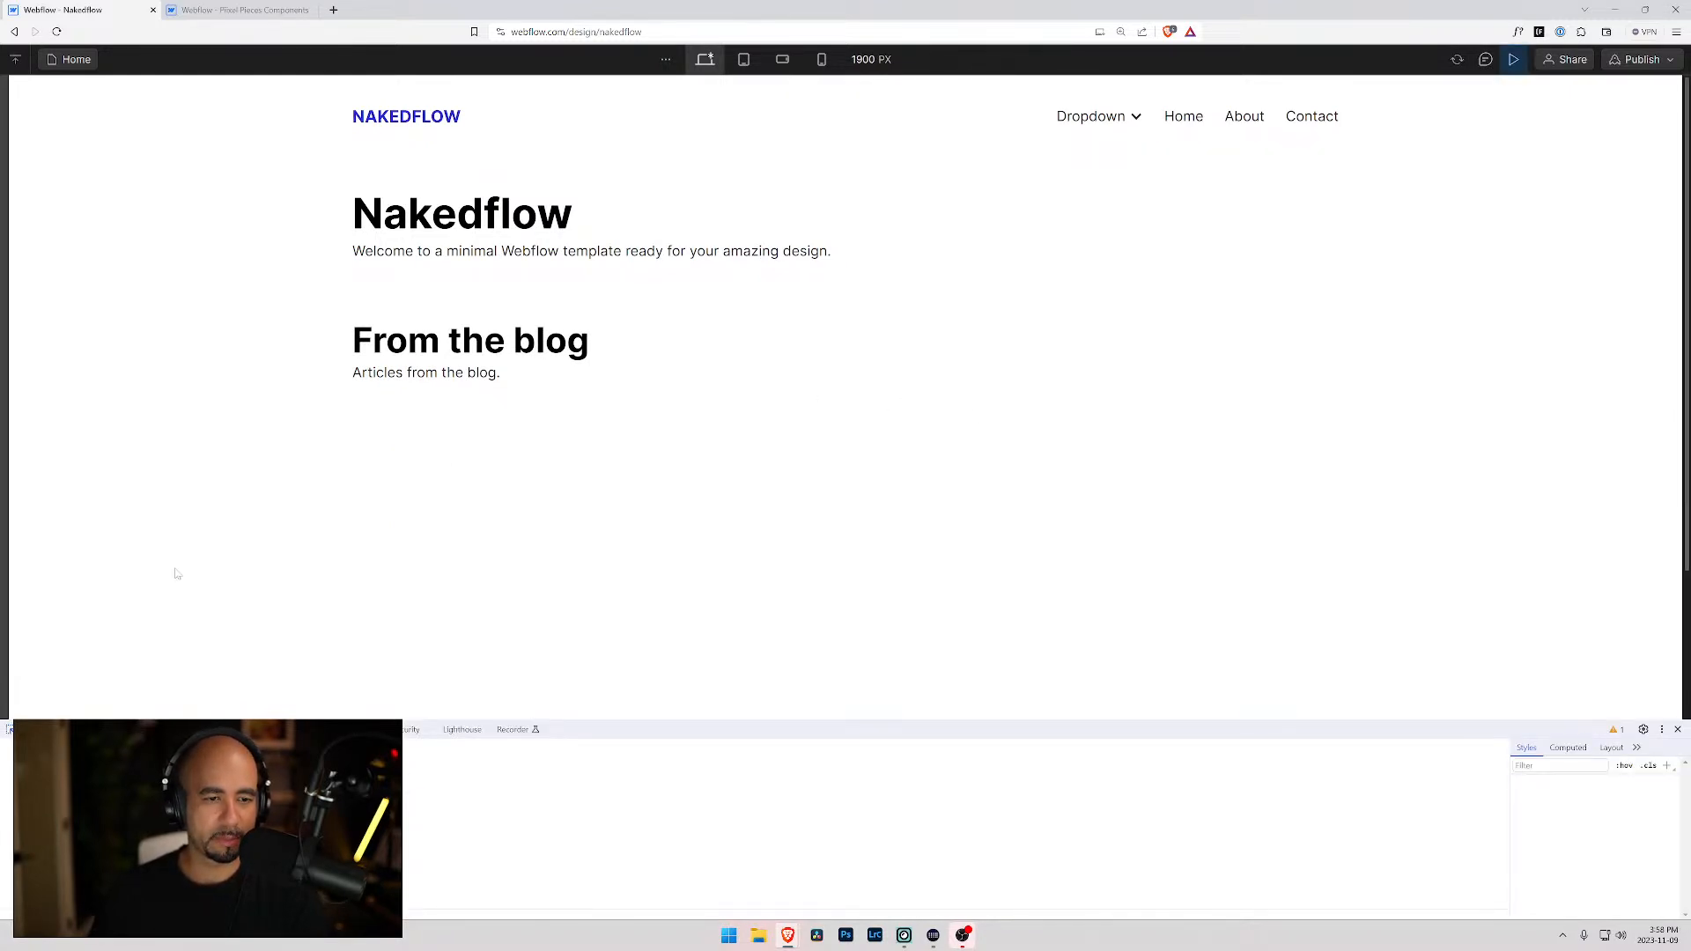
{"action": "key", "text": "ctrl+shift+c"}
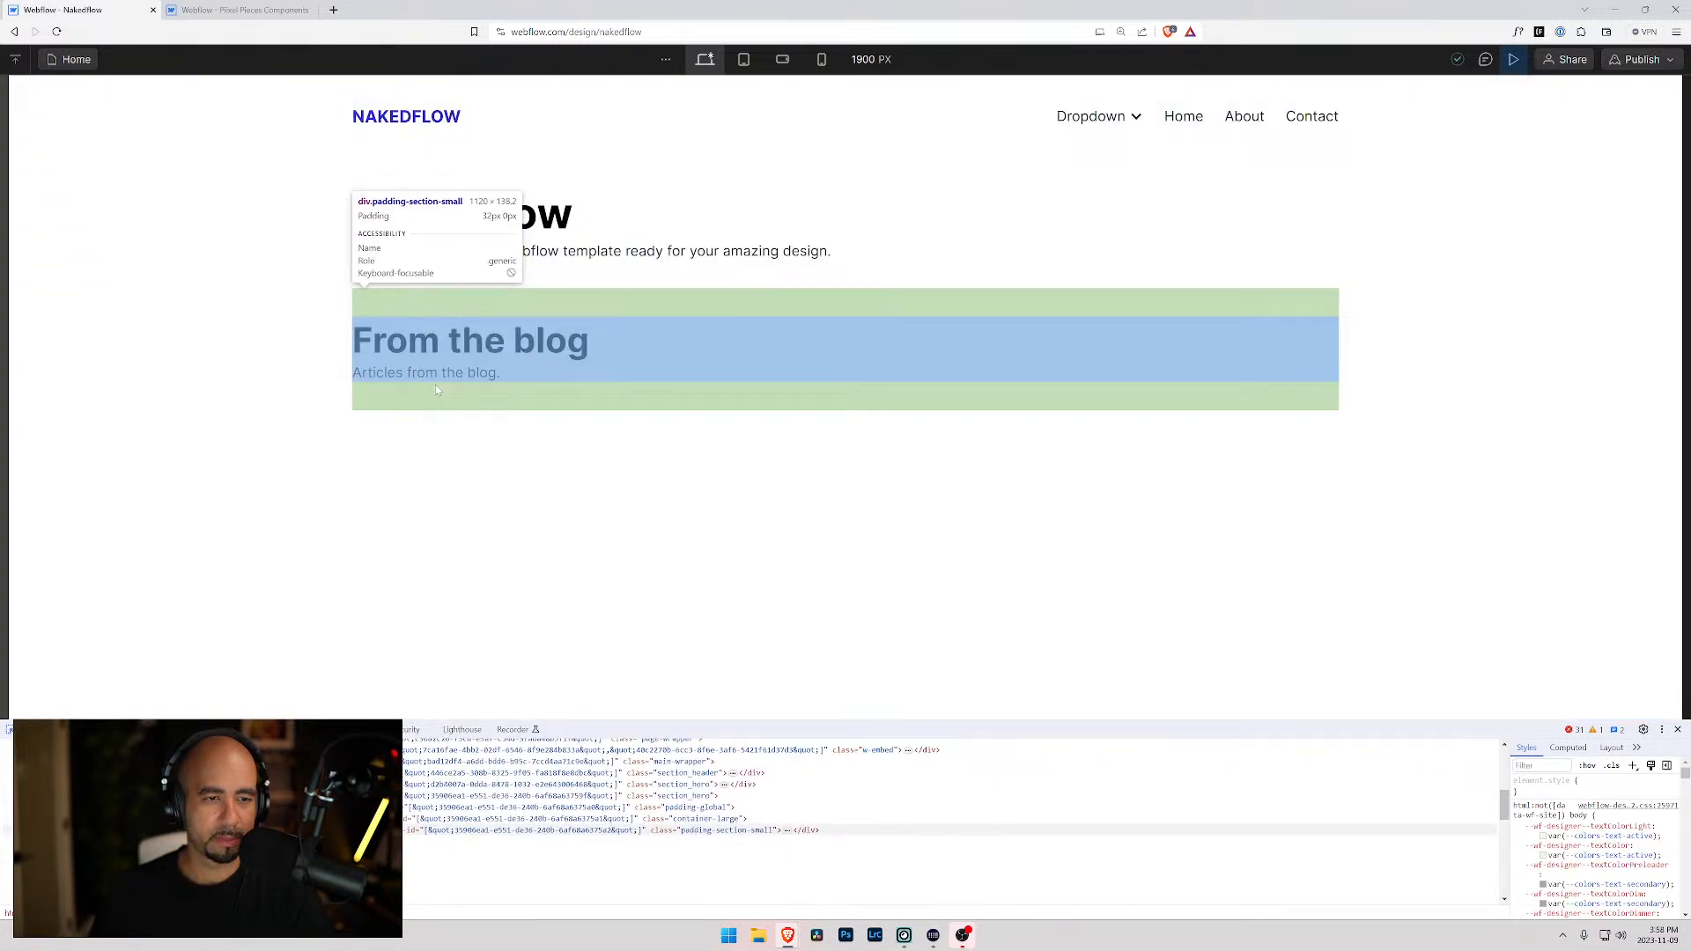
{"action": "left_click", "coordinate": [438, 390]}
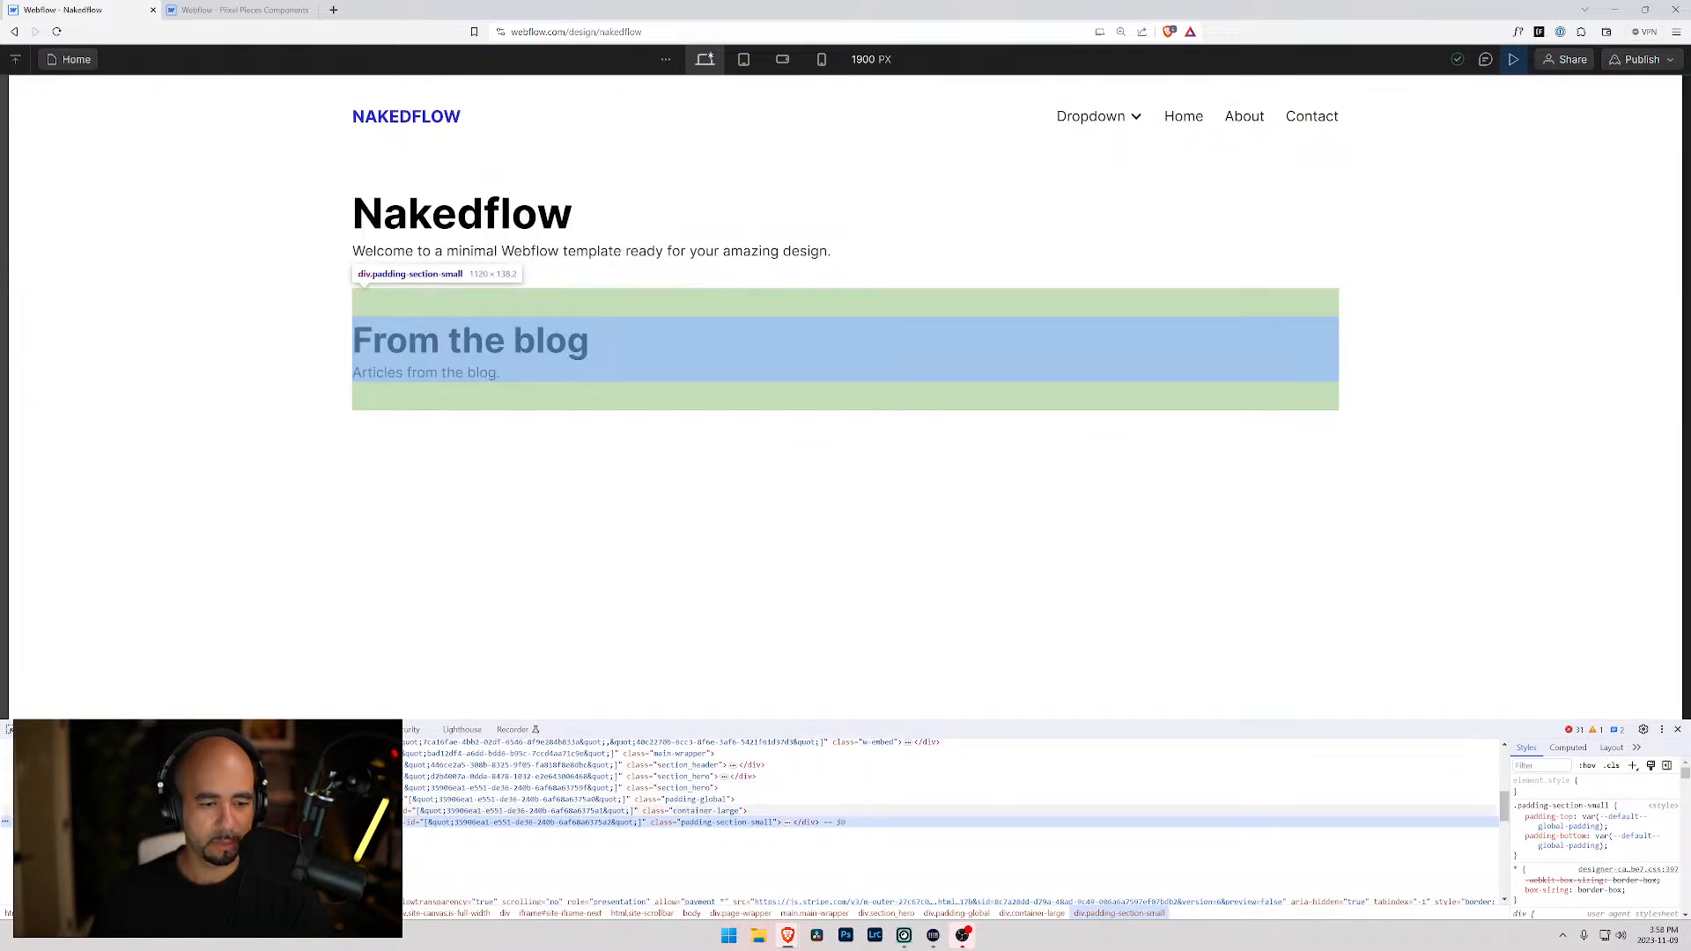
- Expand the padding-section-small markup and compare the classes and styles of the Grid element with those of the Div Block
{"action": "scroll", "coordinate": [951, 819], "scroll_direction": "down", "scroll_amount": 2}
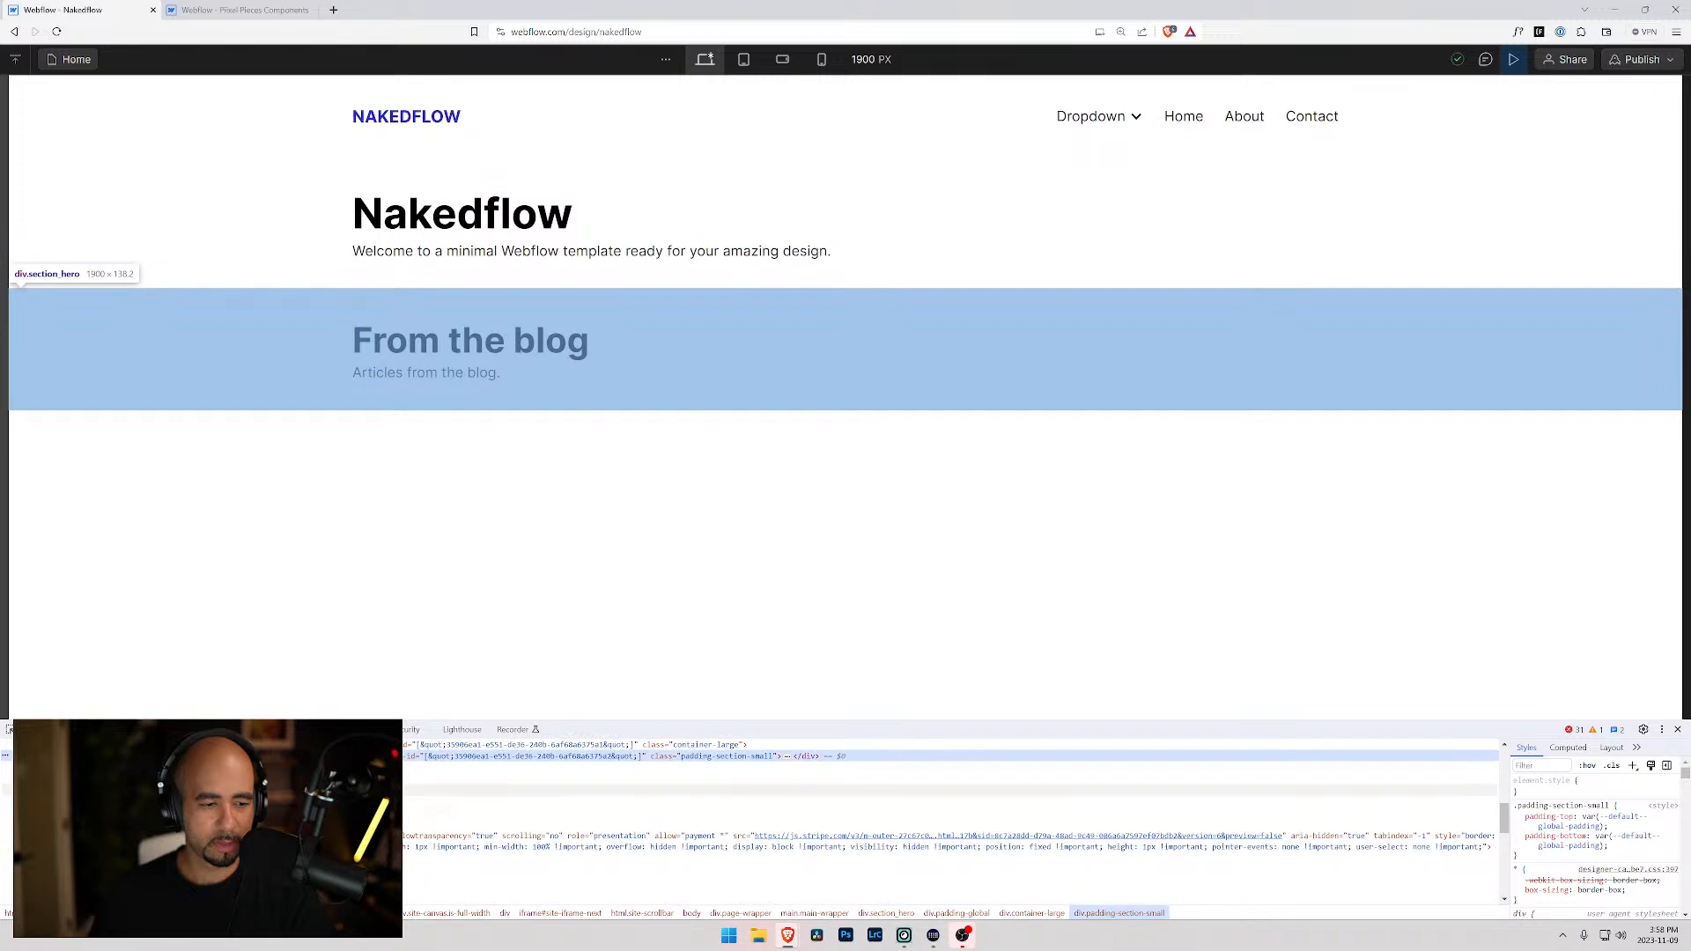
{"action": "scroll", "coordinate": [951, 819], "scroll_direction": "up", "scroll_amount": 3}
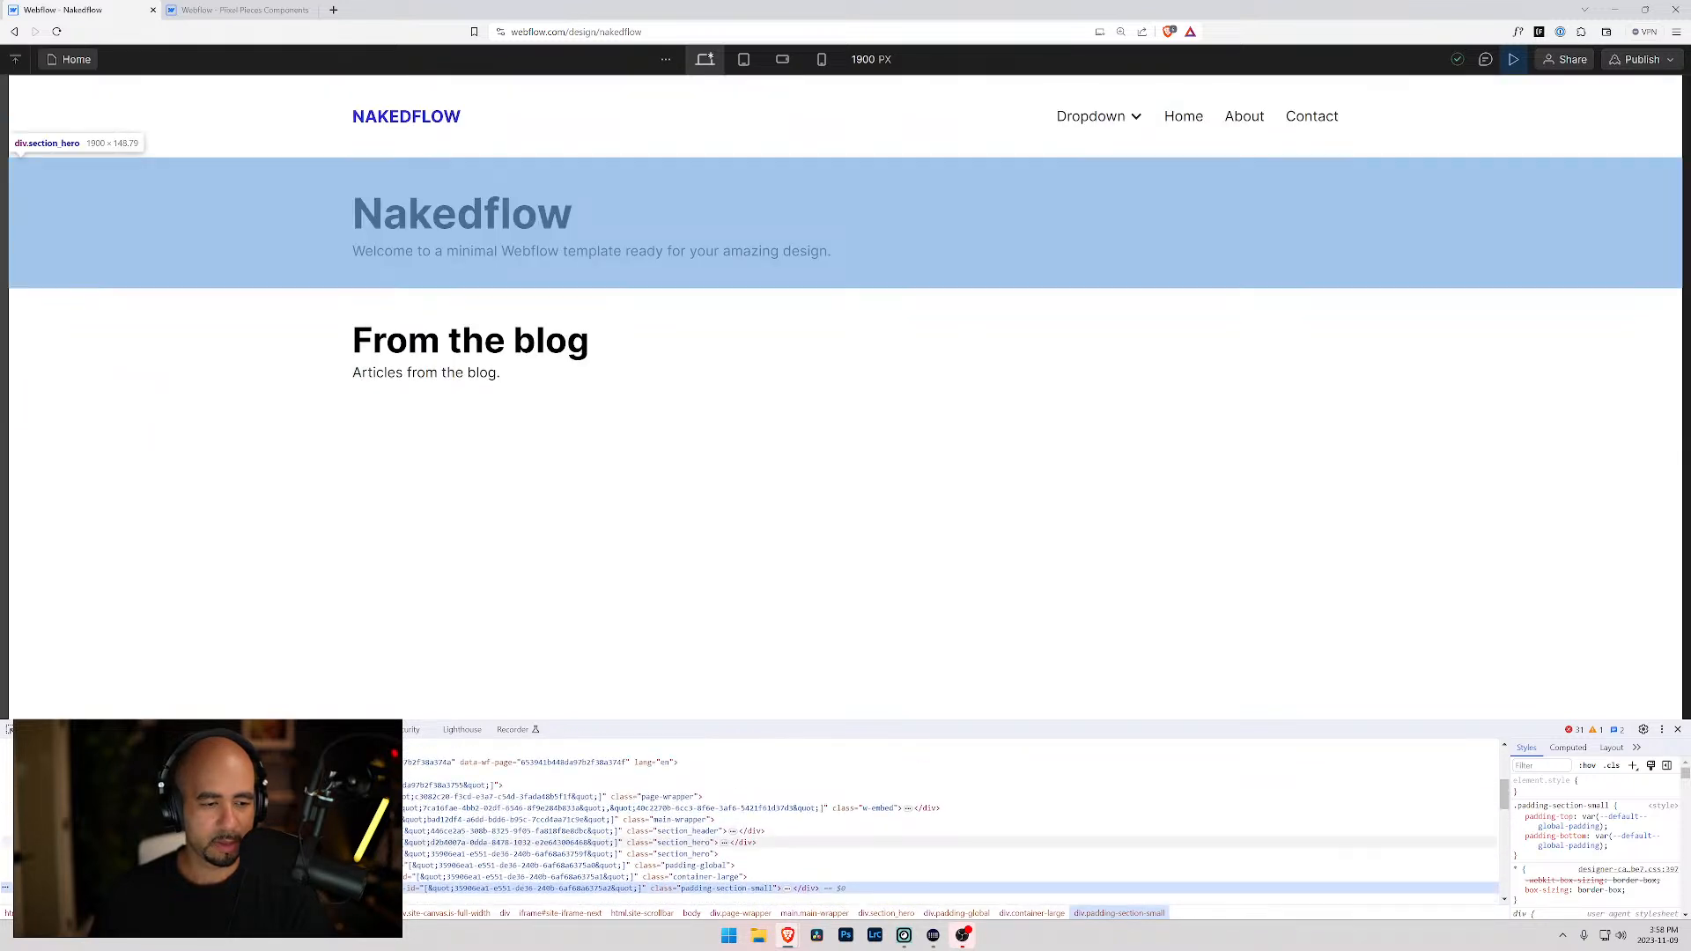
{"action": "left_click", "coordinate": [694, 877]}
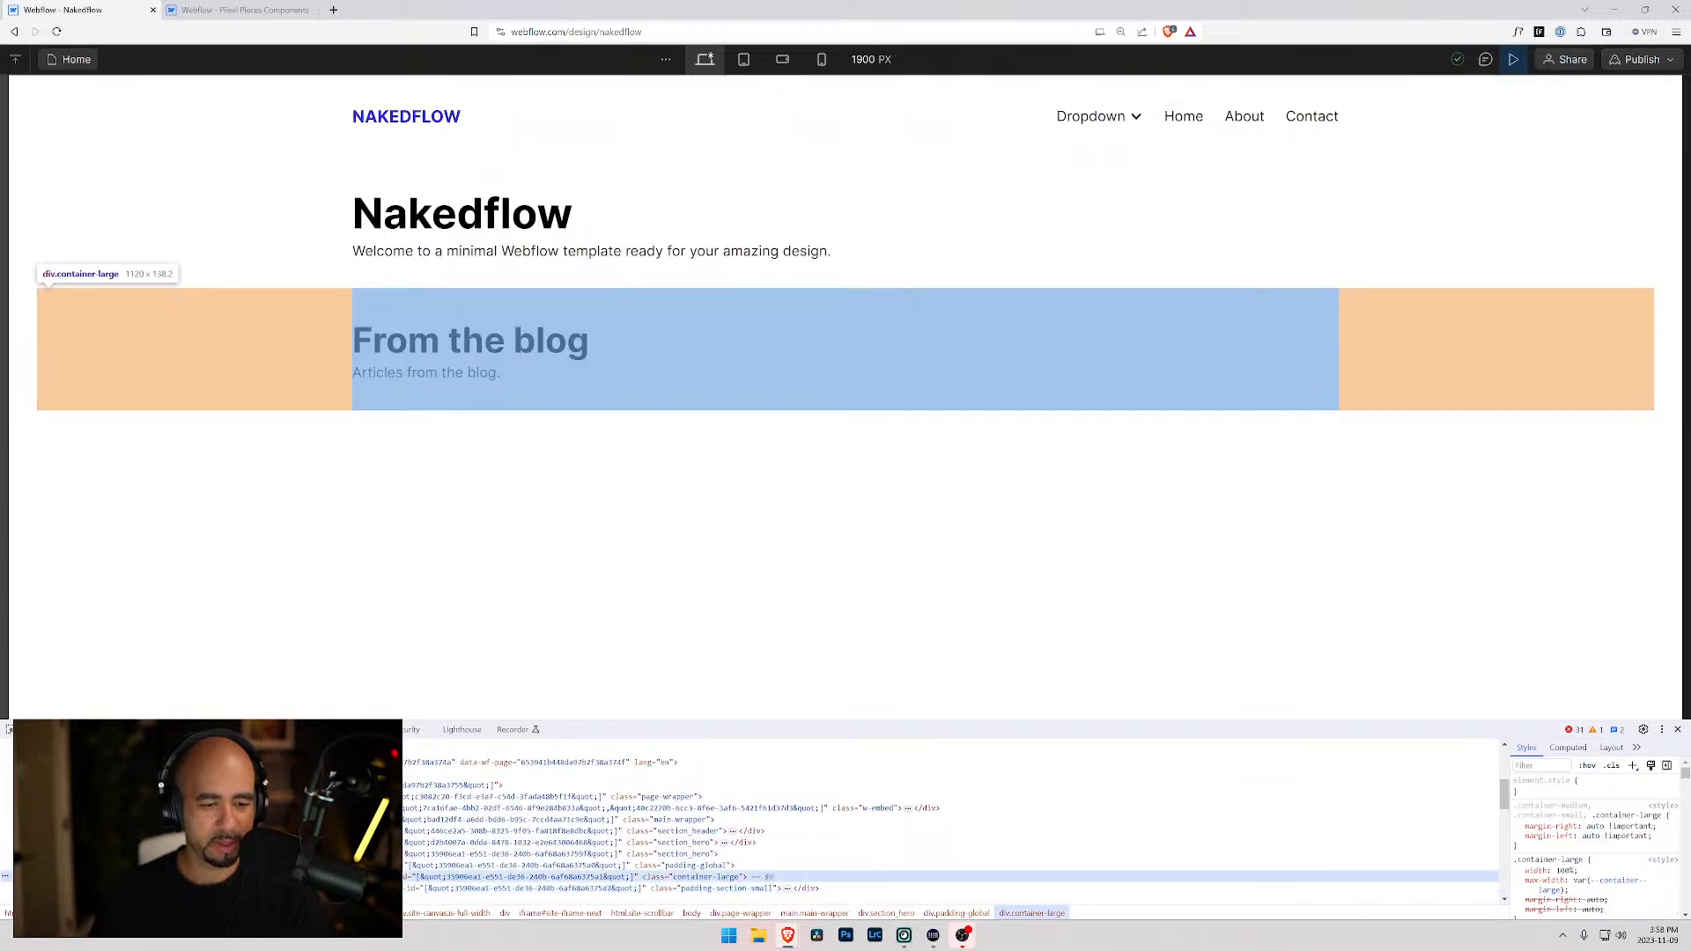
{"action": "left_click", "coordinate": [705, 889]}
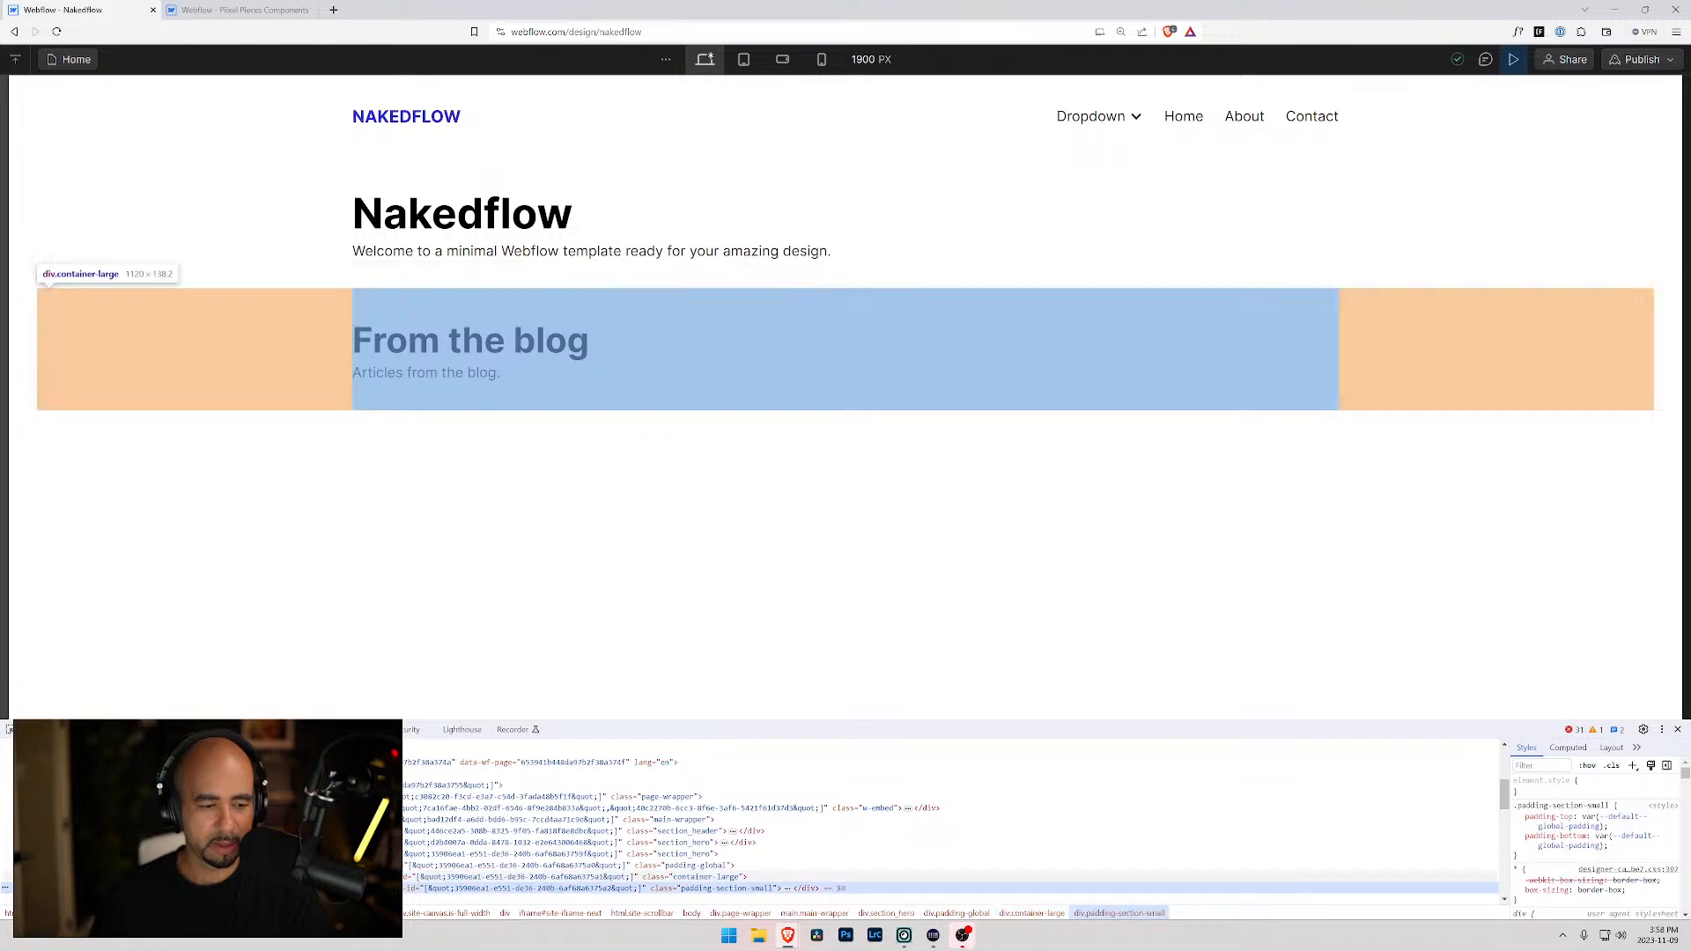
{"action": "scroll", "coordinate": [704, 845], "scroll_direction": "down", "scroll_amount": 1}
{"action": "left_click", "coordinate": [344, 822]}
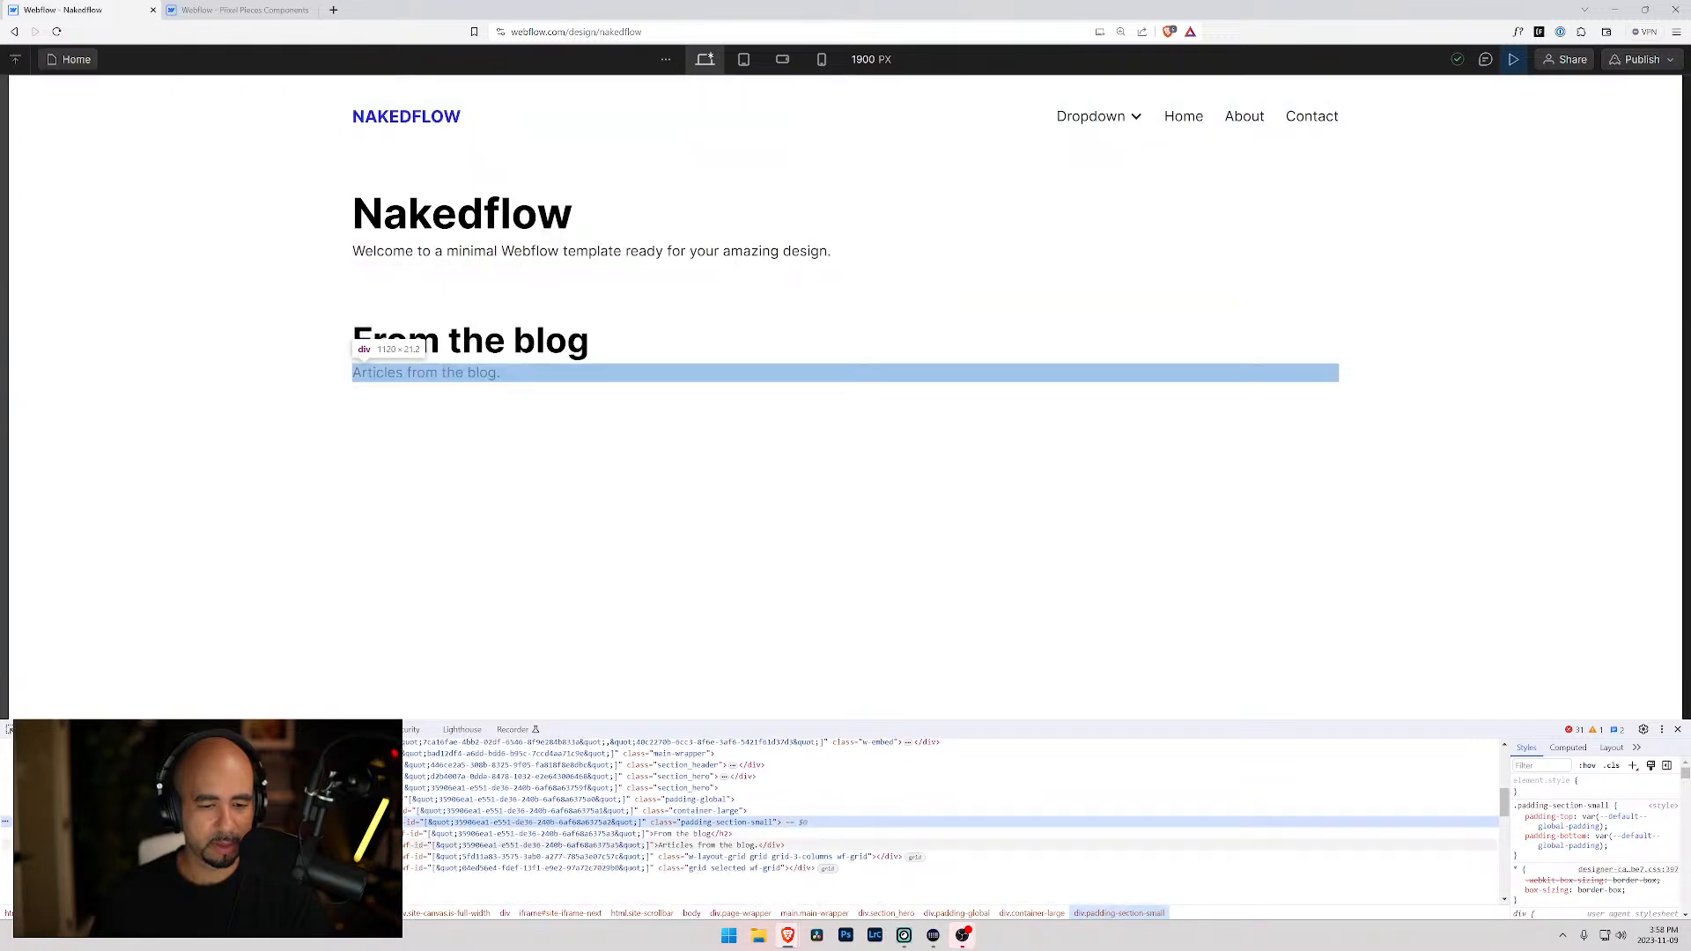
{"action": "left_click", "coordinate": [745, 856]}
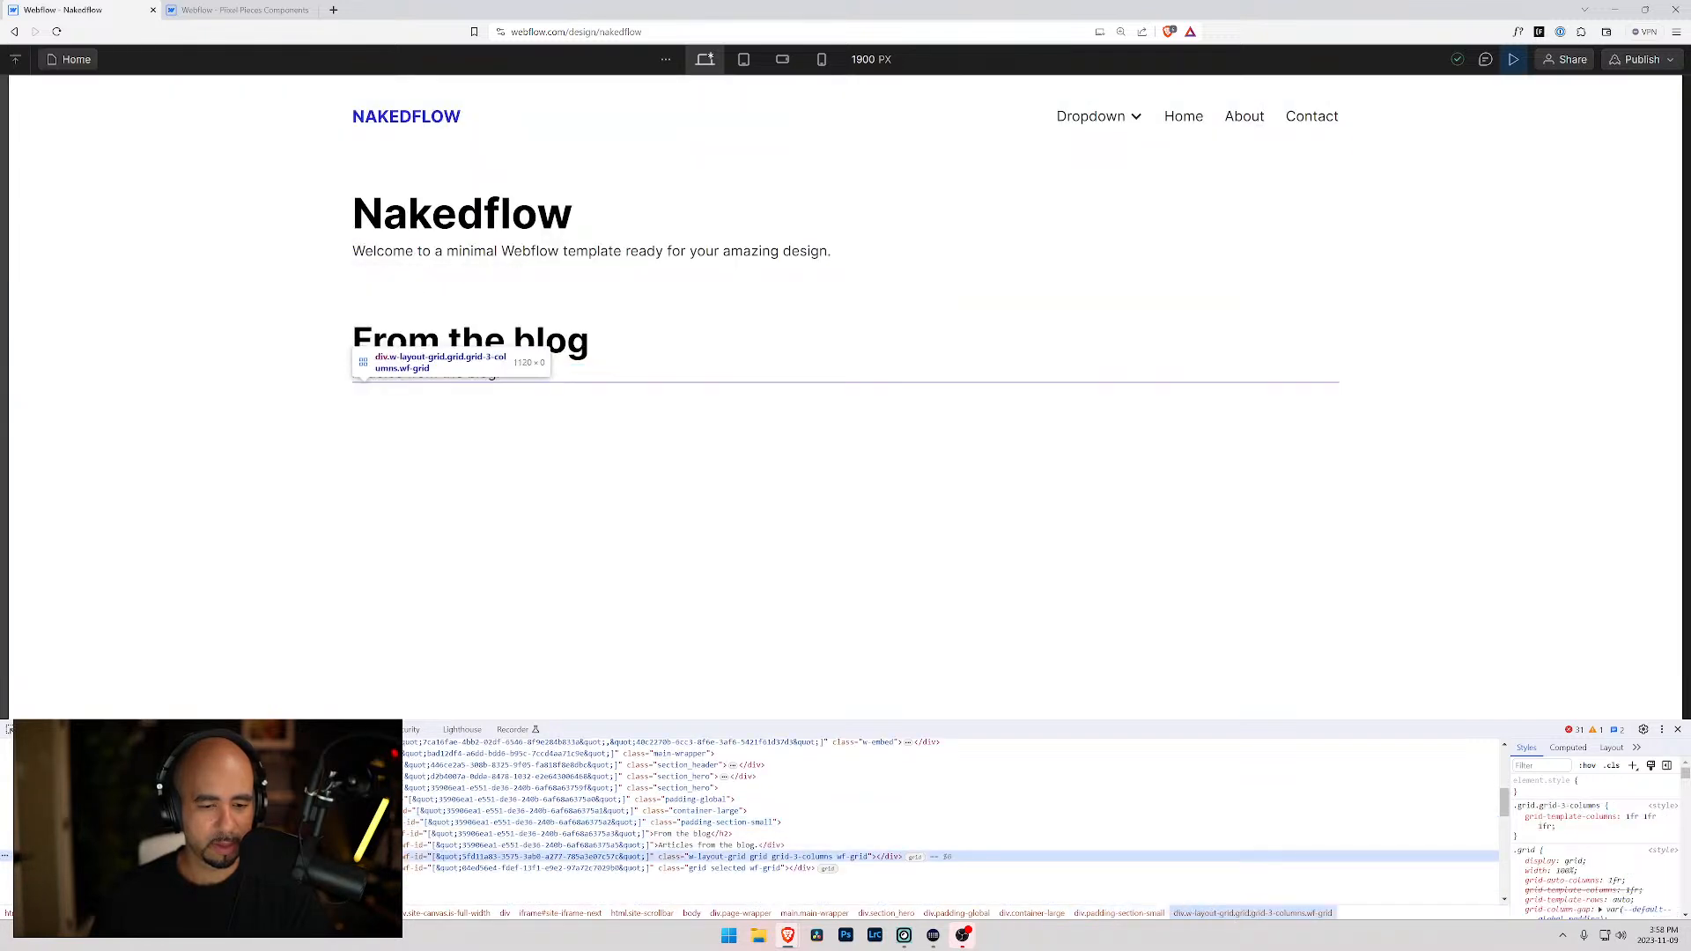
{"action": "left_click", "coordinate": [770, 869]}
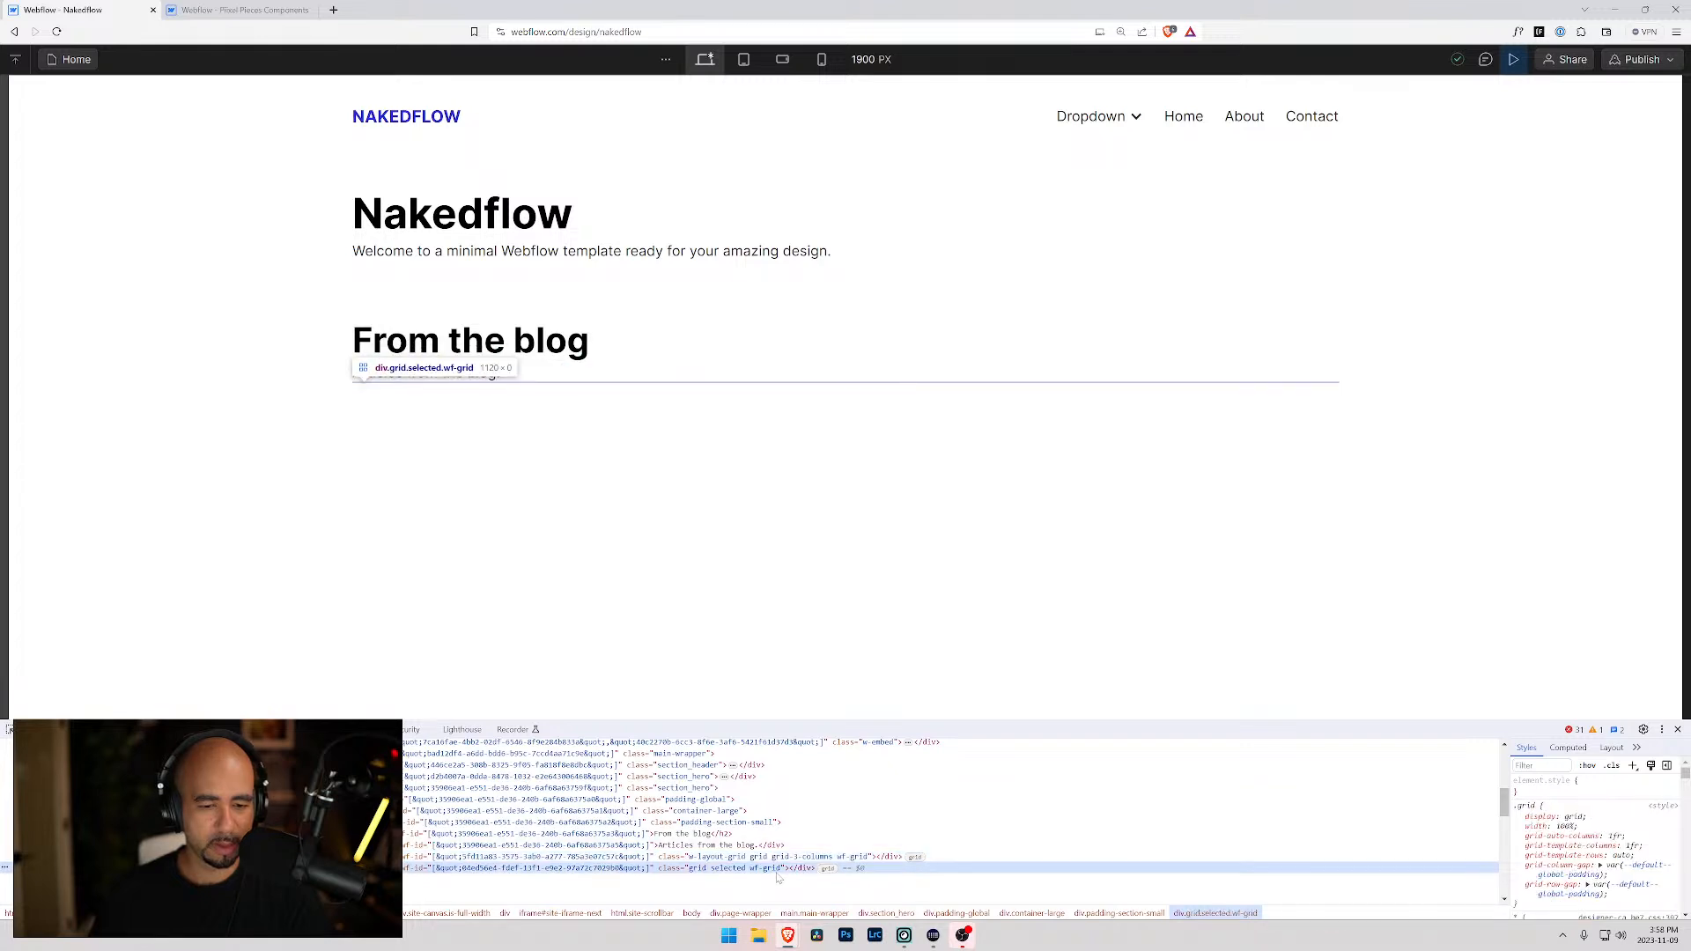
{"action": "left_click", "coordinate": [776, 858]}
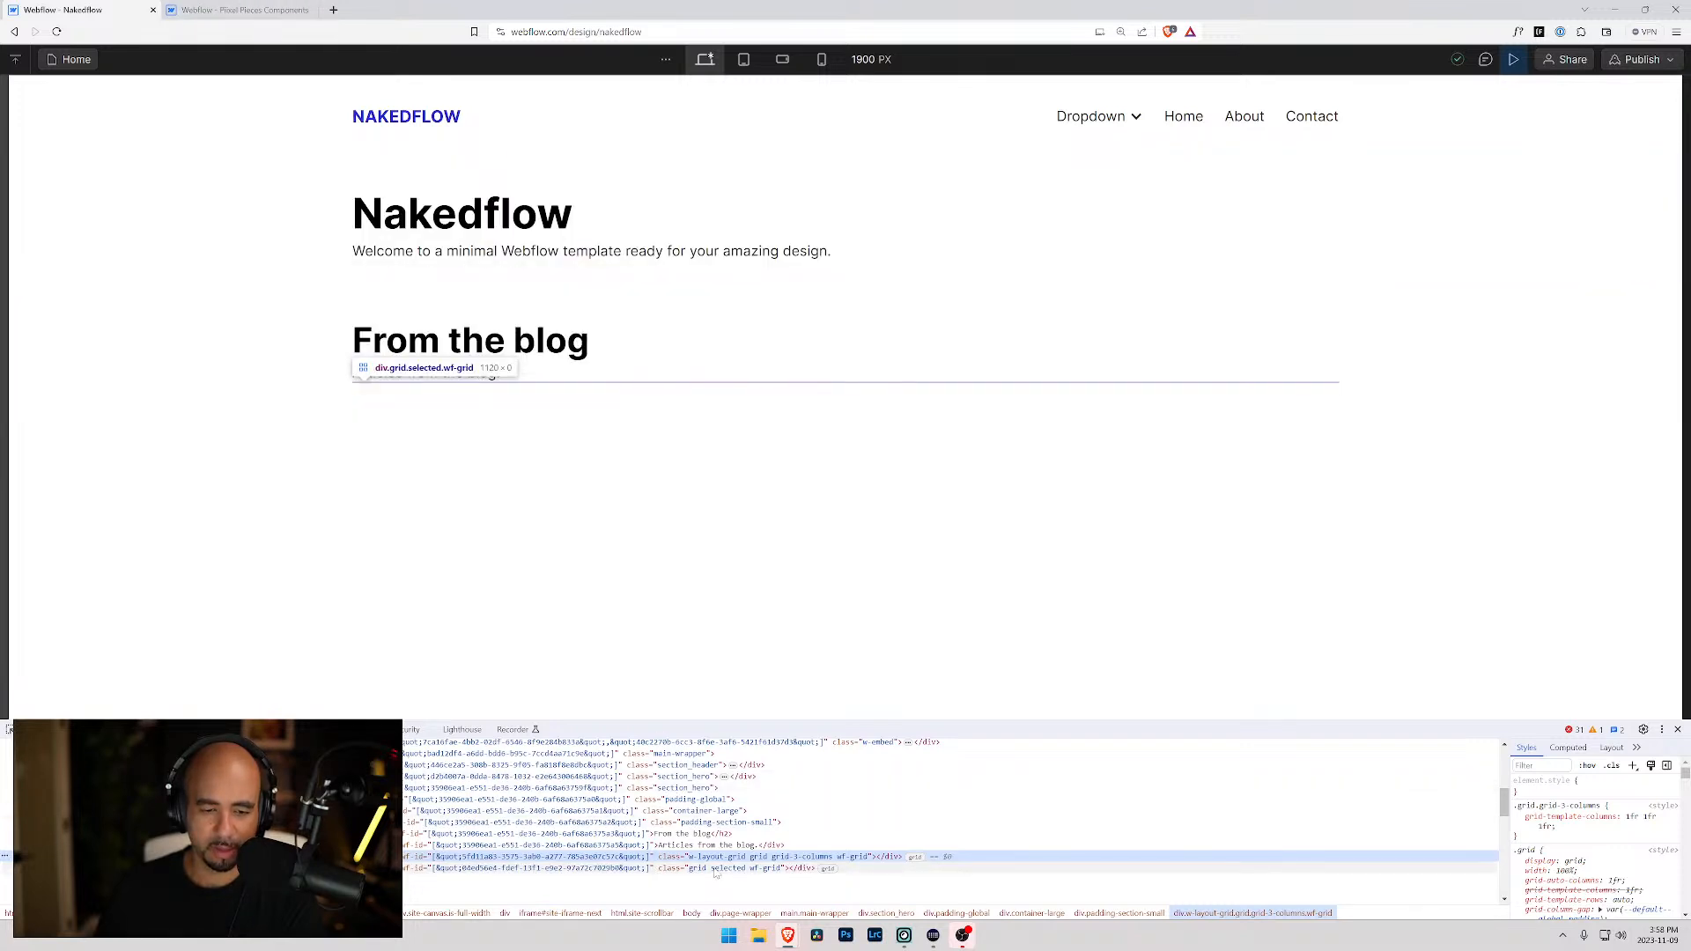
- Check the Style Guide page in the other Webflow project, return to Nakedflow and leave the preview for design mode
{"action": "key", "text": "ctrl+Tab"}
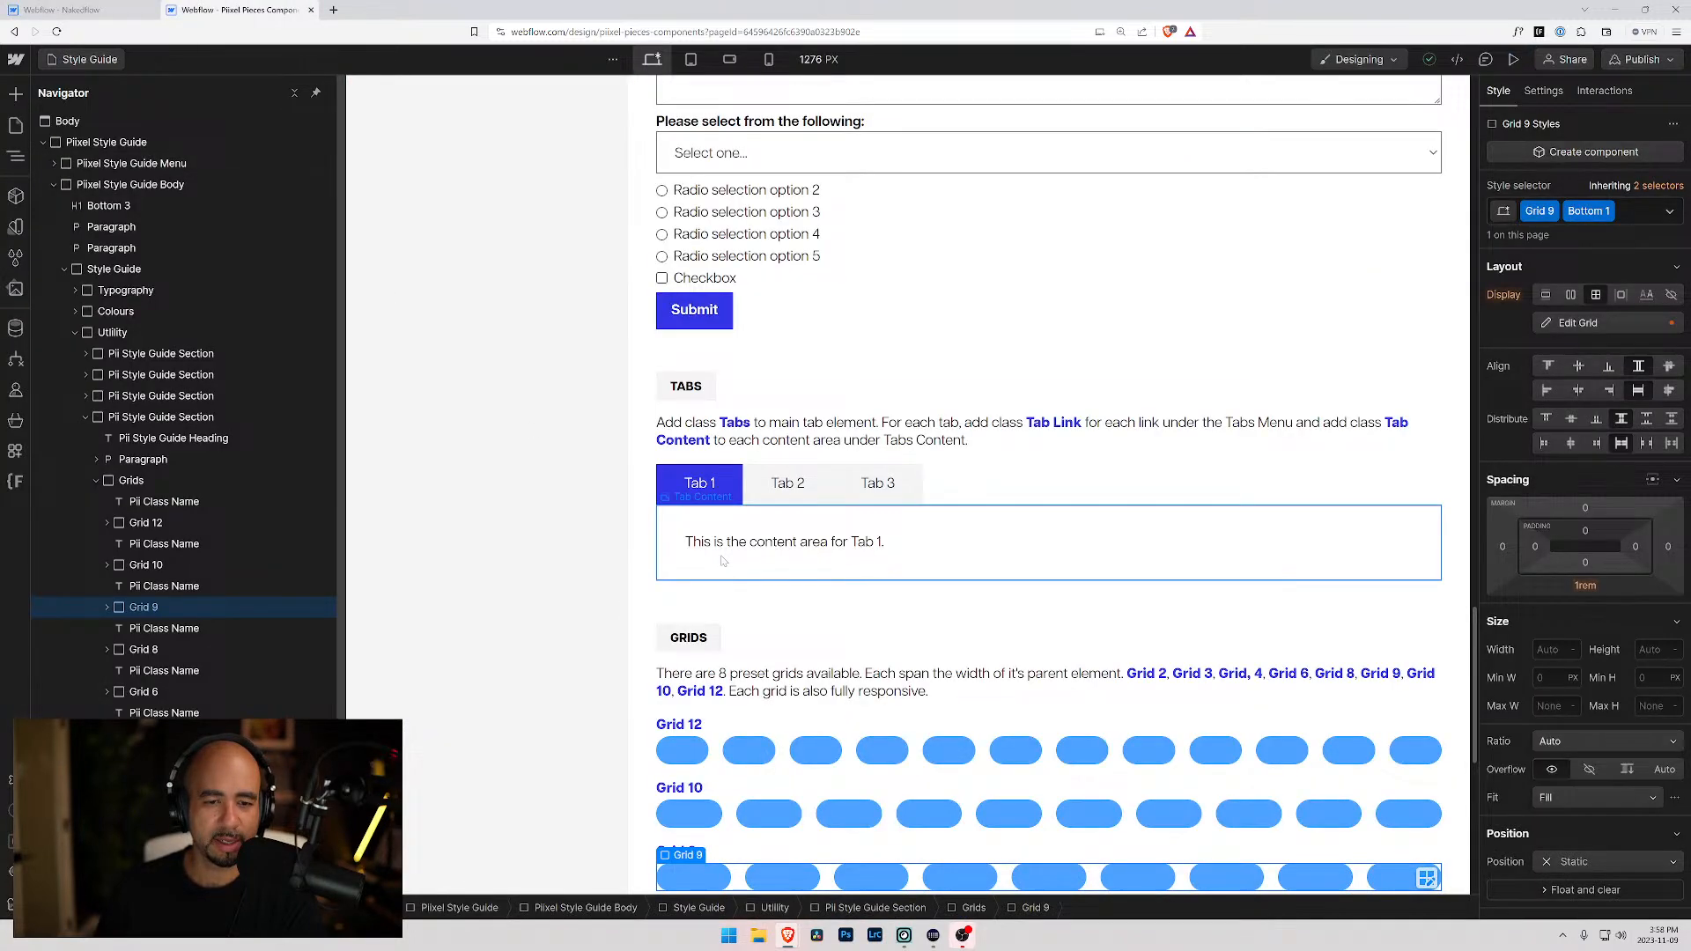
{"action": "key", "text": "ctrl+Tab"}
{"action": "left_click", "coordinate": [76, 59]}
{"action": "left_click", "coordinate": [76, 59]}
{"action": "key", "text": "ctrl+shift+p"}
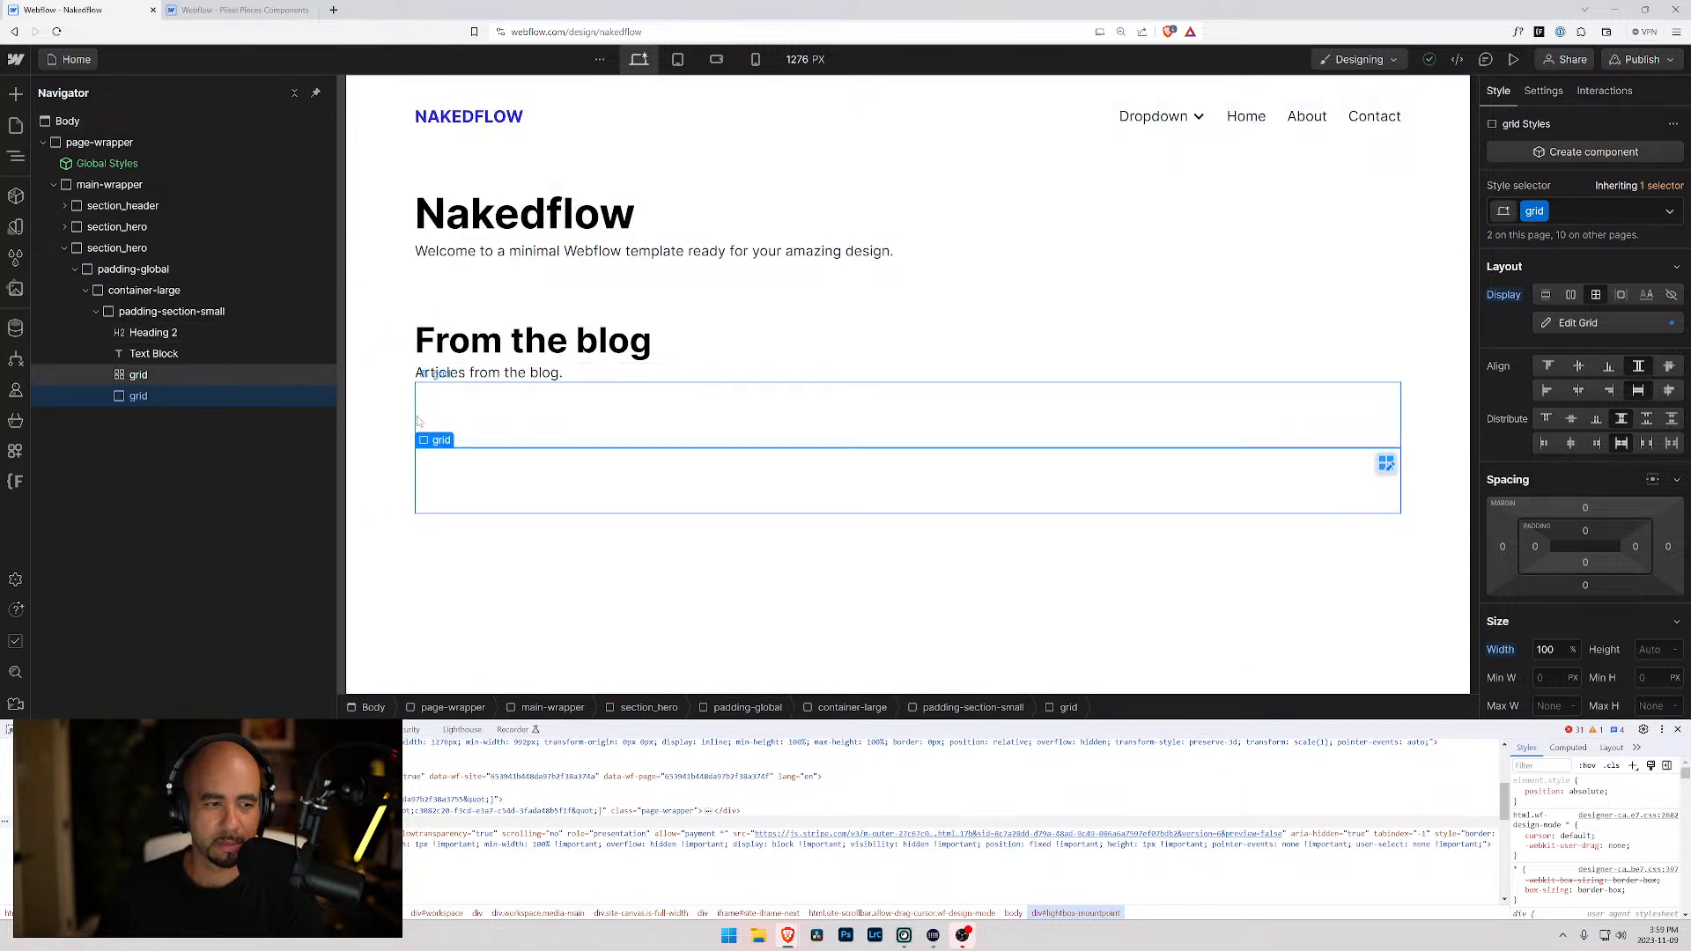
- Preview the Home page and inspect the Articles from the blog text and the grid Div Block in the developer tools
{"action": "left_click", "coordinate": [132, 332]}
{"action": "left_click", "coordinate": [132, 313]}
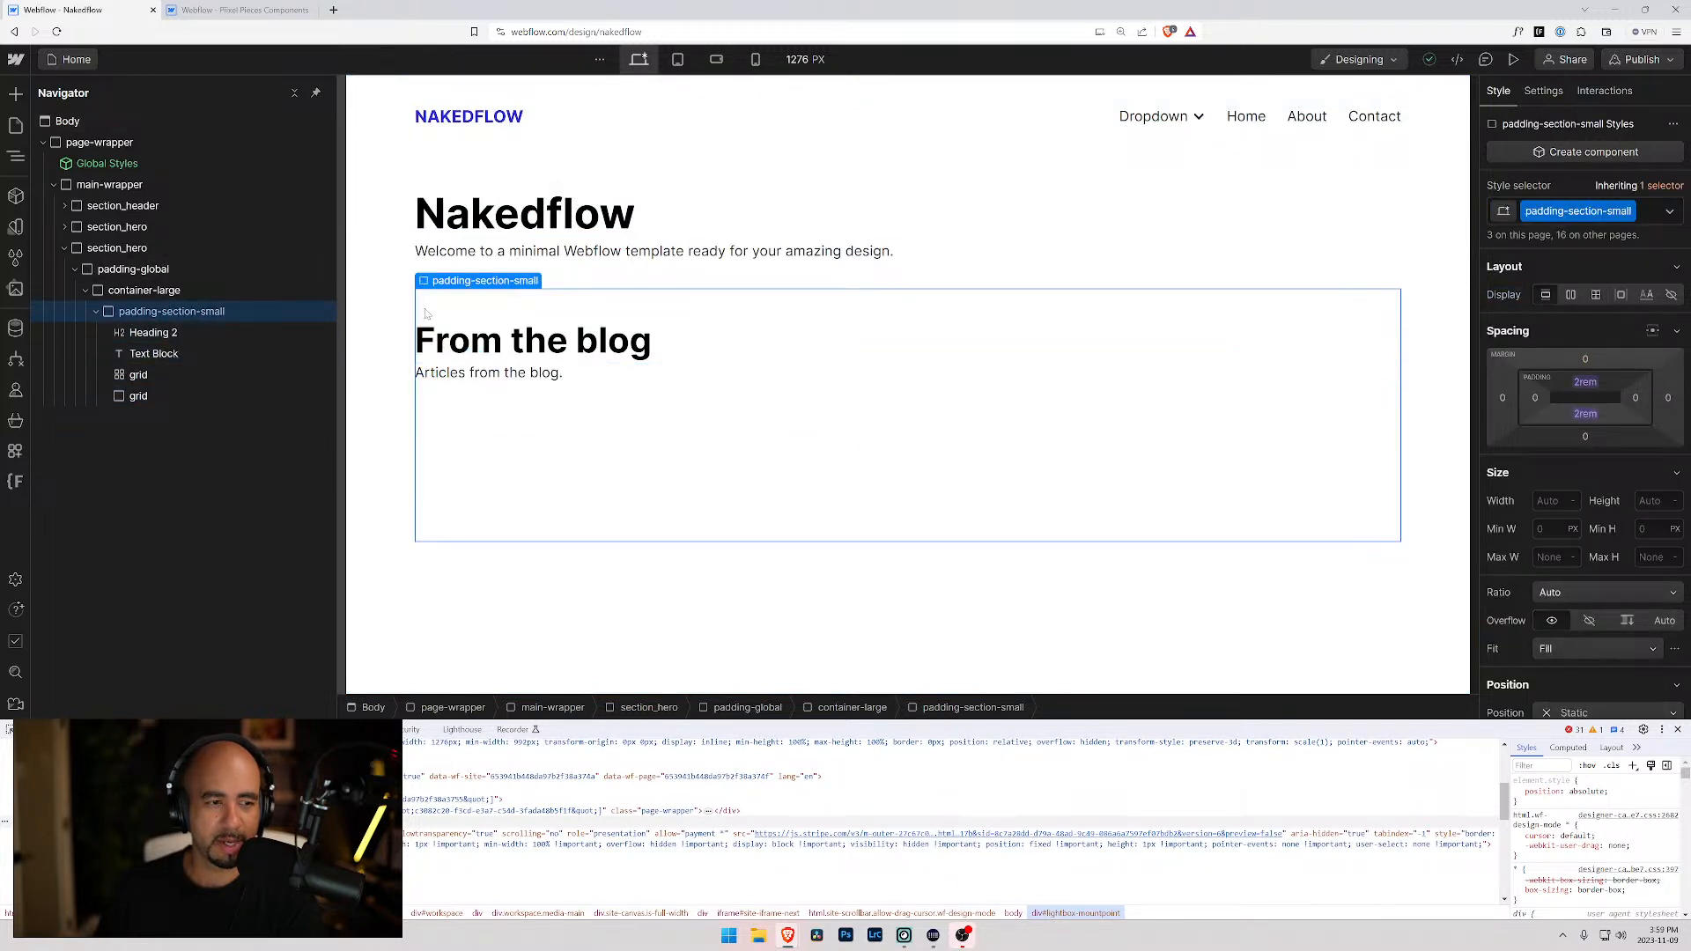
{"action": "left_click", "coordinate": [1514, 59]}
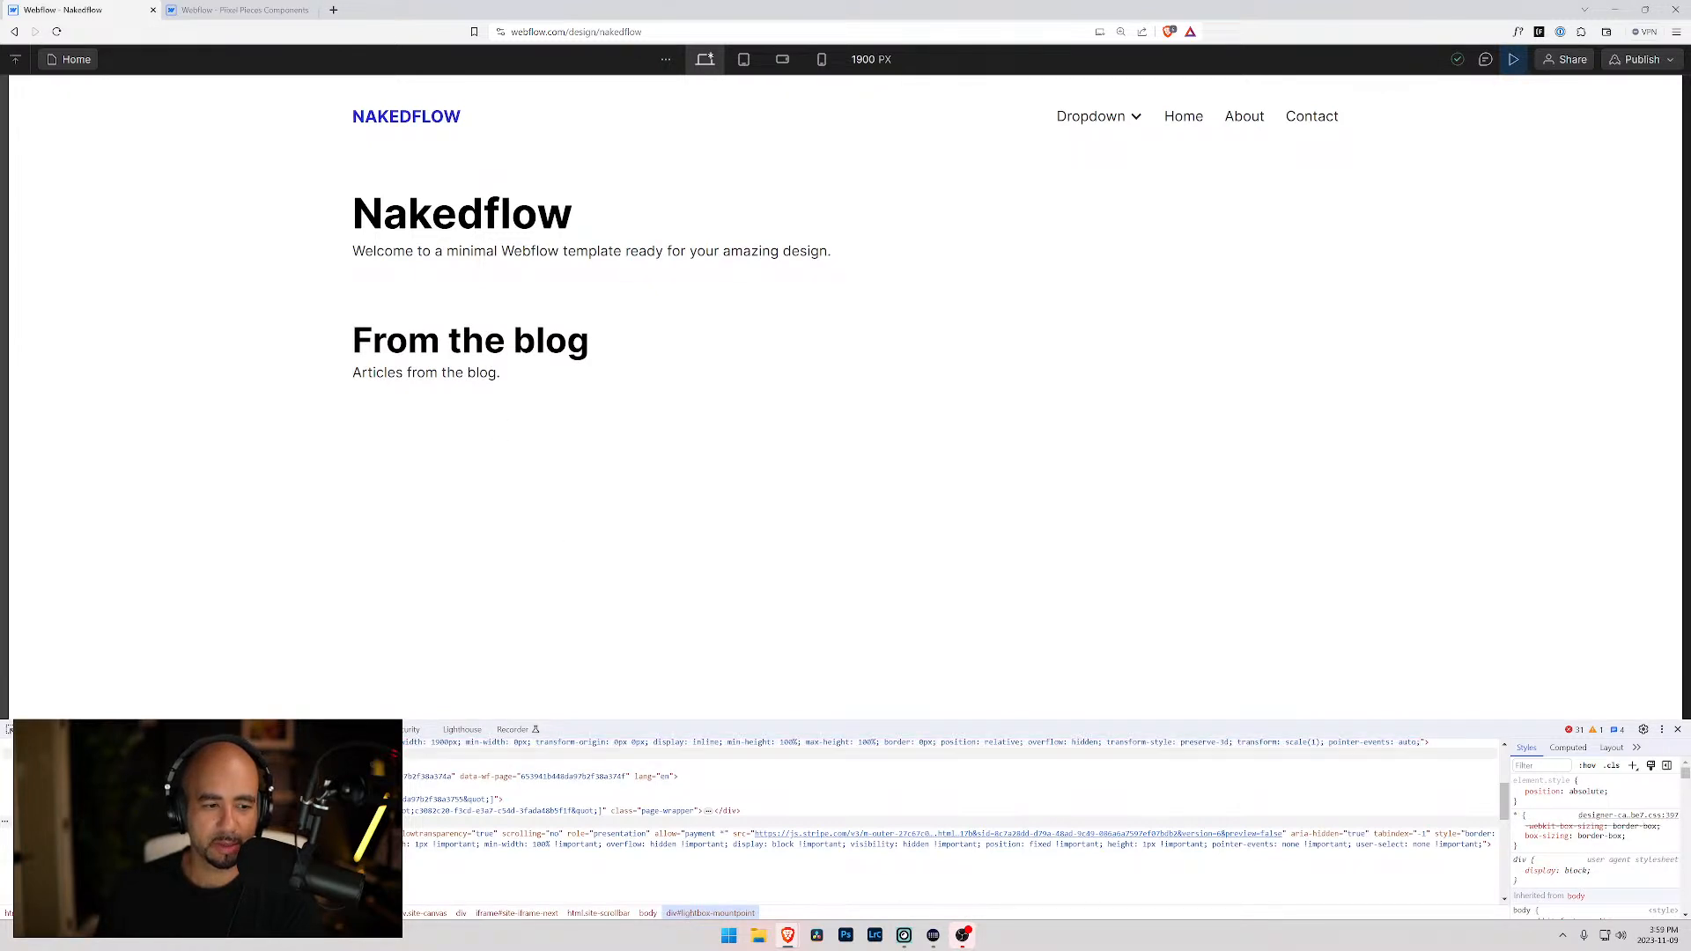
{"action": "key", "text": "ctrl+shift+m"}
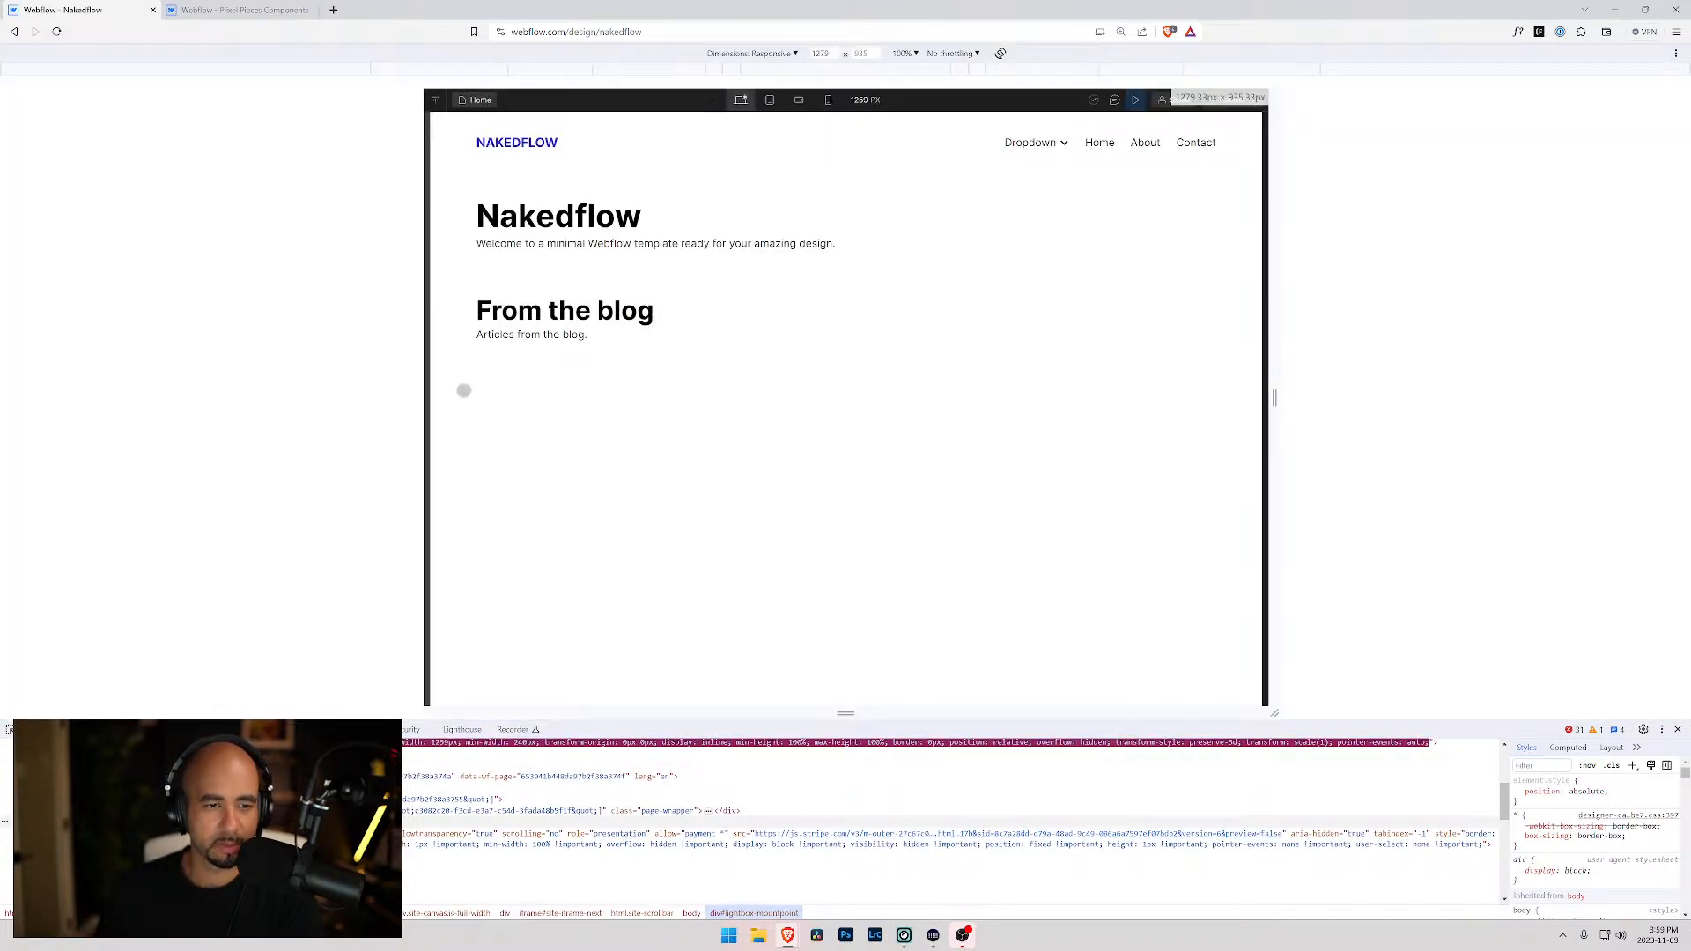
{"action": "key", "text": "ctrl+shift+m"}
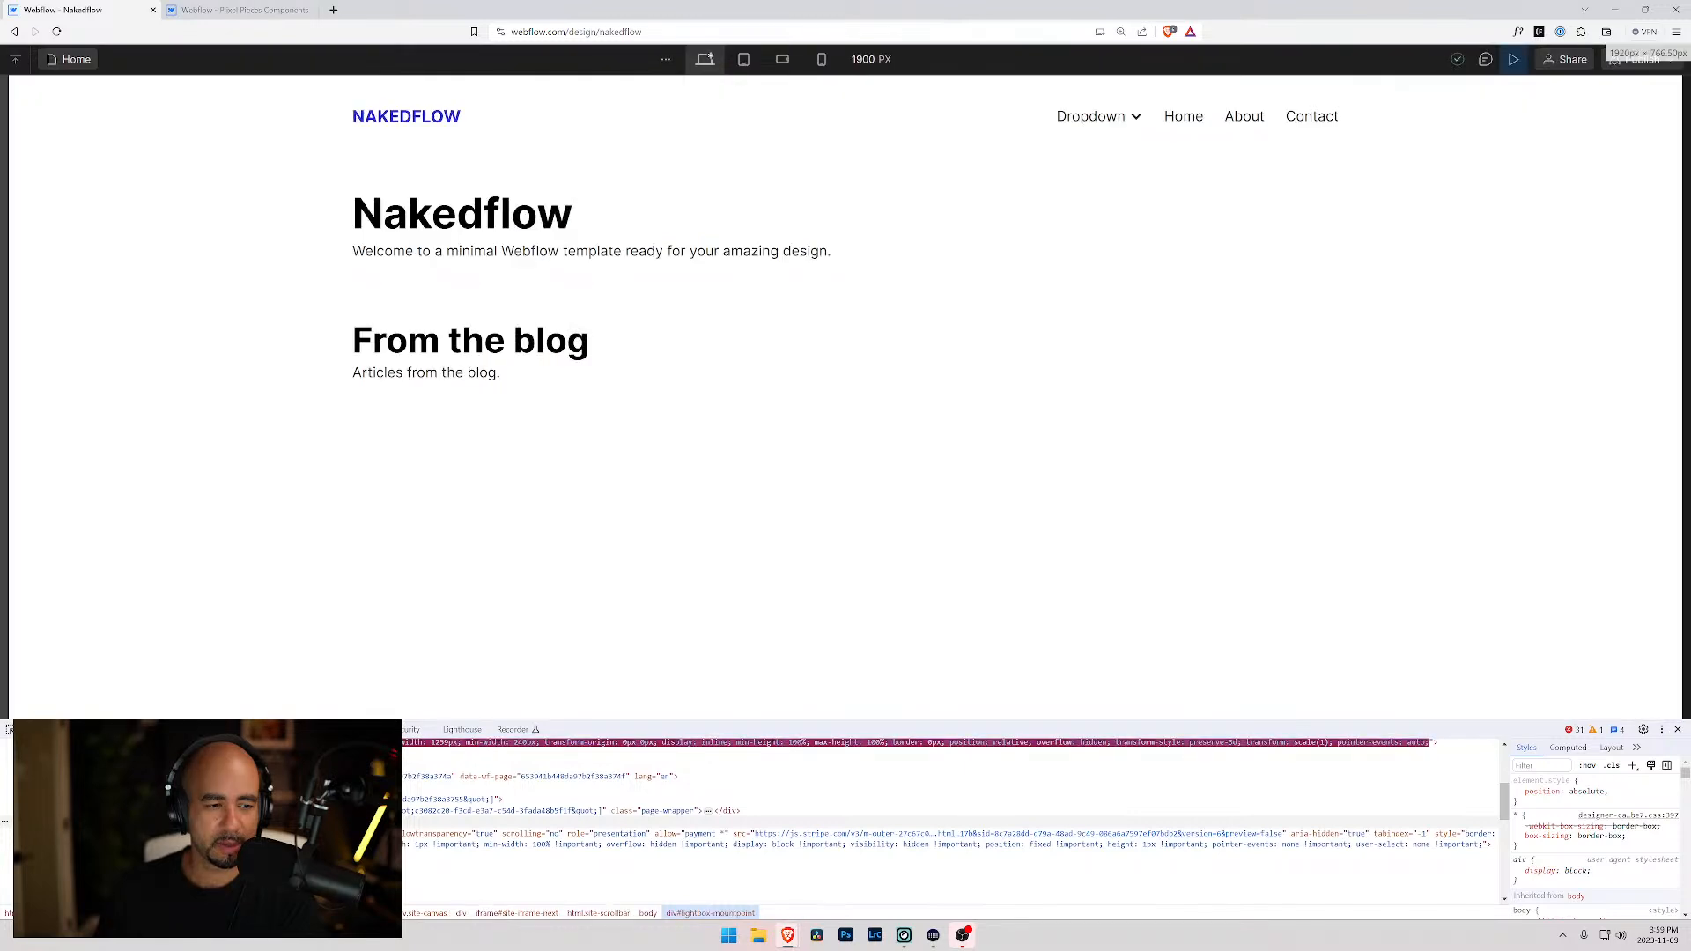
{"action": "key", "text": "ctrl+shift+c"}
{"action": "left_click", "coordinate": [431, 376]}
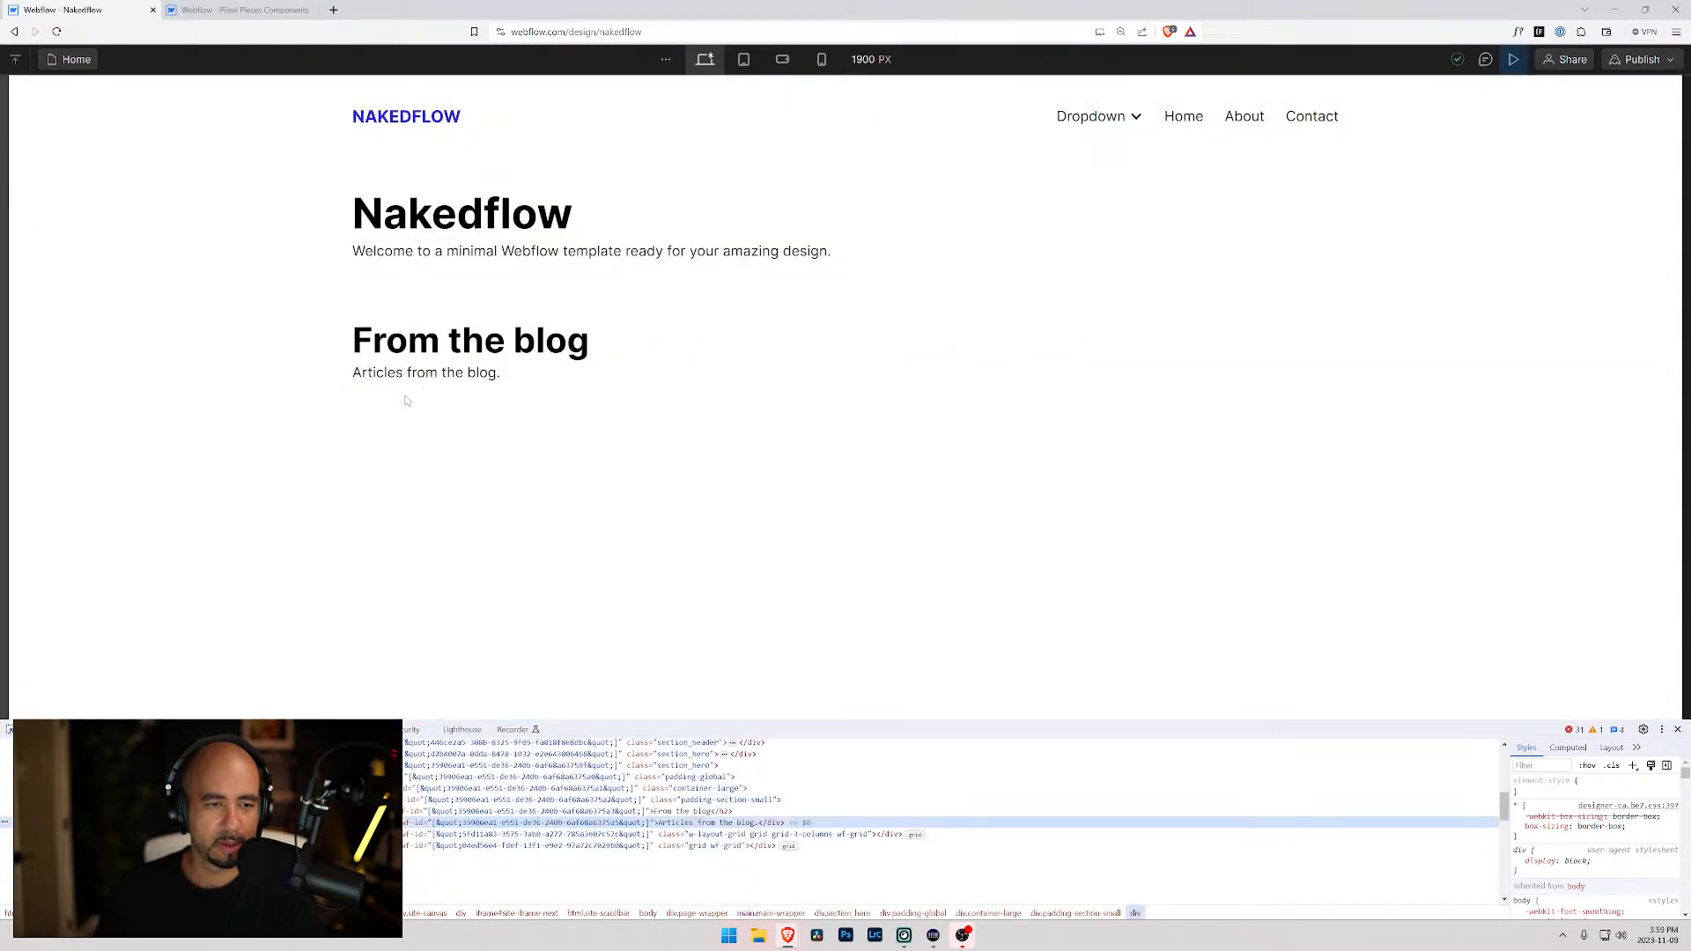
{"action": "key", "text": "Down"}
{"action": "key", "text": "Down"}
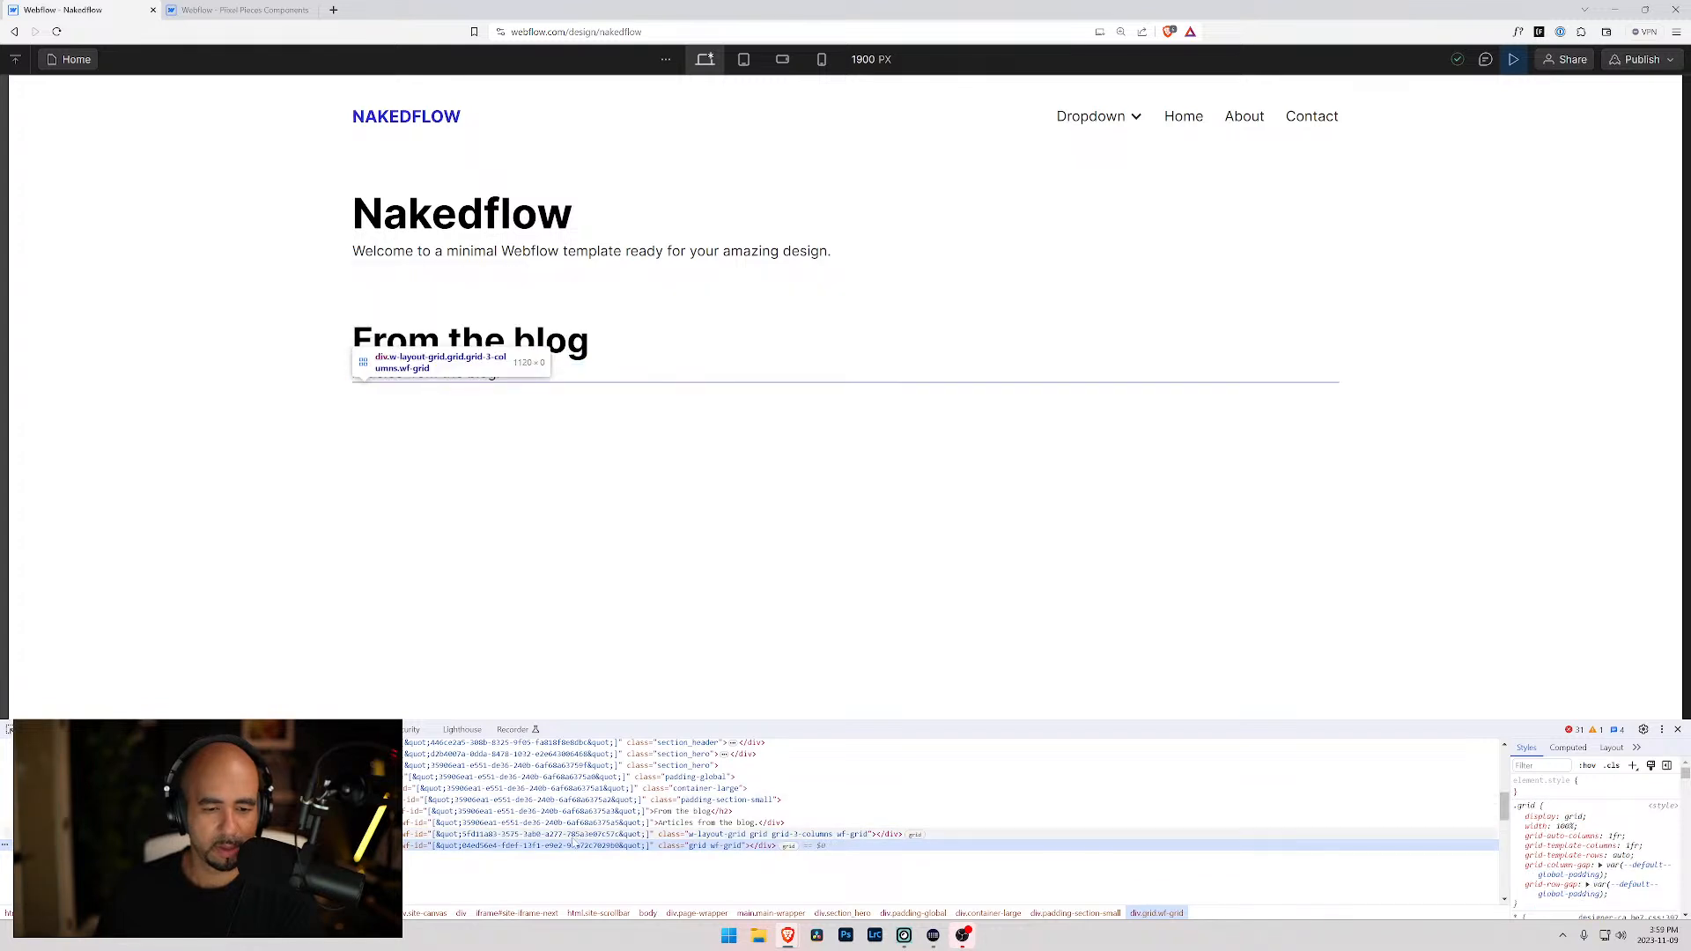
- Examine the Grid element's CSS rules in the developer tools, covering grid-3-columns, grid and w-layout-grid
{"action": "left_click", "coordinate": [573, 835]}
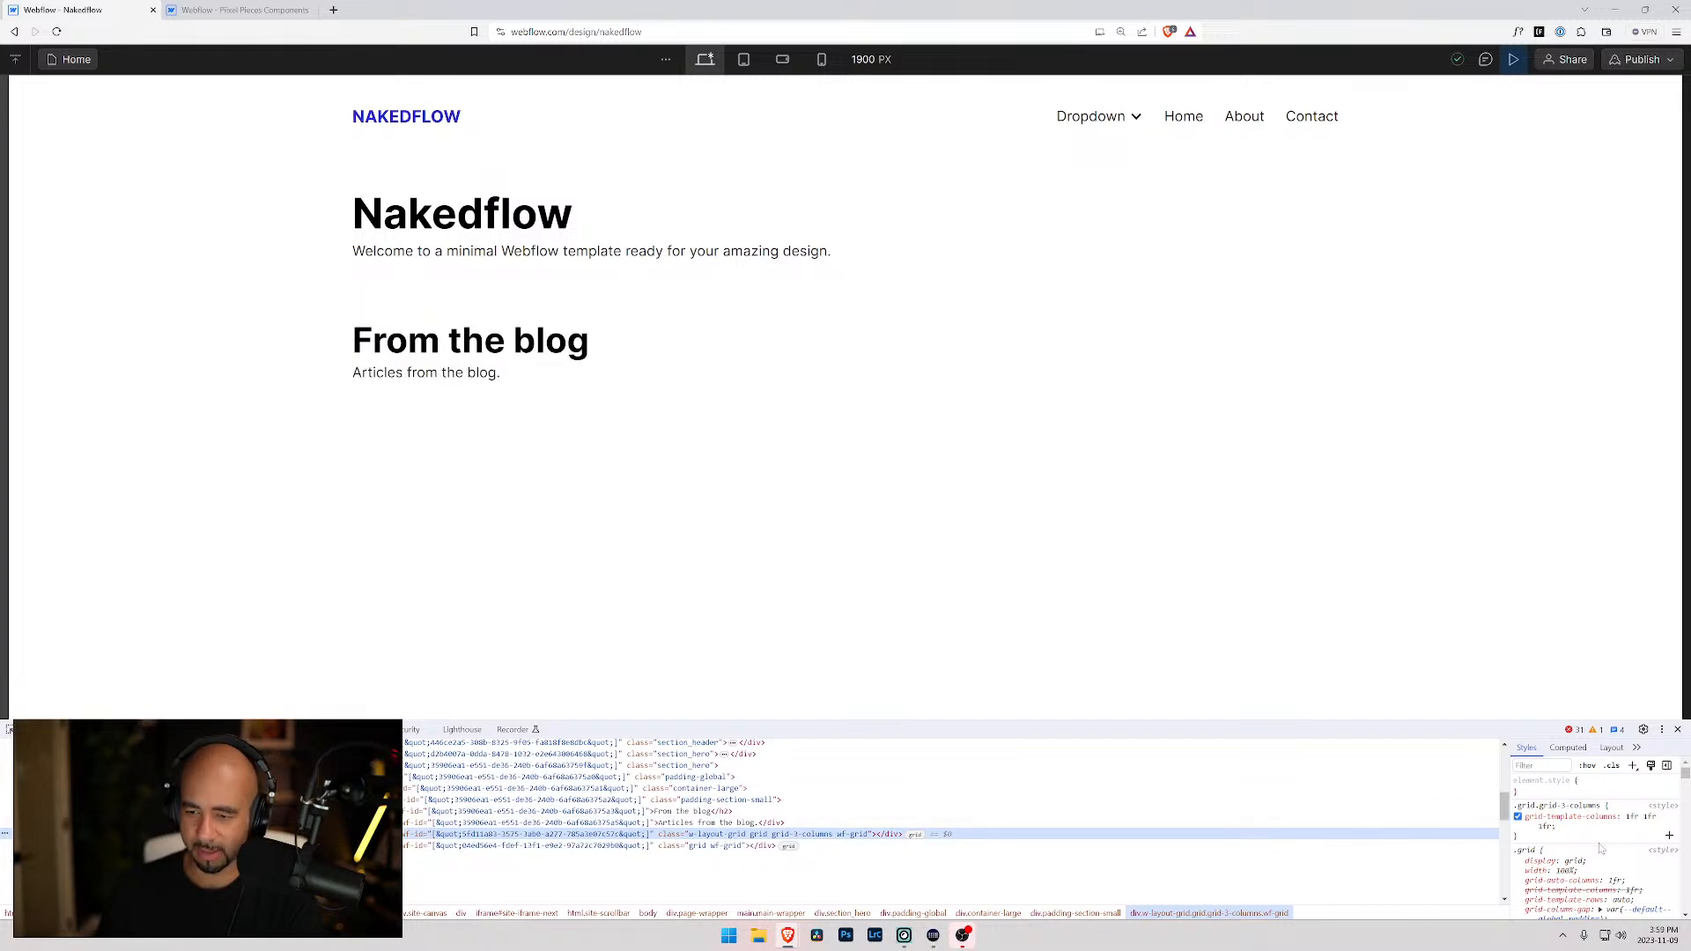
{"action": "scroll", "coordinate": [1585, 858], "scroll_direction": "down", "scroll_amount": 3}
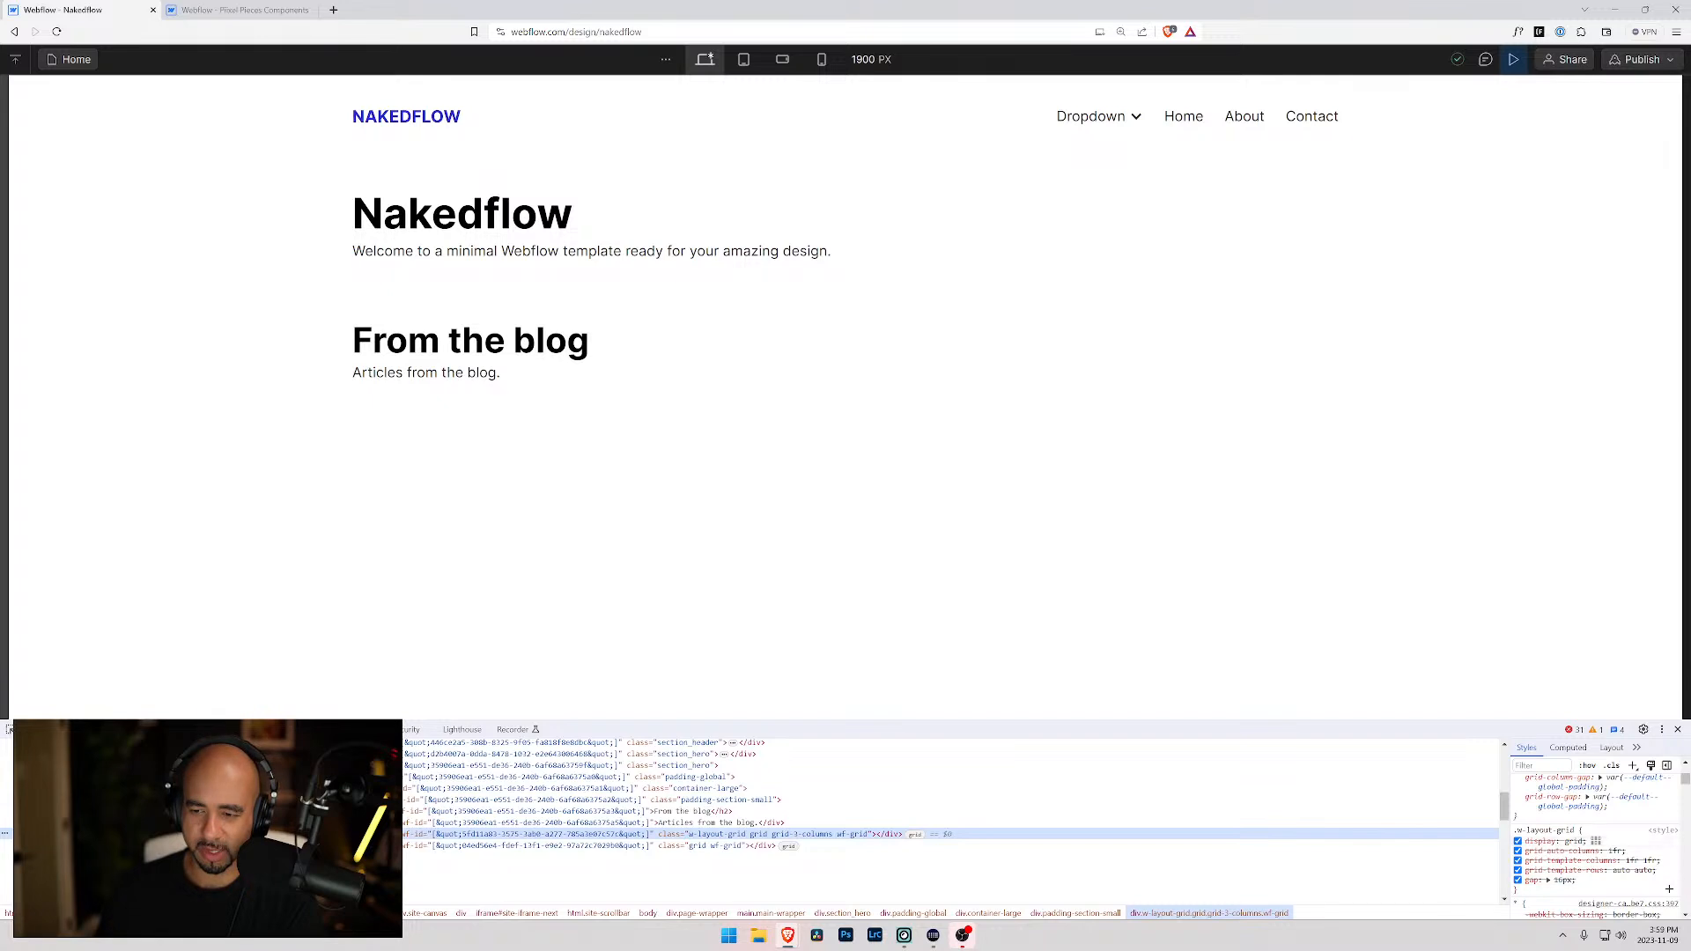
{"action": "left_click", "coordinate": [1634, 870]}
{"action": "scroll", "coordinate": [1531, 824], "scroll_direction": "down", "scroll_amount": 2}
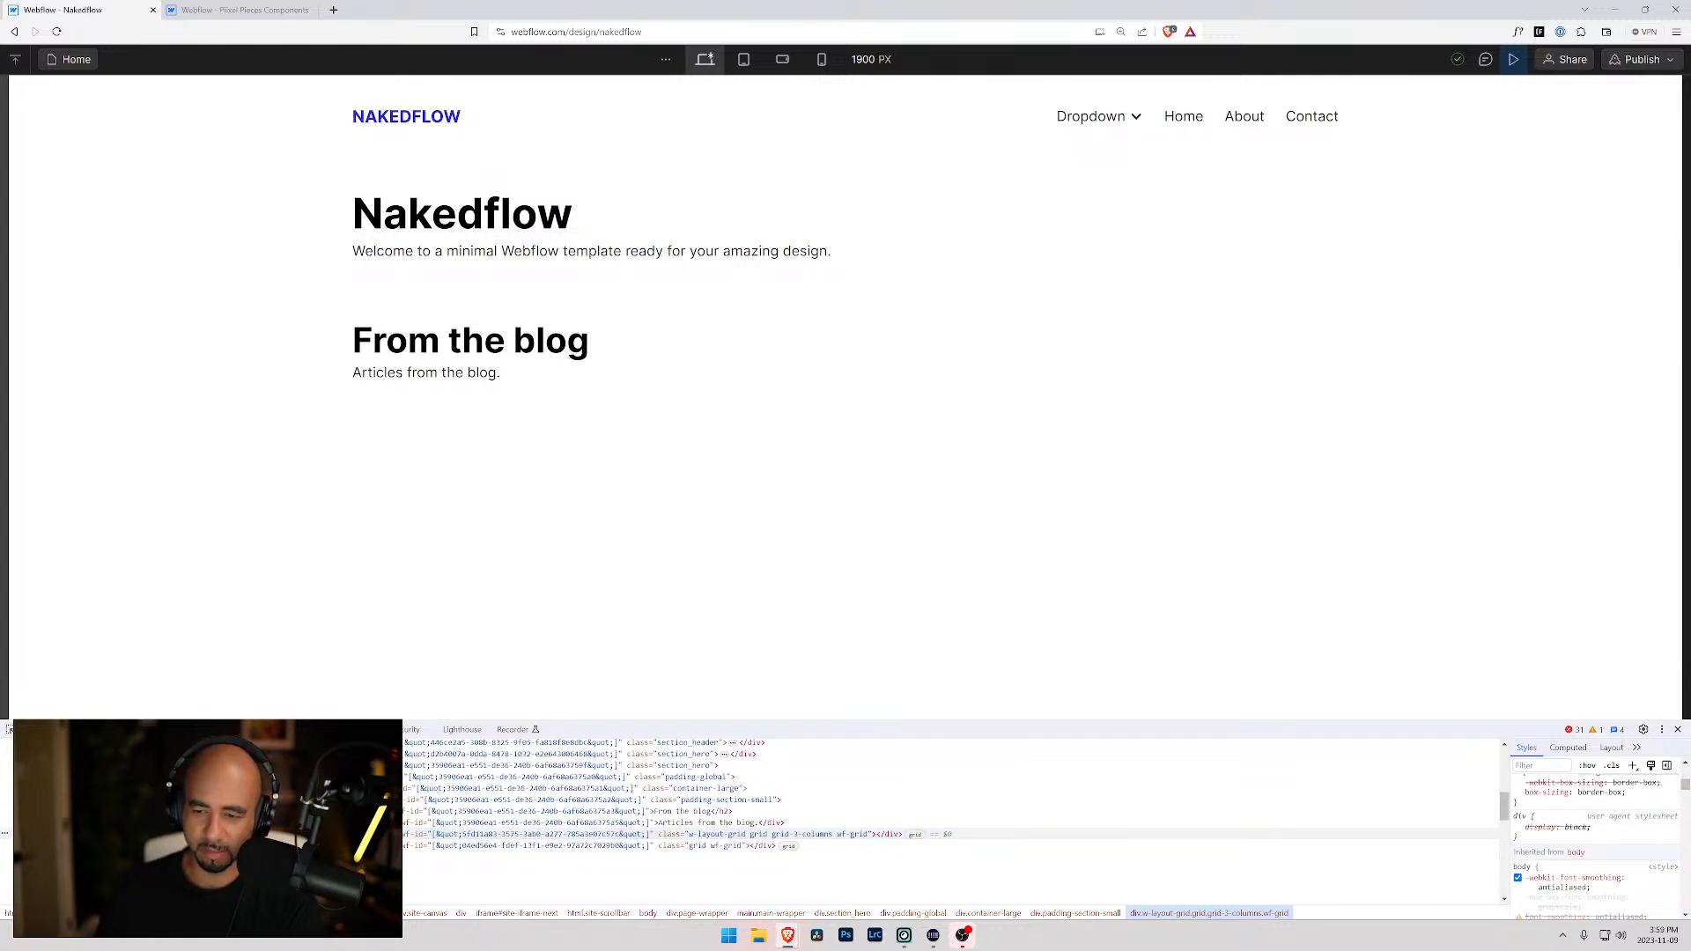
{"action": "scroll", "coordinate": [1530, 825], "scroll_direction": "up", "scroll_amount": 4}
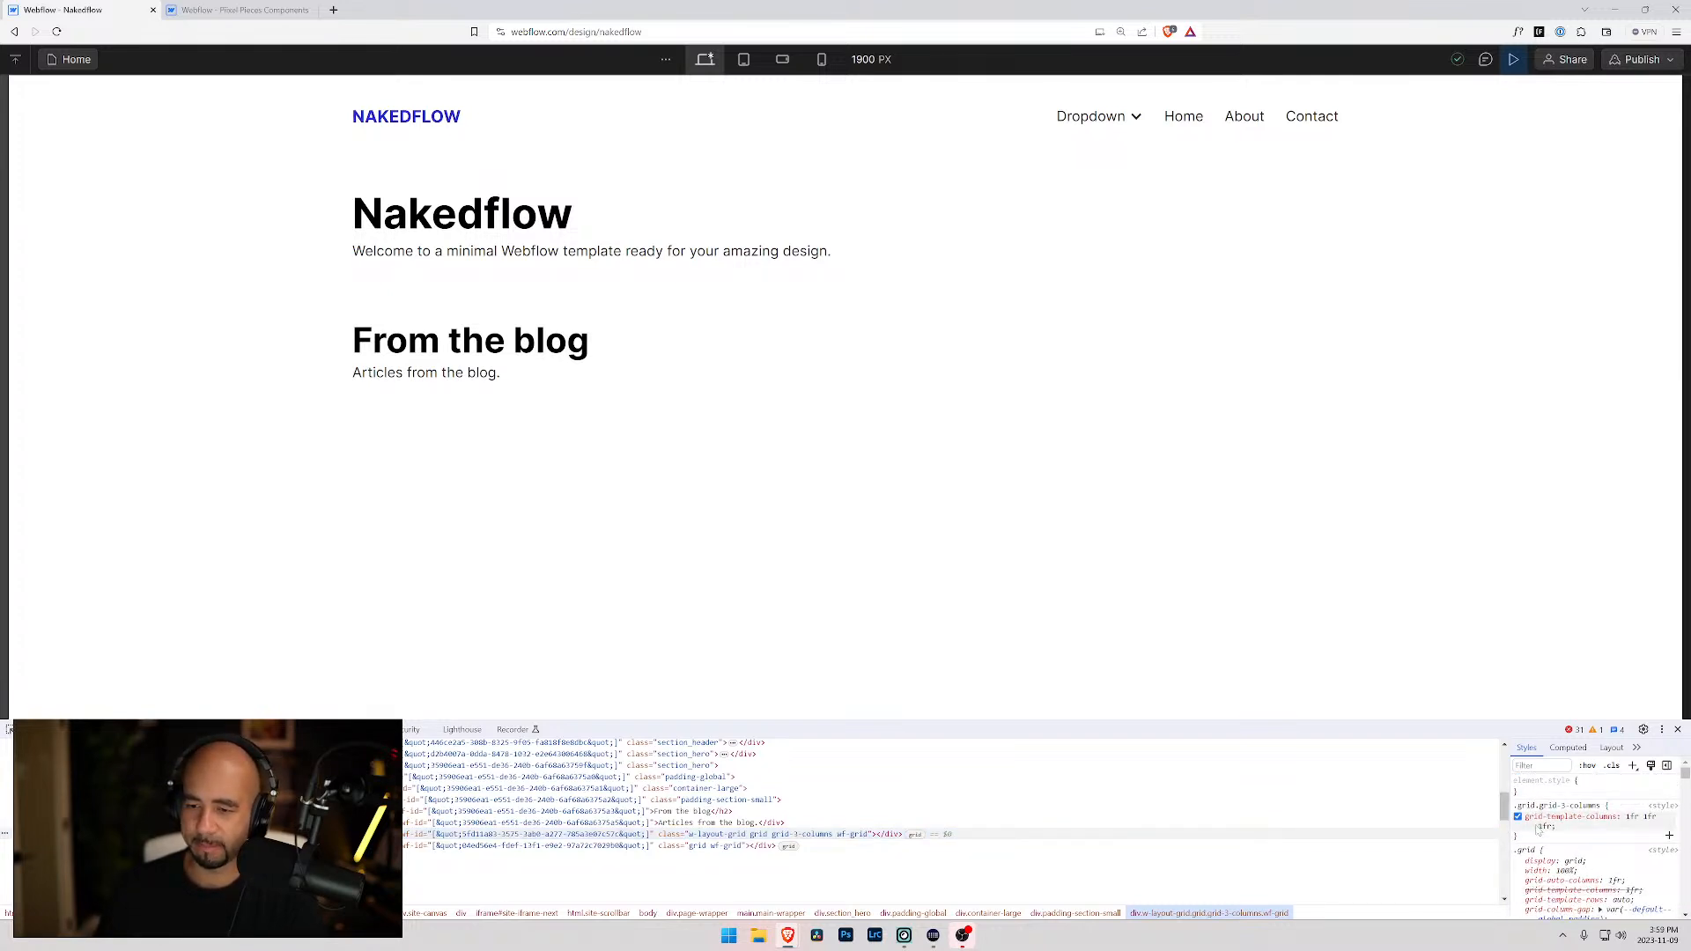
{"action": "scroll", "coordinate": [1521, 890], "scroll_direction": "up", "scroll_amount": 2}
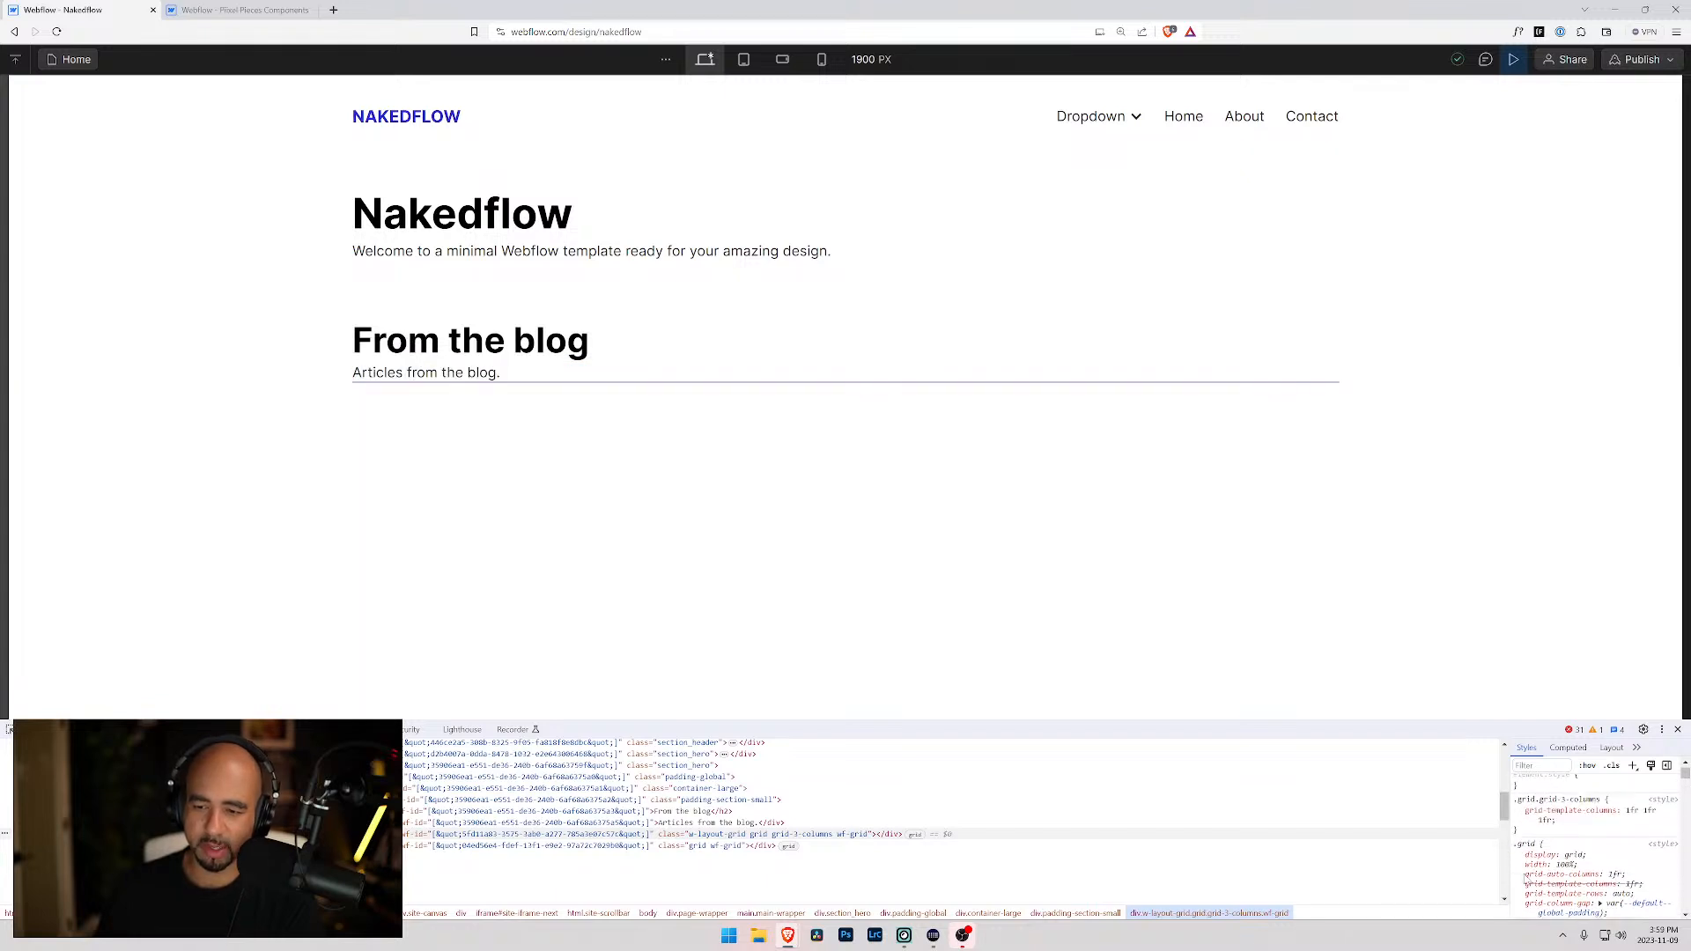
- Return to Nakedflow's design mode and widen the Navigator until the full element names fit
{"action": "left_click", "coordinate": [258, 9]}
{"action": "left_click", "coordinate": [126, 9]}
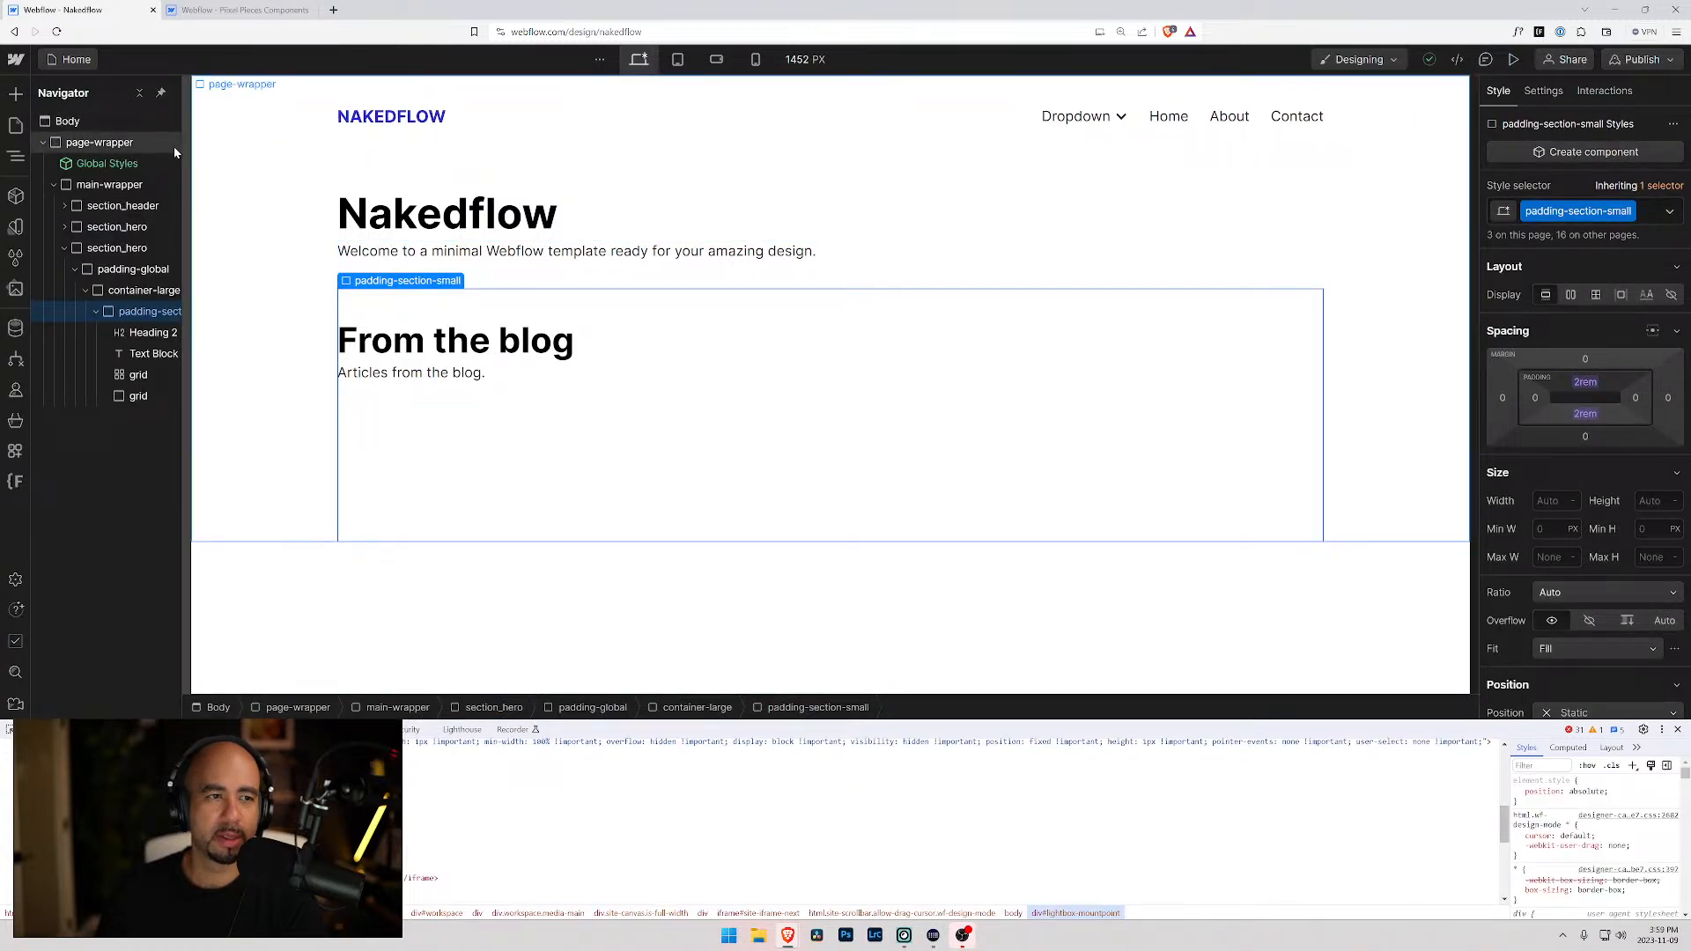
{"action": "left_click_drag", "start_coordinate": [182, 145], "coordinate": [258, 151]}
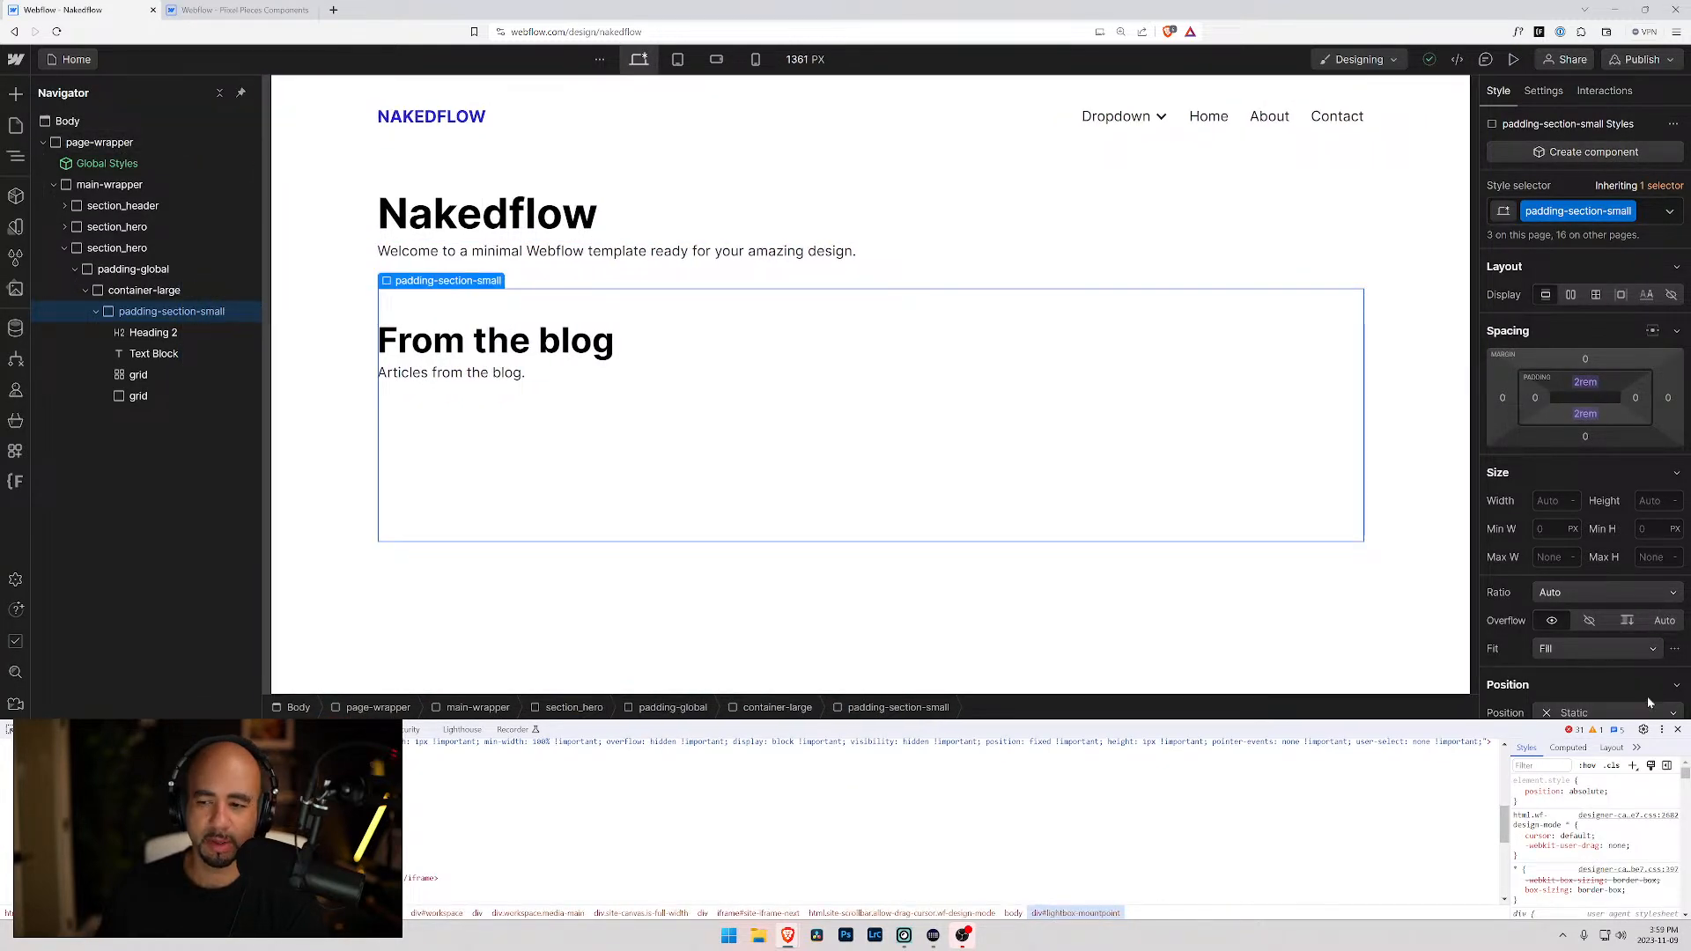
- Close the developer tools and delete the grid Div Block below the Grid element in padding-section-small
{"action": "key", "text": "F12"}
{"action": "left_click", "coordinate": [118, 395]}
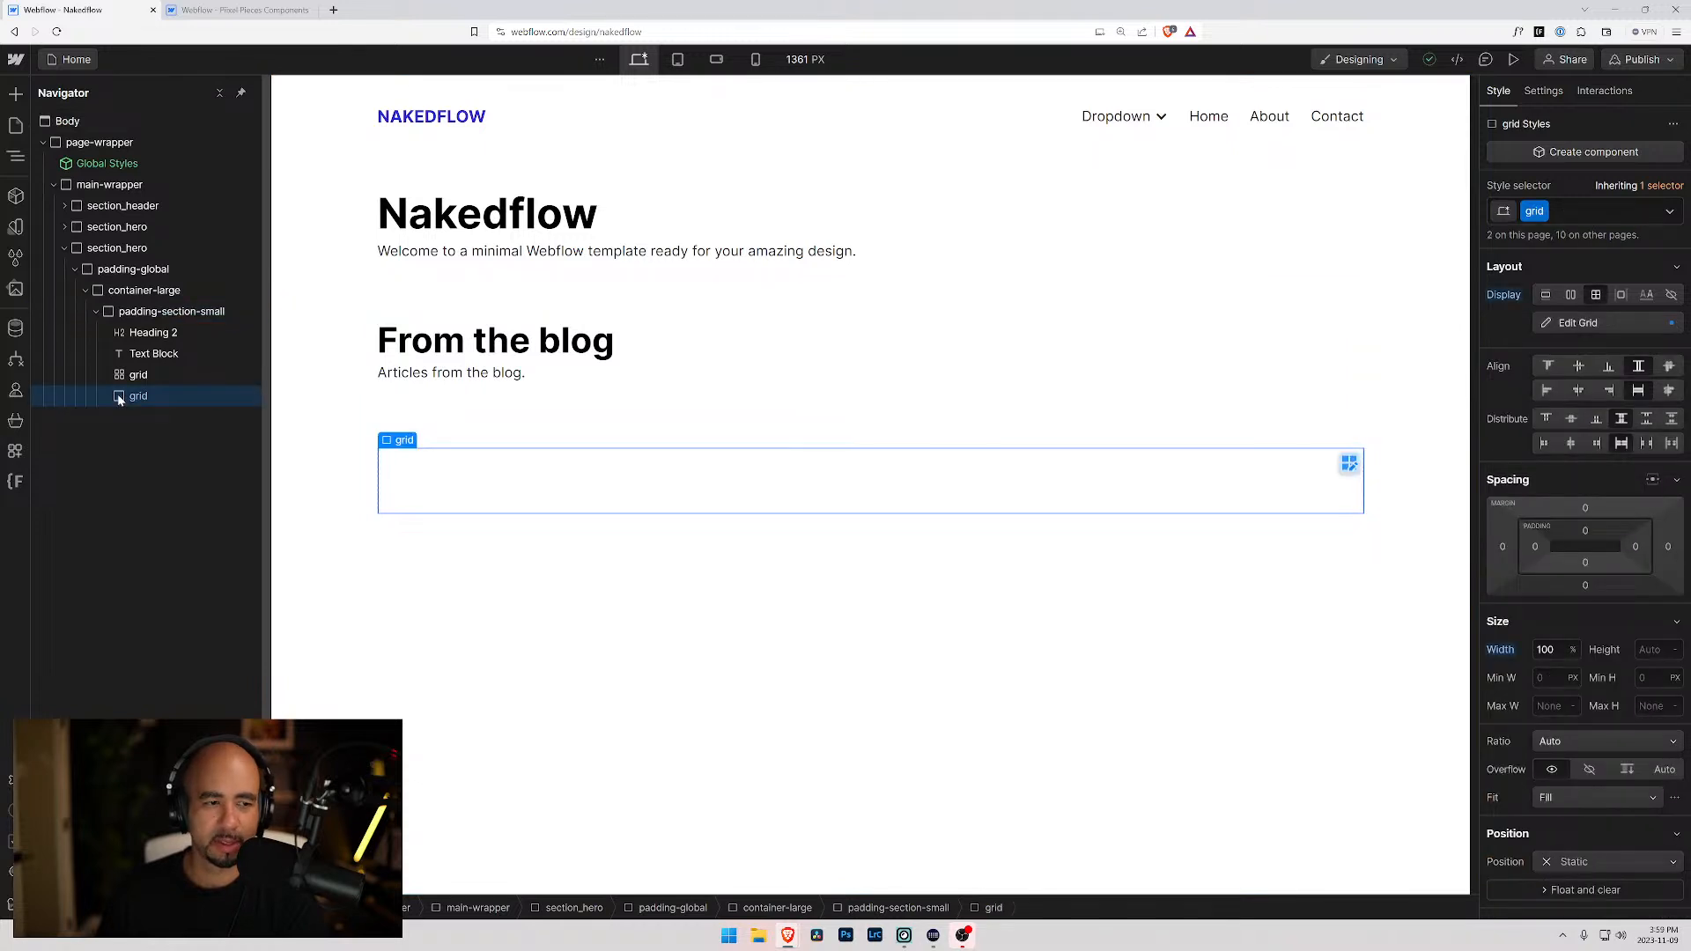
{"action": "key", "text": "Delete"}
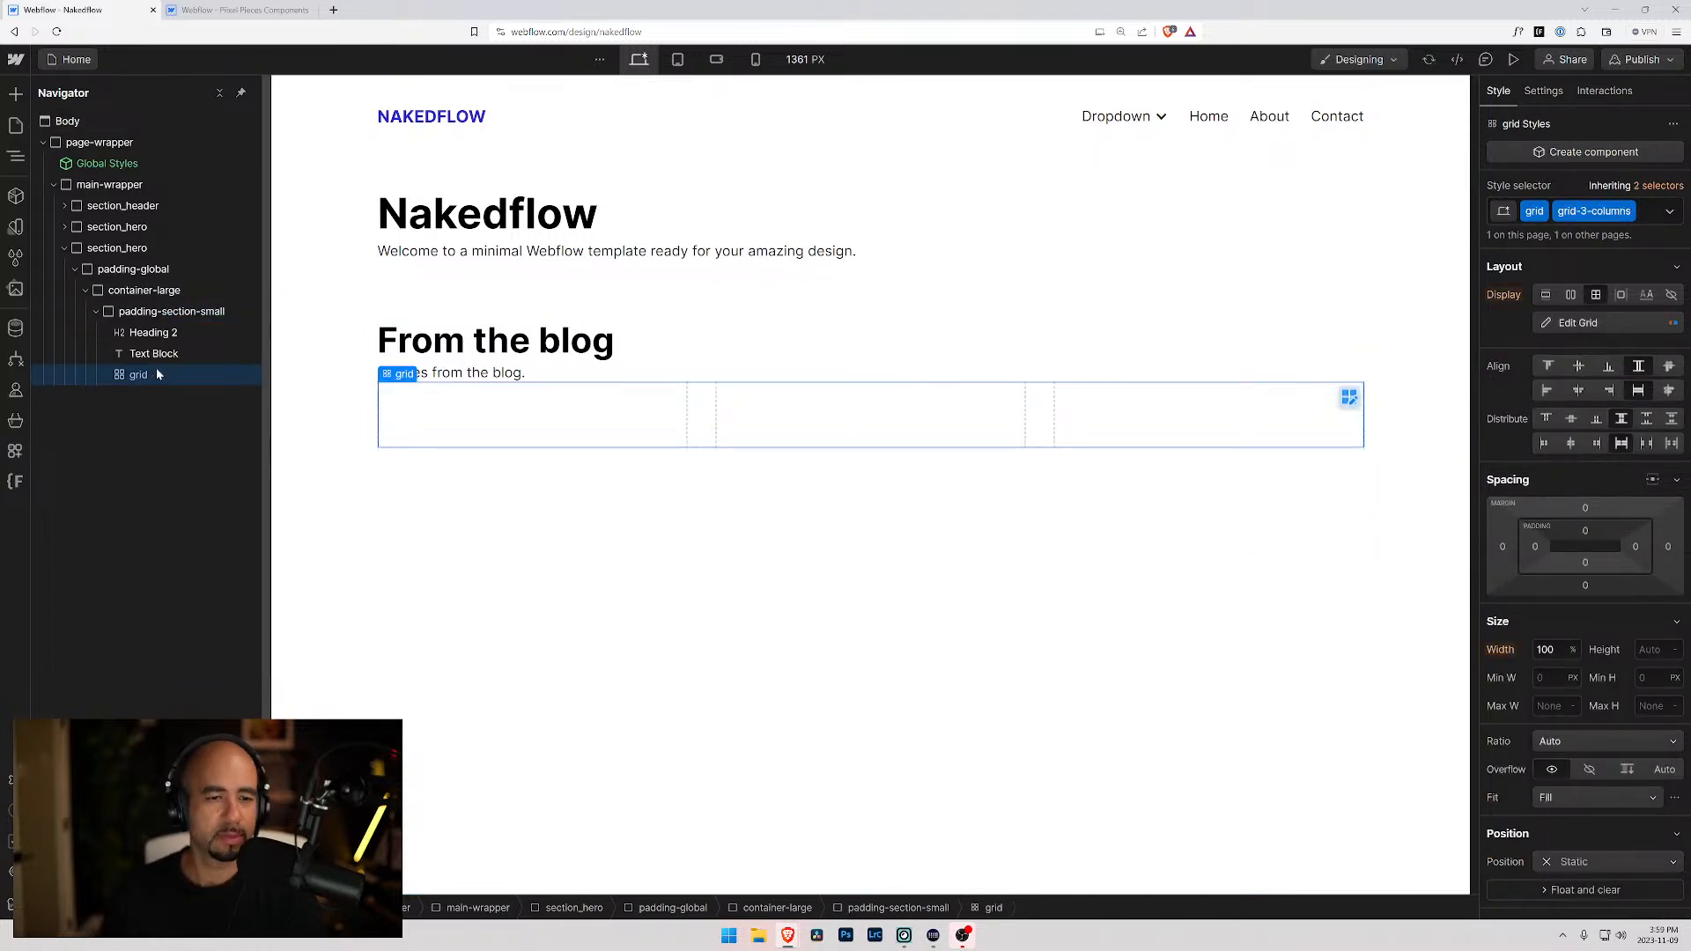